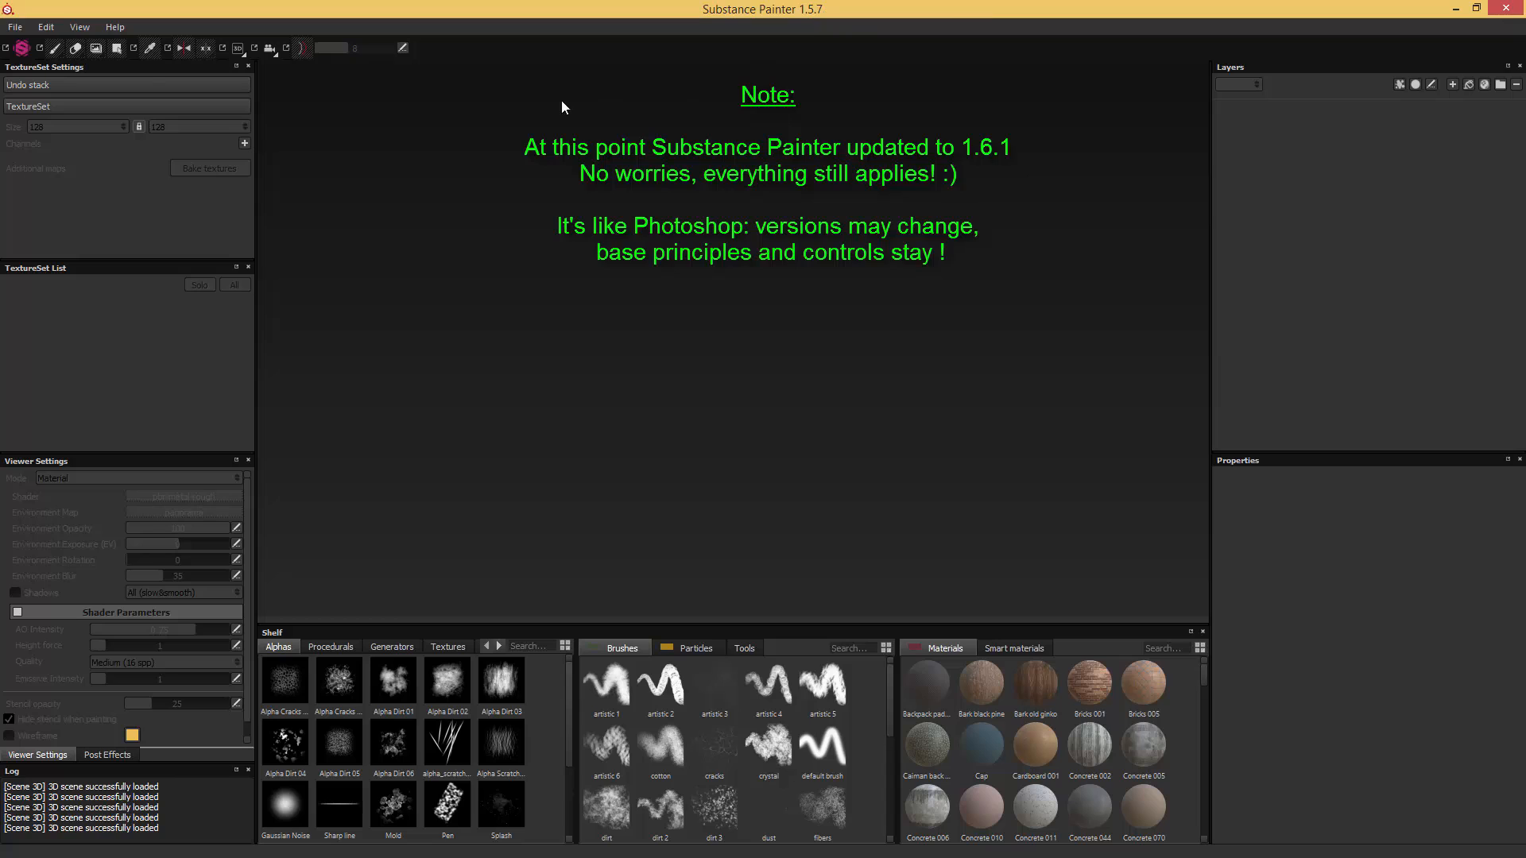
- Create a new project from the AKM_lowpoly.FBX mesh with a document resolution of 2048
left_click(16, 27)
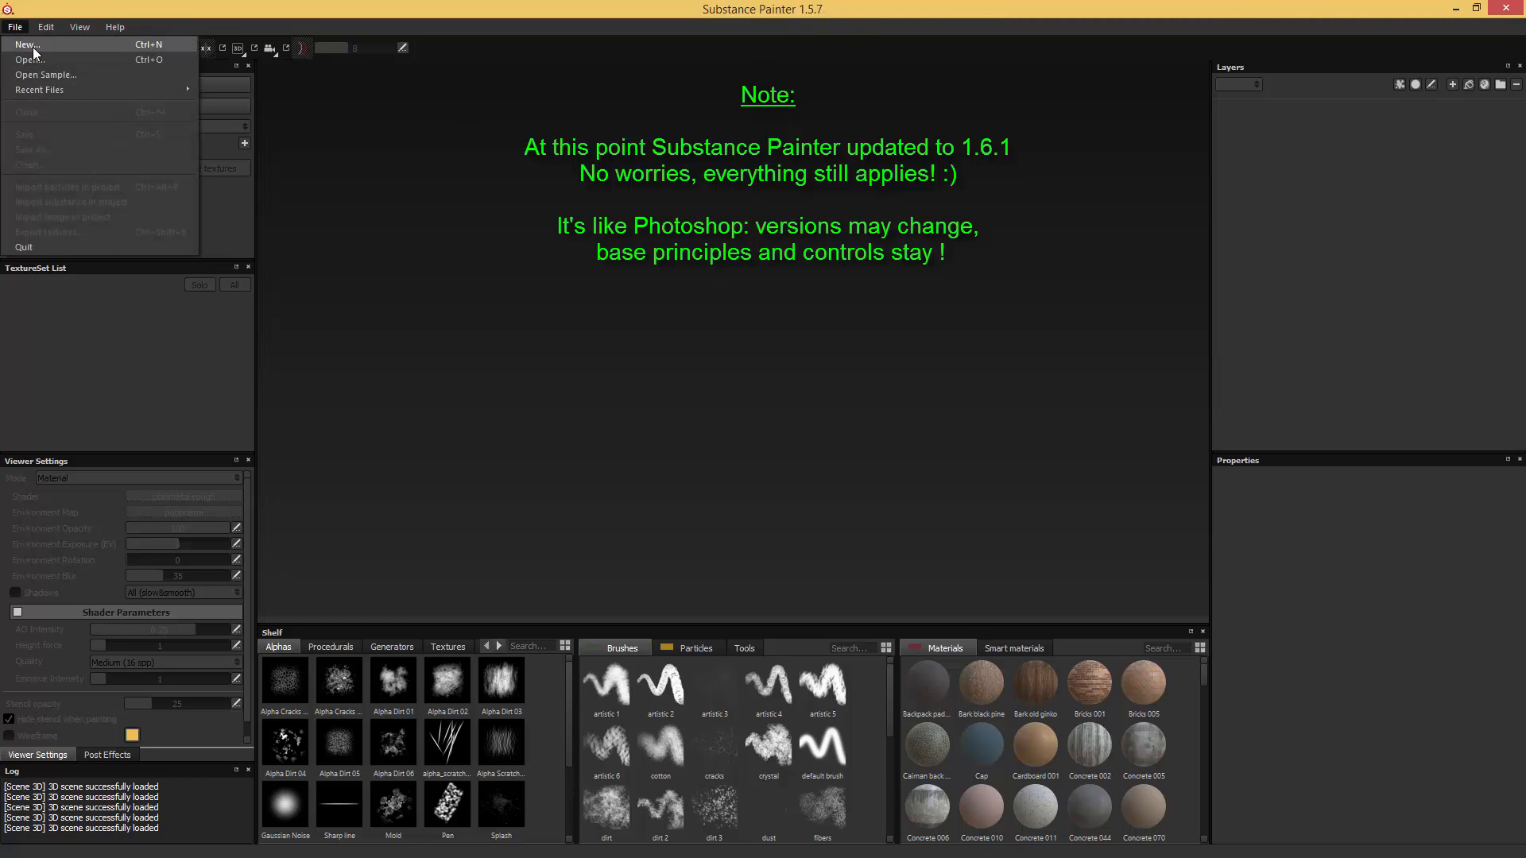
left_click(28, 45)
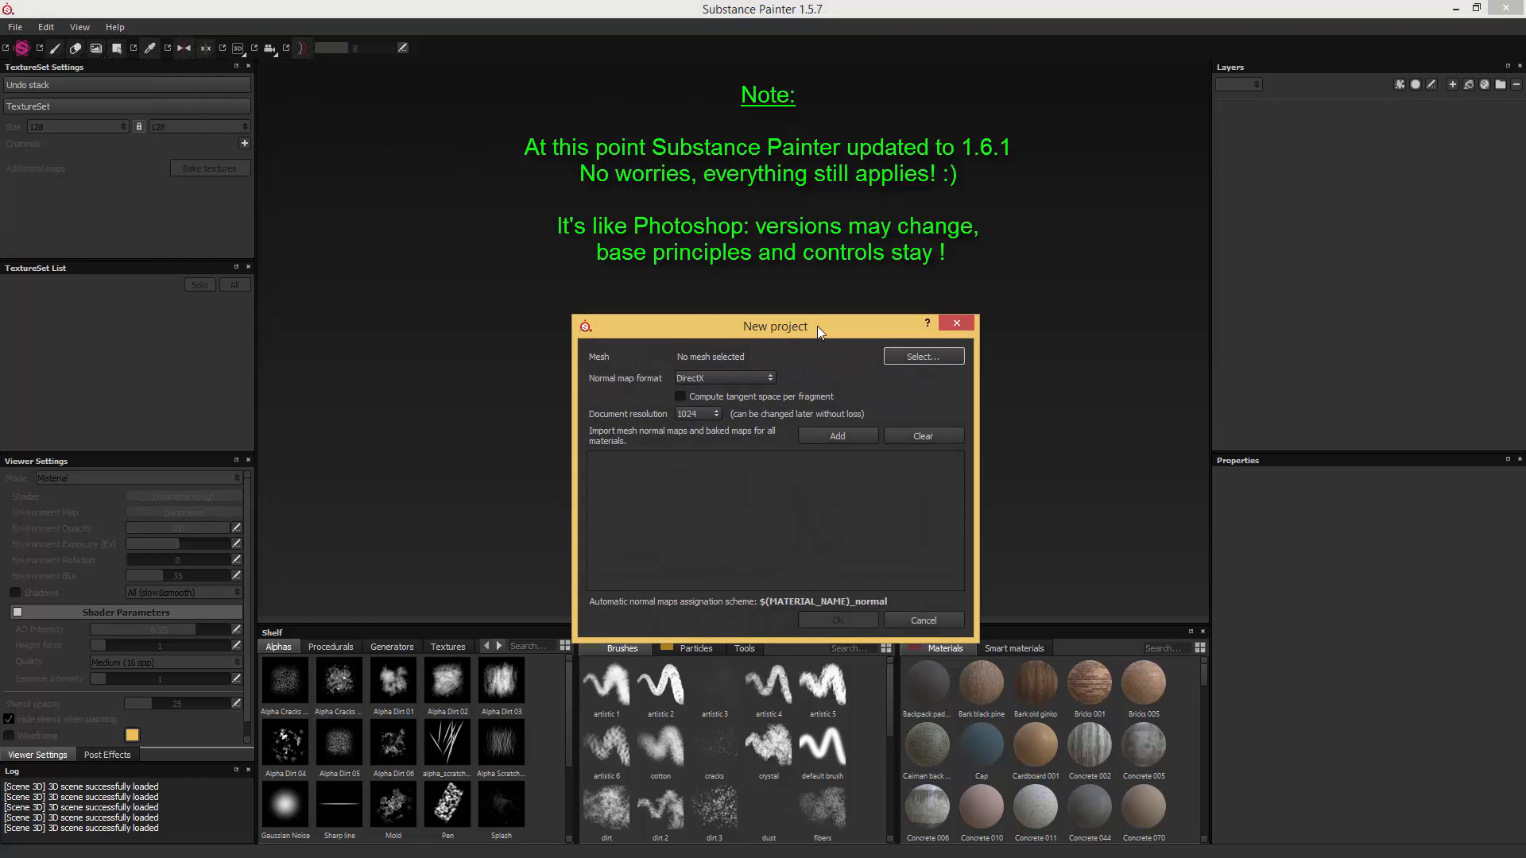
left_click(922, 357)
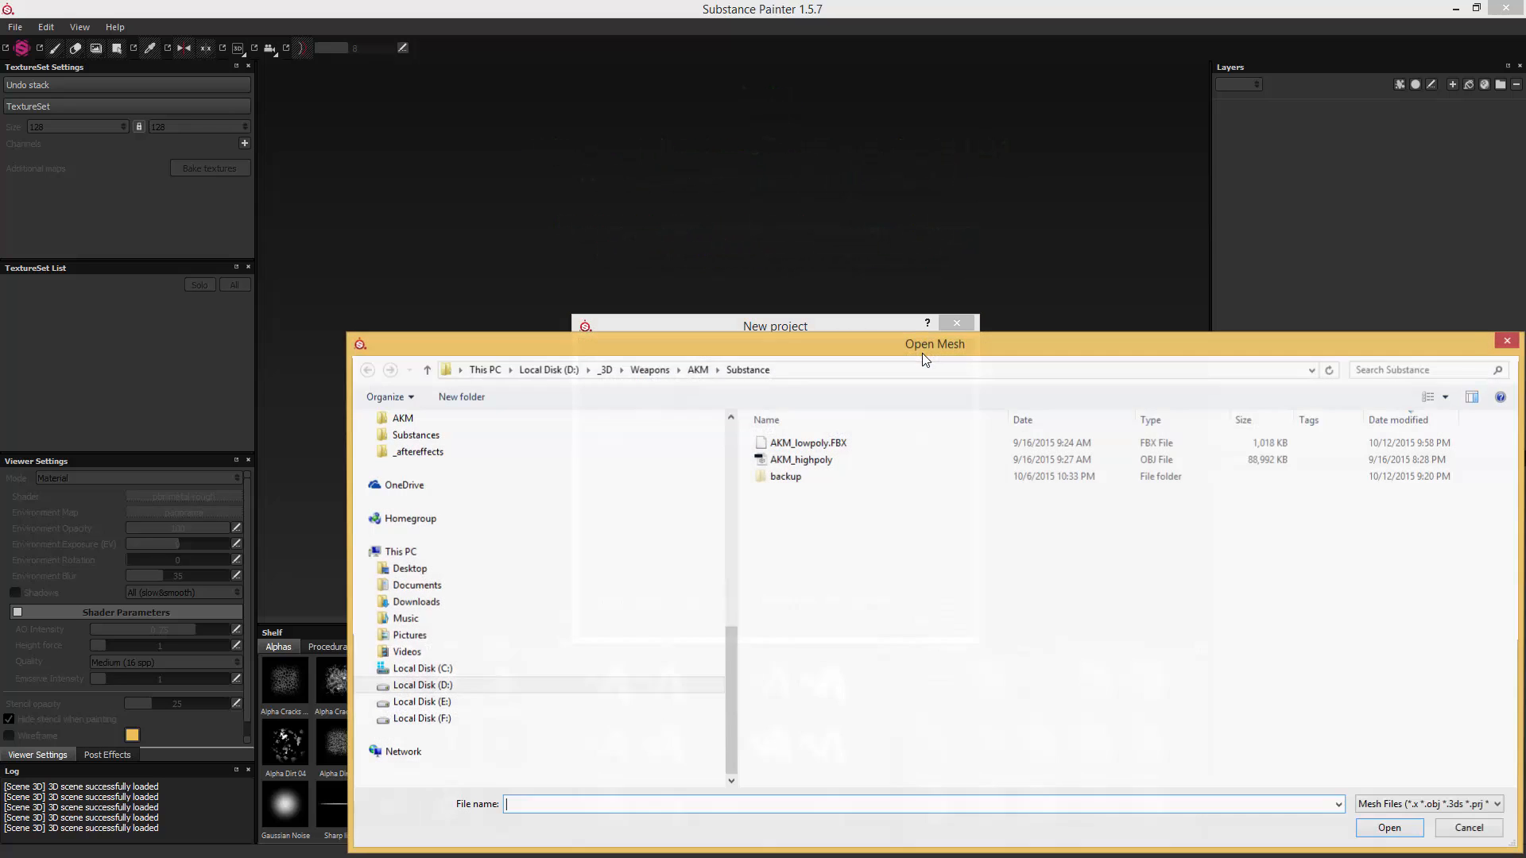
double_click(819, 445)
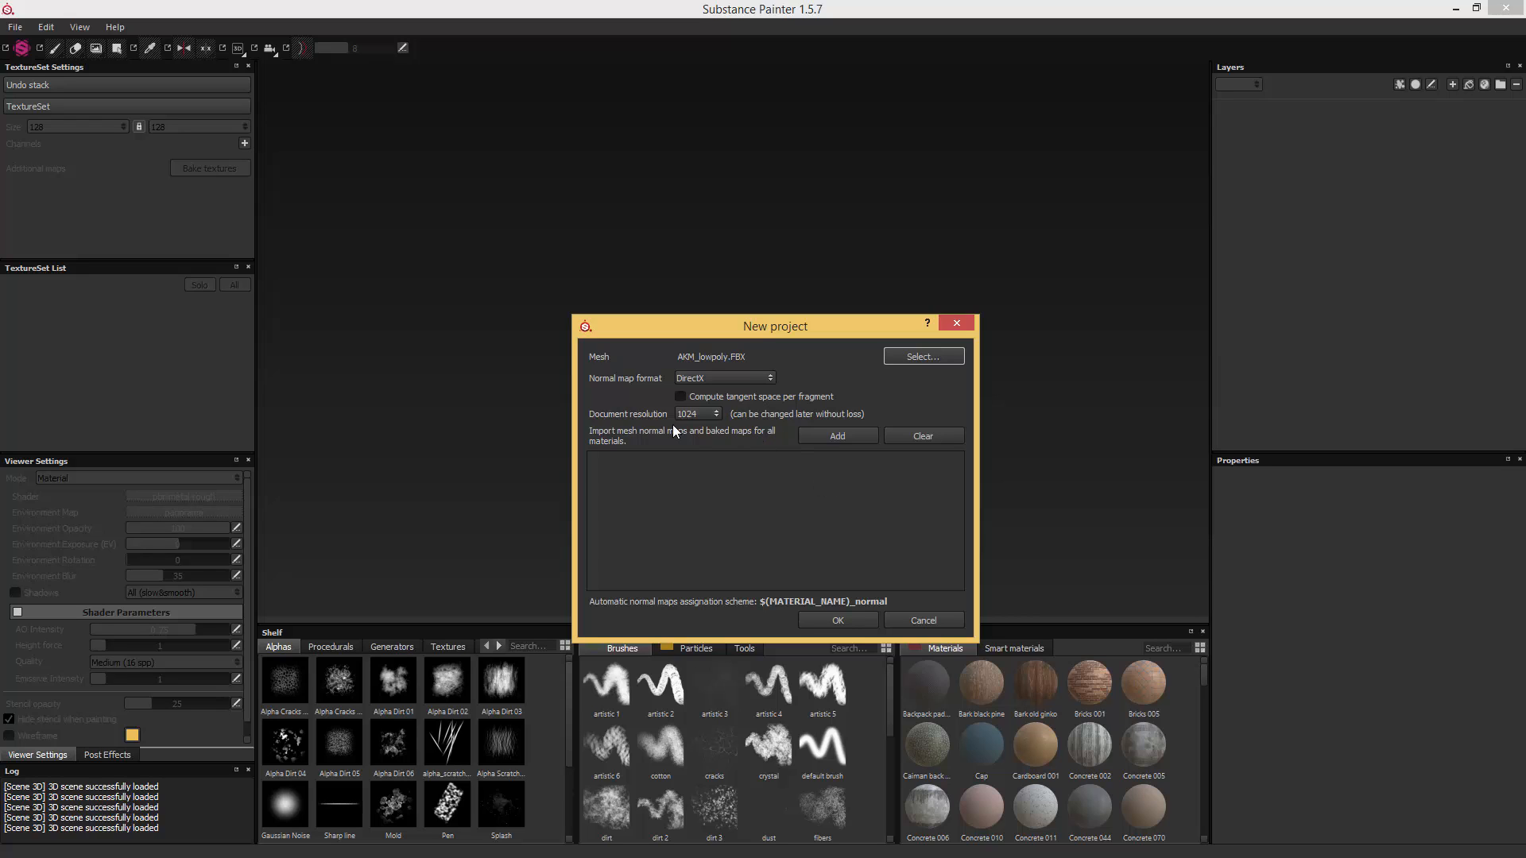
left_click(696, 413)
left_click(837, 620)
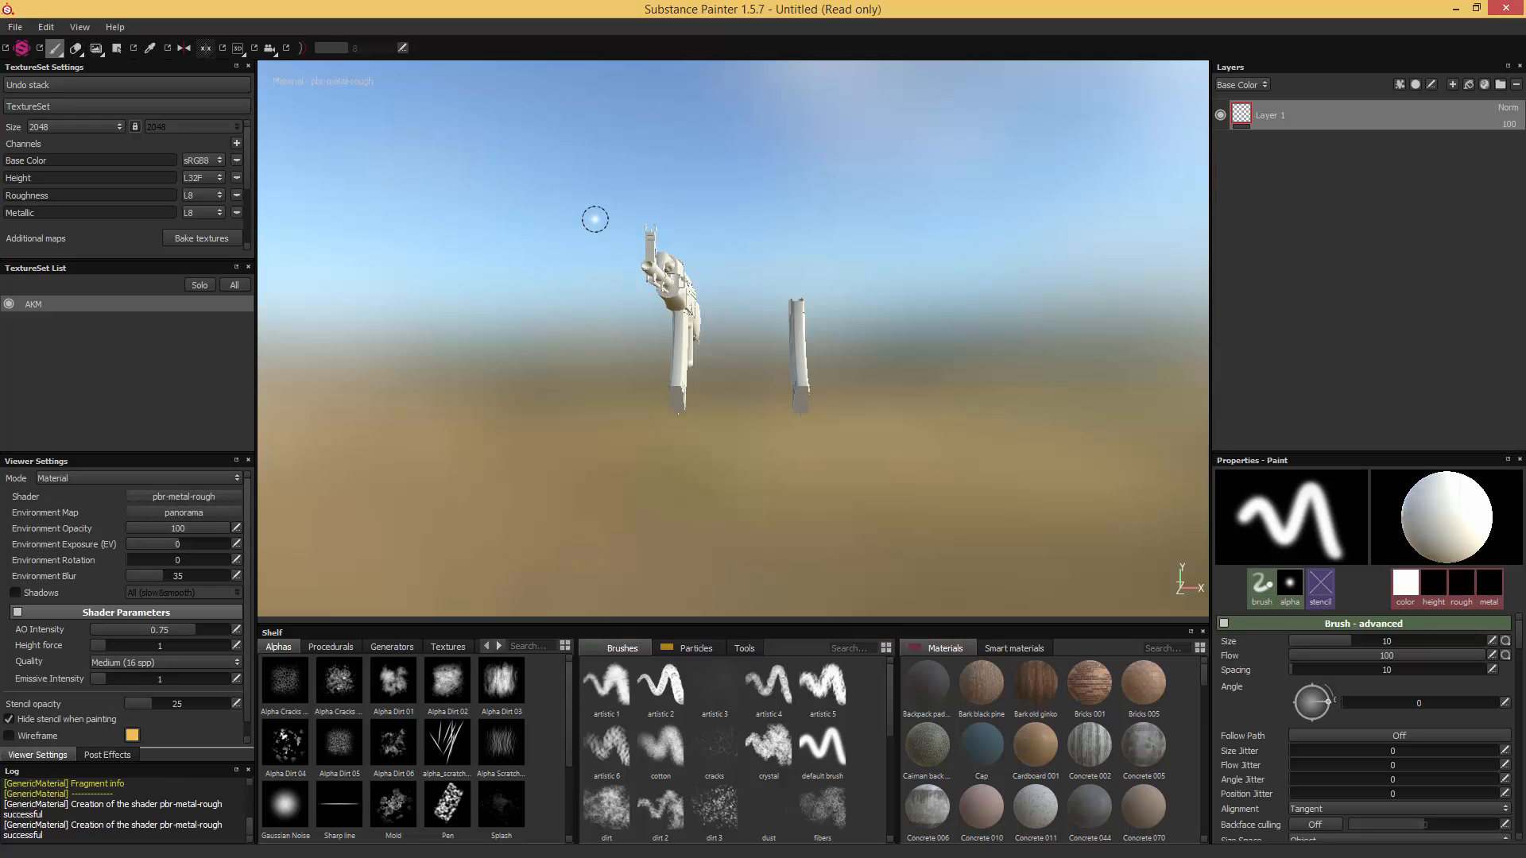
- Save the project as AKM in the Substance folder
left_click(15, 27)
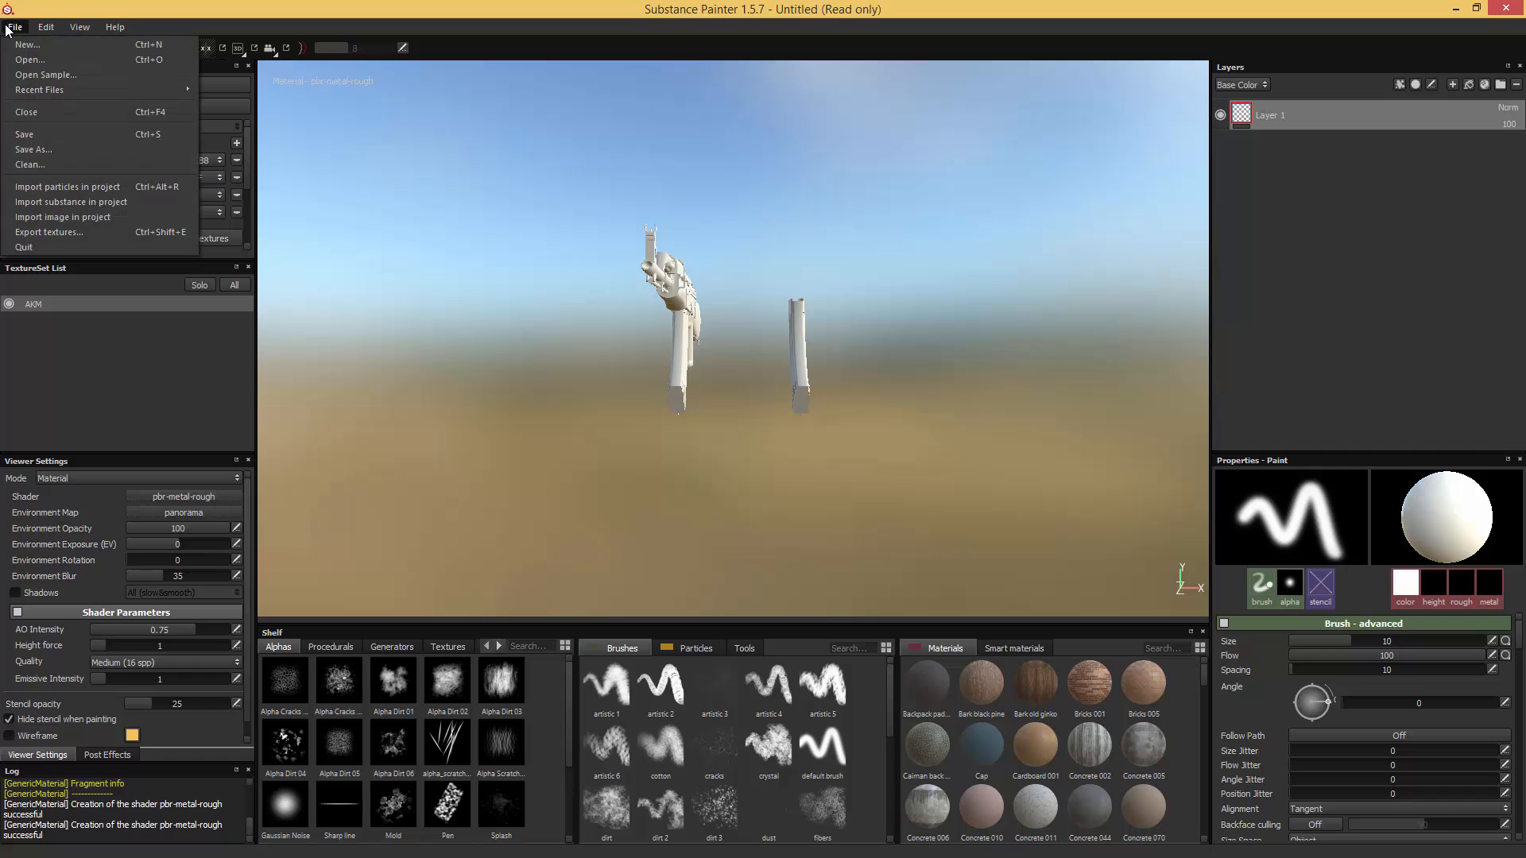
left_click(36, 150)
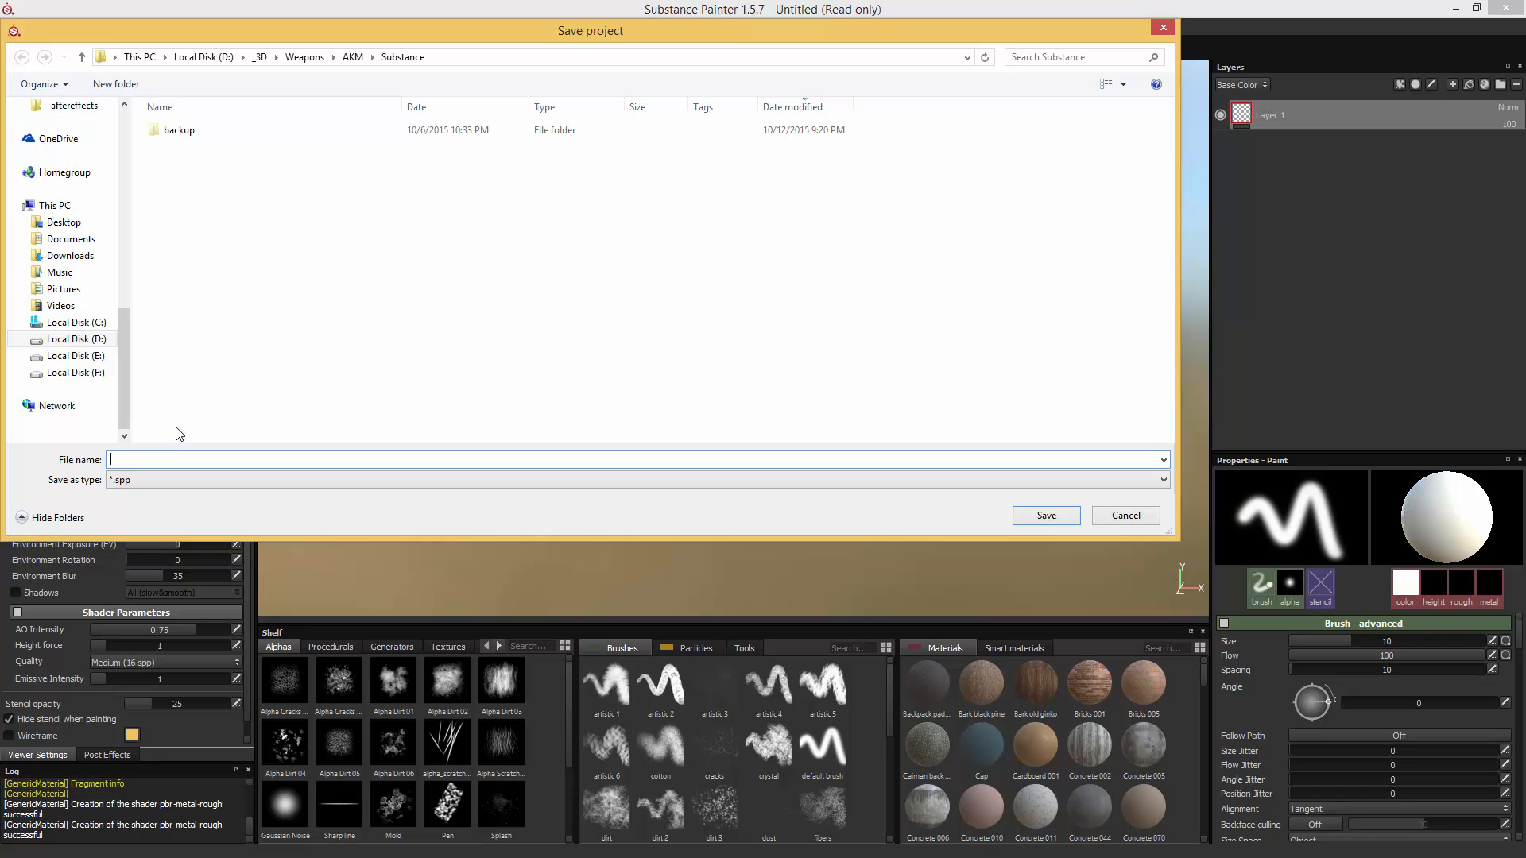
type("AKM")
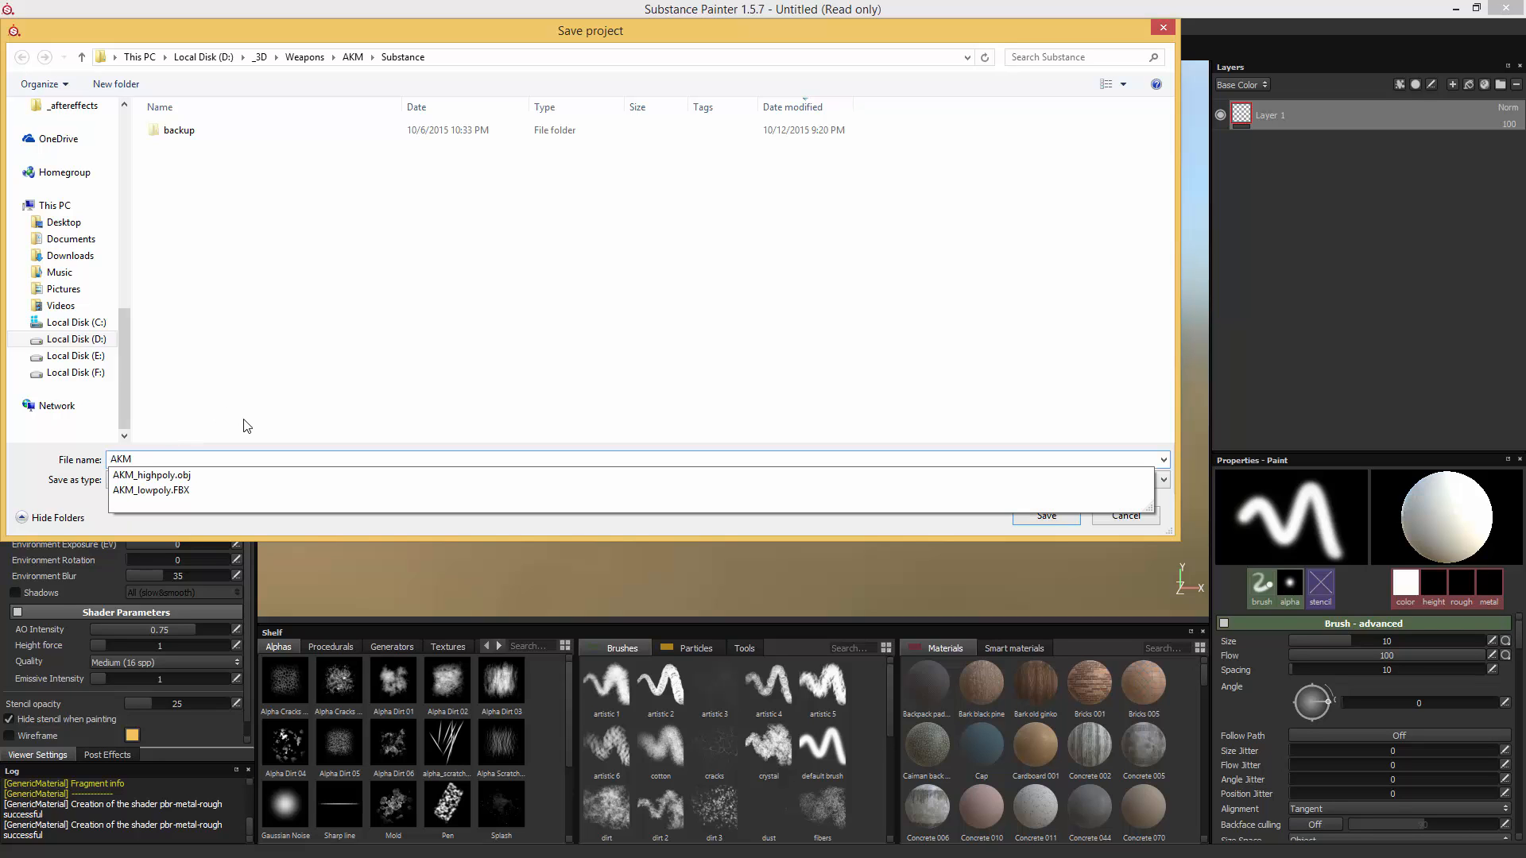
left_click(1002, 520)
left_click(1046, 516)
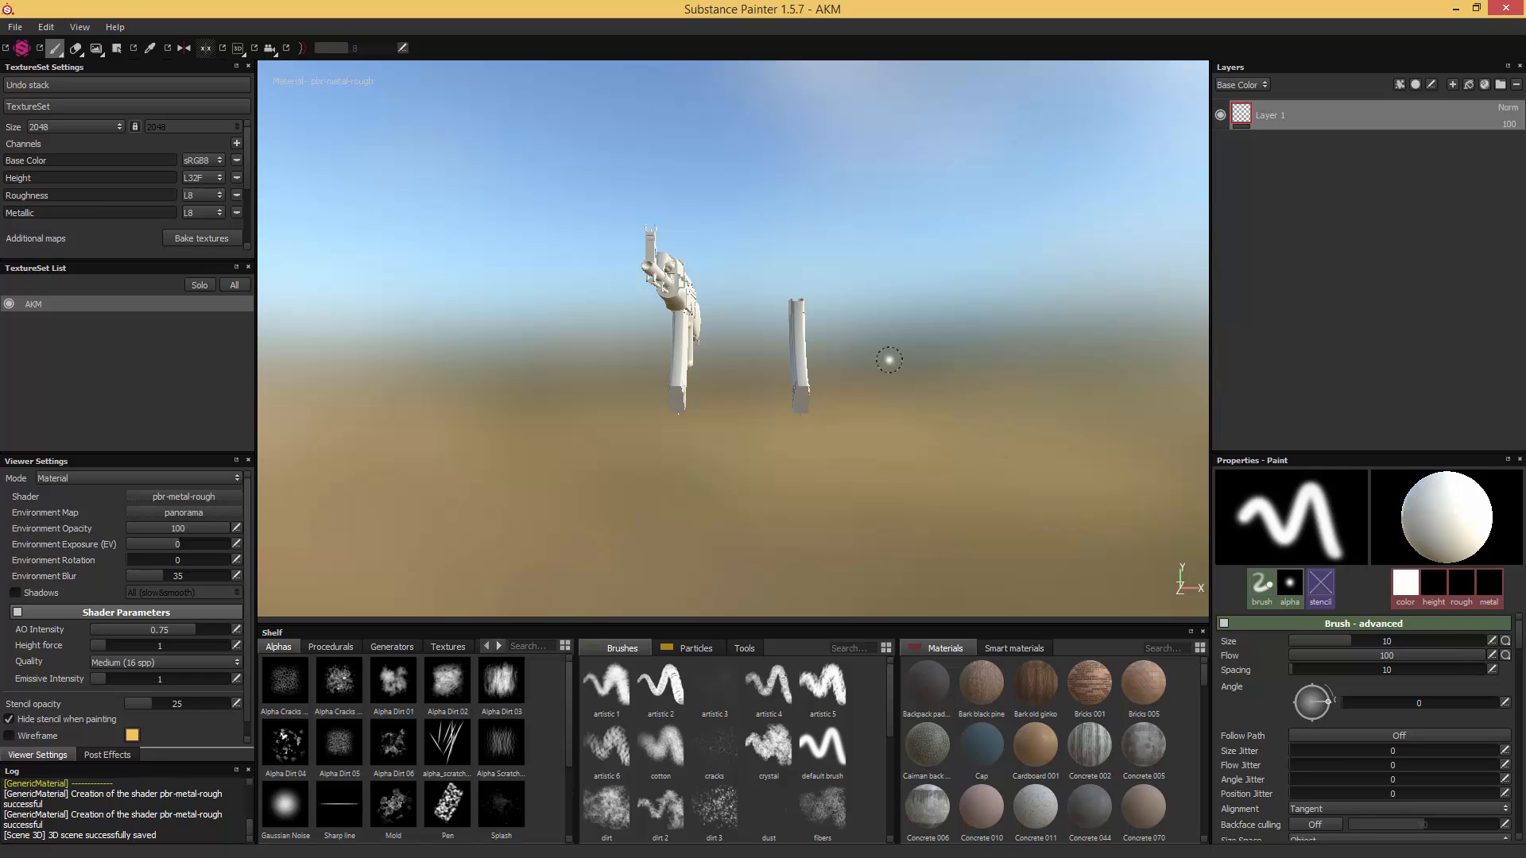
- Add an Ambient occlusion channel to the texture set, with the ambient occlusion map as background, just once
left_click_drag(889, 354, 846, 296, "alt")
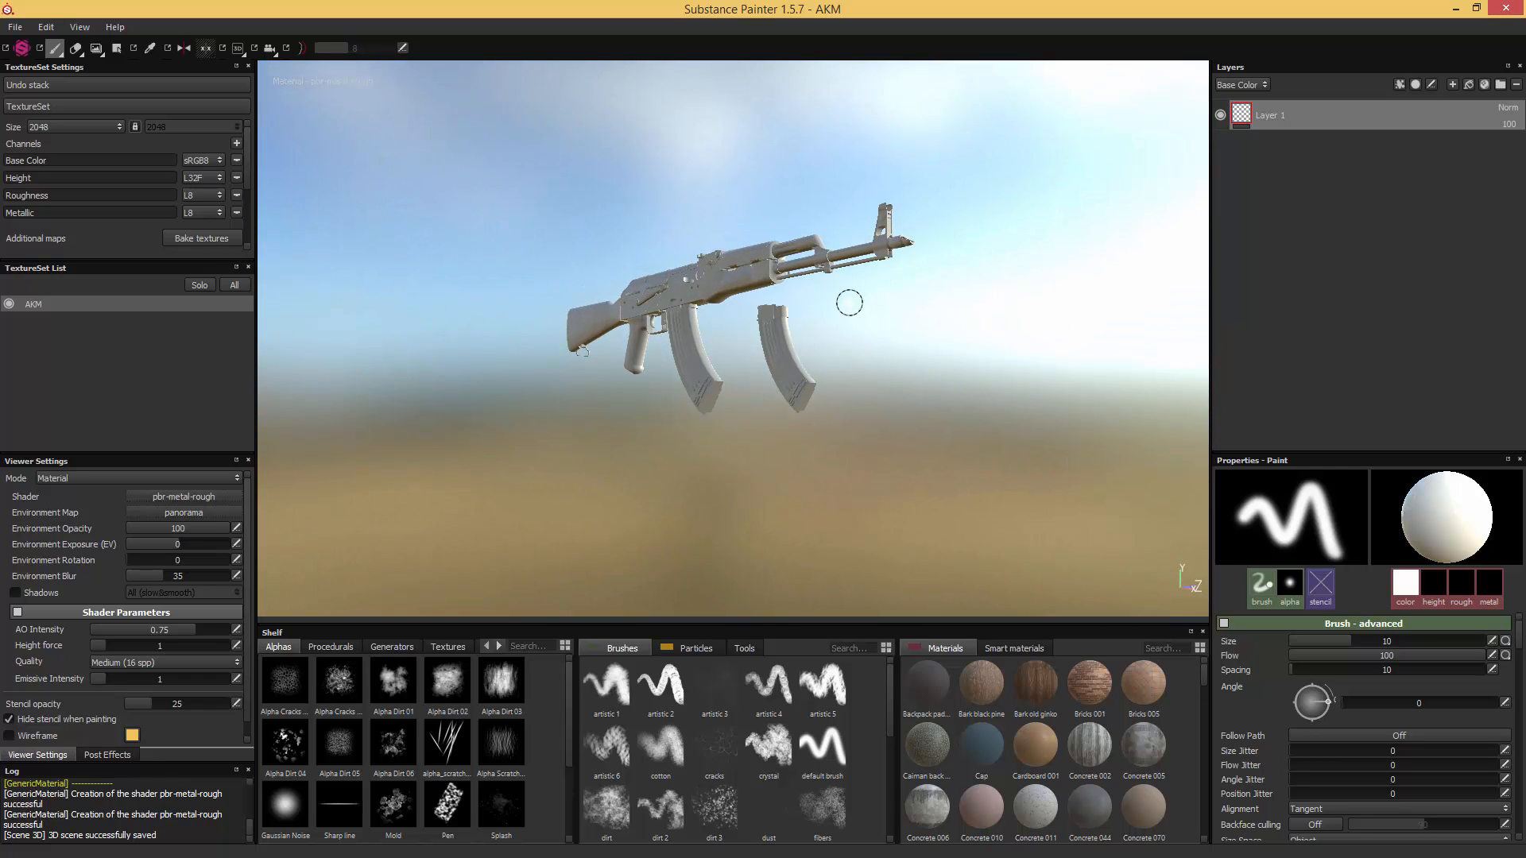
scroll(850, 302, "up", 4)
middle_click_drag(860, 295, 854, 349, "alt")
left_click_drag(854, 349, 958, 401, "alt")
right_click_drag(958, 406, 910, 409, "shift")
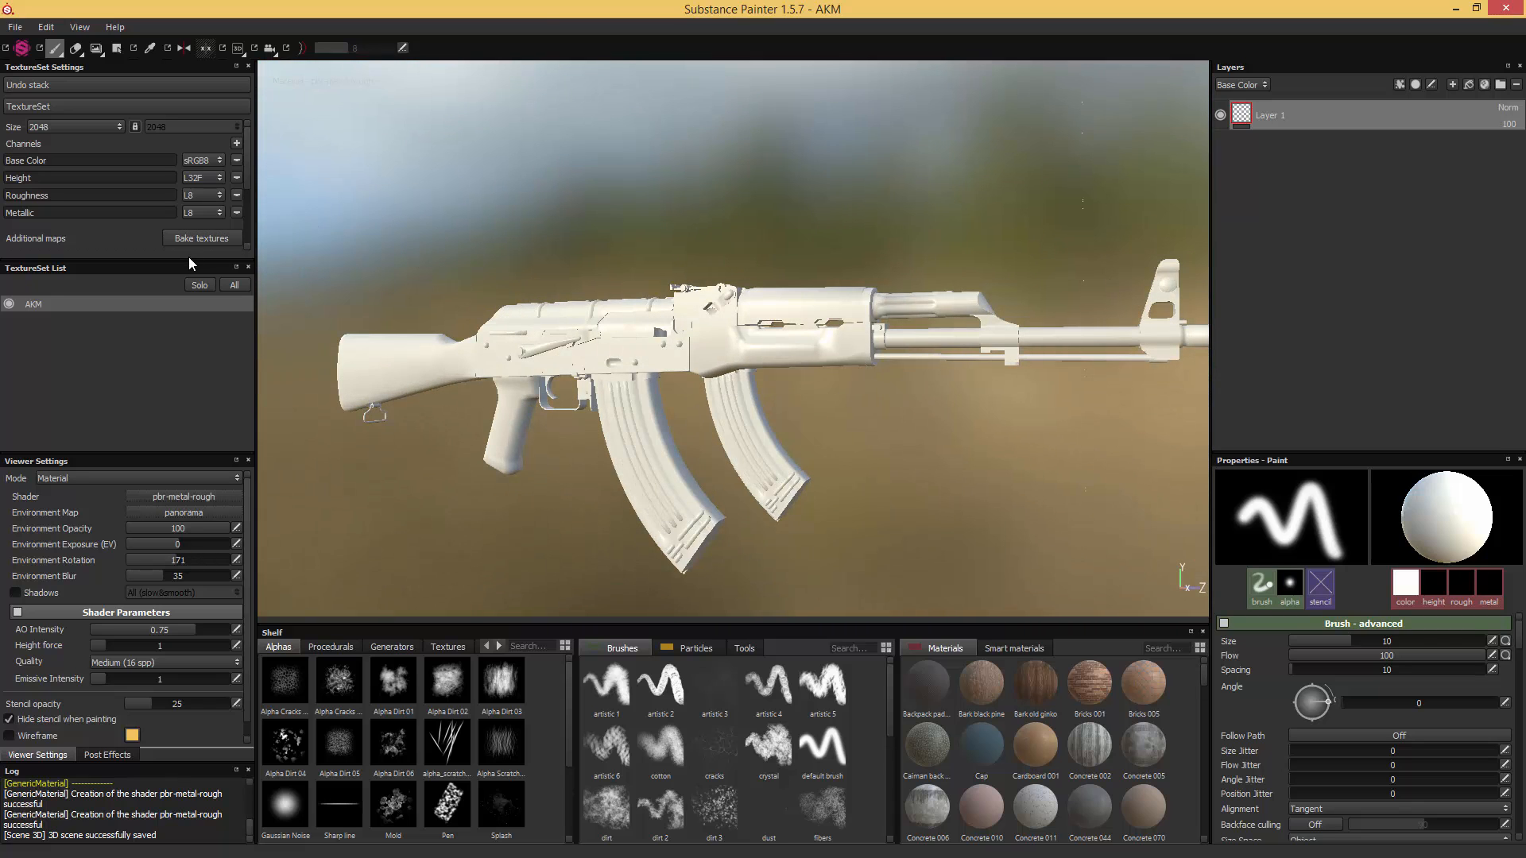
left_click_drag(188, 259, 162, 415)
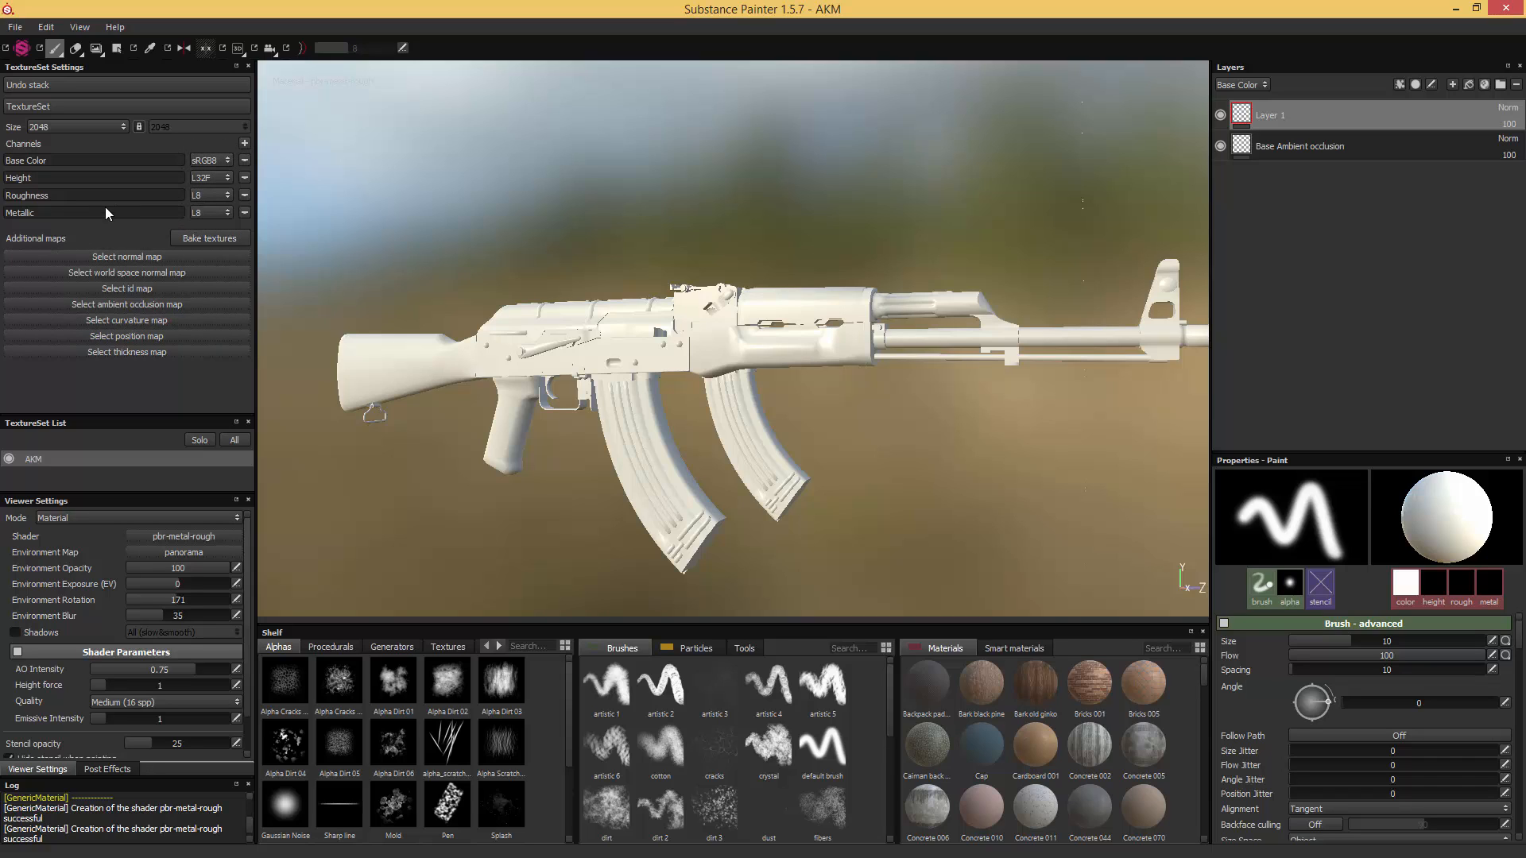
left_click(244, 143)
left_click(269, 158)
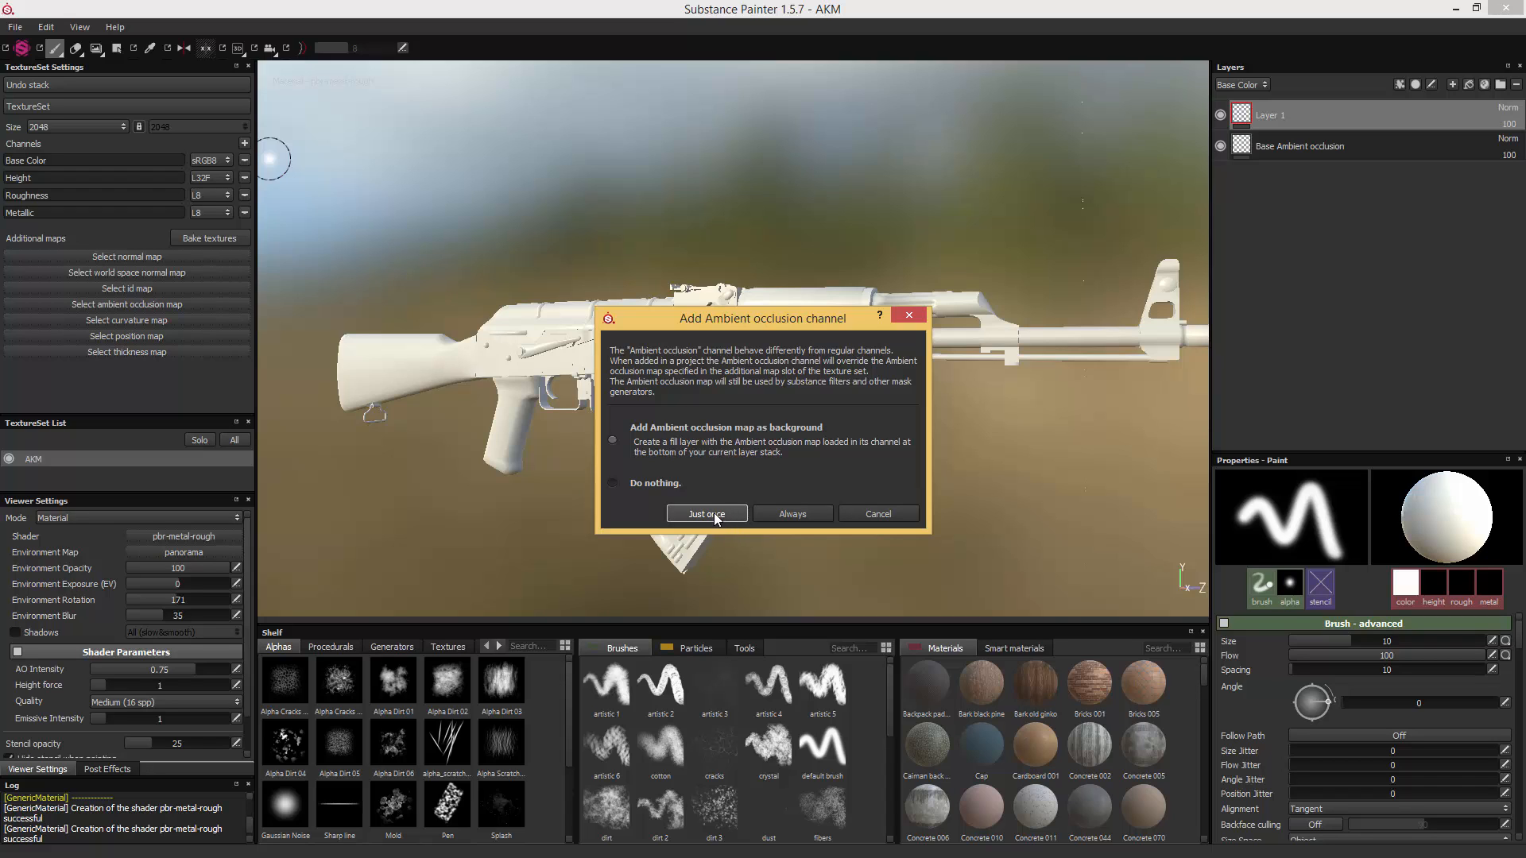
left_click(726, 516)
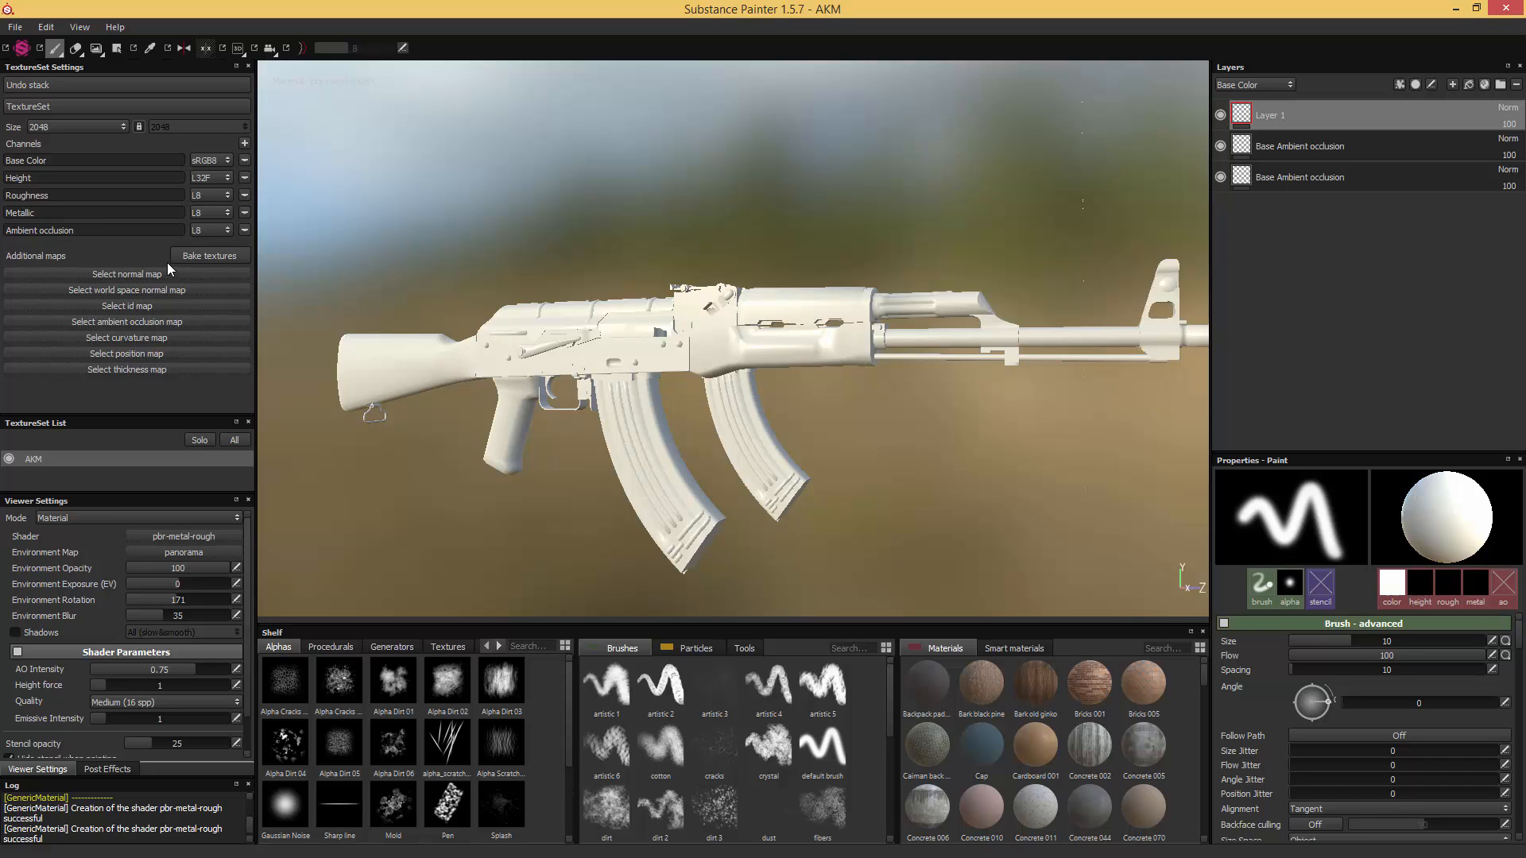
- Open the texture baking settings and load AKM_highpoly as the high definition mesh
left_click(208, 253)
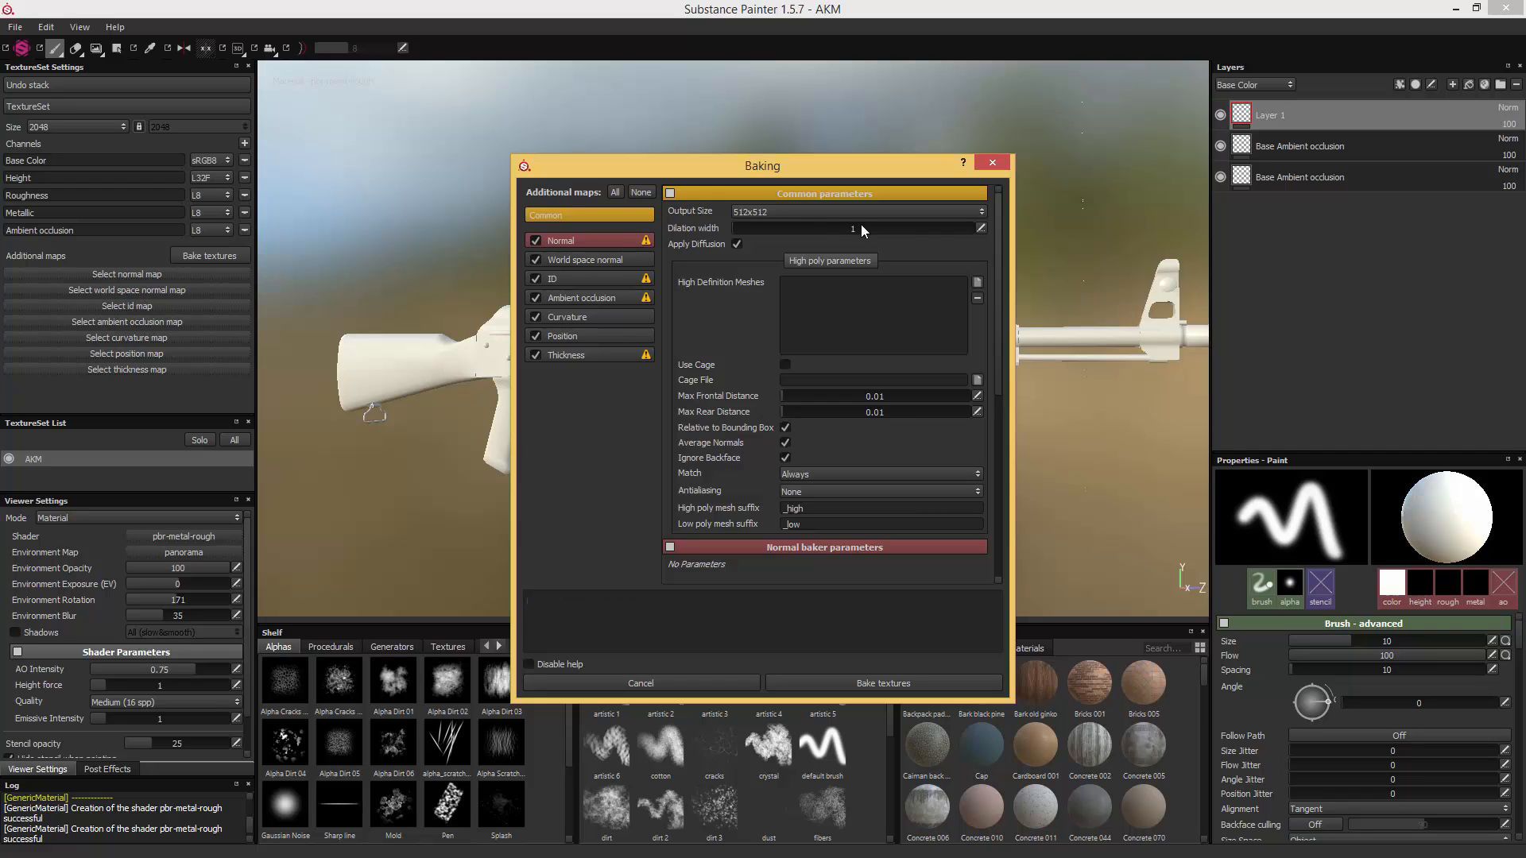
left_click(977, 284)
double_click(957, 309)
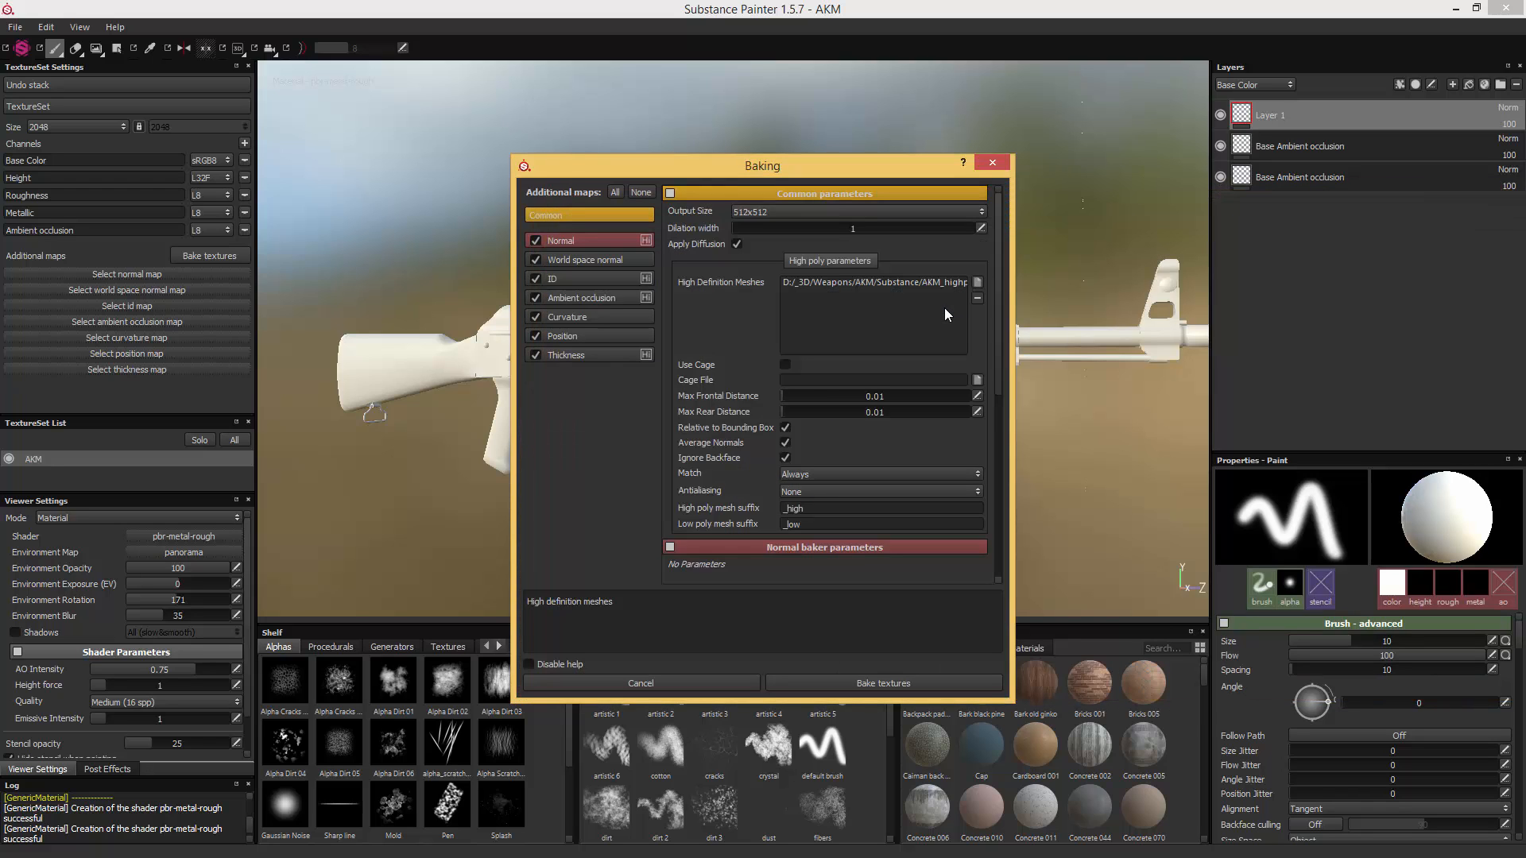
- Set the baking output size to 4096x4096 and the dilation width to 16
left_click(914, 213)
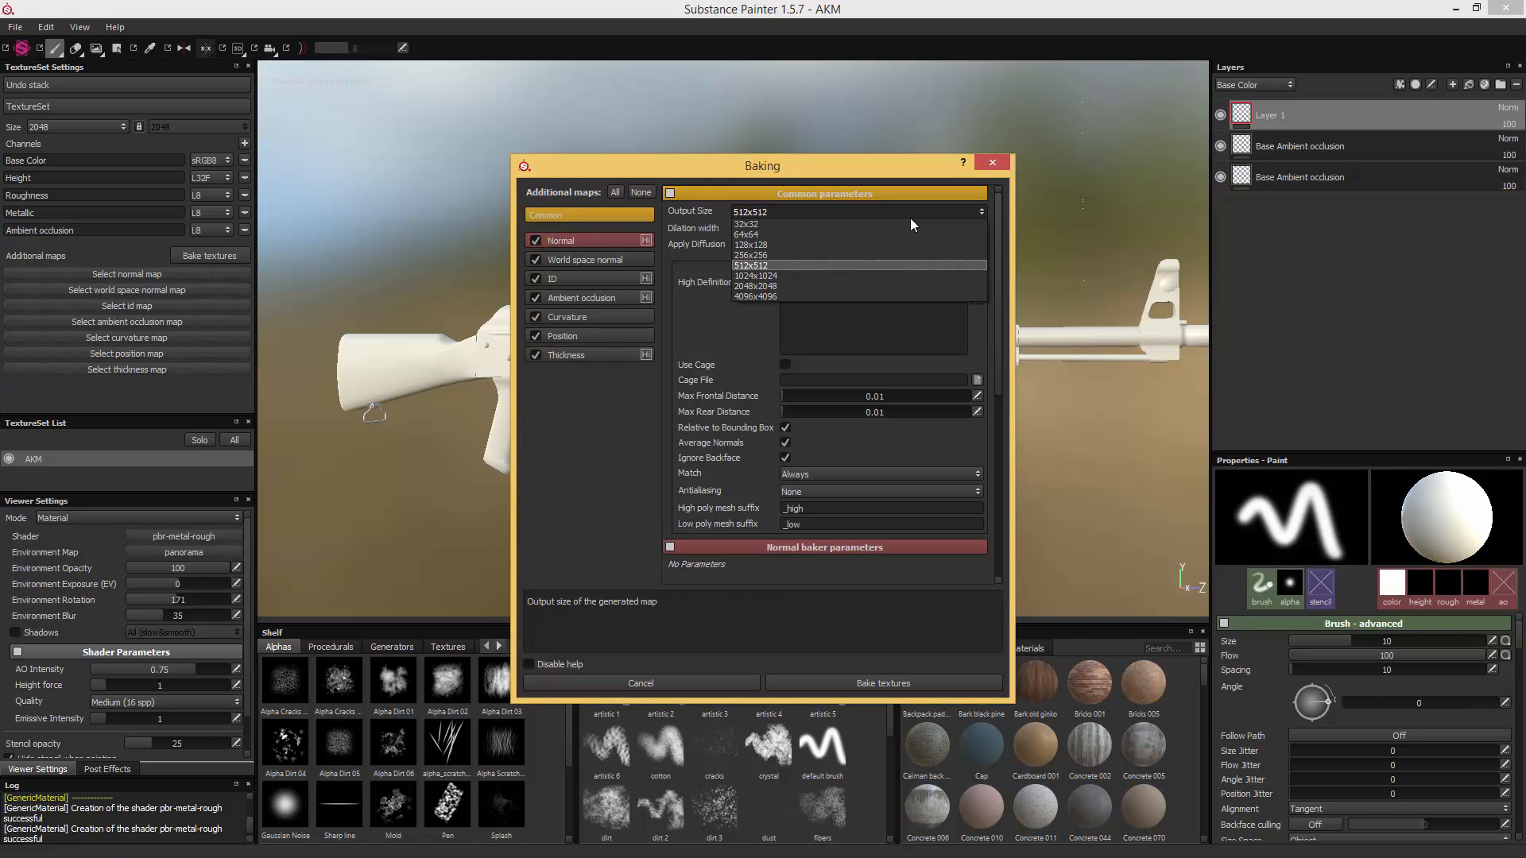
left_click(761, 297)
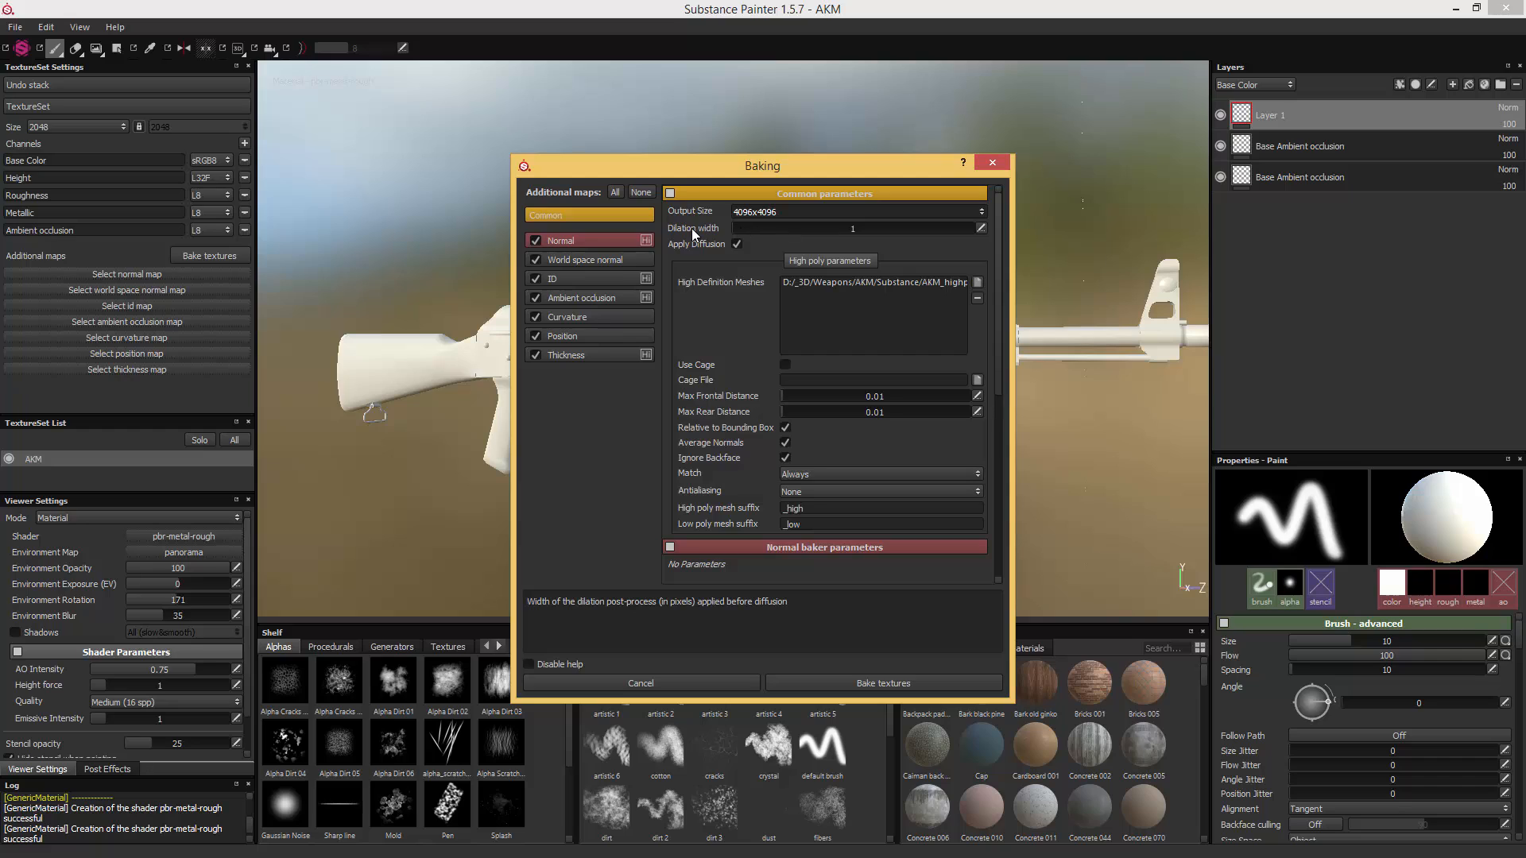
left_click(981, 228)
type("16")
key("Return")
- Set the max frontal and max rear distances to 0.005 and turn off Average Normals
left_click(976, 396)
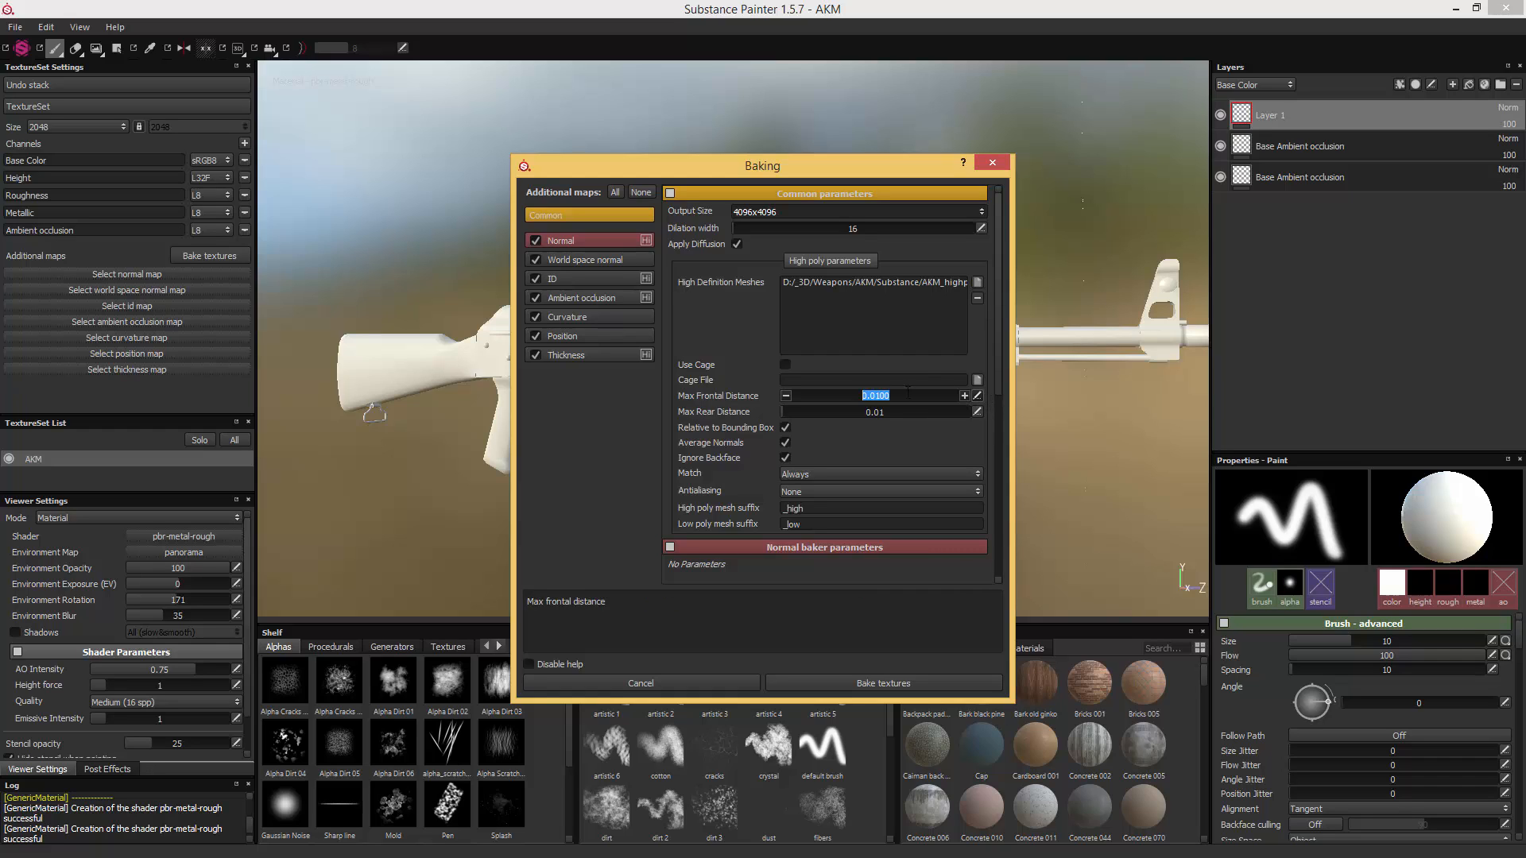
left_click_drag(875, 396, 903, 395)
type("05")
left_click(976, 411)
left_click_drag(903, 411, 875, 412)
type("05")
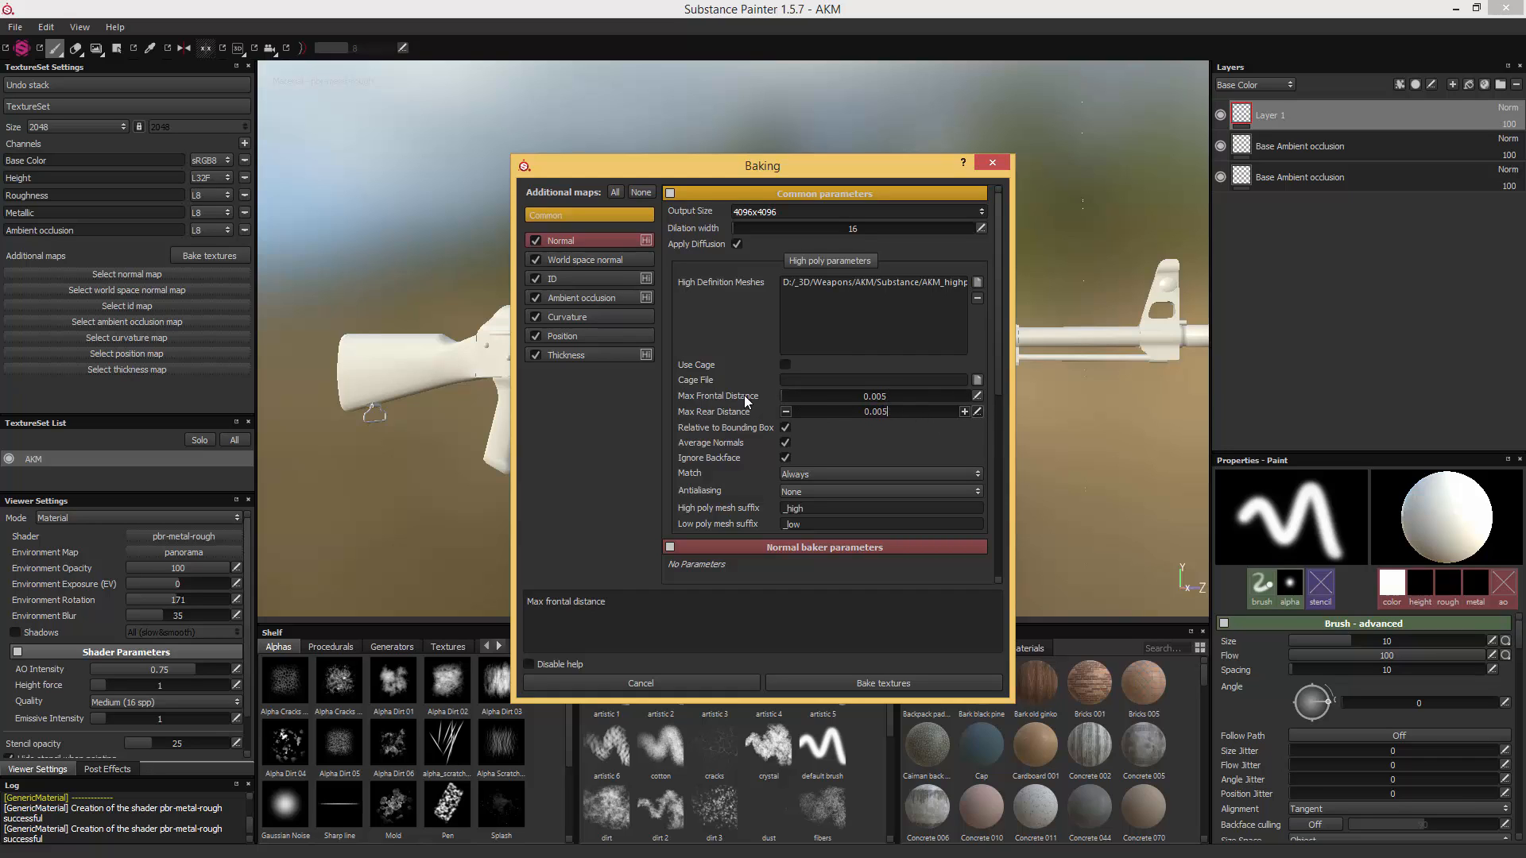
left_click(785, 442)
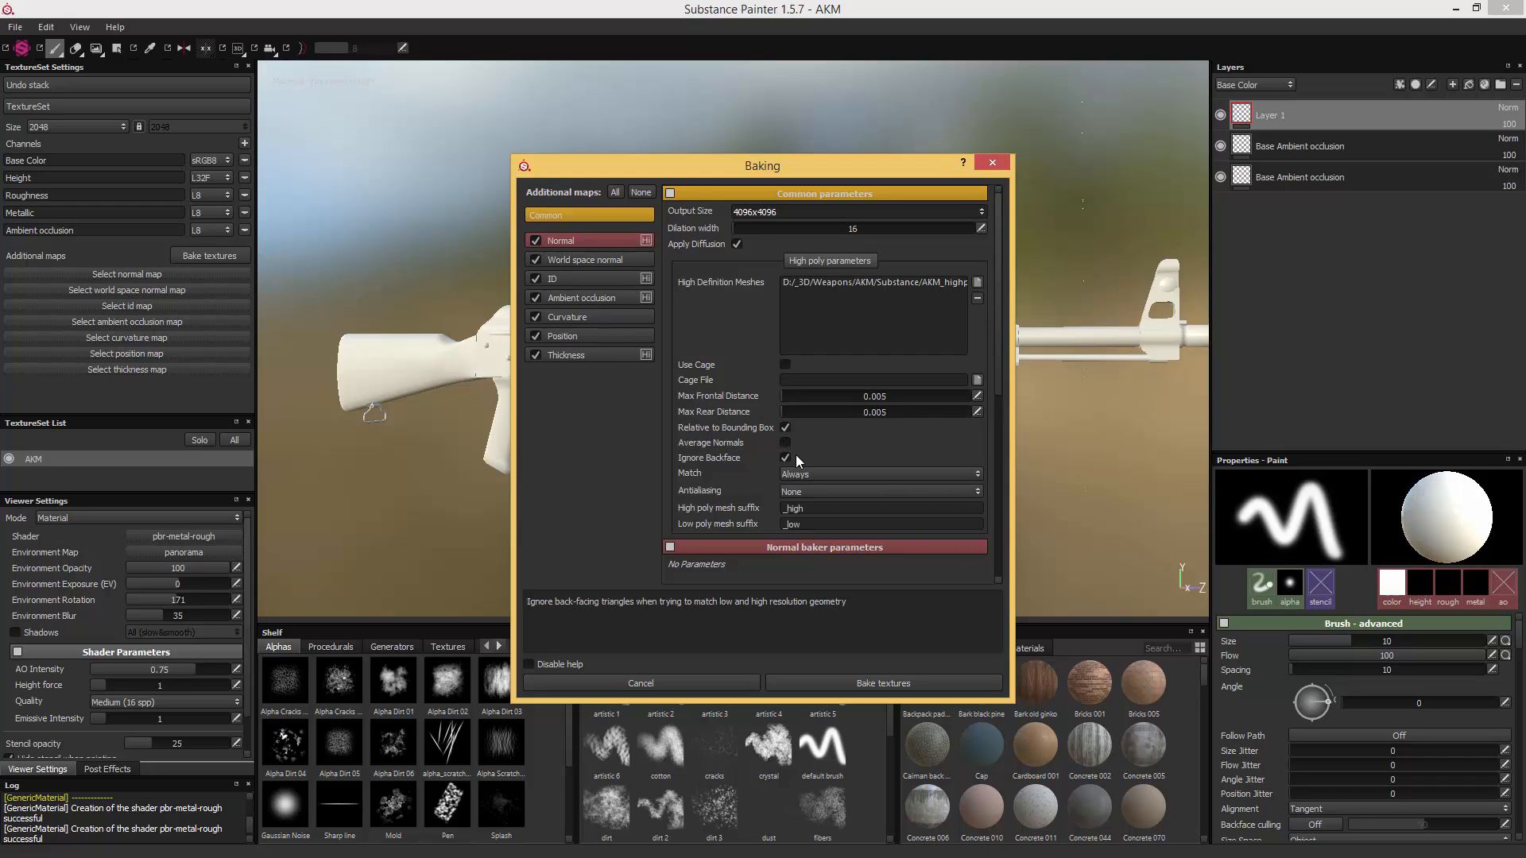
- Set the high poly matching to By Mesh Name and the antialiasing to Subsampling 8x8
left_click(808, 474)
left_click(812, 490)
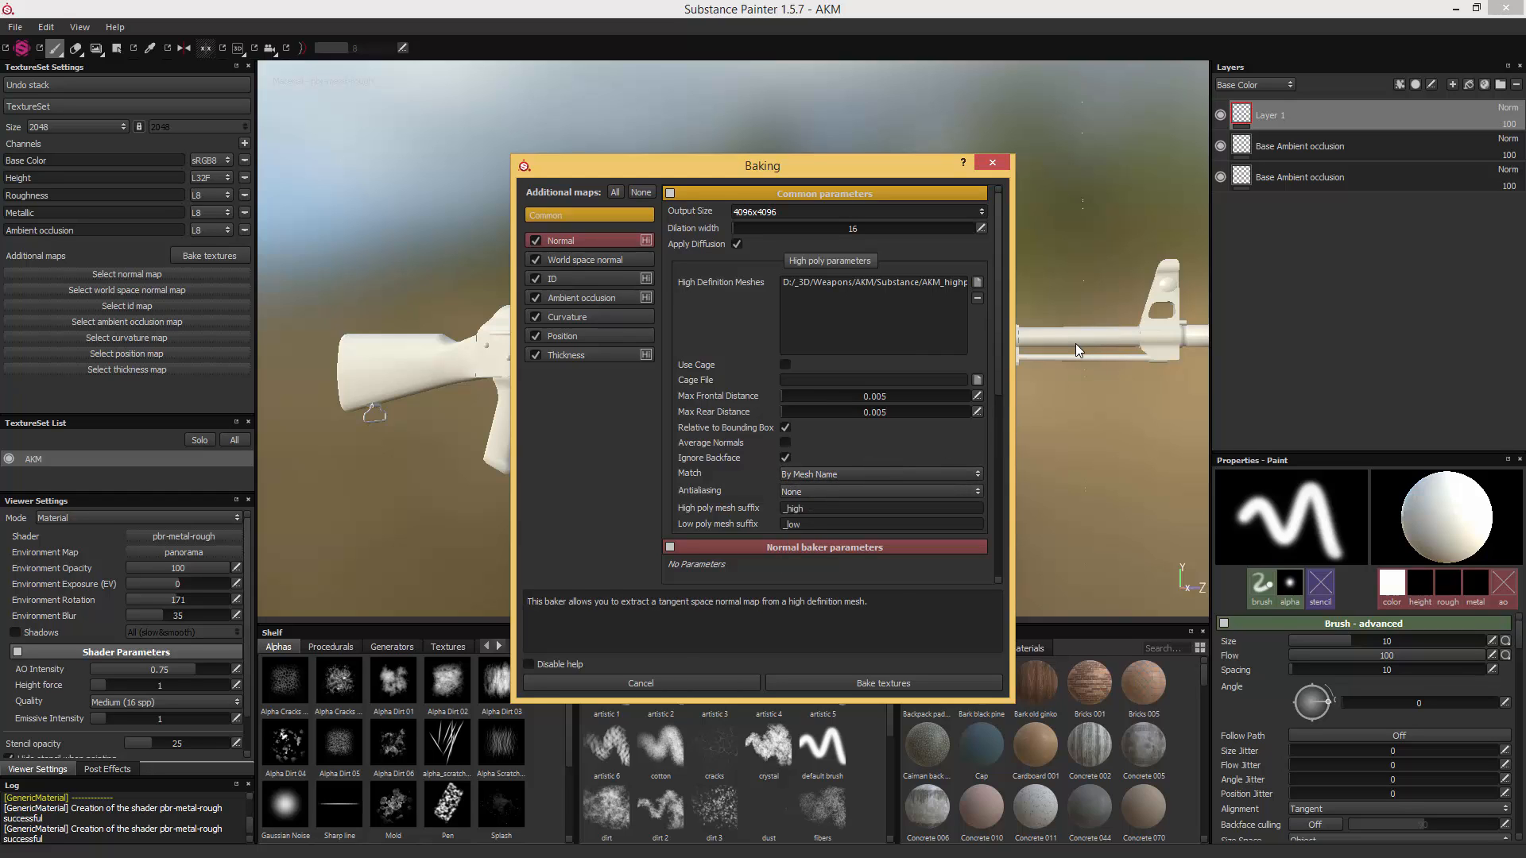
left_click(805, 492)
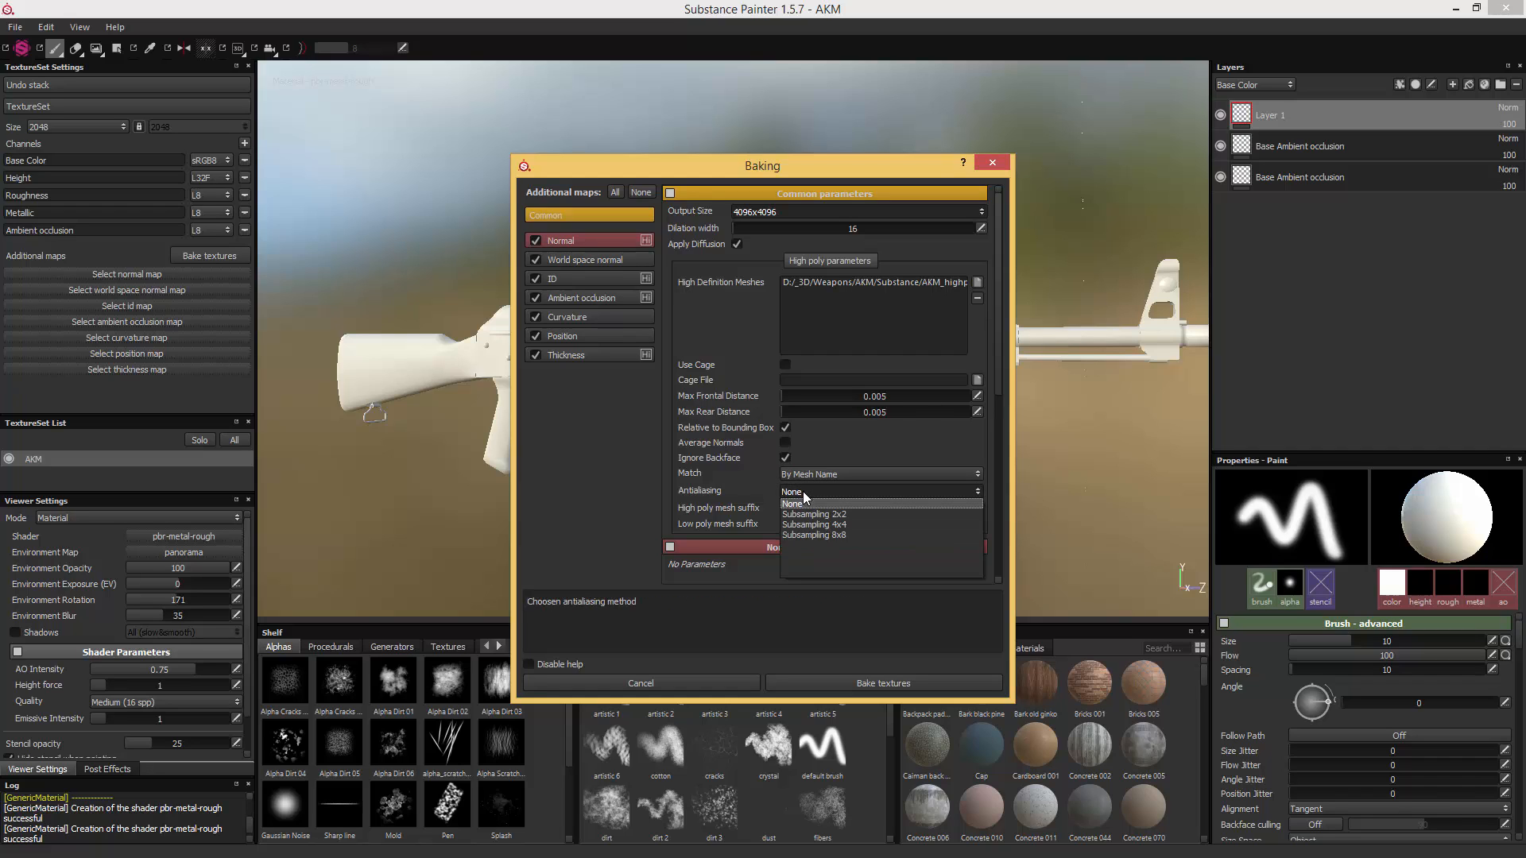
left_click(817, 539)
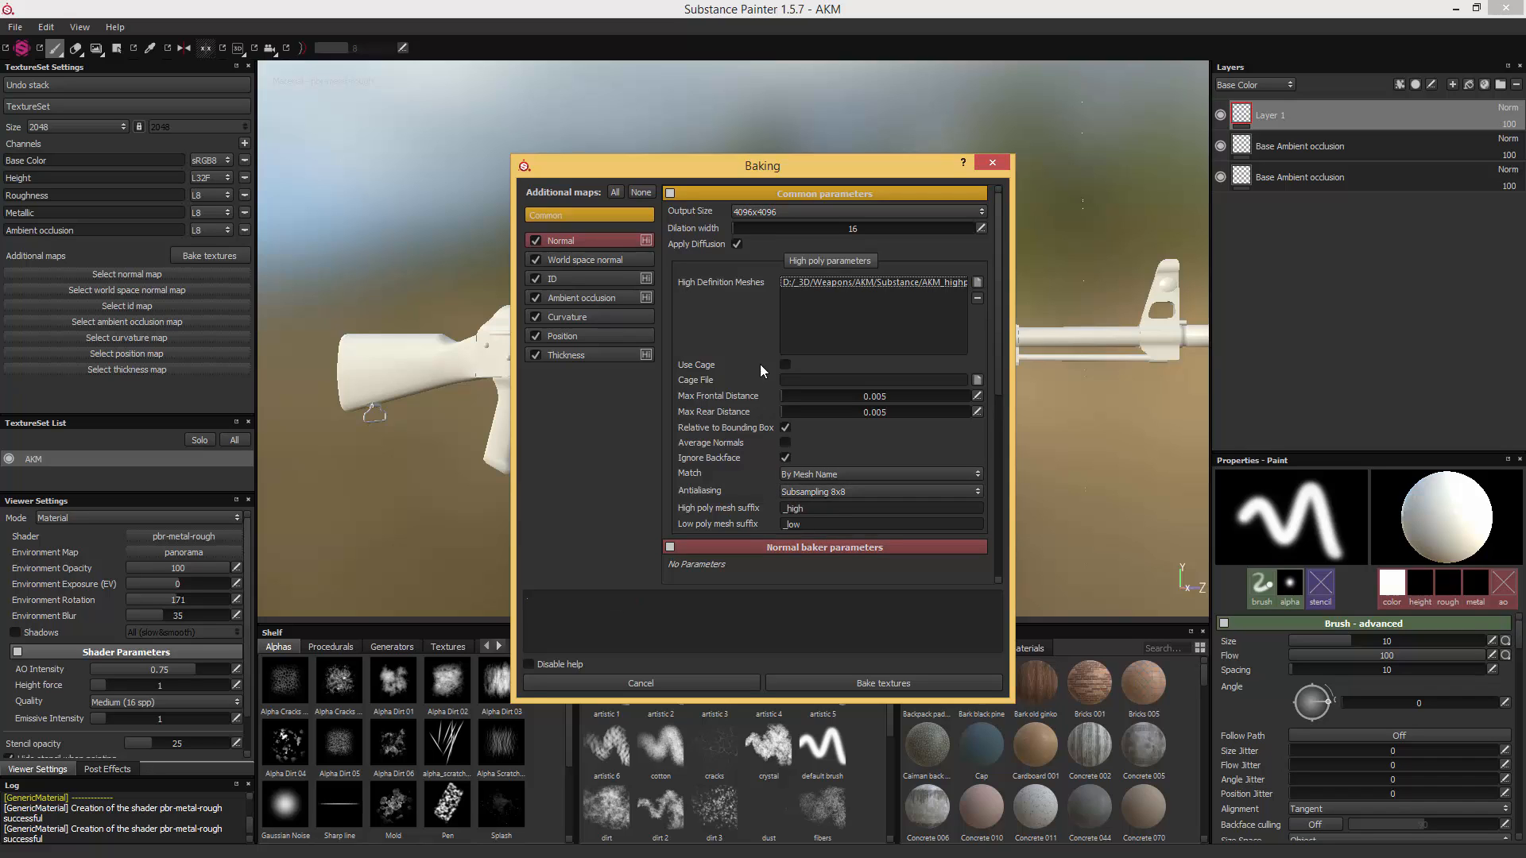
- Set the ID baker's color source to Mesh ID and its color generator to Random
left_click(617, 259)
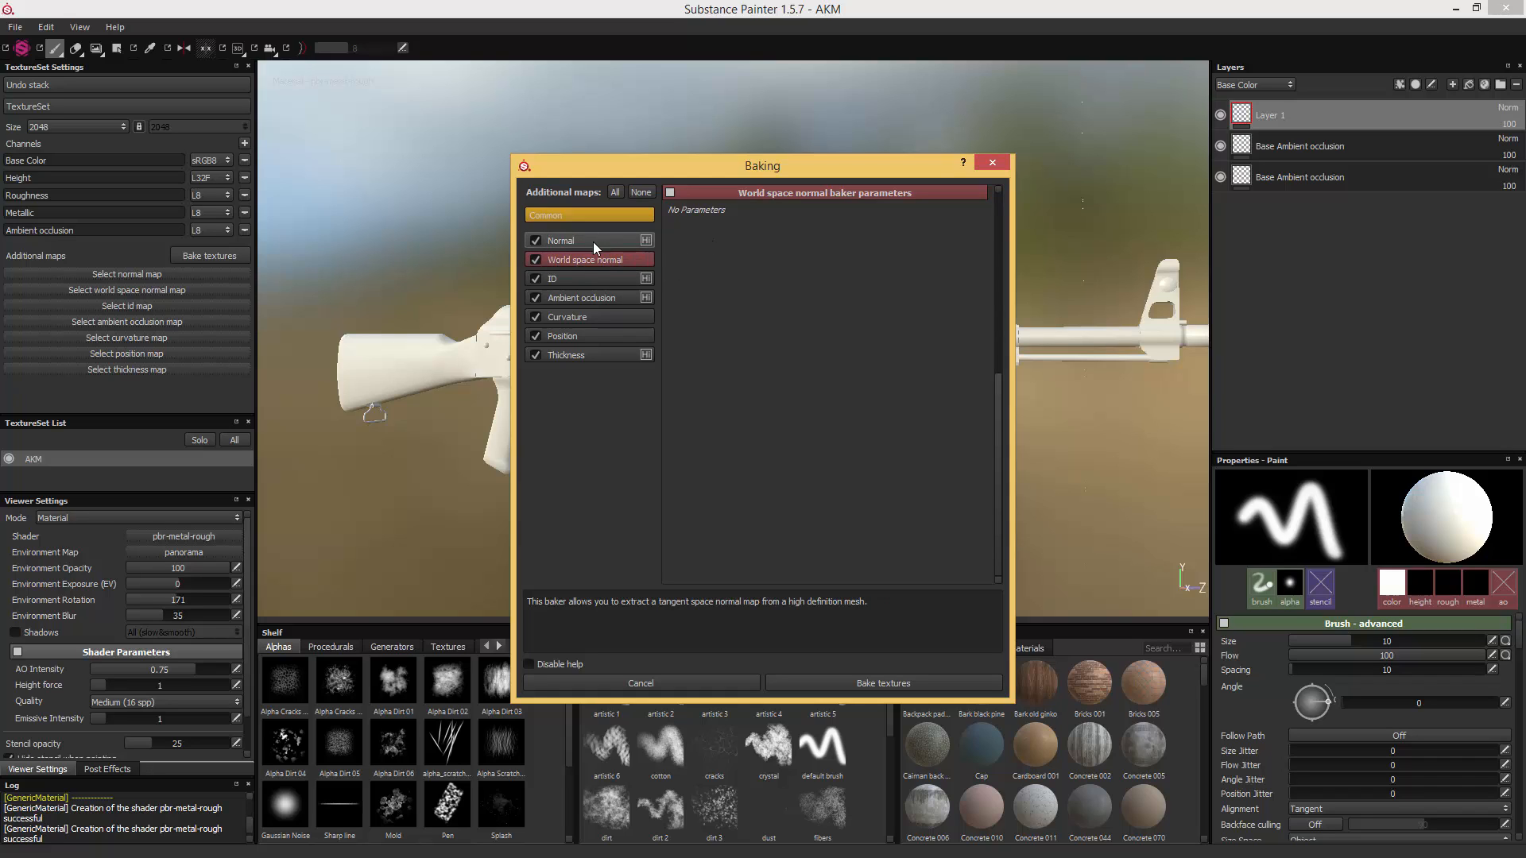
left_click(641, 281)
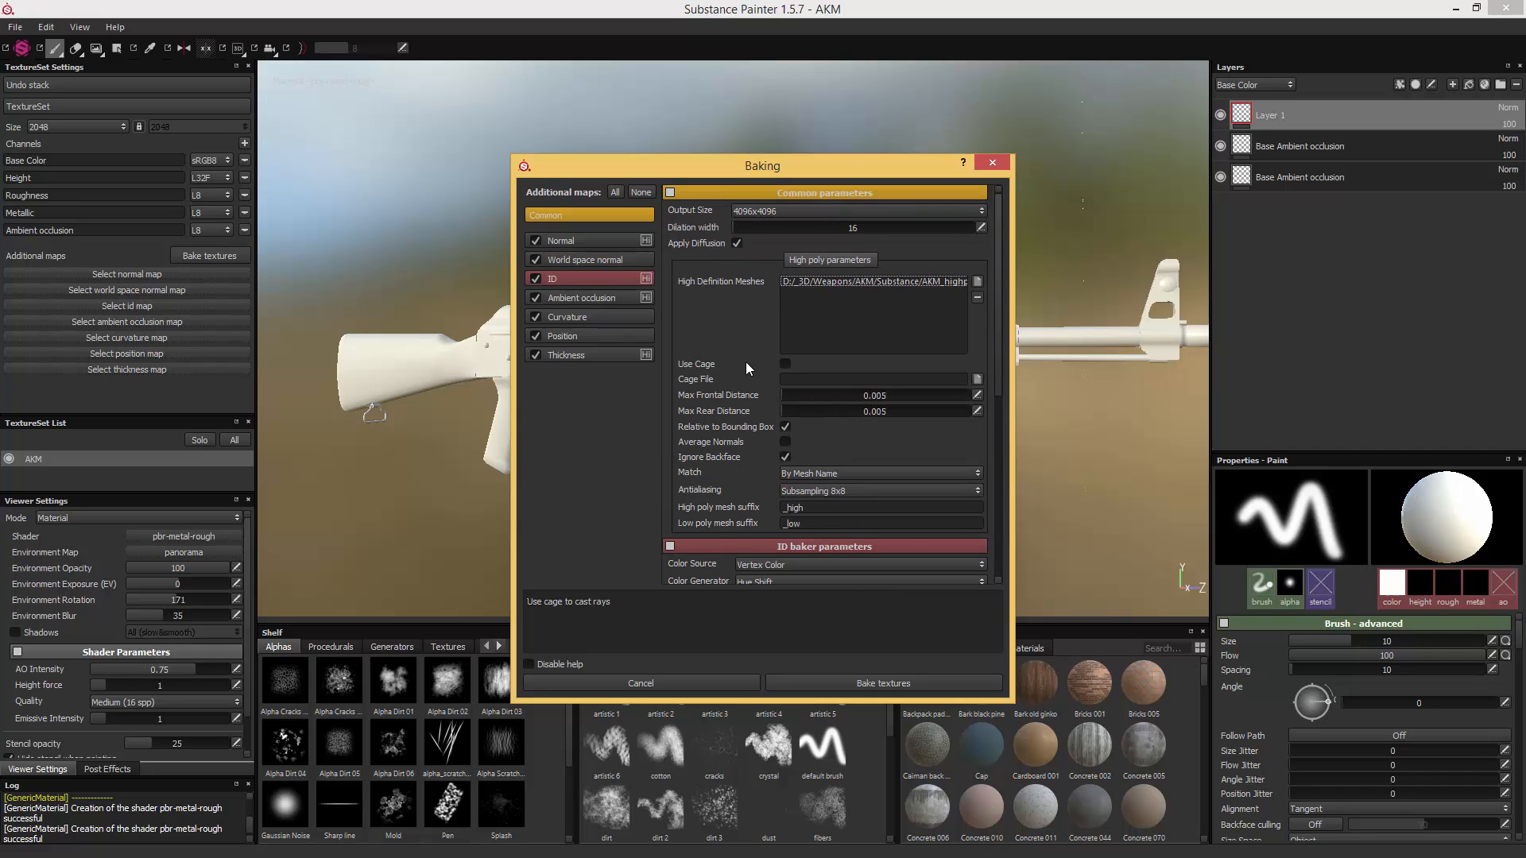
scroll(747, 367, "down", 5)
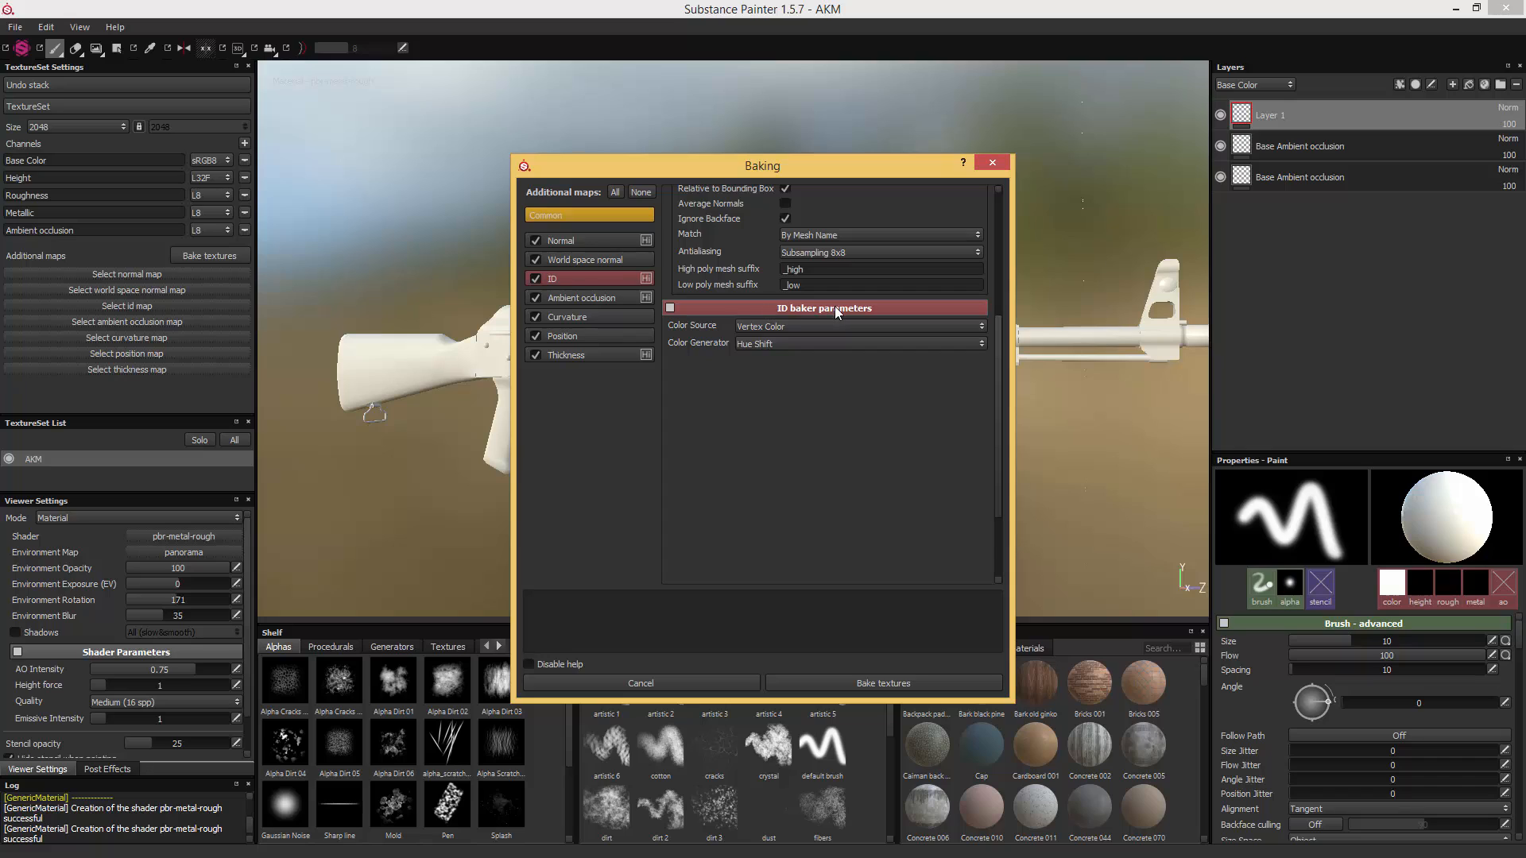
left_click(757, 329)
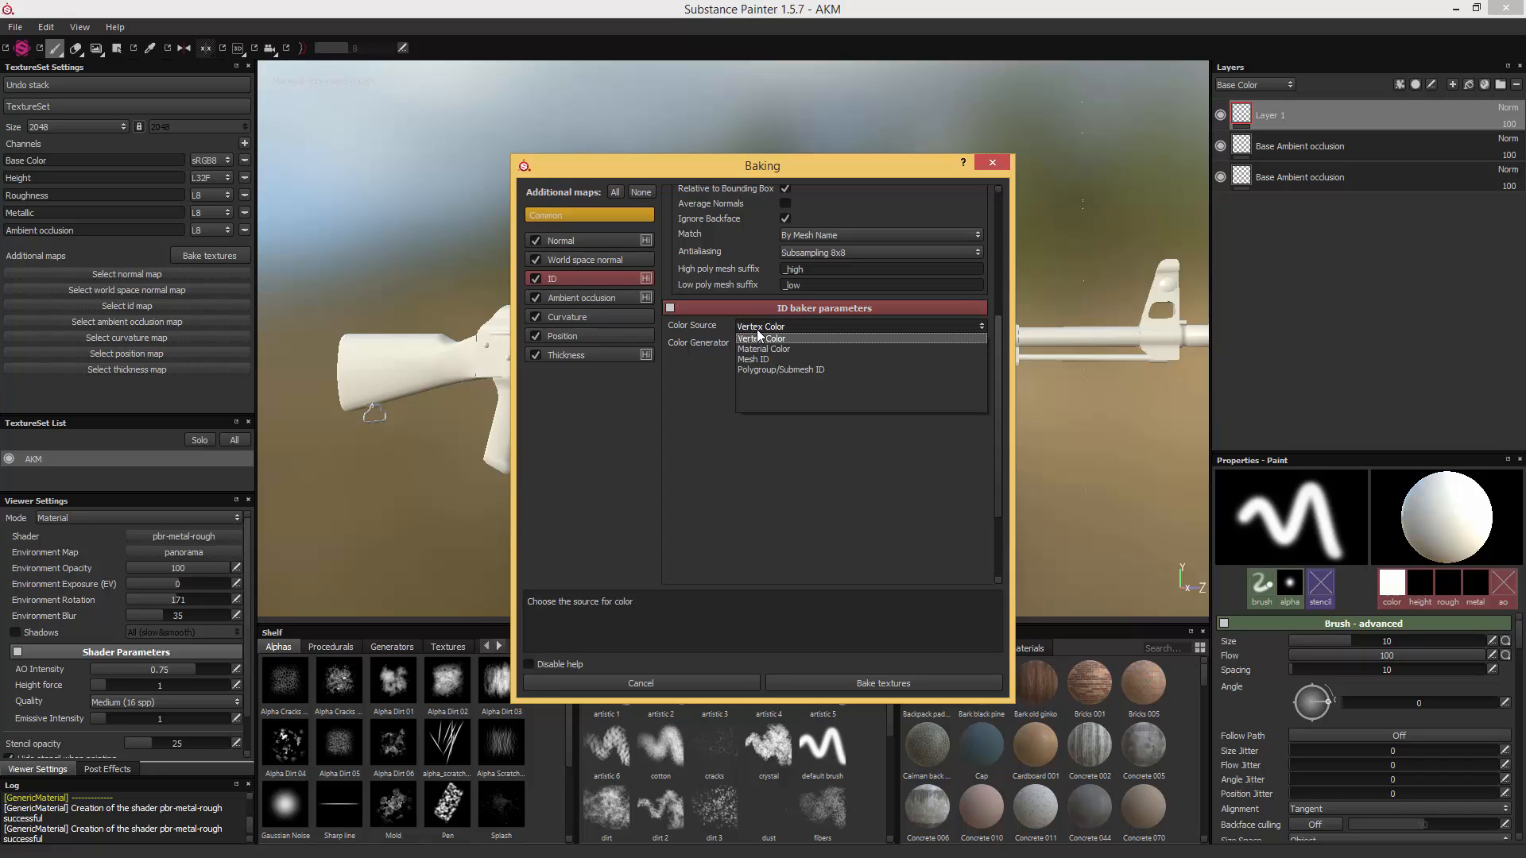
left_click(765, 361)
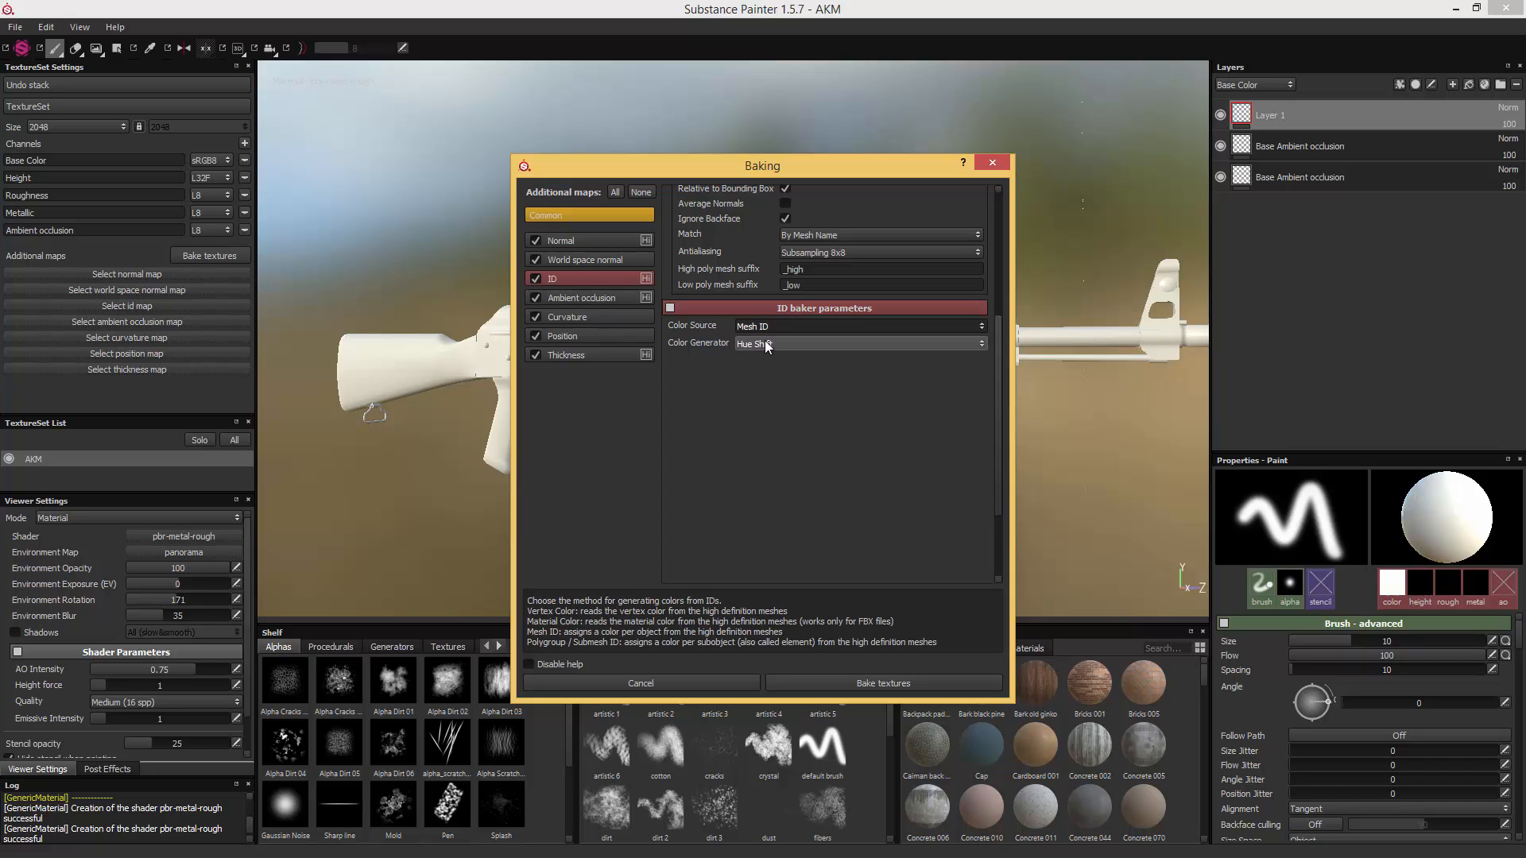
left_click(767, 345)
left_click(753, 356)
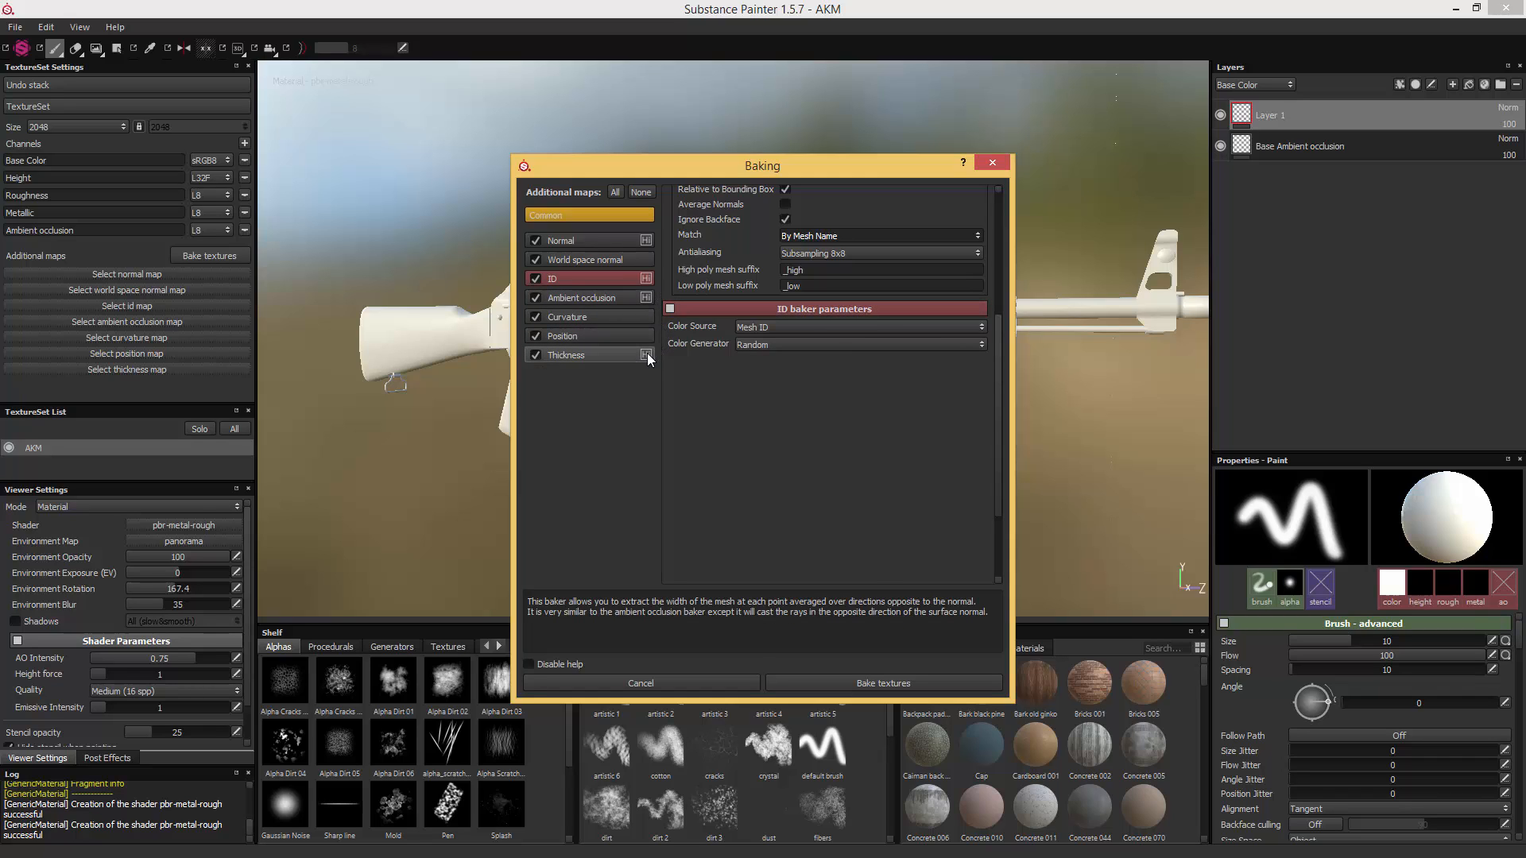
- Exclude the ambient occlusion and thickness maps and bake the remaining additional maps
left_click(535, 299)
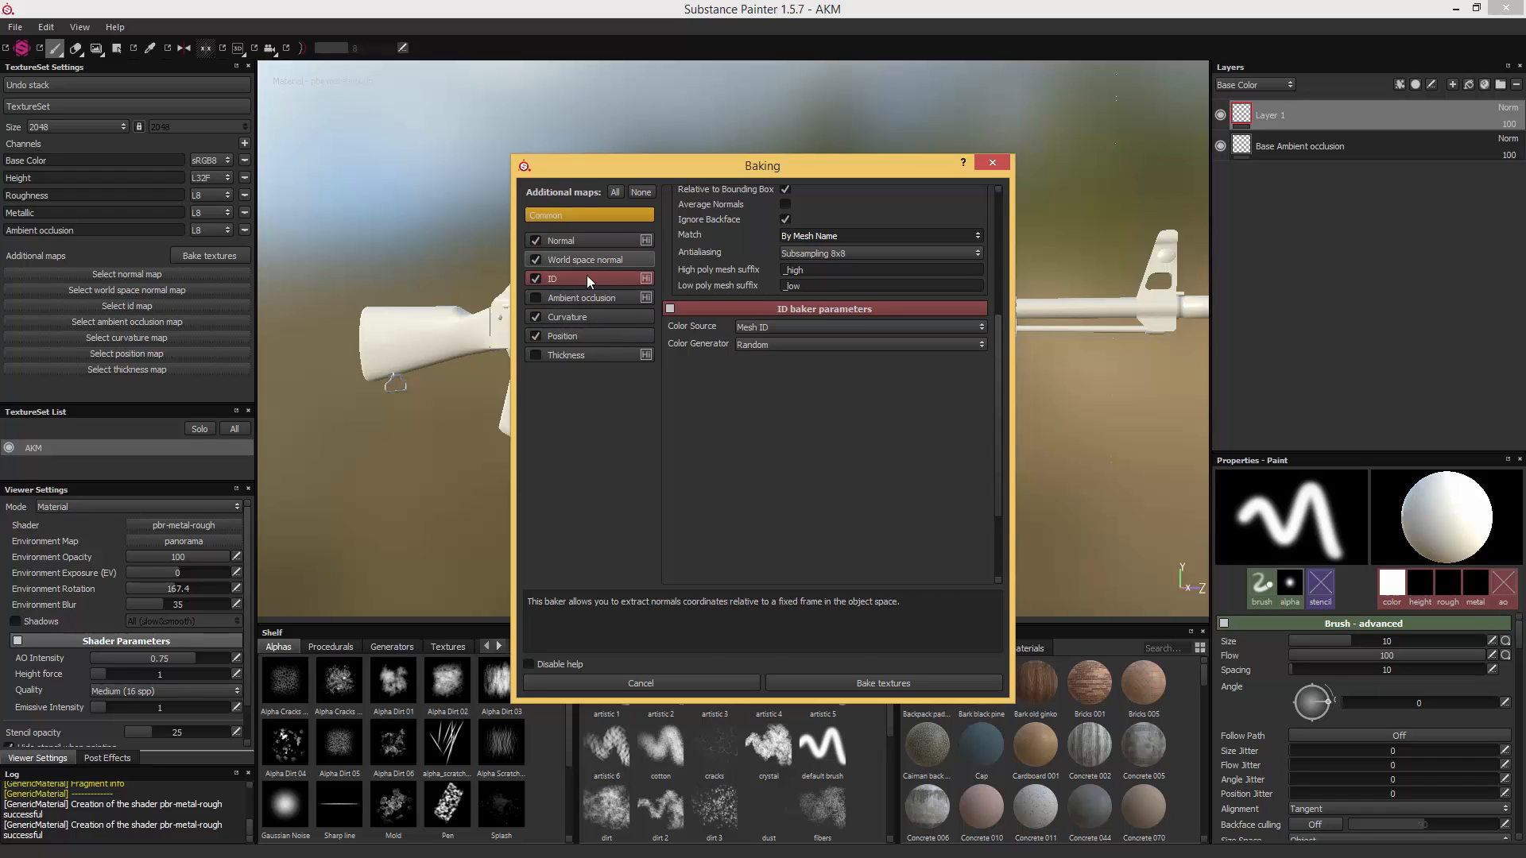
left_click(895, 683)
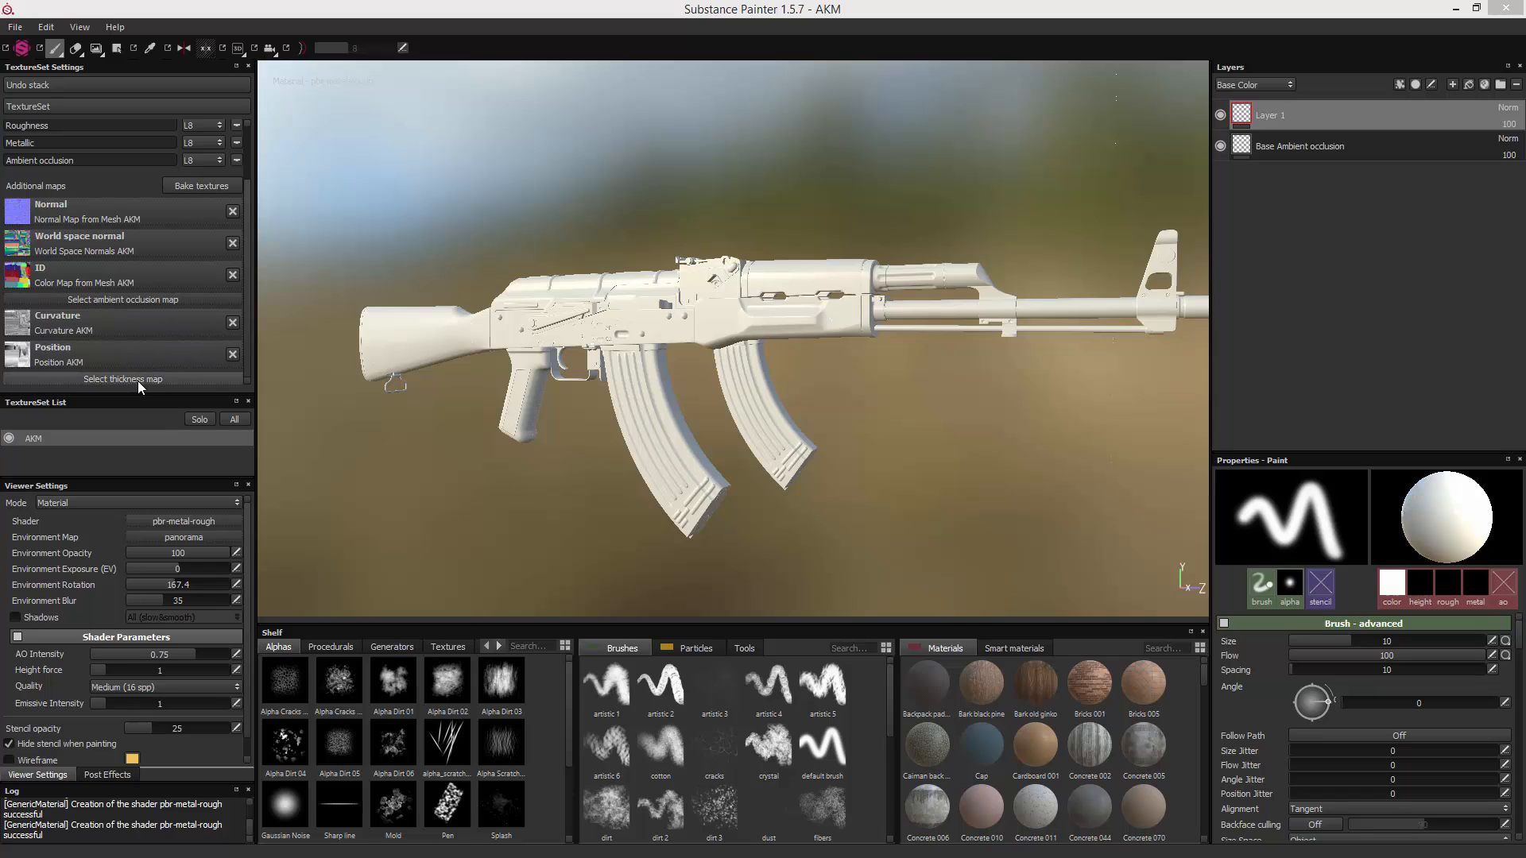
- Reopen the bake settings with only the ambient occlusion and thickness maps included and the antialiasing at Subsampling 2x2
left_click(193, 186)
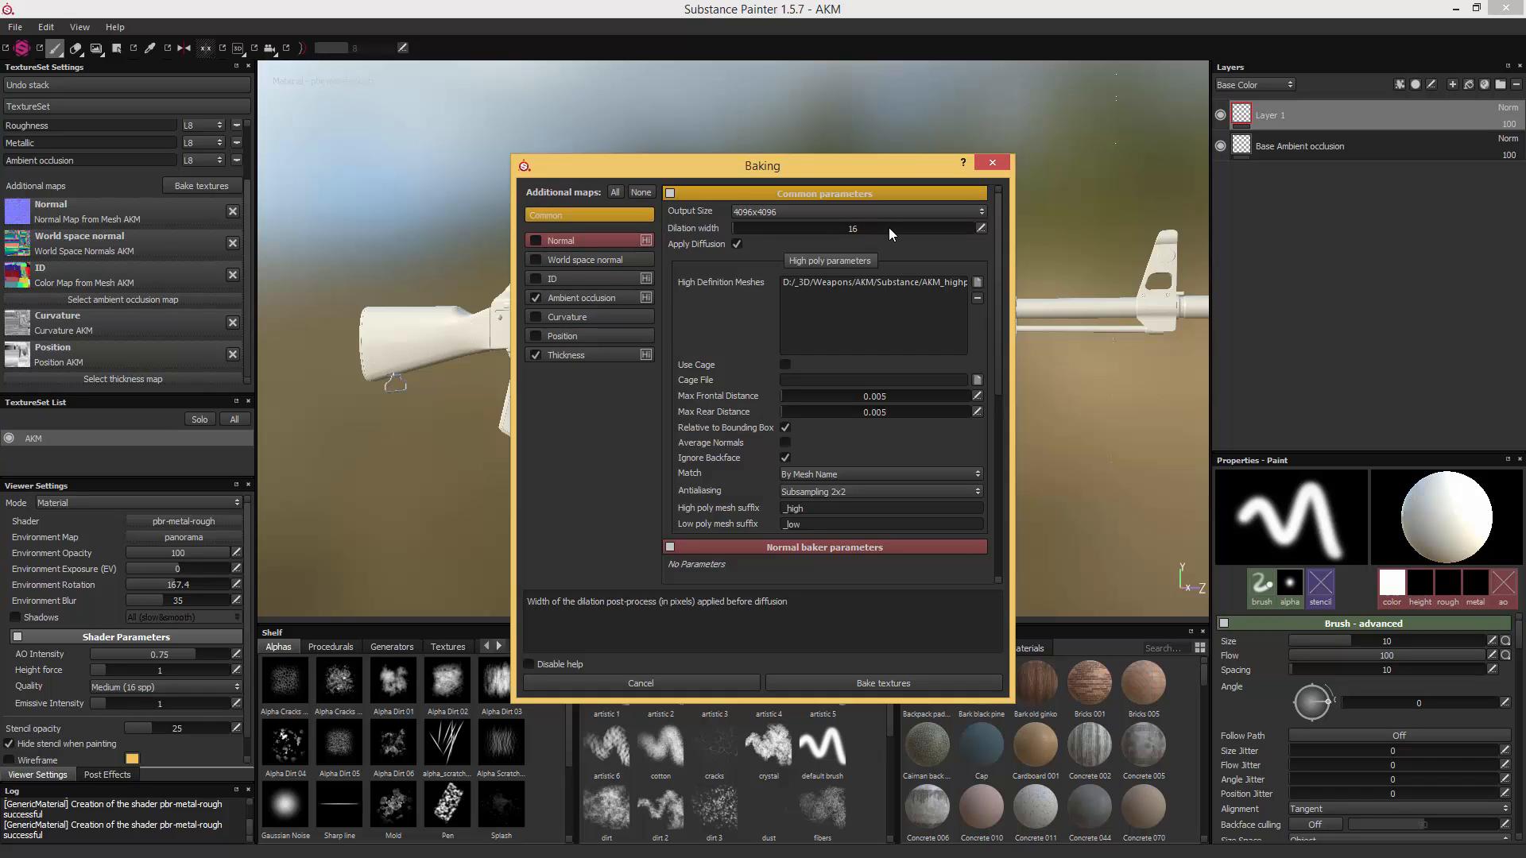
left_click(841, 491)
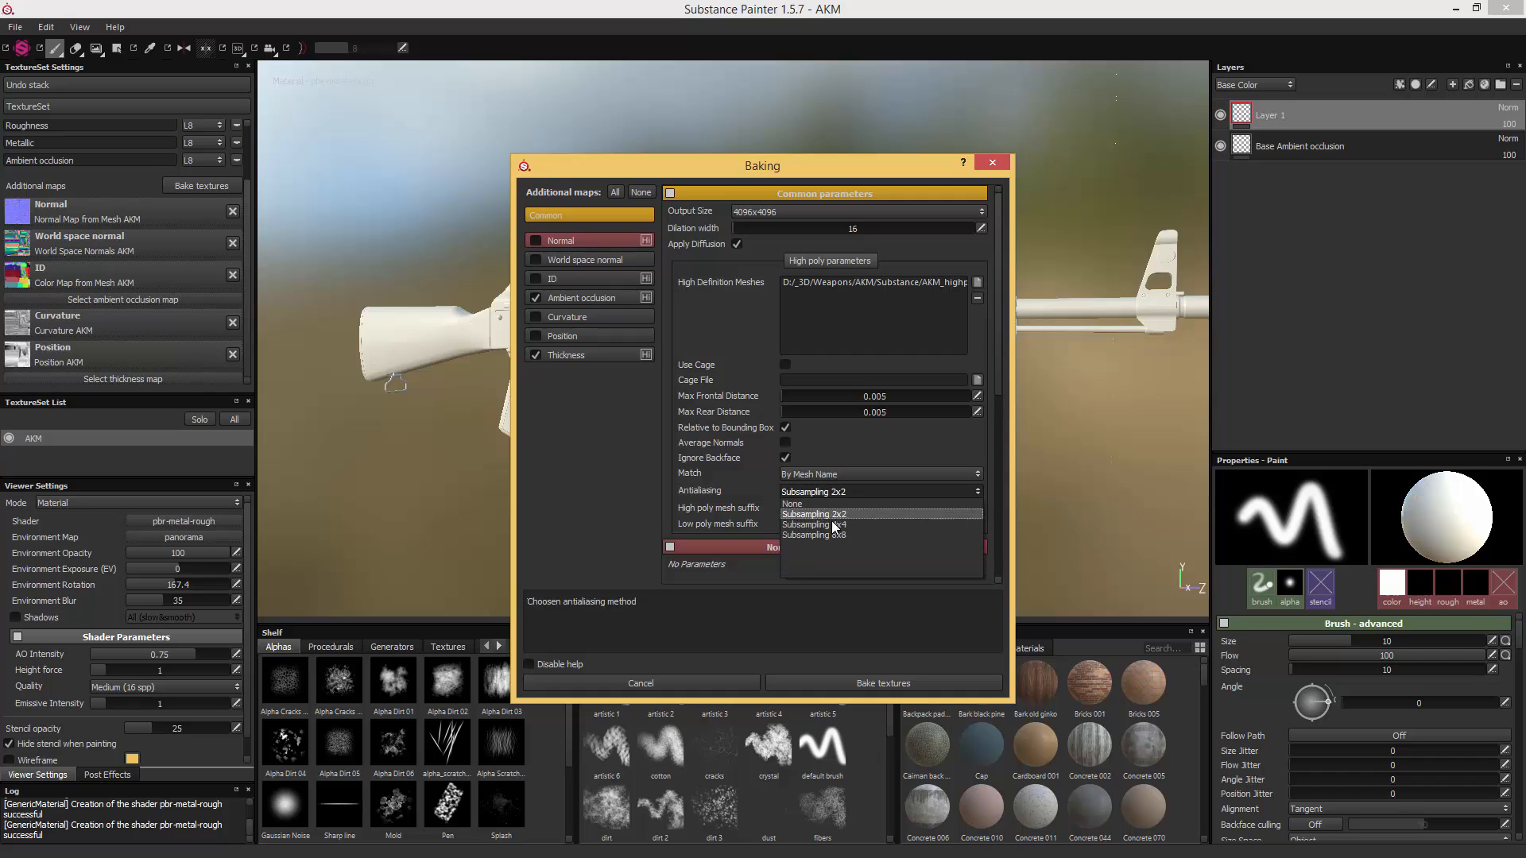
left_click(656, 432)
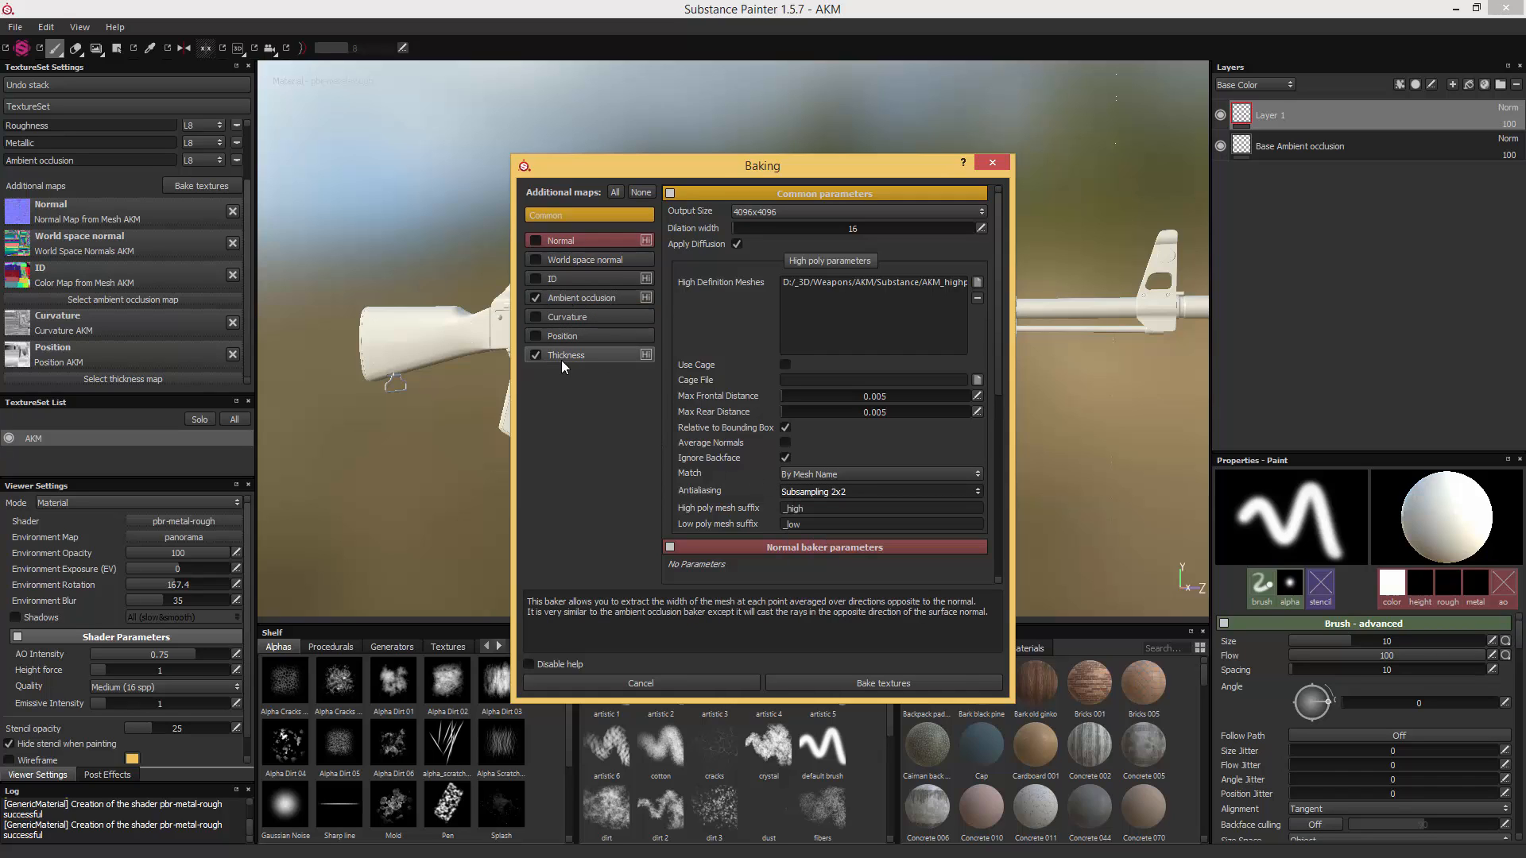
- Set the ambient occlusion baker to 256 secondary rays, 0.001 min occluder distance and Only Same Mesh Name self occlusion
left_click(632, 297)
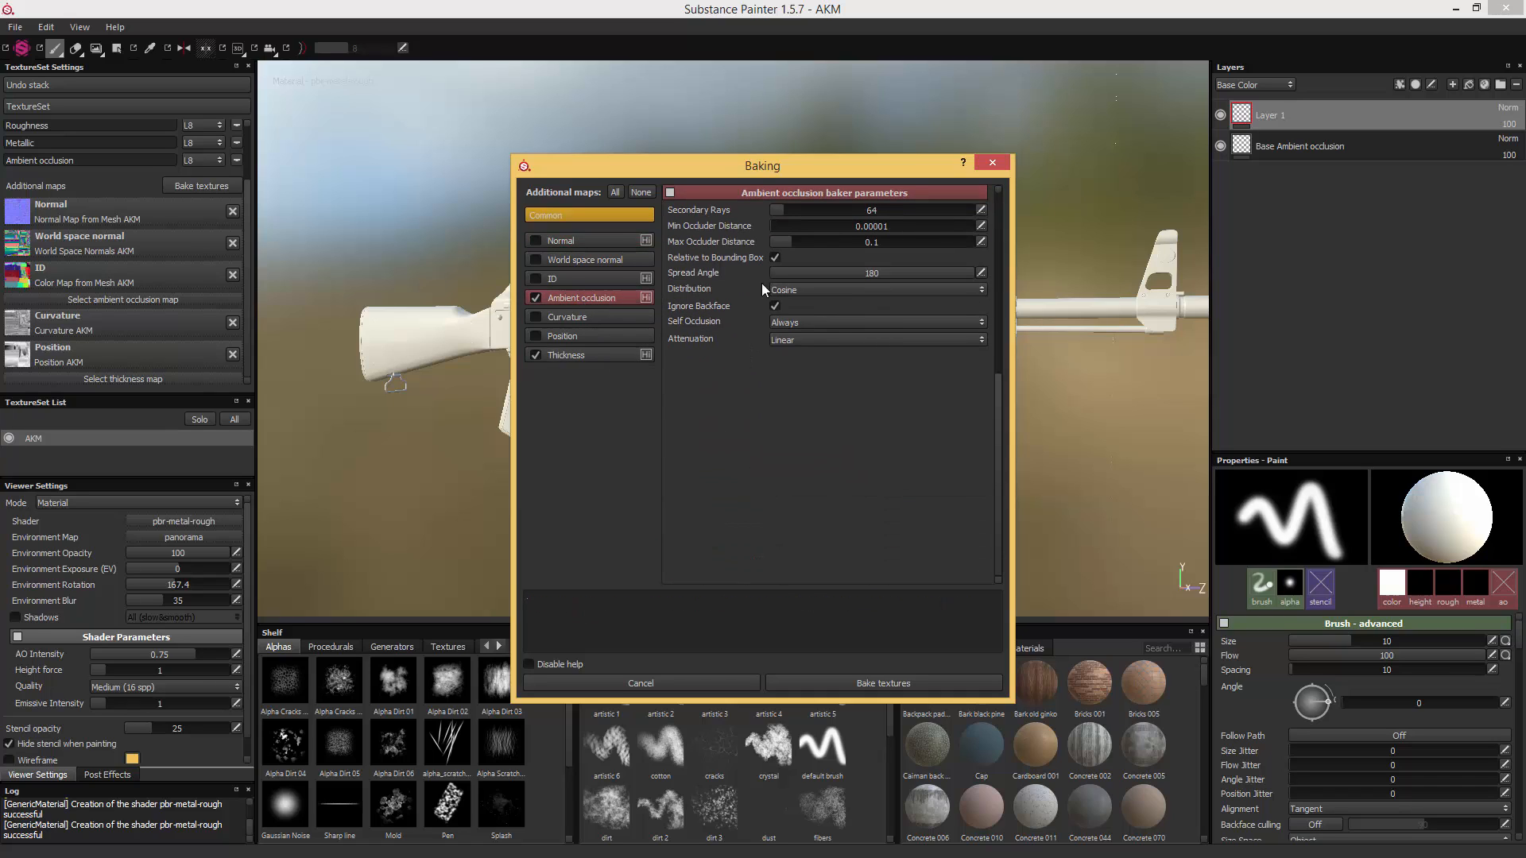
left_click(979, 213)
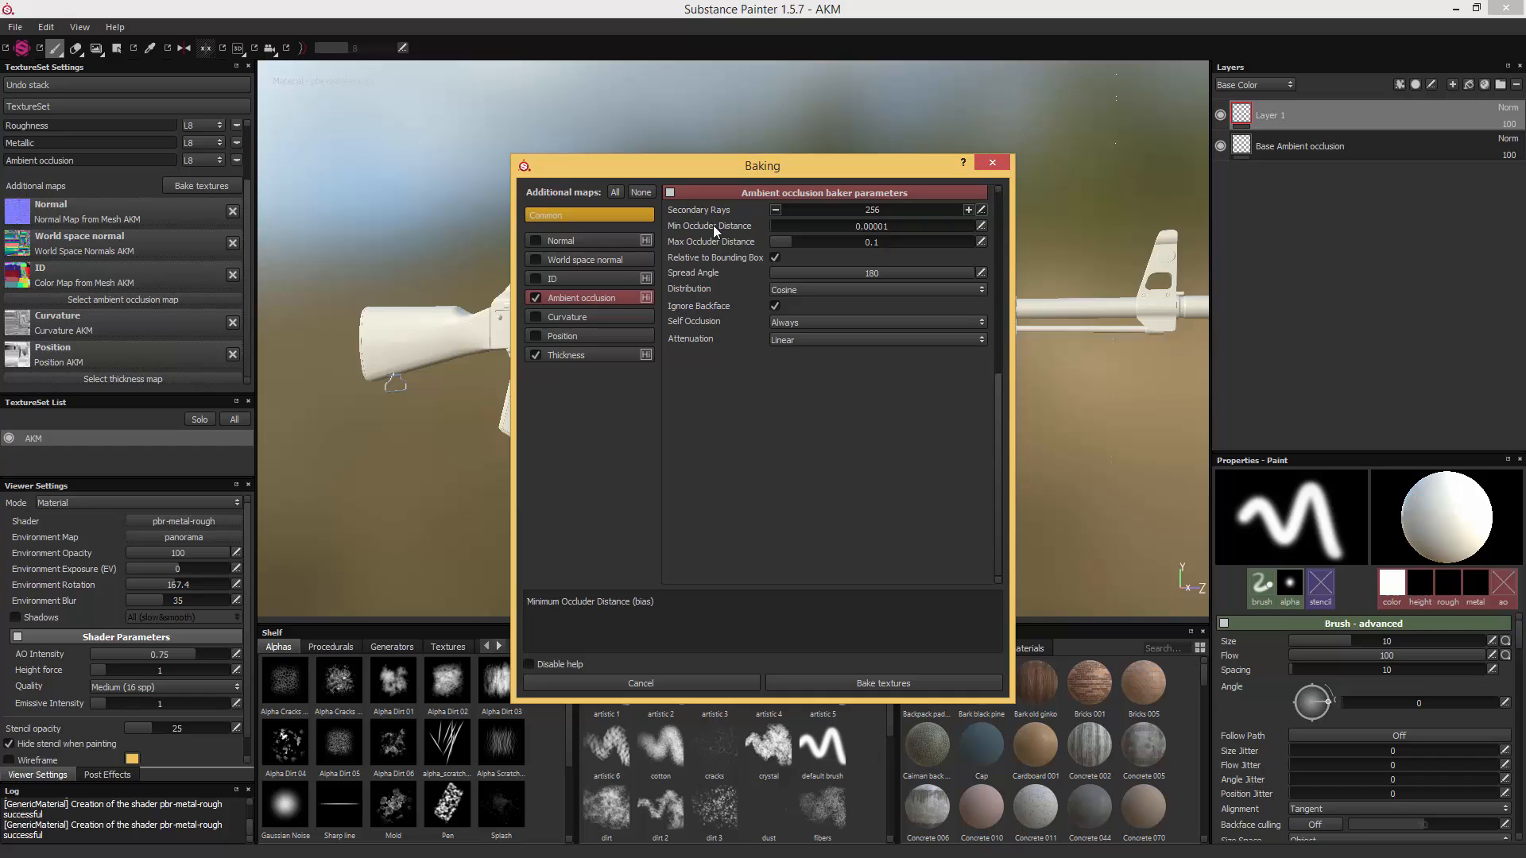
double_click(919, 226)
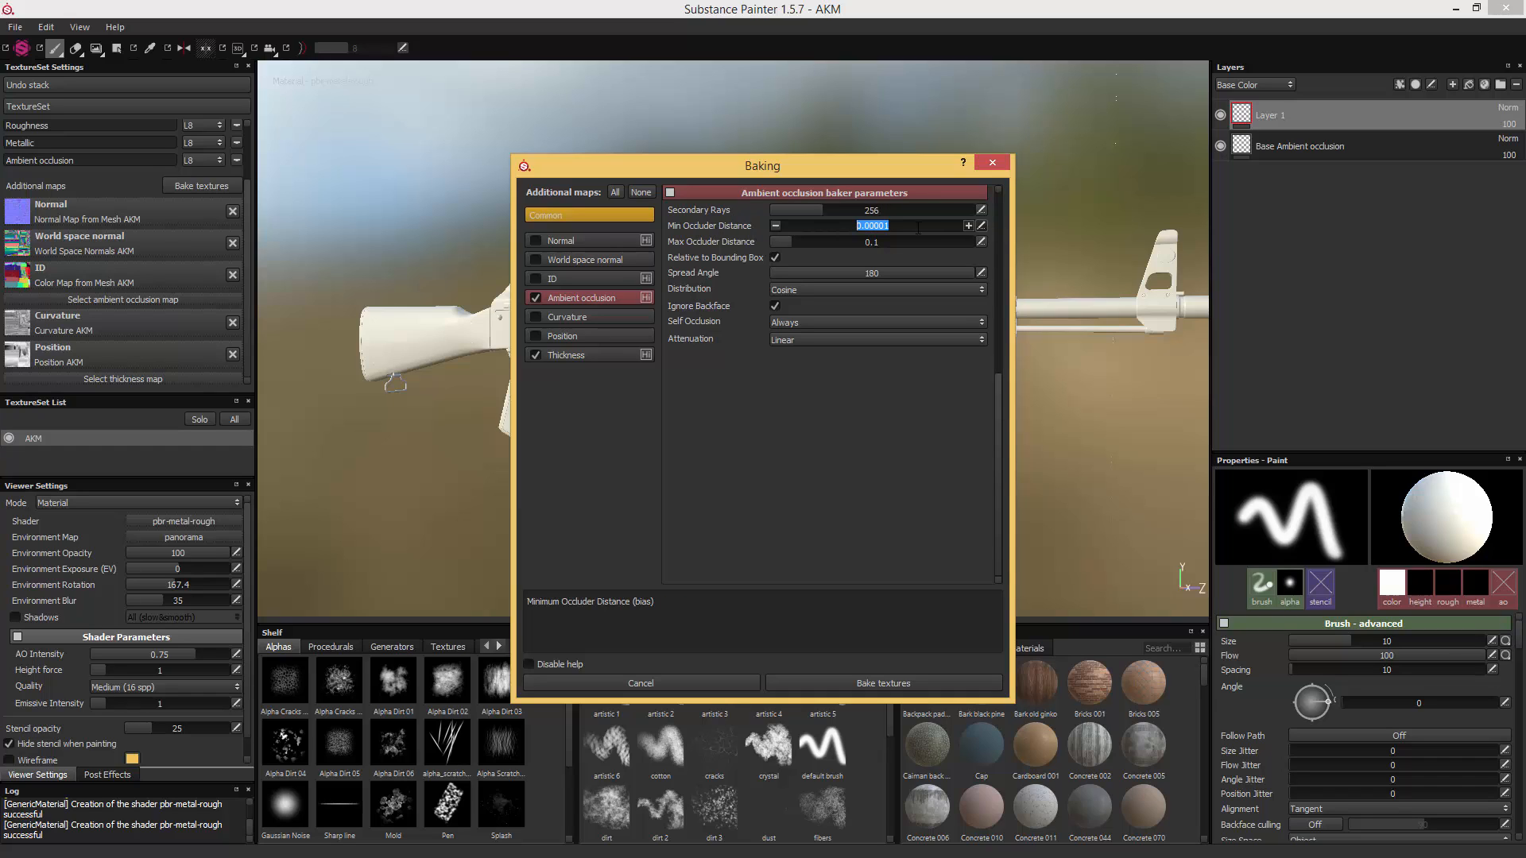
type("0.001")
left_click(798, 323)
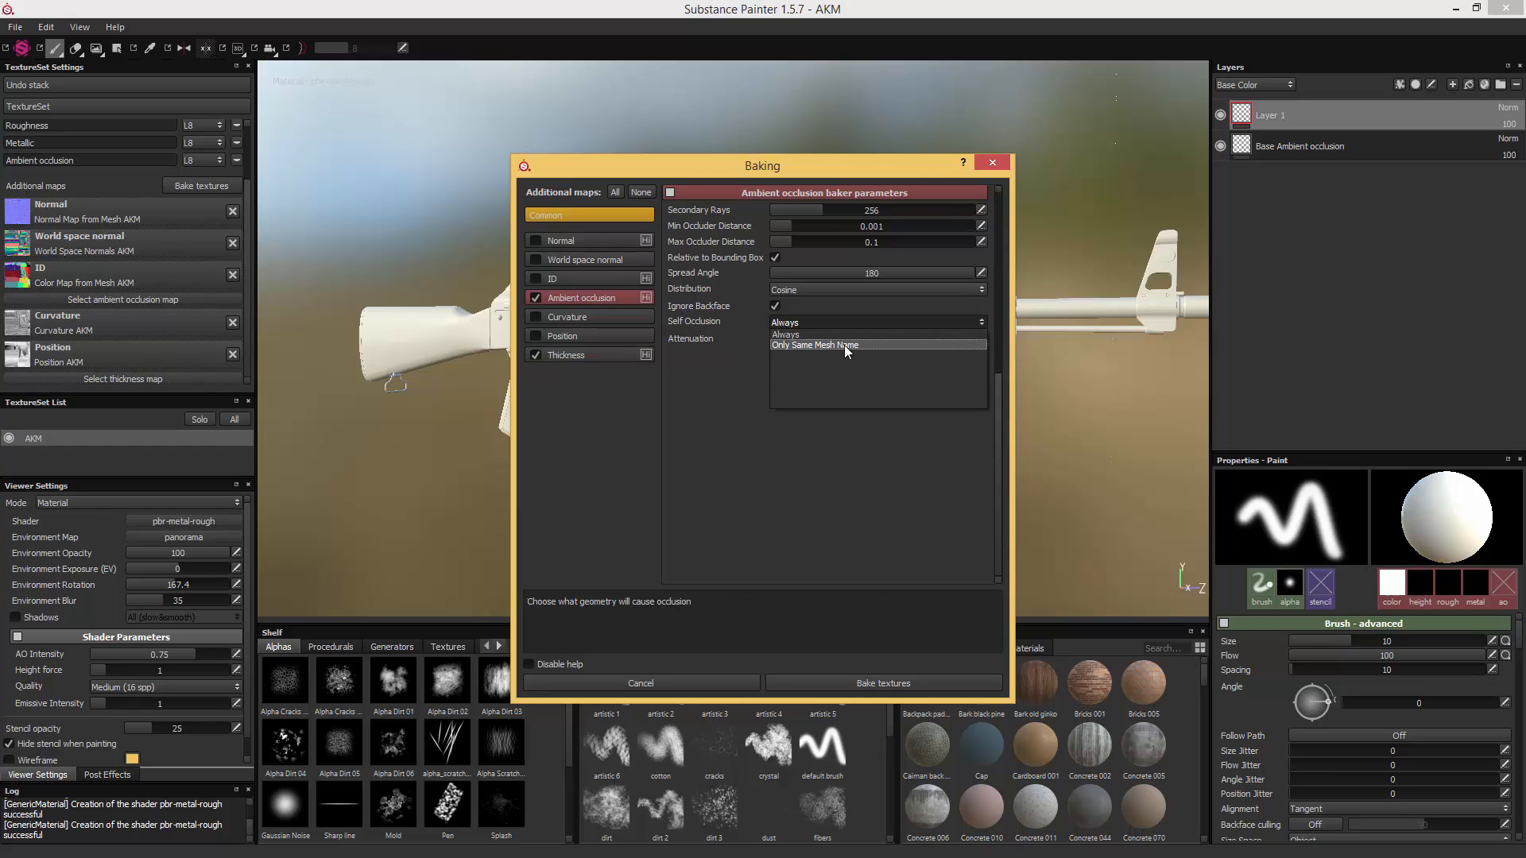
left_click(844, 345)
- Set the thickness baker to 256 secondary rays, 0.001 min occluder distance and Only Same Mesh Name self occlusion, and bake both maps
left_click(618, 356)
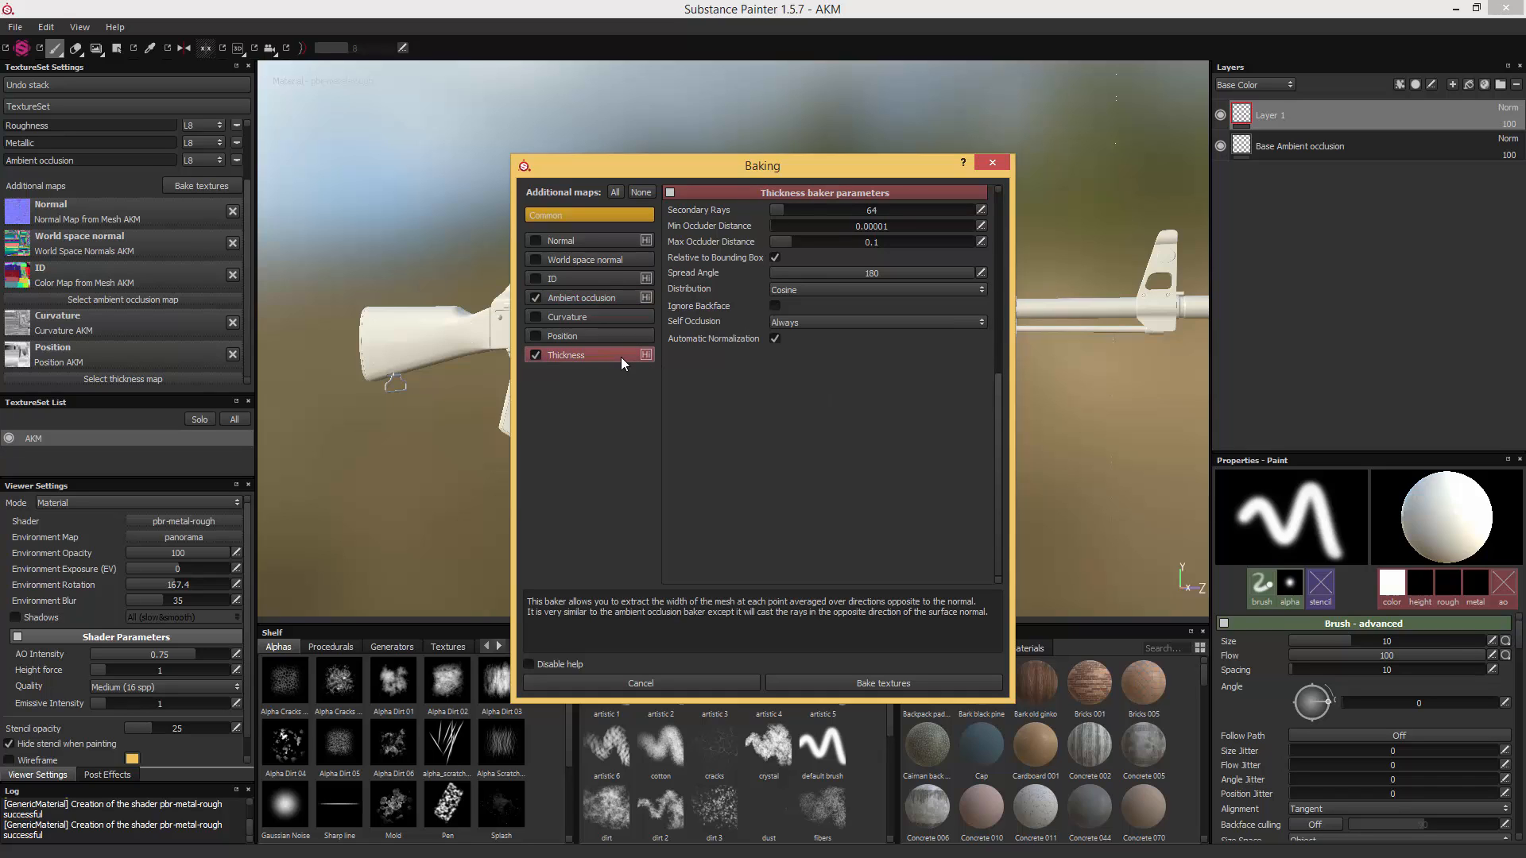
left_click(794, 322)
left_click(794, 342)
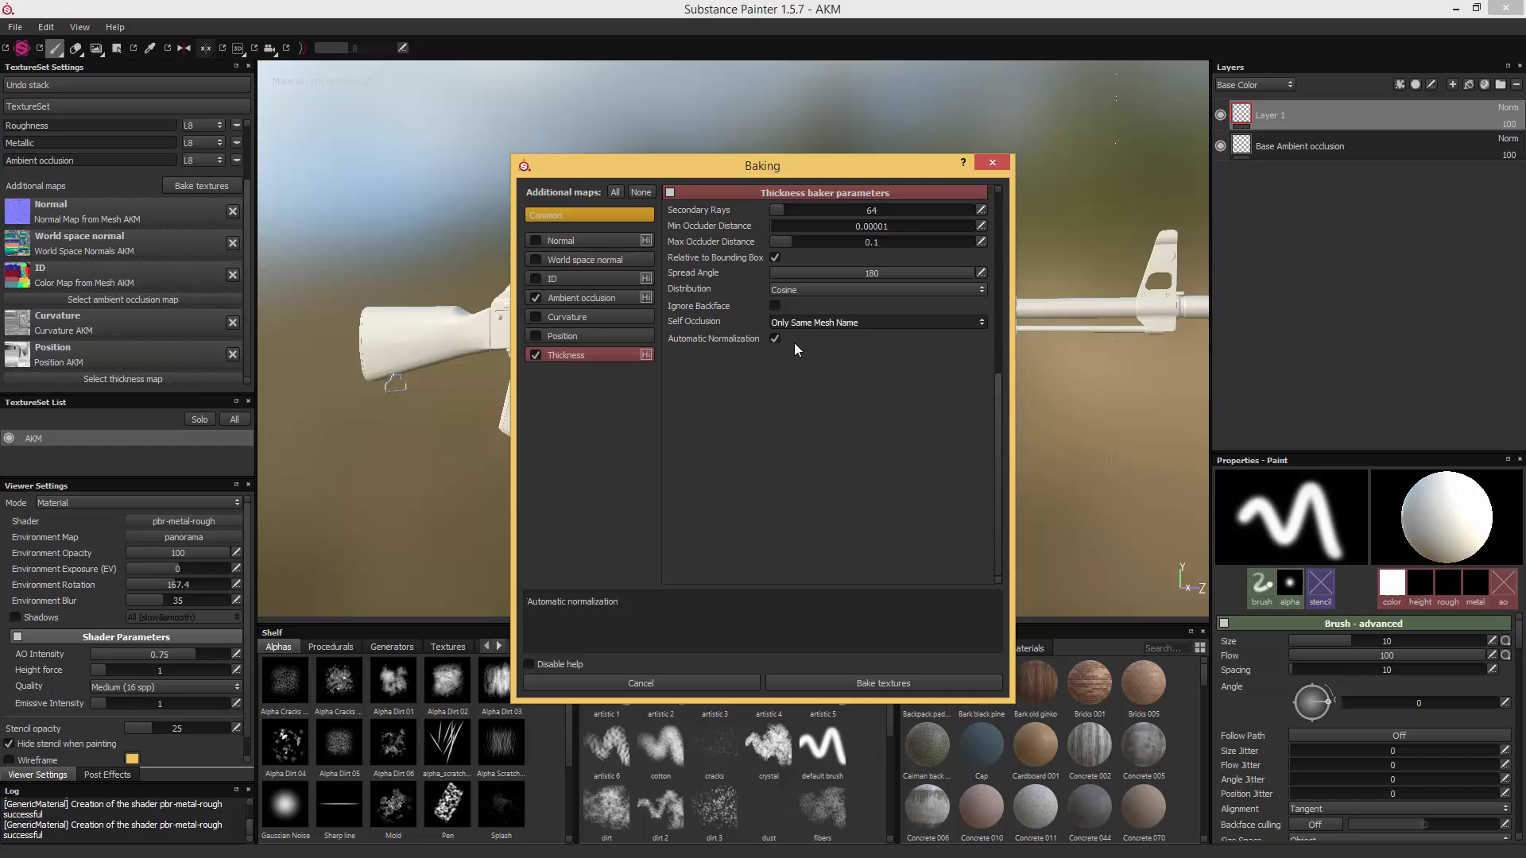
left_click(980, 226)
type("0.001")
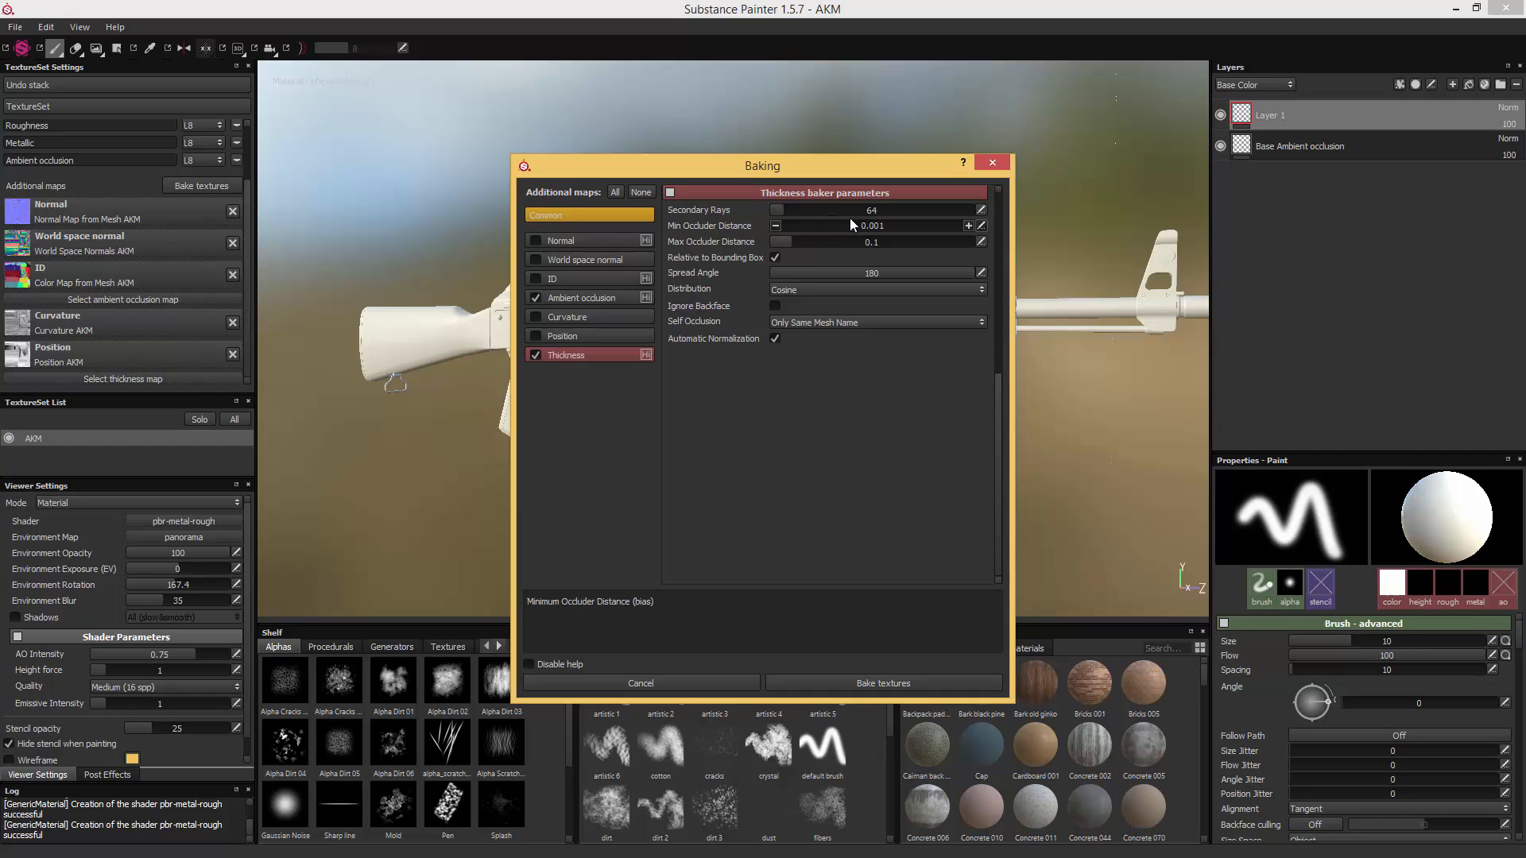
left_click(981, 211)
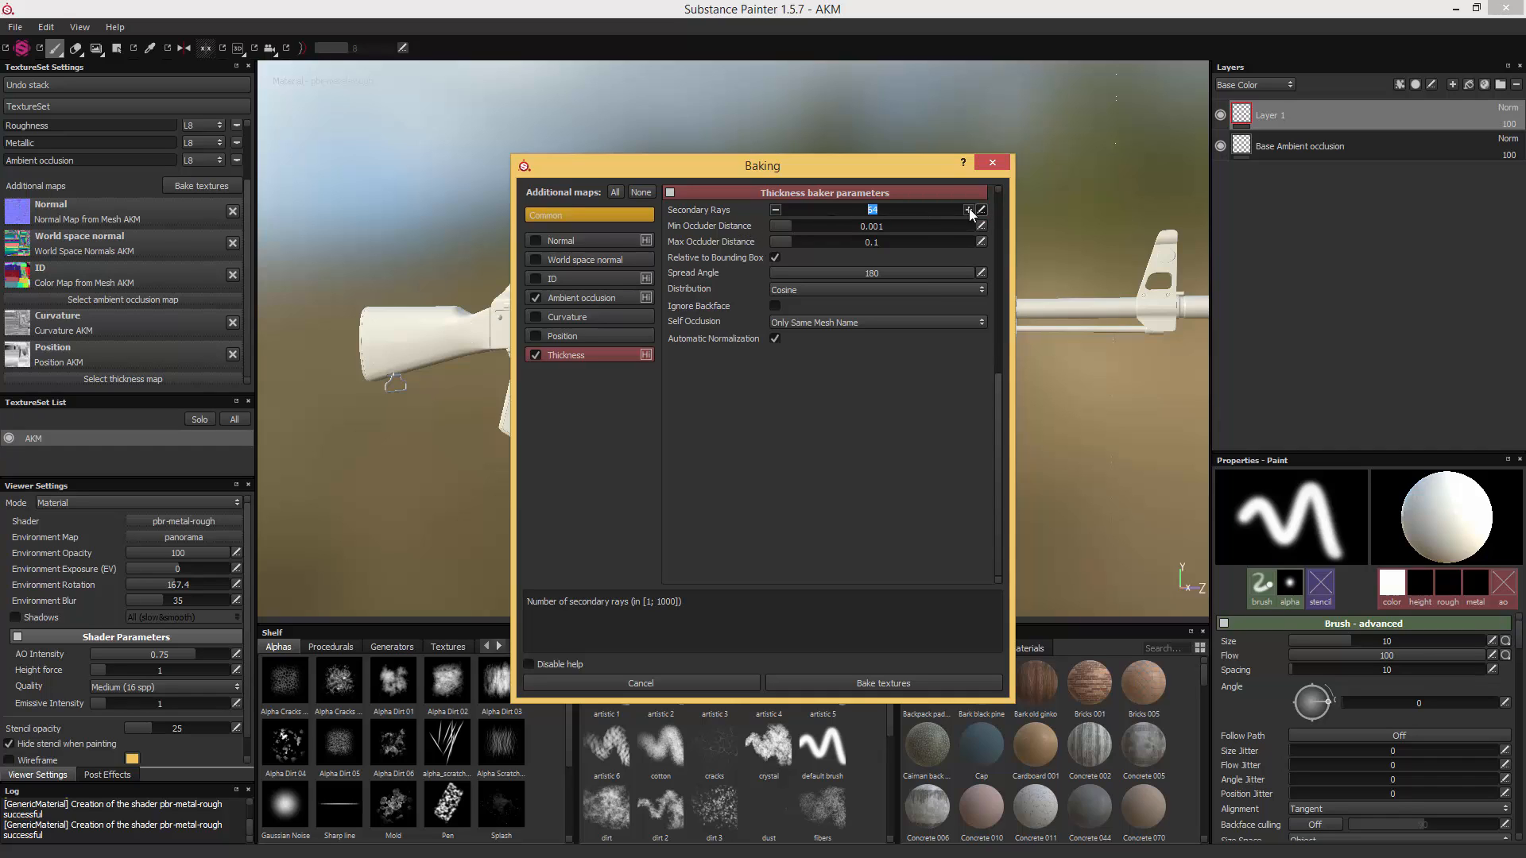
type("256")
key("Return")
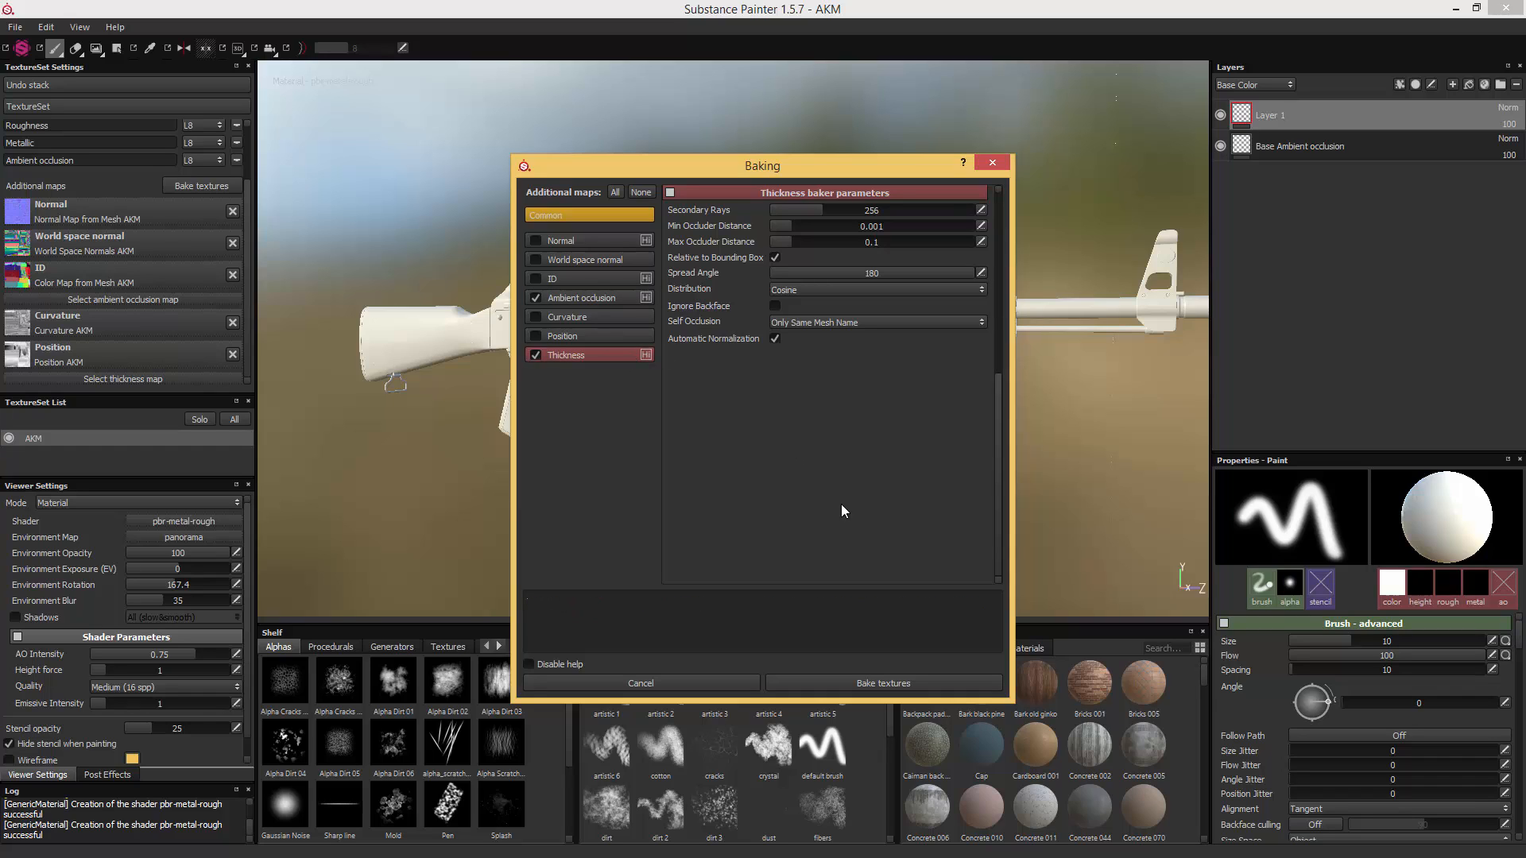
left_click(898, 677)
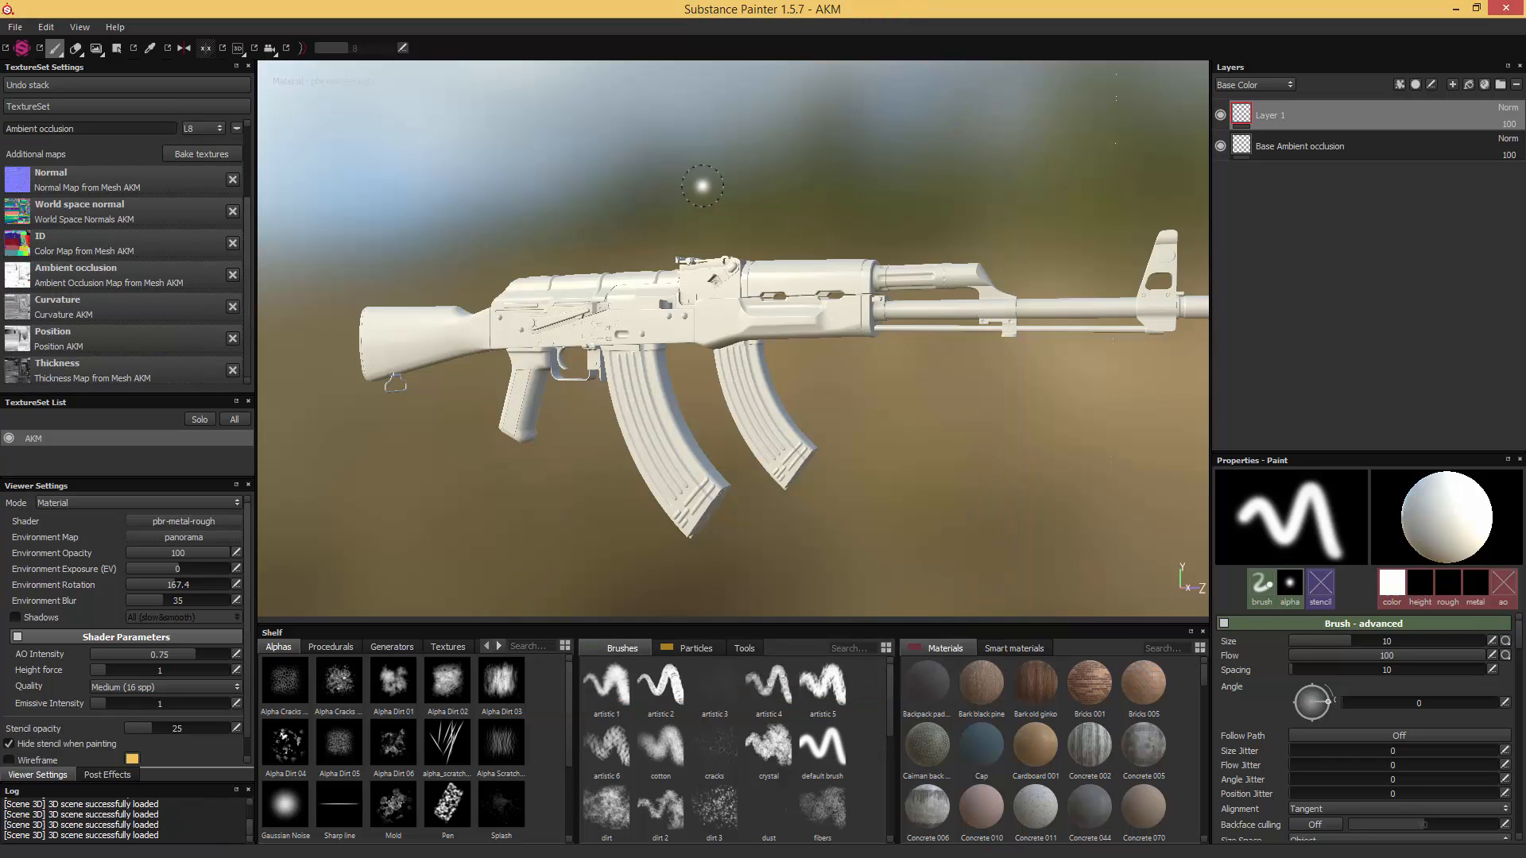
- Examine the baked surface detail on the rifle's stock and butt plate up close and from several angles
left_click_drag(702, 186, 1141, 223, "alt")
scroll(736, 306, "up", 5)
mouse_move(736, 306)
middle_mouse_down("alt")
mouse_move(755, 261)
mouse_move(933, 283)
mouse_move(747, 290)
mouse_move(1042, 283)
middle_mouse_up("alt")
scroll(1042, 283, "down", 2)
left_click_drag(850, 303, 1133, 370, "alt")
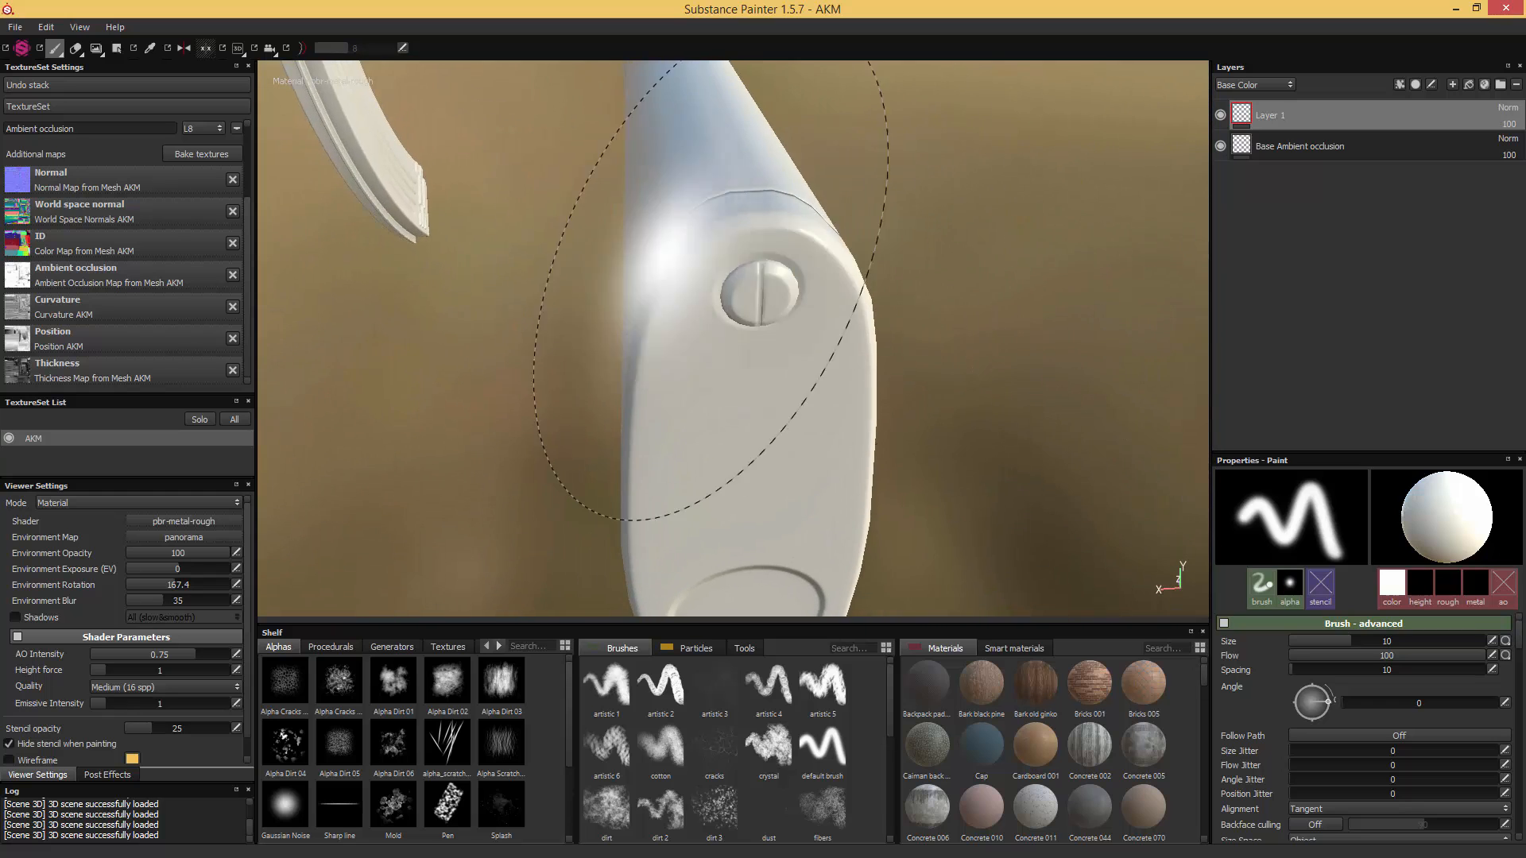
middle_click_drag(667, 258, 636, 456, "alt")
left_click_drag(405, 262, 803, 250, "alt")
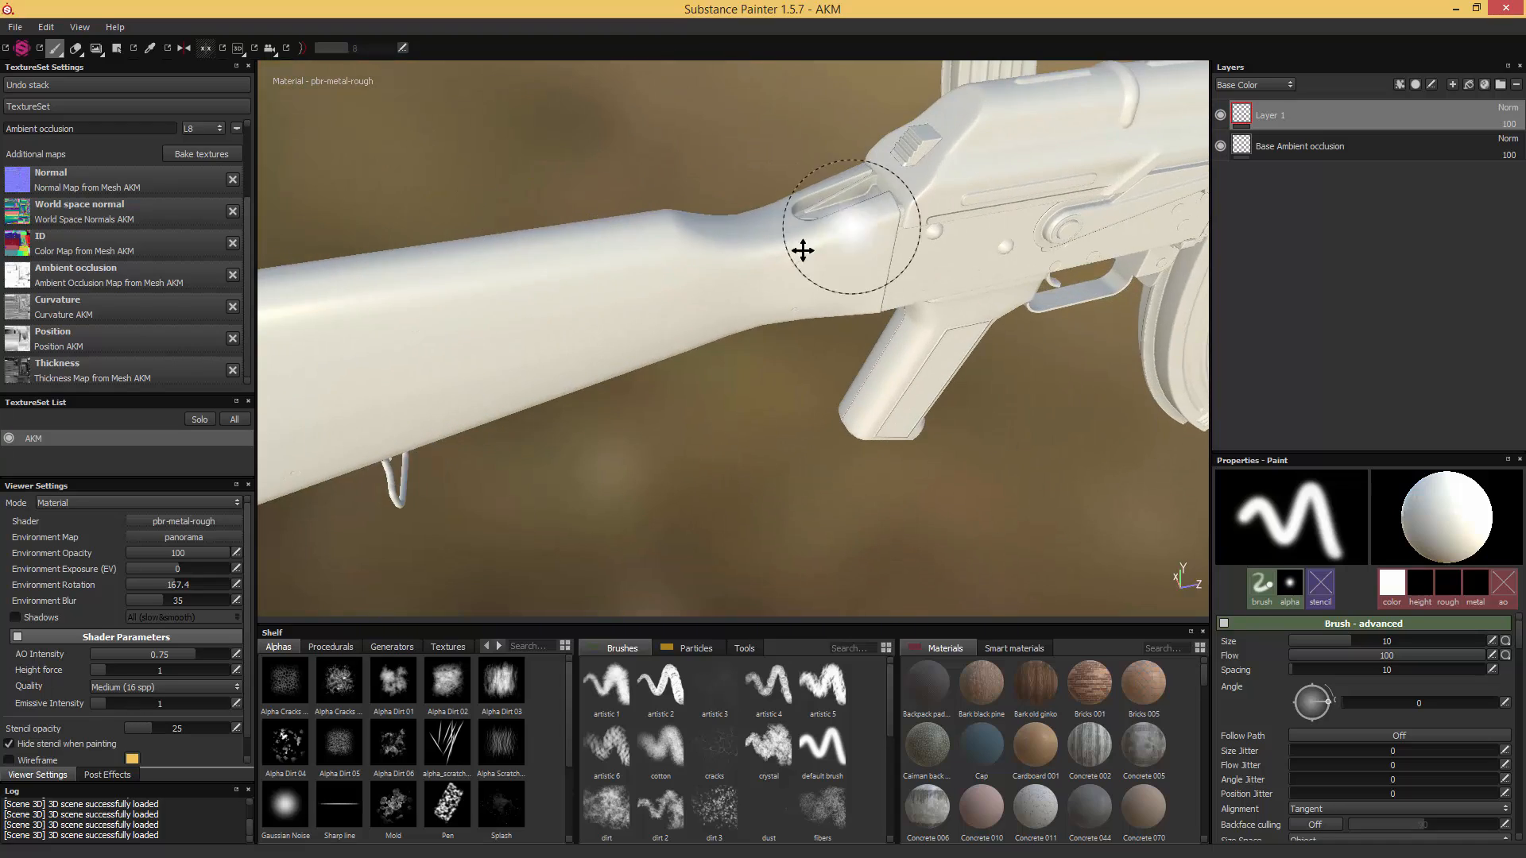
middle_click_drag(802, 251, 617, 313, "alt")
left_click_drag(617, 313, 705, 198, "alt")
middle_click_drag(705, 198, 441, 394, "alt")
- Examine the baked detail on the receiver, magazine and pistol grip
left_click_drag(869, 364, 1002, 435, "alt")
middle_click_drag(657, 341, 1103, 364, "alt")
middle_click_drag(719, 341, 1051, 356, "alt")
left_click_drag(687, 356, 807, 350, "alt")
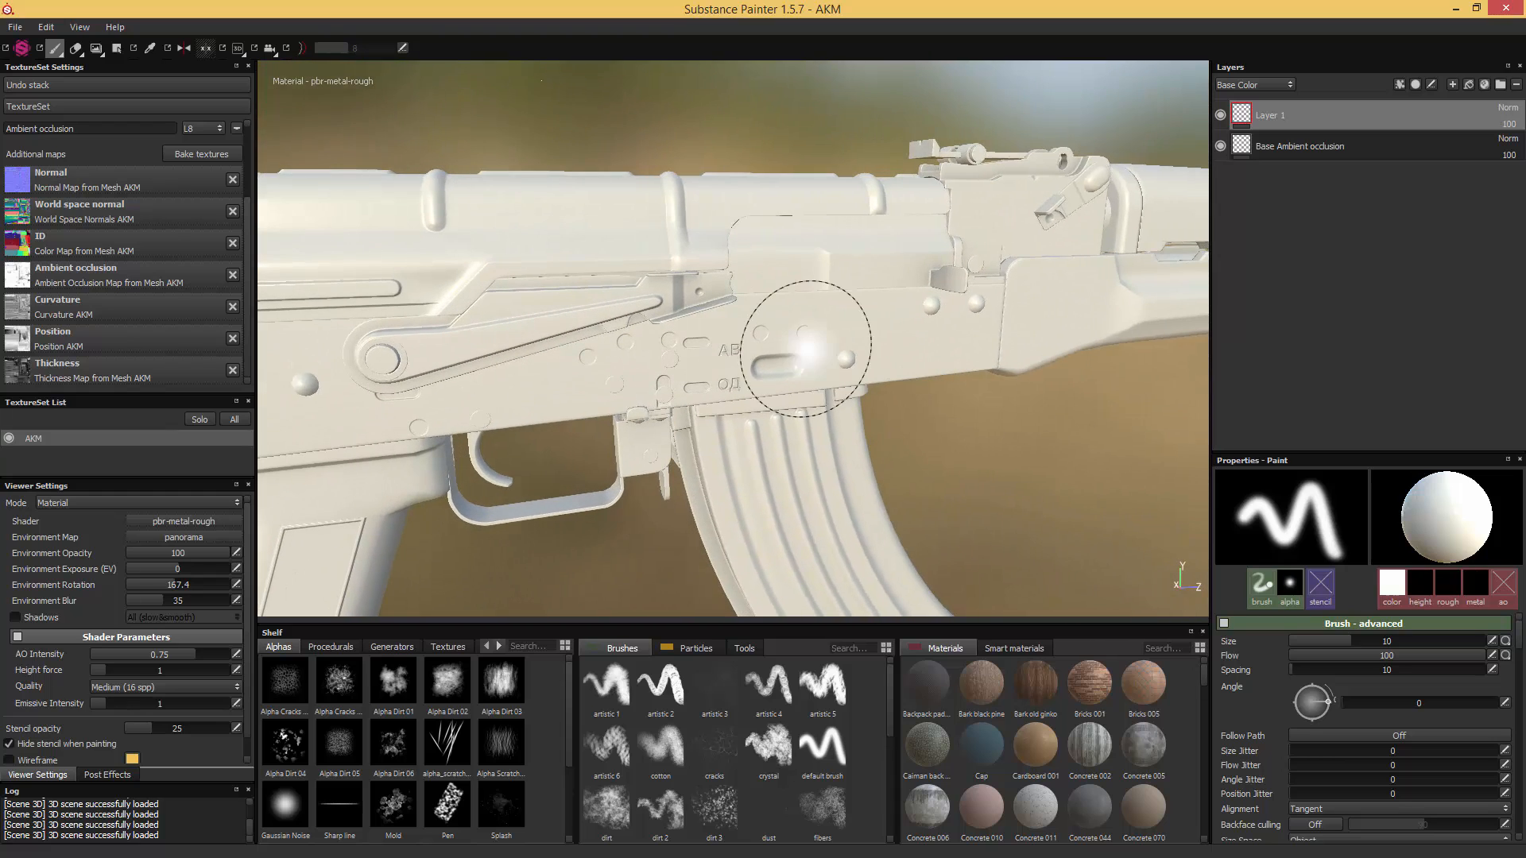
scroll(805, 348, "down", 5)
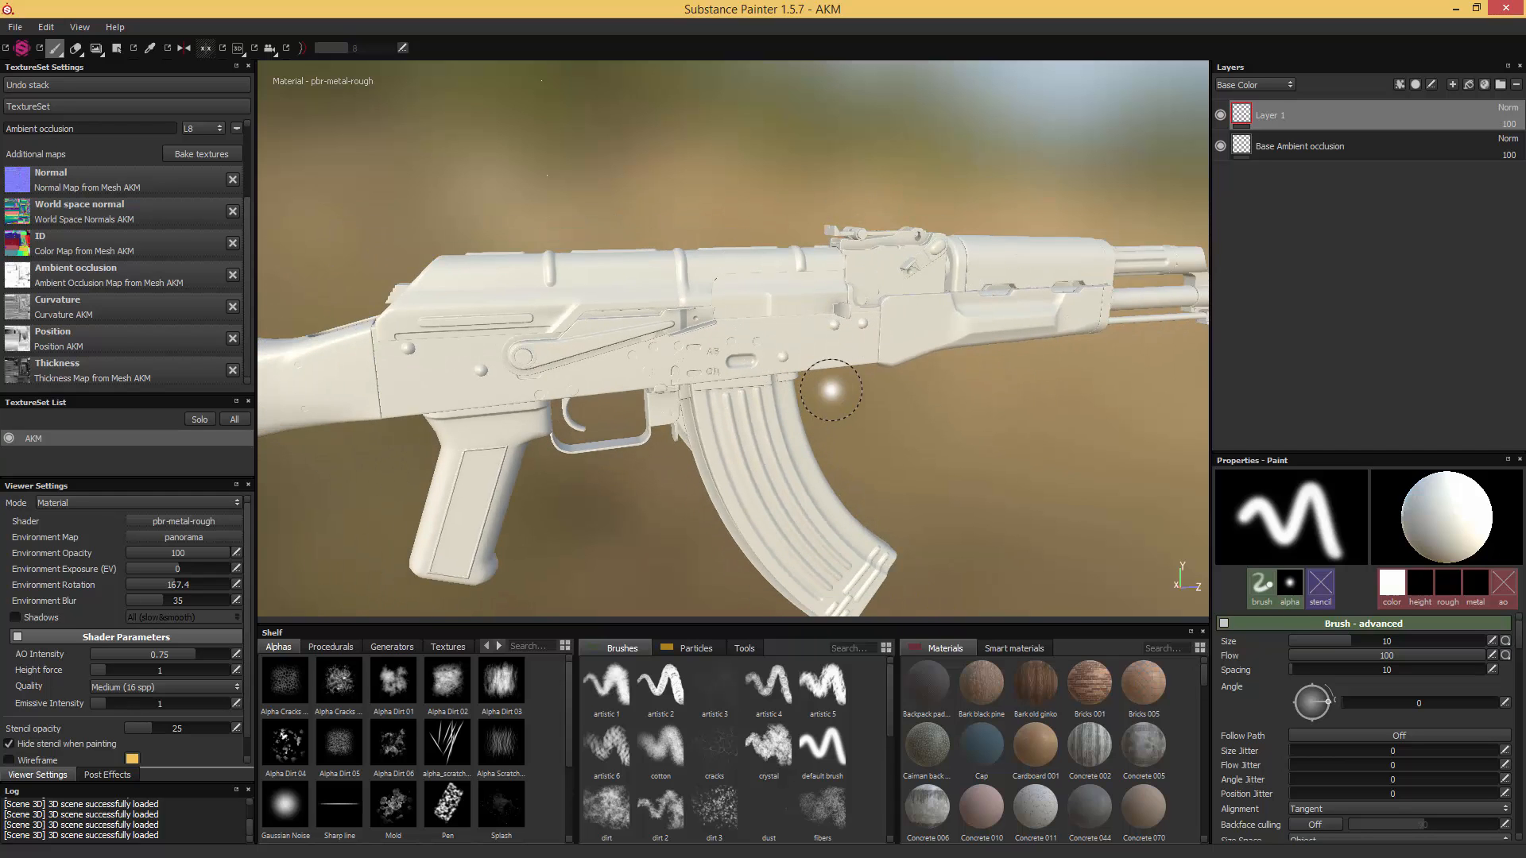
mouse_move(831, 390)
left_mouse_down("alt")
mouse_move(872, 436)
mouse_move(832, 409)
left_mouse_up("alt")
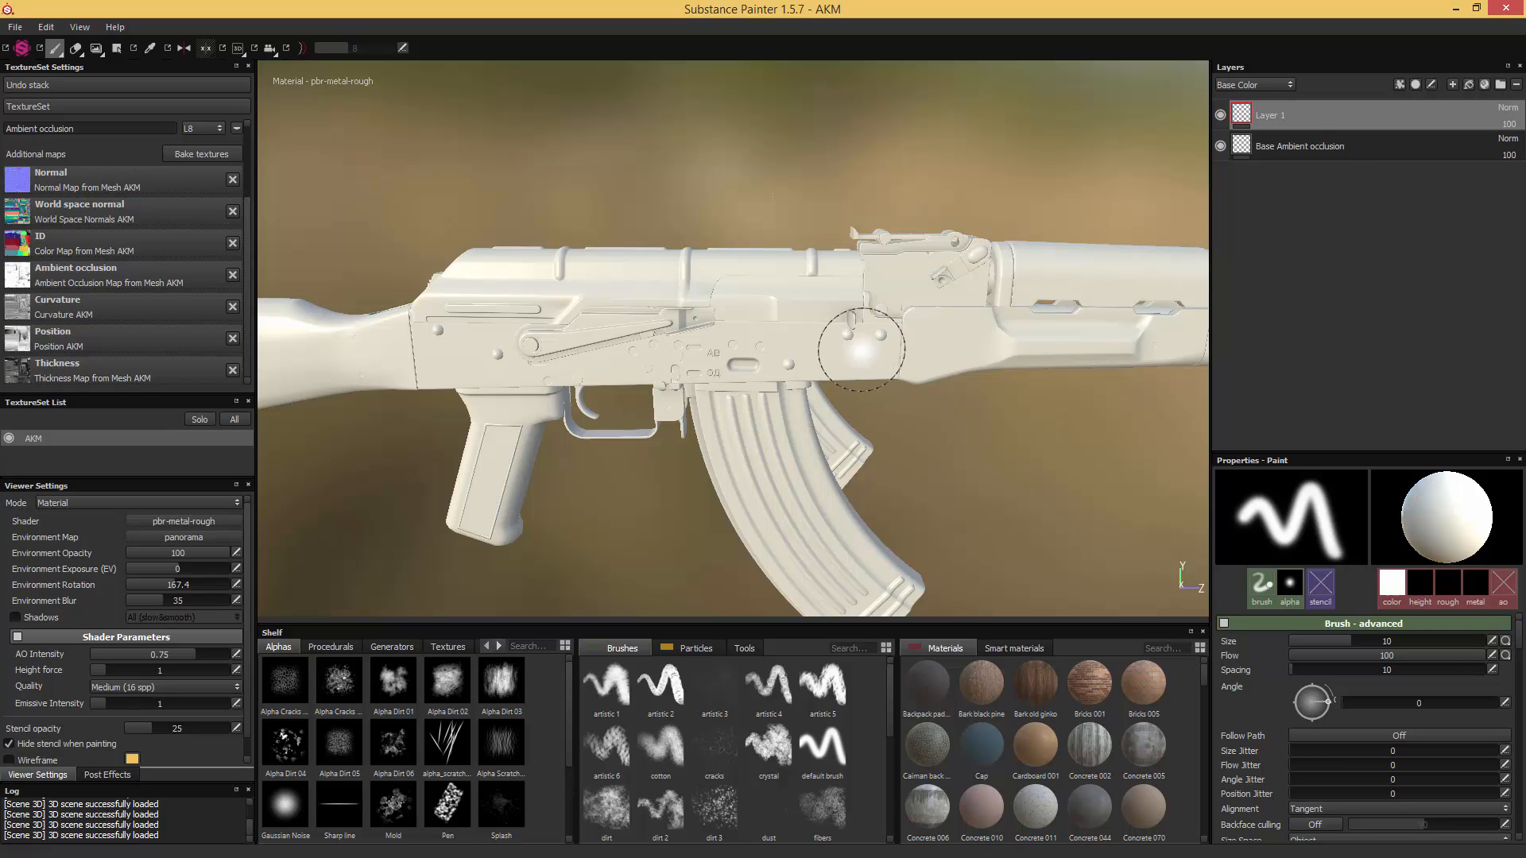
middle_click_drag(636, 433, 939, 340, "alt")
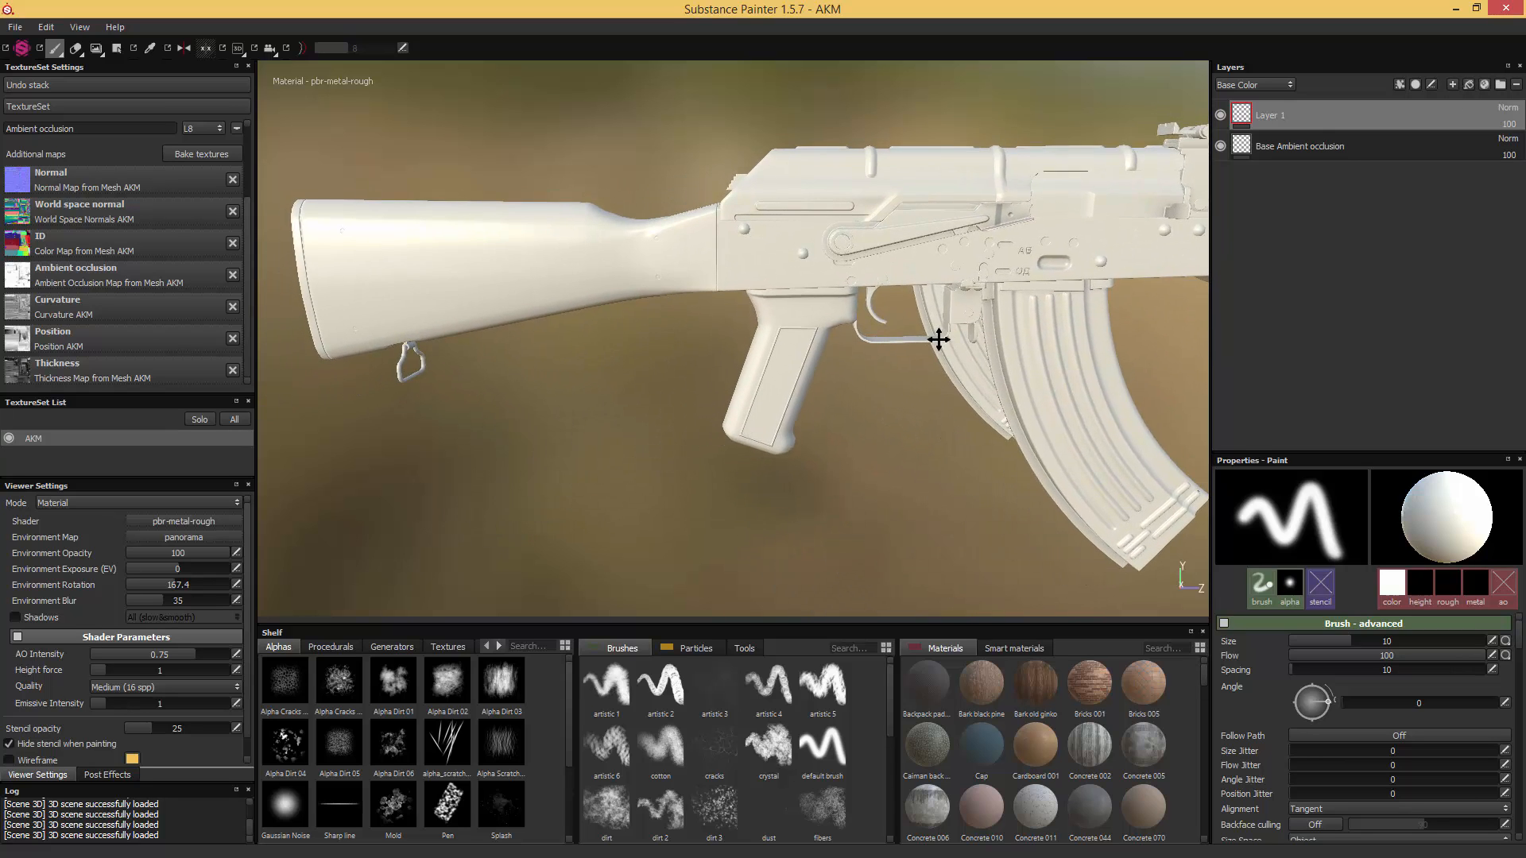
mouse_move(861, 379)
left_mouse_down("alt")
mouse_move(882, 342)
mouse_move(884, 355)
left_mouse_up("alt")
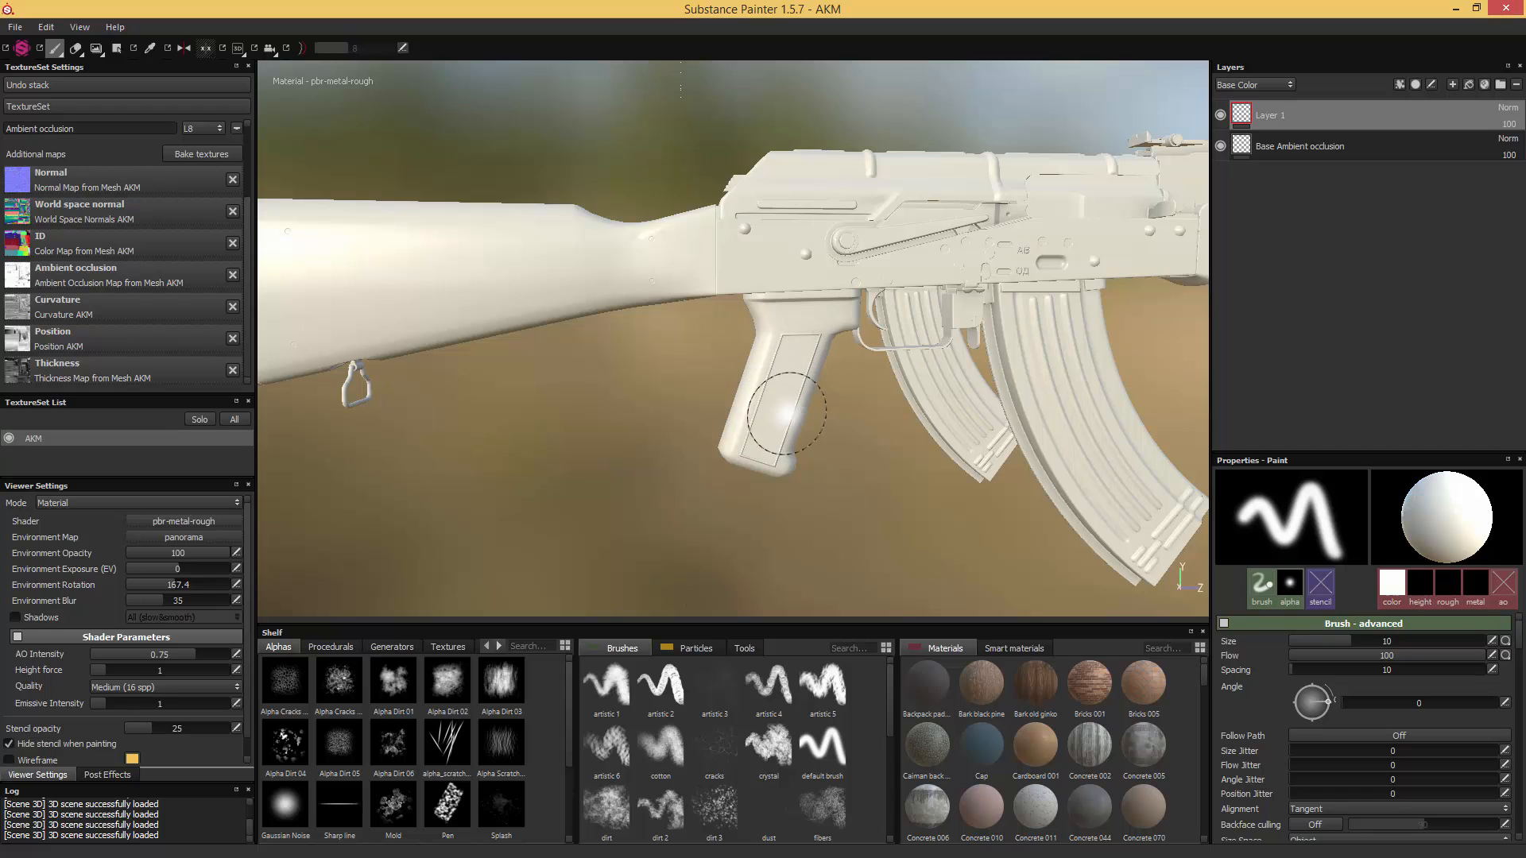
mouse_move(838, 422)
left_mouse_down("alt")
mouse_move(824, 381)
mouse_move(859, 349)
left_mouse_up("alt")
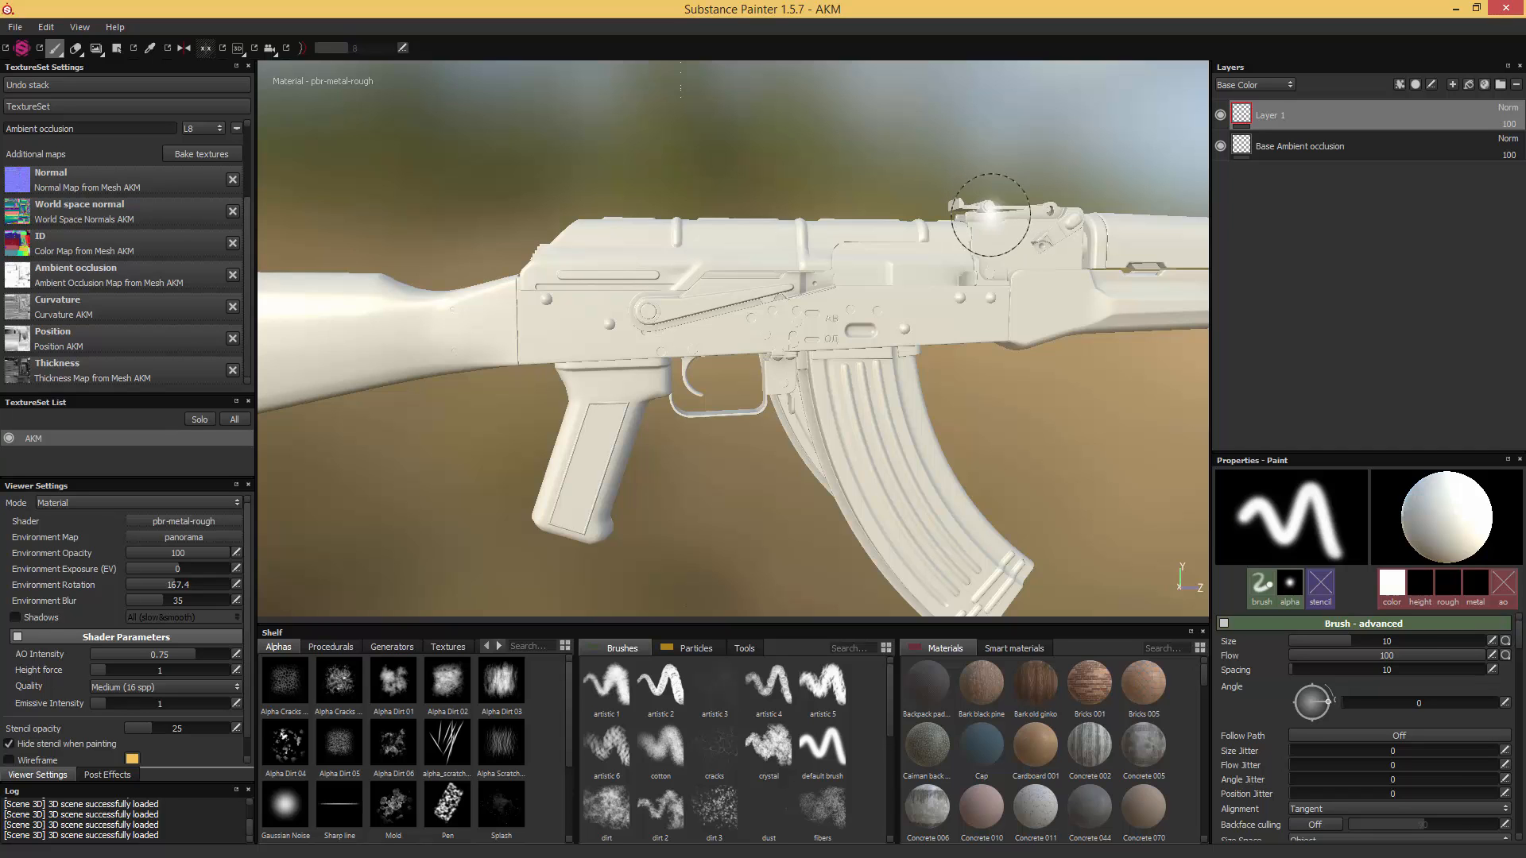
middle_click_drag(734, 477, 822, 482, "alt")
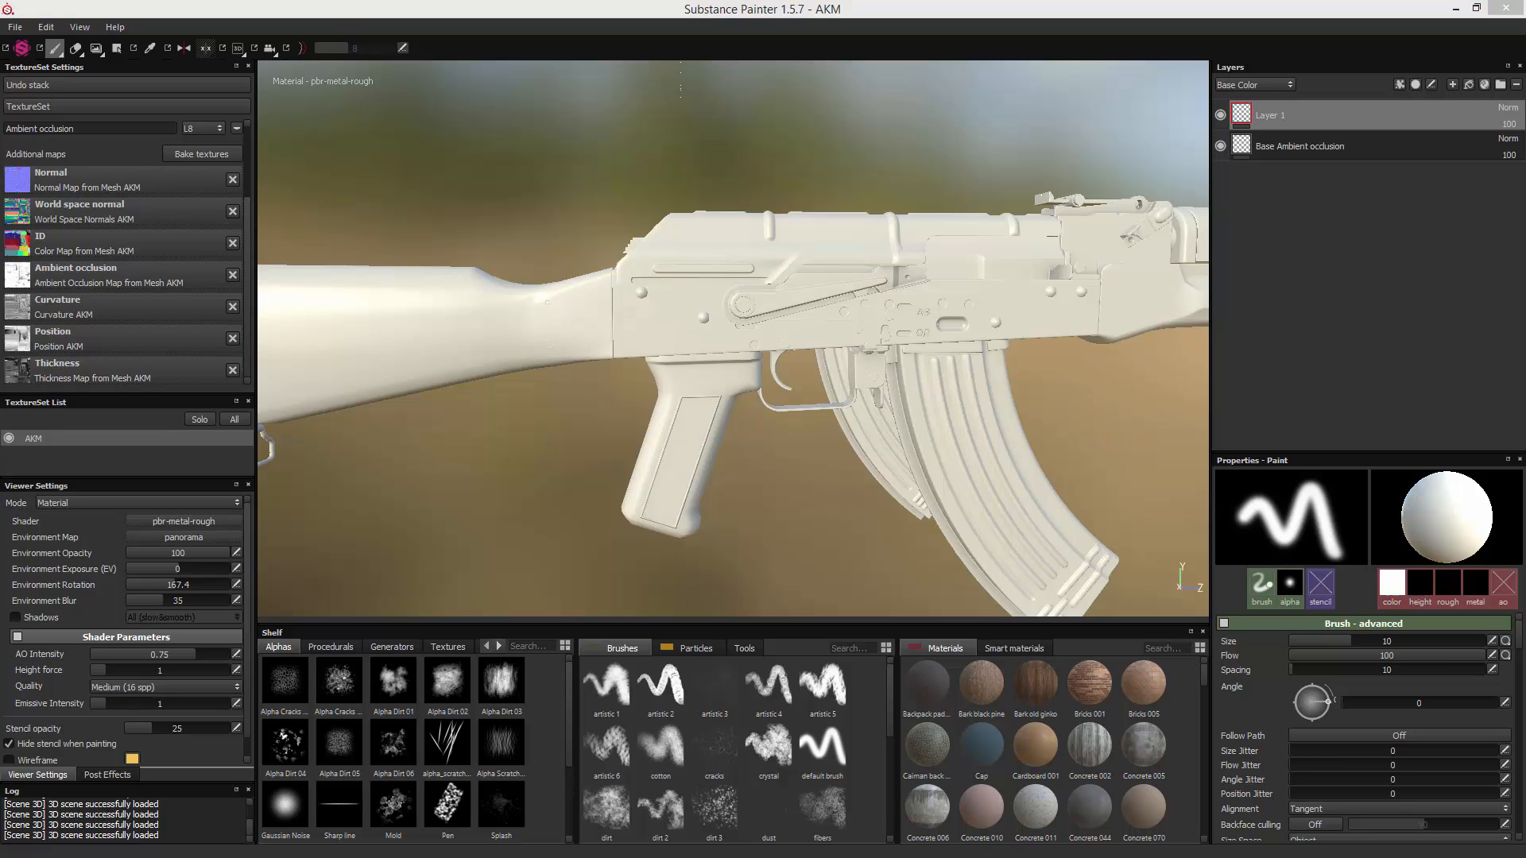
- Switch to Windows Photo Viewer and inspect the diamond_pattern_normal image up close
mouse_move(1525, 262)
left_mouse_down()
mouse_move(1027, 241)
mouse_move(957, 216)
left_mouse_up()
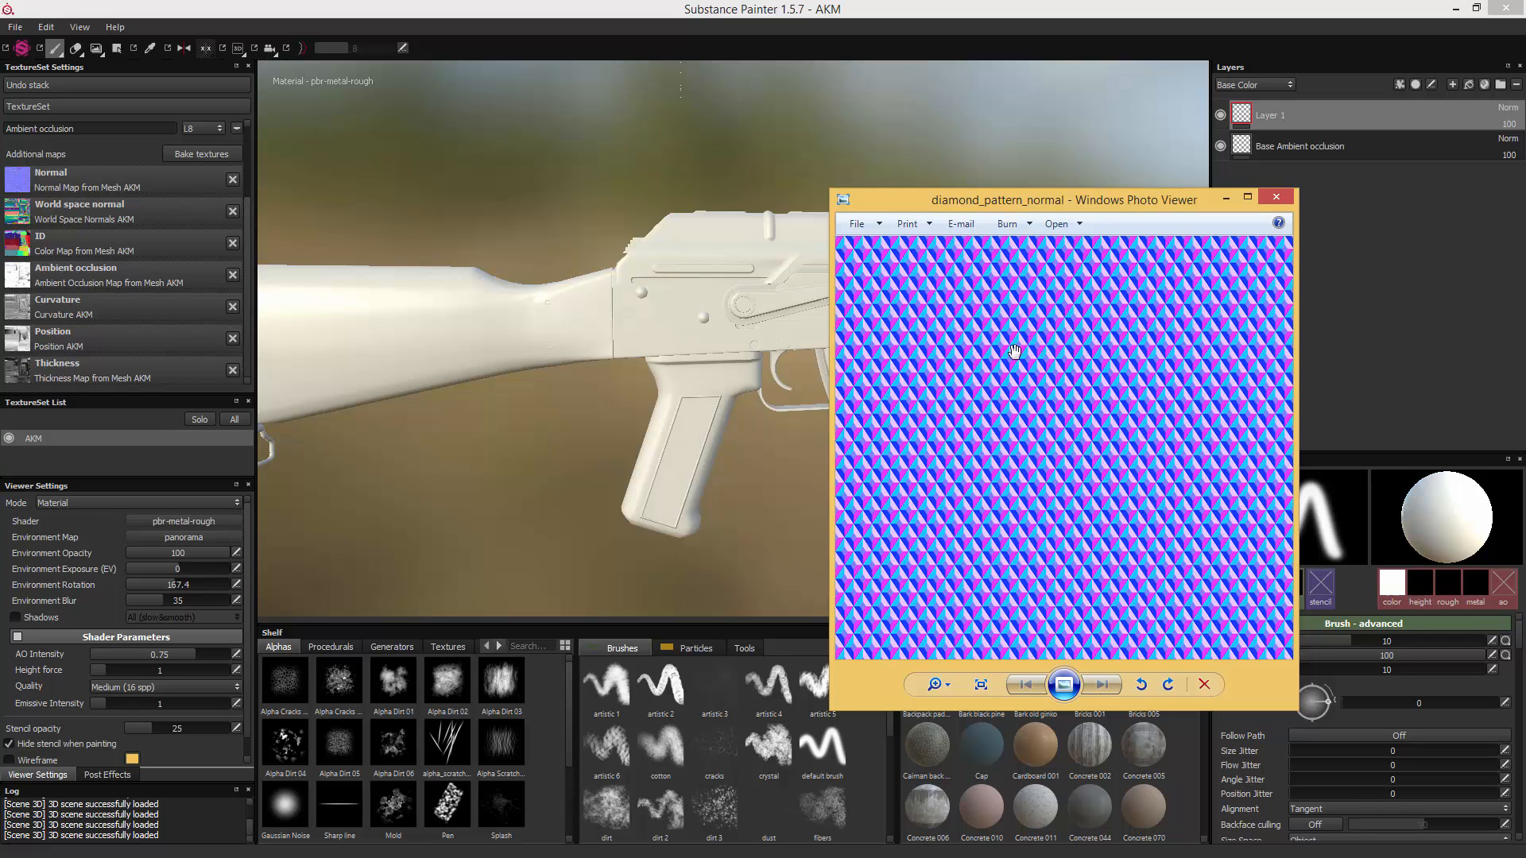
scroll(1074, 372, "up", 2)
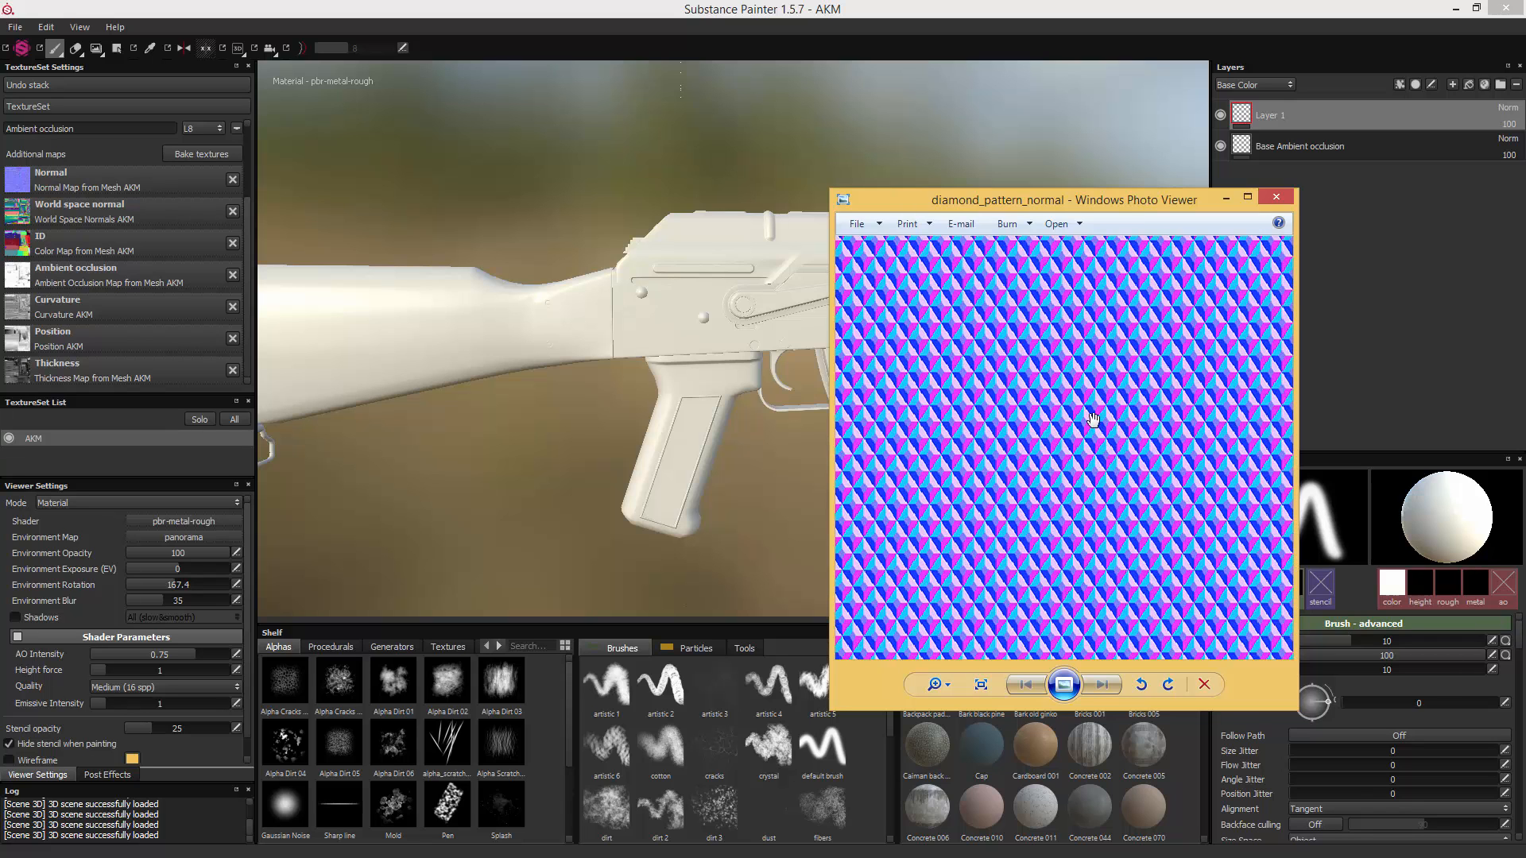
scroll(1094, 376, "down", 1)
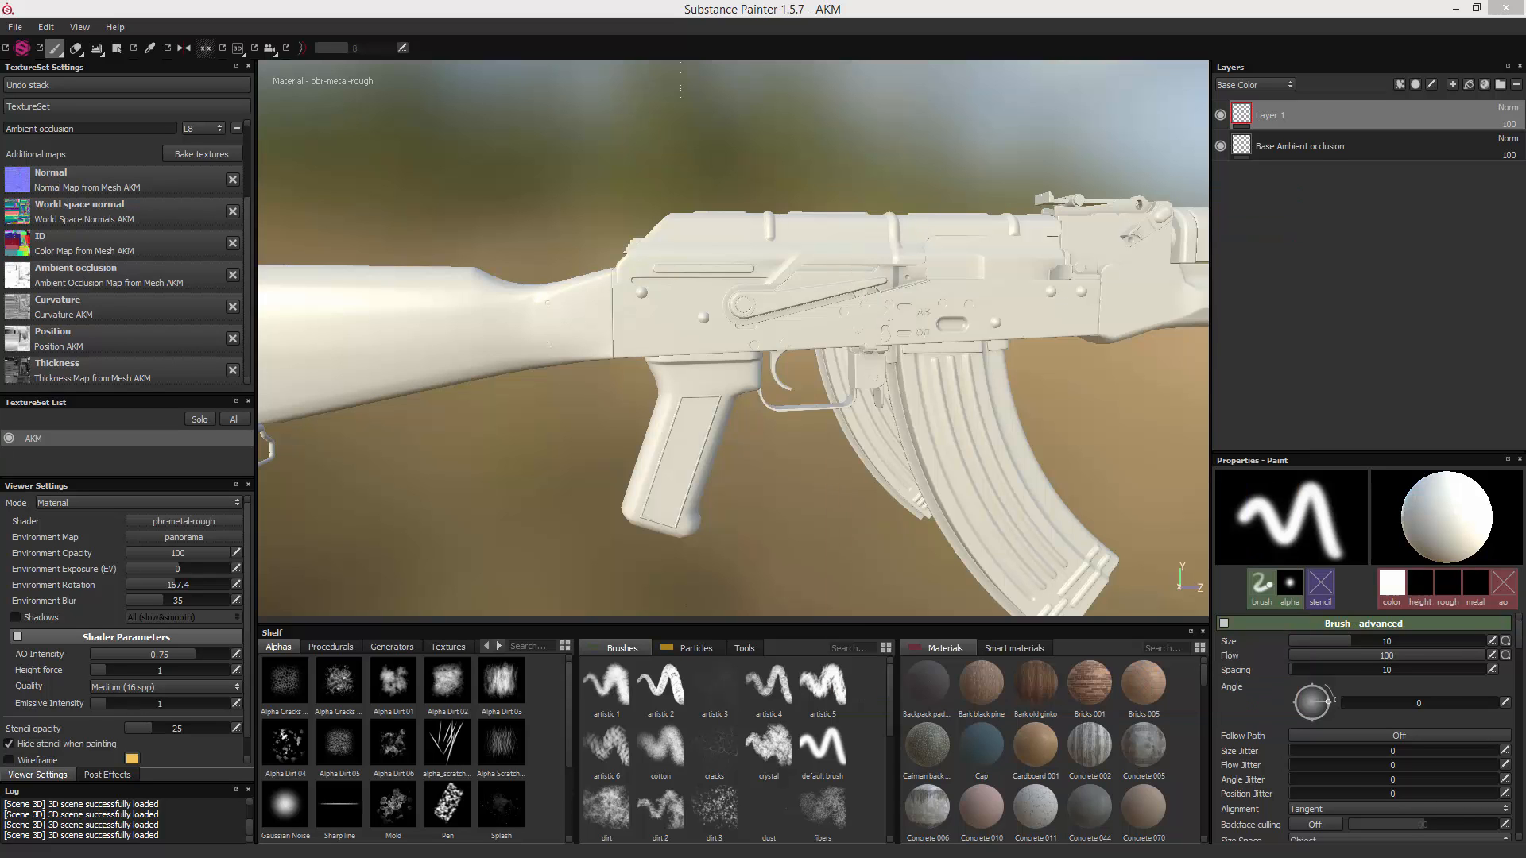
- Switch to the browser and look through the GameBanana tutorial on normal mapping a diamond pattern for Photoshop
left_click_drag(1525, 111, 791, 102)
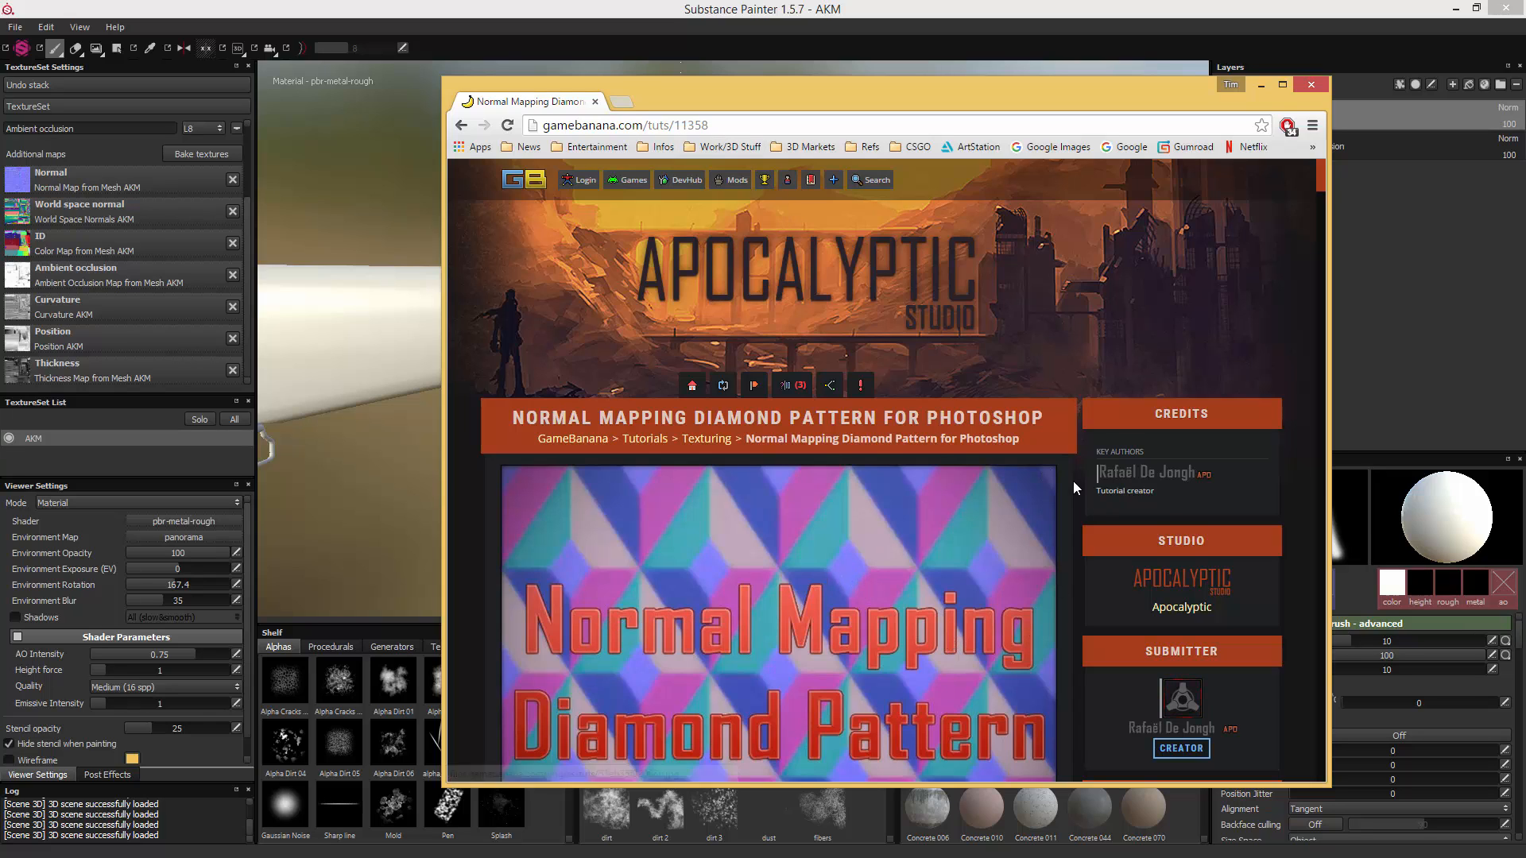
scroll(1080, 488, "down", 4)
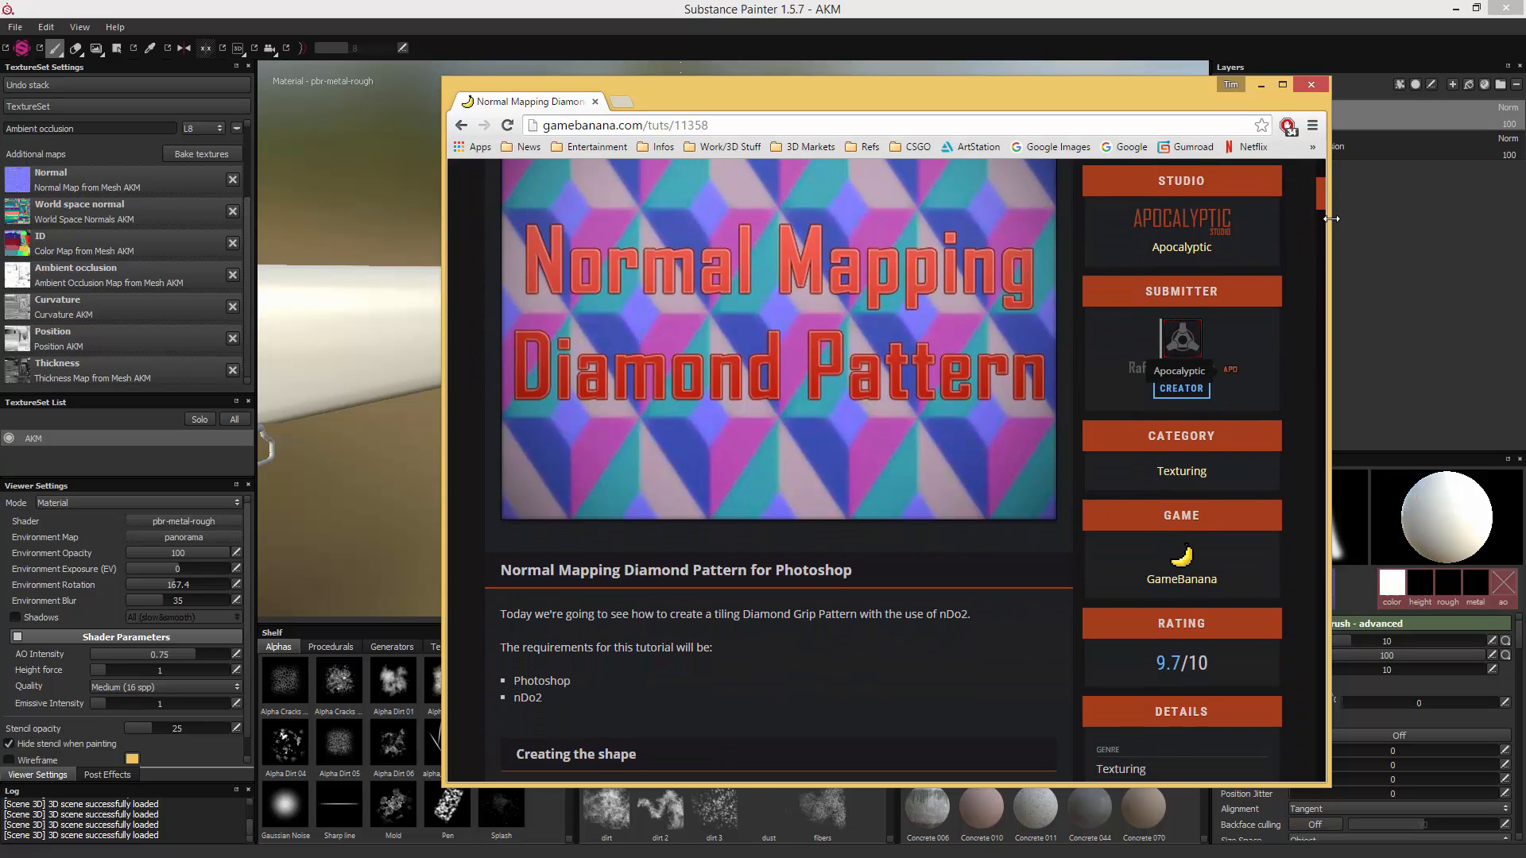
left_click_drag(1322, 194, 1293, 378)
scroll(1279, 457, "up", 3)
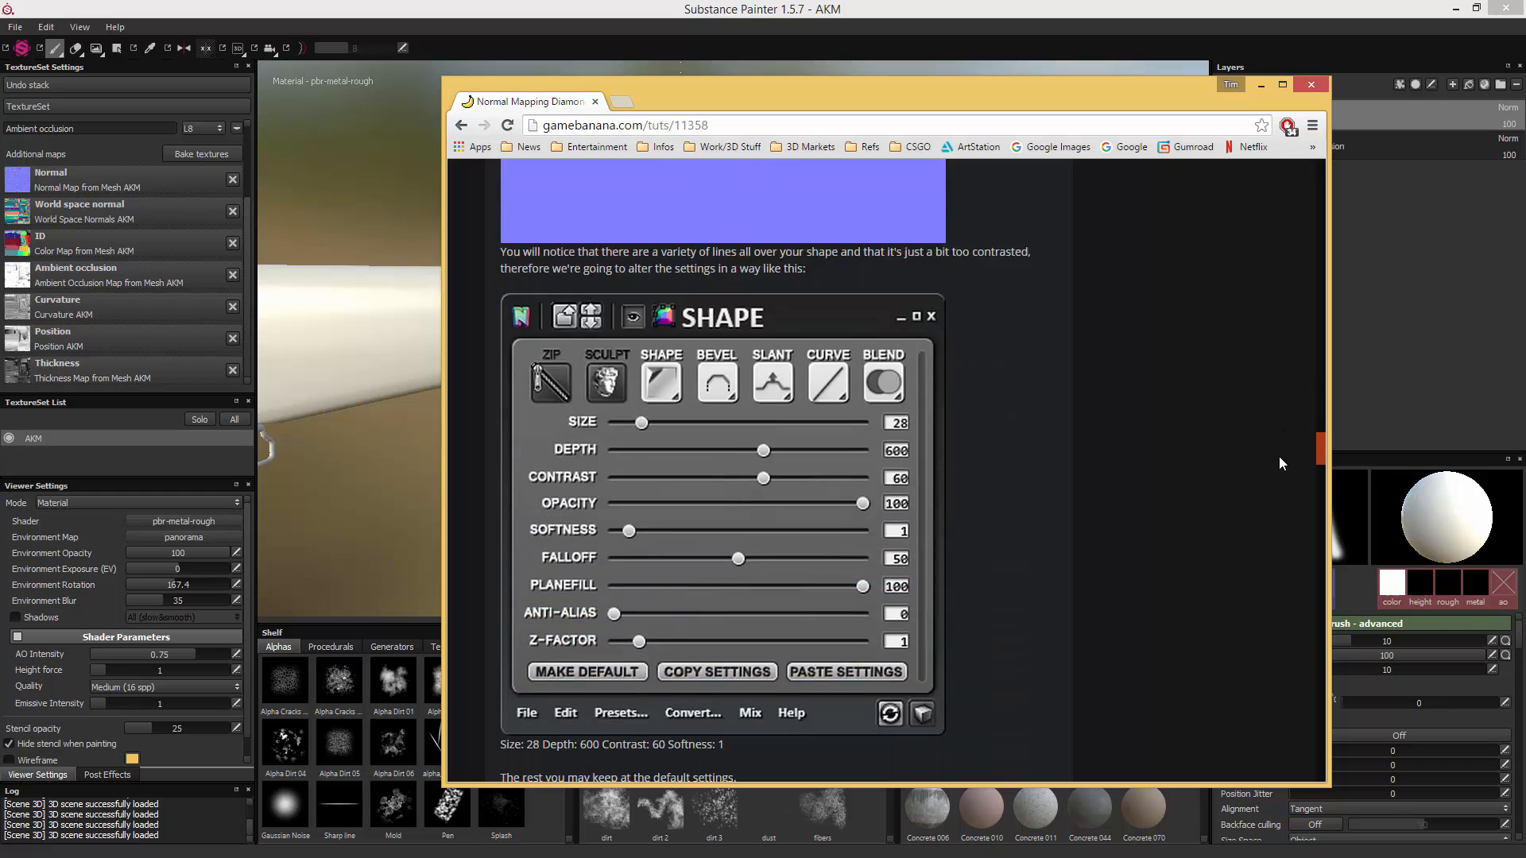
scroll(1274, 489, "down", 15)
scroll(1276, 512, "up", 10)
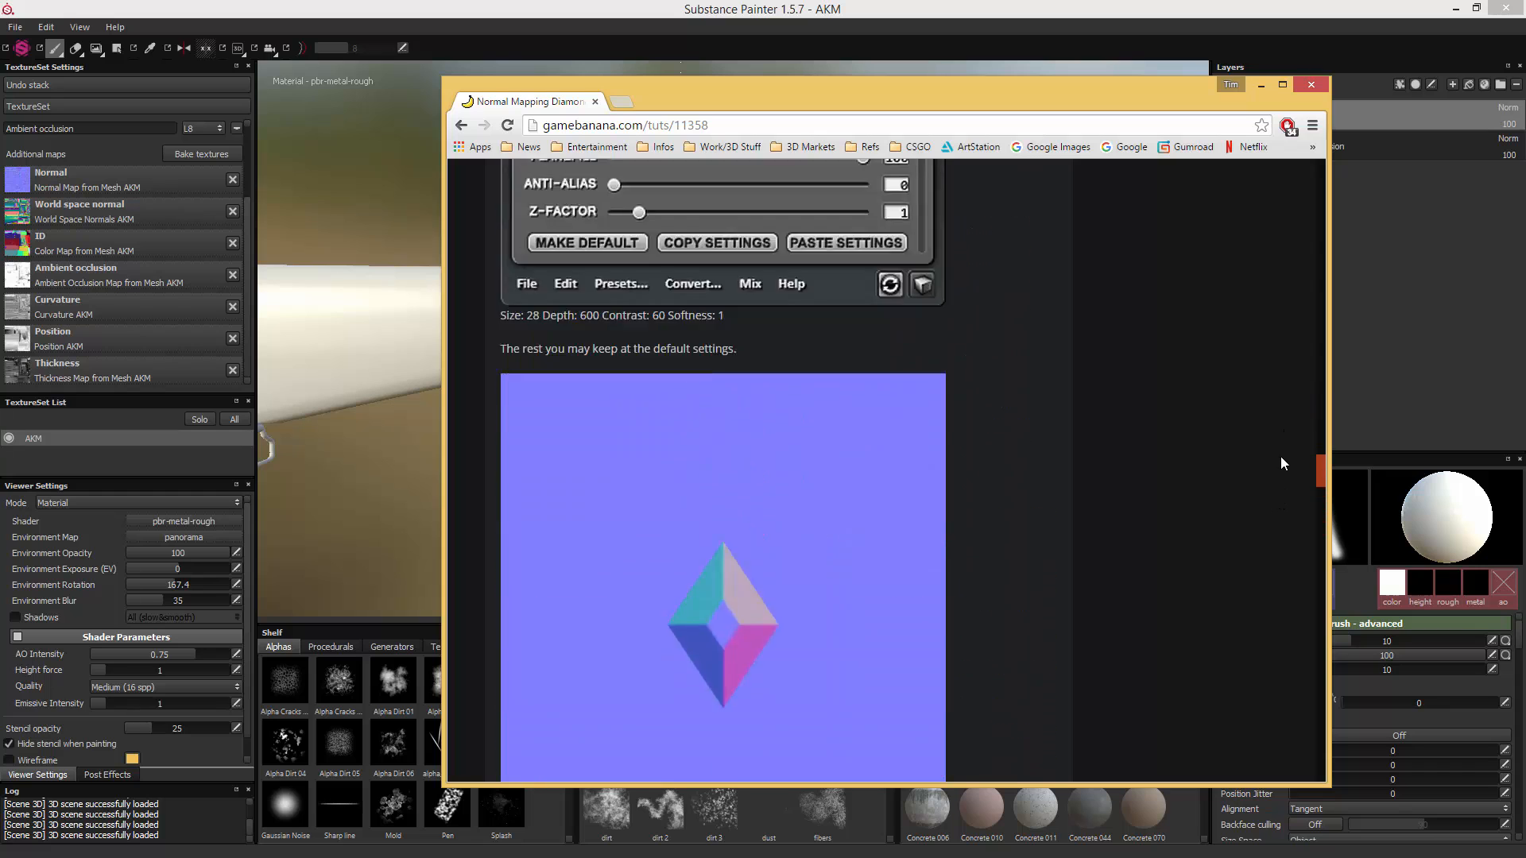
scroll(1286, 371, "up", 5)
scroll(1284, 413, "down", 7)
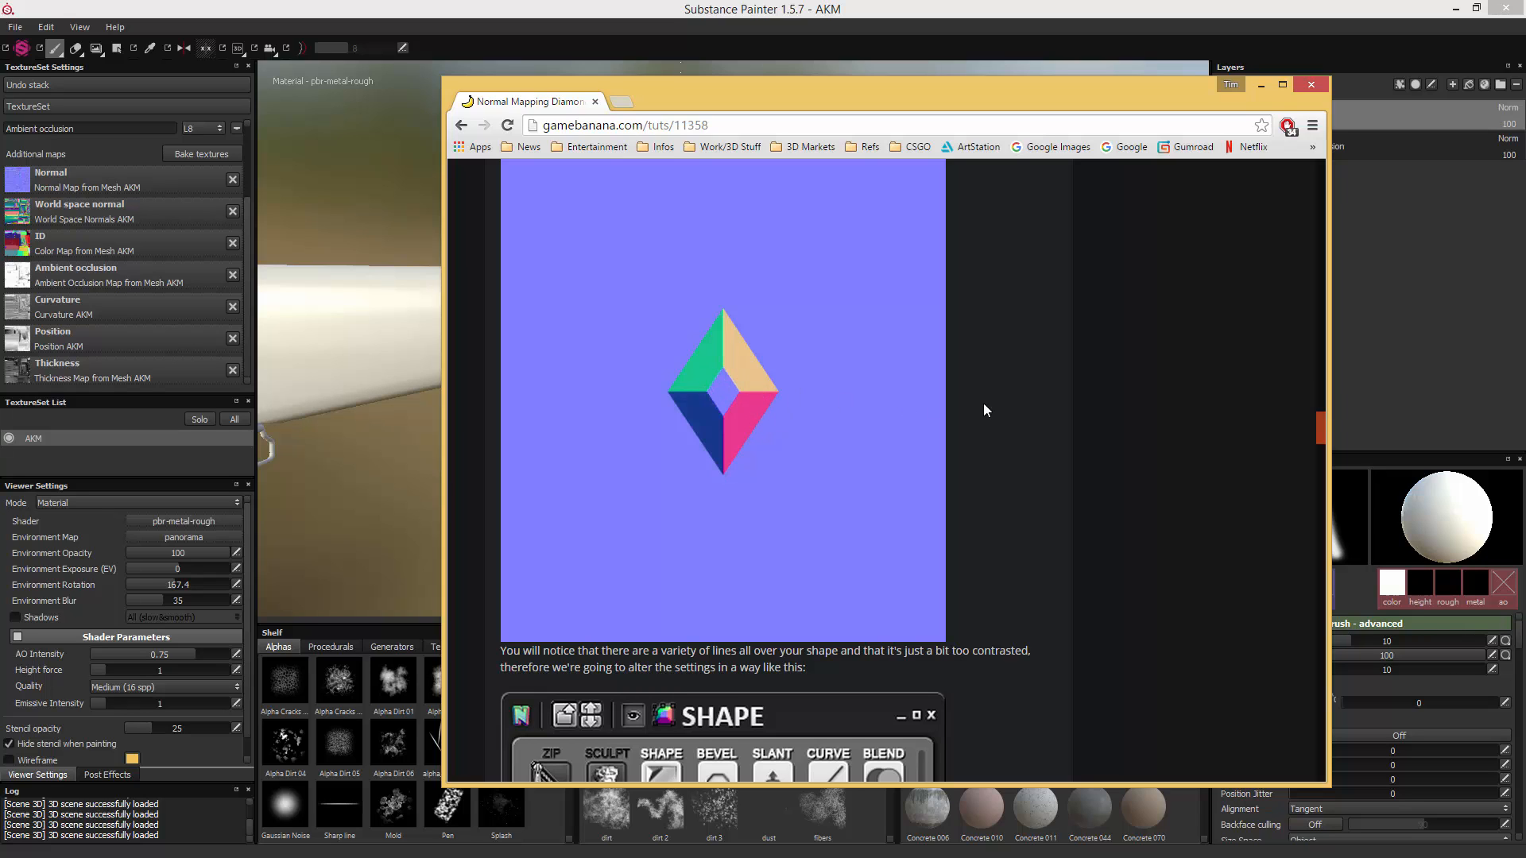
scroll(983, 410, "down", 5)
- Return to the diamond_pattern_normal image in Windows Photo Viewer and open it with Photoshop CC 2014
key("alt+Tab")
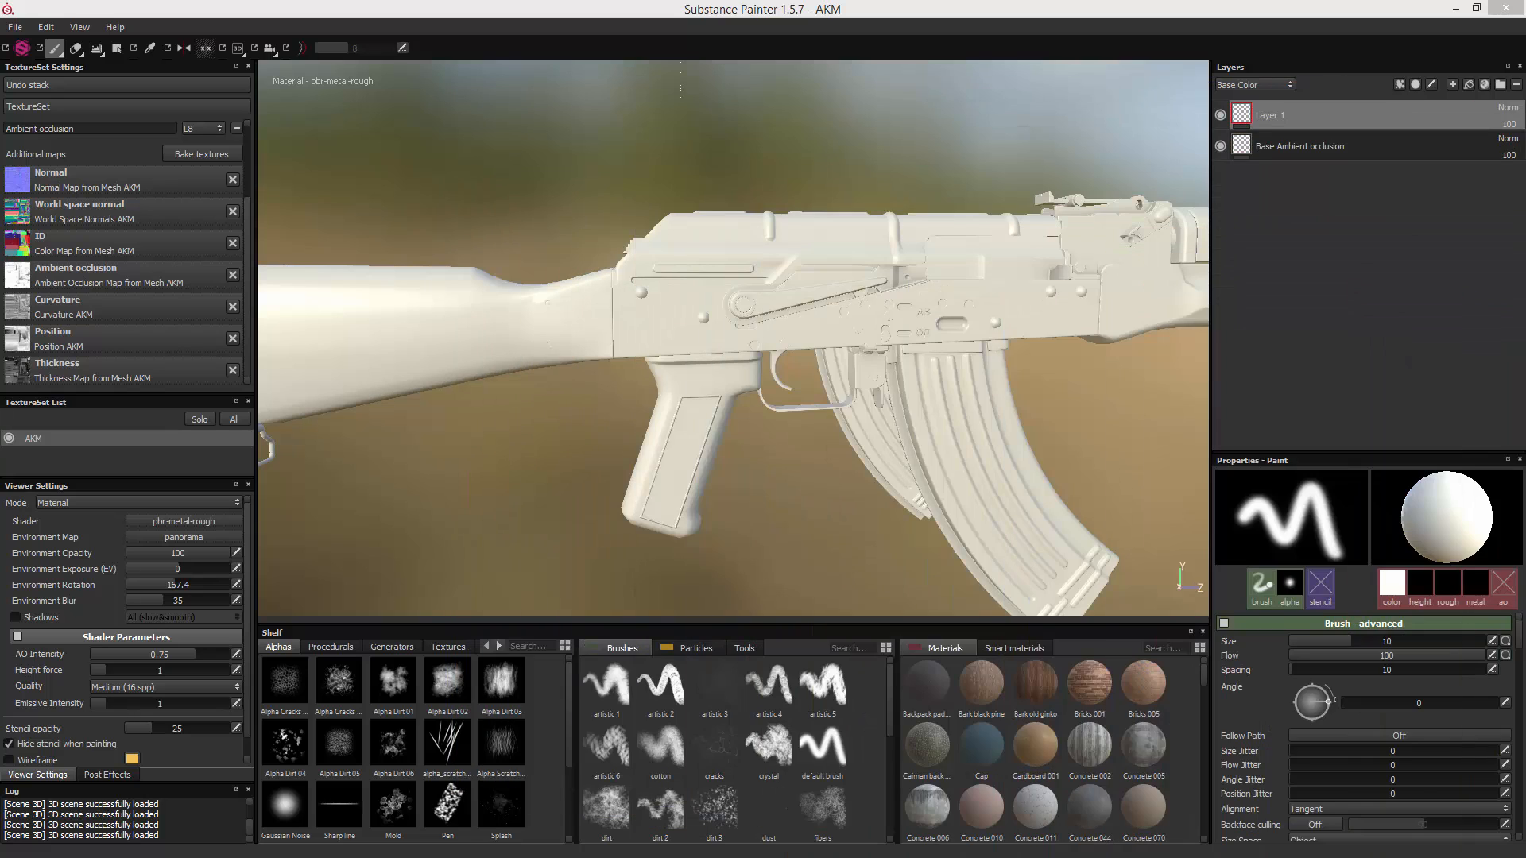
left_click_drag(885, 211, 704, 178)
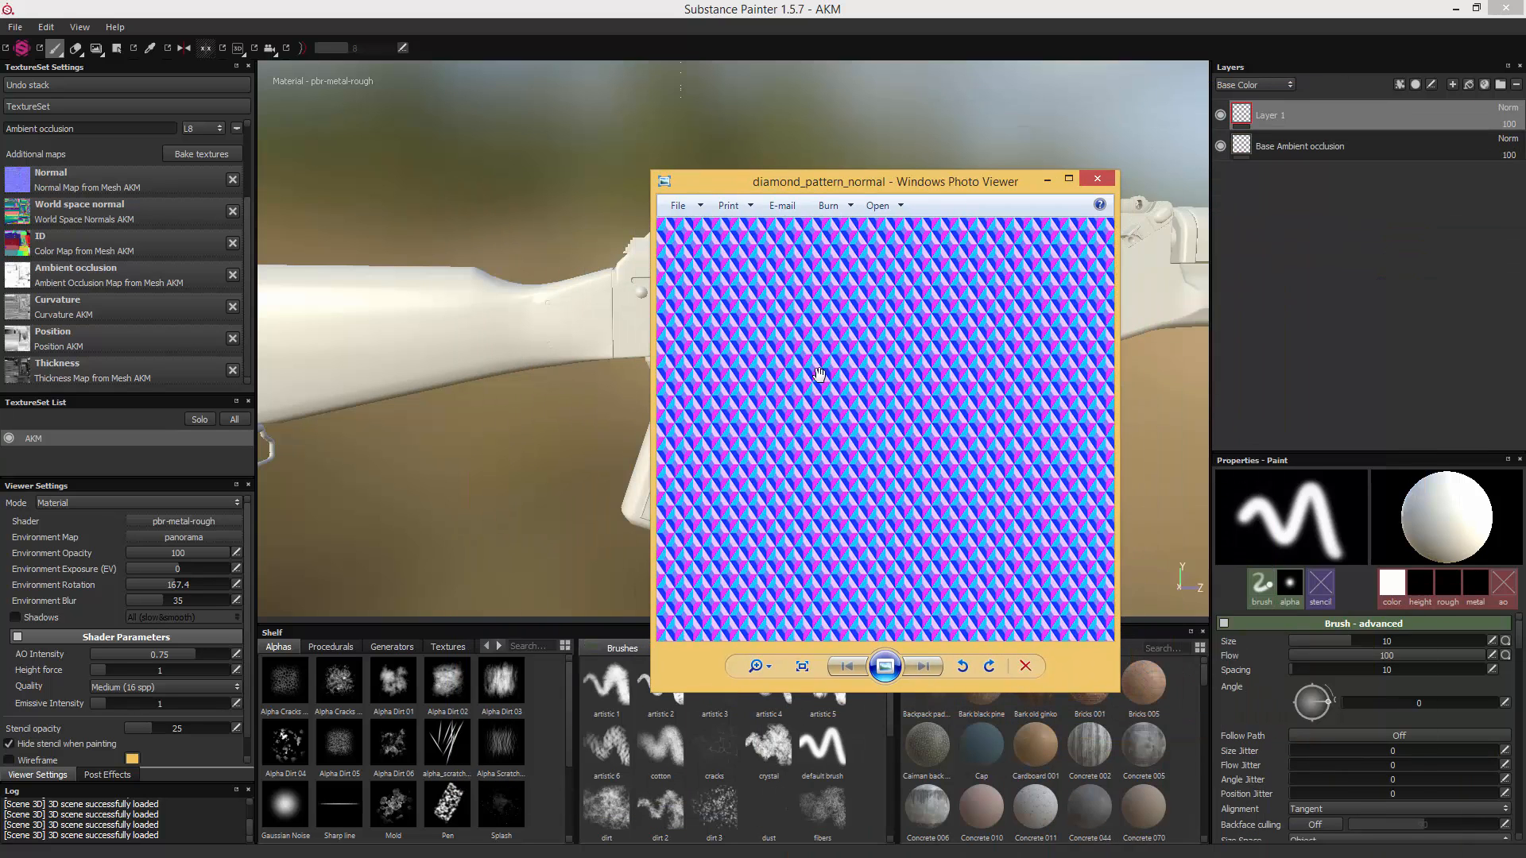
right_click(876, 352)
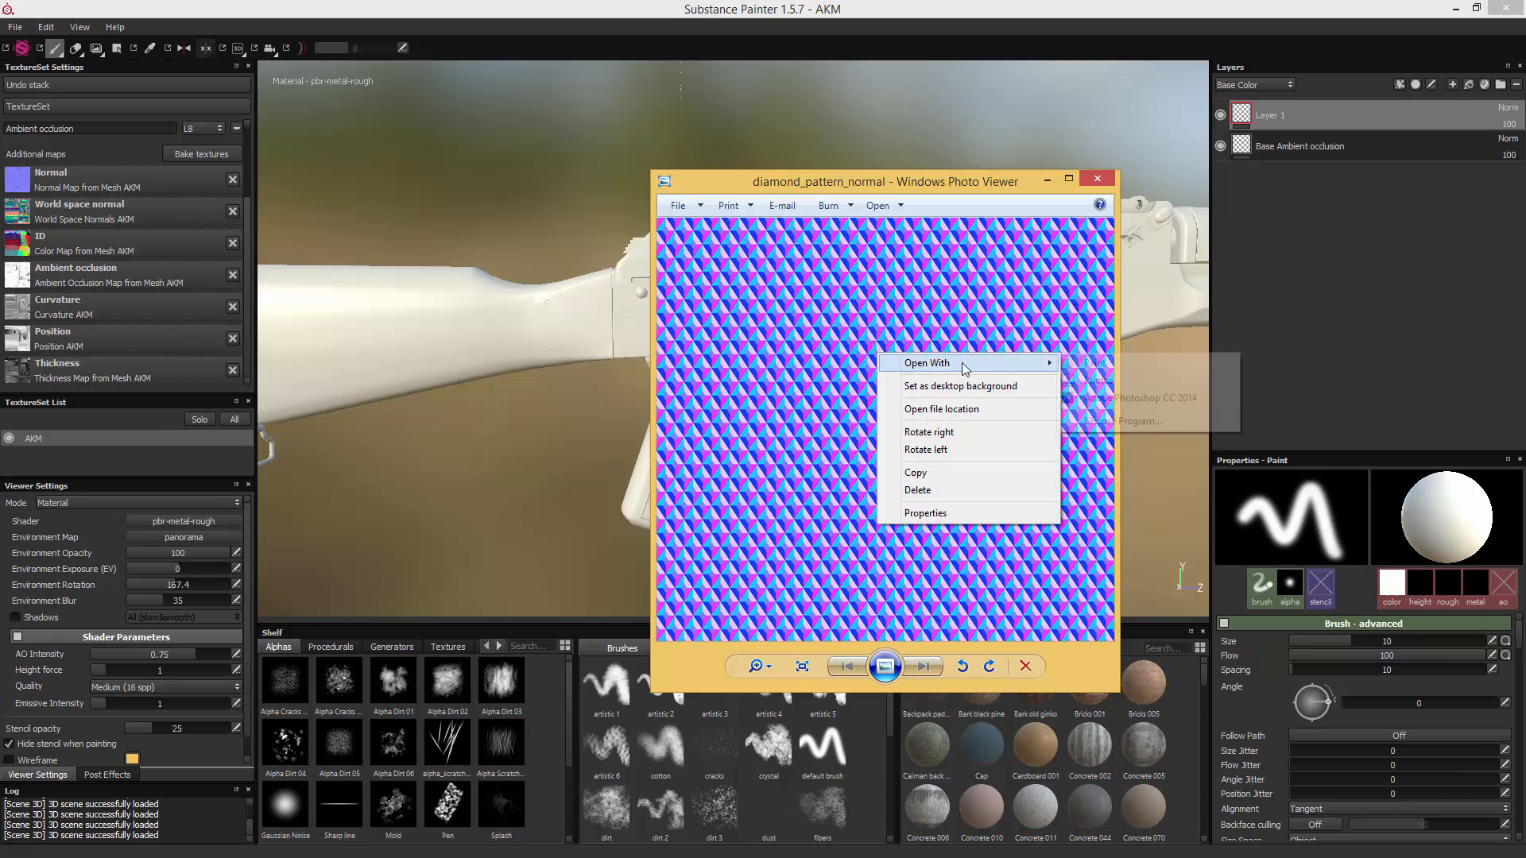
mouse_move(963, 362)
left_click(1124, 399)
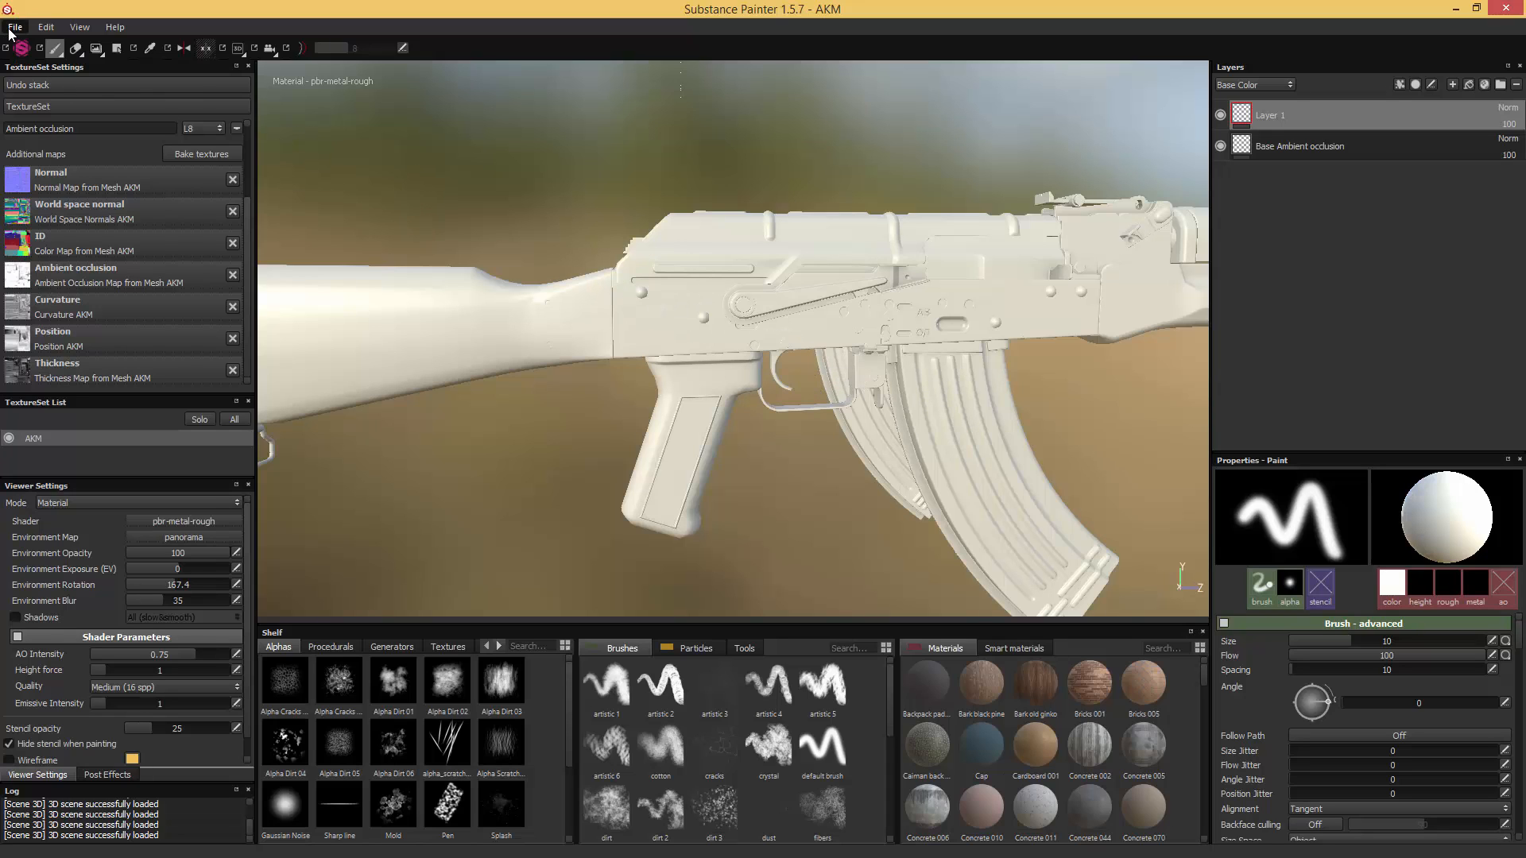
- Start a texture export and set its output folder to D:/_3D/Weapons/AKM/Substance
left_click(11, 29)
left_click(76, 233)
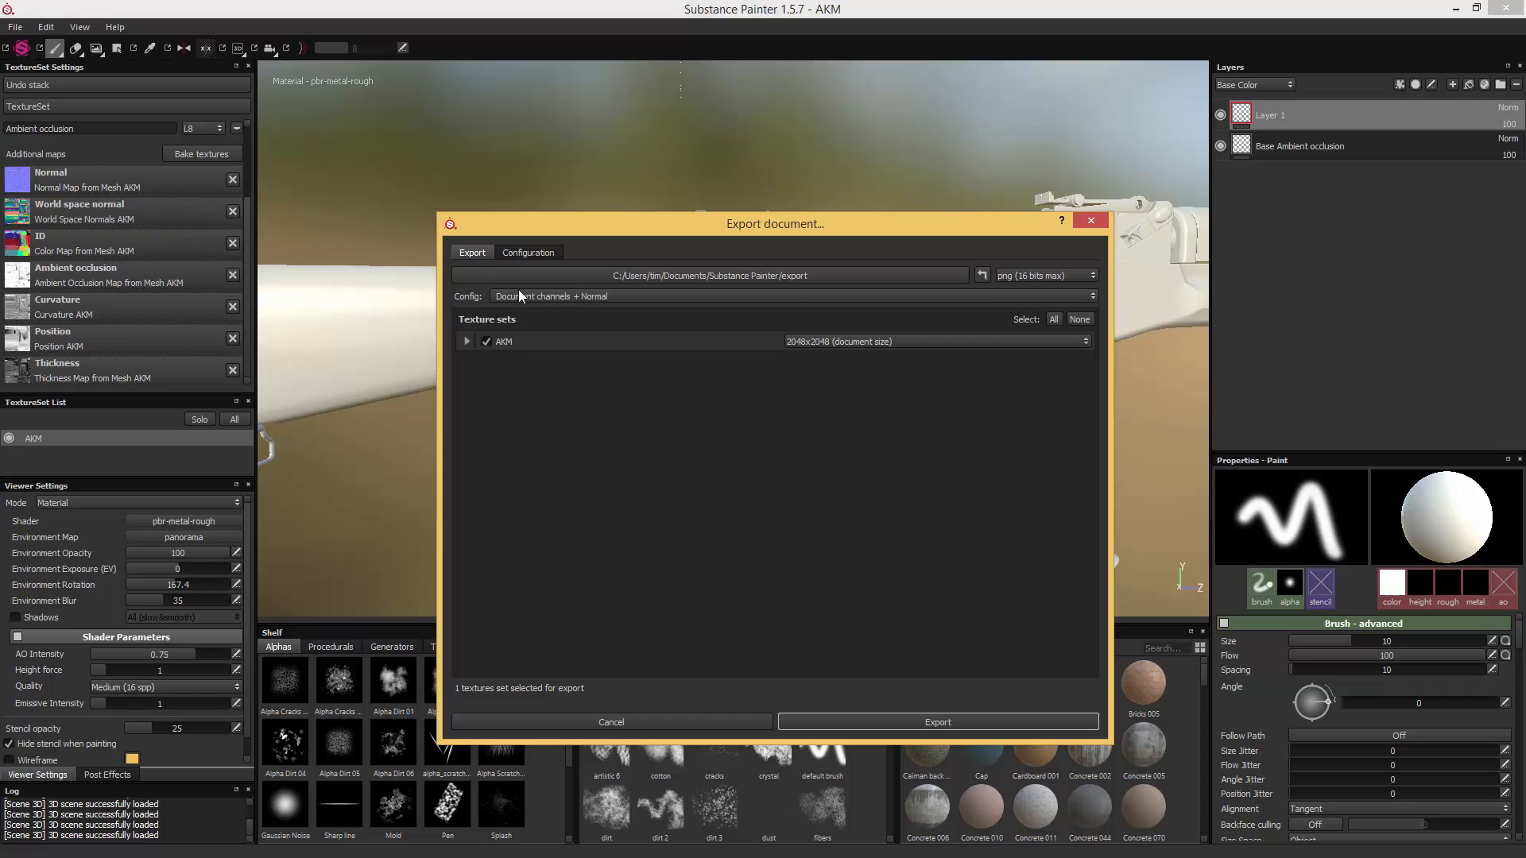
left_click(866, 273)
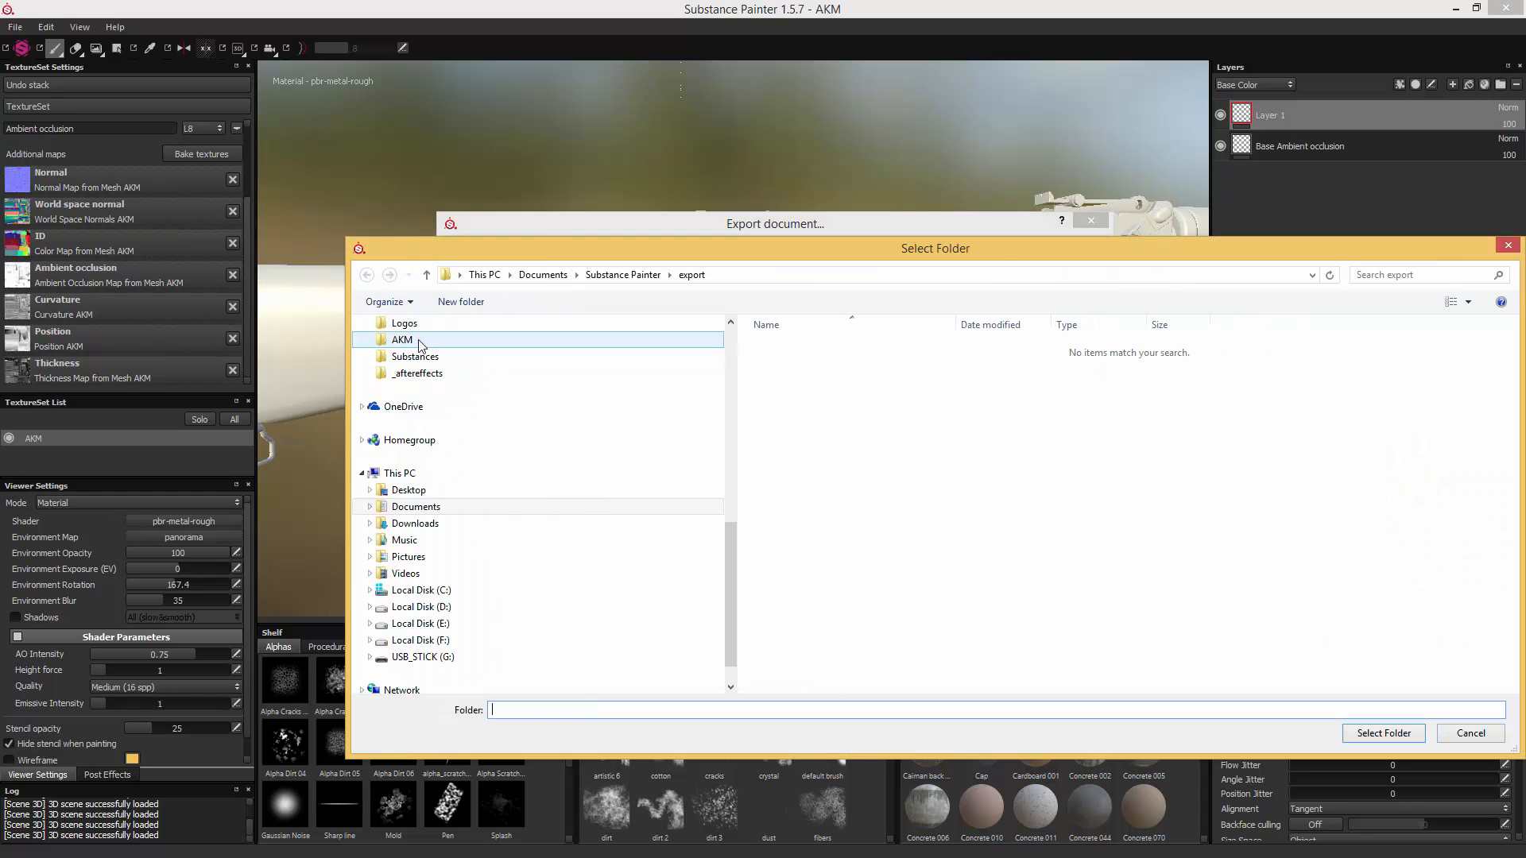
left_click(408, 340)
double_click(790, 414)
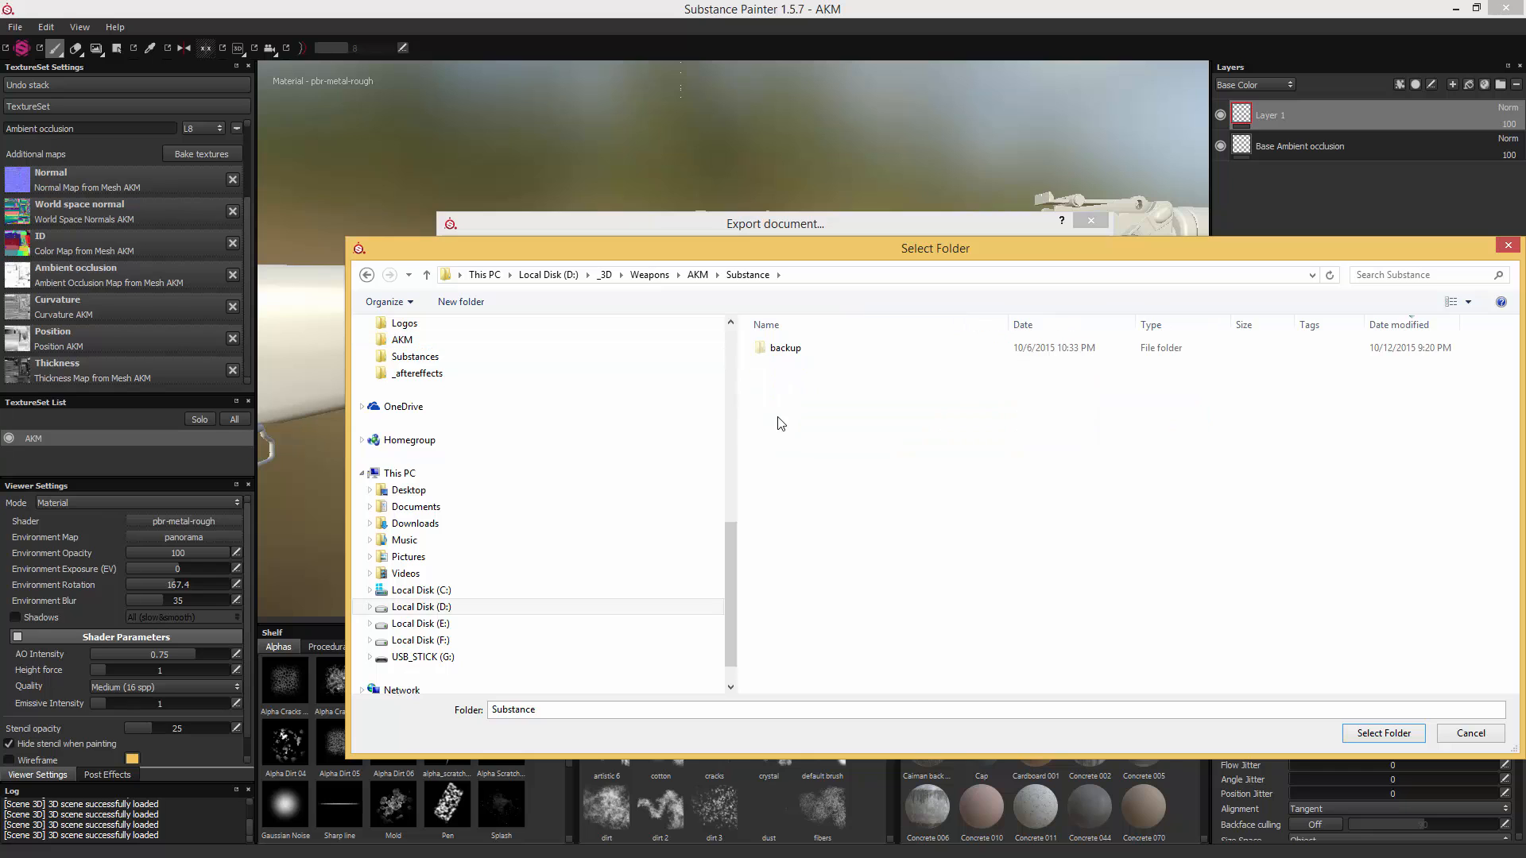
left_click(1384, 732)
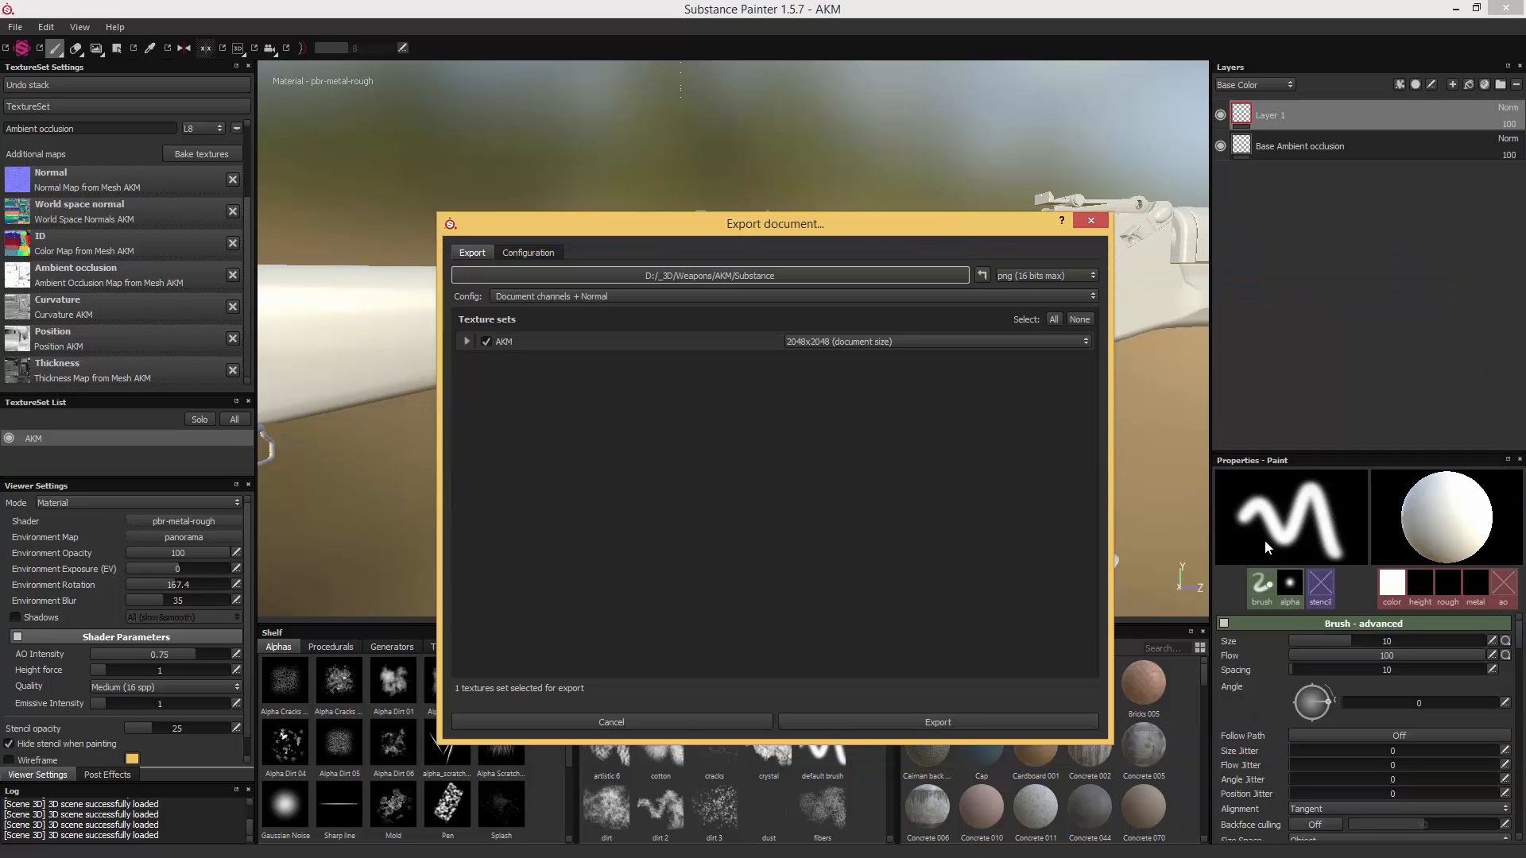
- Export the AKM texture set at 4096x4096 in targa (8 bits max) format
left_click(826, 341)
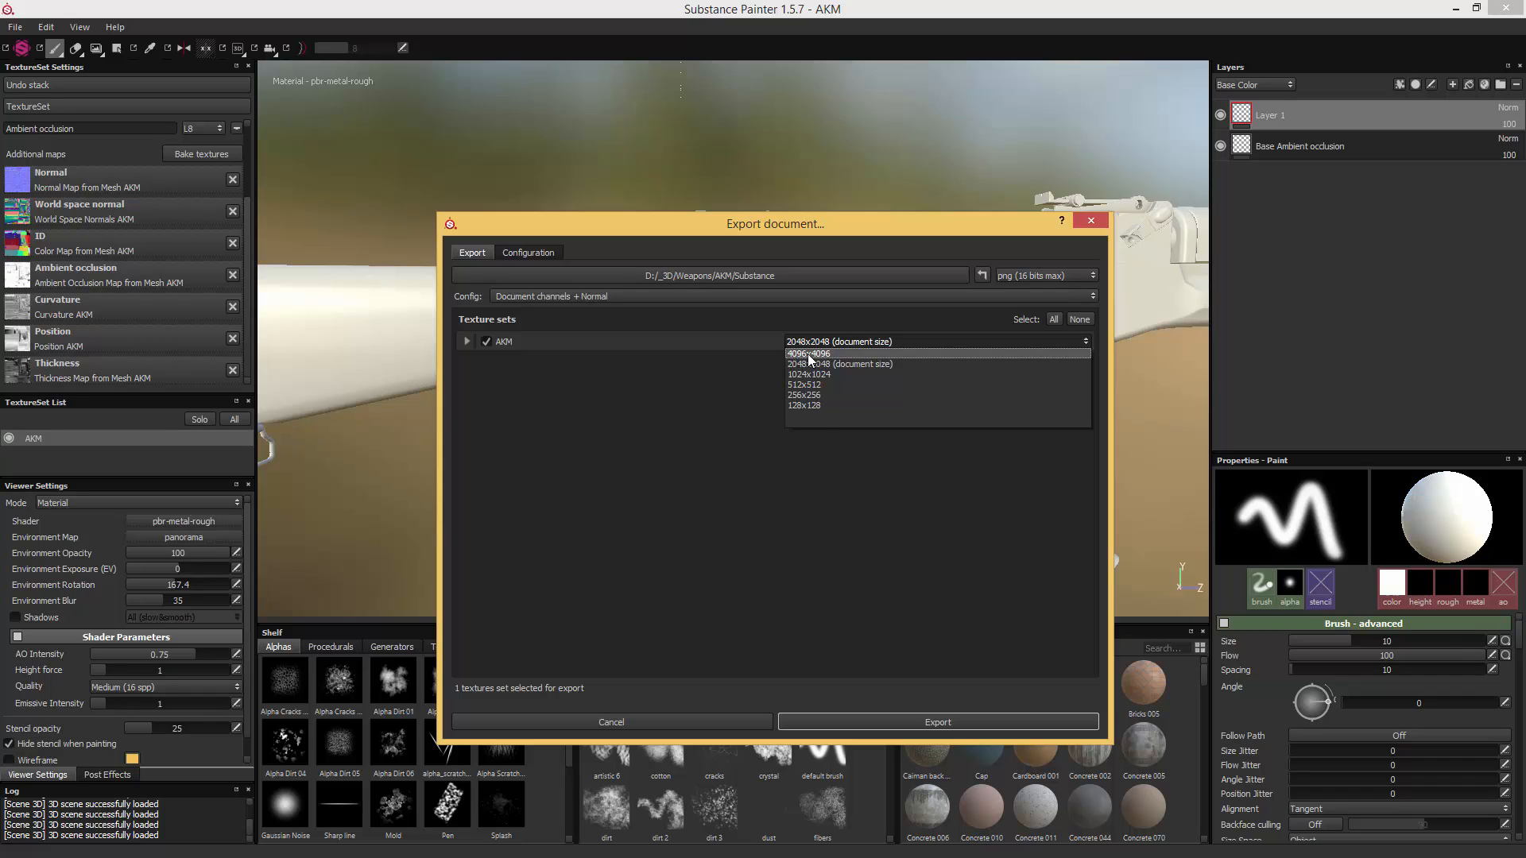
left_click(808, 354)
left_click(465, 341)
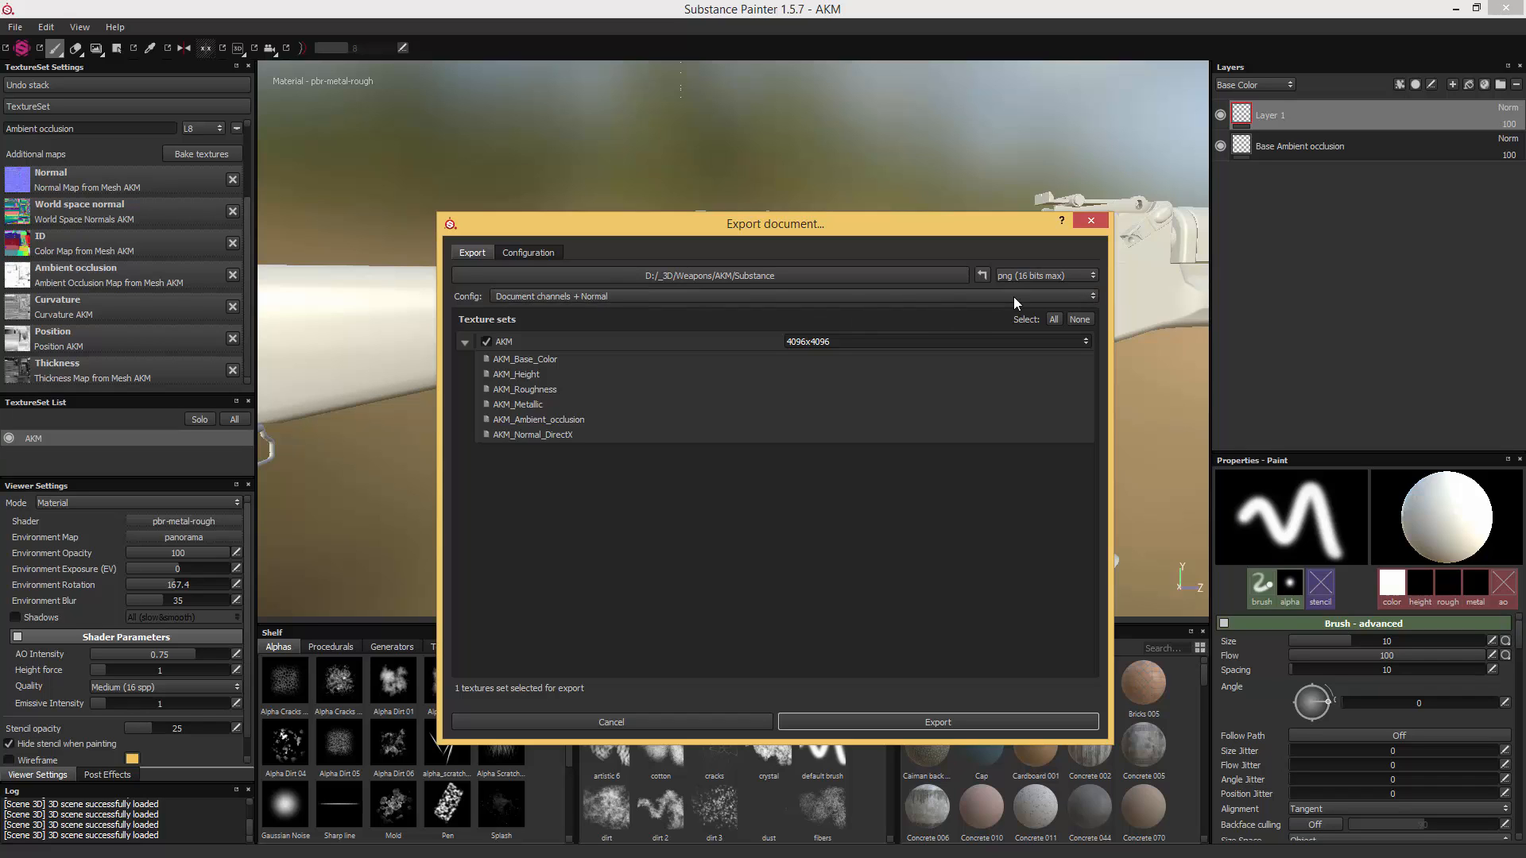
left_click(1036, 275)
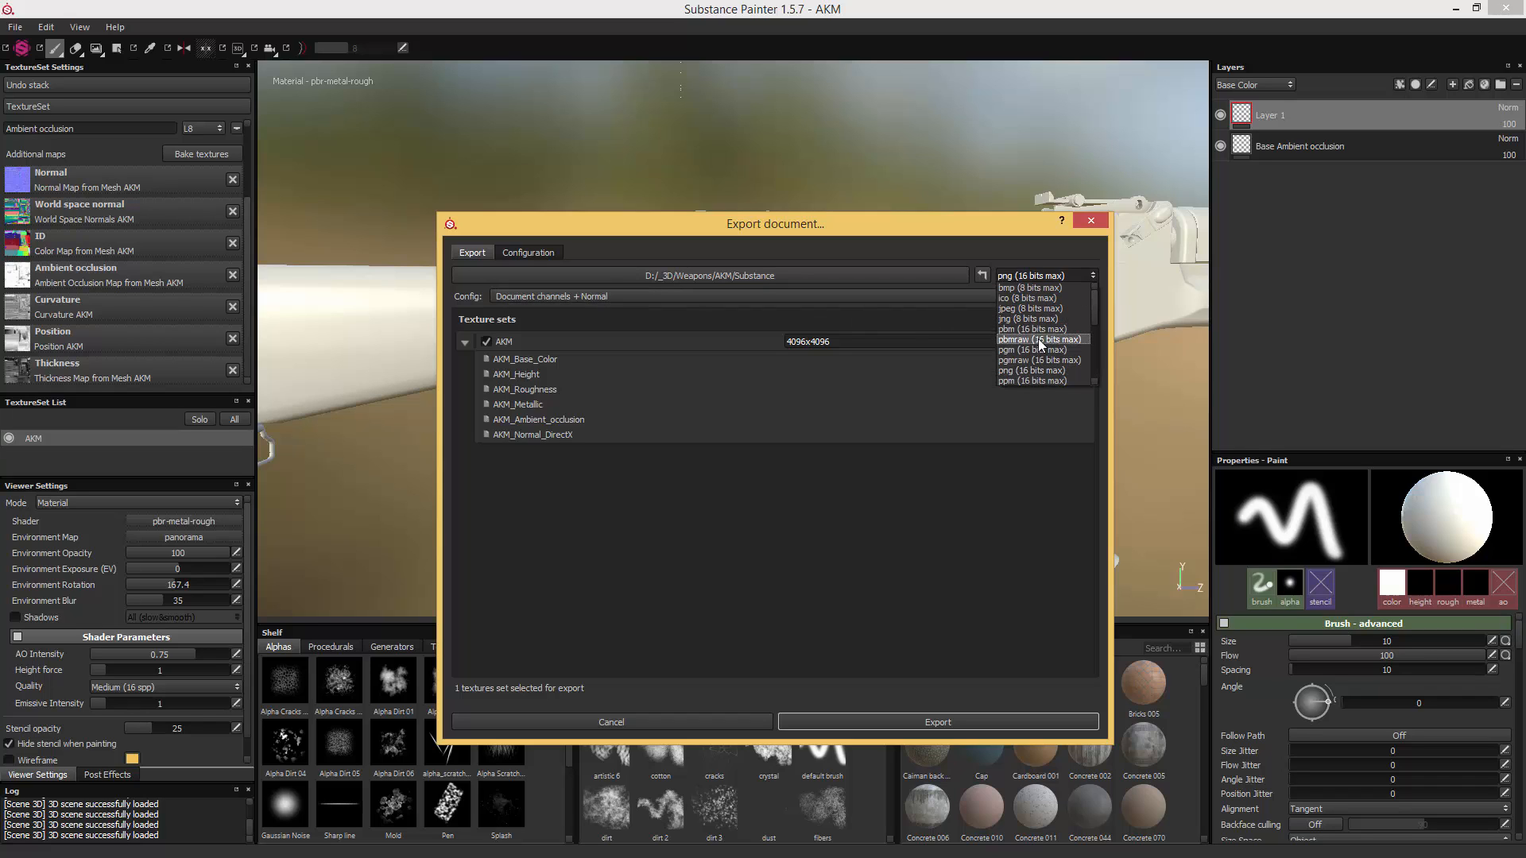
left_click(1030, 370)
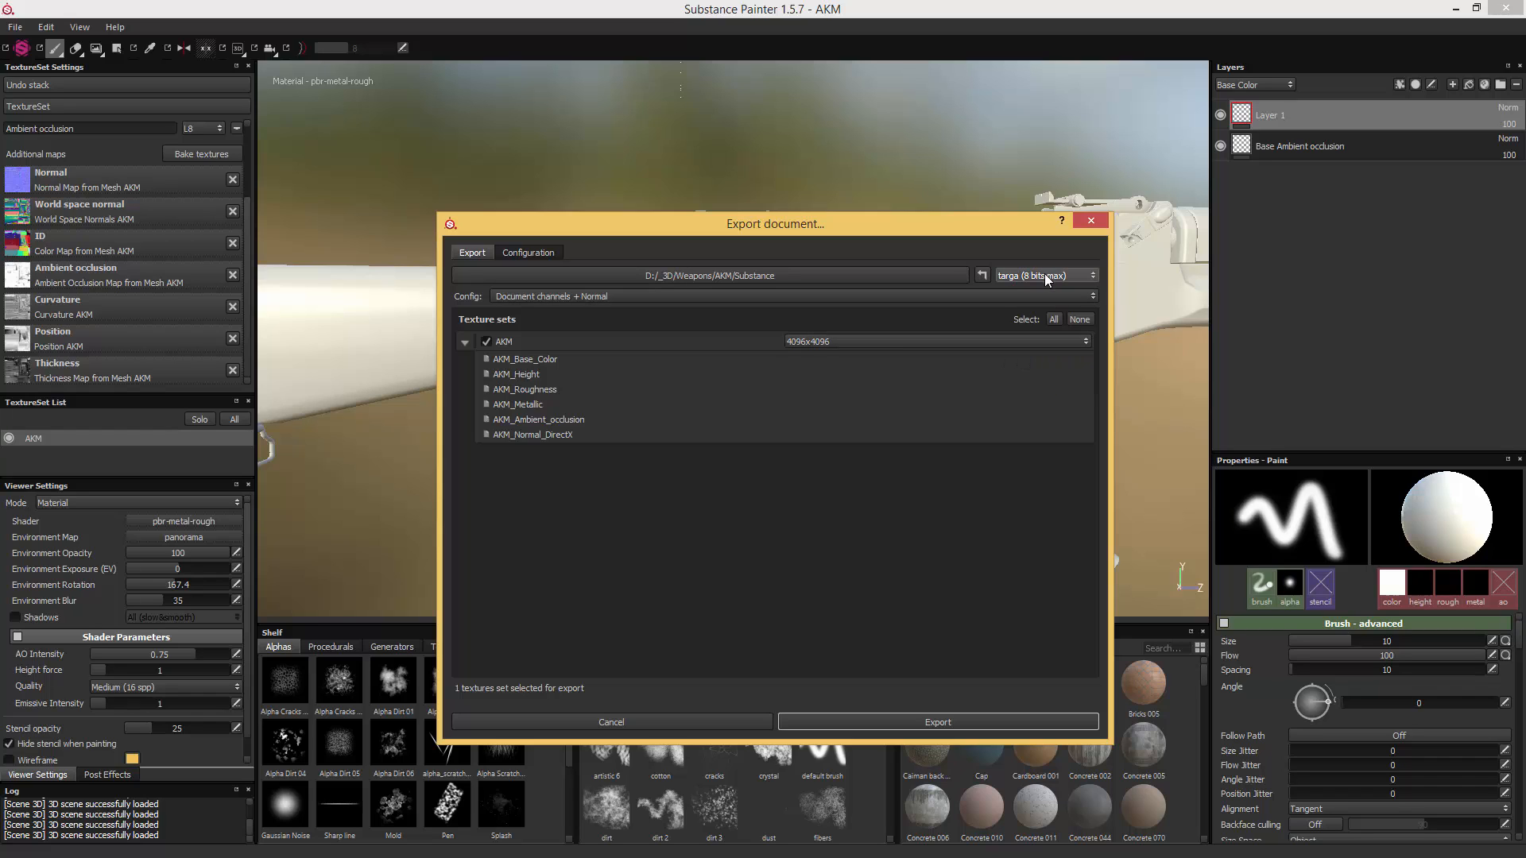
left_click(936, 719)
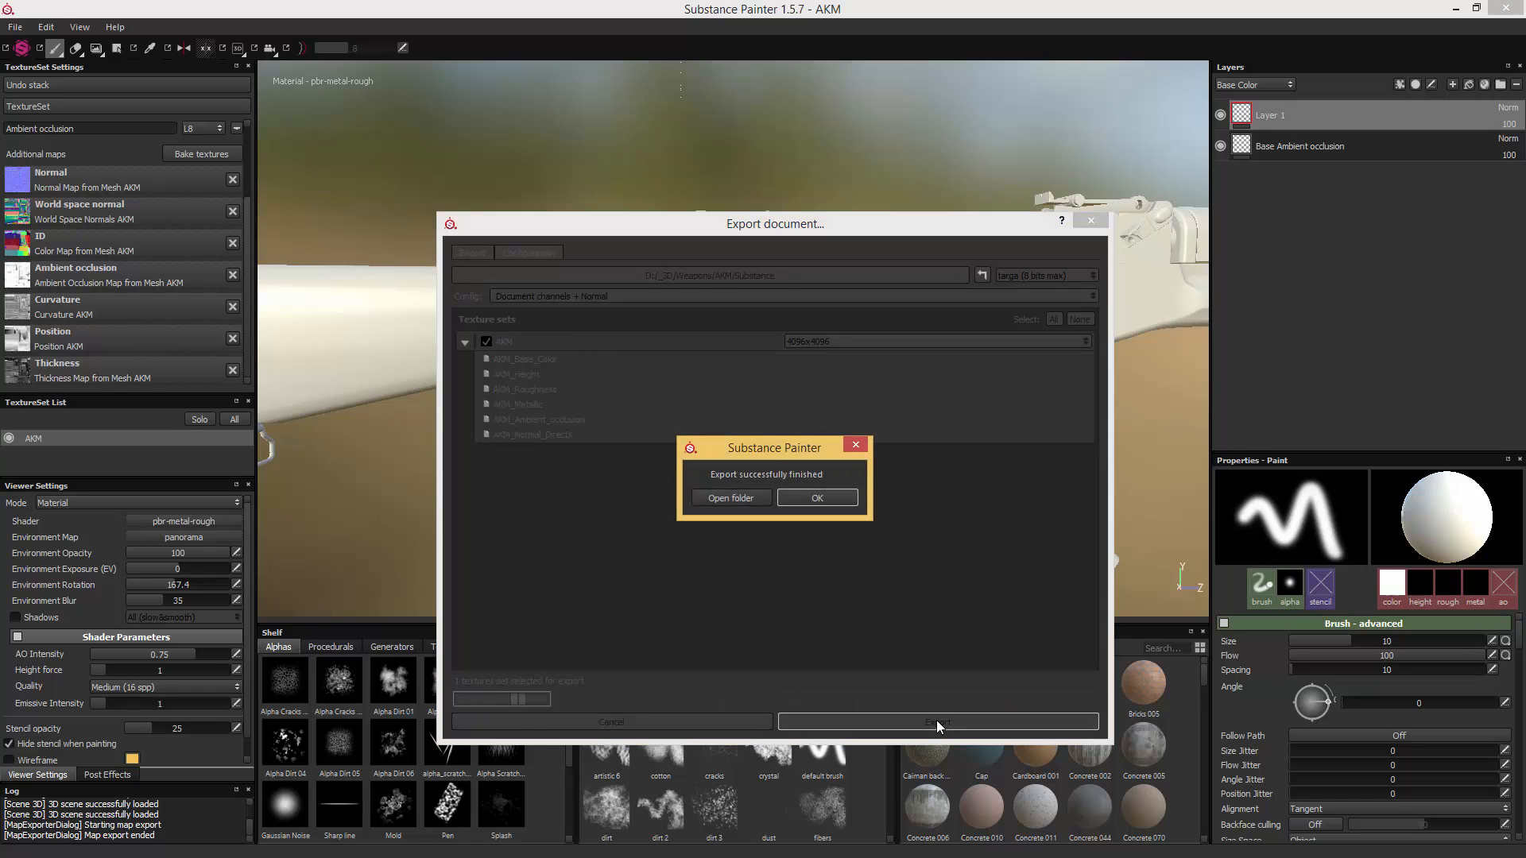
- Open the export folder and open the AKM_Normal_DirectX file with Photoshop
left_click(731, 498)
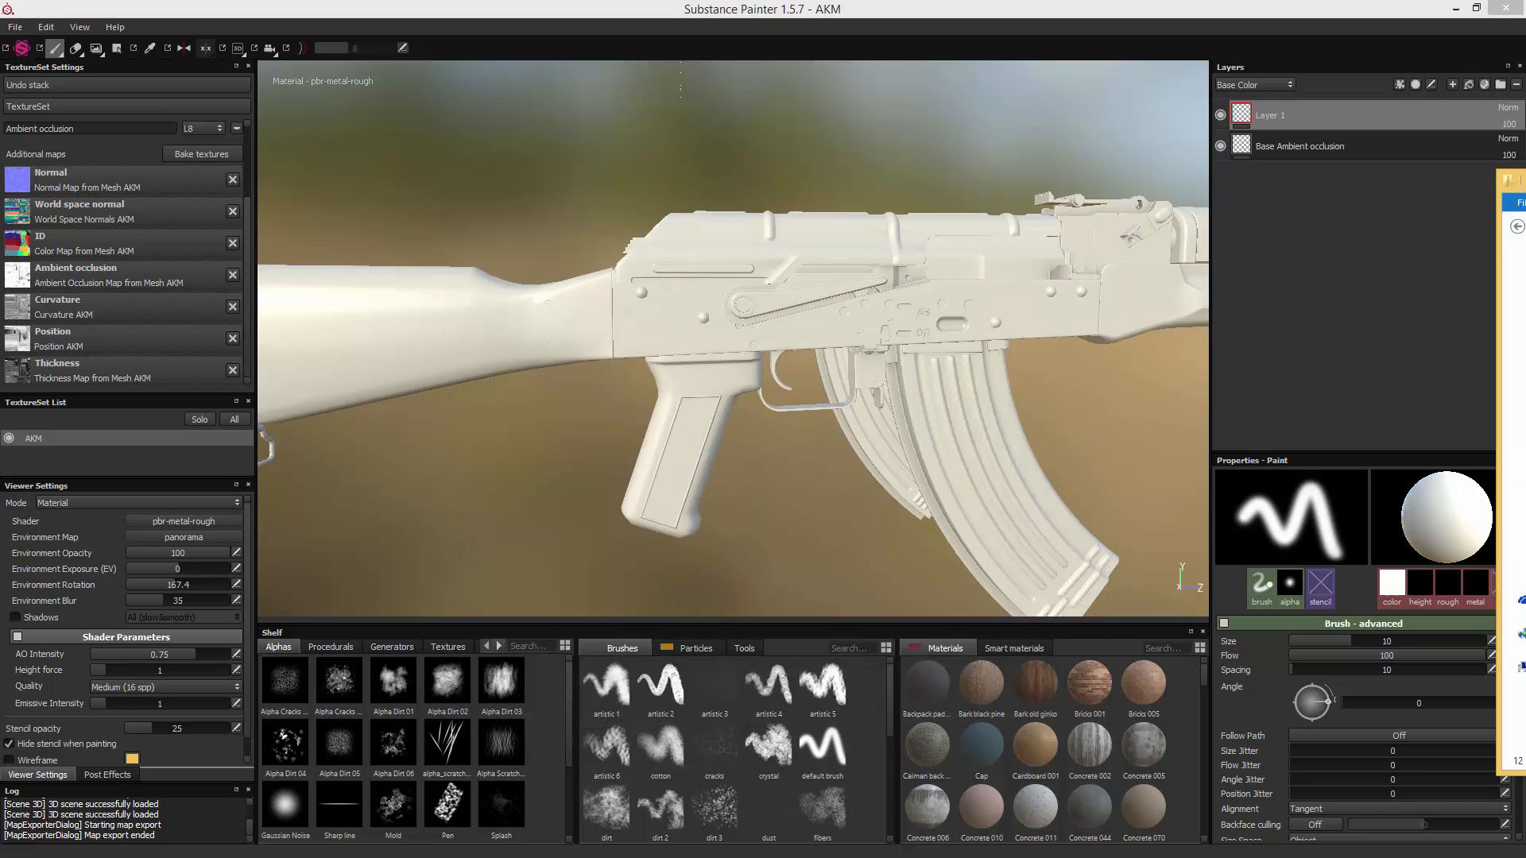
left_click_drag(1525, 188, 793, 217)
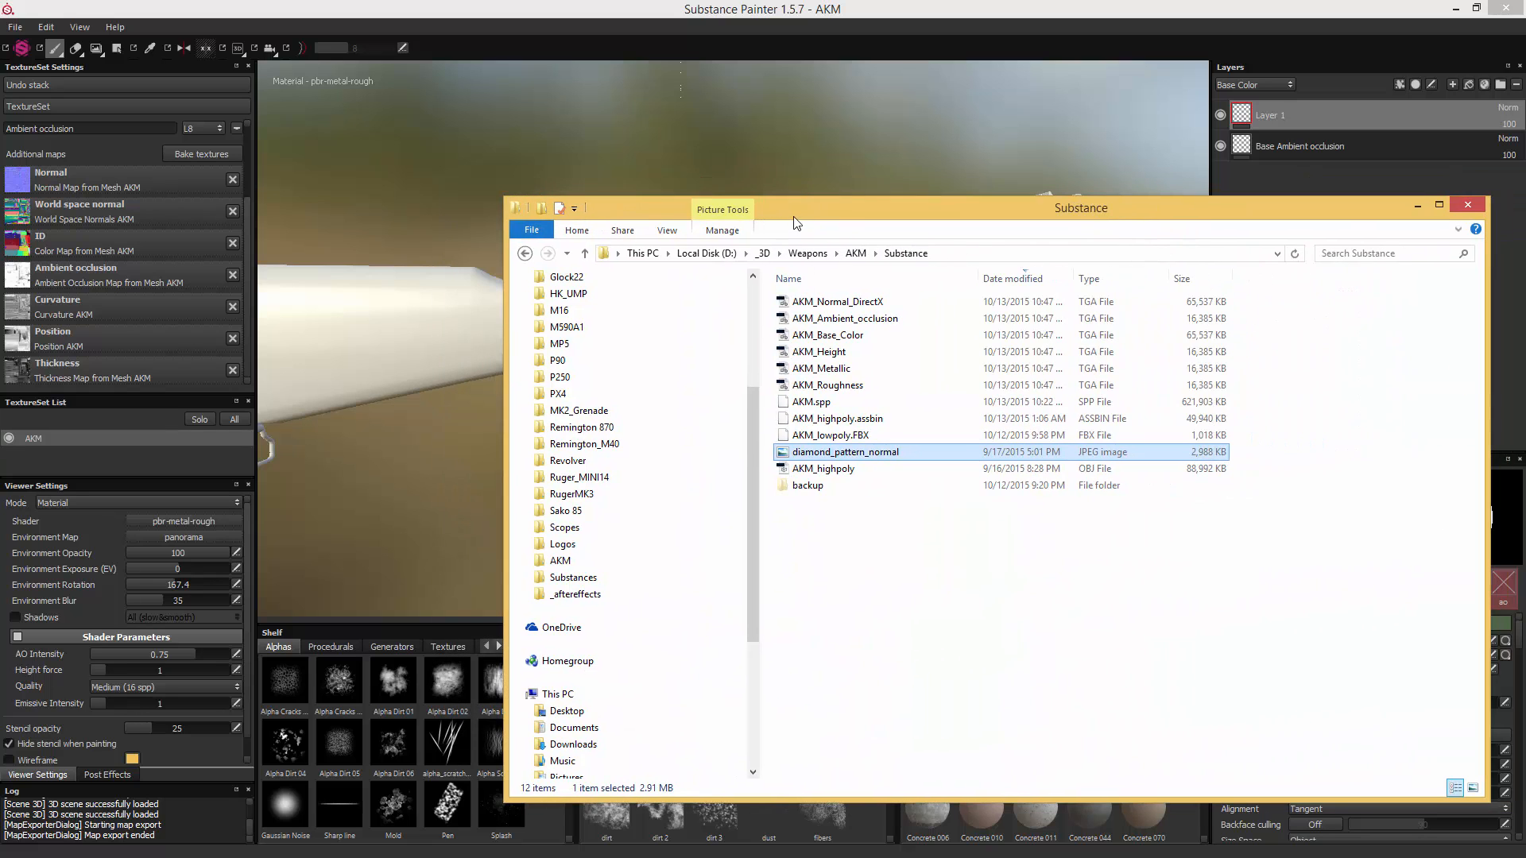
left_click(836, 305)
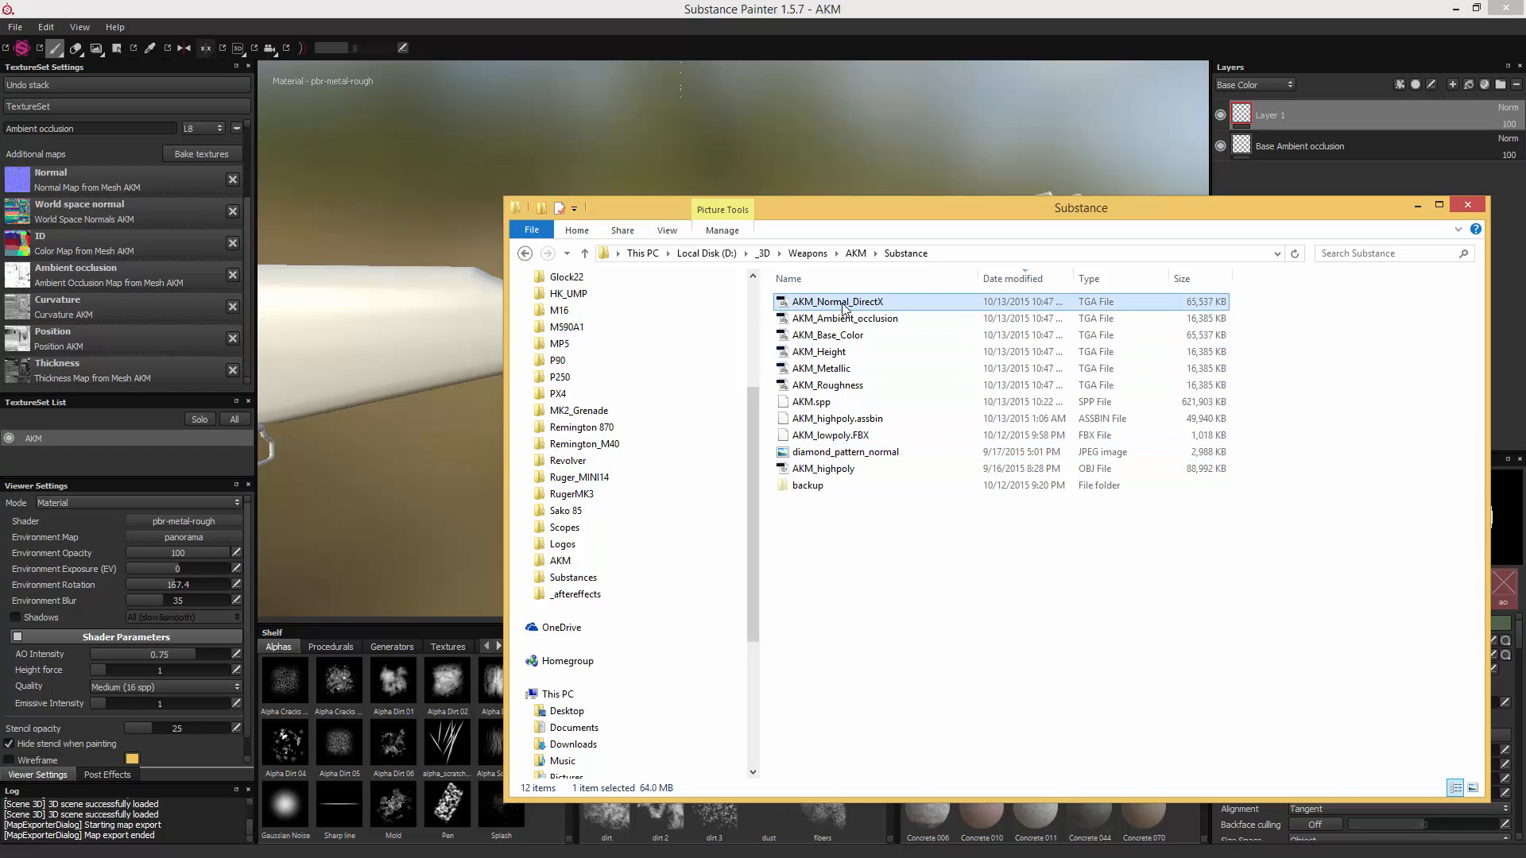
right_click(843, 305)
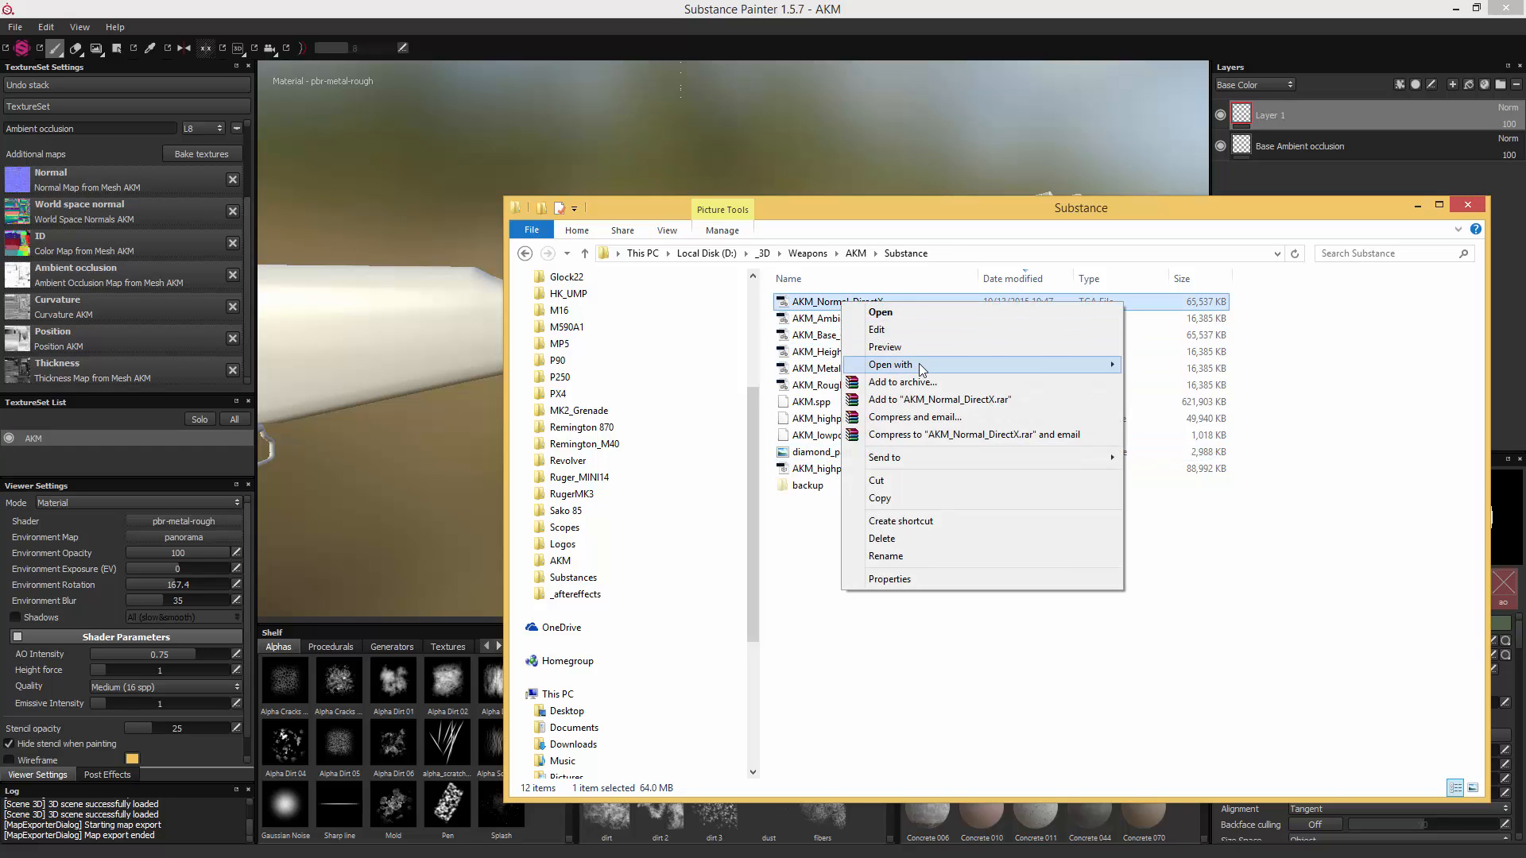
mouse_move(919, 364)
left_click(1204, 366)
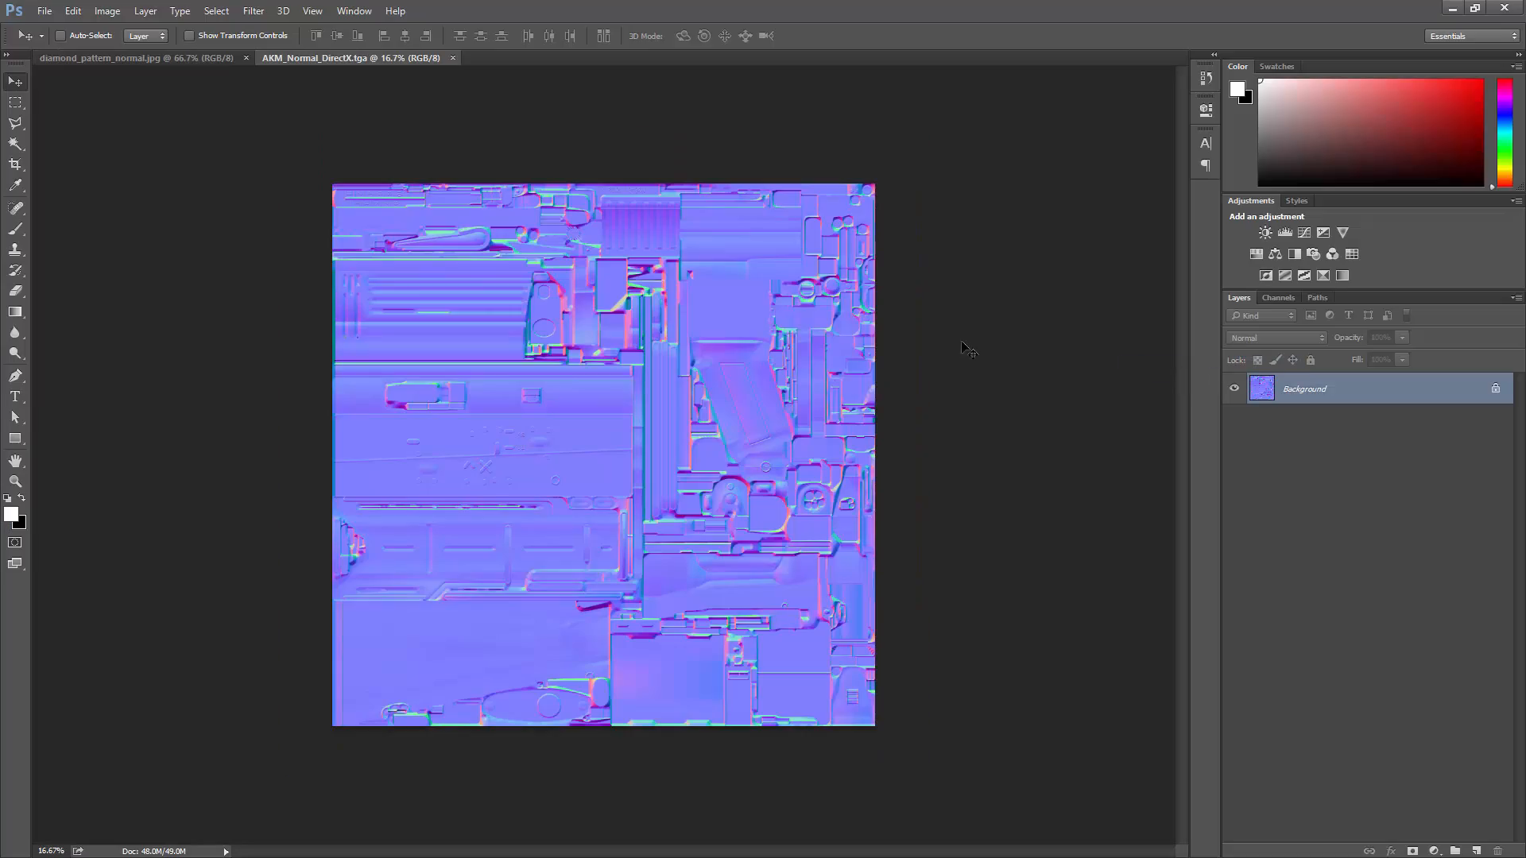
- Float both documents in separate windows and copy the diamond pattern into AKM_Normal_DirectX as a new layer beside the pistol grip
left_click_drag(365, 57, 482, 165)
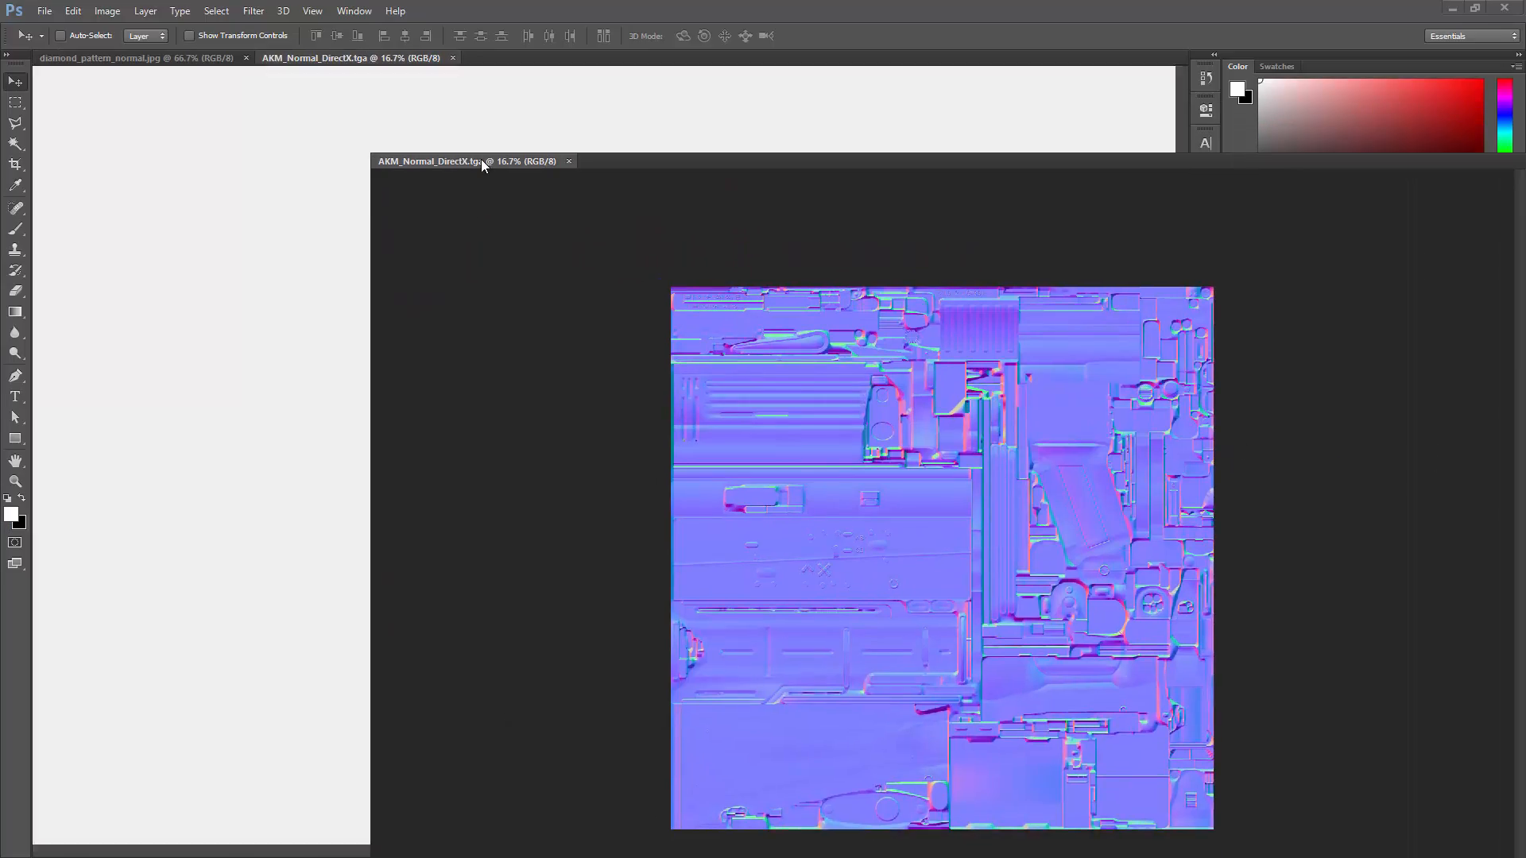
left_click_drag(215, 59, 840, 266)
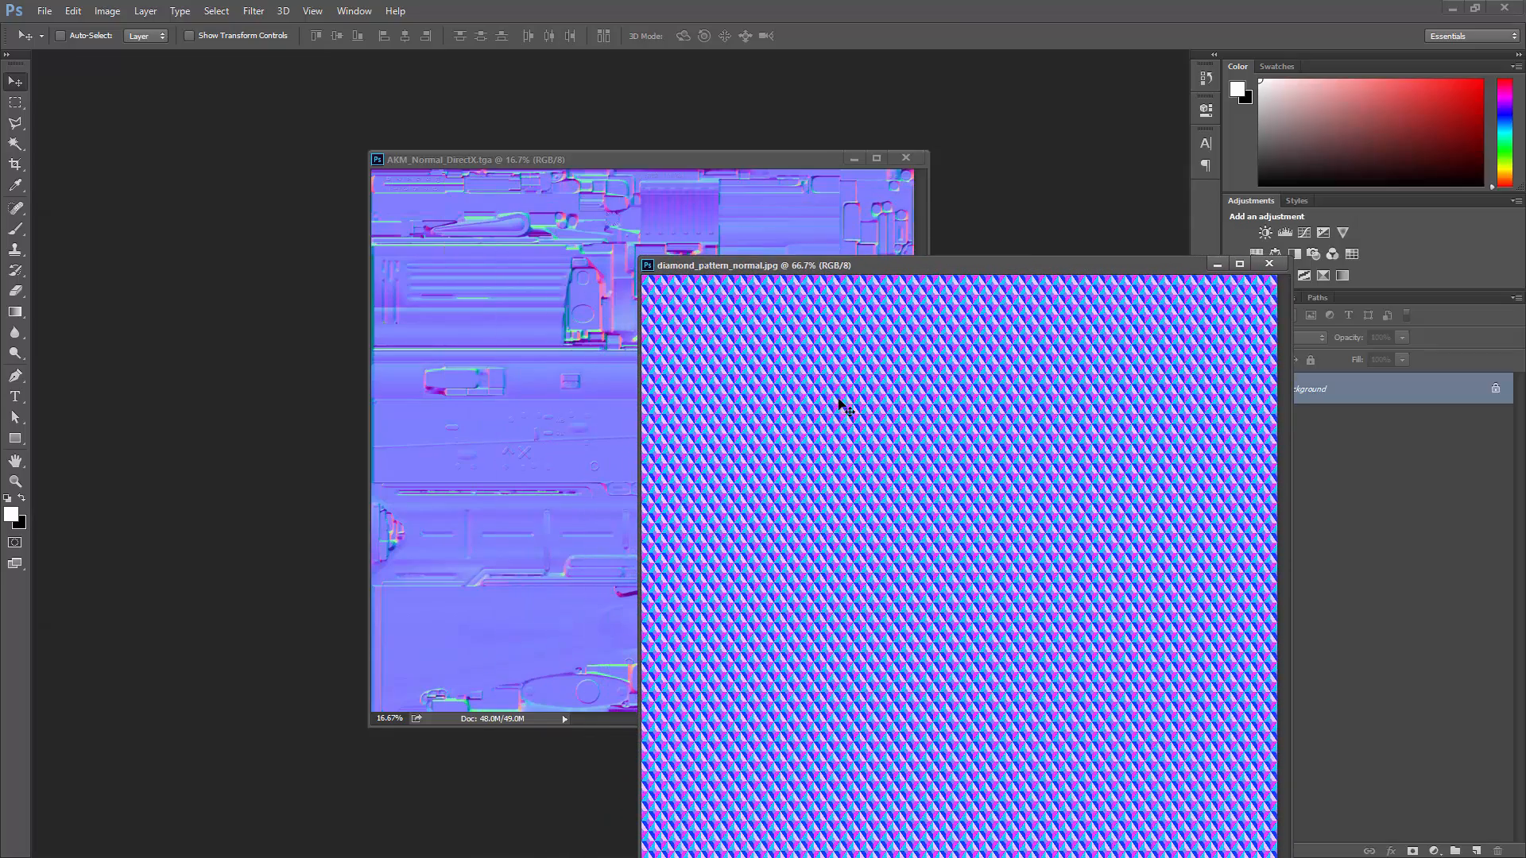
left_click_drag(841, 403, 559, 415)
left_click_drag(987, 384, 650, 385)
- Maximize the AKM normal map document in full screen mode with the menu bar, focused on the pistol grip's recessed panel
key("z")
left_click(779, 378)
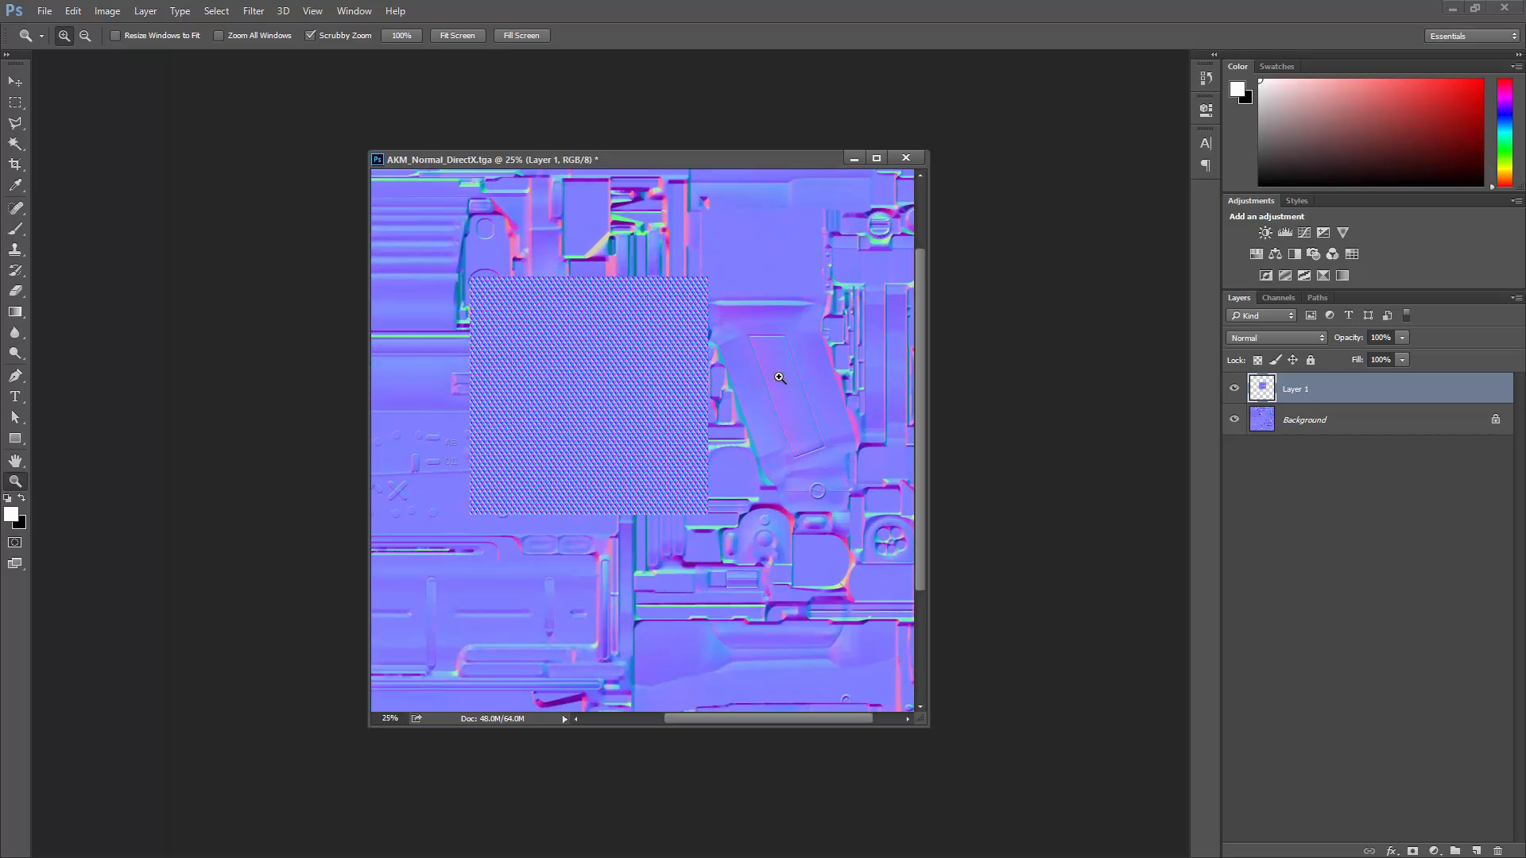
left_click(779, 378)
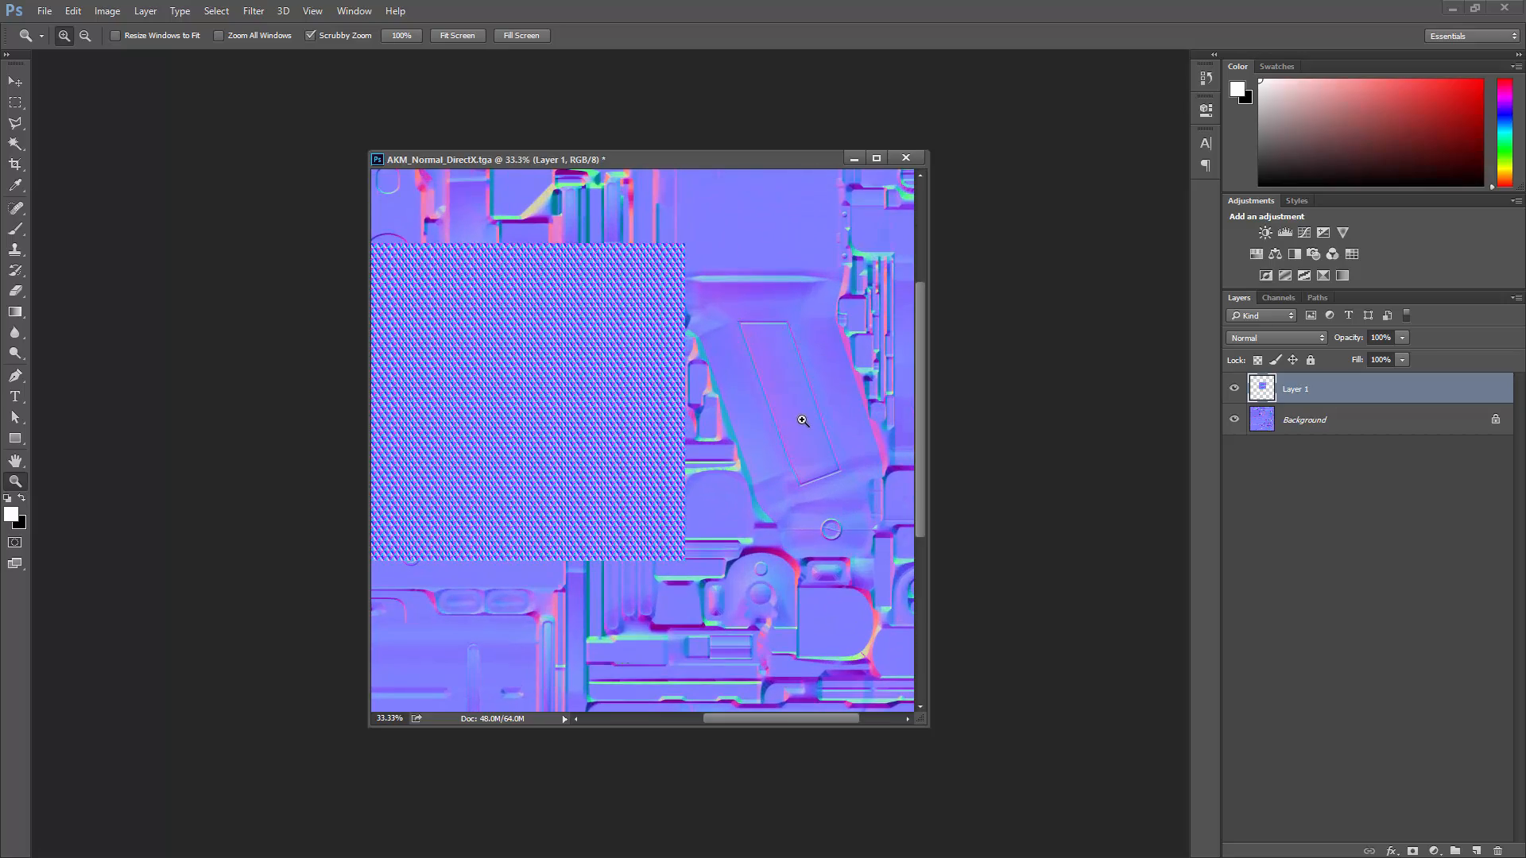
left_click(875, 252)
left_click(876, 159)
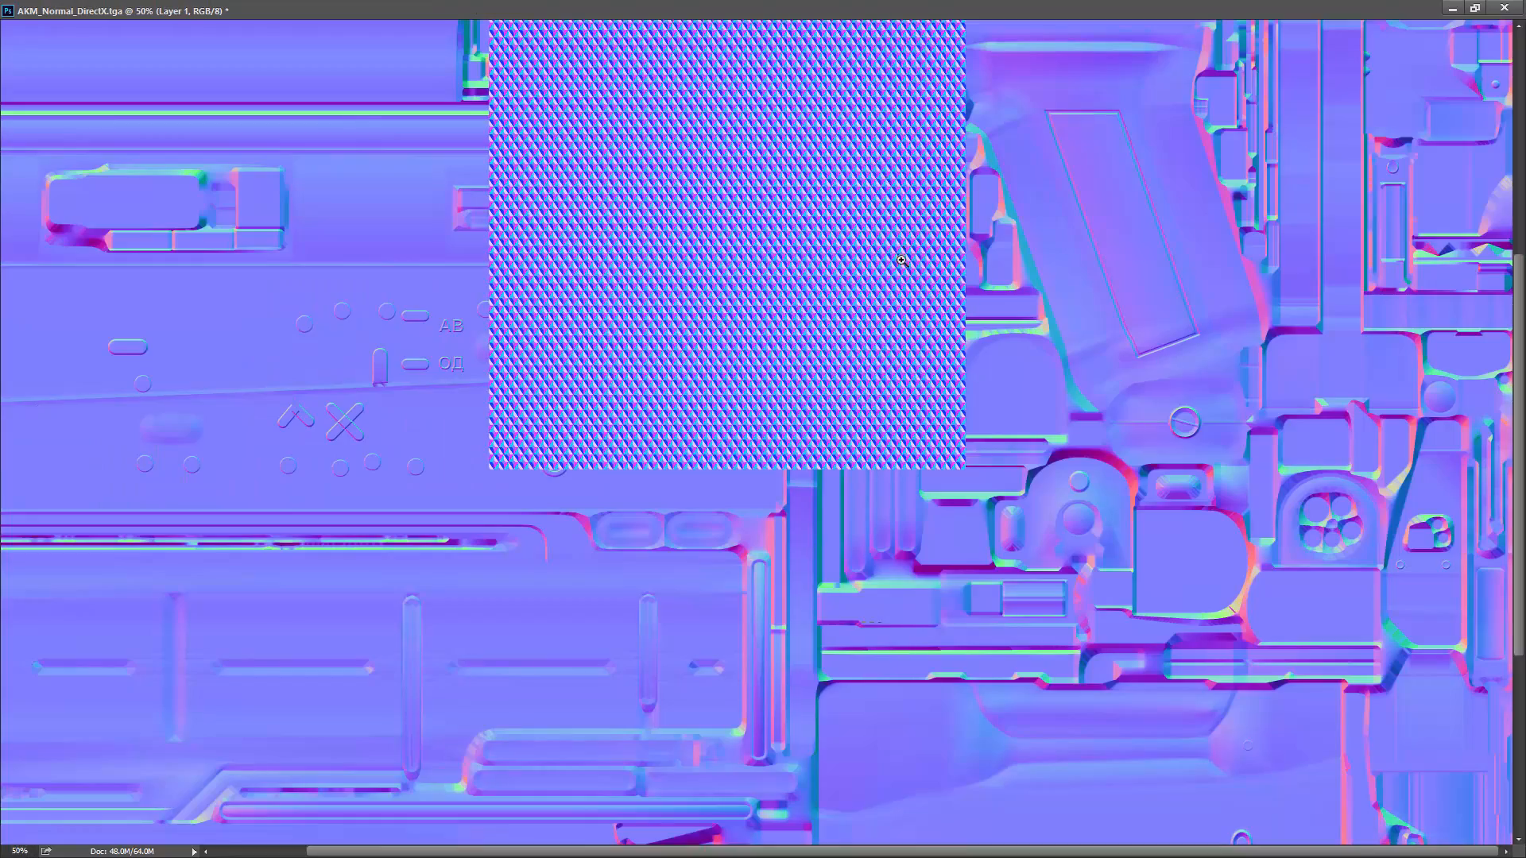
scroll(1129, 477, "up", 5)
left_click(1130, 530)
left_click_drag(1116, 523, 1048, 399)
left_click(1100, 401)
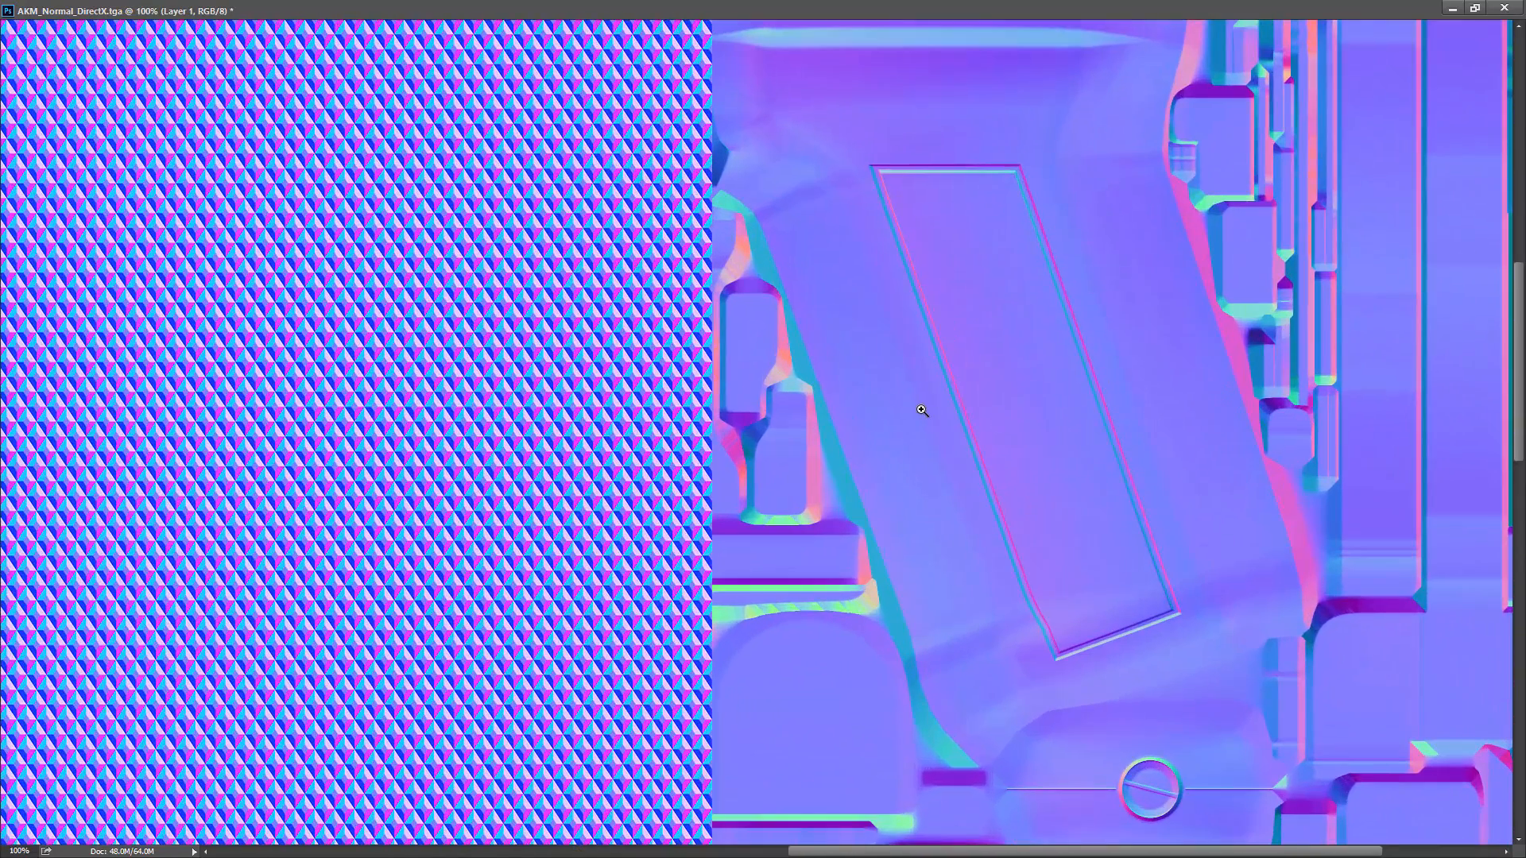
key("f")
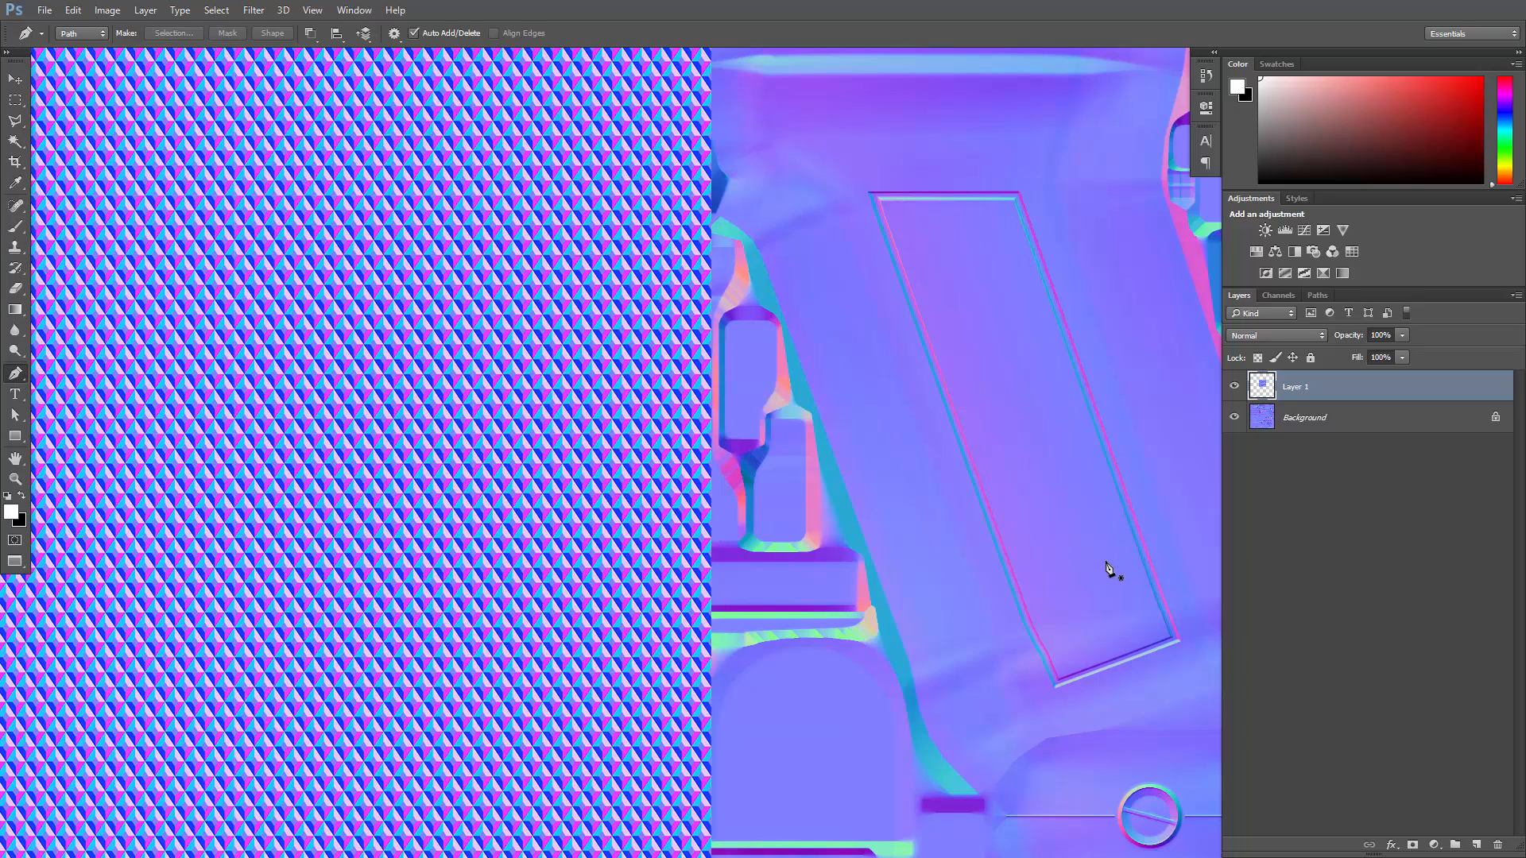
- Draw a Pen path along the bottom, right and top inner edges of the pistol grip's recessed panel
scroll(1108, 556, "up", 1, "alt")
scroll(1107, 554, "up", 4, "alt")
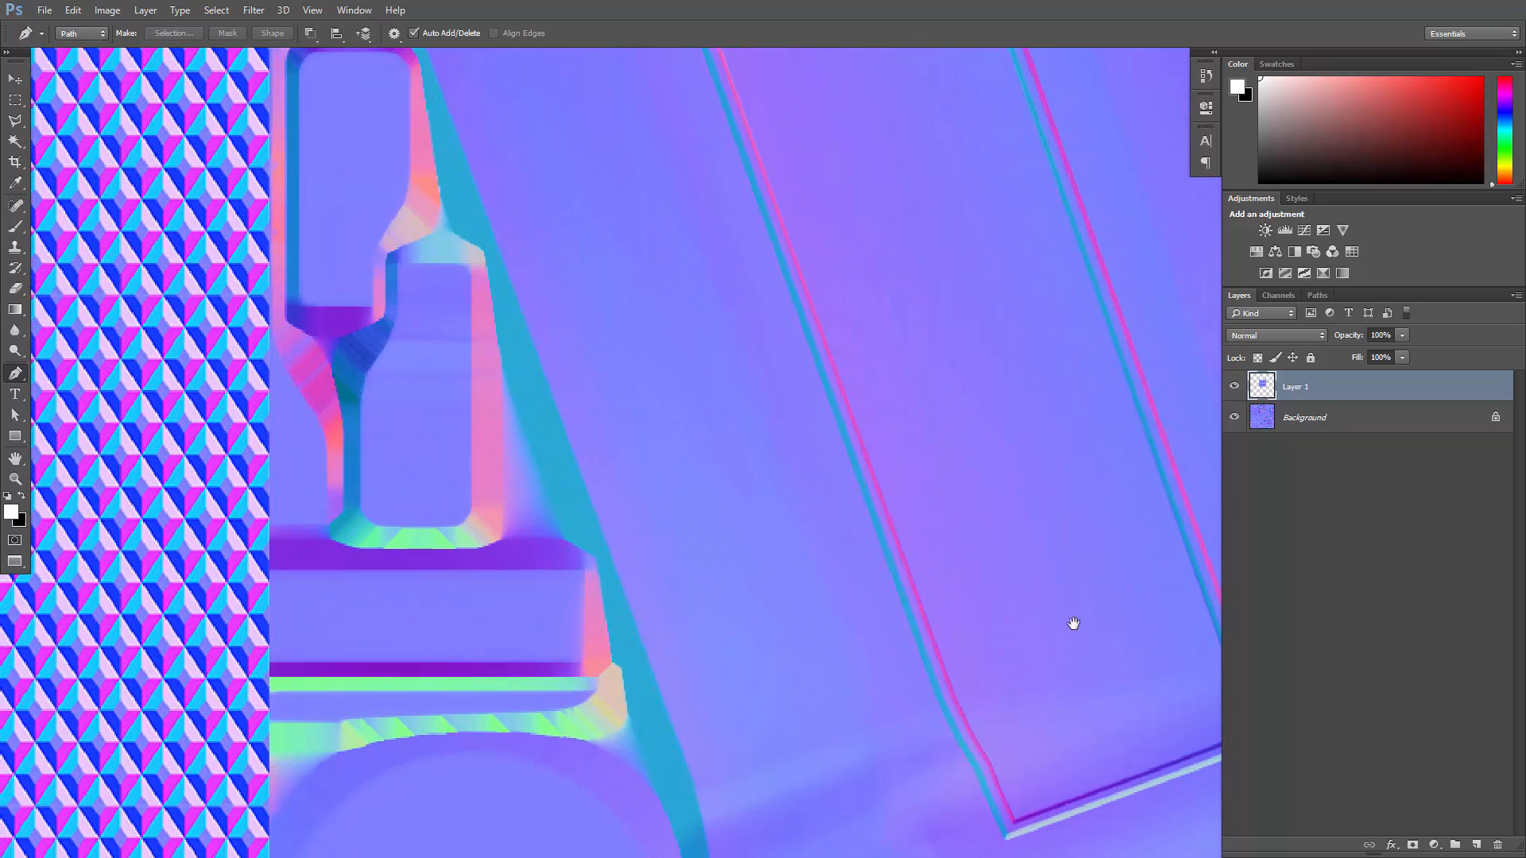
left_click_drag(1070, 623, 841, 454)
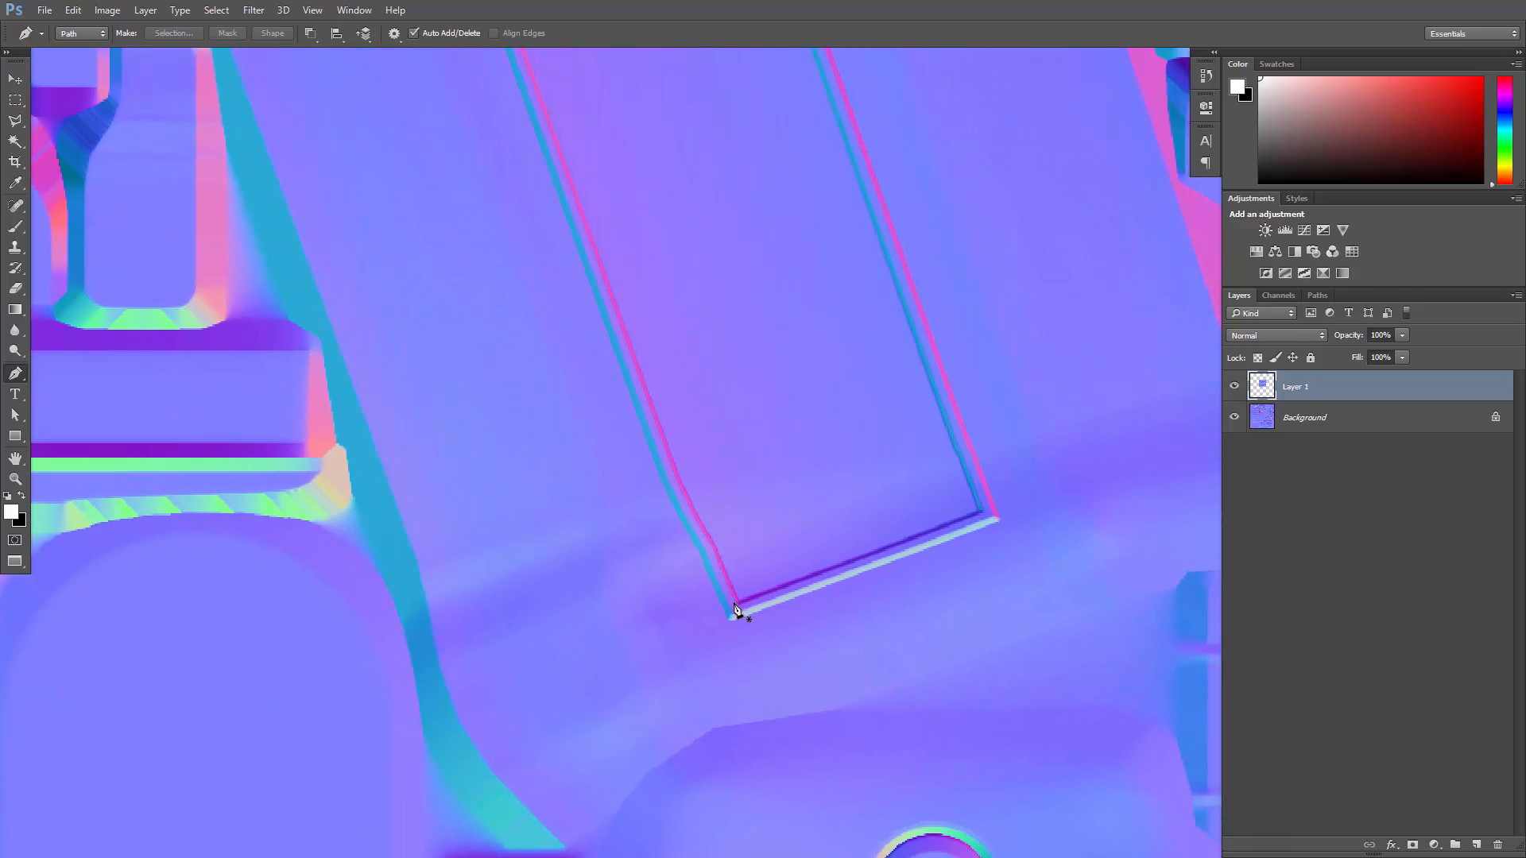
left_click(739, 608)
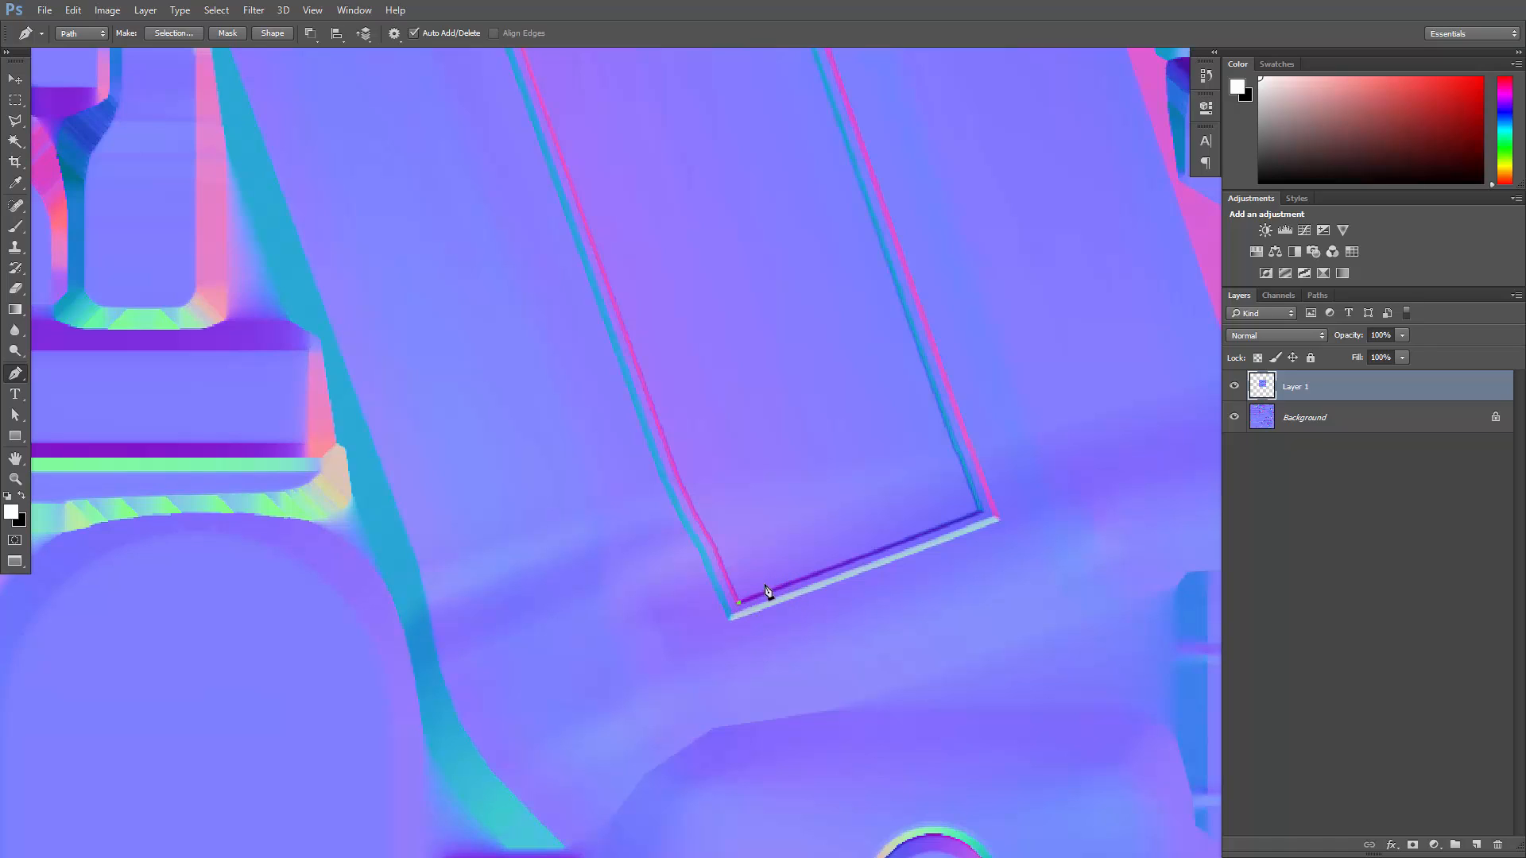
left_click(977, 511)
left_click_drag(951, 419, 980, 554)
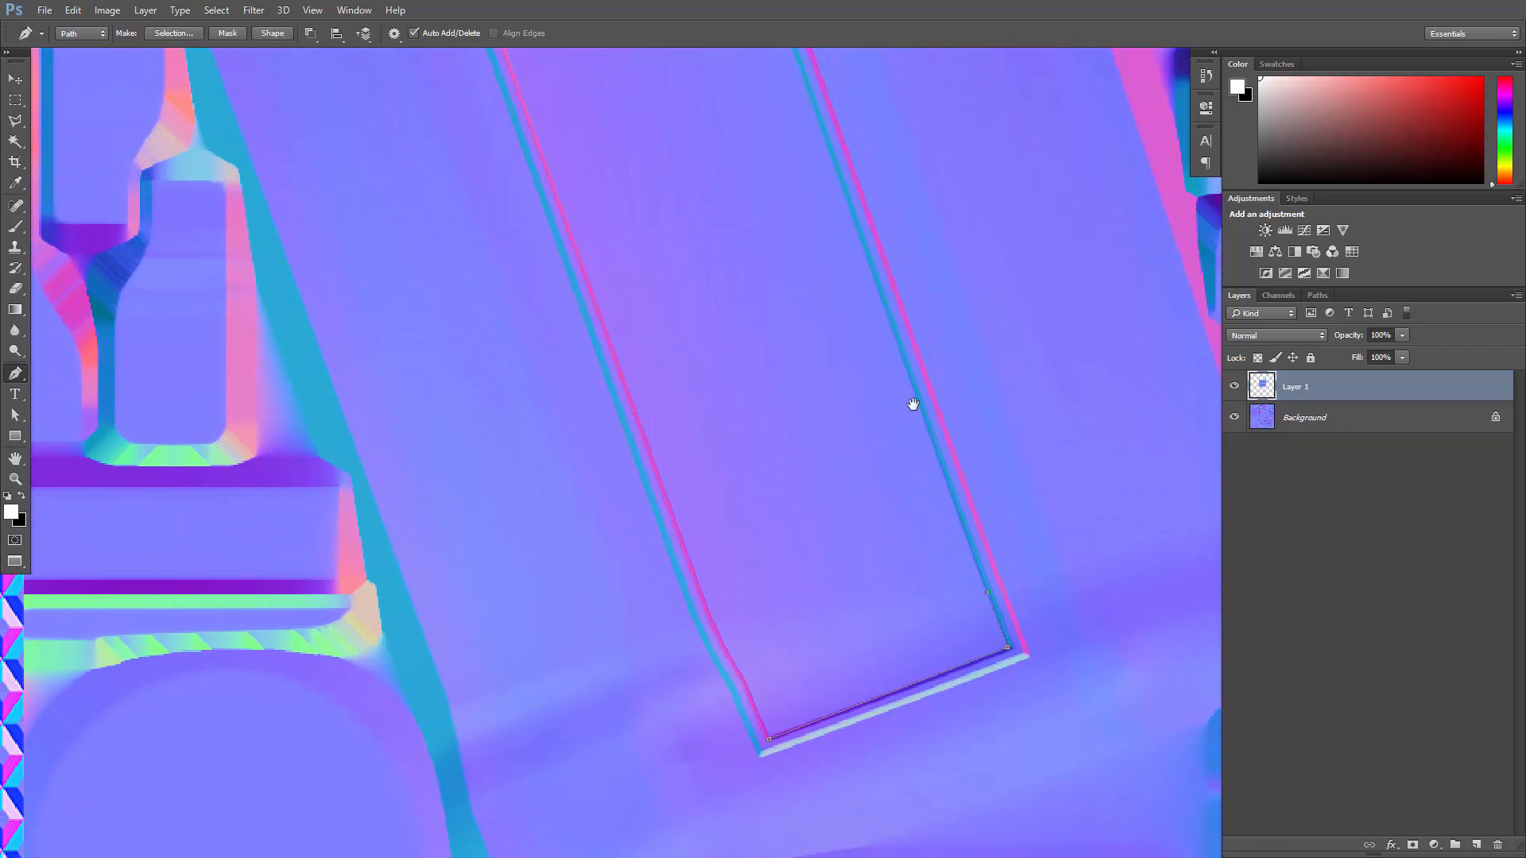
left_click_drag(909, 402, 943, 591)
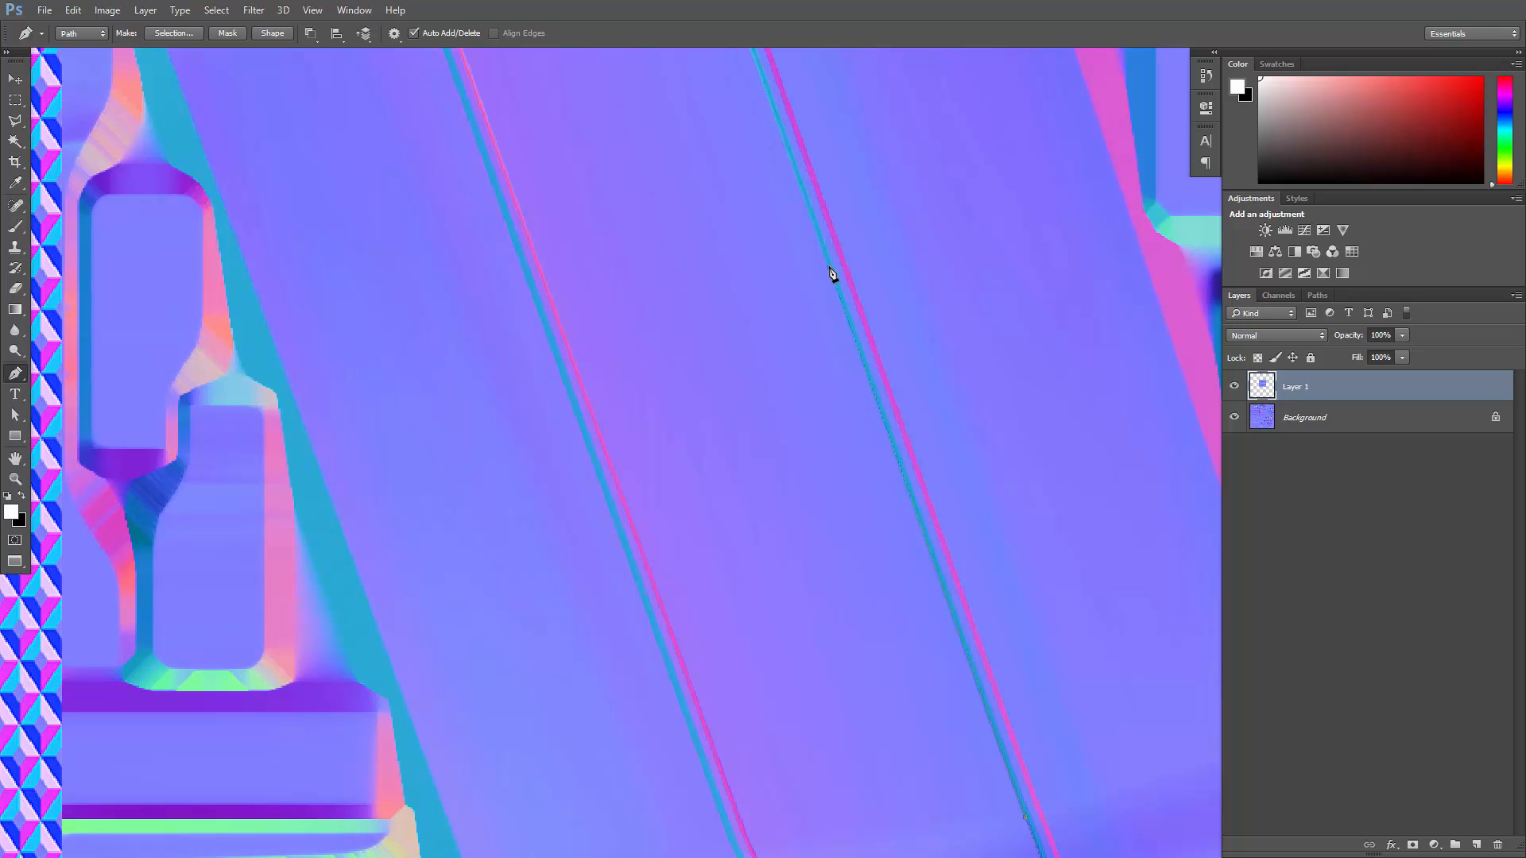
left_click_drag(794, 211, 814, 410)
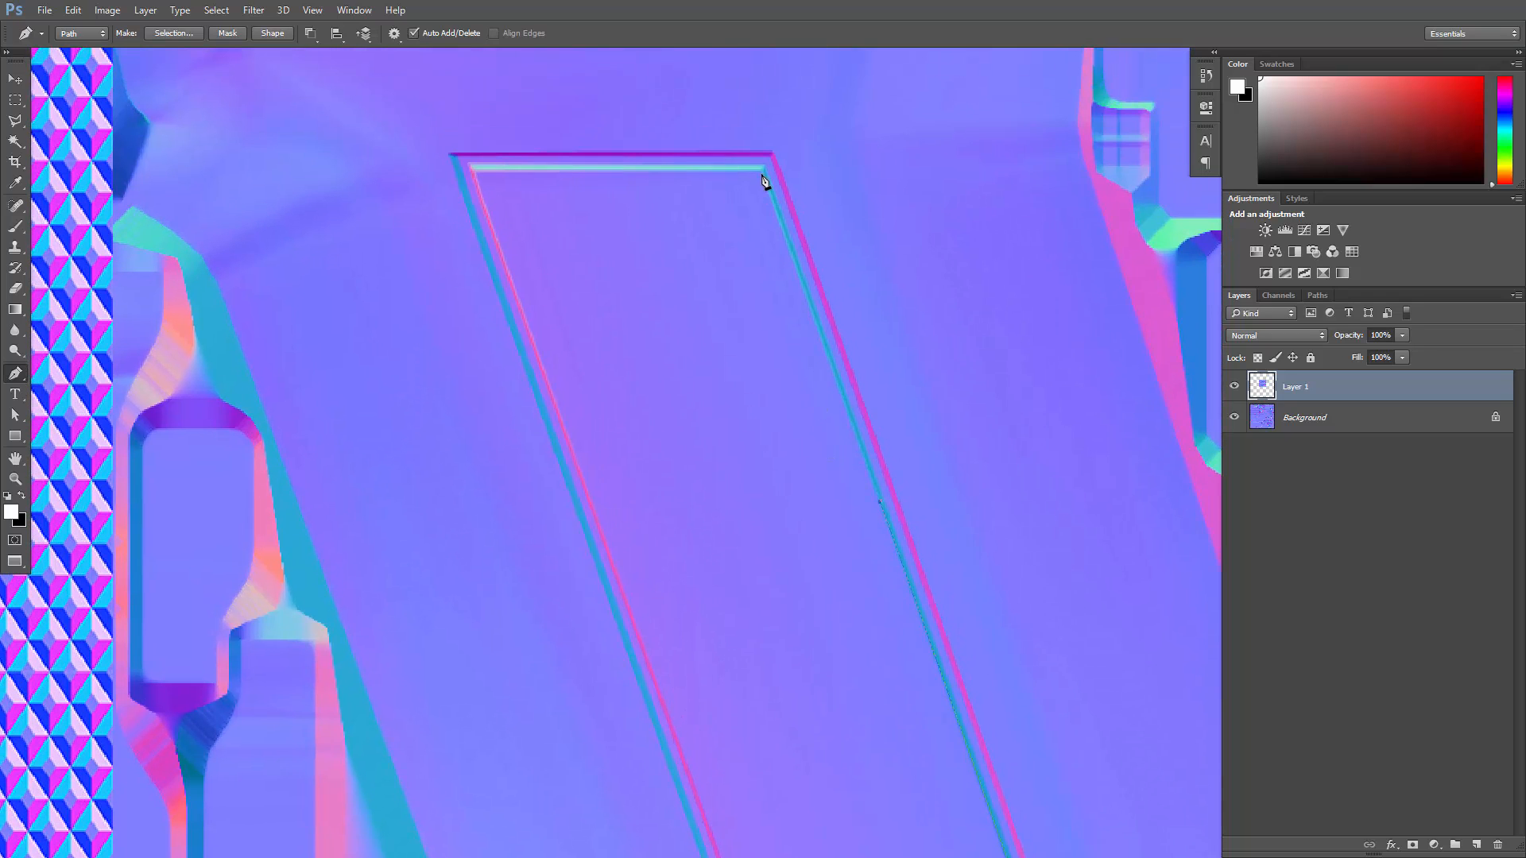
left_click(761, 171)
left_click(474, 171)
- Continue the path down the panel's left inner edge, following the bend near its lower corner, and close it at the starting point
left_click_drag(617, 531, 545, 163)
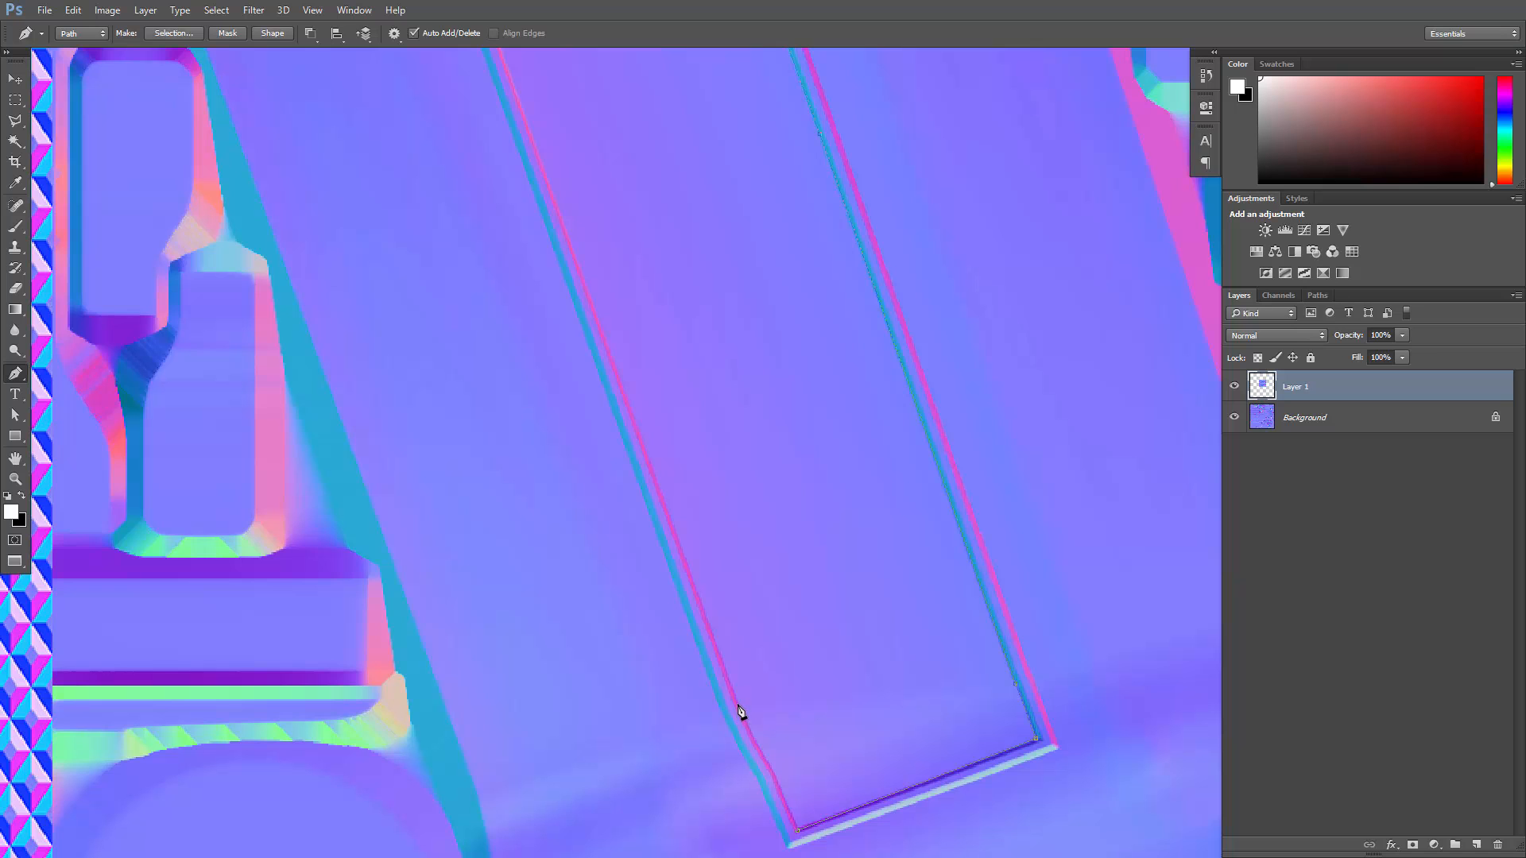
left_click_drag(705, 487, 682, 318)
left_click_drag(725, 606, 694, 534)
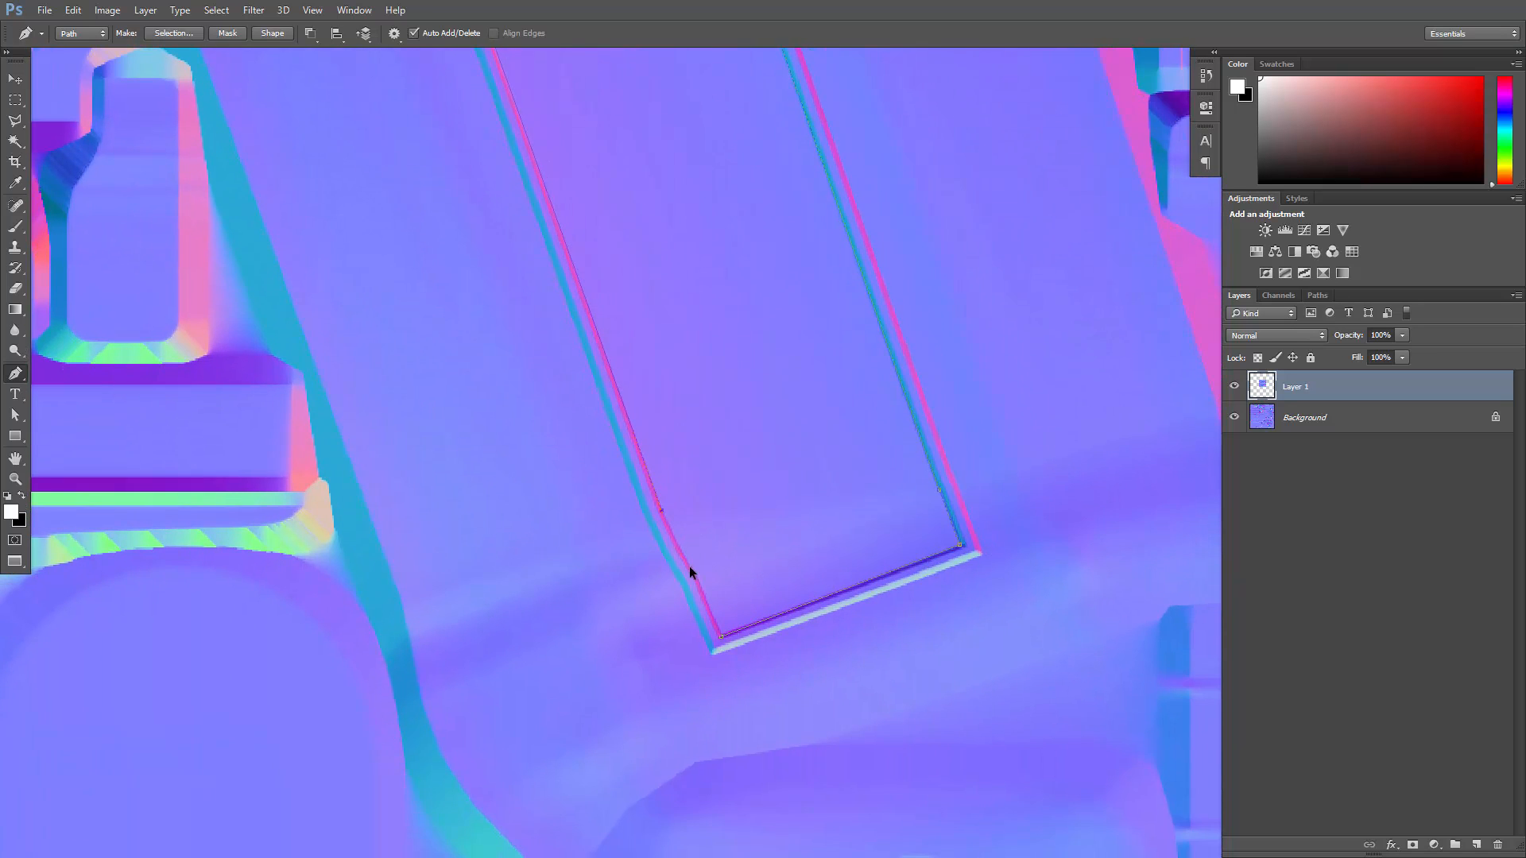
scroll(692, 569, "up", 4, "alt")
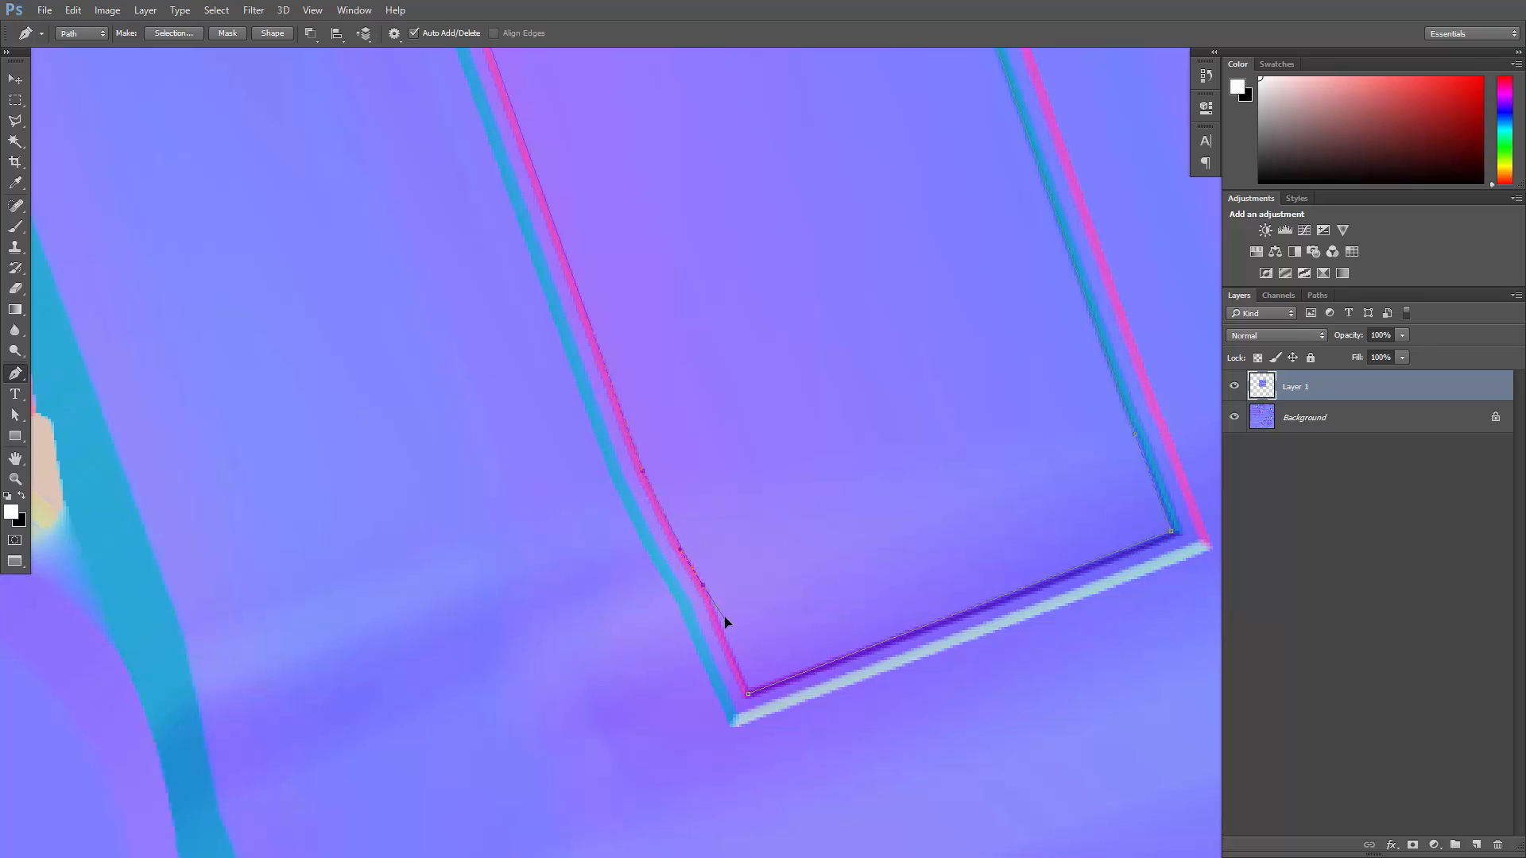
left_click_drag(713, 603, 724, 622)
left_click_drag(721, 550, 729, 589)
left_click(712, 604)
scroll(766, 619, "down", 2, "alt")
scroll(766, 618, "down", 3, "alt")
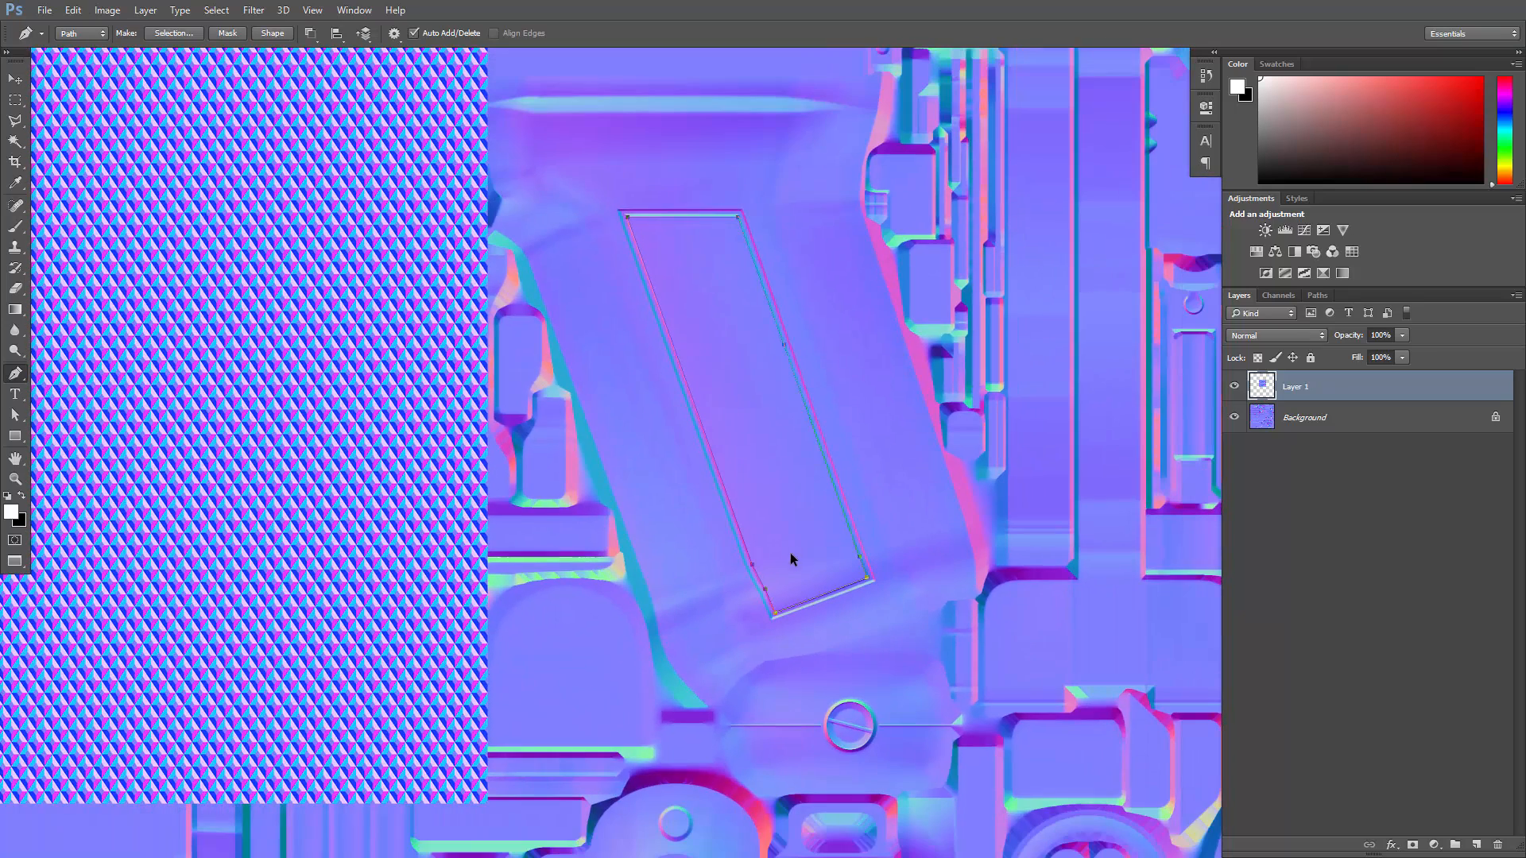
- Load the work path as a selection and create a new layer group above the diamond pattern layer
left_click(1315, 295)
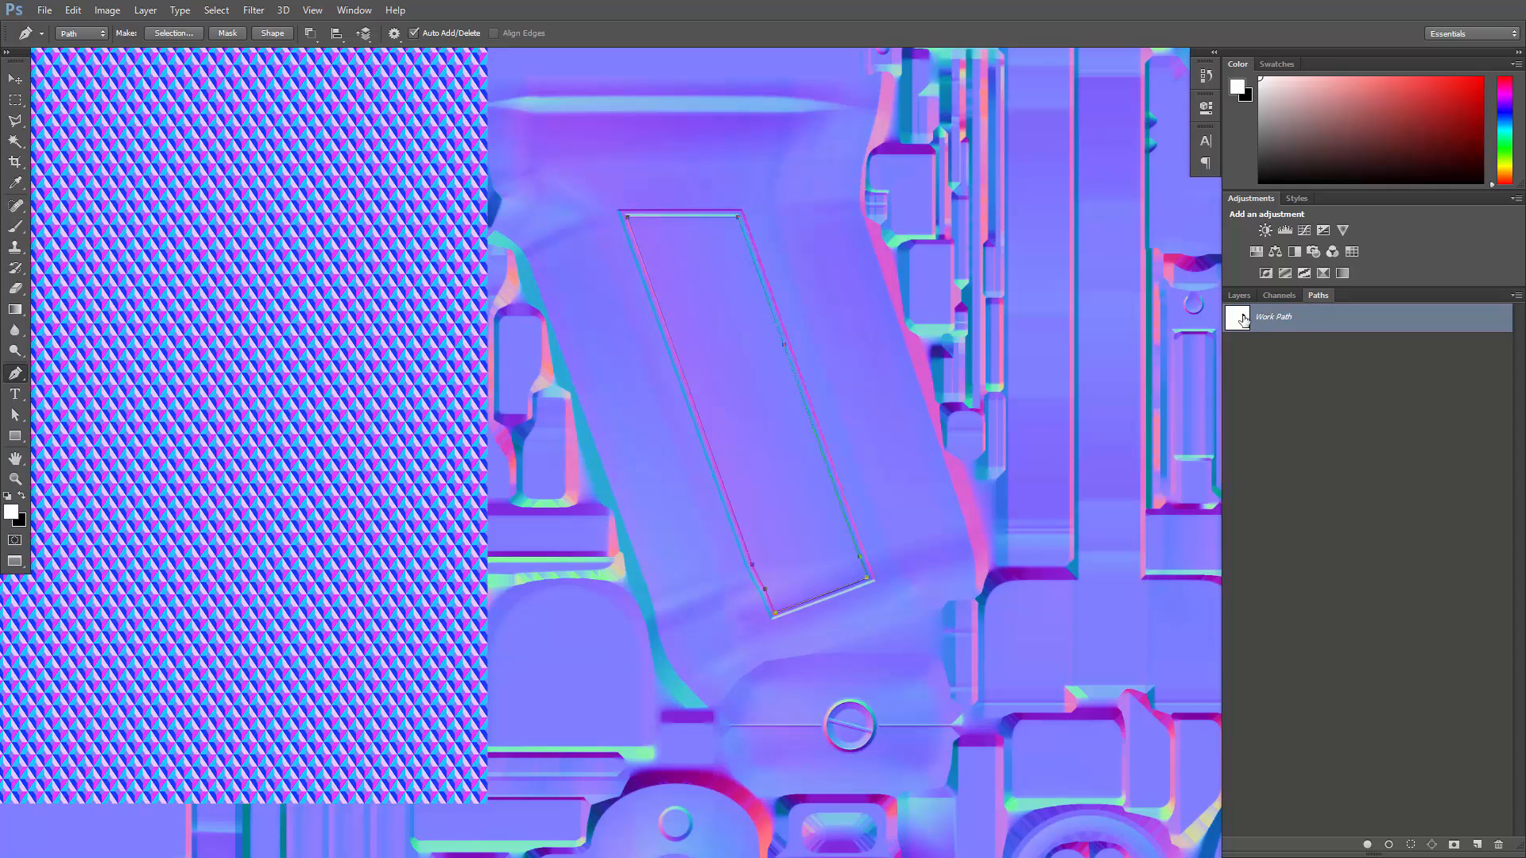
left_click(1411, 846)
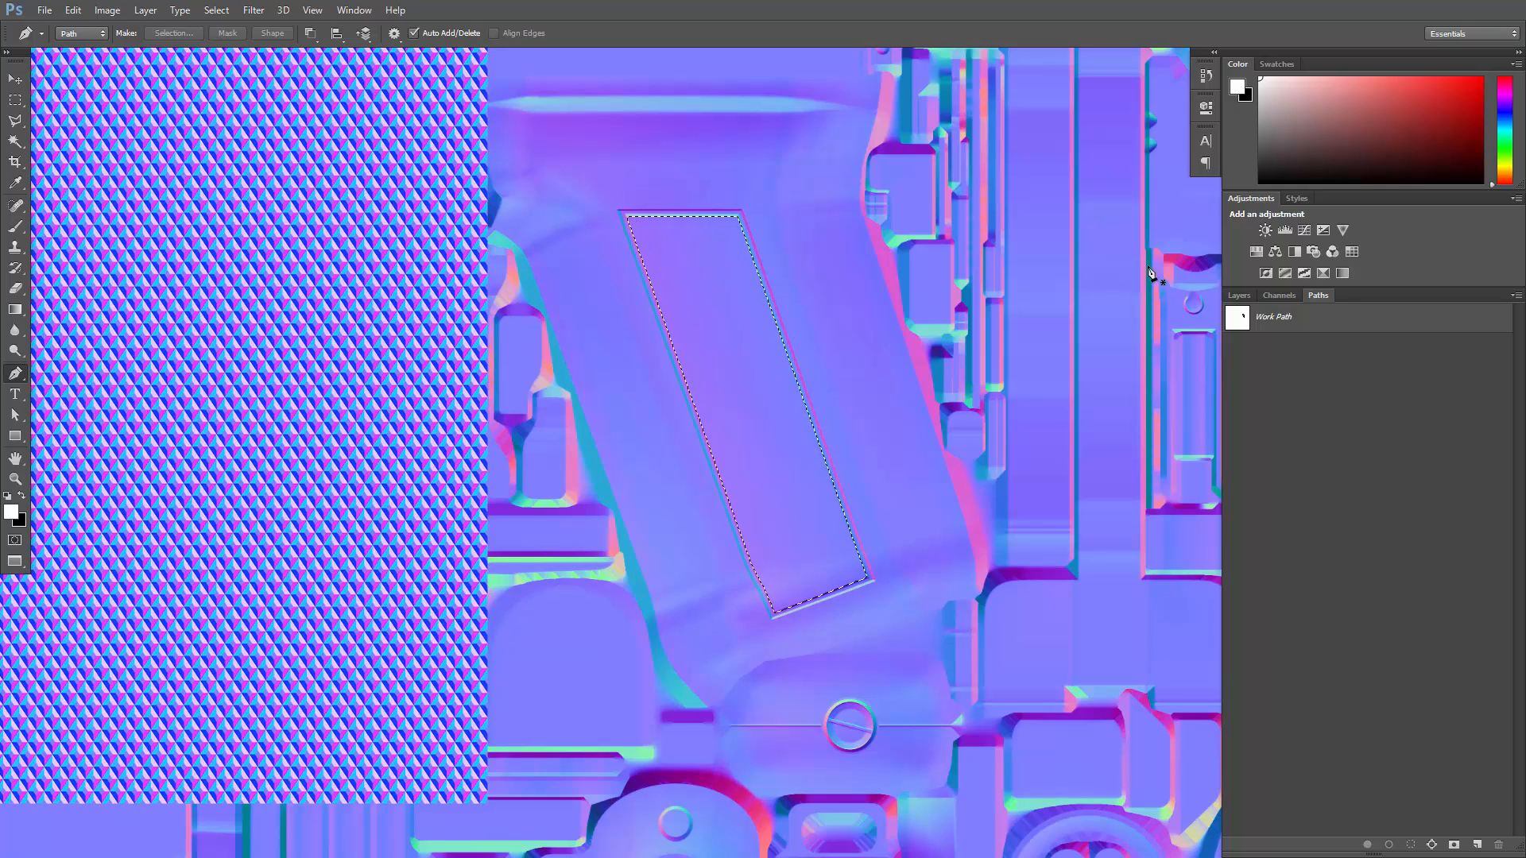
left_click(1238, 296)
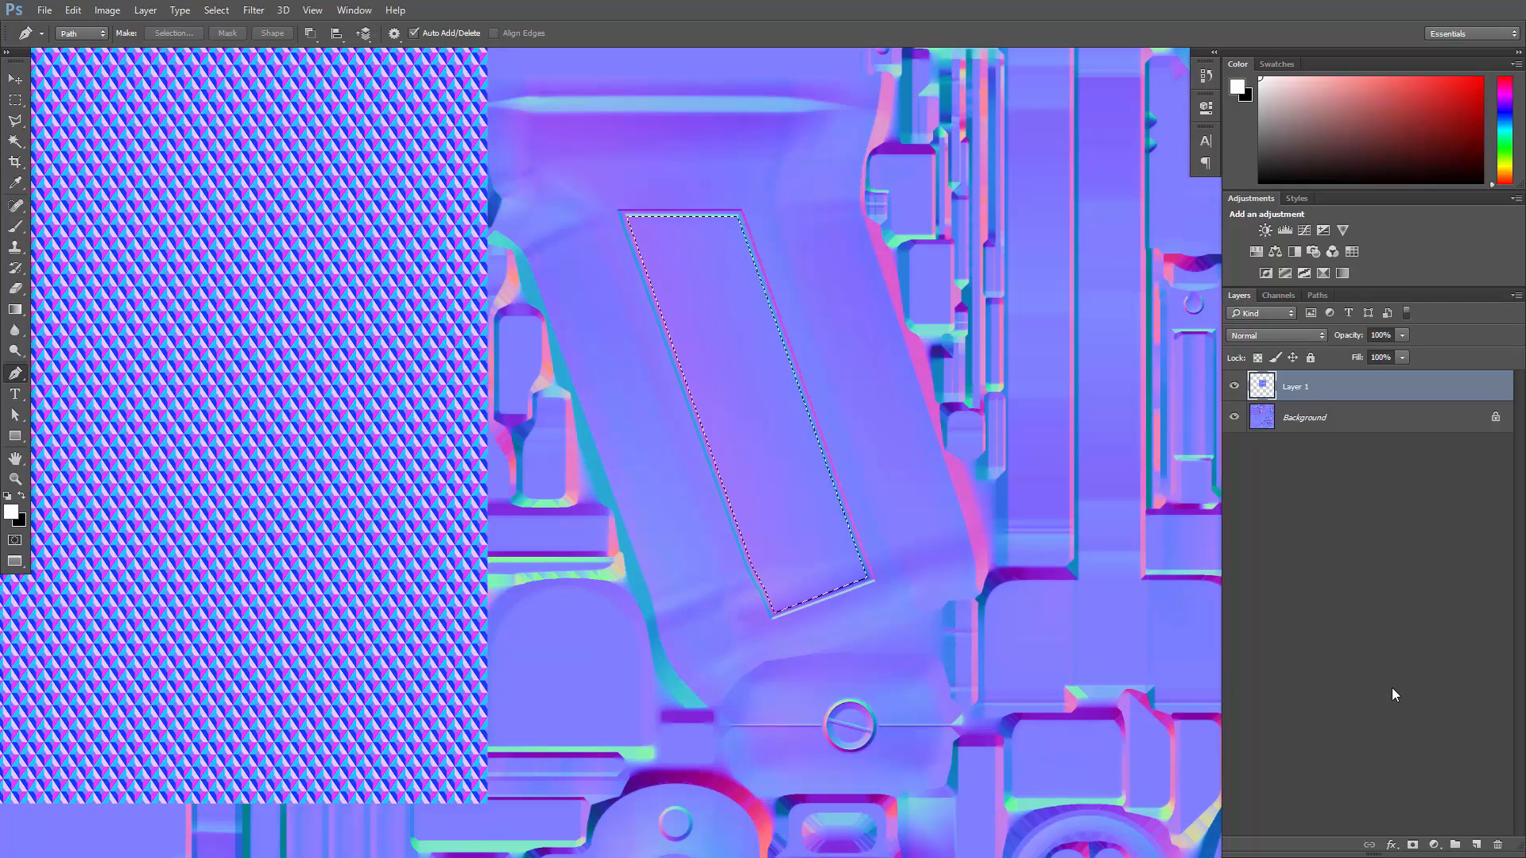
left_click(1454, 845)
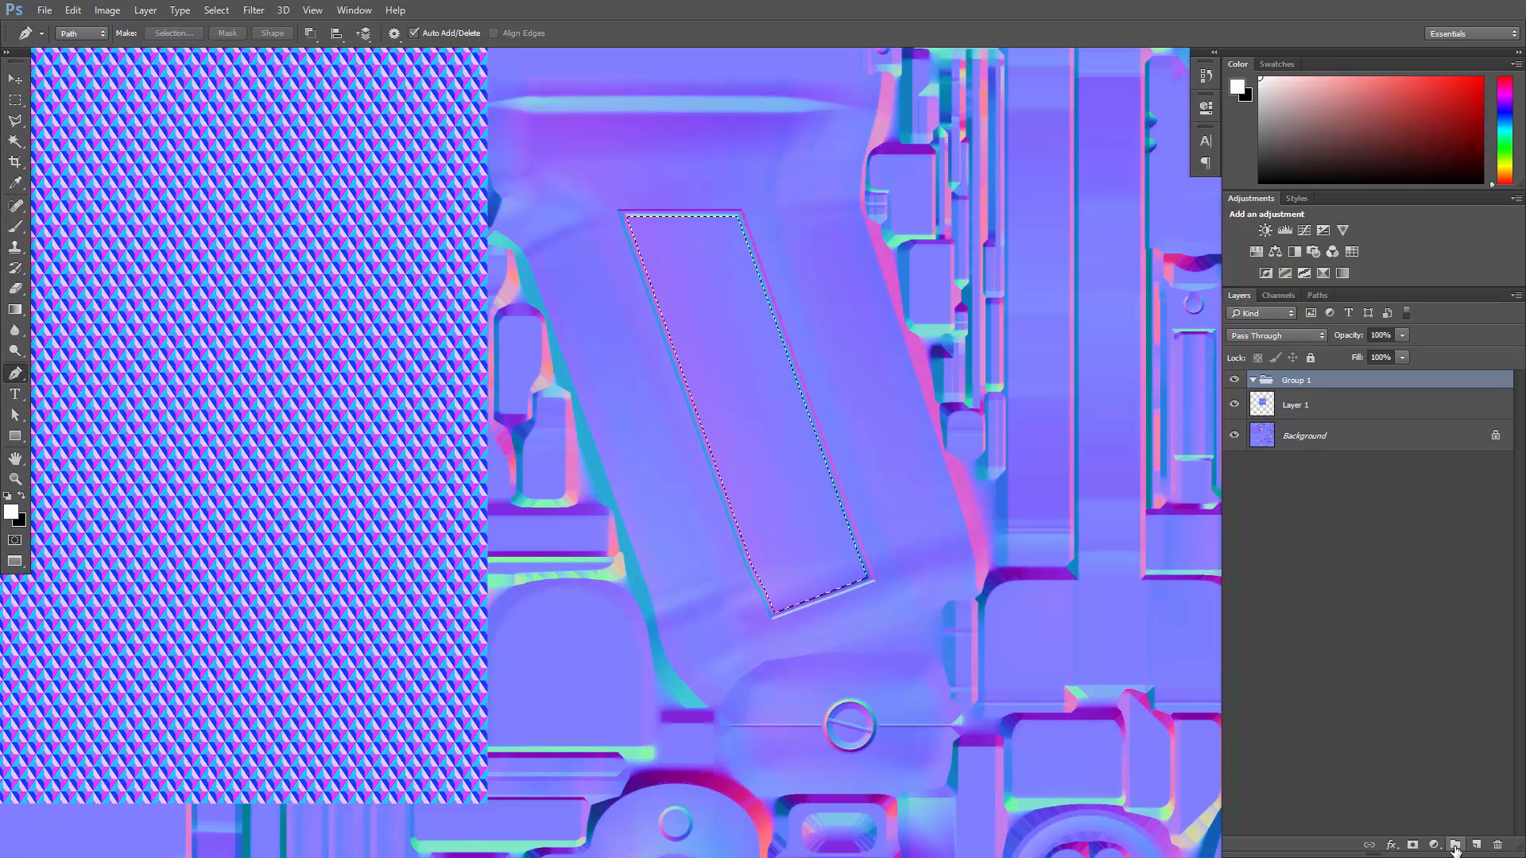
- Add a layer mask from the panel selection to Group 1 and move the diamond pattern layer into the group
left_click(1411, 847)
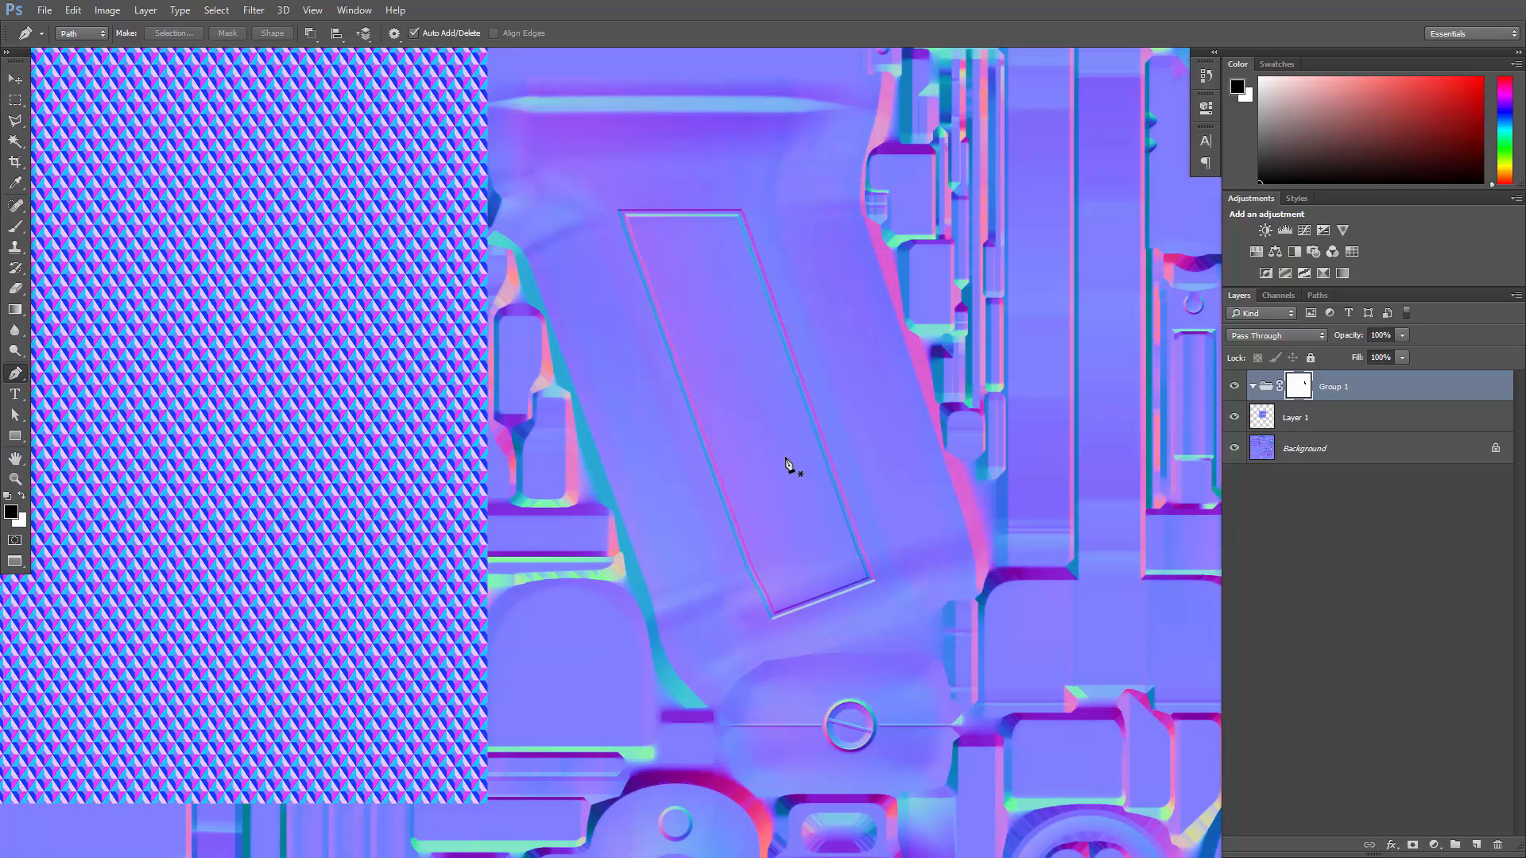
left_click(1281, 416)
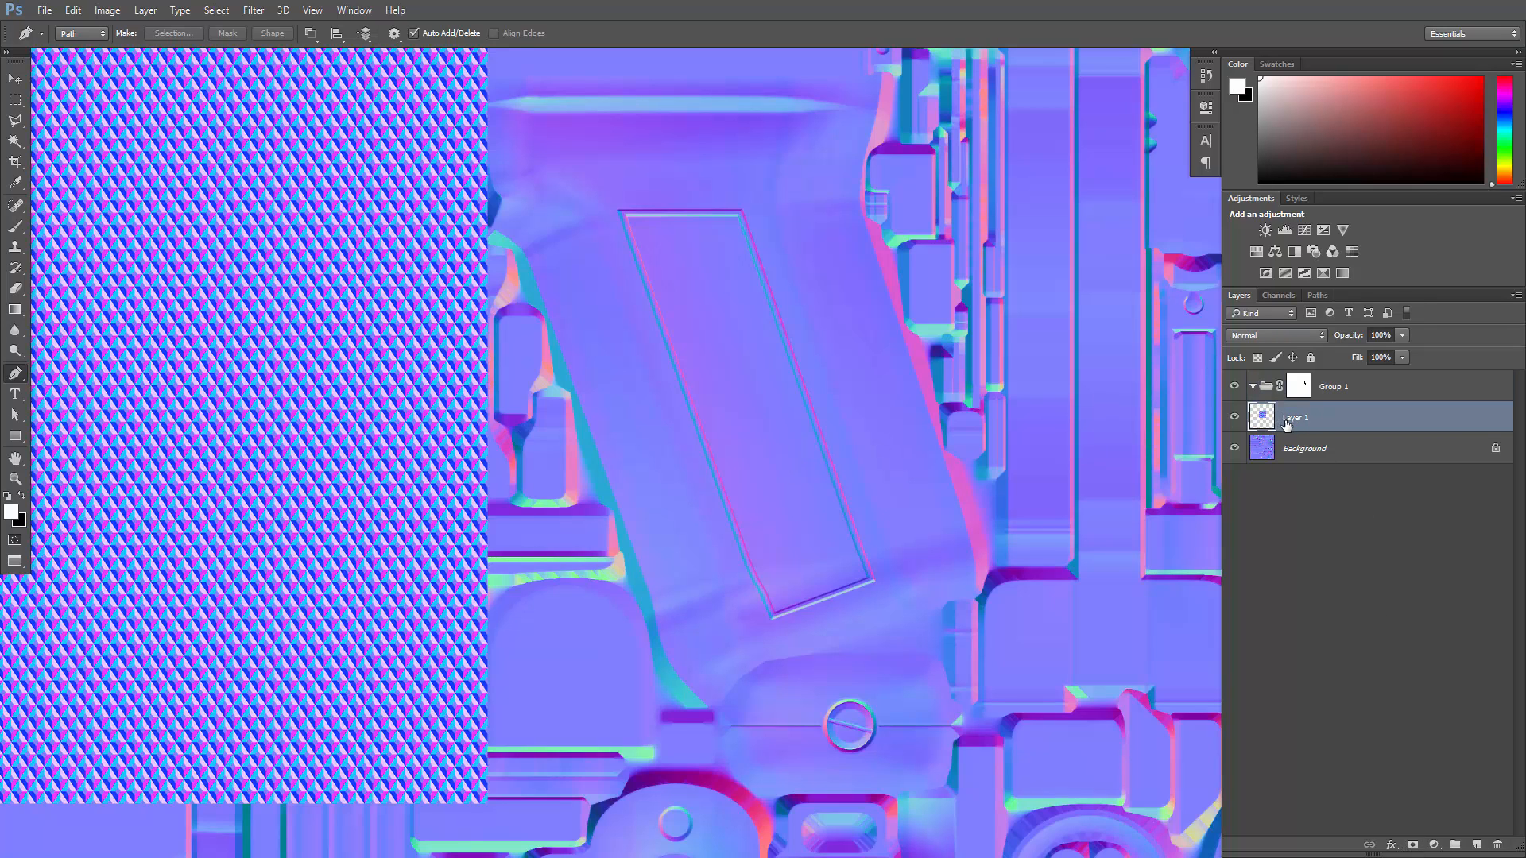
left_click_drag(1281, 425, 1321, 387)
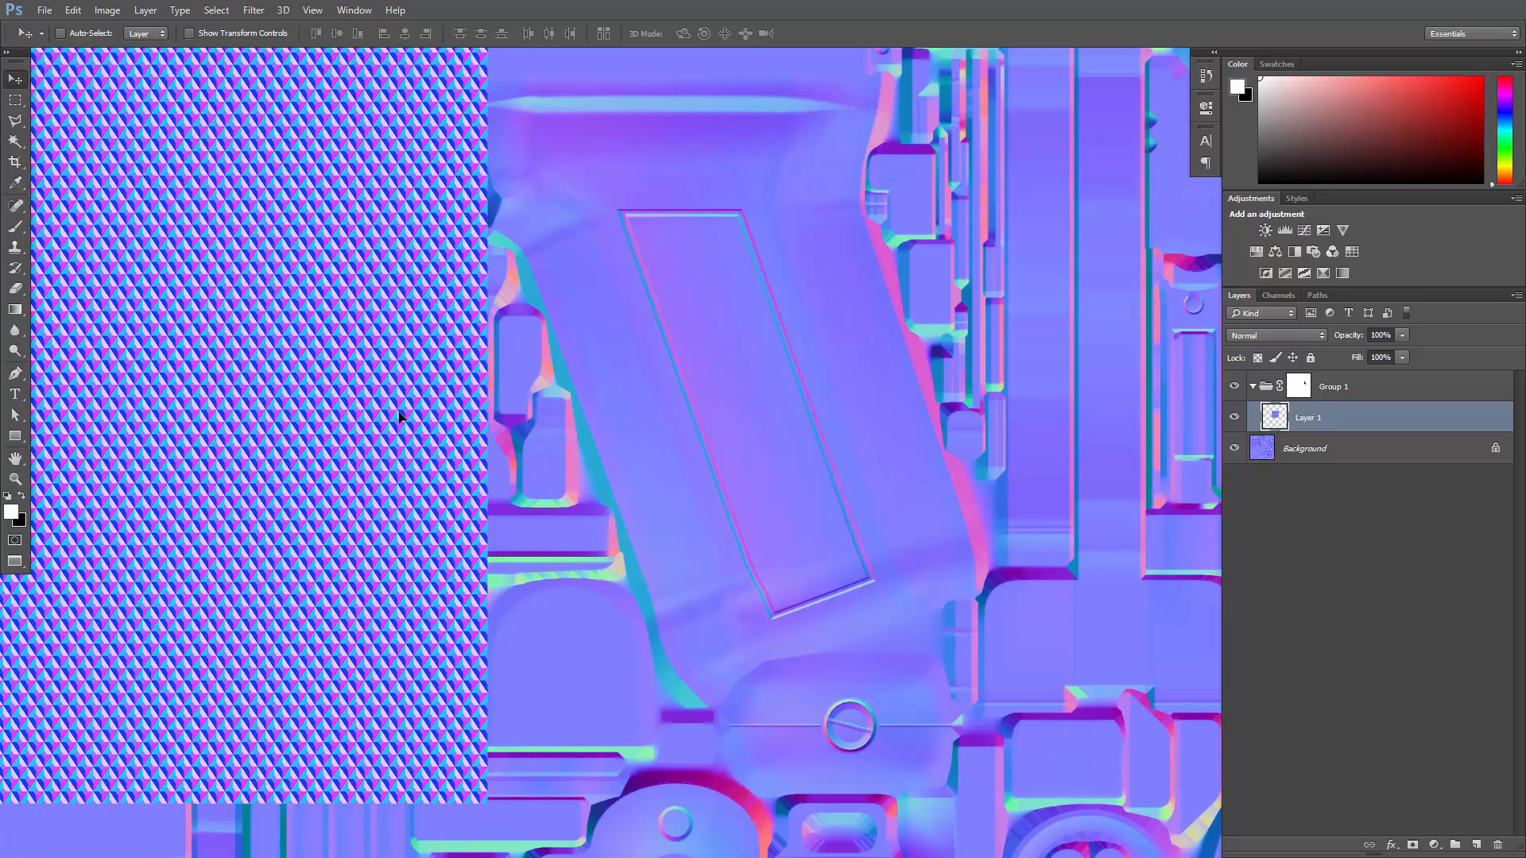
- Move the diamond pattern over the pistol grip and invert the group mask to confine it to the recessed panel
left_click_drag(398, 414, 934, 445)
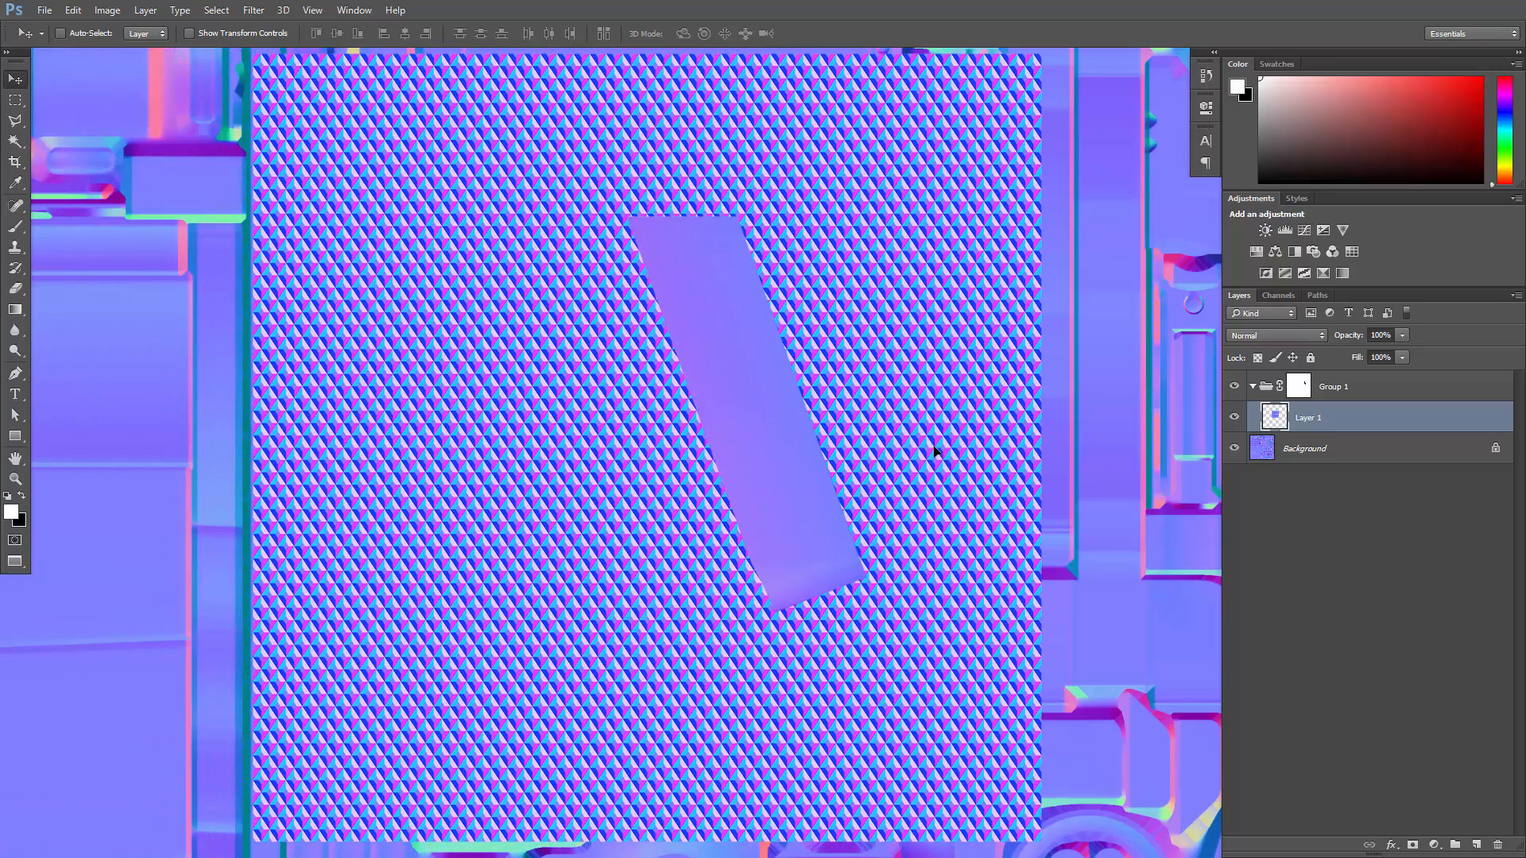
left_click(1304, 388)
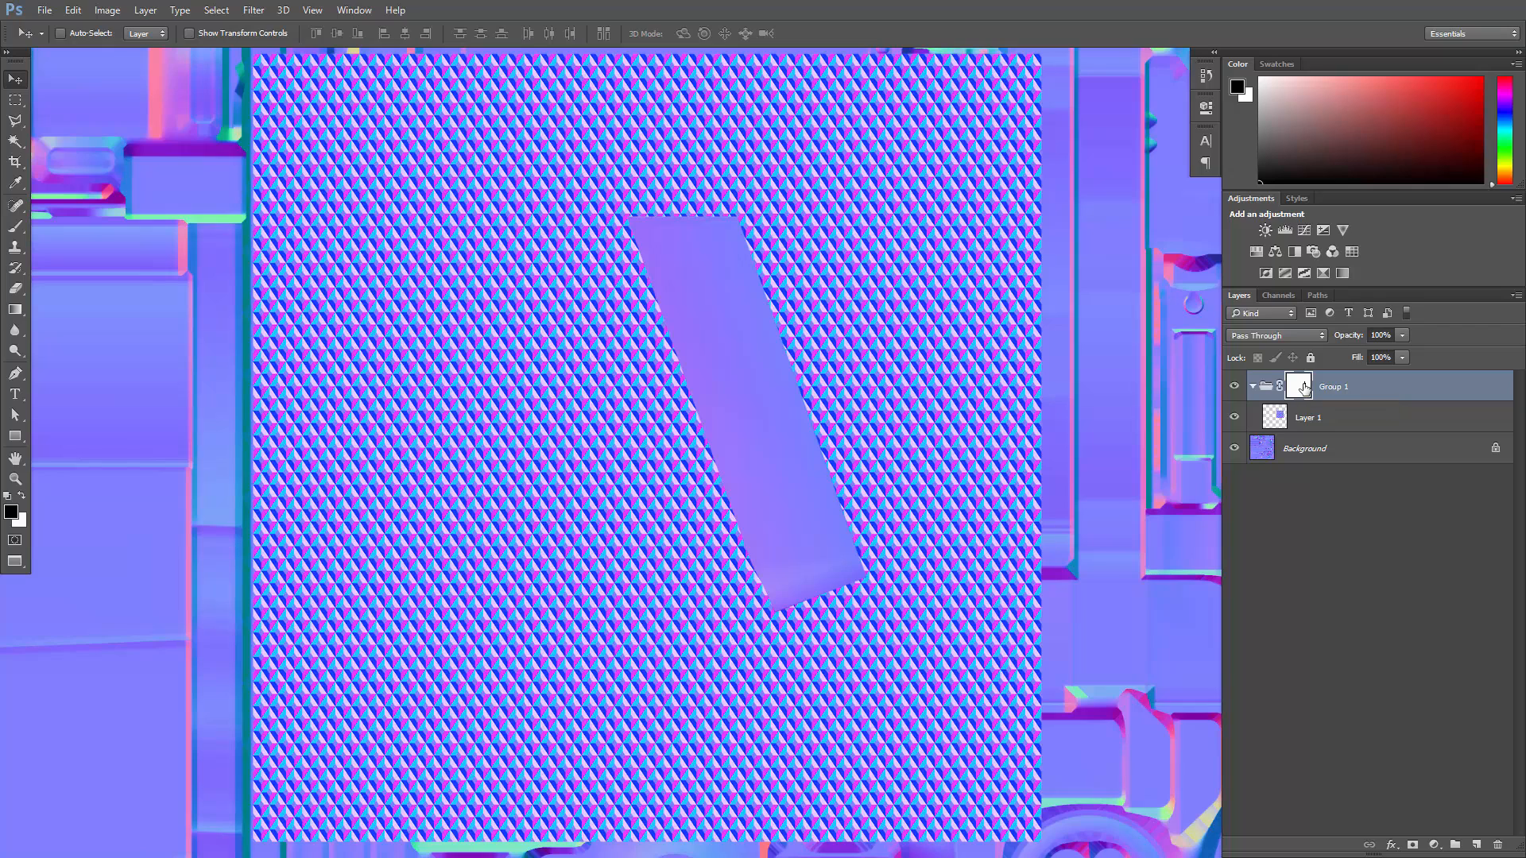
key("ctrl+i")
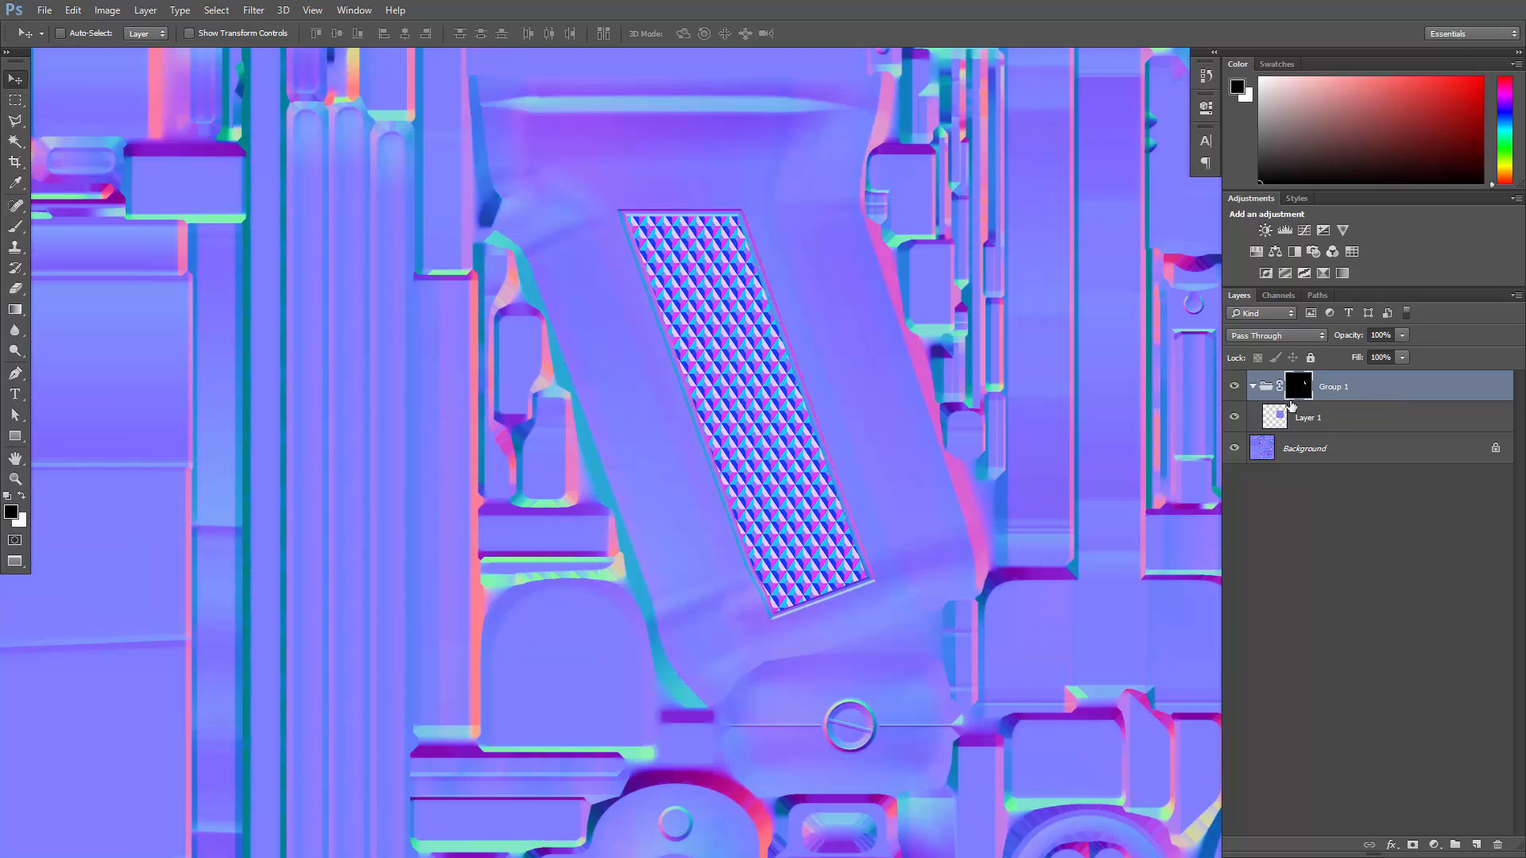
- Compare the grip's diamond pattern with the reference photos Close_up_of_Polish_Under_Folder_action and ar10100-18-BD, examining the texture up close
key("ctrl+space")
left_click_drag(1184, 445, 1174, 446)
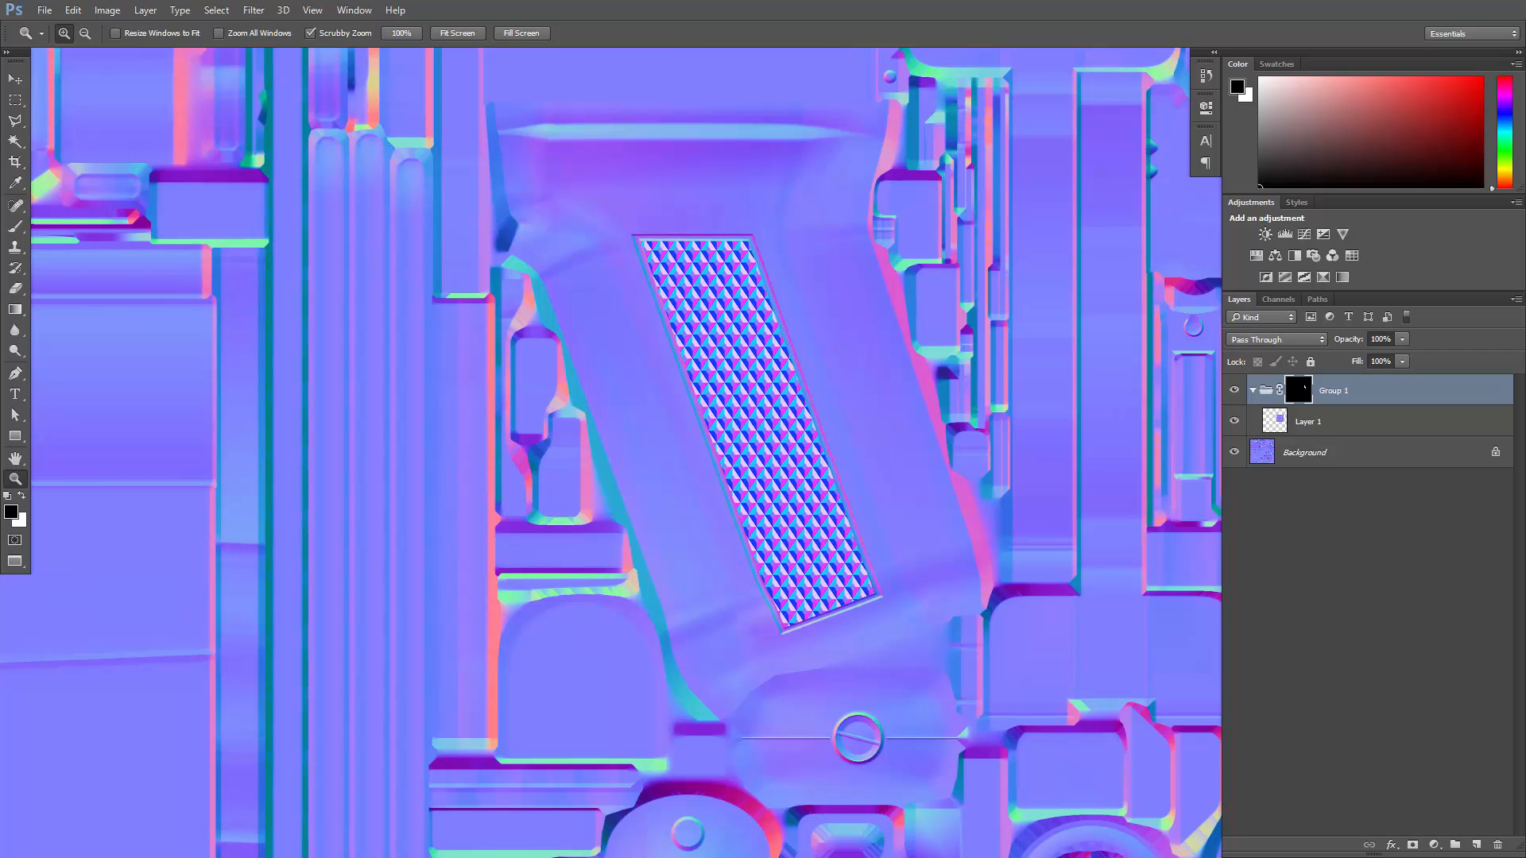
left_click_drag(1525, 294, 591, 167)
left_click_drag(547, 309, 530, 286)
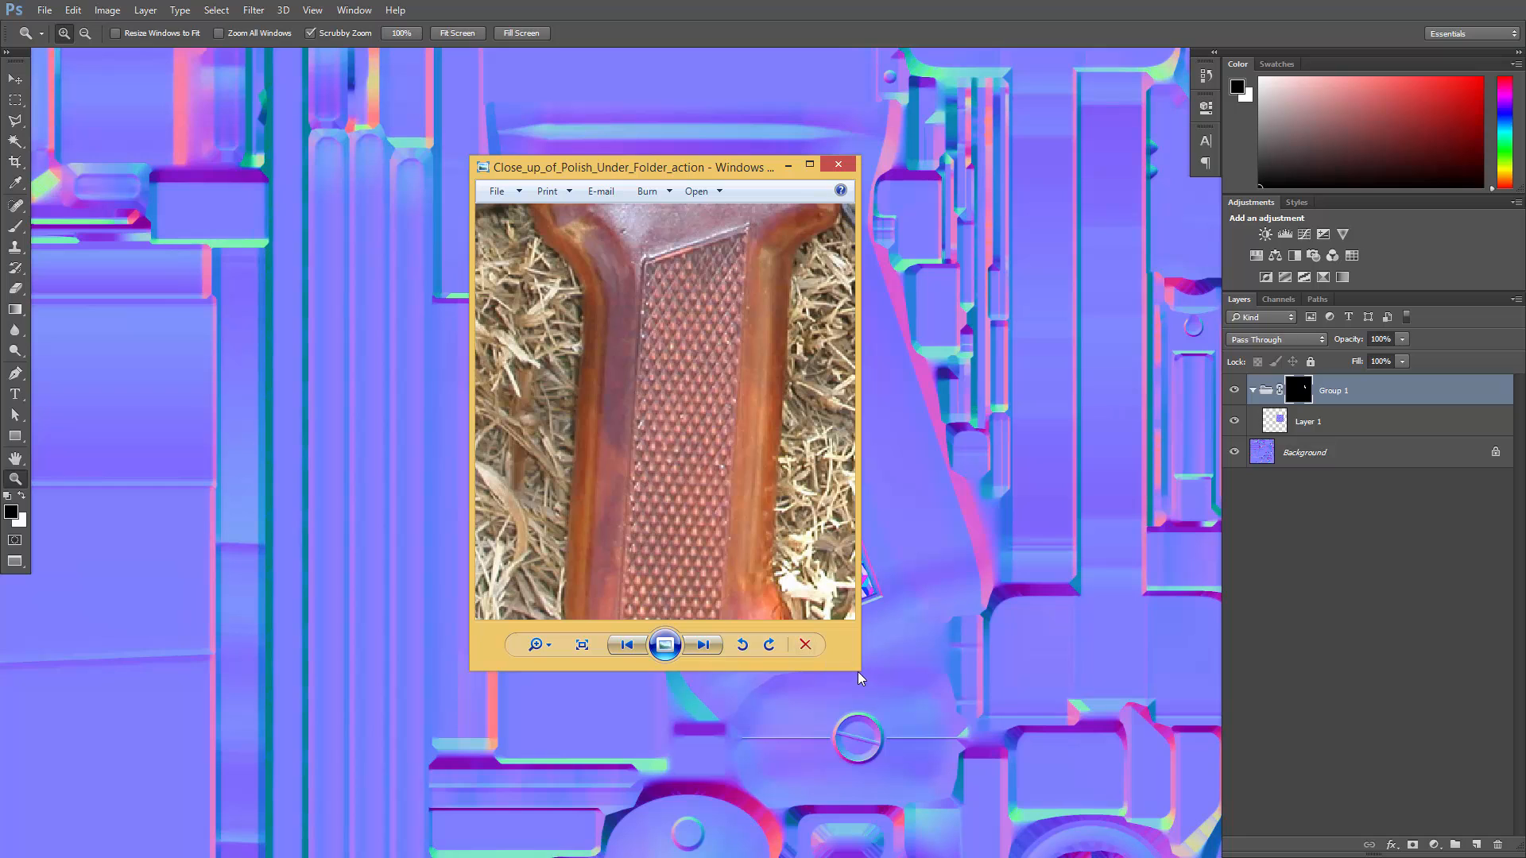
left_click_drag(856, 670, 940, 782)
left_click_drag(790, 168, 499, 162)
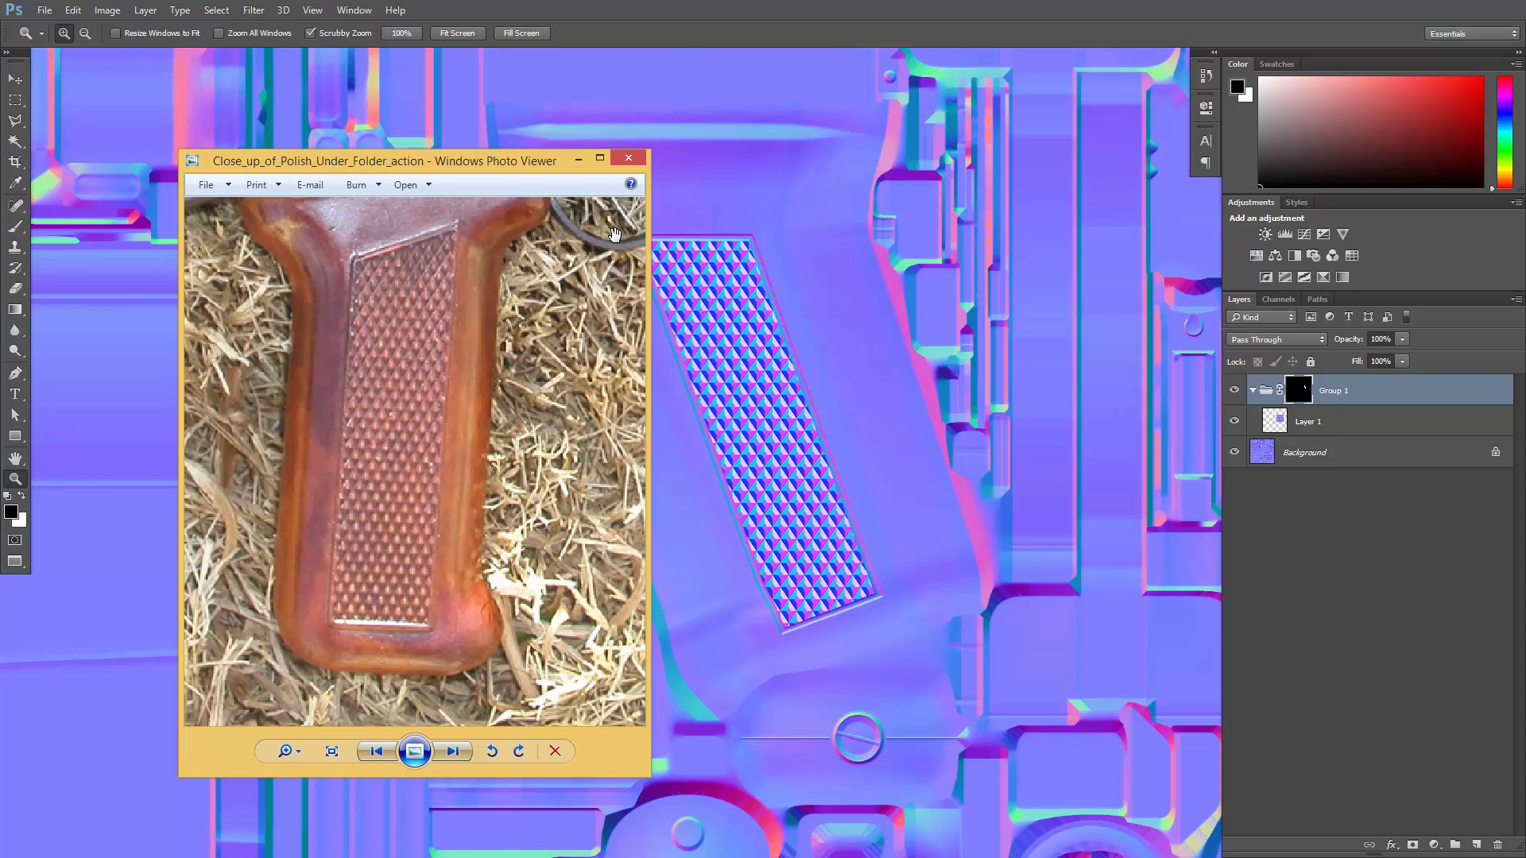
left_click_drag(497, 168, 489, 239)
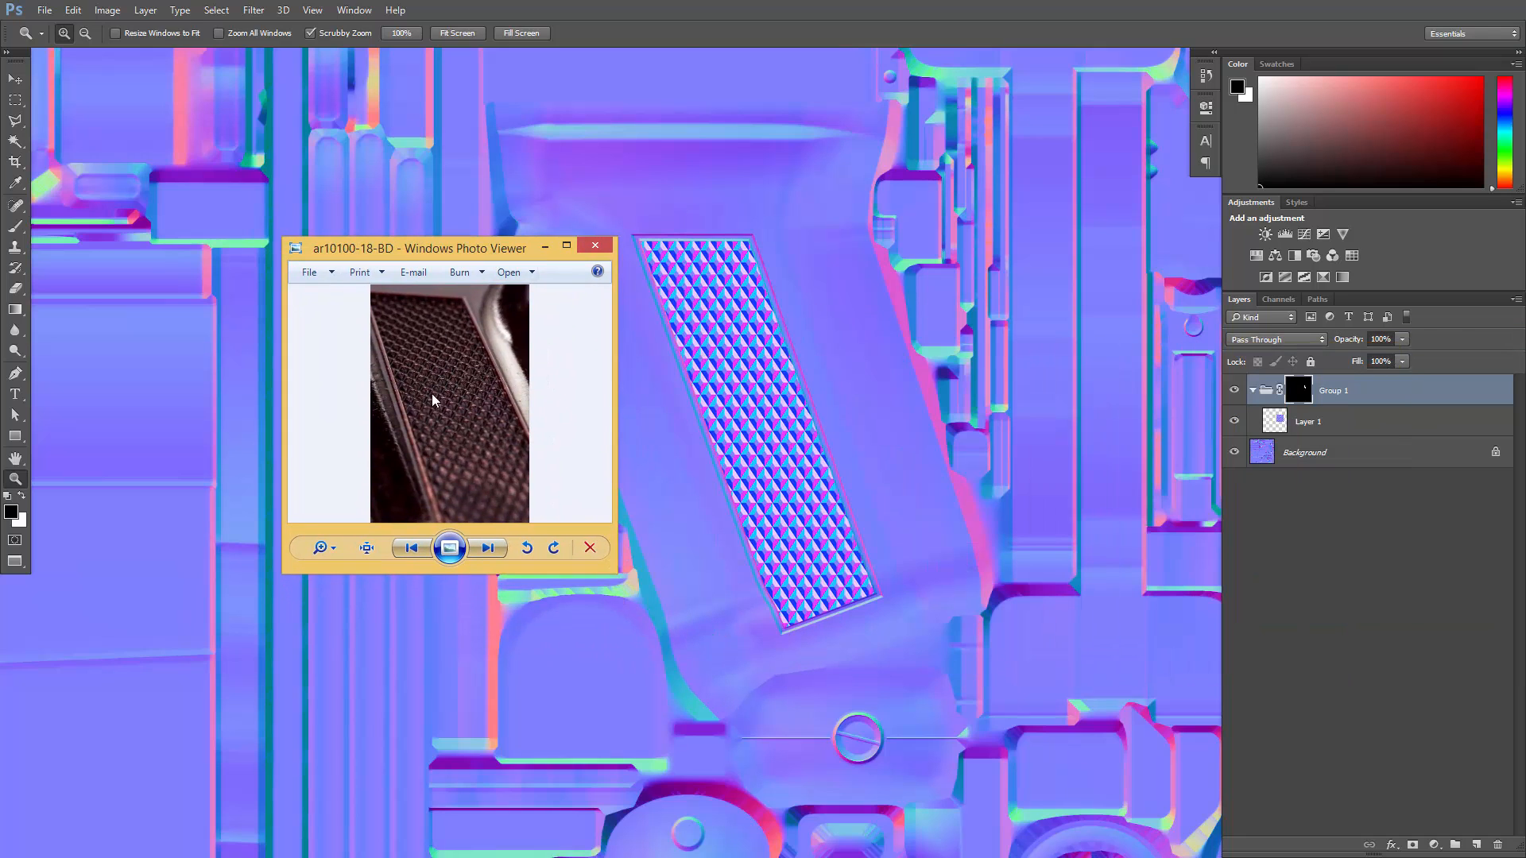
scroll(423, 388, "up", 2)
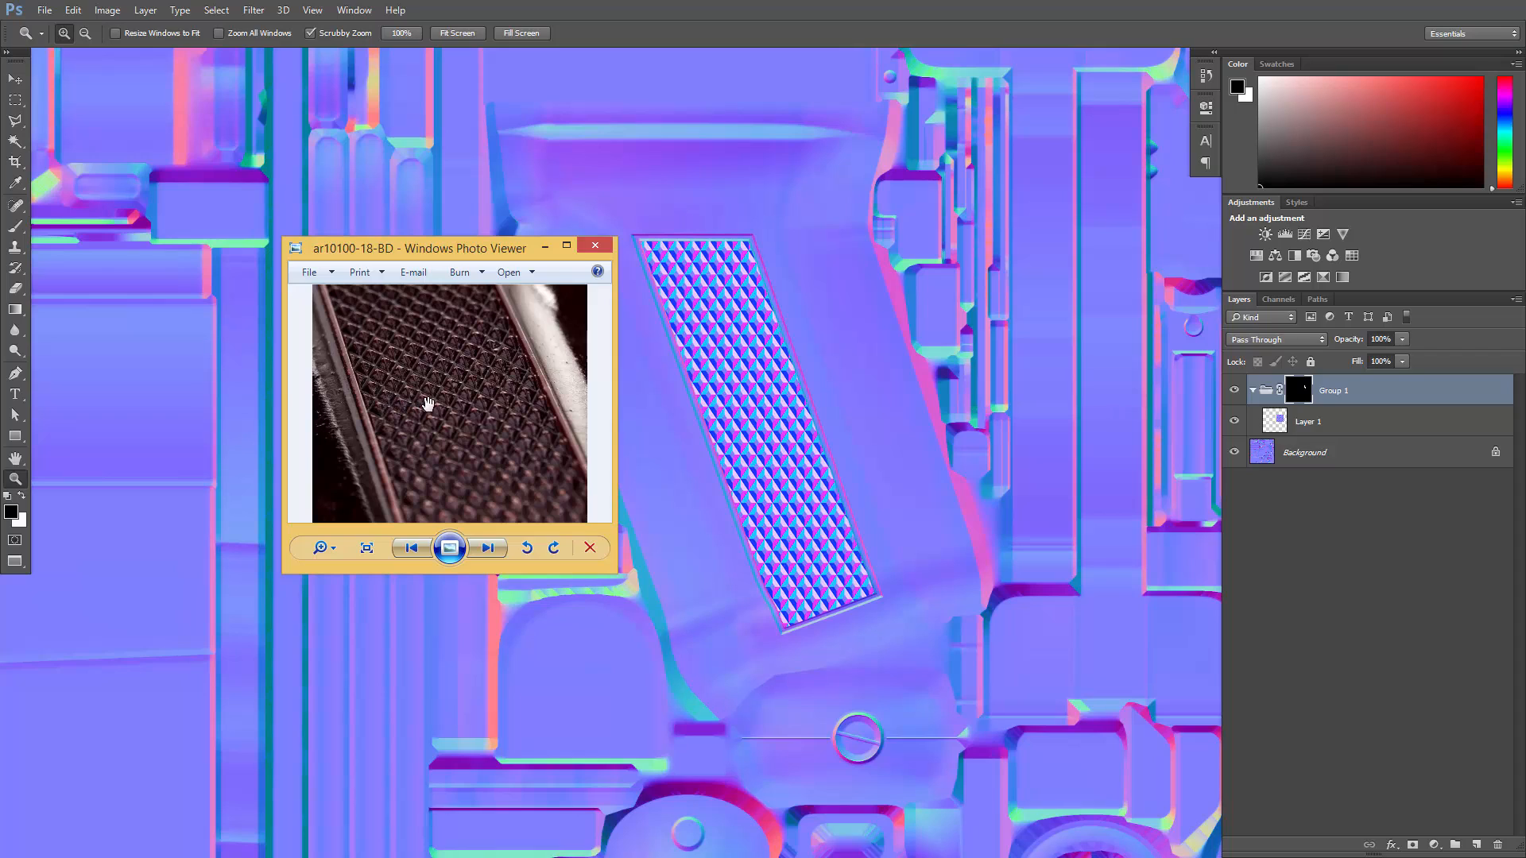
scroll(387, 405, "up", 1)
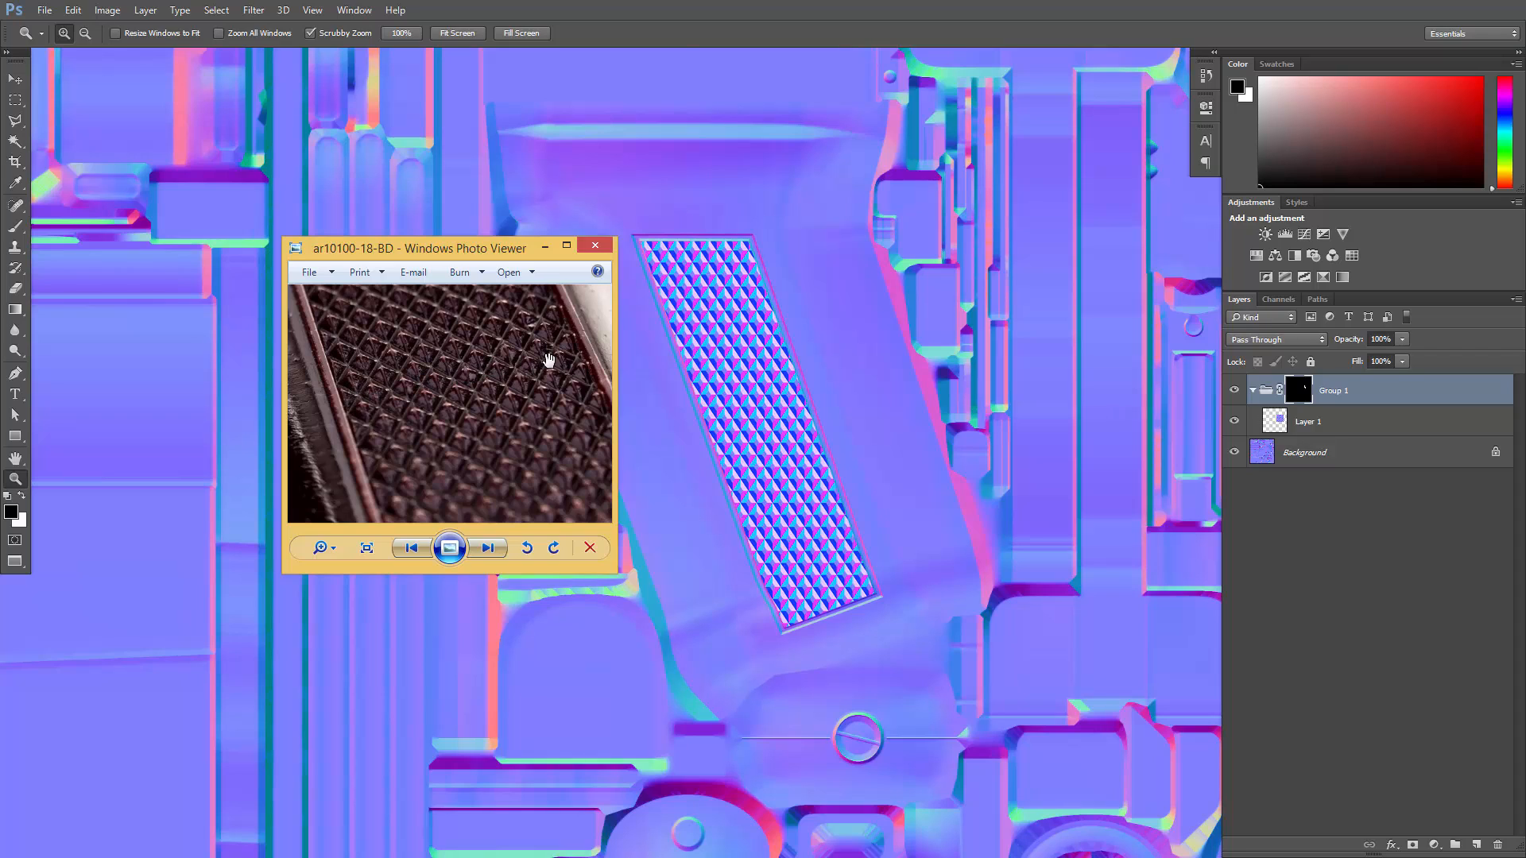
left_click_drag(516, 256, 1525, 524)
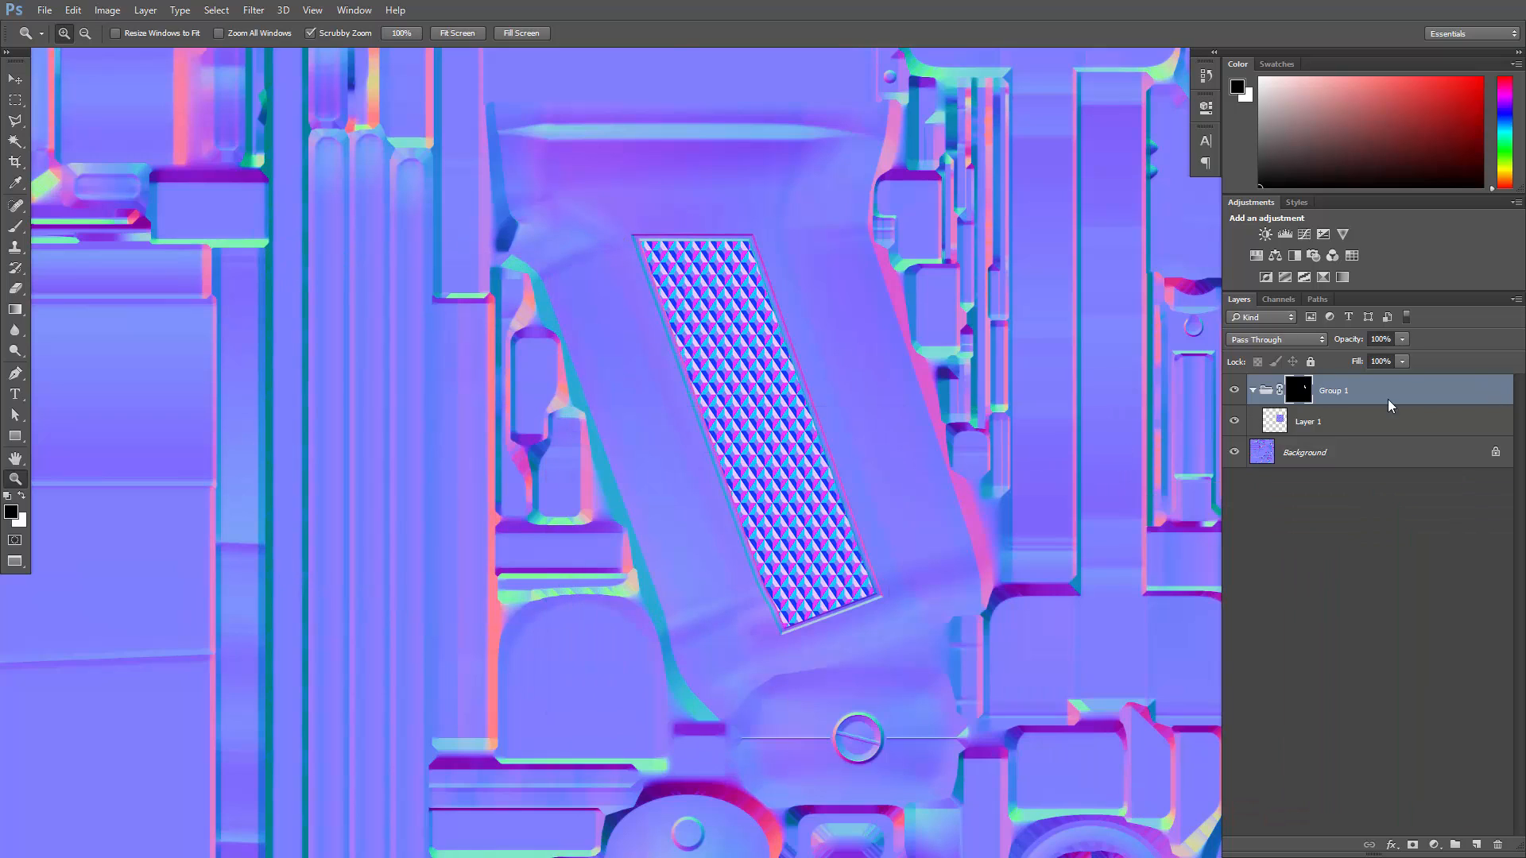
- Duplicate the diamond pattern layer inside Group 1, hide the original Layer 1 and select the copy
left_click(1304, 422)
key("x")
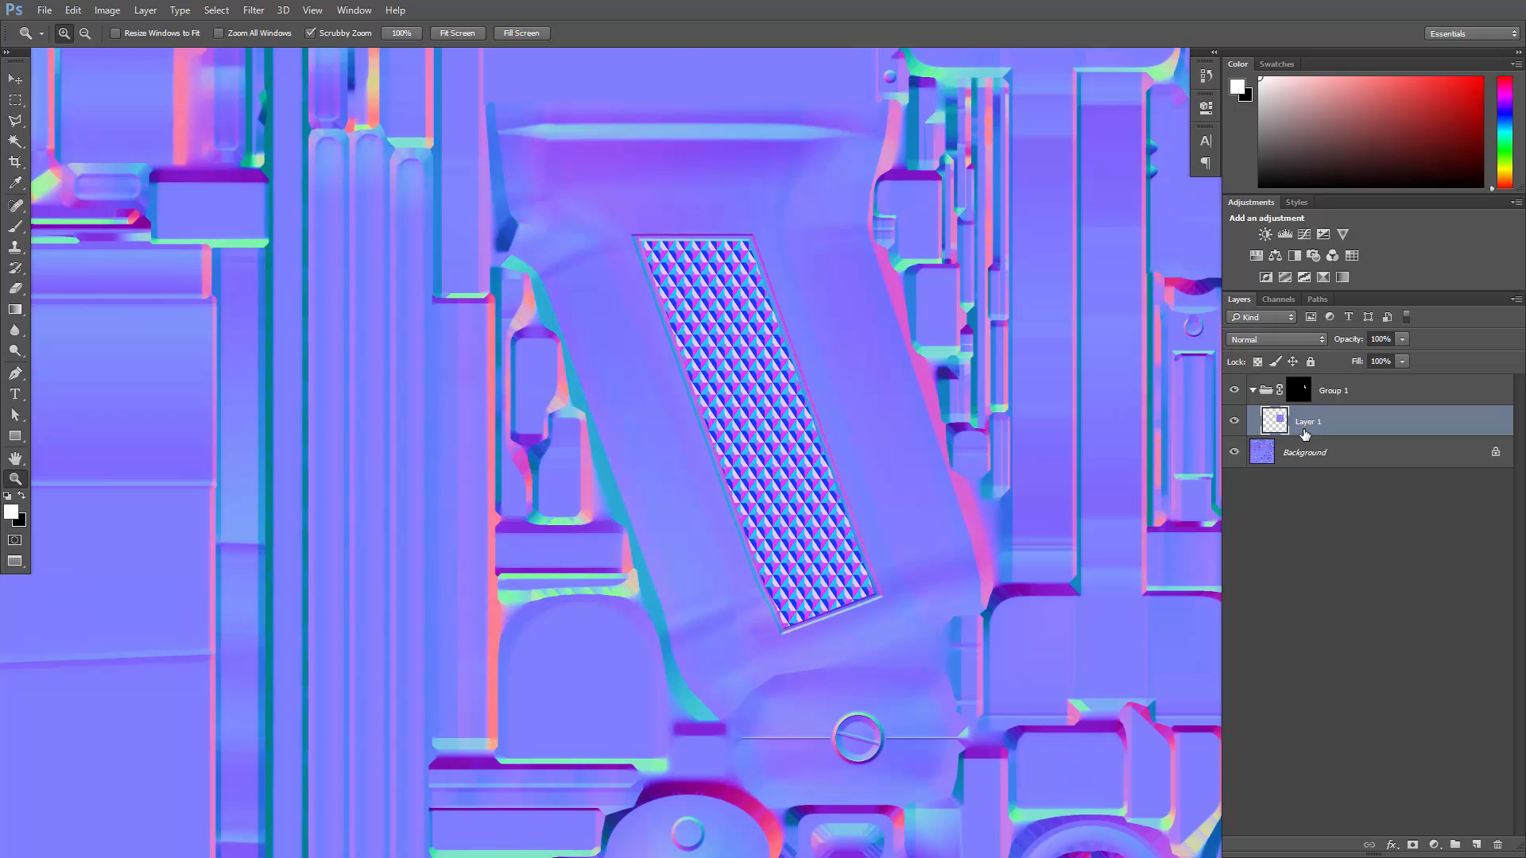
key("ctrl+j")
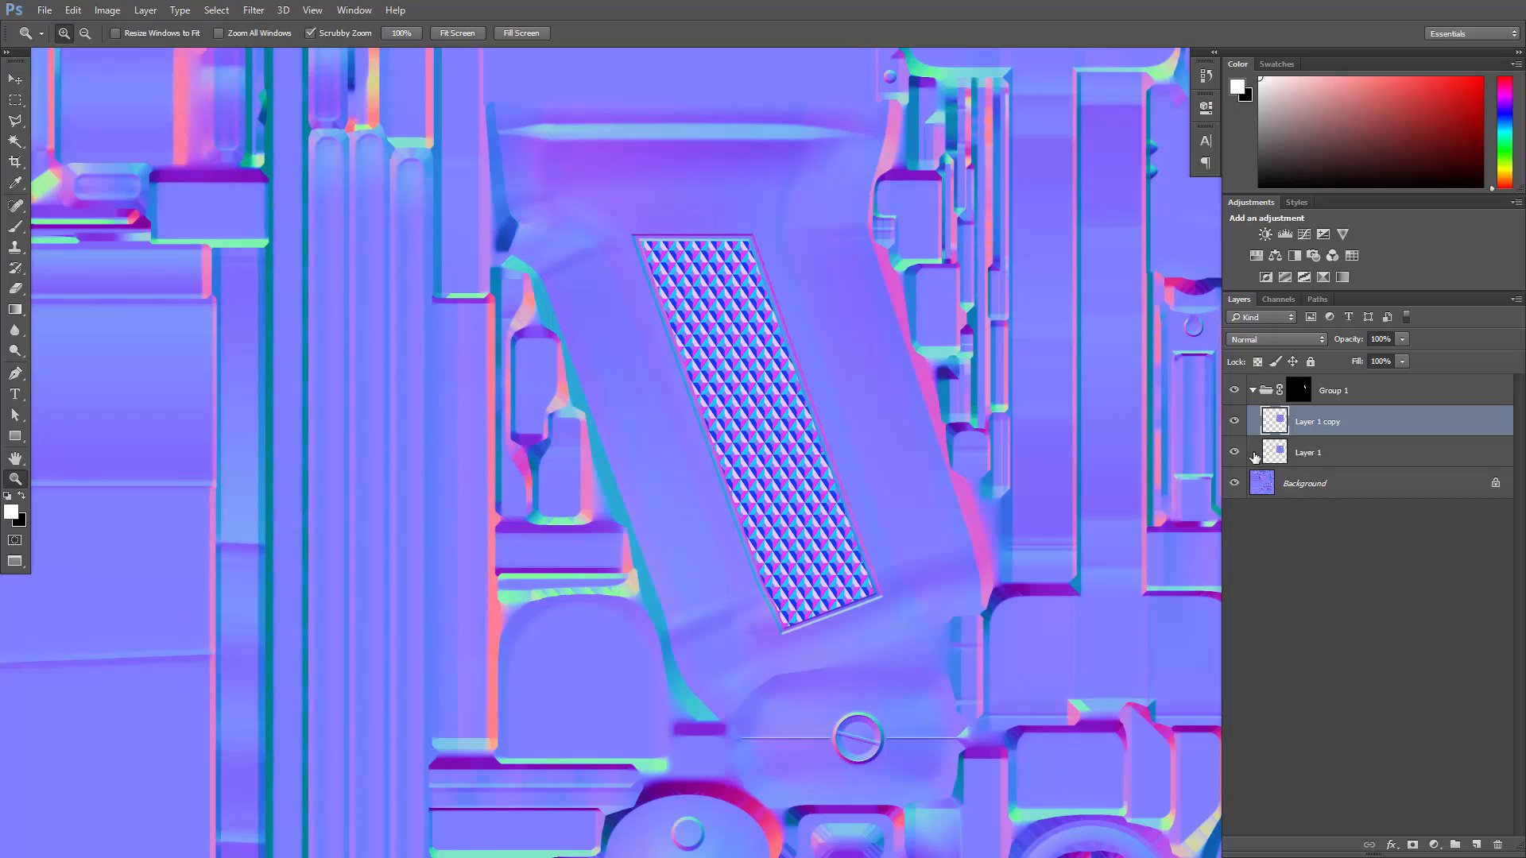
left_click(1234, 451)
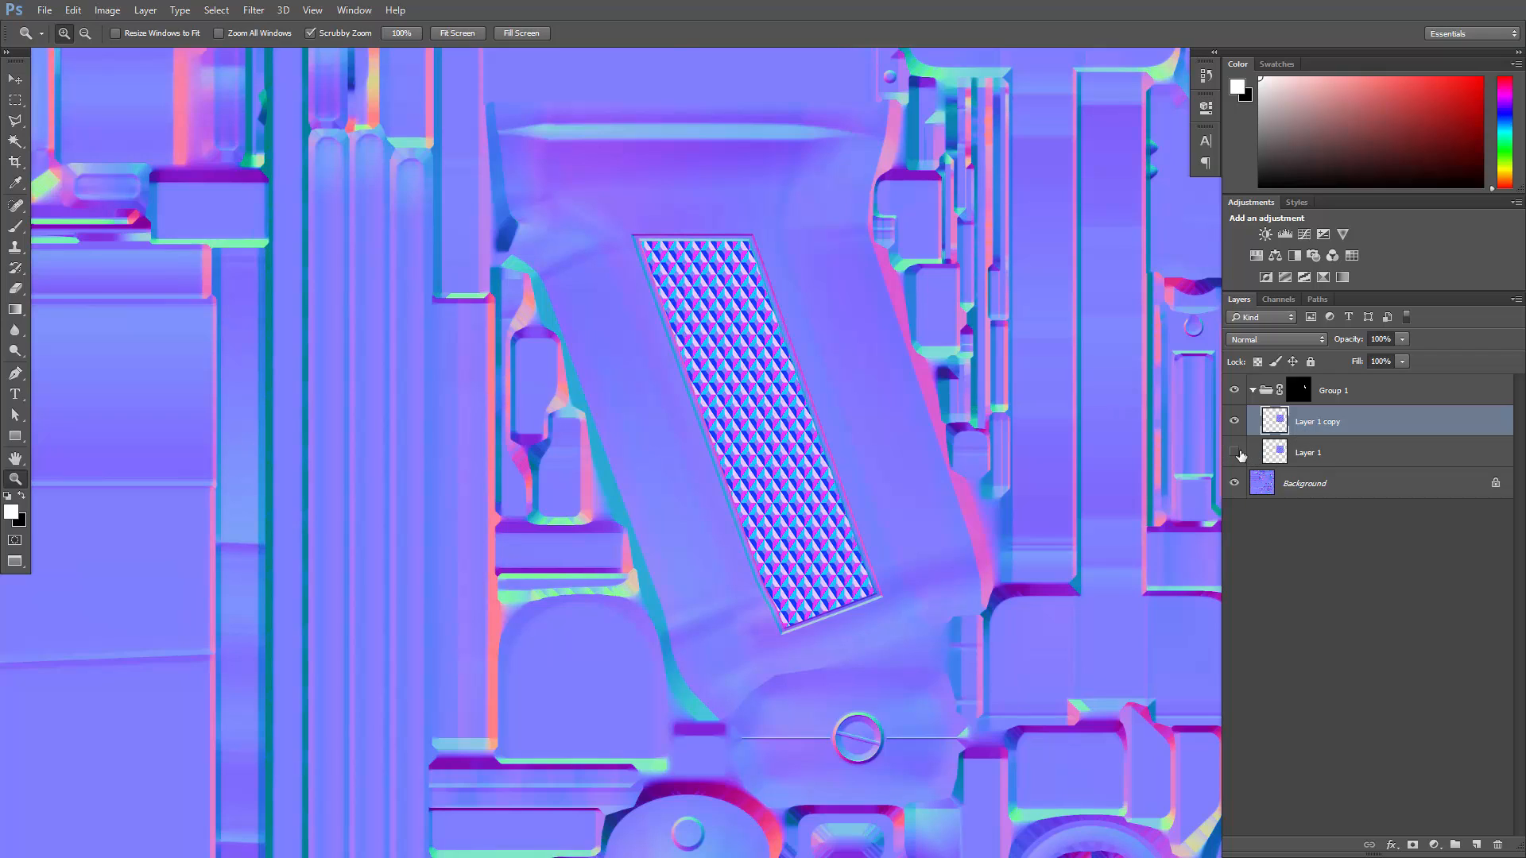
left_click(1317, 457)
left_click(1318, 426)
- Free-transform the pattern copy, scaling it proportionally to 87.67% and nudging it up to Y 1705 px
left_click(769, 422)
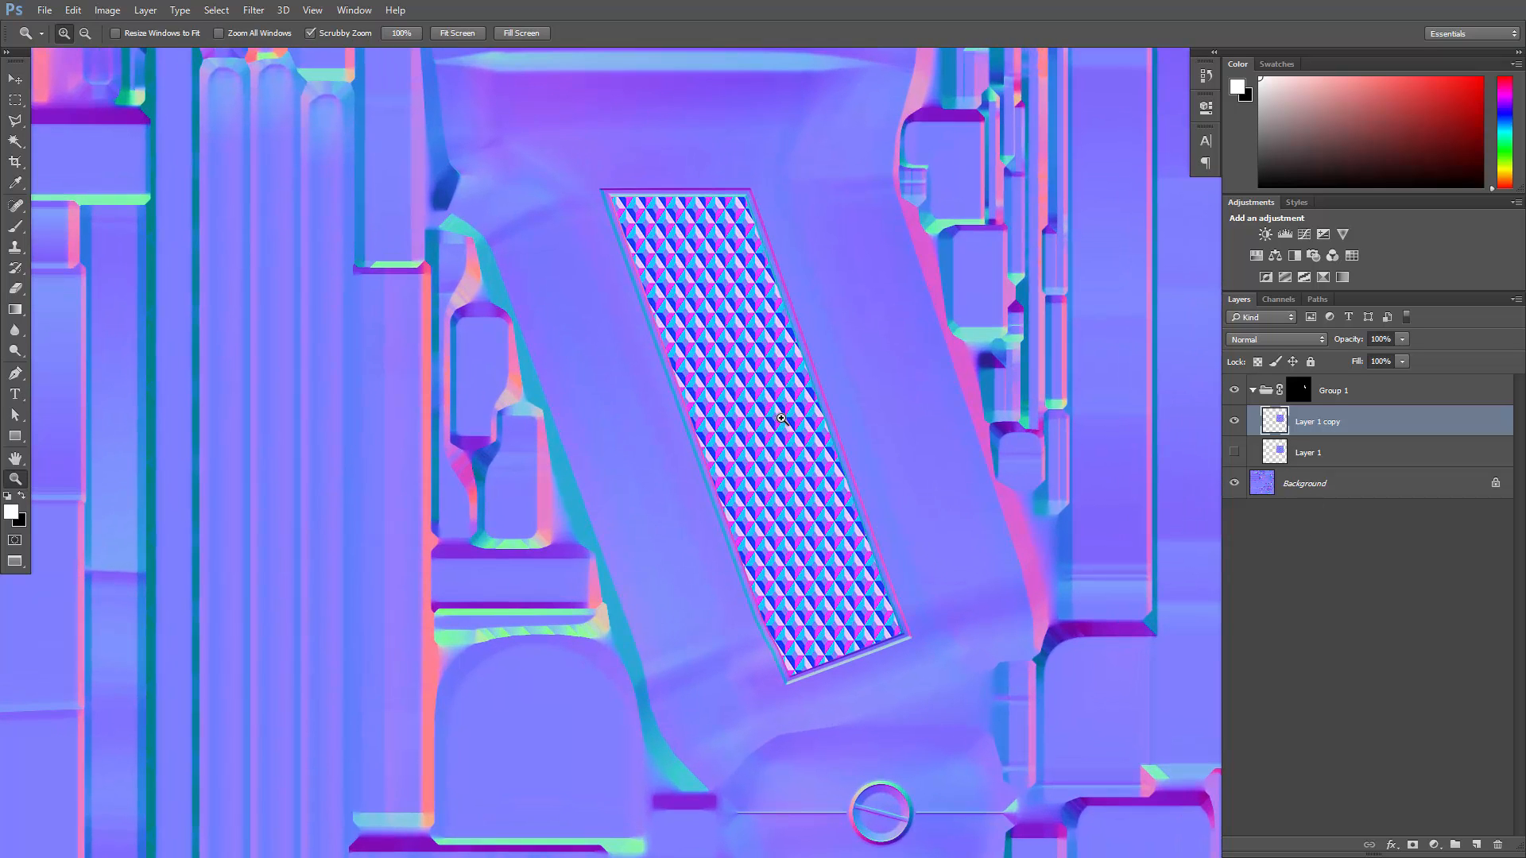
key("ctrl+t")
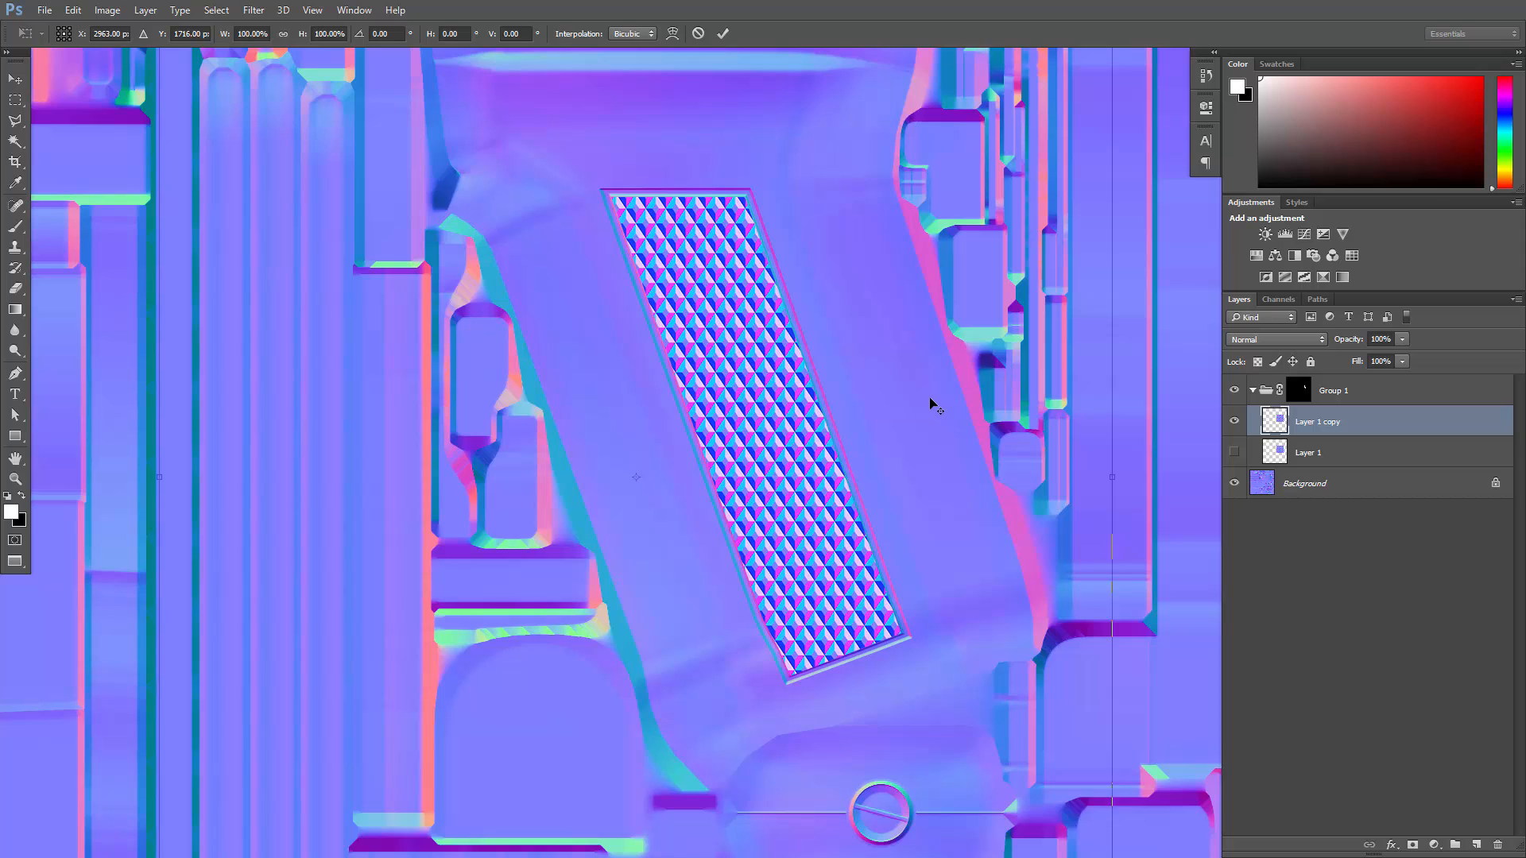
scroll(934, 405, "down", 2, "alt")
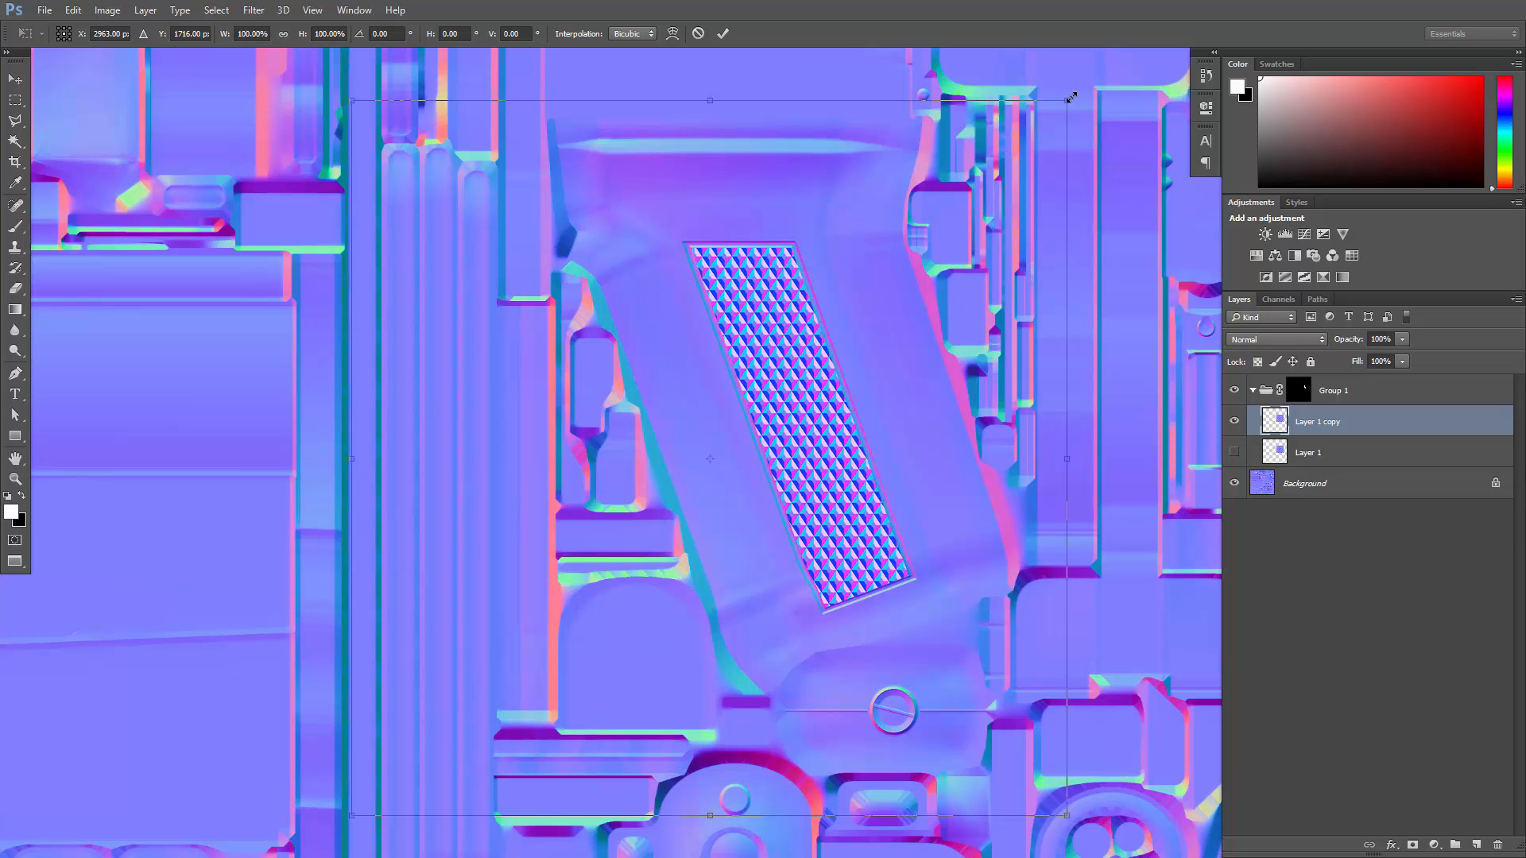
left_click_drag(1065, 101, 1023, 144, "alt+shift")
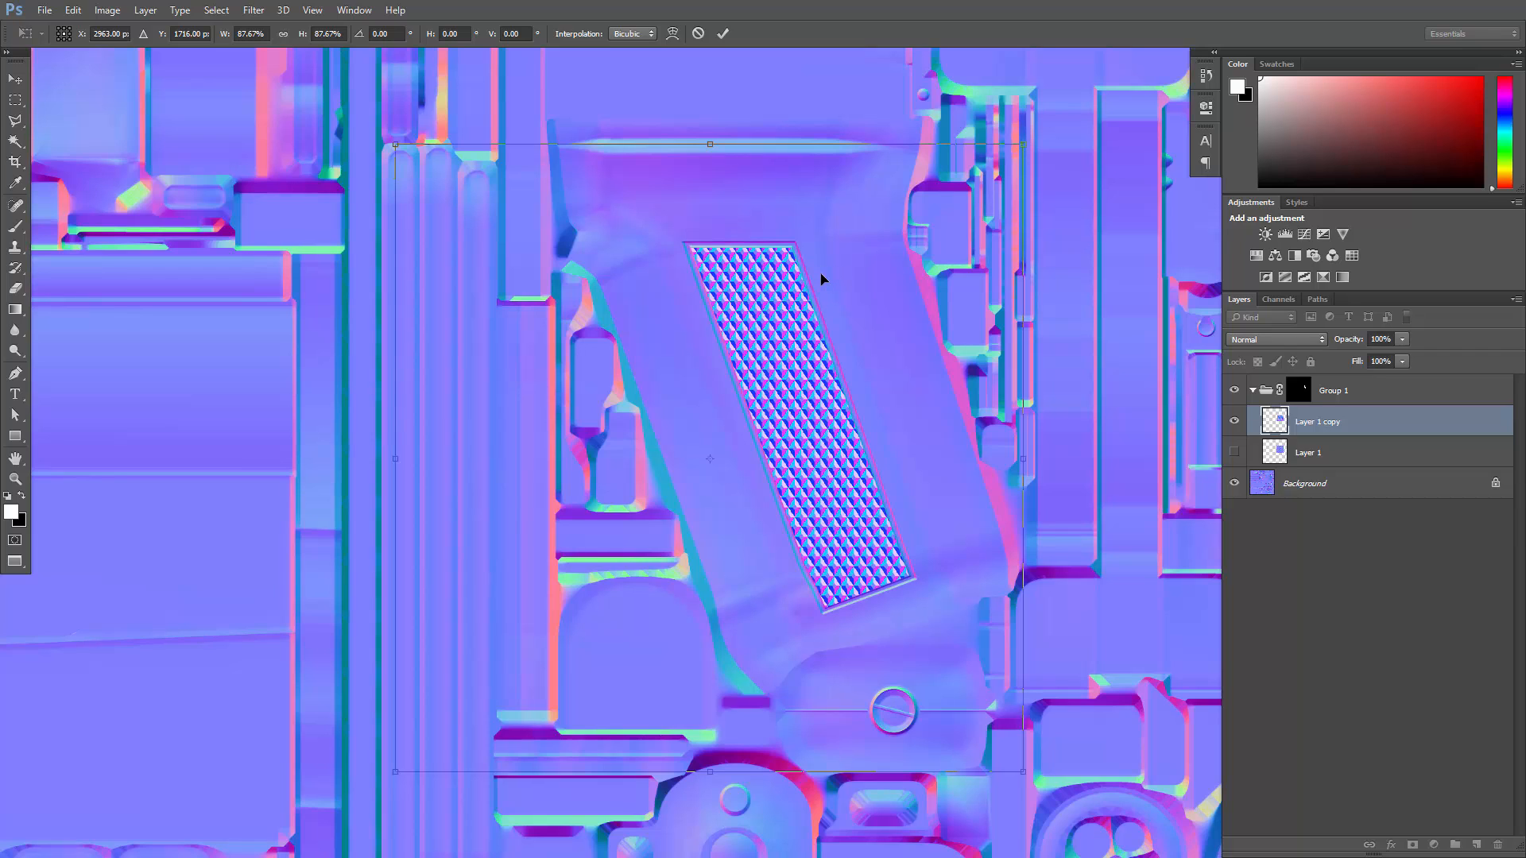
key("Up")
key("Up")
key("Up")
key("Up")
key("Up")
key("Up")
key("Up")
key("Up")
key("Up")
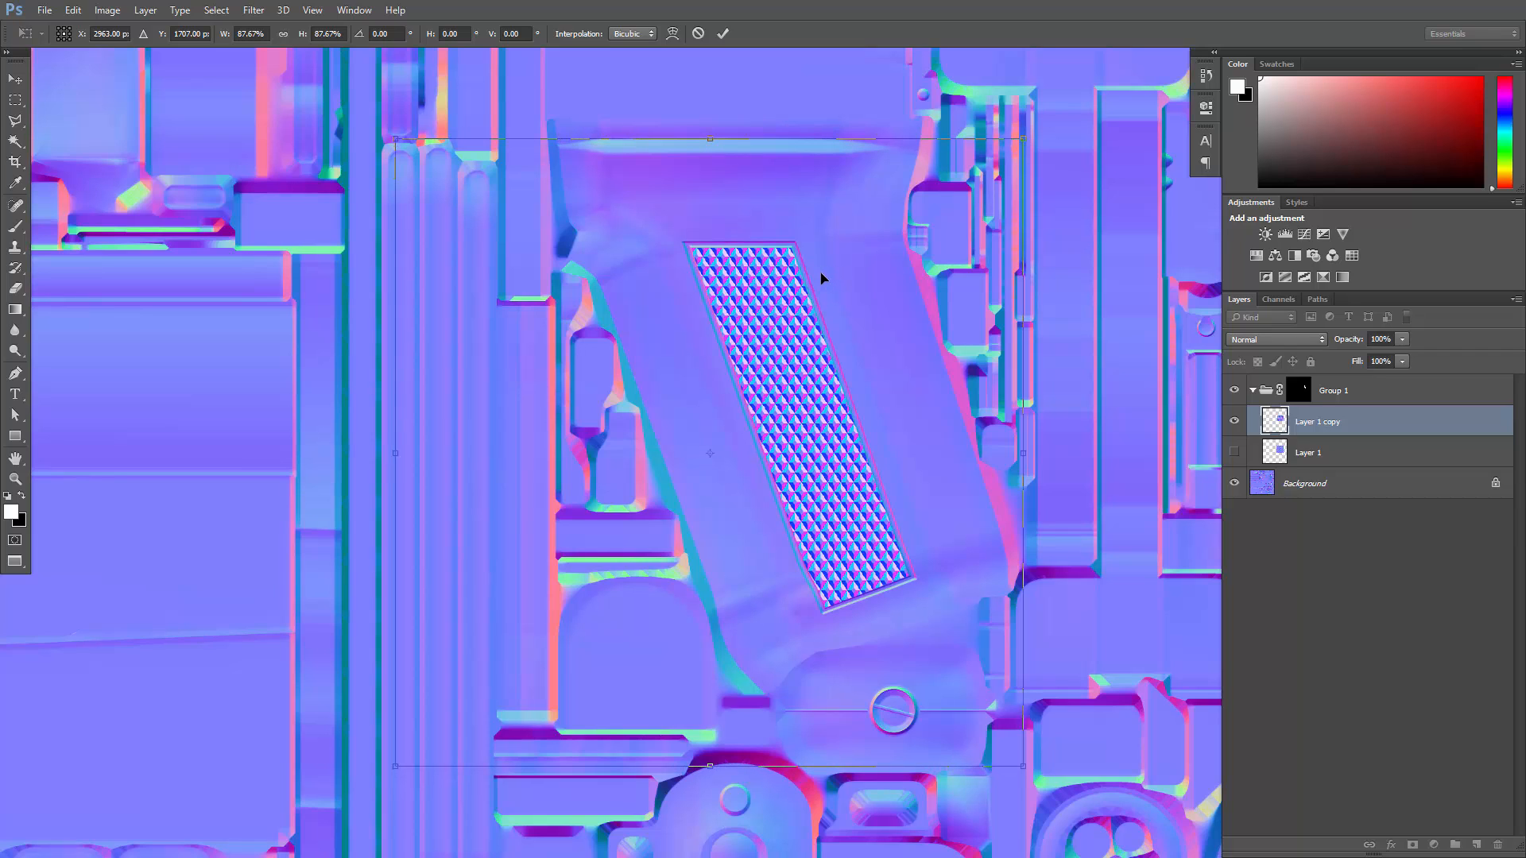
key("Up")
key("Up")
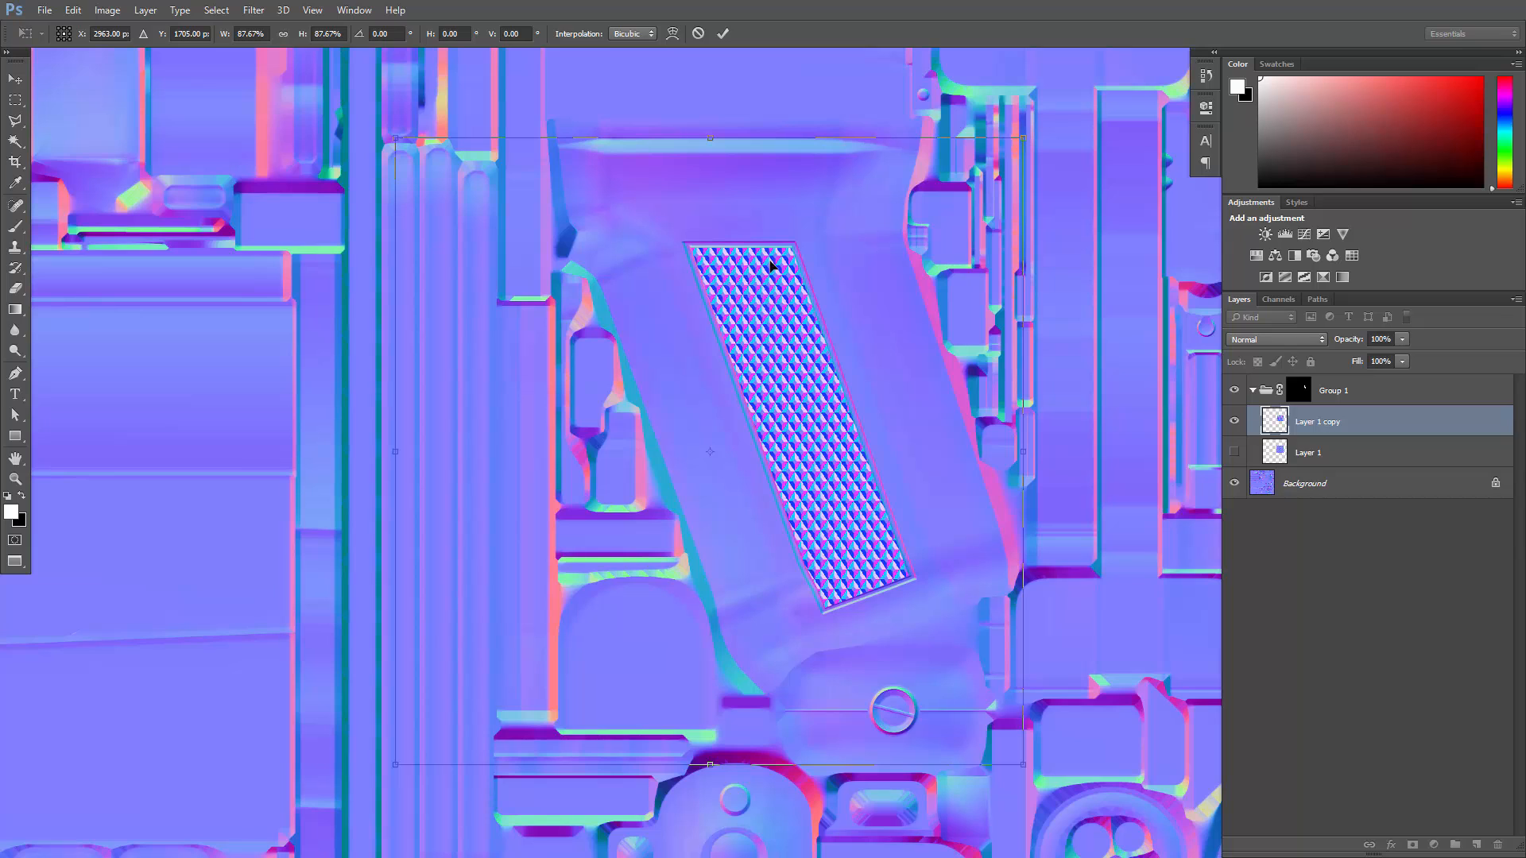
- Reduce the pattern copy's scale to 86.25%, nudge it up to Y 1702.5 px and apply the transform
left_click_drag(1026, 137, 1018, 140)
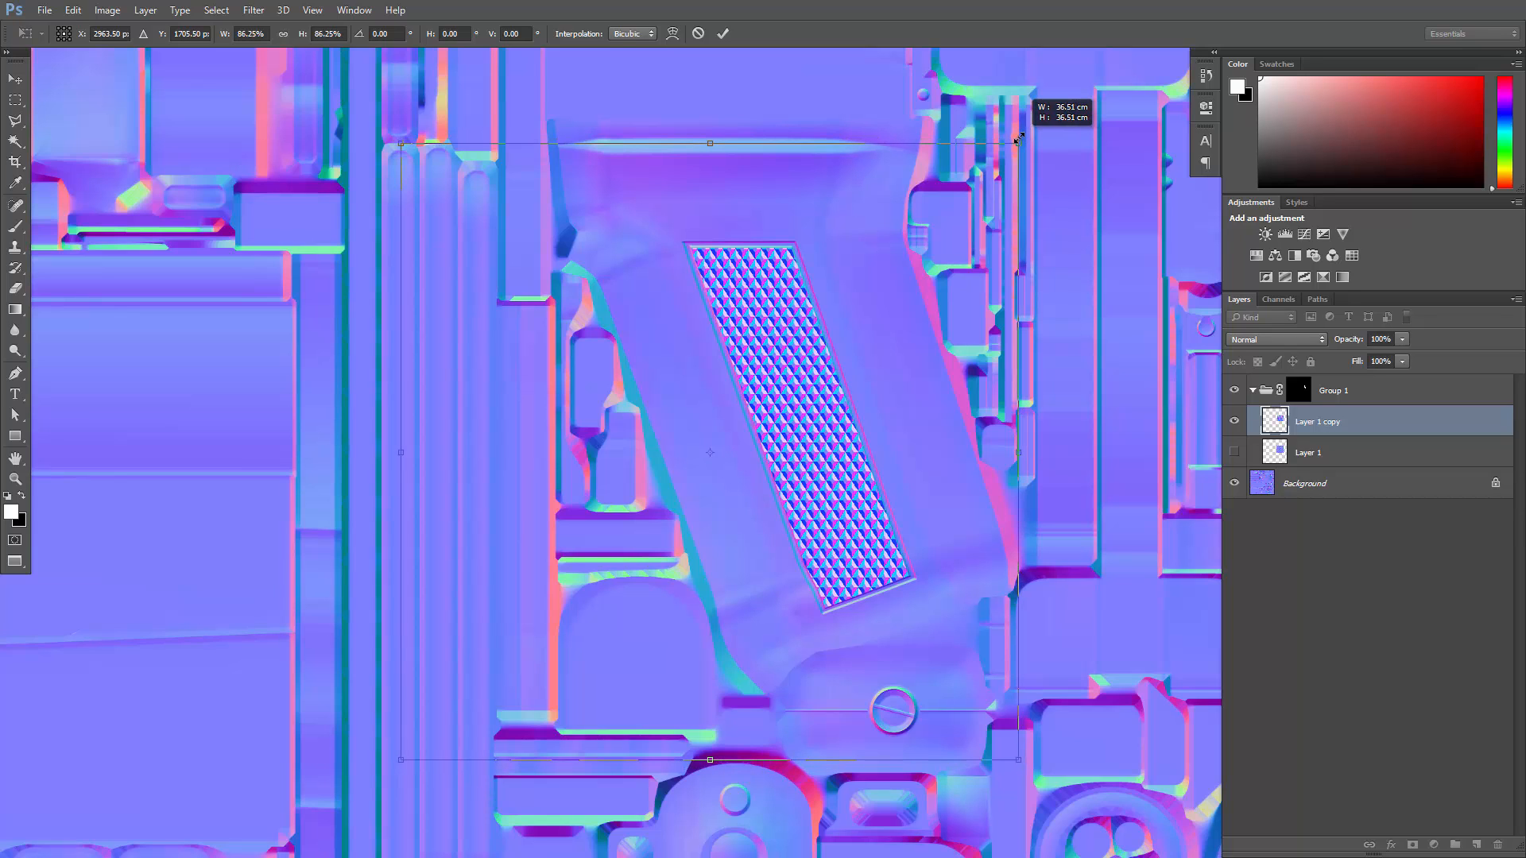
key("Up")
key("Up")
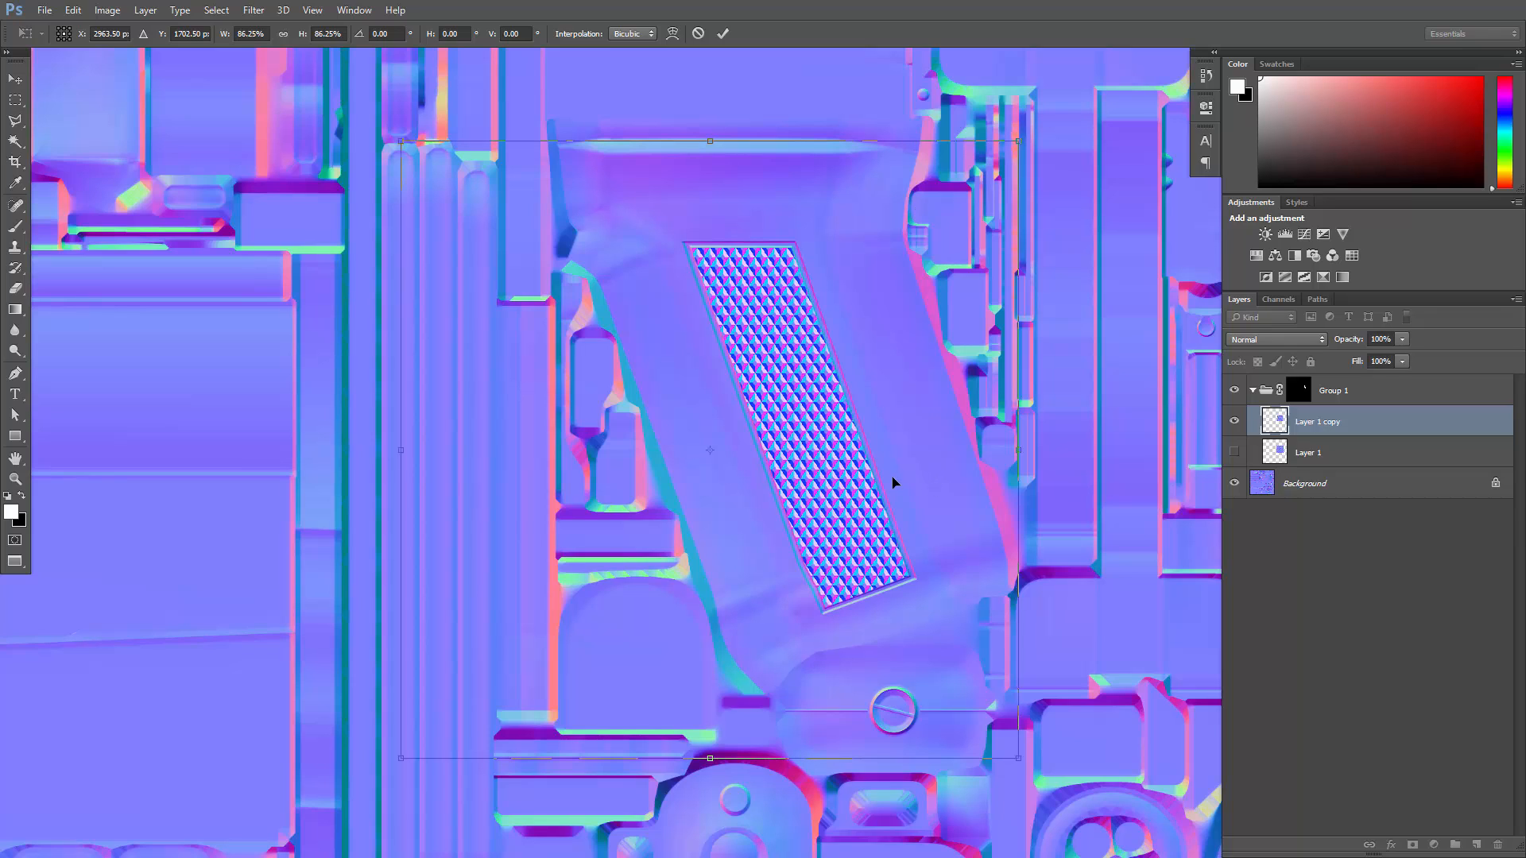
key("Return")
- Set the blending mode of Layer 1 copy to Overlay
key("z")
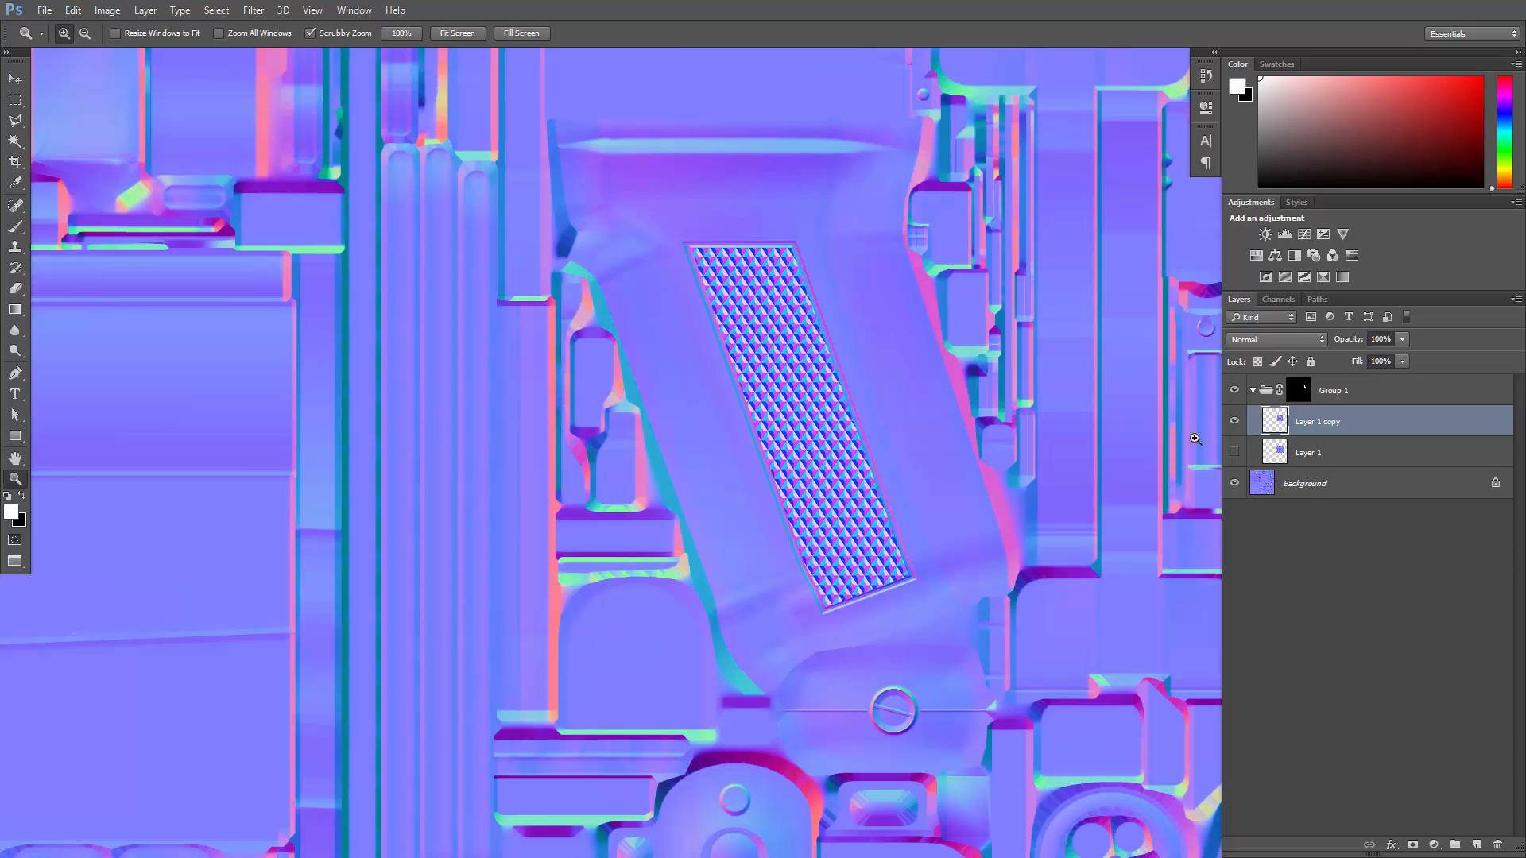
left_click(1275, 337)
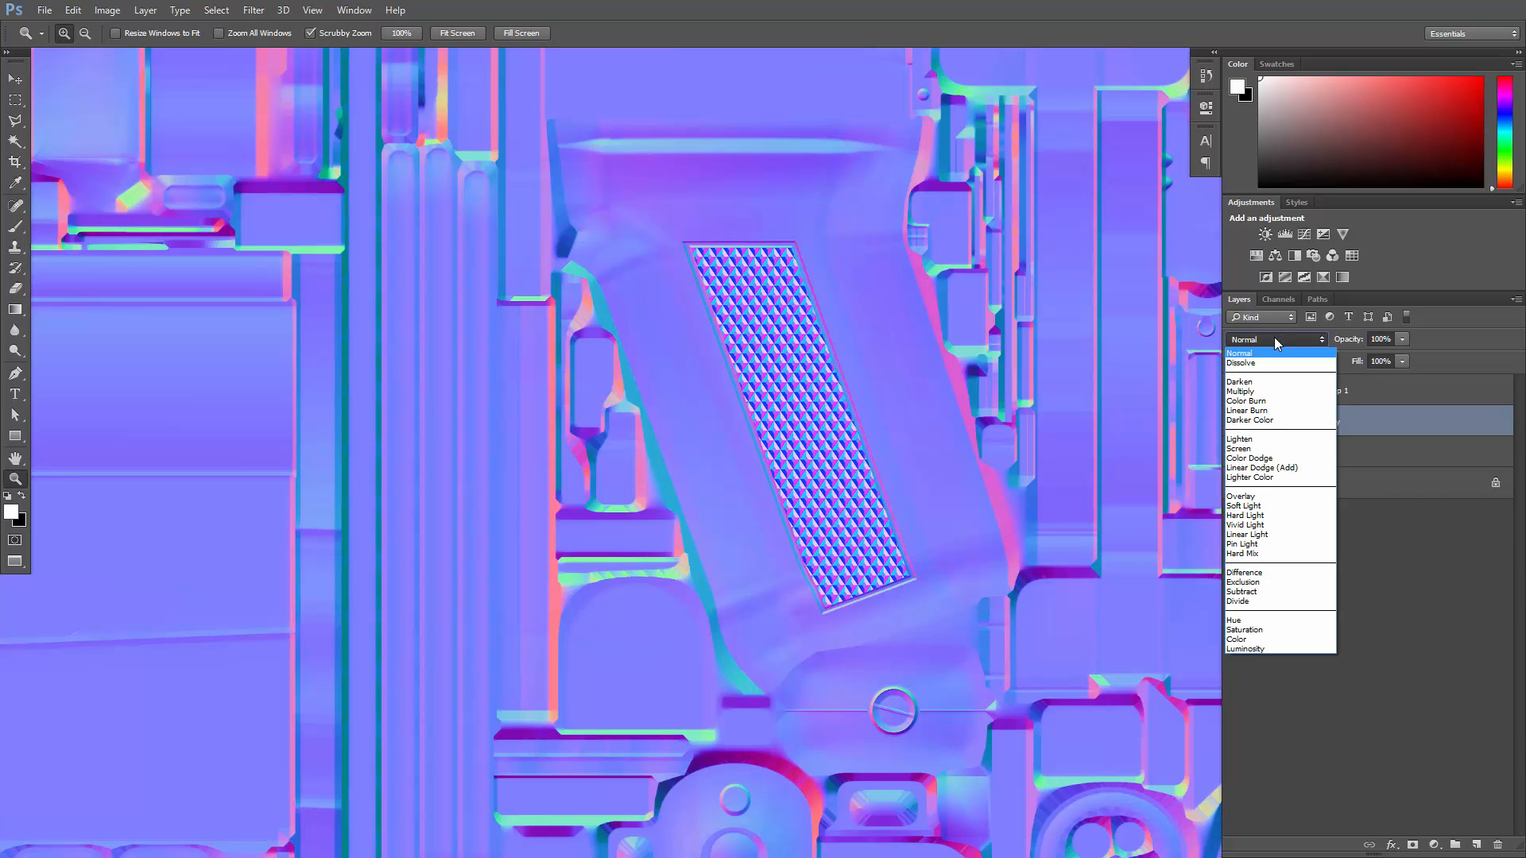
left_click(1252, 497)
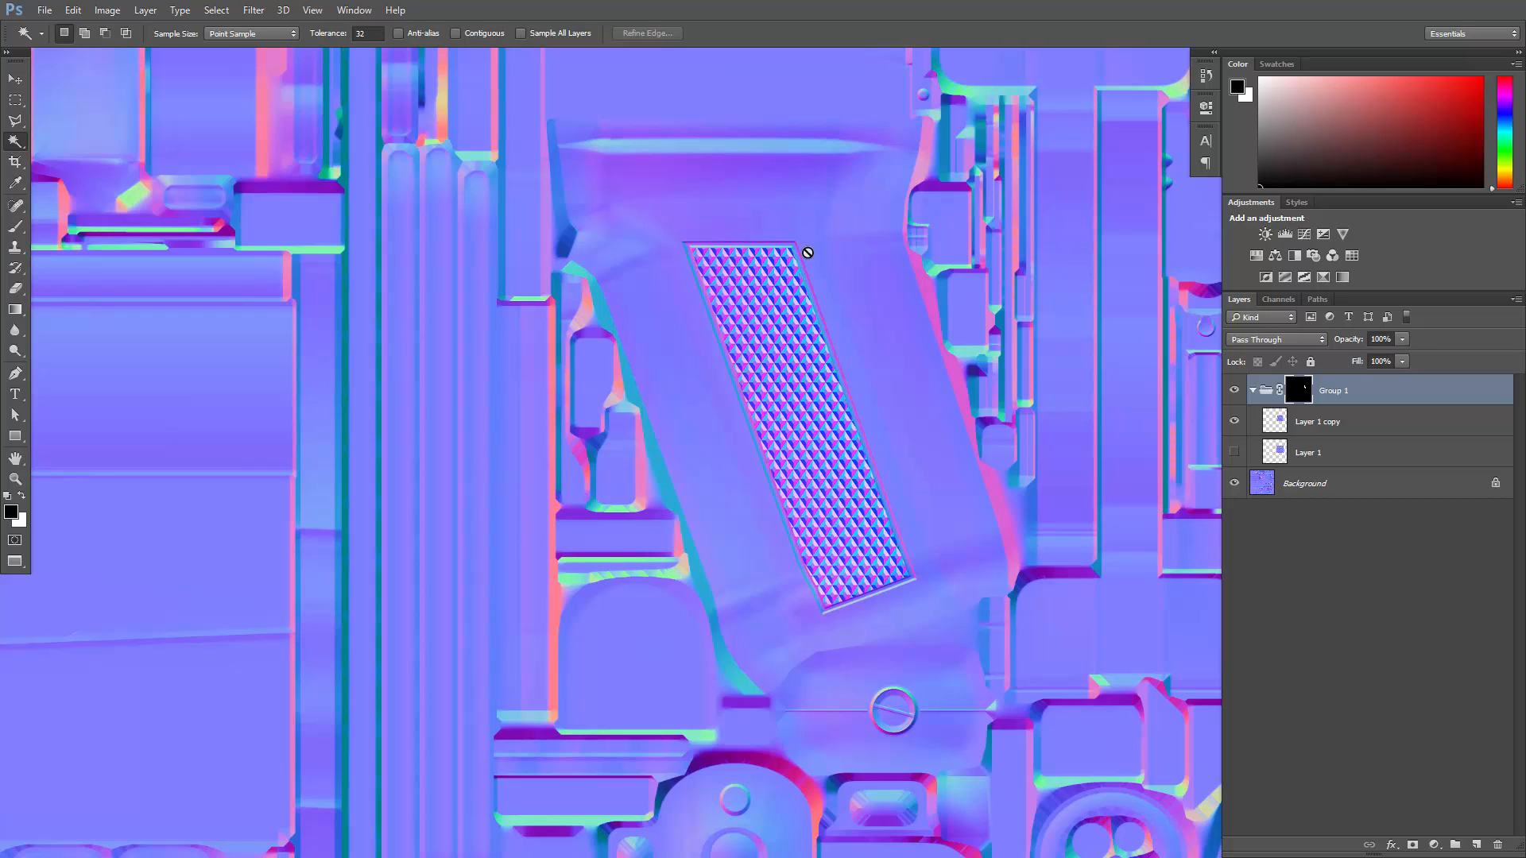
- Compare the grip with Group 1 hidden and shown, and examine the knurled button in the rear sight reference photo
left_click(1234, 391)
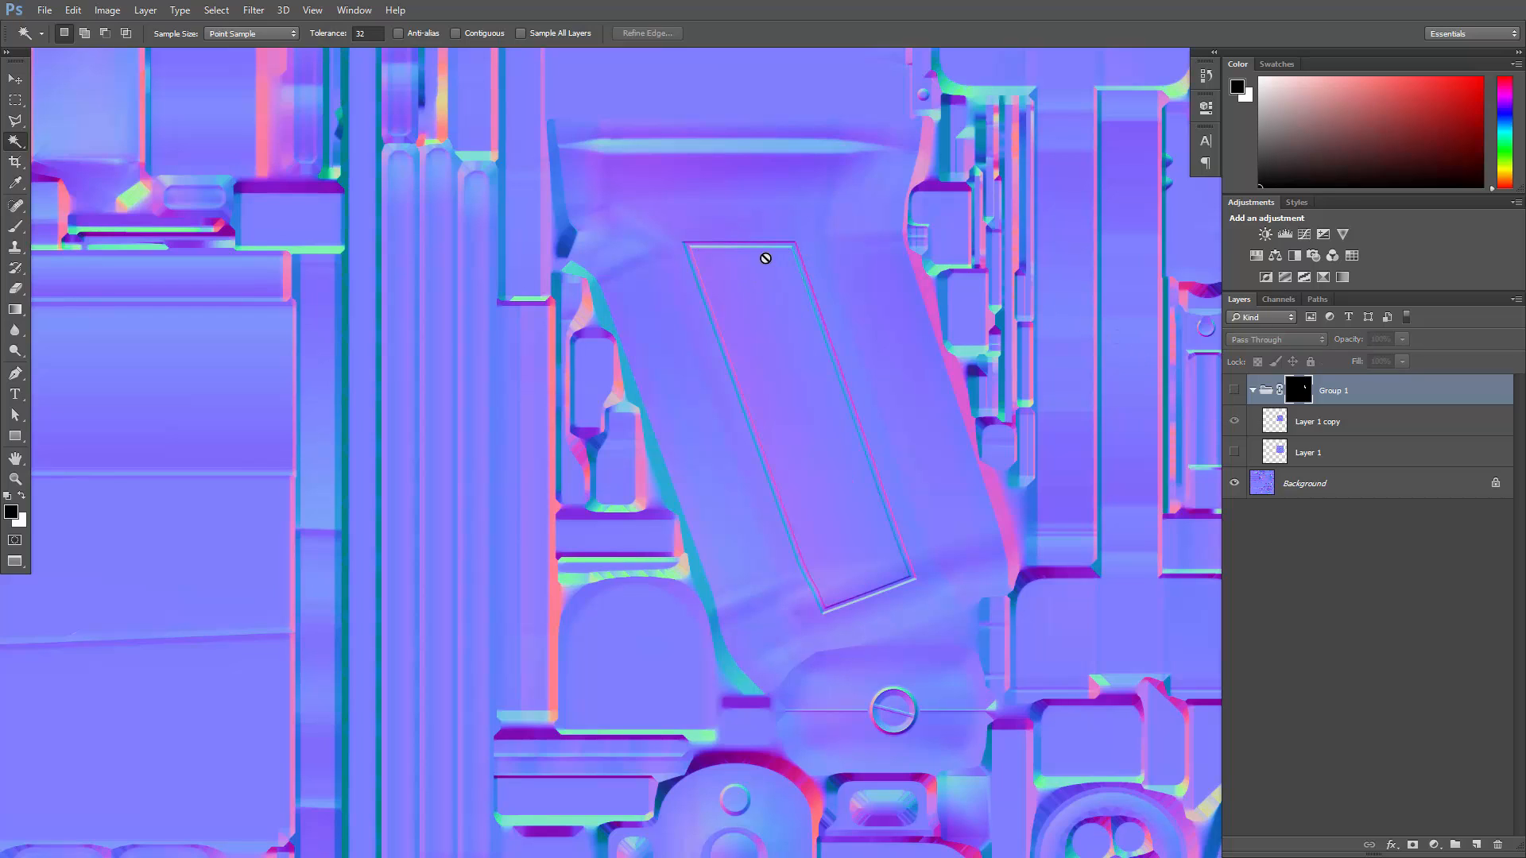
left_click(1236, 391)
left_click_drag(1525, 184, 782, 149)
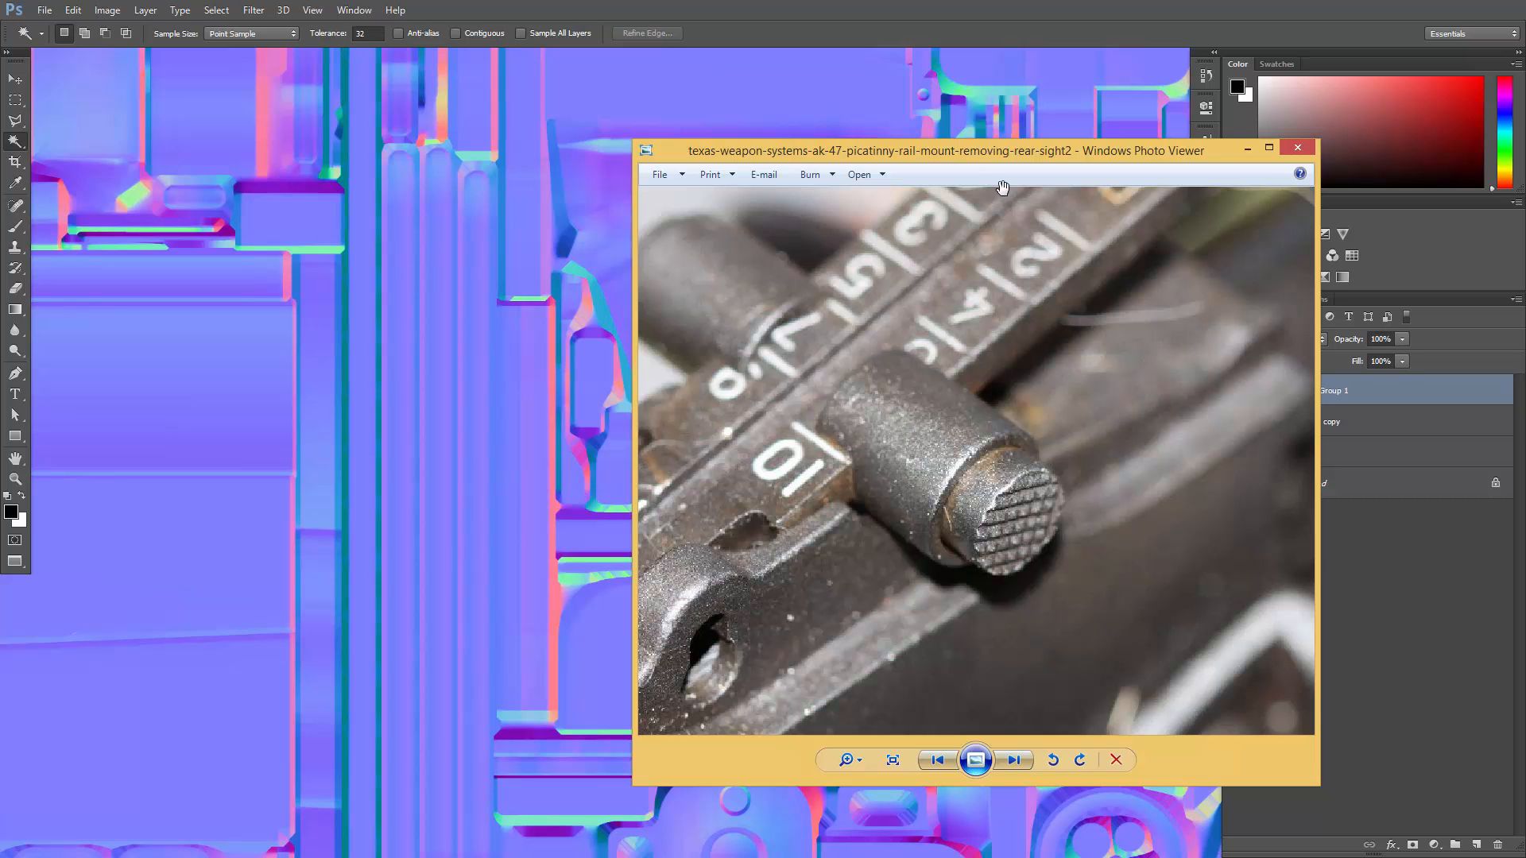
left_click_drag(951, 156, 1525, 162)
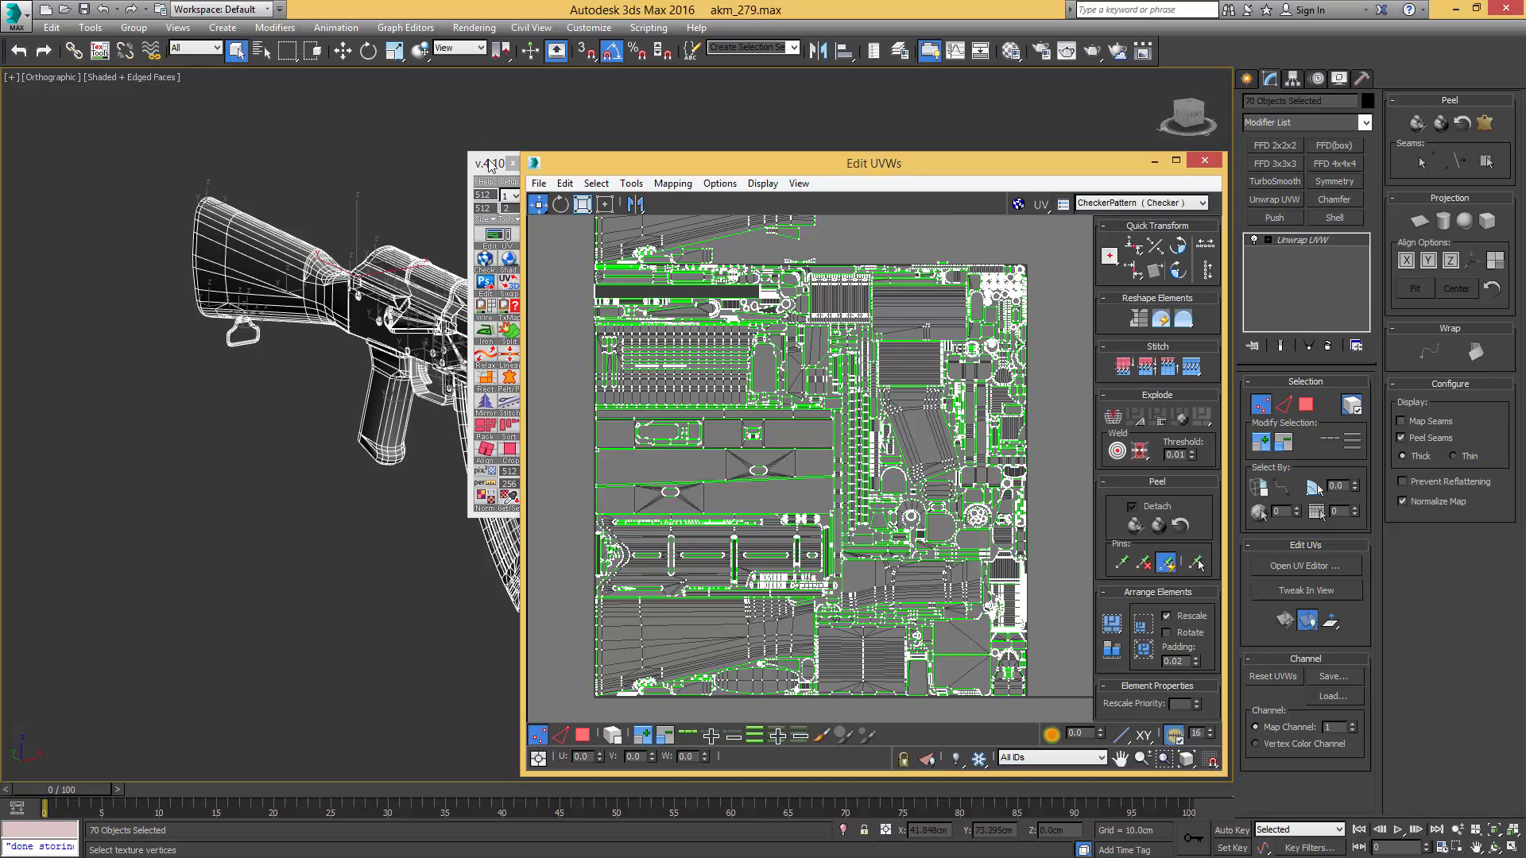
- In 3ds Max, set the UV tool's texture size to 4096 and copy the AKM's UV wireframe
left_click(489, 222)
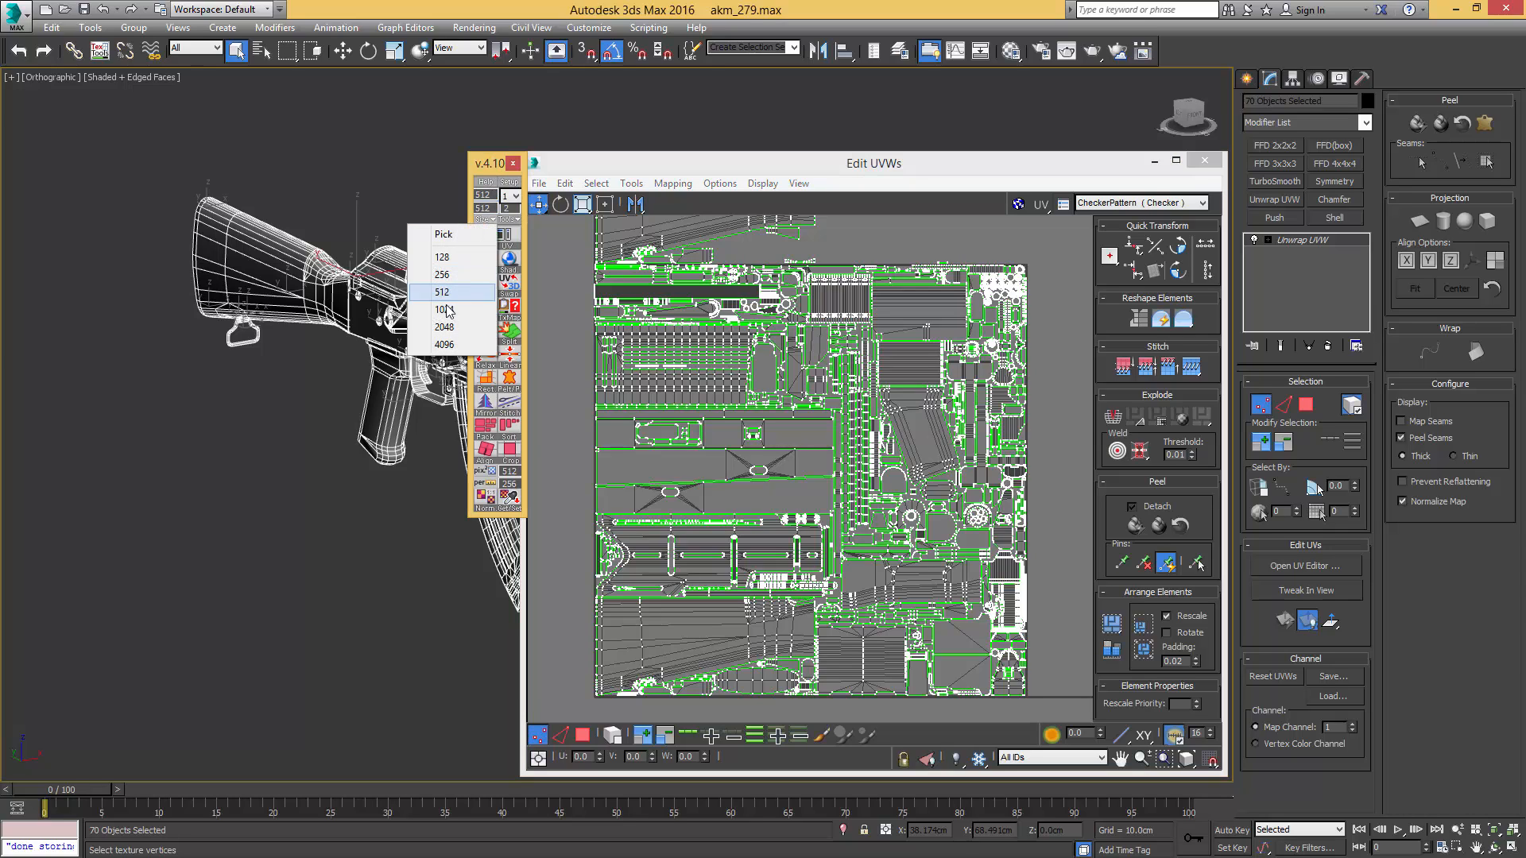
left_click(449, 346)
left_click(450, 346)
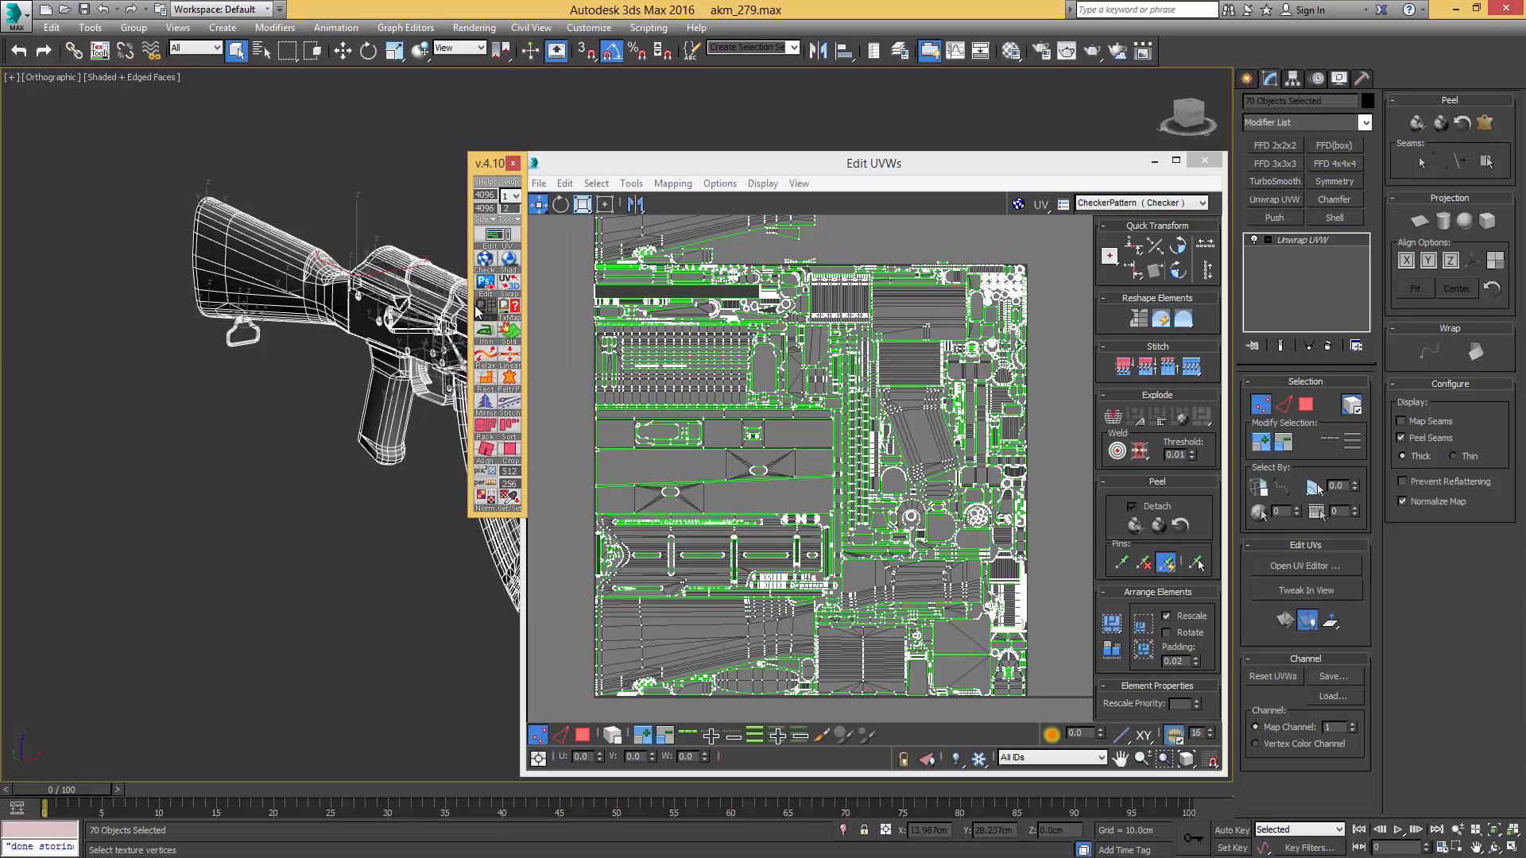
left_click(477, 311)
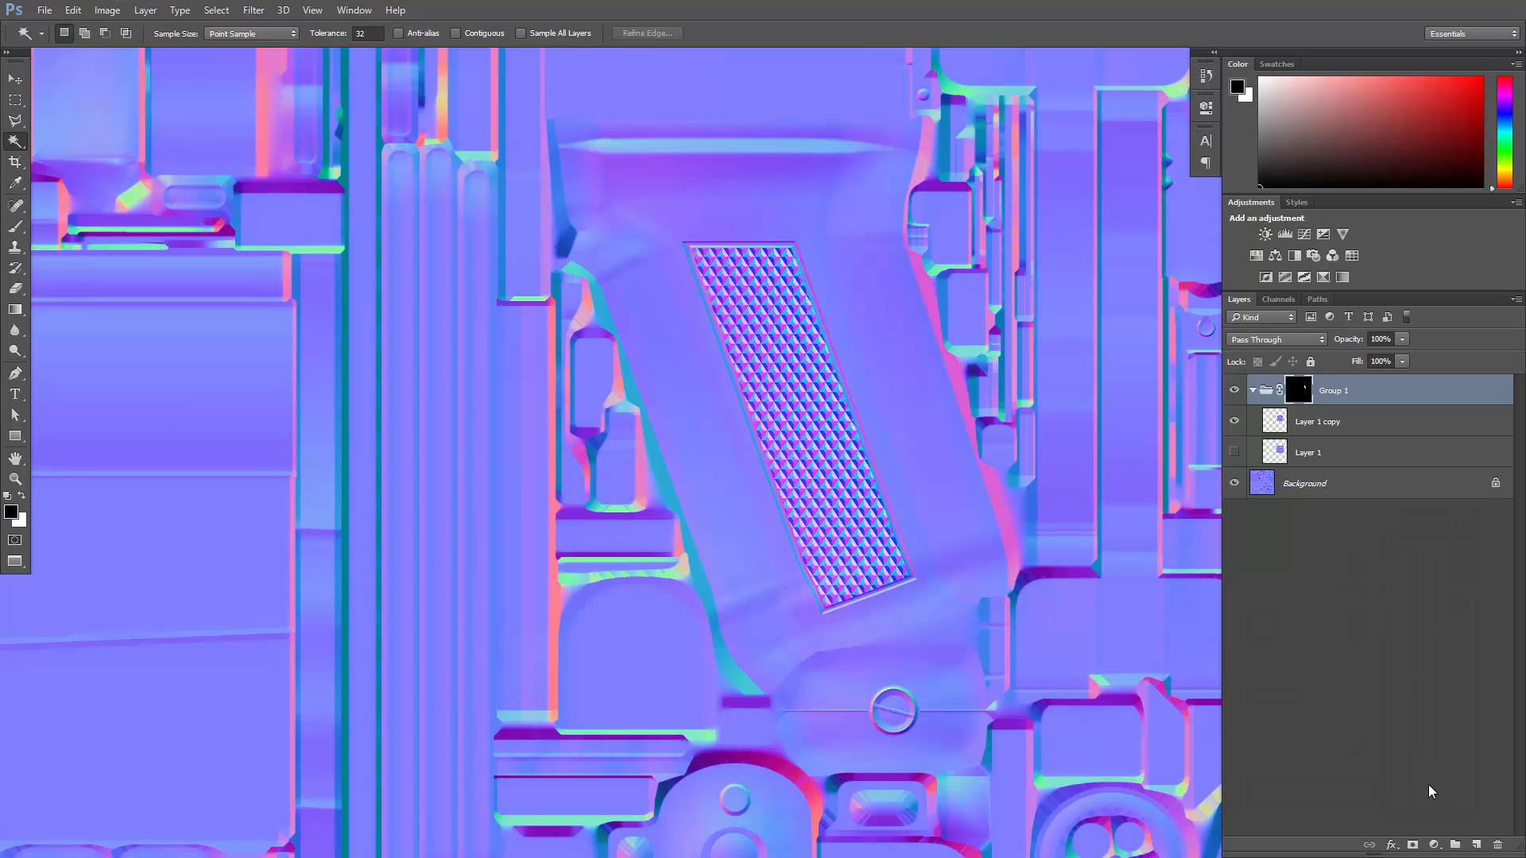
- In Photoshop, create a layer group named UVW above Group 1 and paste the UV wireframe into it
left_click(1455, 847)
double_click(1292, 384)
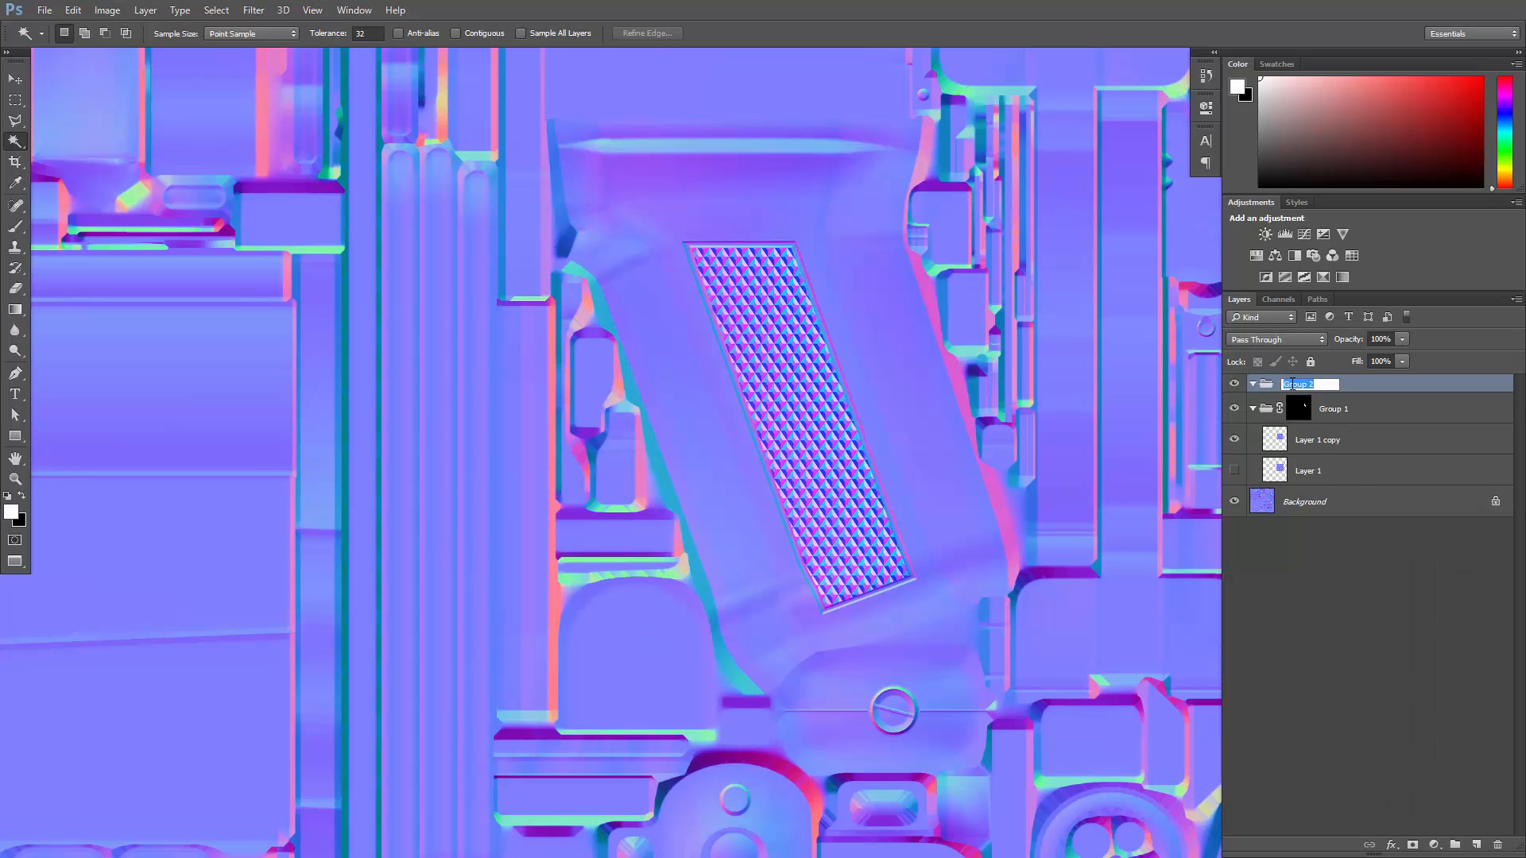
type("UVW")
key("Return")
key("ctrl+v")
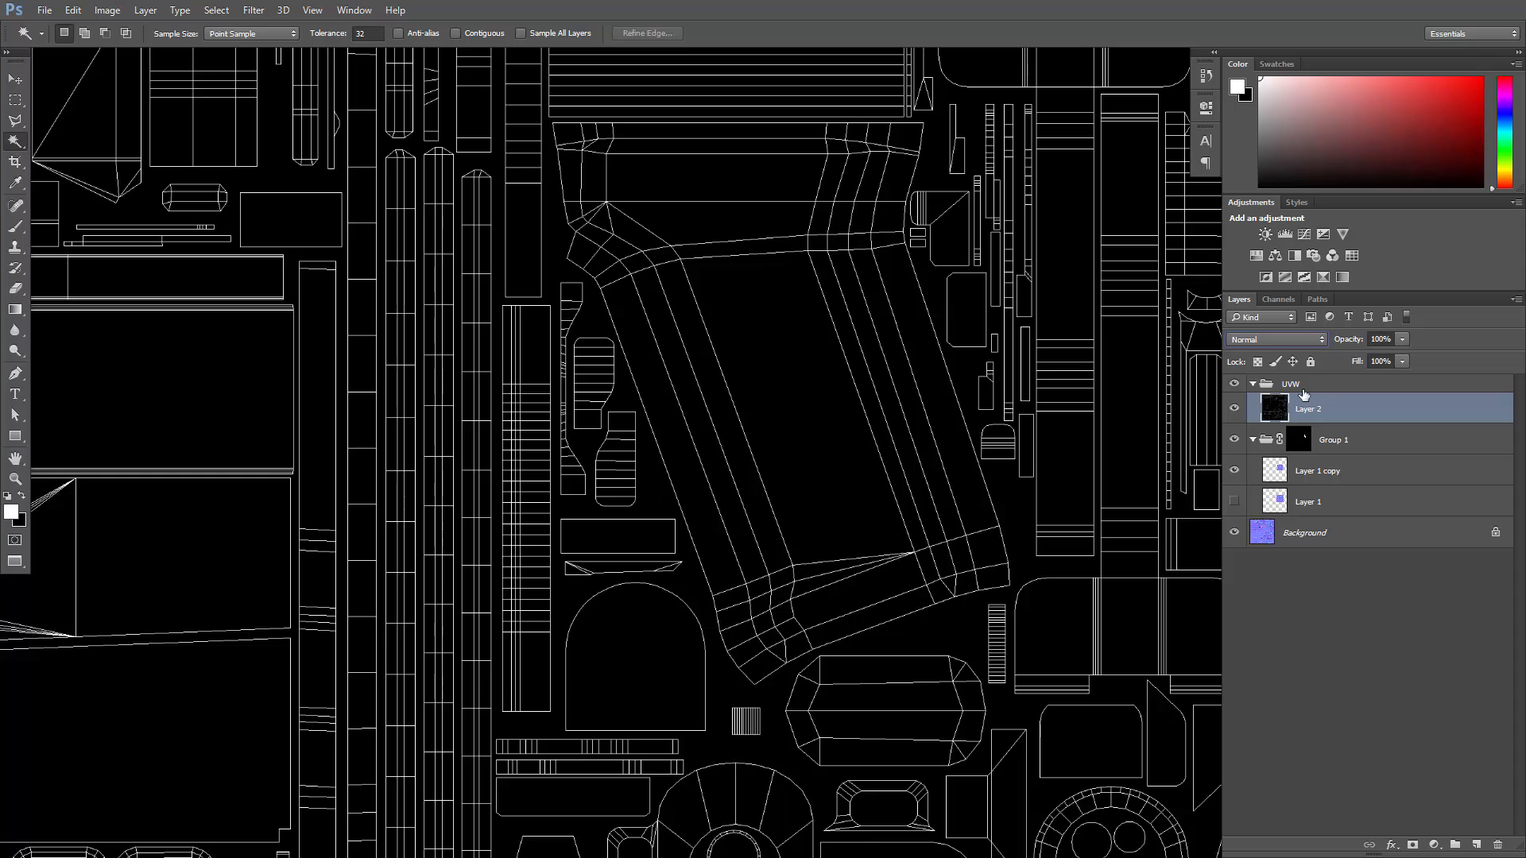
- Set the blending mode of the UV wireframe layer, Layer 2, to Screen
left_click(1266, 340)
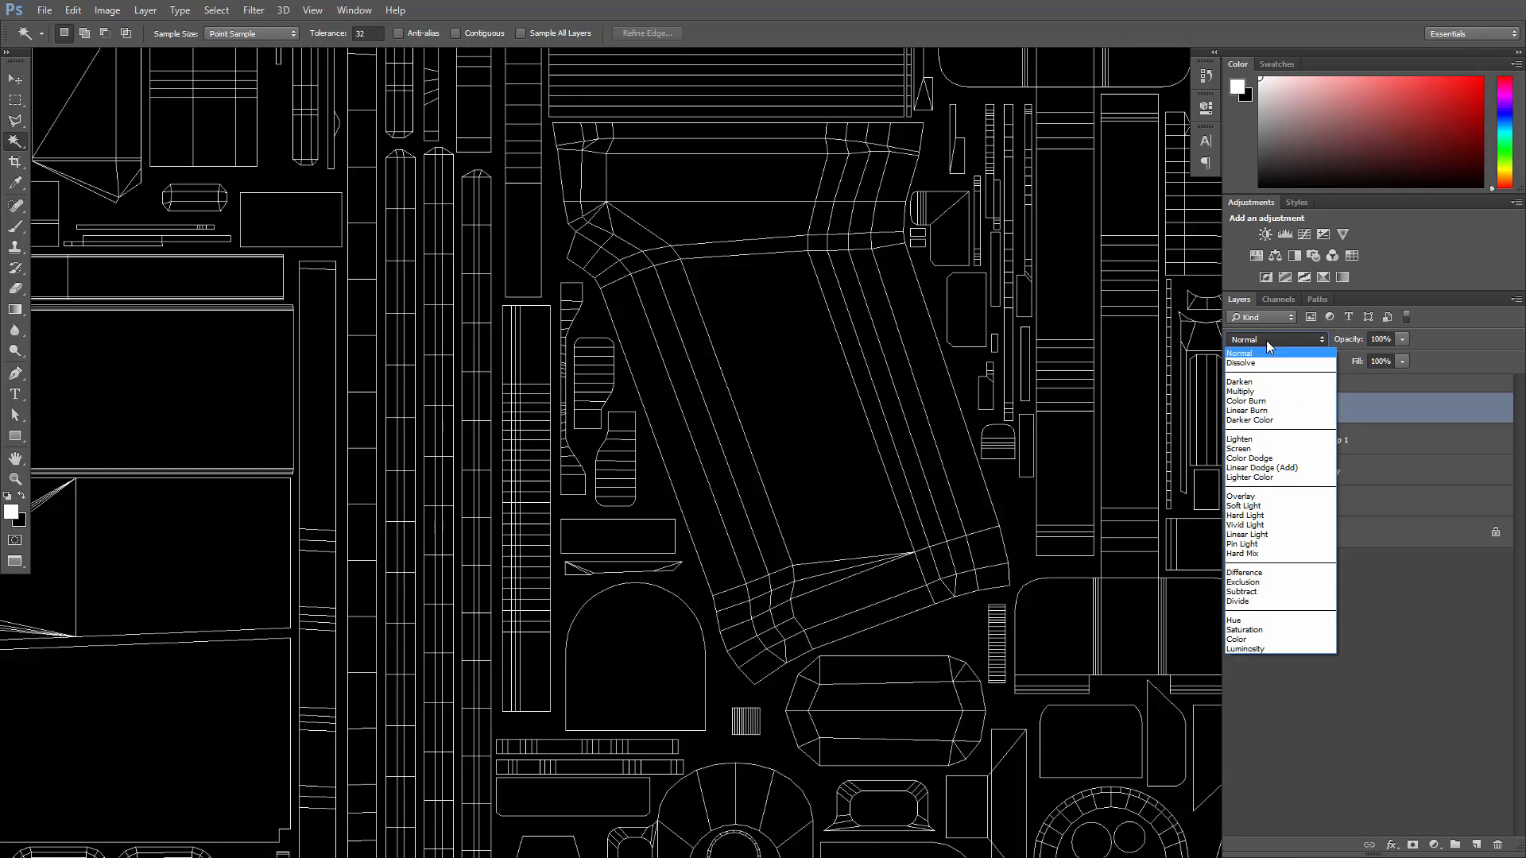
left_click(1252, 451)
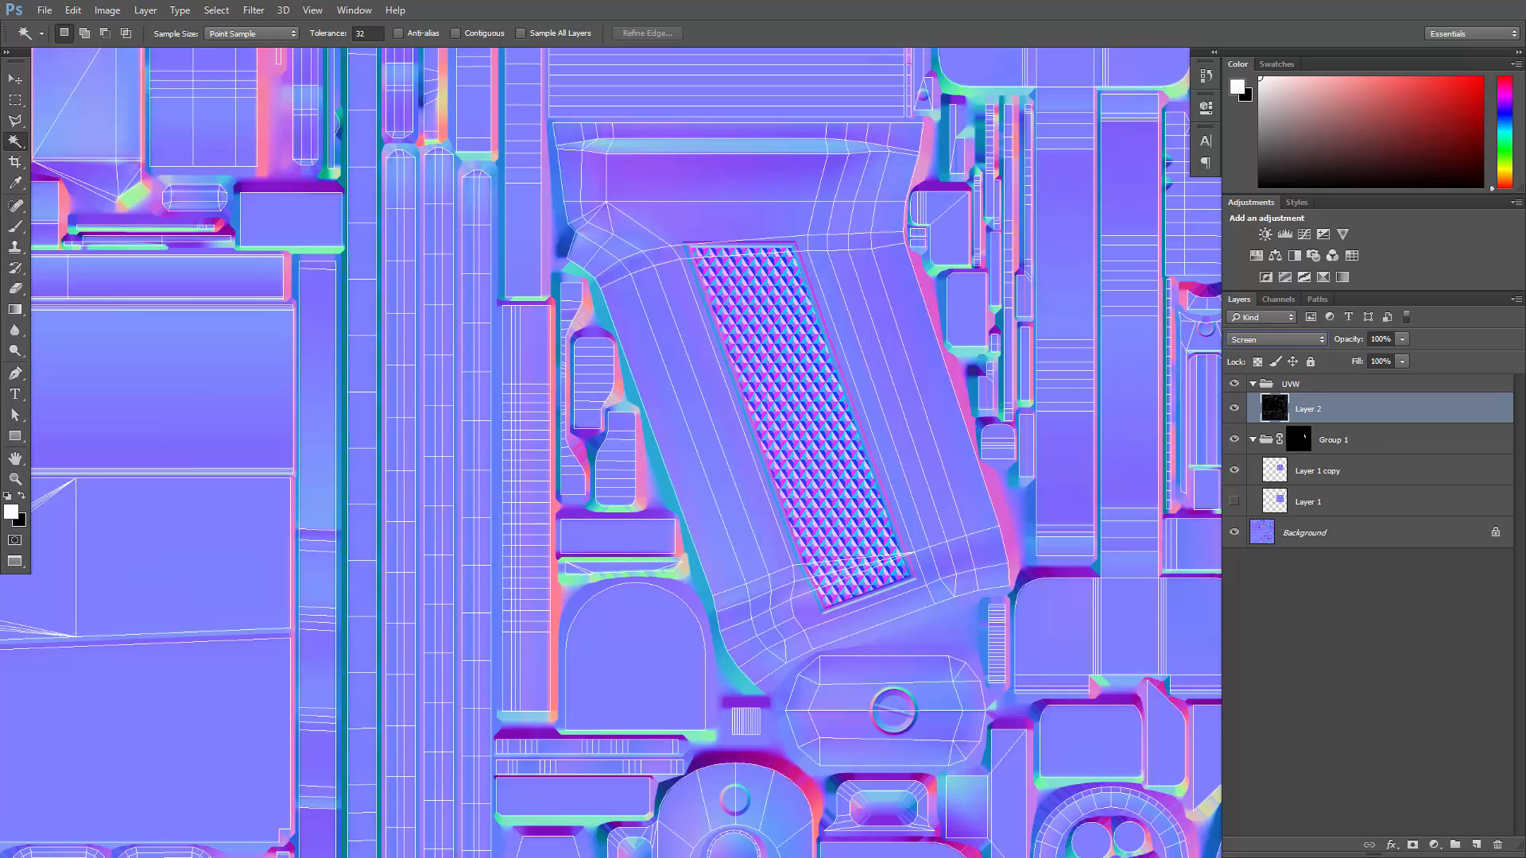
- In 3ds Max, select the round end face of the rear sight button and locate its circular shell in the UV layout
key("alt+Tab")
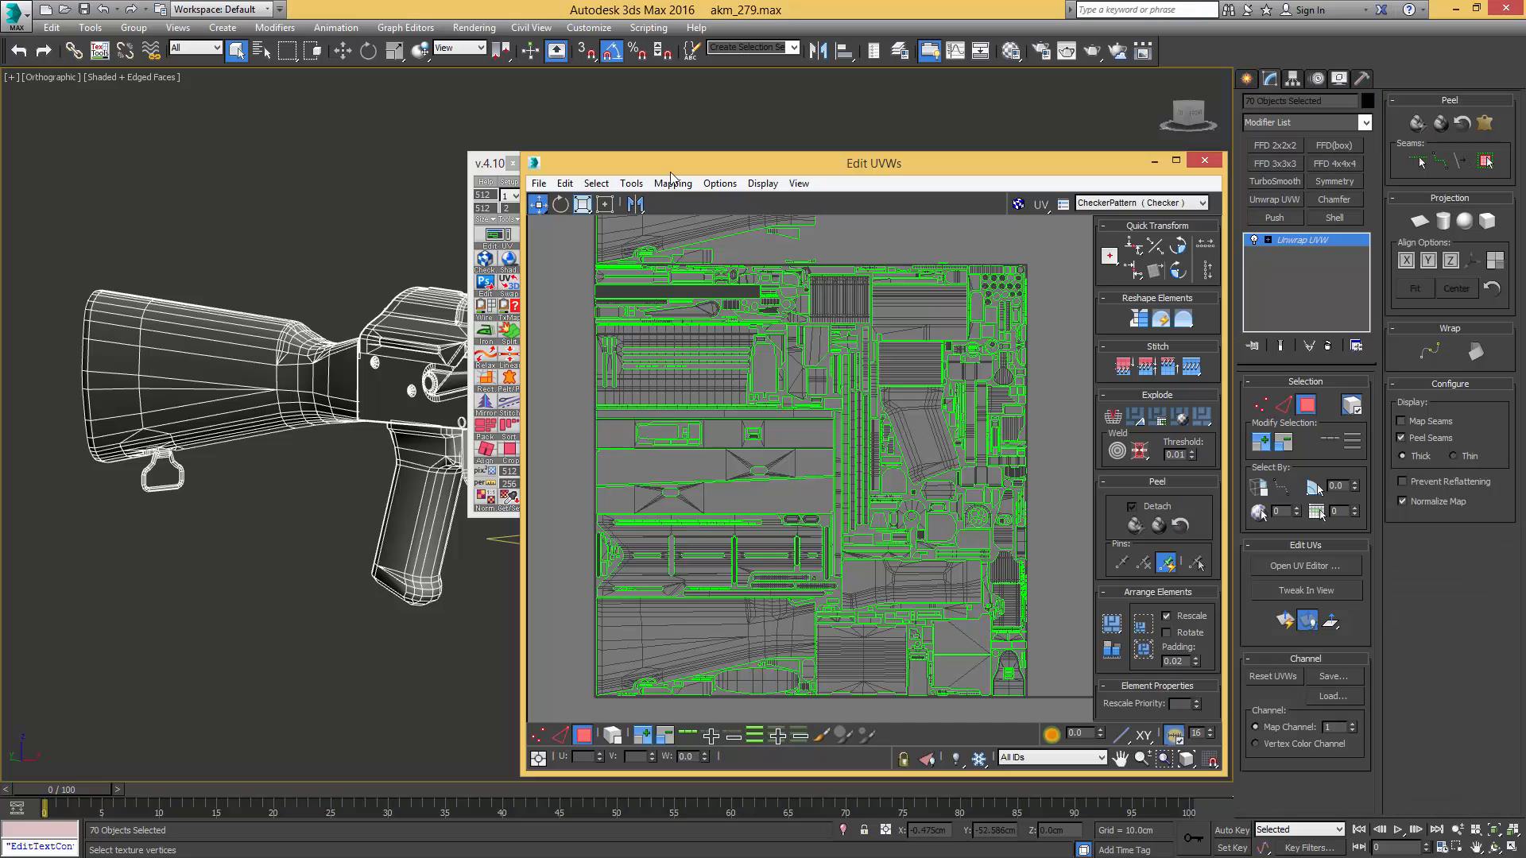
middle_click_drag(747, 121, 298, 129)
scroll(162, 254, "up", 8)
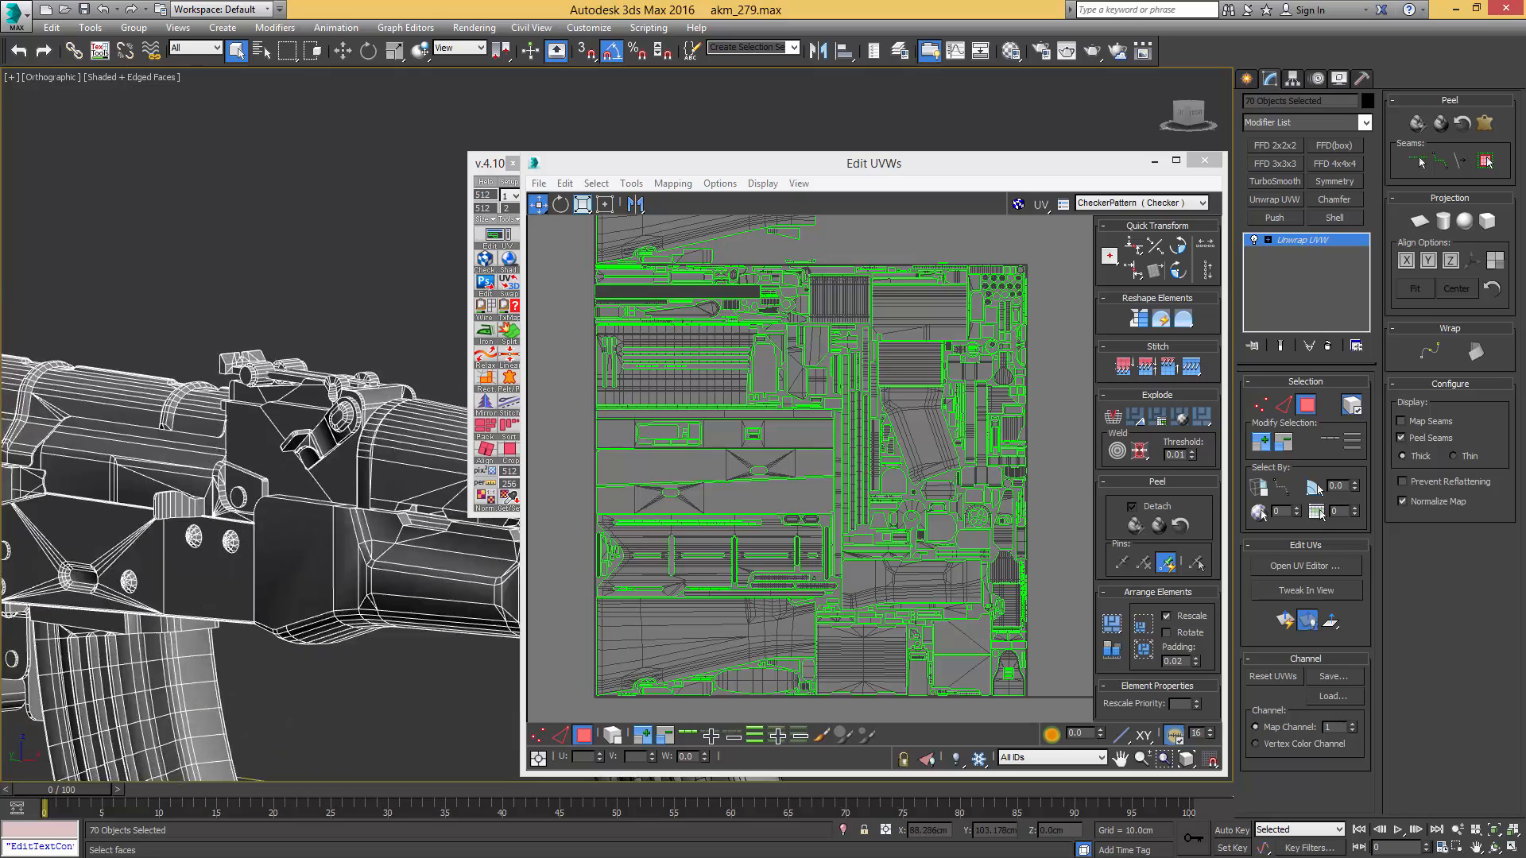
scroll(261, 404, "up", 6)
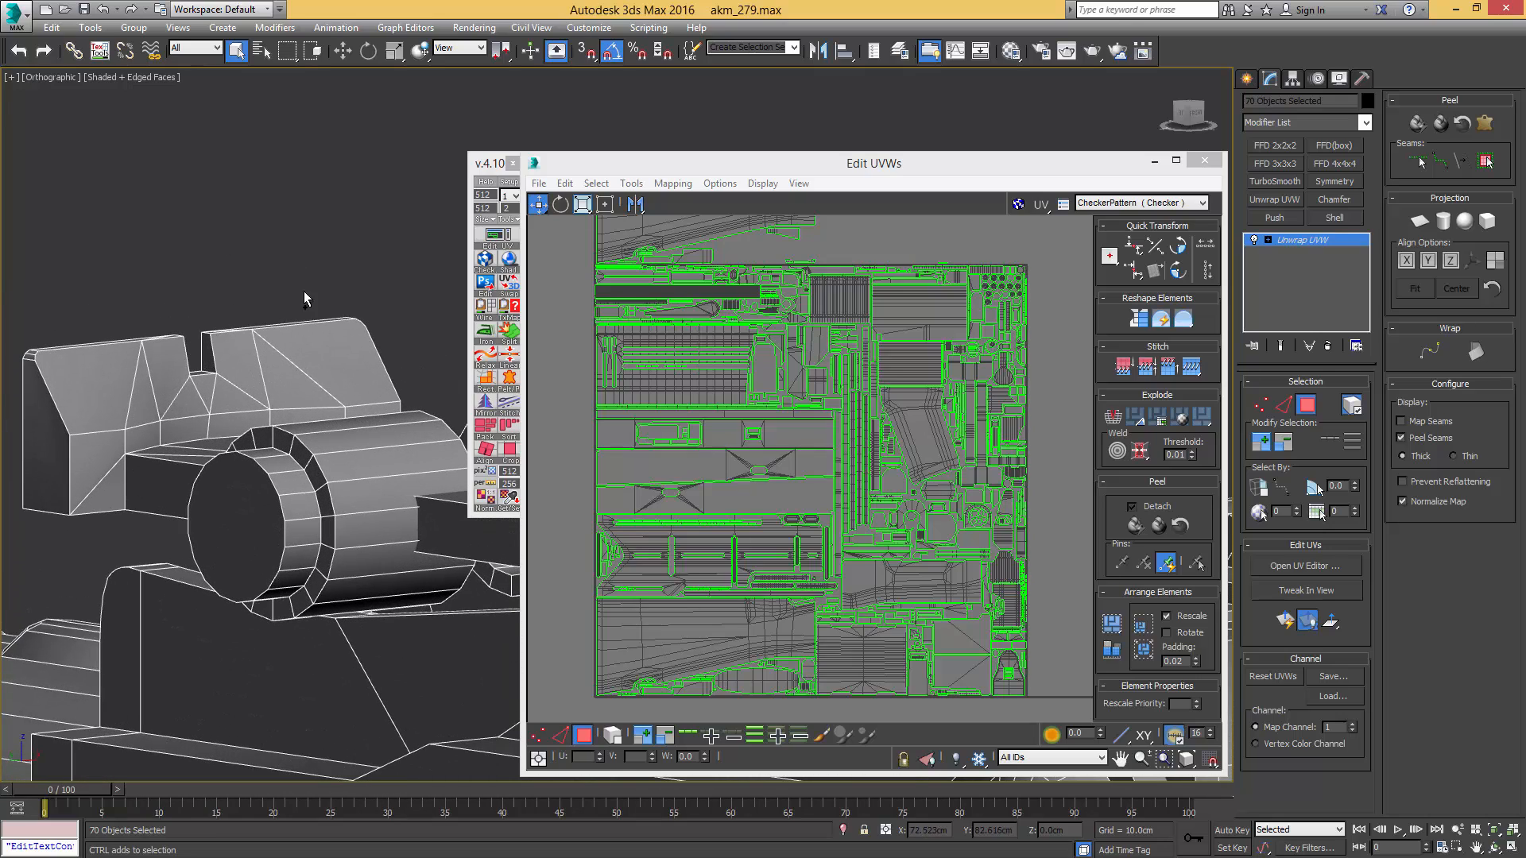
left_click(244, 503)
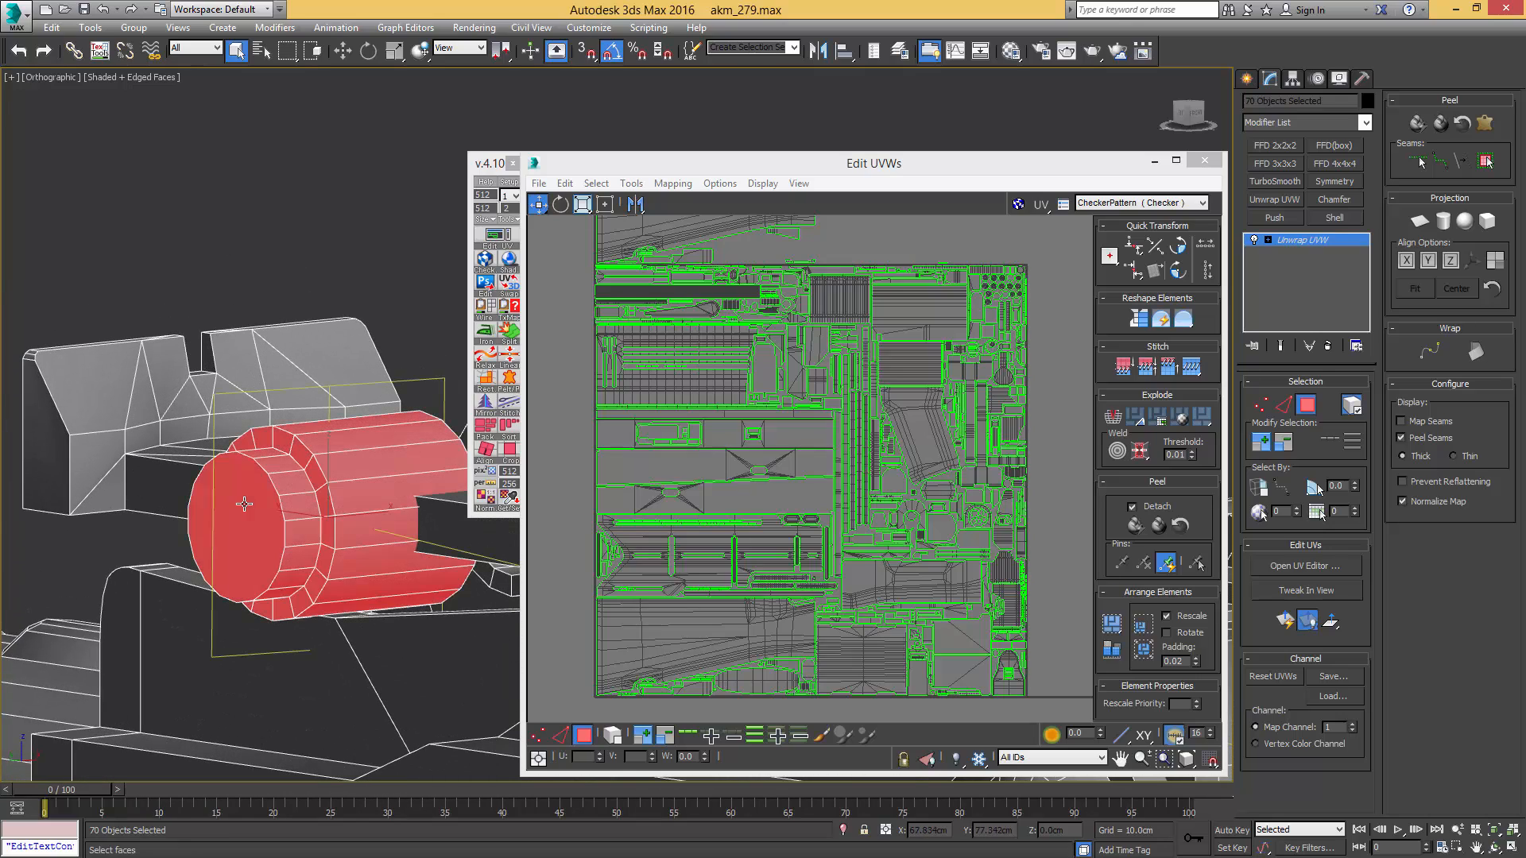
scroll(775, 310, "up", 10)
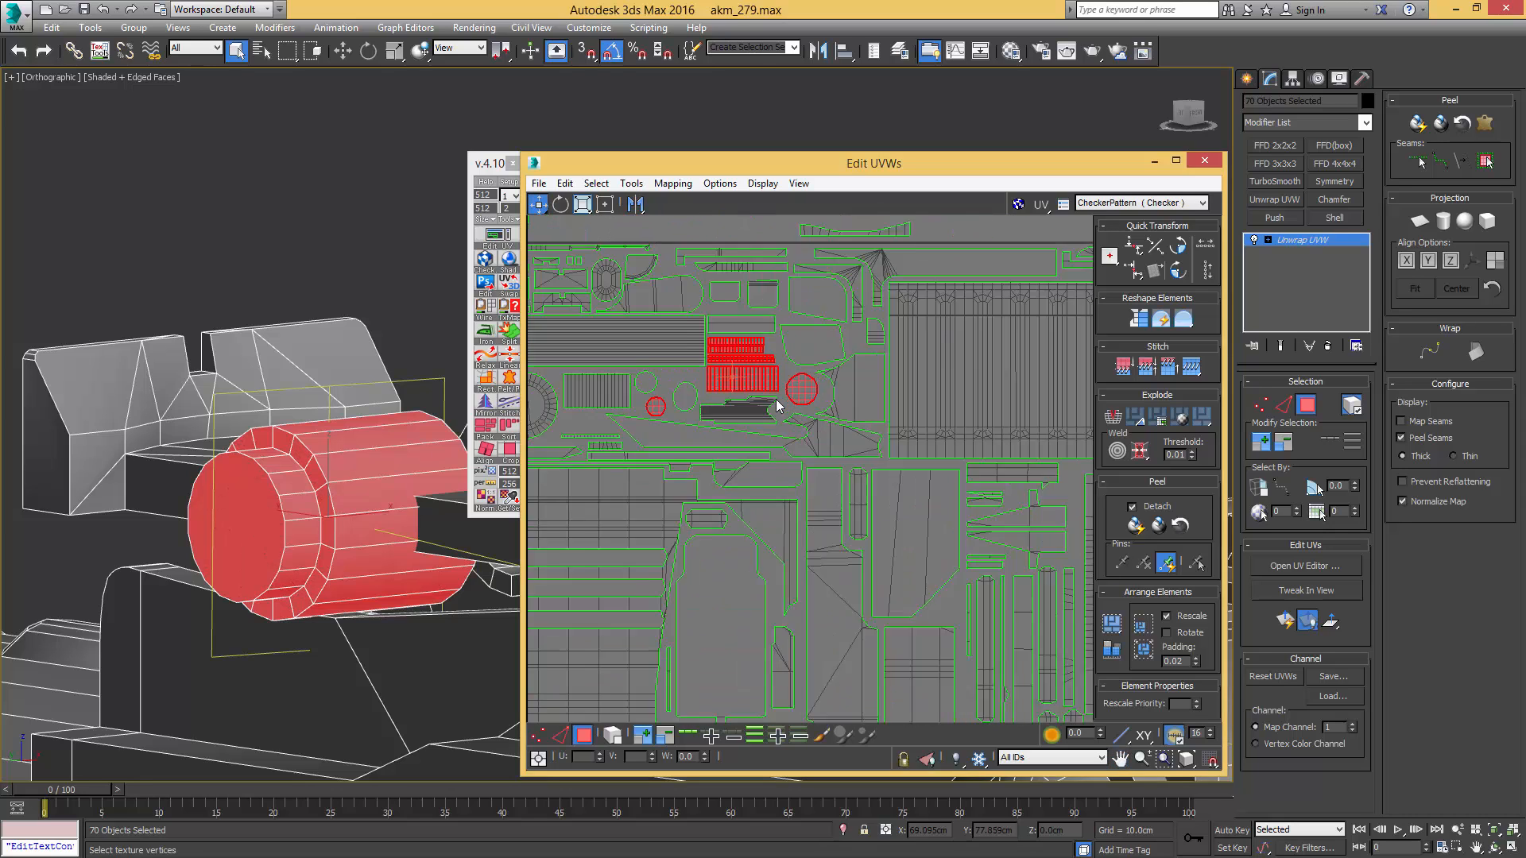
left_click(825, 385)
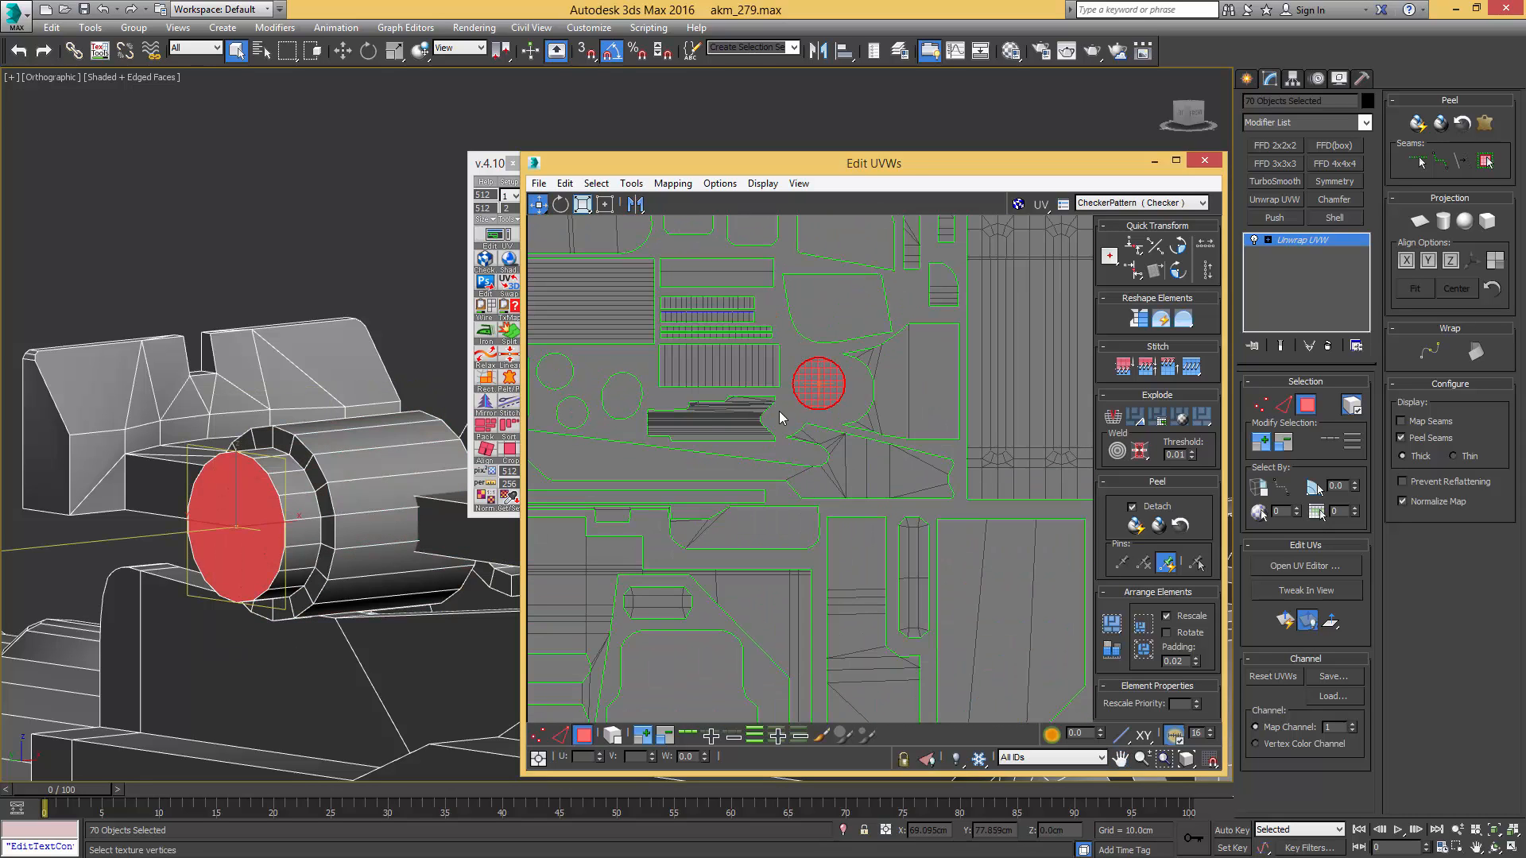
scroll(794, 377, "down", 8)
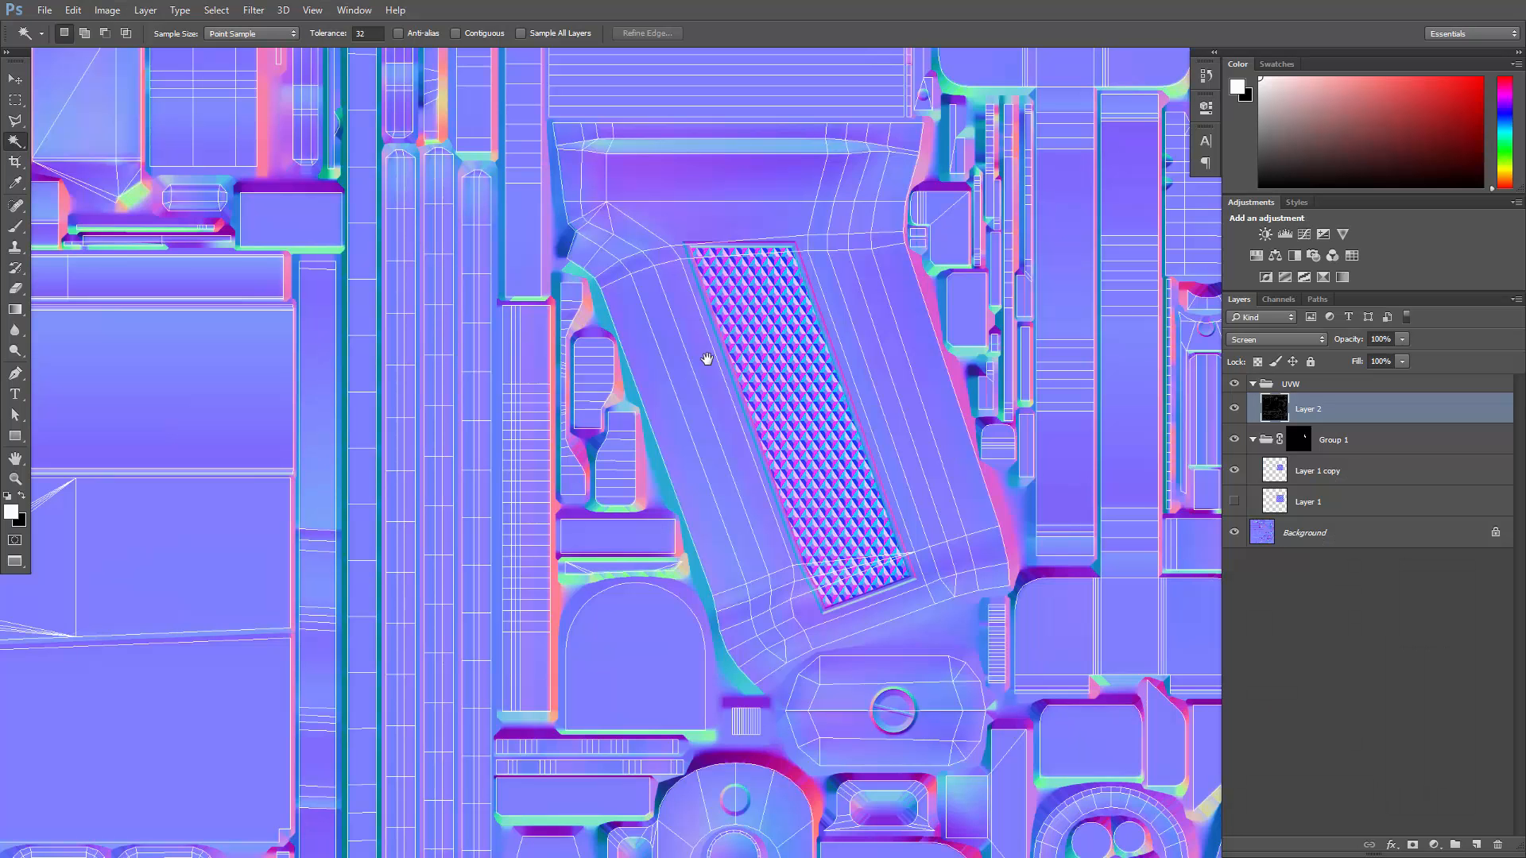
- In Photoshop, draw a circular selection slightly larger than the rear sight button's round UV shell with the Elliptical Marquee tool
left_click_drag(705, 357, 943, 580)
scroll(813, 461, "down", 5, "alt")
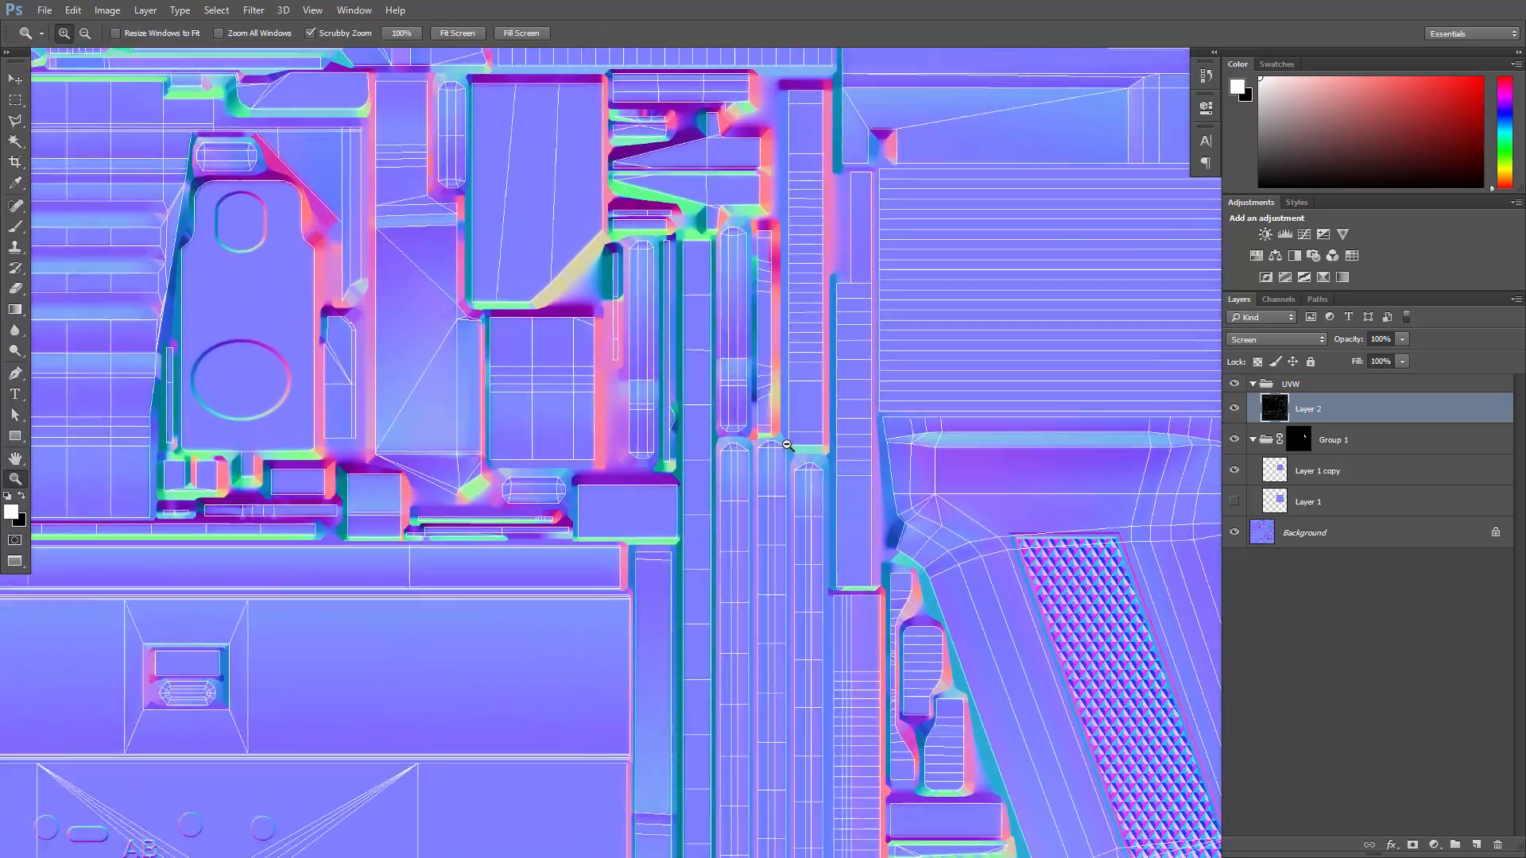
scroll(636, 350, "up", 6, "alt")
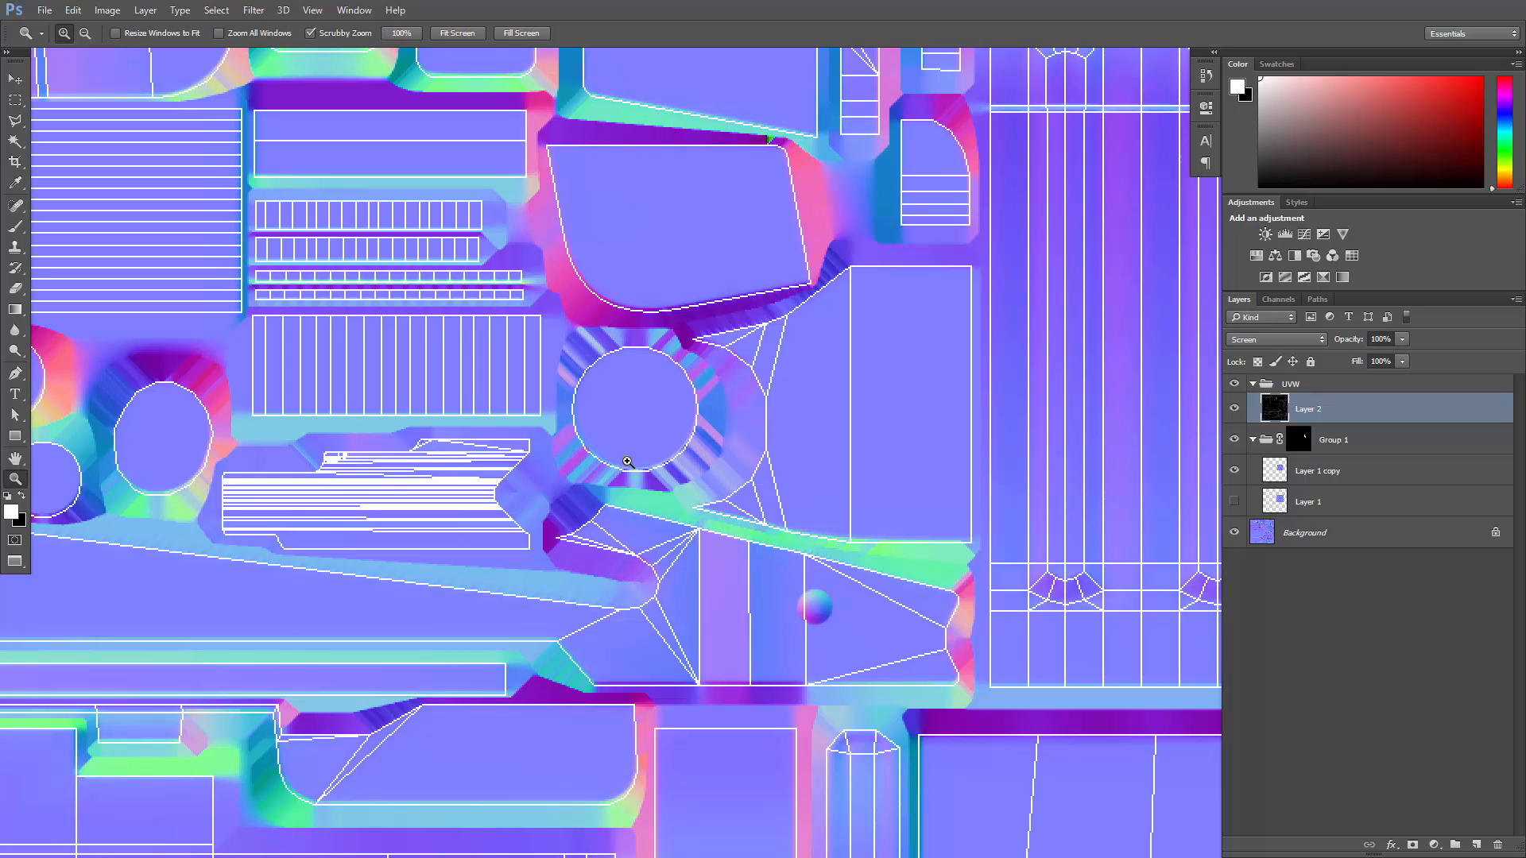
left_click(13, 101)
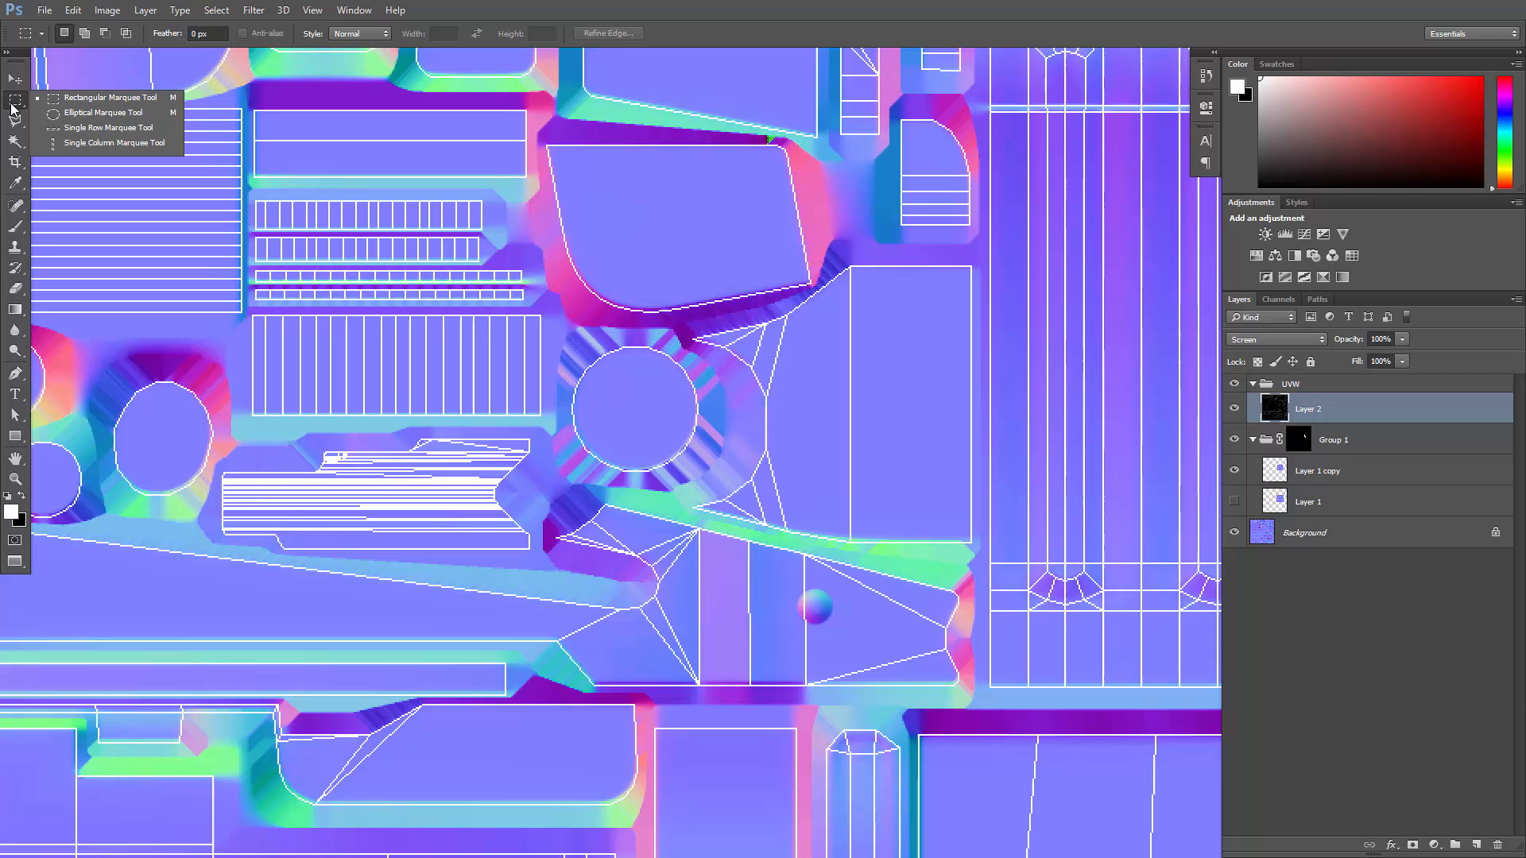
left_click(90, 116)
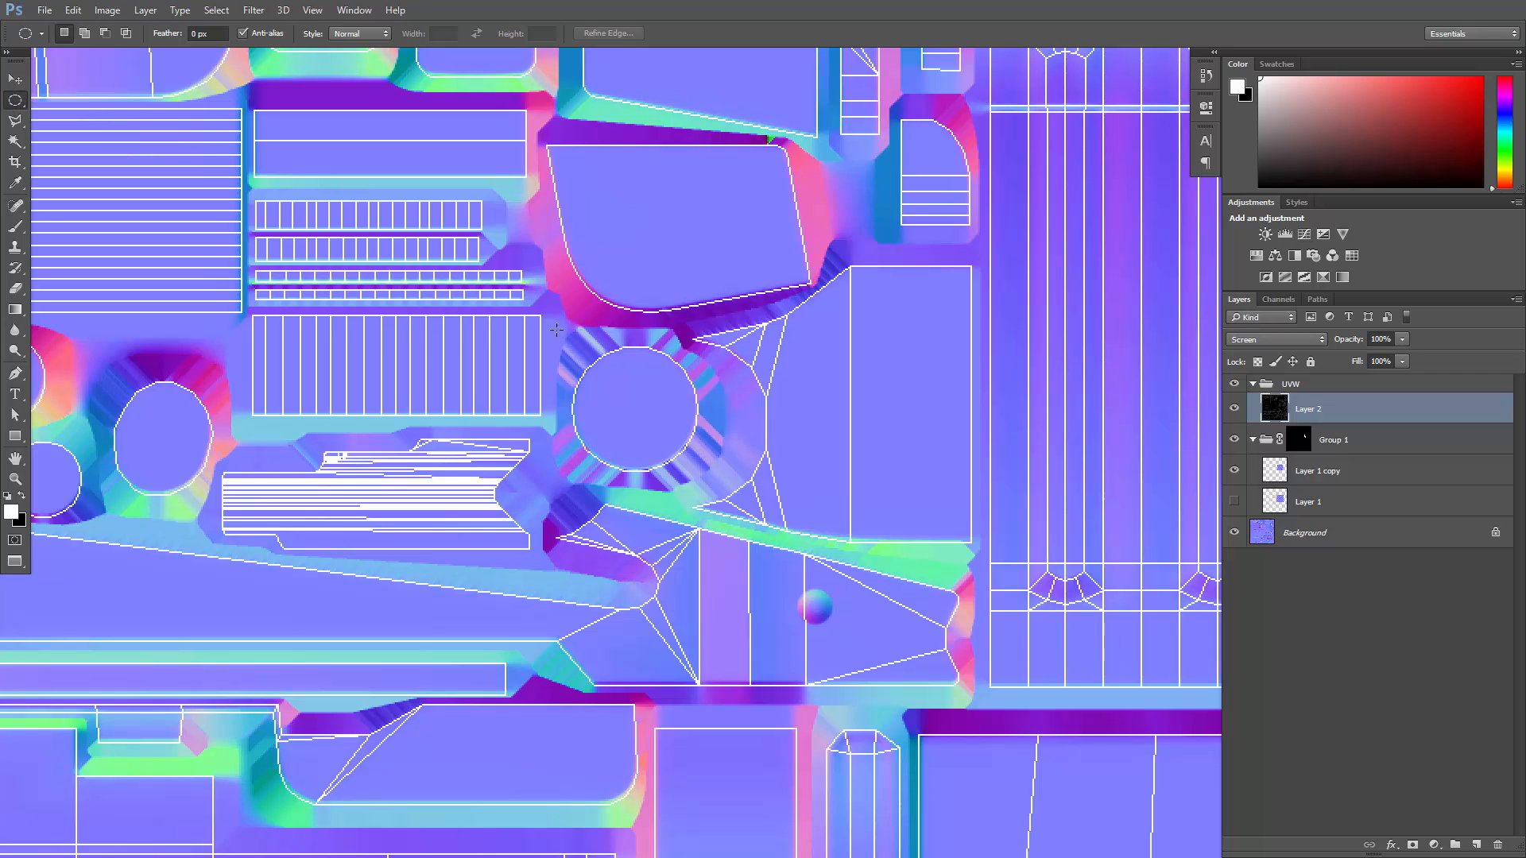
left_click_drag(556, 329, 688, 432, "shift")
mouse_move(727, 471)
left_mouse_down()
mouse_move(739, 477)
mouse_move(685, 423)
mouse_move(740, 484)
left_mouse_up()
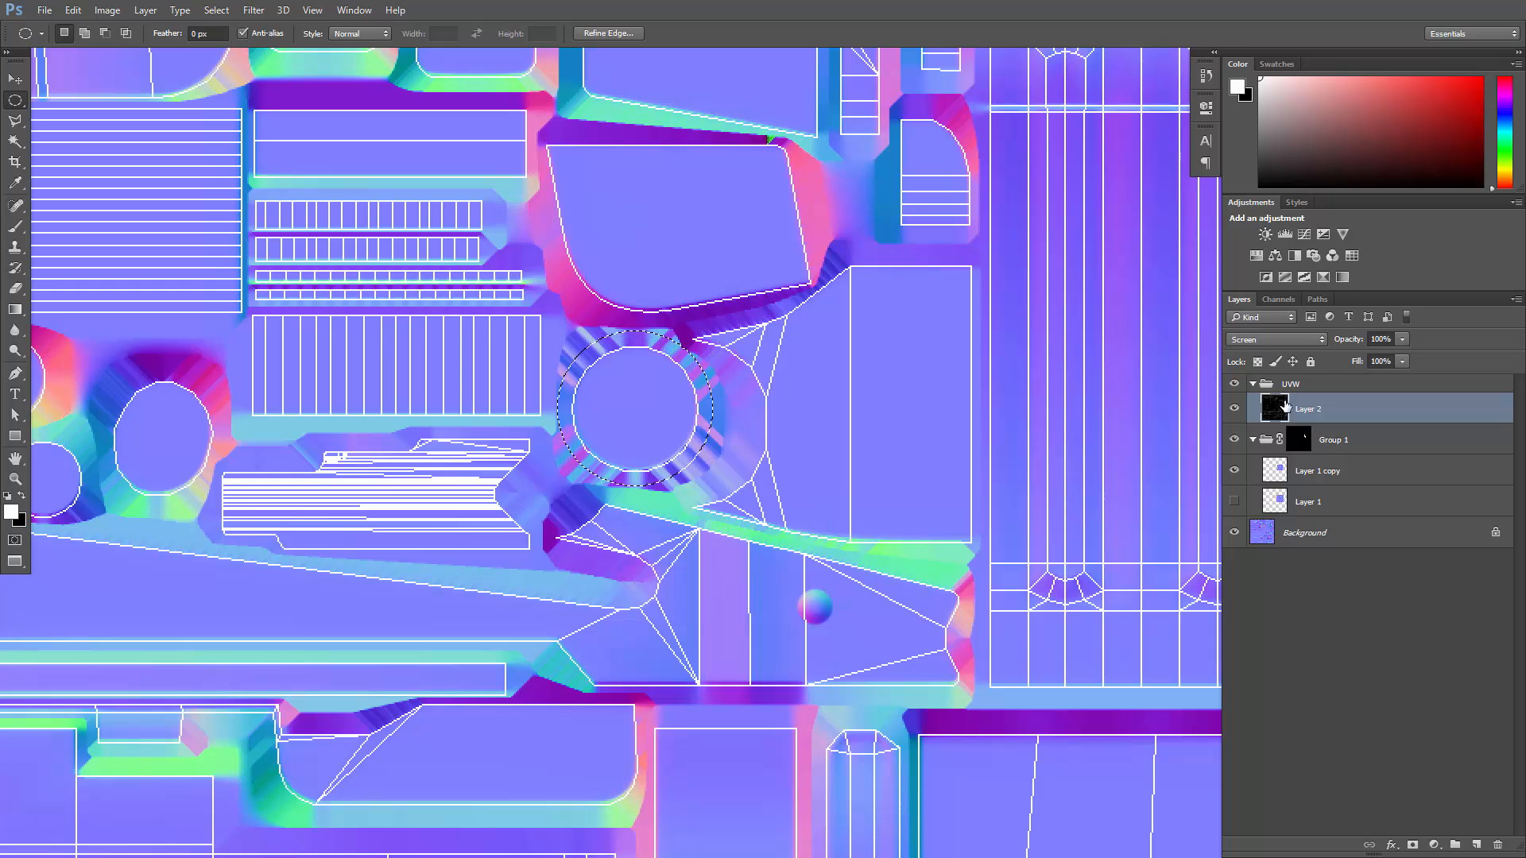
- Create a new layer group above Group 1 and add a mask to it from the circular selection
left_click(1285, 440)
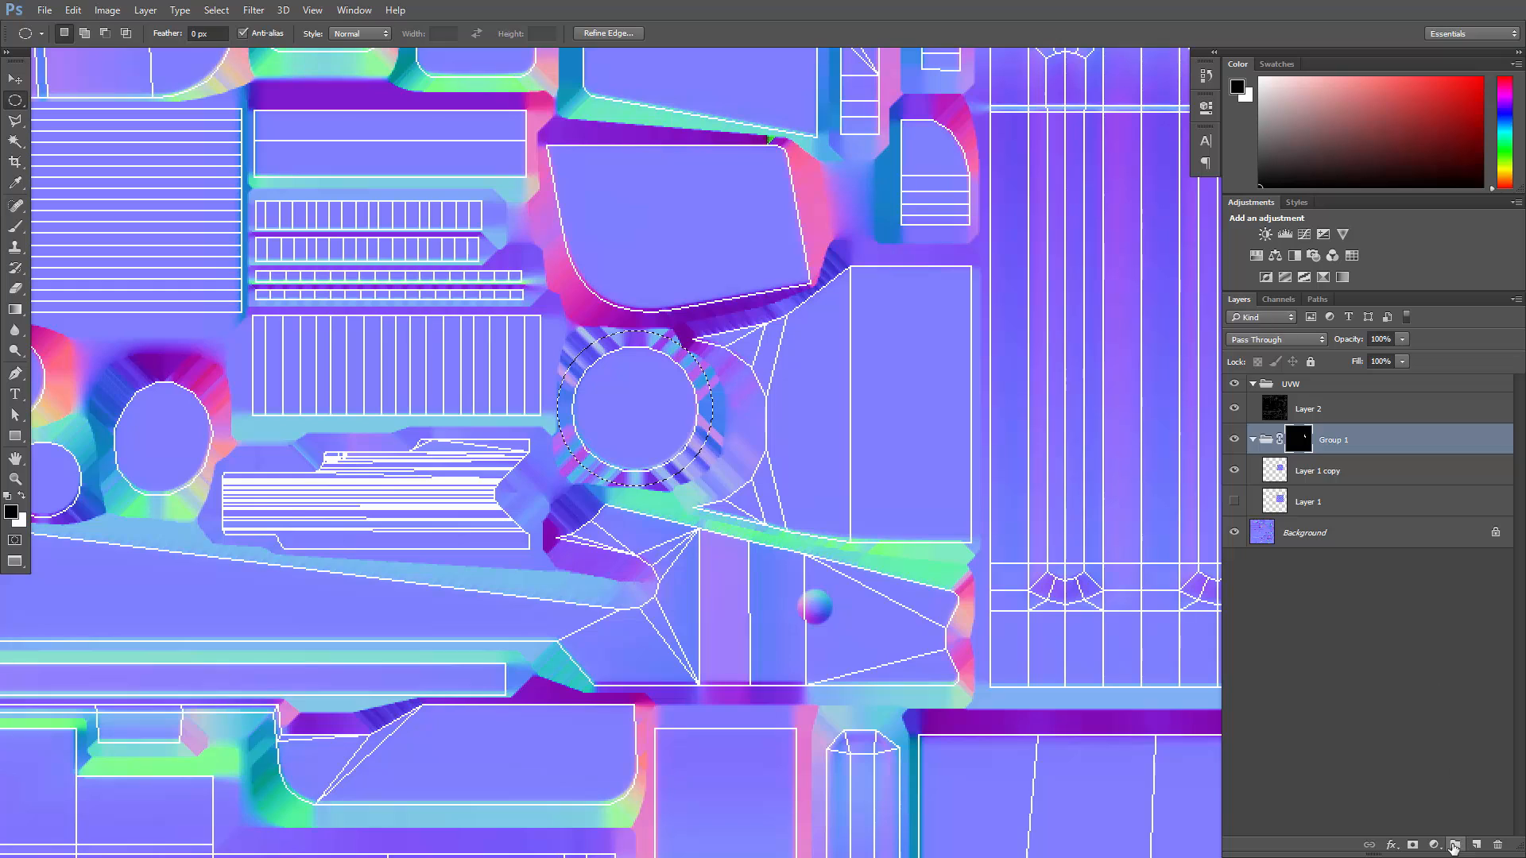
left_click(1457, 844)
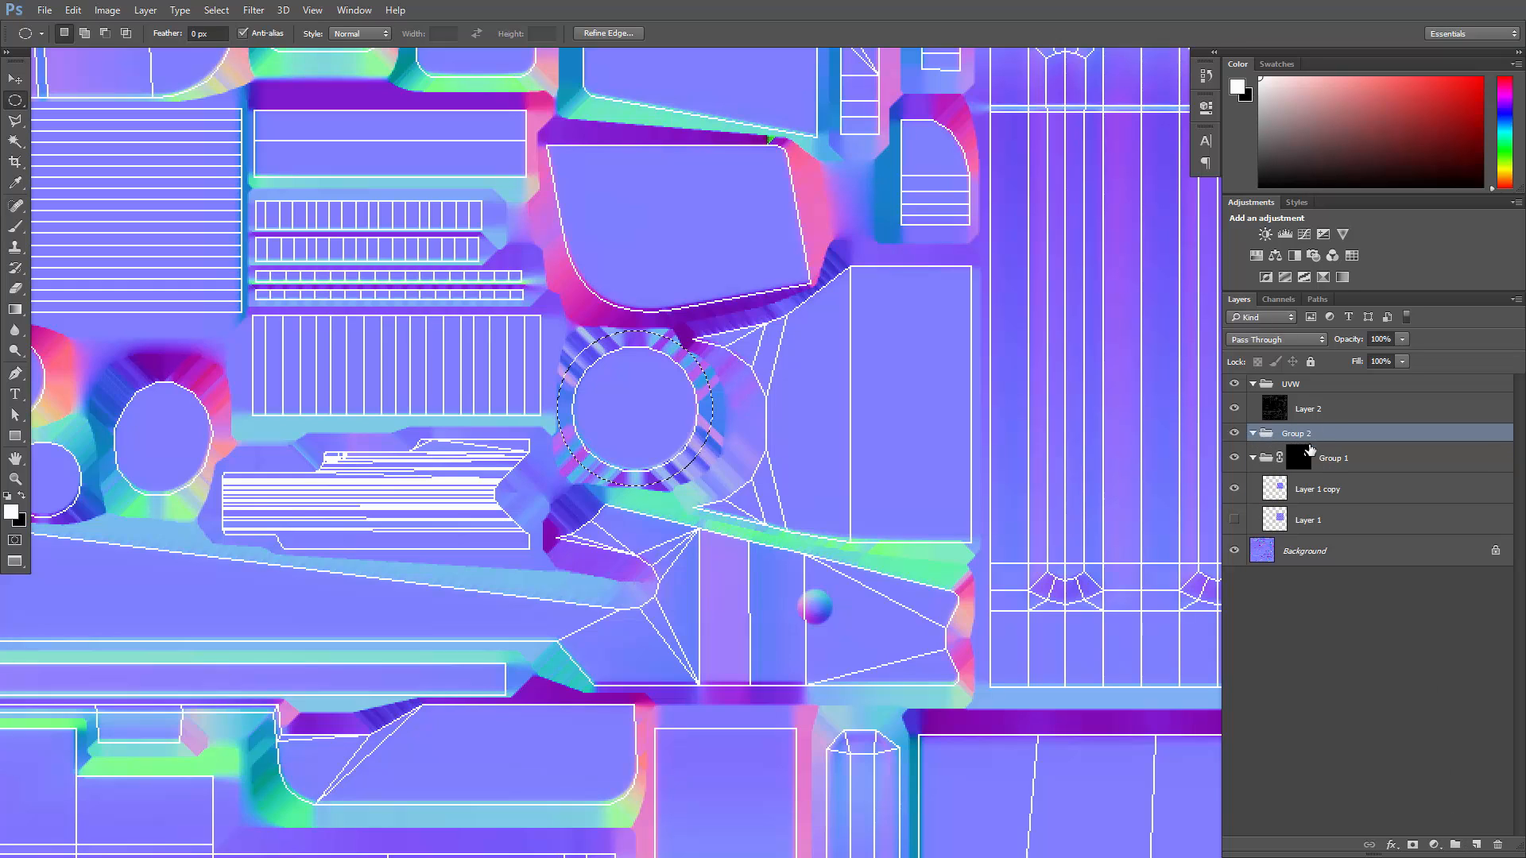
left_click(1412, 845)
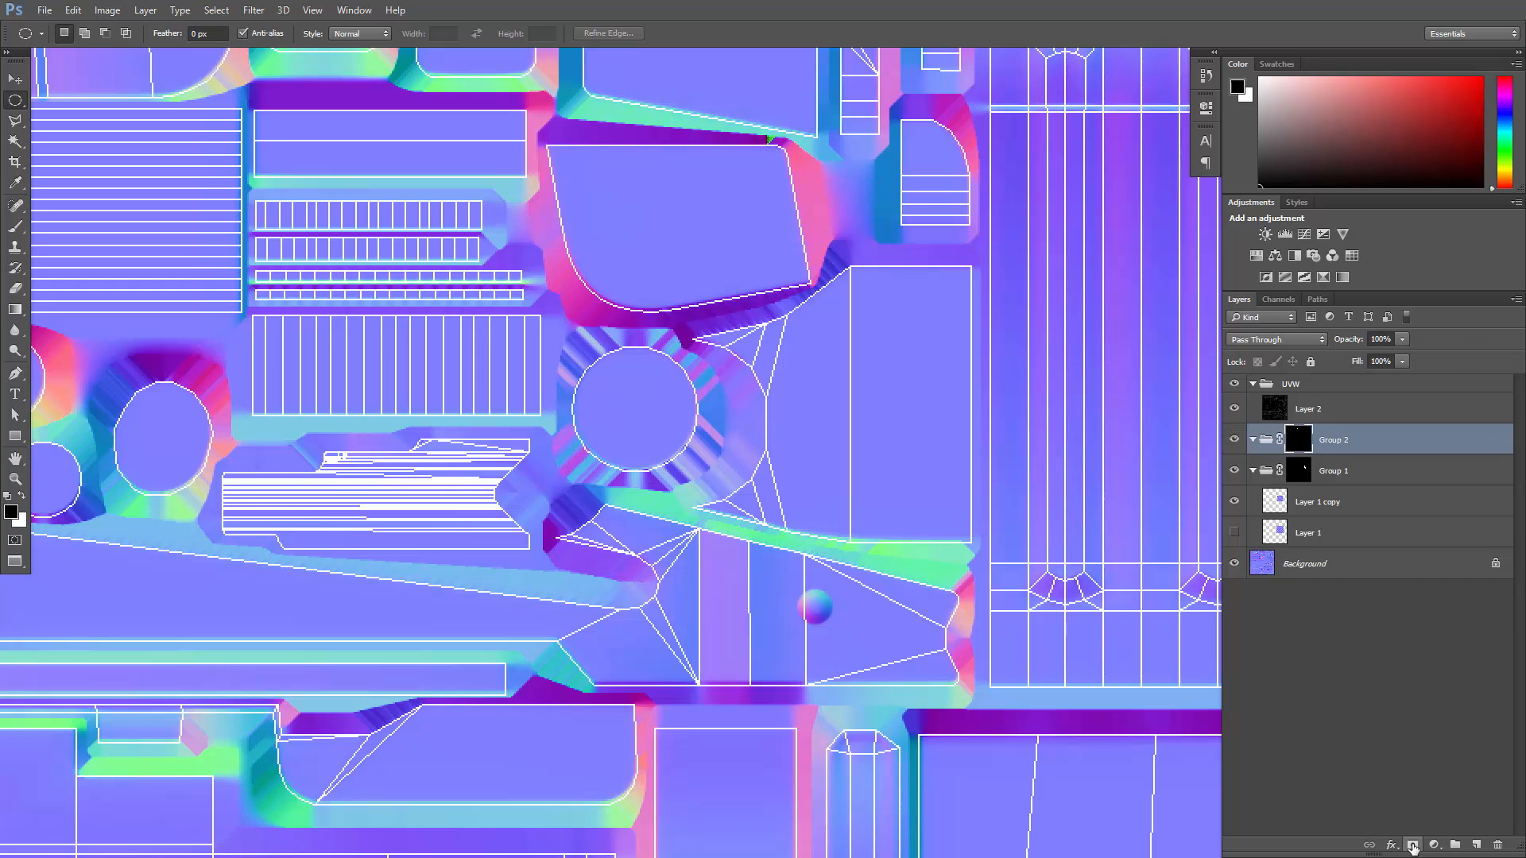
- Duplicate Layer 1 copy and move the duplicate into the masked Group 2
left_click(1320, 496)
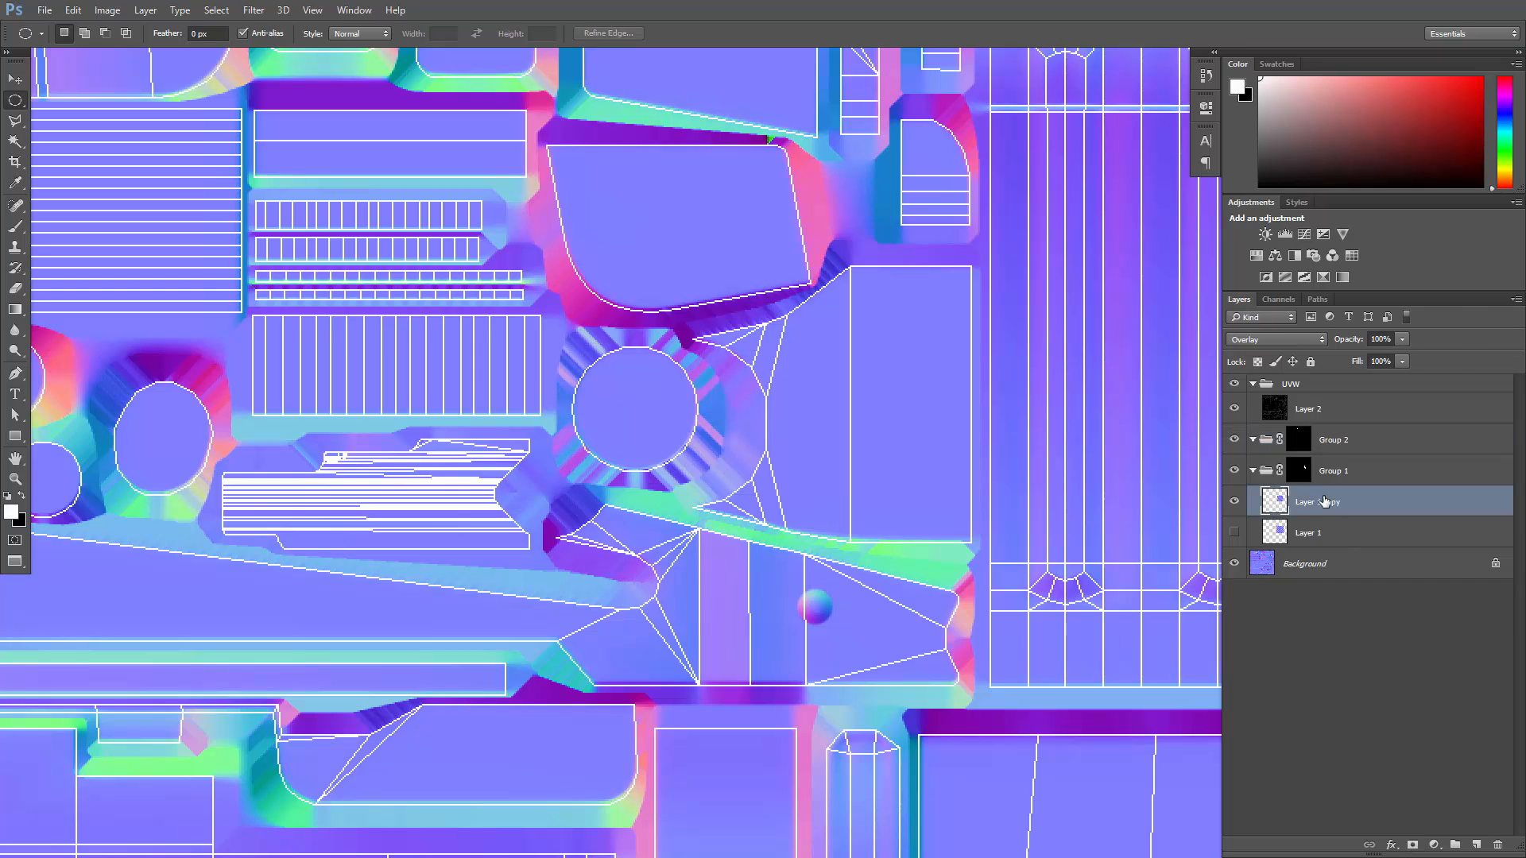
key("ctrl+j")
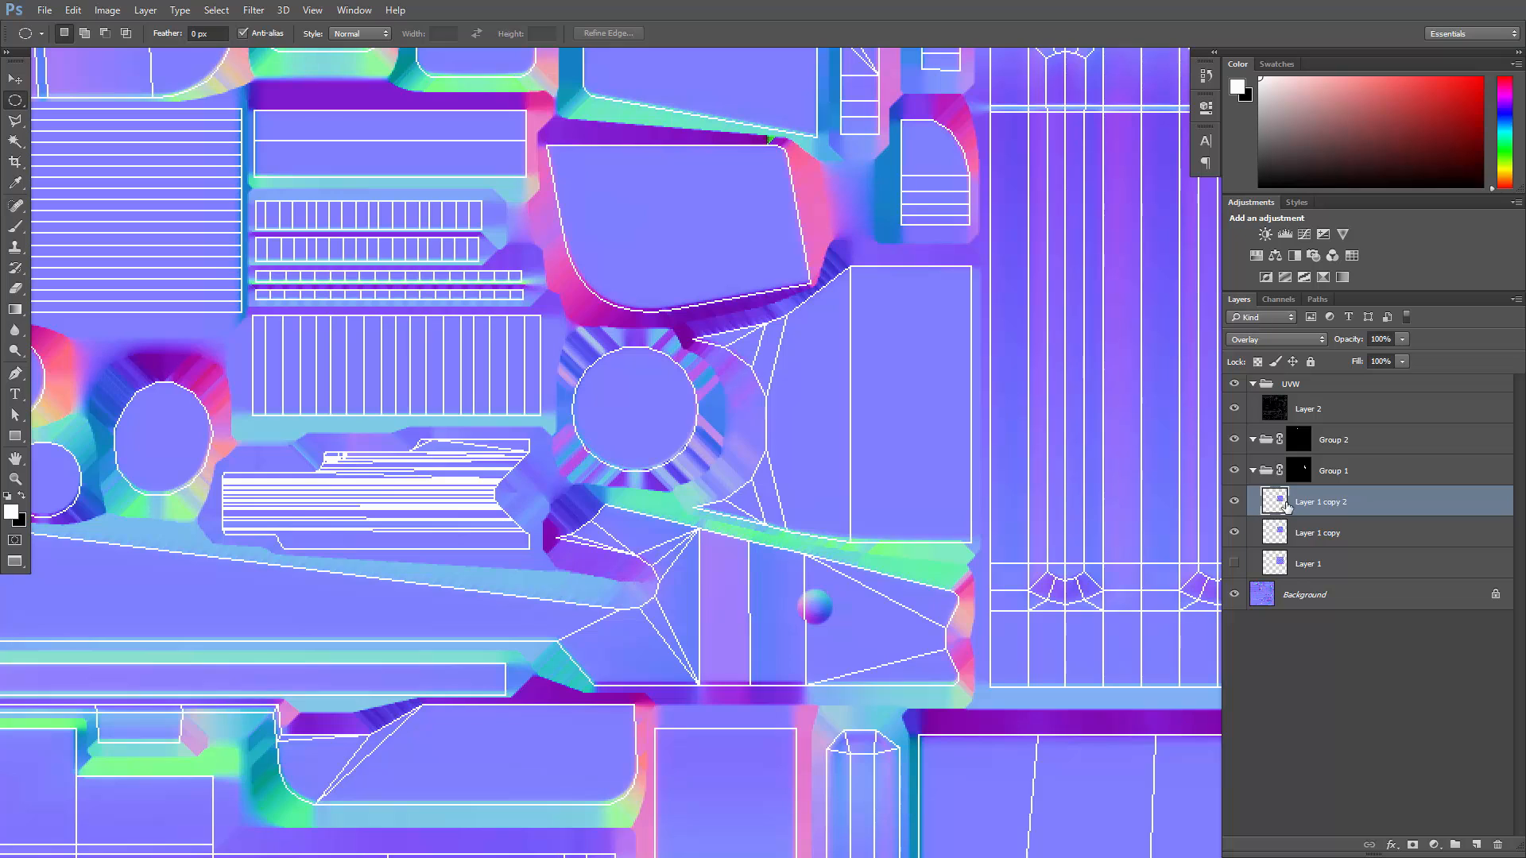
left_click_drag(1286, 500, 1336, 439)
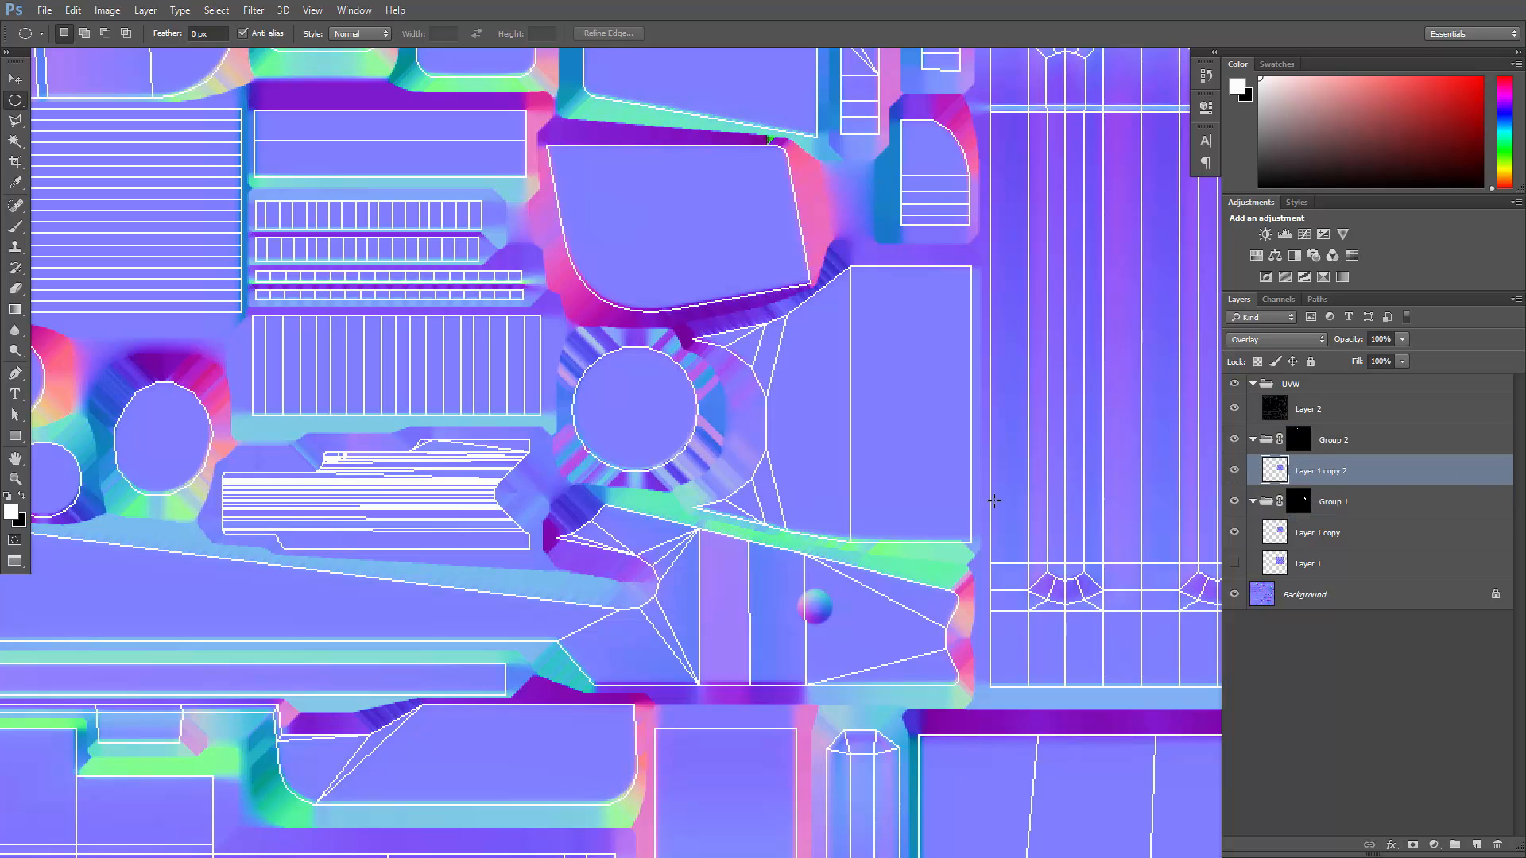
- Free-transform the duplicated diamond pattern, rotating it 0.5° and moving it over the round button shell
scroll(929, 503, "down", 4, "alt")
key("ctrl+t")
scroll(842, 467, "down", 5, "alt")
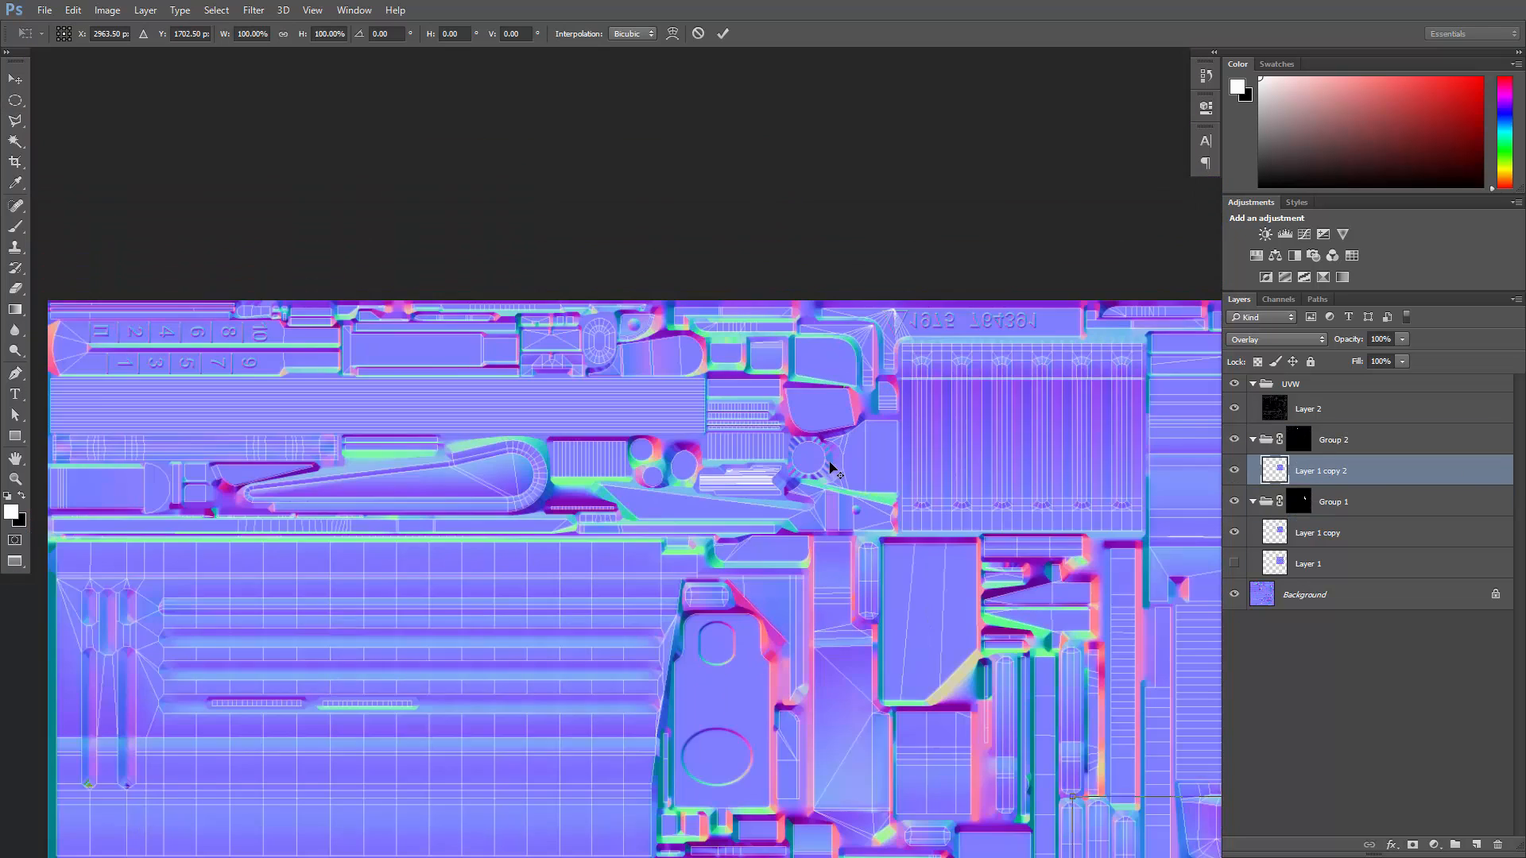
left_click_drag(845, 624, 660, 292)
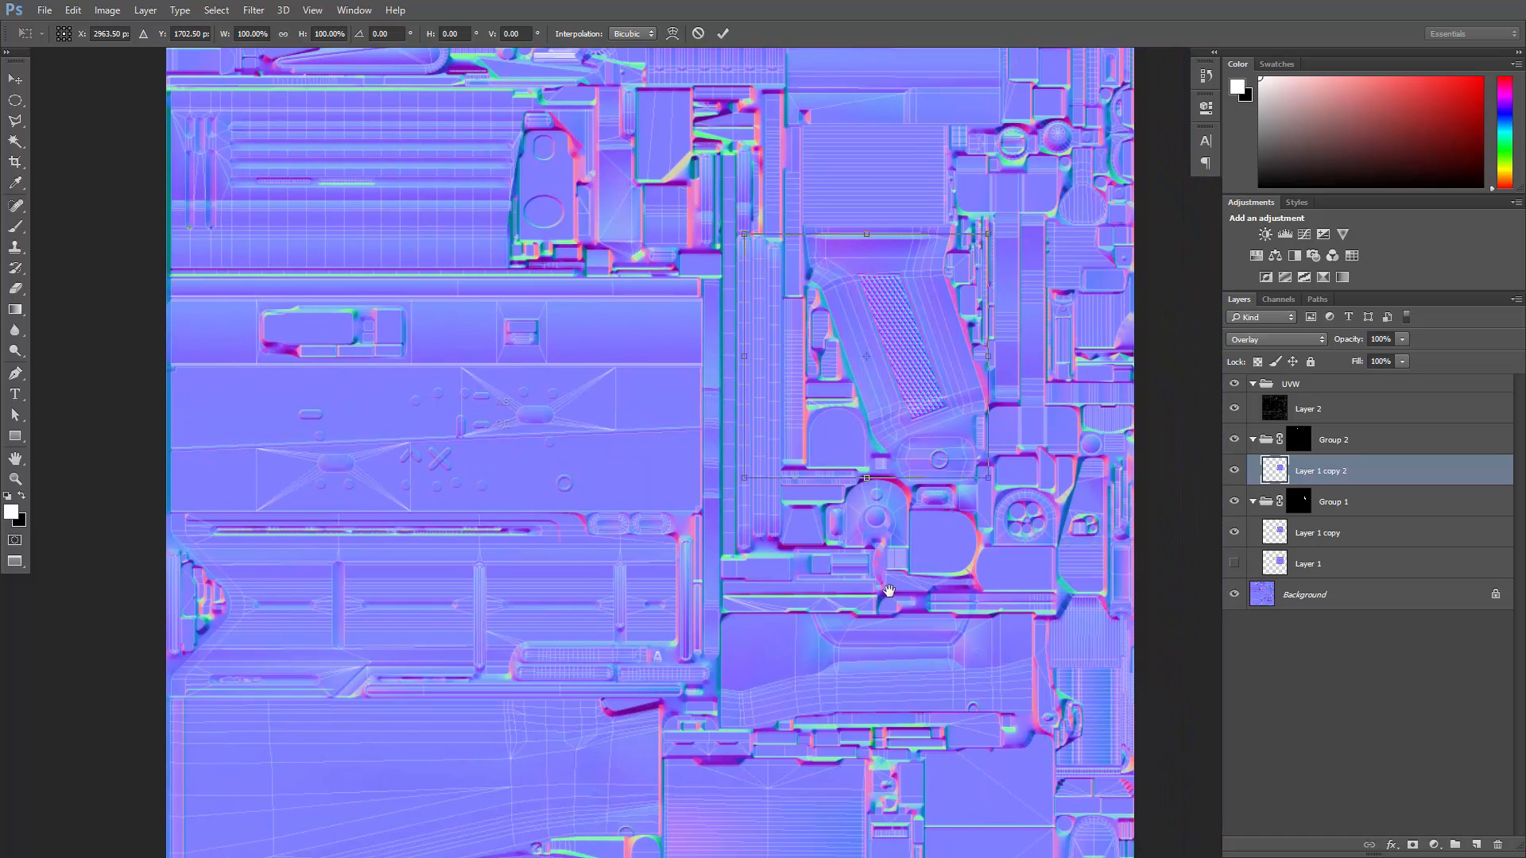
left_click_drag(889, 387, 904, 493)
left_click_drag(914, 639, 919, 647)
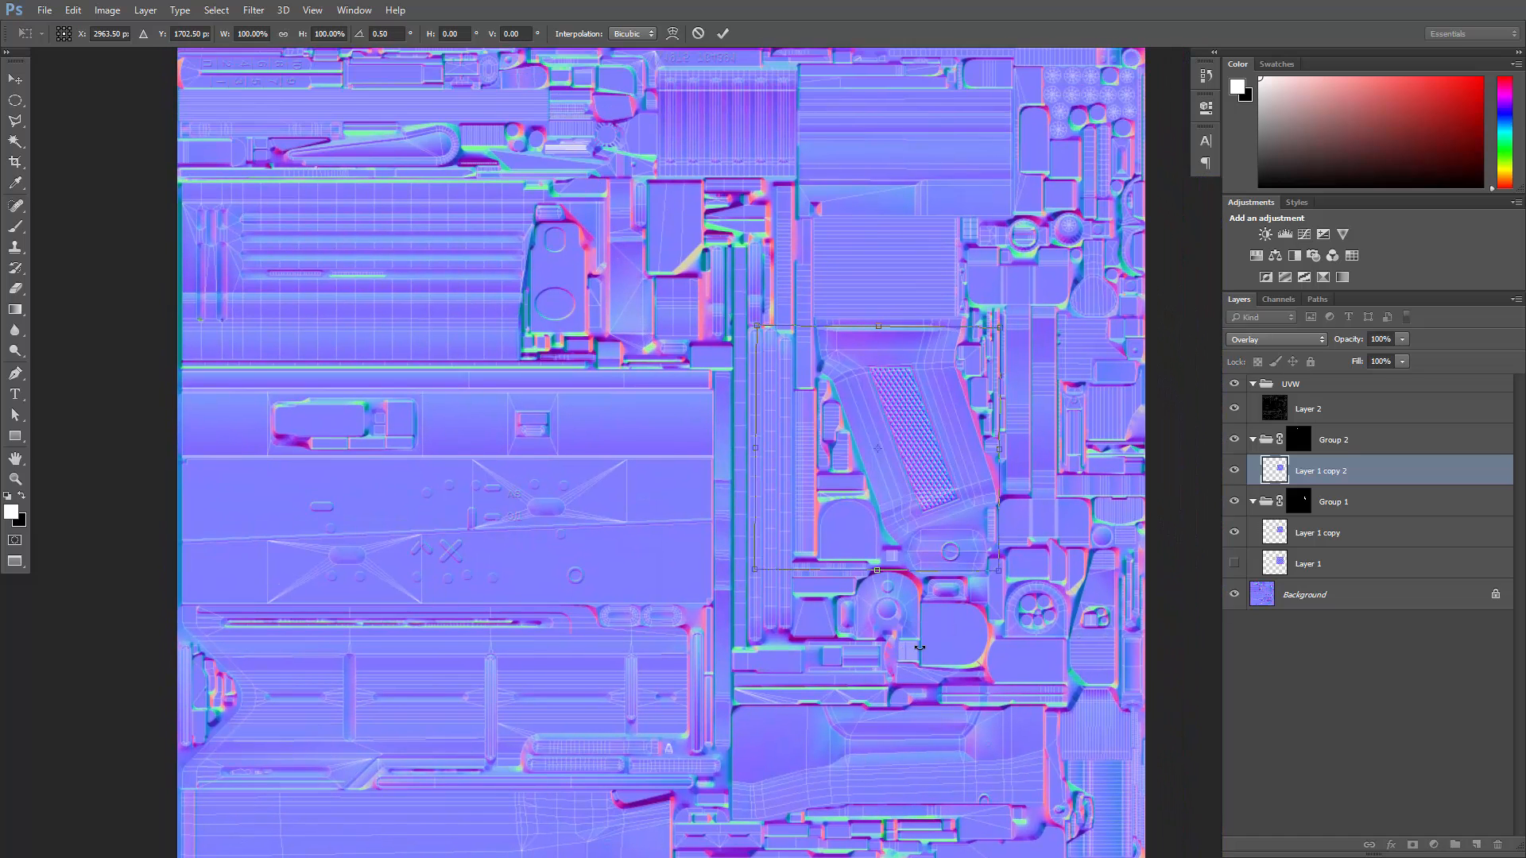
left_click_drag(935, 513, 757, 200)
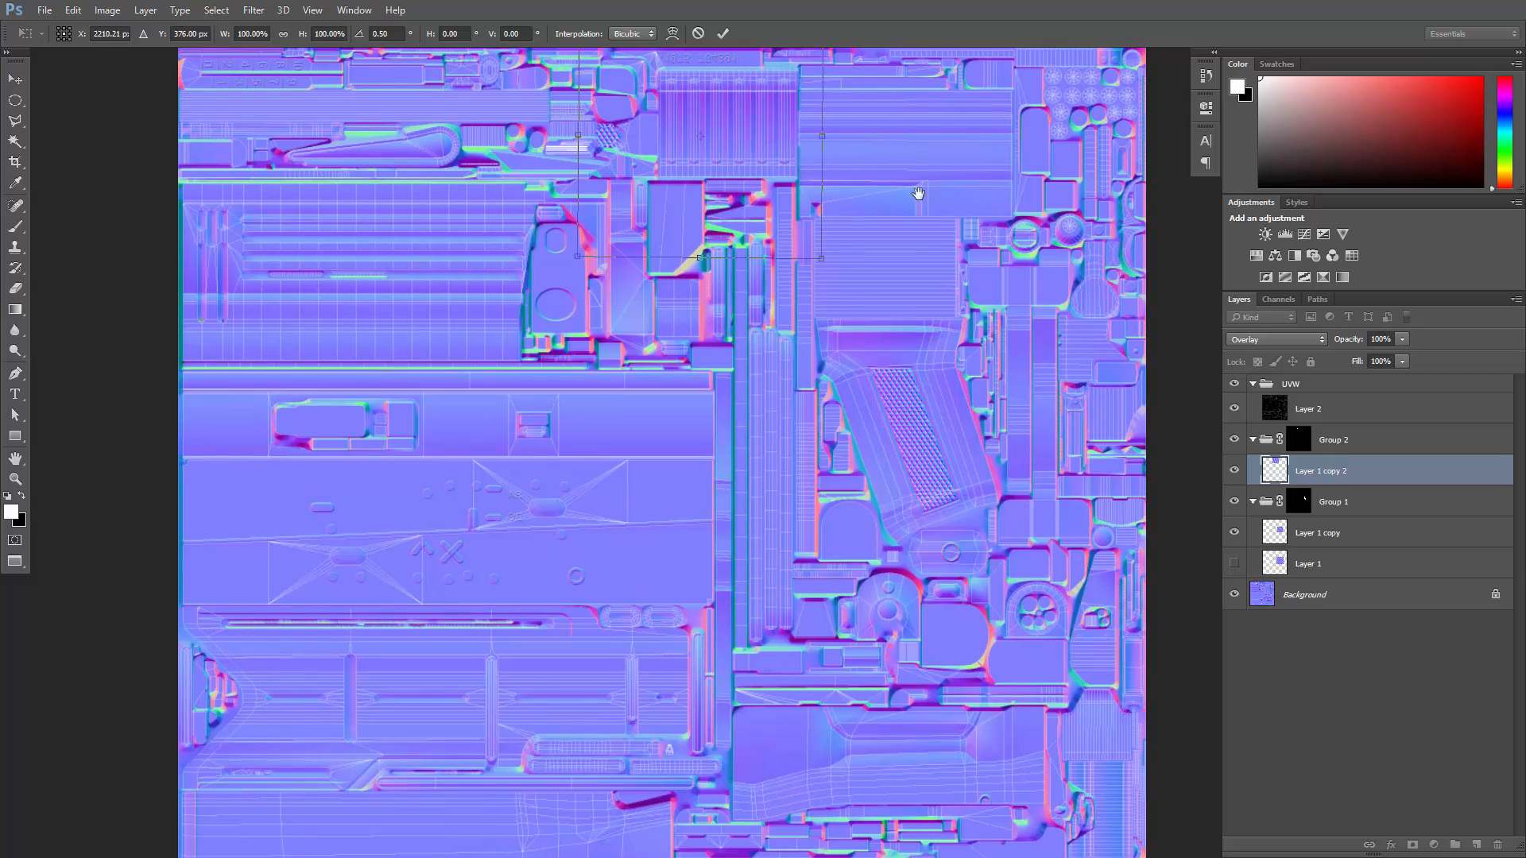
left_click_drag(913, 197, 976, 410)
left_click_drag(834, 368, 702, 393)
scroll(702, 393, "up", 5, "alt")
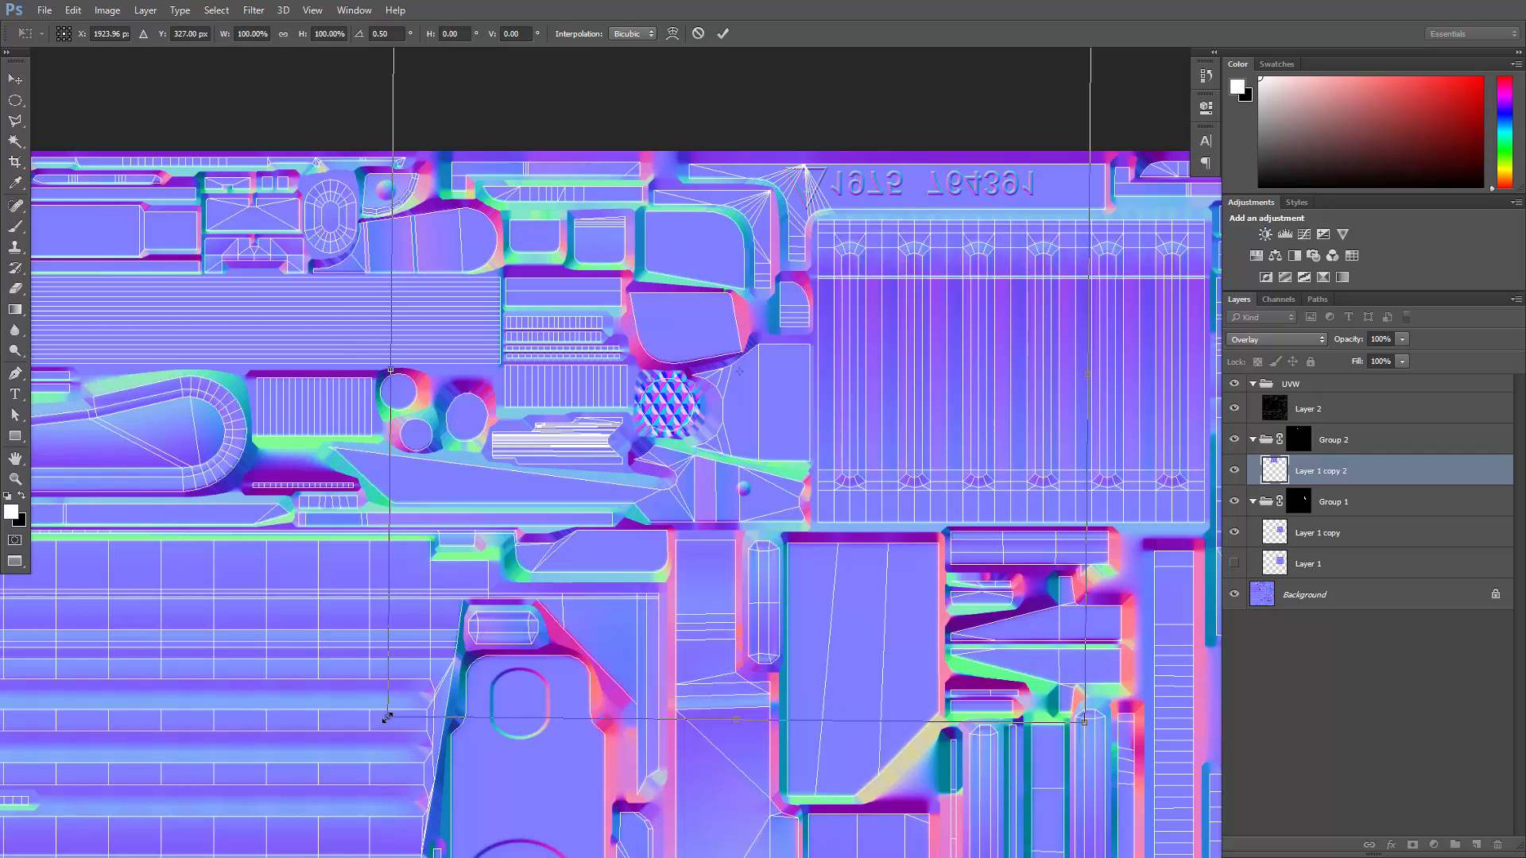
- Scale the diamond pattern on the button proportionally to 61.56% and apply the transform
left_click_drag(387, 718, 520, 623)
scroll(658, 442, "up", 2, "alt")
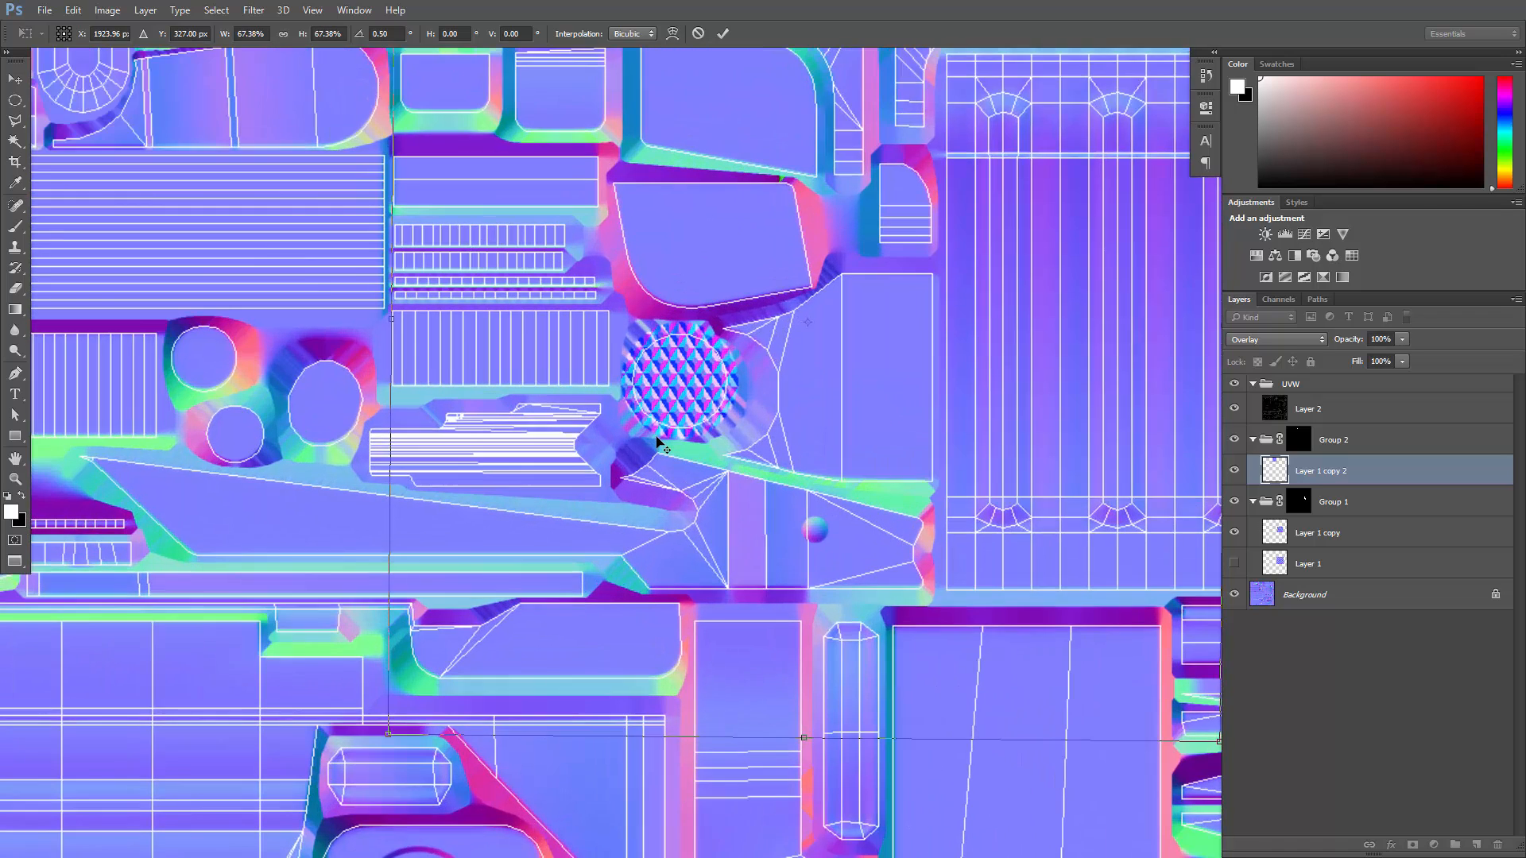
scroll(660, 435, "up", 2, "alt")
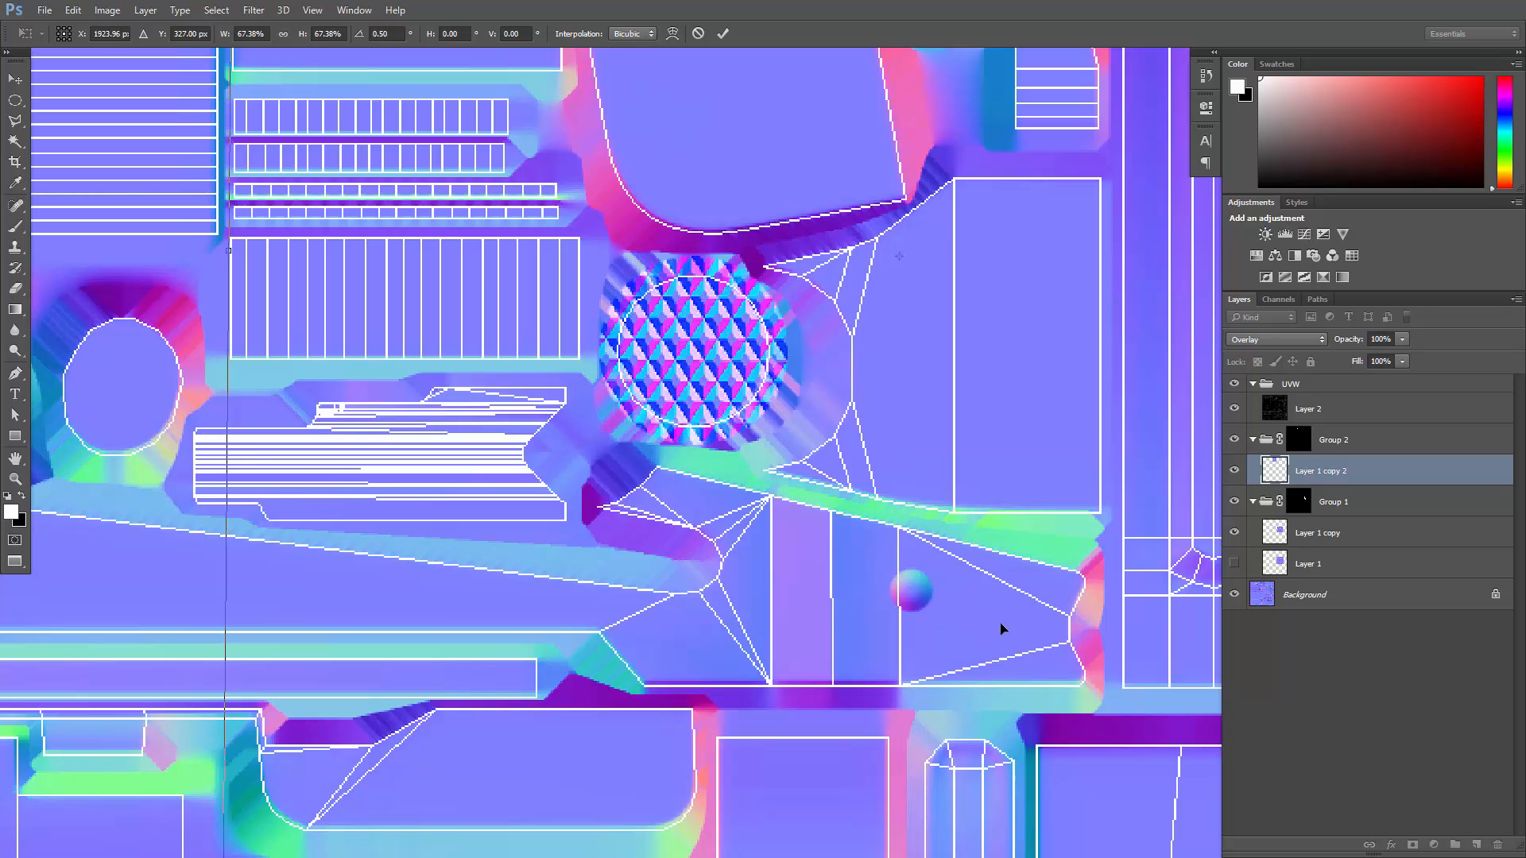
scroll(1001, 628, "down", 4, "alt")
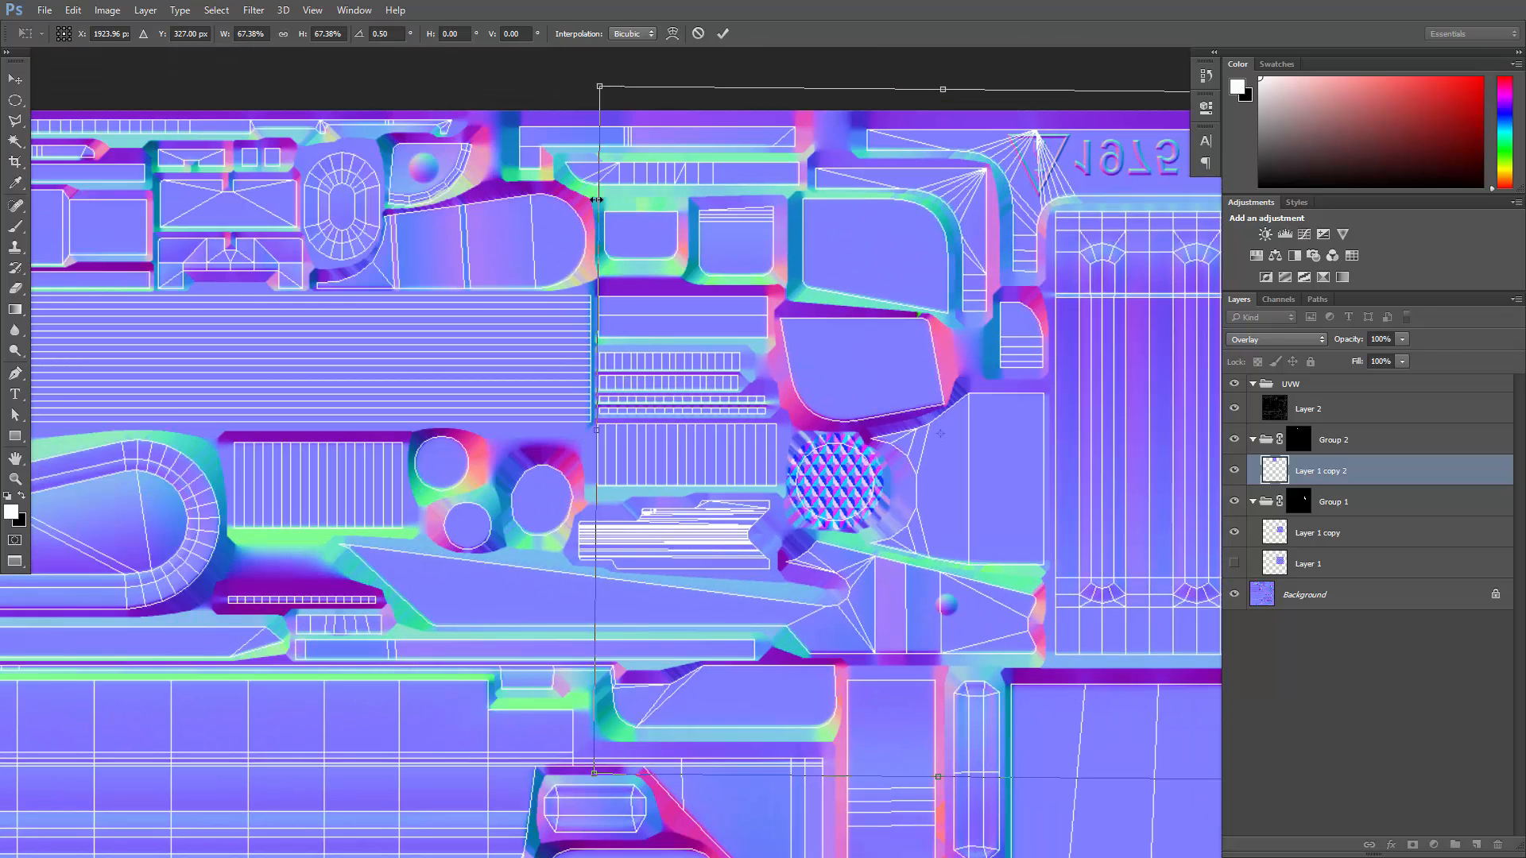
scroll(604, 93, "up", 5)
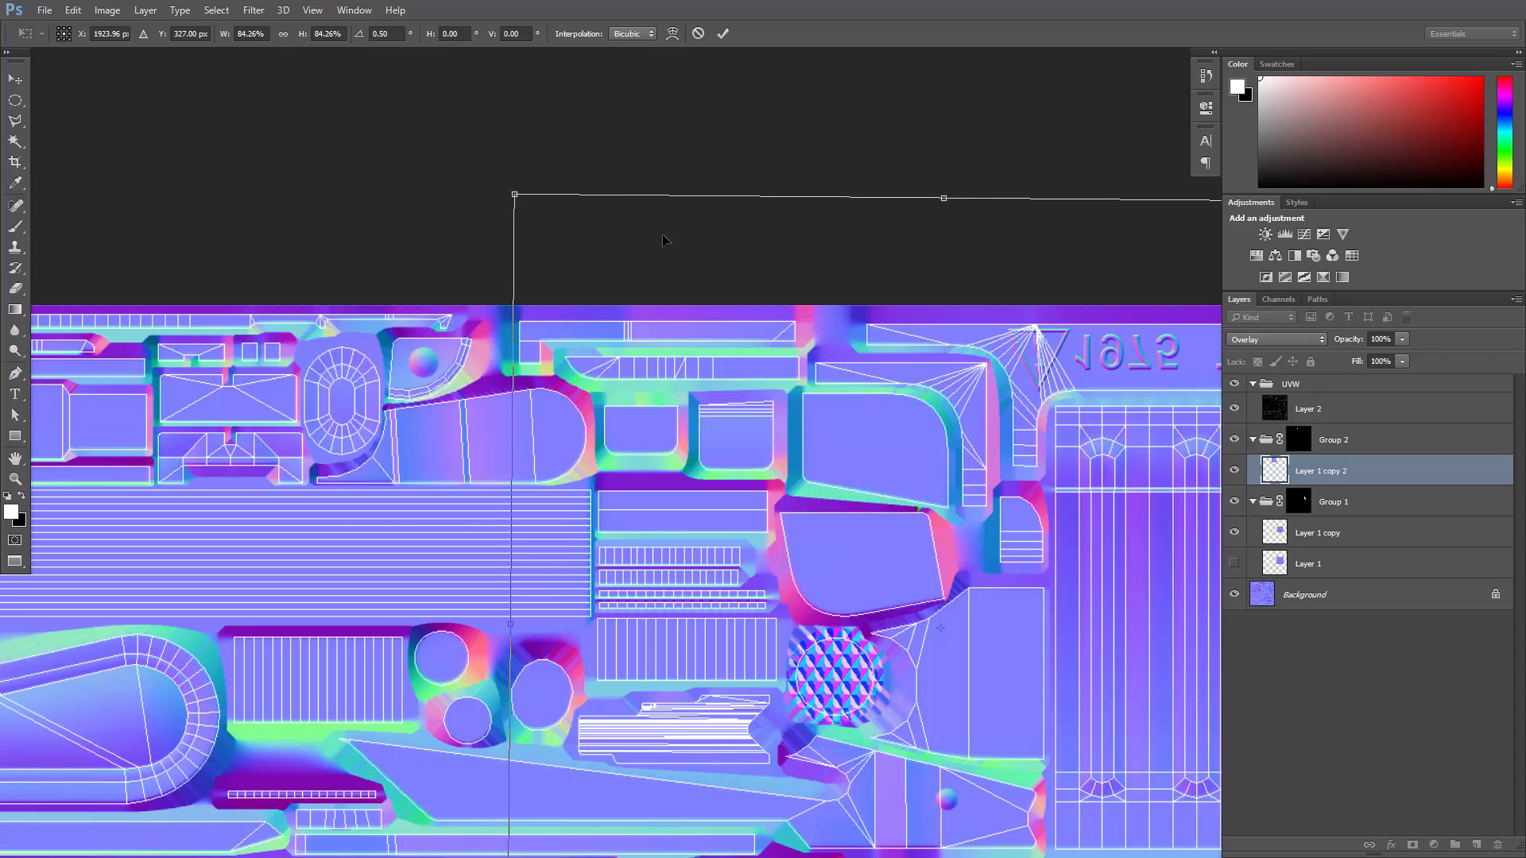
left_click_drag(600, 281, 627, 311)
scroll(814, 685, "up", 2, "alt")
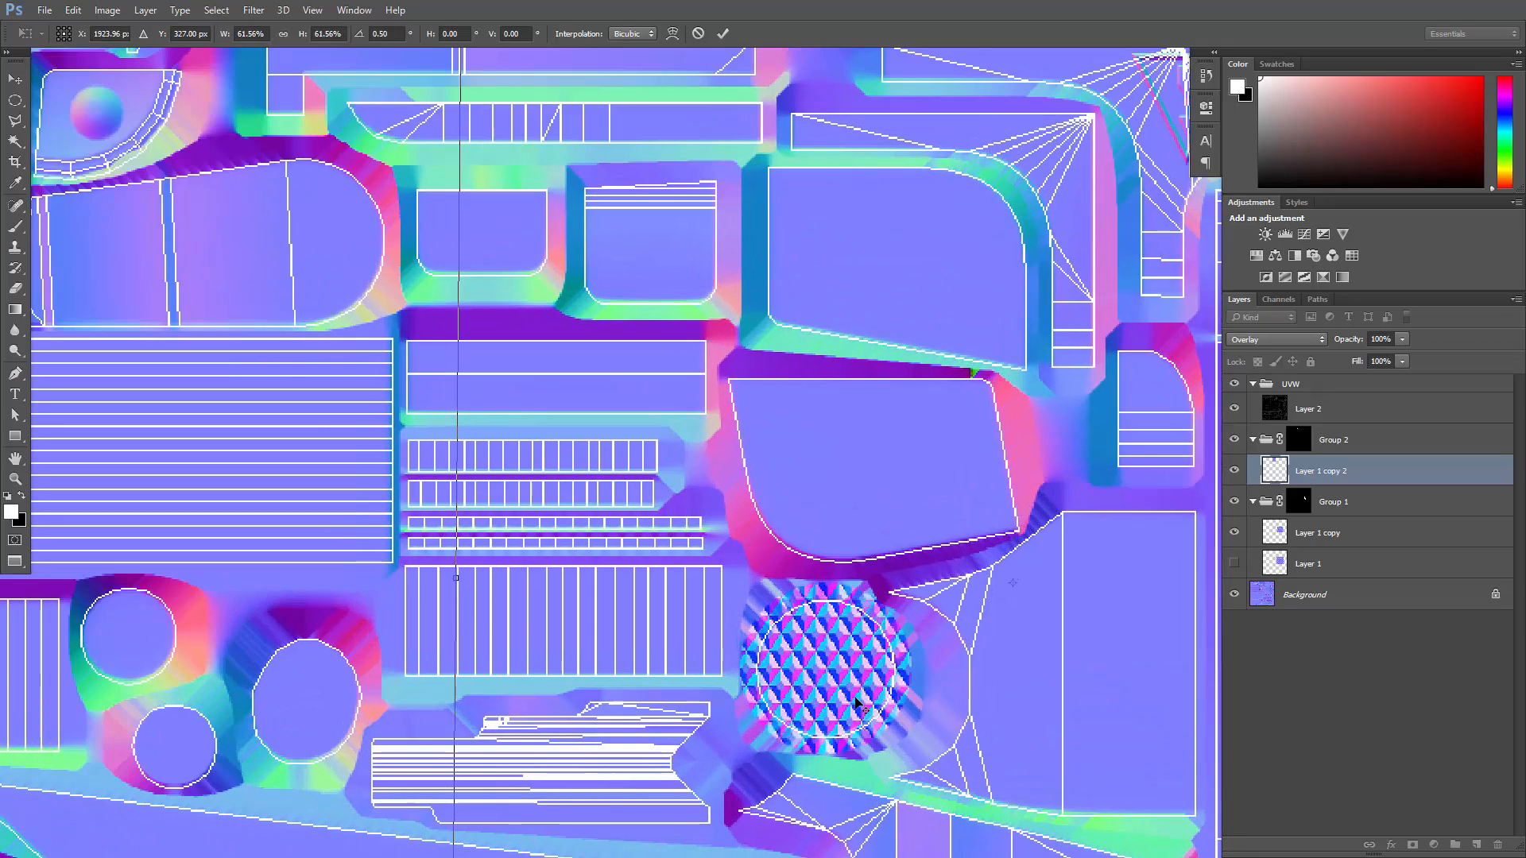
scroll(858, 676, "down", 3, "alt")
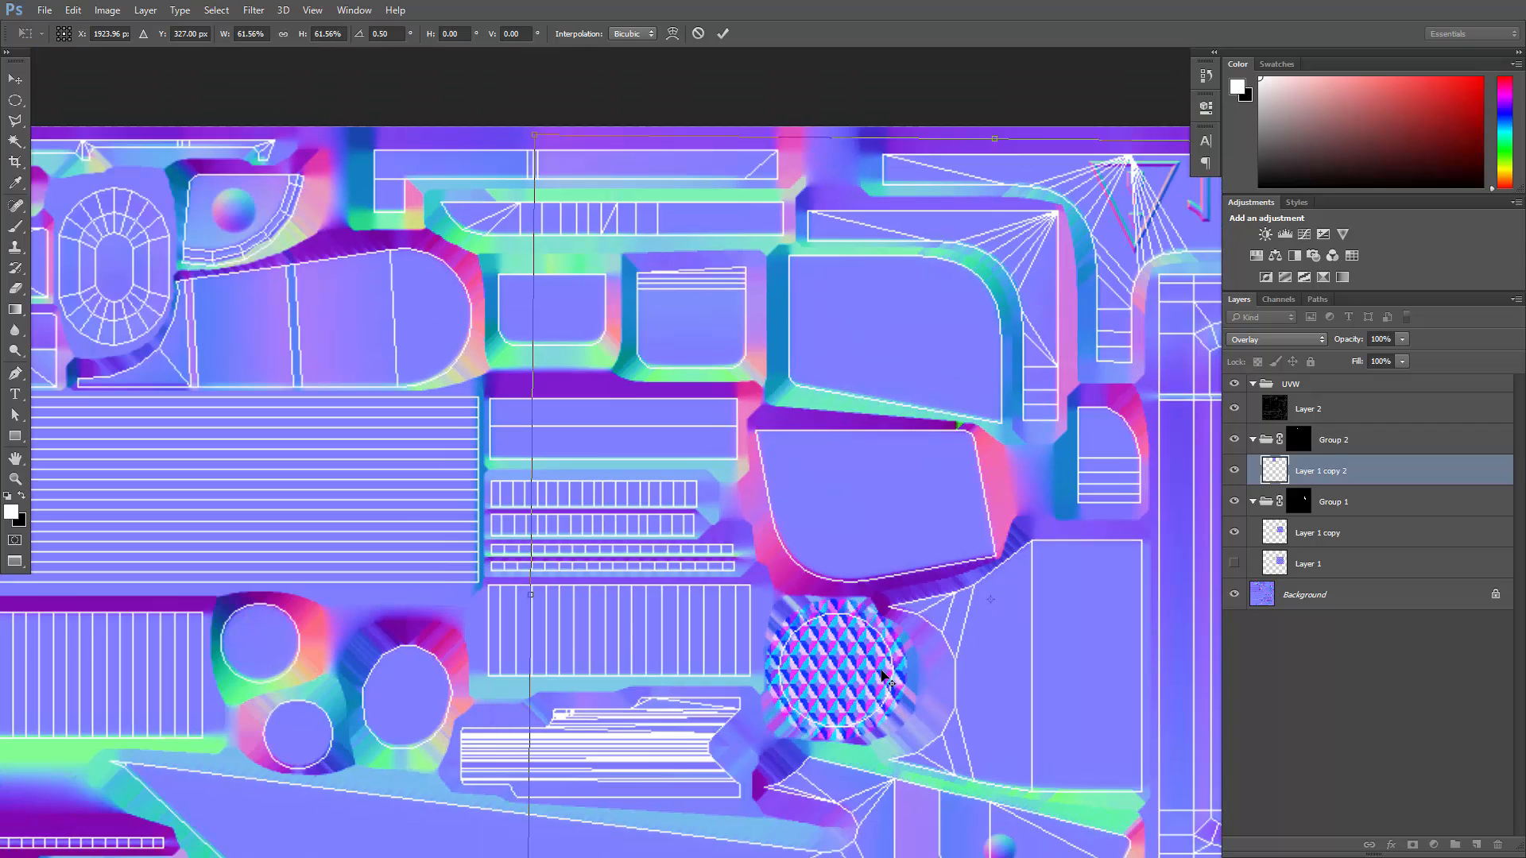
key("Return")
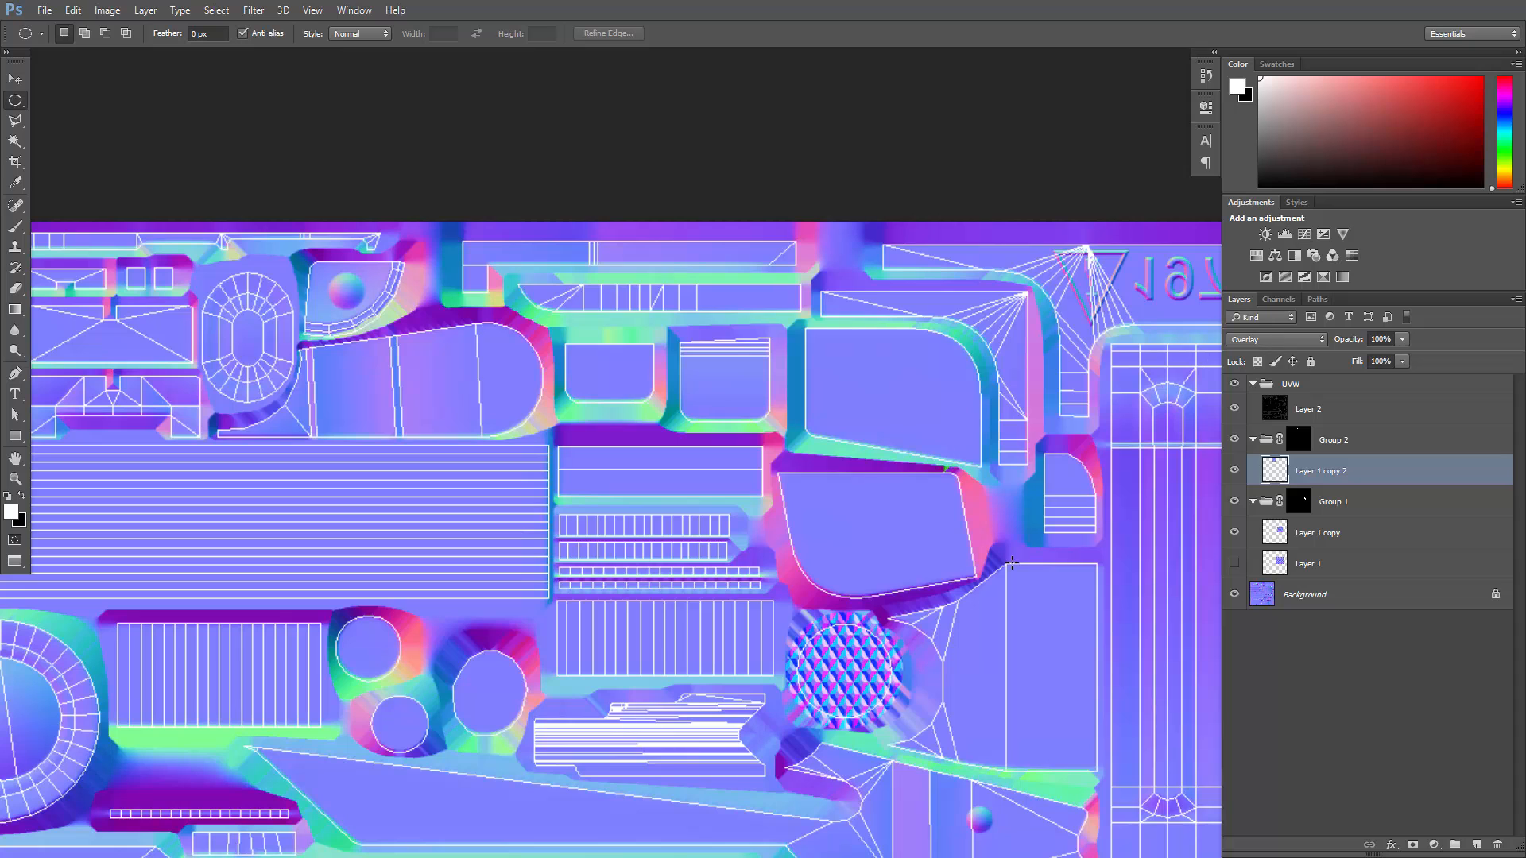
- Examine the safety lever and the small hole in the receiver near its tip in the SGL2161AK47Safety3 reference photo
scroll(1005, 568, "down", 10, "alt")
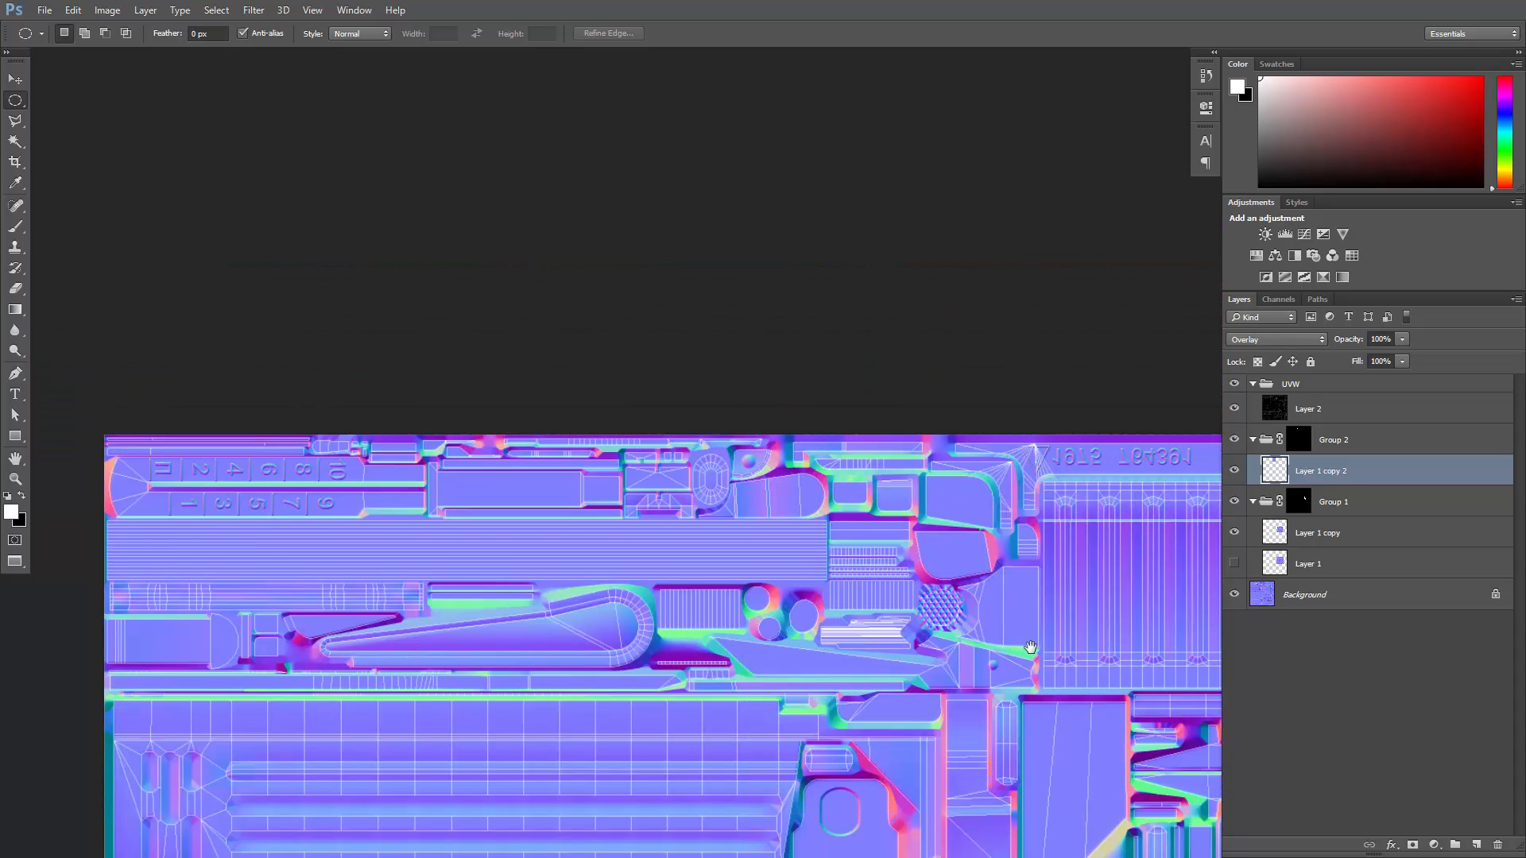
left_click_drag(1026, 644, 812, 376)
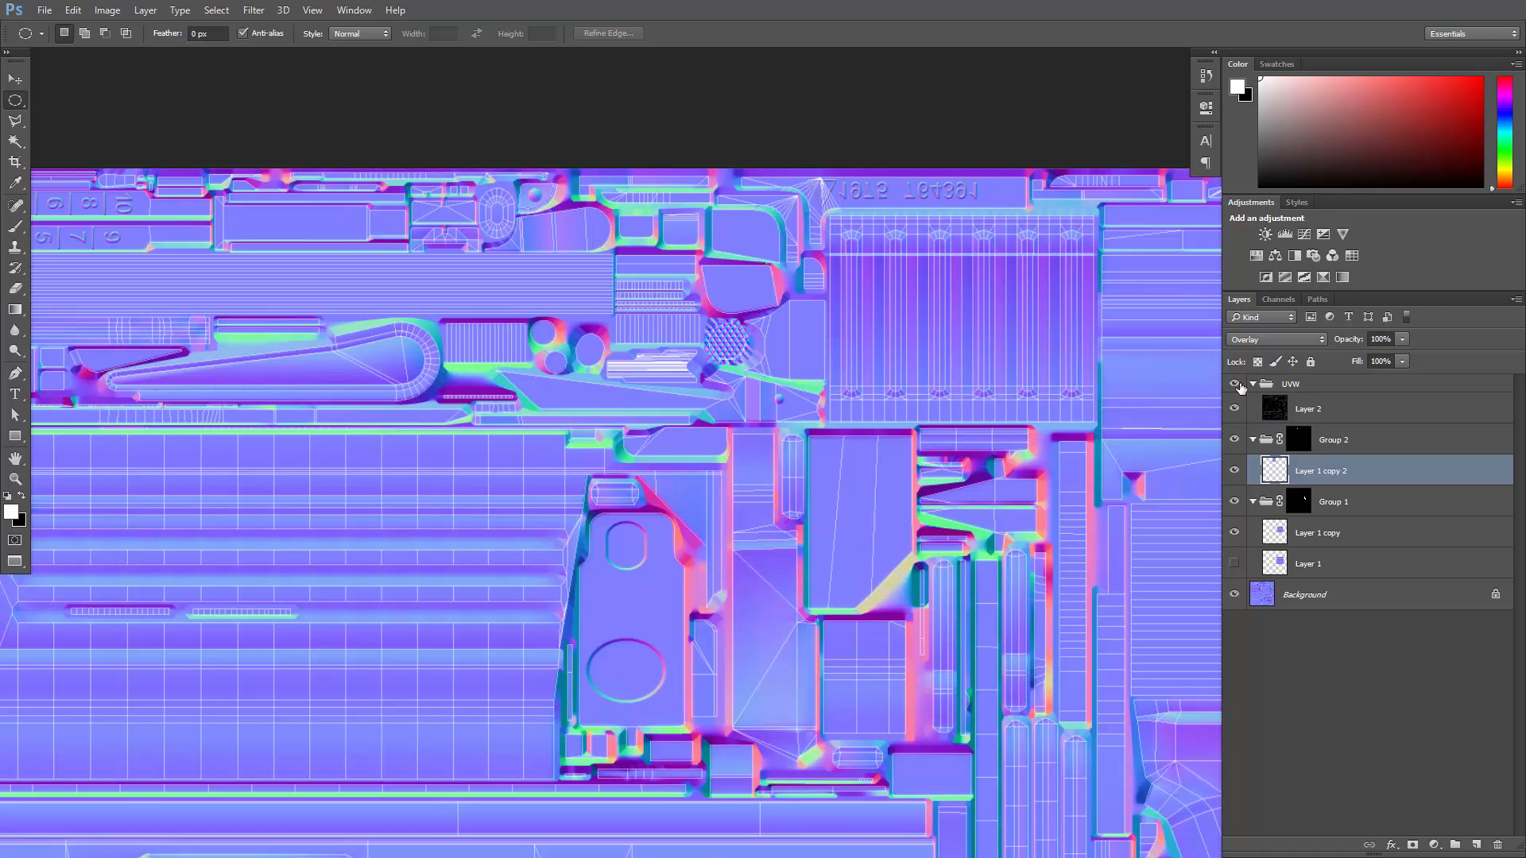
left_click_drag(1525, 112, 712, 232)
left_click_drag(929, 548, 1286, 801)
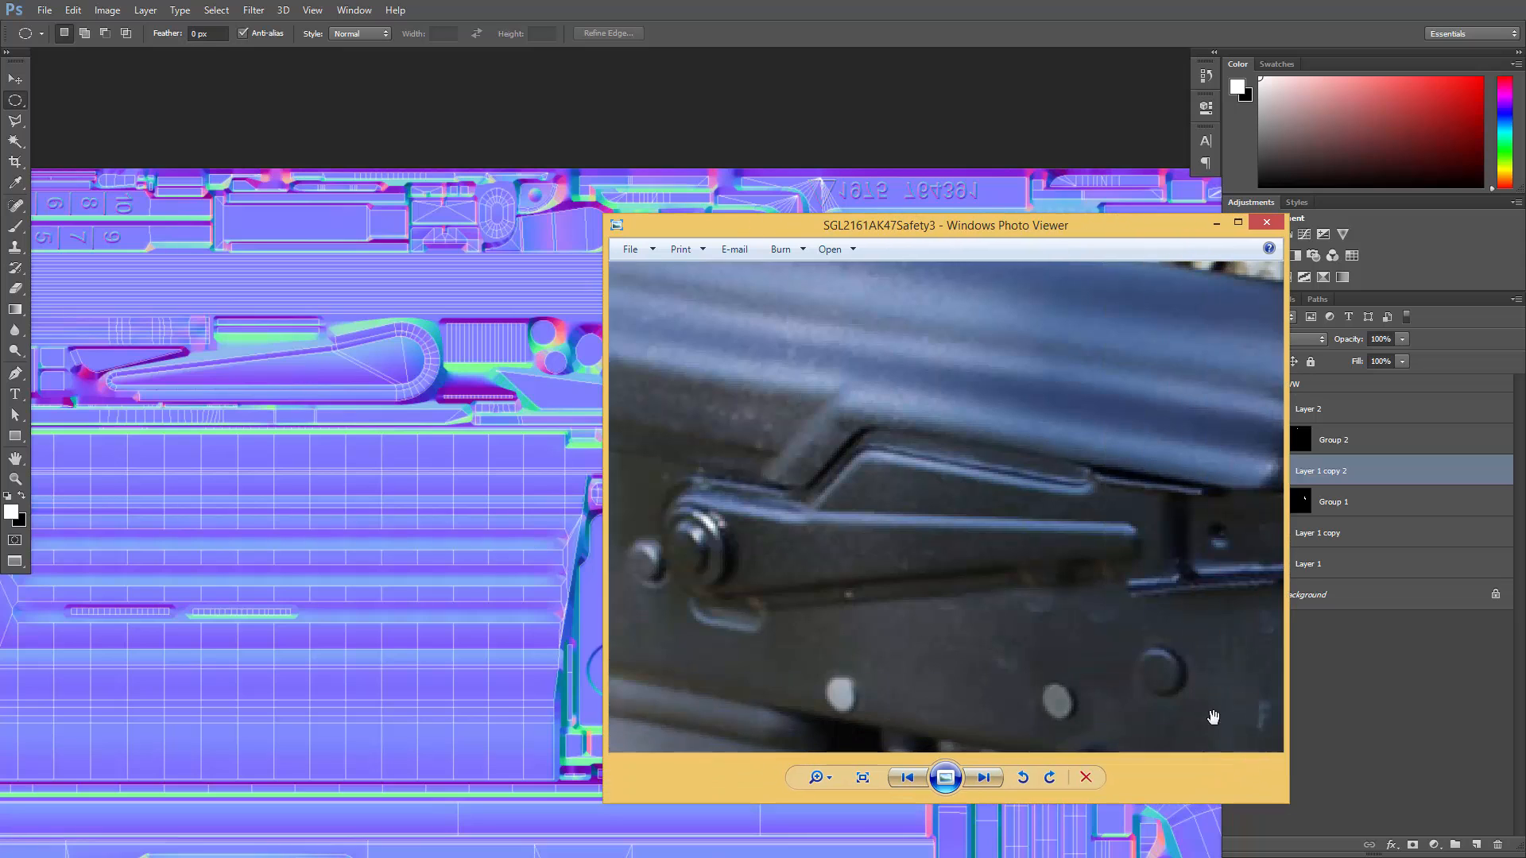
left_click_drag(1180, 549, 925, 563)
scroll(926, 562, "up", 2)
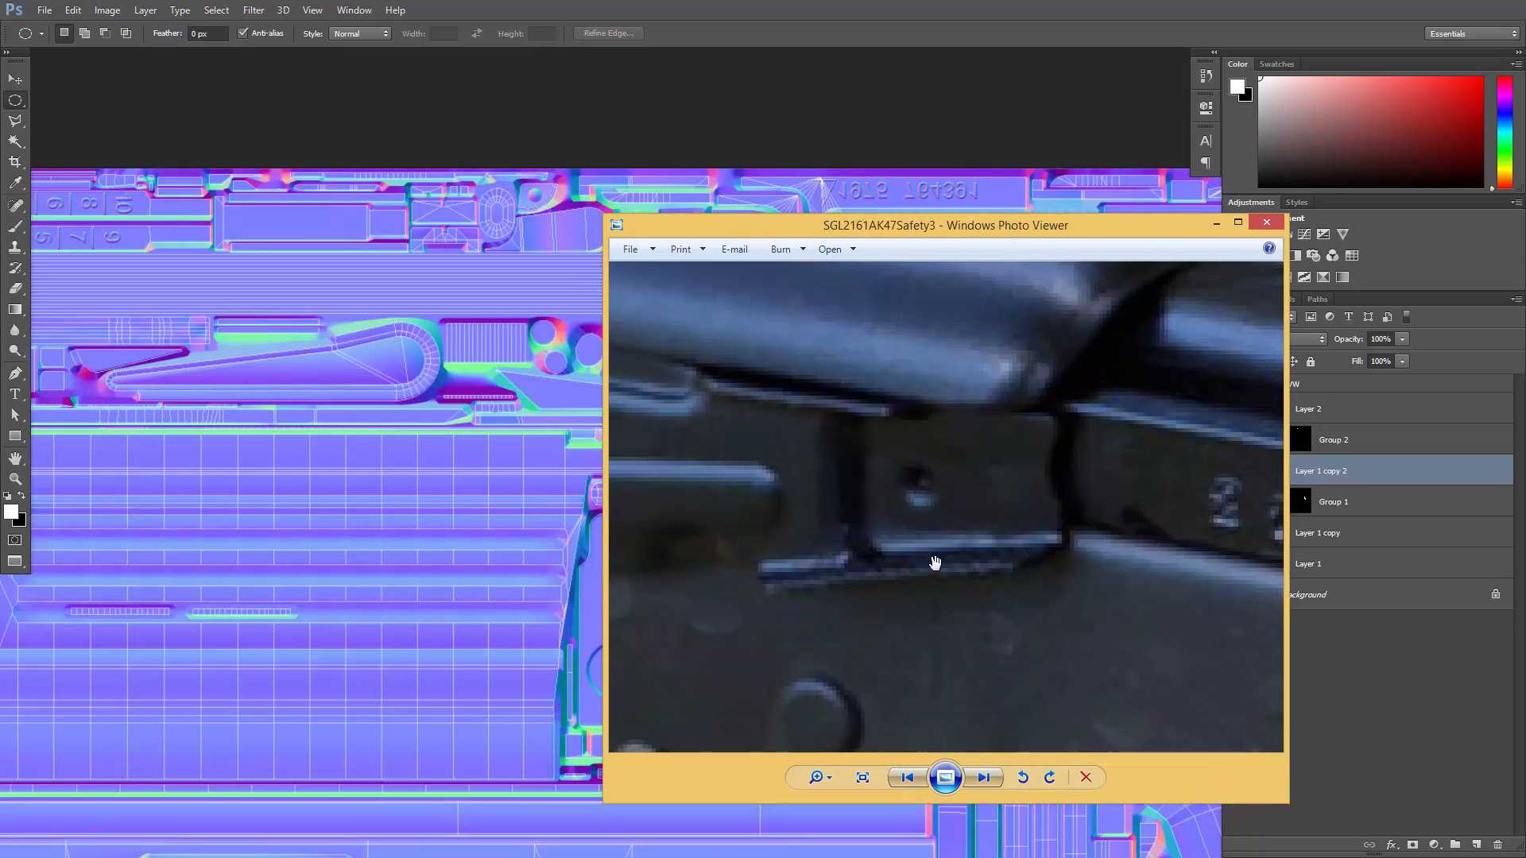
- Examine the knurled finger tab in the ak47semiselectorlever_947_general reference photo and move the photo viewer aside
scroll(993, 548, "down", 2)
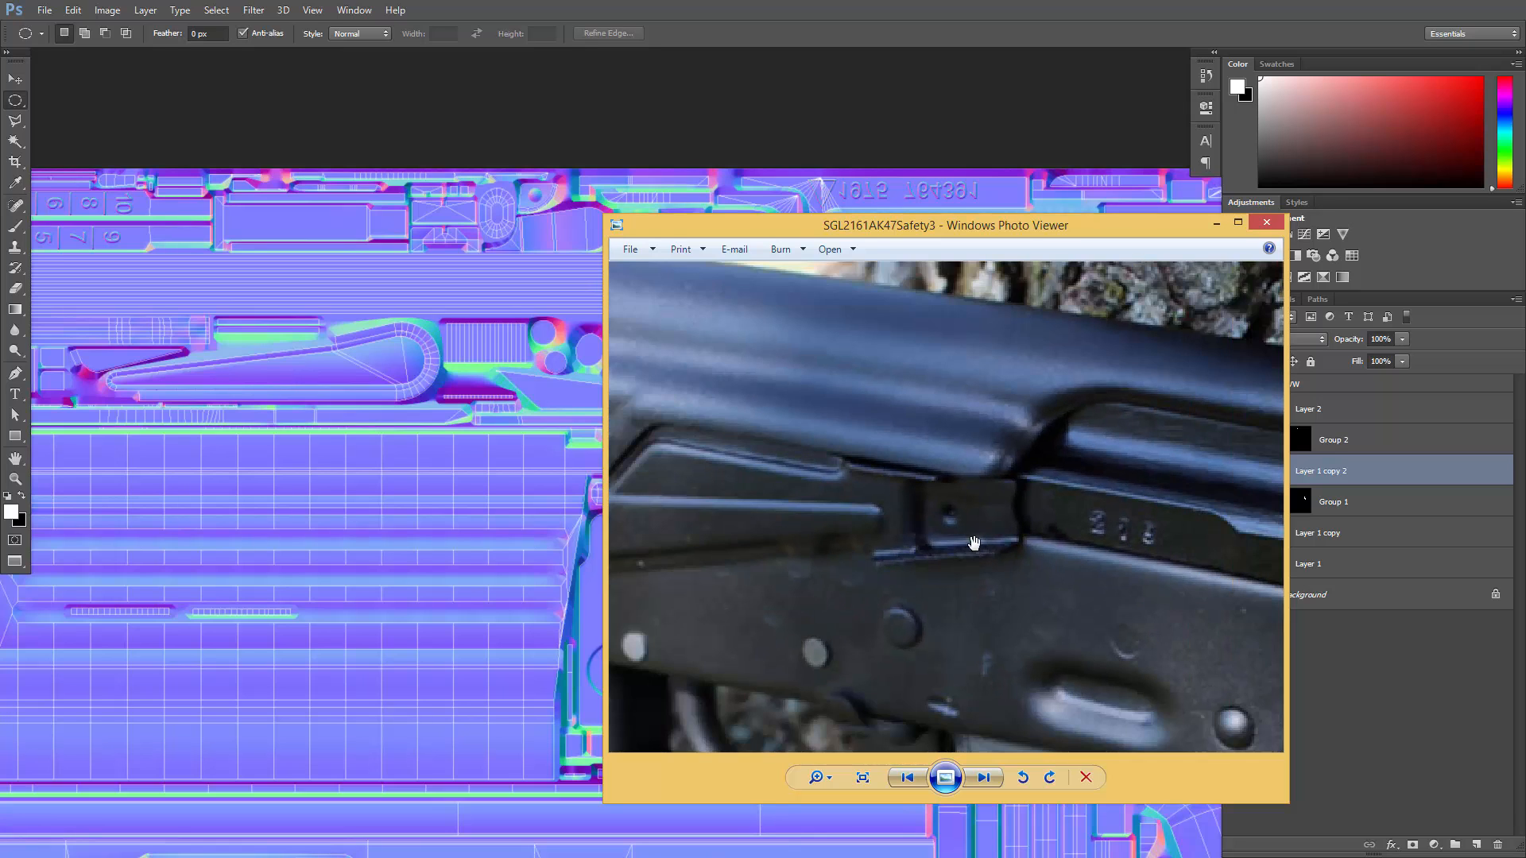
key("Right")
scroll(989, 513, "up", 3)
scroll(1129, 435, "up", 2)
left_click_drag(1110, 440, 924, 535)
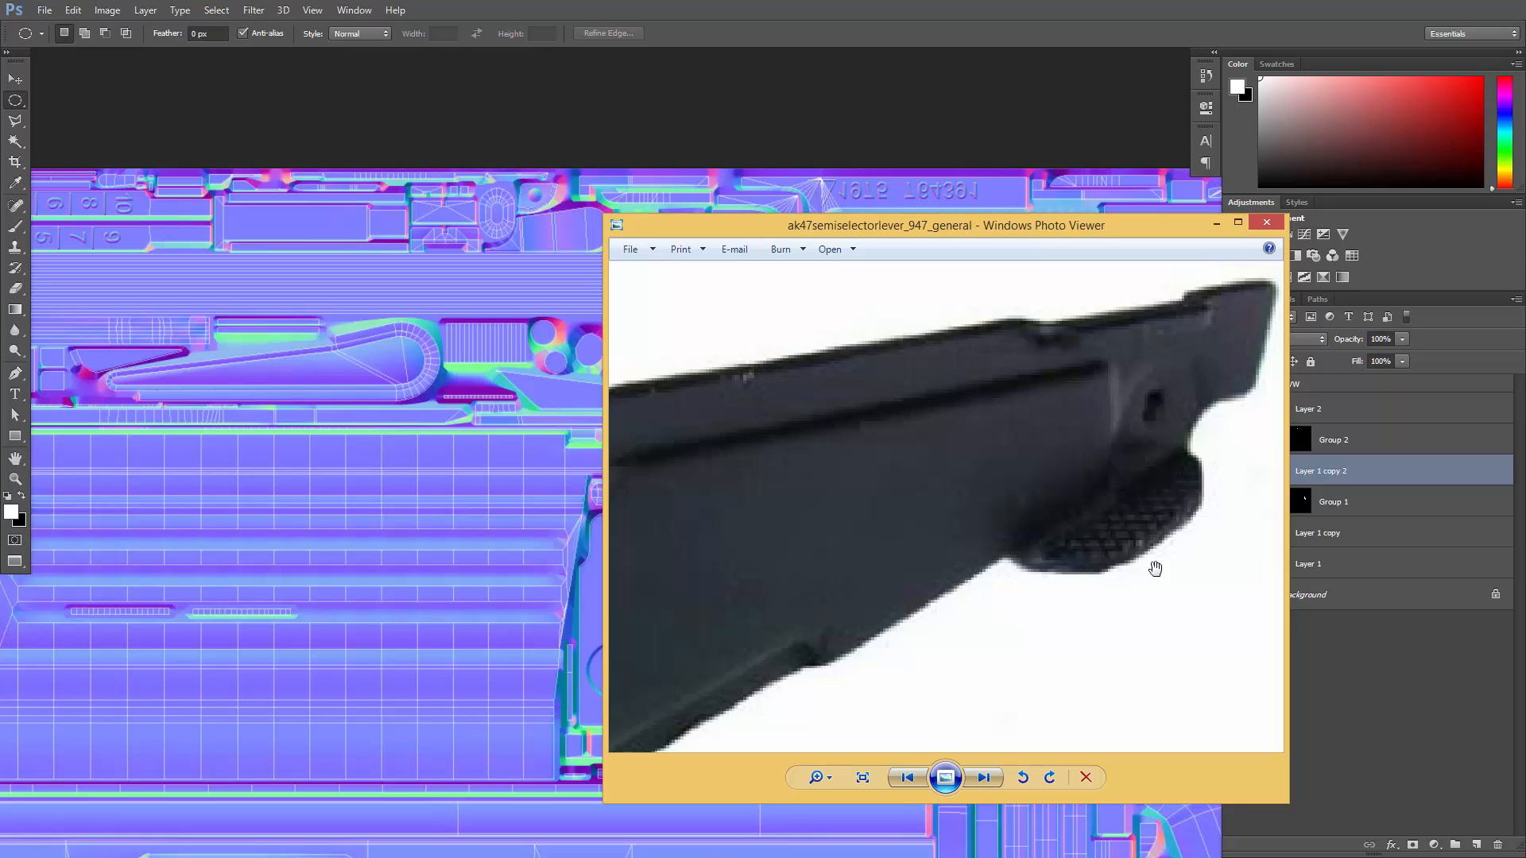
left_click_drag(1069, 233, 1525, 199)
- Switch to 3ds Max and select the selector lever tab's flat faces to locate their shells in the UV editor
key("alt+Tab")
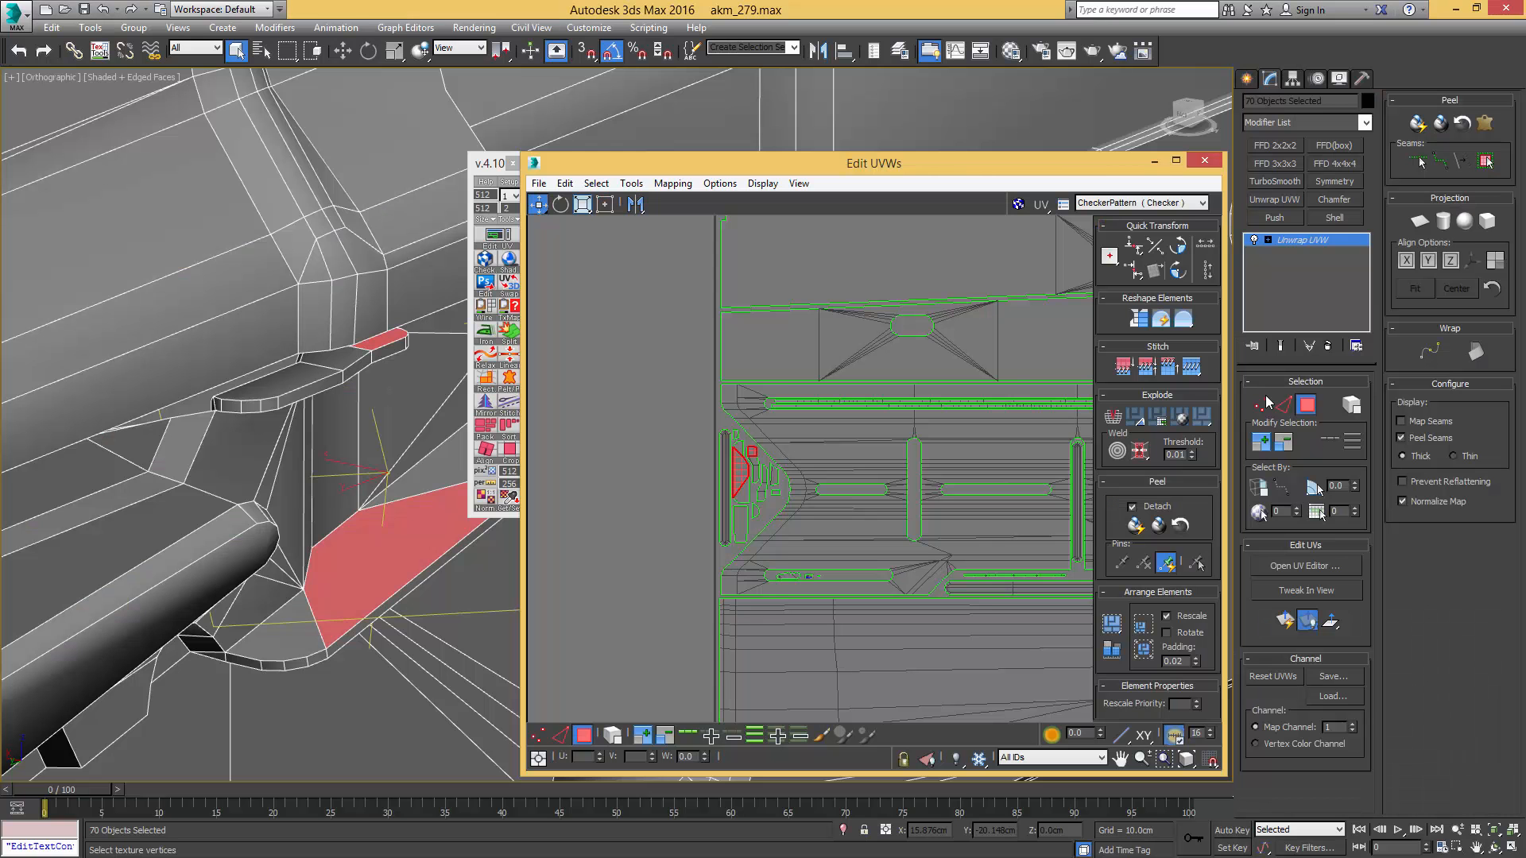
left_click(353, 553)
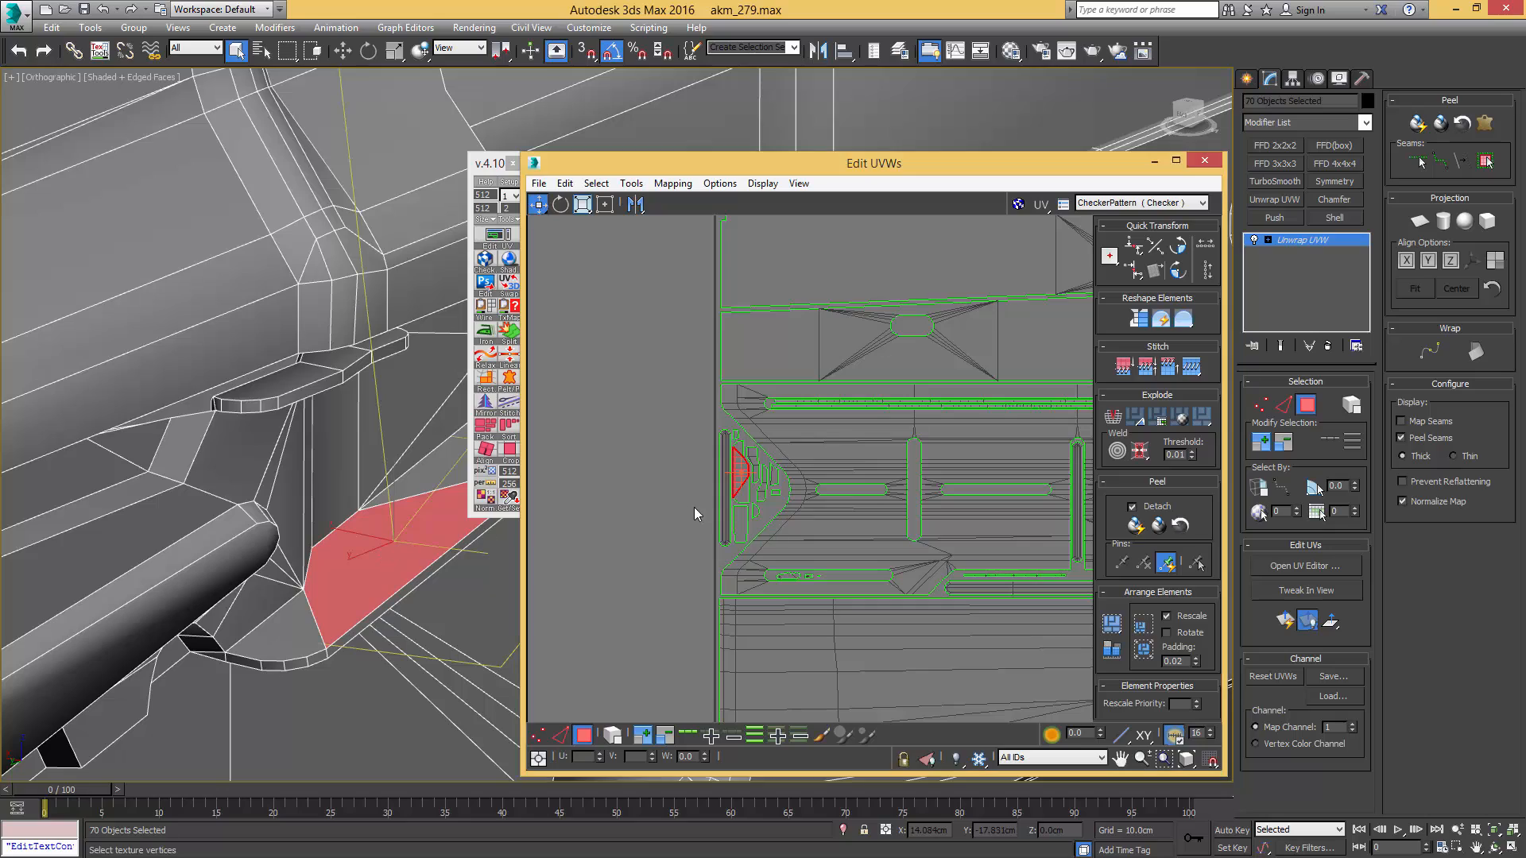
middle_click_drag(384, 561, 336, 512, "alt")
left_click(379, 543, "ctrl")
middle_click_drag(719, 467, 584, 492)
scroll(624, 479, "down", 3)
middle_click_drag(820, 232, 841, 298)
scroll(837, 286, "up", 2)
scroll(839, 292, "up", 2)
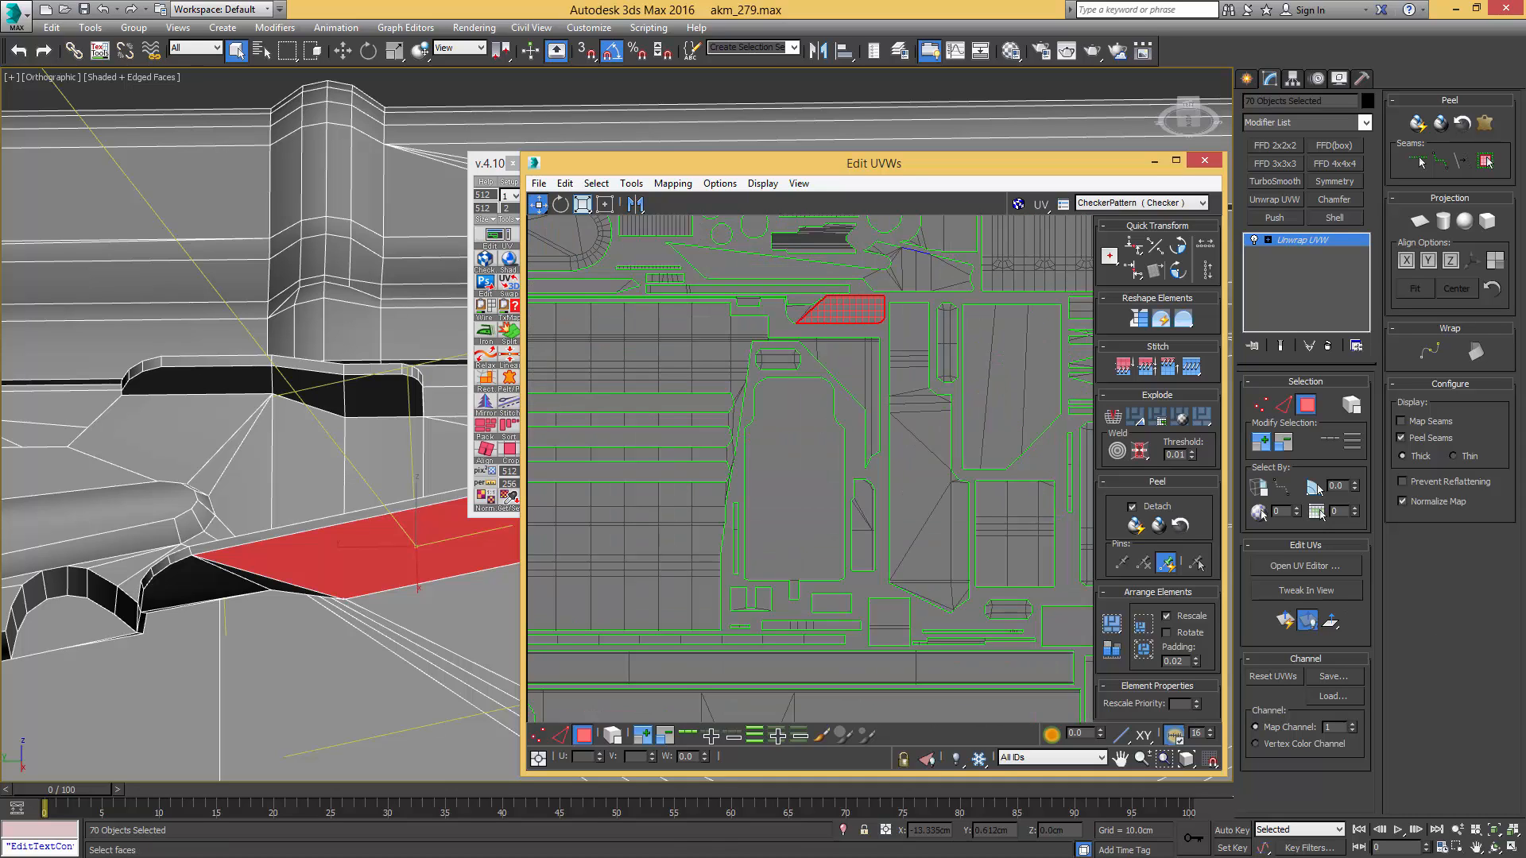
- Switch back to Photoshop and trace a closed pen path around the rounded finger-tab shell just above the plate with two holes
key("alt+Tab")
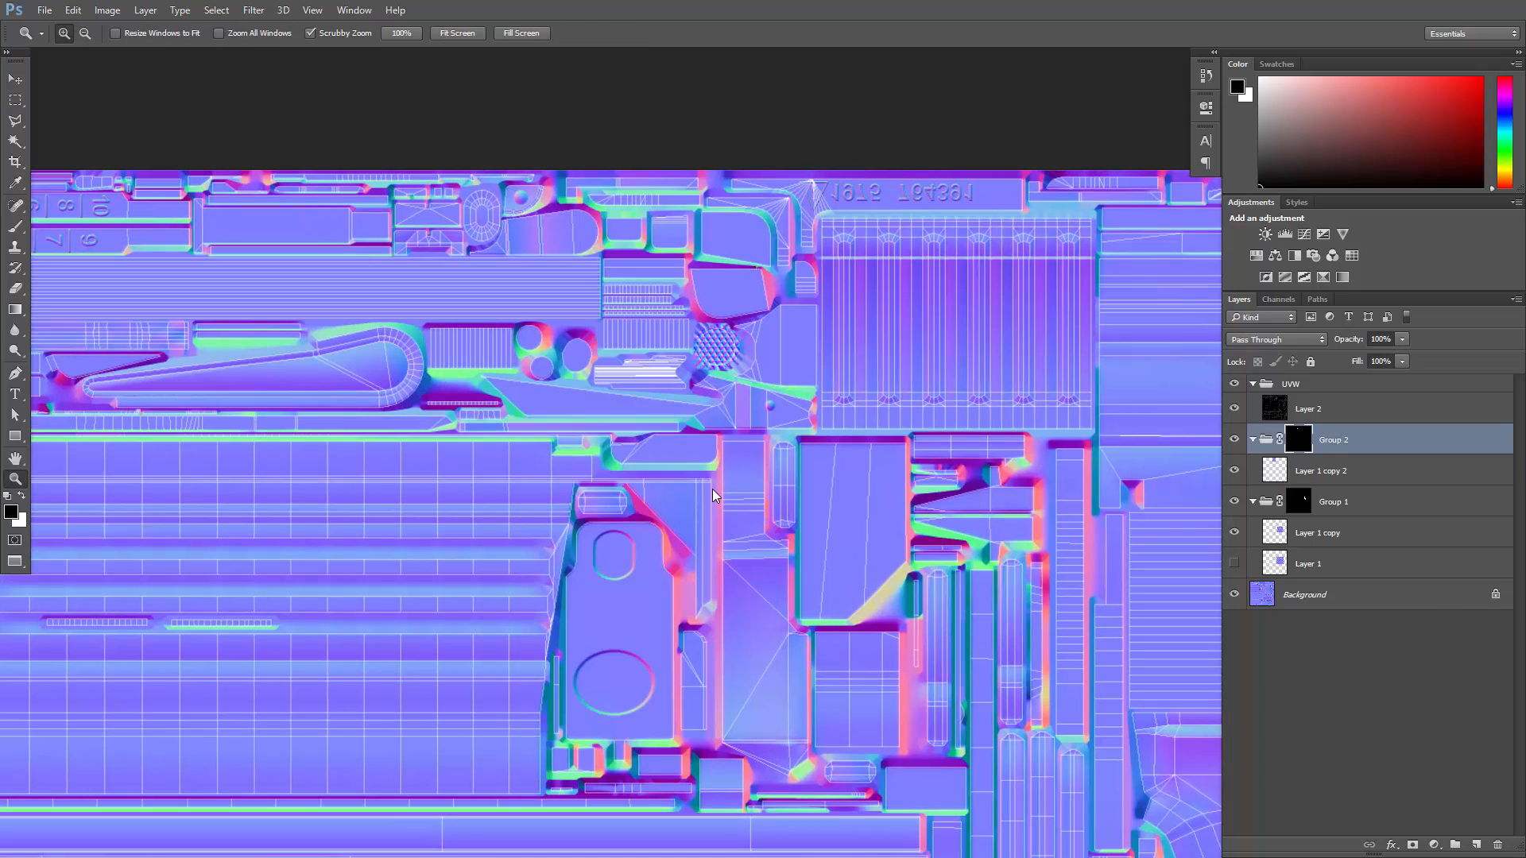
left_click(685, 456)
left_click(685, 456)
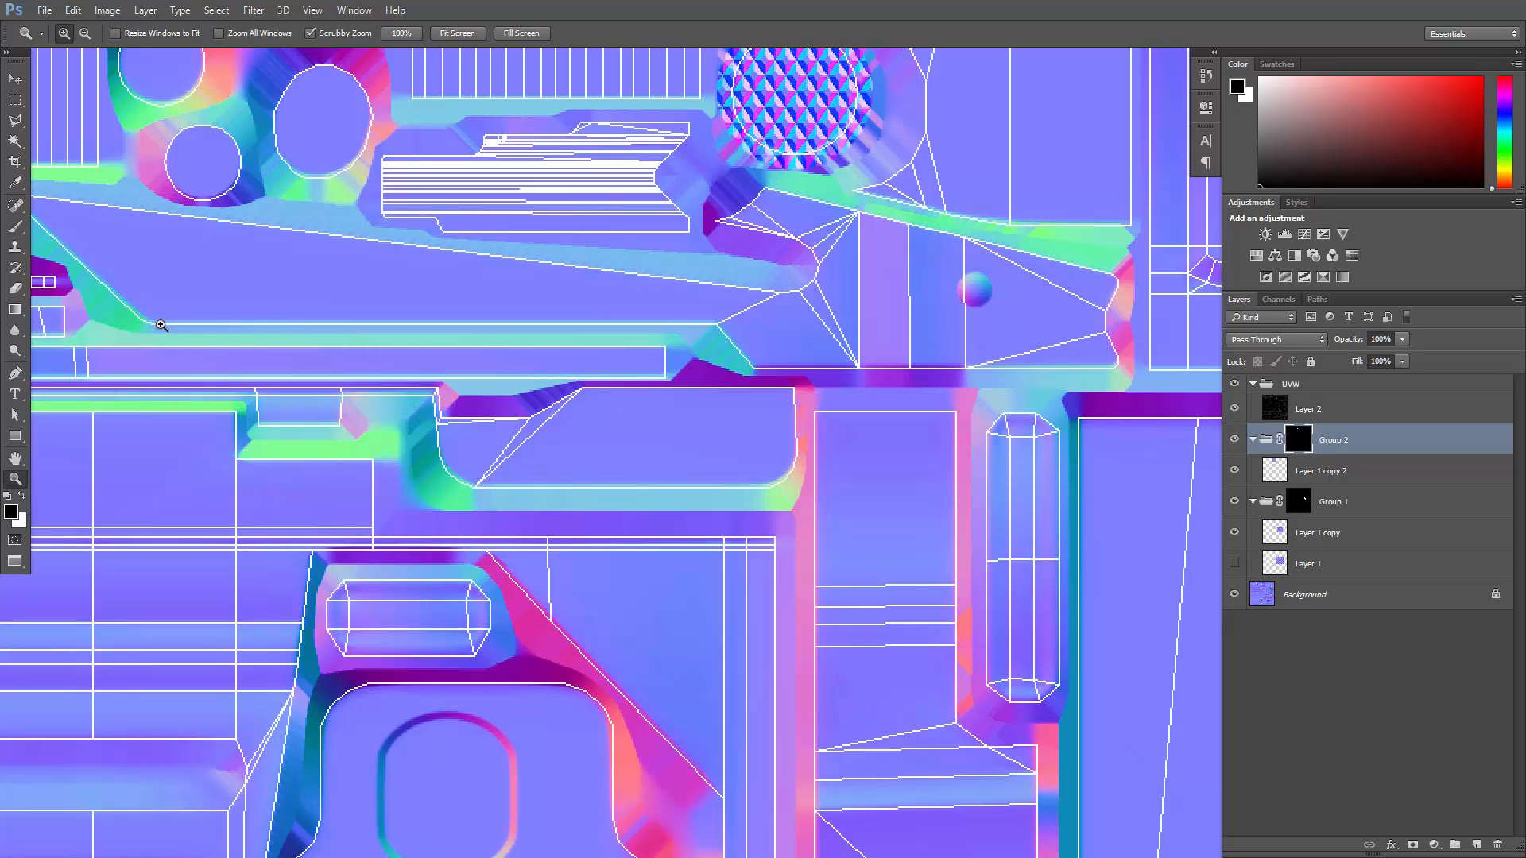
left_click(14, 378)
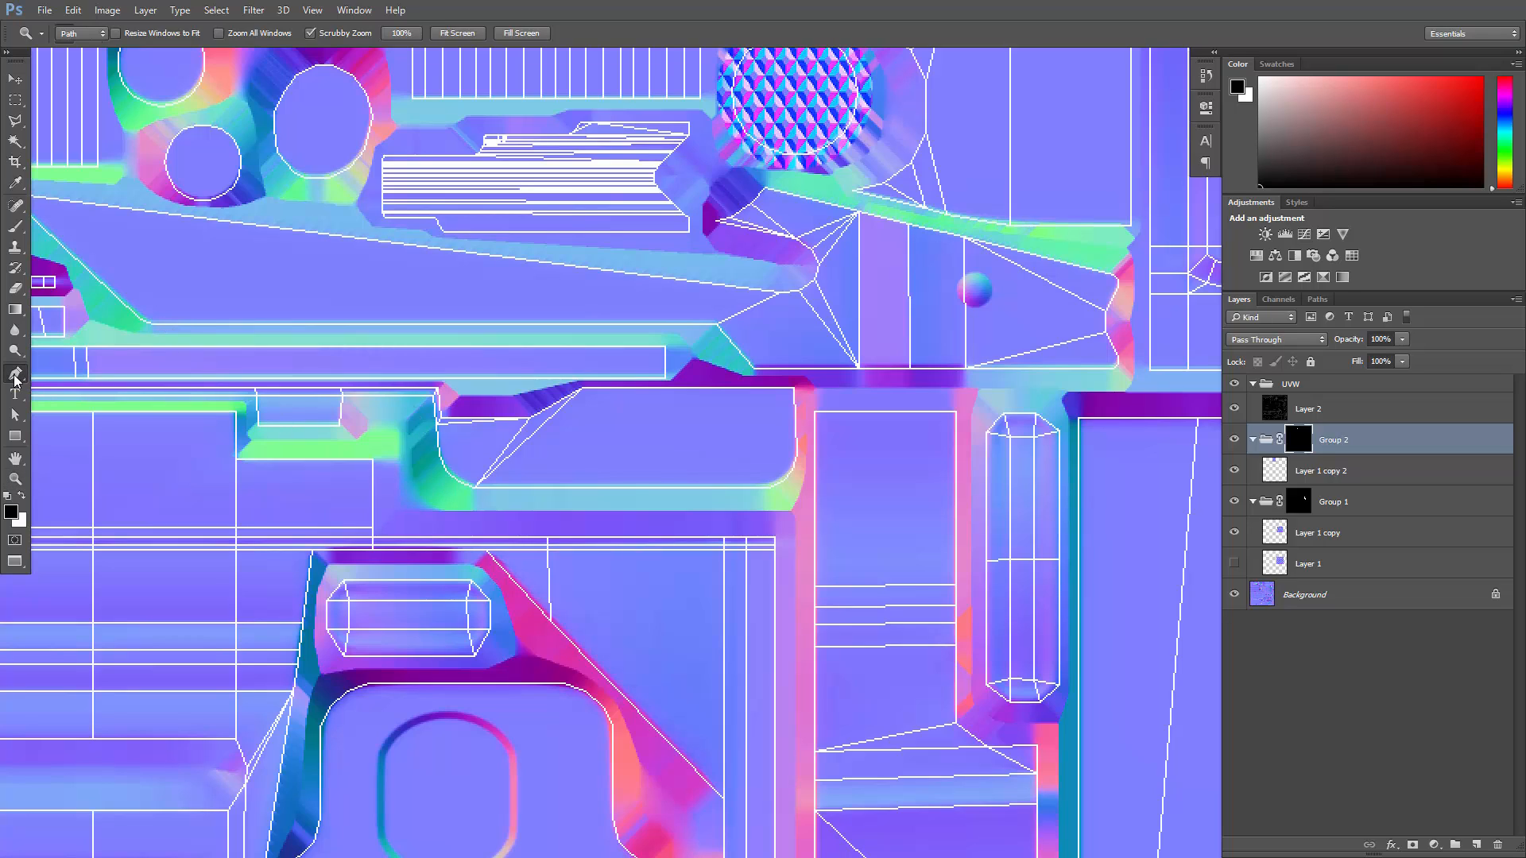
left_click(416, 501)
left_click(462, 508)
left_click(792, 505)
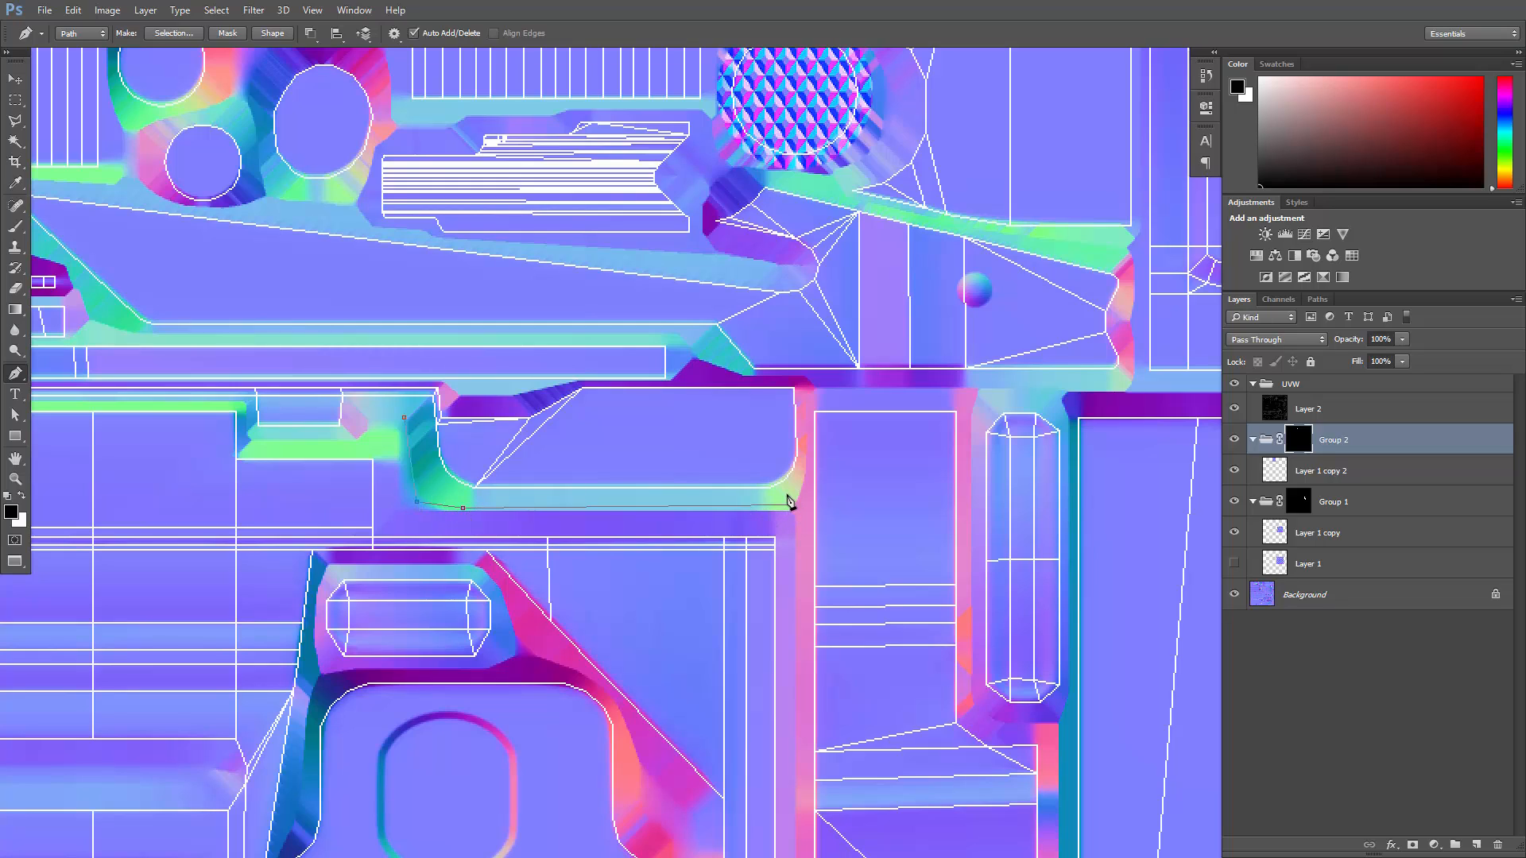
left_click(805, 469)
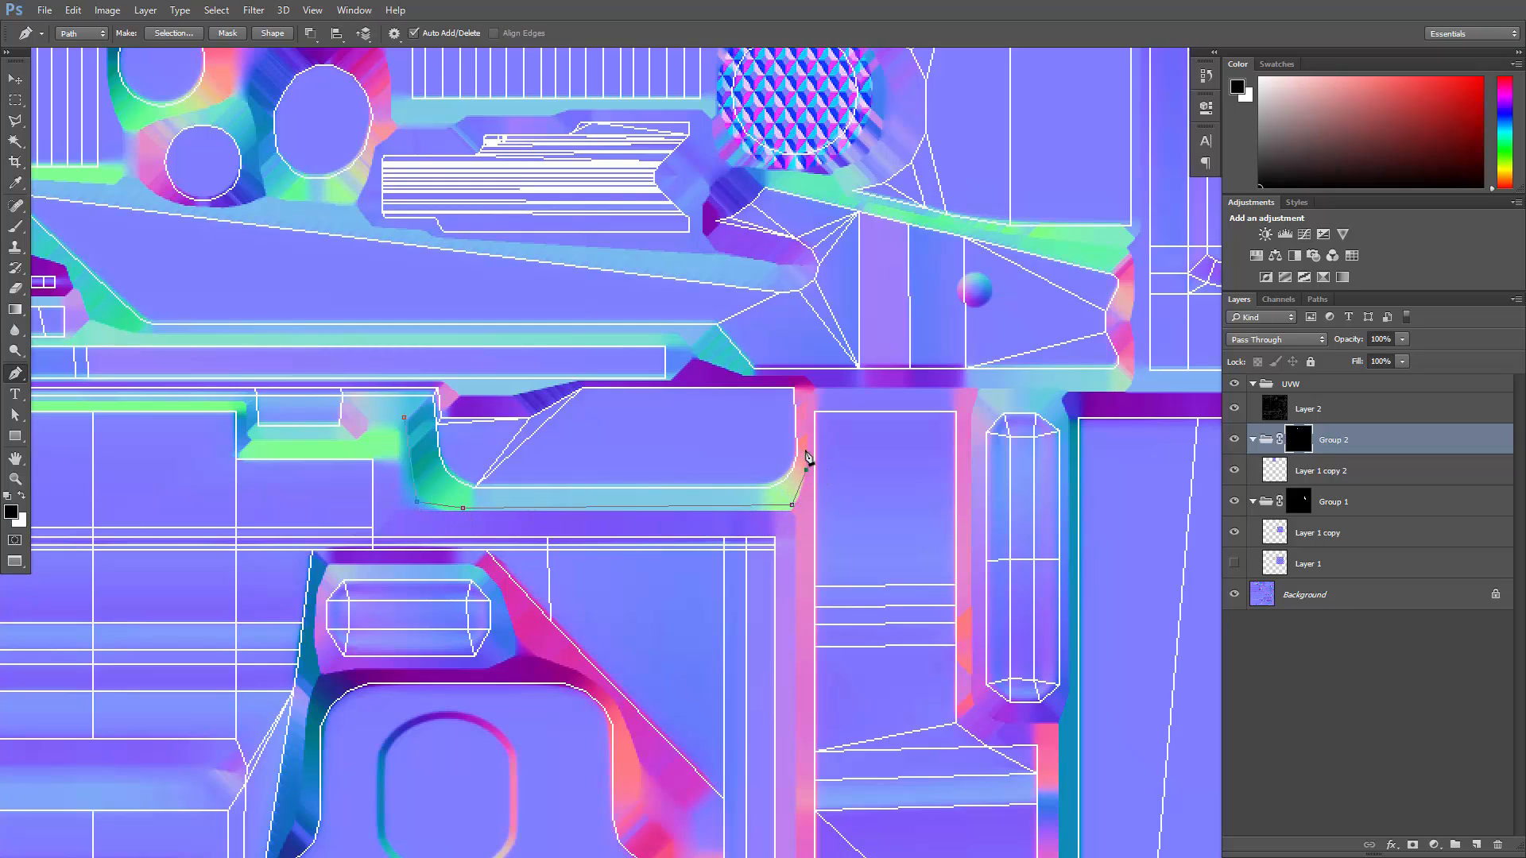
left_click(809, 383)
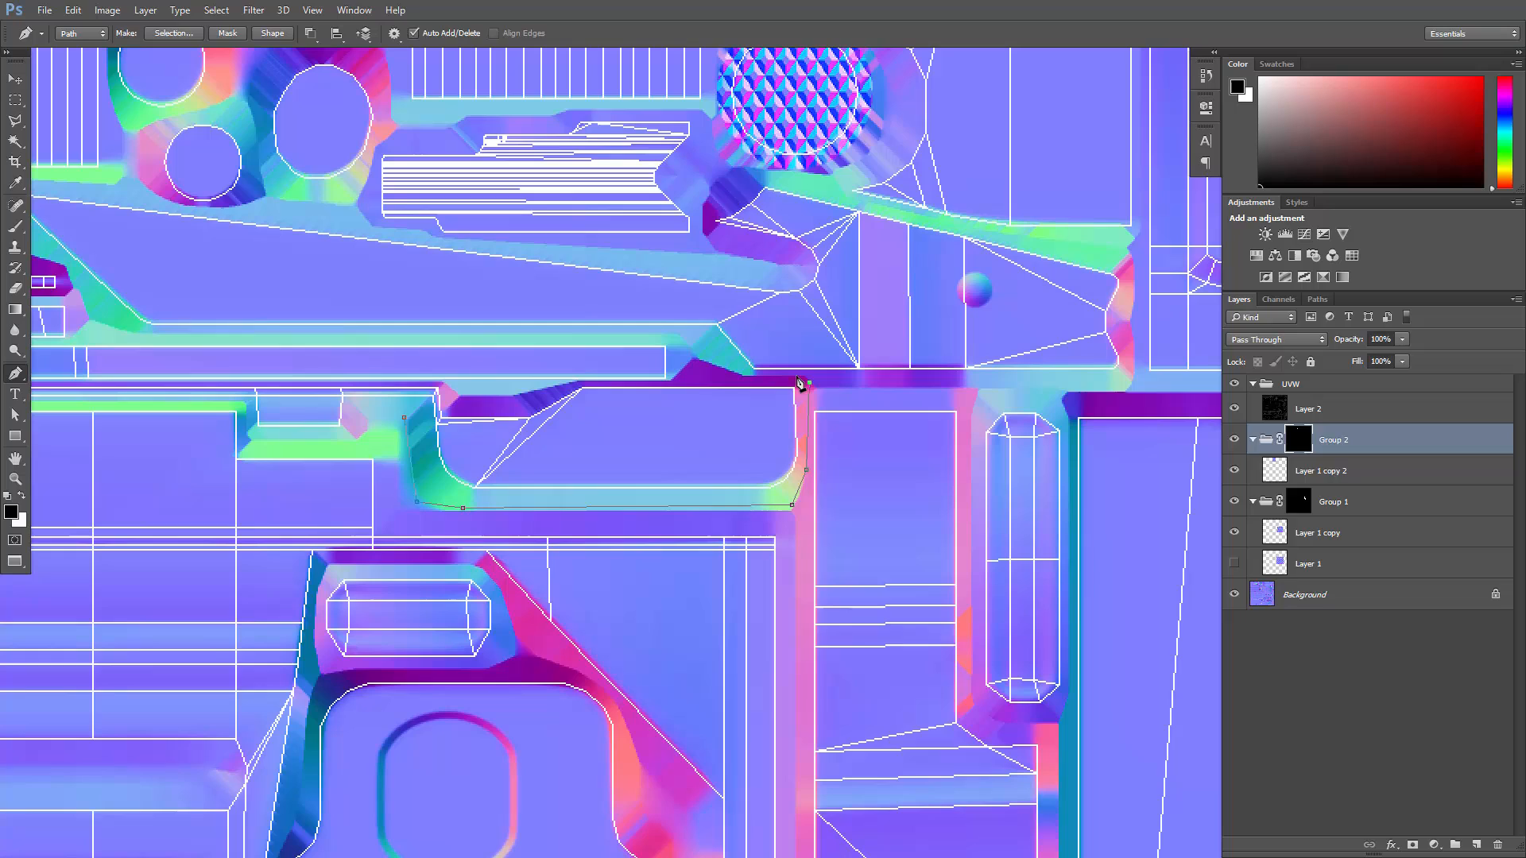
left_click(667, 385)
left_click(576, 384)
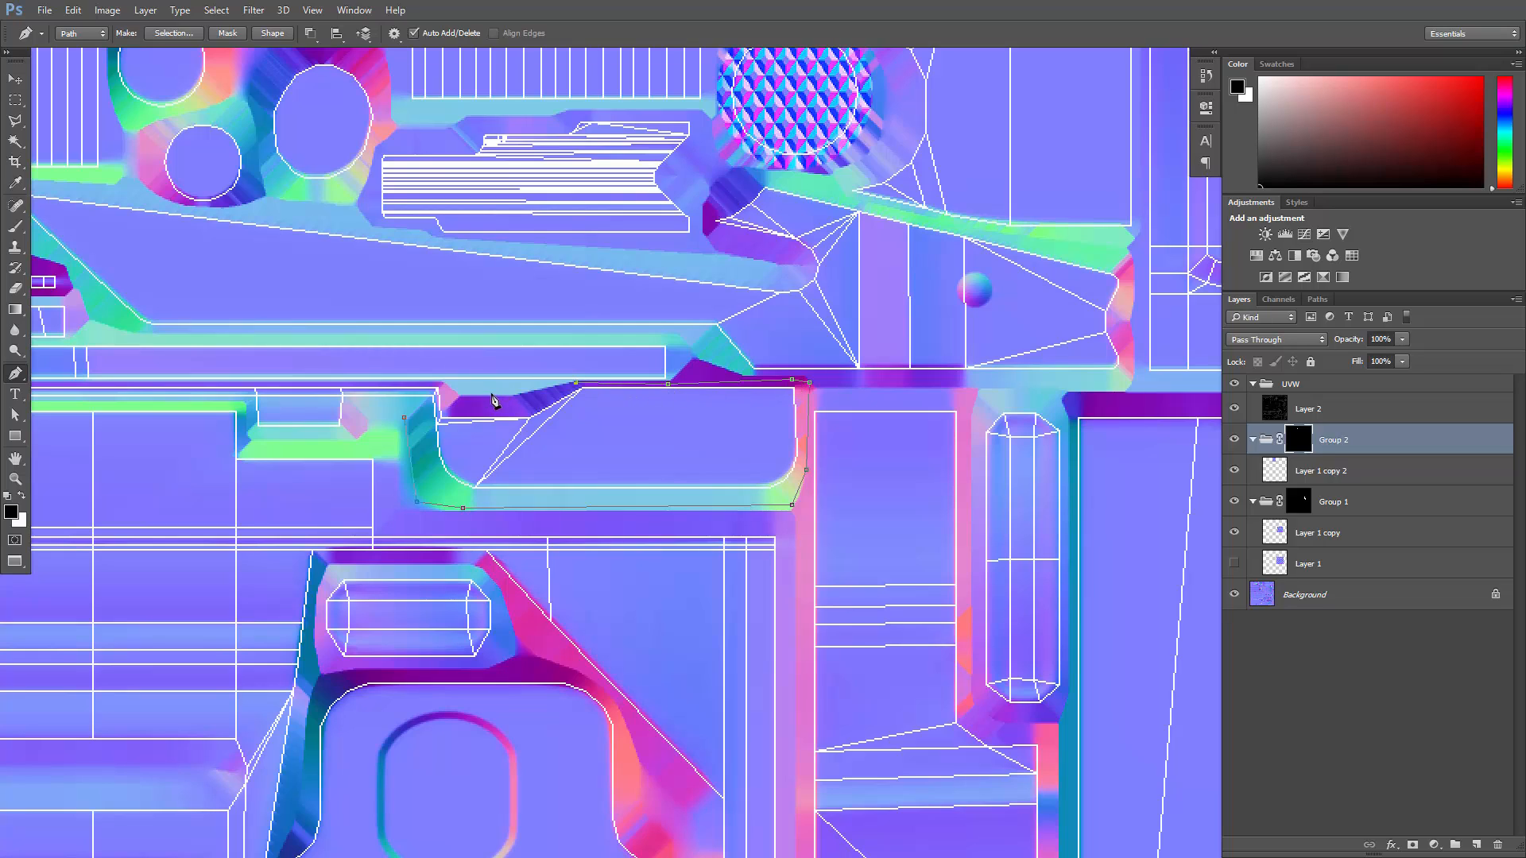
left_click(447, 399)
left_click(404, 418)
- Load the tab path as a selection, create Group 3 above Group 2, and add a layer mask to it
left_click(1317, 300)
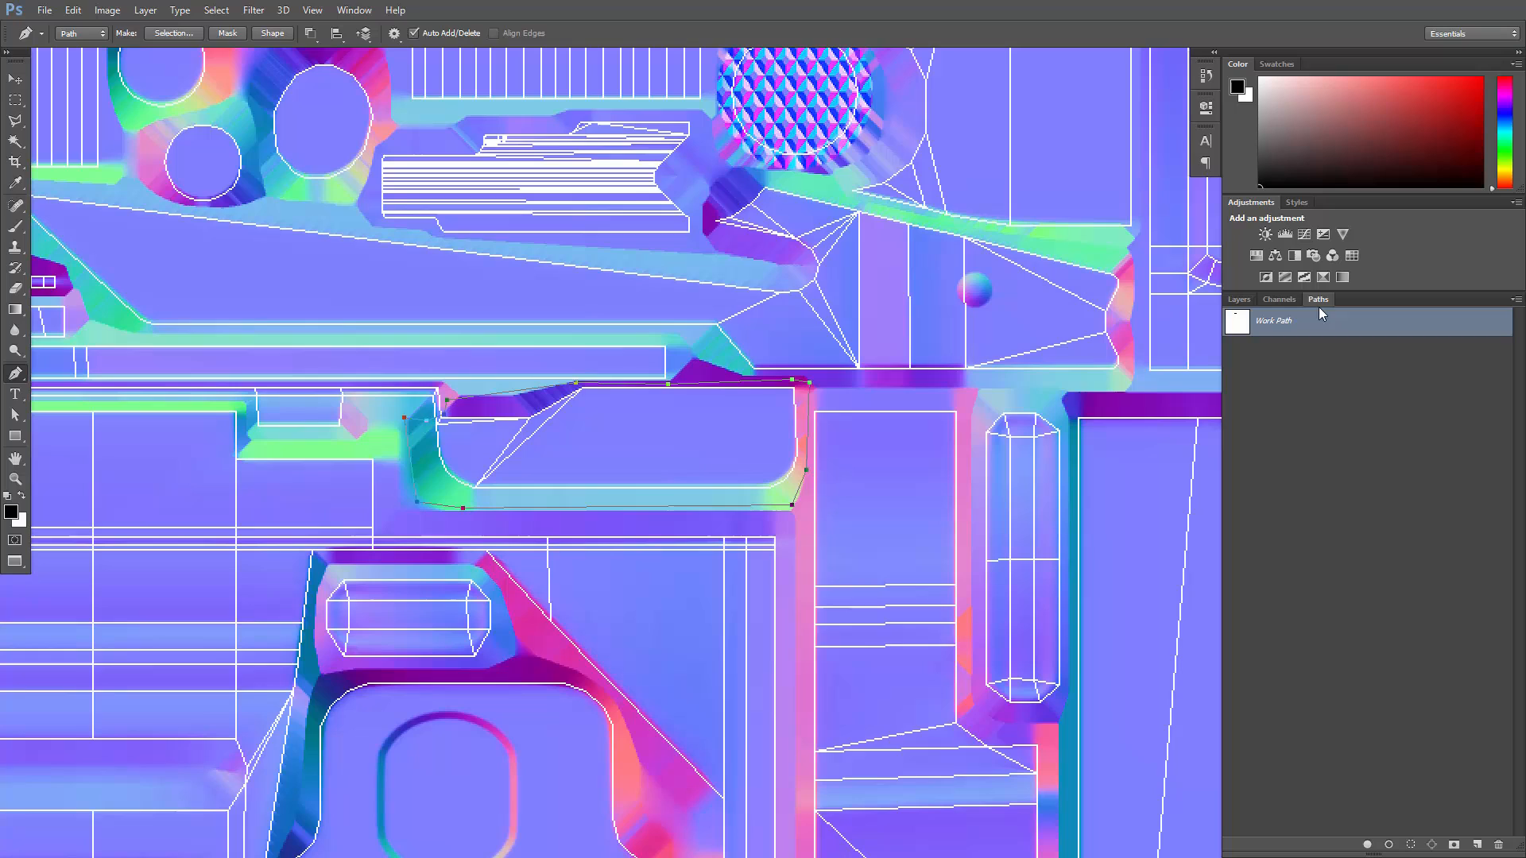
left_click(1237, 325, "ctrl")
left_click(1238, 300)
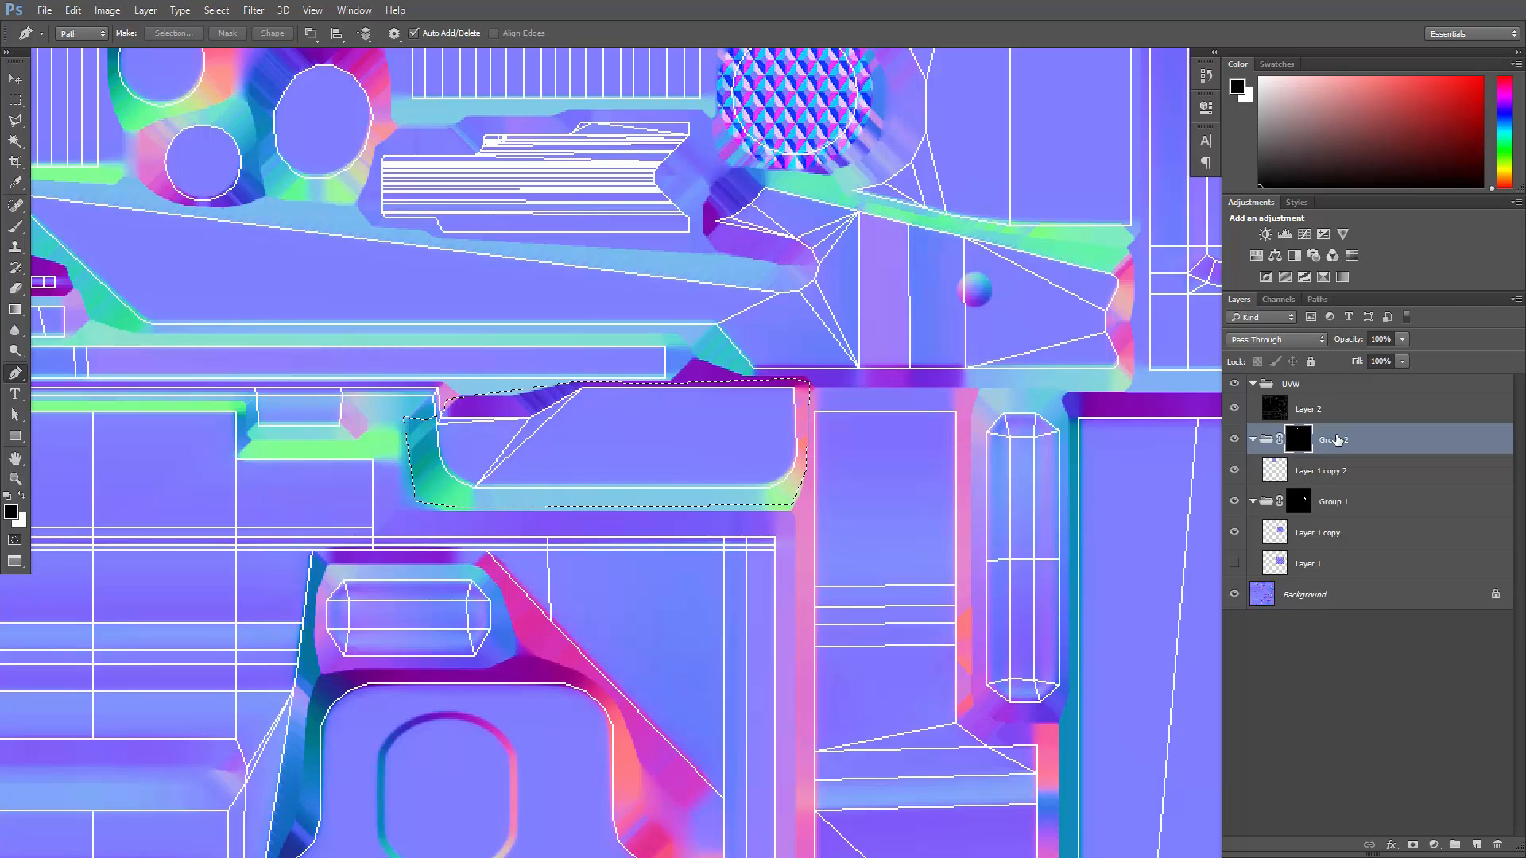
left_click_drag(1336, 440, 1455, 845)
key("x")
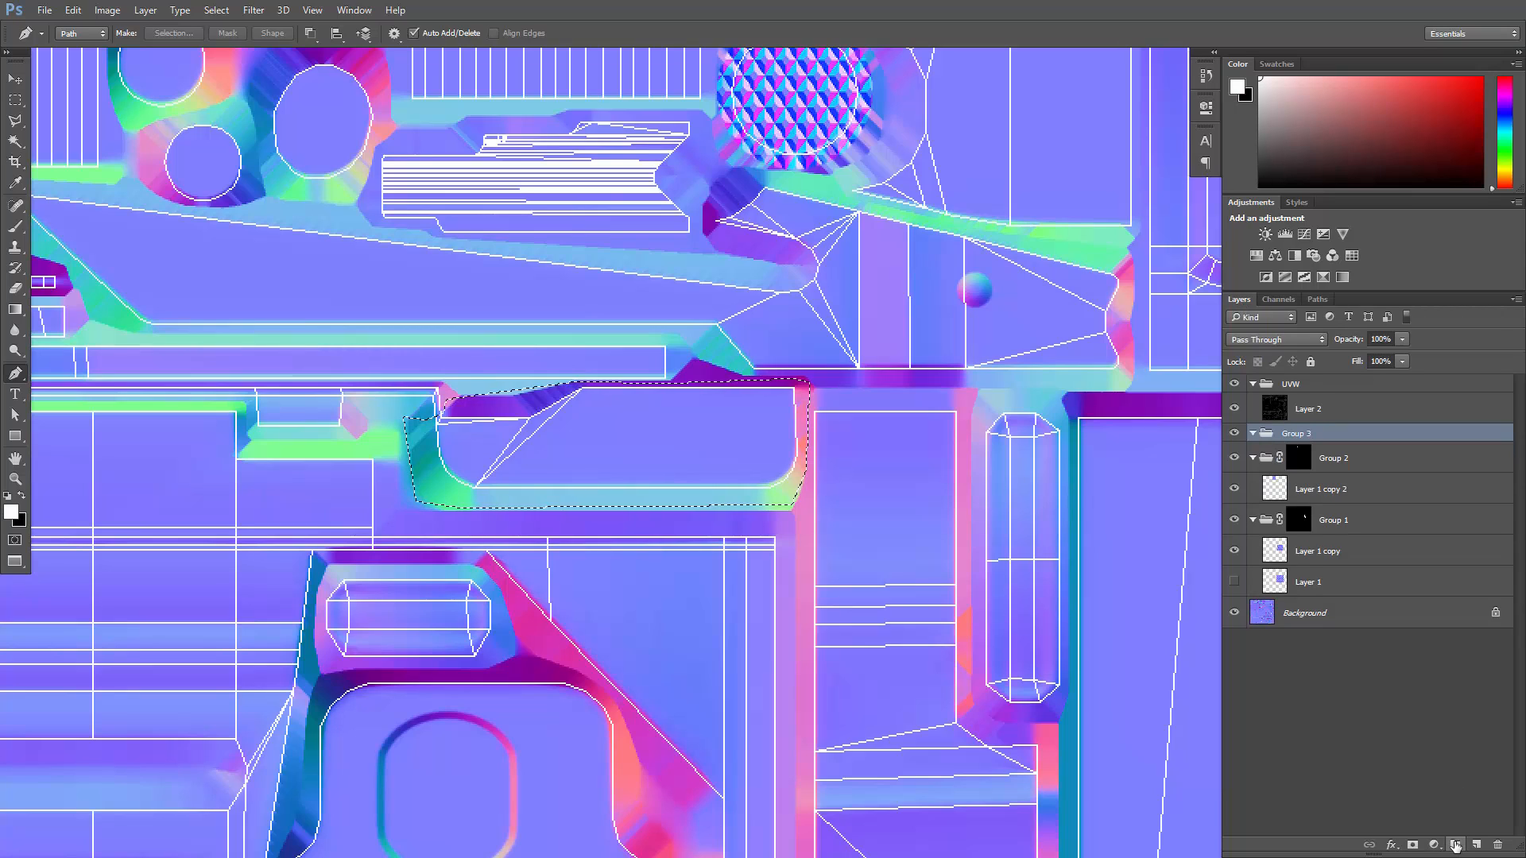
left_click(1412, 844)
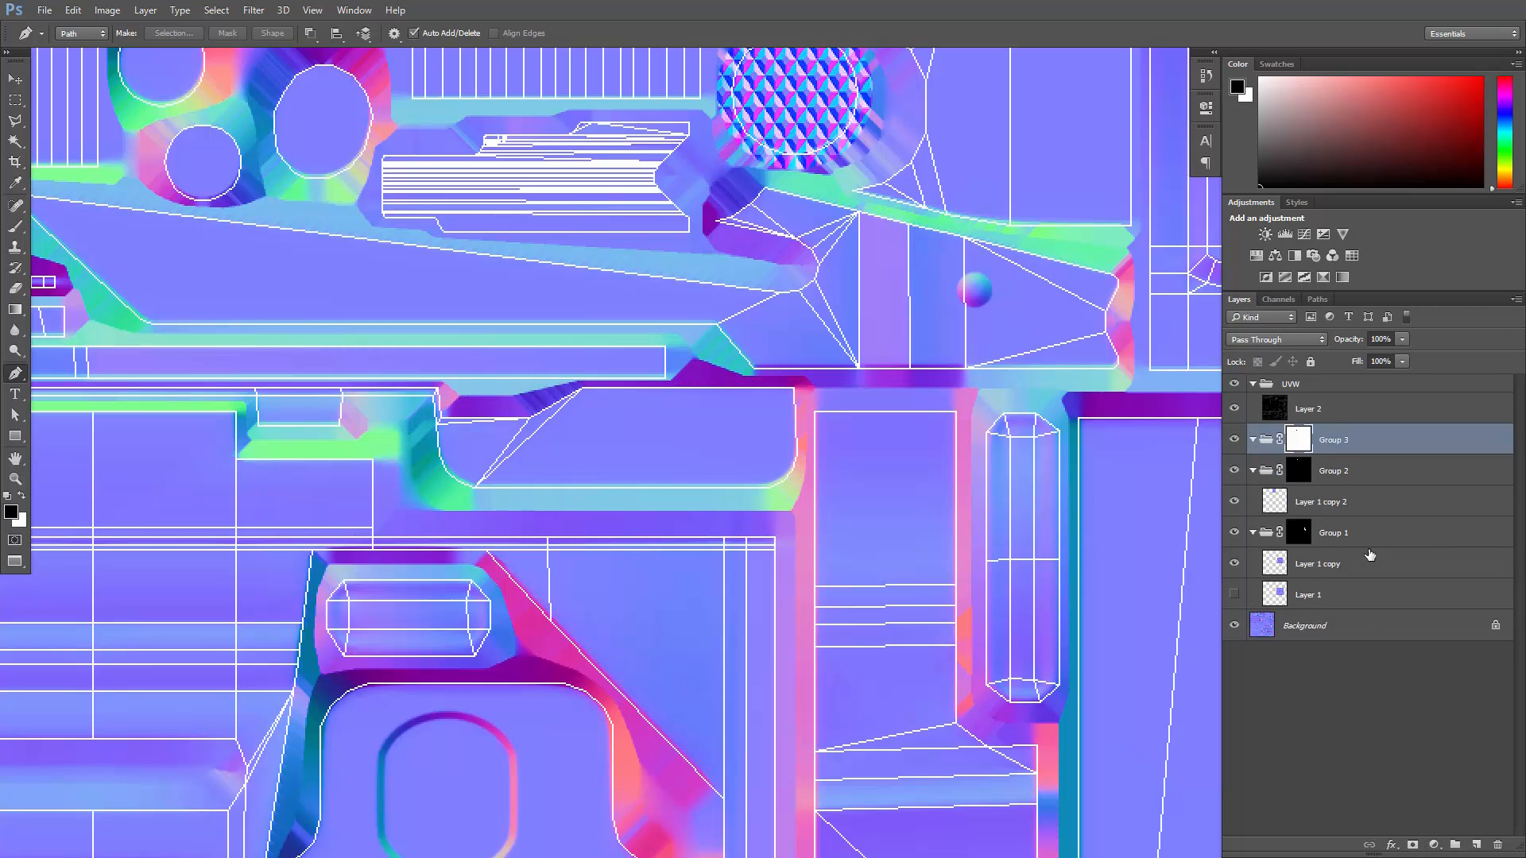
key("x")
- Duplicate Layer 1 copy 2 into Group 3 and invert the group's mask so the diamonds show only on the tab
left_click(1331, 500)
key("ctrl+j")
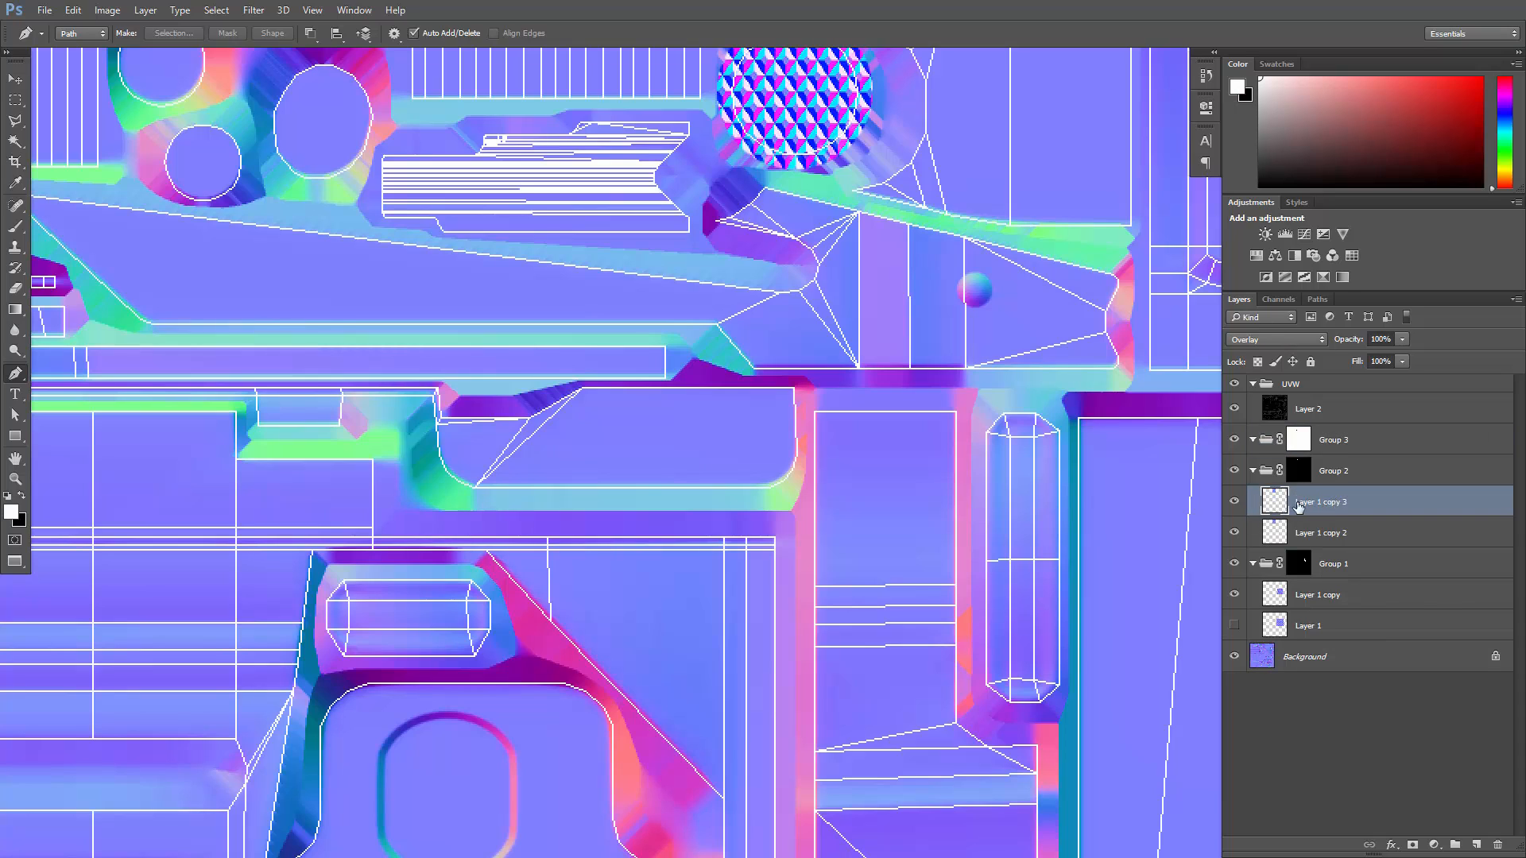
left_click_drag(1313, 509, 1345, 441)
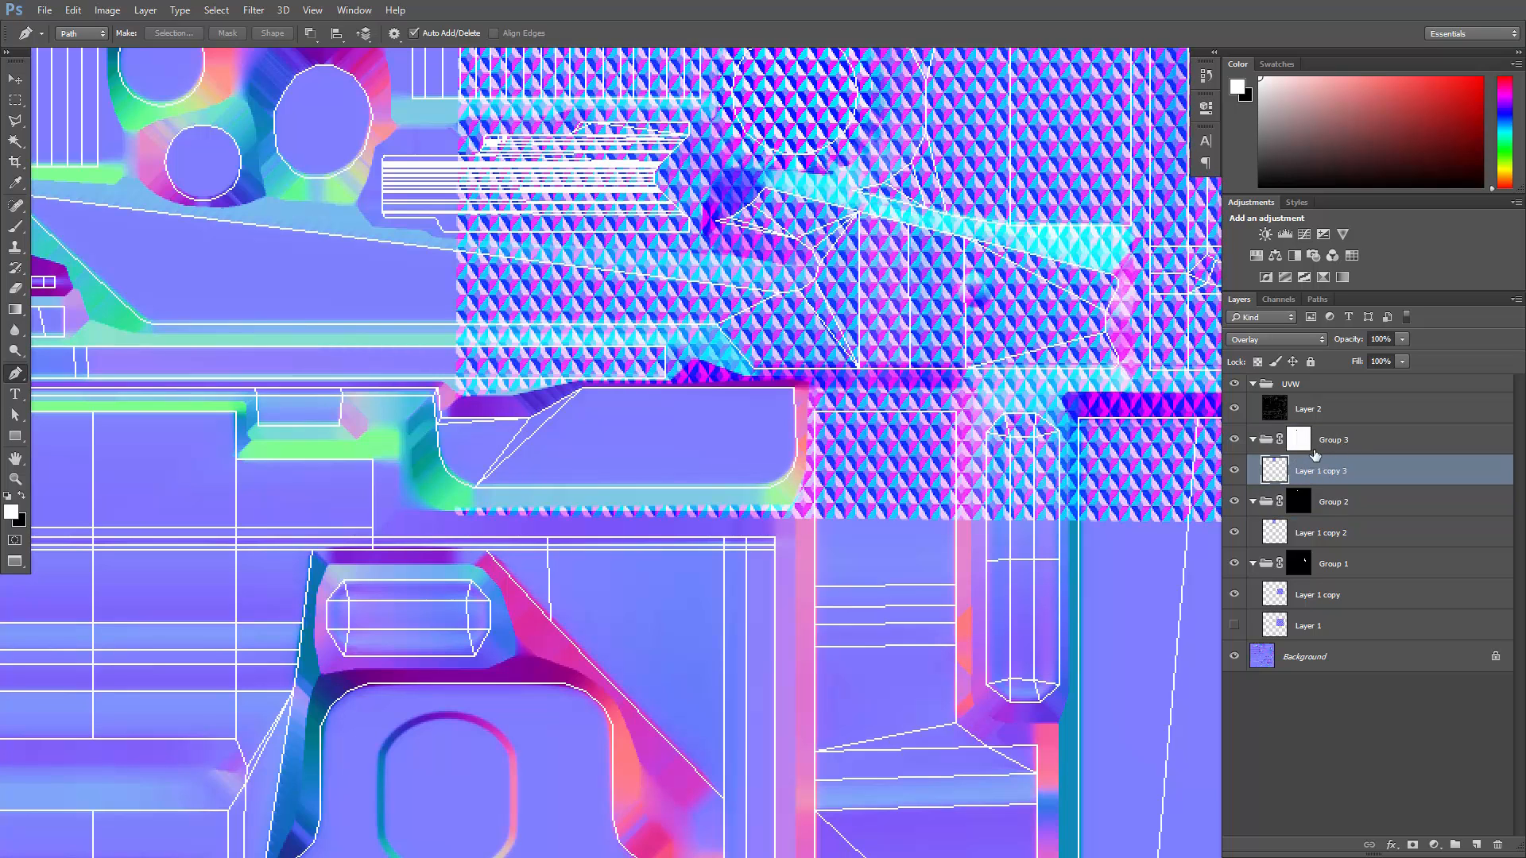
left_click(1299, 442)
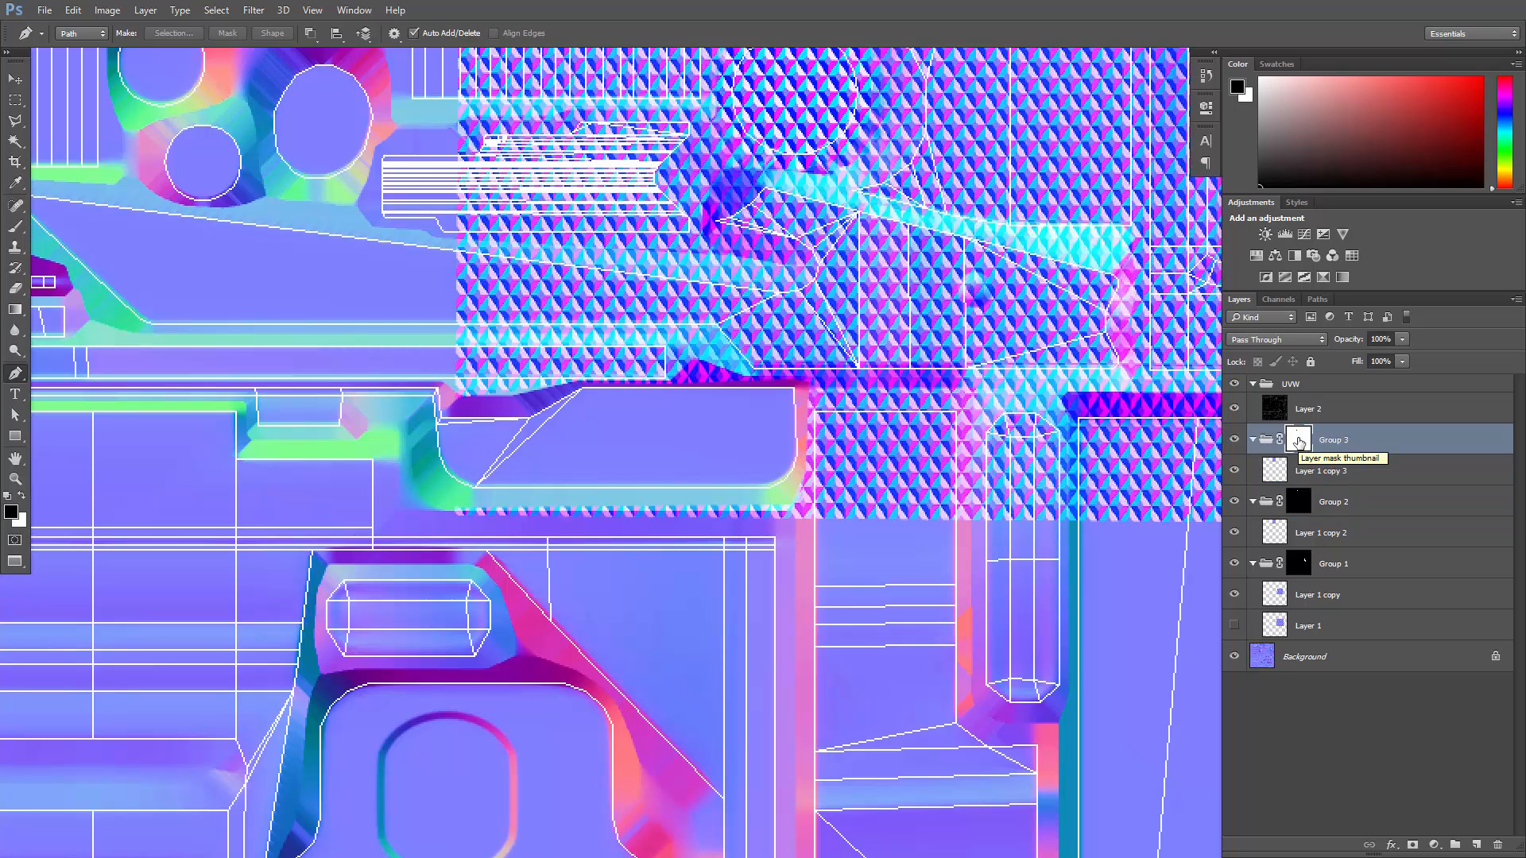
key("ctrl+i")
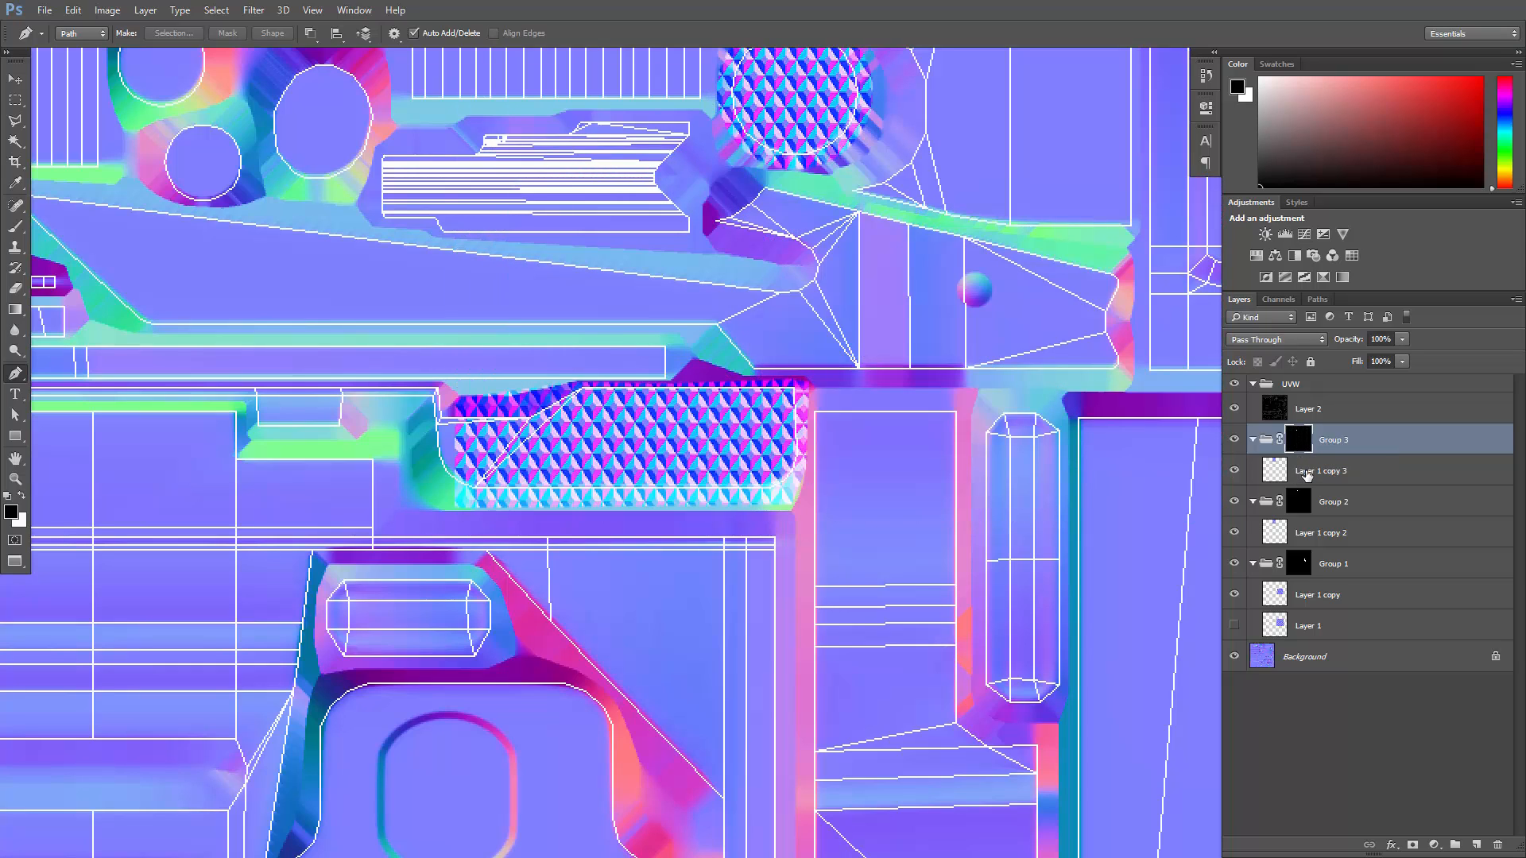
- Free-transform Layer 1 copy 3, scaling it proportionally to 66.20% and moving it to cover the whole tab shell
left_click(1305, 473)
key("ctrl+t")
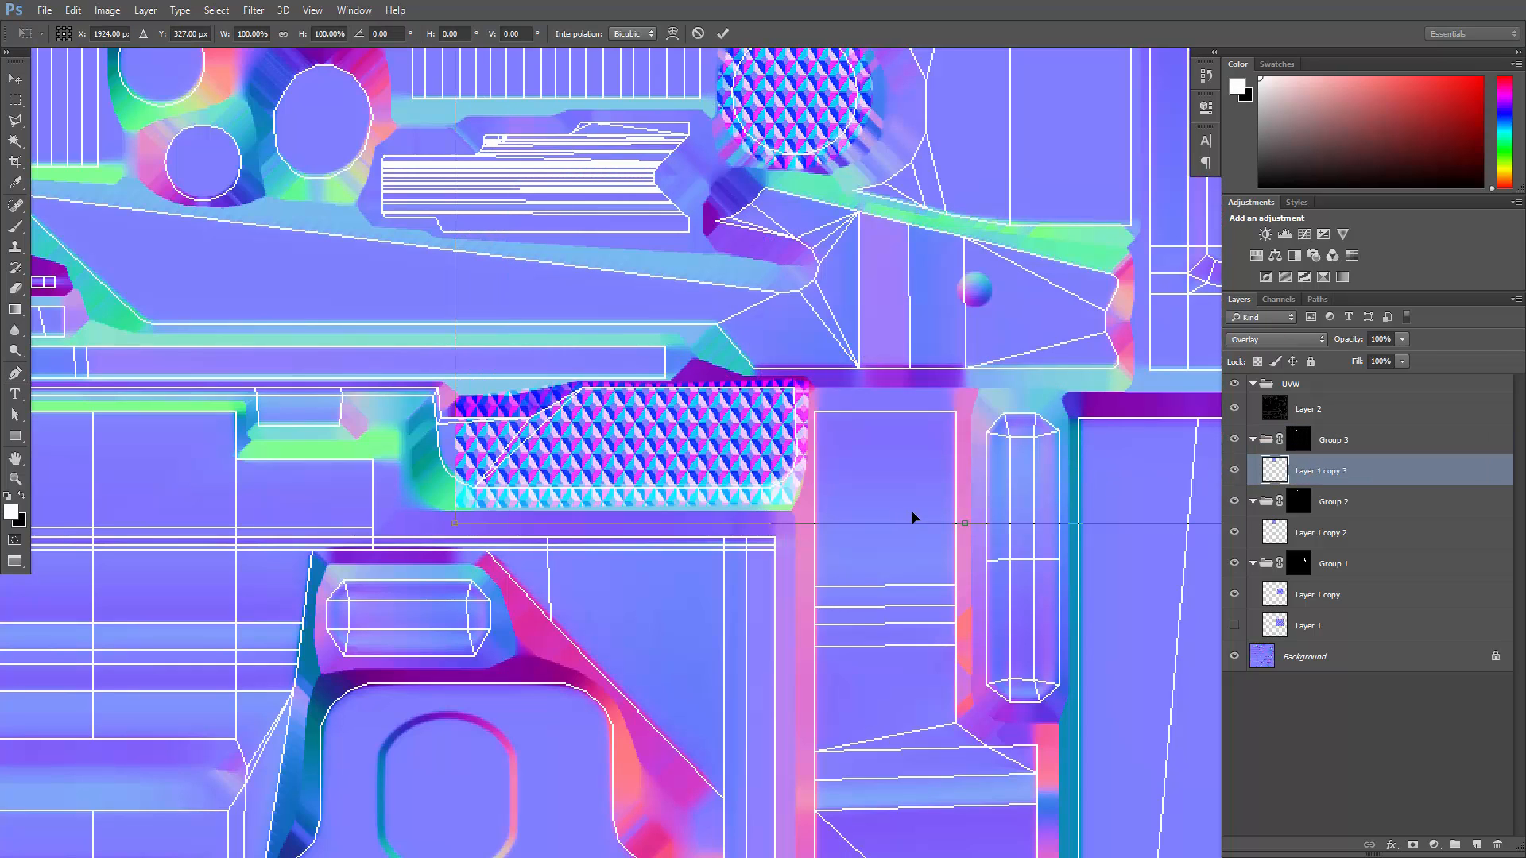
left_click_drag(469, 527, 668, 395, "alt+shift")
left_click_drag(819, 250, 531, 519)
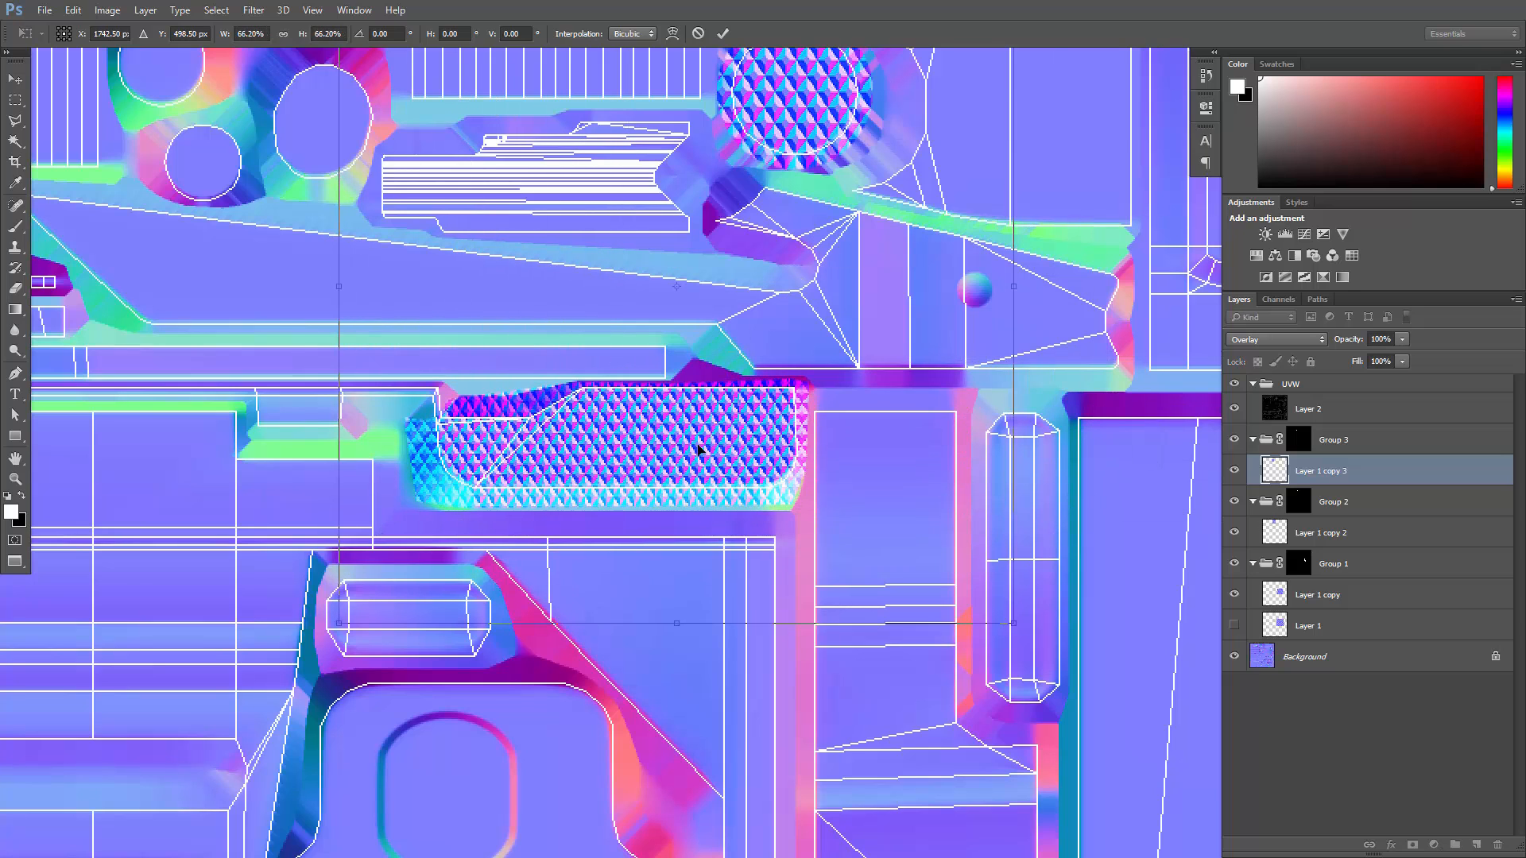
left_click_drag(663, 429, 662, 454)
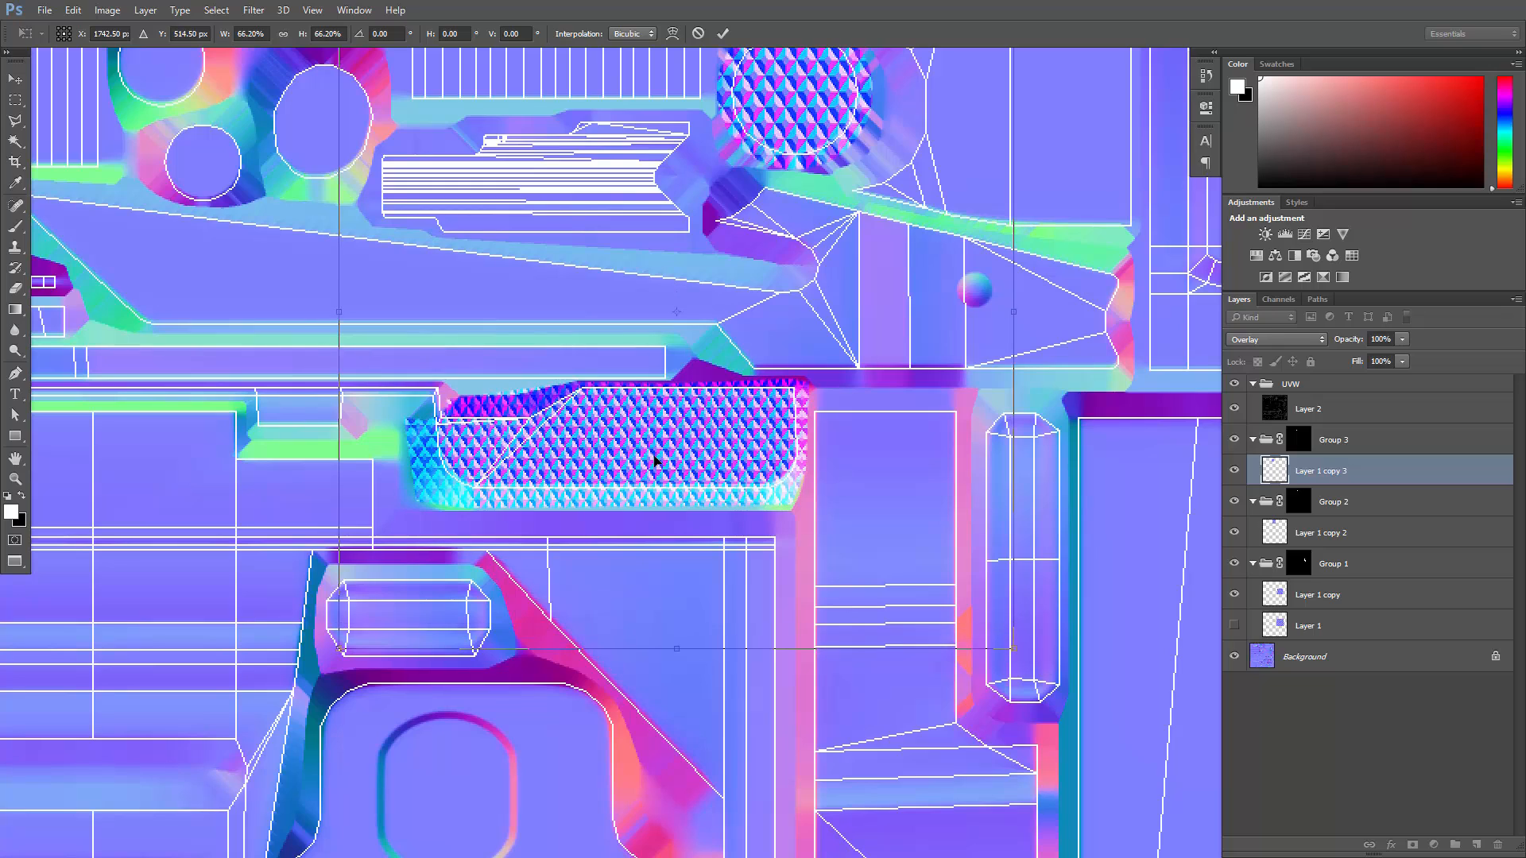
key("Return")
- Trace a closed pen path around the tall tab shell in the small cluster at the normal map's left edge
key("p")
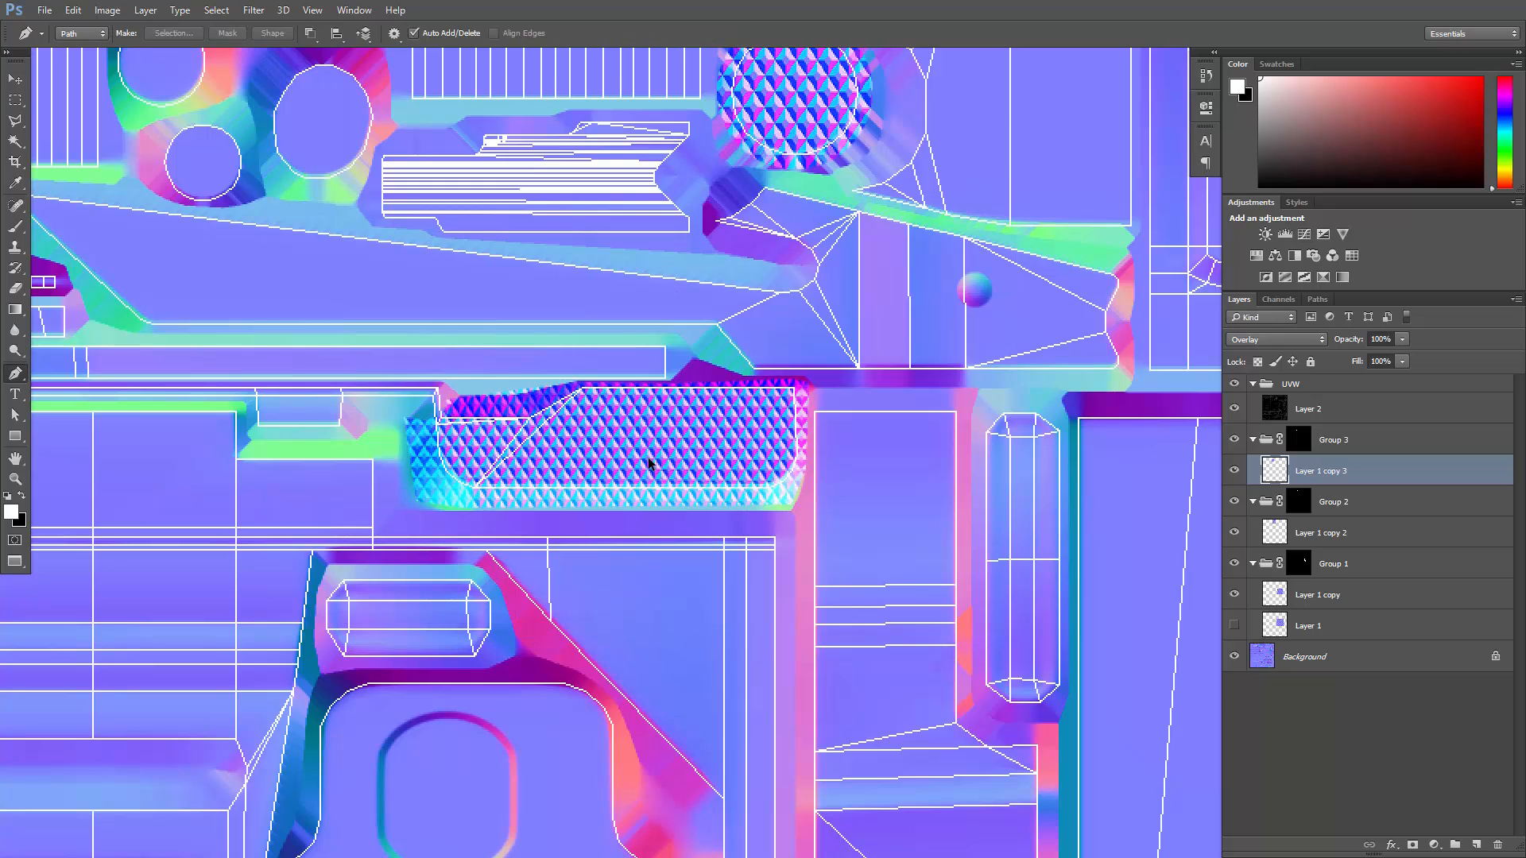
scroll(644, 458, "down", 3, "alt")
left_click_drag(385, 569, 809, 396)
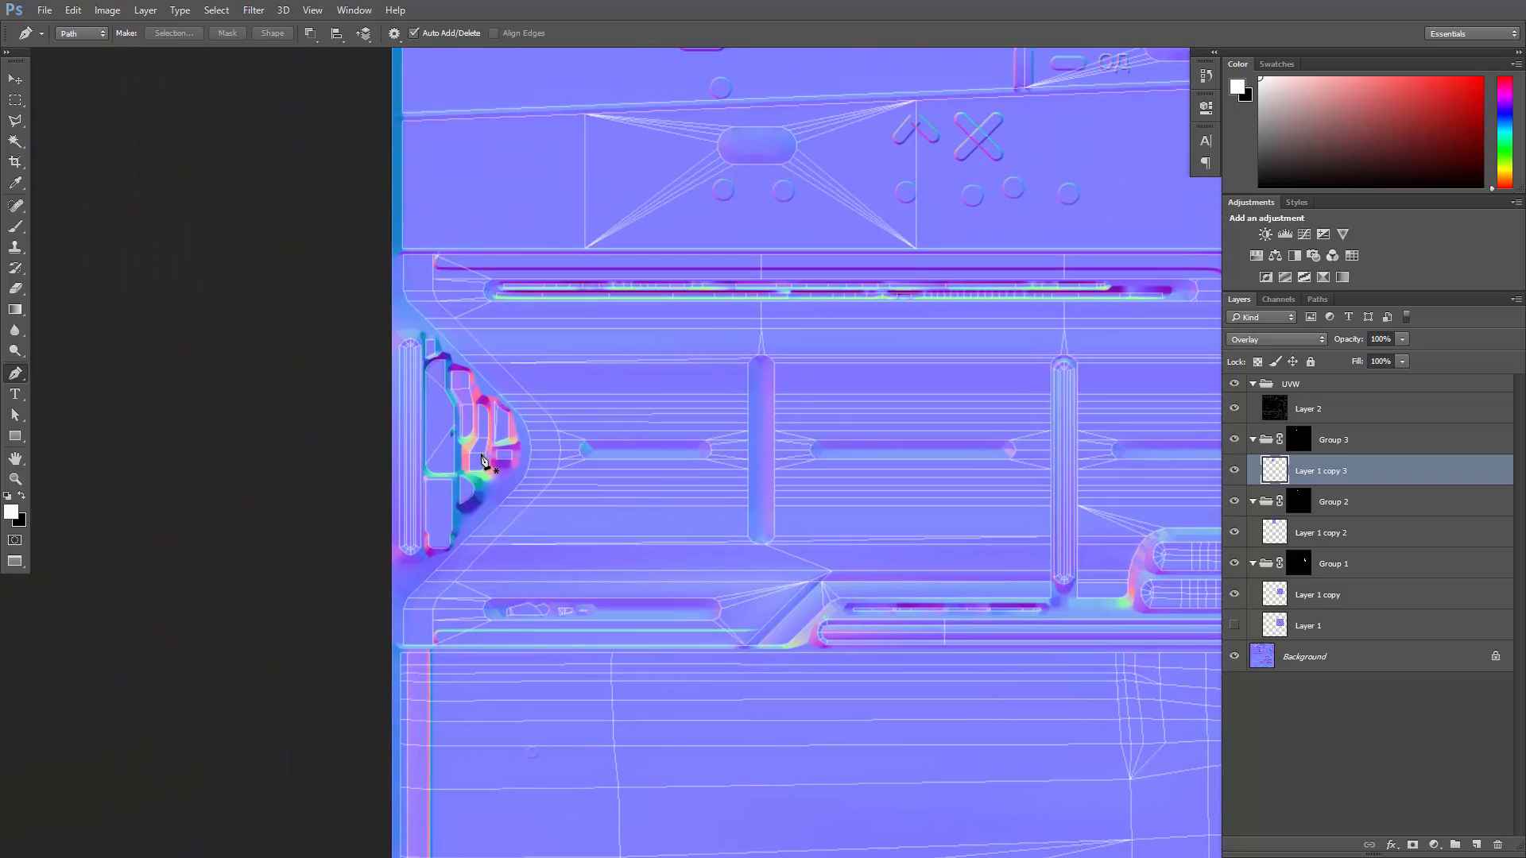
key("z")
left_click(444, 422)
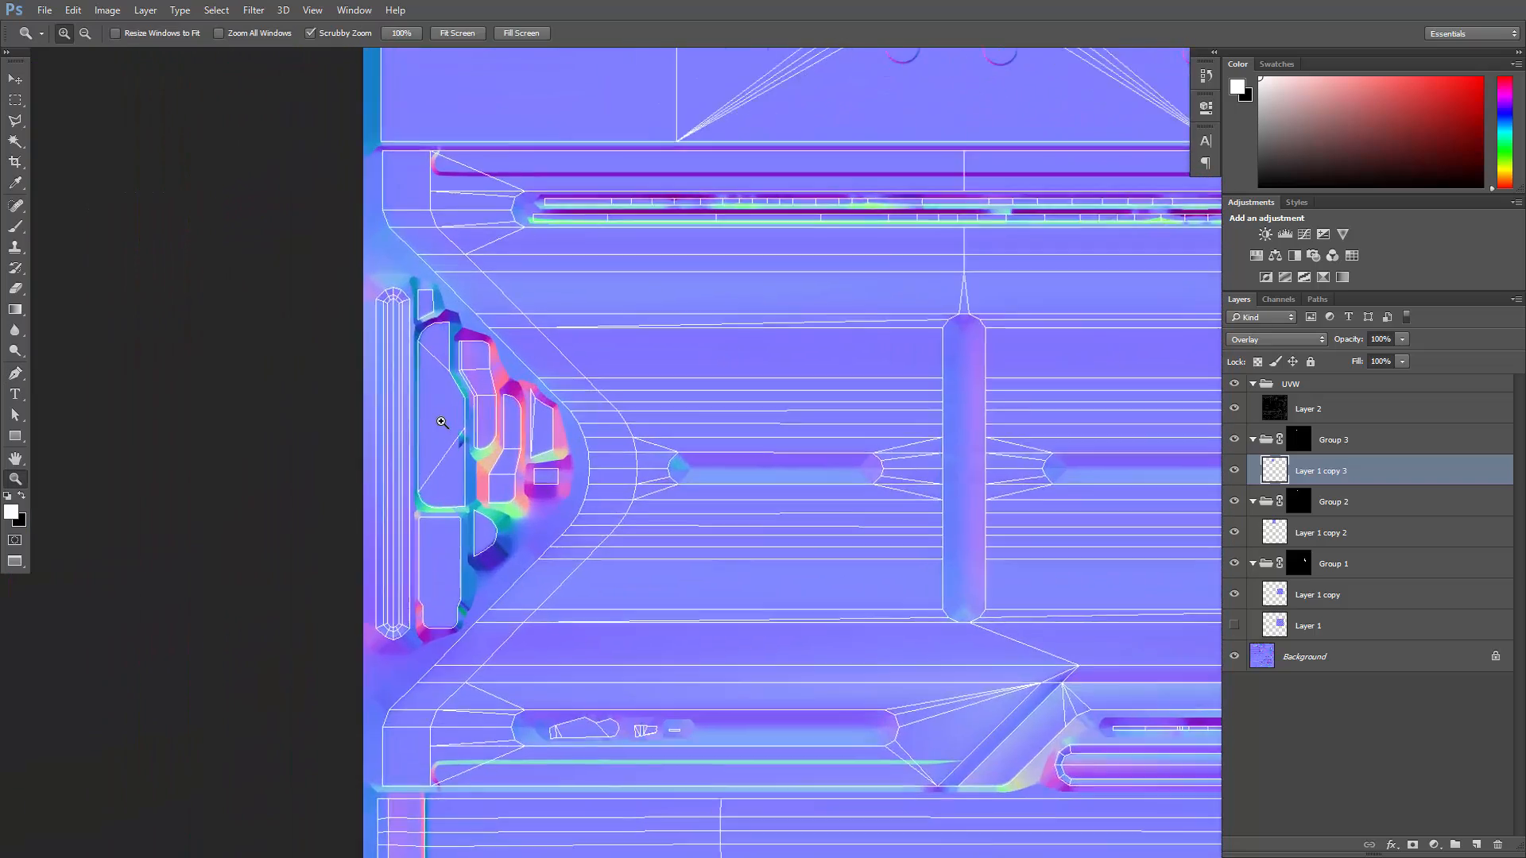
left_click(442, 422)
key("p")
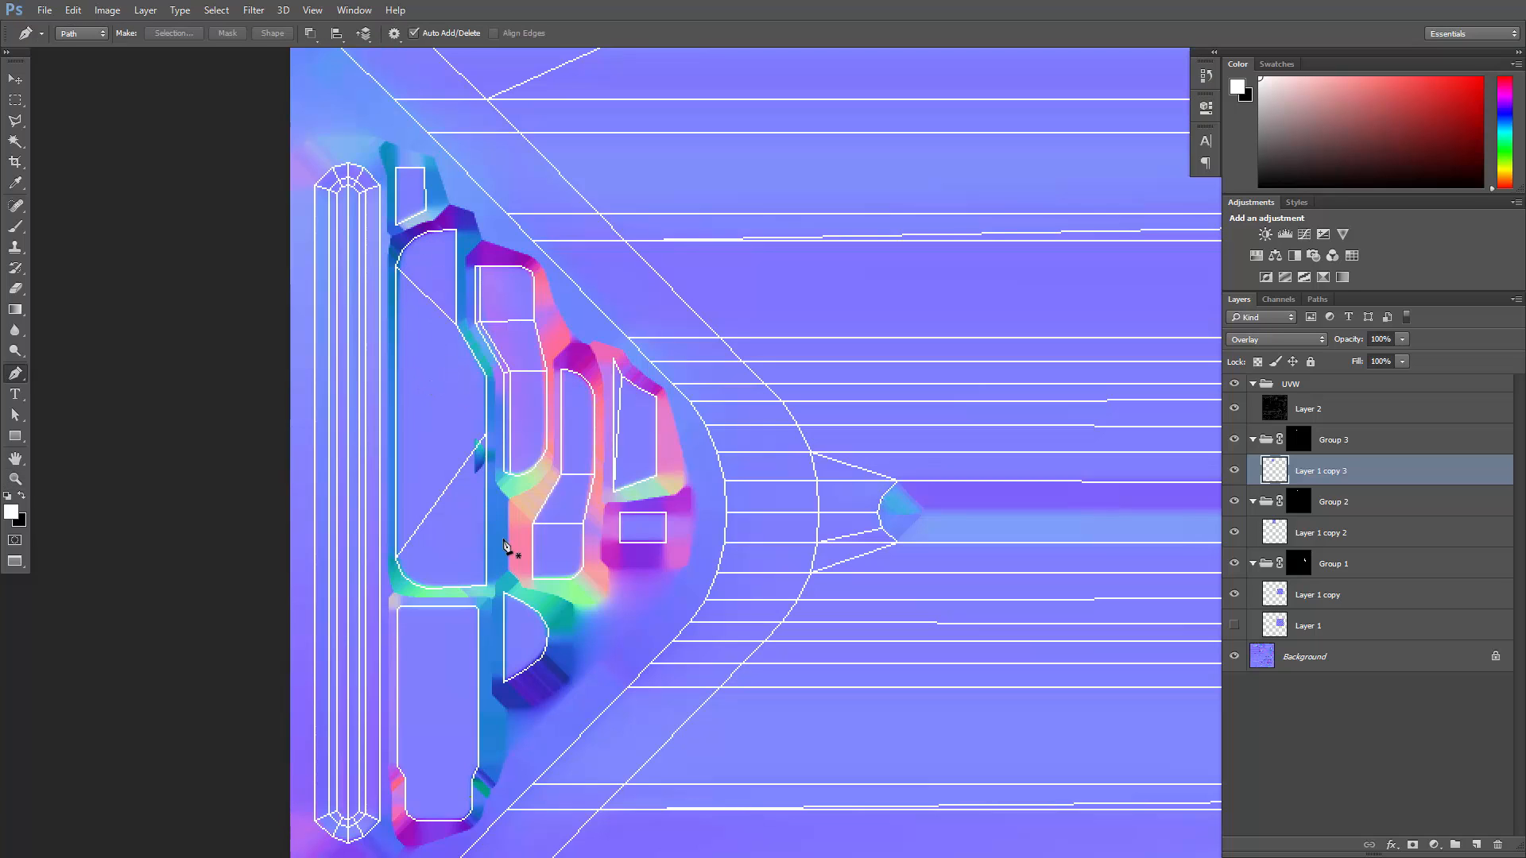
left_click(493, 595)
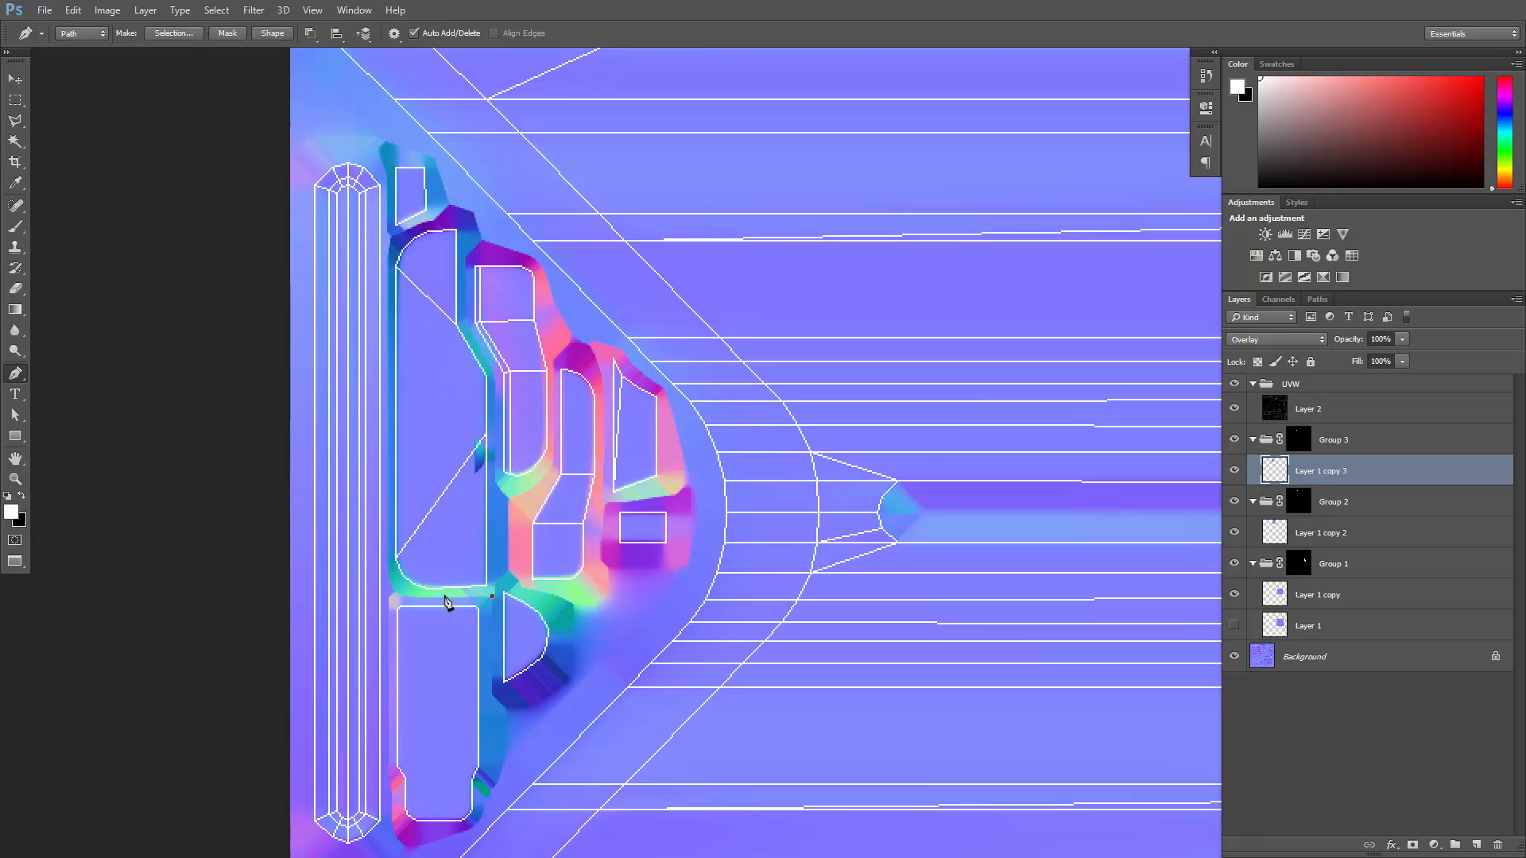
left_click(417, 597)
left_click_drag(389, 579, 390, 559)
left_click(388, 256)
left_click_drag(442, 218, 472, 226)
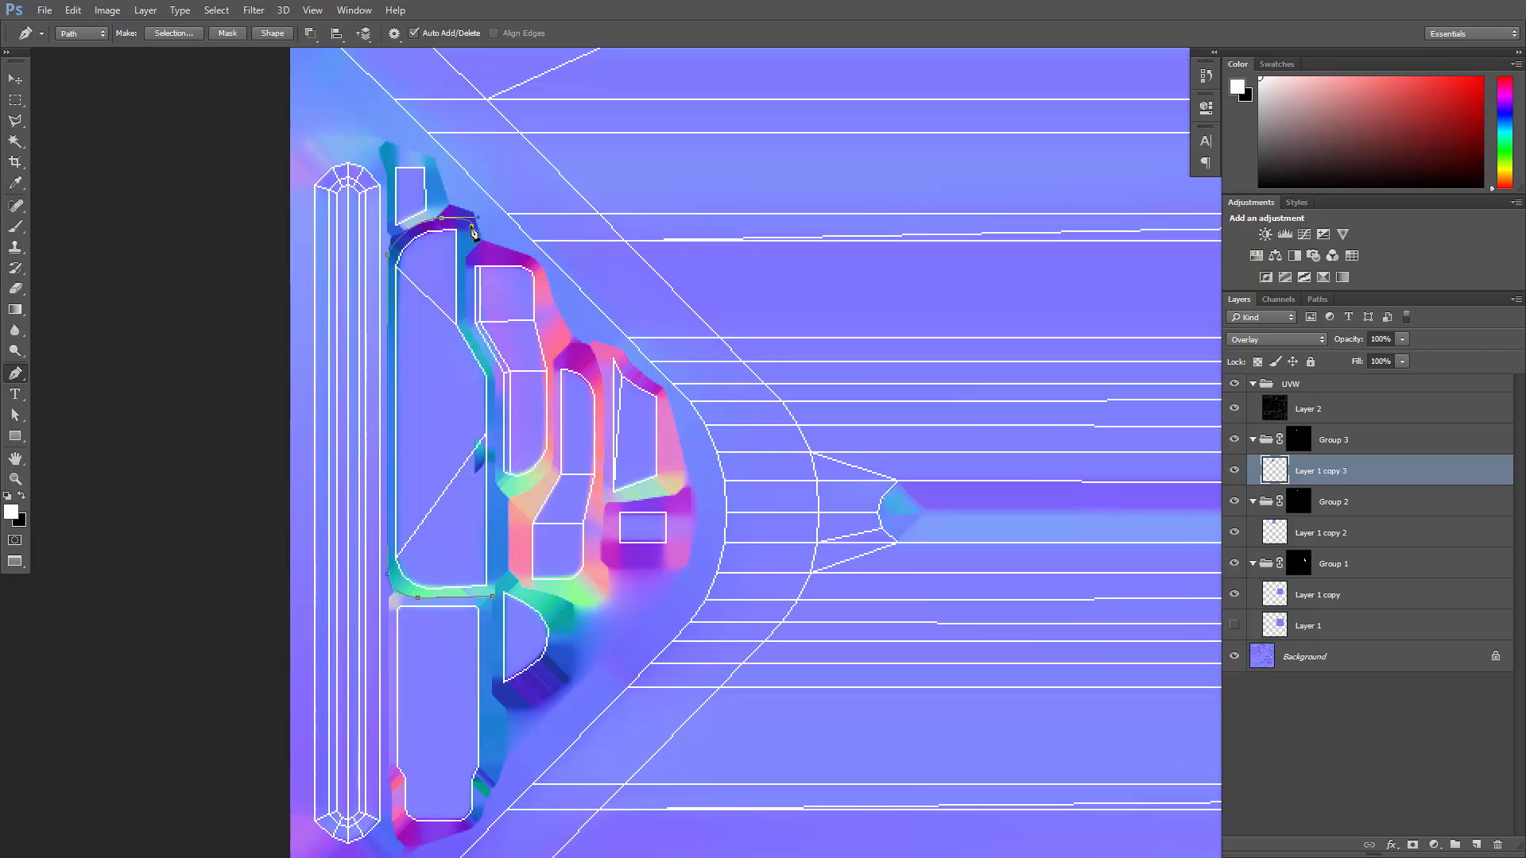
left_click(465, 320)
left_click(492, 596)
- Load the second tab path as a selection, create Group 4 above Group 3, and give it an inverted layer mask
left_click(1317, 299)
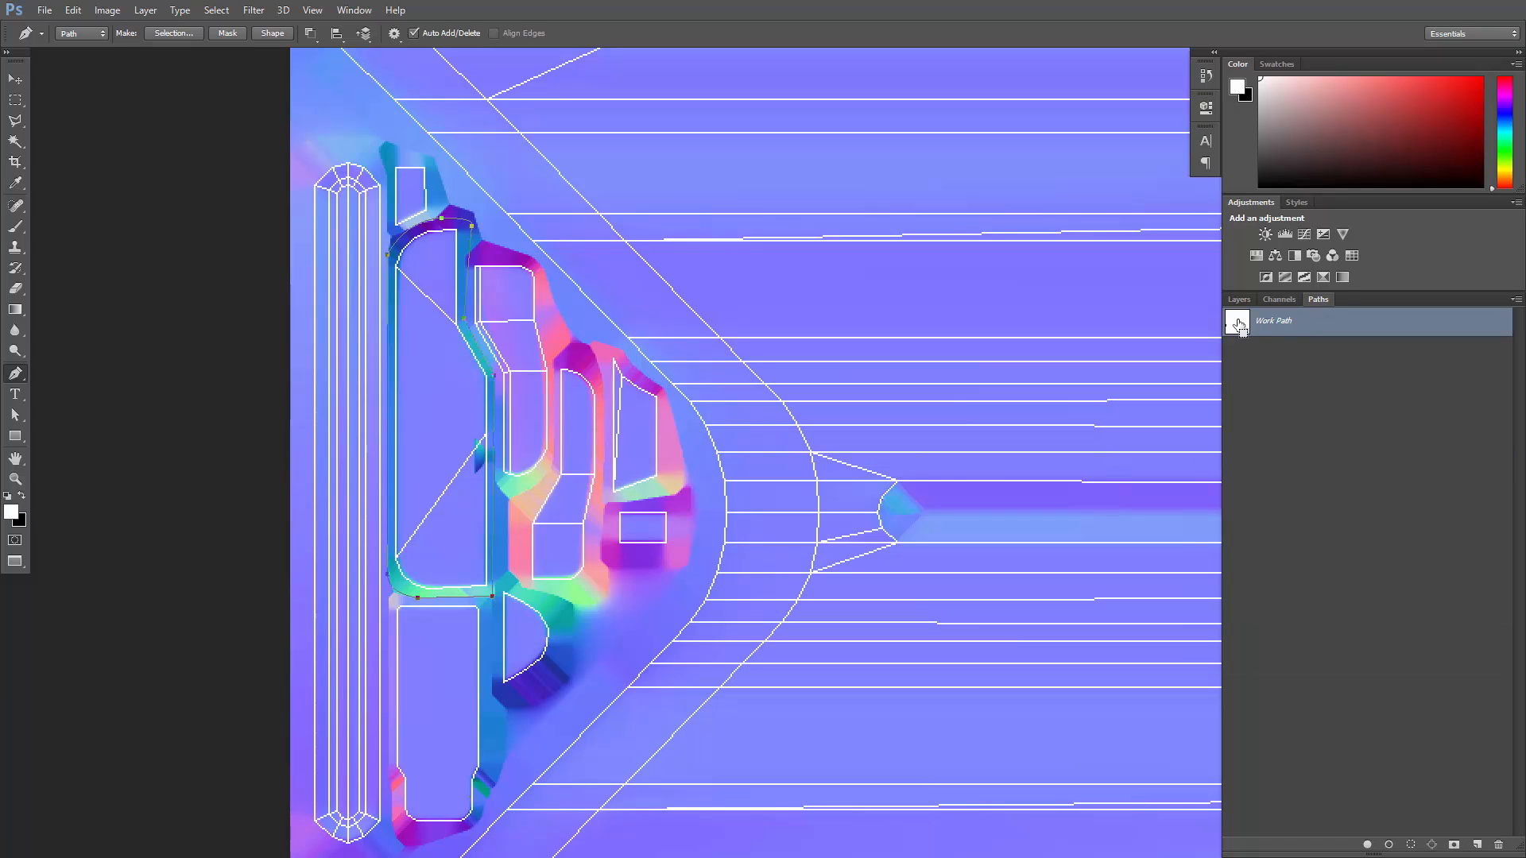
left_click(1238, 323, "ctrl")
left_click(1238, 300)
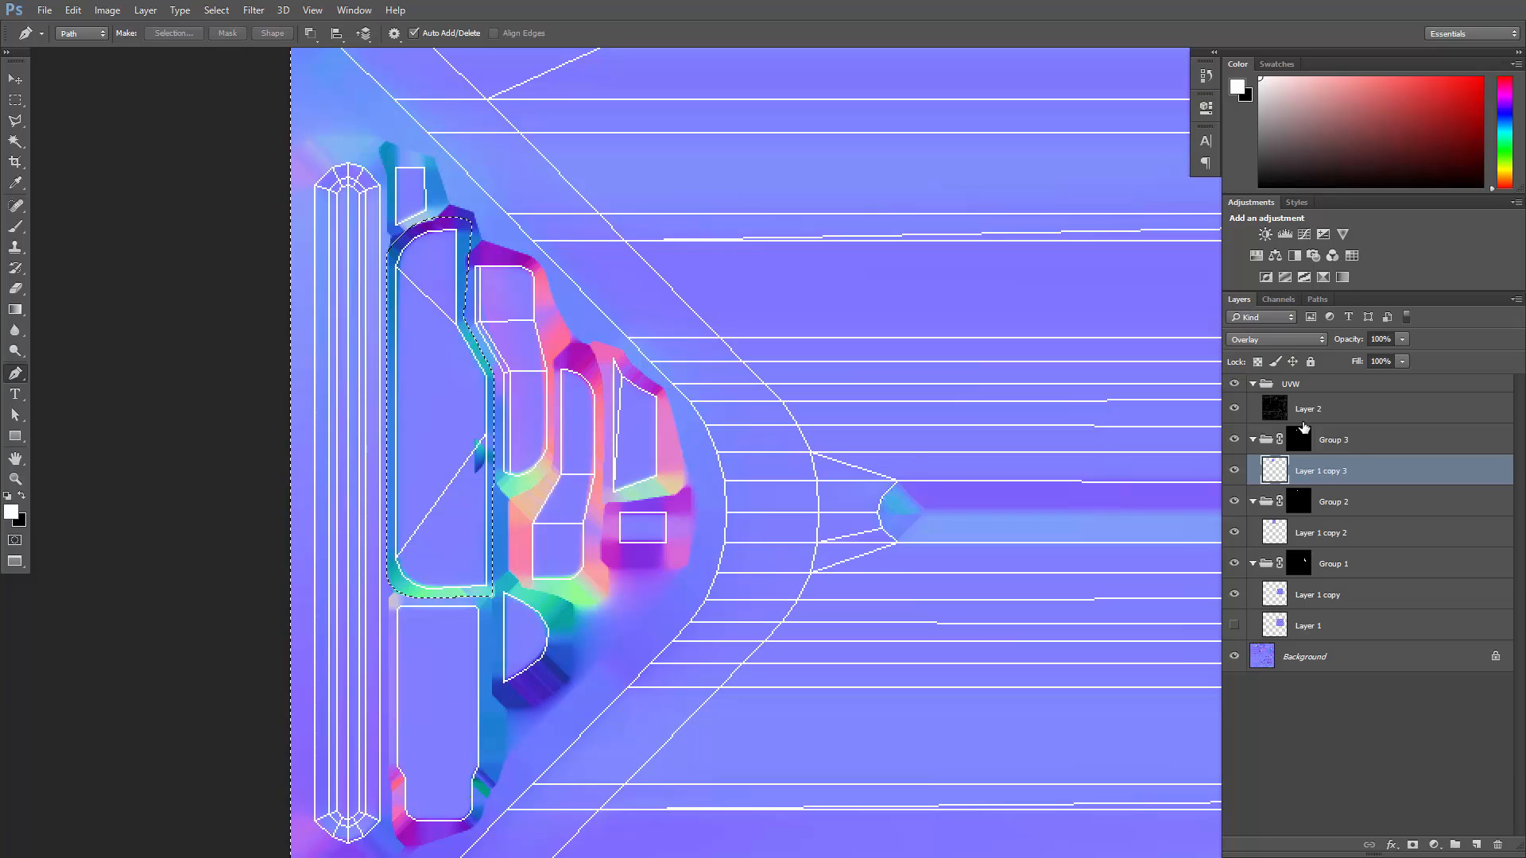
left_click(1355, 442)
key("x")
key("x")
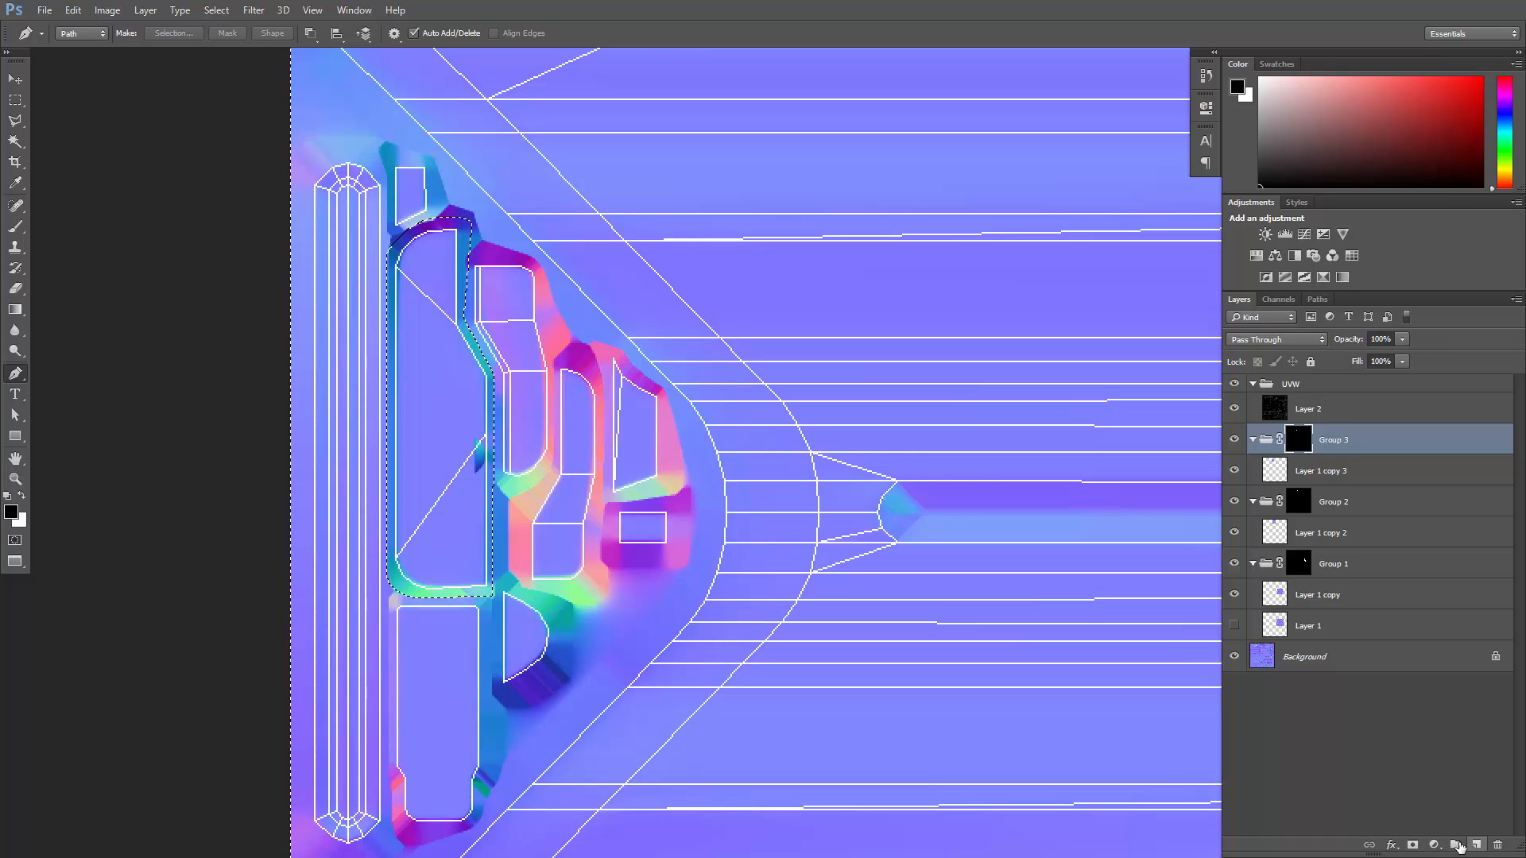
left_click(1455, 845)
left_click(1412, 844)
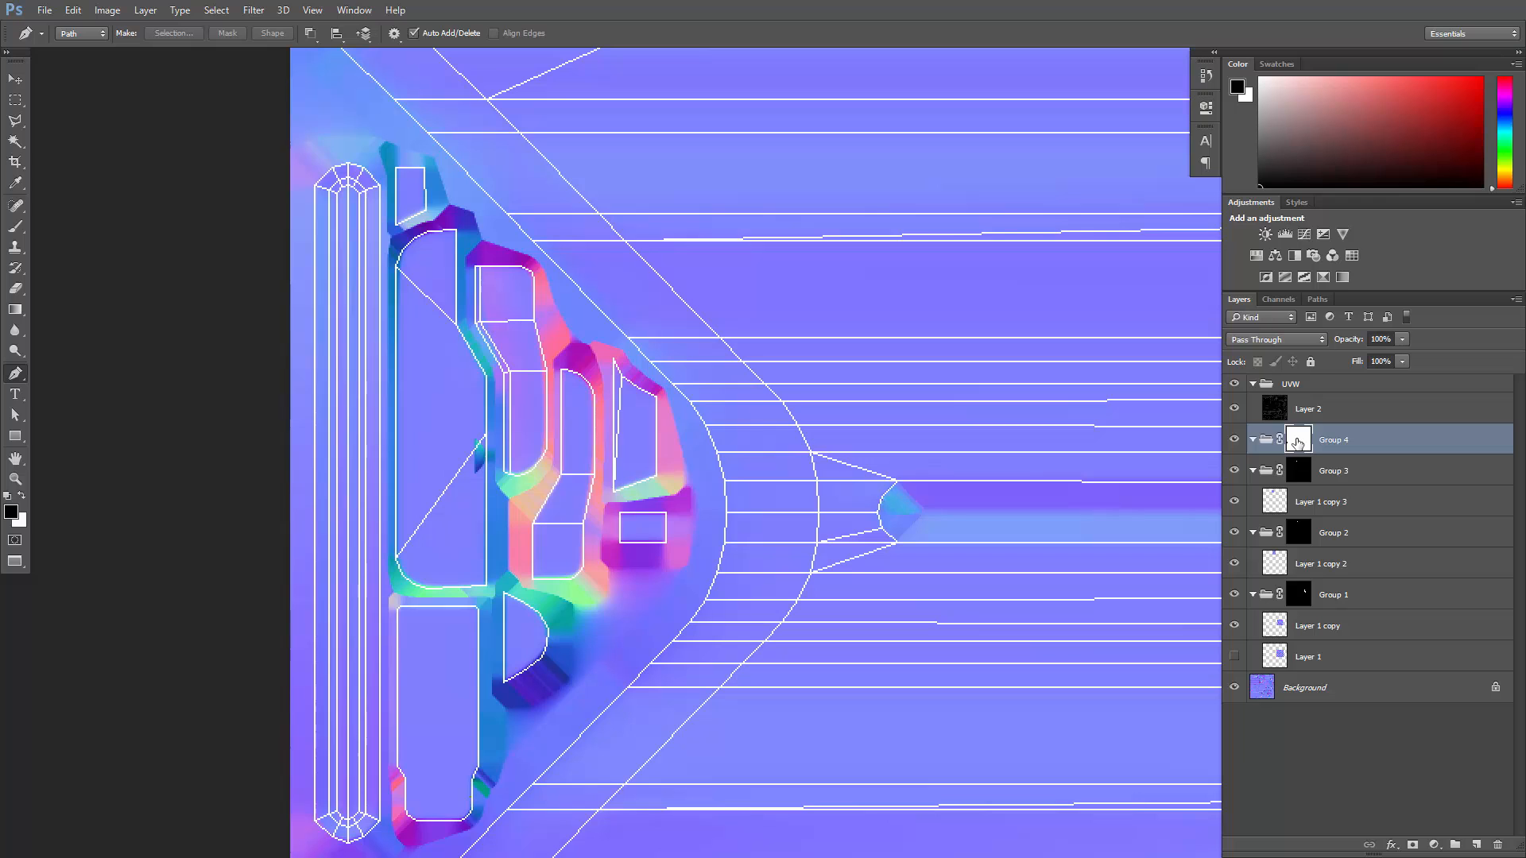
key("ctrl+i")
- Duplicate Layer 1 copy 3 and move the duplicate into the masked Group 4
left_click(1320, 503)
scroll(980, 469, "down", 6, "alt")
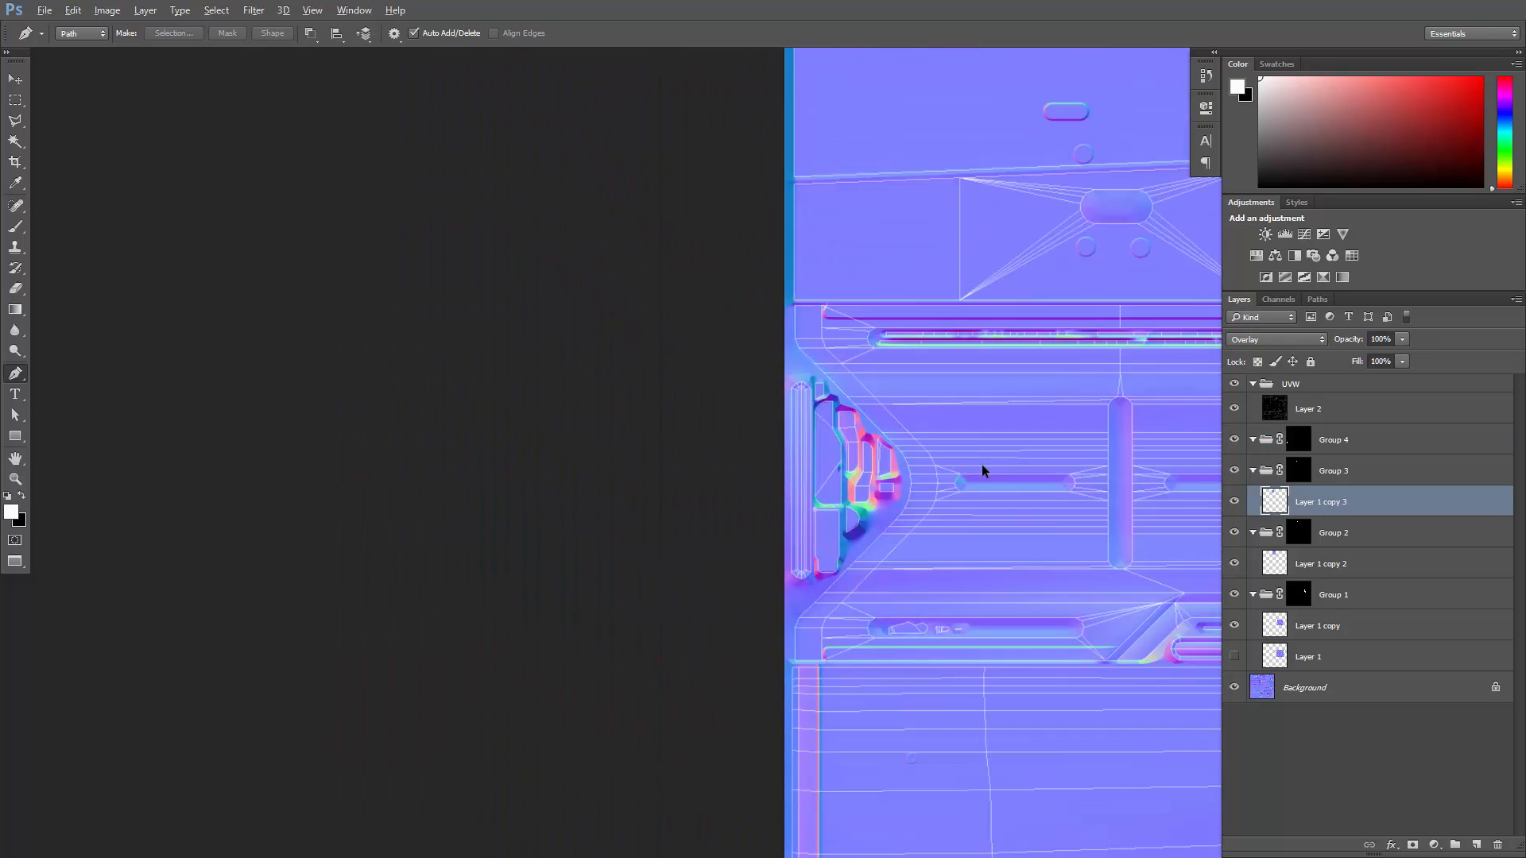
left_click_drag(1123, 451, 668, 585)
left_click_drag(879, 402, 729, 582)
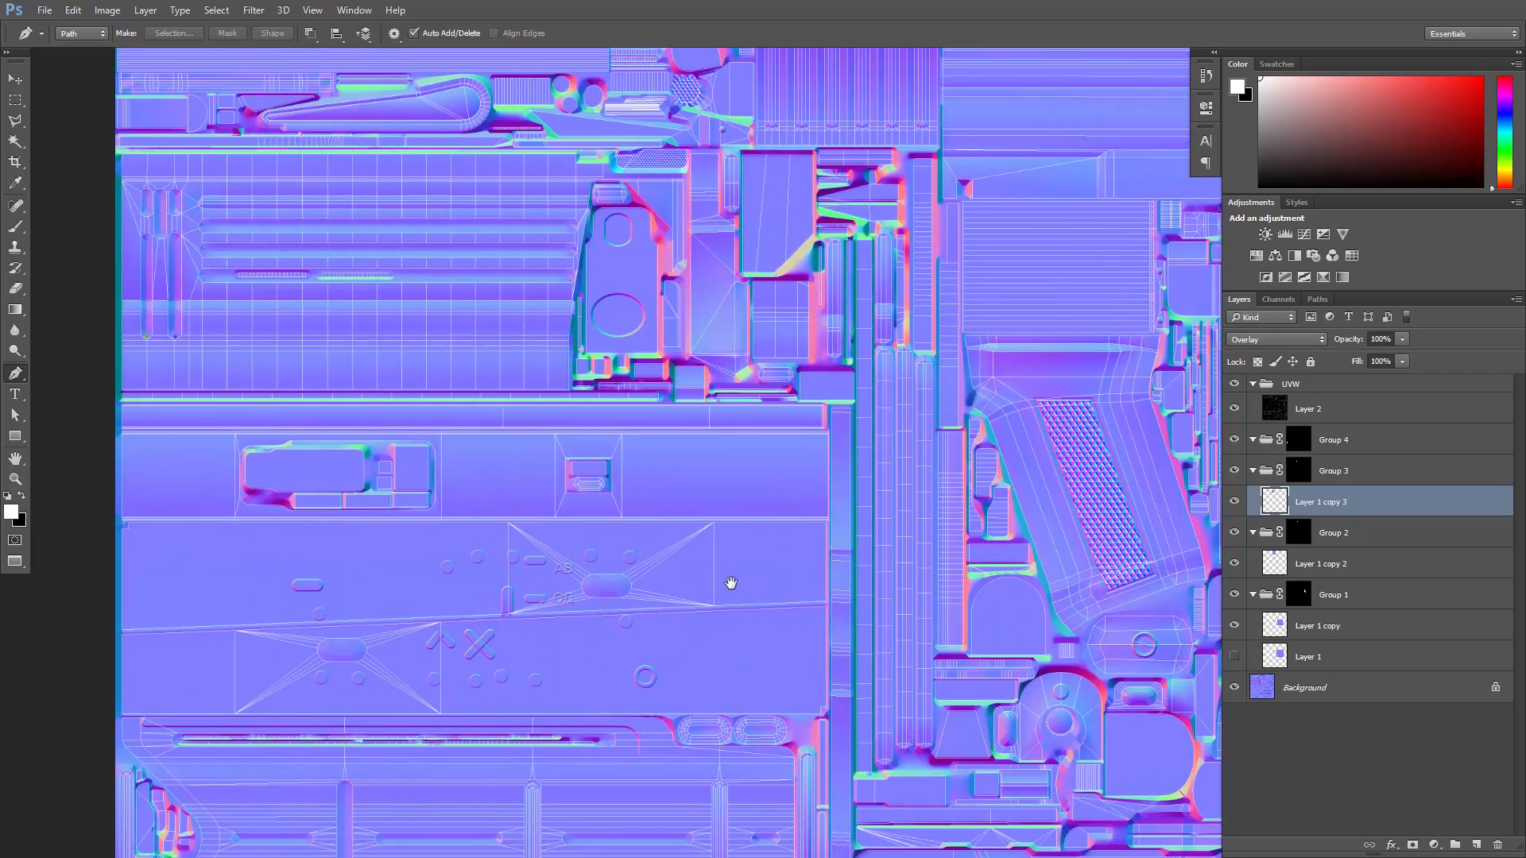
left_click_drag(838, 318, 798, 416)
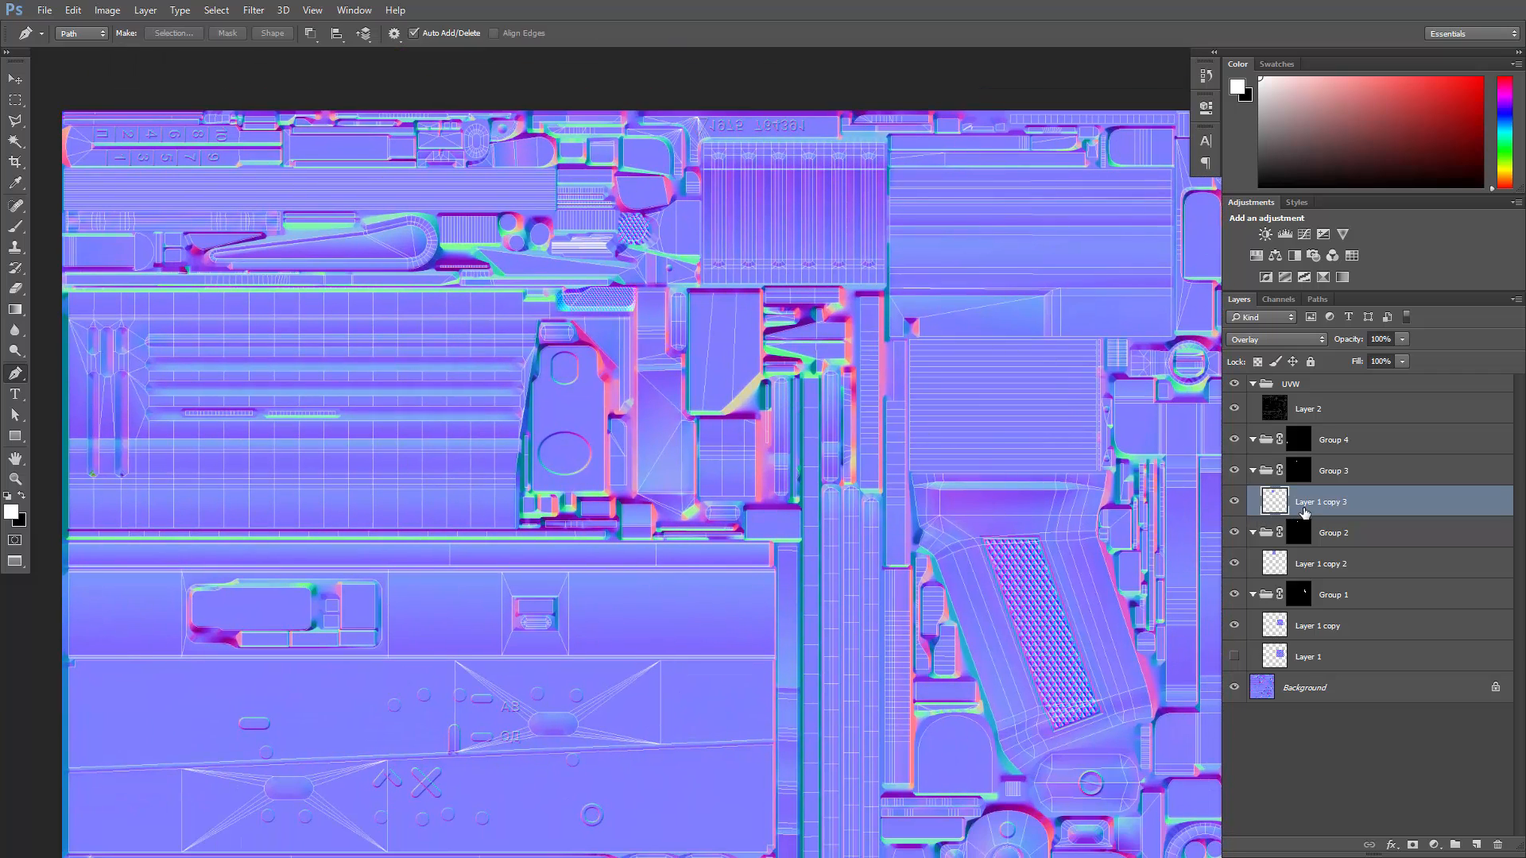
key("ctrl+j")
left_click_drag(1305, 482, 1303, 456)
- Free-transform Layer 1 copy 4, moving the diamond pattern over the tall tab shell at the map's left edge
key("ctrl+t")
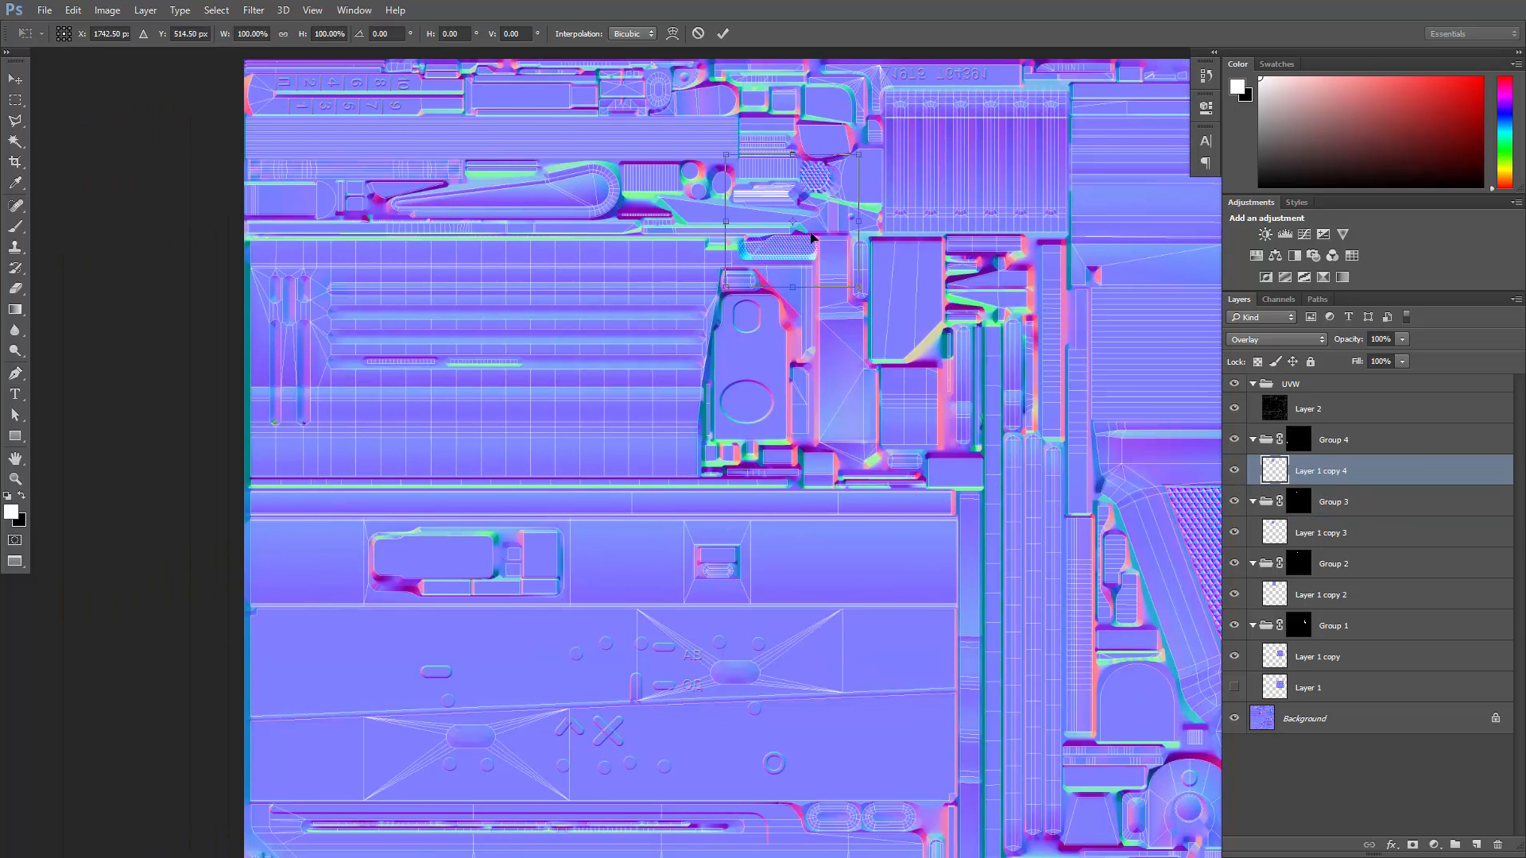
left_click_drag(781, 277, 369, 813)
left_click_drag(622, 690, 839, 292)
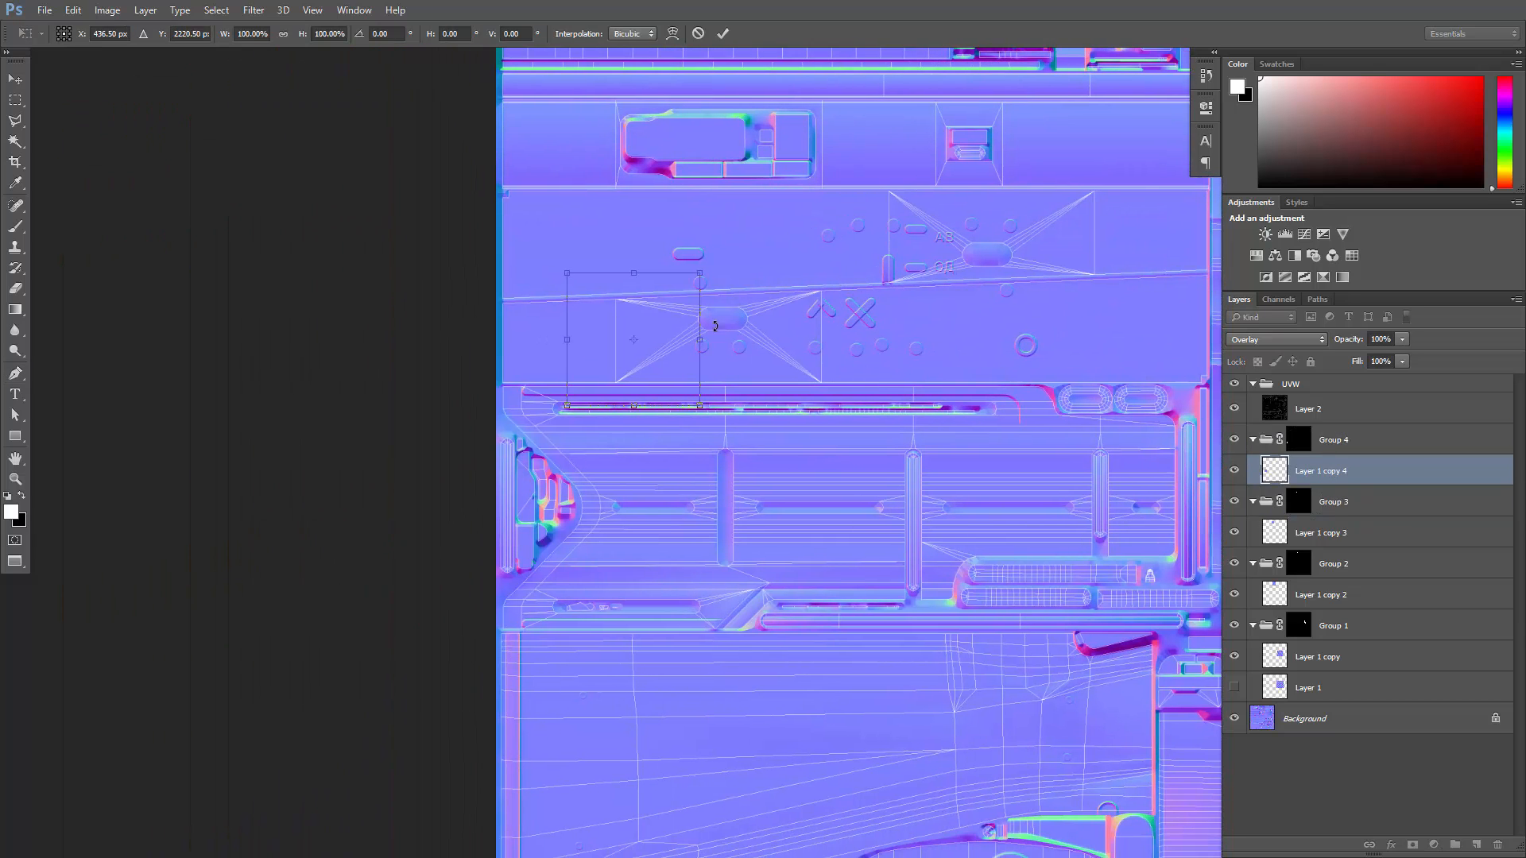
left_click_drag(665, 361, 568, 513)
key("Return")
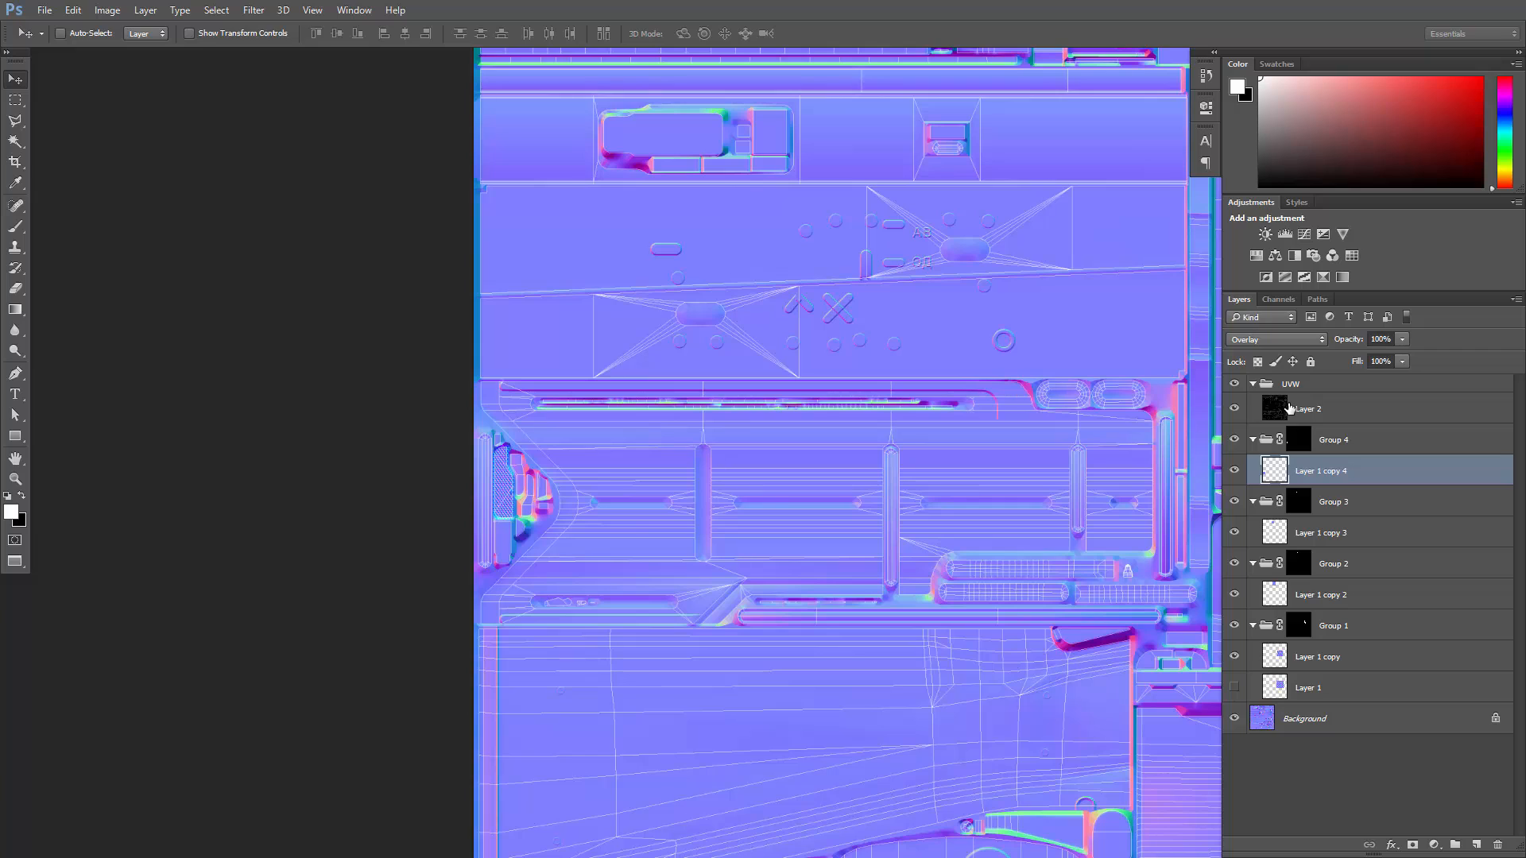
- Hide the UV wireframe layer (Layer 2) and save the normal map as a 32 bits/pixel Targa, overwriting AKM_Normal_DirectX in the Substance folder
left_click(1257, 407)
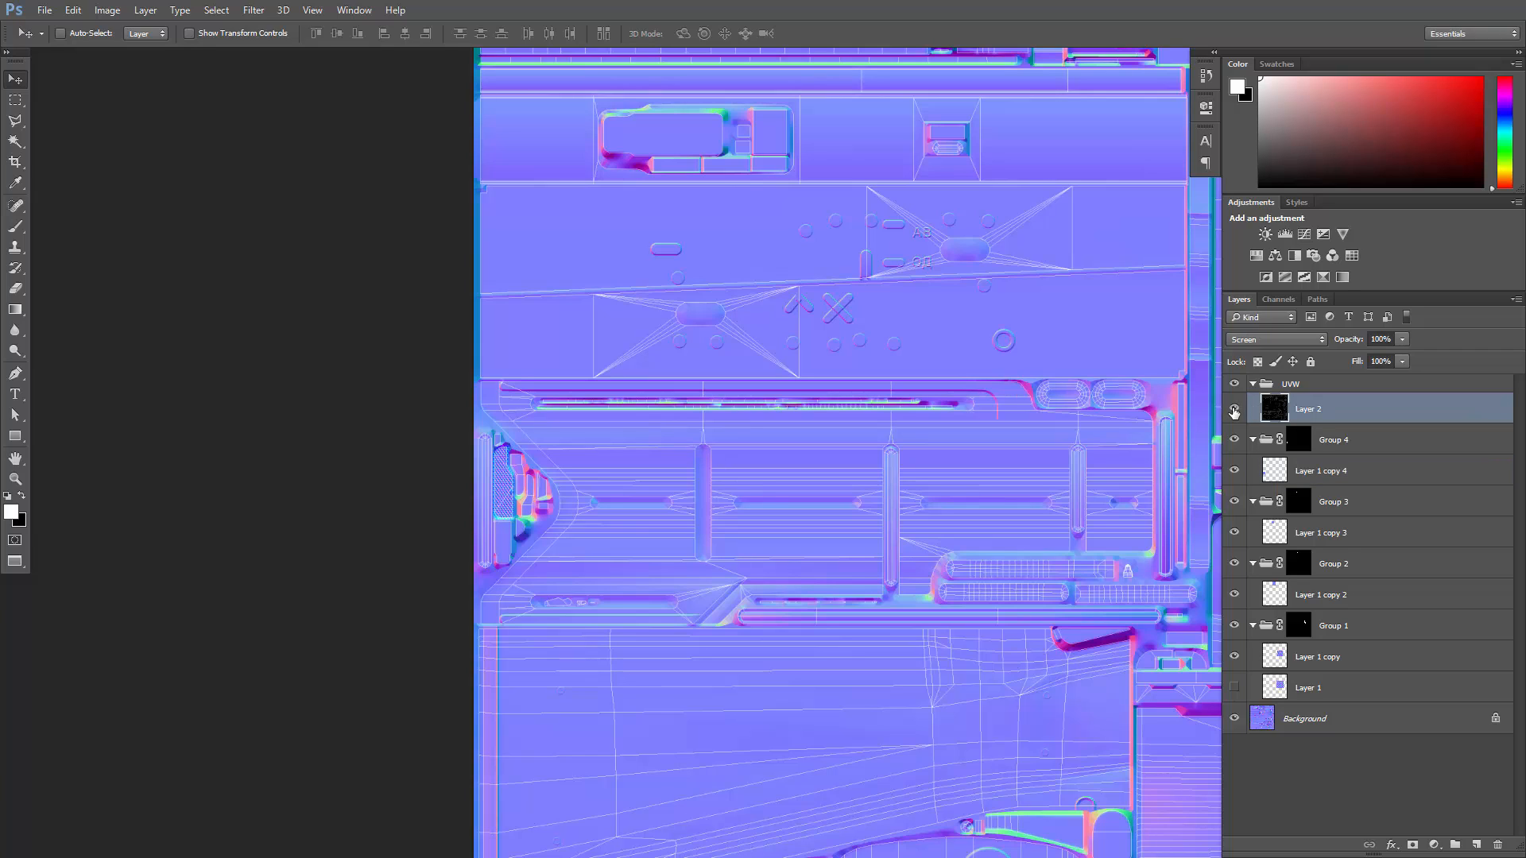
left_click(1233, 409)
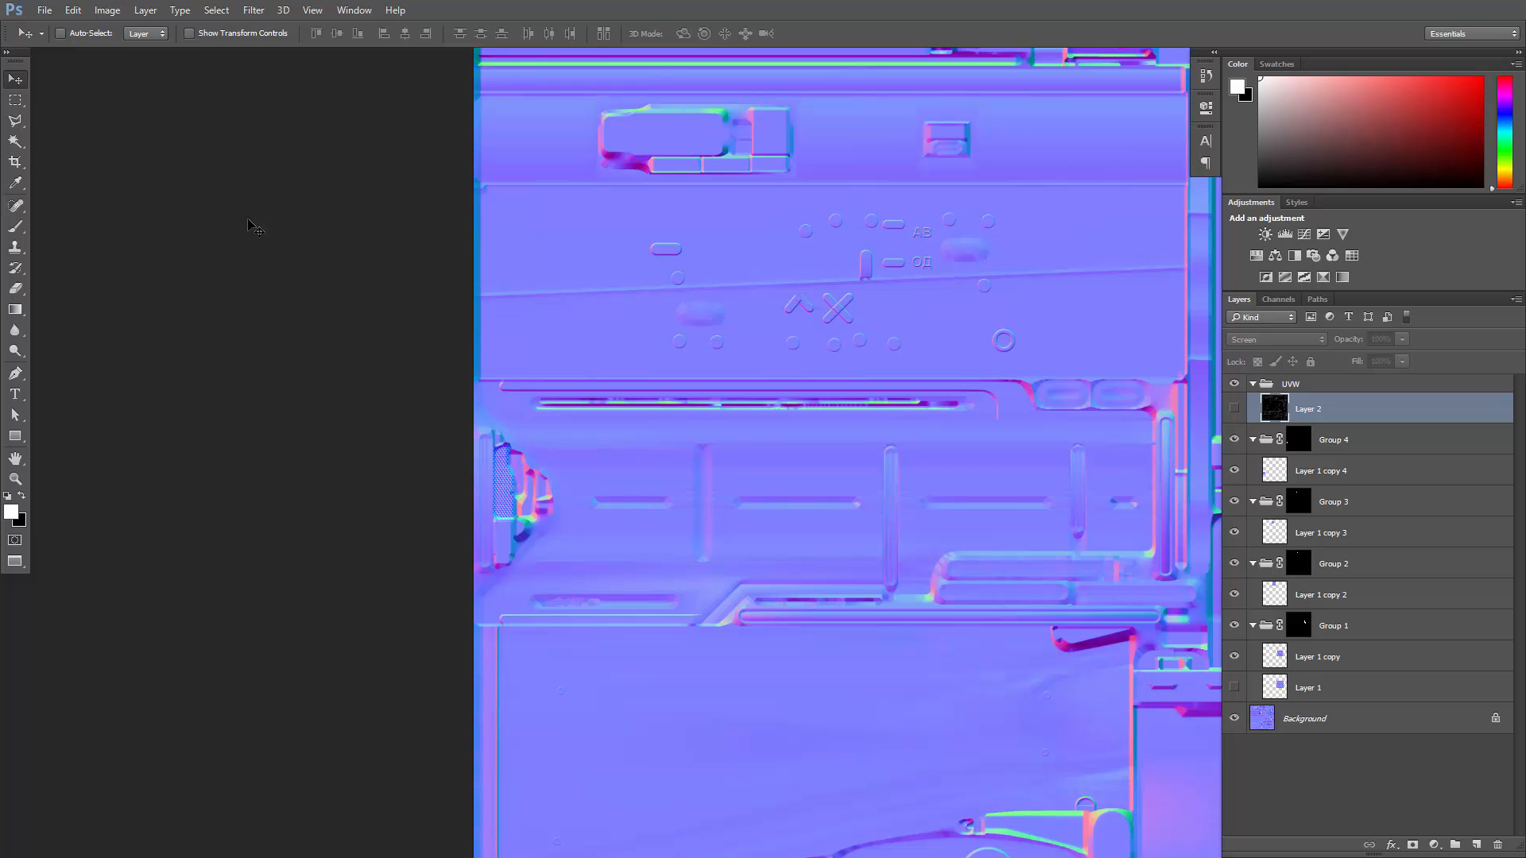
left_click(45, 11)
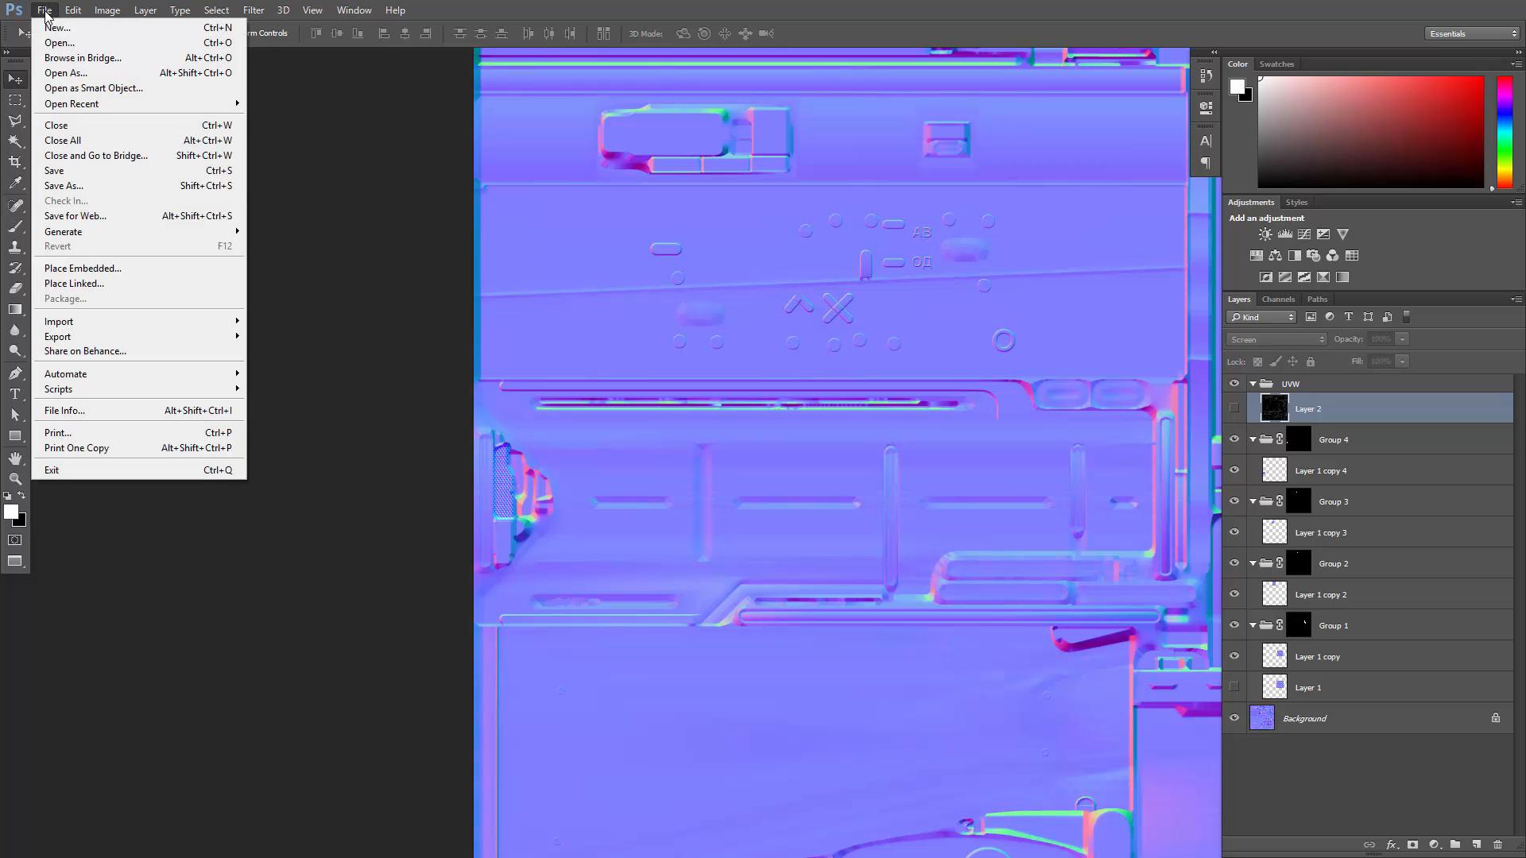
left_click(67, 186)
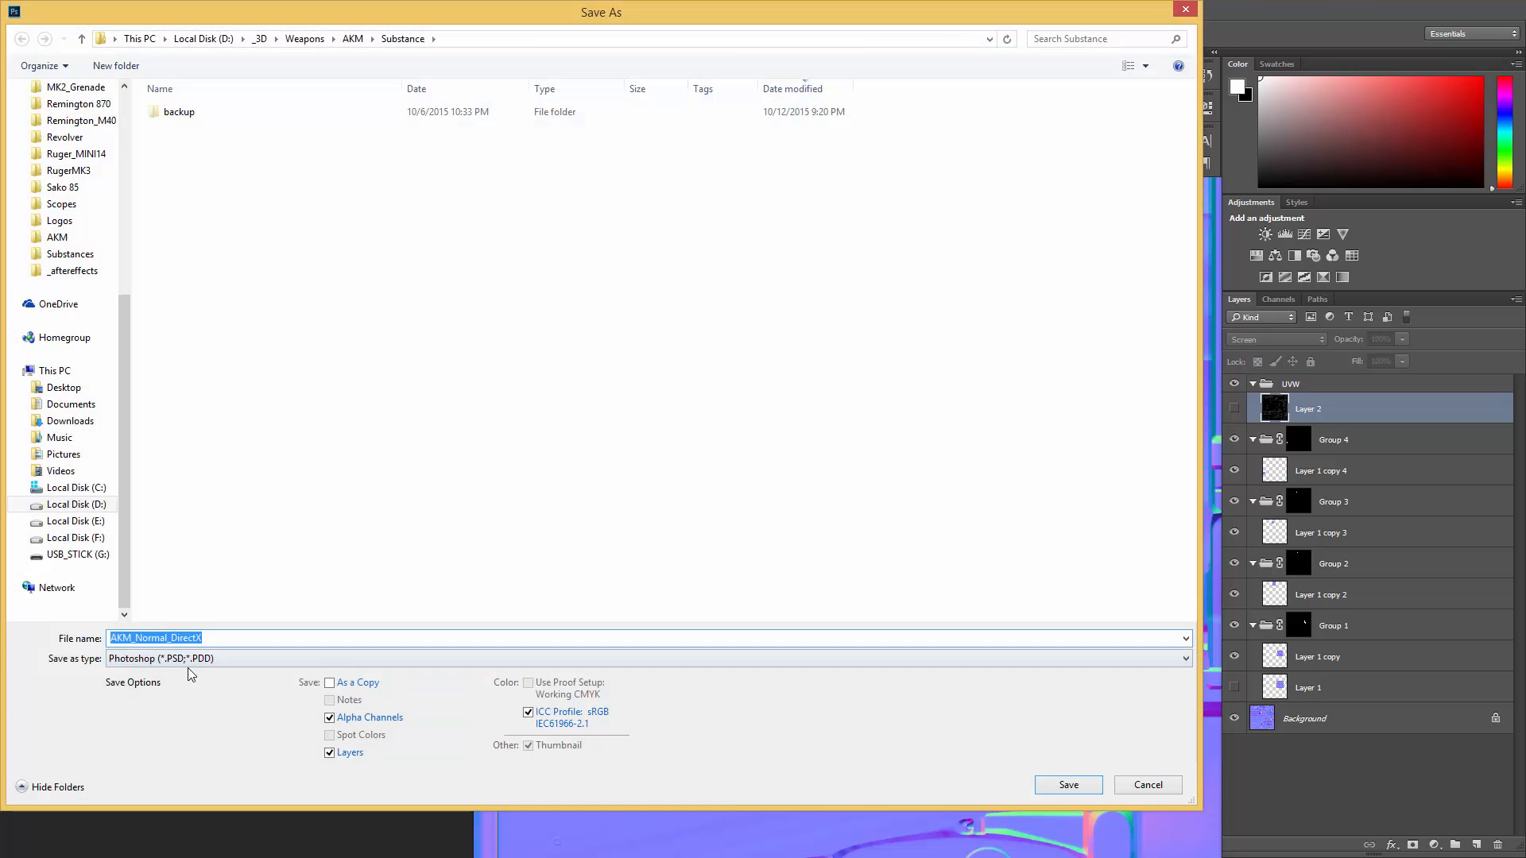
left_click(191, 660)
left_click(173, 630)
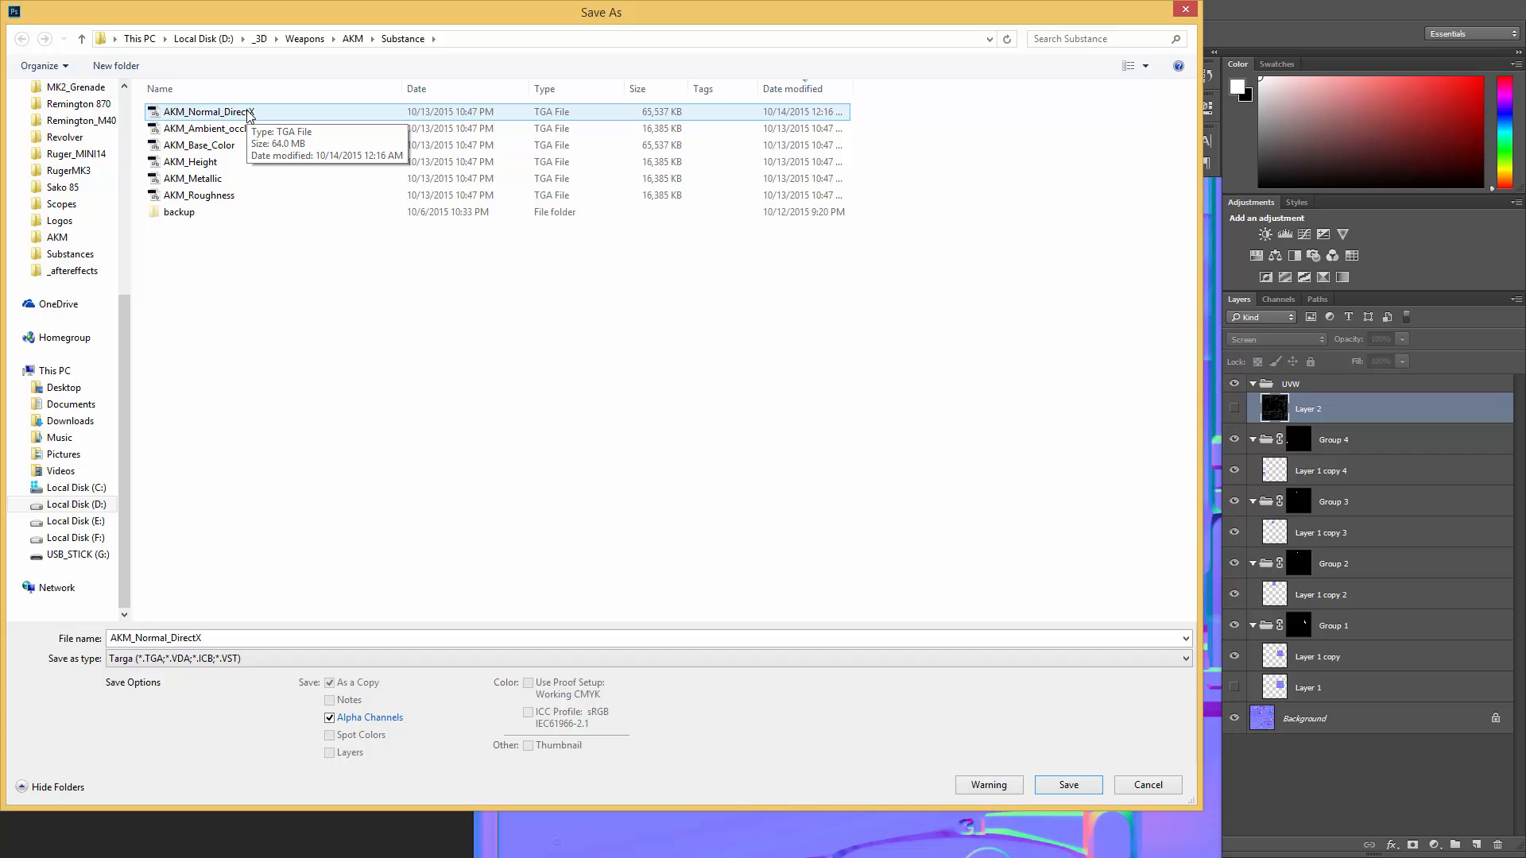
double_click(249, 113)
left_click(802, 437)
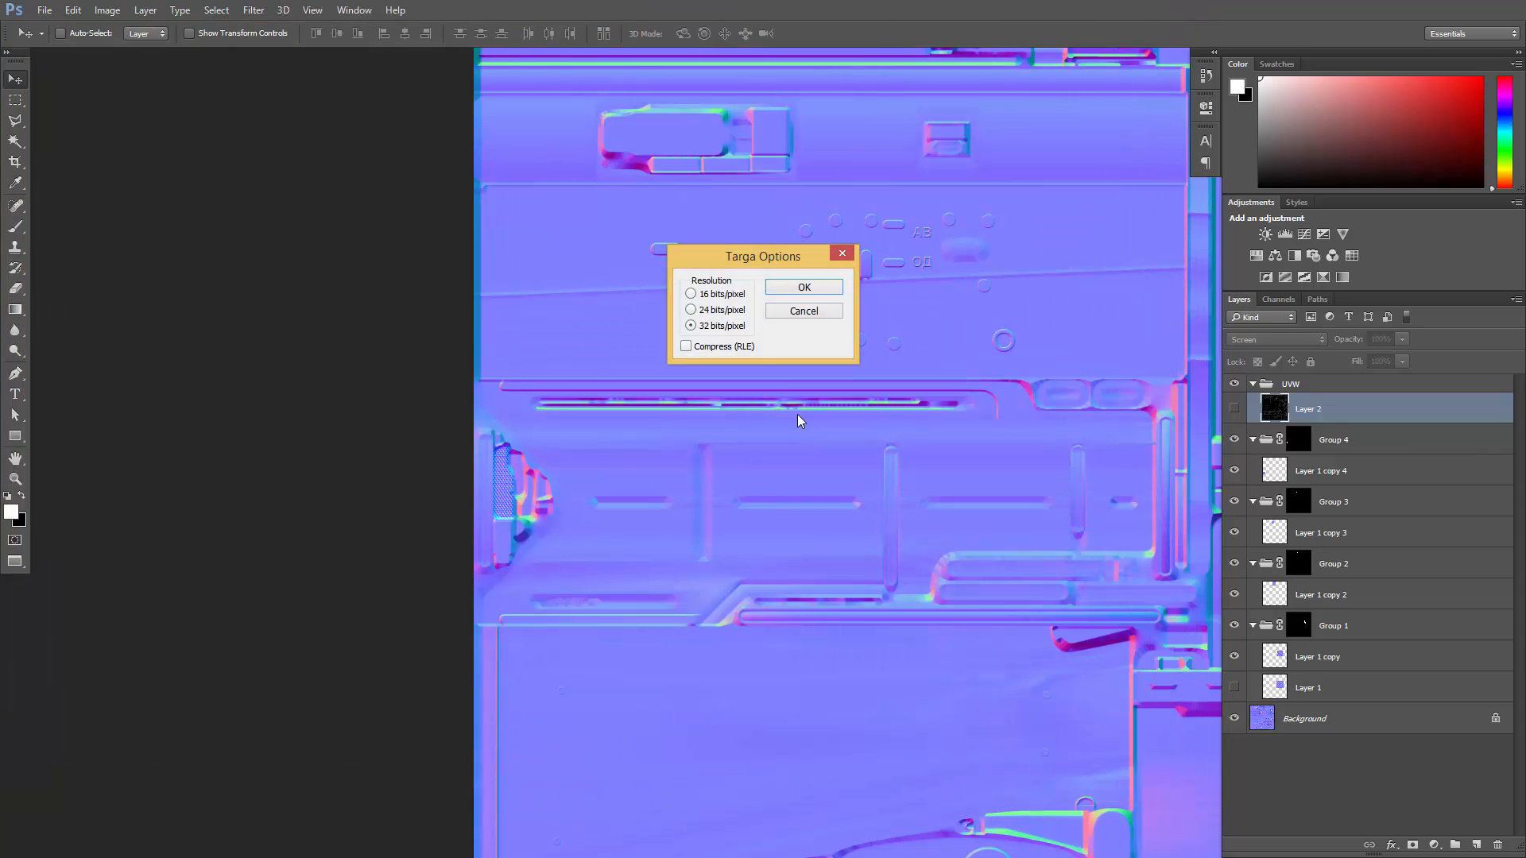
left_click(803, 287)
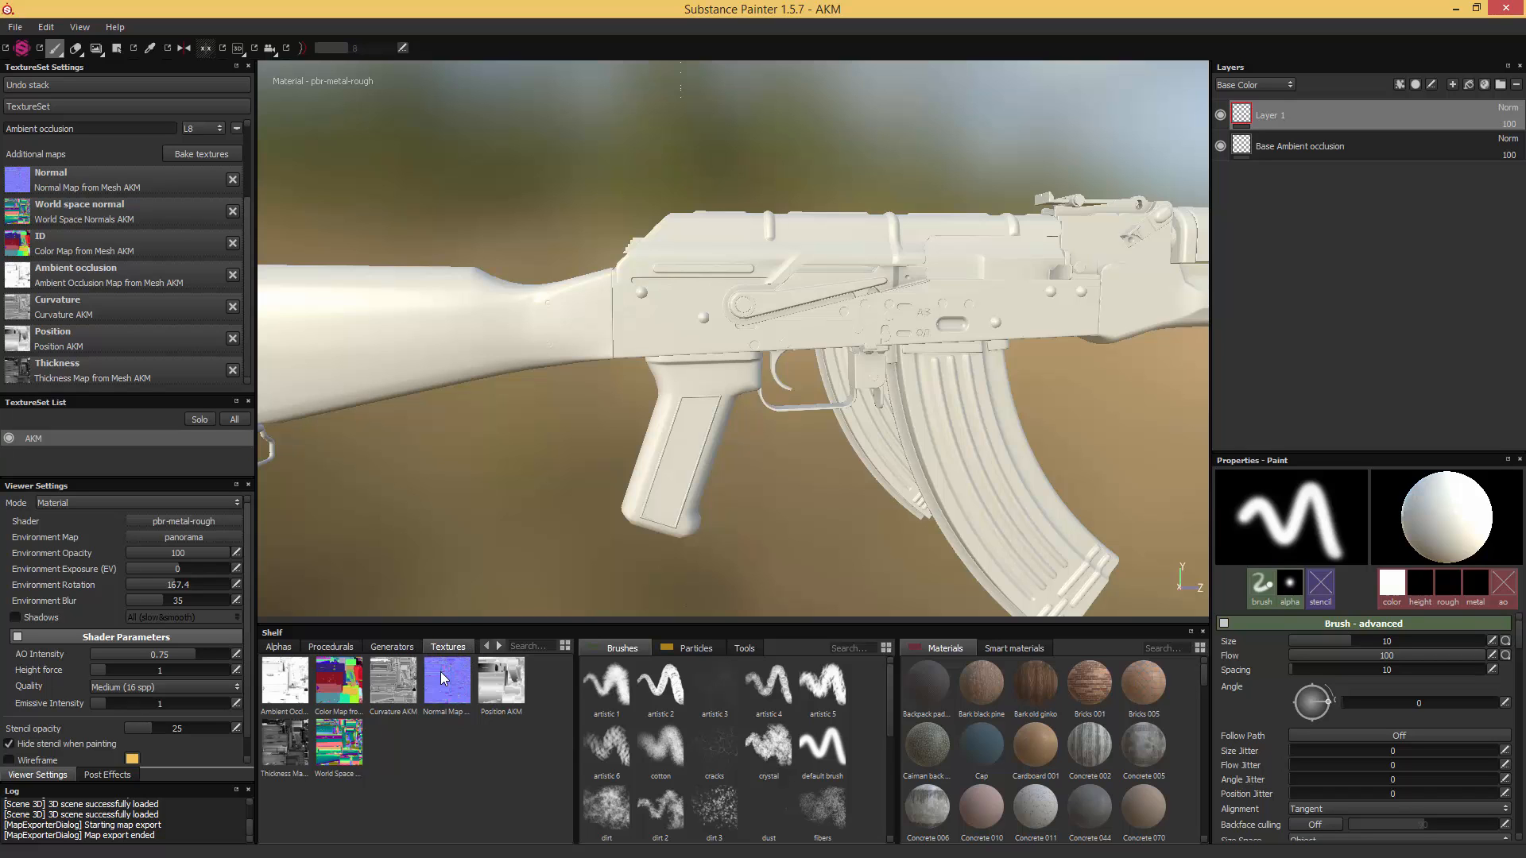
- In Substance Painter, import AKM_Normal_DirectX from the Substance folder into the texture shelf and assign it as the AKM texture set's Normal map
left_click_drag(1525, 253, 1008, 259)
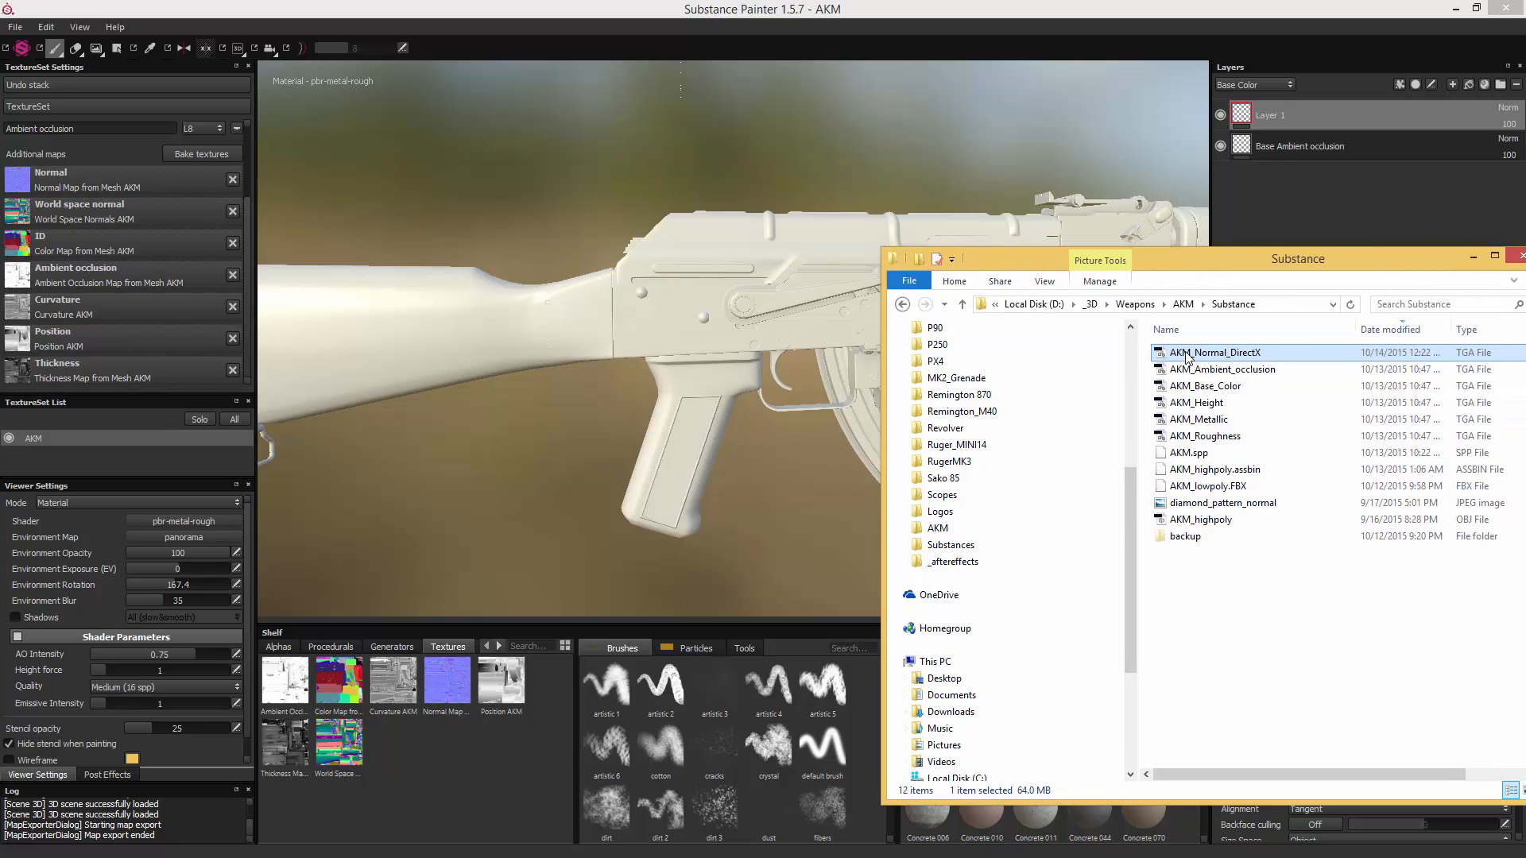
left_click_drag(1190, 357, 474, 794)
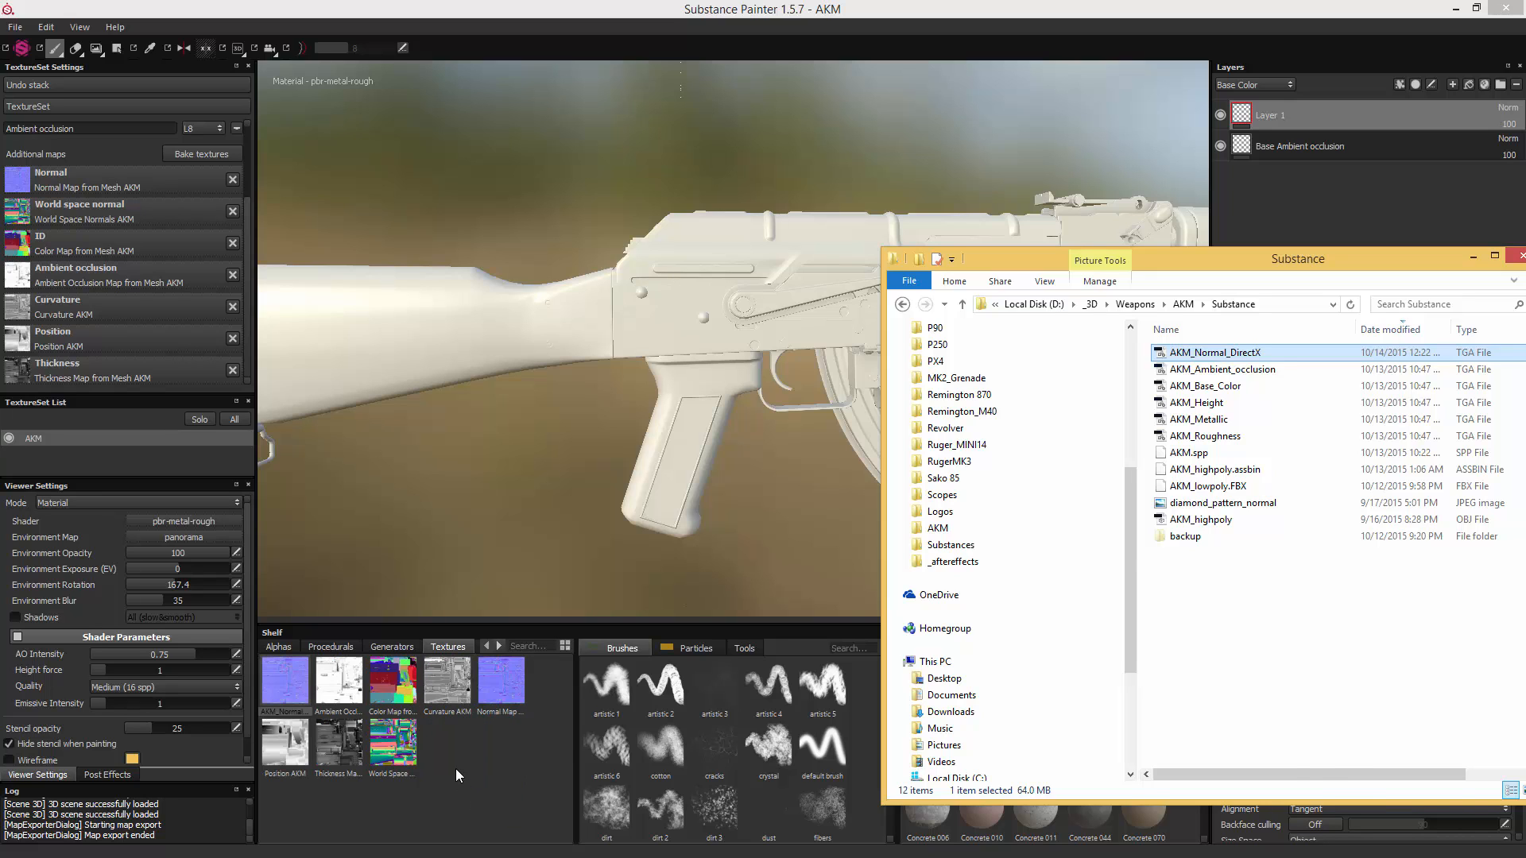
left_click(455, 770)
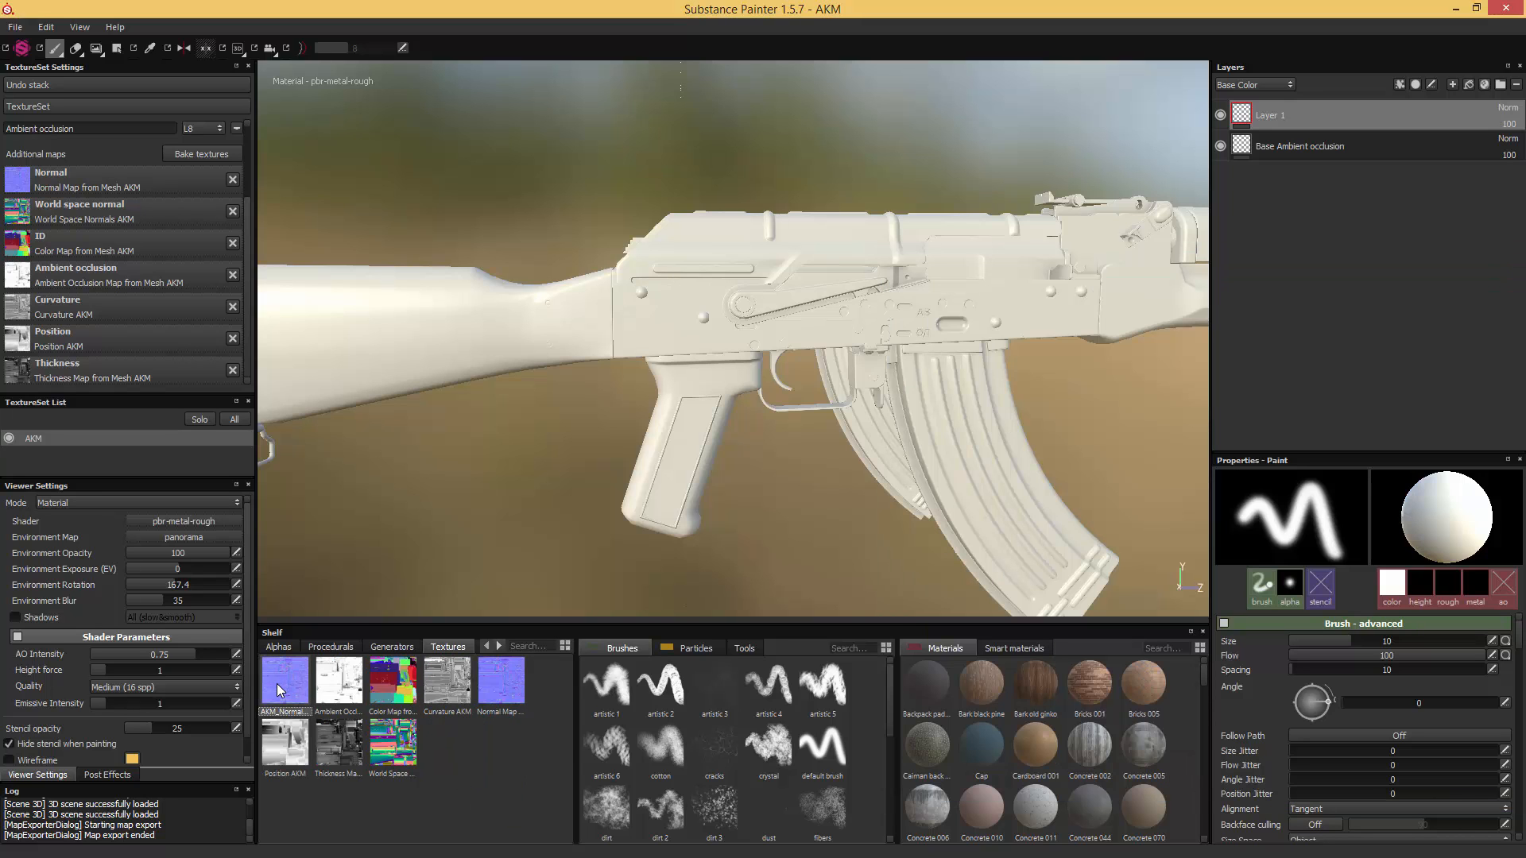
left_click_drag(276, 683, 93, 178)
left_click_drag(97, 179, 97, 180)
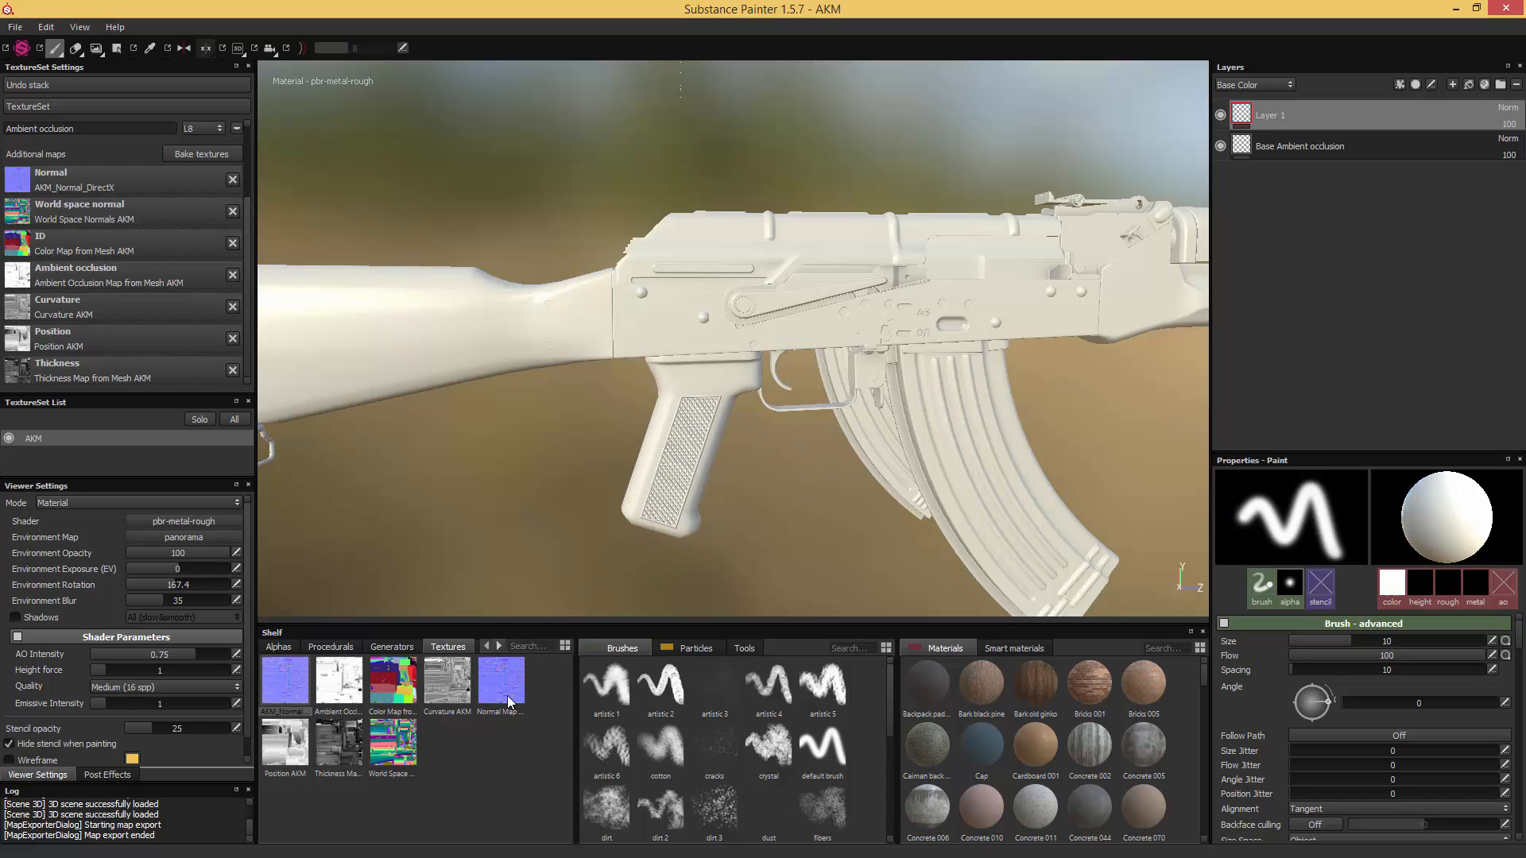
- Clean the project to remove all unused resources, including the replaced normal map
left_click(48, 29)
mouse_move(25, 32)
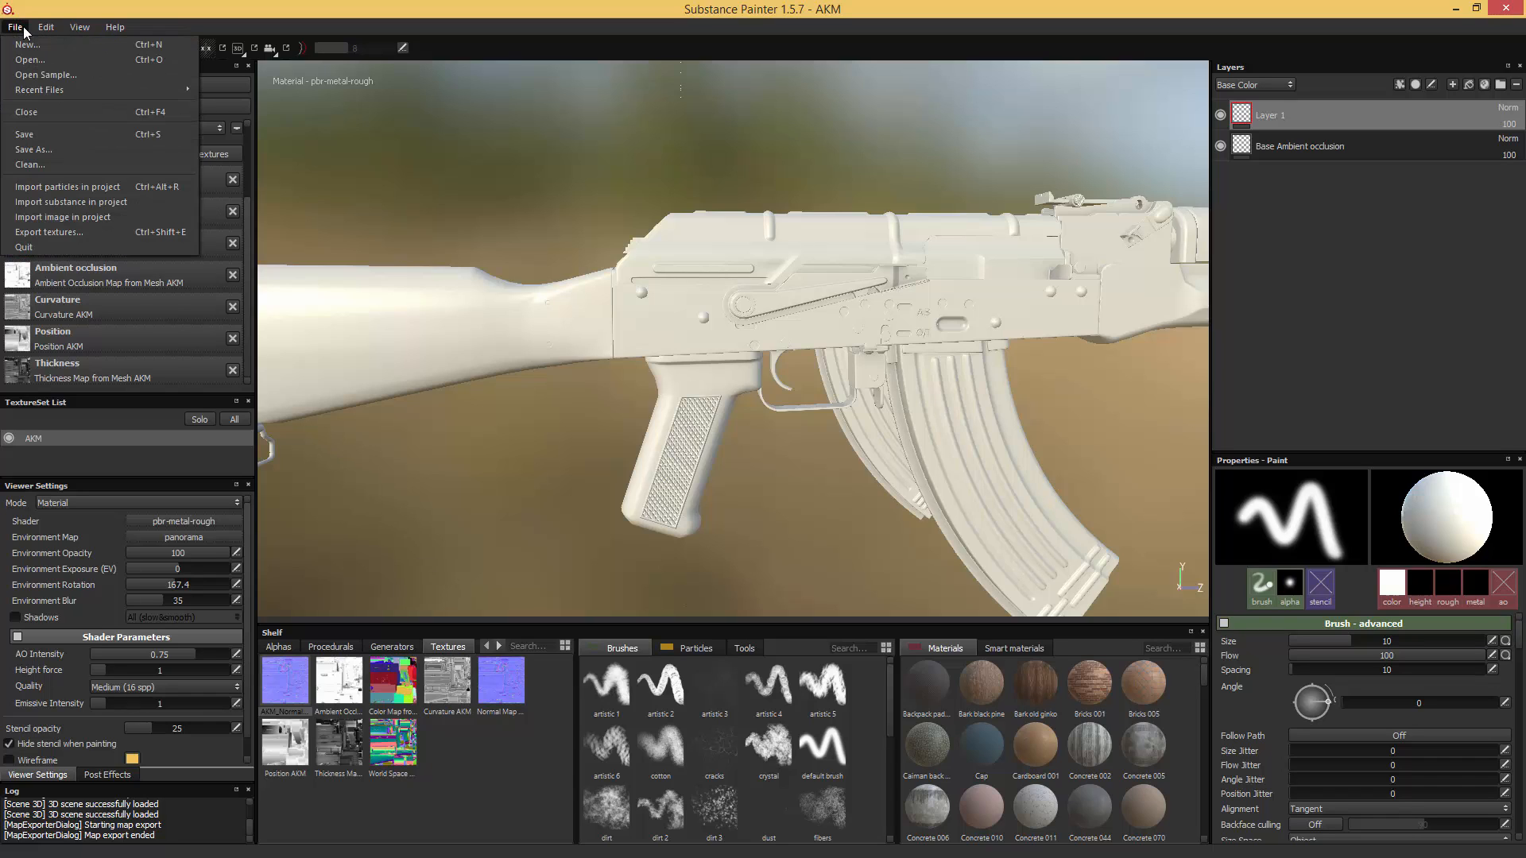
left_click(29, 164)
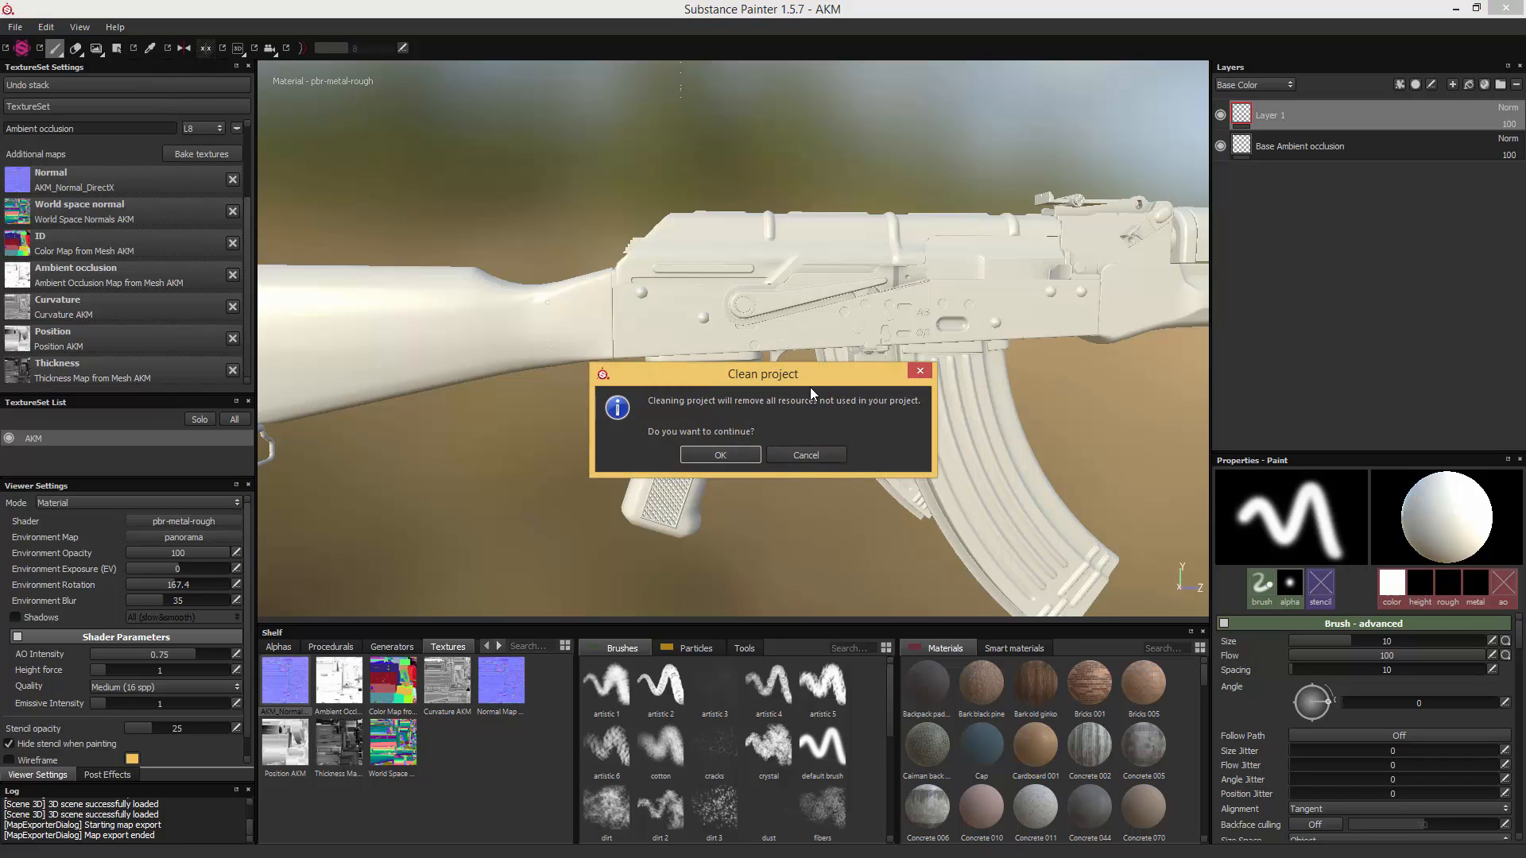
left_click(721, 455)
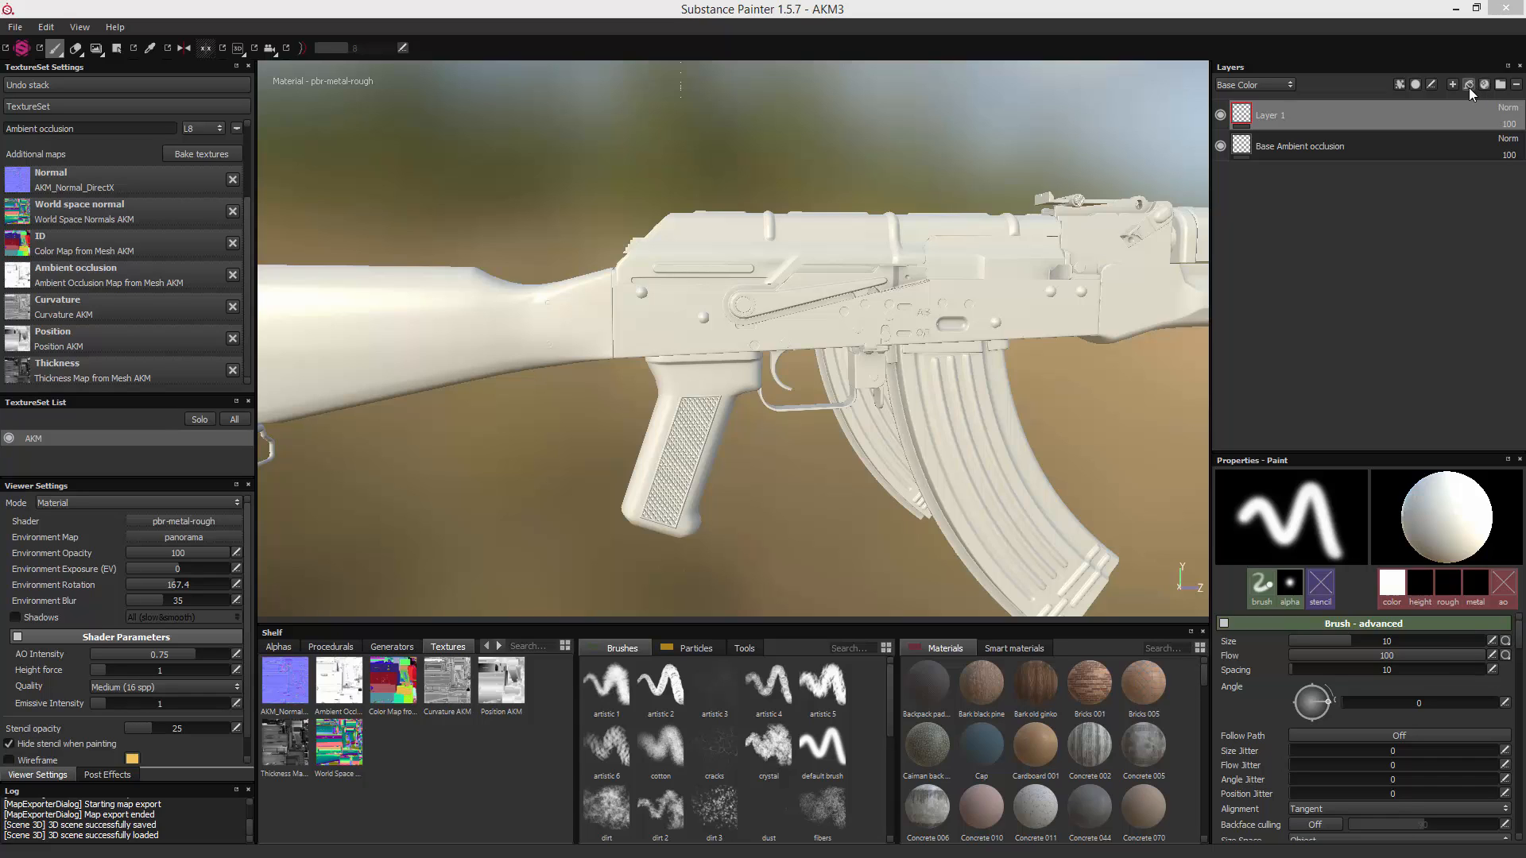
left_click(1400, 185)
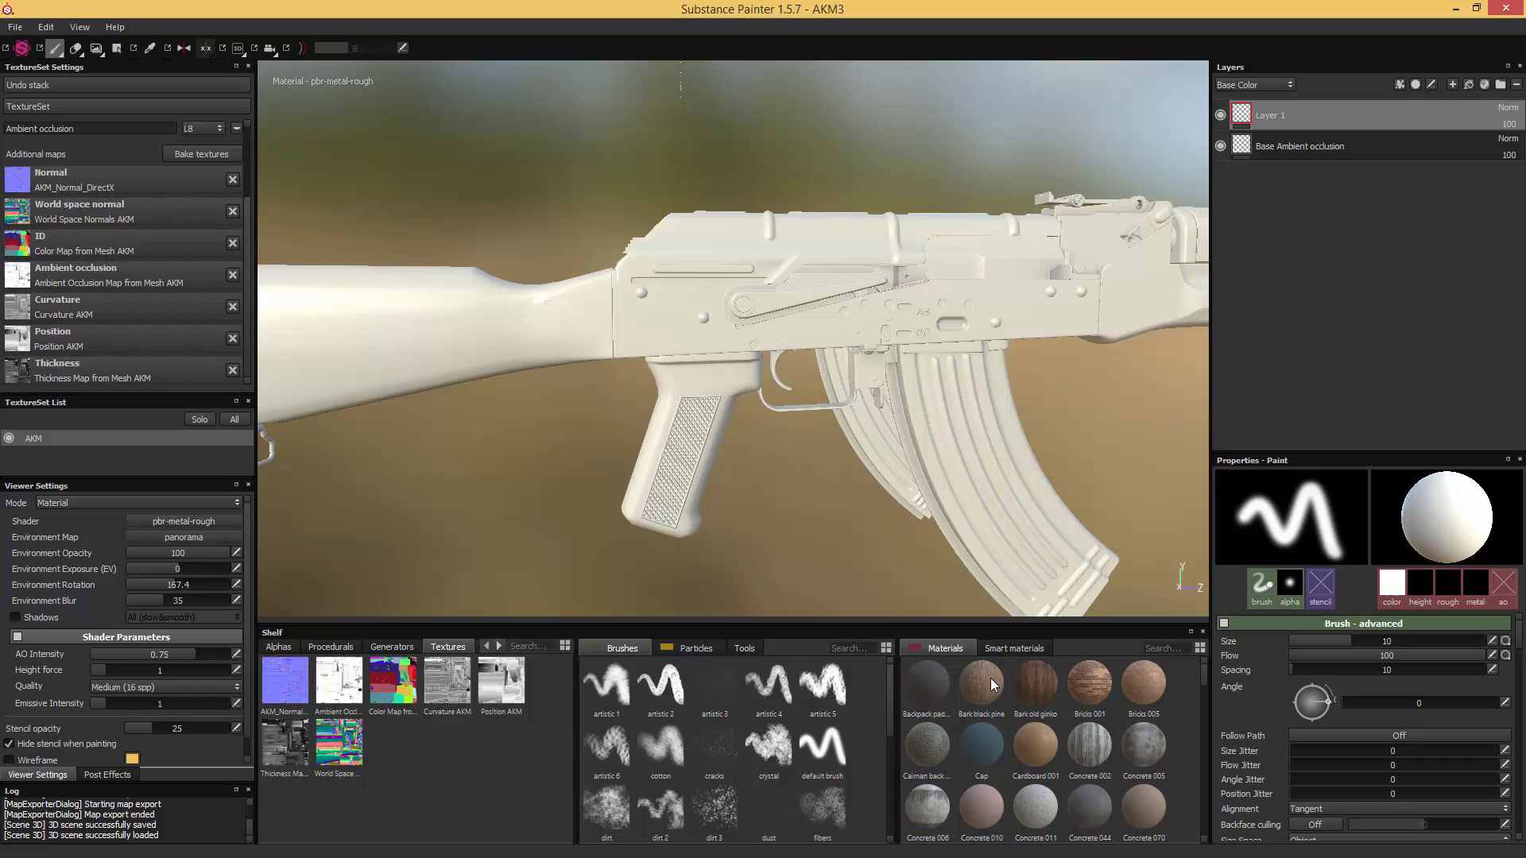
- Paint the Bricks 001 material along the side of the receiver on Layer 1
left_click(1087, 688)
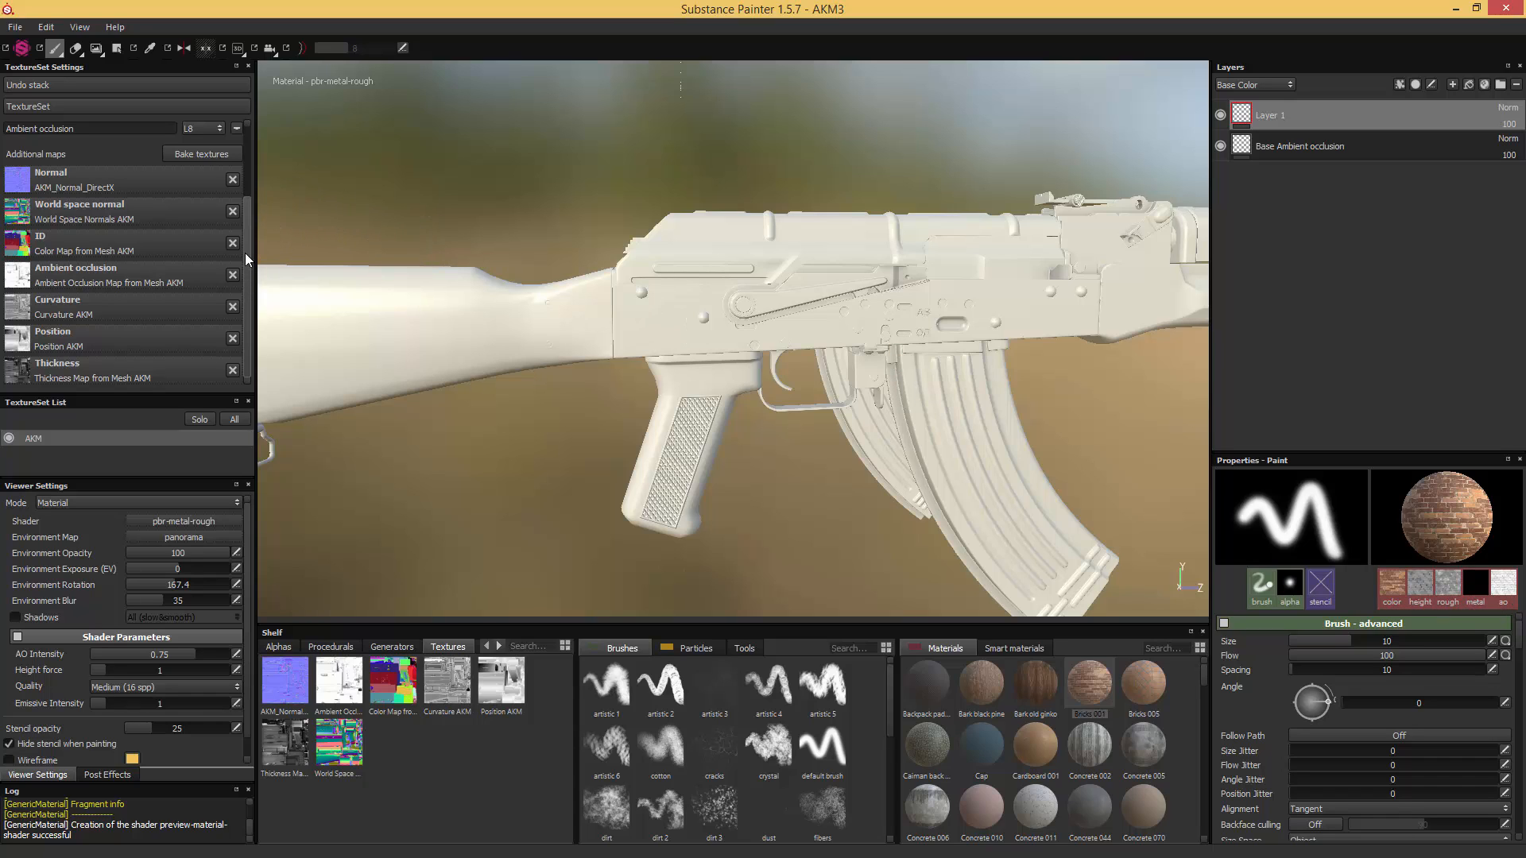
left_click_drag(244, 253, 248, 154)
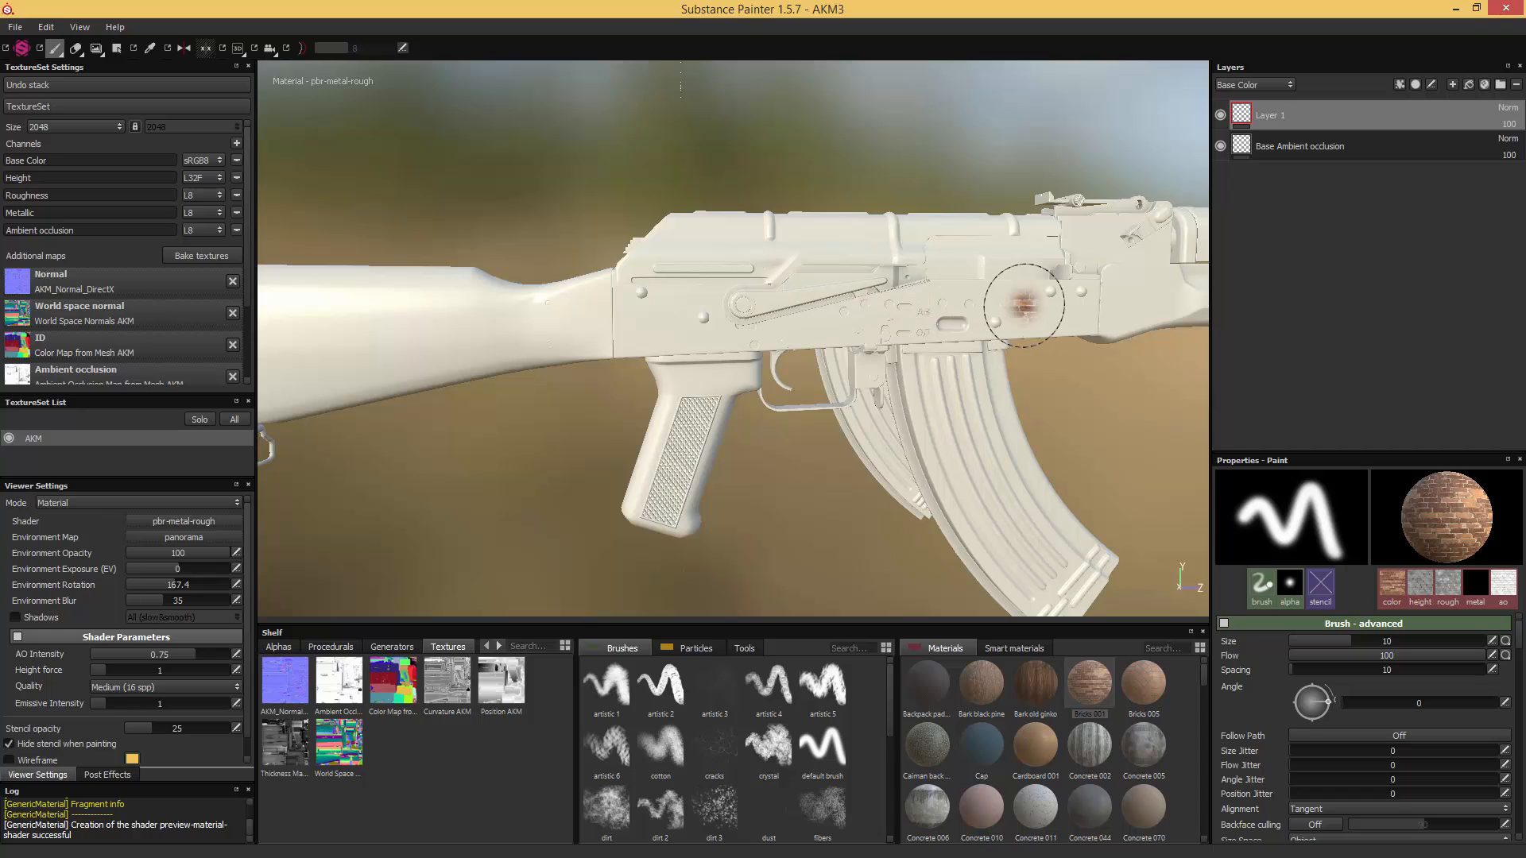
mouse_move(1014, 304)
left_mouse_down()
mouse_move(654, 318)
mouse_move(676, 296)
mouse_move(741, 292)
left_mouse_up()
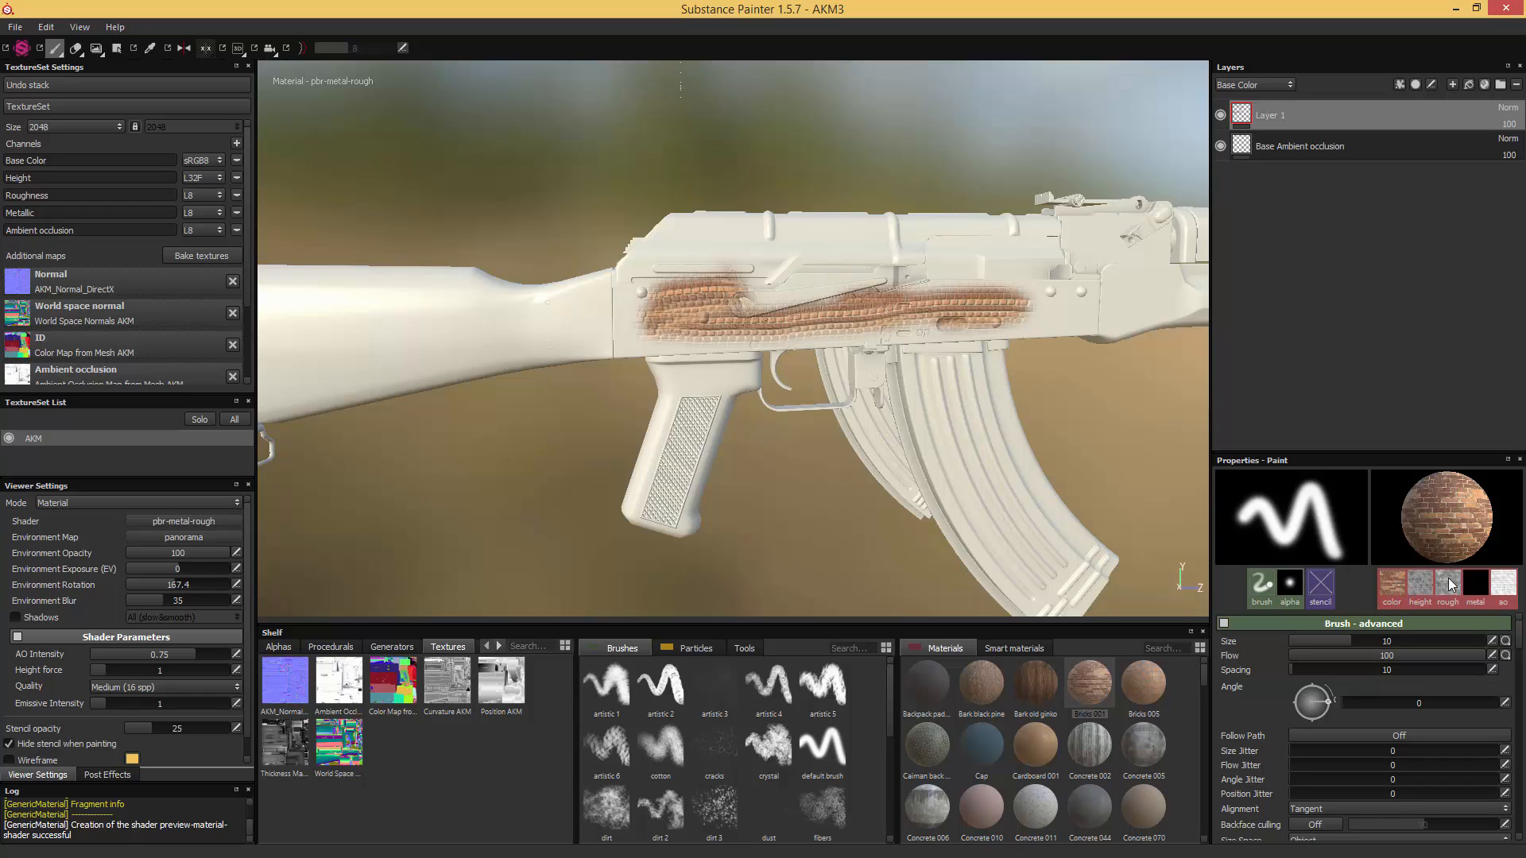
- Disable the brush's height, roughness and metallic channels and paint Bricks 001 over the front part of the receiver
mouse_move(1478, 592)
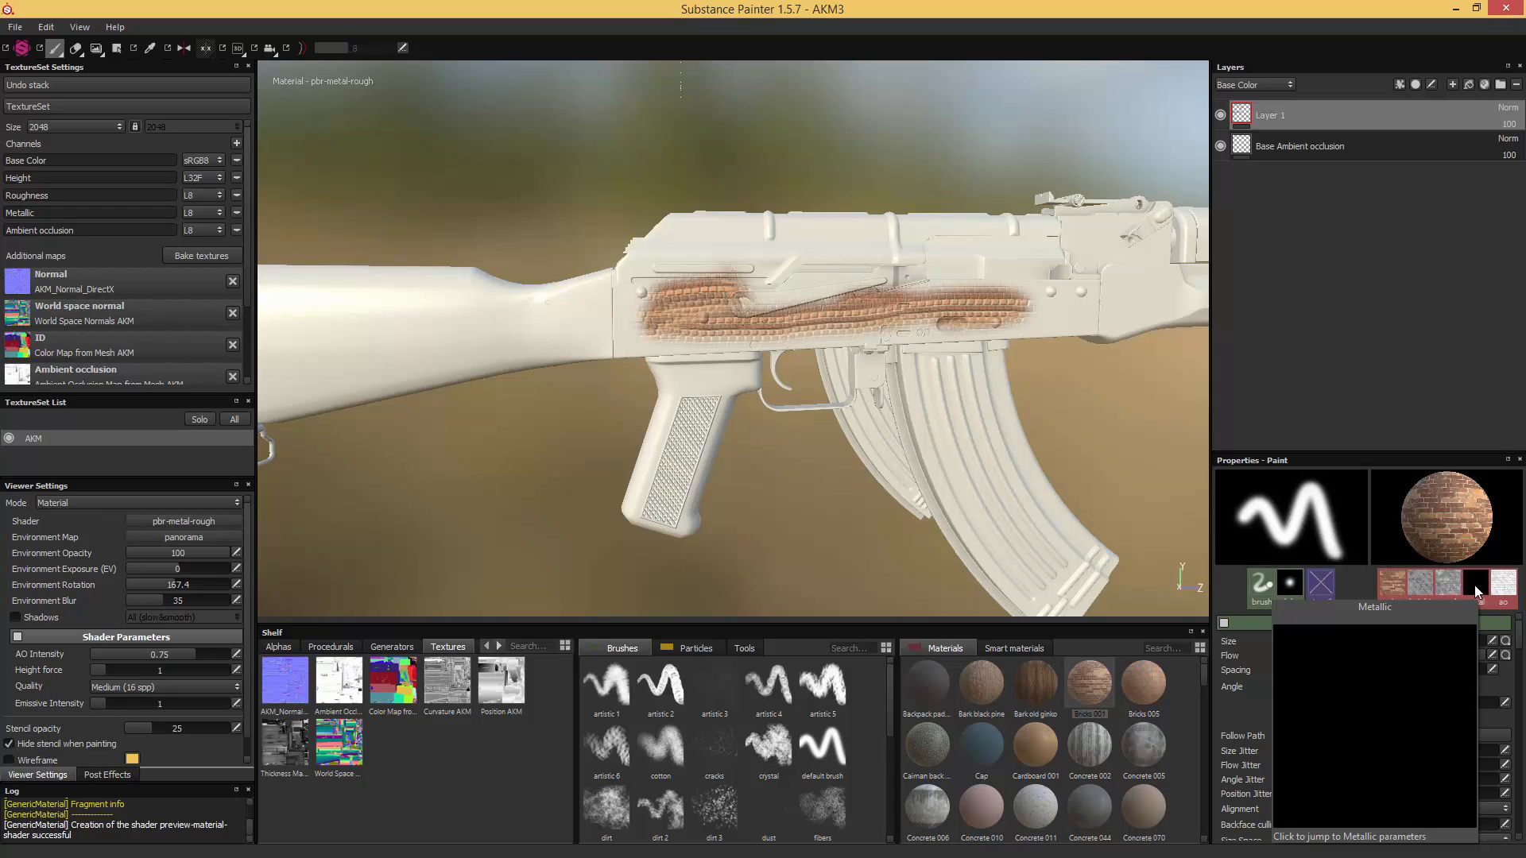
left_click(1475, 585)
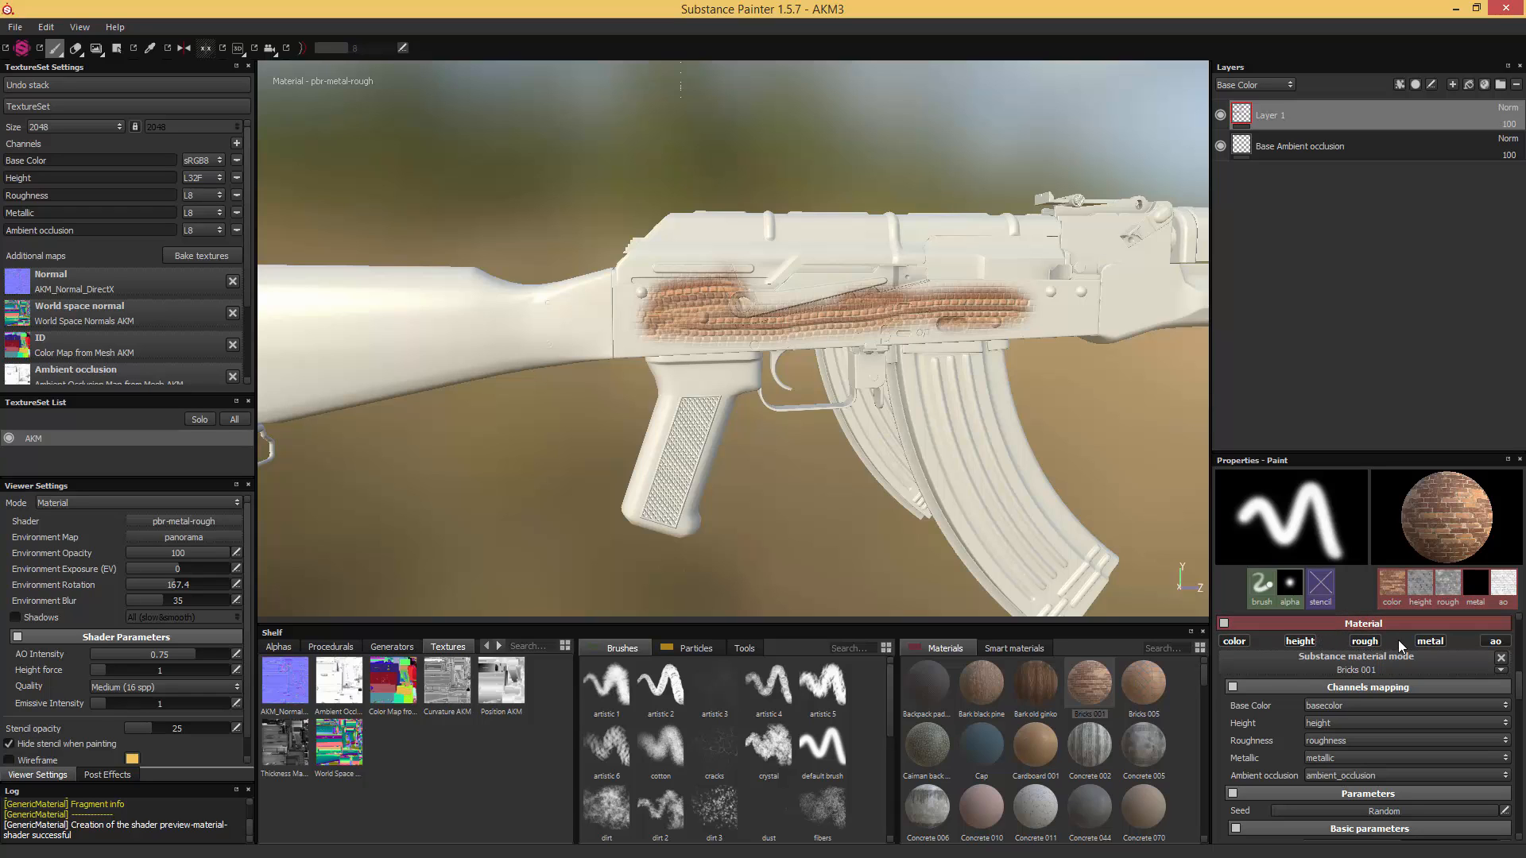
left_click(1300, 642)
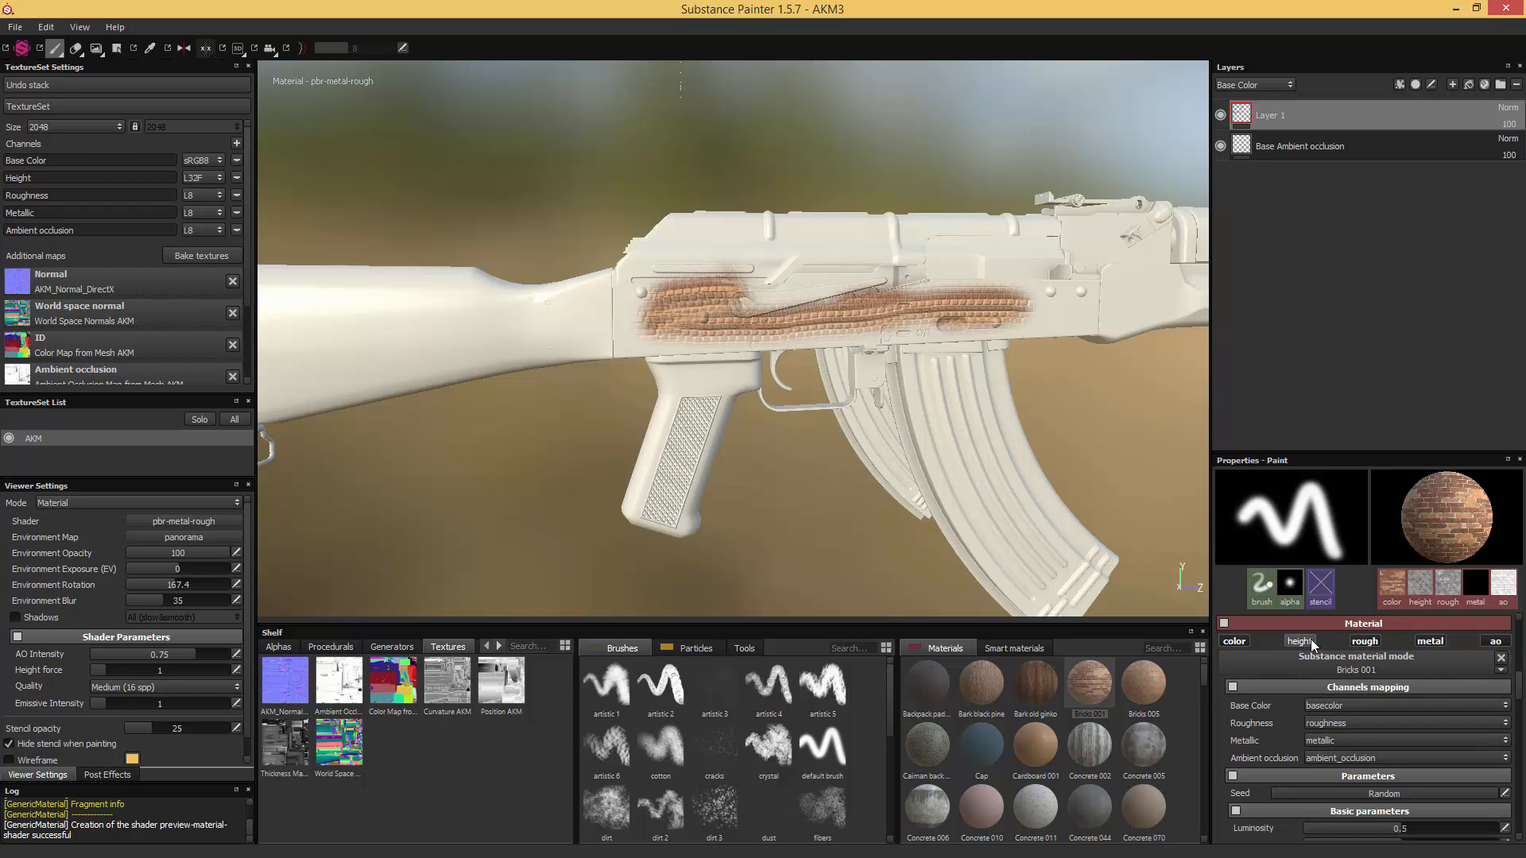
left_click(1363, 642)
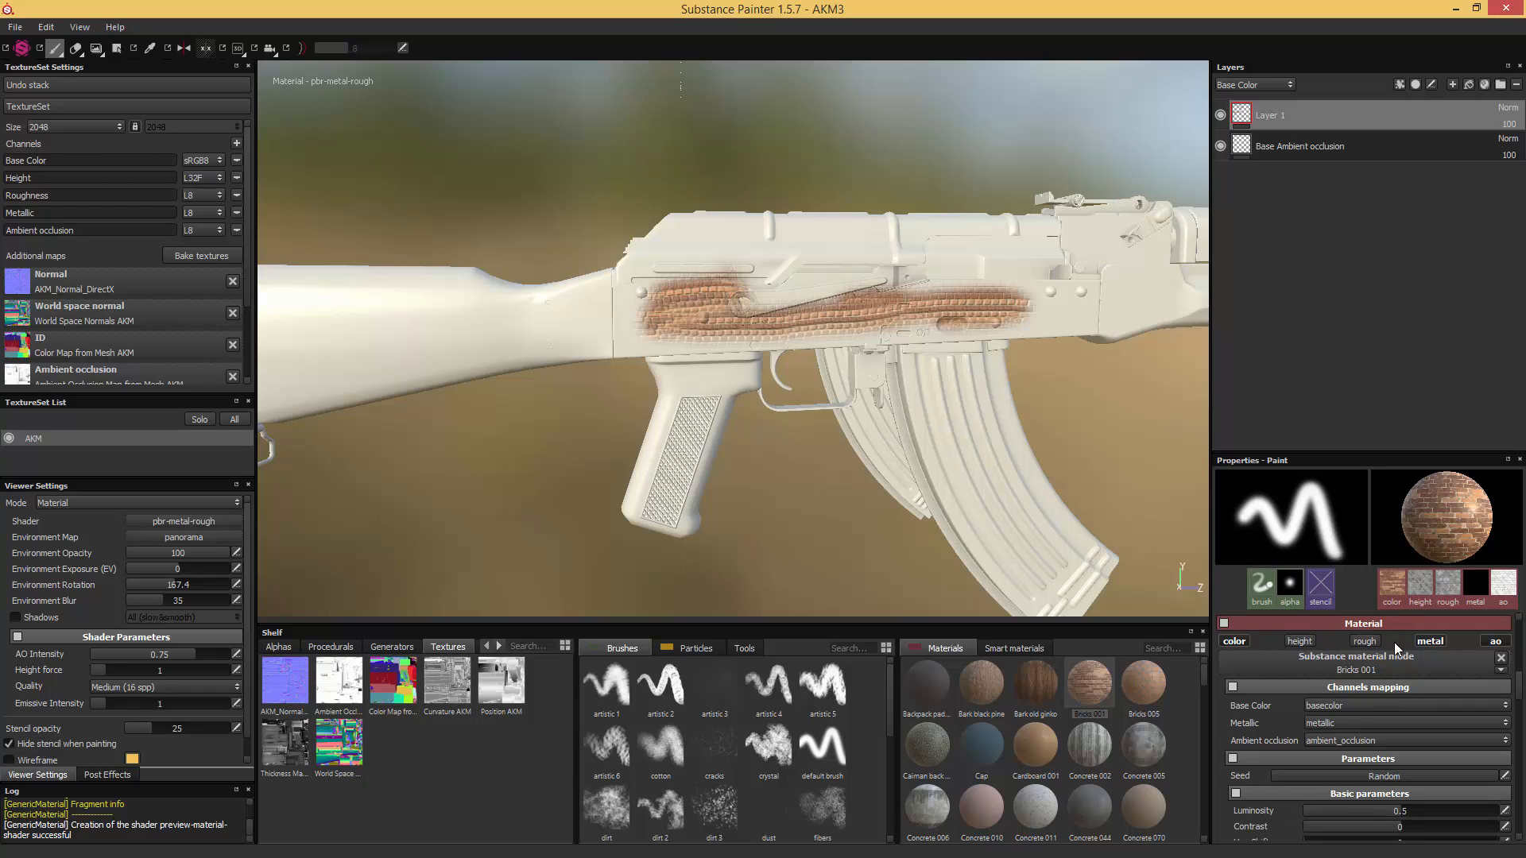
left_click(1429, 641)
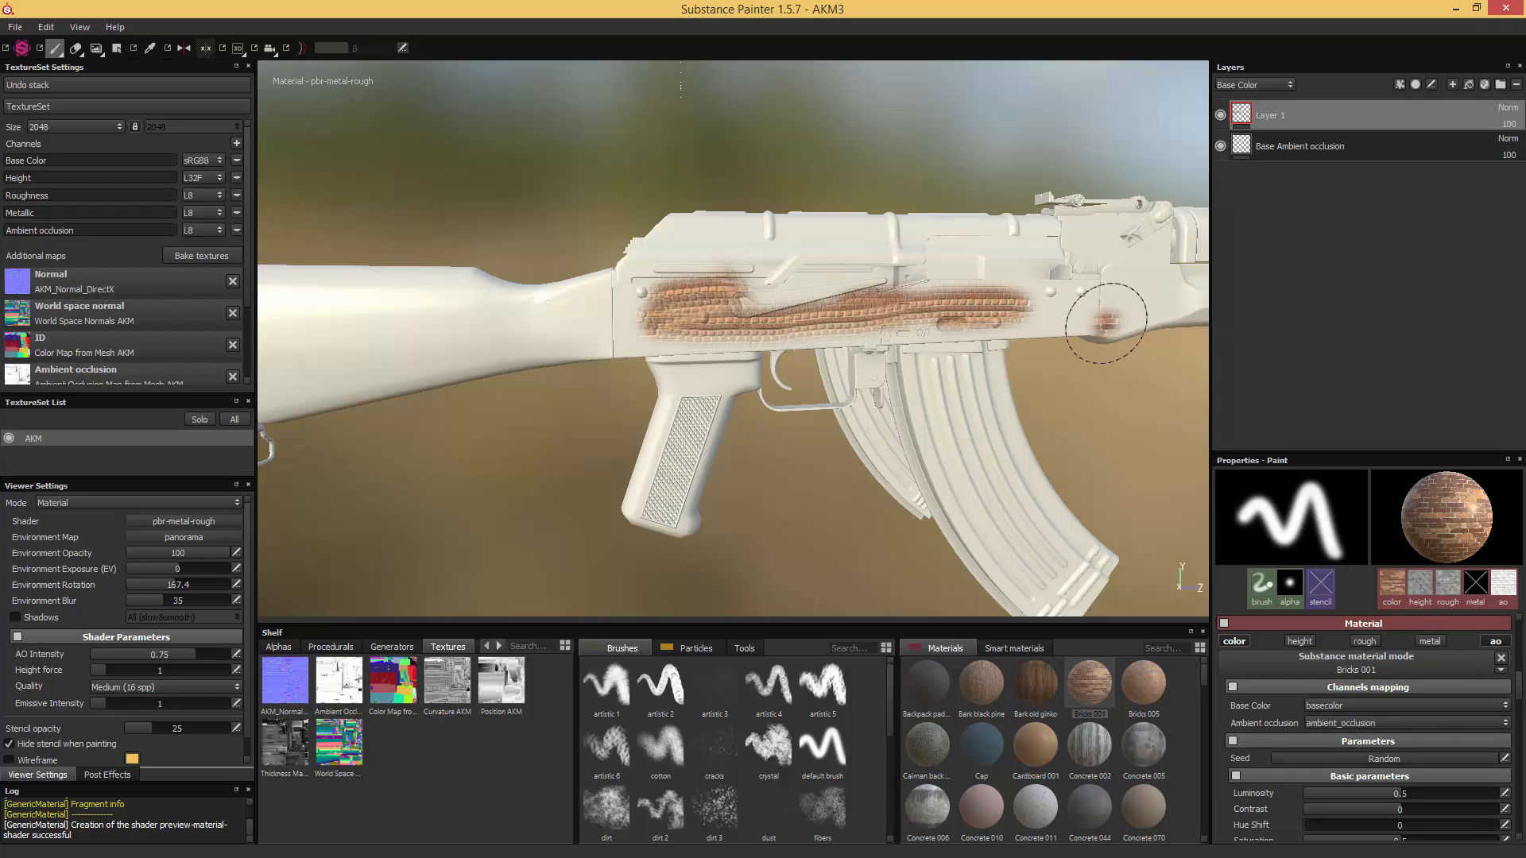
mouse_move(1074, 306)
left_mouse_down()
mouse_move(1148, 298)
mouse_move(1128, 246)
mouse_move(1063, 230)
mouse_move(958, 256)
left_mouse_up()
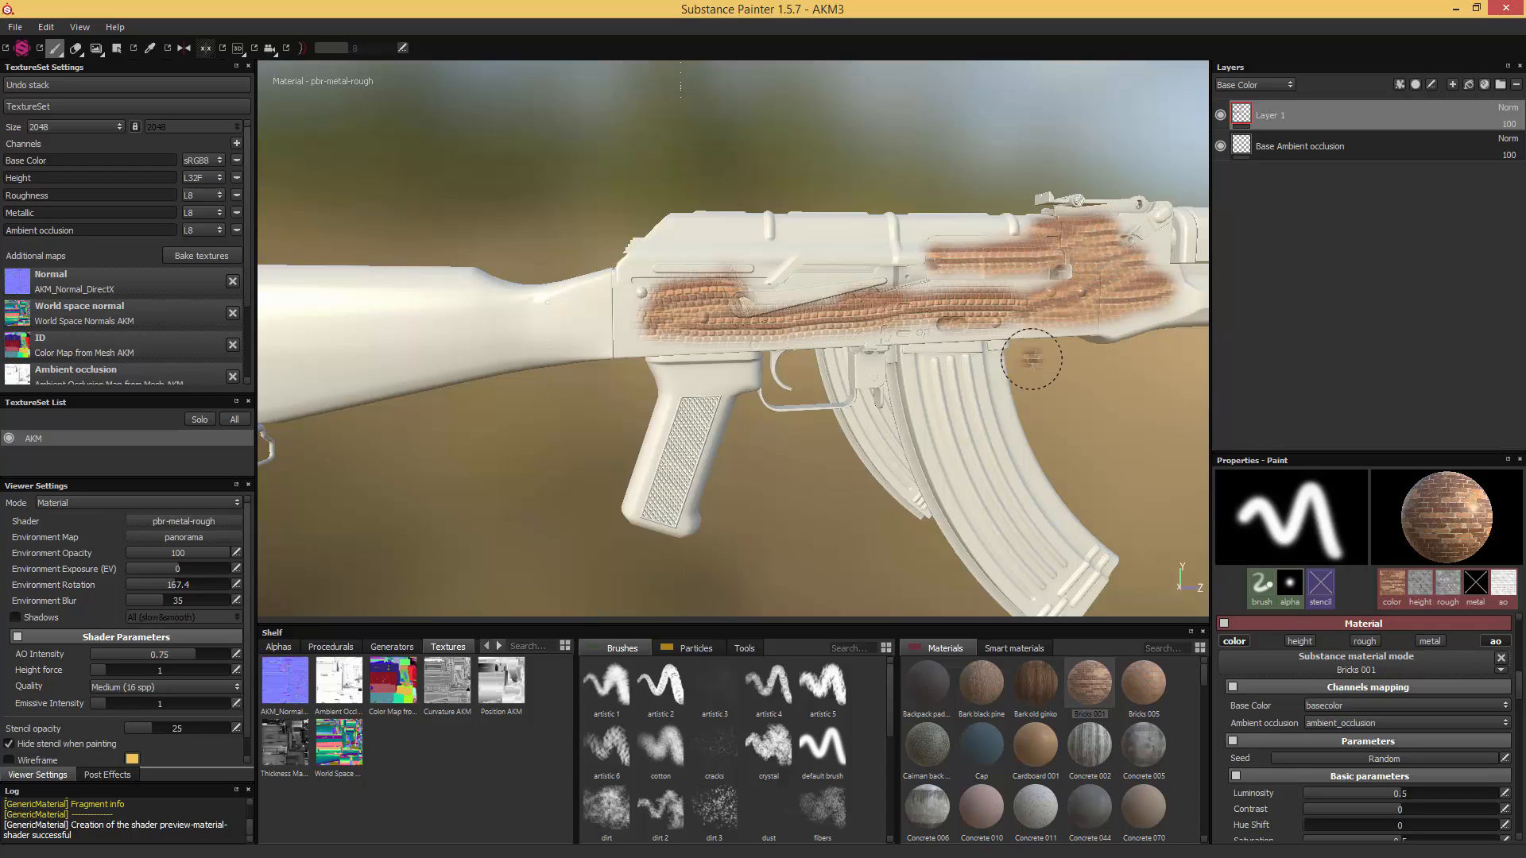
- Paint the Backpack padding material over the rear upper part of the receiver on Layer 1
left_click(928, 685)
mouse_move(963, 286)
left_mouse_down()
mouse_move(763, 230)
mouse_move(699, 254)
mouse_move(721, 293)
mouse_move(814, 278)
left_mouse_up()
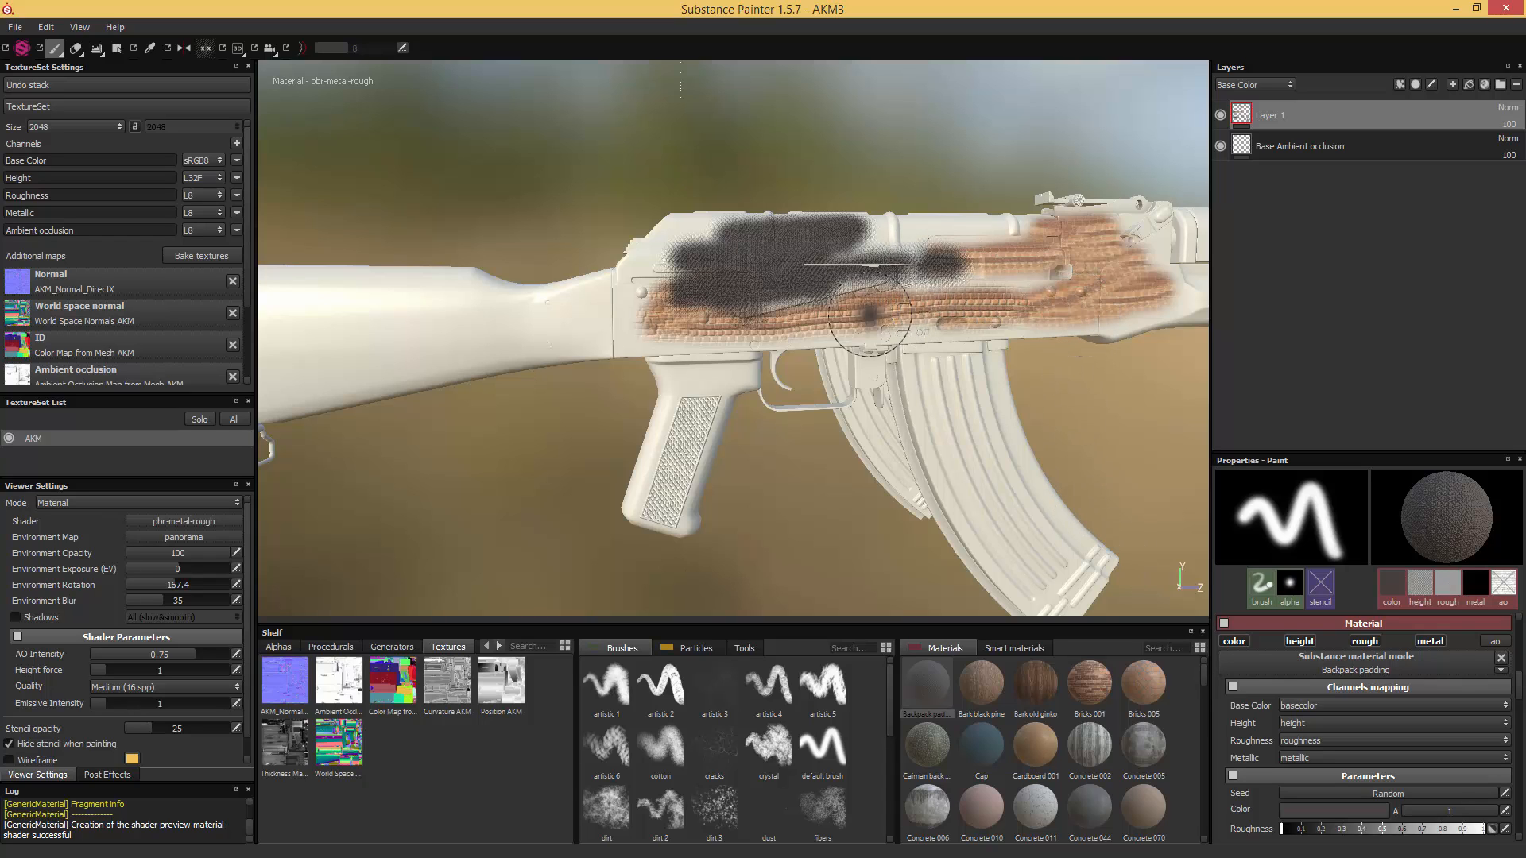
key("ctrl+z")
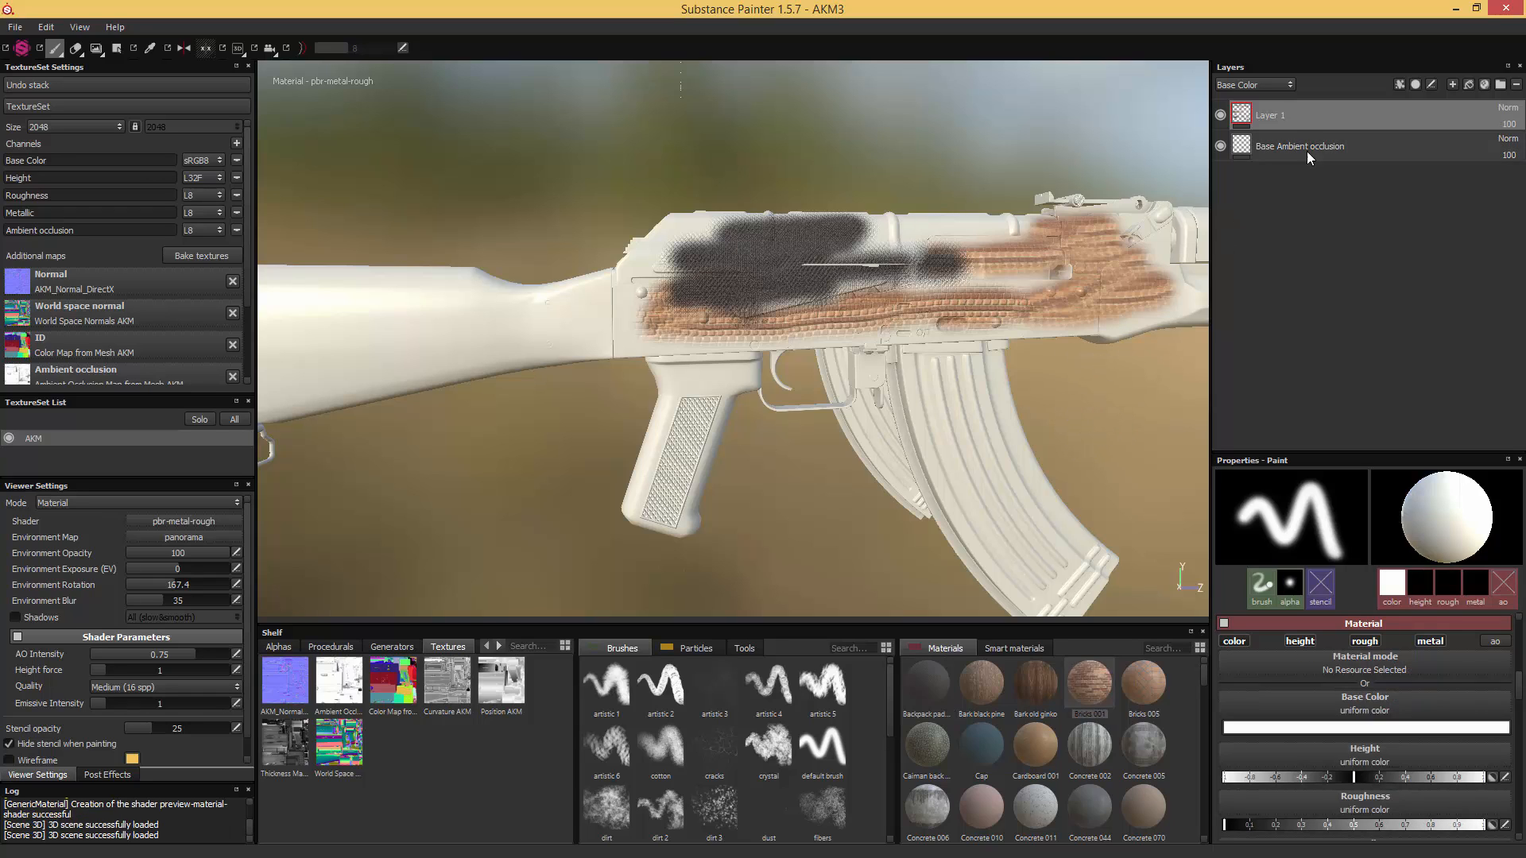
- Delete Layer 1 and add a fill layer above Base Ambient occlusion
key("Delete")
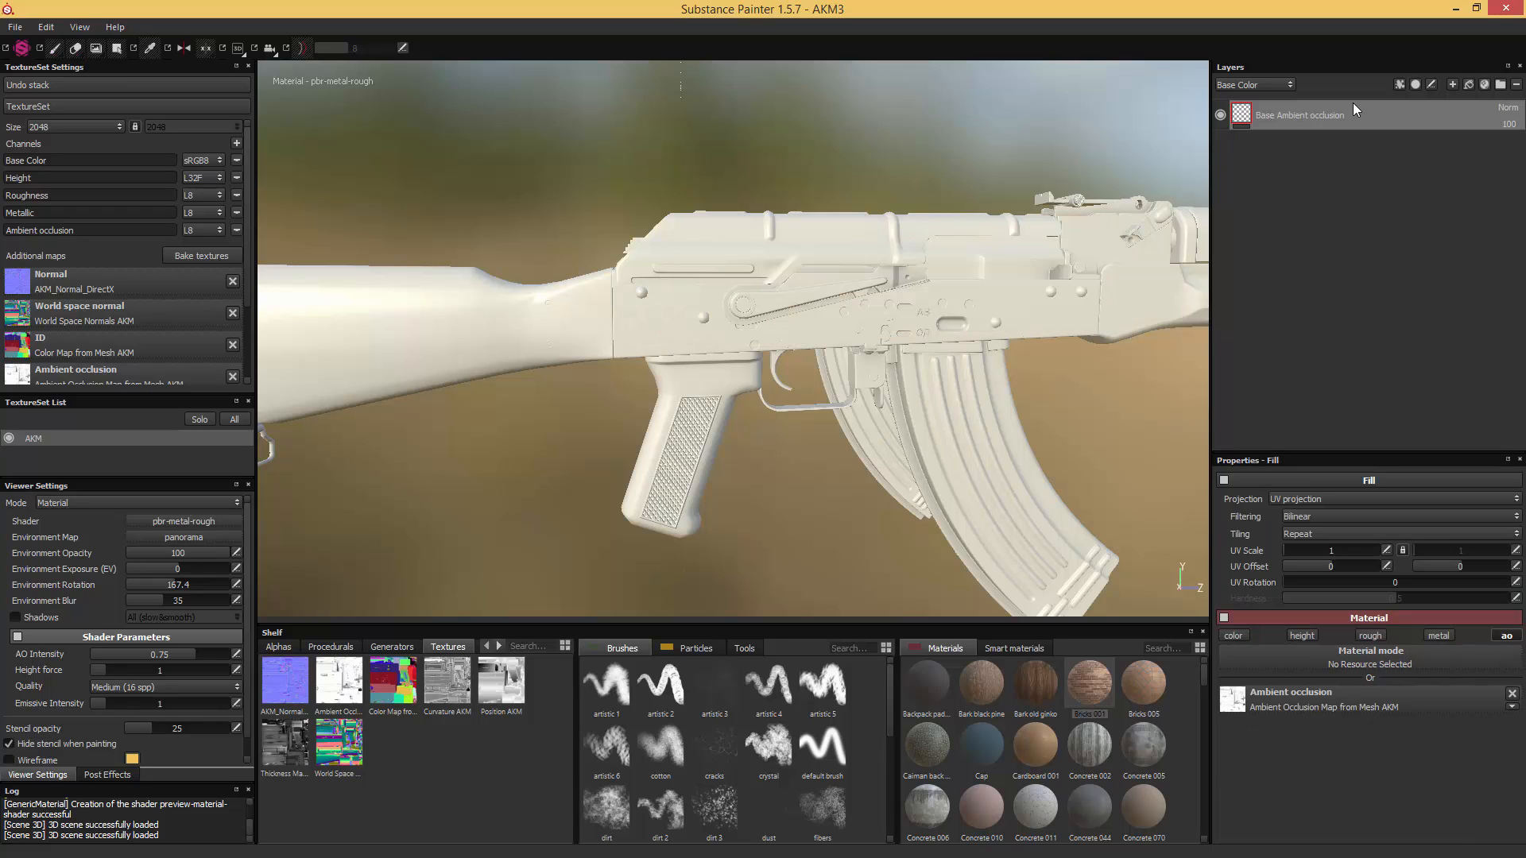
left_click(1466, 84)
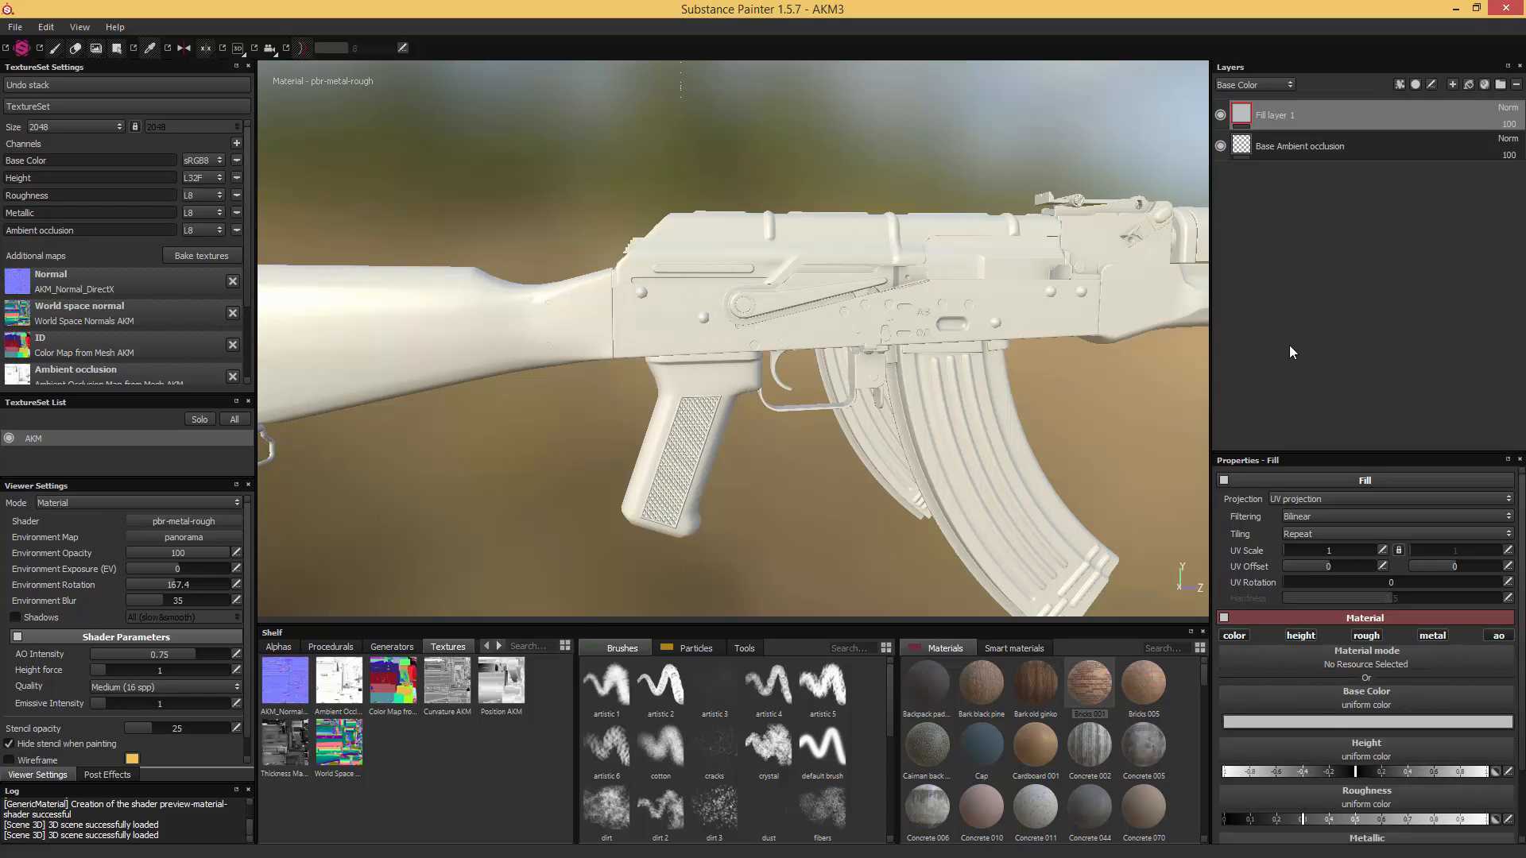
scroll(1399, 687, "down", 2)
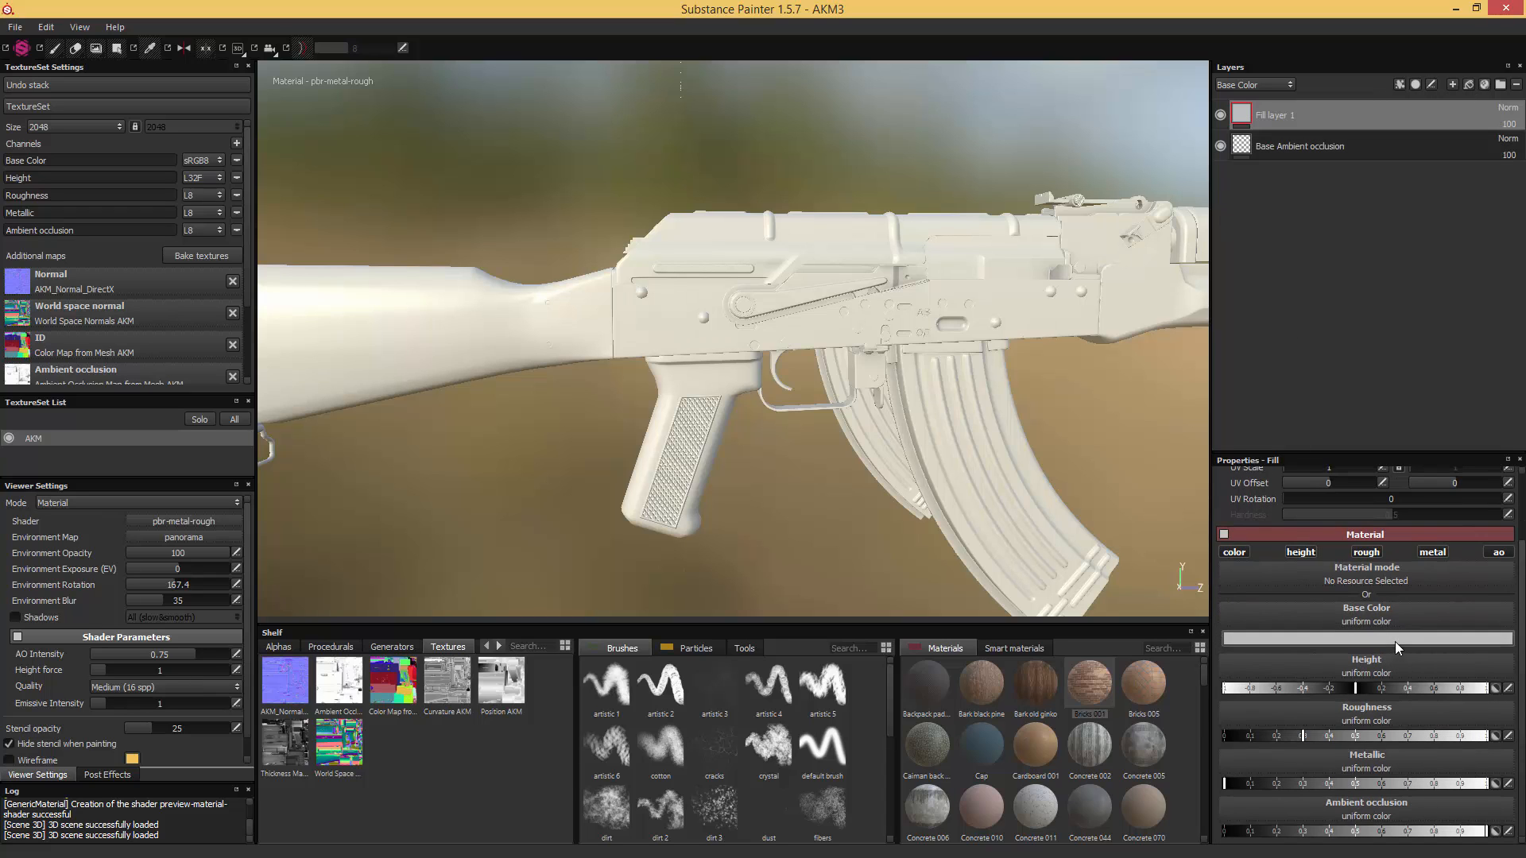
scroll(1343, 676, "up", 2)
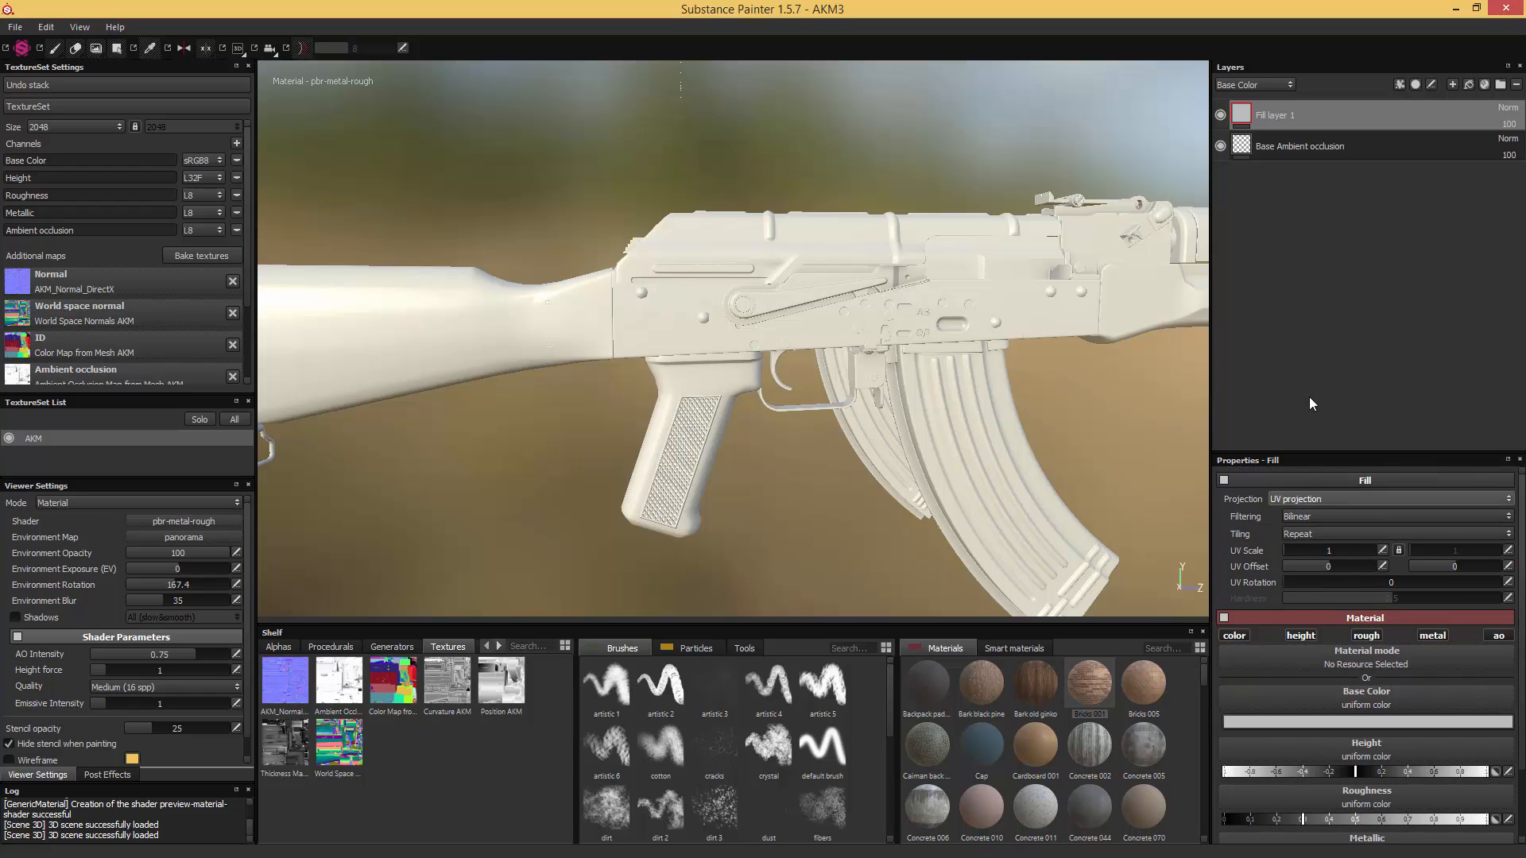
scroll(1357, 665, "down", 2)
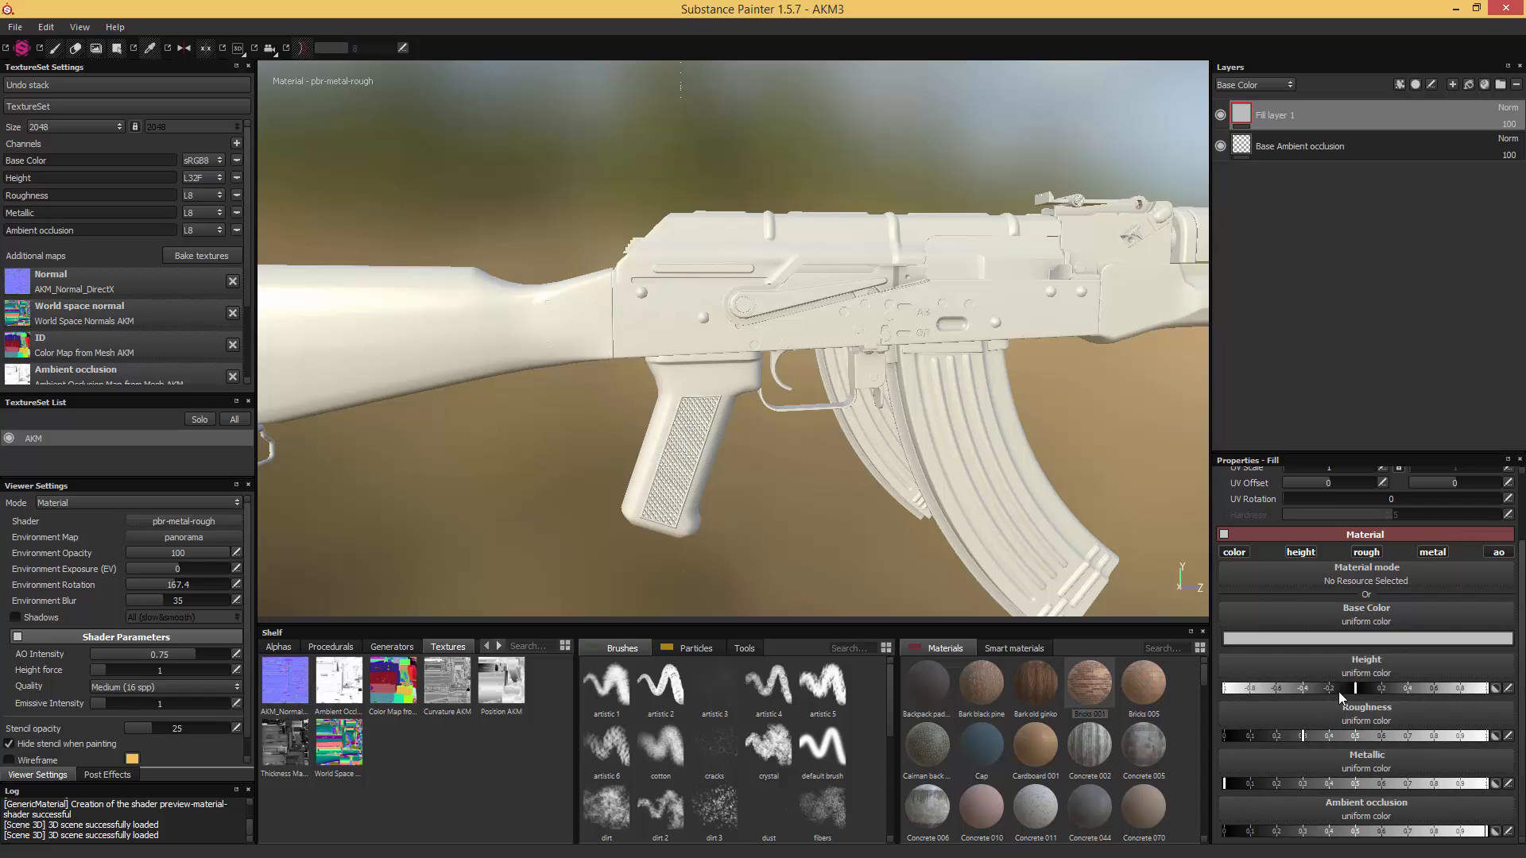
- Give Fill layer 1 a near-black uniform base color and lower its roughness for a shinier surface
left_click(1351, 639)
left_click(1230, 650)
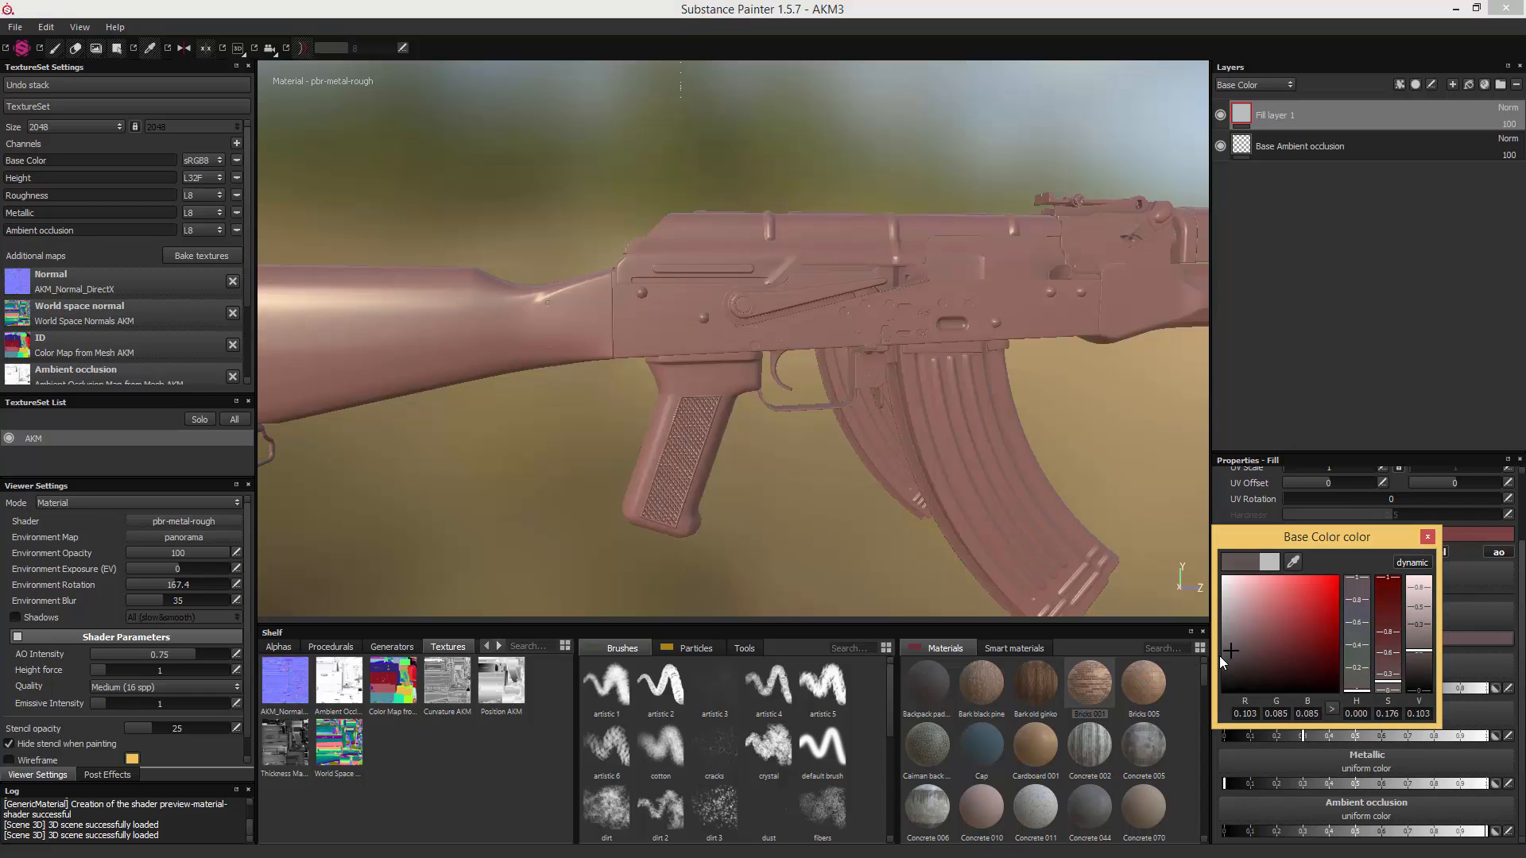
left_click_drag(1222, 661, 1189, 684)
left_click(1428, 537)
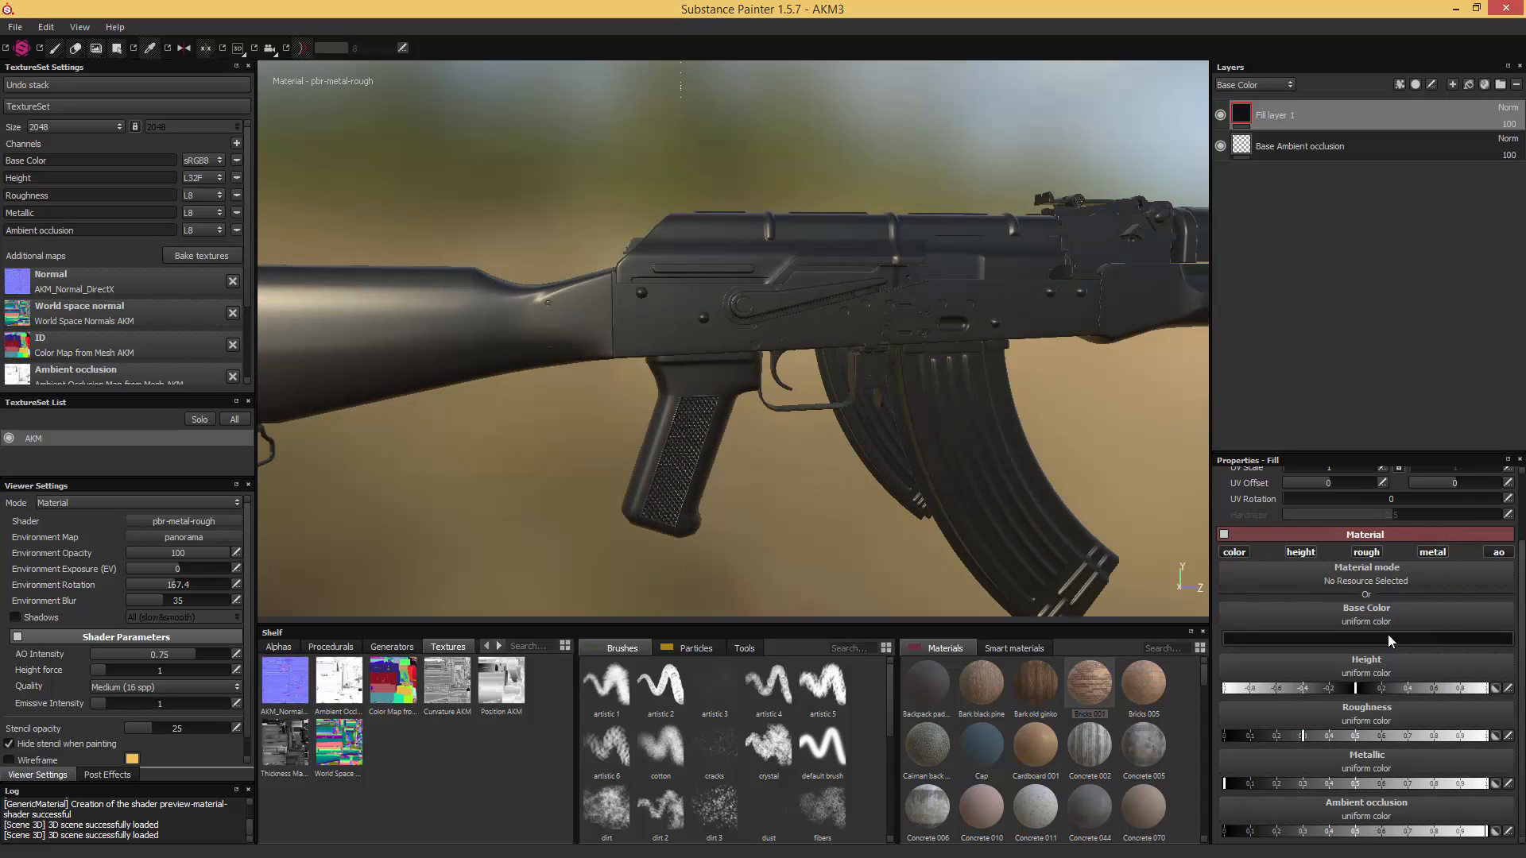
left_click_drag(1303, 739, 1259, 739)
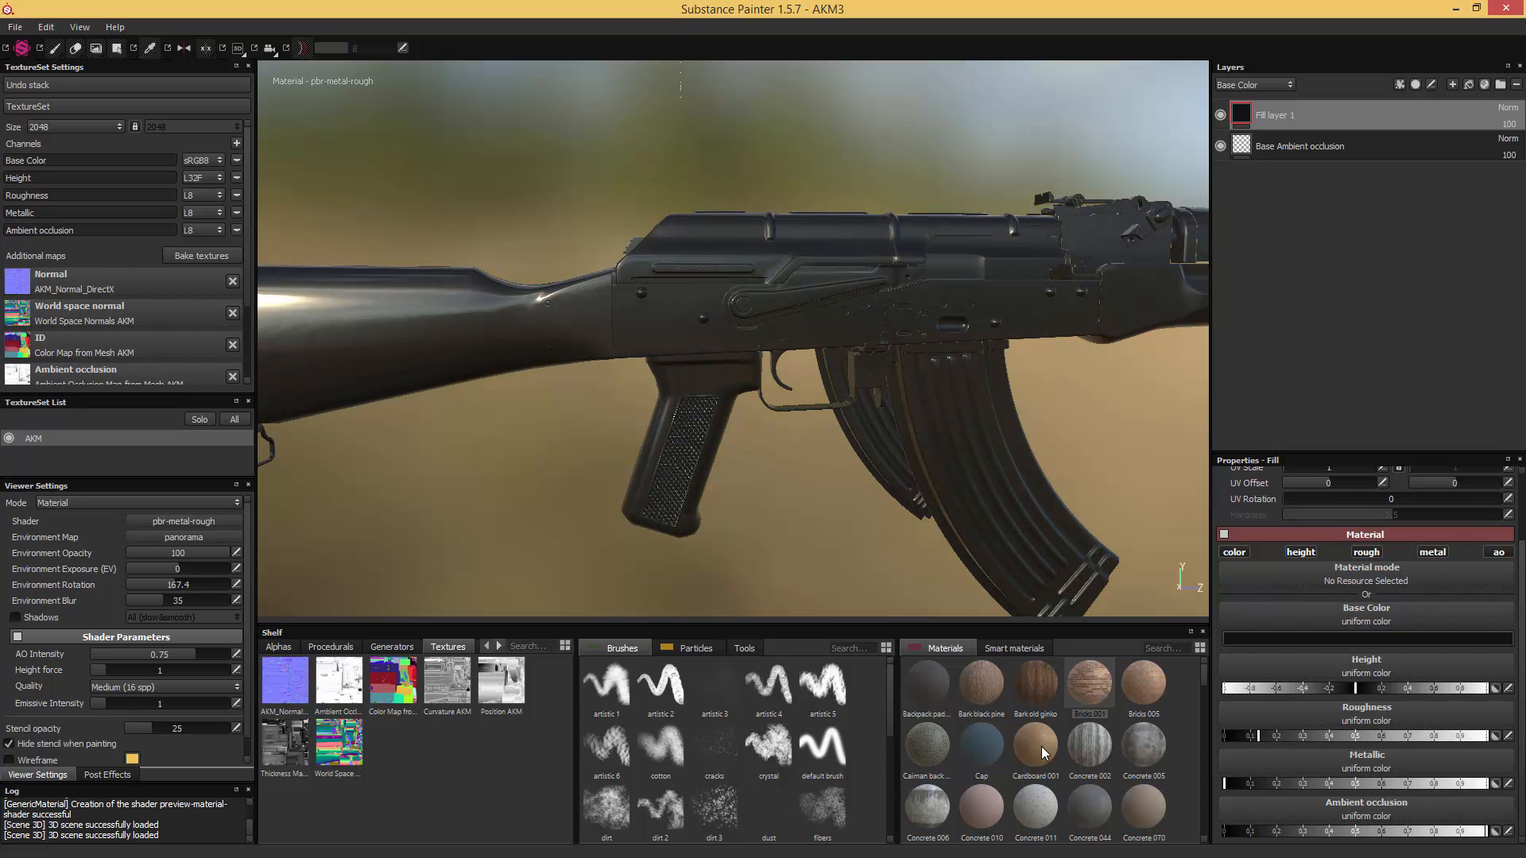
- Apply the Bricks 001 material to Fill layer 1 and save the project as AKM4
mouse_move(1041, 747)
left_click(1087, 679)
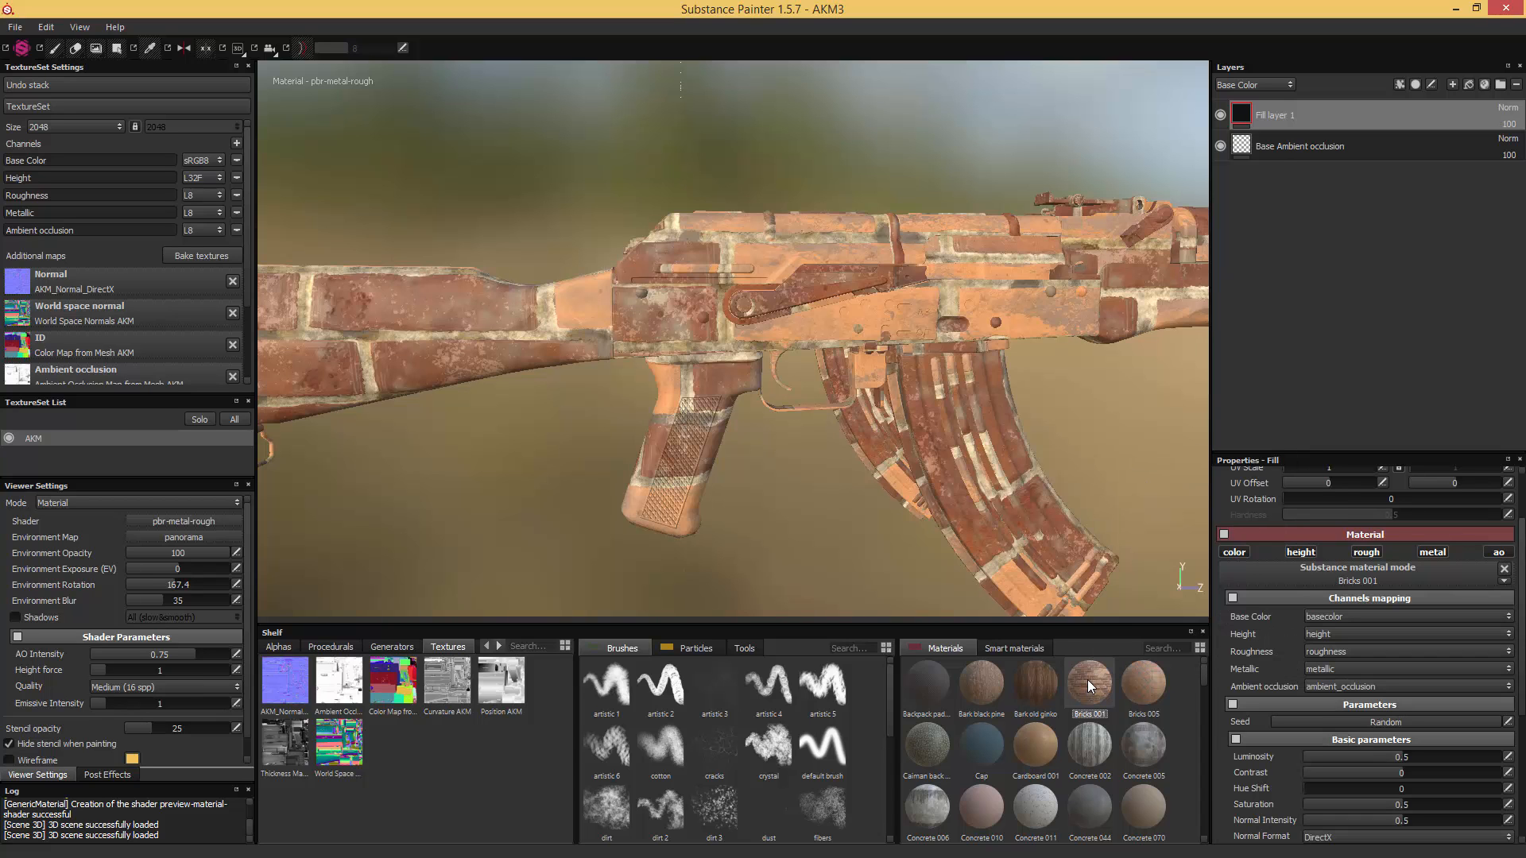
left_click_drag(1092, 665, 1247, 115)
key("ctrl+s")
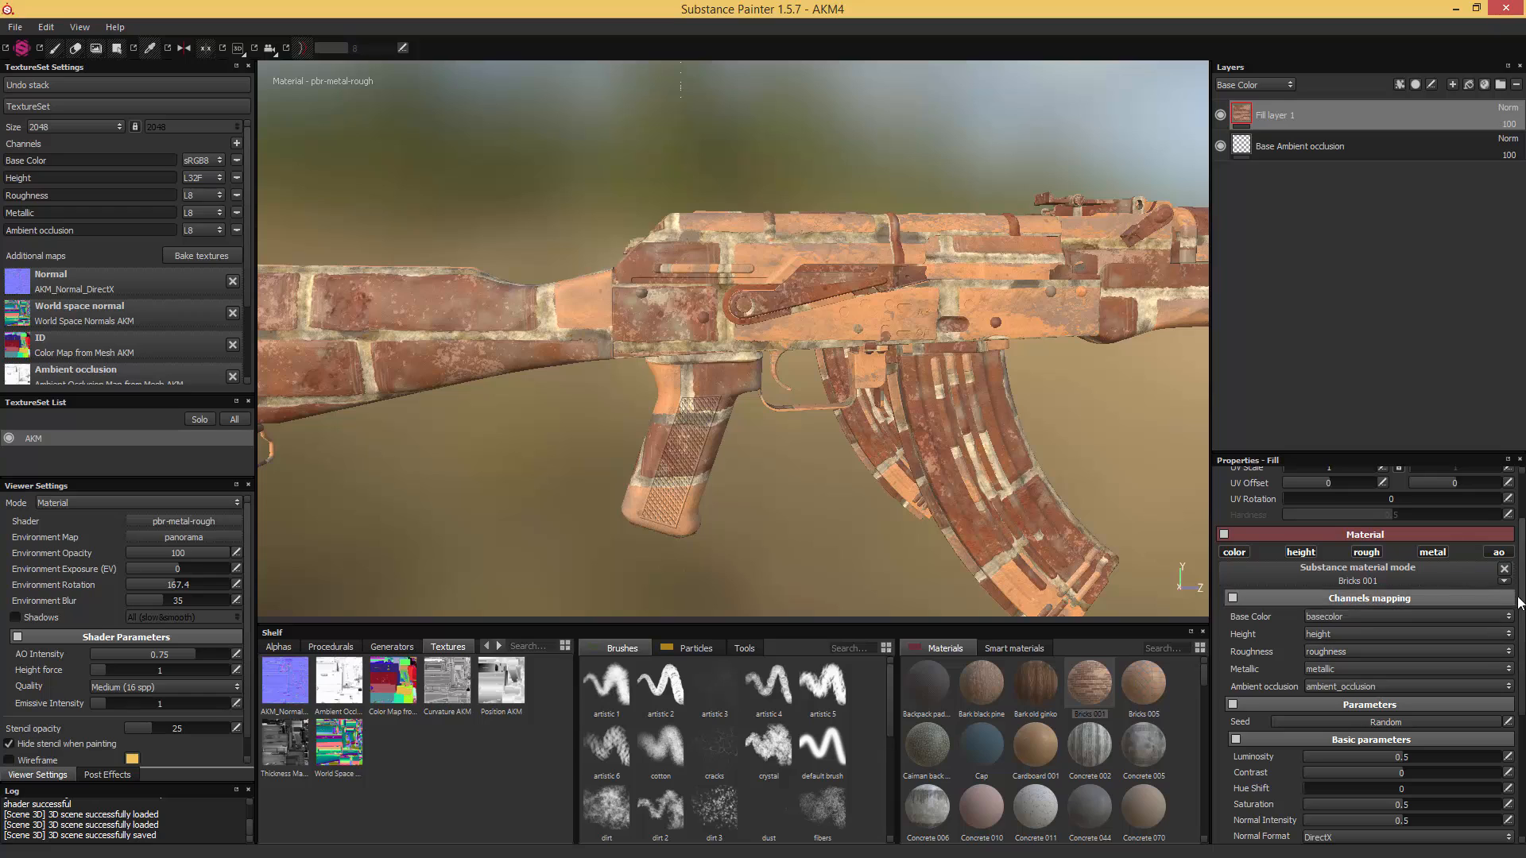
- Set Fill layer 1's UV scale to 3.32, its first UV offset to 0.14 and its UV rotation to 10.51
left_click_drag(1522, 596, 1521, 547)
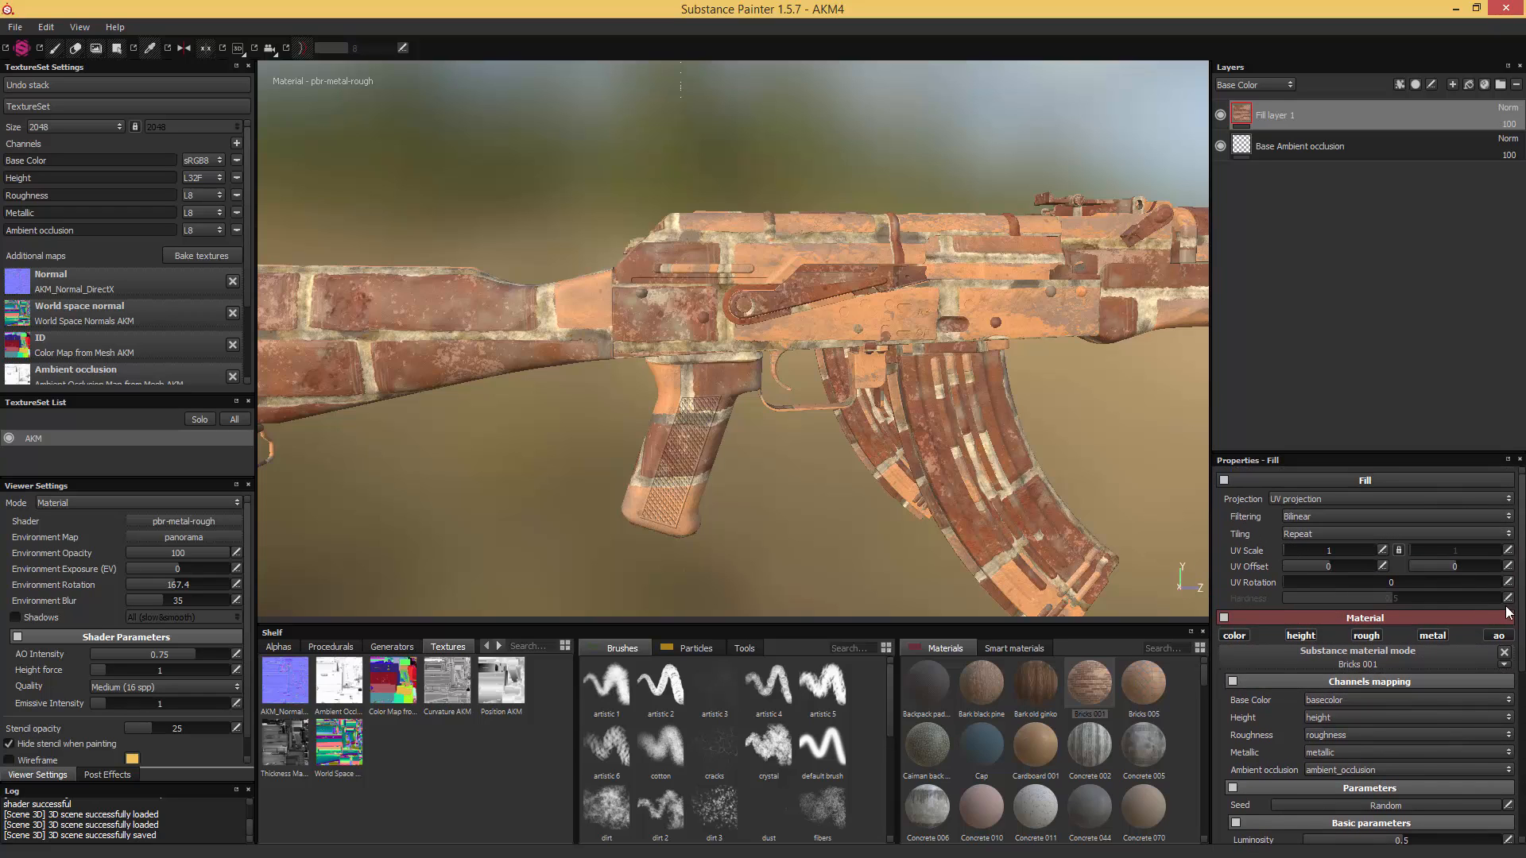
scroll(1507, 612, "down", 5)
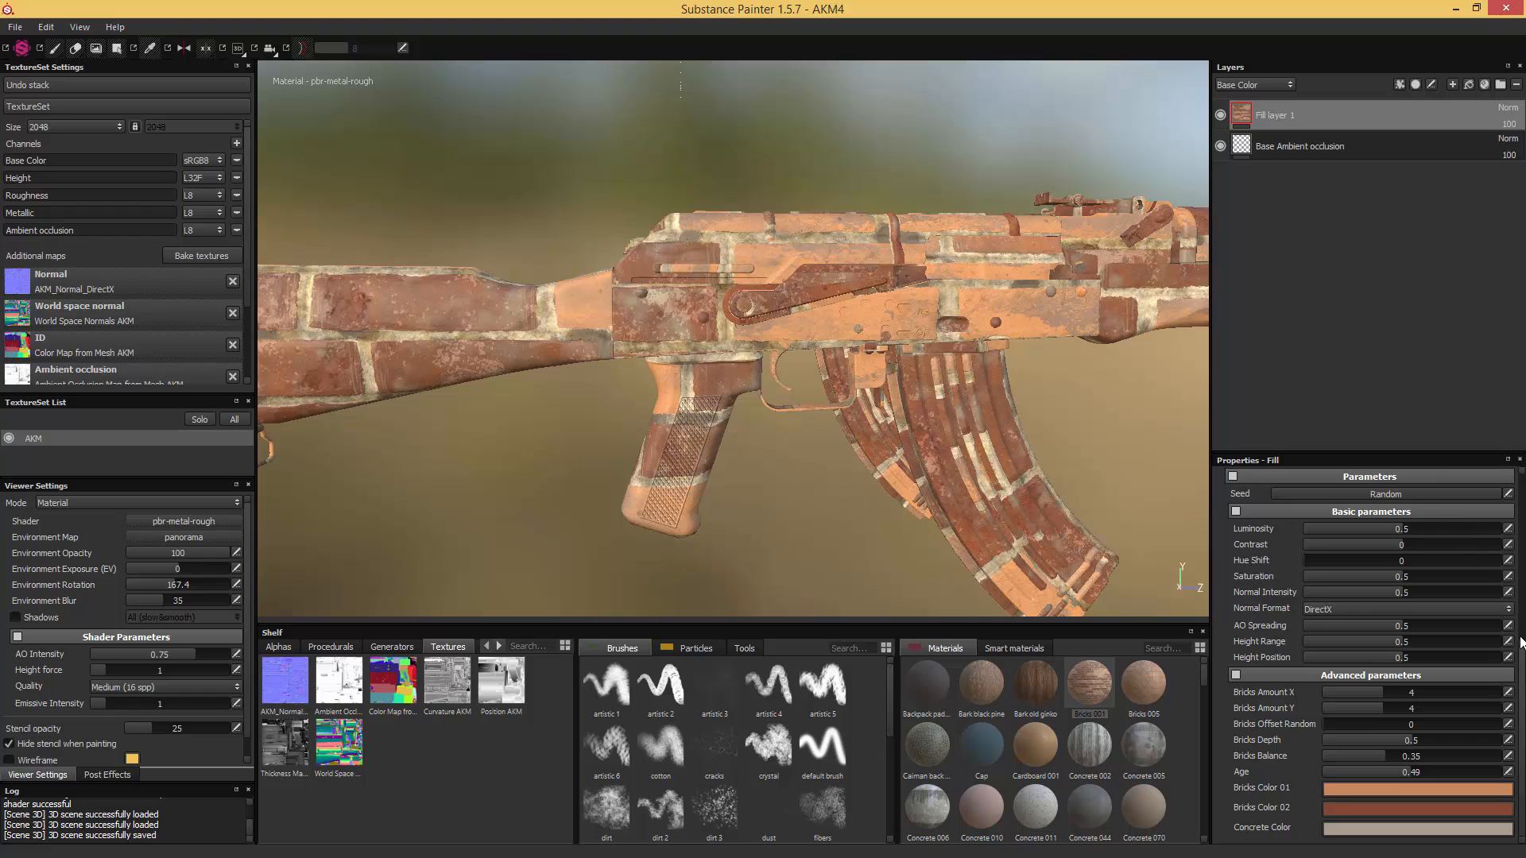
left_click_drag(1521, 645, 1521, 477)
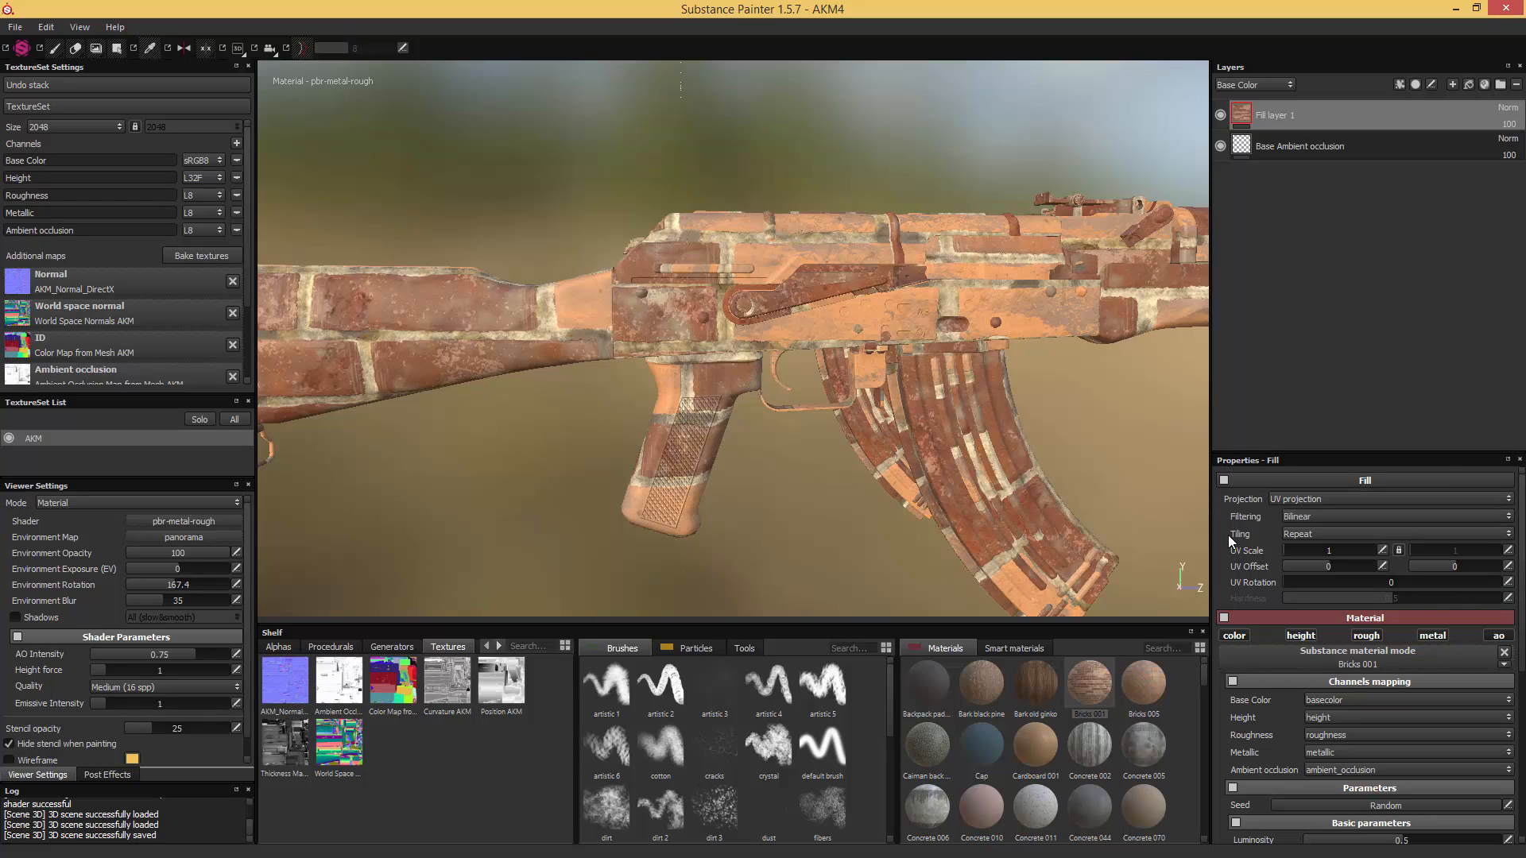
left_click(1285, 552)
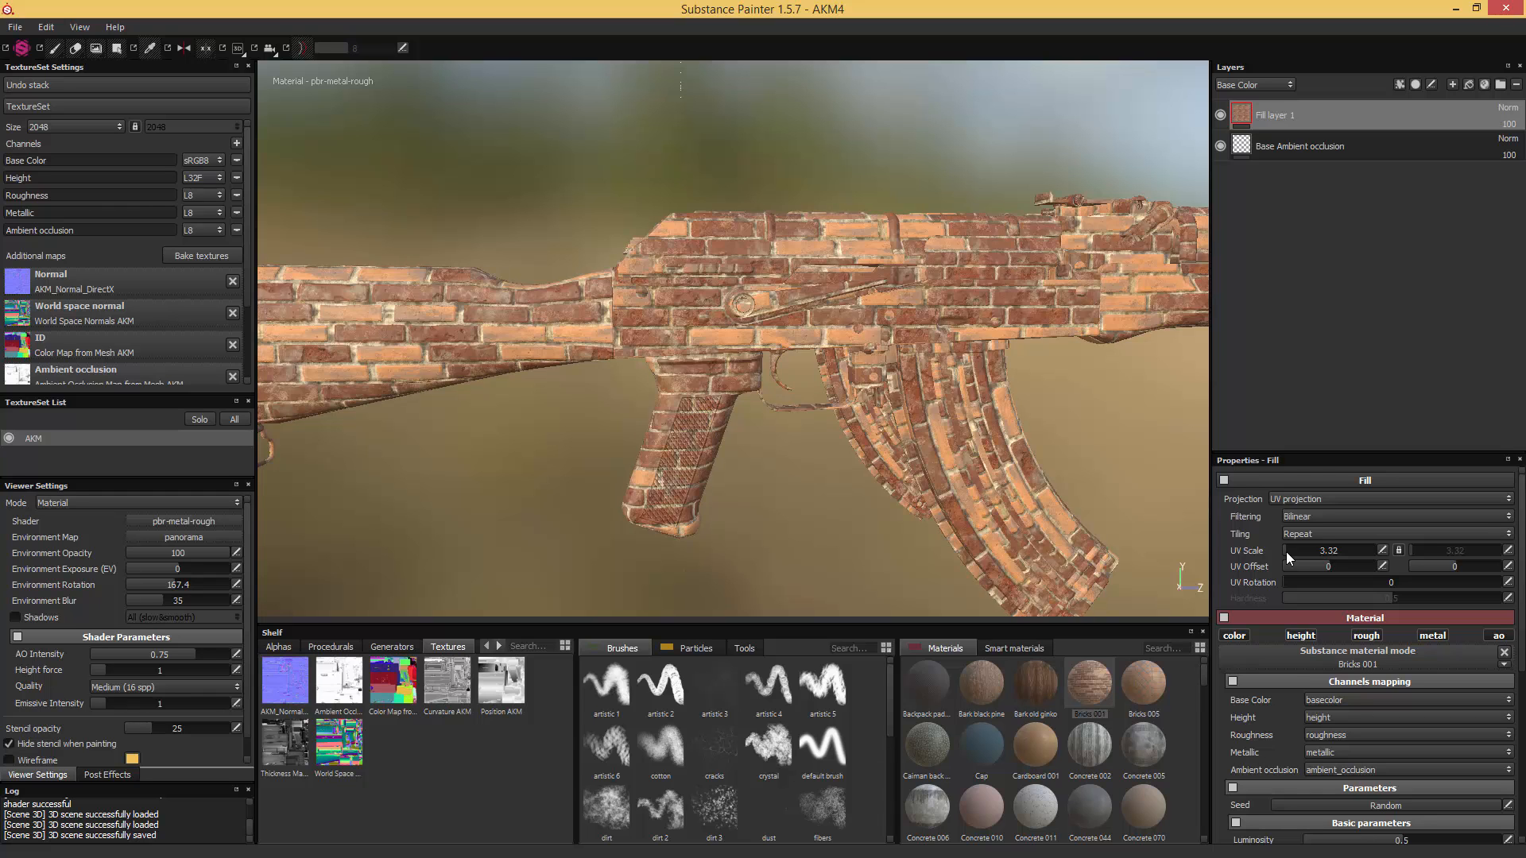
left_click(1285, 551)
key("ctrl+z")
left_click_drag(1328, 565, 1293, 584)
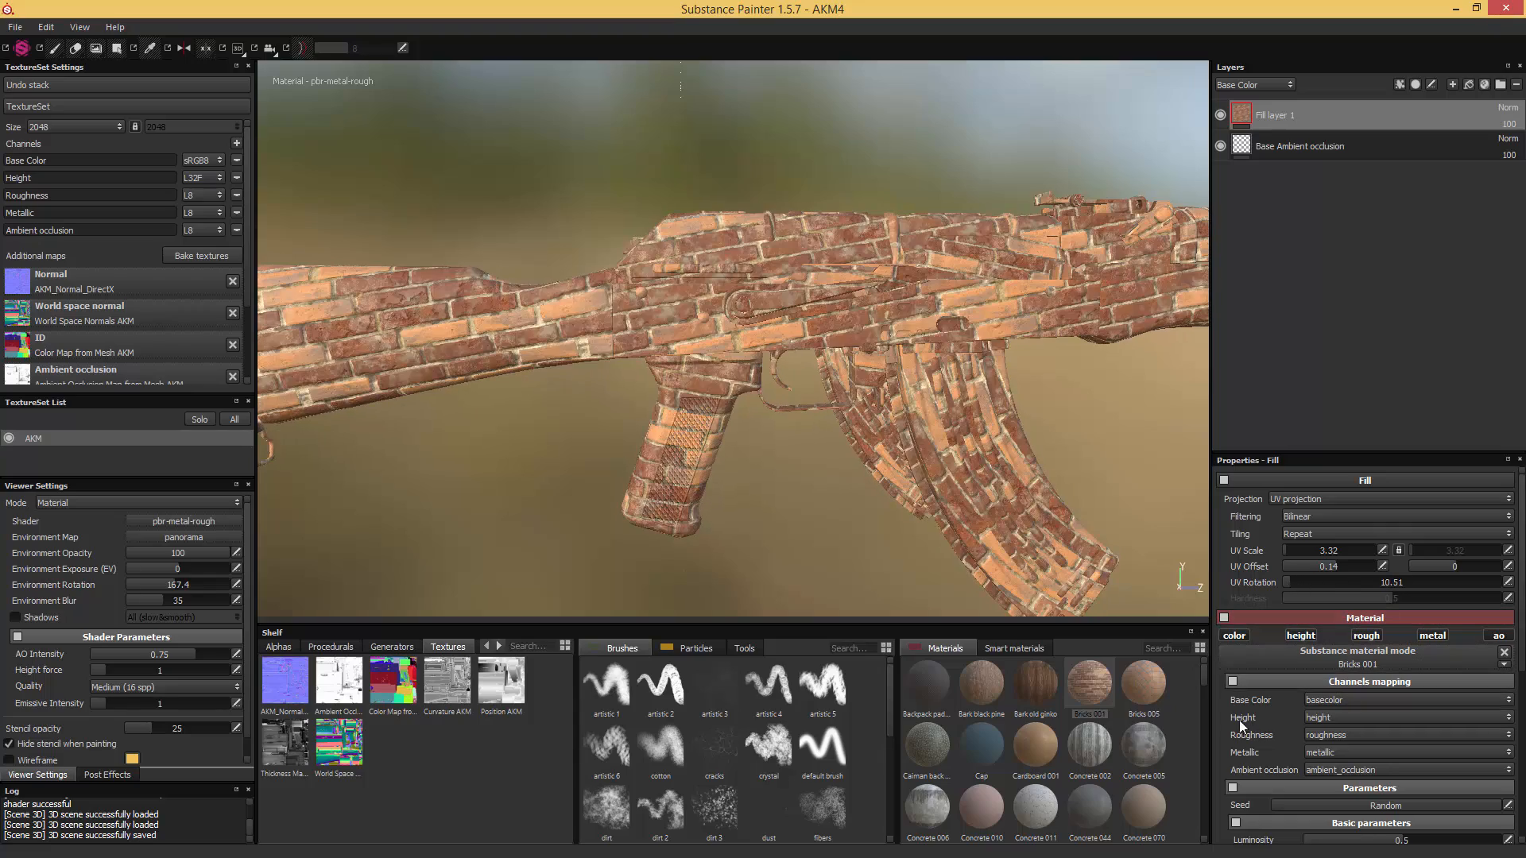
- Set the Bricks 001 material's luminosity to 0.79 and contrast to -0.37 on Fill layer 1
scroll(1228, 700, "down", 6)
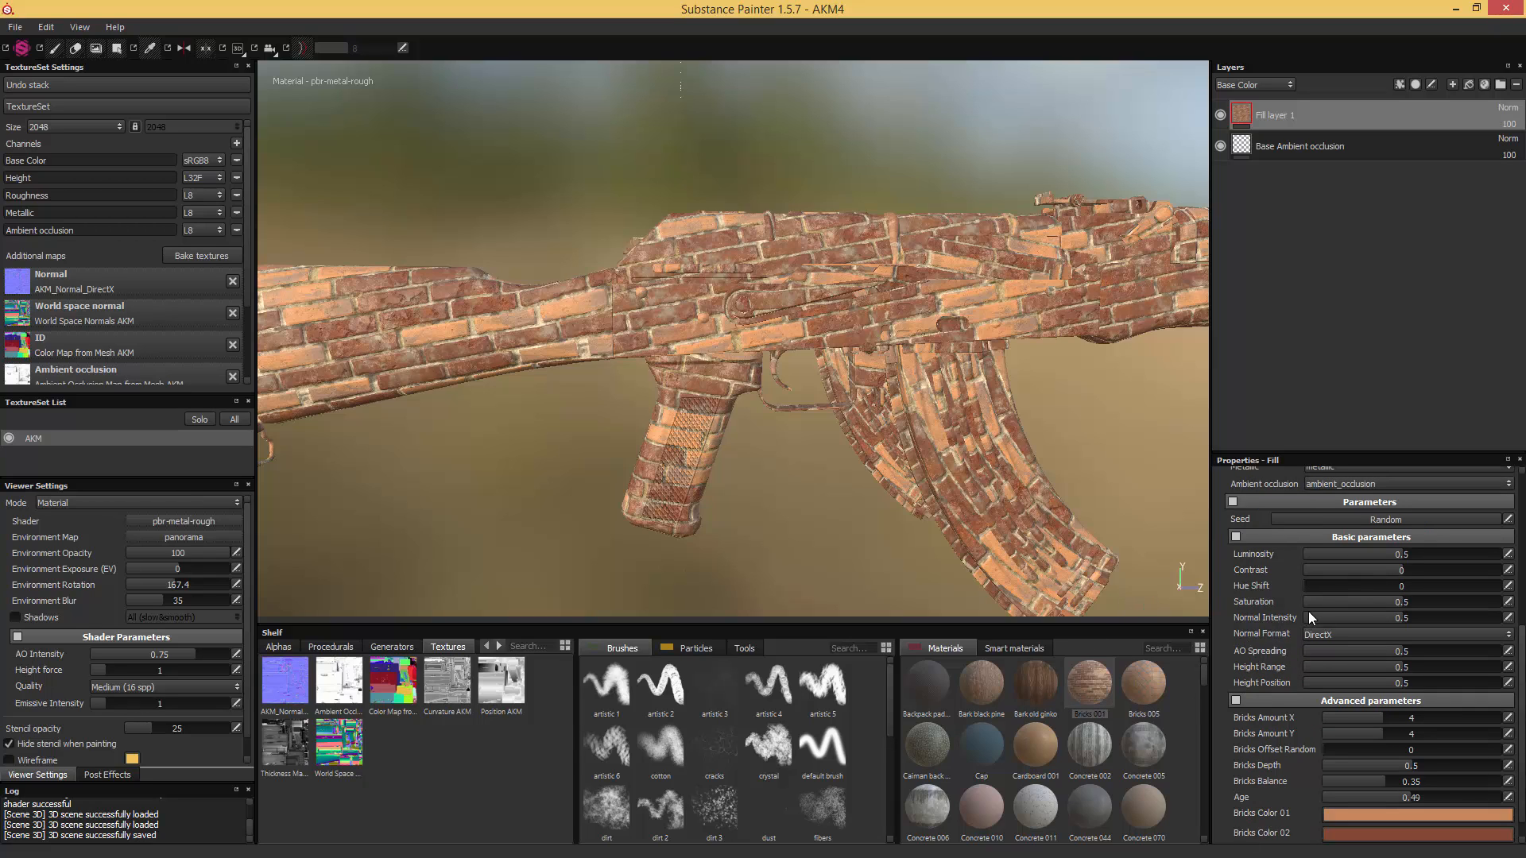
left_click_drag(1416, 571, 1457, 558)
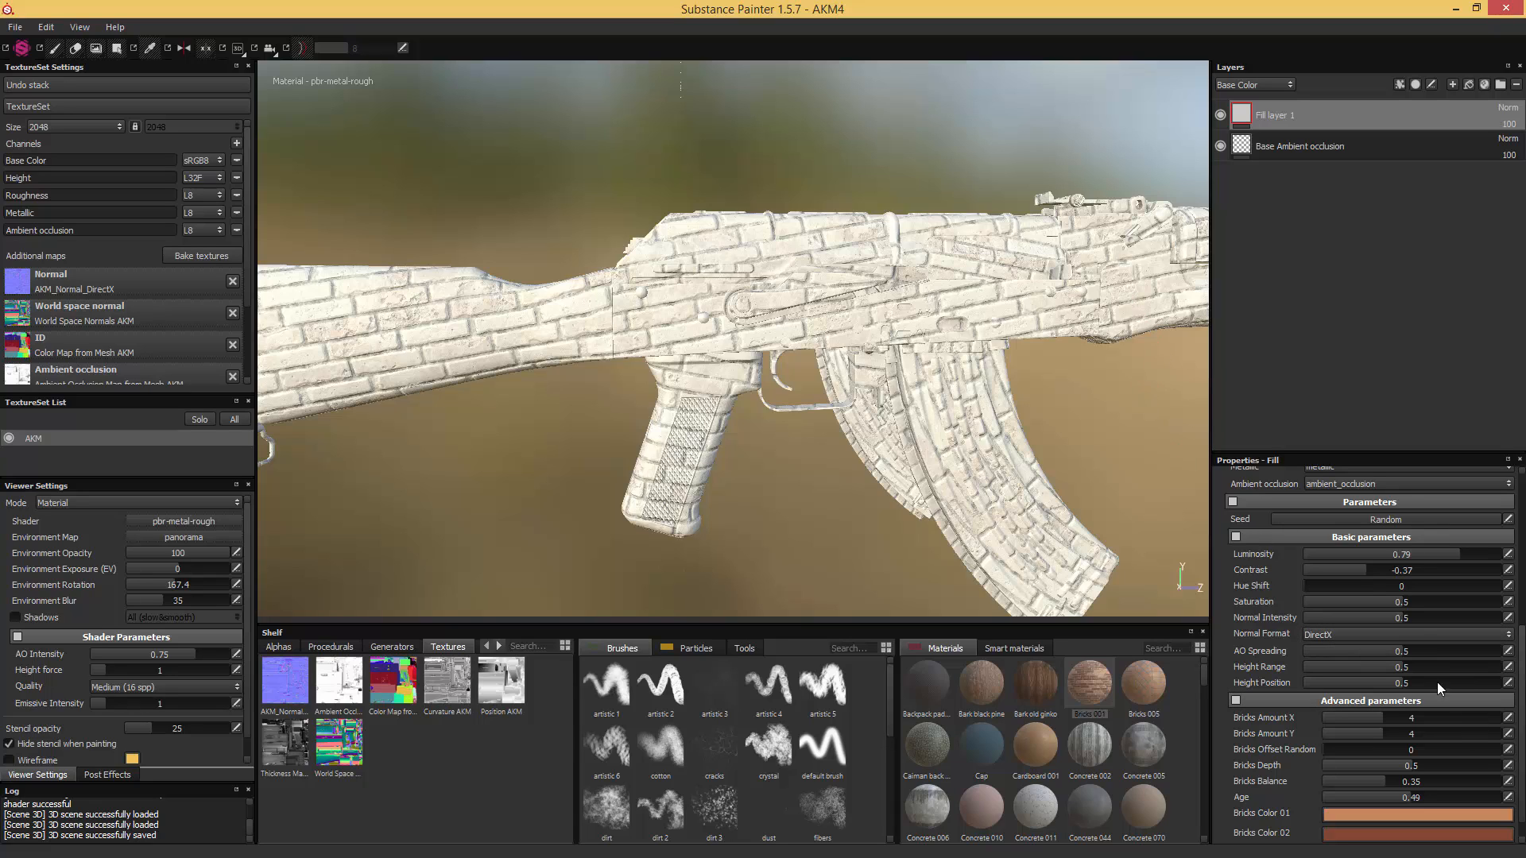
right_click(1223, 564)
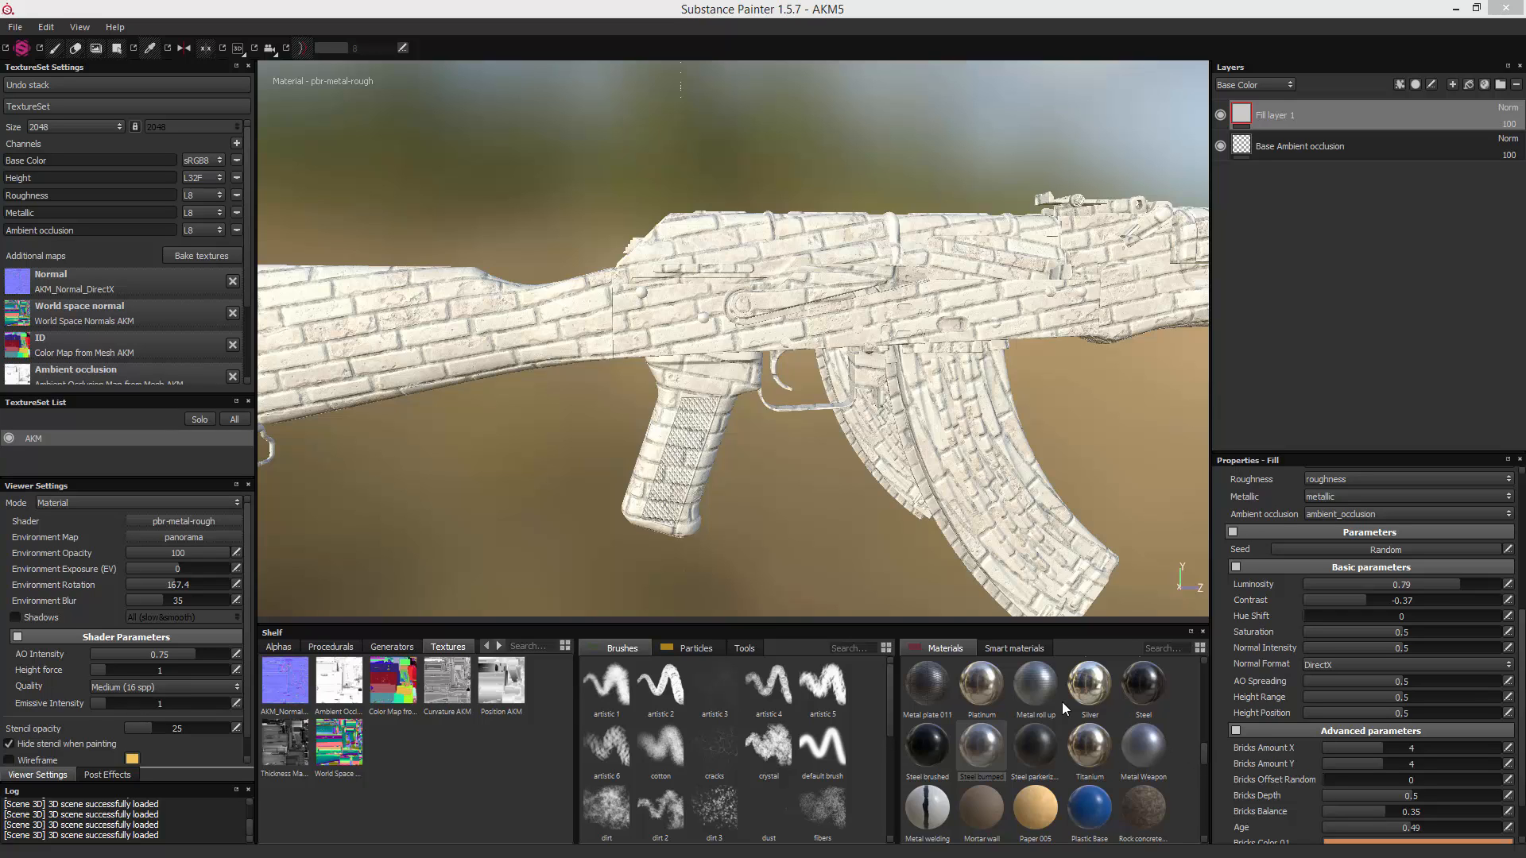
- Replace Fill layer 1's material with Steel bumped and adjust its wear, with Dirt 0.73, Scratches 0.85 and some Rust
left_click(982, 740)
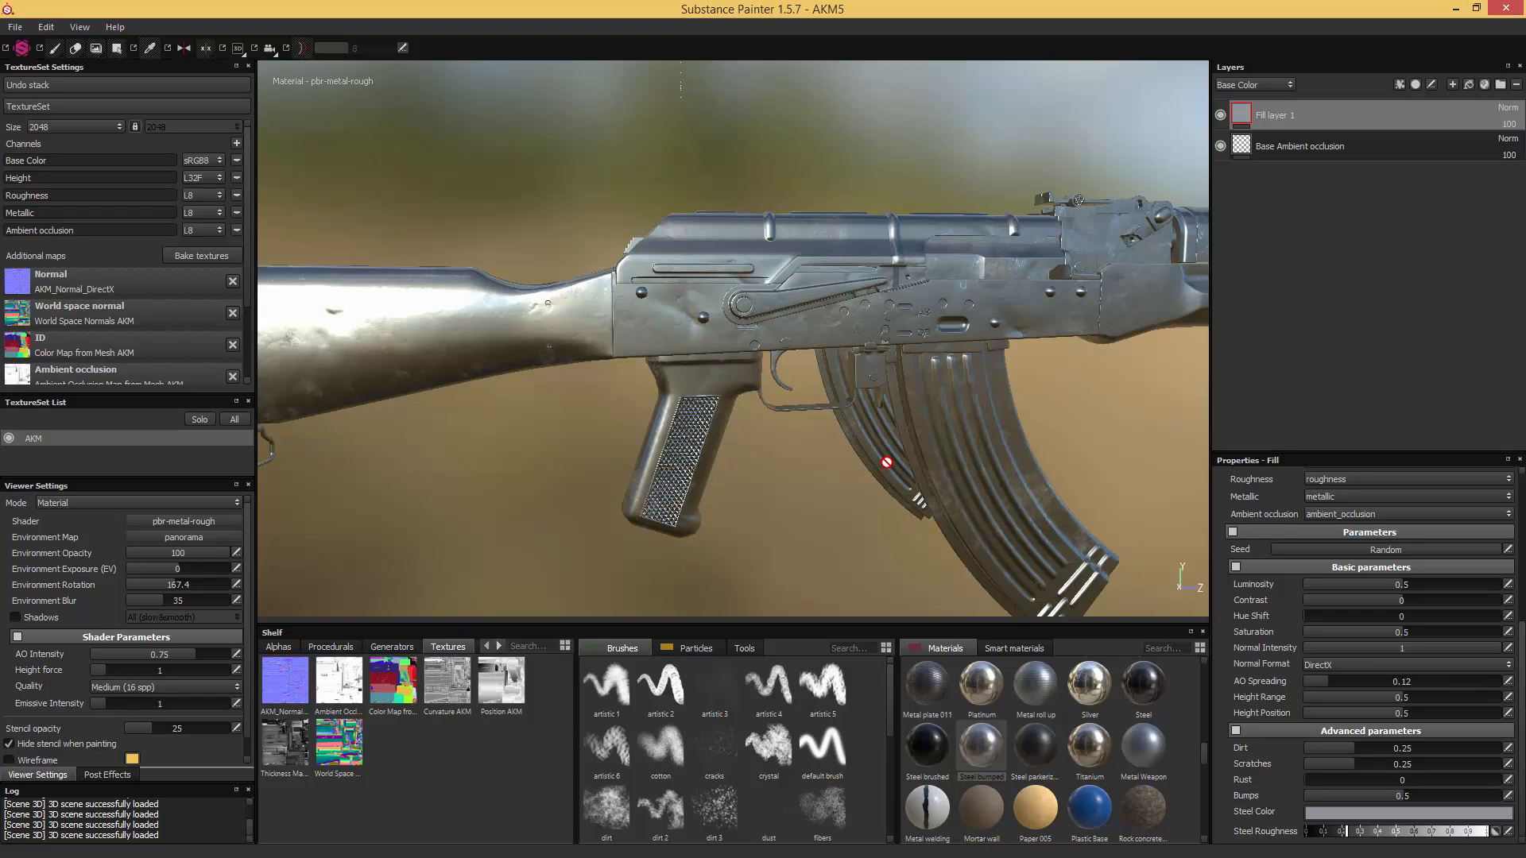
left_click_drag(1521, 630, 1521, 663)
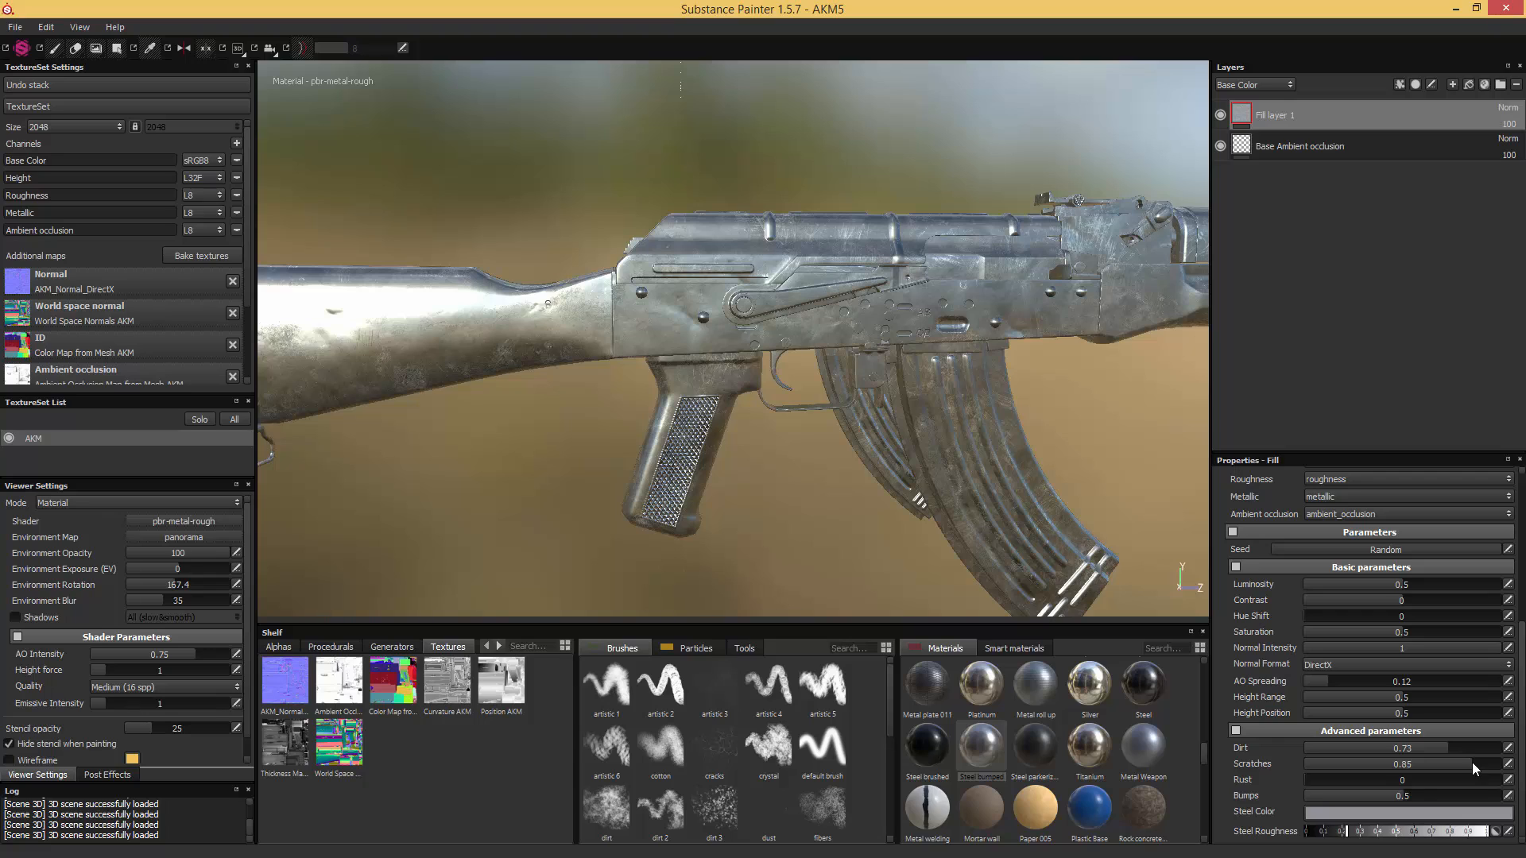
left_click(1393, 780)
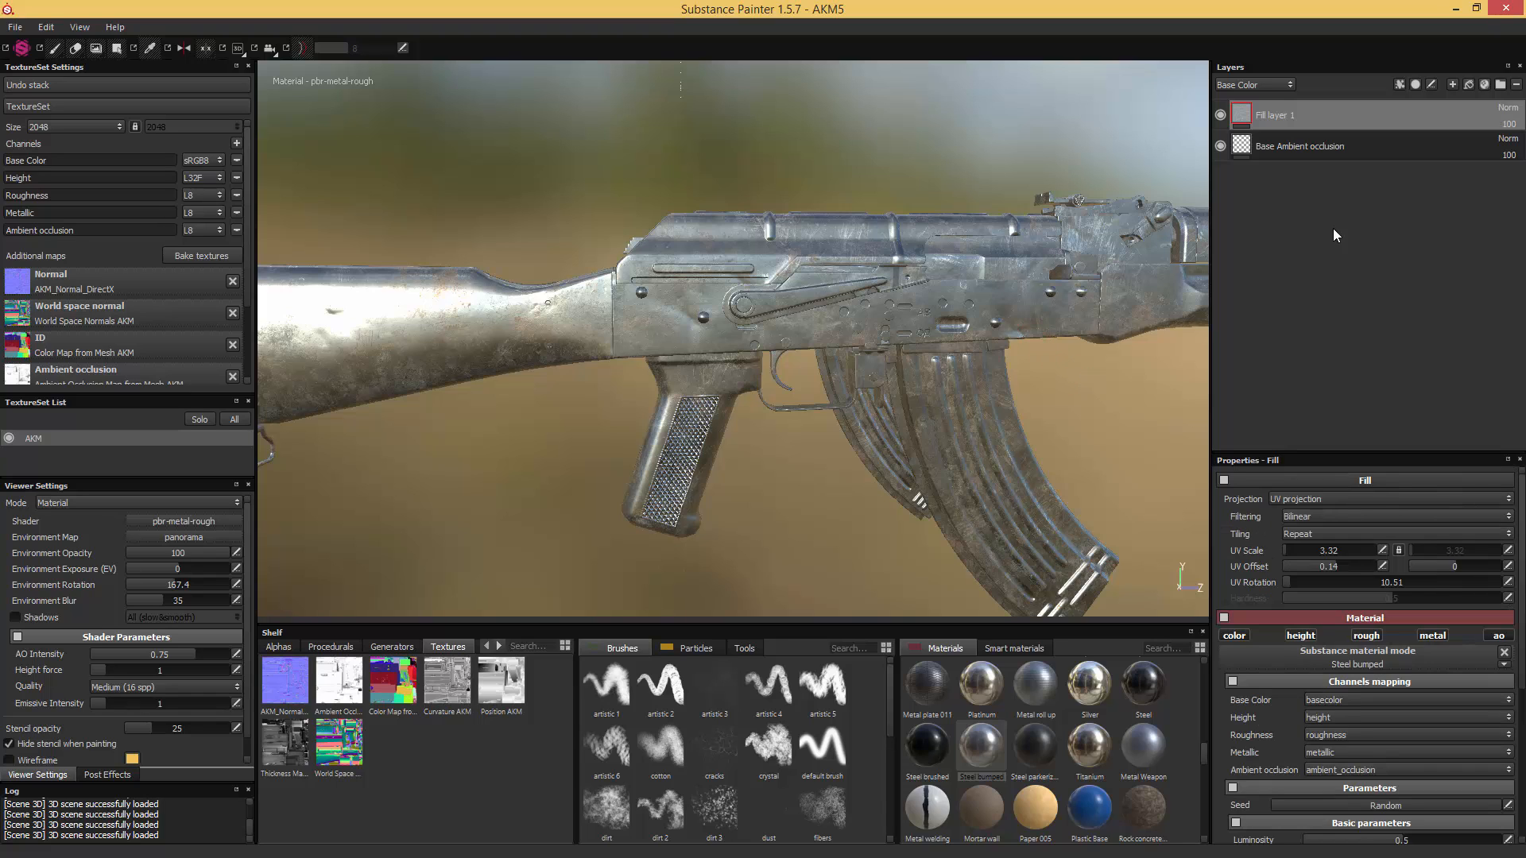
- Add the Bronze armor smart material above Fill layer 1 and expand its folder to show the sublayers
left_click(1483, 85)
left_click(998, 647)
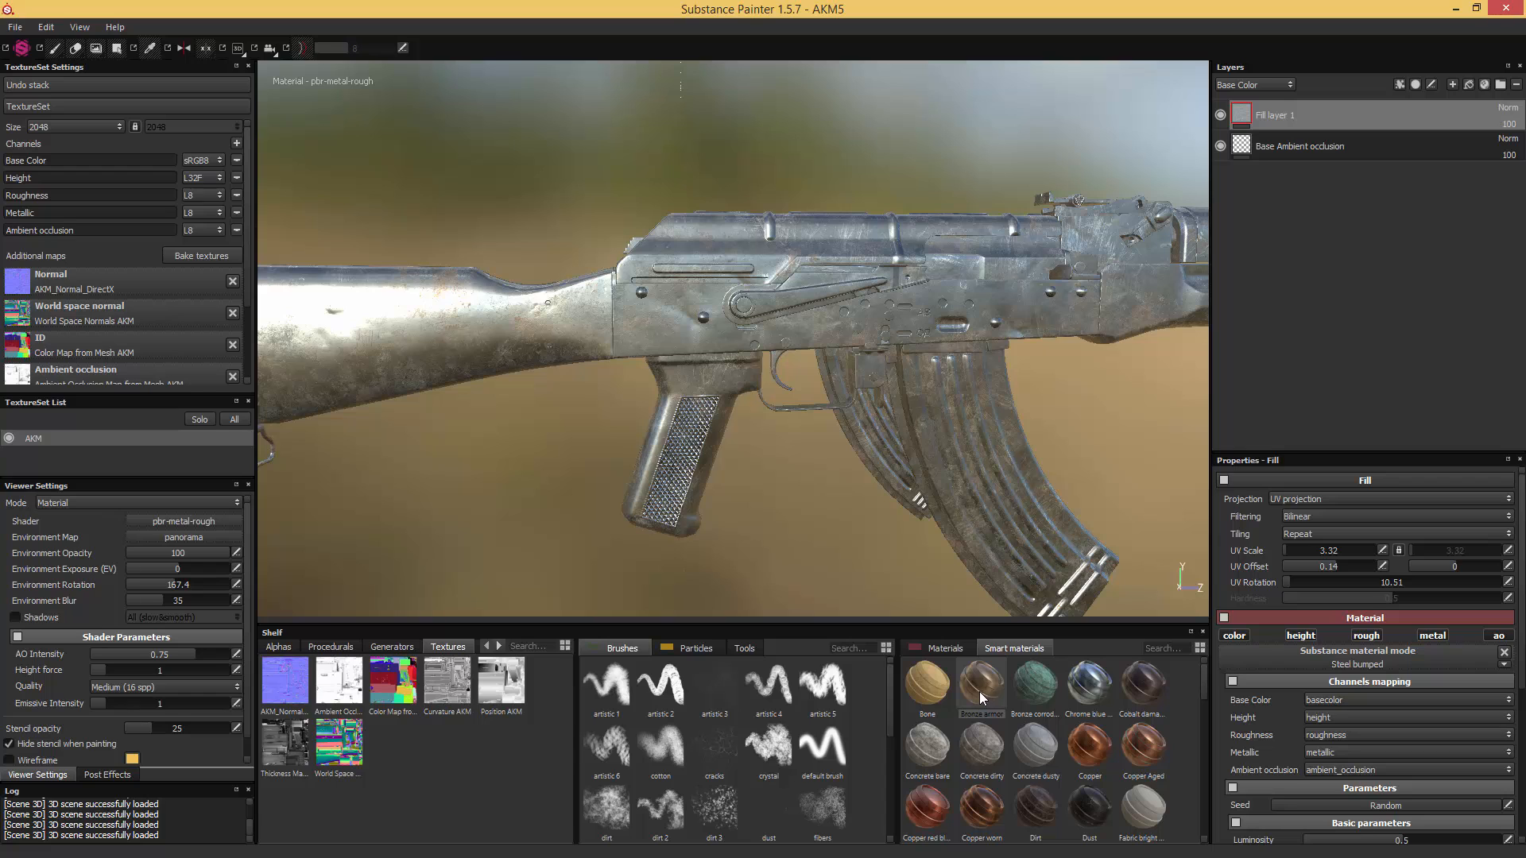
left_click_drag(1200, 685, 1189, 645)
left_click_drag(982, 694, 1311, 406)
left_click_drag(1389, 154, 1362, 100)
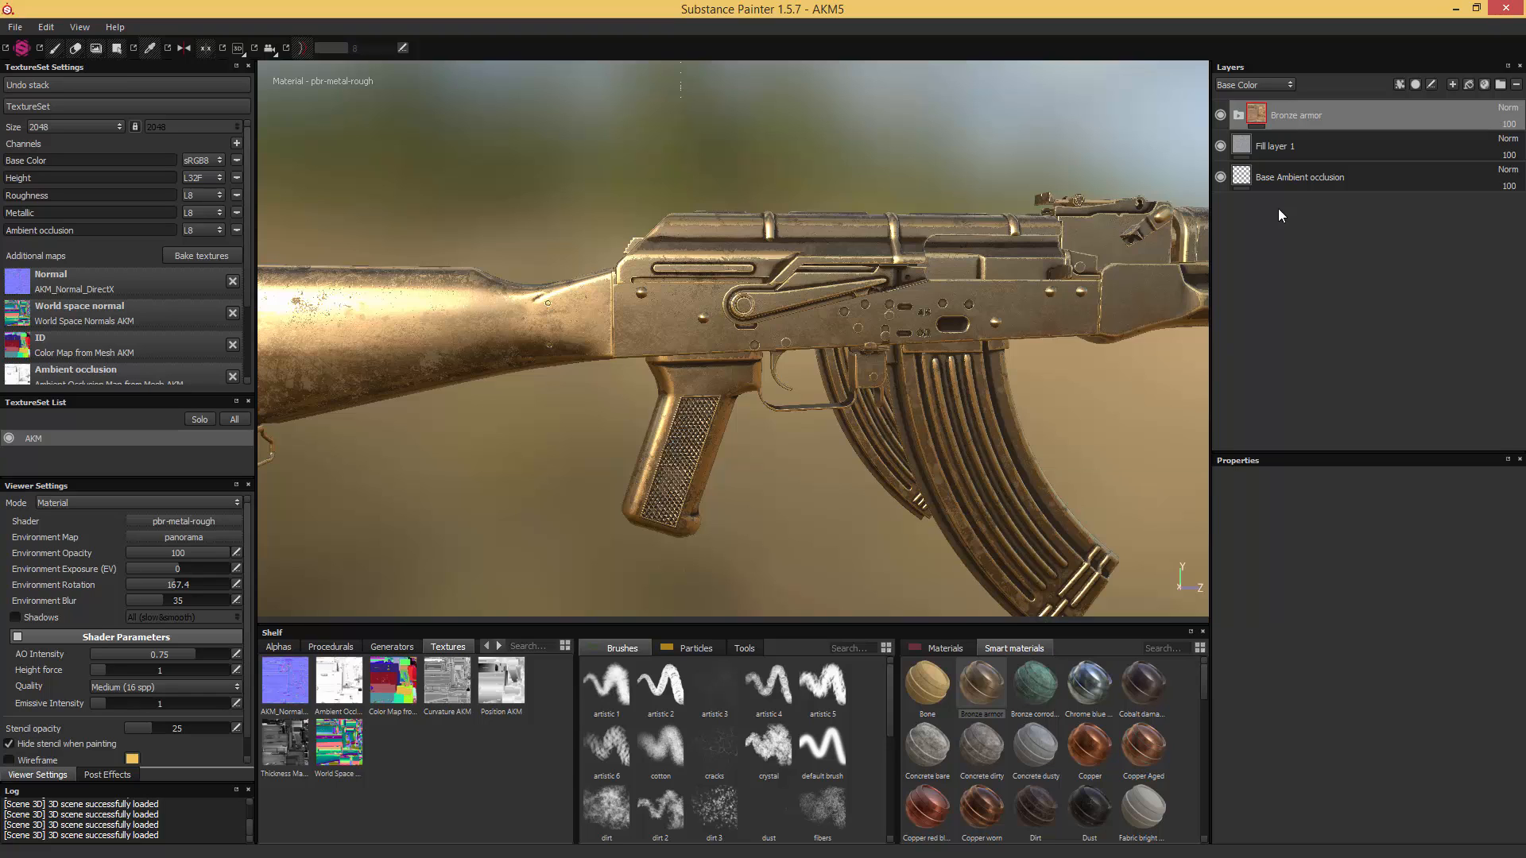
left_click(1238, 117)
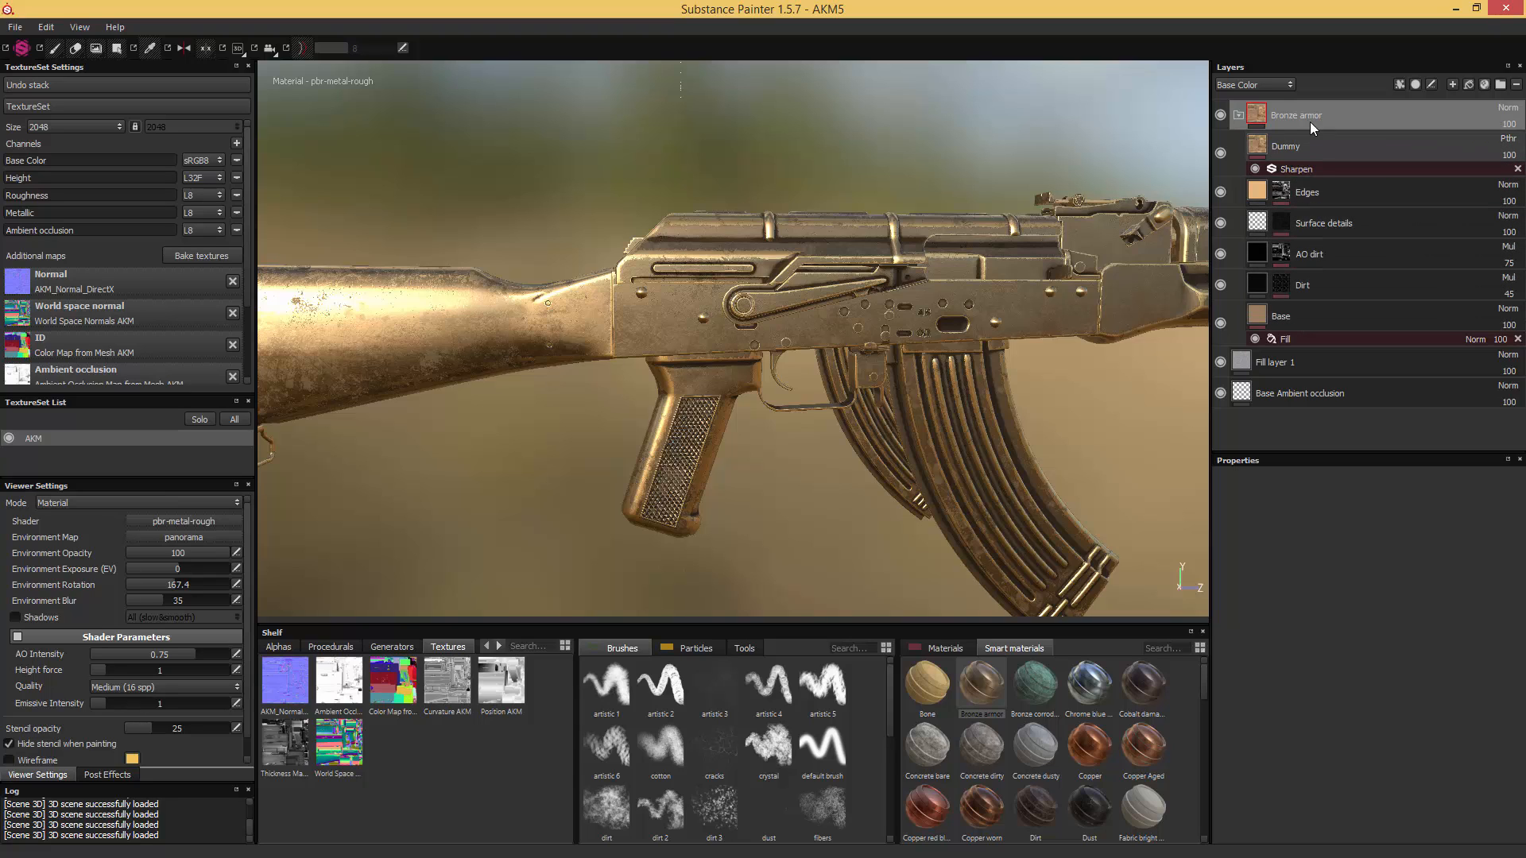
- Hide the Bronze armor sublayers one at a time, from Dummy down to Base, to see what each contributes
left_click(1221, 155)
left_click(1221, 192)
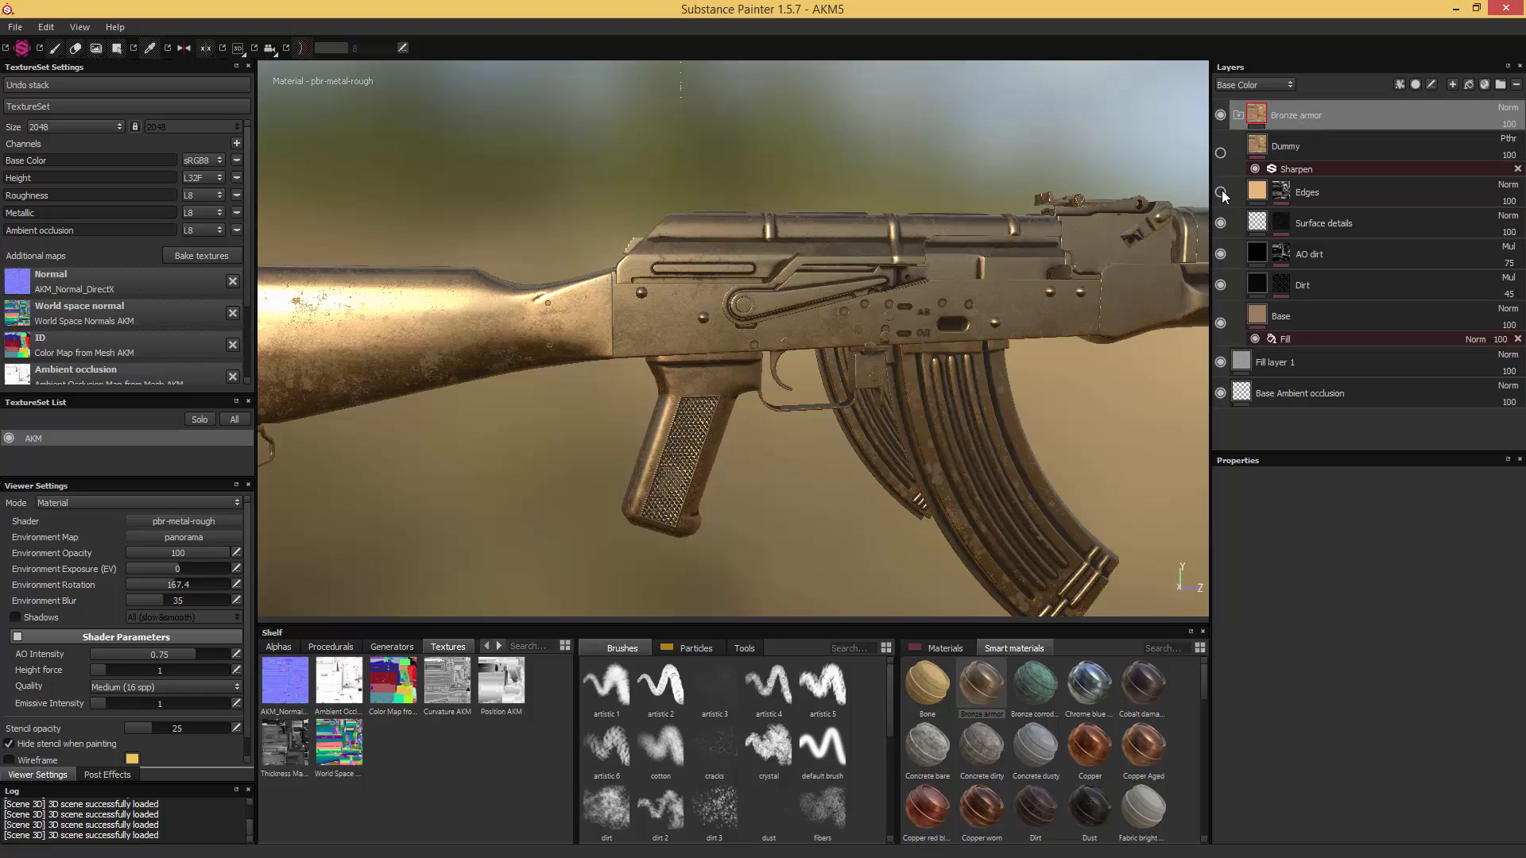
left_click(1221, 223)
left_click(1221, 253)
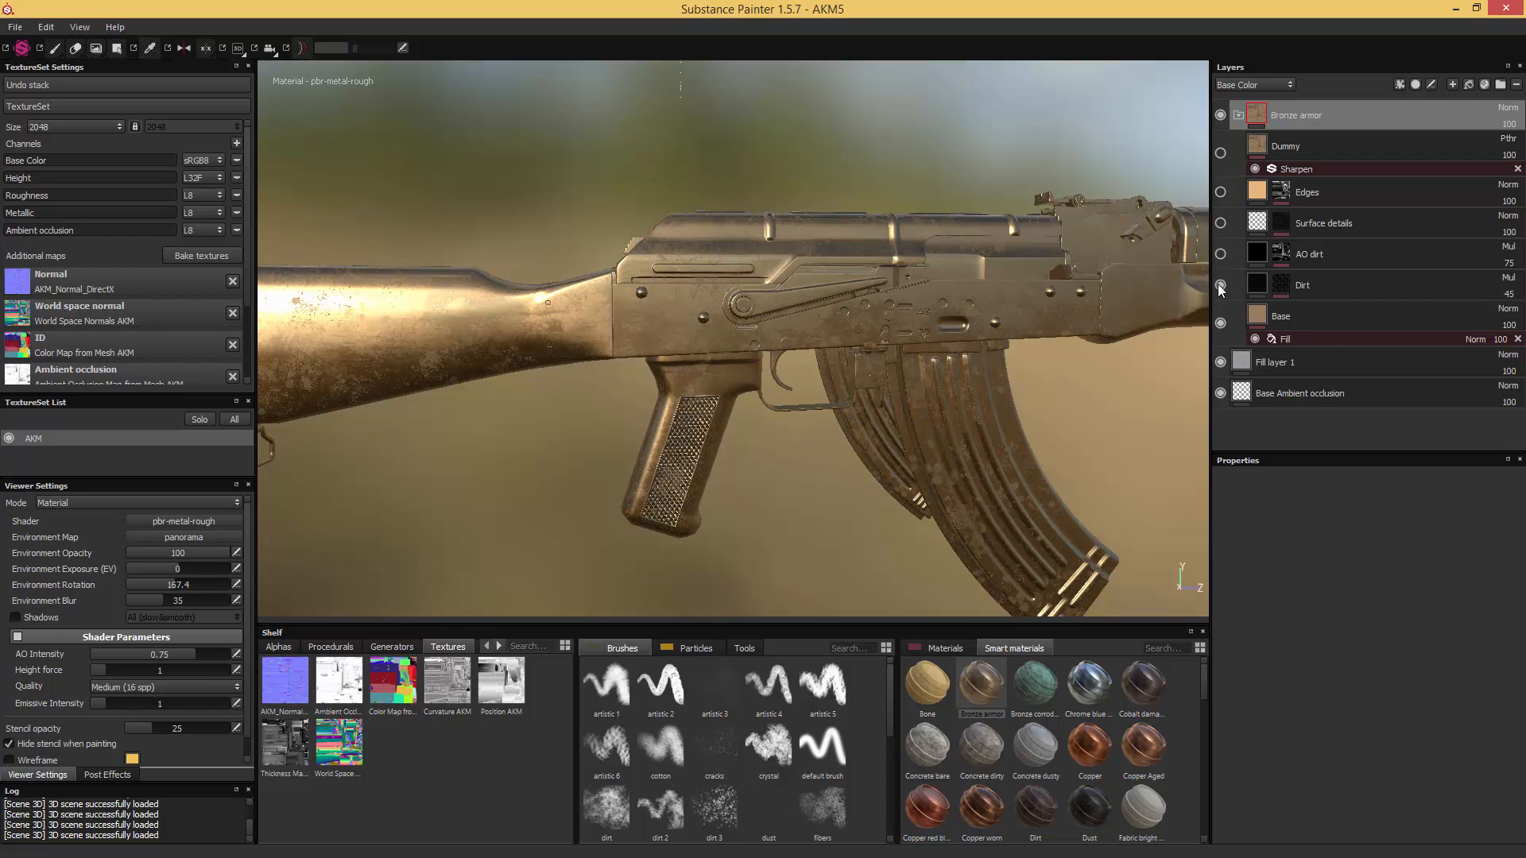
left_click(1221, 284)
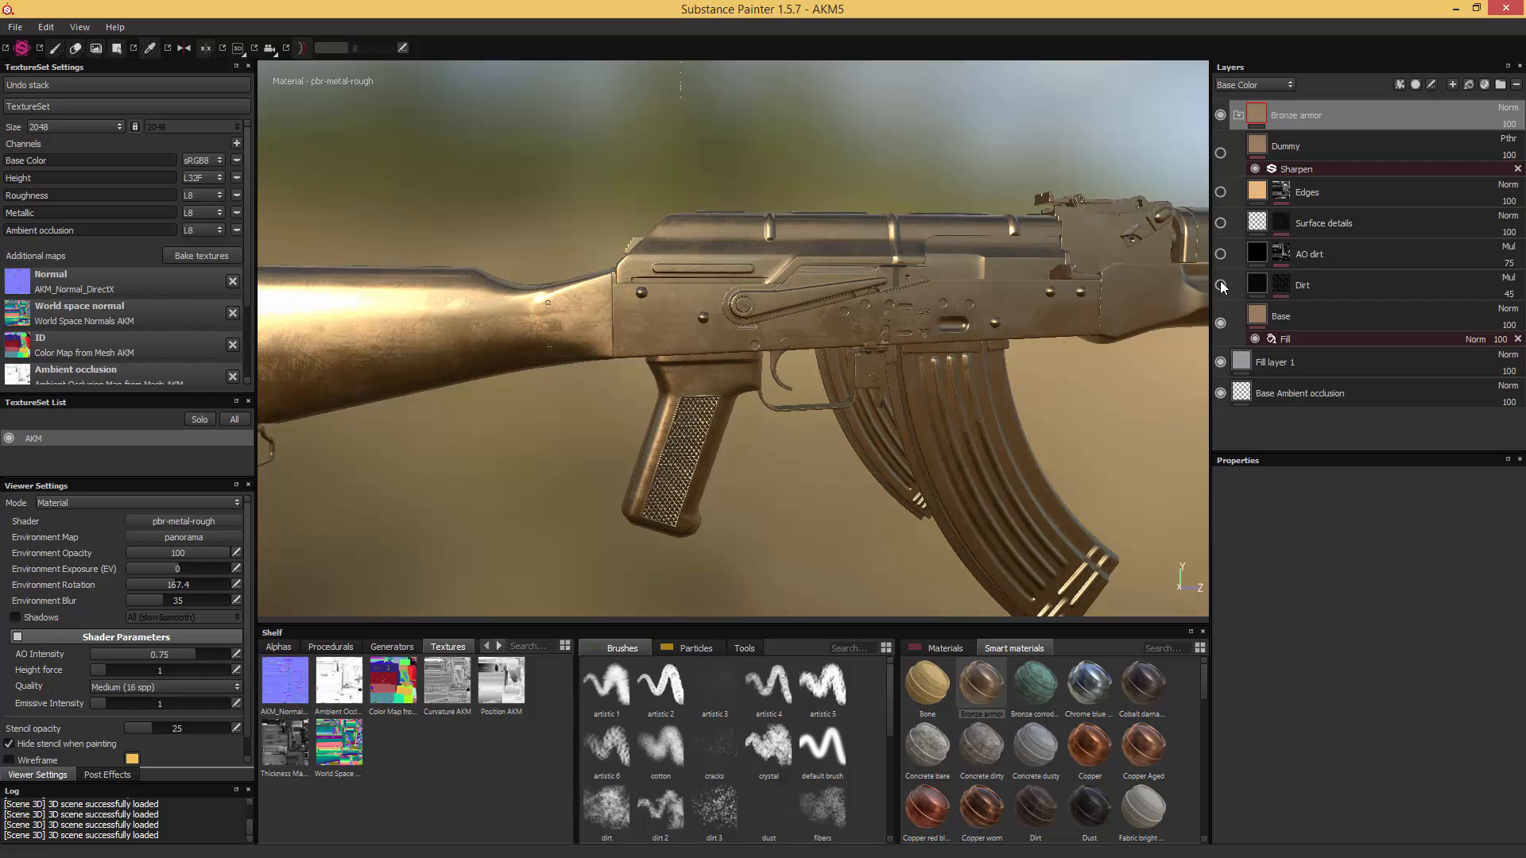
left_click(1220, 322)
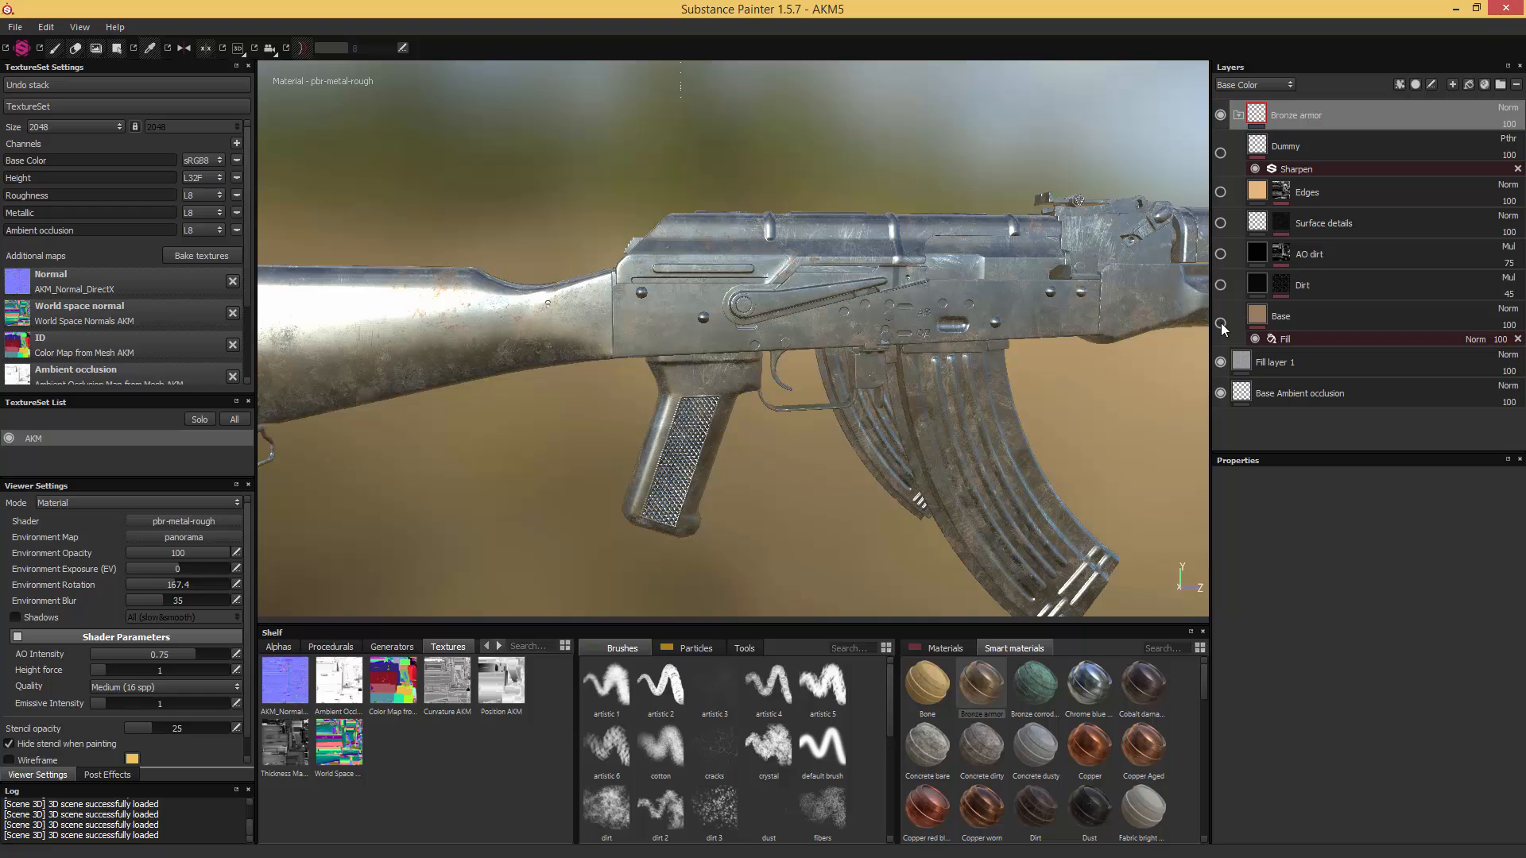
- Make the Bronze armor sublayers visible again, working up from Base to Dummy
left_click(1220, 323)
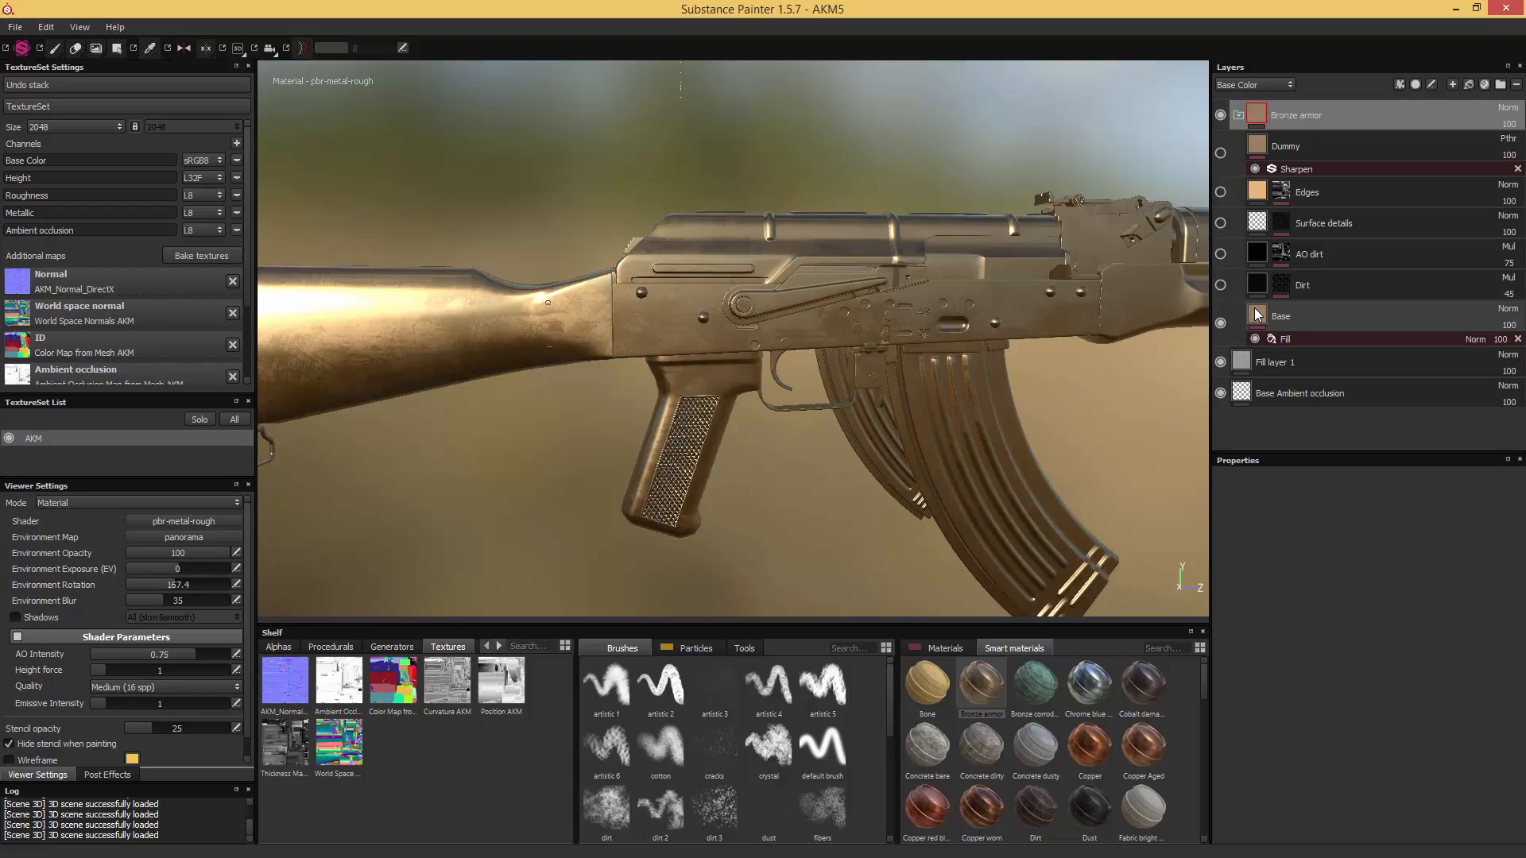
left_click(1220, 284)
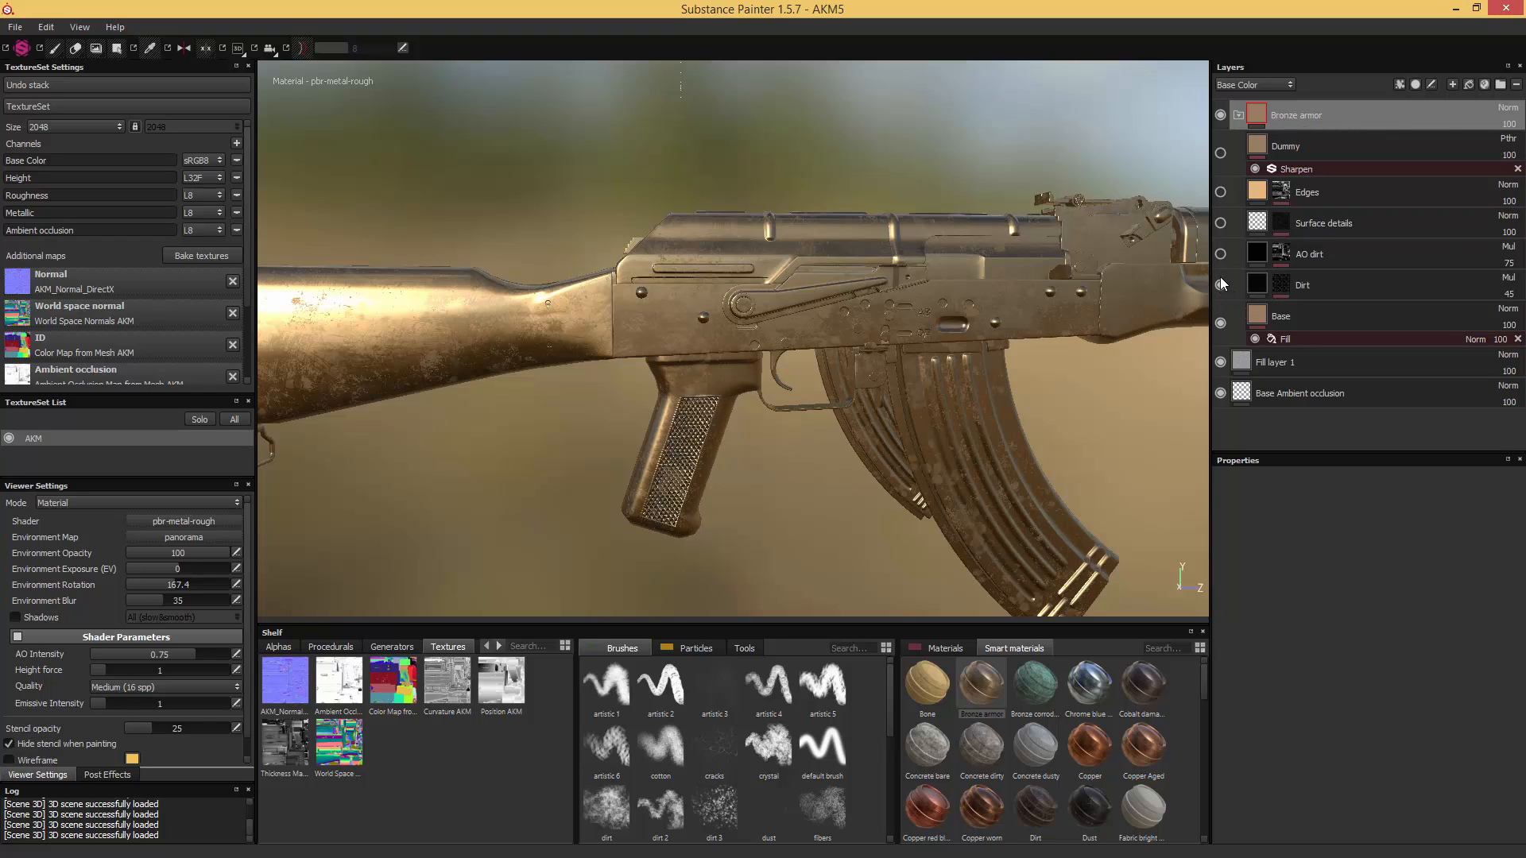
left_click(1221, 253)
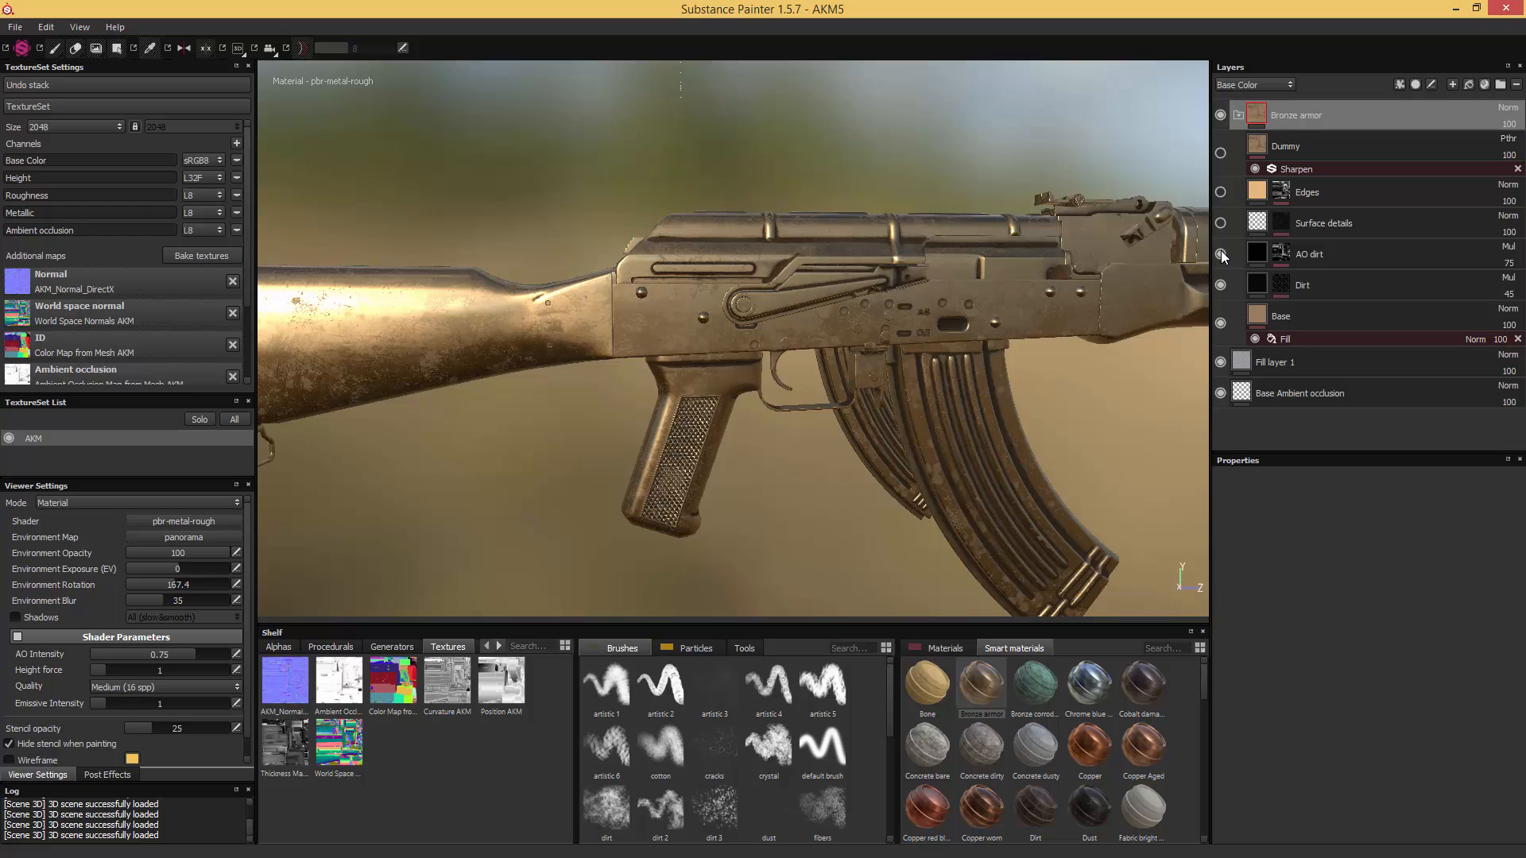
left_click(1221, 192)
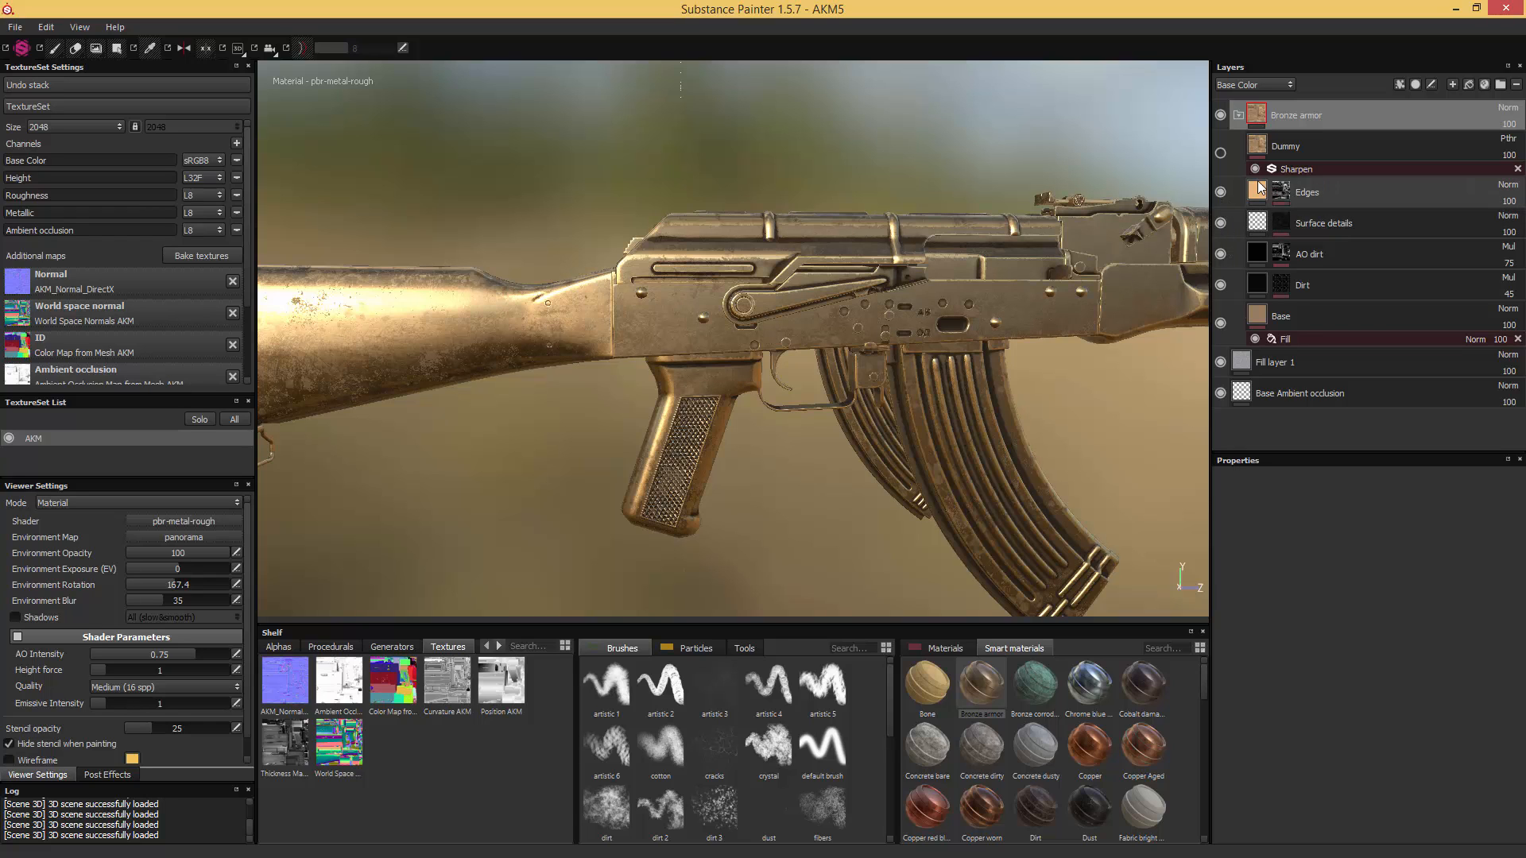
left_click(1220, 154)
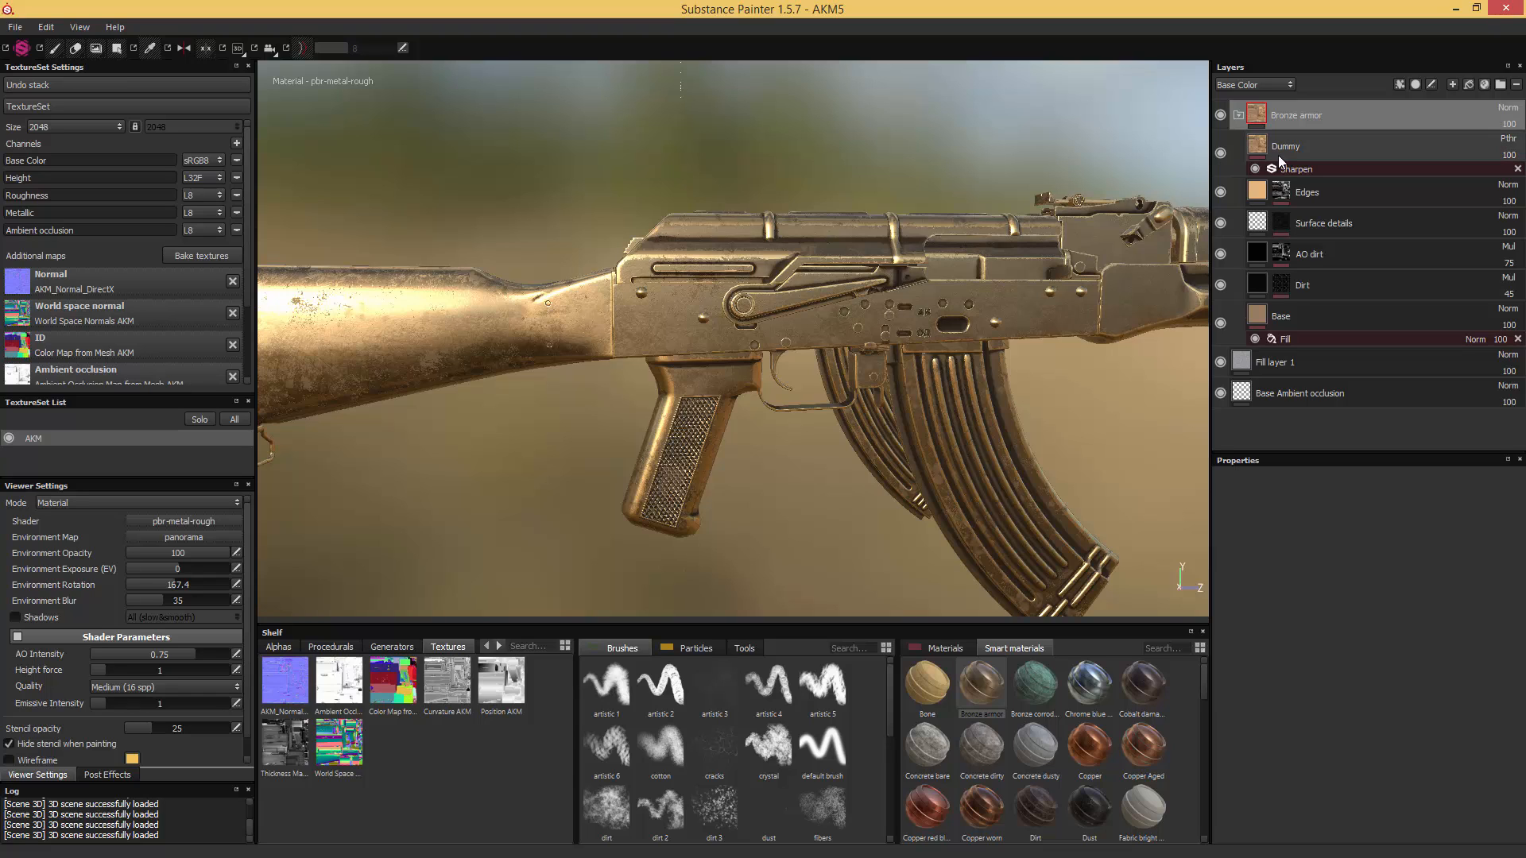
- Set the Edges sublayer's base color to bright blue, RGB 0.144, 0.587, 1.000
left_click(1308, 146)
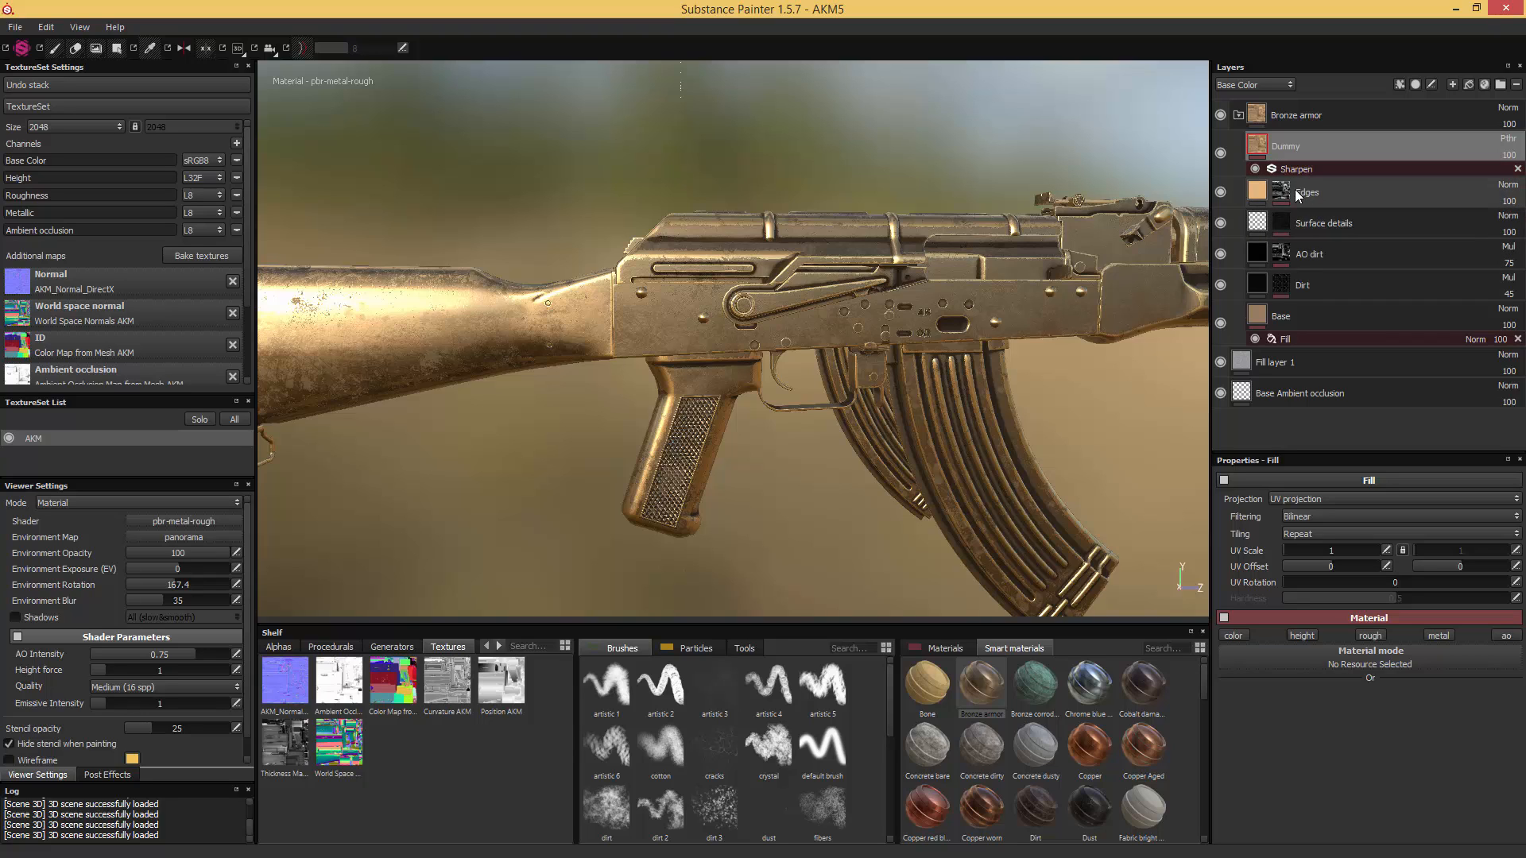
left_click(1330, 193)
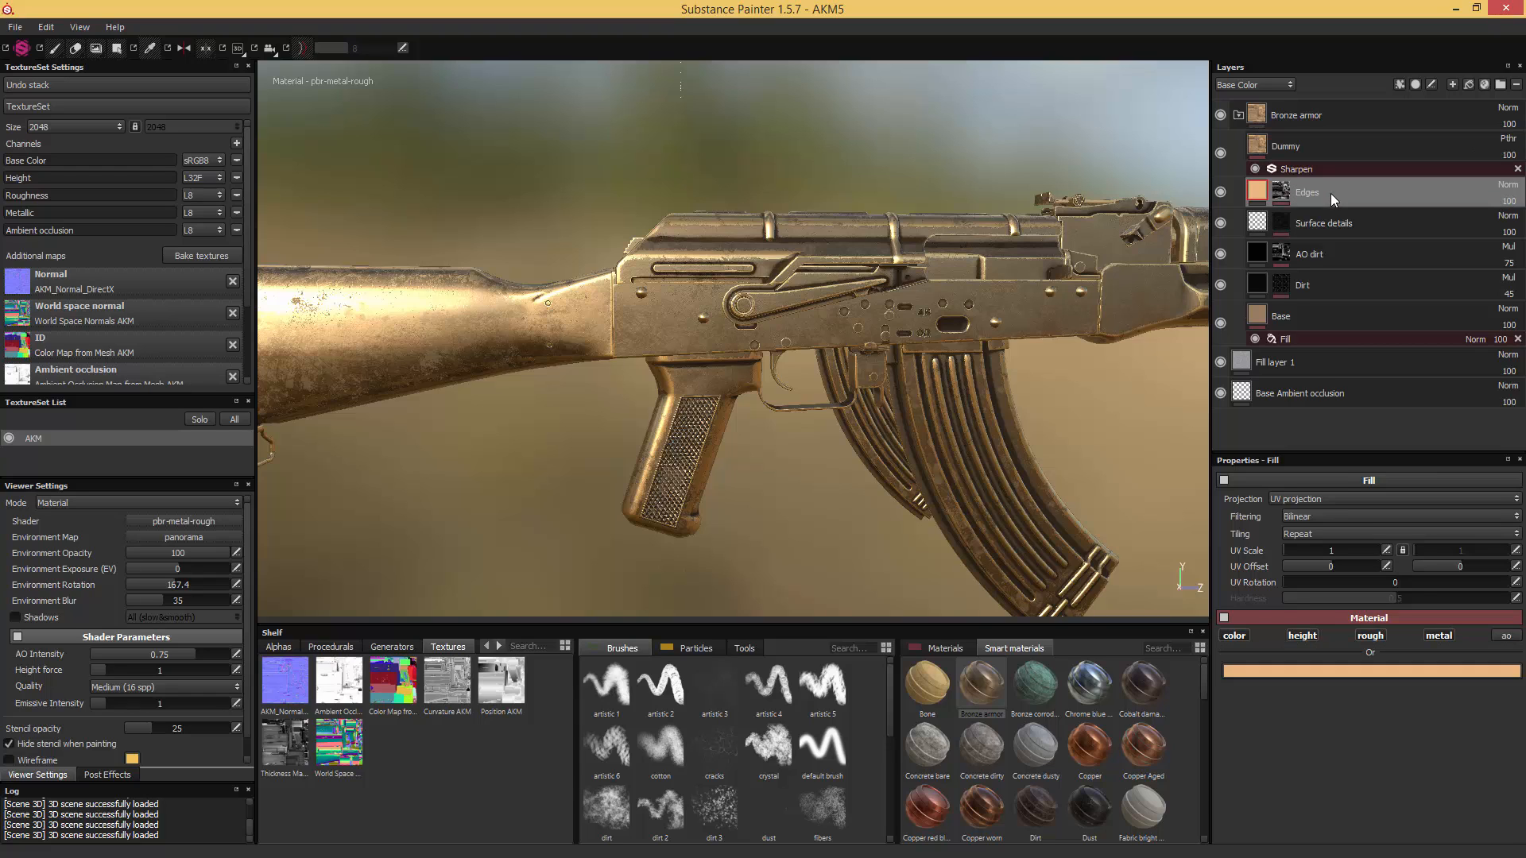
left_click(1329, 211)
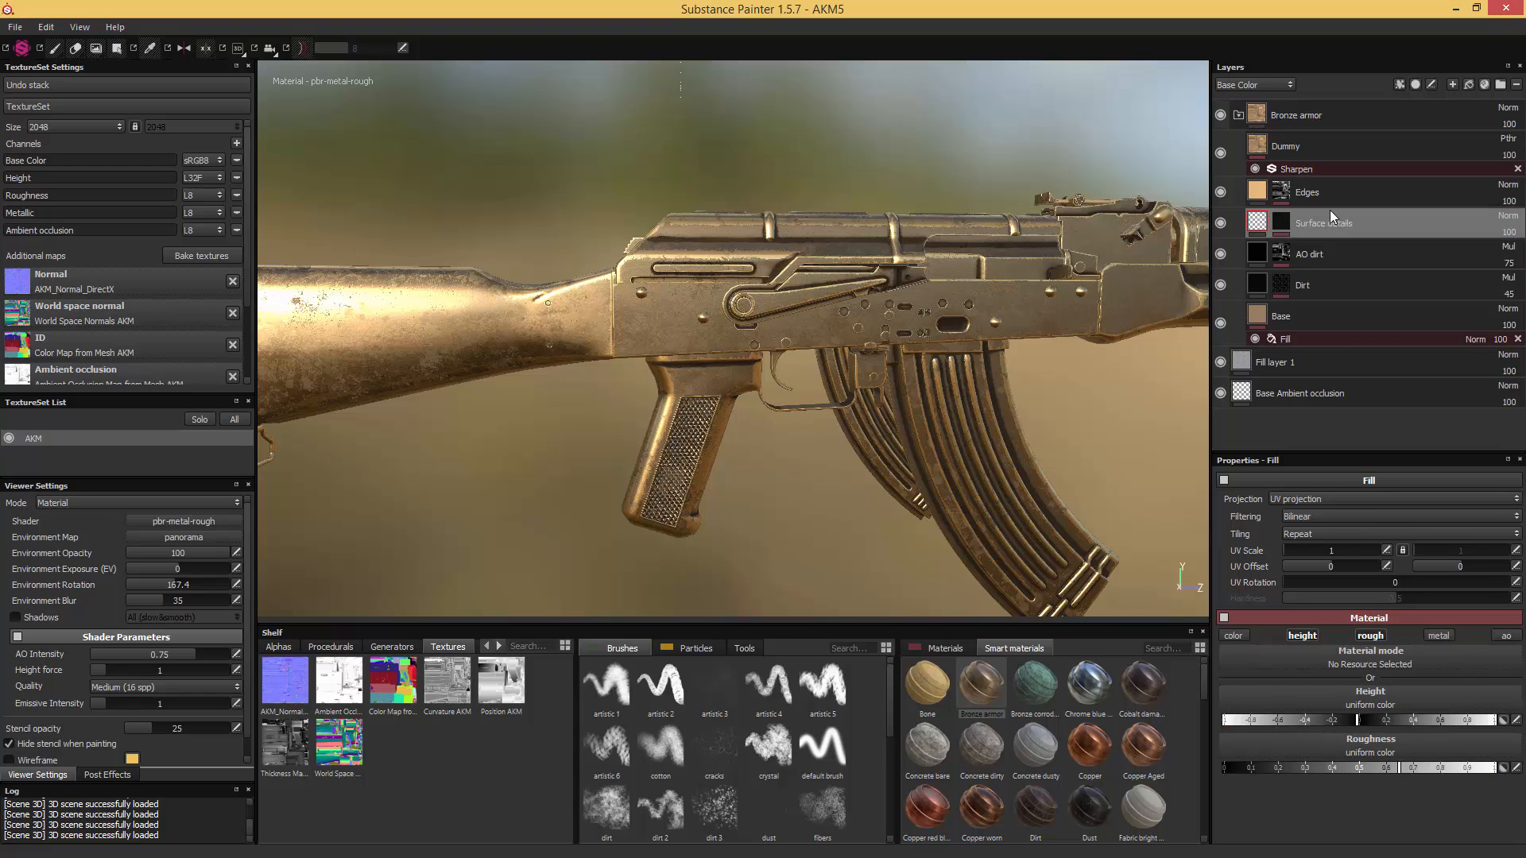
left_click(1290, 190)
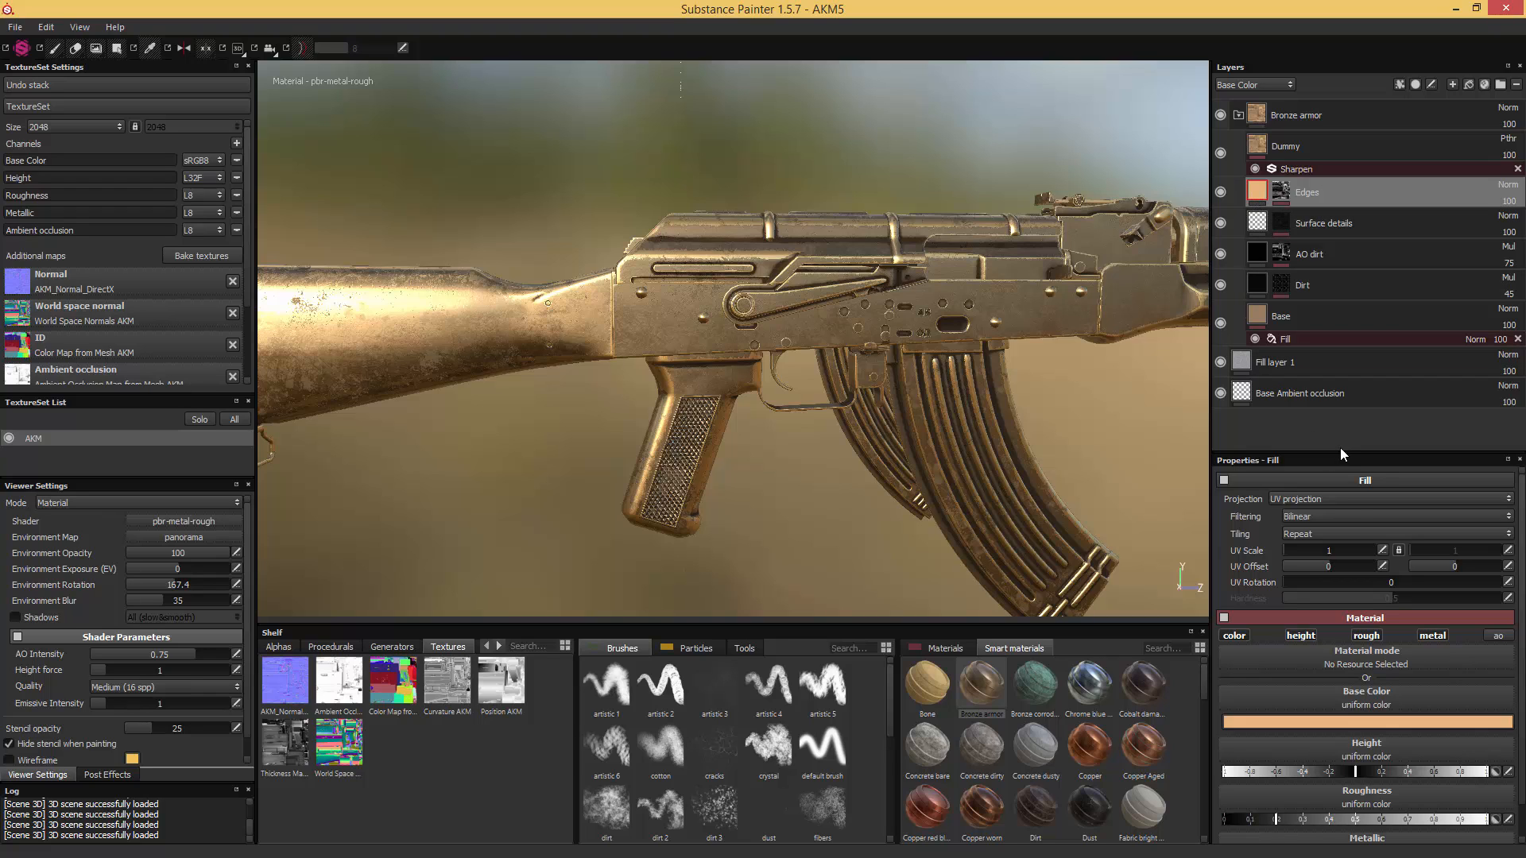
left_click(1341, 720)
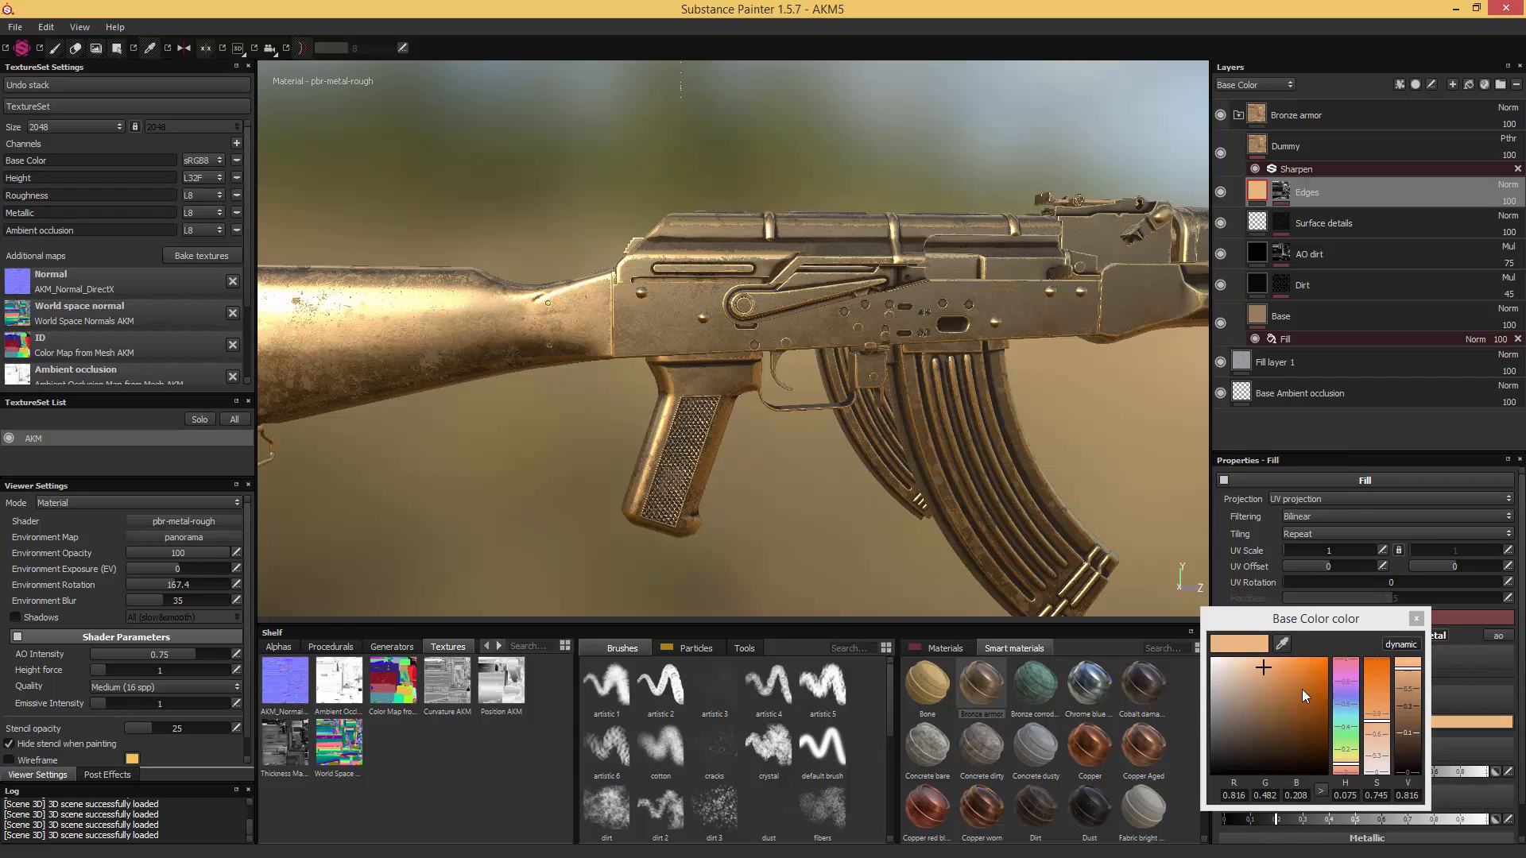
left_click(1345, 707)
left_click(1244, 682)
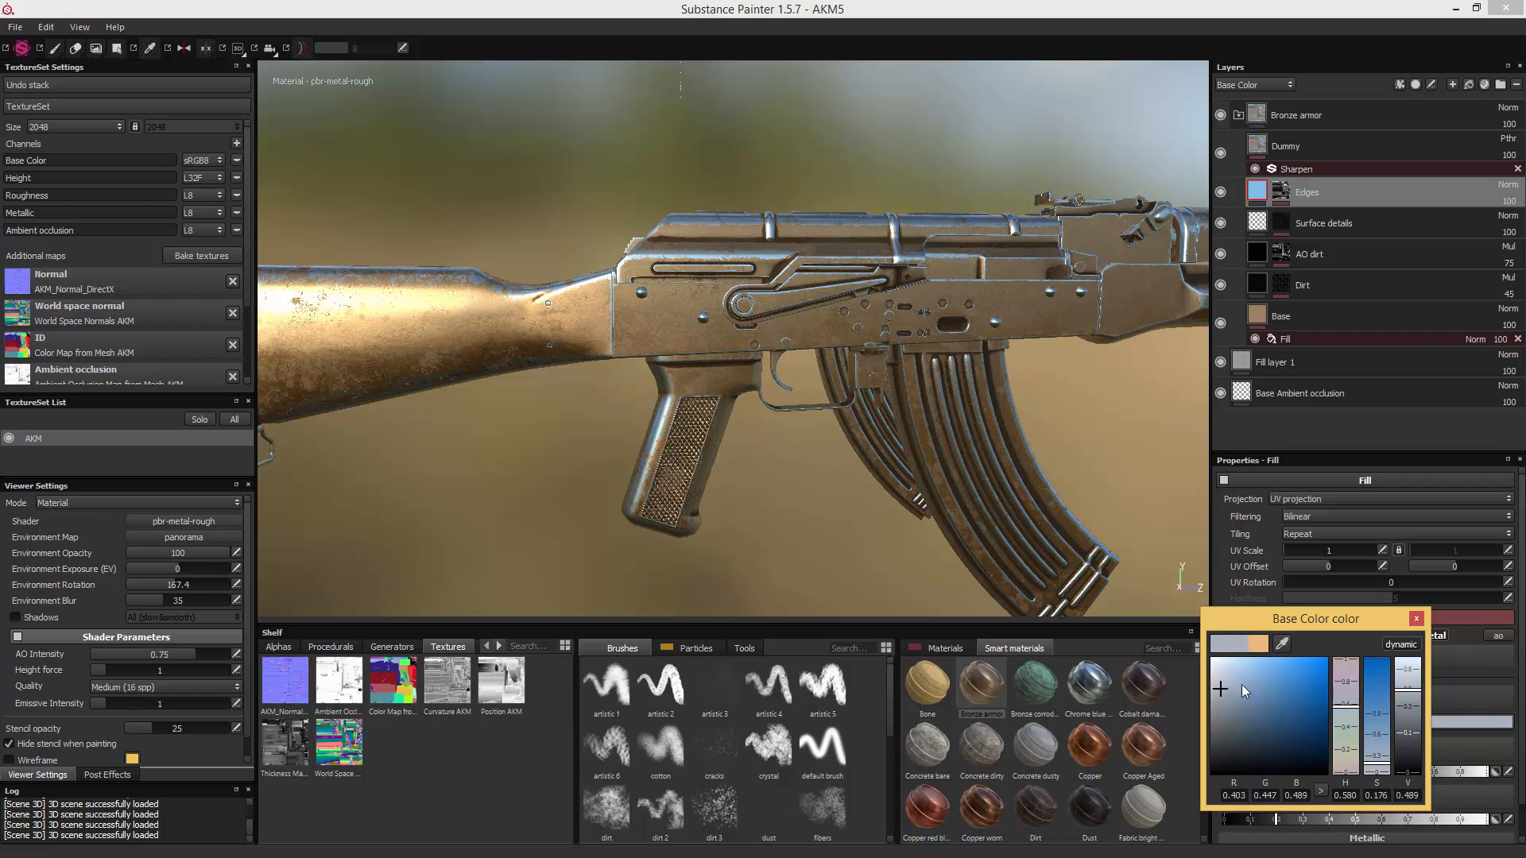
left_click_drag(1242, 685, 1280, 651)
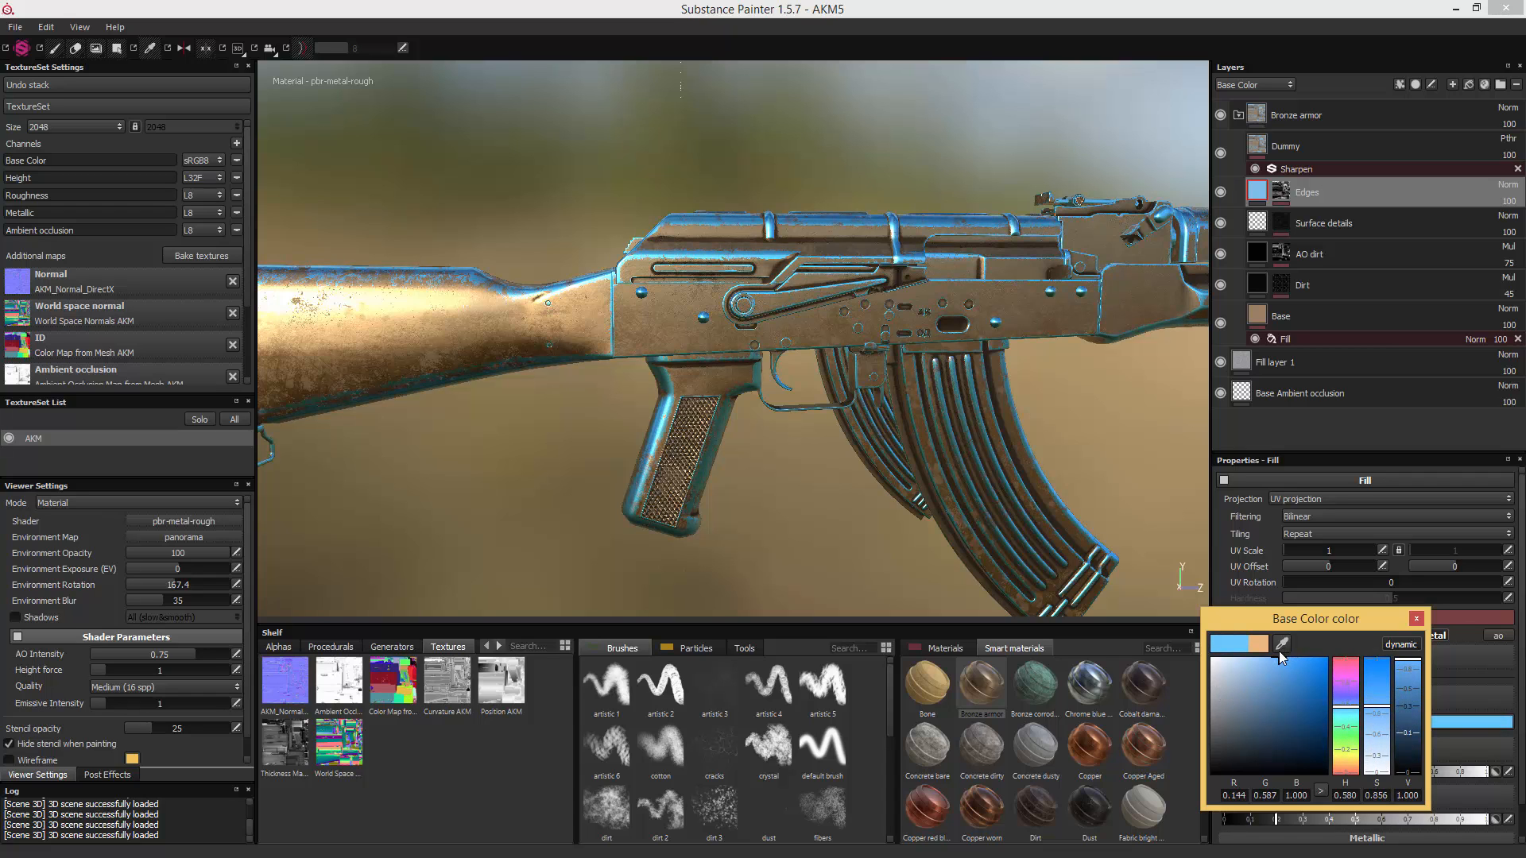
left_click(1415, 617)
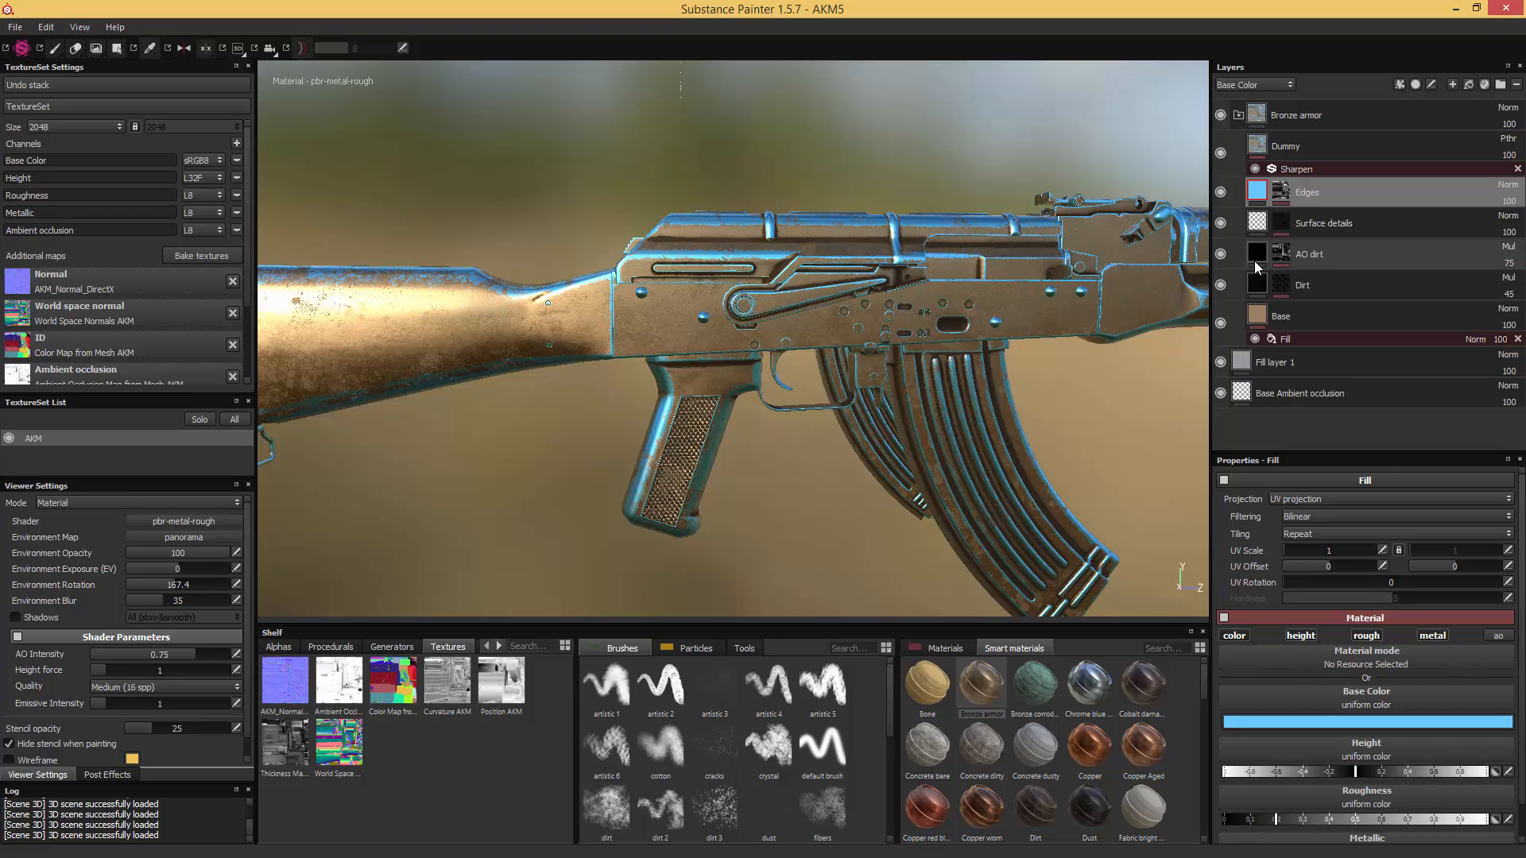
right_click(1322, 121)
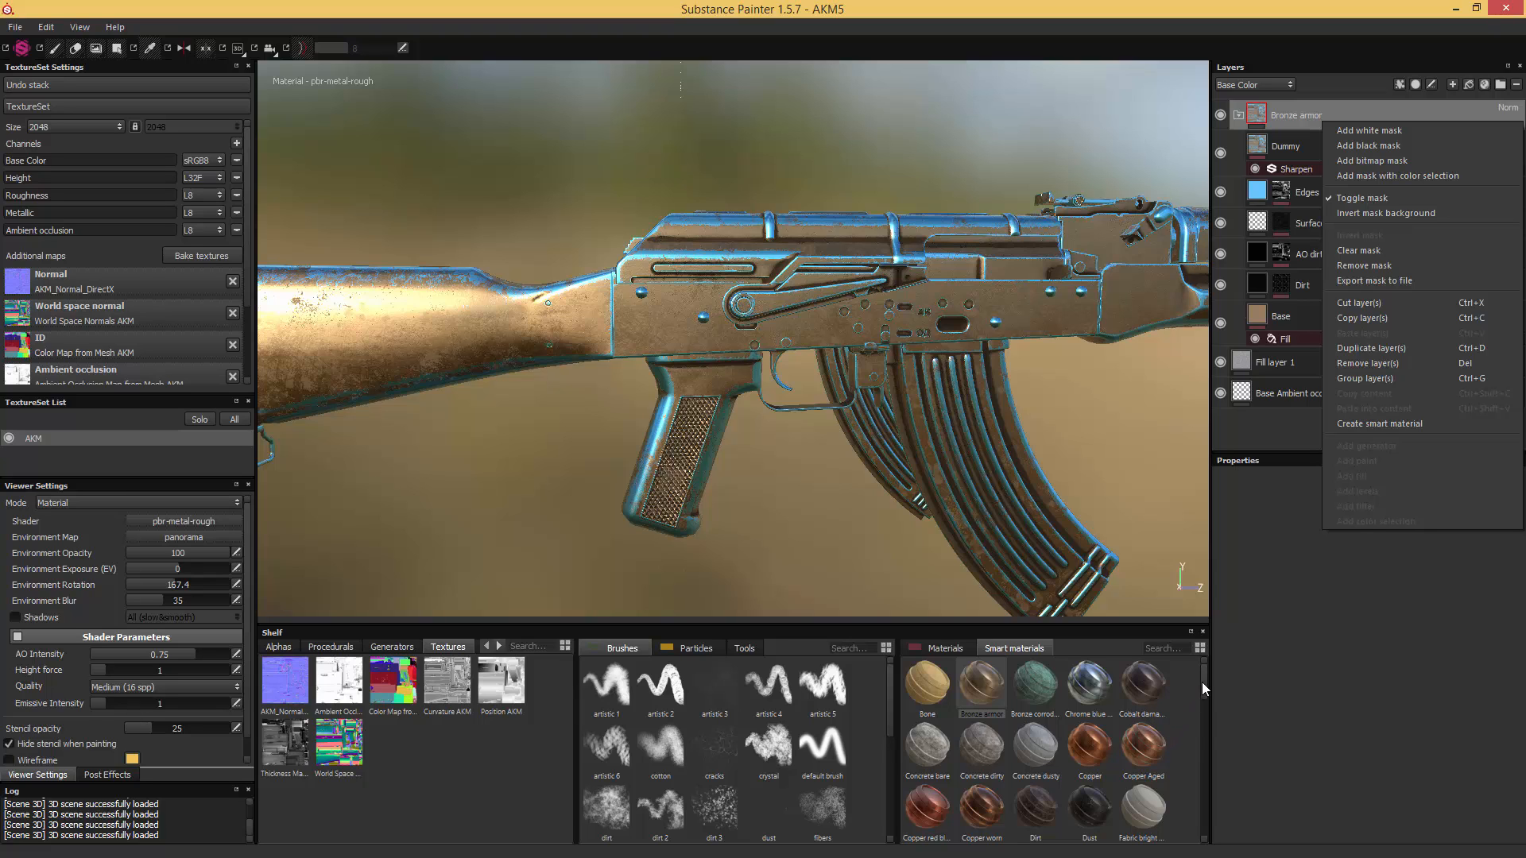
left_click(1249, 660)
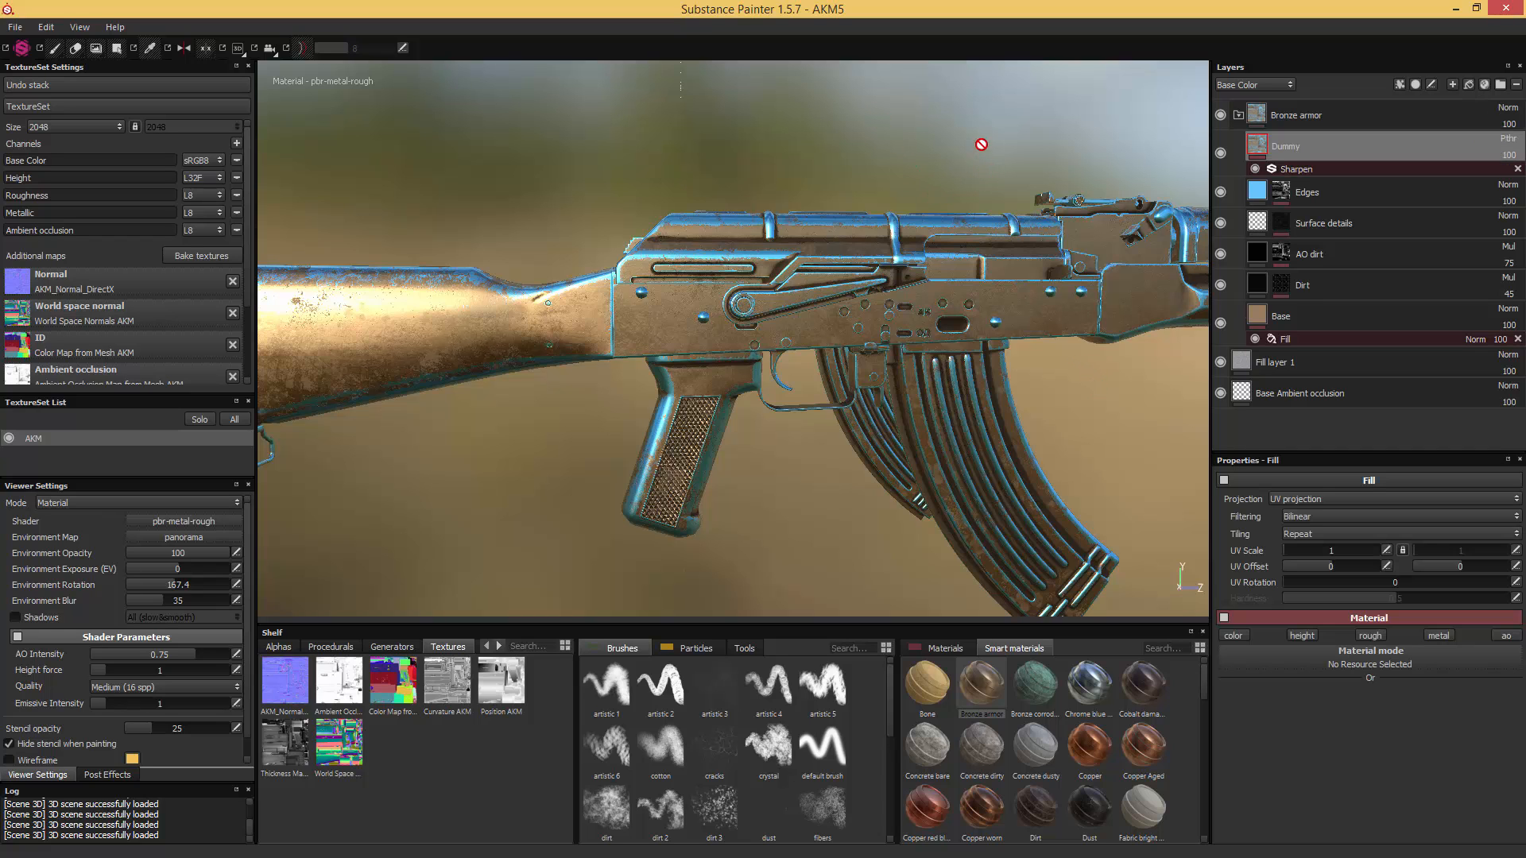
- Examine the Edges layer's mask close up on the receiver, switching the layer's visibility off and on to compare
scroll(960, 177, "up", 4)
scroll(961, 198, "up", 4)
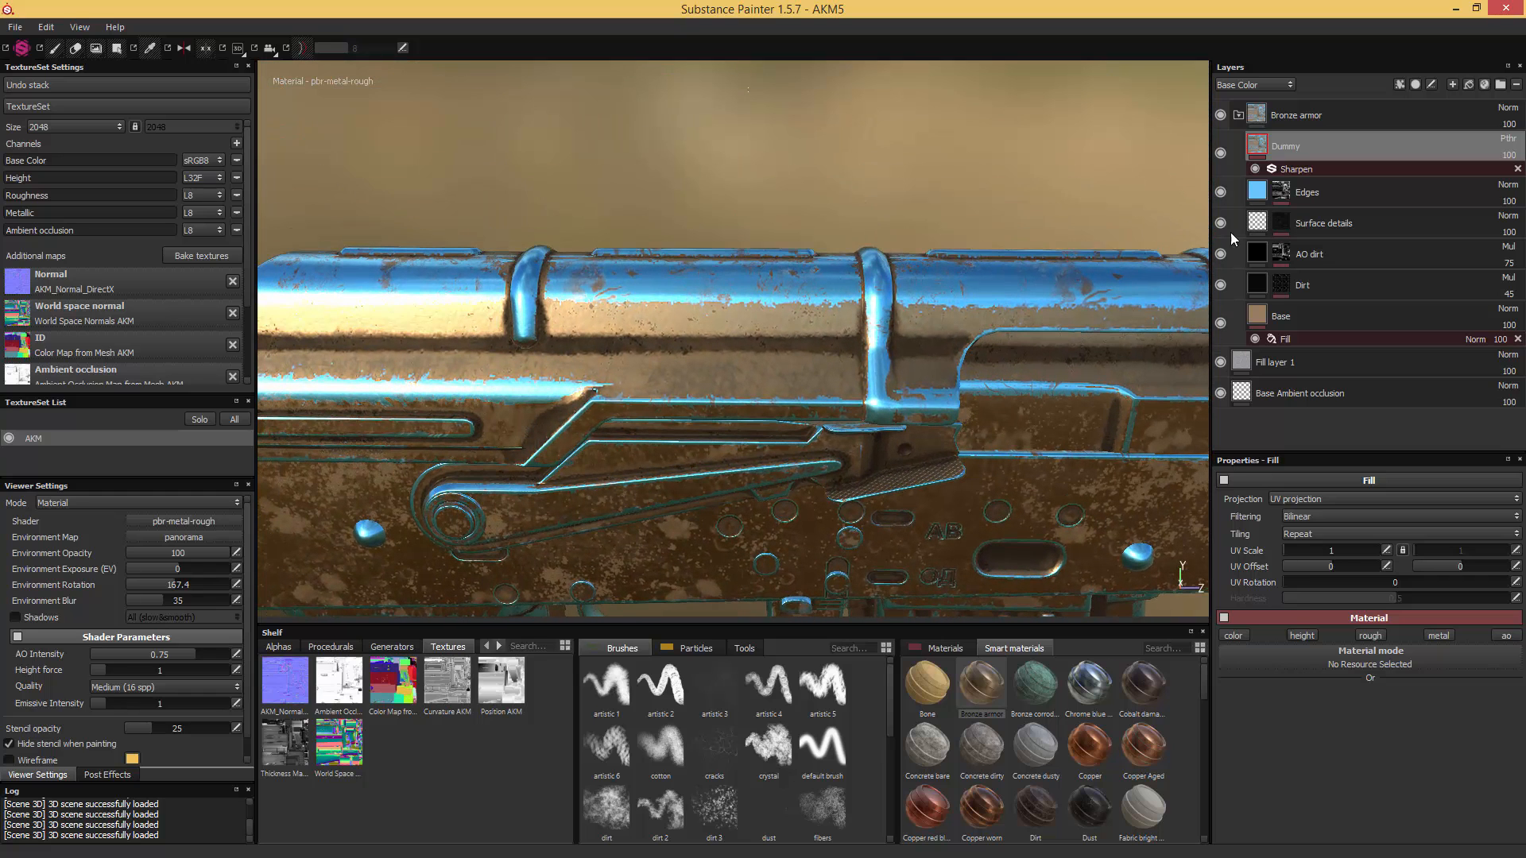
left_click(1282, 194)
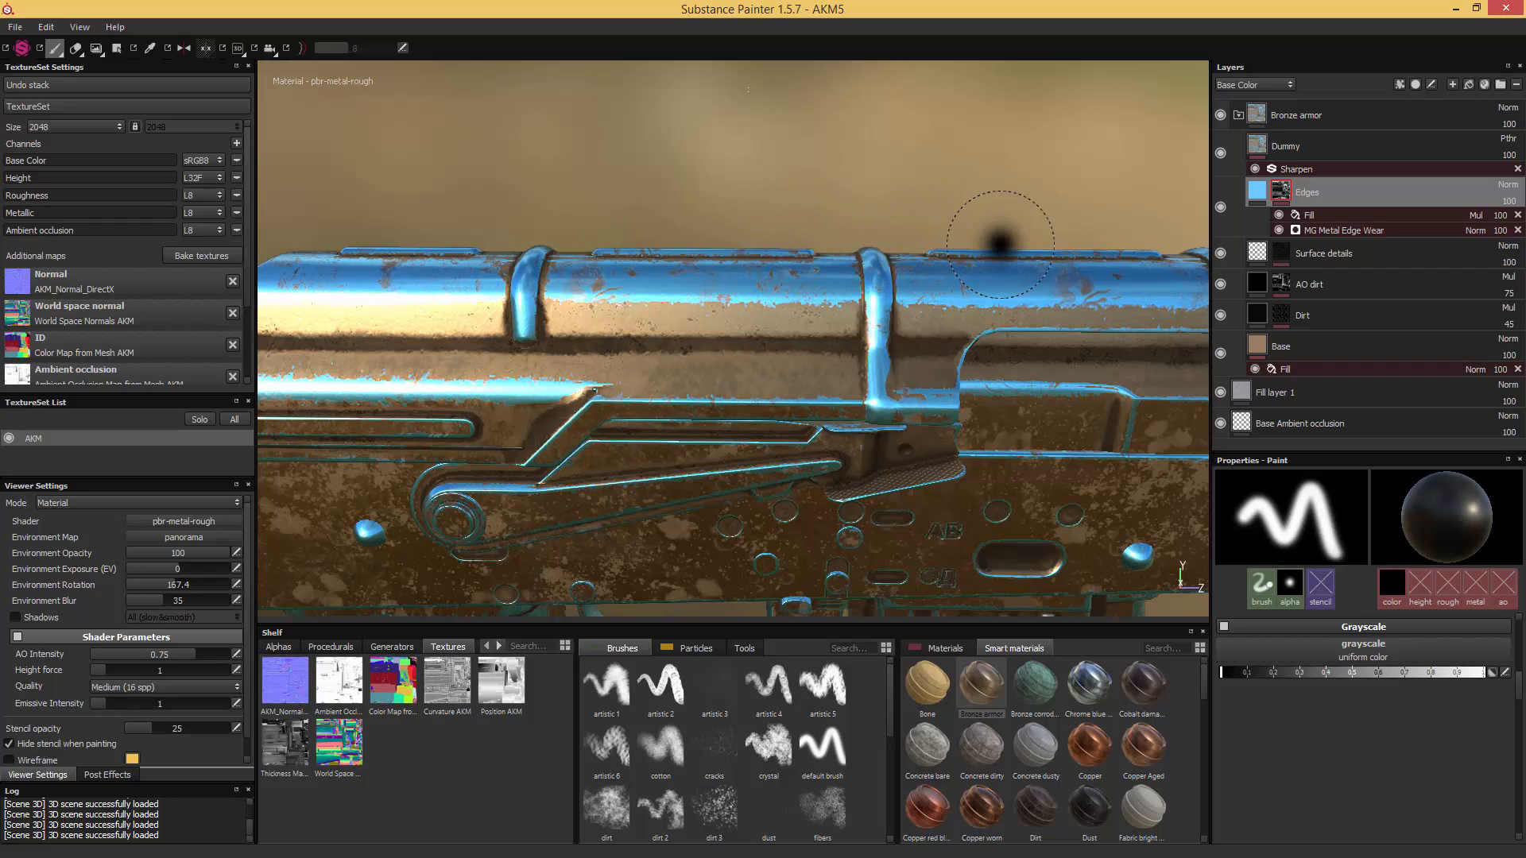
left_click(1221, 208)
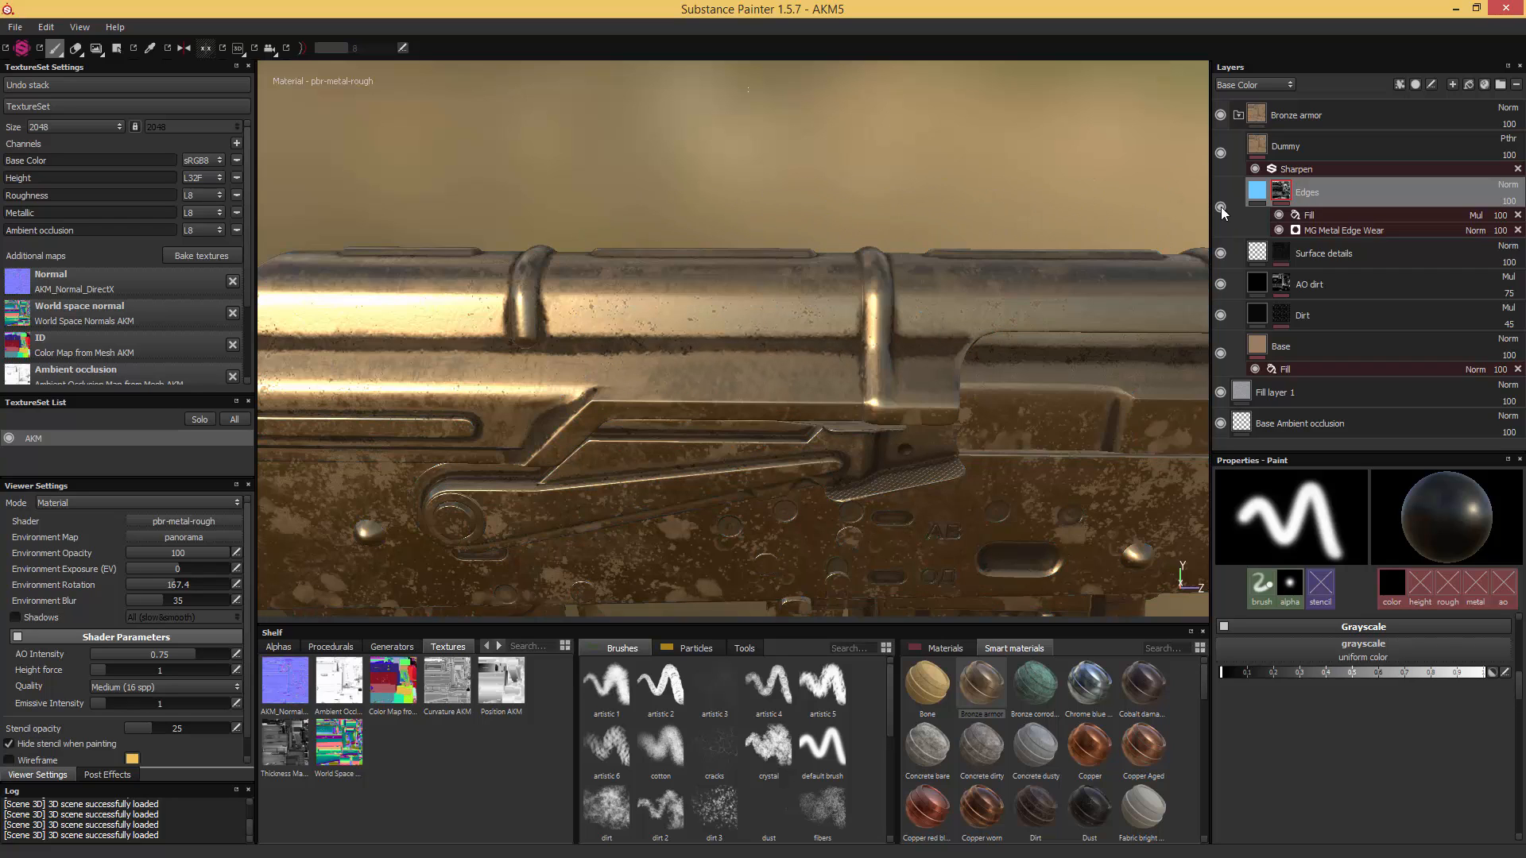
left_click(1221, 207)
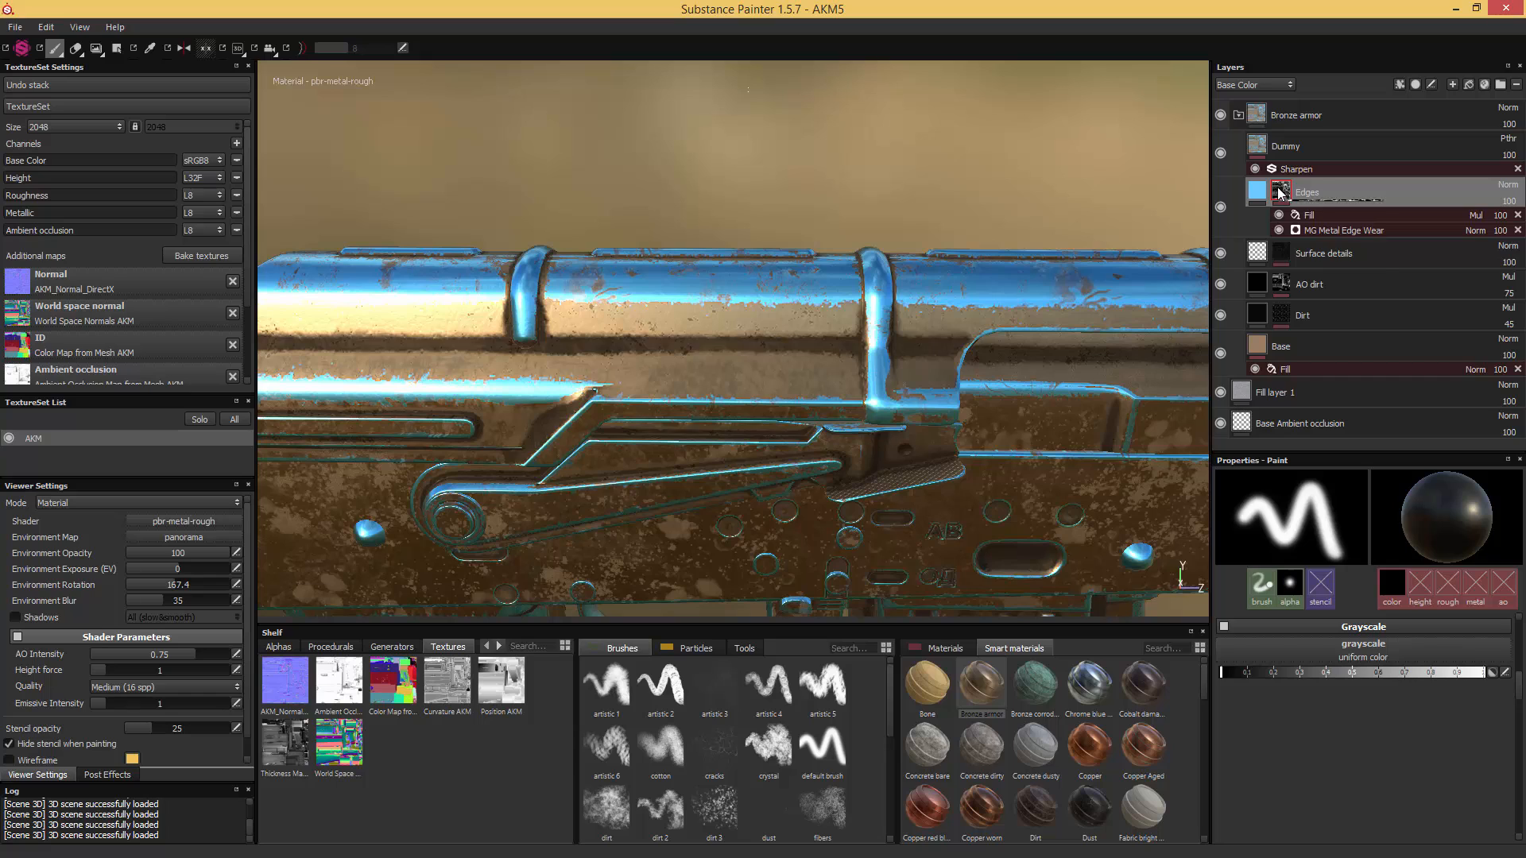
mouse_move(1283, 195)
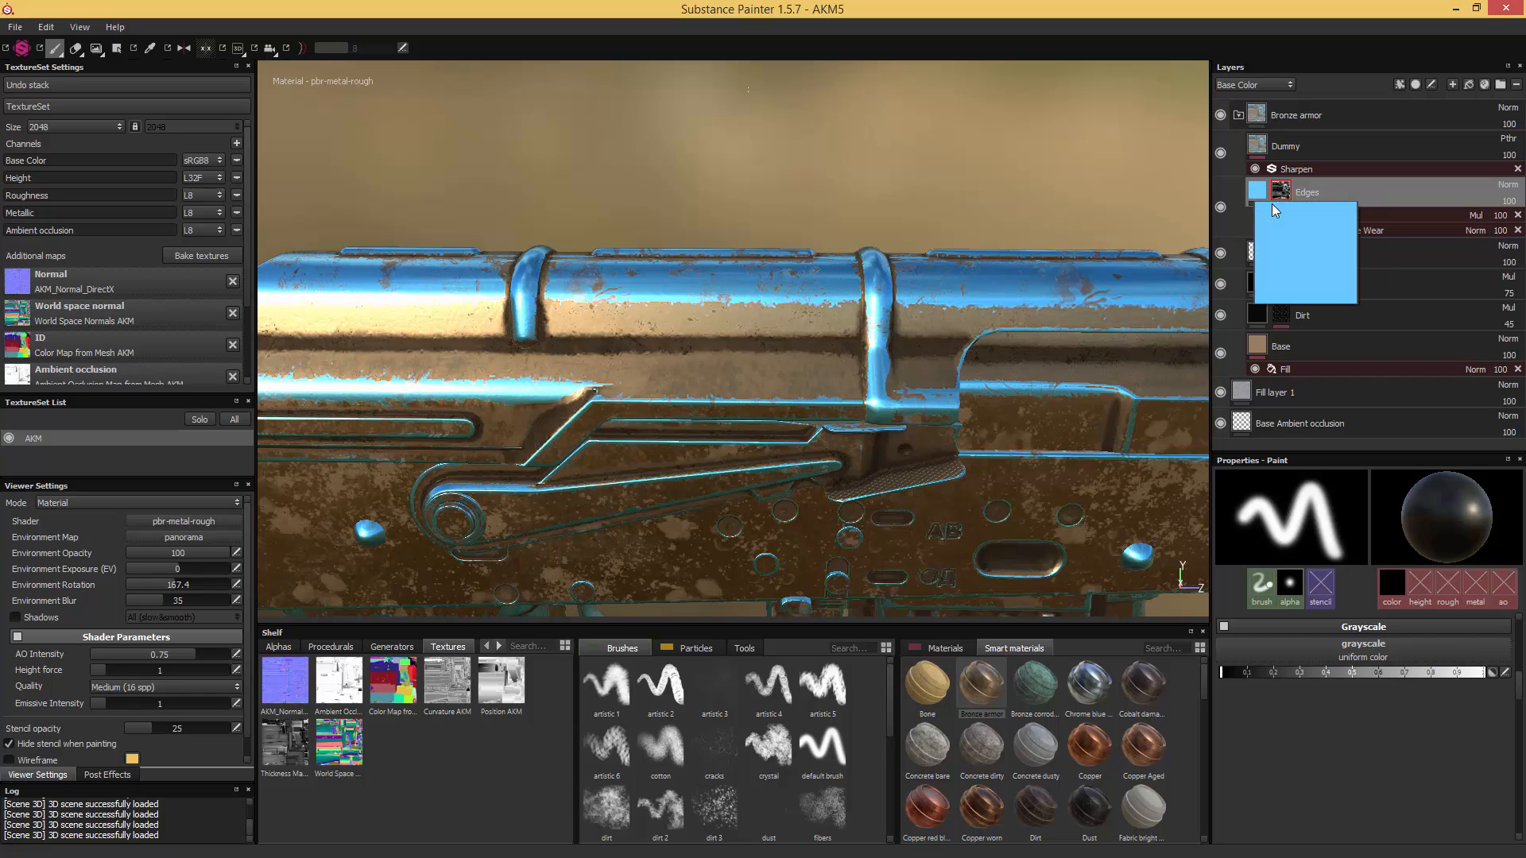
- Set the MG Metal Edge Wear generator's Grunge Amount to 0.54, Wear Contrast to 0.24, Grunge Scale to 7 and Ambient Occlusion Masking to 0.43
left_click(1361, 232)
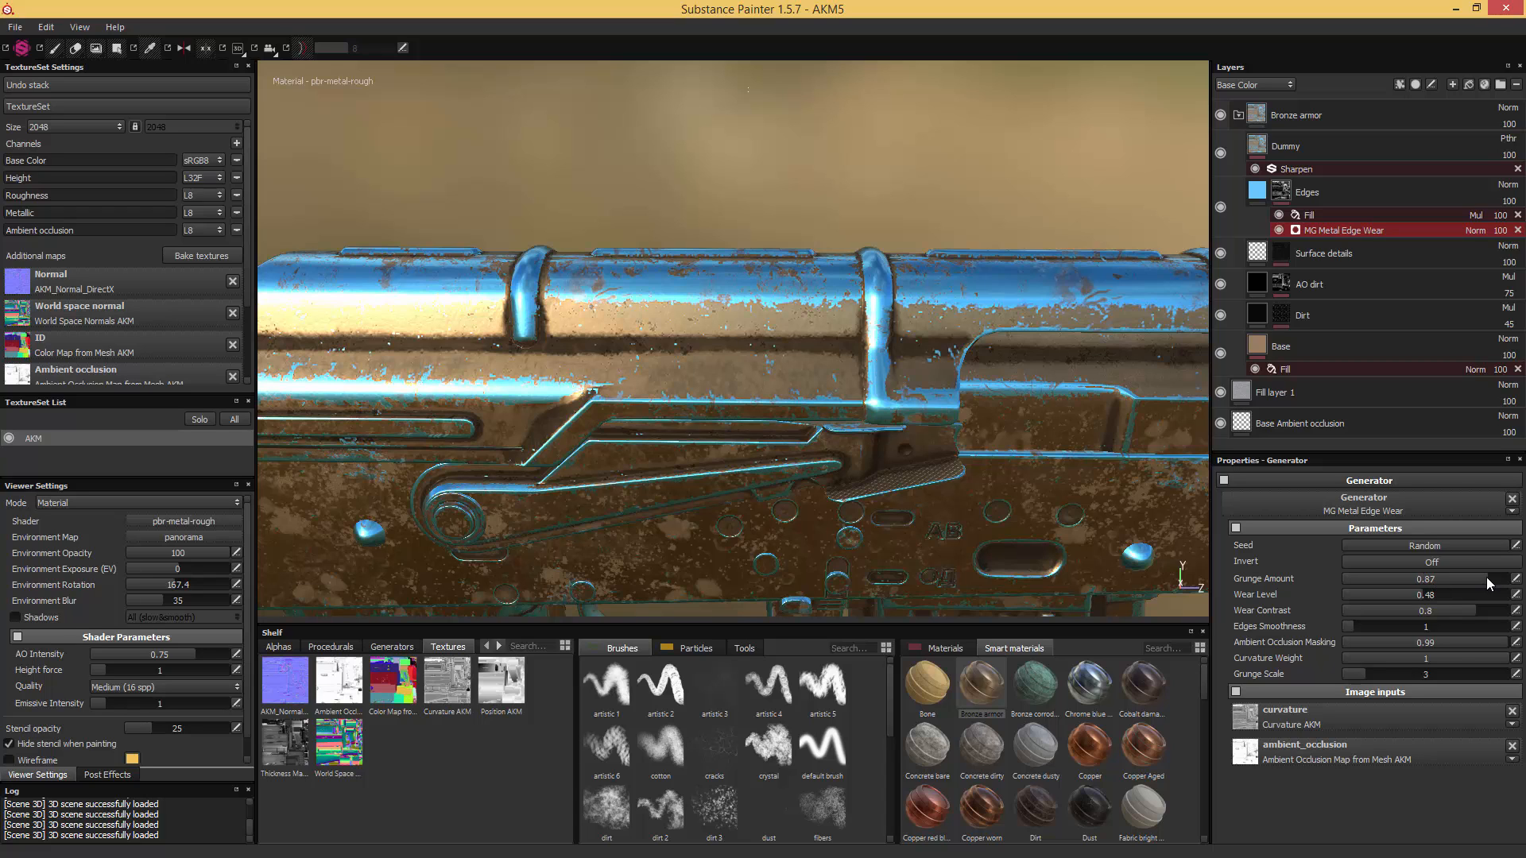
mouse_move(1438, 609)
left_mouse_down()
mouse_move(1384, 607)
mouse_move(1391, 579)
mouse_move(1432, 579)
left_mouse_up()
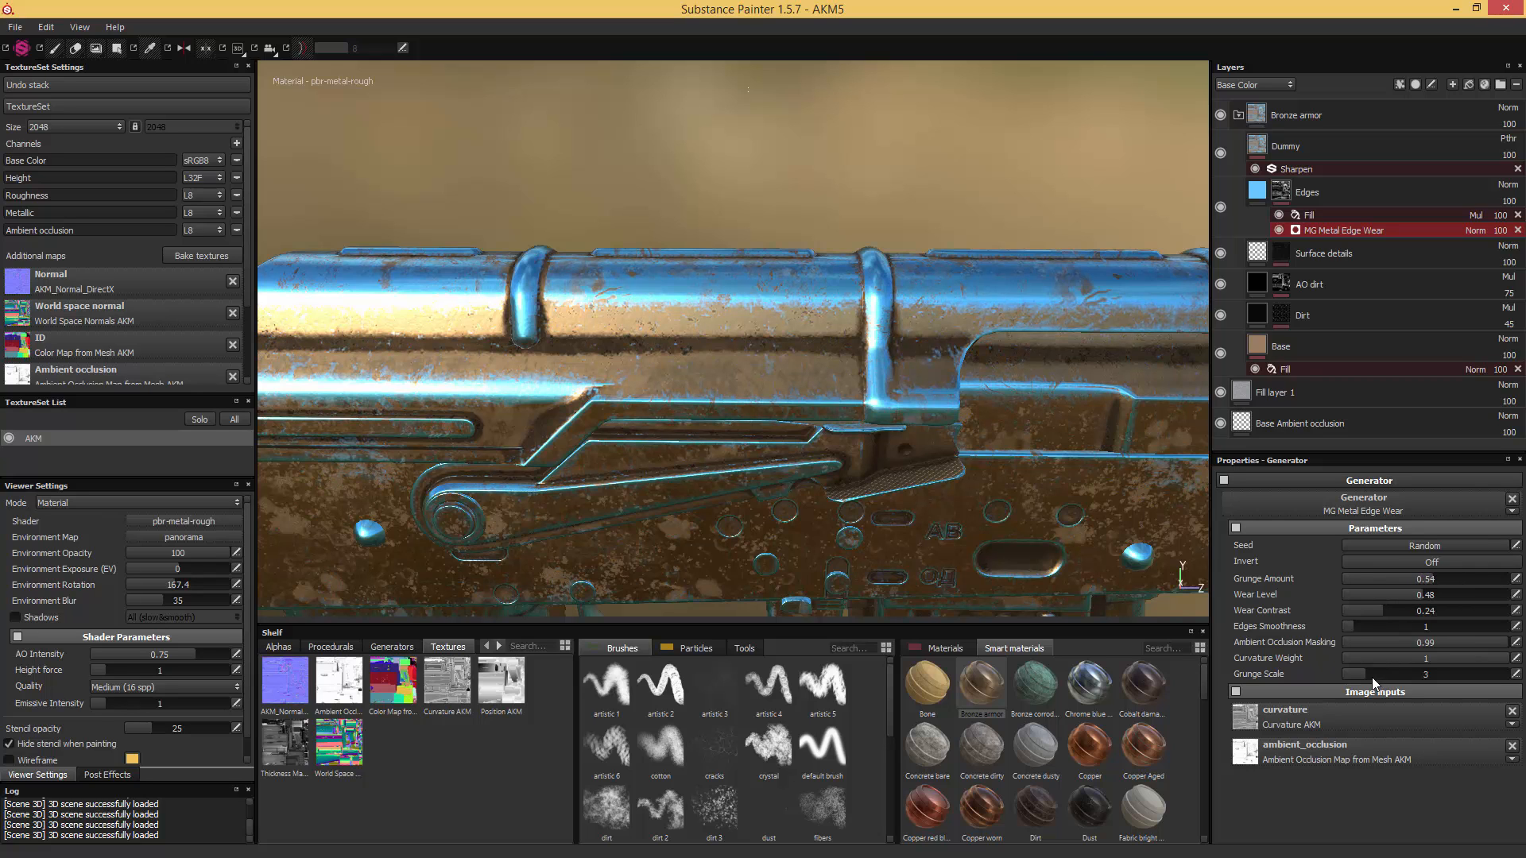
left_click_drag(1371, 677, 1427, 670)
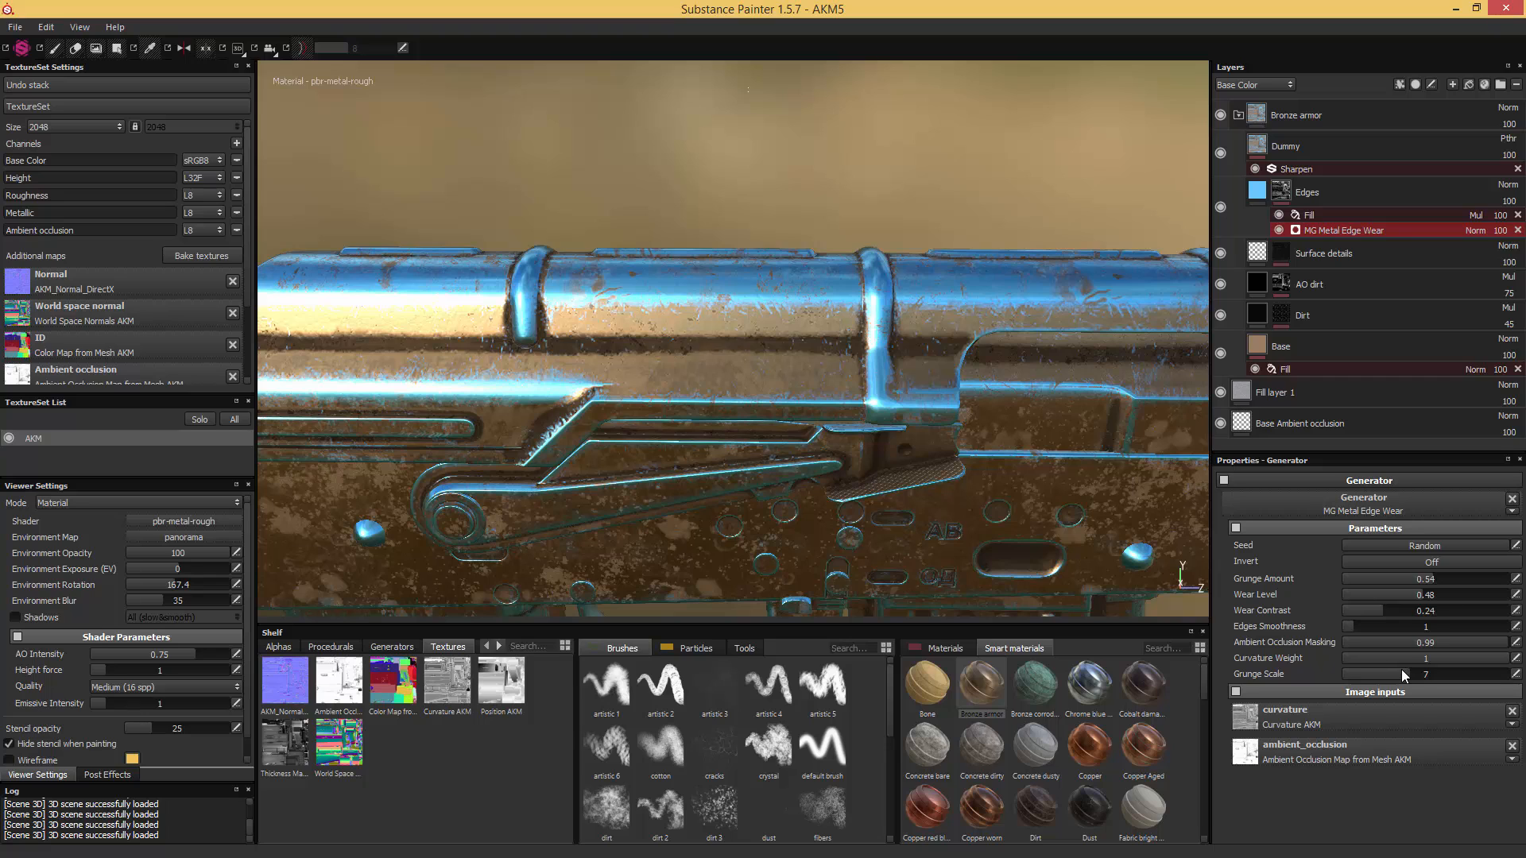
left_click_drag(1459, 645, 1336, 637)
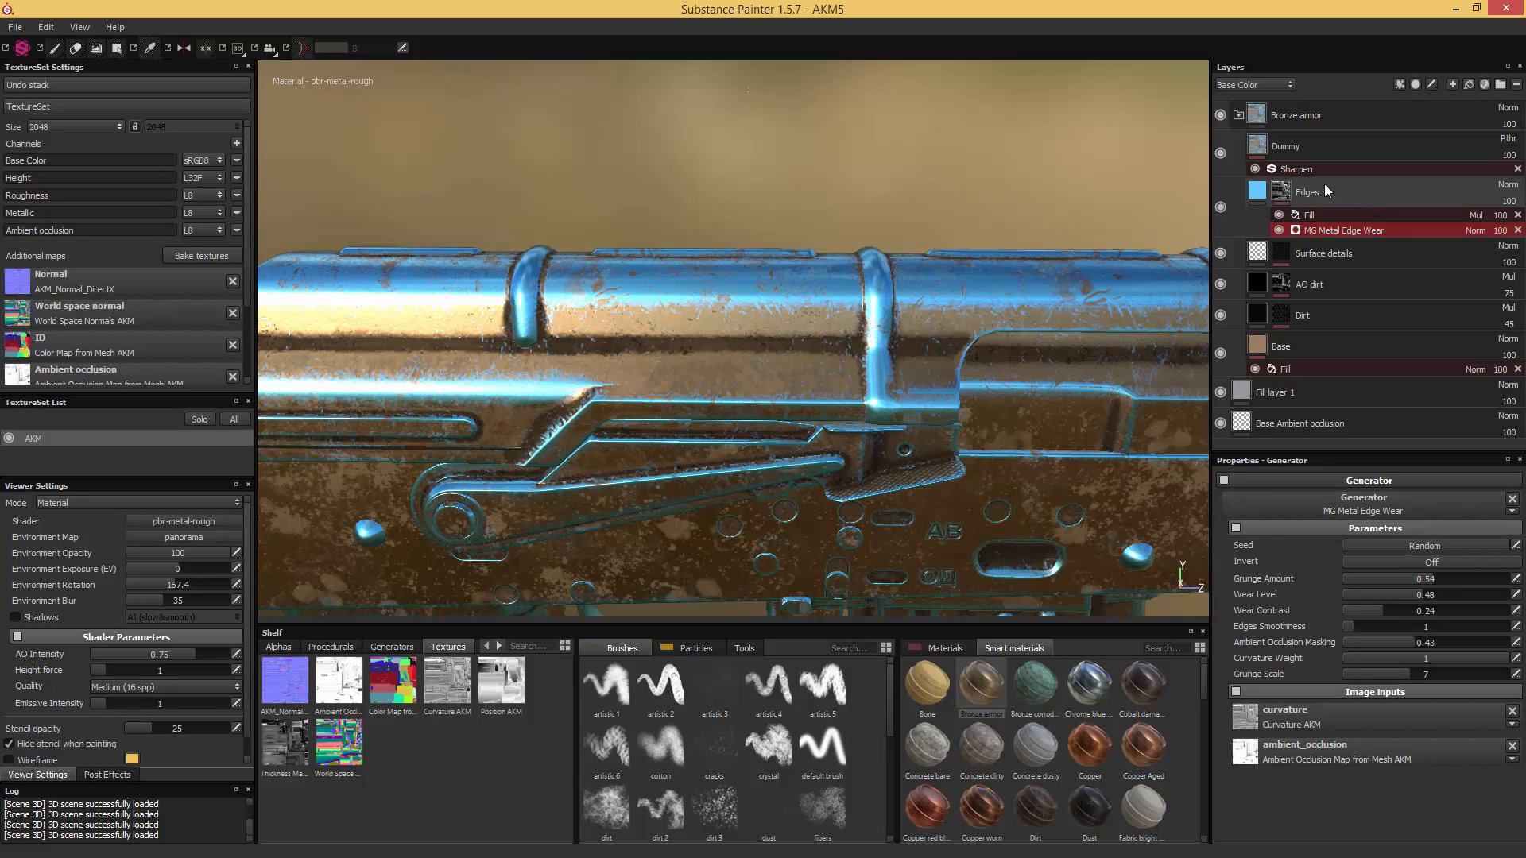
- Add a second generator to the Edges mask and assign MG Dripping Rust to it
right_click(1283, 198)
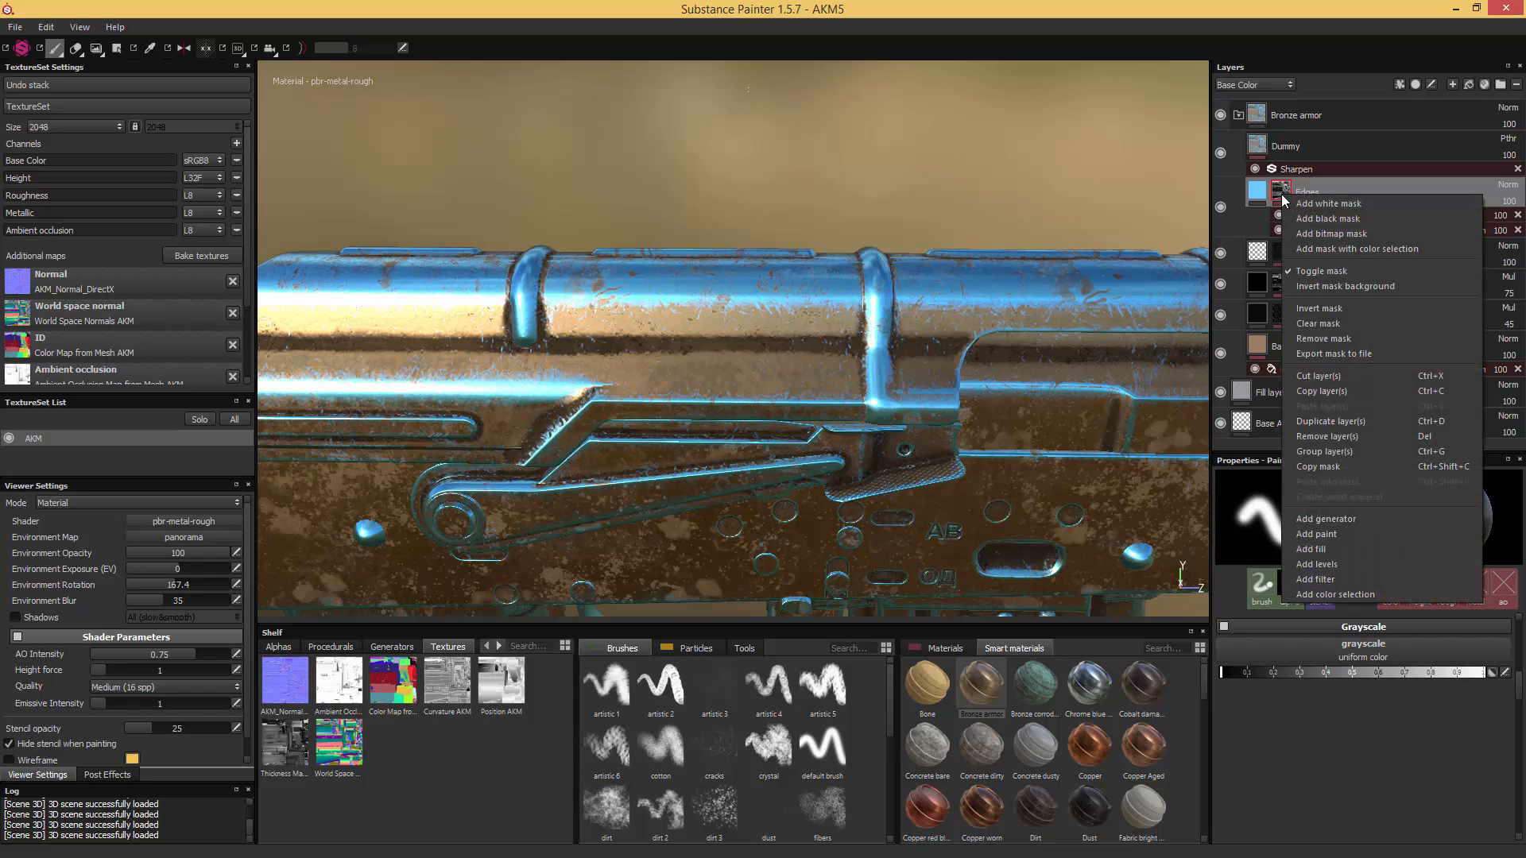
left_click(1346, 522)
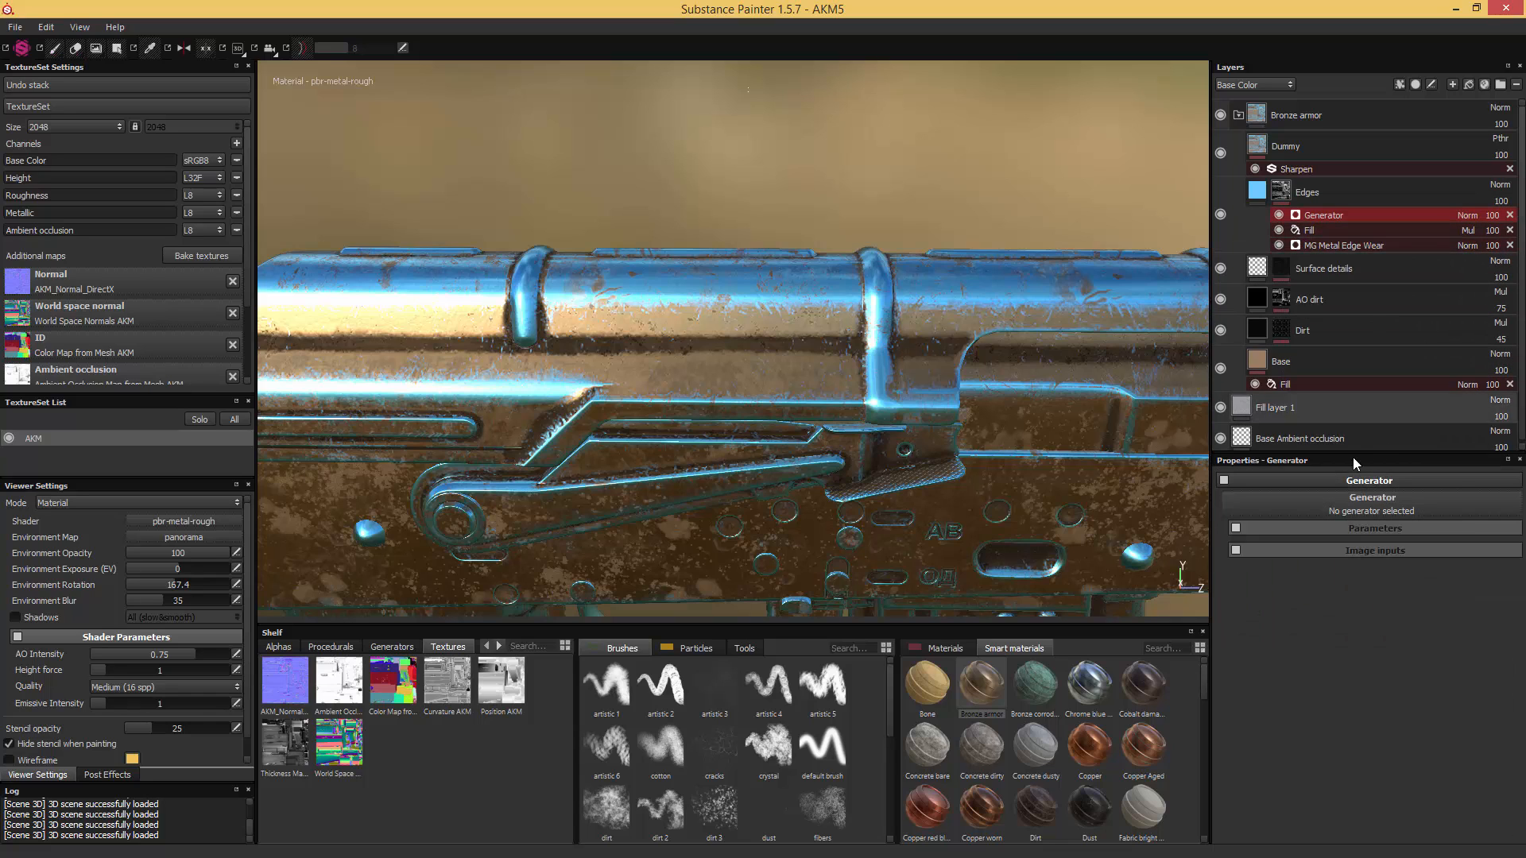
left_click(1371, 509)
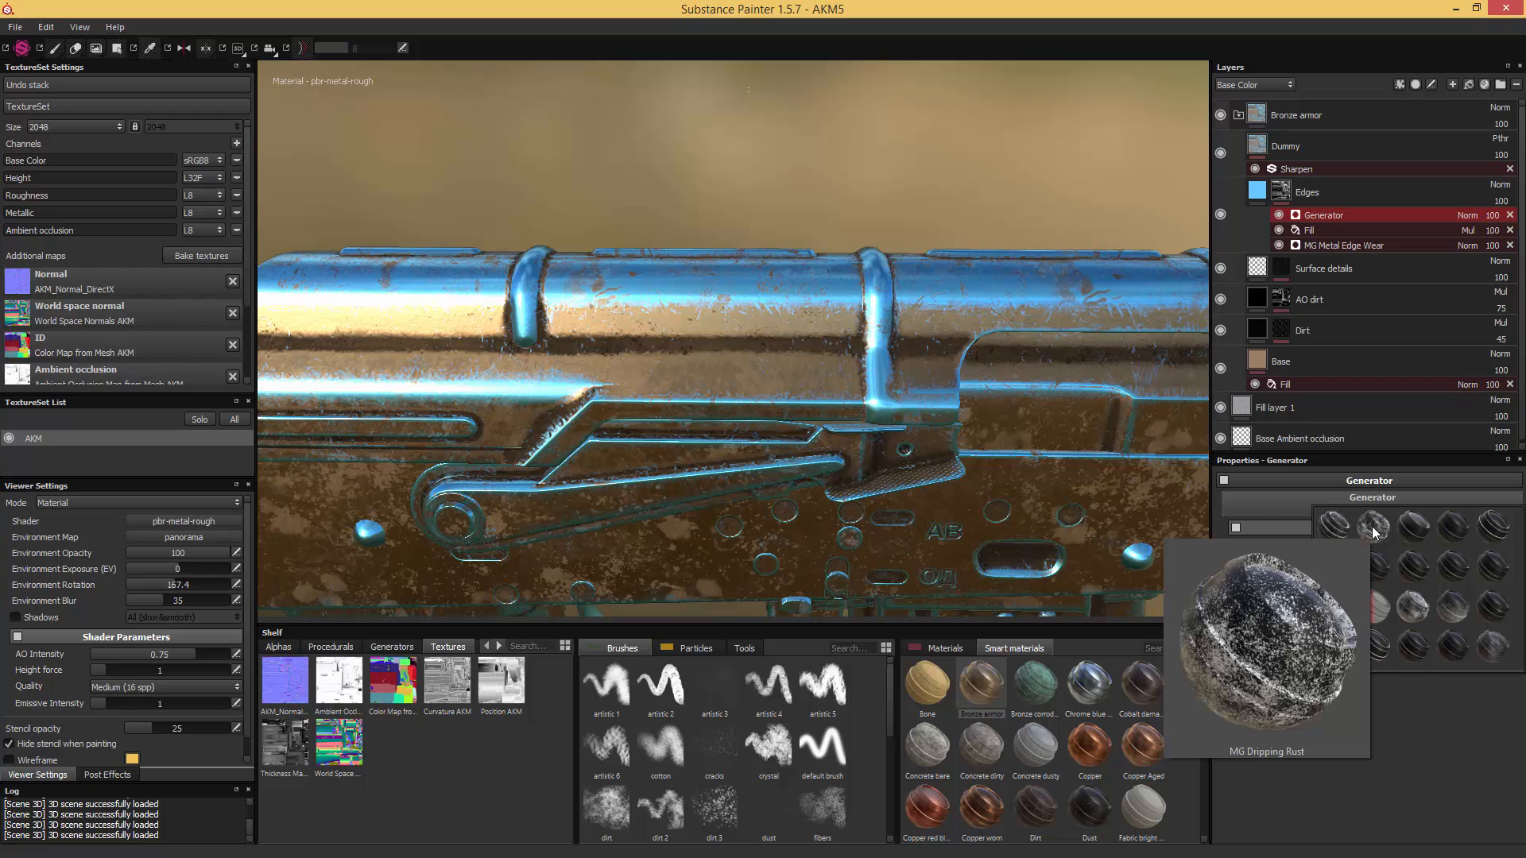
left_click(1374, 531)
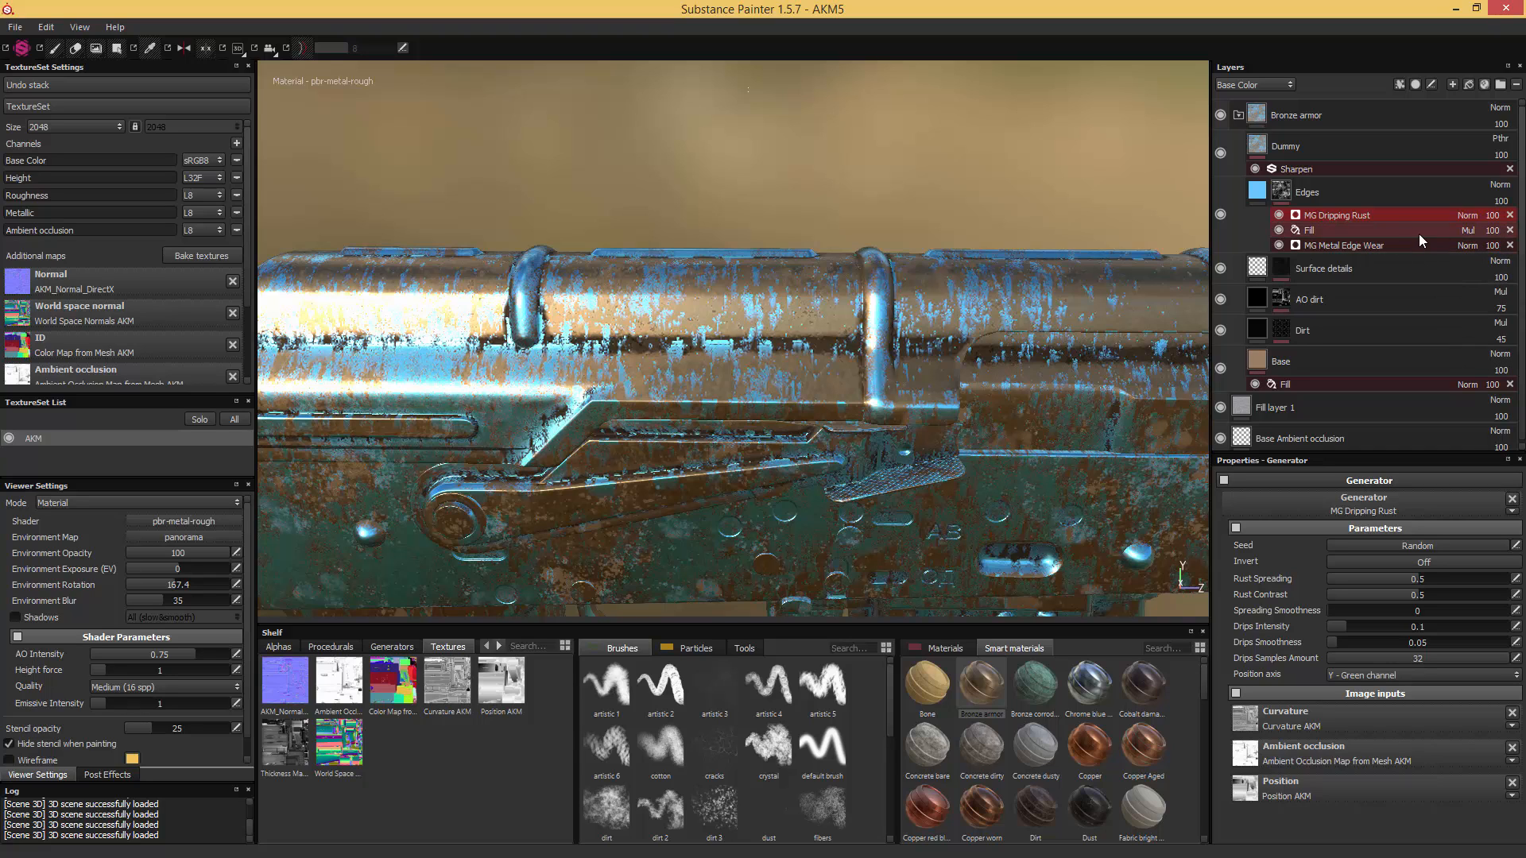
- Set the MG Dripping Rust generator's blend mode to Screen and check its effect on the Edges mask
left_click(1466, 214)
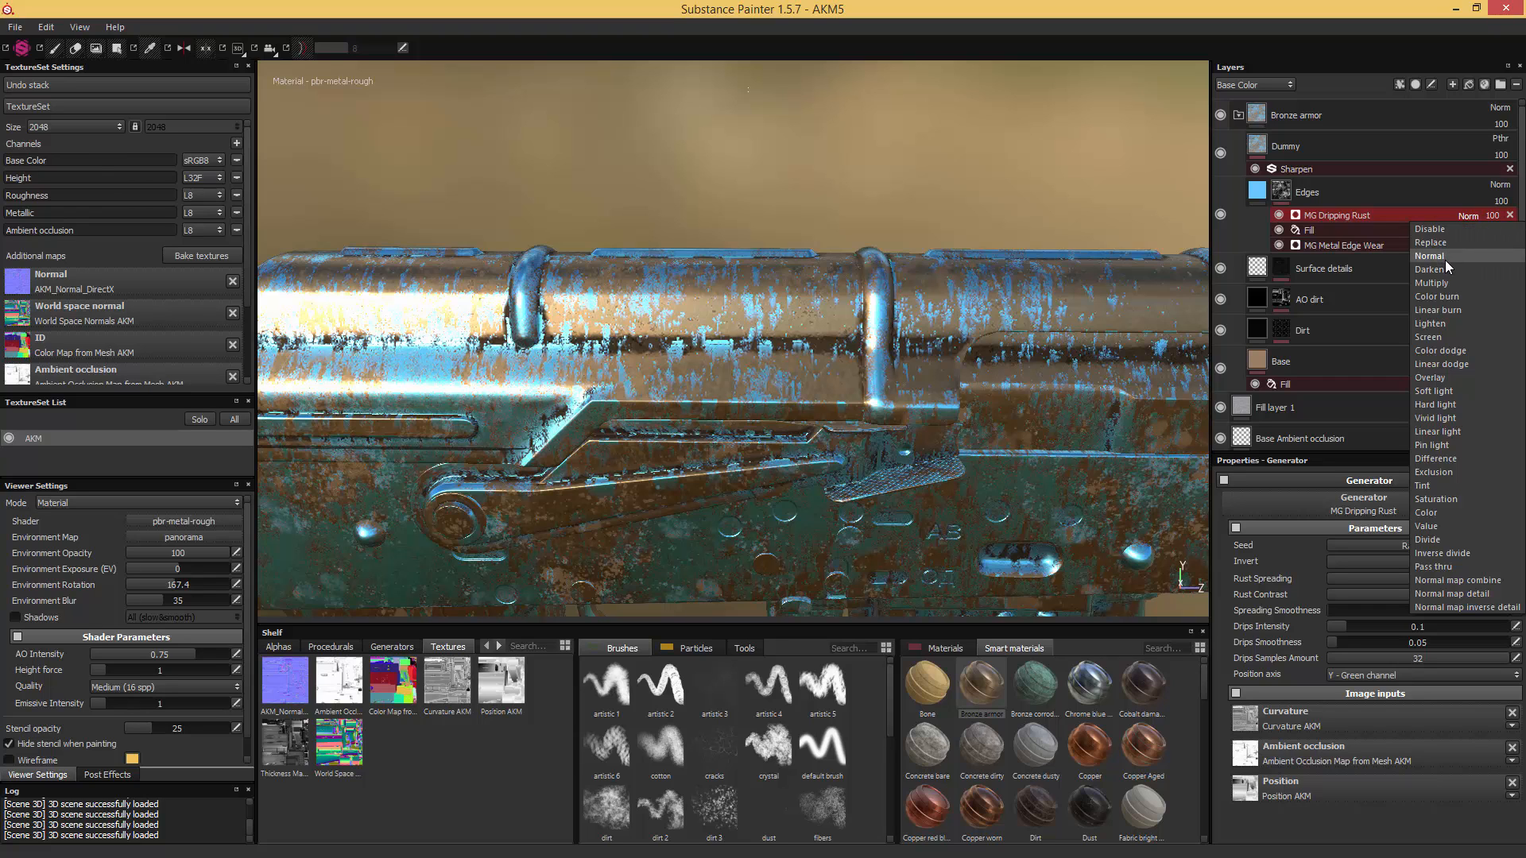
left_click(1433, 338)
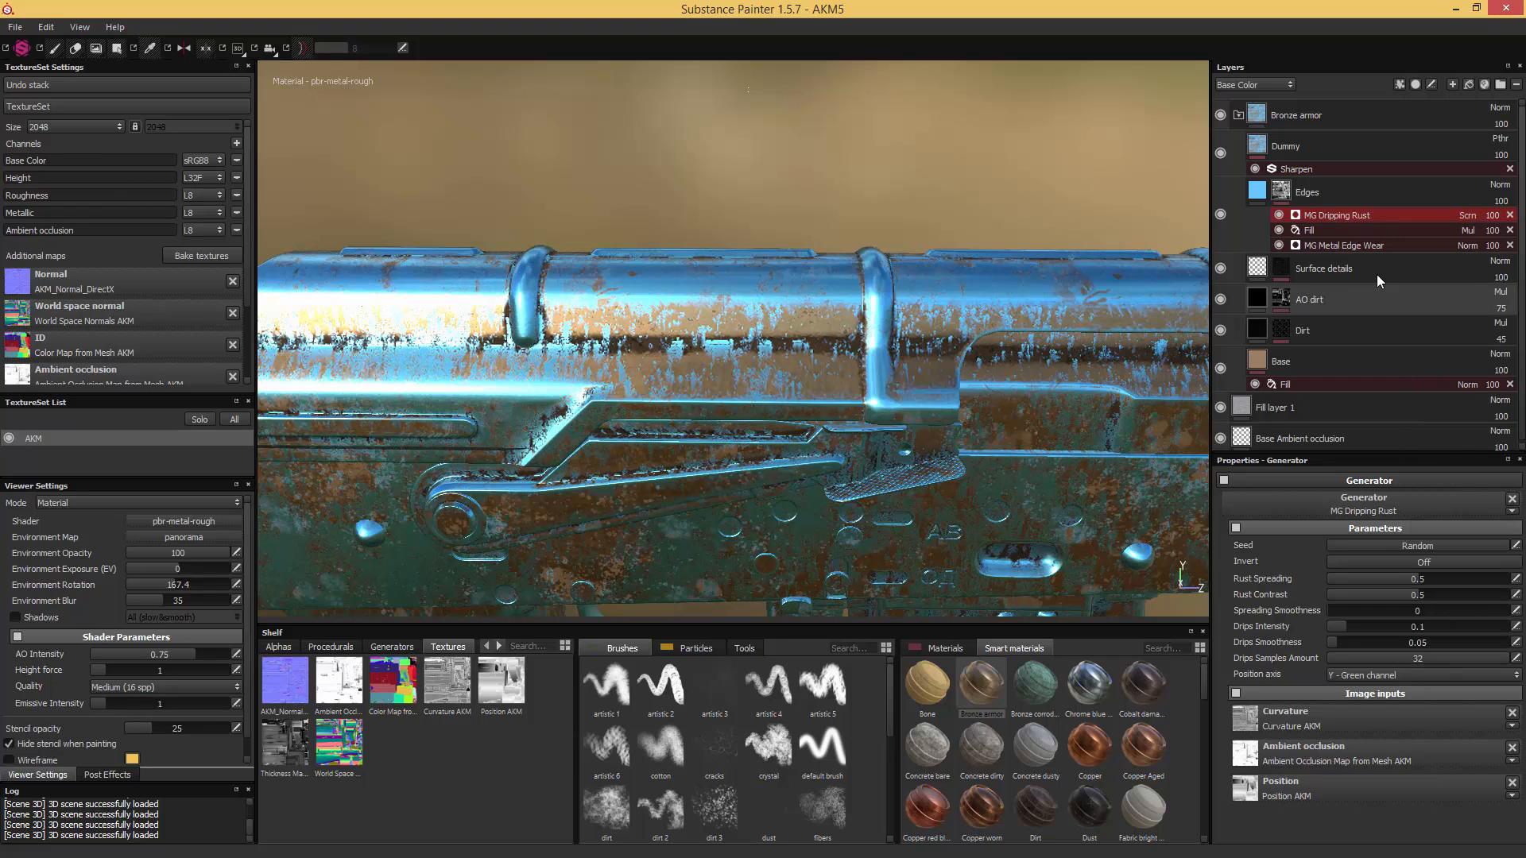
left_click(1279, 213)
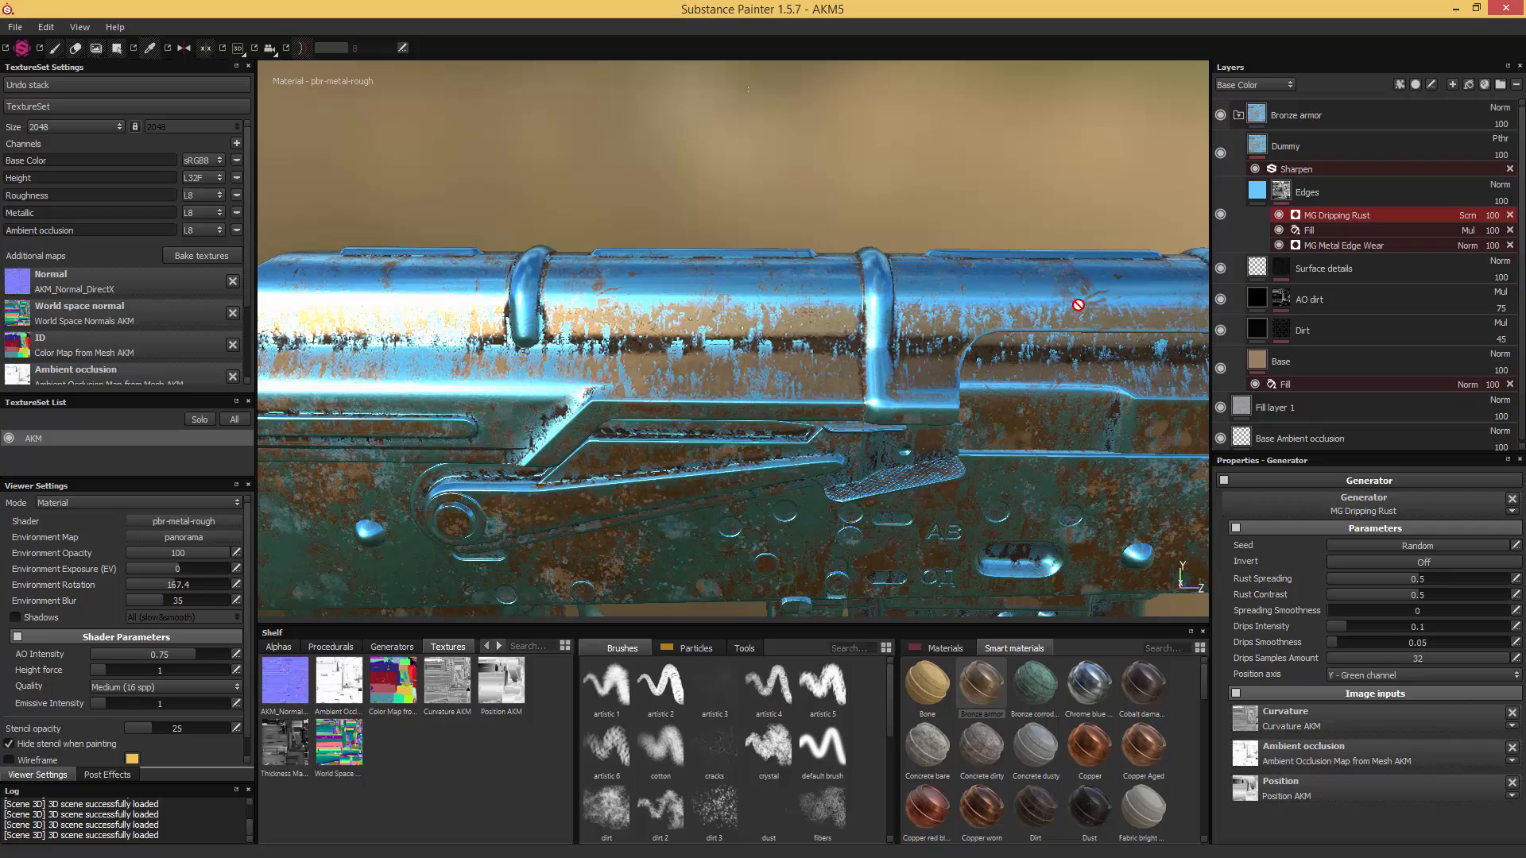
- Try the MG Dripping Rust generator in Multiply, then set its blend mode to Overlay and check the receiver's edges
left_click(1467, 216)
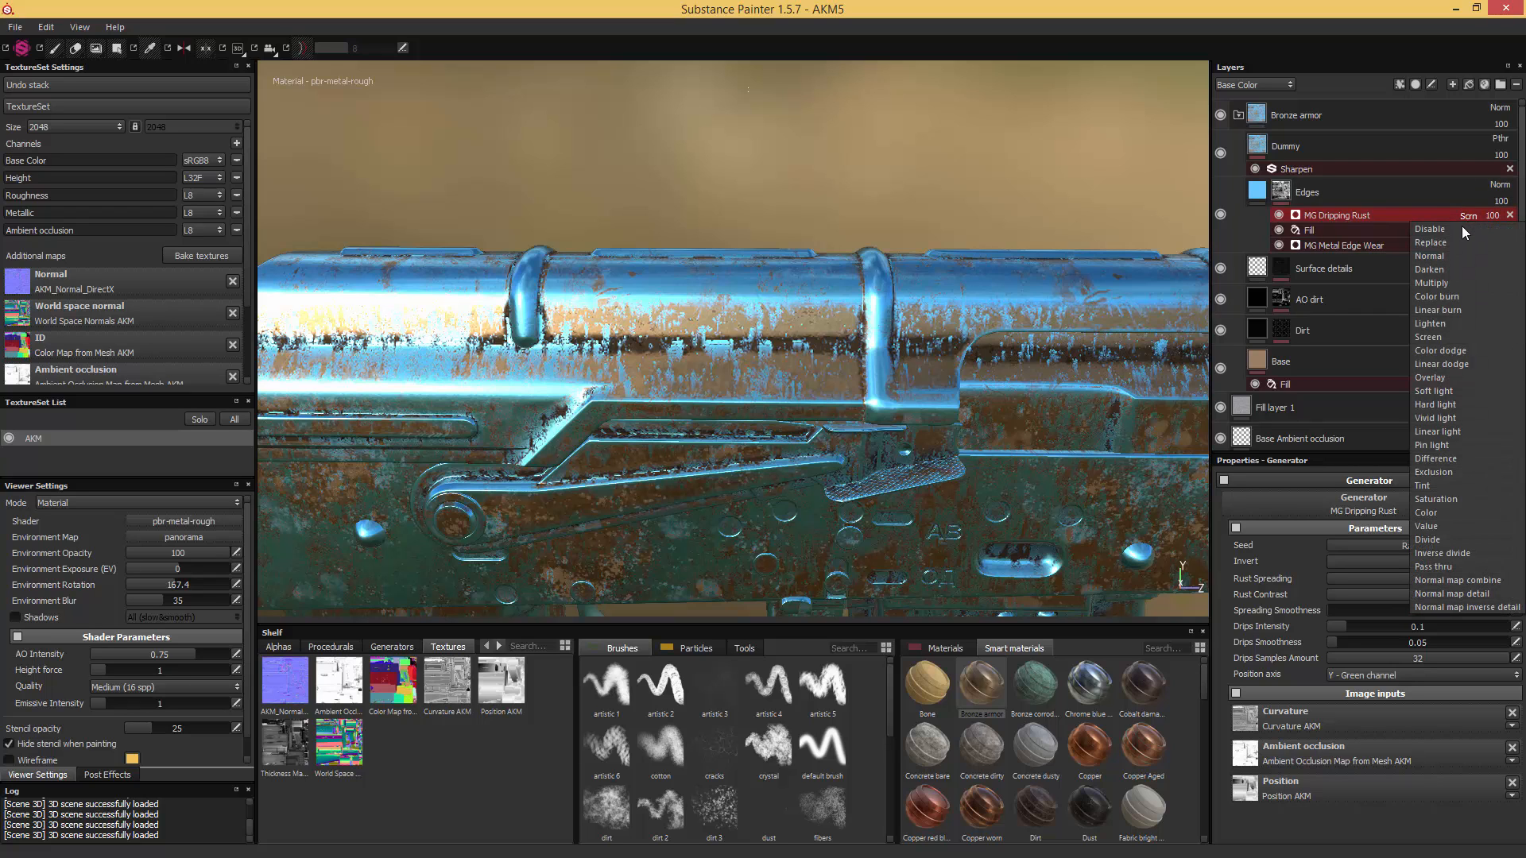
left_click(1430, 283)
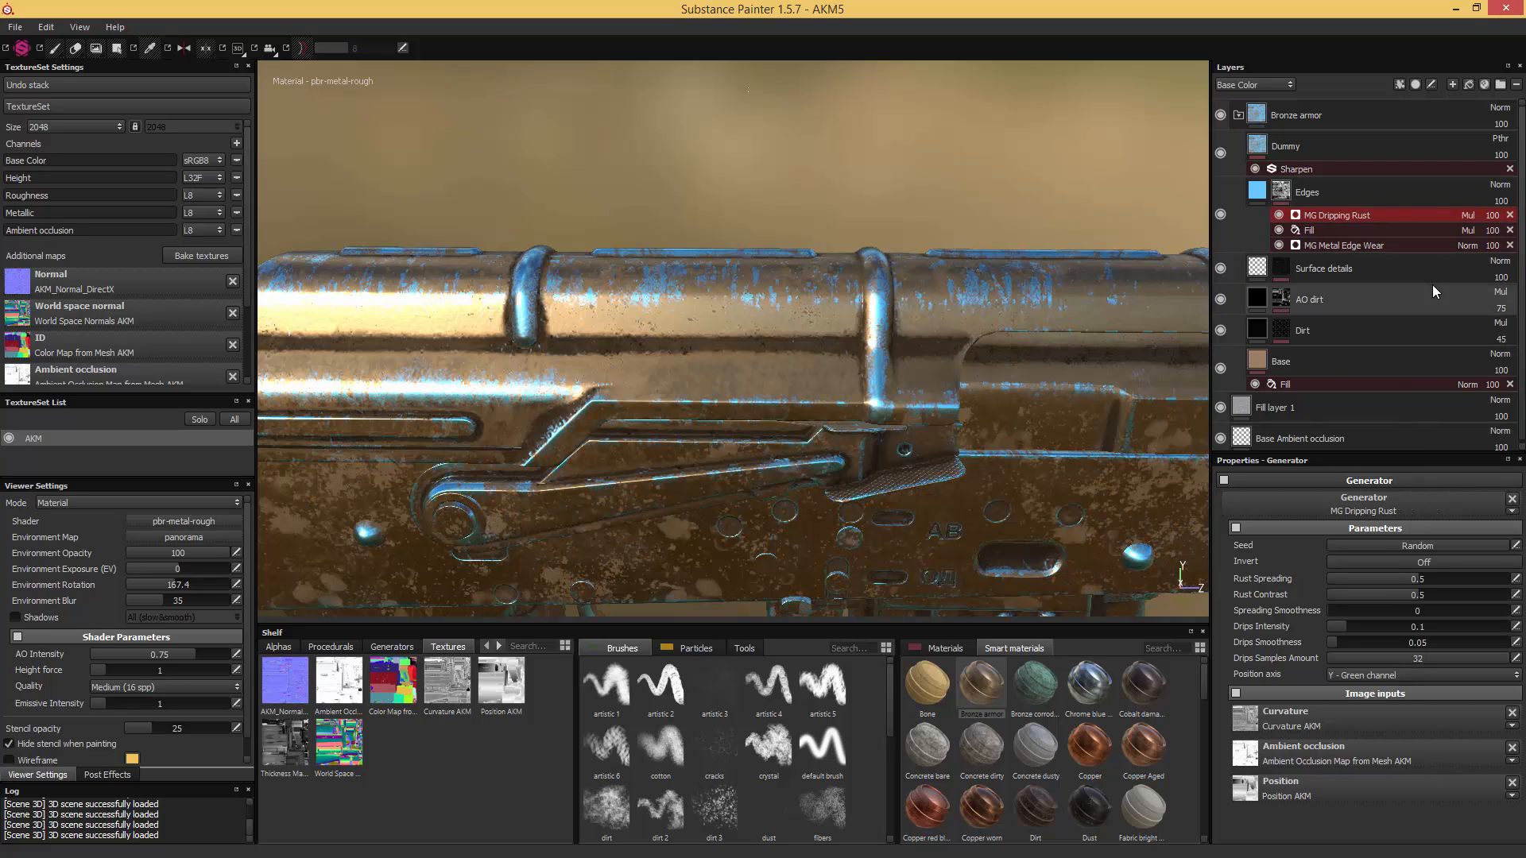
left_click(1278, 215)
left_click(1278, 215)
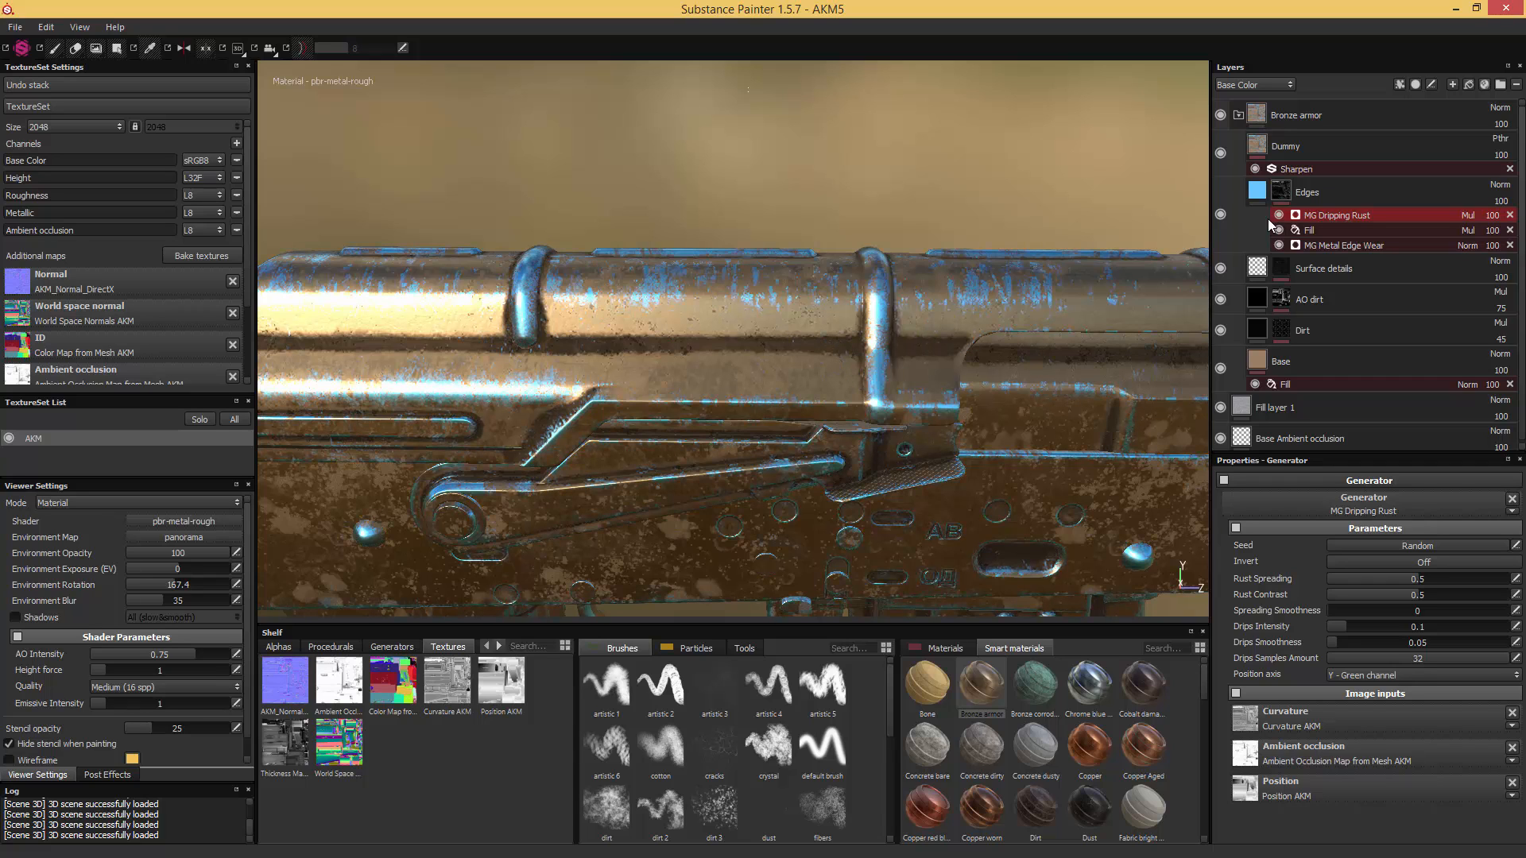
left_click(1468, 217)
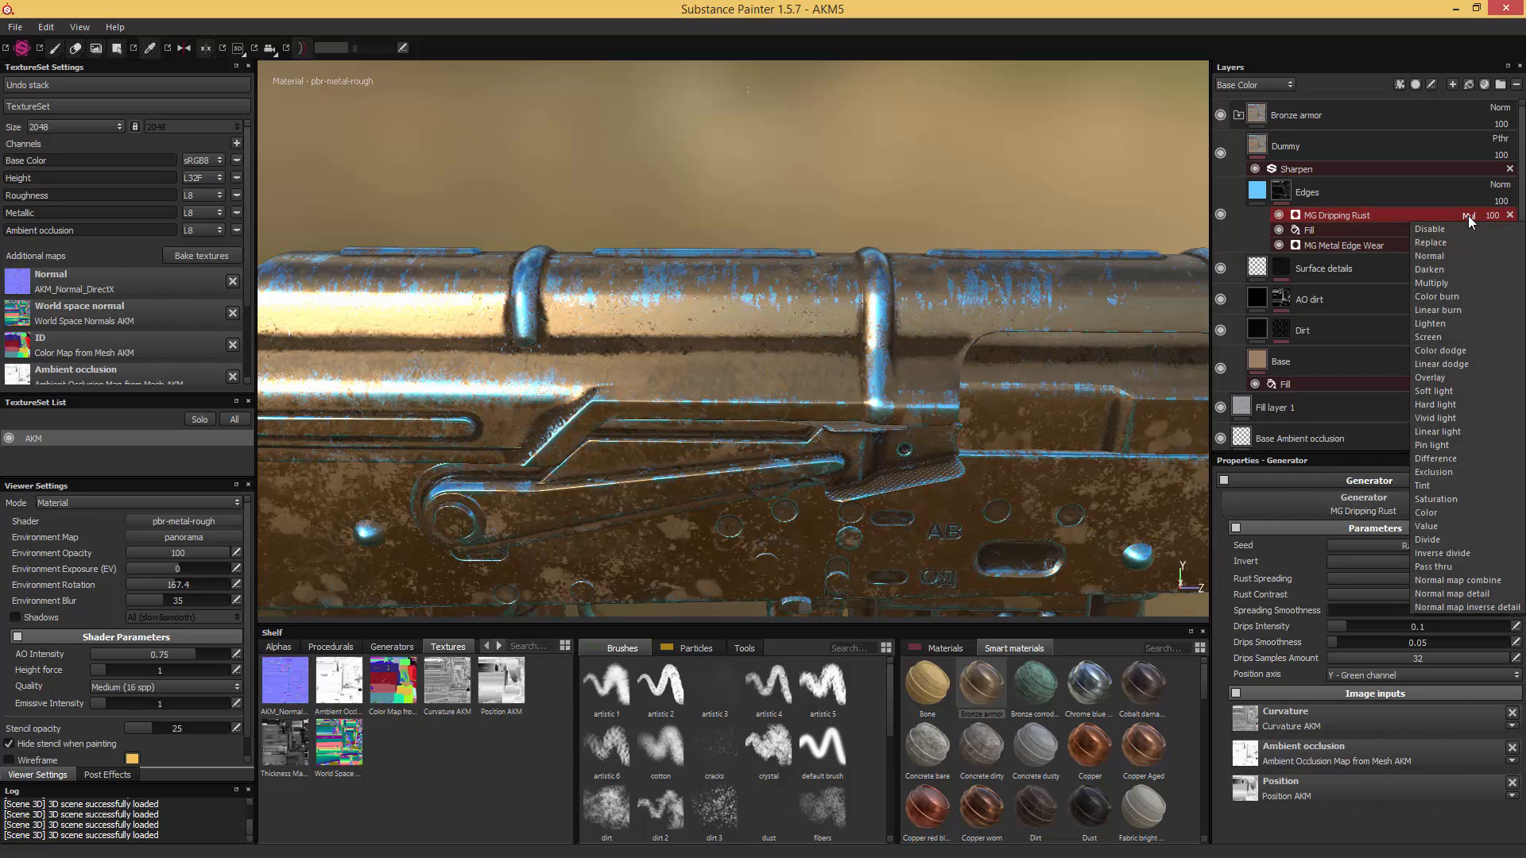
left_click(1439, 378)
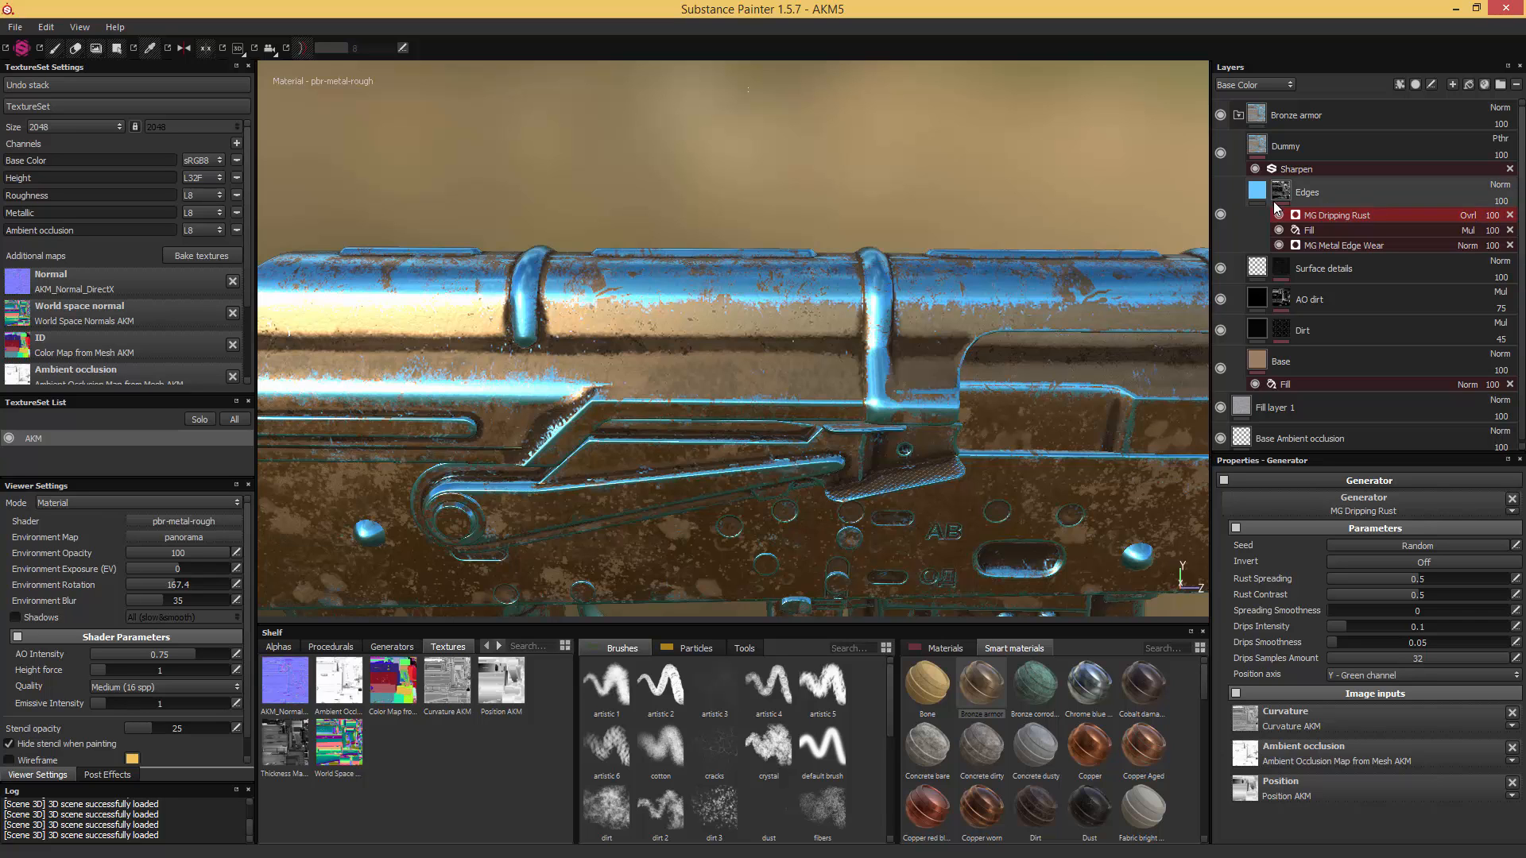
scroll(989, 182, "up", 6)
scroll(990, 181, "down", 8)
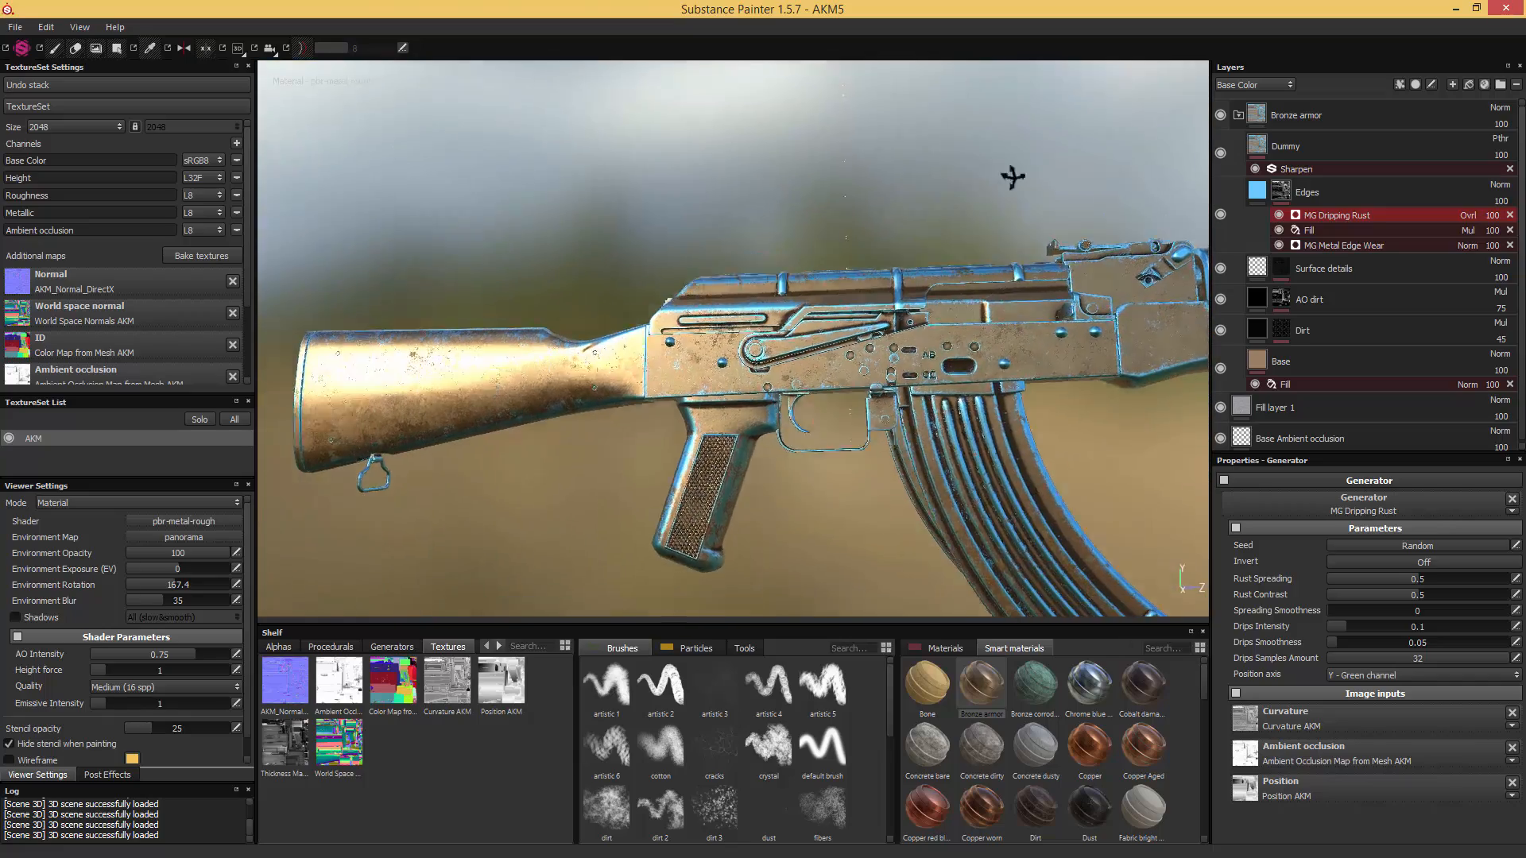
left_click_drag(1012, 177, 991, 205, "alt")
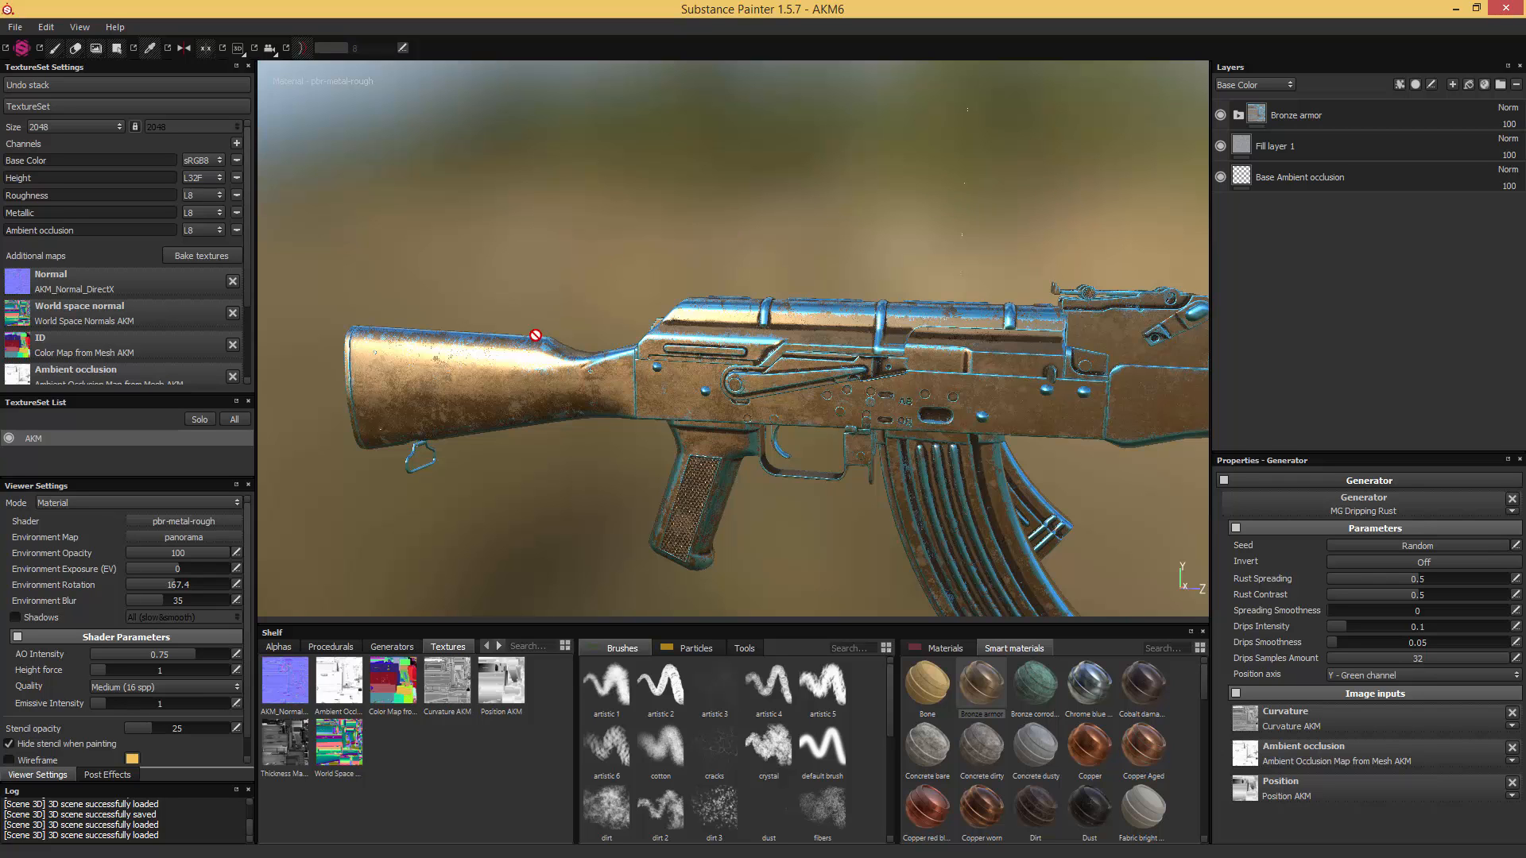
- Bring the rifle's stock into view and compare it with the wood grain and sheen in the AKM_Stock reference photo
middle_click_drag(940, 350, 648, 355, "alt")
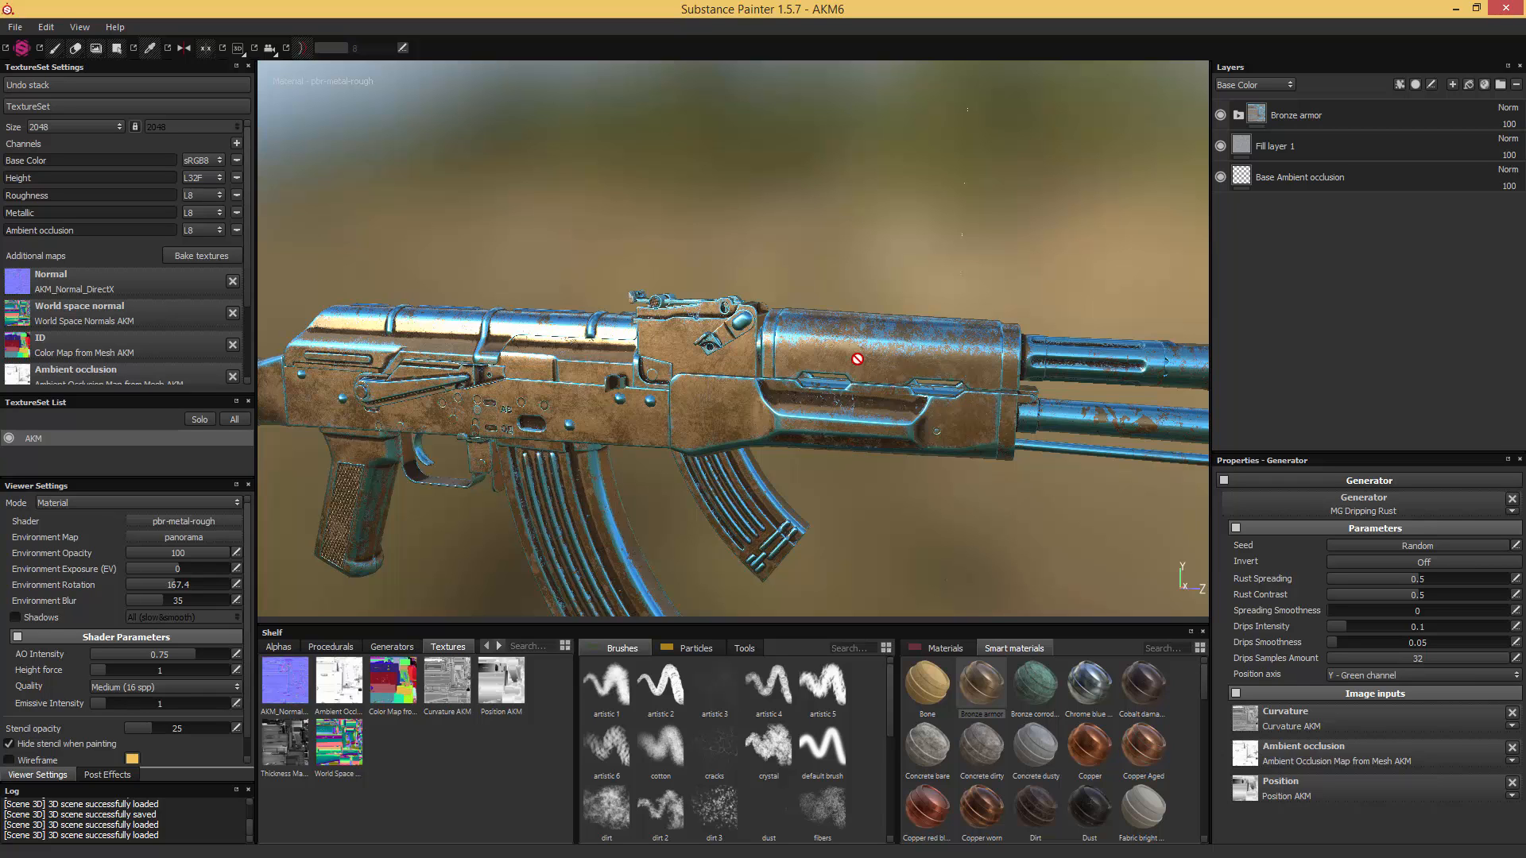
middle_click_drag(695, 261, 906, 319, "alt")
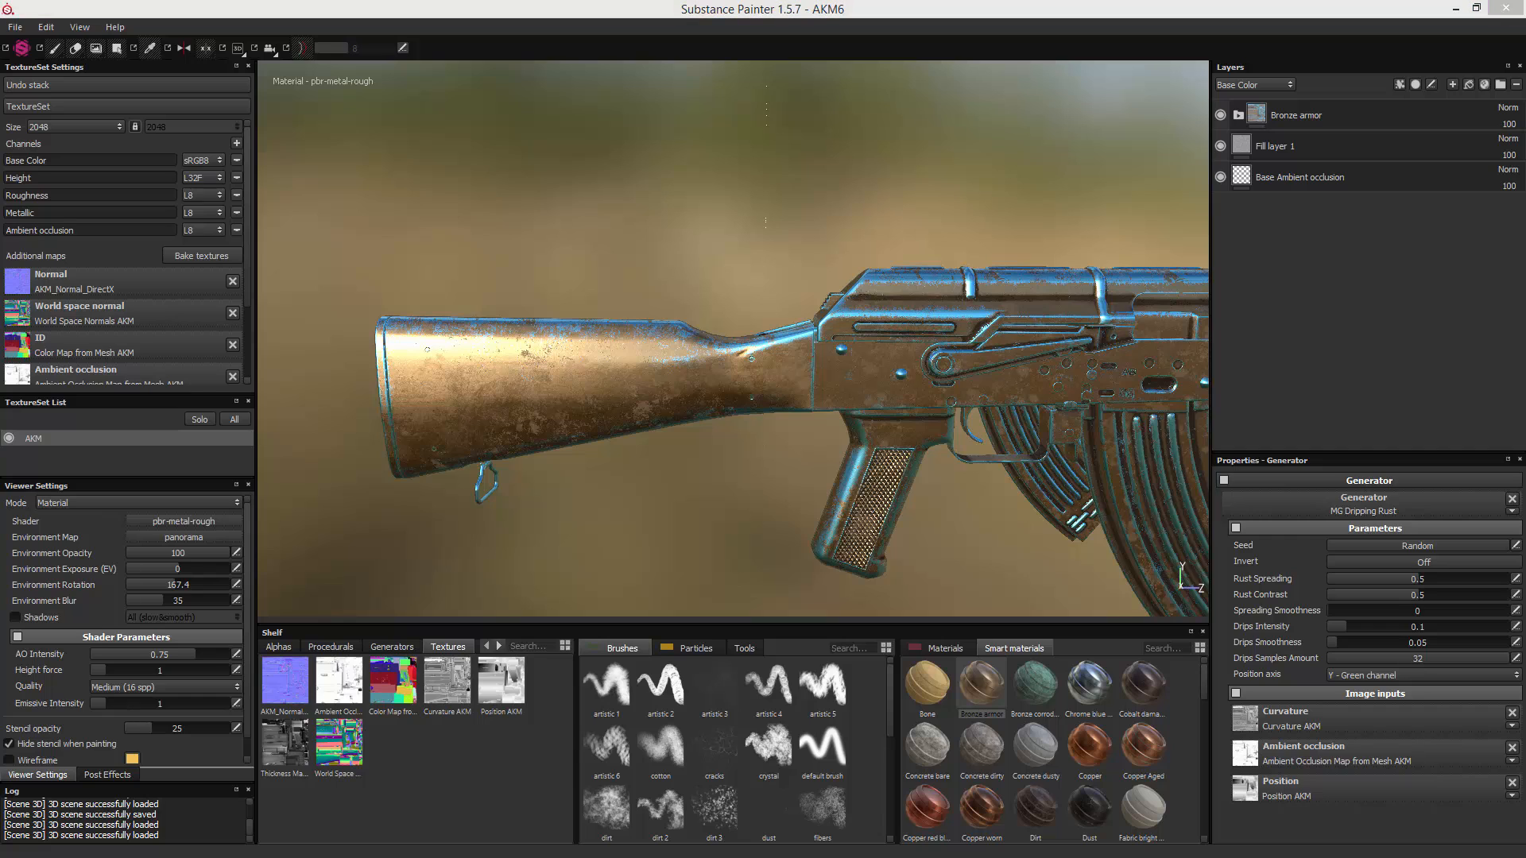
mouse_move(1525, 283)
left_mouse_down()
mouse_move(957, 279)
mouse_move(771, 250)
left_mouse_up()
scroll(816, 381, "up", 4)
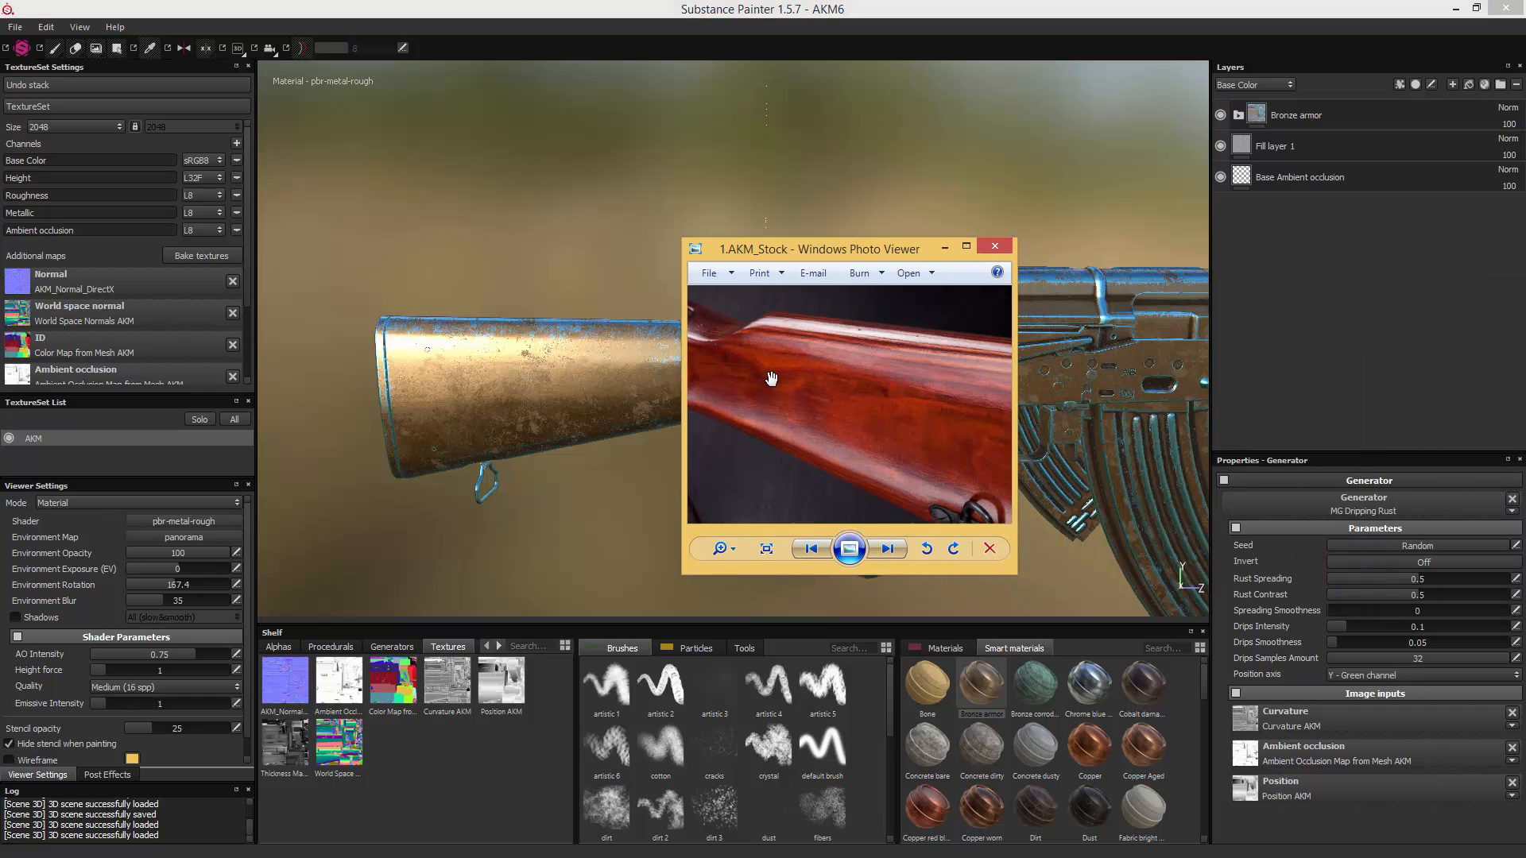
left_click_drag(777, 378, 853, 382)
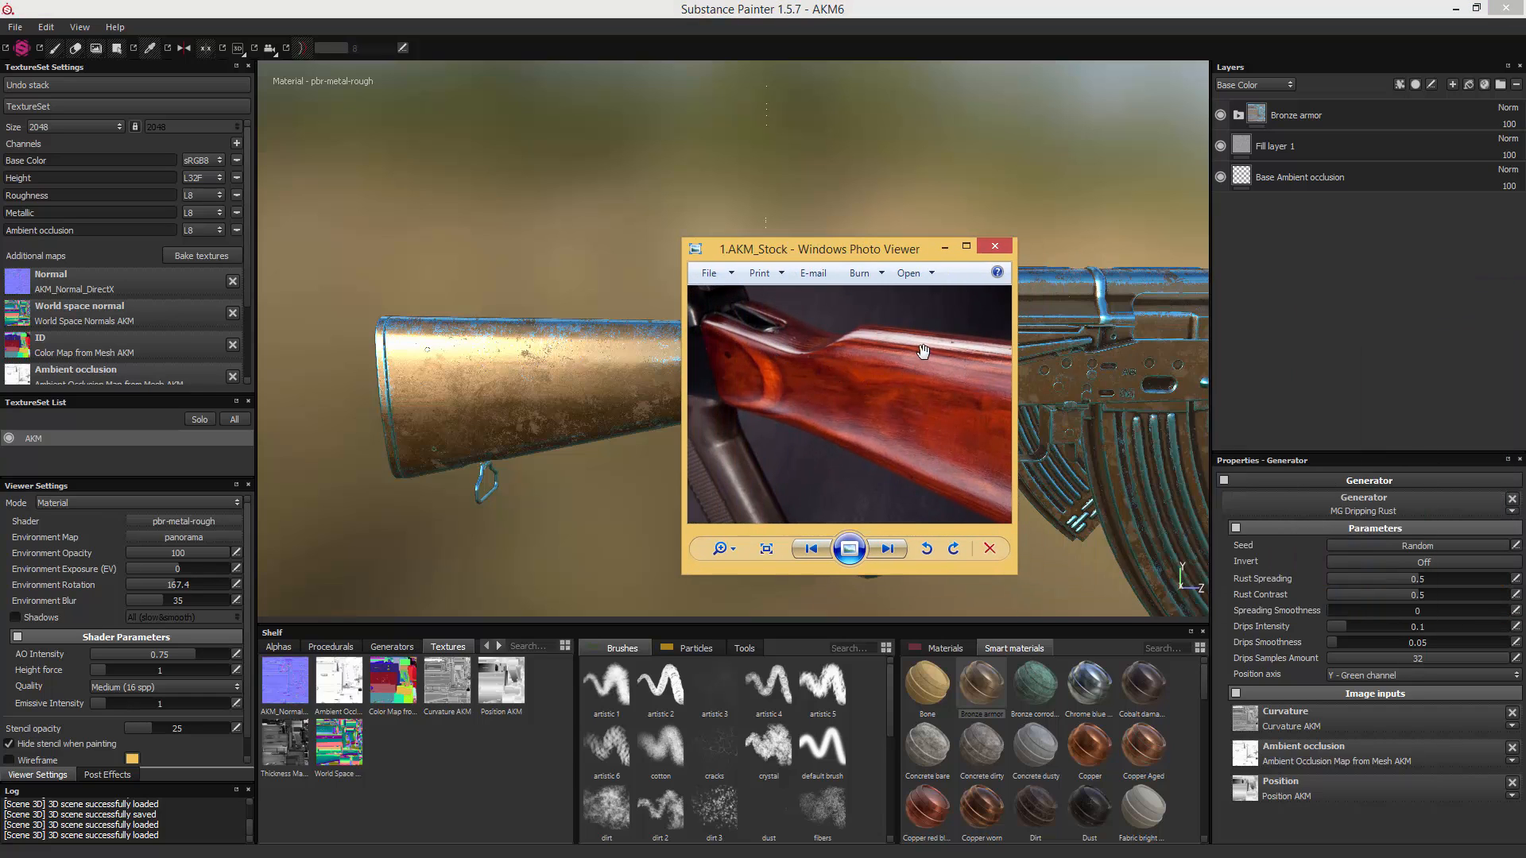
left_click_drag(963, 413, 751, 381)
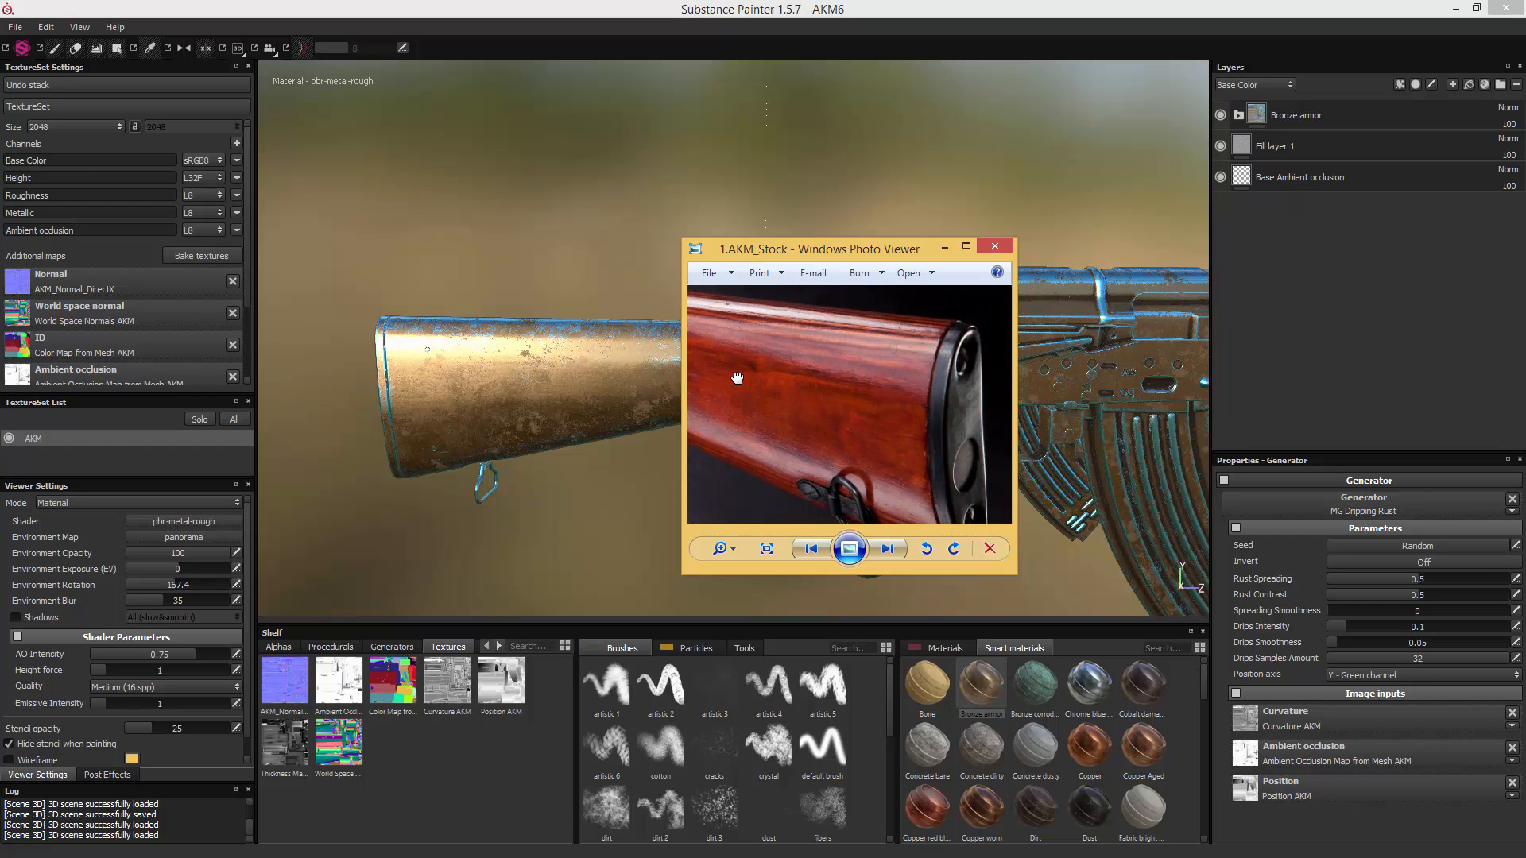
left_click_drag(855, 419, 912, 398)
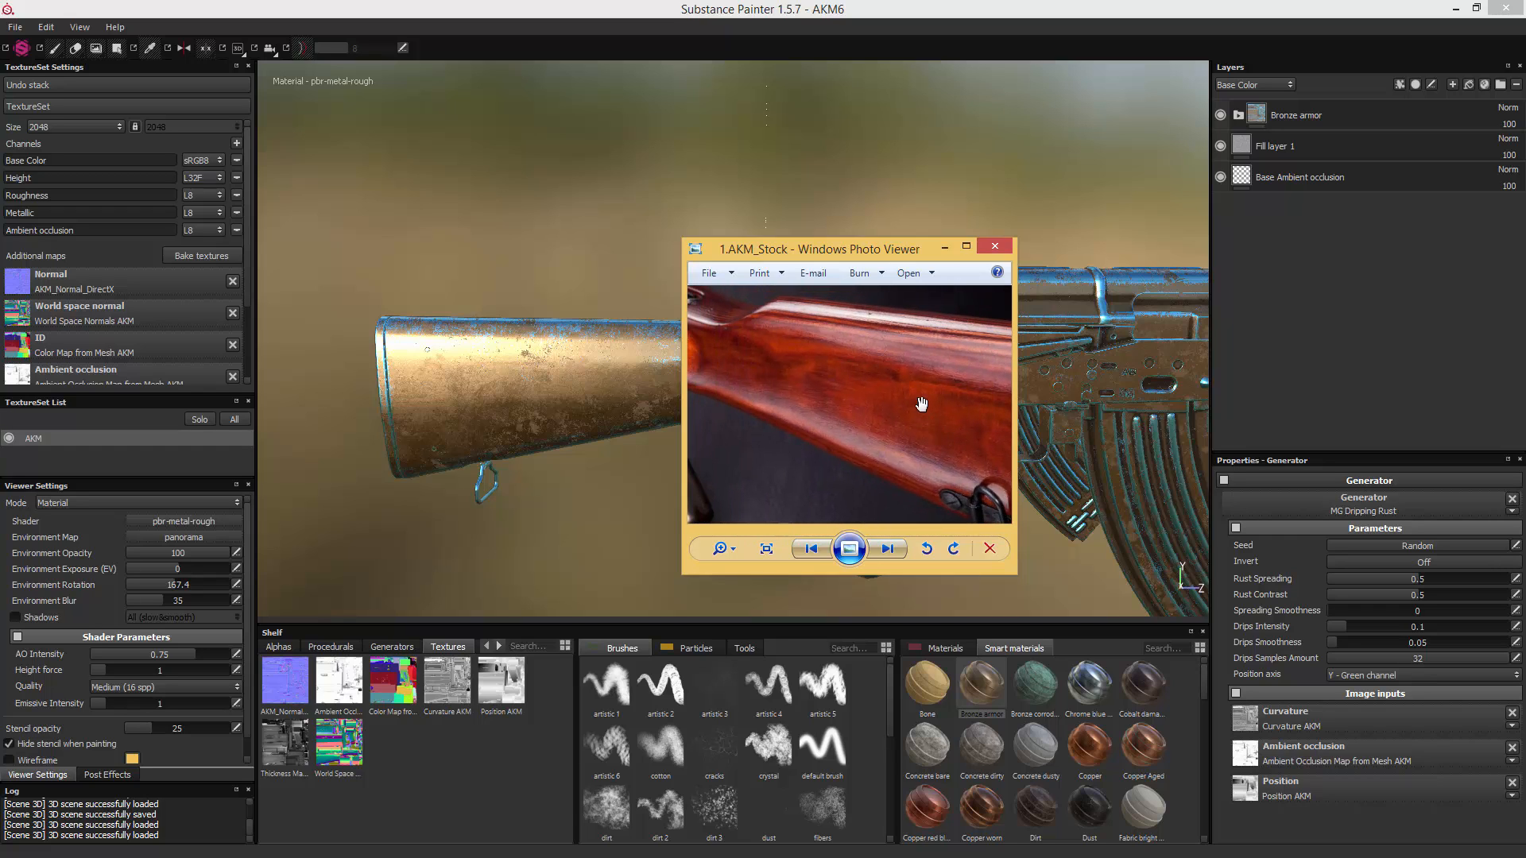
left_click_drag(821, 377, 944, 383)
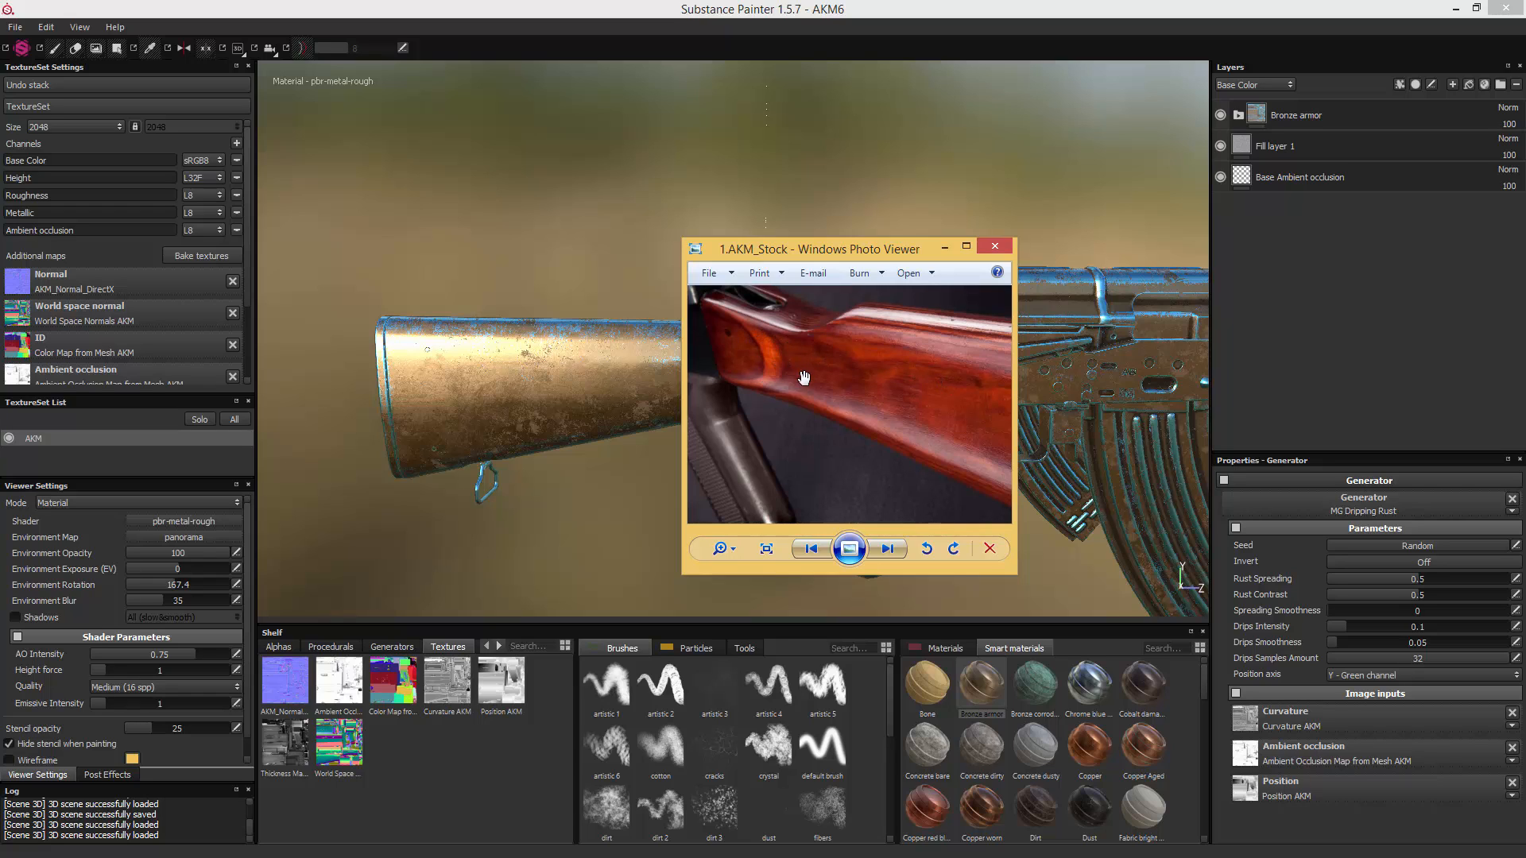
left_click_drag(960, 370, 695, 364)
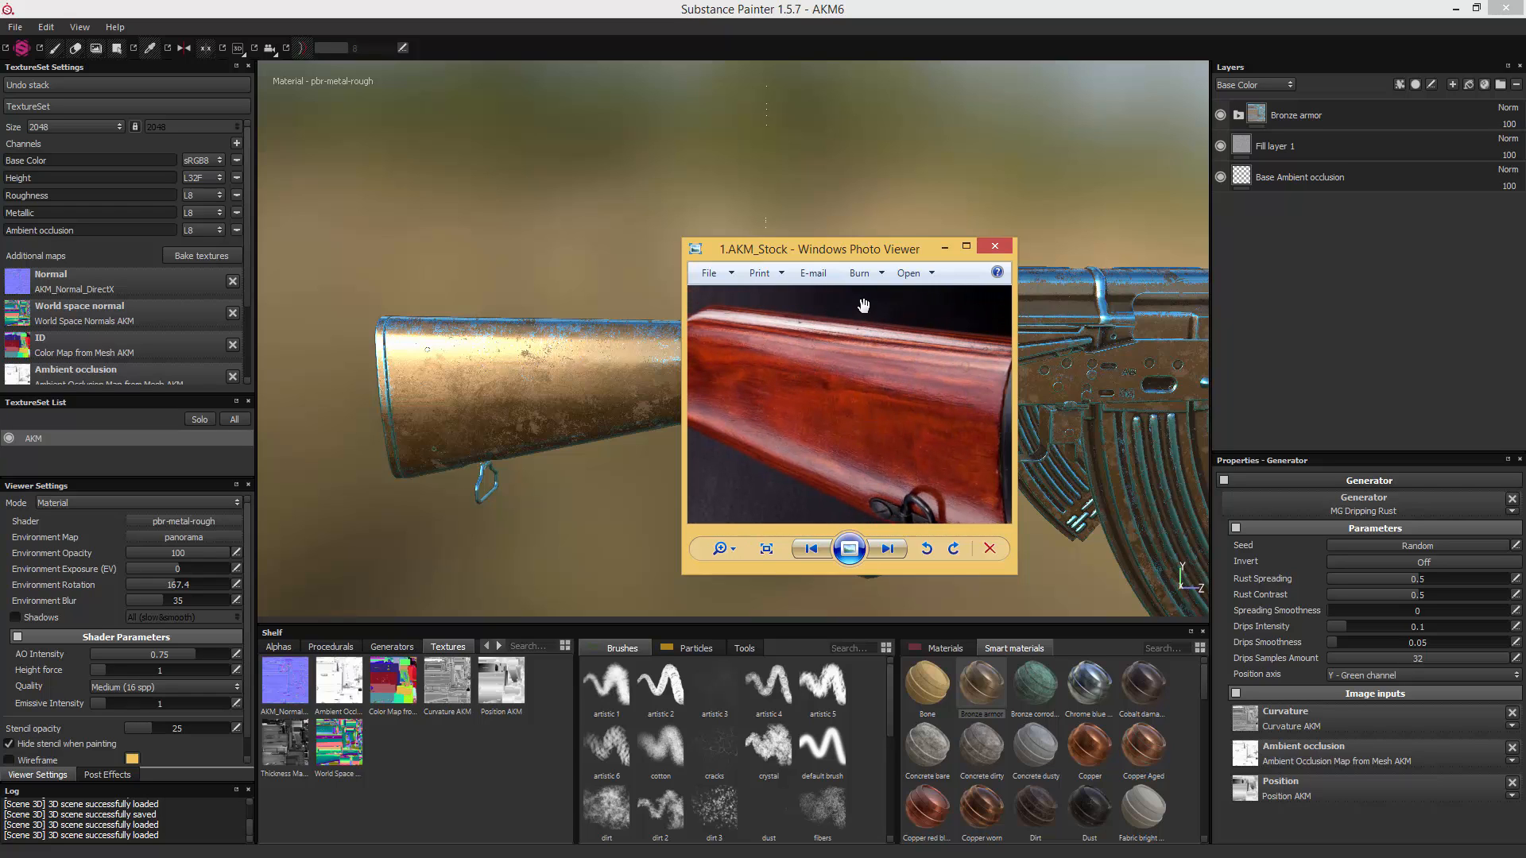
- Compare the stock with the WASR-10 handle reference photo, examining the wood grain from the receiver end to the butt
left_click_drag(833, 254, 1078, 270)
scroll(1078, 398, "up", 5)
scroll(1083, 397, "down", 3)
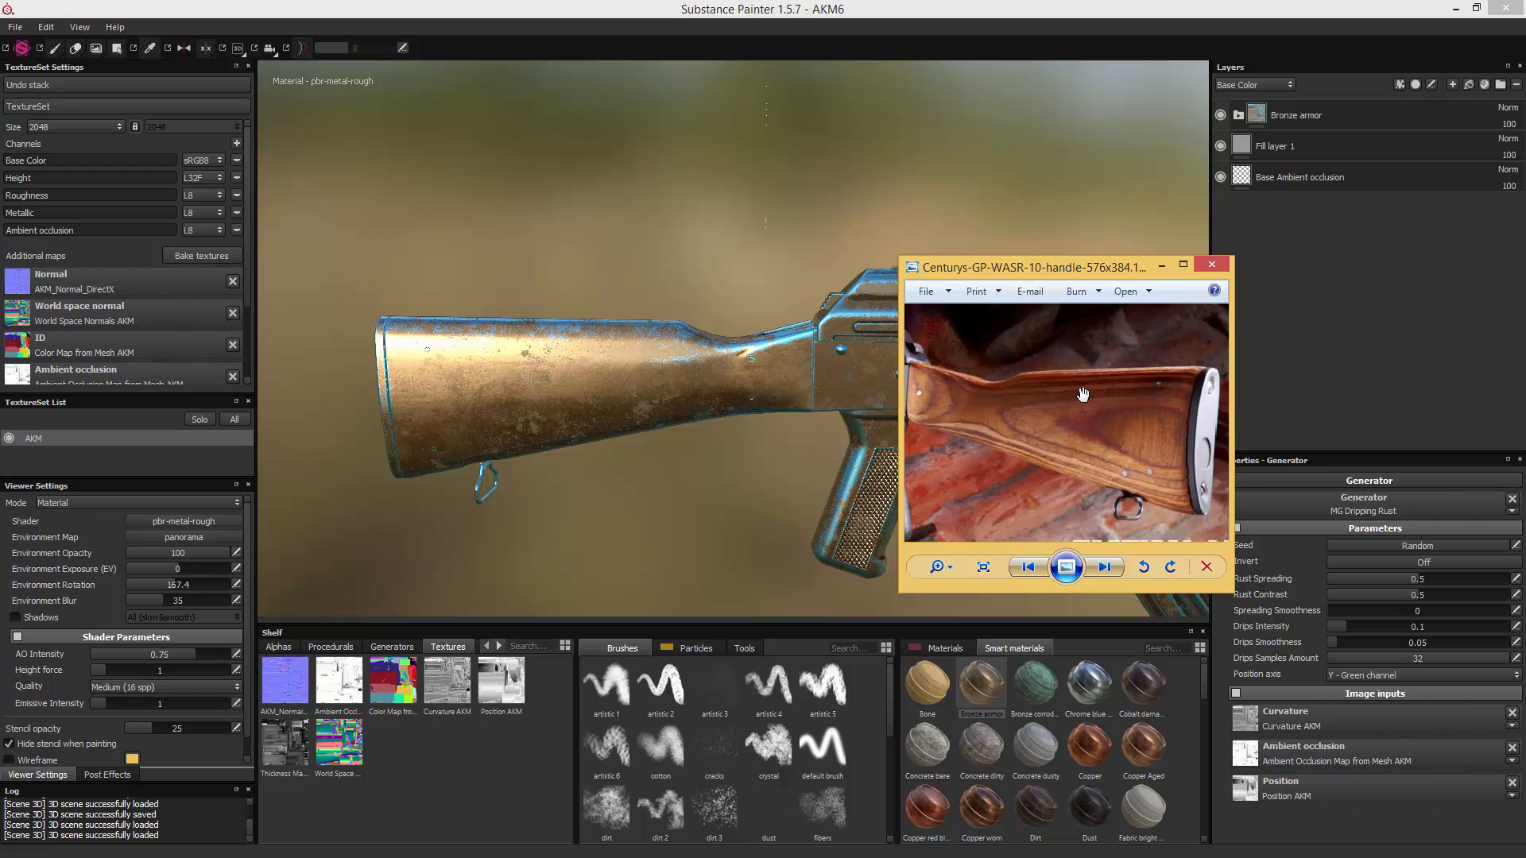
left_click_drag(1083, 394, 1167, 399)
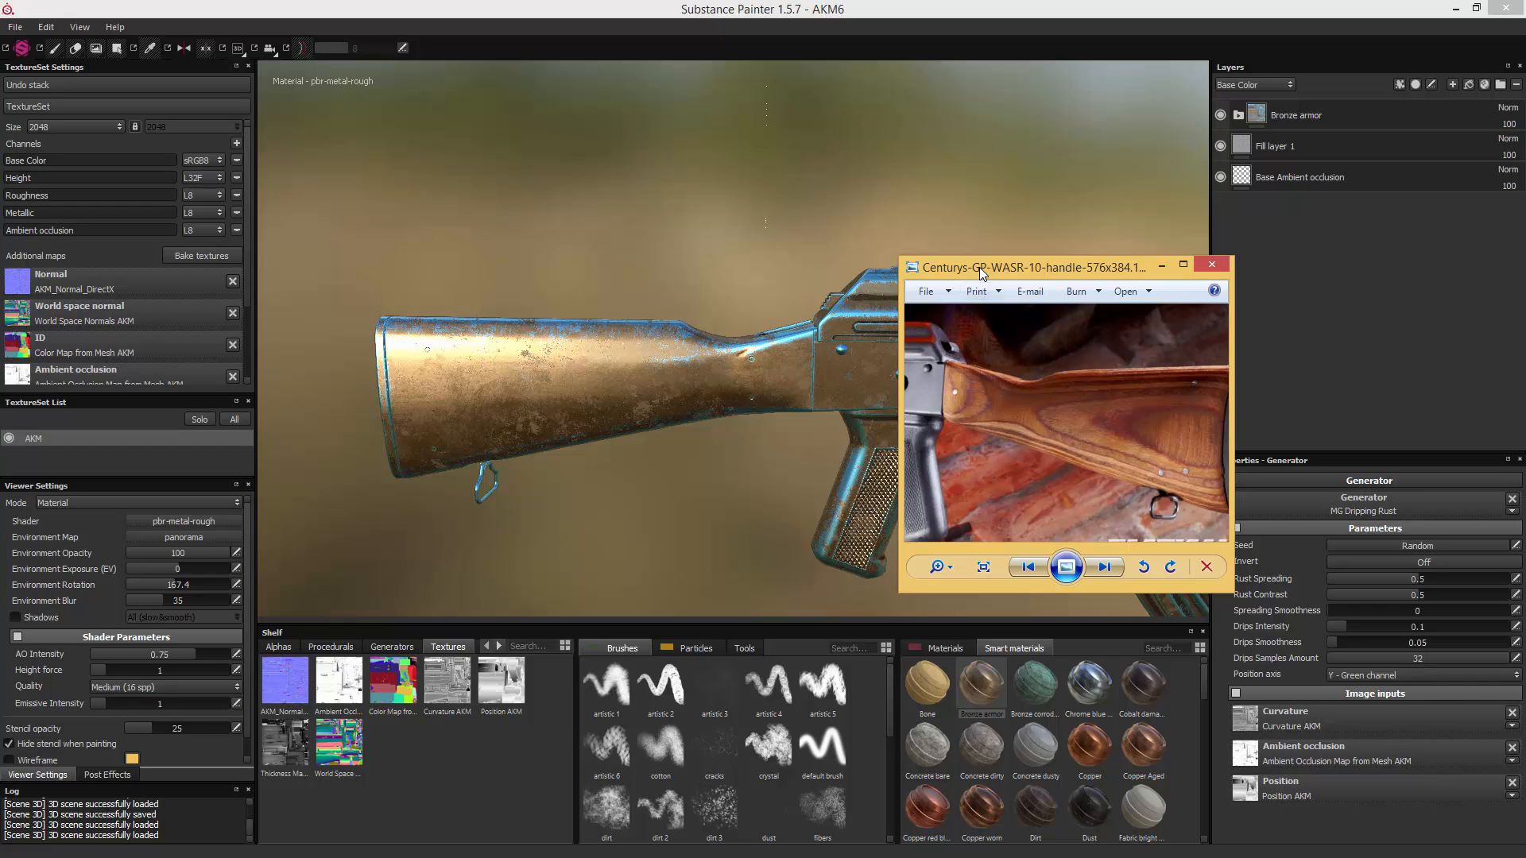
left_click_drag(983, 274, 1525, 273)
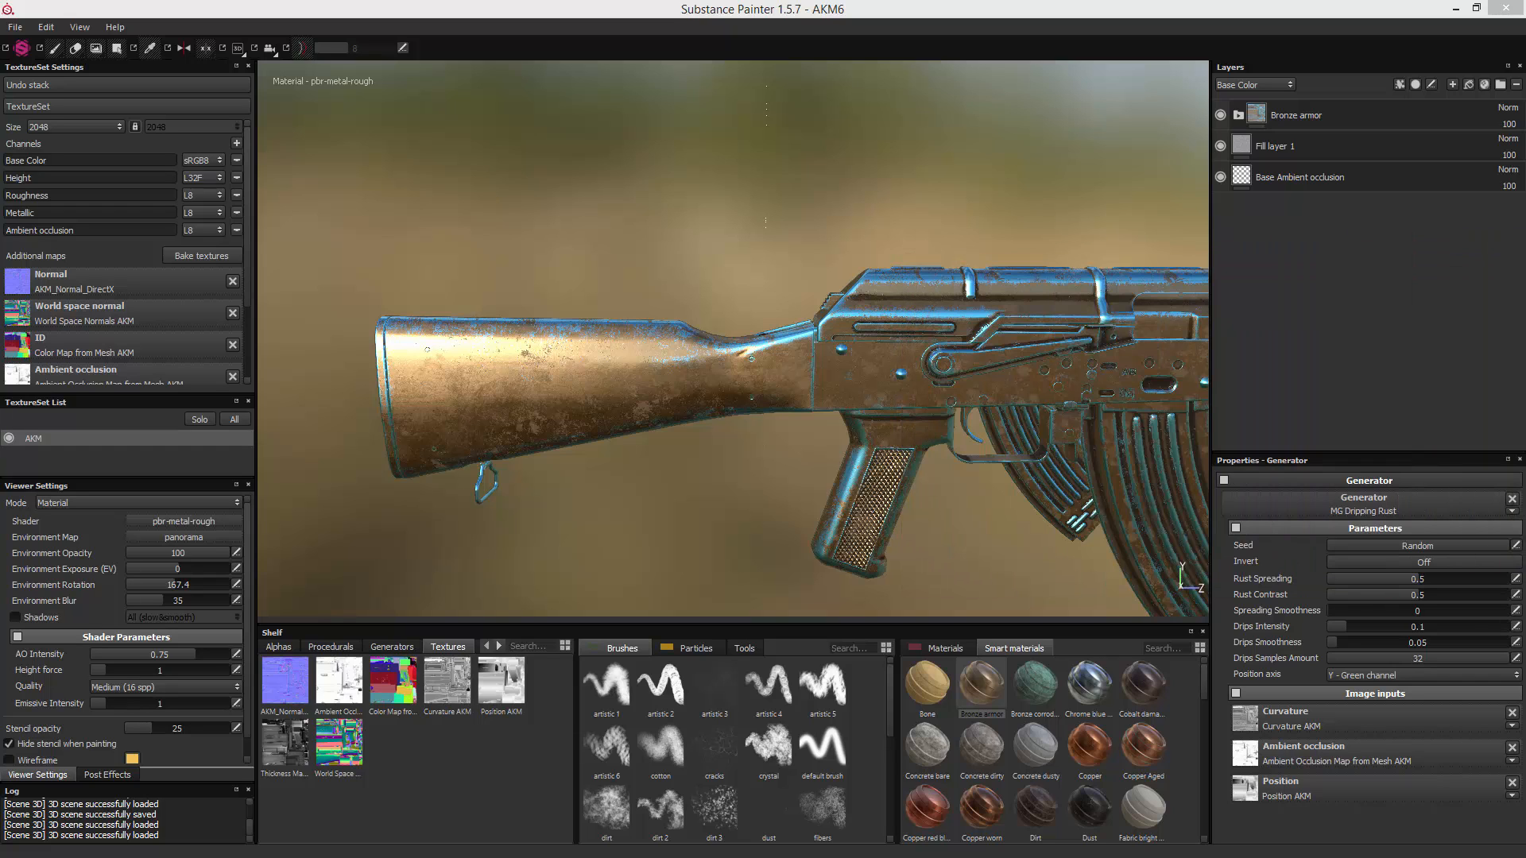
- Filter the shelf's materials by "wood" and look at the close-up reference photo of the milled Bulgarian AK47's wood
left_click(1292, 275)
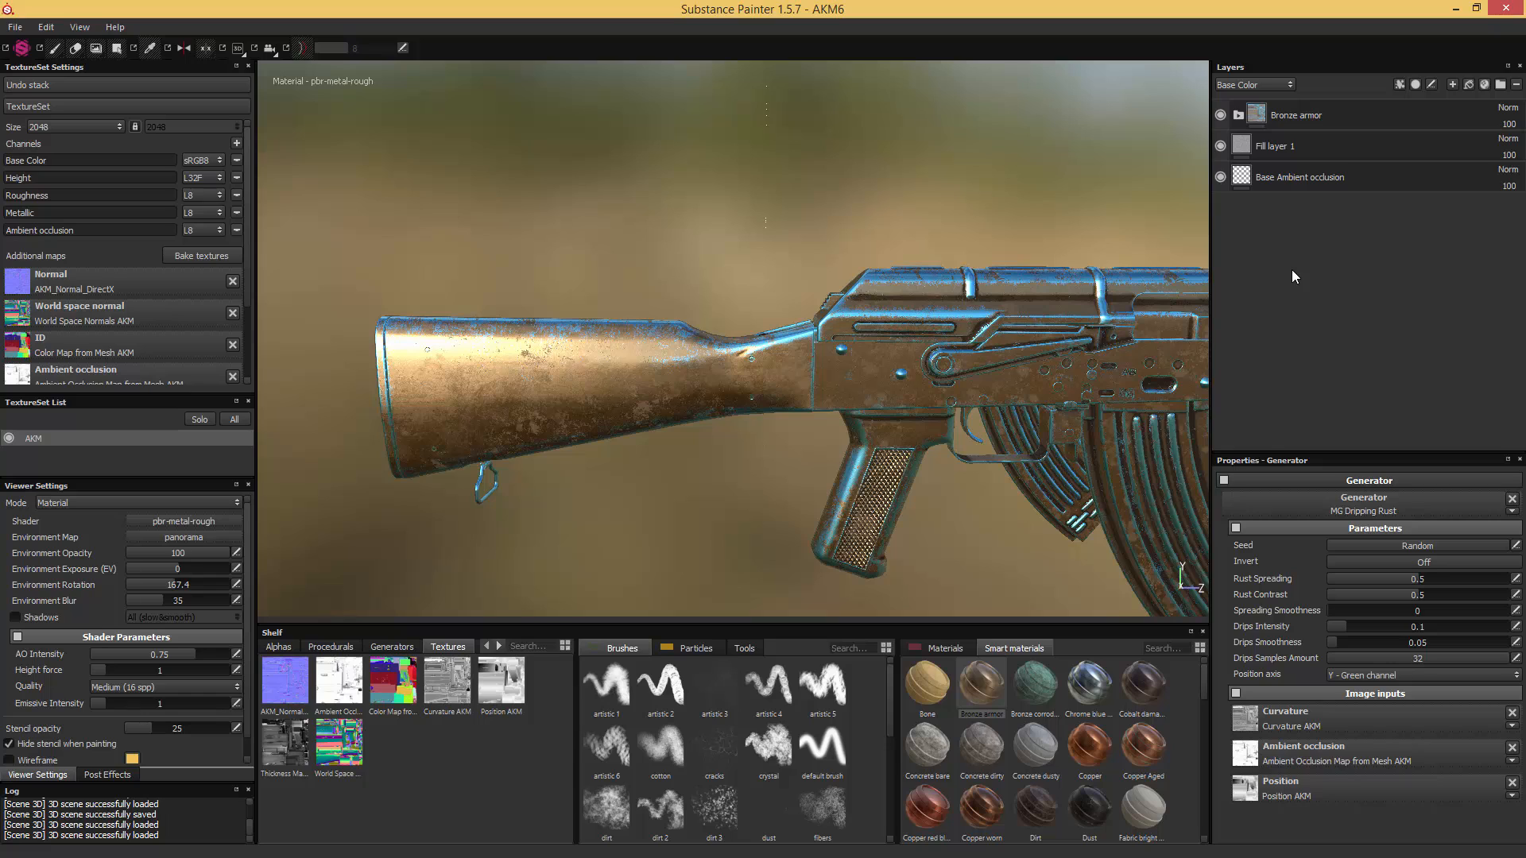
left_click(944, 647)
left_click(1165, 641)
type("wood")
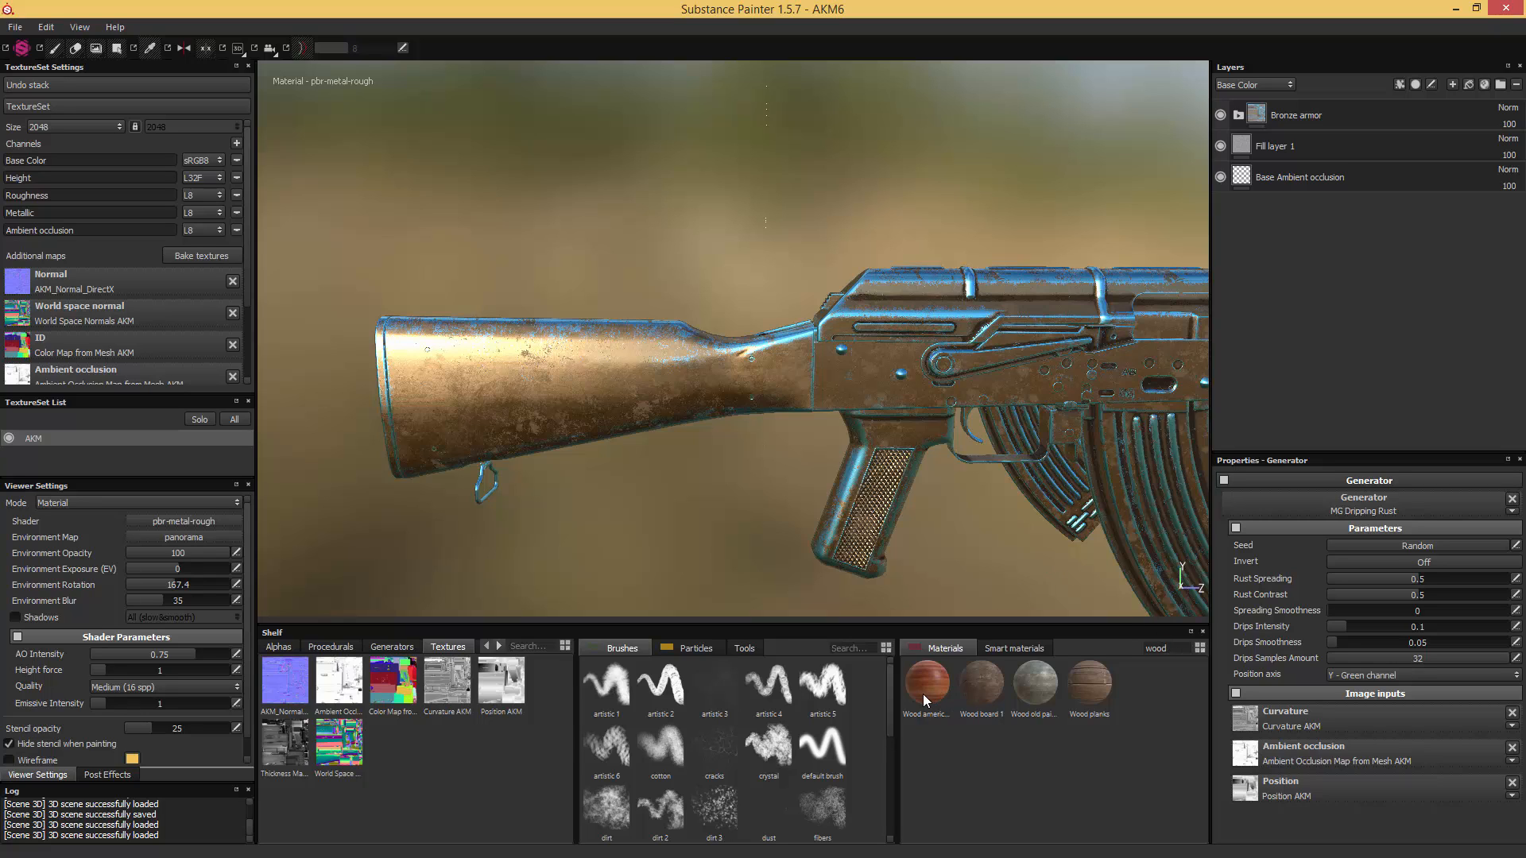
mouse_move(923, 693)
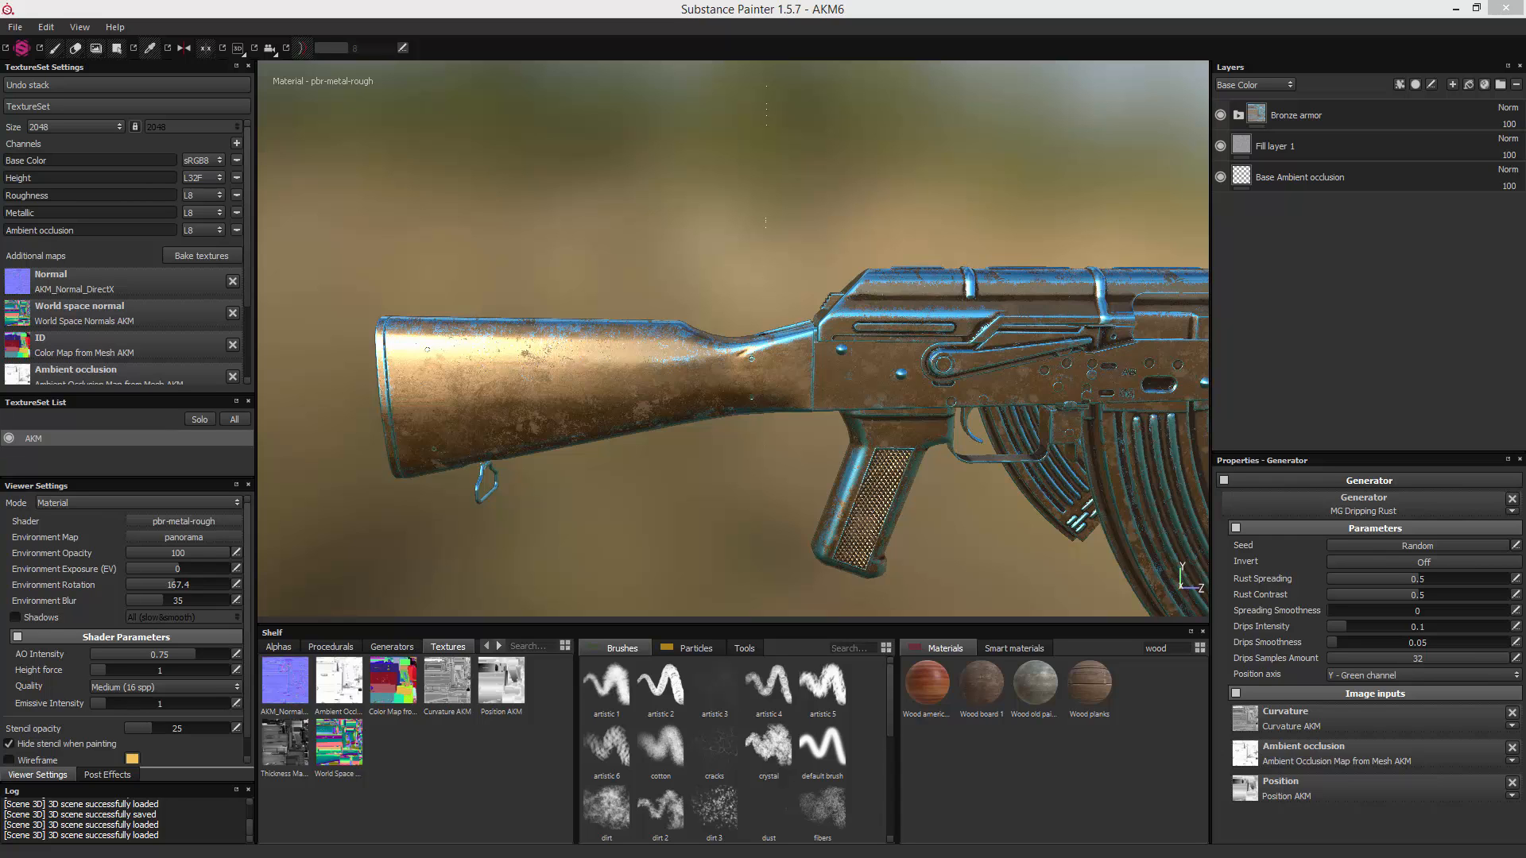
left_click_drag(1525, 435, 598, 275)
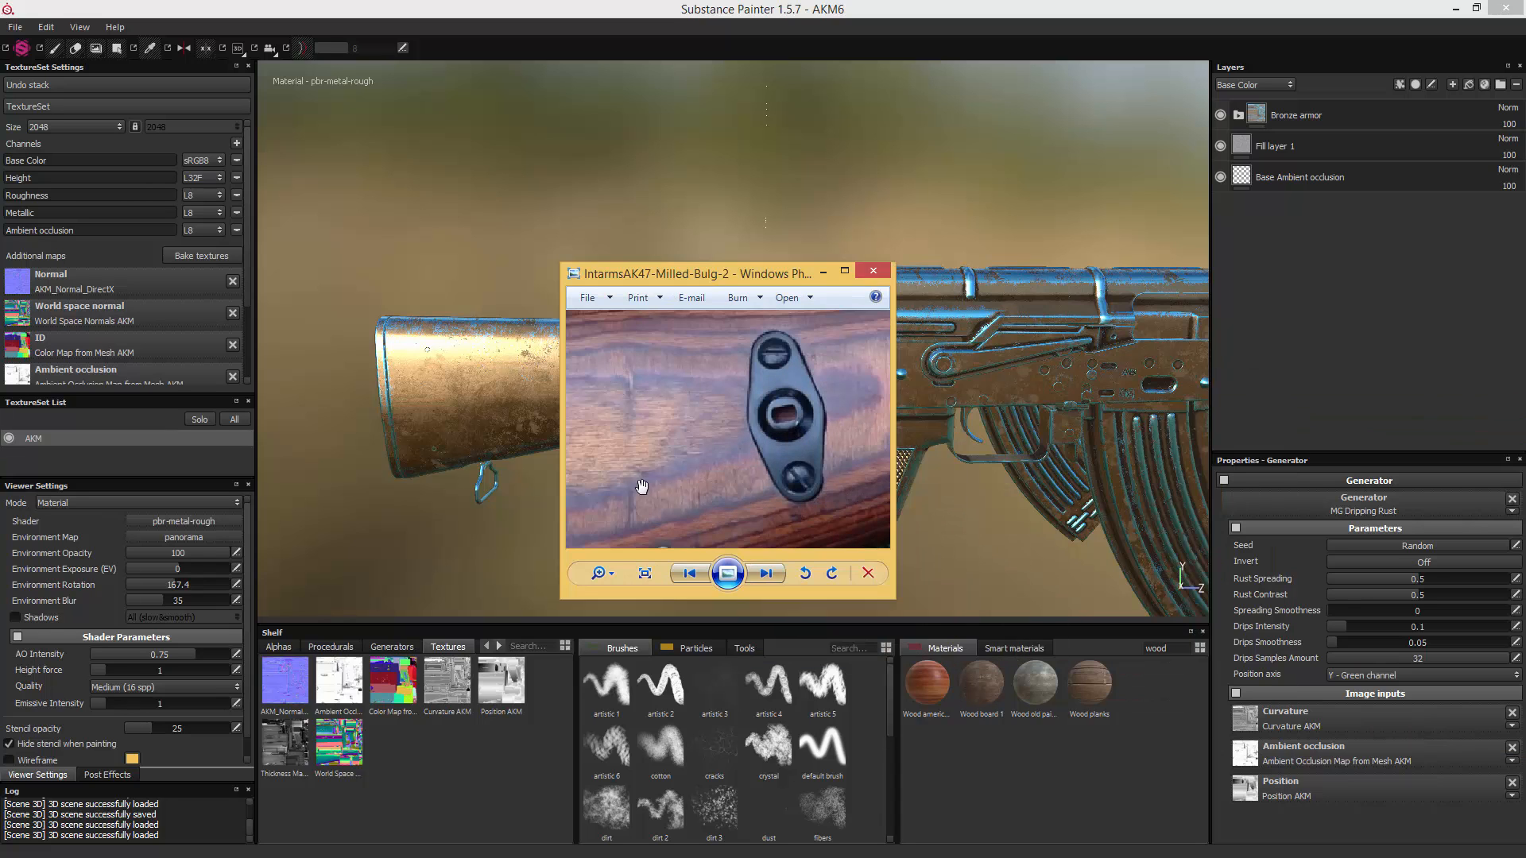
left_click_drag(710, 275, 1525, 318)
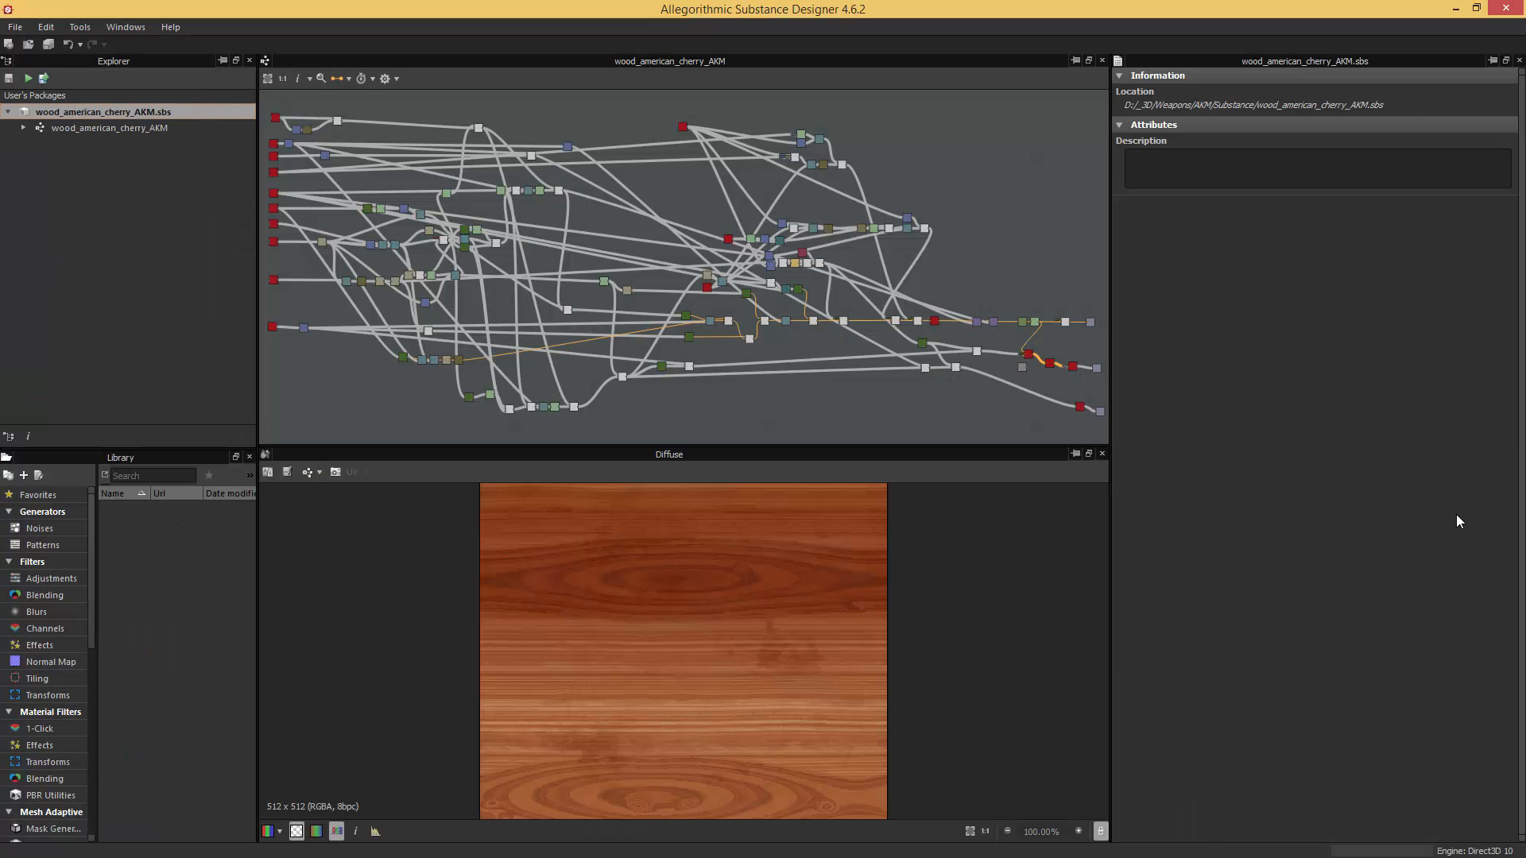
- Examine the wood_american_cherry_AKM node graph and its Diffuse output in Substance Designer, then return to Substance Painter
middle_click_drag(633, 192, 685, 214)
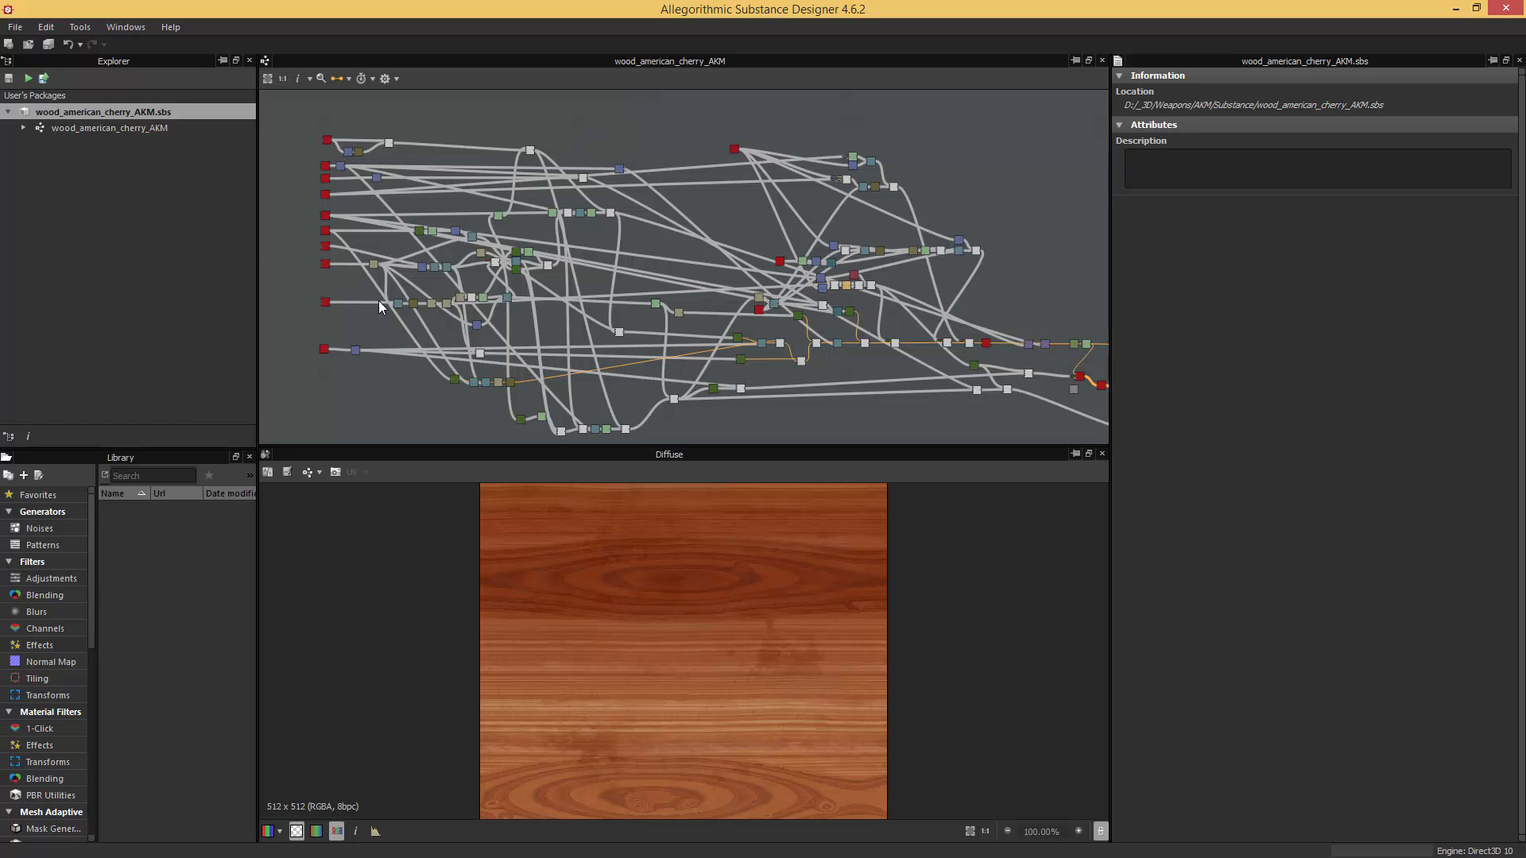
scroll(675, 316, "up", 2)
scroll(699, 279, "down", 4)
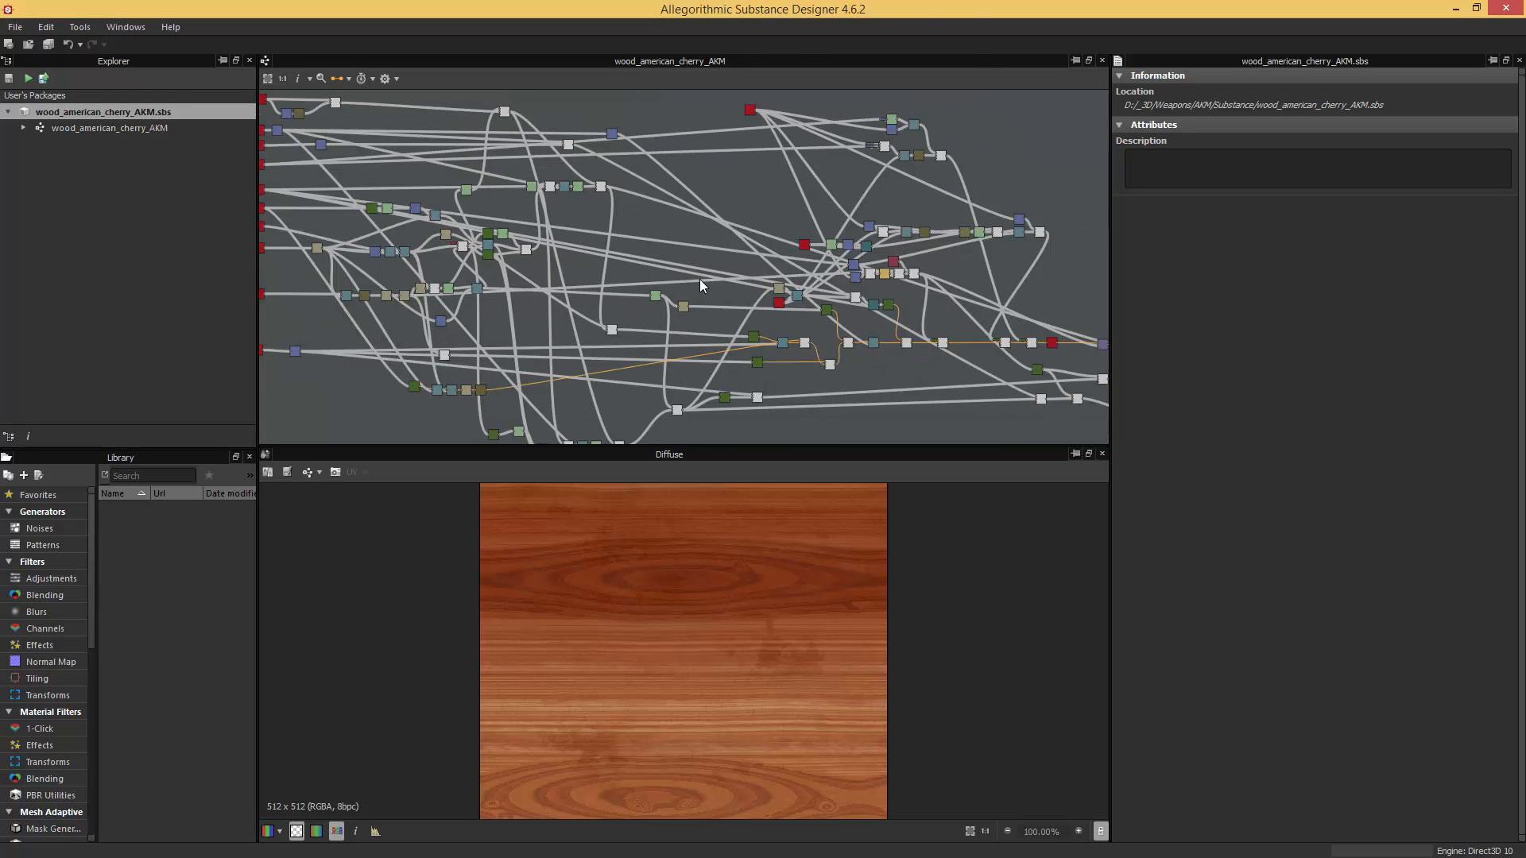
scroll(723, 217, "up", 2)
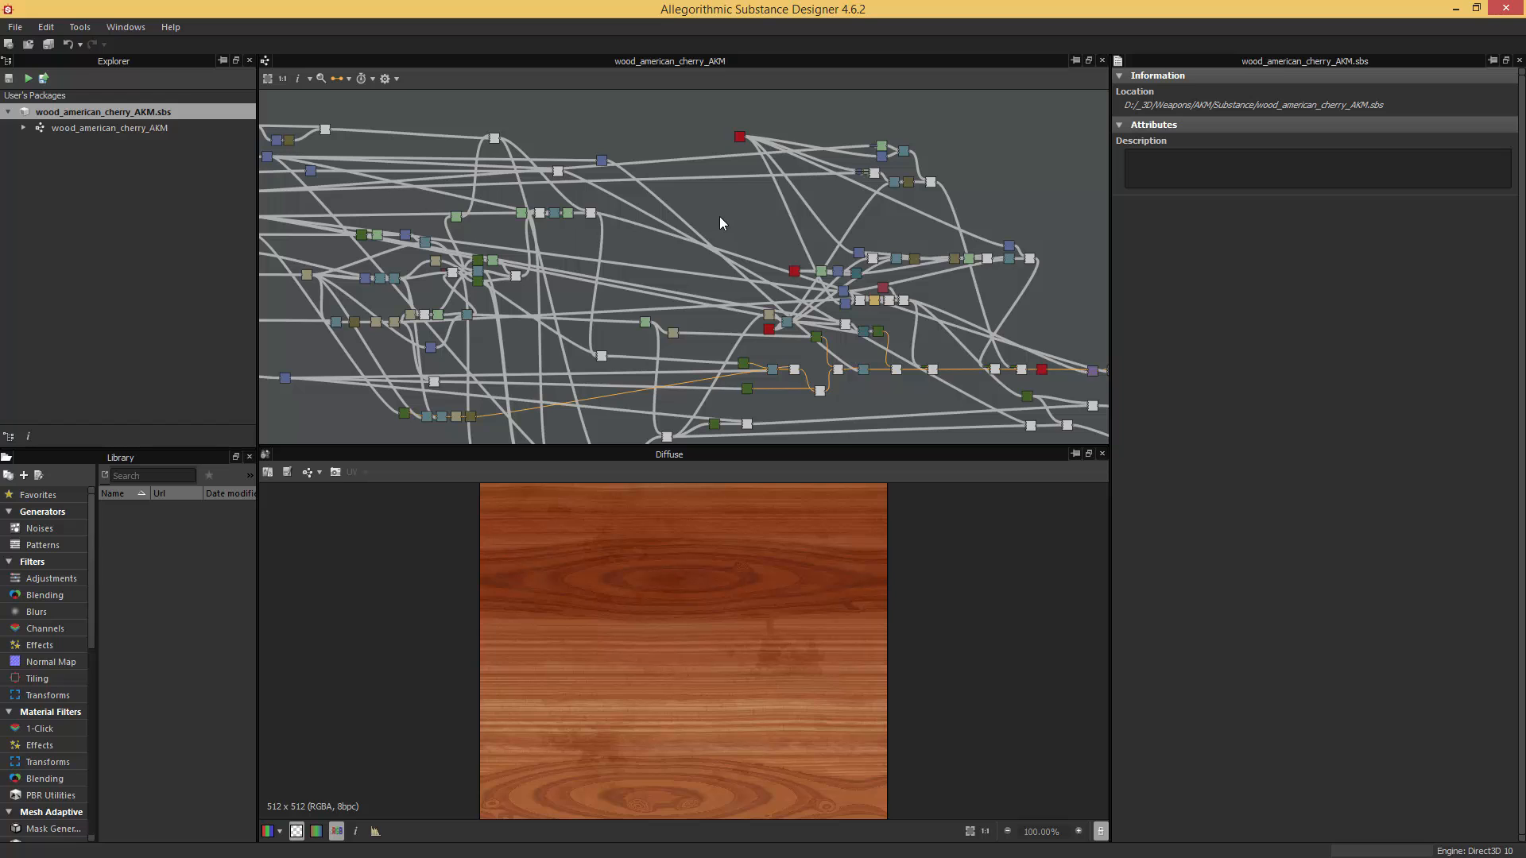
middle_click_drag(564, 244, 778, 225)
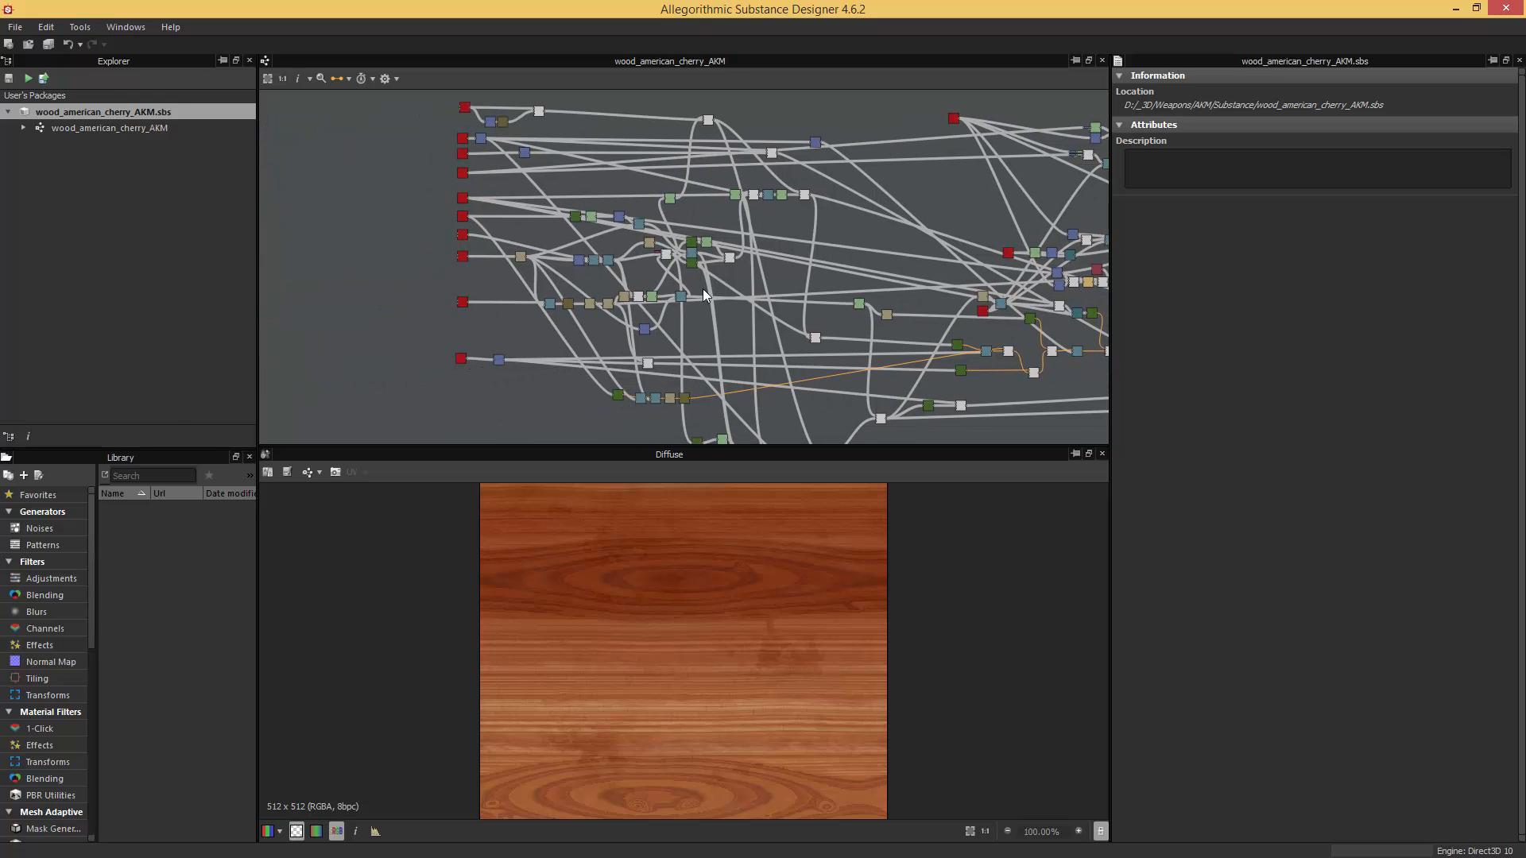
scroll(717, 593, "up", 4)
scroll(739, 555, "down", 5)
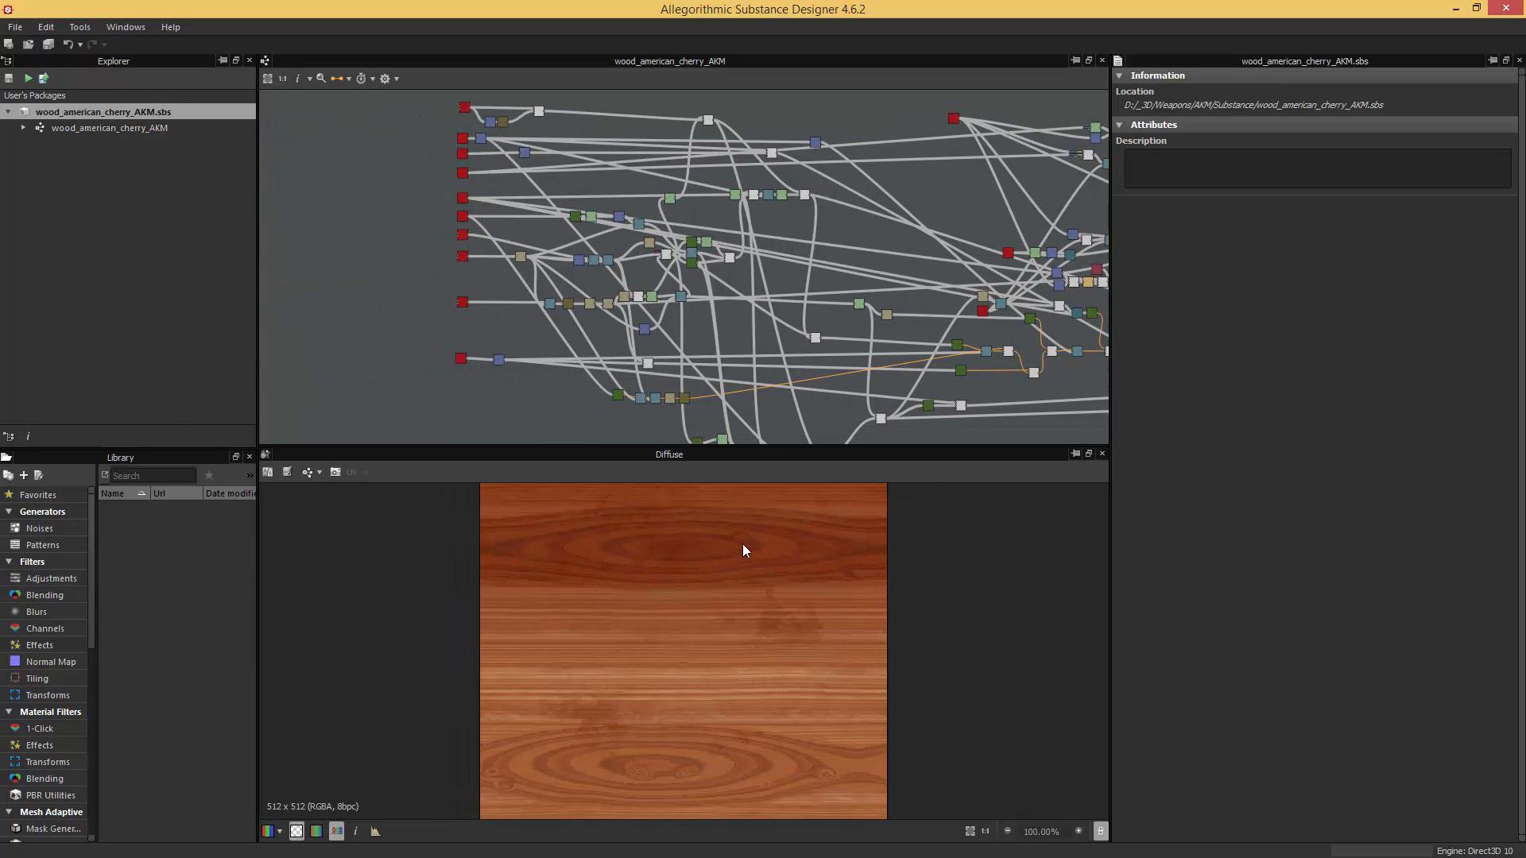
scroll(742, 545, "up", 1)
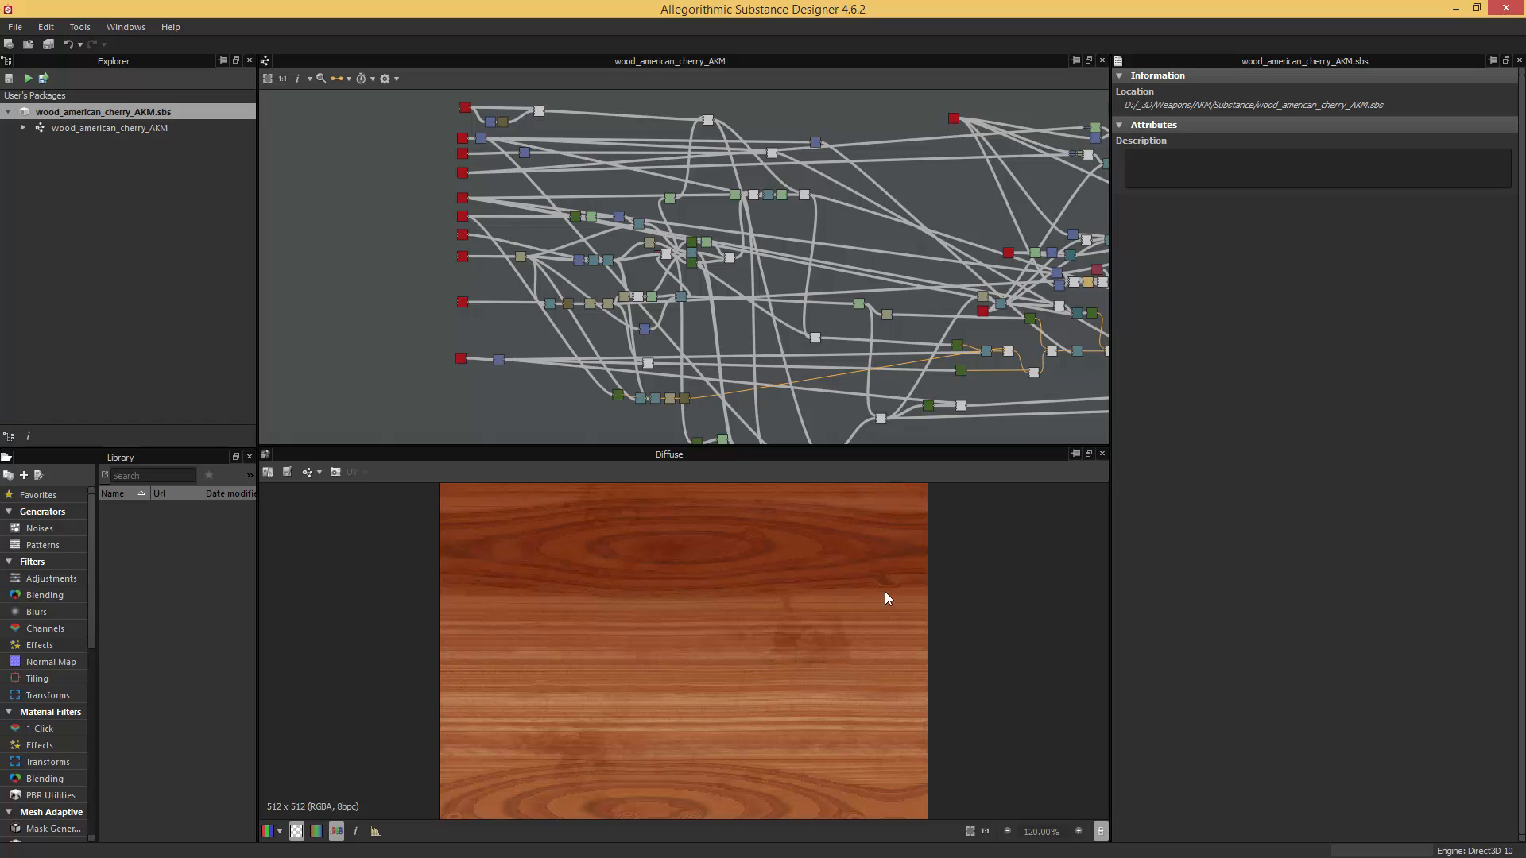
left_click(1455, 8)
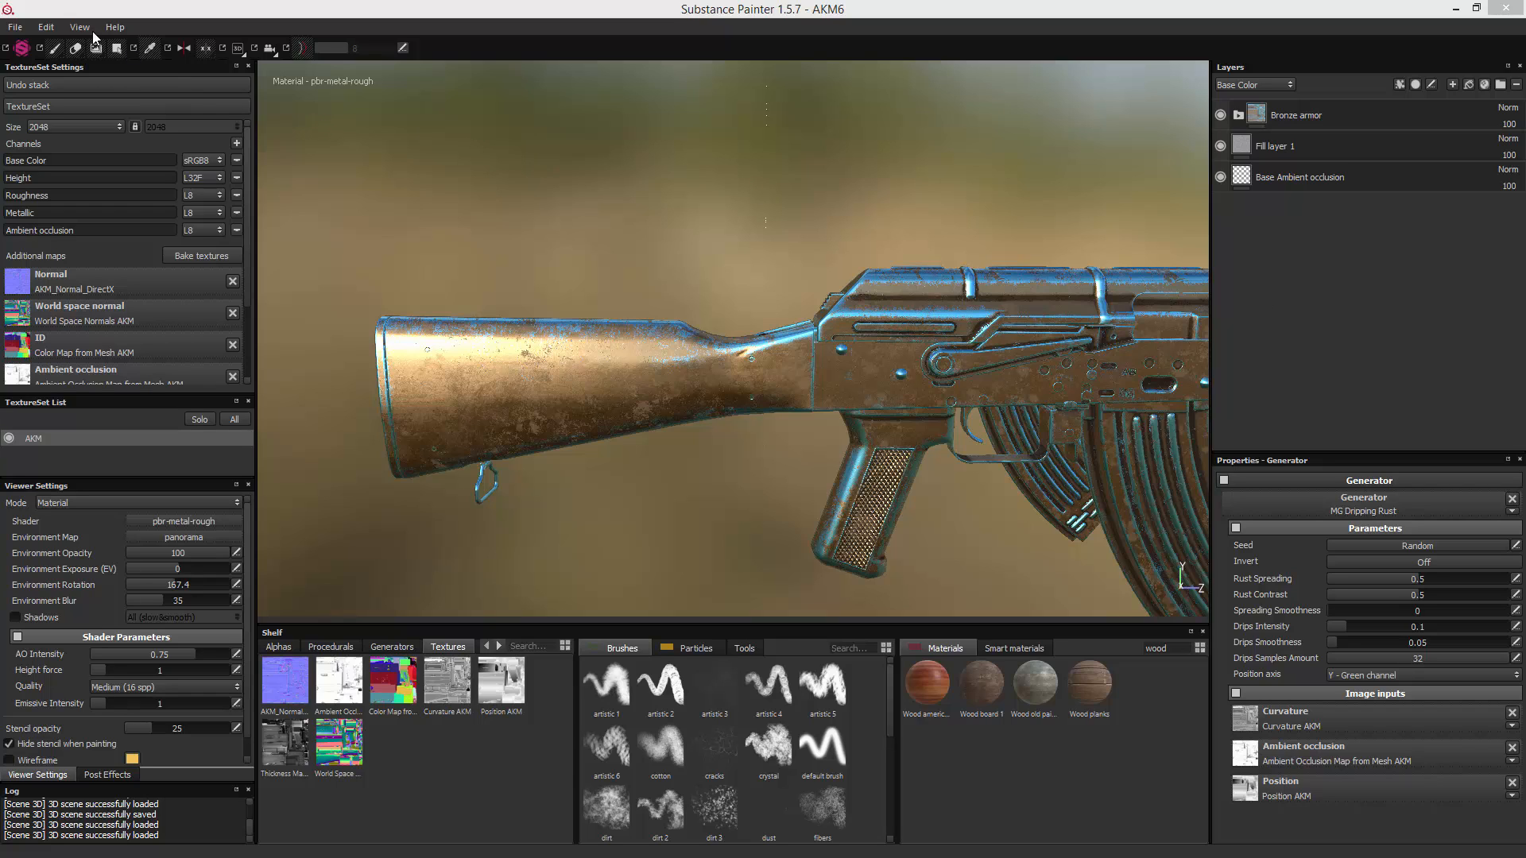
- Import the wood_american_cherry_AKM substance into the project and preview it among the wood materials
left_click(9, 31)
left_click(10, 33)
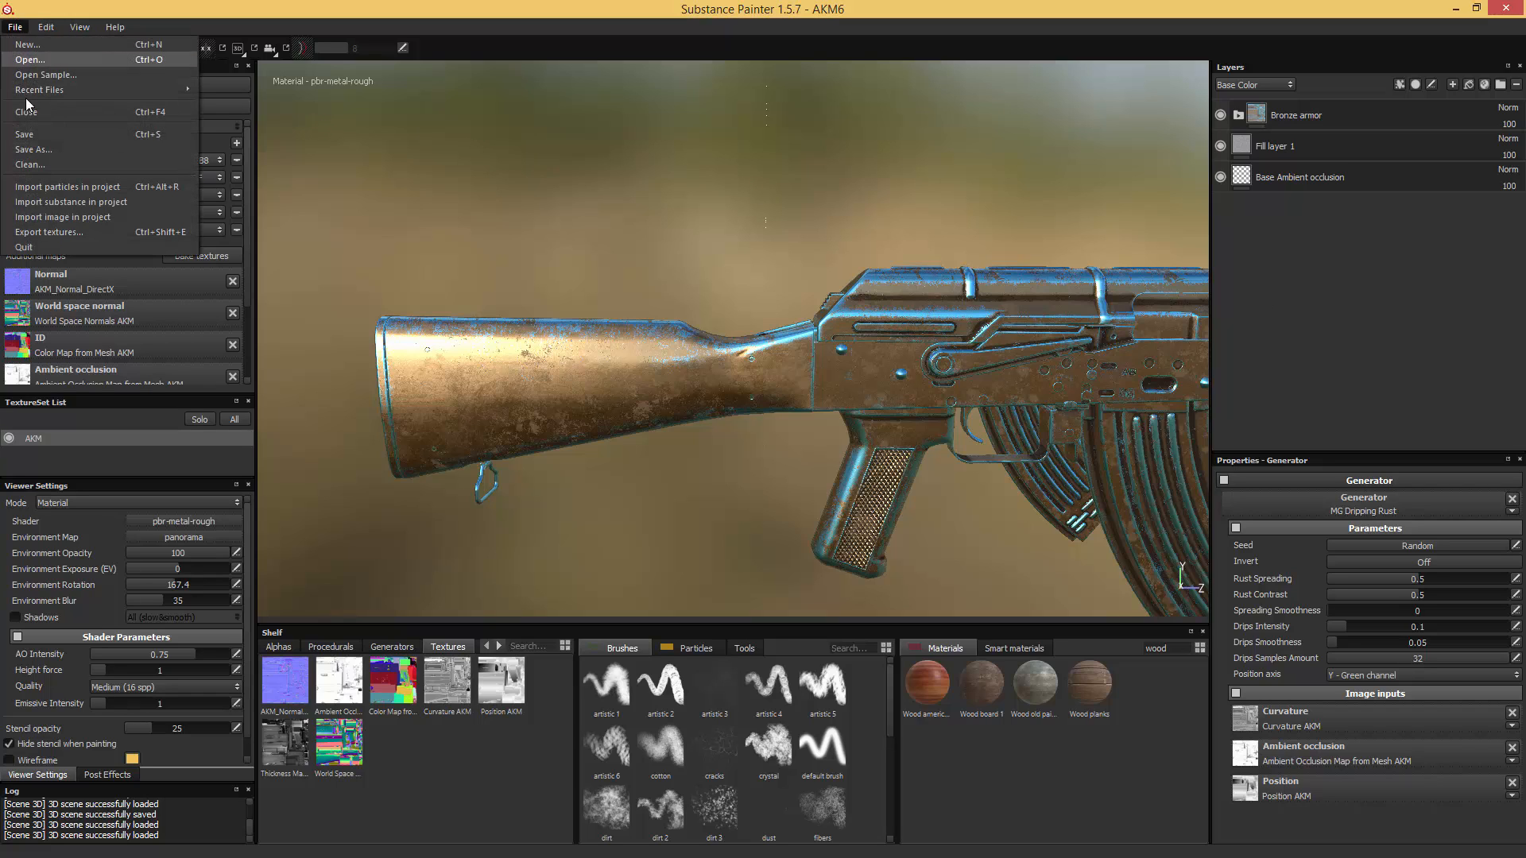
left_click(63, 201)
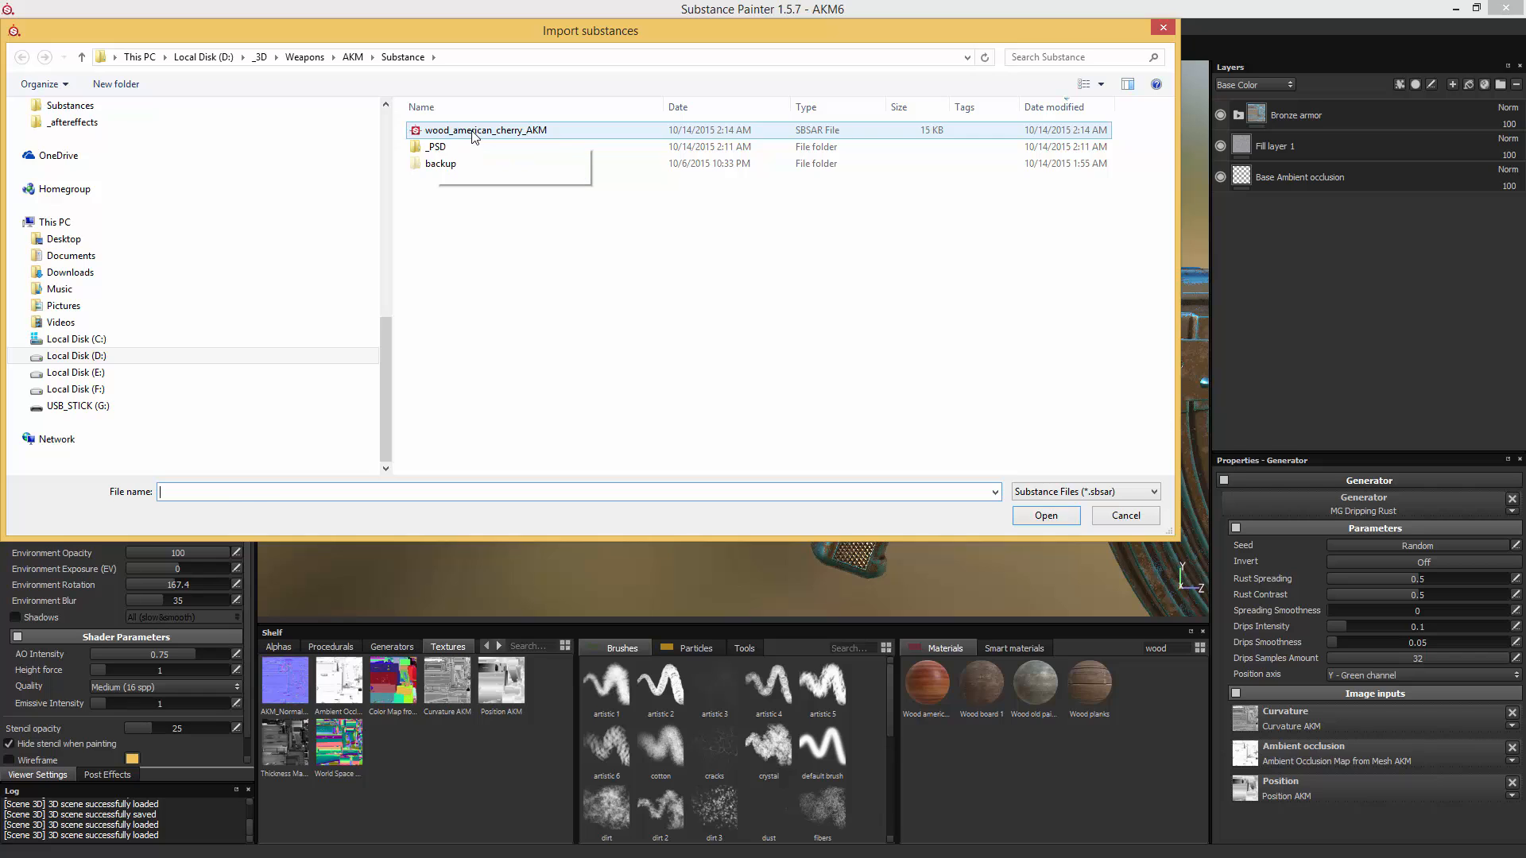
double_click(473, 131)
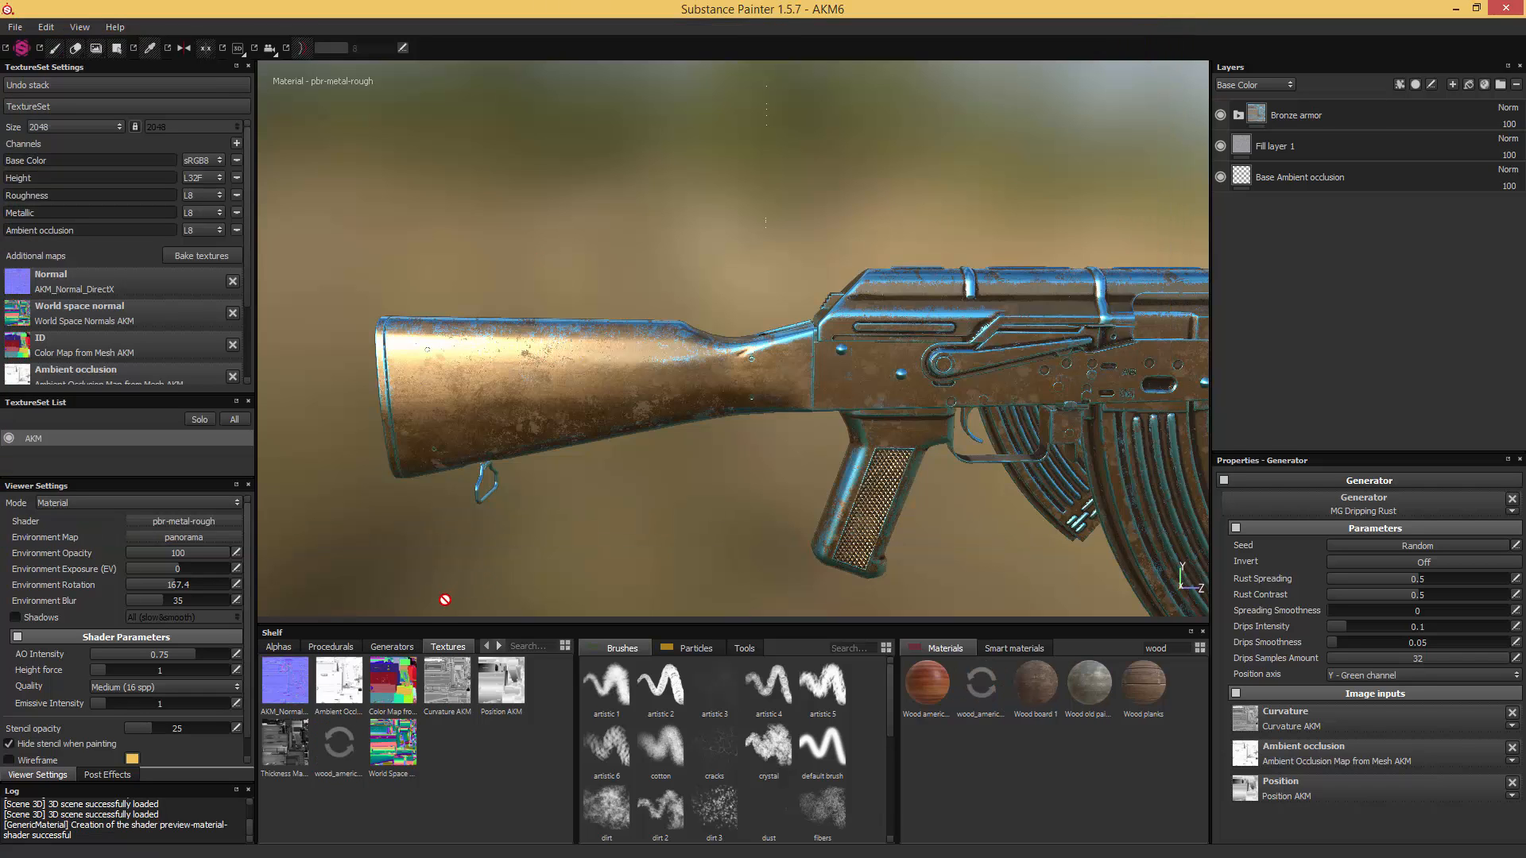
mouse_move(426, 671)
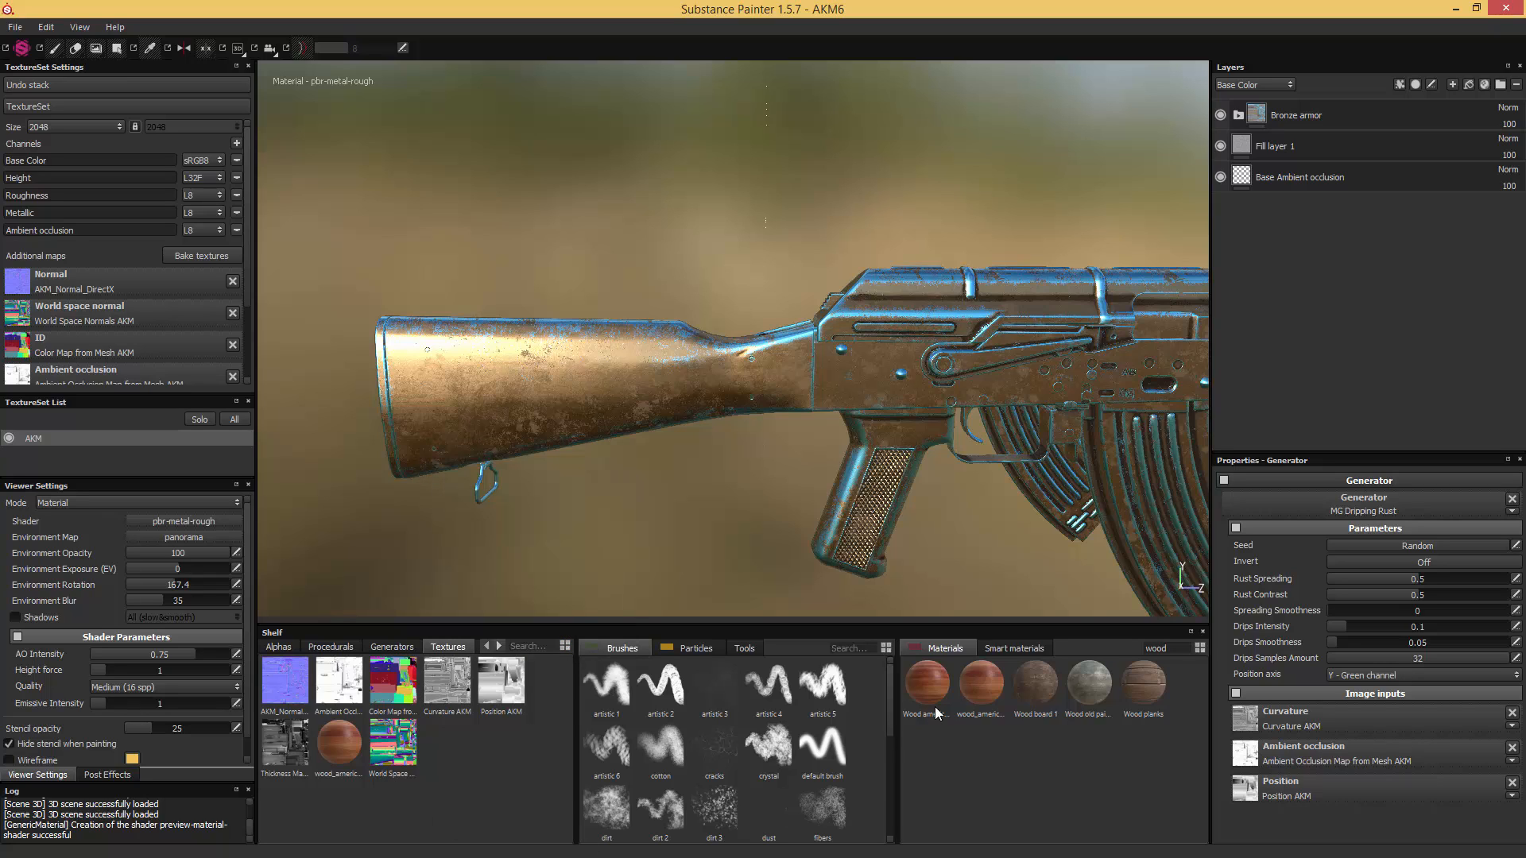
mouse_move(934, 707)
mouse_move(983, 719)
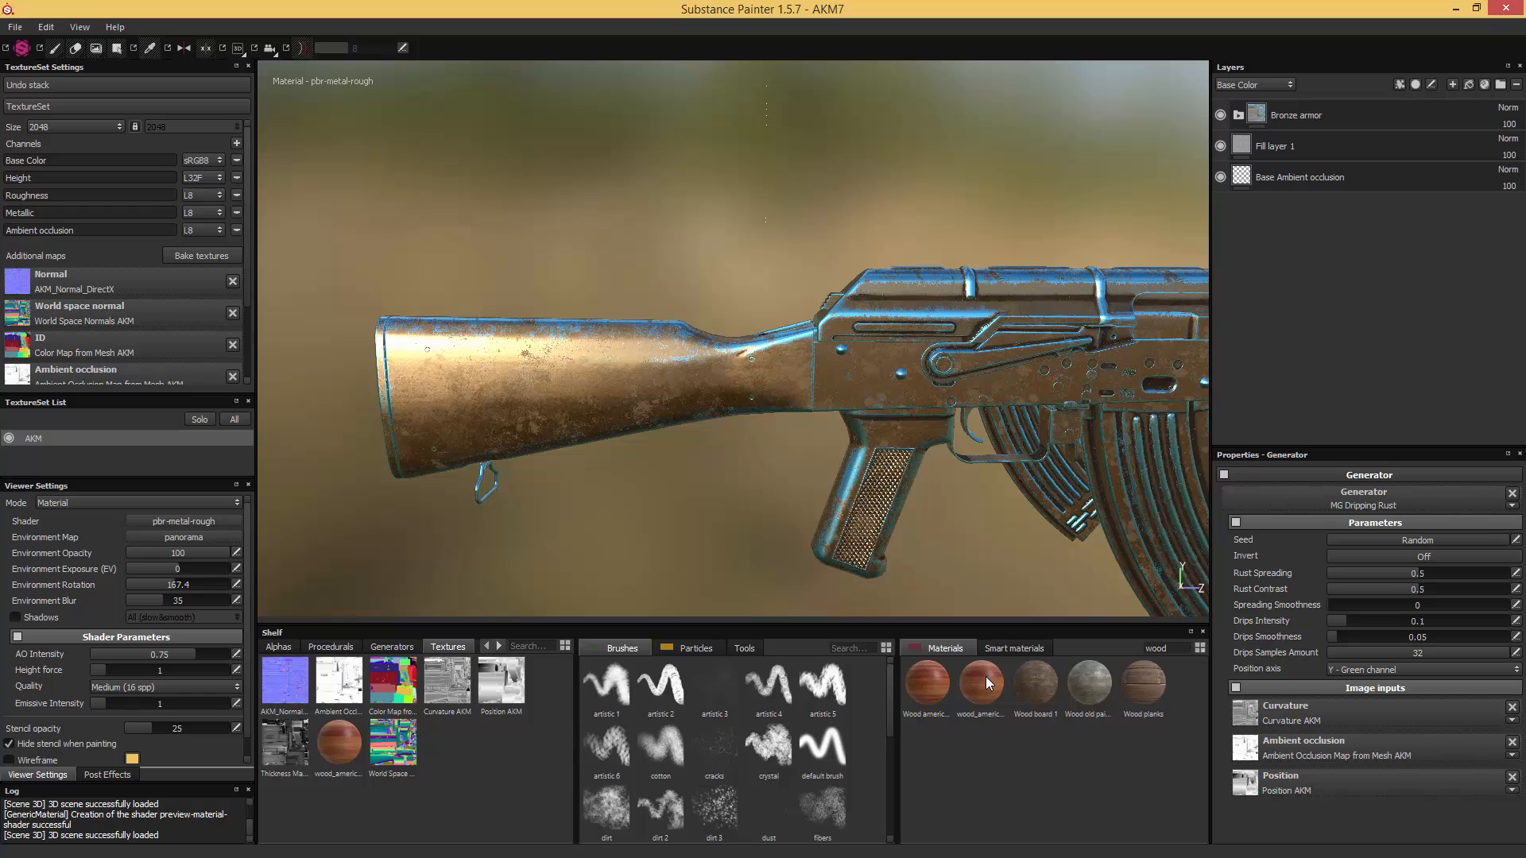
mouse_move(986, 676)
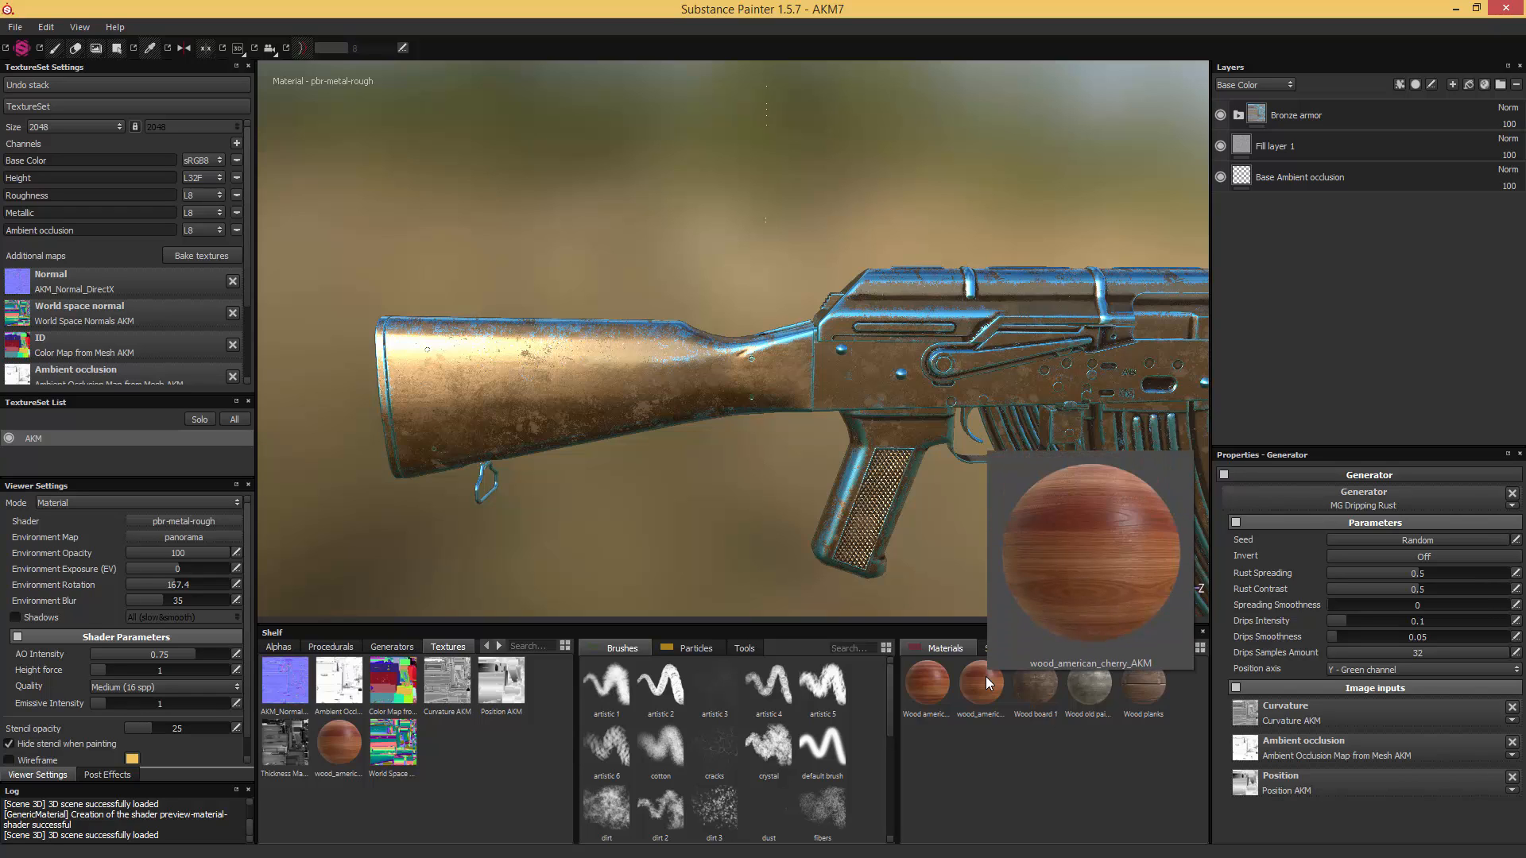
- Delete the Bronze armor folder and Fill layer 1, keeping only the Base Ambient occlusion layer
left_click(1318, 115)
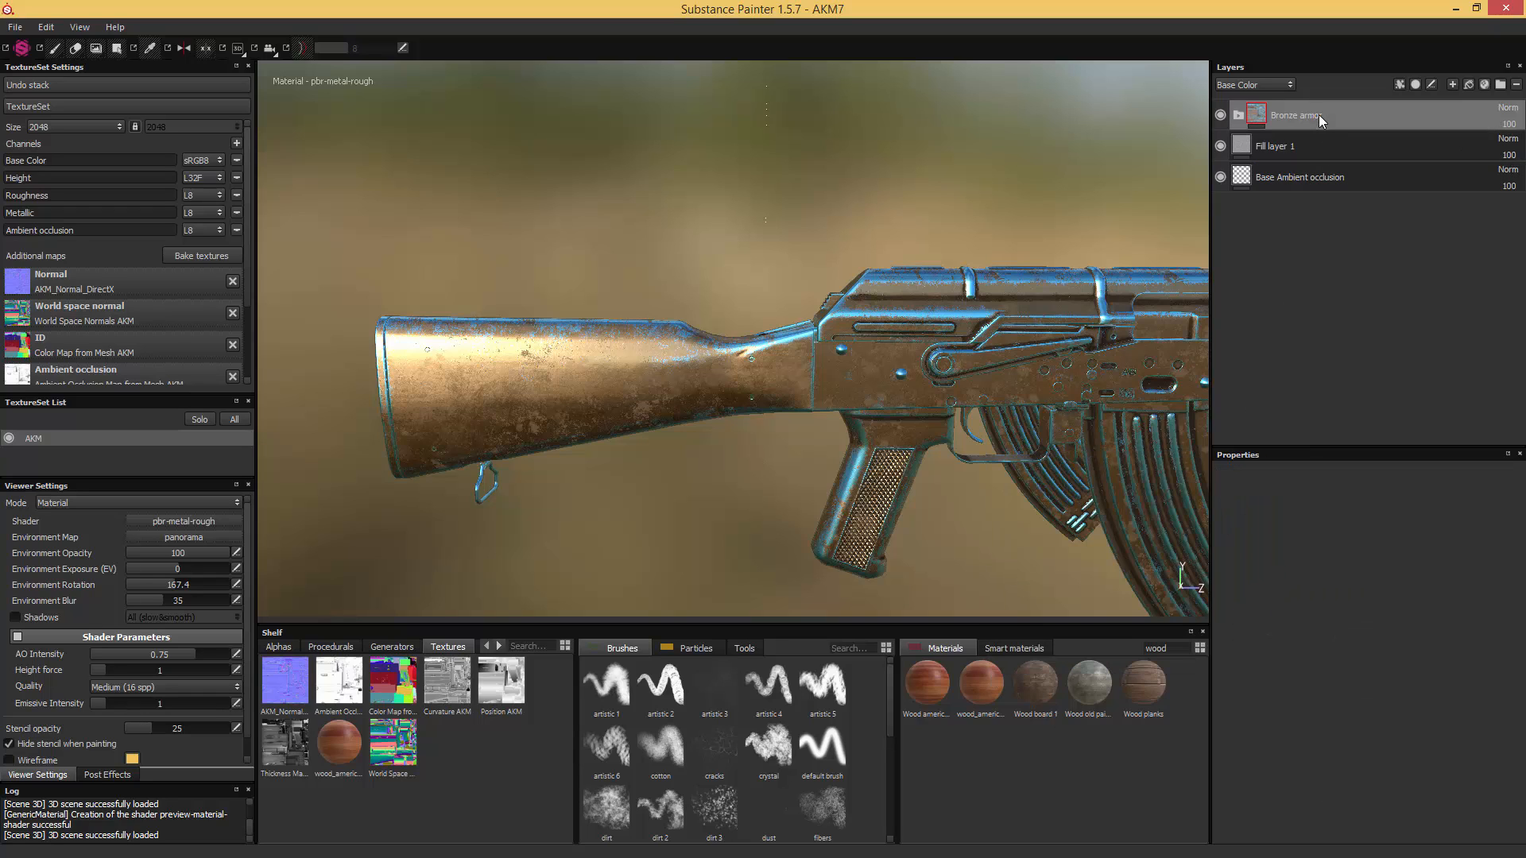
left_click_drag(1318, 115, 1318, 145)
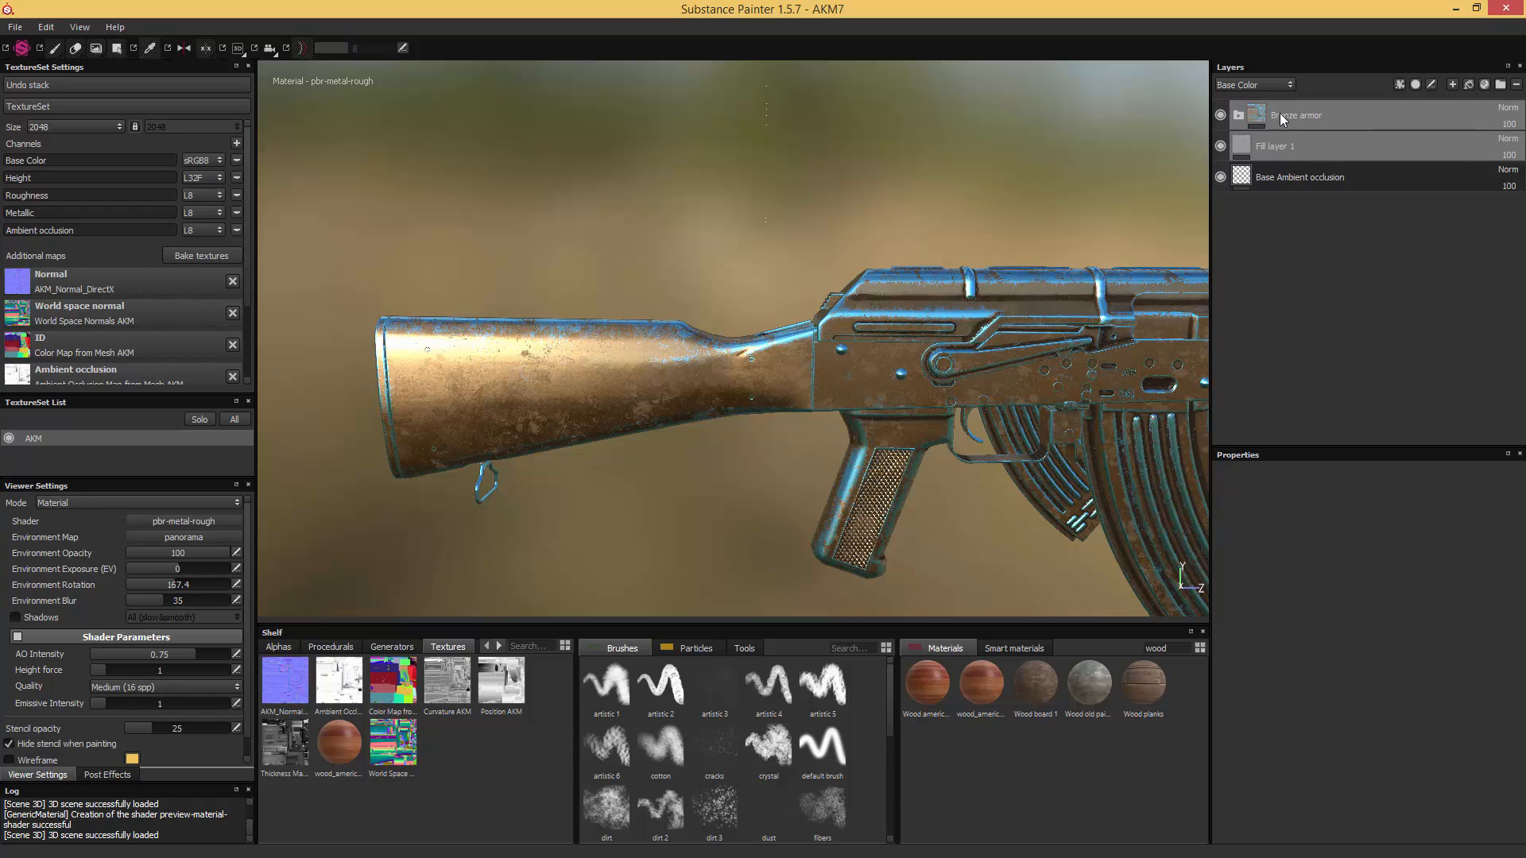
key("Delete")
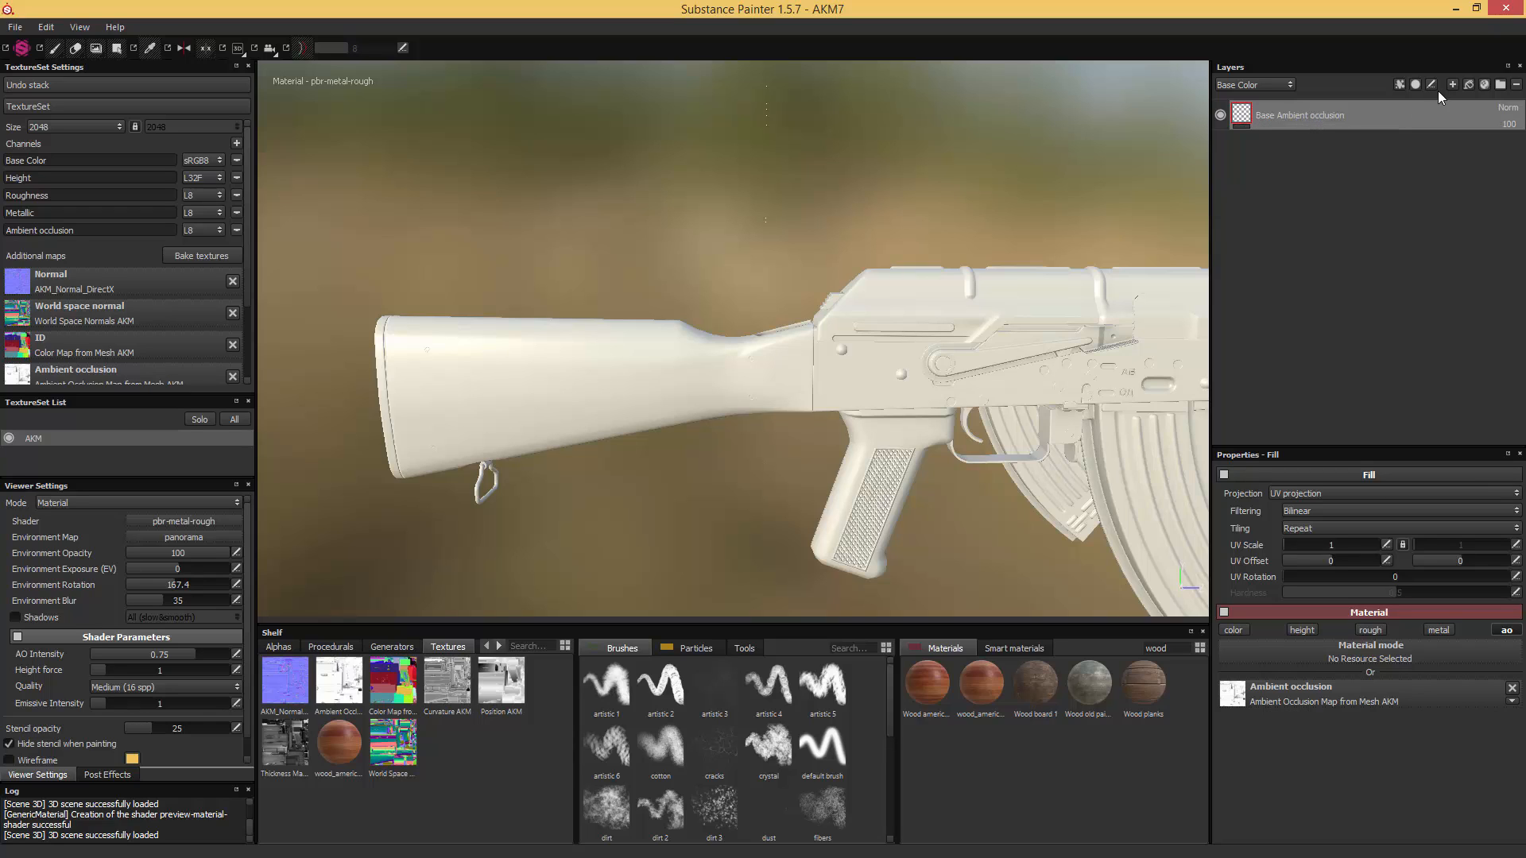
- Add a new layer folder above Base Ambient occlusion and name it Wood
left_click(1500, 85)
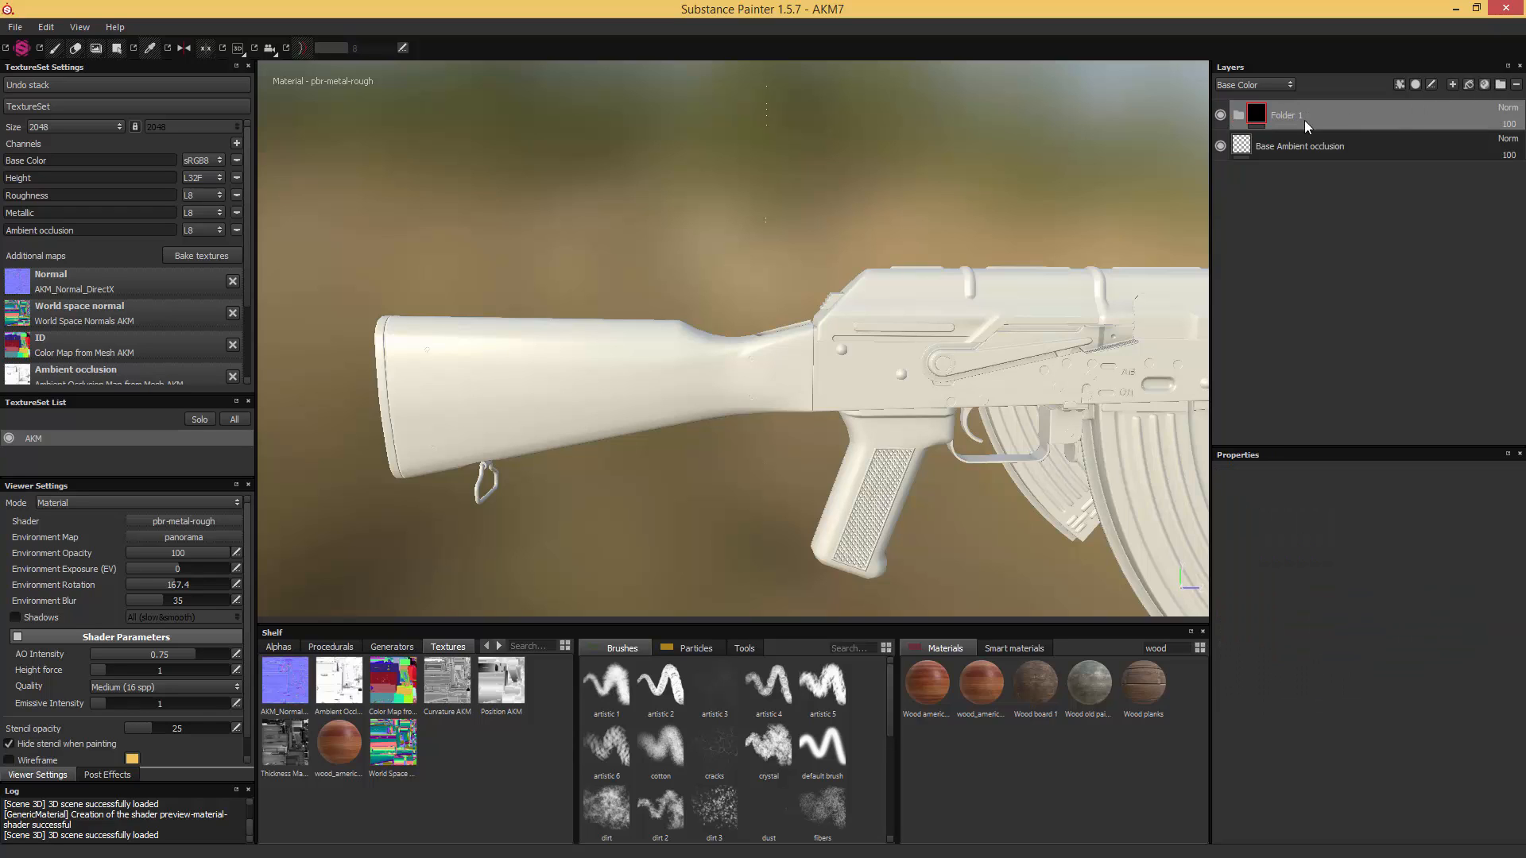
double_click(1285, 116)
type("Wood")
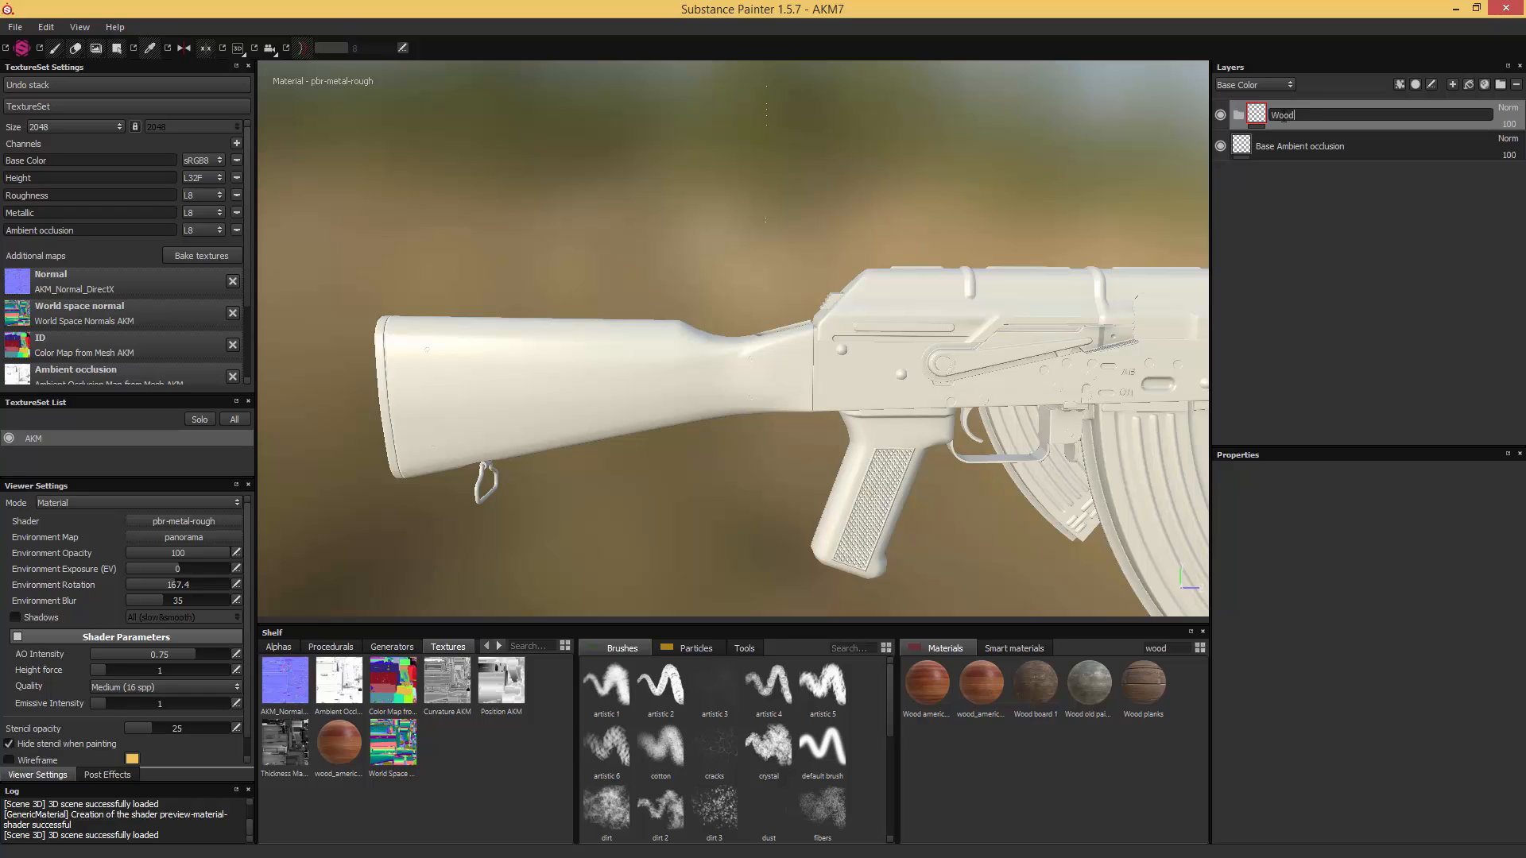
key("Return")
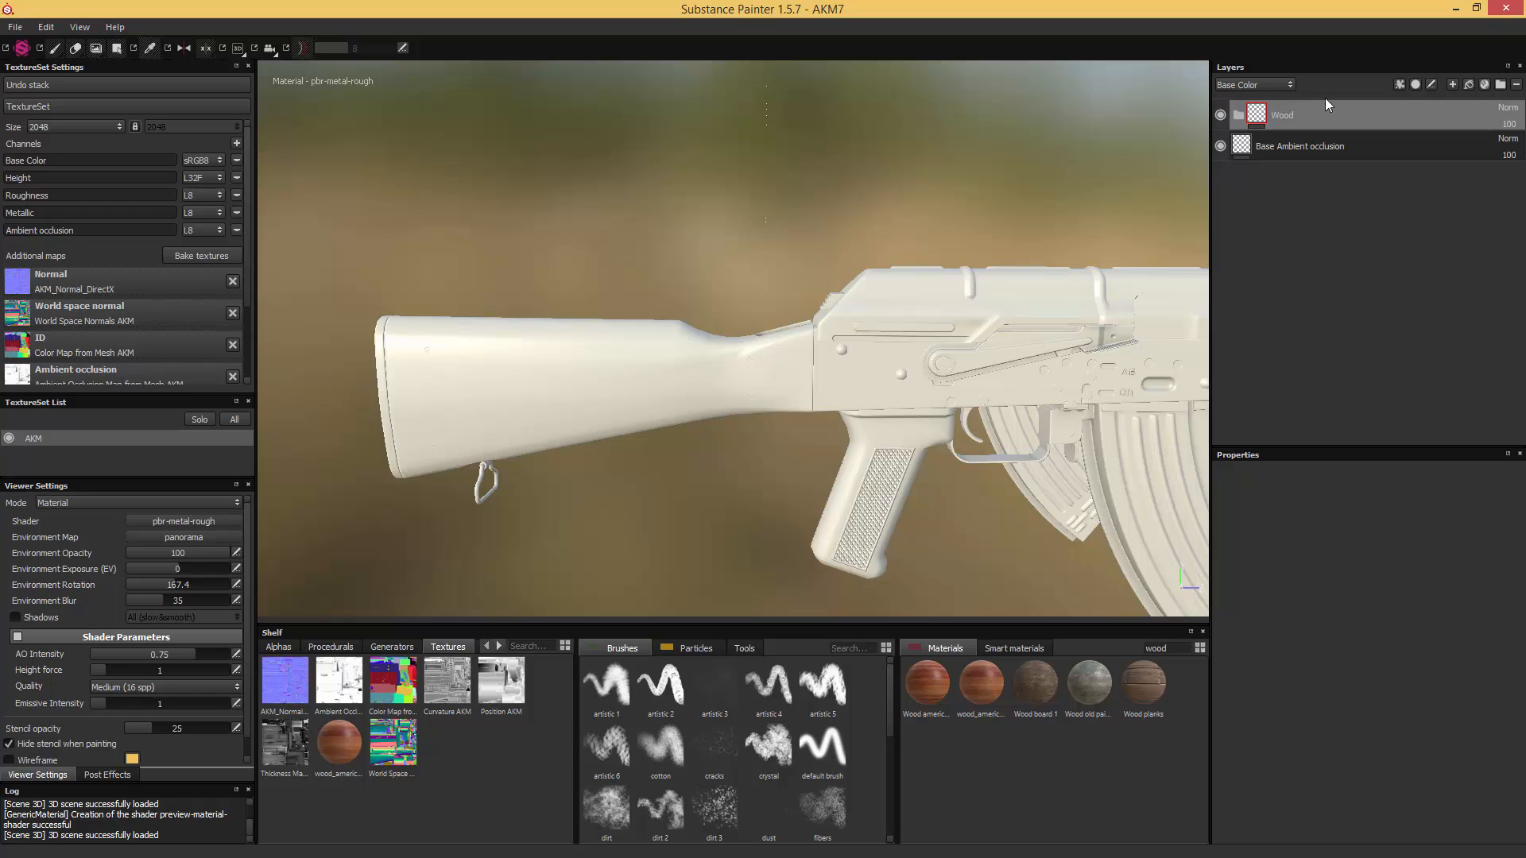
- Create another folder nested inside the Wood folder and name it Stock
left_click(1500, 84)
left_click_drag(1315, 120, 1304, 148)
double_click(1304, 146)
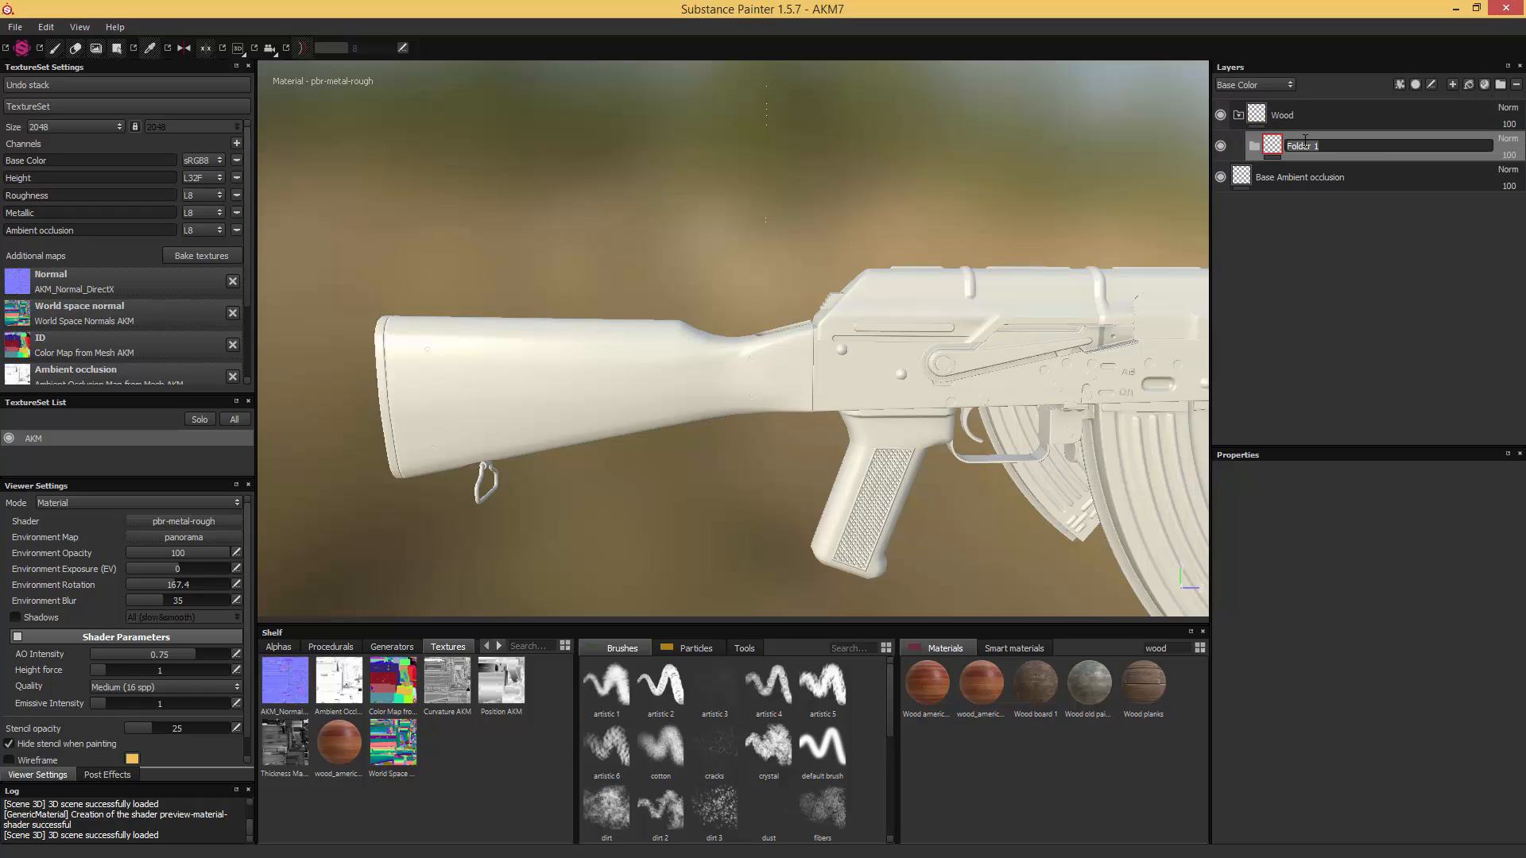
type("Stock")
key("Return")
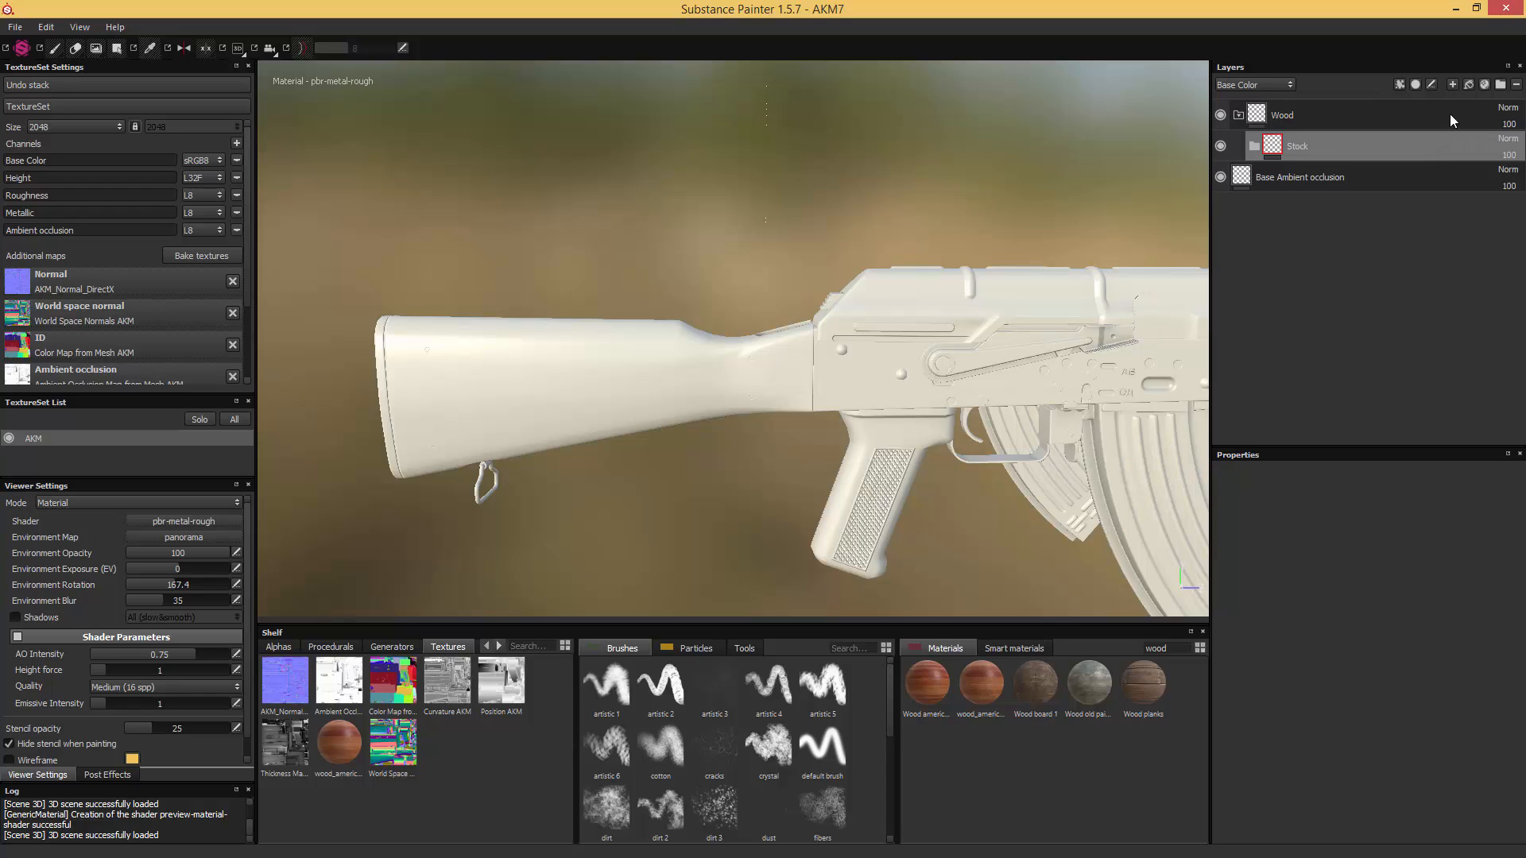
- Add a fill layer inside the Stock folder and rename it Stock
left_click(1468, 87)
left_click_drag(1295, 146, 1297, 176)
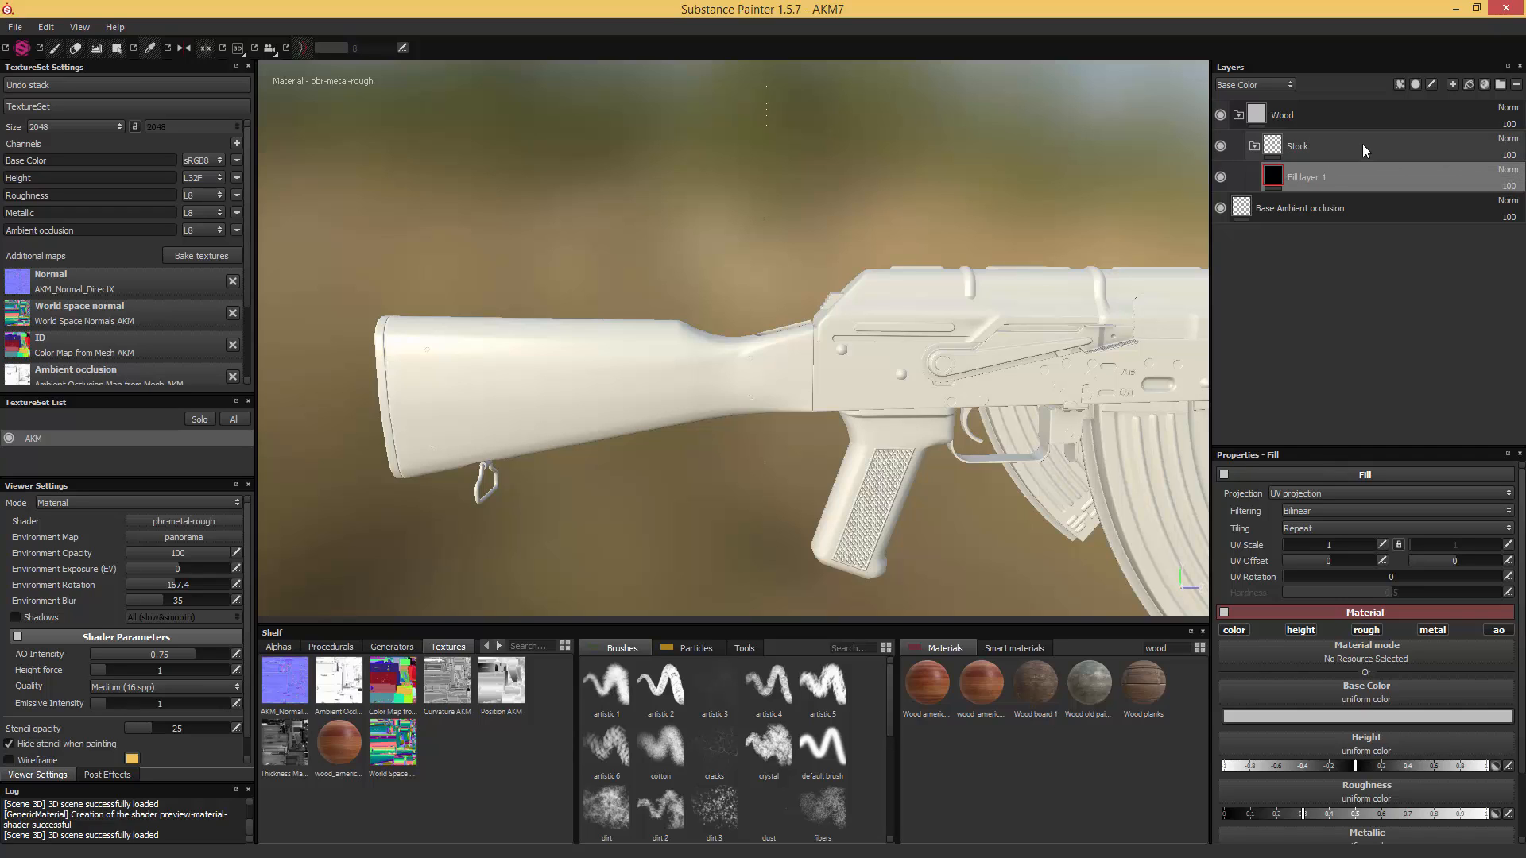
double_click(1301, 181)
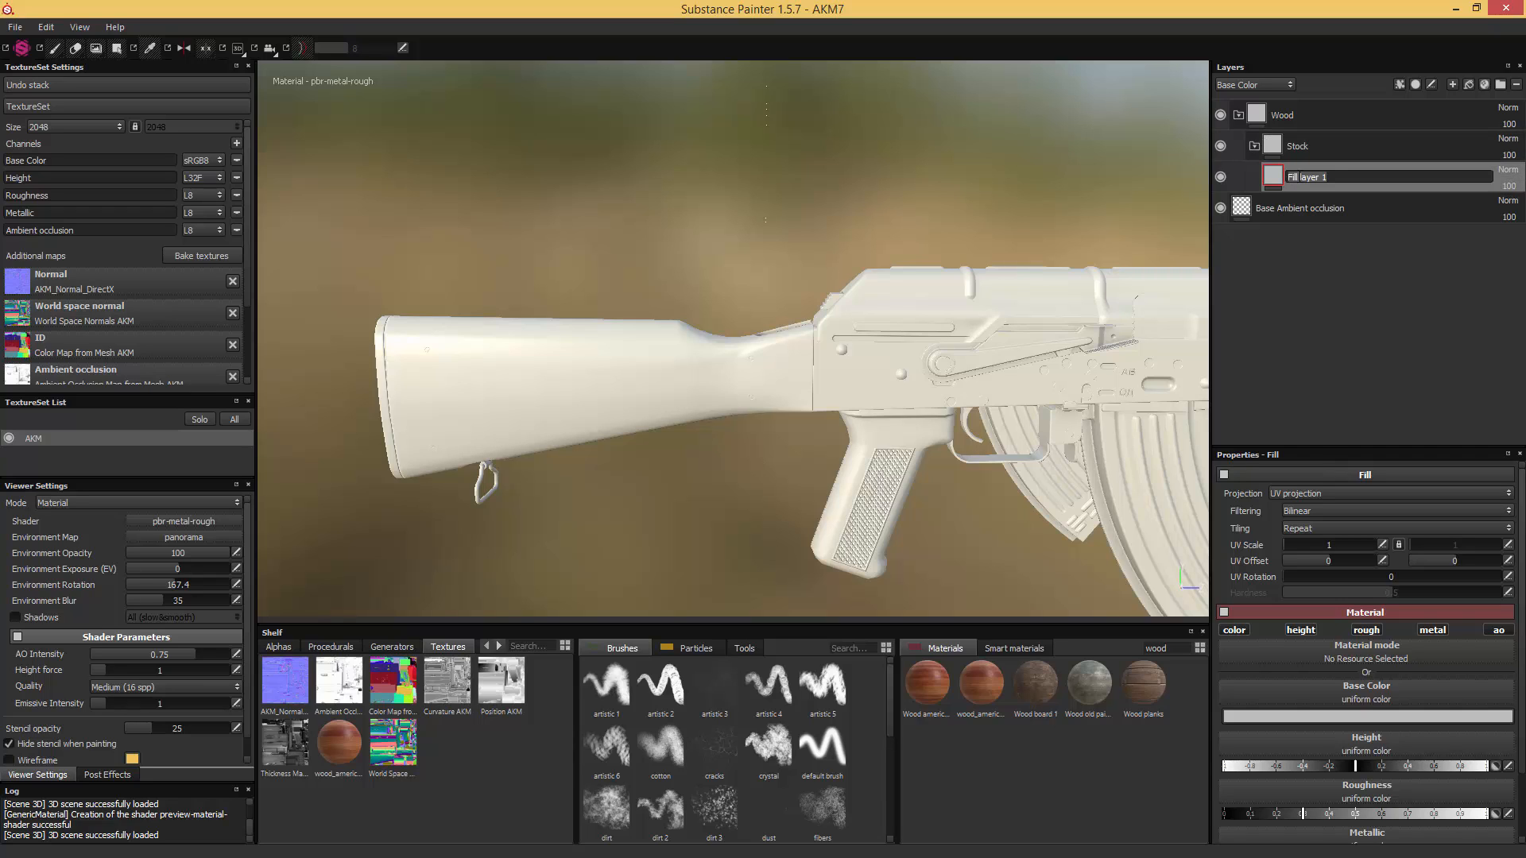
type("Stock")
key("Return")
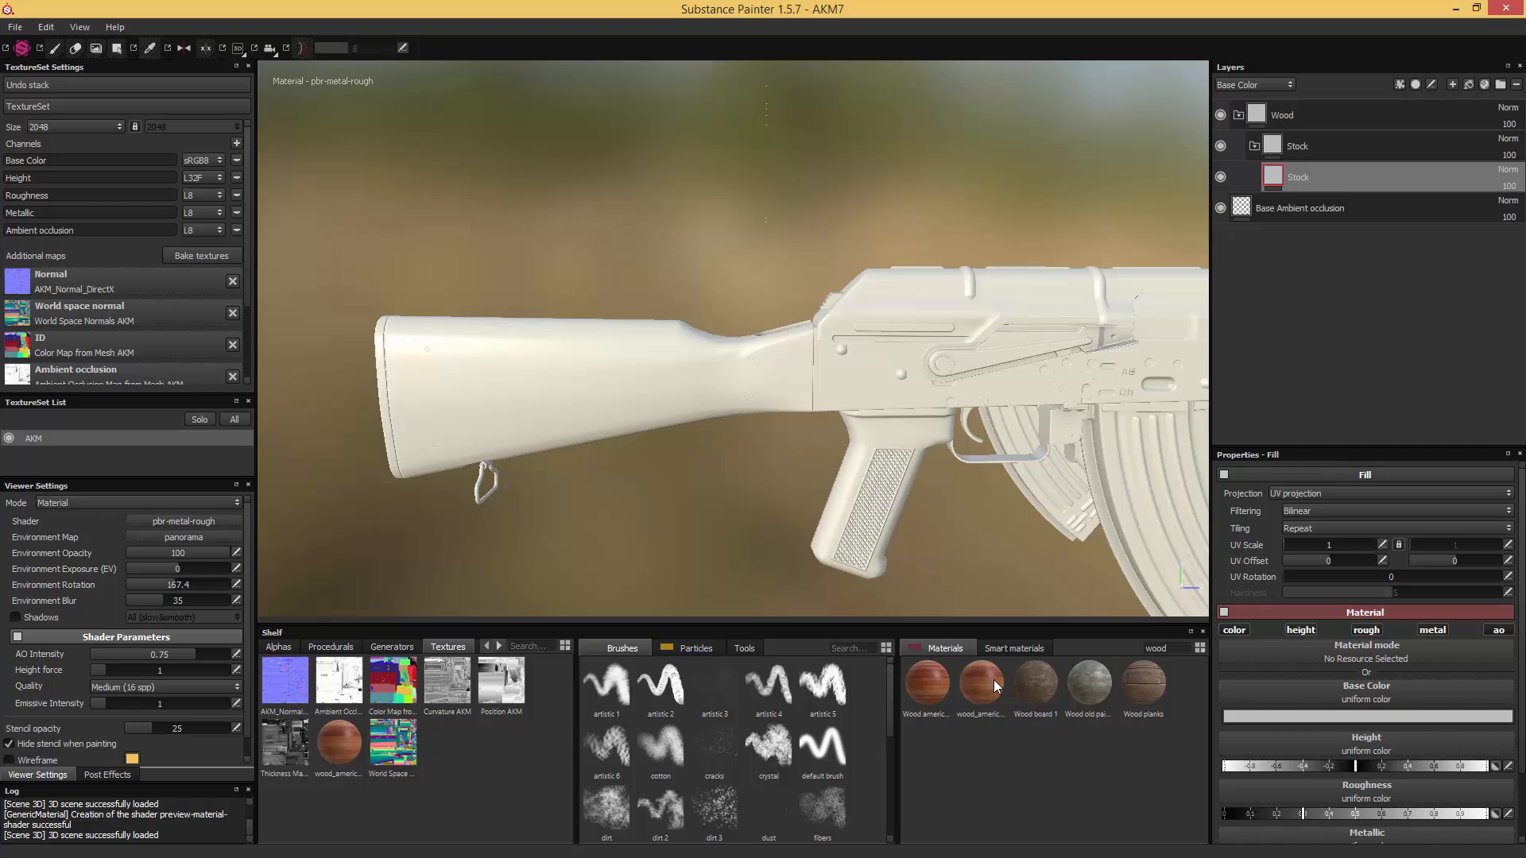
- Apply the wood_american_cherry_AKM material to the Stock fill layer
mouse_move(993, 680)
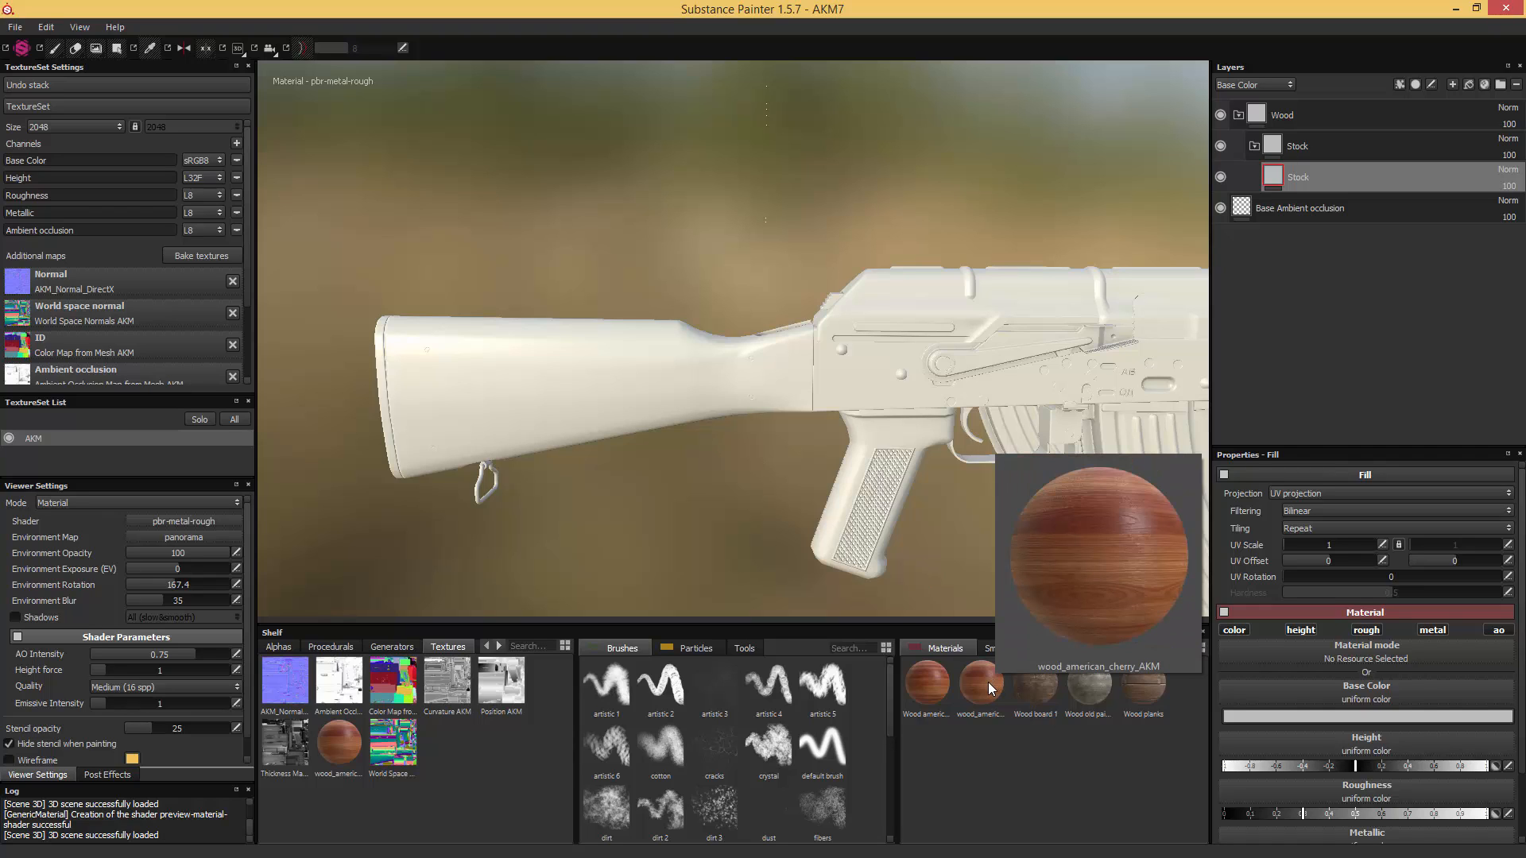
left_click(989, 682)
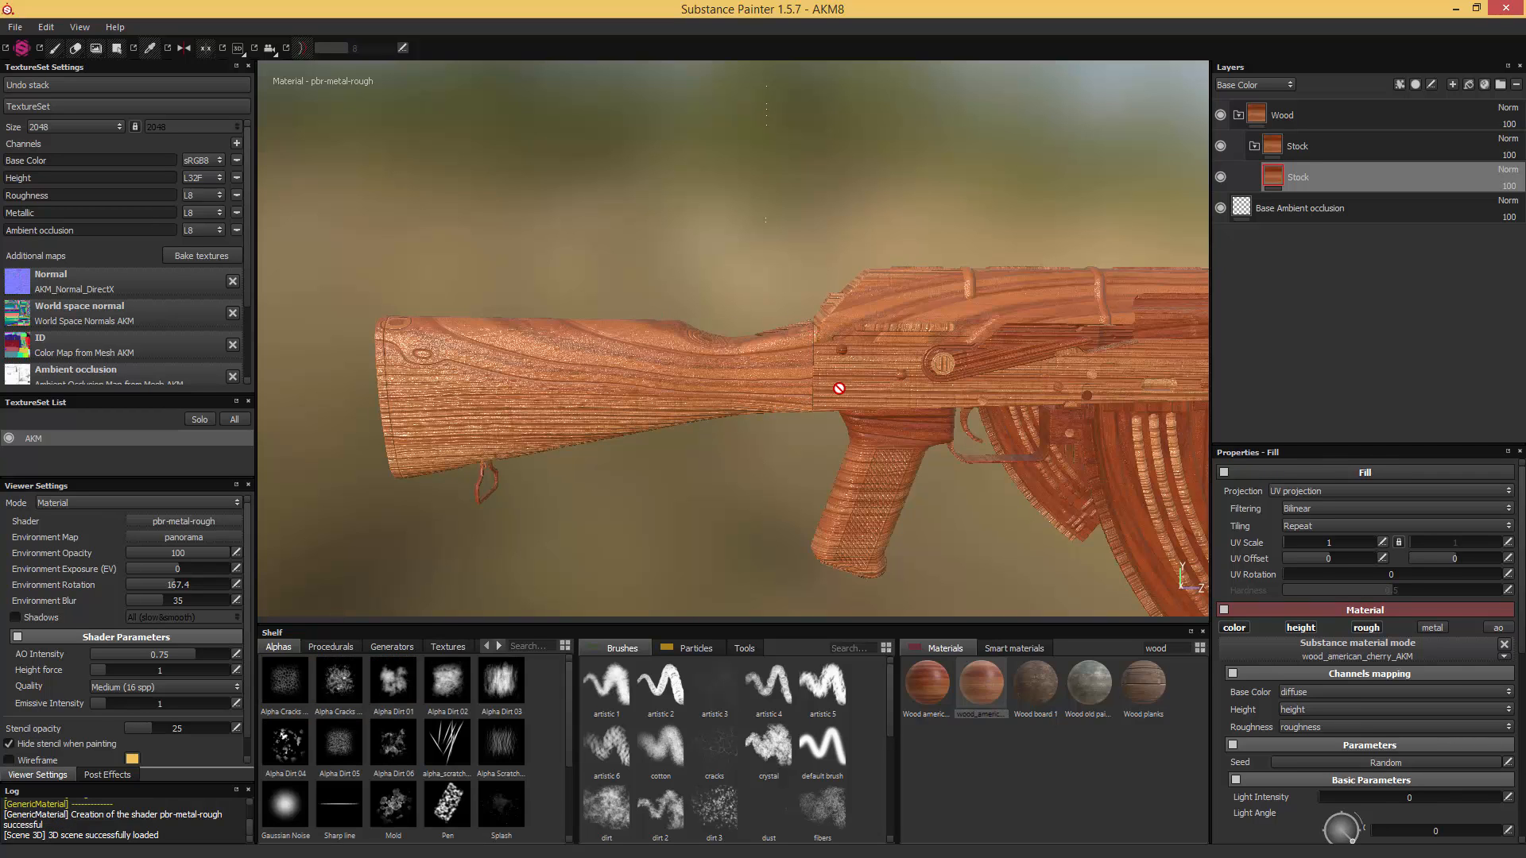
left_click(771, 283)
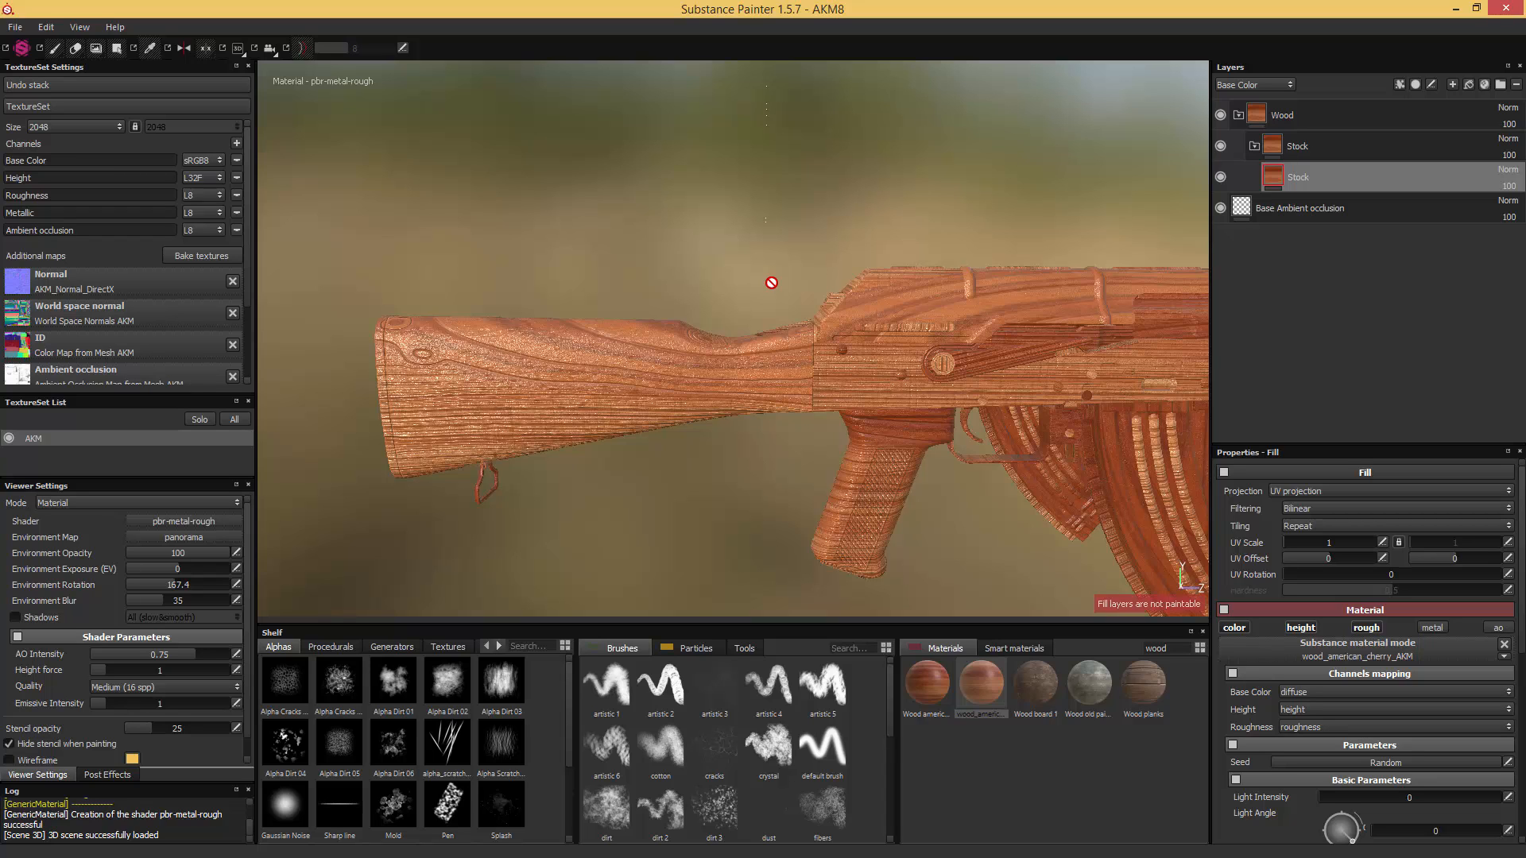
- Examine the wood on the UV layout and rifle through the Base Color, Roughness and Ambient occlusion channels, then return to the material view
key("F2")
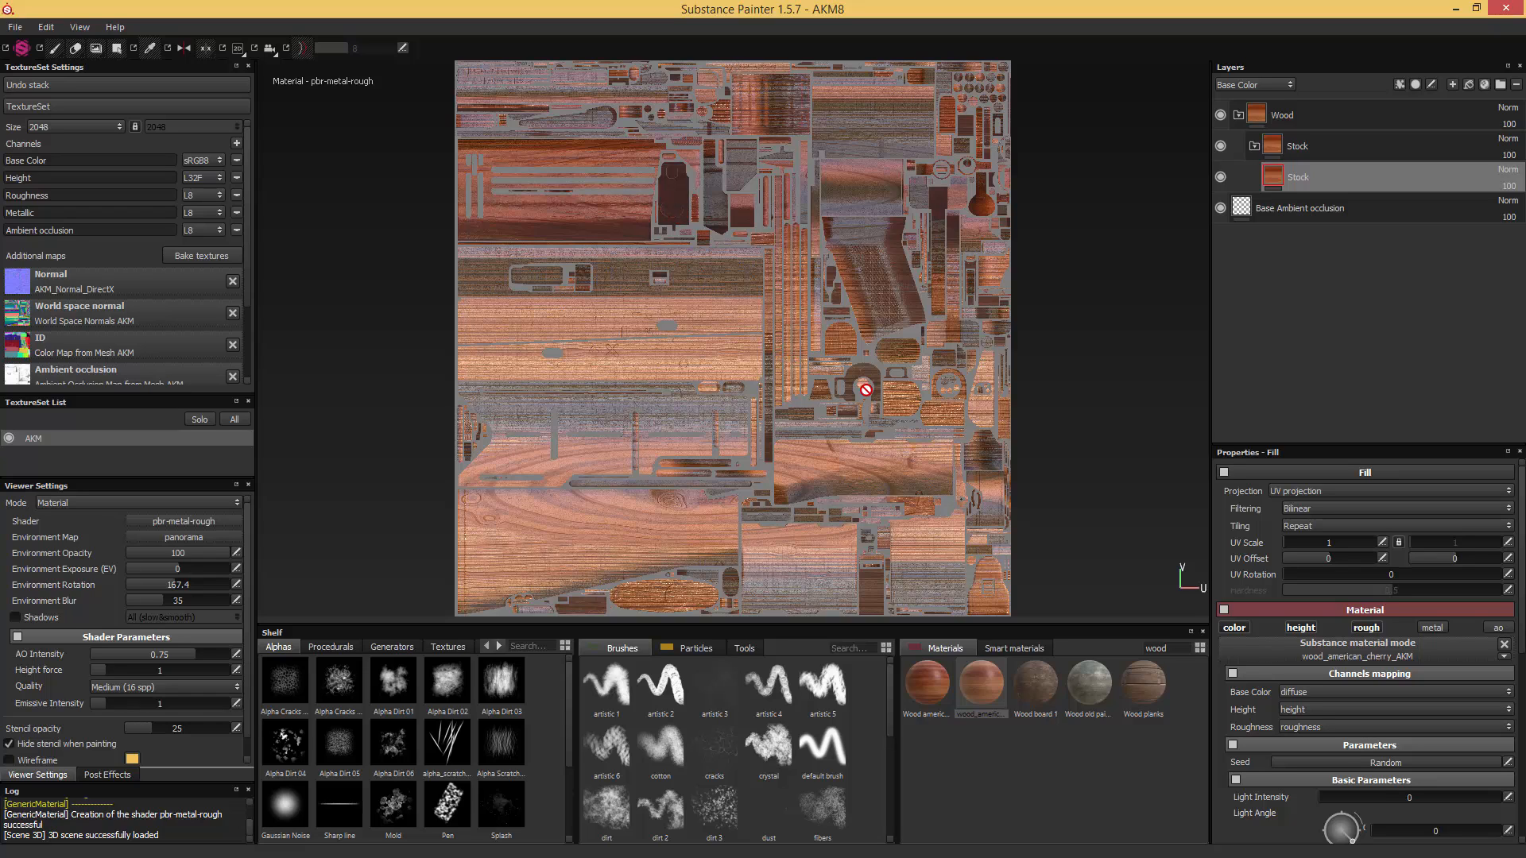
key("c")
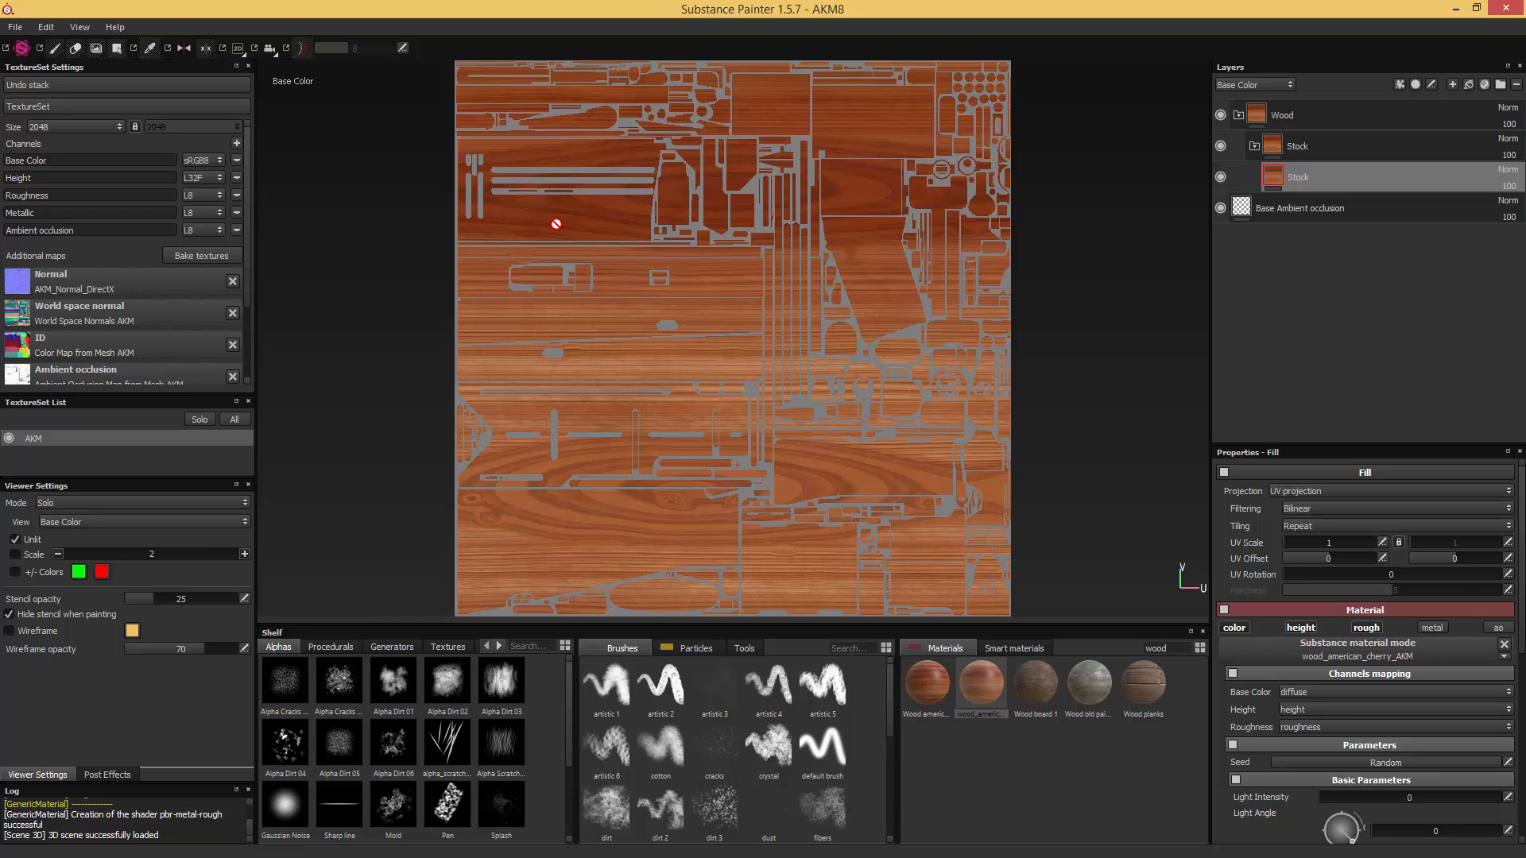
key("F2")
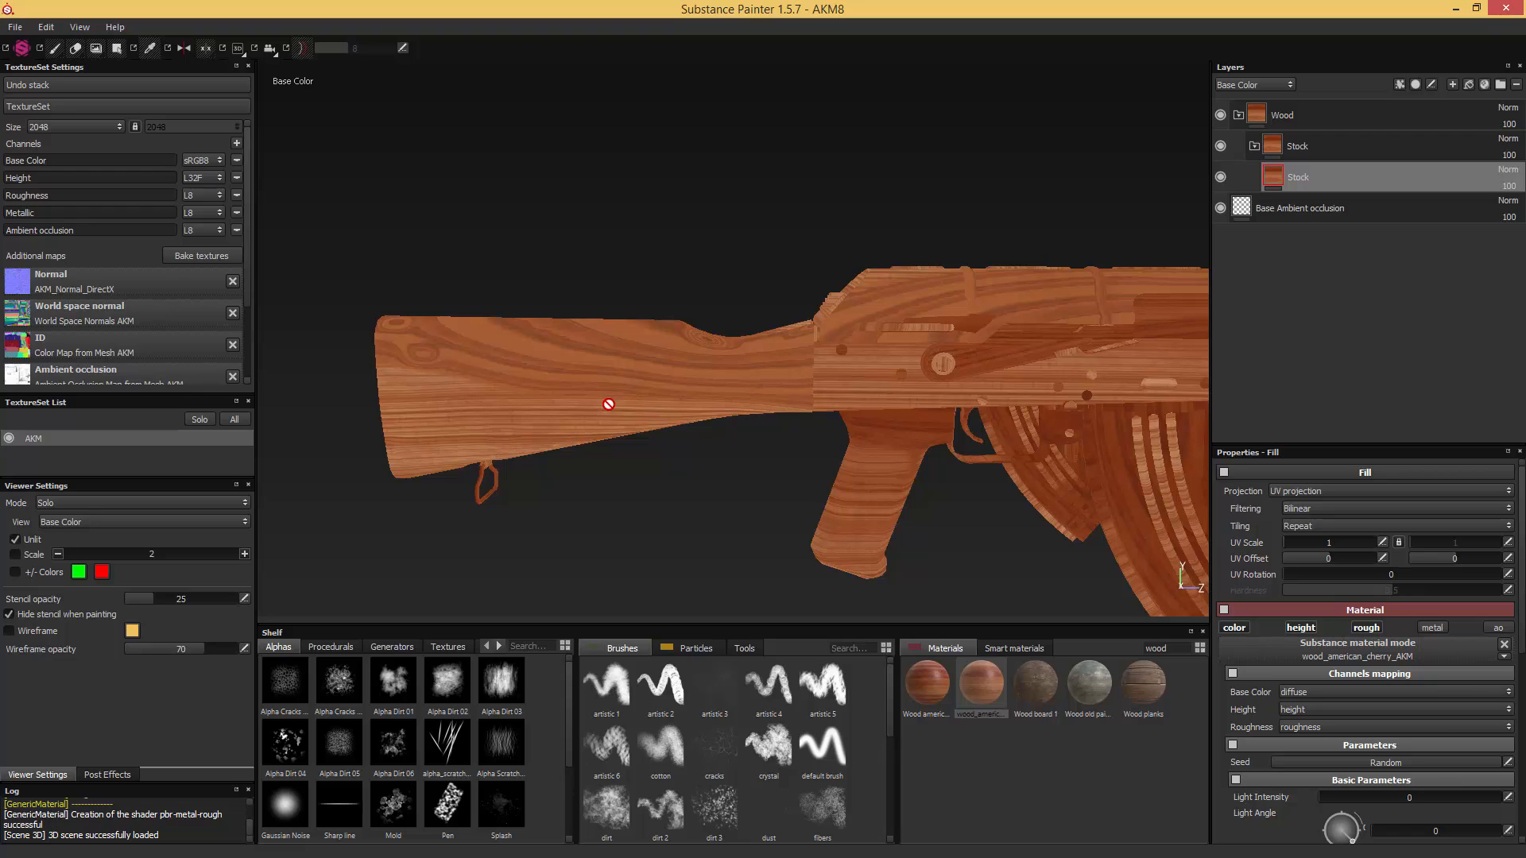
left_click(644, 266)
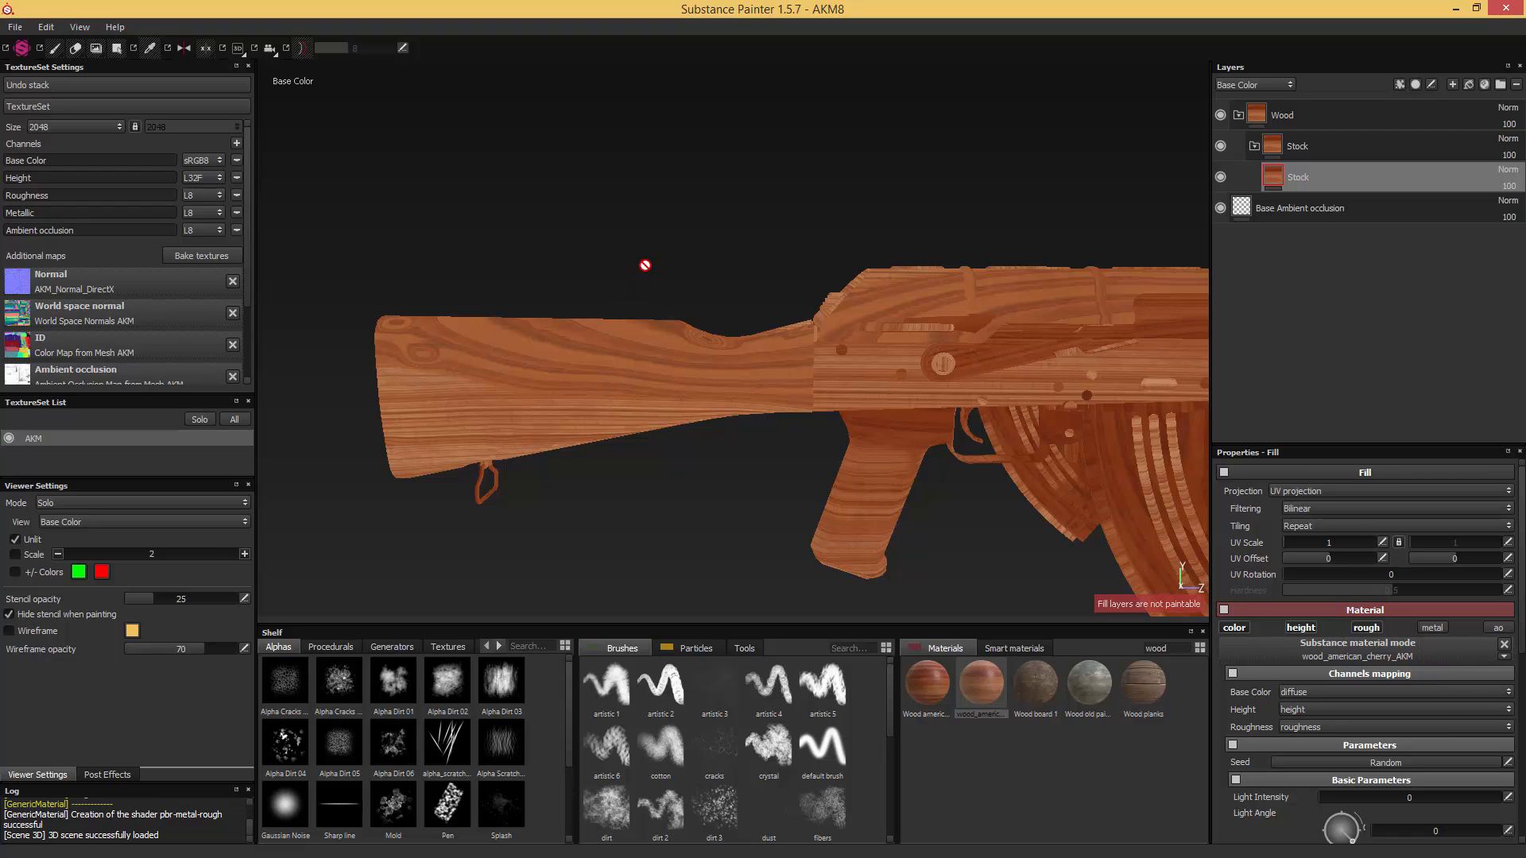
key("c")
key("c")
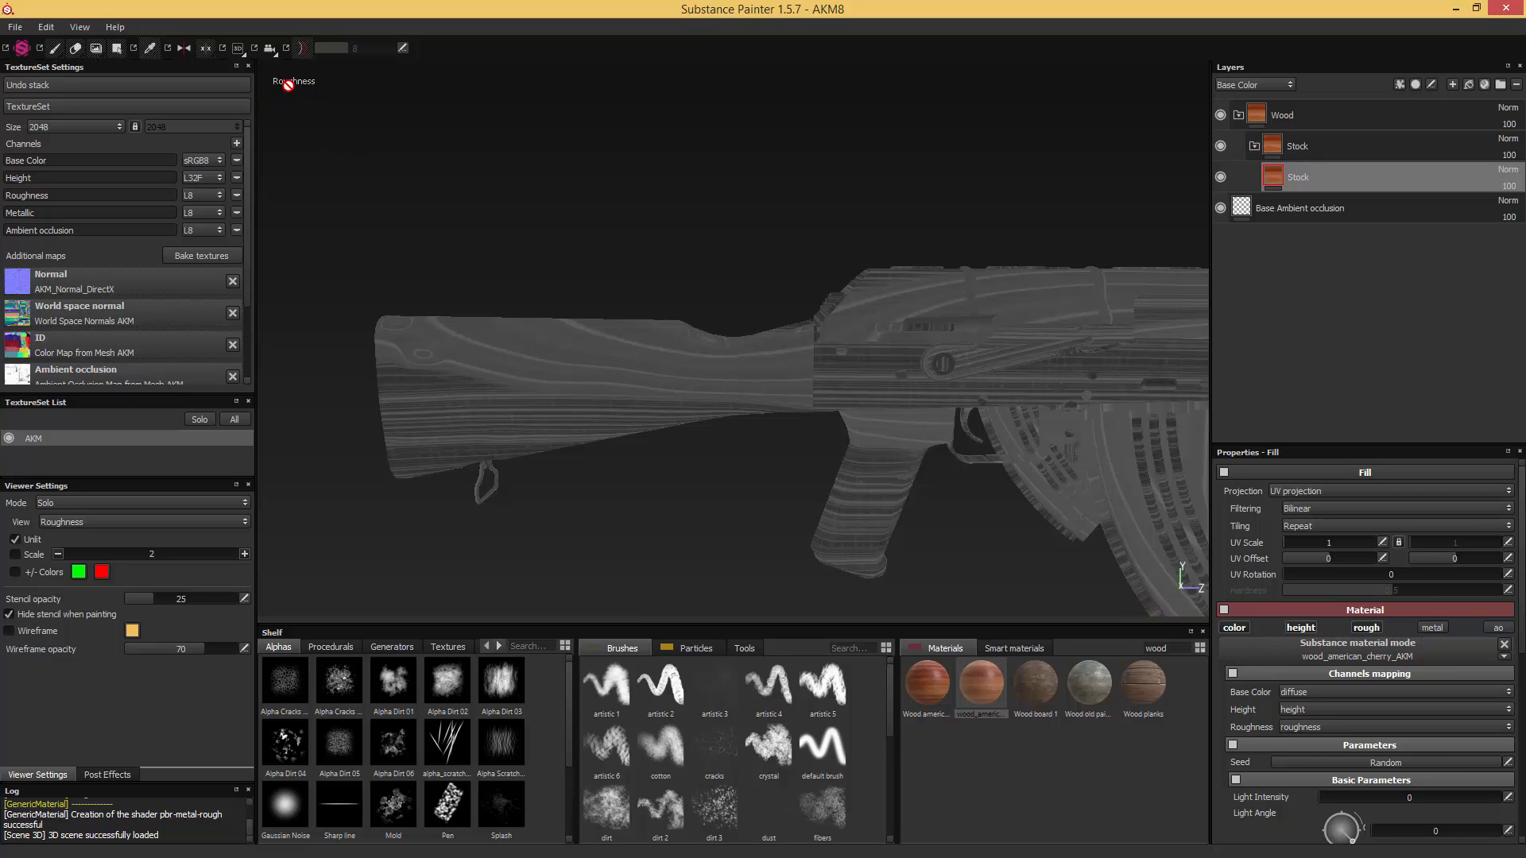
key("c")
key("c")
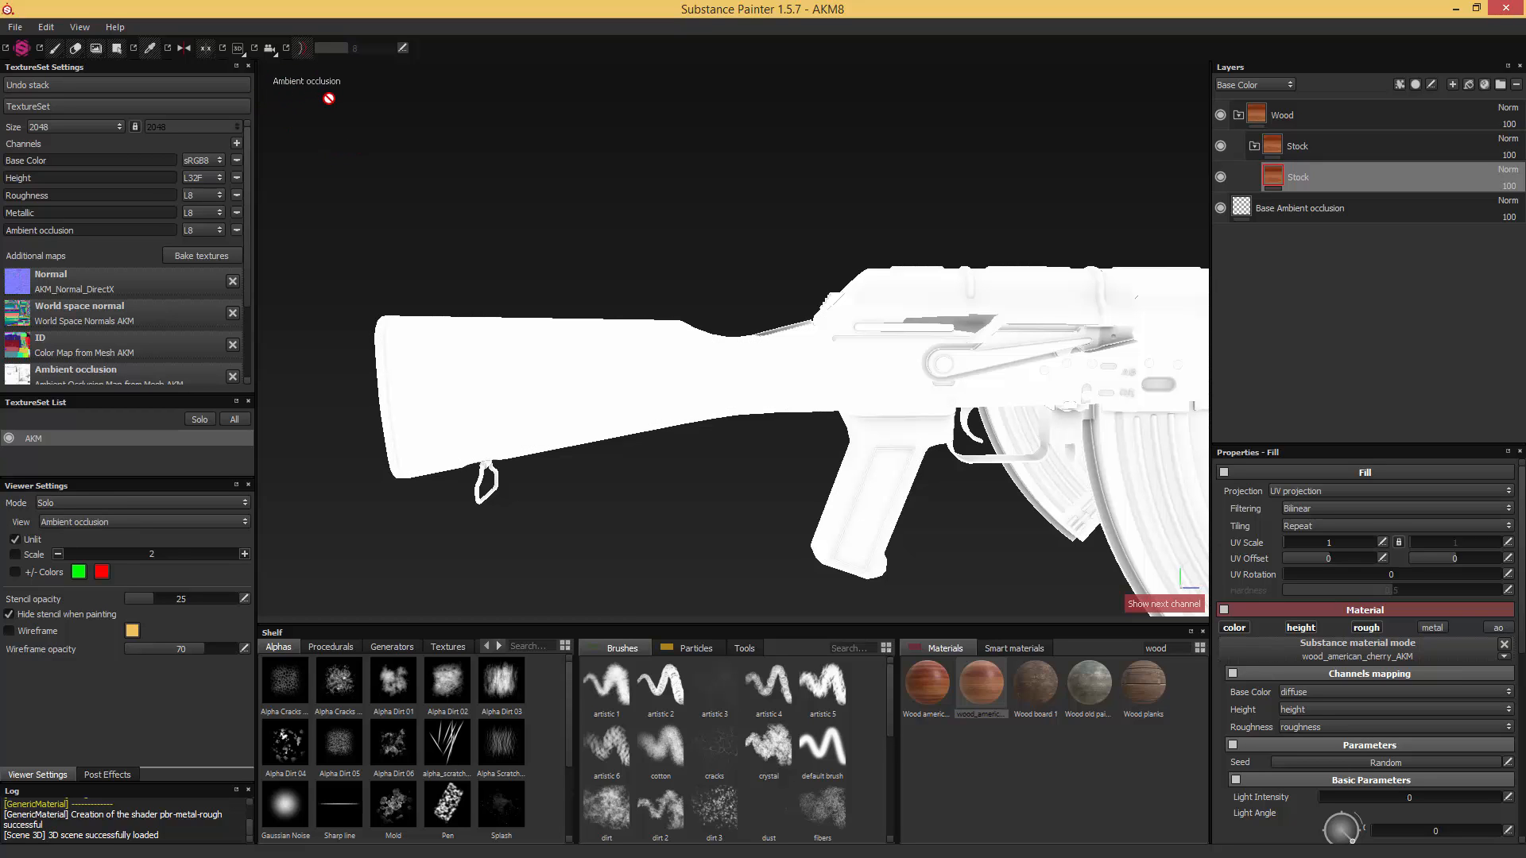
key("m")
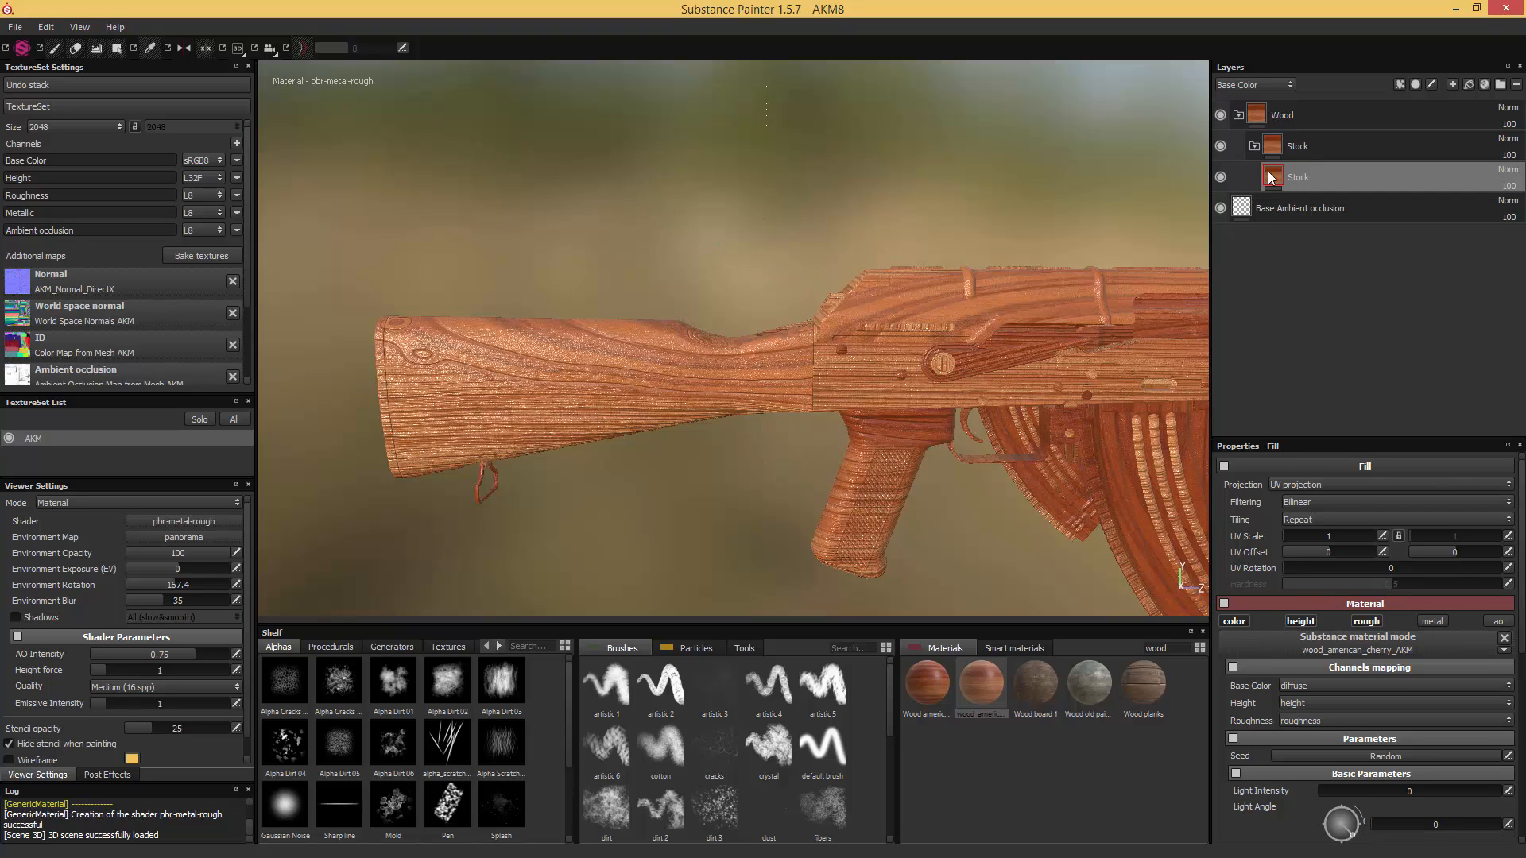
- Enlarge the fill layer's properties area and set the cherry wood's Height Range to 0.02 while viewing the butt end up close
left_click_drag(1319, 436, 1344, 225)
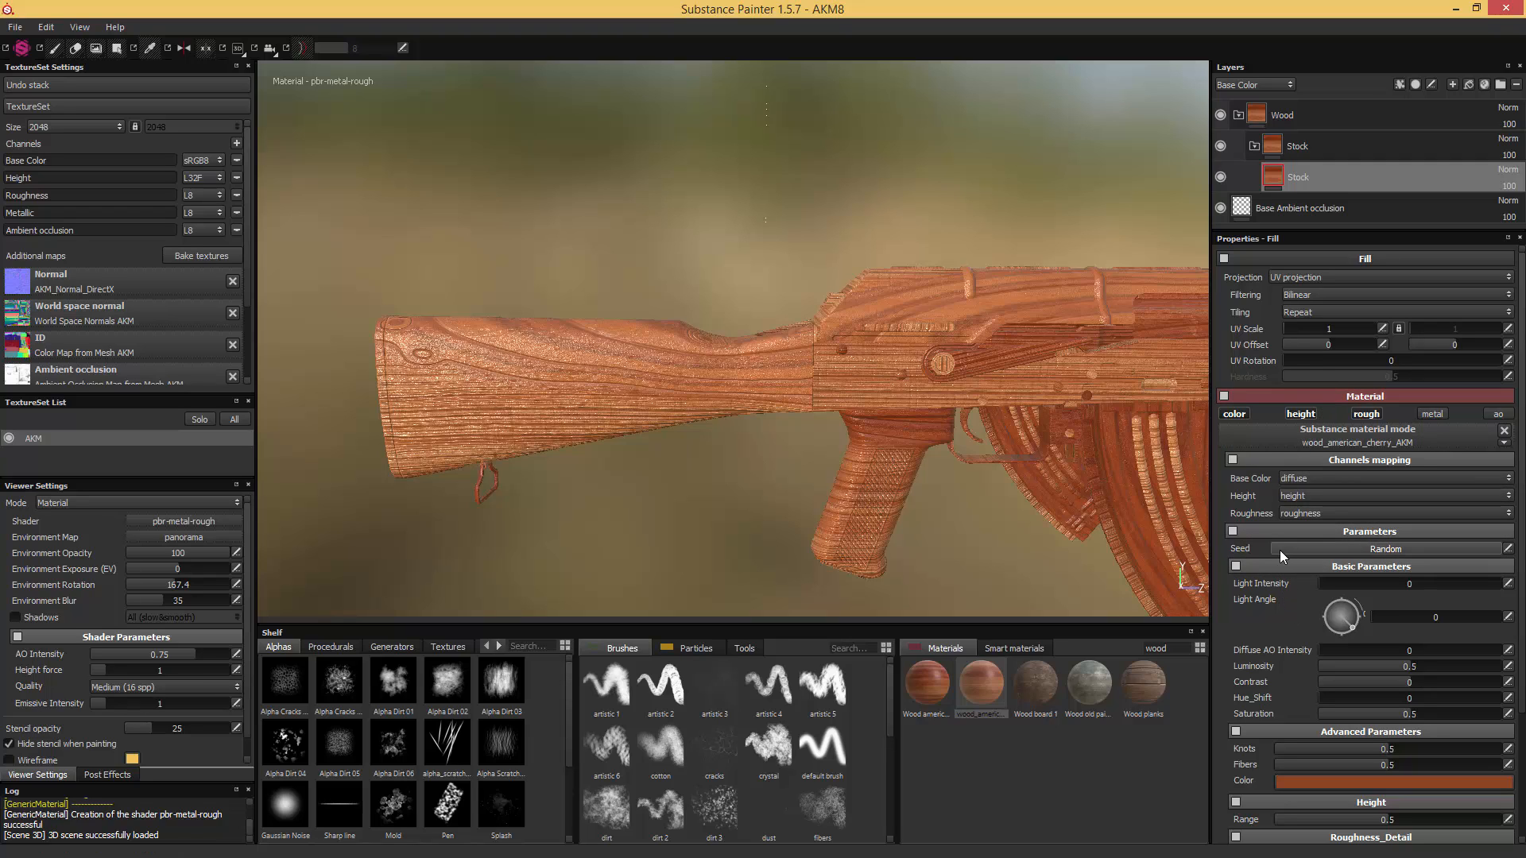
left_click_drag(596, 279, 806, 305, "alt")
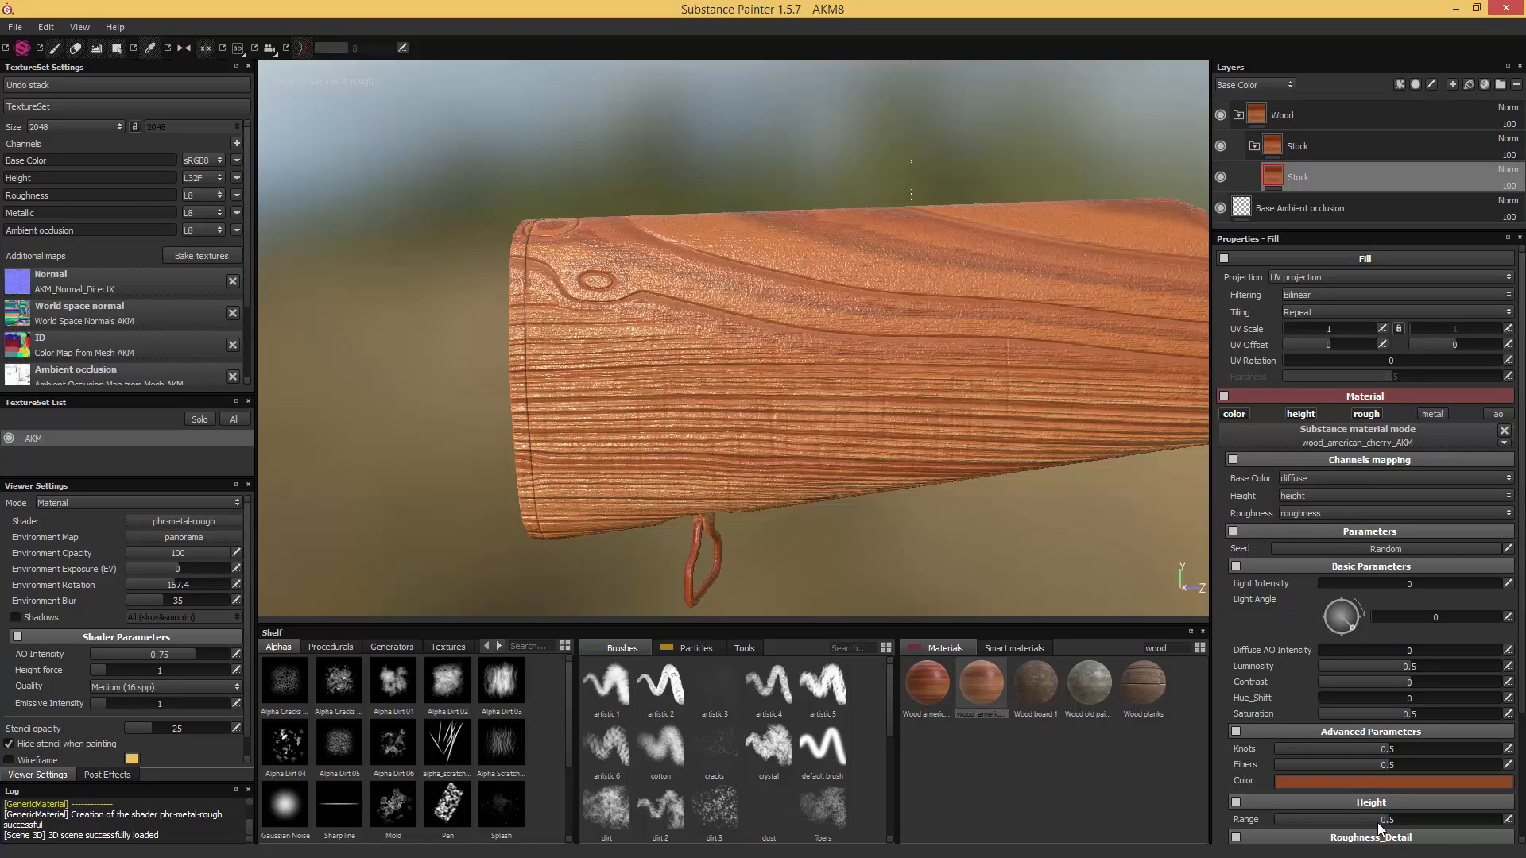
left_click_drag(1379, 826, 1300, 821)
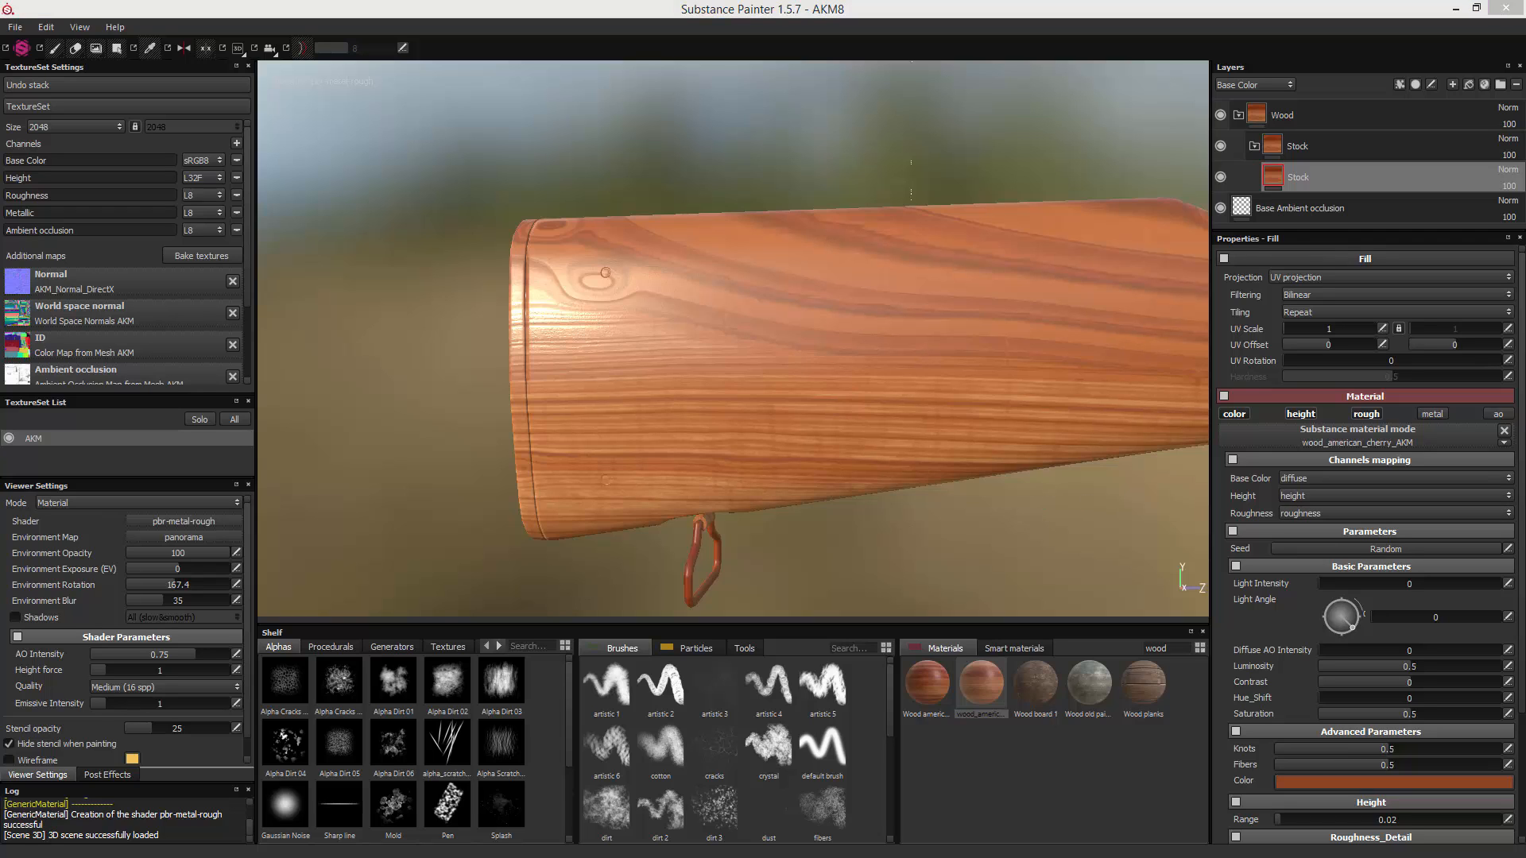
- Compare the stock's wood with the AKM_Stock and WASR-10 handle reference photos and examine the grain, reflections and knots at the butt
left_click_drag(1525, 216, 892, 147)
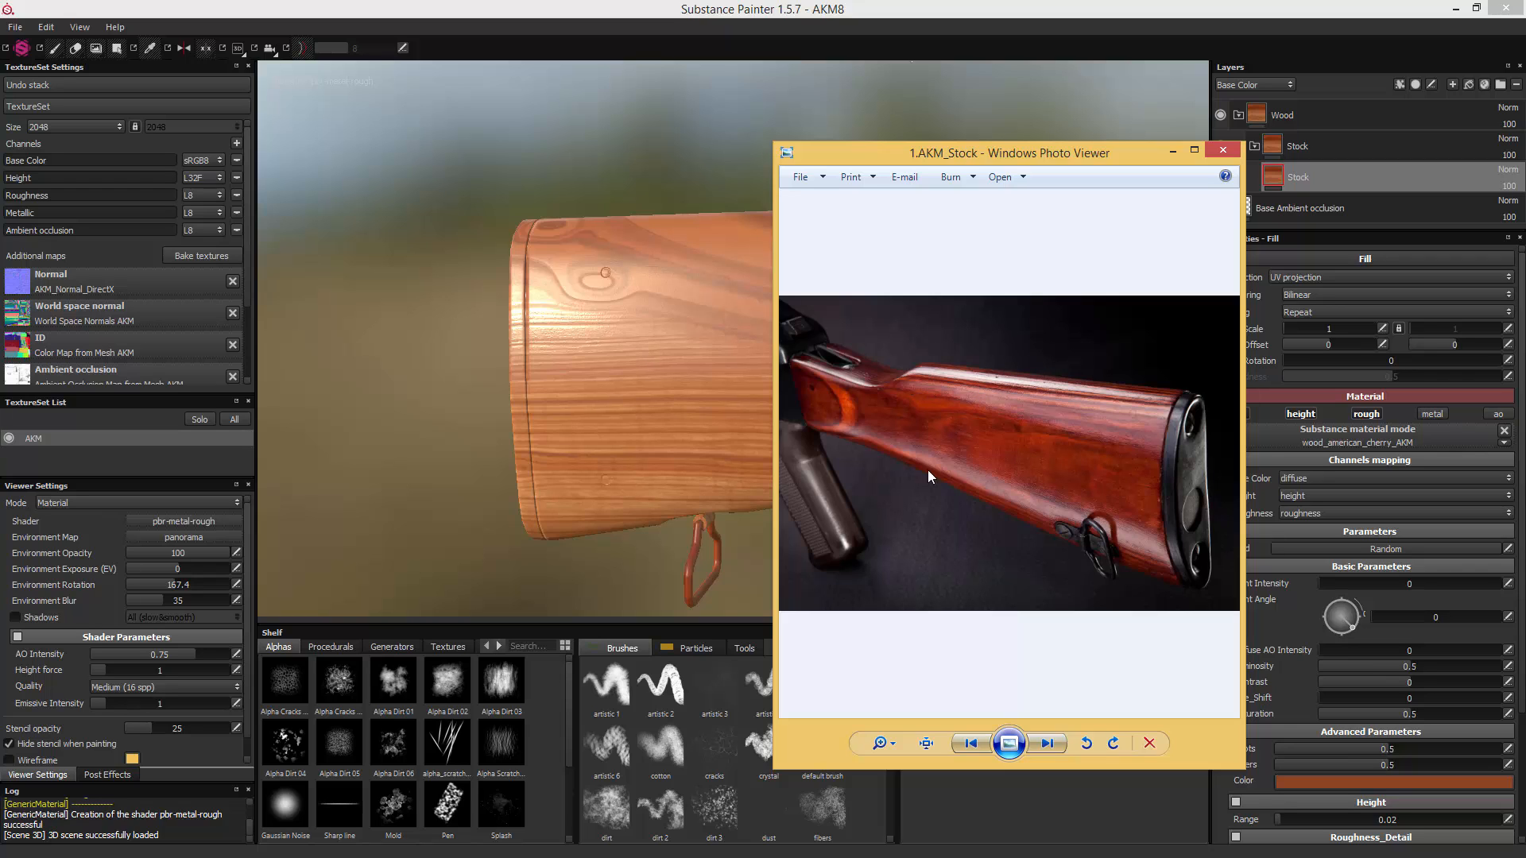
left_click_drag(985, 154, 1154, 142)
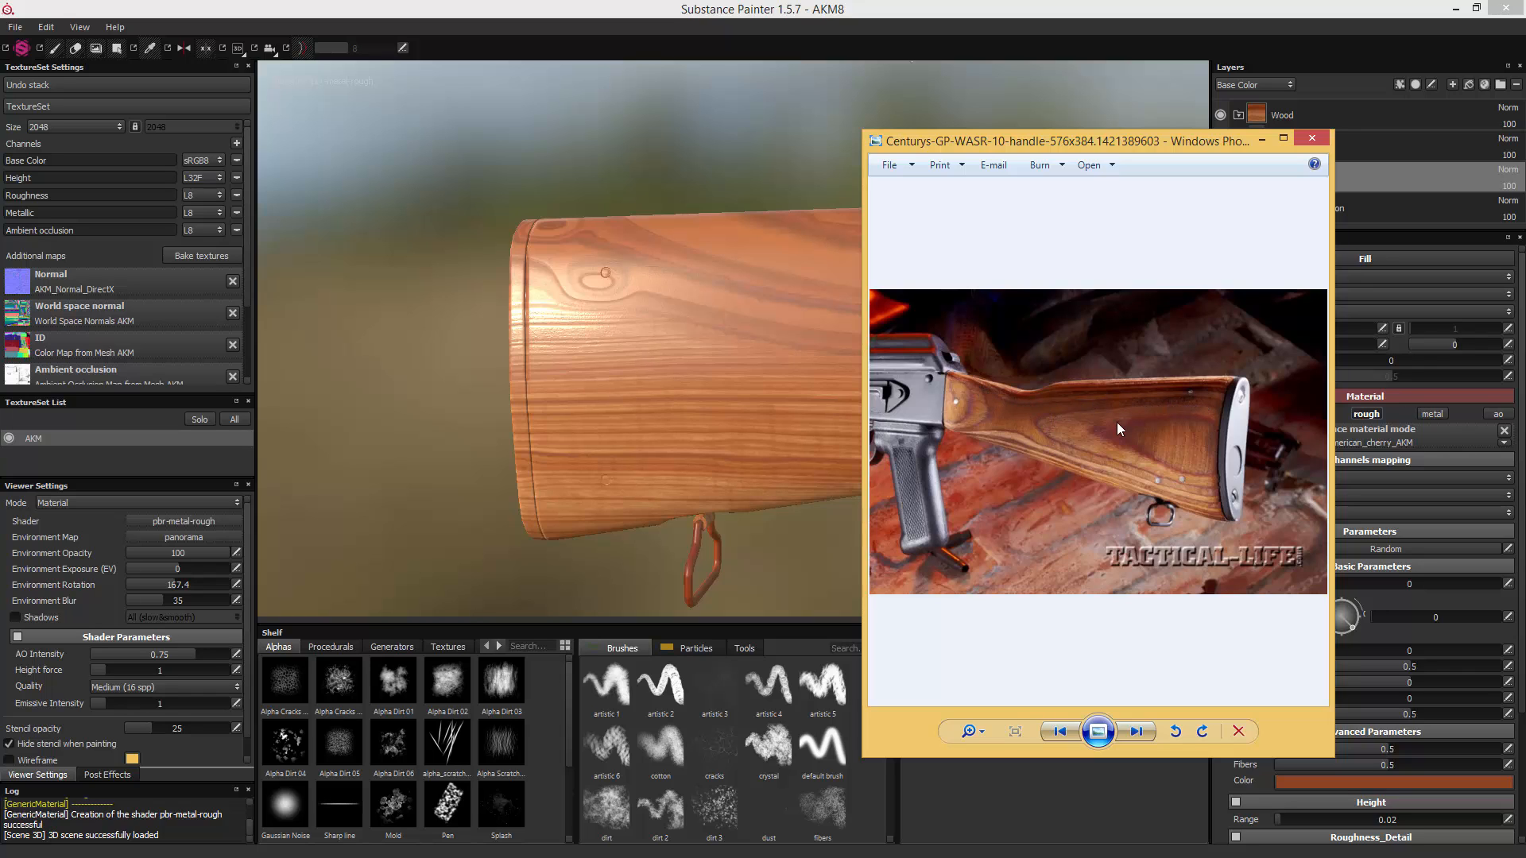
left_click_drag(1093, 136, 1525, 140)
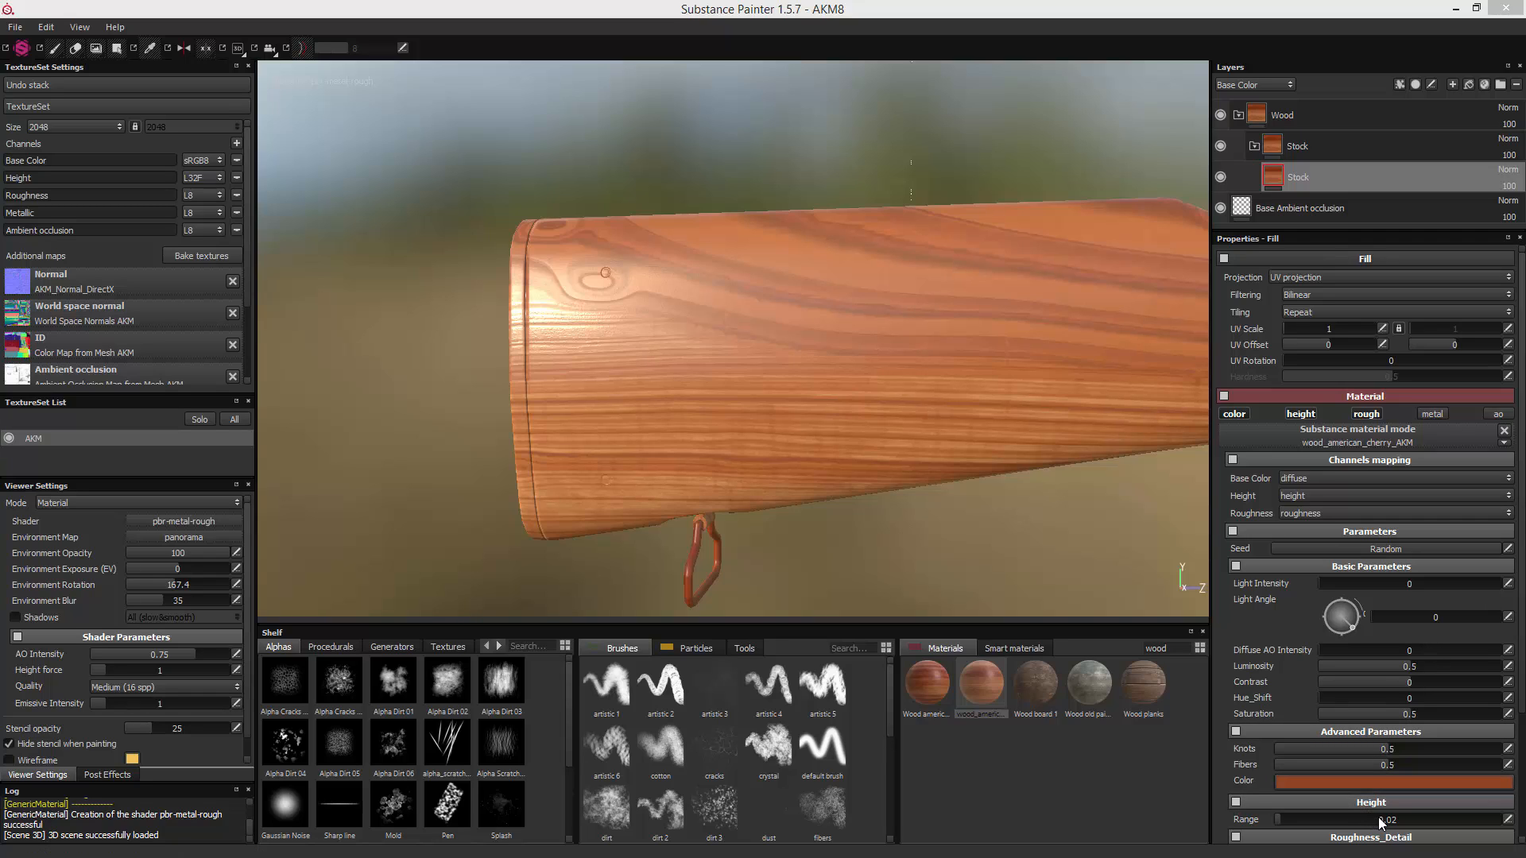
left_click_drag(831, 395, 759, 372, "alt")
scroll(798, 336, "up", 3)
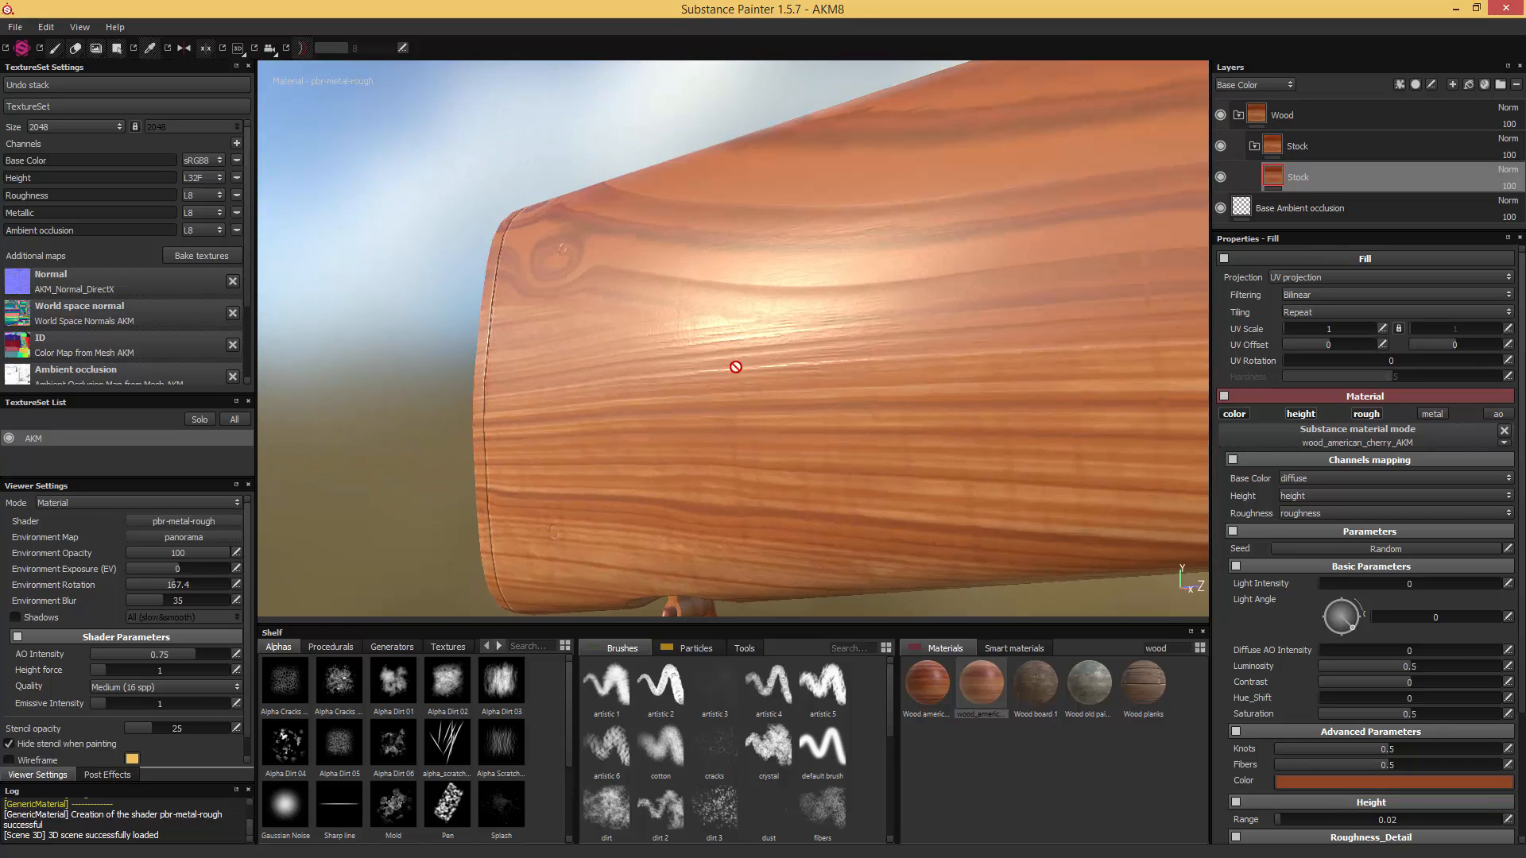
left_click_drag(798, 337, 862, 309, "alt")
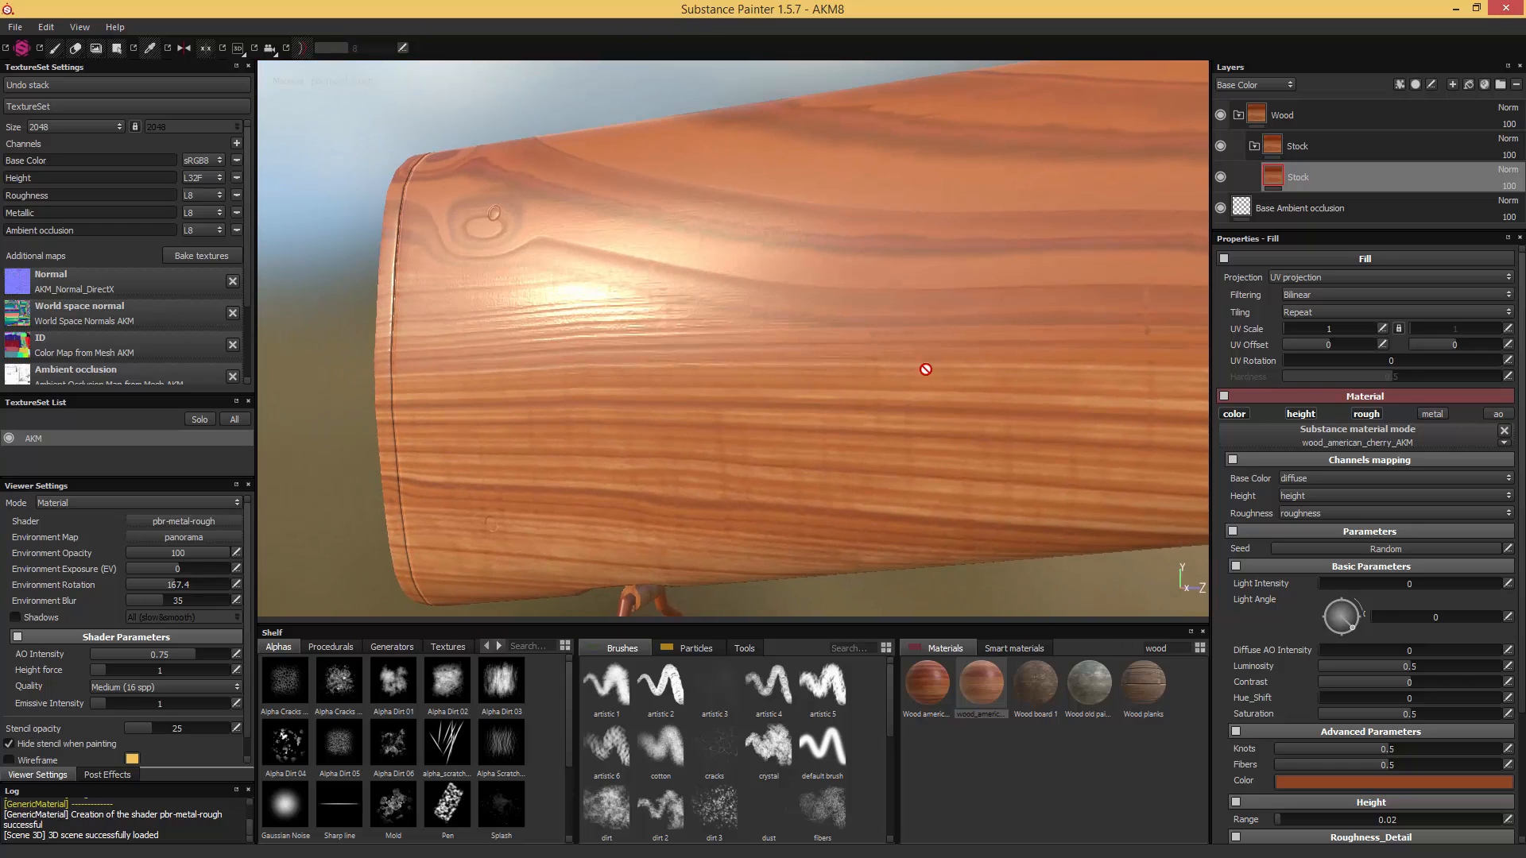
left_click_drag(1003, 548, 1090, 582, "alt")
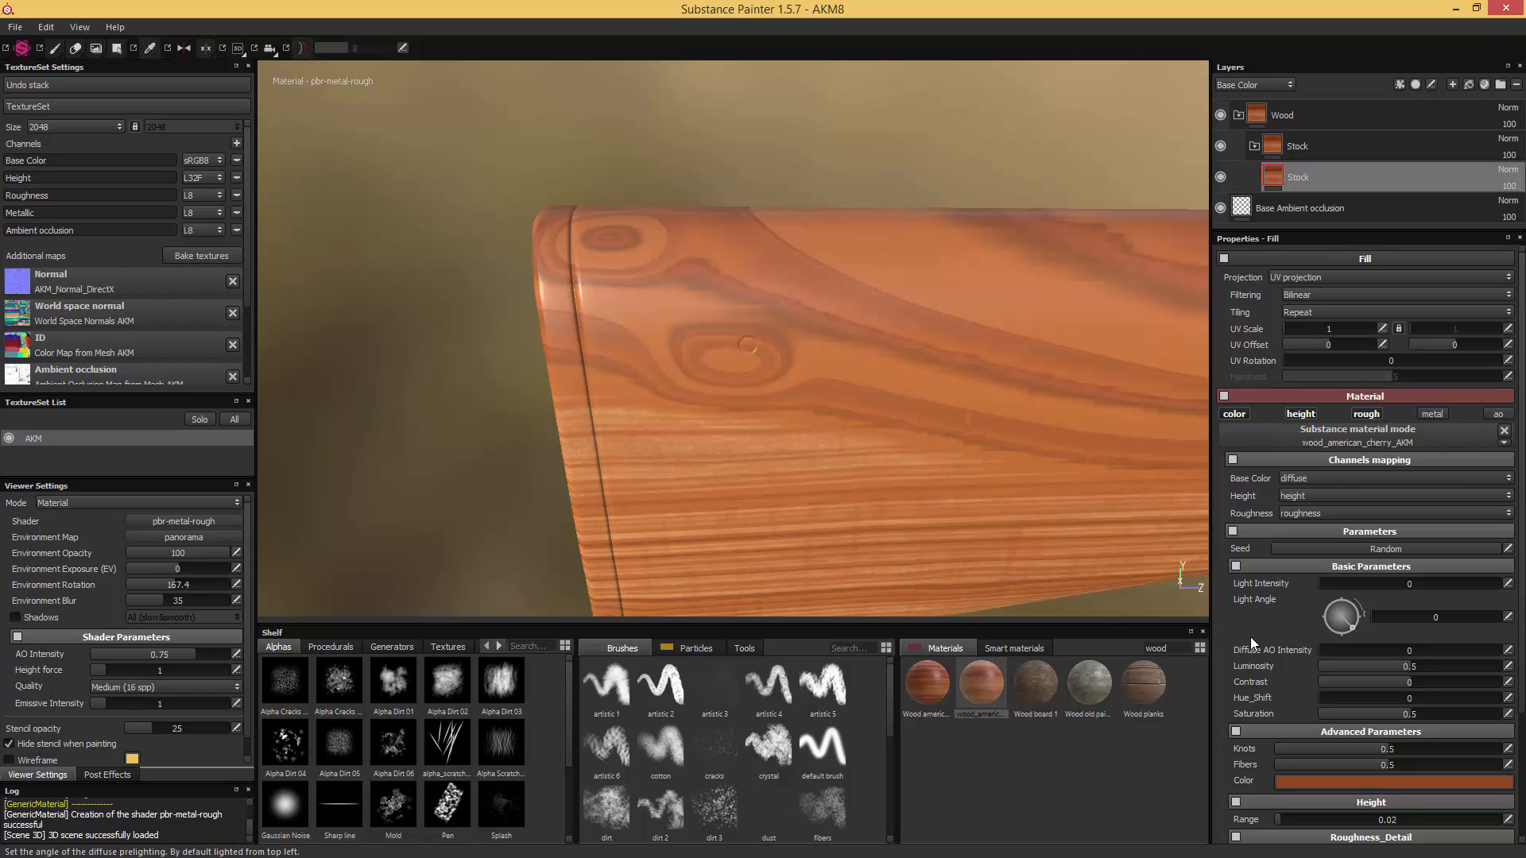
- Set the cherry wood's Knots parameter to 0 and check the grain around the butt end
left_click_drag(1279, 750, 1276, 751)
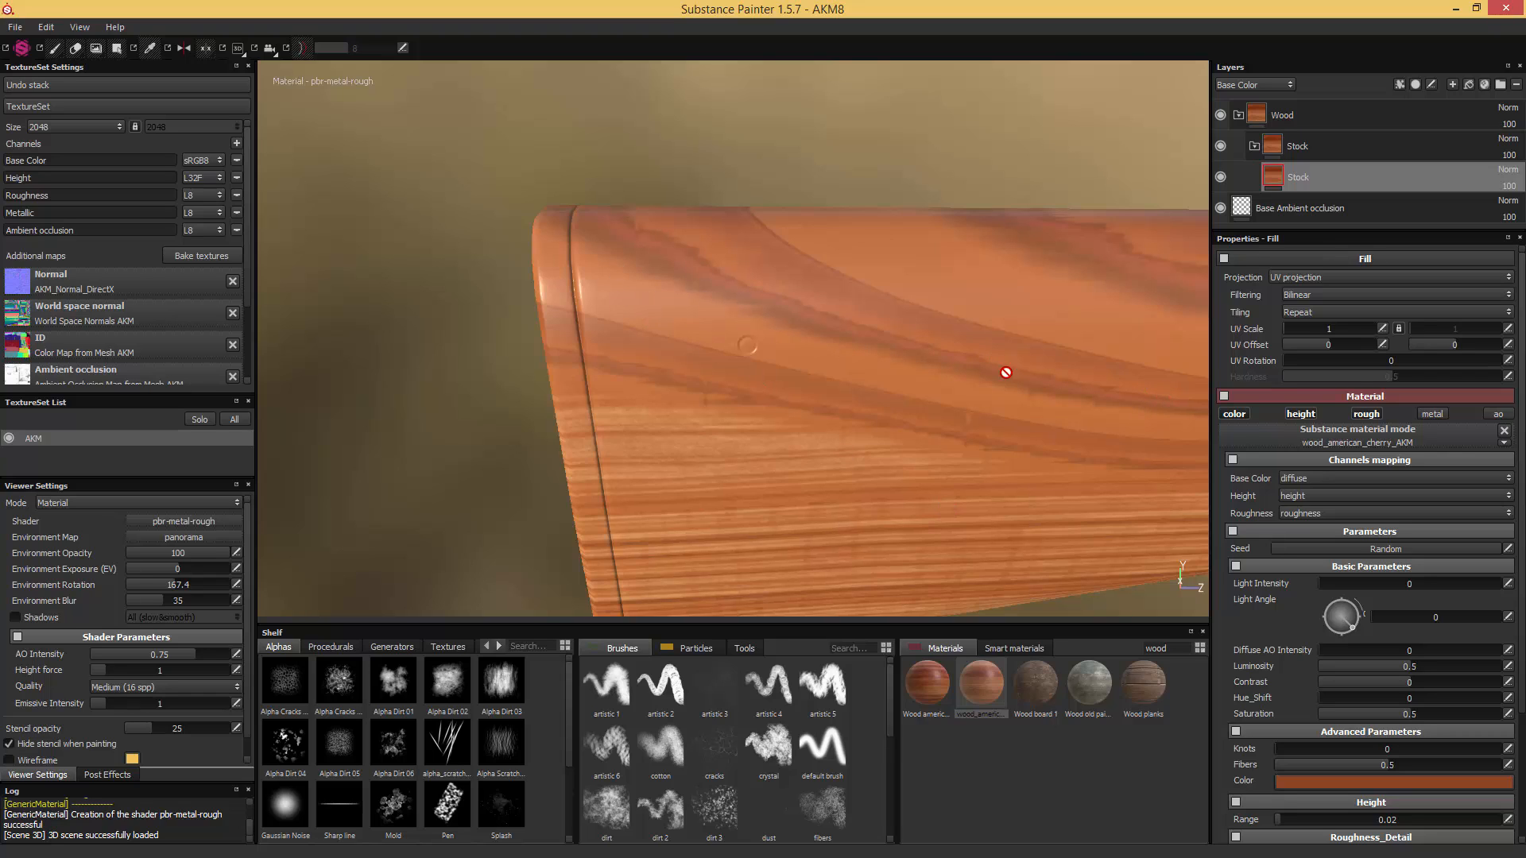
middle_click_drag(1004, 365, 820, 329)
left_click_drag(820, 329, 923, 341, "alt")
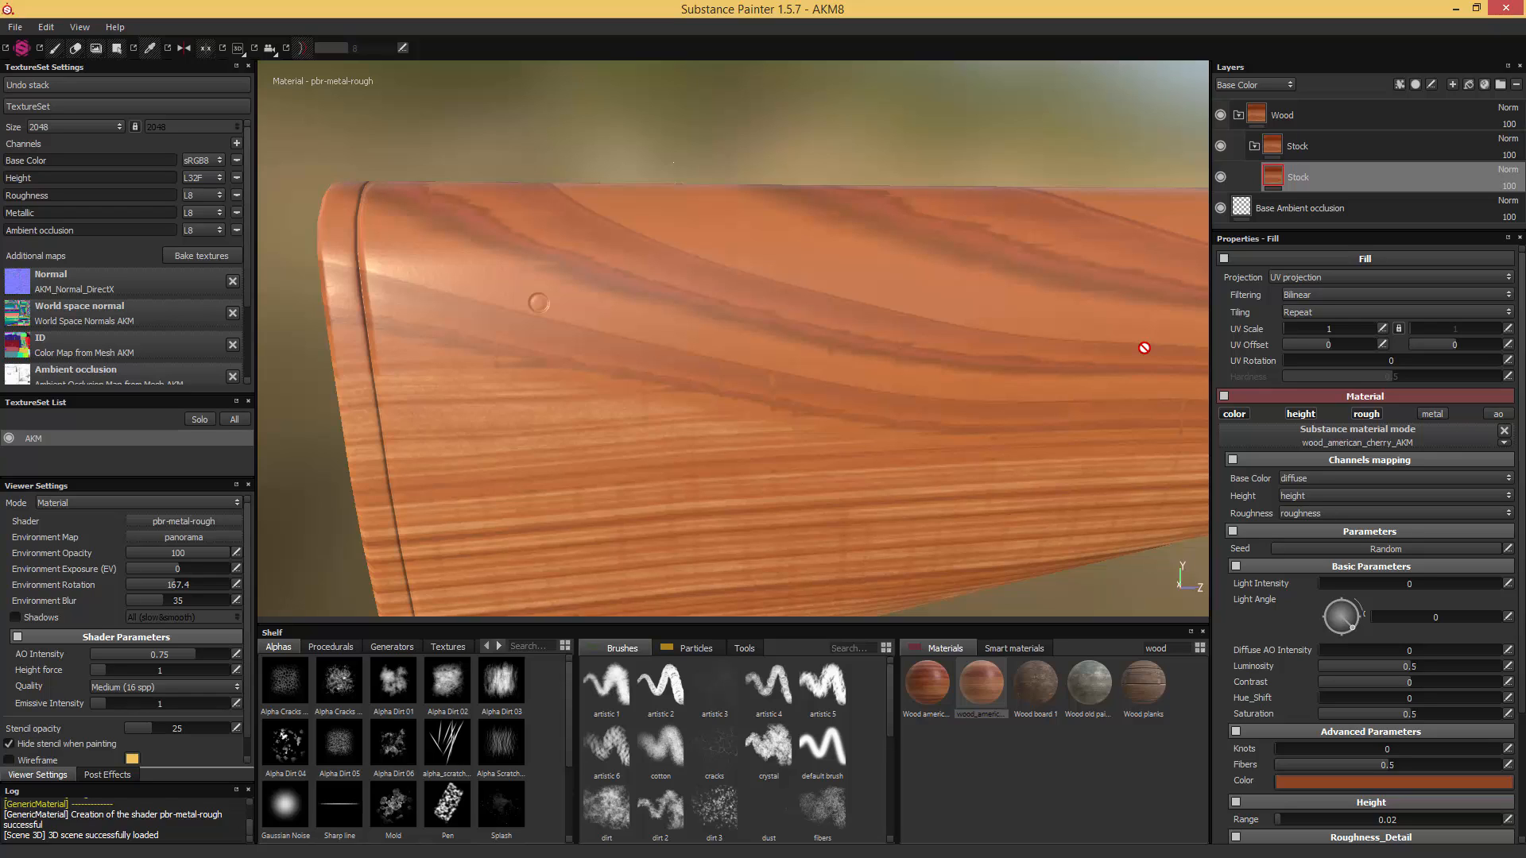
- Save the project incrementally as AKM9 and look over the wood grain along the whole stock
key("ctrl+alt+s")
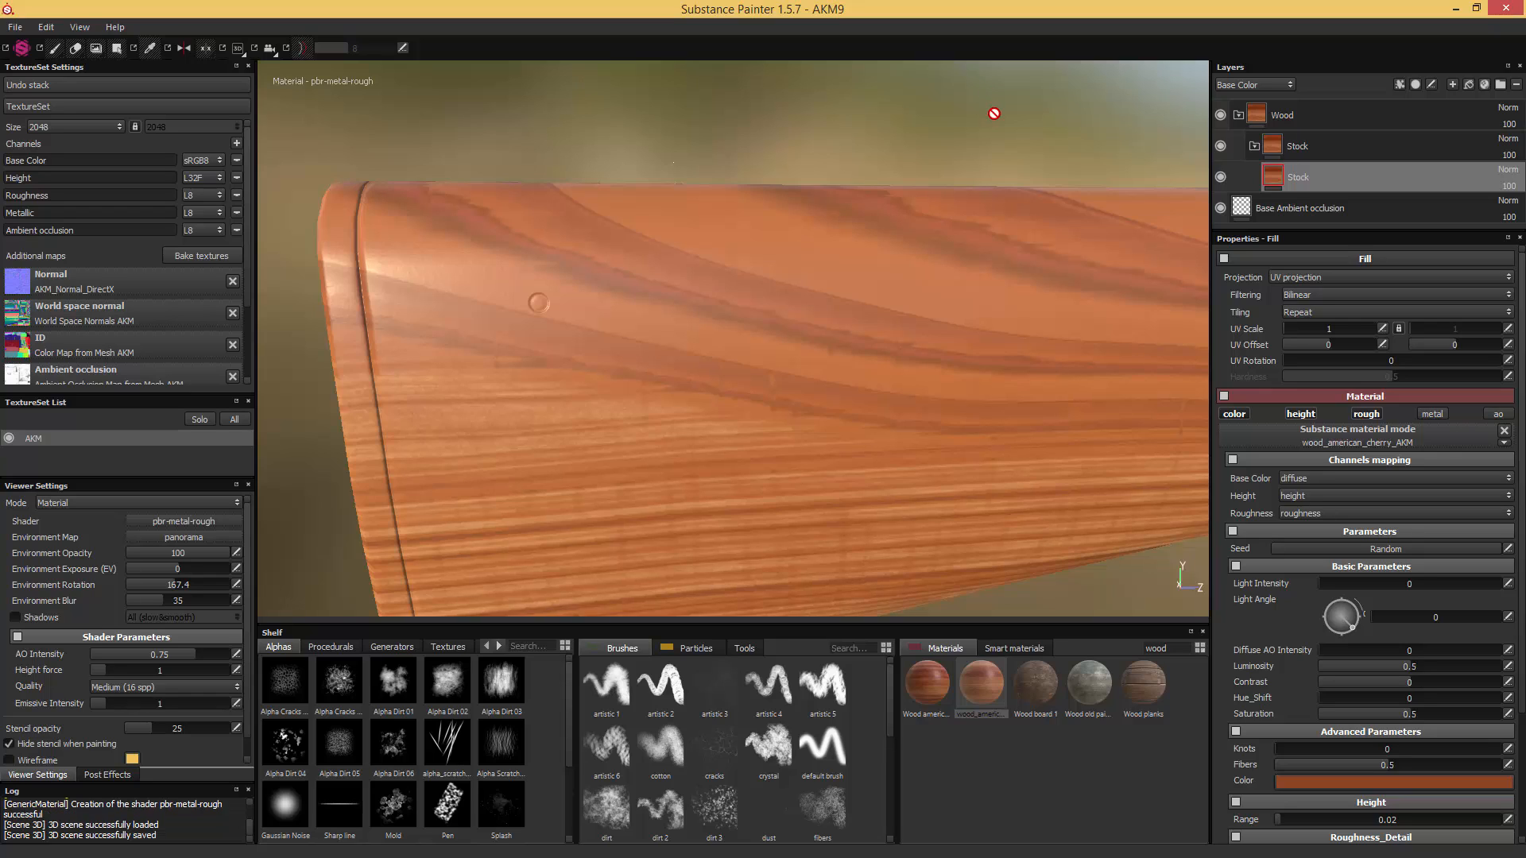
left_click_drag(1032, 146, 882, 160, "alt")
scroll(878, 178, "down", 8)
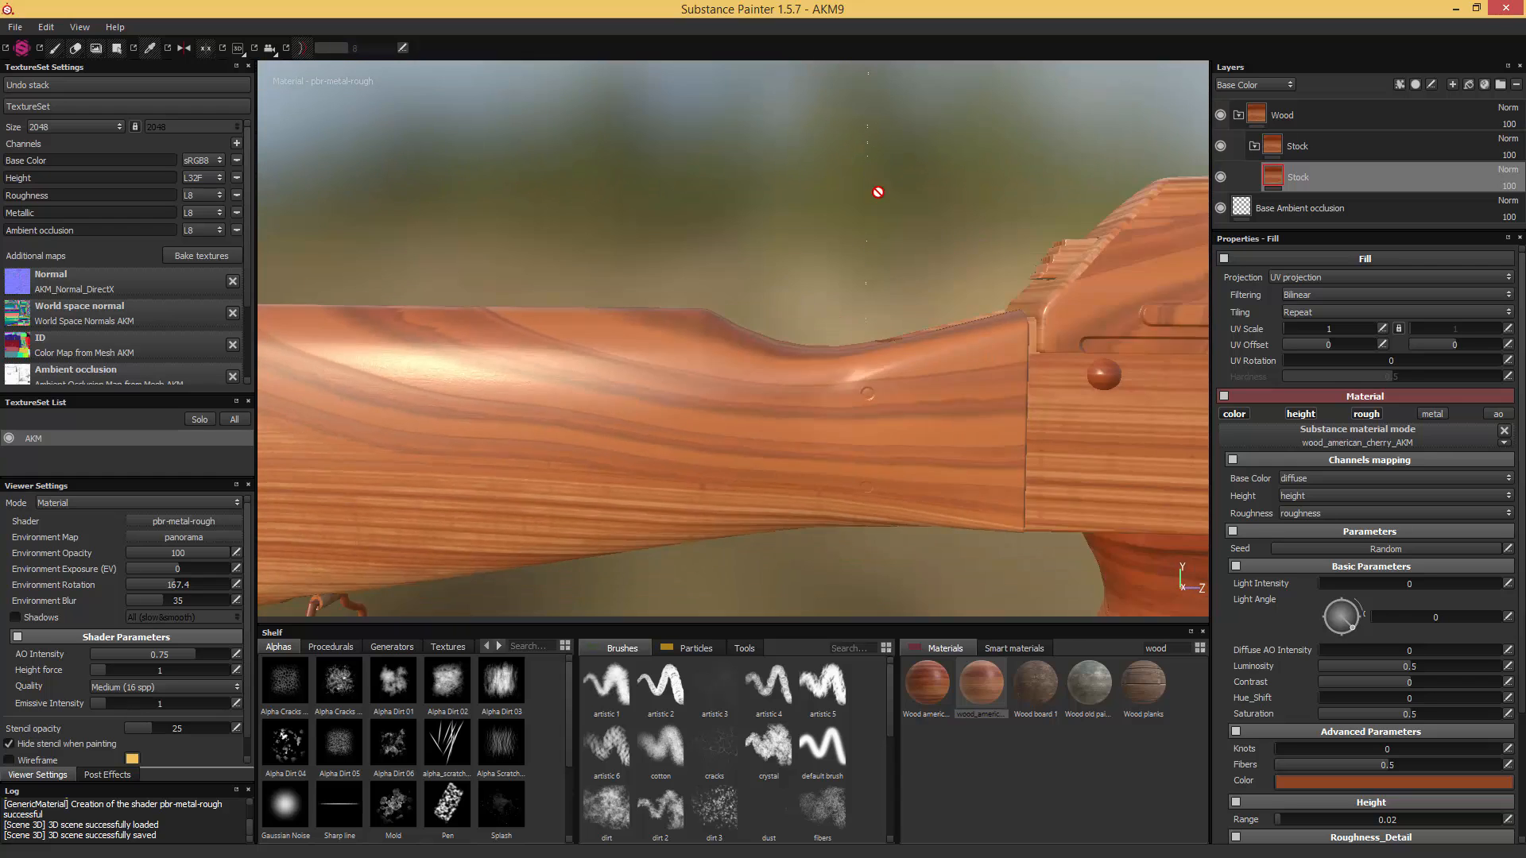
middle_click_drag(875, 190, 926, 310, "alt")
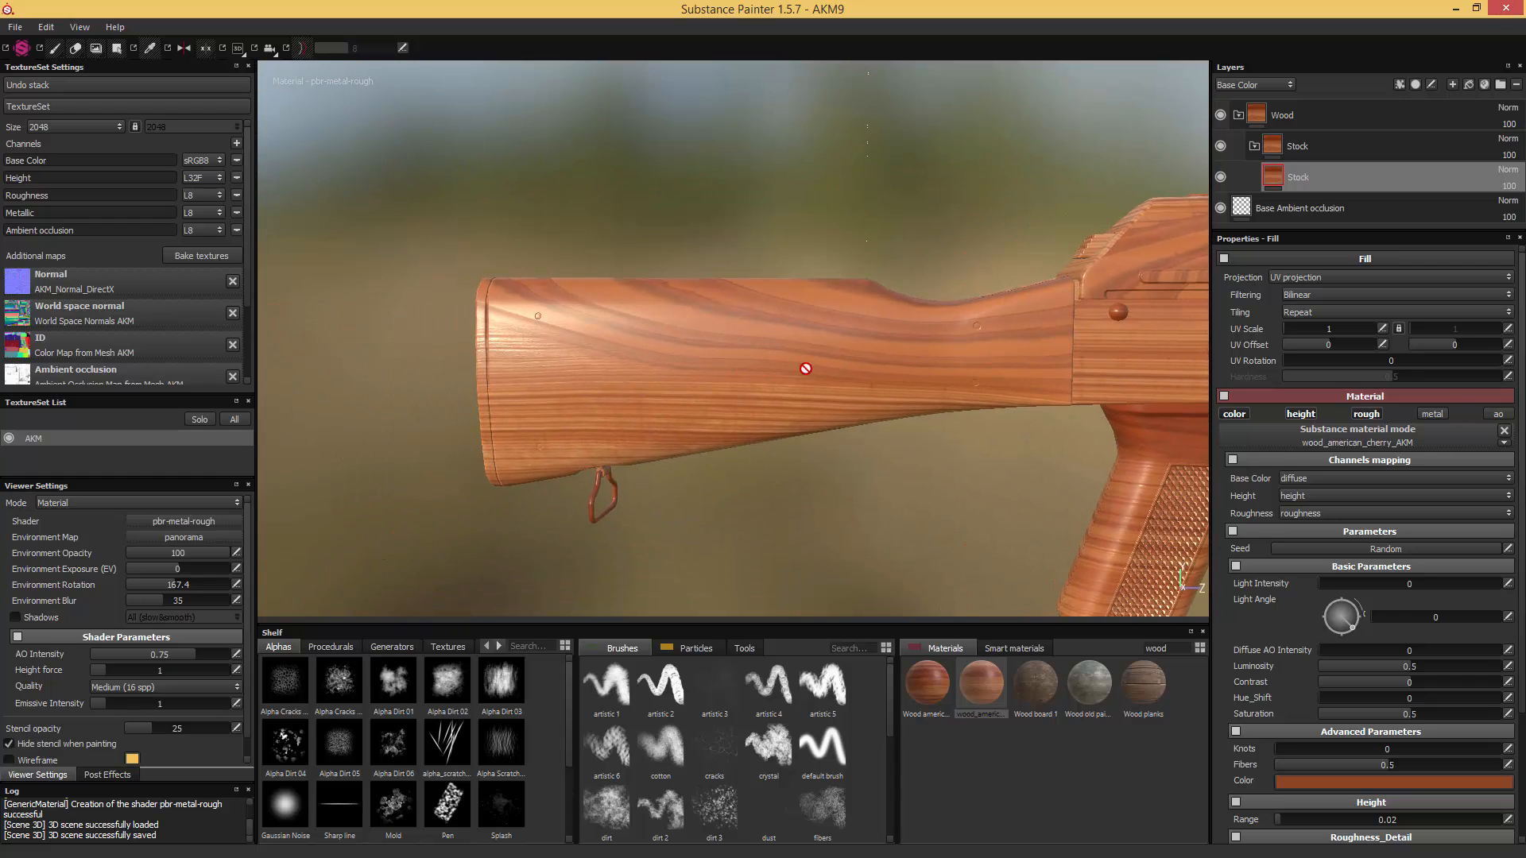
- Add a black mask to the Stock folder and reveal only the stock mesh in it with geometry mesh selection
left_click_drag(808, 338, 884, 350, "alt")
left_click(1275, 147)
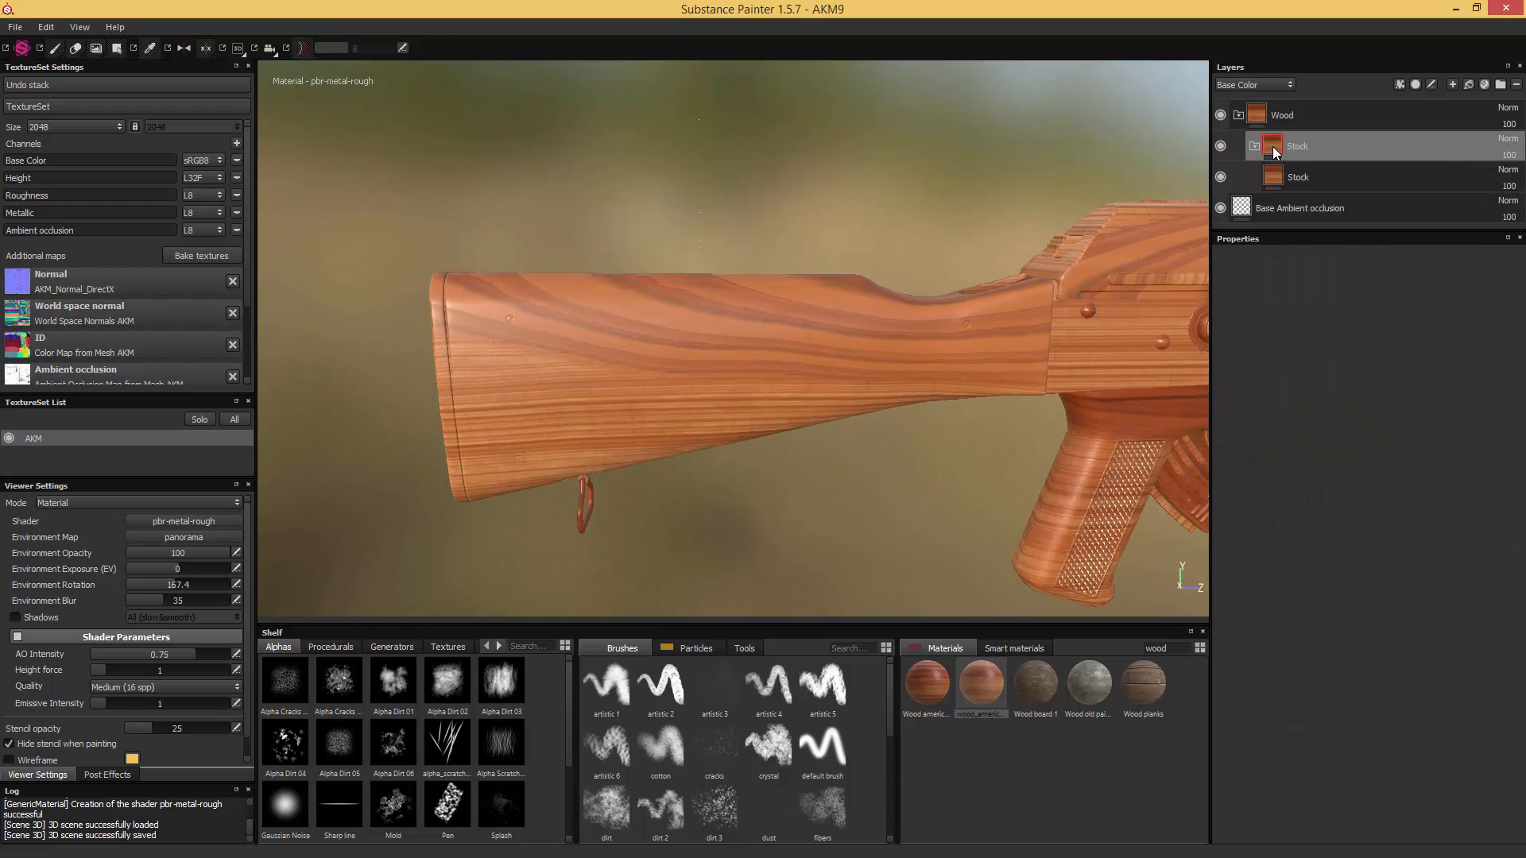
right_click(1275, 146)
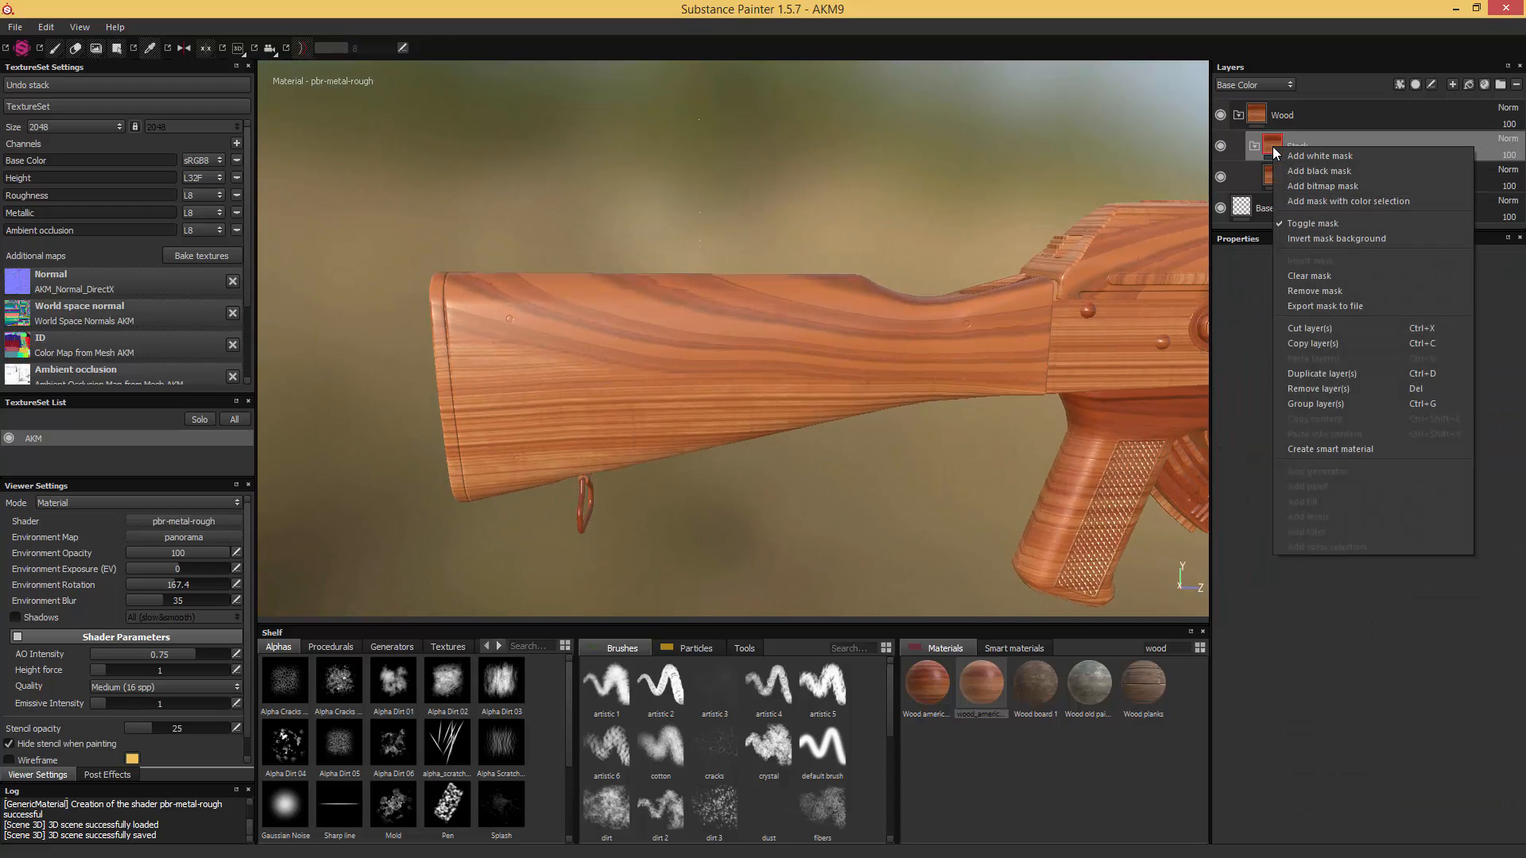
left_click(1322, 173)
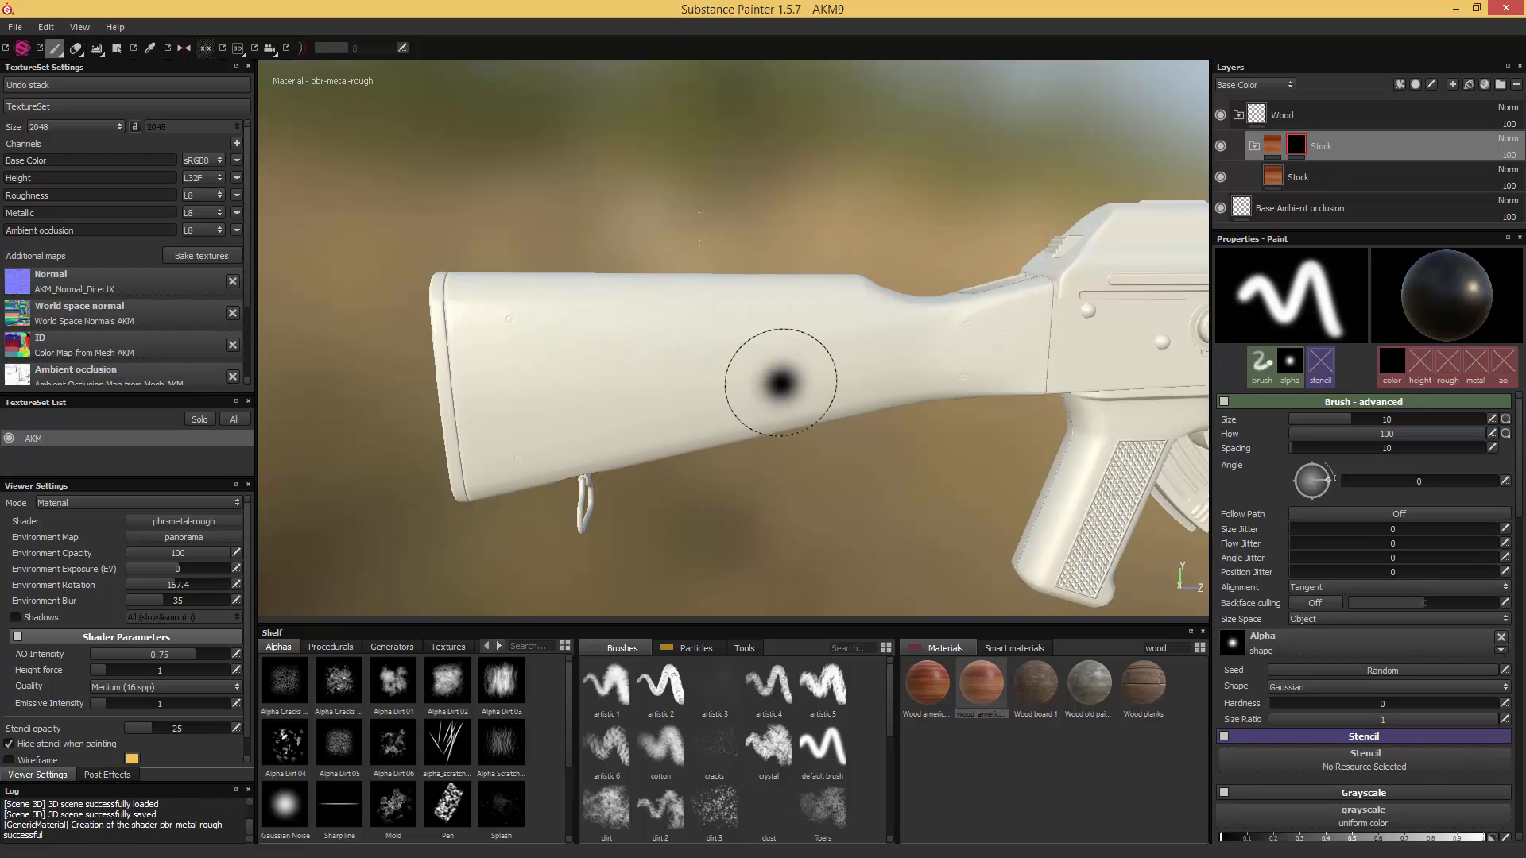
left_click(117, 48)
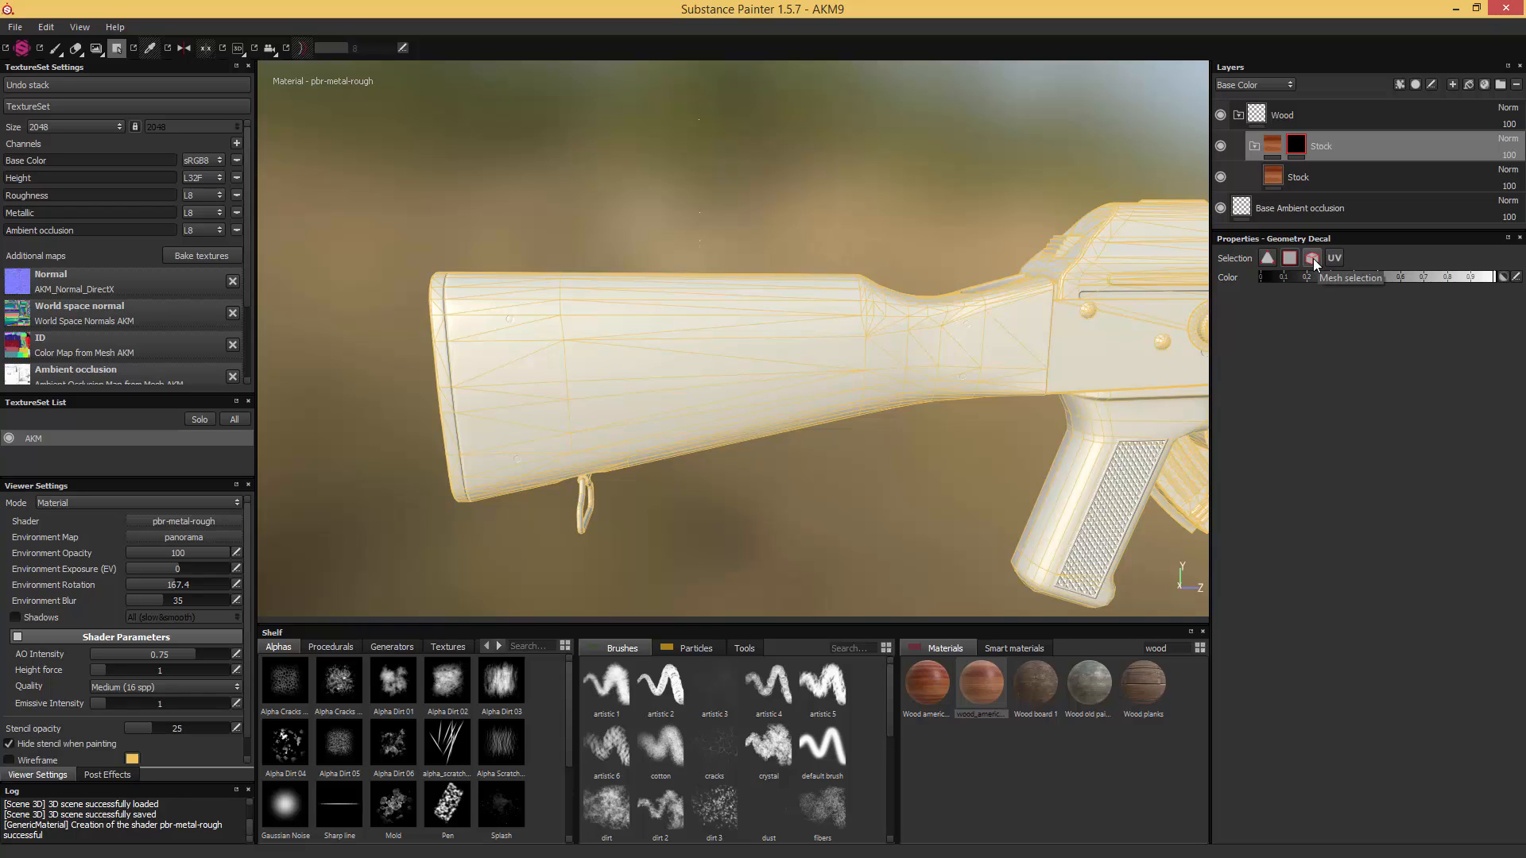
left_click(816, 315)
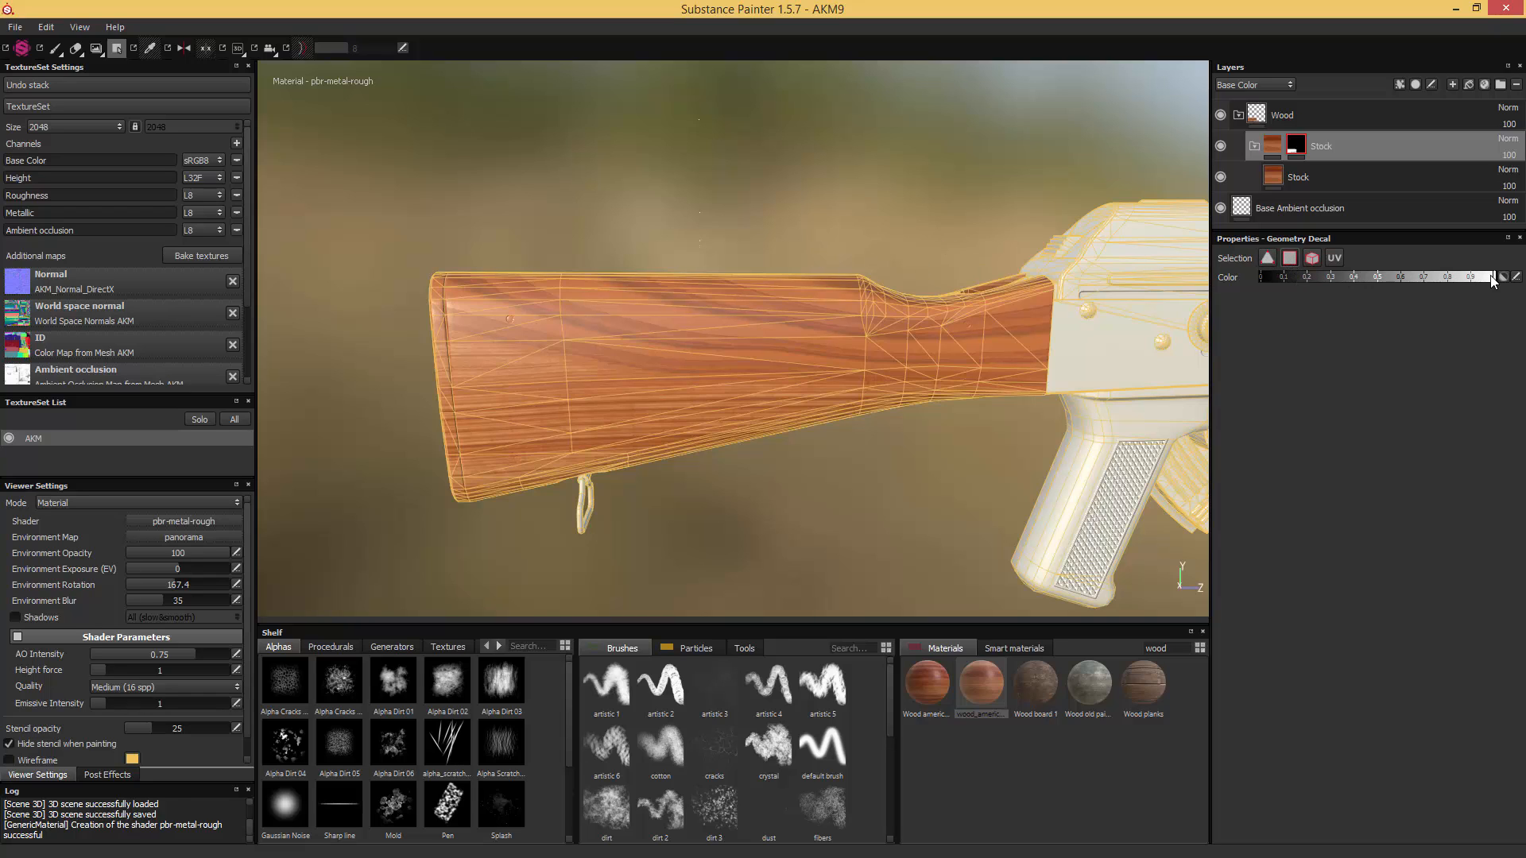
- Set the geometry fill colour to black and mask out all the butt plate's faces at the rear end of the stock
left_click_drag(1494, 282, 1328, 283)
middle_click_drag(556, 304, 890, 262, "alt")
scroll(521, 256, "up", 3)
middle_click_drag(727, 254, 743, 299, "alt")
scroll(678, 259, "up", 2)
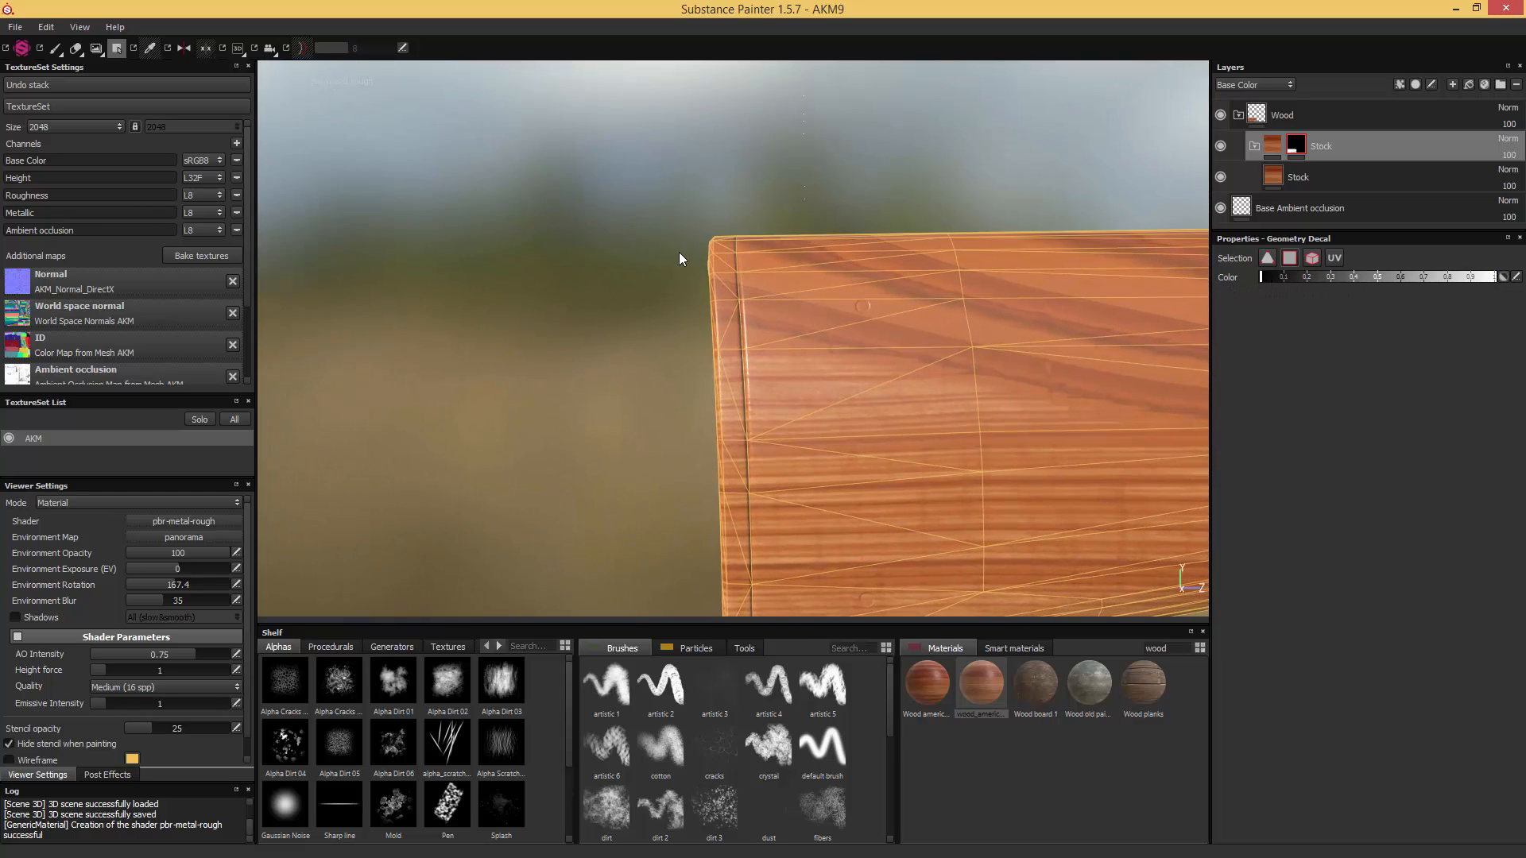
left_click(717, 252)
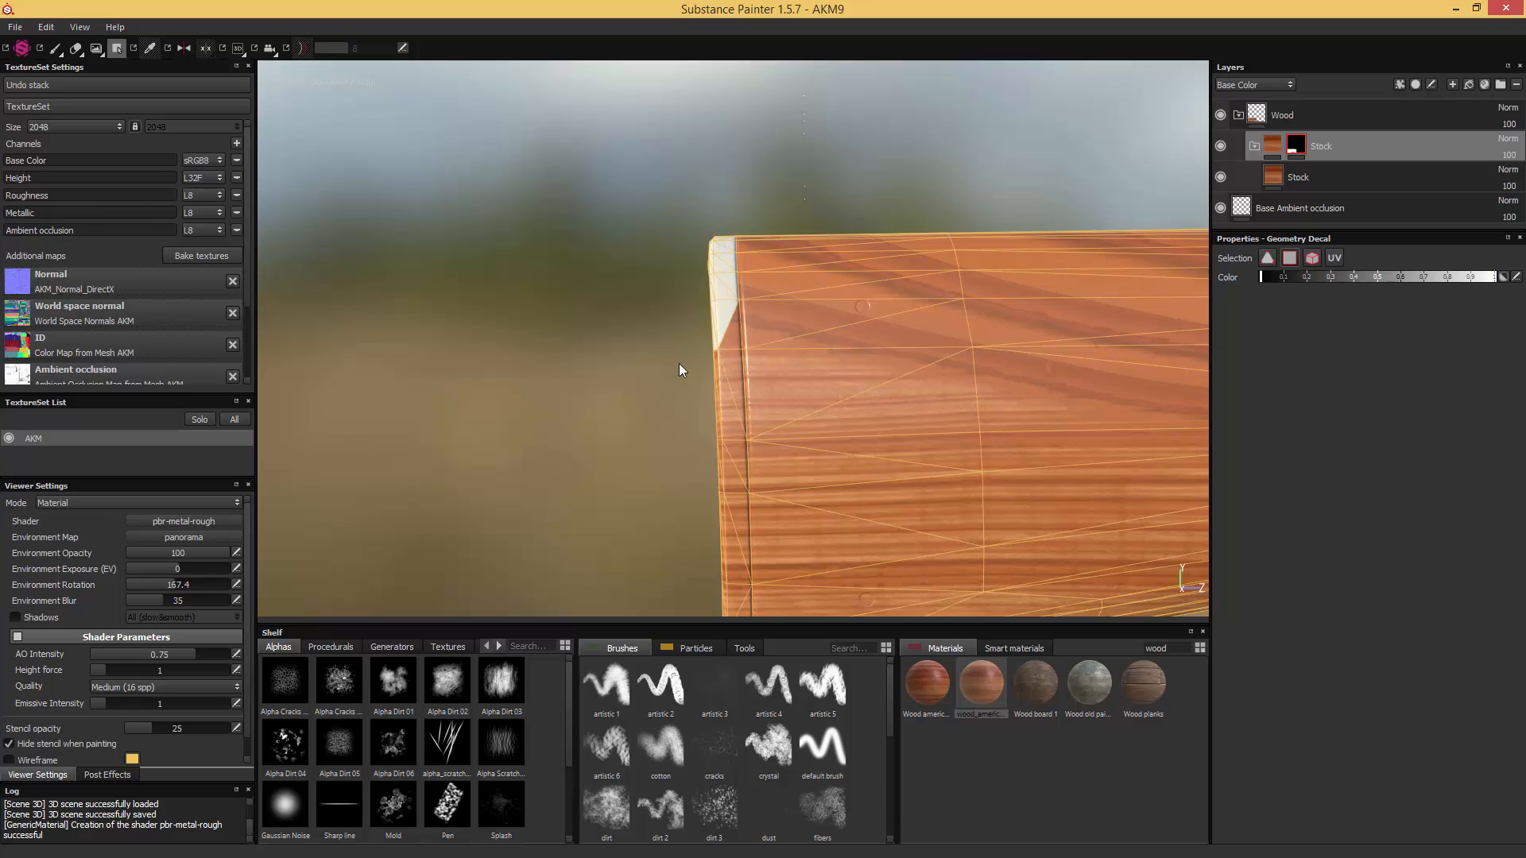
middle_click_drag(681, 367, 681, 296, "alt")
left_click_drag(731, 219, 734, 213)
middle_click_drag(687, 436, 693, 355, "alt")
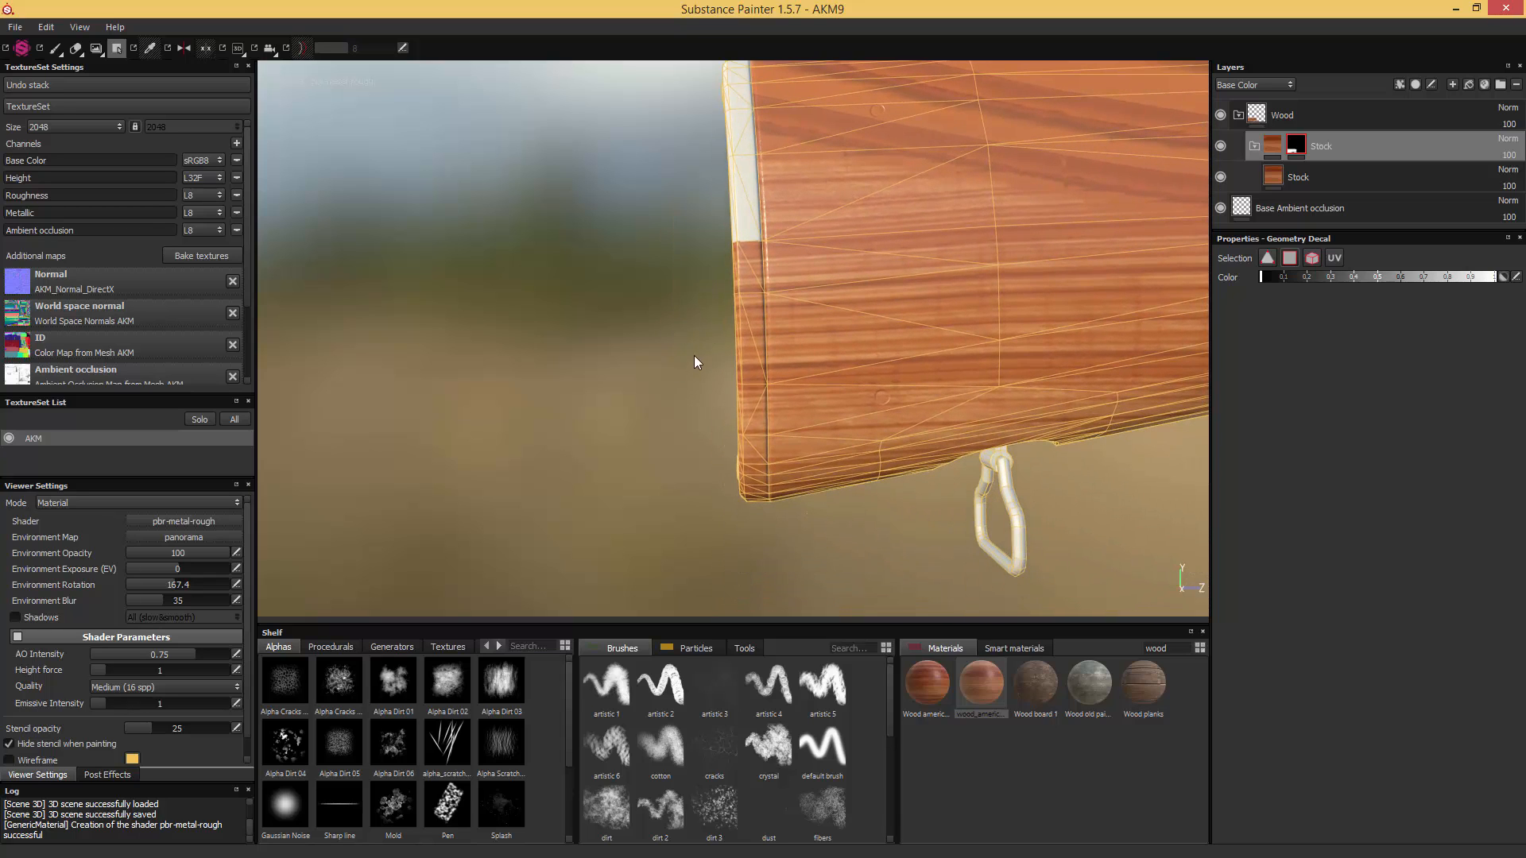
left_click_drag(743, 240, 743, 241)
middle_click_drag(714, 382, 718, 310, "alt")
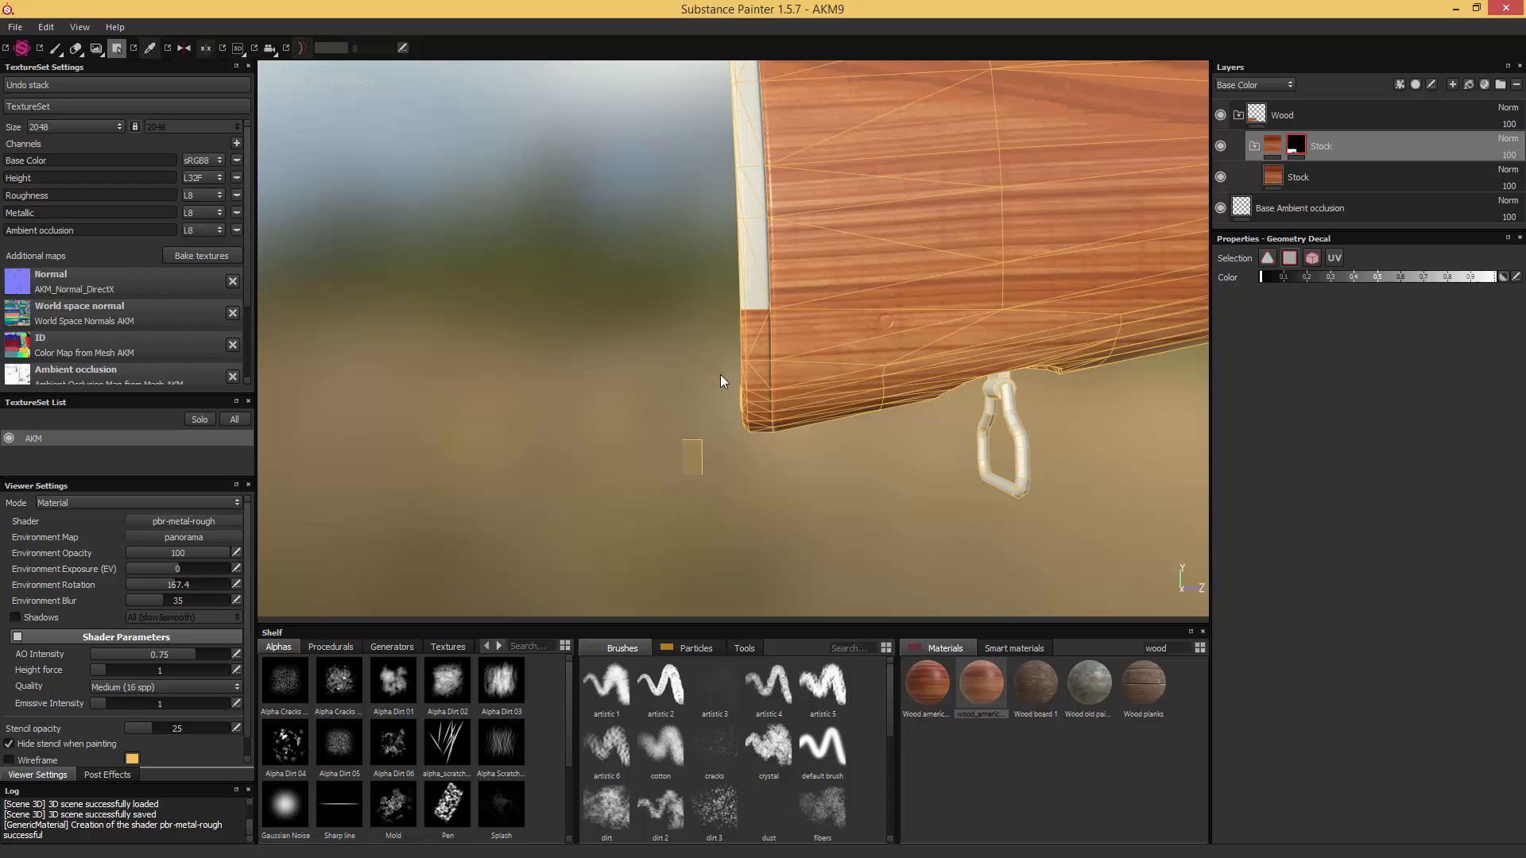
middle_click_drag(719, 375, 758, 292, "alt")
left_click_drag(734, 323, 963, 313, "alt")
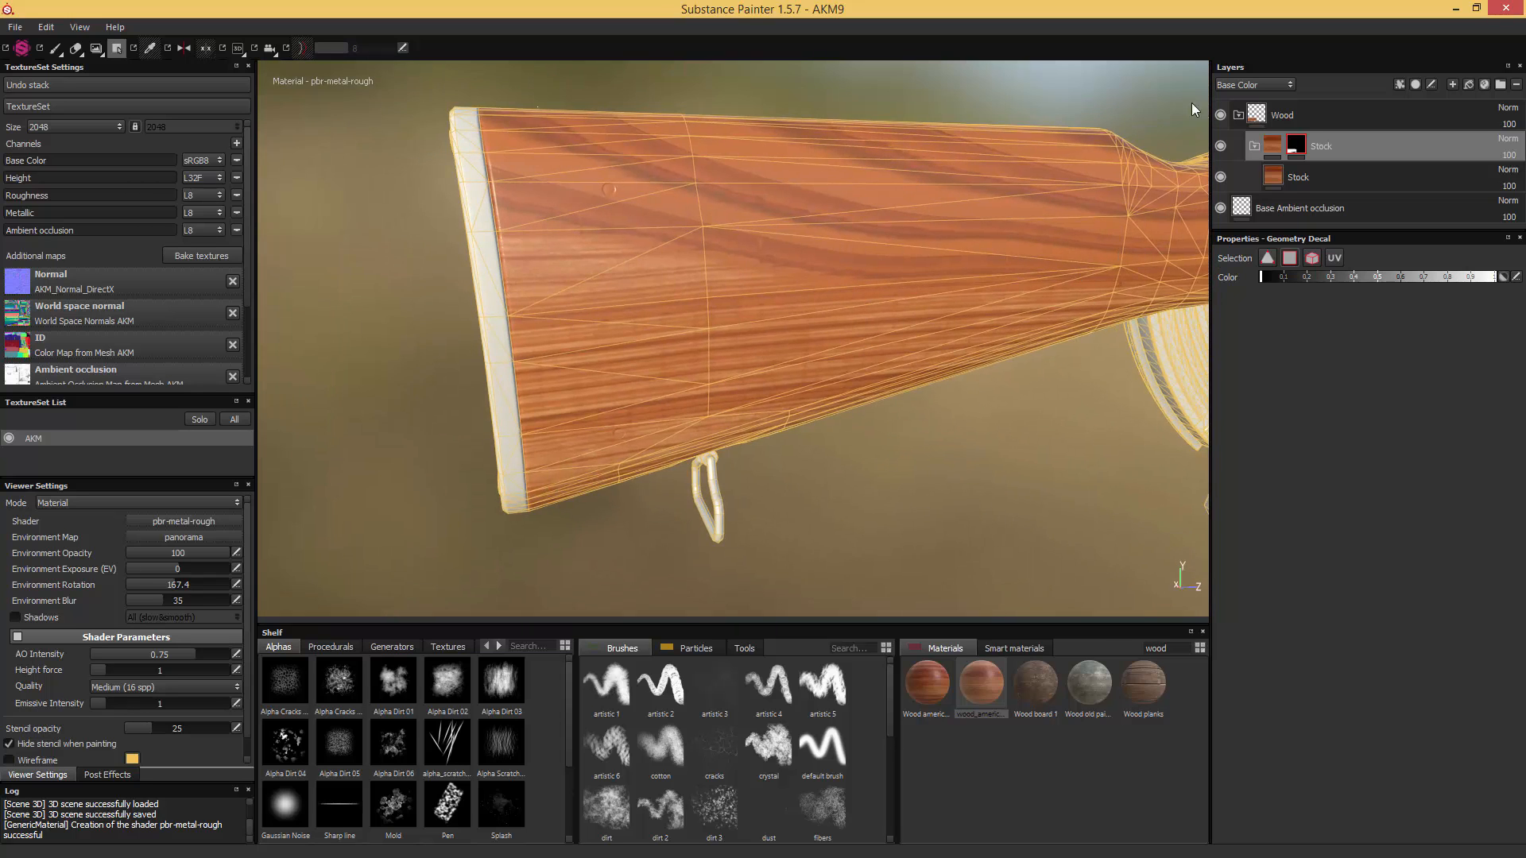
- Collapse the Wood folder, add a fill layer above Base Ambient occlusion and set its Base Color to dark grey with RGB 0.011
left_click(1238, 114)
left_click(1328, 139)
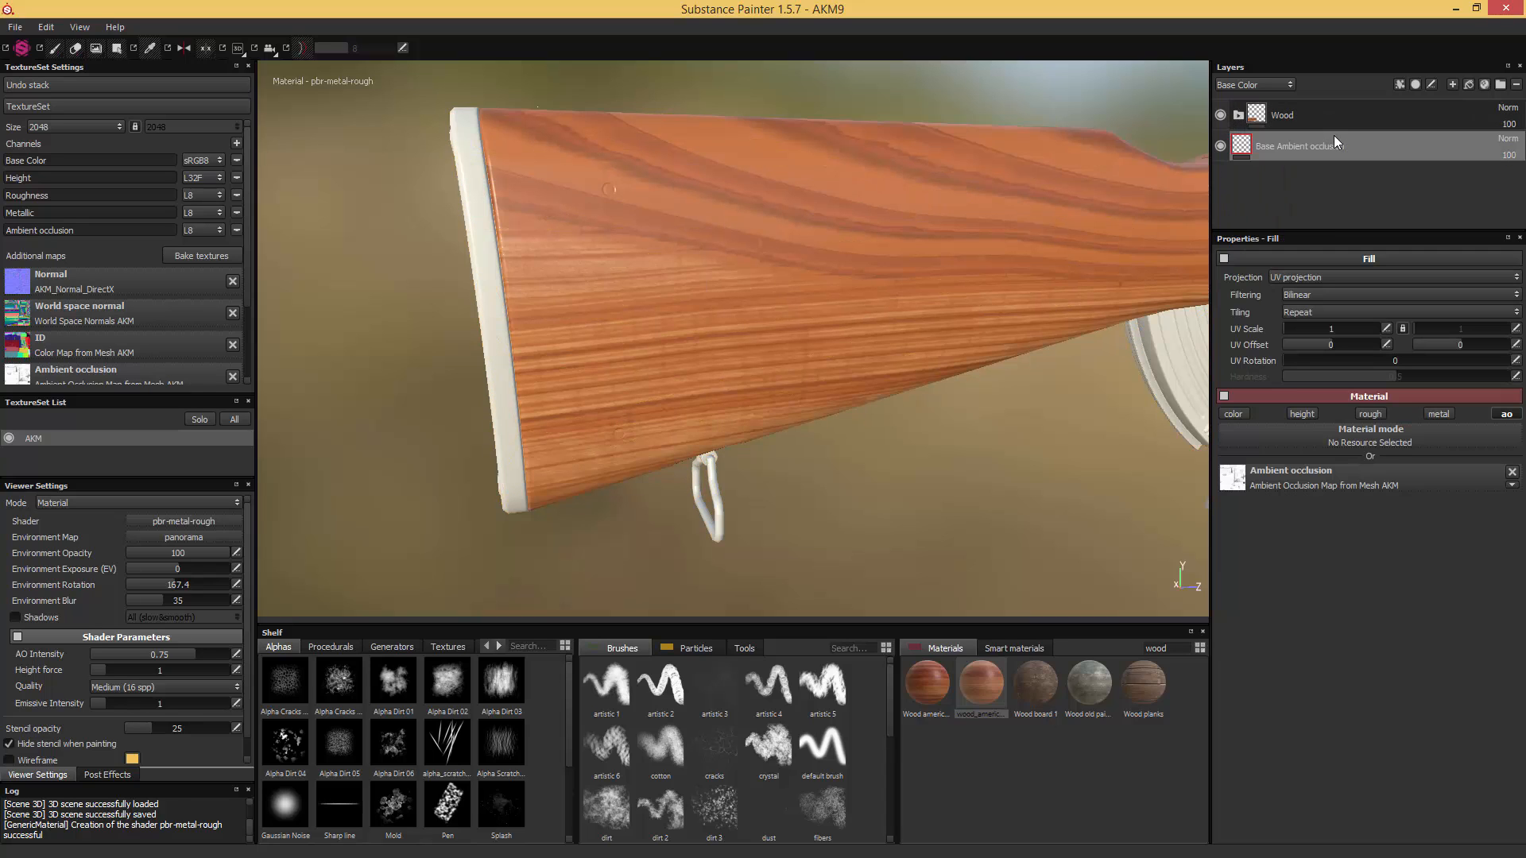
left_click(1467, 84)
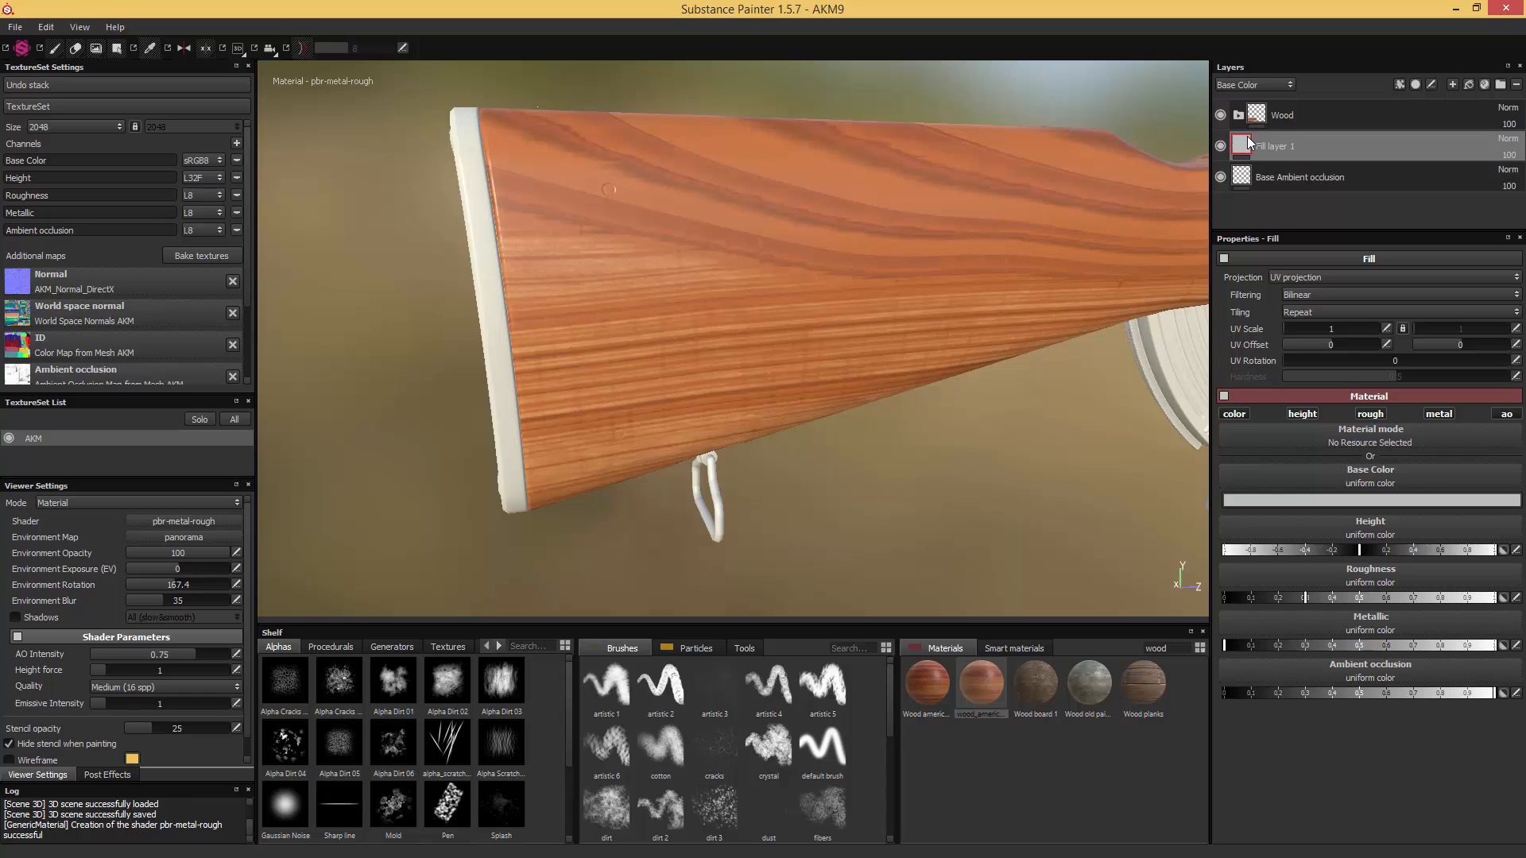
left_click(1328, 500)
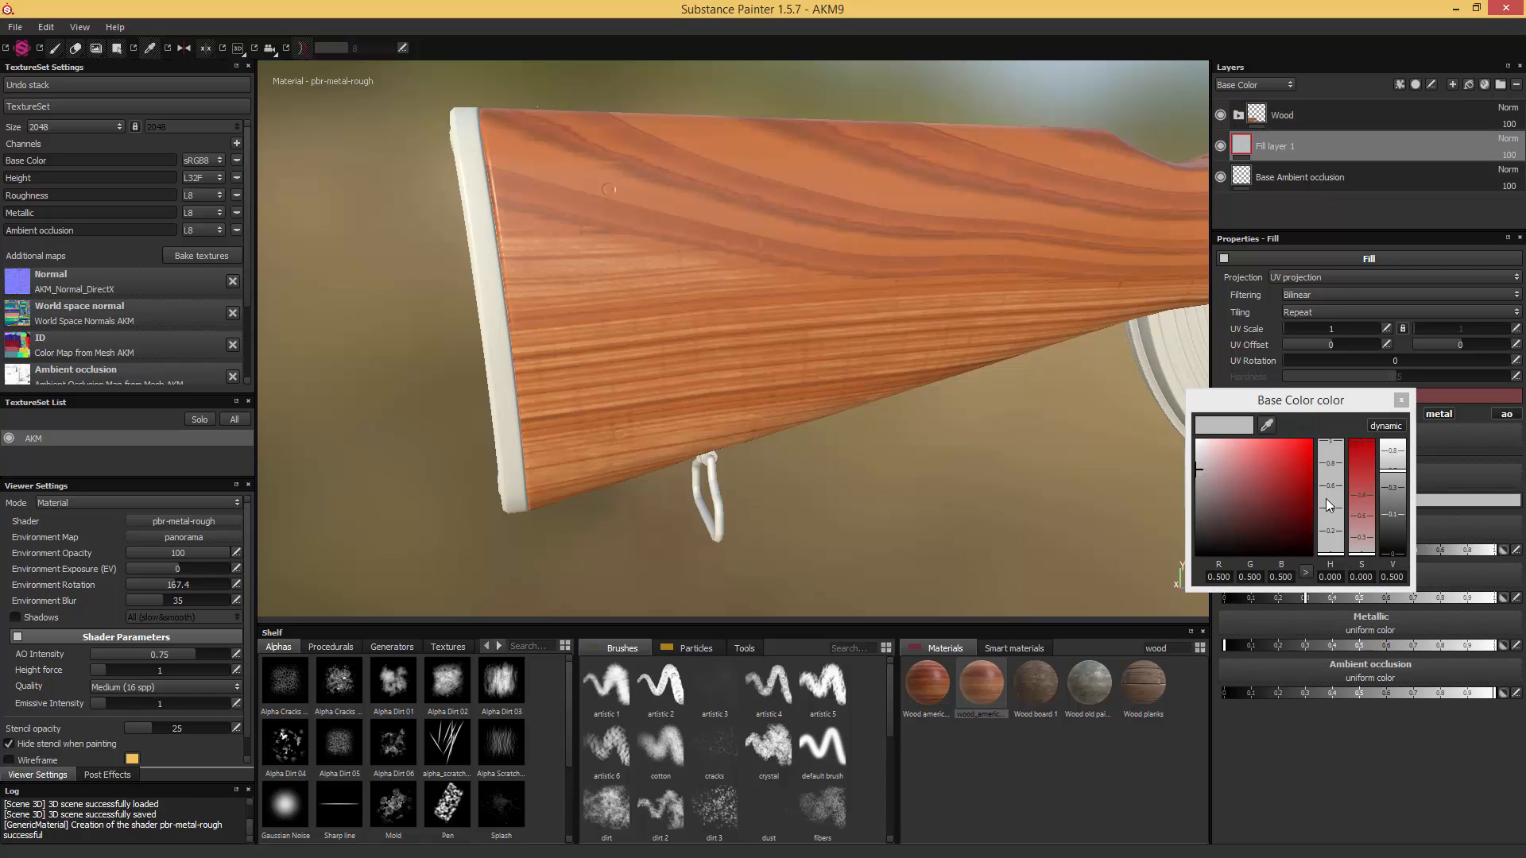
left_click_drag(1191, 532, 1166, 542)
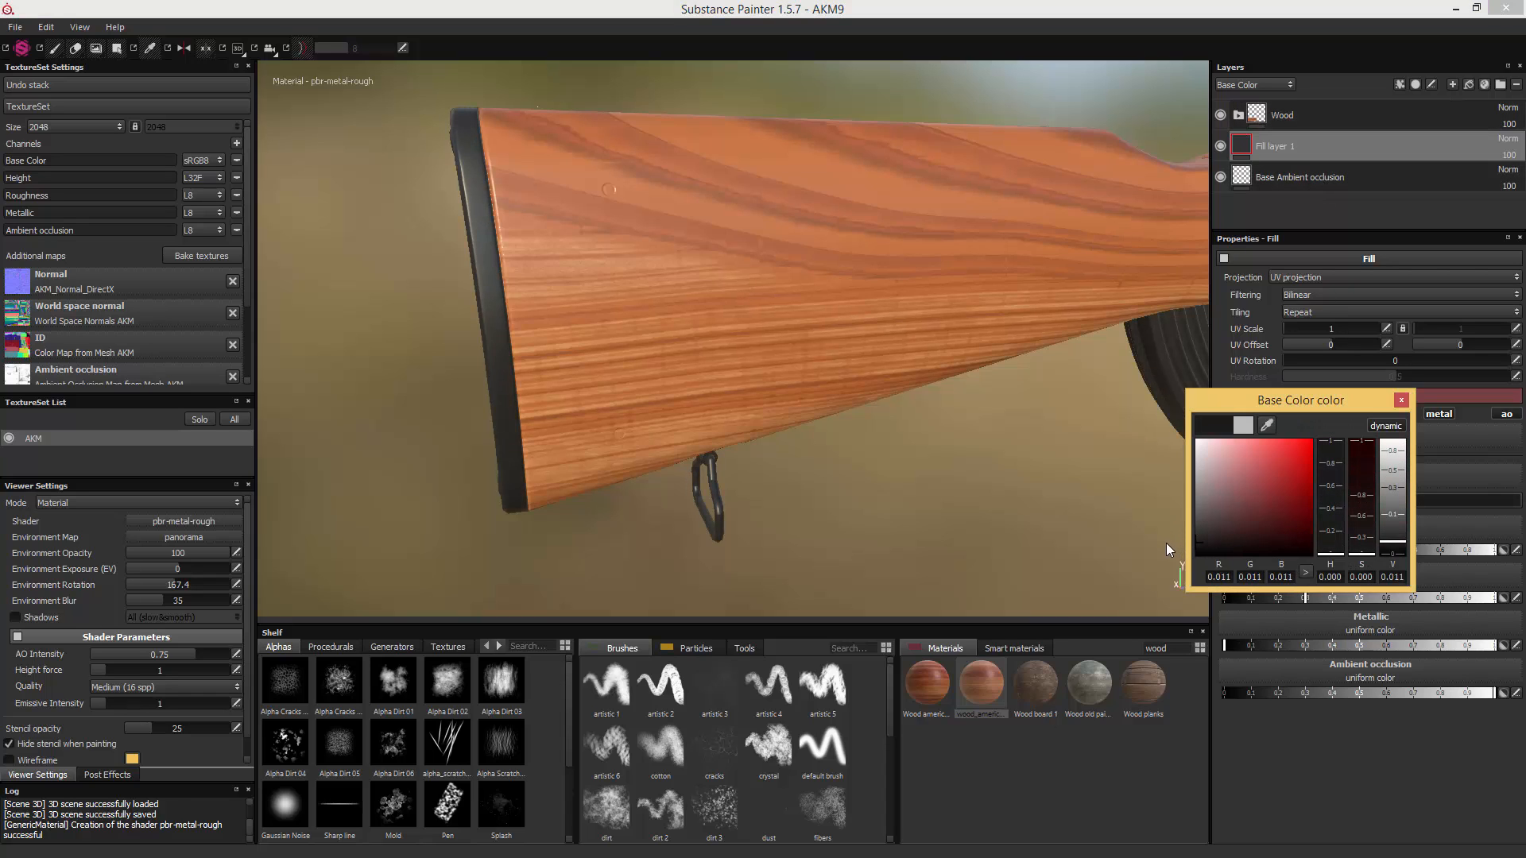
left_click(1403, 403)
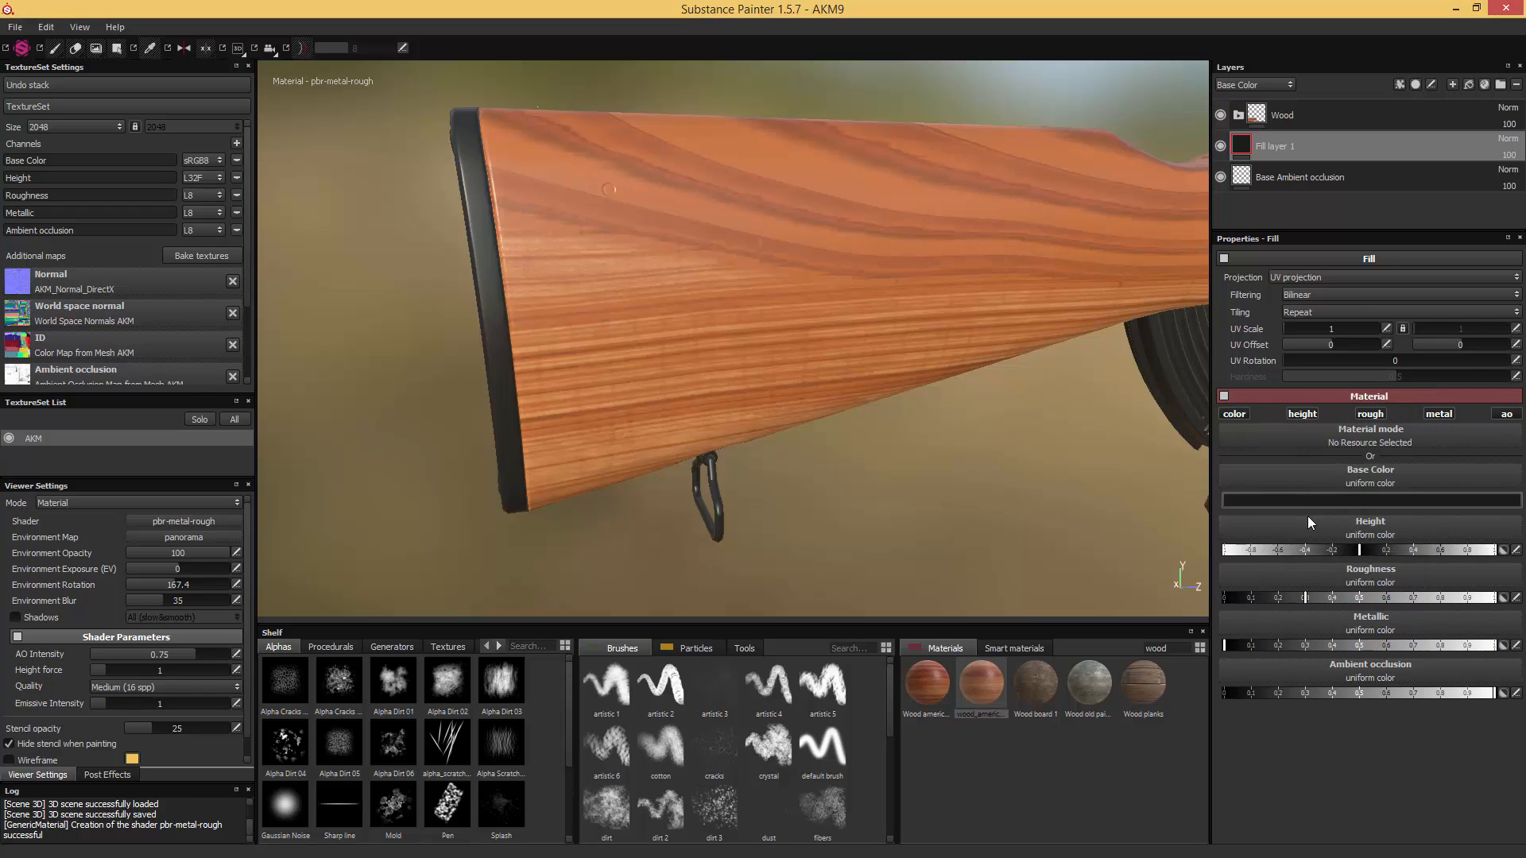
- Set the dark fill layer's Roughness to about 0.55 and check its reflections around the butt plate and receiver
left_click(1376, 599)
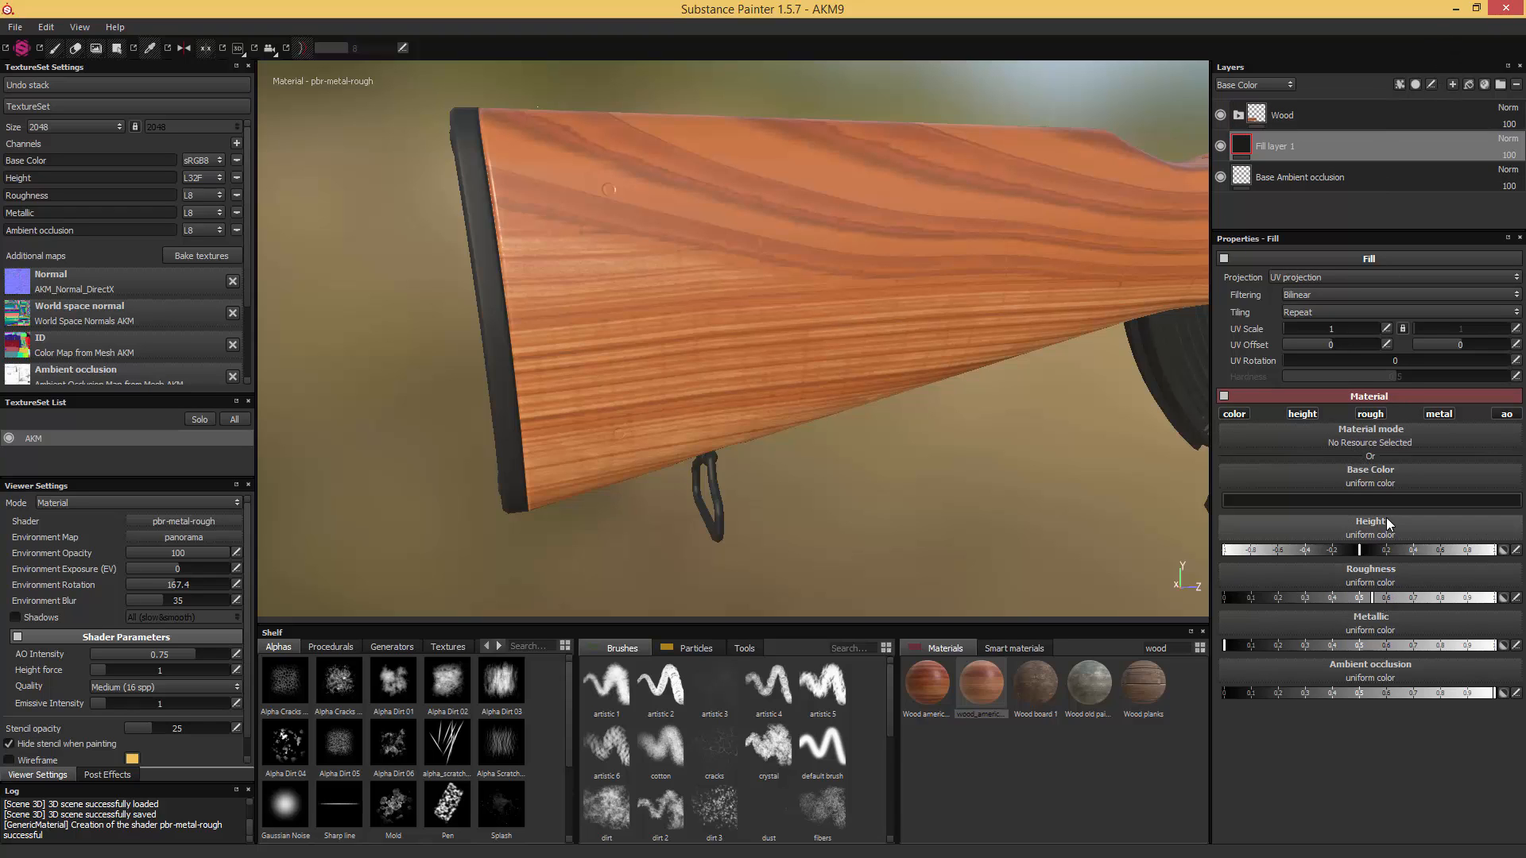
mouse_move(867, 372)
left_mouse_down("alt")
mouse_move(857, 413)
mouse_move(880, 416)
mouse_move(789, 398)
mouse_move(835, 393)
mouse_move(715, 385)
mouse_move(853, 384)
left_mouse_up("alt")
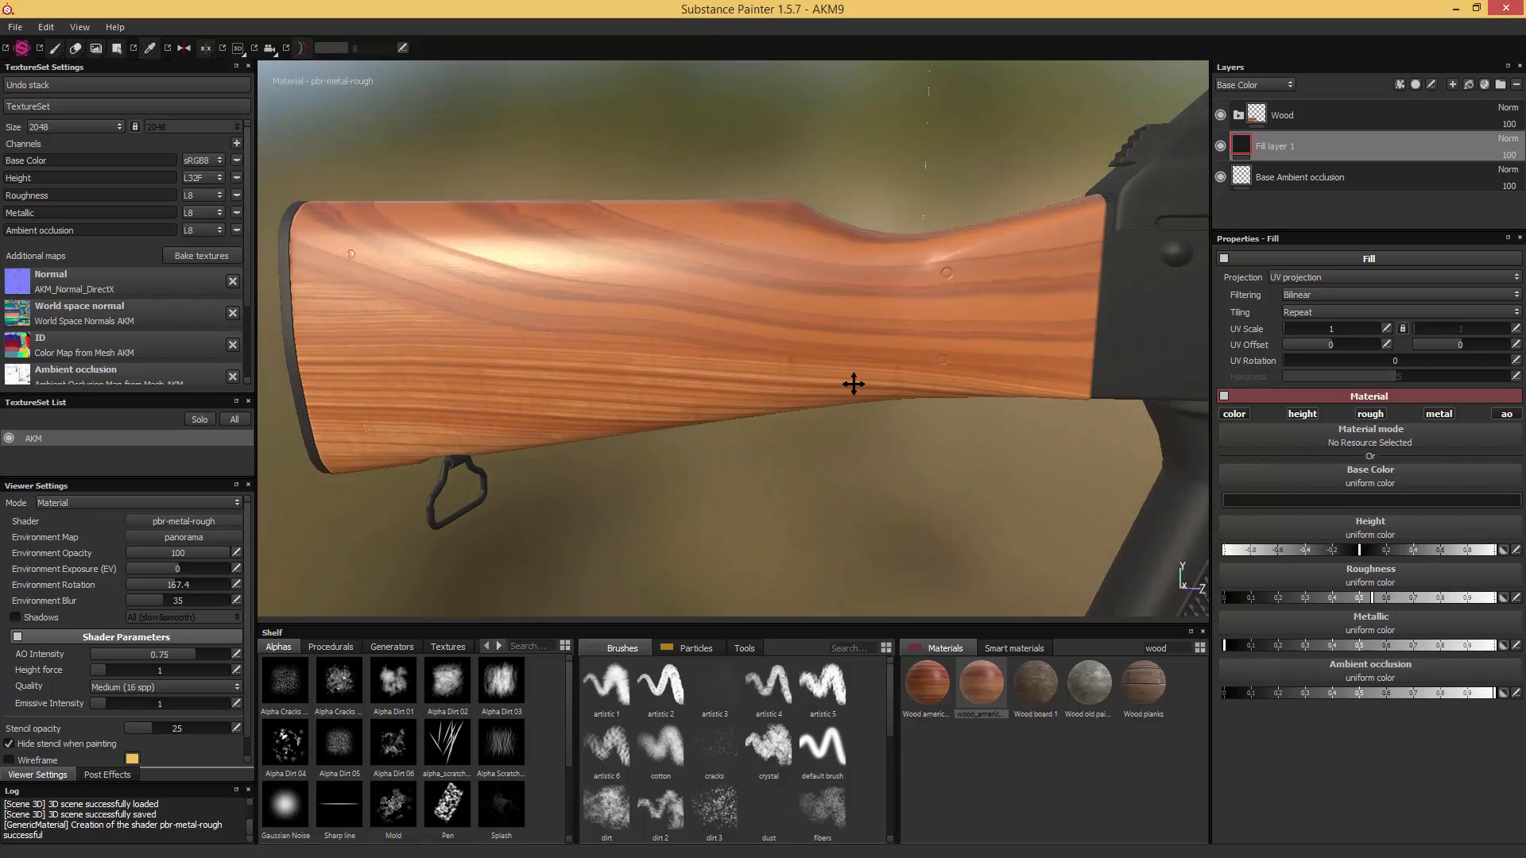
middle_click_drag(853, 385, 994, 390, "alt")
mouse_move(997, 393)
left_mouse_down("alt")
mouse_move(1042, 423)
mouse_move(1054, 400)
mouse_move(1056, 419)
mouse_move(970, 412)
mouse_move(938, 363)
left_mouse_up("alt")
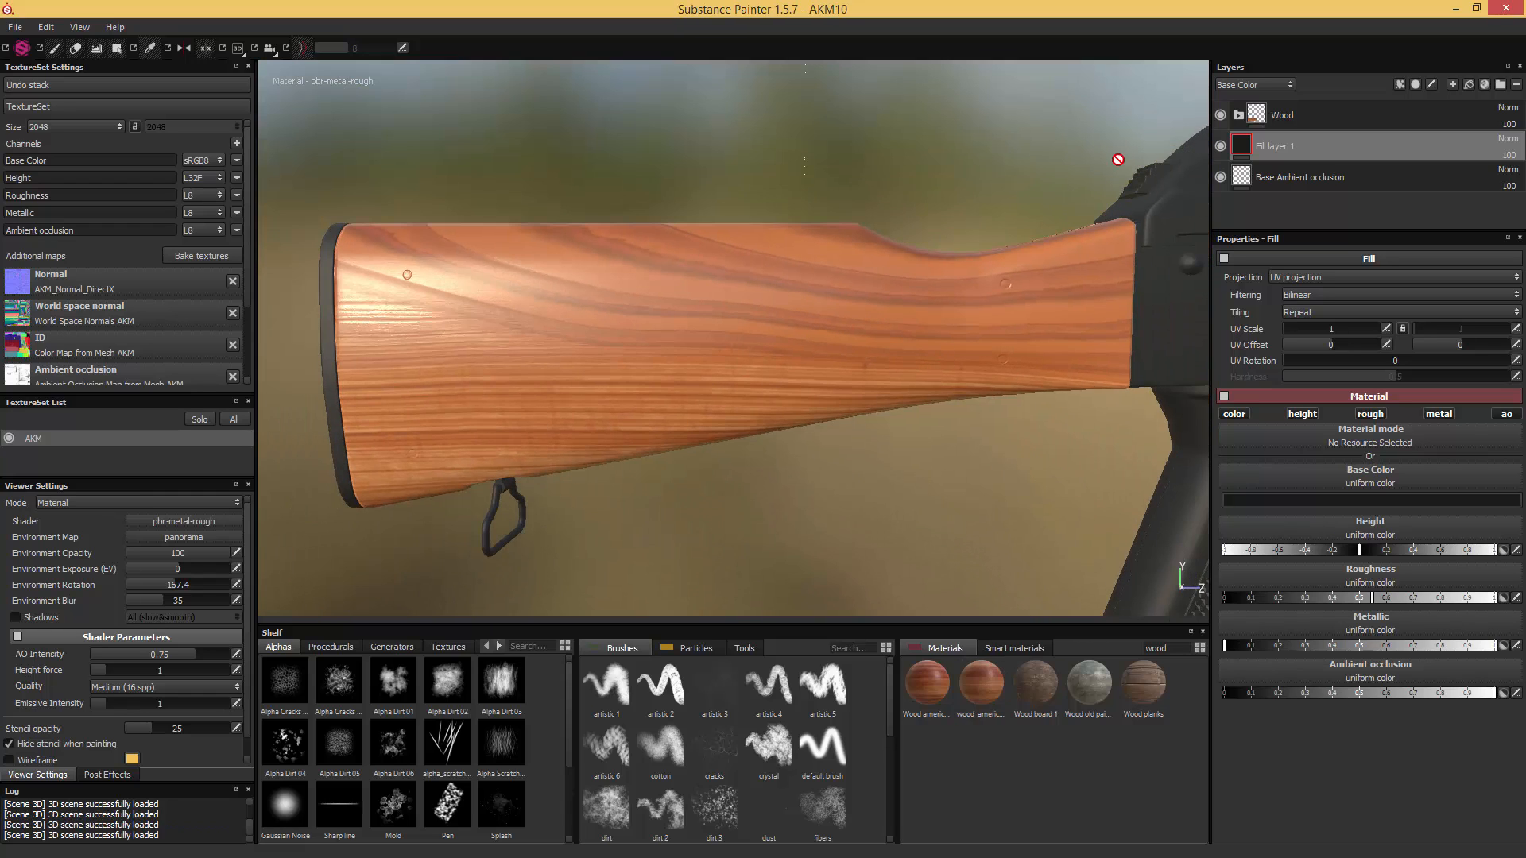
- Select the cherry wood fill layer inside the Wood folder, unlock its UV Scale and set it to 3.32 by 2.24
left_click(1238, 115)
left_click(1278, 181)
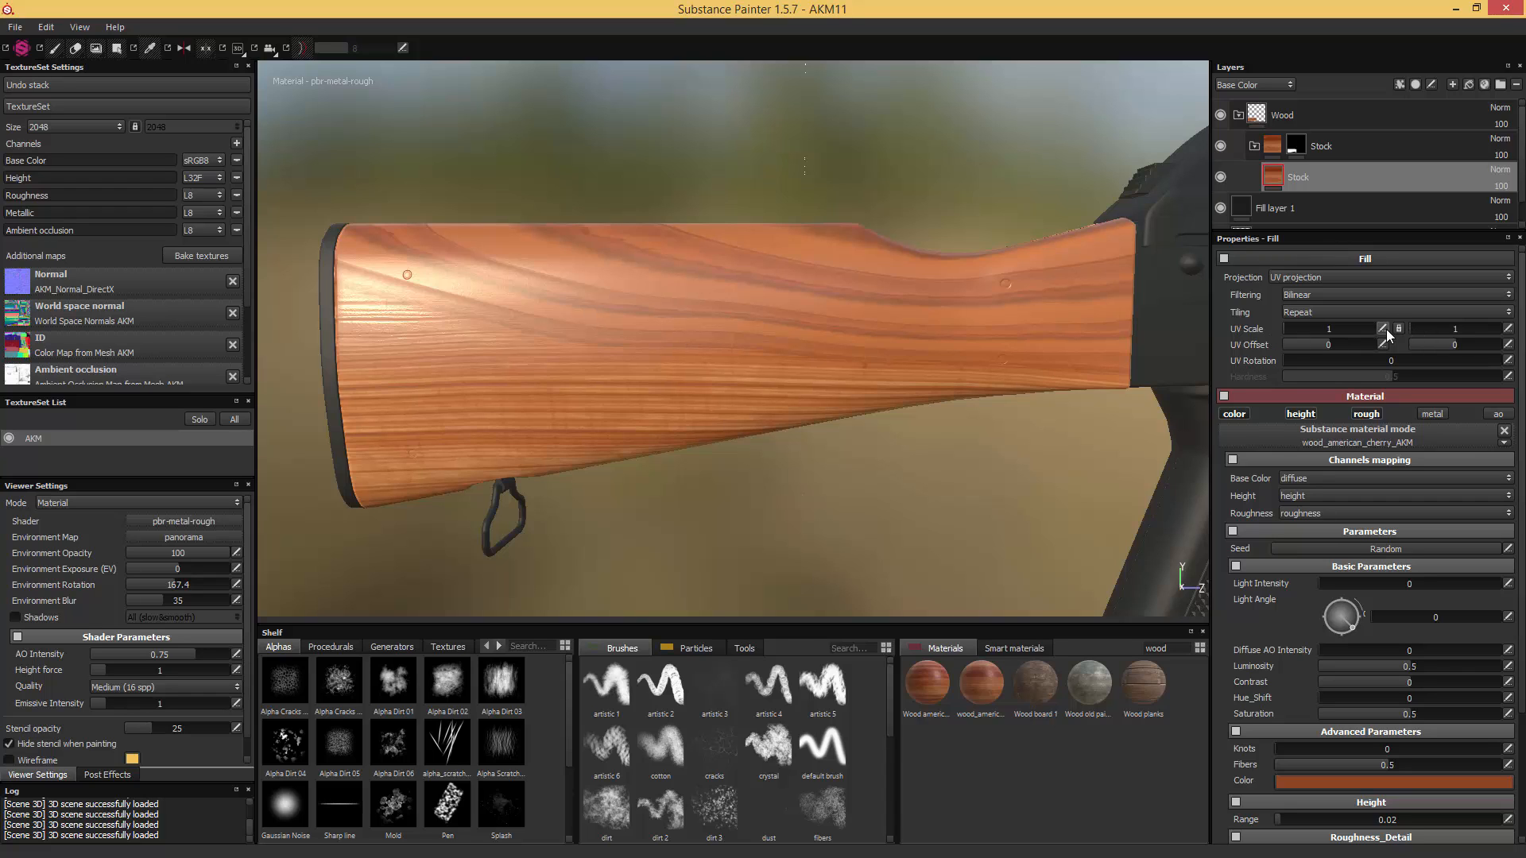
mouse_move(1411, 331)
left_mouse_down()
mouse_move(1451, 331)
mouse_move(1413, 326)
left_mouse_up()
mouse_move(1302, 322)
left_mouse_down()
mouse_move(1285, 330)
mouse_move(1321, 330)
mouse_move(1285, 330)
left_mouse_up()
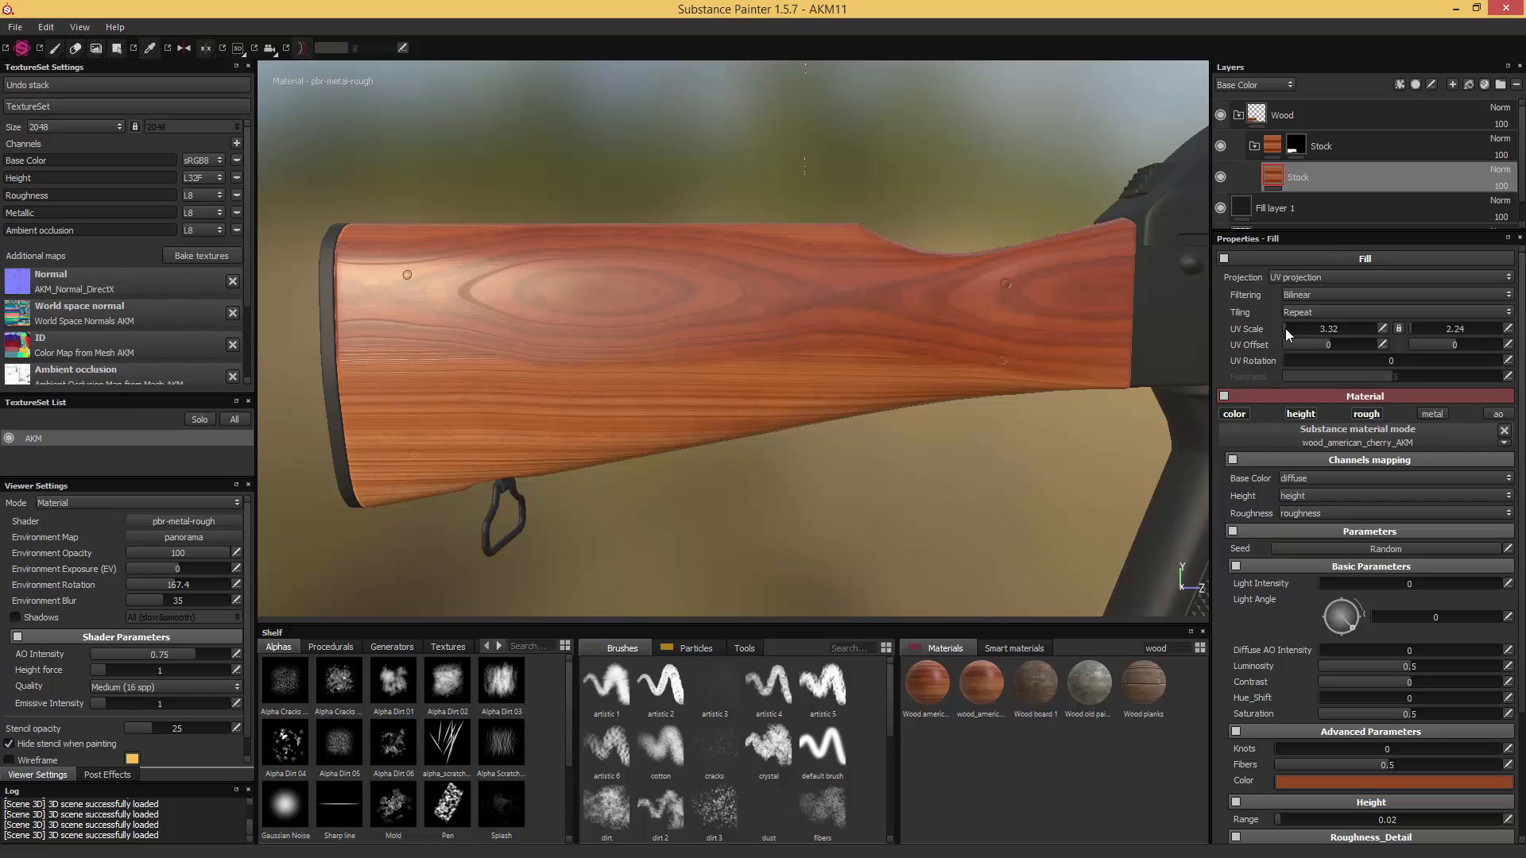
- Set the cherry wood's first UV Scale value to 2.22 and its first UV Offset value to -0.43
left_click_drag(1321, 345, 1313, 345)
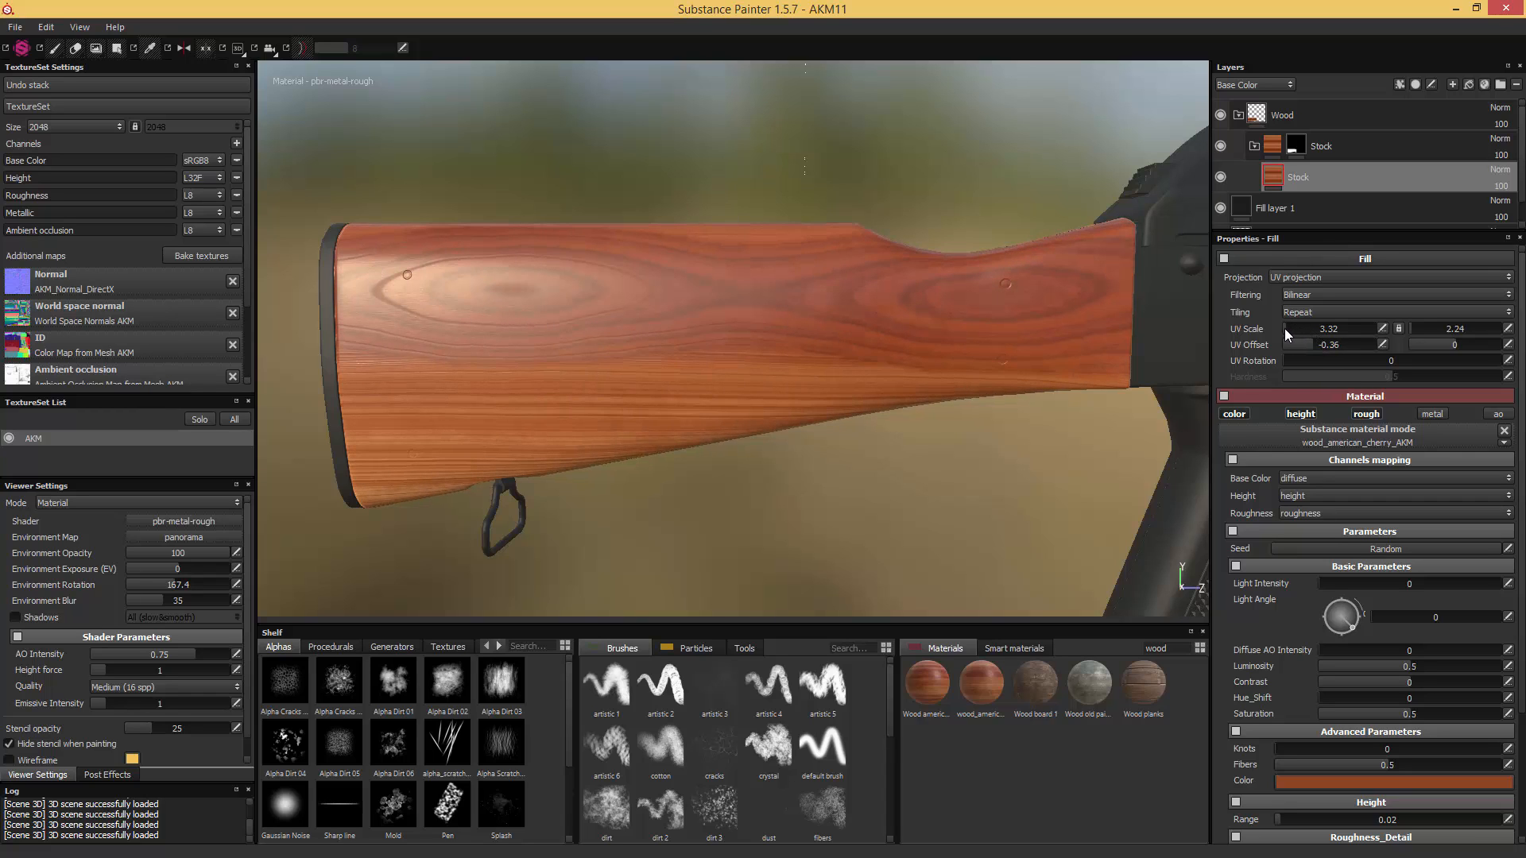
left_click(1285, 328)
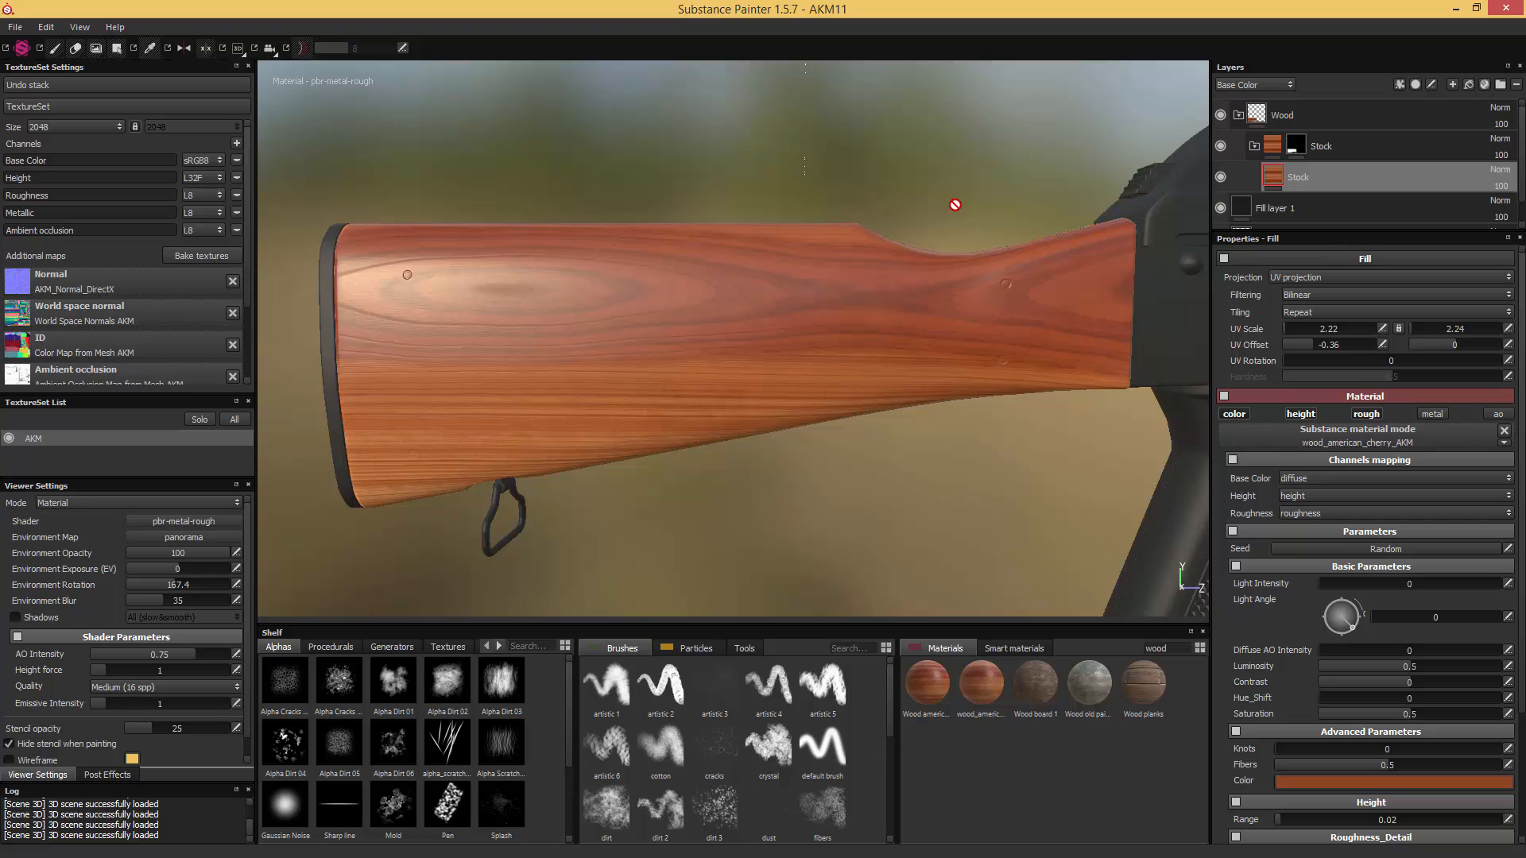
left_click(1309, 345)
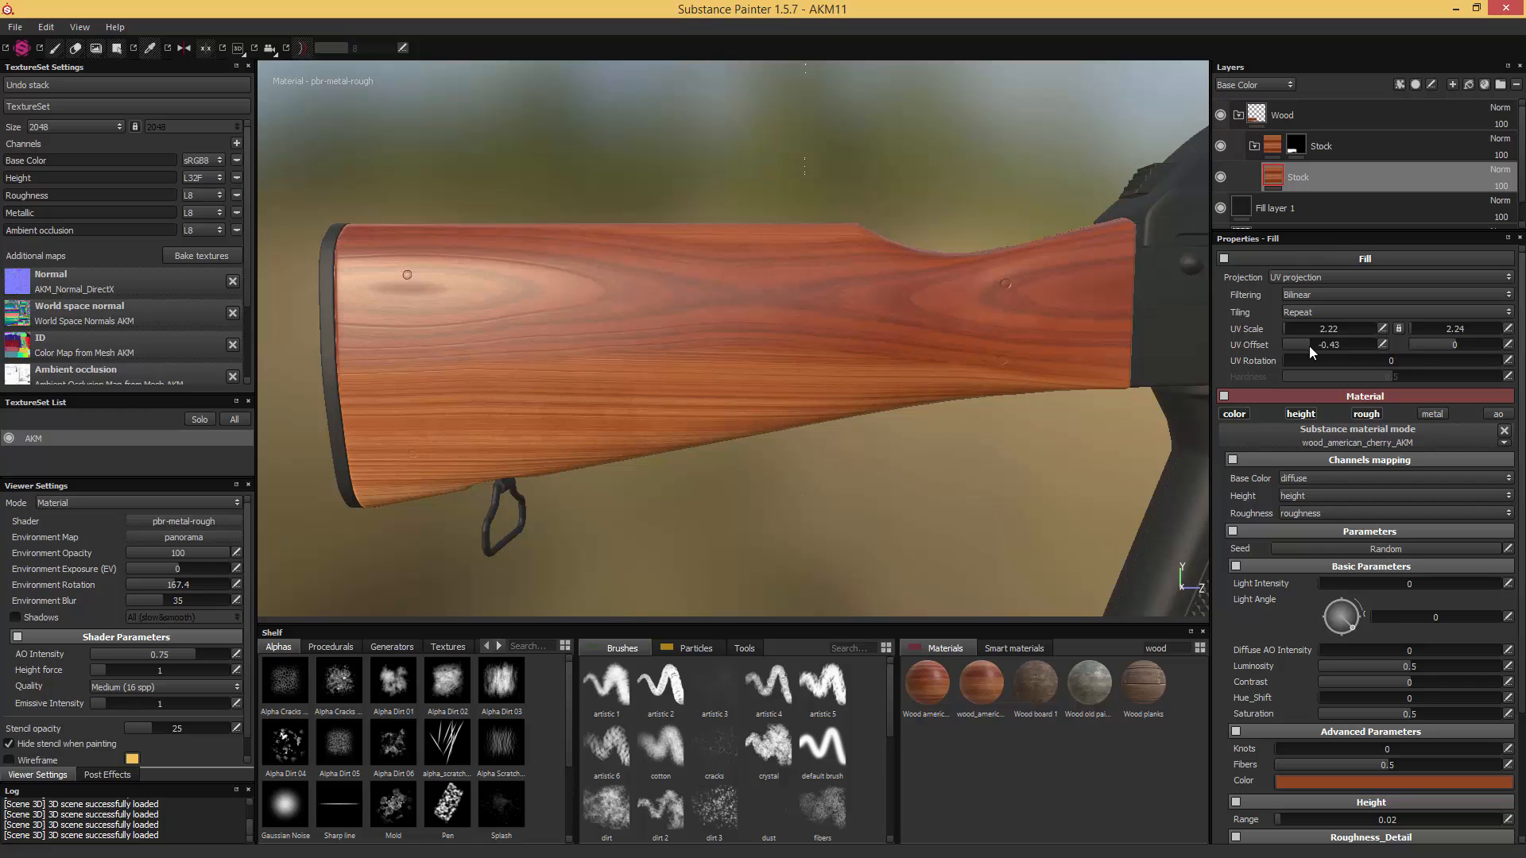
- Set the cherry wood's second UV Offset value to -0.82 to shift the grain across the stock
left_click_drag(1451, 346, 1416, 346)
left_click(1507, 345)
left_click(1462, 345)
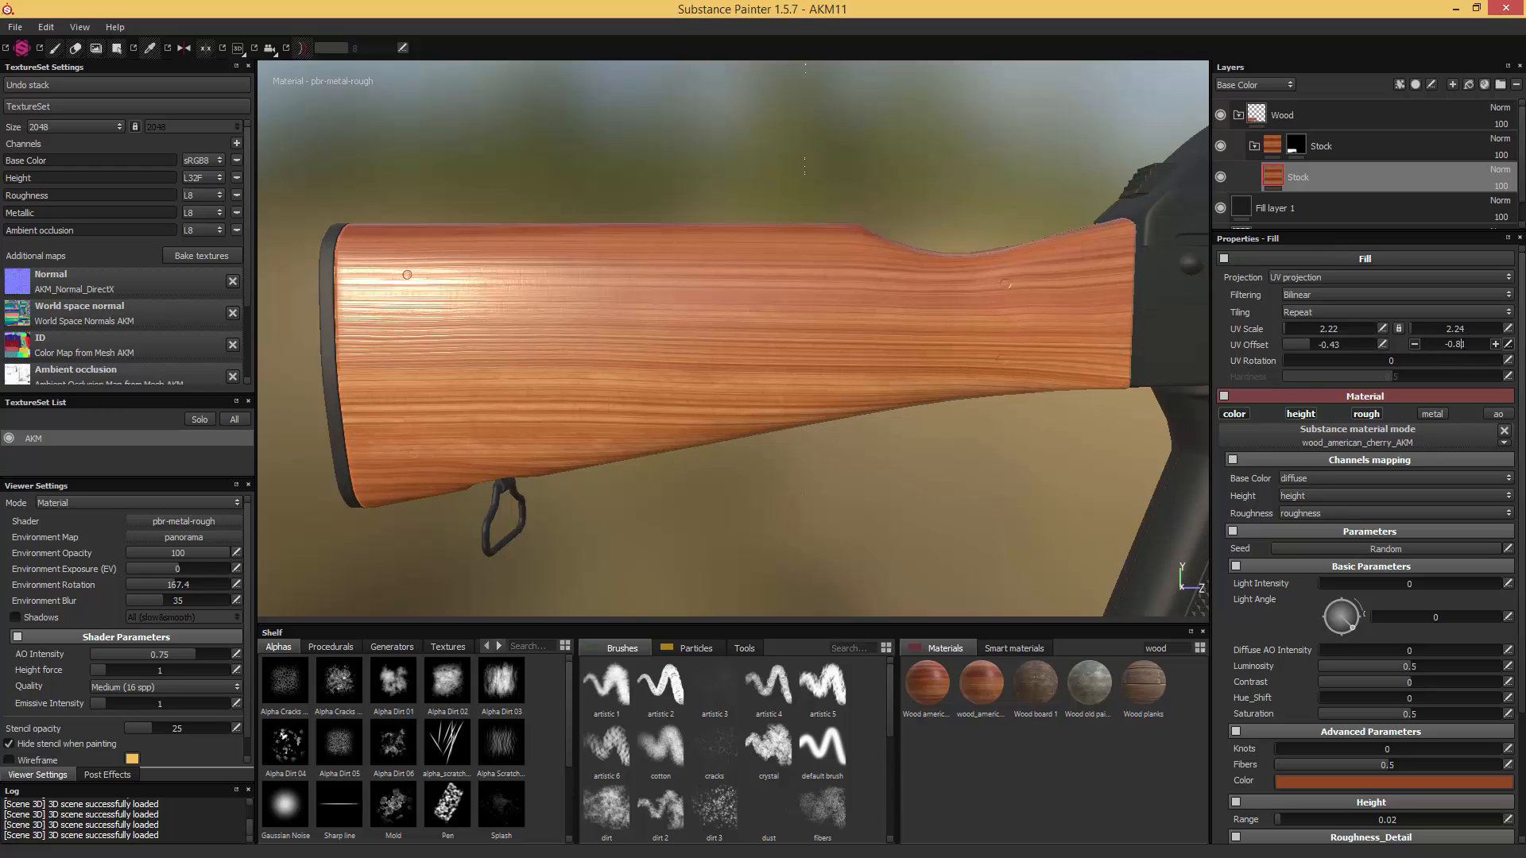
type("2")
key("Return")
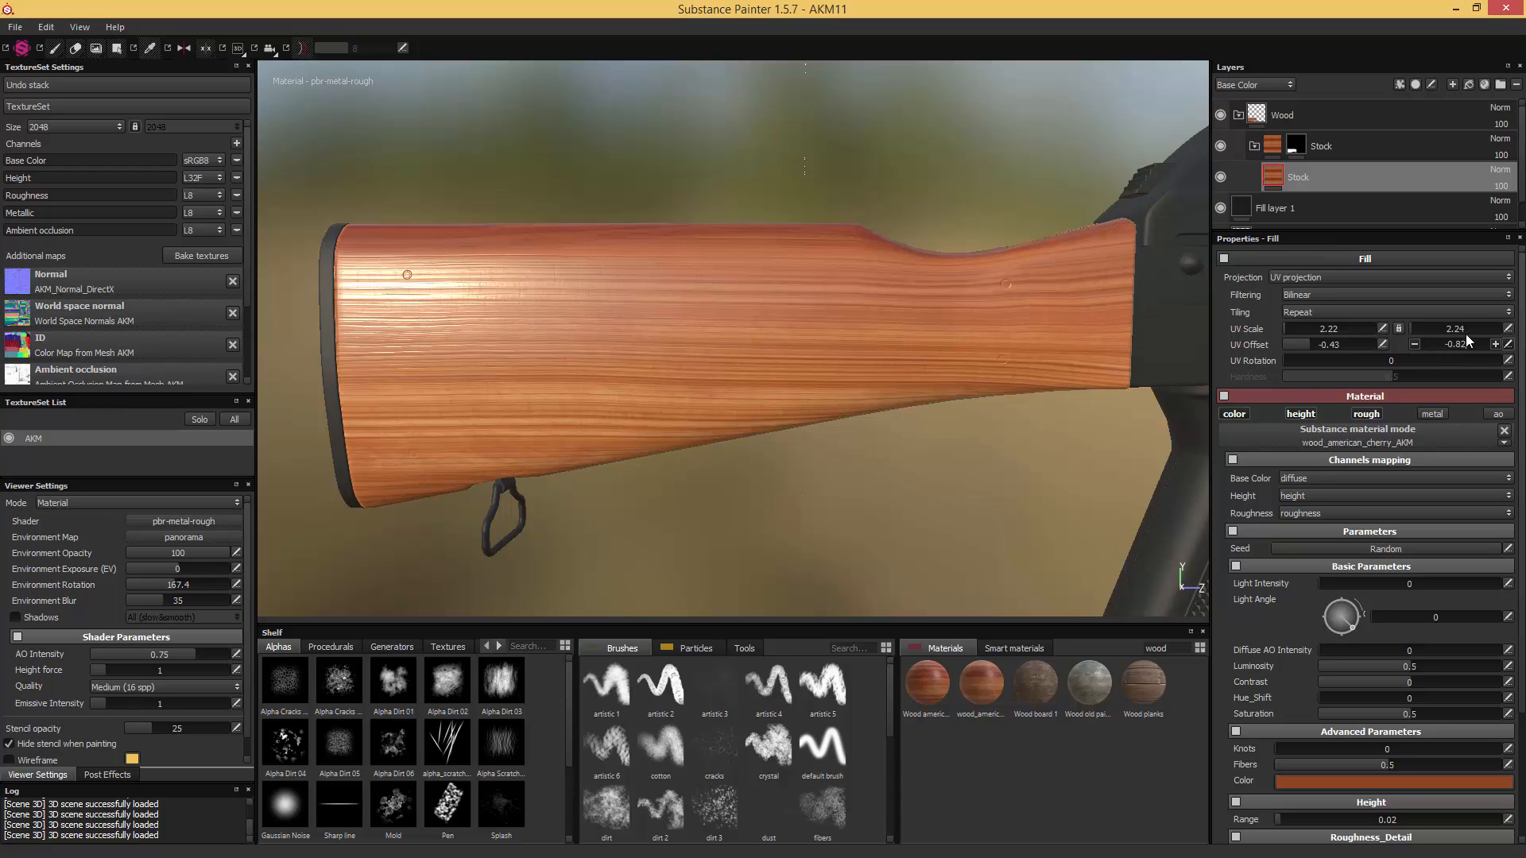
- Change the cherry wood's UV Scale to 1.3 by 1.58 to enlarge the grain rings
left_click(1507, 328)
type("1.58")
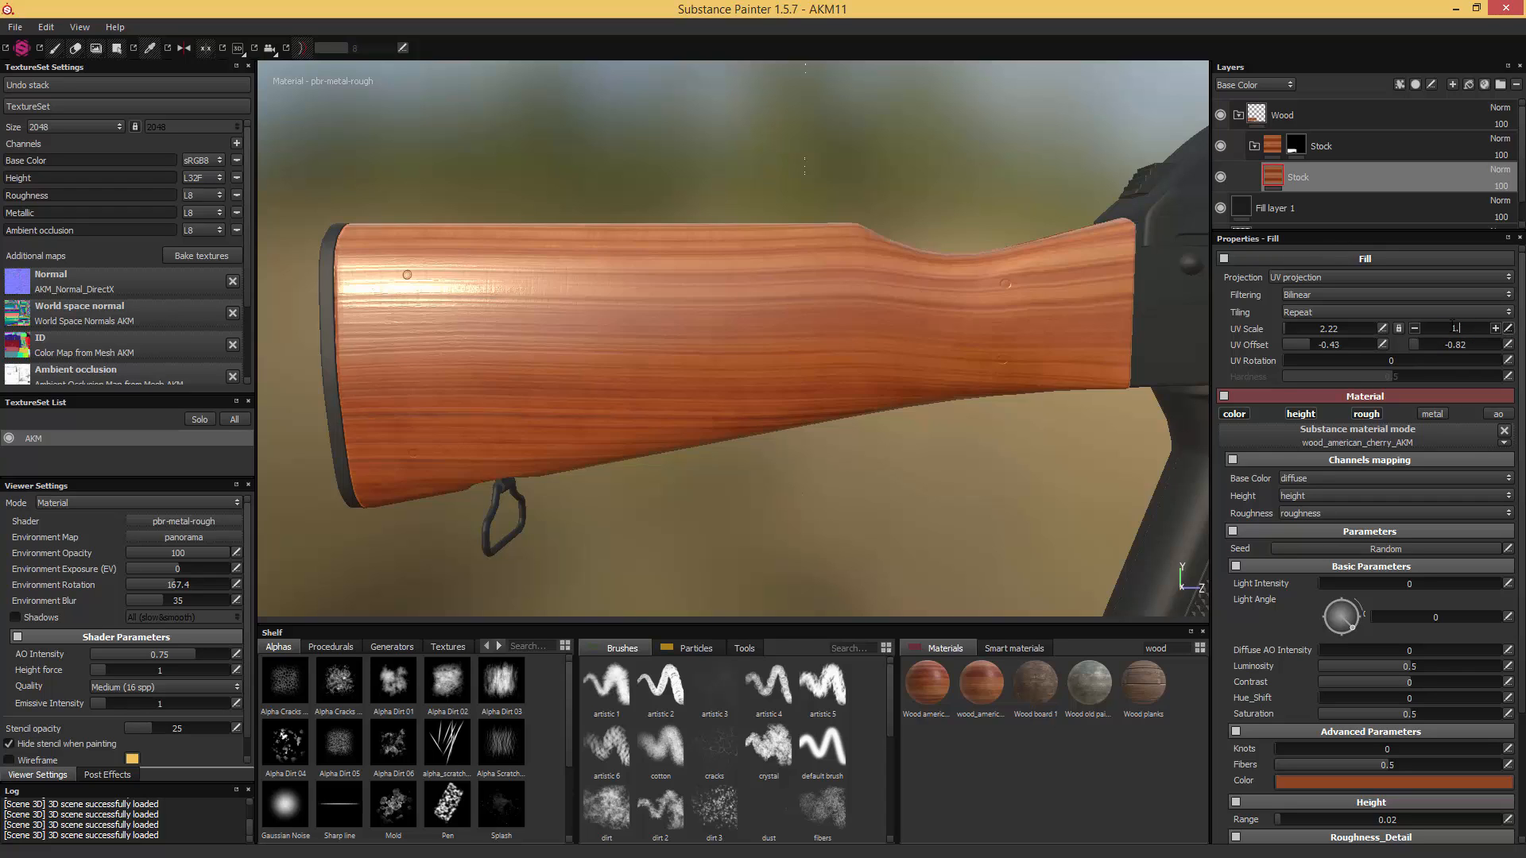
left_click(1383, 328)
type("1.3")
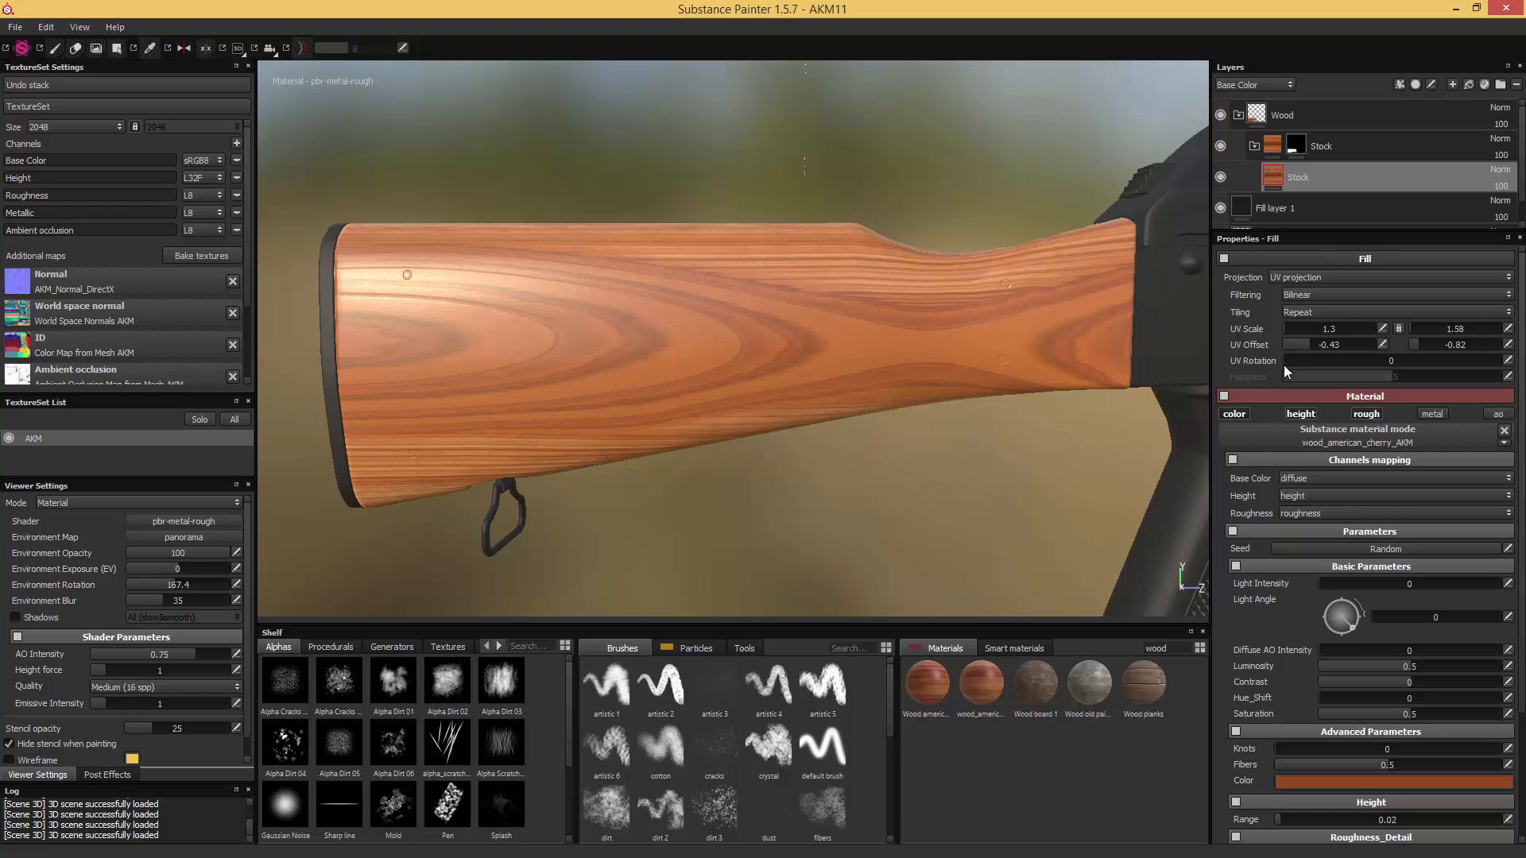
- Set the cherry wood's UV Rotation to 1.5
left_click(1507, 362)
type("1.5")
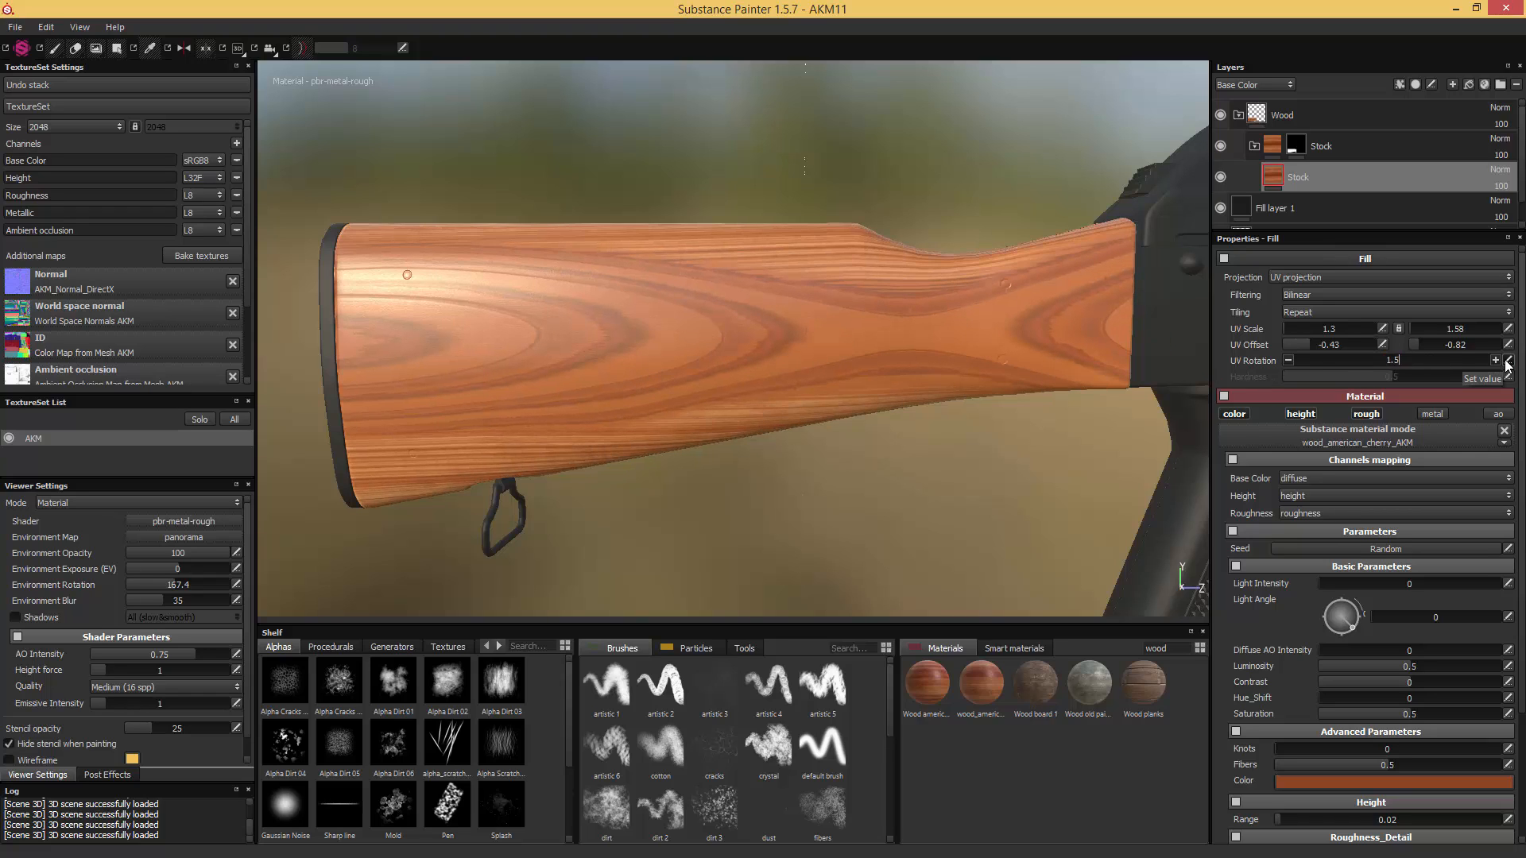
left_click(1507, 362)
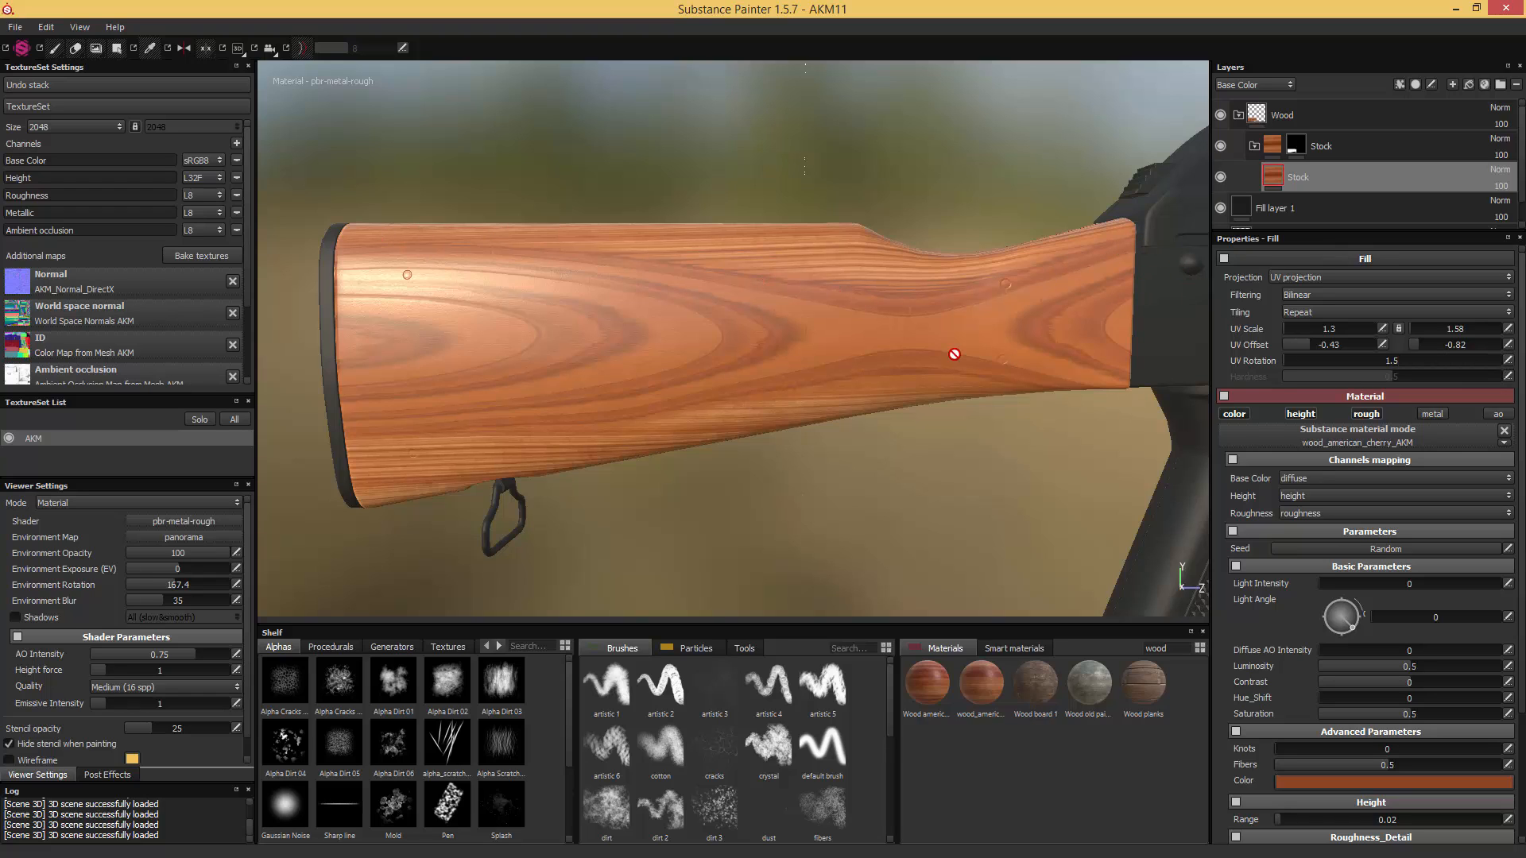
- Change the cherry wood's Color to a dark reddish brown with RGB 0.320, 0.100, 0.041
scroll(1458, 355, "down", 3)
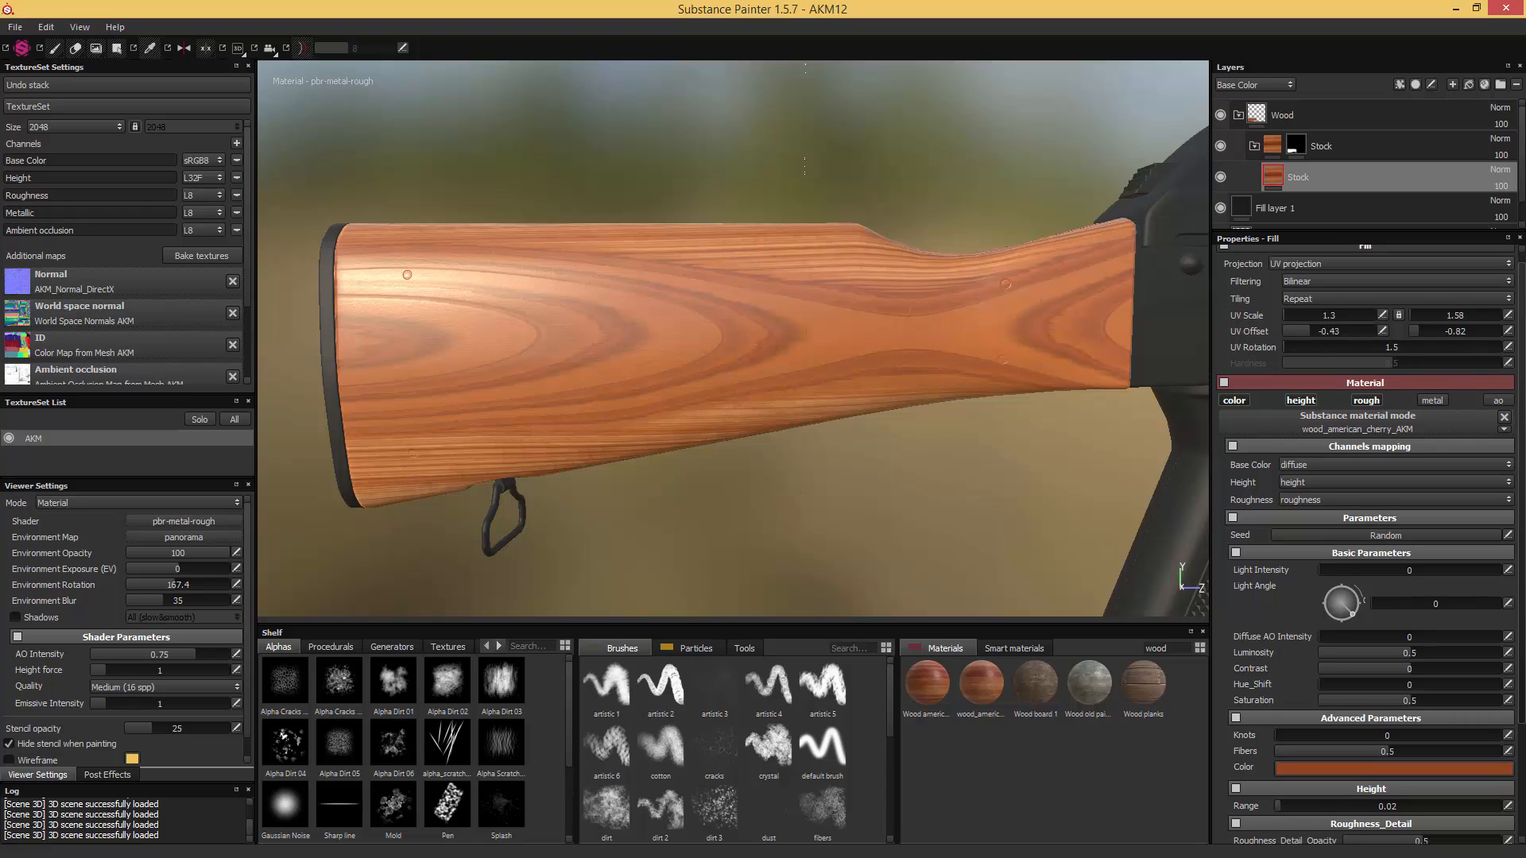
left_click(1432, 620)
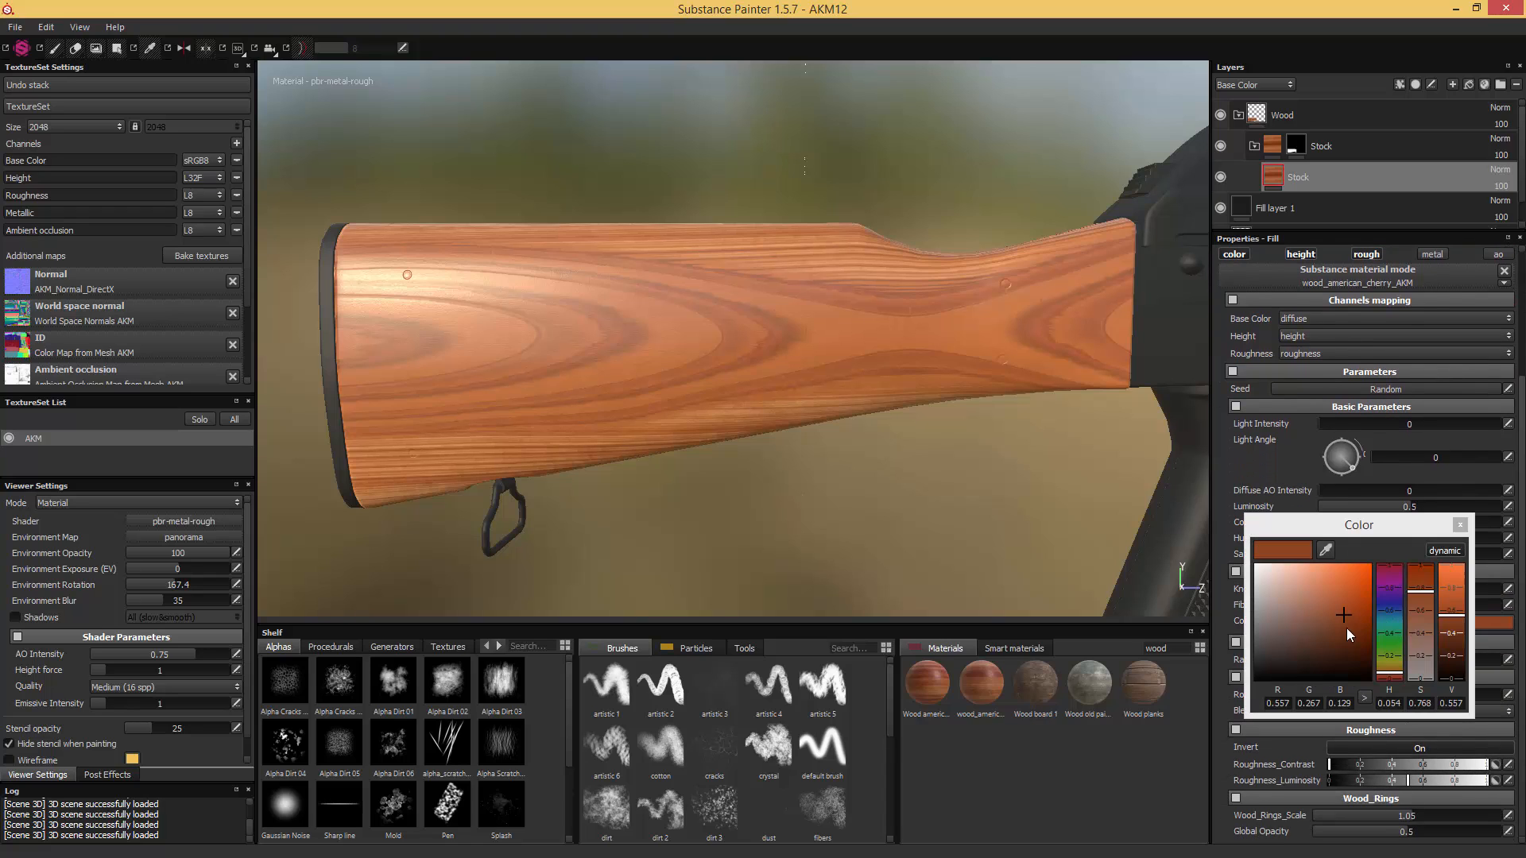
left_click_drag(1385, 672, 1384, 675)
left_click(1356, 643)
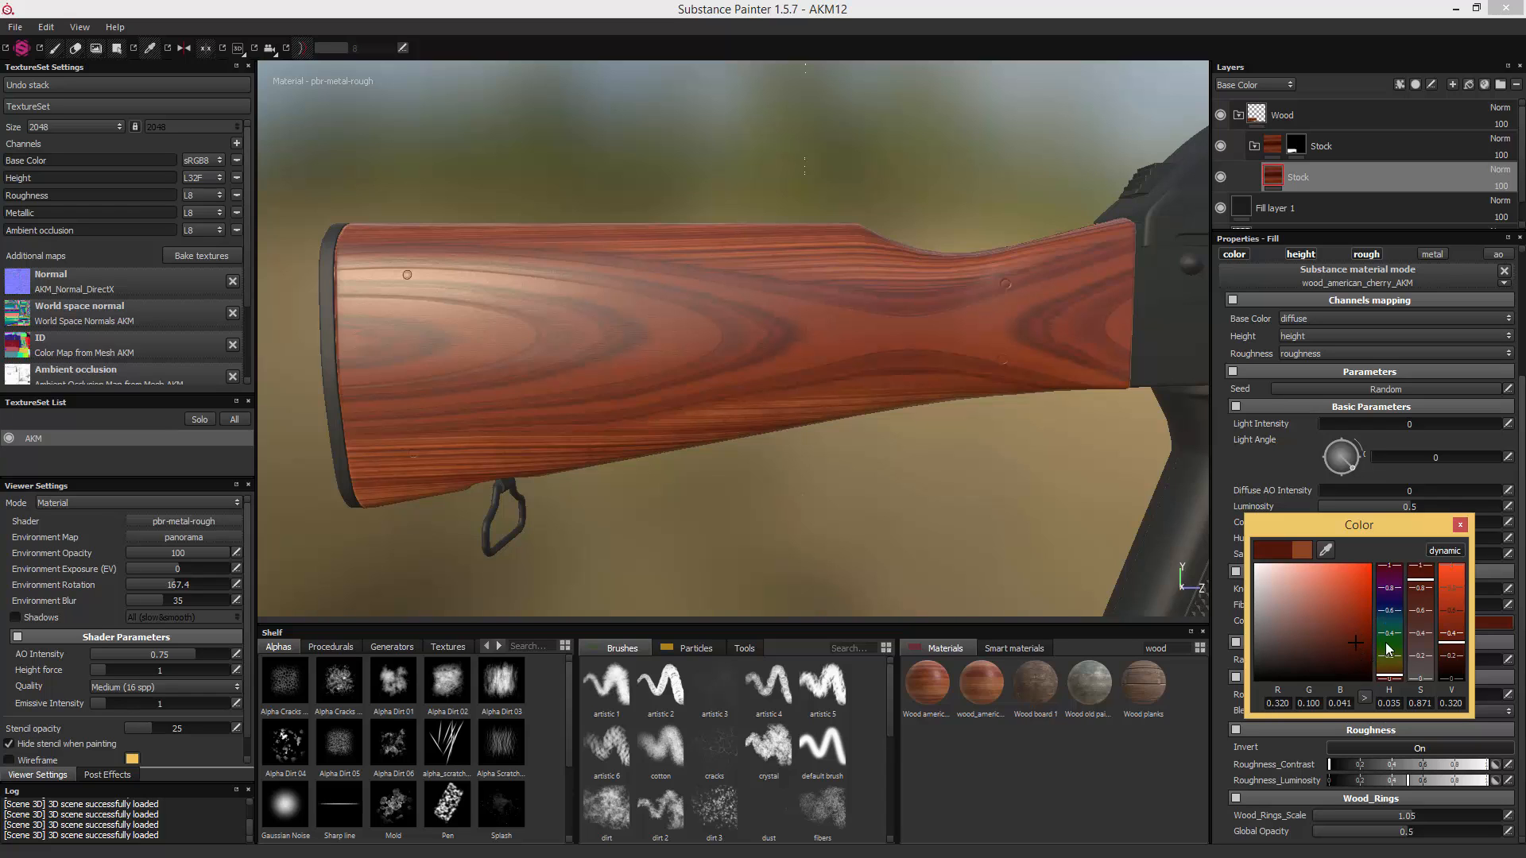
left_click(1460, 526)
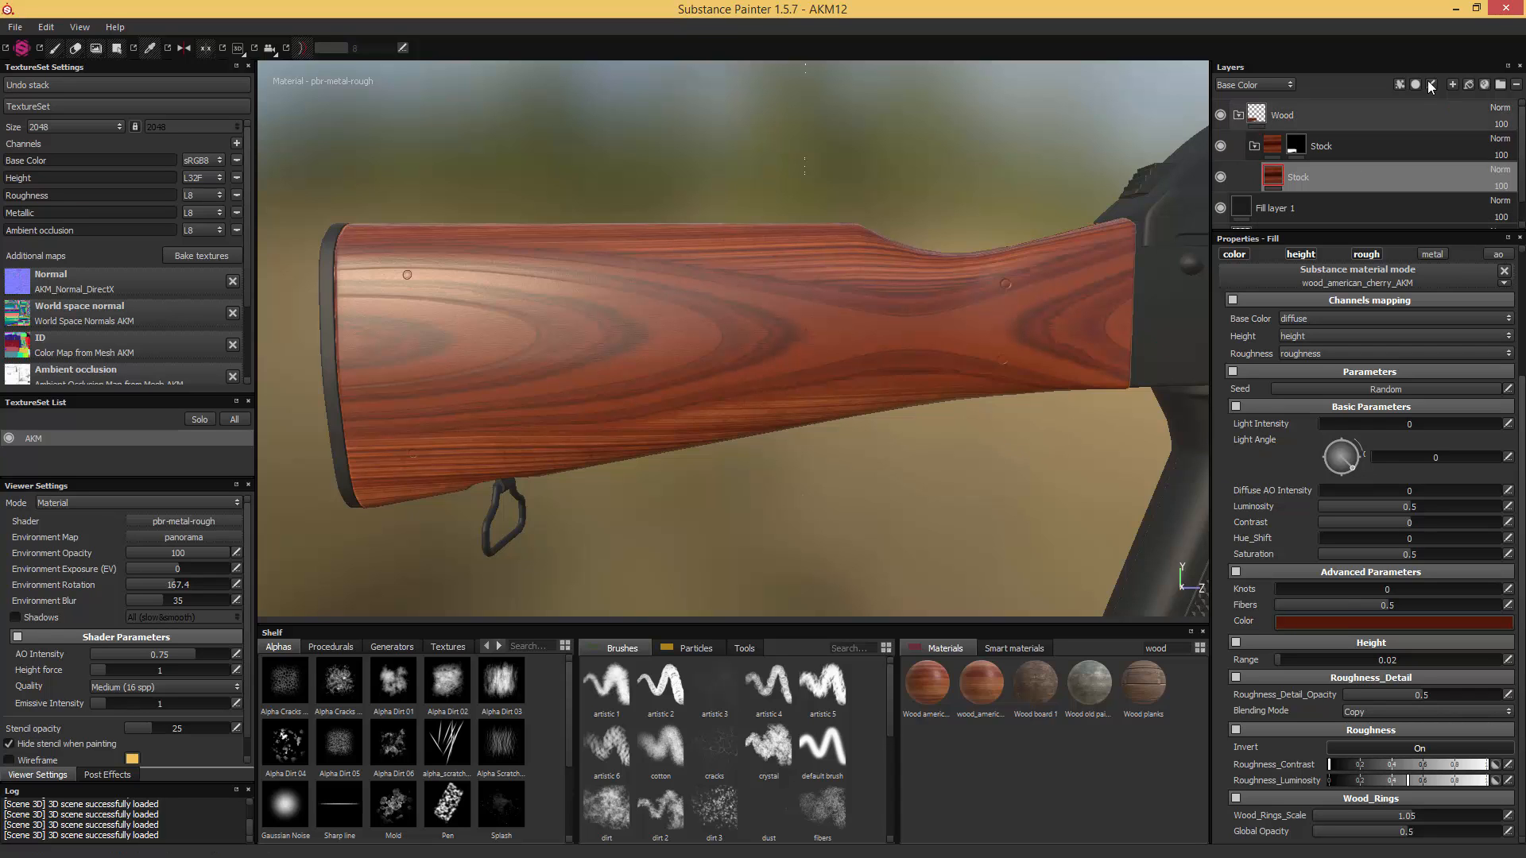
- Sample the cherry wood's Color from the stock reference photo, settling on a red with RGB 0.412, 0.086, 0.031
left_click(1476, 9)
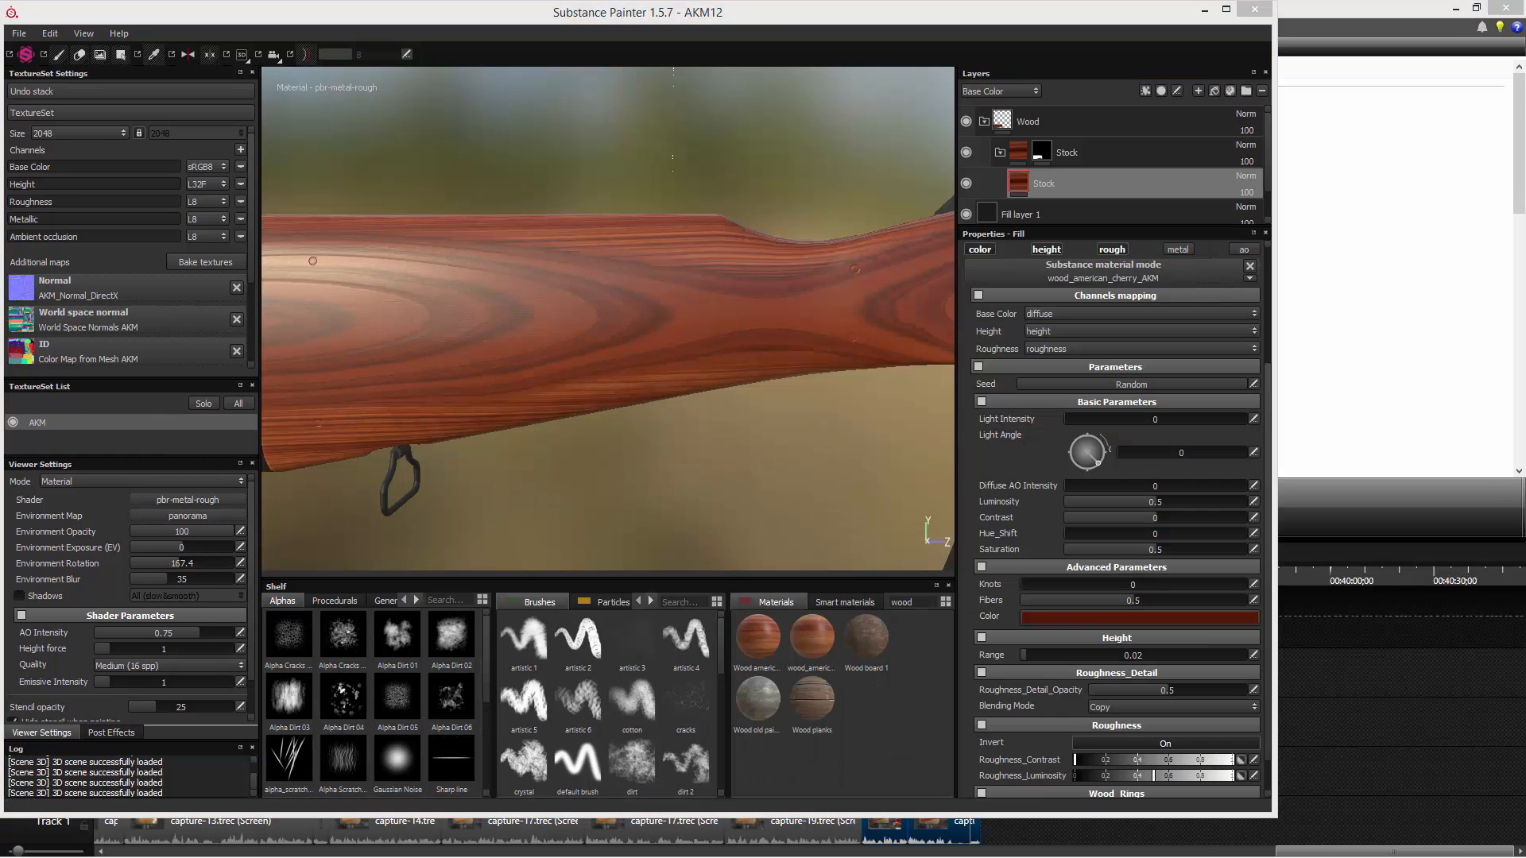
left_click_drag(1525, 191, 1431, 187)
left_click(1122, 616)
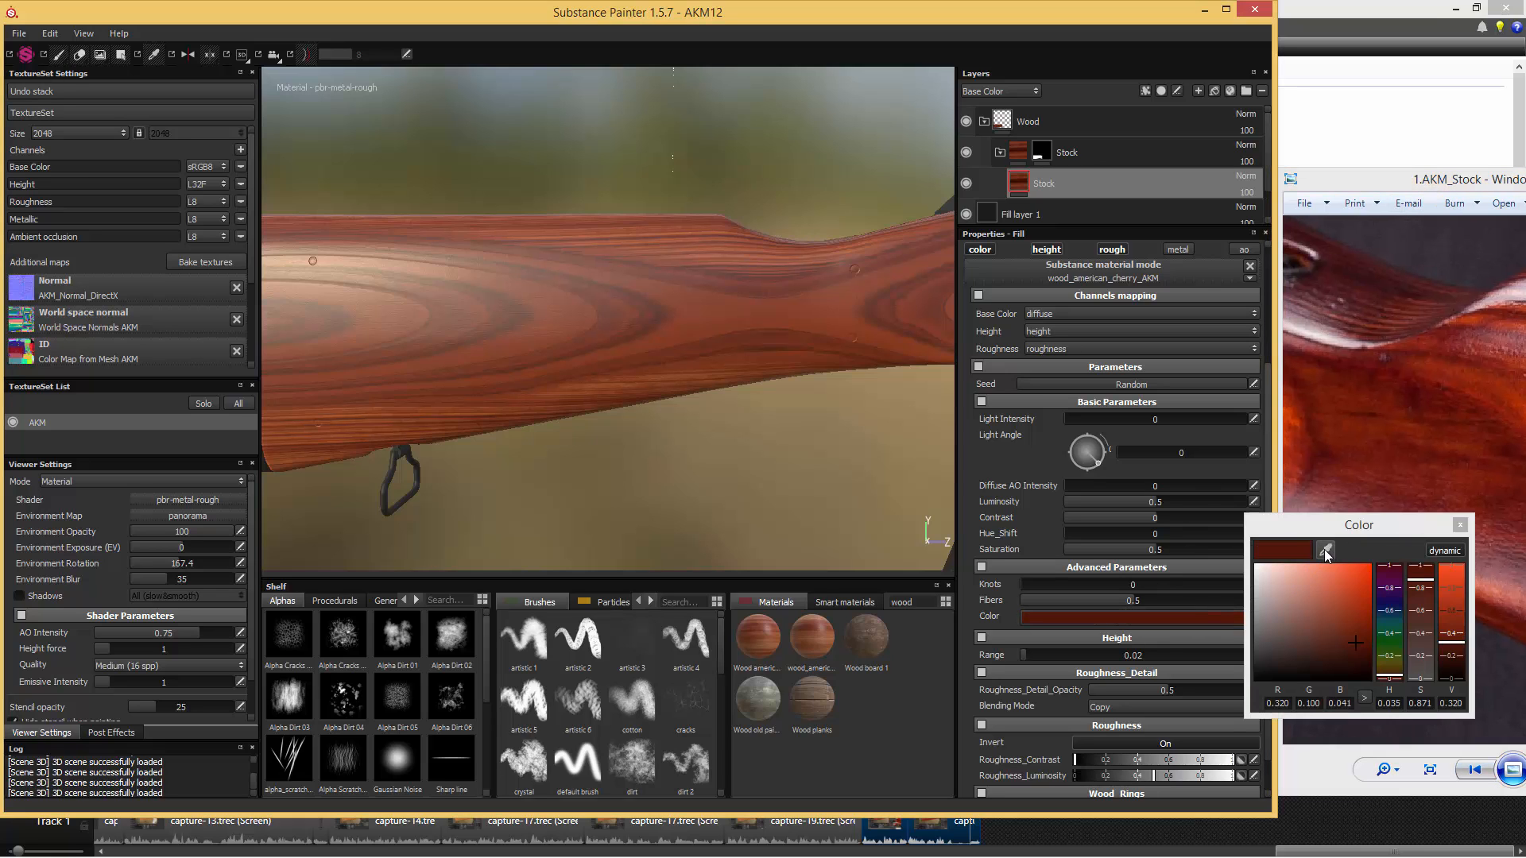
left_click(1325, 551)
left_click(1412, 410)
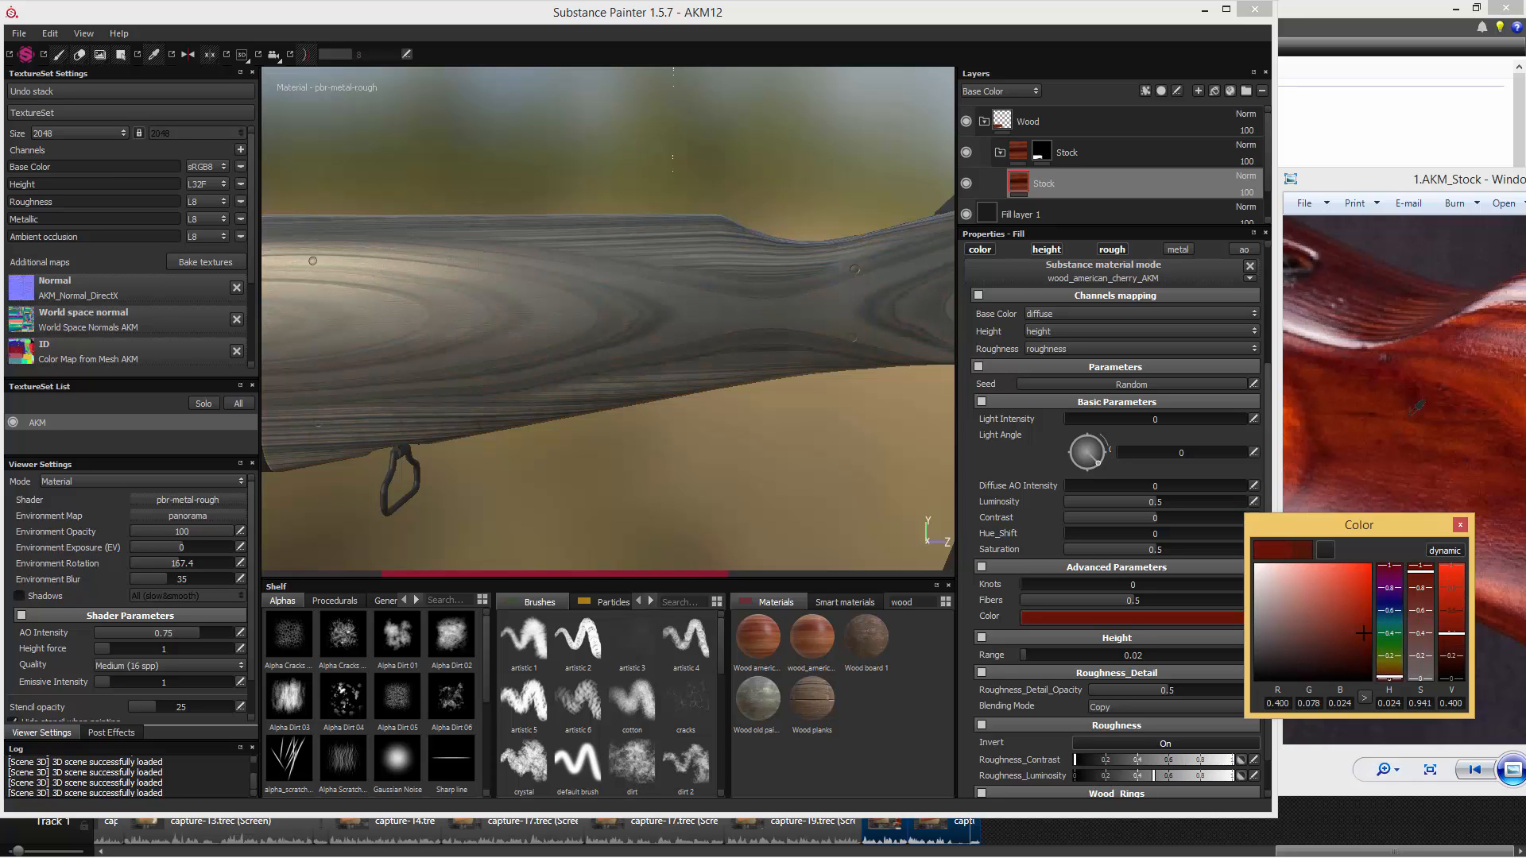
left_click_drag(1409, 415, 1418, 387)
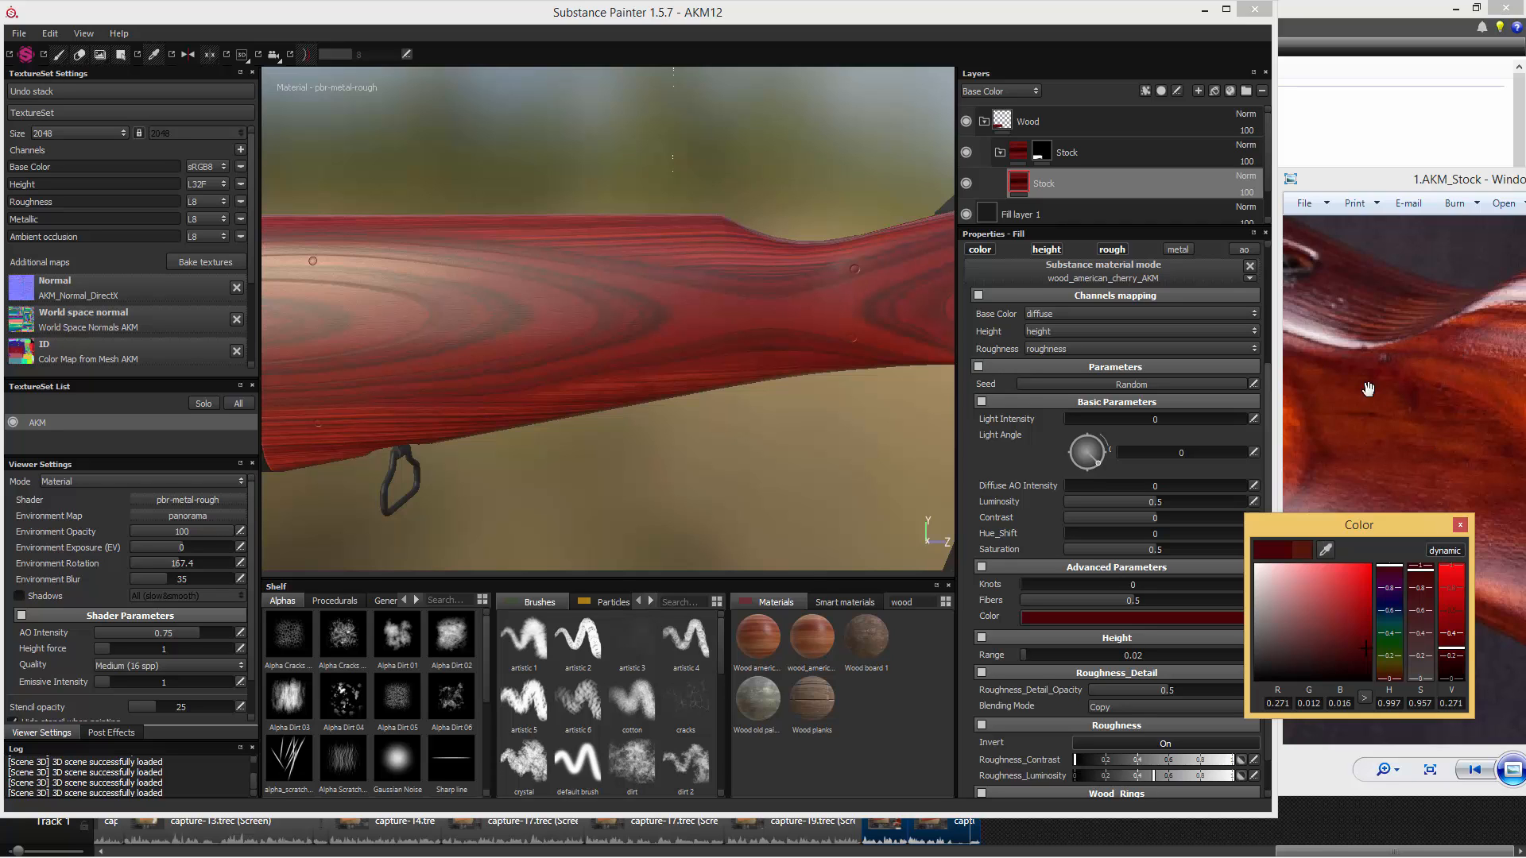
left_click(1325, 550)
left_click(1308, 404)
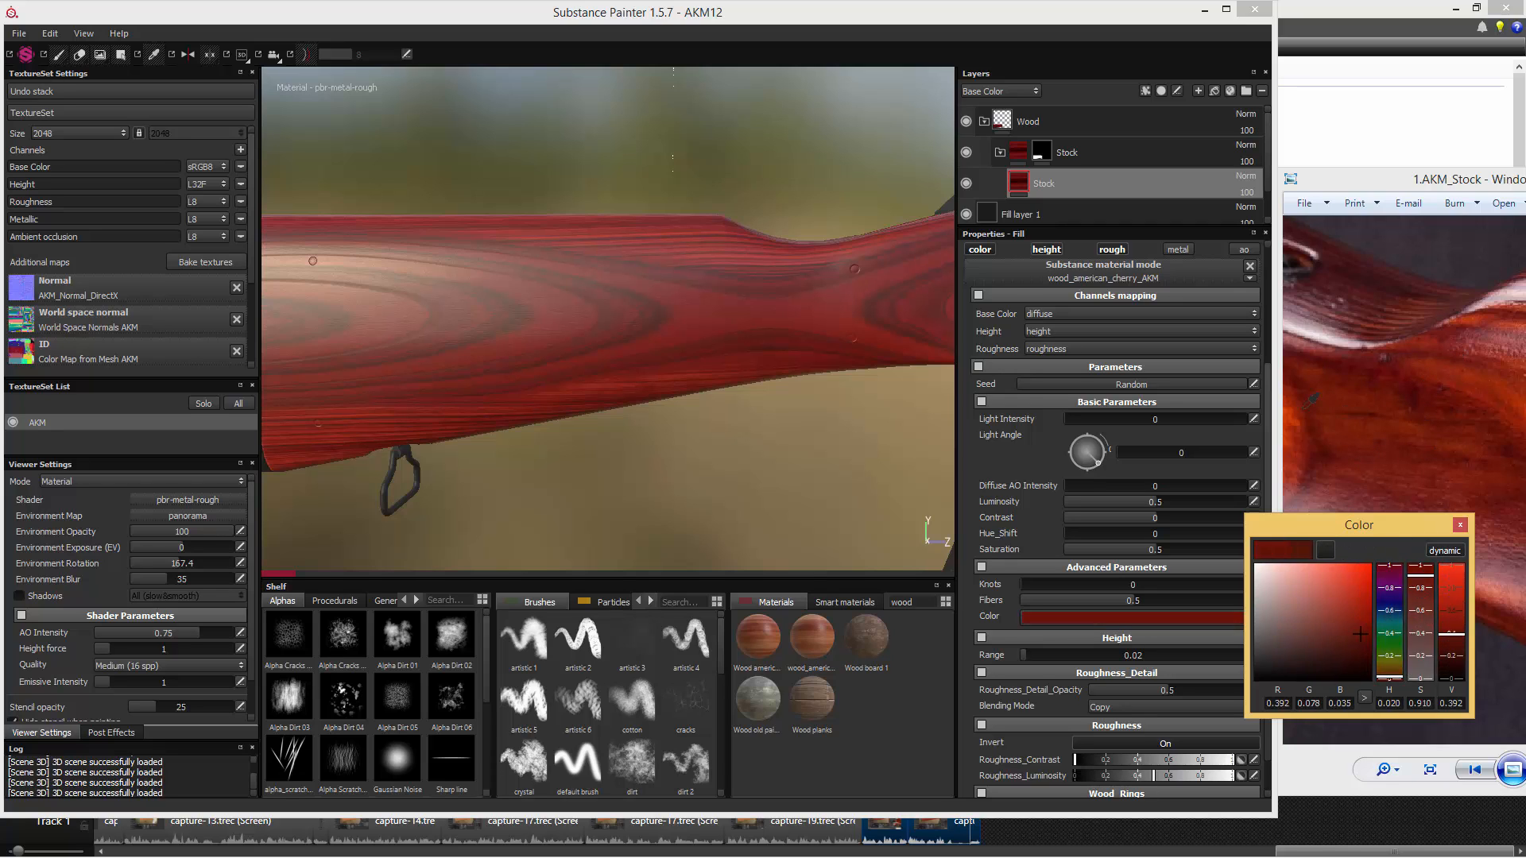
left_click_drag(1304, 408, 1297, 383)
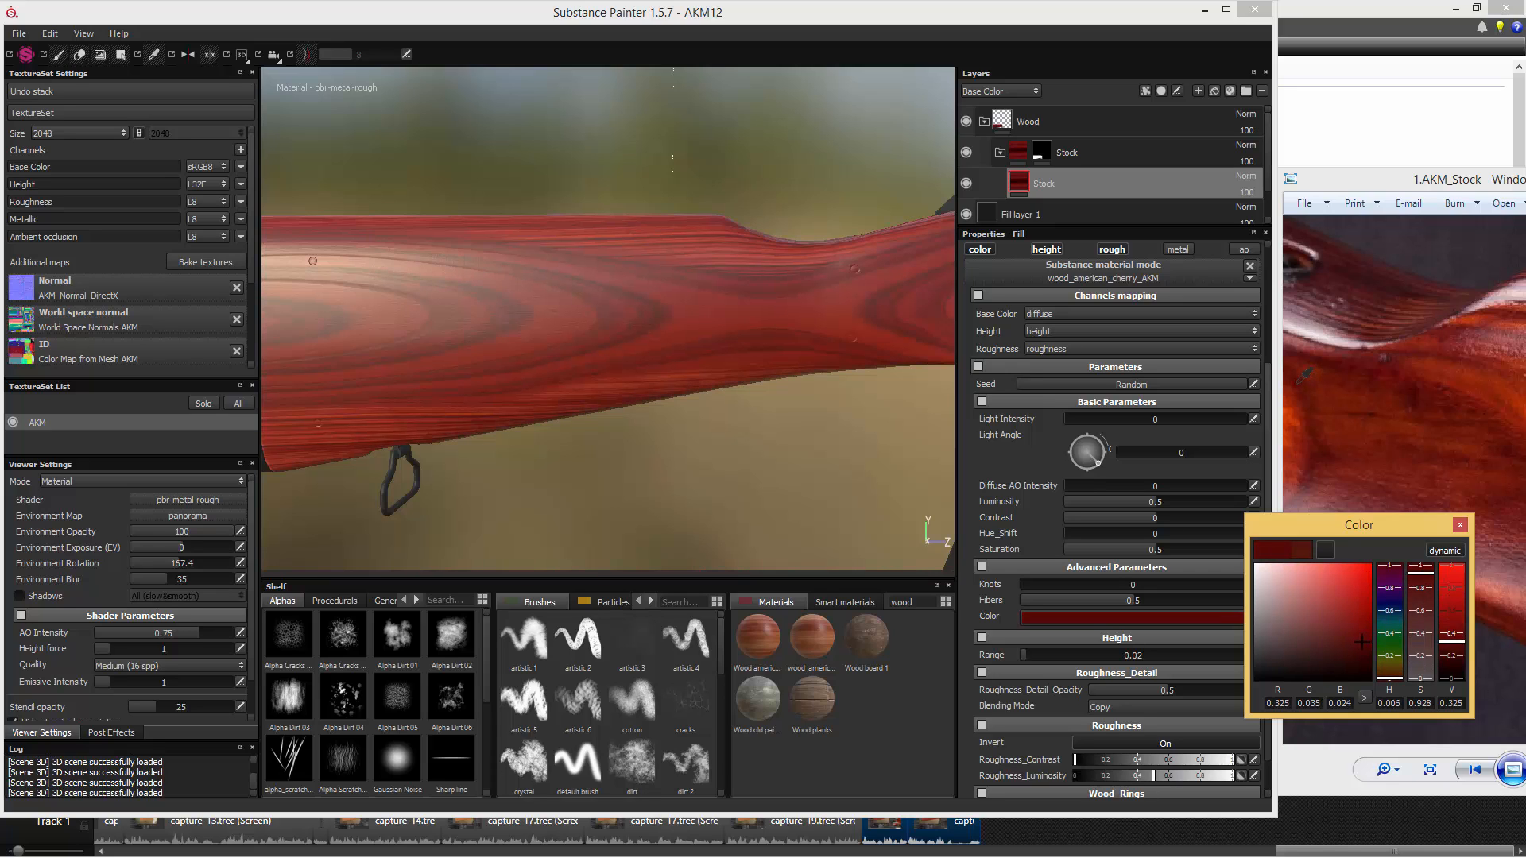
left_click_drag(1298, 382, 1308, 403)
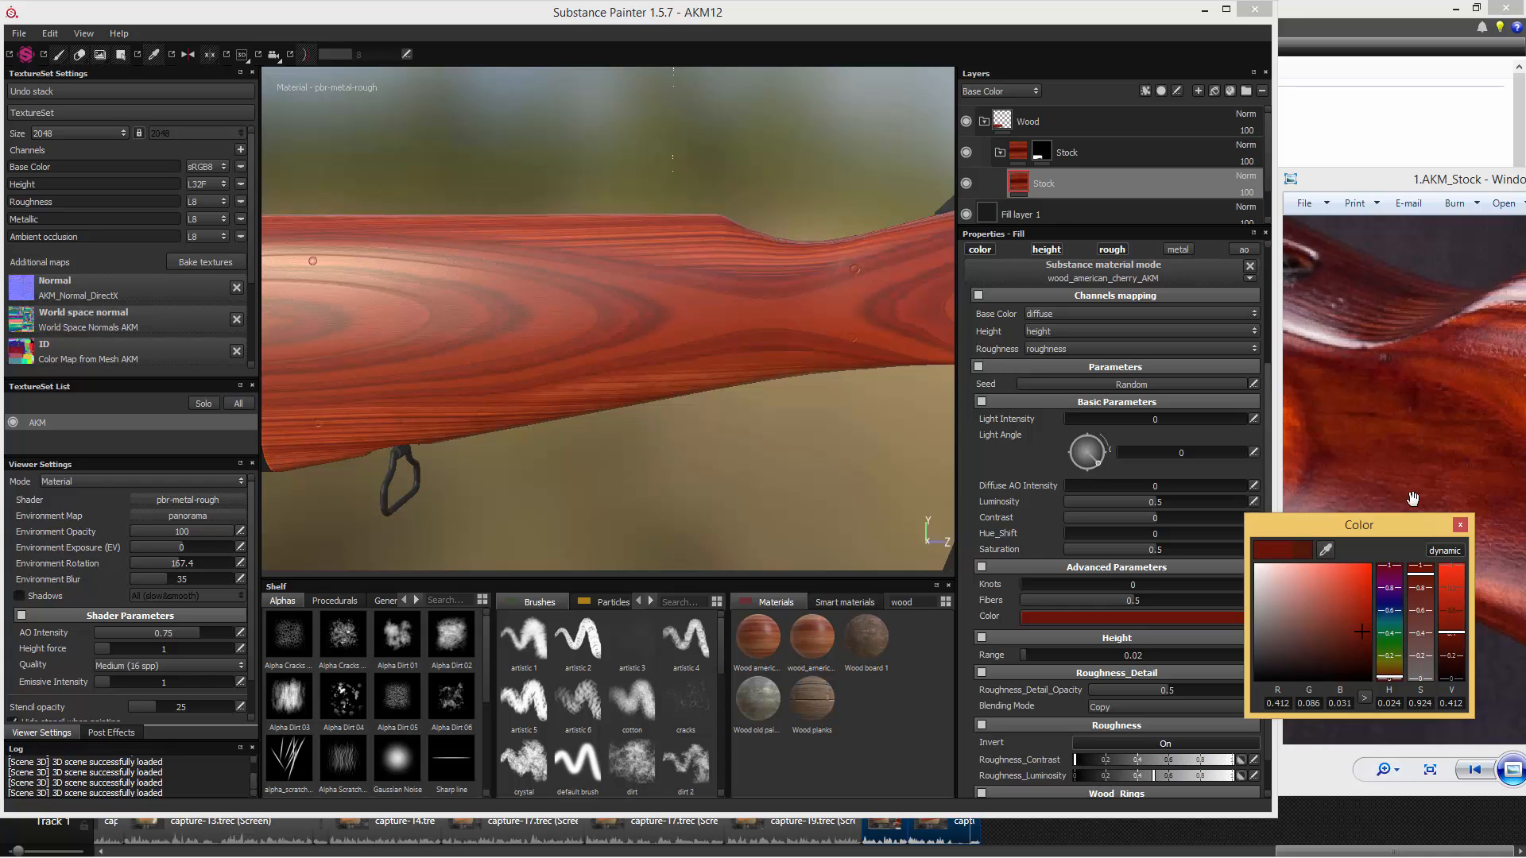
left_click(1459, 524)
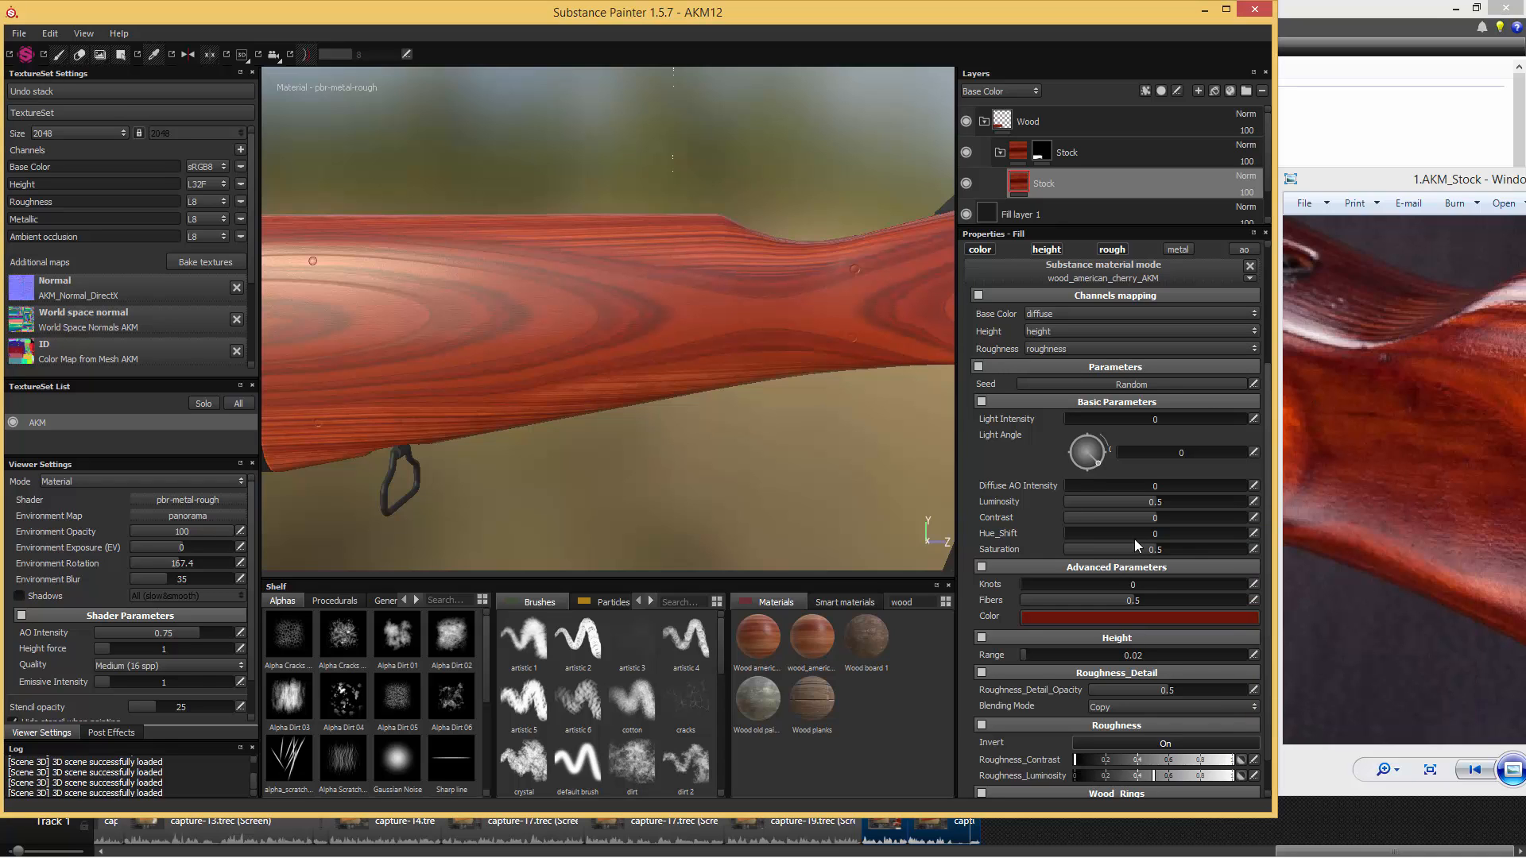
left_click(1227, 10)
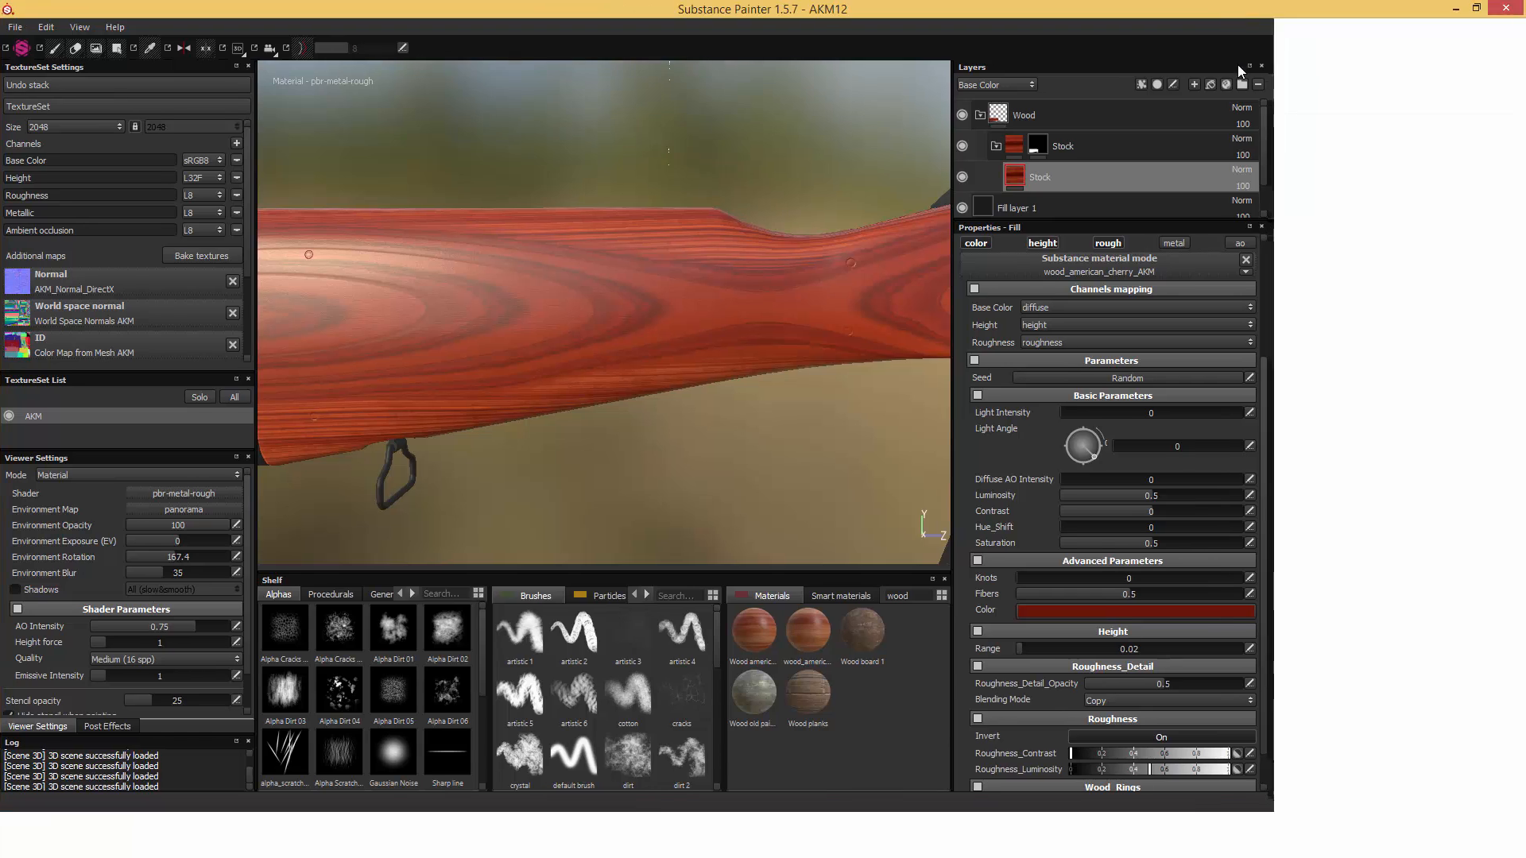
- Darken the cherry wood's Color to RGB 0.154, 0.028, 0.006 and set its Contrast to 0.15
left_click(1392, 622)
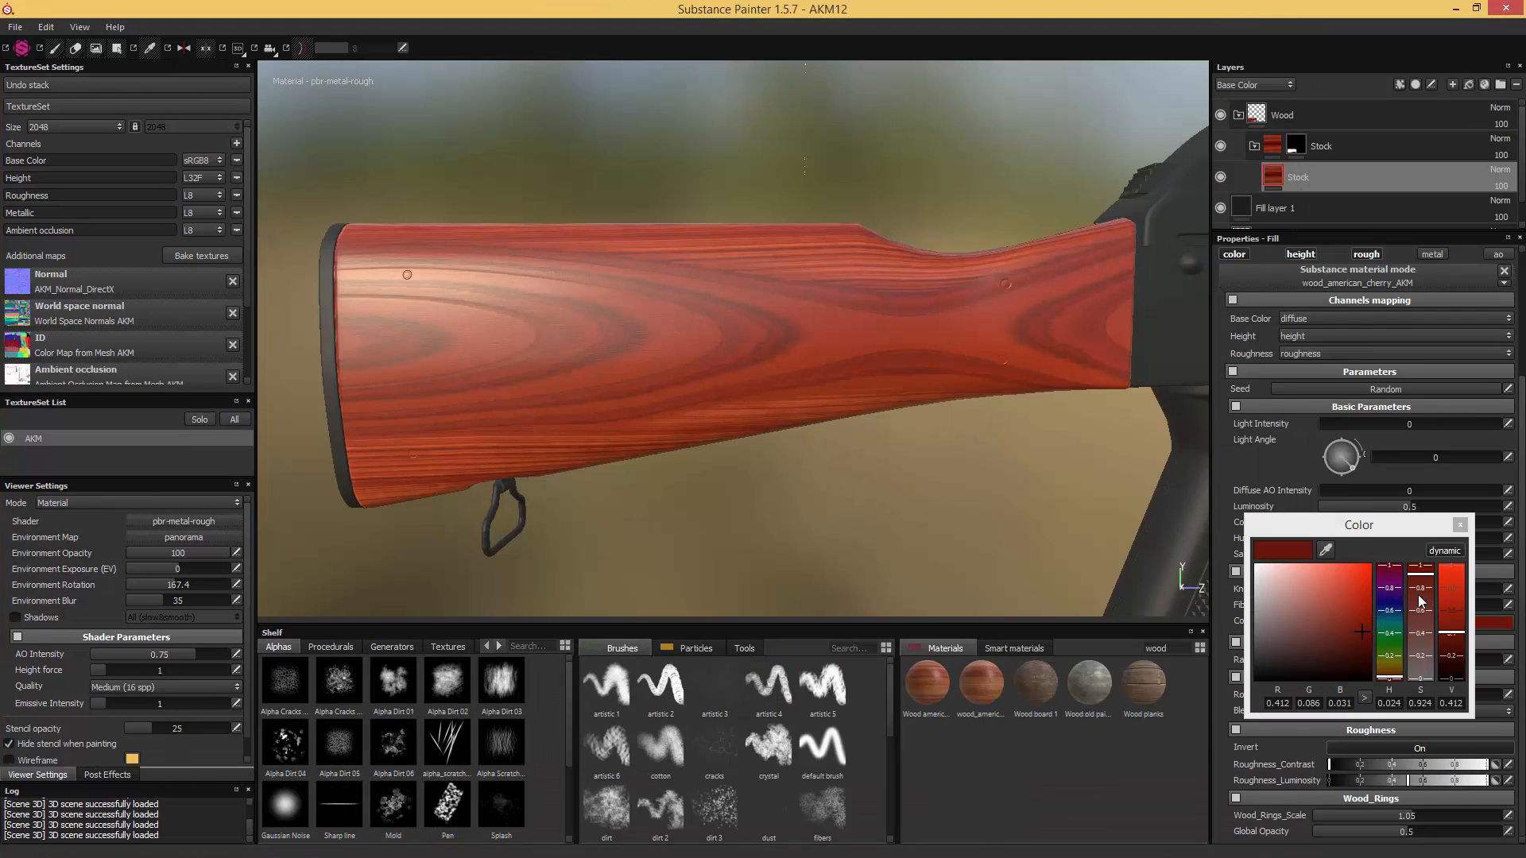
left_click(1451, 658)
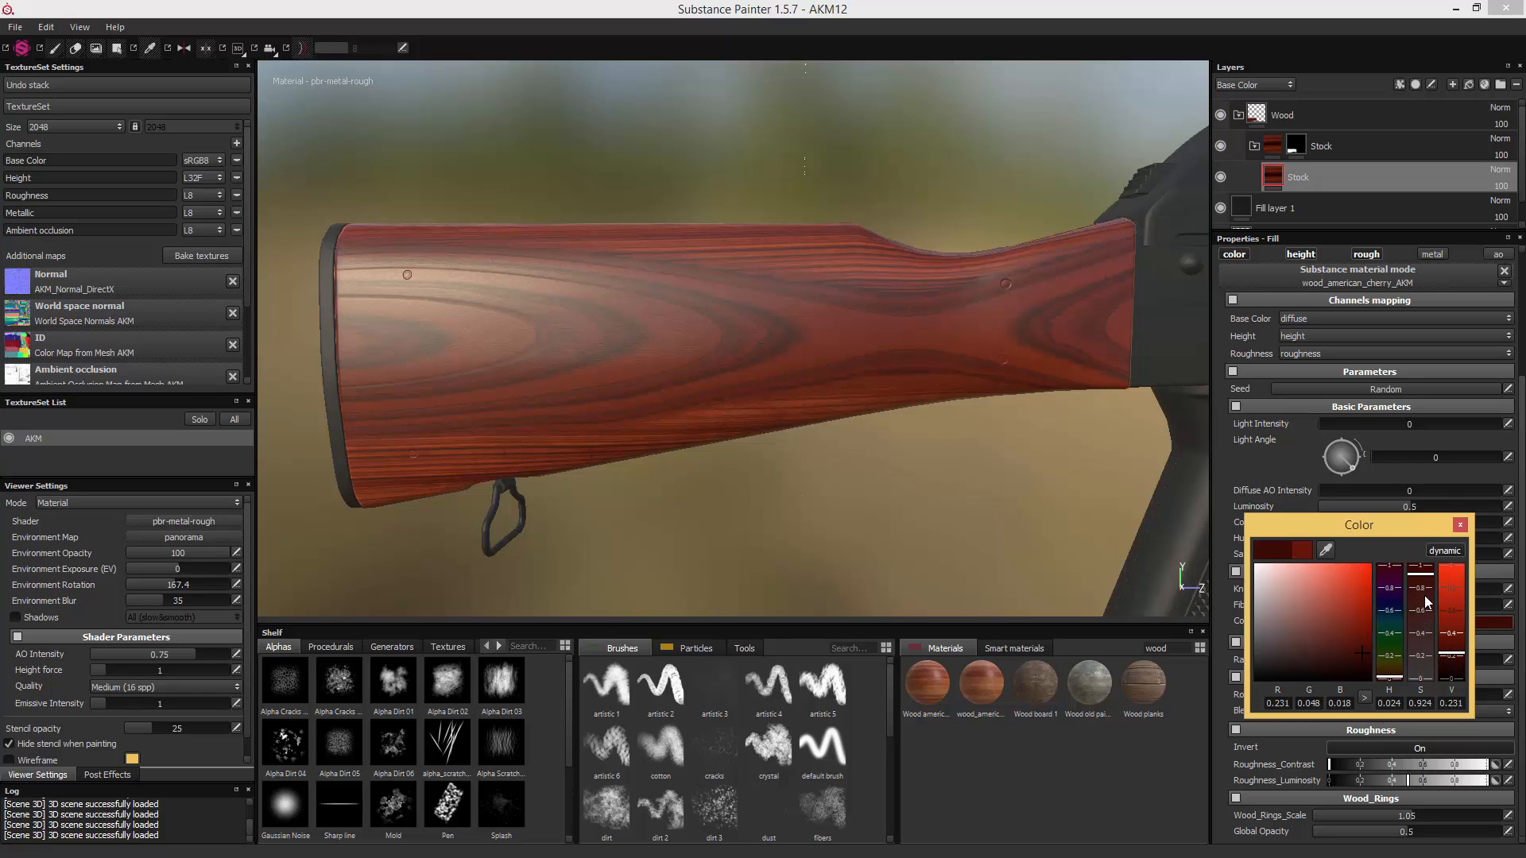
left_click(1451, 658)
left_click(1458, 661)
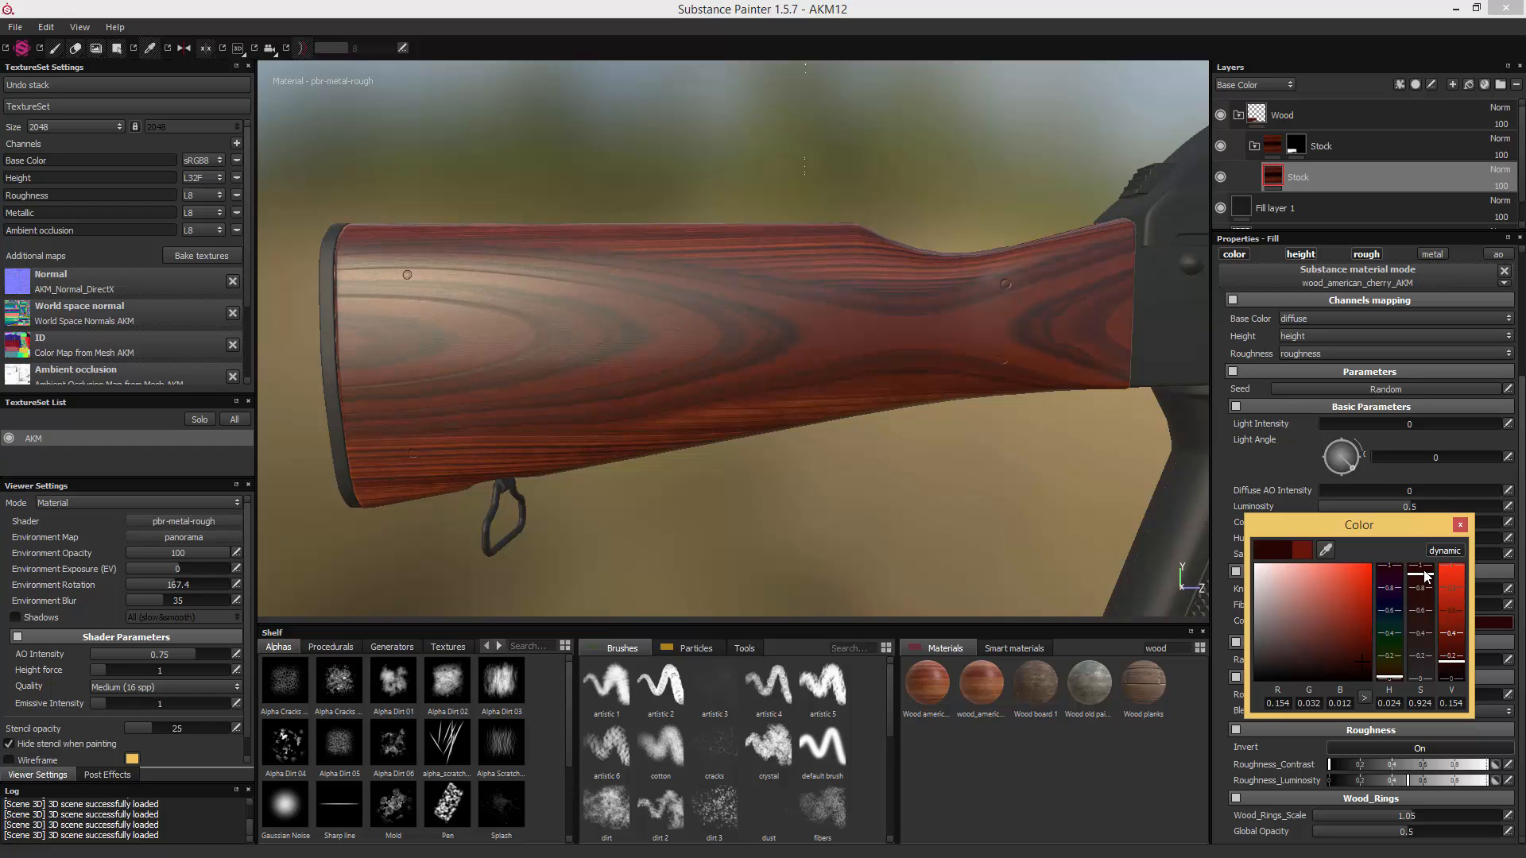
left_click(1426, 576)
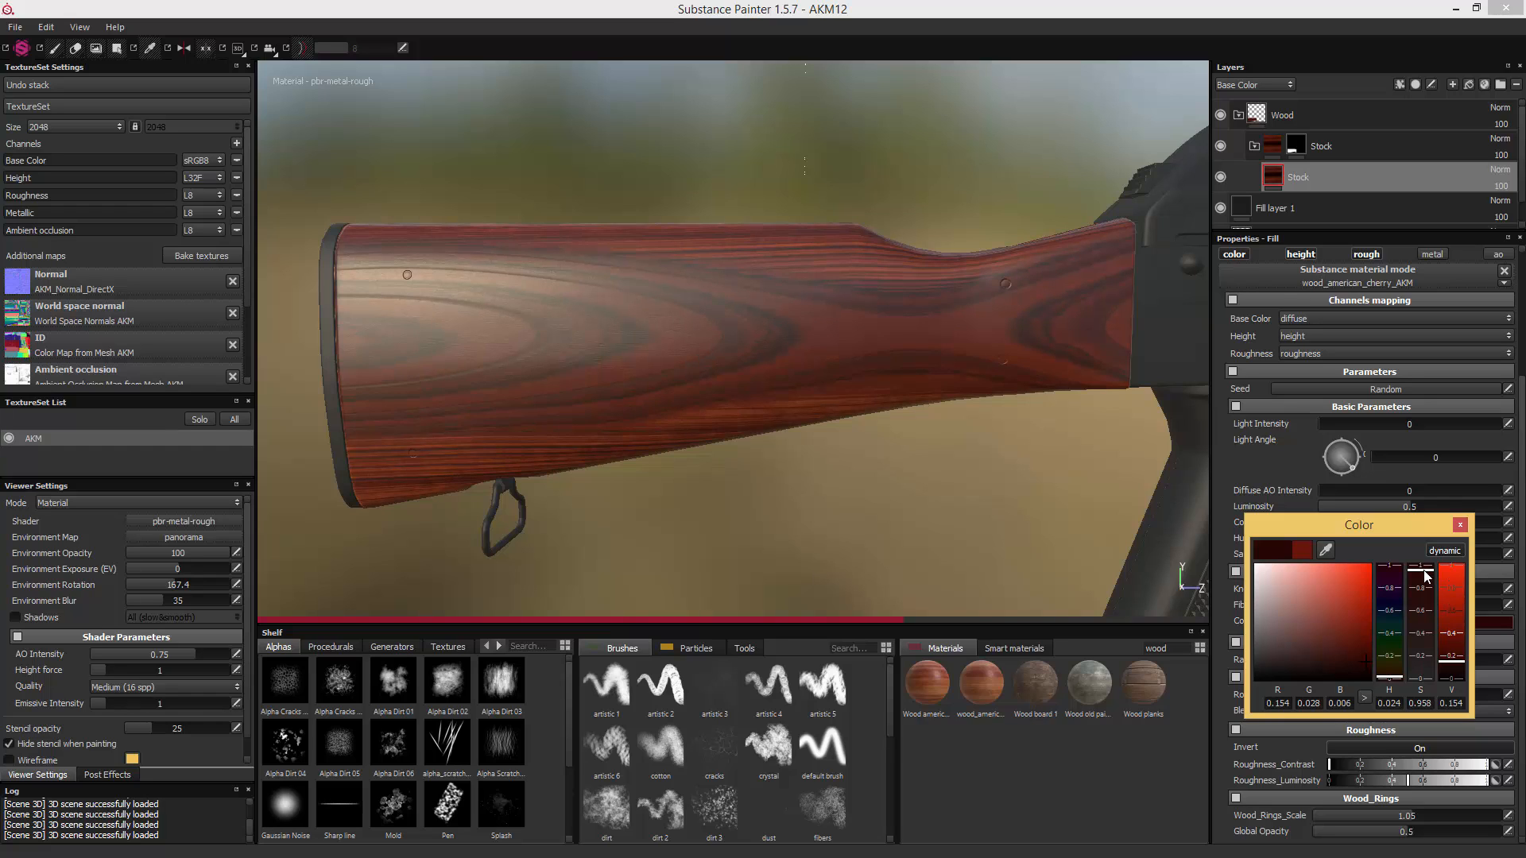
left_click(1460, 525)
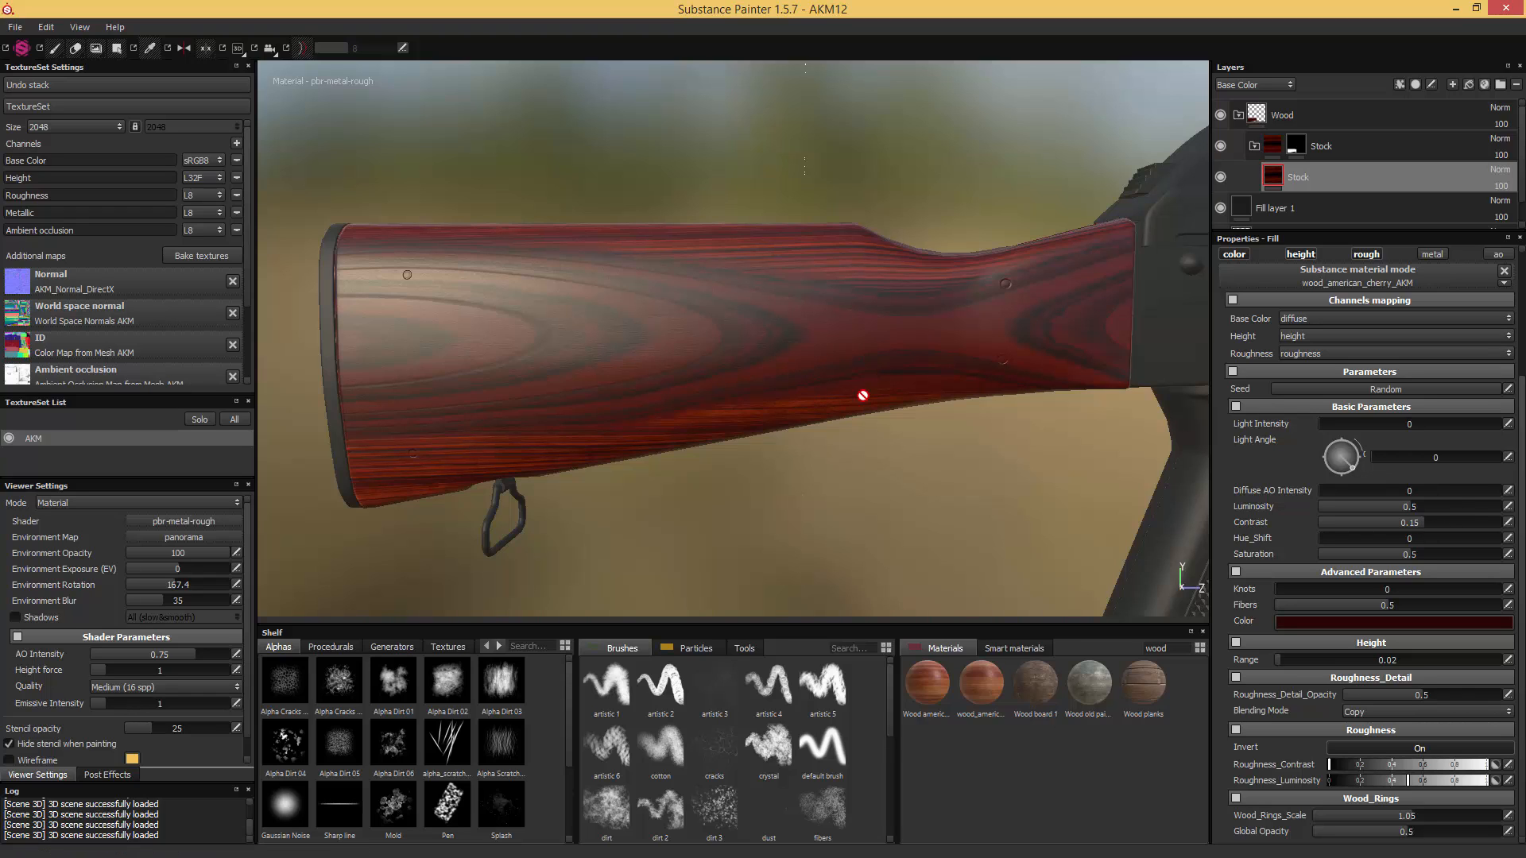
- Compare the stock's colour and contrast with the whole rifle stock in the 1.AKM_Stock reference photo
left_click_drag(1525, 178, 1087, 177)
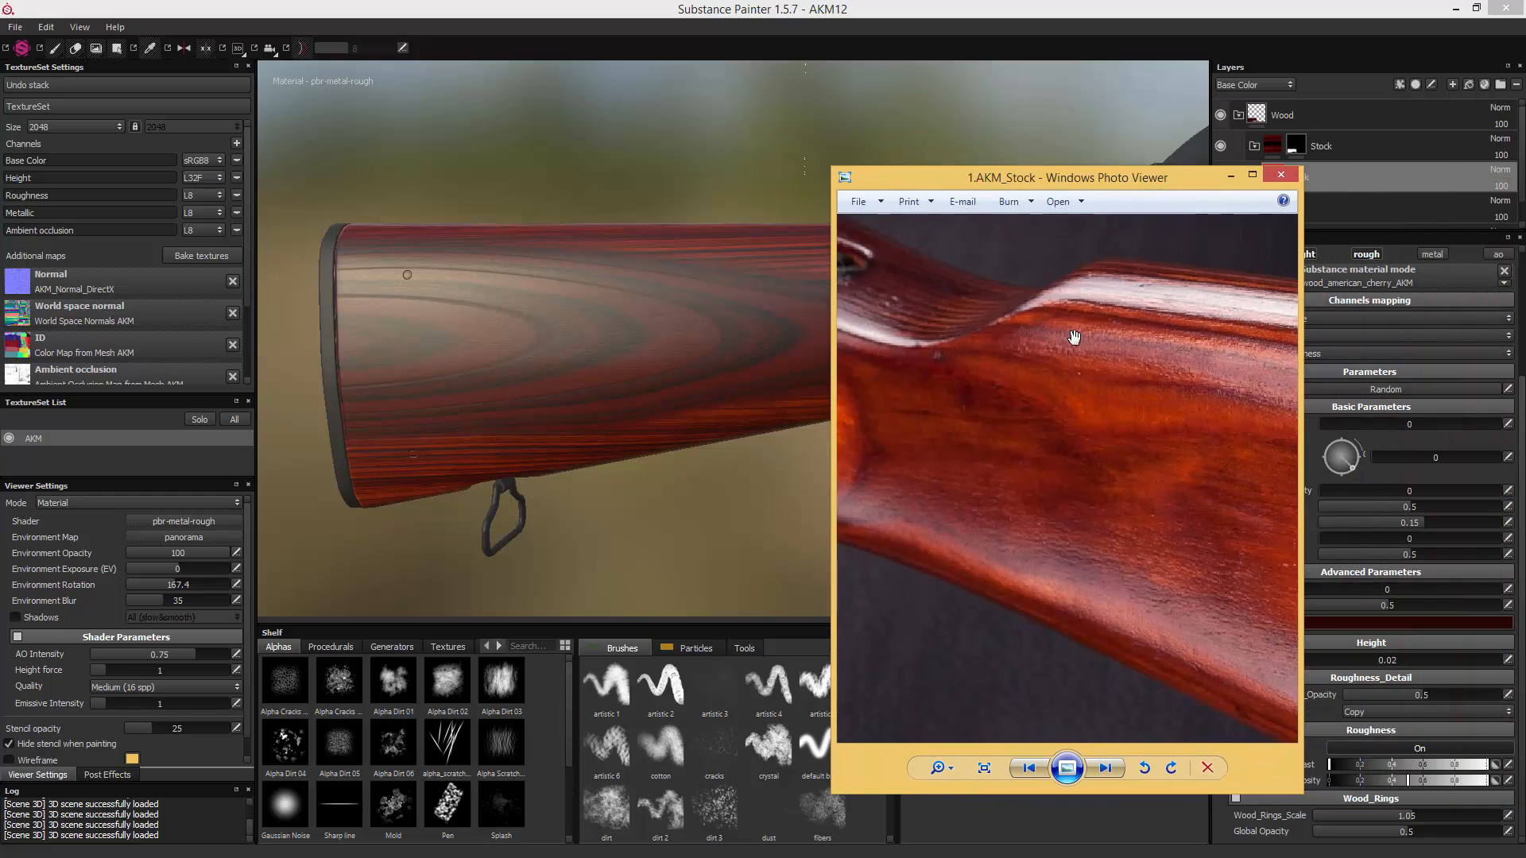
scroll(1074, 337, "down", 3)
left_click_drag(950, 177, 1495, 183)
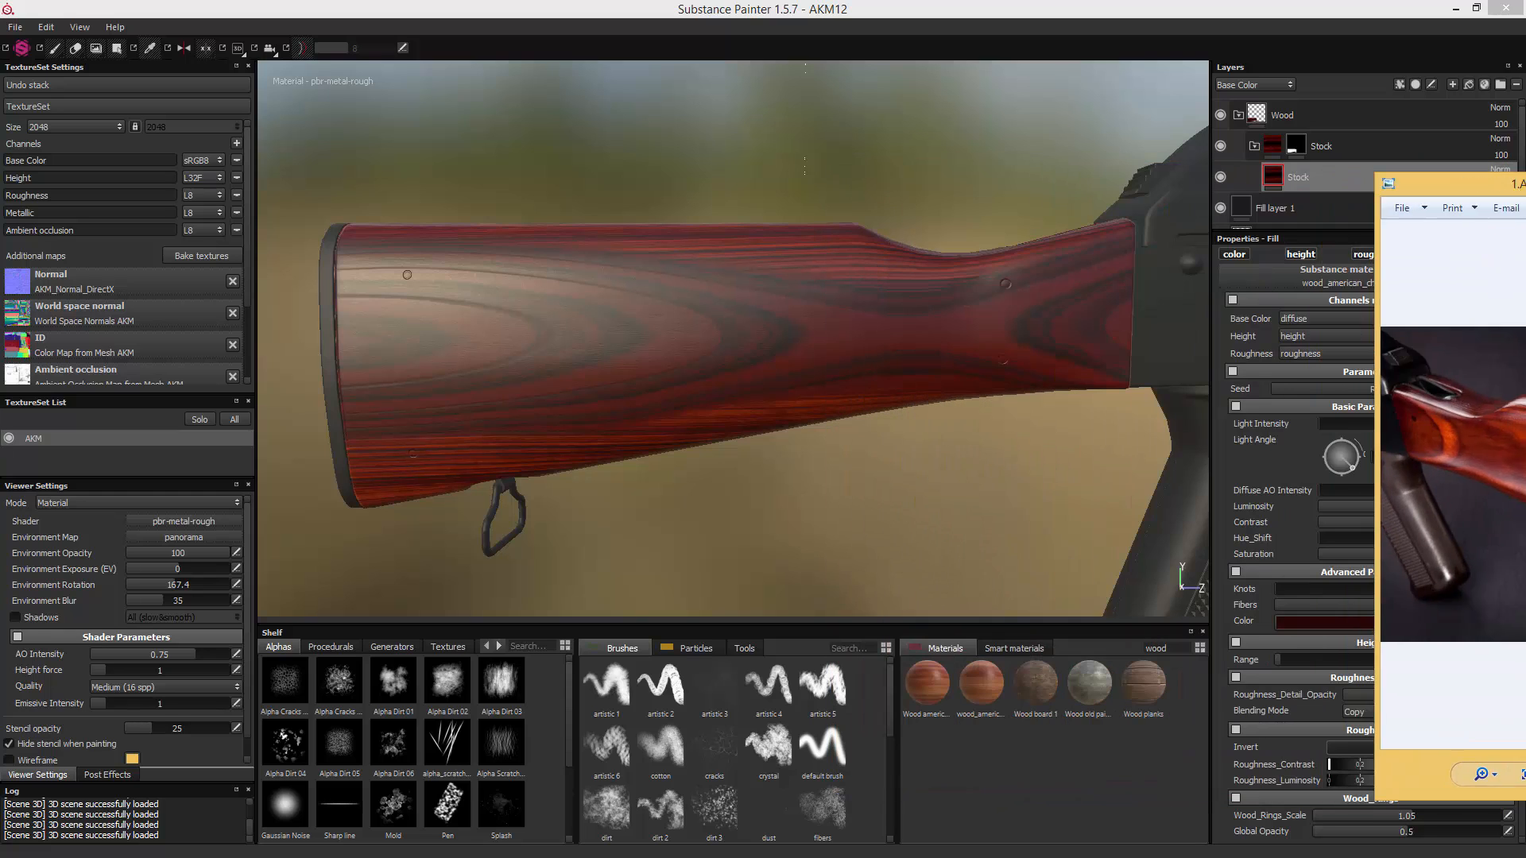
left_click(1158, 276)
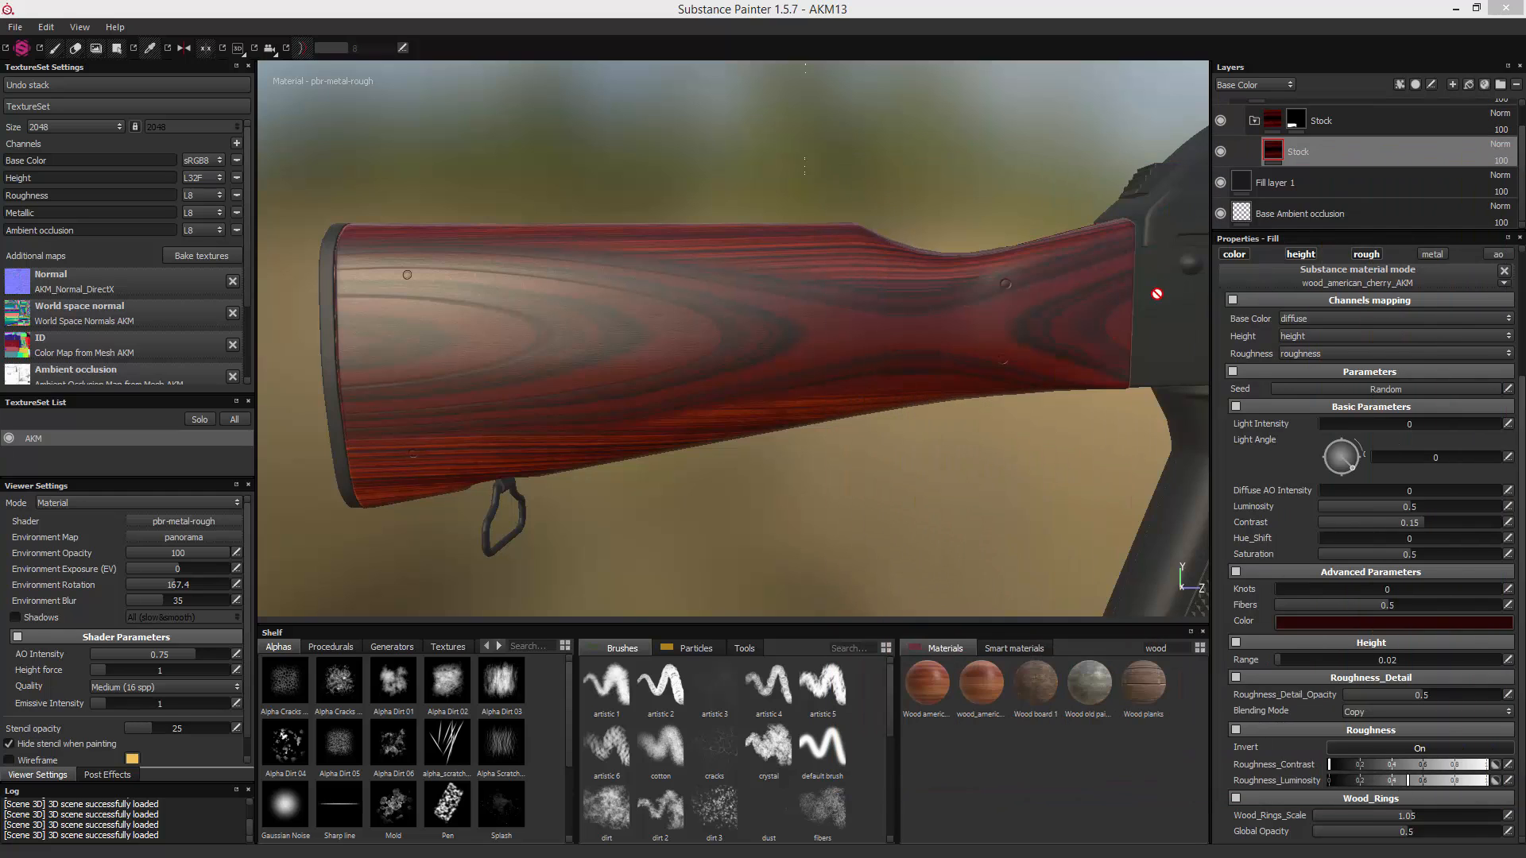
left_click(1239, 459)
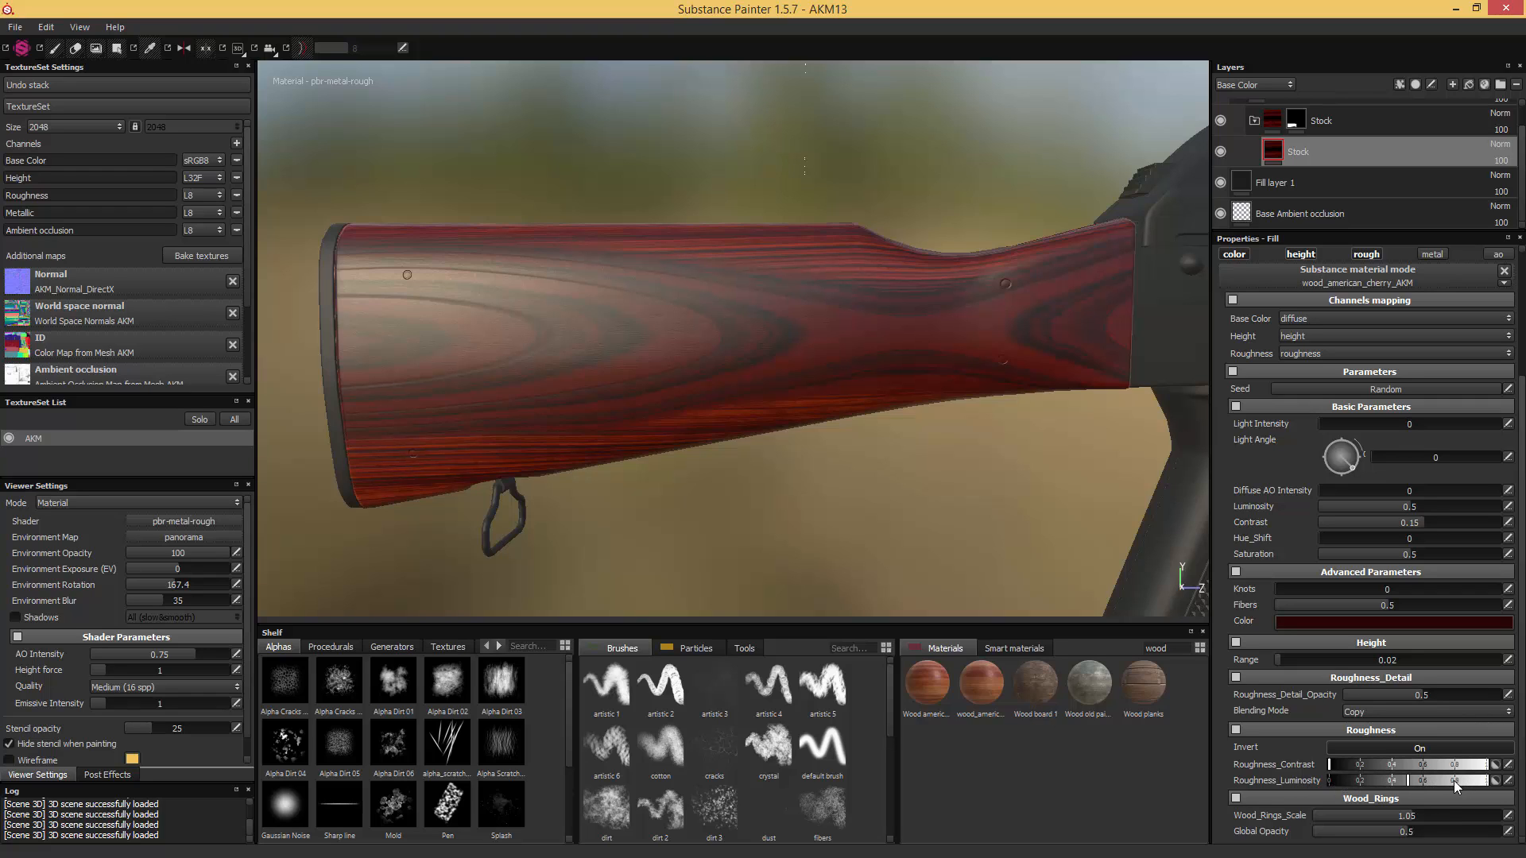
- Raise the cherry wood's Roughness_Luminosity to about 0.7 for a glossier finish and try a higher Roughness_Contrast
left_click(1484, 780)
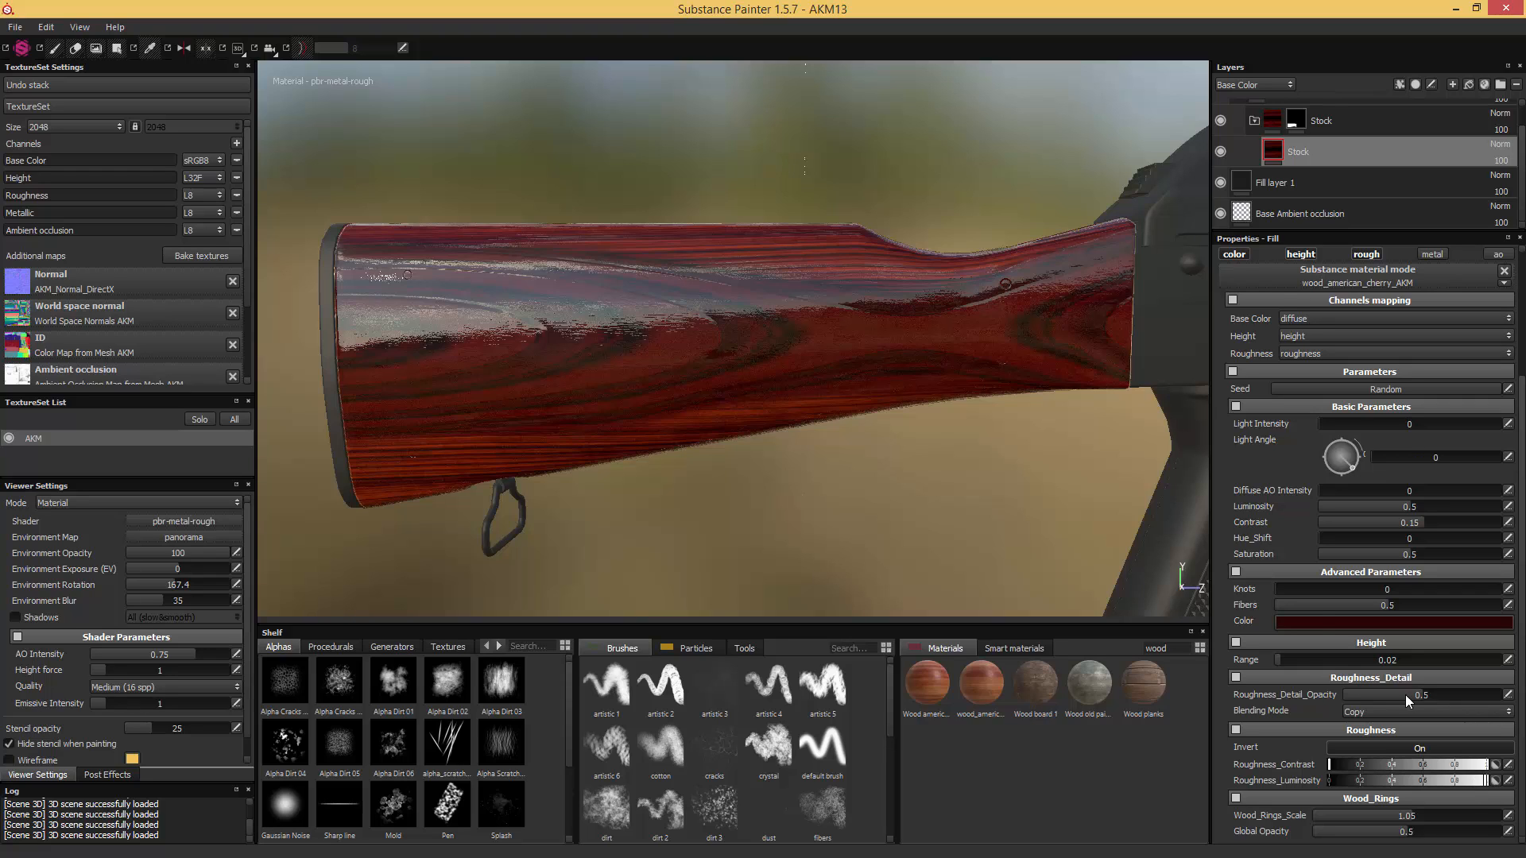
left_click(1444, 782)
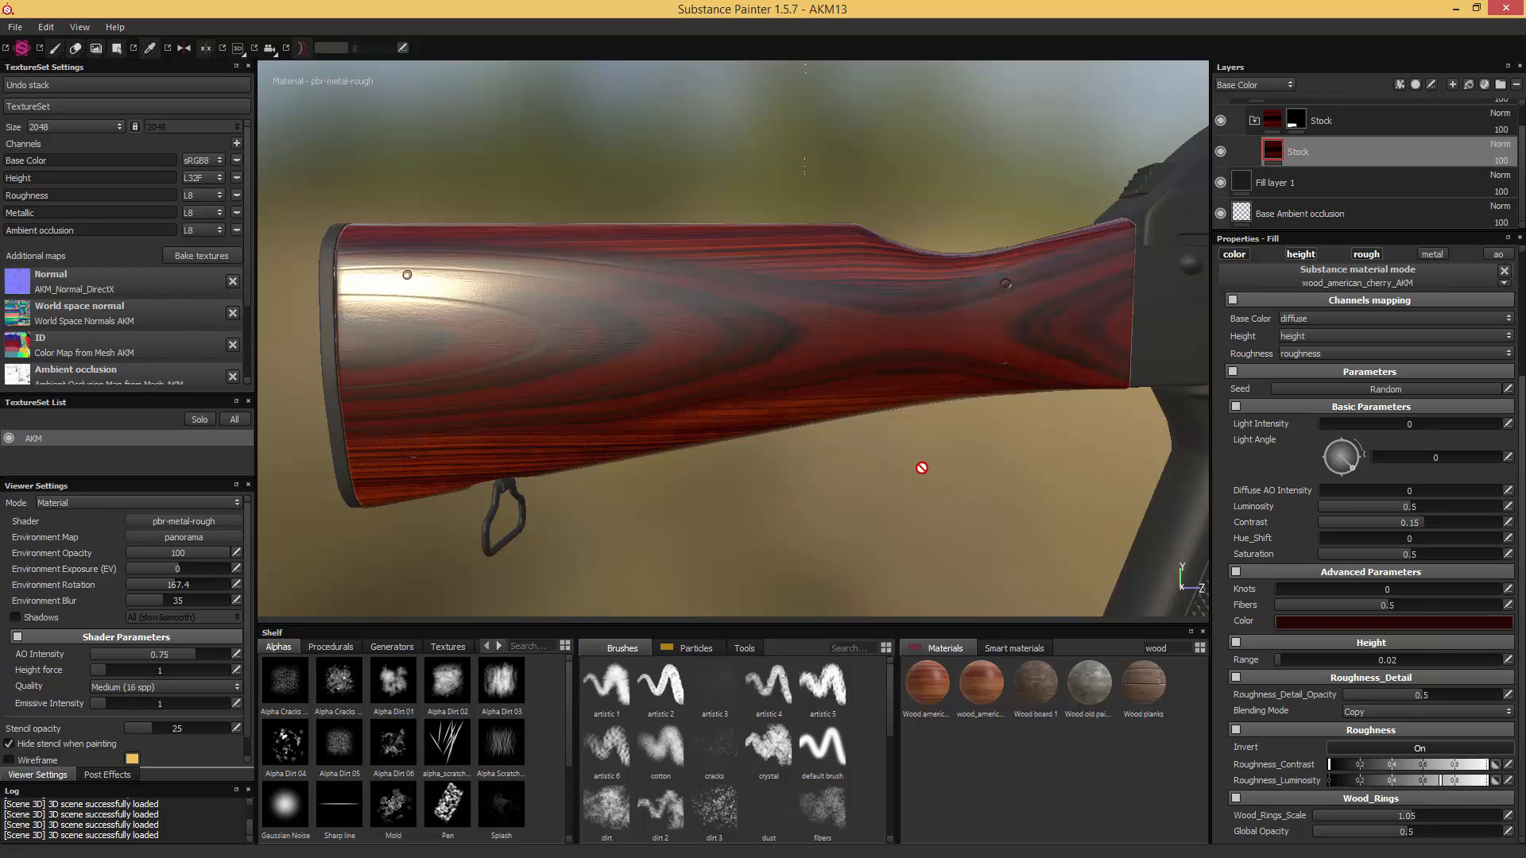
left_click_drag(911, 488, 887, 467, "alt")
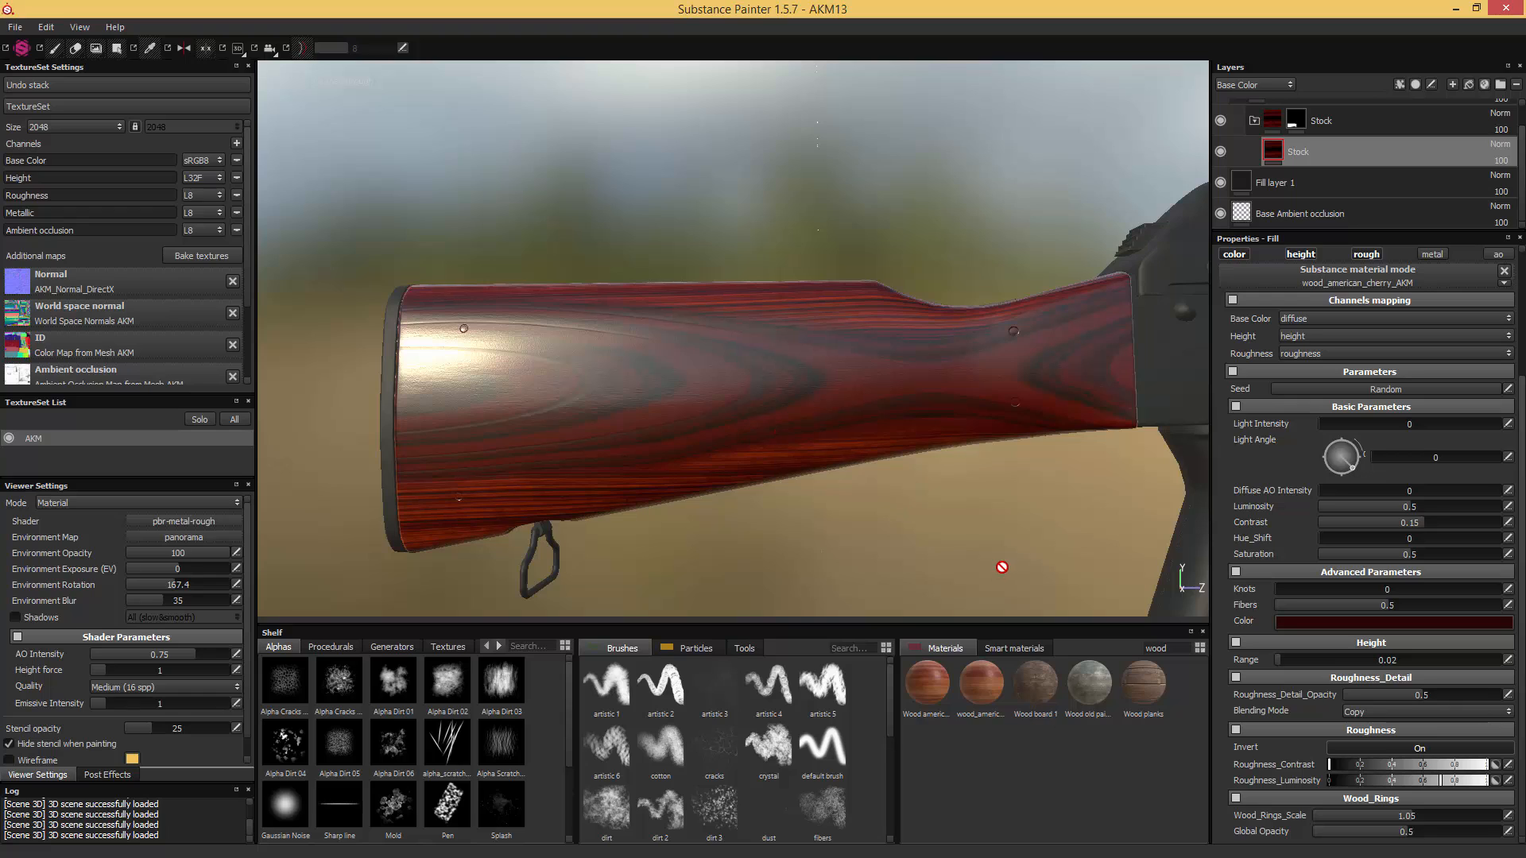
left_click_drag(1337, 766, 1386, 769)
- Set the cherry wood's Fibers to 1 and check the grain detail close up on the stock
scroll(1076, 500, "up", 3)
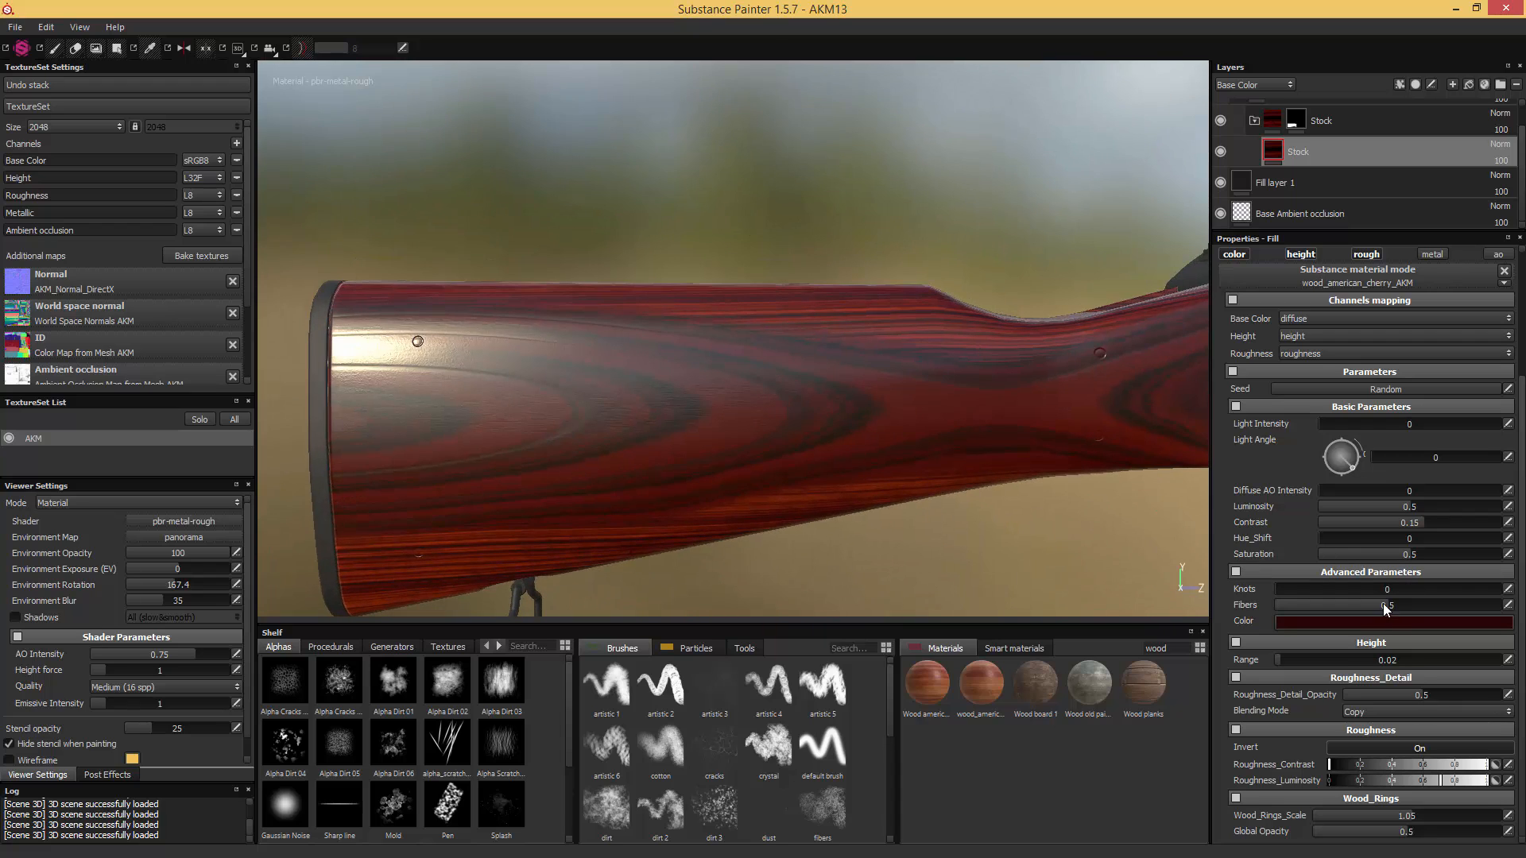
left_click(1498, 606)
left_click_drag(641, 430, 761, 408, "alt")
scroll(814, 402, "up", 2)
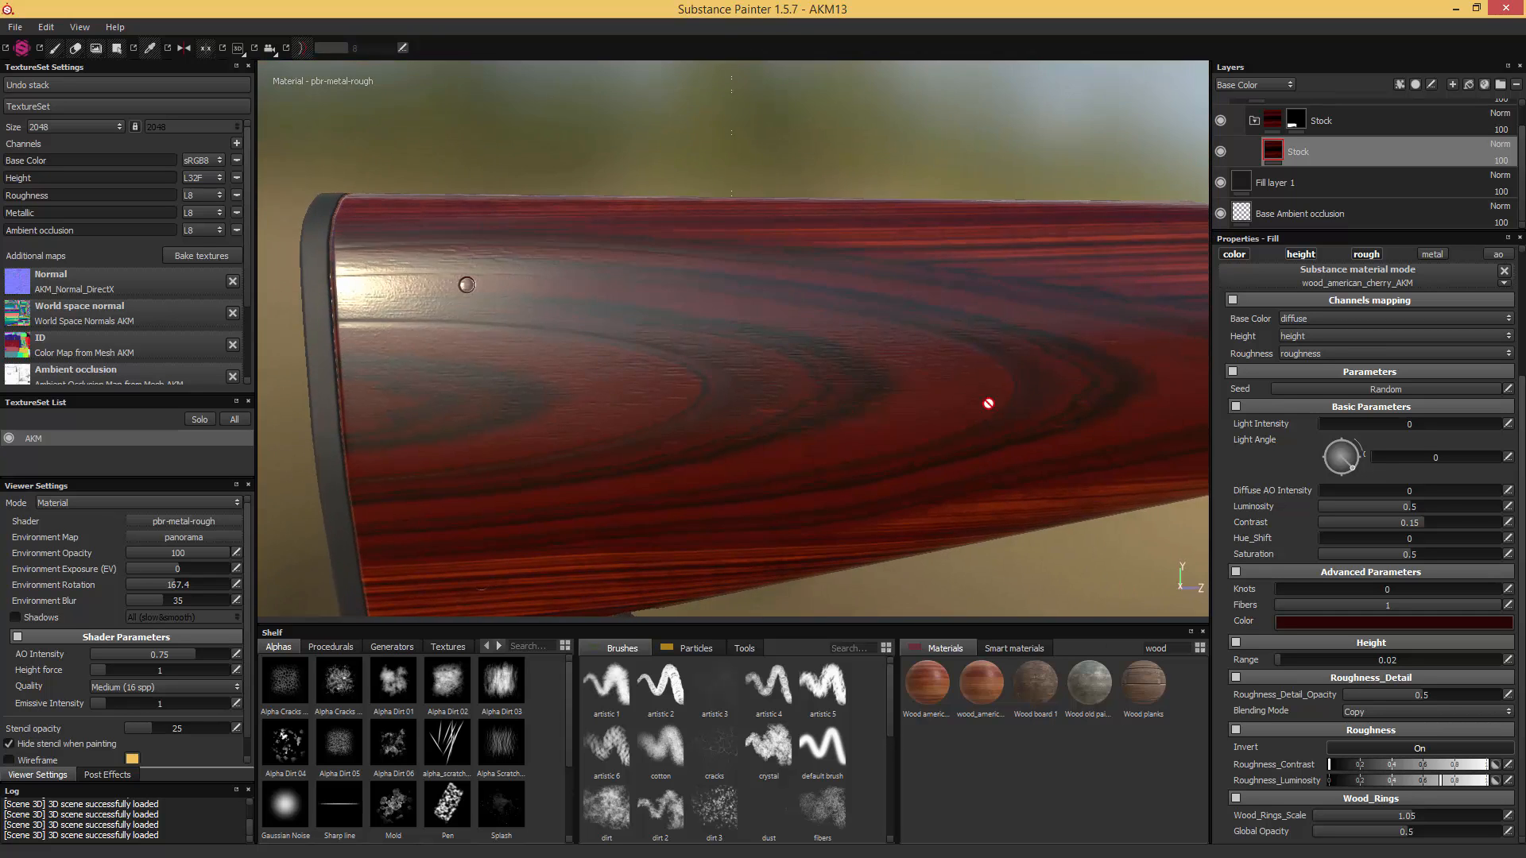
- Set the cherry wood's Light Intensity to 0.2 to bring out the fibres
left_click(1347, 423)
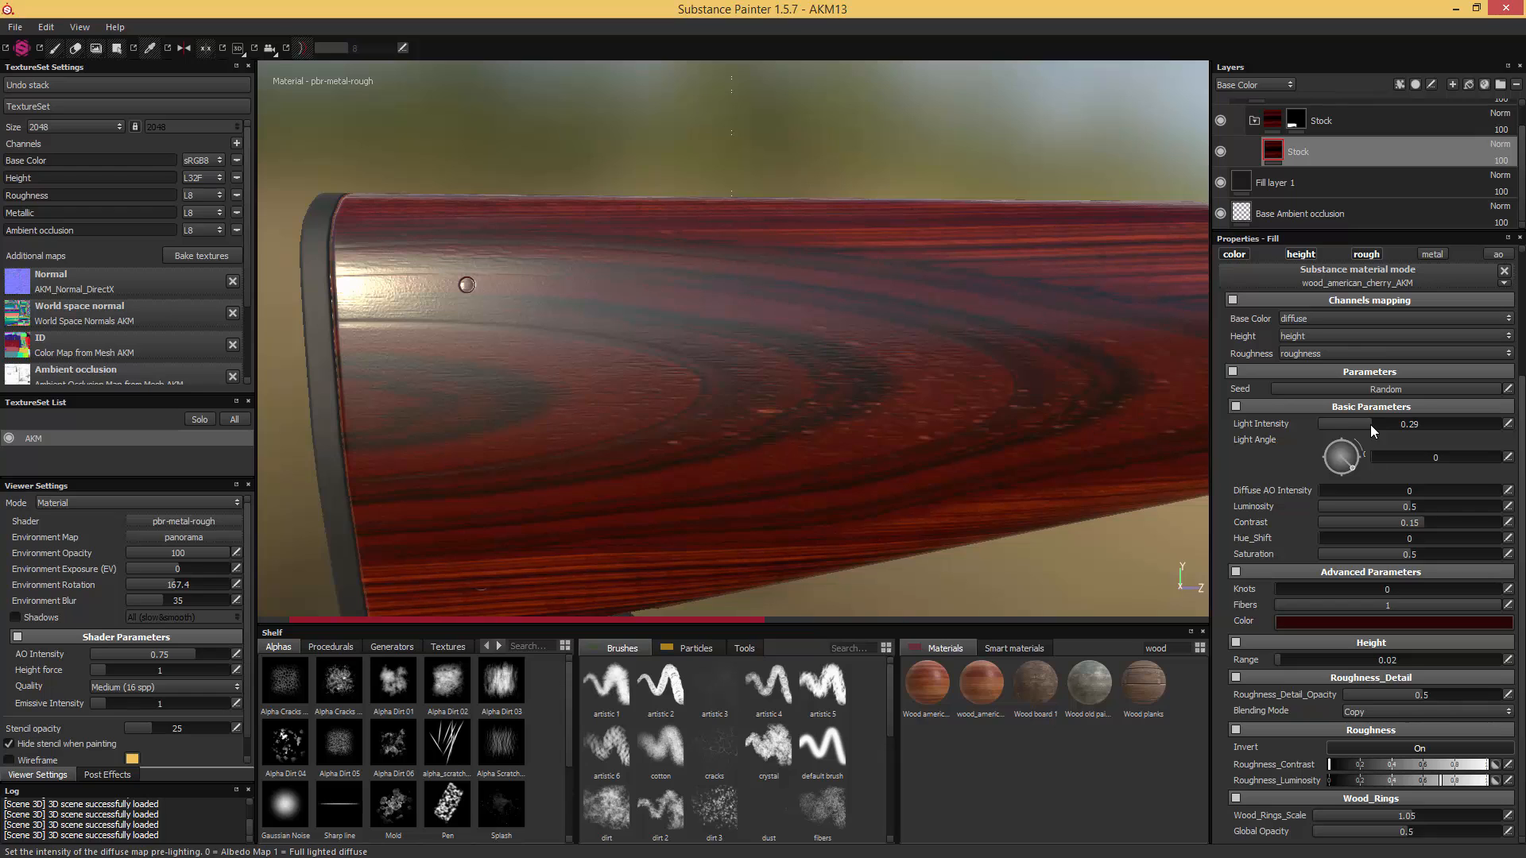
left_click_drag(1357, 425, 1352, 424)
left_click(1350, 424)
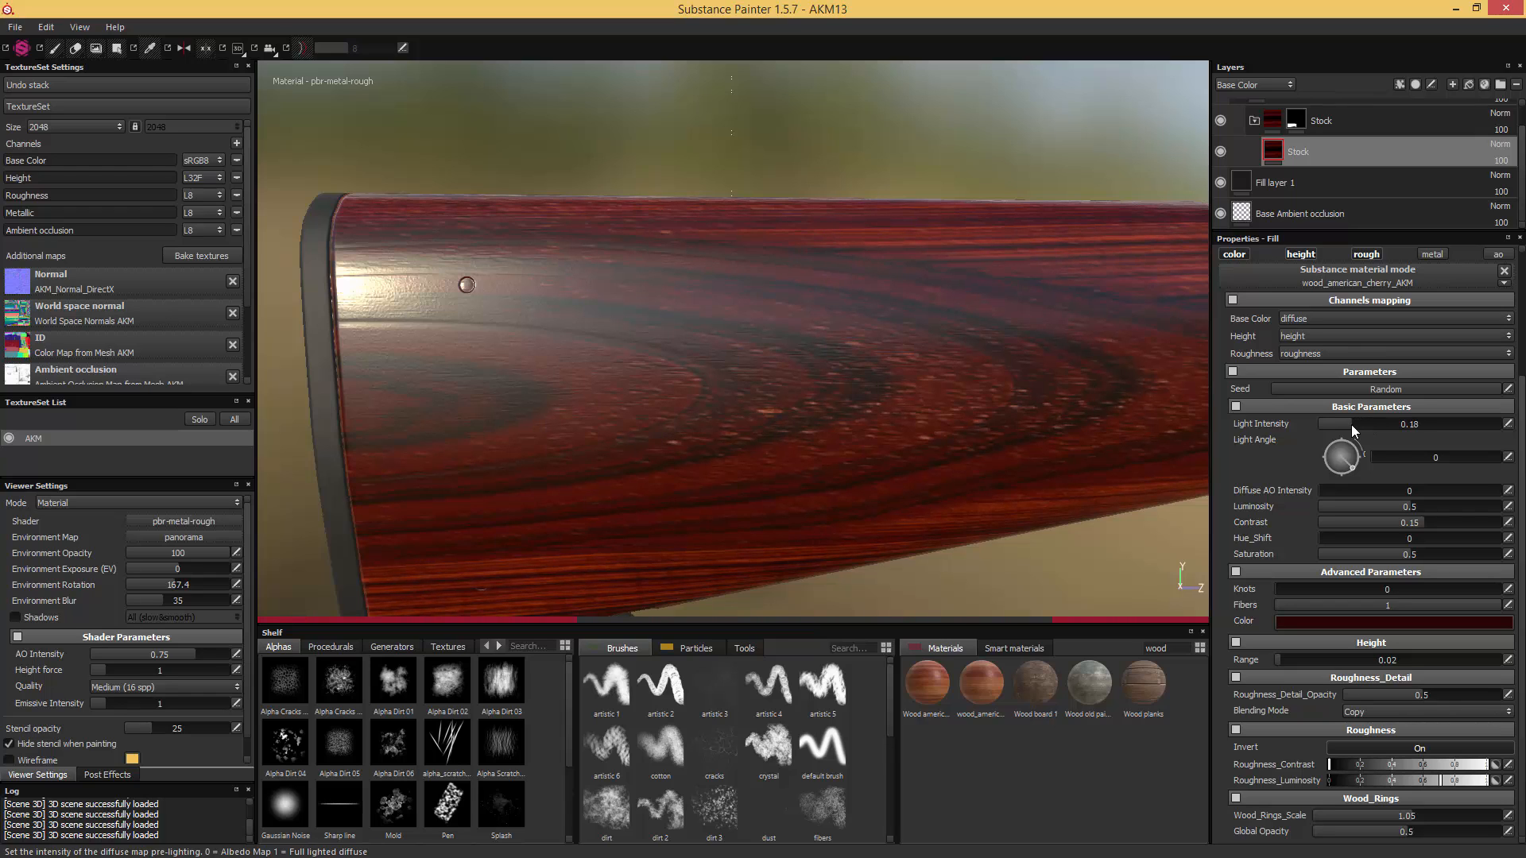
left_click_drag(1141, 415, 1028, 415, "alt")
scroll(949, 374, "down", 3)
scroll(967, 422, "up", 3)
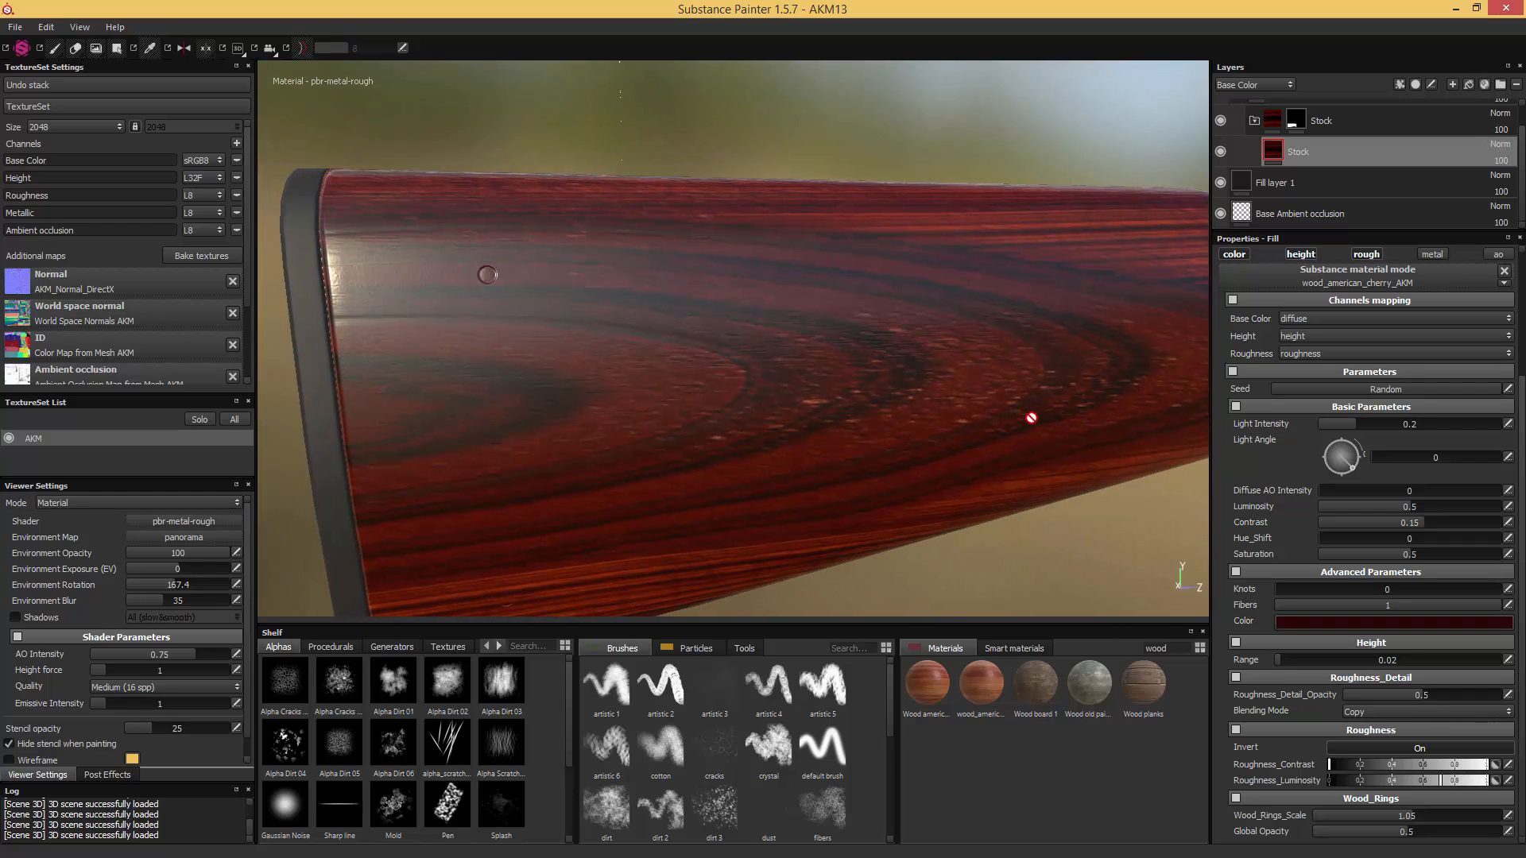
- Preview the wood at a texture size of 4096, then return the size to 2048
left_click(44, 126)
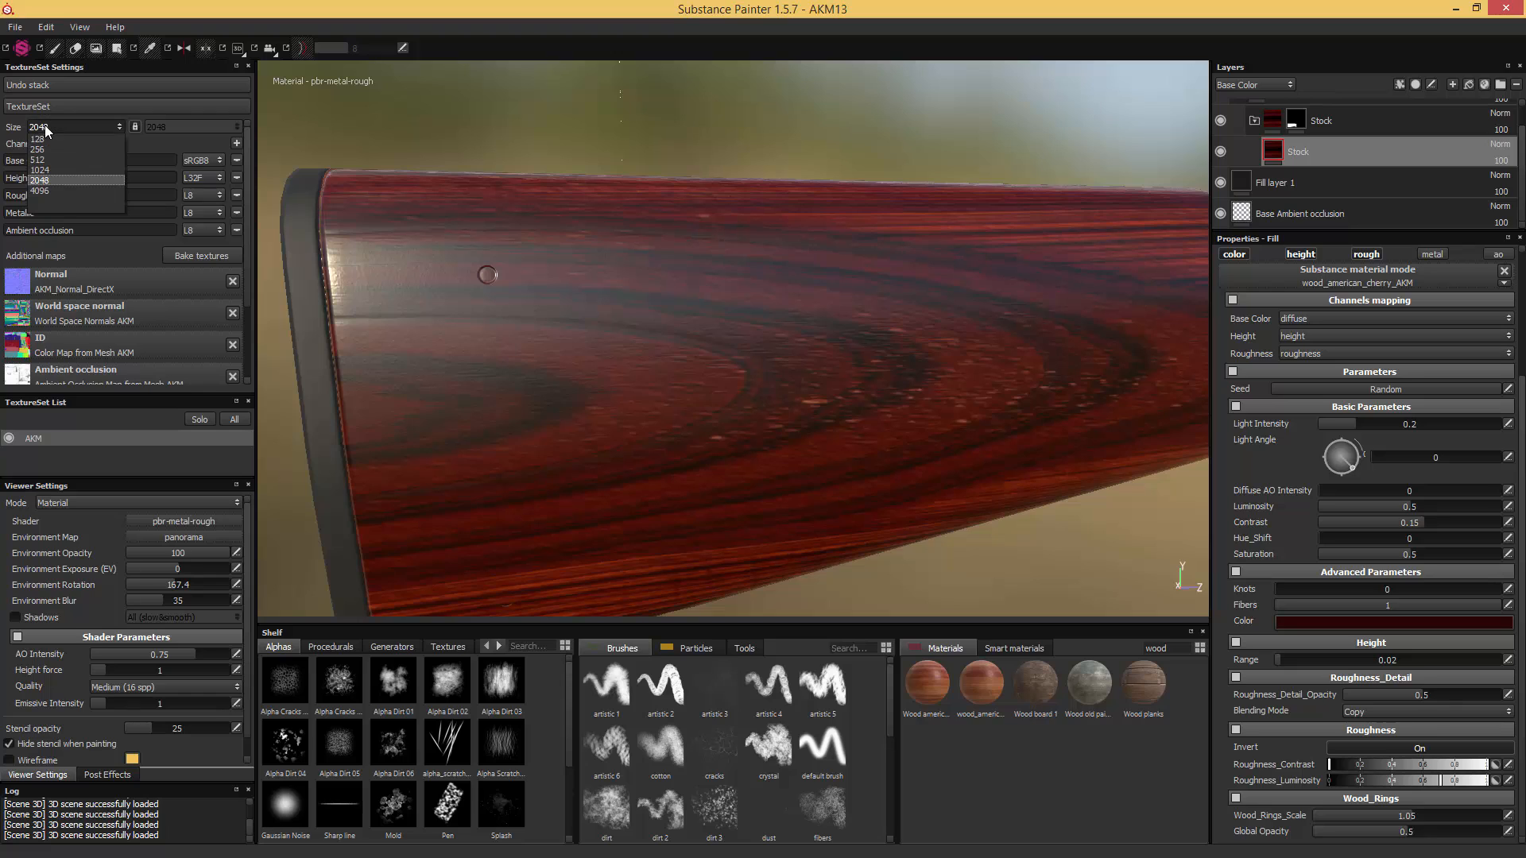
left_click(41, 189)
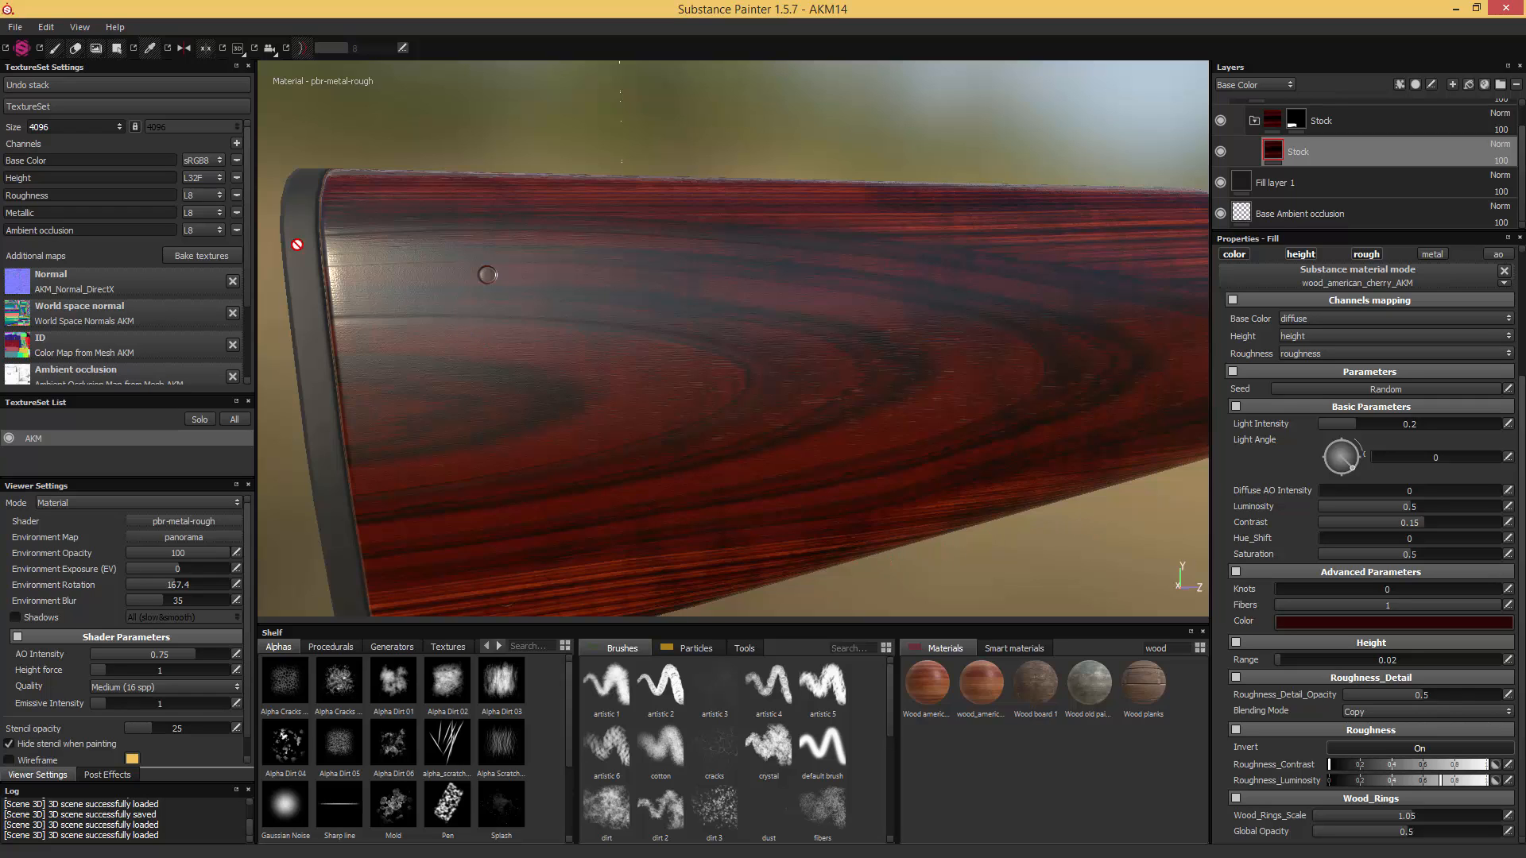
left_click(51, 130)
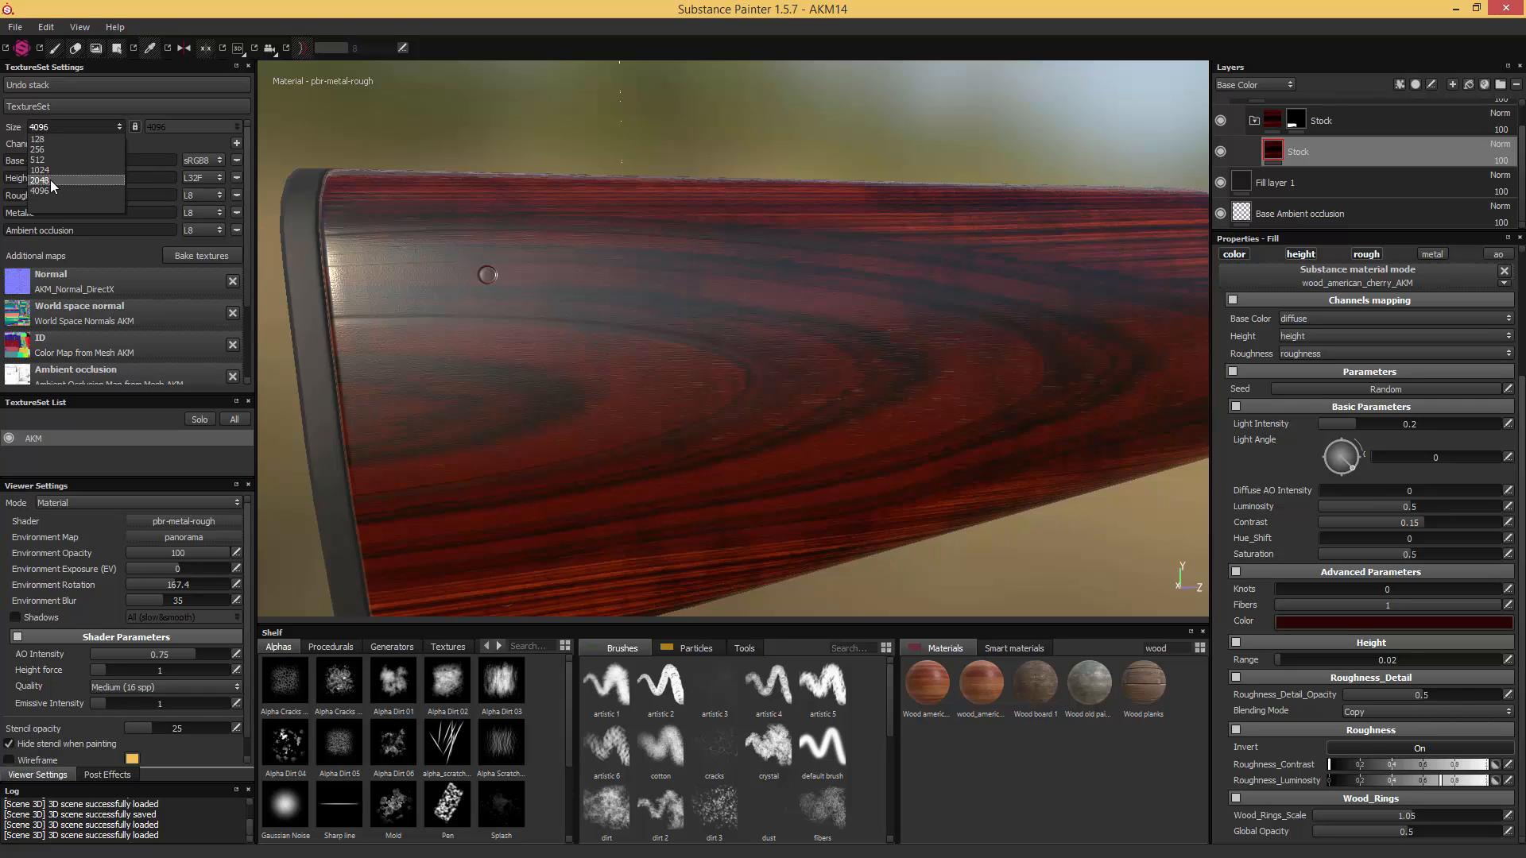
left_click(50, 179)
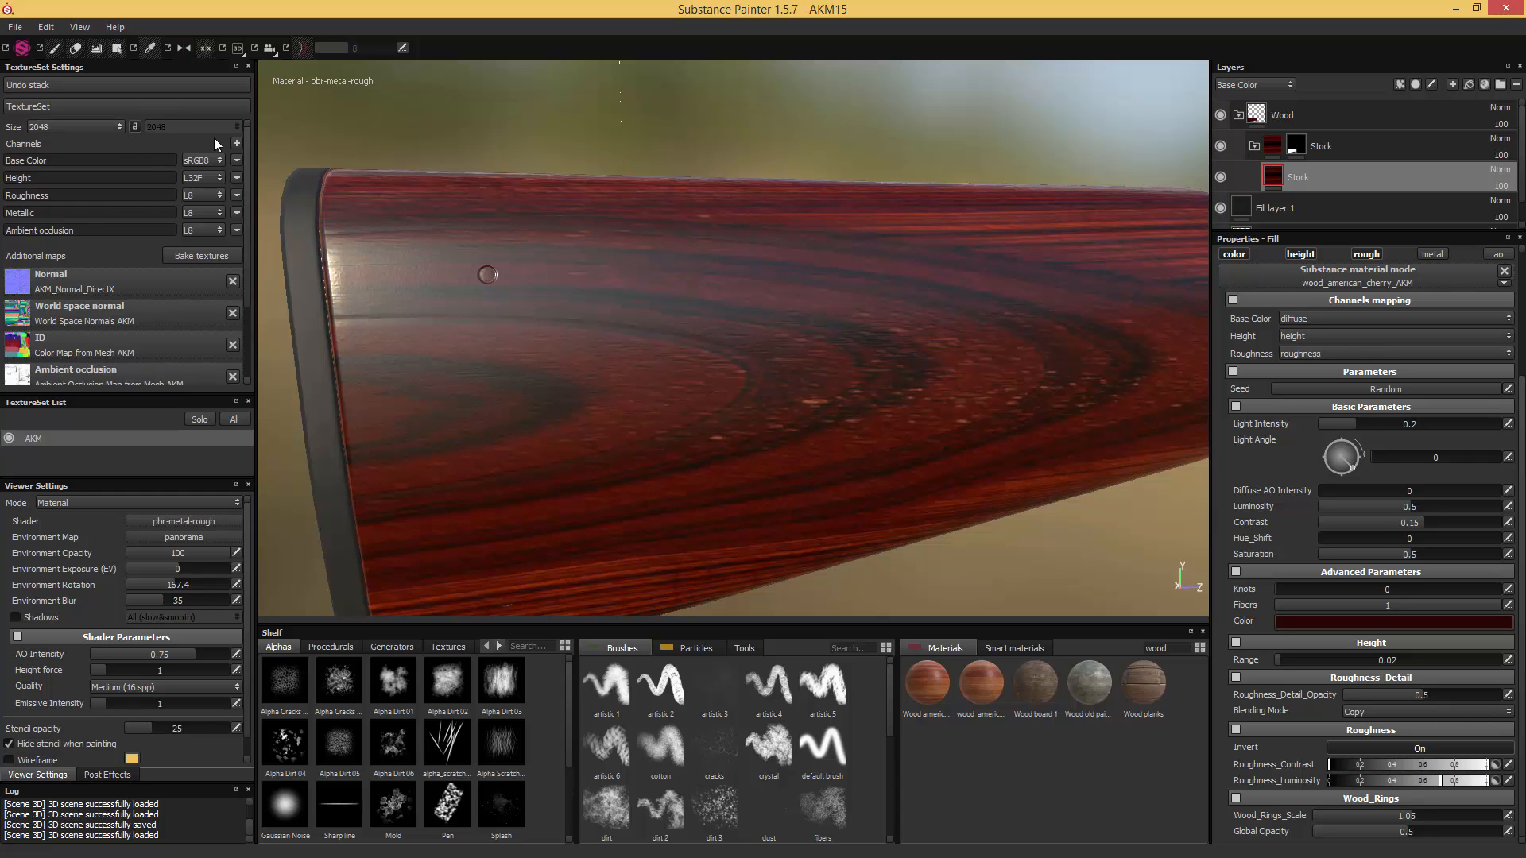
- Inspect the surface highlights along the stock and disable the height channel of the cherry wood fill
mouse_move(446, 208)
left_mouse_down("alt")
mouse_move(477, 262)
mouse_move(732, 327)
mouse_move(616, 283)
mouse_move(616, 310)
mouse_move(623, 289)
mouse_move(769, 272)
mouse_move(837, 283)
mouse_move(813, 300)
mouse_move(783, 286)
mouse_move(814, 276)
mouse_move(813, 321)
mouse_move(821, 286)
mouse_move(725, 283)
left_mouse_up("alt")
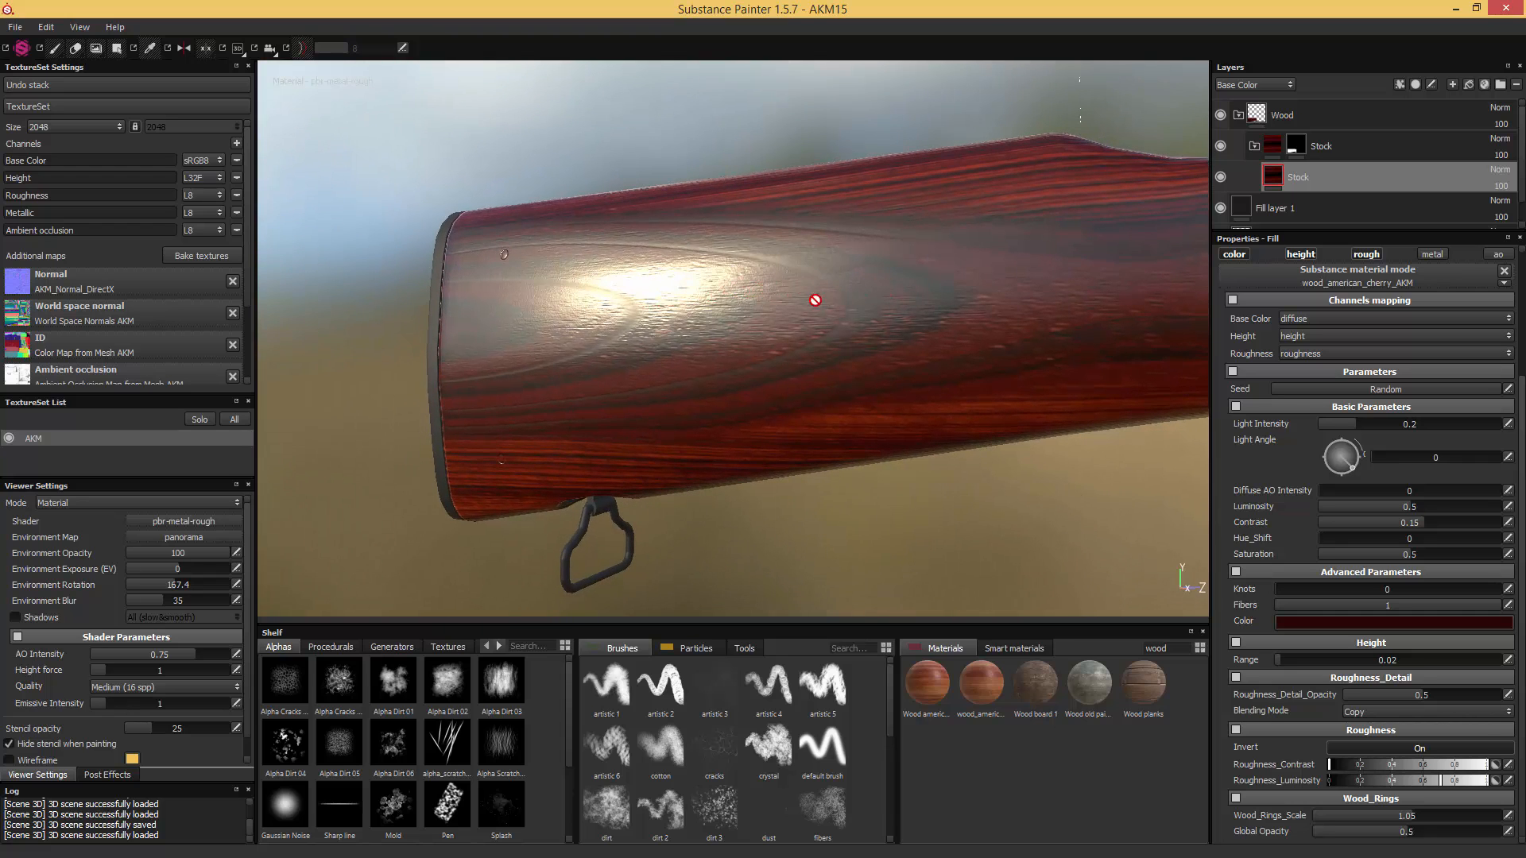
mouse_move(800, 297)
left_mouse_down("alt")
mouse_move(818, 286)
mouse_move(826, 309)
mouse_move(797, 296)
left_mouse_up("alt")
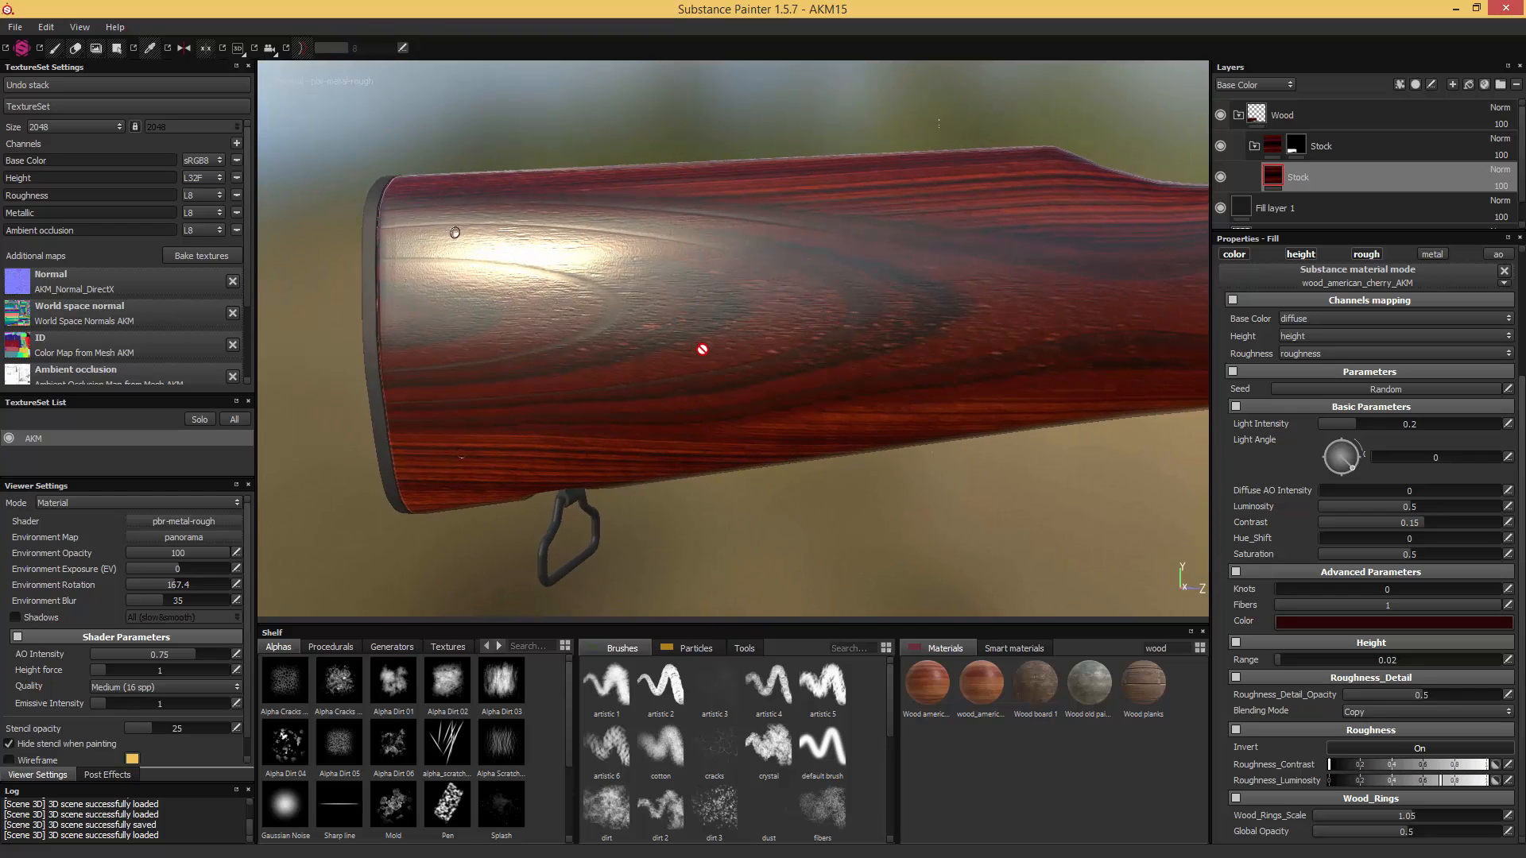
left_click_drag(702, 348, 1134, 350, "alt")
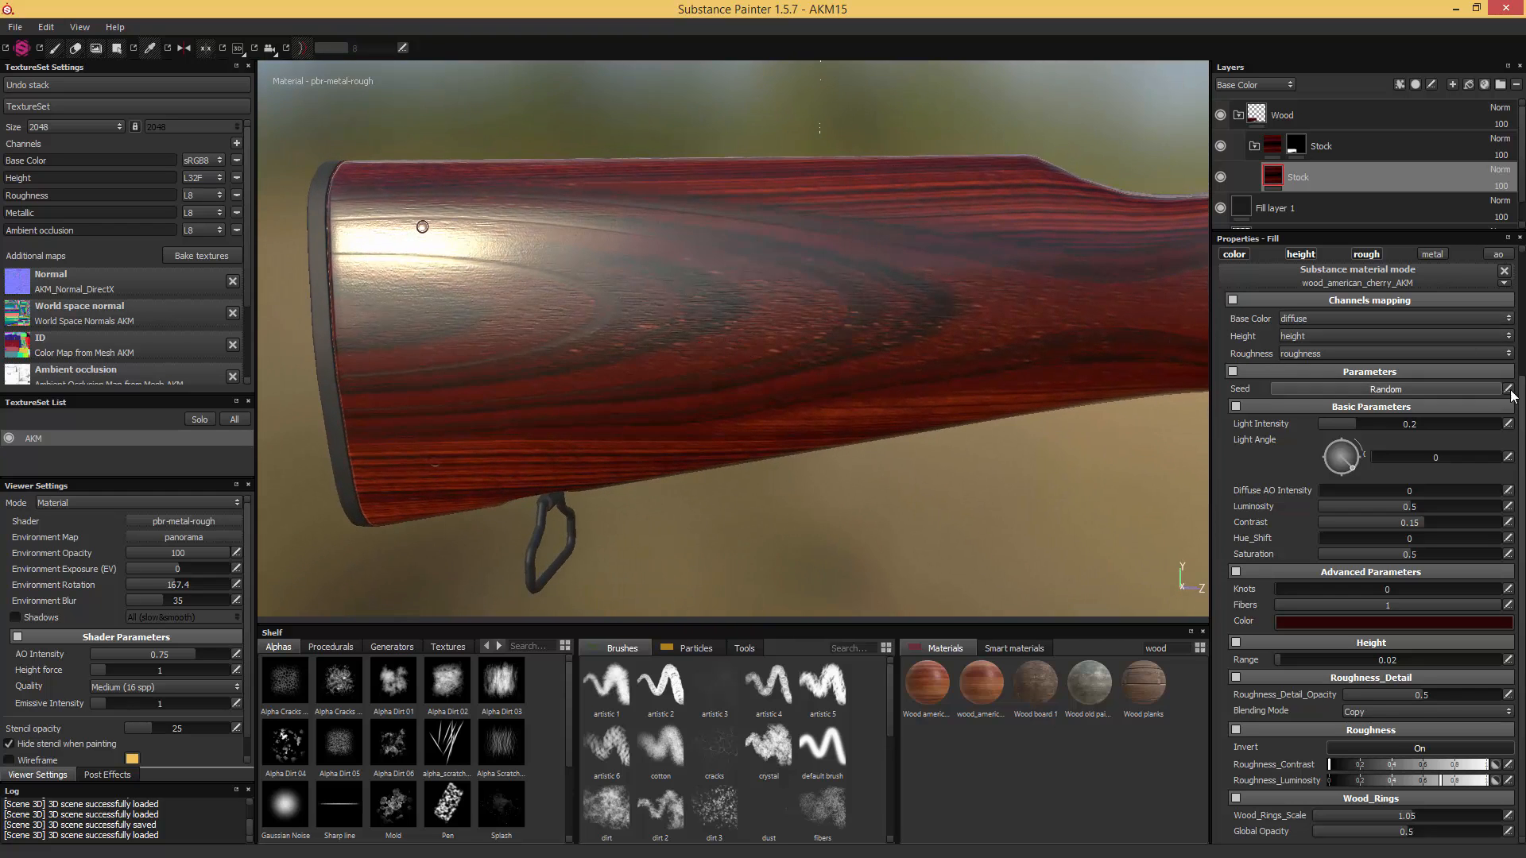
scroll(1510, 395, "up", 3)
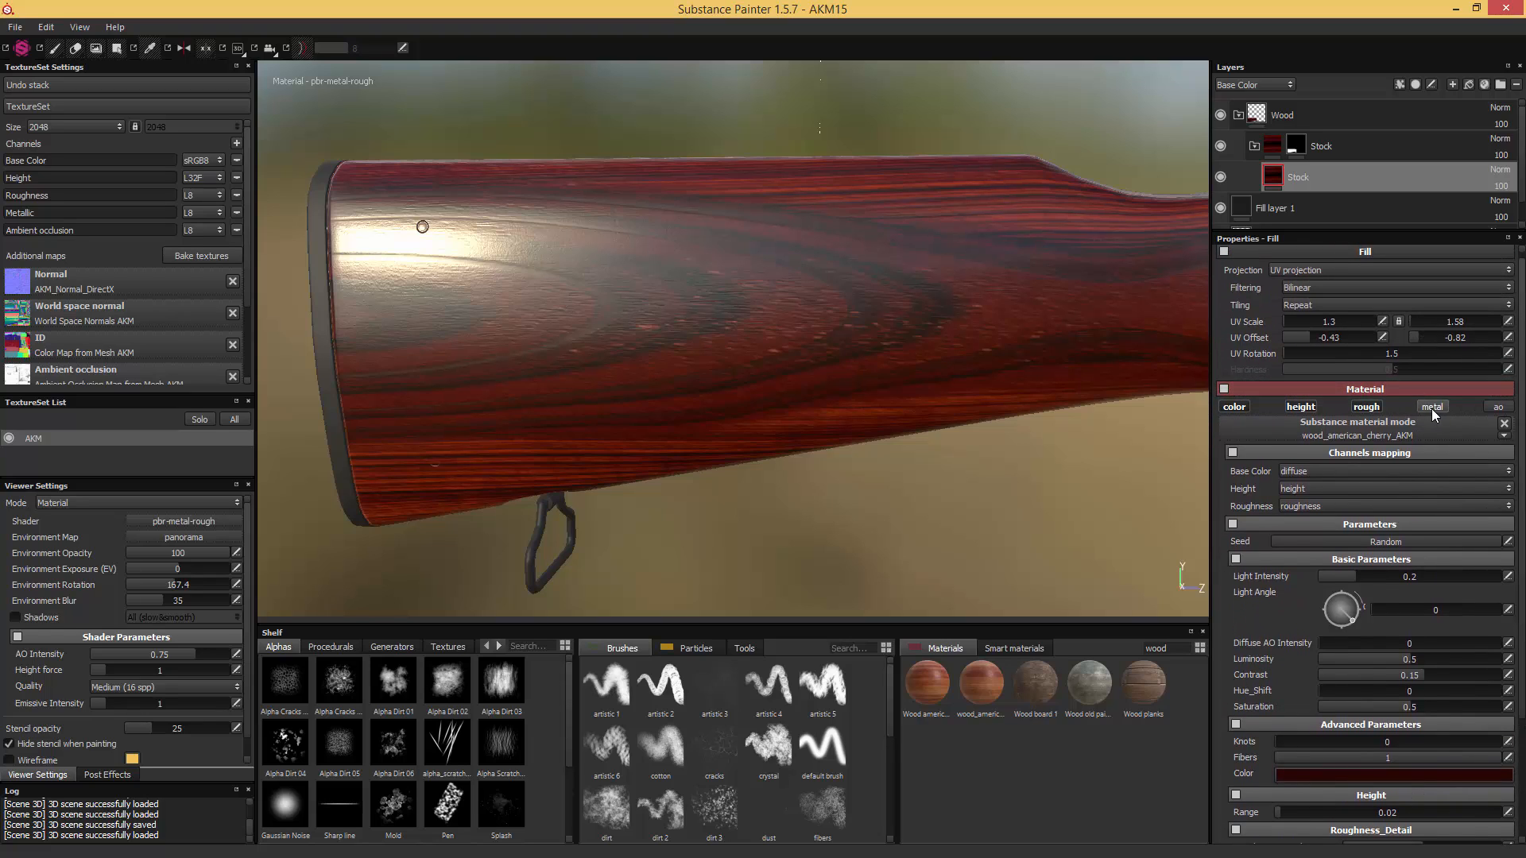
left_click(1299, 407)
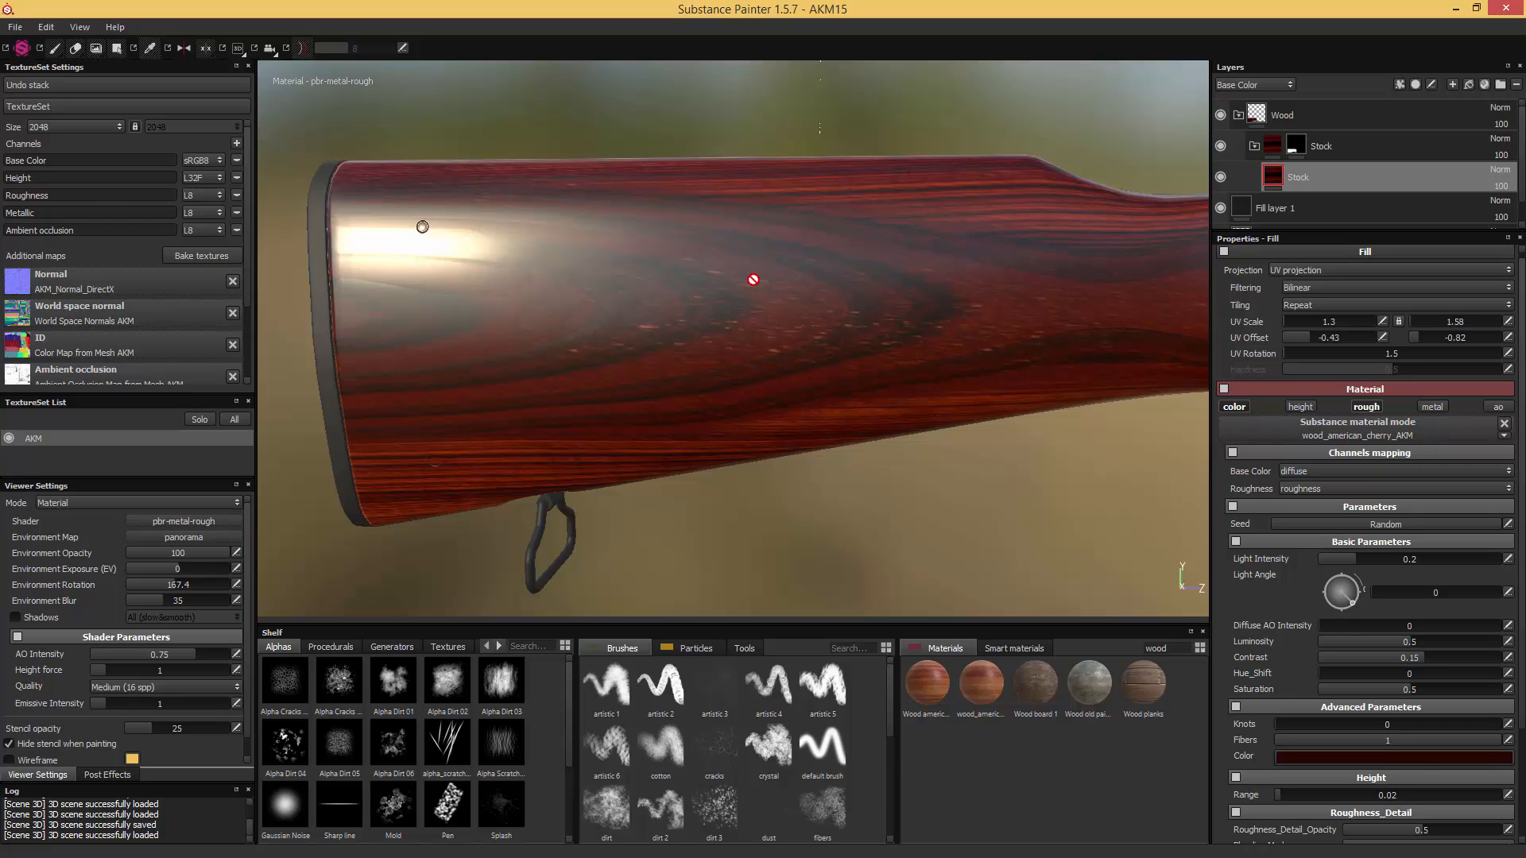
- Re-enable the height channel of the cherry wood fill and check the relief in the stock's highlights
left_click_drag(752, 279, 827, 287, "alt")
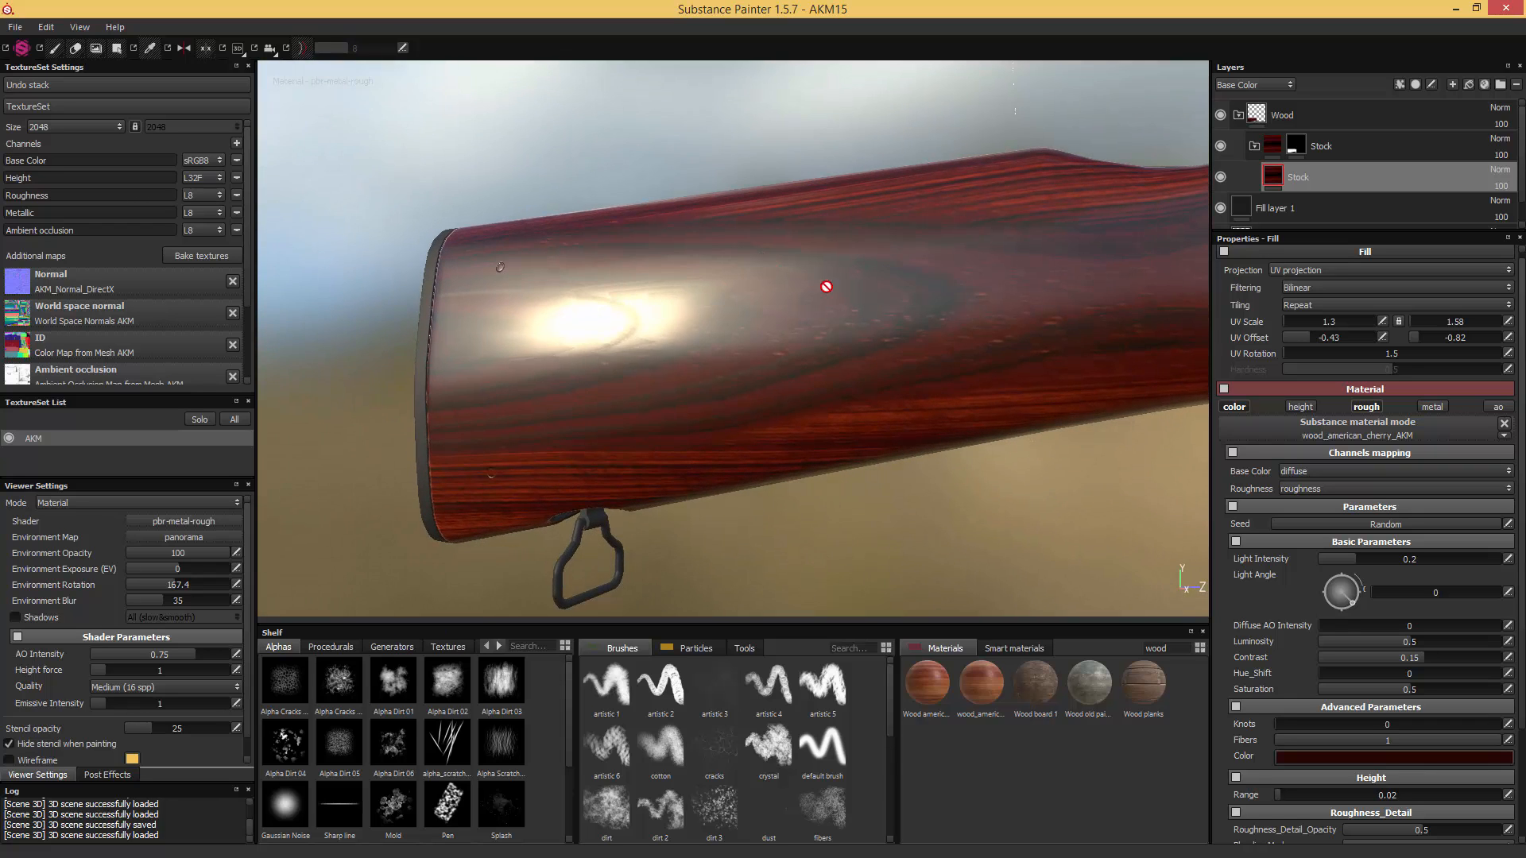
left_click(1299, 407)
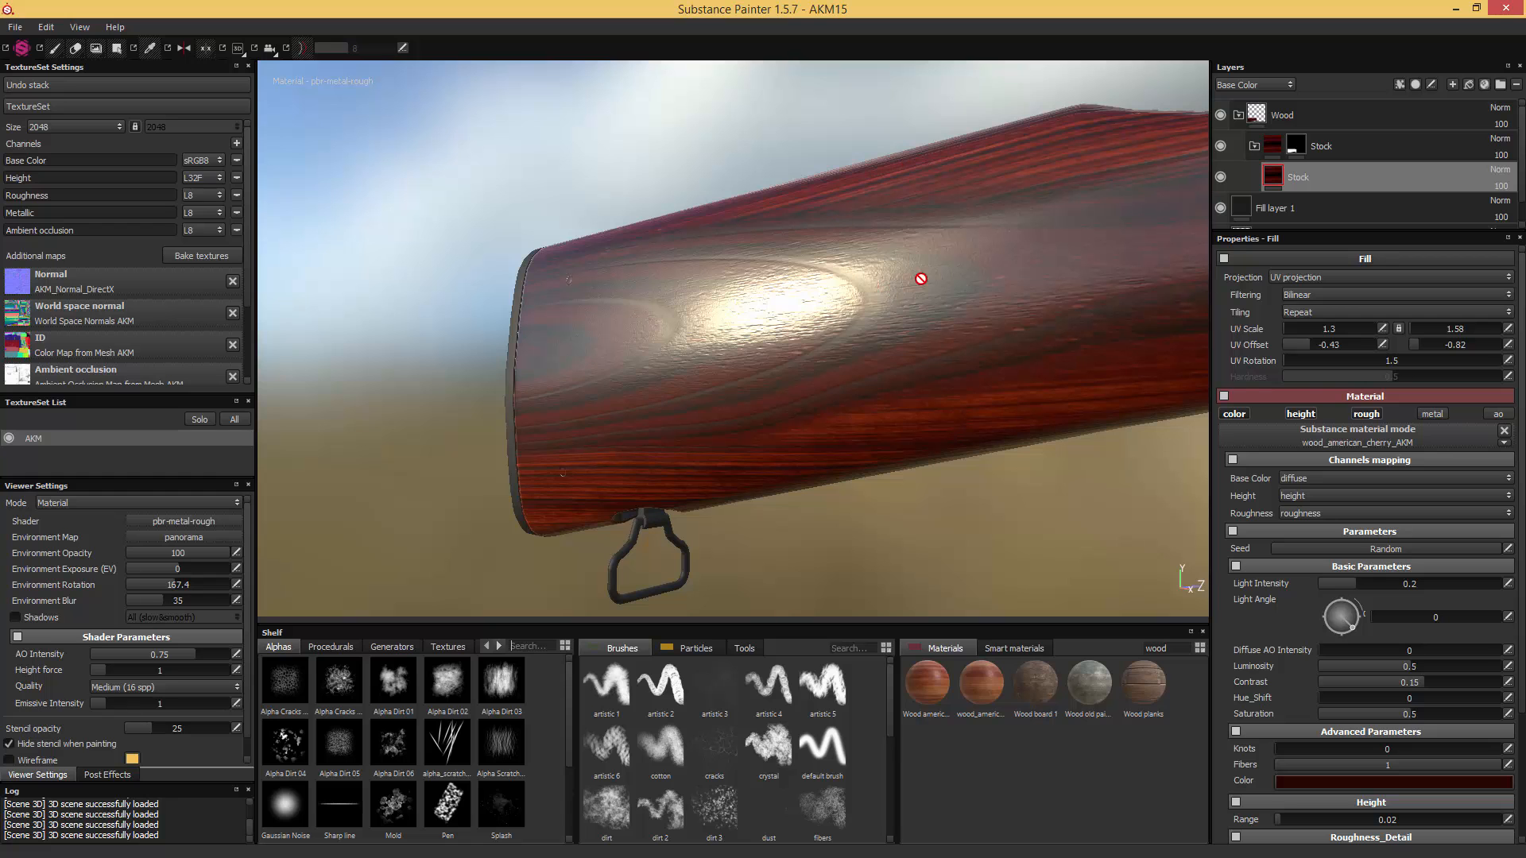
right_click_drag(973, 238, 983, 243, "shift")
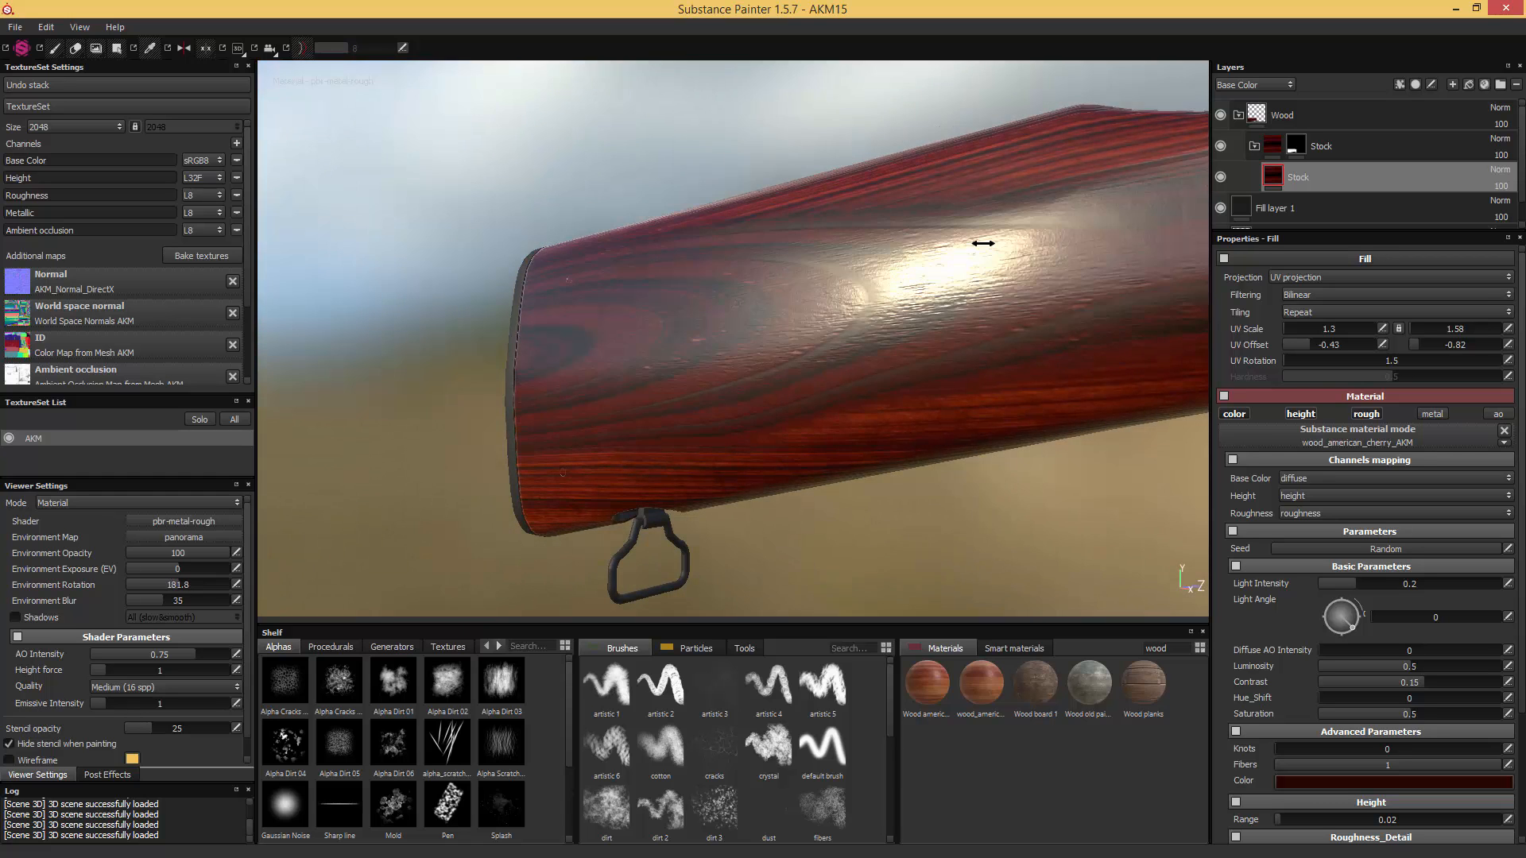
left_click_drag(978, 245, 900, 306, "alt")
- Examine the surface grain and gloss of the stock in the AKM_Stock reference photo in Windows Photo Viewer
key("alt+Tab")
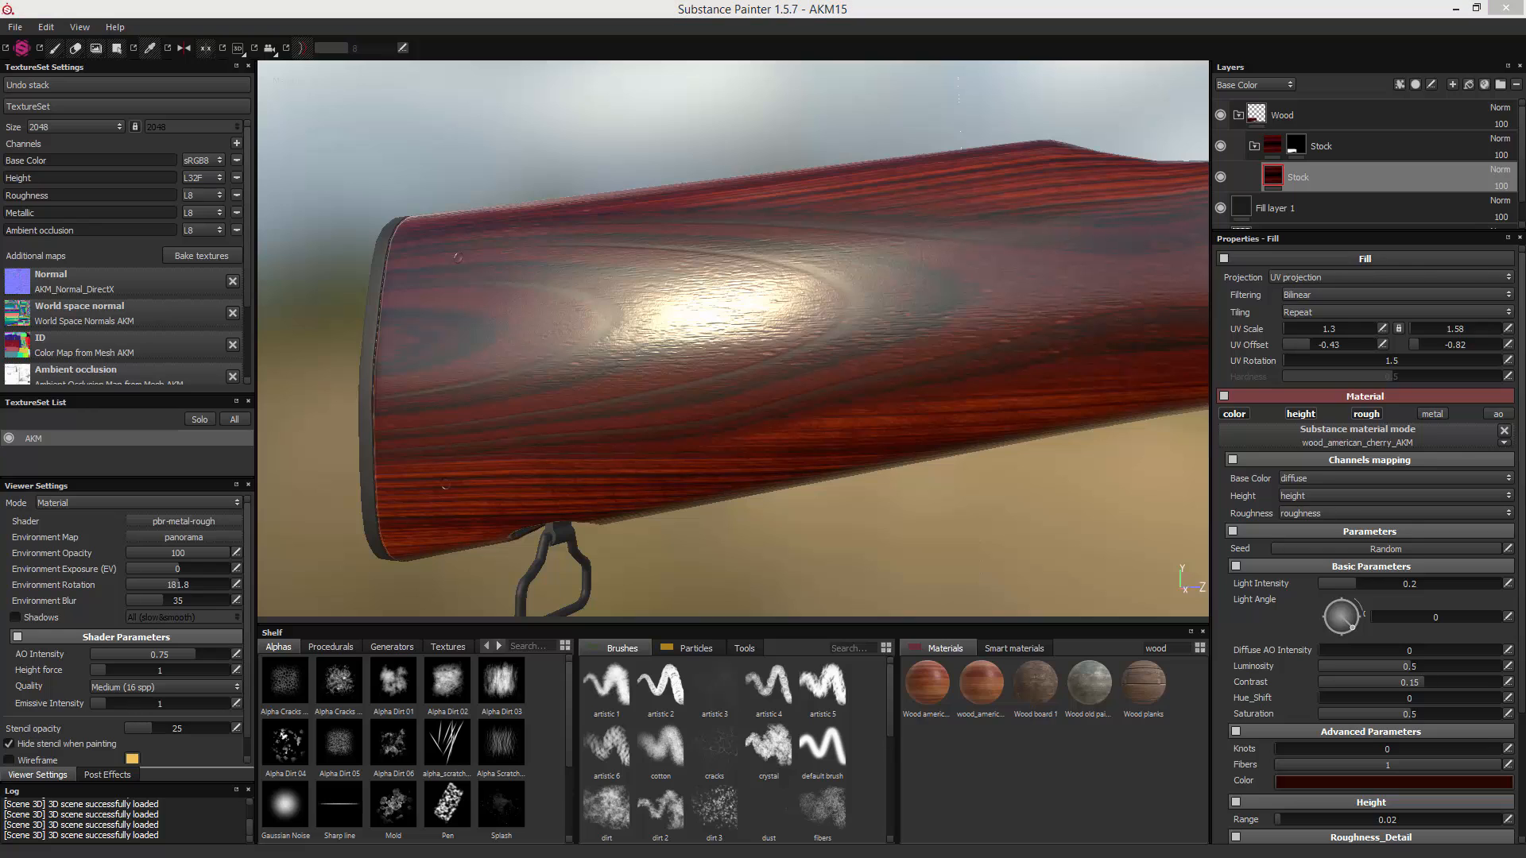
left_click_drag(877, 116, 834, 114)
left_click_drag(844, 330, 932, 320)
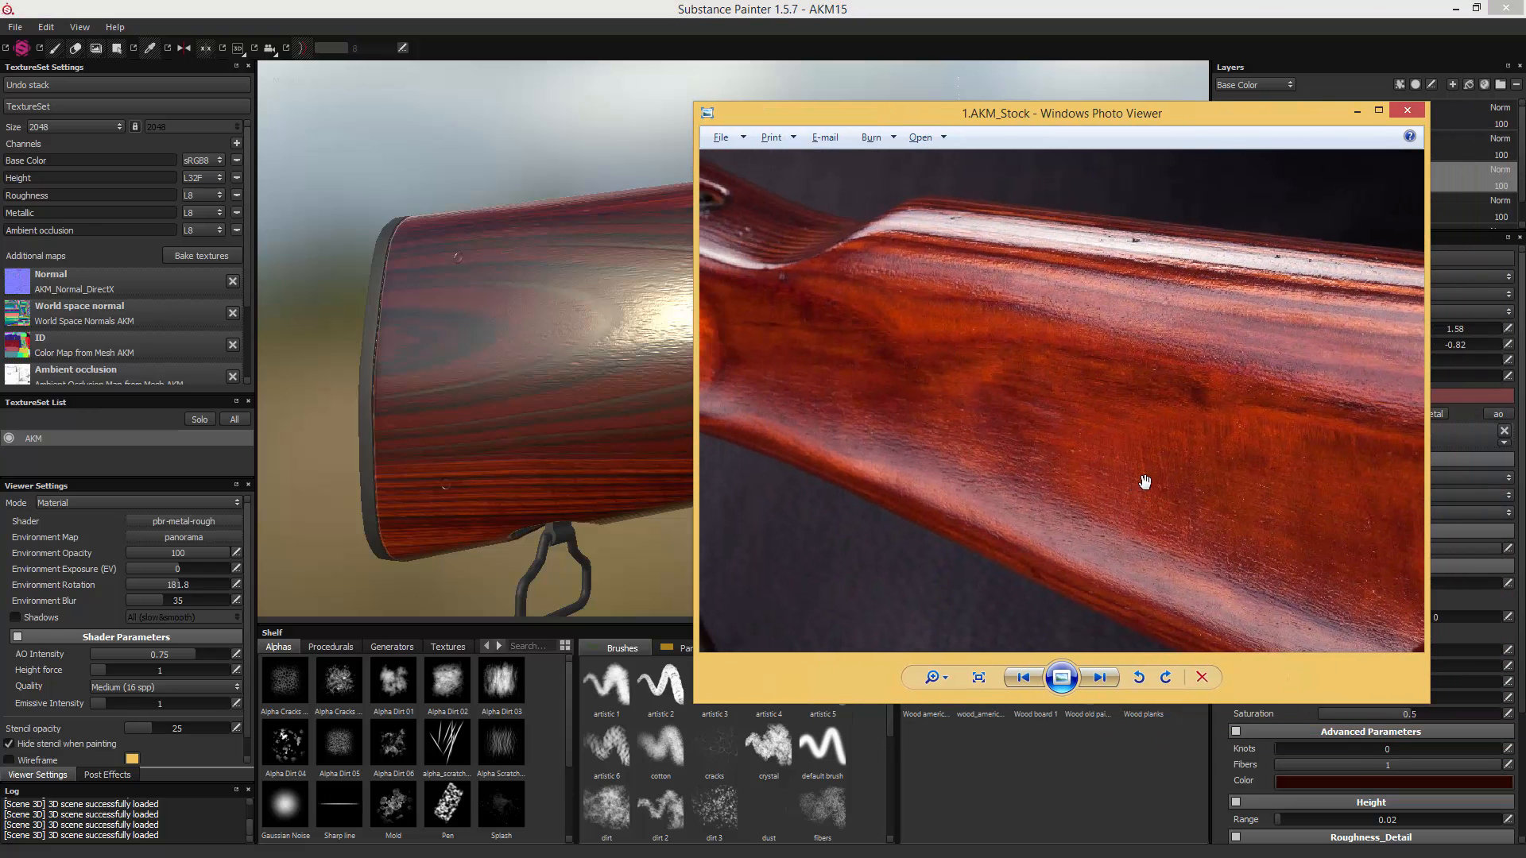
left_click_drag(1190, 496, 1100, 442)
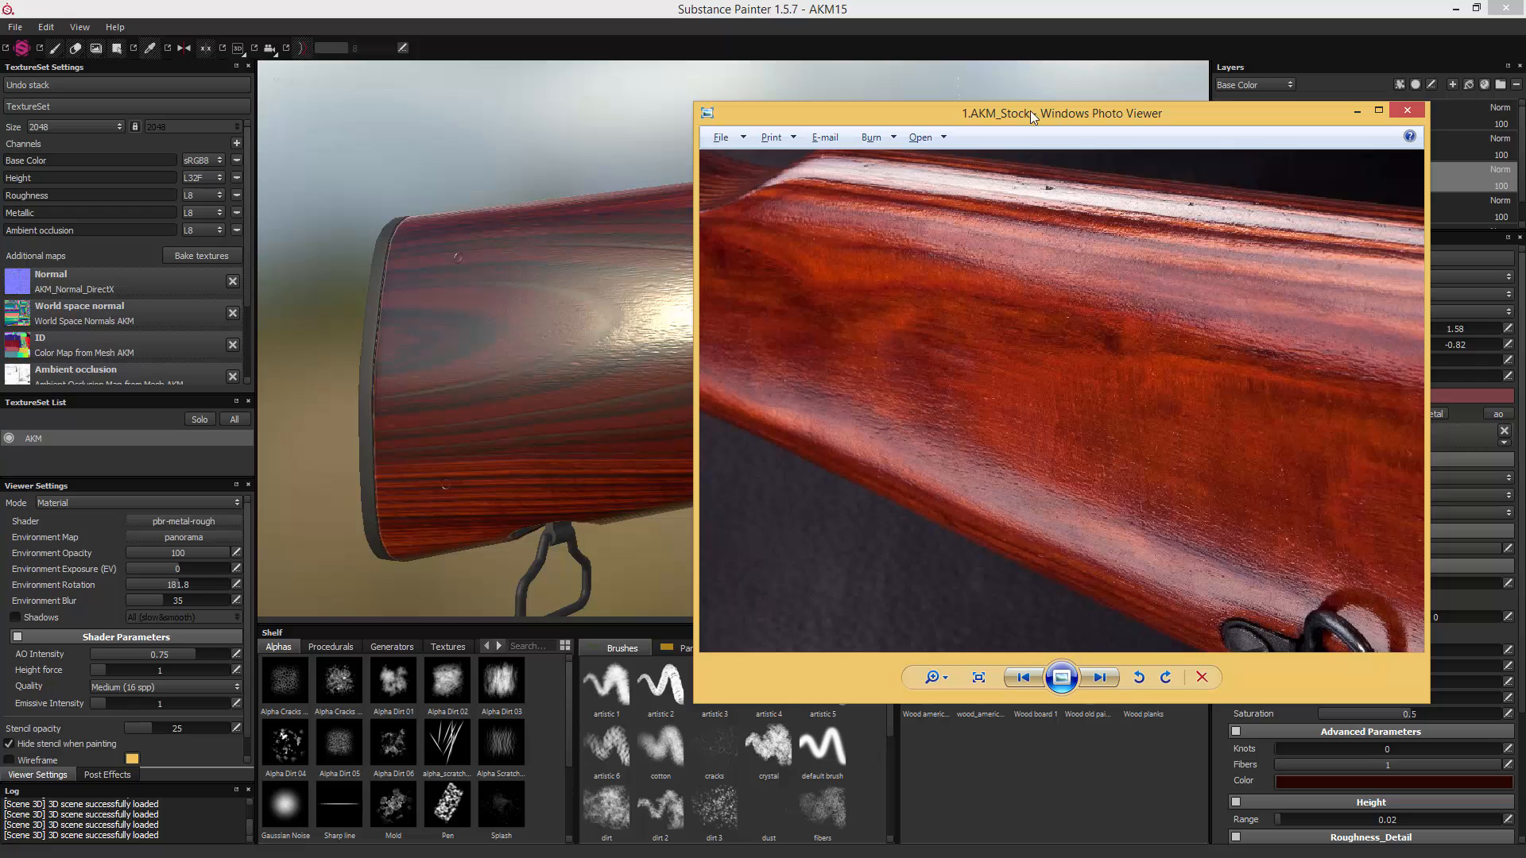
left_click_drag(1032, 113, 1525, 113)
left_click(1314, 174)
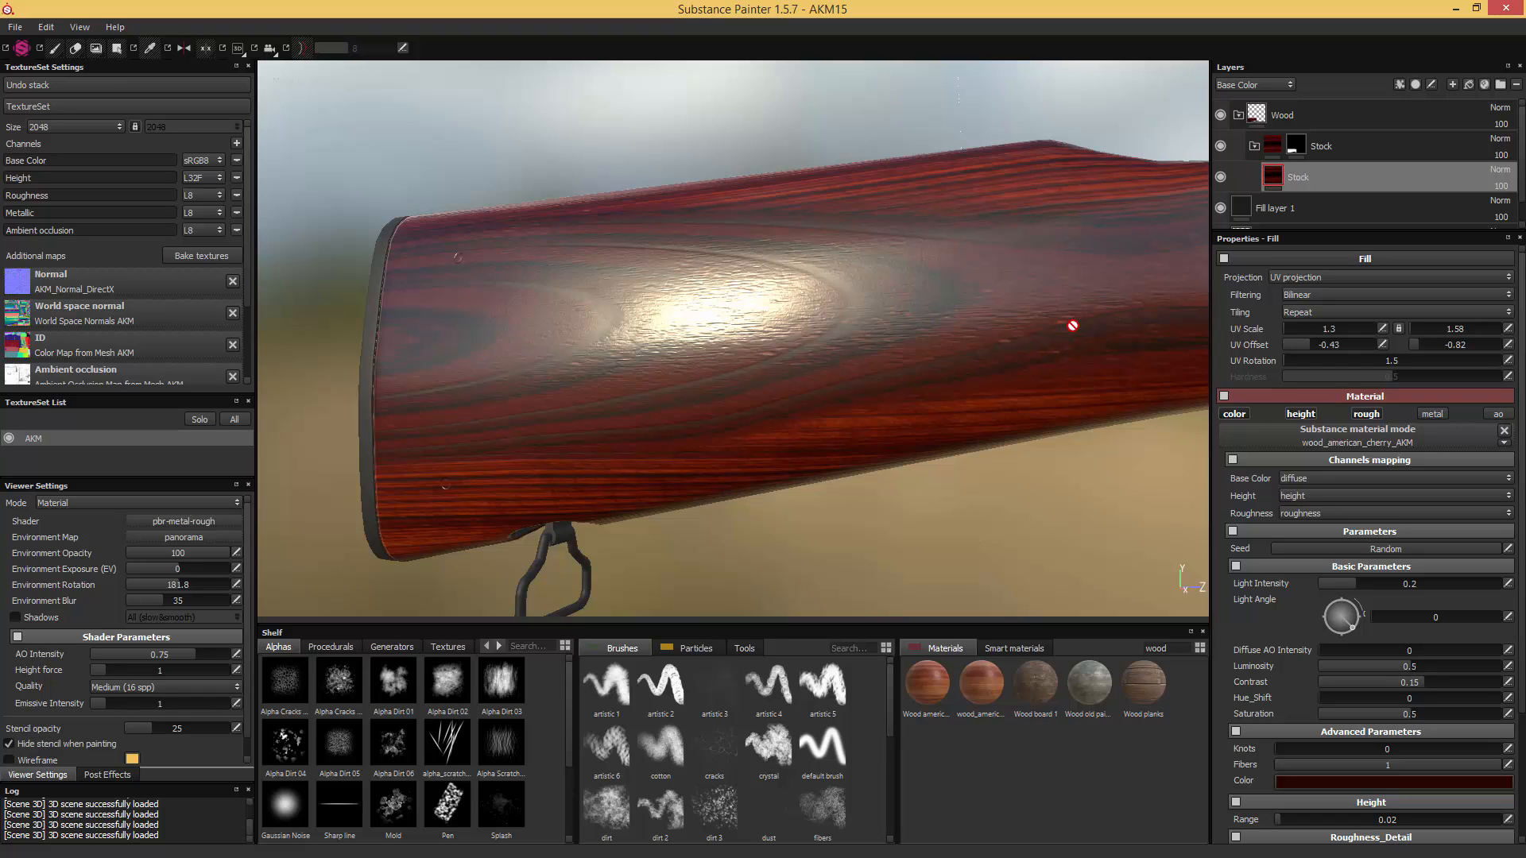
- Add a fill layer above the cherry wood in the Stock folder, with a black mask containing a fill effect
left_click(1469, 83)
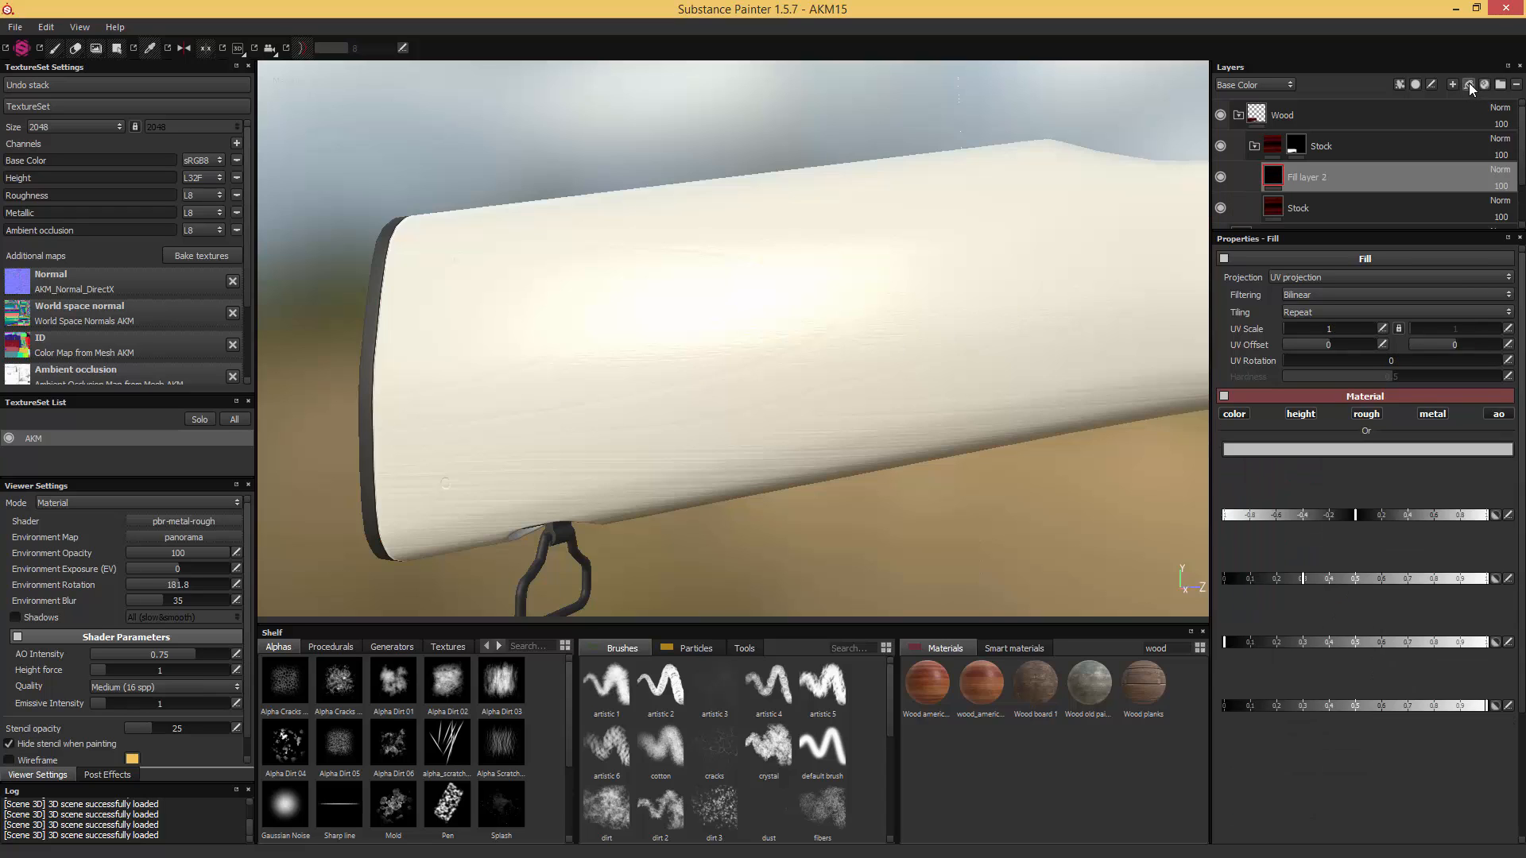
right_click(1277, 183)
left_click(1328, 200)
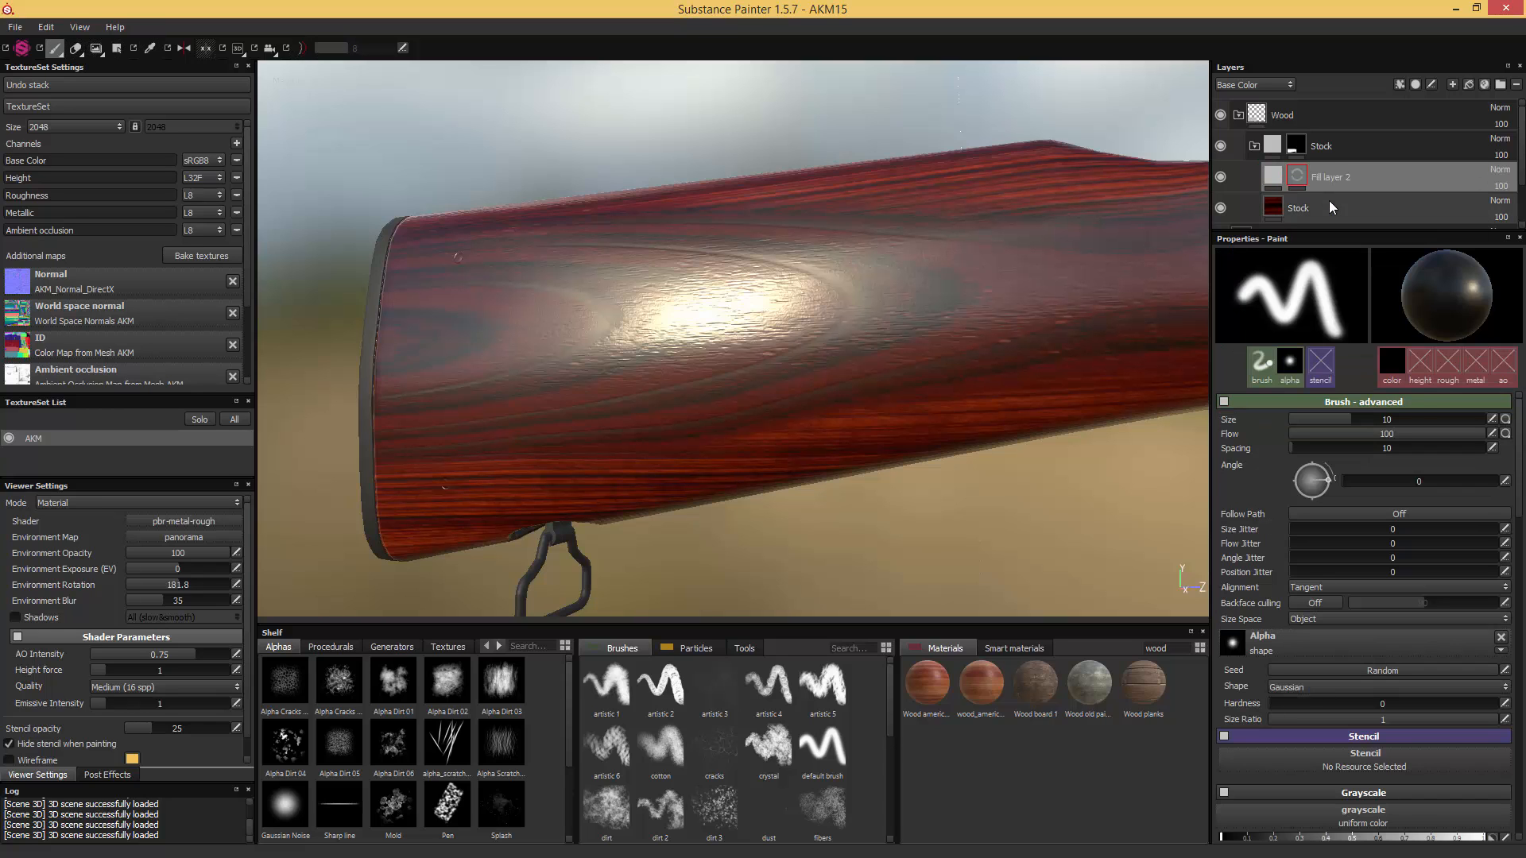
right_click(1295, 177)
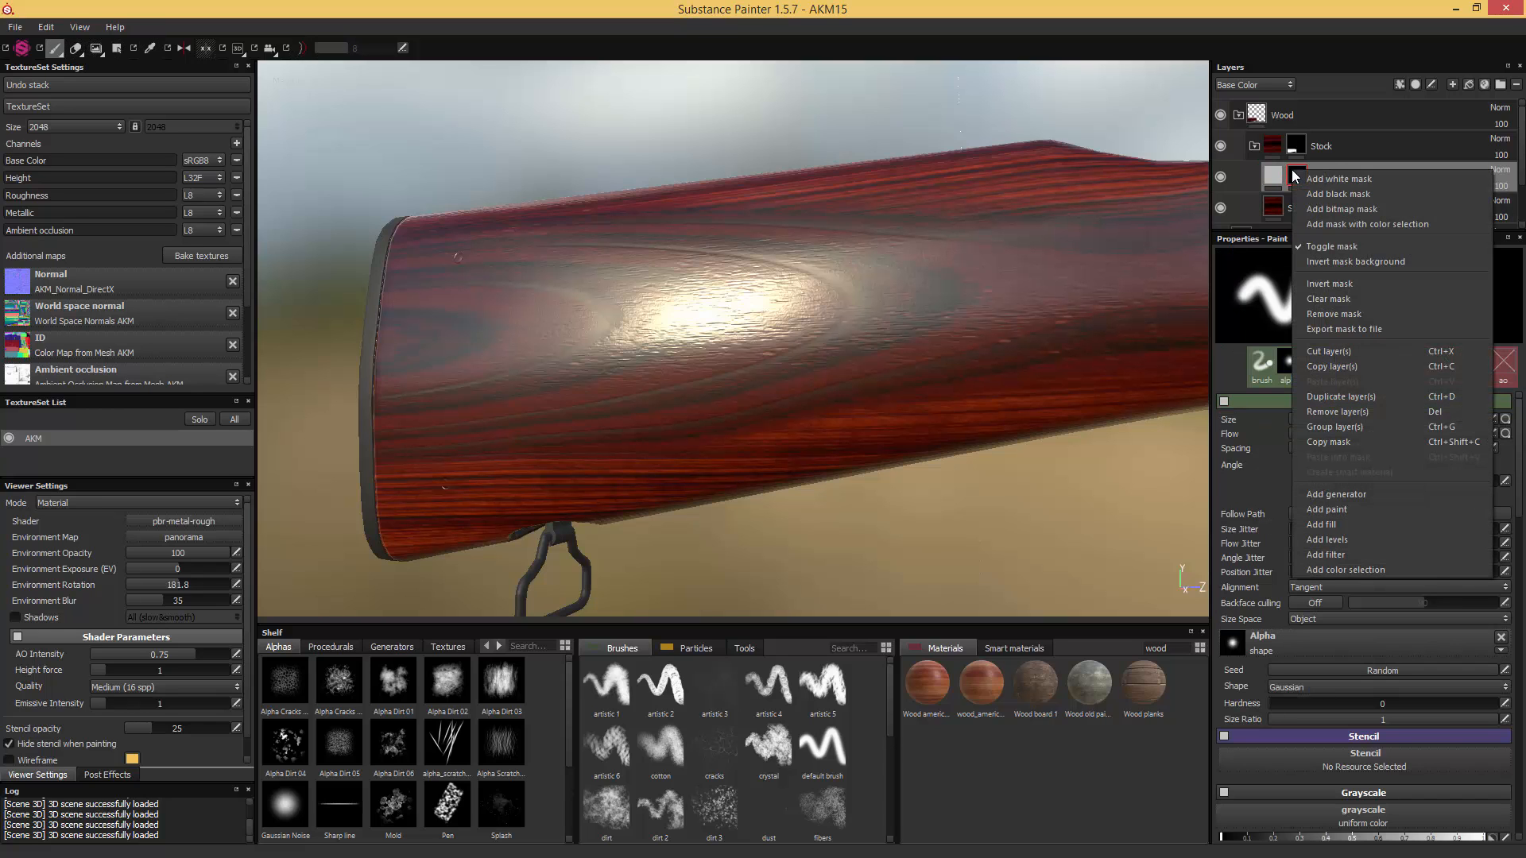
left_click(1332, 526)
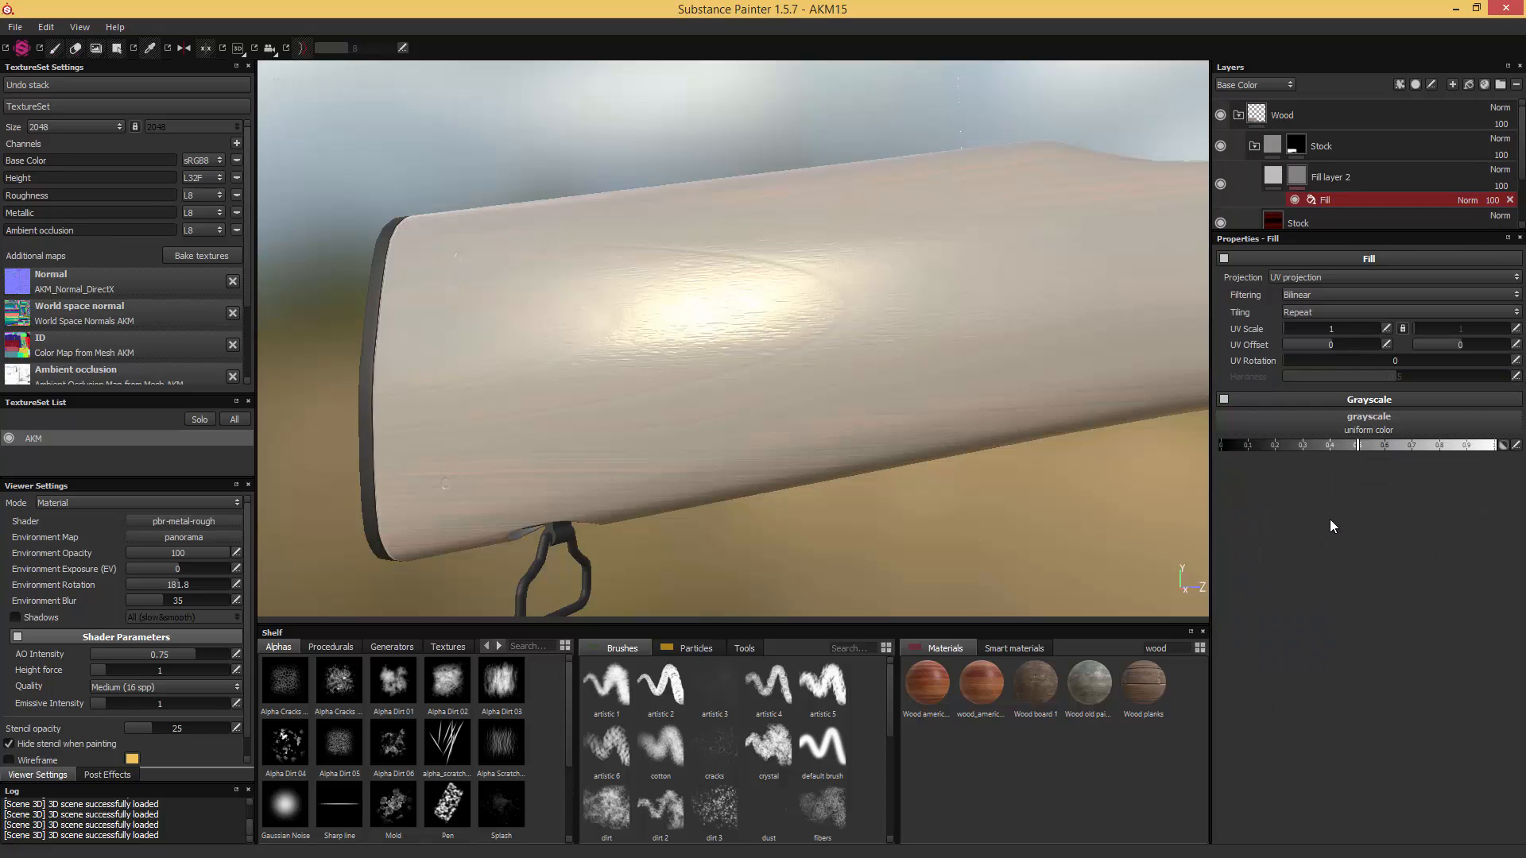
- Find the fiber procedurals and assign Wood fibers 1 as the mask fill's grayscale
left_click(329, 646)
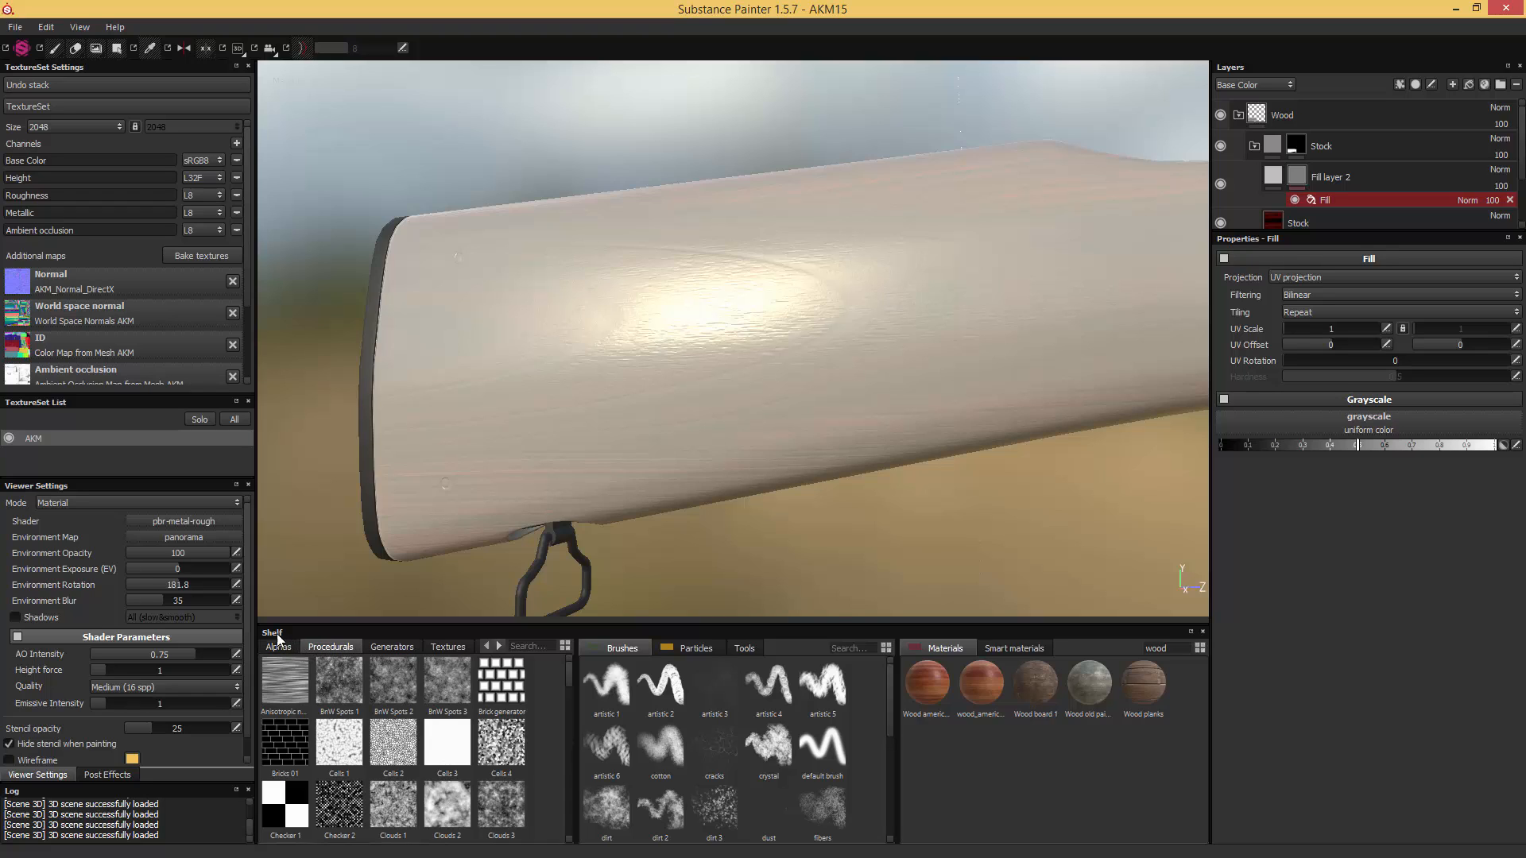
left_click(528, 646)
type("fiber")
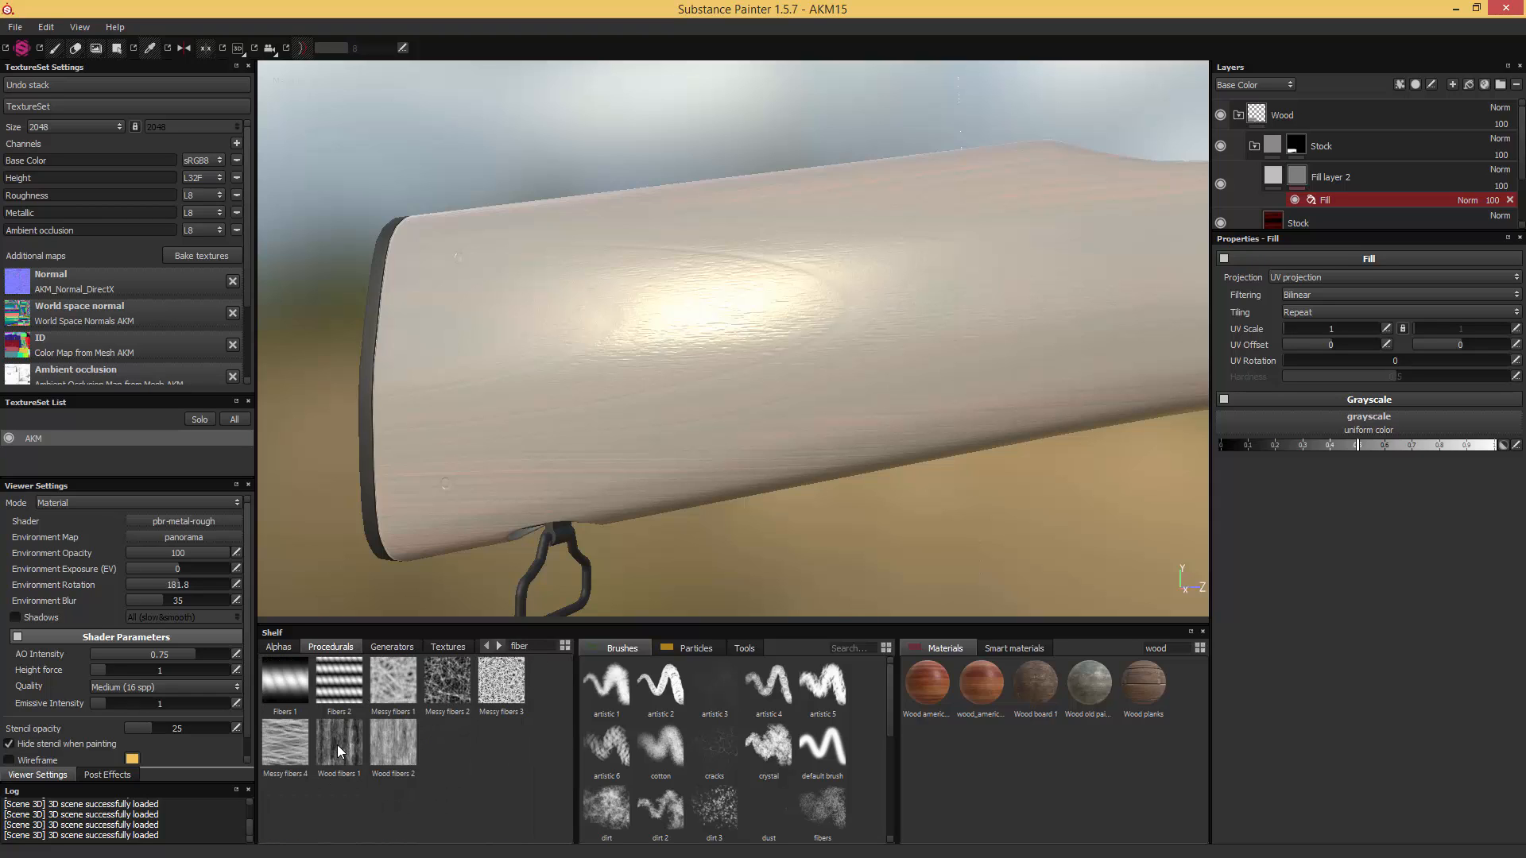
left_click_drag(338, 751, 1387, 426)
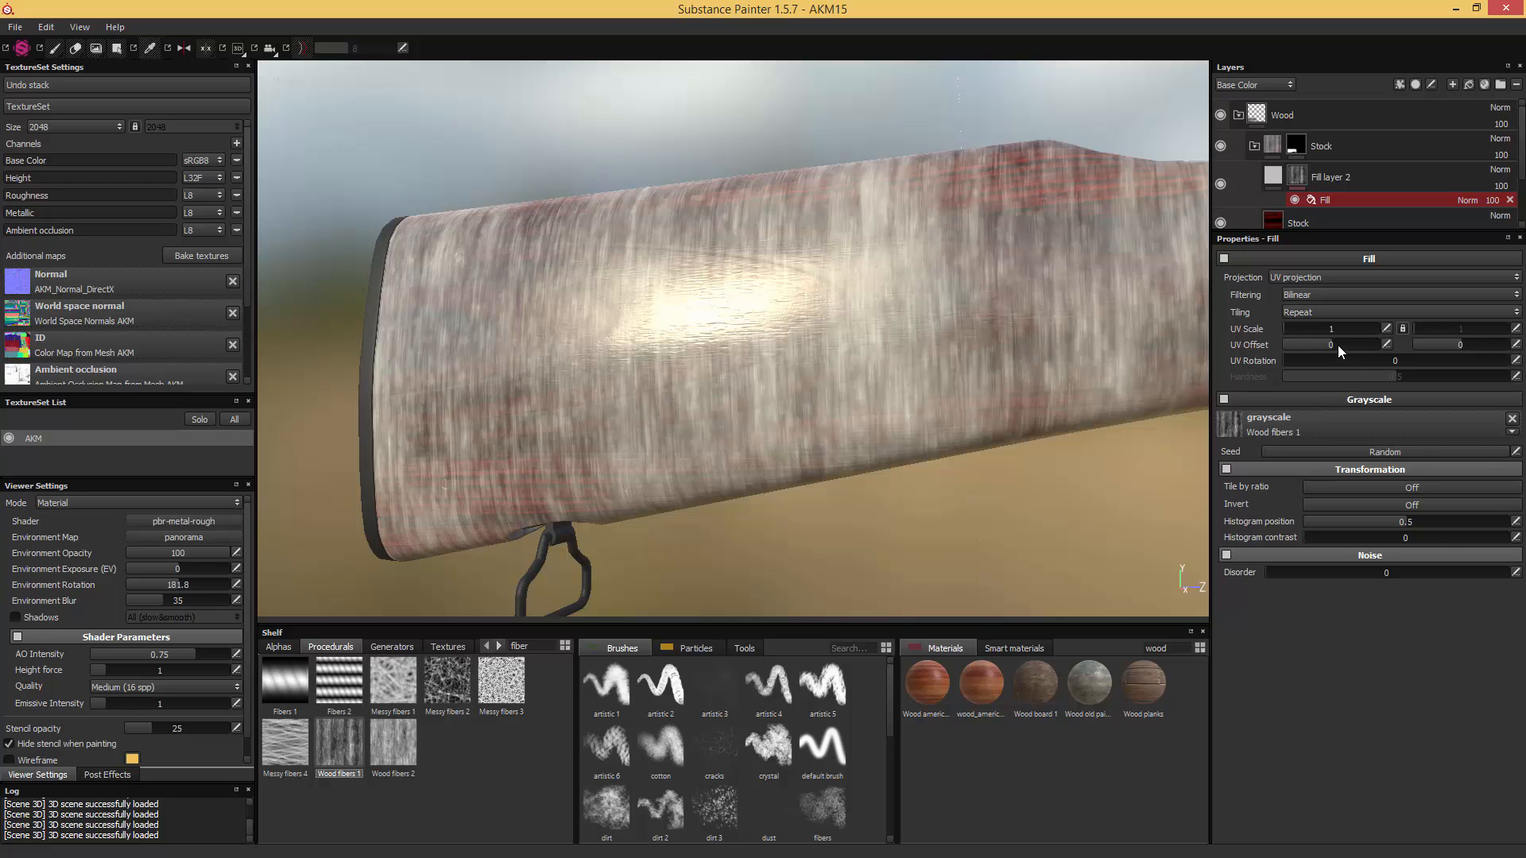
- Set the fiber mask's UV Rotation to 93.8 so the fibers run along the stock, and save the project as AKM16
left_click_drag(1289, 359, 1331, 353)
left_click_drag(1086, 317, 913, 255, "alt")
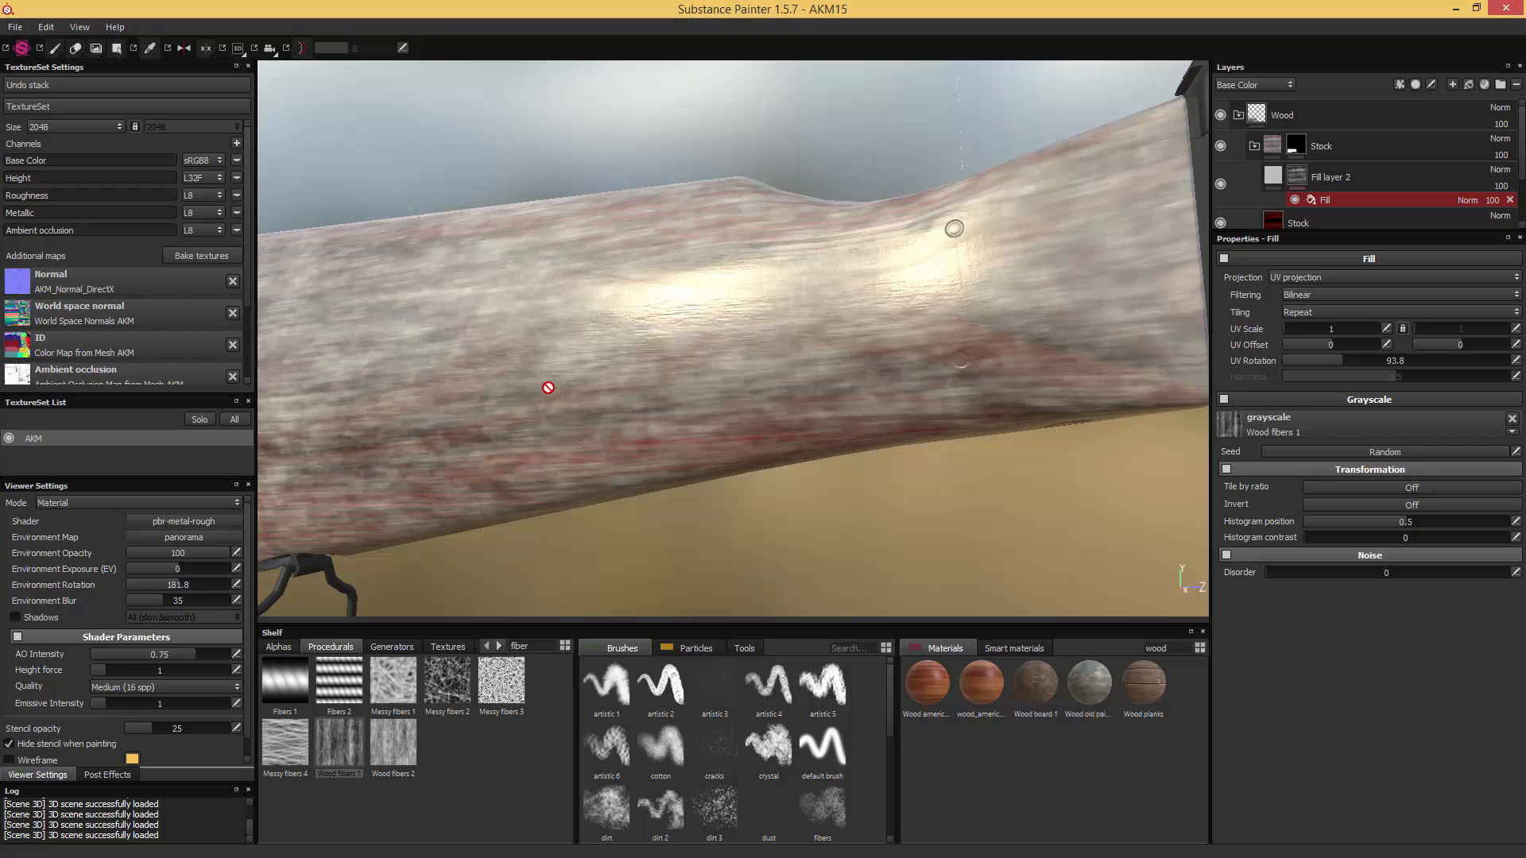
left_click_drag(1042, 259, 868, 273, "alt")
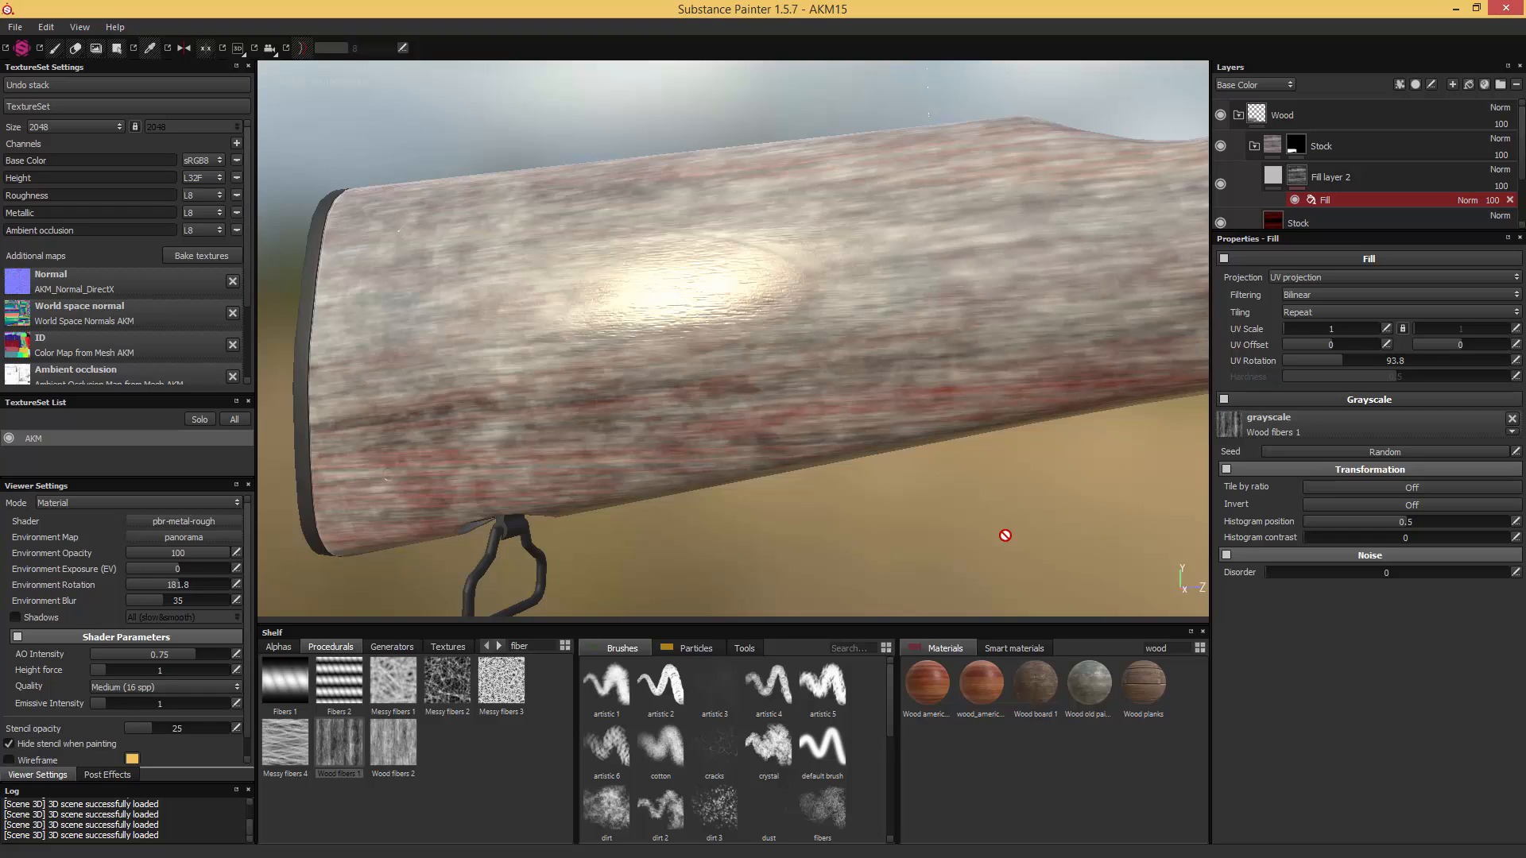
key("ctrl+s")
- Limit the new fill layer to the height channel and lower its height slightly below 0 to engrave the fibers
left_click(1275, 175)
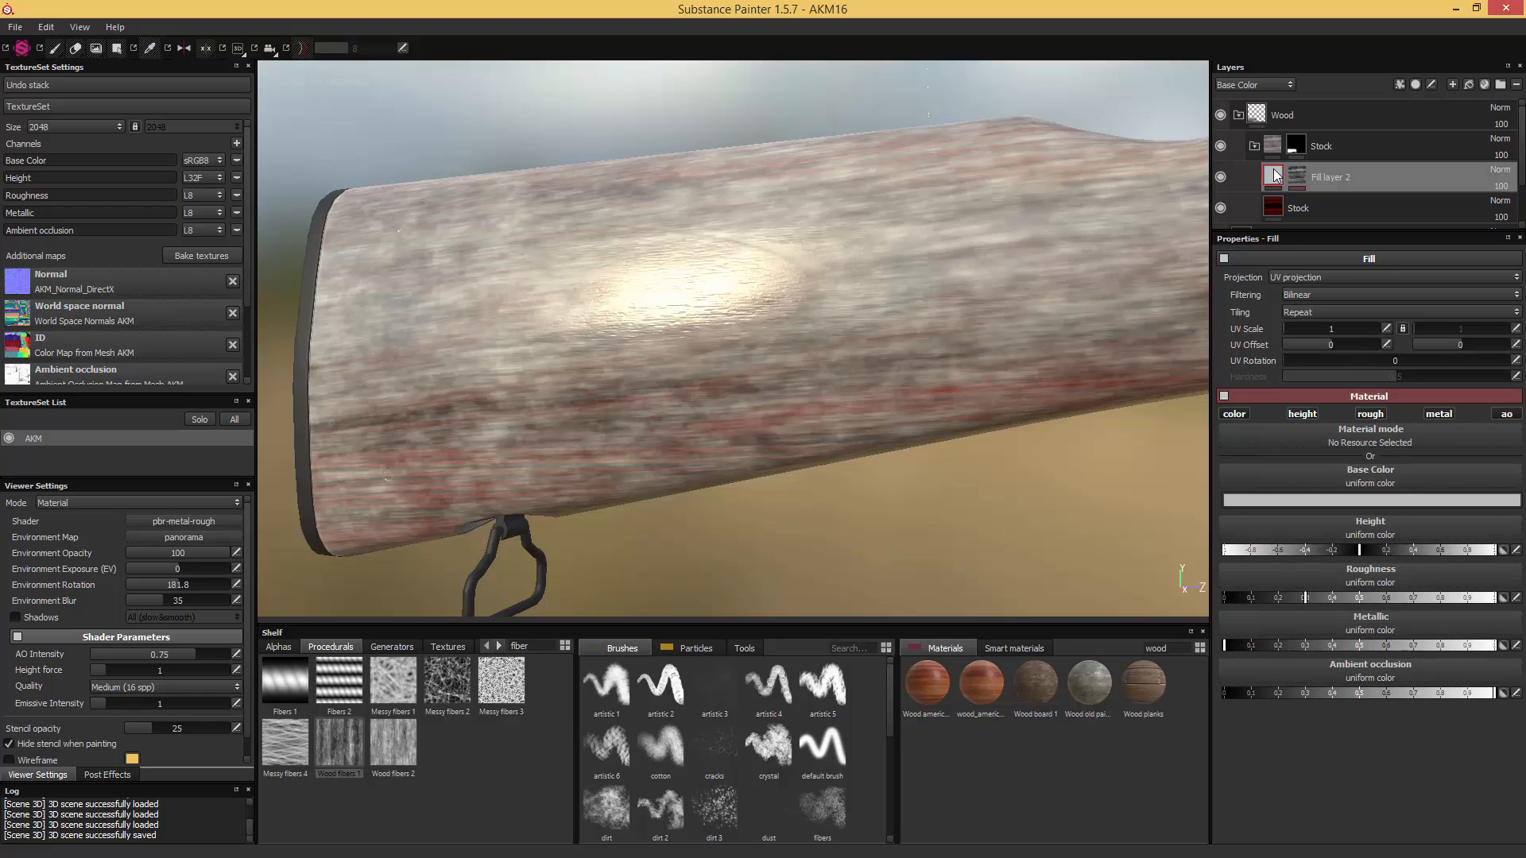
left_click(1232, 415)
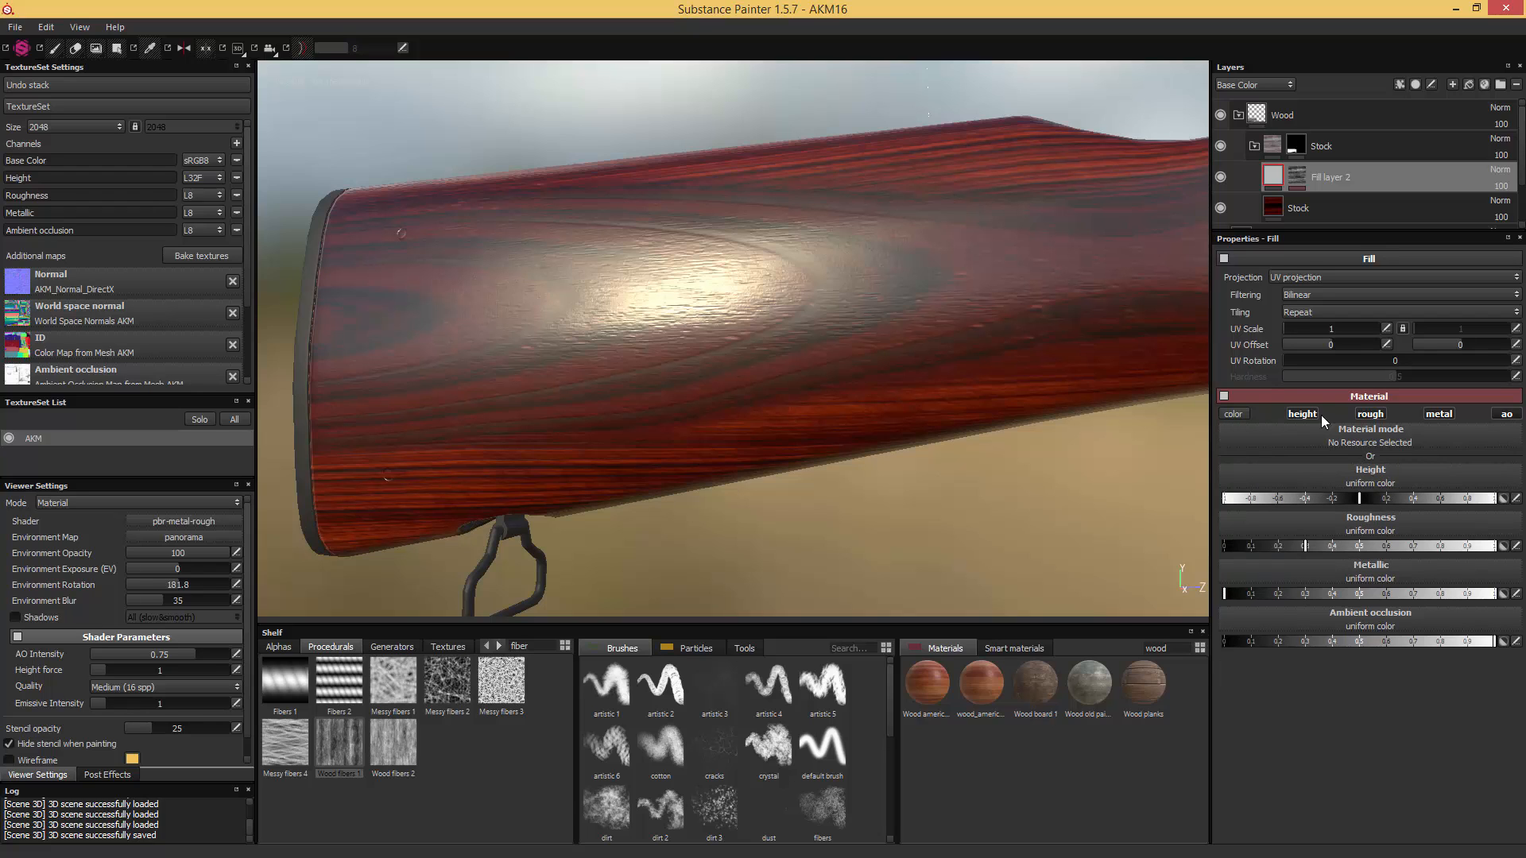
left_click(1368, 415)
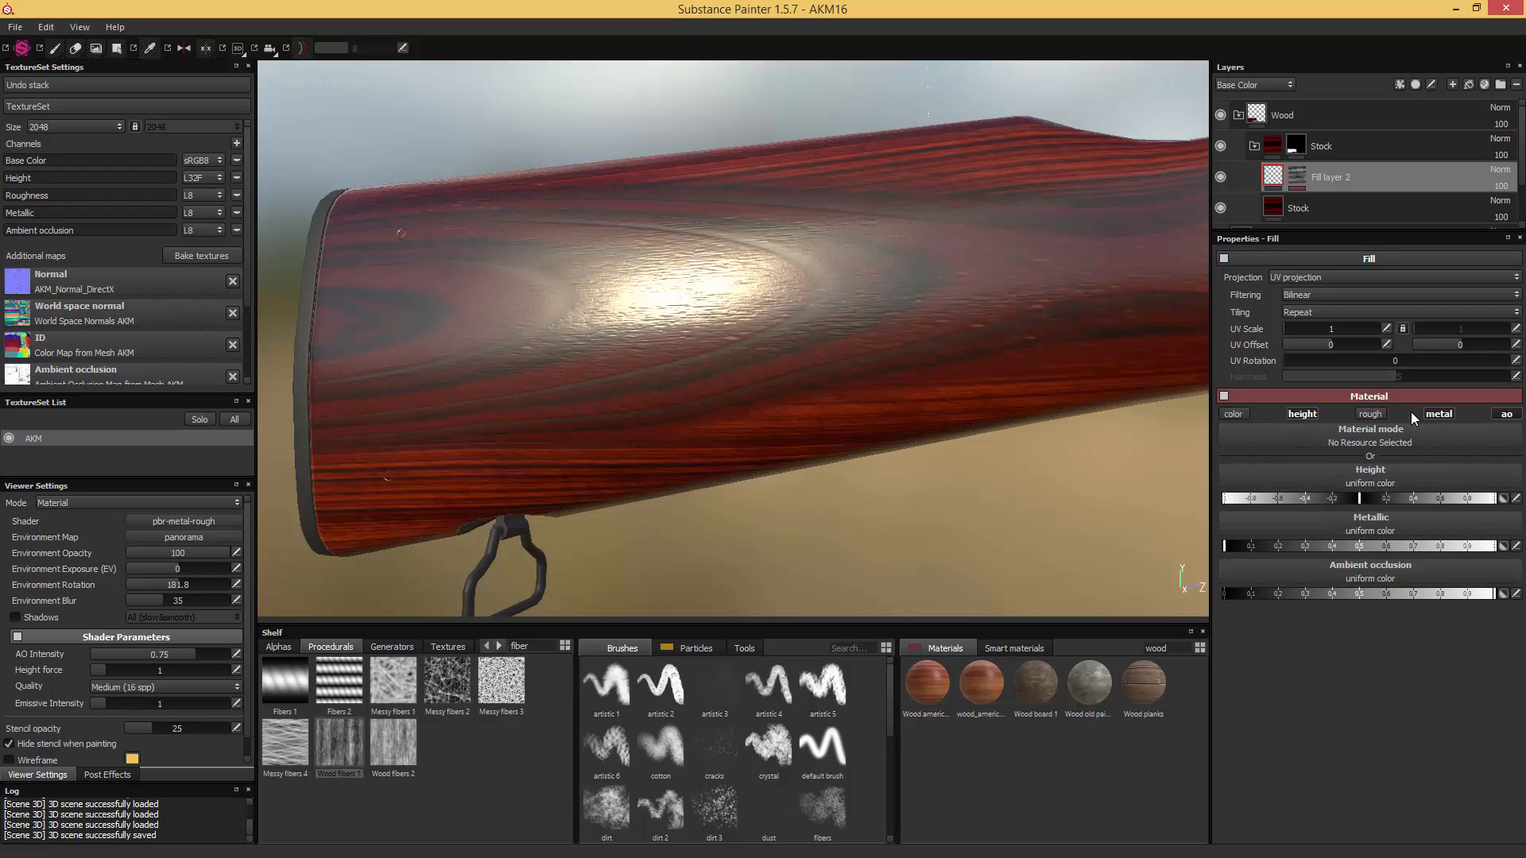
left_click(1439, 414)
left_click(1512, 417)
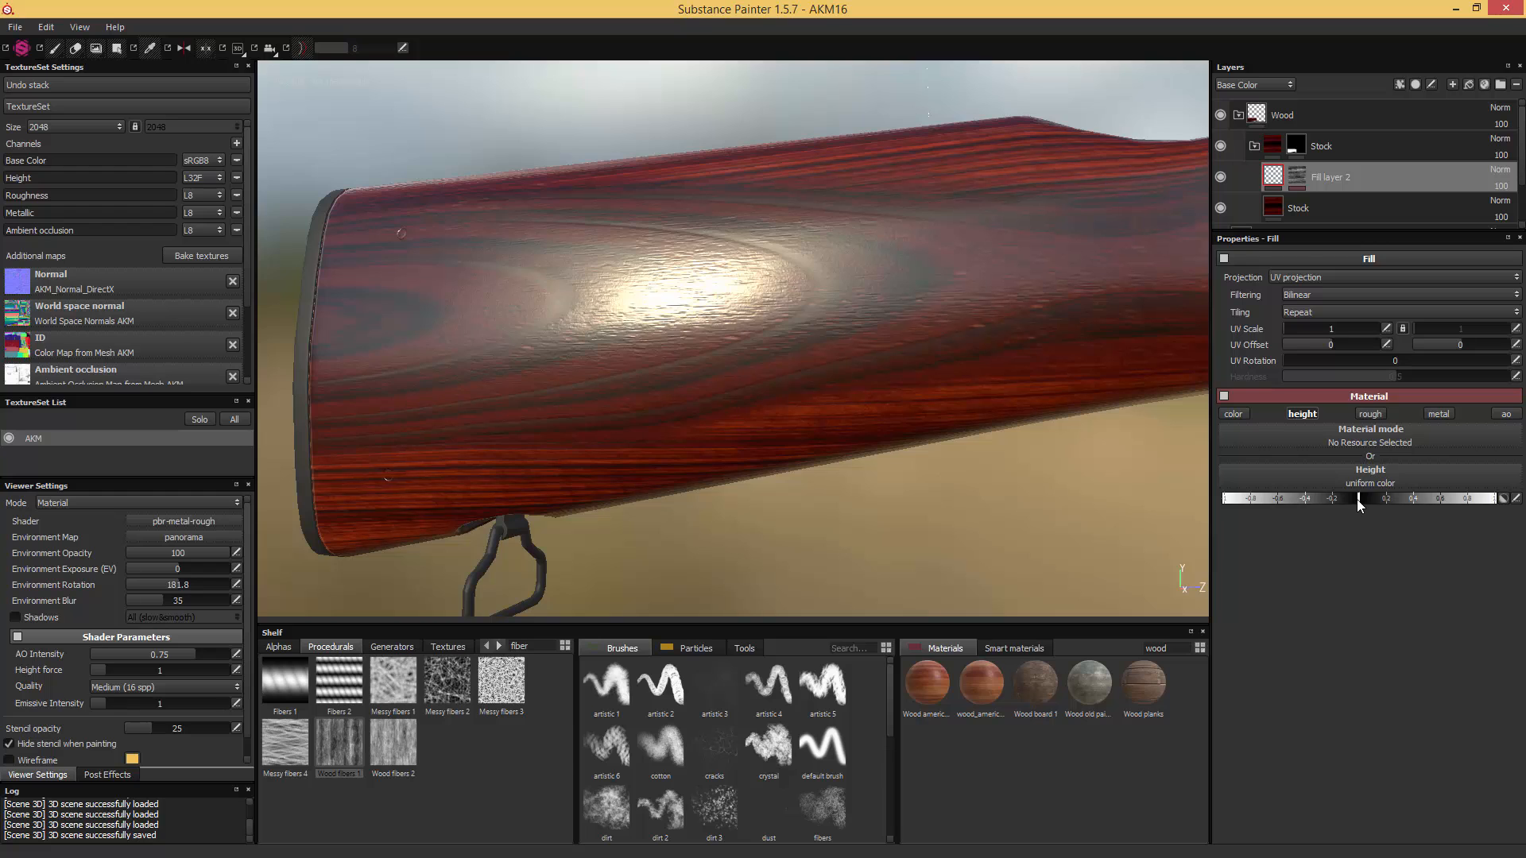
mouse_move(1358, 499)
left_mouse_down()
mouse_move(1338, 499)
mouse_move(1353, 507)
left_mouse_up()
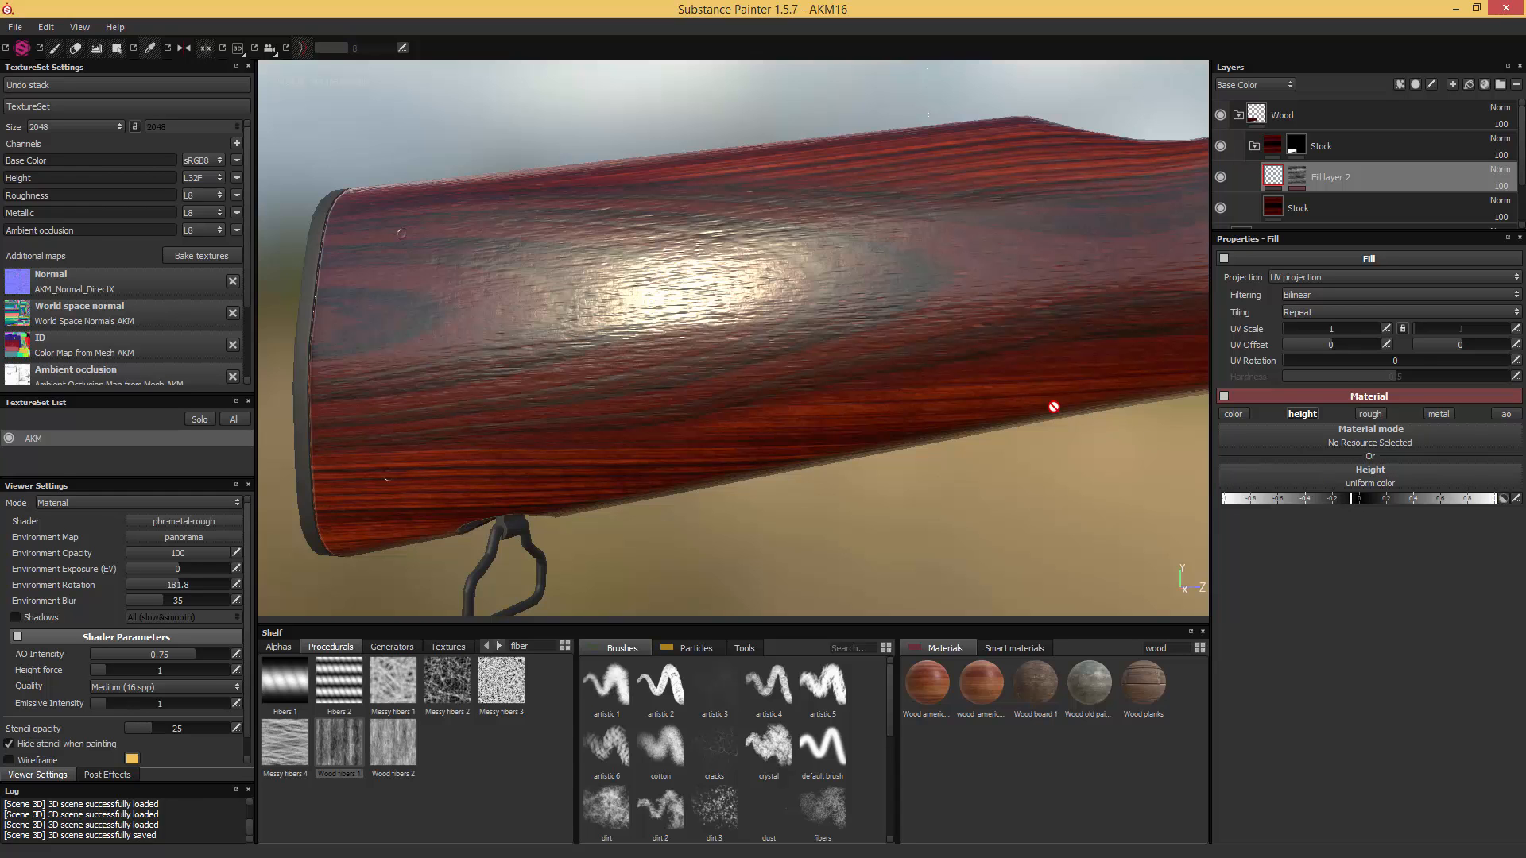
scroll(1073, 450, "up", 5)
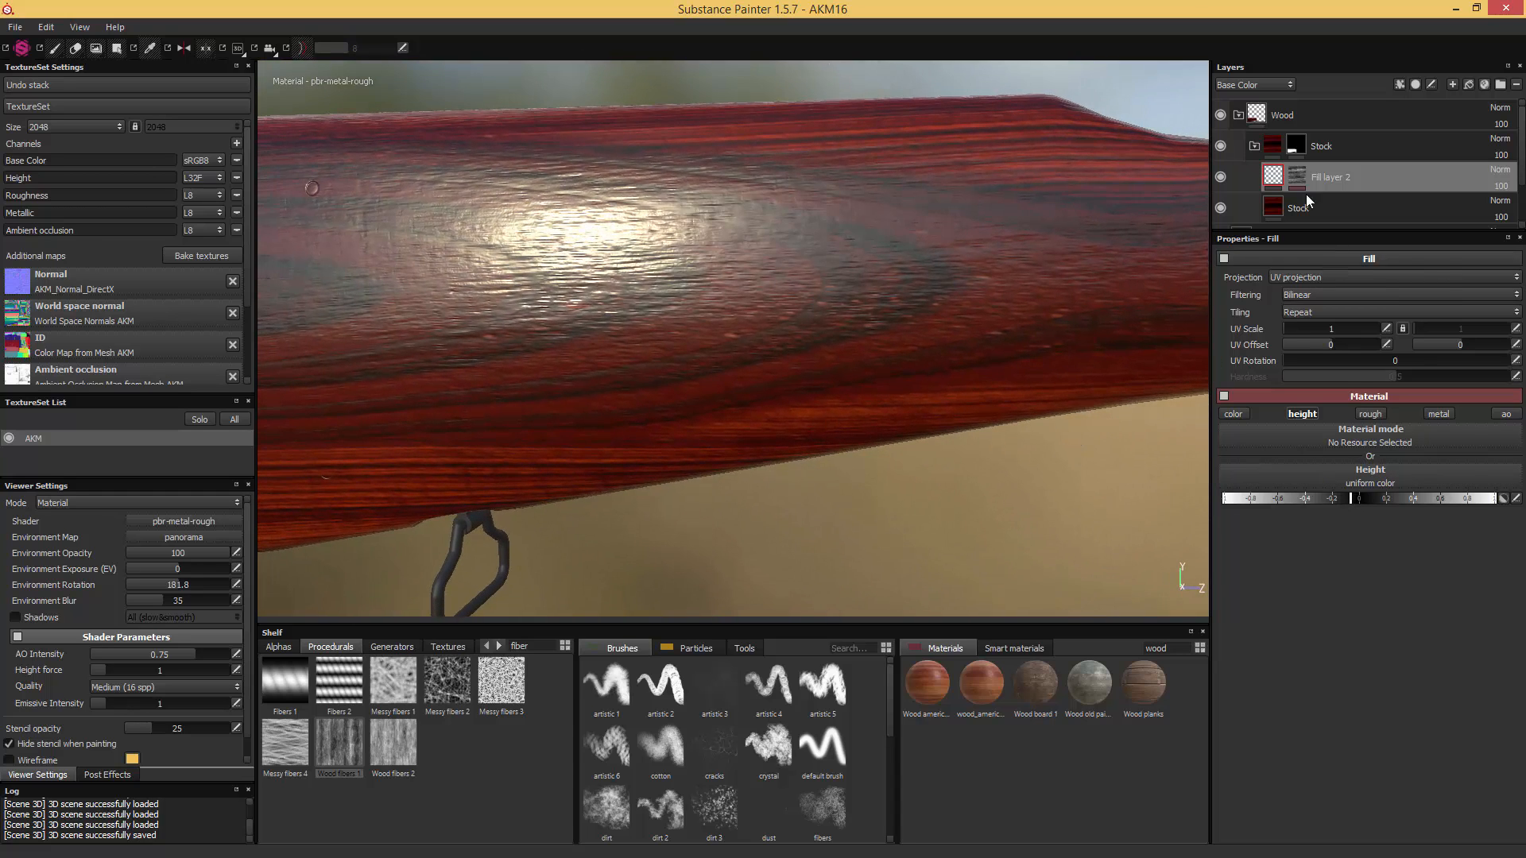
- Set the Wood fibers 1 mask's Histogram position to 0.47 and Histogram contrast to 0.04
left_click(1295, 177)
left_click_drag(1023, 296, 958, 267, "alt")
left_click(1321, 201)
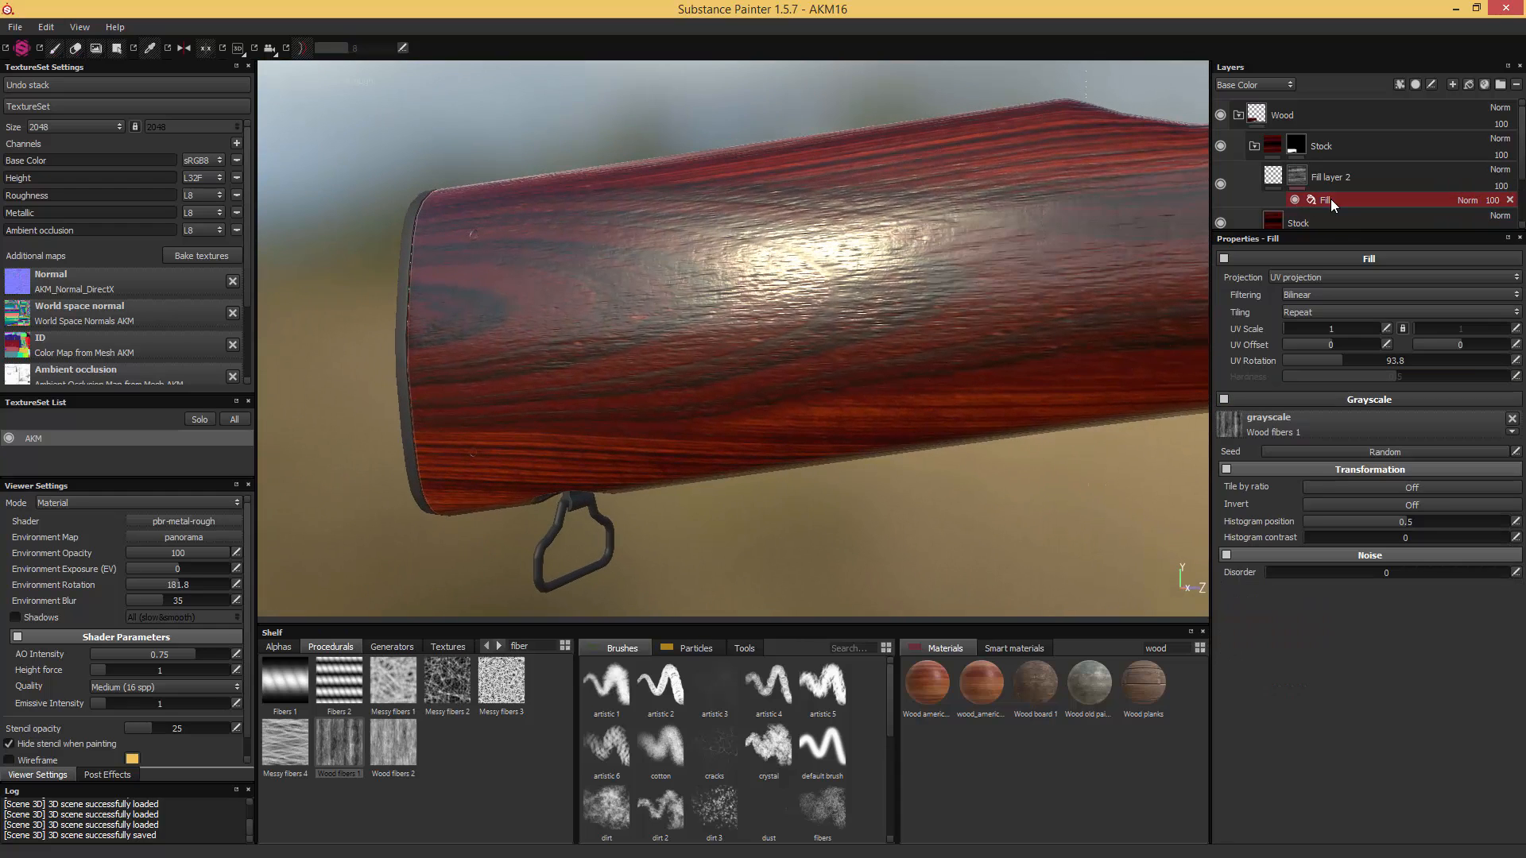
left_click_drag(1176, 216, 1170, 349, "alt")
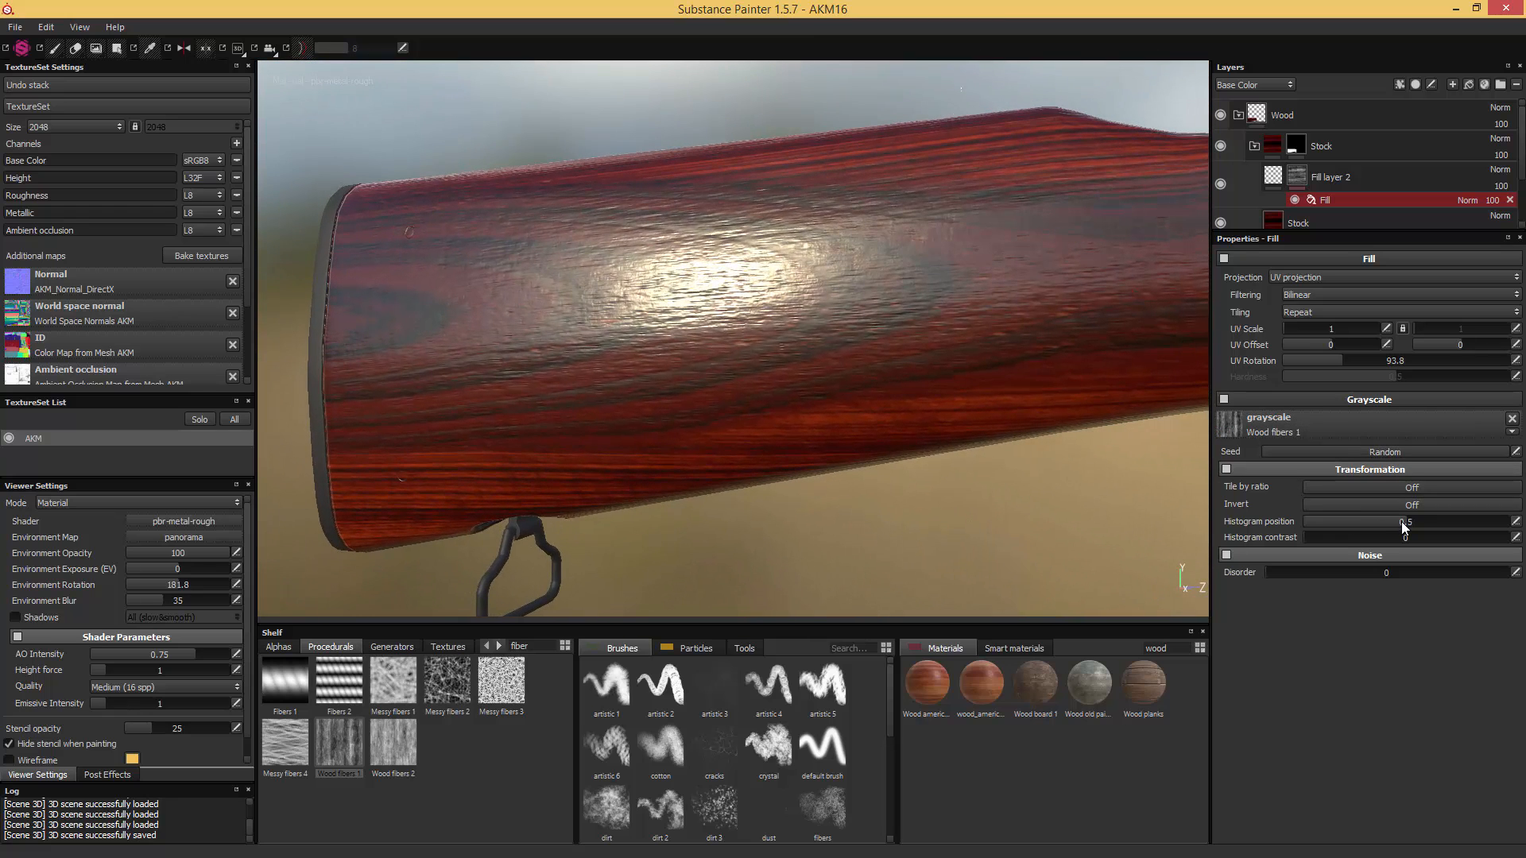
mouse_move(1400, 521)
left_mouse_down()
mouse_move(1348, 518)
mouse_move(1395, 517)
left_mouse_up()
left_click_drag(1308, 537, 1392, 523)
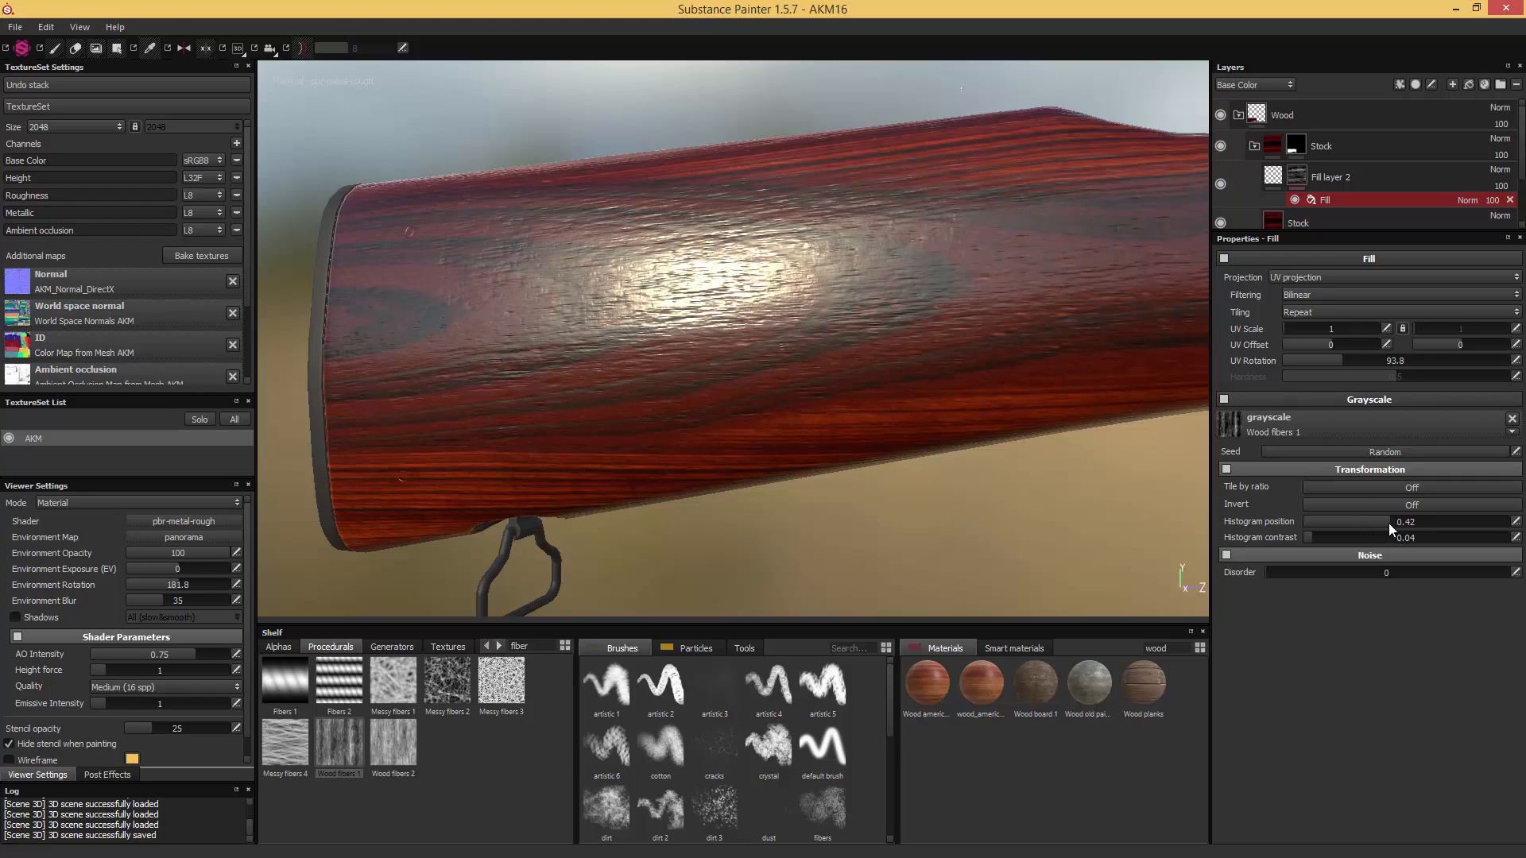
left_click_drag(1390, 522, 1395, 523)
- Set the fiber mask's UV Scale to 3 for a finer fiber pattern on the stock
left_click_drag(1205, 450, 937, 385, "alt")
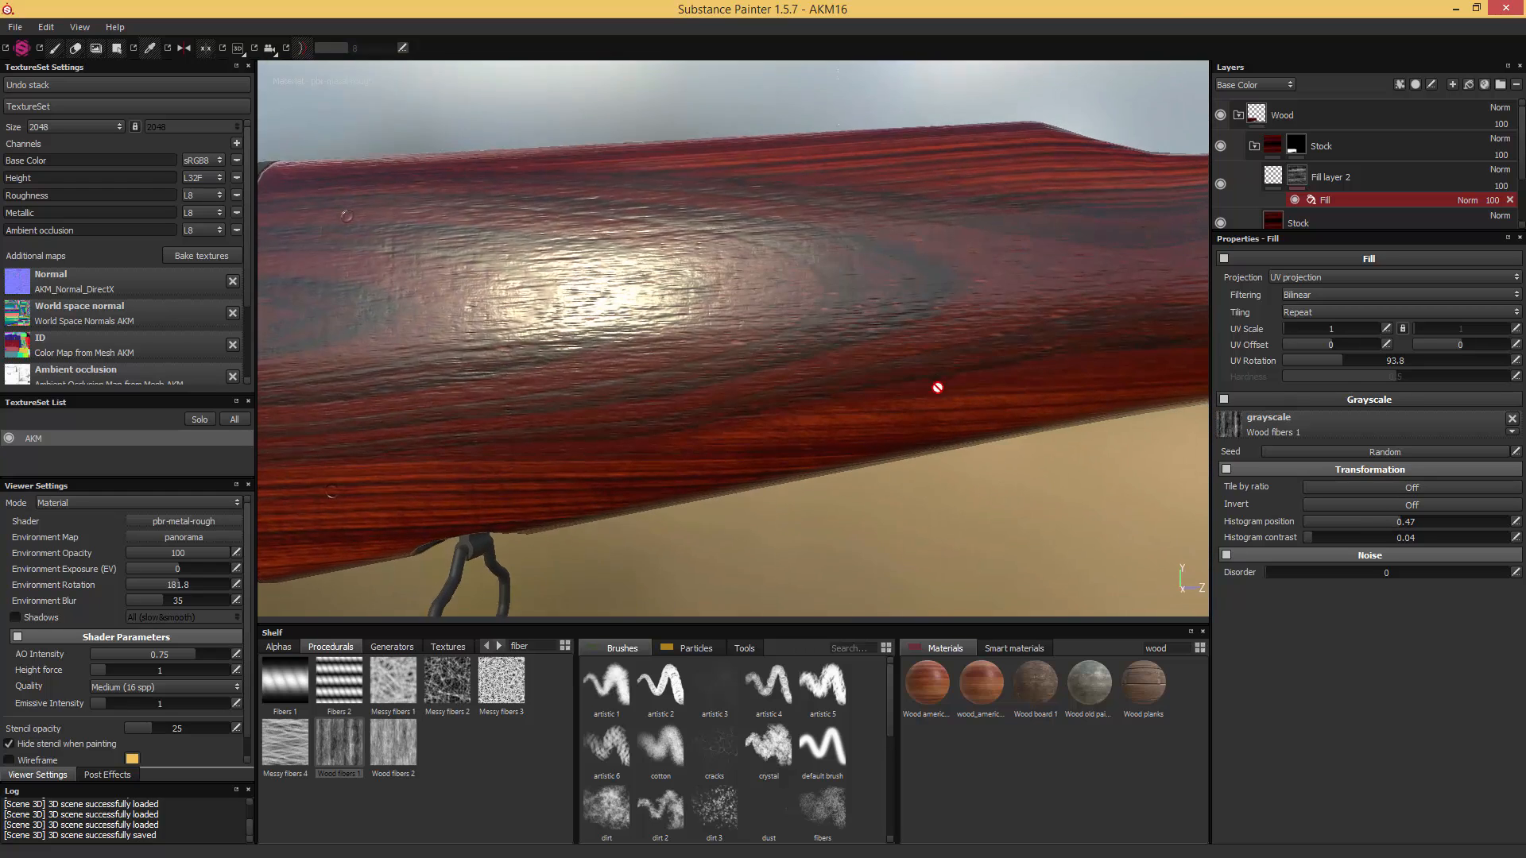
left_click(1387, 330)
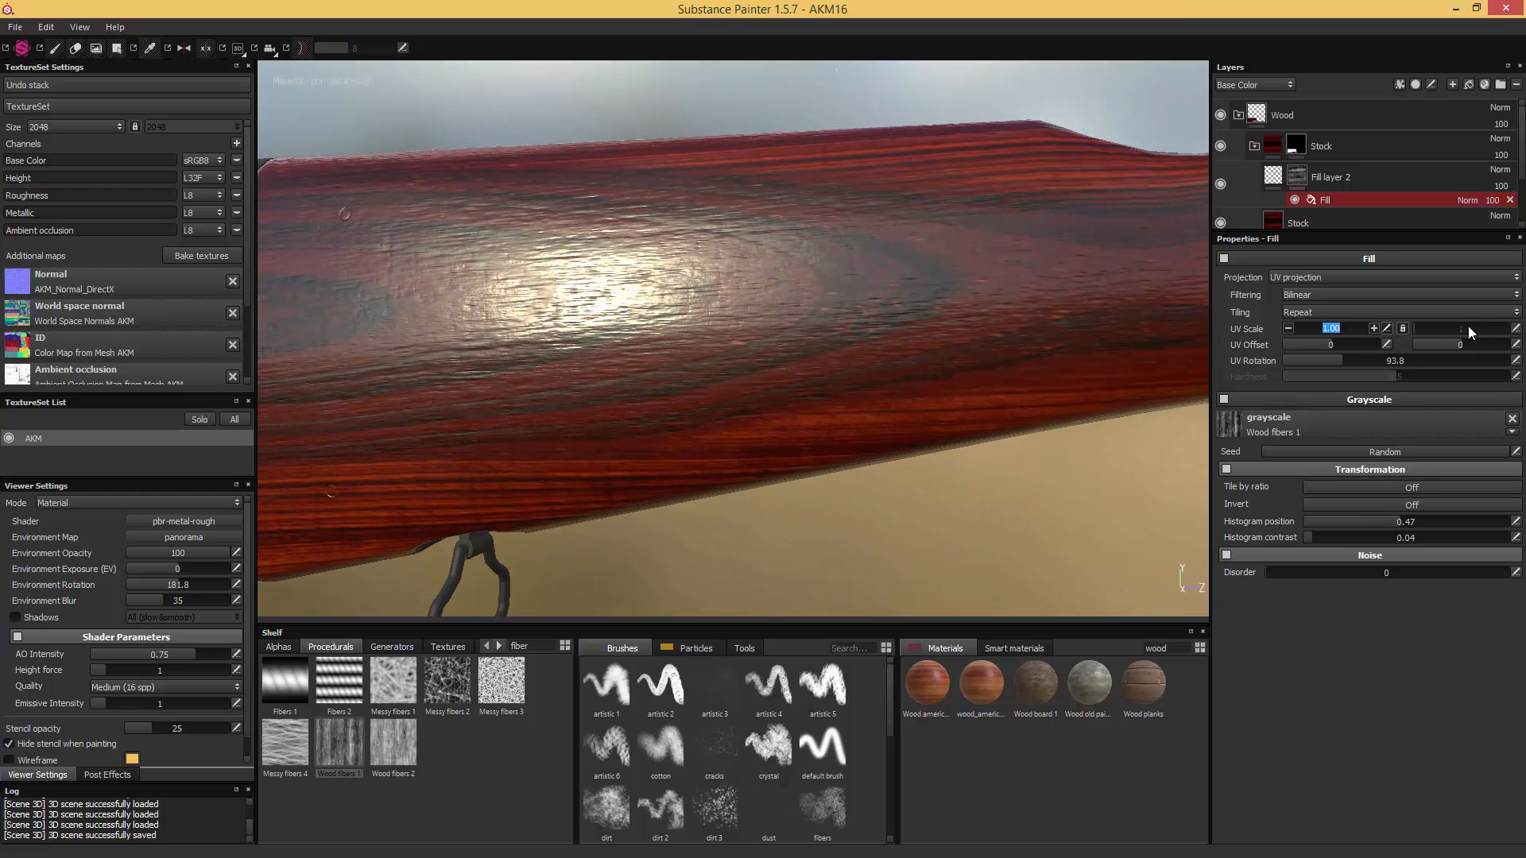
type("3")
key("Return")
left_click_drag(1080, 347, 1211, 324, "alt")
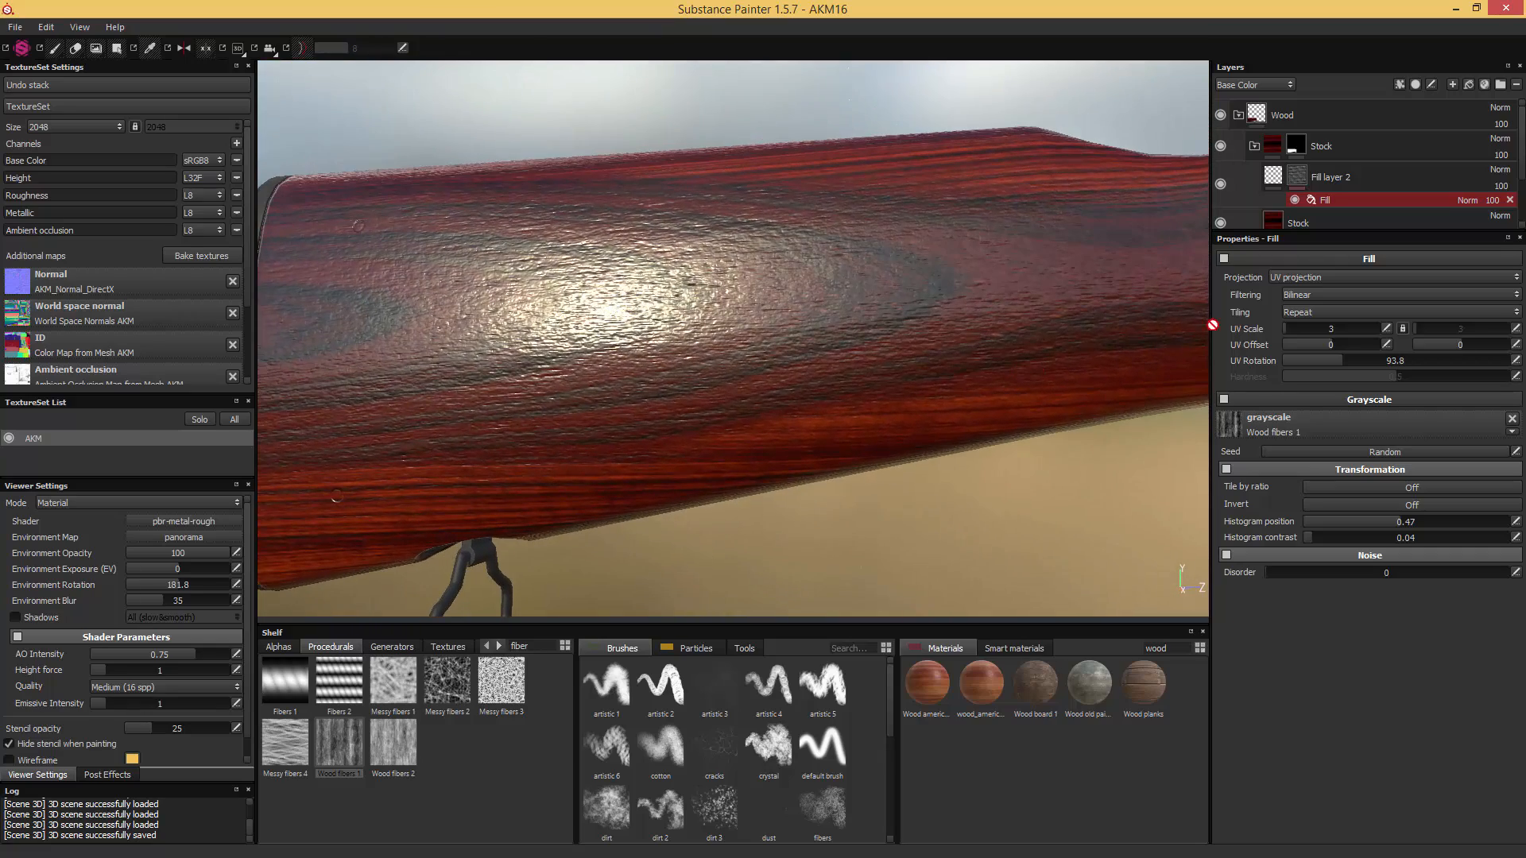
- Bring the fiber layer's height closer to 0 for subtler relief and check it under rotated lighting
left_click(1277, 184)
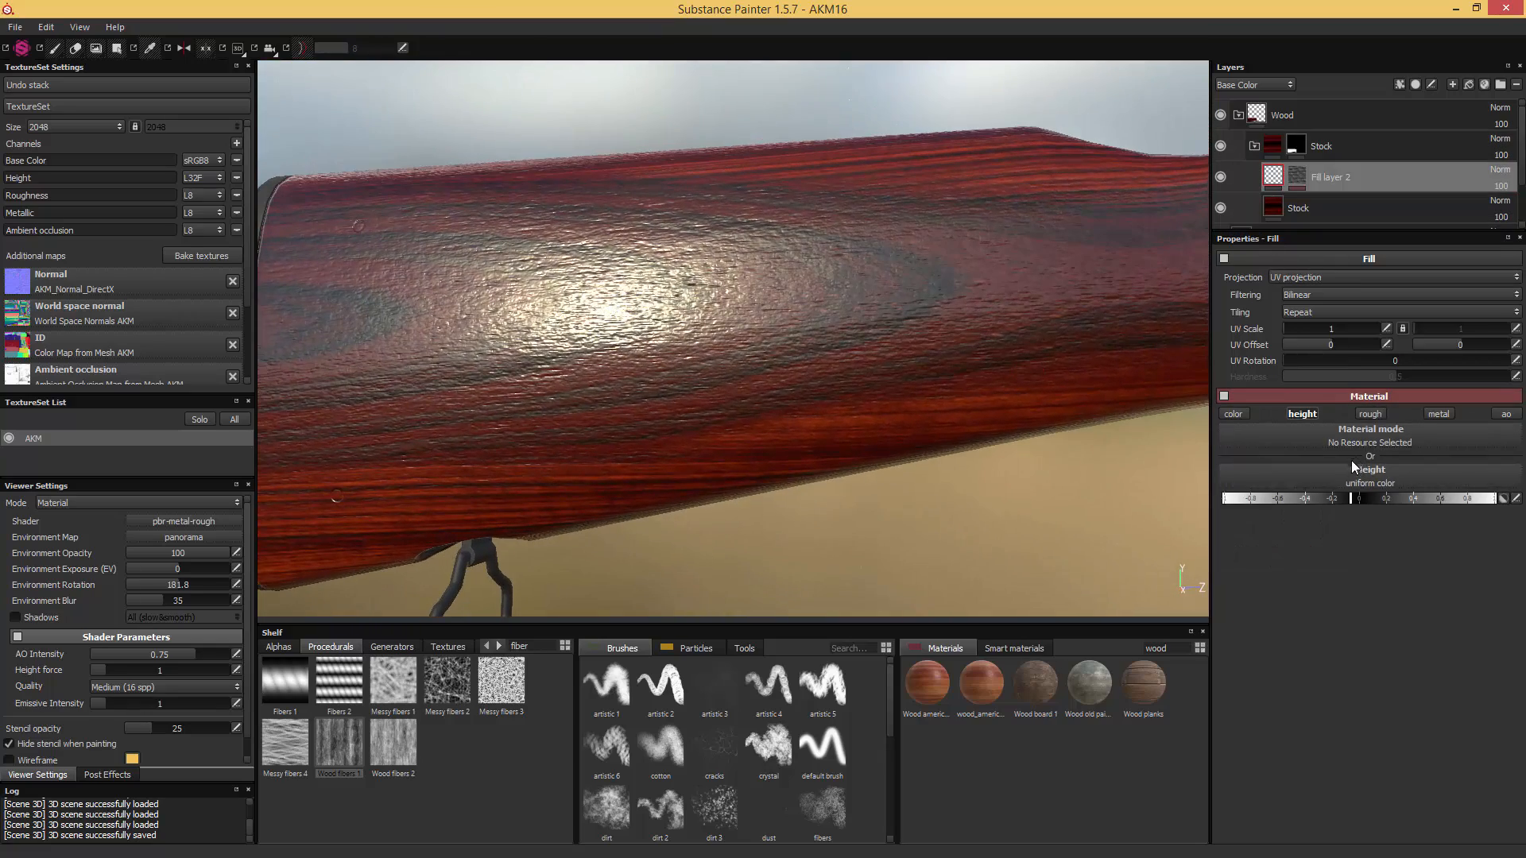
left_click_drag(1353, 503, 1359, 505)
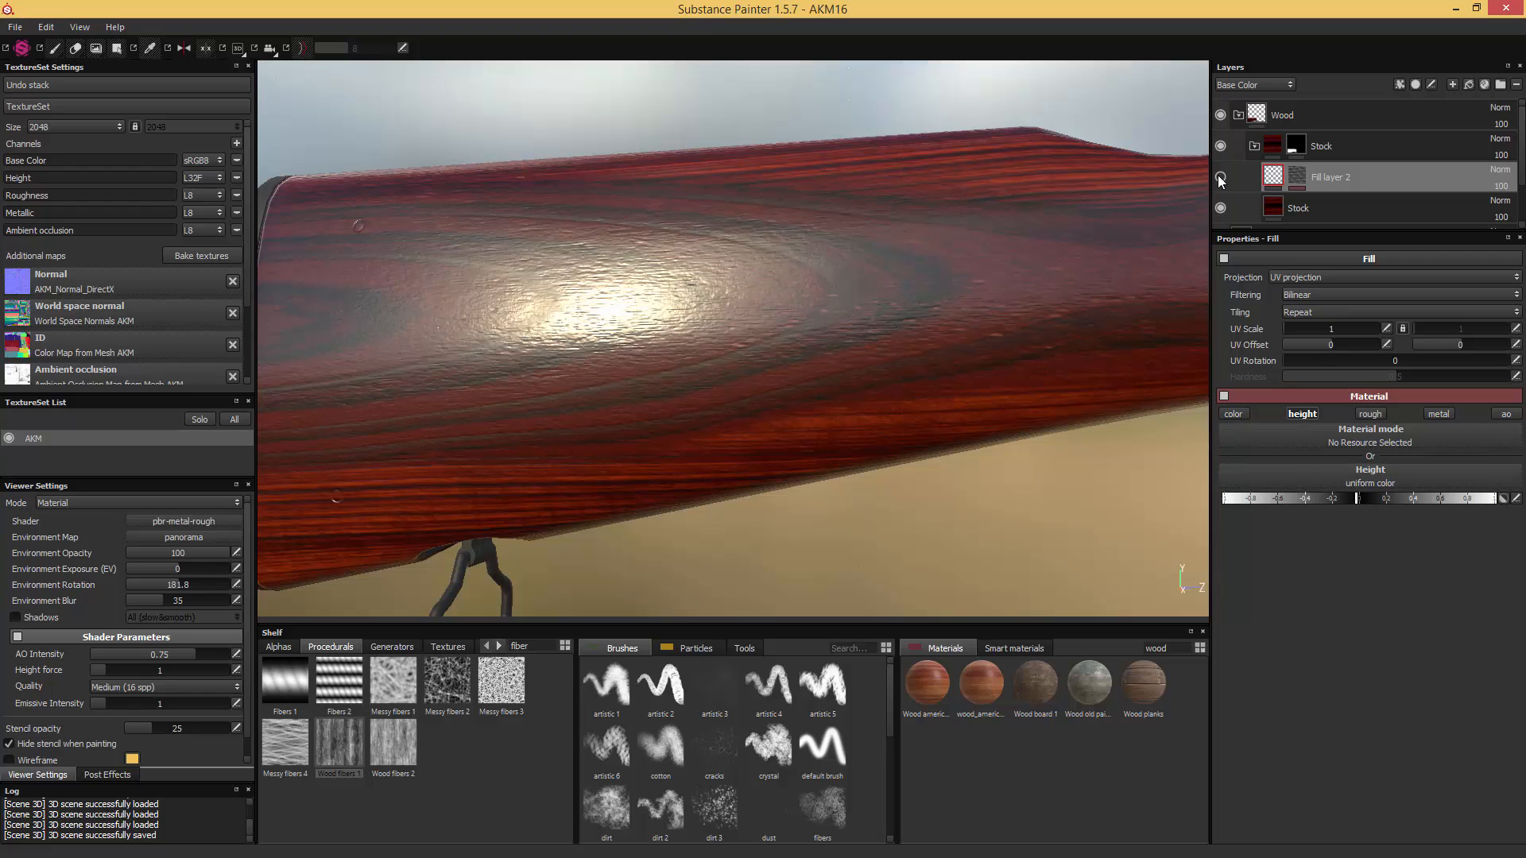
left_click_drag(985, 339, 1024, 340, "alt")
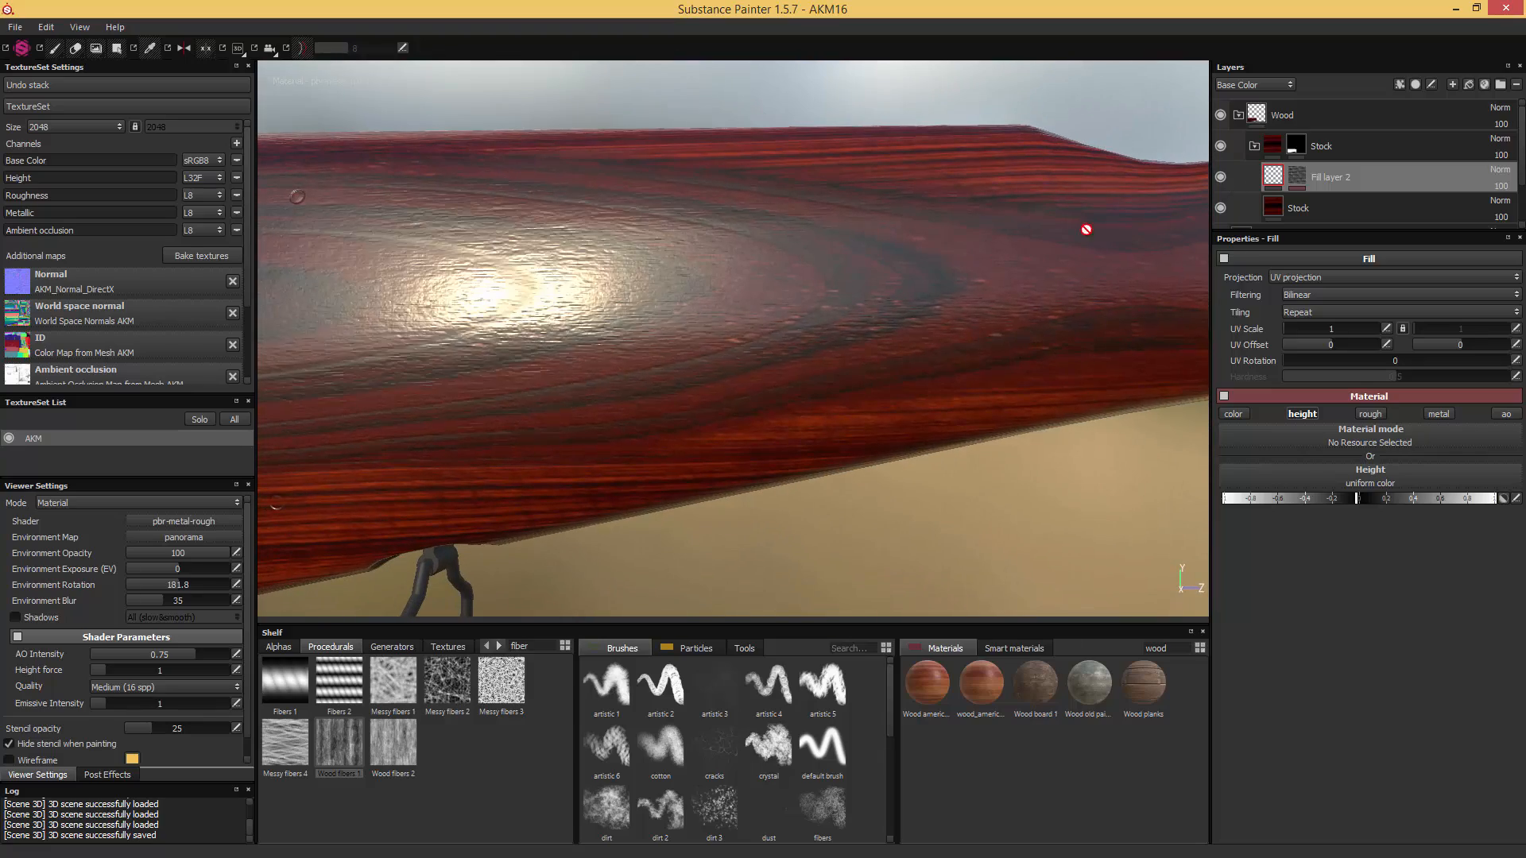
left_click_drag(1086, 228, 983, 382, "alt")
right_click_drag(982, 381, 985, 392, "shift")
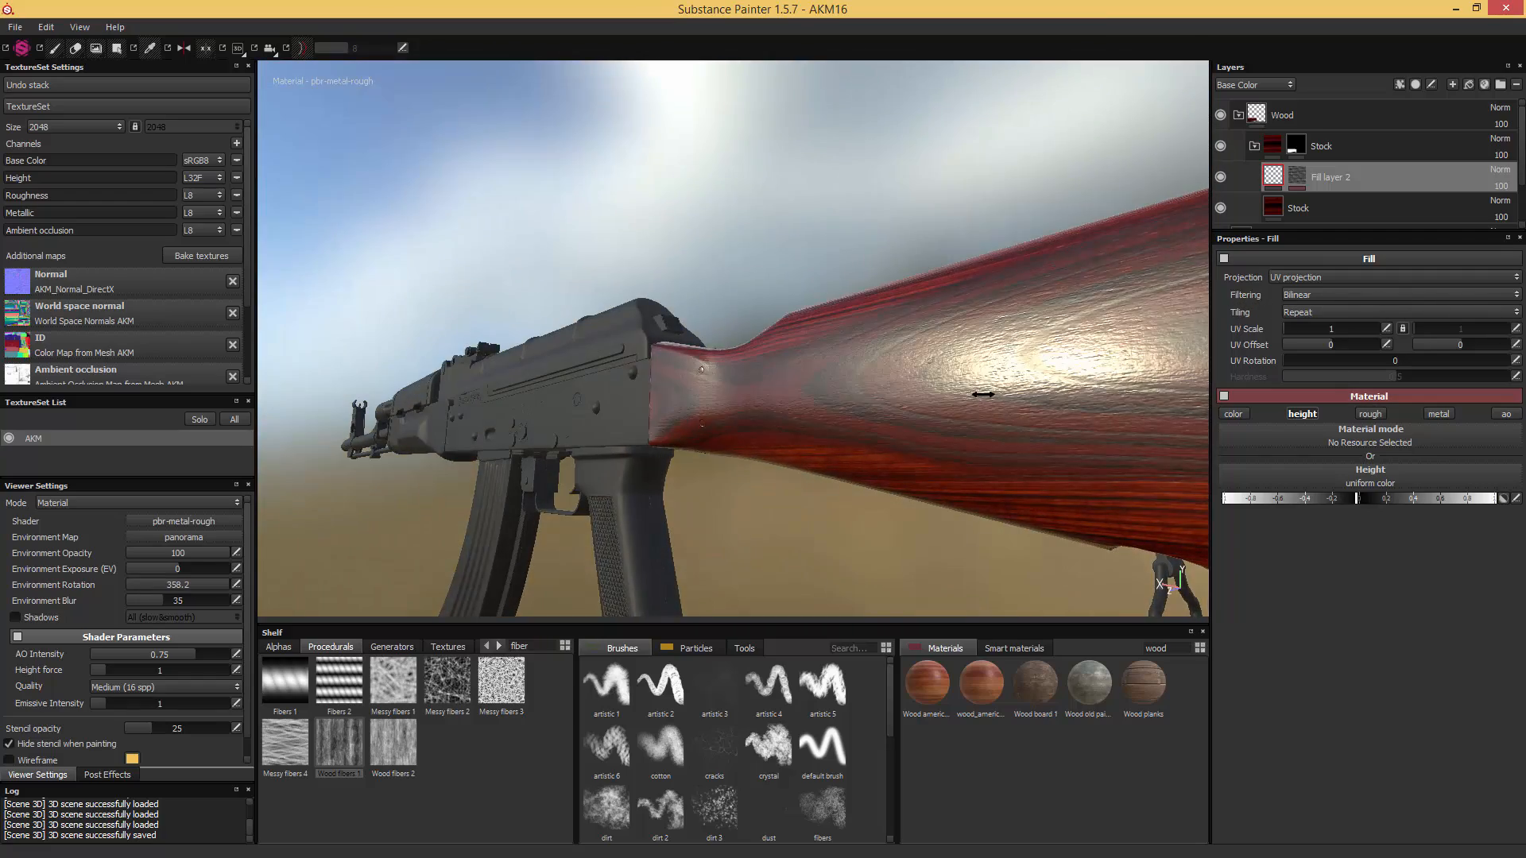
- Compare the stock with the fiber layer hidden and shown, and examine its highlights at different lighting angles
left_click(1222, 176)
left_click(1222, 177)
left_click_drag(1038, 256, 925, 488, "alt")
right_click_drag(925, 488, 995, 480, "shift")
left_click_drag(1006, 496, 900, 301, "alt")
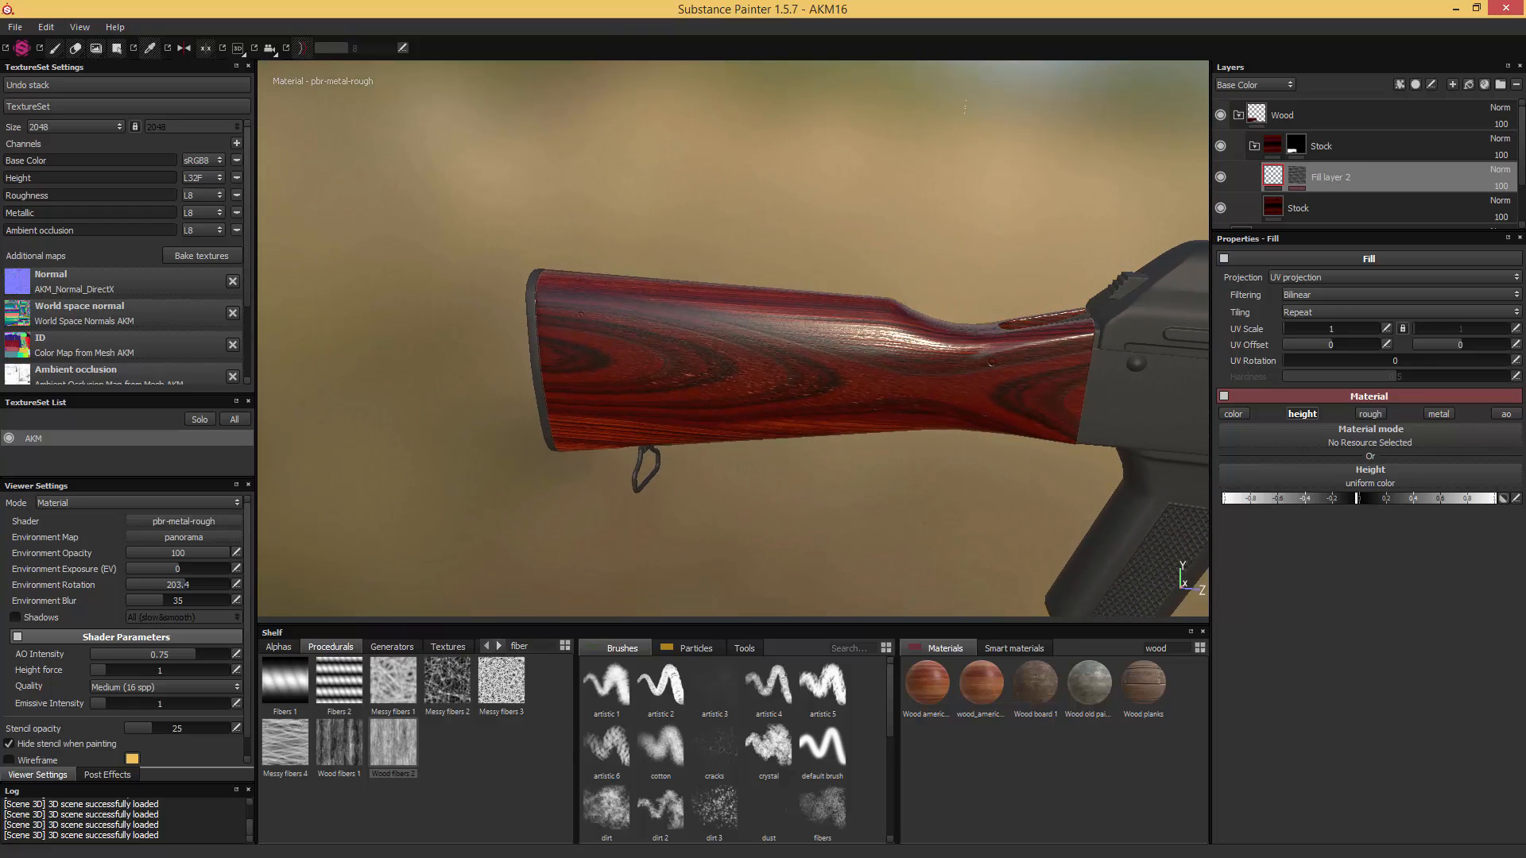
- Compare the whole textured stock with the AKM_Stock reference photo, examining the grip end and the butt
left_click_drag(1525, 238, 1007, 211)
left_click_drag(999, 471, 1088, 498)
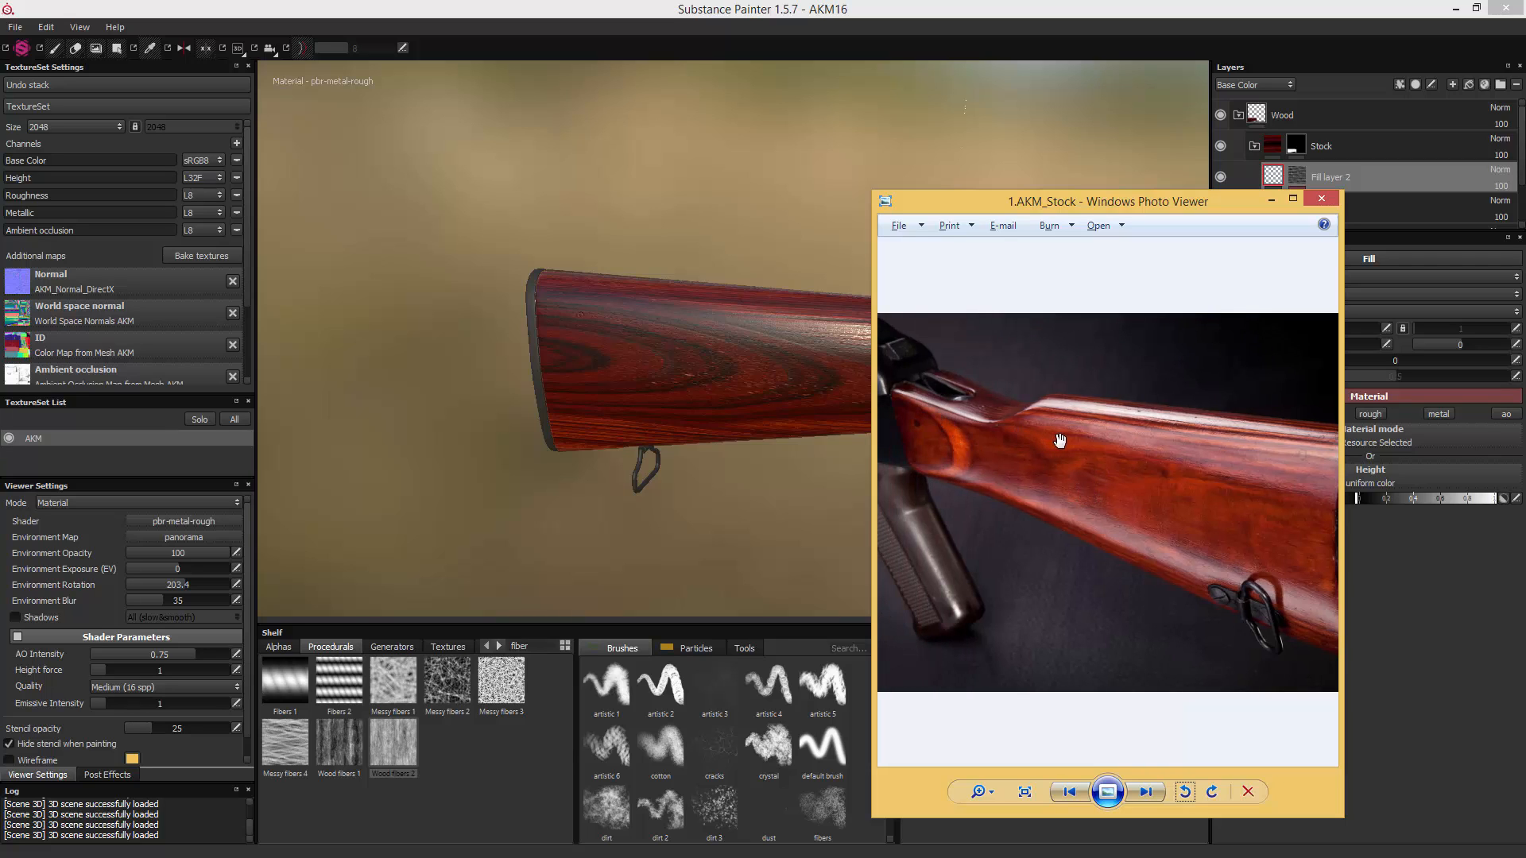
left_click_drag(1189, 494, 1157, 485)
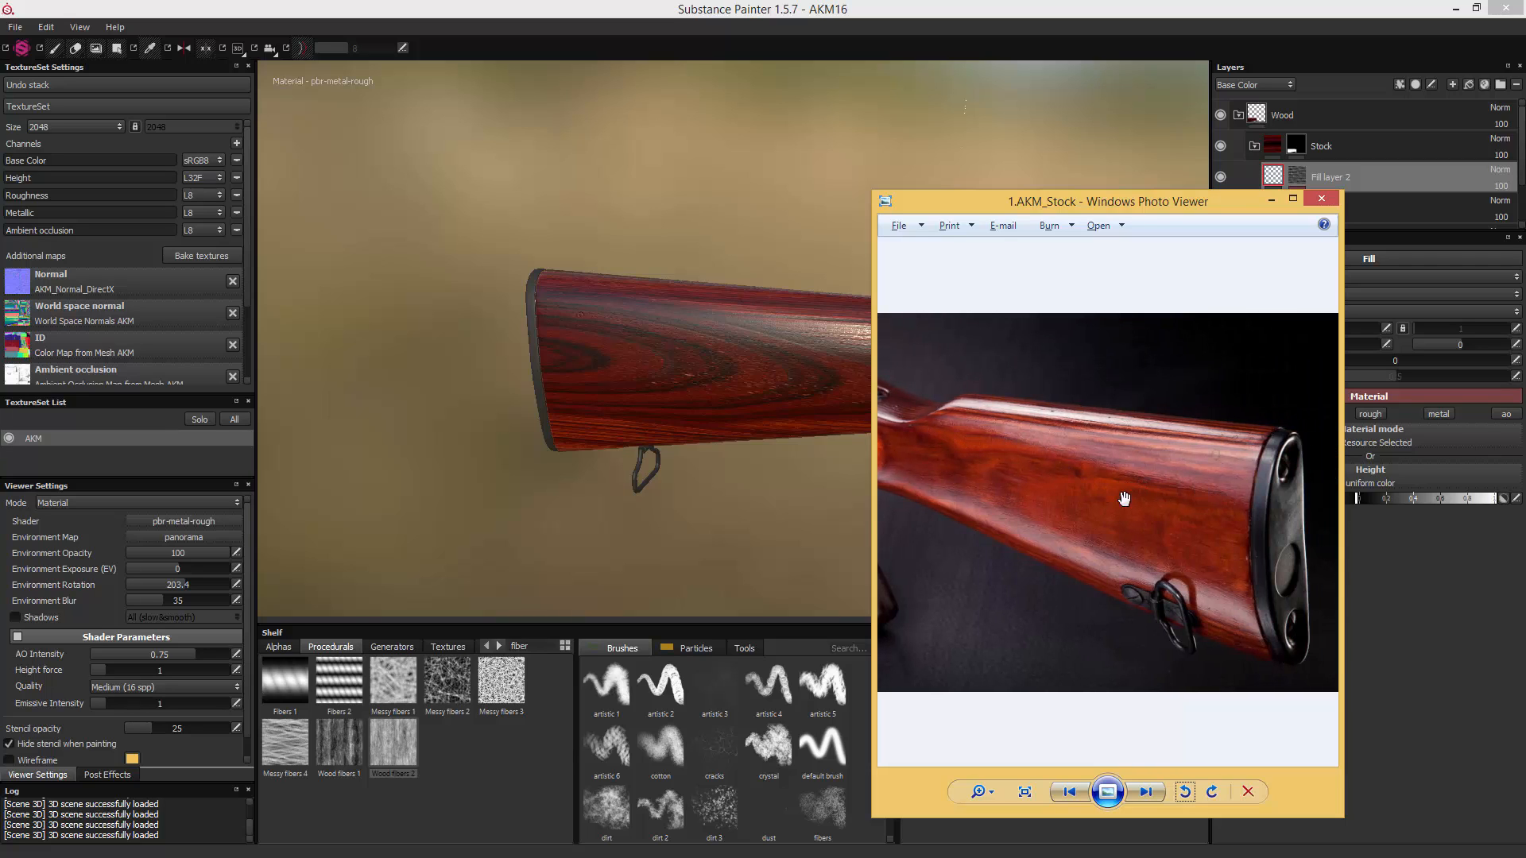
left_click_drag(988, 437, 1123, 447)
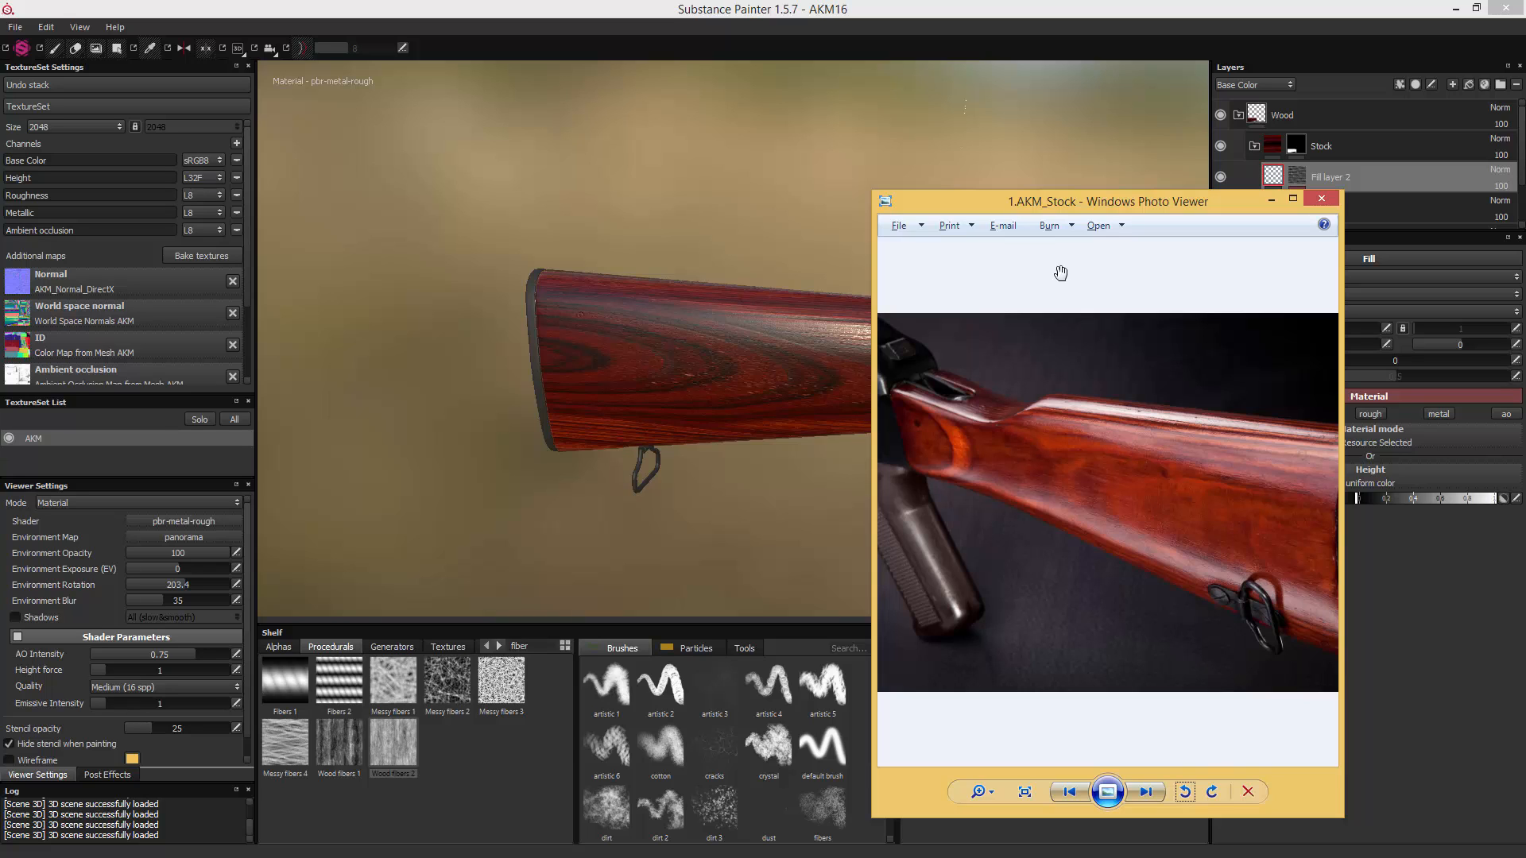
left_click_drag(1053, 207, 1525, 198)
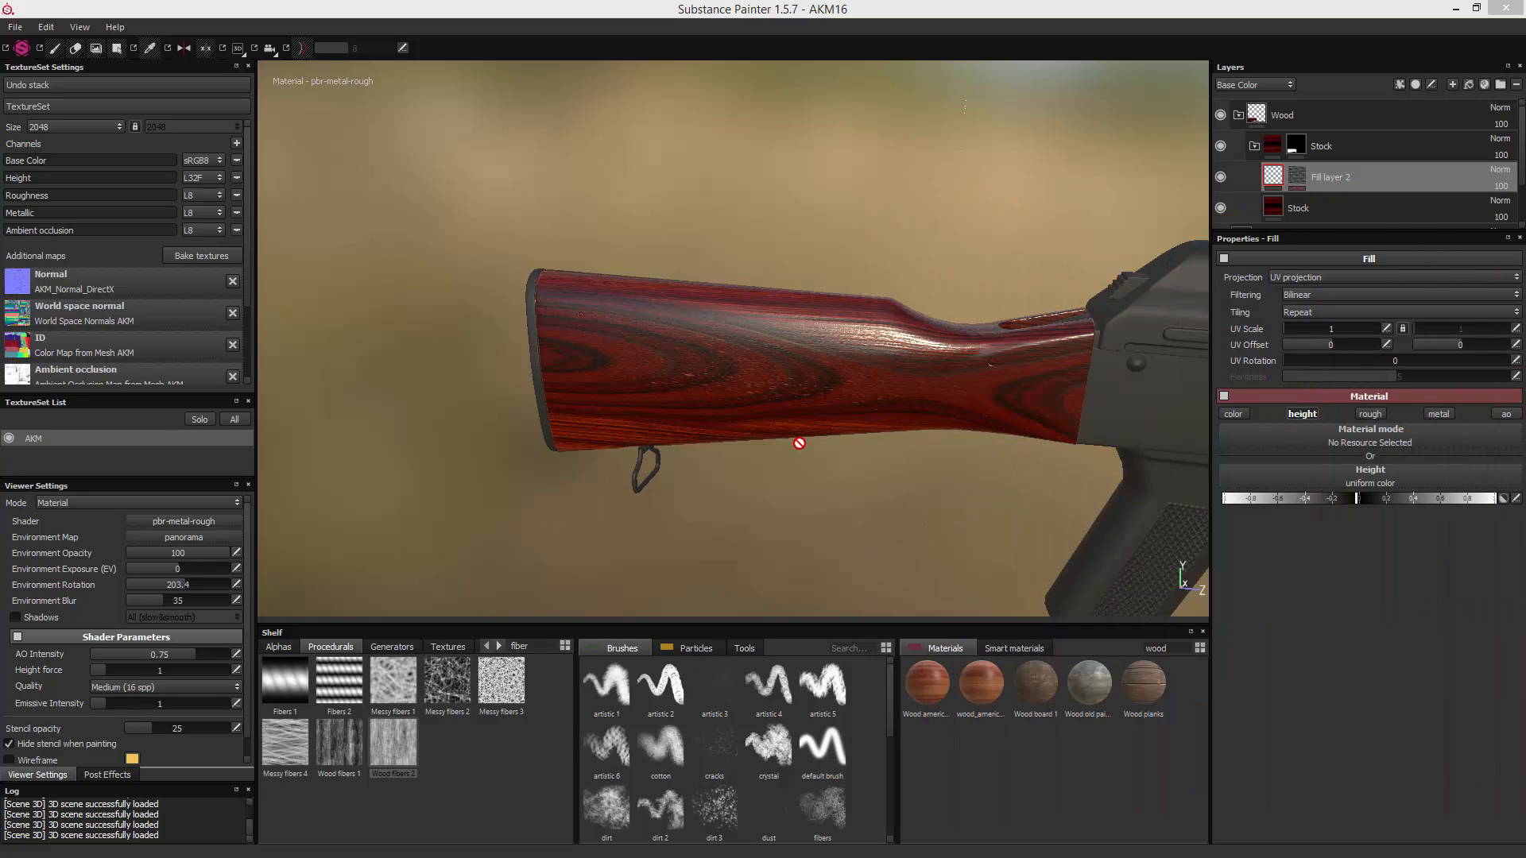
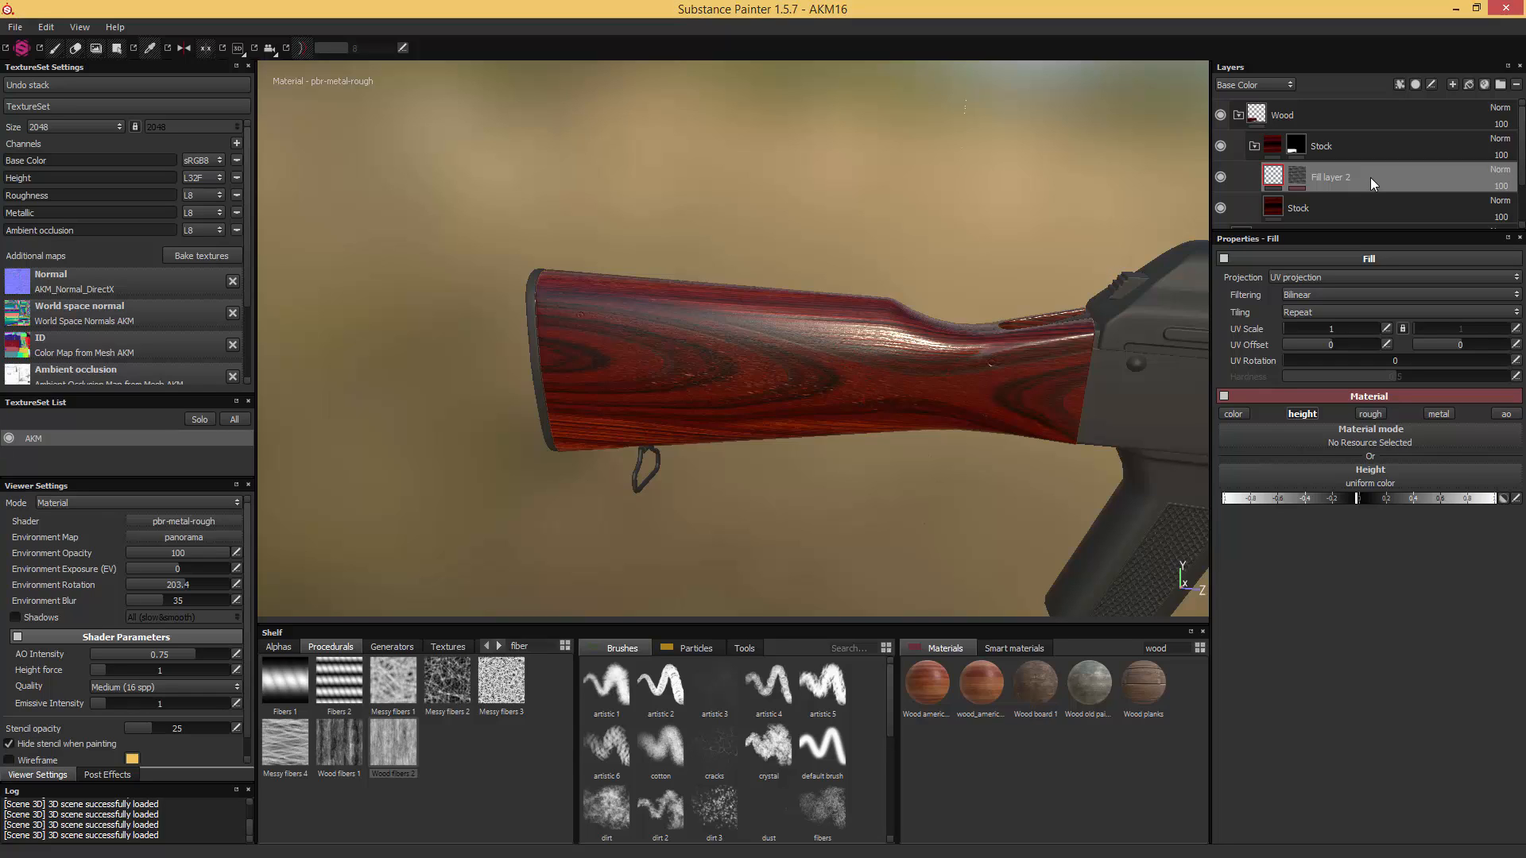
- Add a fill layer above the stock's fiber relief layer and give it a bright orange base color, about R 1.000, G 0.211, B 0.002
left_click(1469, 83)
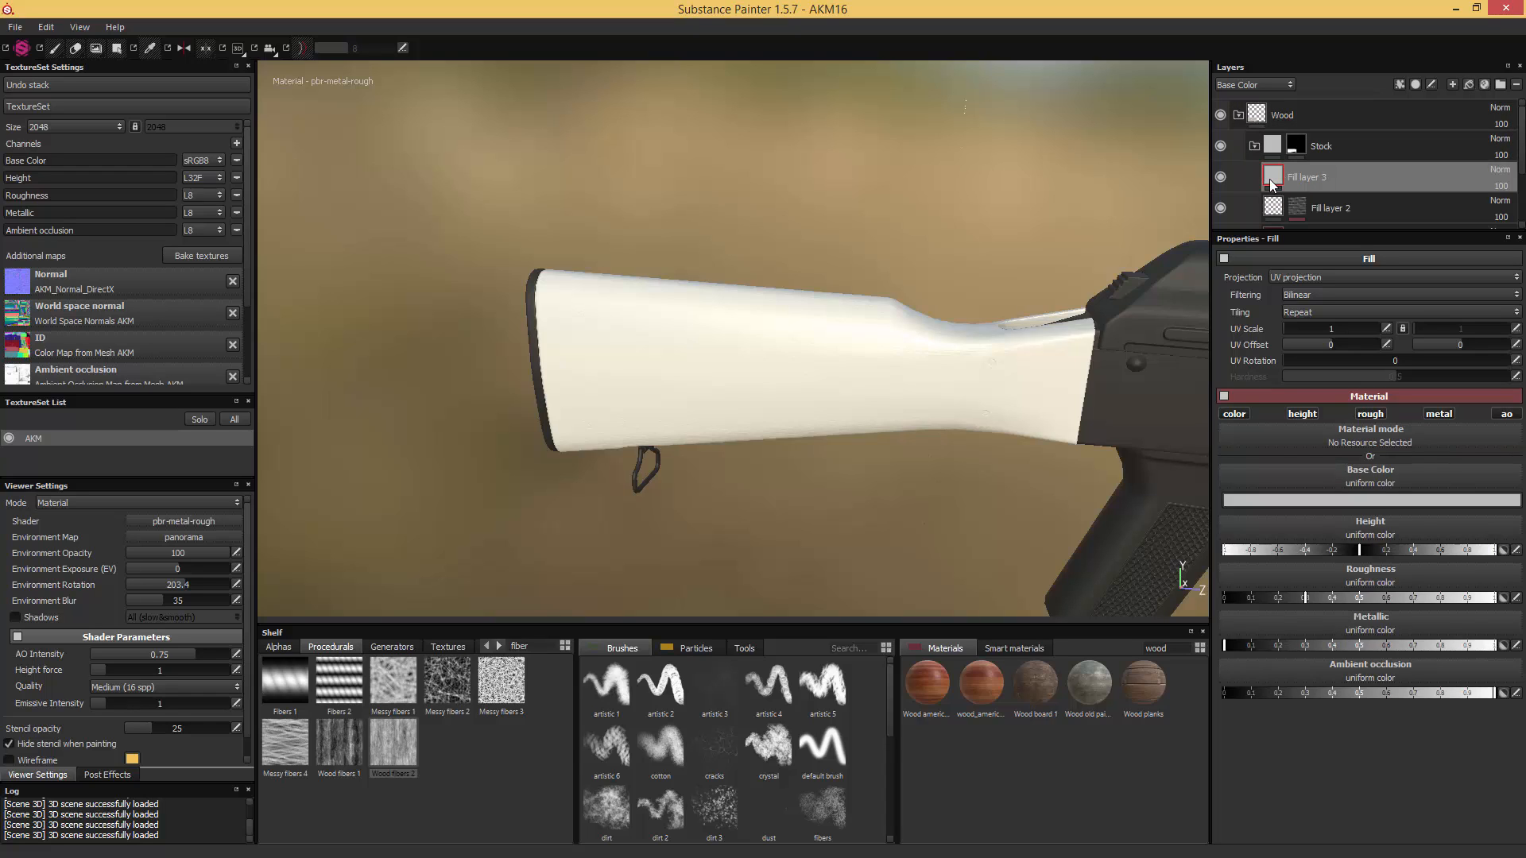
left_click(1303, 501)
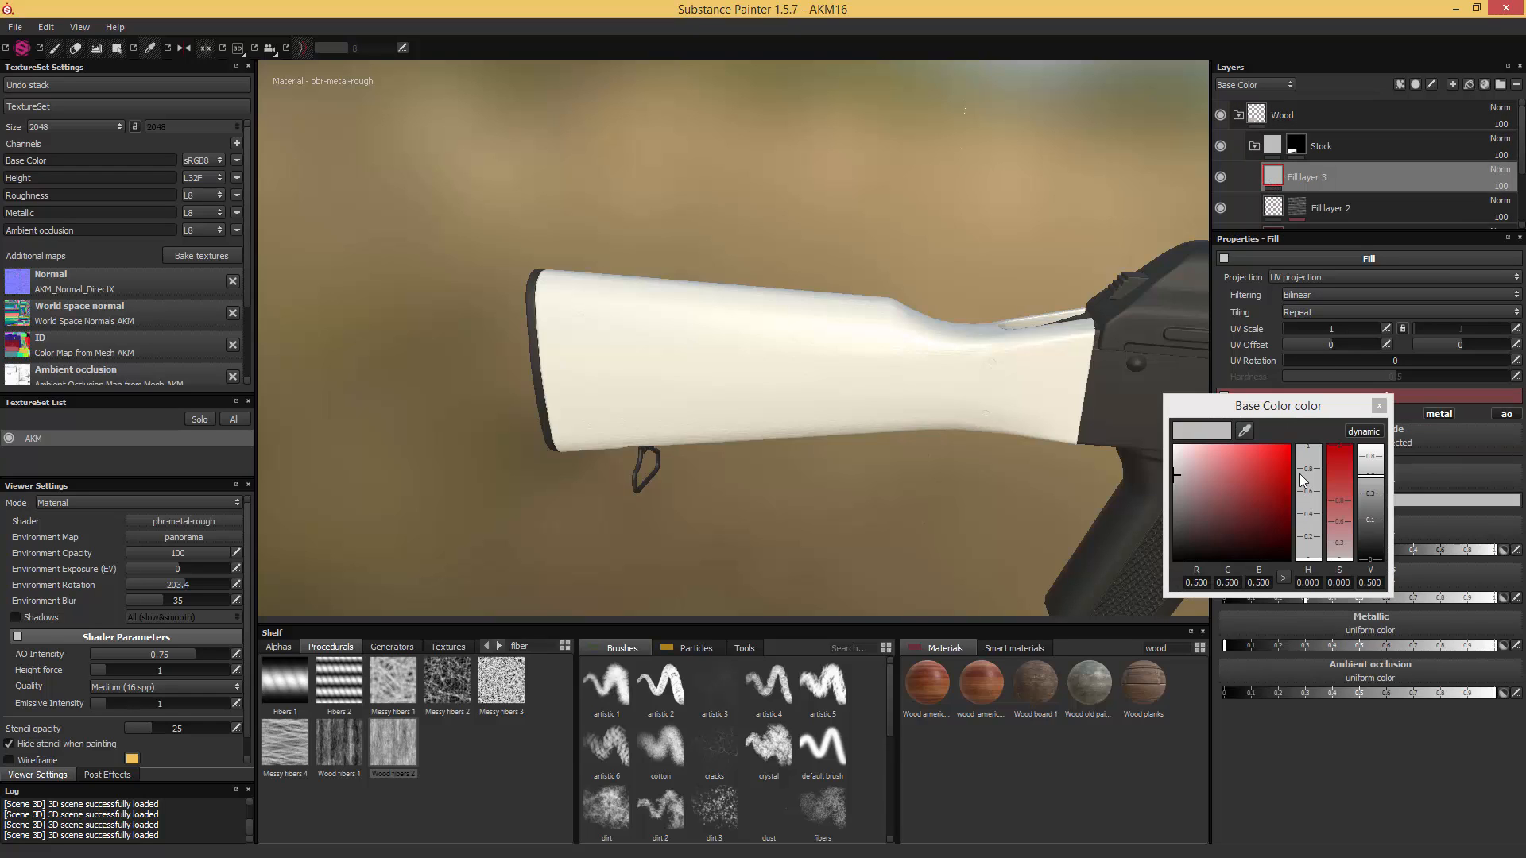
left_click(1279, 483)
left_click_drag(1309, 563, 1312, 560)
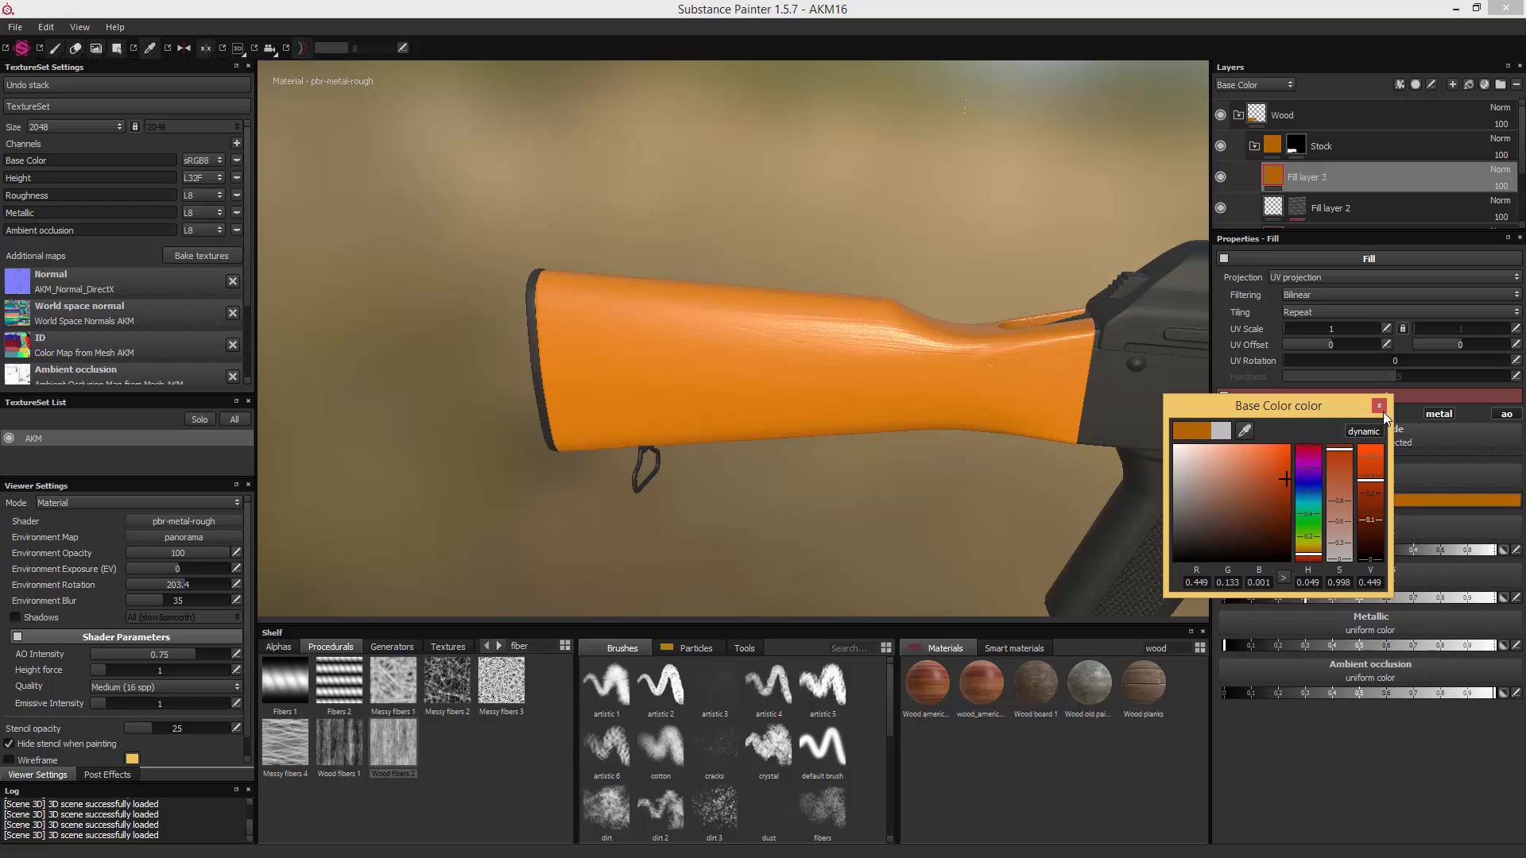
left_click_drag(1367, 482, 1368, 447)
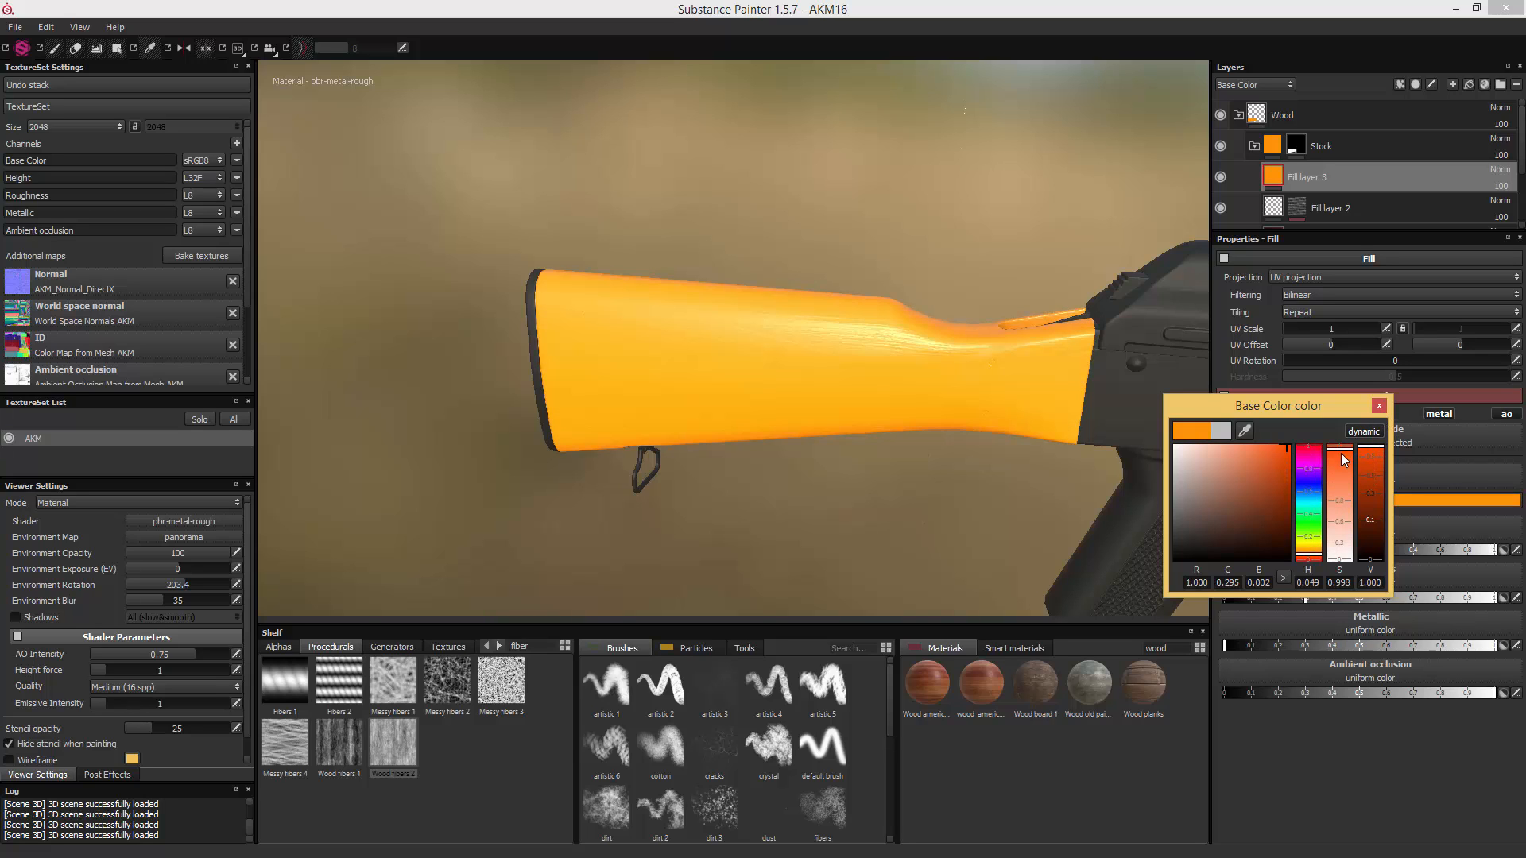
left_click_drag(1322, 550, 1320, 561)
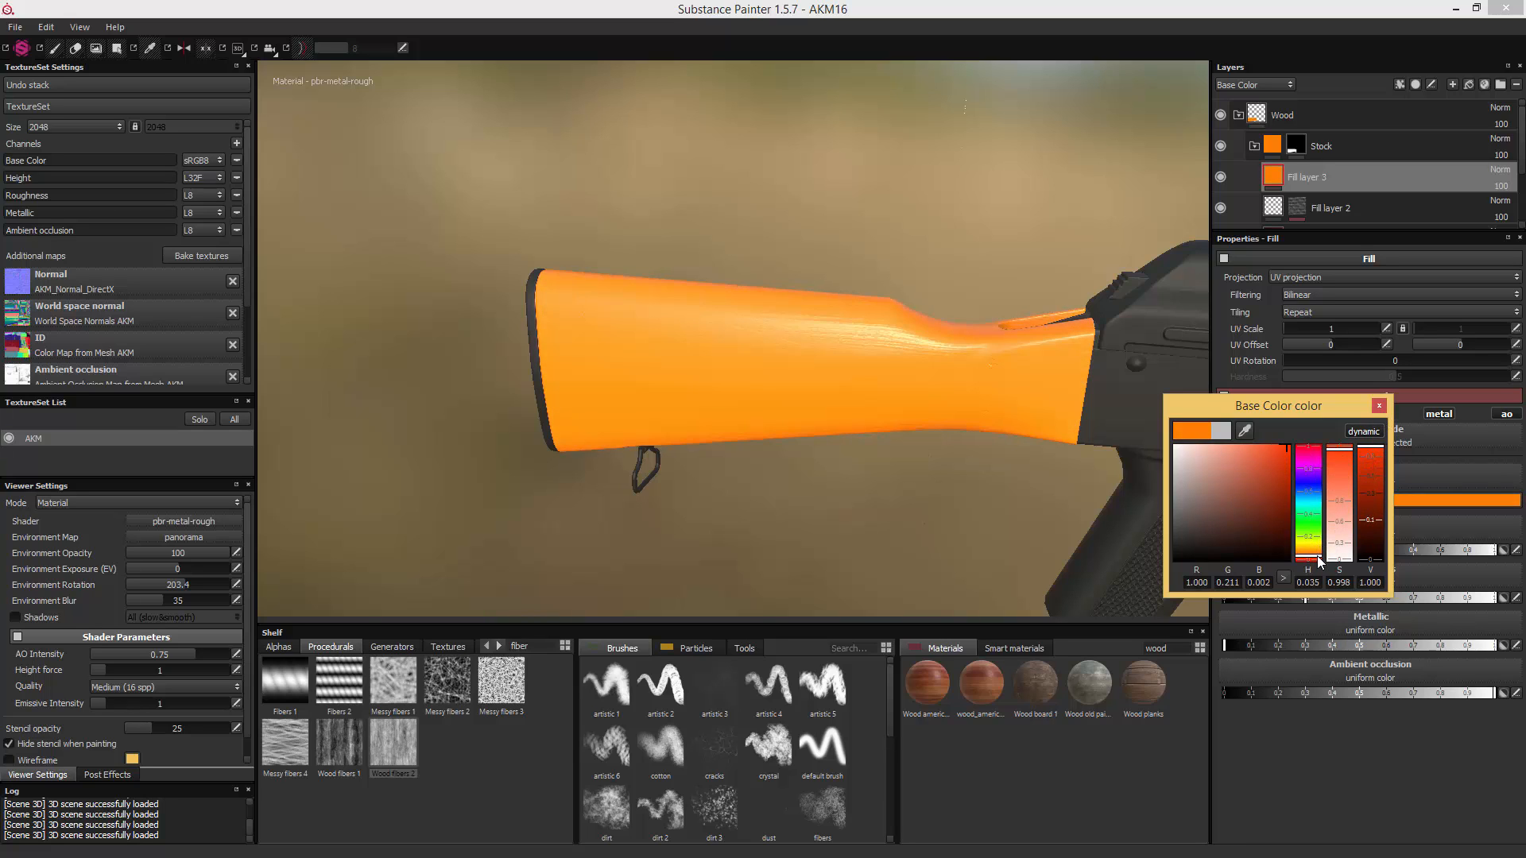
left_click(1381, 408)
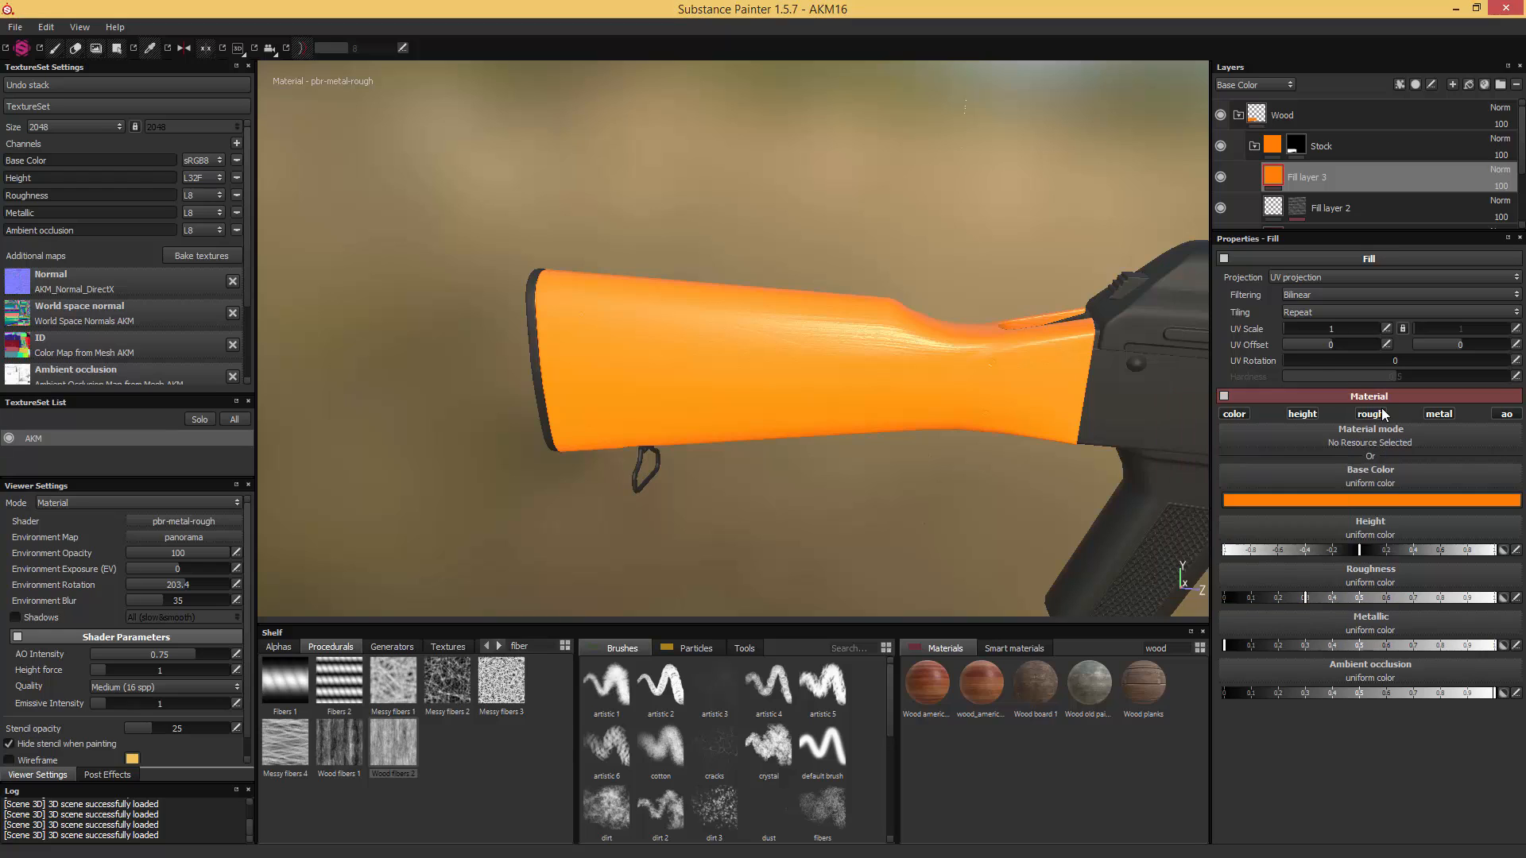
- Add a black mask to the orange fill layer and fill the mask with the Wood fibers 2 procedural
right_click(1293, 189)
left_click(1321, 195)
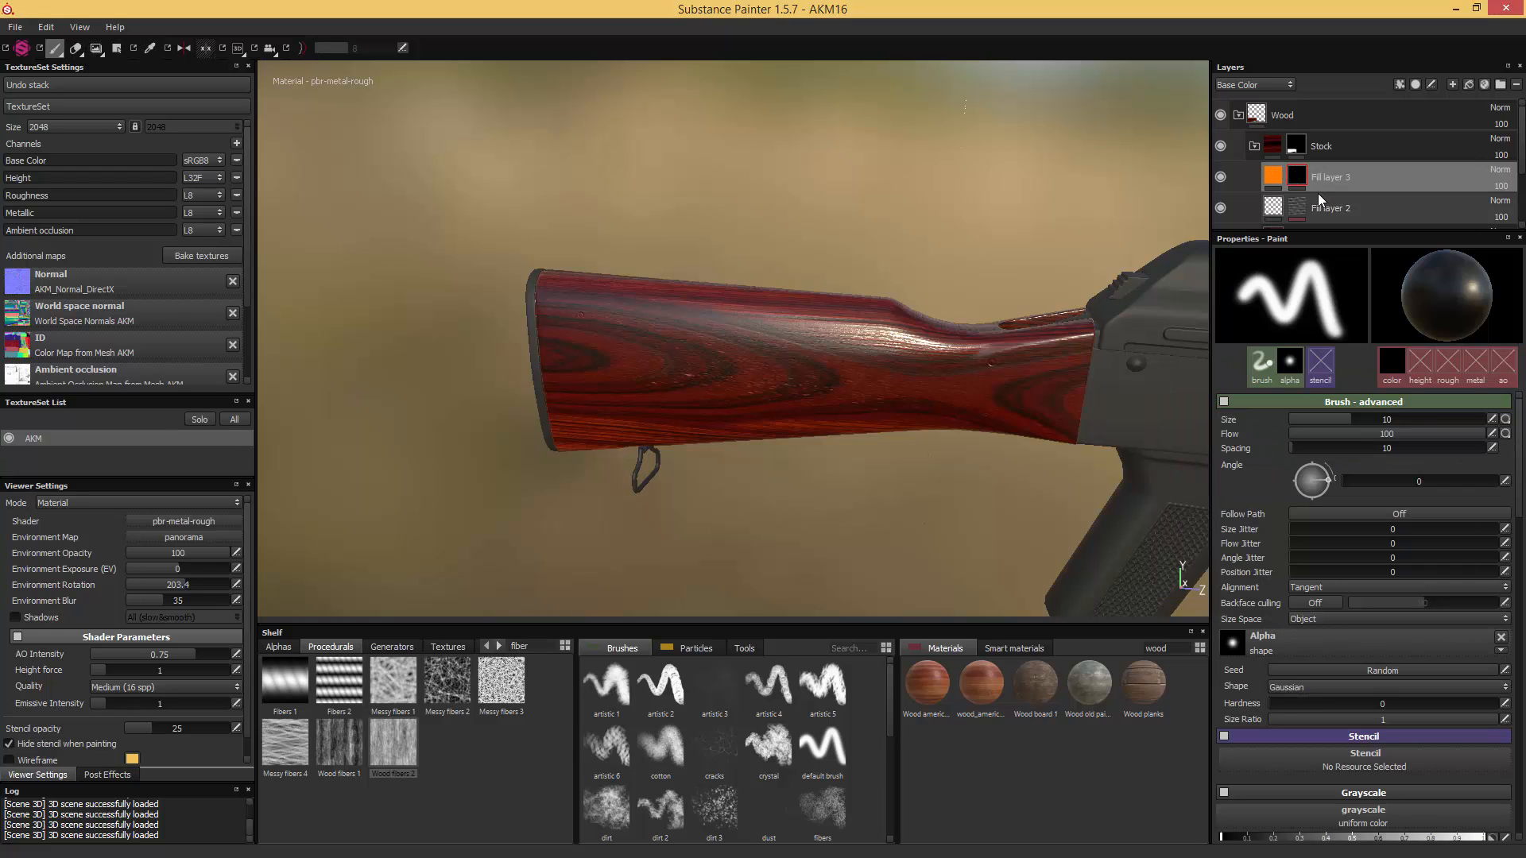
right_click(1296, 178)
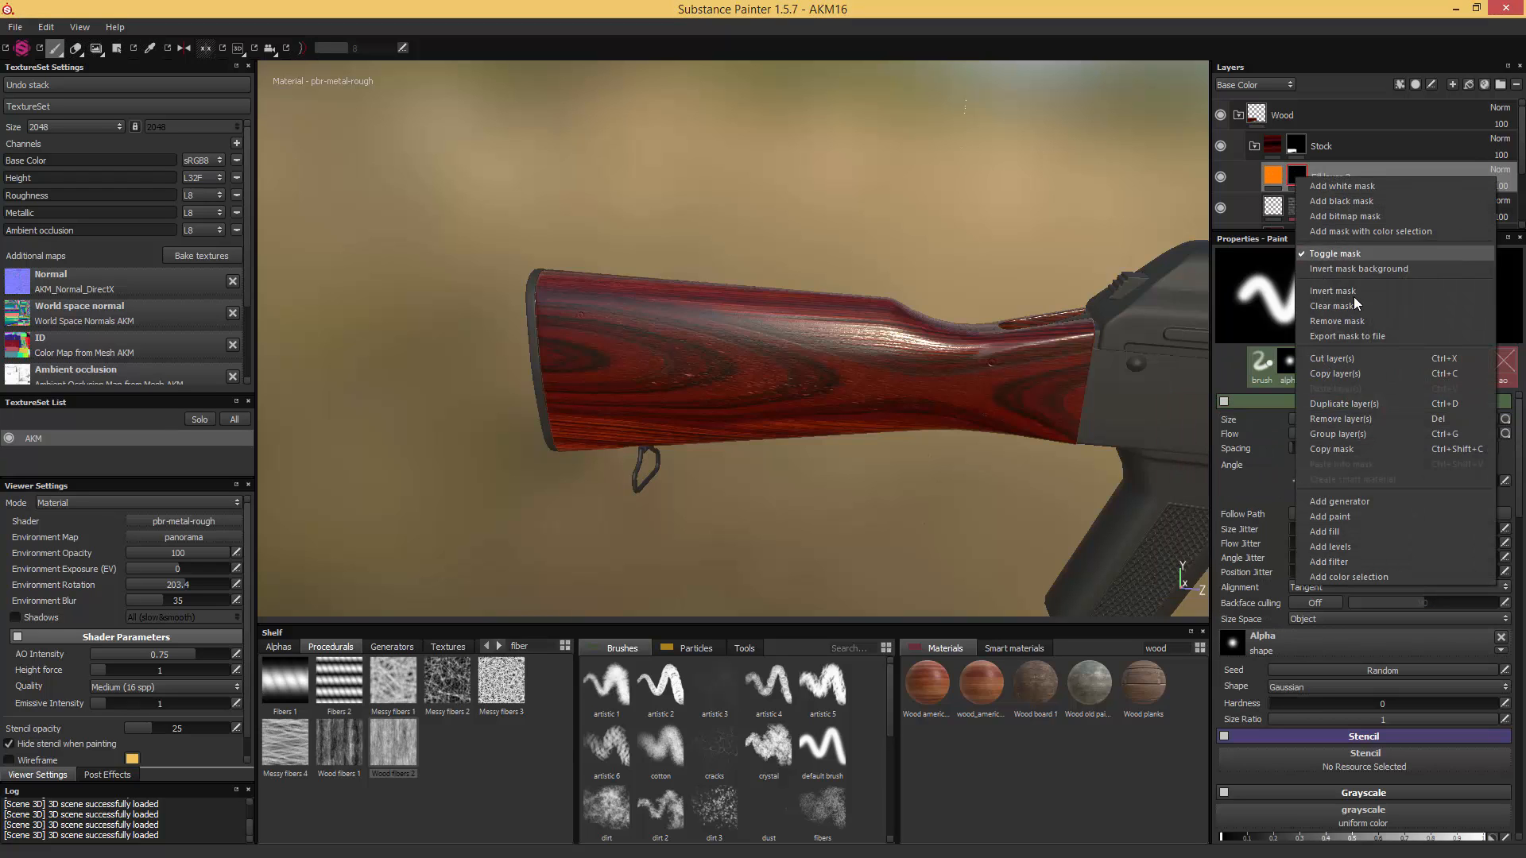
left_click(1351, 530)
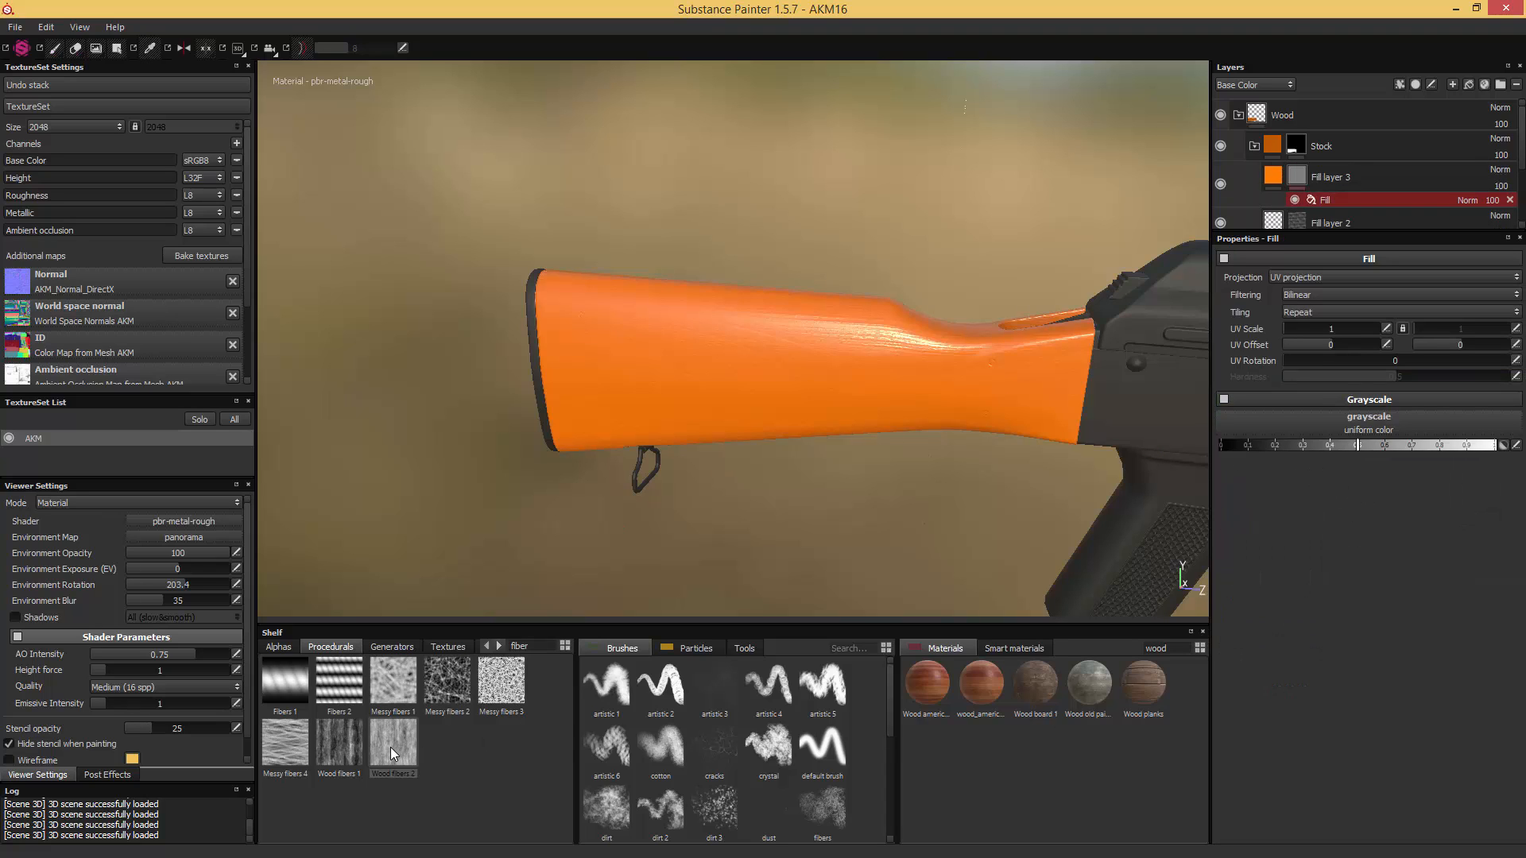
left_click_drag(391, 754, 1323, 421)
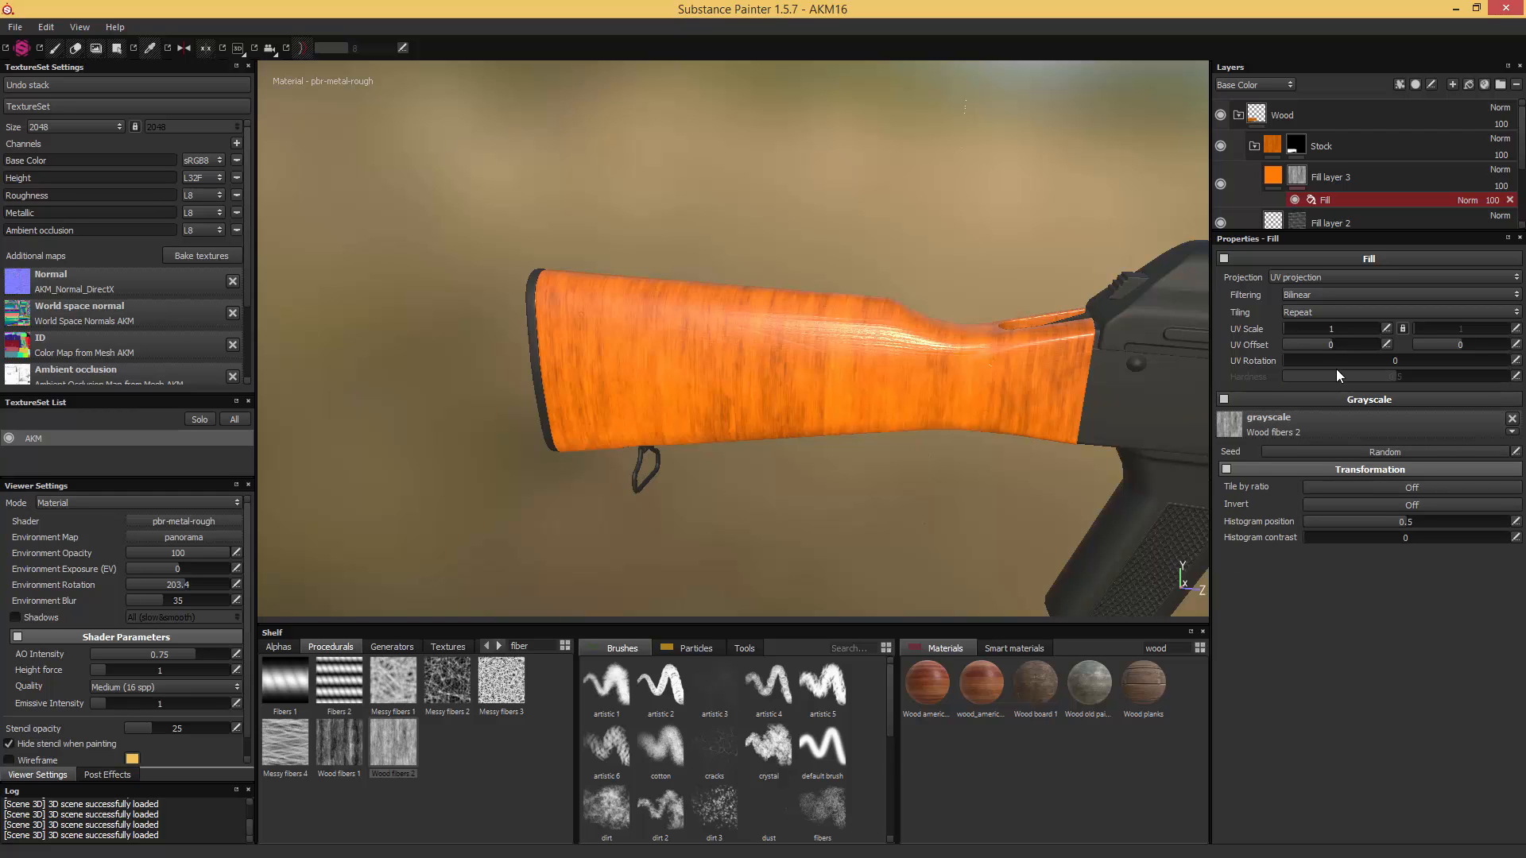
- Rotate the mask's fiber pattern to 90 and set its histogram position to 0.26 and histogram contrast to 0.17
left_click_drag(1290, 362, 1339, 362)
left_click_drag(1066, 462, 1129, 453, "alt")
left_click_drag(1400, 522, 1314, 537)
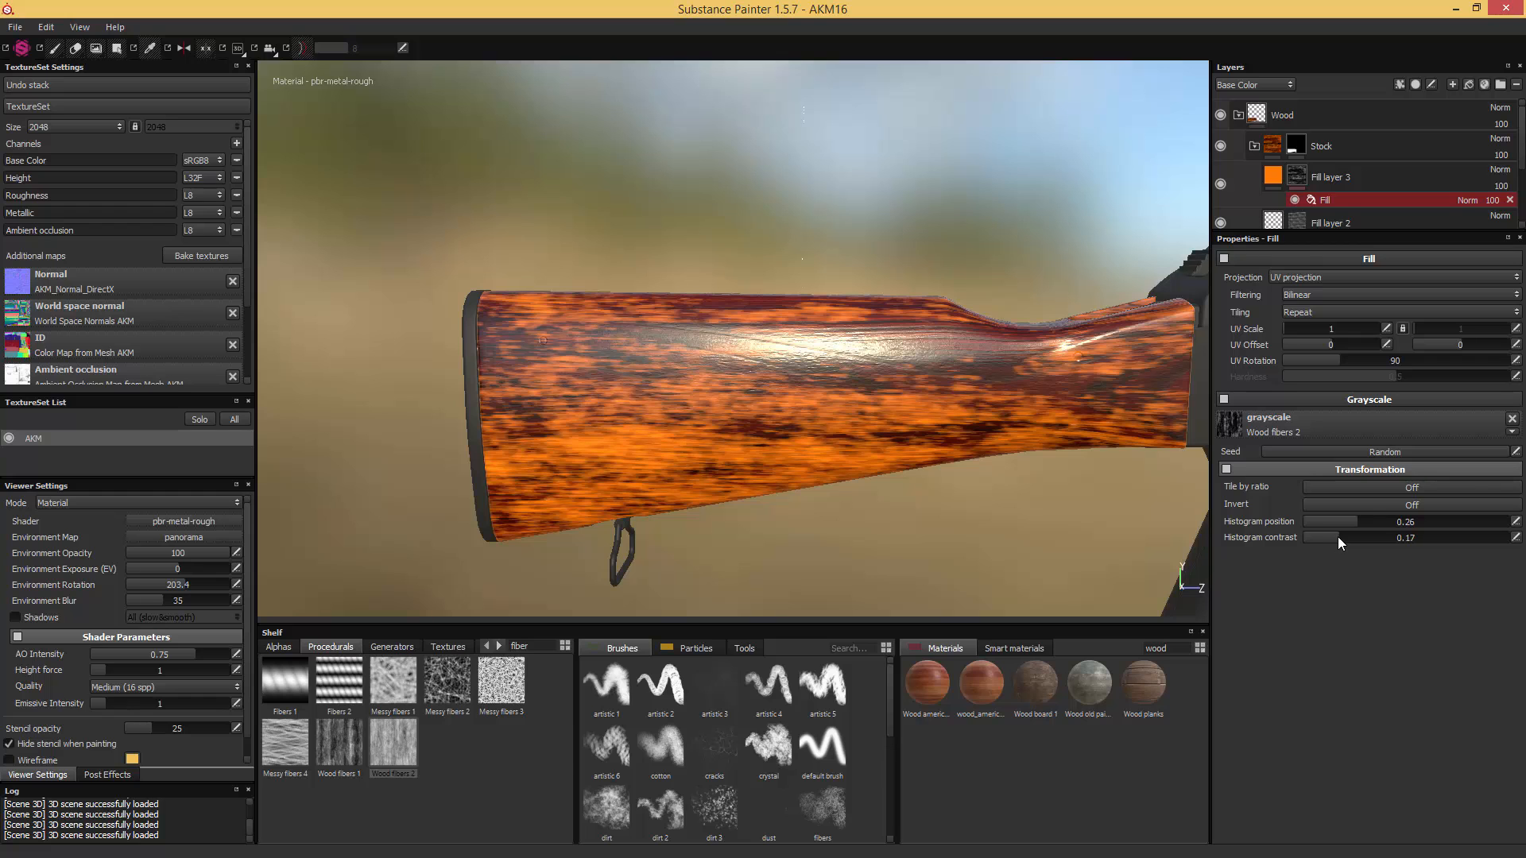
mouse_move(1090, 396)
left_mouse_down("alt")
mouse_move(1062, 471)
mouse_move(1063, 399)
left_mouse_up("alt")
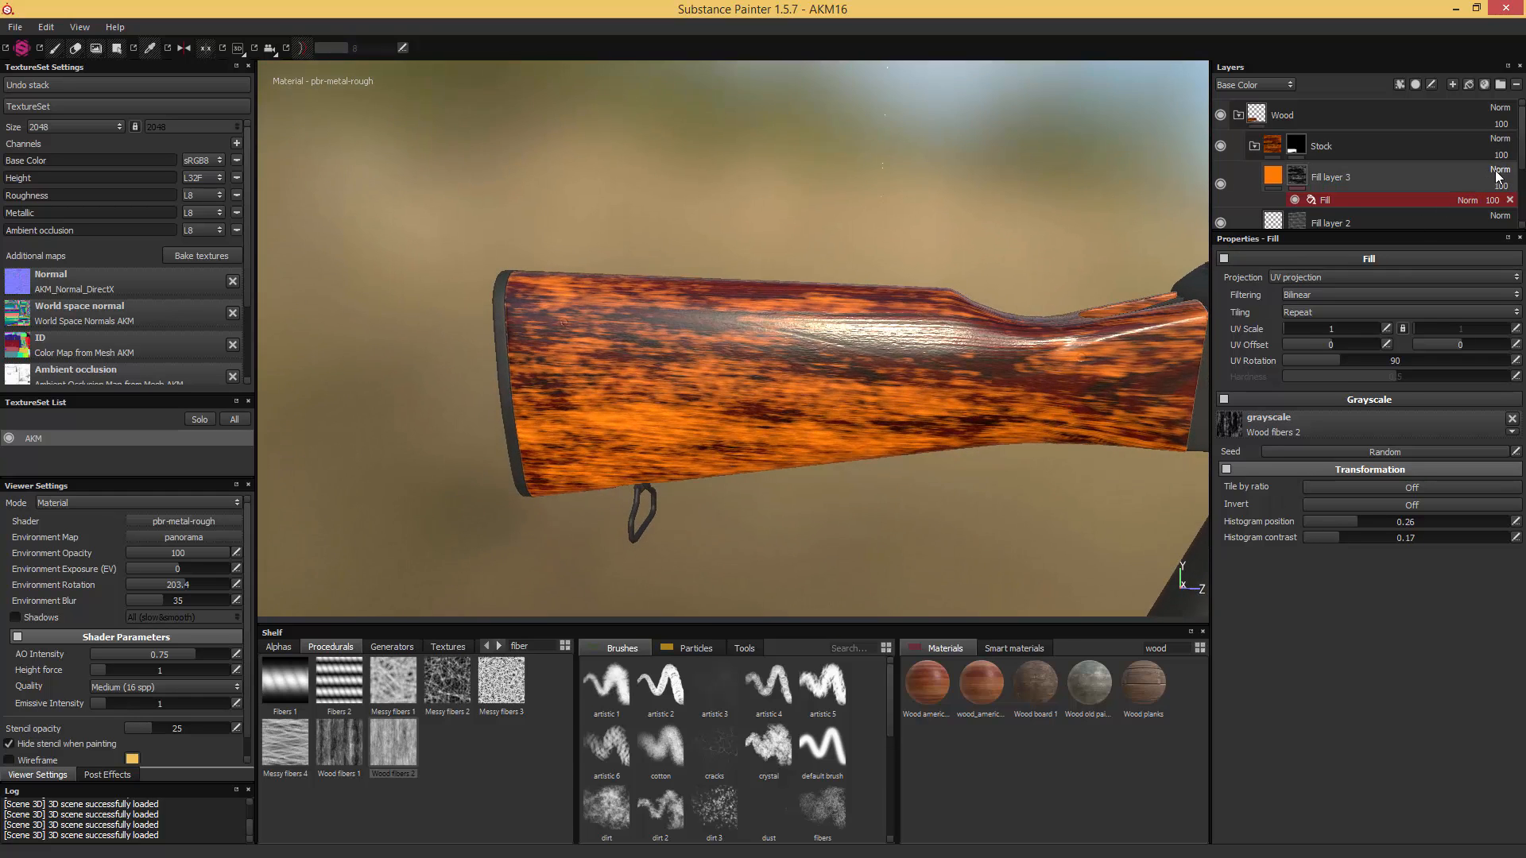
- Set the orange layer's base color blending mode to Saturation and check its effect on the stock
left_click(1497, 172)
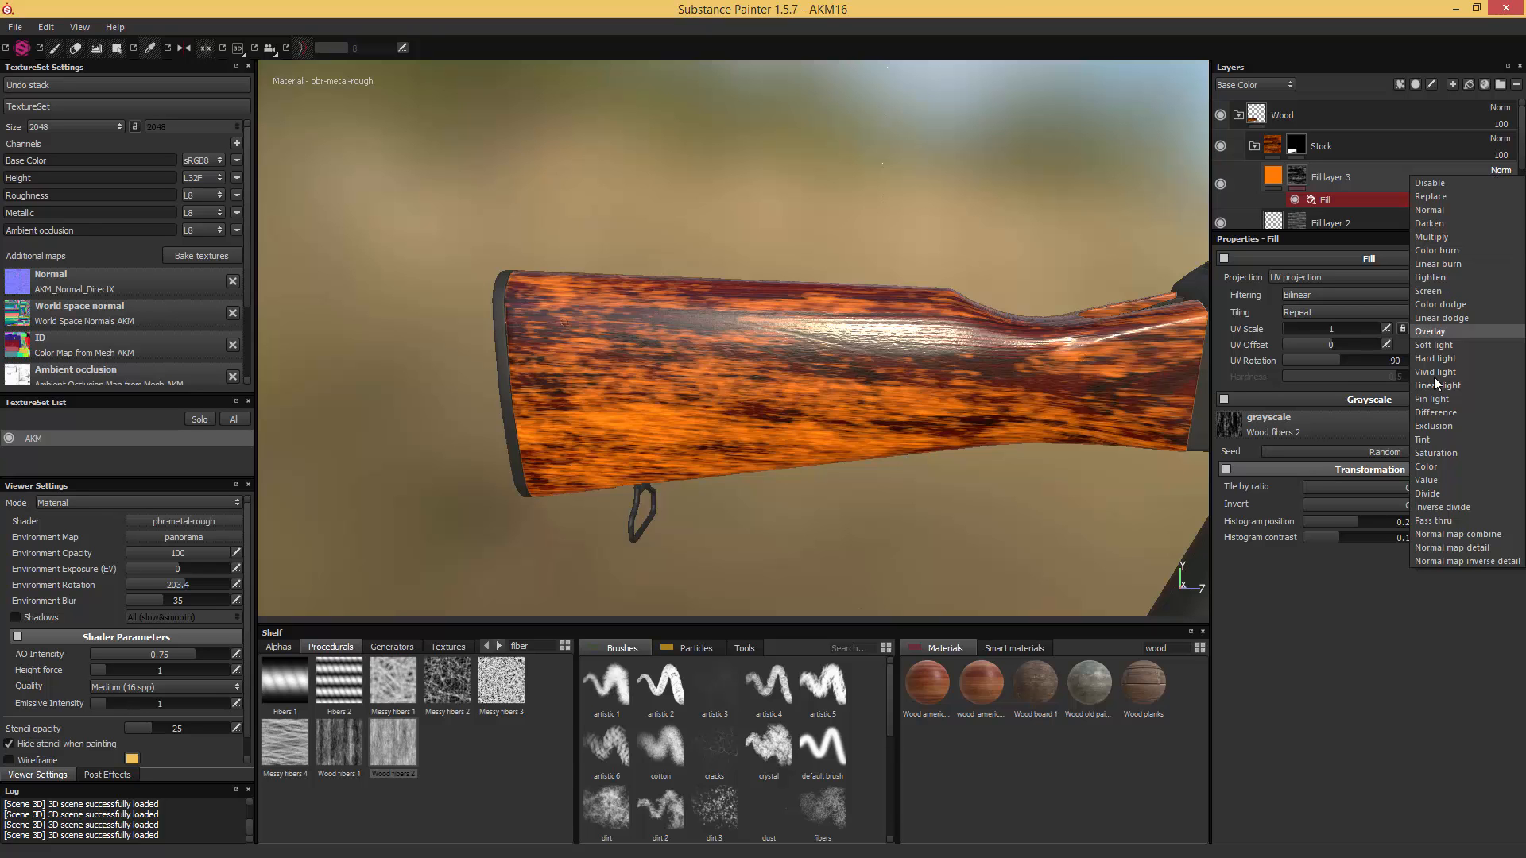
left_click(1439, 453)
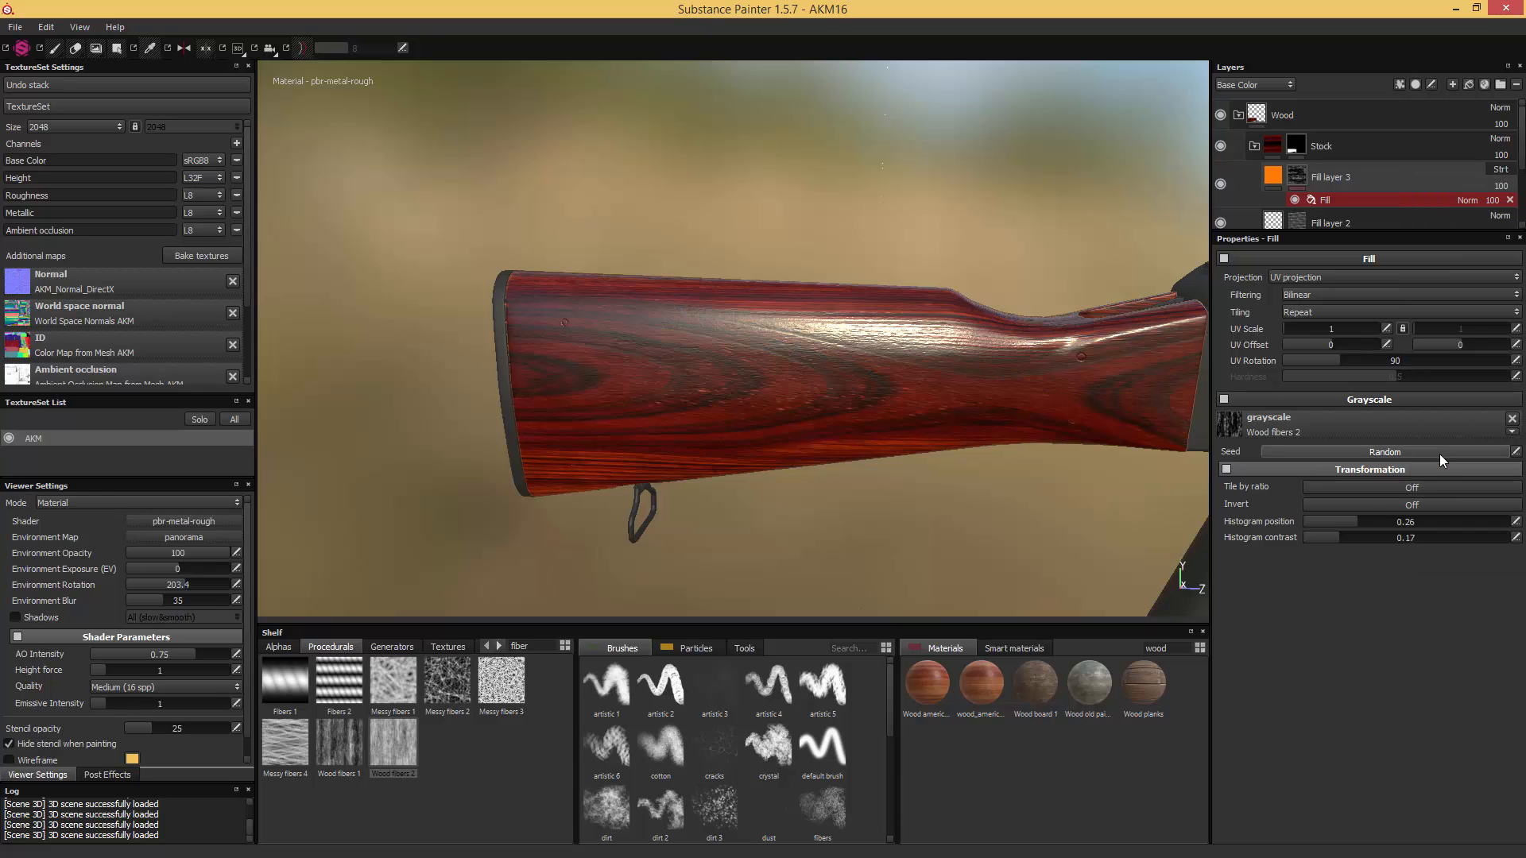
left_click_drag(1121, 255, 1181, 239, "alt")
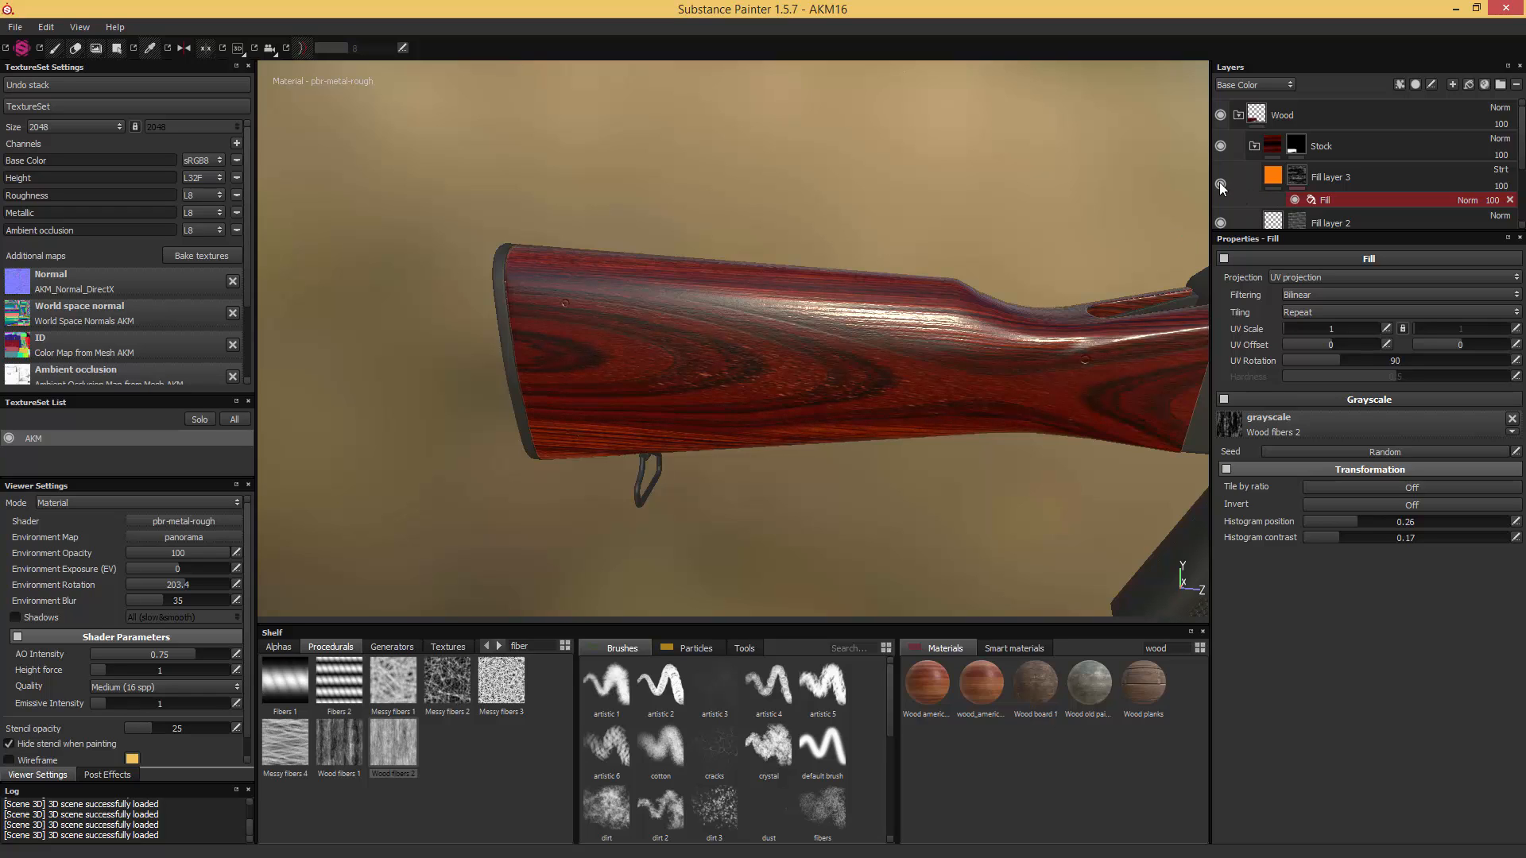
left_click_drag(1124, 308, 1176, 254, "alt")
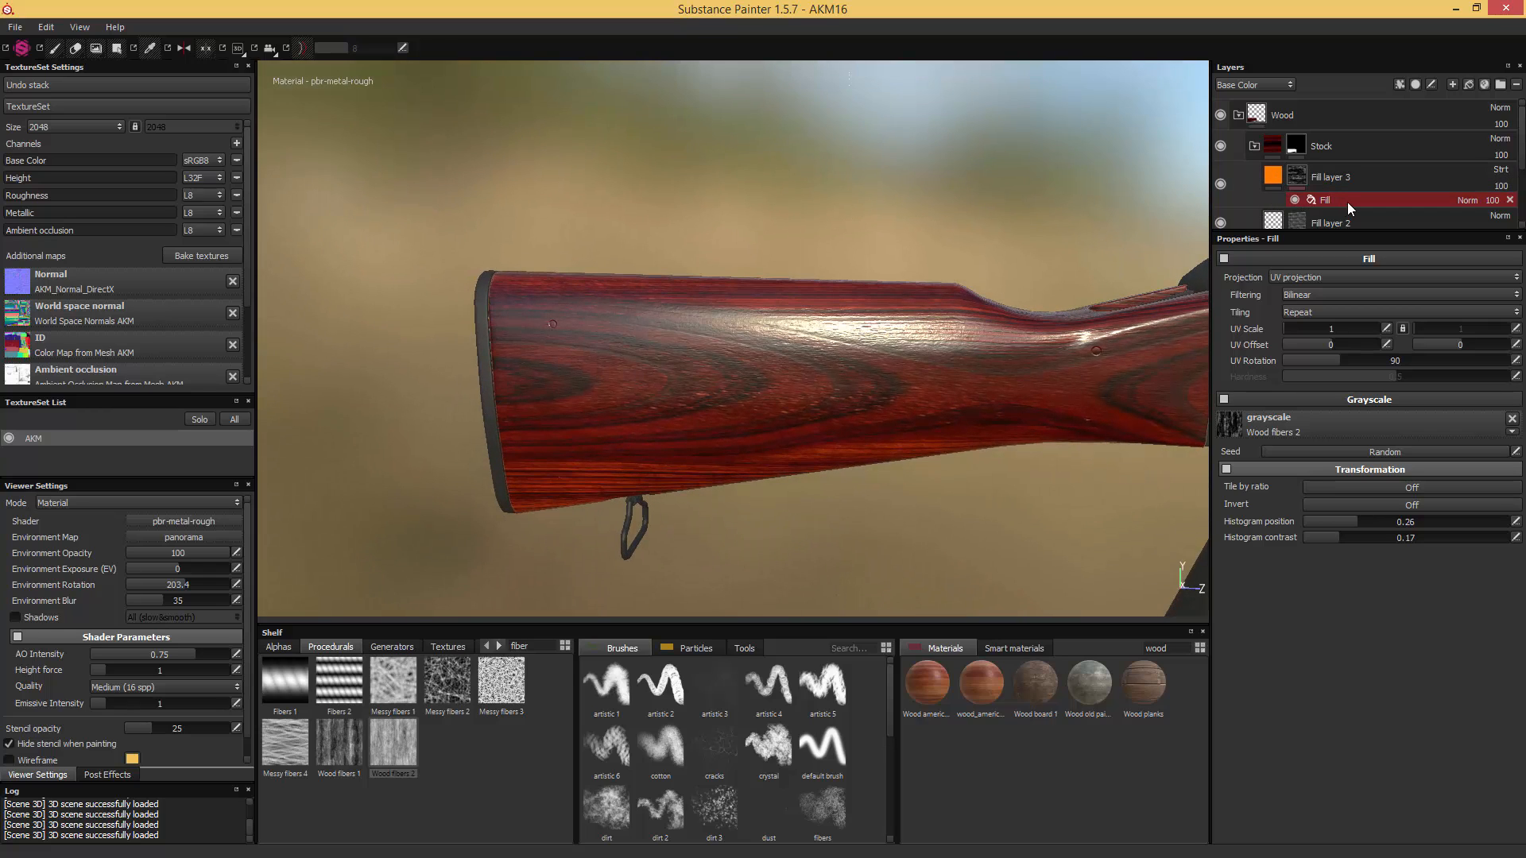
- Set the UV Scale of the orange layer's fiber mask to 0.2
left_click(1387, 329)
key("Return")
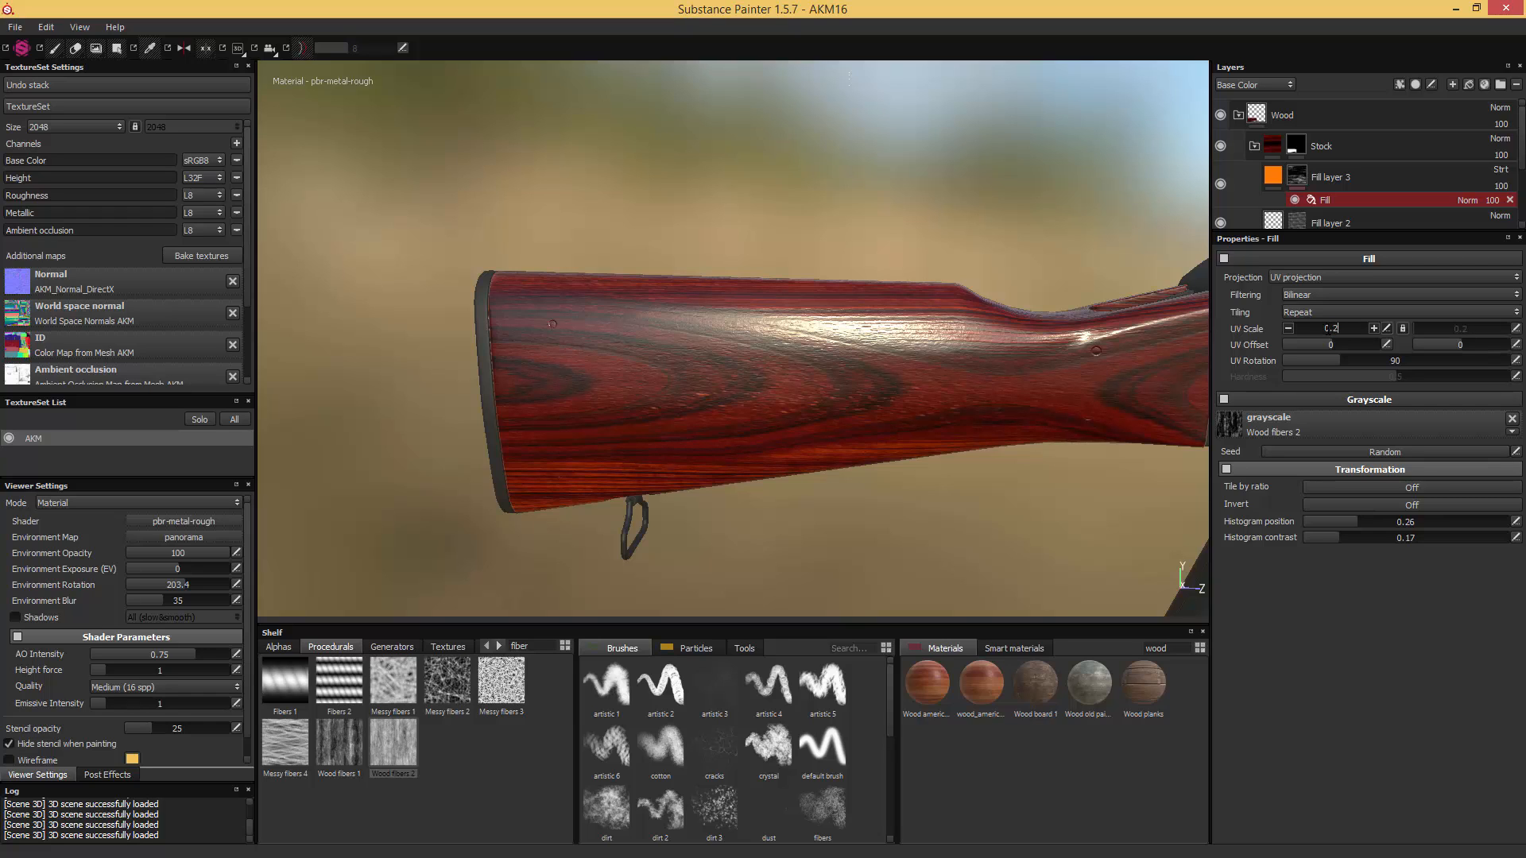
left_click(1328, 636)
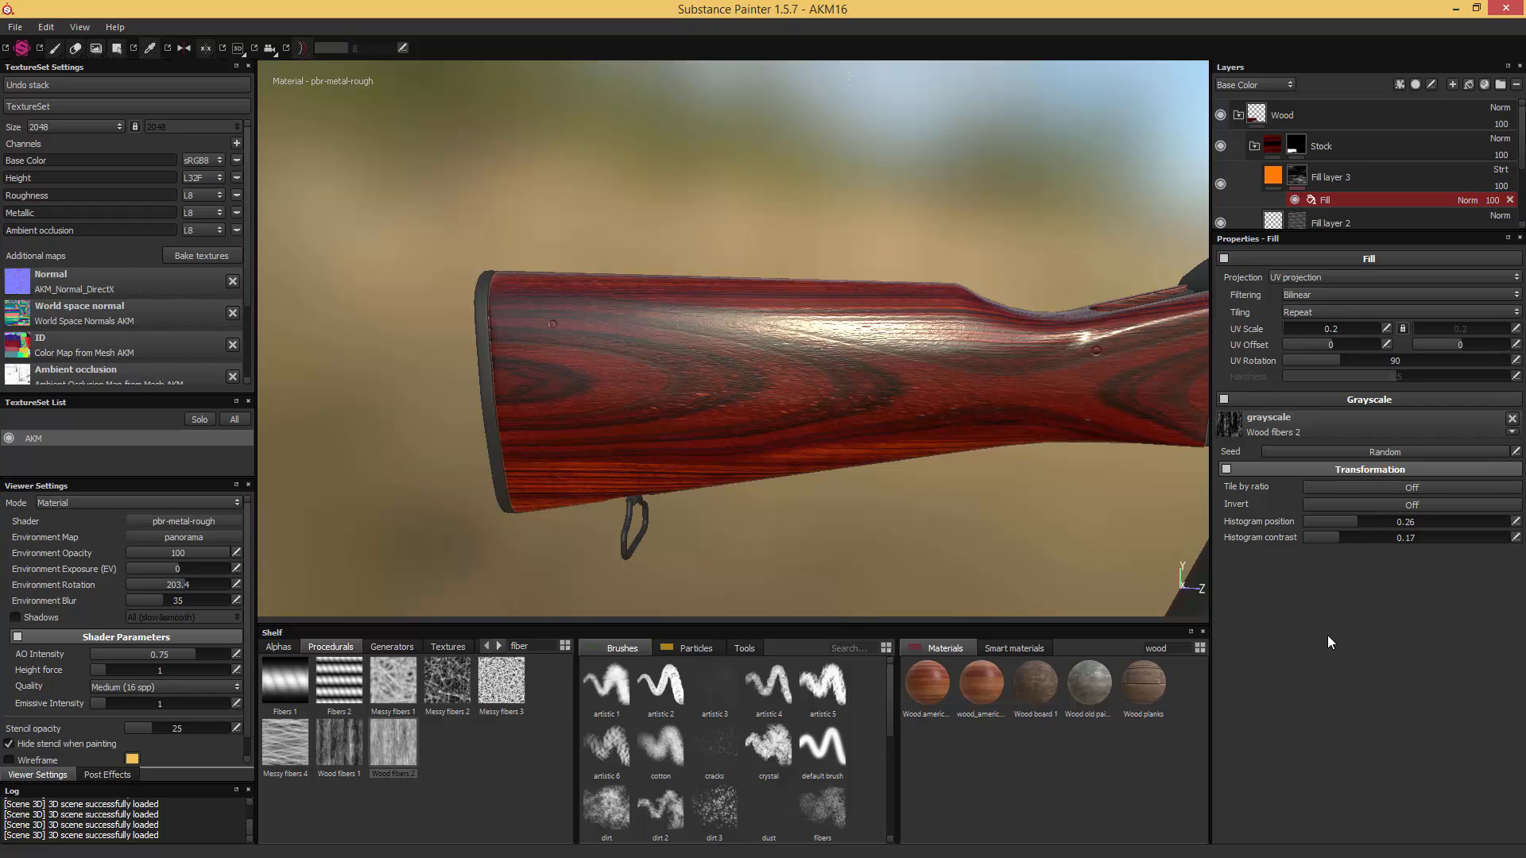
- Restrict the orange fill layer to the color channel by disabling height, roughness, metallic and ambient occlusion
left_click(1273, 175)
left_click_drag(1008, 318, 1037, 306, "alt")
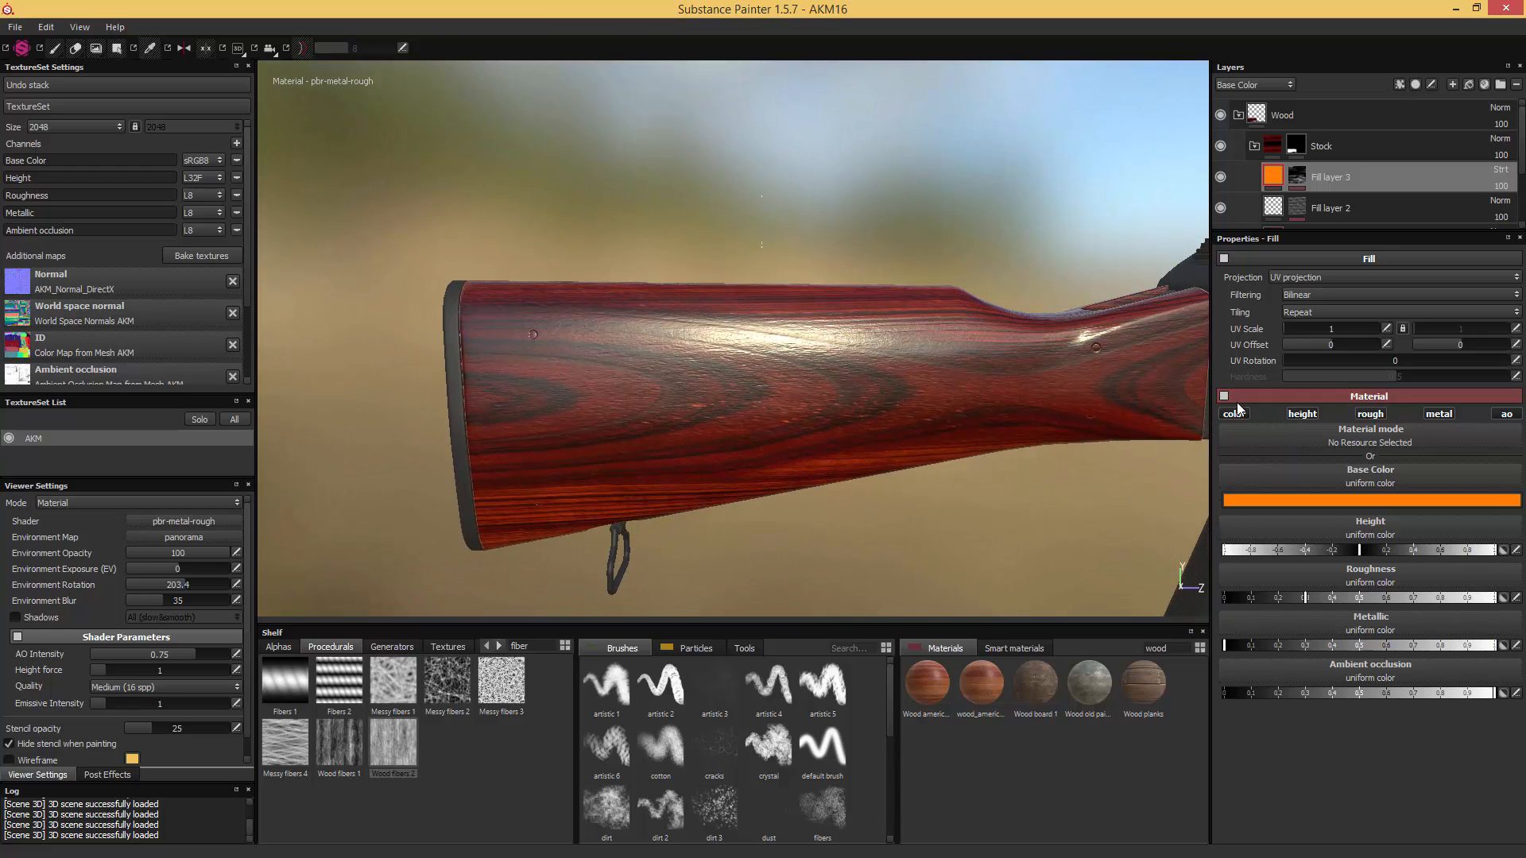
left_click(1303, 413)
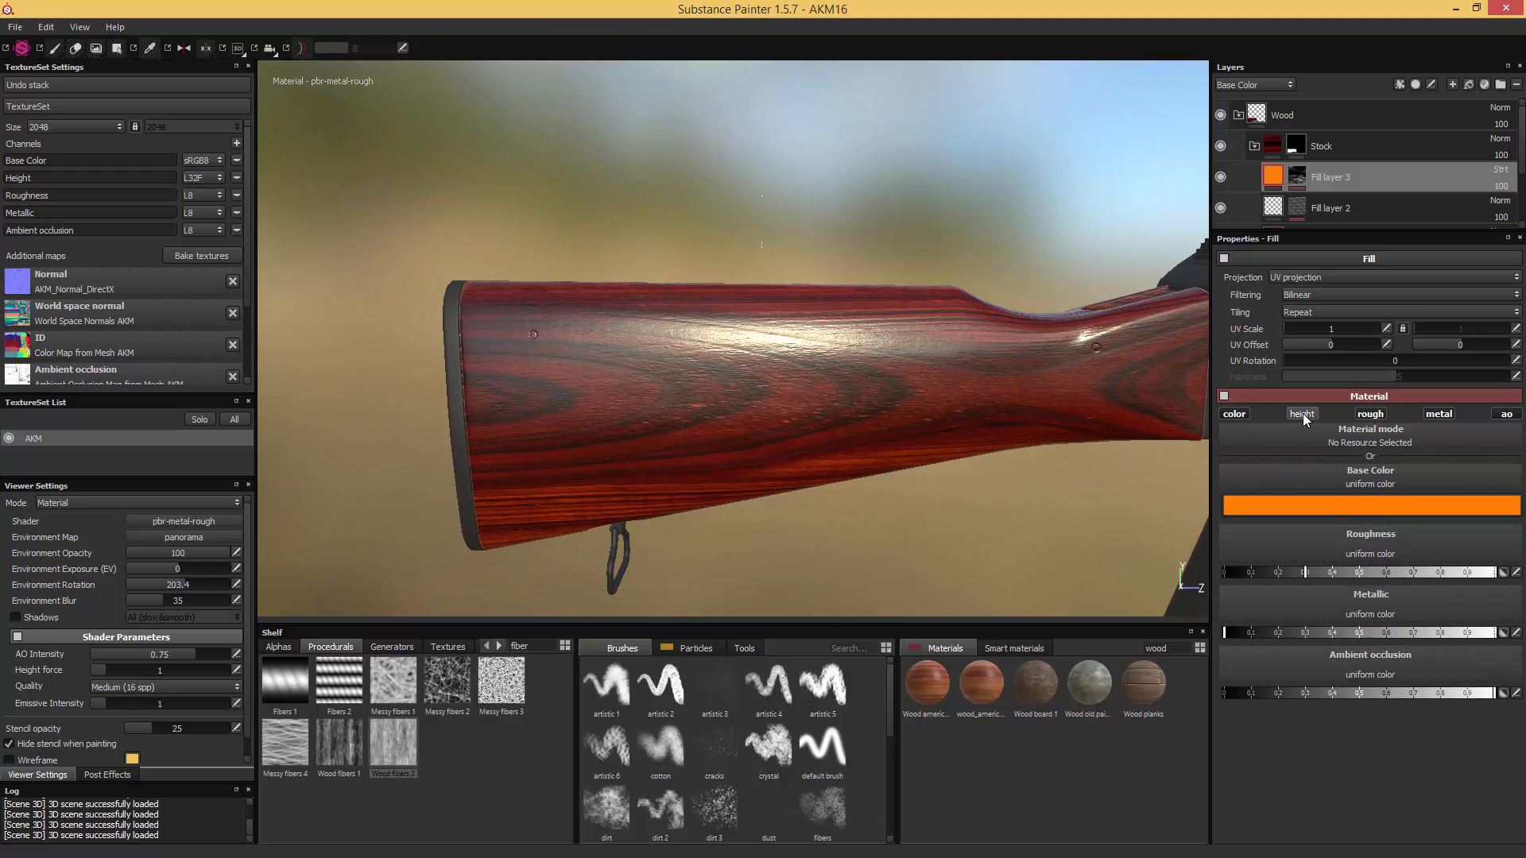
left_click(1370, 416)
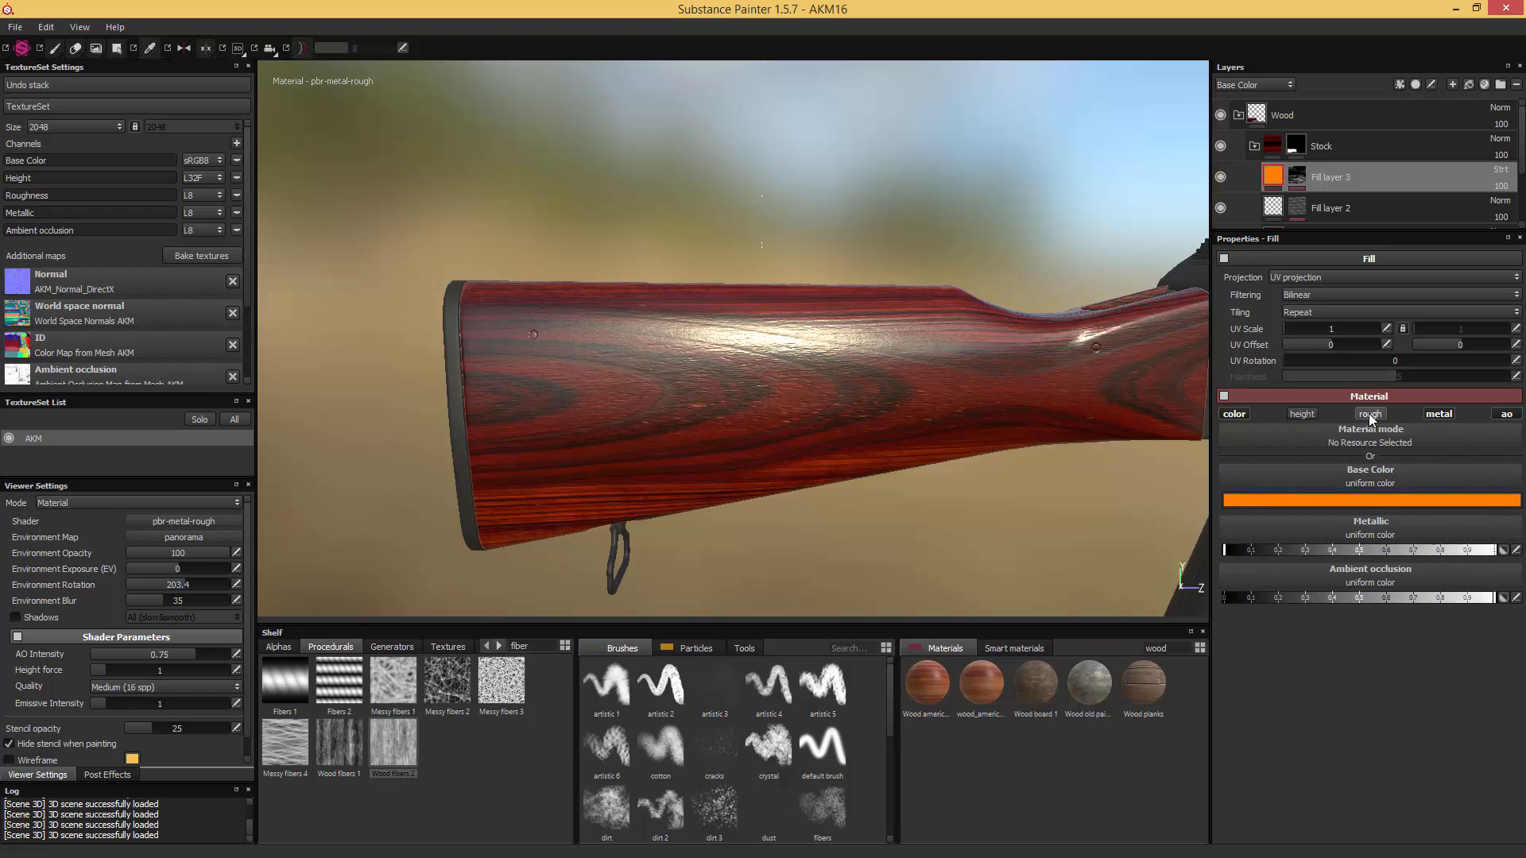
left_click(1438, 417)
left_click(1506, 416)
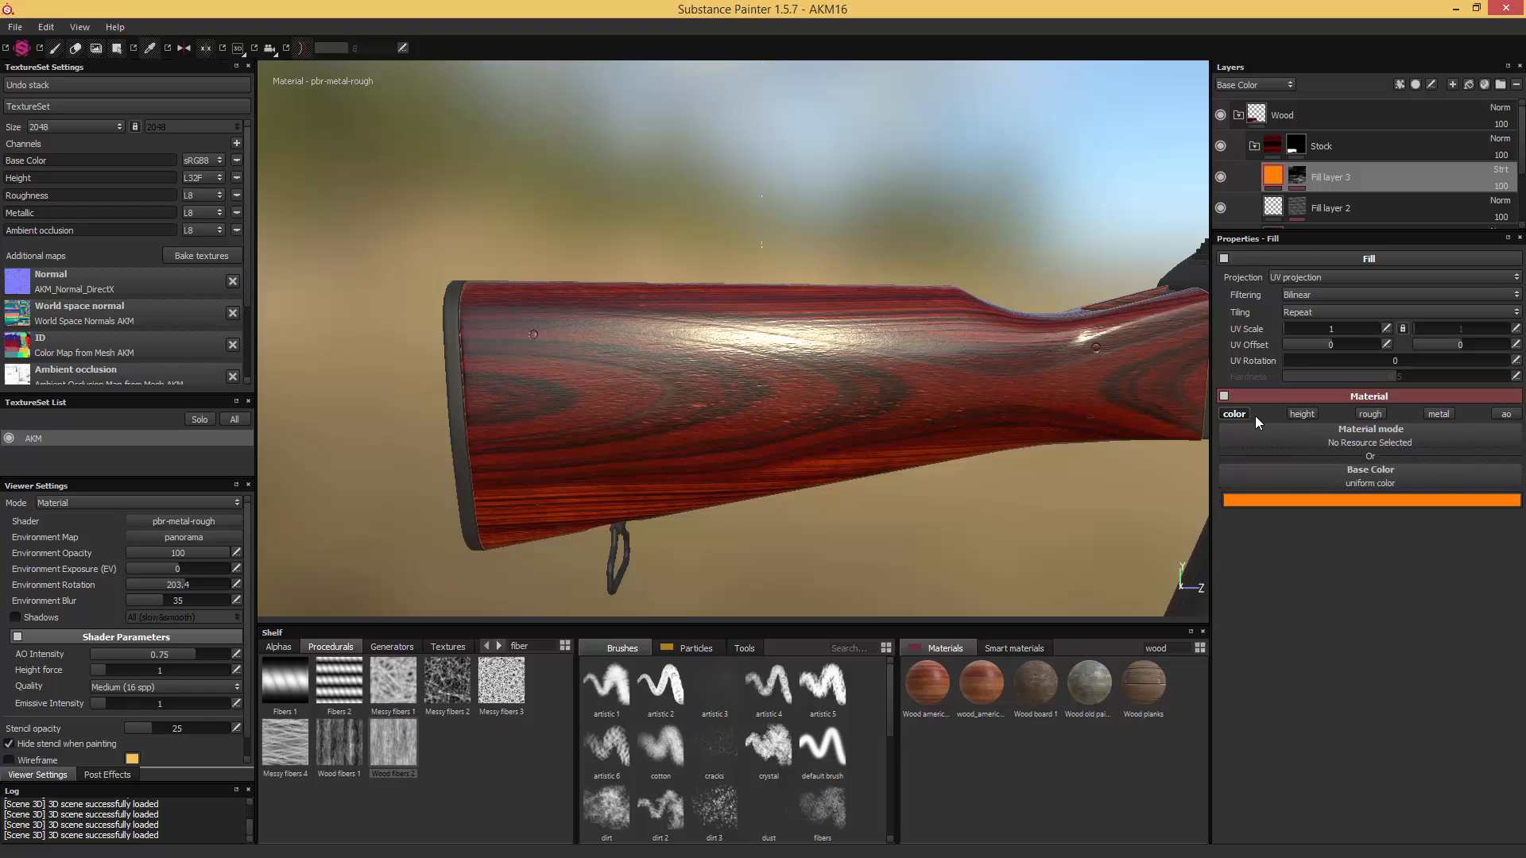
- Inspect the stock under rotated lighting and set the UV Scale of the orange layer's fiber mask to 0.6
left_click_drag(956, 373, 1045, 337, "alt")
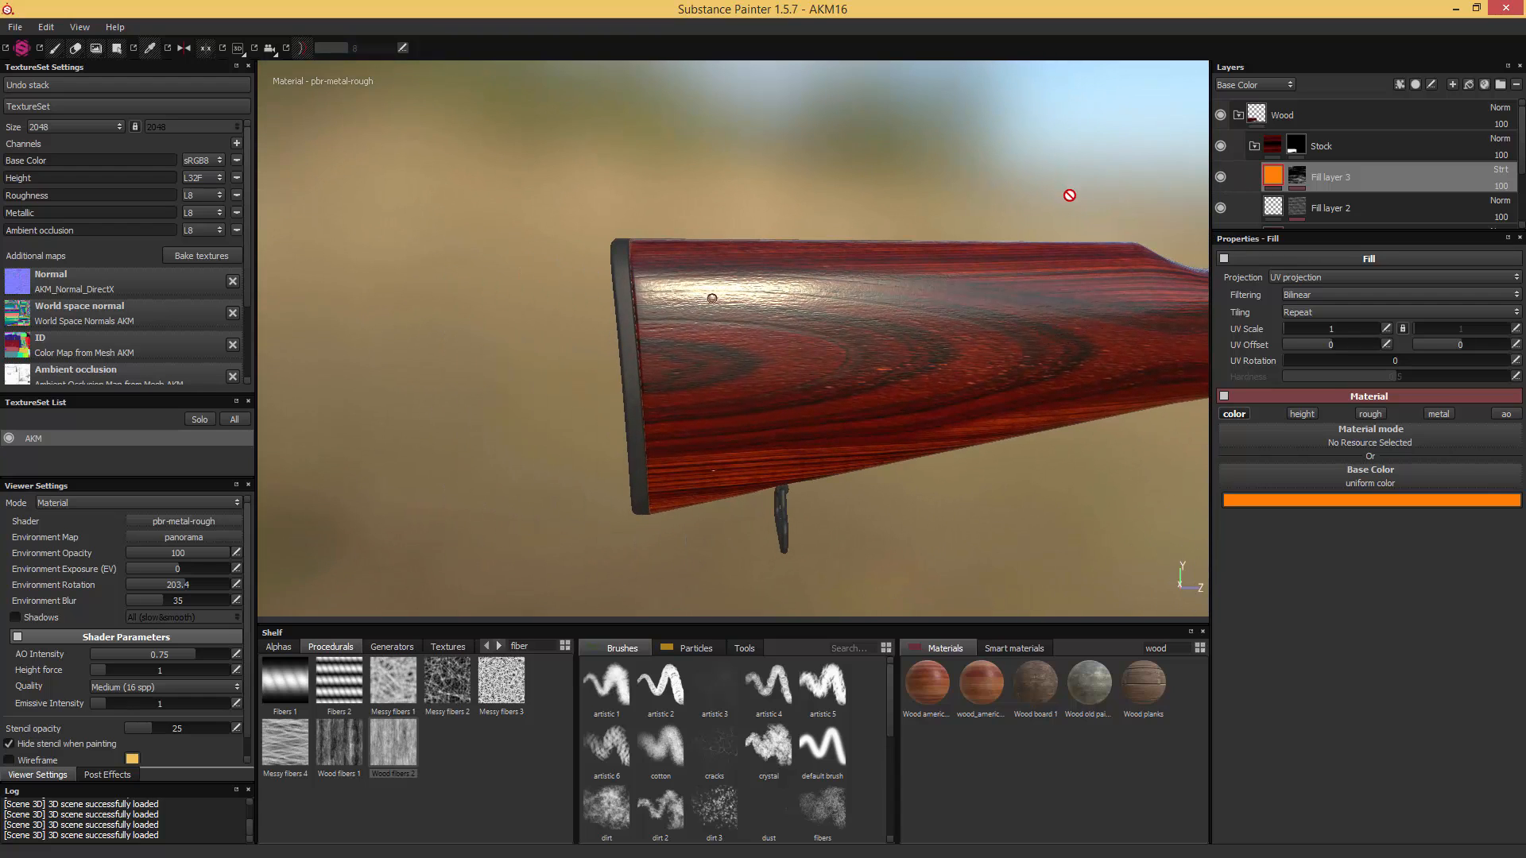
left_click_drag(1069, 194, 1059, 265, "alt")
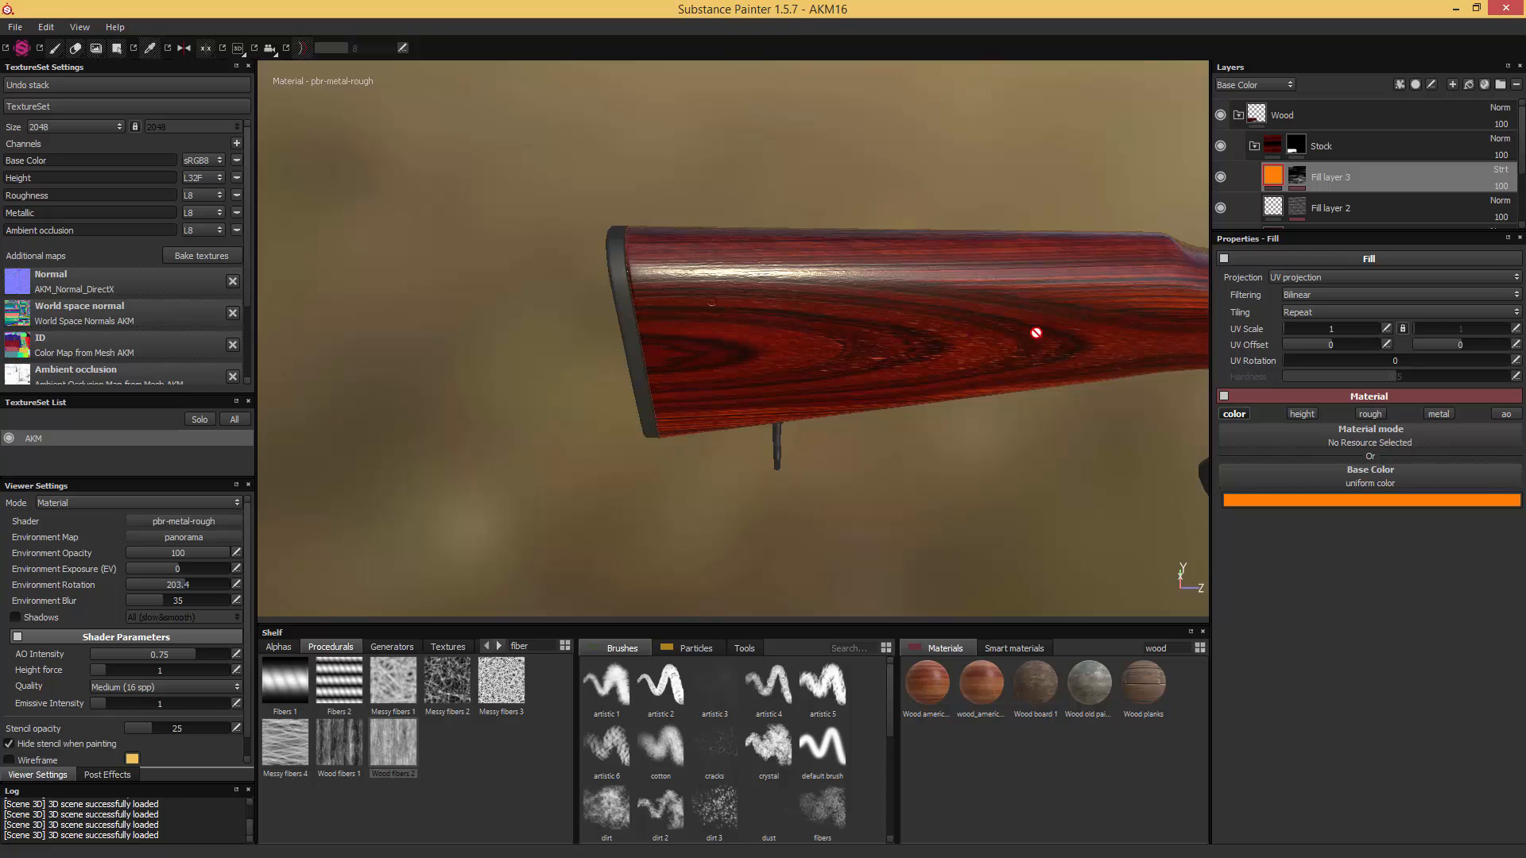
mouse_move(1035, 333)
left_mouse_down("alt")
mouse_move(929, 275)
mouse_move(954, 294)
mouse_move(851, 327)
mouse_move(900, 307)
mouse_move(838, 287)
mouse_move(980, 341)
mouse_move(826, 301)
mouse_move(1035, 352)
left_mouse_up("alt")
right_click_drag(1035, 351, 851, 389, "shift")
left_click_drag(851, 389, 1056, 381, "alt")
scroll(923, 342, "down", 2)
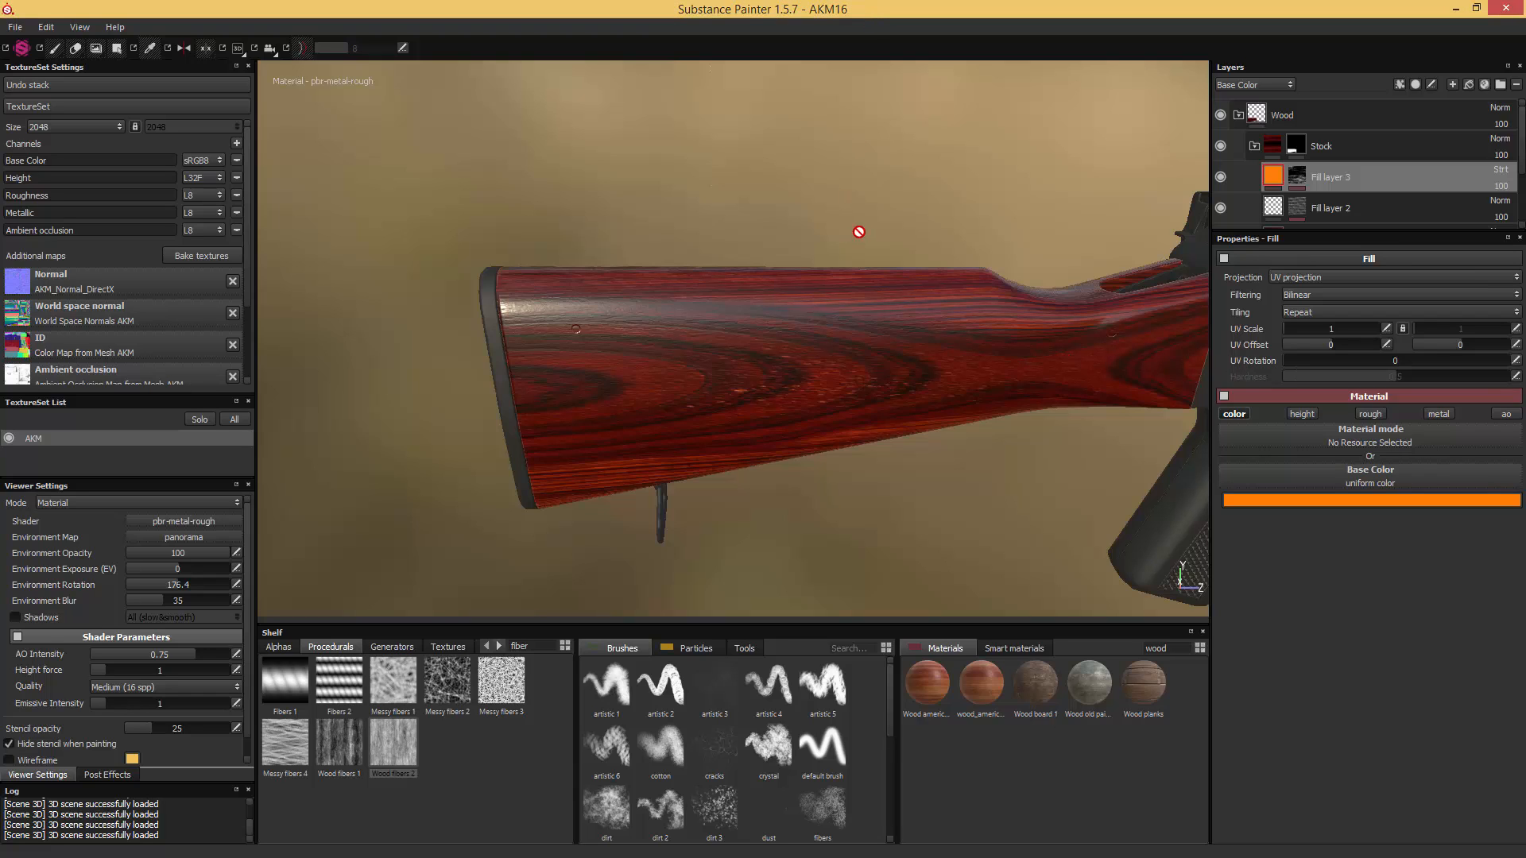
left_click(1296, 170)
left_click(1332, 197)
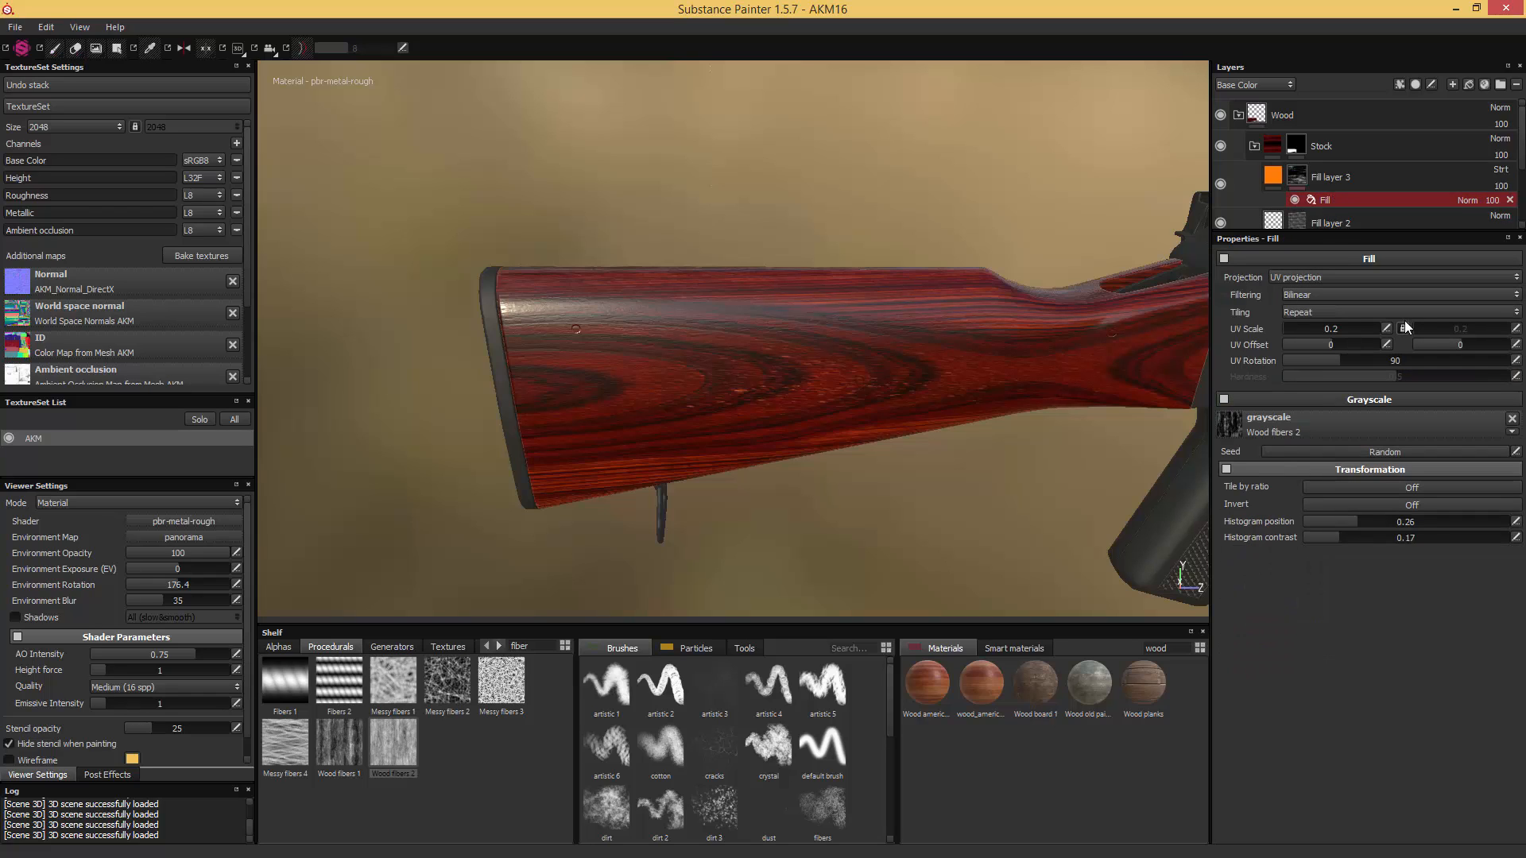
left_click(1388, 332)
- Compare the stock with the orange saturation layer hidden and shown, and save the project as AKM17
left_click(1222, 185)
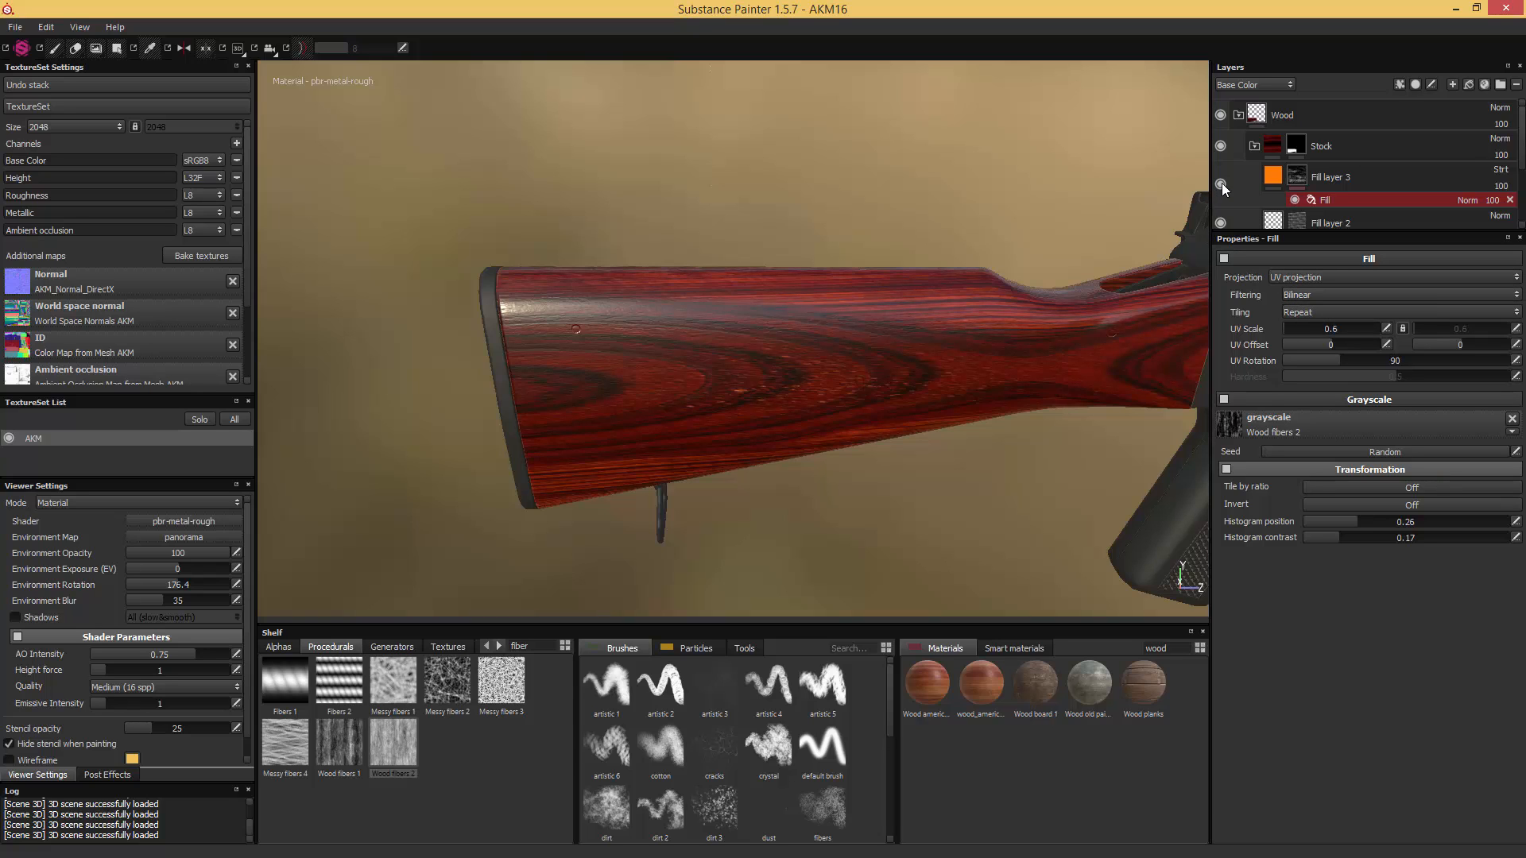
left_click(1222, 184)
left_click(1222, 185)
left_click_drag(747, 288, 740, 306, "alt")
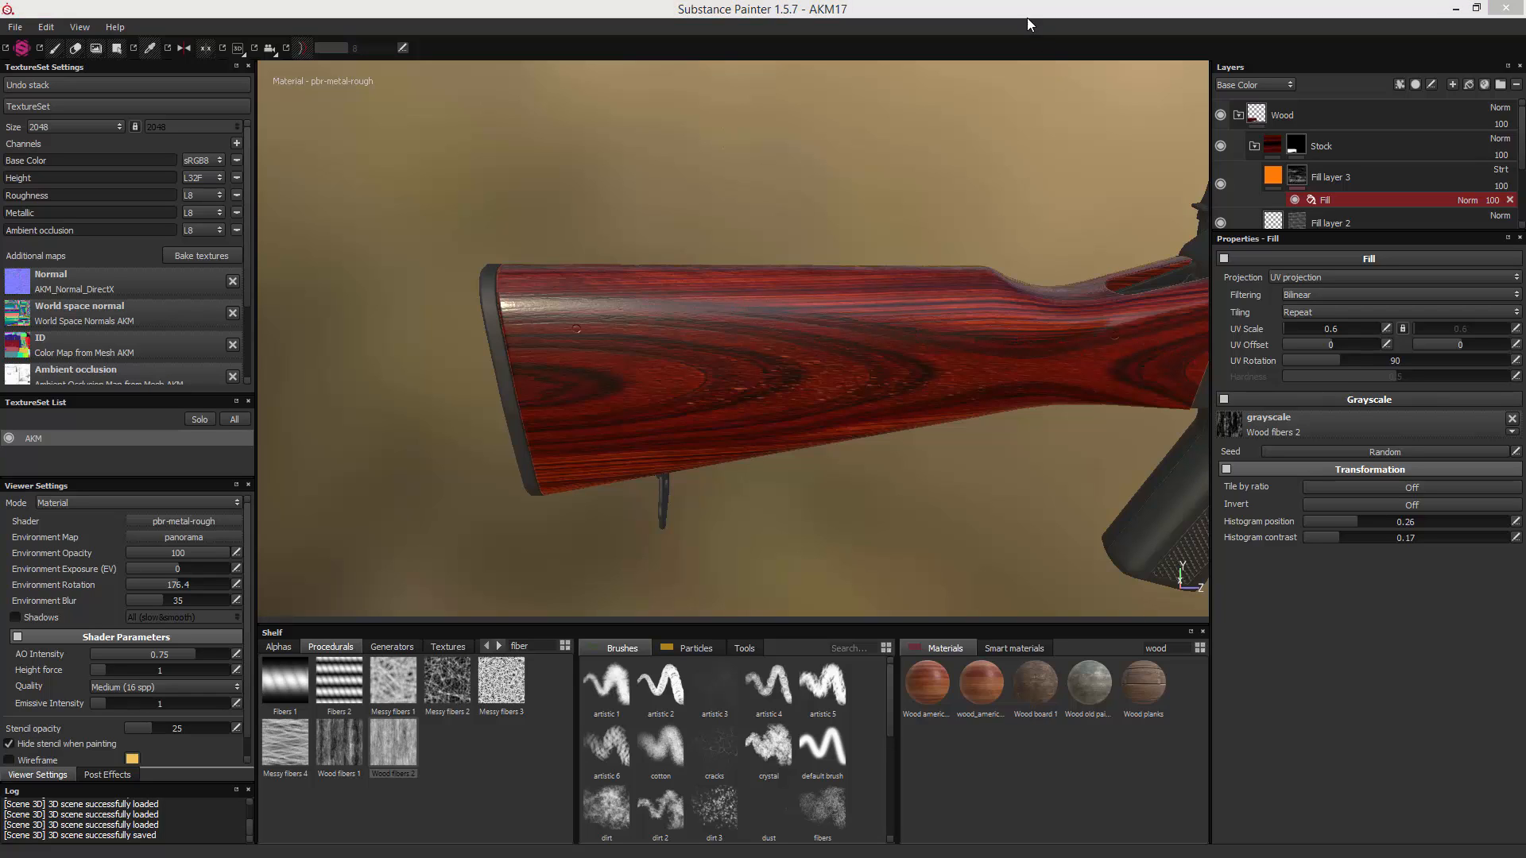
left_click_drag(823, 249, 1060, 330, "alt")
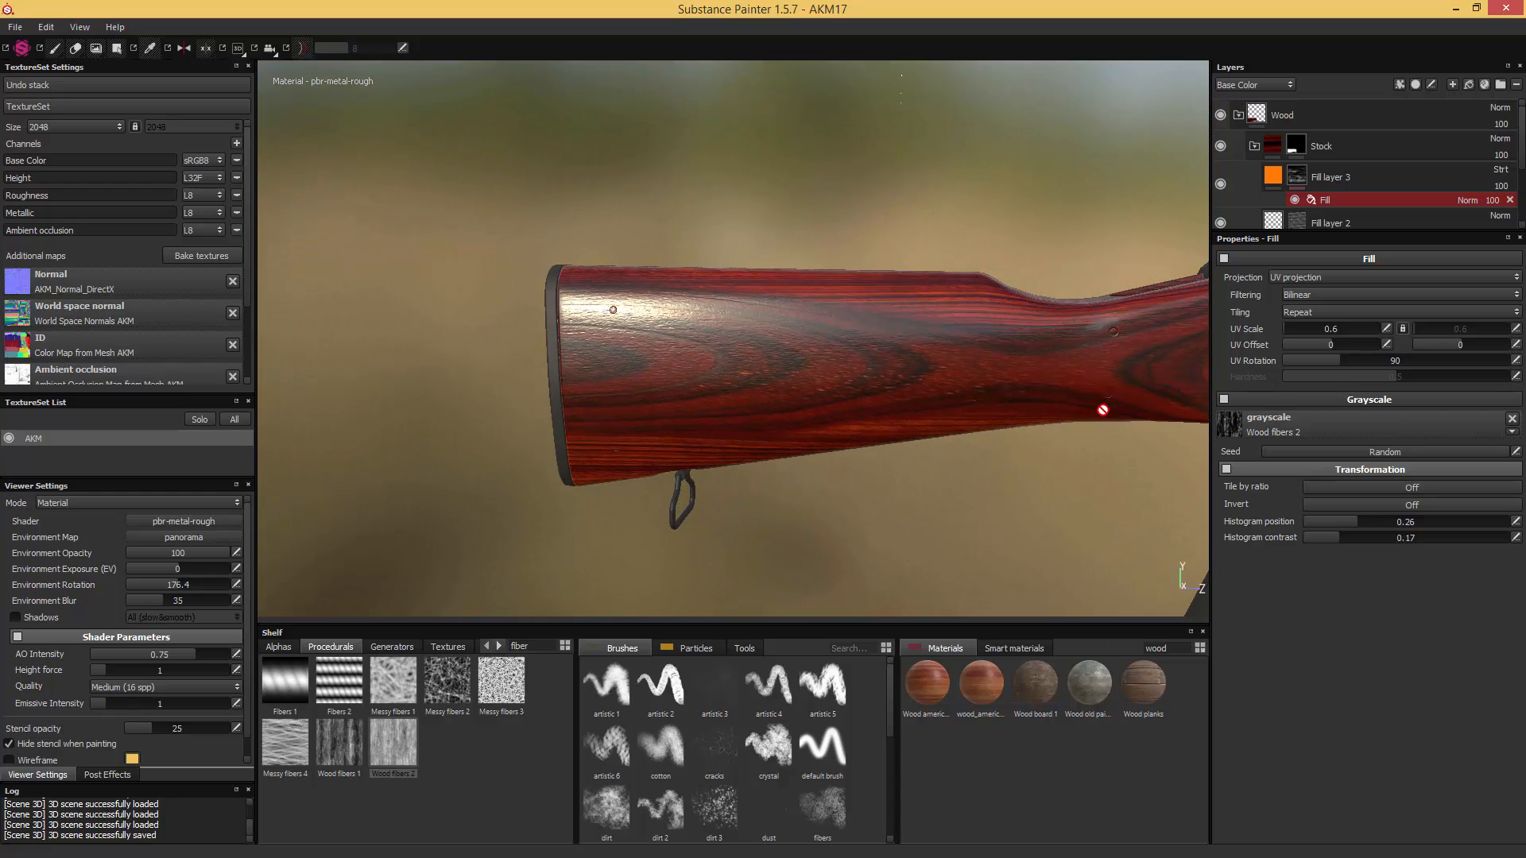
mouse_move(1106, 396)
left_mouse_down("alt")
mouse_move(1063, 365)
mouse_move(1133, 400)
left_mouse_up("alt")
middle_click_drag(1133, 400, 748, 347, "alt")
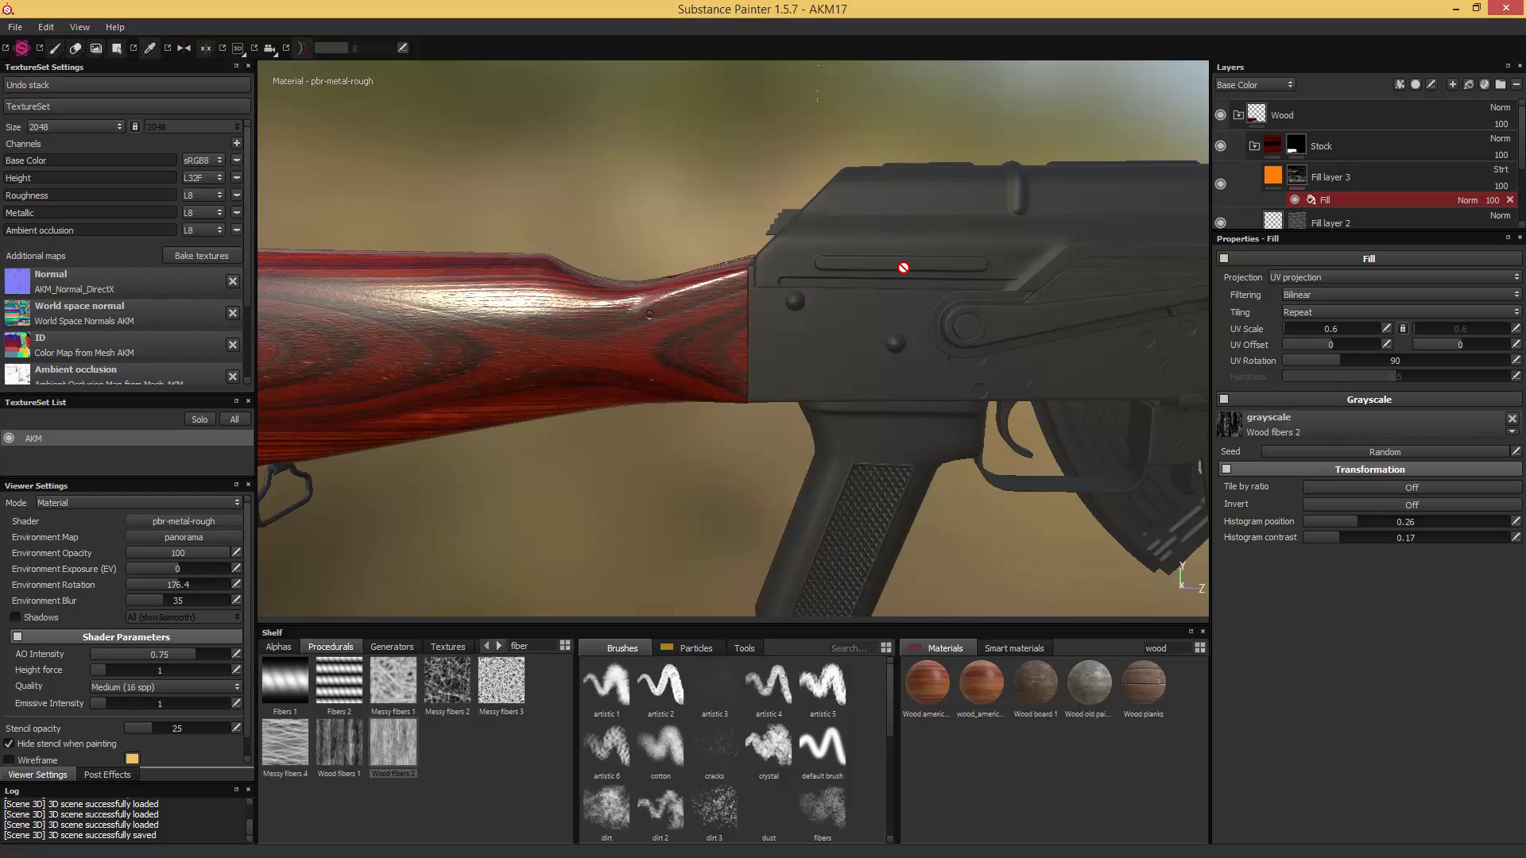
- Collapse the Stock folder and duplicate it inside the Wood group for use on the wooden handguard
left_click(1253, 145)
left_click(1339, 146)
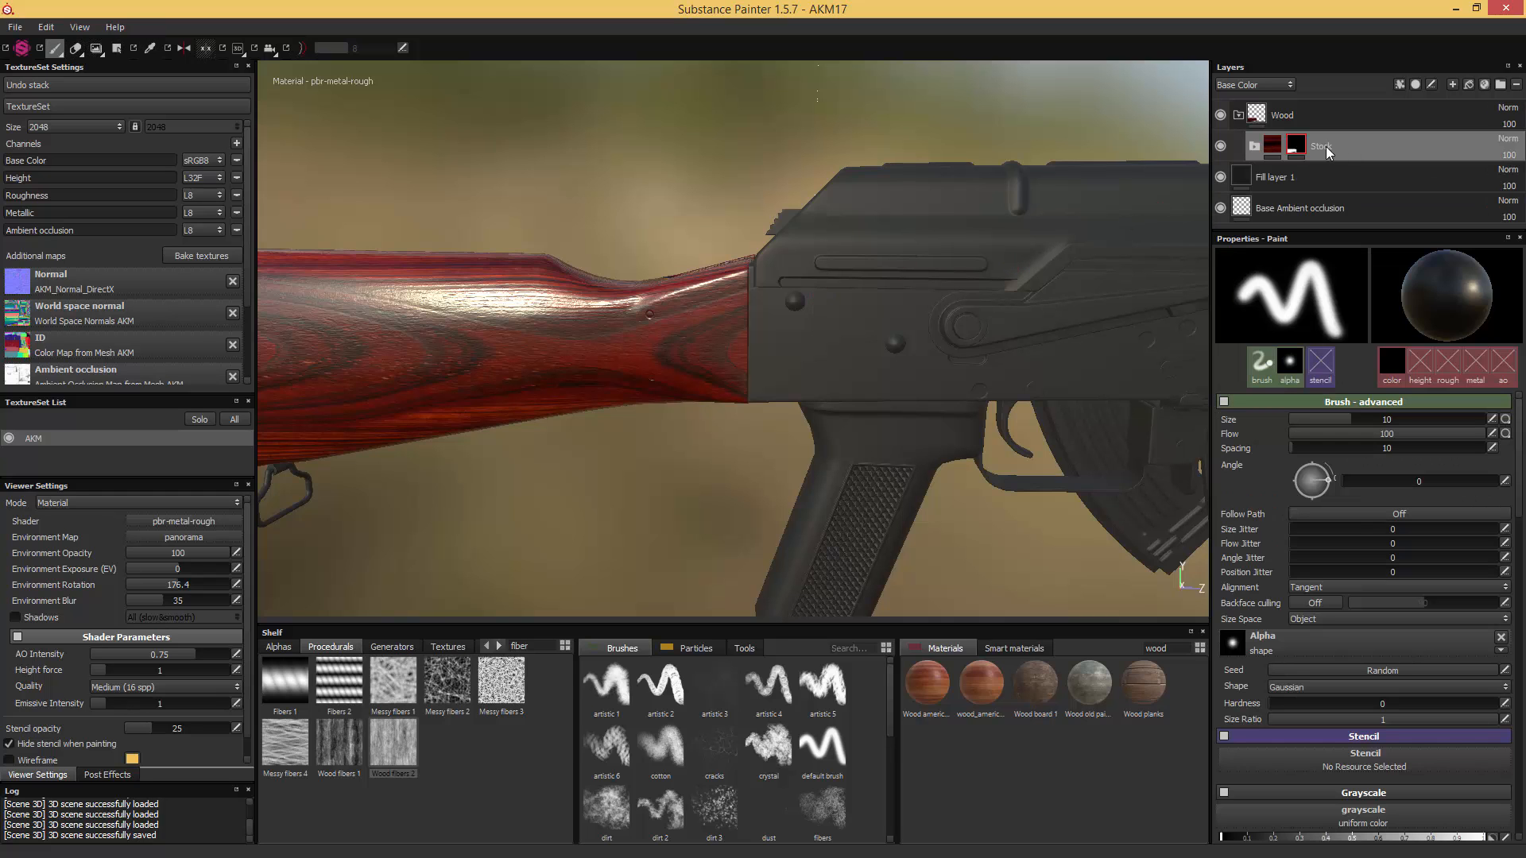
mouse_move(983, 271)
middle_mouse_down("alt")
mouse_move(913, 263)
mouse_move(900, 223)
middle_mouse_up("alt")
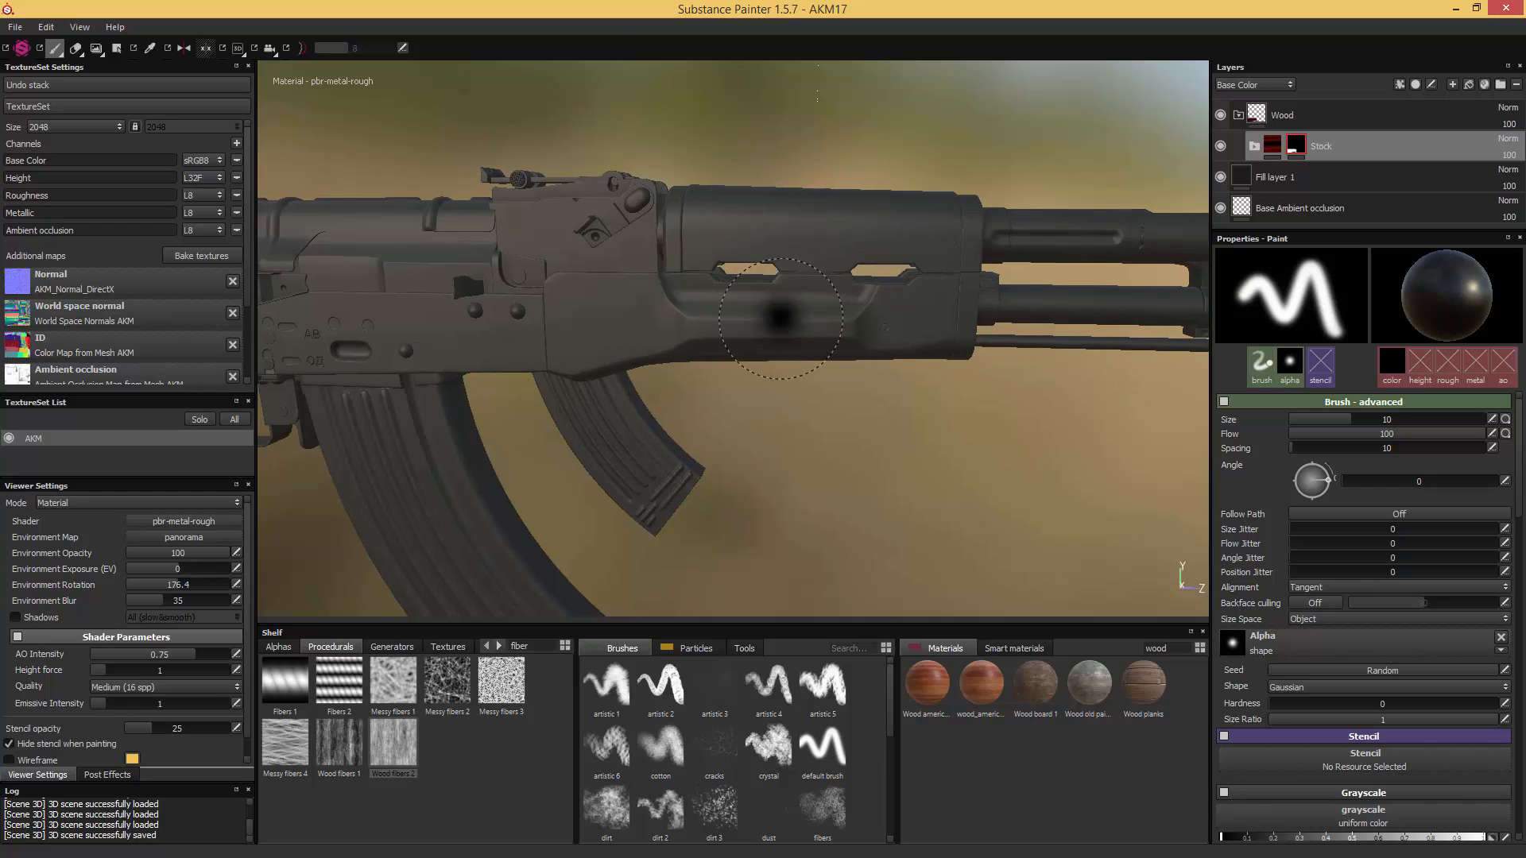
middle_click_drag(781, 276, 845, 293, "alt")
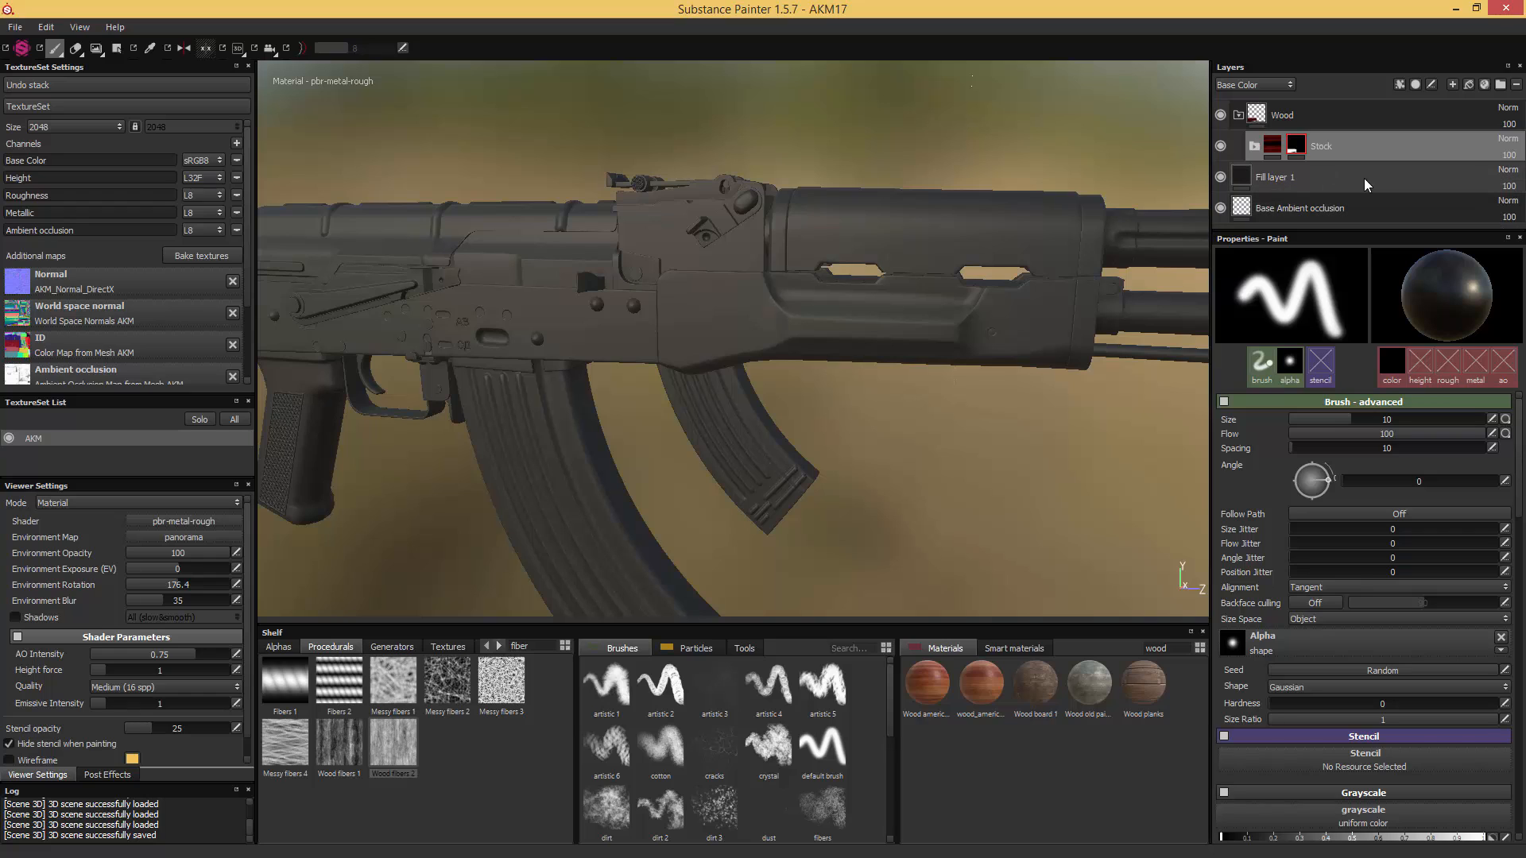
right_click(1346, 146)
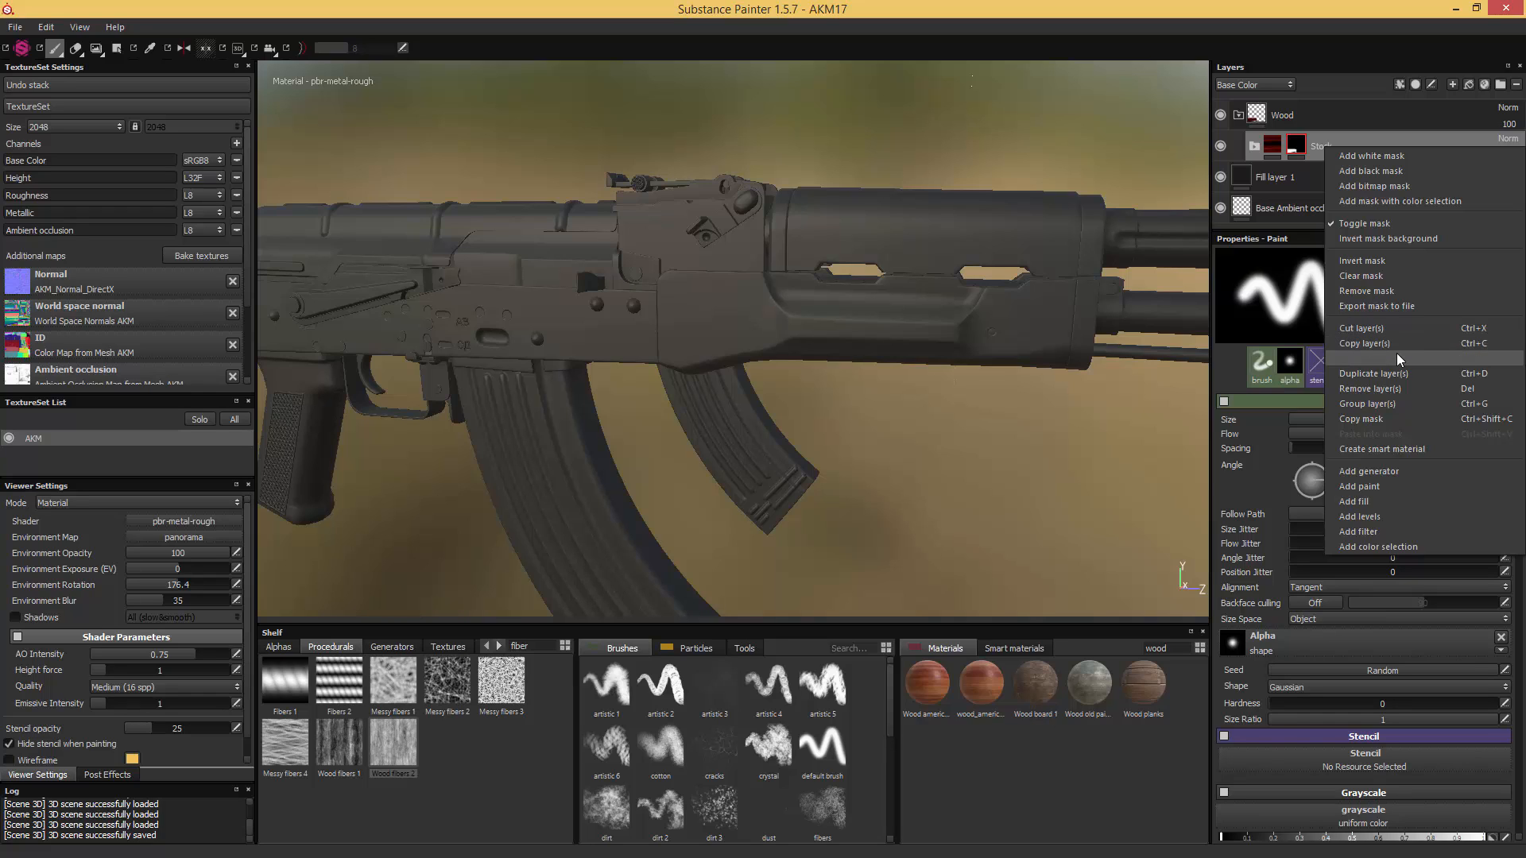
left_click(1396, 373)
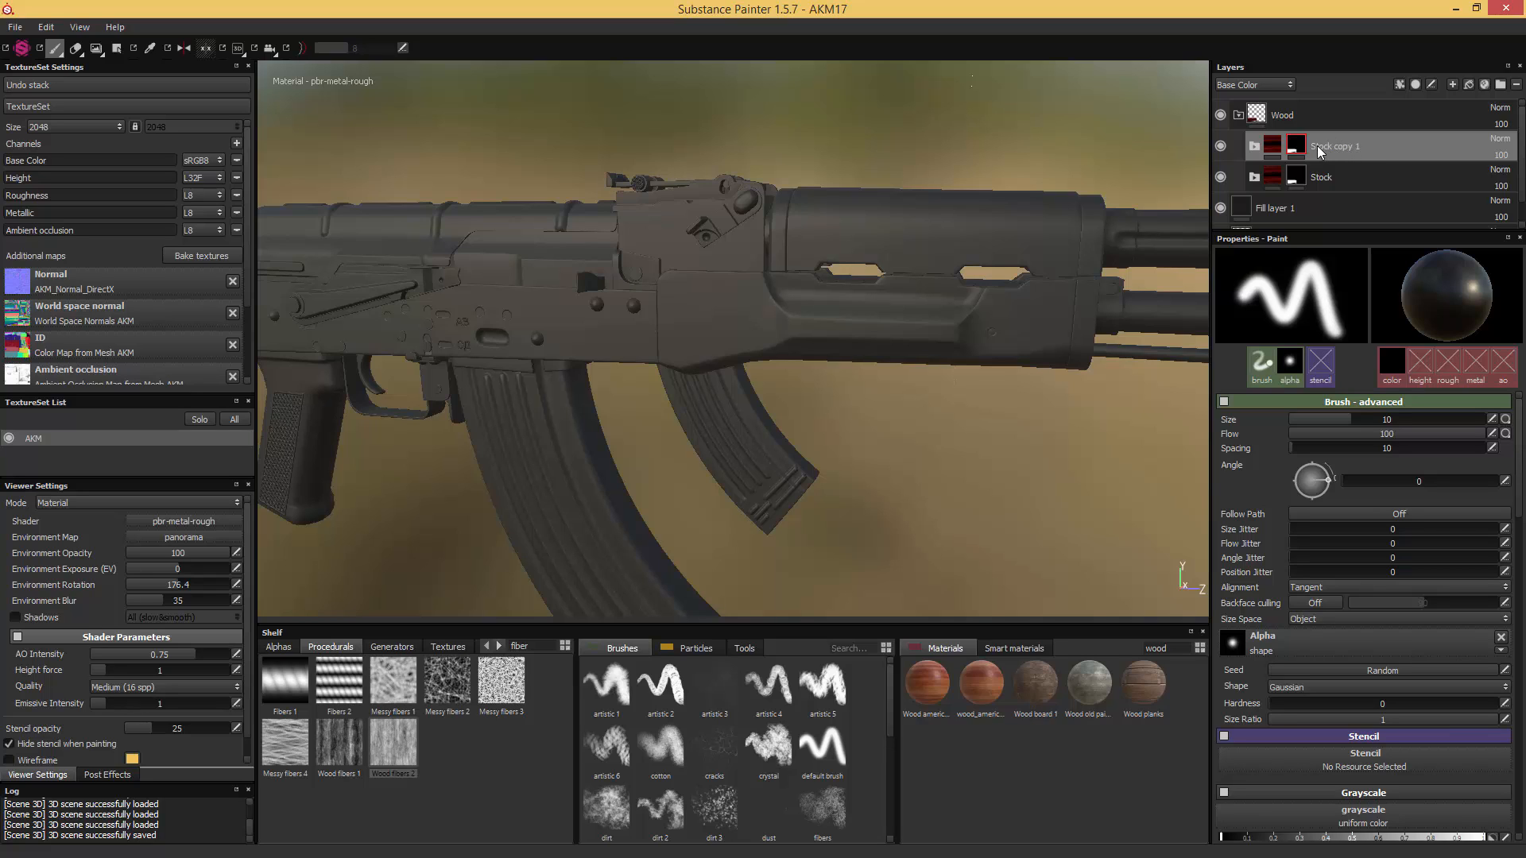
- Replace the duplicated Stock folder's mask with a black mask and reveal only the lower handguard mesh using Geometry Decal
left_click_drag(1294, 146, 1297, 151)
right_click(1294, 150)
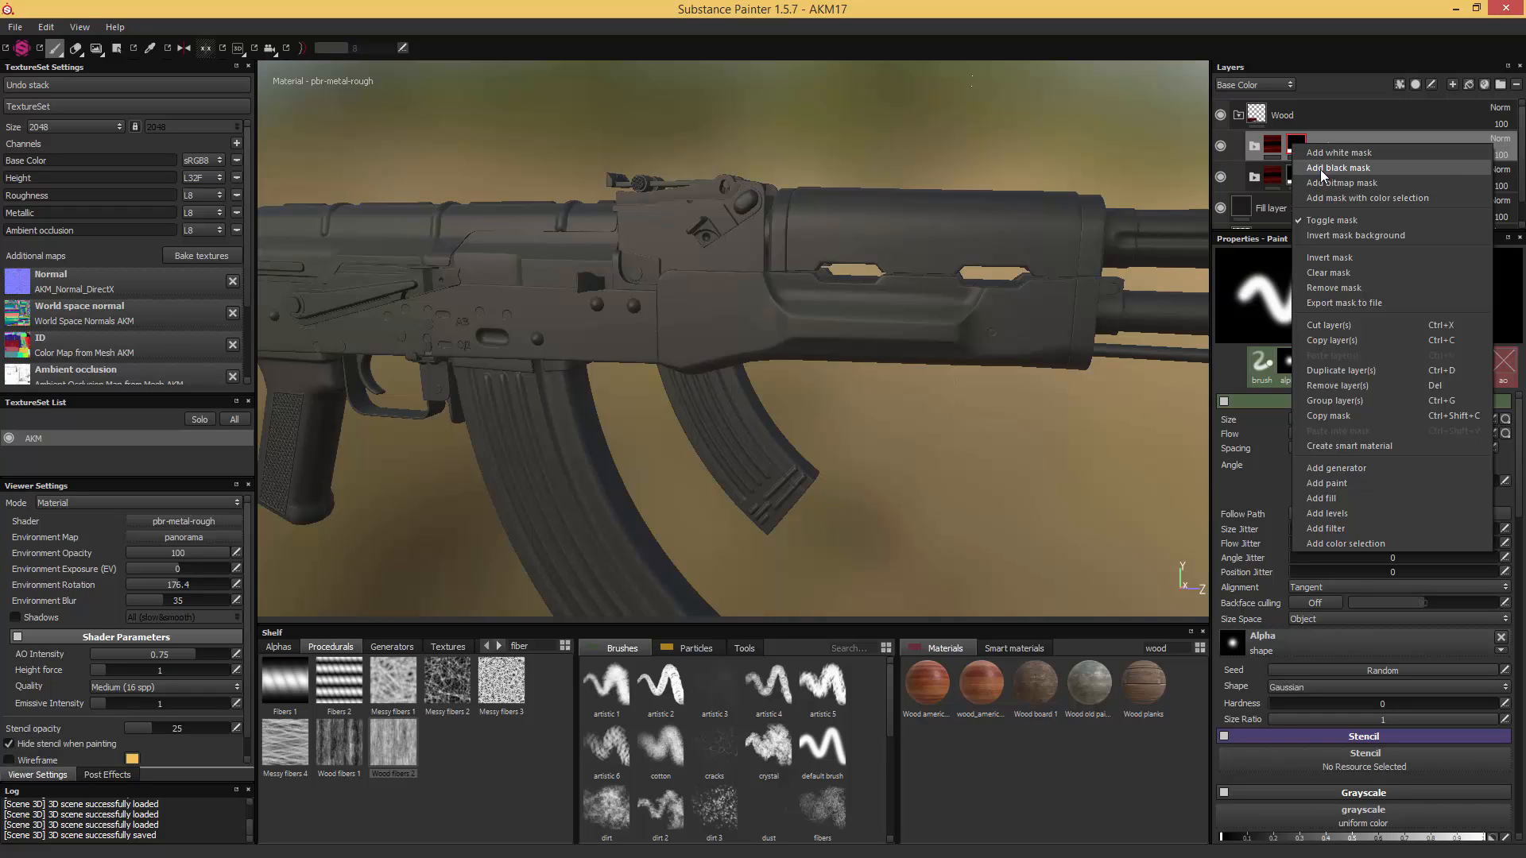
left_click(1319, 169)
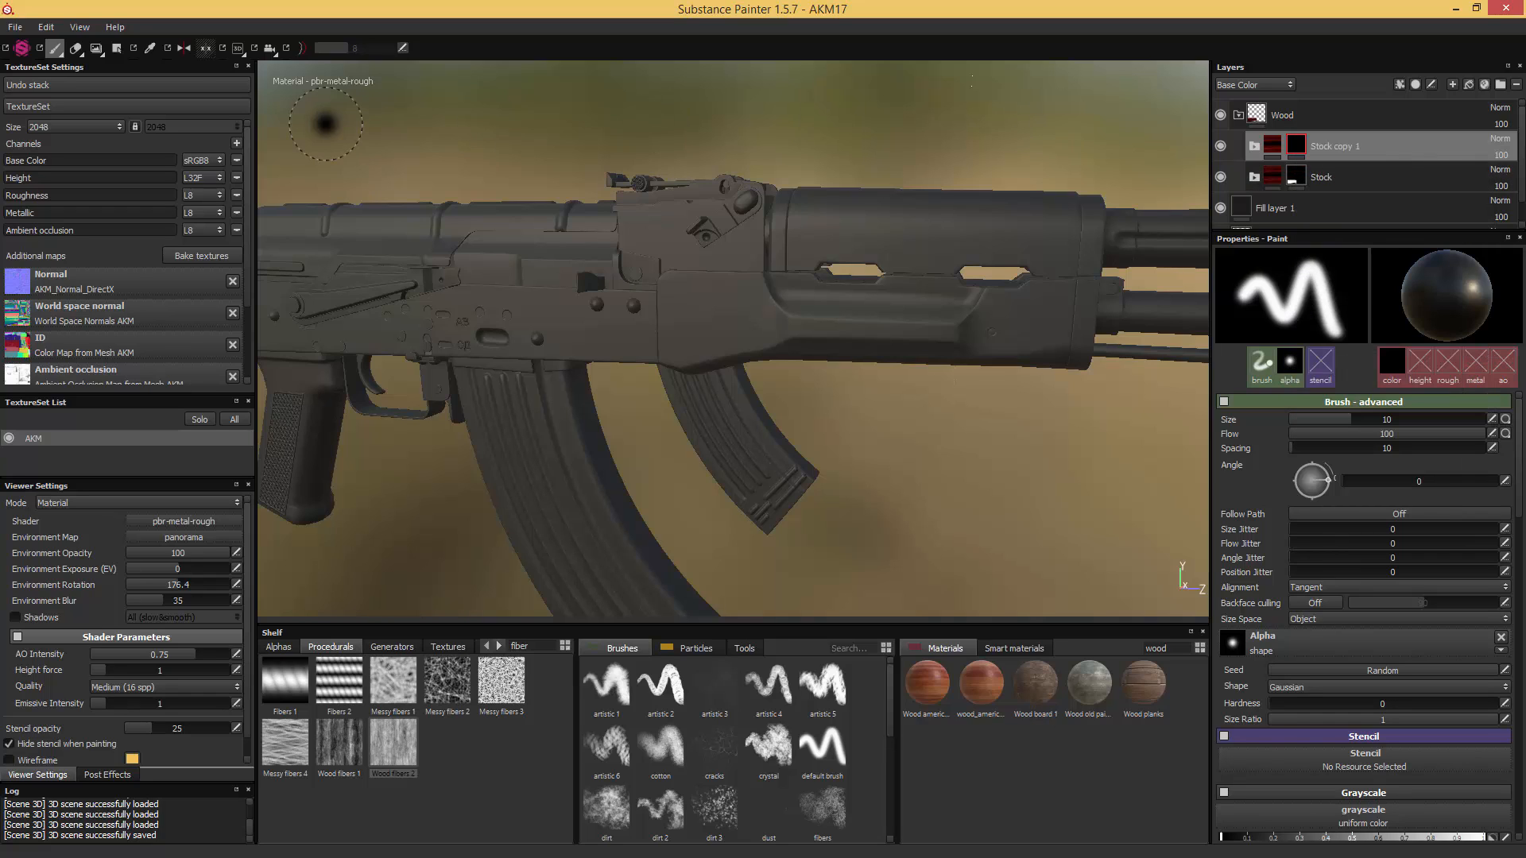
left_click(117, 49)
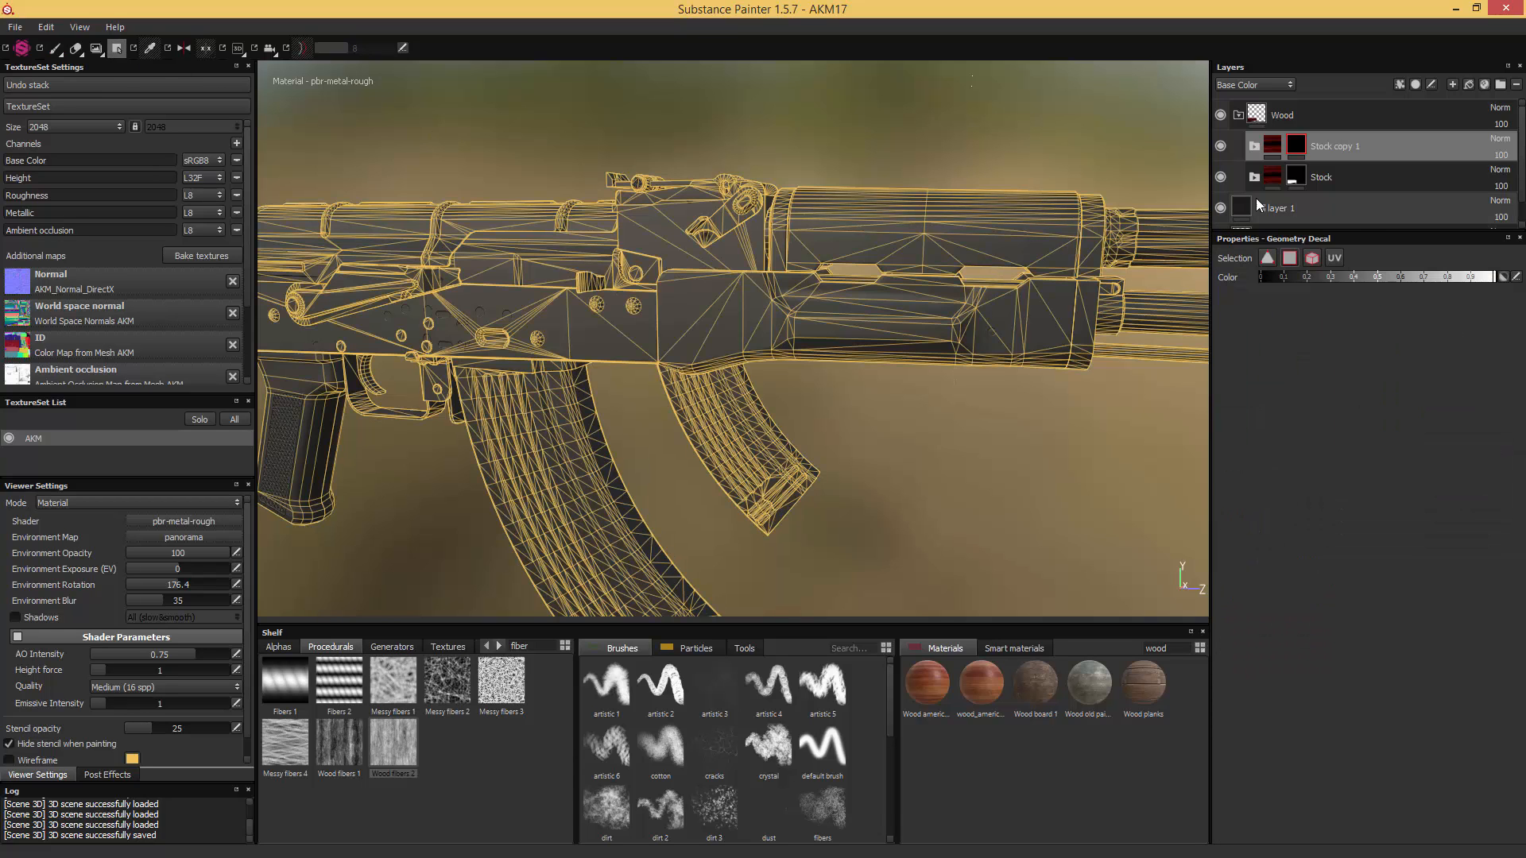
left_click(904, 313)
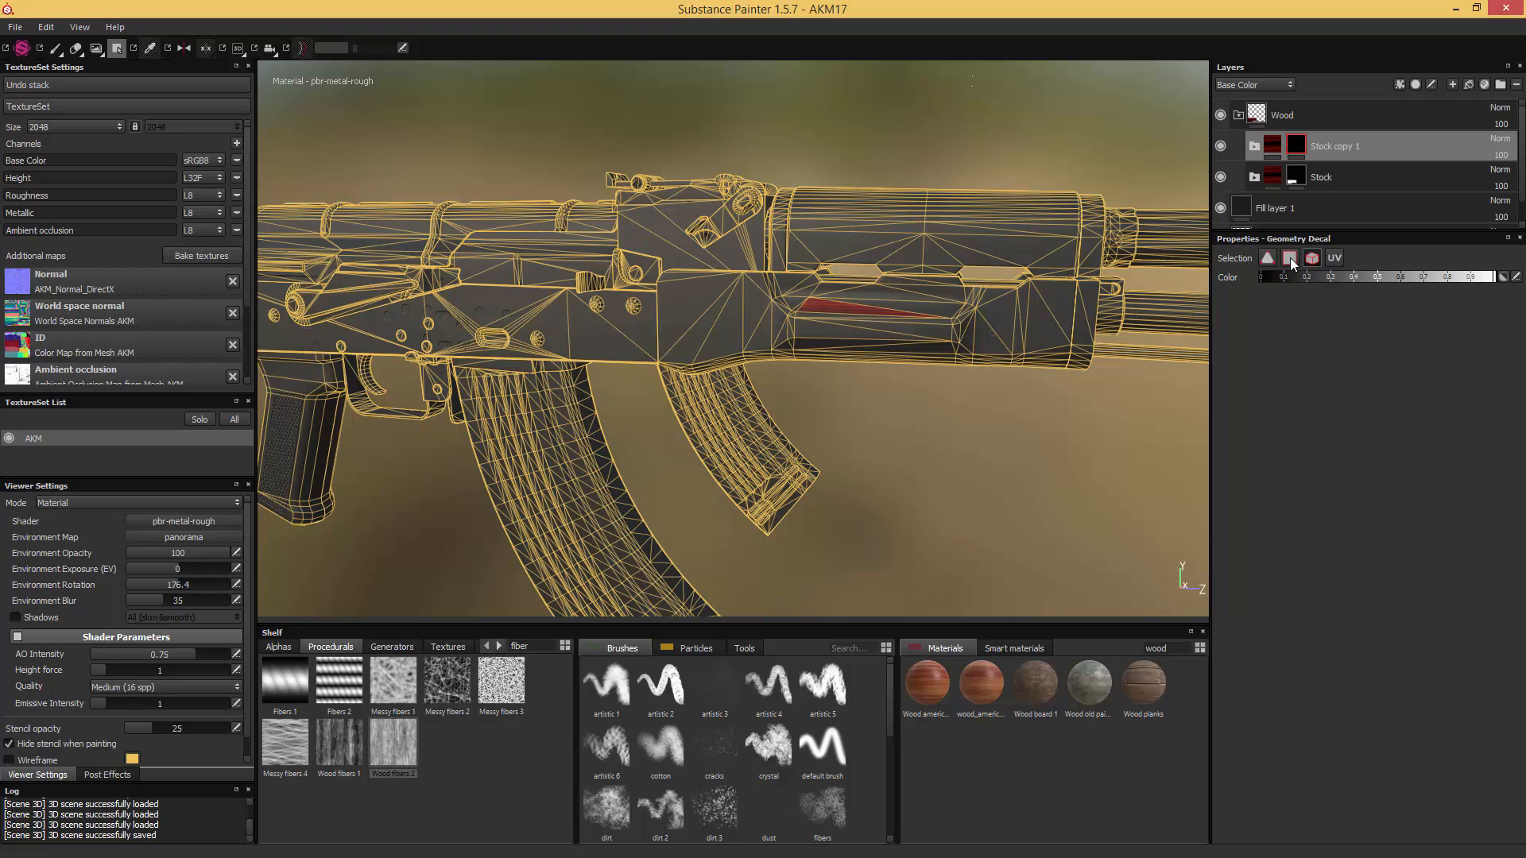
left_click(910, 317)
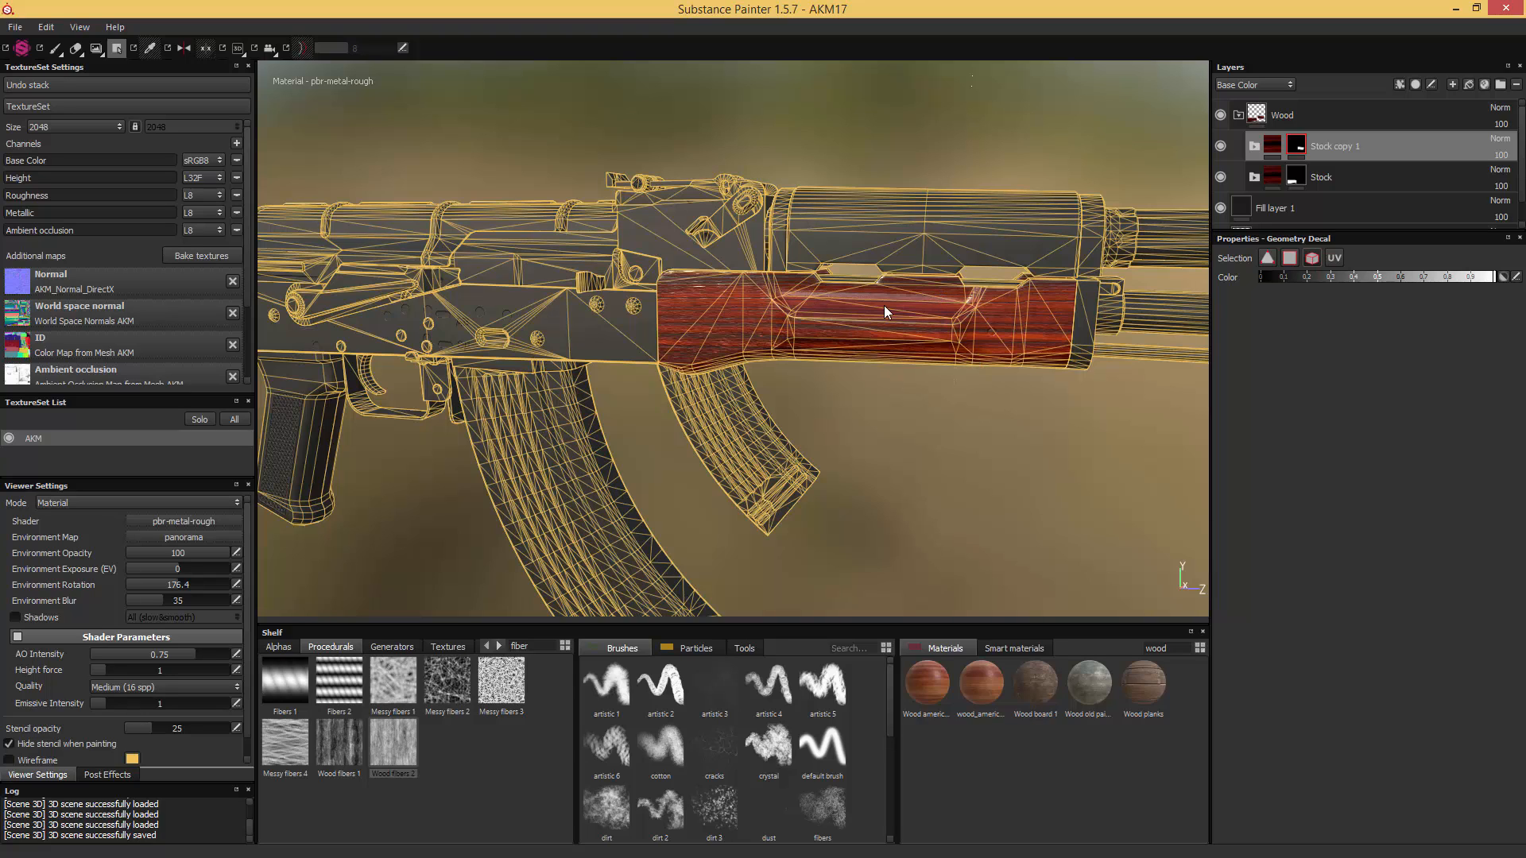
- Rename the duplicated folder as "hand guard down"
double_click(1329, 145)
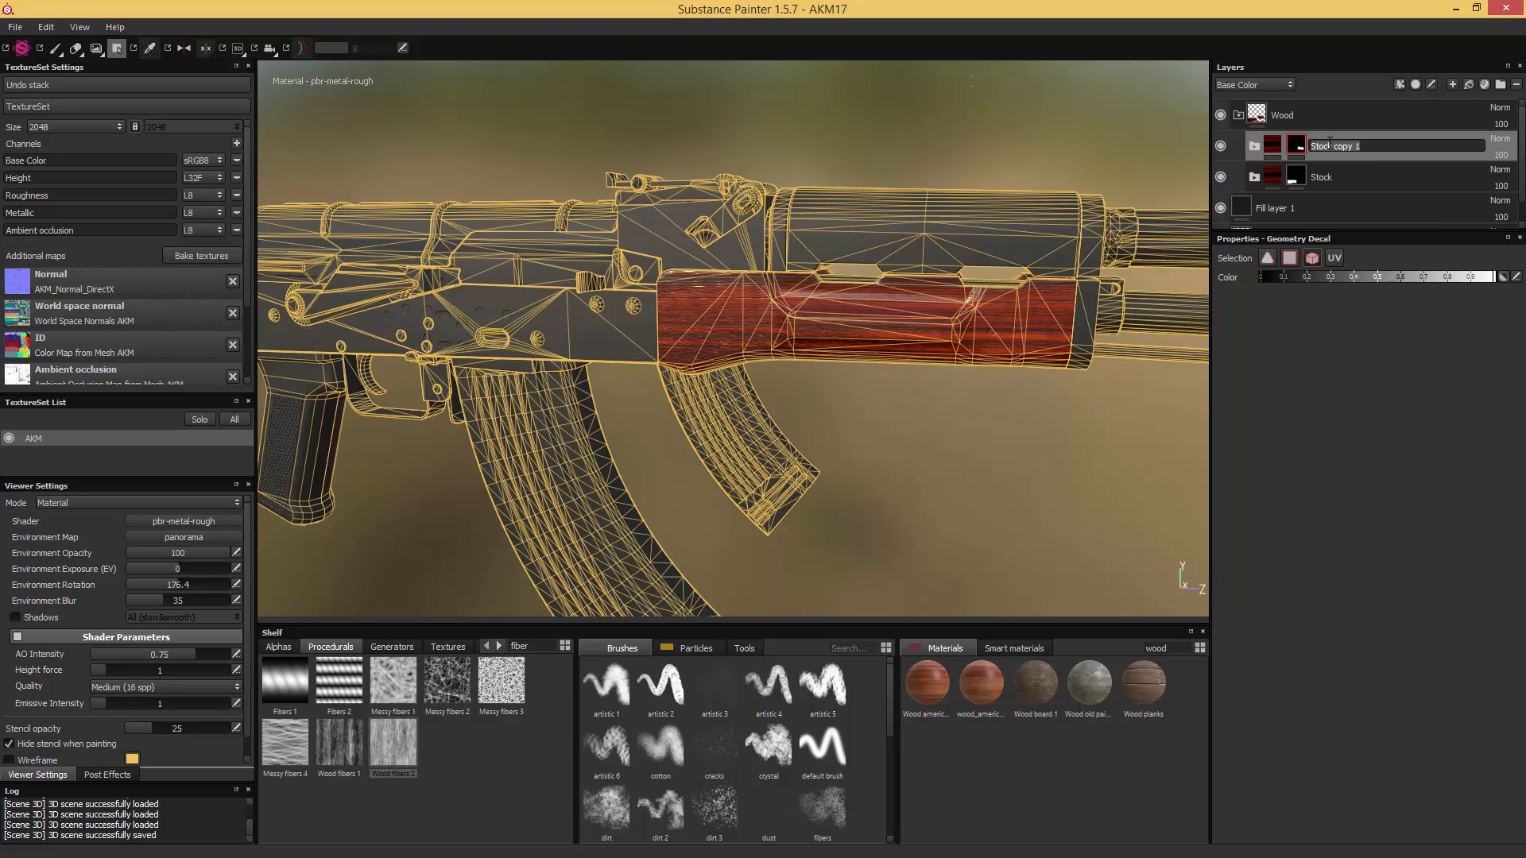
type("hand guard down")
key("Return")
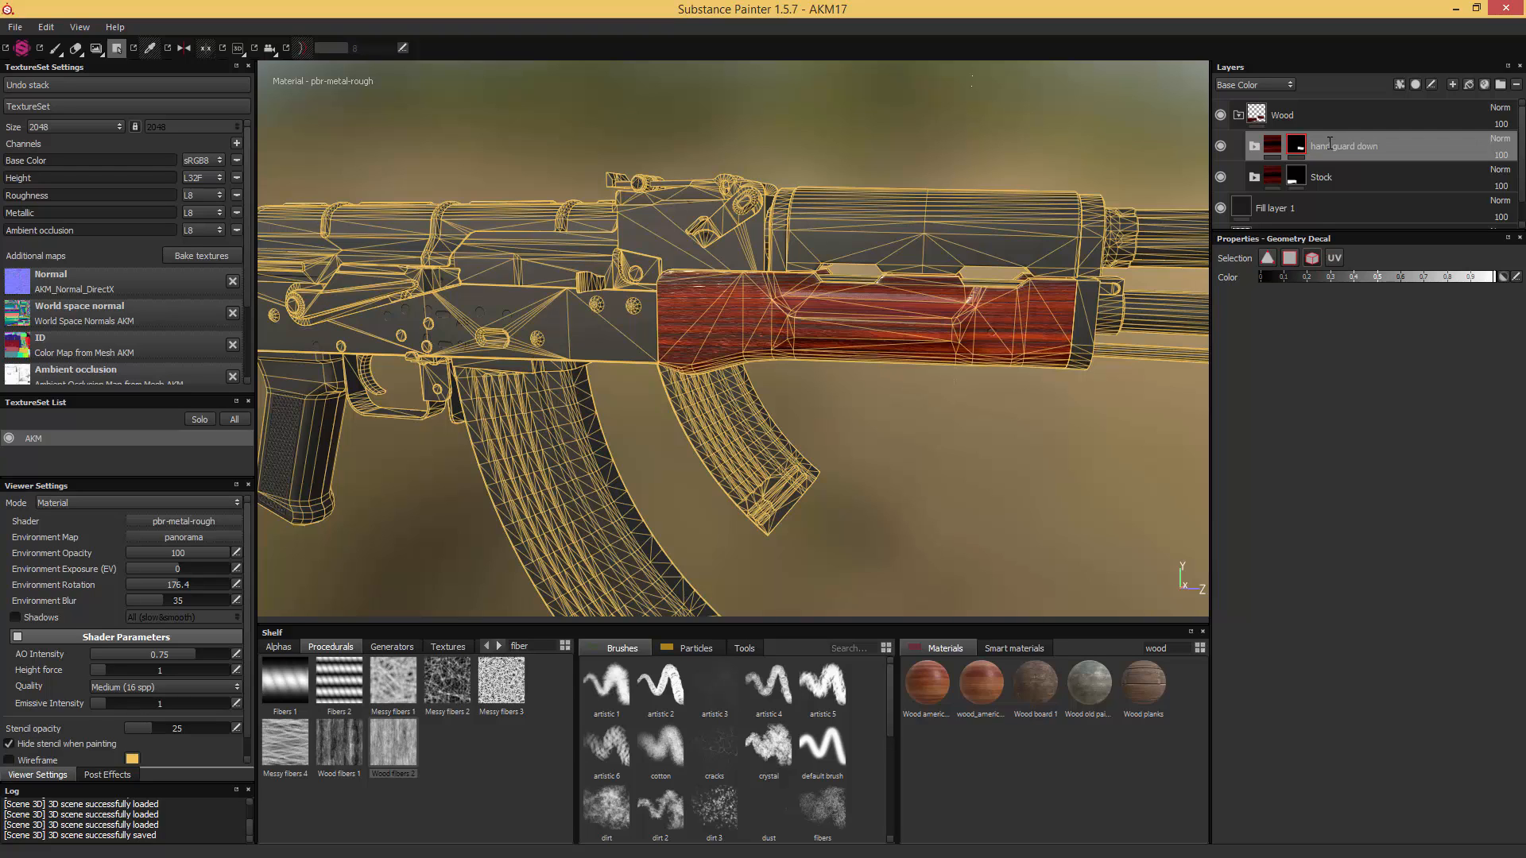
- Duplicate the "hand guard down" folder and rename the copy as "hand guard up"
key("ctrl+d")
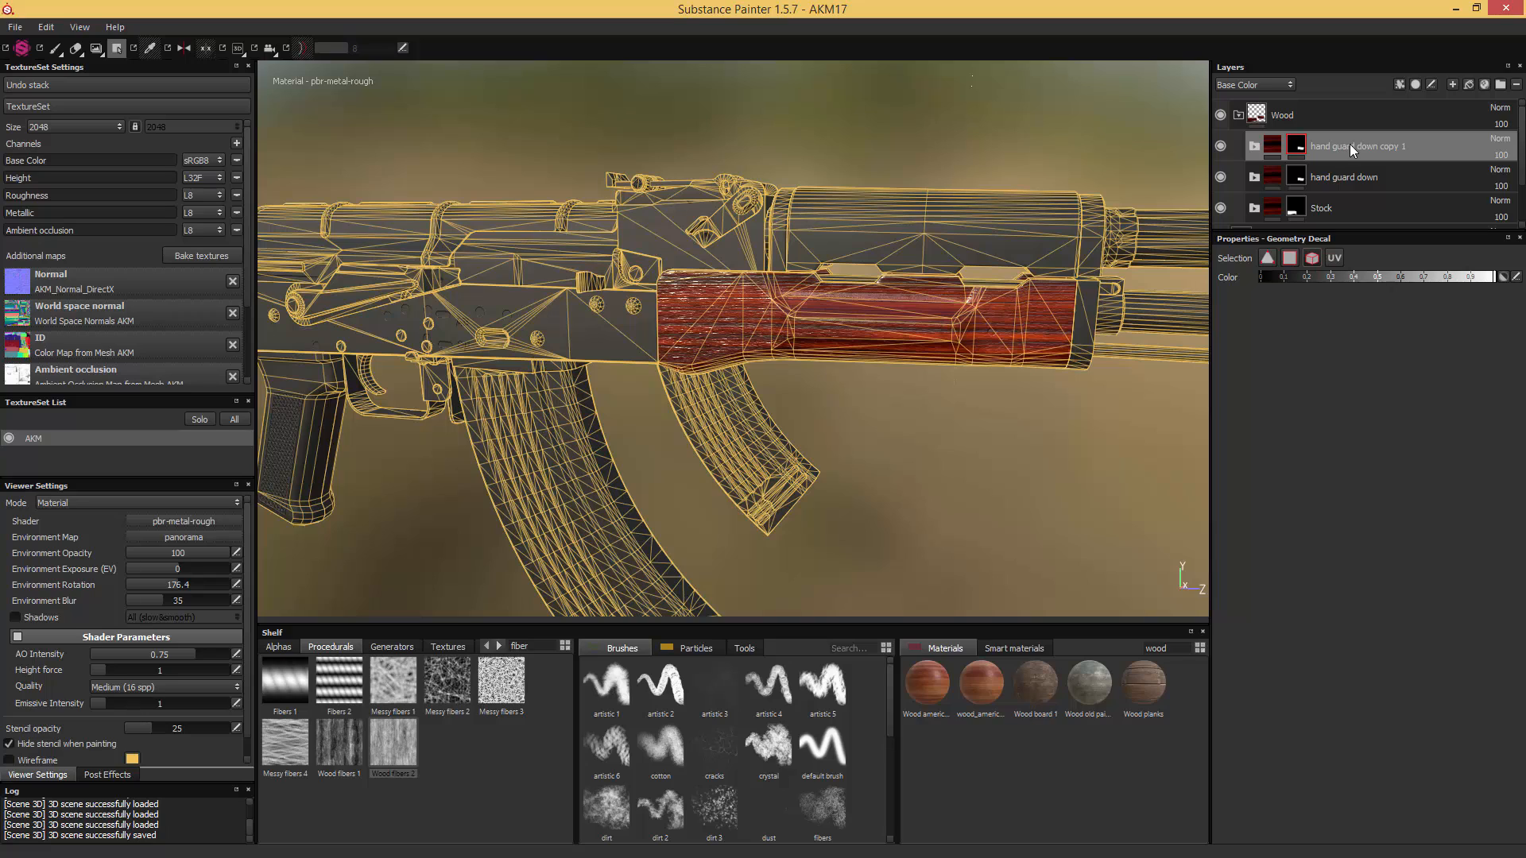
double_click(1353, 148)
left_click_drag(1357, 146, 1449, 145)
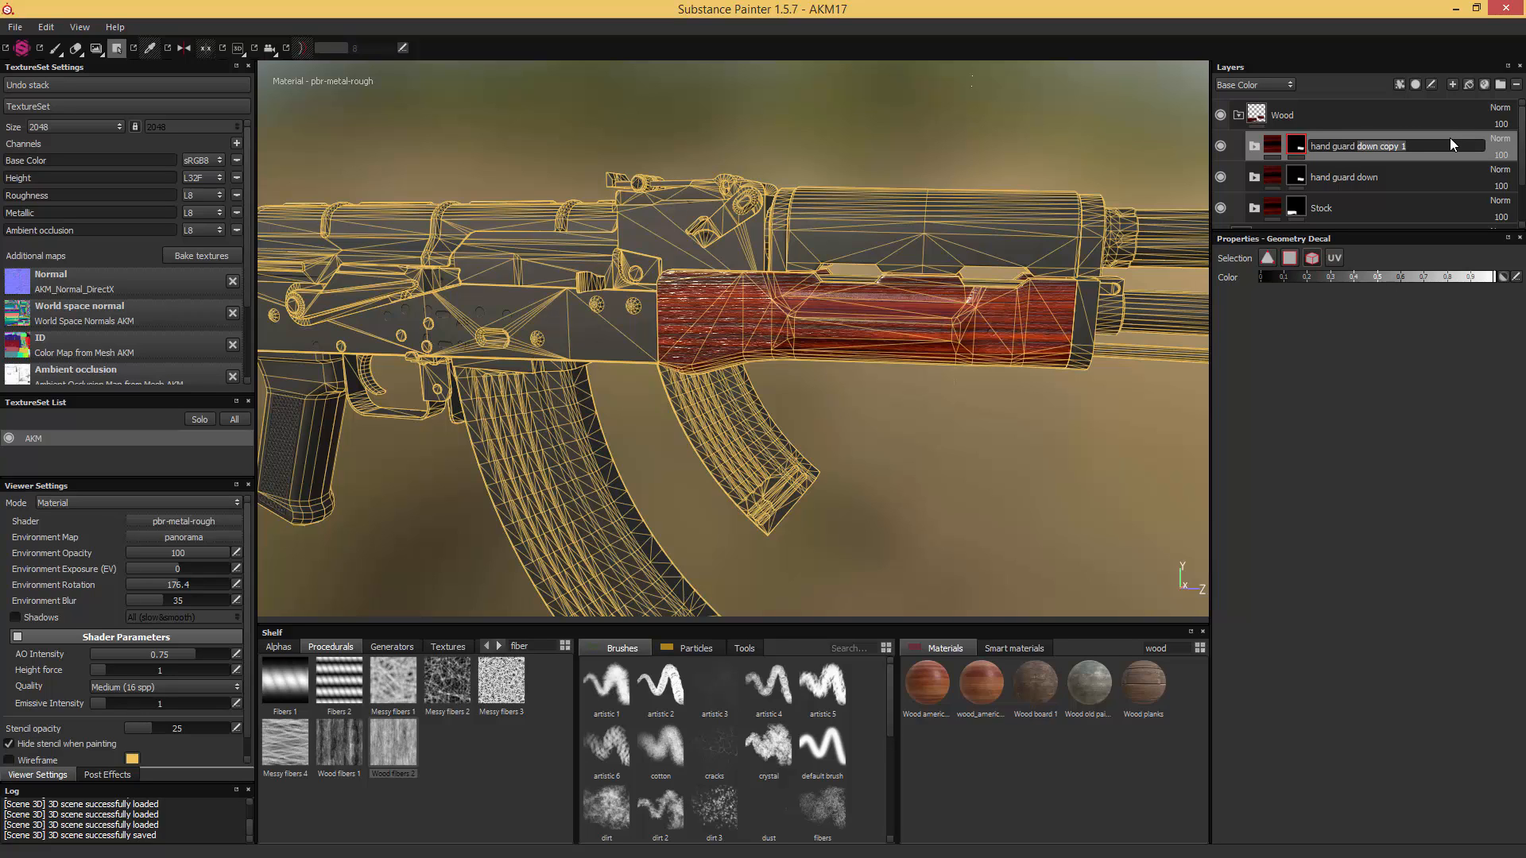
type("up")
key("Return")
- Give the "hand guard up" folder a fresh black mask, reveal only the upper handguard mesh, and return to the Paint tool
right_click(1297, 145)
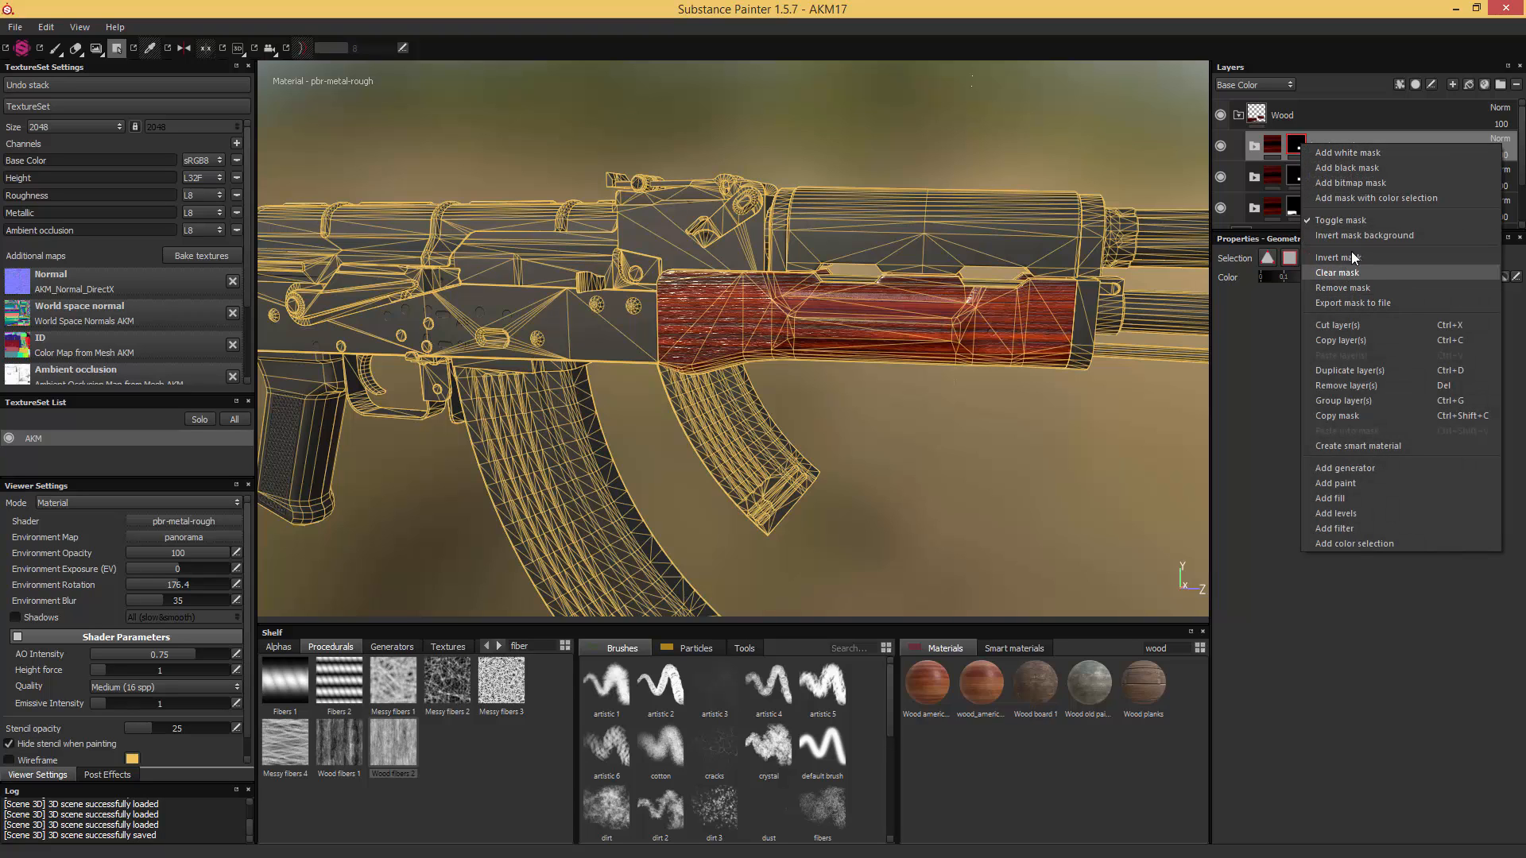
left_click(1347, 168)
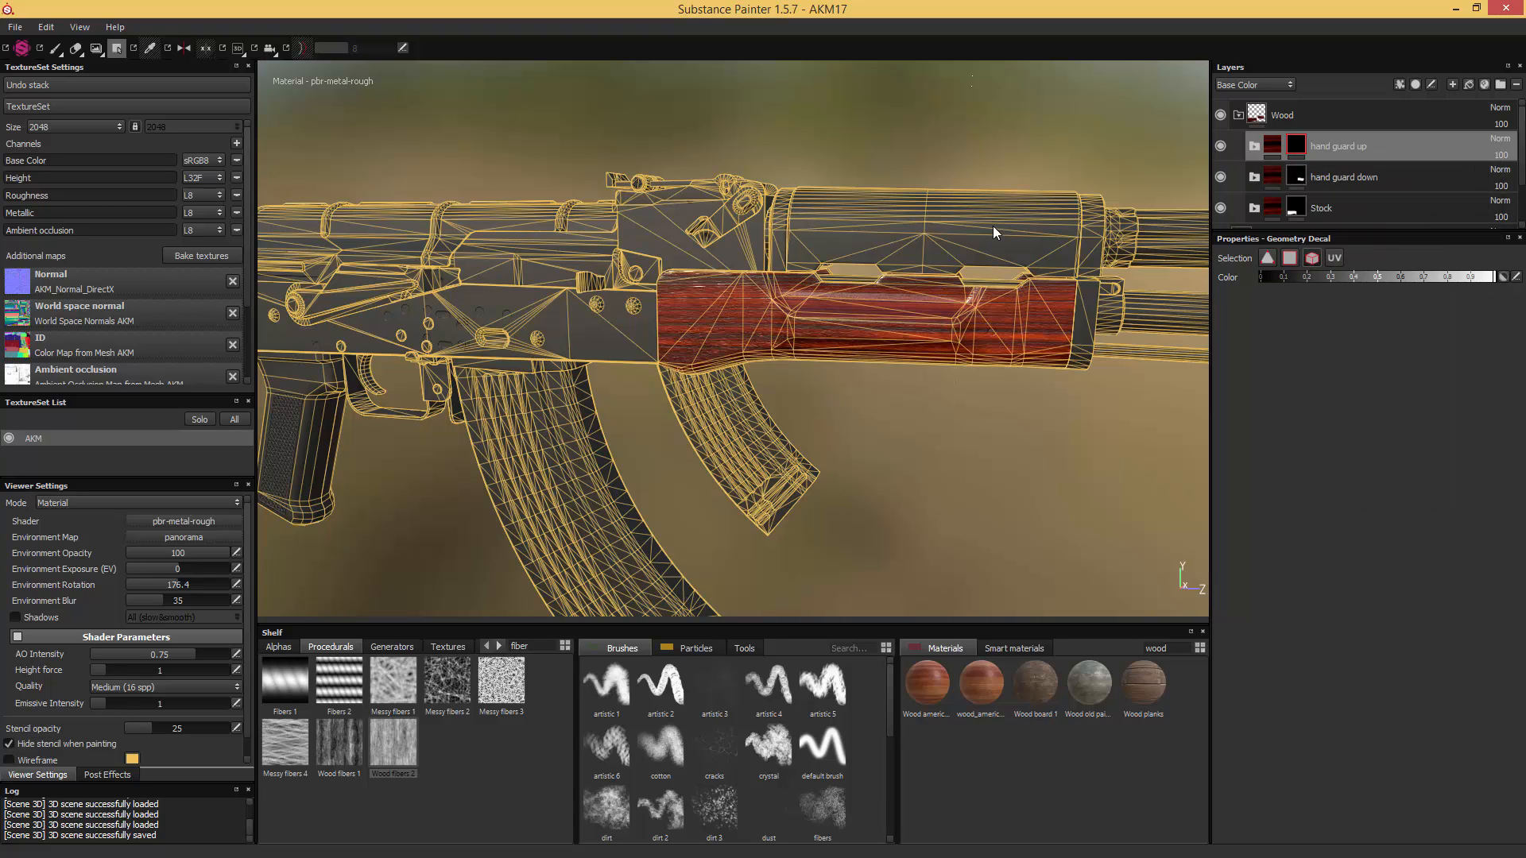
left_click(966, 227)
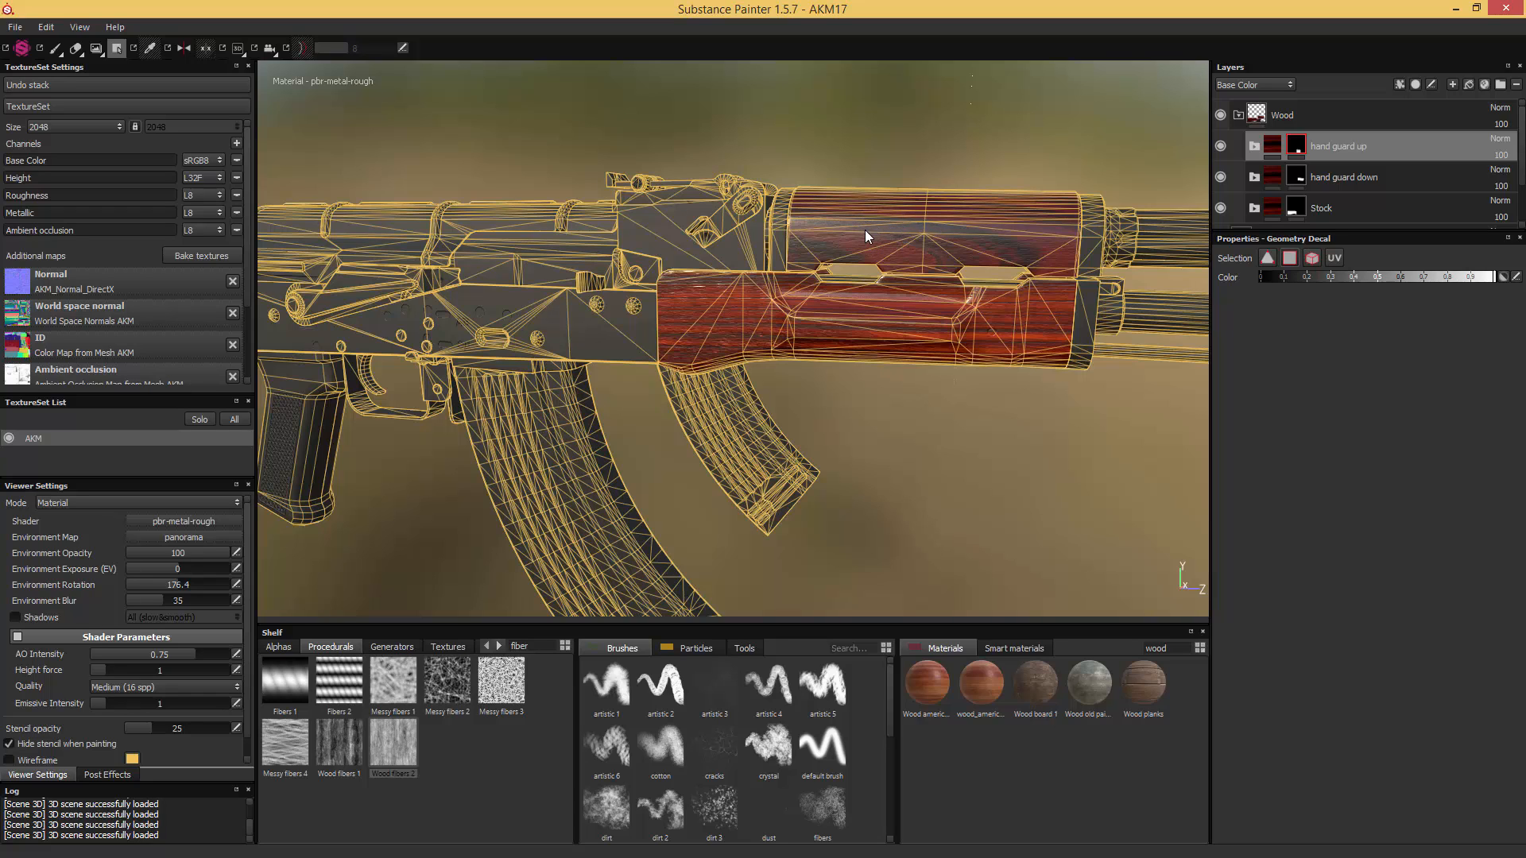
left_click(54, 48)
- Shift the wood grain of the Stock fill inside "hand guard up" by setting its UV Offset to -0.45 and -0.25
left_click_drag(652, 254, 767, 254, "alt")
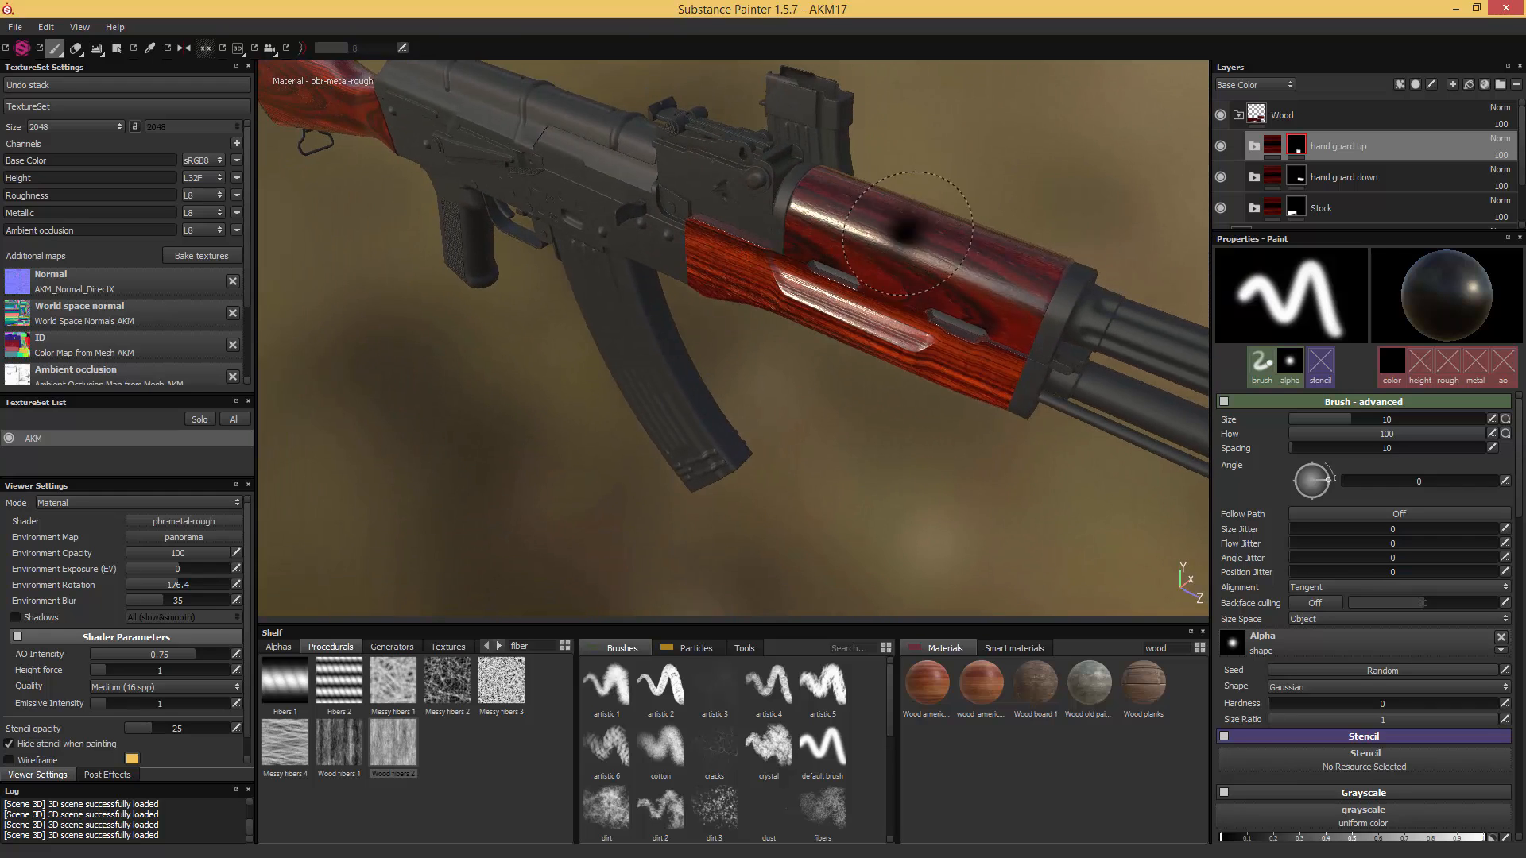
mouse_move(941, 205)
left_mouse_down("alt")
mouse_move(703, 228)
mouse_move(874, 232)
left_mouse_up("alt")
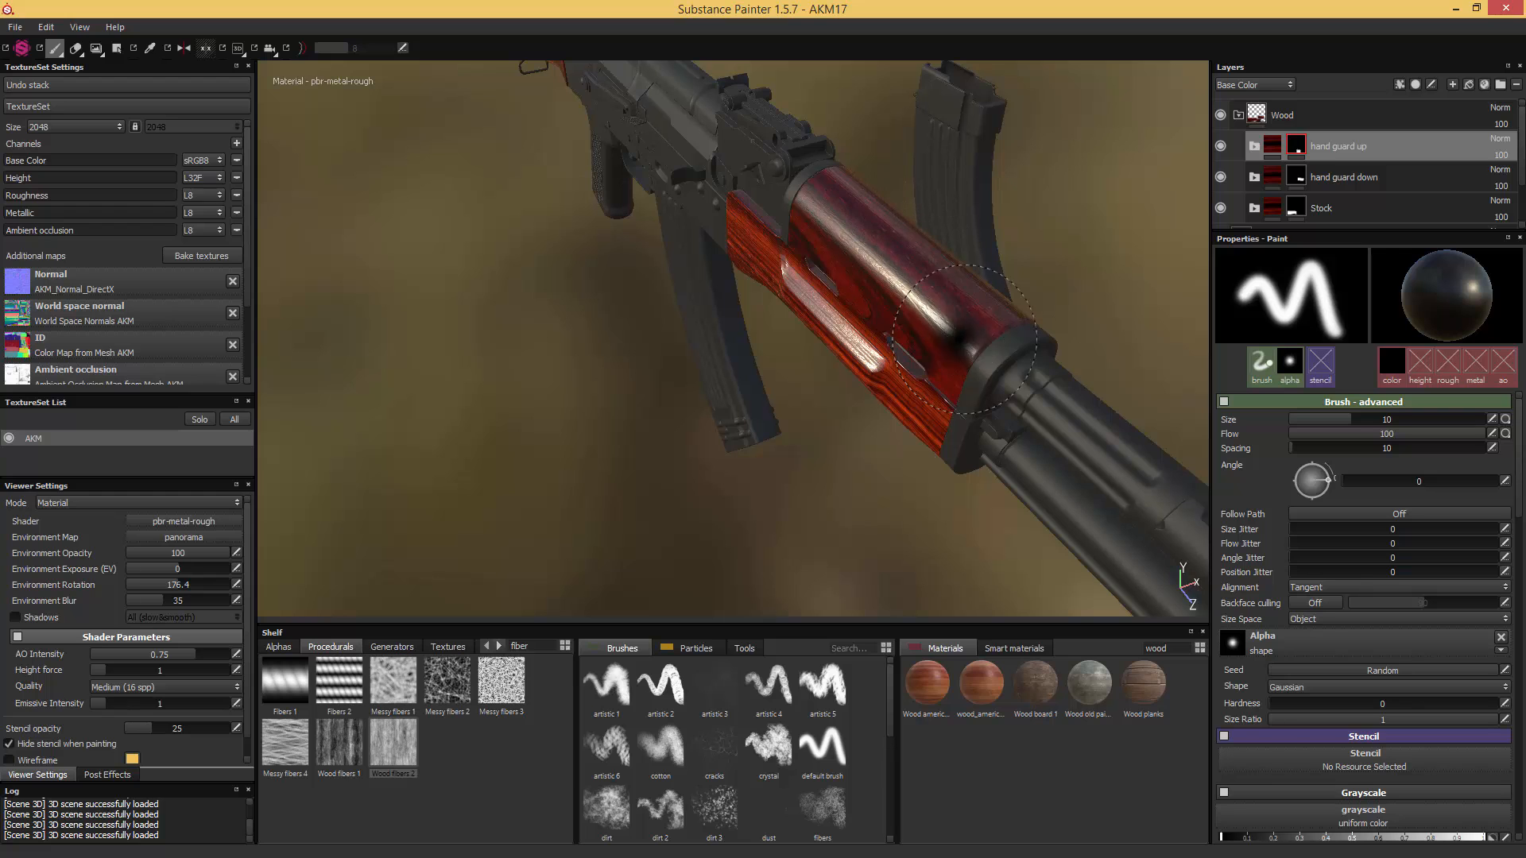
left_click_drag(882, 215, 934, 337, "alt")
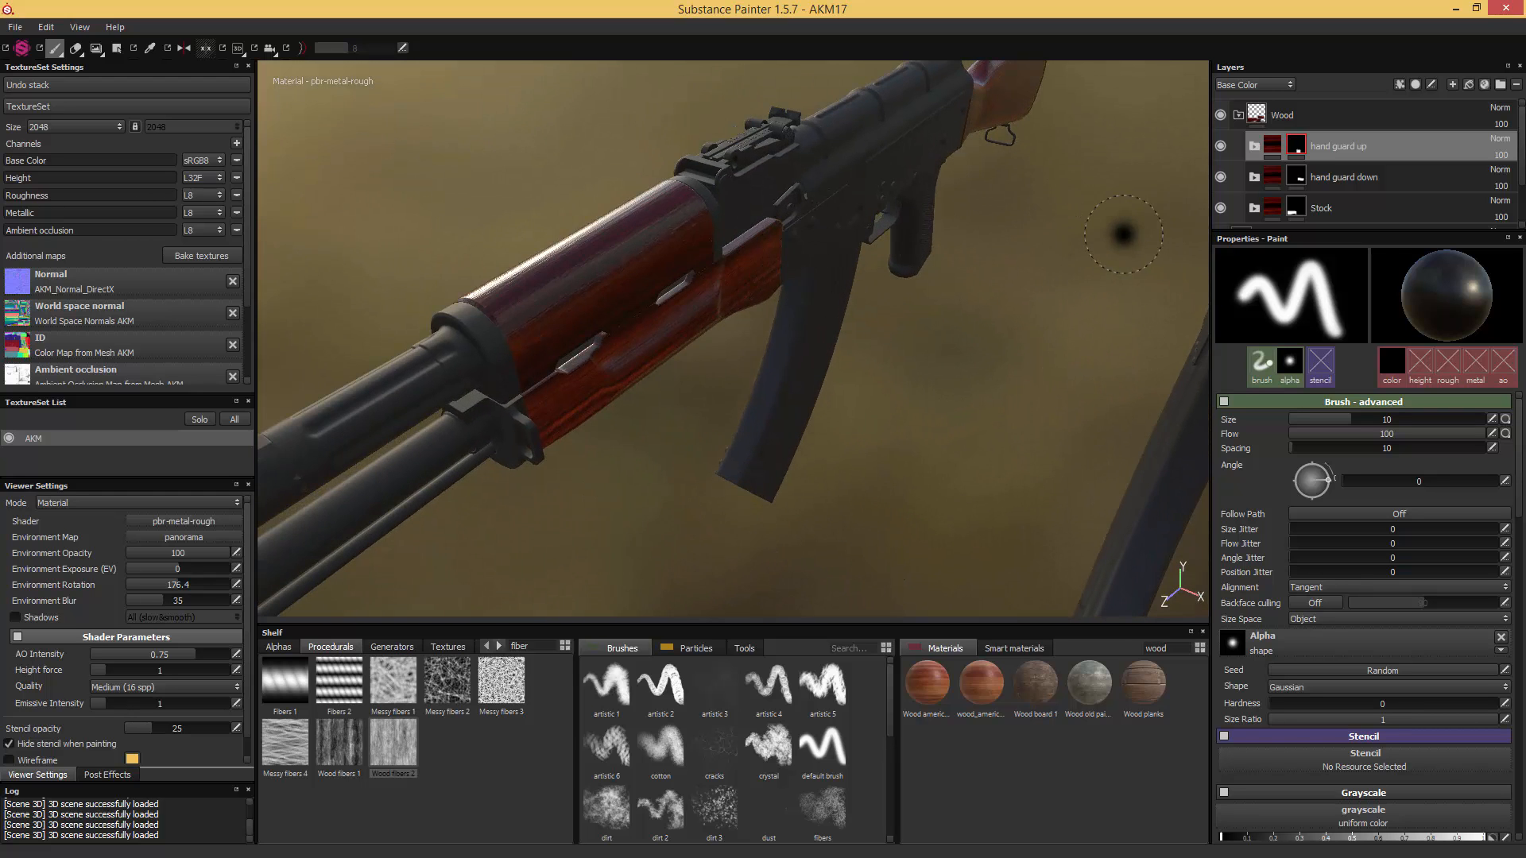
left_click(1254, 147)
scroll(1271, 175, "down", 1)
left_click(1284, 190)
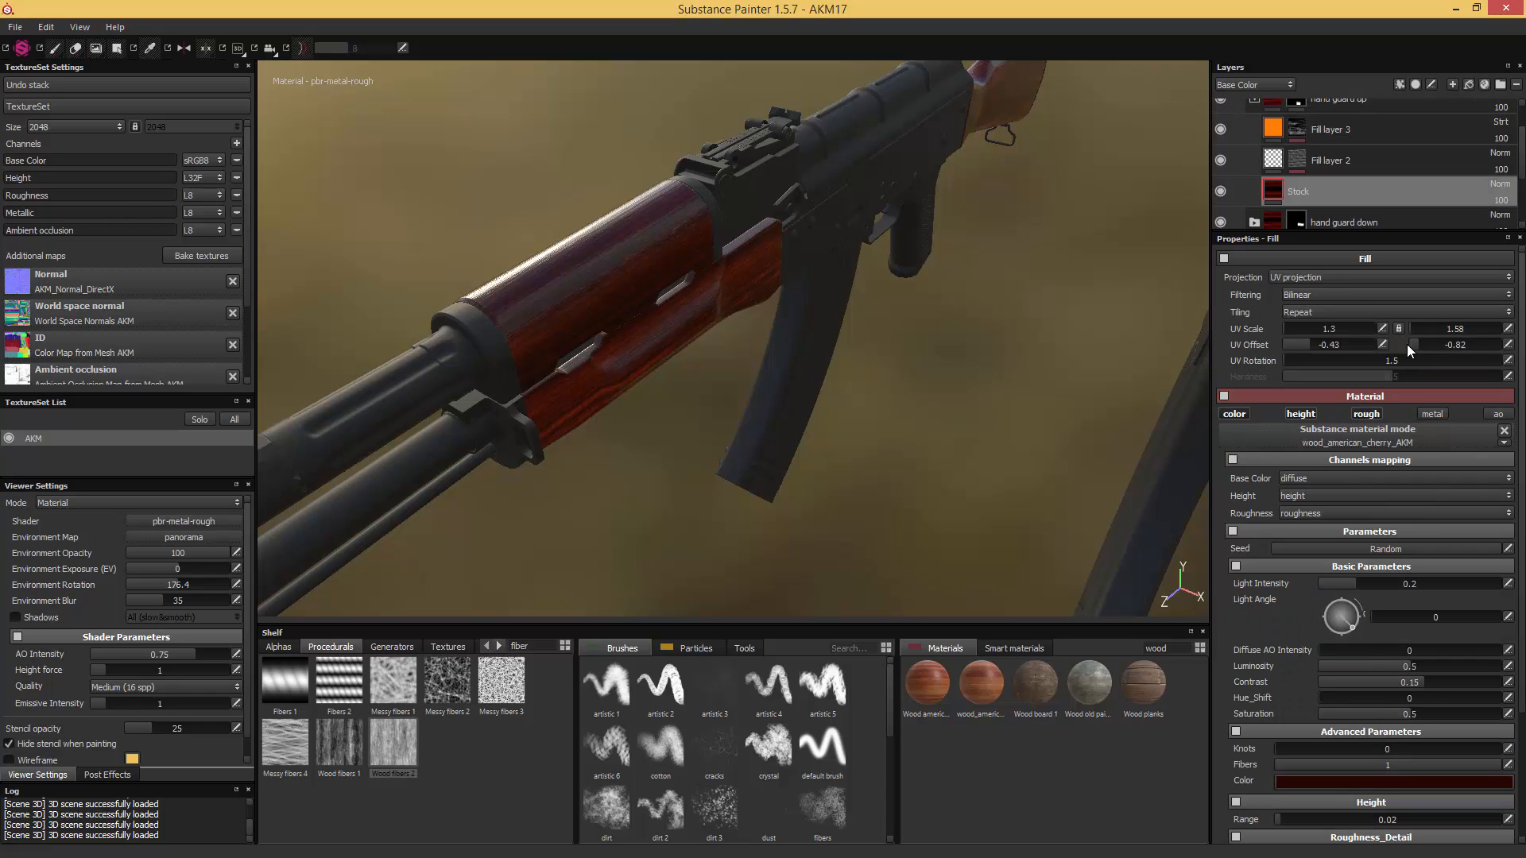
left_click_drag(1419, 344, 1441, 346)
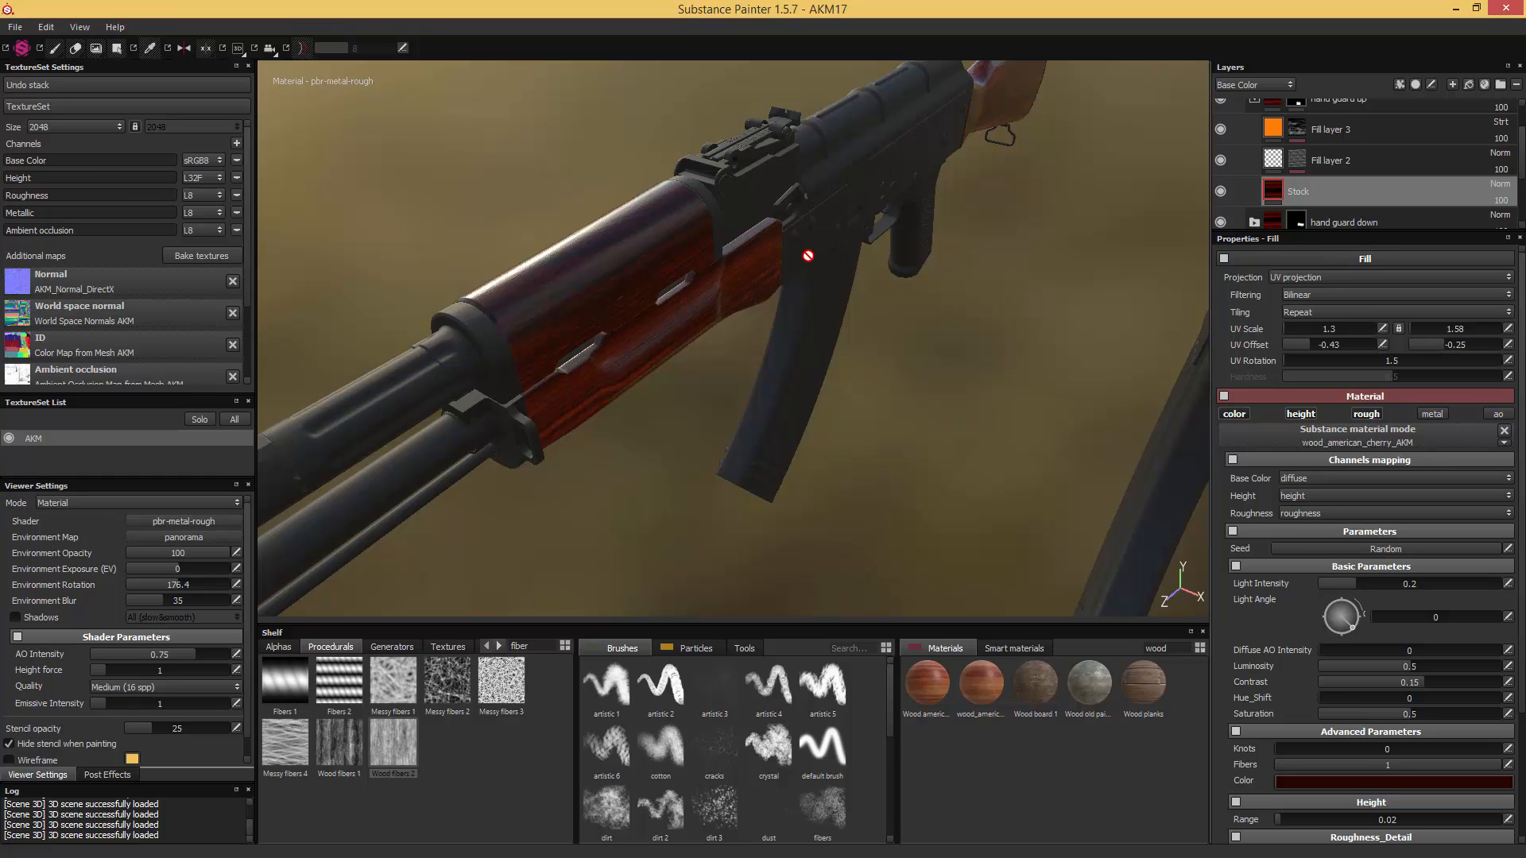
left_click_drag(810, 249, 1038, 245, "alt")
left_click_drag(839, 318, 906, 299, "alt")
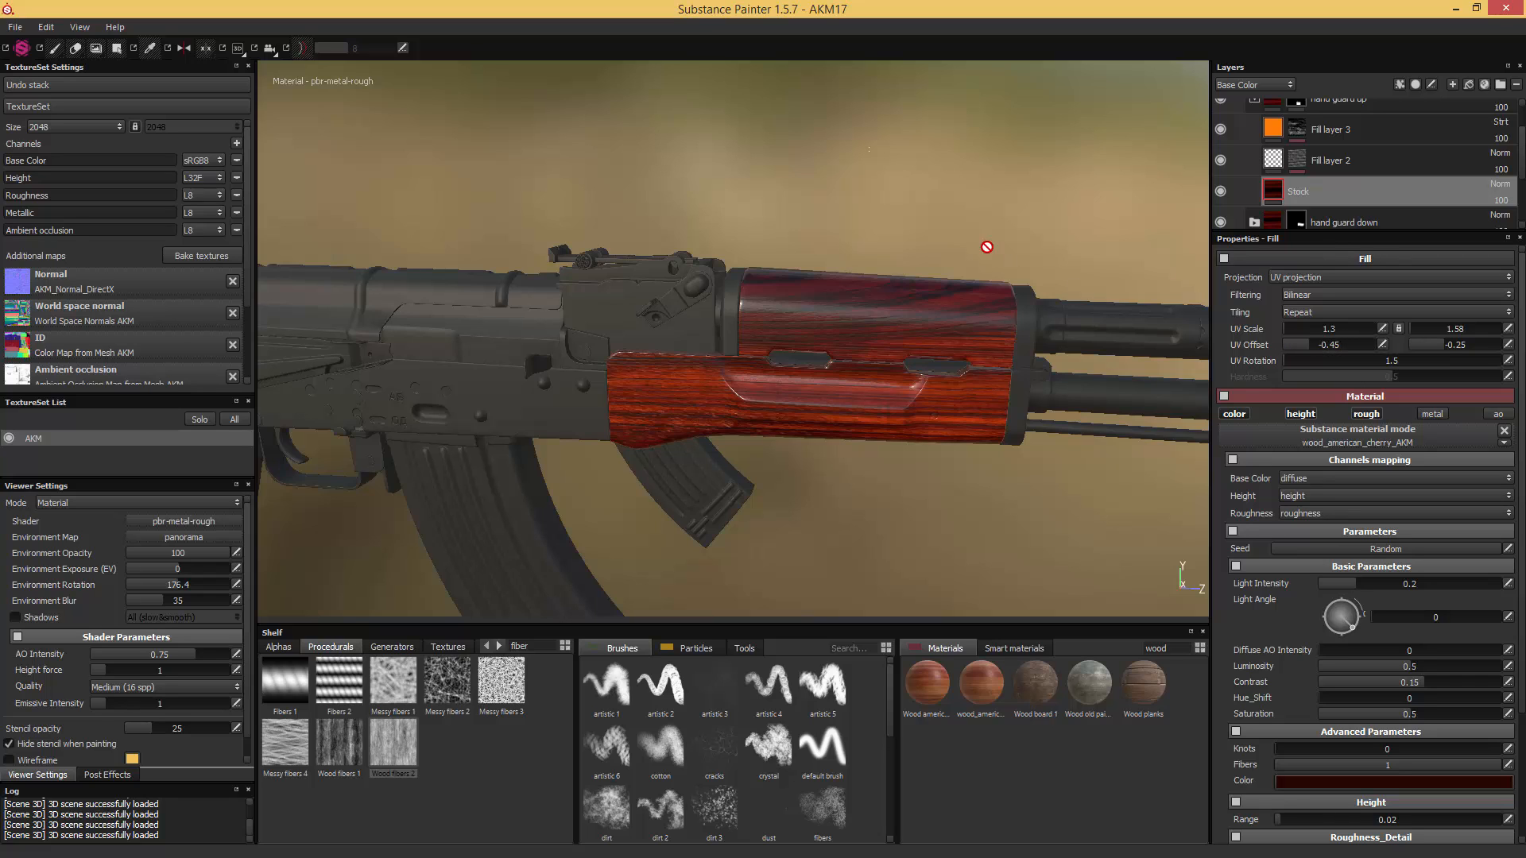
- Inspect the handguard from several angles under rotated lighting and save the project as AKM18
left_click_drag(988, 246, 956, 241, "alt")
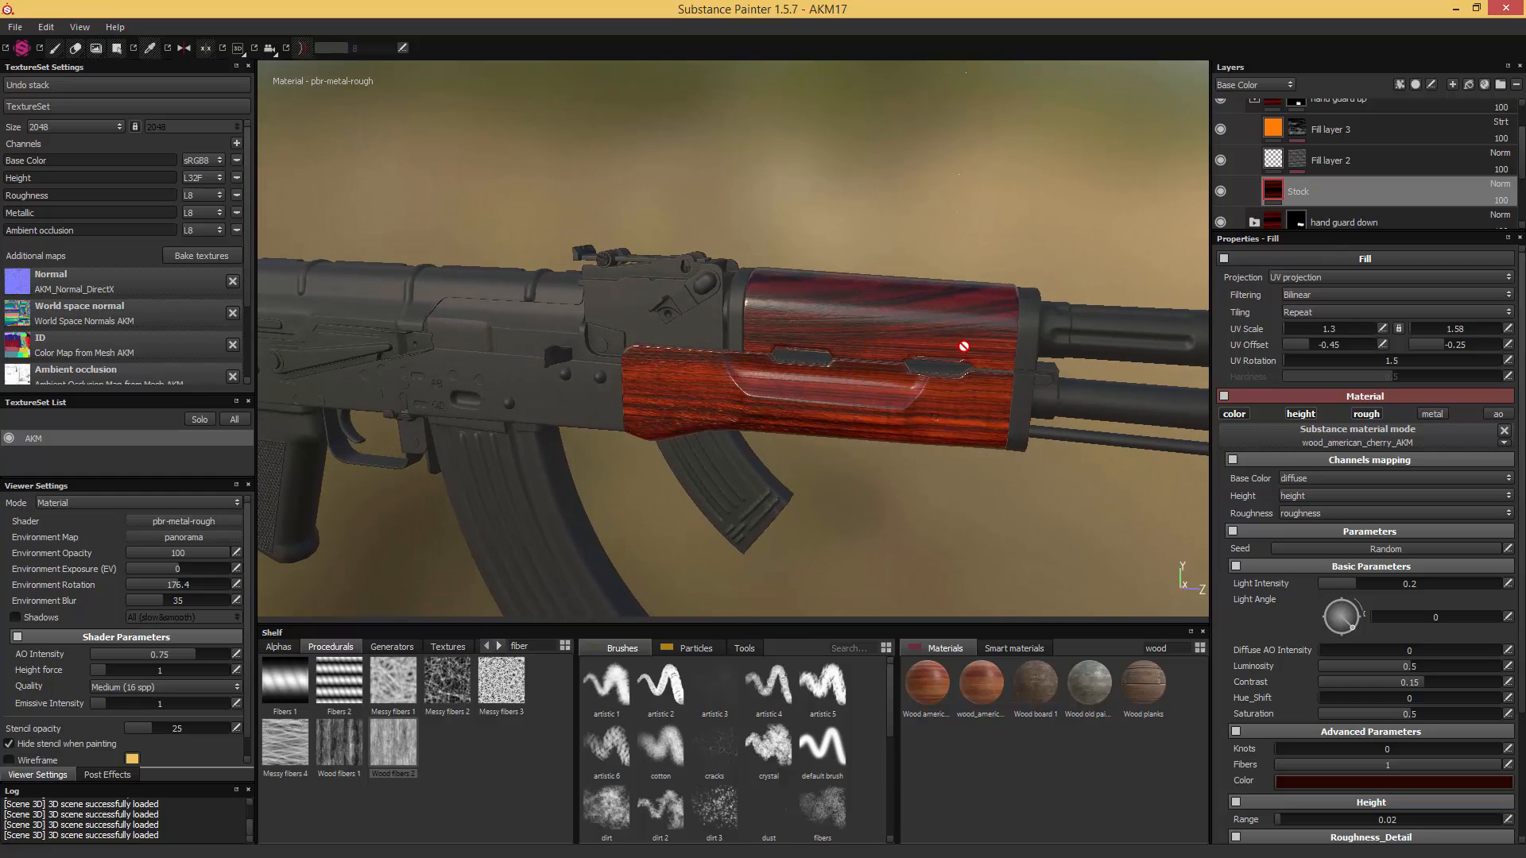
left_click_drag(1017, 352, 1386, 264, "alt")
left_click_drag(946, 202, 1215, 326, "alt")
left_click_drag(829, 273, 871, 271, "alt")
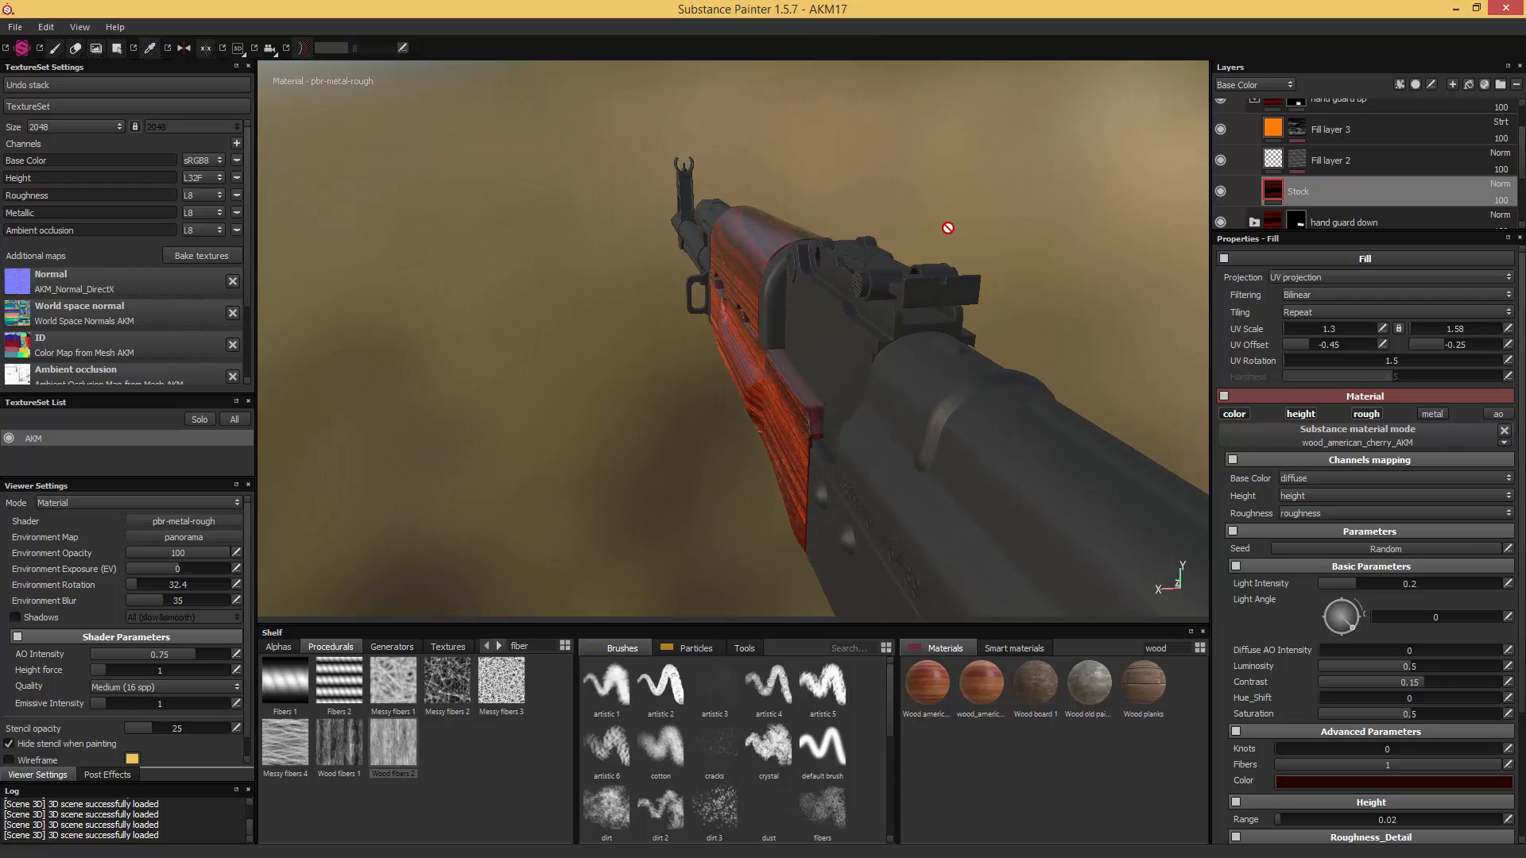
left_click_drag(954, 231, 837, 342, "alt")
right_click_drag(836, 342, 913, 341, "shift")
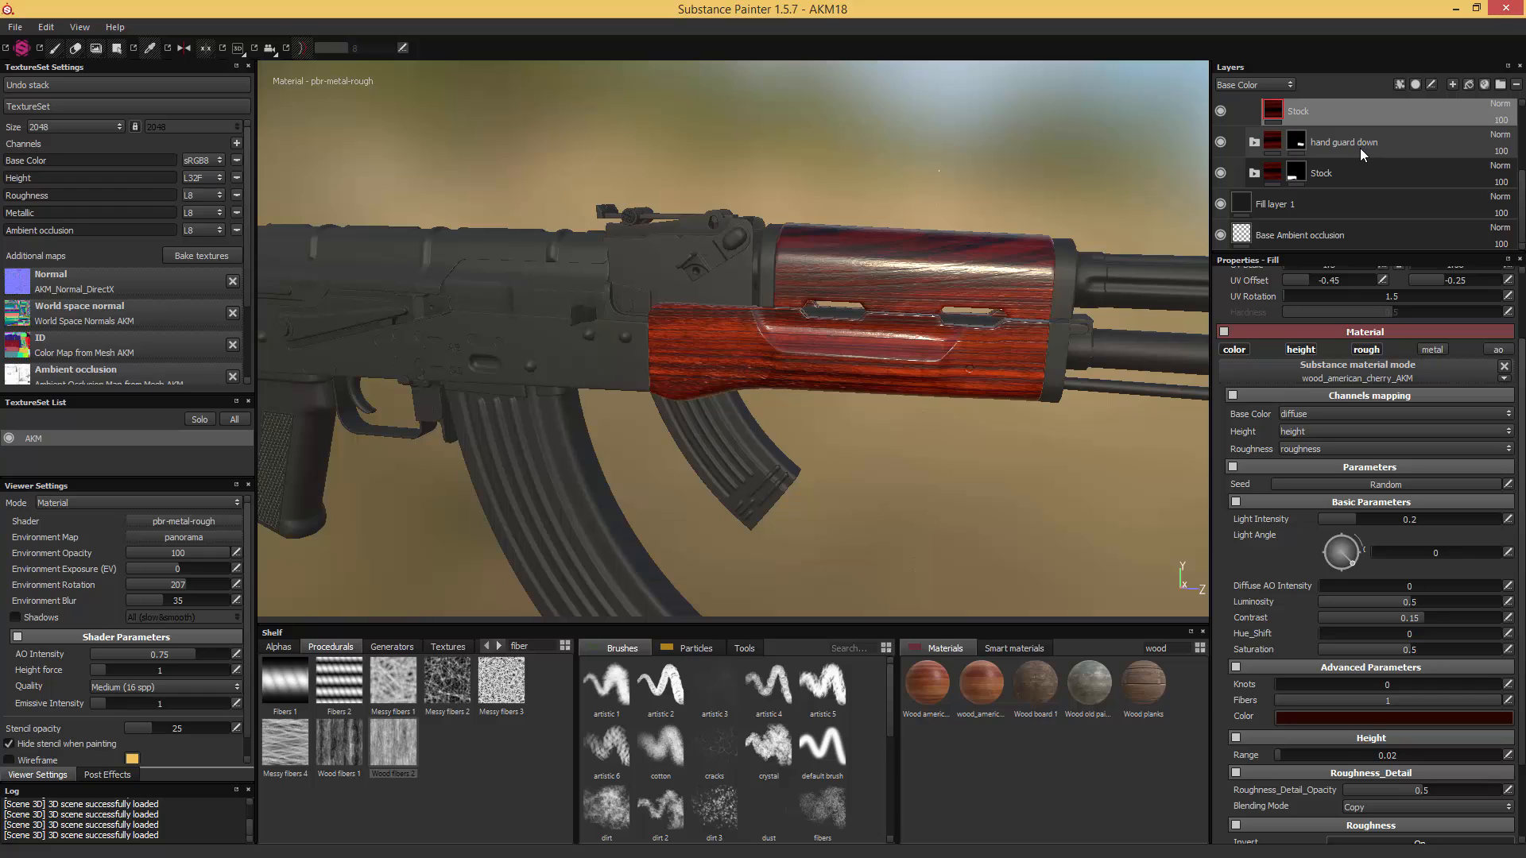
- Set the second UV Offset value of the Stock fill inside "hand guard down" to -0.65
left_click(1254, 142)
left_click(1302, 235)
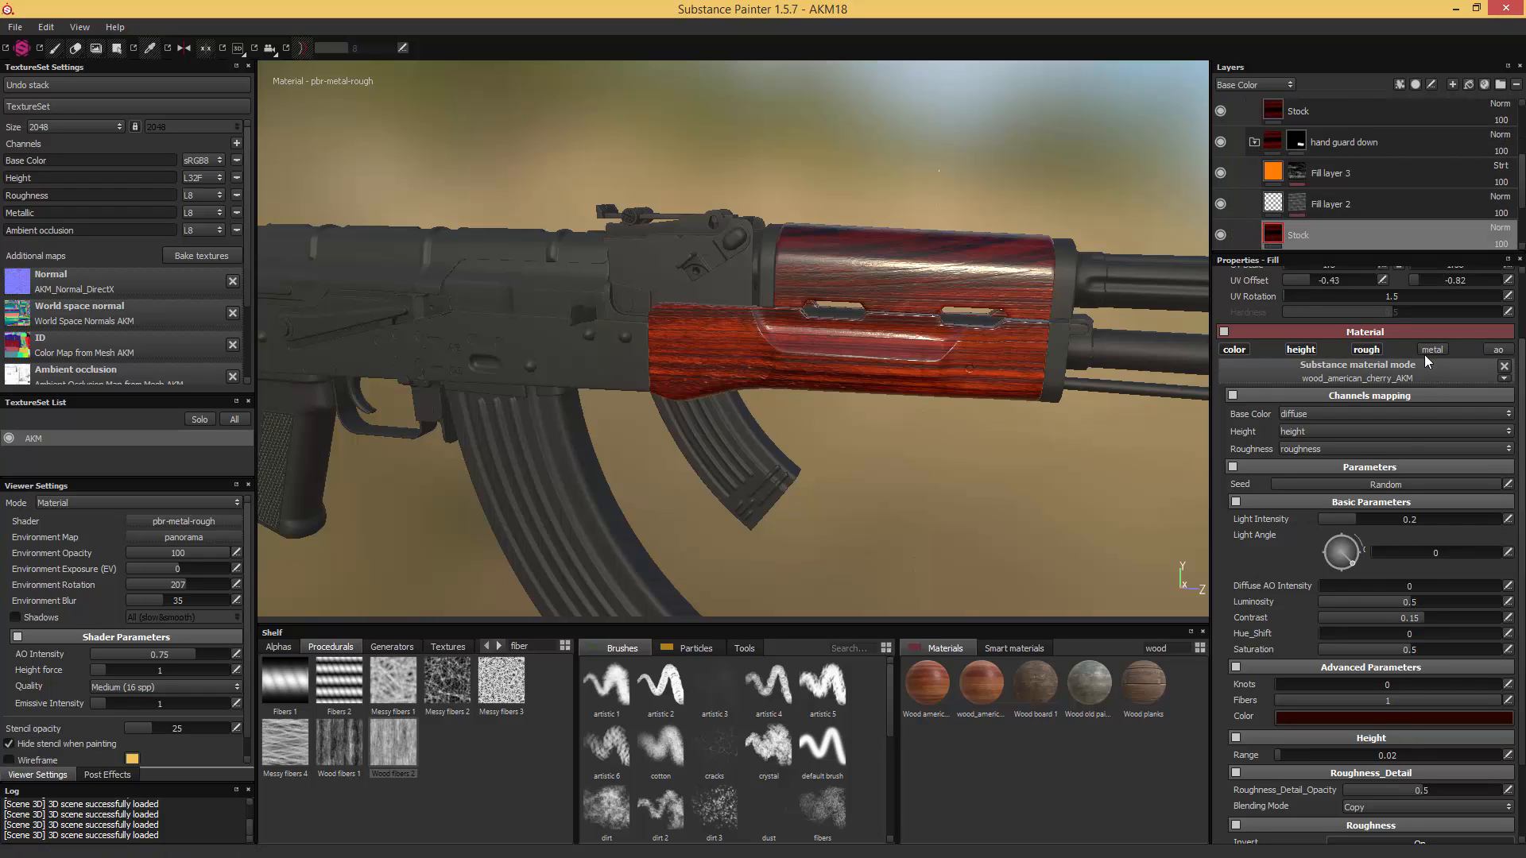
scroll(1409, 335, "up", 2)
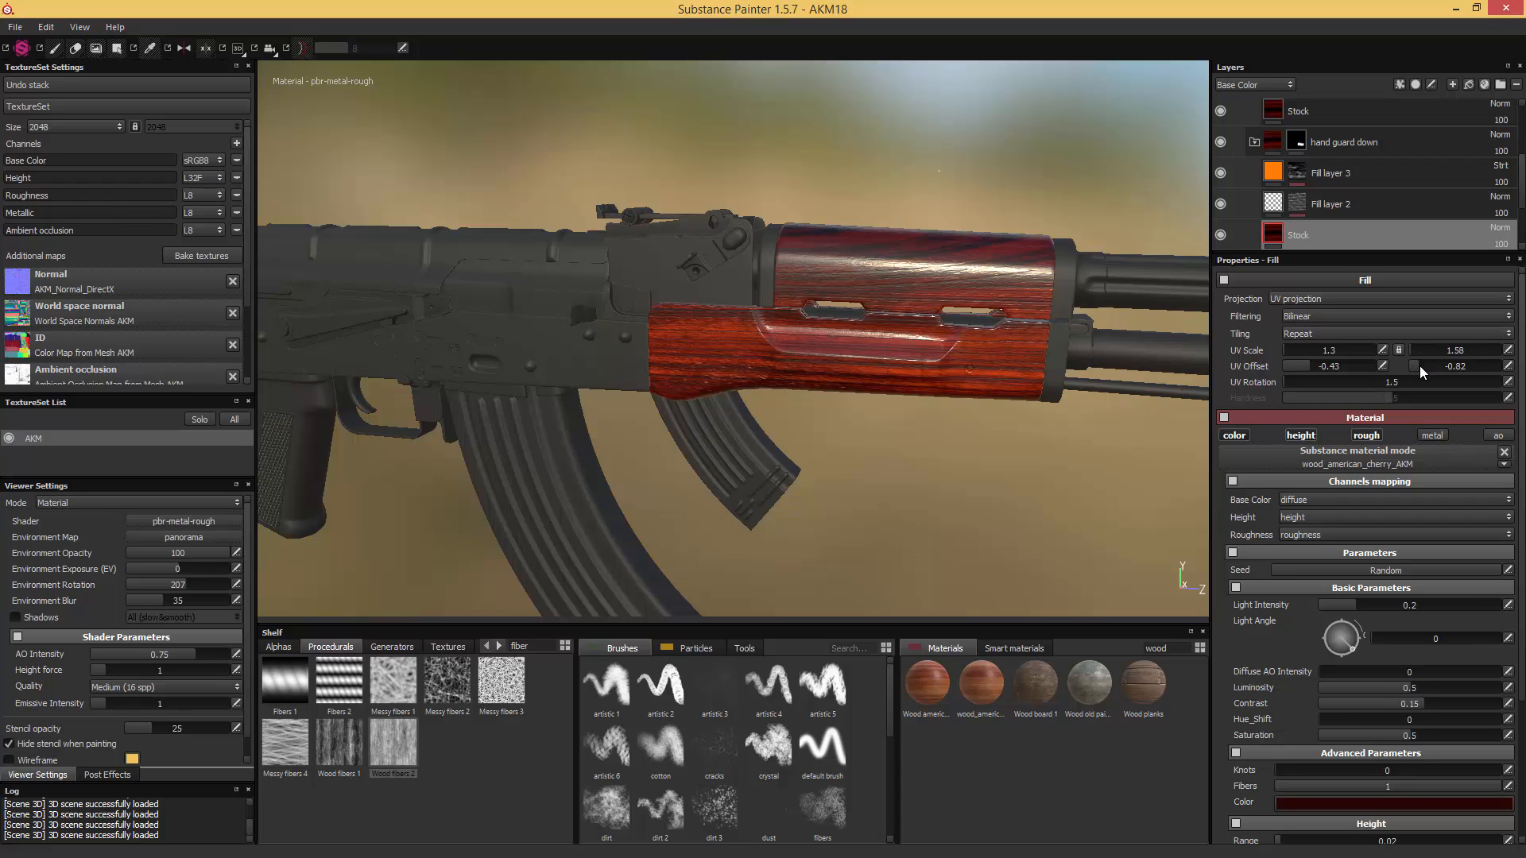
left_click_drag(1419, 365, 1424, 365)
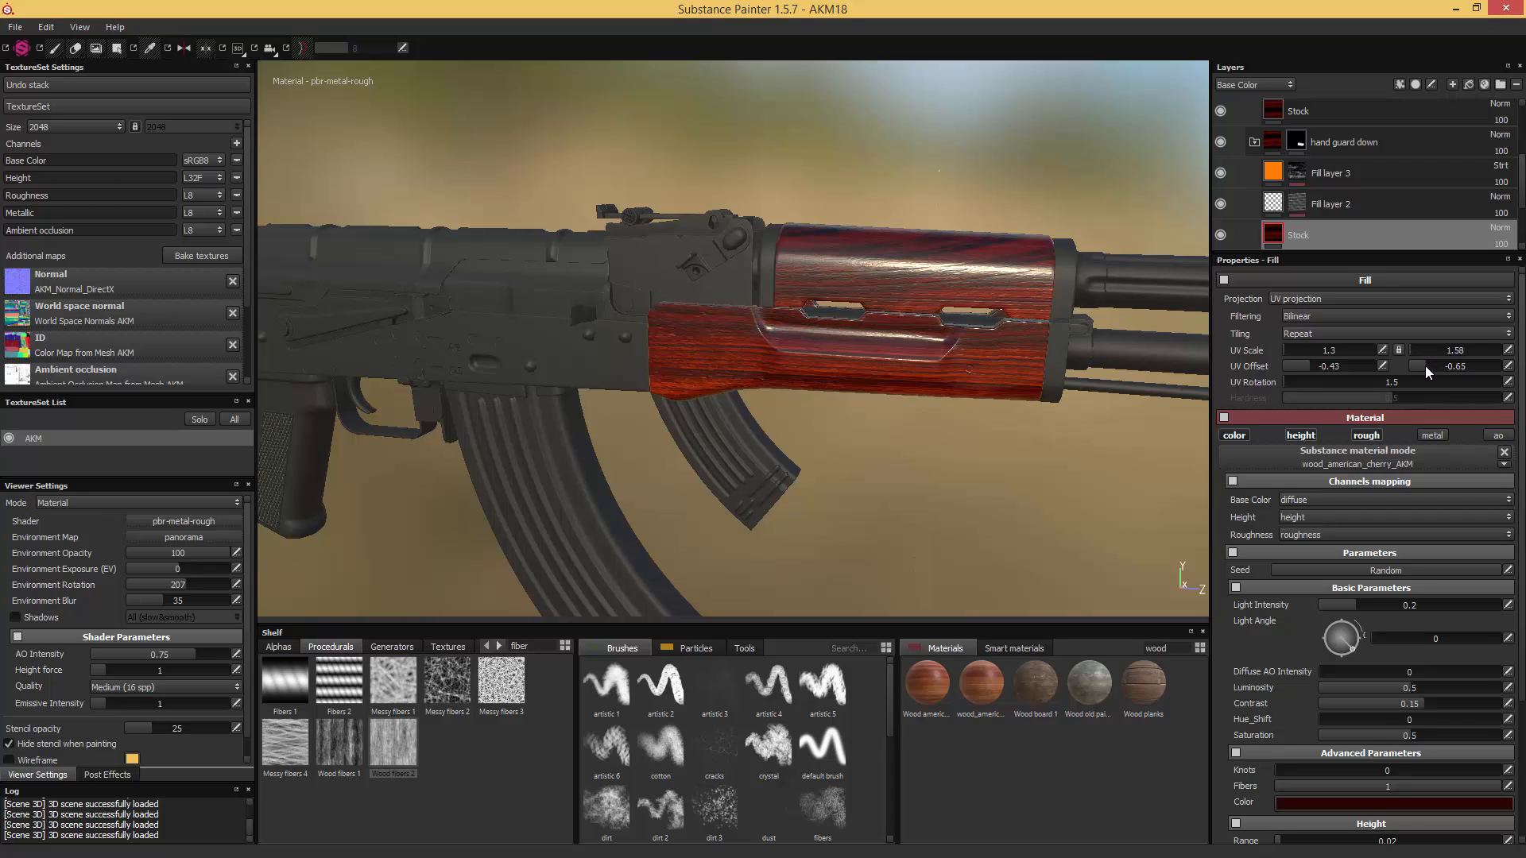
- Set the lower handguard wood's Wood_Rings_Scale to 1.48 and its Global Opacity to 0.5
scroll(1424, 365, "down", 3)
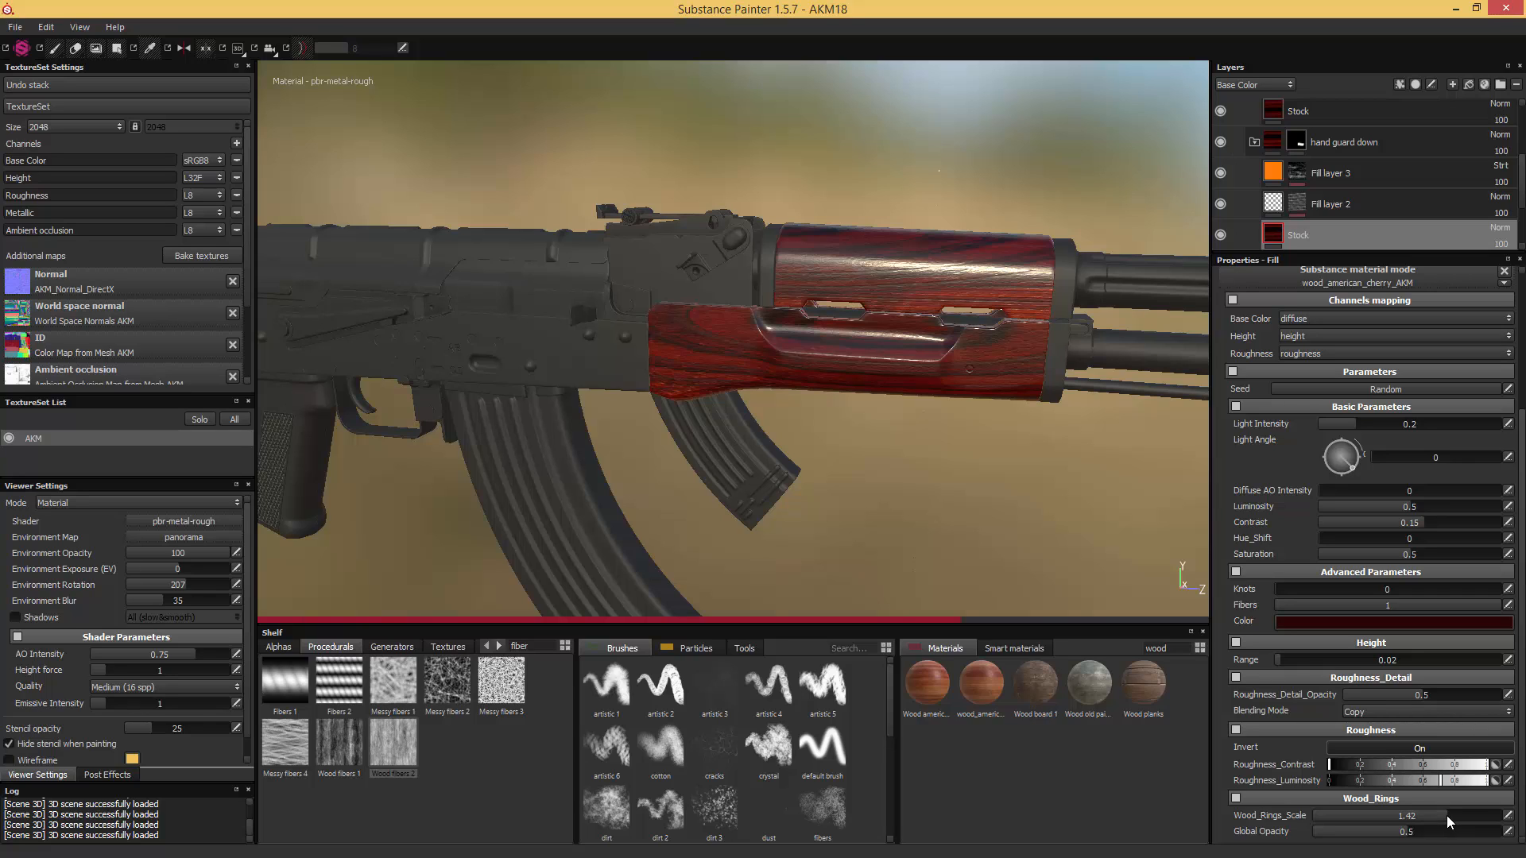
left_click_drag(1446, 815, 1452, 816)
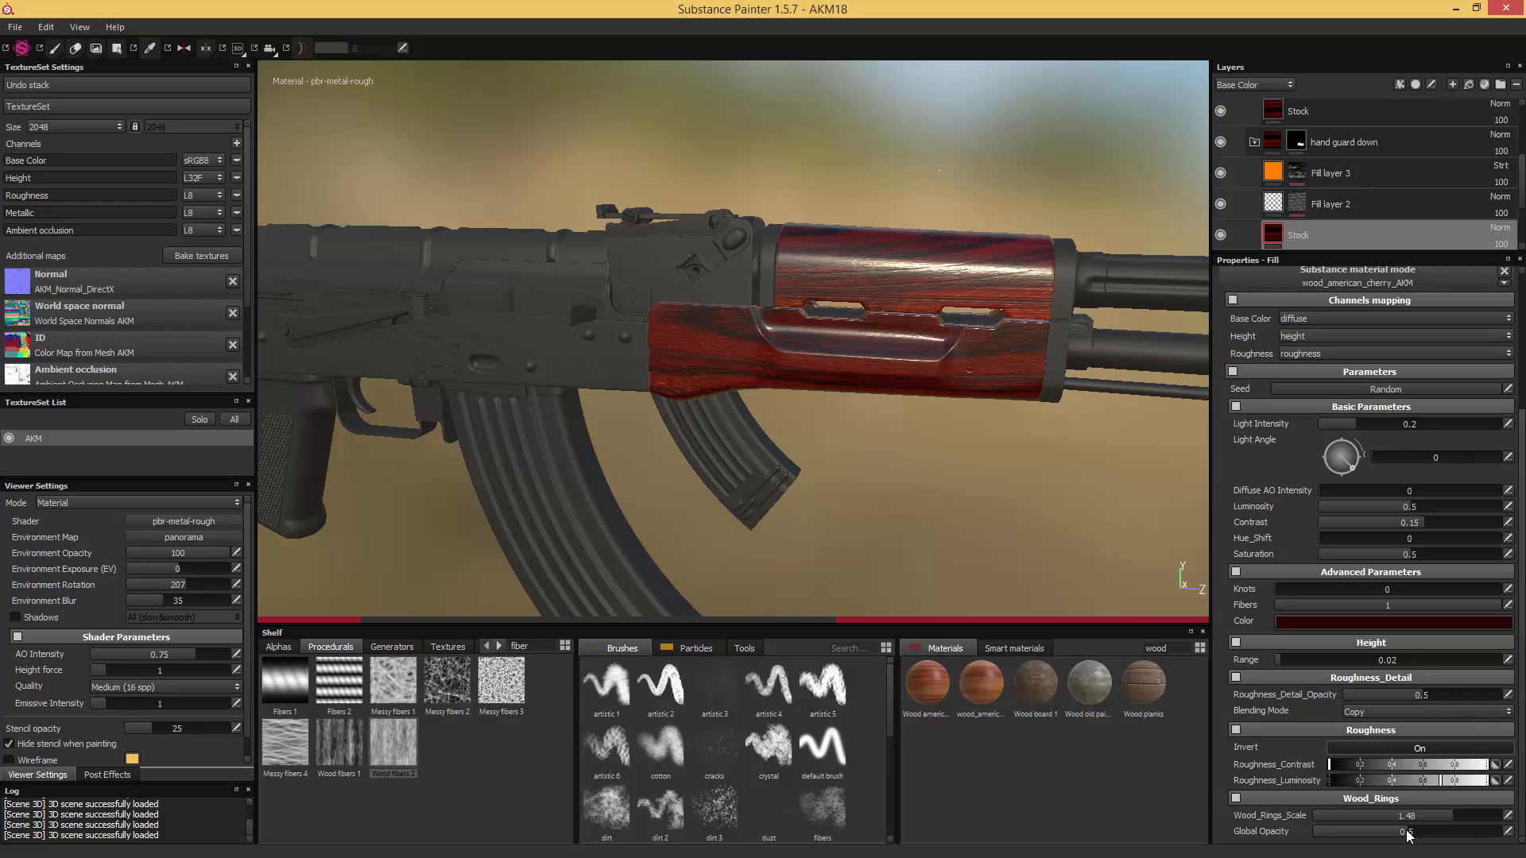
left_click_drag(1409, 833, 1389, 837)
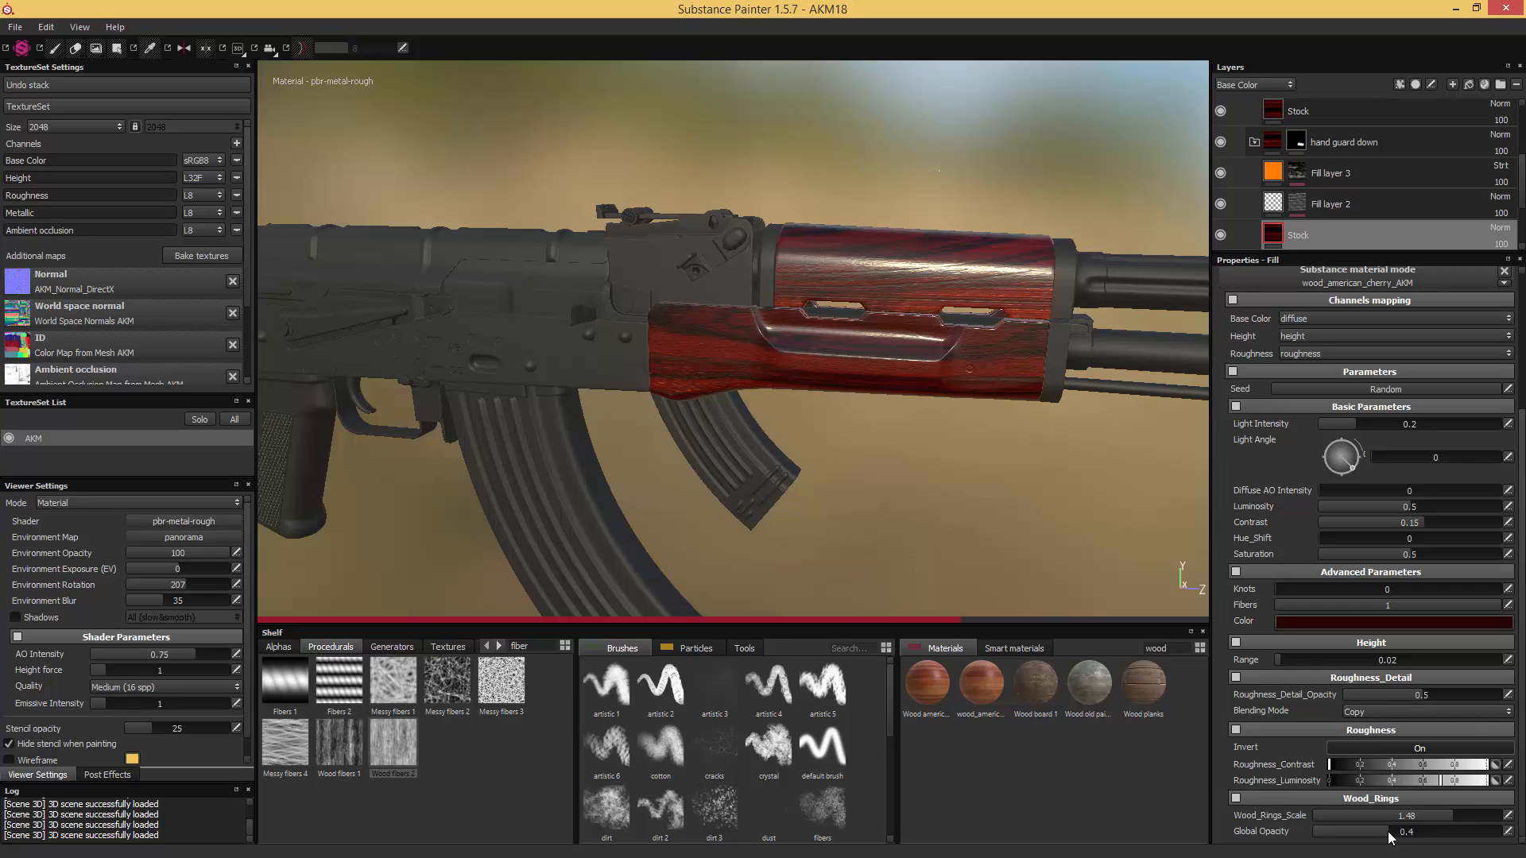
left_click_drag(1390, 838, 1393, 838)
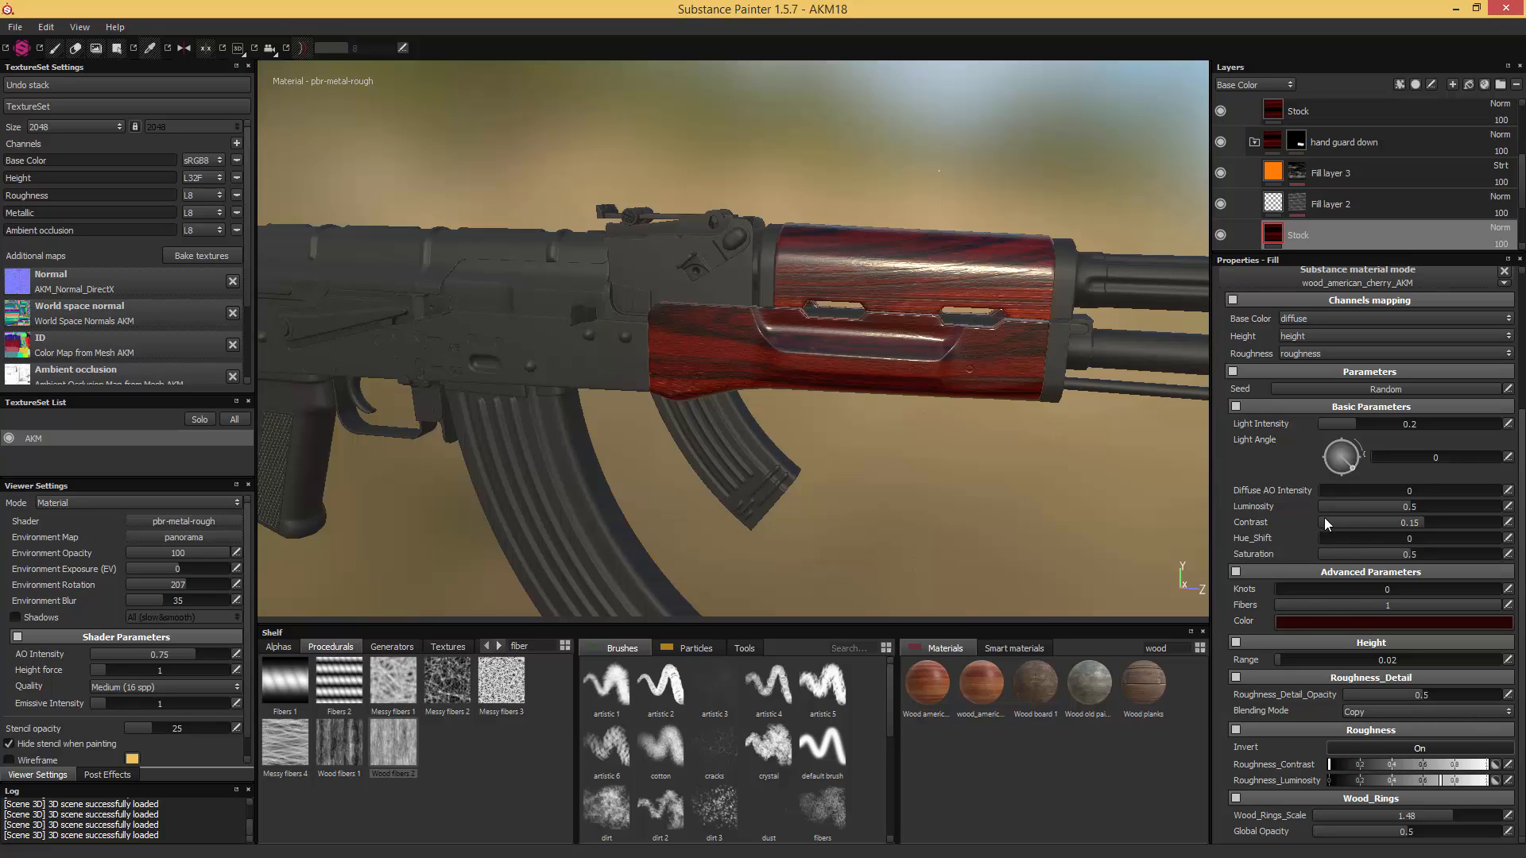
- Set the lower handguard wood's height Range to 0.01 and check its surface relief up close
left_click(1494, 660)
left_click_drag(1393, 659, 1408, 659)
left_click_drag(1035, 514, 1051, 477, "alt")
scroll(1004, 342, "up", 3)
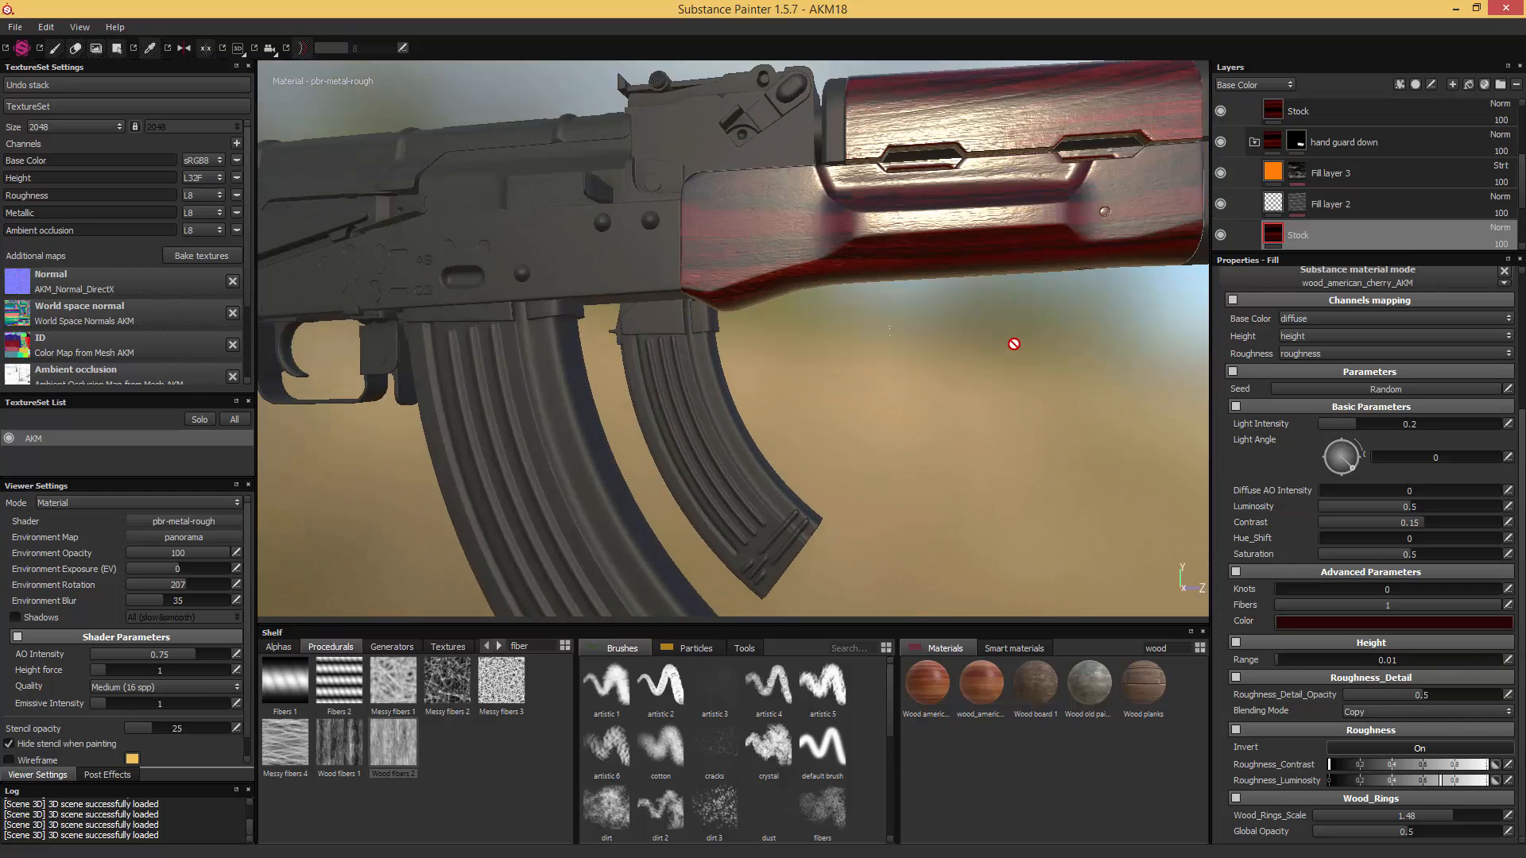
middle_click_drag(1011, 342, 998, 388, "alt")
left_click_drag(998, 389, 999, 401, "alt")
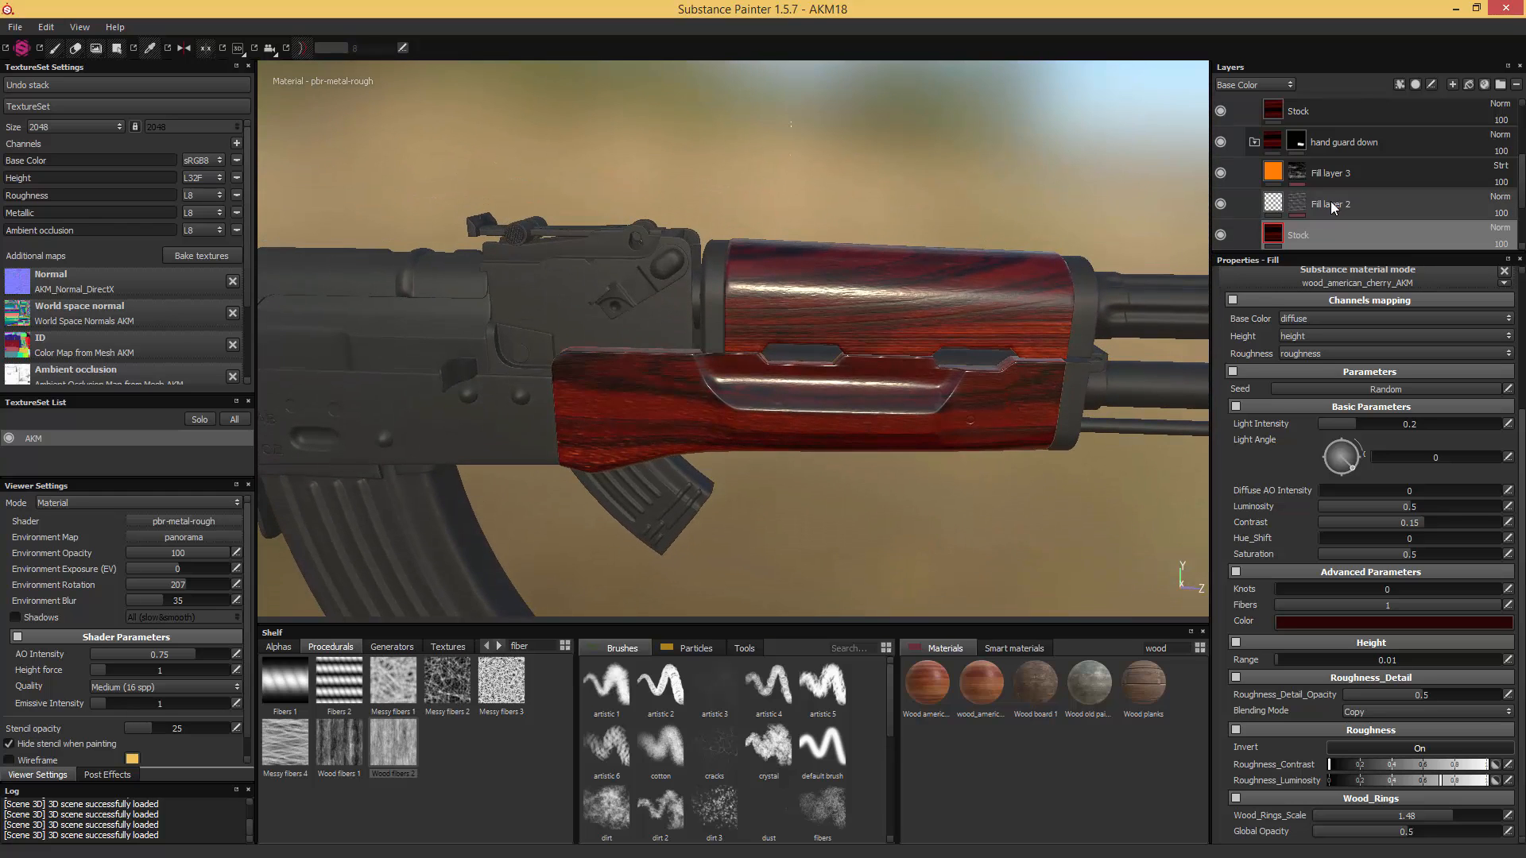
- Set the height Range of the Stock fill inside "hand guard up" to 0.01 and save the project as AKM19
scroll(1317, 189, "up", 2)
scroll(1317, 188, "down", 2)
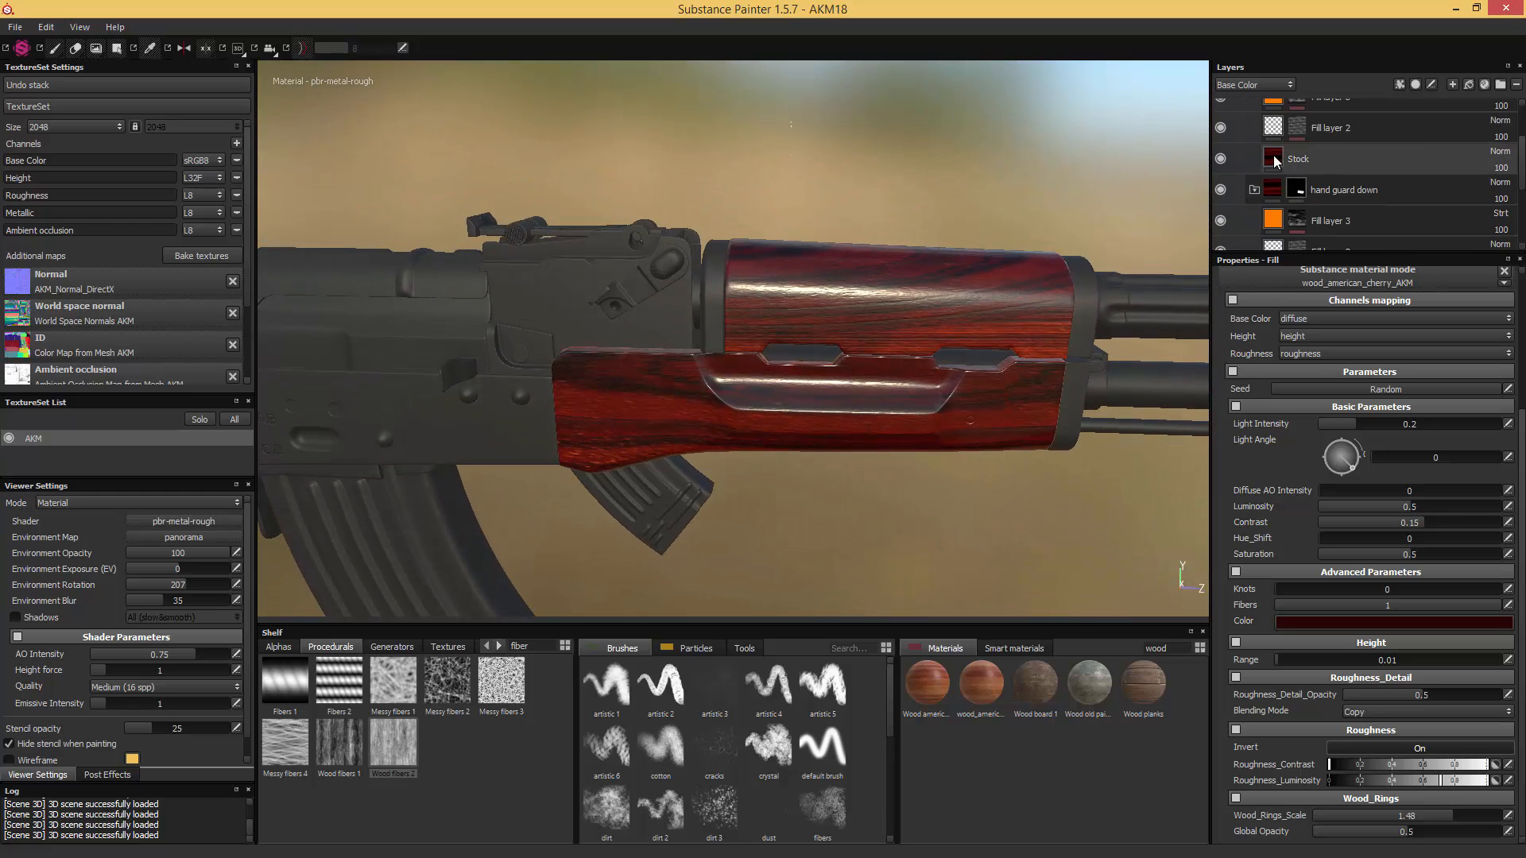
left_click(1225, 161)
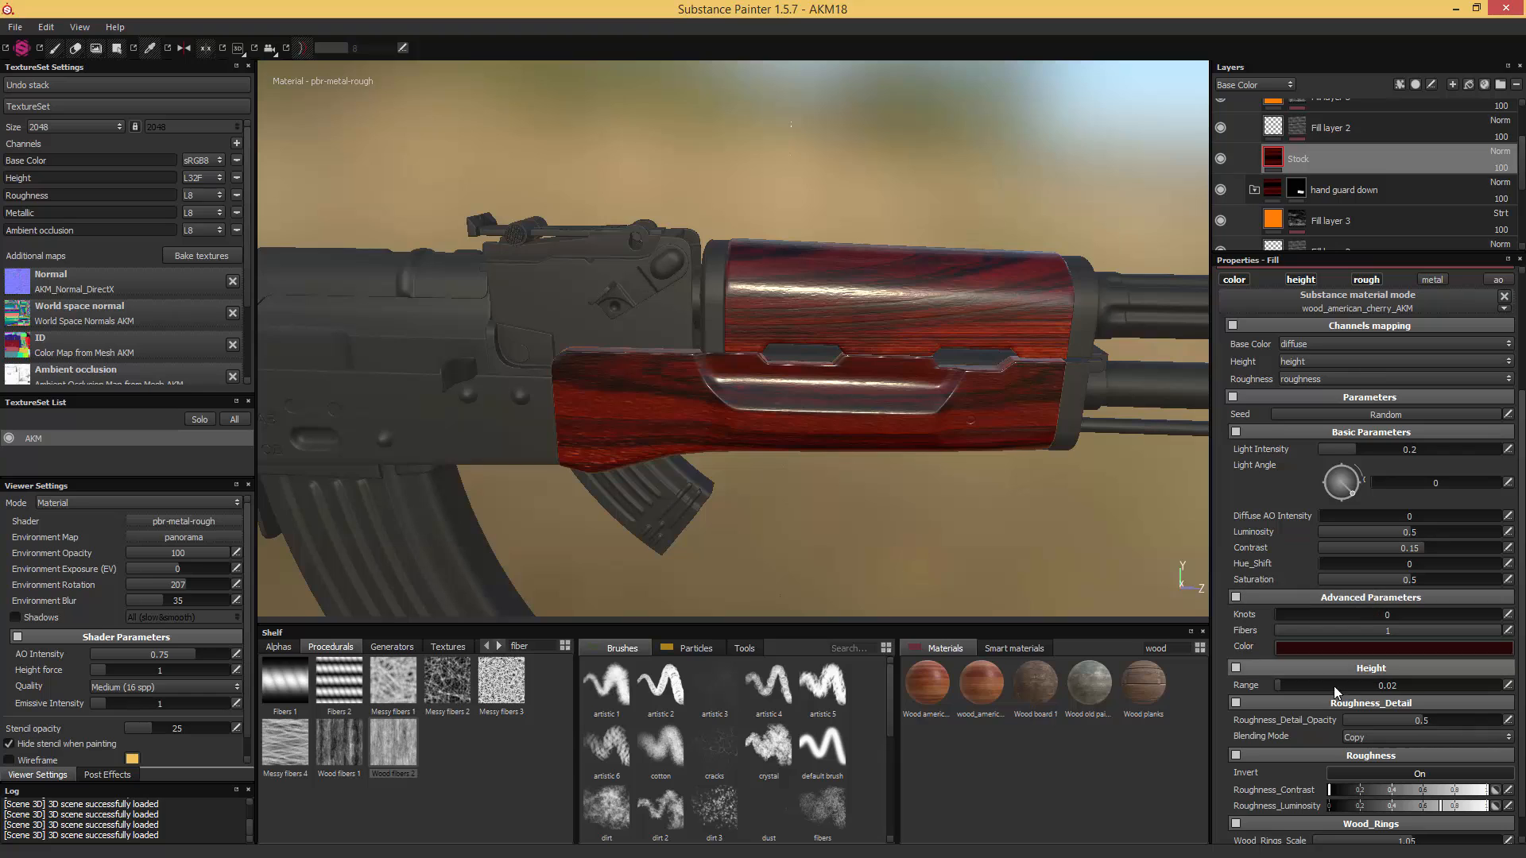
left_click(1508, 684)
left_click_drag(1392, 684, 1403, 683)
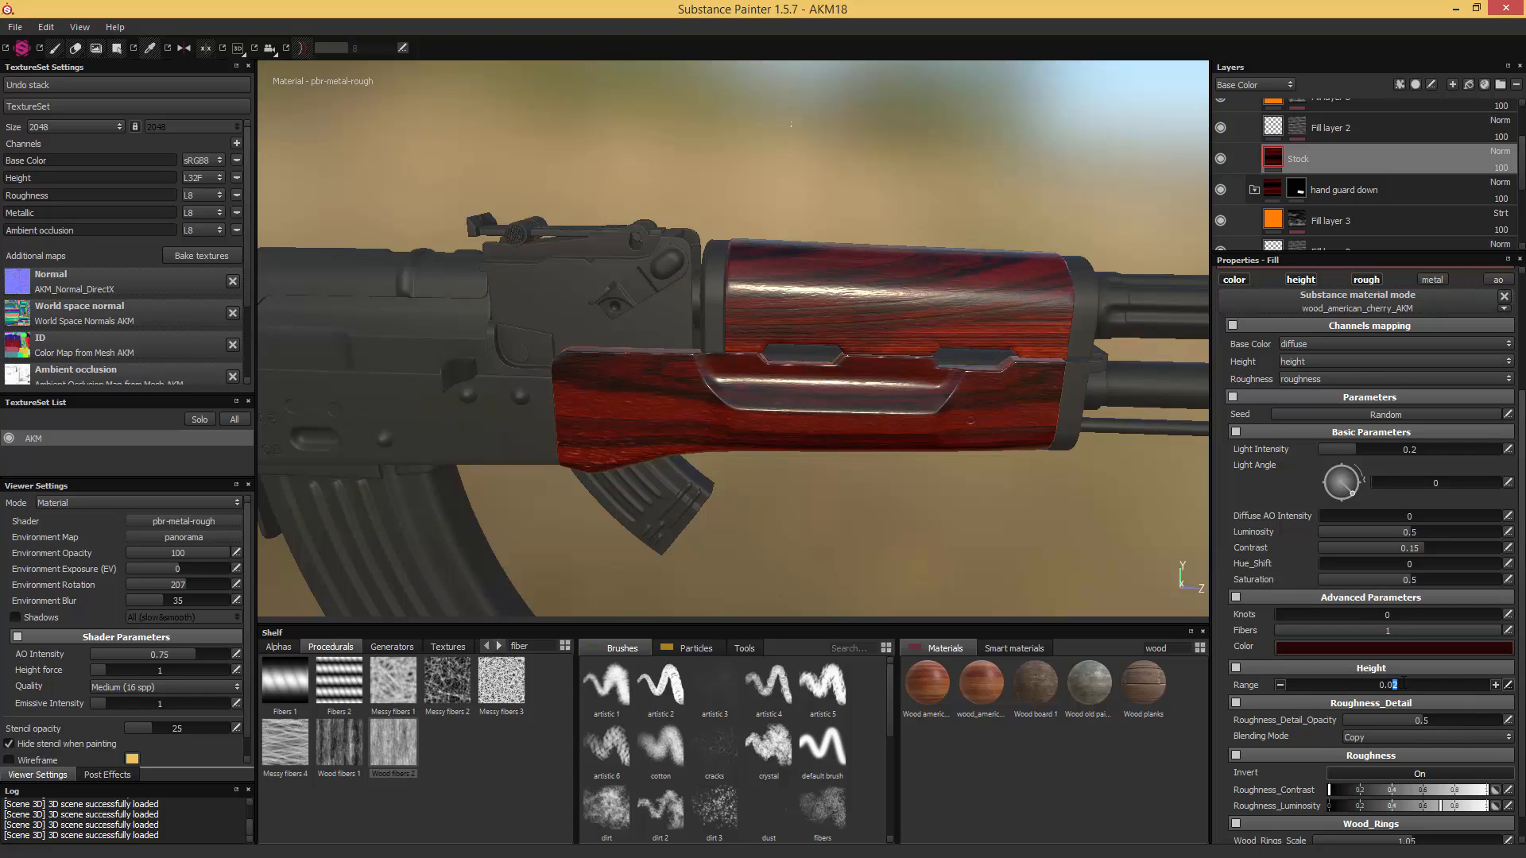
type("1")
key("Return")
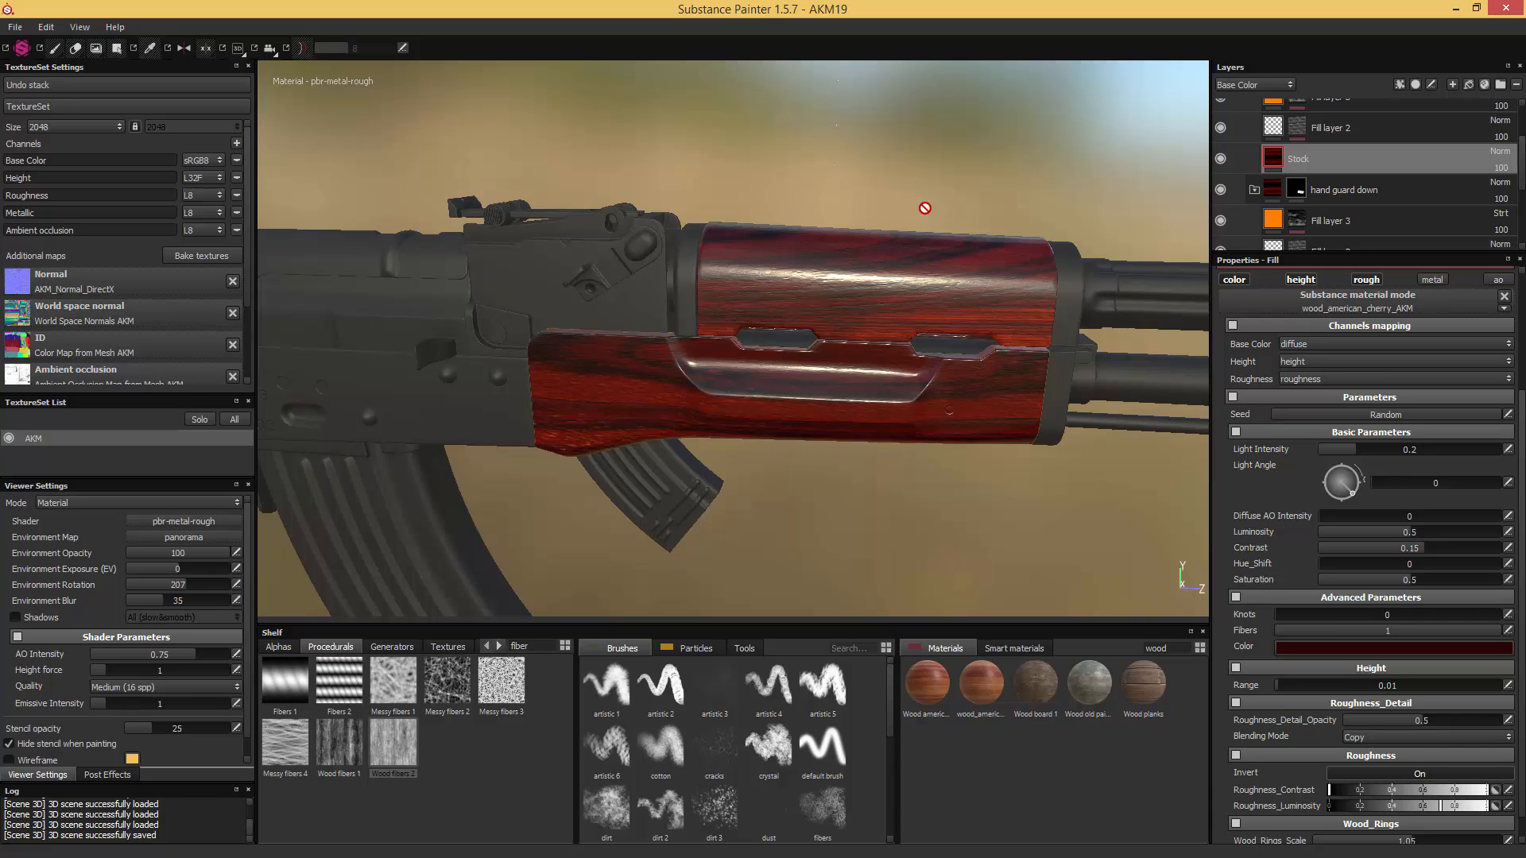
- Inspect the cherry wood on the stock and both handguard halves from several angles, and save the project as AKM20
middle_click_drag(502, 358, 806, 328, "alt")
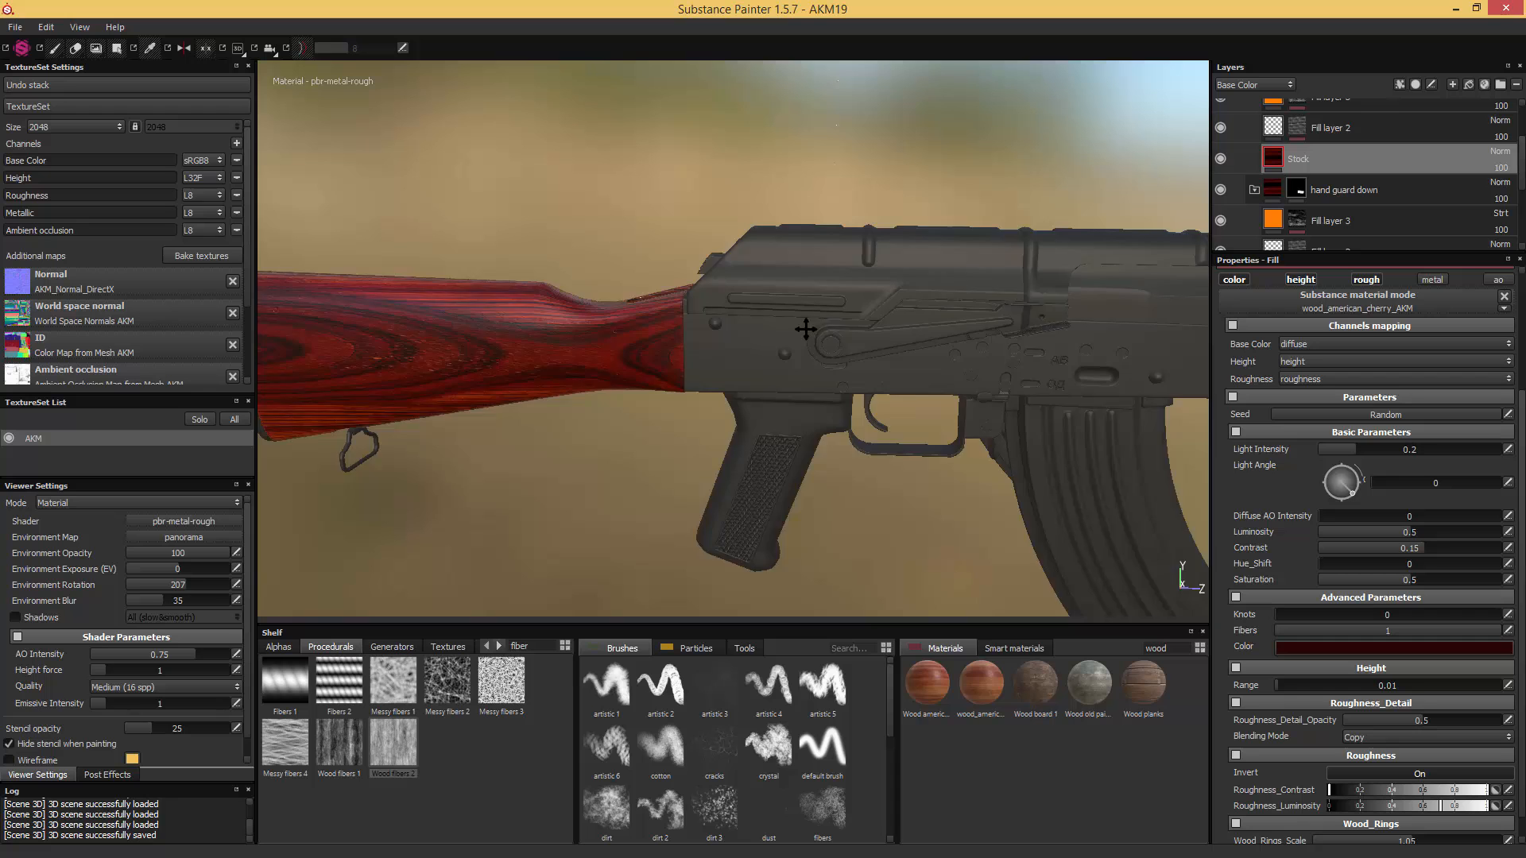
scroll(806, 328, "down", 3)
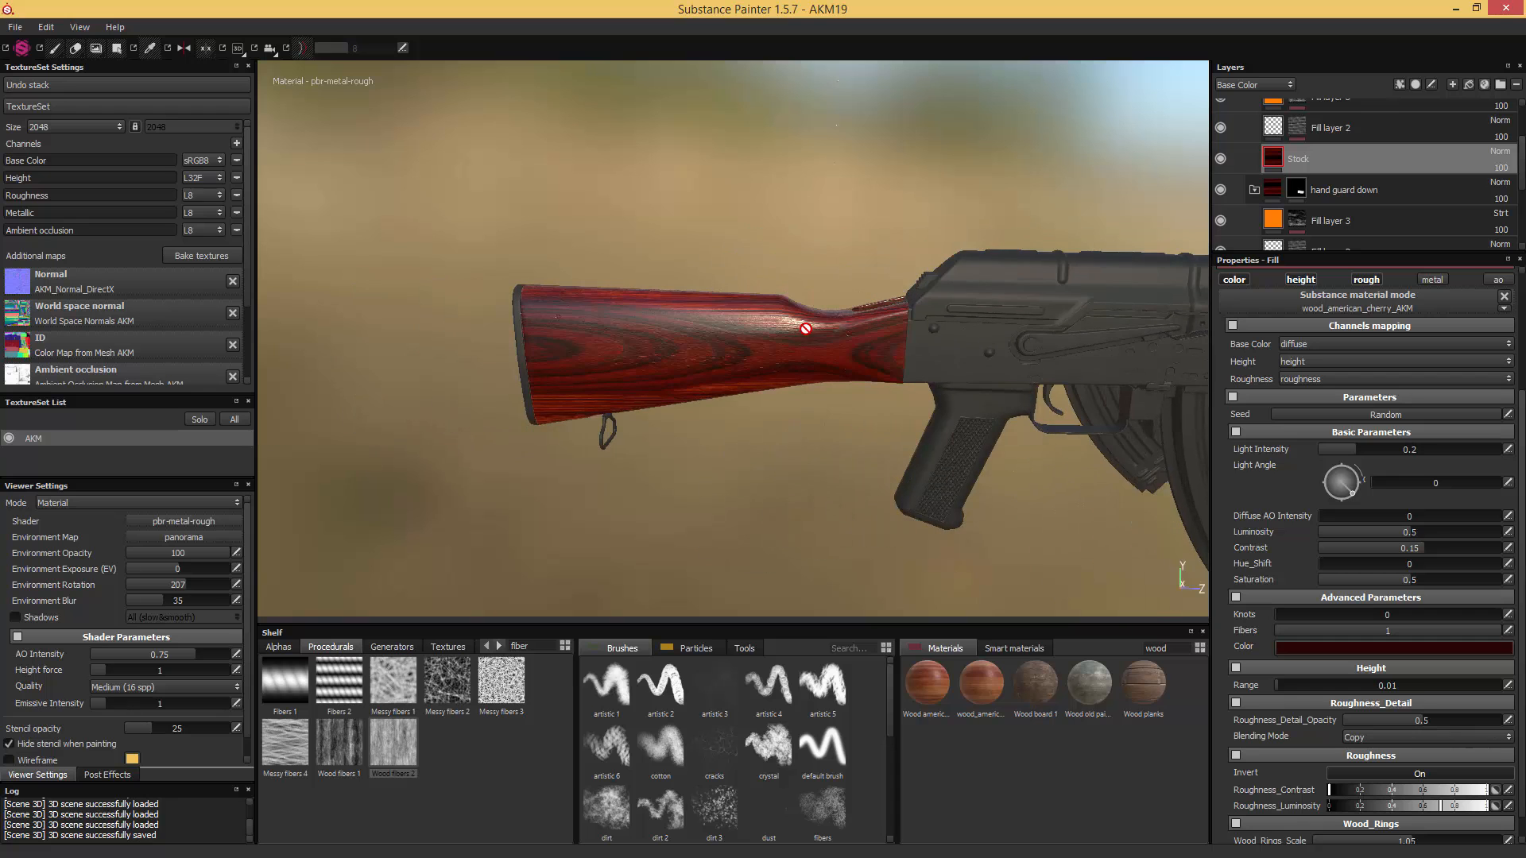
middle_click_drag(939, 295, 665, 266, "alt")
left_click_drag(665, 266, 804, 337, "alt")
scroll(806, 337, "up", 3)
middle_click_drag(826, 334, 698, 293, "alt")
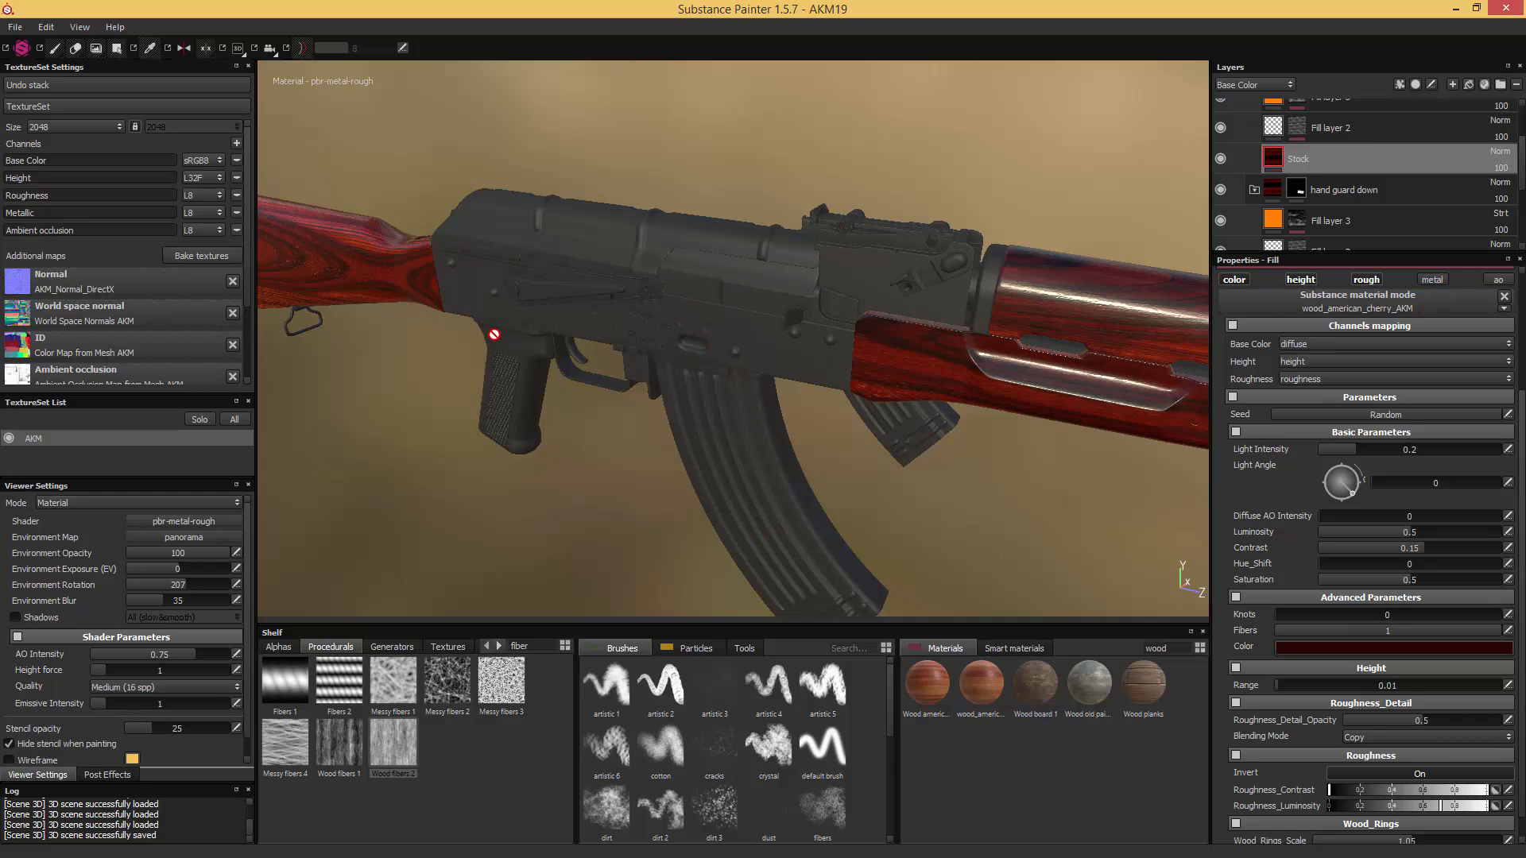
left_click_drag(584, 403, 686, 379, "alt")
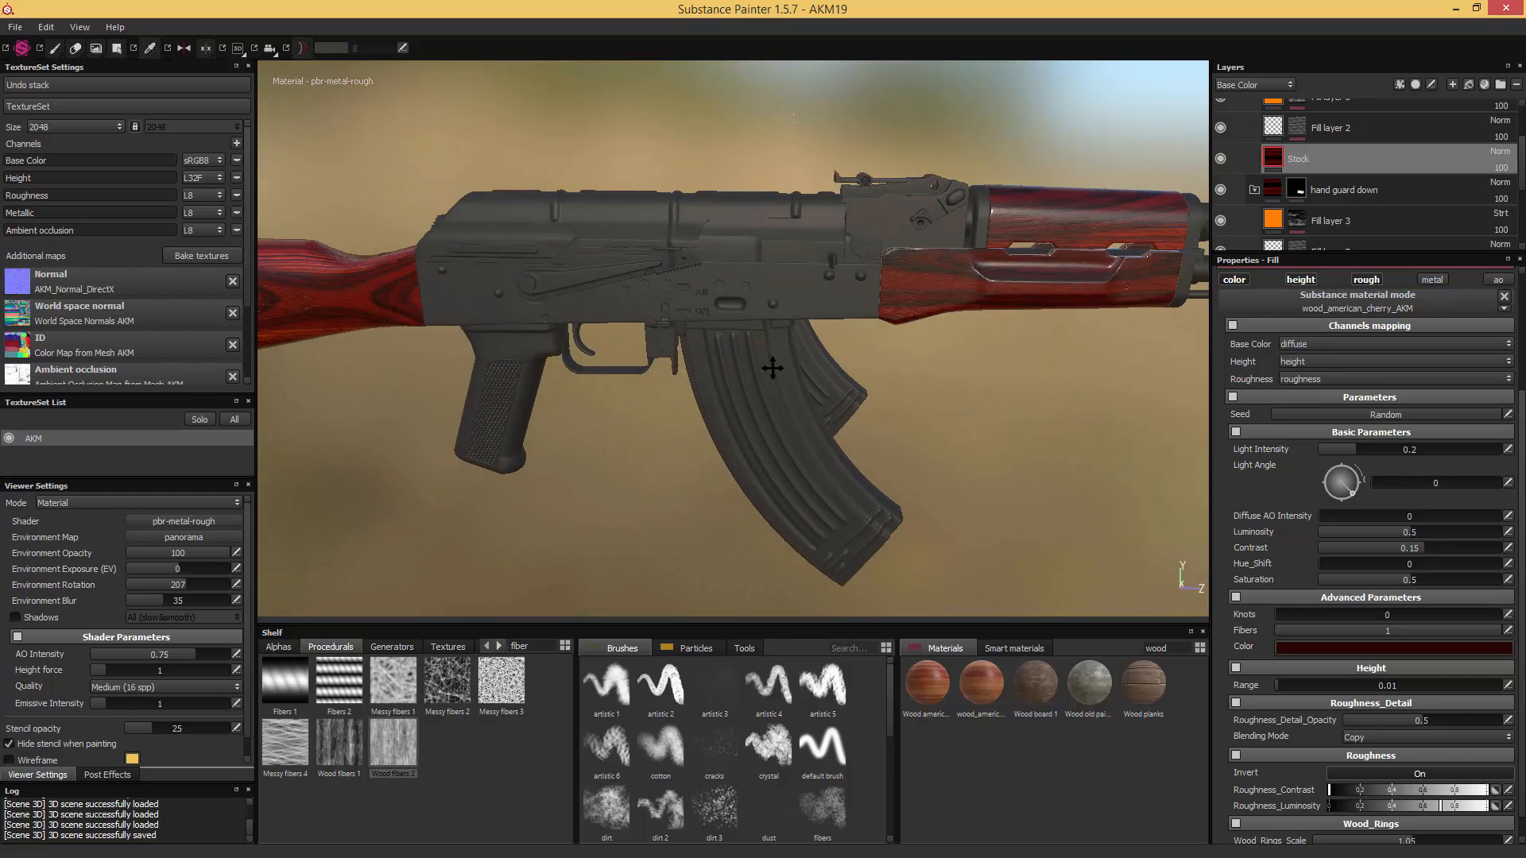
middle_click_drag(773, 367, 827, 371, "alt")
scroll(815, 339, "down", 2)
middle_click_drag(694, 315, 828, 340, "alt")
scroll(963, 325, "up", 1)
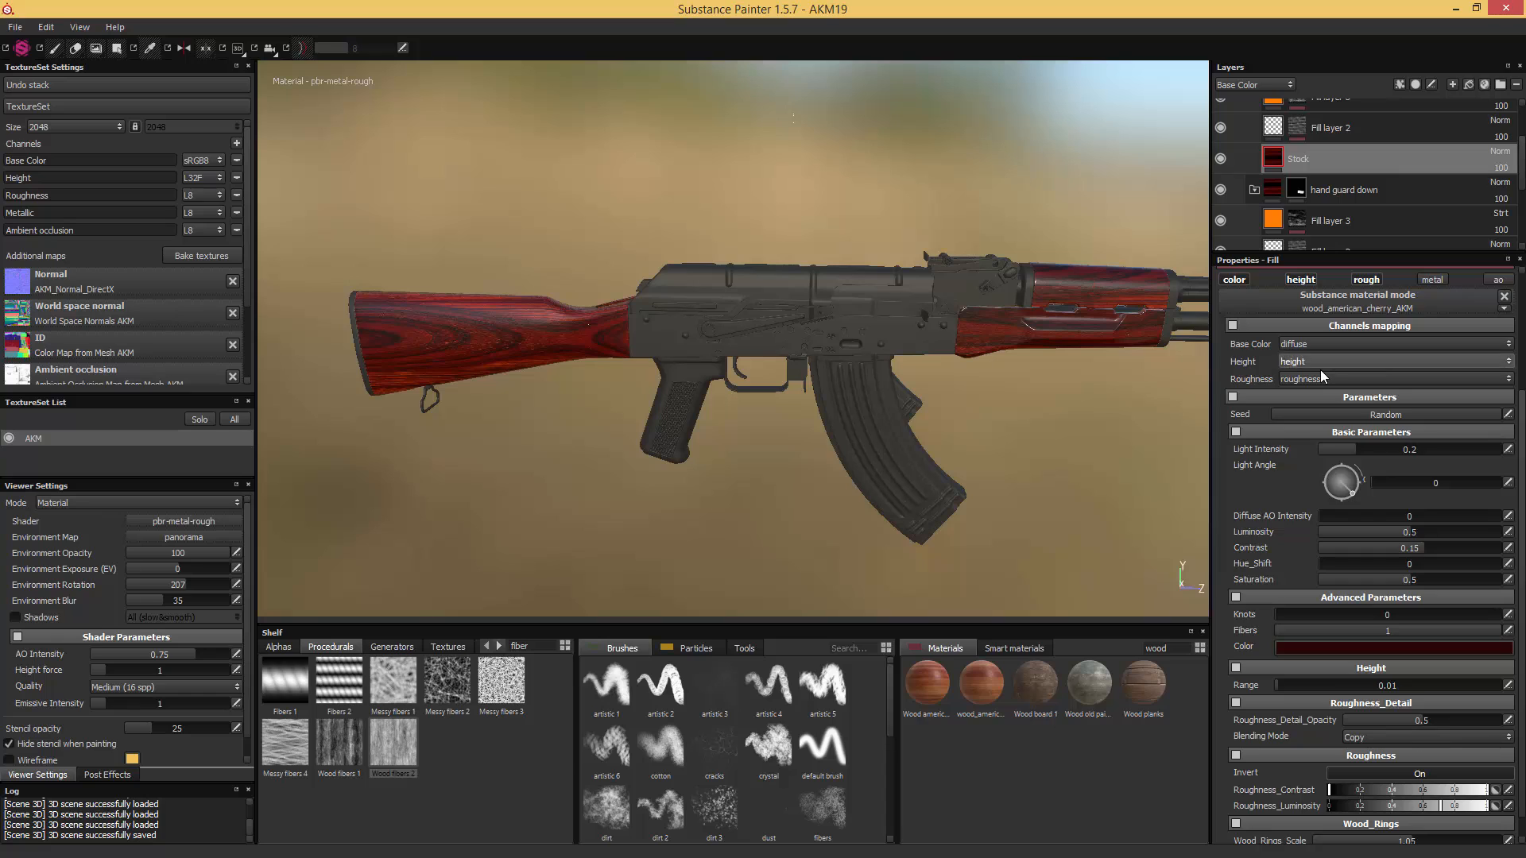
scroll(1323, 371, "up", 3)
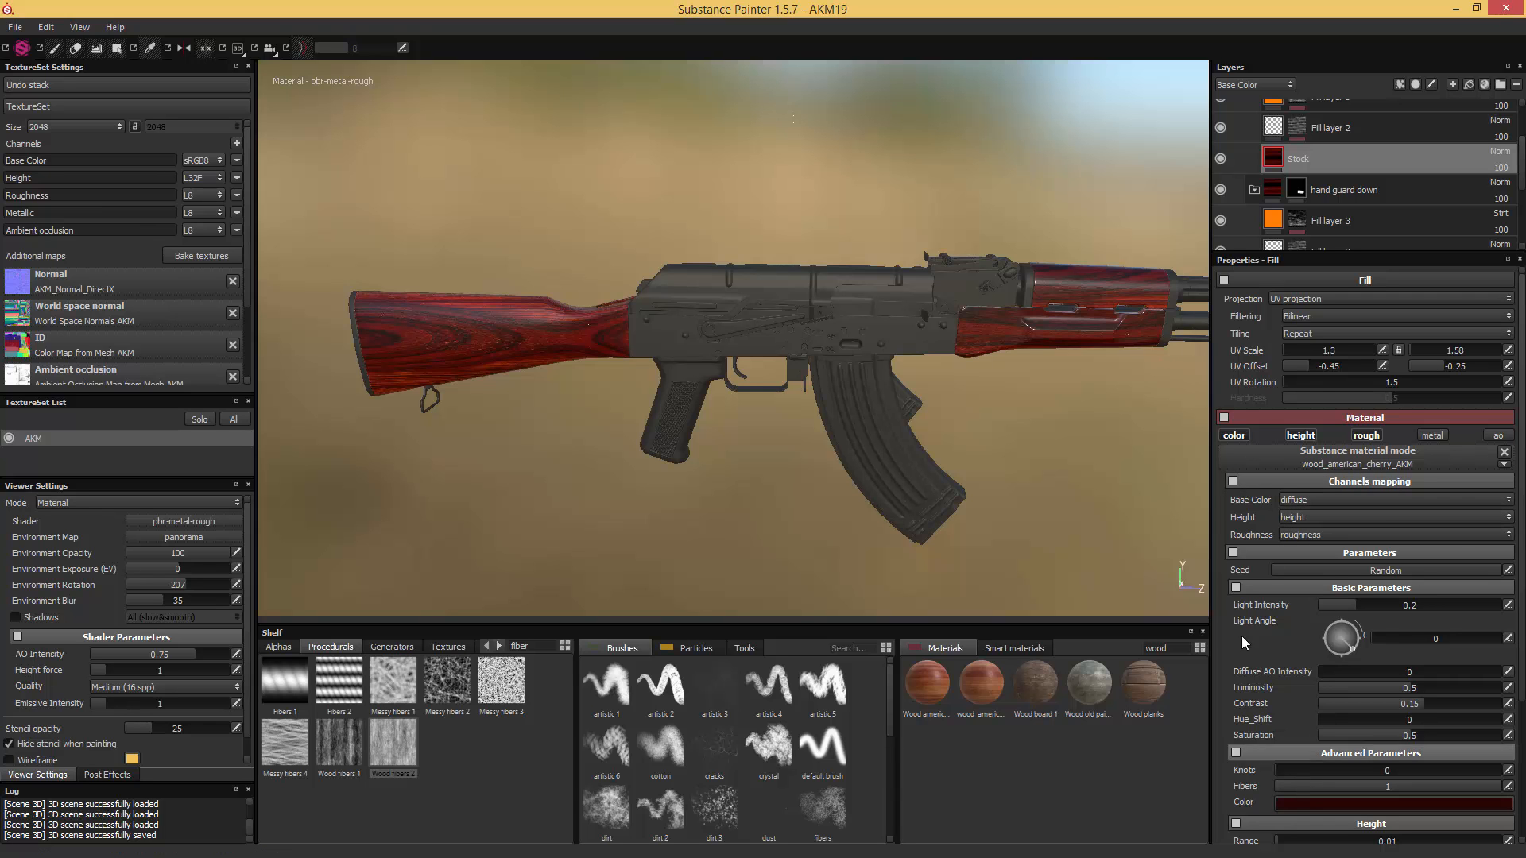
scroll(970, 403, "up", 5)
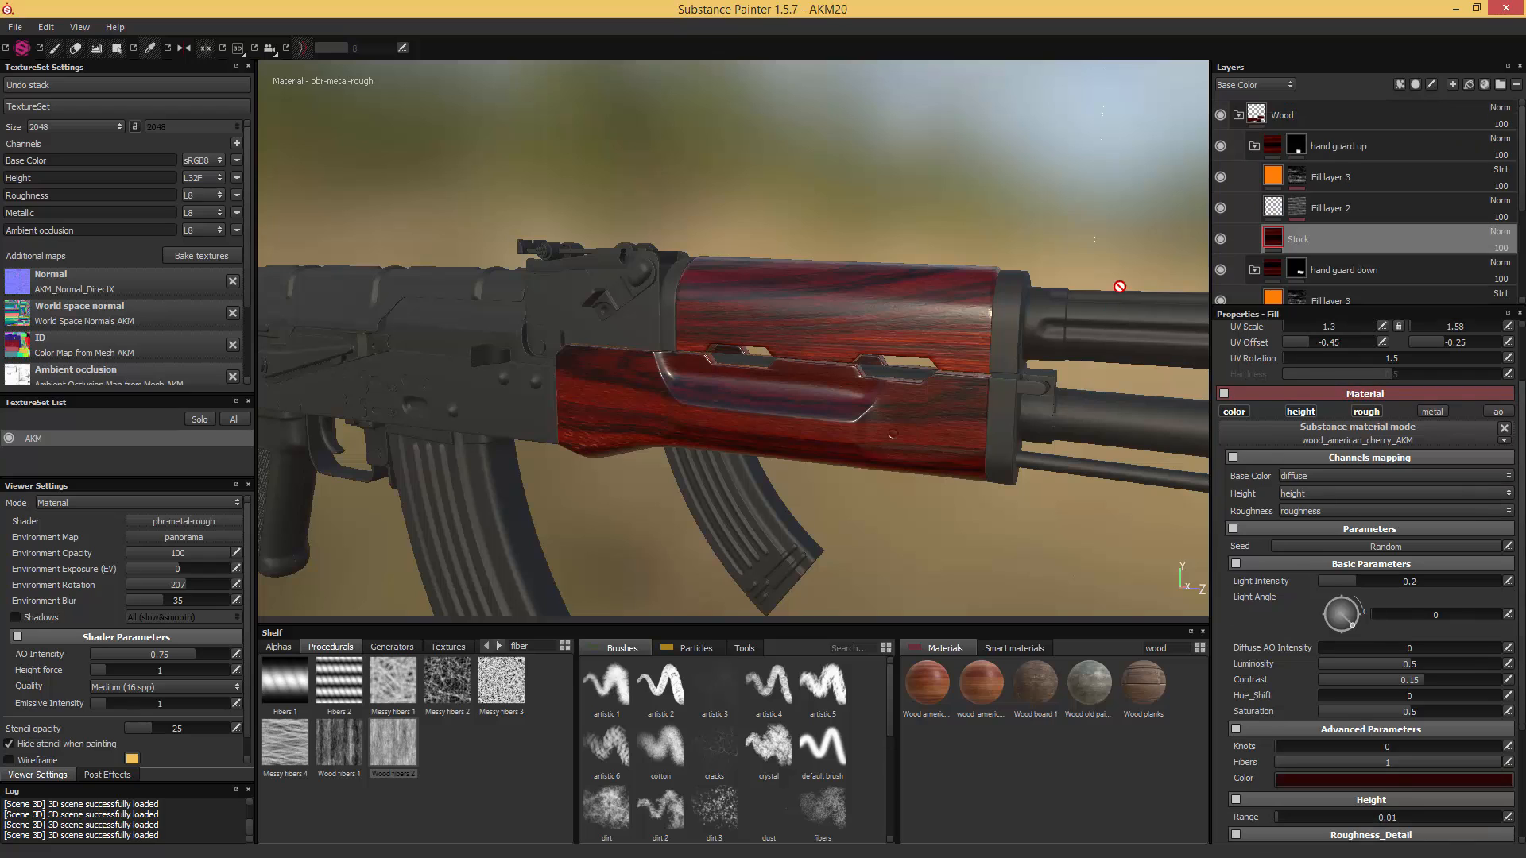
- Add a new folder above the Wood folder and name it "Metal - All"
left_click(1313, 116)
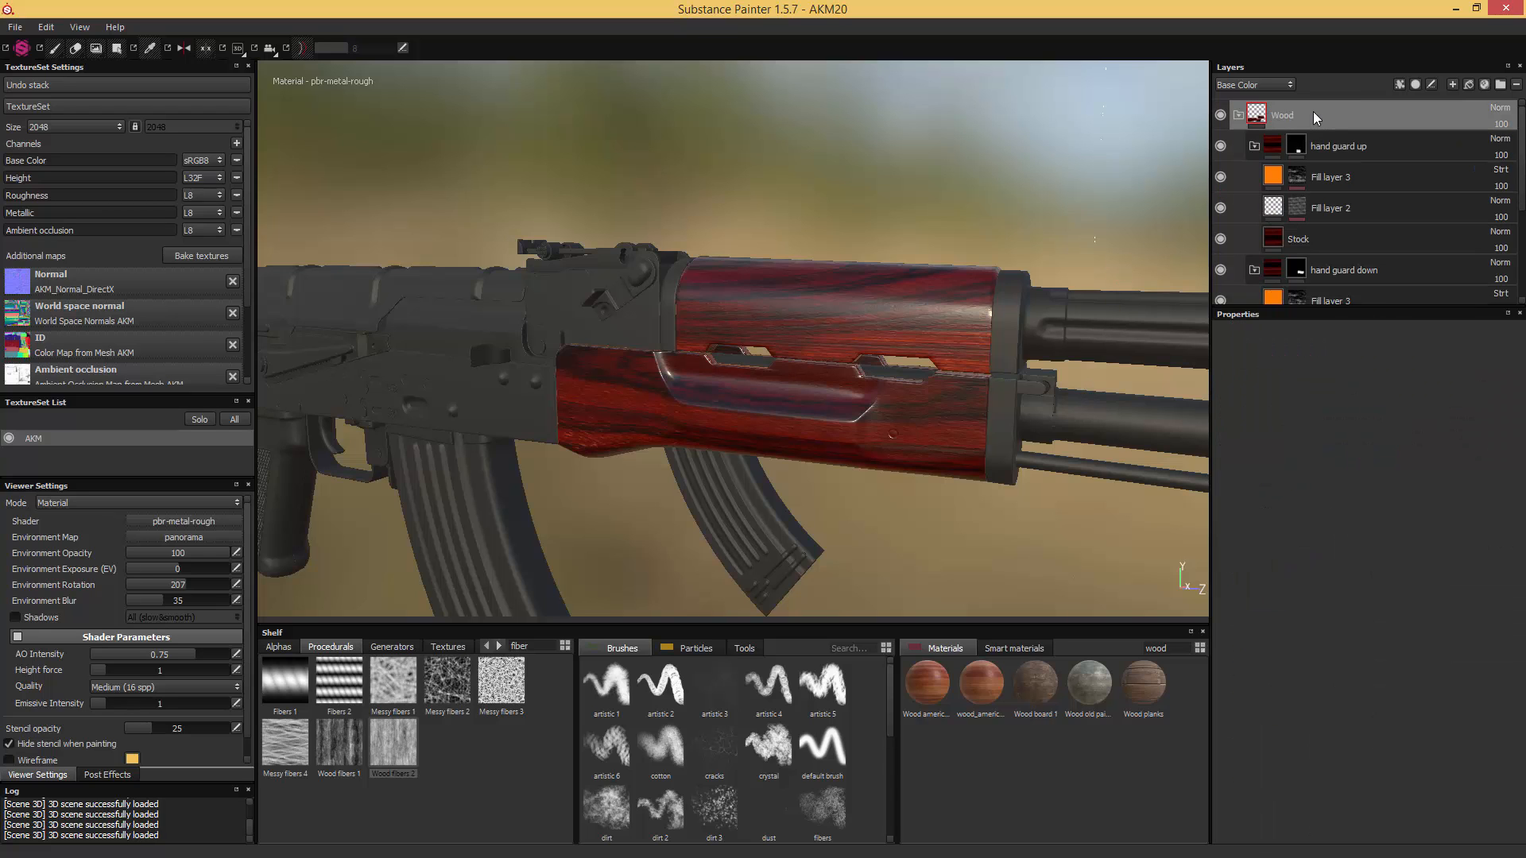
left_click(1500, 84)
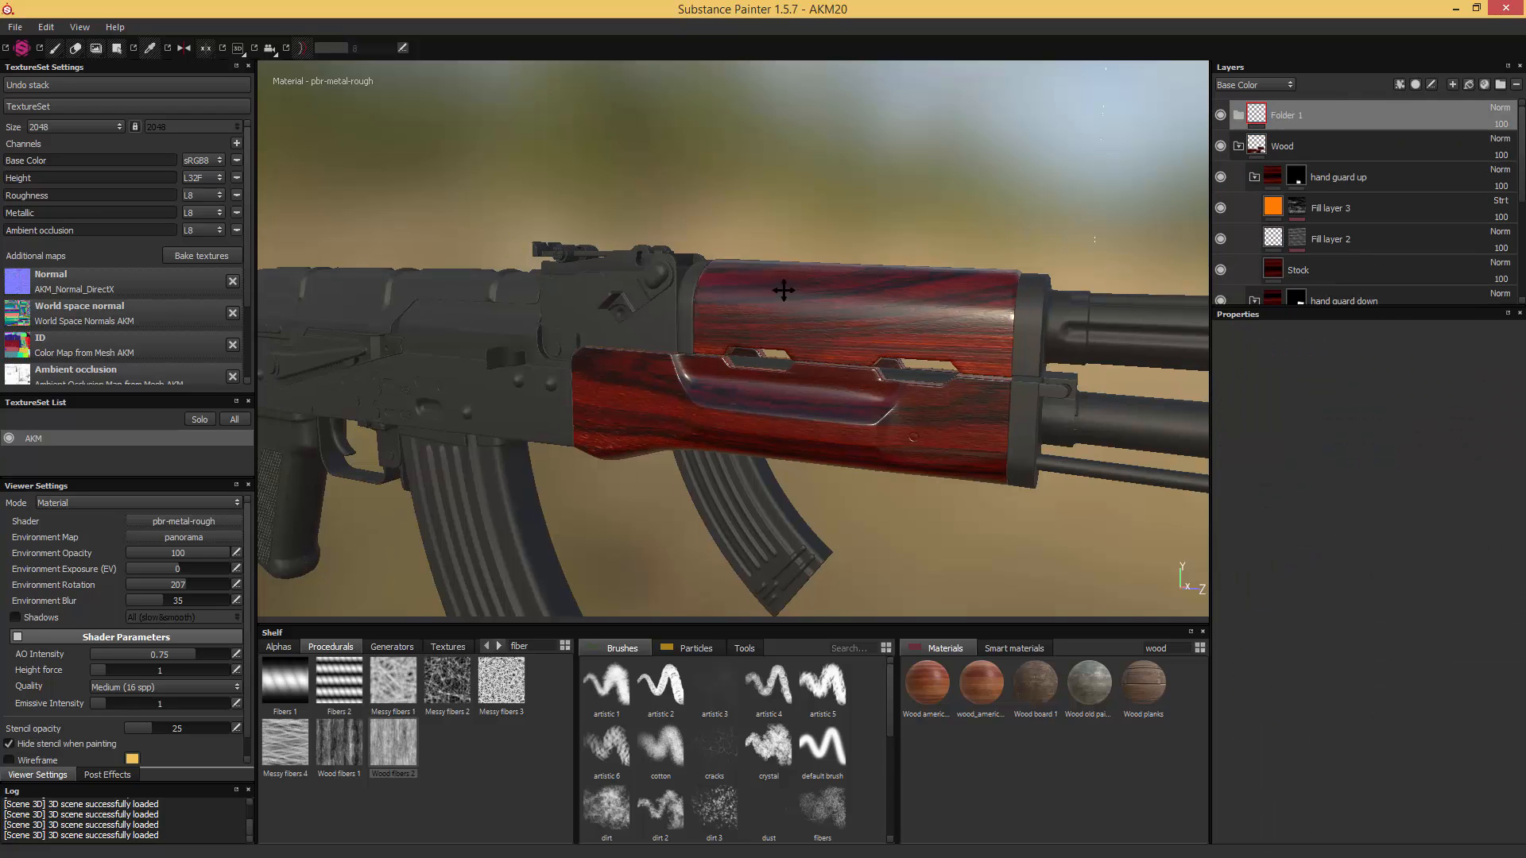
middle_click_drag(783, 289, 899, 236)
scroll(898, 236, "up", 5)
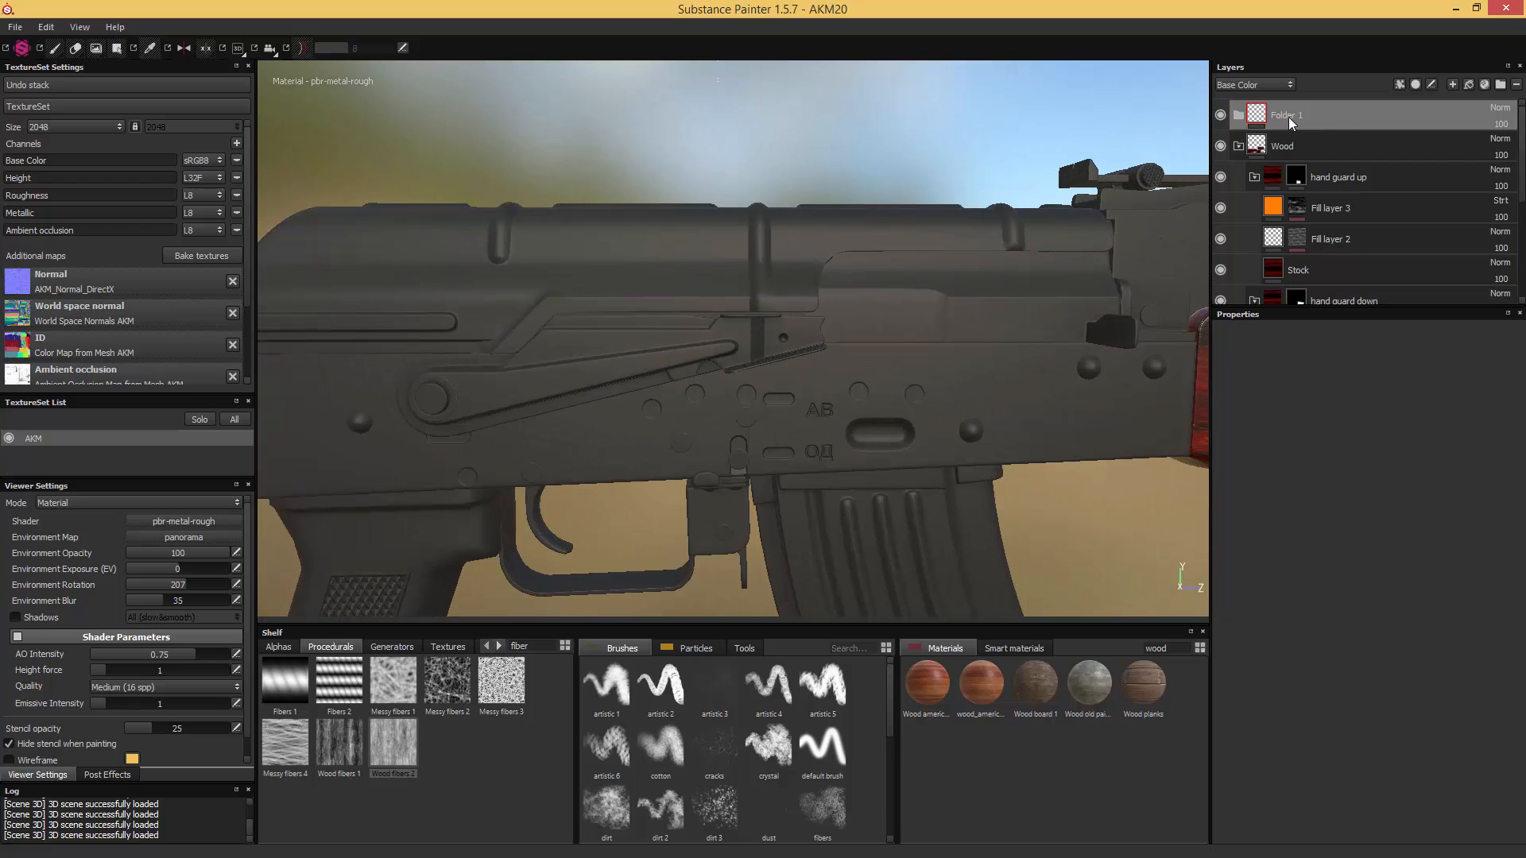
double_click(1288, 117)
type("Metal - All")
- Add a fill layer inside the "Metal - All" folder and apply the Steel parkerized material to it
left_click(1468, 84)
mouse_move(1276, 119)
left_mouse_down()
mouse_move(1279, 151)
mouse_move(1268, 136)
left_mouse_up()
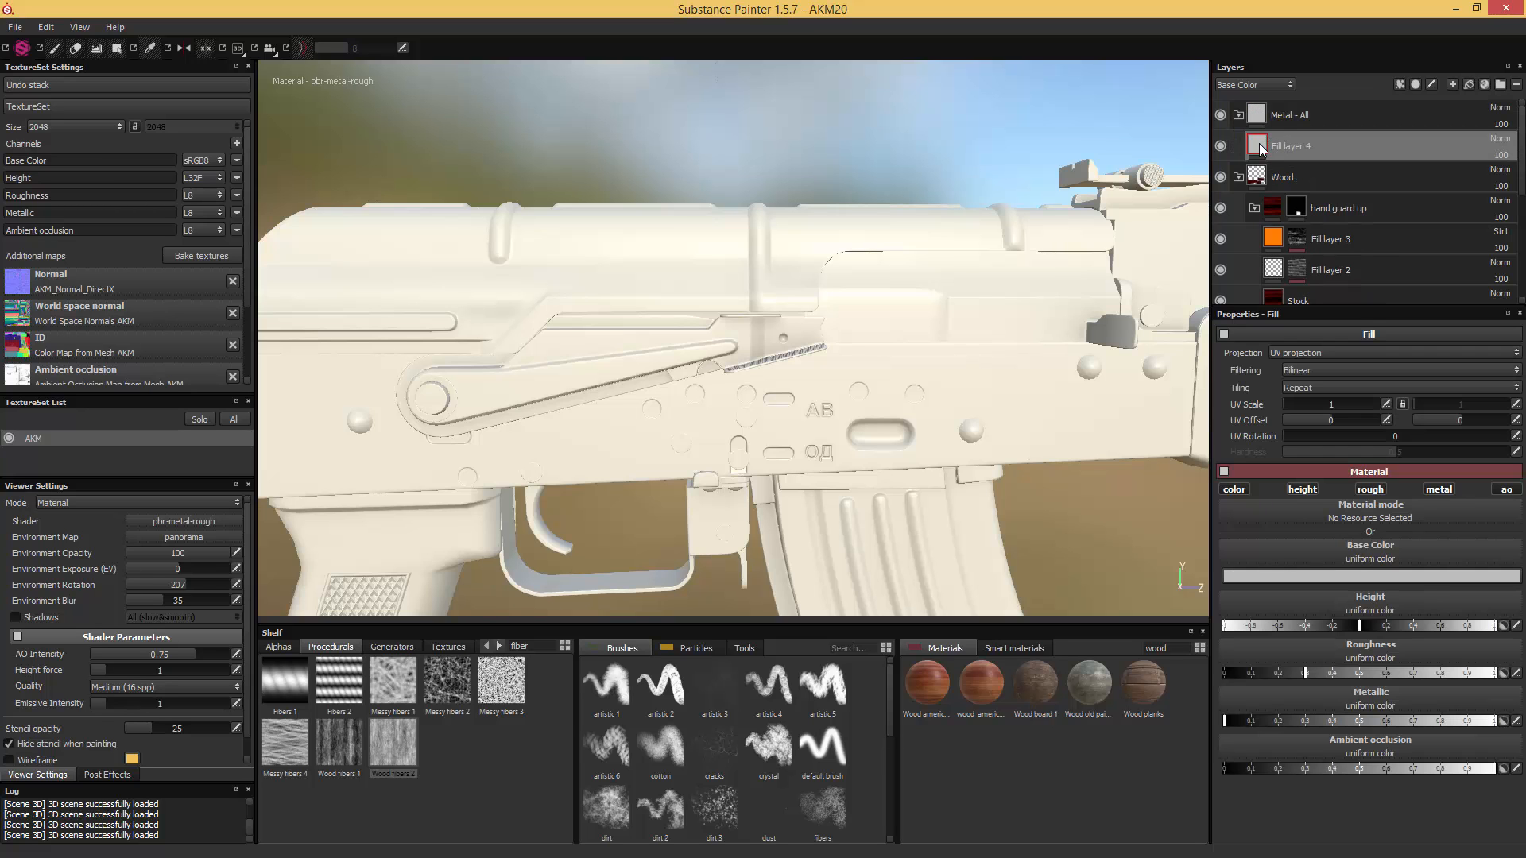
left_click_drag(1183, 646, 1119, 579)
type("park")
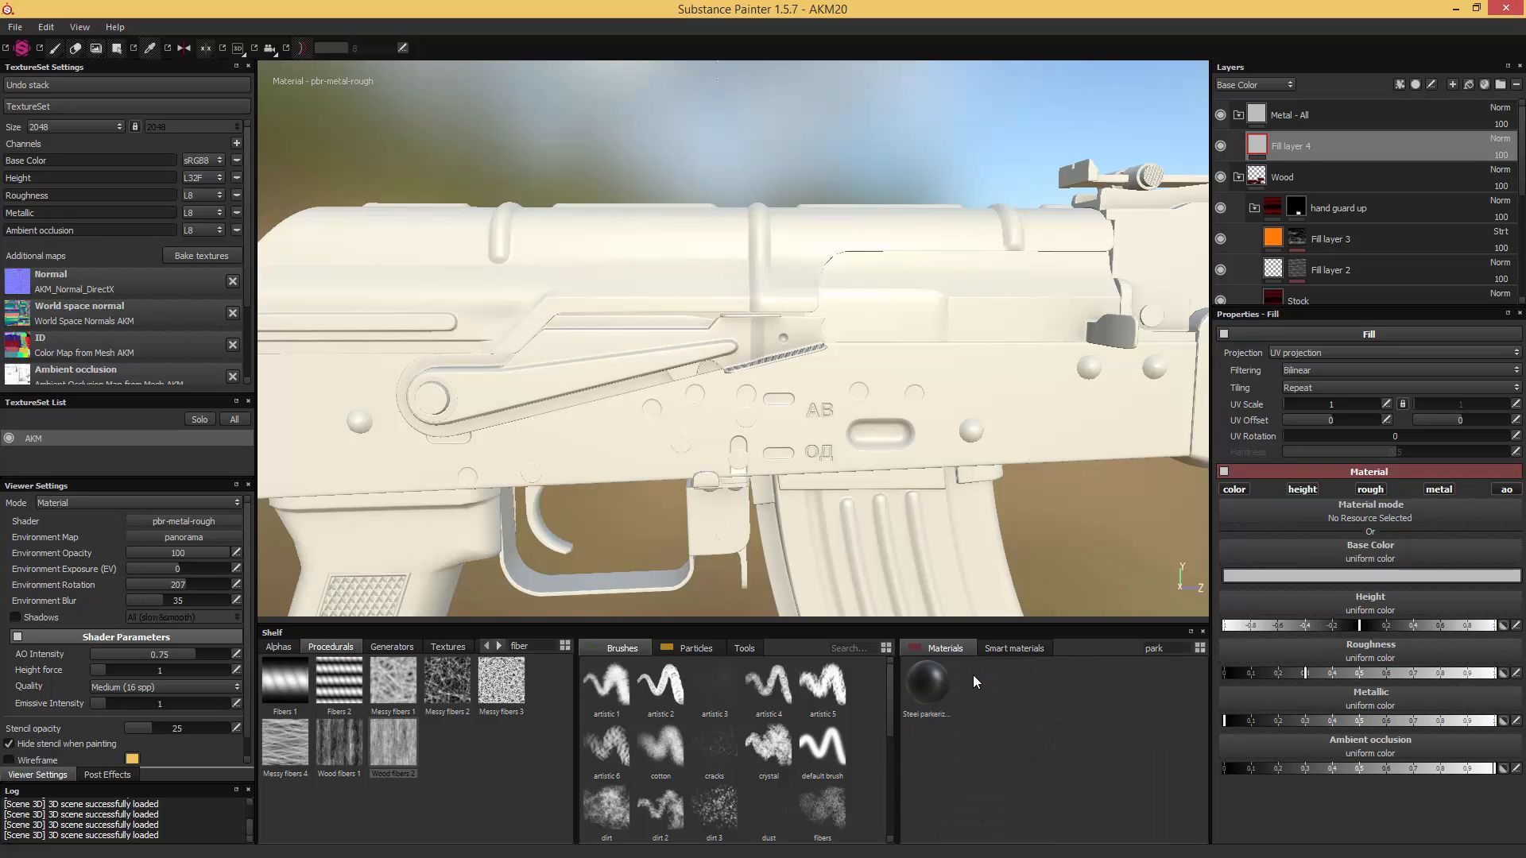
left_click(922, 684)
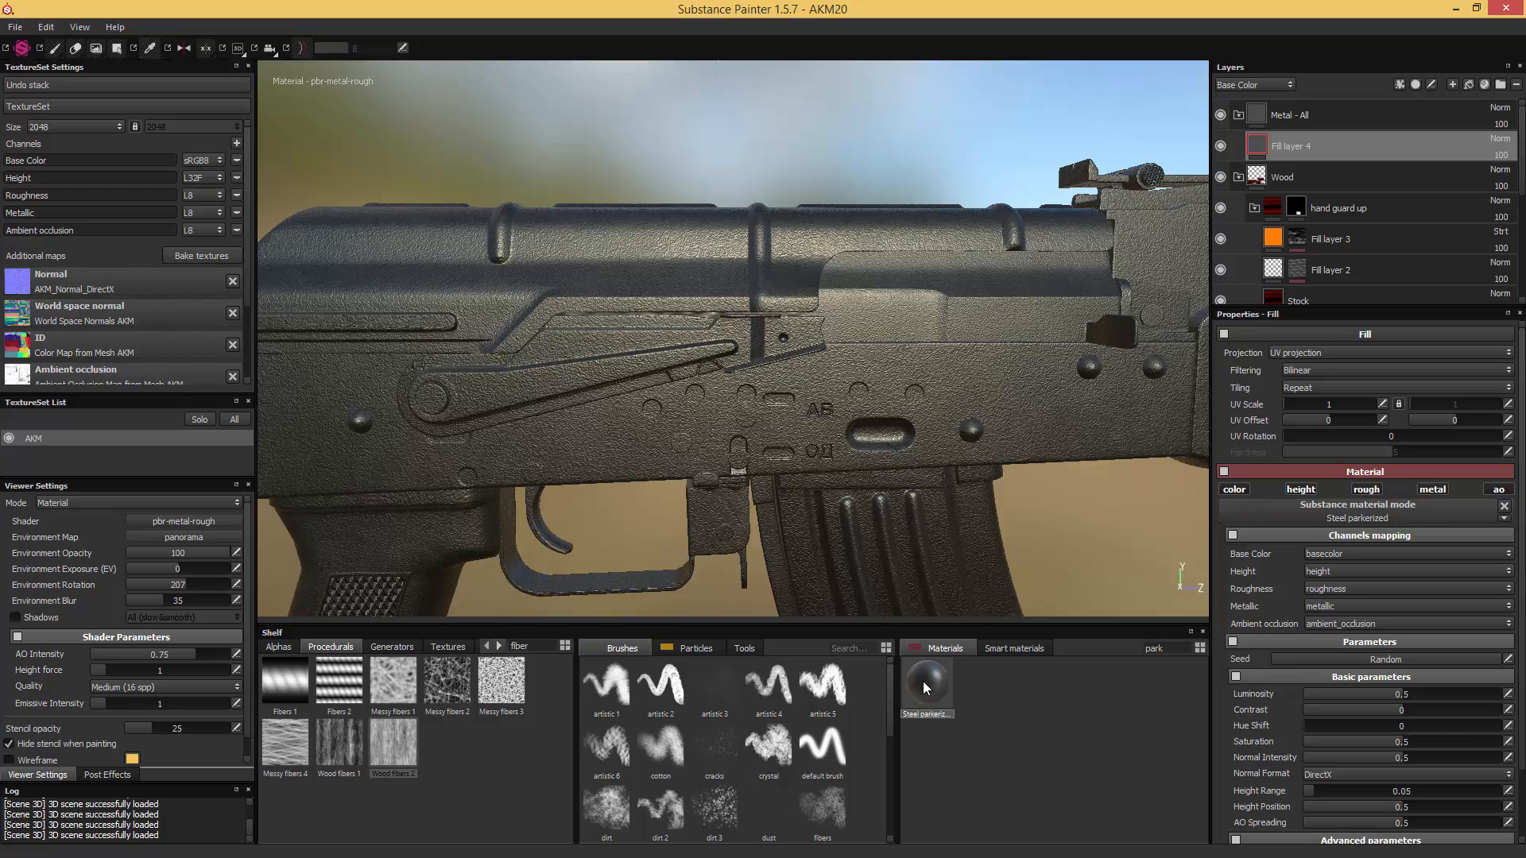
- Set the parkerized steel fill's Height Range to 0.01 and its UV Scale to 5
middle_click_drag(709, 327, 909, 296, "alt")
right_click_drag(909, 296, 821, 344, "alt")
left_click_drag(821, 344, 935, 298, "alt")
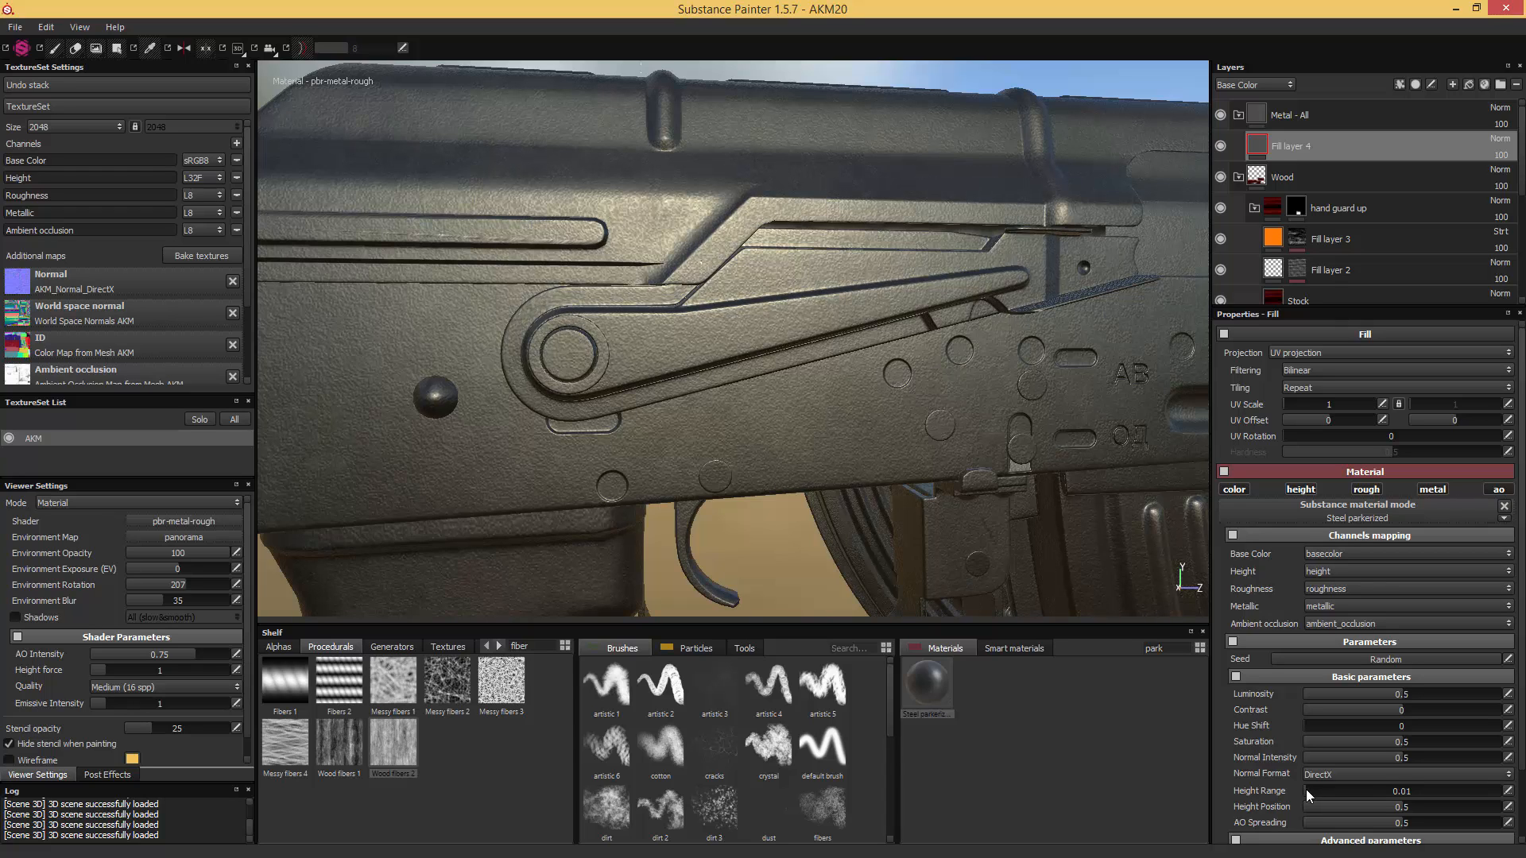
left_click(1285, 407)
left_click(1286, 407)
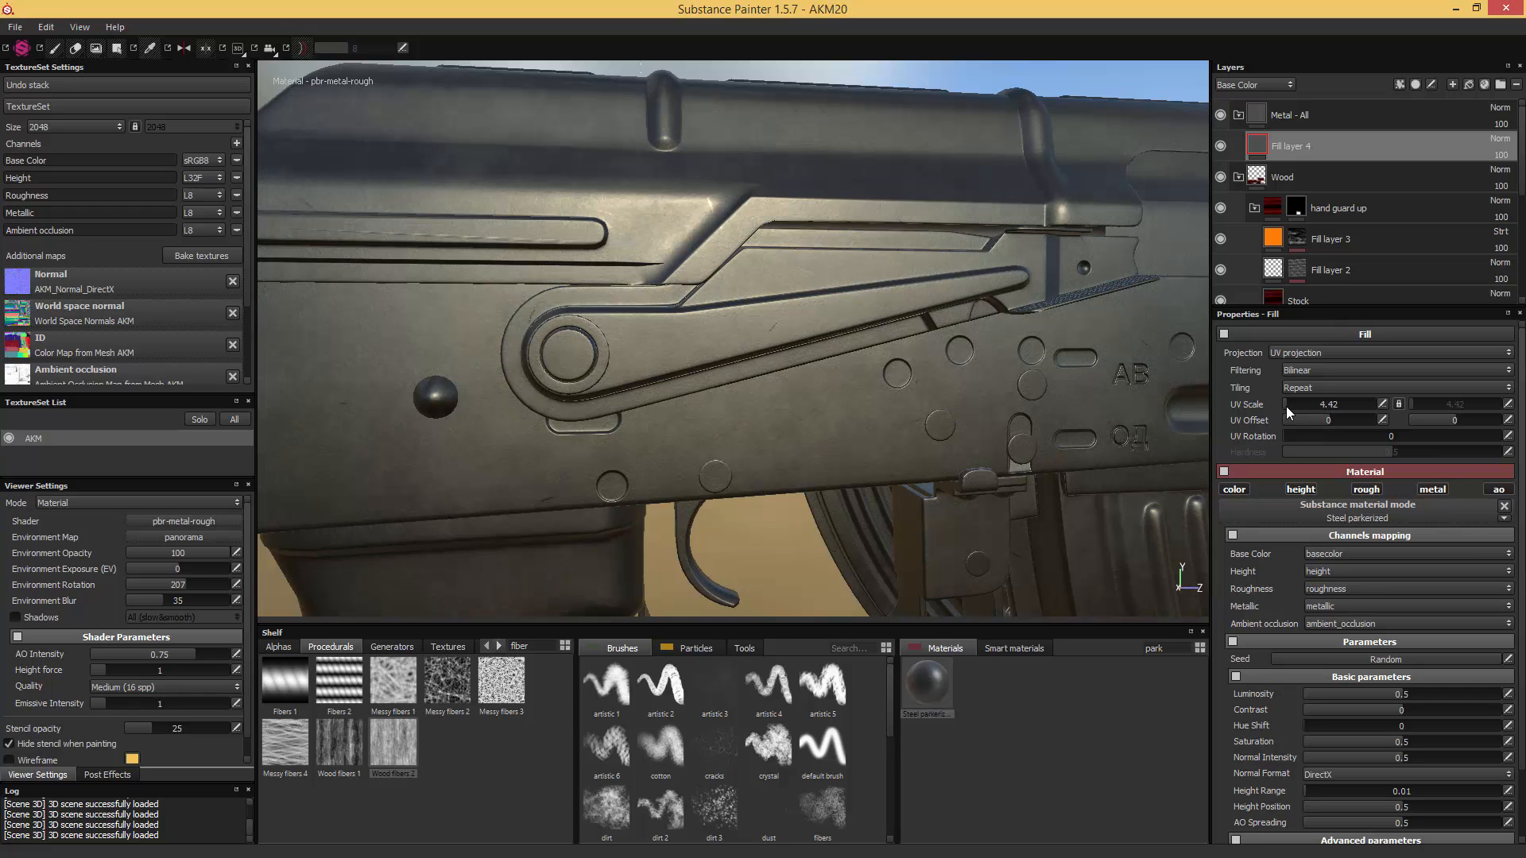
left_click(1382, 406)
left_click(1383, 404)
type("5")
key("Return")
left_click_drag(991, 400, 927, 402, "alt")
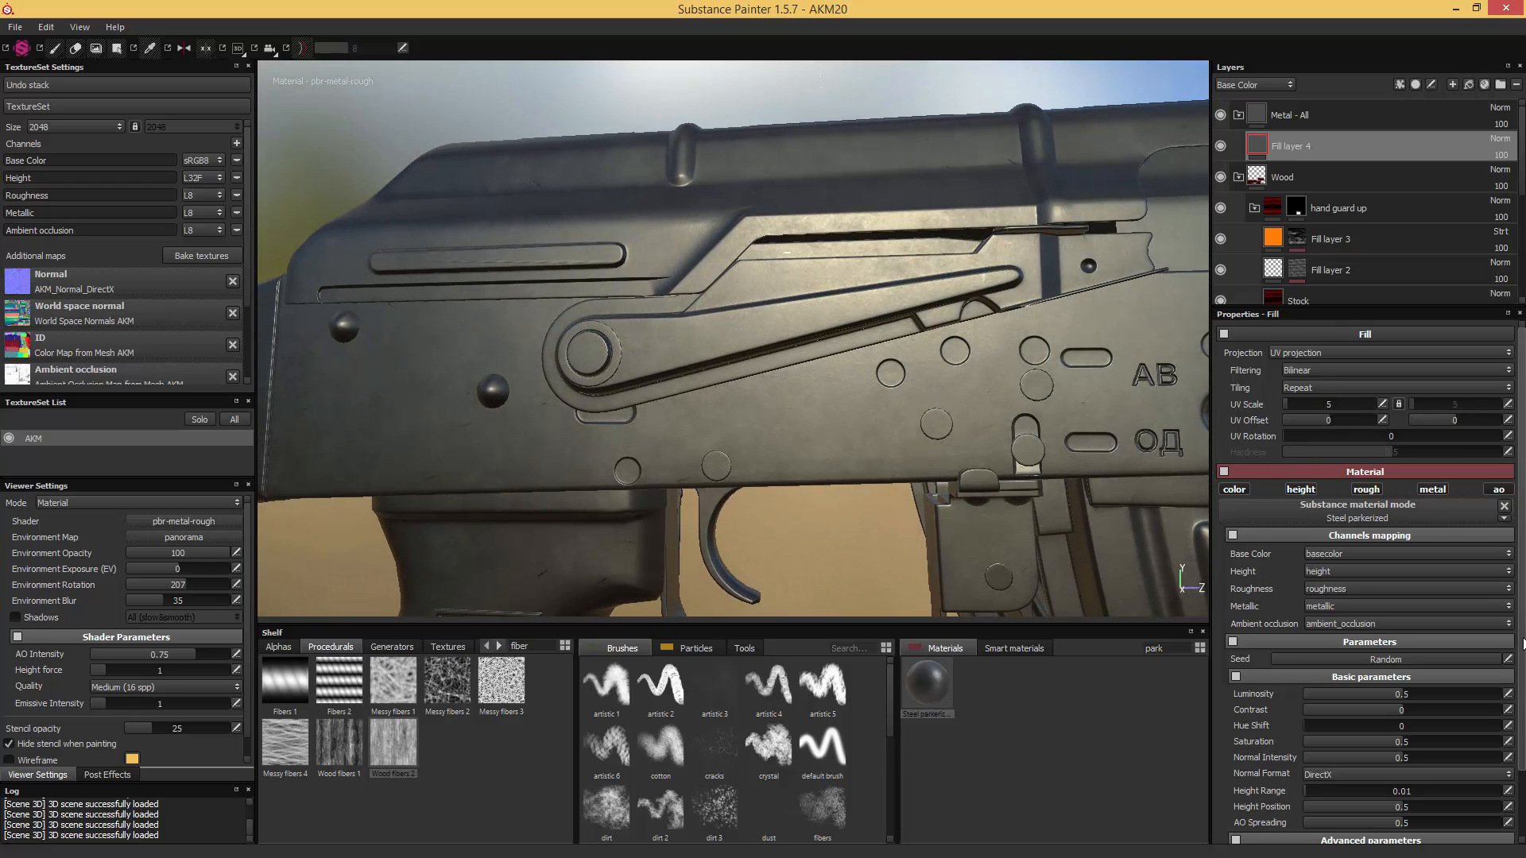
- Darken the parkerized steel's Steel Color to a V value of 0.217
left_click_drag(1521, 557, 1521, 660)
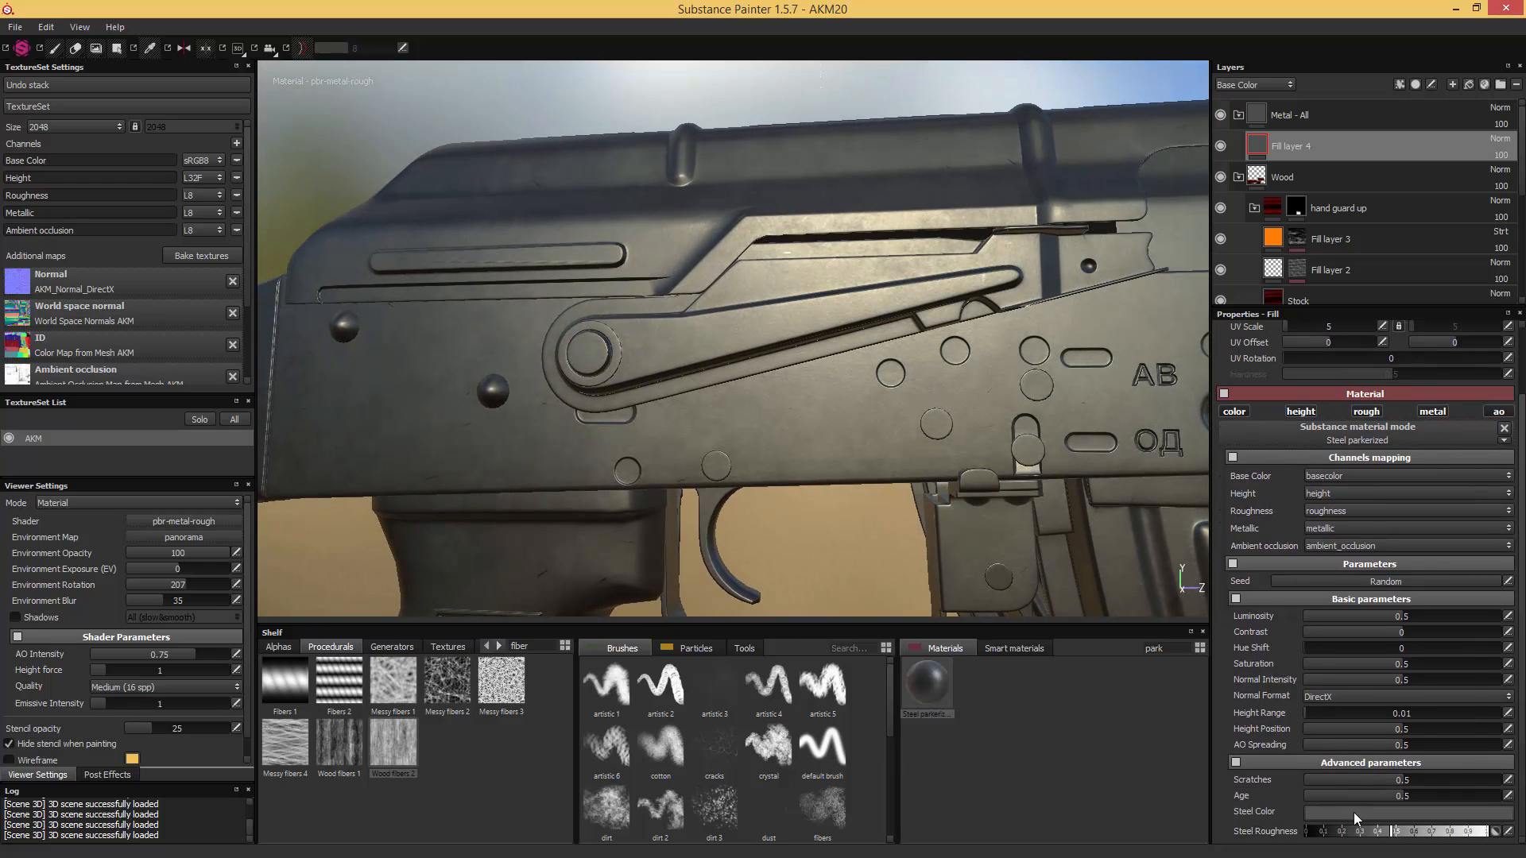
left_click(1410, 812)
left_click_drag(1457, 769, 1457, 780)
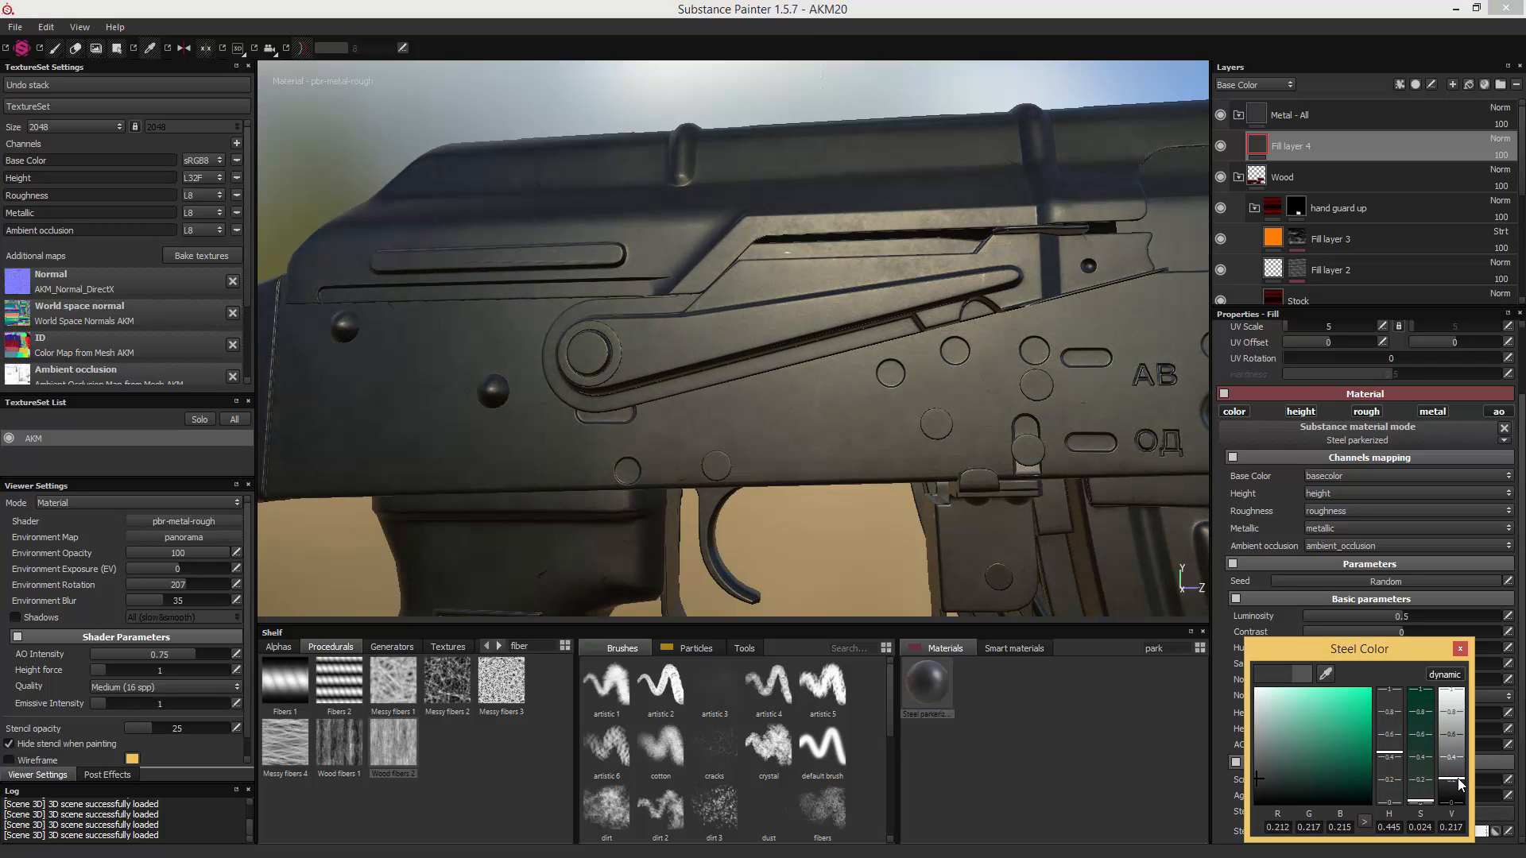
left_click(1460, 648)
- Adjust the parkerized steel's Steel Roughness by trying glossier settings and settling on about 0.4
left_click_drag(1392, 829, 1338, 833)
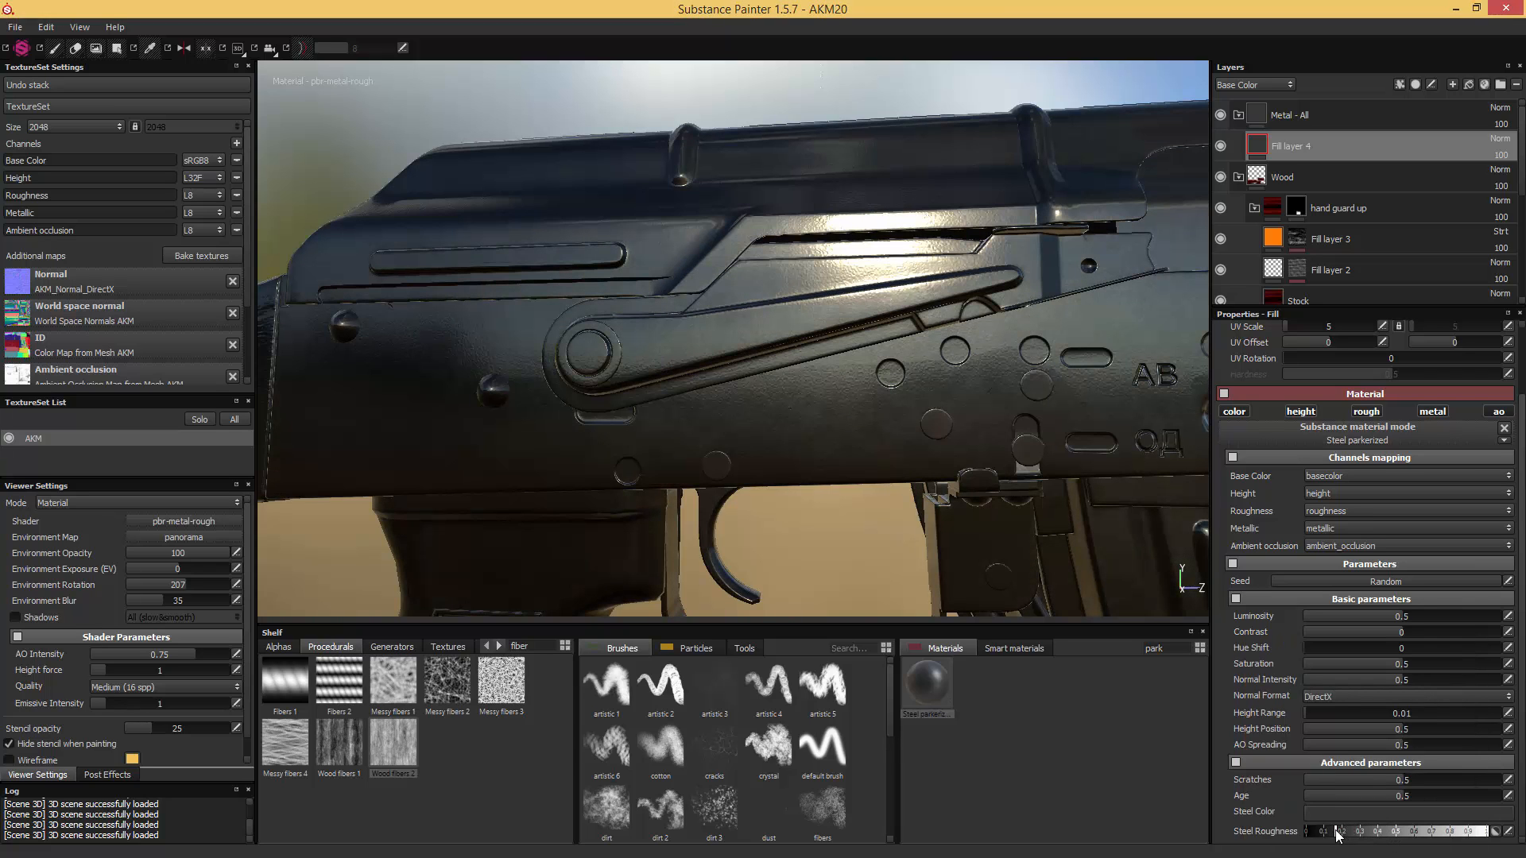
mouse_move(1343, 833)
left_mouse_down()
mouse_move(1382, 839)
mouse_move(1343, 836)
left_mouse_up()
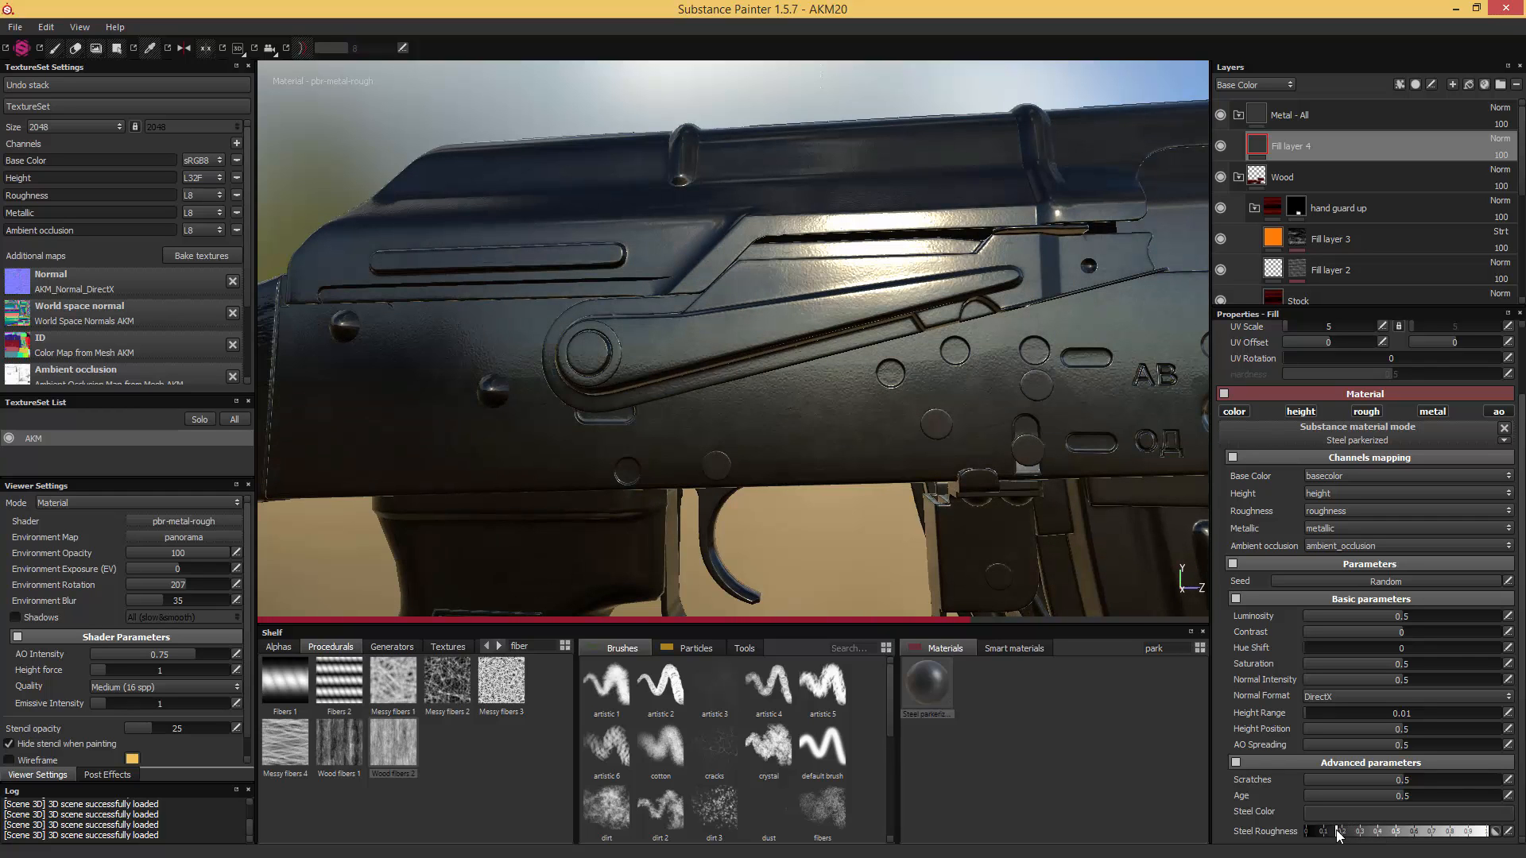
left_click_drag(1335, 835, 1366, 840)
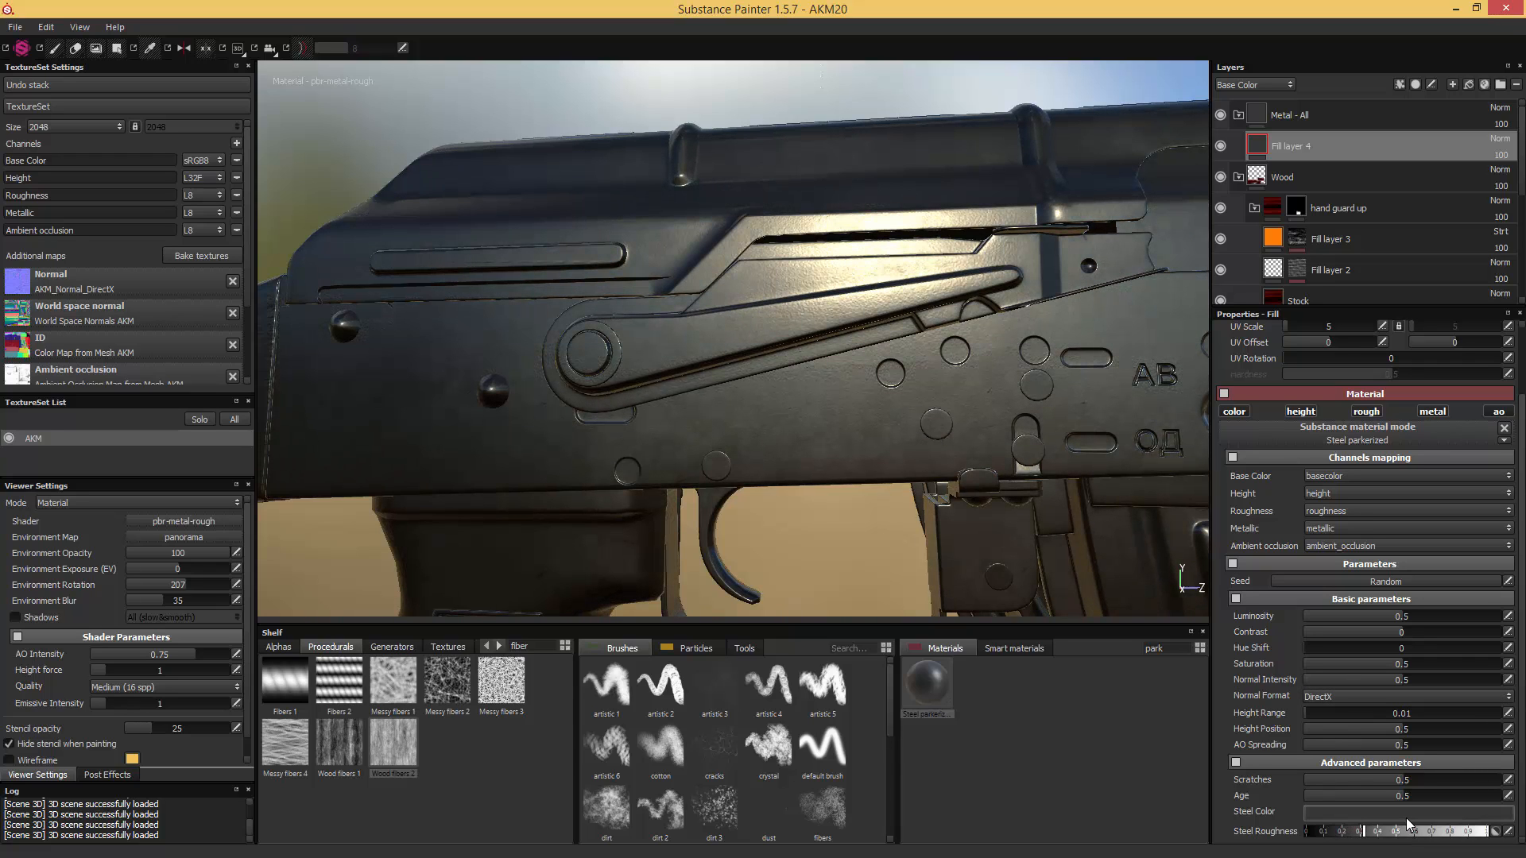
left_click_drag(1364, 834, 1383, 836)
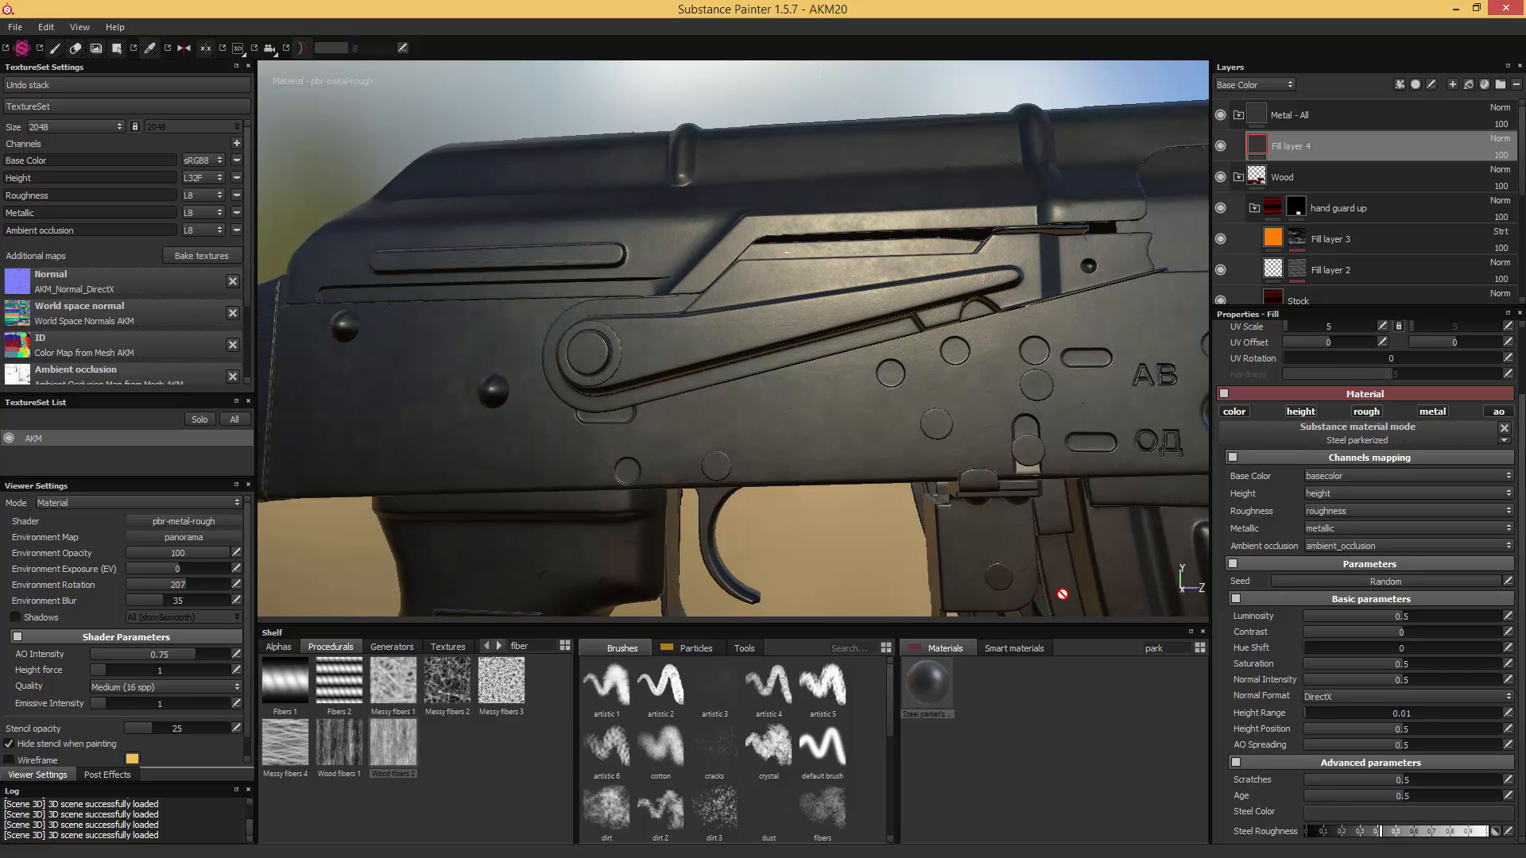
- Check the steel finish around the rifle and add a white mask to the "Metal - All" folder
middle_click_drag(834, 457, 898, 293, "alt")
right_click_drag(828, 388, 719, 418, "alt")
middle_click_drag(720, 418, 854, 384, "alt")
left_click_drag(854, 384, 889, 439, "alt")
right_click_drag(889, 439, 779, 358, "alt")
middle_click_drag(778, 357, 983, 393, "alt")
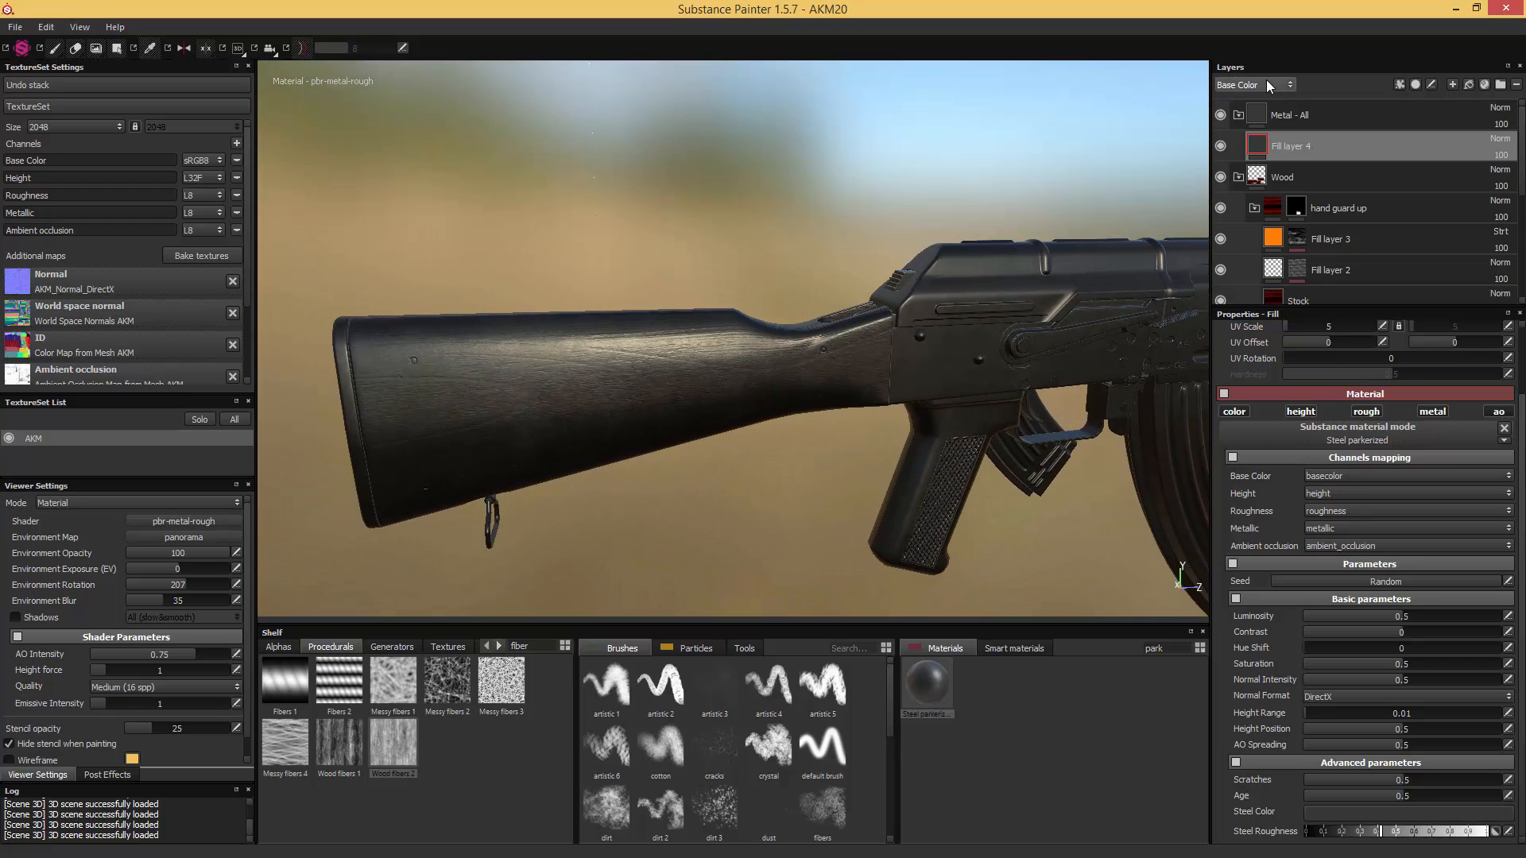
right_click(1262, 122)
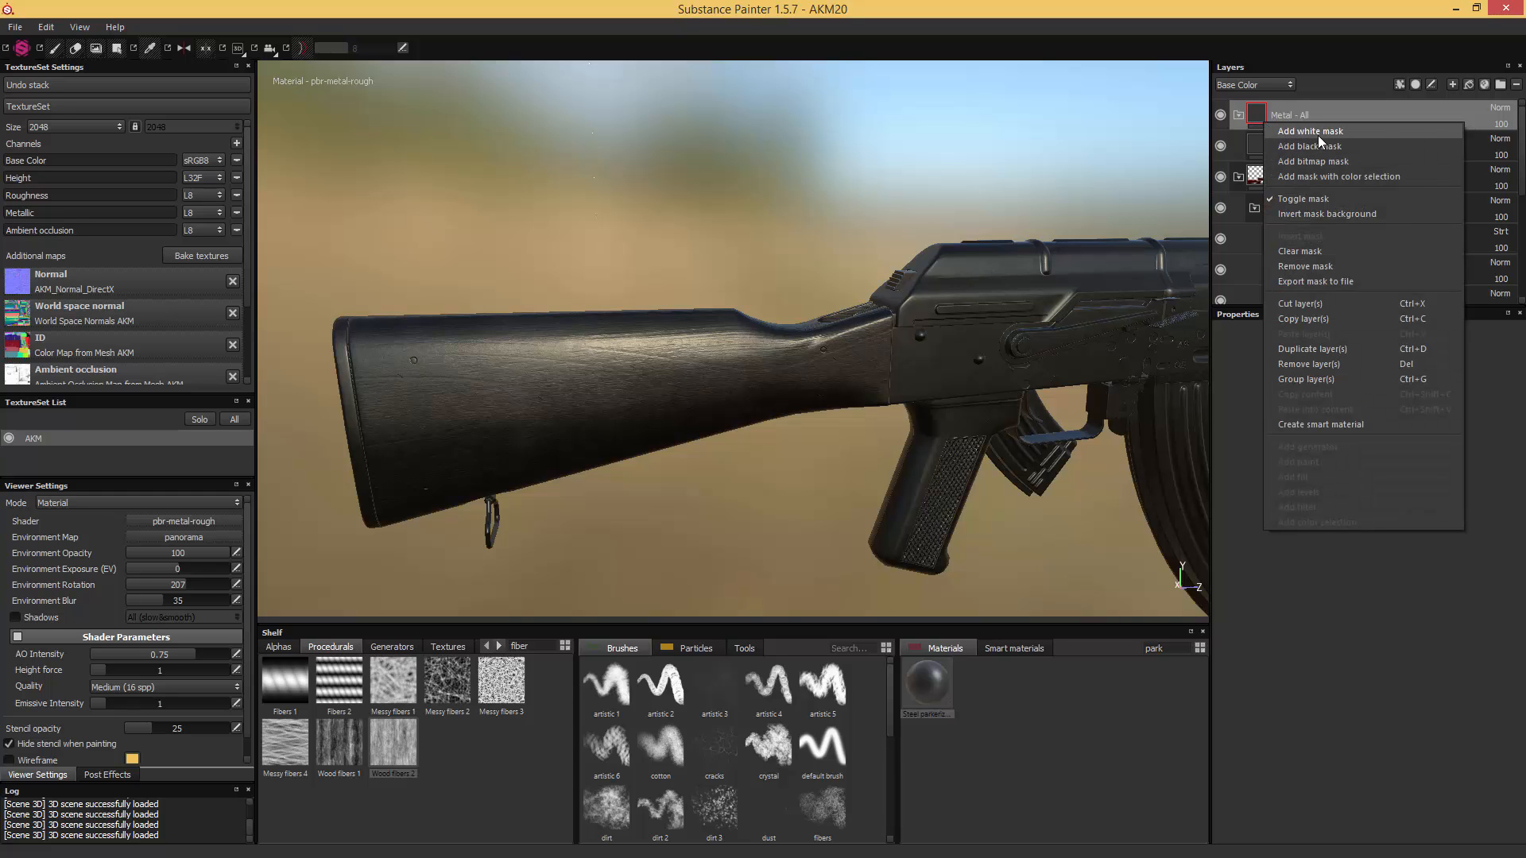
left_click(1318, 133)
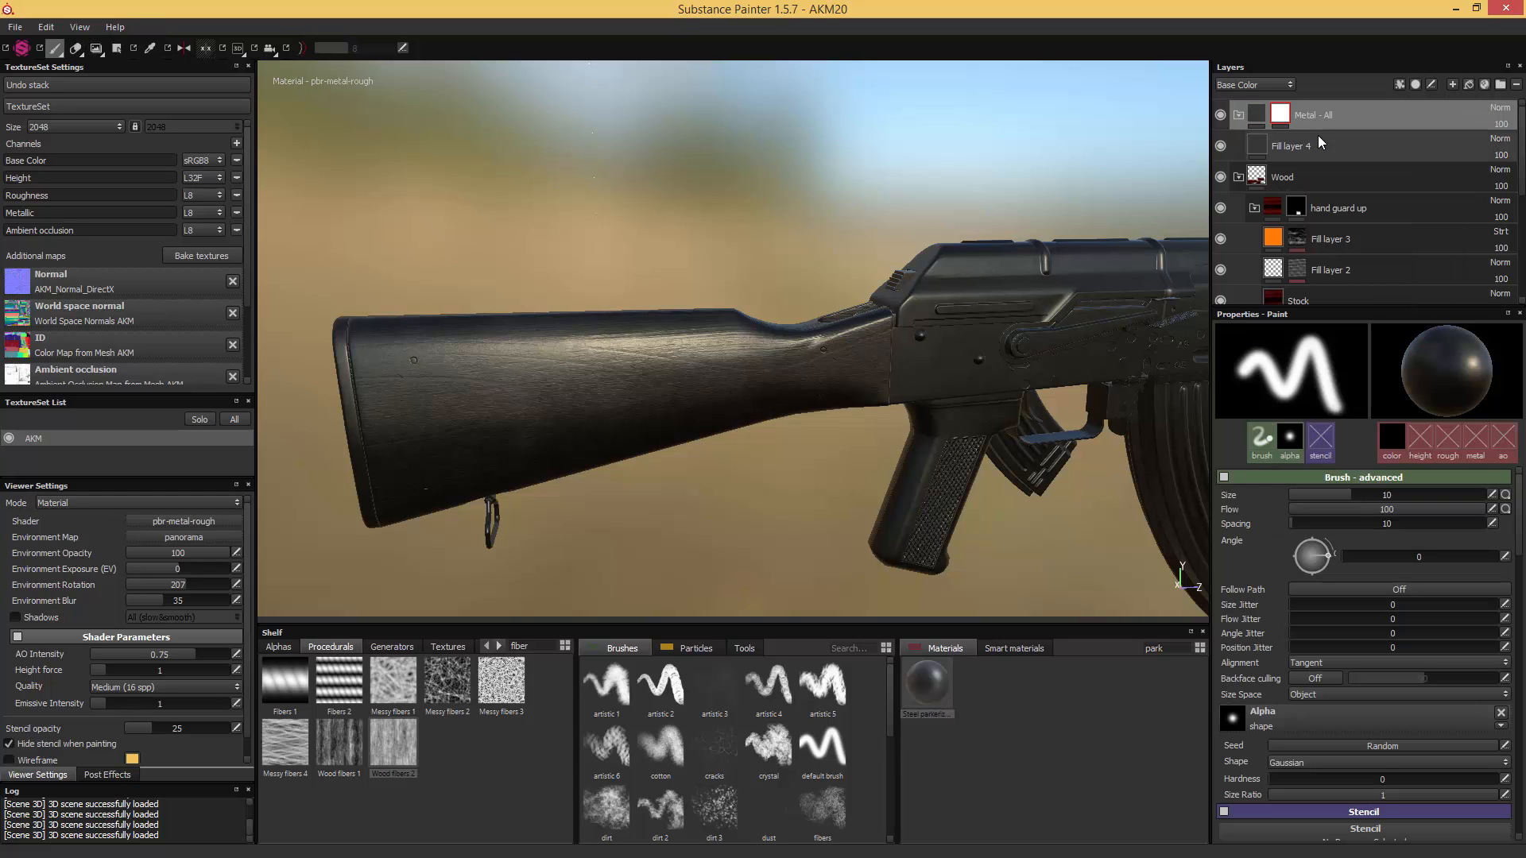
- Mask the upper handguard, lower handguard and stock out of the "Metal - All" folder with black mesh-selection fills
middle_click_drag(1124, 295, 747, 318, "alt")
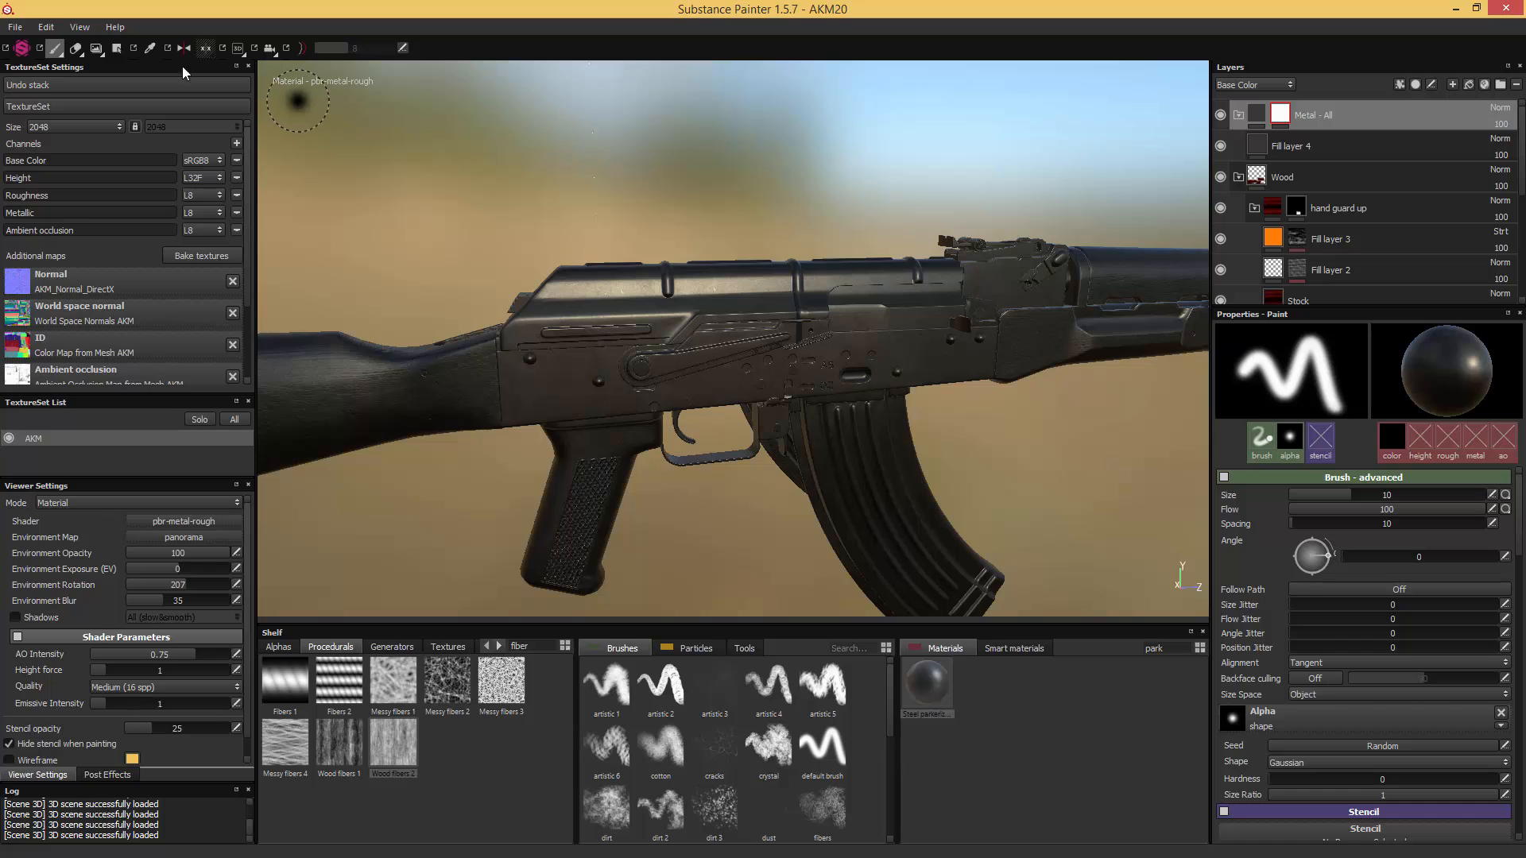
left_click(116, 48)
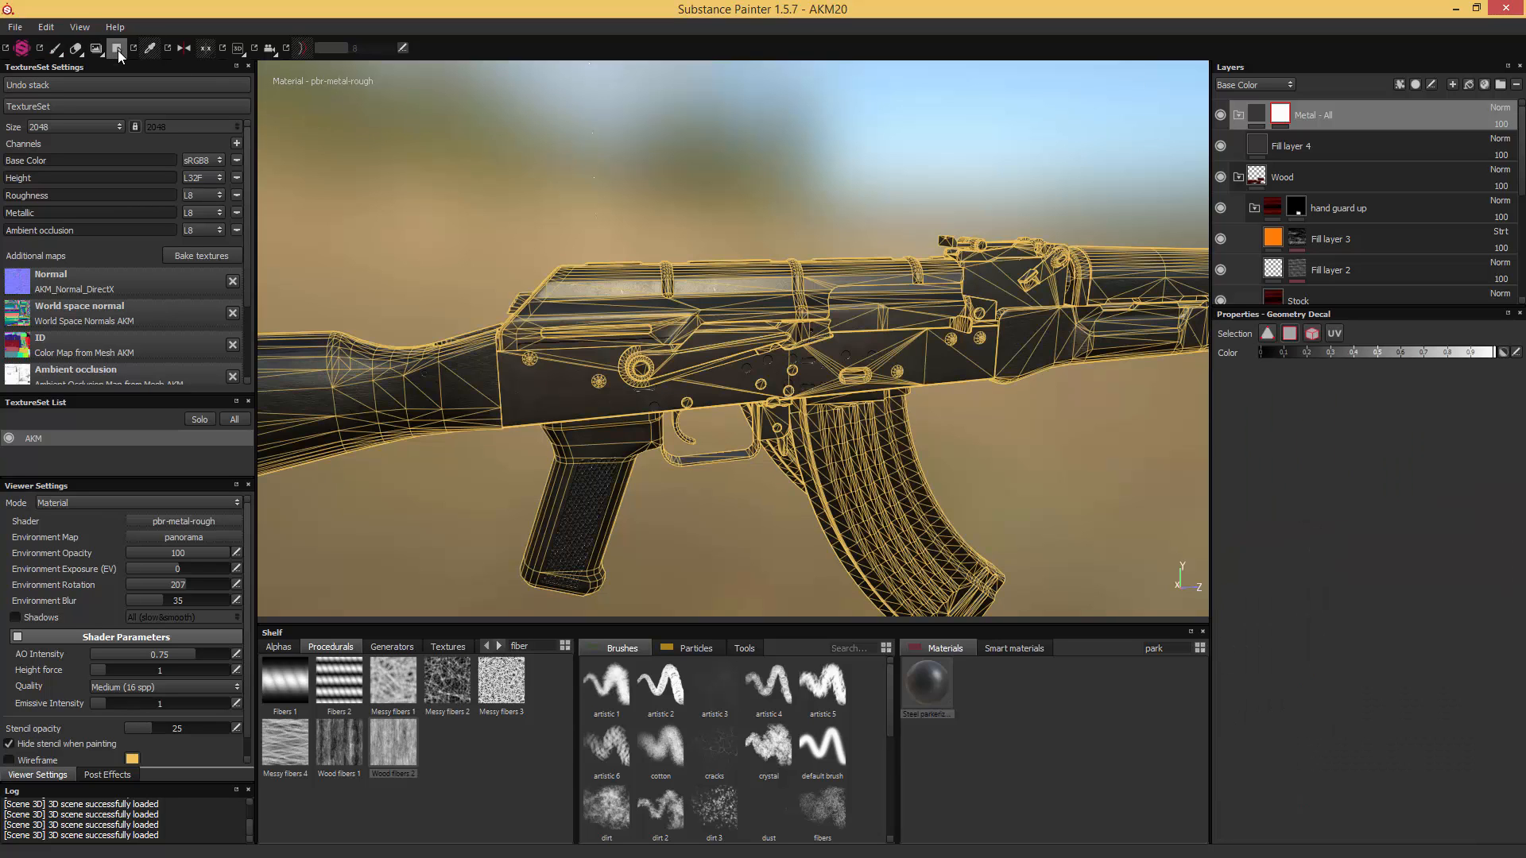
left_click(1311, 334)
mouse_move(1280, 117)
middle_click_drag(1104, 203, 1001, 207, "alt")
left_click(1028, 279)
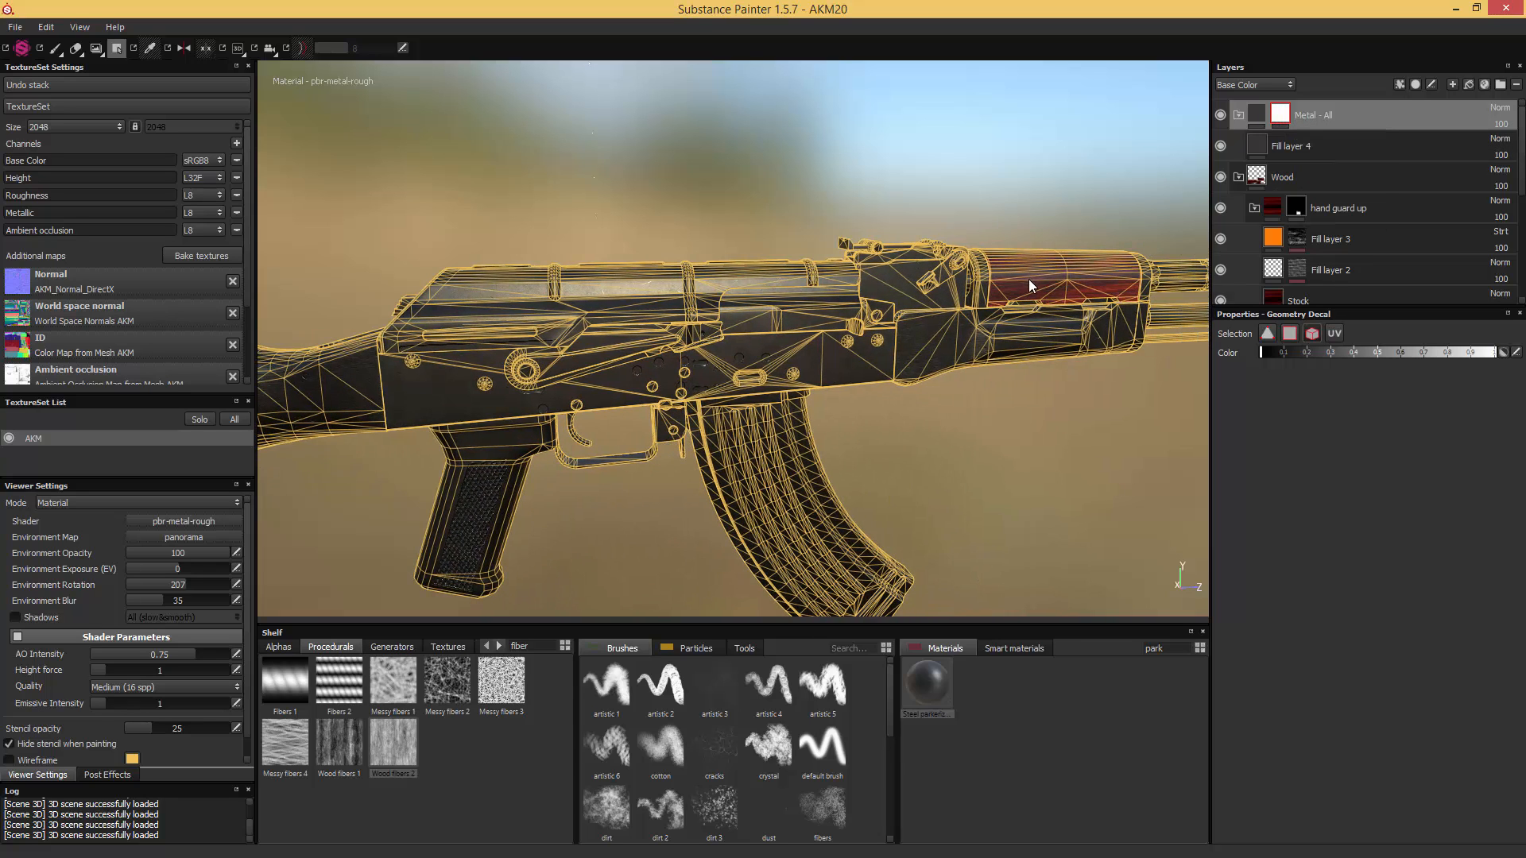
left_click(1001, 336)
middle_click_drag(389, 281, 945, 205, "alt")
left_click(642, 323)
middle_click_drag(754, 322, 608, 327, "alt")
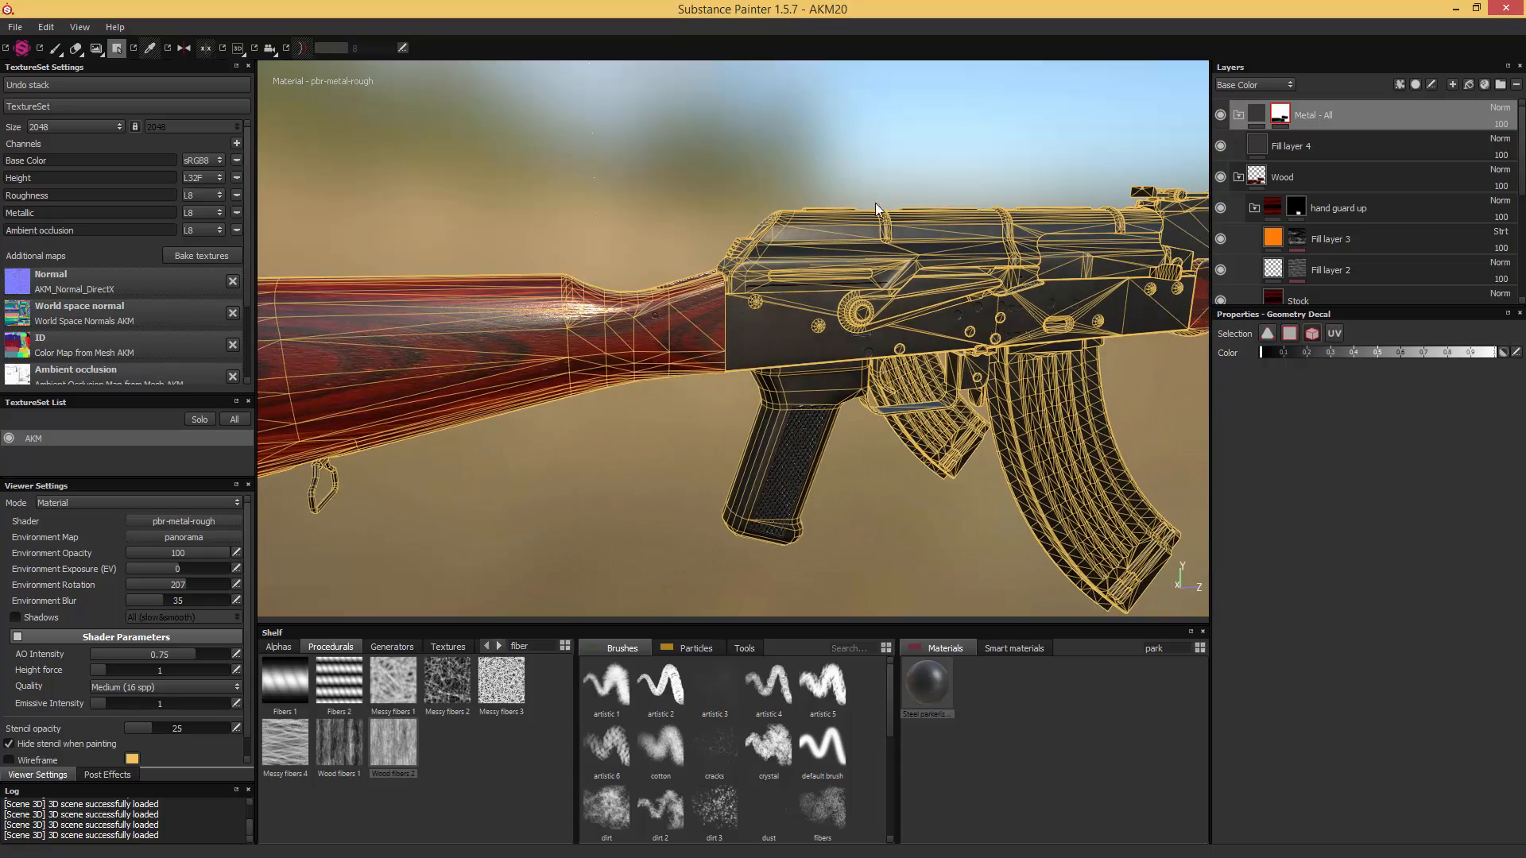
- Mask the bolt carrier and the pistol grip out of the "Metal - All" folder with black mesh fills
left_click_drag(904, 148, 866, 164, "alt")
middle_click_drag(890, 185, 740, 197, "alt")
scroll(908, 236, "up", 5)
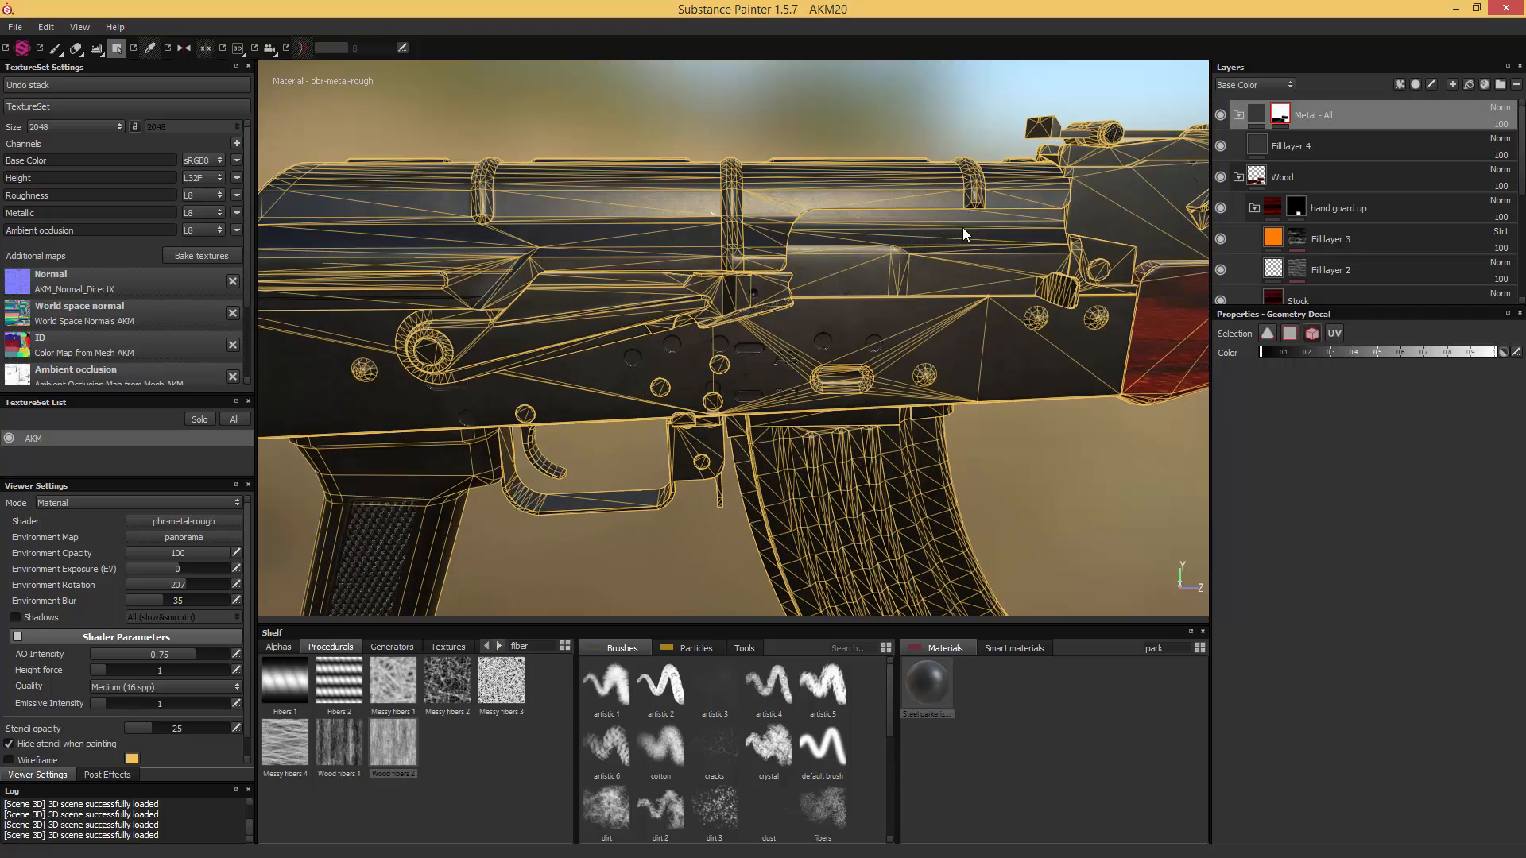
left_click(938, 266)
middle_click_drag(680, 276, 819, 272, "alt")
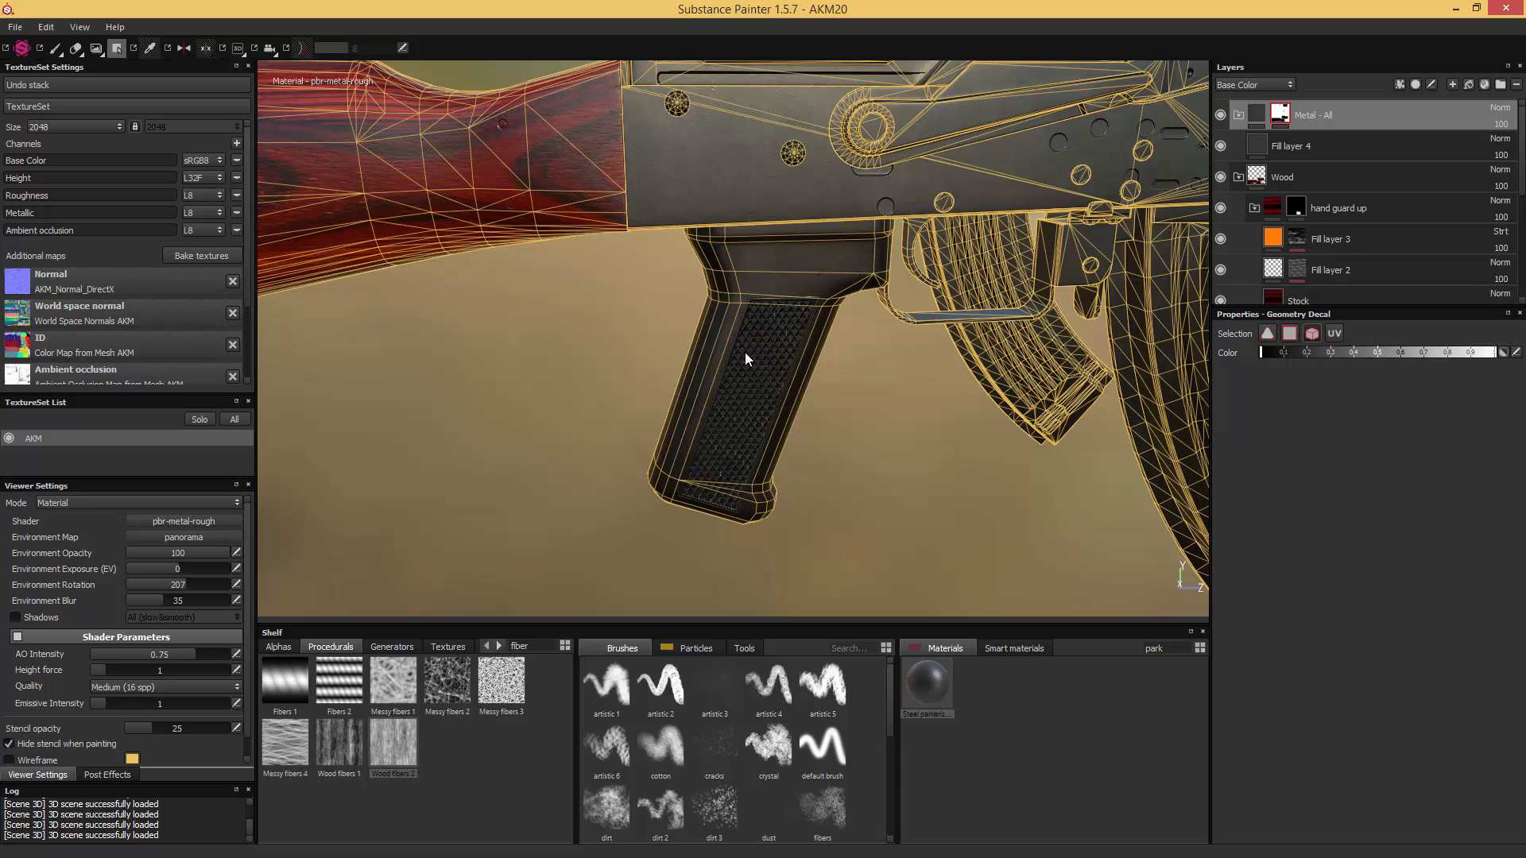
left_click(777, 269)
- Save the project as AKM21 and display only the Base Color channel around the sling swivel mount under the stock
middle_click_drag(499, 304, 798, 323, "alt")
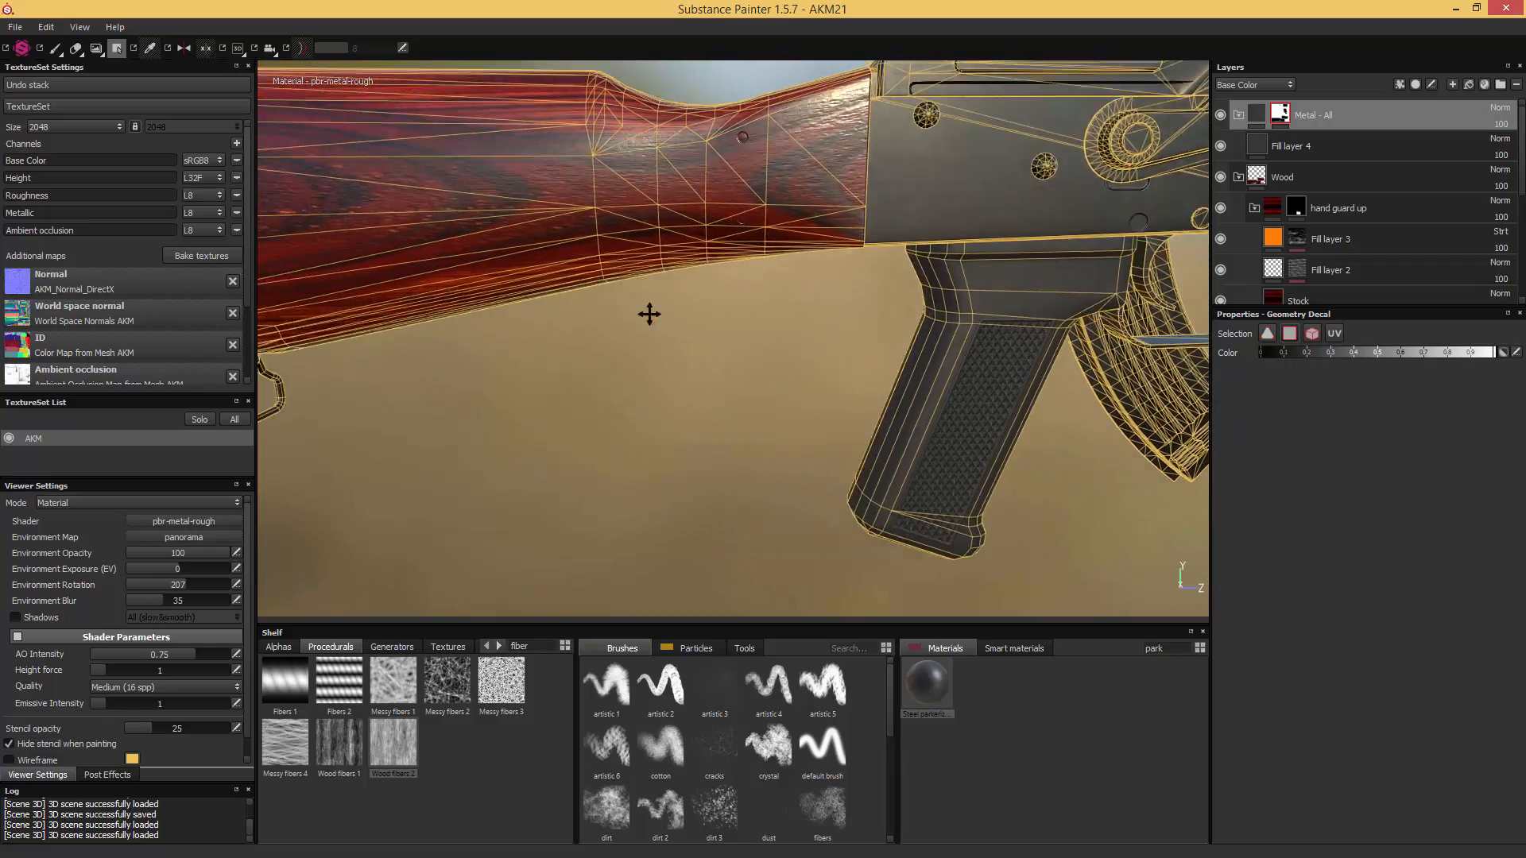
left_click_drag(796, 388, 715, 316, "alt")
middle_click_drag(715, 316, 632, 298, "alt")
scroll(628, 297, "up", 4)
middle_click_drag(538, 289, 821, 395, "alt")
left_click_drag(821, 395, 790, 310, "alt")
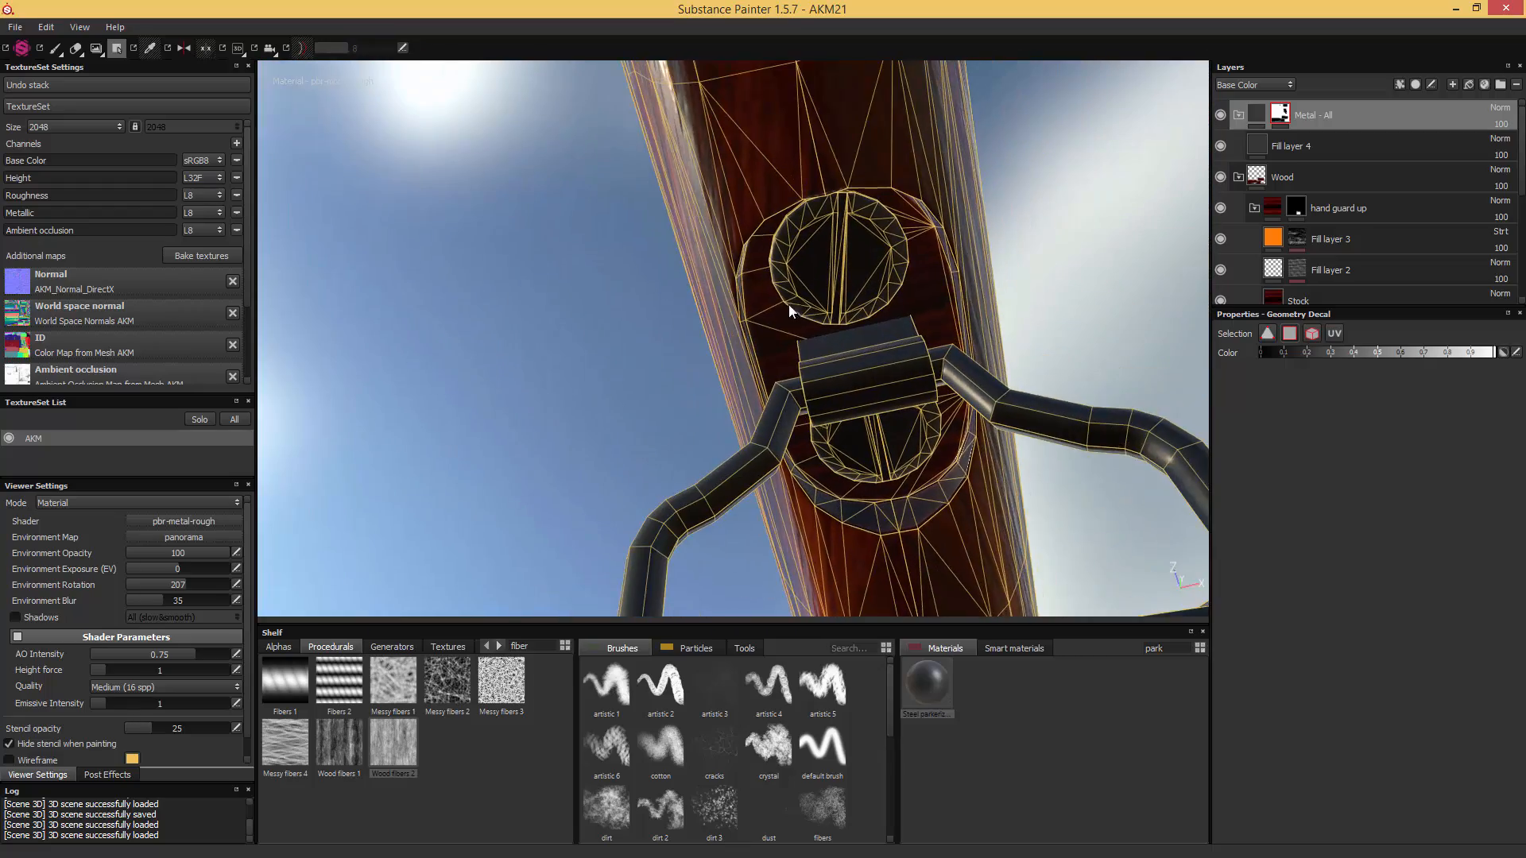
scroll(799, 309, "up", 4)
key("c")
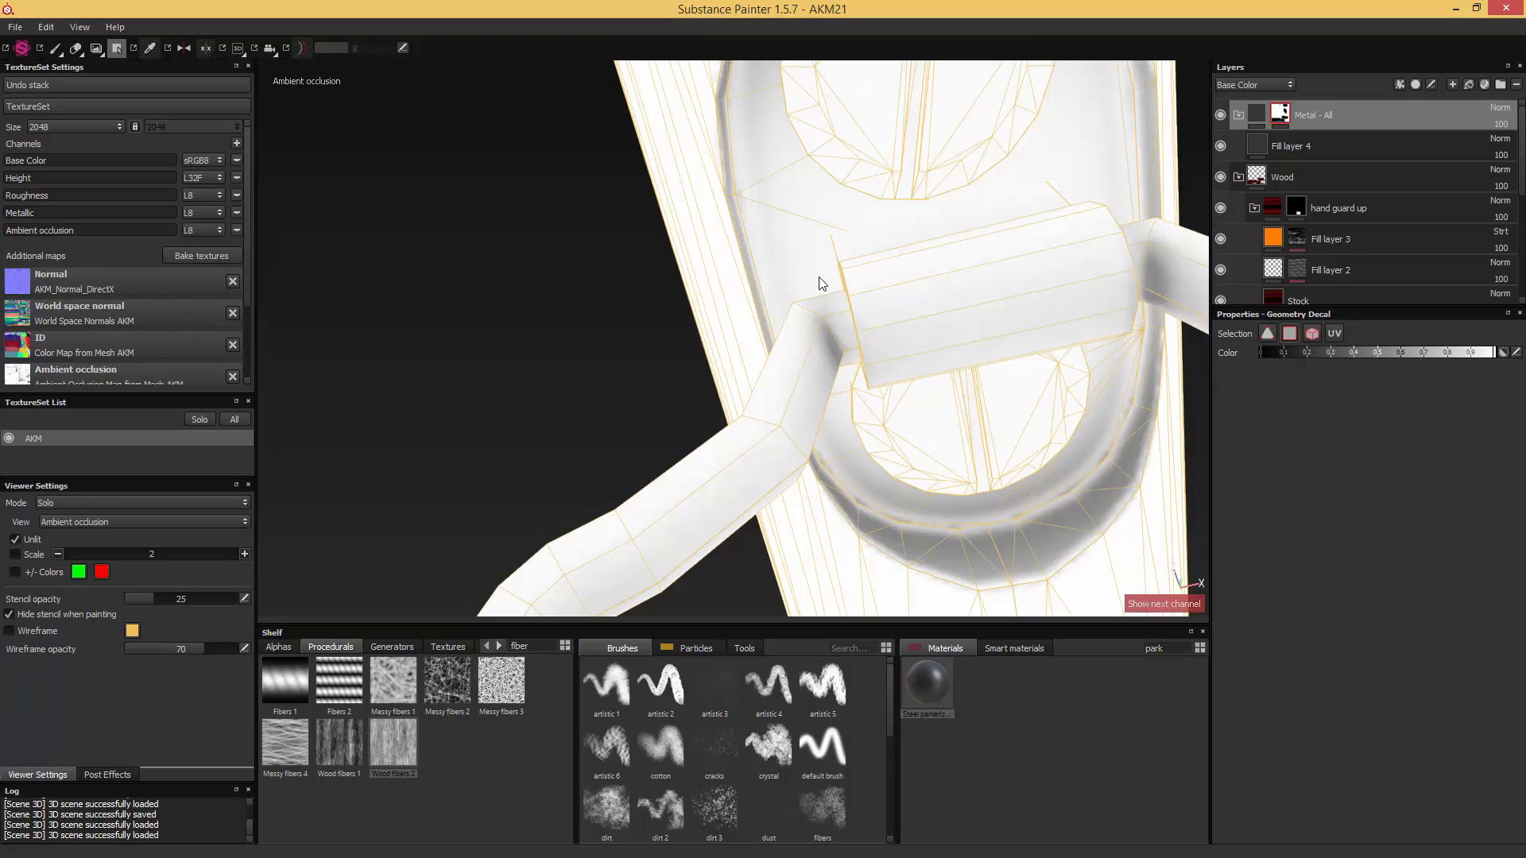
key("c")
left_click_drag(778, 255, 564, 165, "alt")
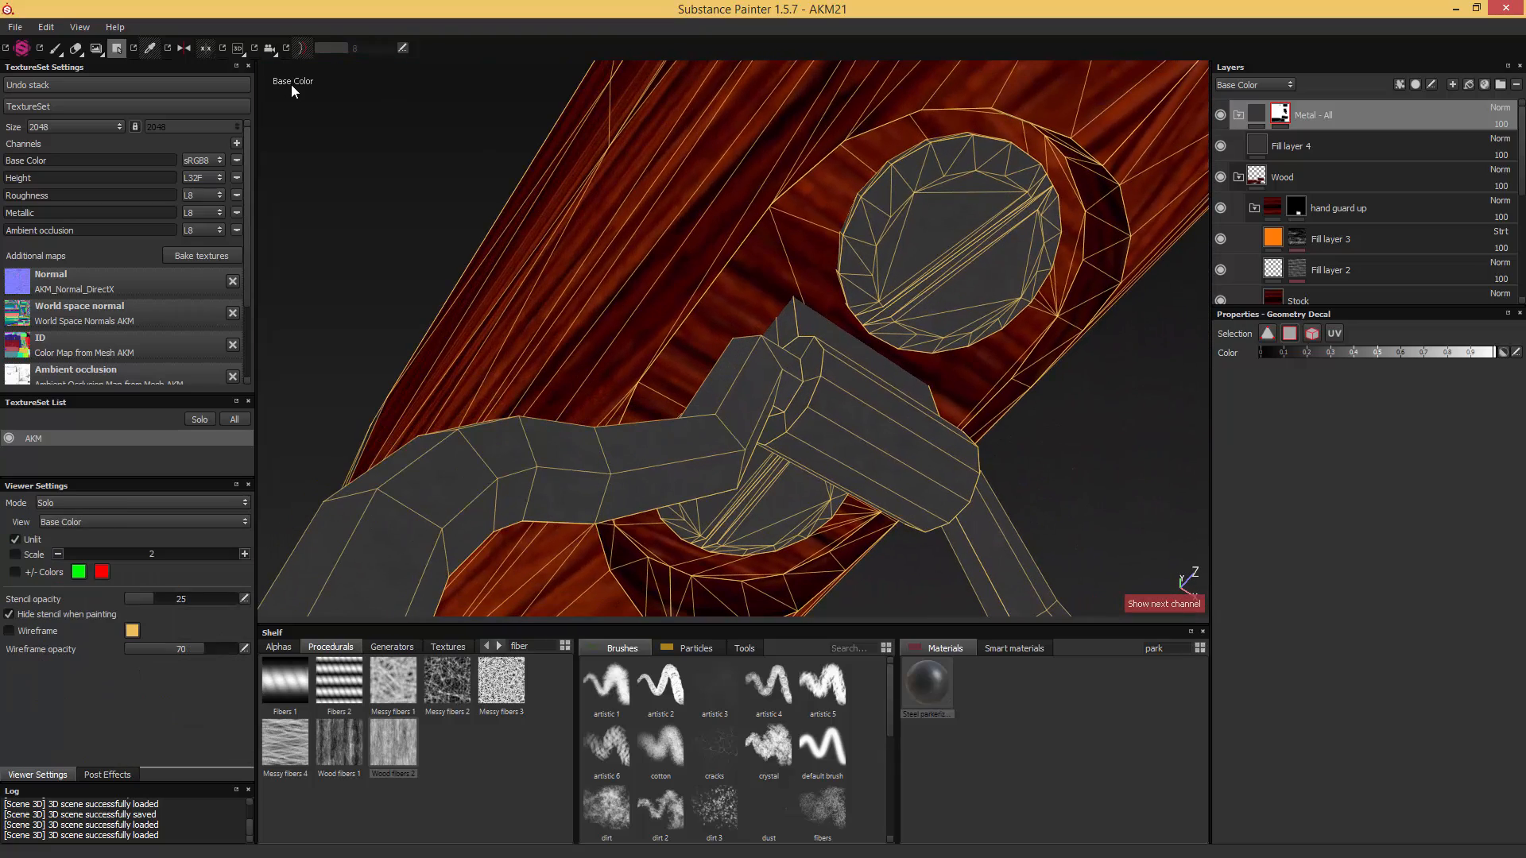
left_click_drag(792, 254, 777, 264, "alt")
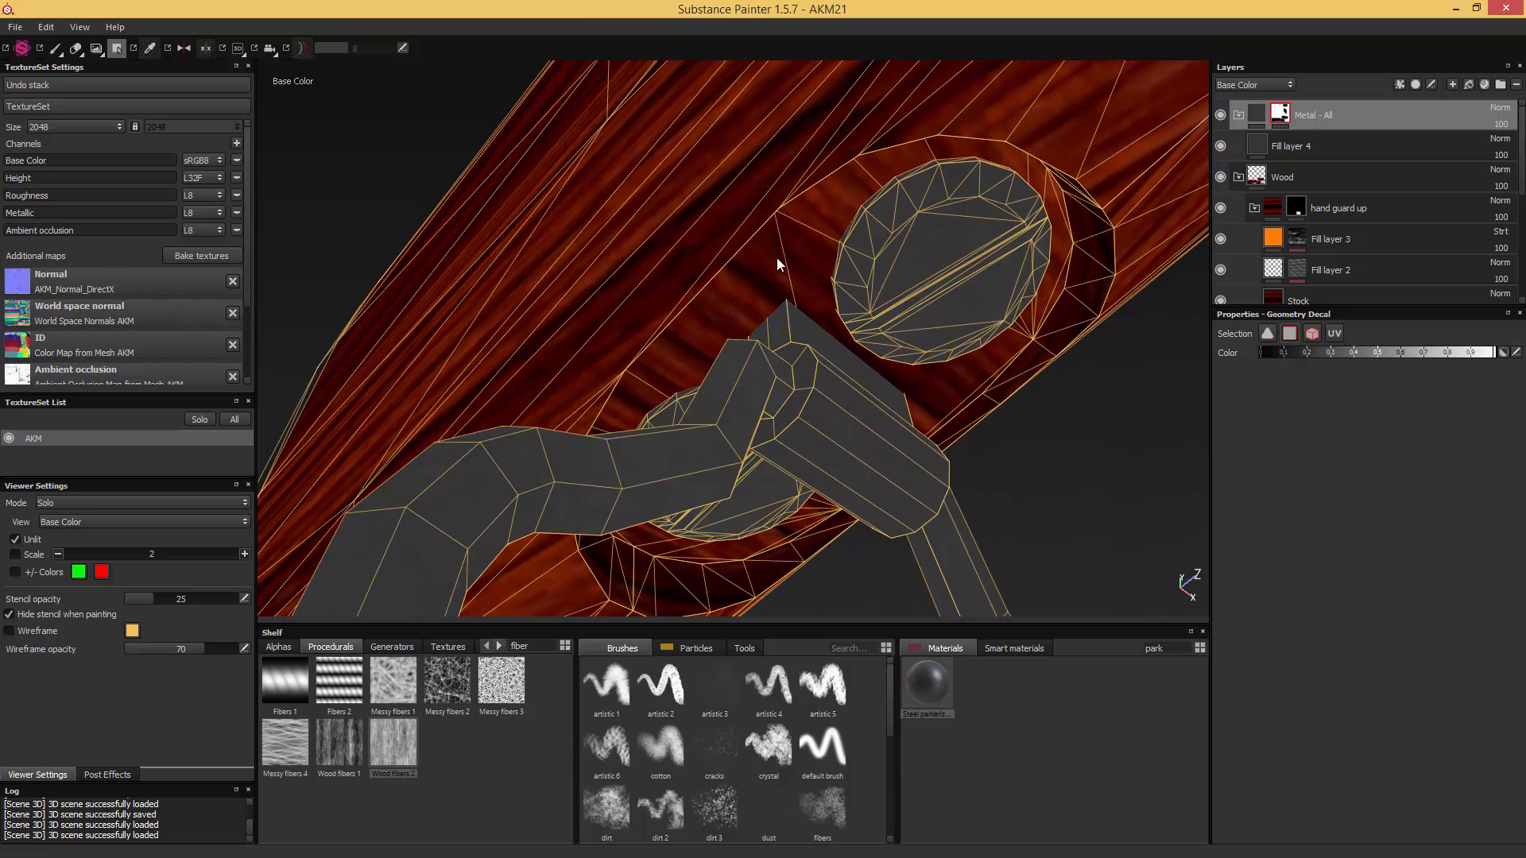
- Add the sling swivel's mounting plate under the stock back to the "Metal - All" mask using UV selection
left_click(1335, 334)
left_click(765, 271)
scroll(848, 294, "down", 5)
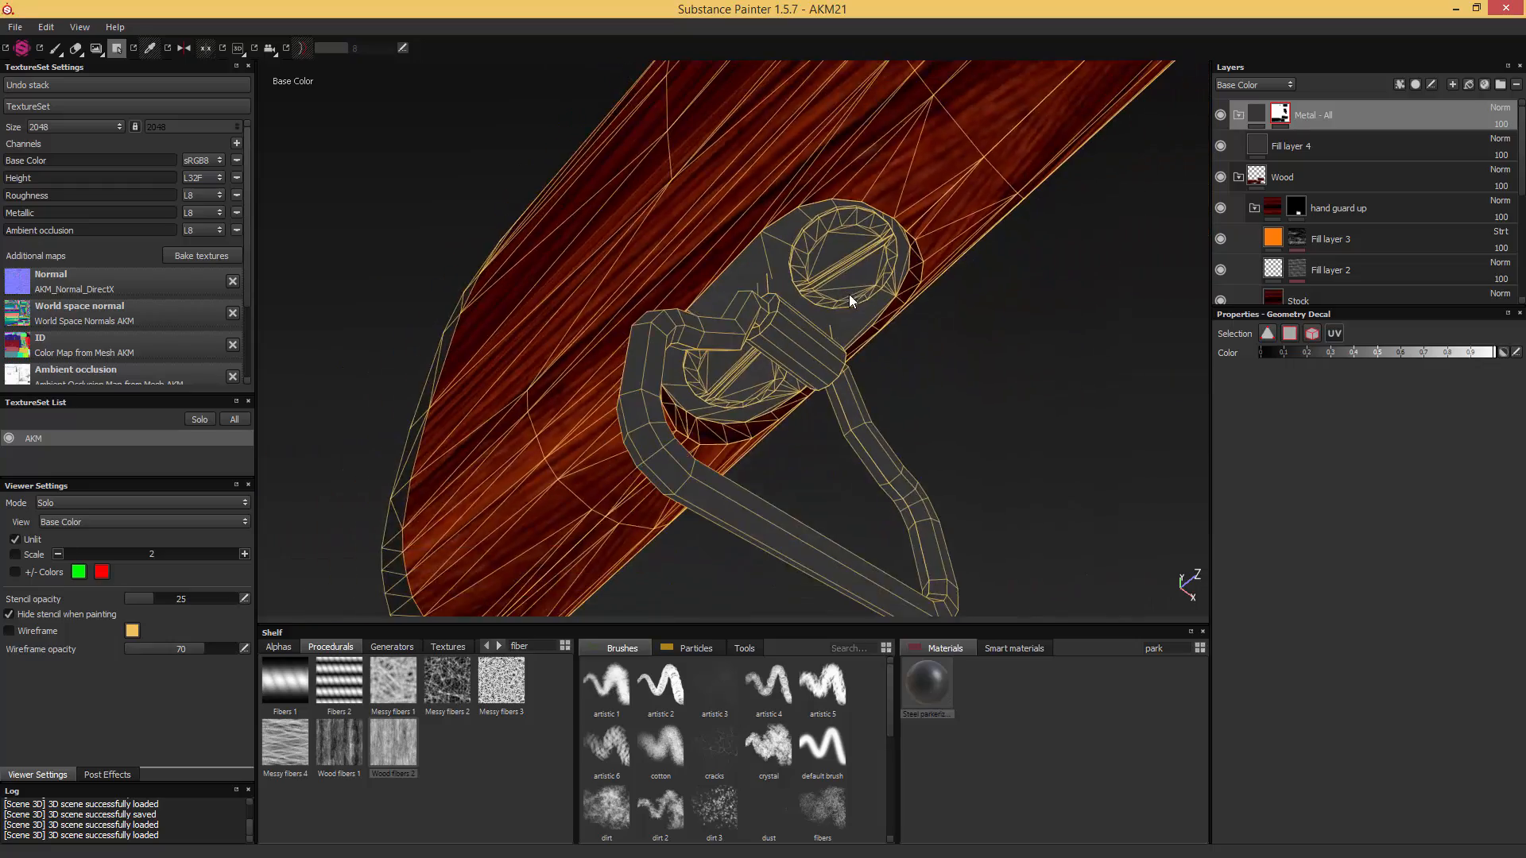
- Switch to the Material view and inspect the sling swivel mount and the butt plate at the stock's end
scroll(806, 248, "up", 2)
key("m")
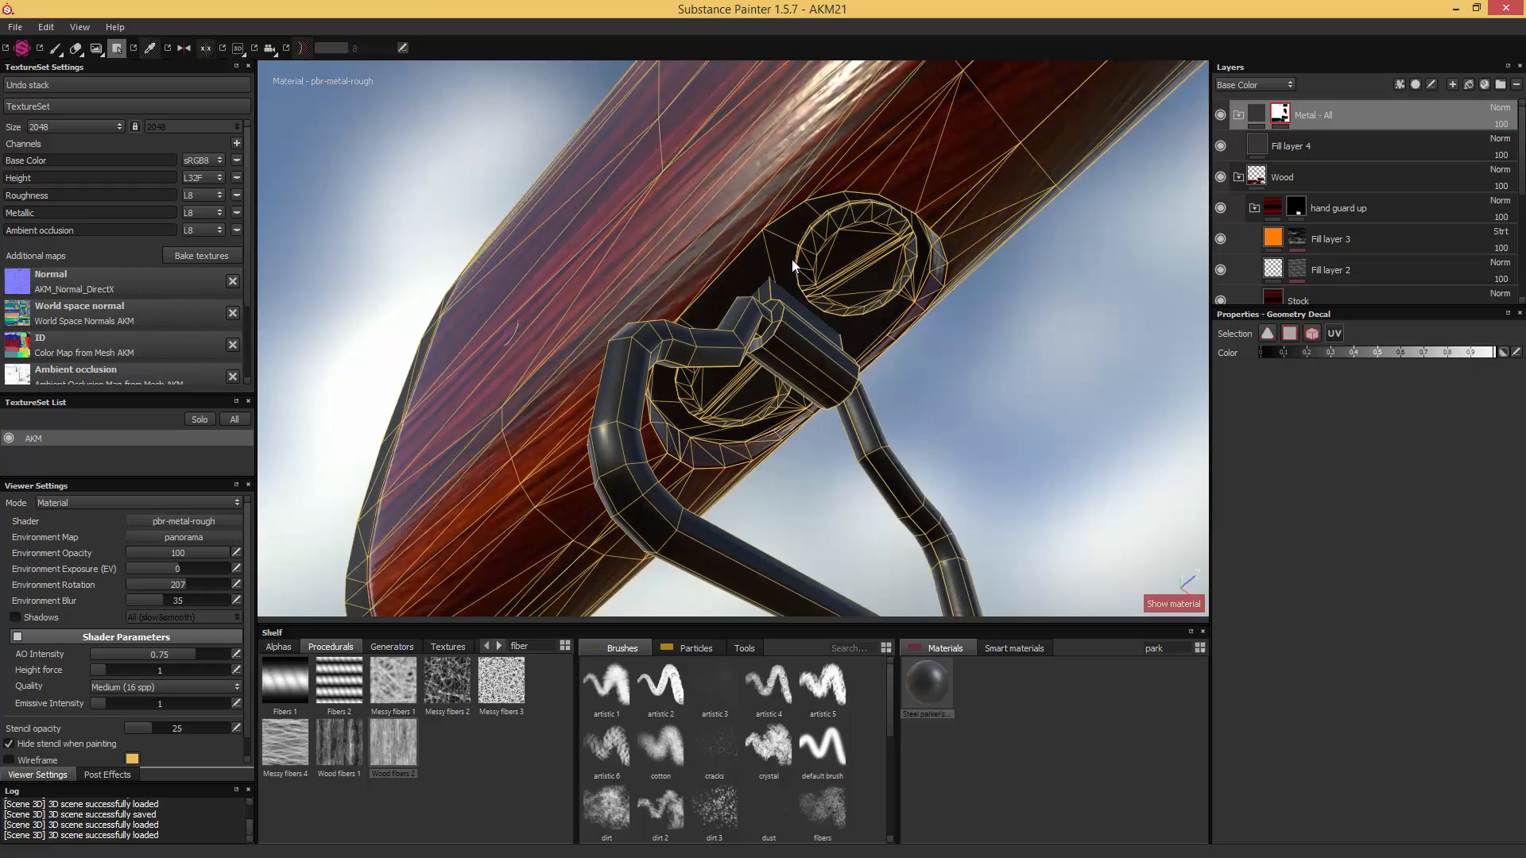
left_click_drag(721, 255, 808, 316, "alt")
middle_click_drag(807, 316, 1040, 451, "alt")
left_click_drag(1040, 451, 787, 364, "alt")
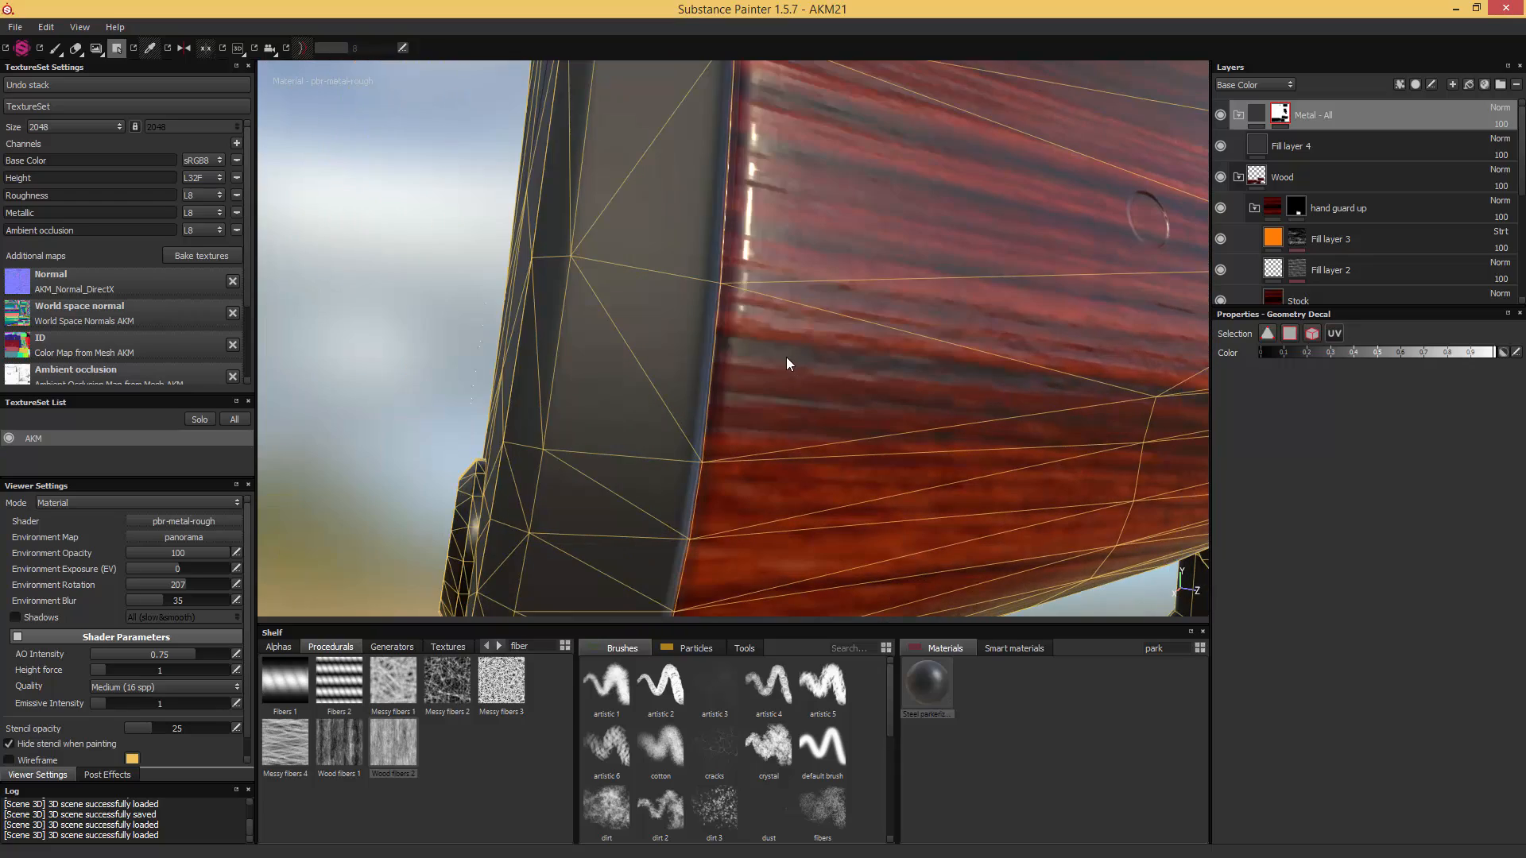
left_click_drag(635, 230, 776, 283, "alt")
middle_click_drag(776, 283, 740, 456, "alt")
middle_click_drag(857, 190, 806, 226, "alt")
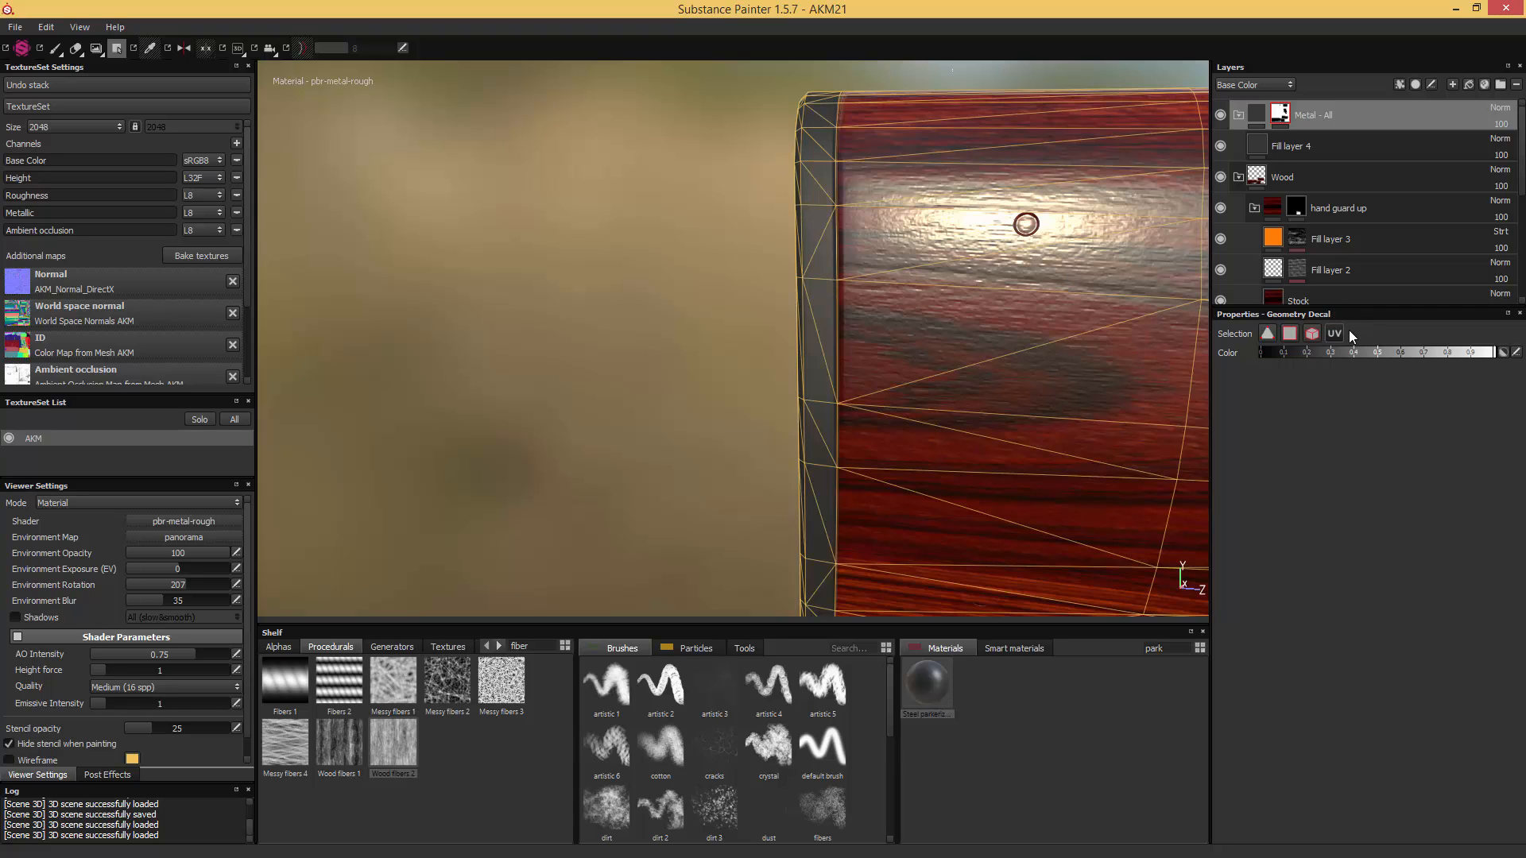
- Add the upper polygons of the stock's butt plate to the "Metal - All" mask using polygon selection
left_click(1289, 337)
left_click_drag(814, 86, 840, 116, "alt")
left_click_drag(706, 233, 798, 92)
left_click_drag(798, 92, 768, 330, "alt")
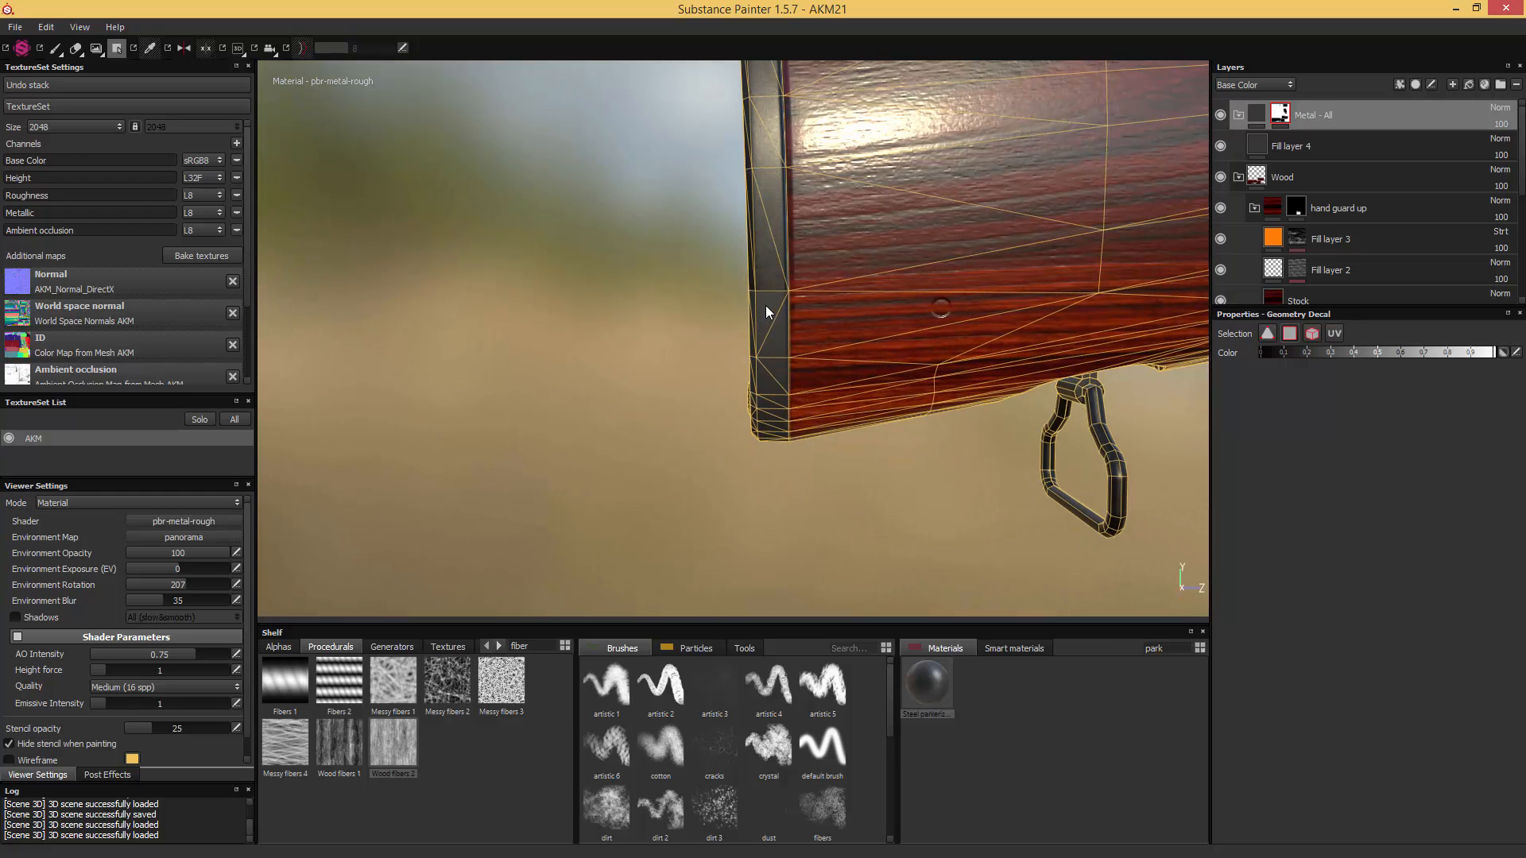
- Hide Fill layer 1 and add the remaining lower polygons of the butt plate to the "Metal - All" mask
scroll(1321, 273, "down", 3)
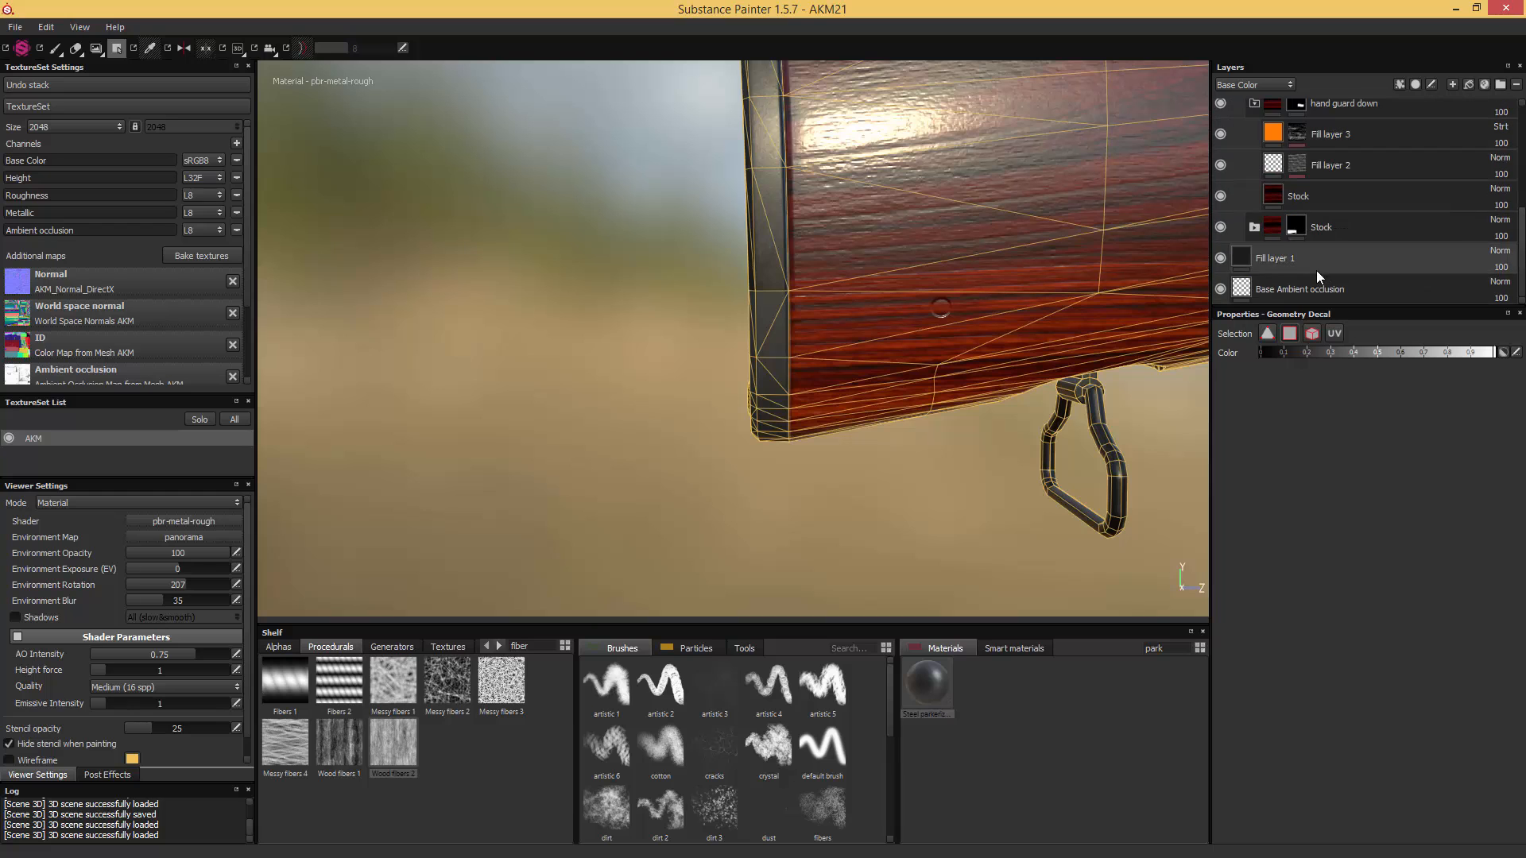
left_click(1220, 259)
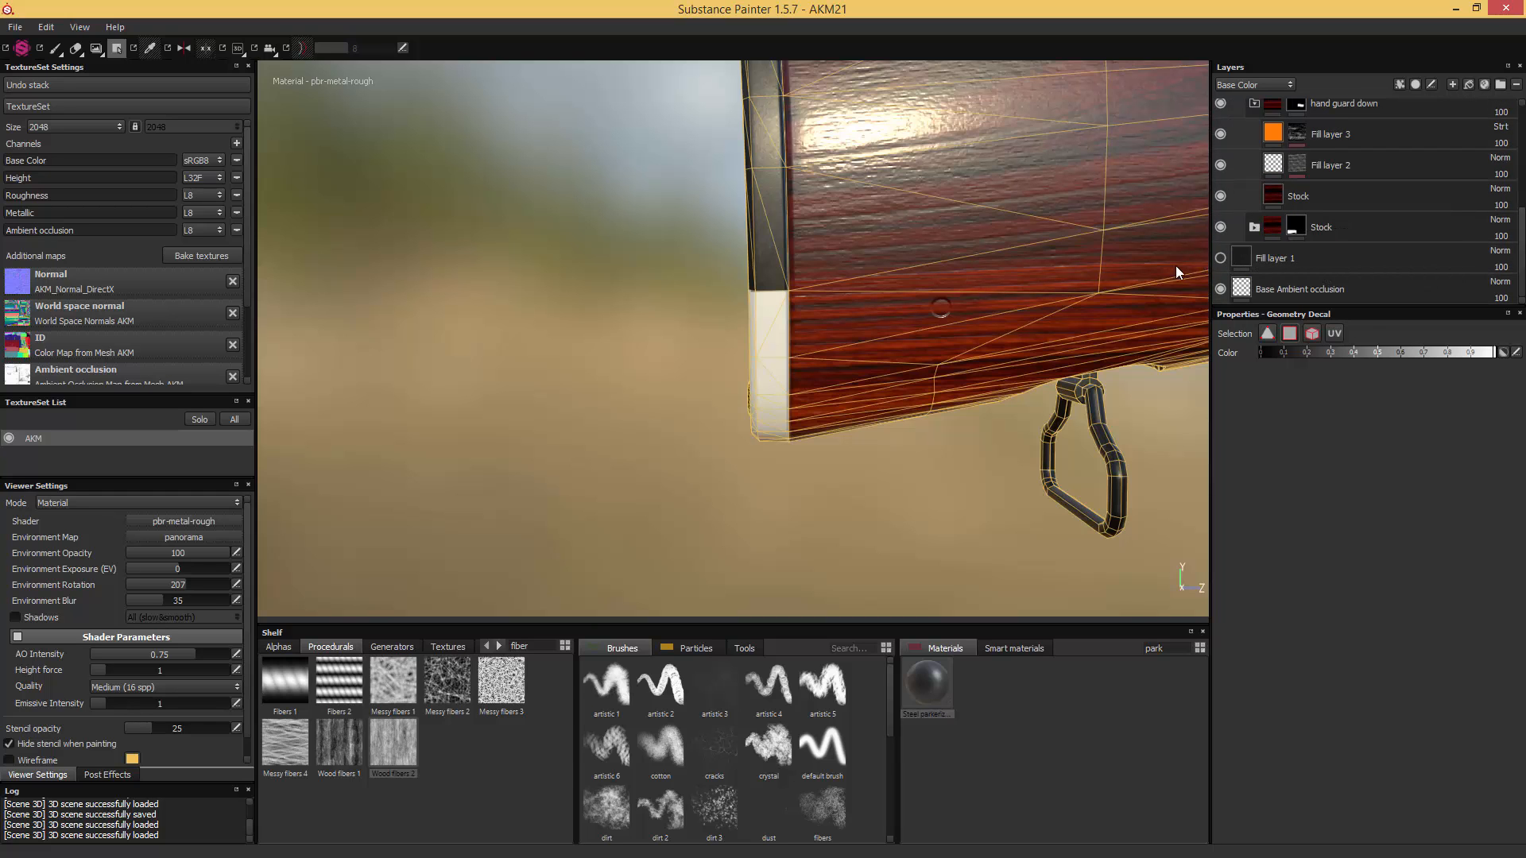
left_click_drag(672, 351, 712, 497, "alt")
left_click_drag(737, 292, 780, 326, "alt")
middle_click_drag(890, 154, 736, 365, "alt")
- Examine the rear receiver tang on the stock in Base Color for unmasked polygons, and return to the Material view
right_click_drag(735, 365, 909, 313, "alt")
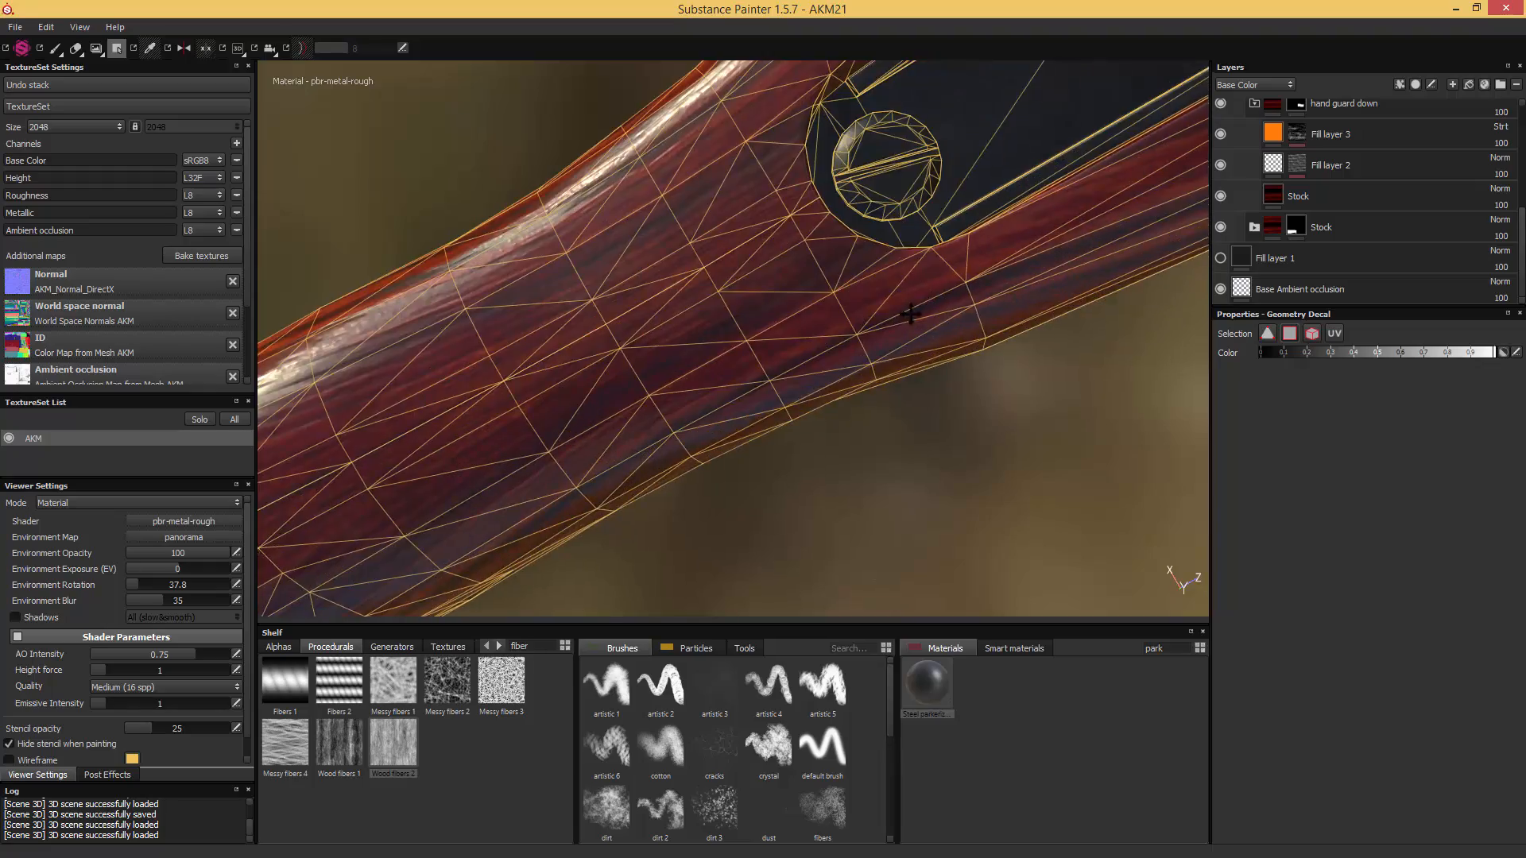
middle_click_drag(944, 149, 778, 328, "alt")
left_click_drag(779, 328, 851, 383, "alt")
key("c")
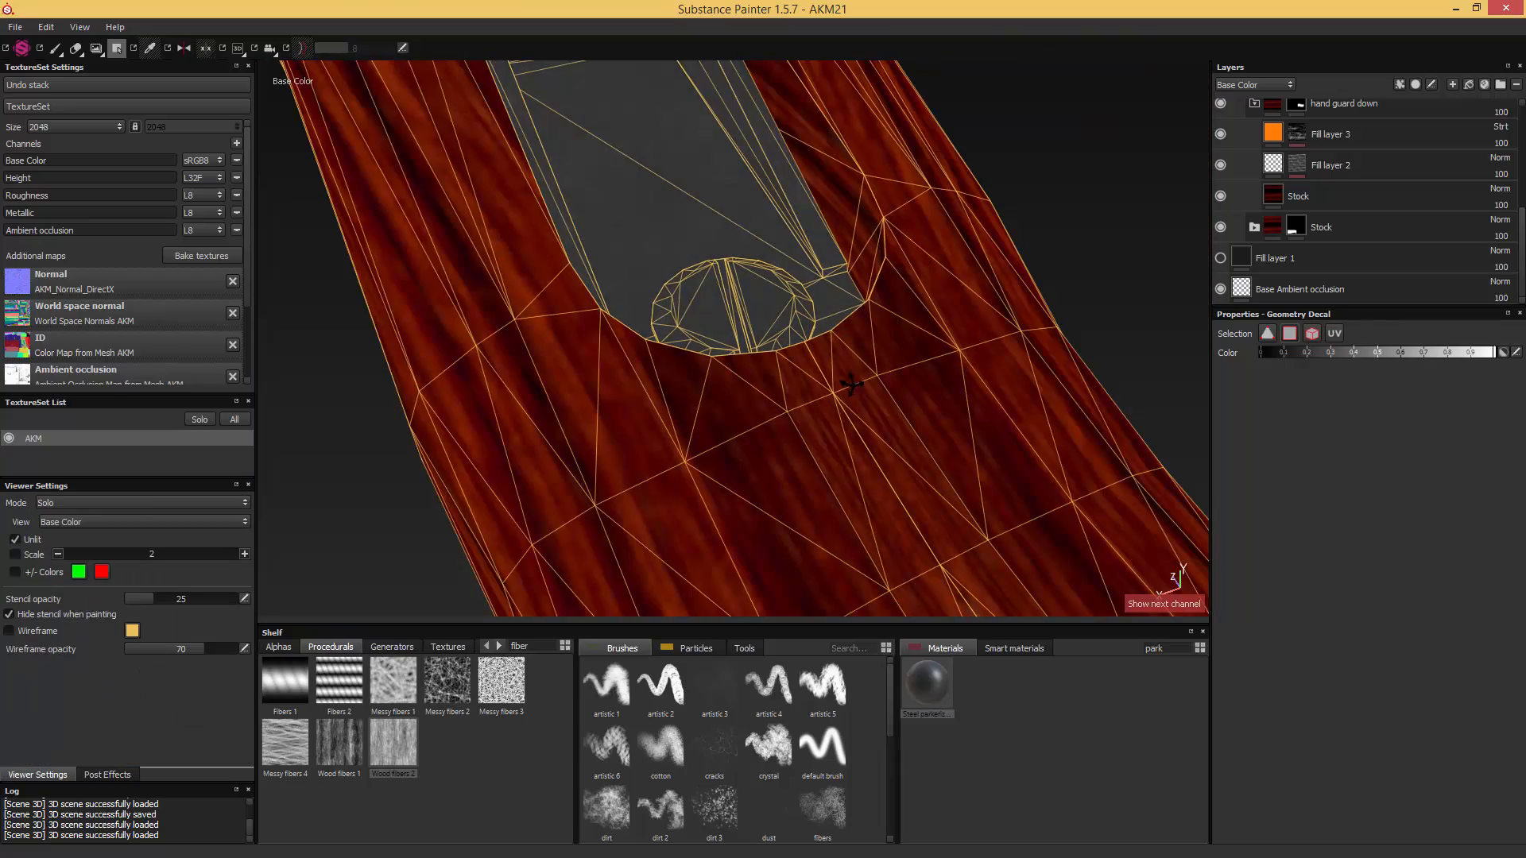
key("m")
scroll(851, 385, "down", 5)
left_click_drag(851, 384, 946, 398, "alt")
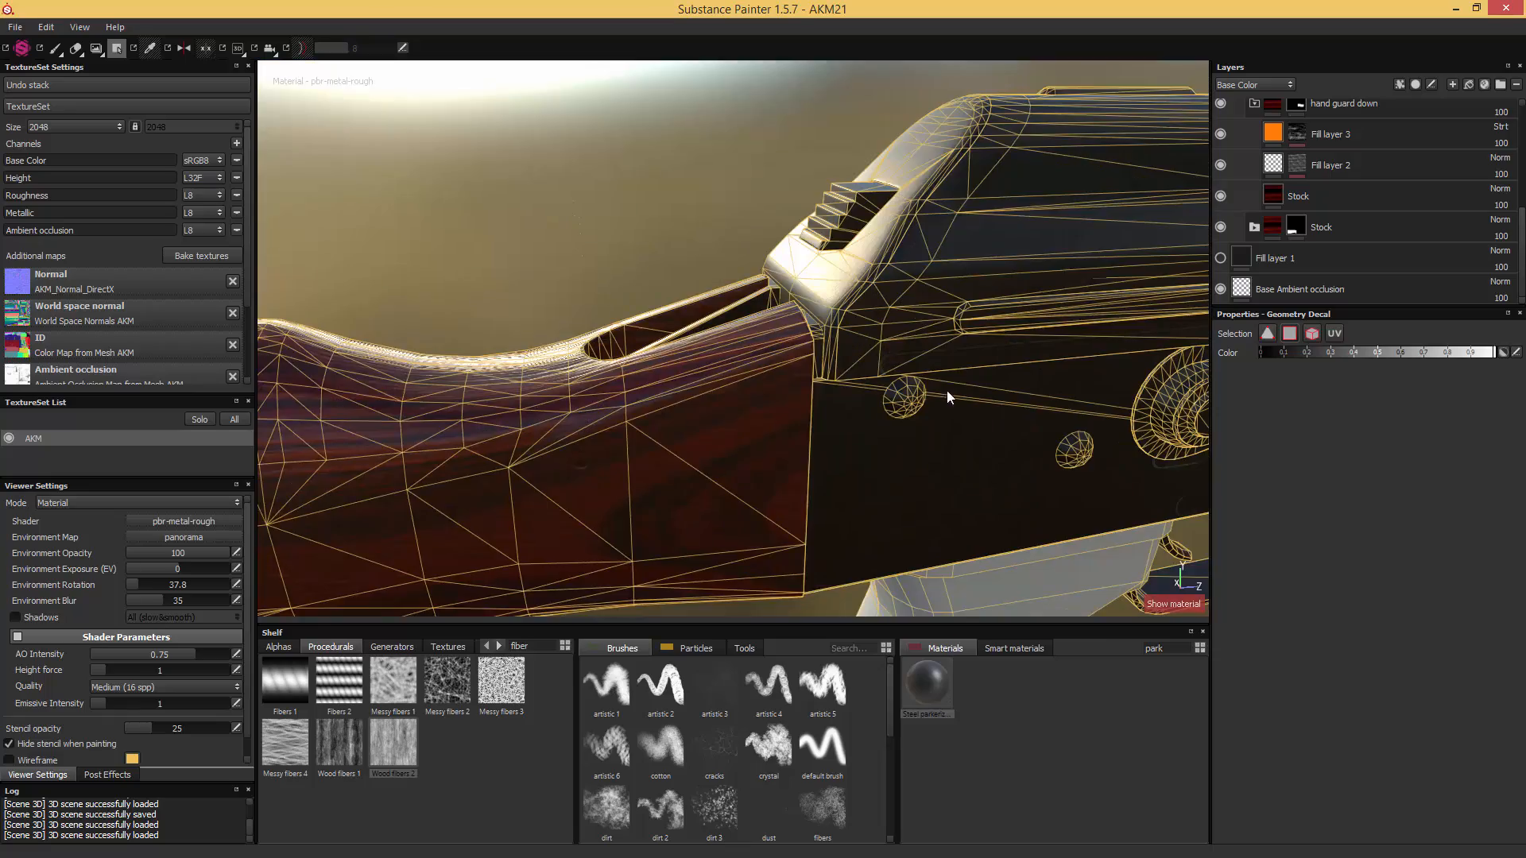
- Check the receiver and magazine area for gaps in the metal mask and make Fill layer 1 visible again
middle_click_drag(946, 392, 742, 299, "alt")
middle_click_drag(890, 328, 691, 290, "alt")
scroll(899, 385, "down", 4)
middle_click_drag(899, 385, 1067, 449, "alt")
scroll(797, 370, "down", 2)
left_click_drag(1067, 449, 1144, 457, "alt")
left_click(1219, 256)
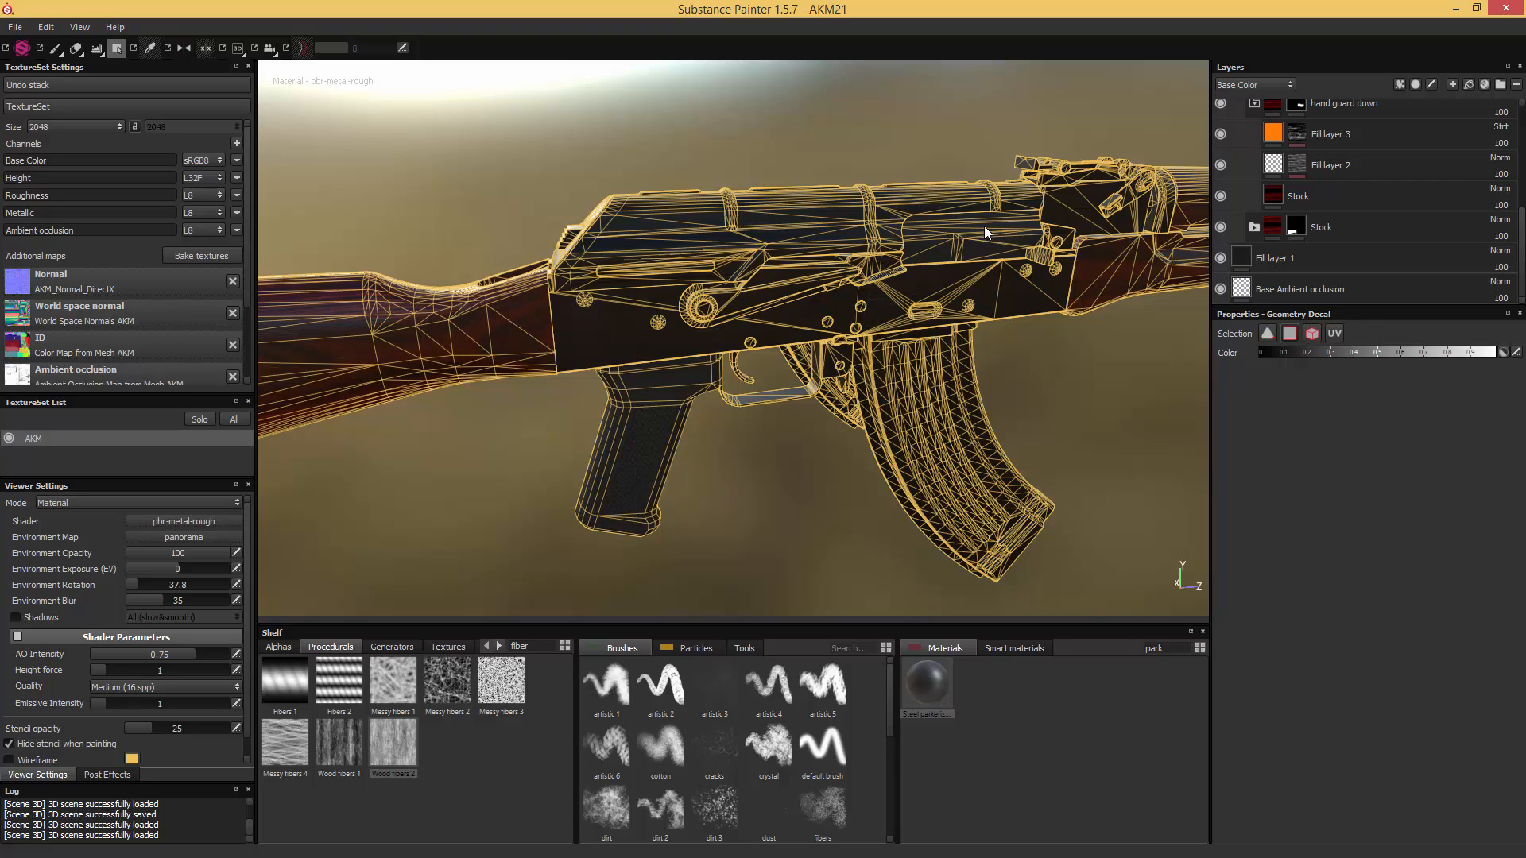
- Activate the Paint tool for the "Metal - All" mask and reduce the brush size to 2.43 over the stock
left_click(55, 48)
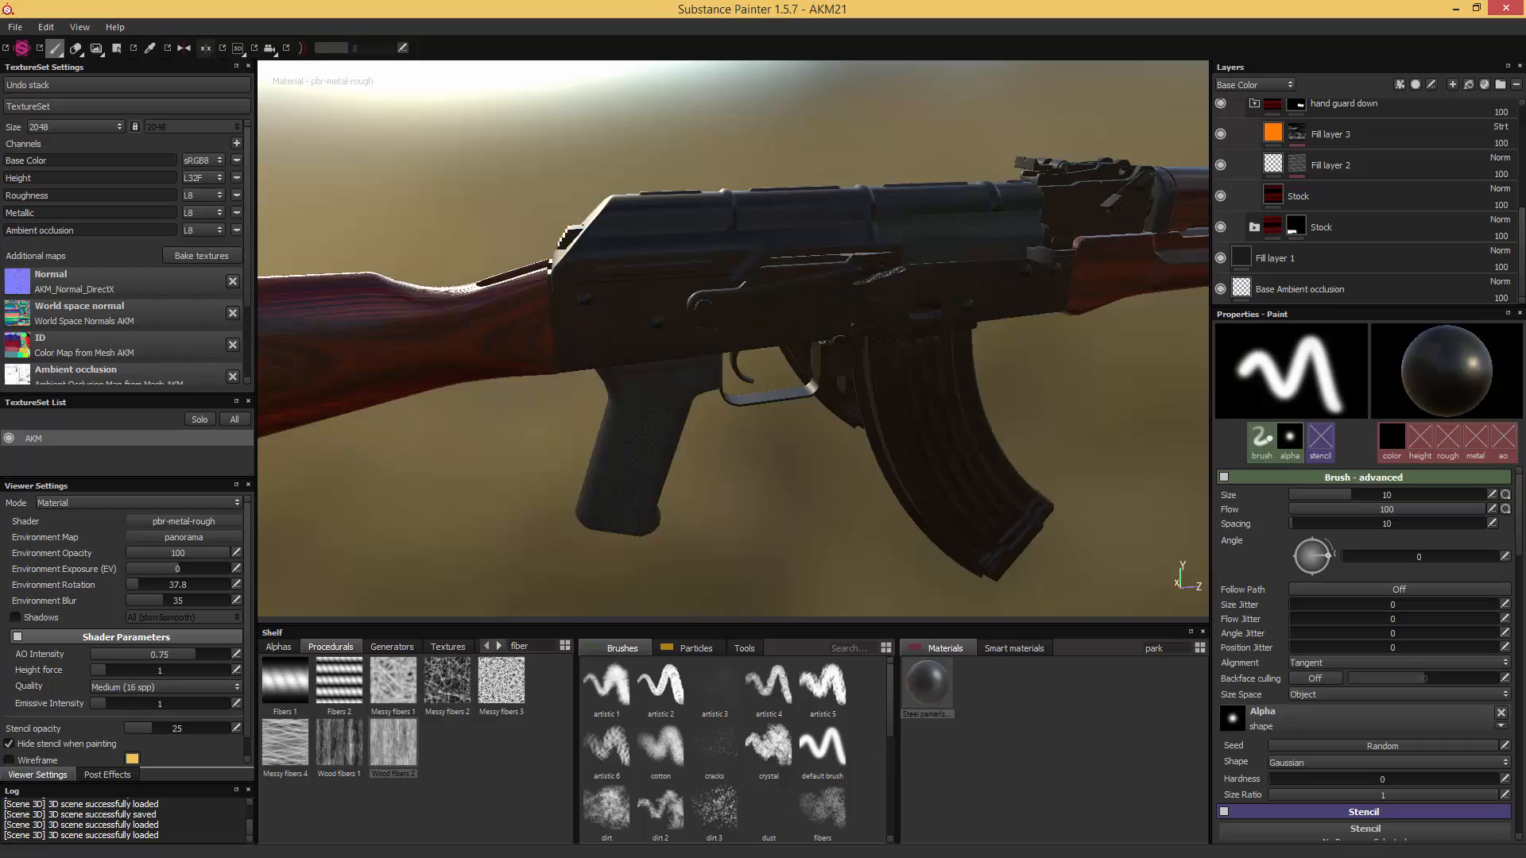
mouse_move(794, 164)
right_mouse_down("shift")
mouse_move(534, 174)
mouse_move(628, 173)
right_mouse_up("shift")
middle_click_drag(747, 175, 1080, 78, "alt")
scroll(918, 264, "up", 3)
left_click_drag(1081, 258, 826, 293, "ctrl+alt")
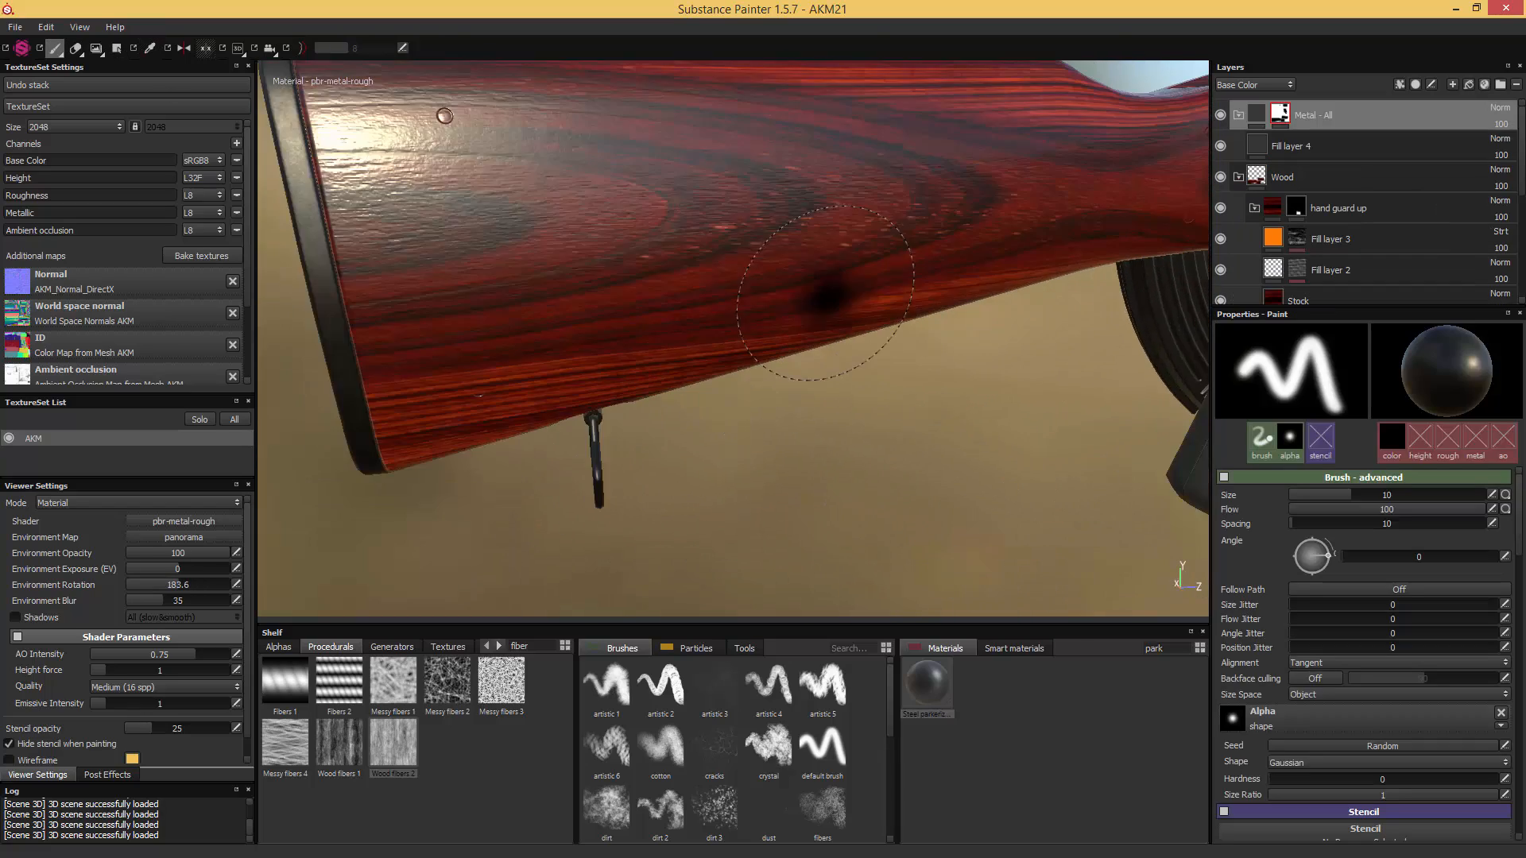
middle_click_drag(744, 284, 918, 313, "alt")
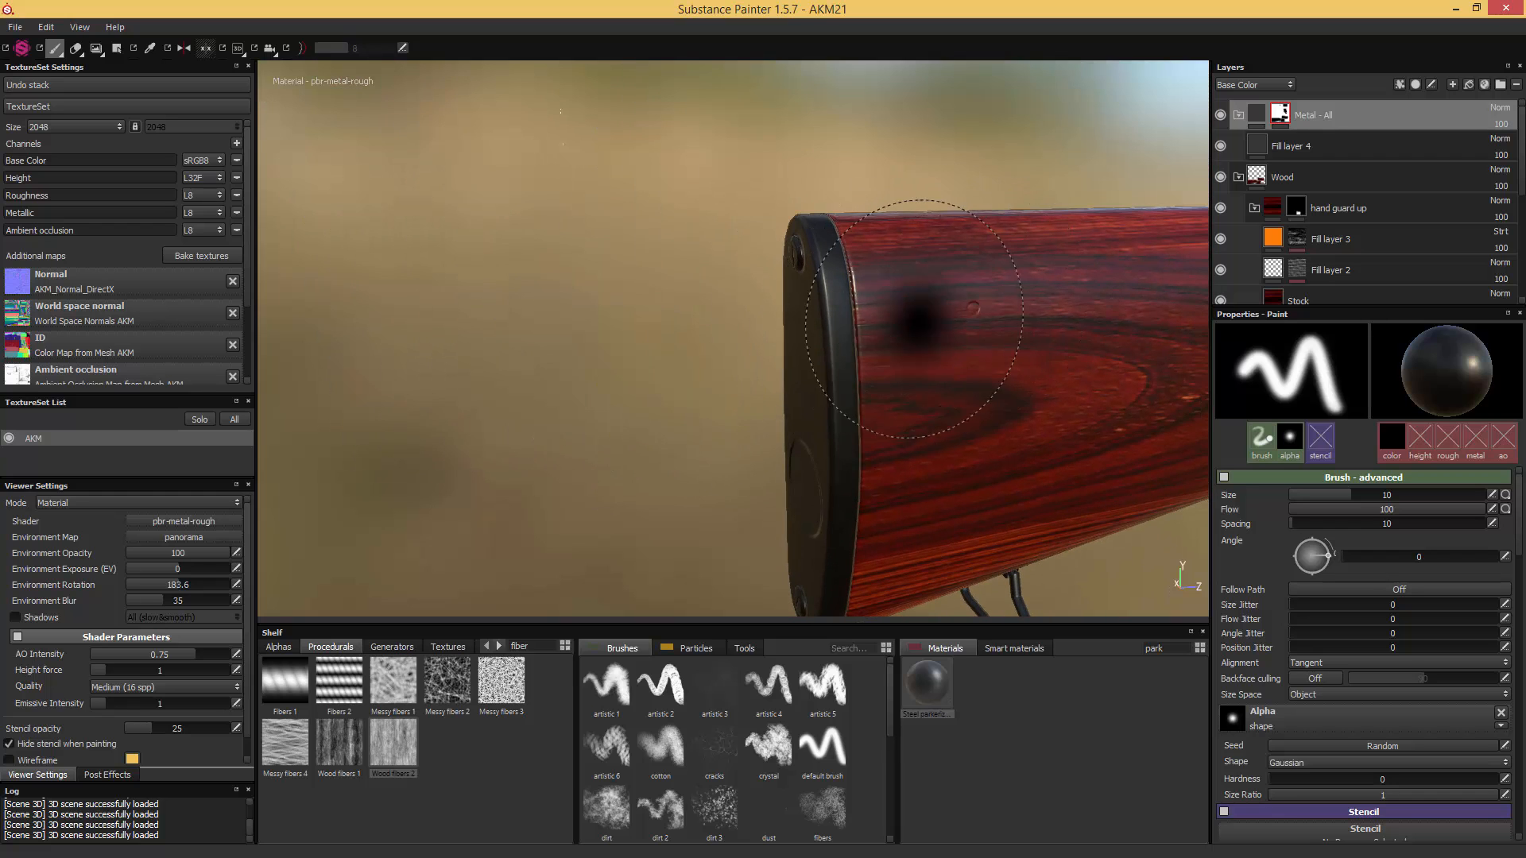
key("bracketleft")
key("bracketleft")
key("bracketleft")
key("bracketleft")
key("bracketleft")
key("bracketleft")
key("bracketleft")
key("bracketleft")
key("bracketleft")
key("bracketleft")
key("bracketleft")
key("bracketleft")
key("bracketleft")
key("bracketleft")
key("bracketleft")
key("bracketleft")
left_click_drag(983, 313, 774, 278, "alt")
middle_click_drag(940, 348, 840, 267, "alt")
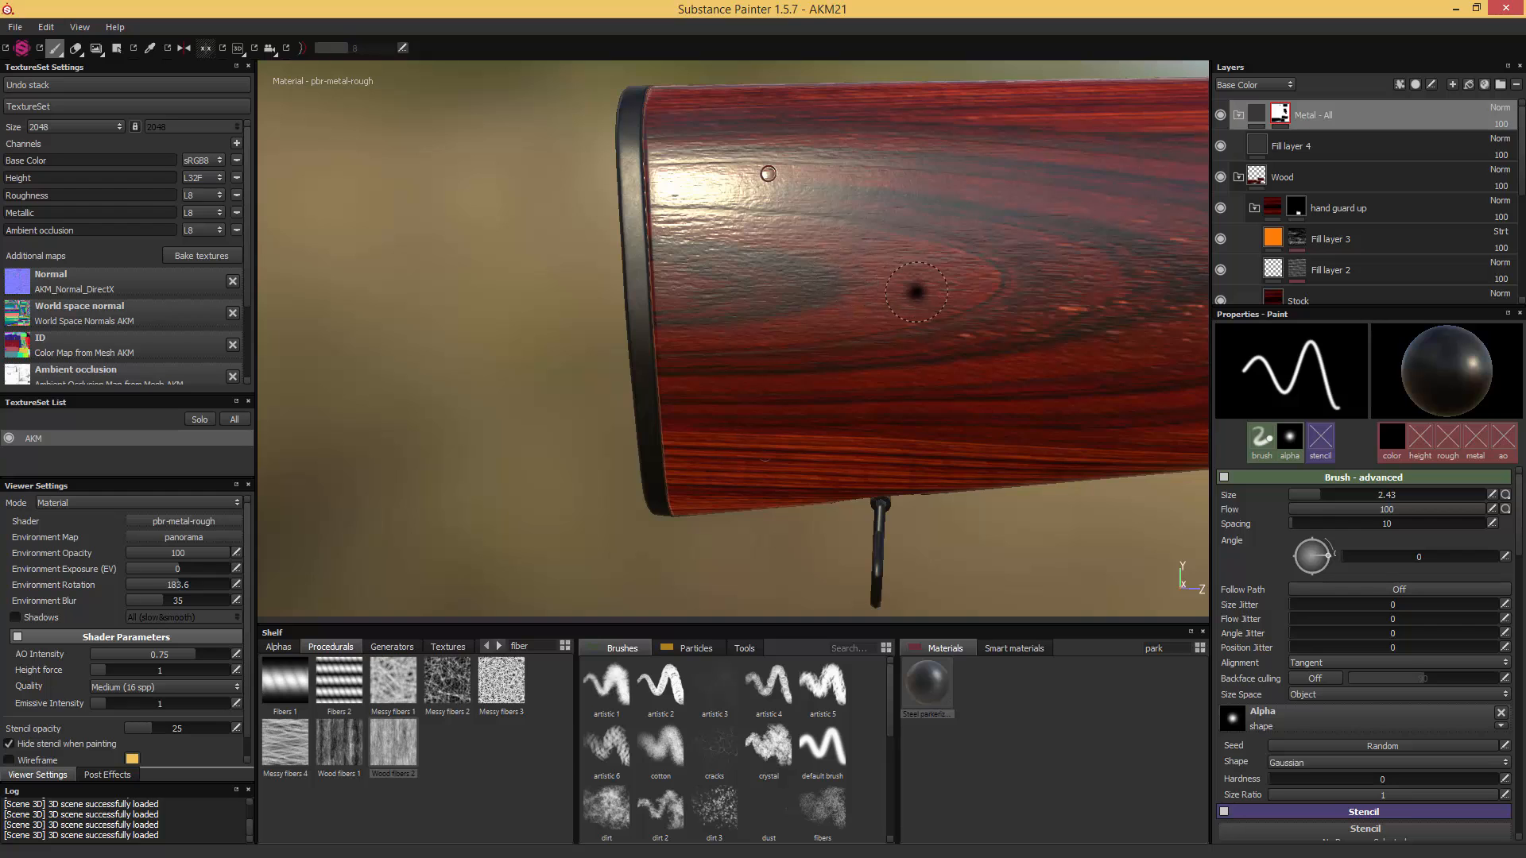
mouse_move(915, 291)
left_mouse_down("alt")
mouse_move(943, 279)
mouse_move(963, 293)
left_mouse_up("alt")
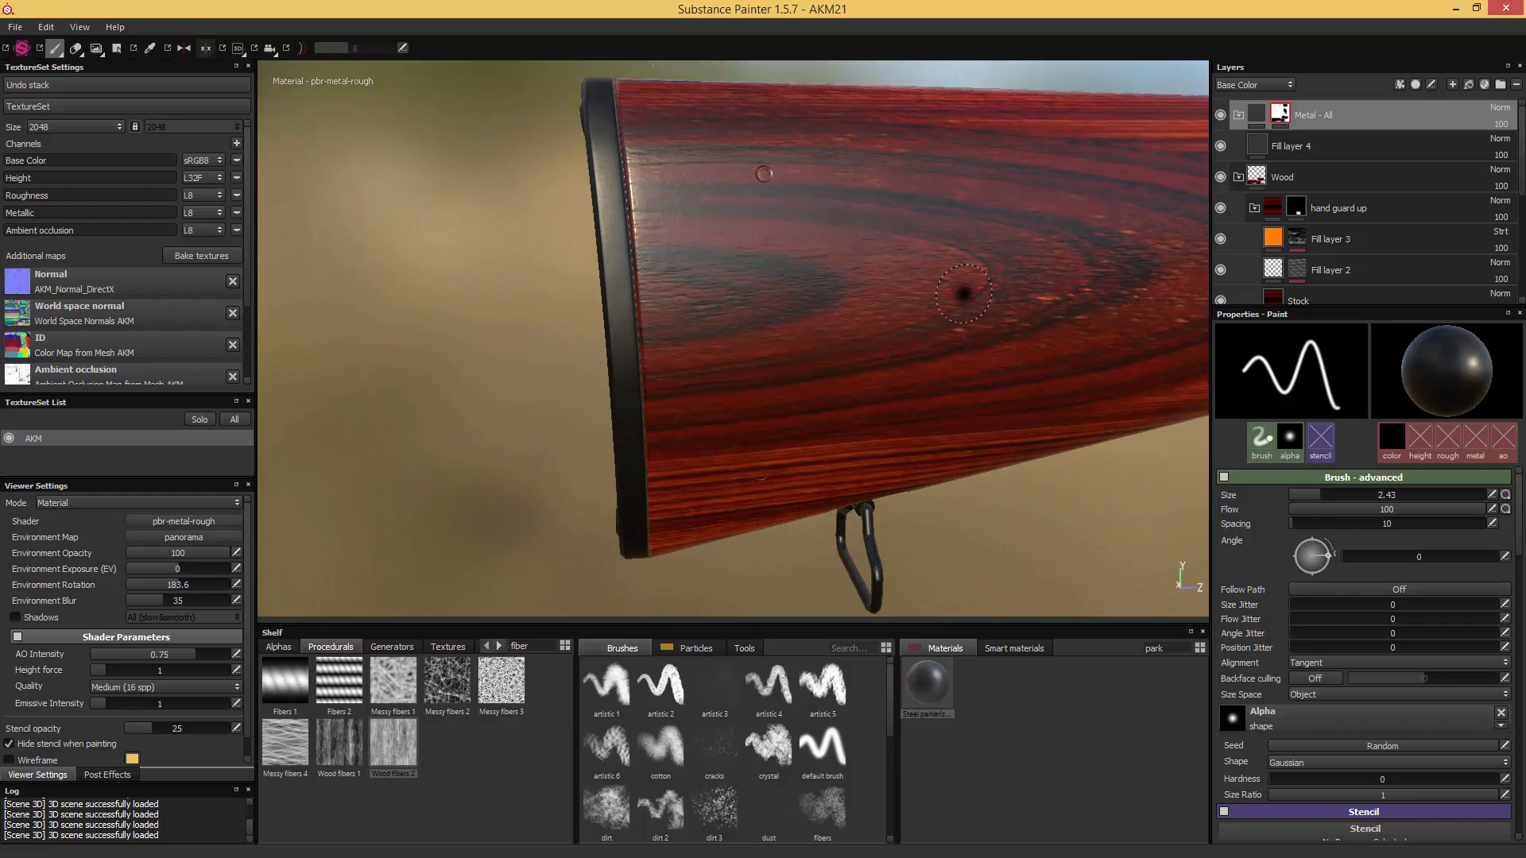
- Switch to the 2D texture view and locate the two round pin marks near the receiver end of the stock's UV island
key("F2")
middle_click_drag(774, 457, 1086, 109, "alt")
right_click_drag(851, 470, 890, 191, "alt")
middle_click_drag(1102, 191, 894, 421, "alt")
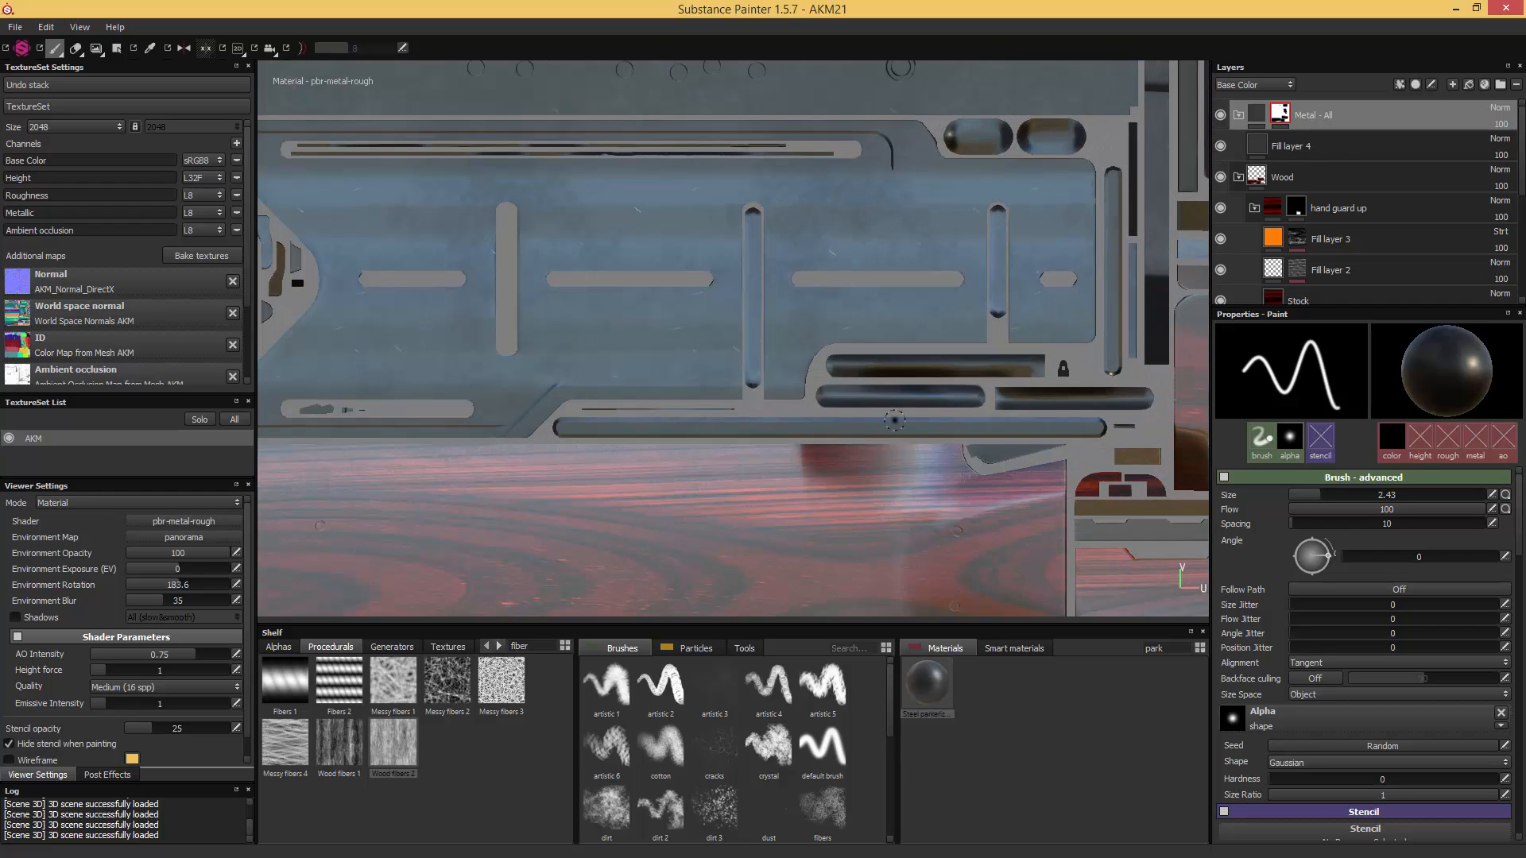
middle_click_drag(902, 539, 1004, 201, "alt")
middle_click_drag(976, 501, 914, 570, "alt")
right_click_drag(914, 570, 977, 494, "alt")
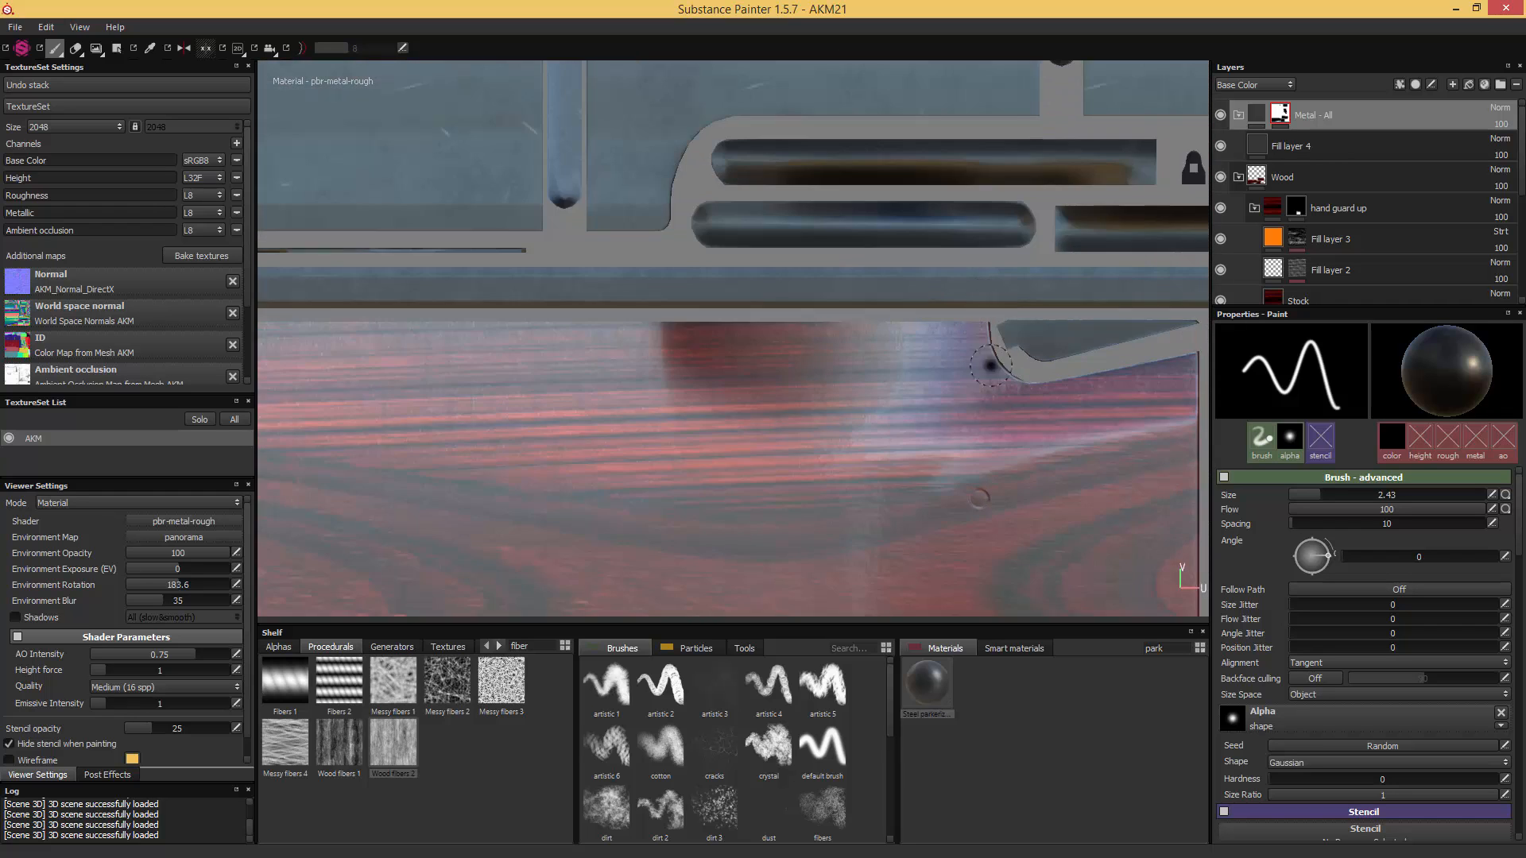
middle_click_drag(934, 612, 866, 548, "alt")
right_click_drag(866, 549, 946, 422, "alt")
middle_click_drag(921, 564, 762, 593, "alt")
right_click_drag(763, 593, 818, 517, "alt")
middle_click_drag(801, 556, 805, 91, "alt")
middle_click_drag(805, 545, 827, 95, "alt")
middle_click_drag(880, 477, 956, 264, "alt")
middle_click_drag(946, 316, 944, 359, "alt")
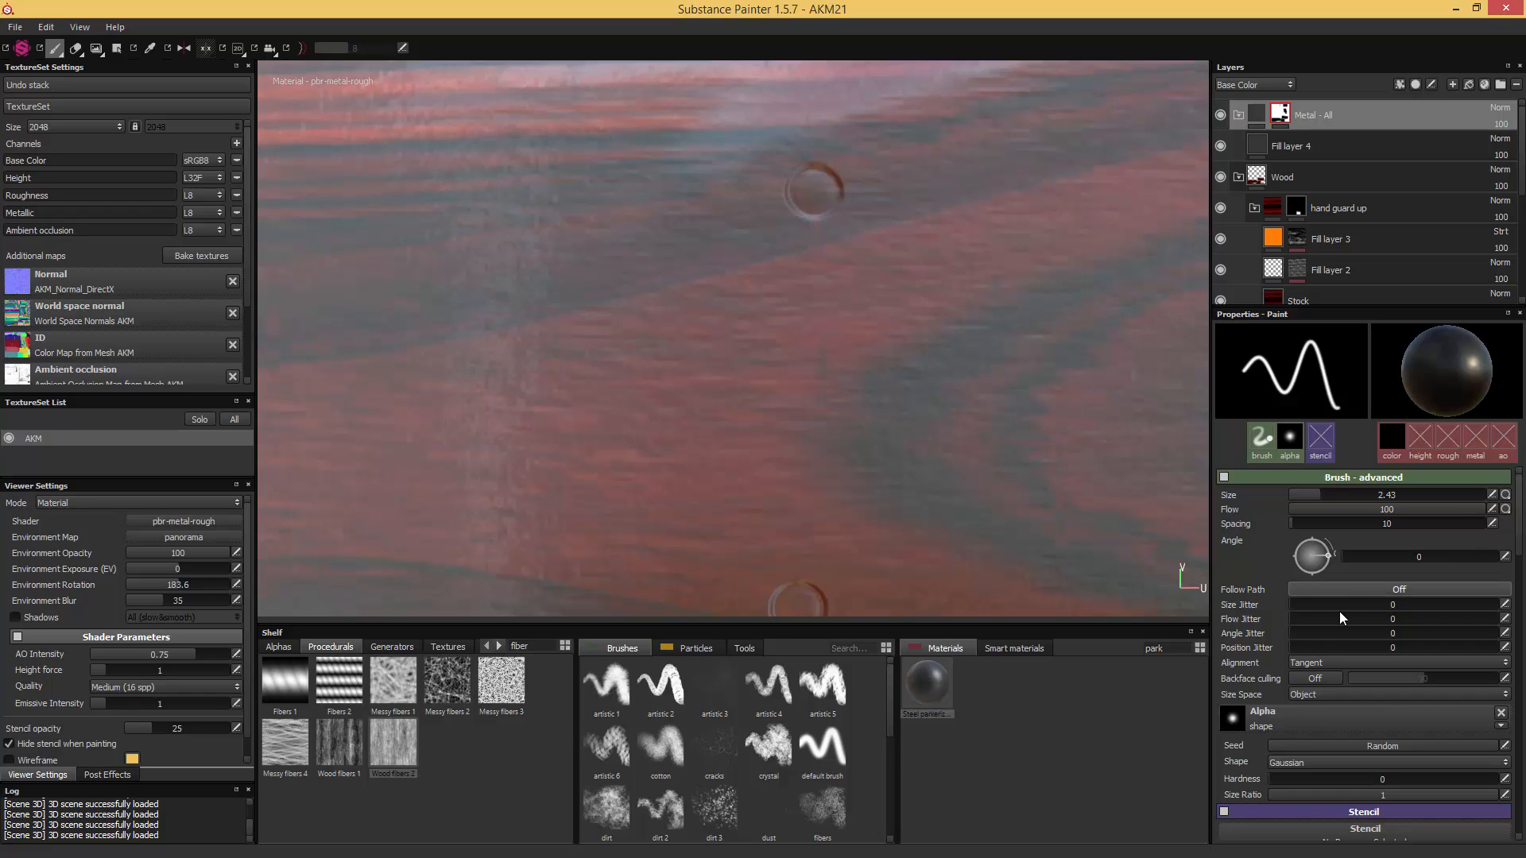
- Set the brush to hardness 1, size 1.13 and white, and dab it on the upper round pin mark
left_click_drag(1269, 778, 1478, 782)
right_click_drag(913, 324, 883, 325, "ctrl")
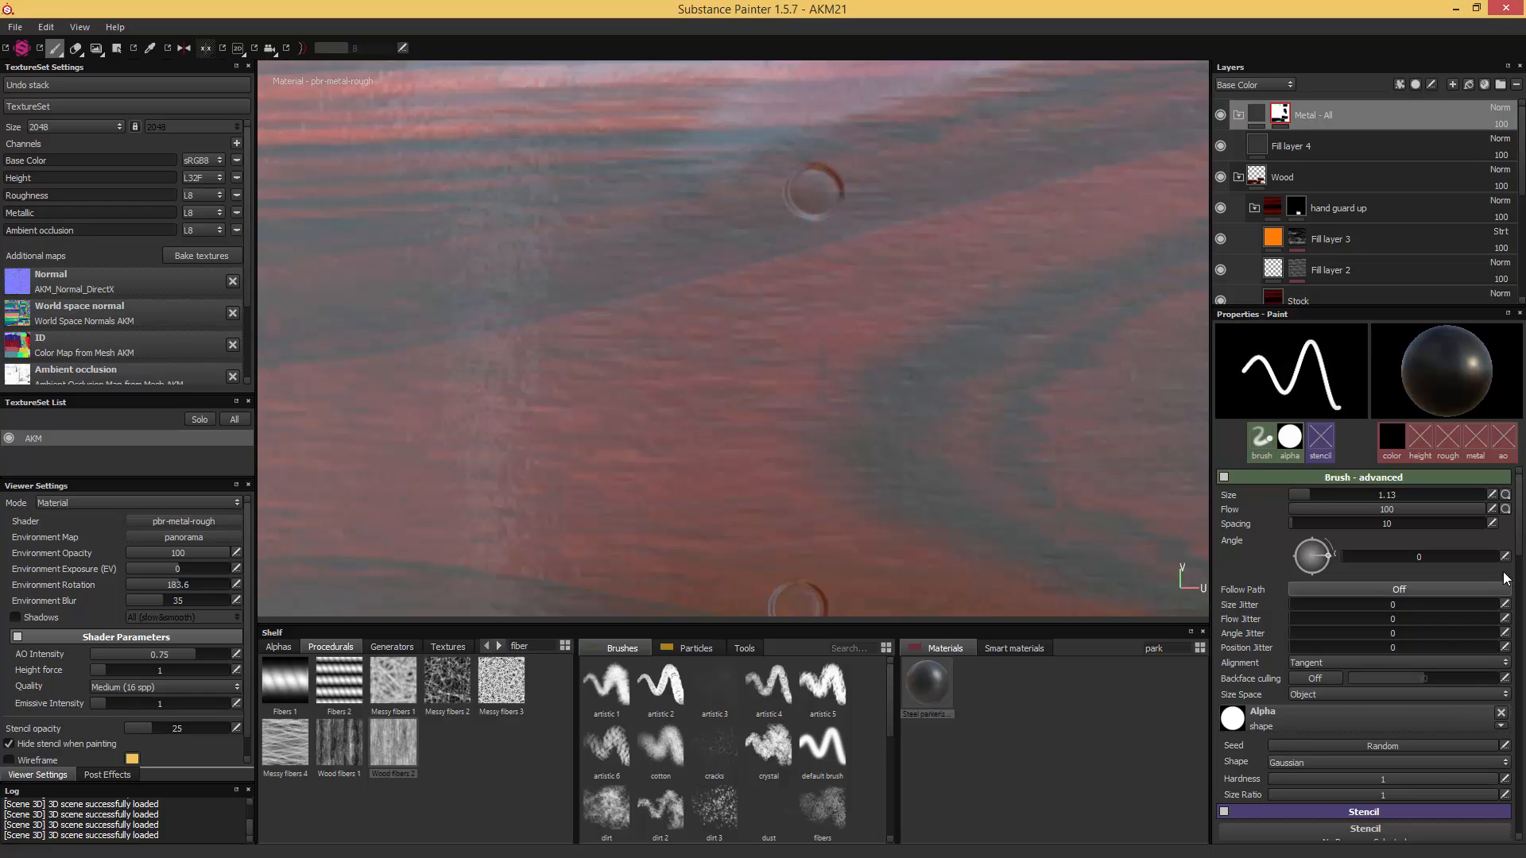
scroll(1522, 587, "down", 3)
scroll(1523, 586, "down", 2)
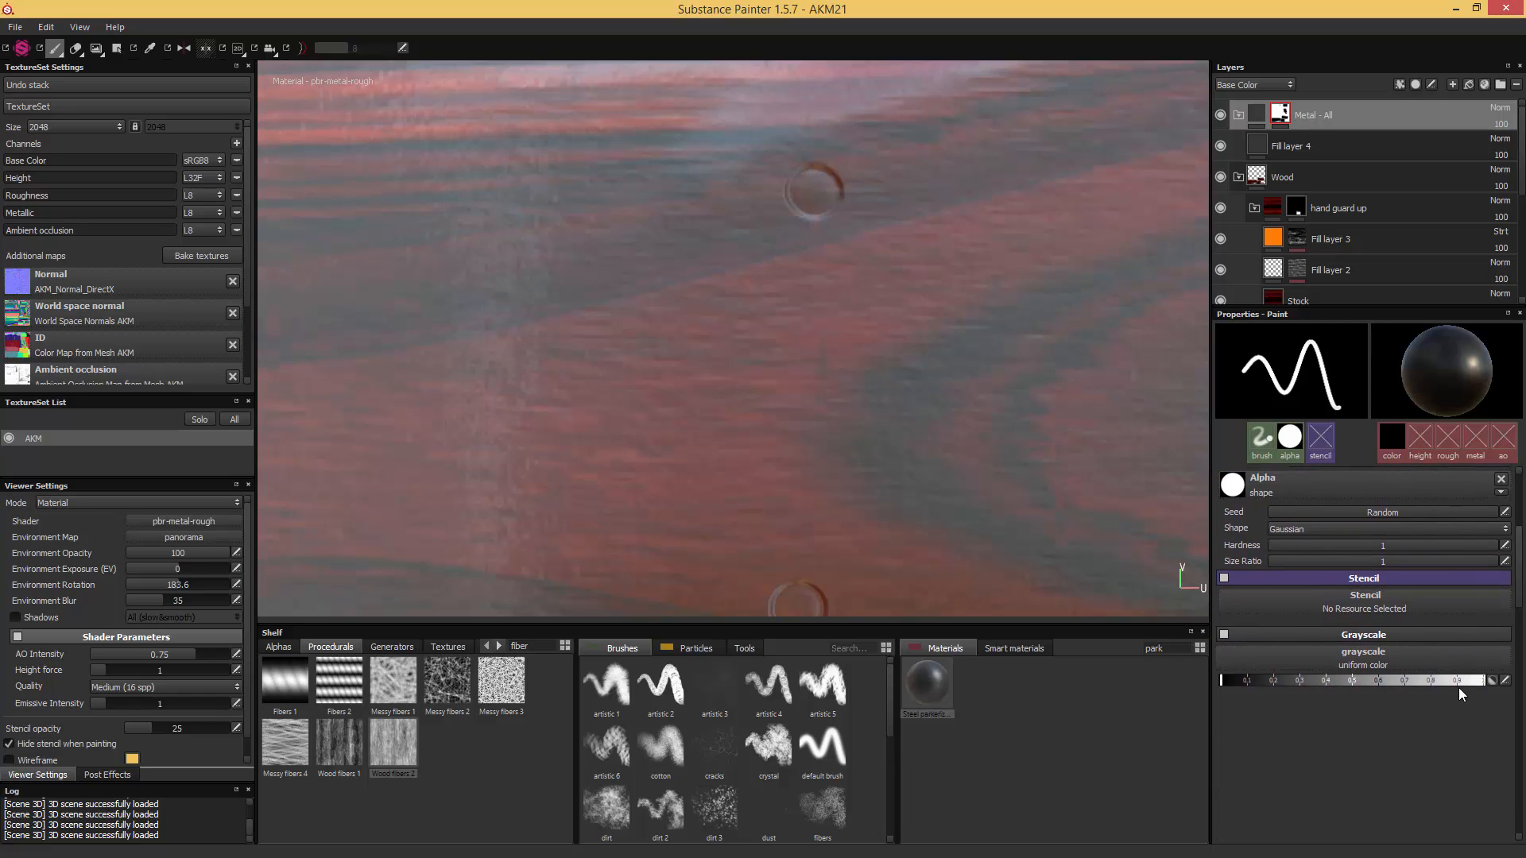
left_click_drag(1222, 681, 1485, 681)
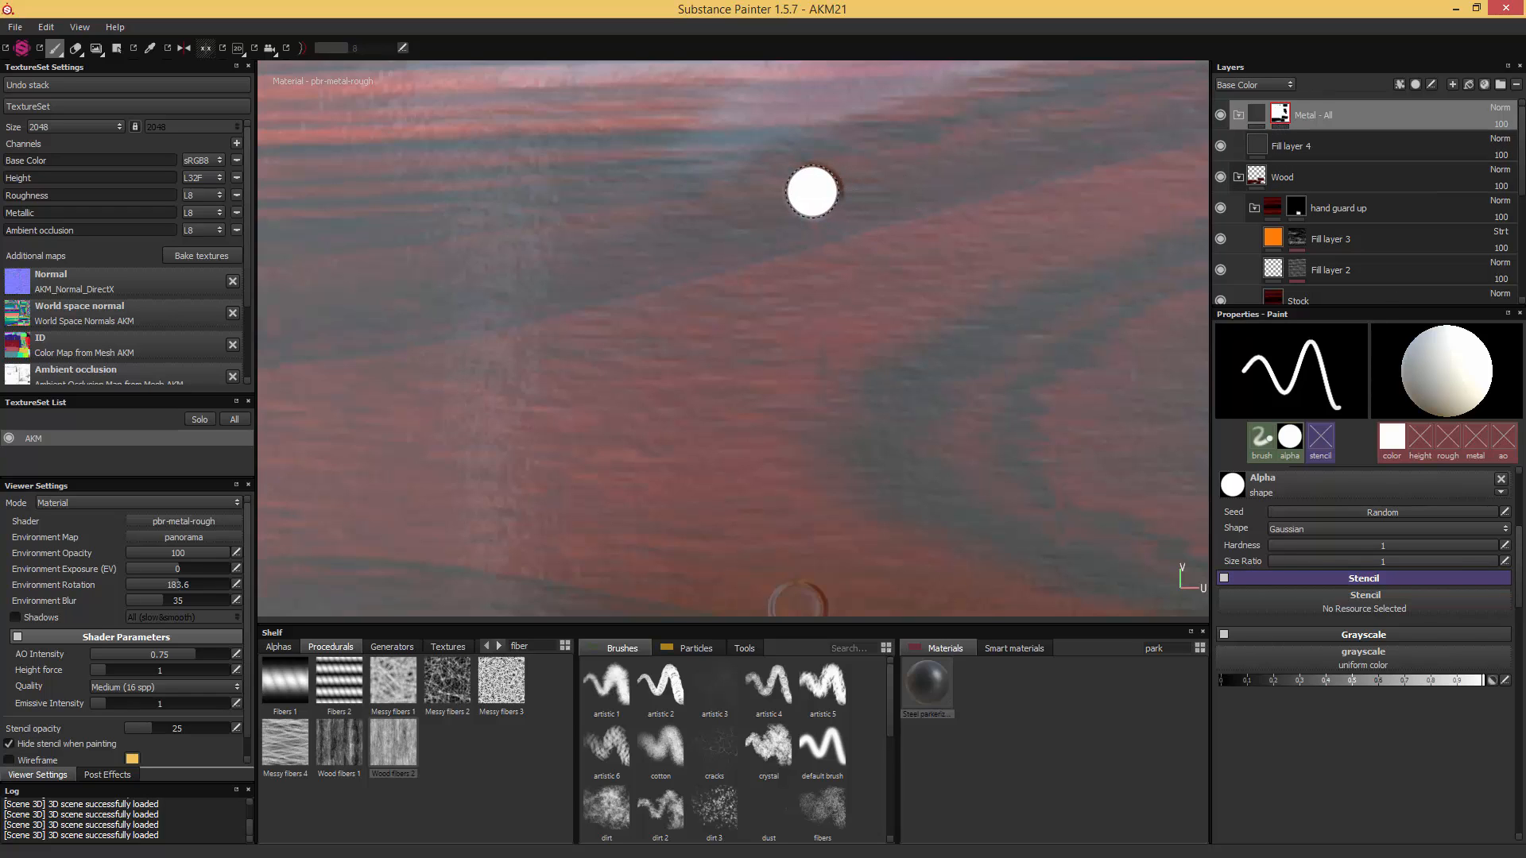
left_click(814, 192)
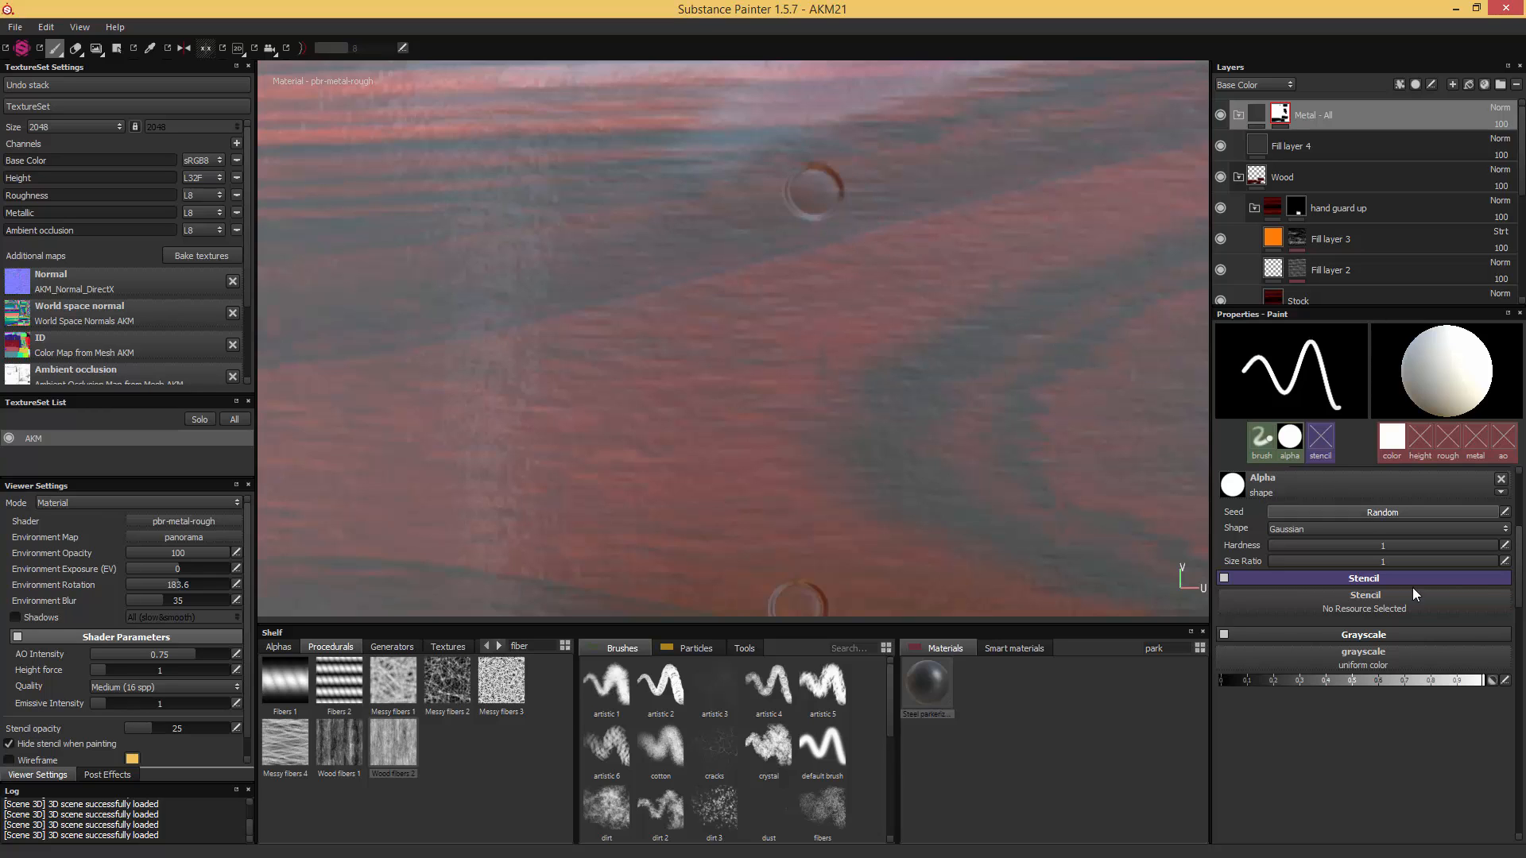
- Set the brush size space to Viewport and its size to 0.57, and paint the two round pin marks white in the mask
left_click_drag(1519, 568, 1521, 514)
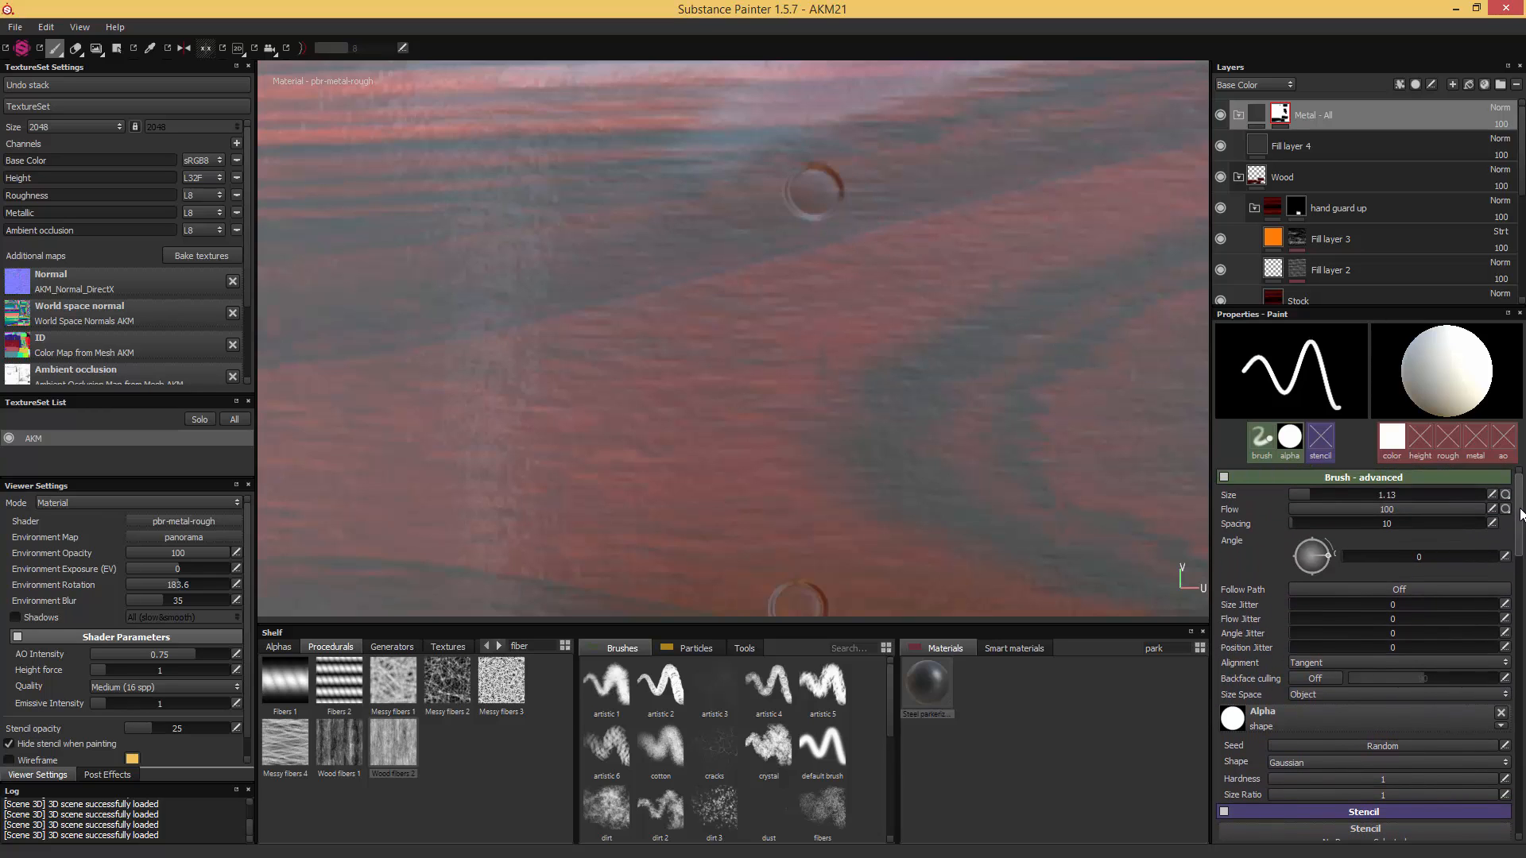
left_click(1307, 693)
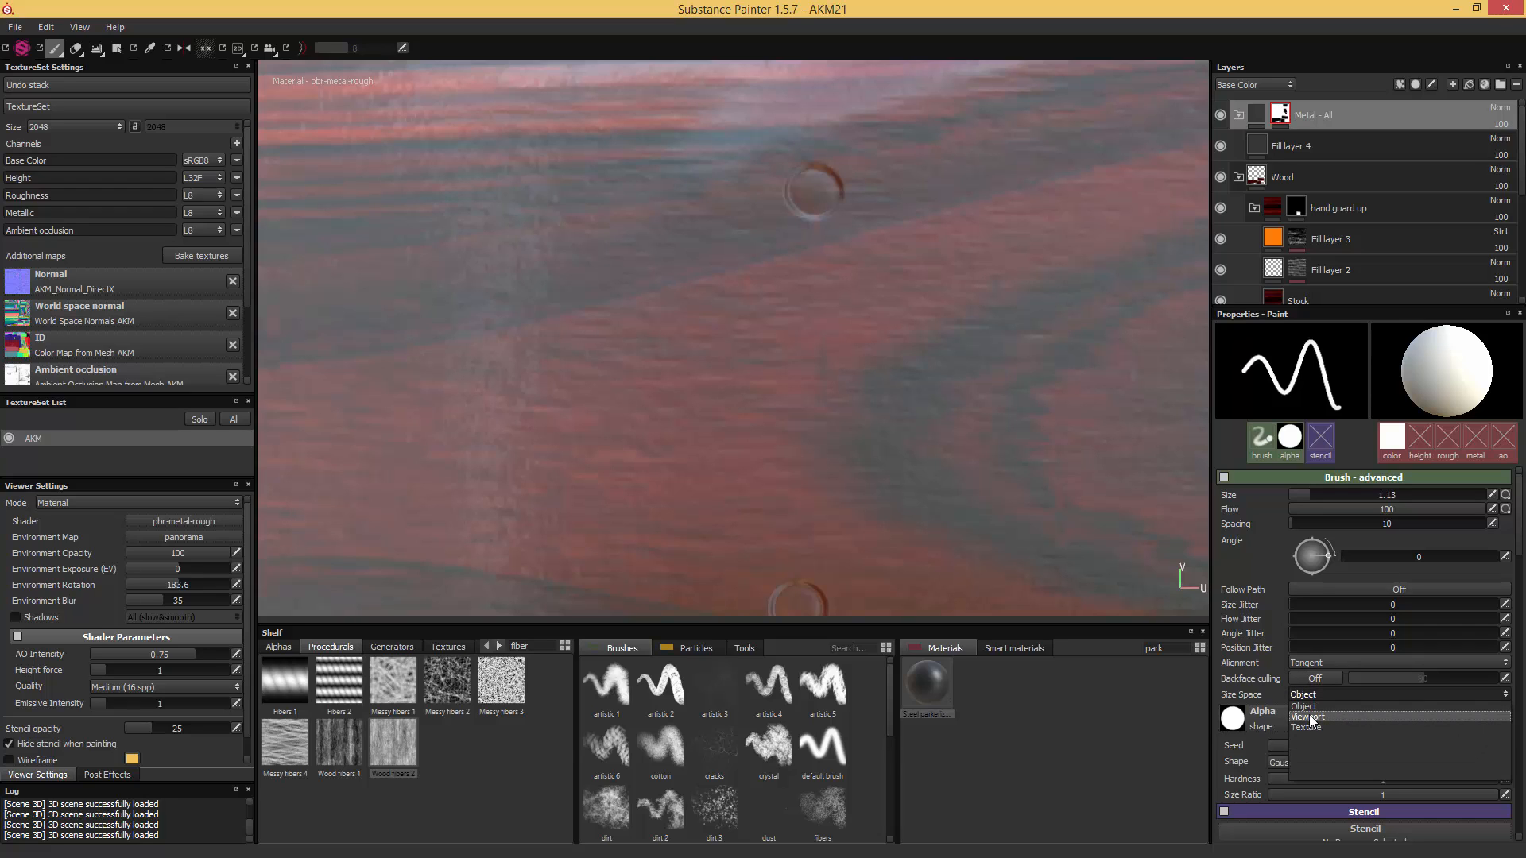
left_click(1308, 716)
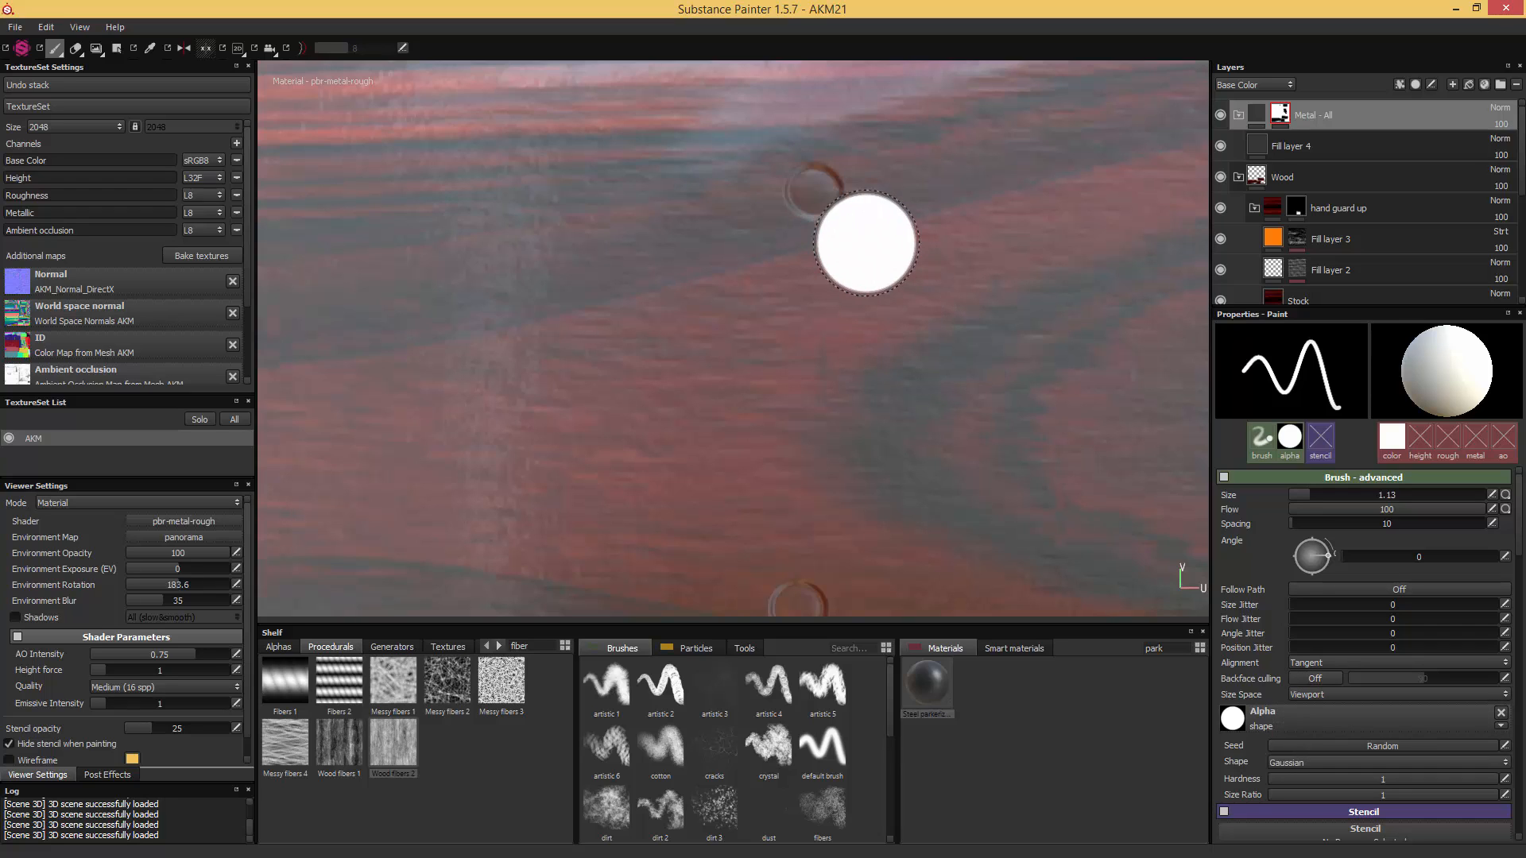
right_click_drag(866, 241, 814, 192, "ctrl")
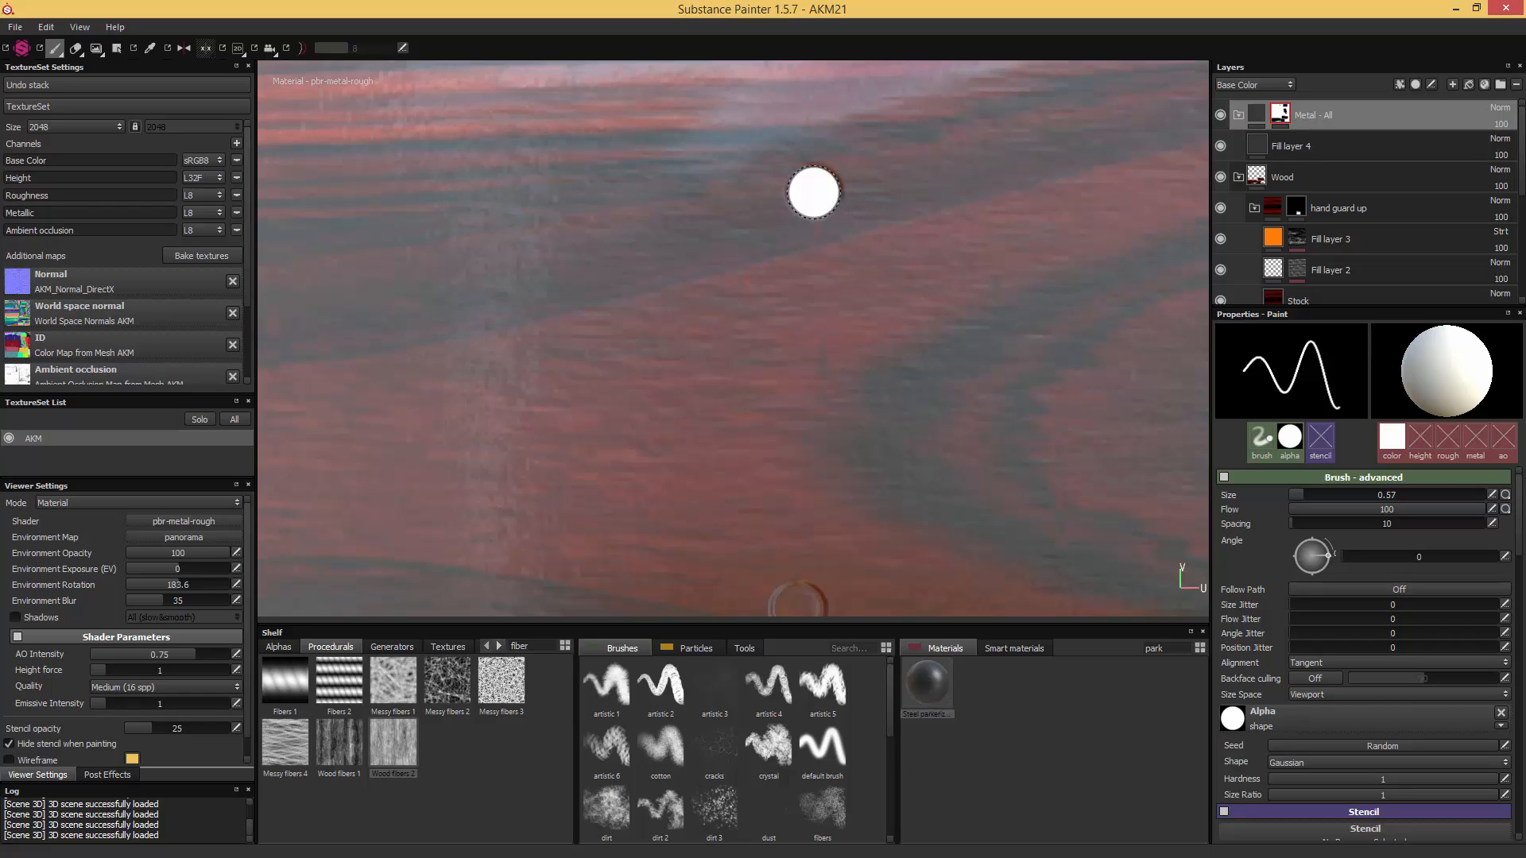
middle_click_drag(850, 504, 904, 224, "alt")
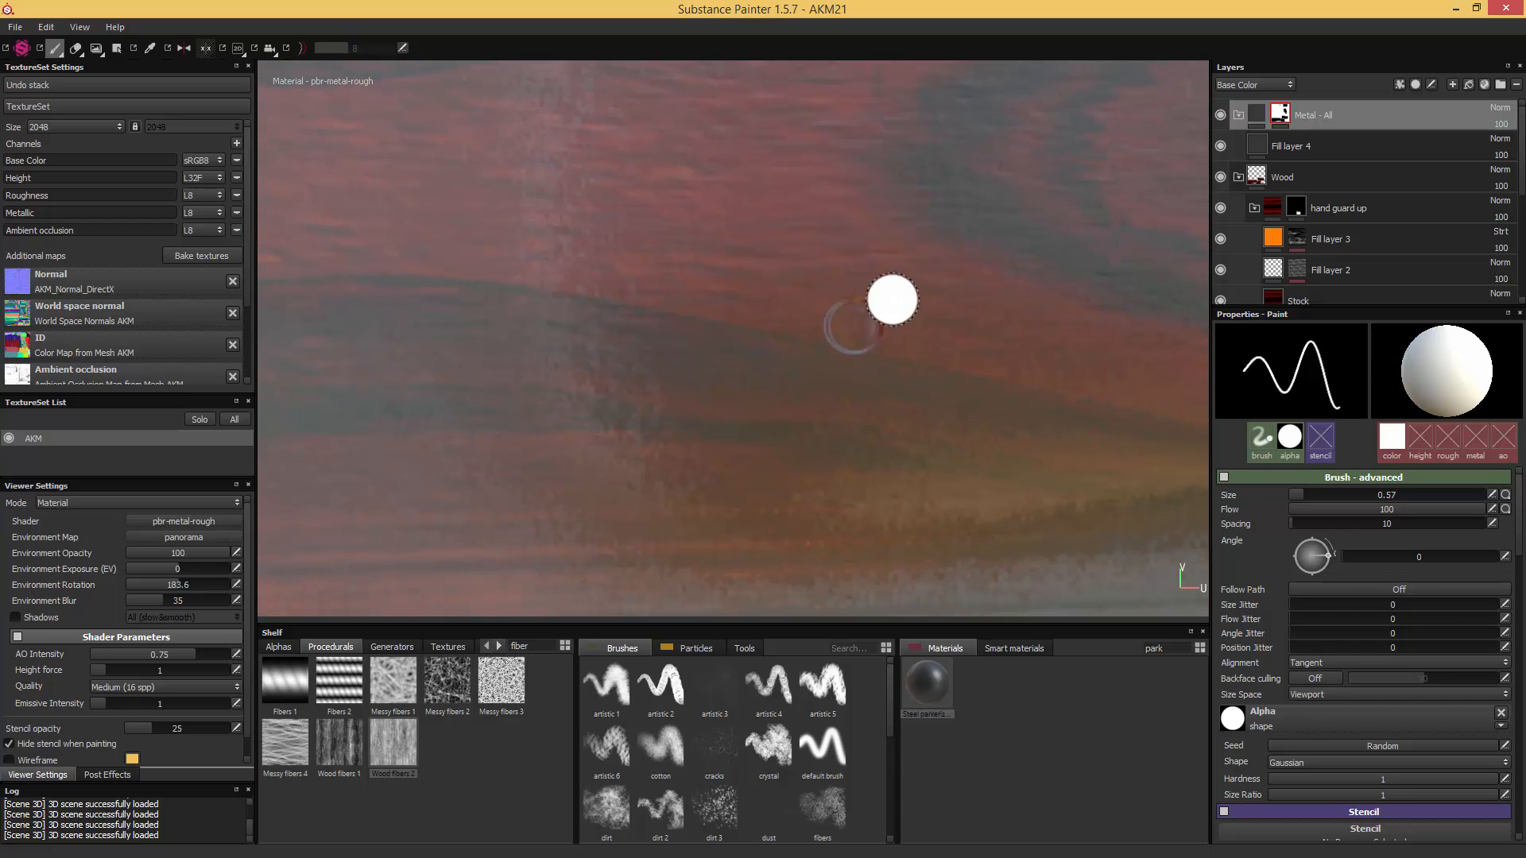
left_click(853, 326)
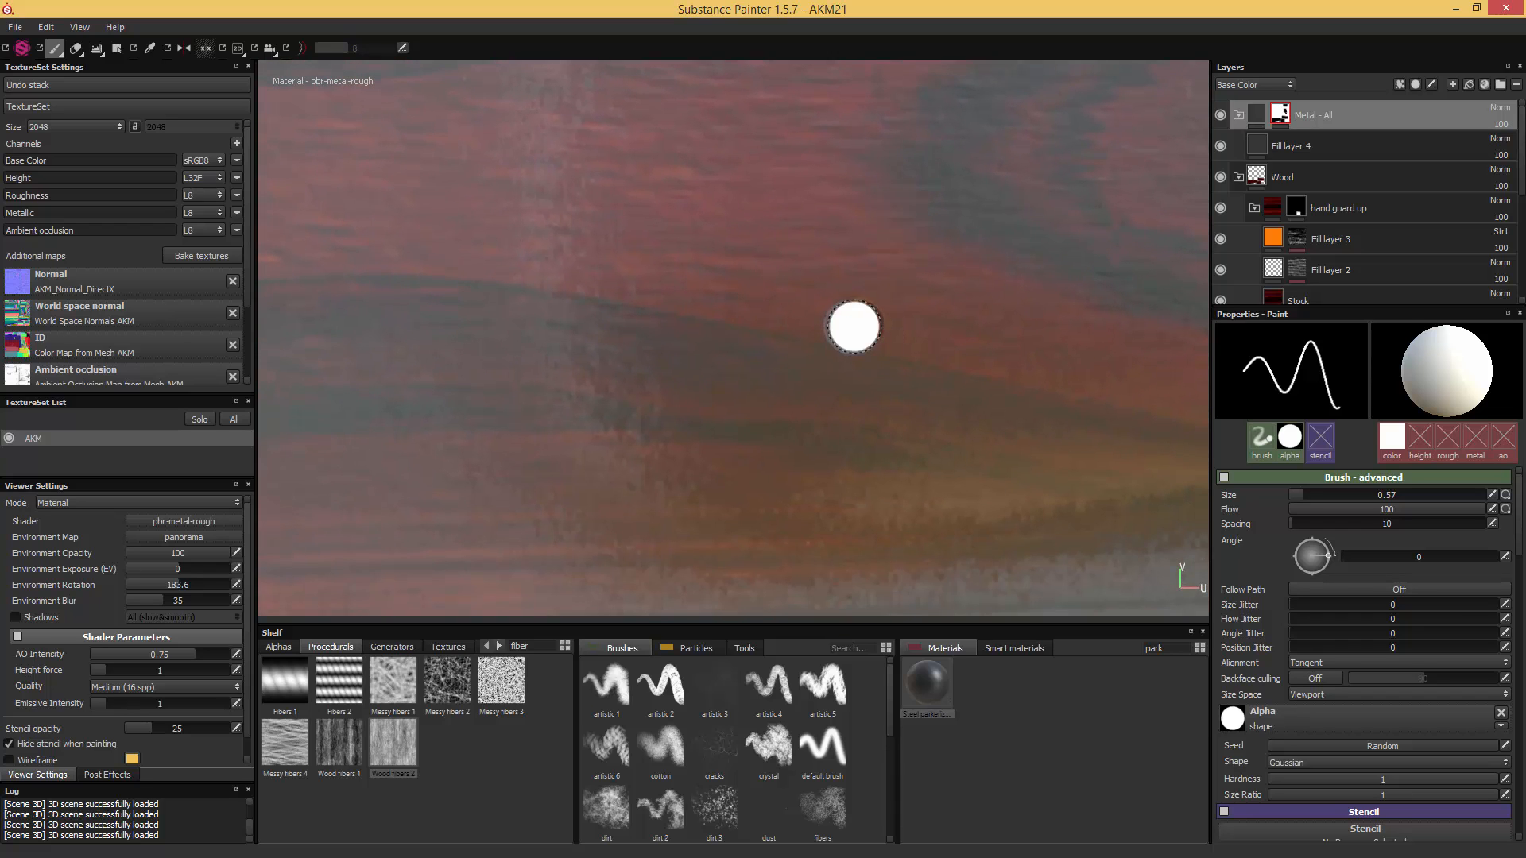
- Paint the upper round pin mark near the butt-plate end of the stock's UV island white in the mask
scroll(822, 395, "down", 5)
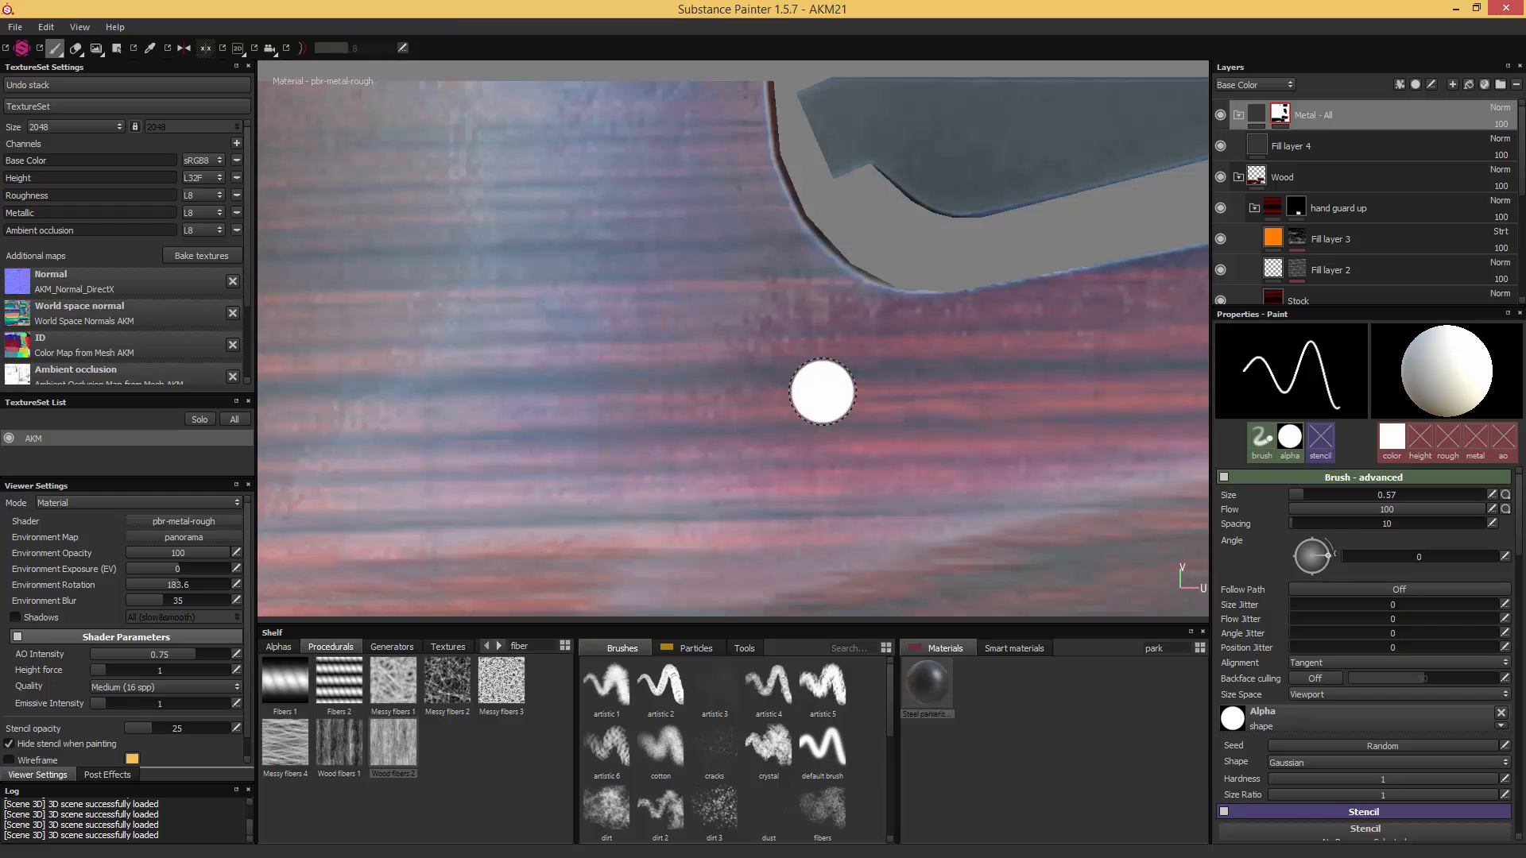
middle_click_drag(654, 453, 848, 295, "alt")
scroll(848, 295, "up", 6)
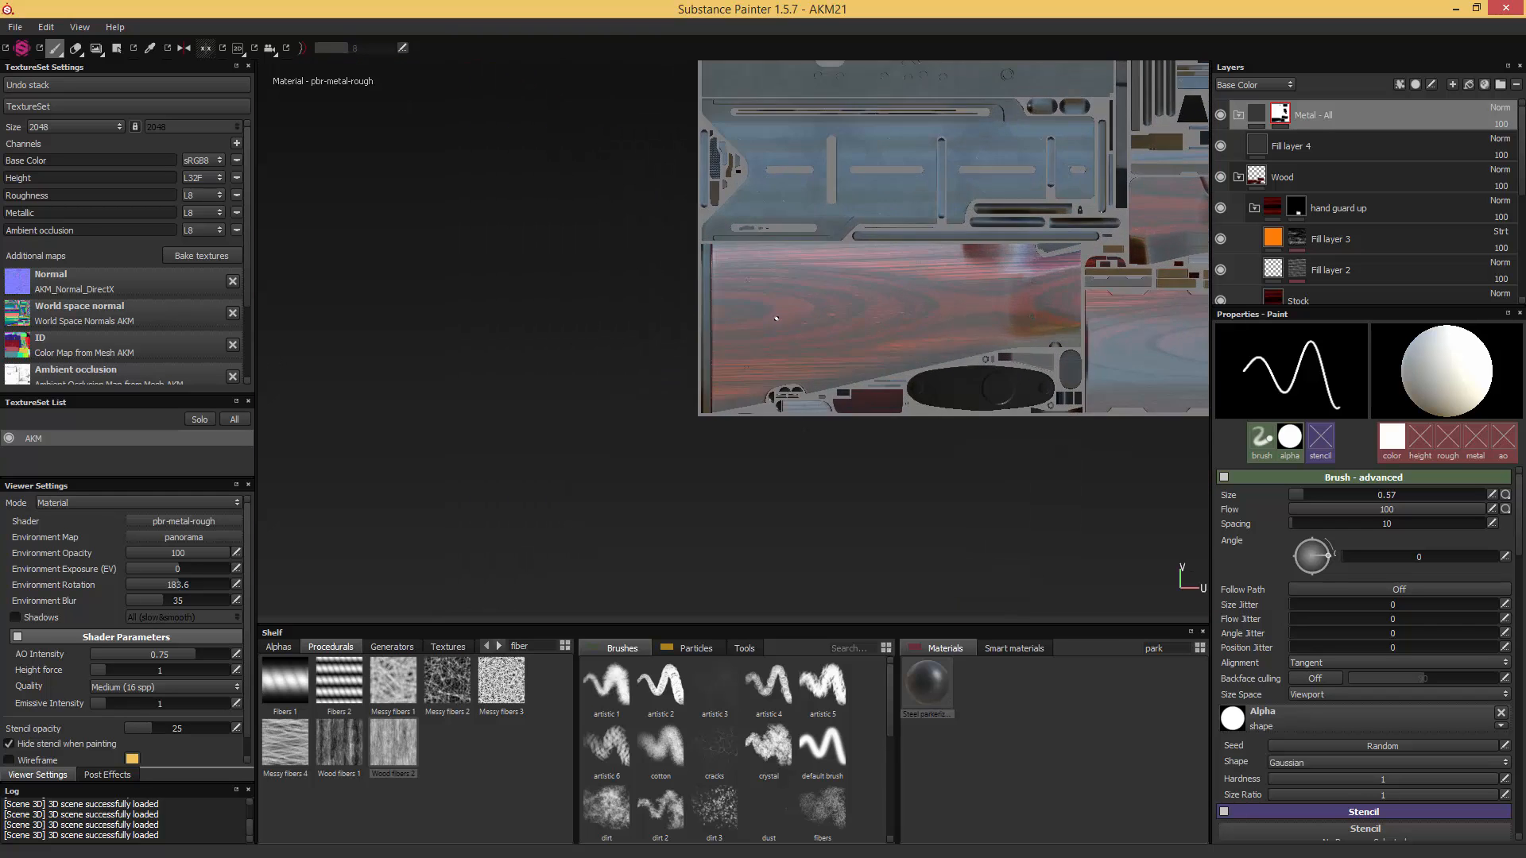
scroll(843, 266, "up", 3)
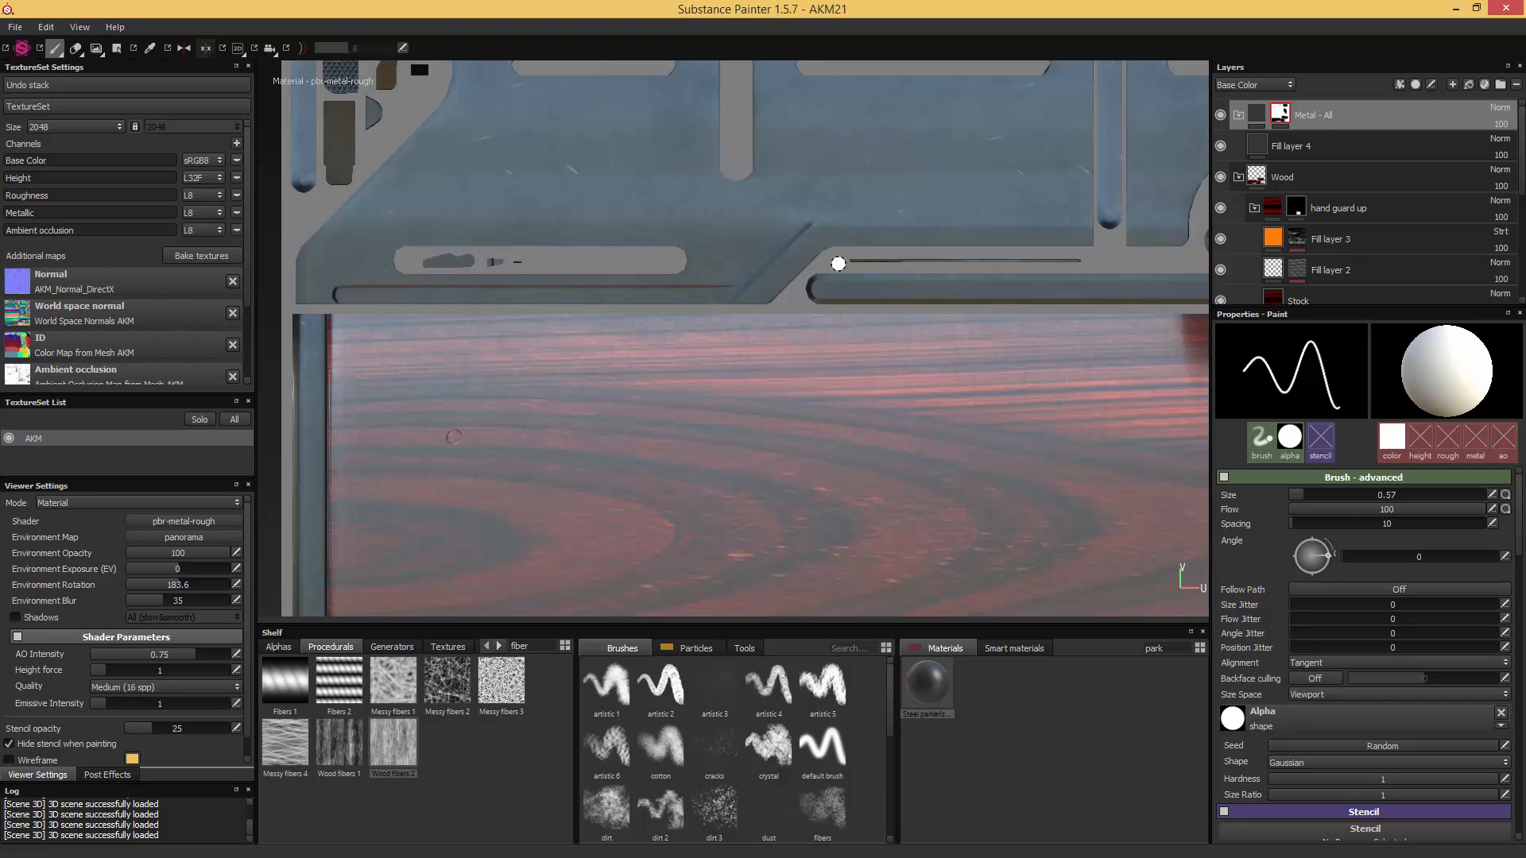
middle_click_drag(627, 483, 807, 259, "alt")
middle_click_drag(612, 425, 858, 278, "alt")
scroll(859, 271, "up", 2)
scroll(858, 272, "up", 2)
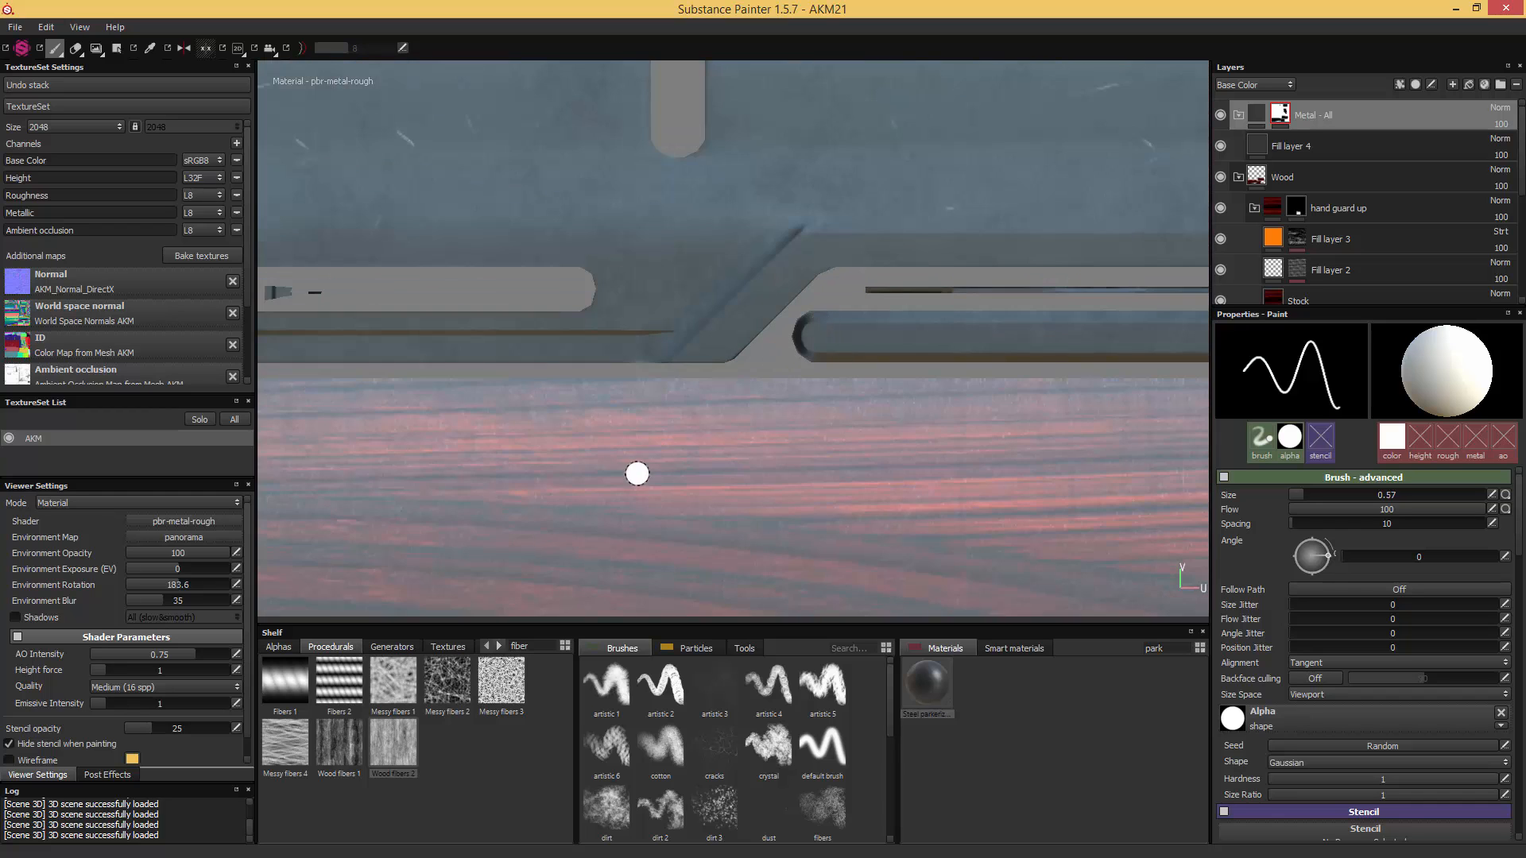
middle_click_drag(613, 422, 841, 243, "alt")
scroll(798, 299, "up", 2)
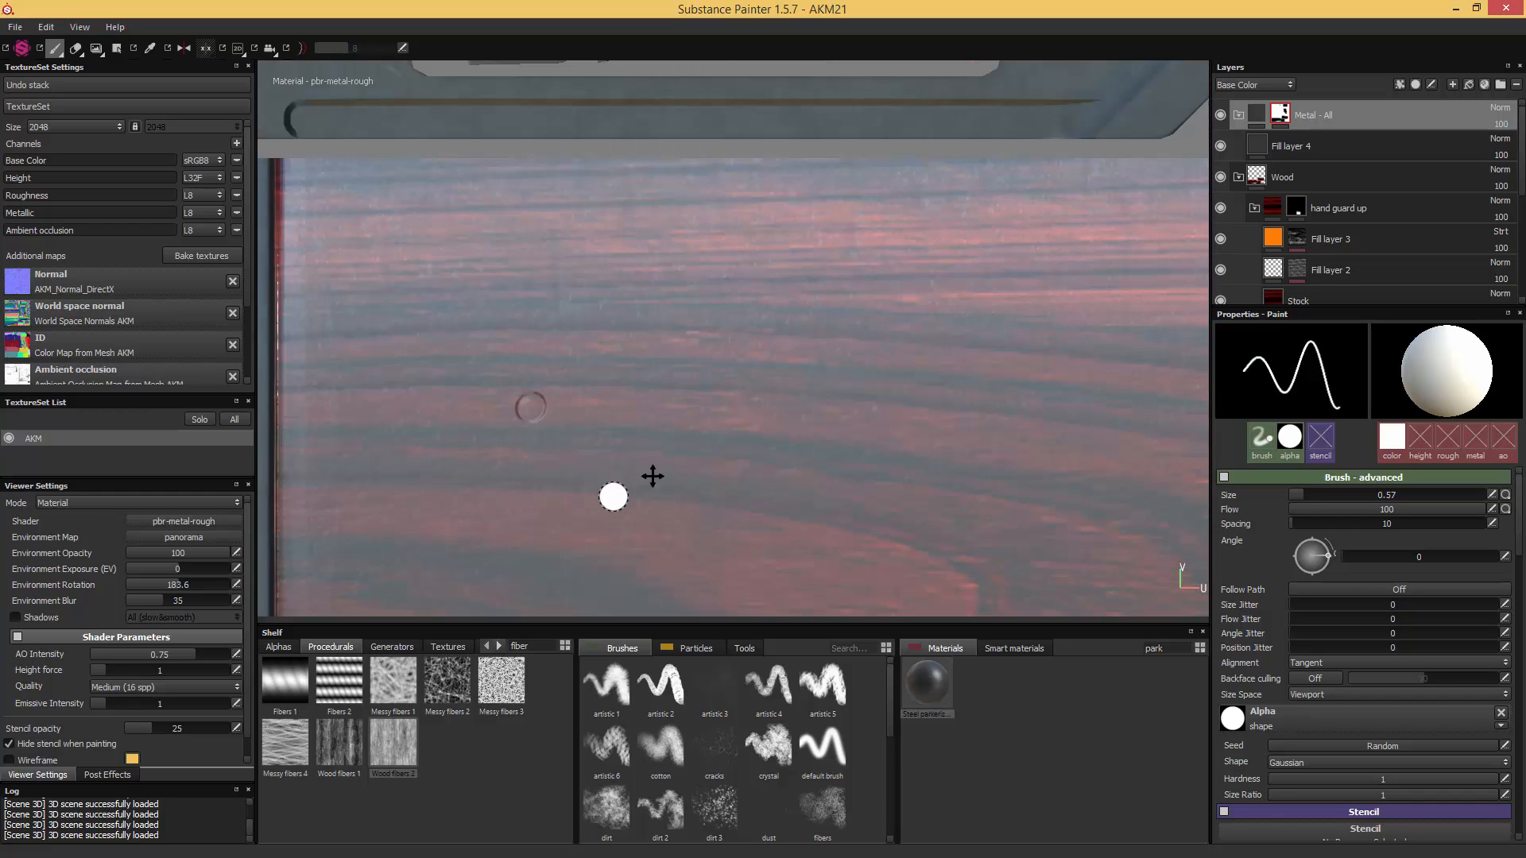
middle_click_drag(612, 494, 1017, 128, "alt")
scroll(803, 267, "up", 2)
middle_click_drag(618, 435, 946, 231, "alt")
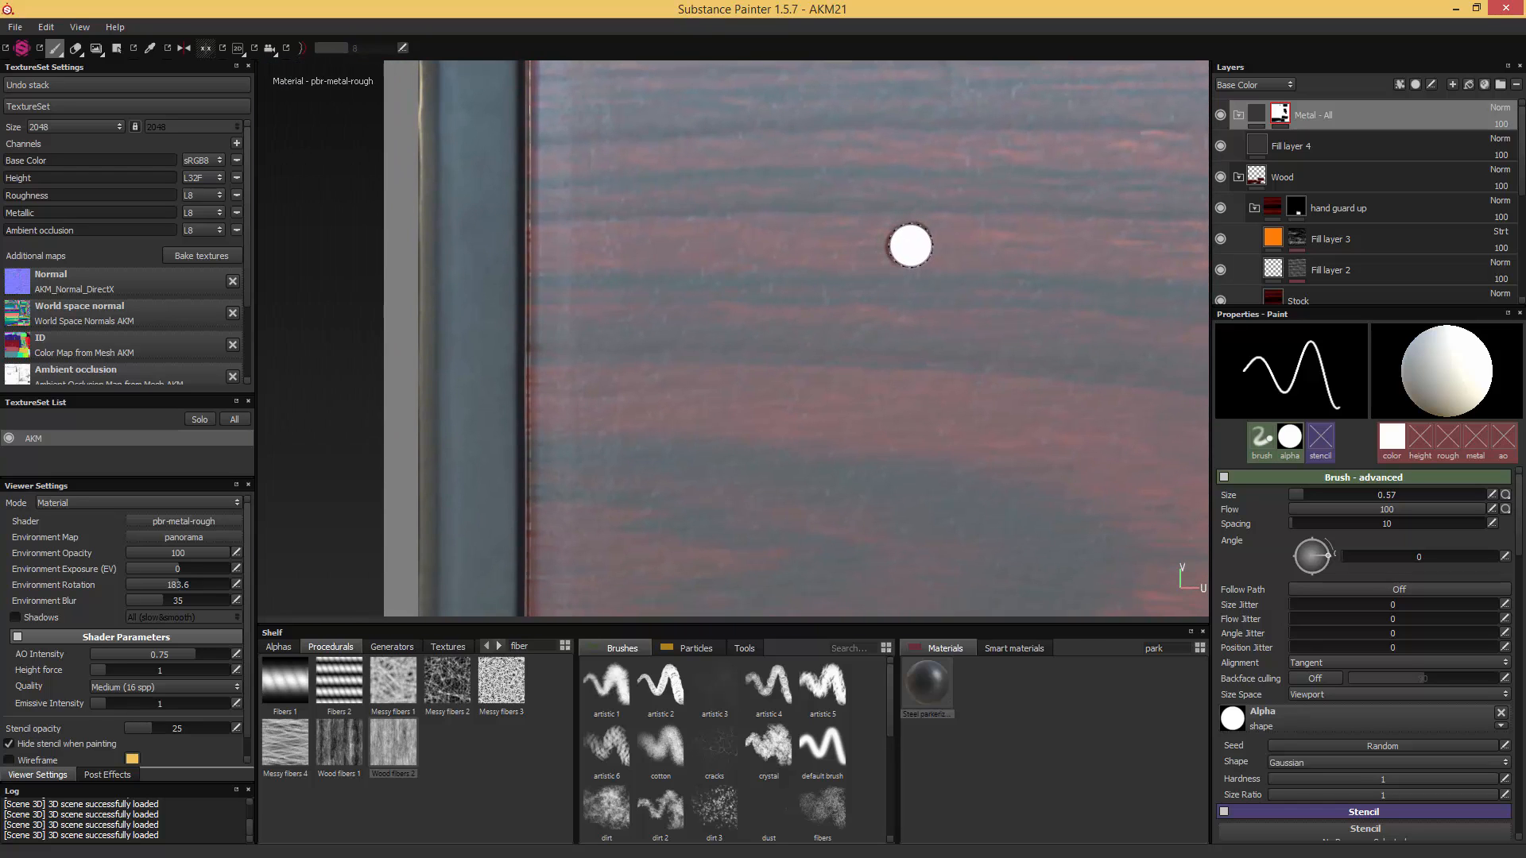
- Paint the lower round pin mark near the butt-plate end of the stock's UV island white
middle_click_drag(903, 544, 930, 278, "alt")
mouse_move(858, 480)
middle_mouse_down("alt")
mouse_move(834, 194)
mouse_move(824, 231)
middle_mouse_up("alt")
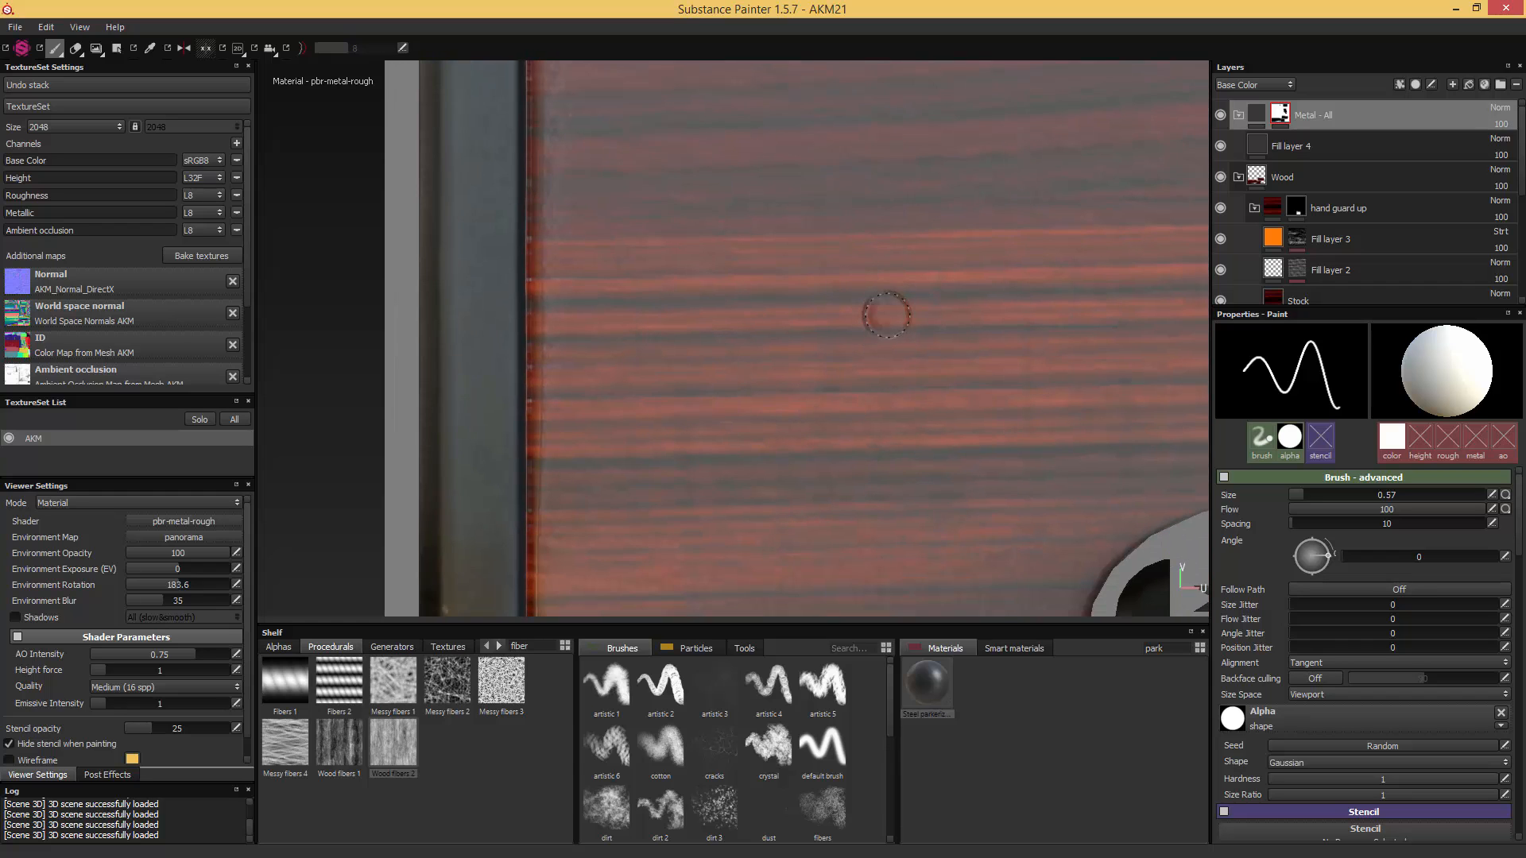
key("f")
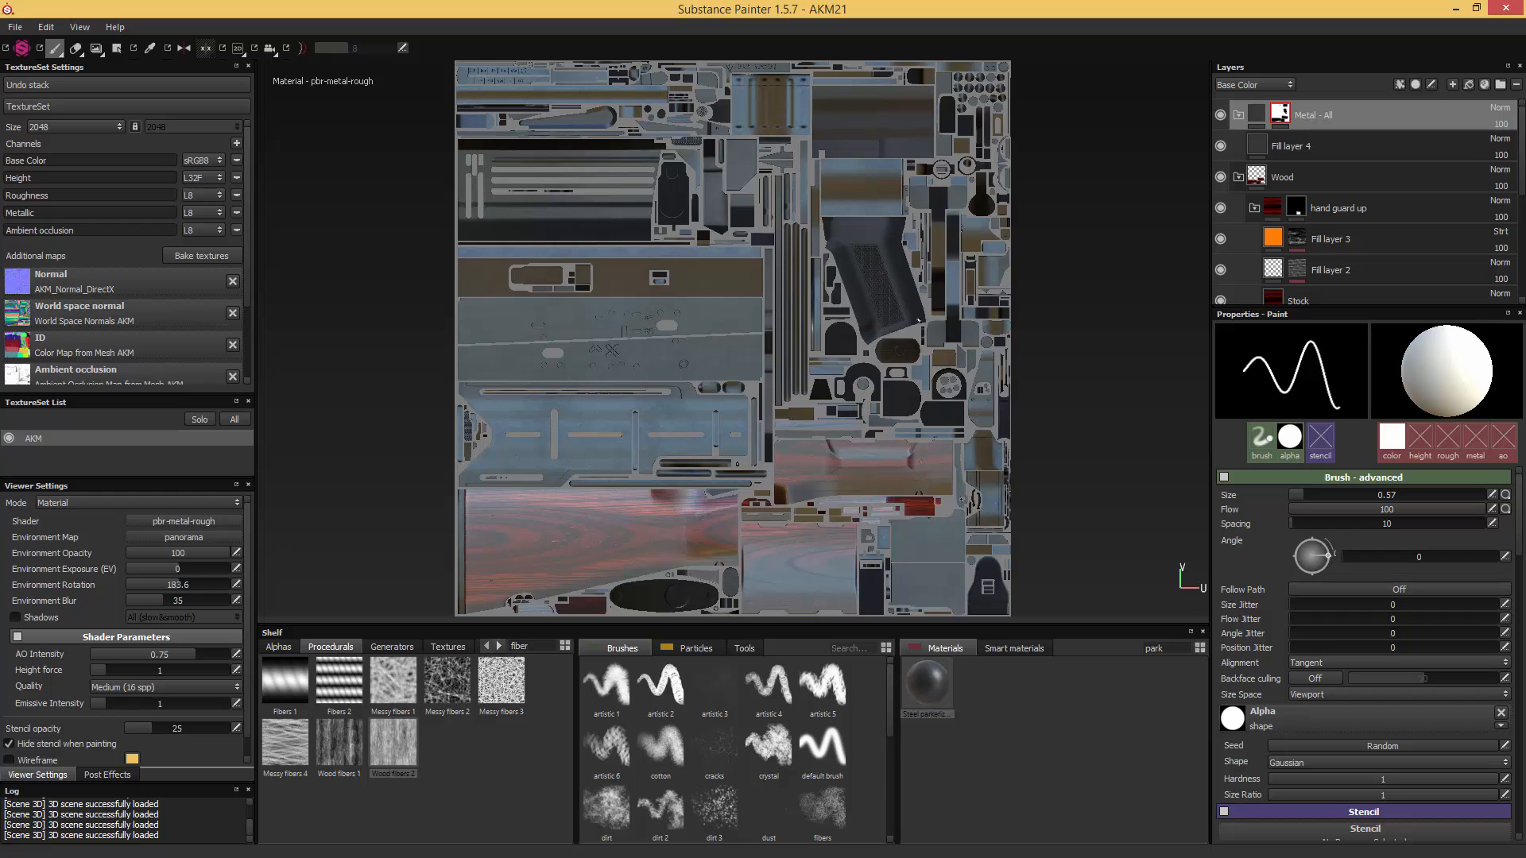
- Set the brush size to 0.58 and paint the round pin mark beside the groove on the handguard's UV island white
scroll(919, 319, "up", 5)
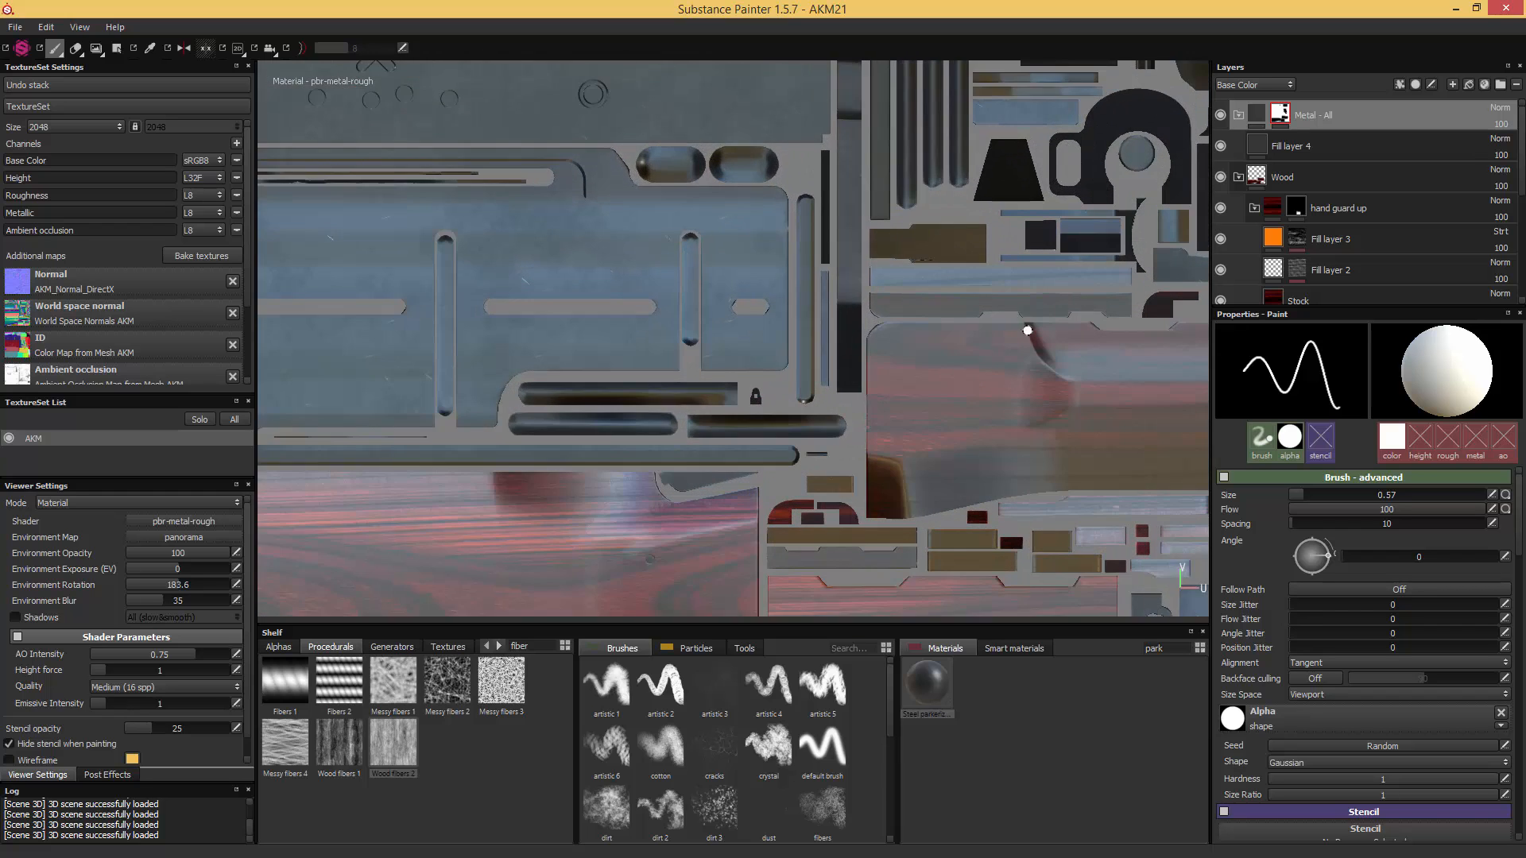
mouse_move(1027, 329)
middle_mouse_down("alt")
mouse_move(980, 330)
mouse_move(827, 279)
mouse_move(838, 286)
mouse_move(585, 246)
middle_mouse_up("alt")
scroll(810, 296, "up", 3)
middle_click_drag(827, 318, 652, 195, "alt")
scroll(814, 270, "up", 3)
middle_click_drag(956, 467, 663, 258, "alt")
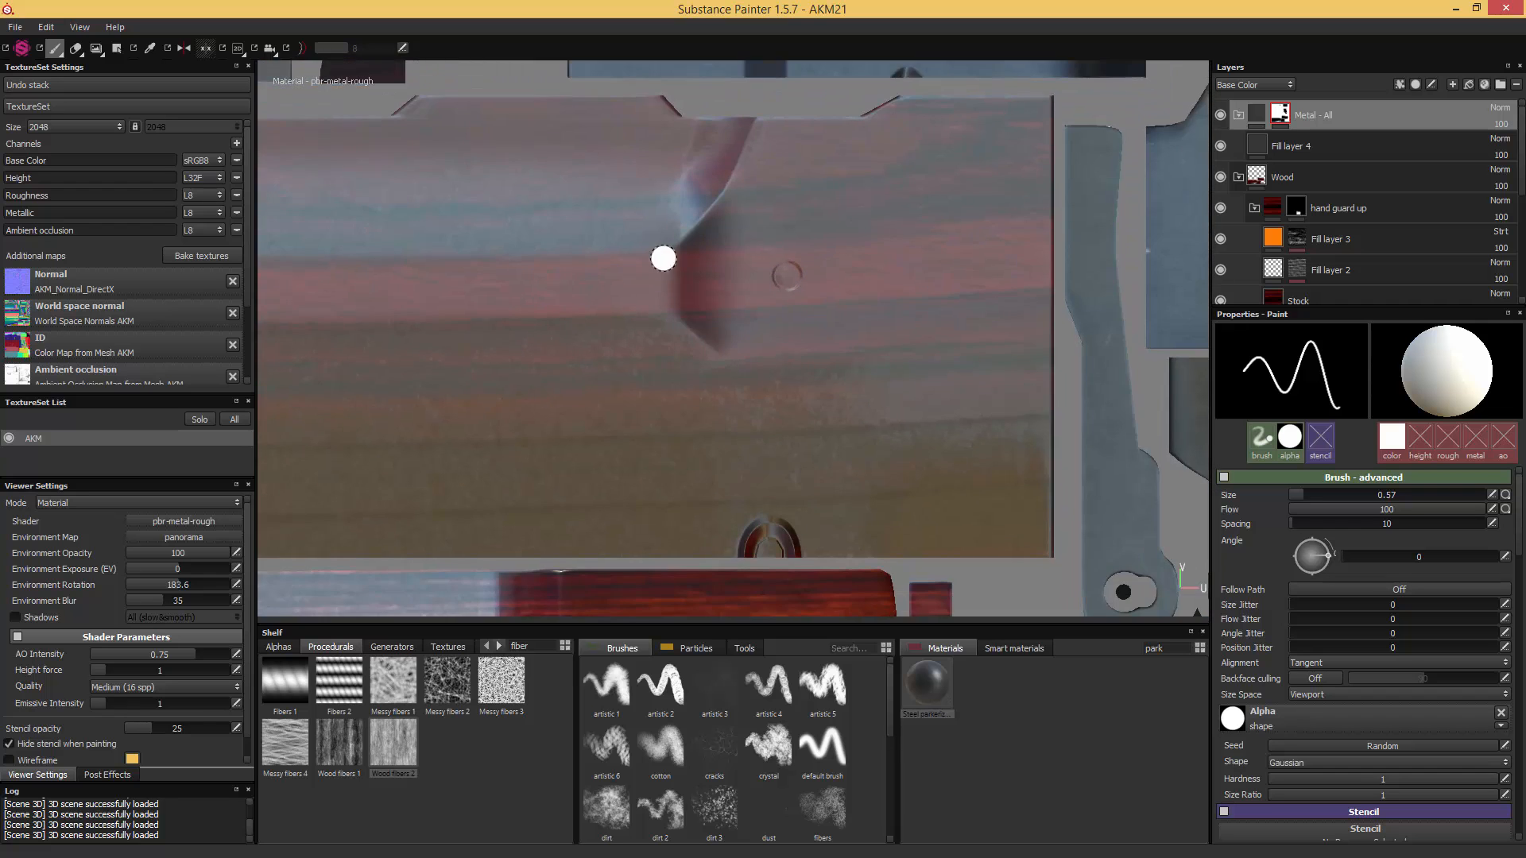
mouse_move(919, 334)
middle_mouse_down("alt")
mouse_move(694, 205)
mouse_move(1144, 524)
mouse_move(648, 259)
mouse_move(1025, 511)
middle_mouse_up("alt")
scroll(821, 276, "up", 2)
scroll(708, 275, "up", 2)
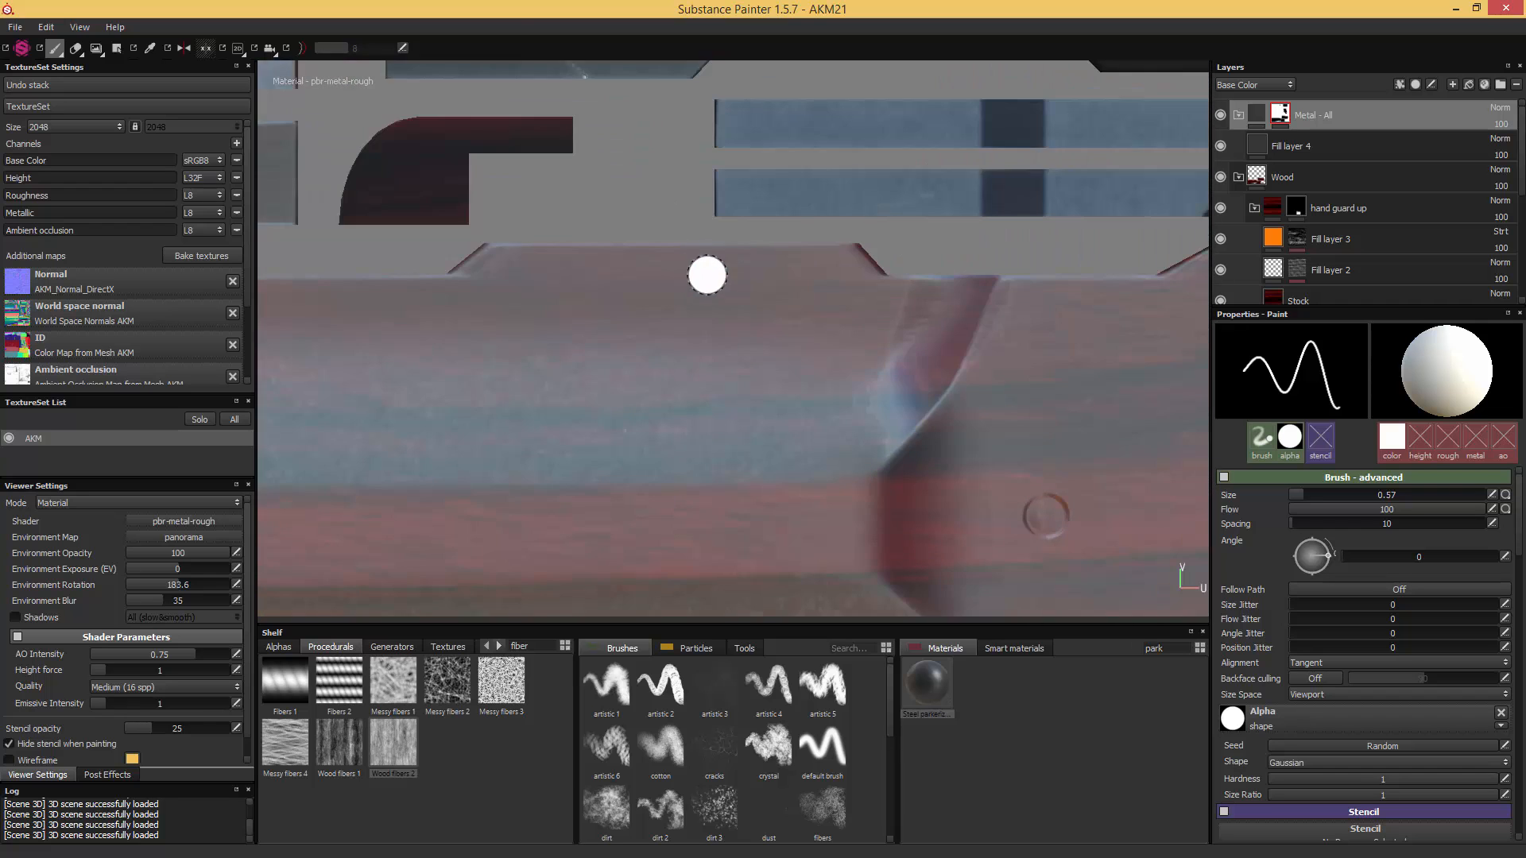
middle_click_drag(908, 398, 650, 244, "alt")
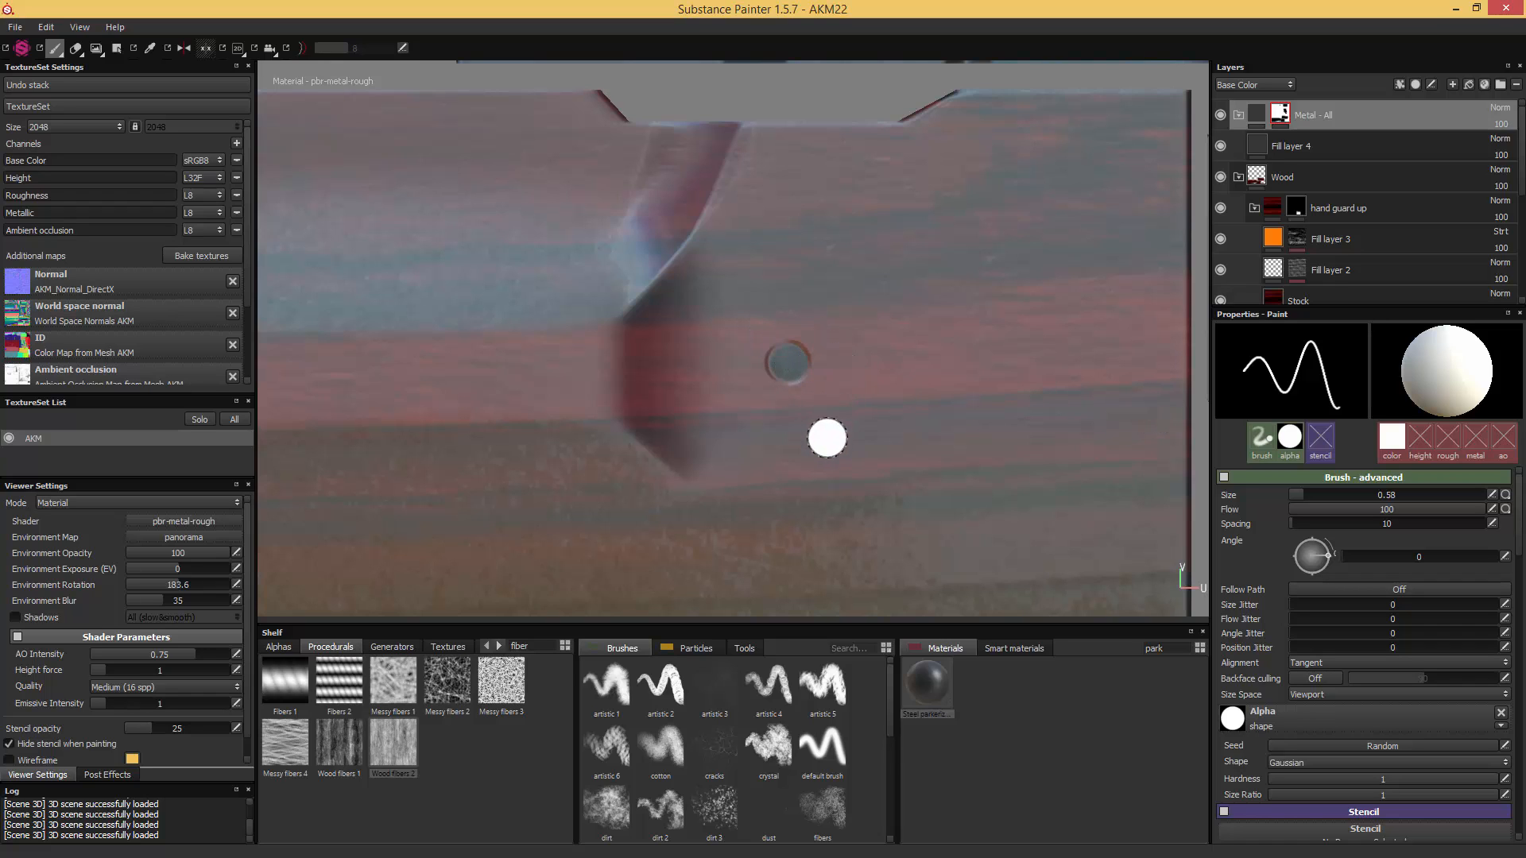
- Paint the half-round metal fitting on the lower edge of the handguard's UV island white in the mask
middle_click_drag(813, 534, 862, 273, "alt")
middle_click_drag(826, 461, 877, 319, "alt")
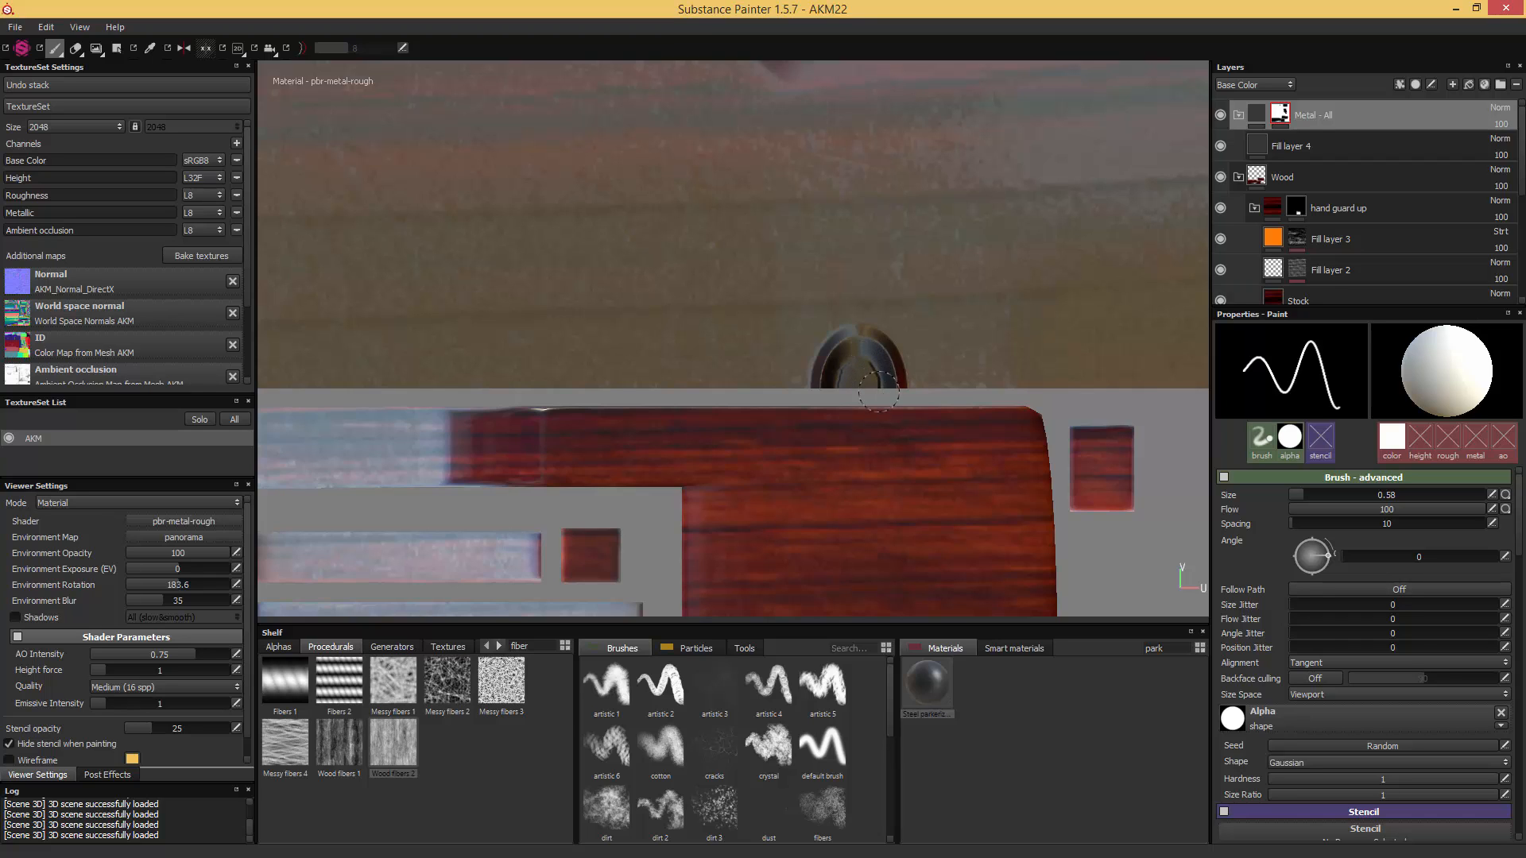
key("F3")
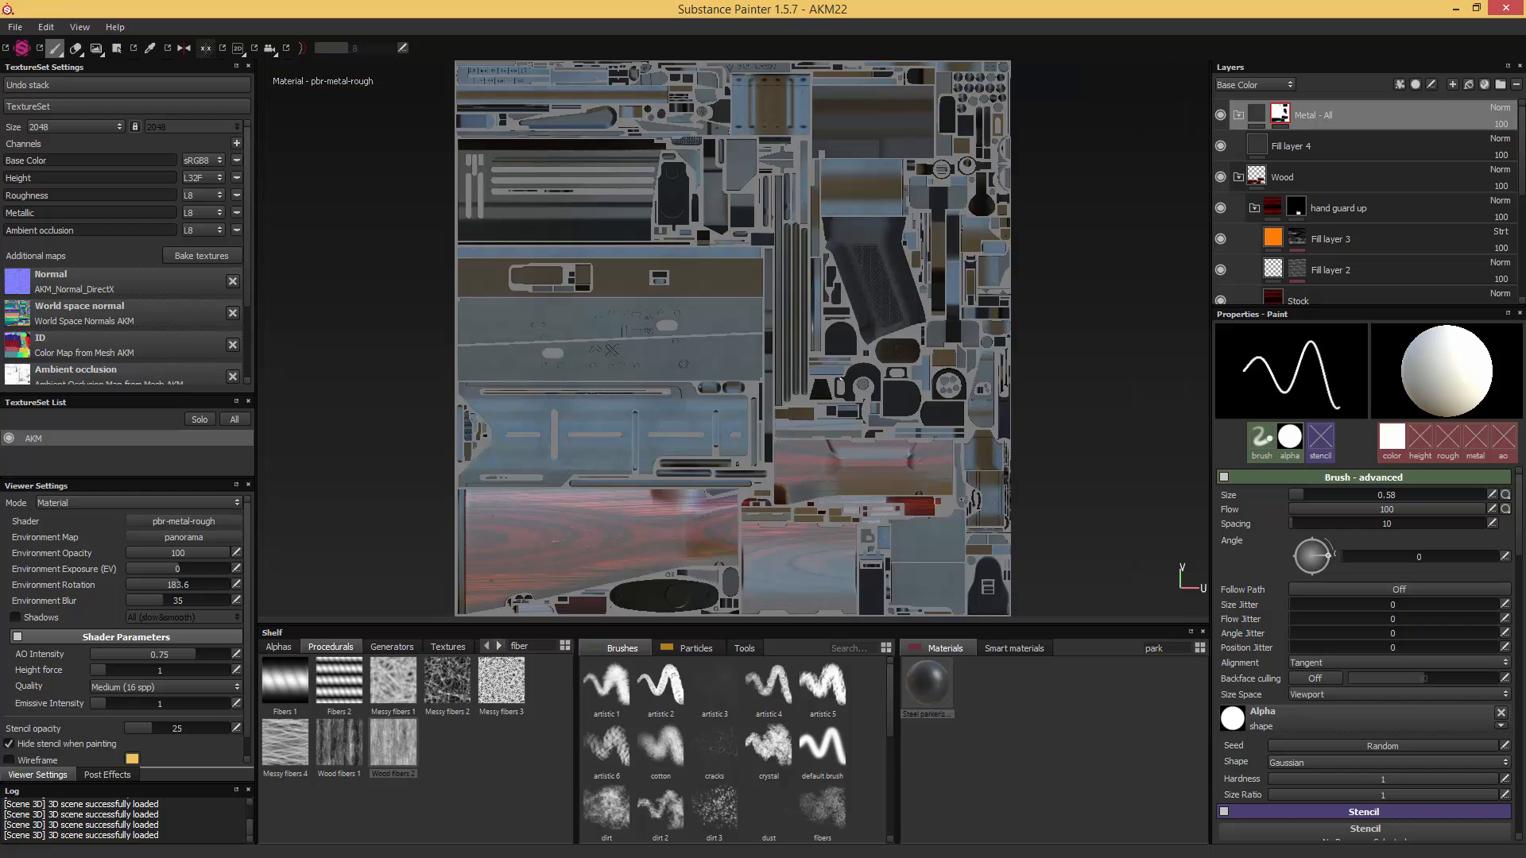
- Paint the half-round fitting on the lower edge of the stock's UV island, near the receiver end, white in the mask
scroll(767, 454, "up", 6)
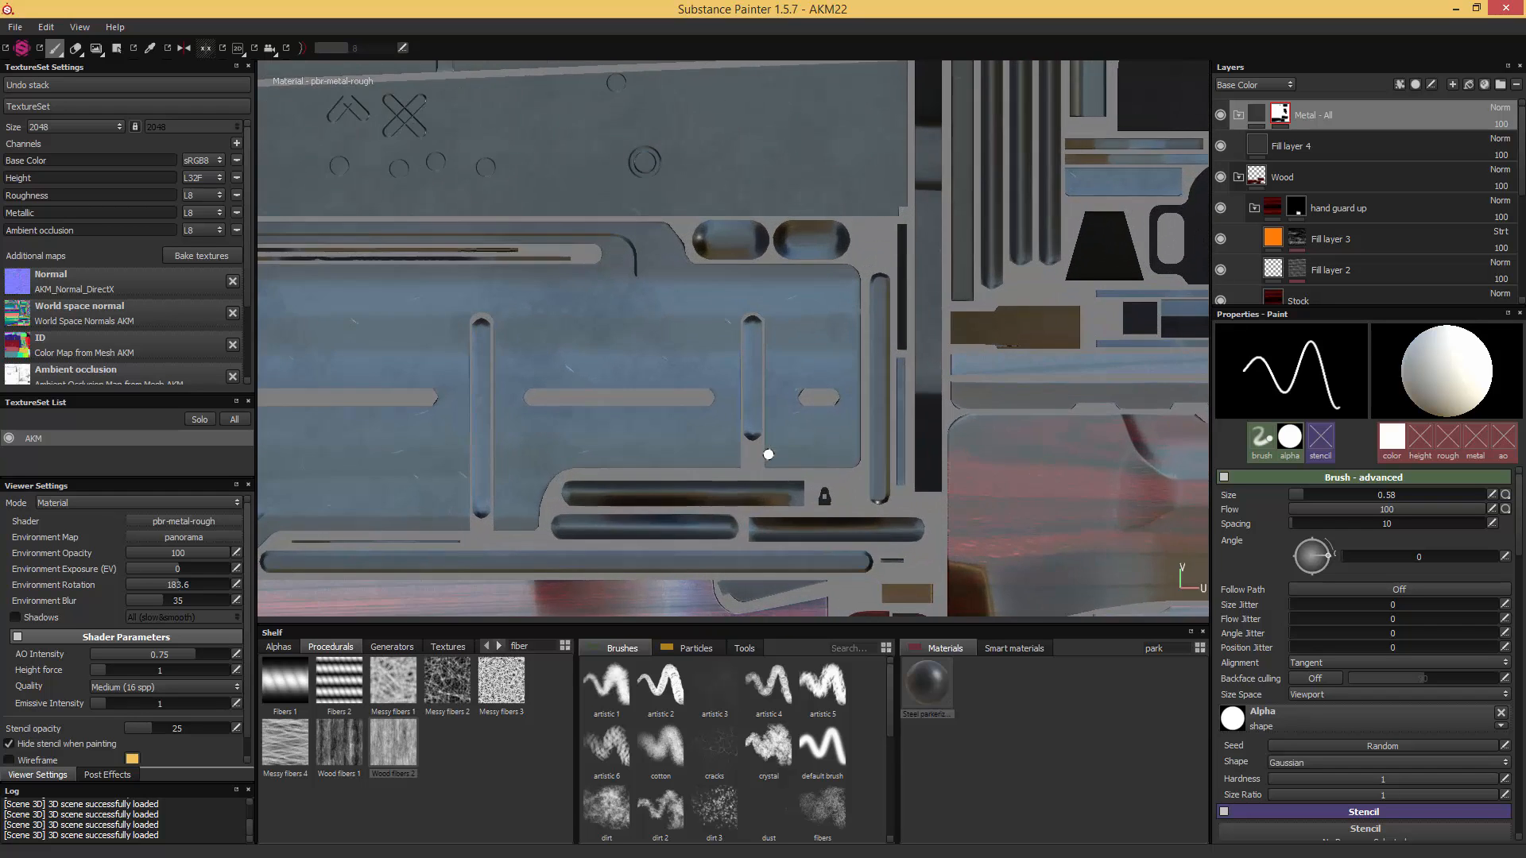
middle_click_drag(767, 455, 754, 294, "alt")
middle_click_drag(742, 422, 784, 187, "alt")
scroll(782, 352, "up", 3)
scroll(782, 351, "up", 2)
middle_click_drag(787, 368, 804, 252, "alt")
scroll(820, 401, "up", 2)
scroll(828, 341, "up", 2)
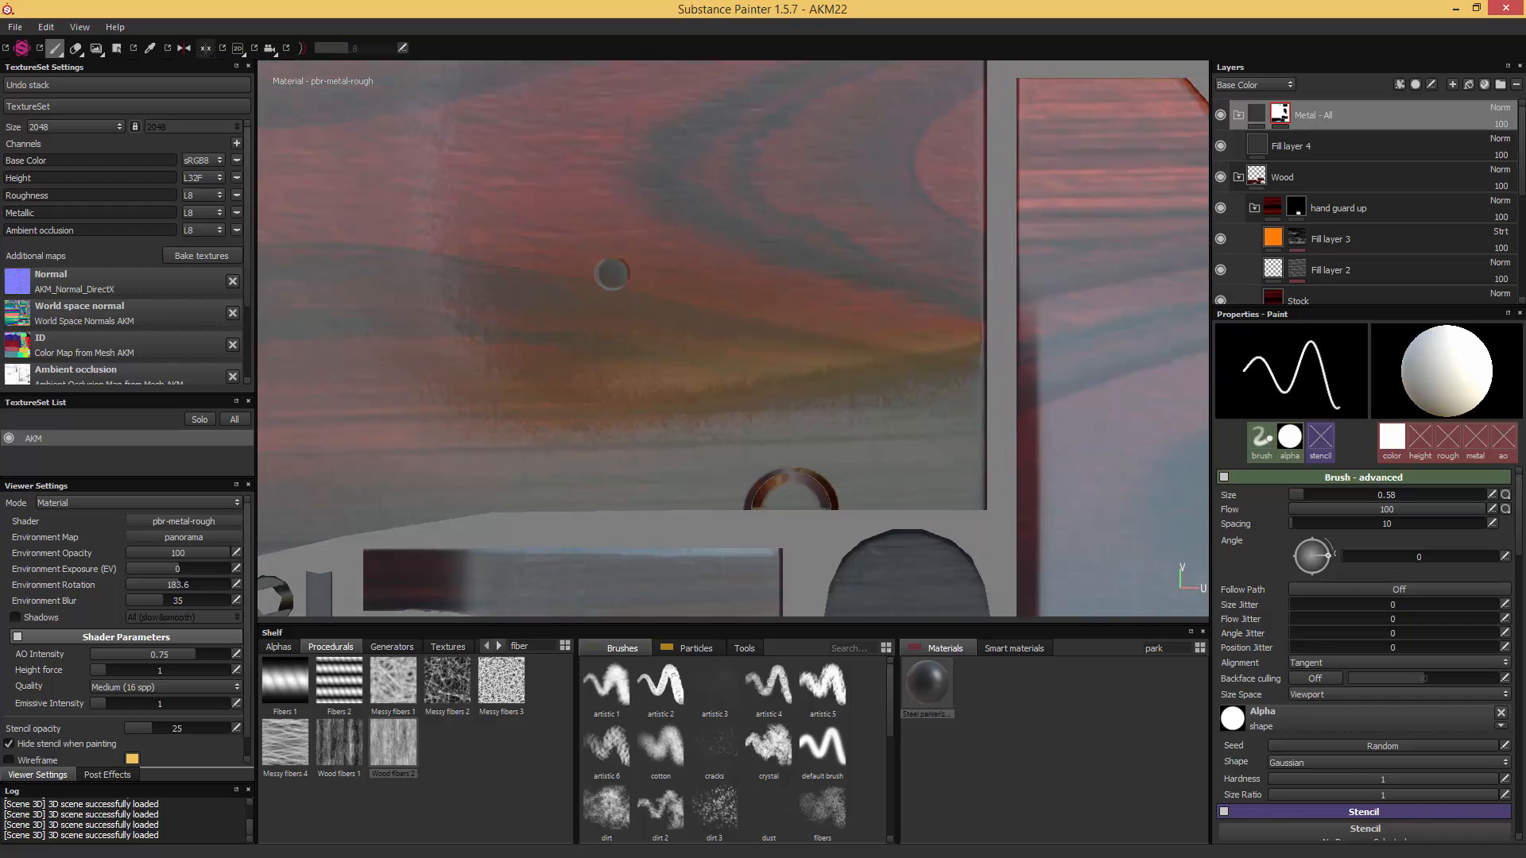
middle_click_drag(757, 497, 785, 289, "alt")
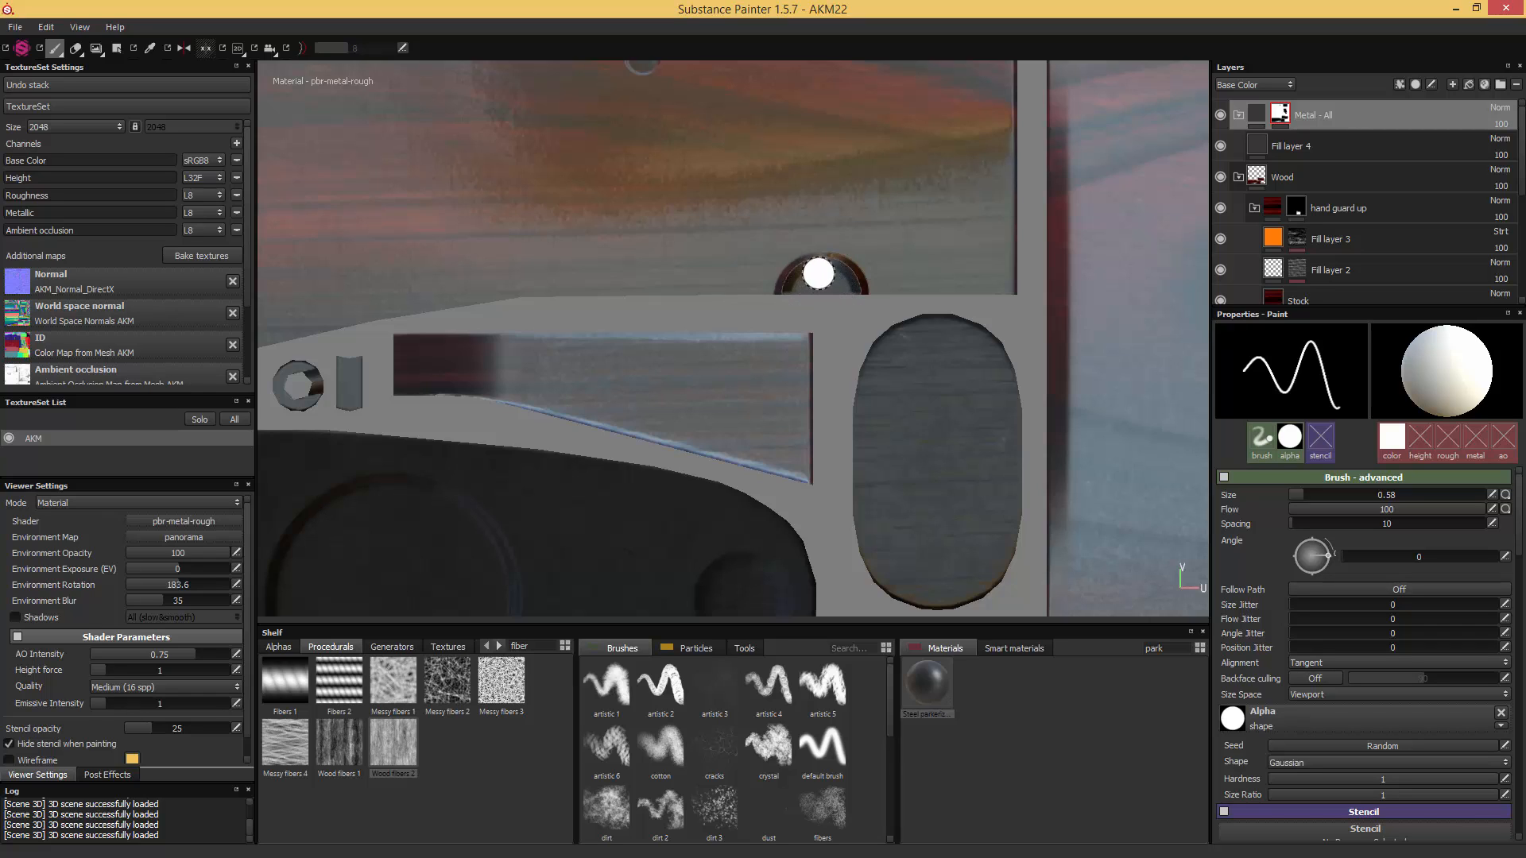
key("f")
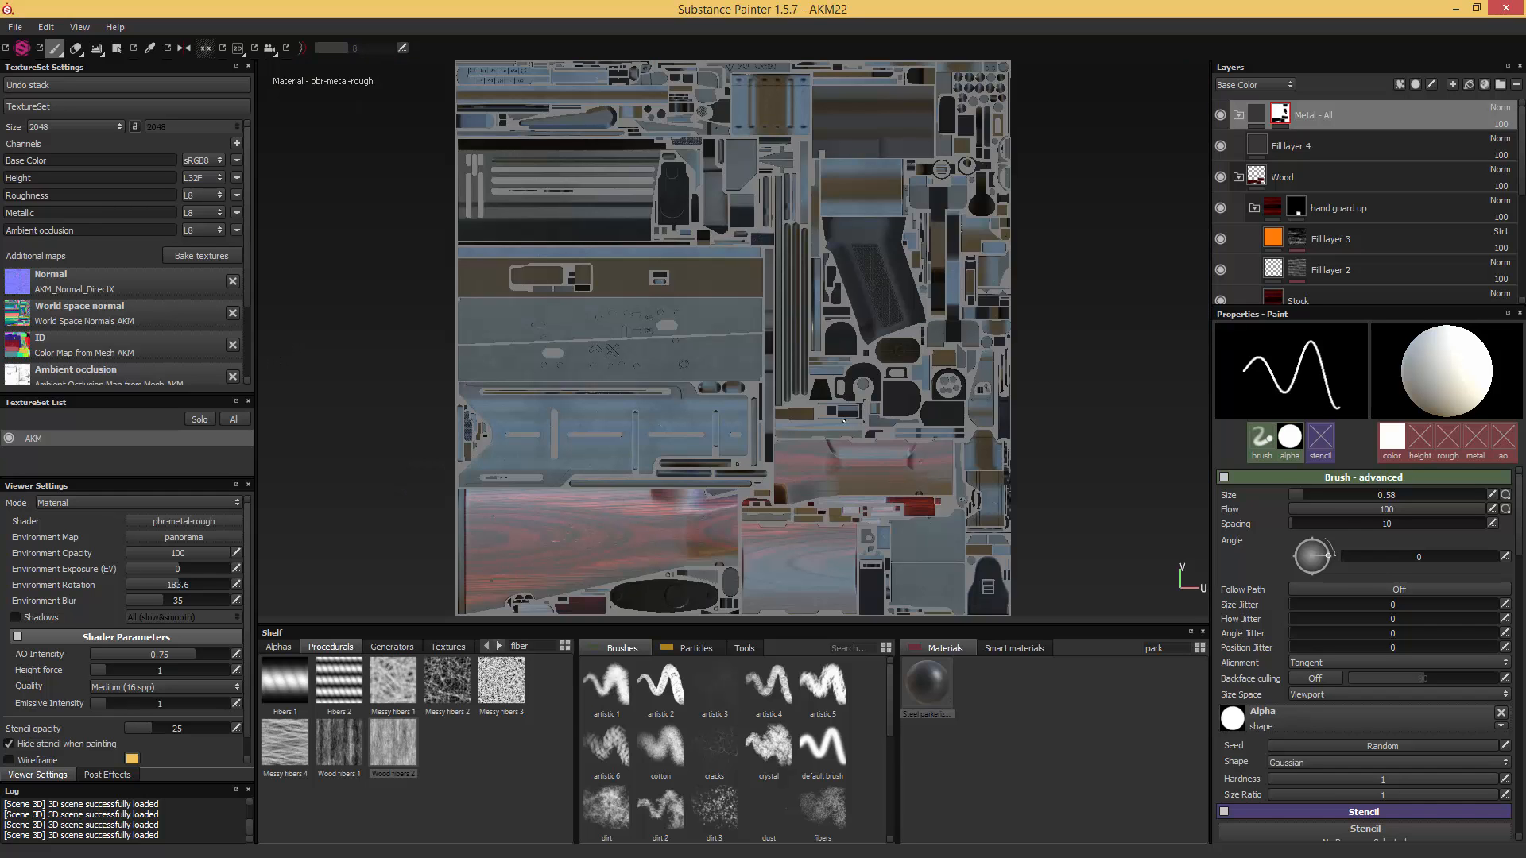
- Enlarge the brush to 1.6 and paint the slotted round screw in the middle of the dark chamfered UV island white
scroll(924, 347, "up", 6)
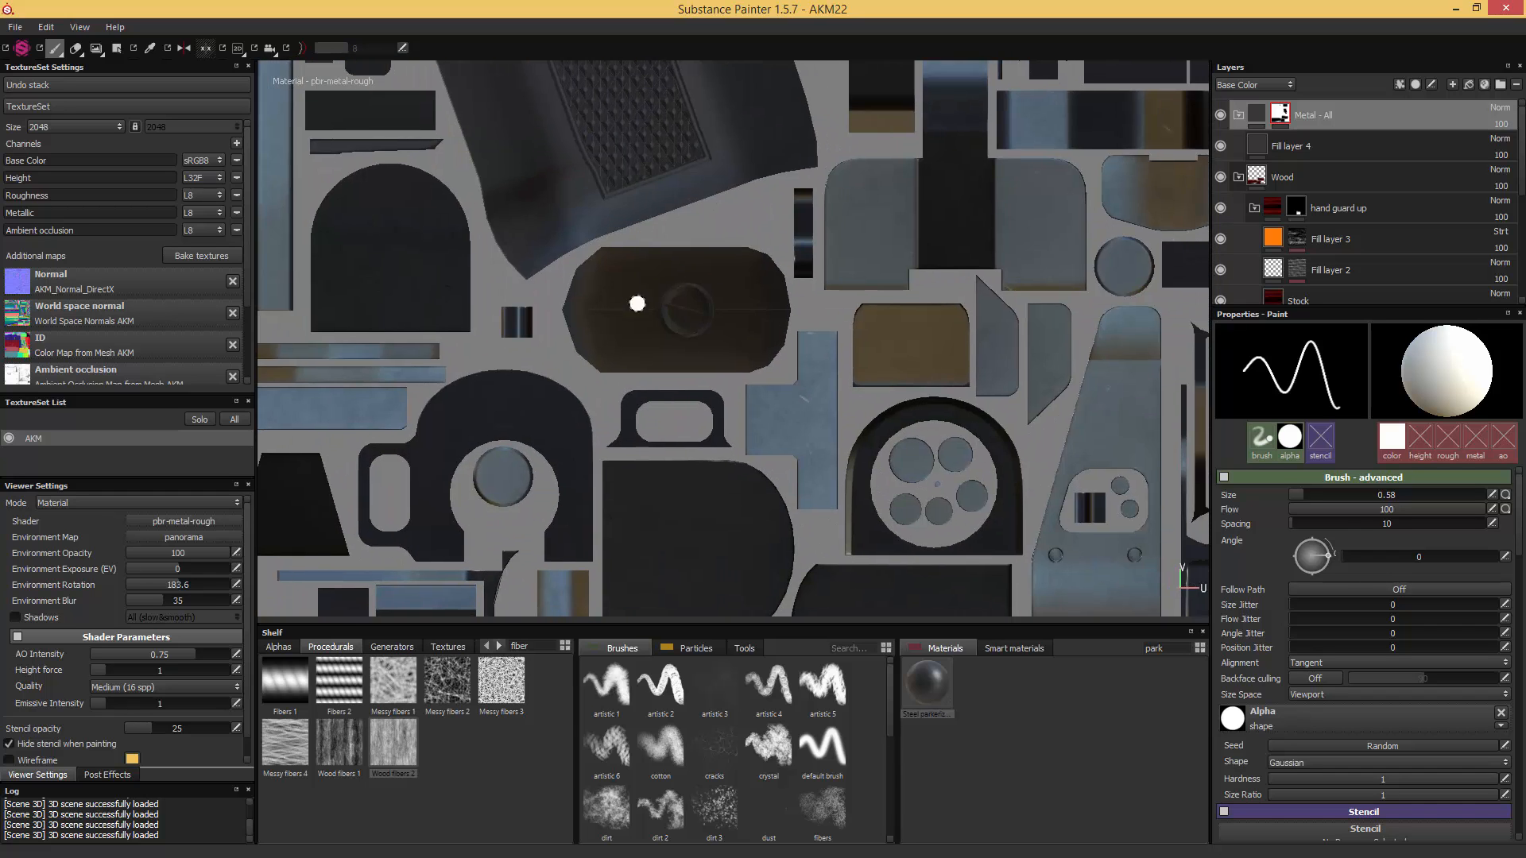
middle_click_drag(501, 311, 826, 343, "alt")
scroll(827, 343, "up", 2)
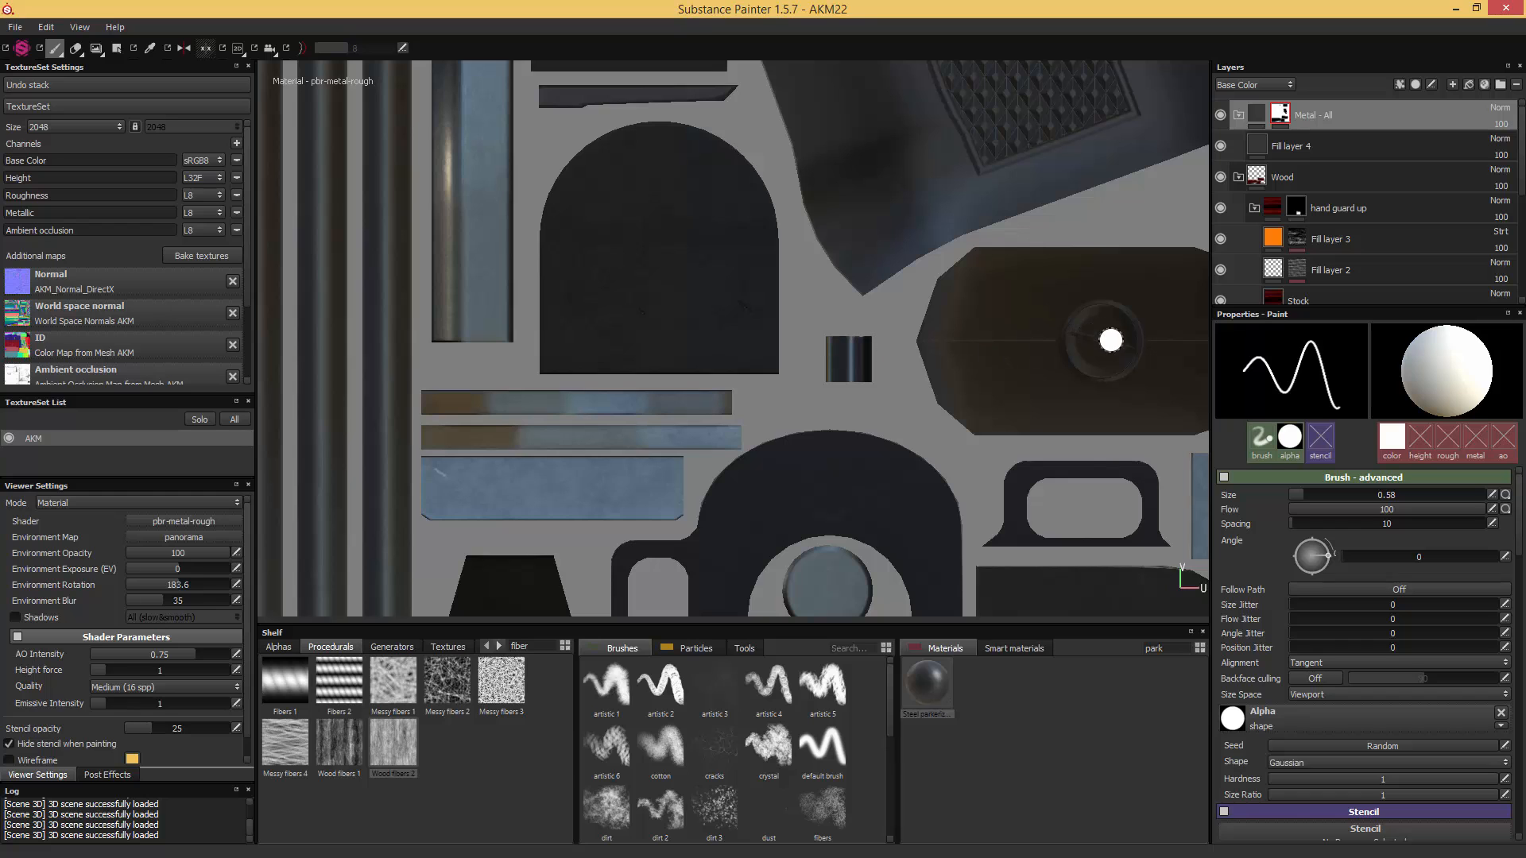
middle_click_drag(916, 252, 350, 169, "alt")
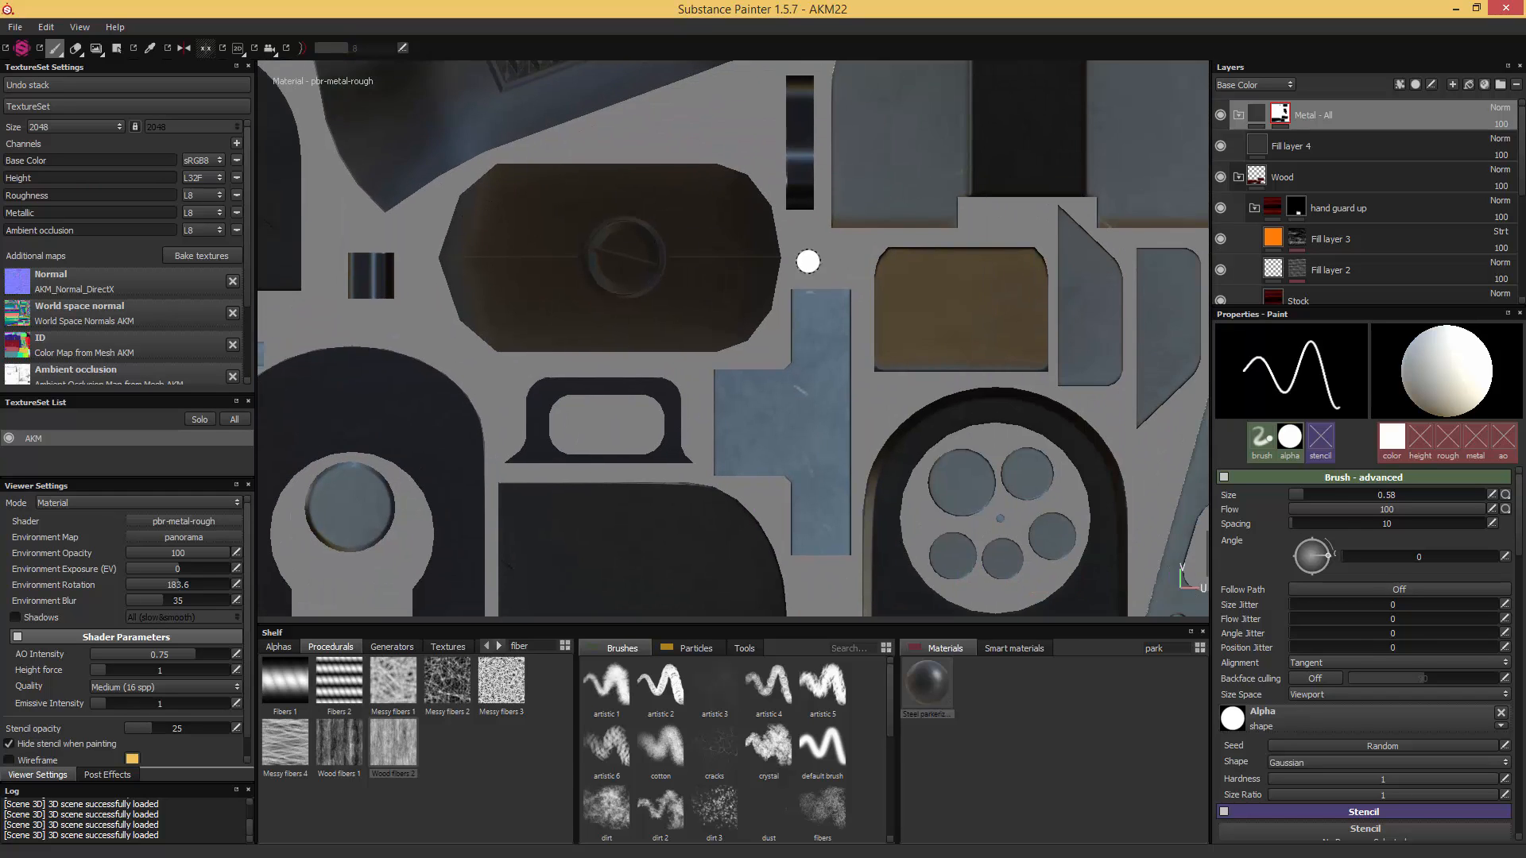
middle_click_drag(381, 235, 1001, 270, "alt")
scroll(1001, 270, "up", 2)
middle_click_drag(1196, 221, 554, 247, "alt")
middle_click_drag(702, 303, 1080, 340, "alt")
scroll(829, 317, "up", 1)
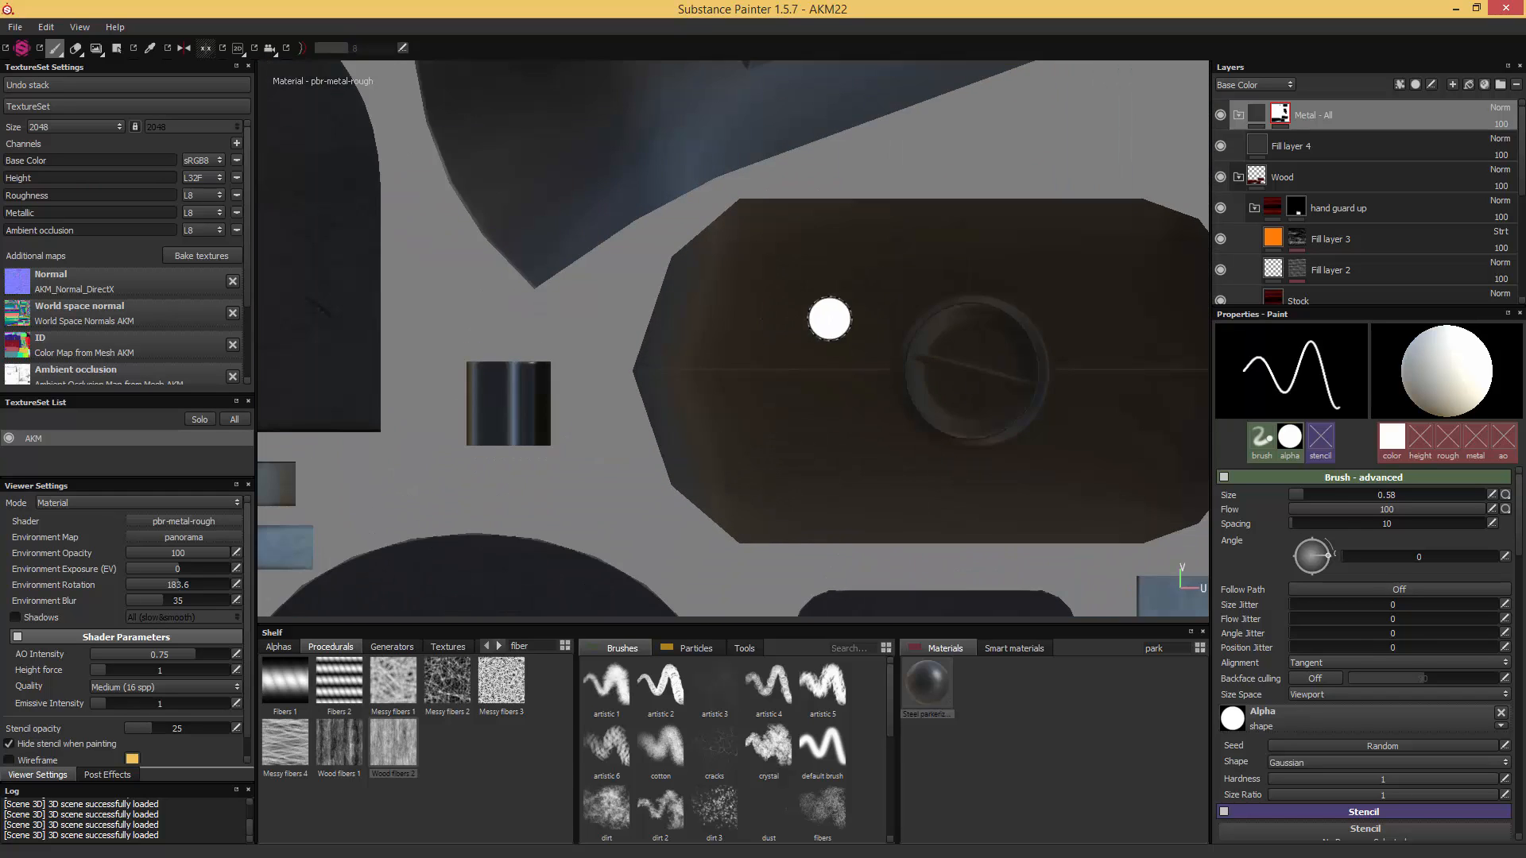
middle_click_drag(603, 313, 1063, 344, "alt")
scroll(1062, 344, "up", 1)
middle_click_drag(1062, 344, 556, 314, "alt")
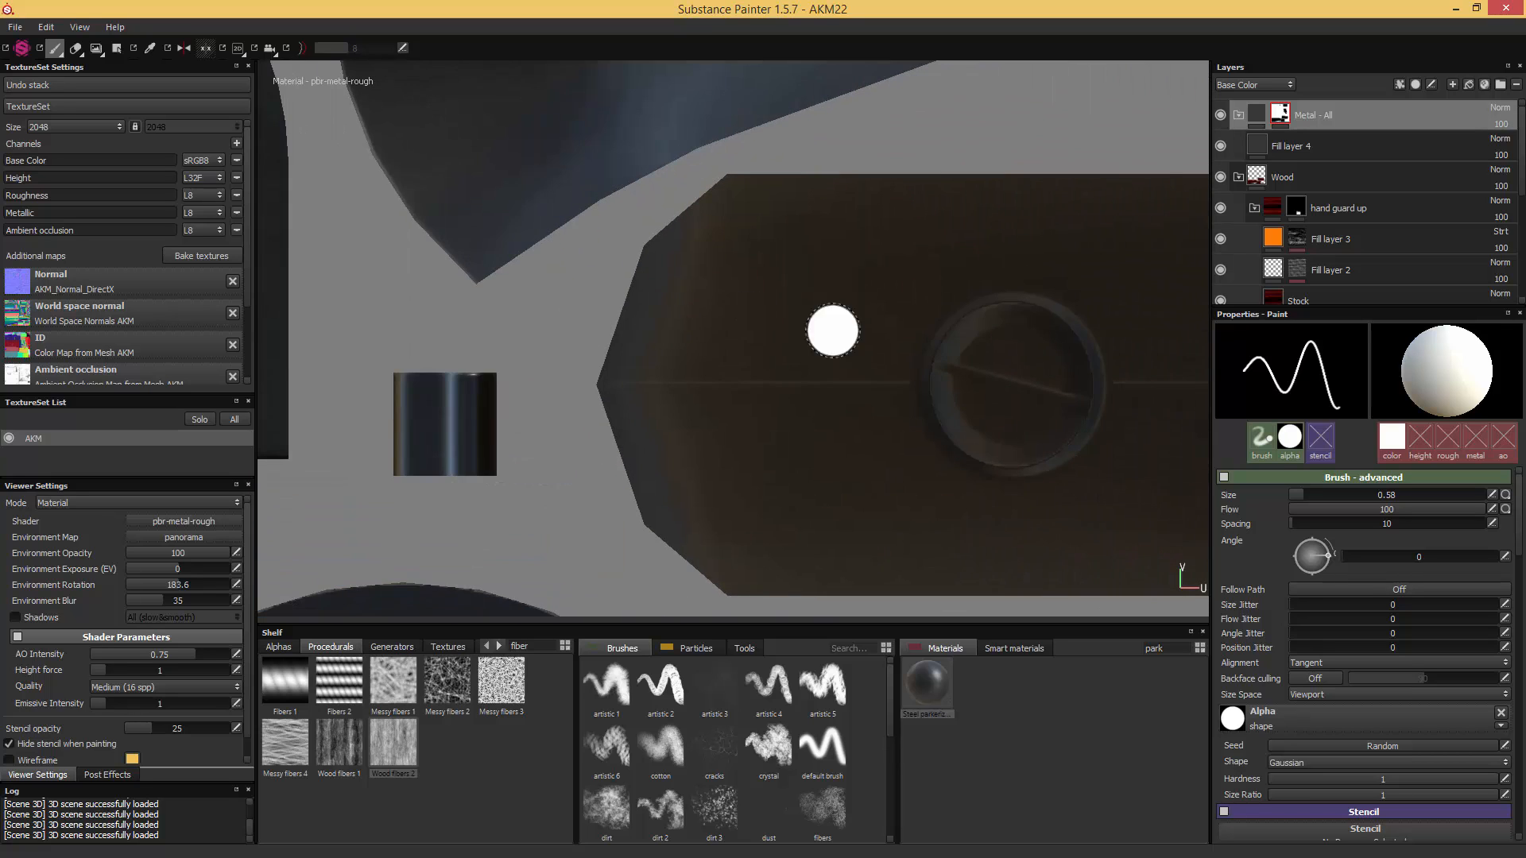
middle_click_drag(1001, 335, 713, 365, "alt")
mouse_move(800, 387)
right_mouse_down("ctrl")
mouse_move(851, 387)
mouse_move(811, 387)
mouse_move(832, 387)
right_mouse_up("ctrl")
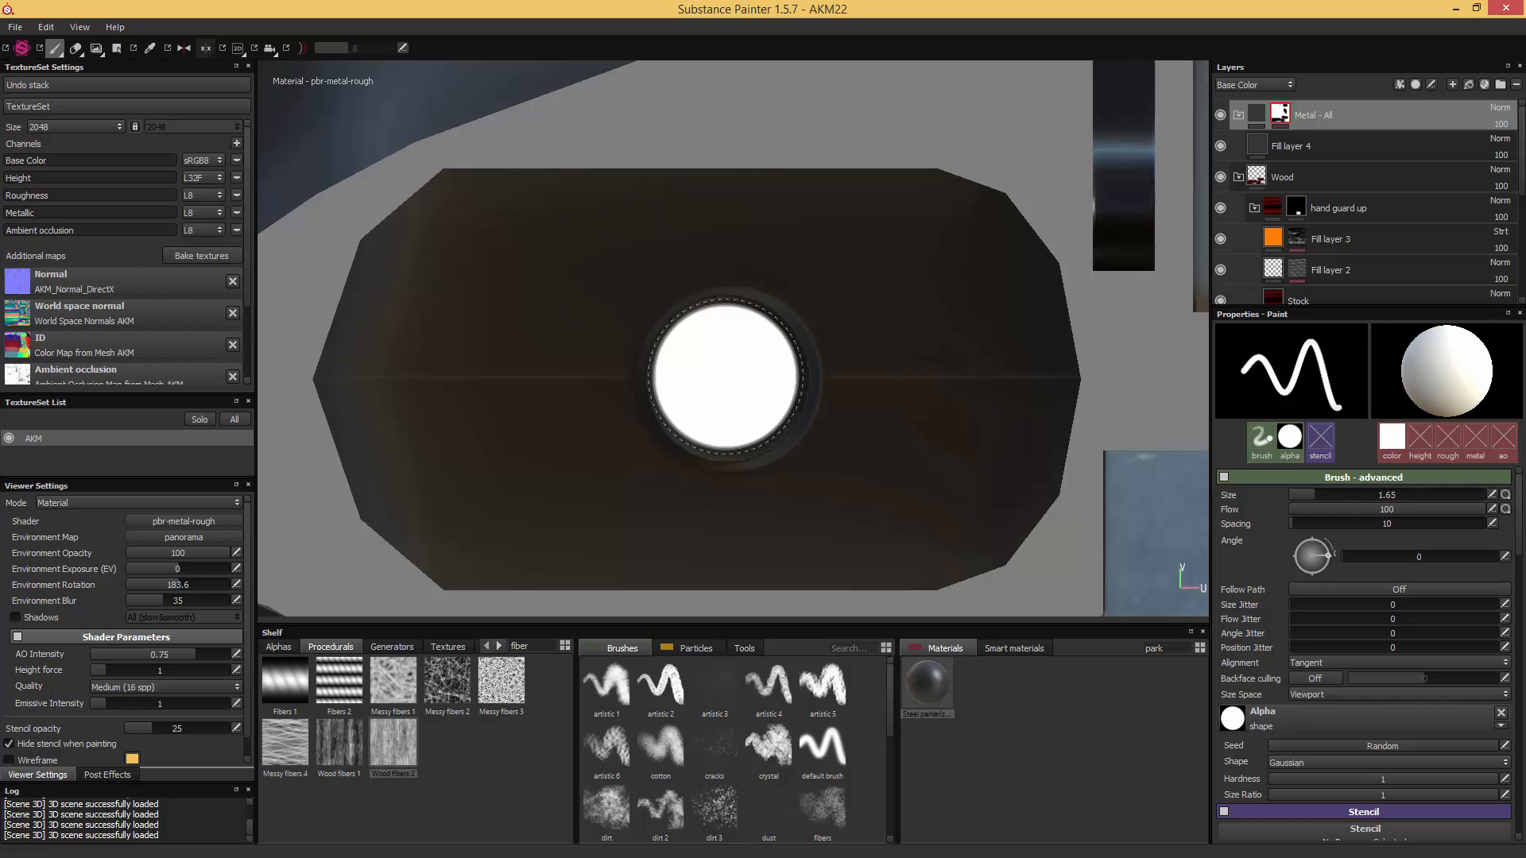
right_click_drag(727, 377, 726, 377, "ctrl")
left_click(728, 380)
- Switch to the 3D view and examine the rifle's metal and wood parts from several angles with the environment lighting rotated
key("F2")
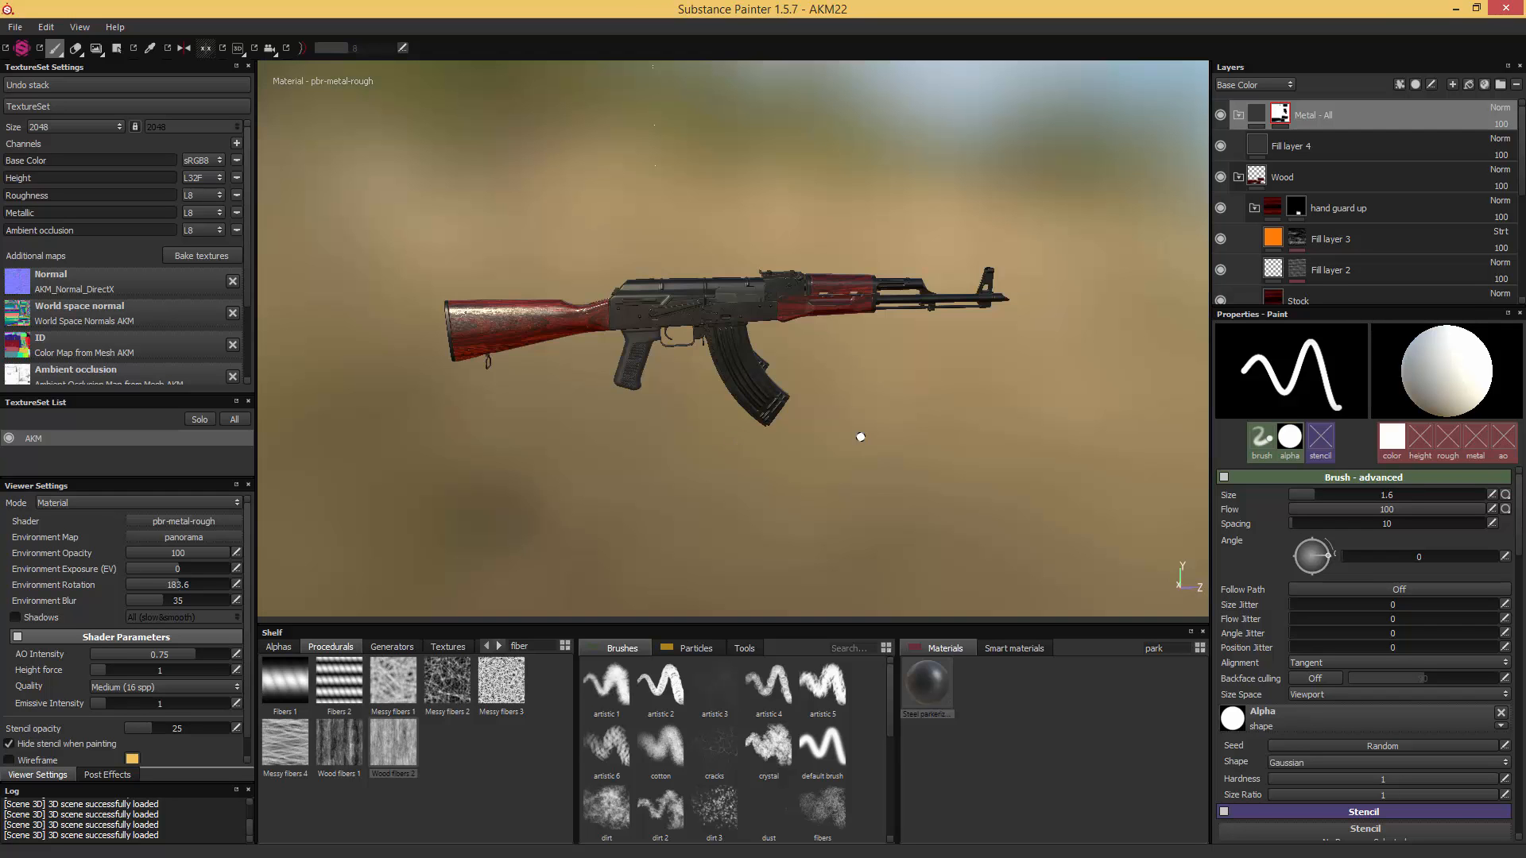
mouse_move(773, 422)
left_mouse_down("alt")
mouse_move(707, 361)
mouse_move(613, 338)
mouse_move(811, 320)
mouse_move(763, 398)
mouse_move(728, 397)
left_mouse_up("alt")
scroll(620, 344, "up", 6)
right_click_drag(727, 397, 1259, 397, "shift")
left_click_drag(978, 382, 793, 319, "alt")
scroll(830, 473, "up", 3)
scroll(835, 453, "up", 3)
key("f")
left_click_drag(895, 324, 767, 323, "alt")
scroll(800, 332, "up", 4)
left_click_drag(938, 308, 879, 374, "alt")
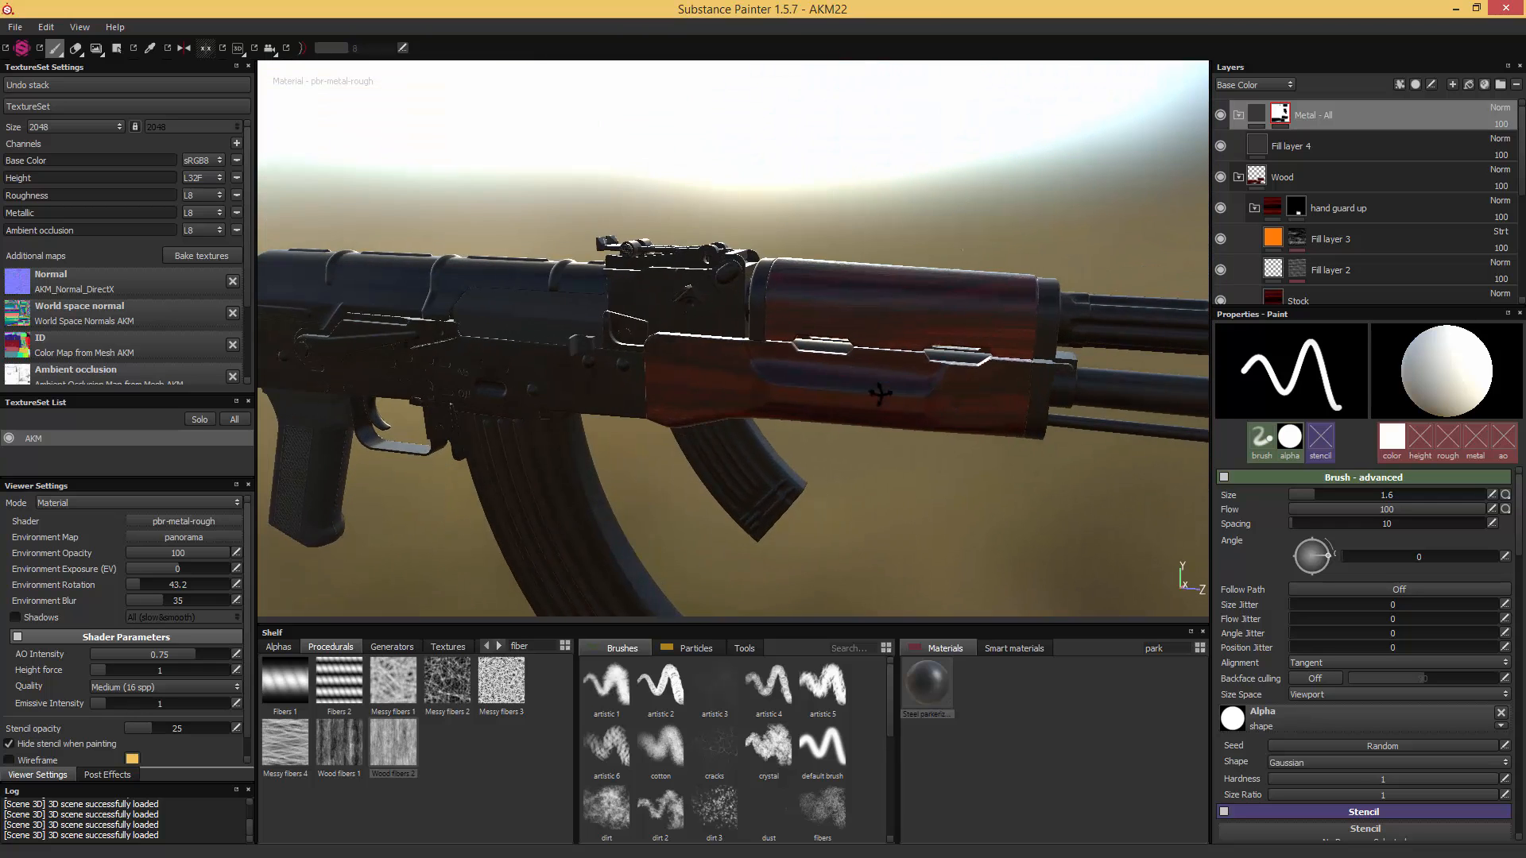
left_click_drag(696, 403, 858, 328, "alt")
right_click_drag(838, 330, 1017, 345, "shift")
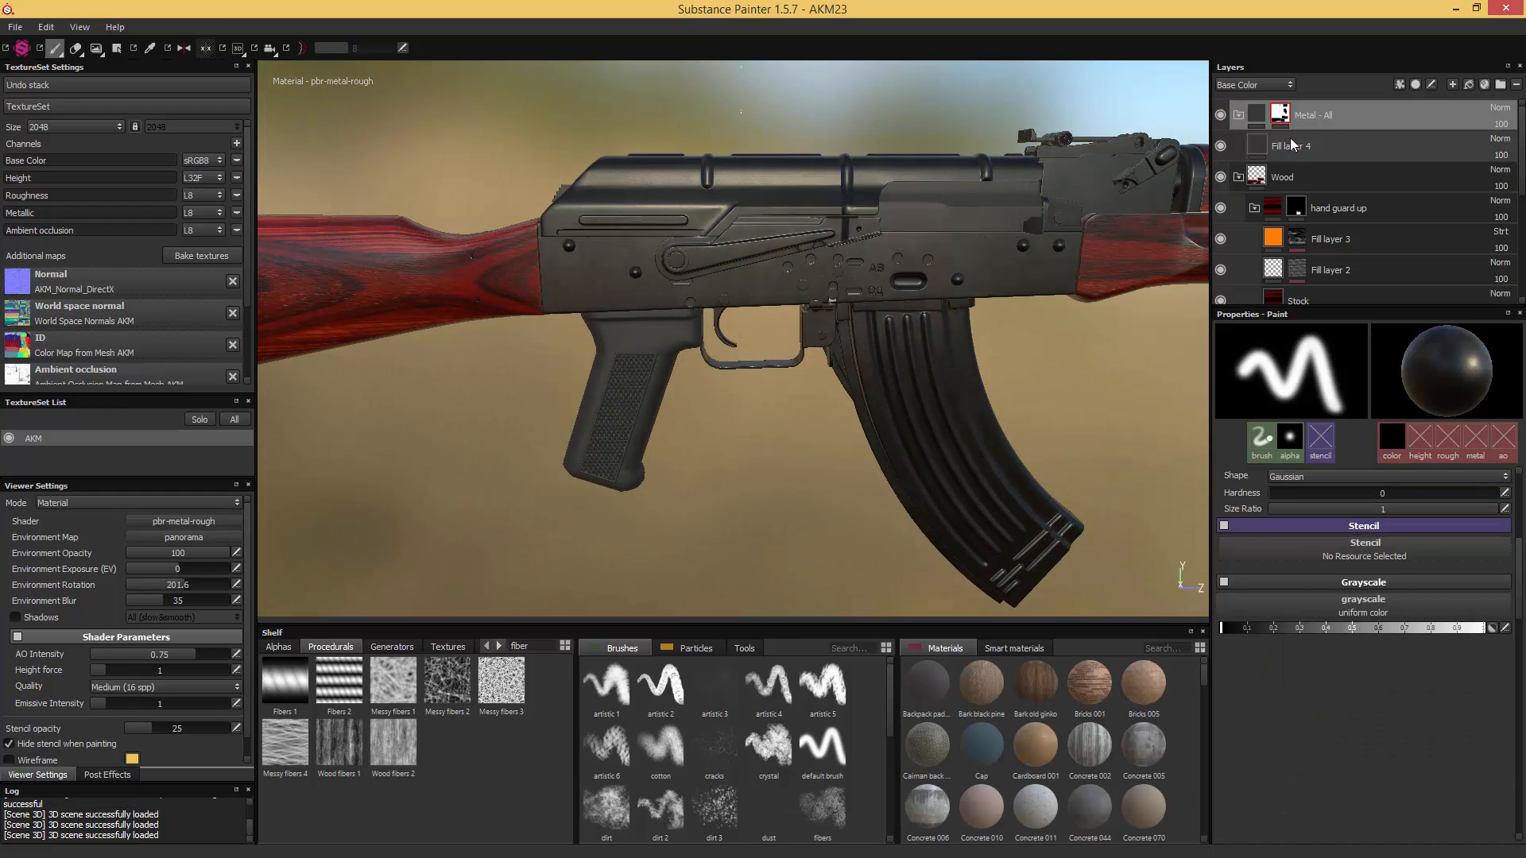
- Rename the Fill layer 4 steel layer as "Base Metal"
double_click(1278, 147)
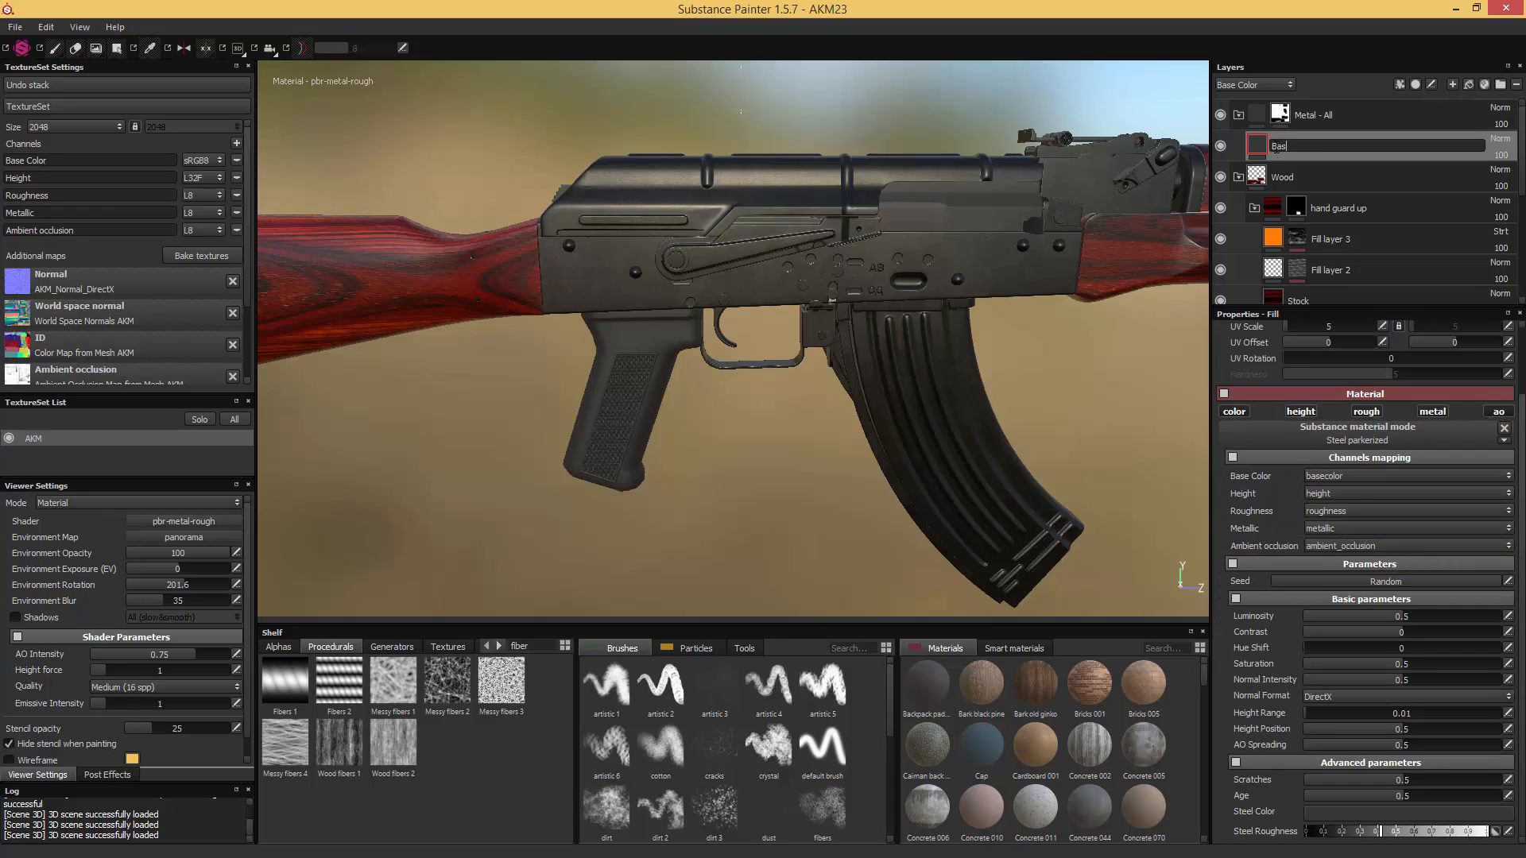
type("Base Metal")
key("Return")
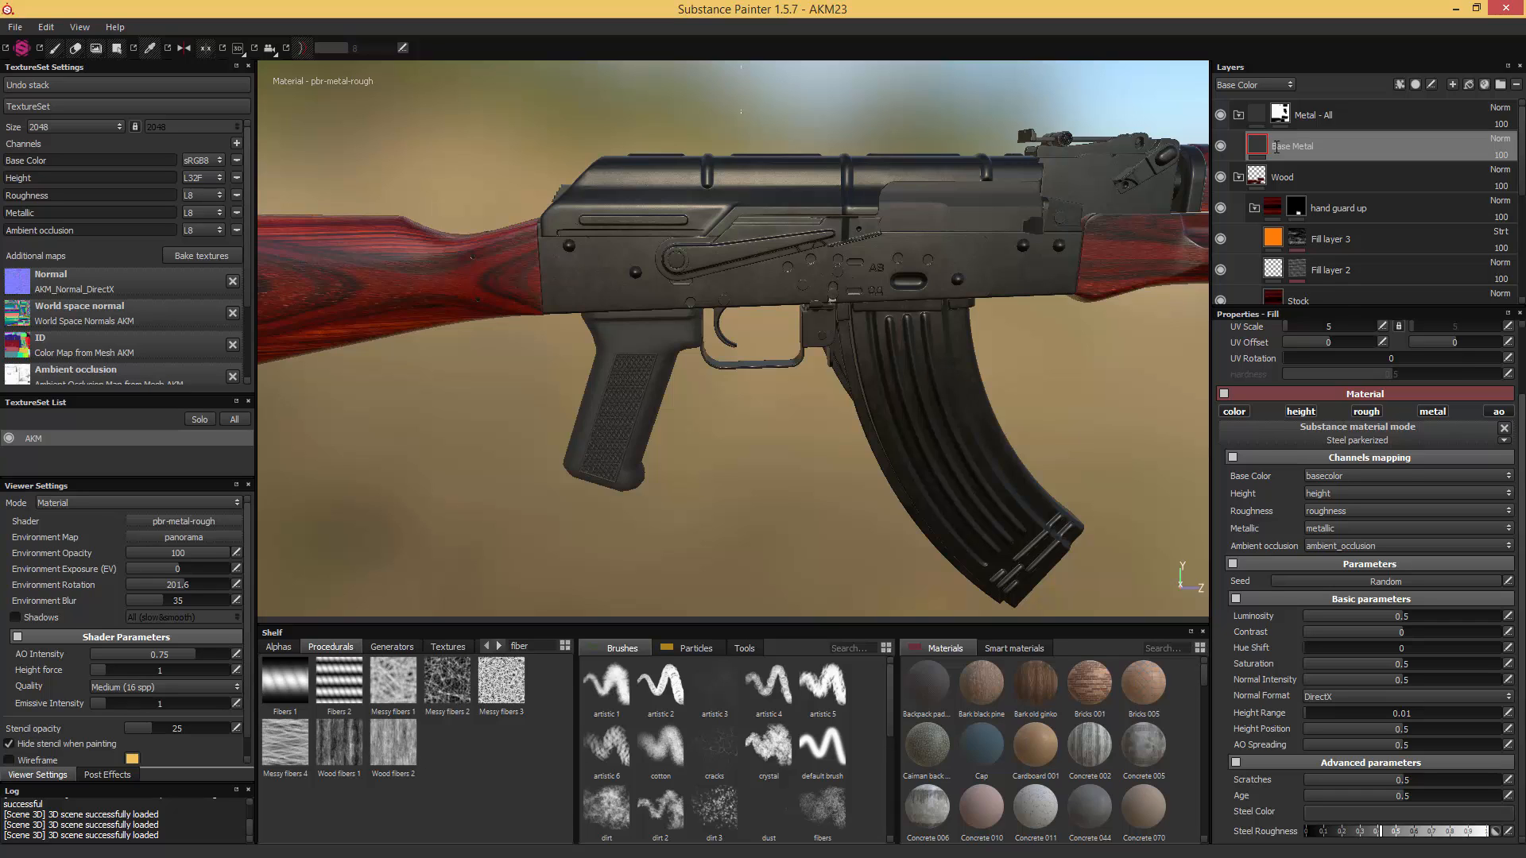
- Duplicate the "Base Metal" layer and name the copy "Base Metal Magazine"
key("ctrl+d")
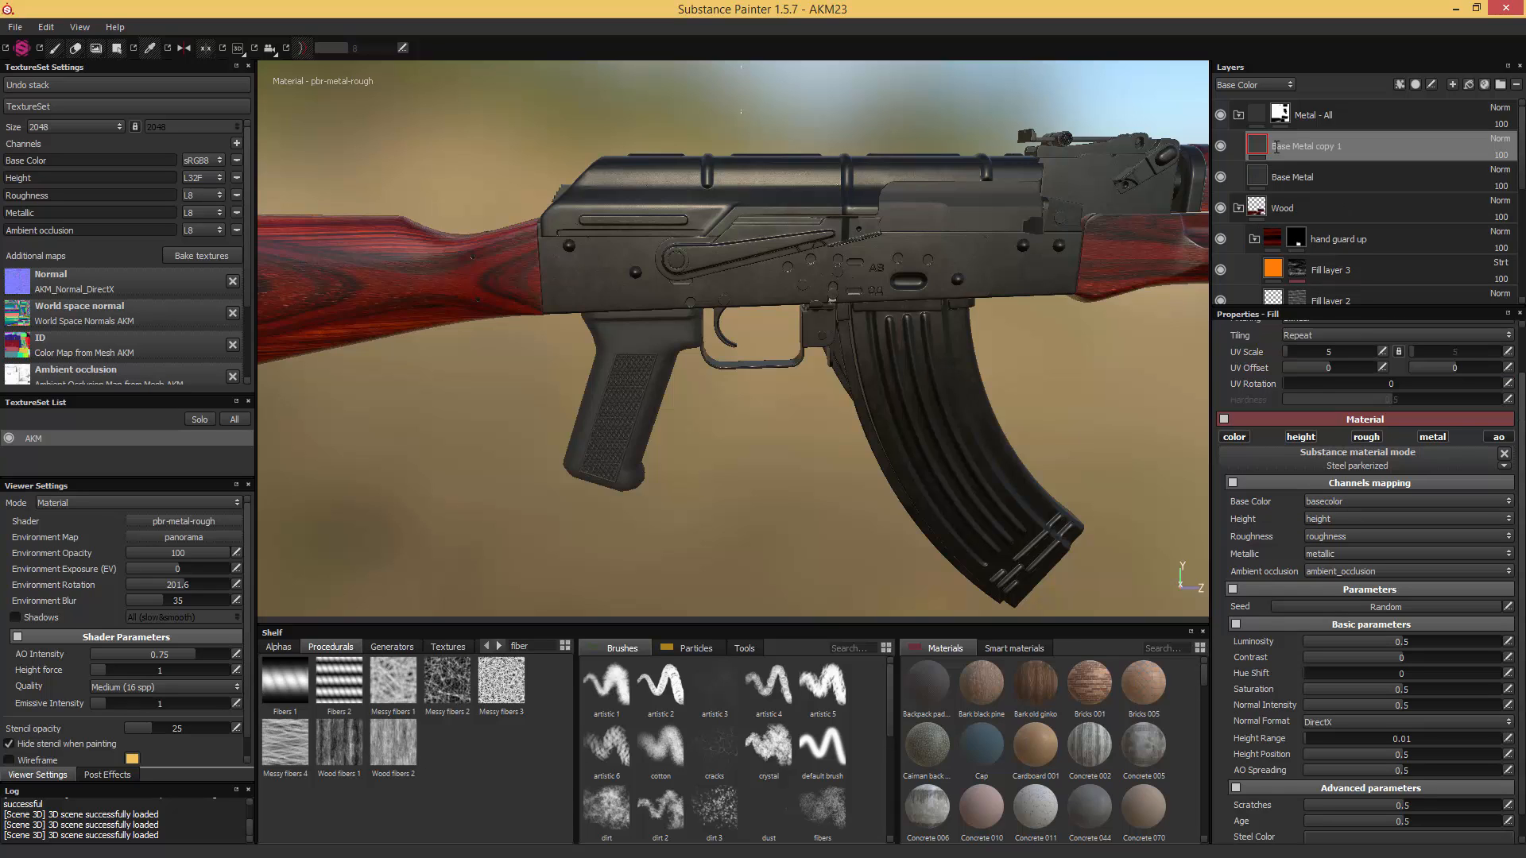
double_click(1323, 151)
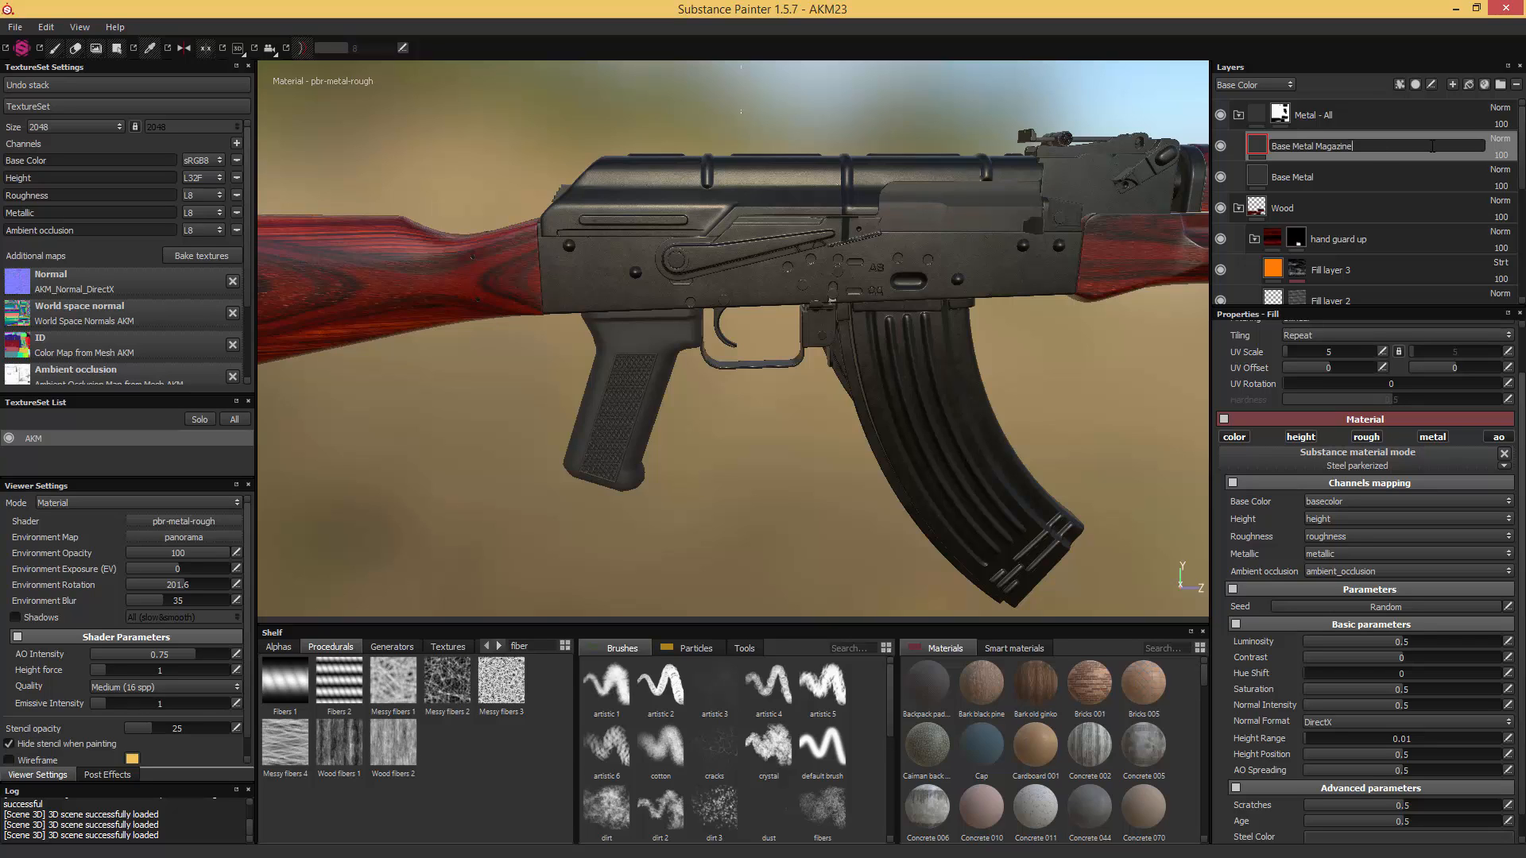
type("Base Metal Magazine")
key("Return")
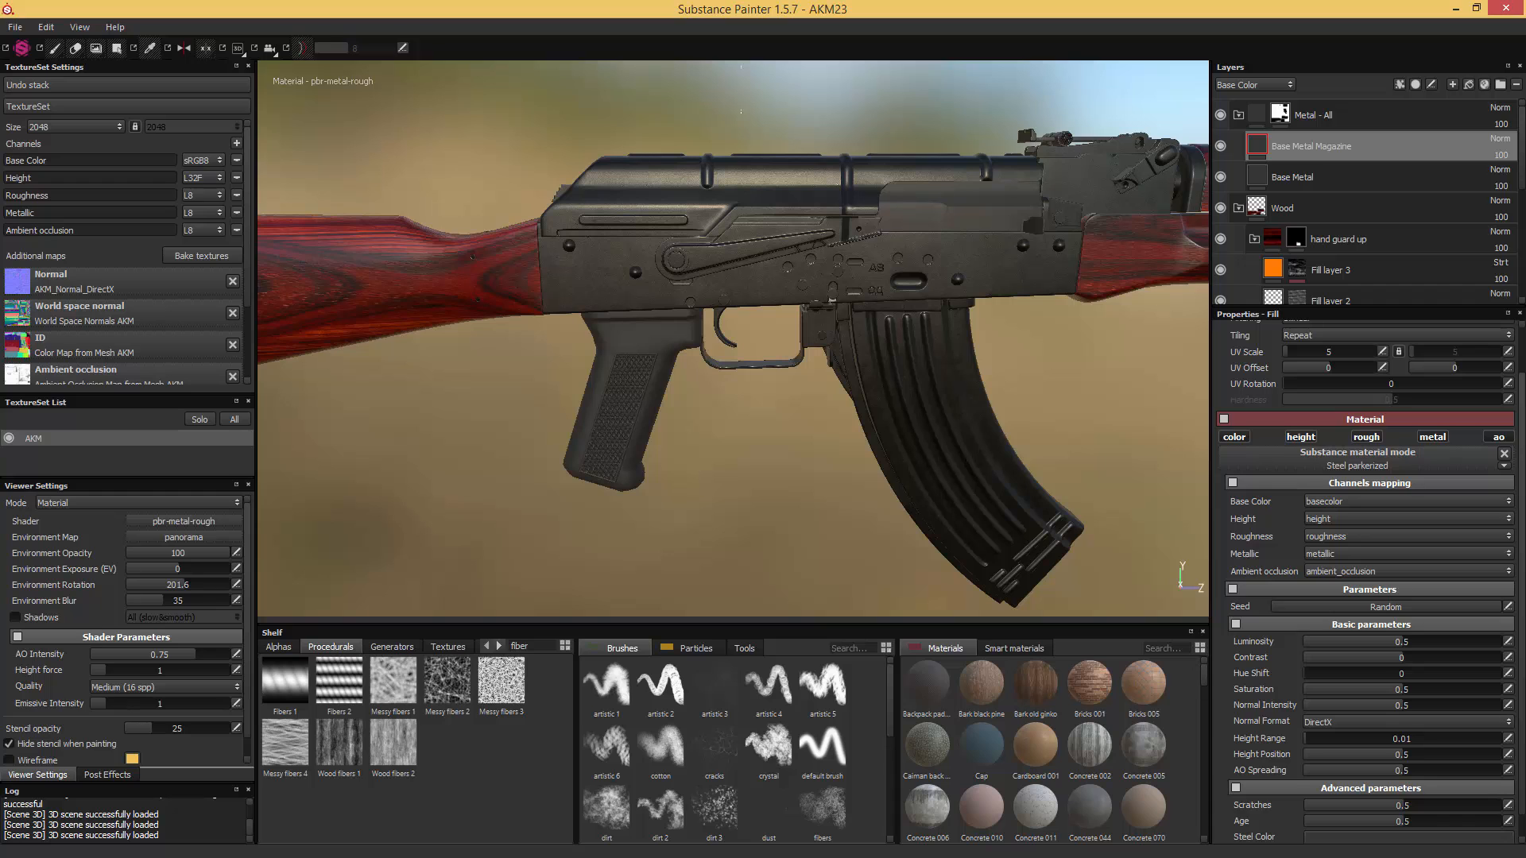
- Switch to Windows Photo Viewer and examine the magazine's metal finish in the reference photos elysium2013akm5 and AKM_and_MP5K
mouse_move(1525, 163)
left_mouse_down()
mouse_move(957, 105)
mouse_move(645, 92)
left_mouse_up()
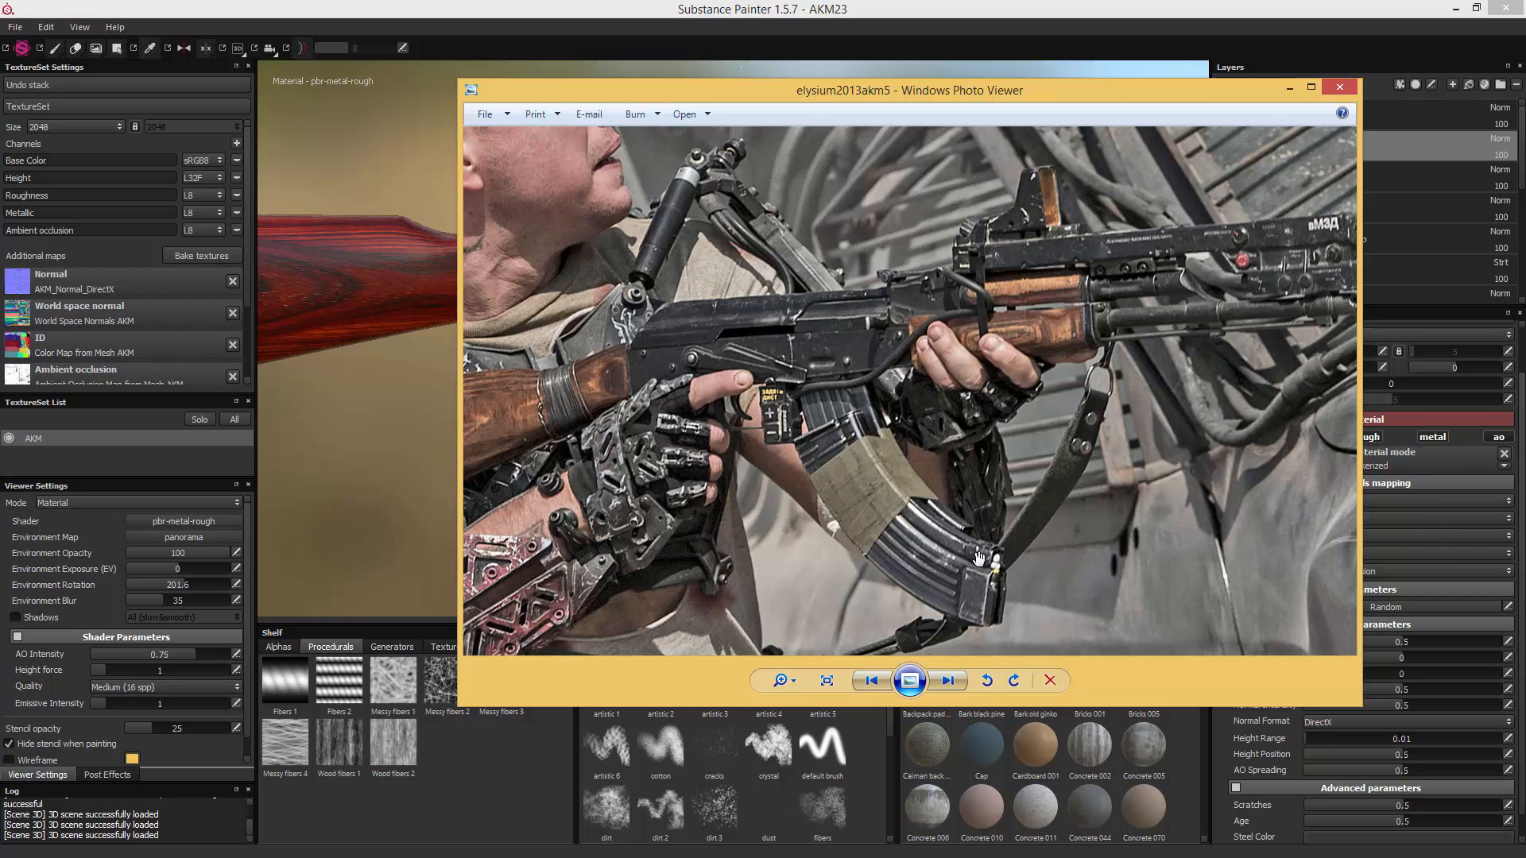
left_click_drag(899, 98, 997, 133)
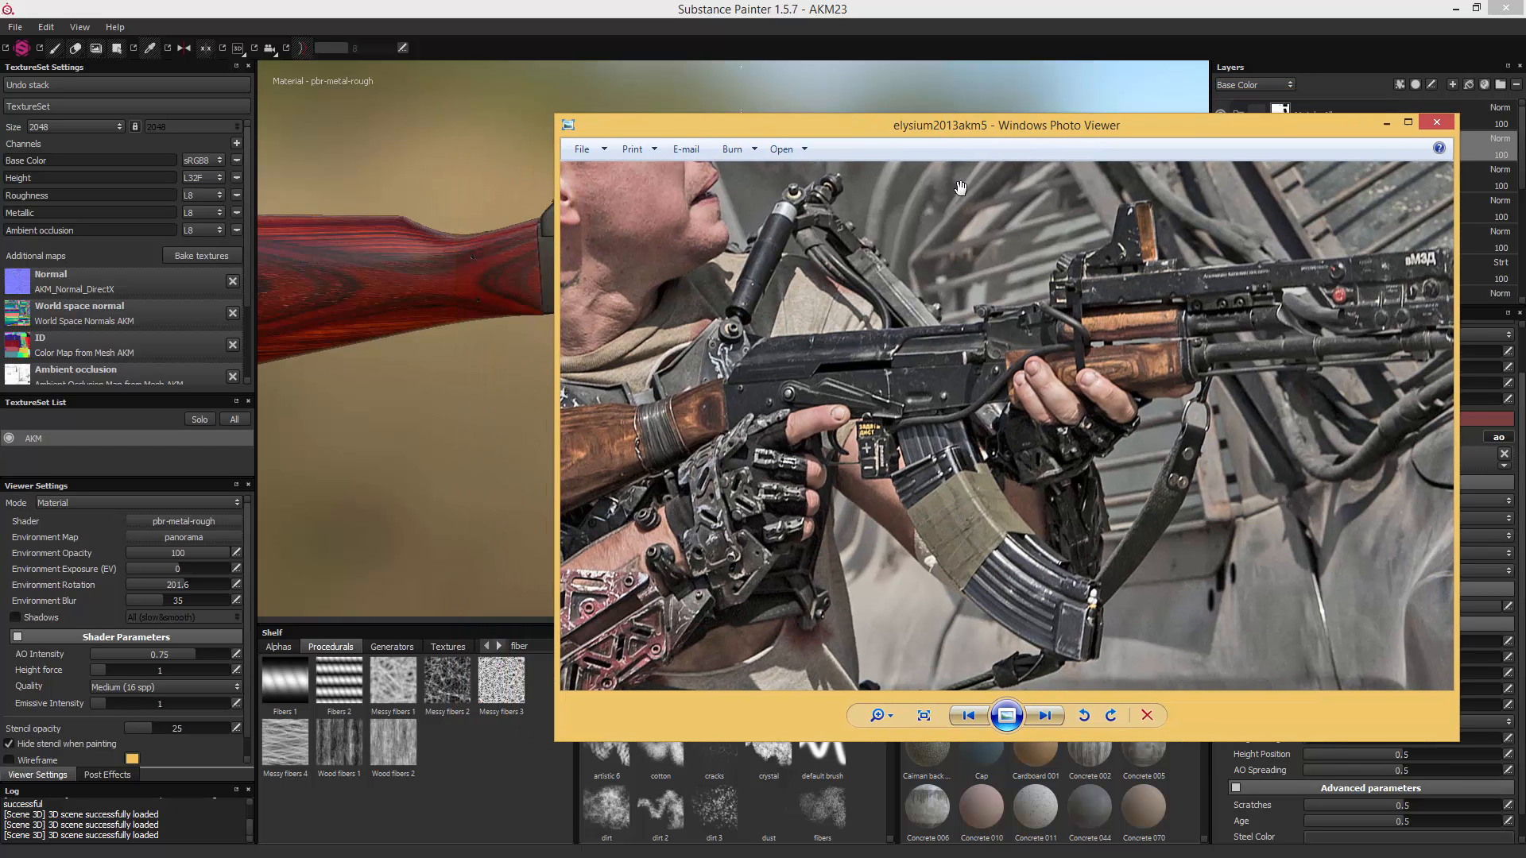
left_click_drag(906, 262, 1032, 322)
mouse_move(1093, 126)
left_mouse_down()
mouse_move(1525, 182)
mouse_move(1088, 127)
left_mouse_up()
scroll(880, 474, "up", 3)
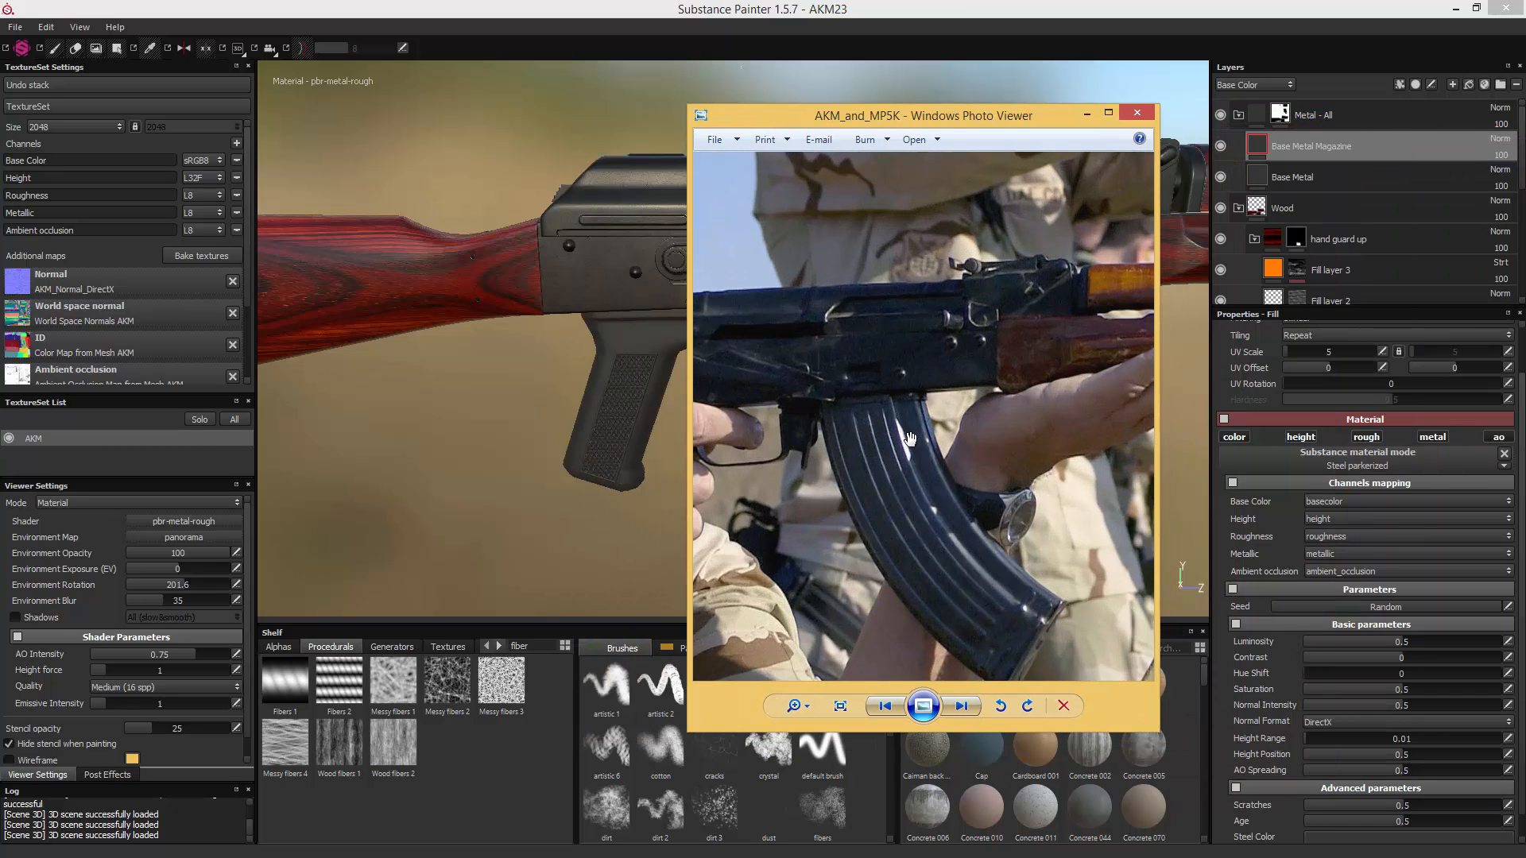
- Add a black mask to the "Base Metal Magazine" layer and reveal the layer on the magazine with Polygon Fill
left_click_drag(874, 121, 1525, 135)
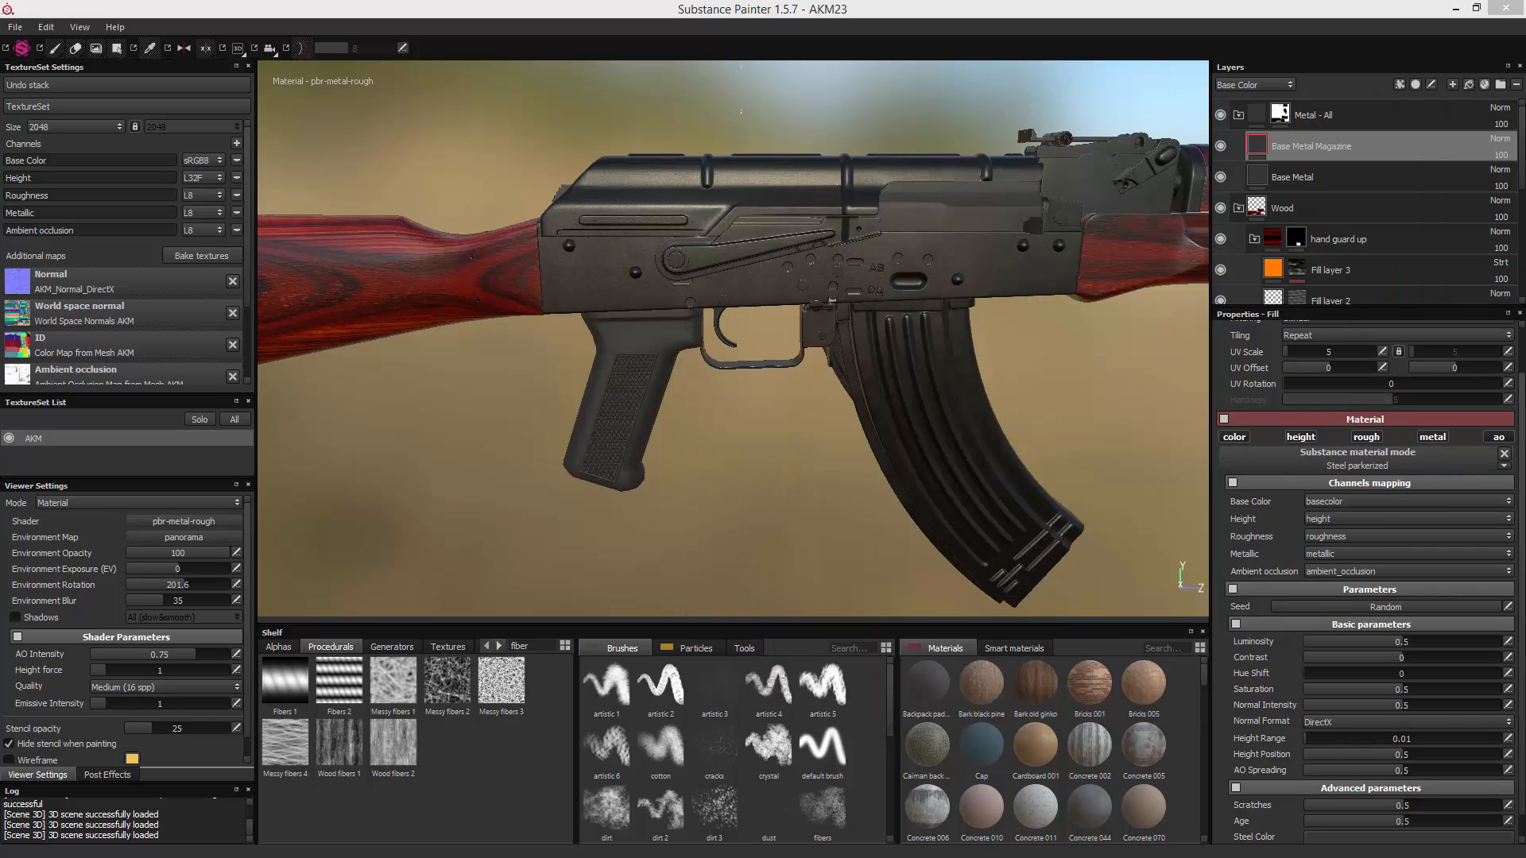
right_click(1261, 144)
left_click(1302, 168)
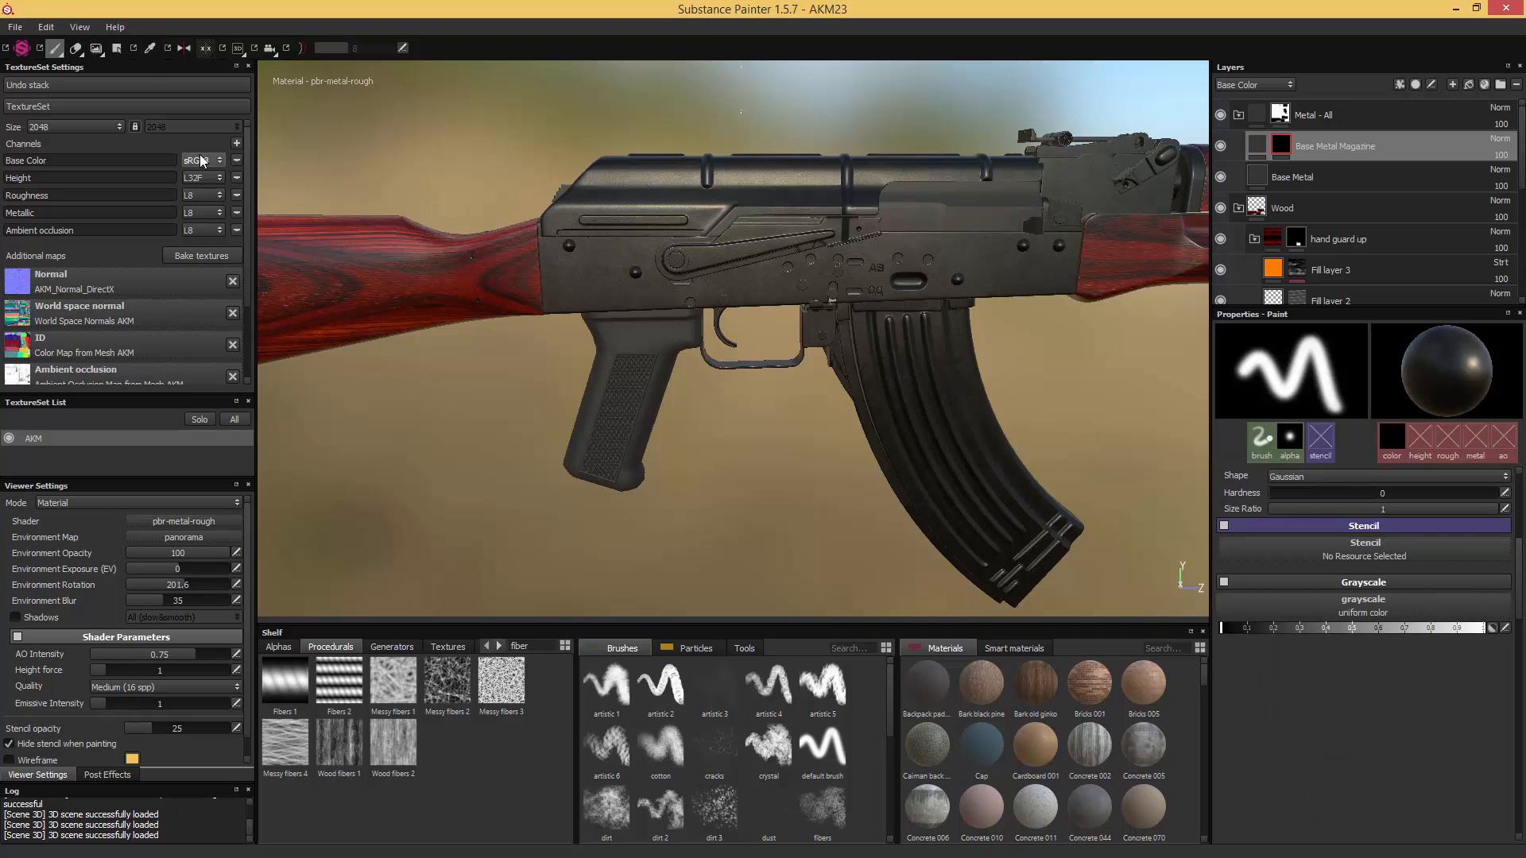
left_click(117, 48)
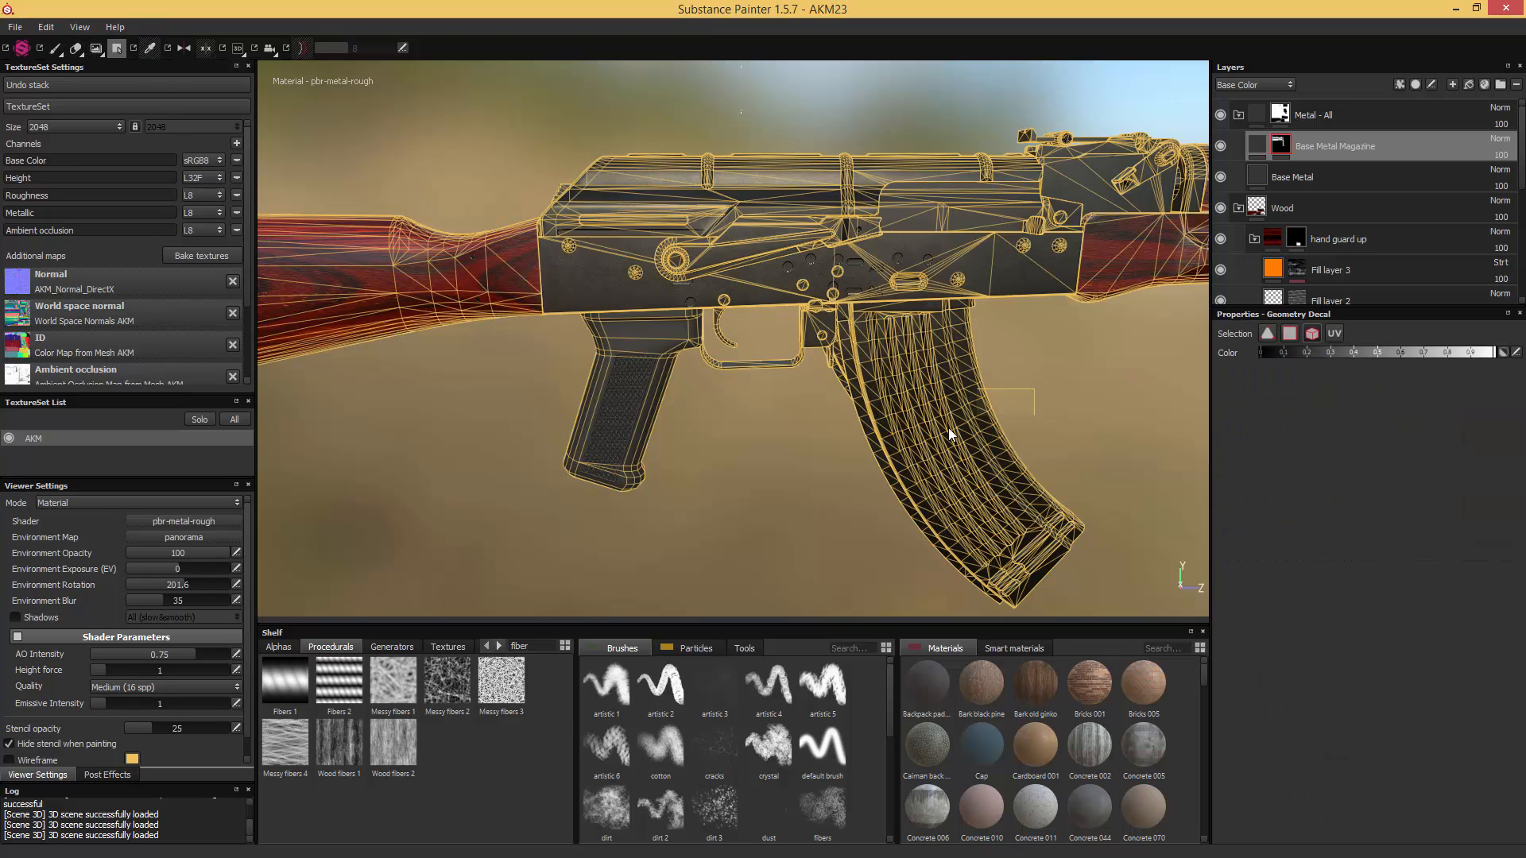
left_click(1023, 393)
- Set a slightly lighter Steel Color in the "Base Metal Magazine" layer's Steel parkerized material
left_click(1253, 148)
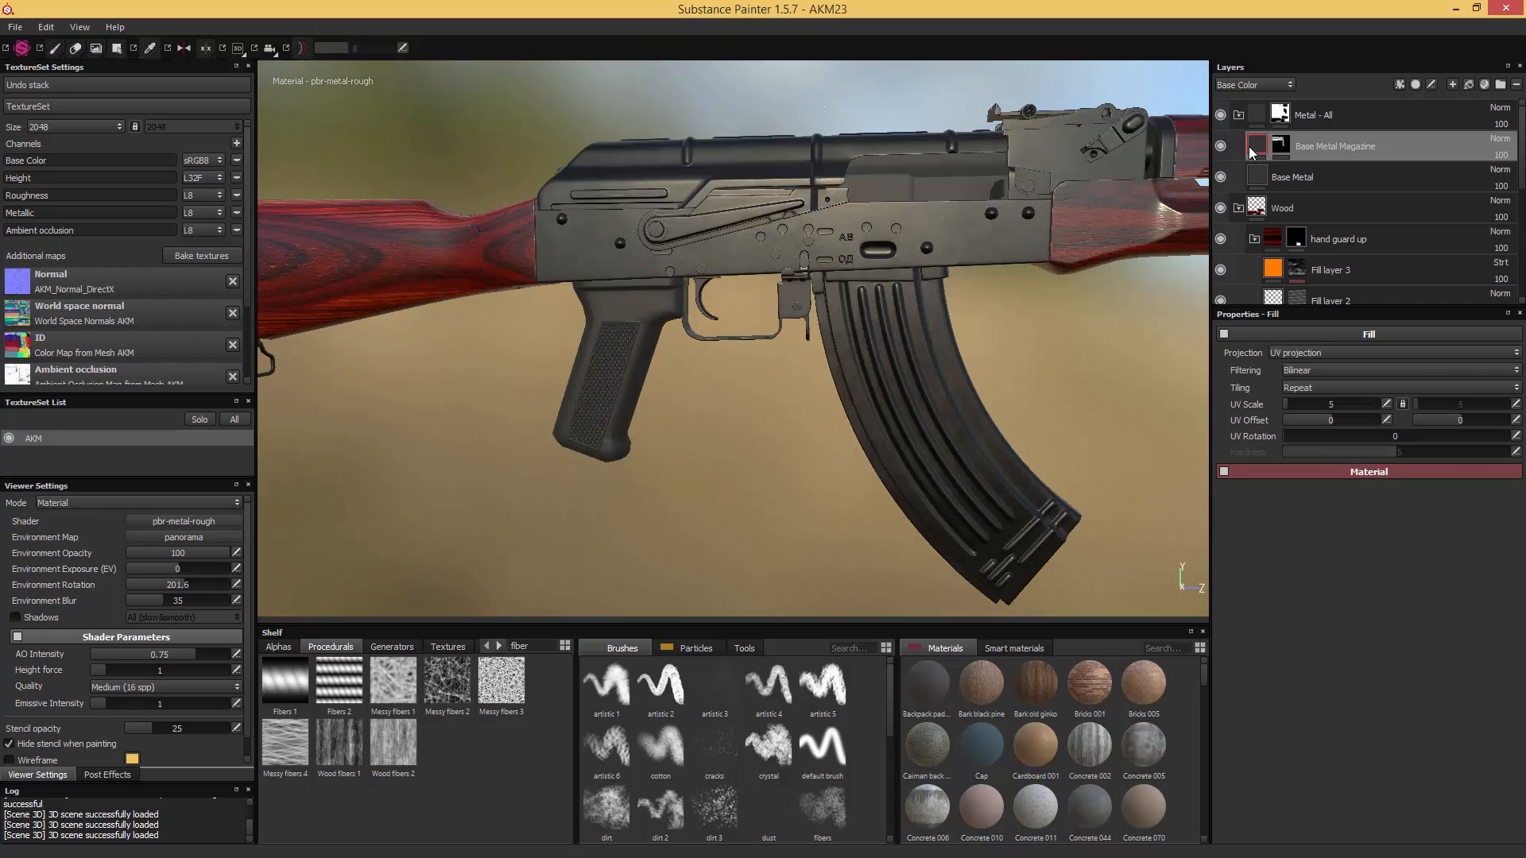
scroll(1424, 789, "down", 2)
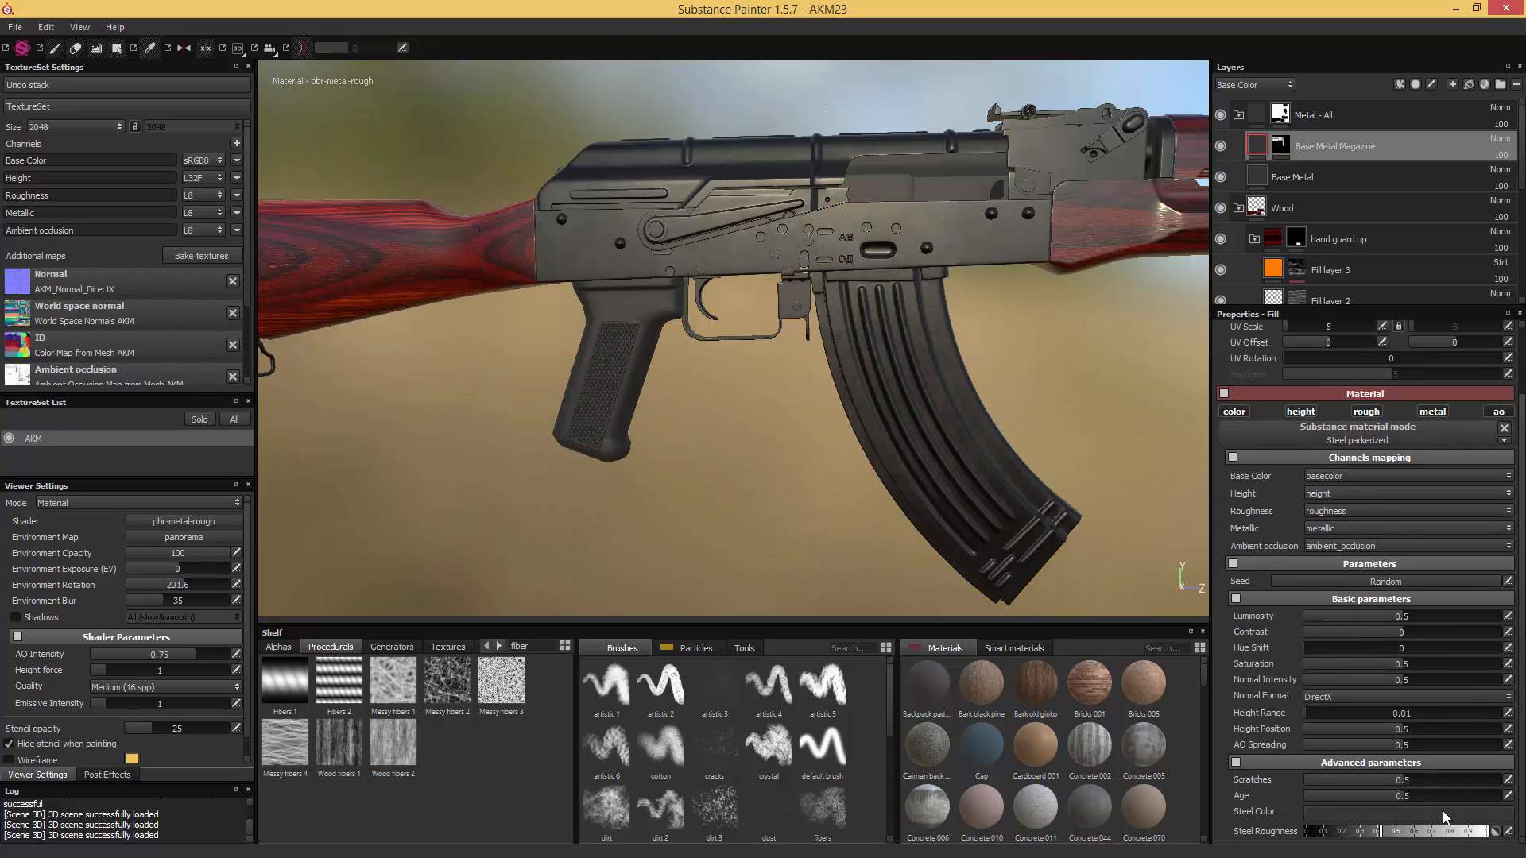
left_click(1442, 812)
left_click_drag(1465, 780, 1464, 774)
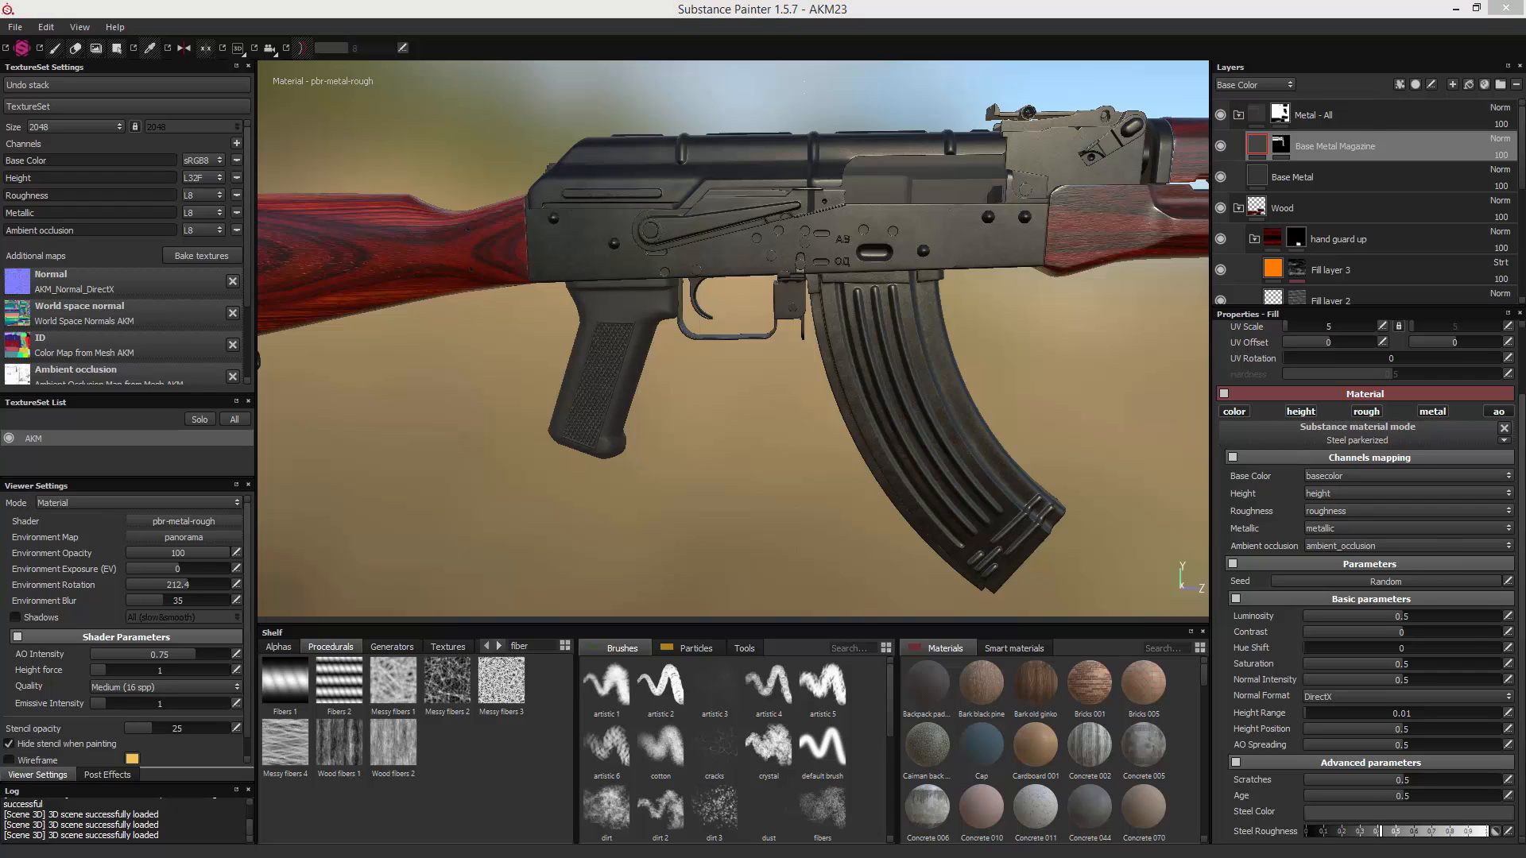
- Switch to Windows Photo Viewer and examine the receiver and dust cover finish in the reference photo 2015-08-03_11-04-15
left_click_drag(1524, 181, 1087, 181)
left_click_drag(1076, 371, 1152, 353)
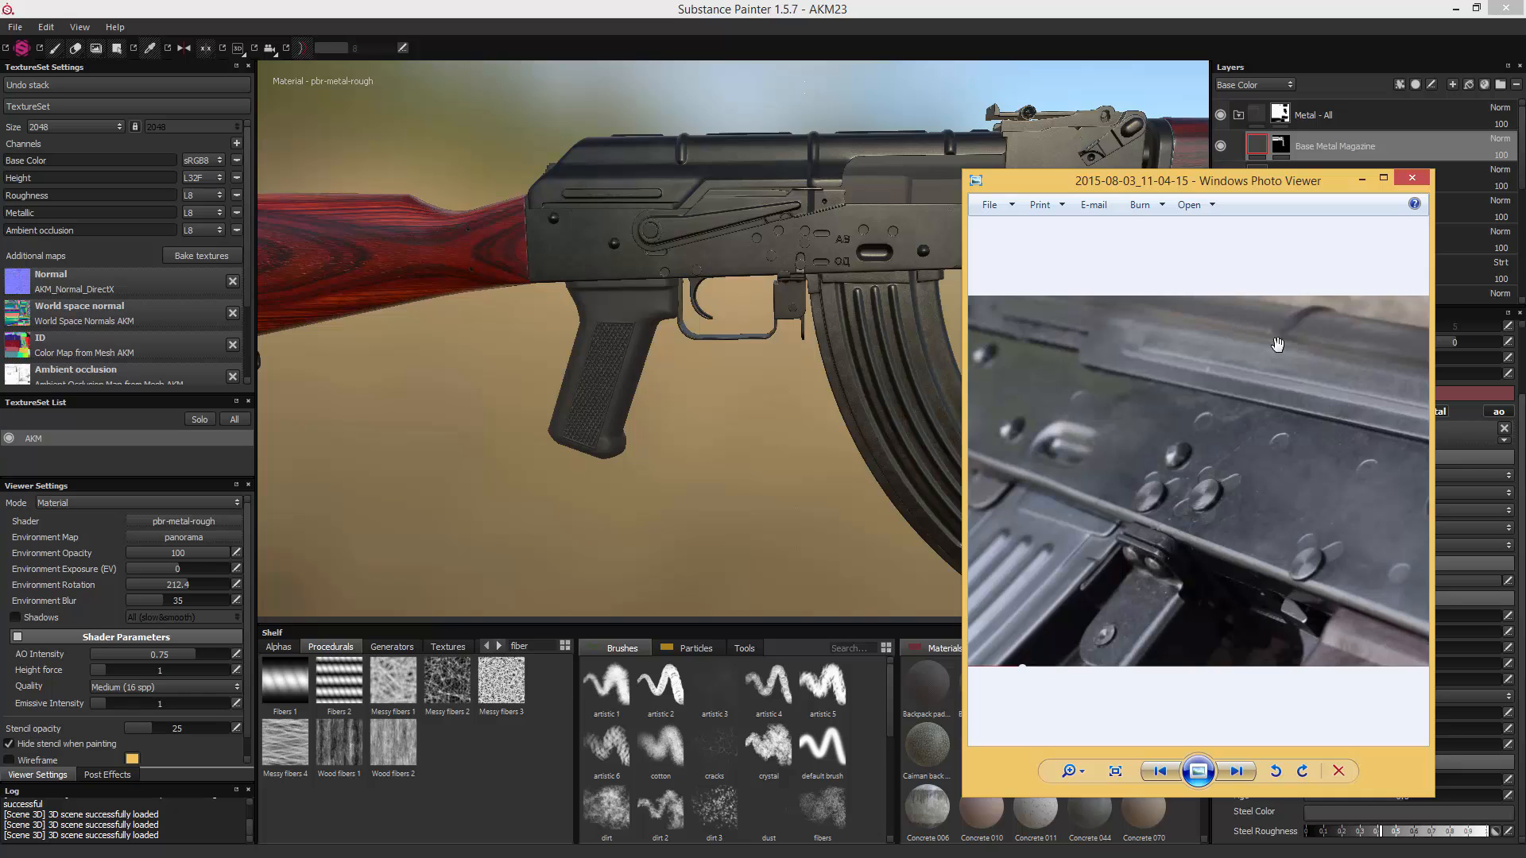
left_click_drag(1142, 183, 1525, 178)
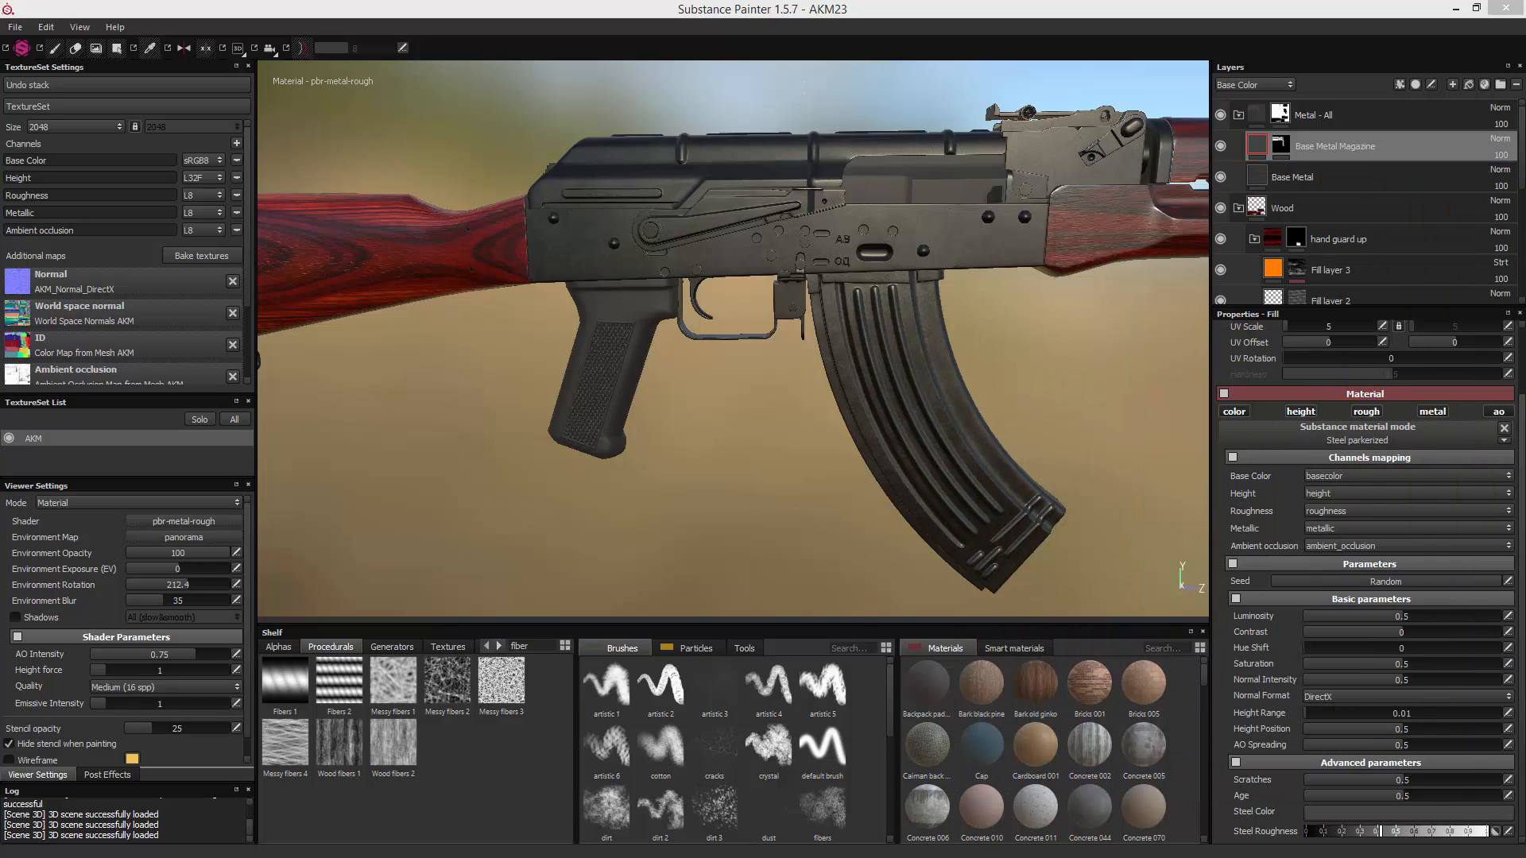
- Include the dust cover in the "Base Metal Magazine" layer's mask
left_click(1281, 145)
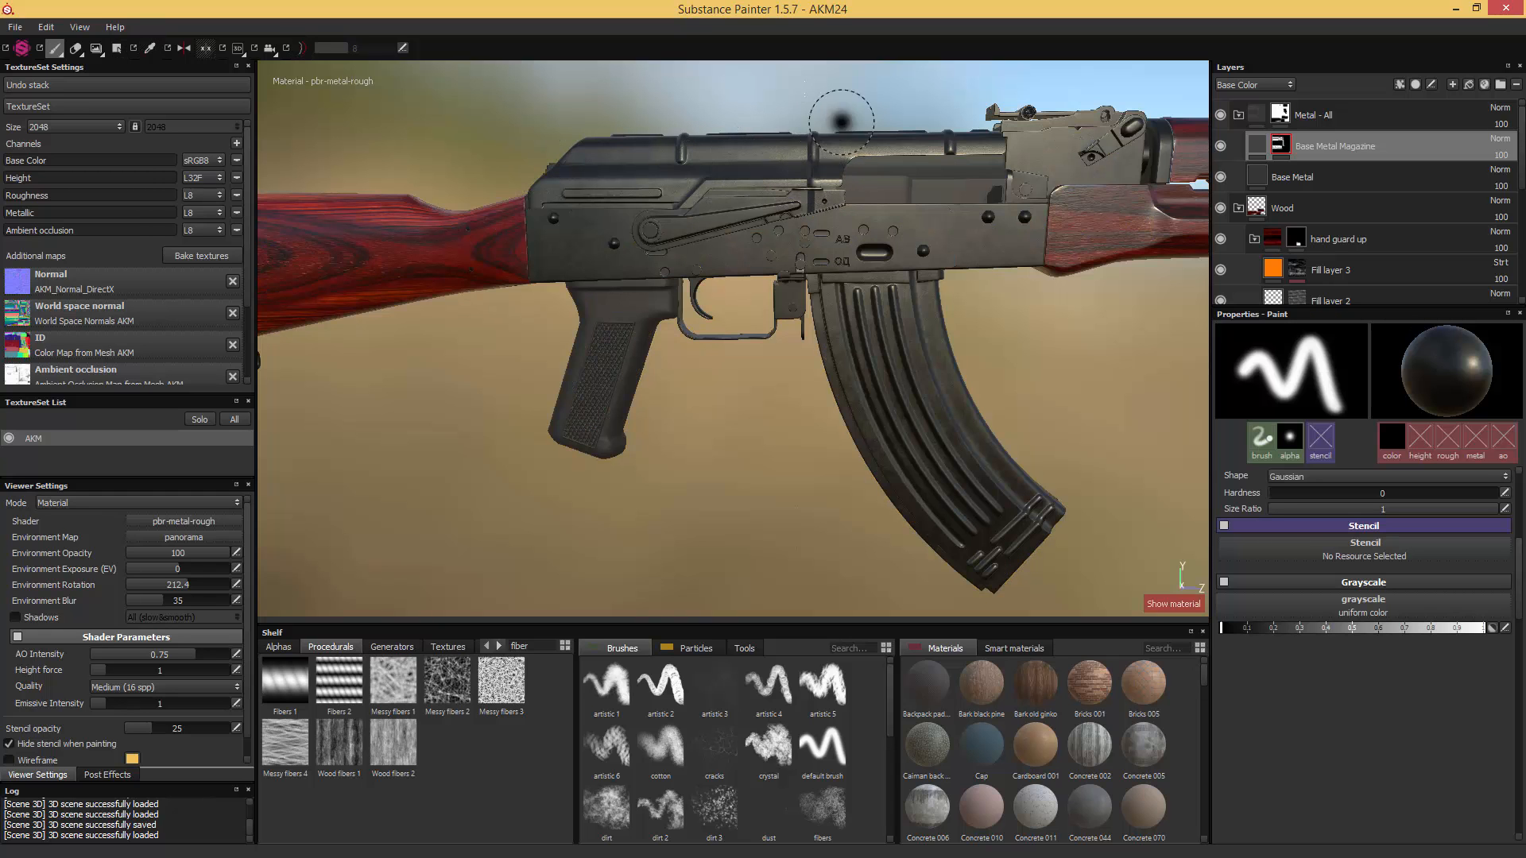
left_click_drag(884, 120, 829, 165, "alt")
right_click_drag(830, 151, 835, 456, "alt")
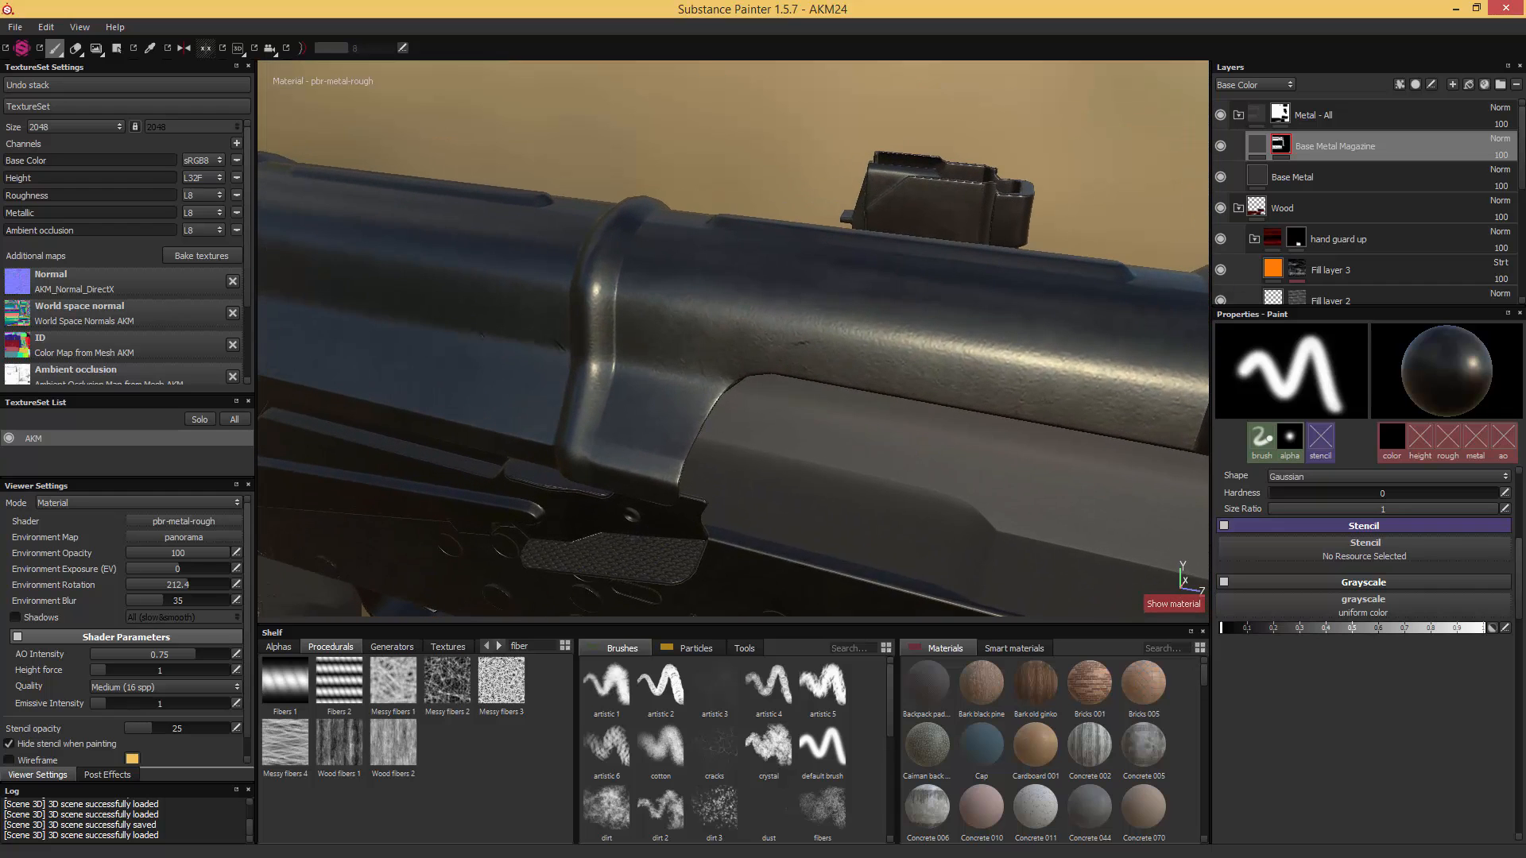
- Compare the dust cover with the "Base Metal Magazine" layer hidden and shown, and turn off that layer's height channel
left_click(1257, 147)
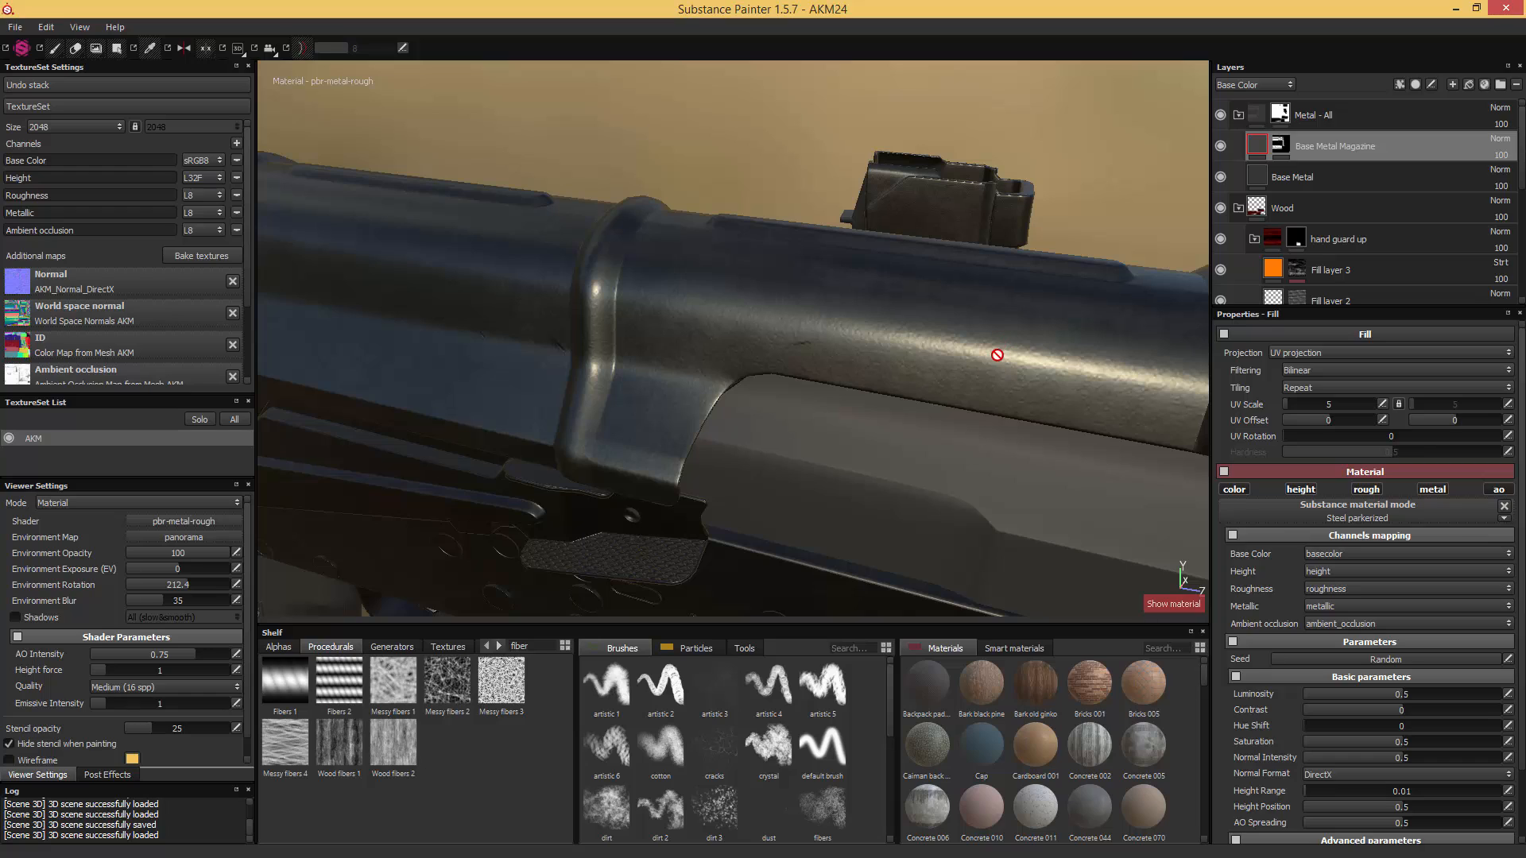
left_click(1222, 148)
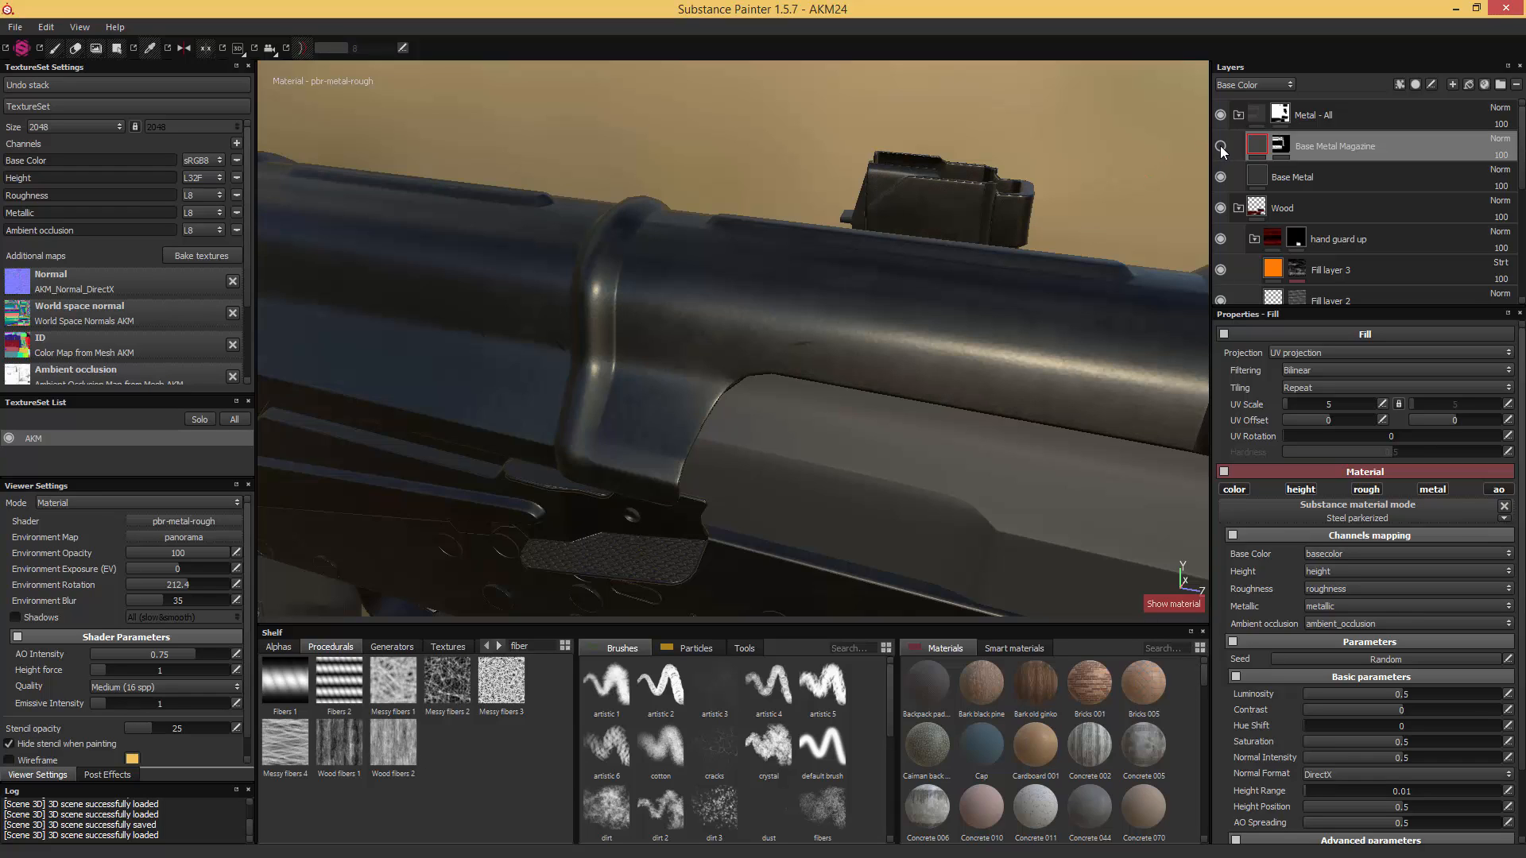
left_click(1221, 148)
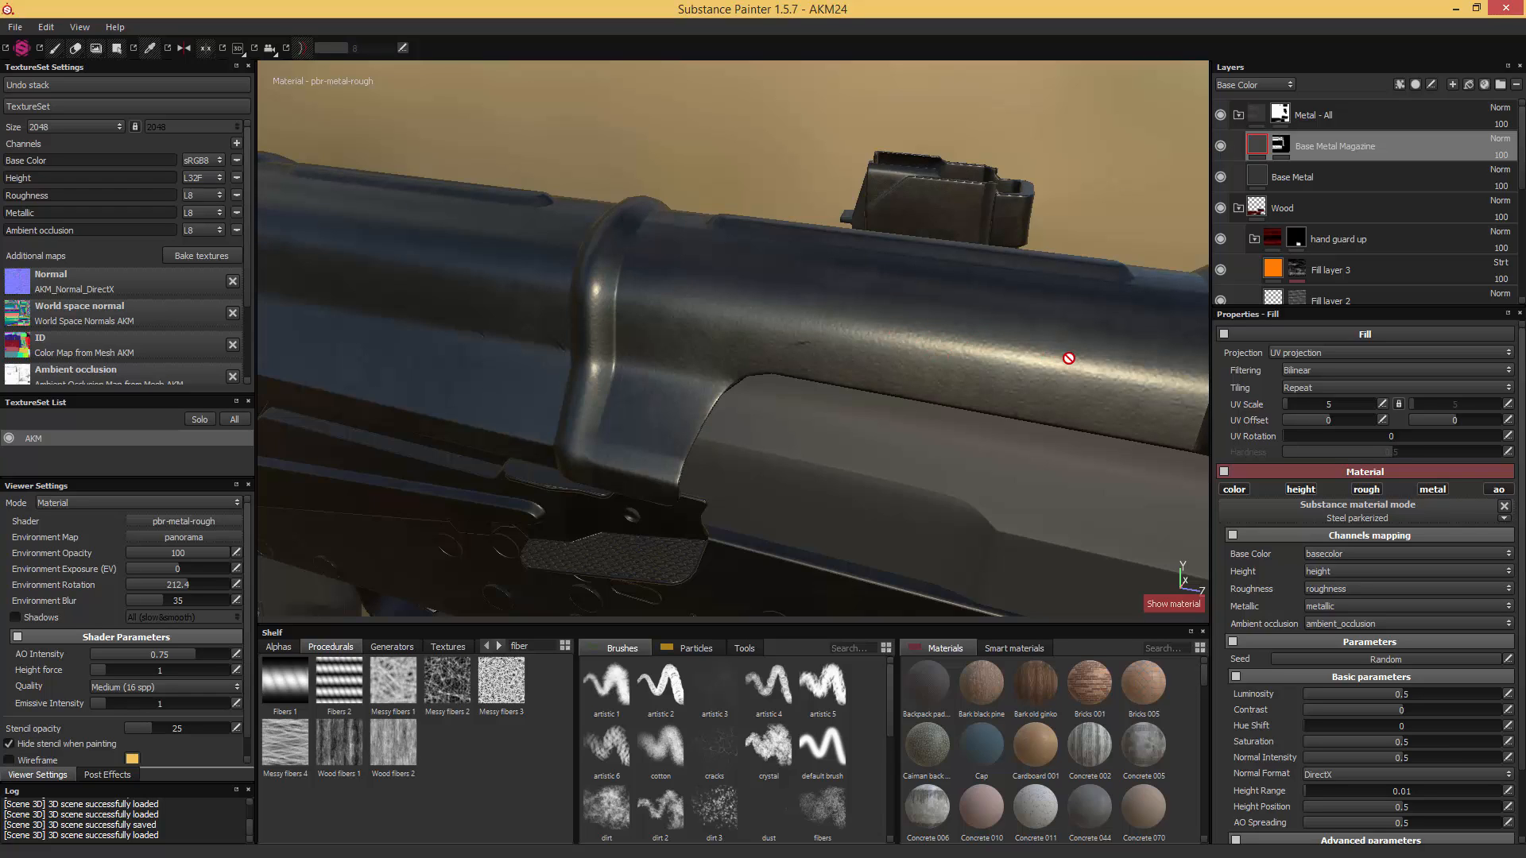
left_click(1220, 146)
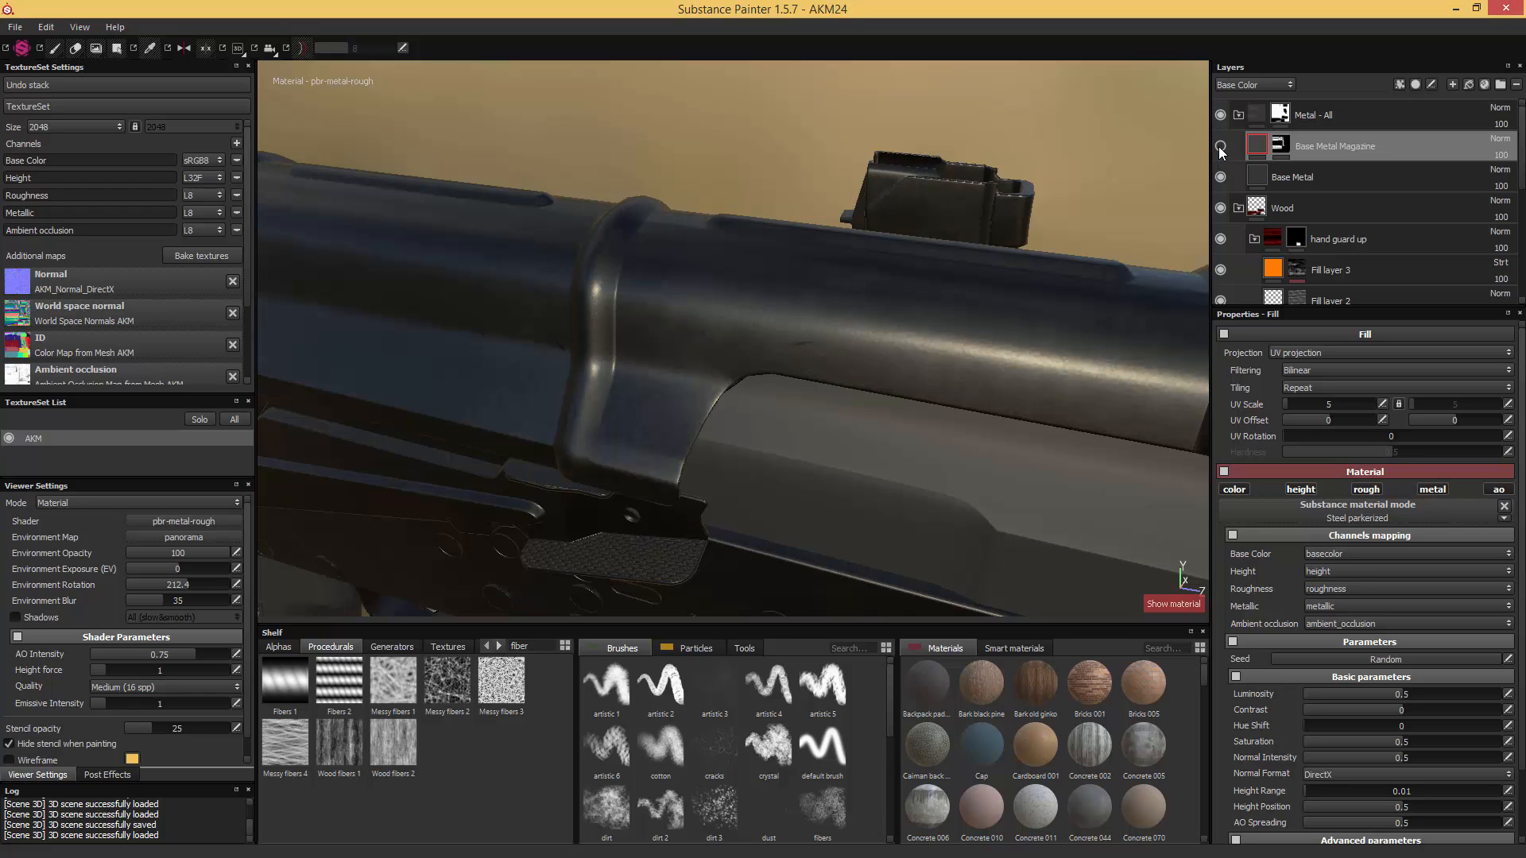
left_click(1220, 146)
left_click(1220, 146)
left_click(1220, 146)
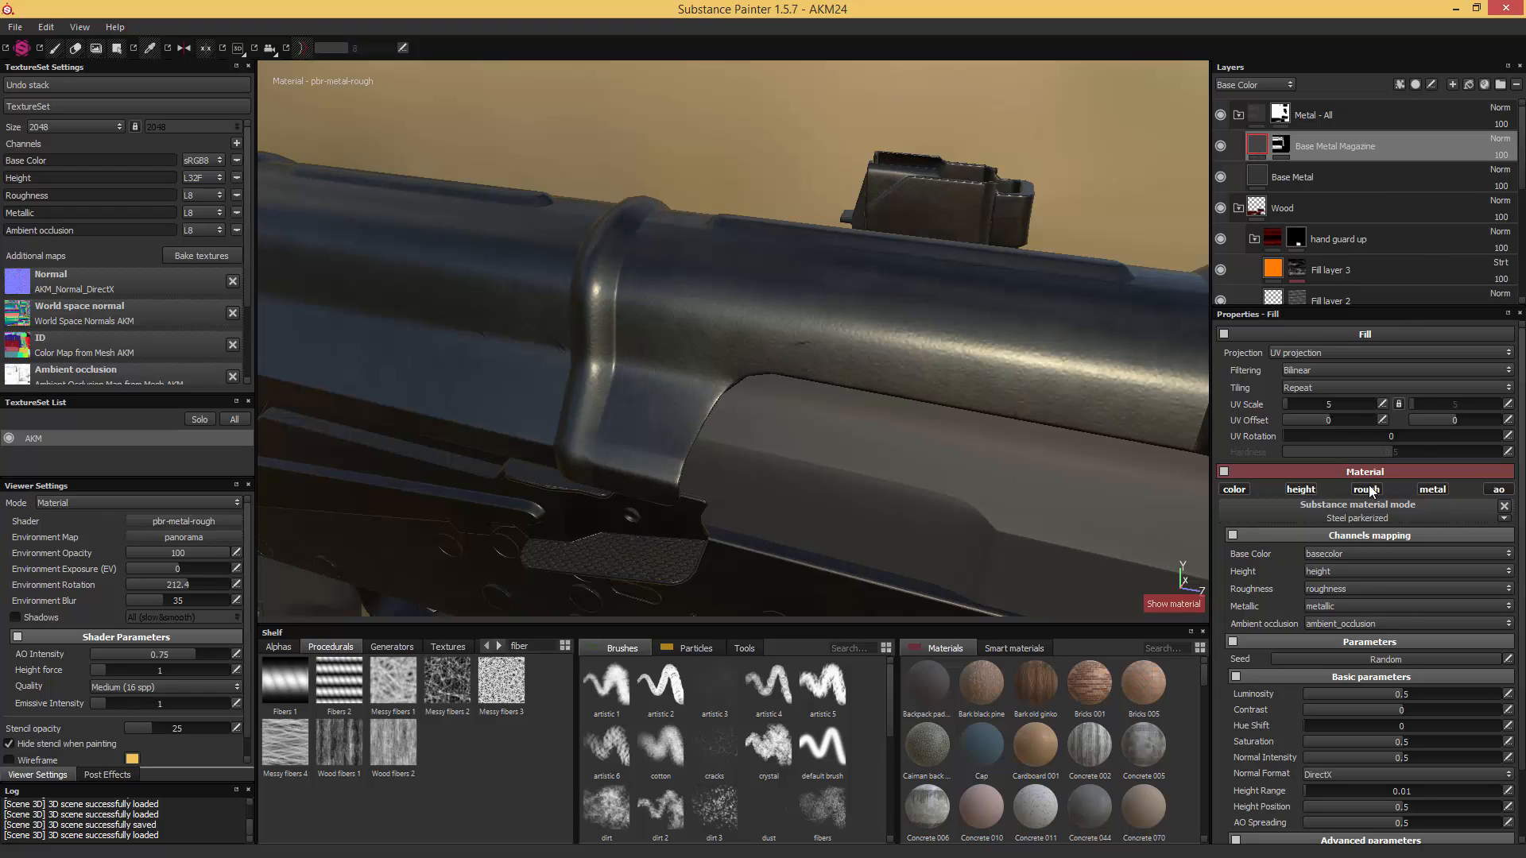
left_click(1303, 489)
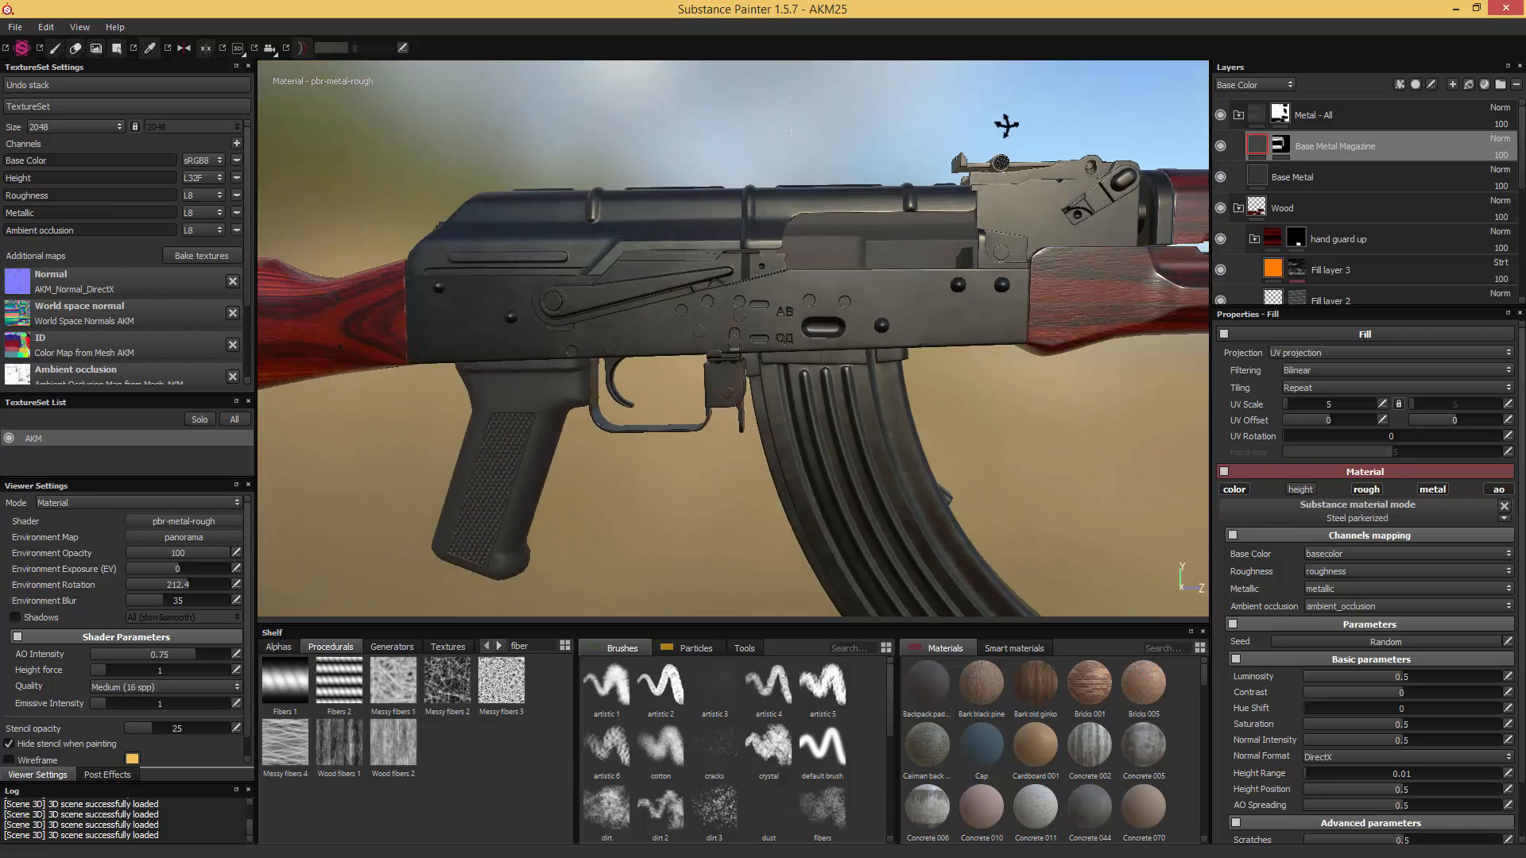
left_click_drag(1006, 125, 1006, 126, "alt")
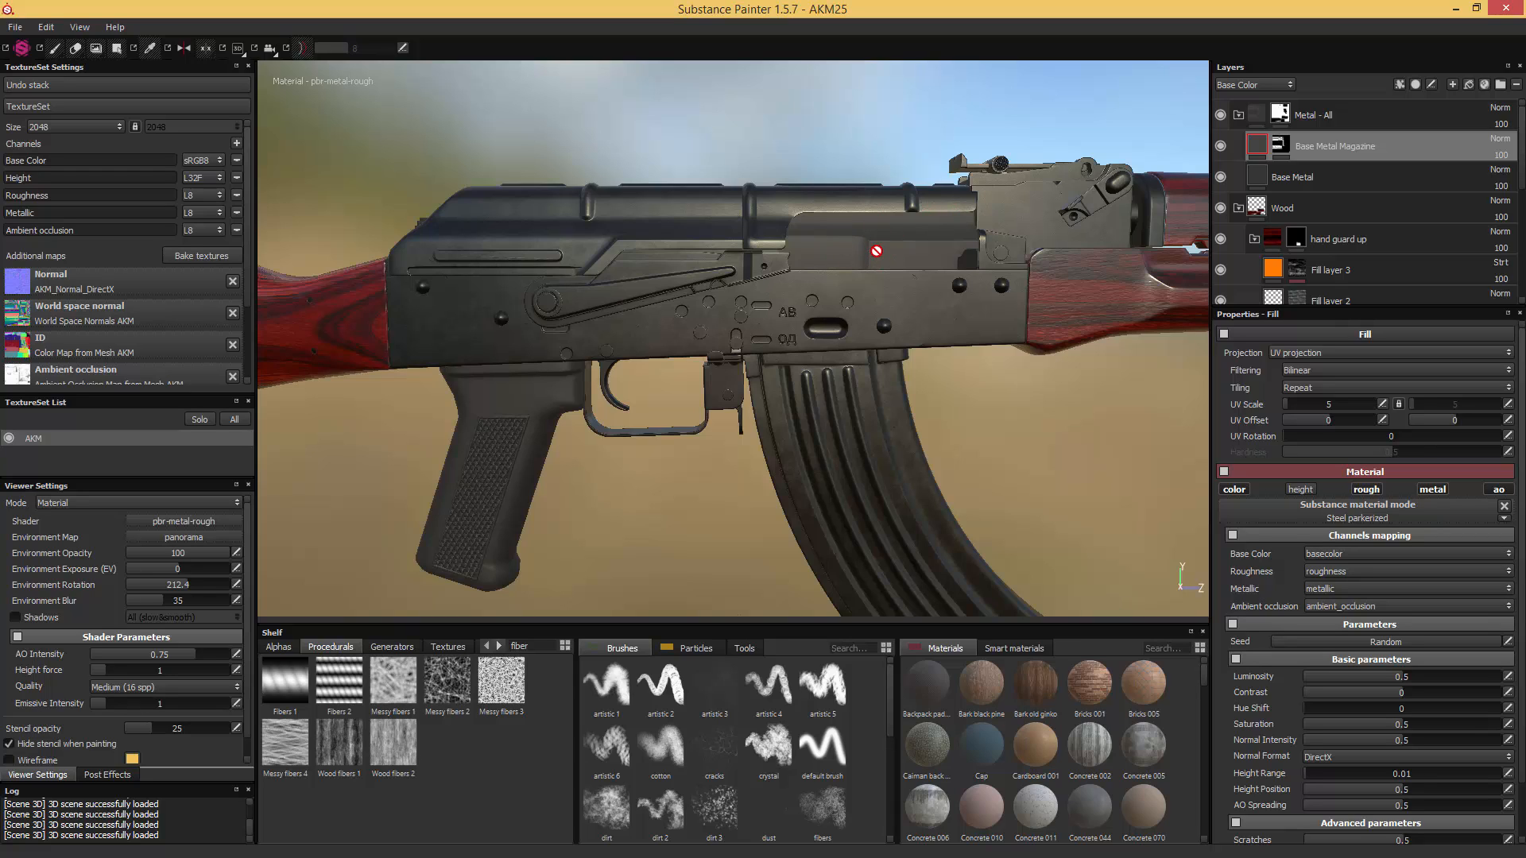
left_click(1281, 117)
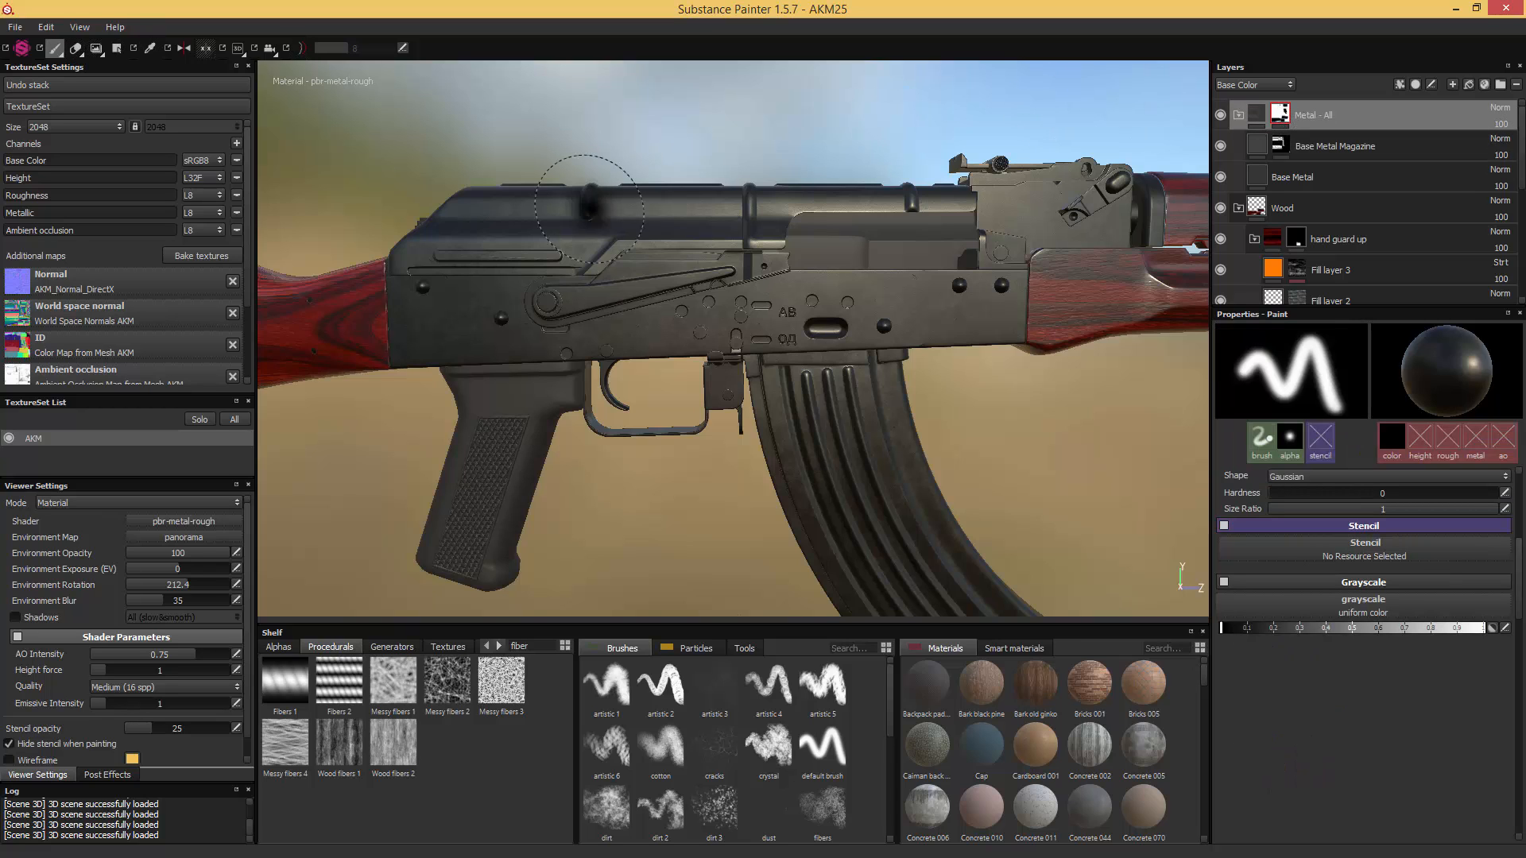
left_click(116, 48)
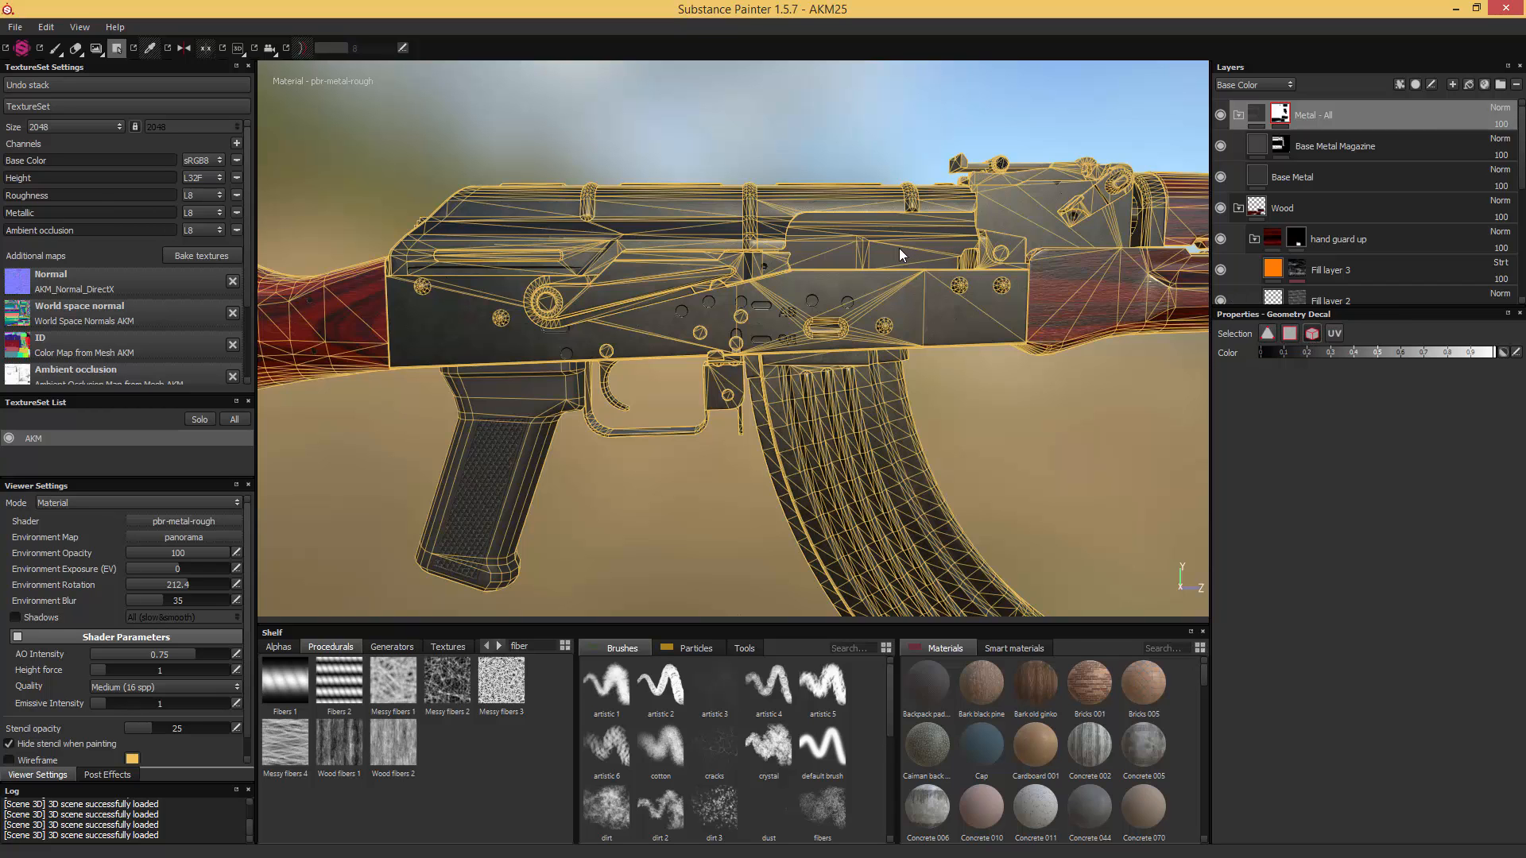
scroll(897, 245, "up", 5)
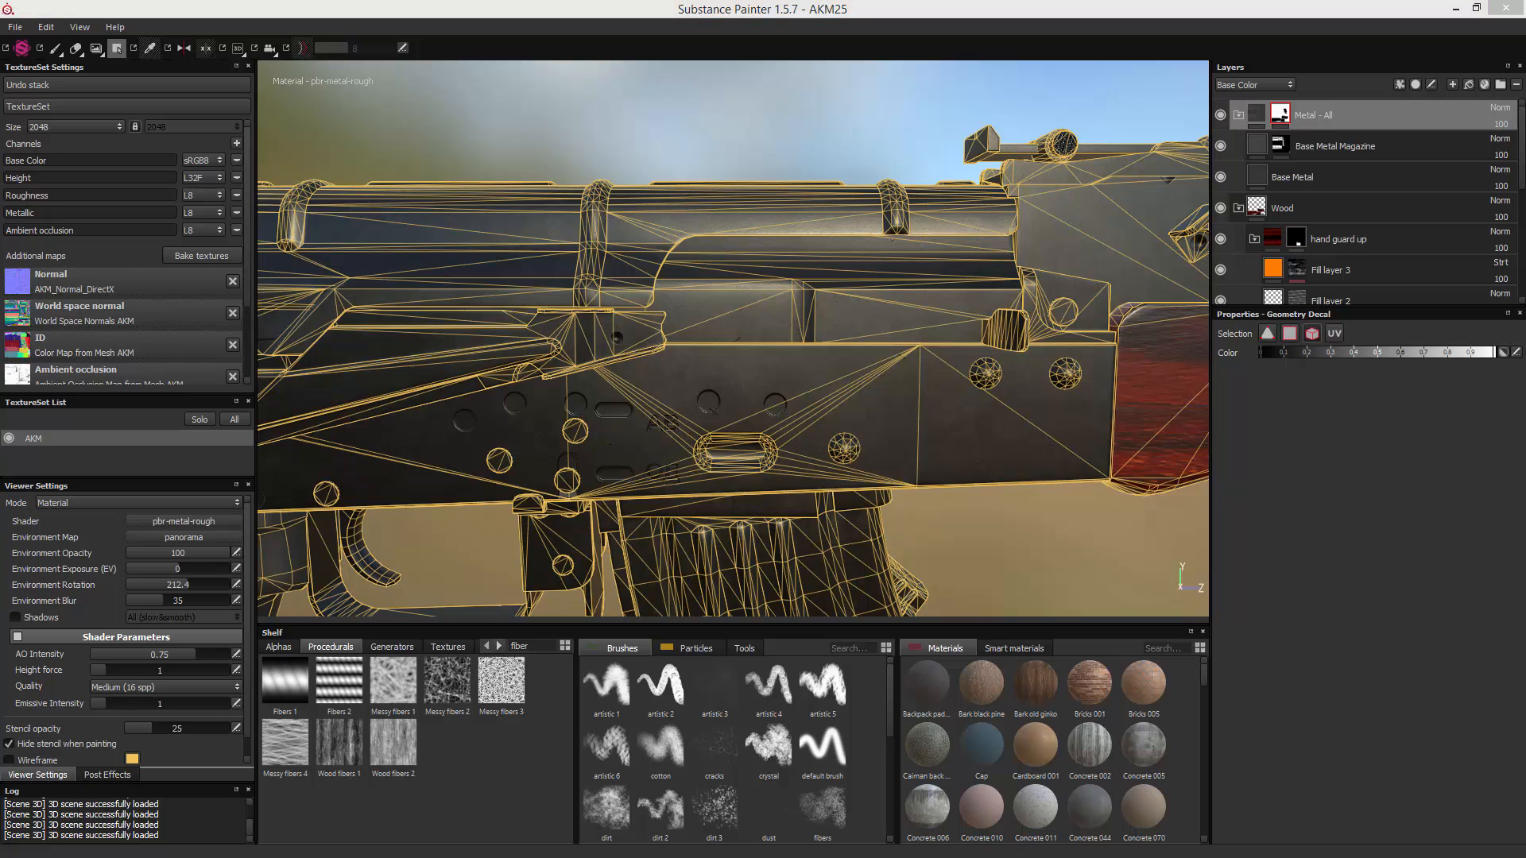
mouse_move(1525, 208)
left_mouse_down()
mouse_move(823, 183)
mouse_move(734, 154)
left_mouse_up()
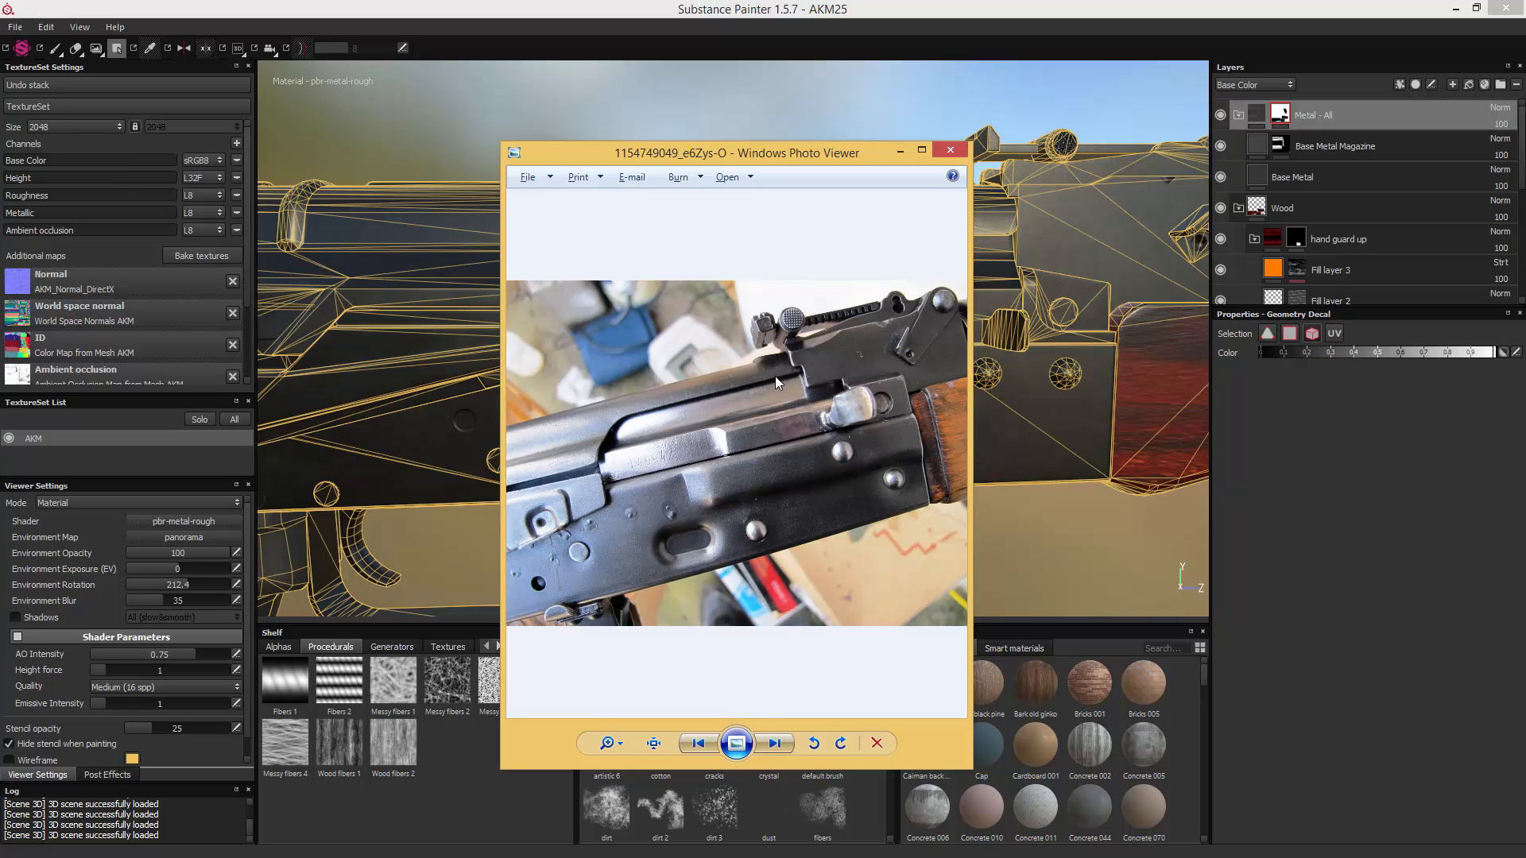
scroll(762, 437, "up", 3)
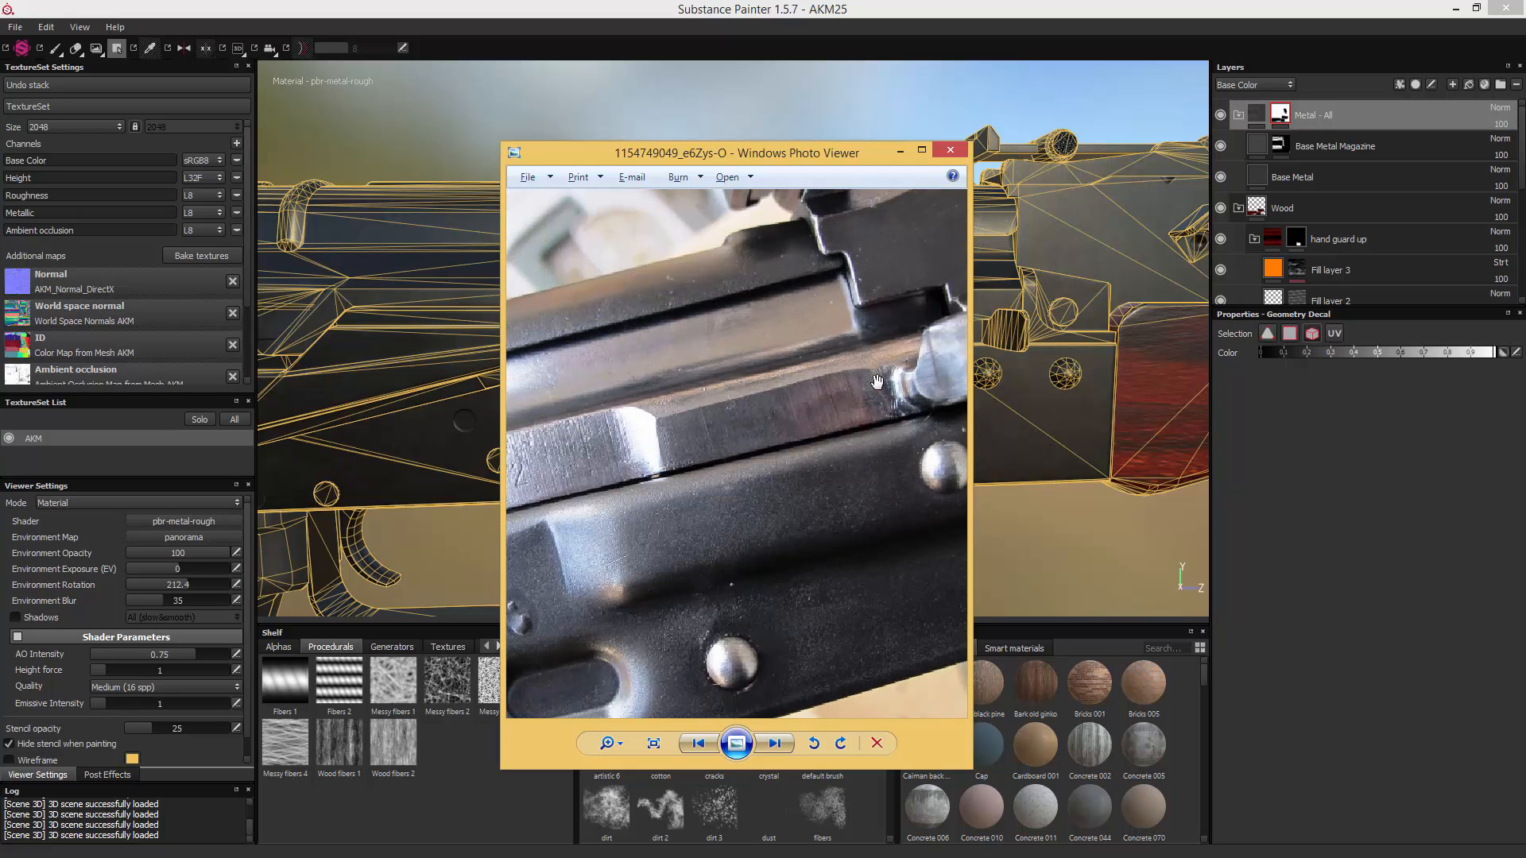
scroll(894, 388, "down", 4)
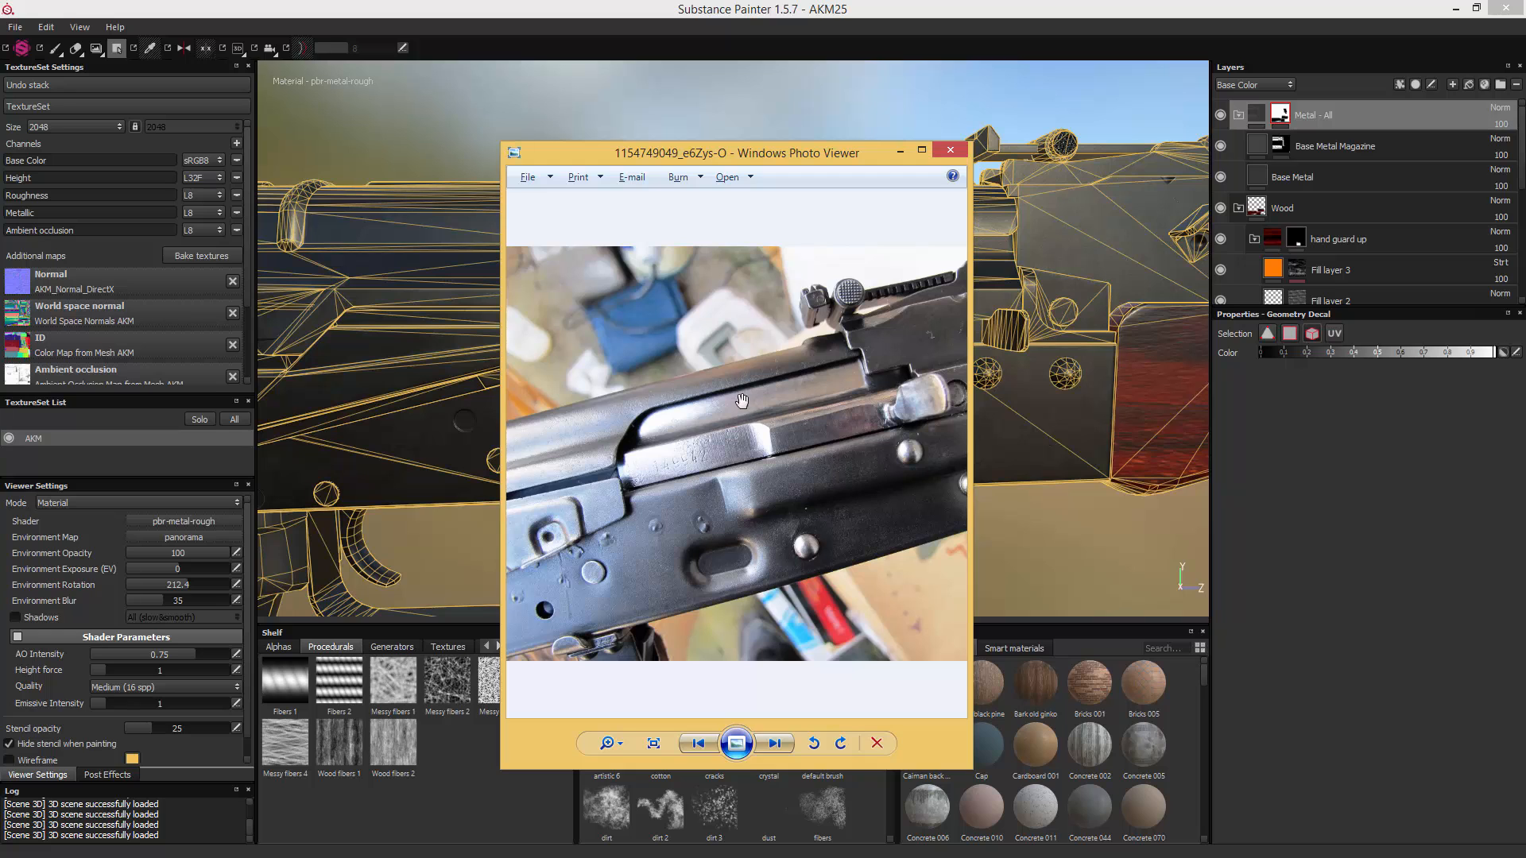
left_click_drag(766, 153, 1525, 152)
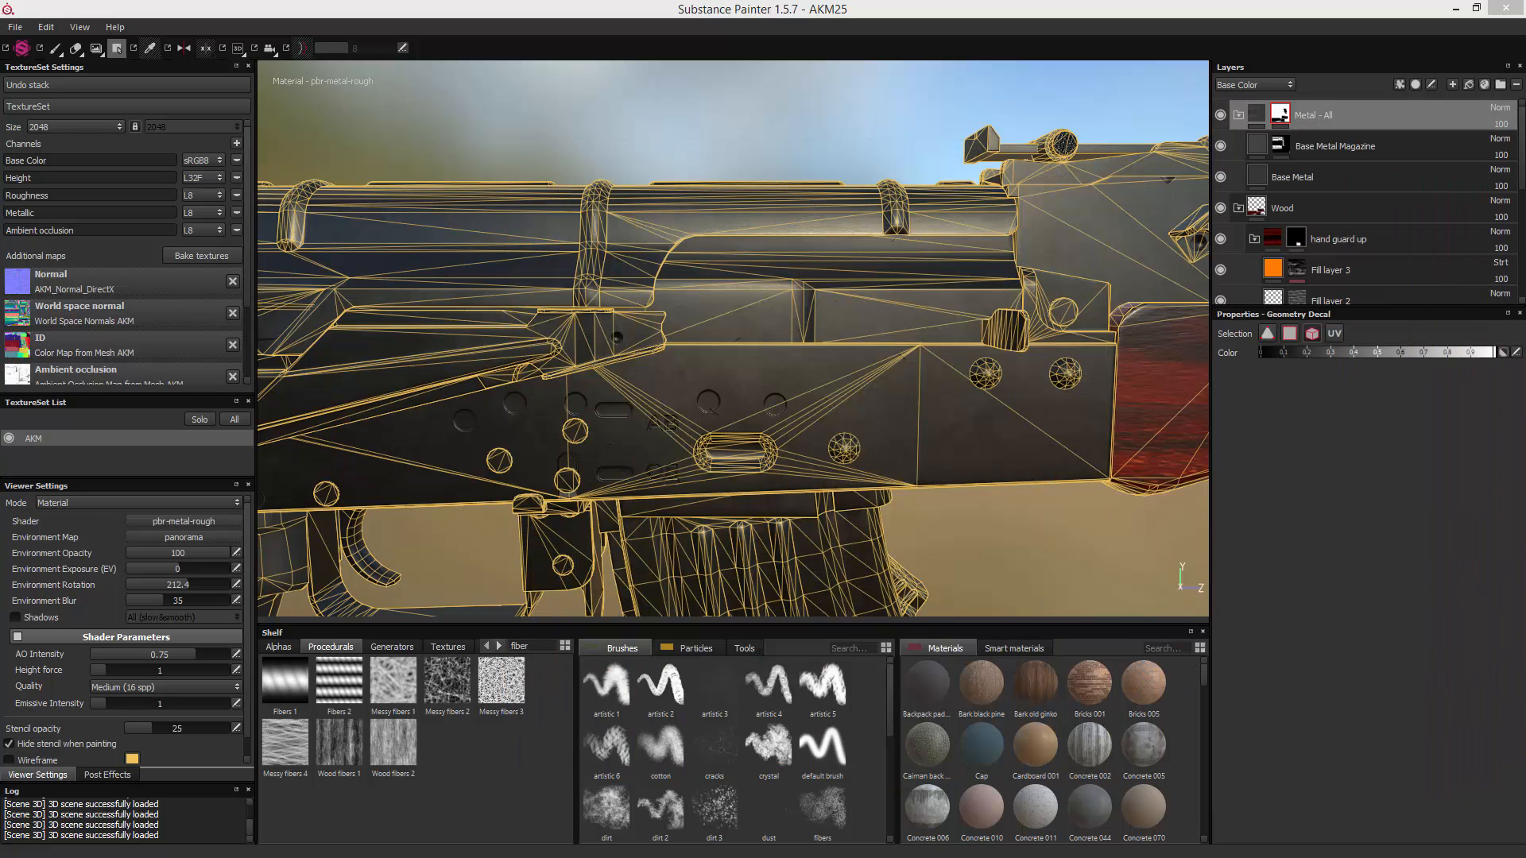
- Find the Steel smart material and add it above the "Base Metal Magazine" layer in the "Metal - All" group
left_click(1414, 138)
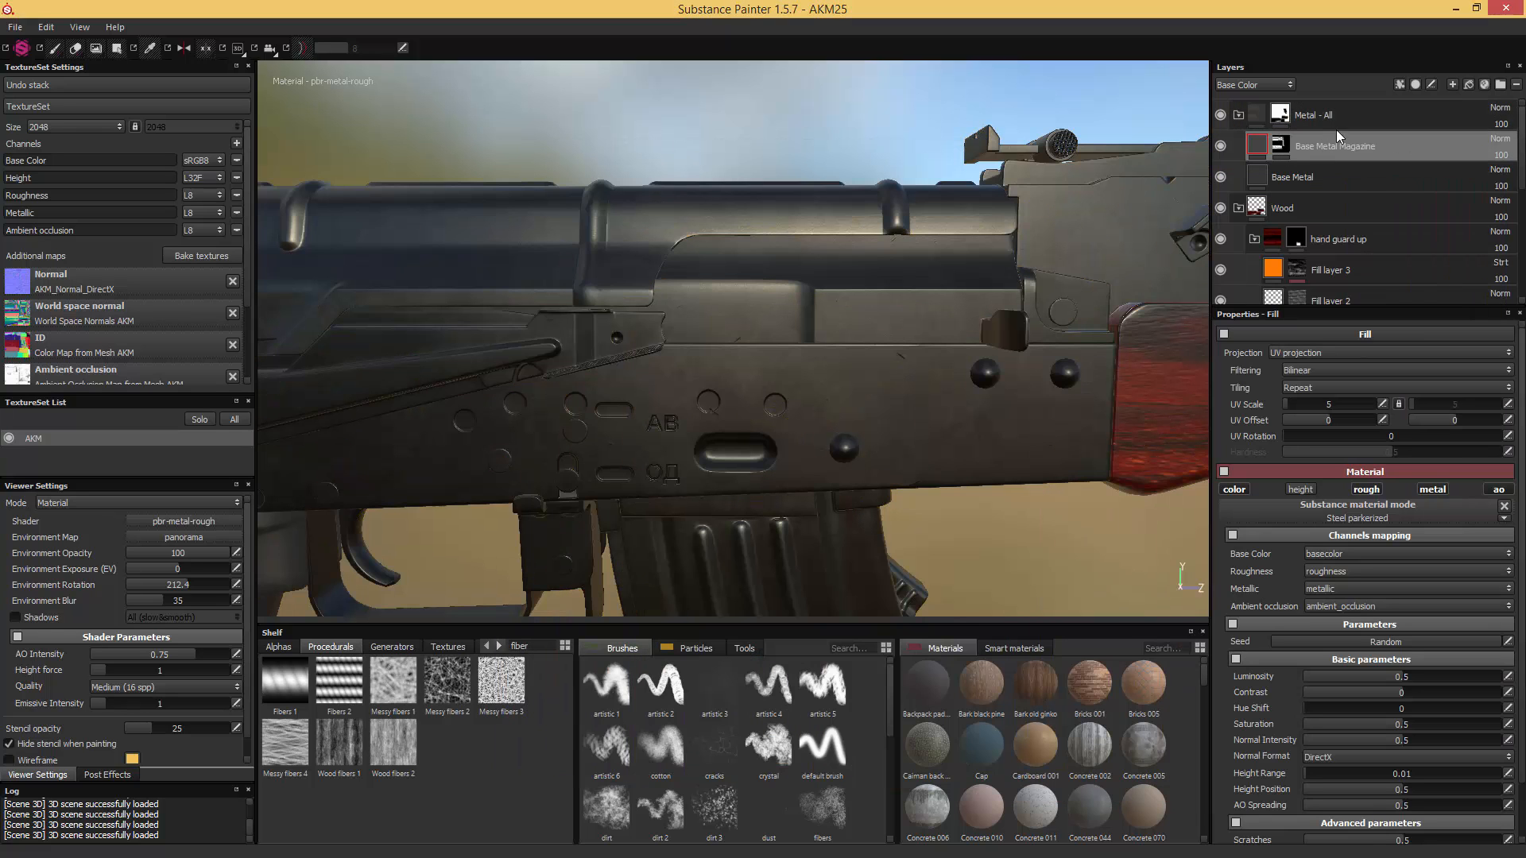
left_click(1020, 650)
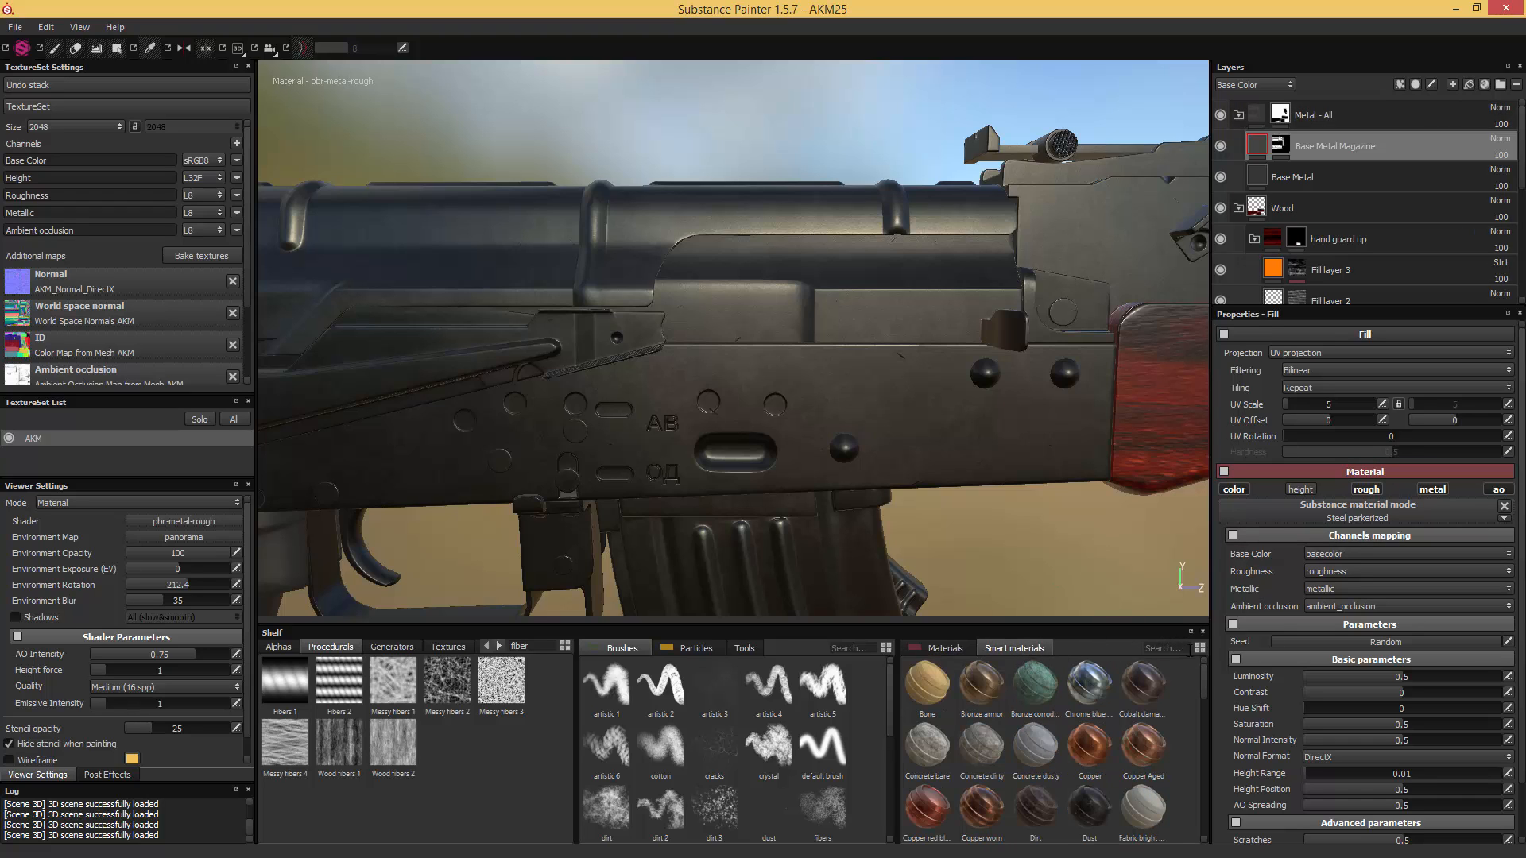
type("steel")
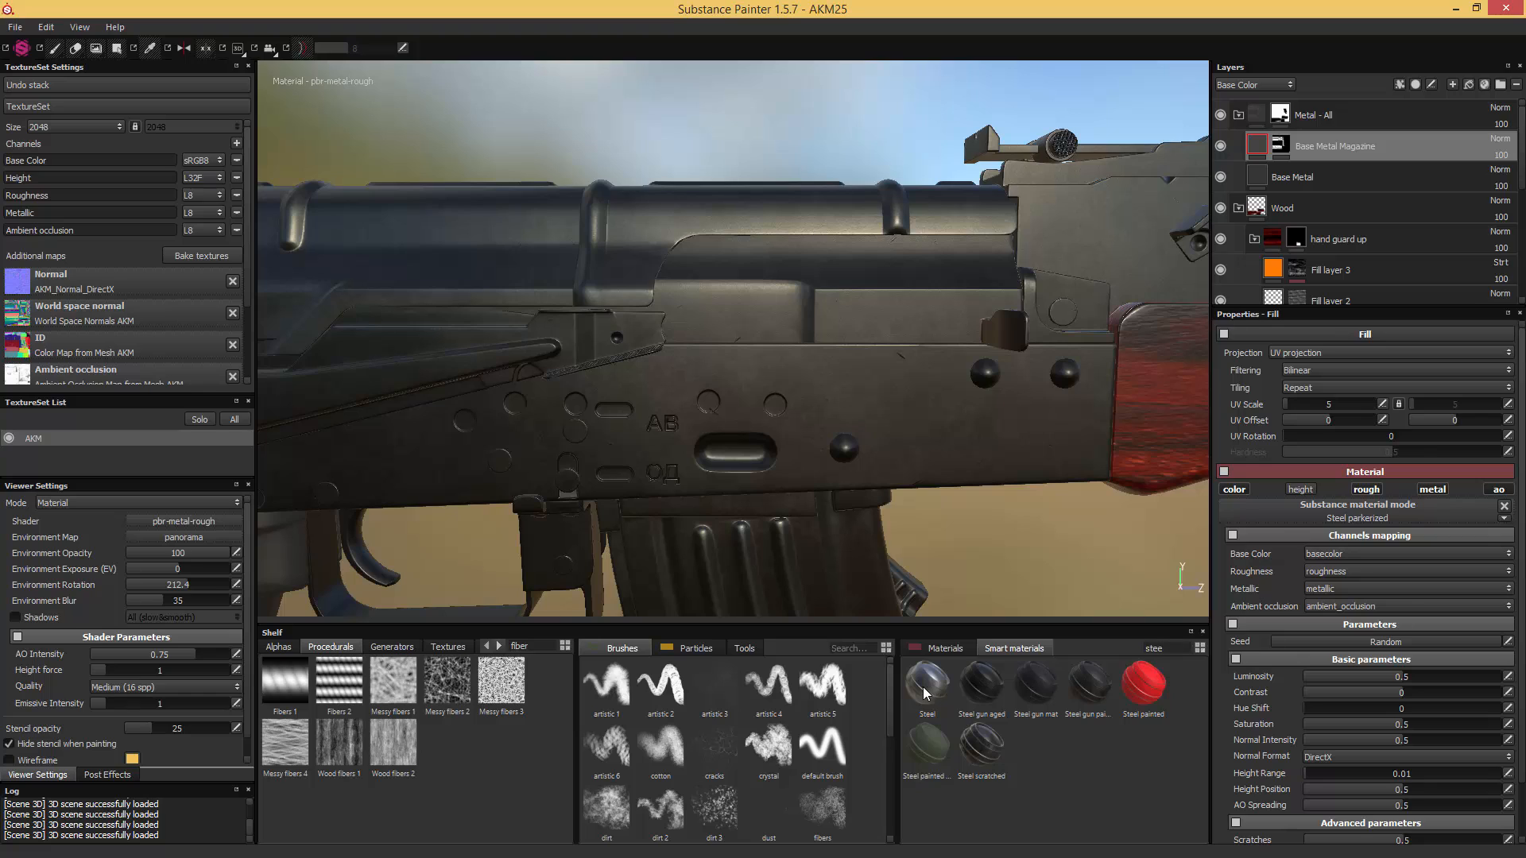
left_click_drag(926, 693, 1383, 139)
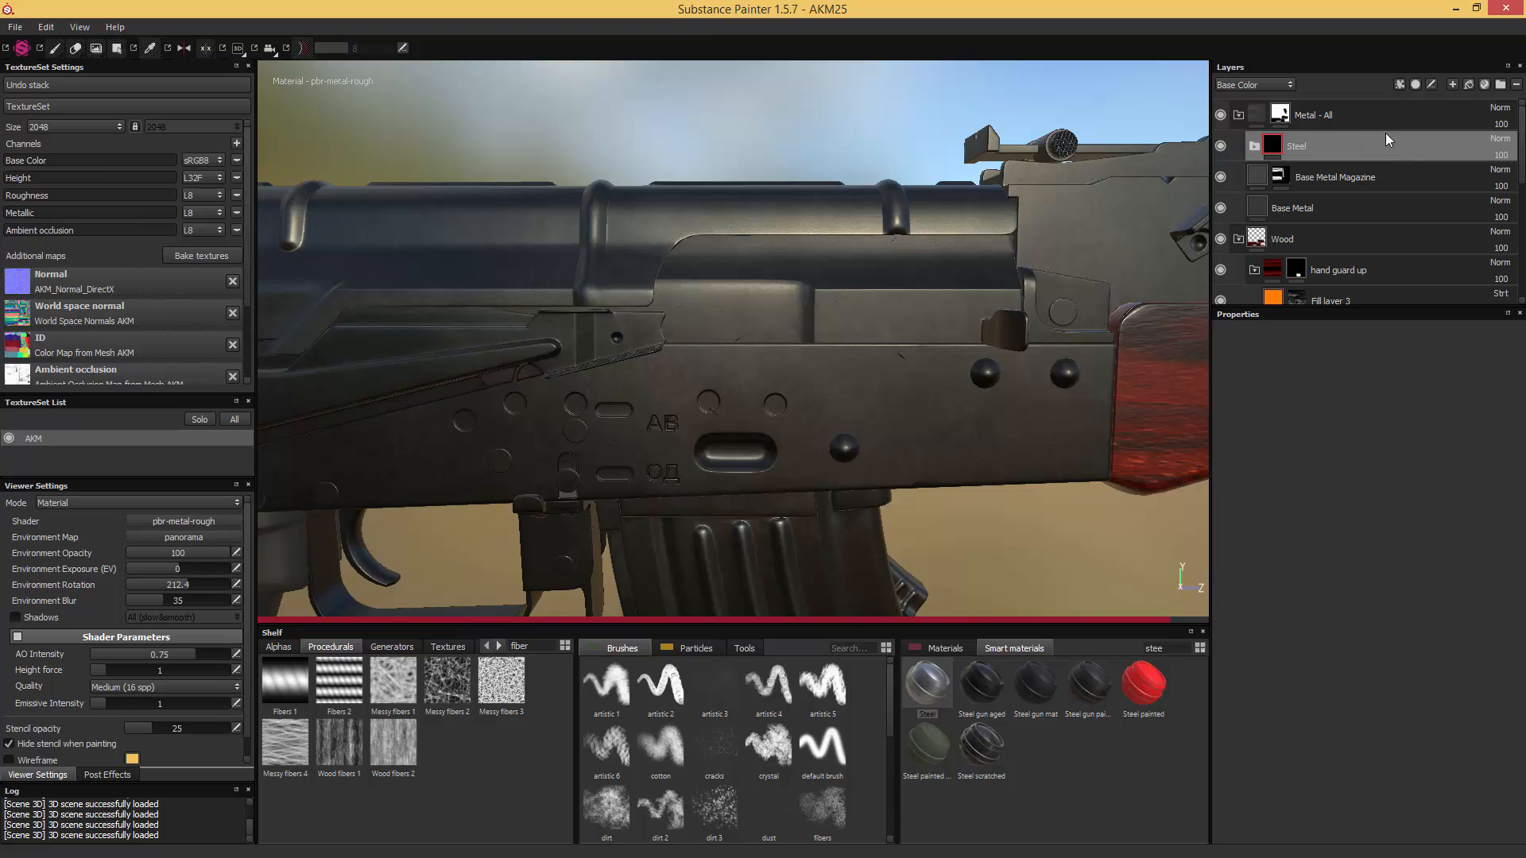
- Rename the Steel smart material group as "Steel - Bolt Carrier"
double_click(1298, 146)
left_click(1324, 144)
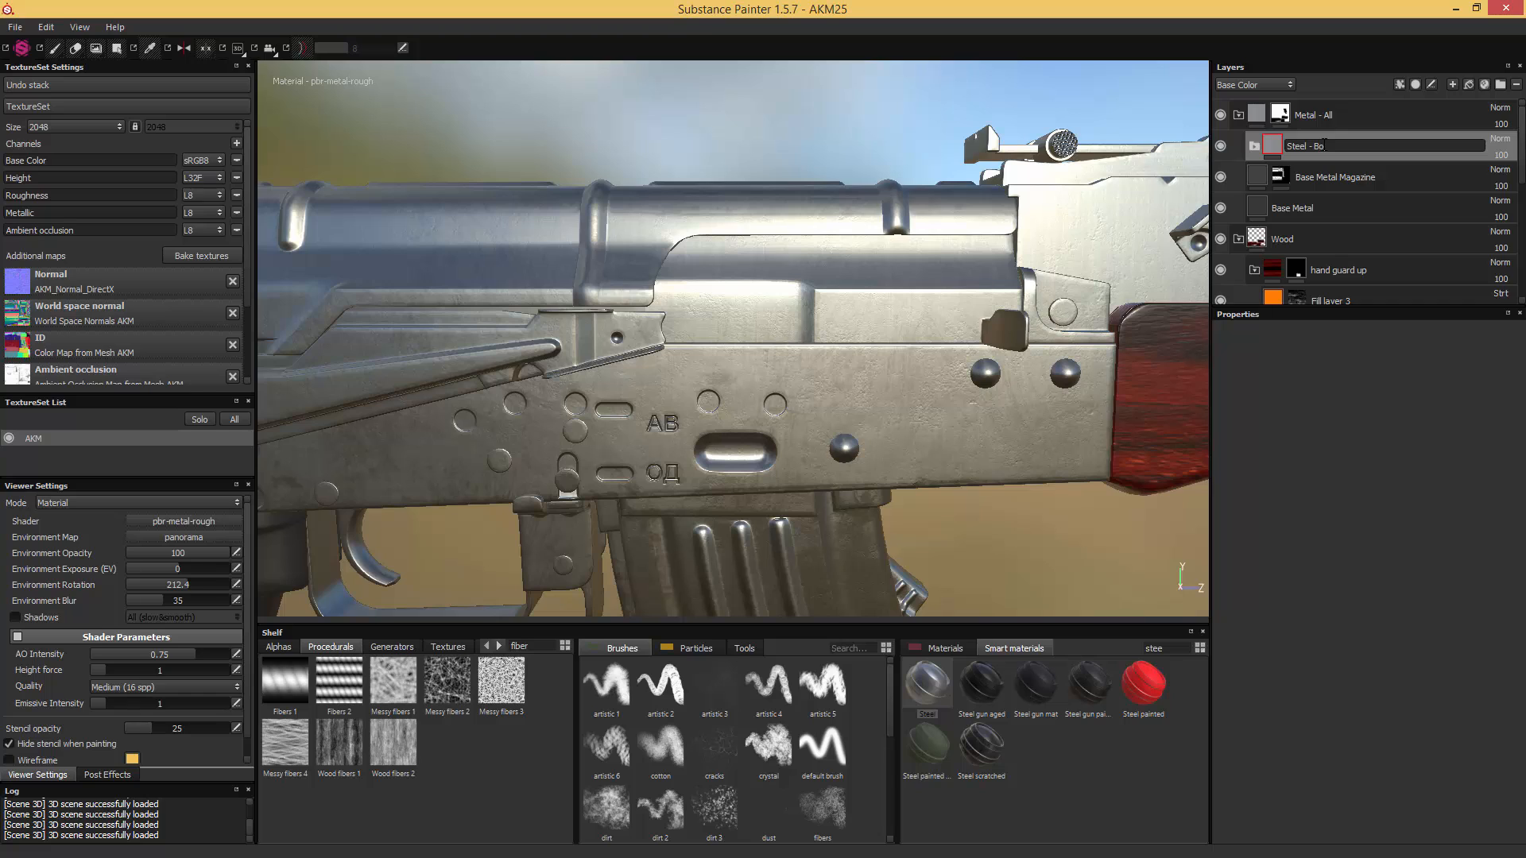
type("- Bolt Carrier")
key("Return")
- Add a black mask to the "Steel - Bolt Carrier" group and reveal the steel on the bolt carrier with Polygon Fill
right_click(1279, 145)
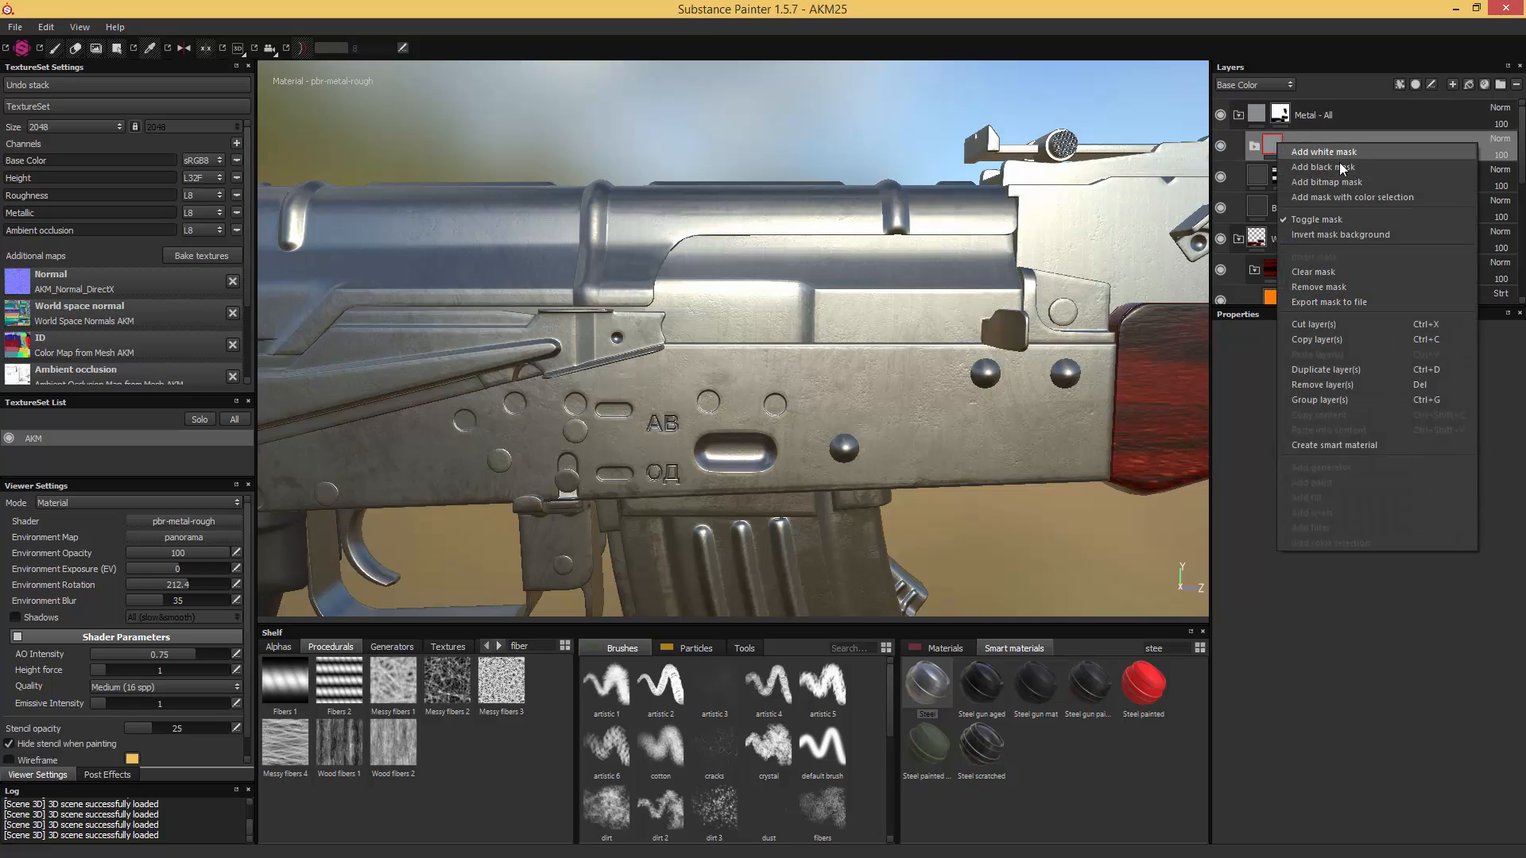
left_click(1339, 165)
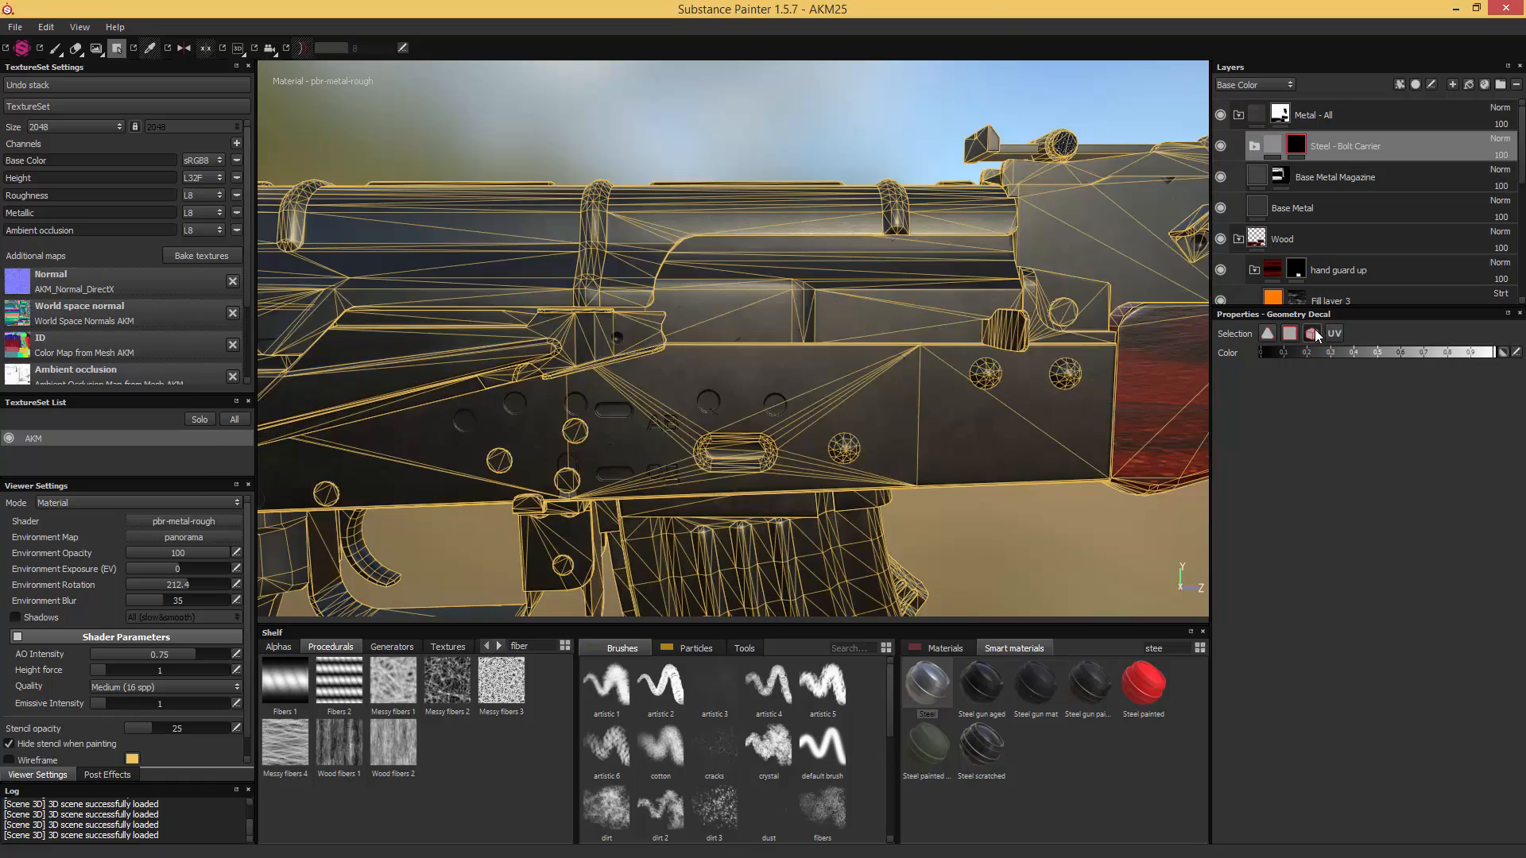
left_click(878, 292)
mouse_move(868, 239)
left_mouse_down("alt")
mouse_move(962, 288)
mouse_move(526, 198)
left_mouse_up("alt")
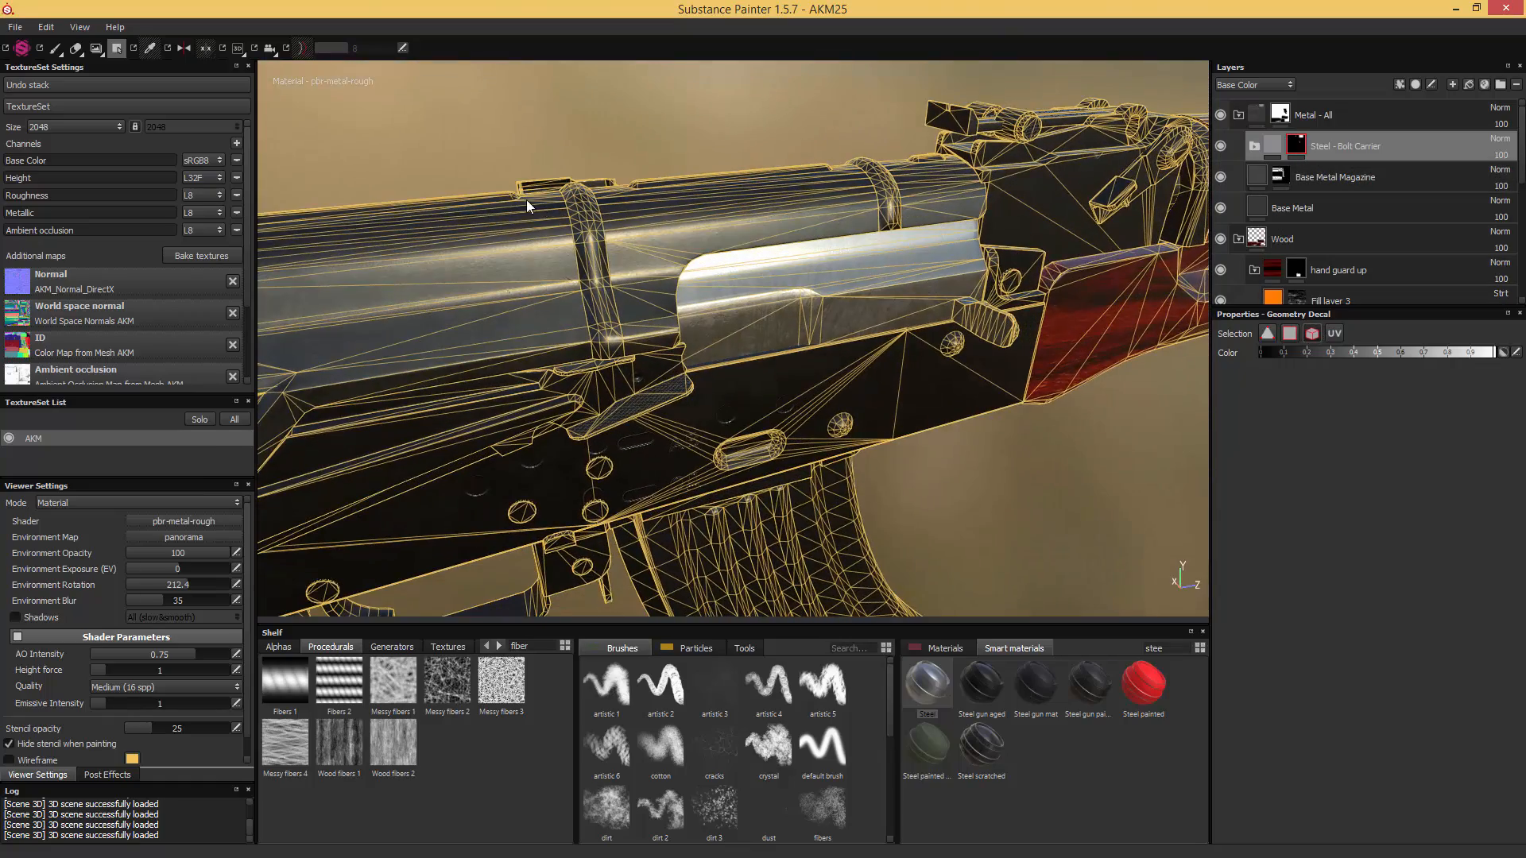
left_click(54, 48)
left_click_drag(837, 213, 914, 171, "alt")
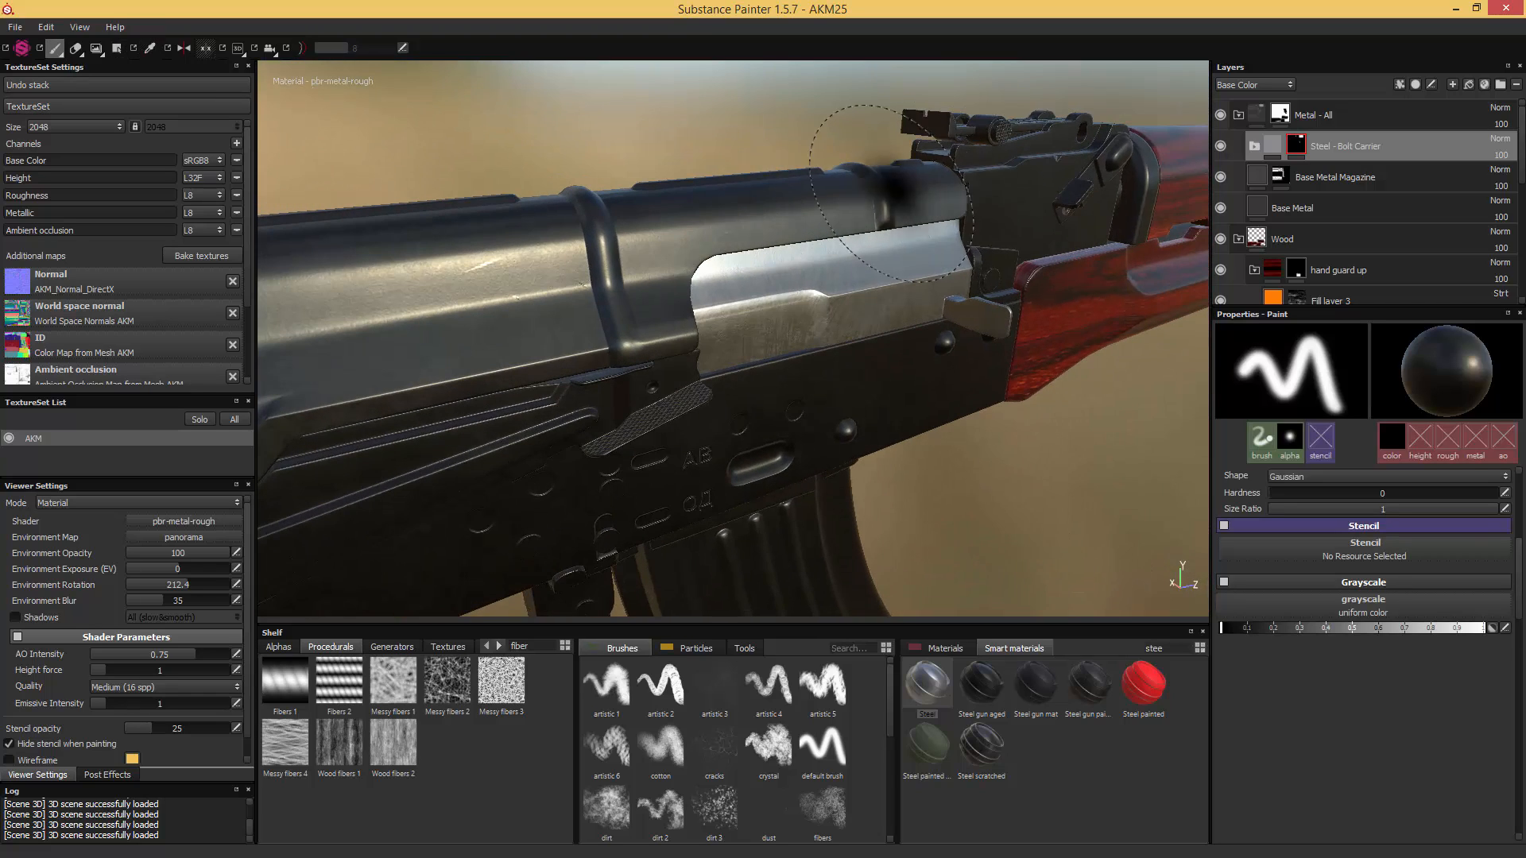
- Lower the "Steel - Bolt Carrier" group's opacity to 29 and check the bolt carrier against the surrounding metal
left_click(1501, 155)
left_click_drag(1497, 170, 1483, 171)
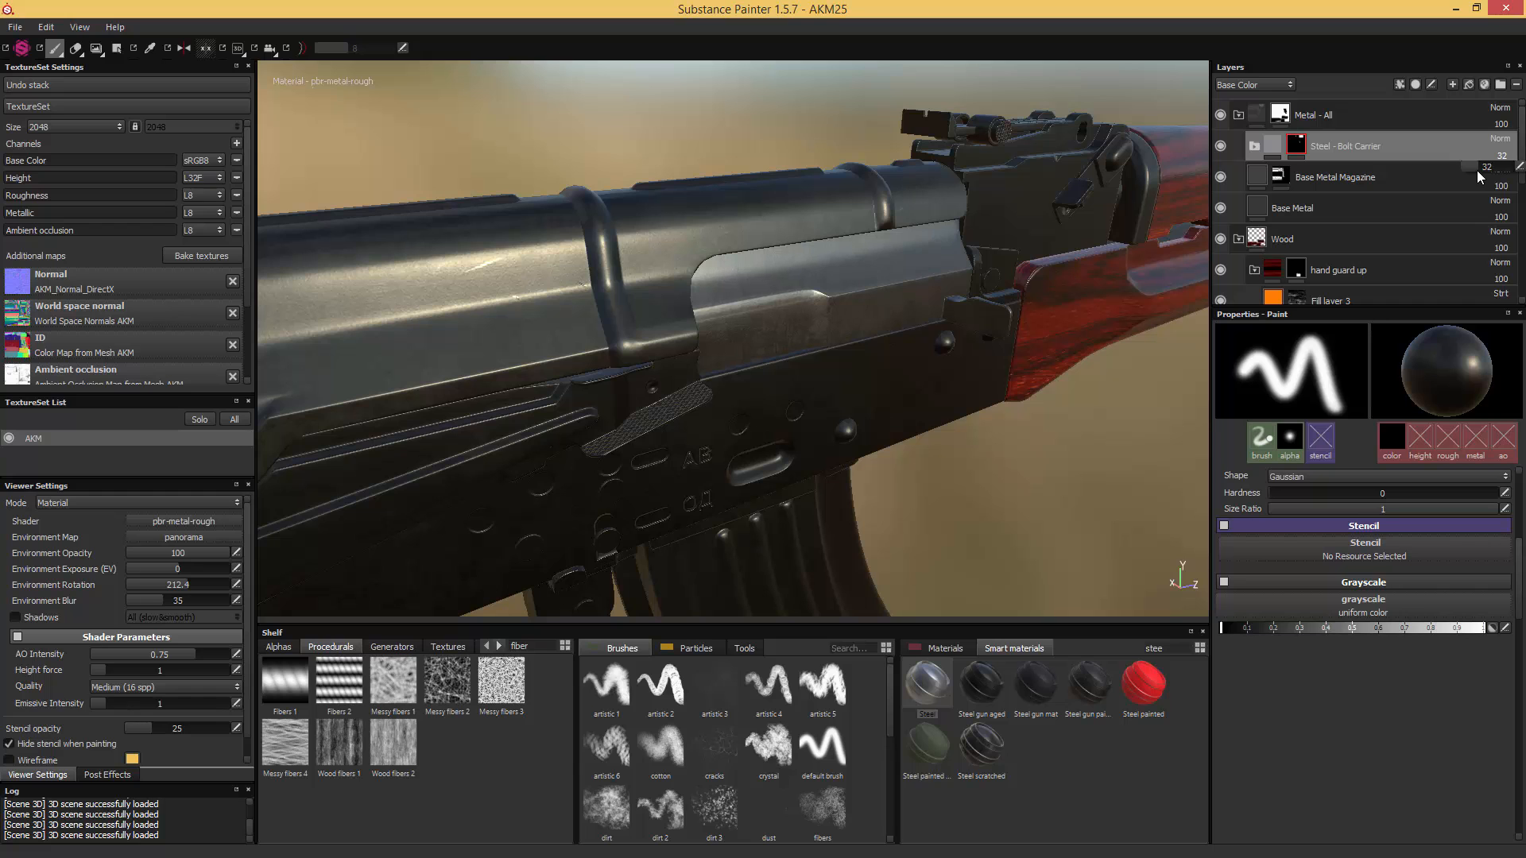
left_click_drag(1475, 170, 1475, 170)
left_click_drag(898, 306, 859, 302, "alt")
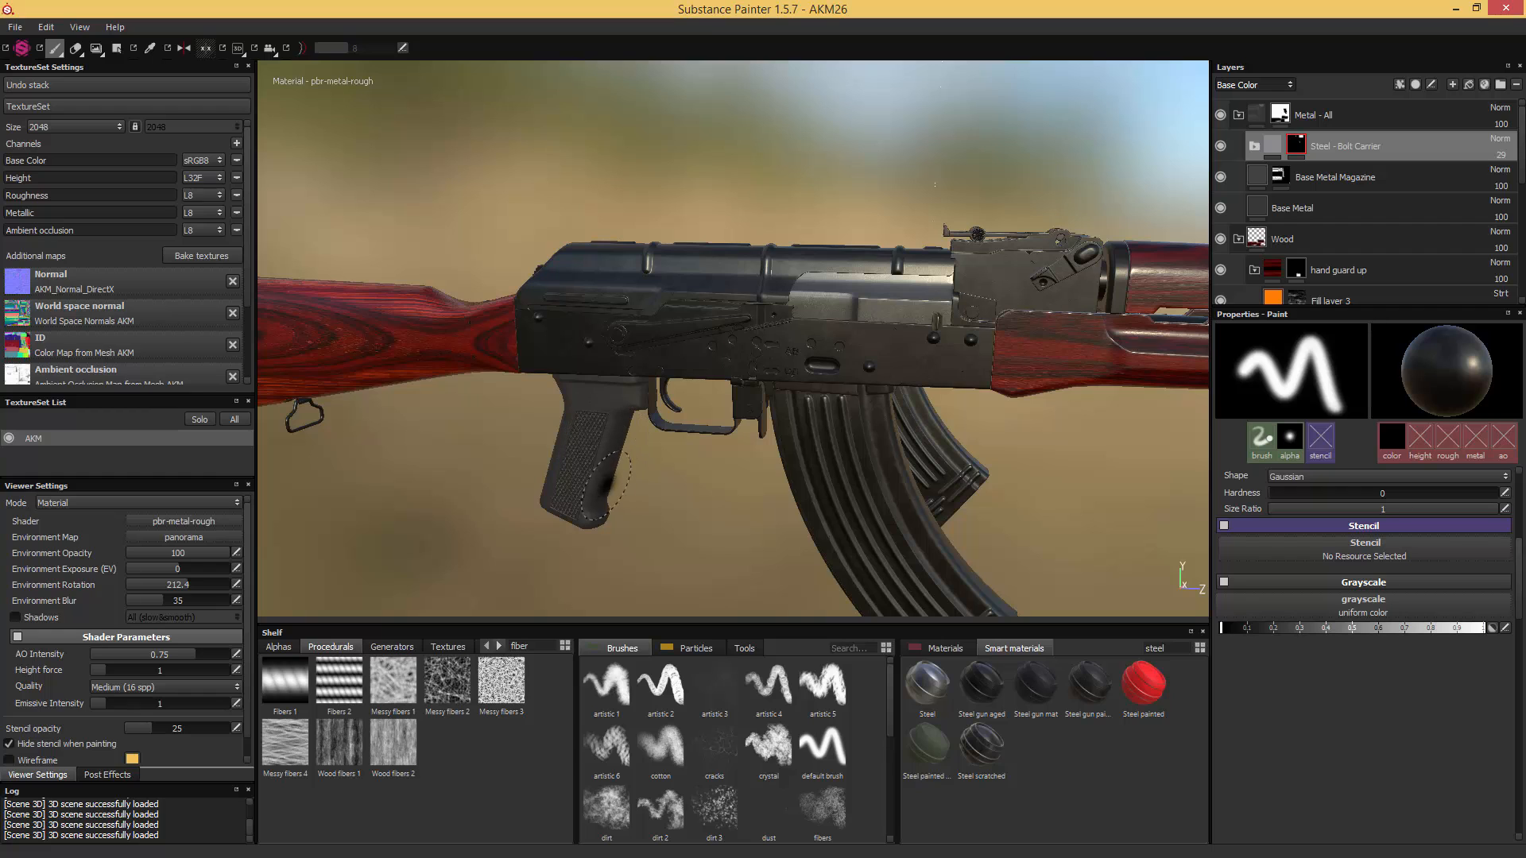
- Check the pistol grip's reference photo and add the Plastic glossy smart material above the "Metal - All" group
left_click_drag(1525, 165, 1087, 131)
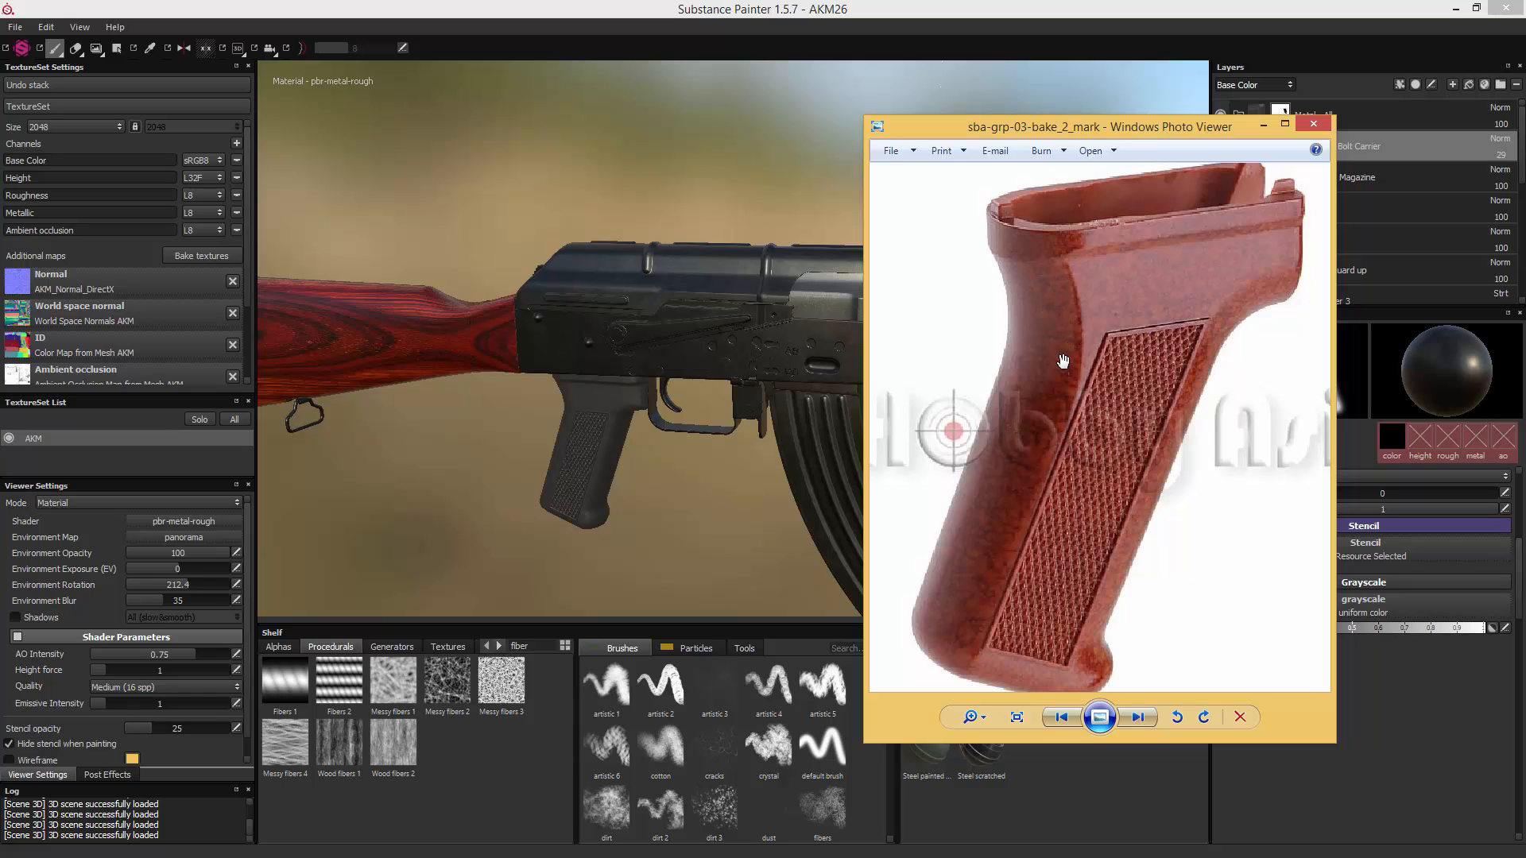
left_click_drag(993, 128, 1525, 126)
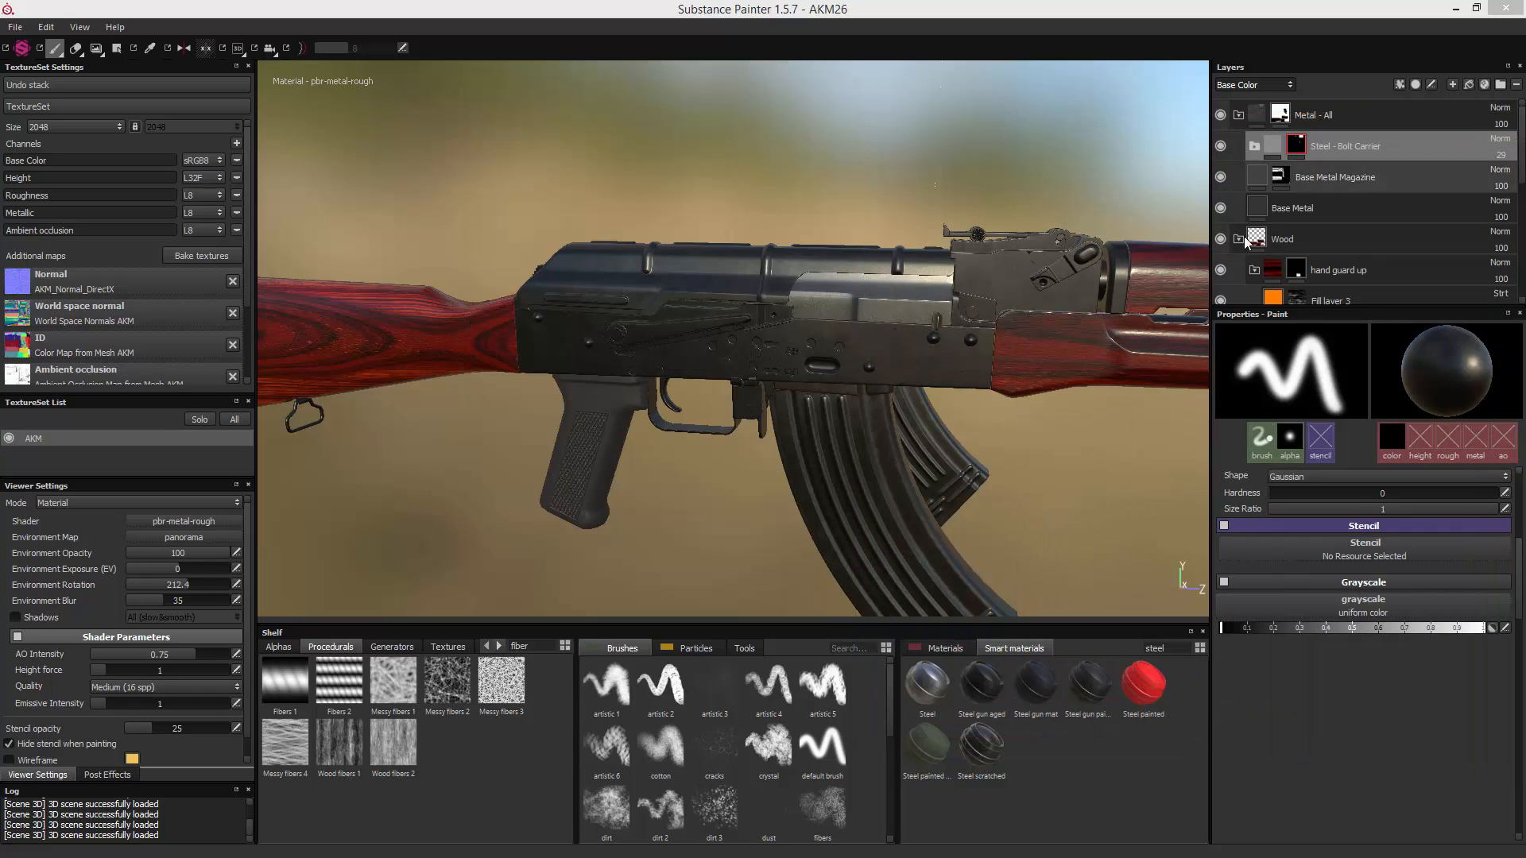
left_click(1338, 119)
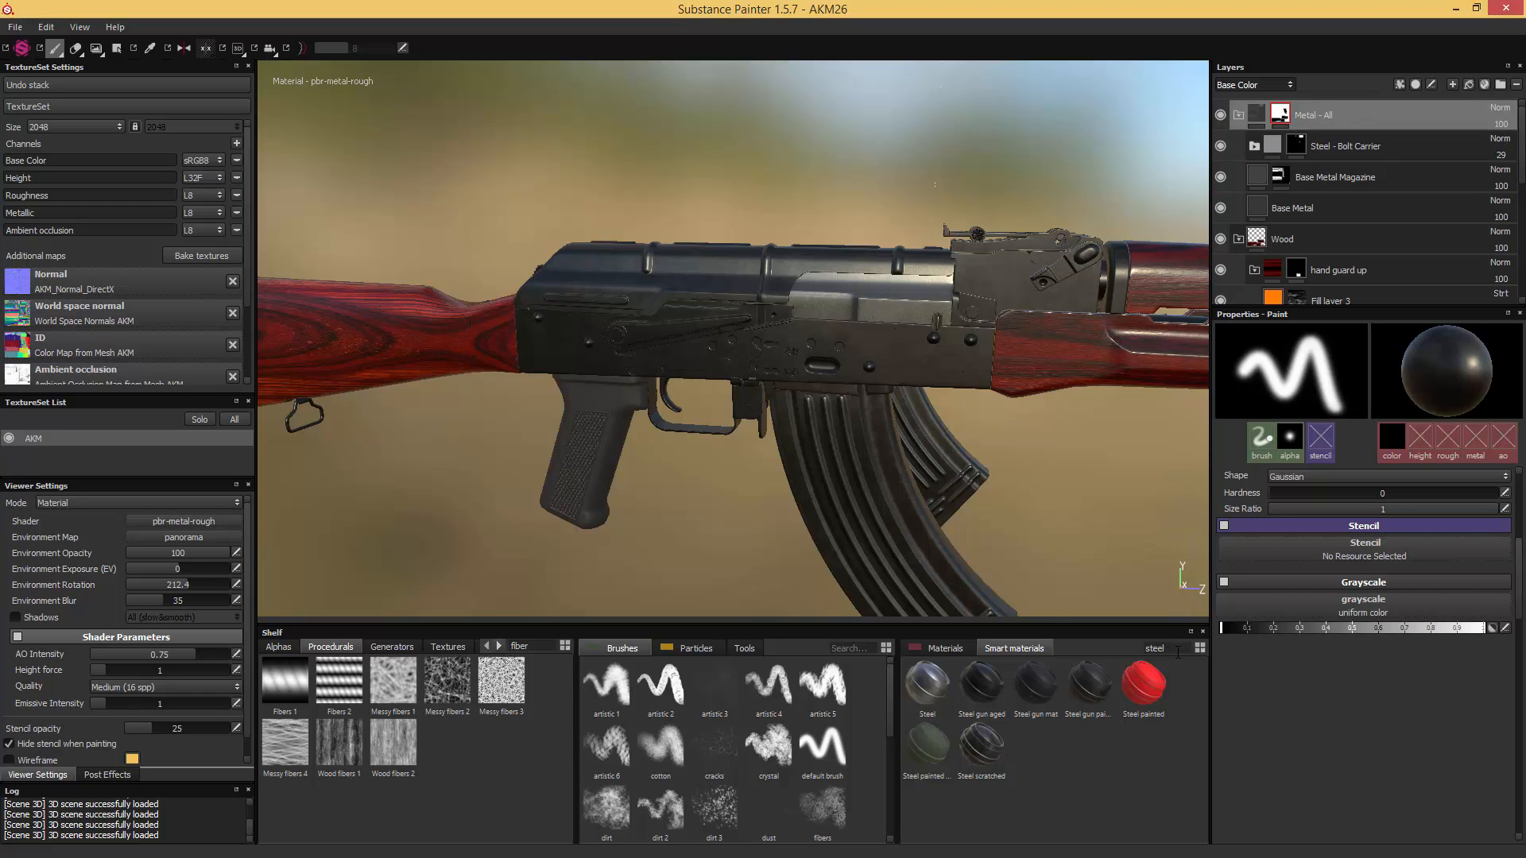
double_click(1154, 648)
type("plastic")
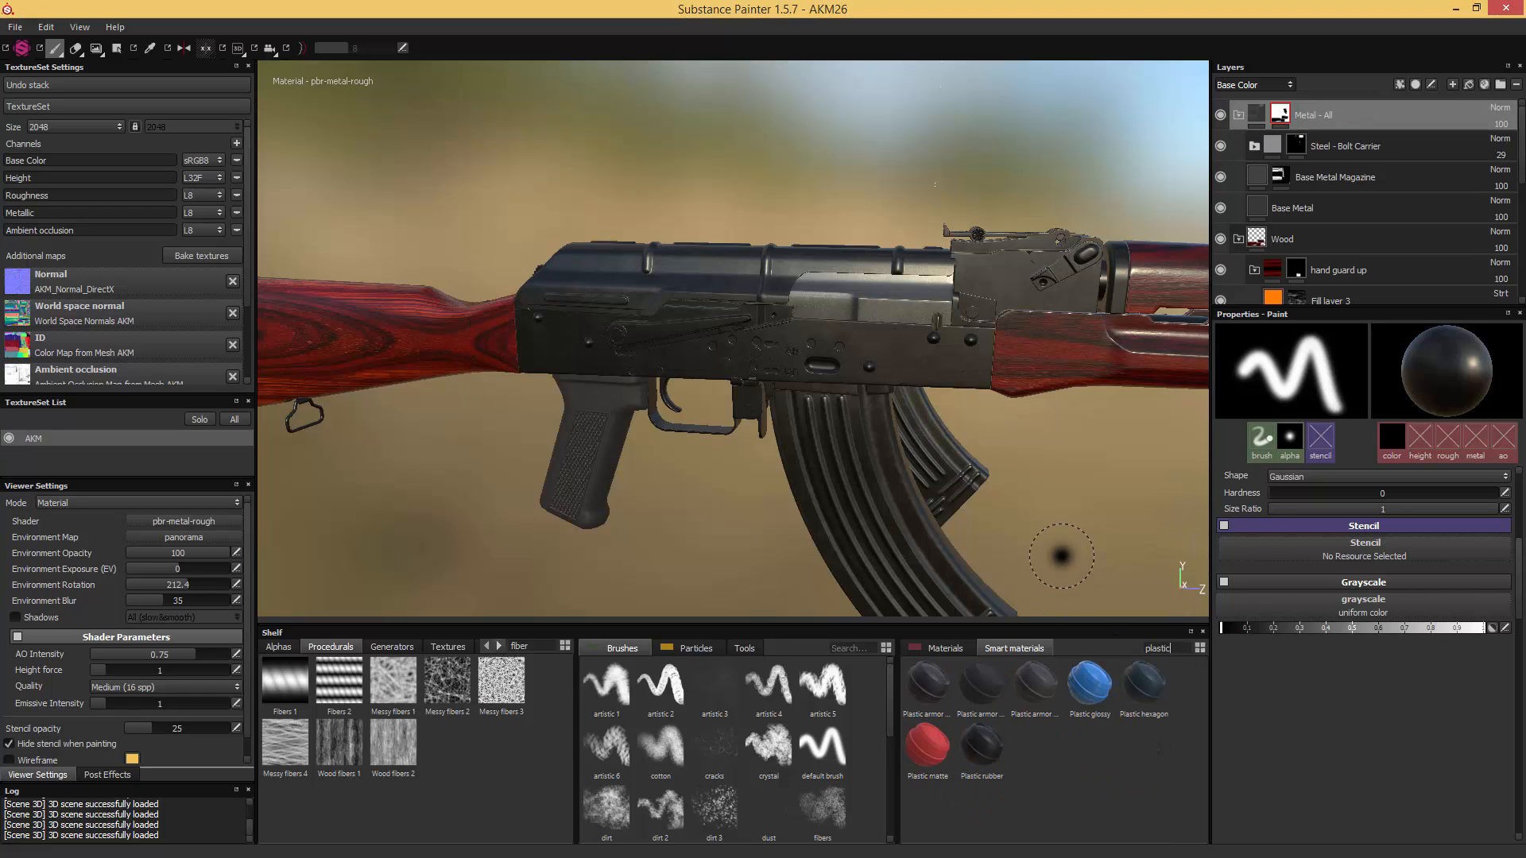
left_click_drag(1087, 690, 1349, 108)
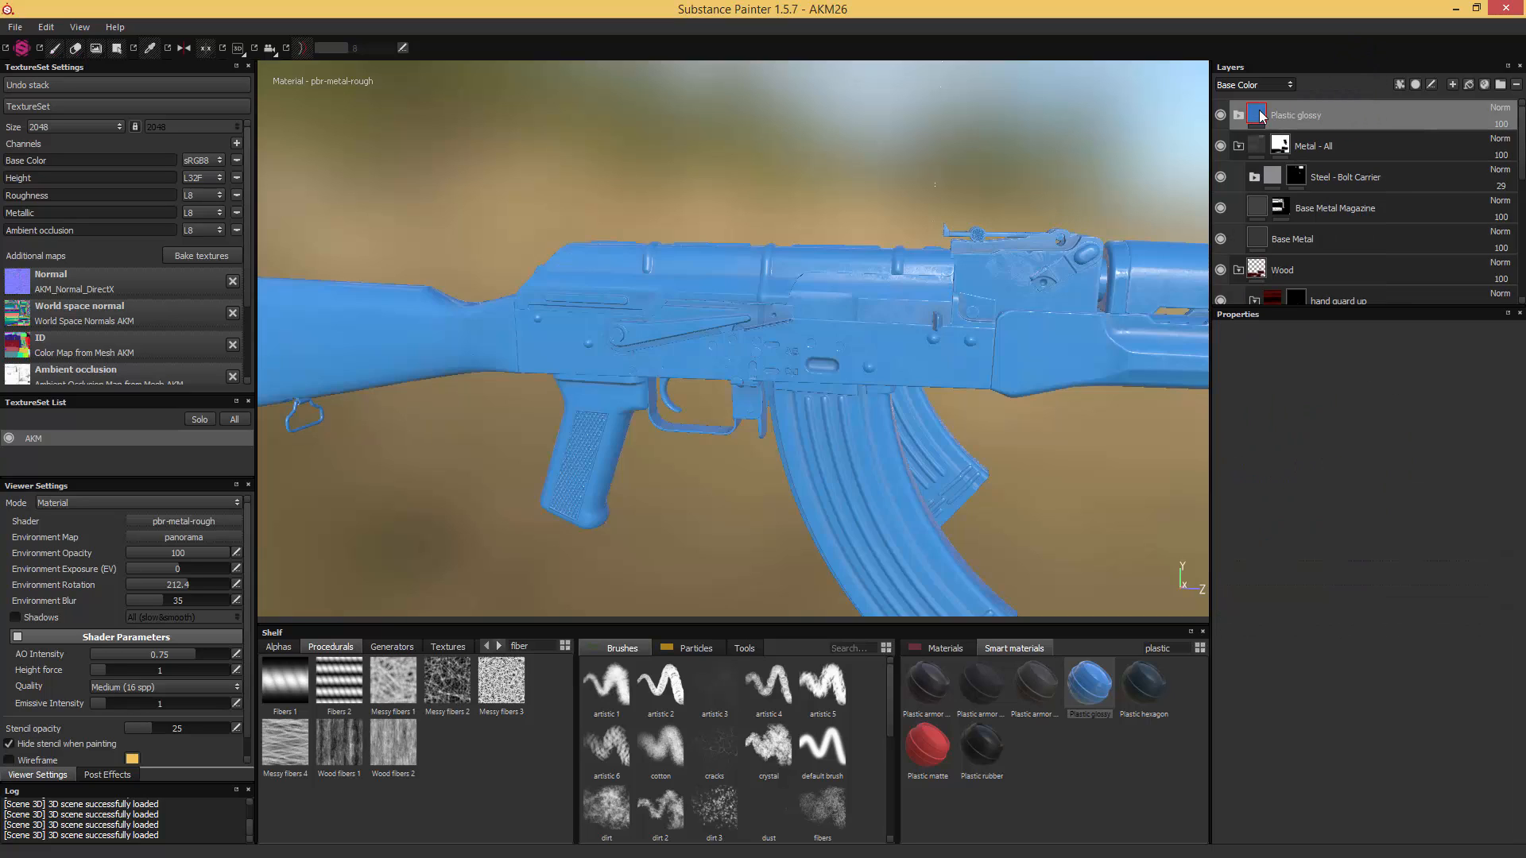
- Add a black mask to the "Plastic glossy" group and reveal the plastic on the whole pistol grip with Polygon Fill in mesh mode
right_click(1255, 115)
left_click(1308, 133)
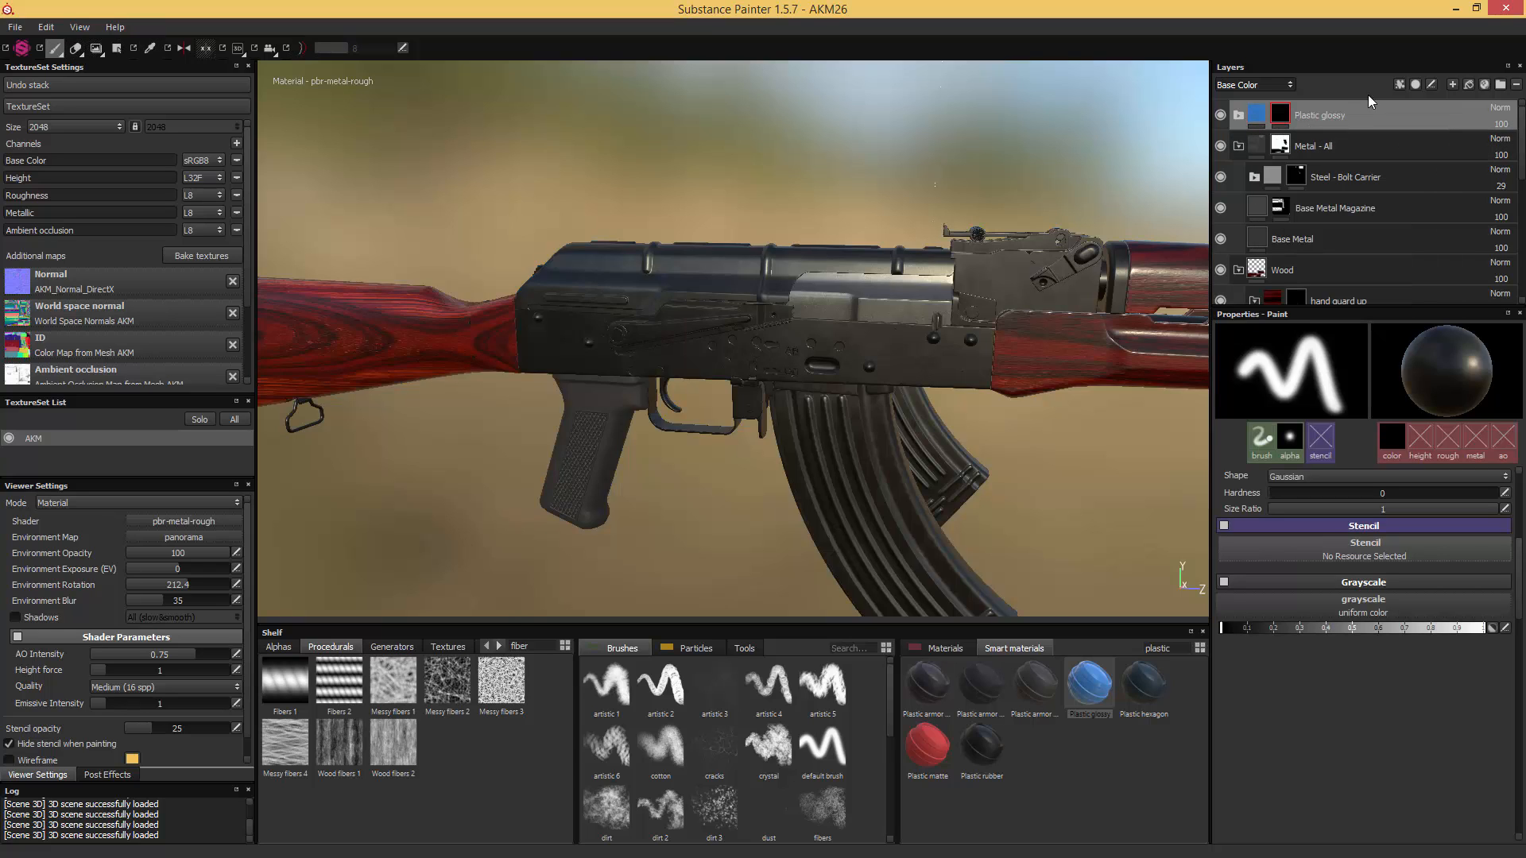
left_click(116, 49)
left_click(602, 407)
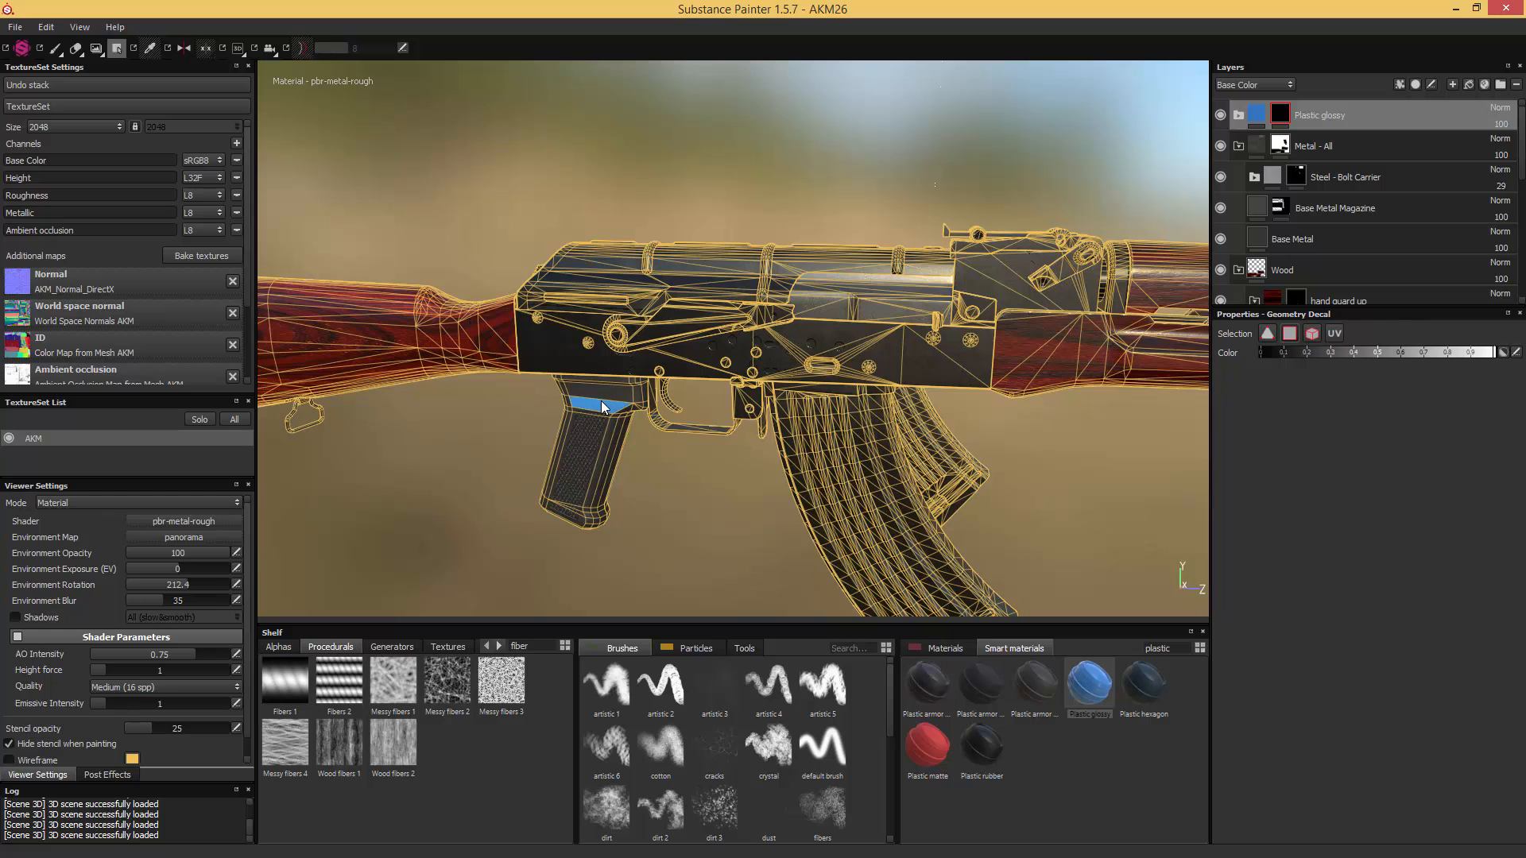
left_click(1312, 333)
left_click(598, 406)
- Open the base color of the "Plastic Base" layer inside the "Plastic glossy" group and start sampling a new color for the grip
middle_click_drag(540, 403, 763, 275, "alt")
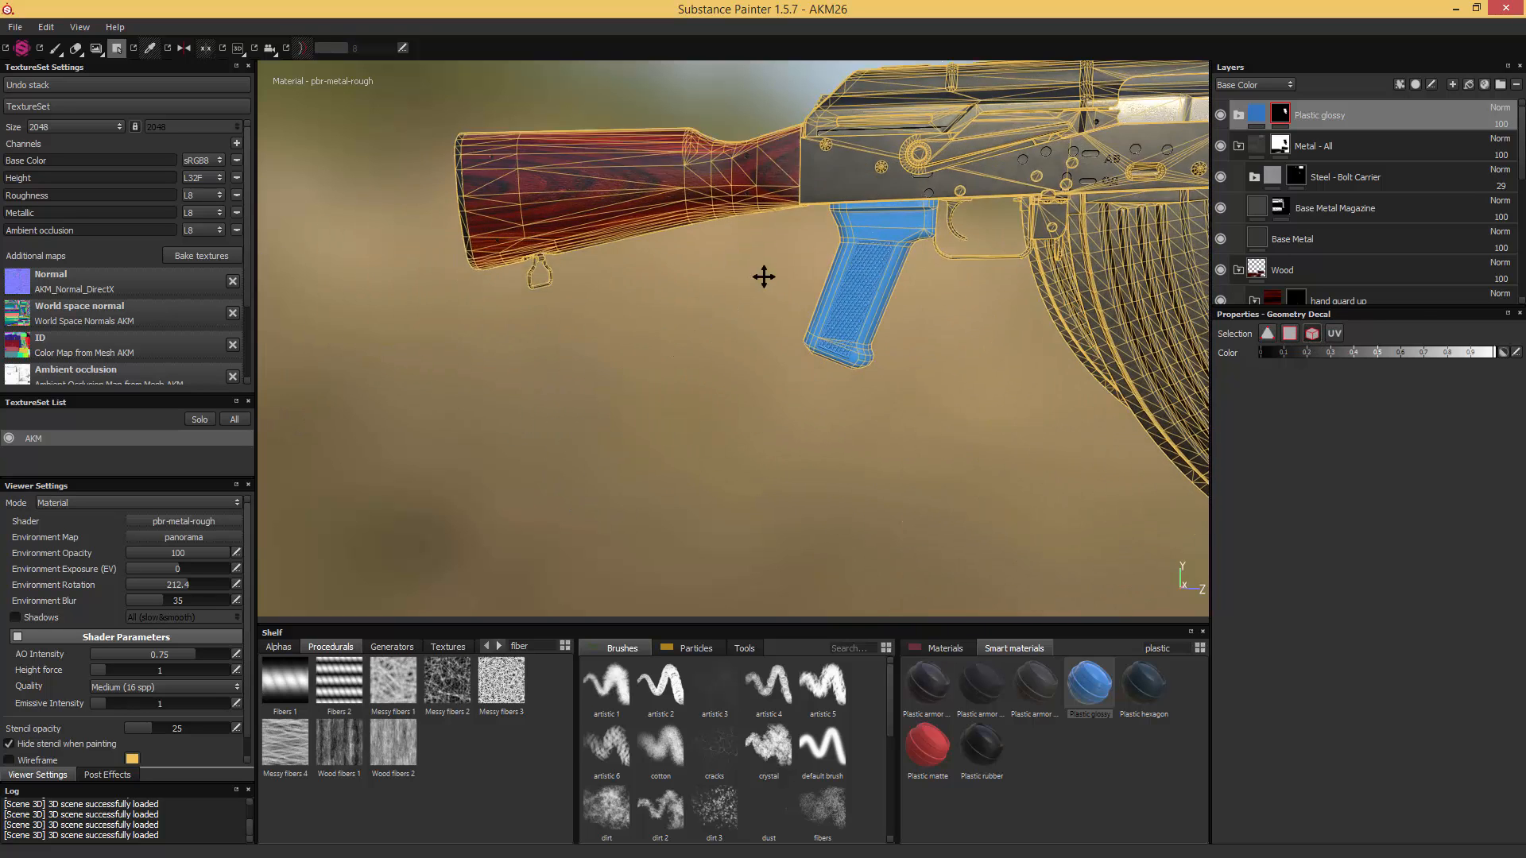
left_click_drag(763, 276, 802, 290, "alt")
right_click_drag(803, 290, 936, 306, "alt")
left_click_drag(744, 311, 810, 334, "alt")
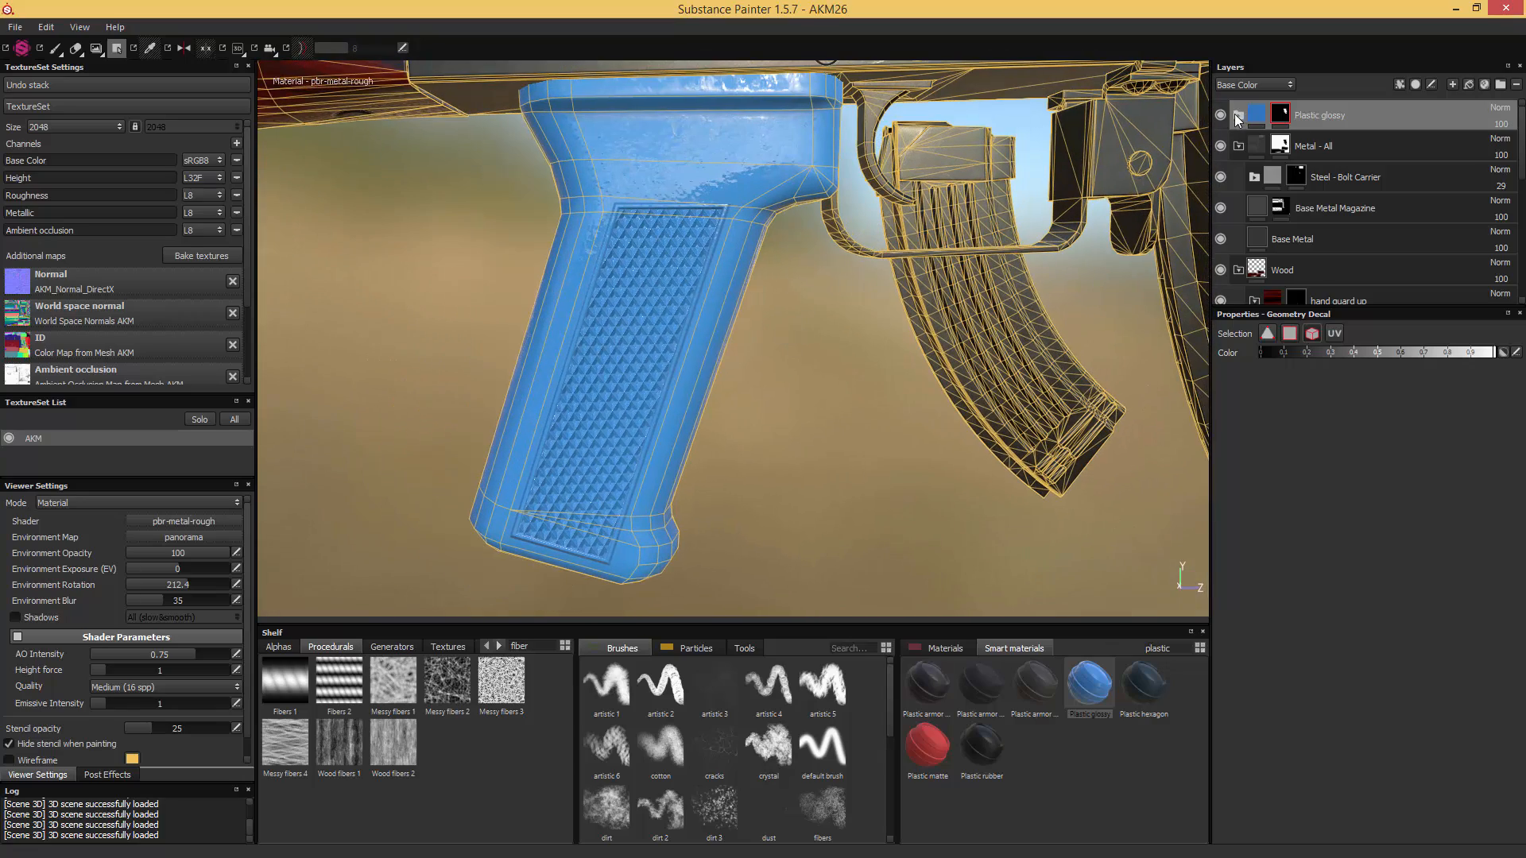
left_click(1238, 115)
left_click(1258, 240)
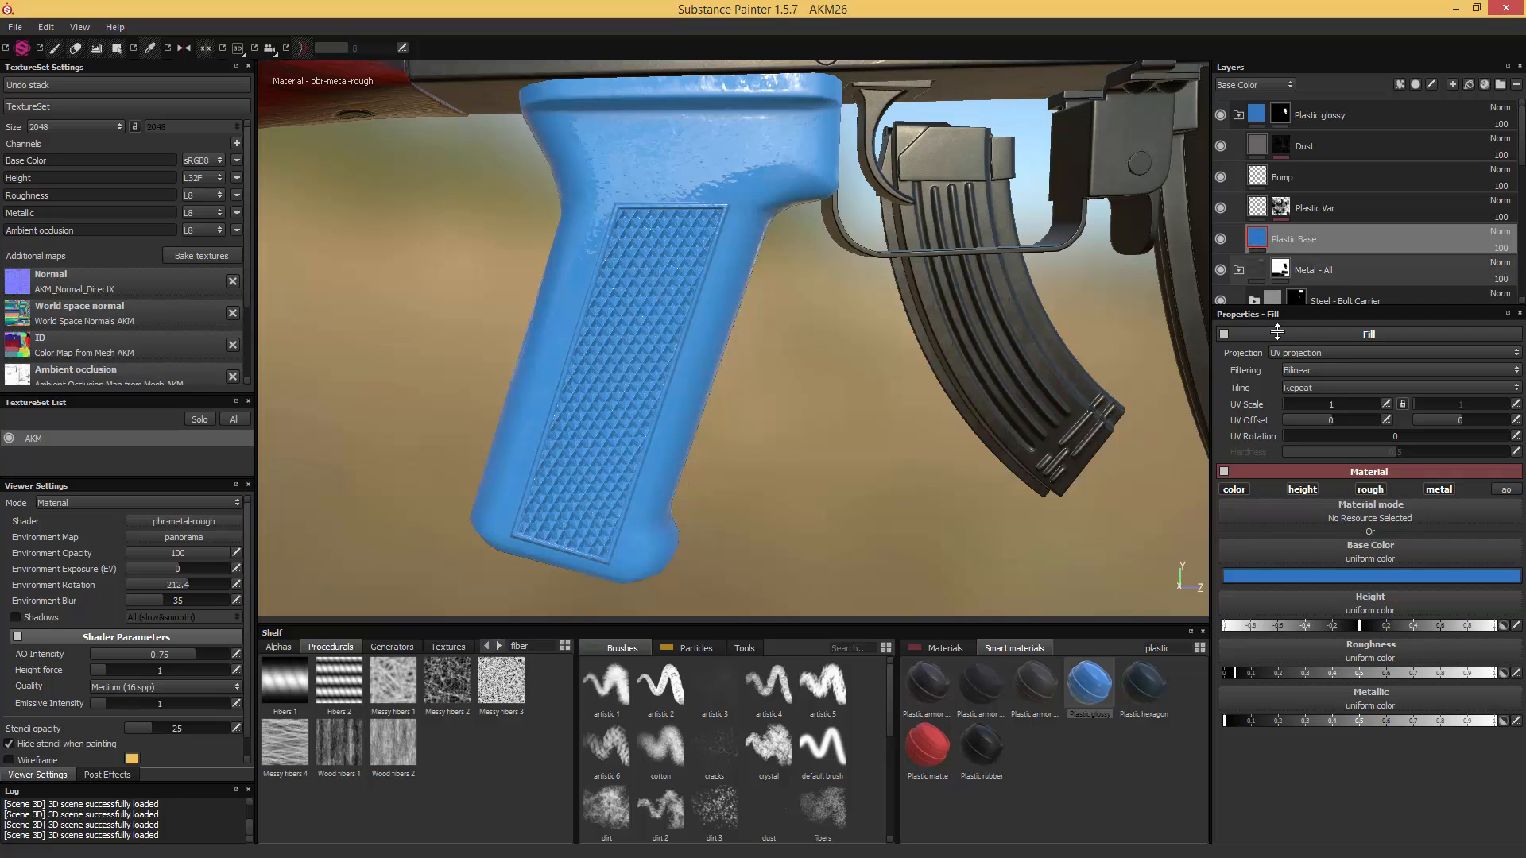
left_click(1294, 575)
left_click(1237, 502)
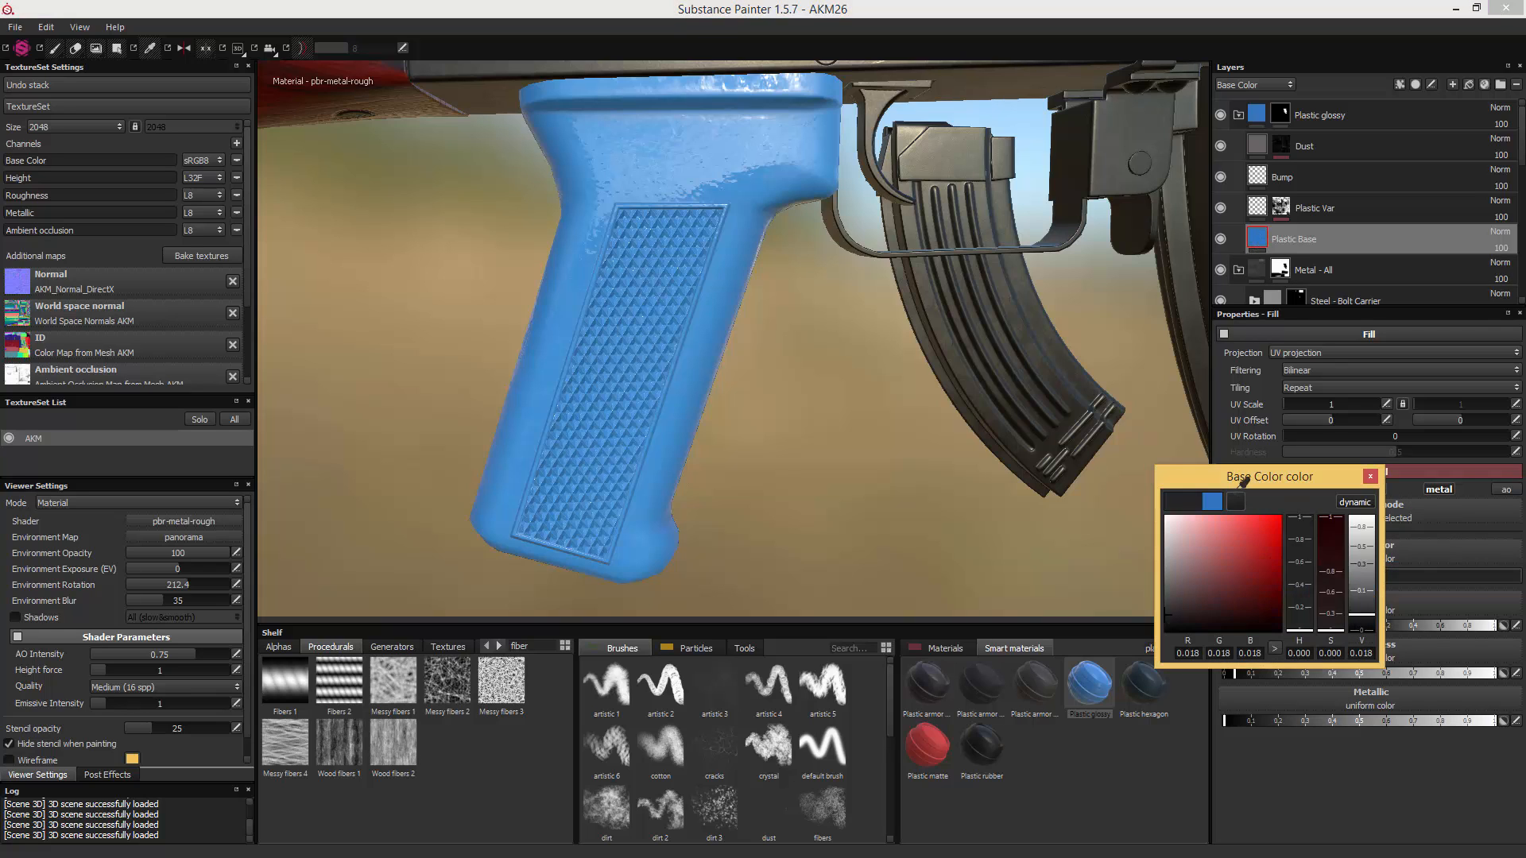
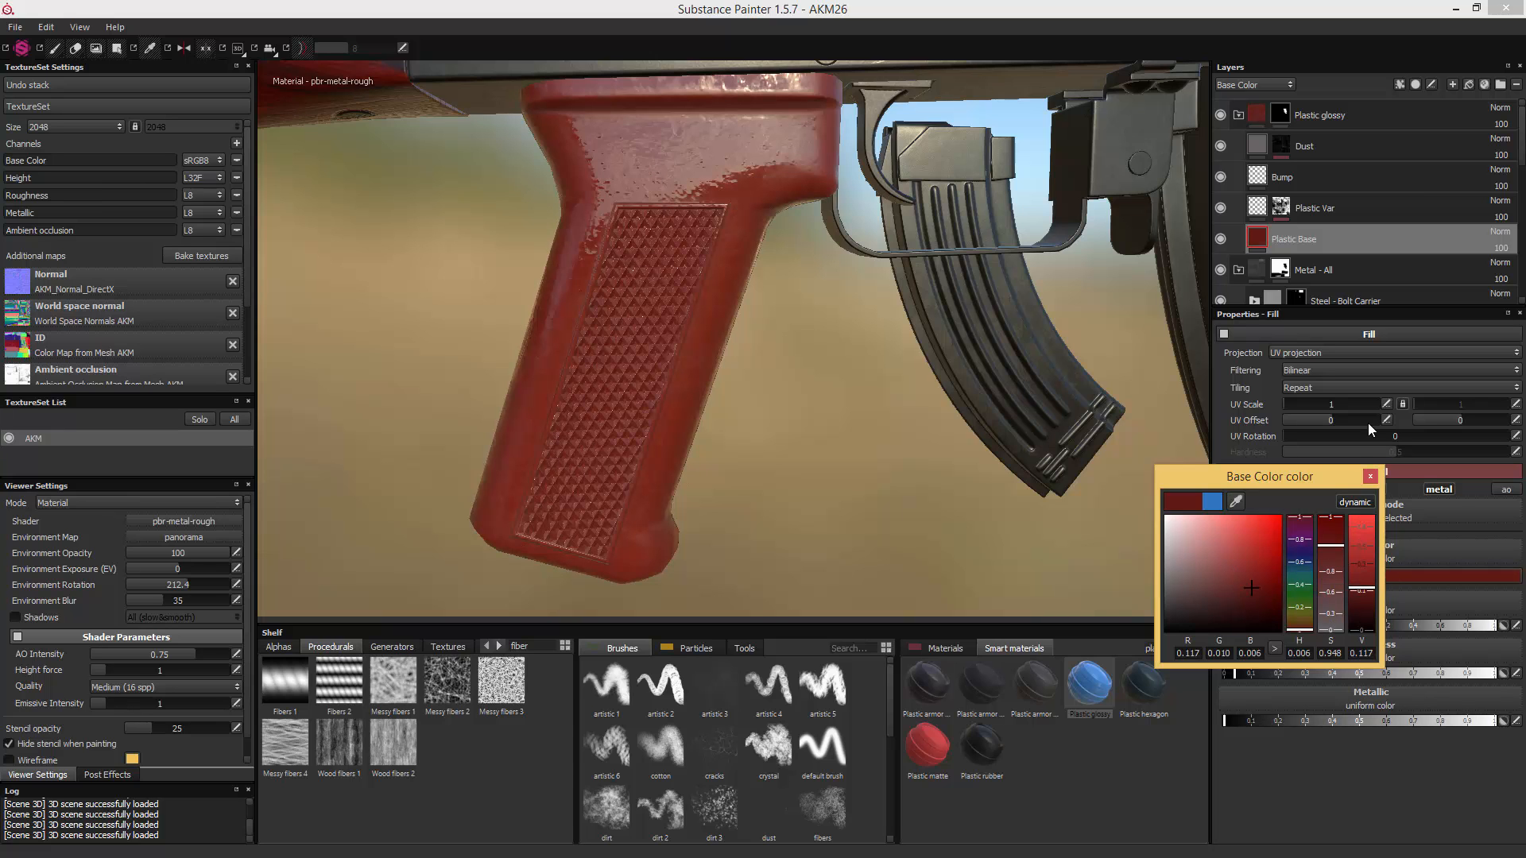
- Accept the dark red base color for the "Plastic Base" layer and check it on the pistol grip
left_click(1369, 477)
mouse_move(978, 384)
left_mouse_down("alt")
mouse_move(1001, 389)
mouse_move(1000, 366)
left_mouse_up("alt")
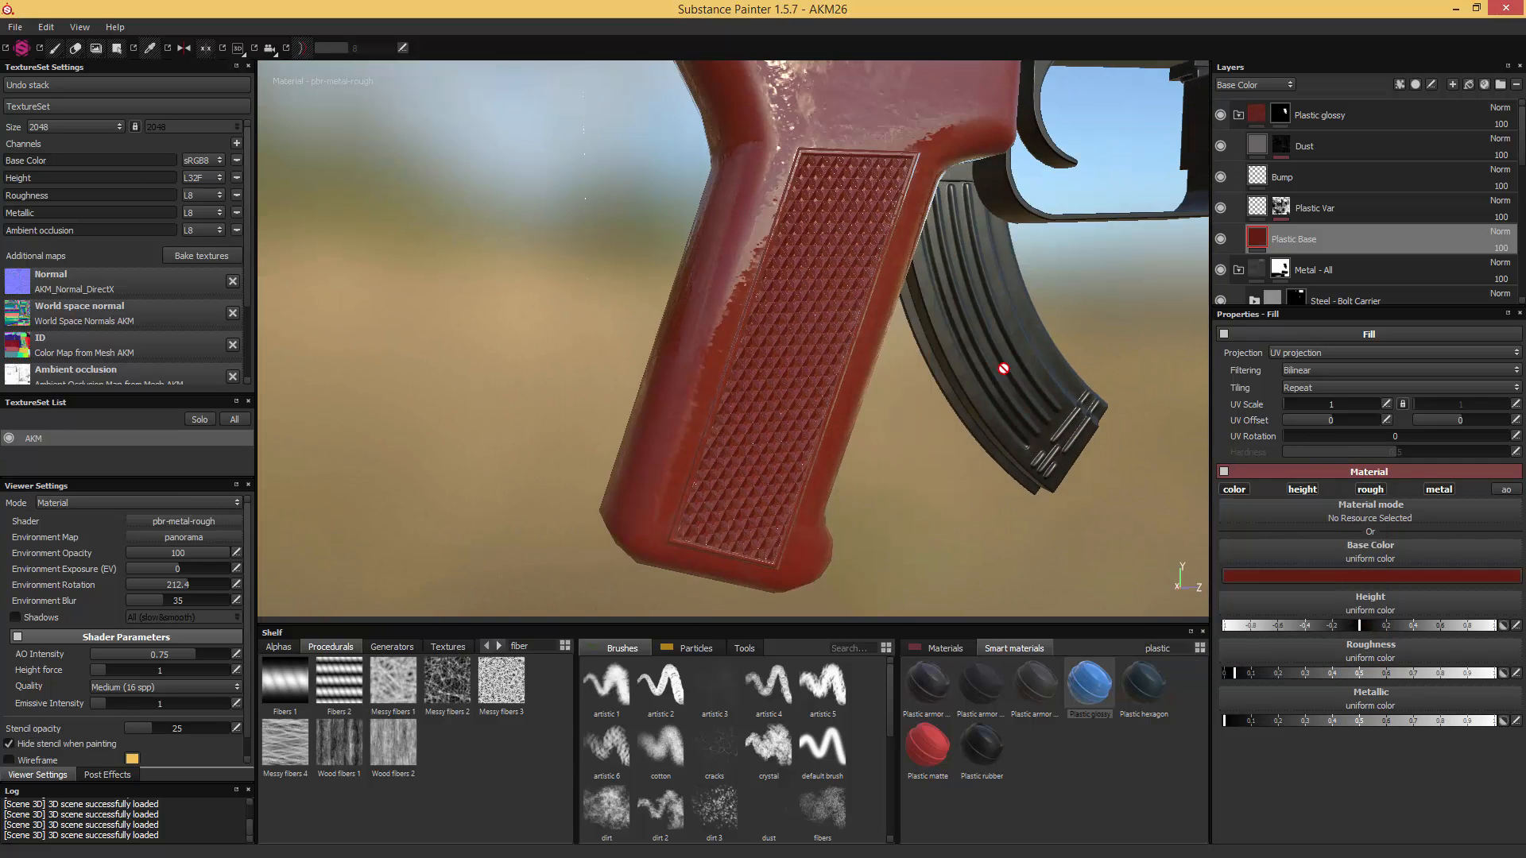
left_click_drag(1065, 298, 1097, 290, "alt")
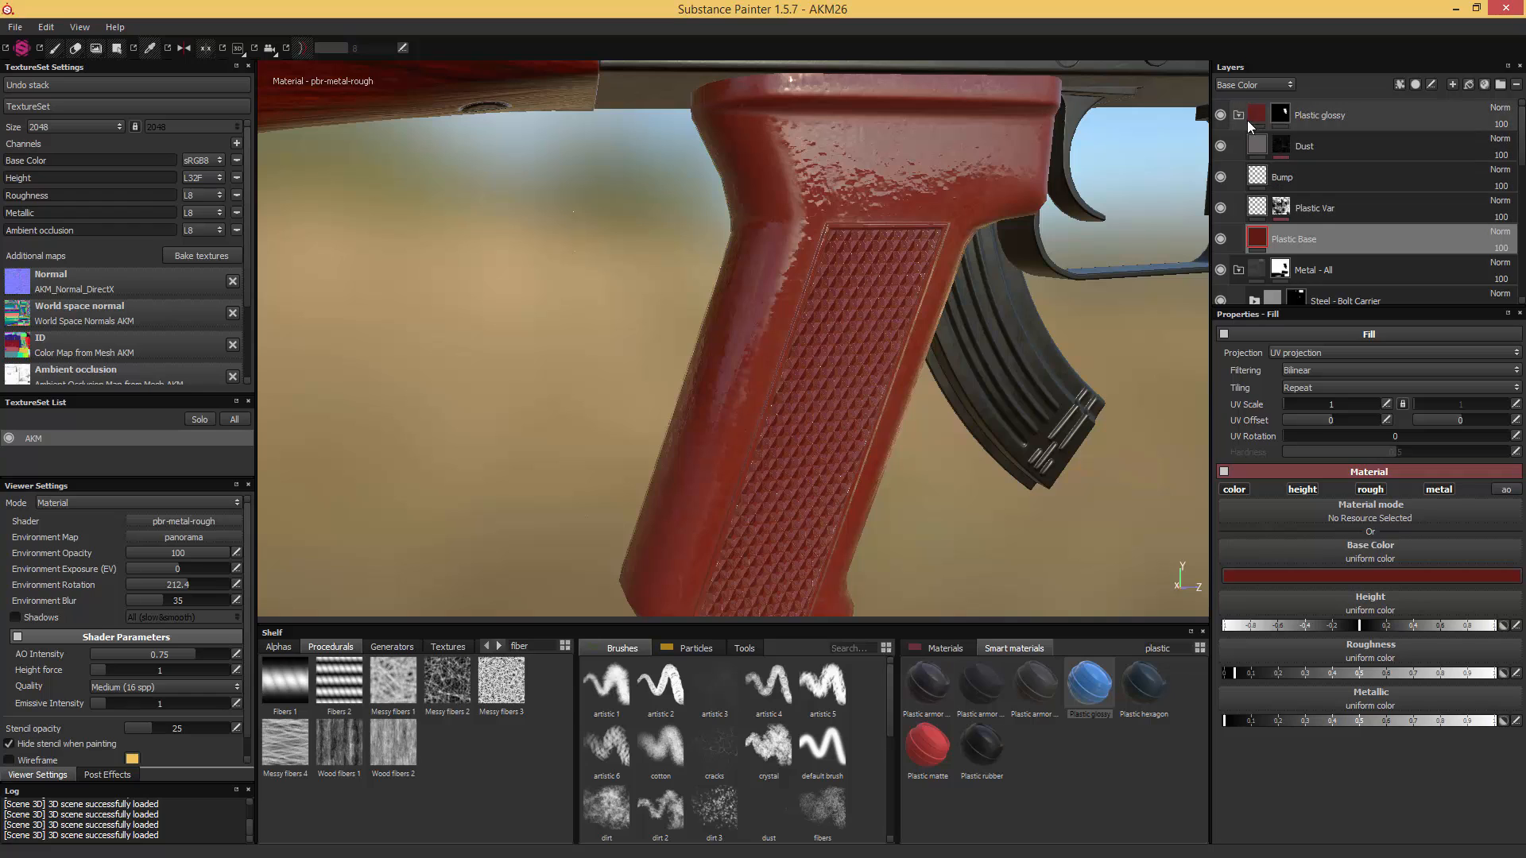
- Toggle the "Plastic Var" and "Bump" layers off and on to examine what each contributes to the grip
left_click(1221, 208)
left_click(1220, 208)
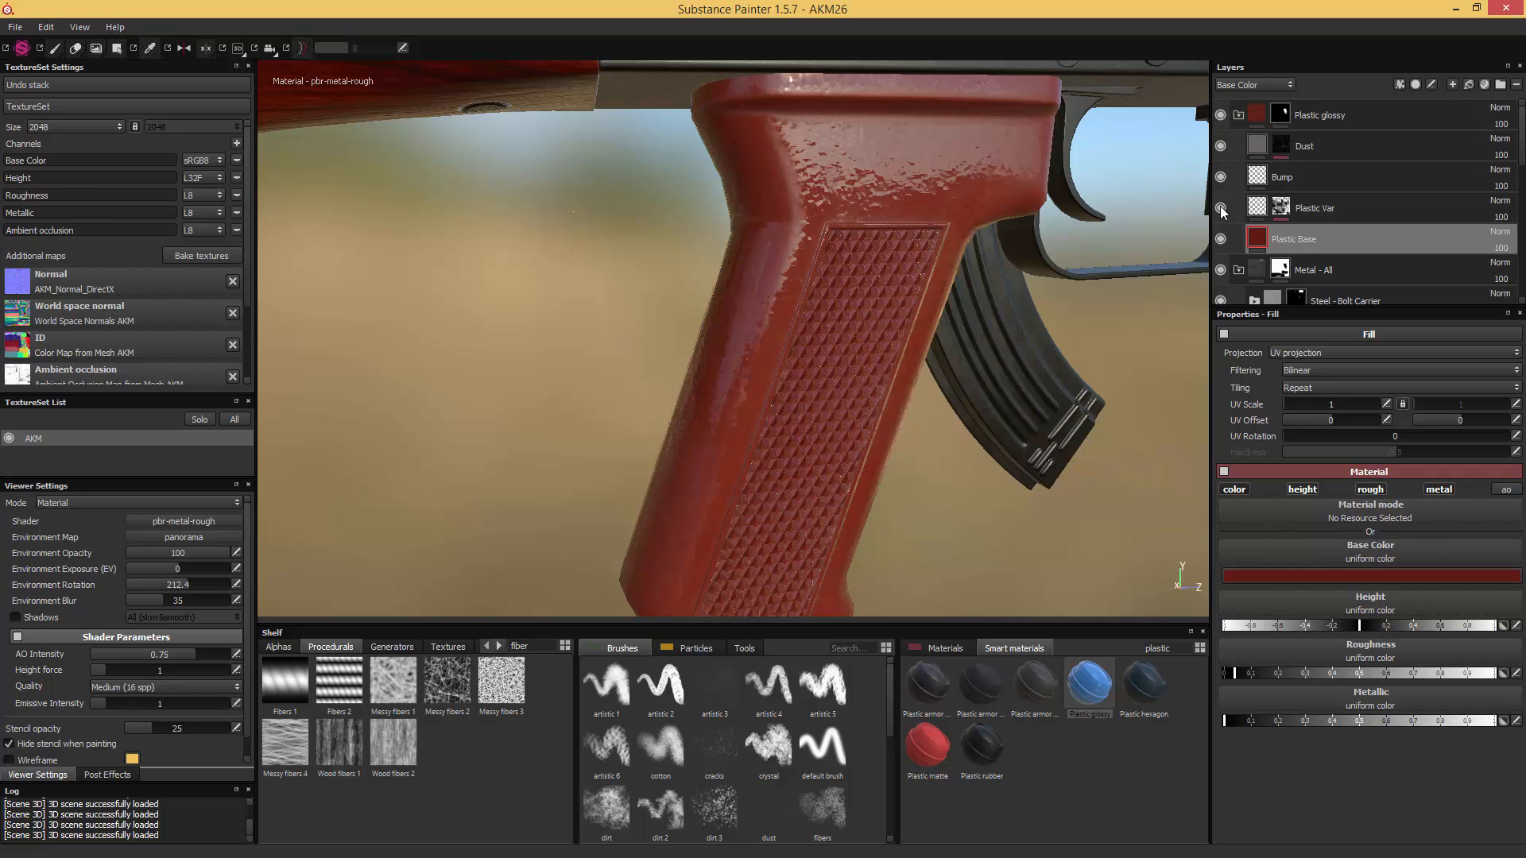
left_click(1221, 208)
left_click(1220, 208)
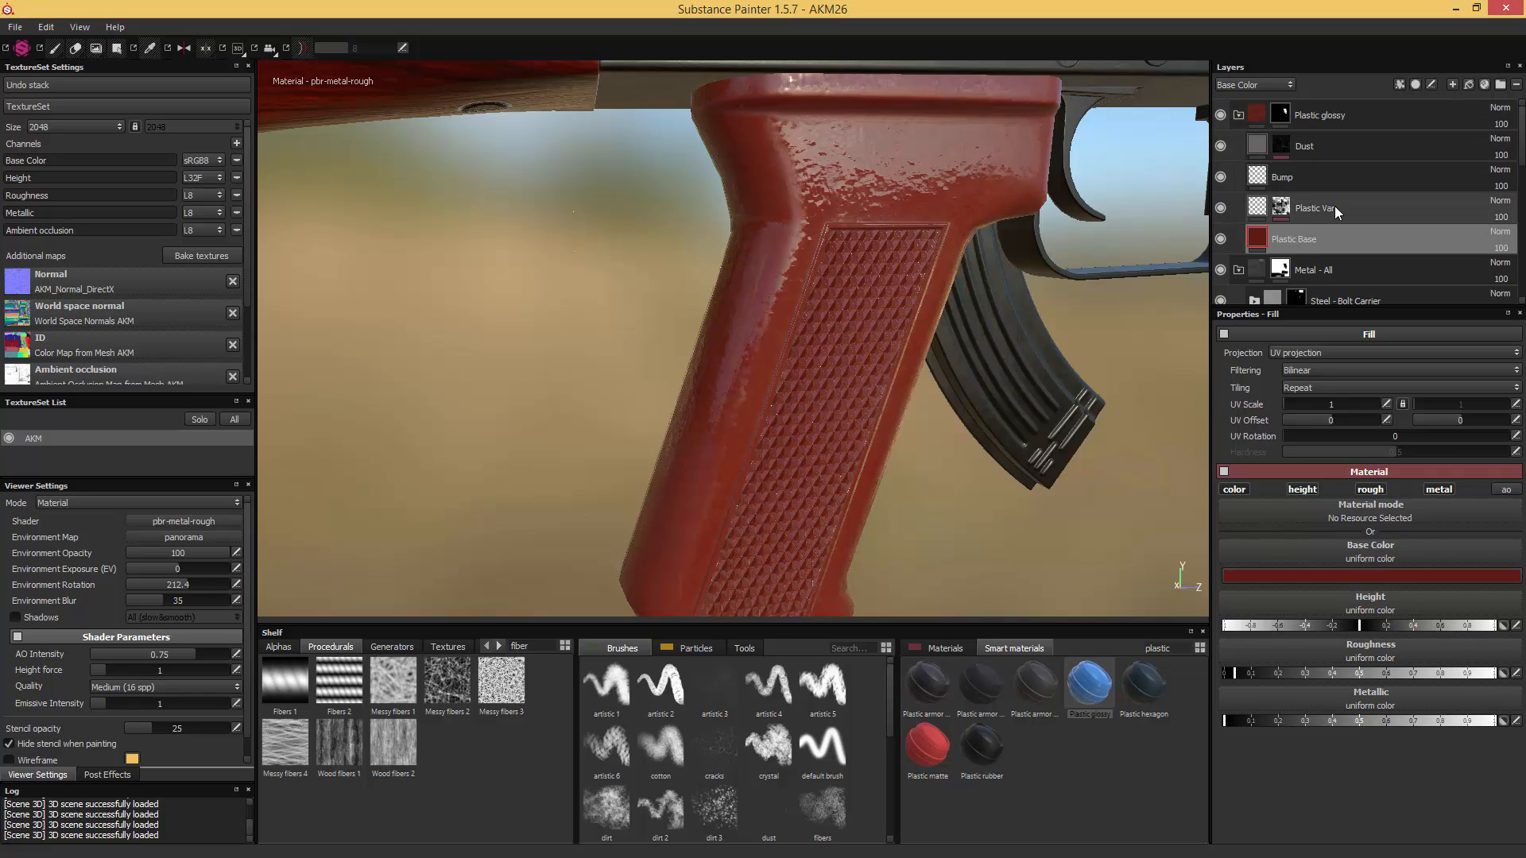
left_click(1220, 208)
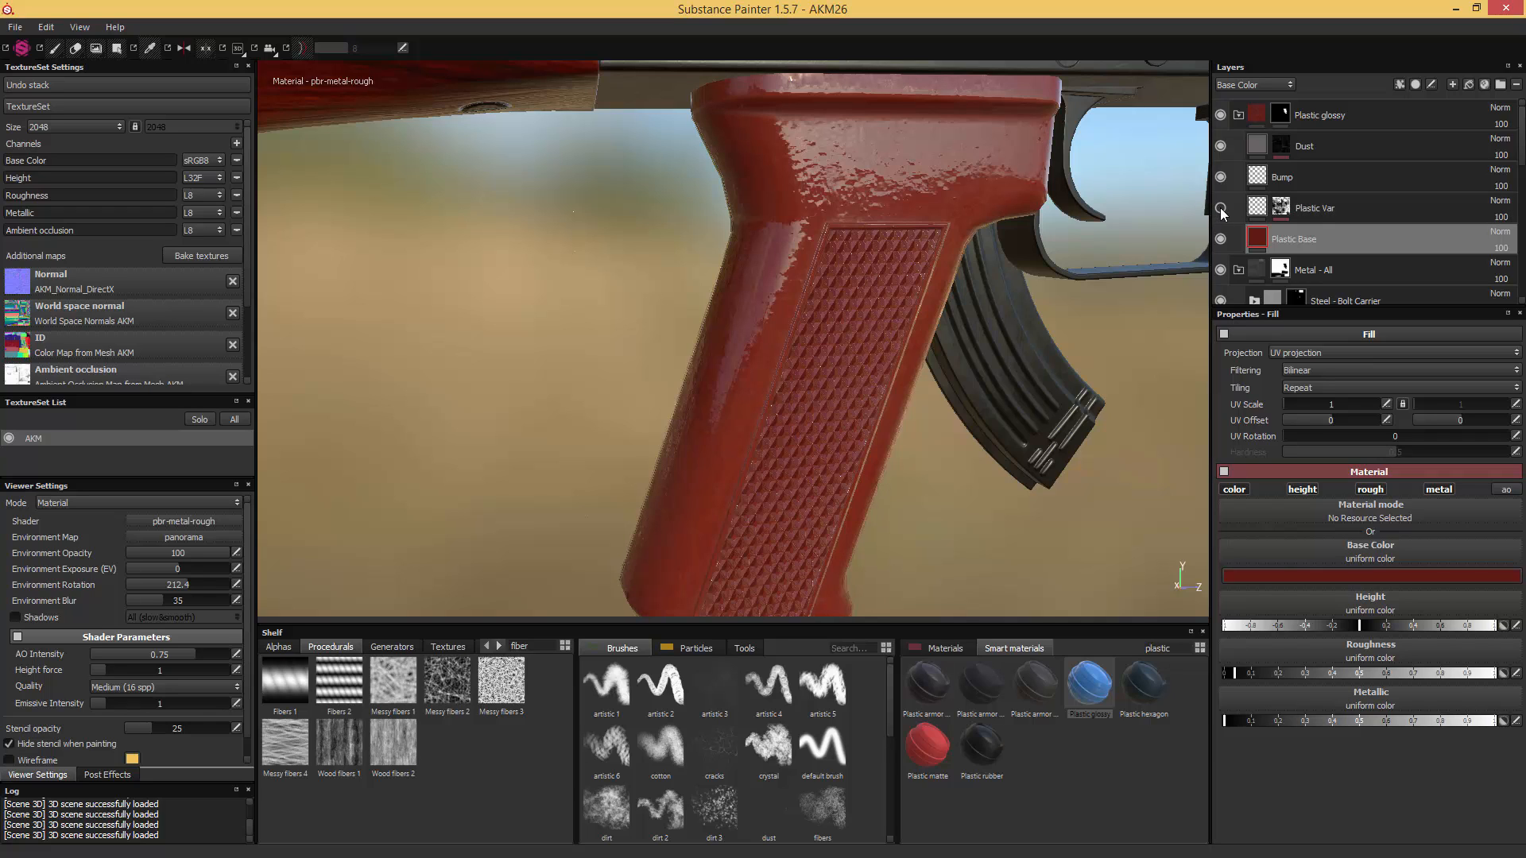
left_click(1220, 208)
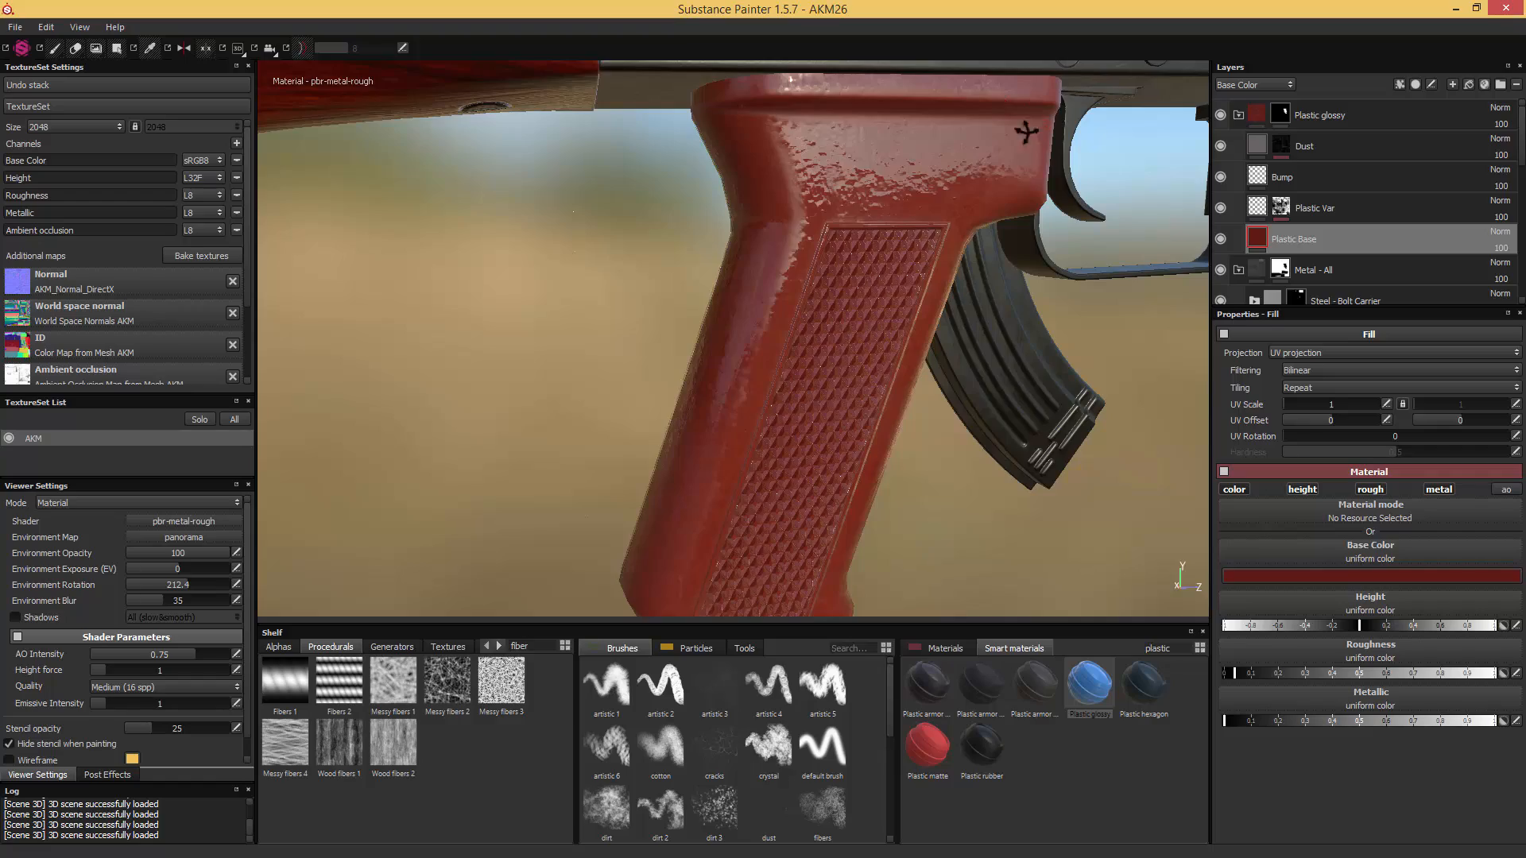
mouse_move(1026, 136)
left_mouse_down("alt")
mouse_move(803, 126)
mouse_move(1043, 127)
left_mouse_up("alt")
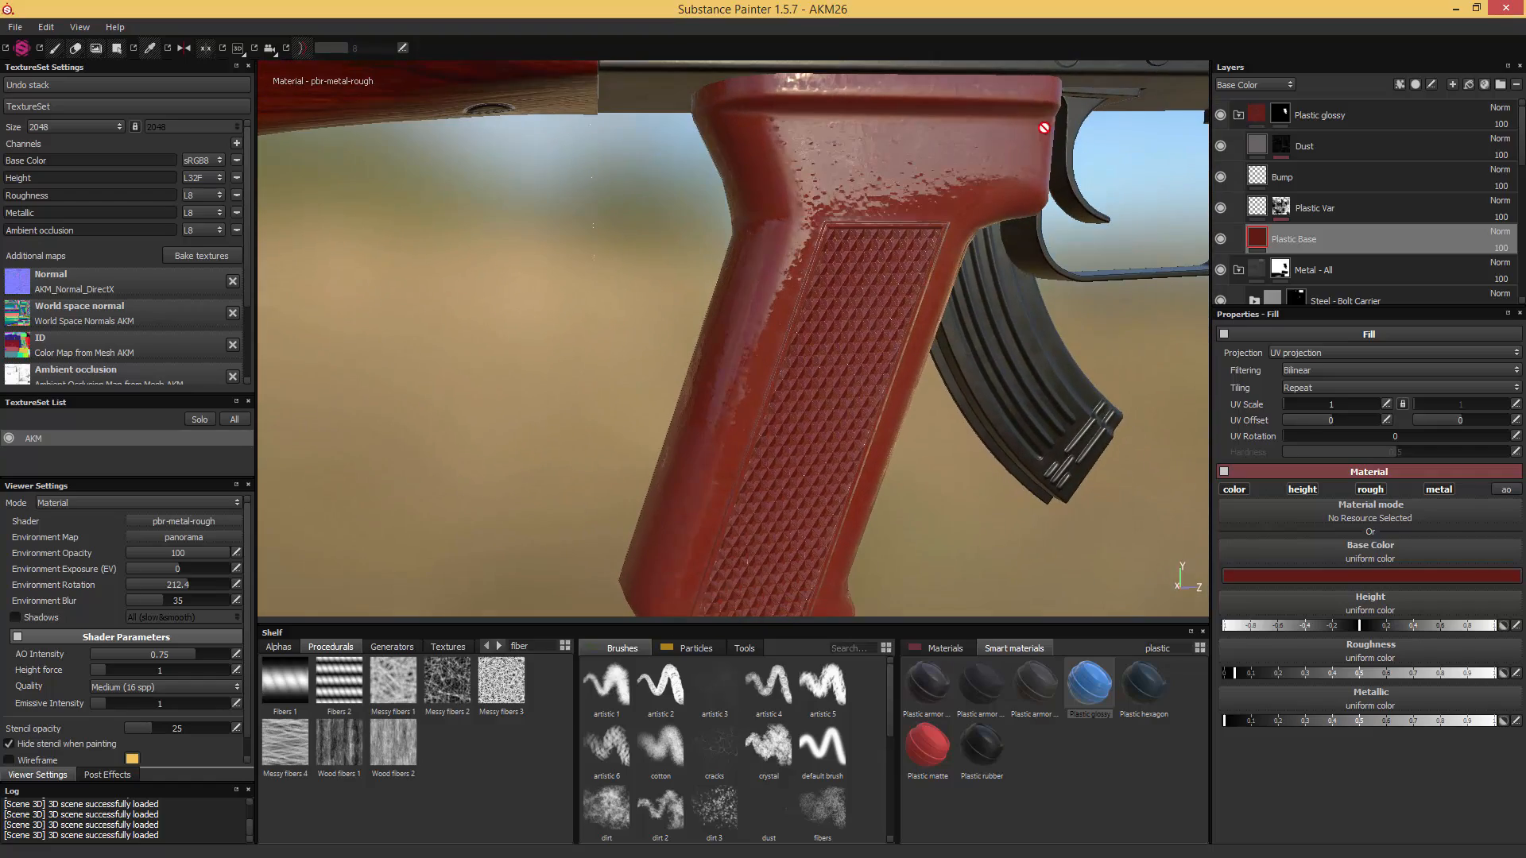
left_click(1219, 177)
left_click(1218, 177)
- Study the grip's reference photo up close, then enable the color channel on the "Bump" layer and blend it as Overlay
left_click_drag(1525, 184, 1084, 184)
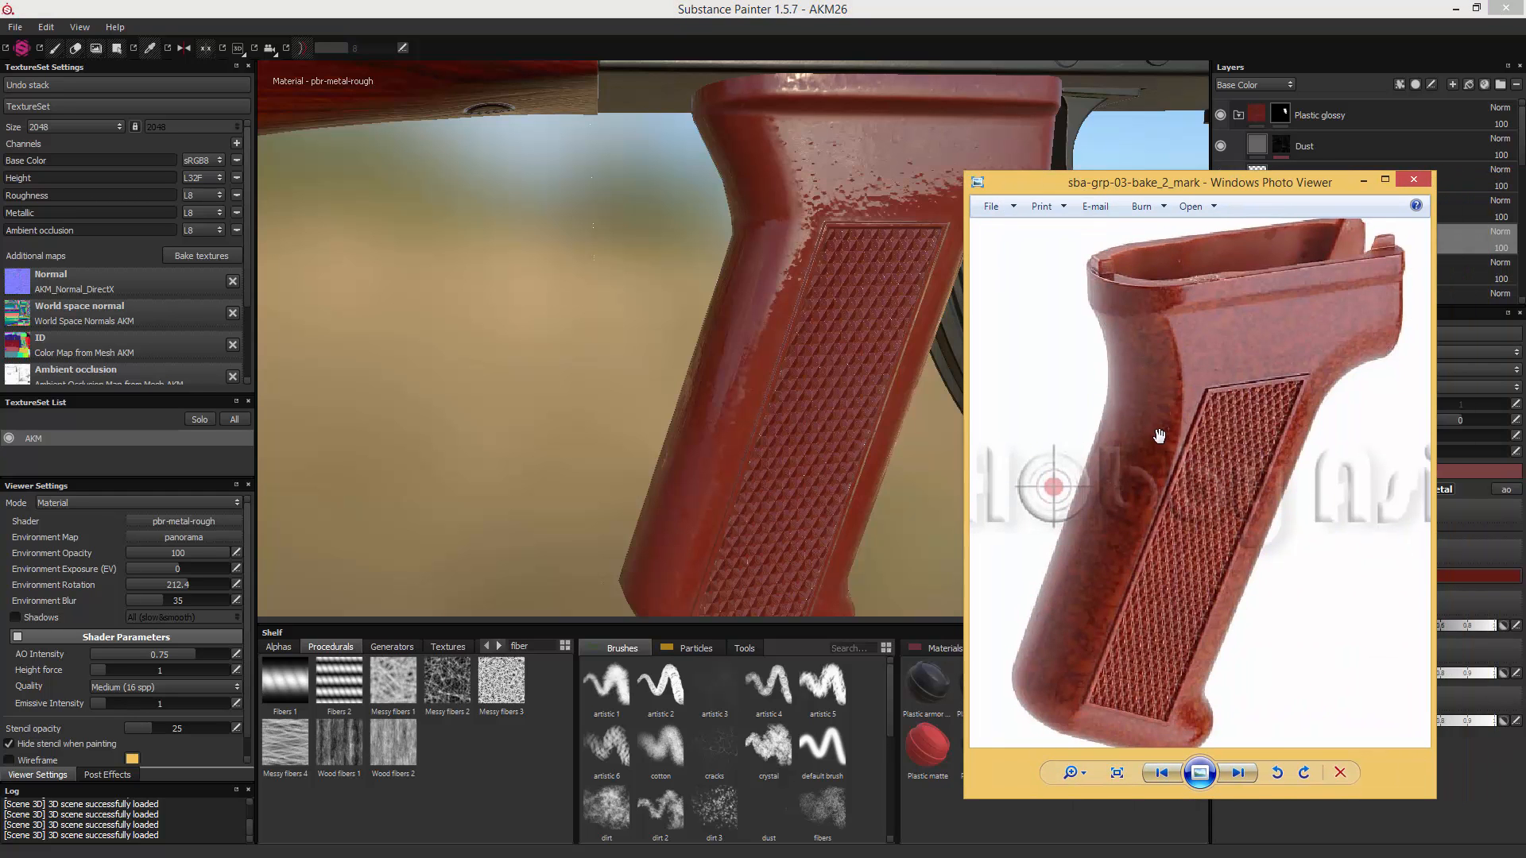
scroll(1162, 409, "up", 2)
scroll(1162, 409, "up", 1)
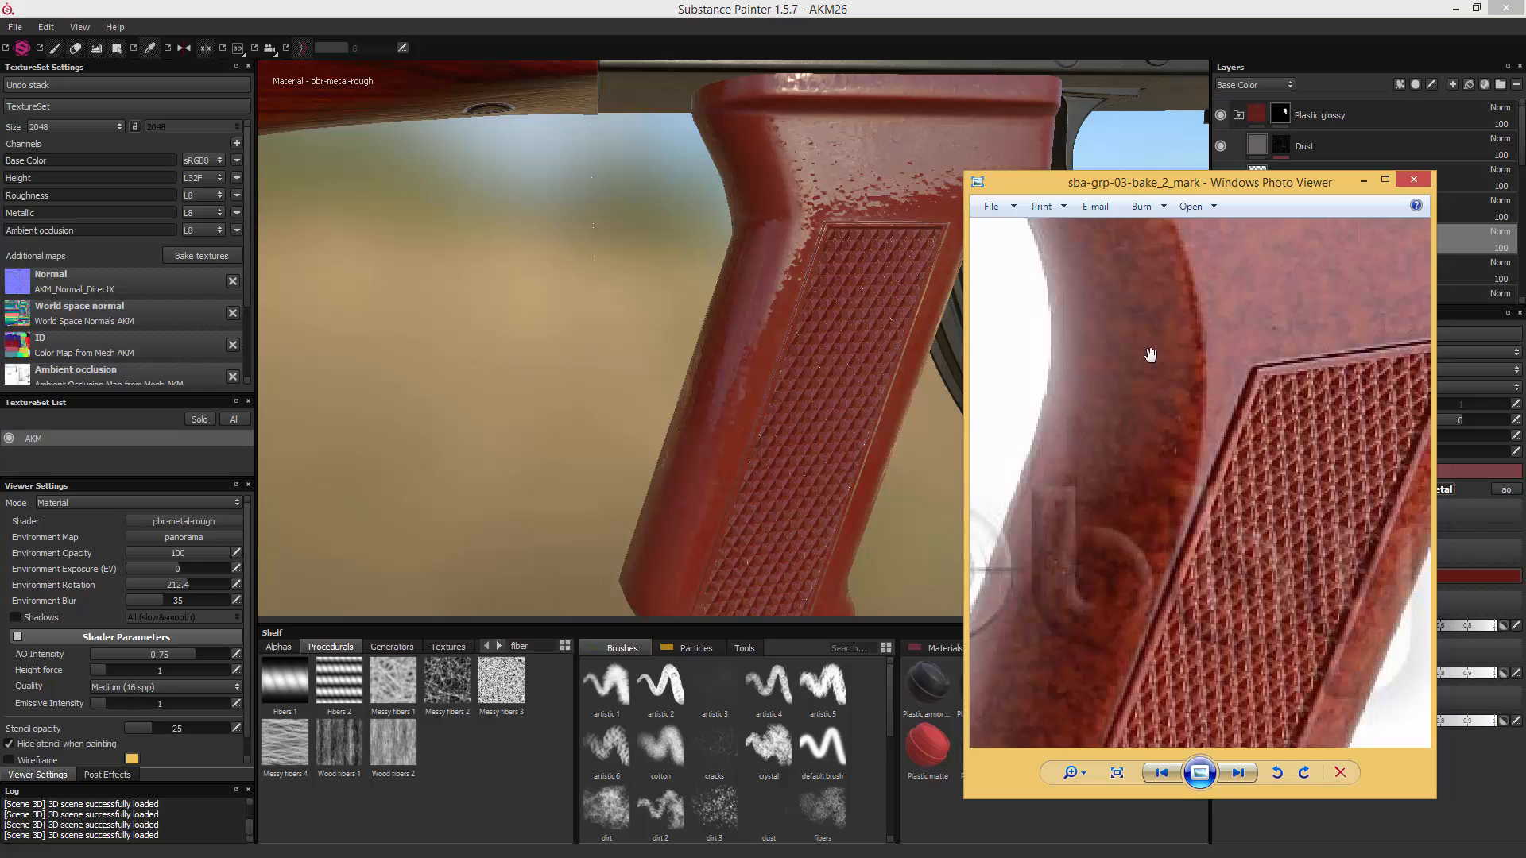
left_click(1363, 181)
left_click(1275, 177)
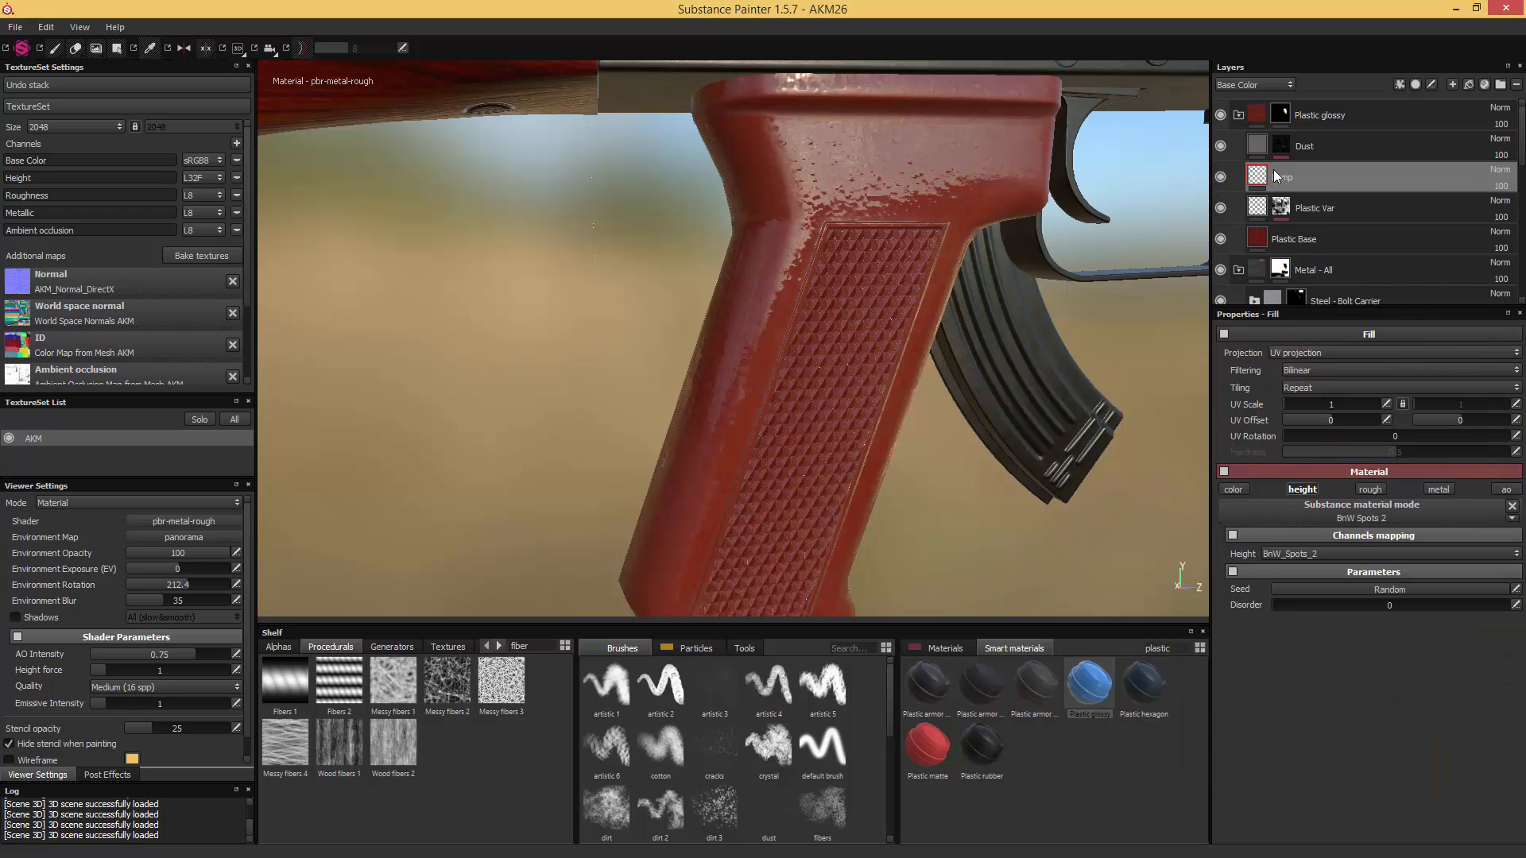
left_click(1230, 489)
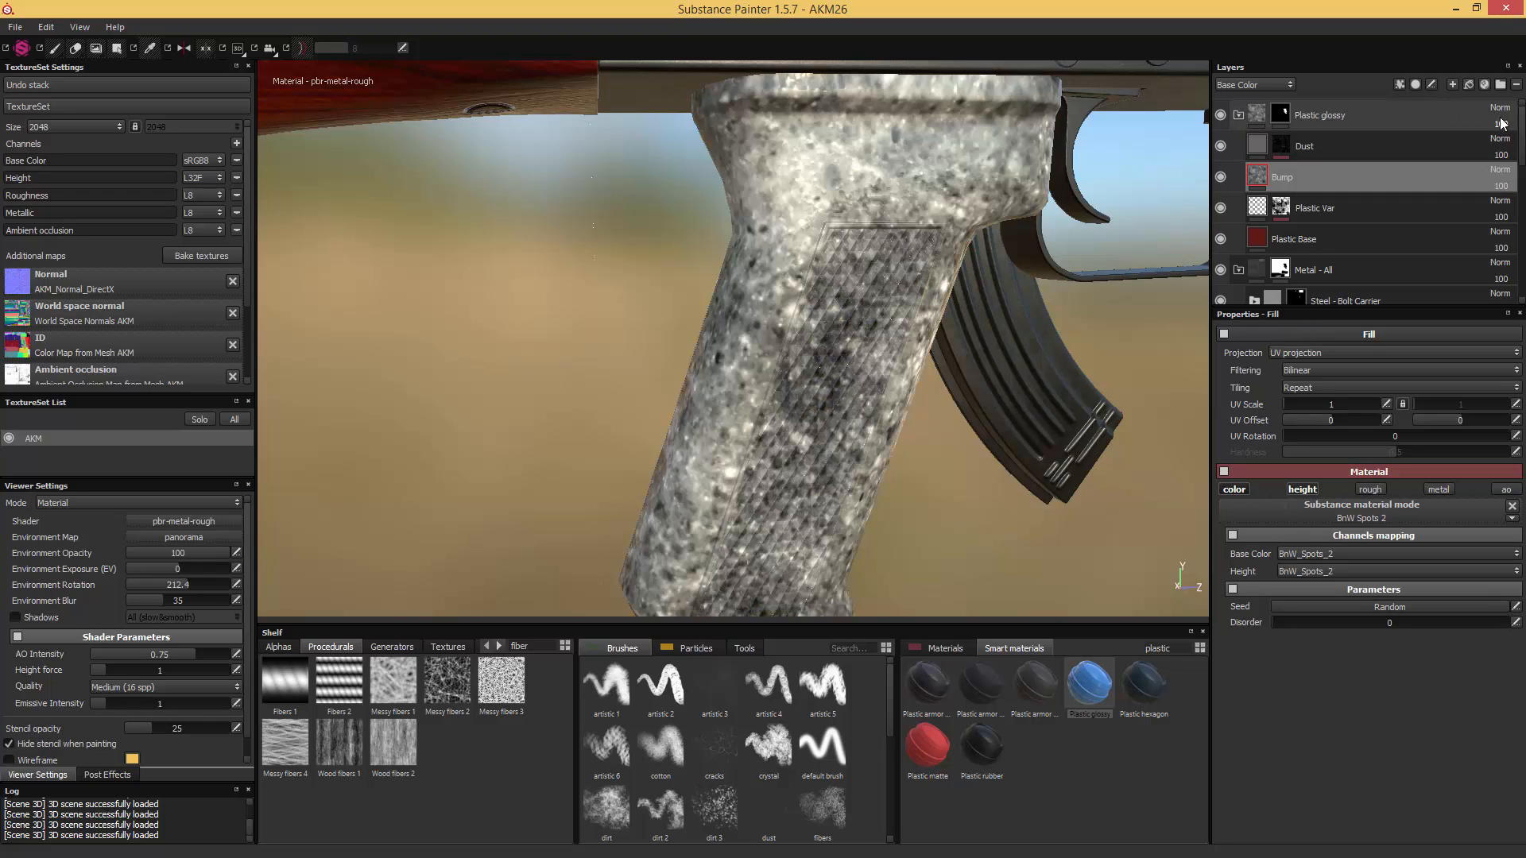
left_click(1500, 169)
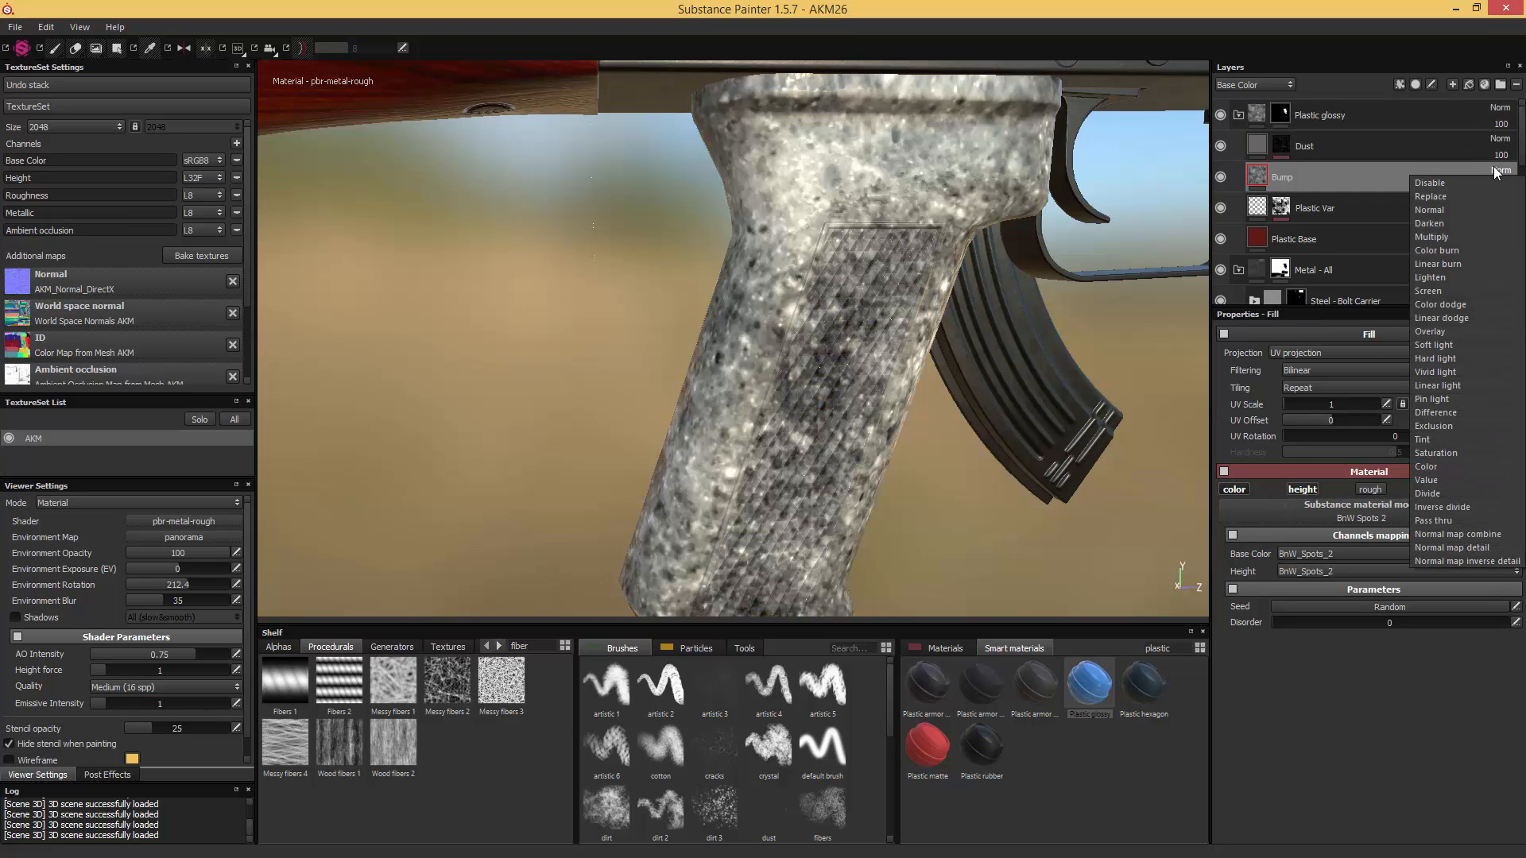
left_click(1431, 331)
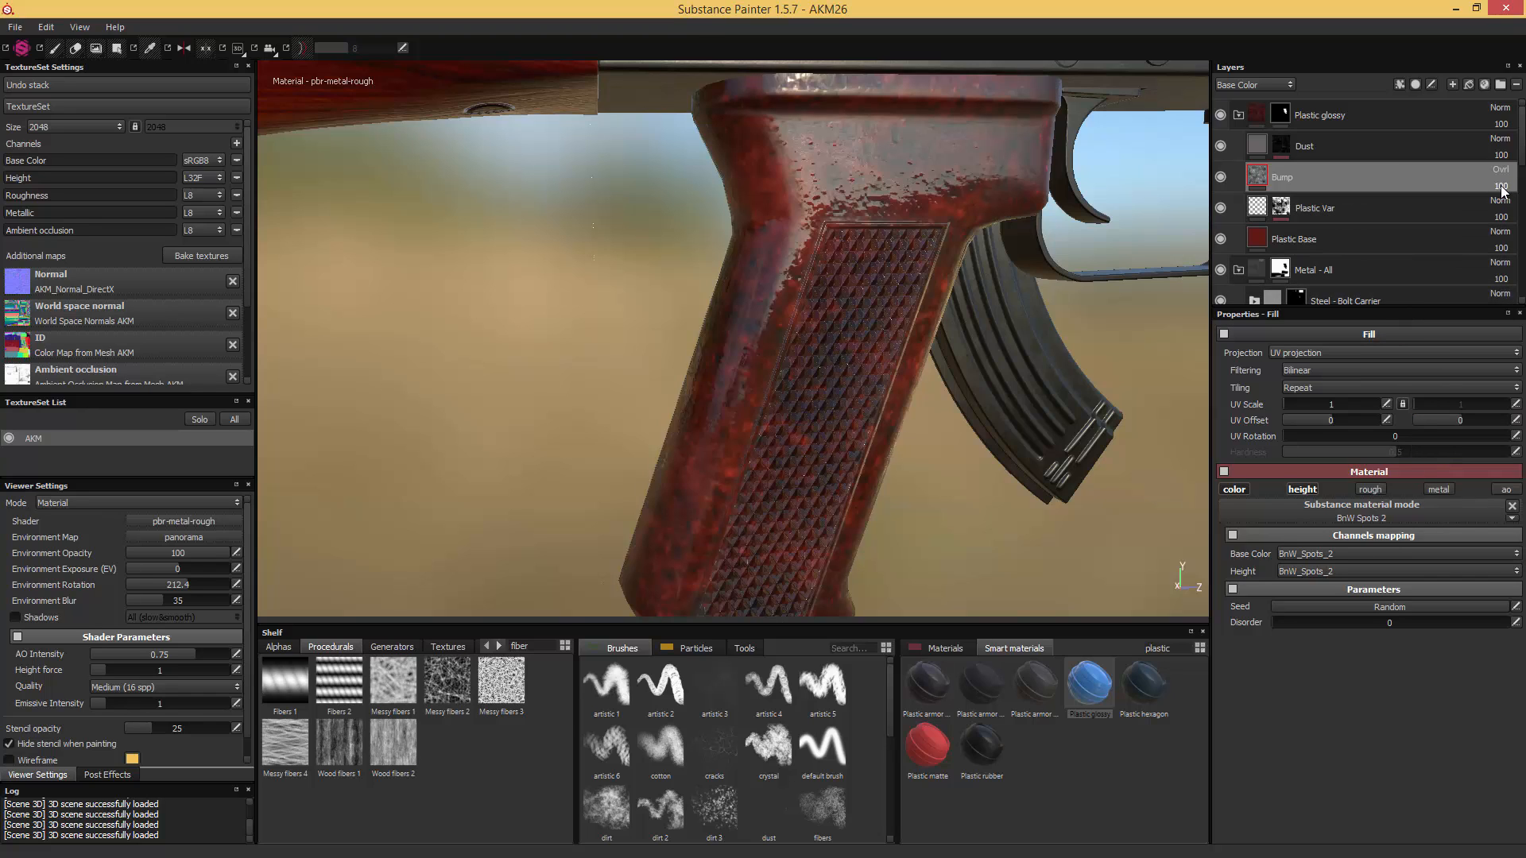
- Set the "Bump" layer's base color opacity to 62 while checking the mottling on the grip
mouse_move(1502, 191)
left_mouse_down()
mouse_move(1499, 208)
mouse_move(1485, 202)
left_mouse_up()
left_click_drag(1108, 291, 966, 325, "alt")
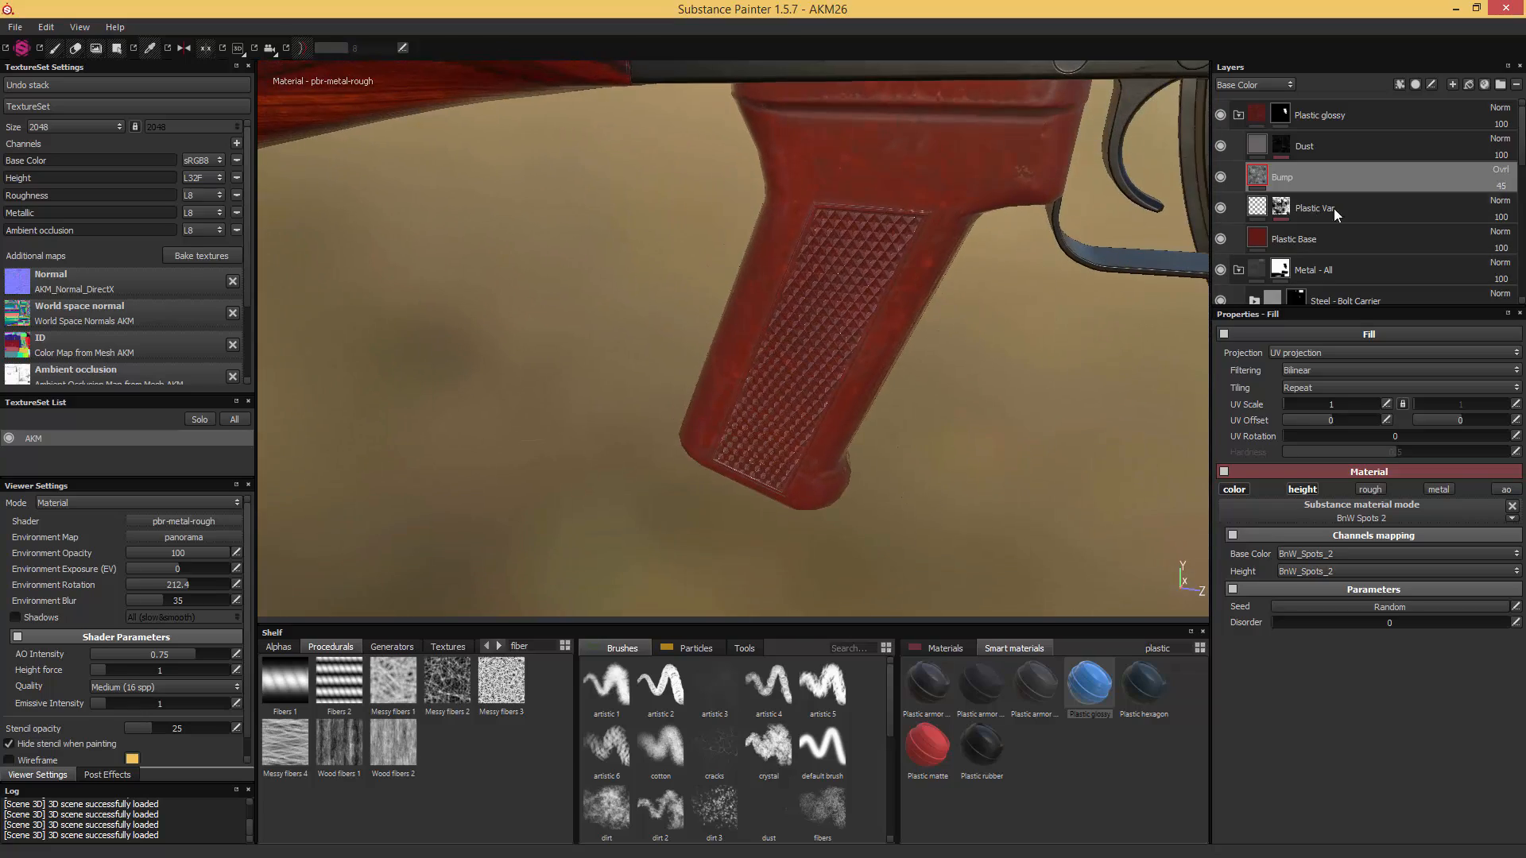
left_click(1499, 196)
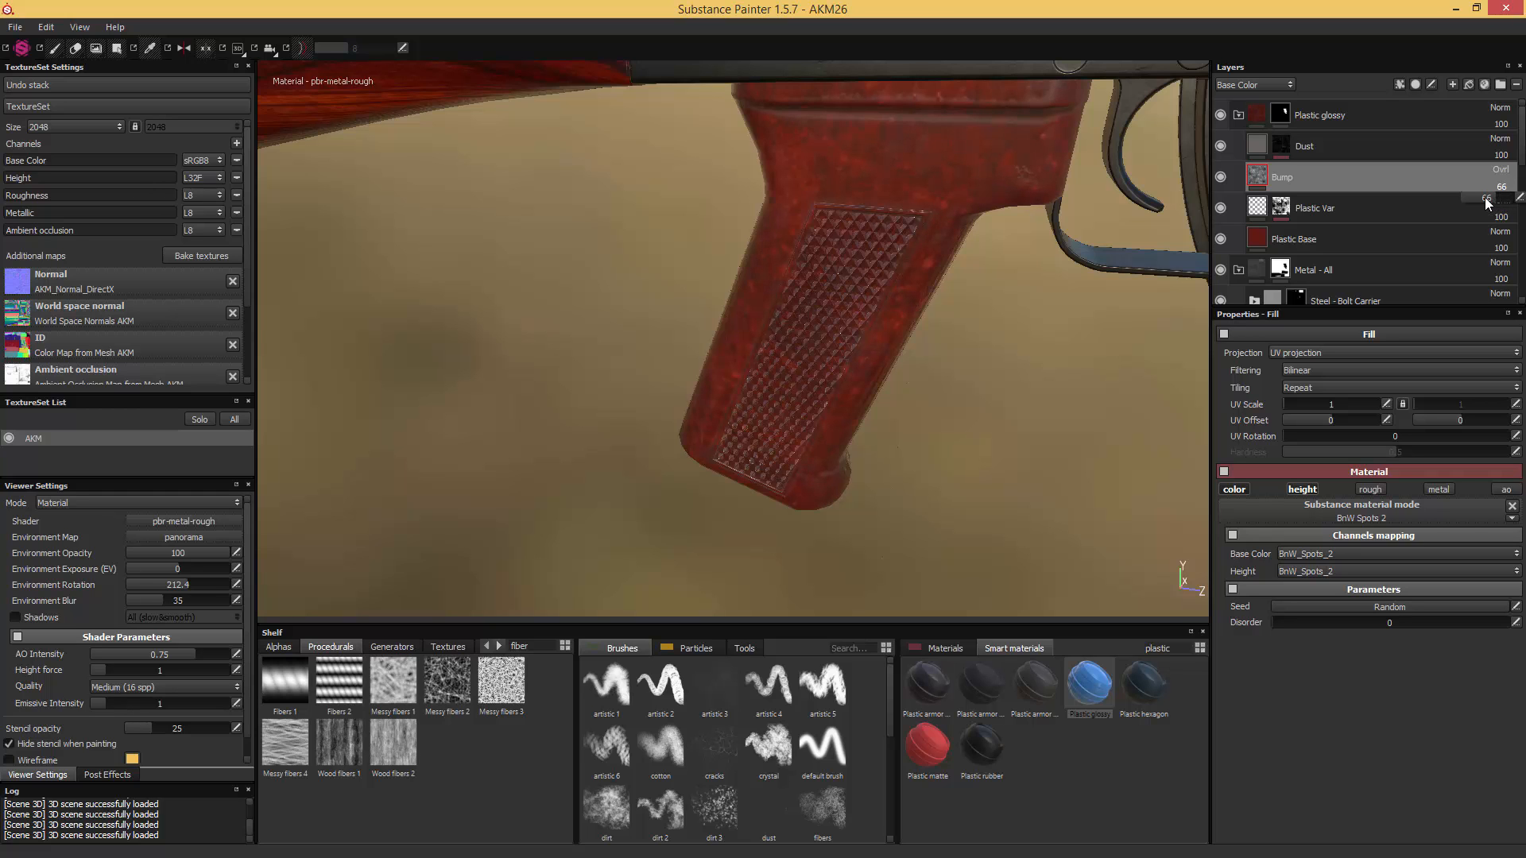
left_click_drag(1486, 203, 1482, 203)
left_click_drag(1061, 291, 1110, 302, "alt")
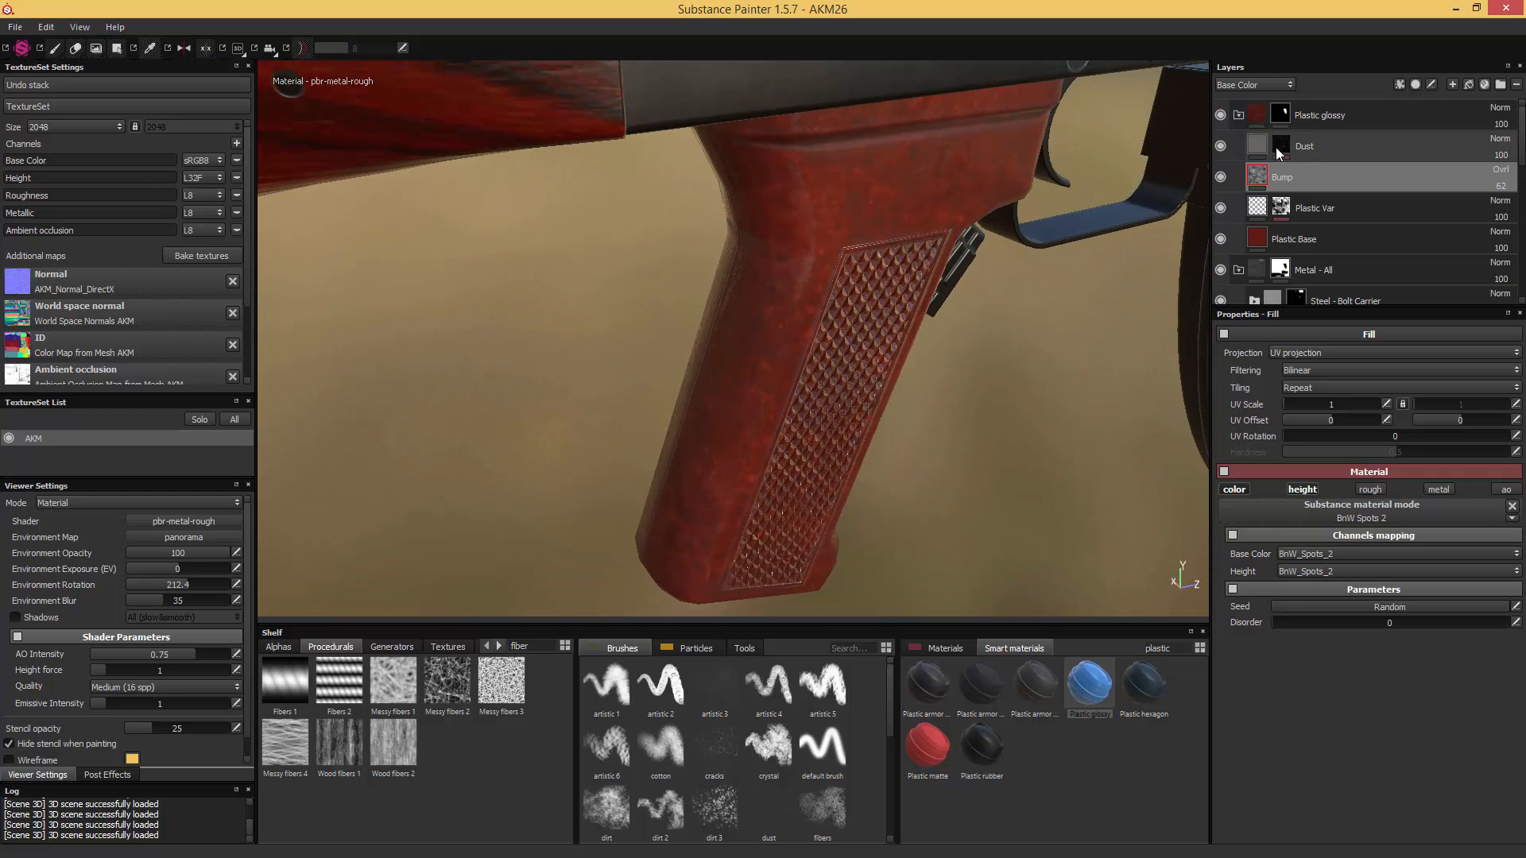
- Try a UV scale of 1.5 for the "Bump" layer's spots, then set it to 2
left_click(1386, 403)
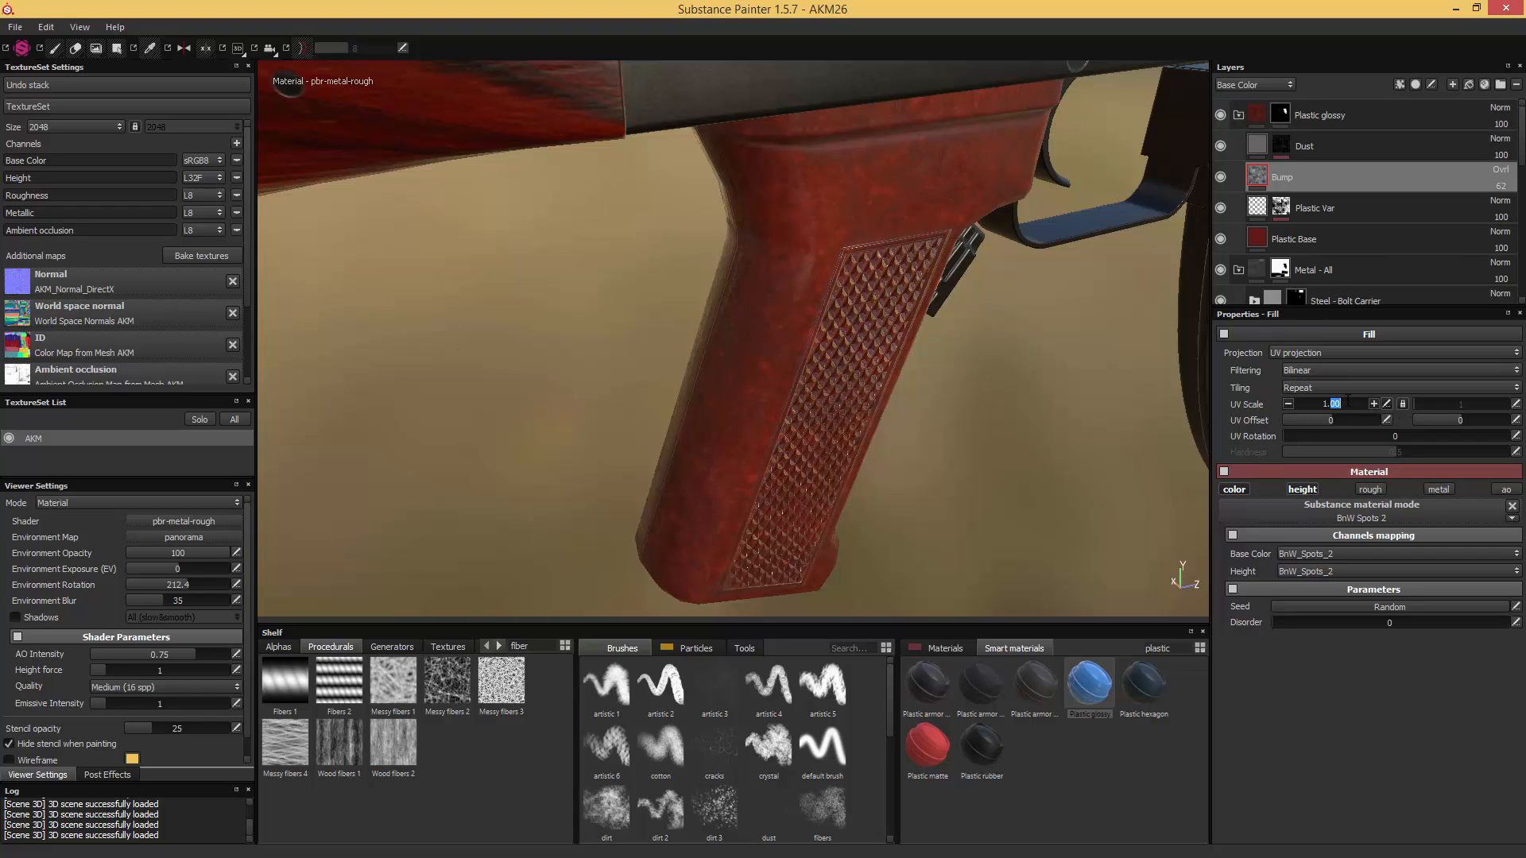
type("5")
left_click_drag(1053, 368, 825, 388, "alt")
left_click(1386, 407)
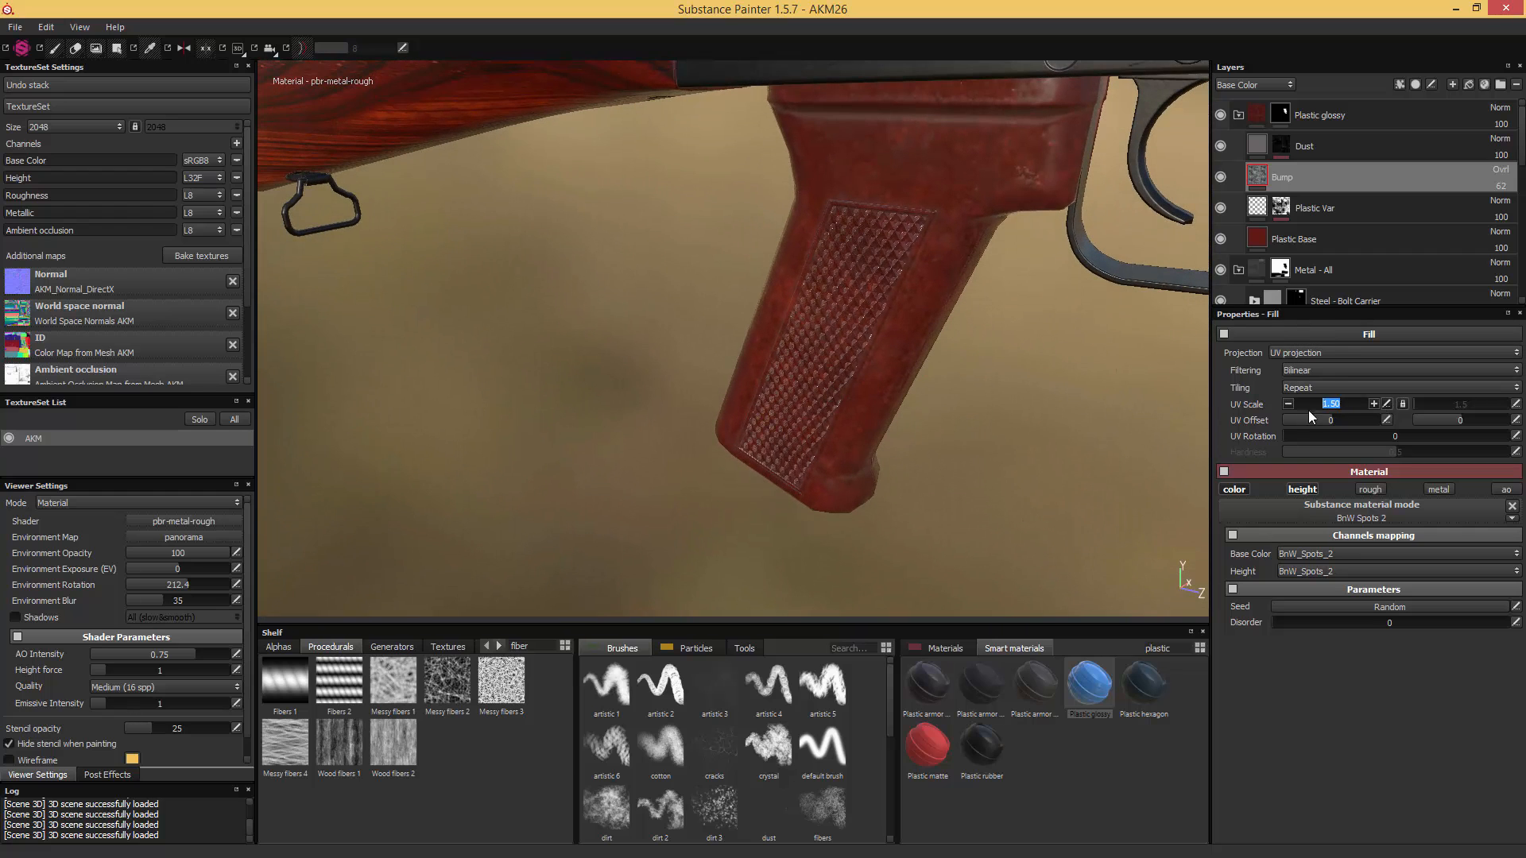
type("2")
left_click_drag(999, 368, 1157, 350, "alt")
- Compare the grip's mottling with the reference photo and disable the height channel on the "Bump" layer
mouse_move(1525, 147)
left_mouse_down()
mouse_move(1153, 92)
mouse_move(1525, 110)
left_mouse_up()
scroll(1171, 294, "down", 1)
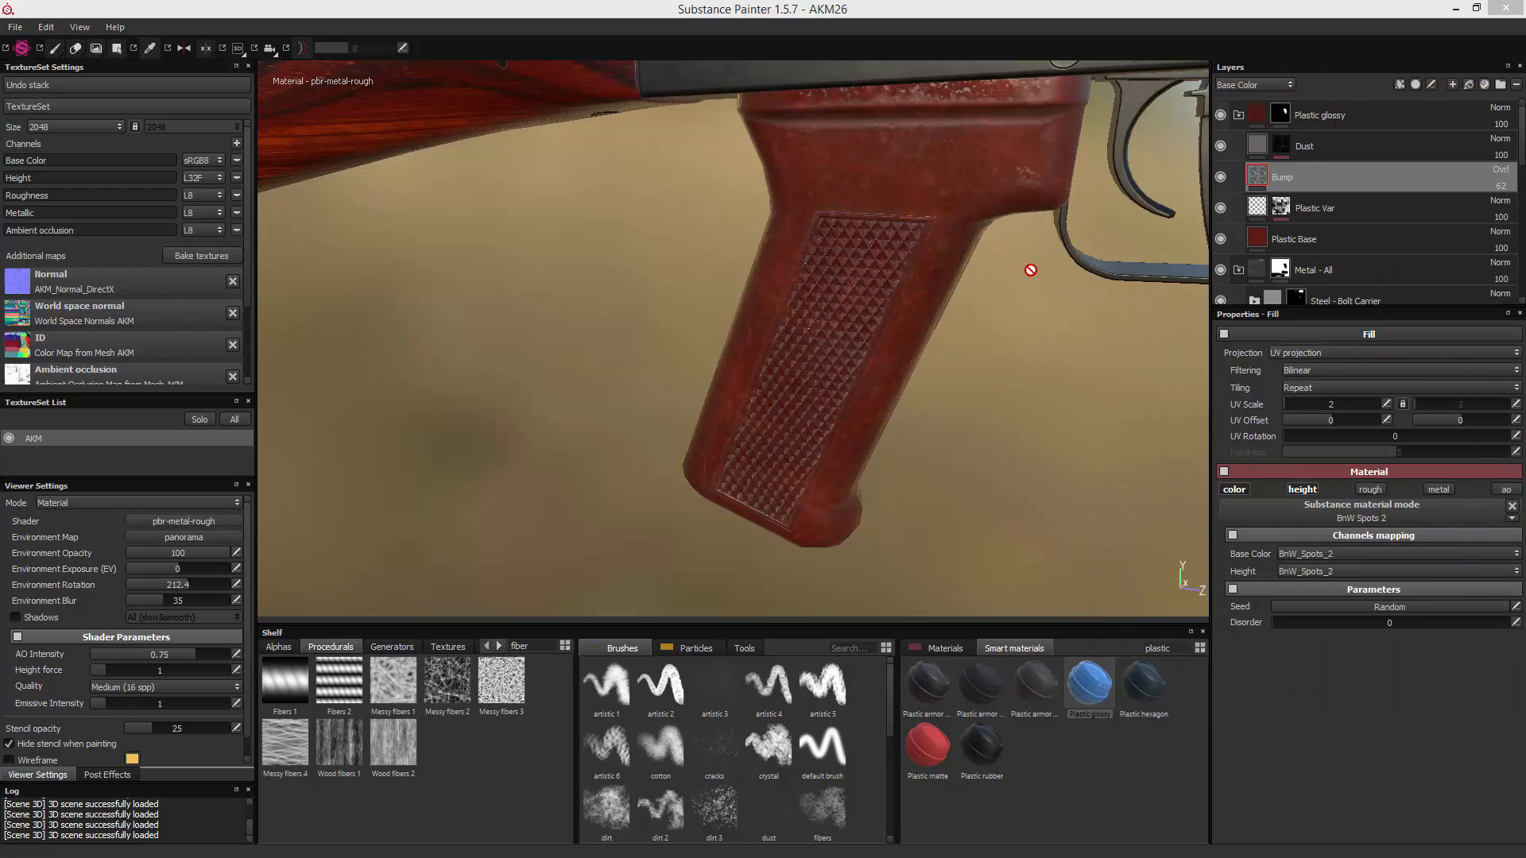
mouse_move(1005, 239)
left_mouse_down("alt")
mouse_move(953, 259)
mouse_move(1020, 260)
mouse_move(1035, 283)
left_mouse_up("alt")
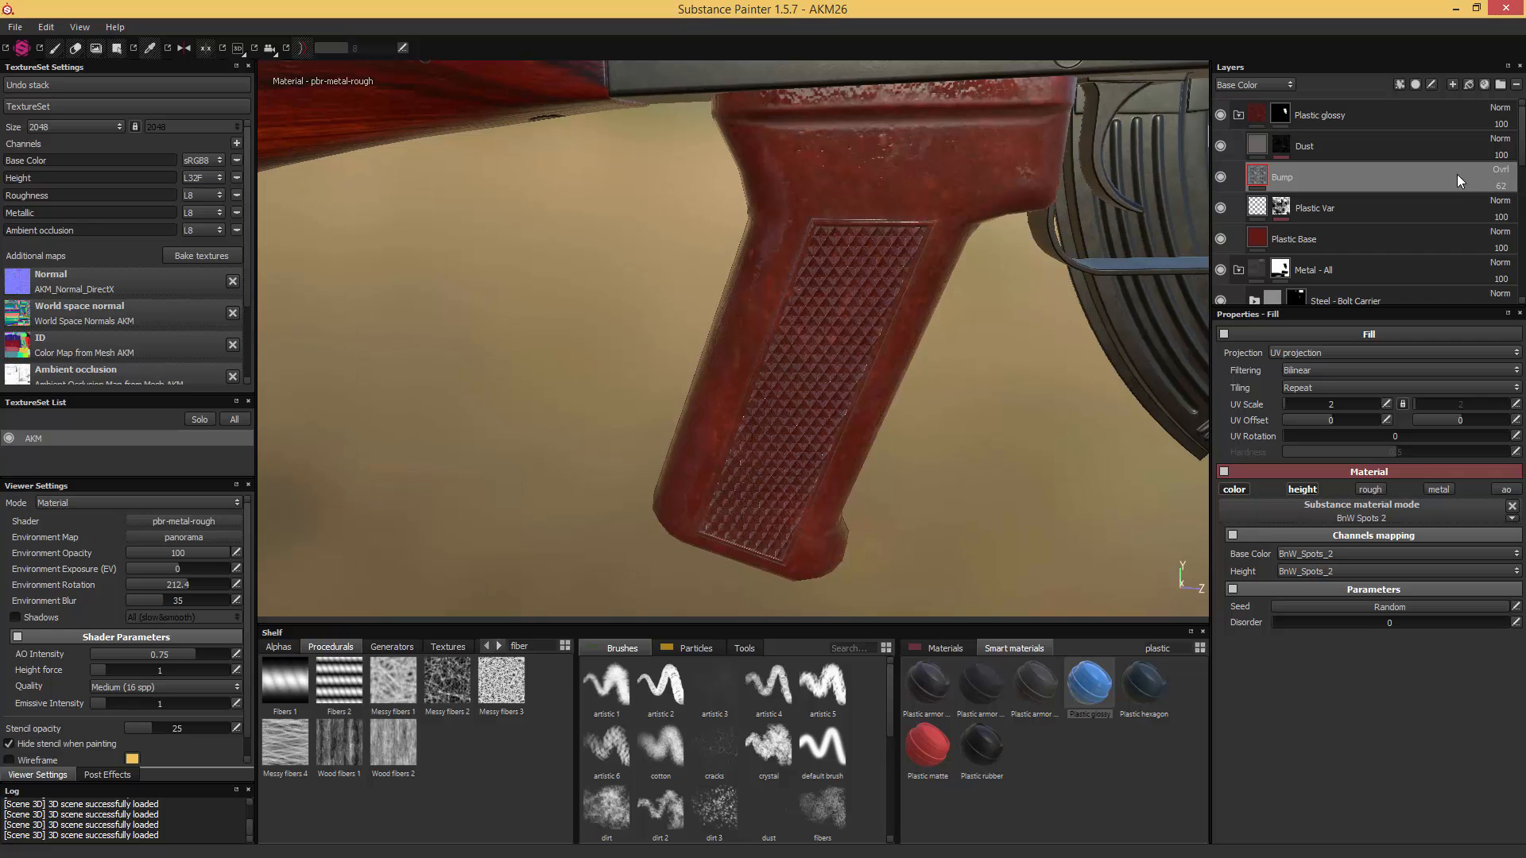
left_click_drag(1525, 119, 1174, 141)
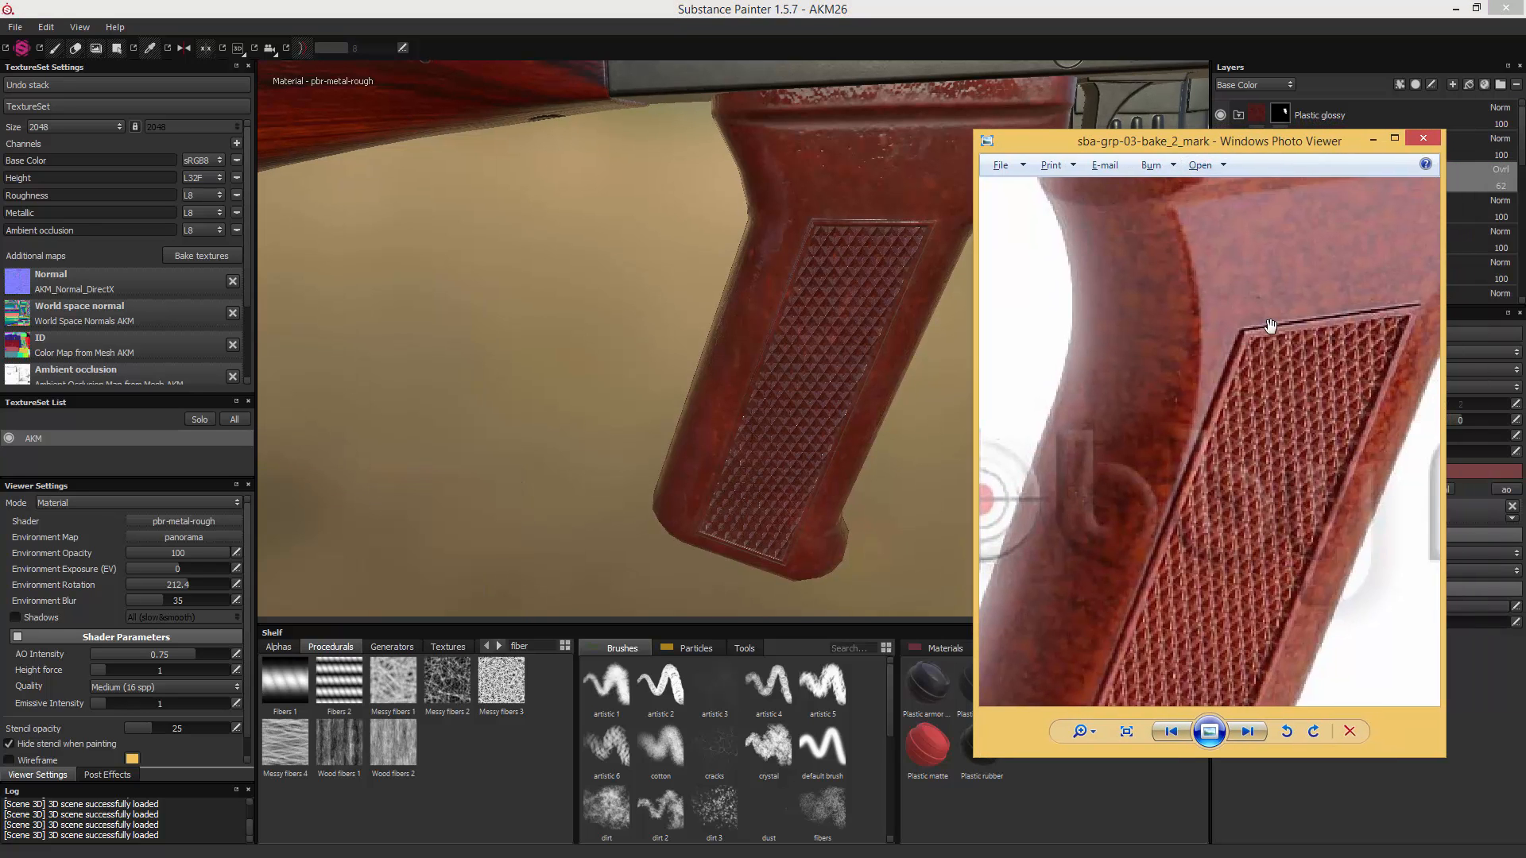
left_click_drag(1270, 324, 1213, 414)
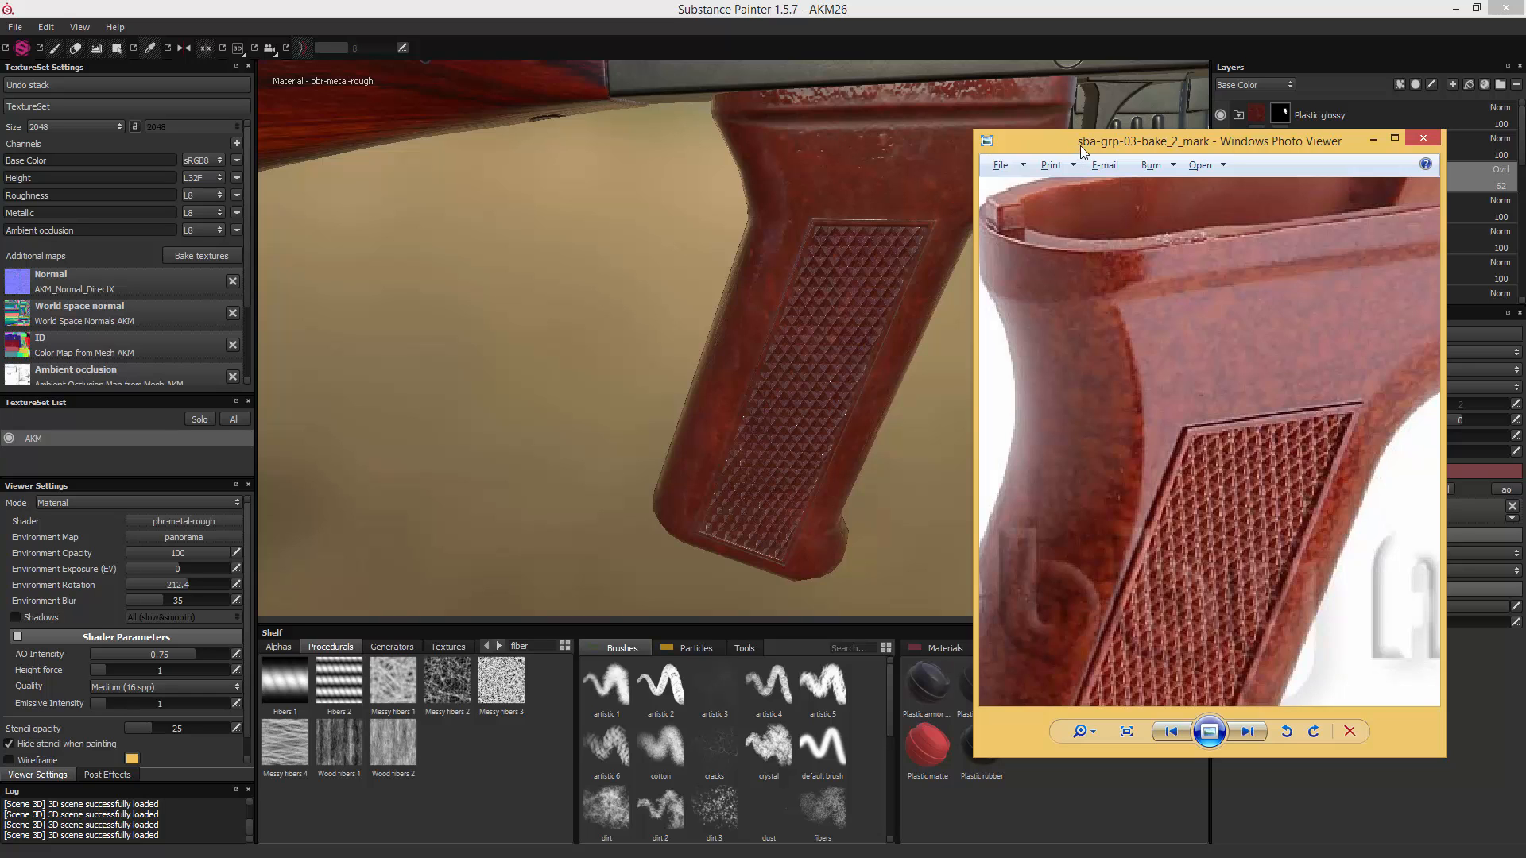
left_click_drag(1079, 146, 1524, 176)
left_click(1247, 177)
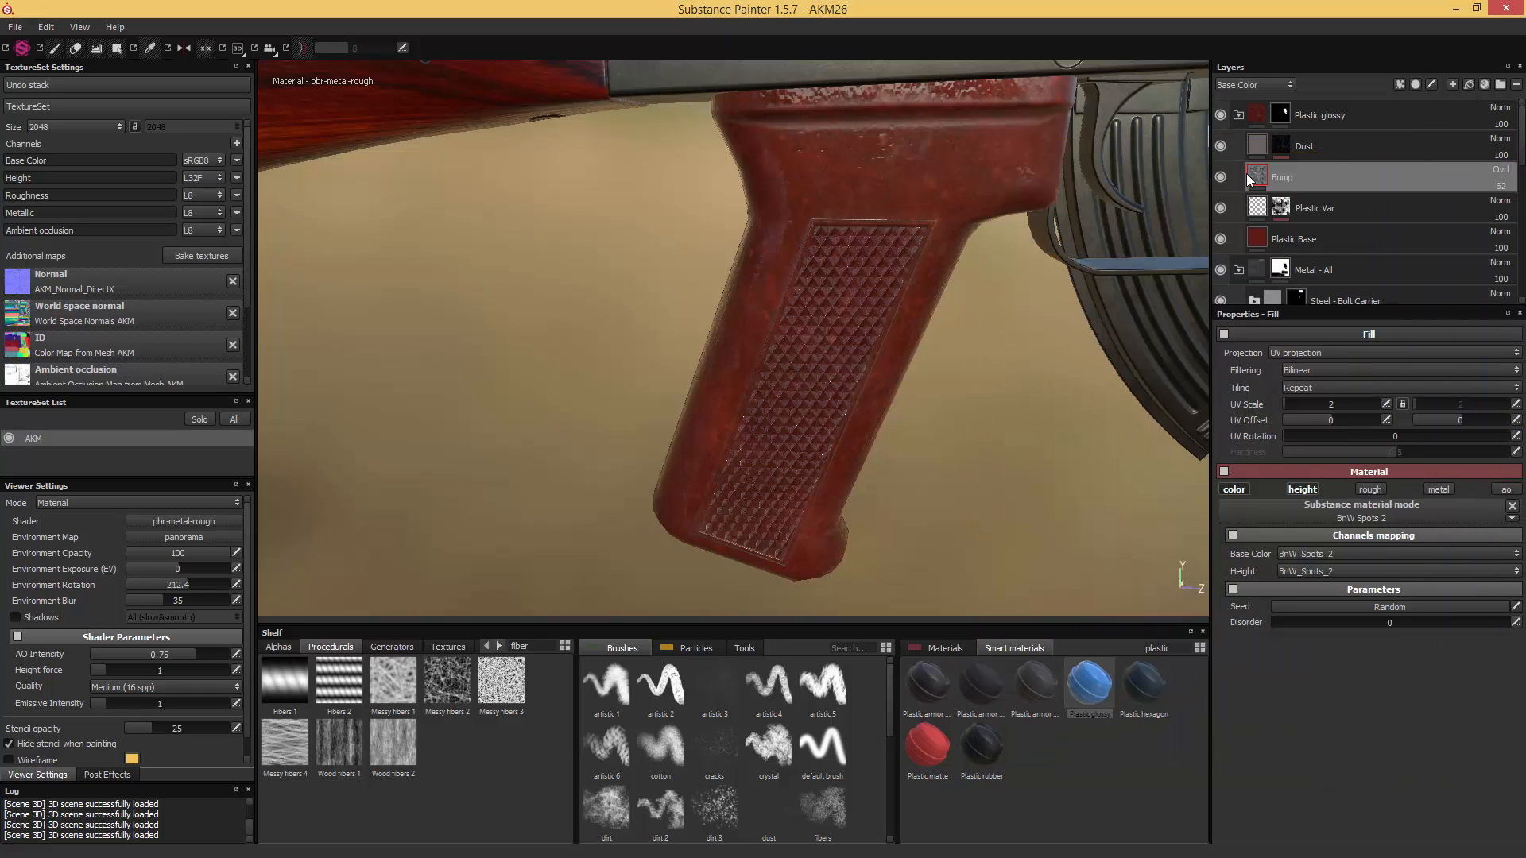
left_click(1302, 489)
- Compare the grip's gloss with the reference photo and raise the "Plastic Base" layer's roughness to just under 0.2
left_click_drag(1025, 403, 1049, 380, "alt")
left_click_drag(866, 235, 795, 193, "alt")
left_click_drag(1525, 157, 1110, 116)
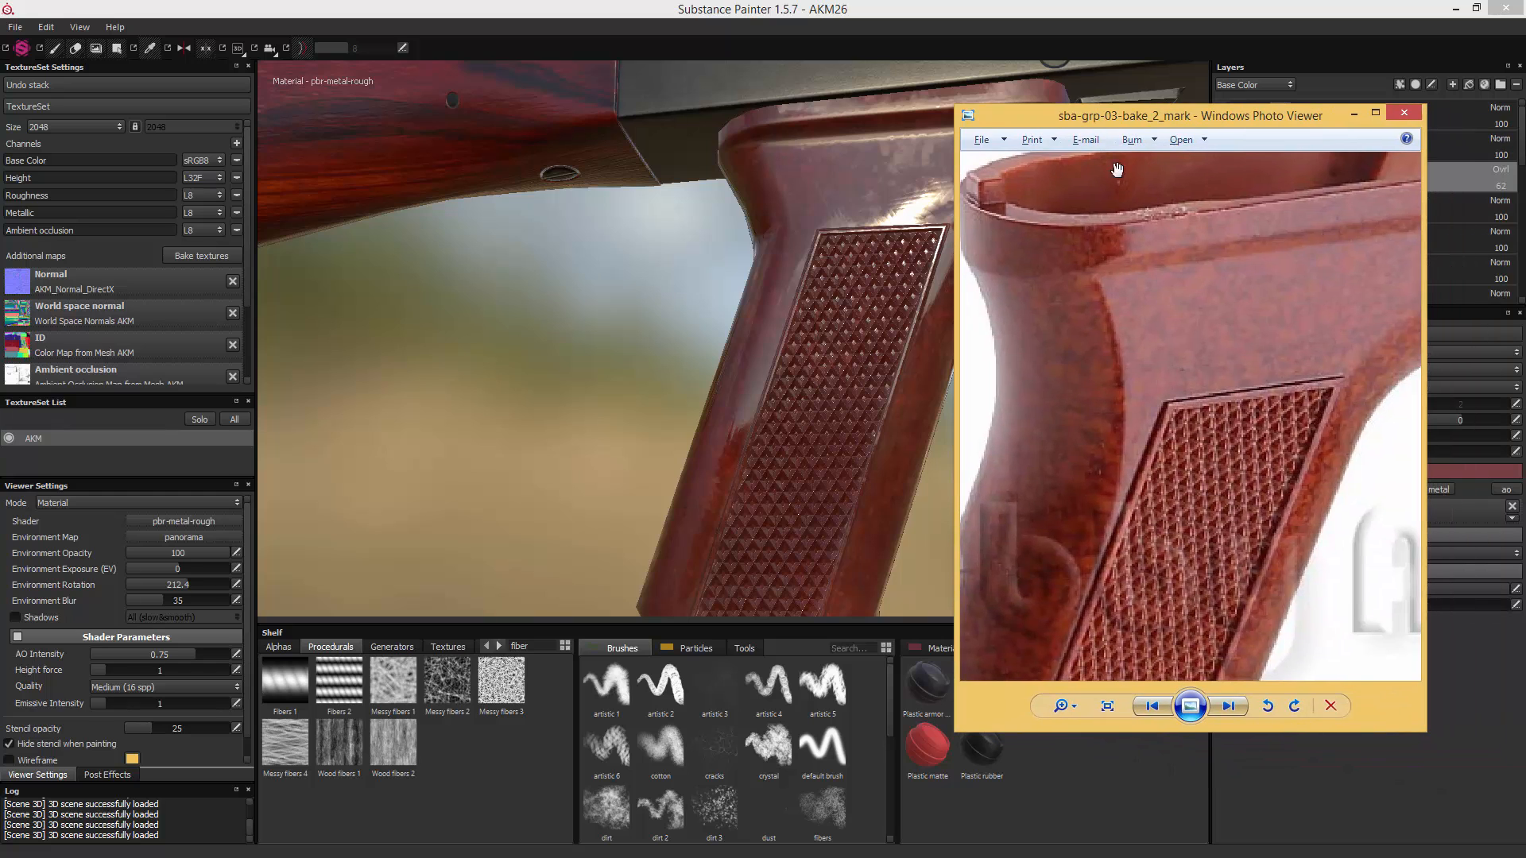
scroll(1154, 364, "down", 5)
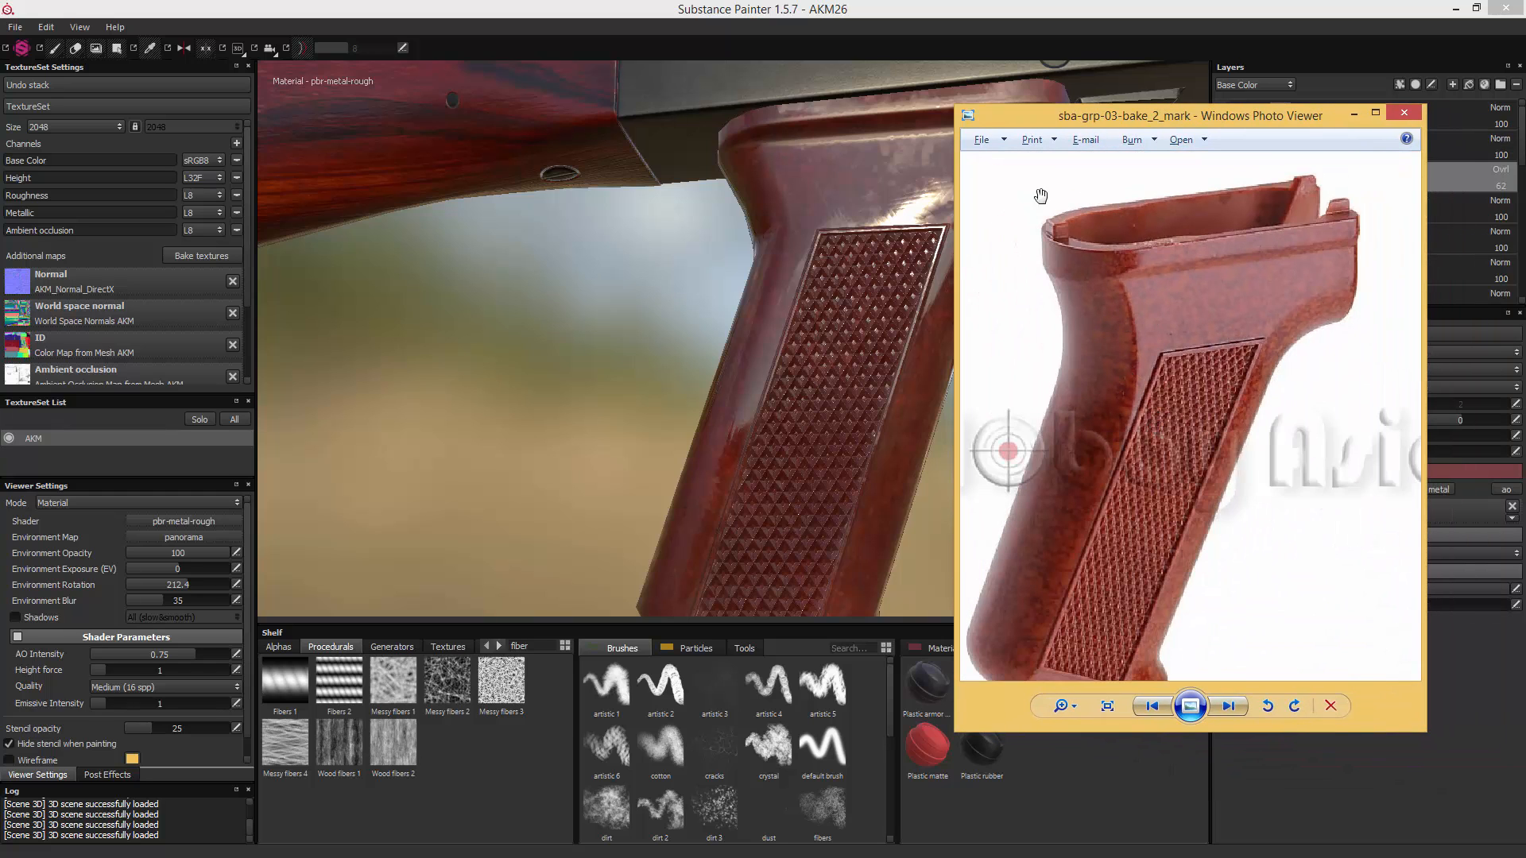
left_click_drag(1151, 120, 1525, 135)
left_click_drag(947, 309, 976, 342, "alt")
left_click(1311, 239)
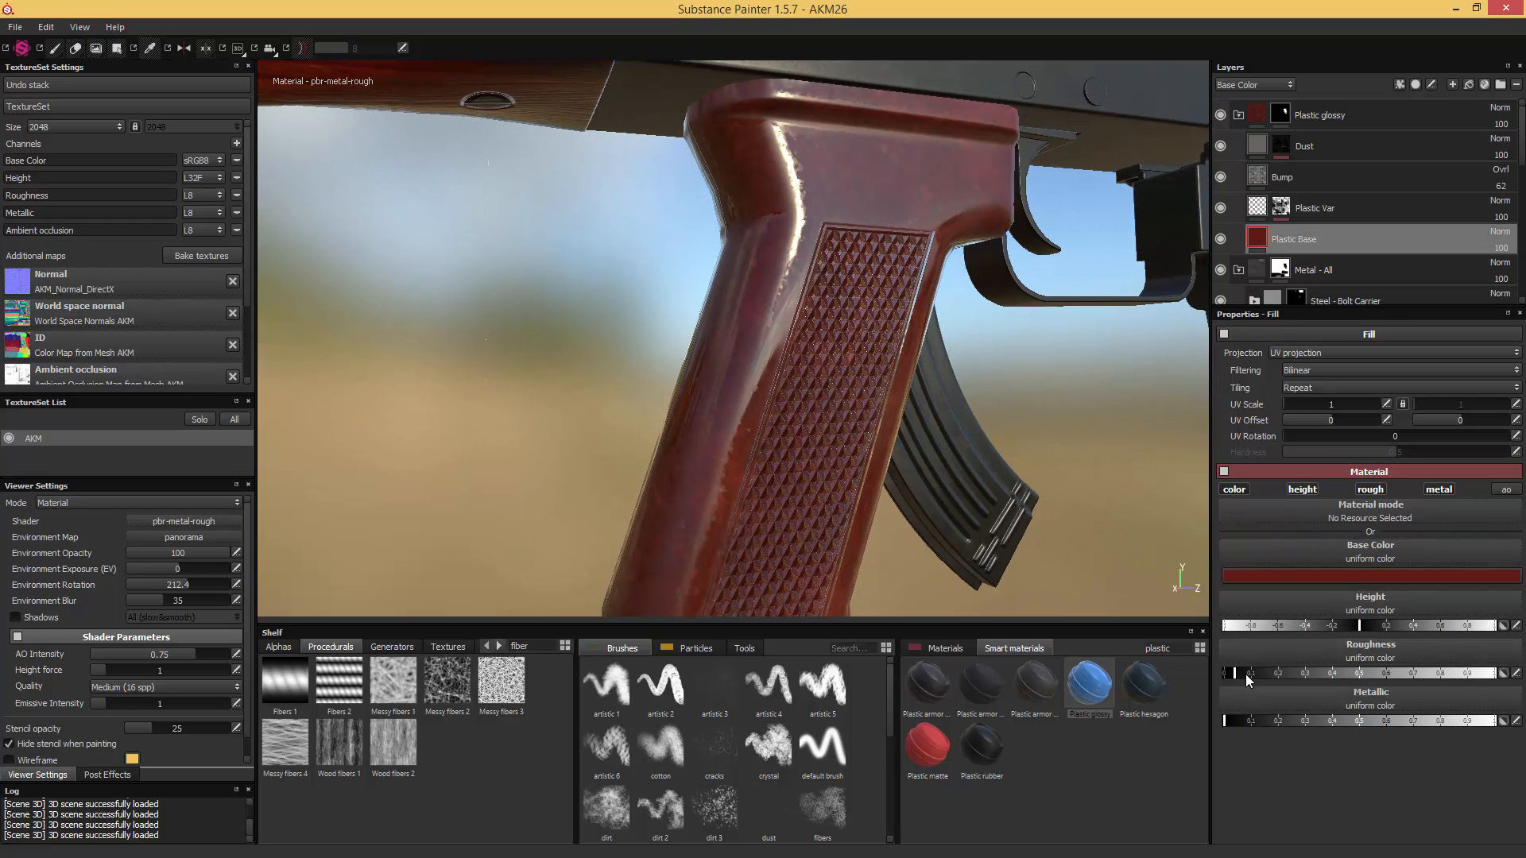
left_click_drag(1247, 674, 1284, 670)
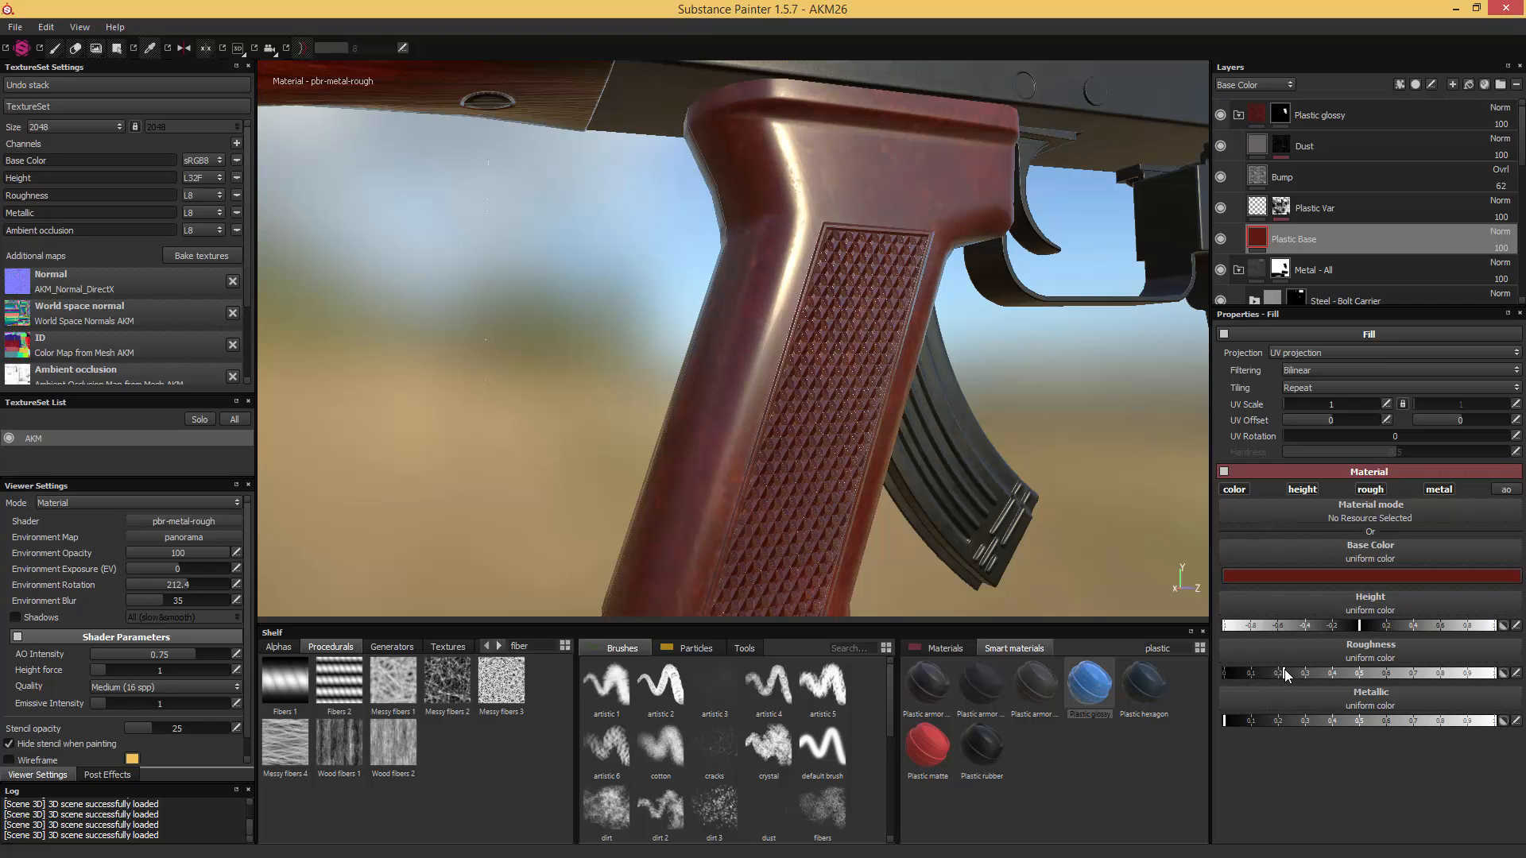
left_click_drag(1065, 500, 994, 508, "alt")
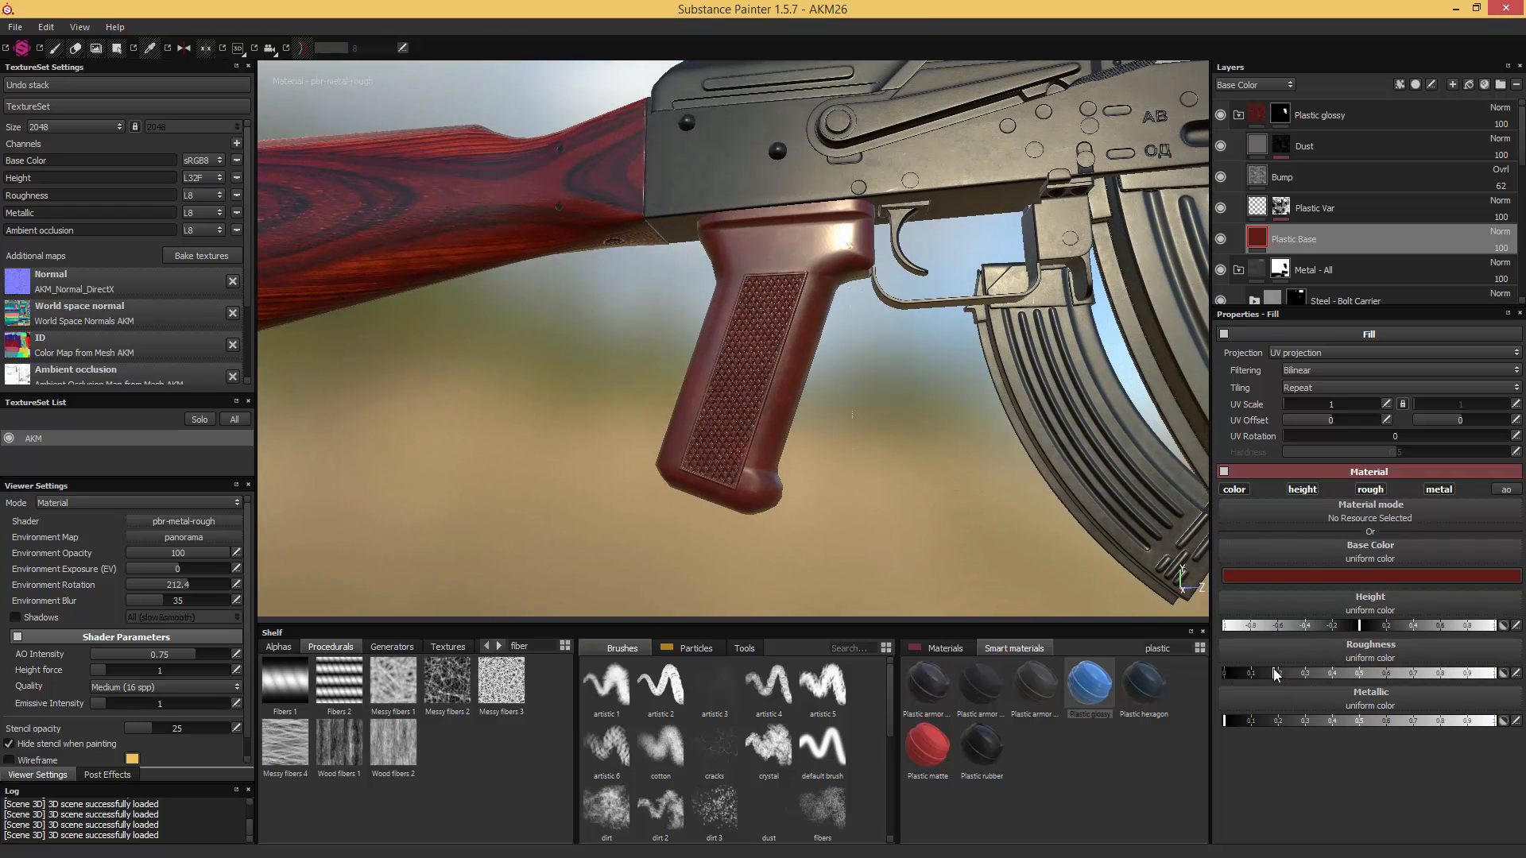
- Check the grip against the receiver and readjust the "Bump" layer's base color opacity
left_click_drag(949, 502, 957, 545, "alt")
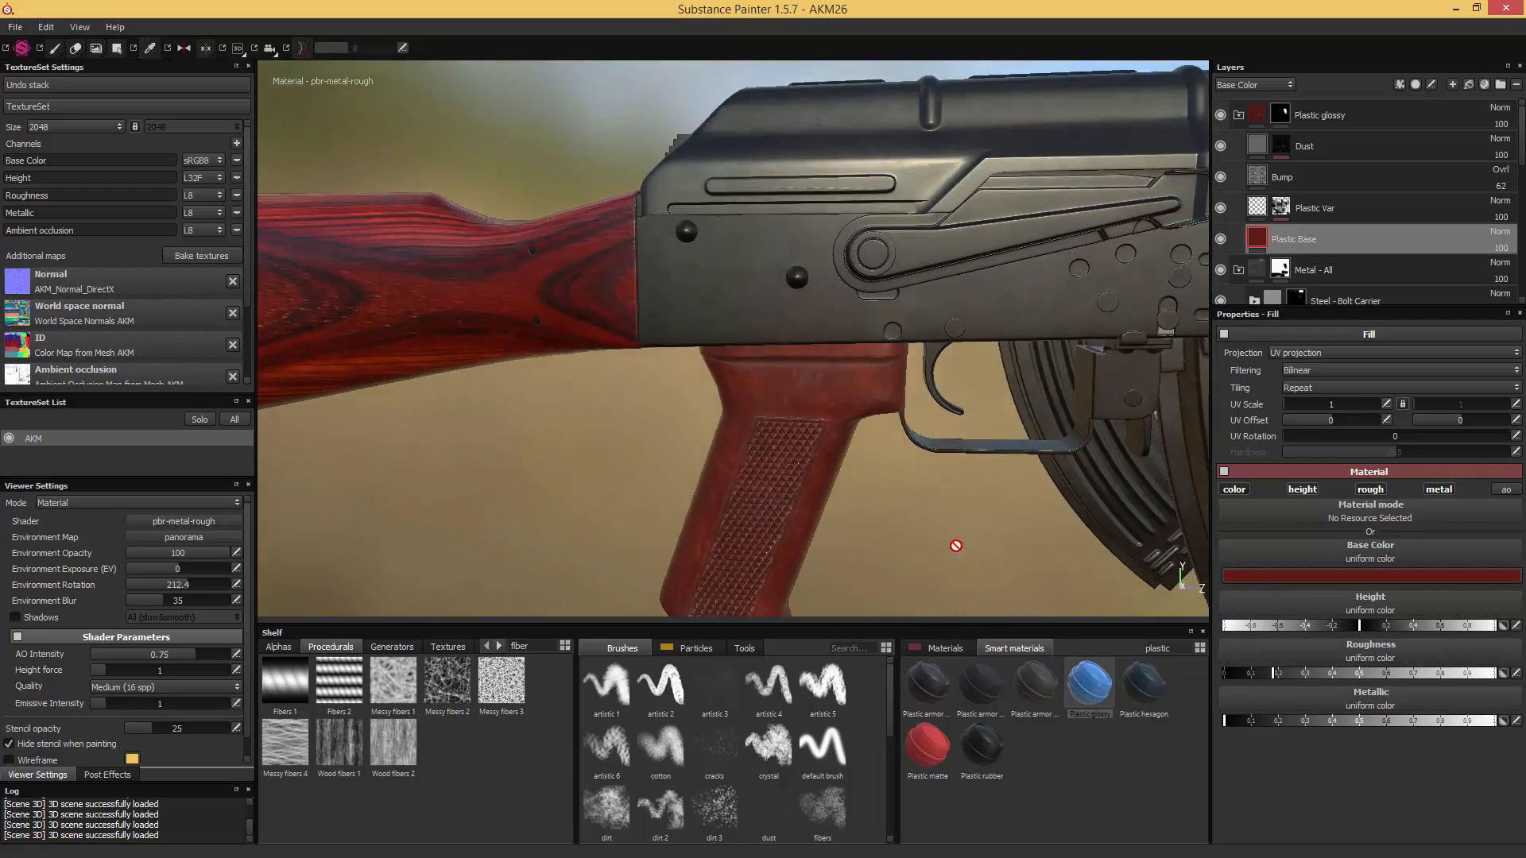
right_click_drag(957, 545, 877, 538, "alt")
left_click_drag(803, 503, 1023, 450, "alt")
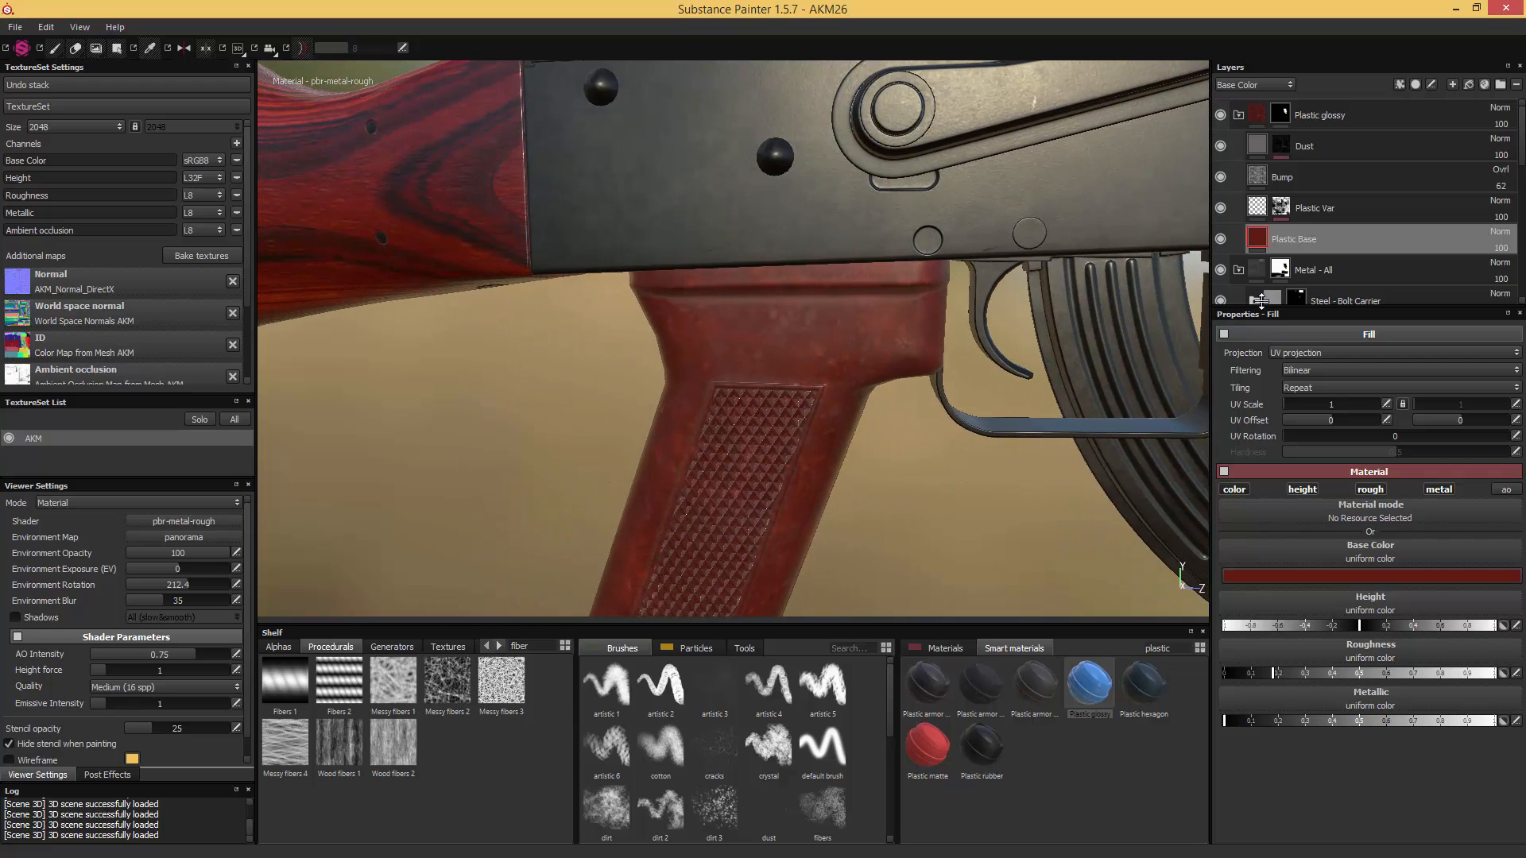
left_click(1262, 175)
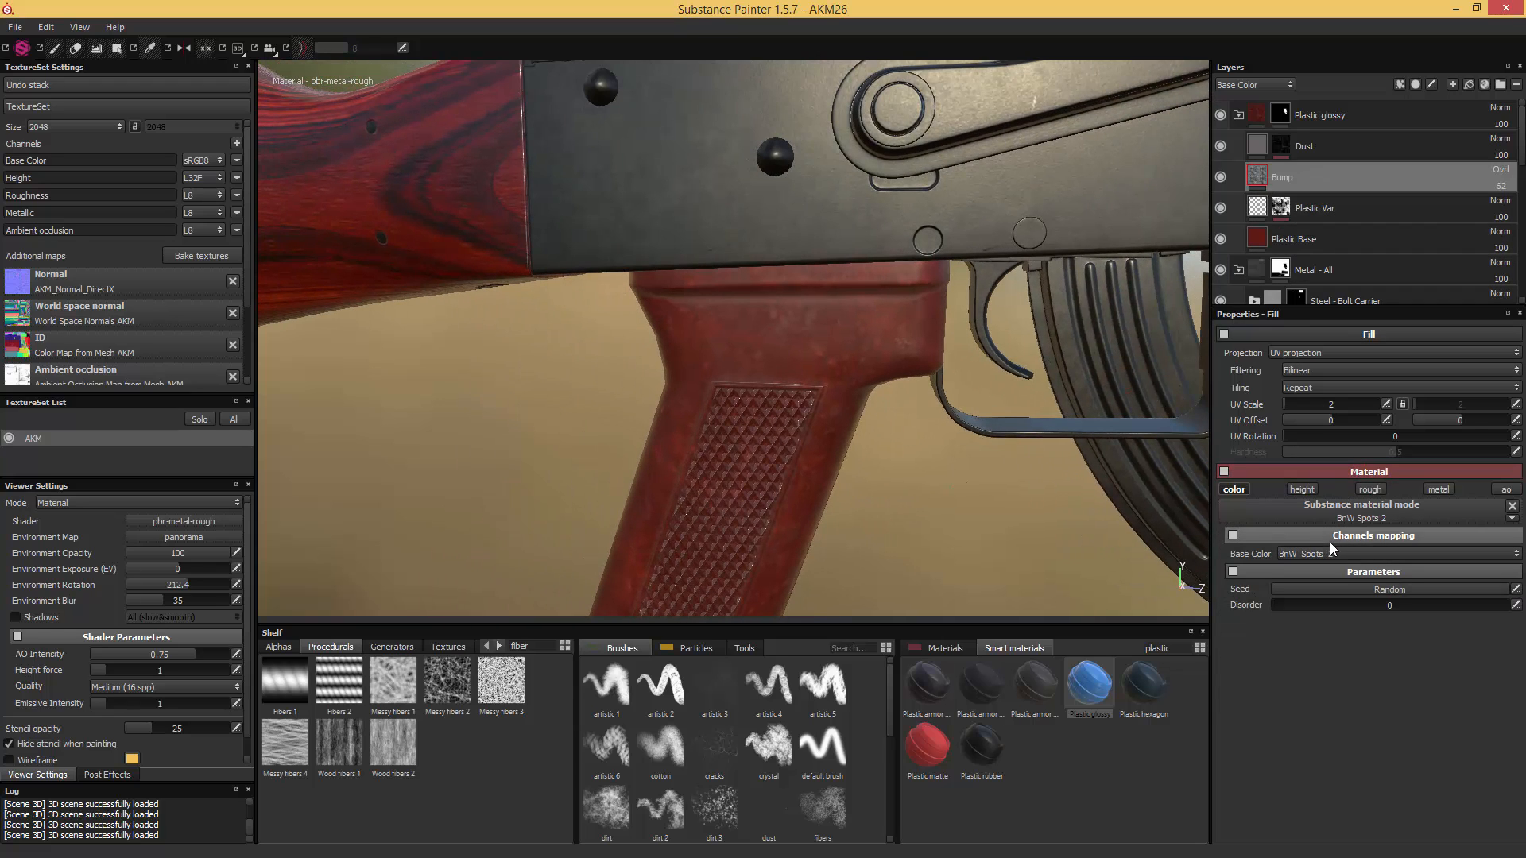
left_click(1500, 186)
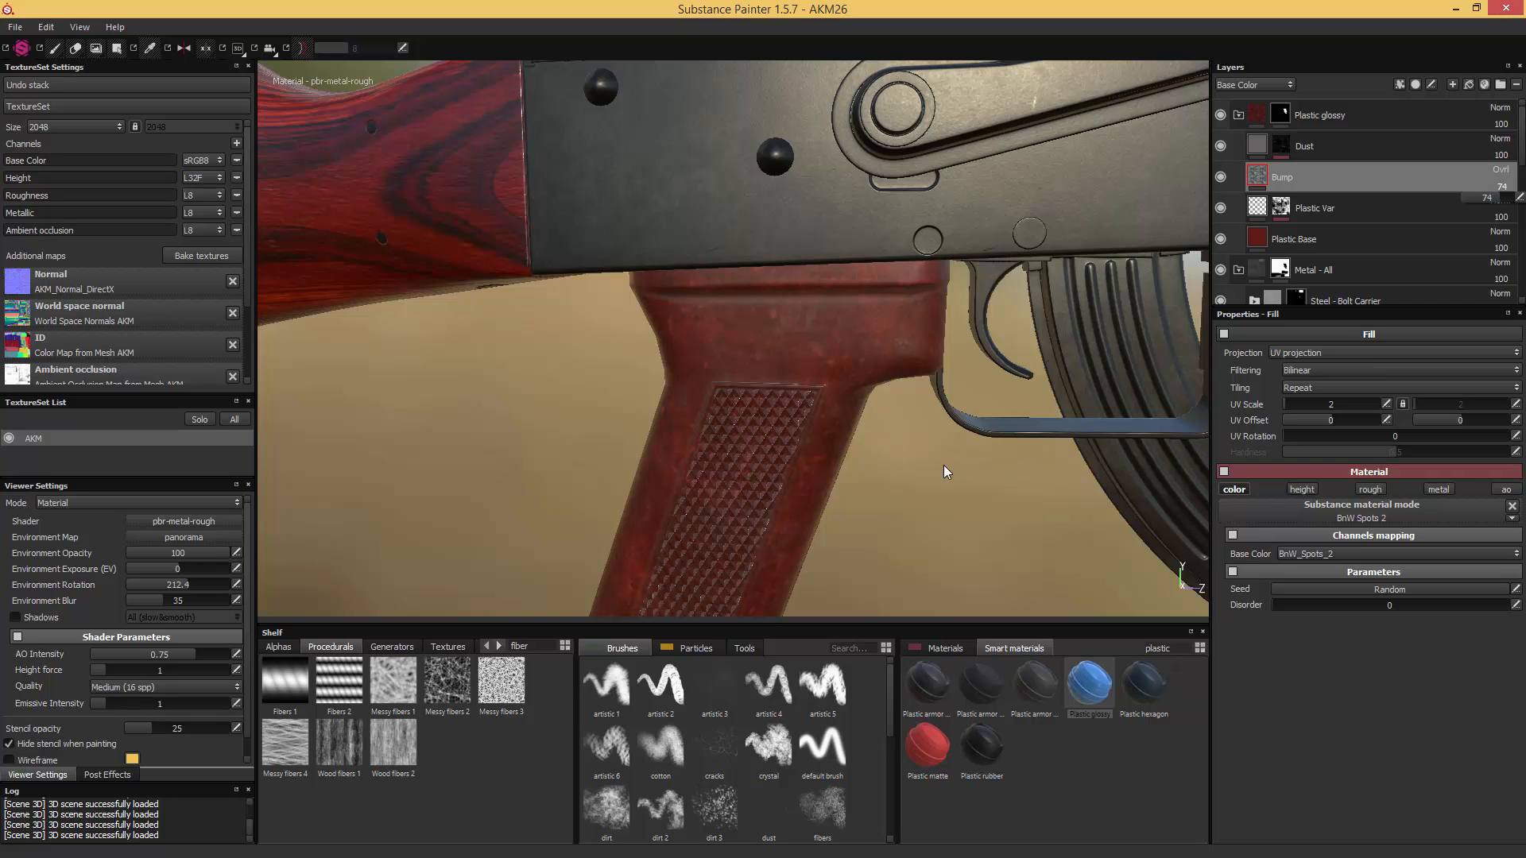
- Examine the pistol grip beside the wooden stock and receiver from several angles and save the project as AKM27
scroll(946, 454, "down", 6)
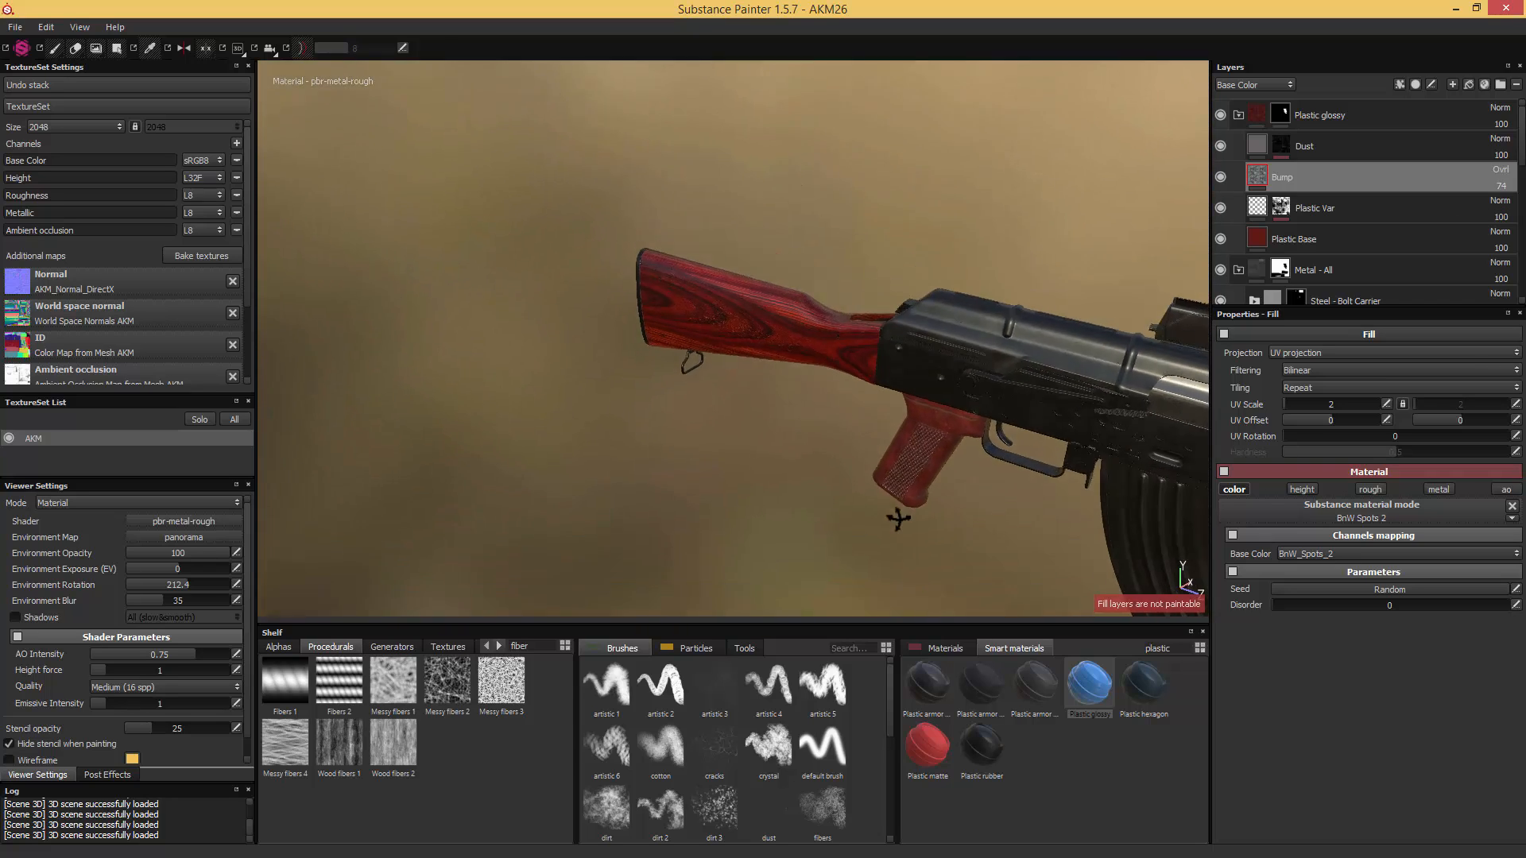
left_click_drag(898, 519, 945, 430, "alt")
scroll(946, 429, "up", 5)
middle_click_drag(945, 430, 827, 415, "alt")
left_click_drag(826, 414, 900, 485, "alt")
scroll(899, 485, "up", 2)
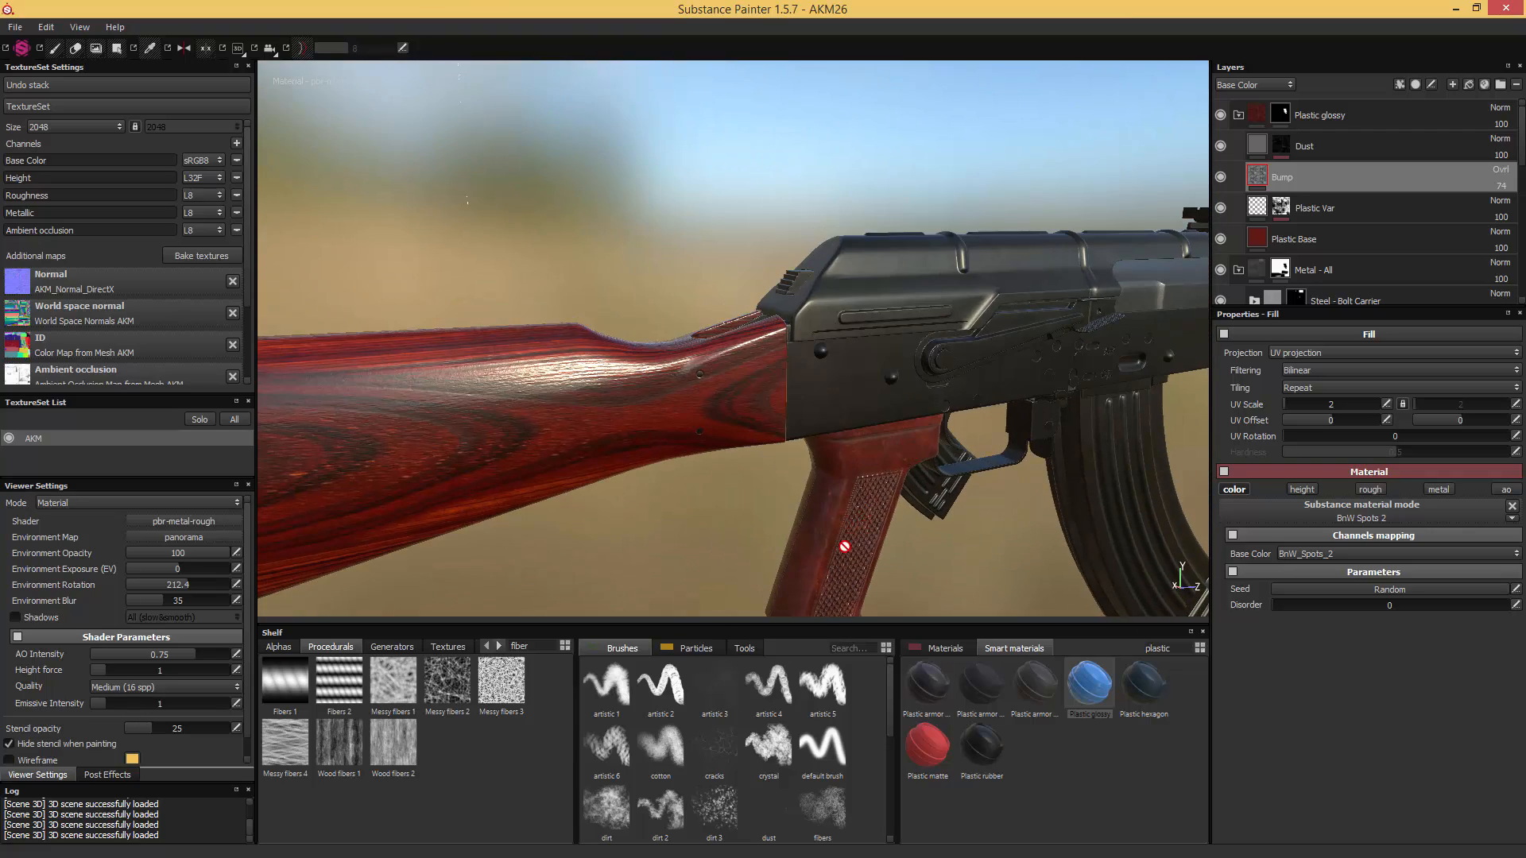
middle_click_drag(845, 535, 834, 429, "alt")
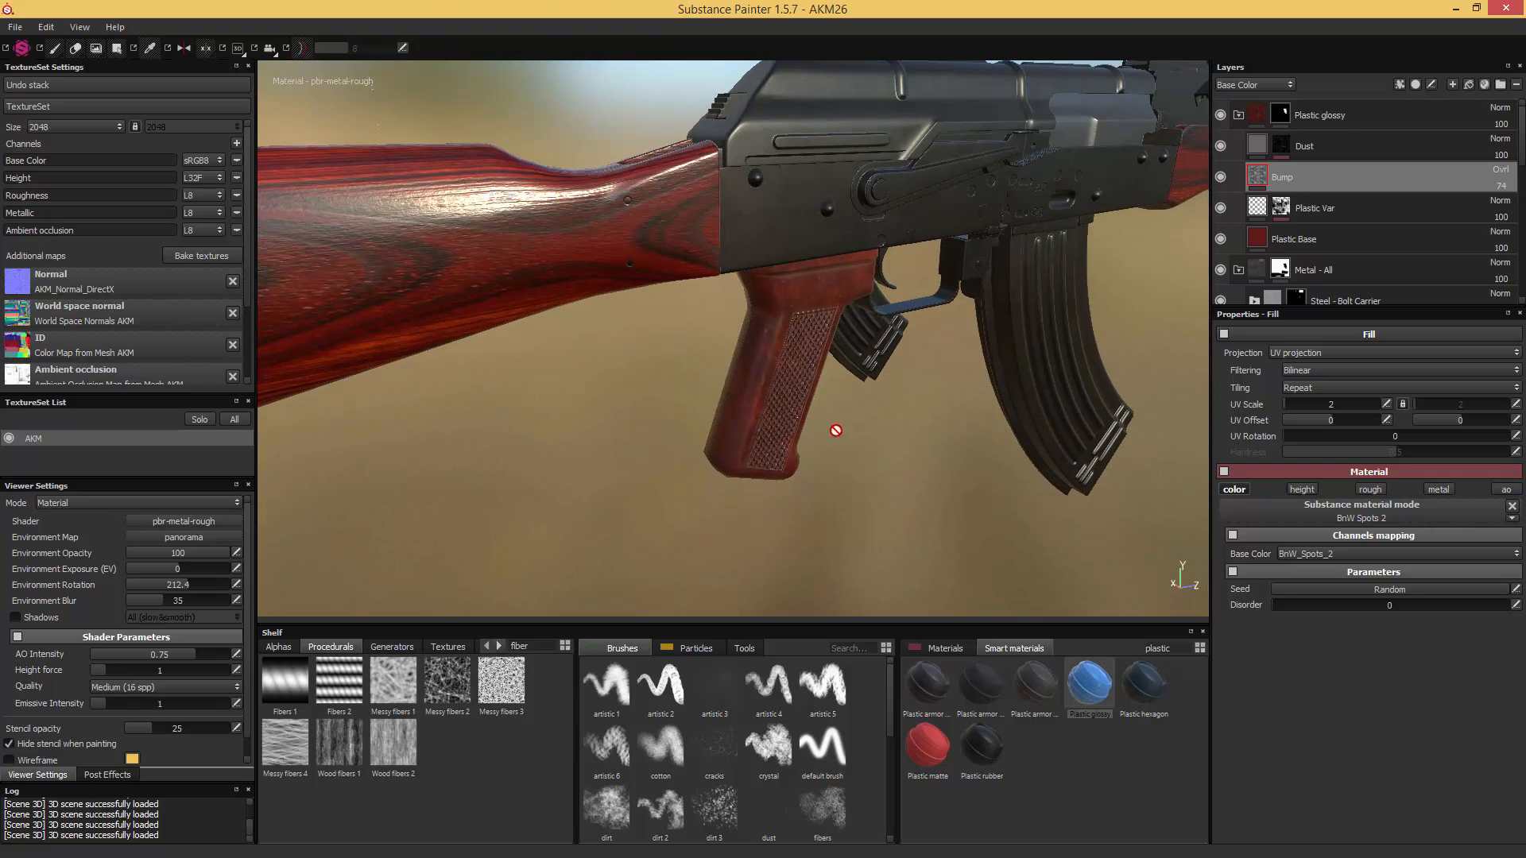
left_click_drag(863, 427, 900, 62)
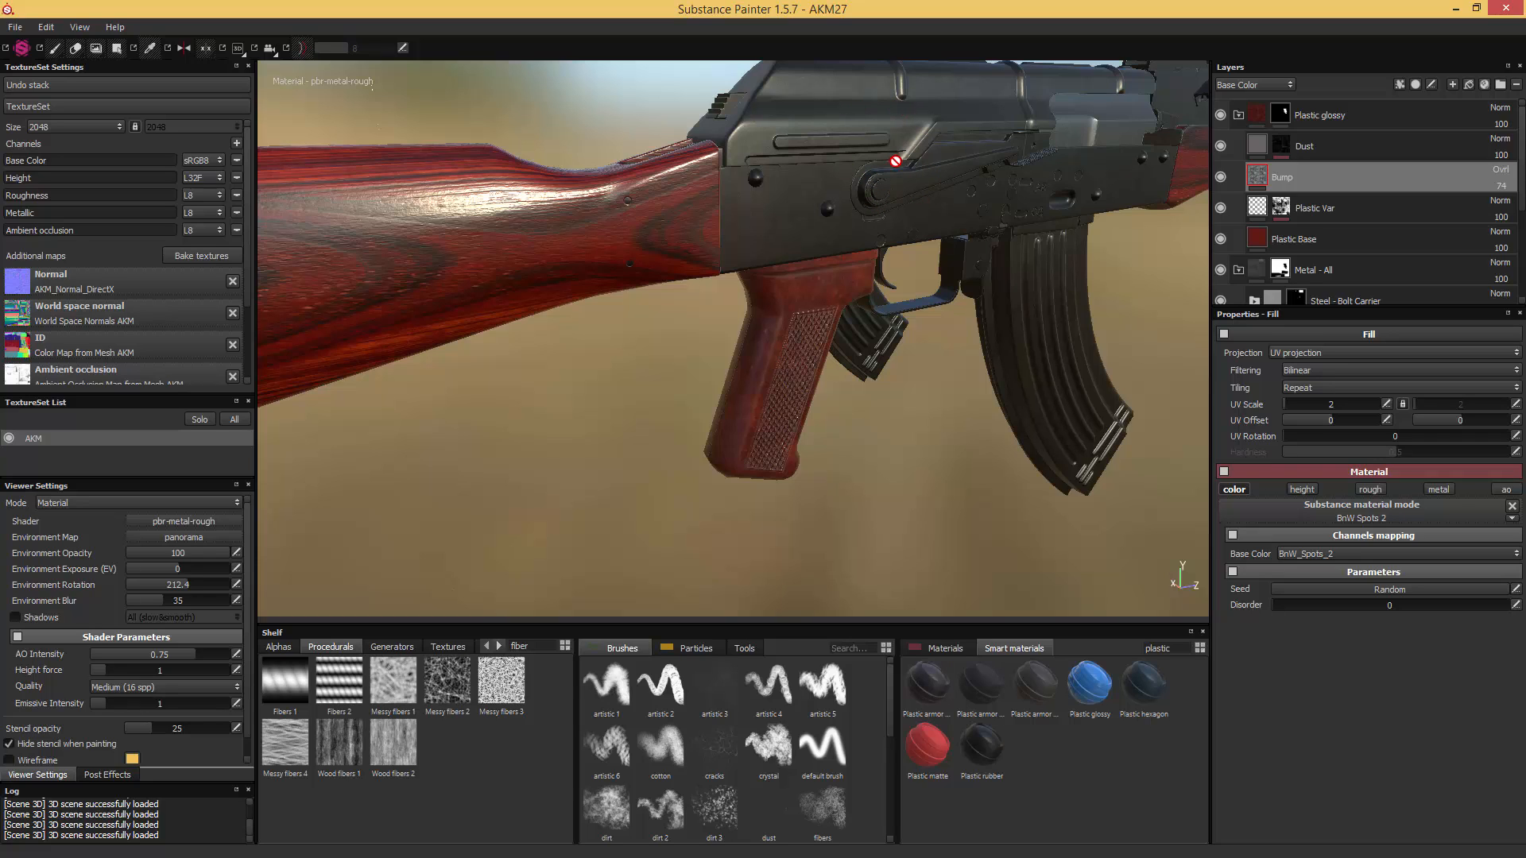
- Inspect the receiver cover and add a new fill layer above the "Plastic glossy" group
left_click_drag(898, 112, 886, 216, "alt")
scroll(904, 229, "up", 3)
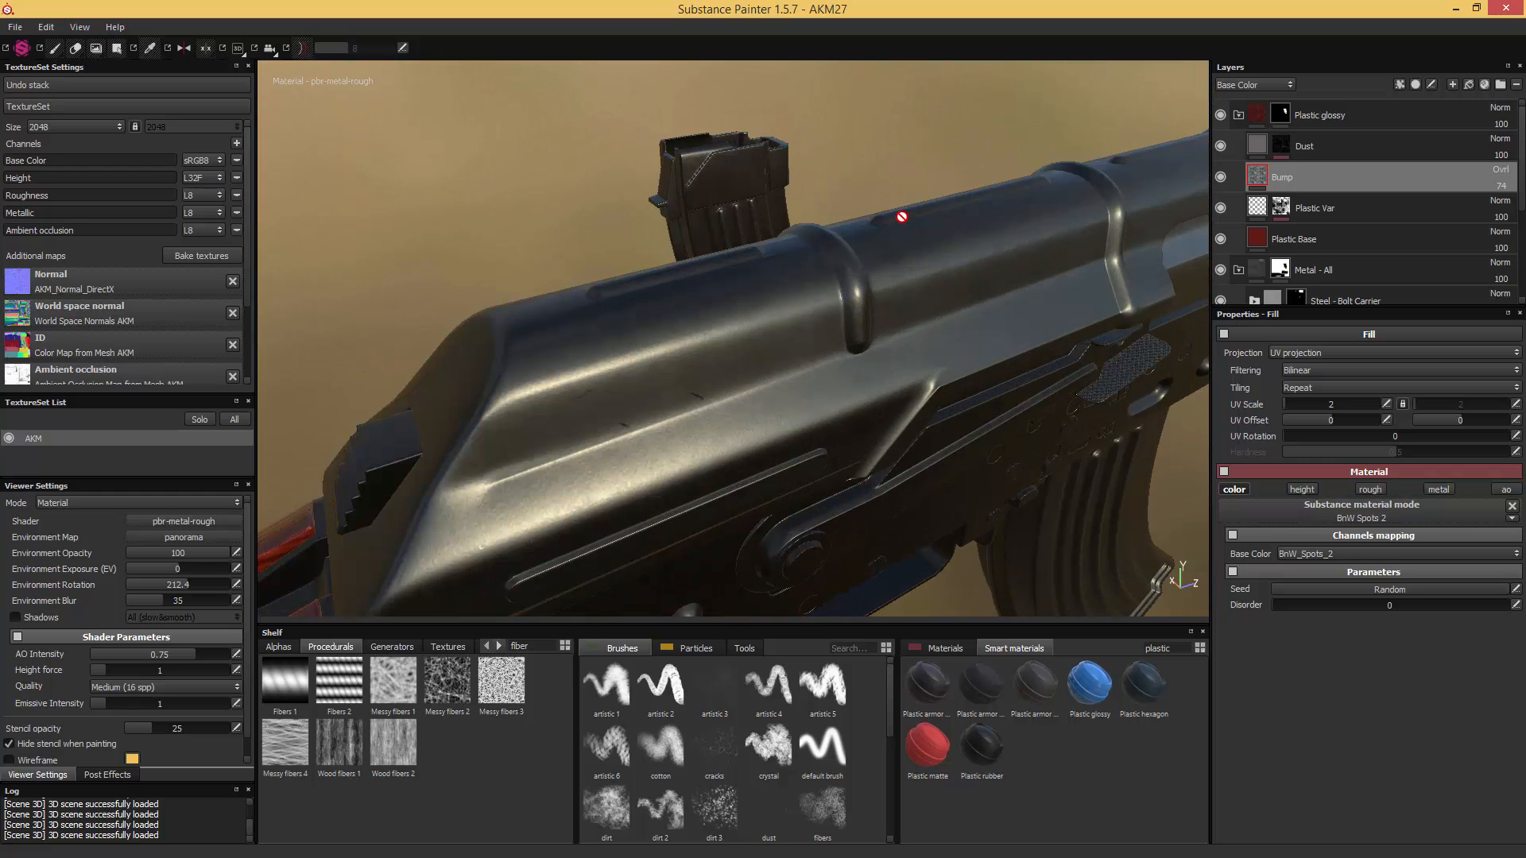
scroll(901, 216, "down", 2)
left_click(1384, 111)
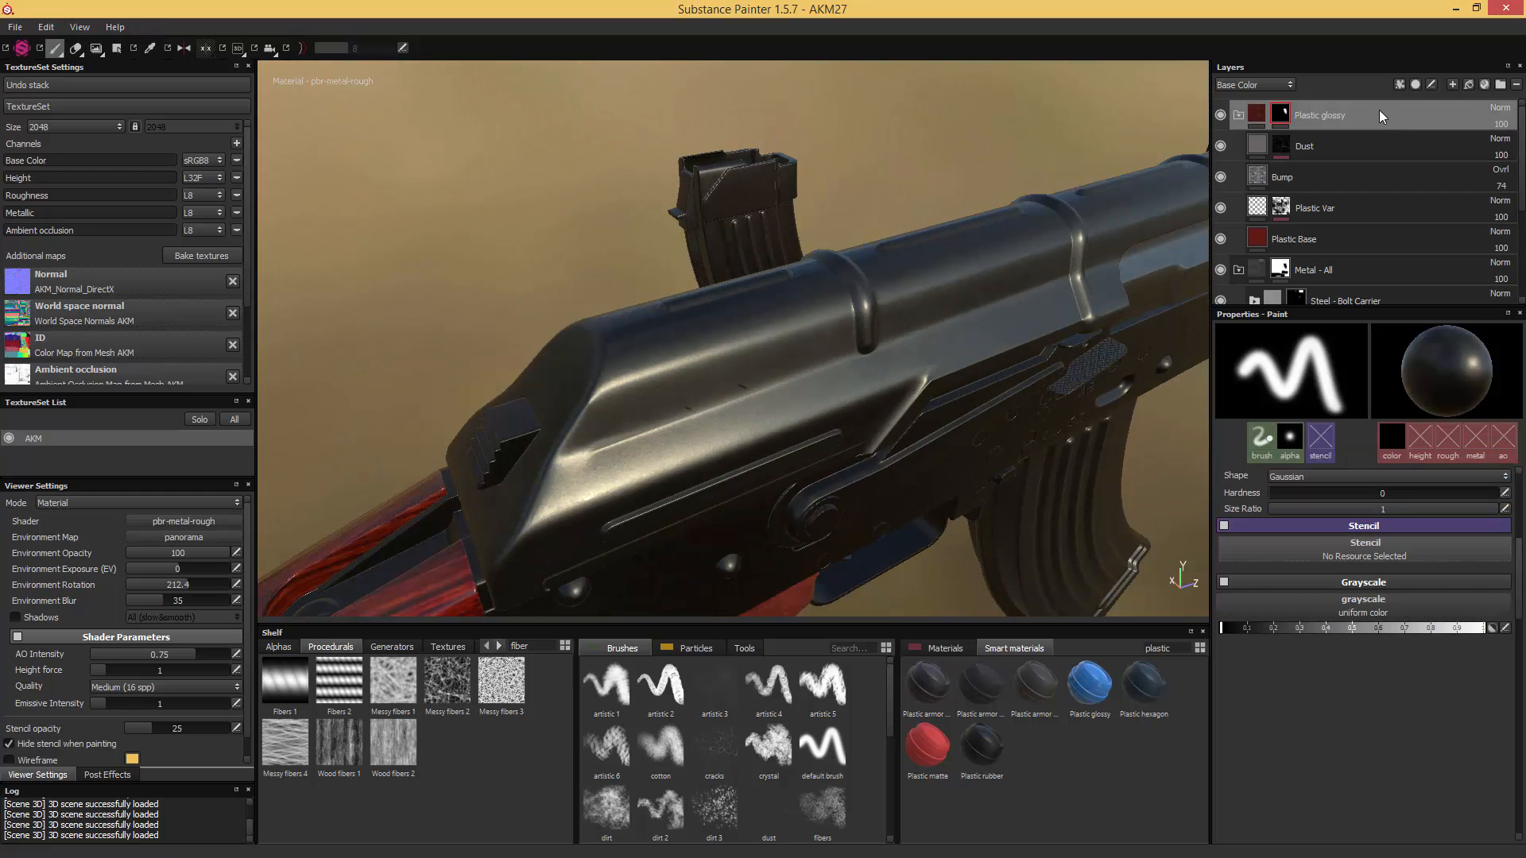
left_click_drag(1096, 275, 775, 197, "alt")
middle_click_drag(956, 263, 751, 231, "alt")
mouse_move(750, 230)
left_mouse_down("alt")
mouse_move(1009, 215)
mouse_move(1014, 232)
left_mouse_up("alt")
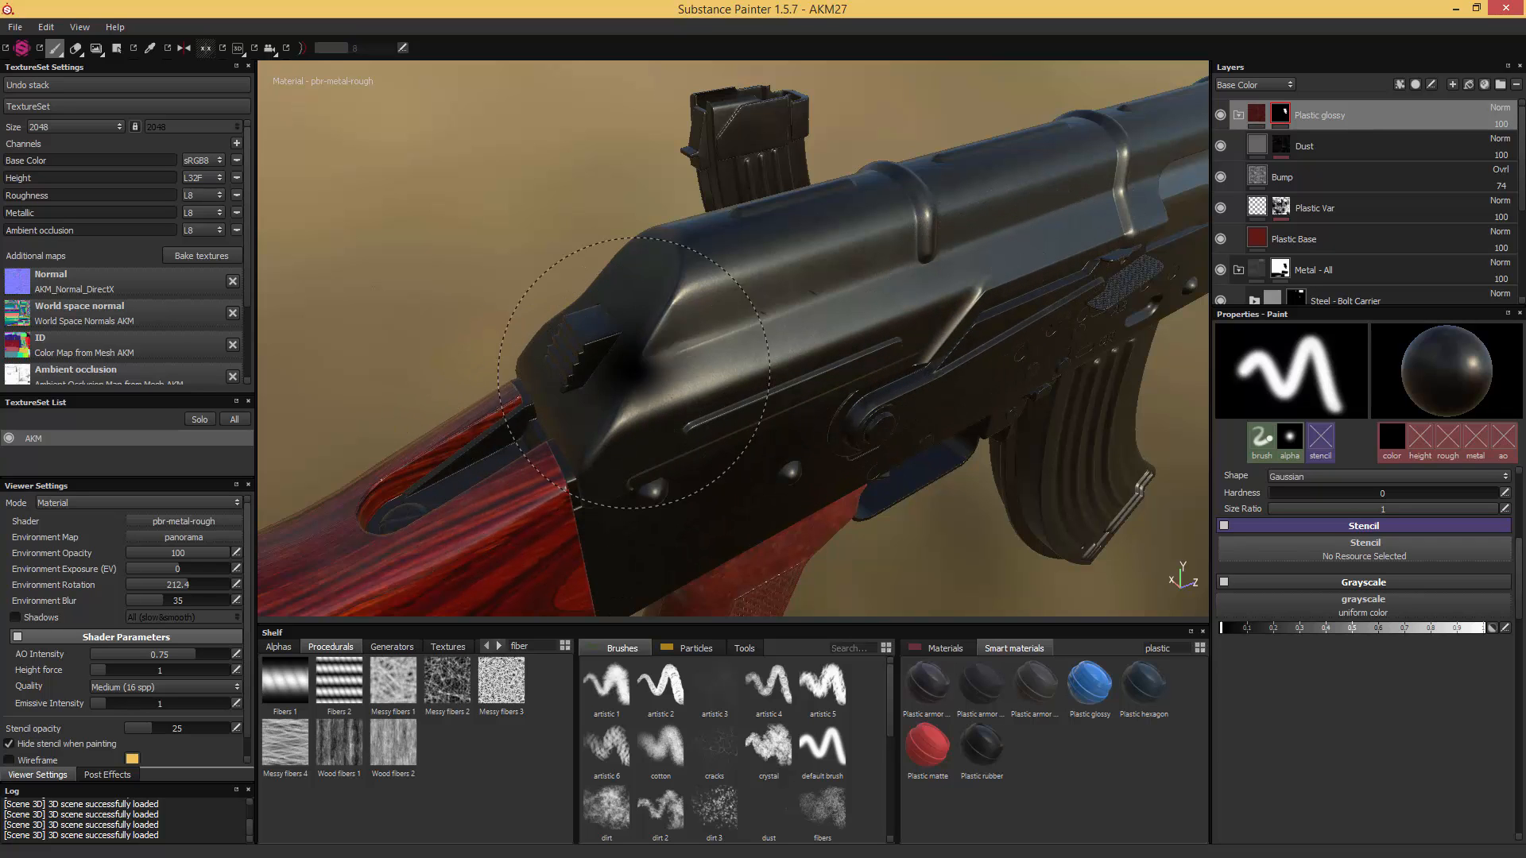
left_click(1469, 85)
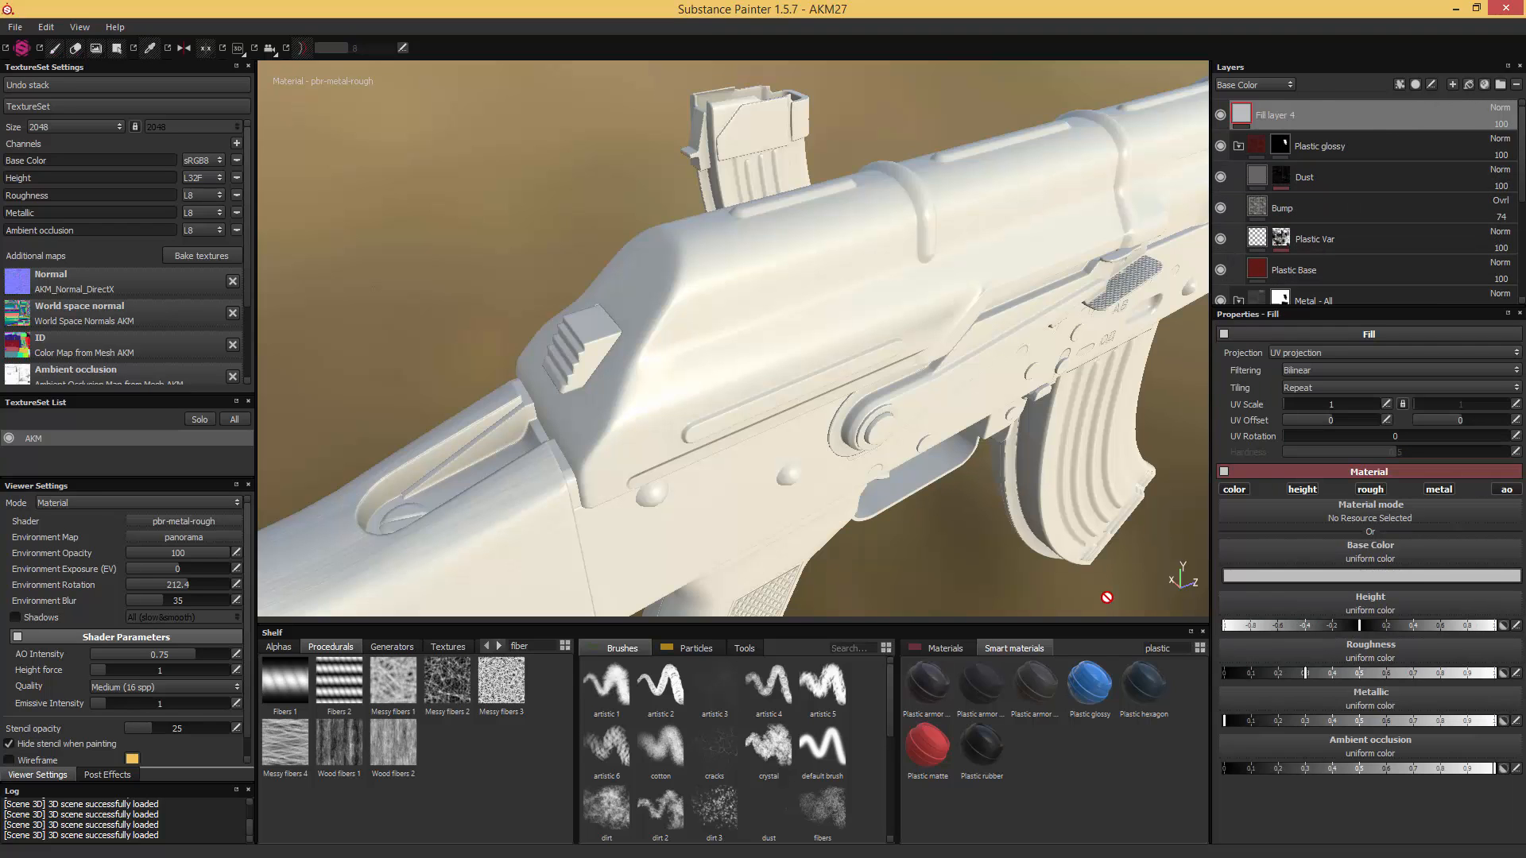
- Search the materials shelf for "steel" and apply the Steel material to the new fill layer
left_click(1169, 649)
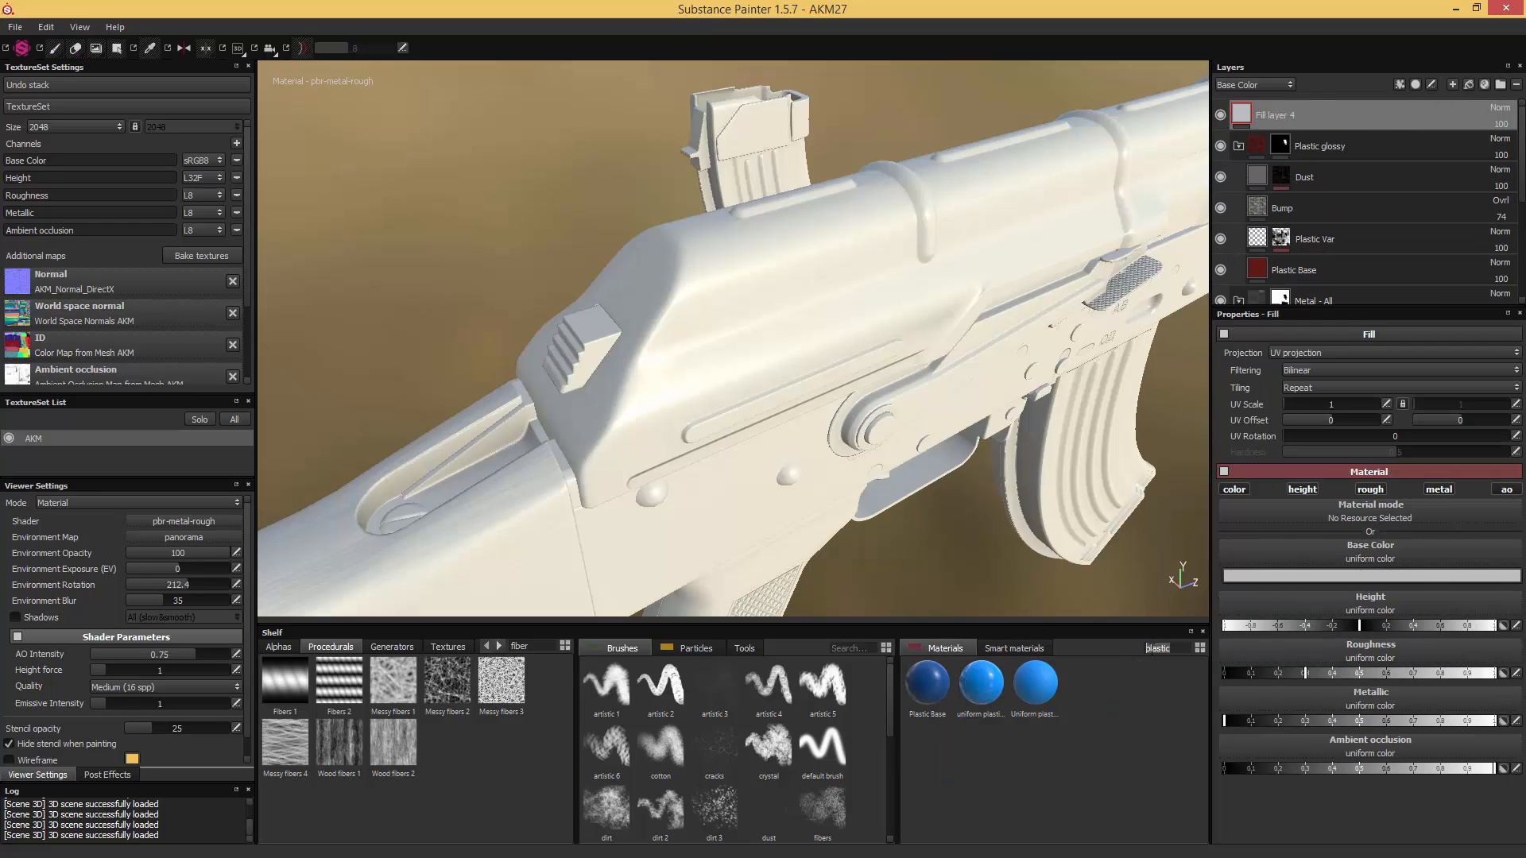
key("BackSpace")
key("BackSpace")
key("BackSpace")
key("BackSpace")
key("BackSpace")
key("BackSpace")
key("BackSpace")
type("steel")
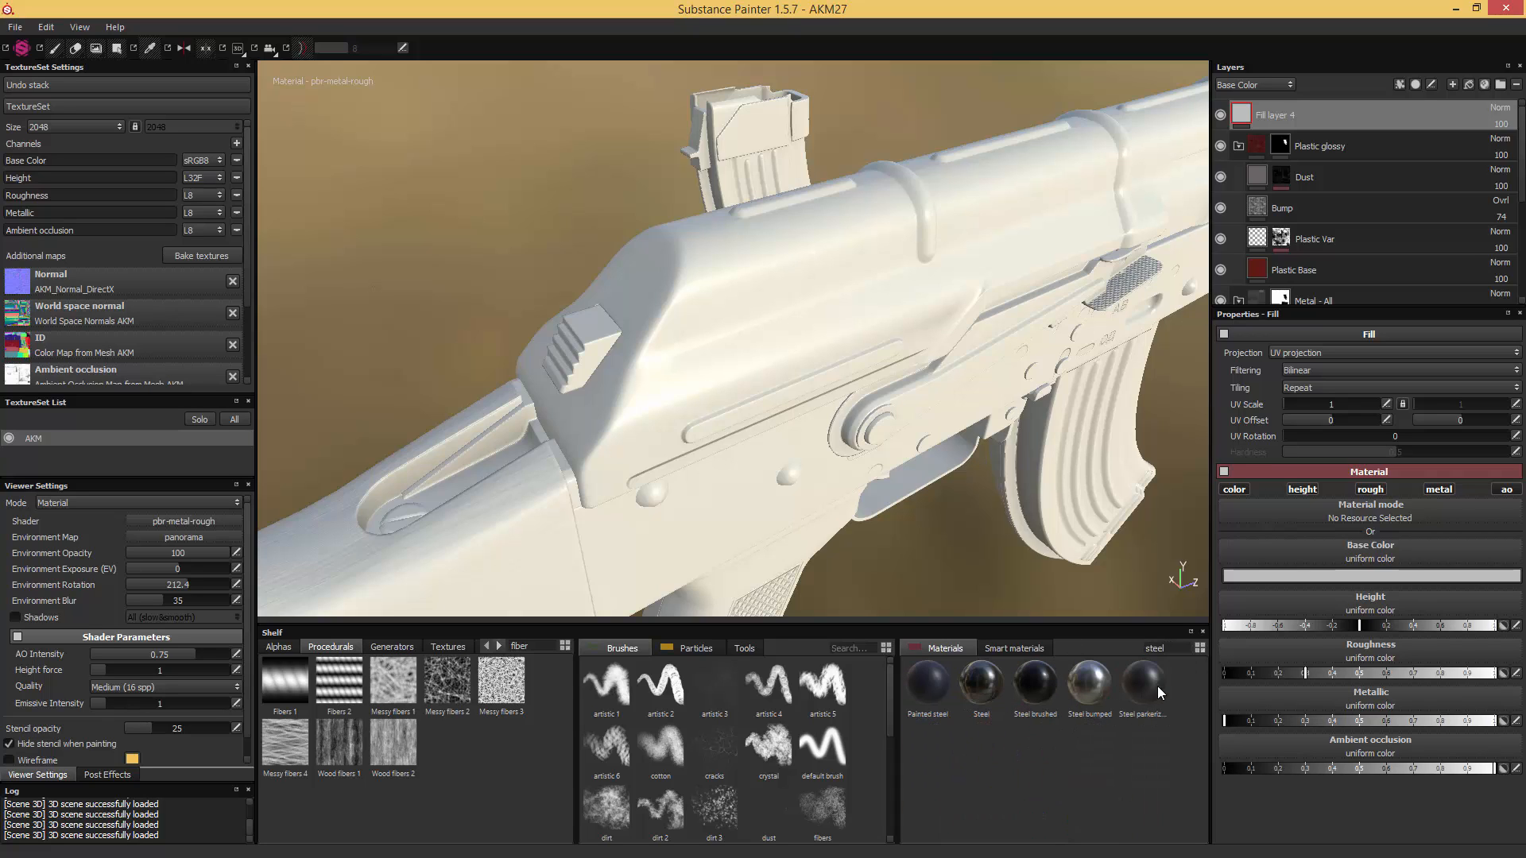
left_click(979, 687)
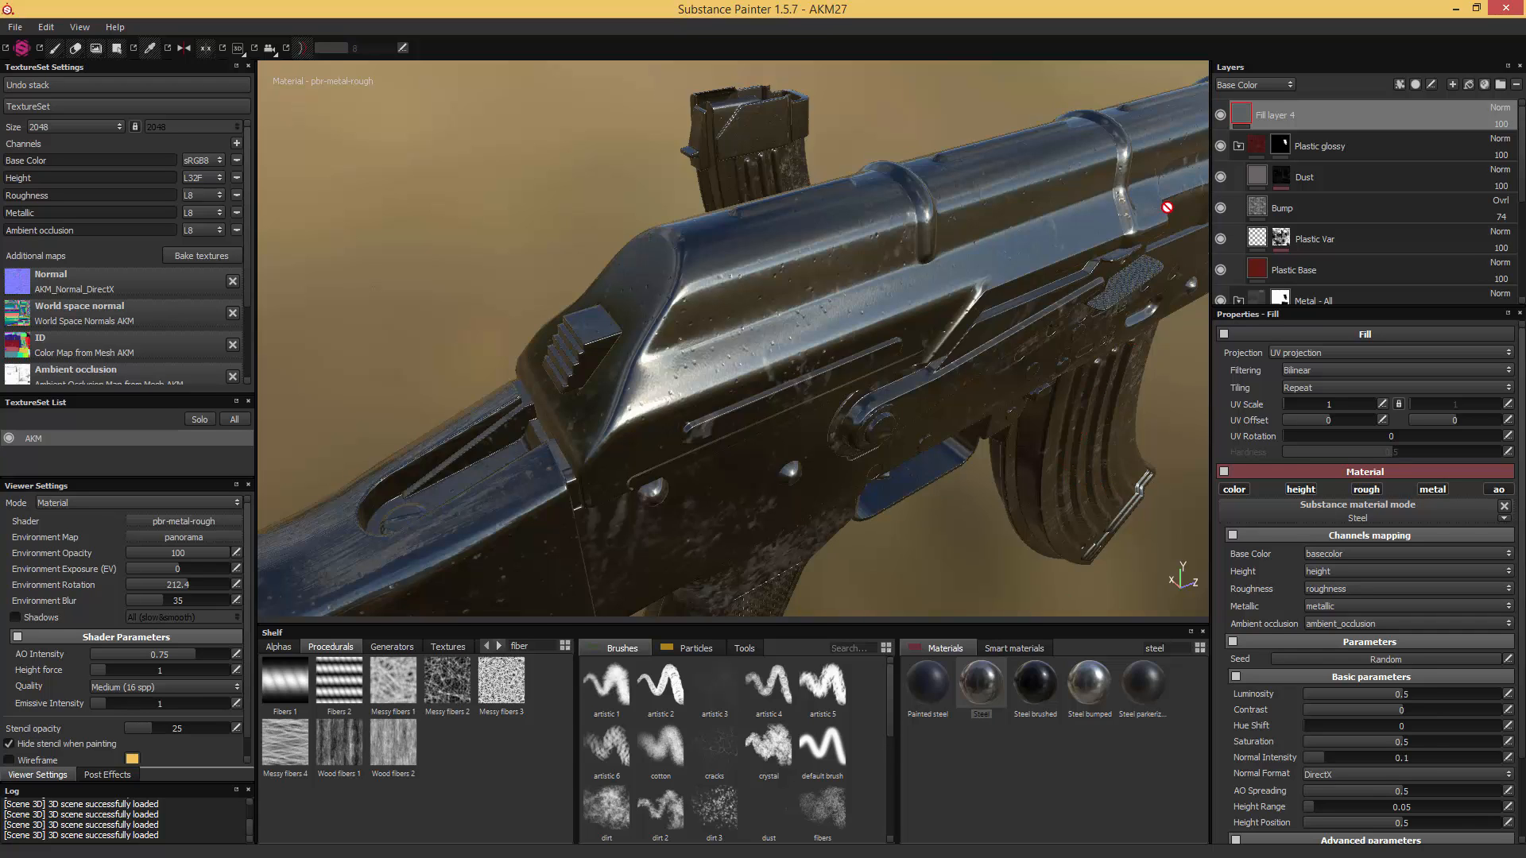
- Add a black mask to the Steel fill layer and drive it with the MG Edge Damages generator
right_click(1244, 116)
left_click(1308, 138)
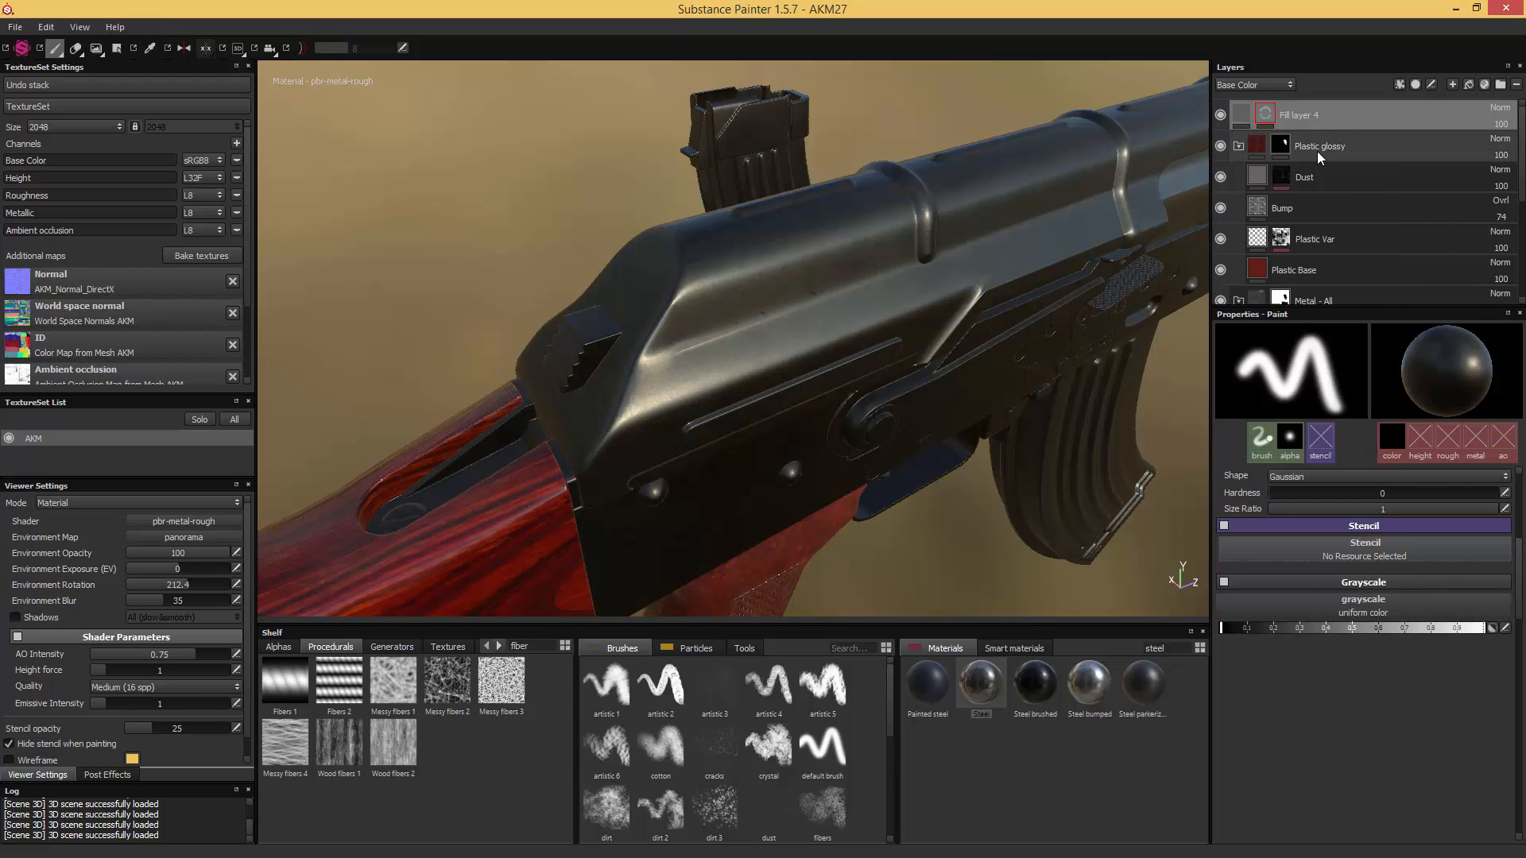
right_click(1268, 119)
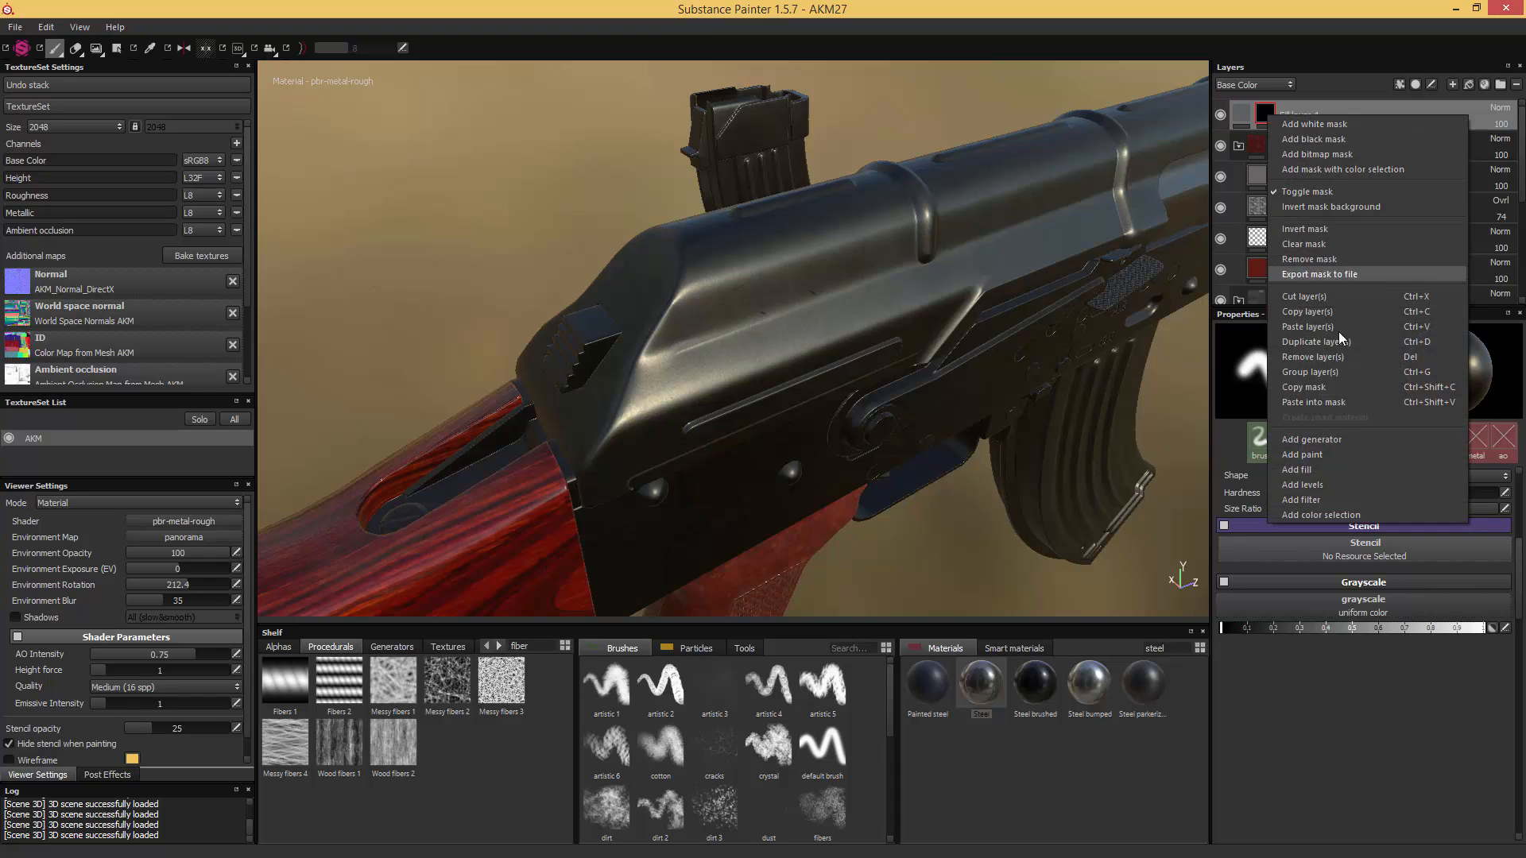
left_click(1316, 440)
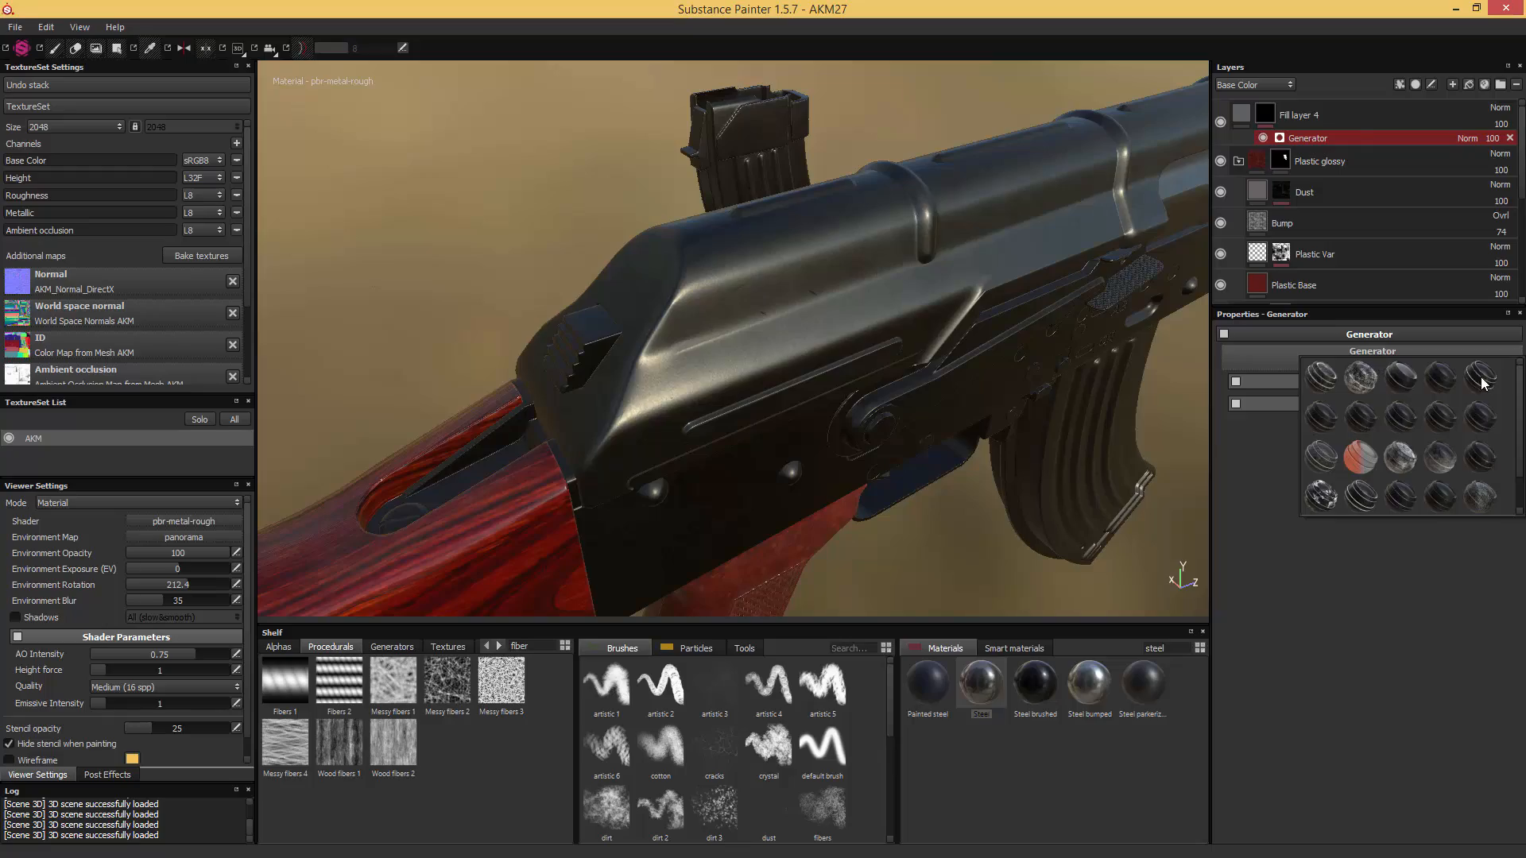
left_click(1482, 378)
mouse_move(1039, 385)
left_mouse_down("alt")
mouse_move(891, 358)
mouse_move(1049, 366)
left_mouse_up("alt")
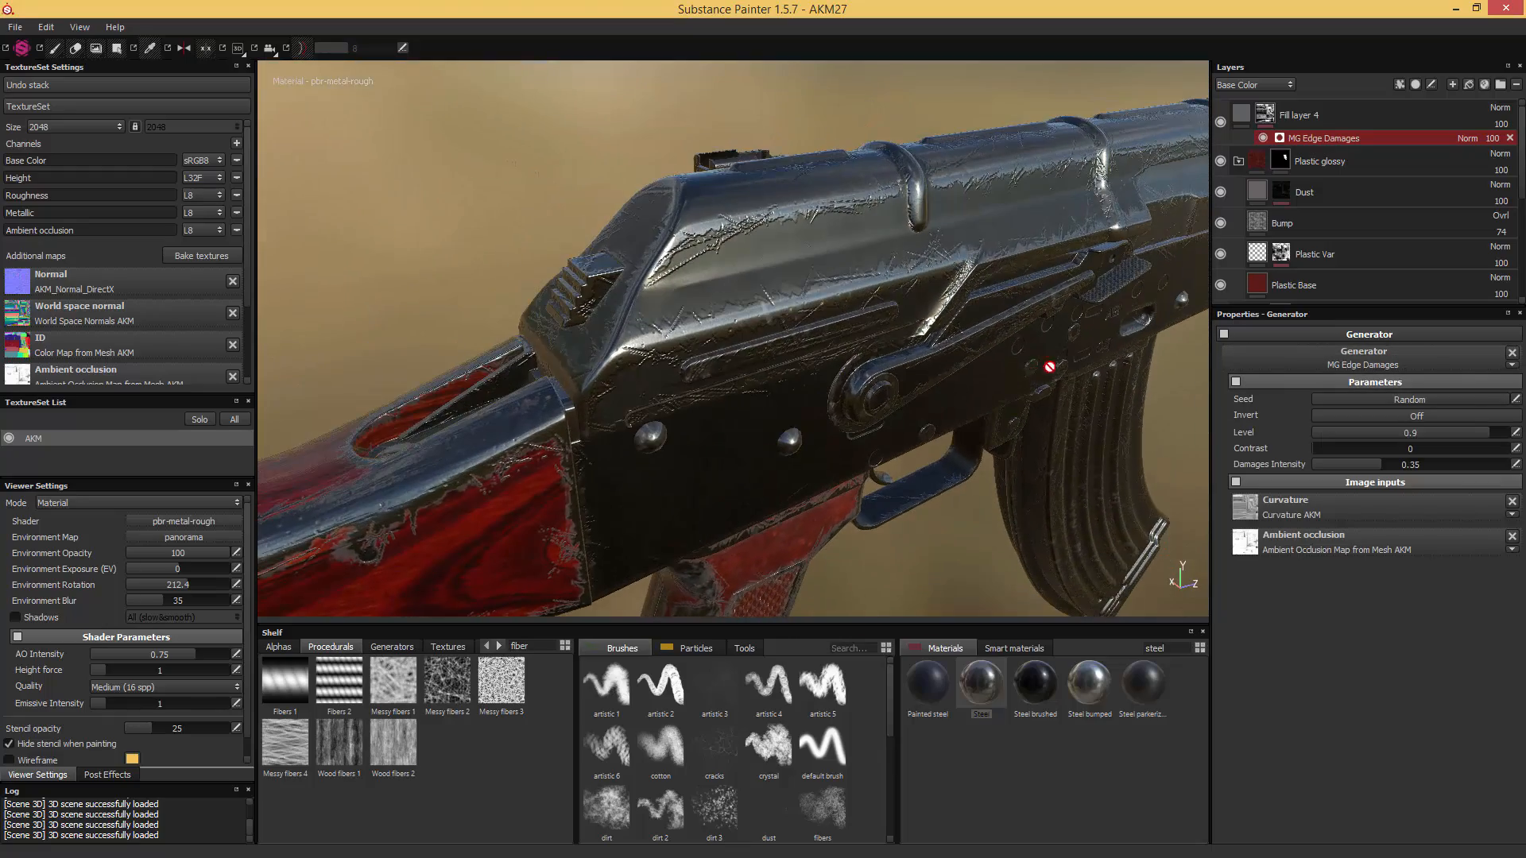
- Set the edge damage generator's Level to 0.88 and check the wear on the receiver cover up close
mouse_move(1467, 440)
left_mouse_down()
mouse_move(1404, 432)
mouse_move(1499, 433)
mouse_move(1486, 432)
left_mouse_up()
scroll(875, 297, "up", 5)
left_click_drag(832, 288, 998, 331, "alt")
scroll(1000, 329, "up", 2)
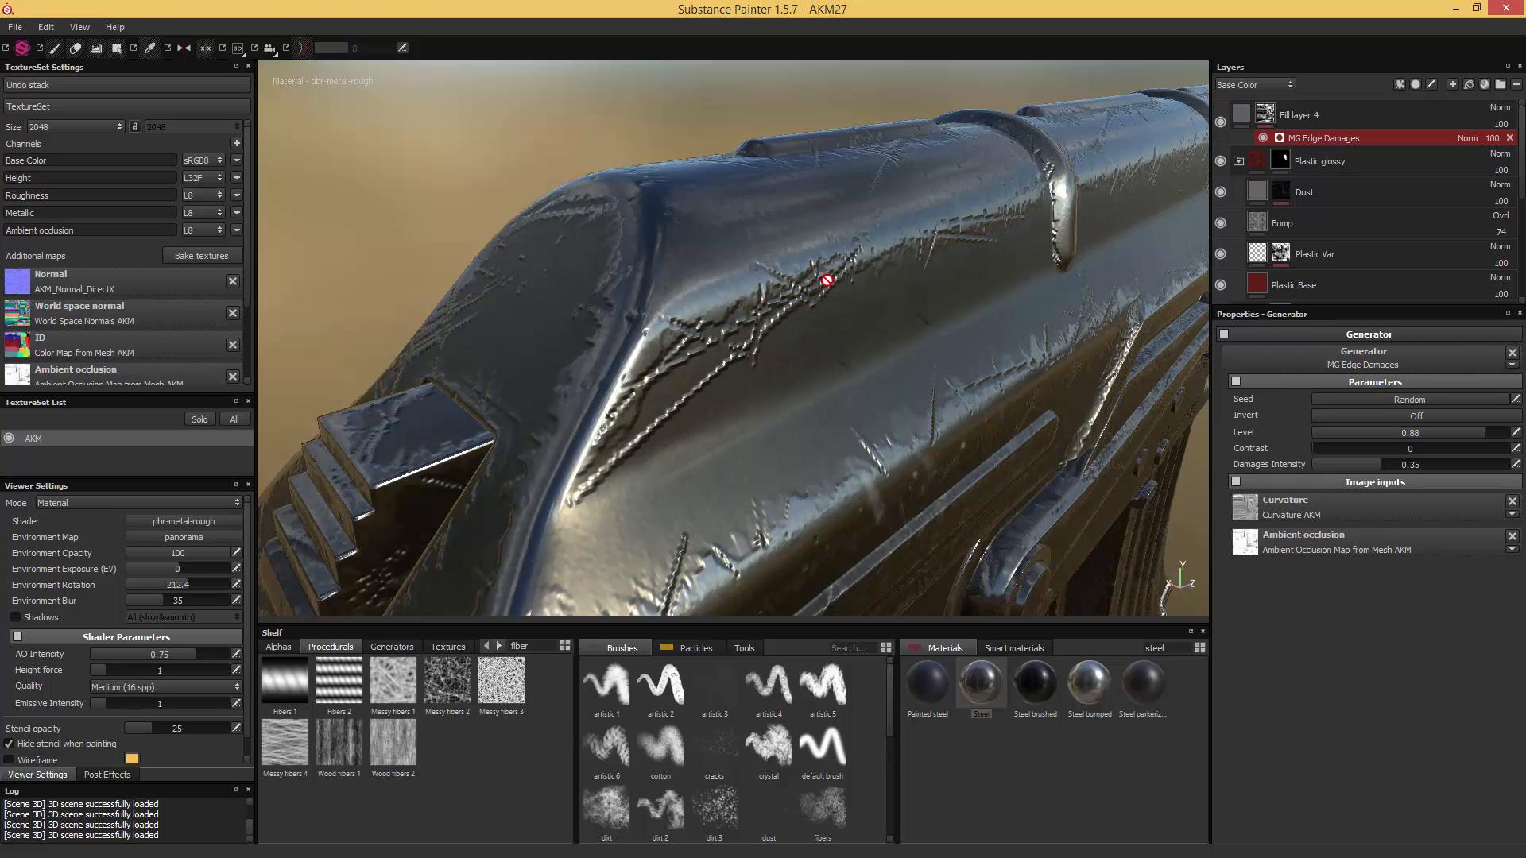
- Adjust the Steel fill's relief on the receiver cover to Height Position 0.47 and Height Range 0.1
left_click(1241, 118)
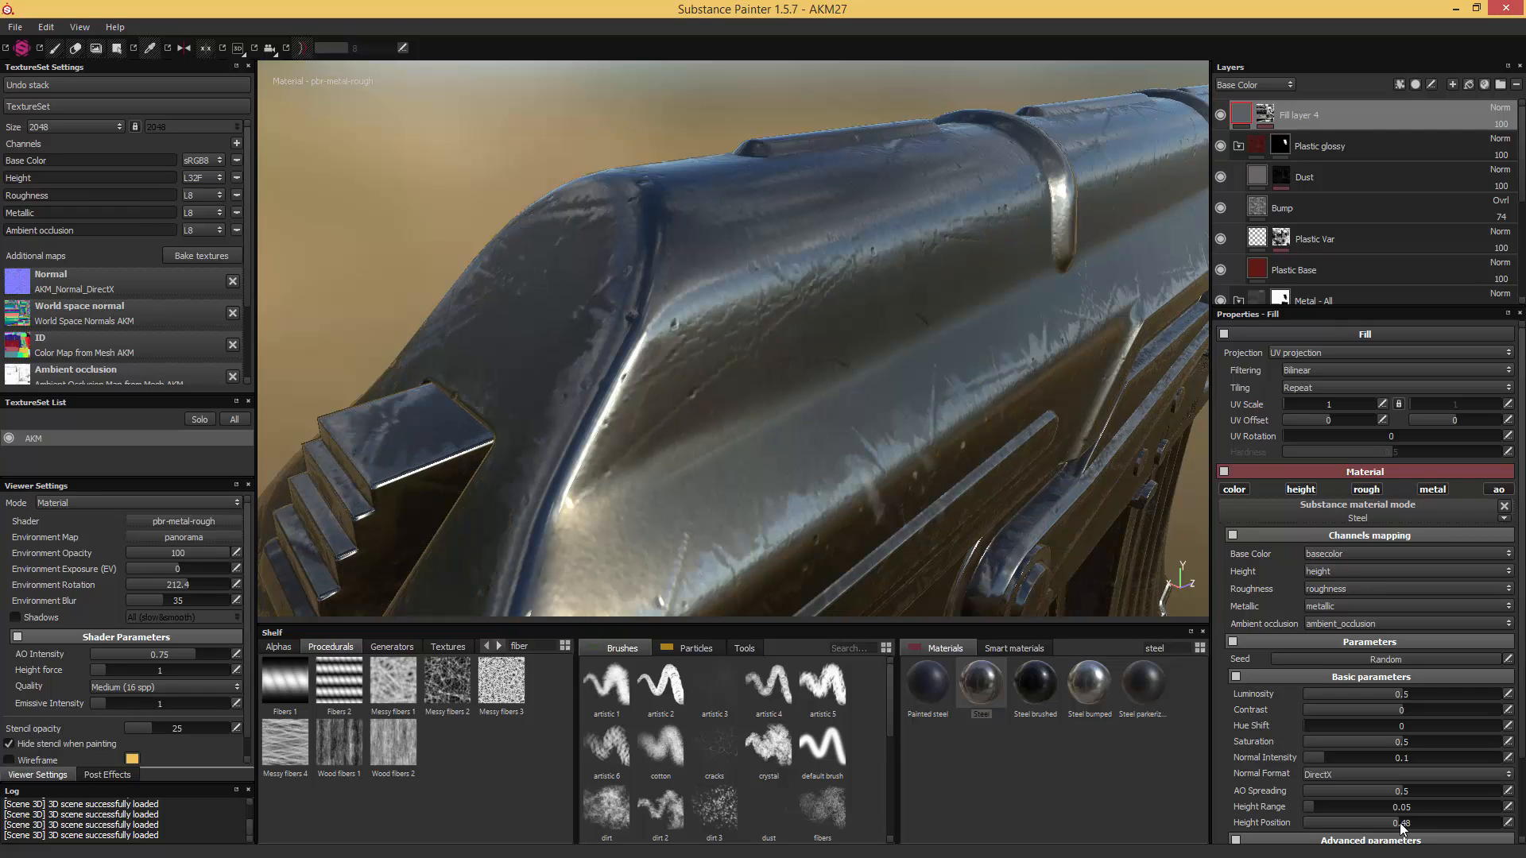
left_click_drag(1396, 823, 1392, 822)
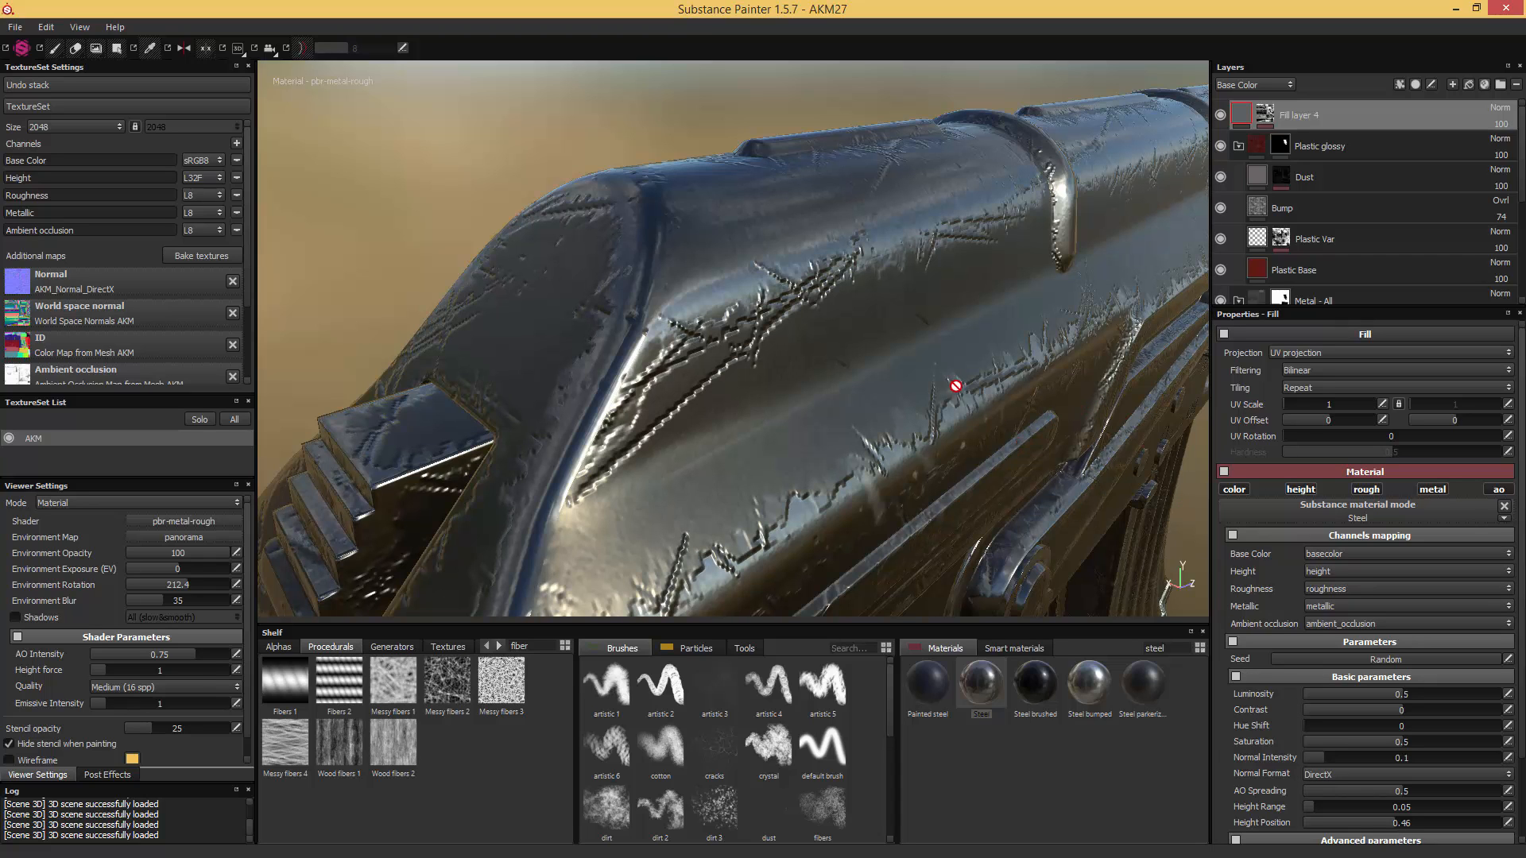
left_click(1402, 823)
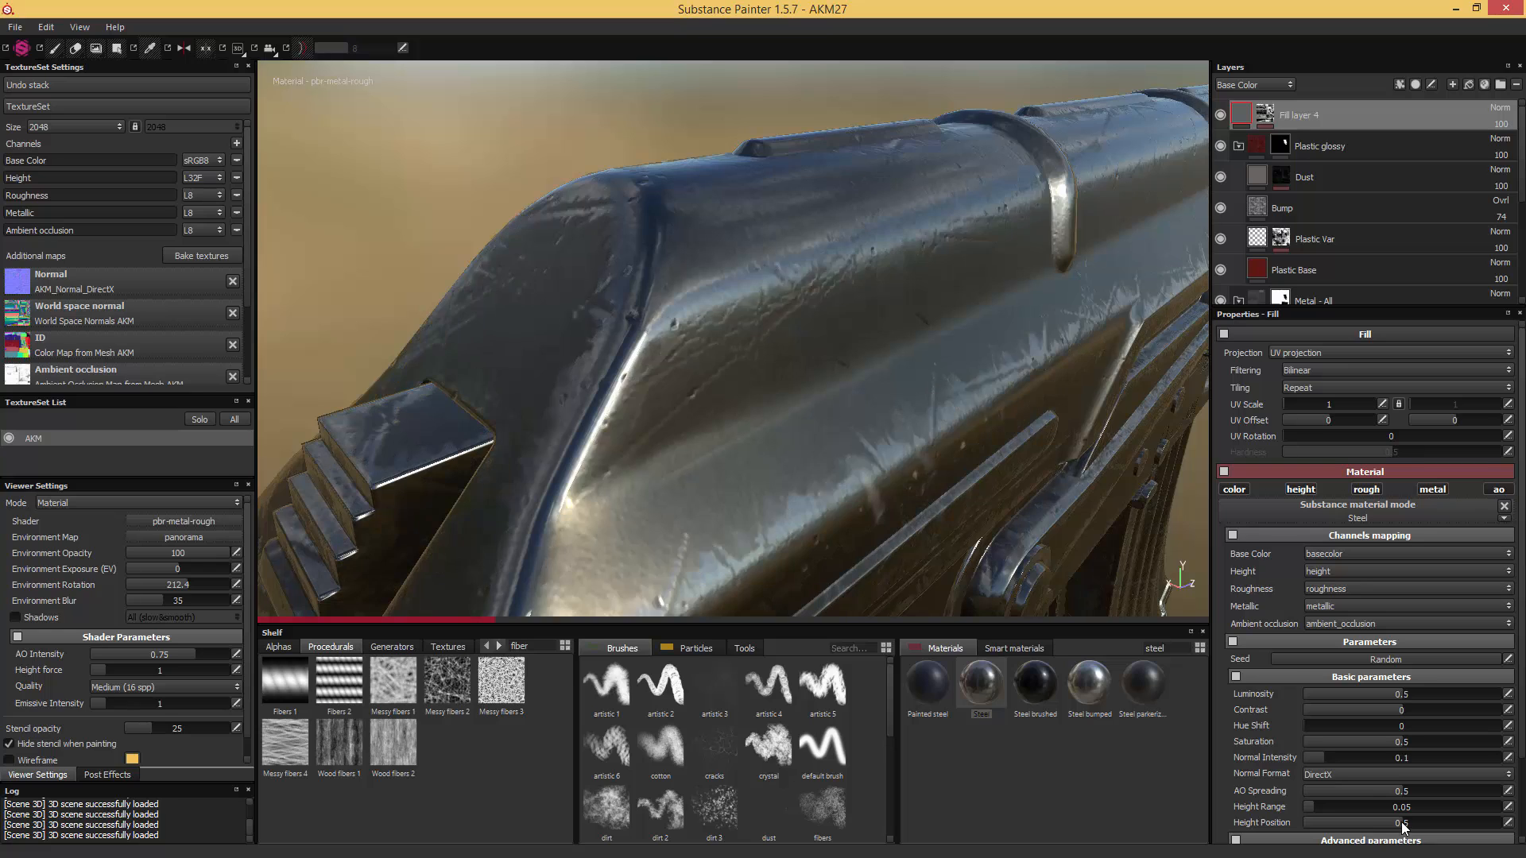
left_click_drag(1404, 823, 1401, 825)
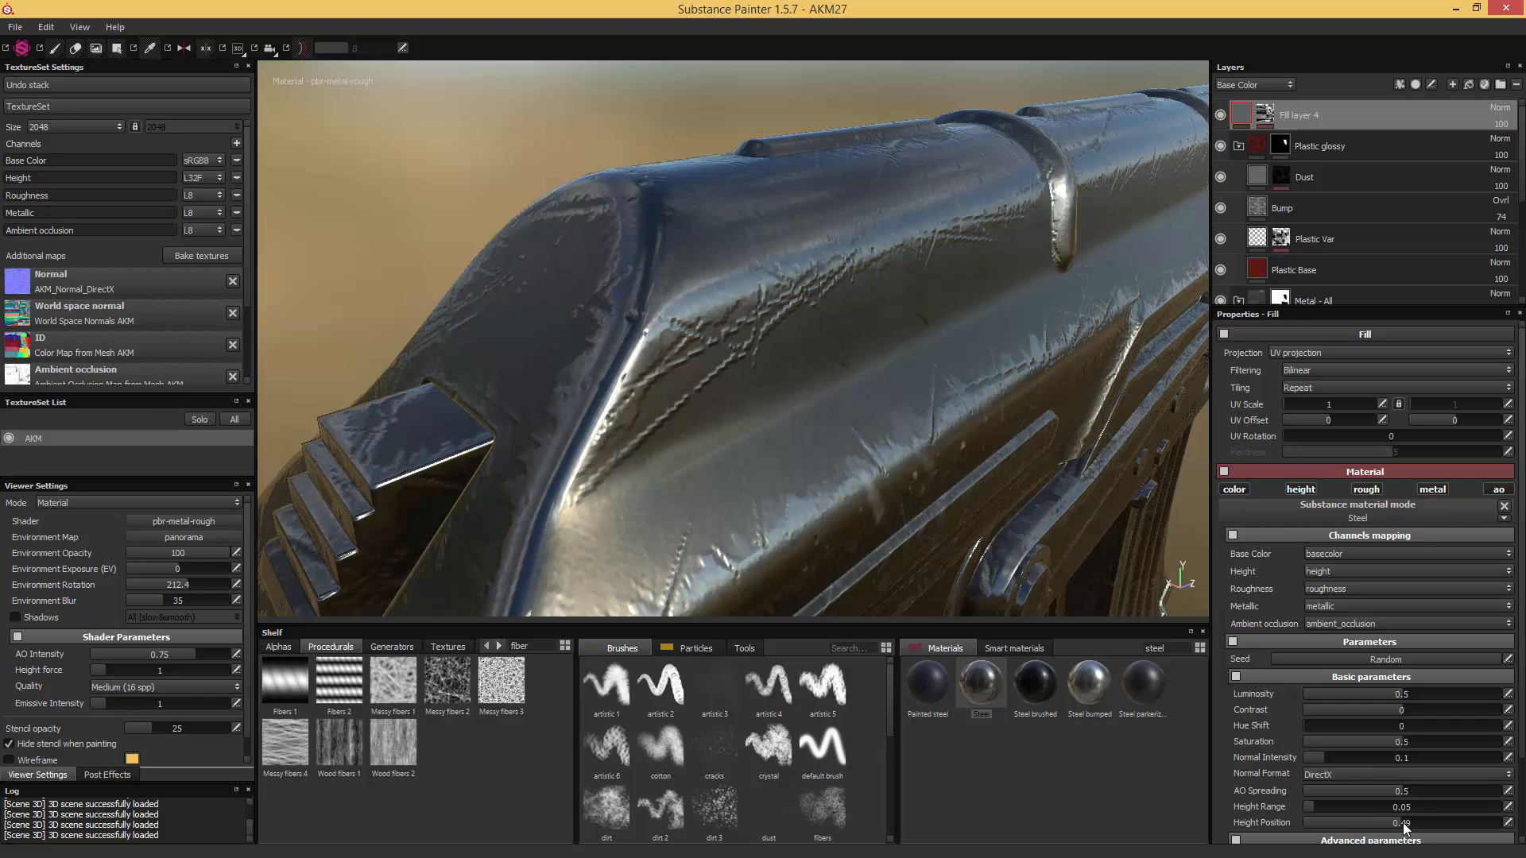
left_click_drag(1020, 427, 952, 445, "alt")
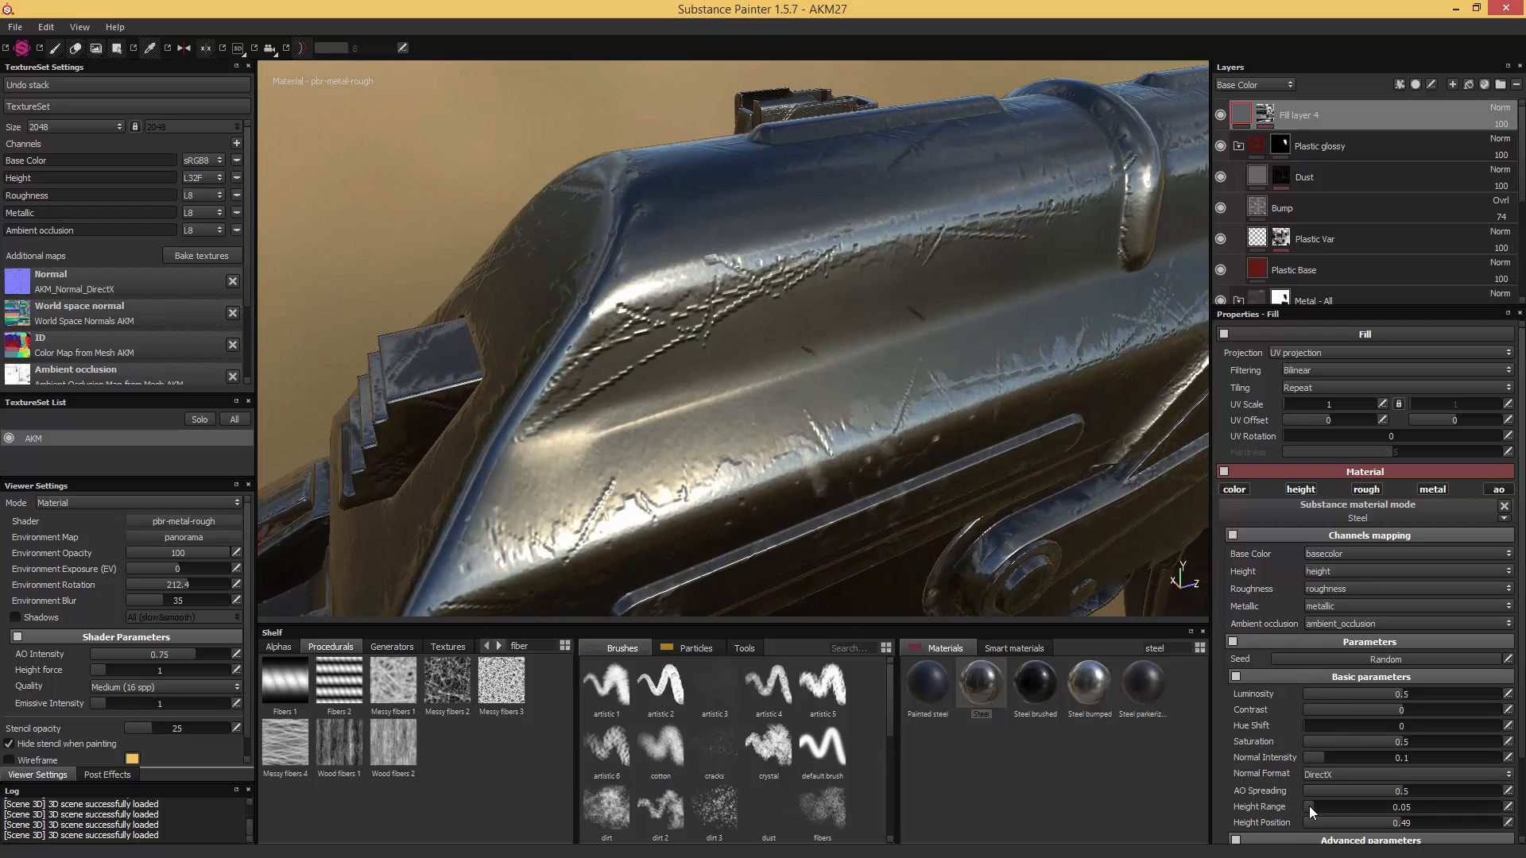
left_click_drag(1316, 805, 1314, 804)
left_click_drag(1112, 509, 1096, 441, "alt")
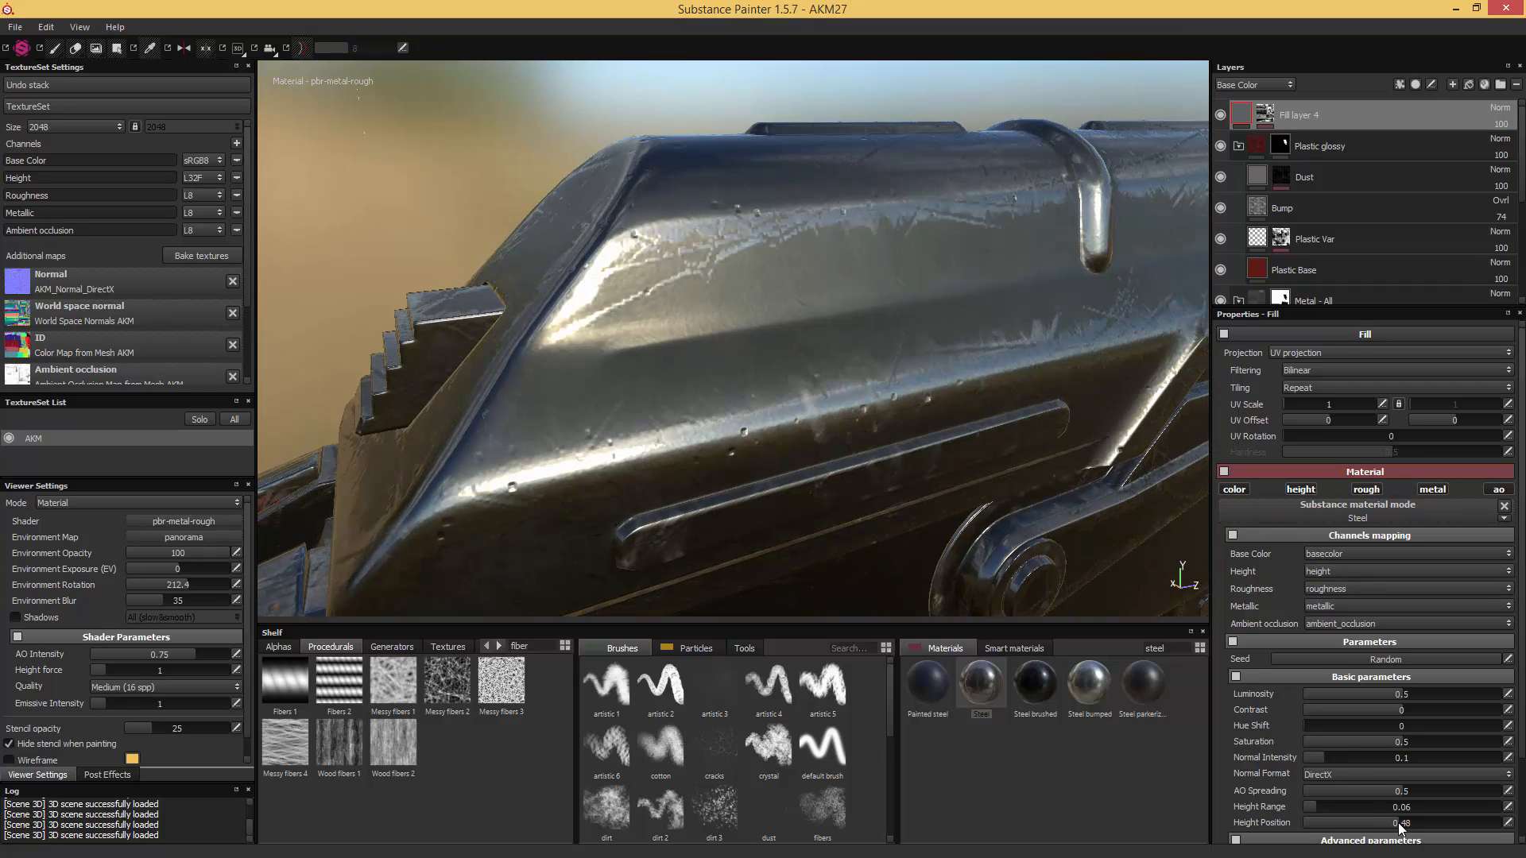
left_click(1326, 807)
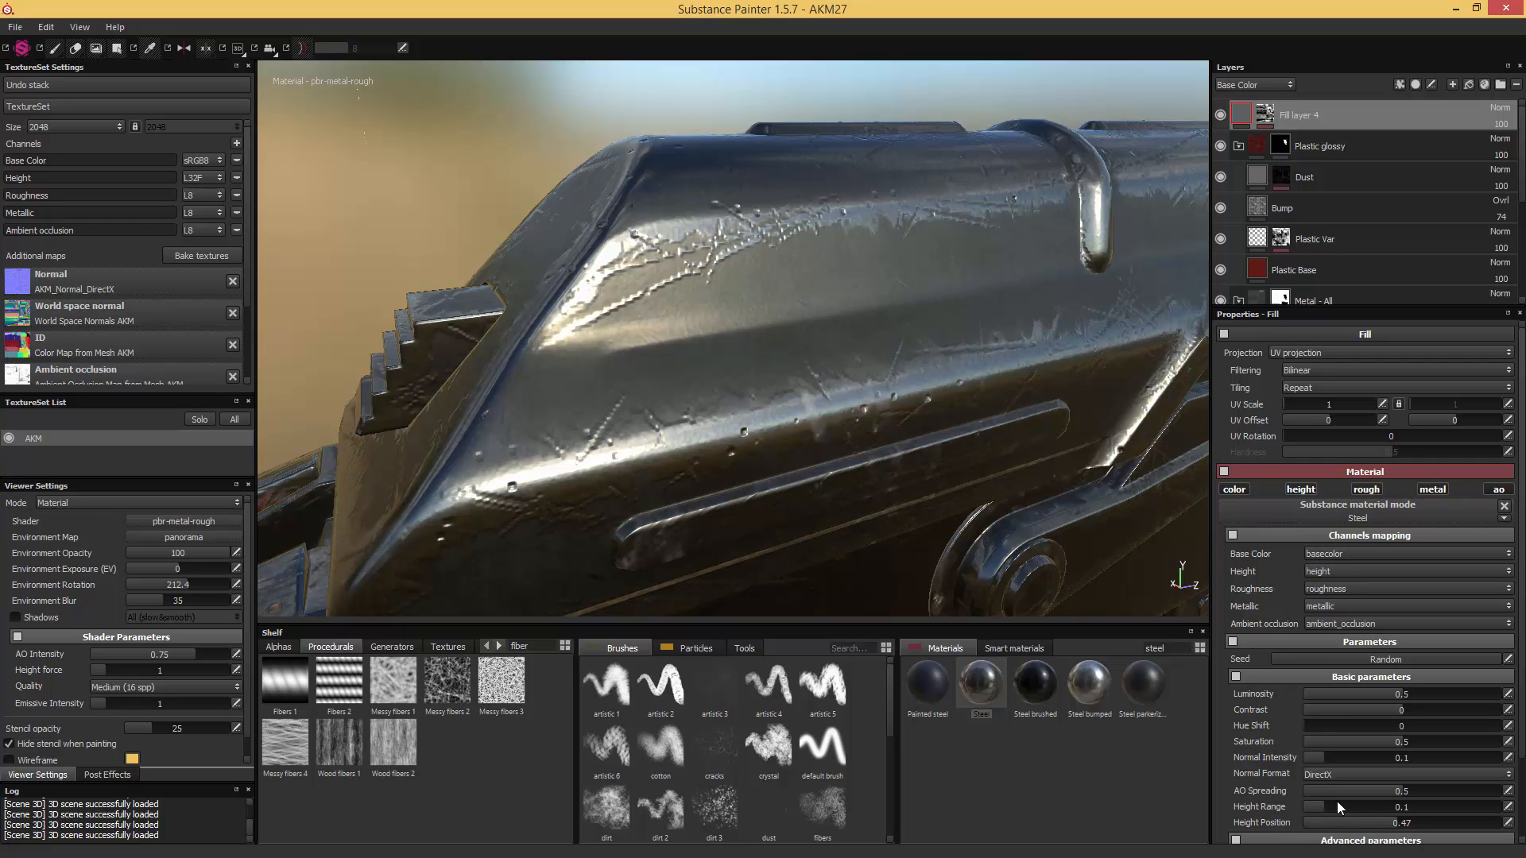
left_click_drag(1056, 406, 1109, 477, "alt")
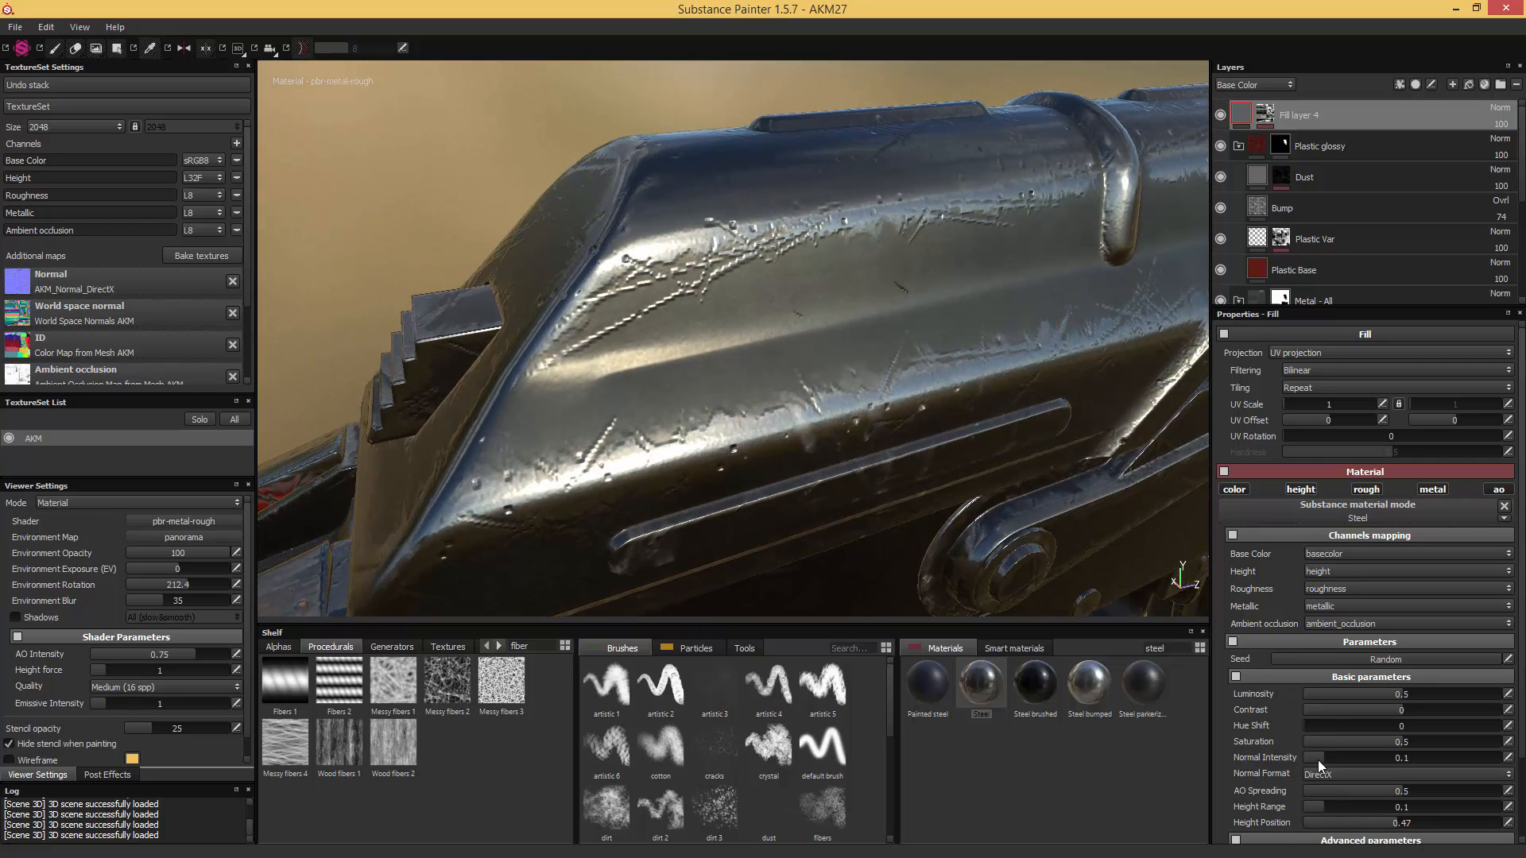
- Soften the Steel fill's scratch relief by reducing Height Range to 0.07, checking it from several angles
left_click_drag(1322, 805, 1319, 806)
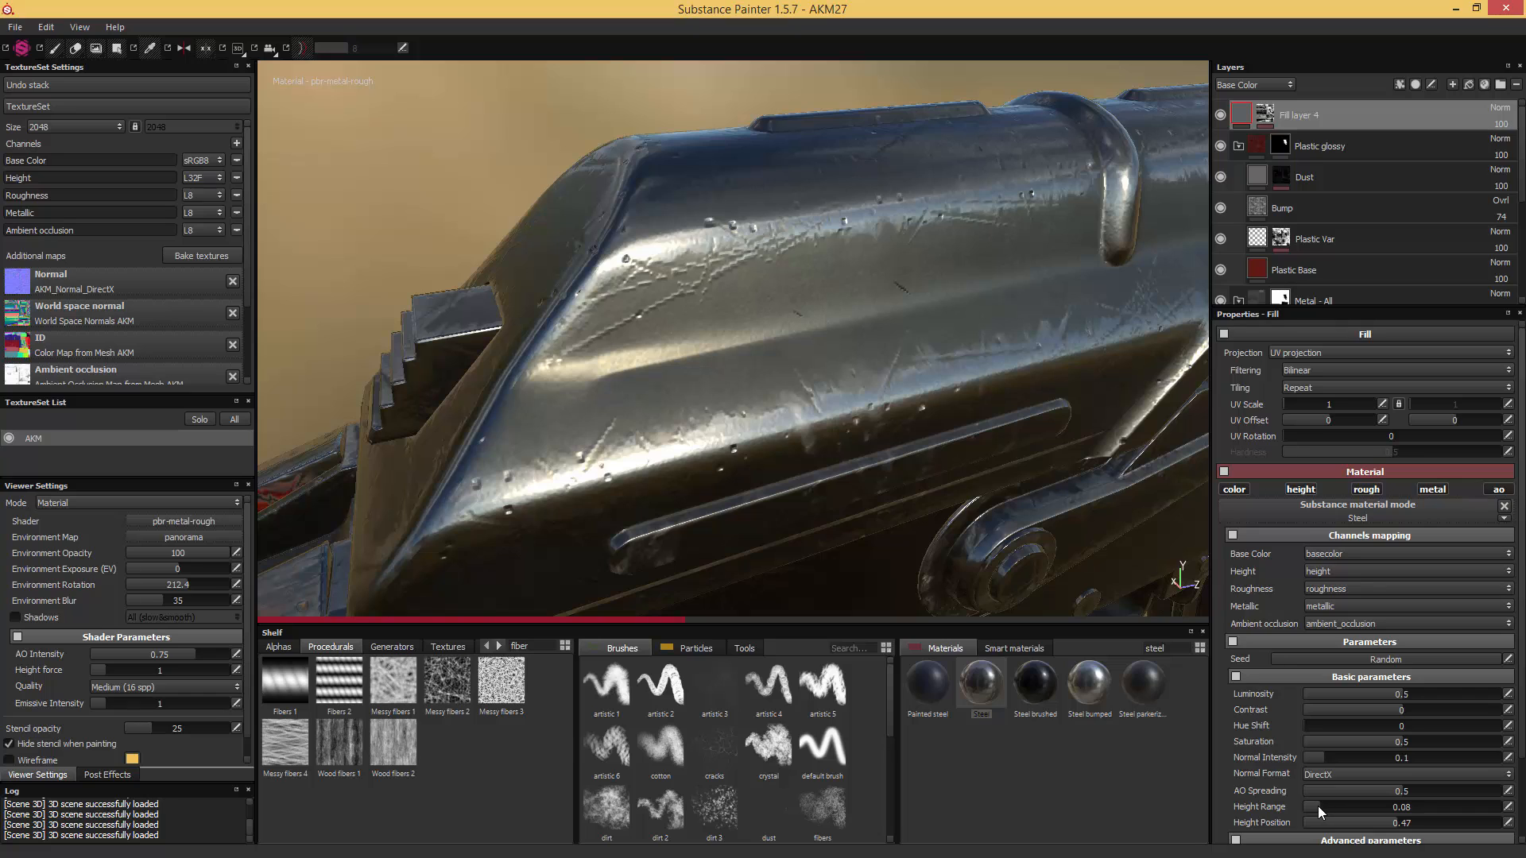
left_click(1317, 805)
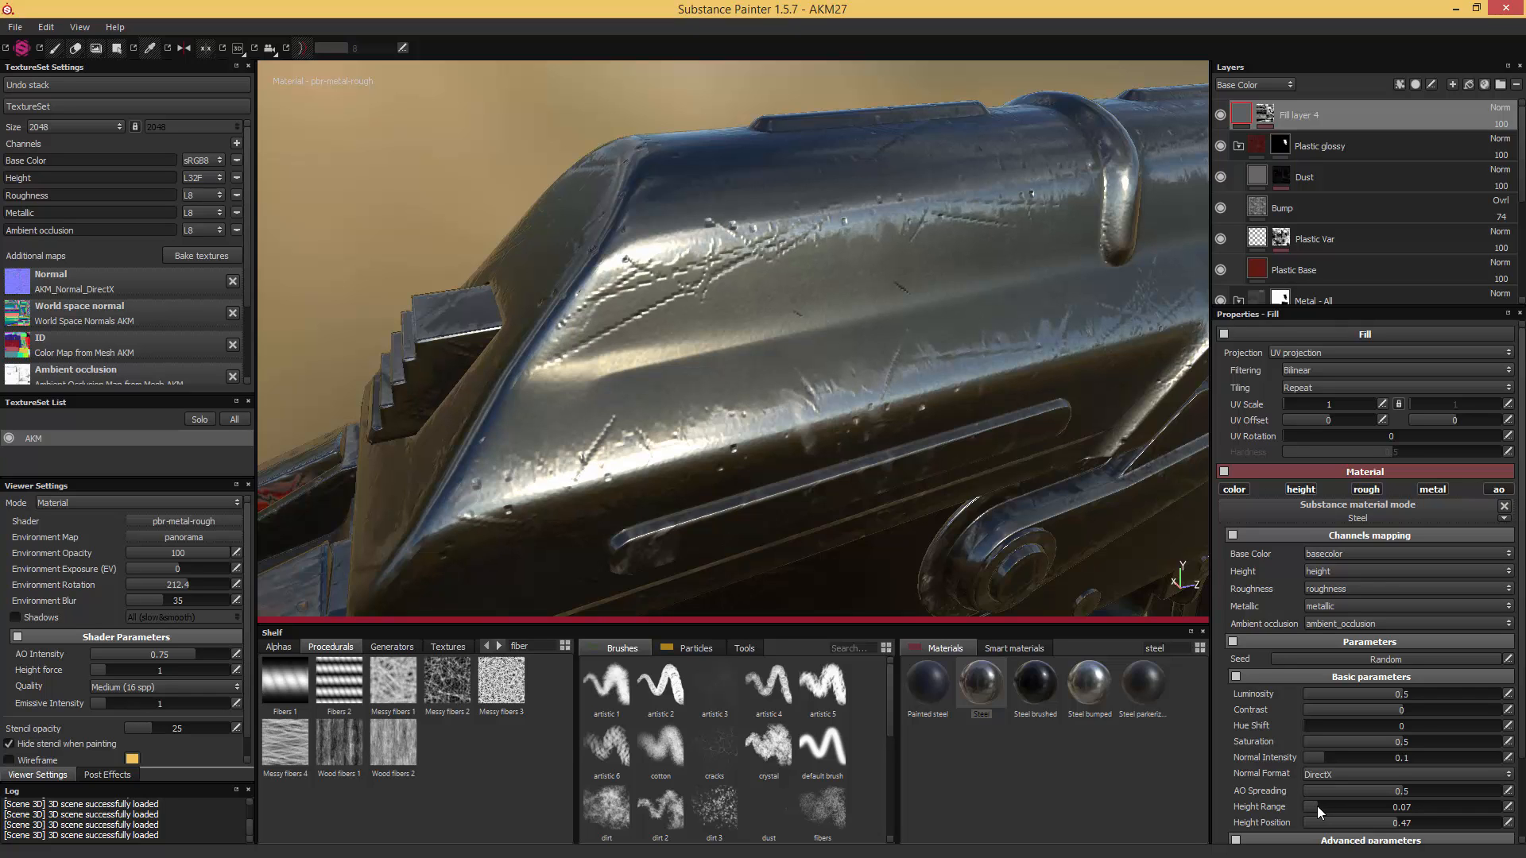
left_click_drag(1318, 806, 1319, 806)
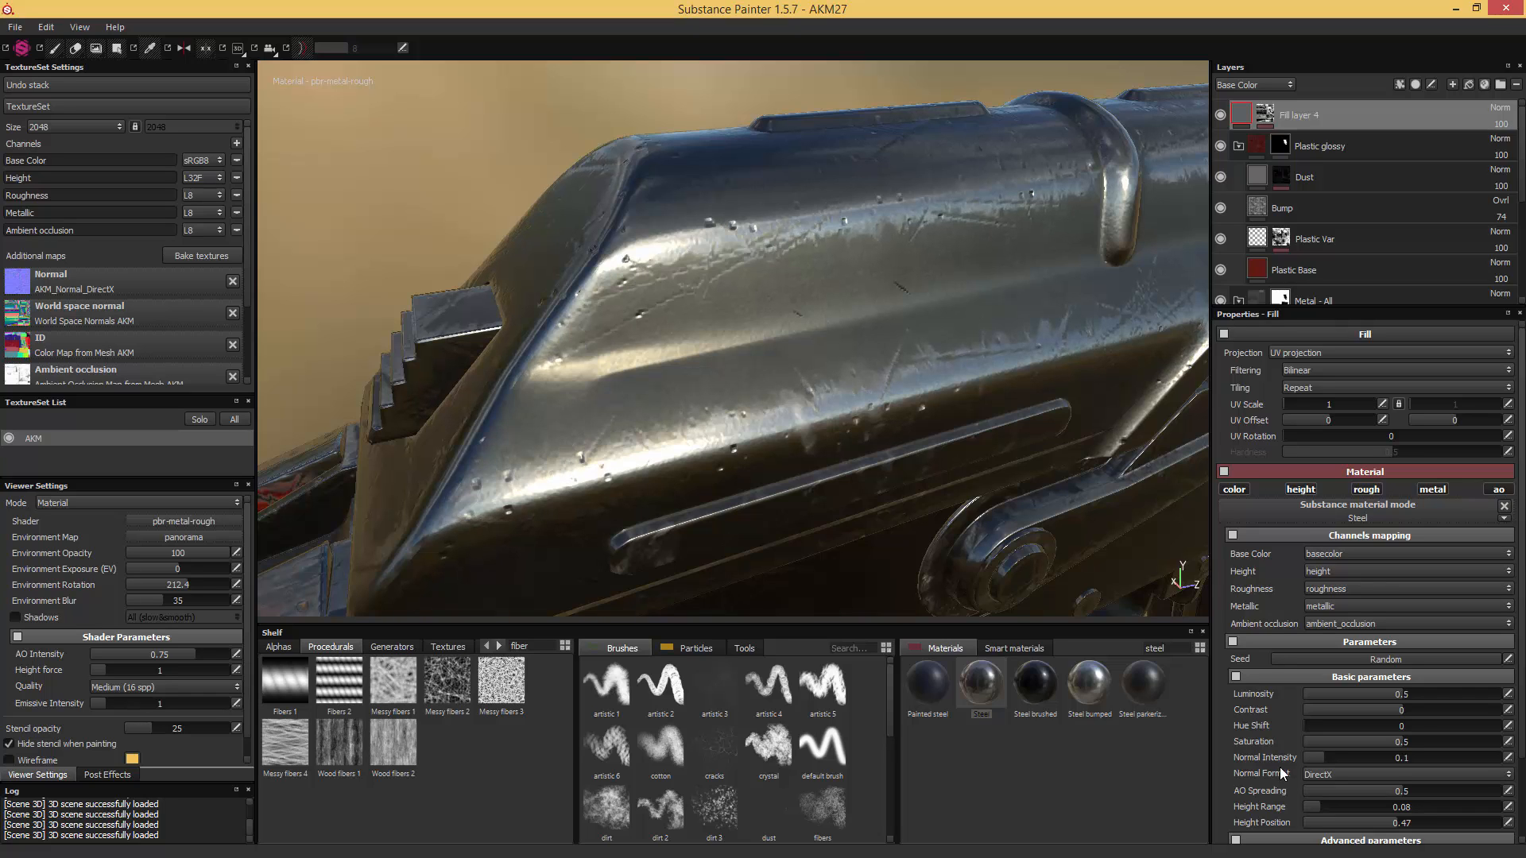
left_click_drag(588, 413, 1029, 478, "alt")
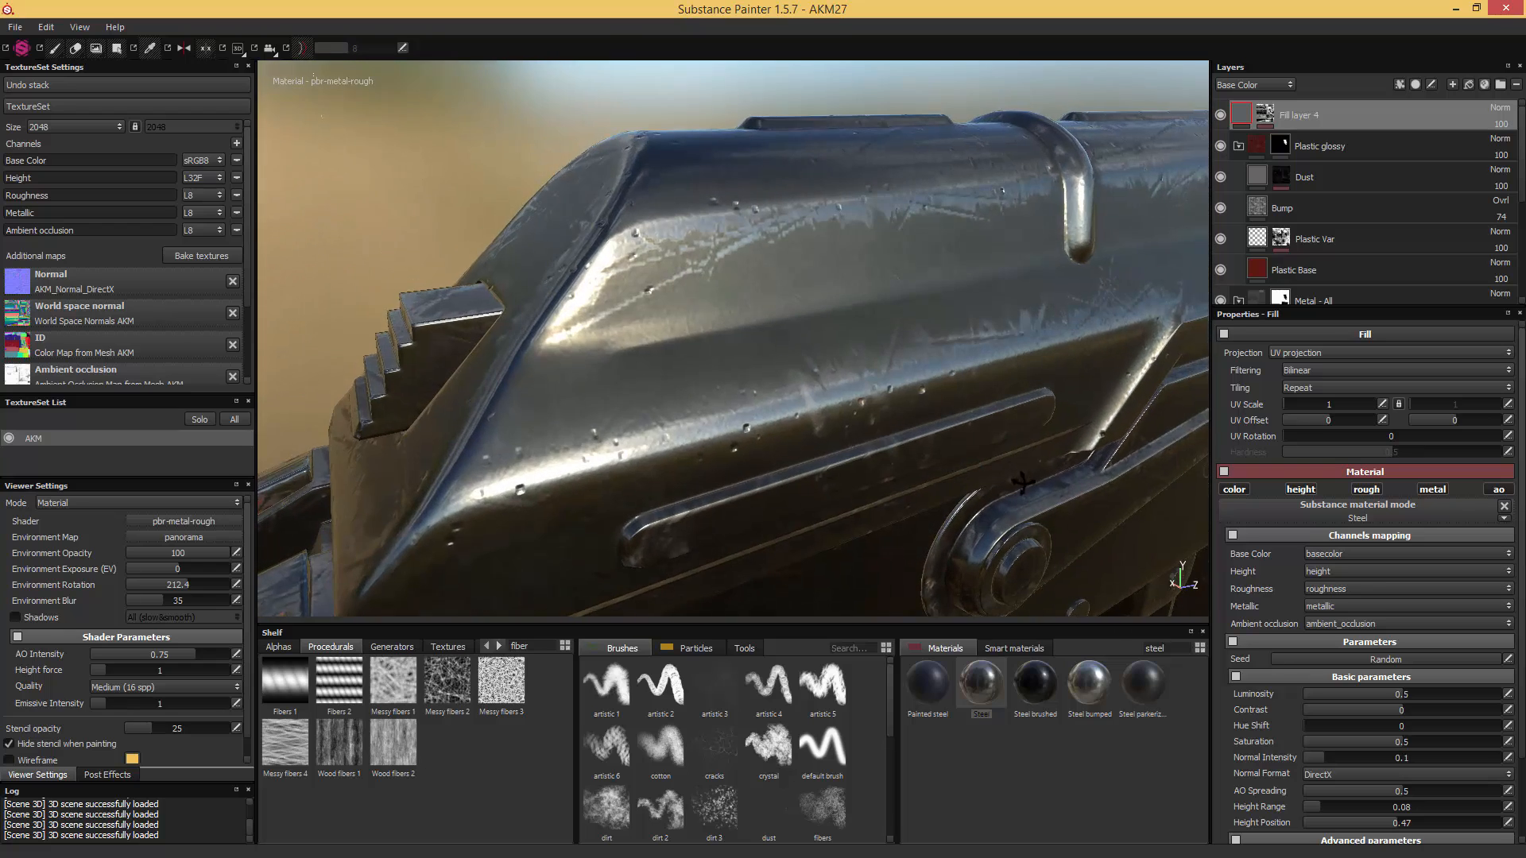
left_click(1318, 807)
left_click_drag(1008, 444, 1155, 313, "alt")
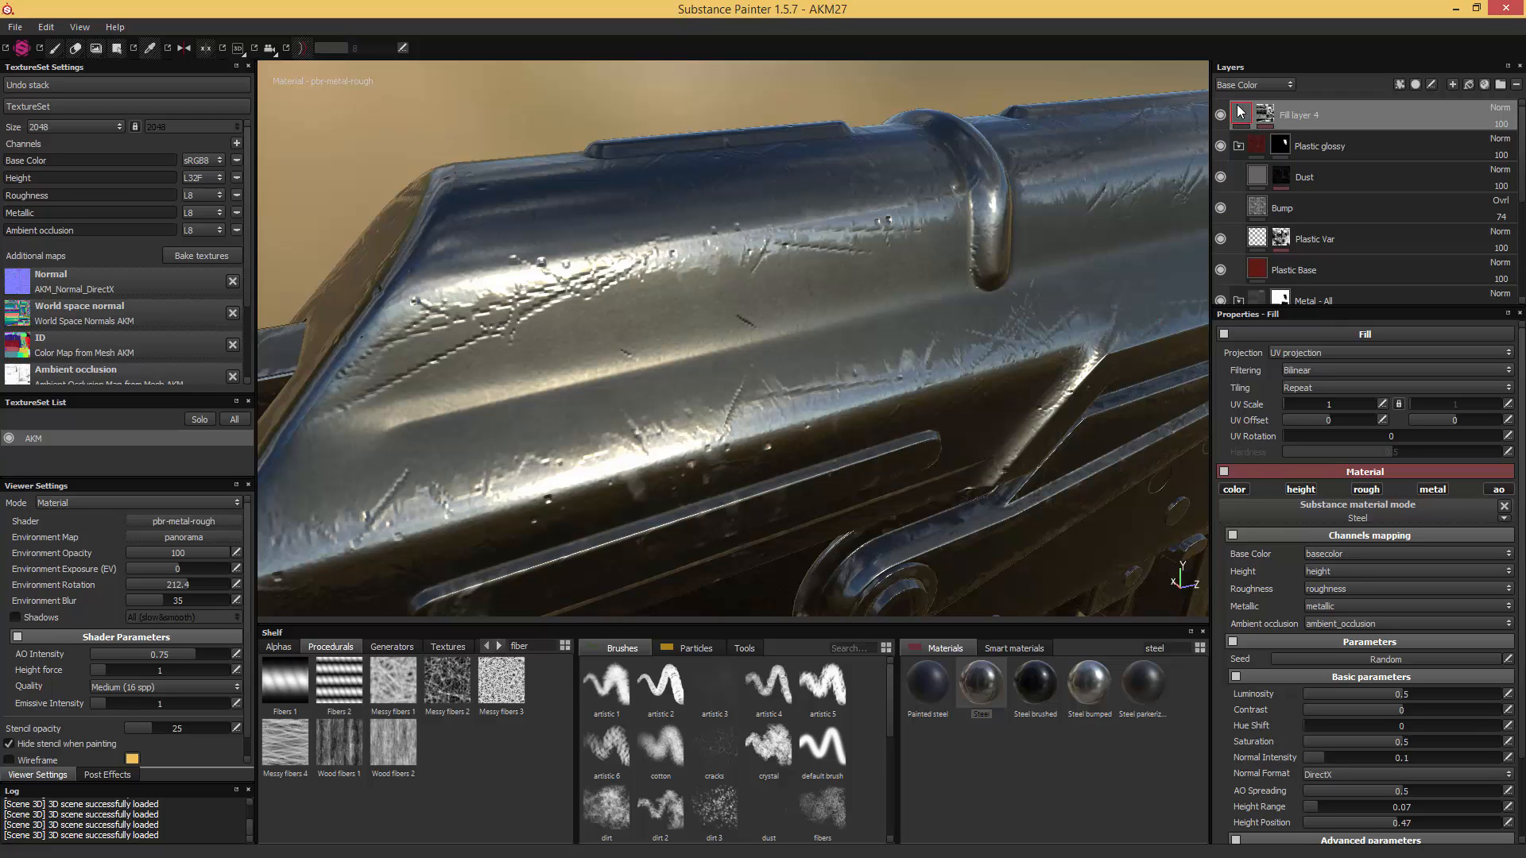
left_click_drag(977, 375, 925, 377, "alt")
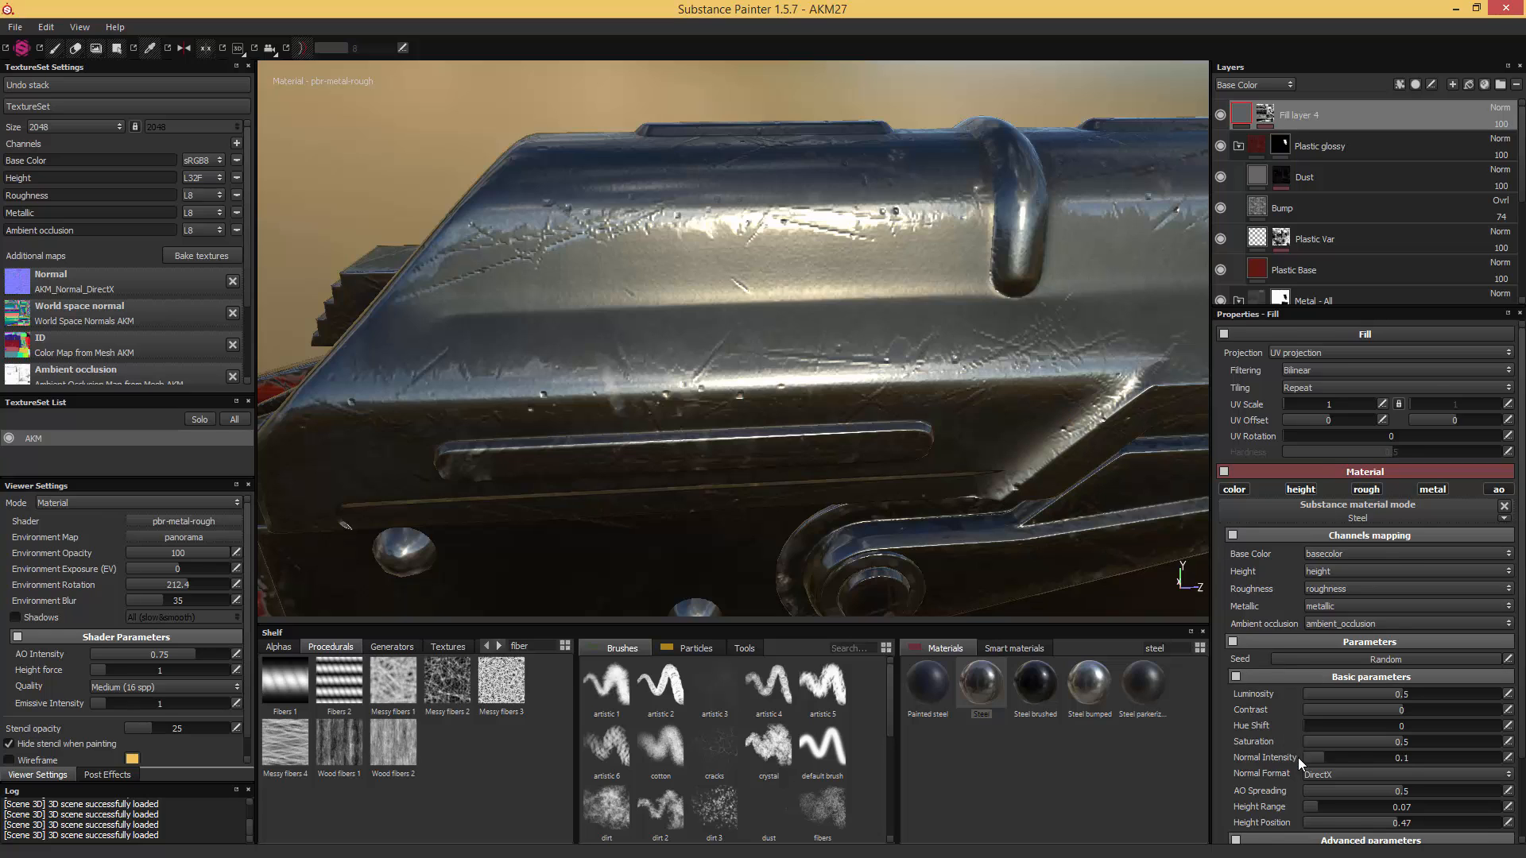
- Raise the Steel fill's Steel Roughness to about 0.35 and check the worn edges from farther away
scroll(1300, 758, "down", 3)
left_click_drag(1342, 832, 1379, 828)
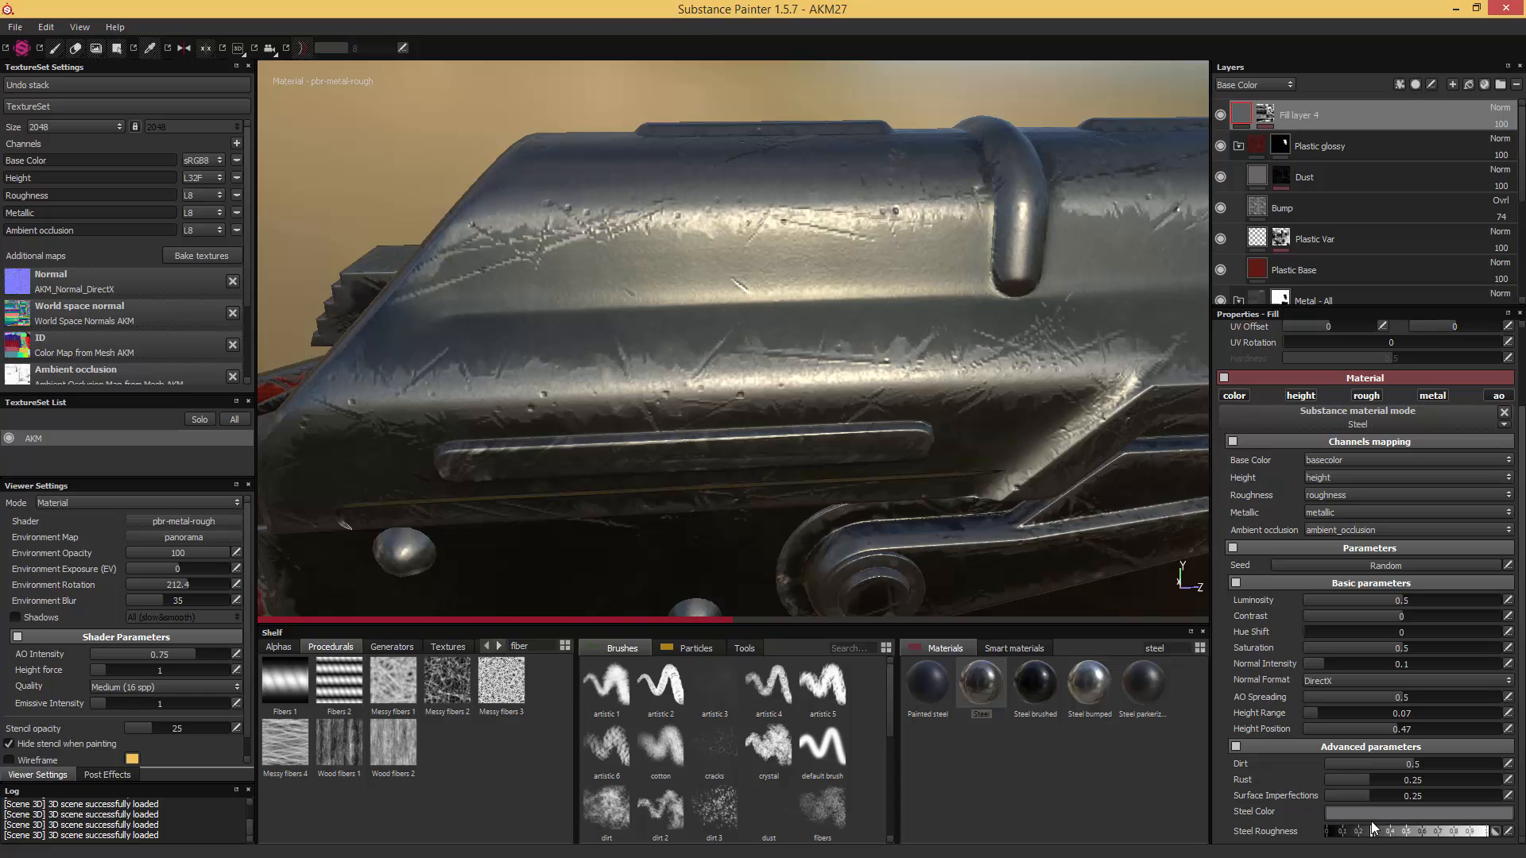
left_click_drag(1371, 823, 1377, 825)
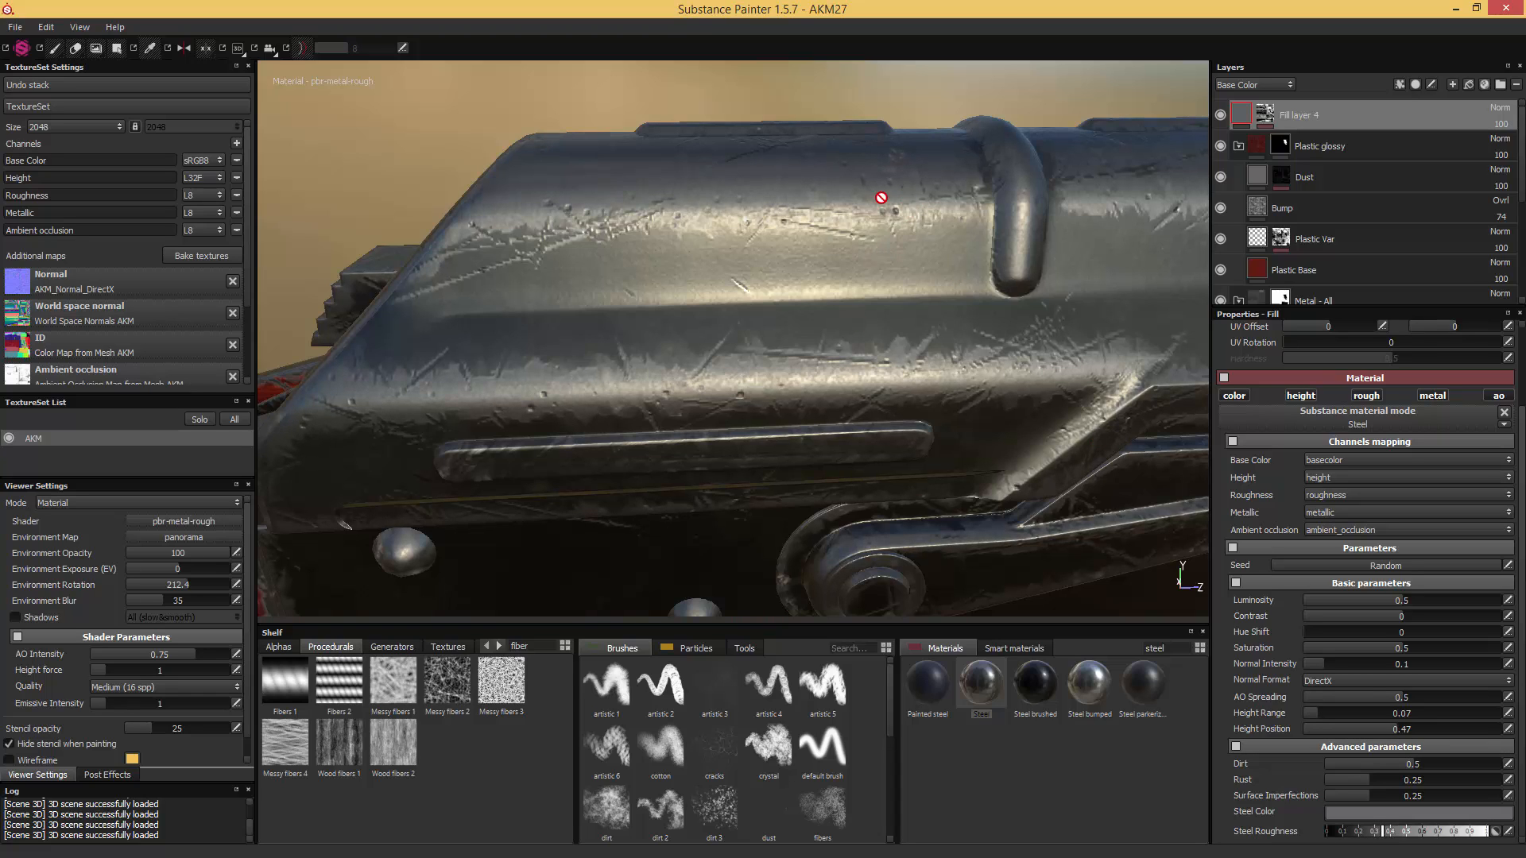
left_click_drag(879, 198, 1037, 357, "alt")
scroll(891, 354, "down", 4)
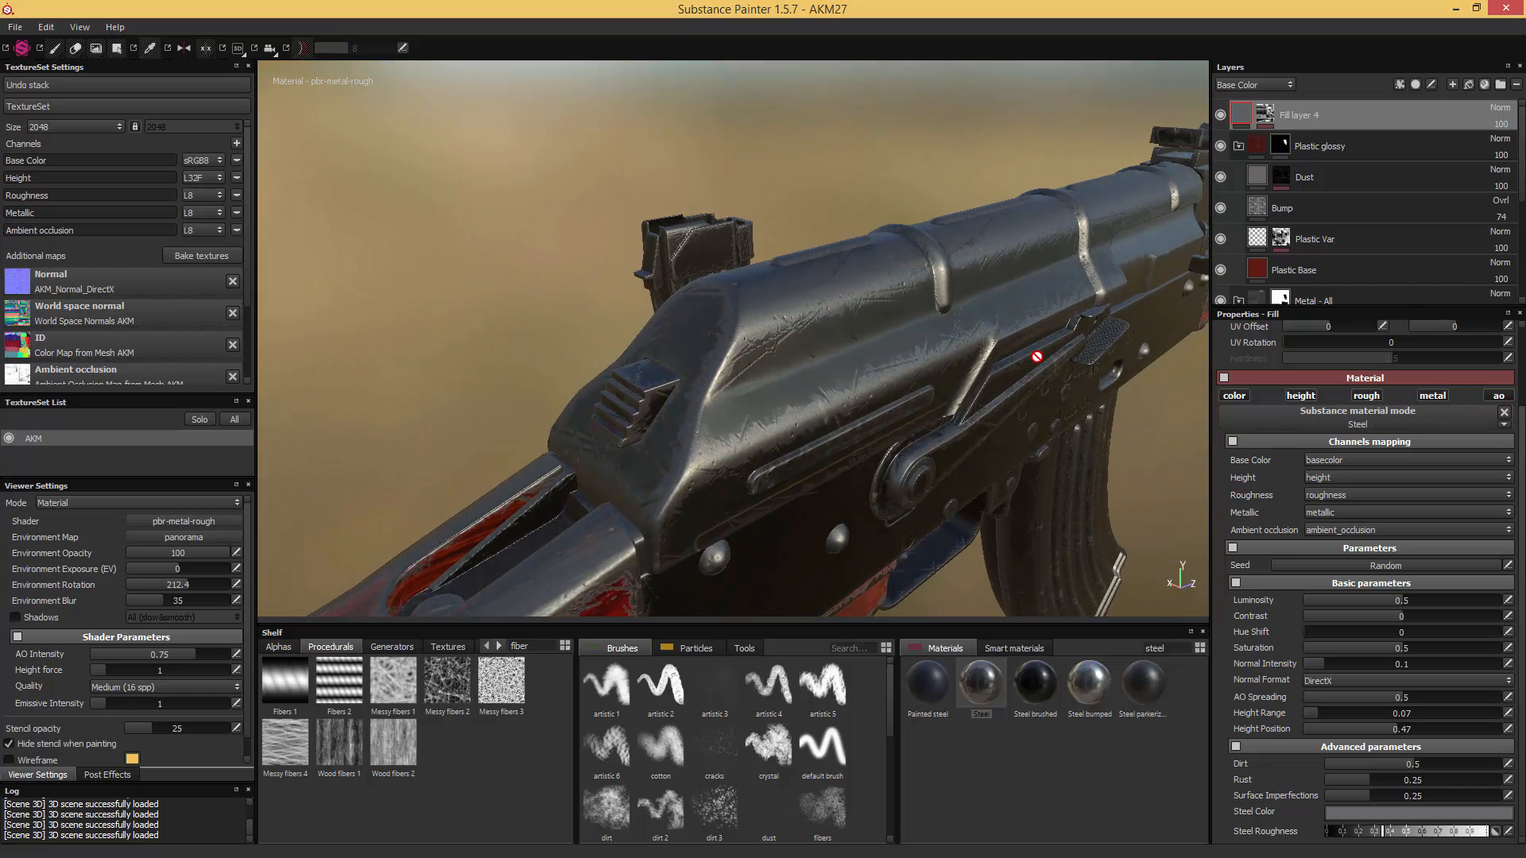
- Set the MG Edge Damages generator to Level 0.44, Contrast 0.63 and Damages Intensity 0.47
mouse_move(851, 368)
left_mouse_down("alt")
mouse_move(889, 338)
mouse_move(860, 352)
left_mouse_up("alt")
scroll(860, 352, "up", 2)
left_click(1264, 118)
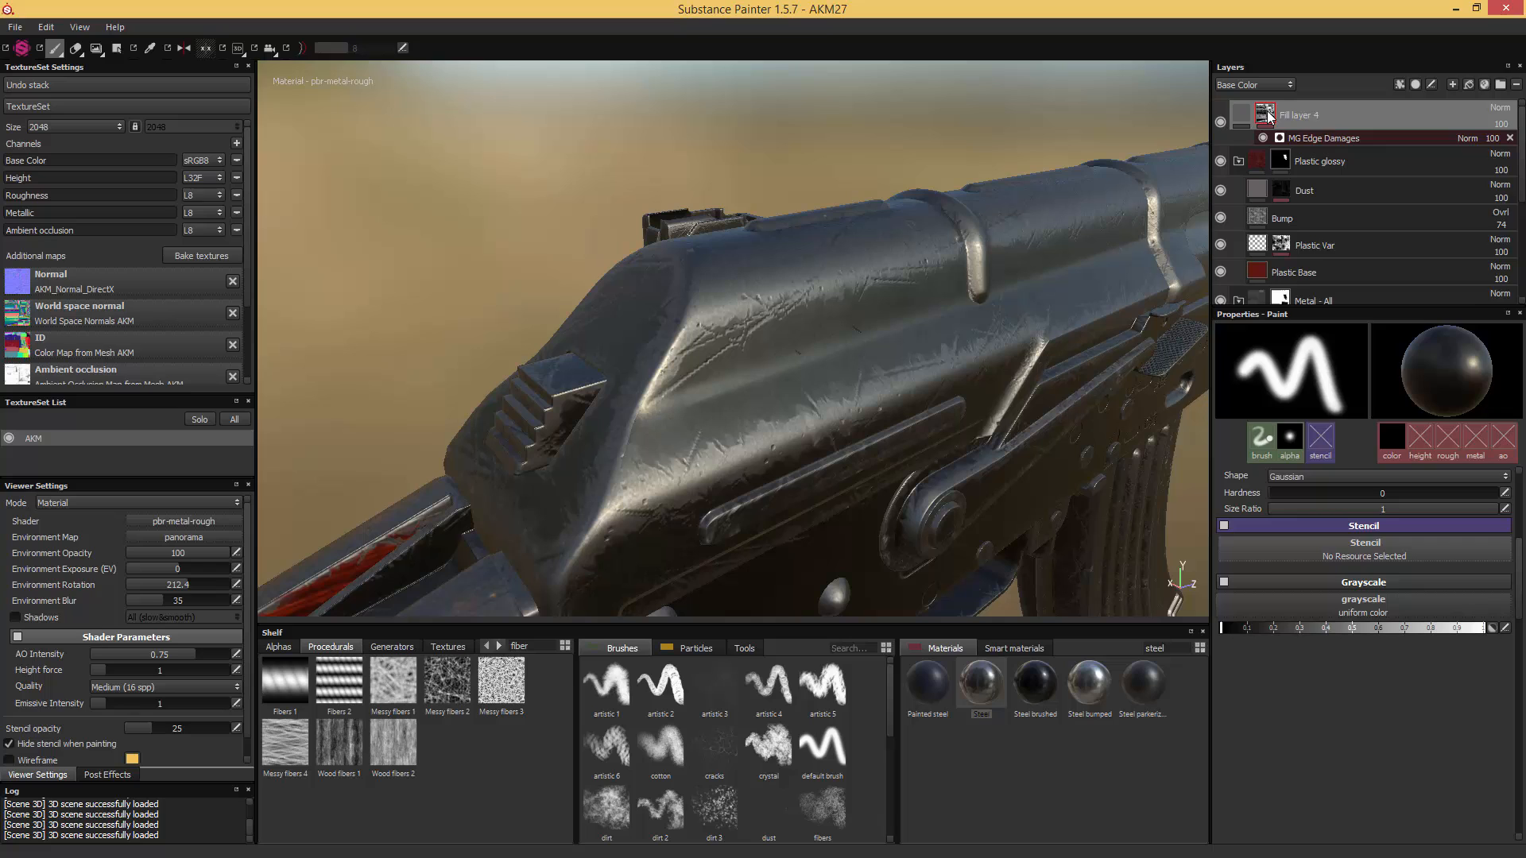
left_click(1315, 140)
left_click_drag(1017, 319, 981, 306, "alt")
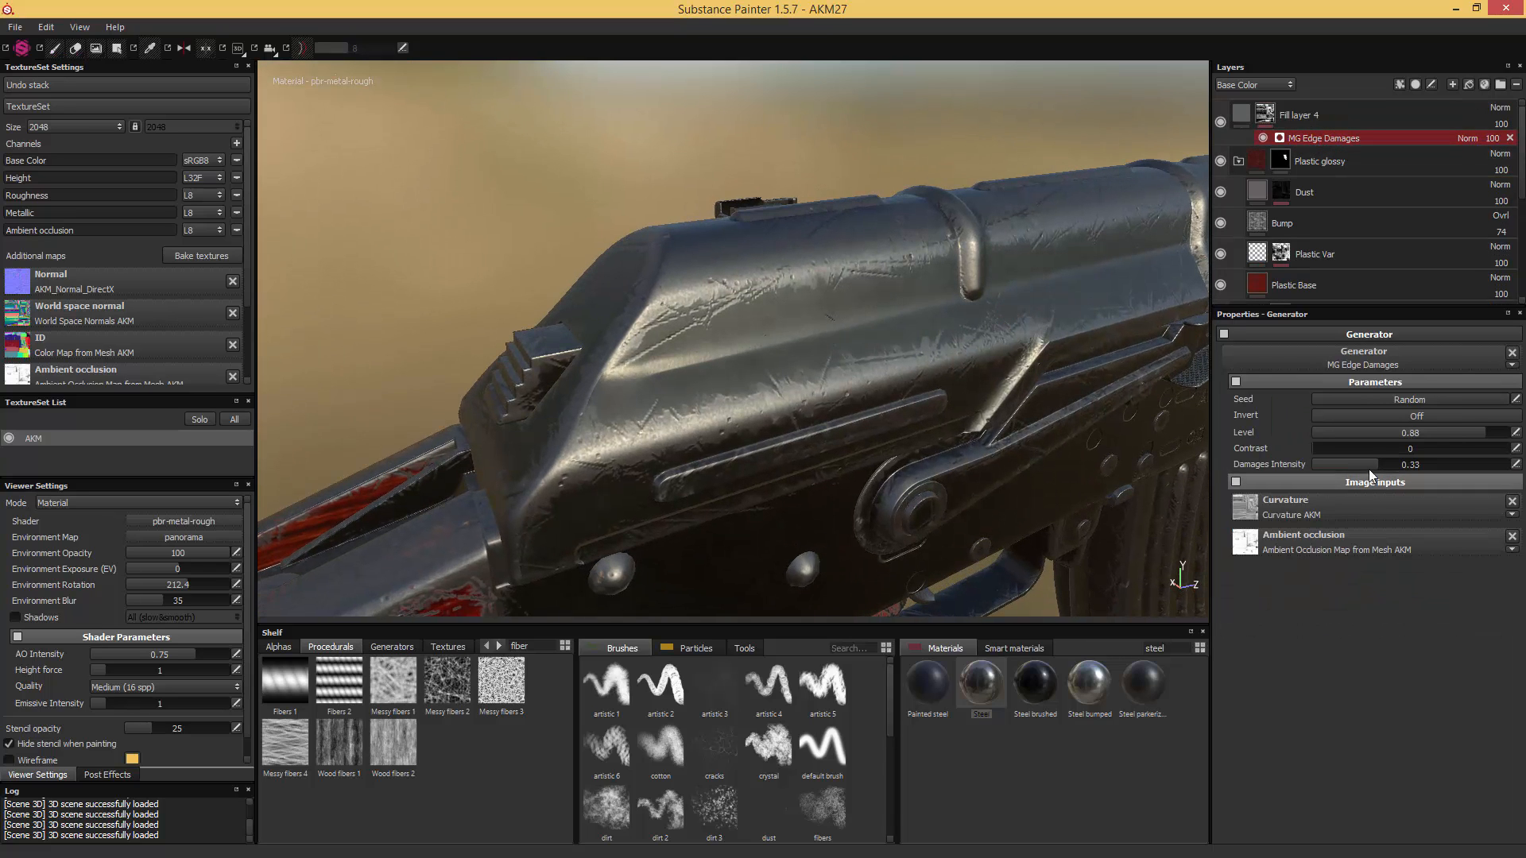
left_click_drag(1377, 463, 1381, 461)
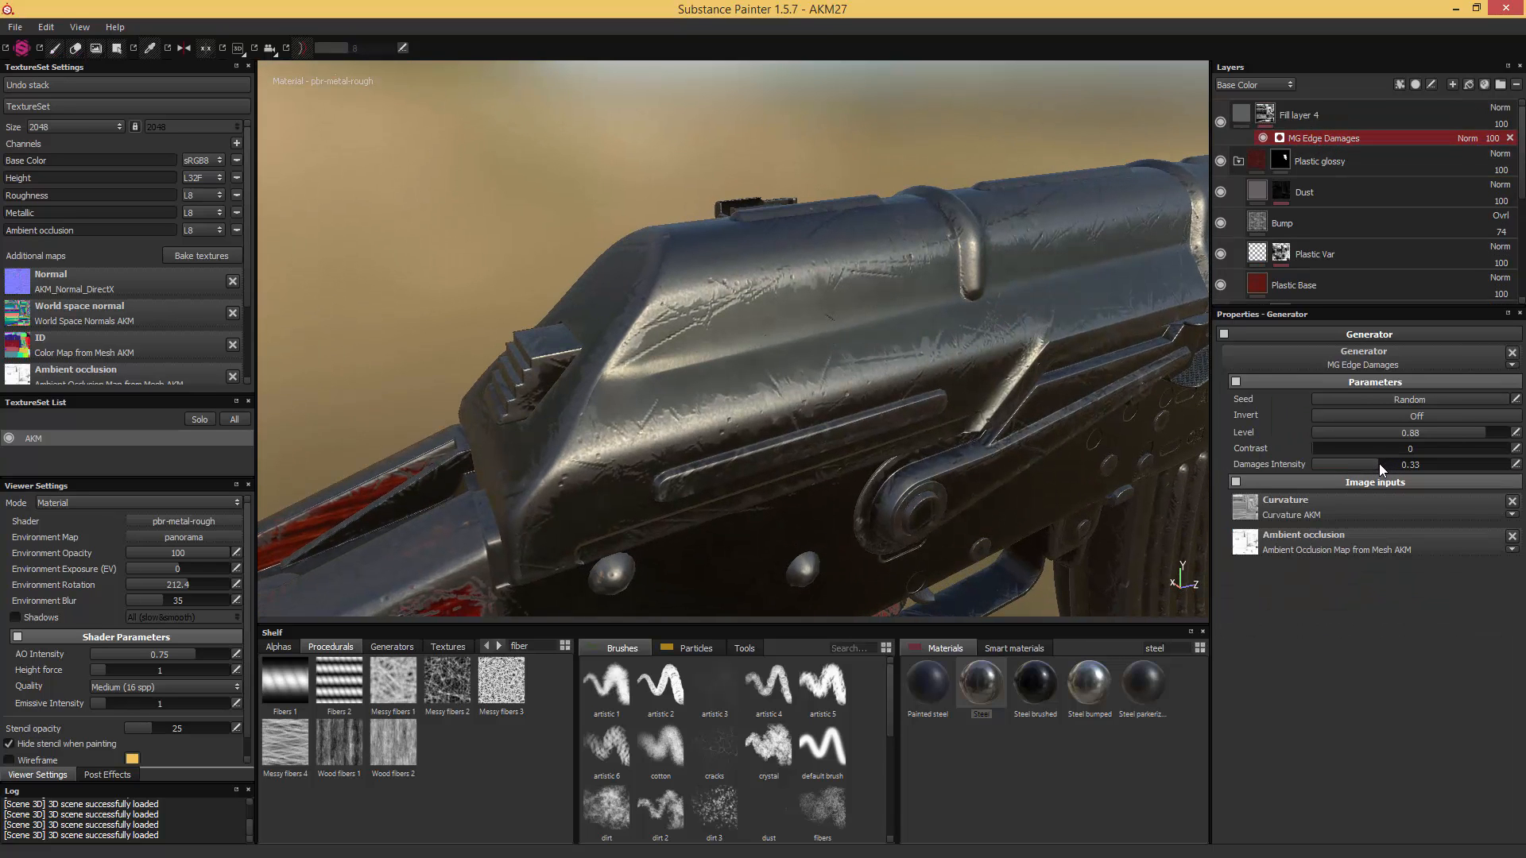
left_click_drag(1361, 466, 1386, 432)
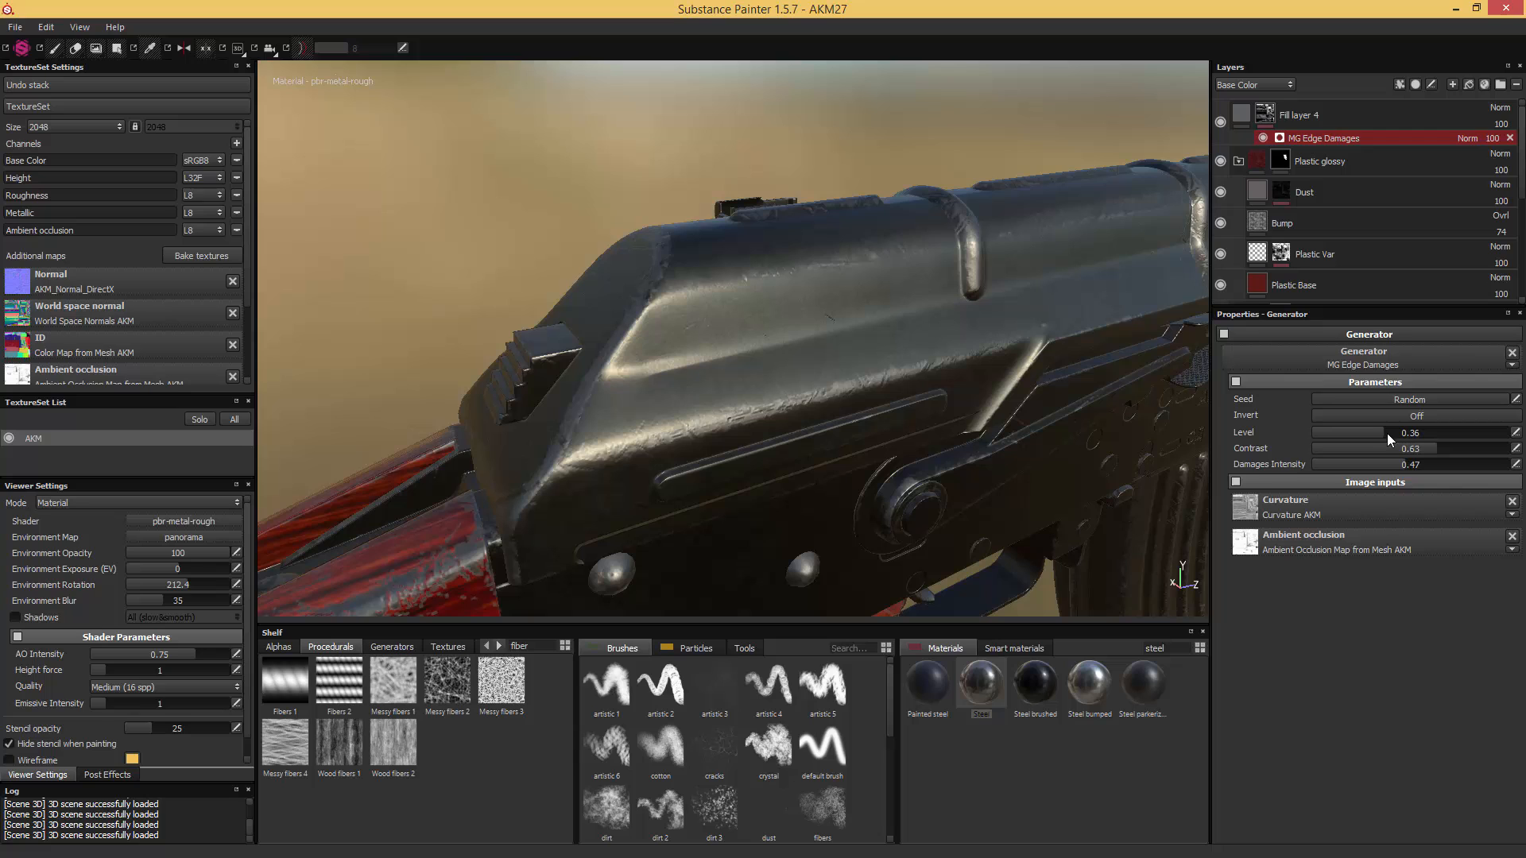
- Lower the Steel fill's Steel Roughness to about 0.2
left_click(1243, 118)
scroll(1288, 407, "down", 3)
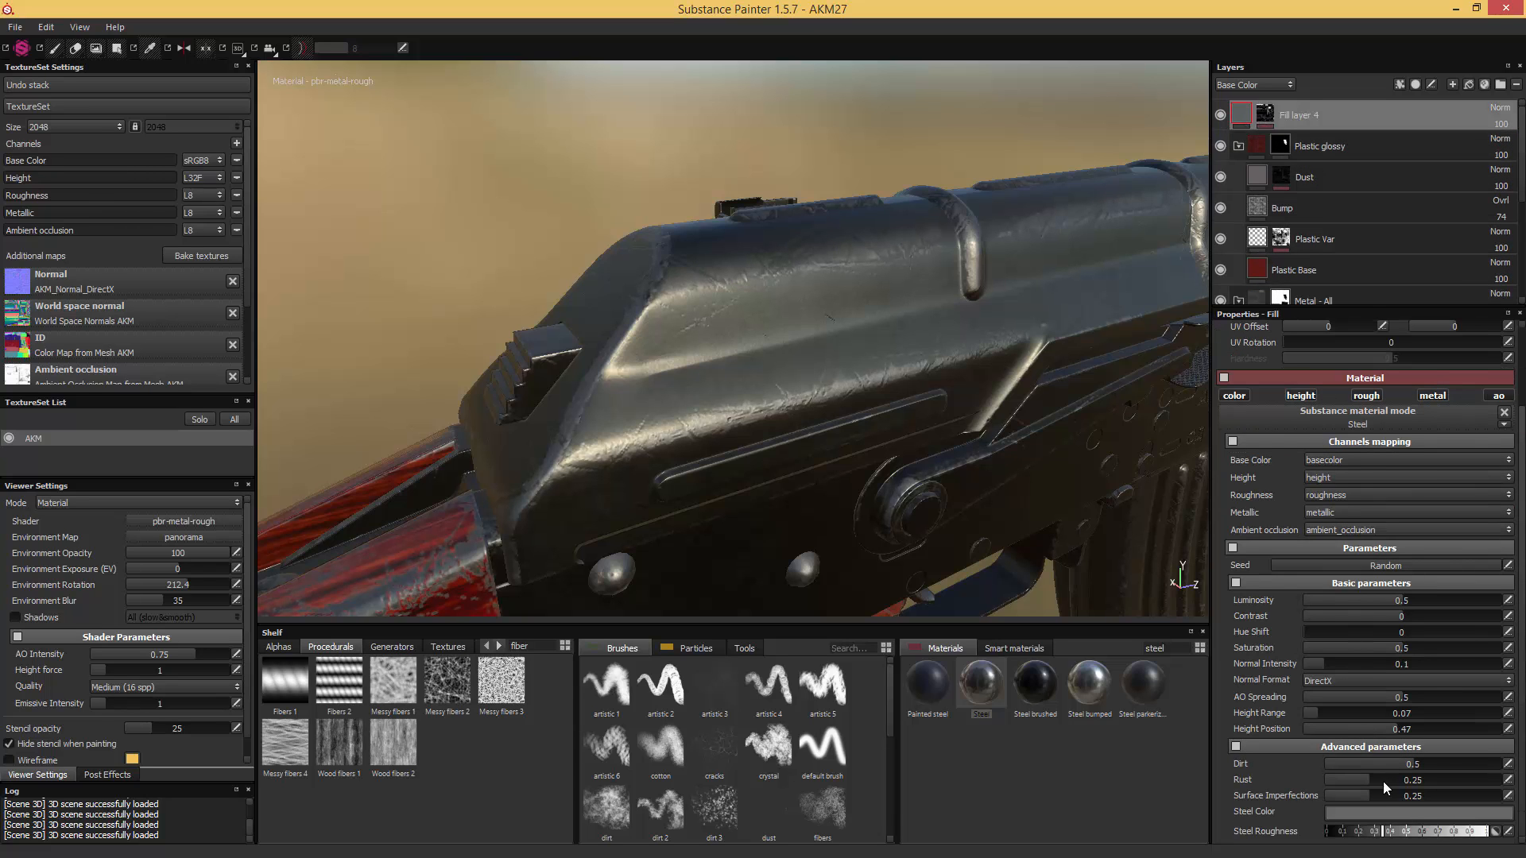
left_click_drag(1372, 833, 1359, 833)
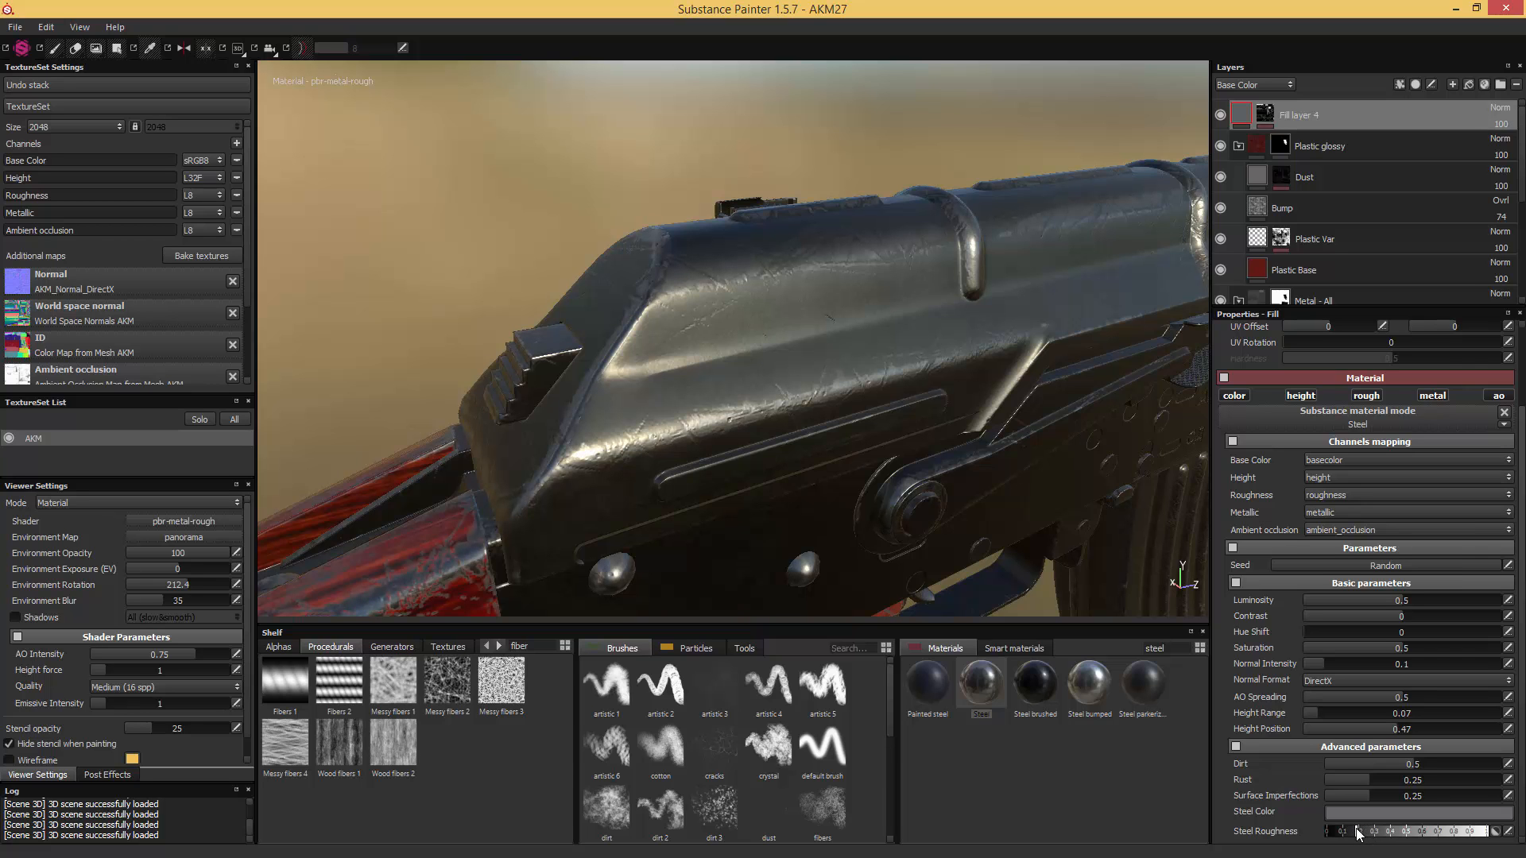
- Add an MG Mask Builder generator to Fill layer 4's mask, above the MG Edge Damages generator
mouse_move(1079, 378)
left_mouse_down("alt")
mouse_move(969, 306)
mouse_move(1071, 369)
left_mouse_up("alt")
left_click(1262, 115)
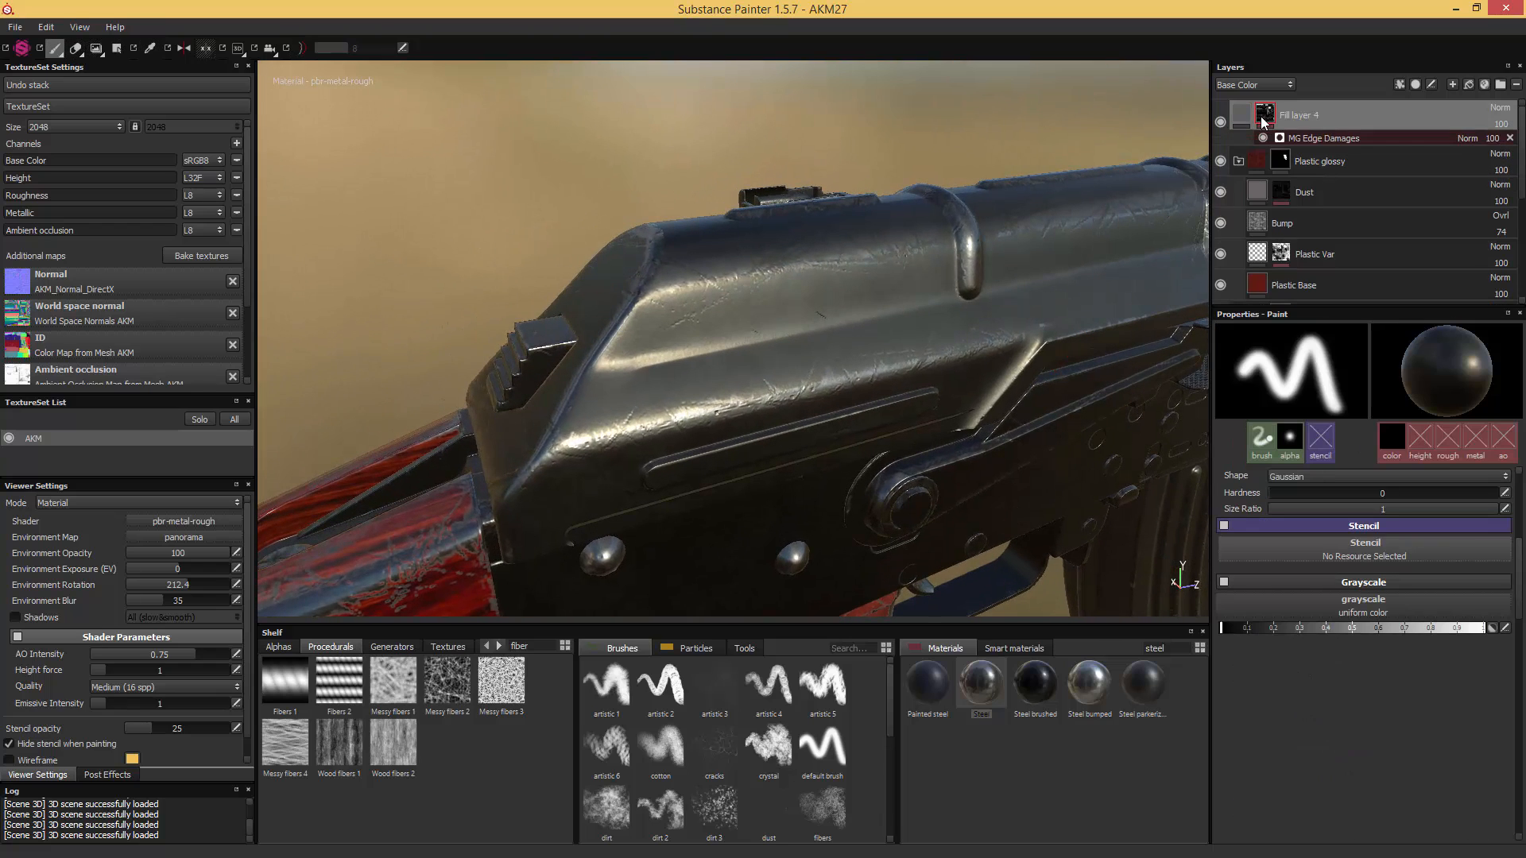
right_click(1265, 118)
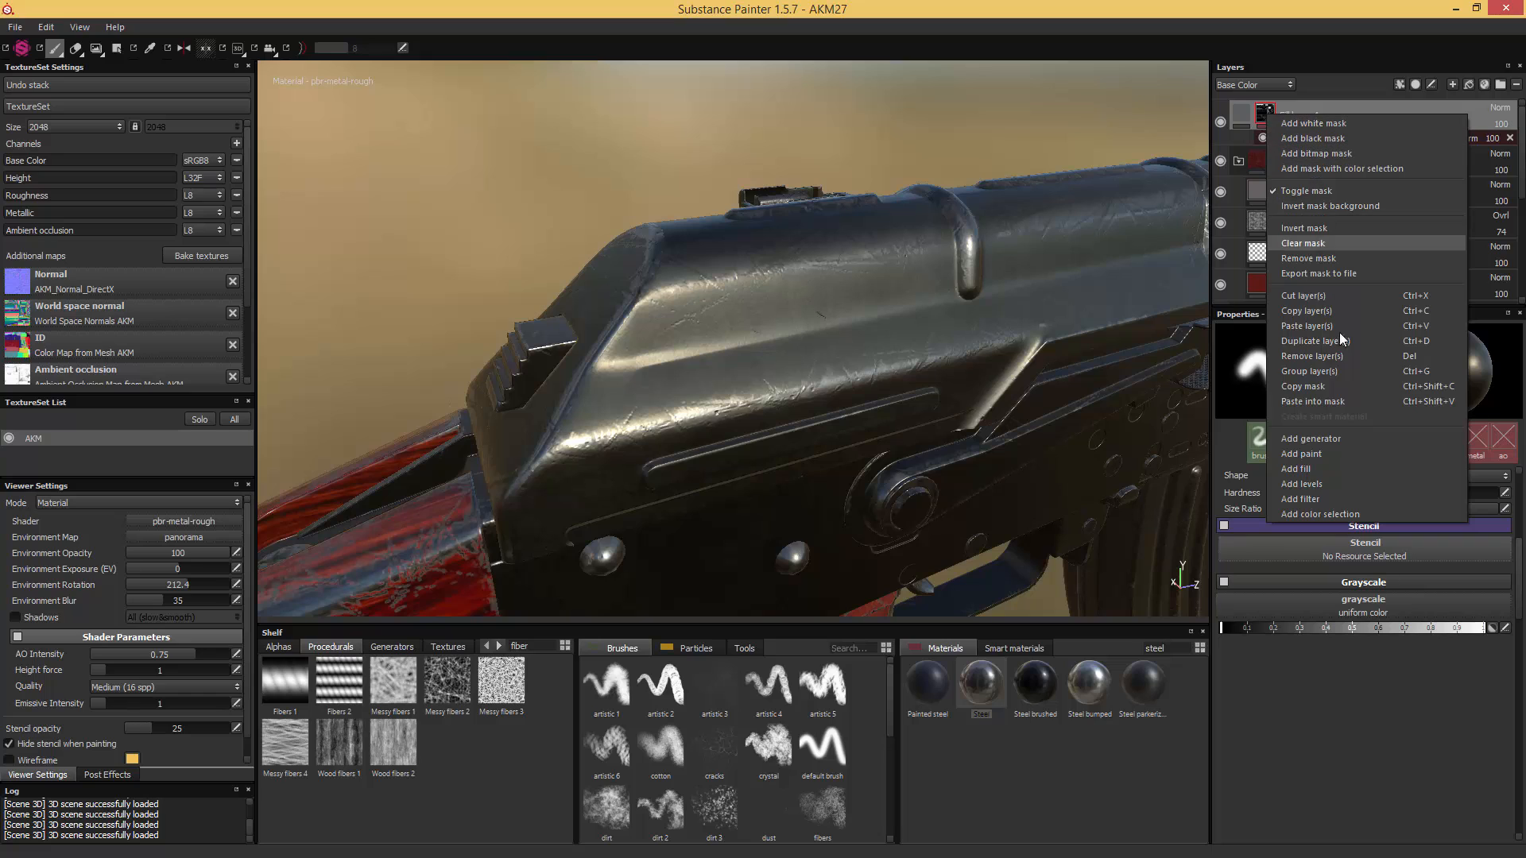
left_click(1327, 440)
left_click(1368, 354)
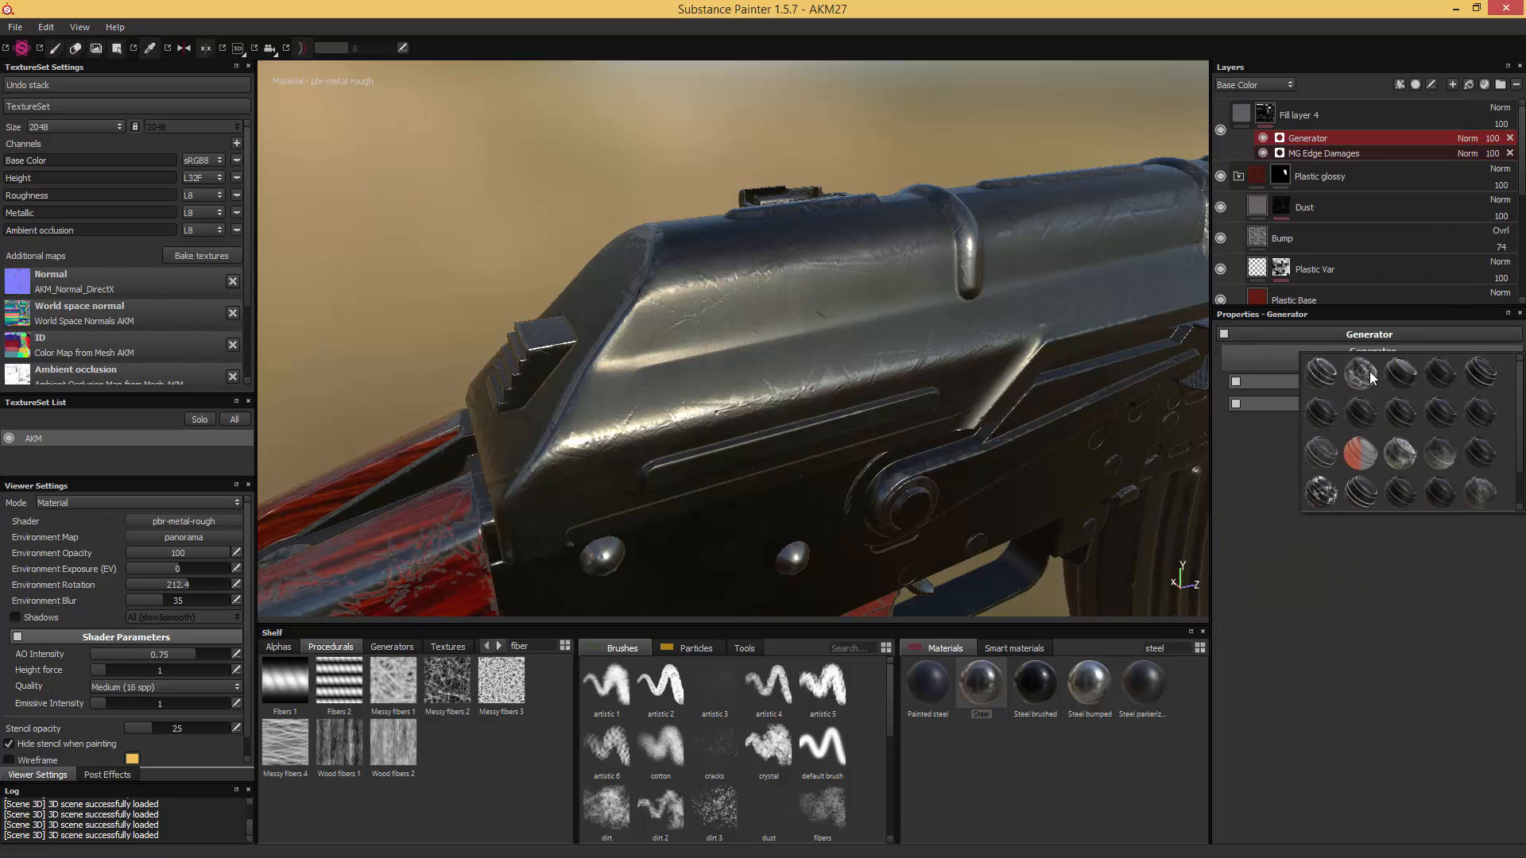
mouse_move(1329, 450)
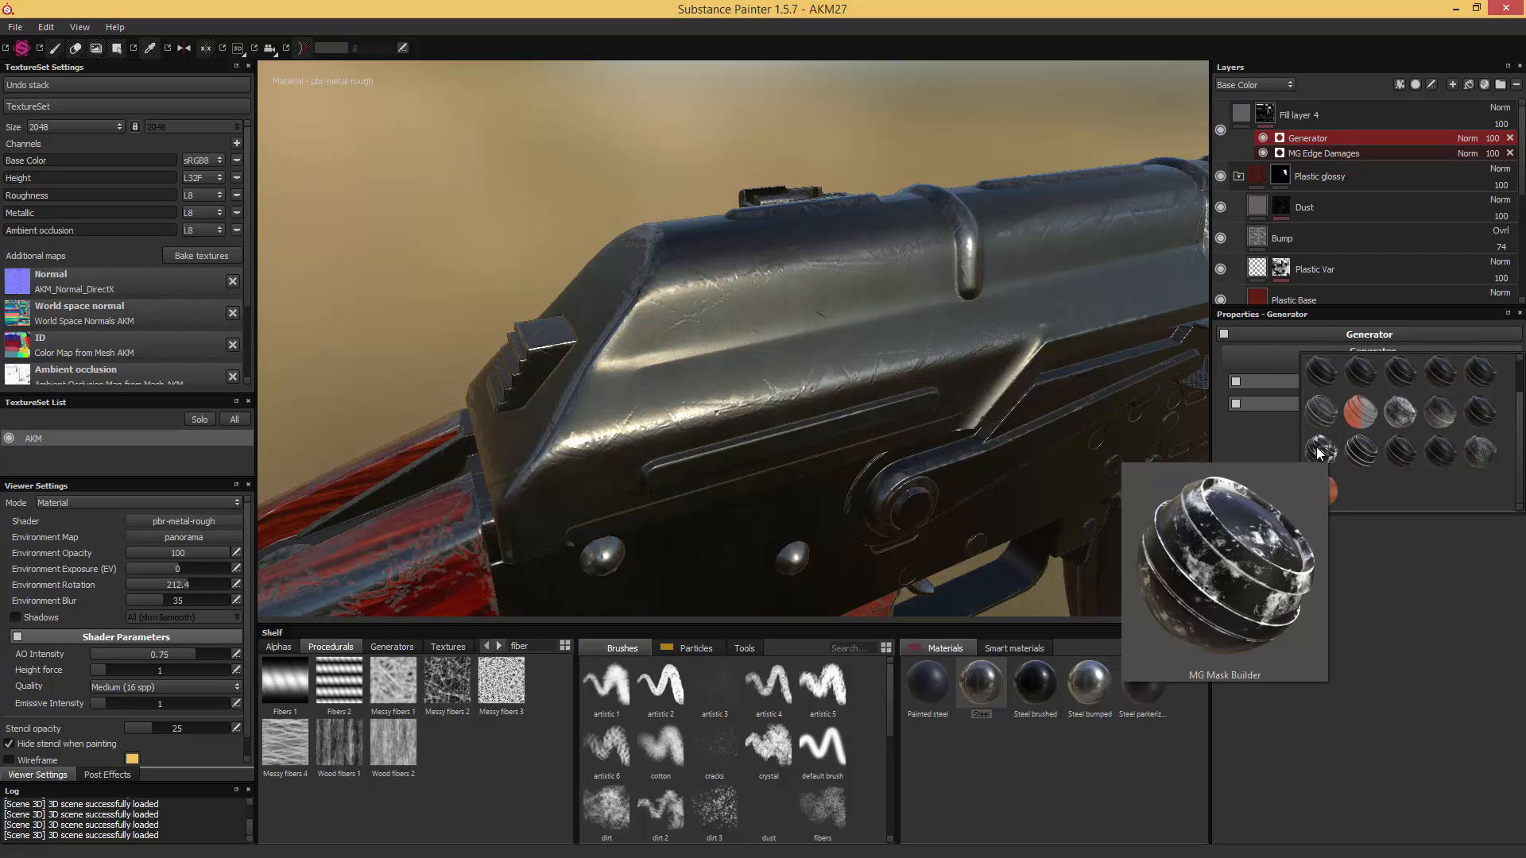
left_click(1319, 450)
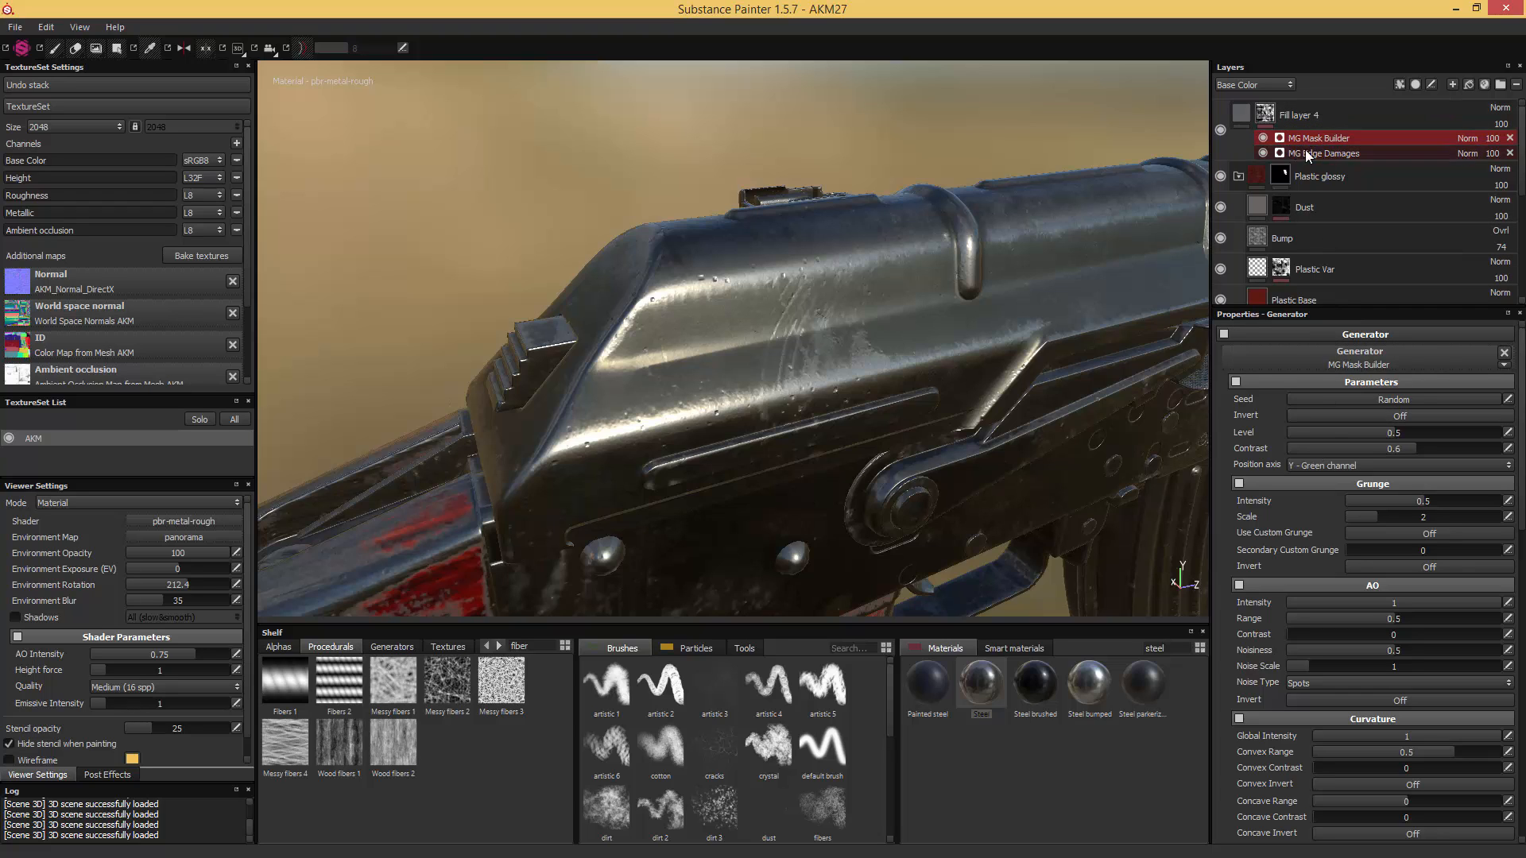
- Set the MG Mask Builder's blend mode to Screen, compare the wear with it off and on, and save the project as AKM28
left_click(1262, 138)
left_click(1262, 138)
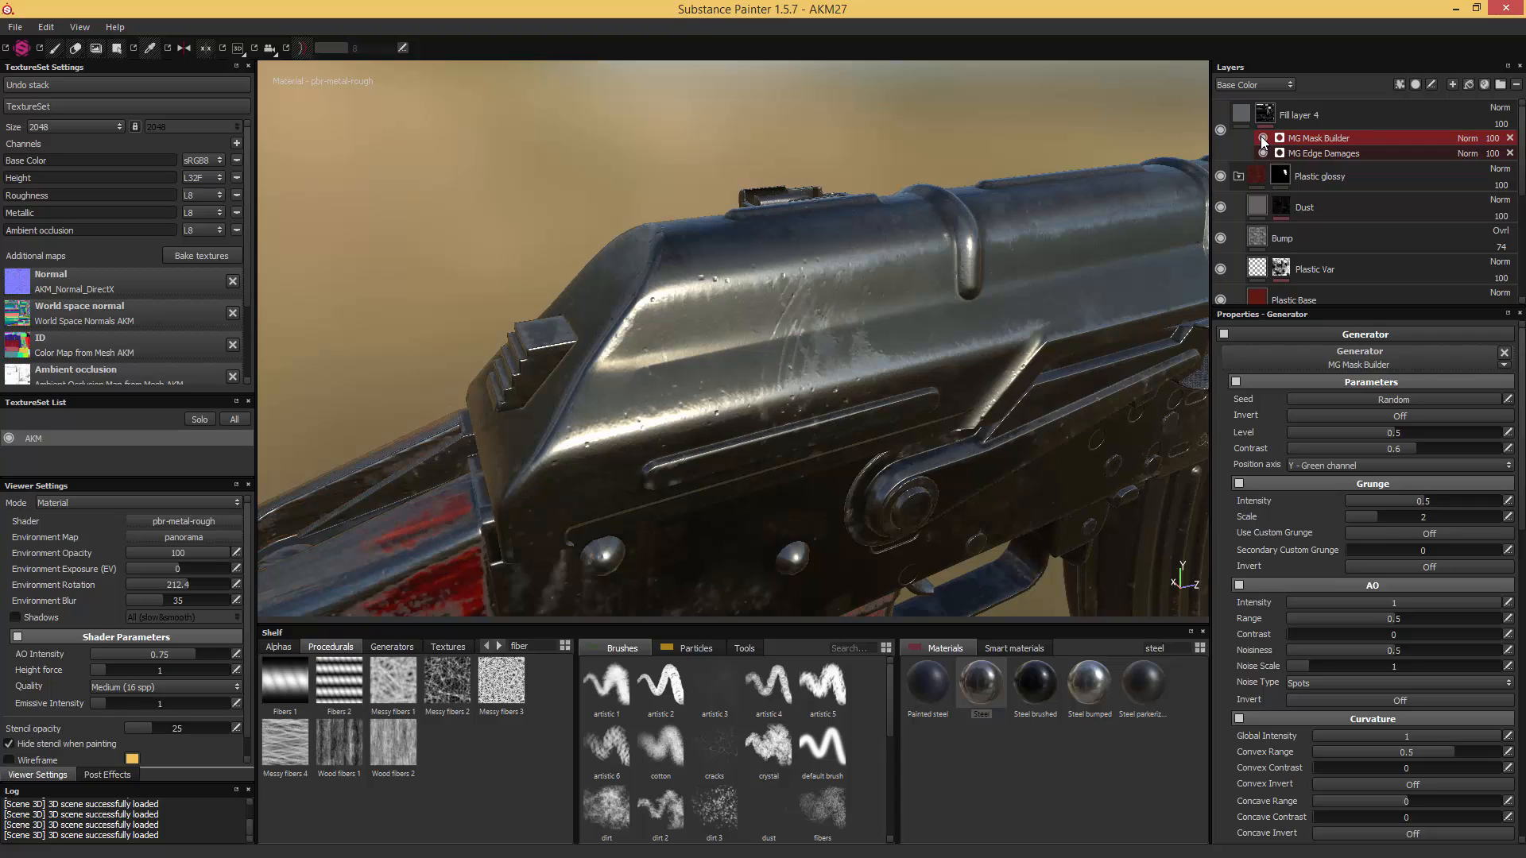
left_click(1468, 139)
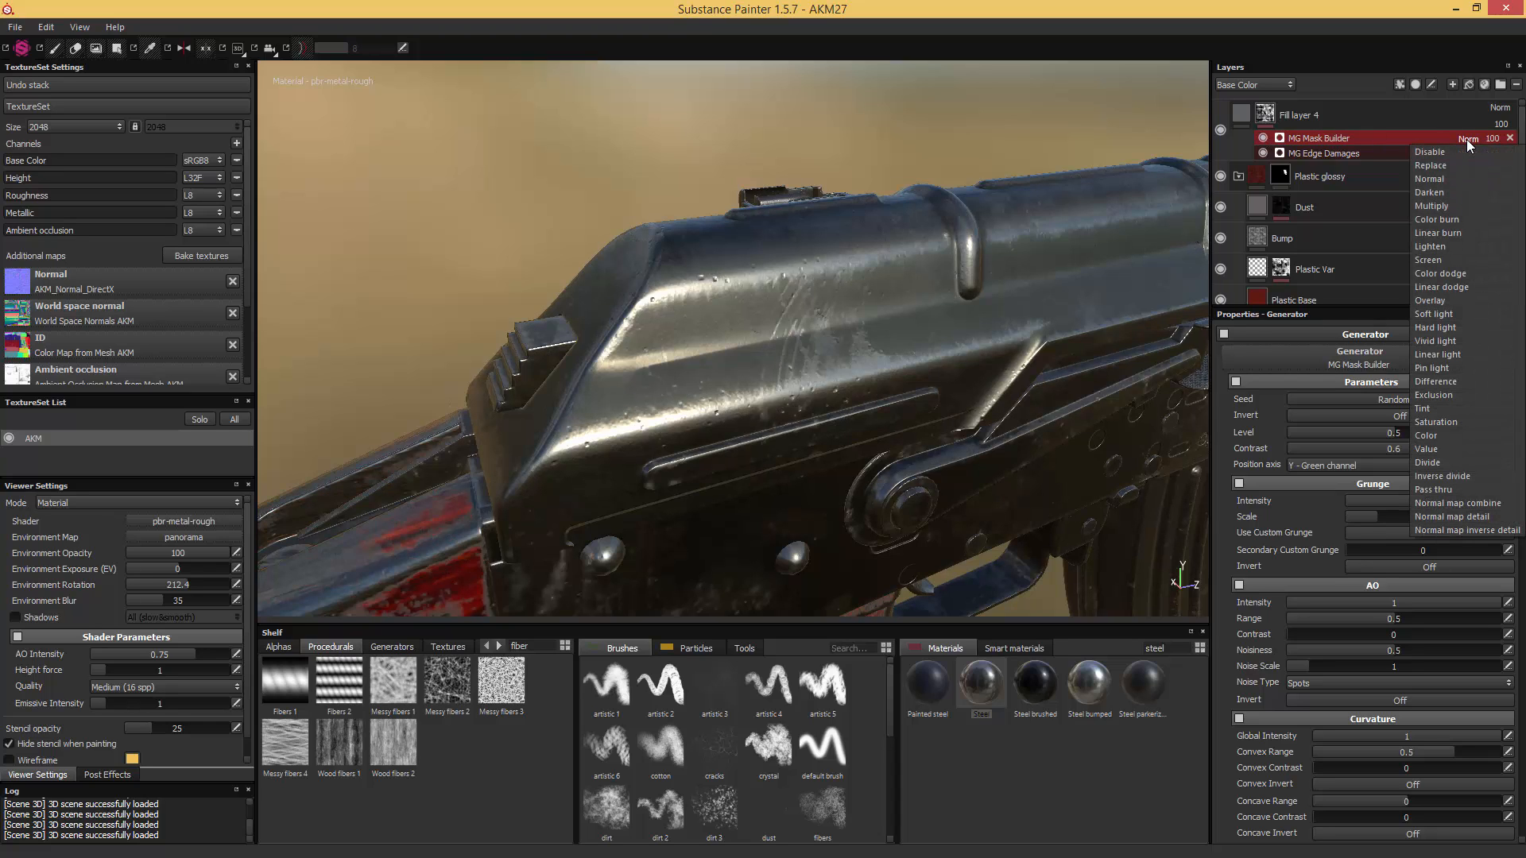
left_click(1441, 260)
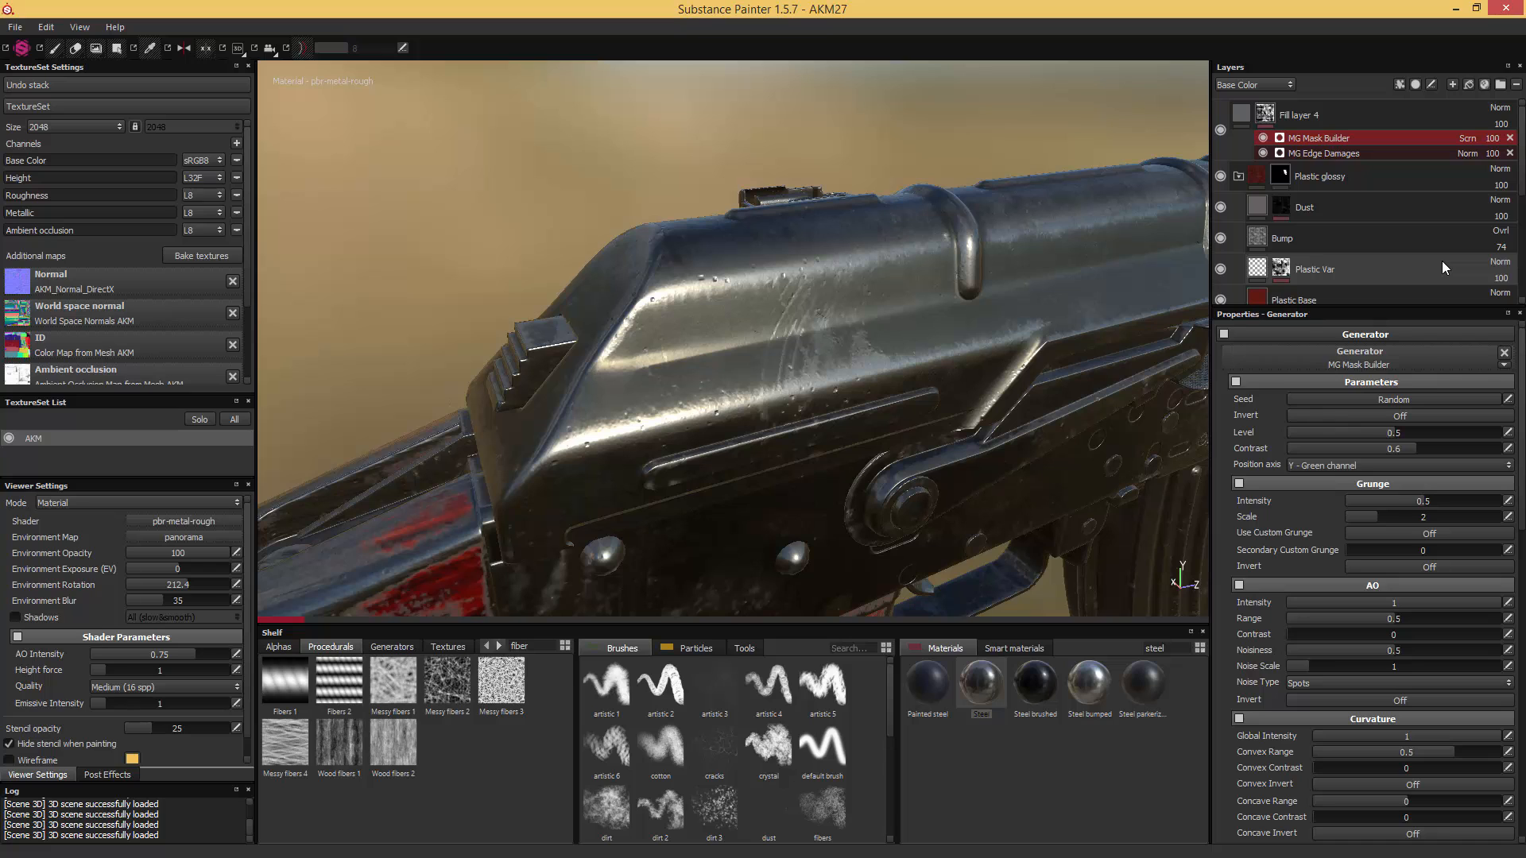
left_click(1262, 137)
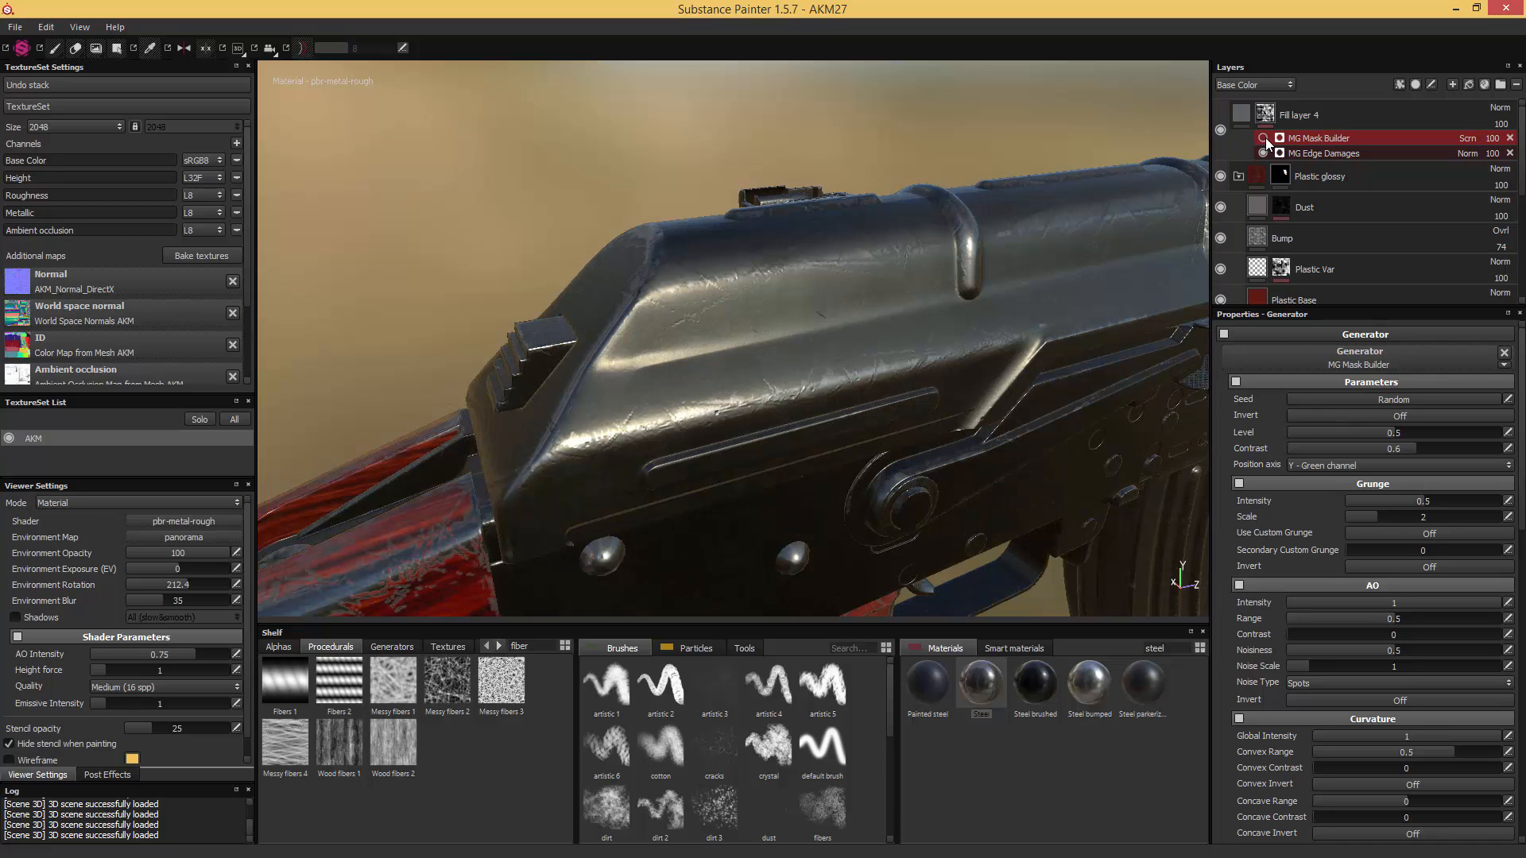
left_click(1265, 138)
left_click(1265, 137)
scroll(926, 342, "up", 2)
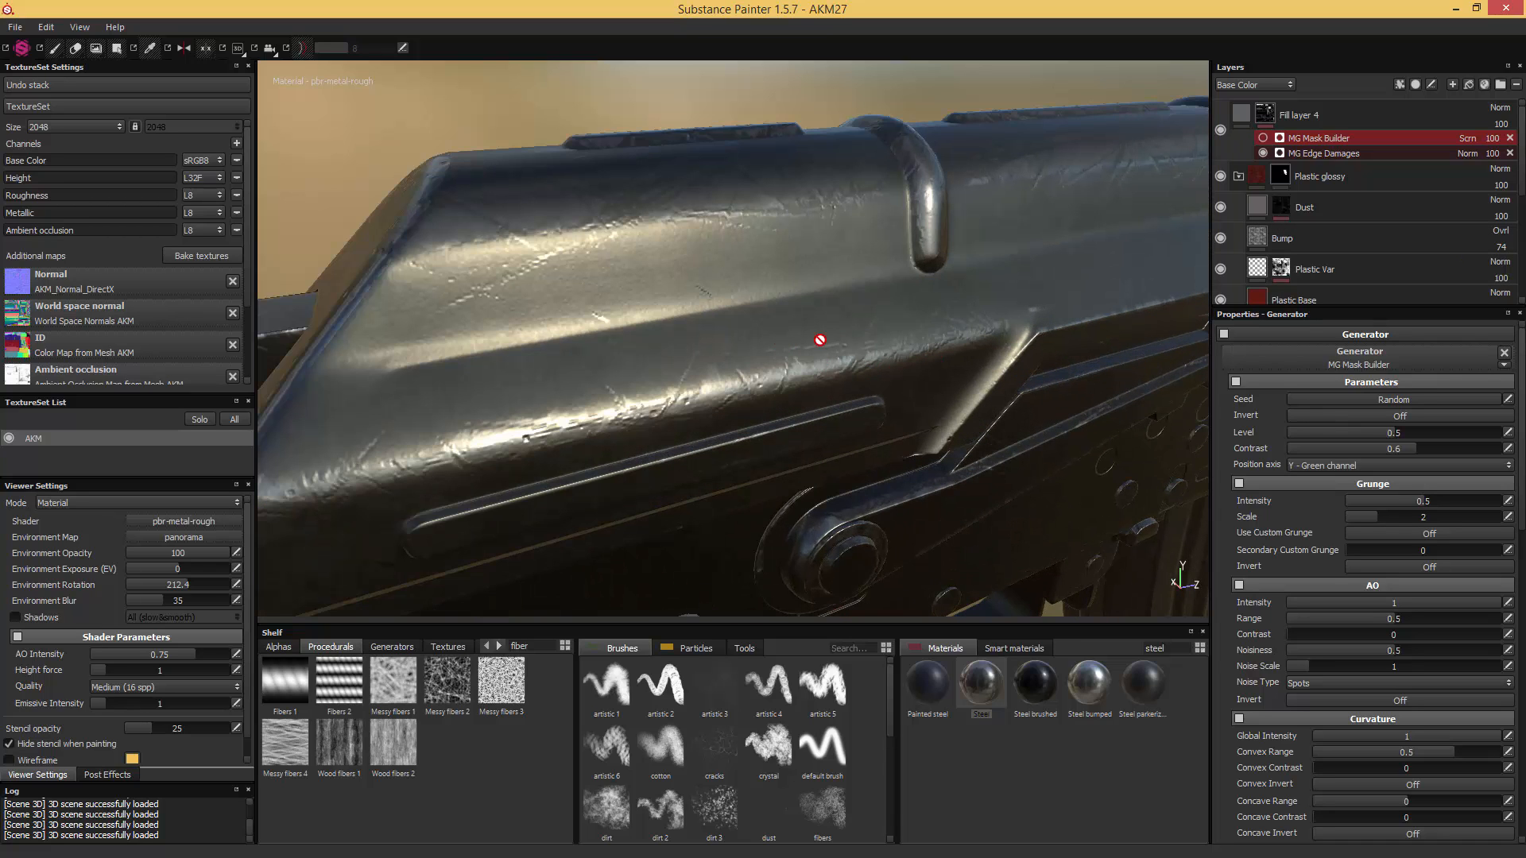
left_click(1262, 139)
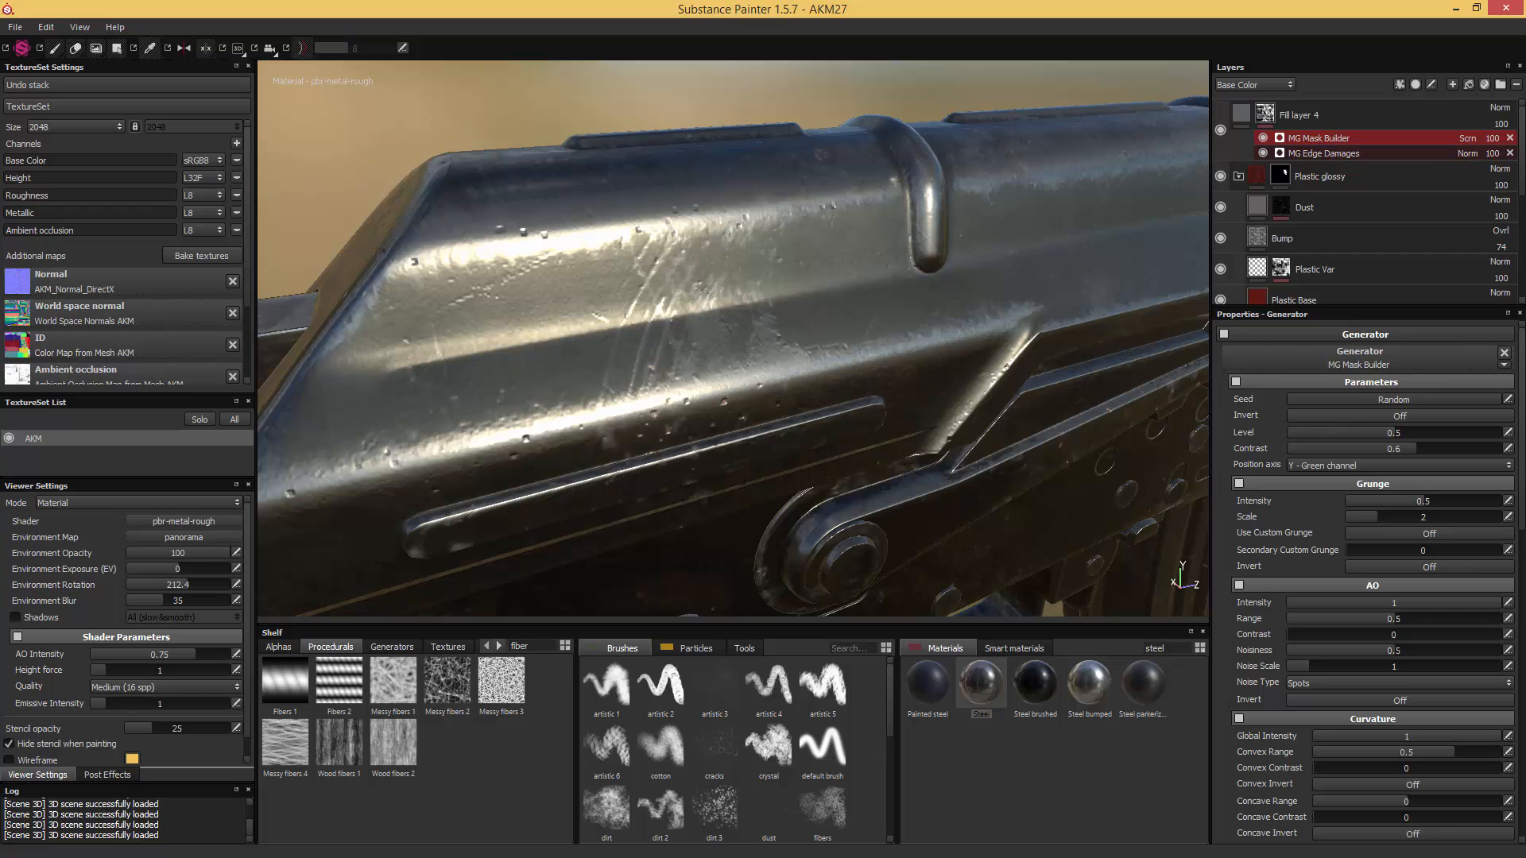
key("ctrl+alt+s")
- Add a Sharpen filter on top of the generators in Fill layer 4's mask
right_click(1265, 113)
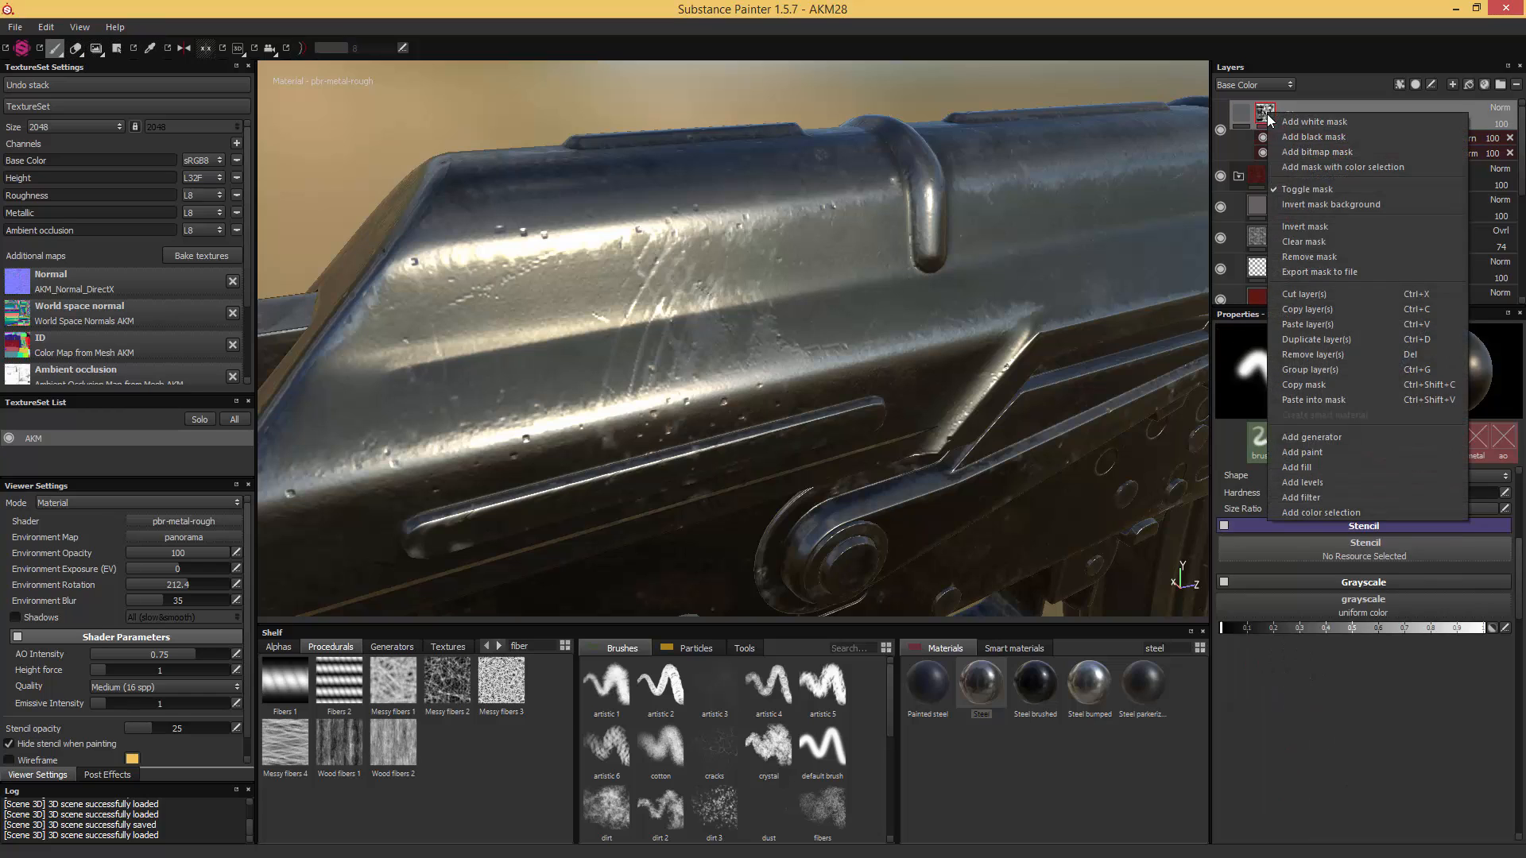
left_click(1319, 497)
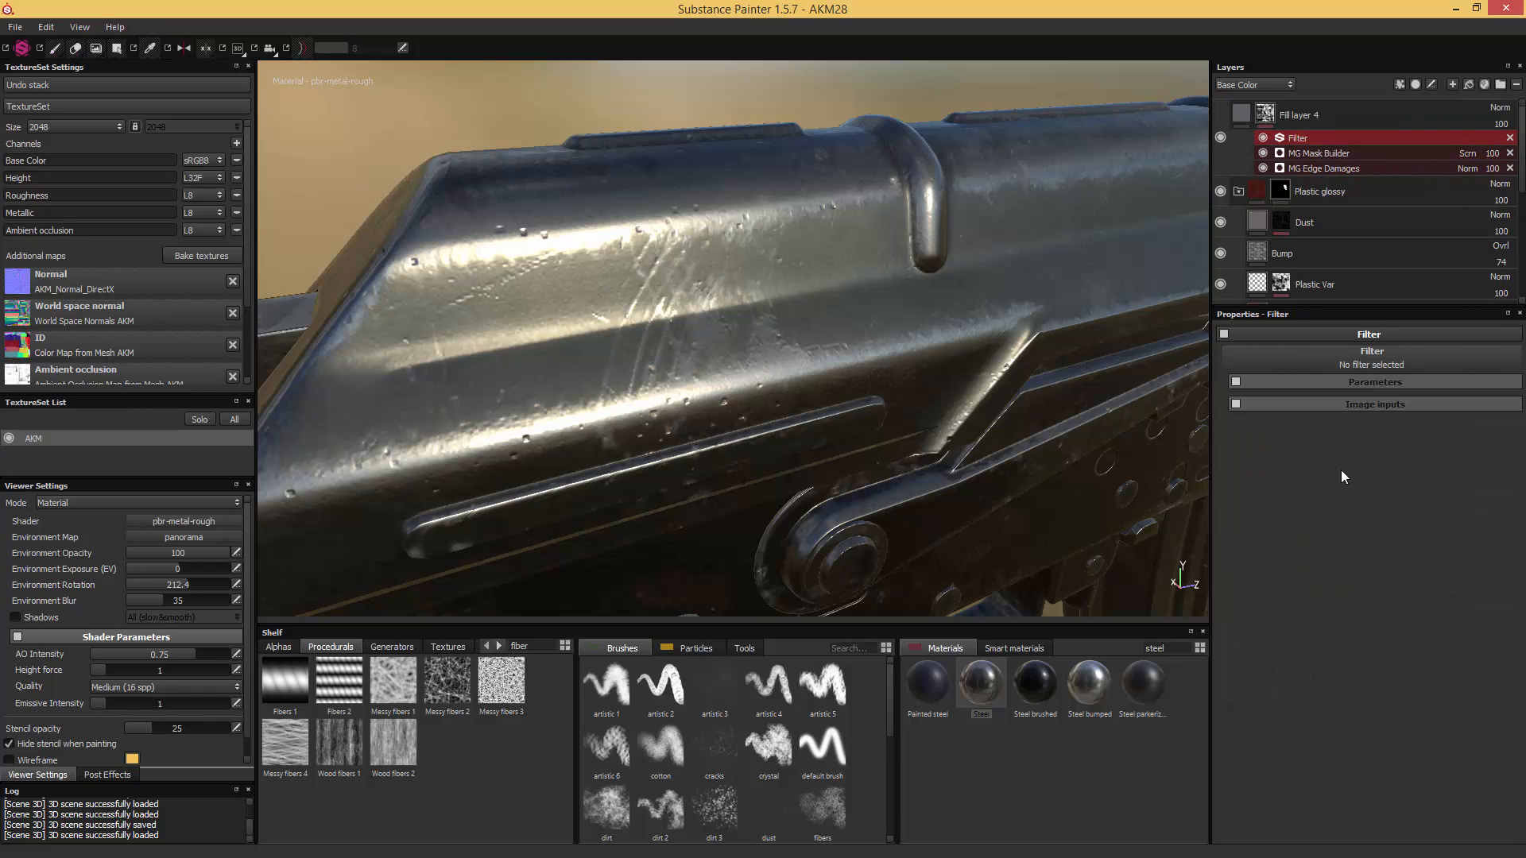
left_click(1372, 365)
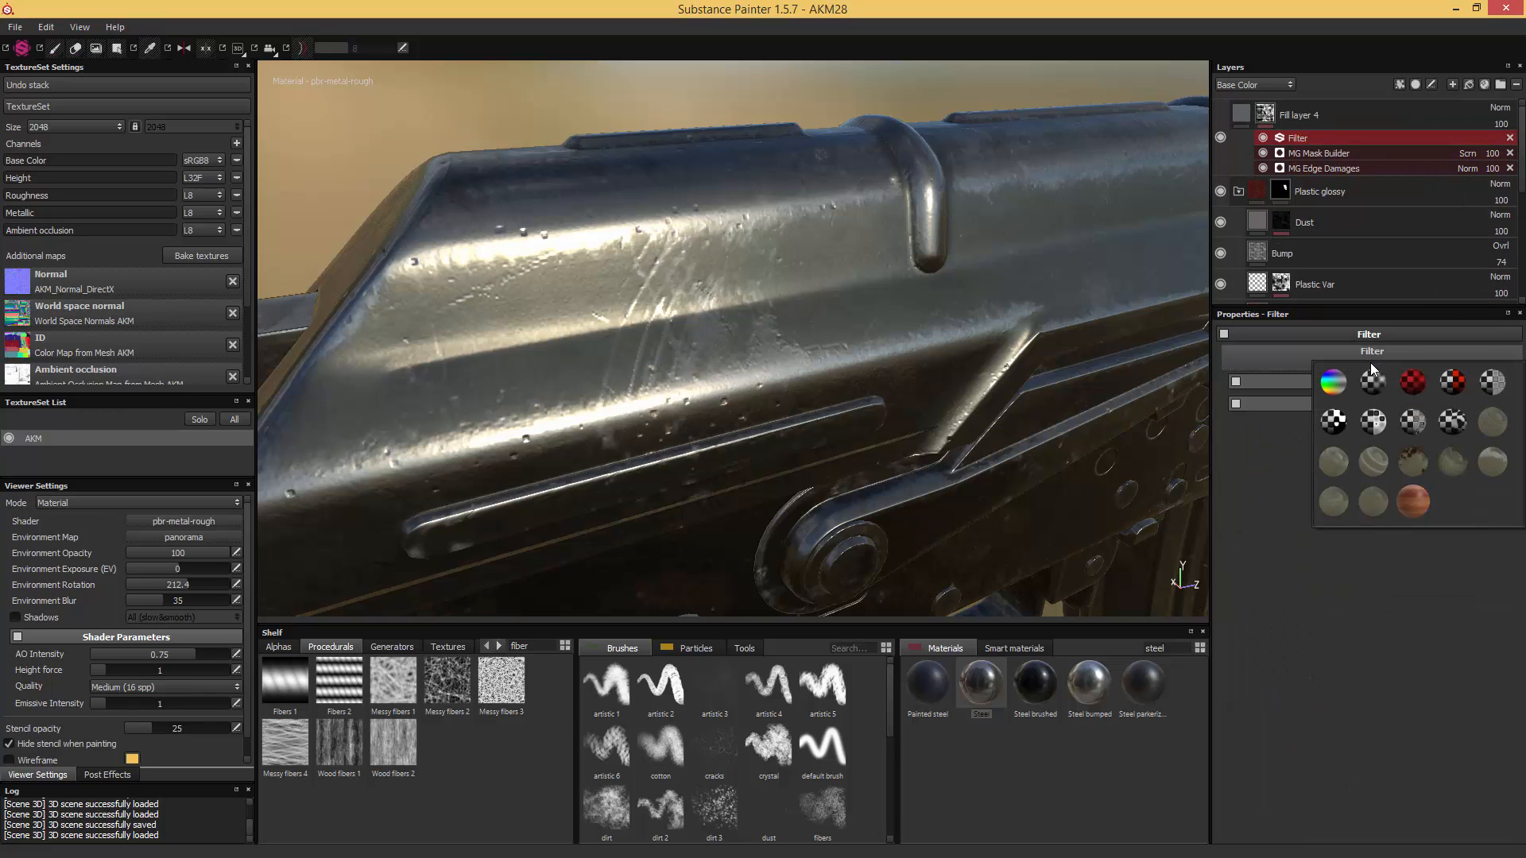
left_click(1418, 430)
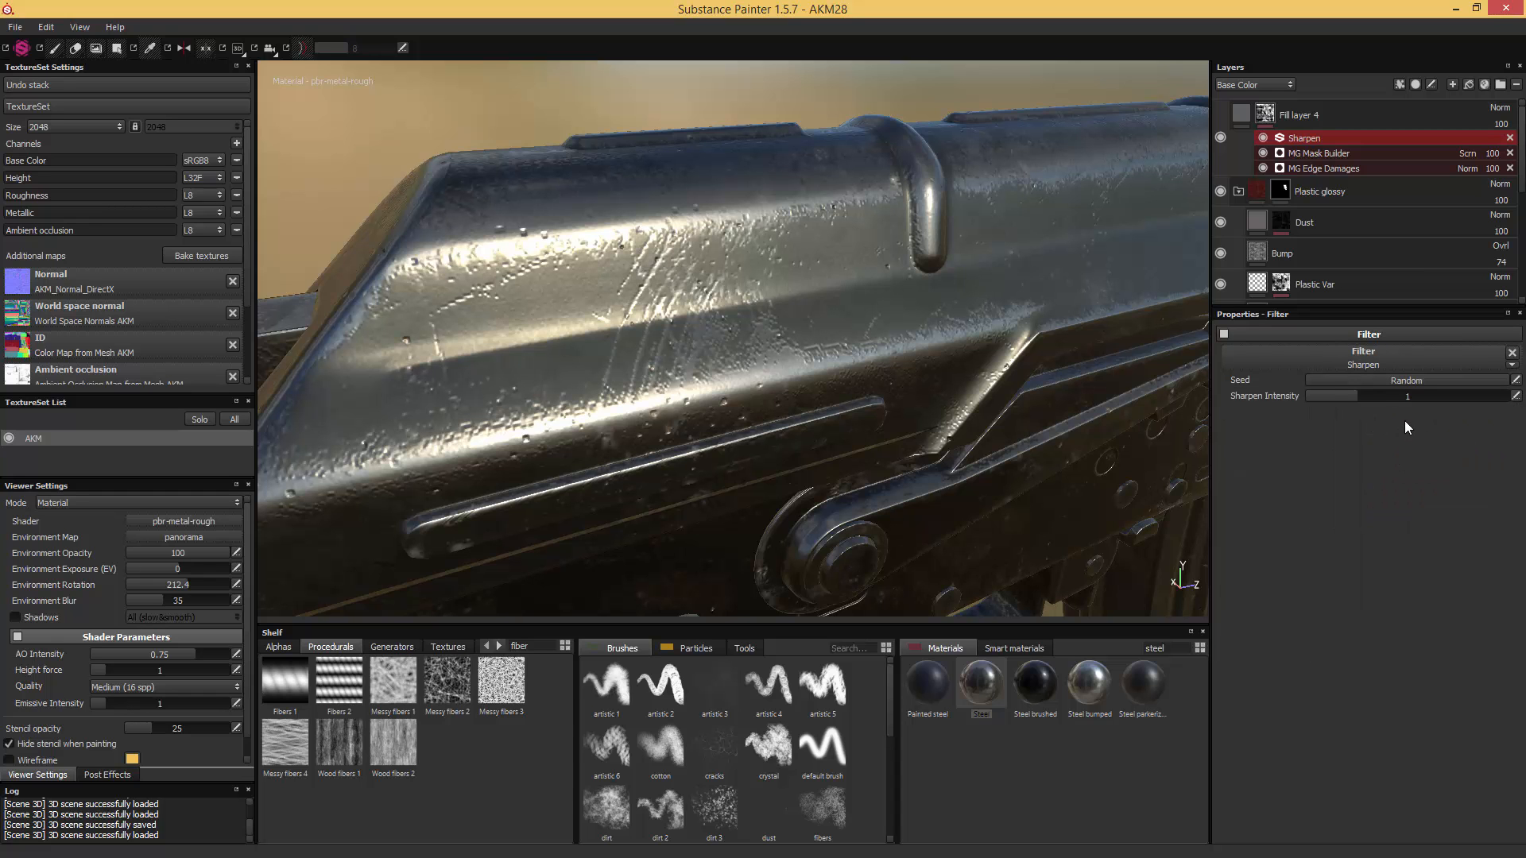
left_click(906, 104)
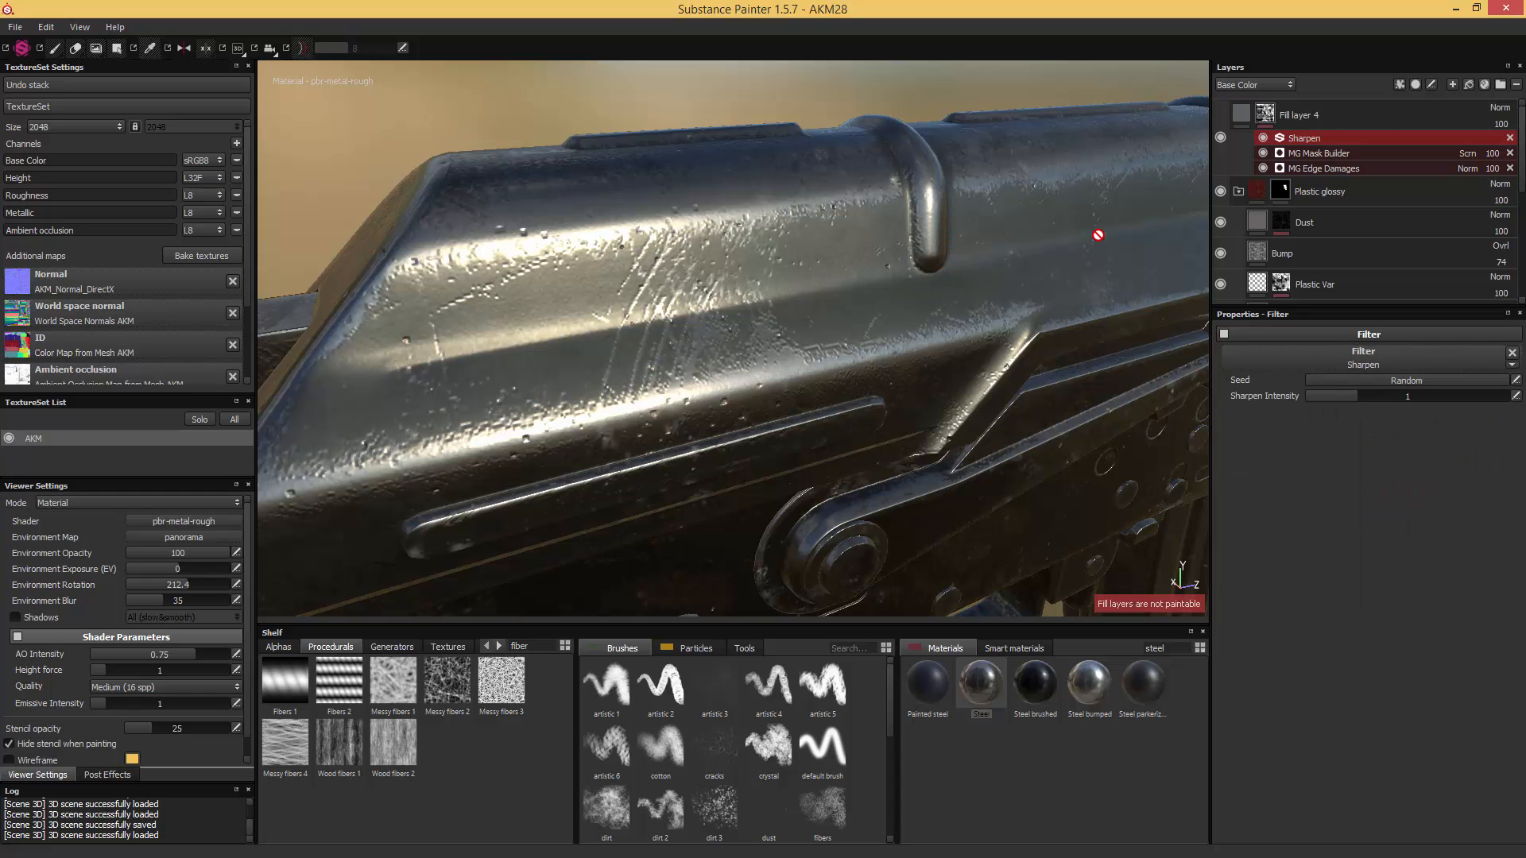
- Set the Sharpen filter's Sharpen Intensity to 0.39 and check the receiver wear from several angles
middle_click_drag(1068, 239, 827, 236, "alt")
scroll(826, 237, "down", 3)
mouse_move(809, 231)
left_mouse_down("alt")
mouse_move(736, 239)
mouse_move(893, 211)
mouse_move(885, 243)
mouse_move(860, 185)
mouse_move(885, 201)
left_mouse_up("alt")
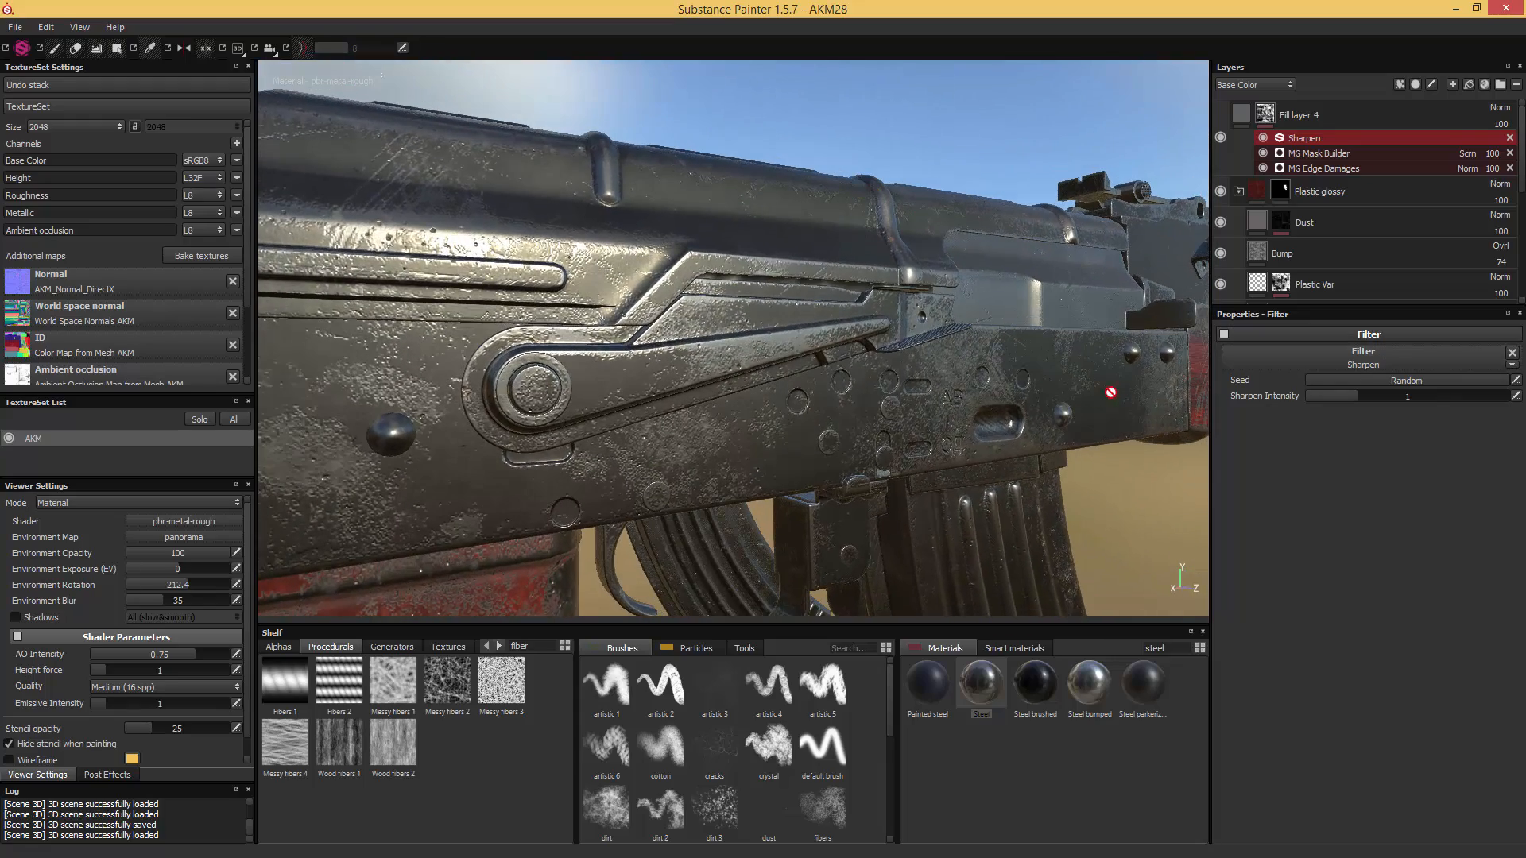
left_click_drag(1352, 397, 1319, 397)
mouse_move(1048, 354)
left_mouse_down("alt")
mouse_move(1025, 463)
mouse_move(1018, 409)
mouse_move(1047, 365)
left_mouse_up("alt")
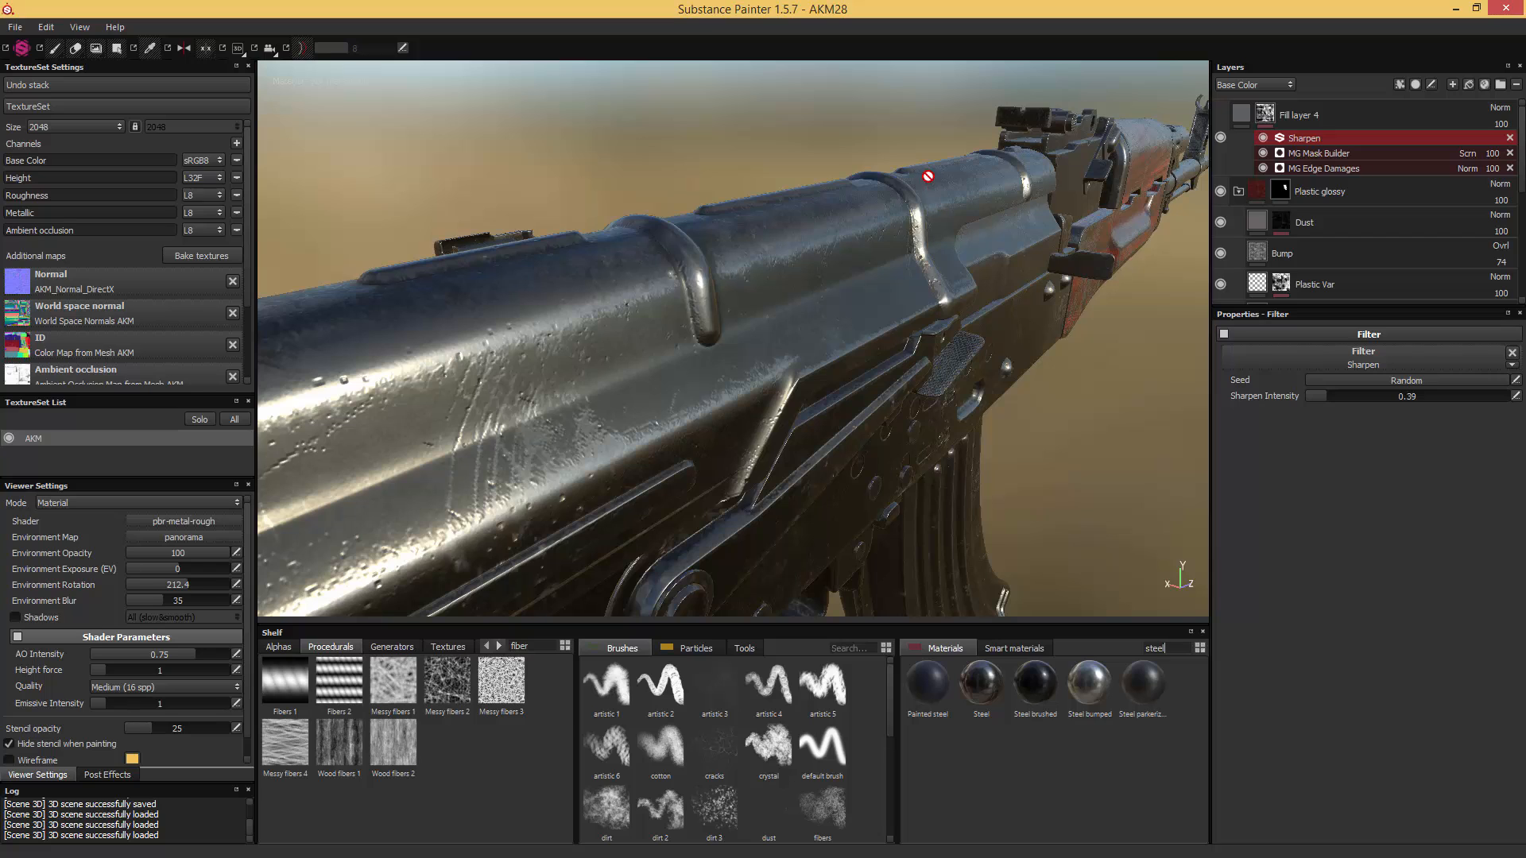
- Create a fill layer above Fill layer 4 with the black material found by searching for "dirt", and give it a black mask
left_click(1339, 119)
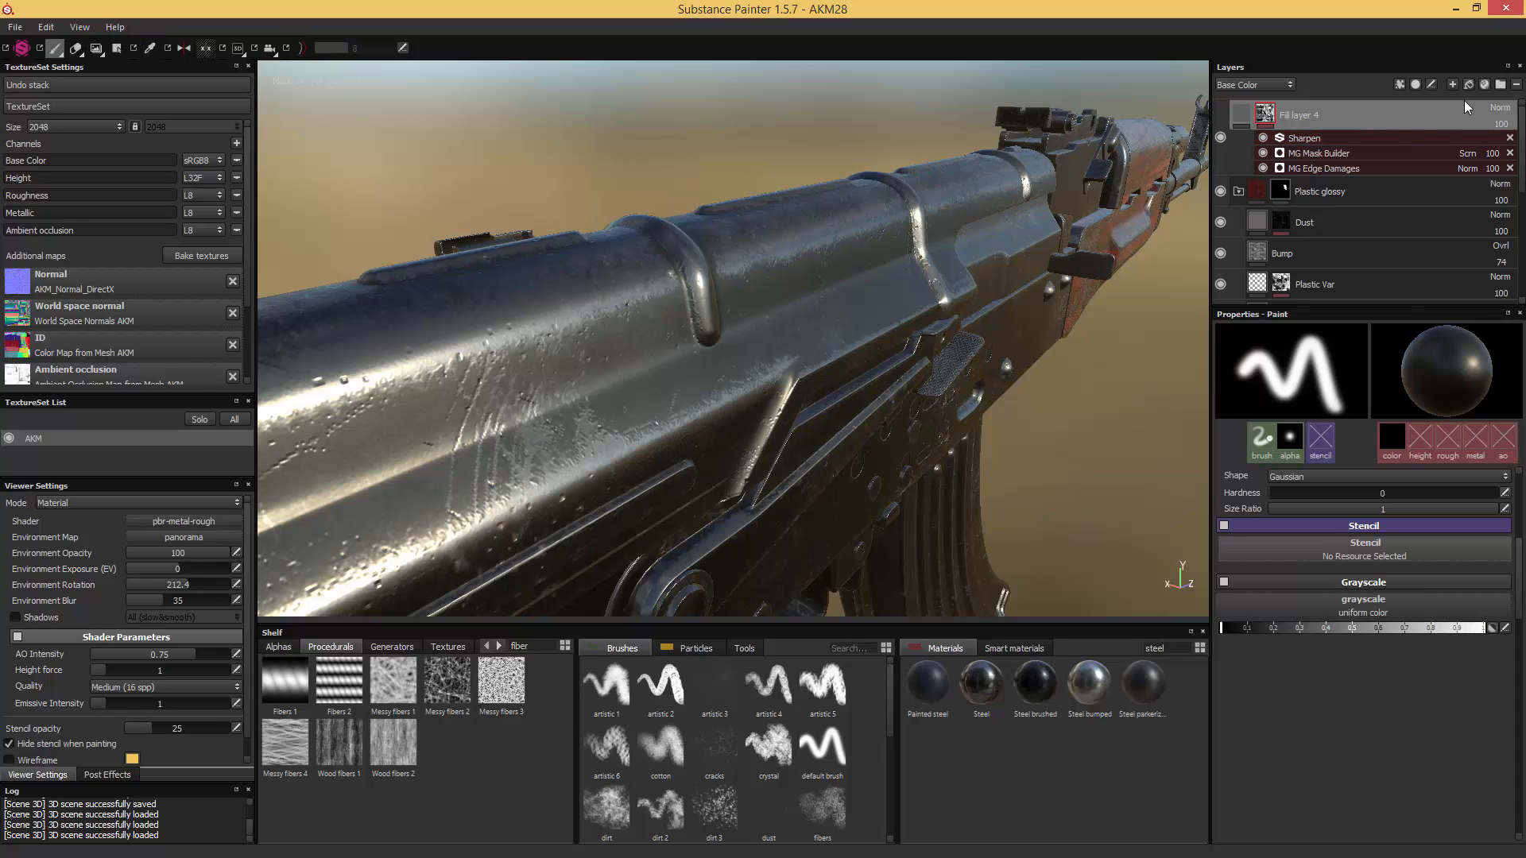
left_click(1468, 84)
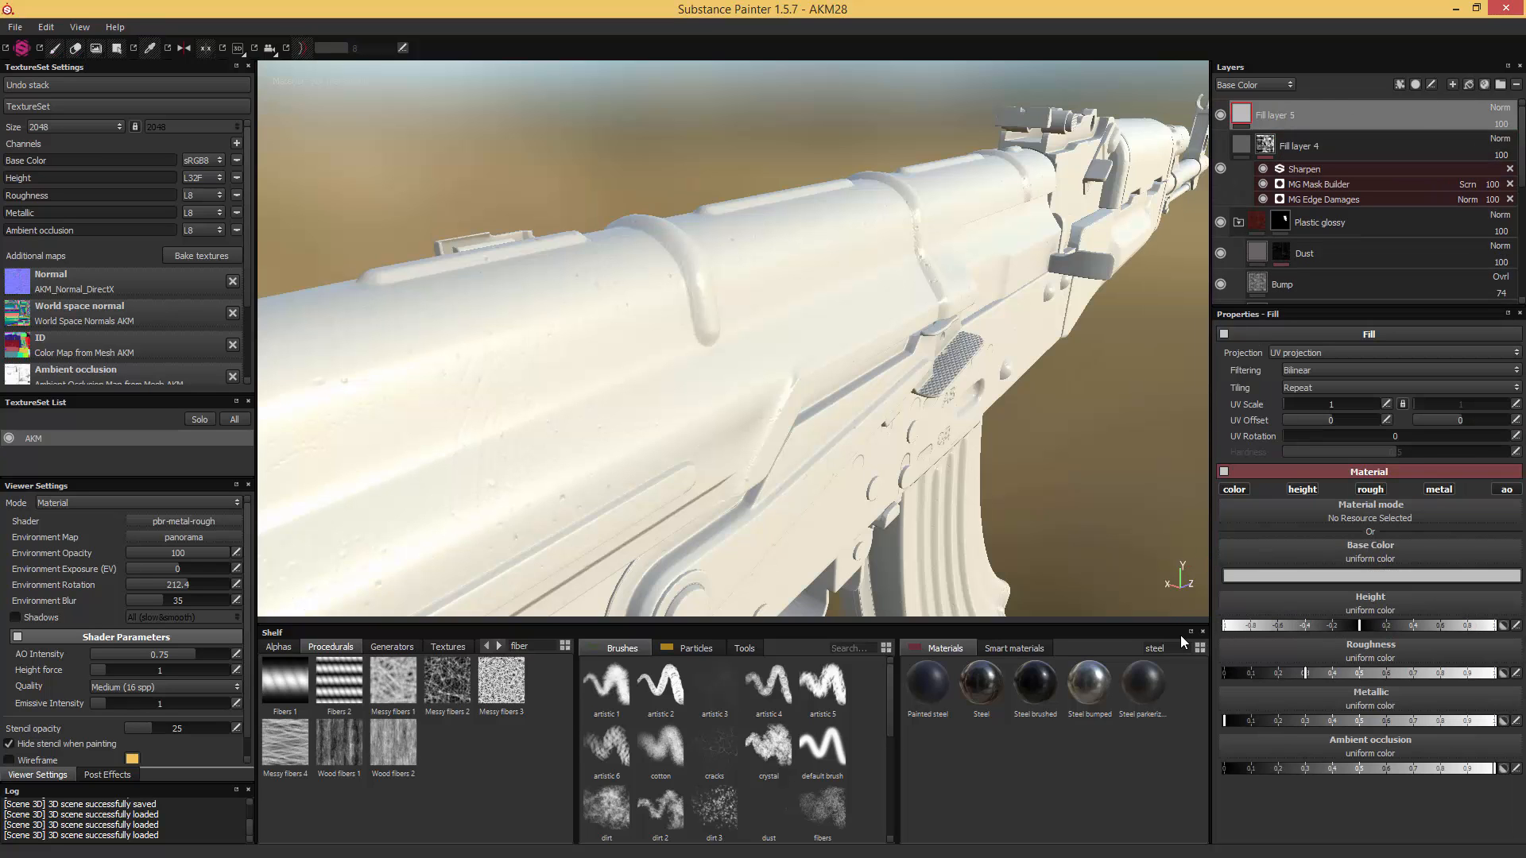
key("BackSpace")
key("BackSpace")
key("BackSpace")
key("BackSpace")
key("BackSpace")
type("dirt")
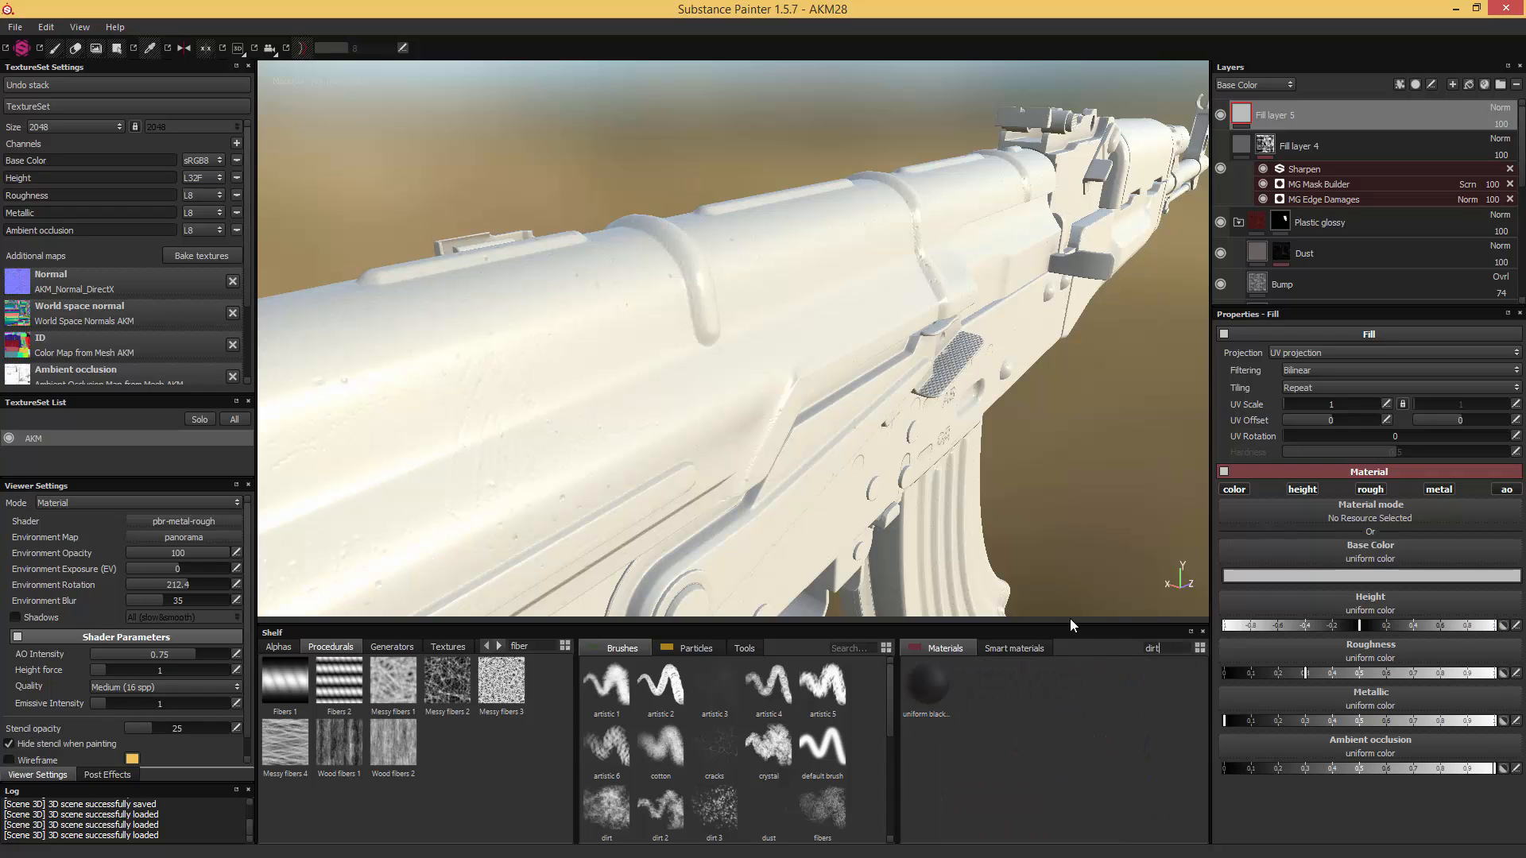
left_click(932, 677)
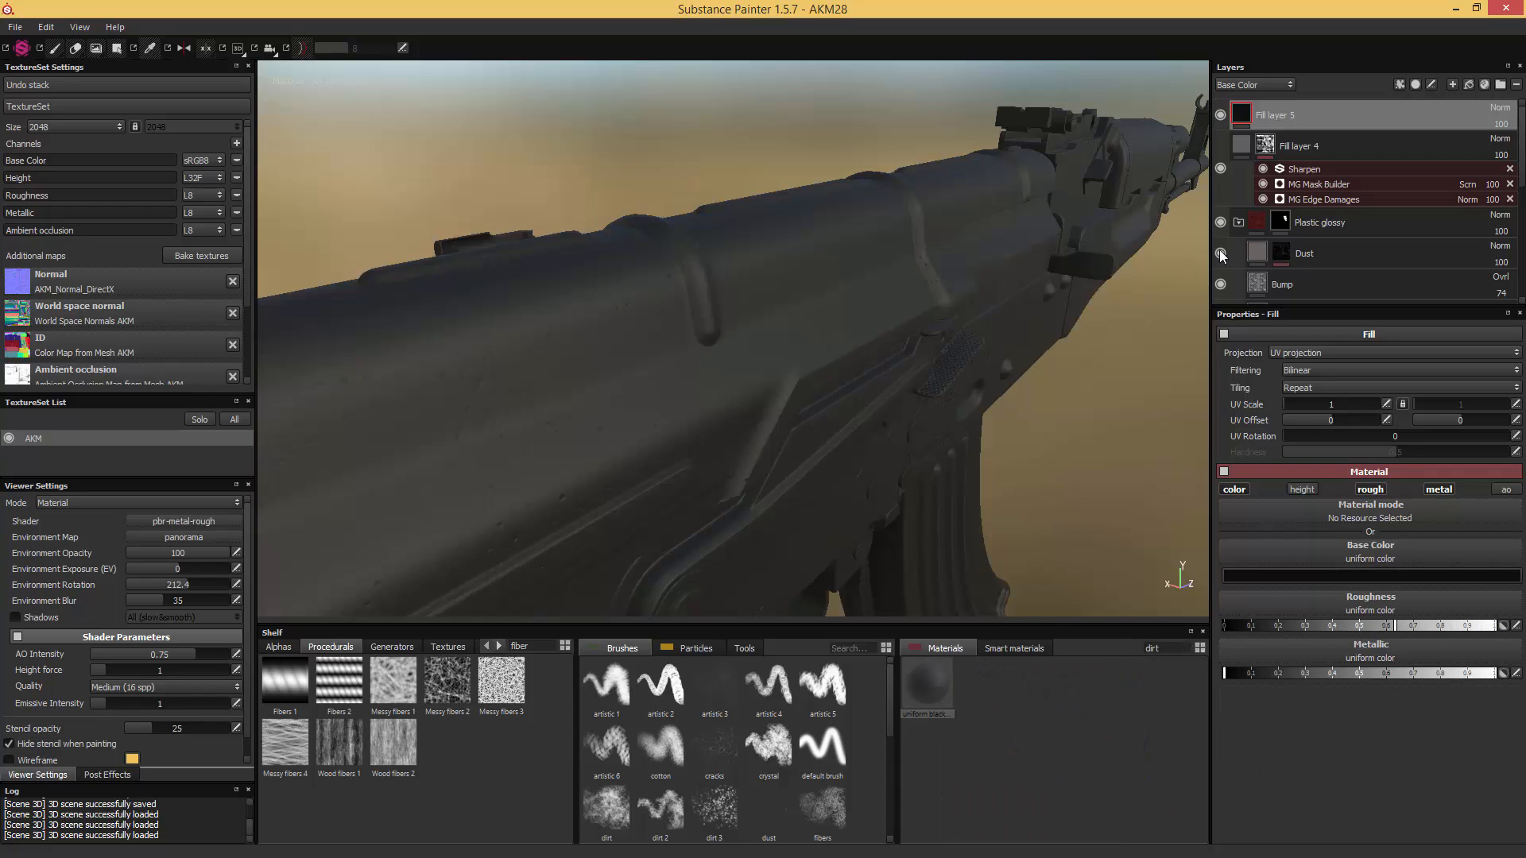
right_click(1243, 119)
left_click(1266, 121)
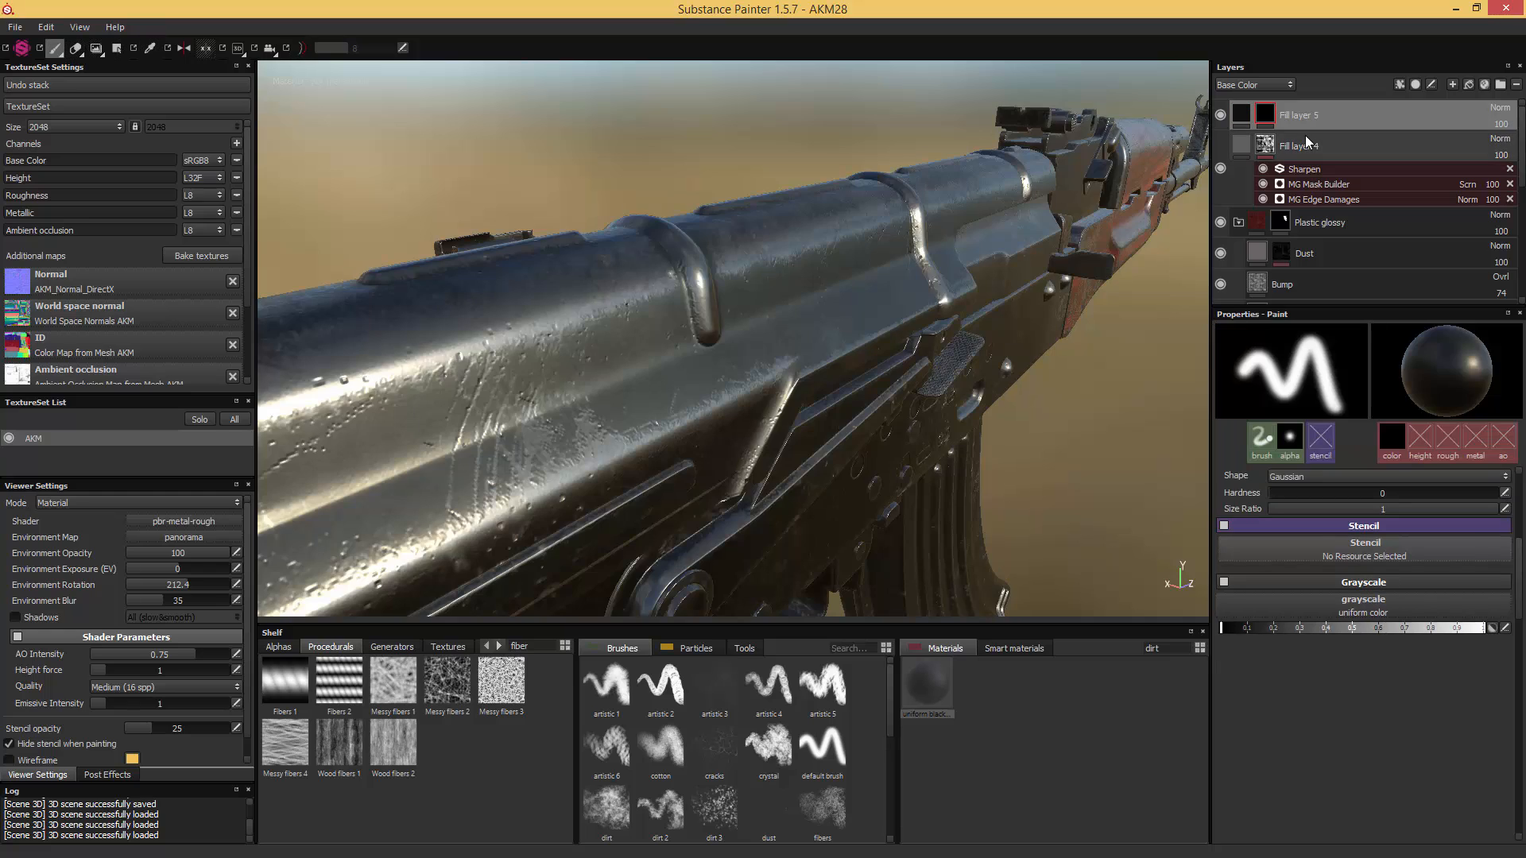
- Add an MG Dirt generator to the black mask of Fill layer 5
right_click(1266, 121)
left_click(1293, 443)
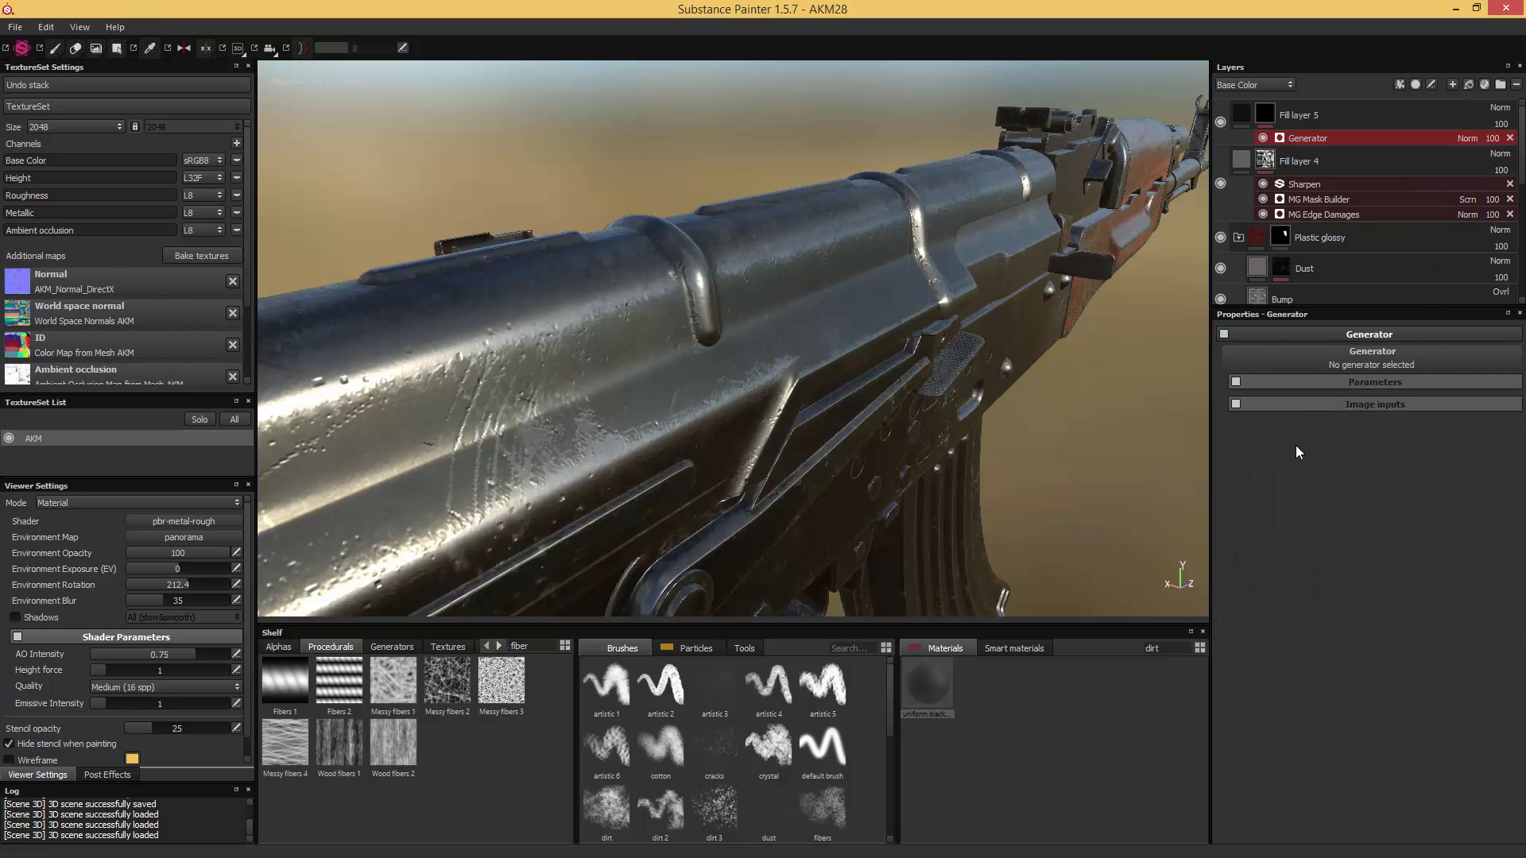
left_click(1313, 364)
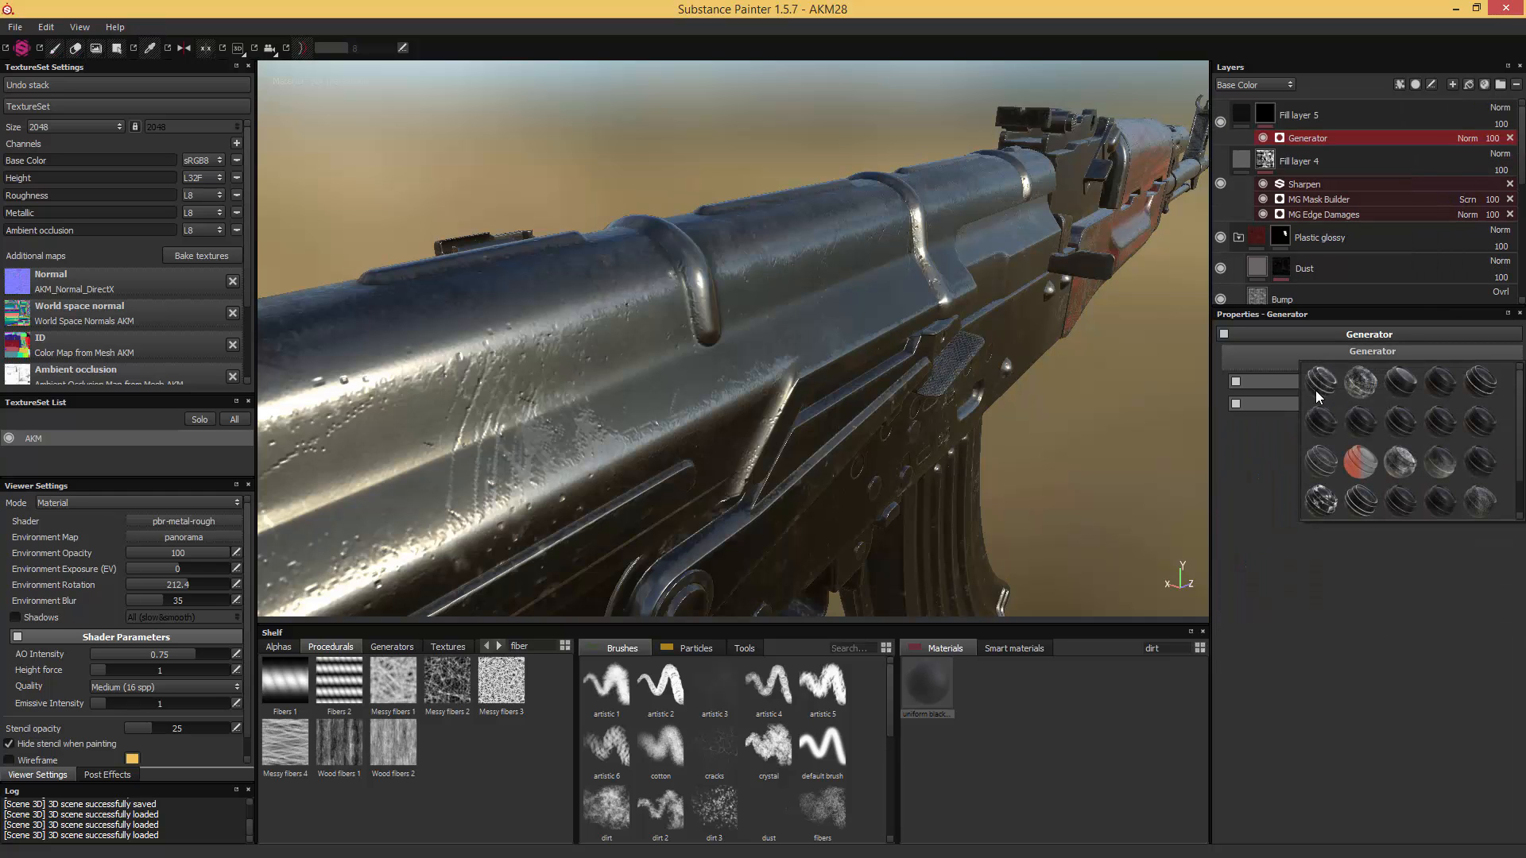
mouse_move(1314, 389)
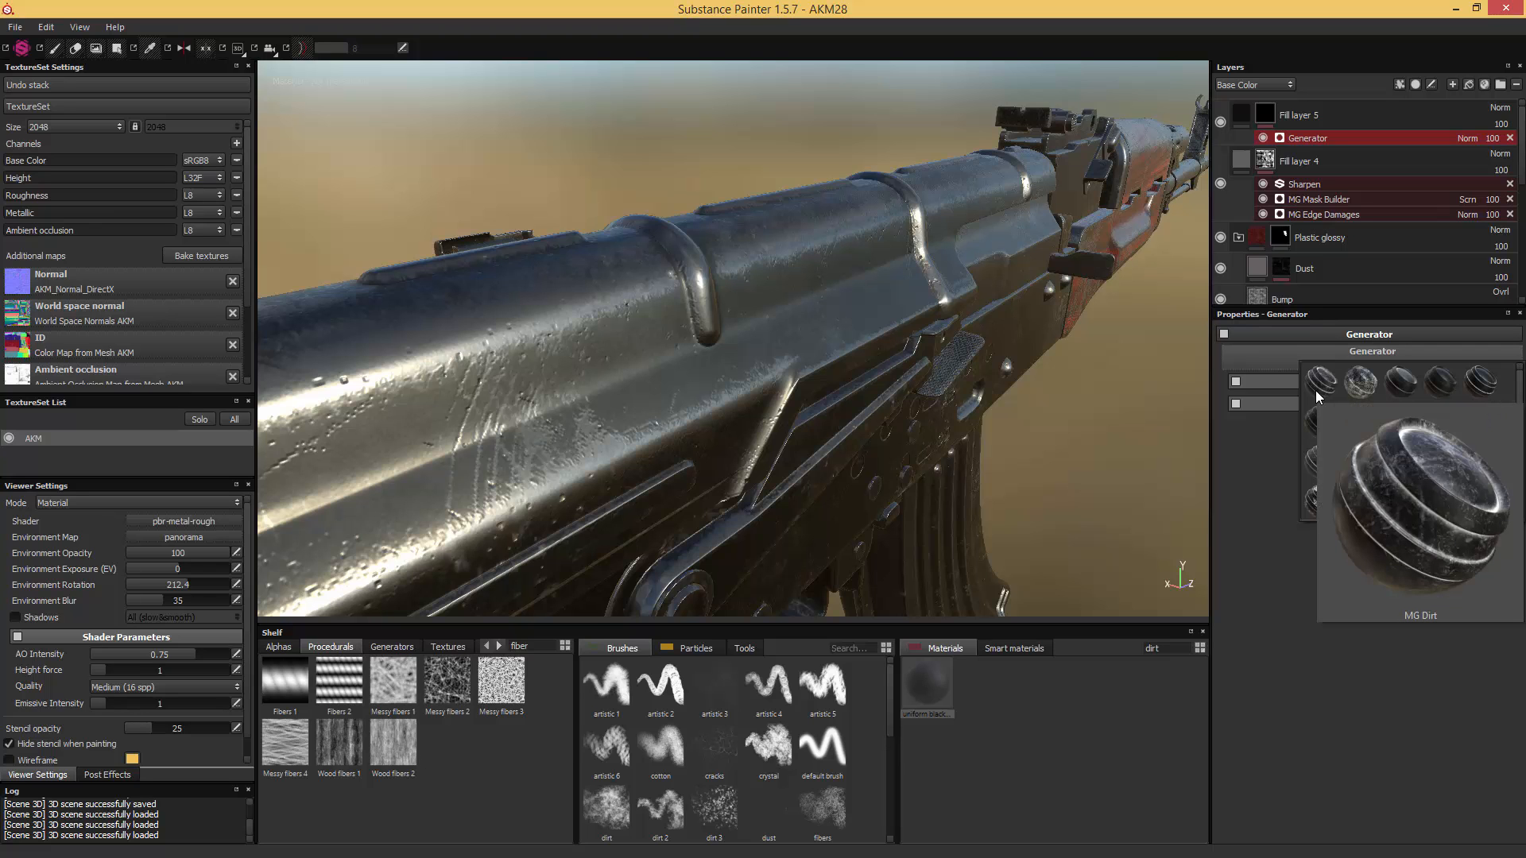
left_click(1323, 389)
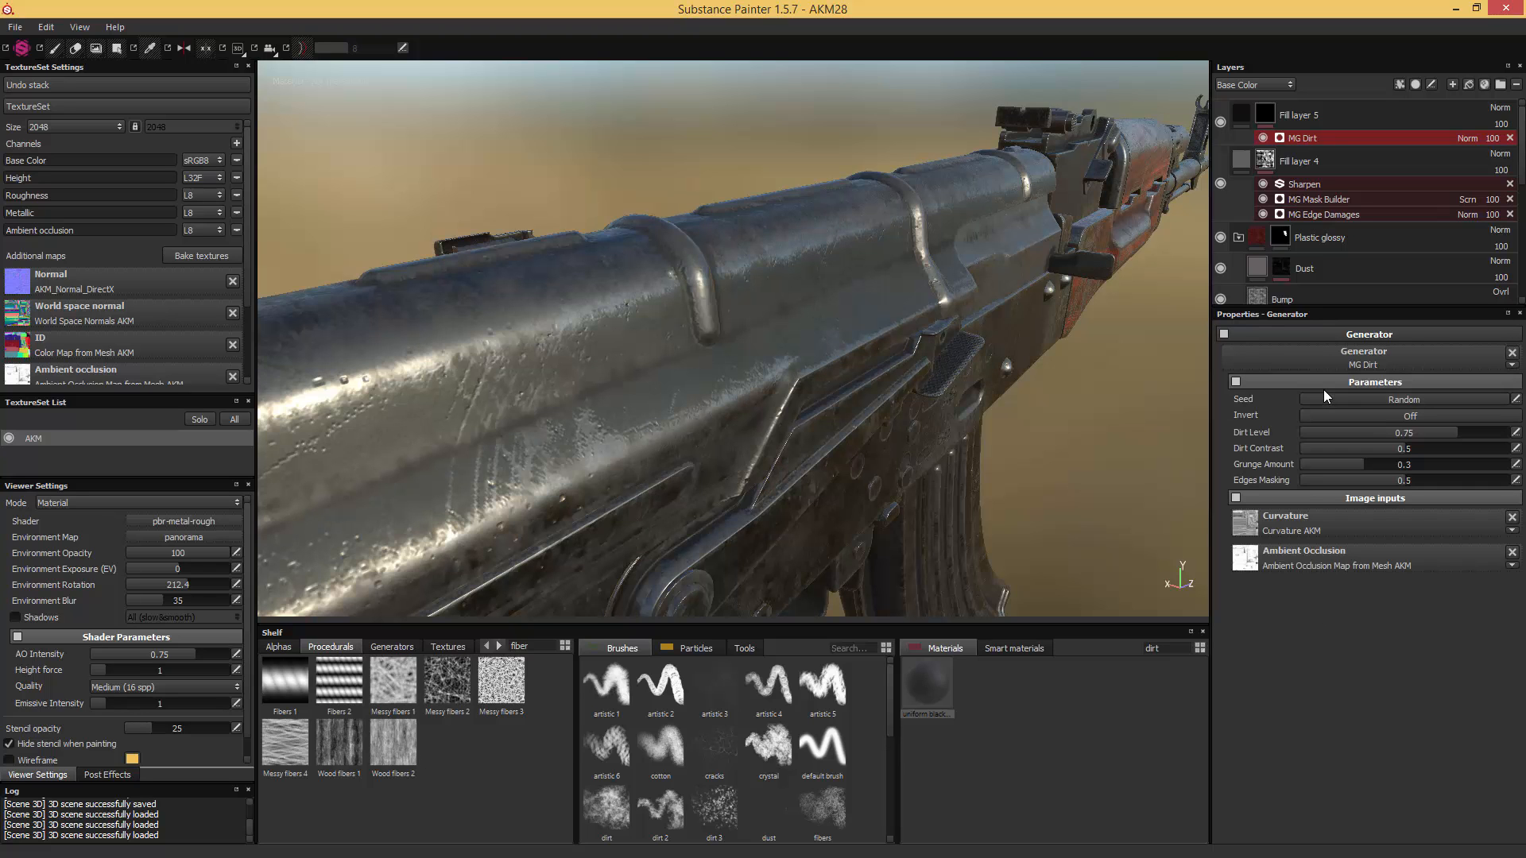
- Set the MG Dirt generator to Dirt Level 0.48, Dirt Contrast 0.58, Grunge Amount 0.27 and Edges Masking 0.49
left_click_drag(1077, 312, 1036, 295, "alt")
left_click_drag(1400, 437, 1351, 465)
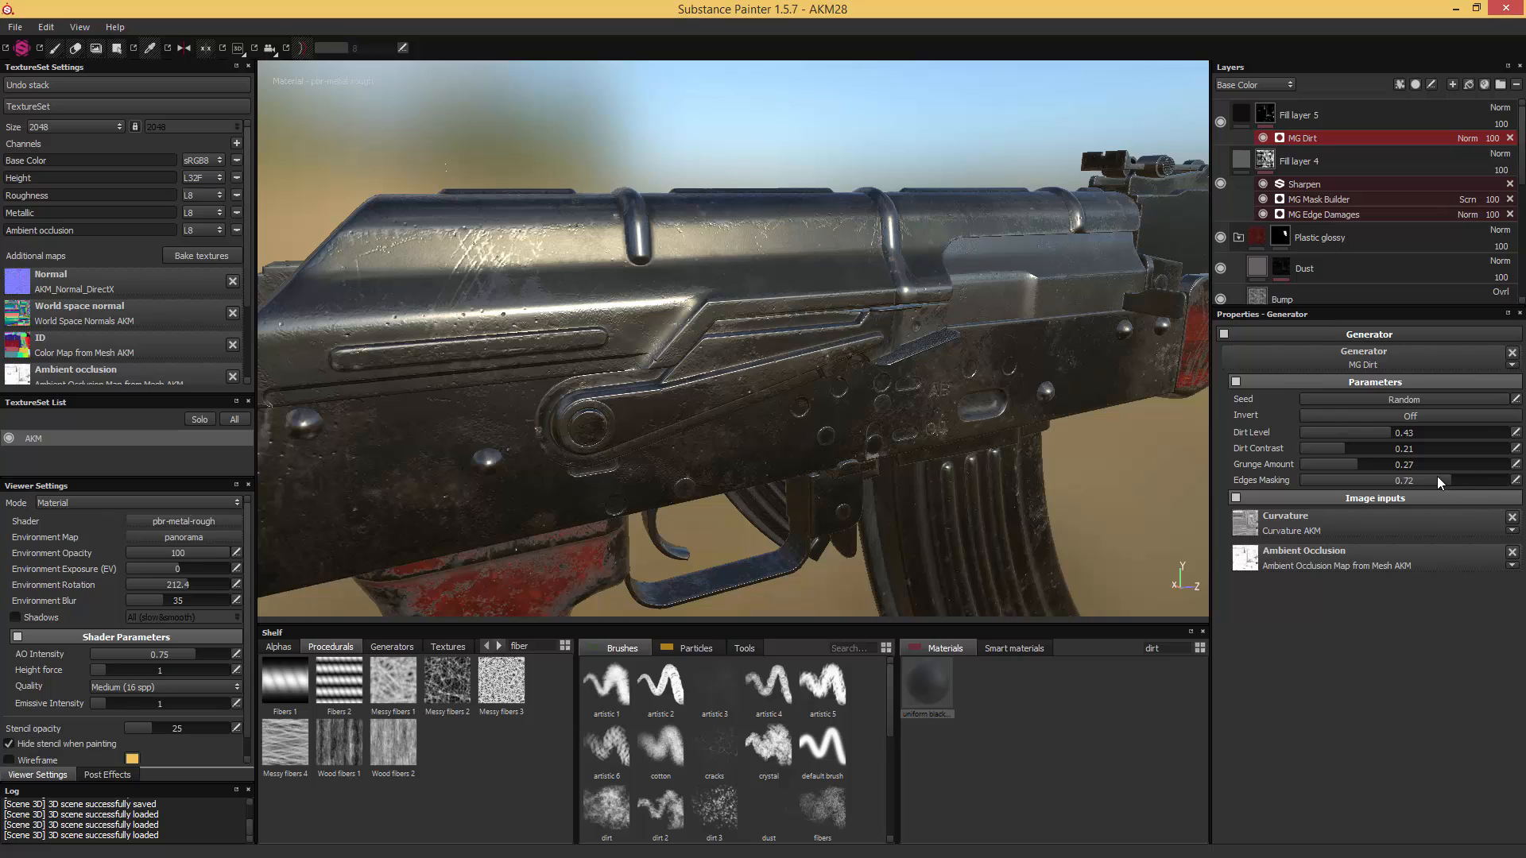
mouse_move(1367, 448)
left_mouse_down()
mouse_move(1420, 447)
mouse_move(1423, 432)
mouse_move(1384, 431)
left_mouse_up()
left_click_drag(1060, 377, 1131, 299, "alt")
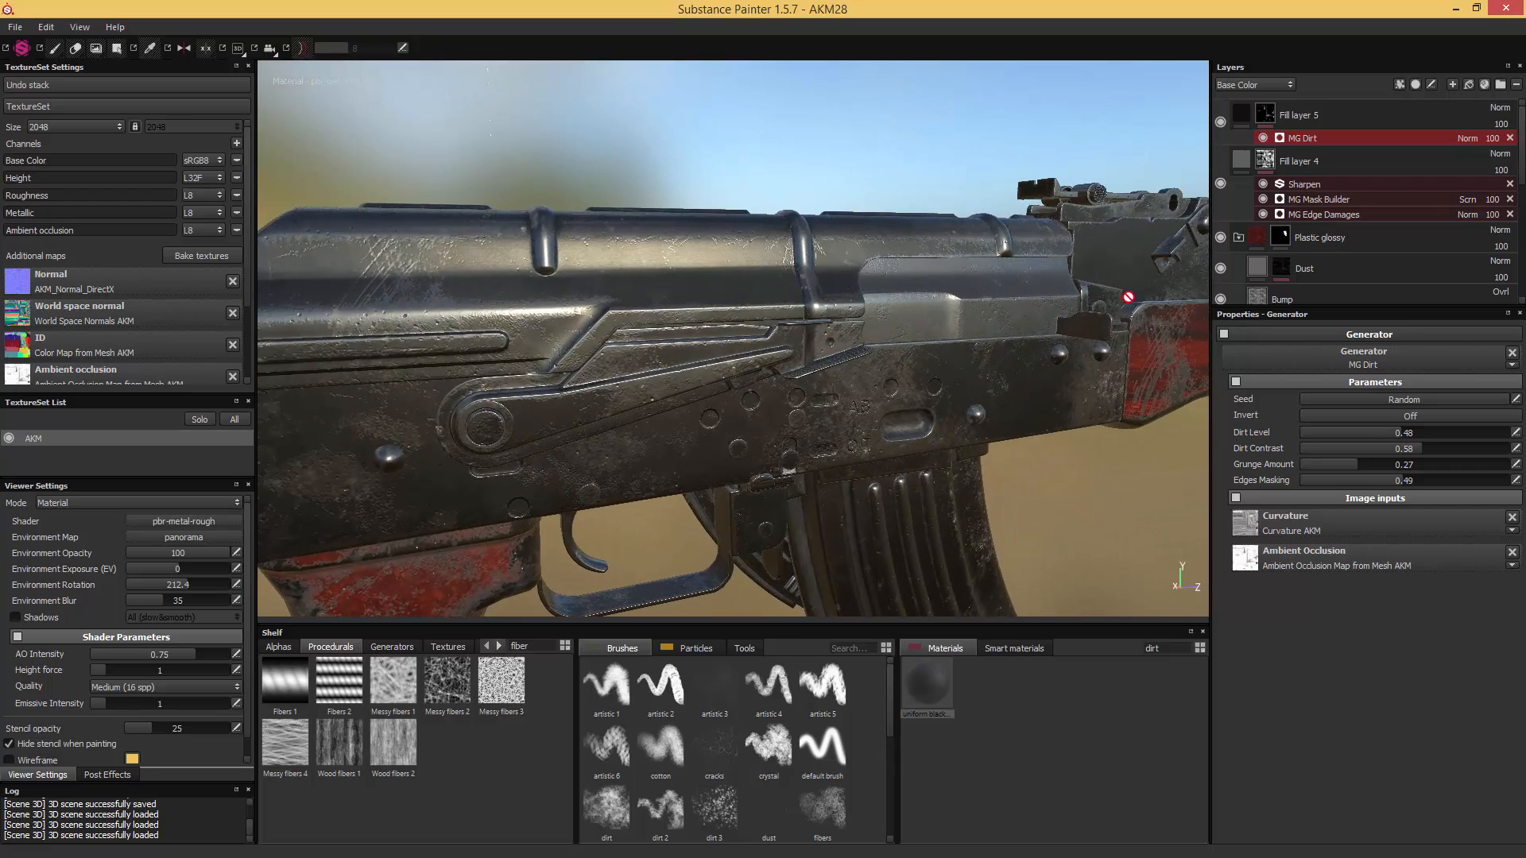
- Hide Fill layer 4 and Fill layer 5 to compare the gun without wear and dirt, and delete both layers
left_click(1244, 156)
left_click(1235, 119)
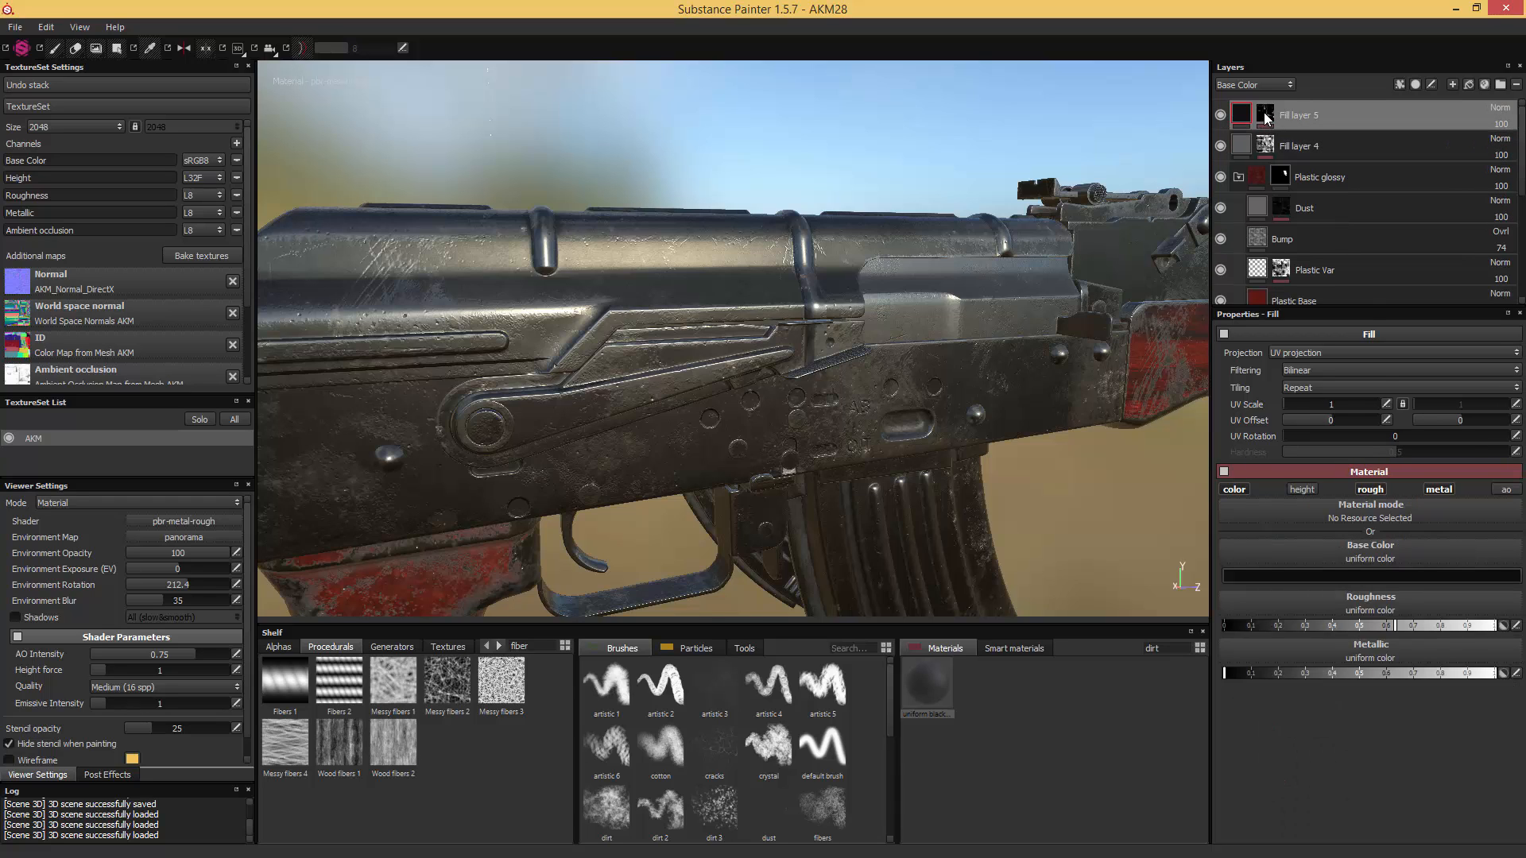
mouse_move(1265, 118)
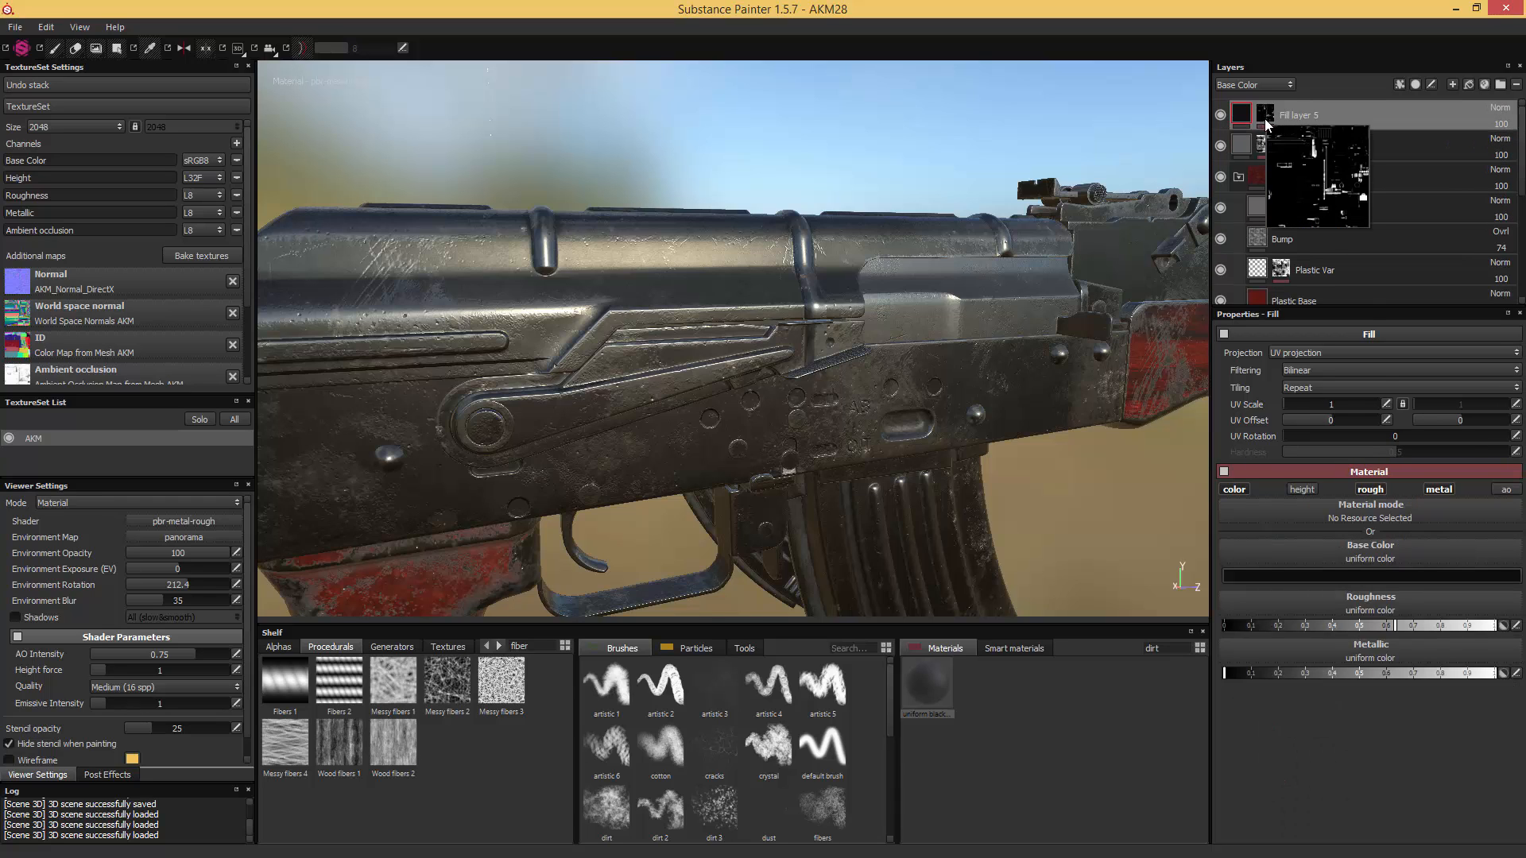
left_click(1220, 145)
left_click(1219, 114)
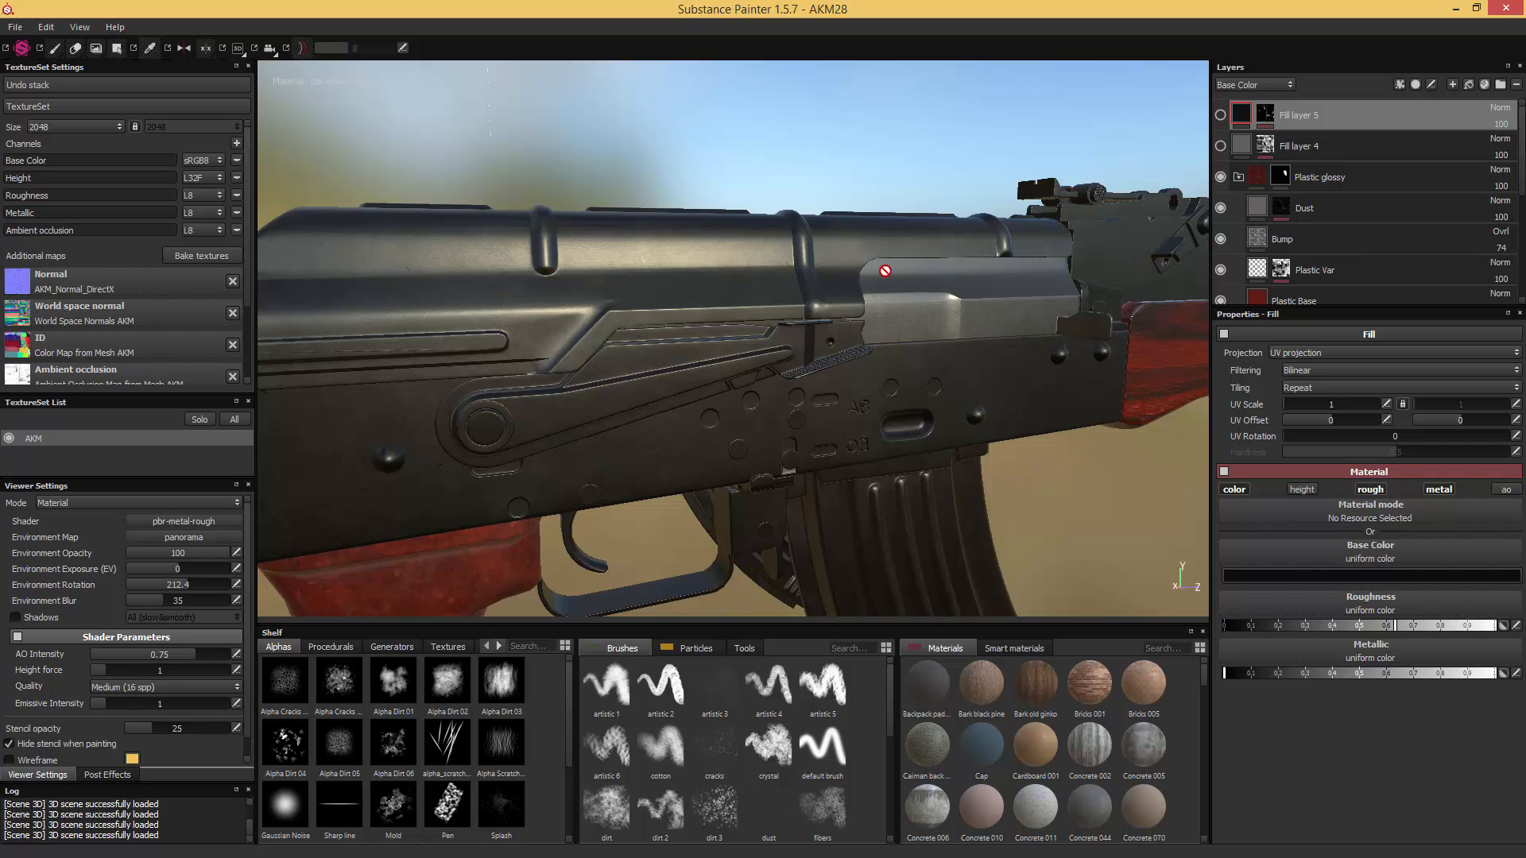
left_click(1324, 146, "shift")
key("Delete")
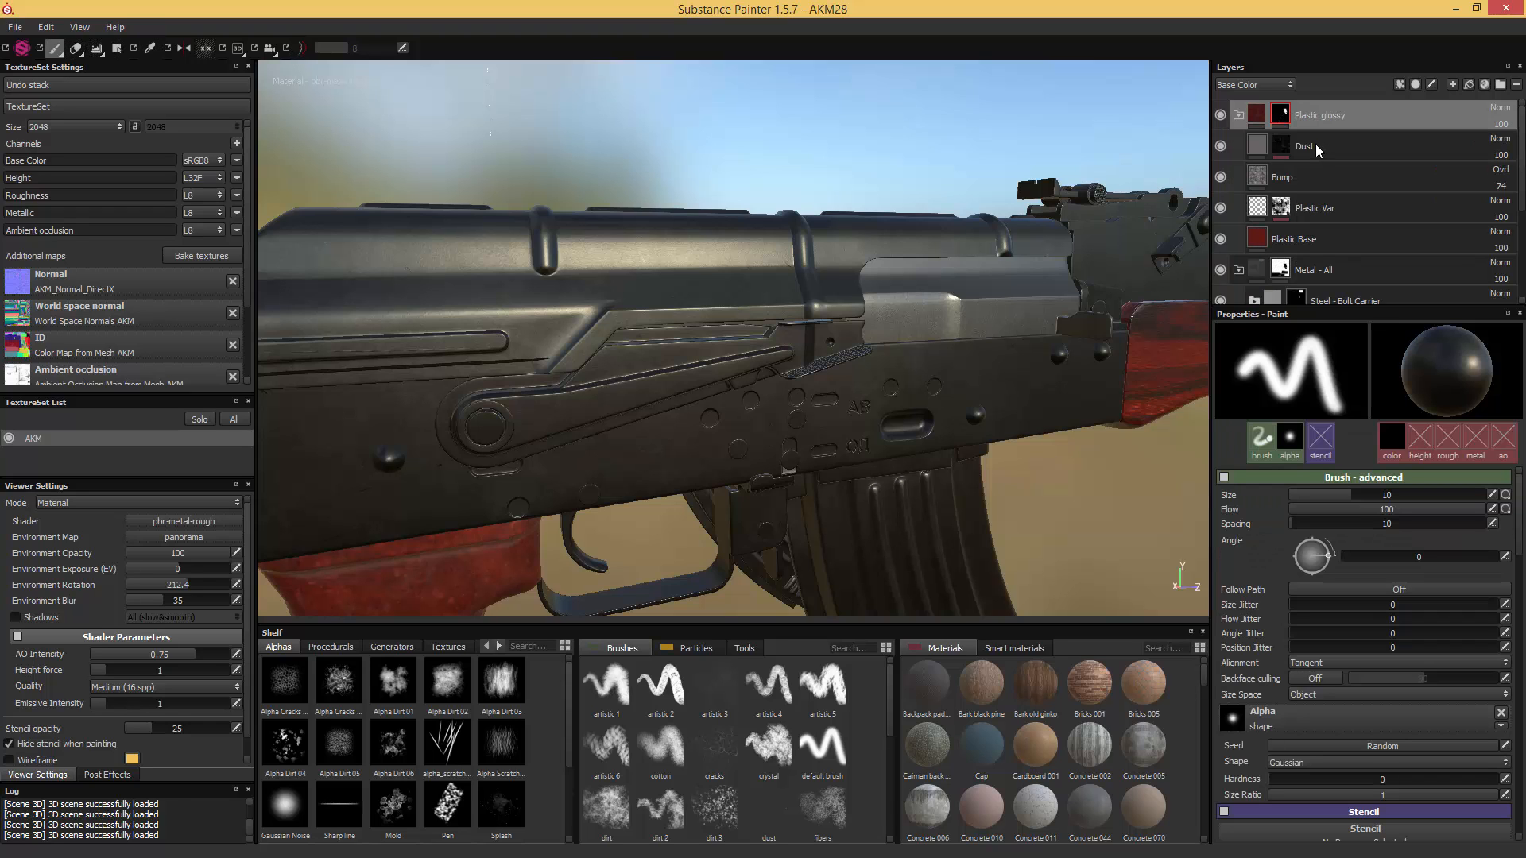
- Collapse the Plastic glossy and Metal - All folders and duplicate the Metal - All folder
left_click(1238, 115)
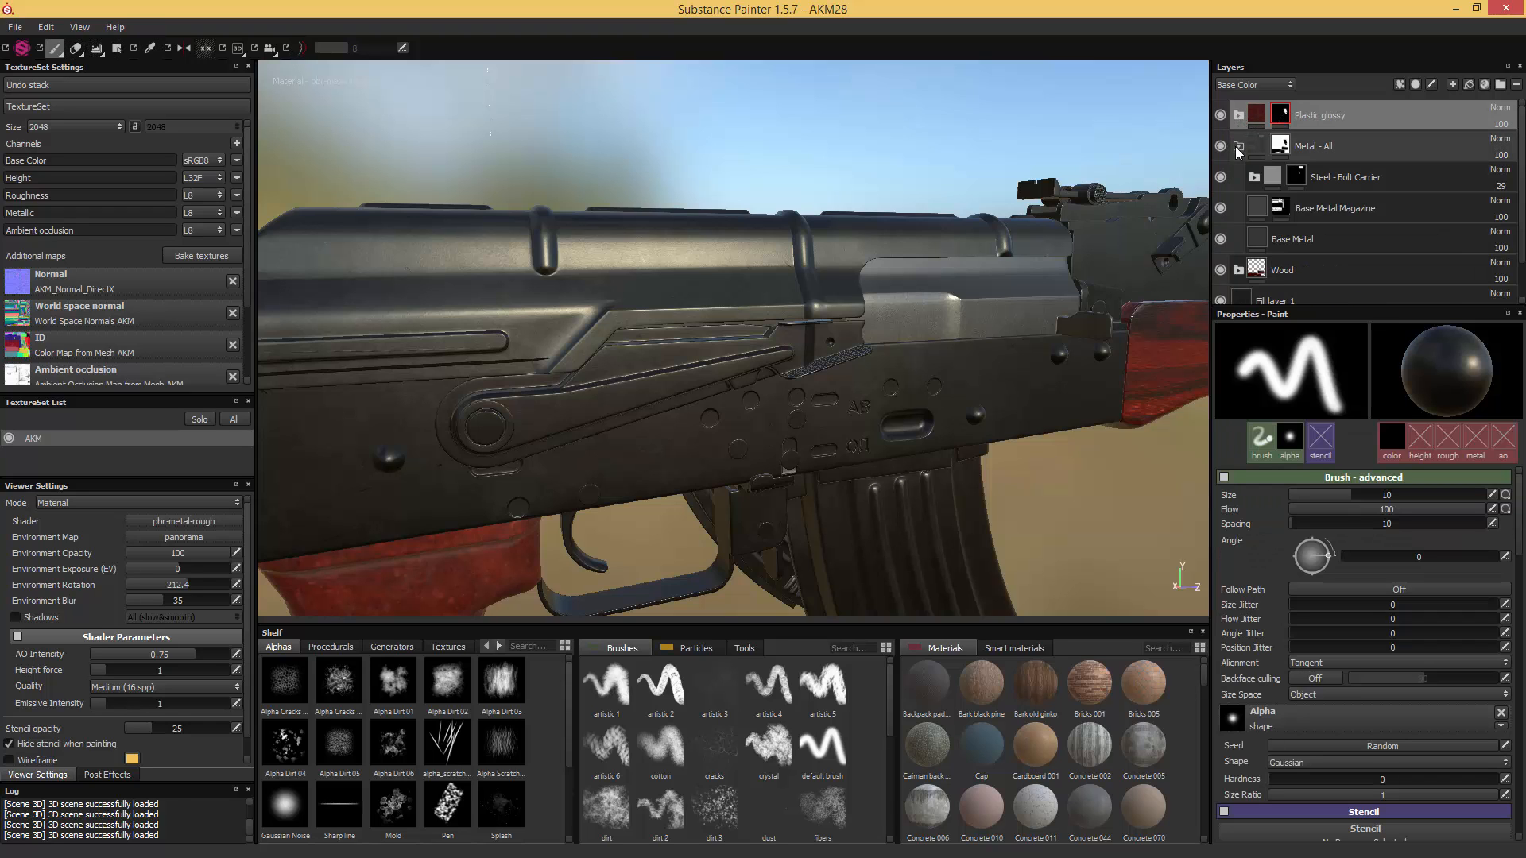
left_click(1238, 147)
left_click(1359, 149)
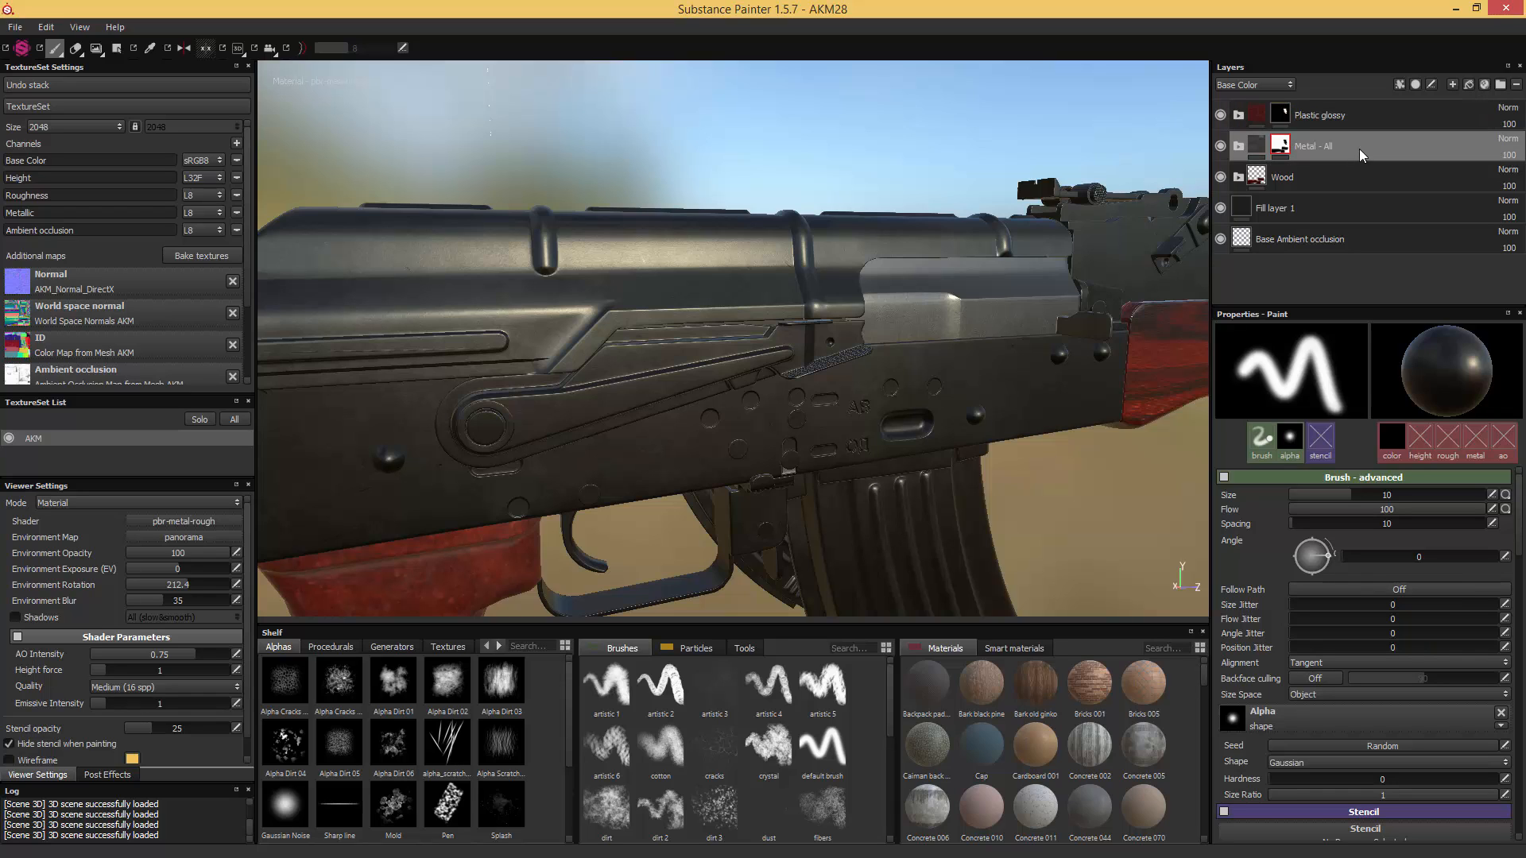
key("ctrl+d")
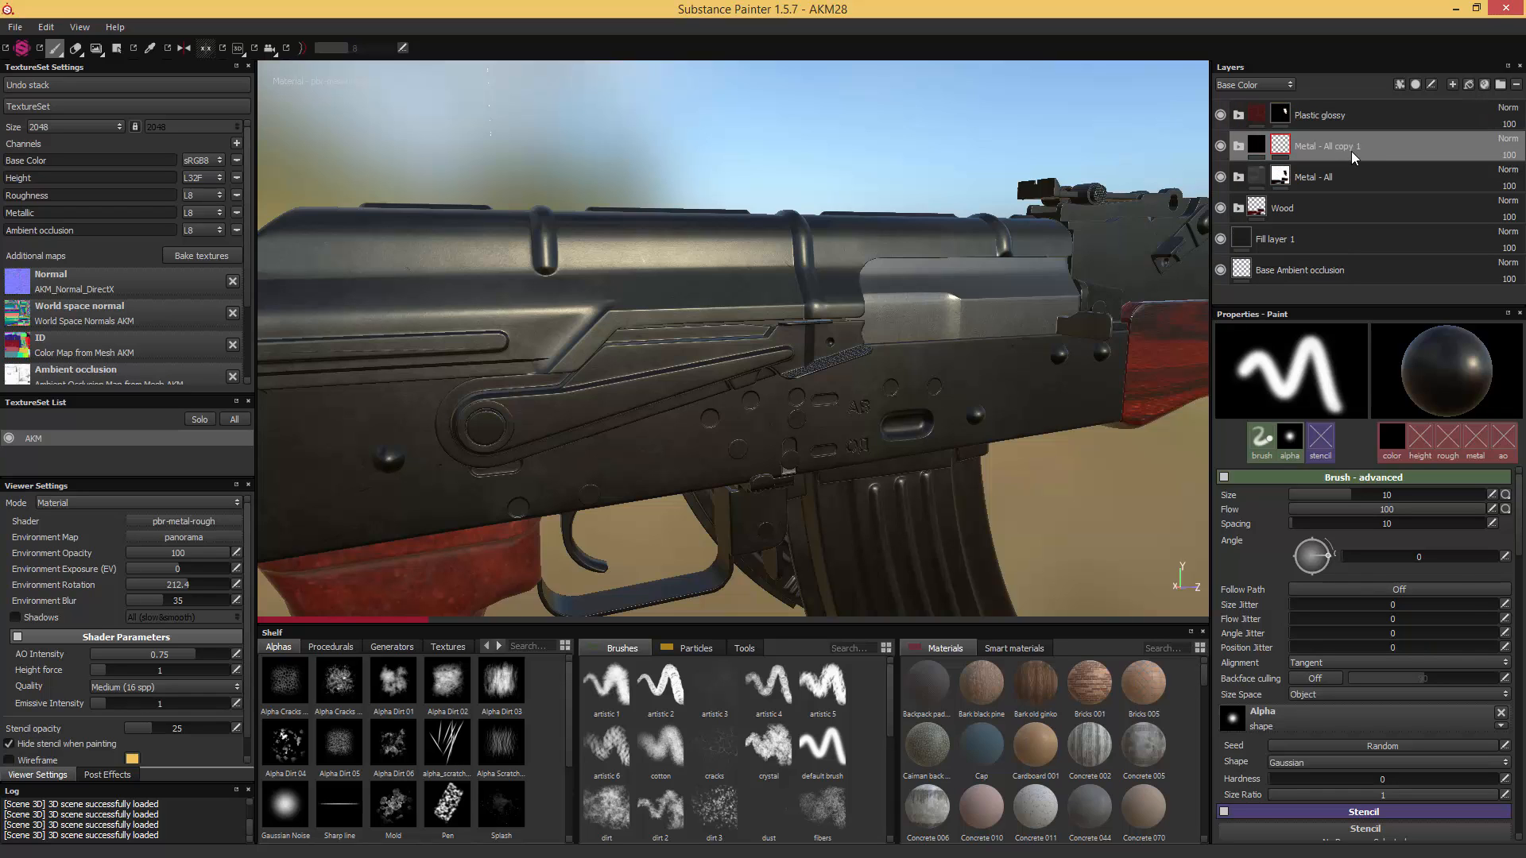
- Rename the duplicated Metal - All folder to "Metal - Edgewear"
double_click(1338, 147)
left_click_drag(1324, 146, 1435, 151)
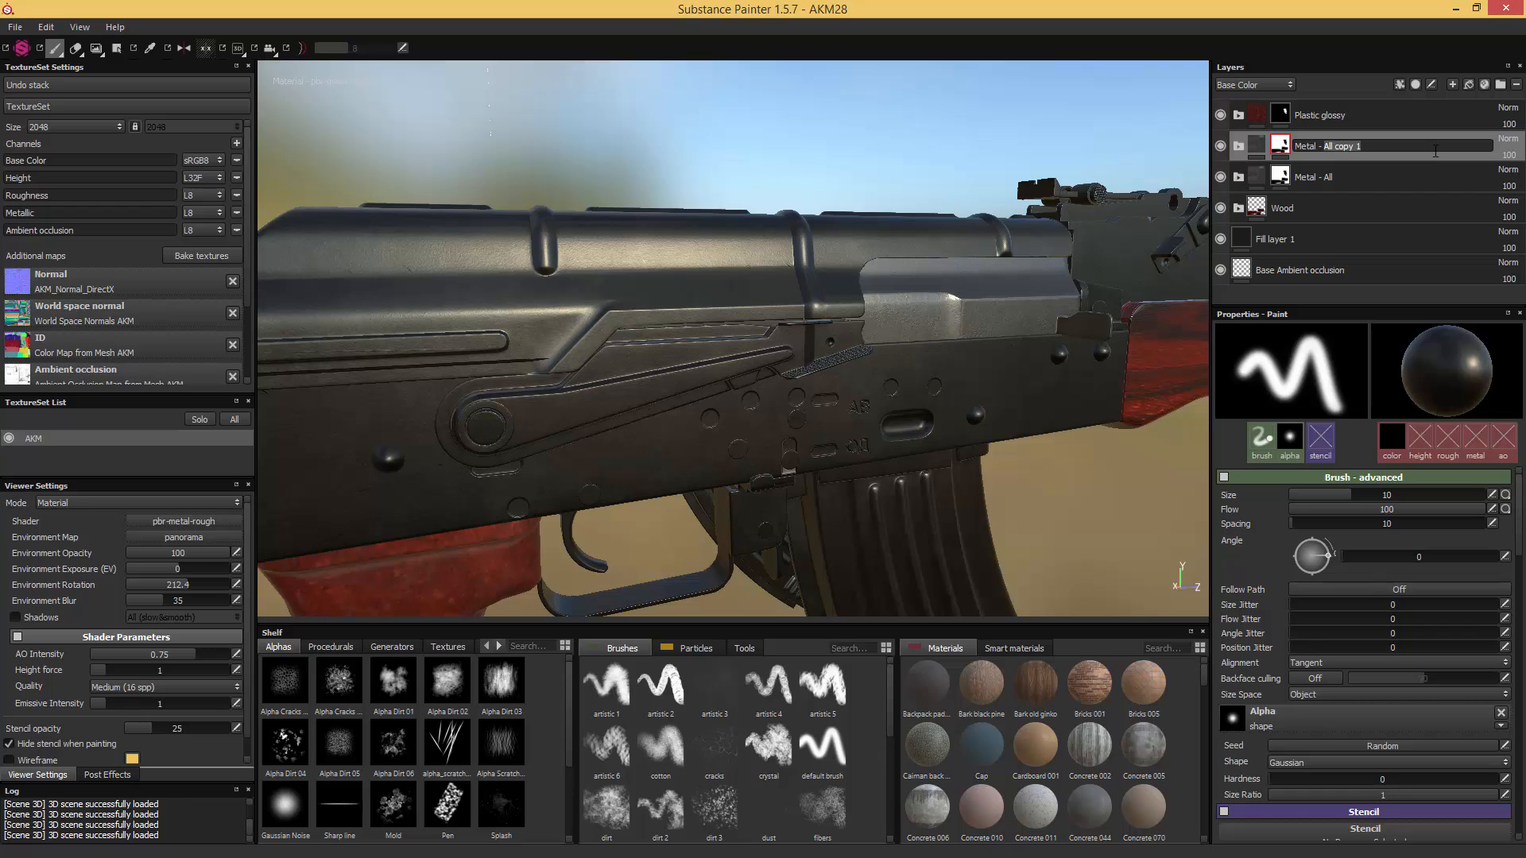
type("Edgewear")
key("Return")
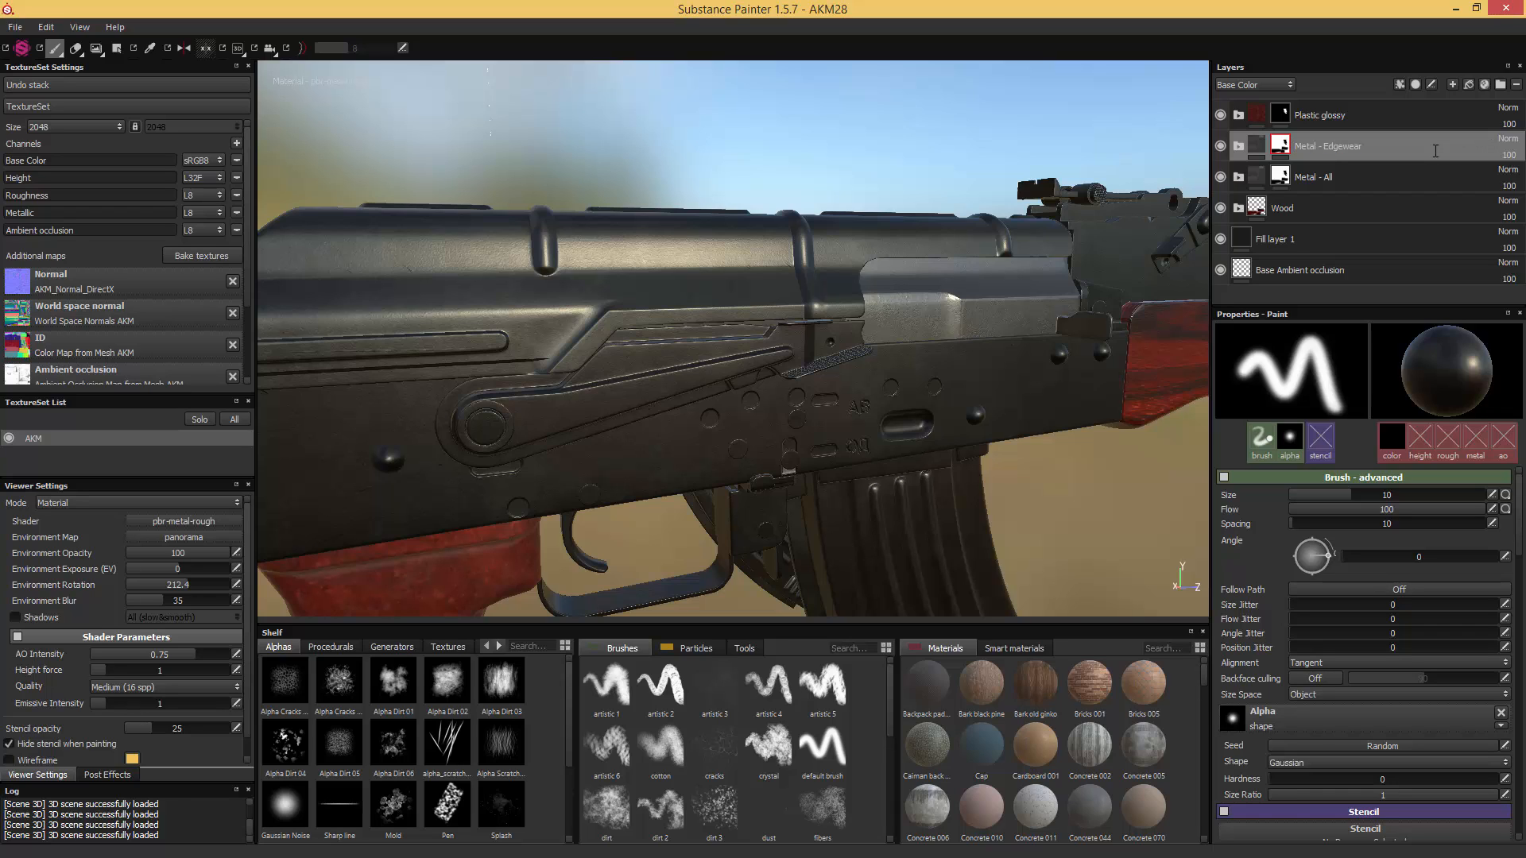
- Empty the Metal - Edgewear folder by deleting its Steel - Bolt Carrier, Base Metal Magazine and Base Metal contents, keeping the folder mask
left_click(1238, 146)
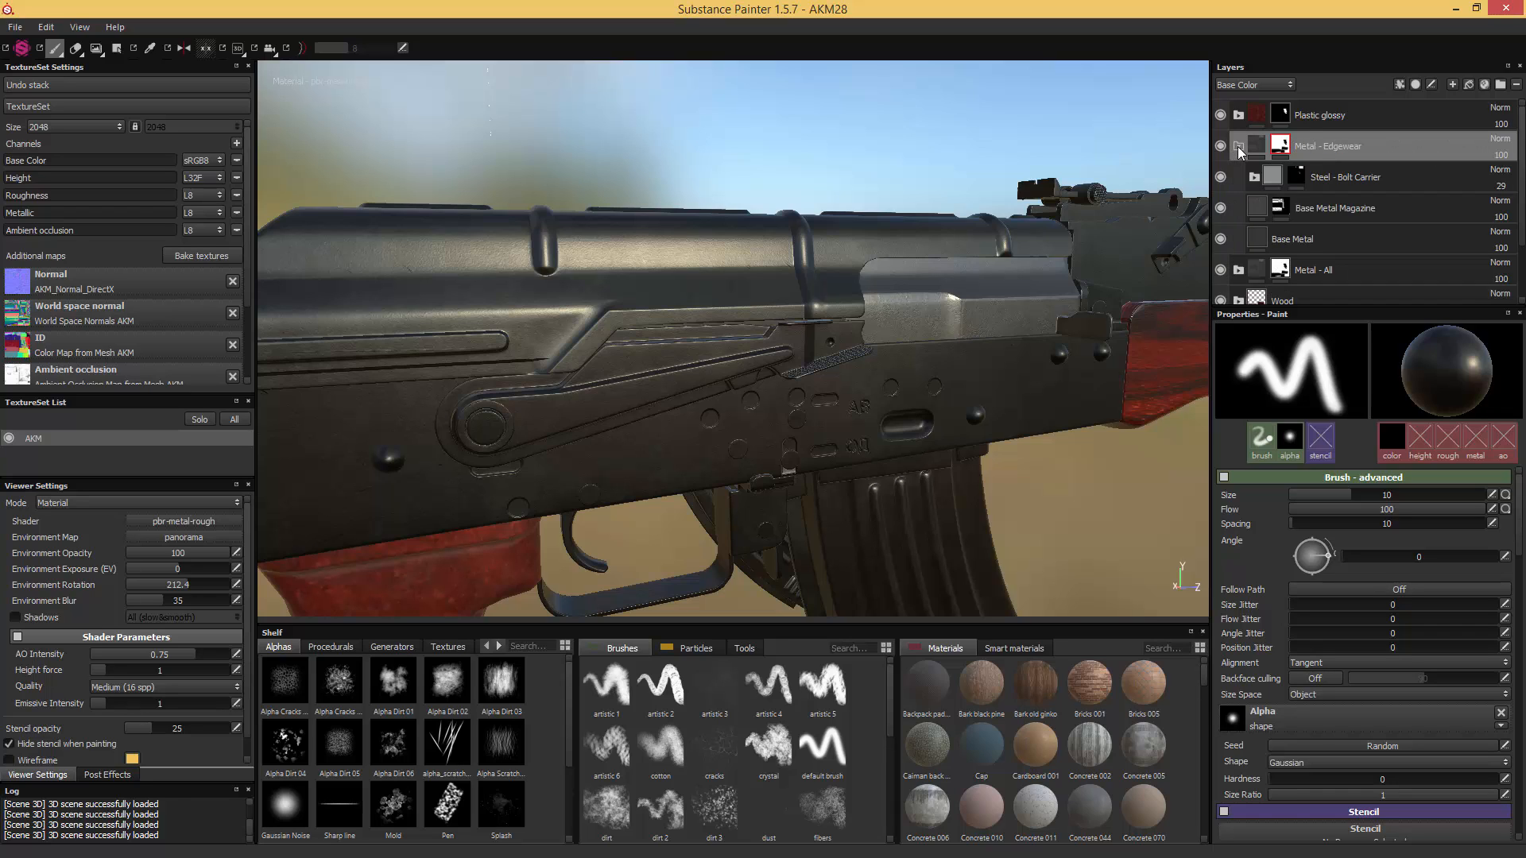
left_click(1342, 173)
left_click(1336, 241, "shift")
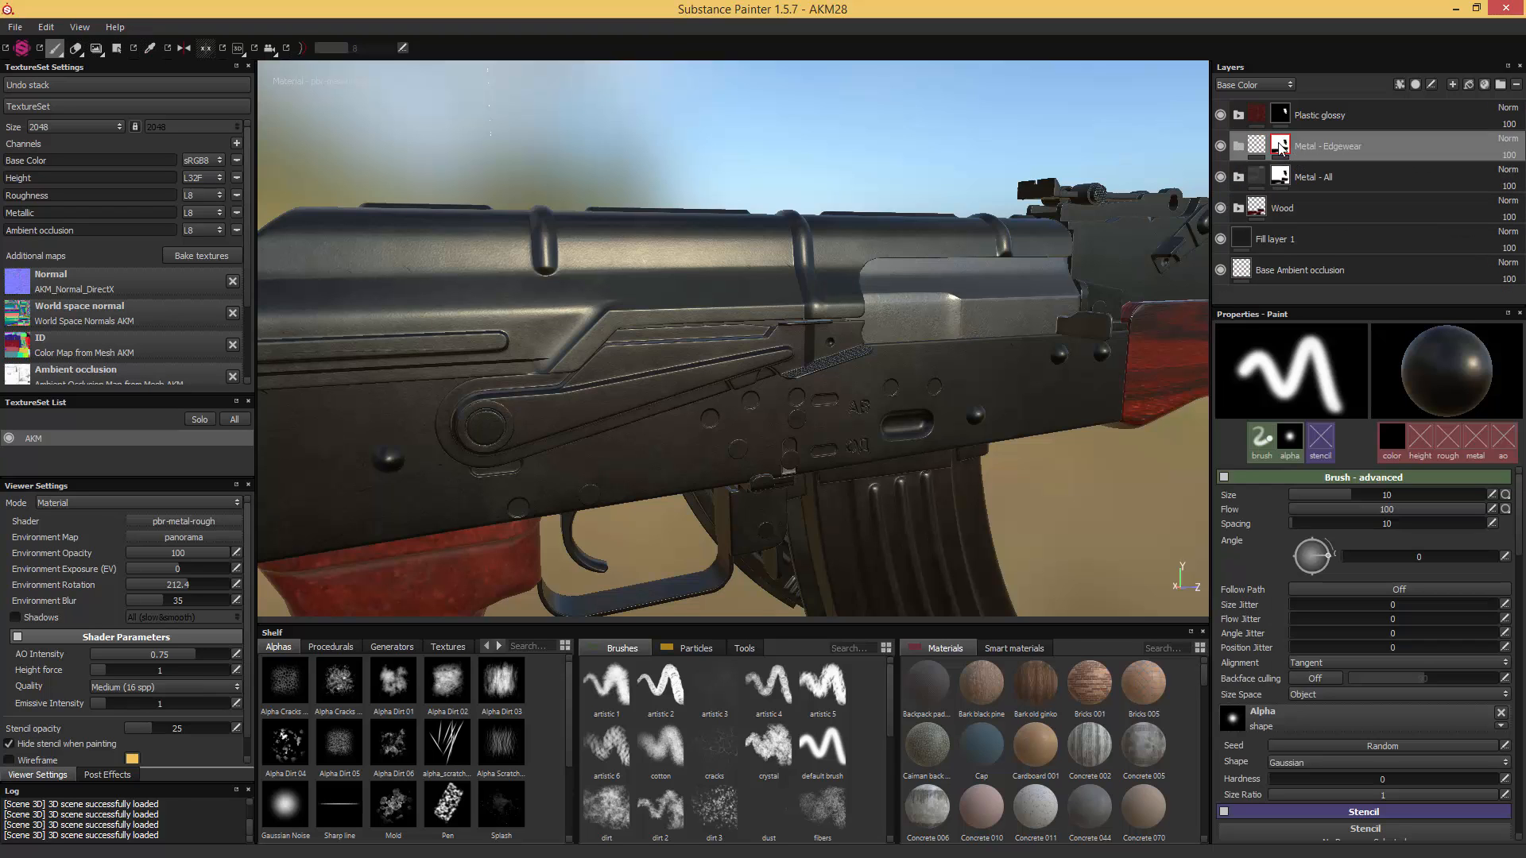
mouse_move(1280, 155)
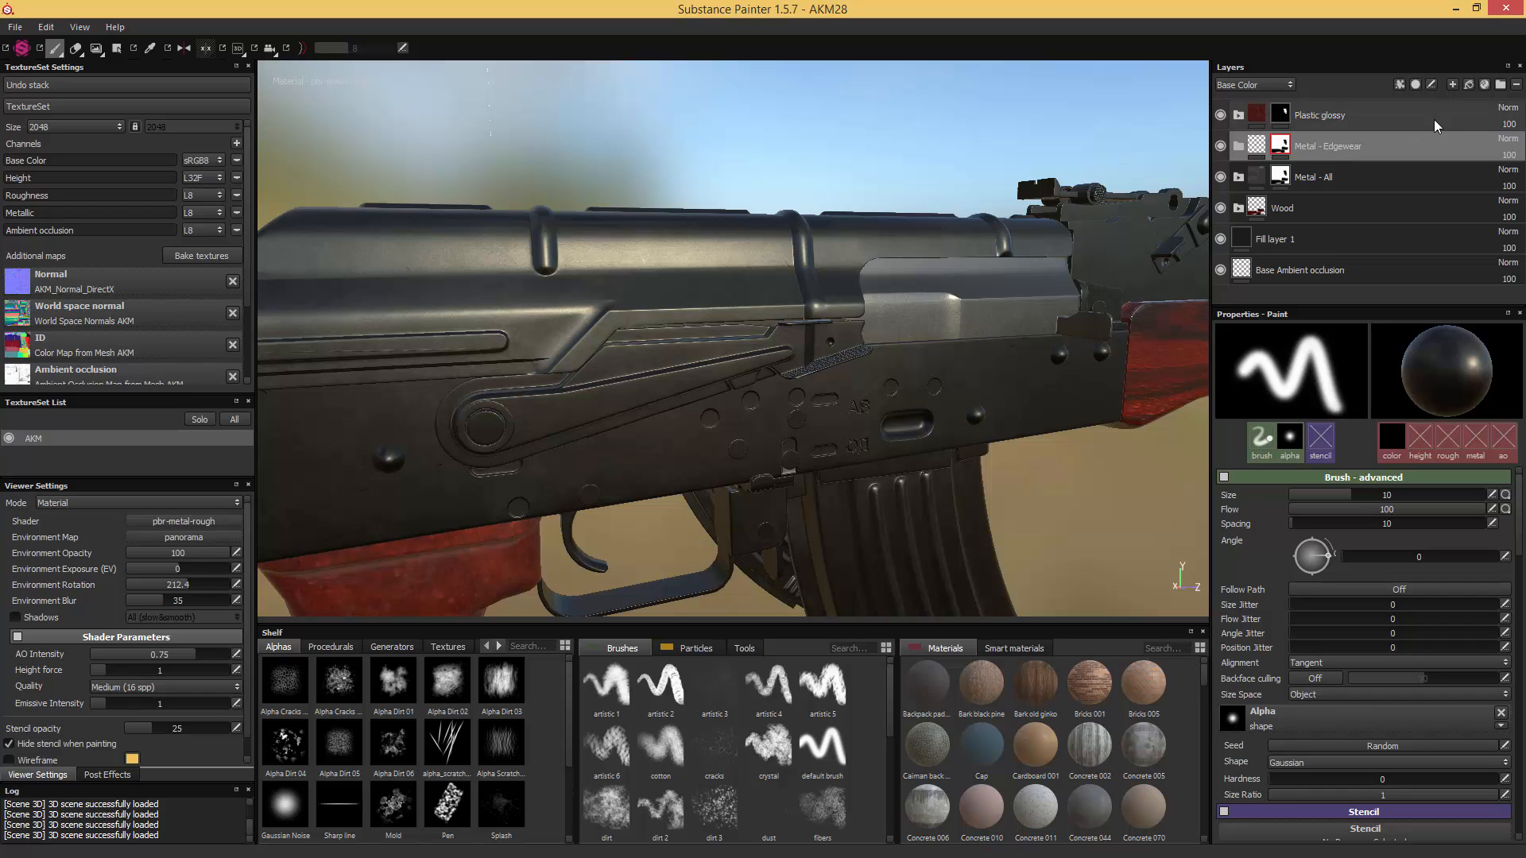
- Add the Steel gun painted smart material and move it inside the Metal - Edgewear folder
left_click(1483, 84)
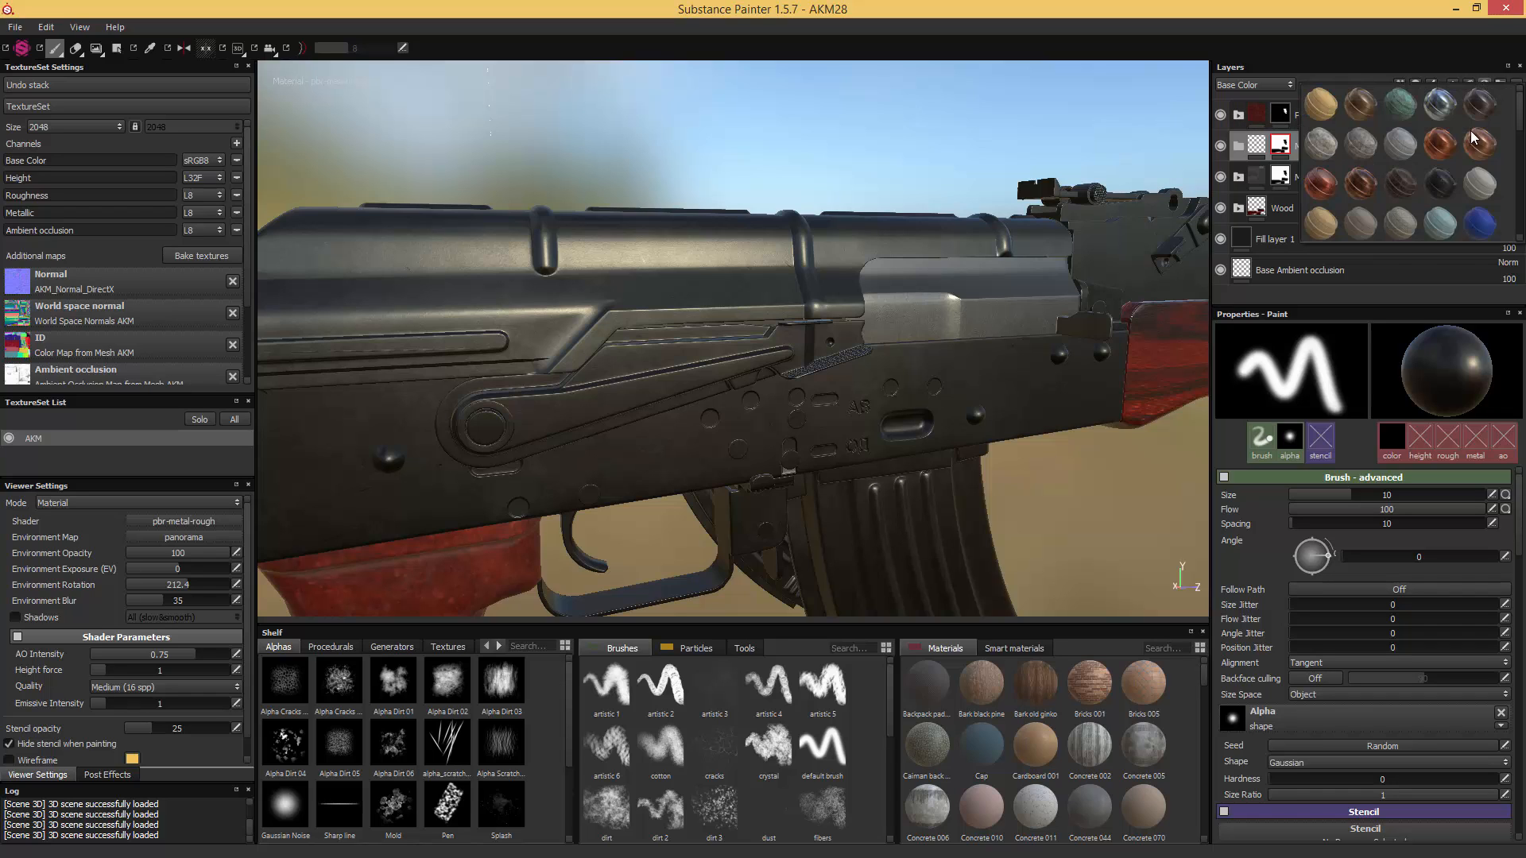
scroll(1466, 135, "down", 3)
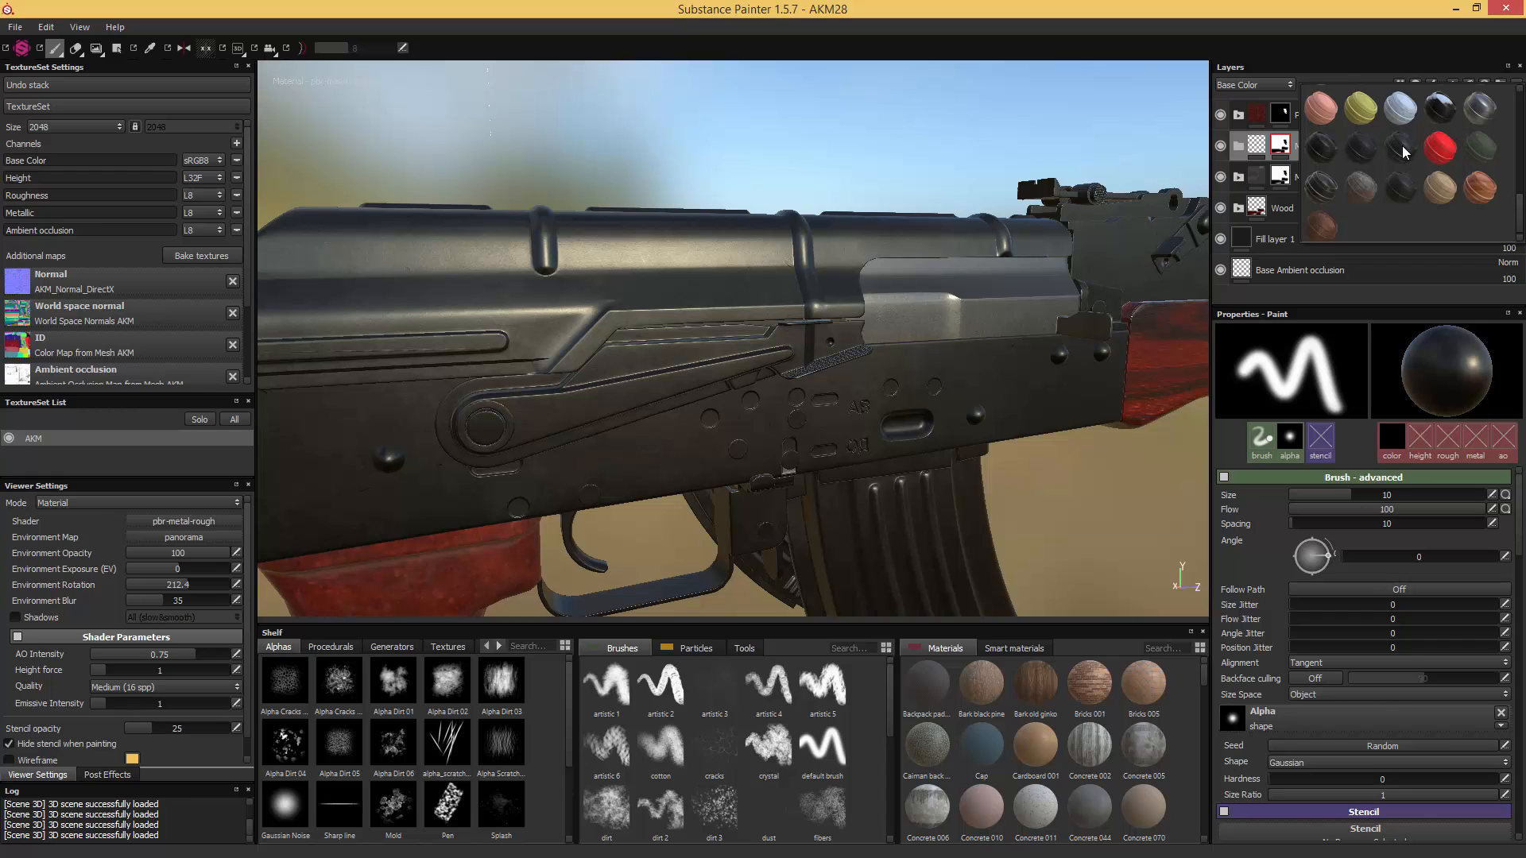
mouse_move(1403, 151)
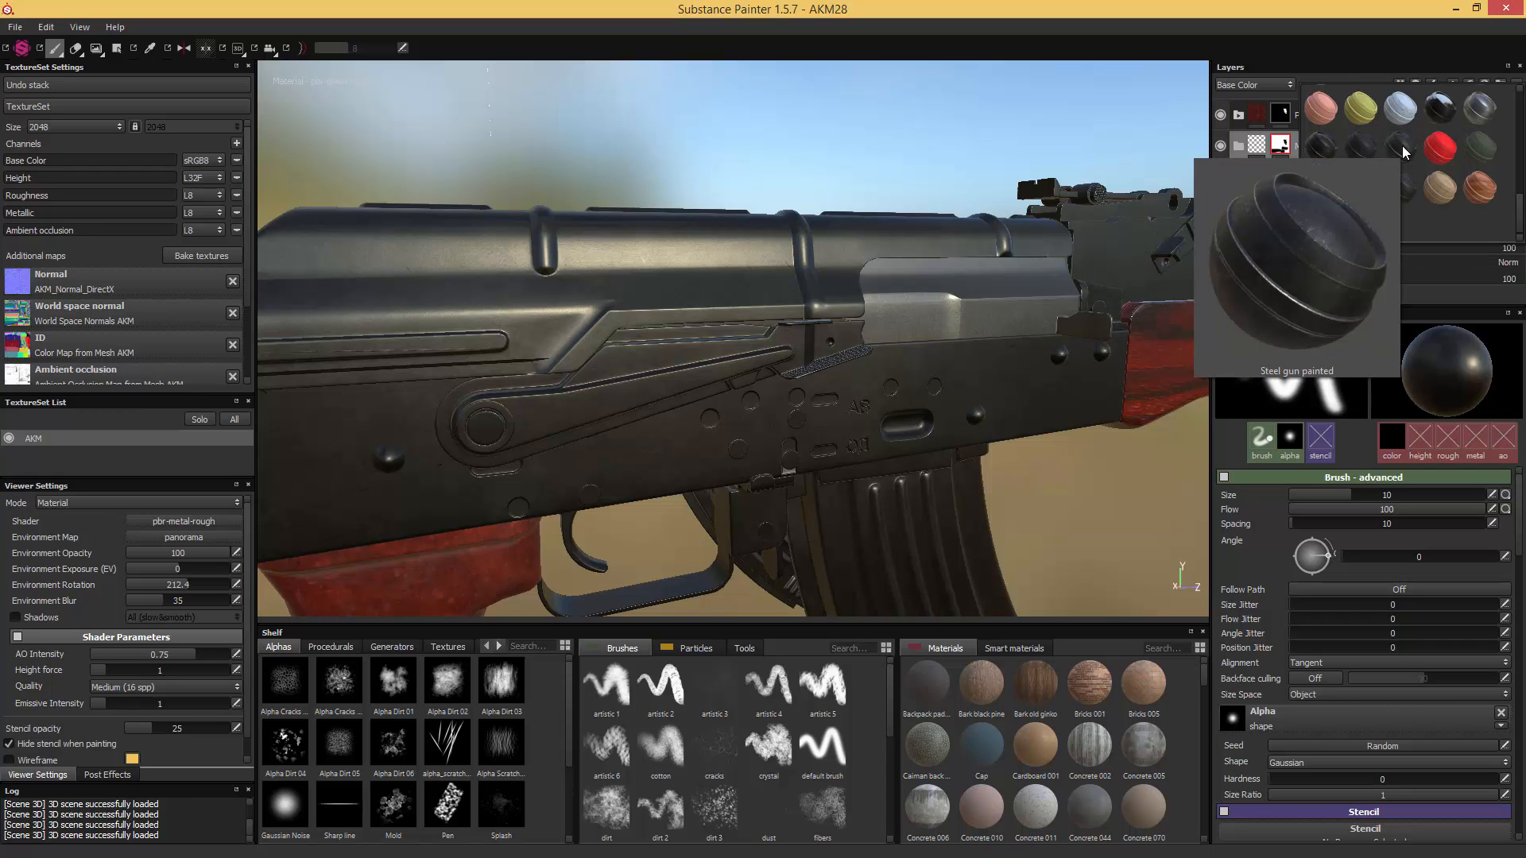
left_click(1402, 147)
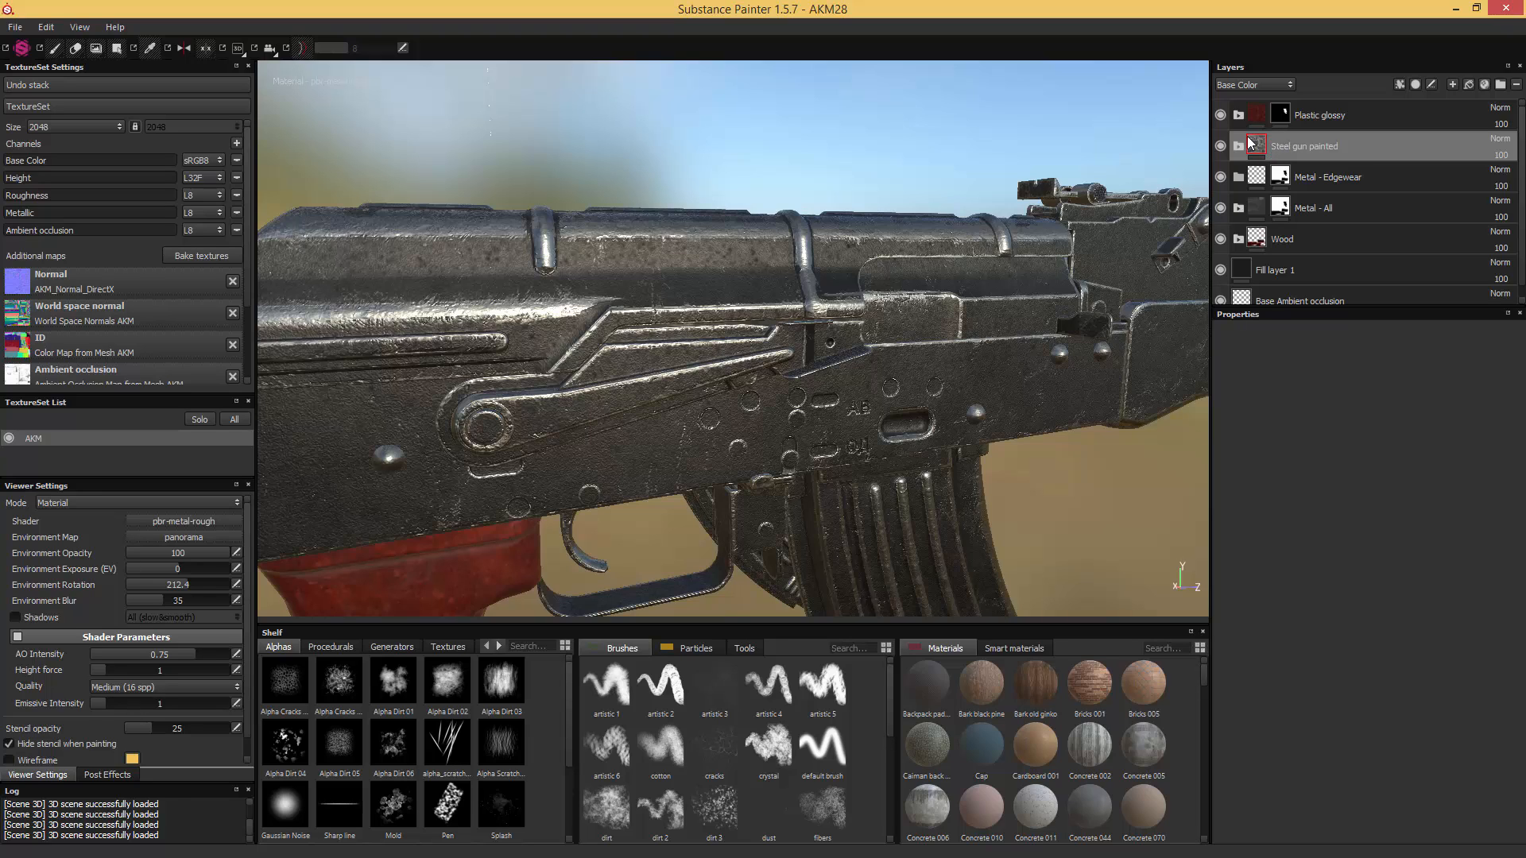
mouse_move(1263, 148)
left_mouse_down()
mouse_move(1343, 163)
mouse_move(1328, 175)
left_mouse_up()
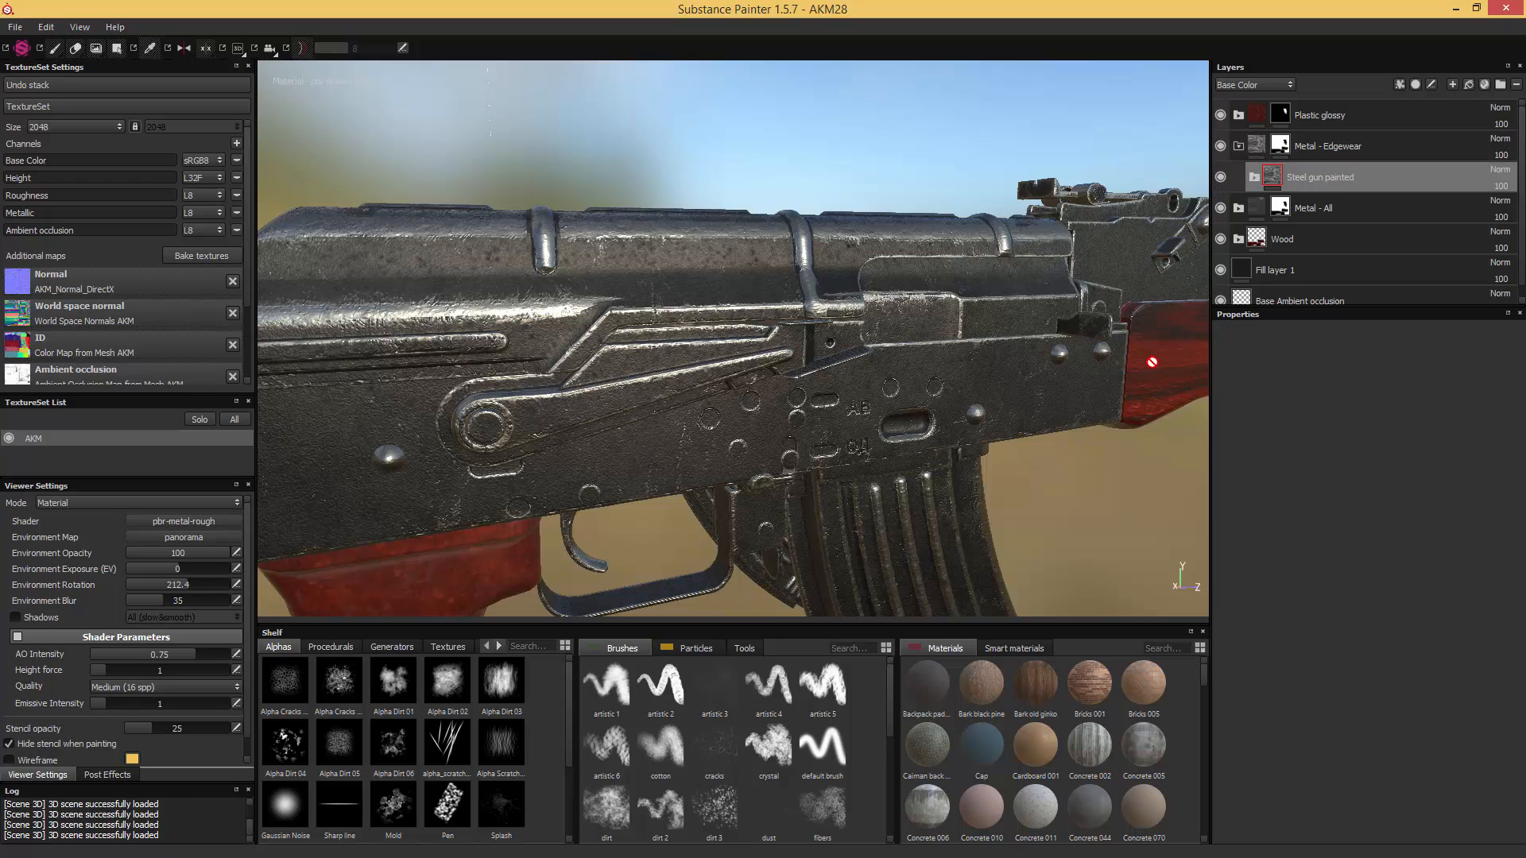
- Expand the Steel gun painted folder and remove the layers below Scratches, keeping only the Scratches layer
left_click(1254, 177)
left_click(1311, 271)
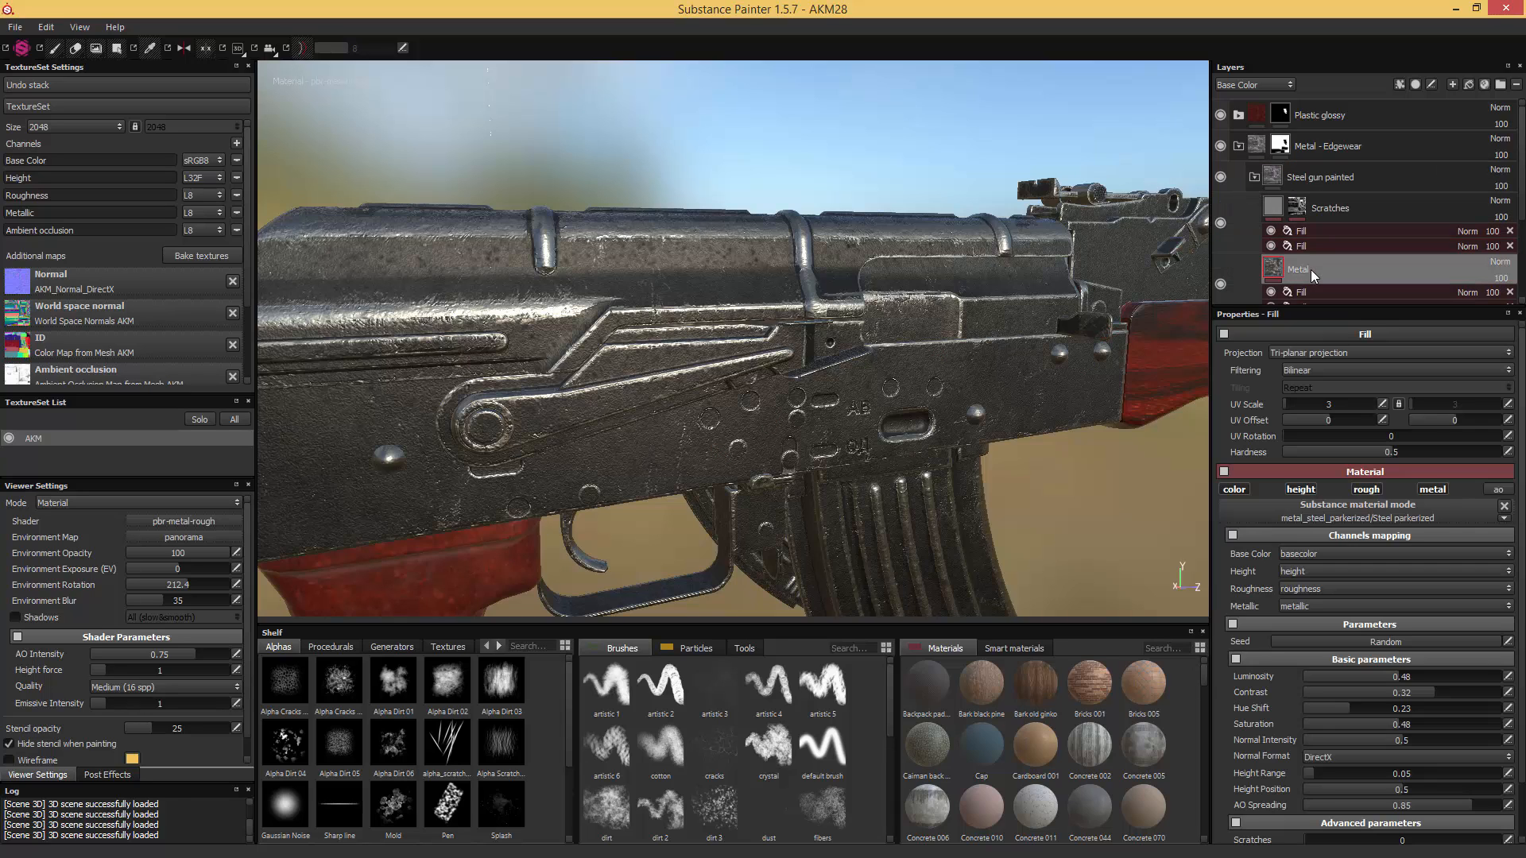
left_click(1220, 283)
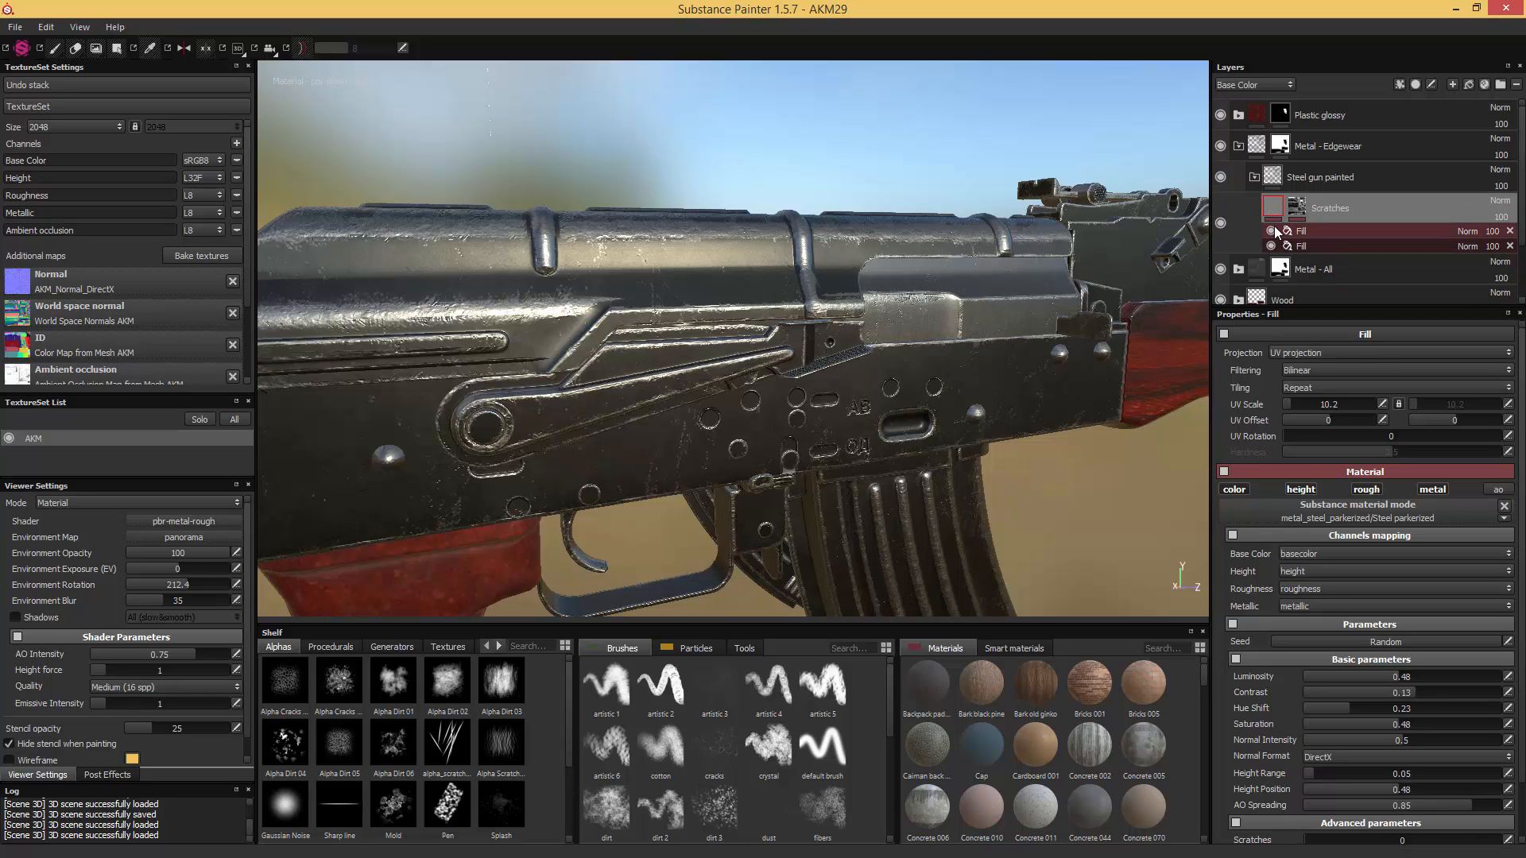
- Toggle the two Fill effects of the Scratches layer to compare the surface, and inspect the settings of each
left_click(1270, 231)
left_click(1271, 246)
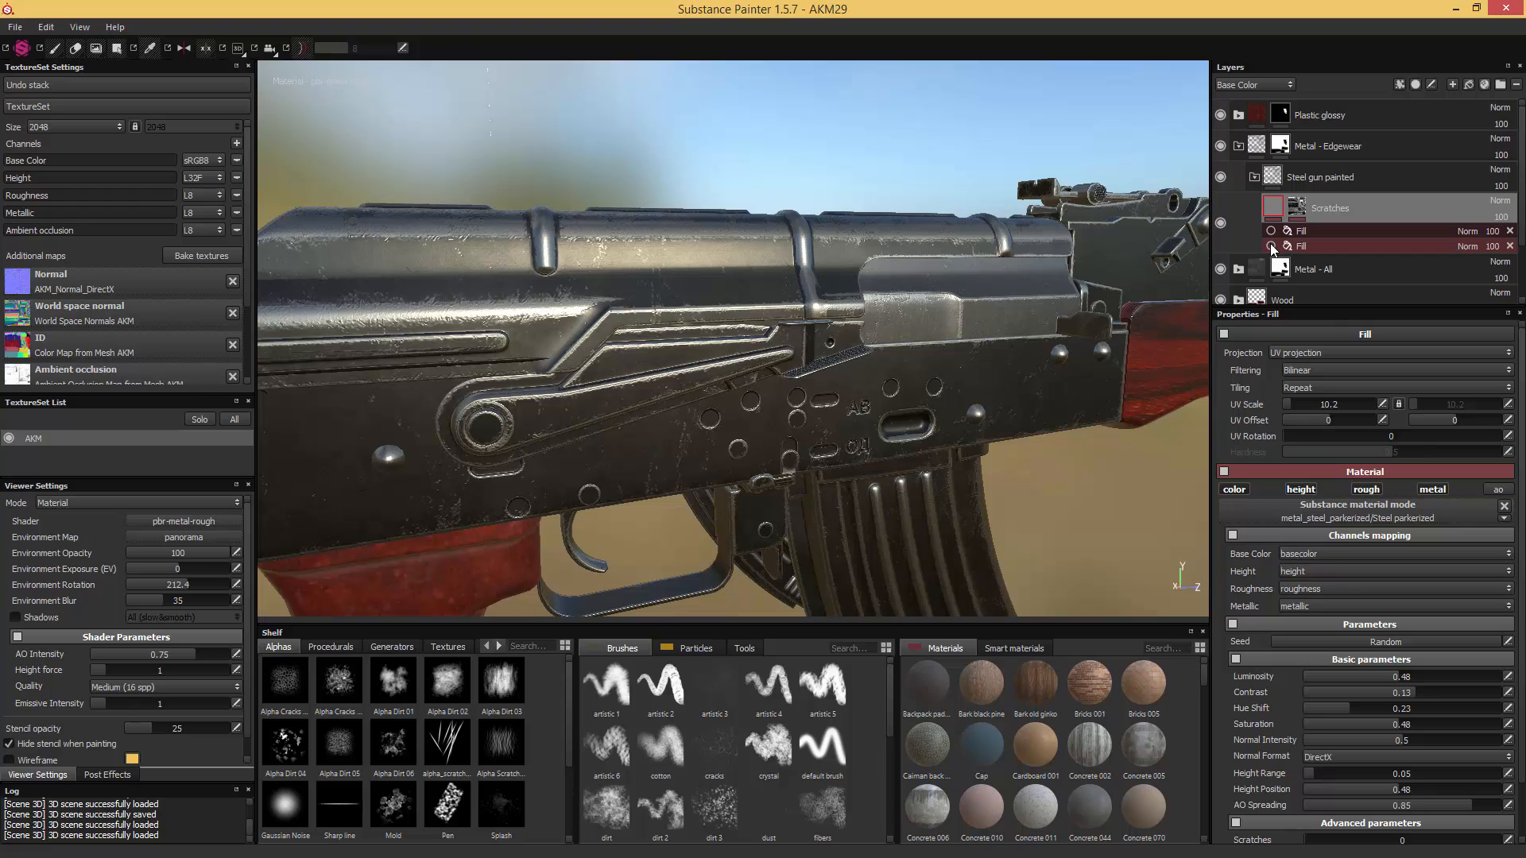
left_click(1271, 246)
left_click(1271, 231)
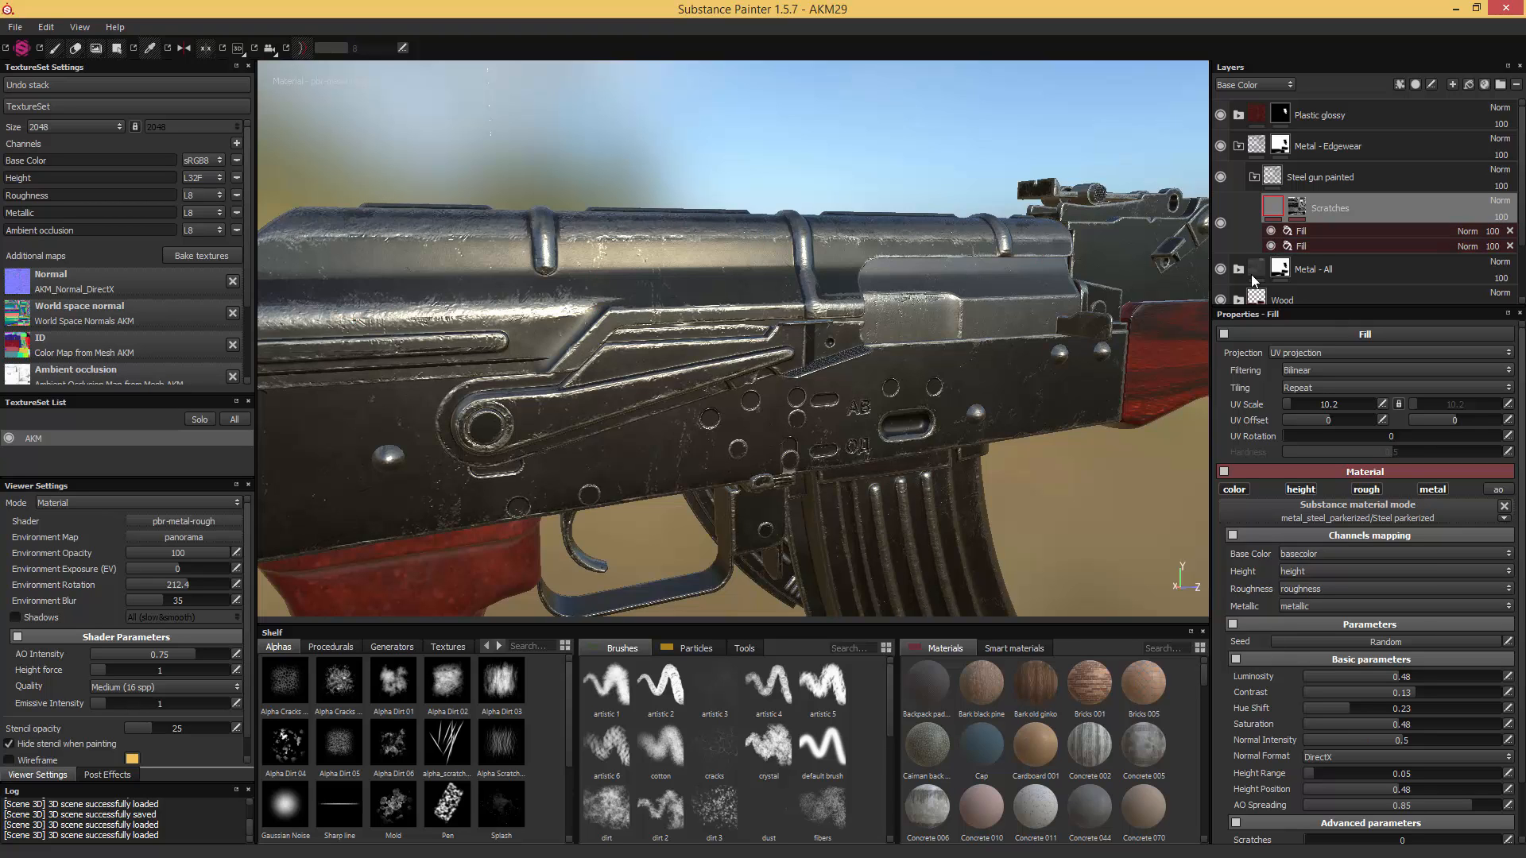
left_click(1318, 232)
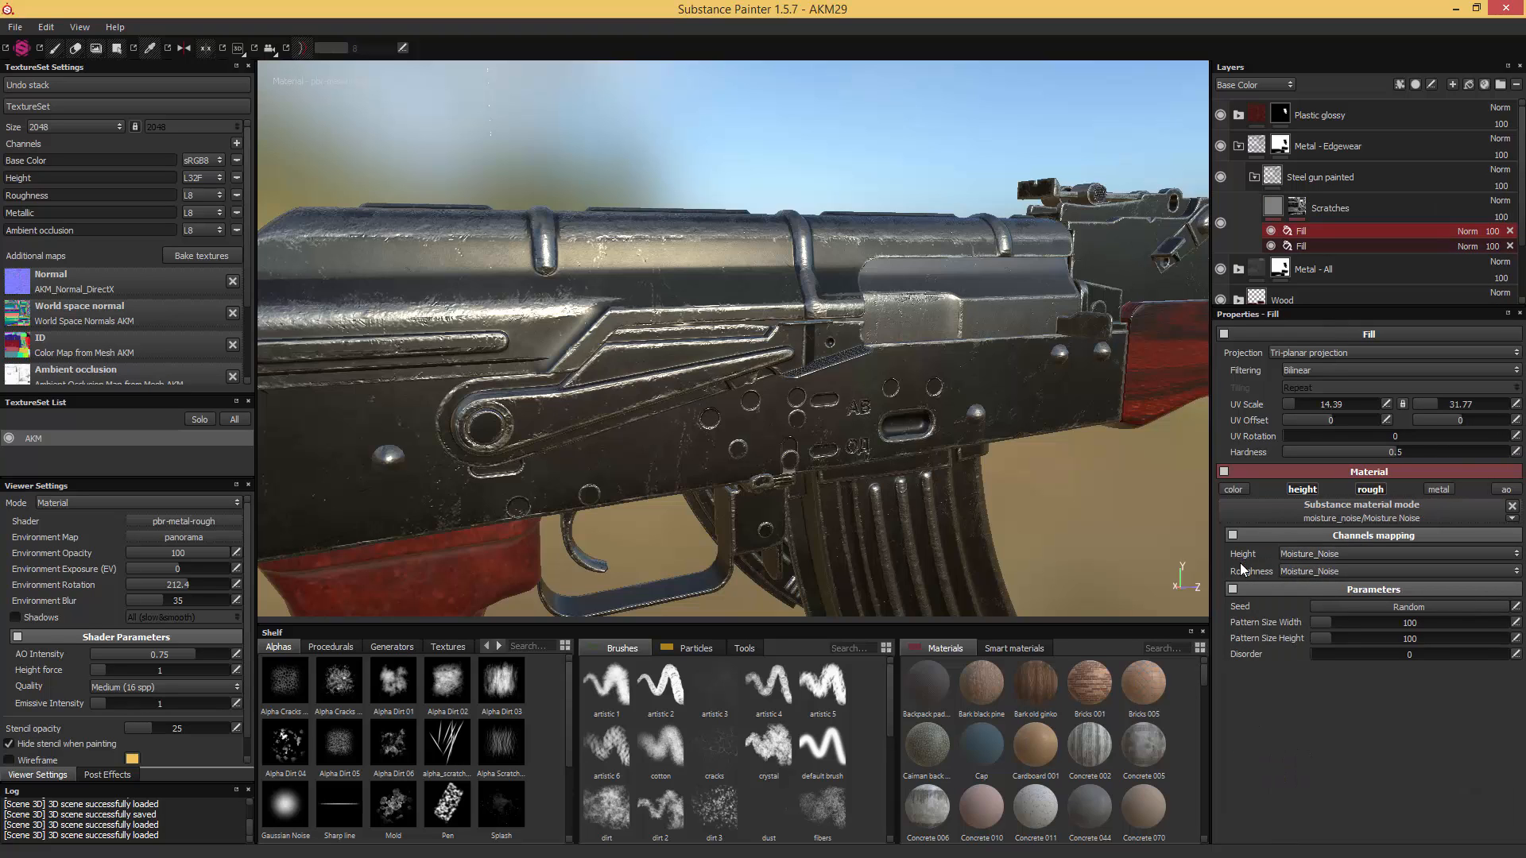
left_click(1319, 246)
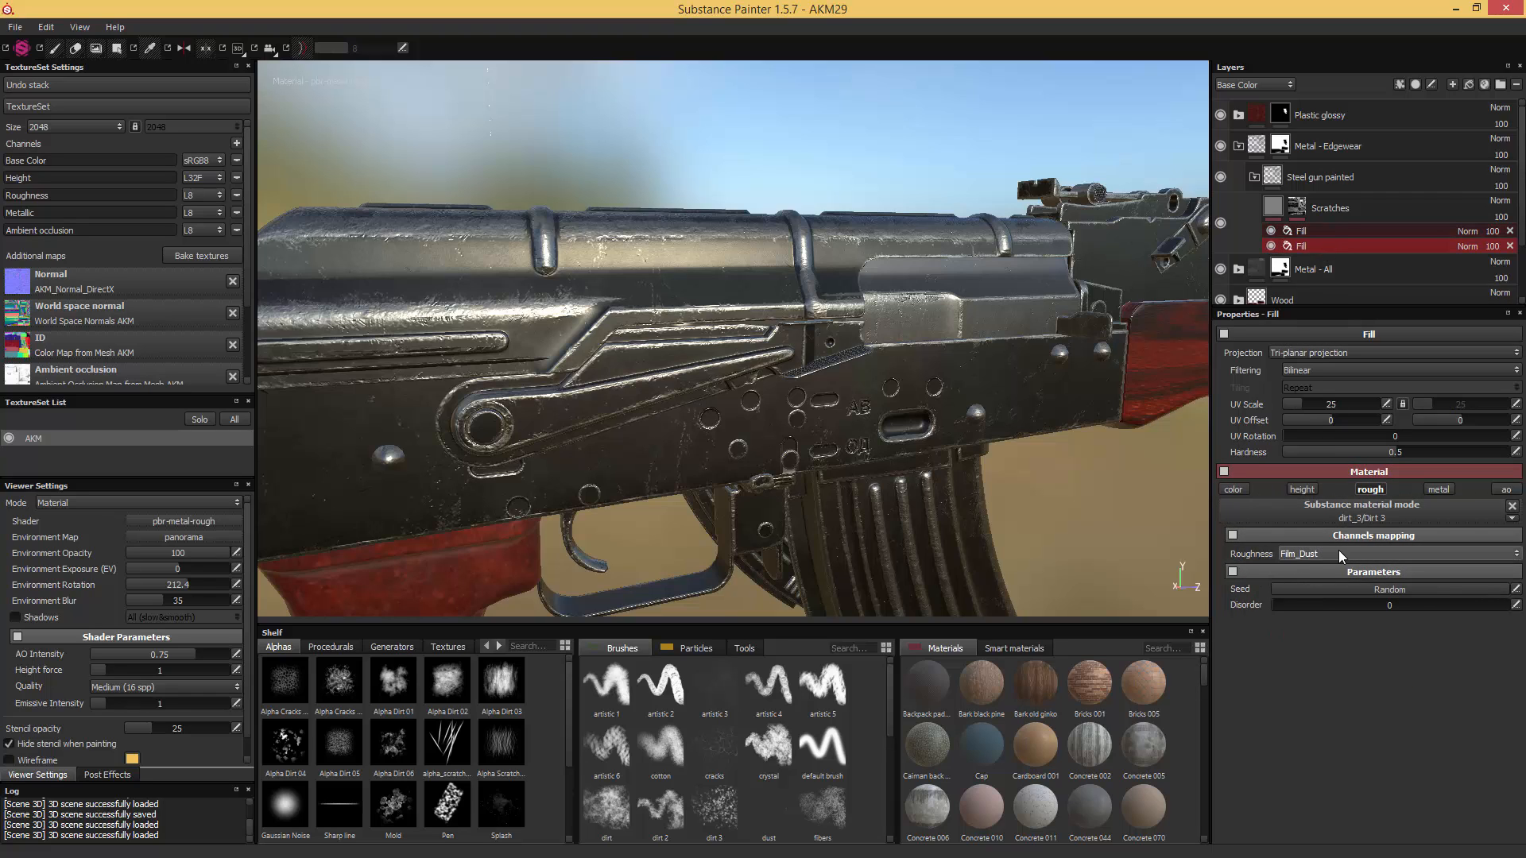
left_click(1273, 231, "ctrl")
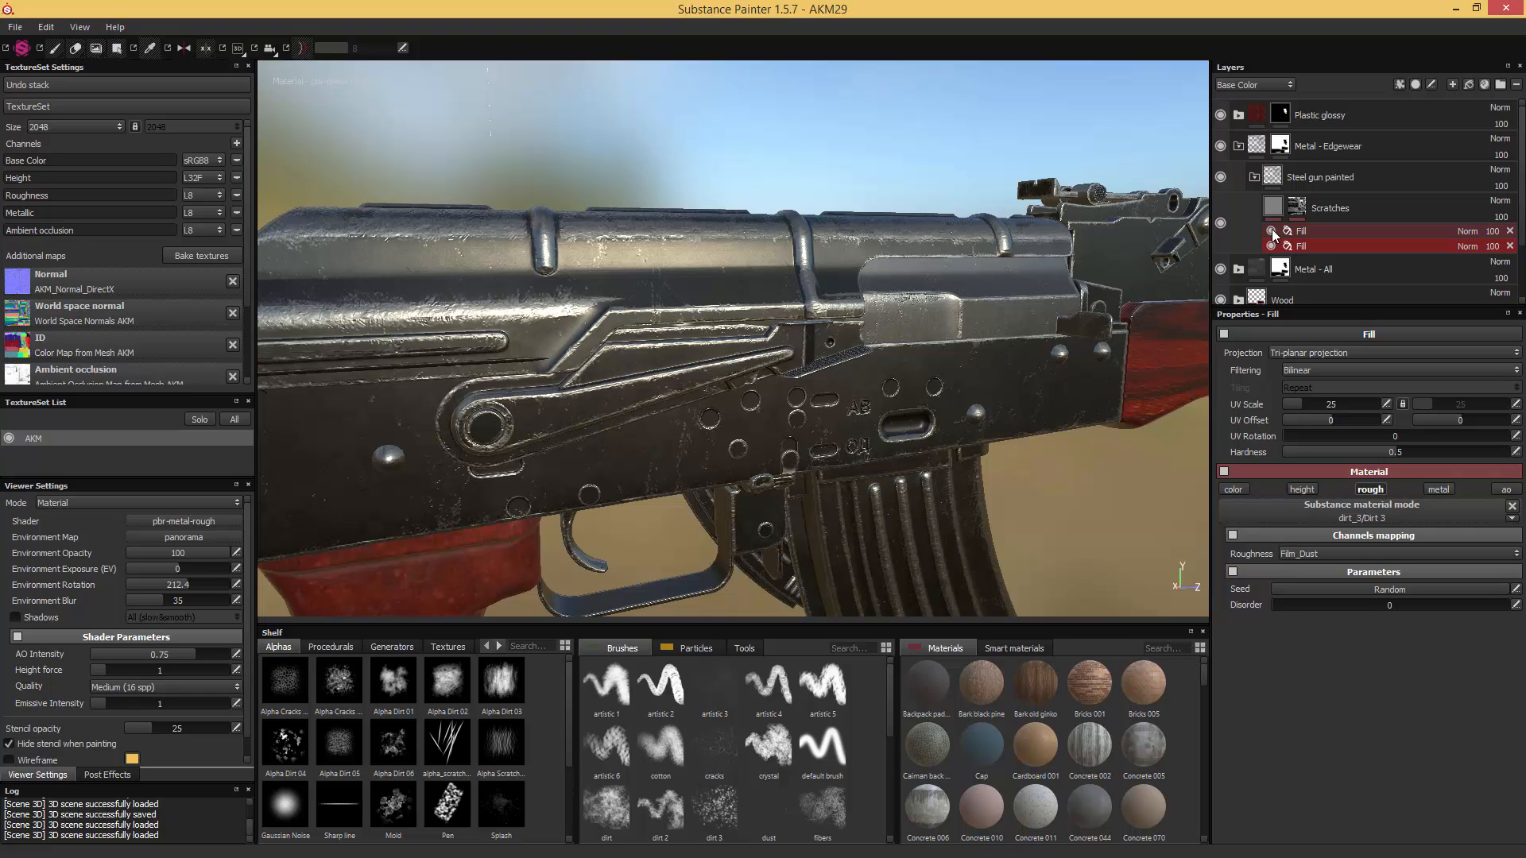
- Set the Scratches layer's steel material to Height Range 0.01 and Height Position 0.49, and inspect the receiver cover up close
left_click(1271, 207)
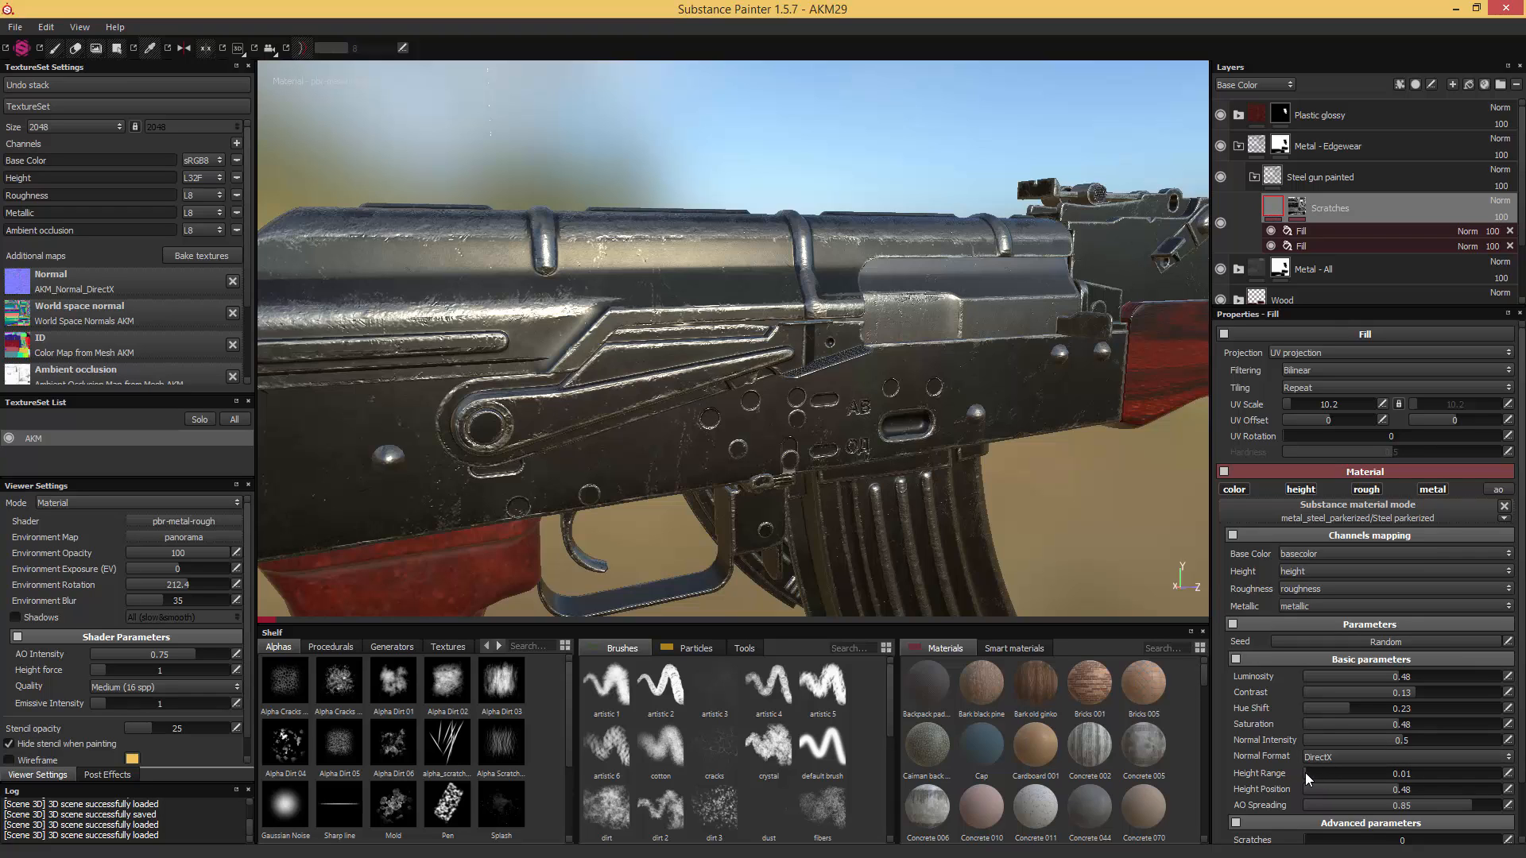
left_click(1399, 790)
left_click_drag(832, 317, 595, 352, "alt")
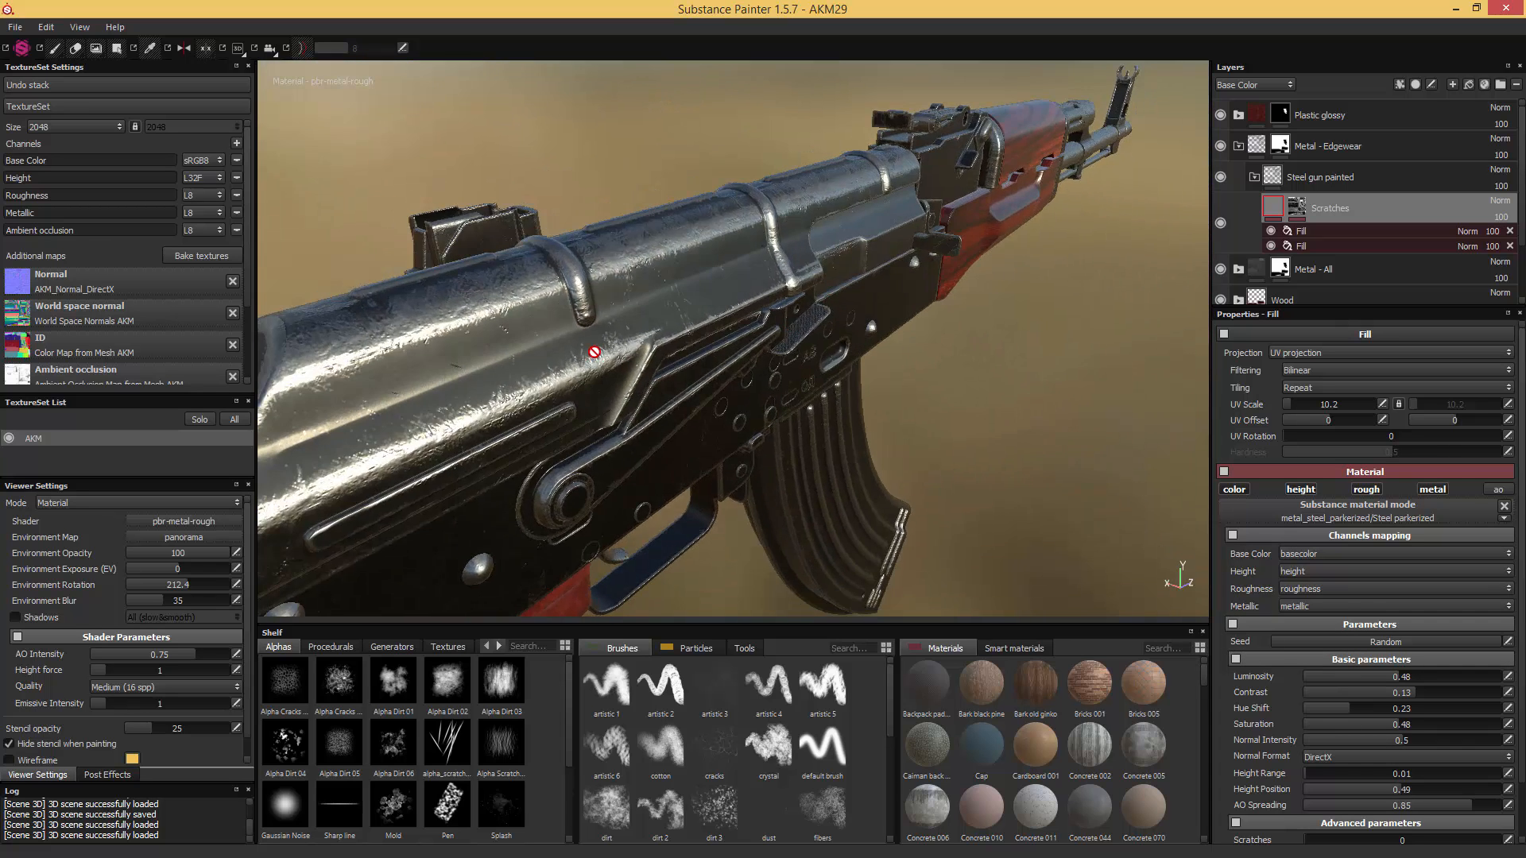
middle_click_drag(594, 352, 769, 347, "alt")
scroll(777, 367, "up", 4)
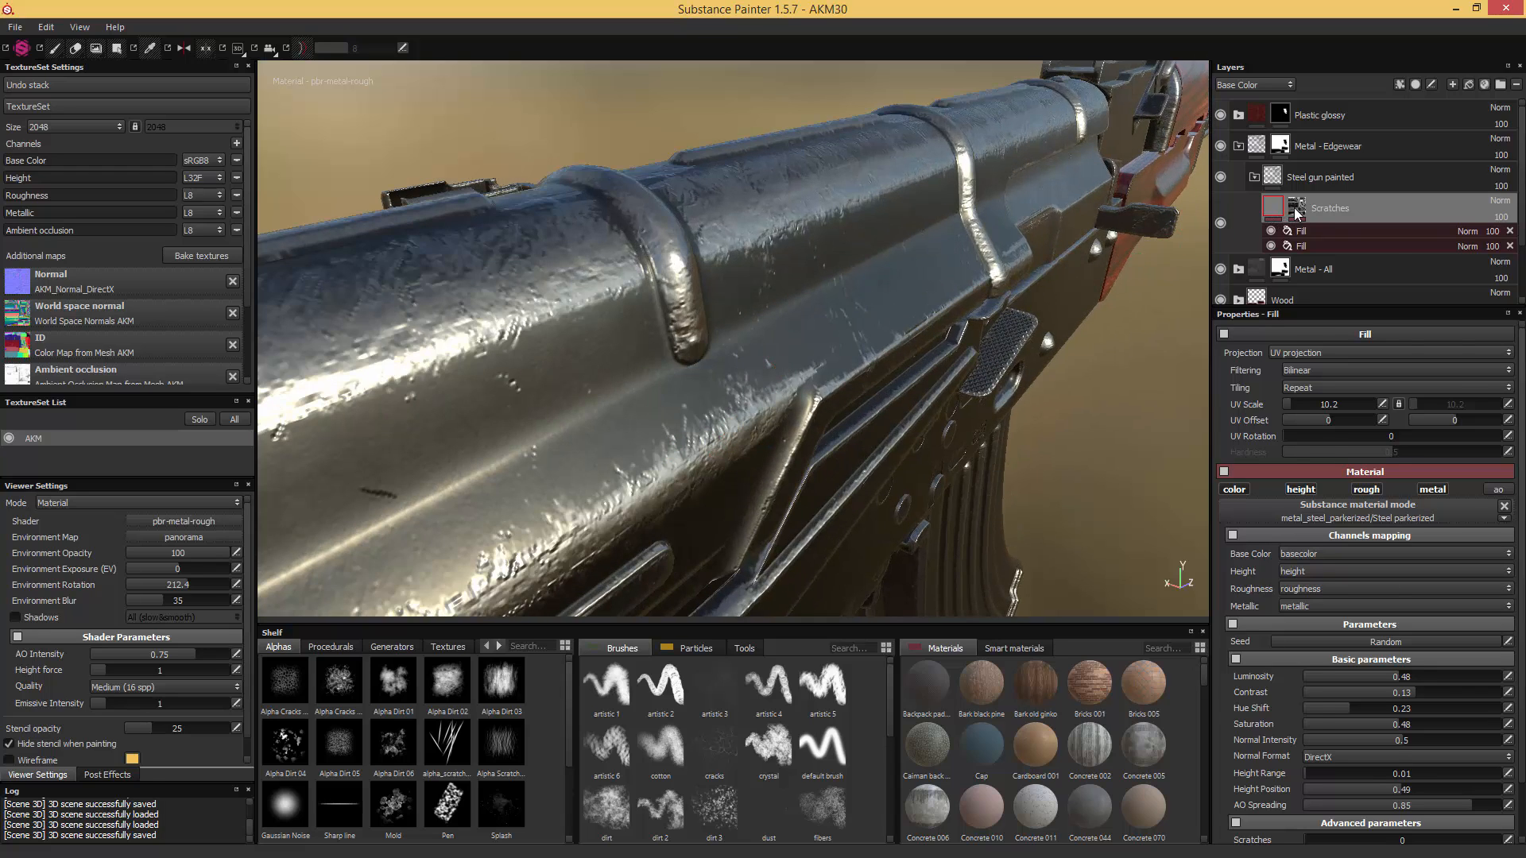
- Set the Sharpen Intensity of the Sharpen filter on the Scratches mask to 0.2
left_click(1296, 210)
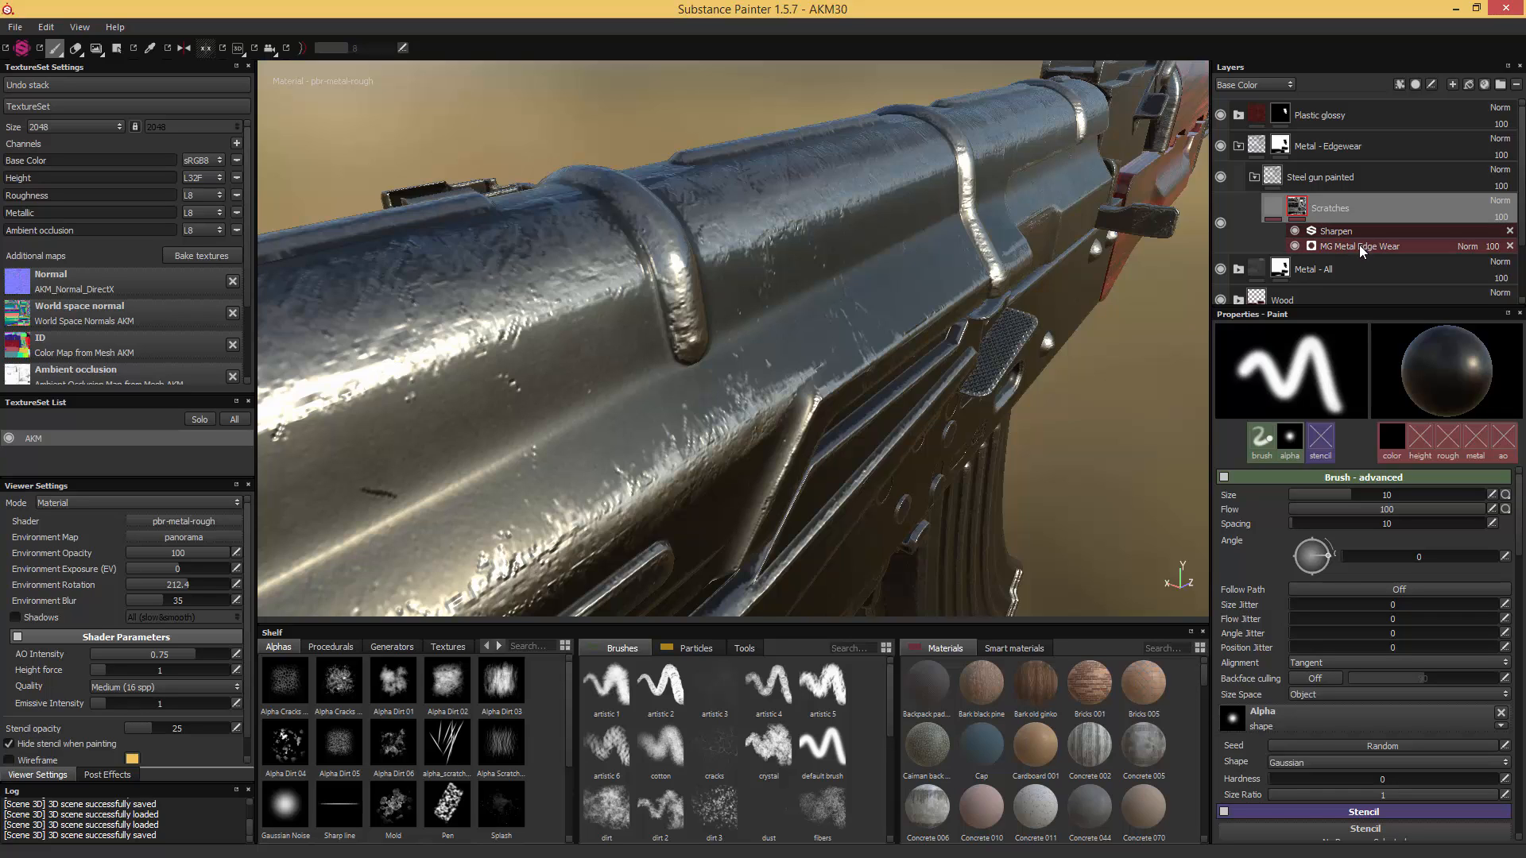
left_click(1339, 233)
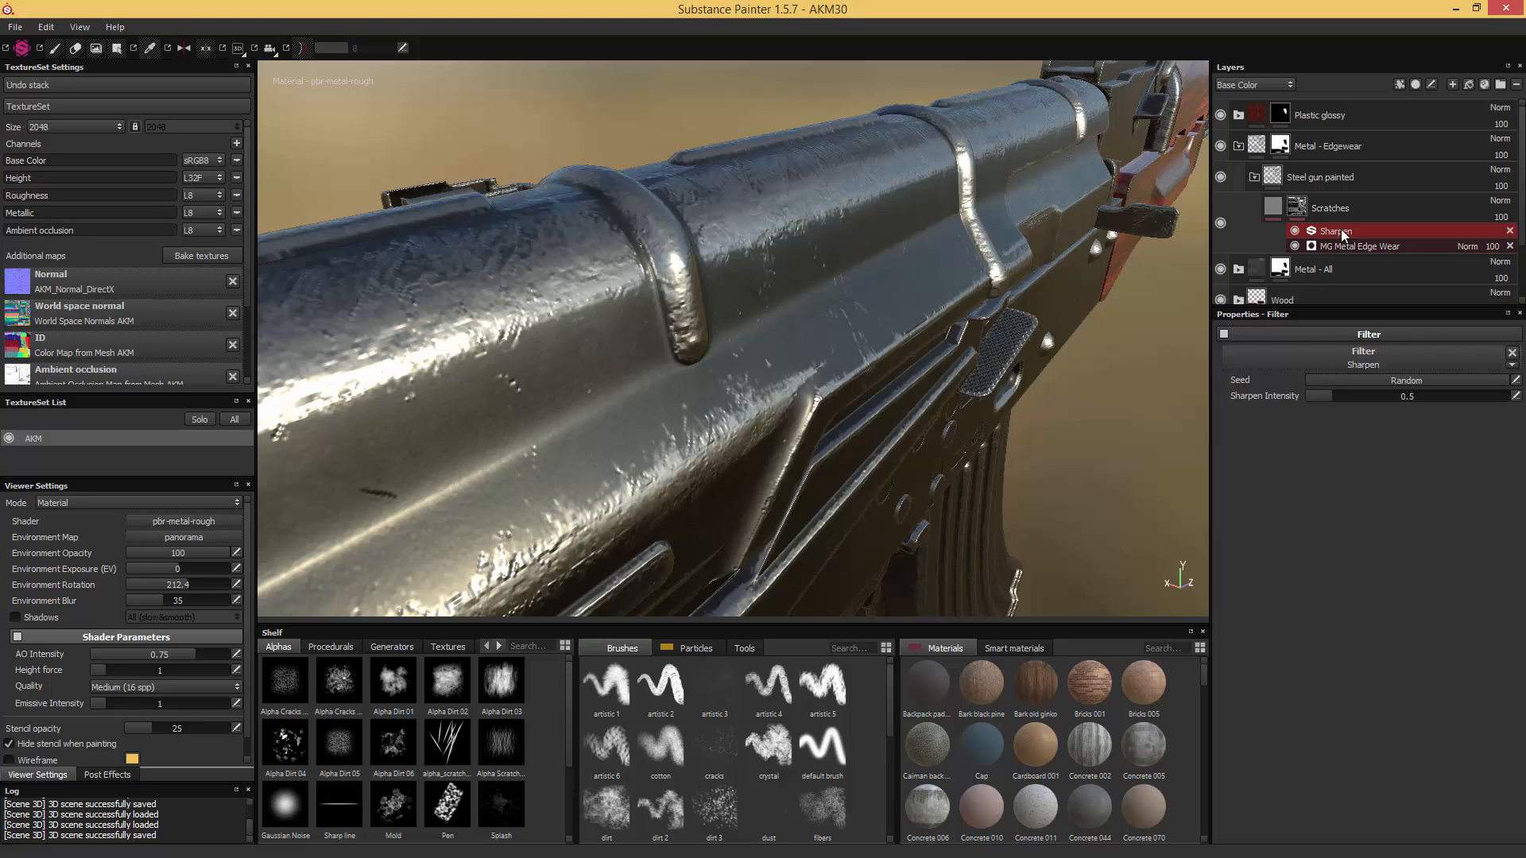
left_click(1319, 397)
left_click_drag(1317, 397, 1316, 396)
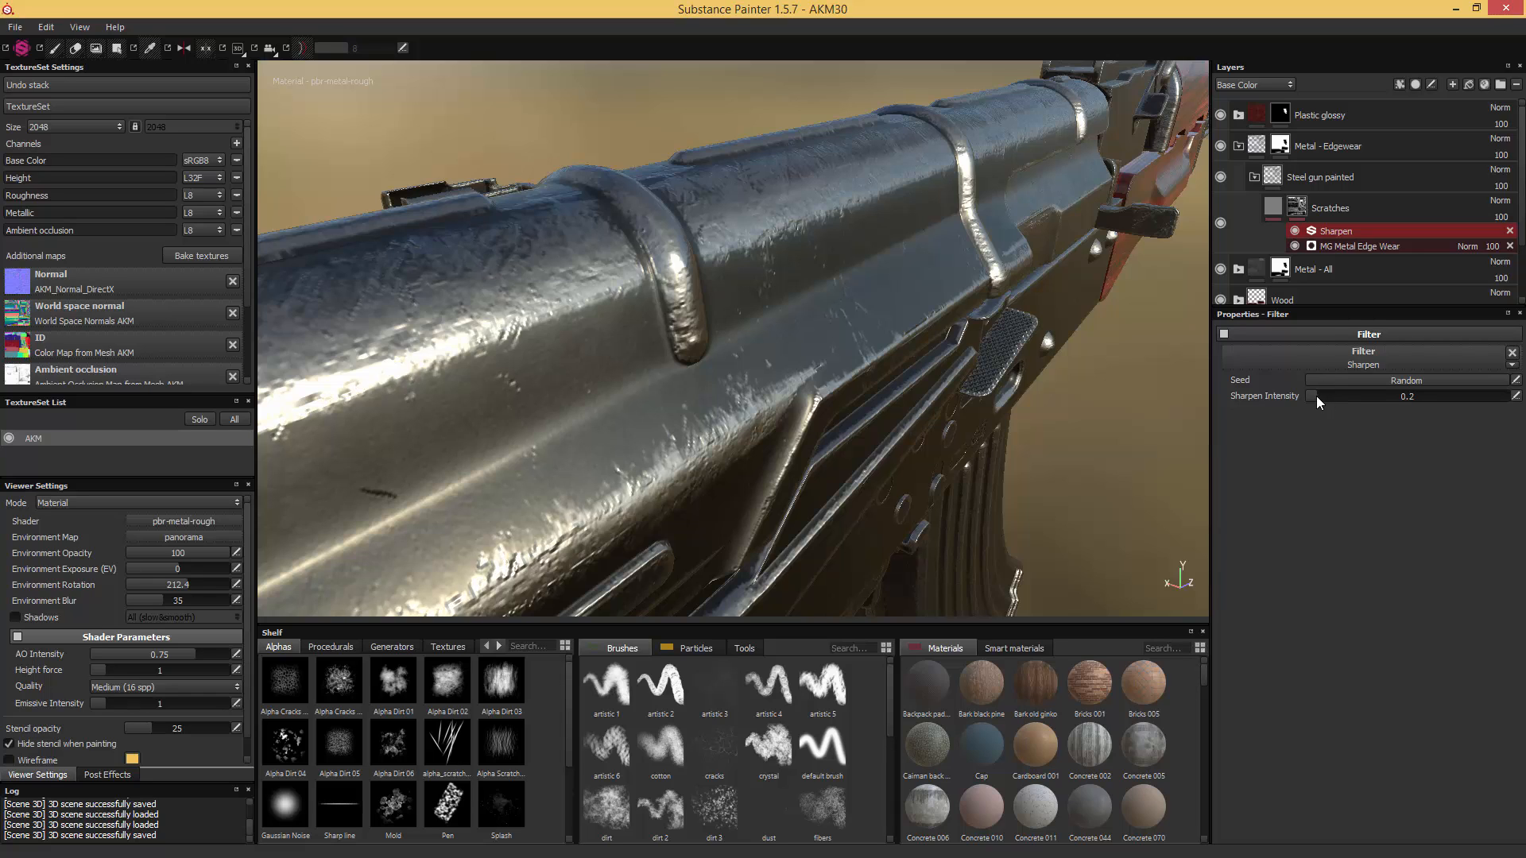
- Set the MG Metal Edge Wear generator to Grunge Amount 0, Wear Level 0.35, Wear Contrast 0, Edges Smoothness 6.51 and Curvature Weight 0.61
left_click(1353, 245)
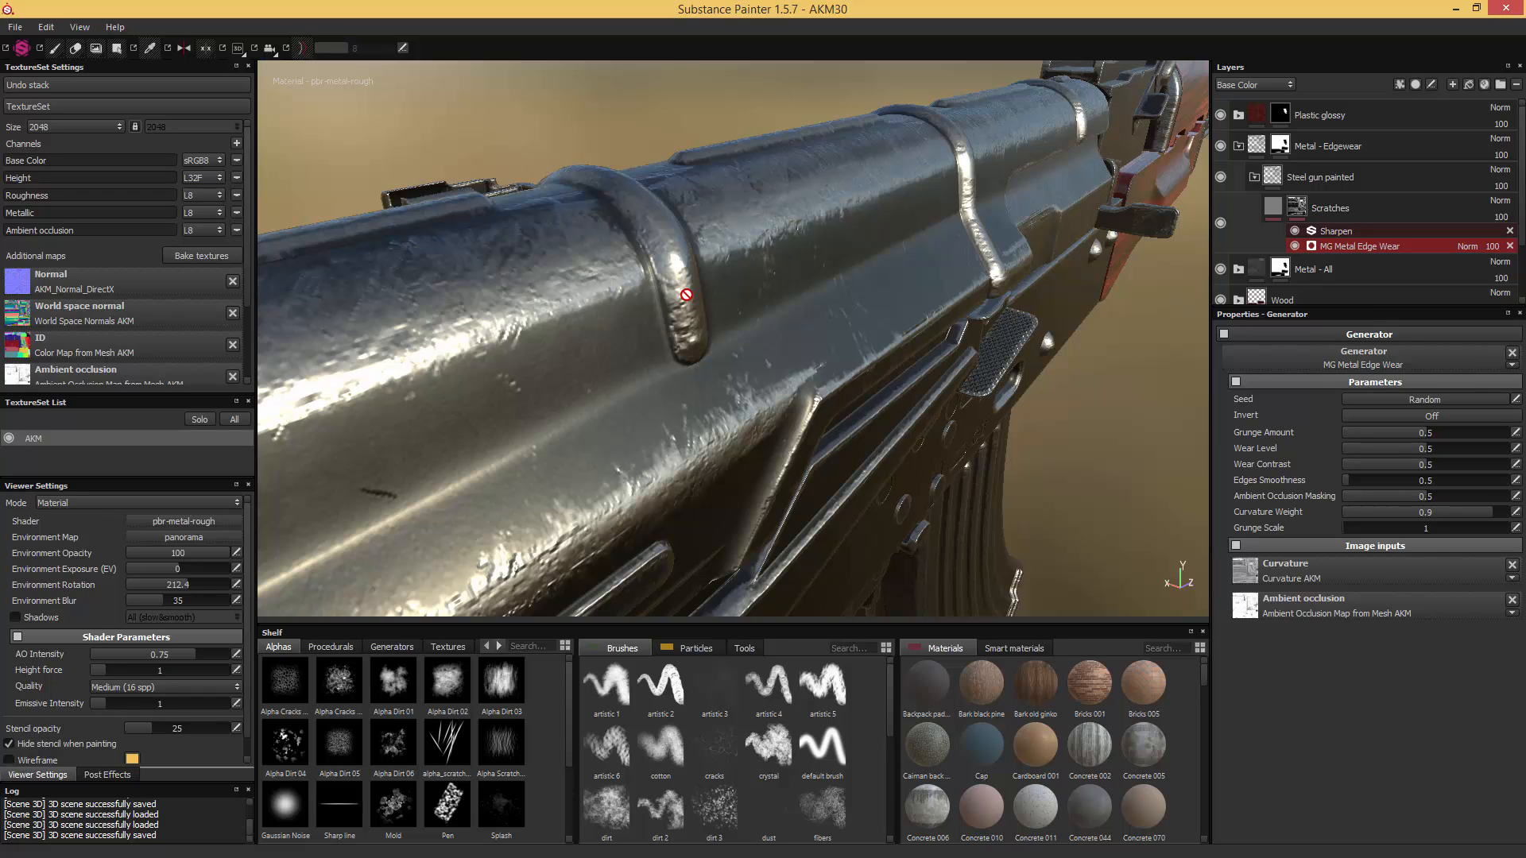
left_click_drag(1349, 432, 1328, 432)
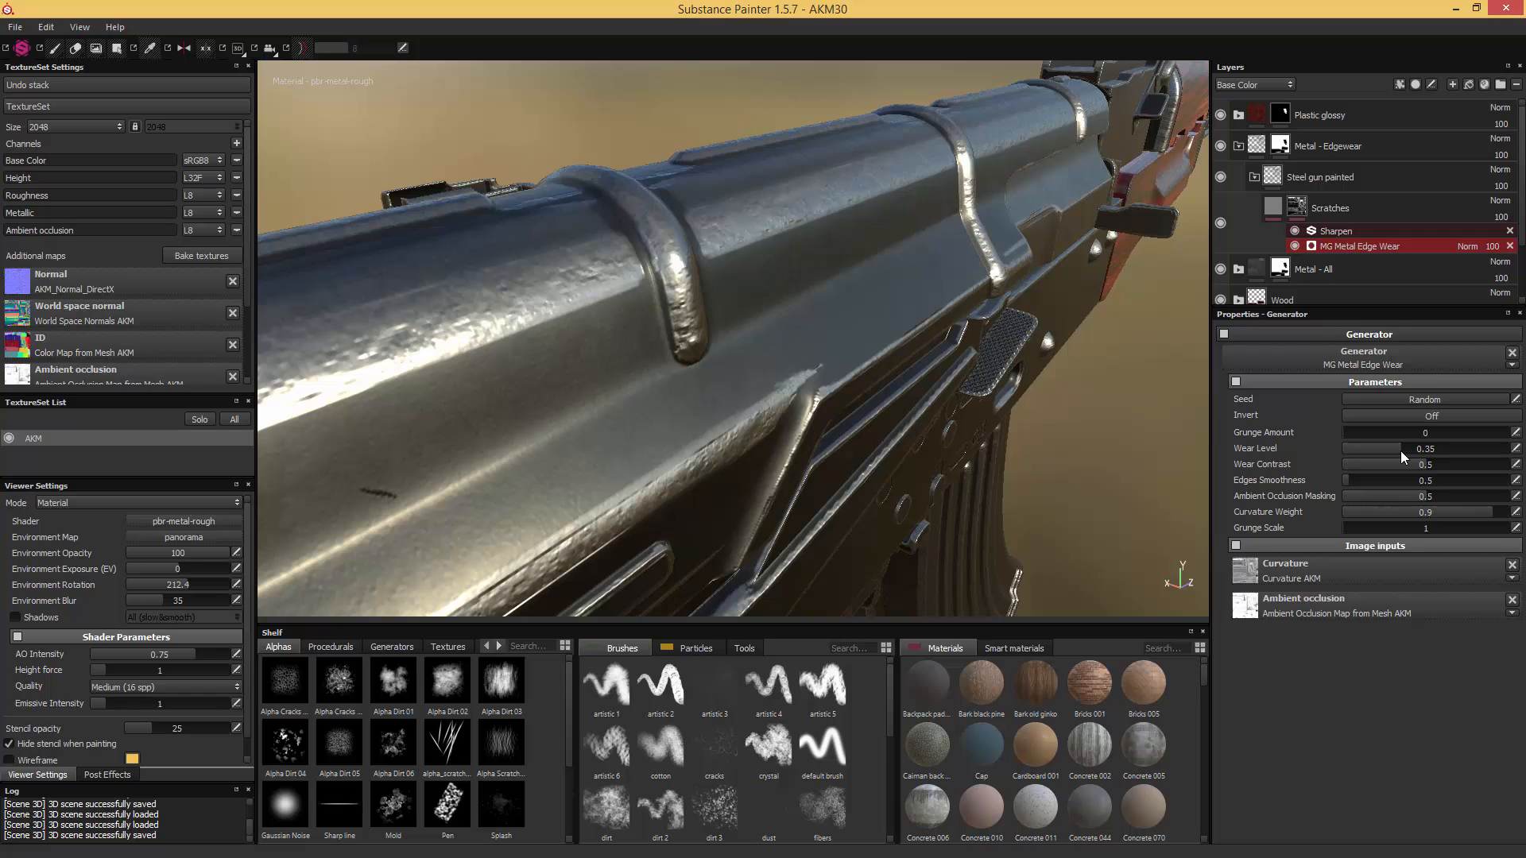
left_click_drag(1423, 466, 1276, 466)
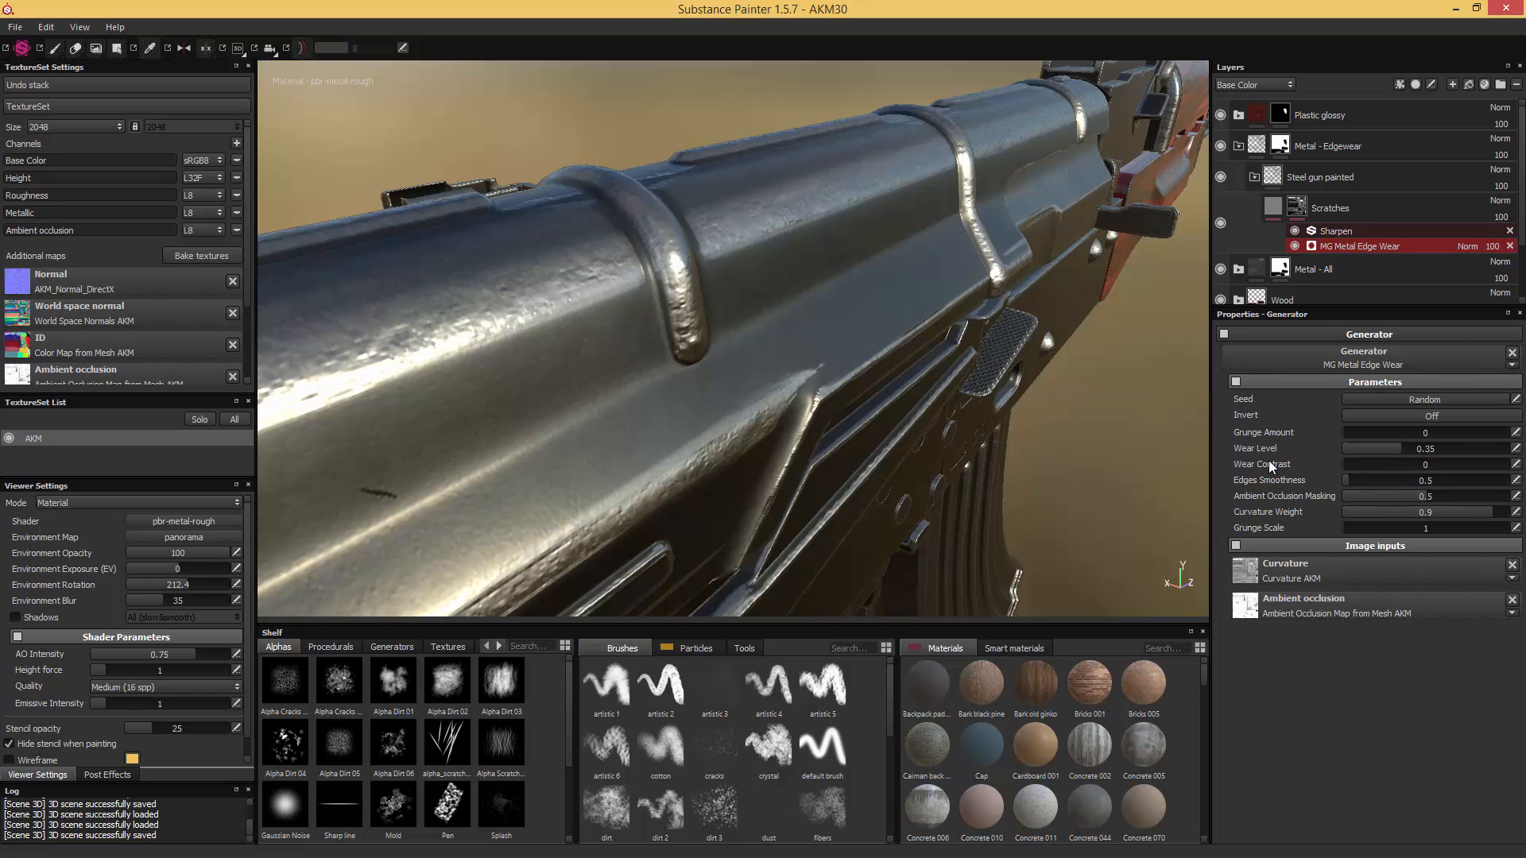
left_click(1394, 480)
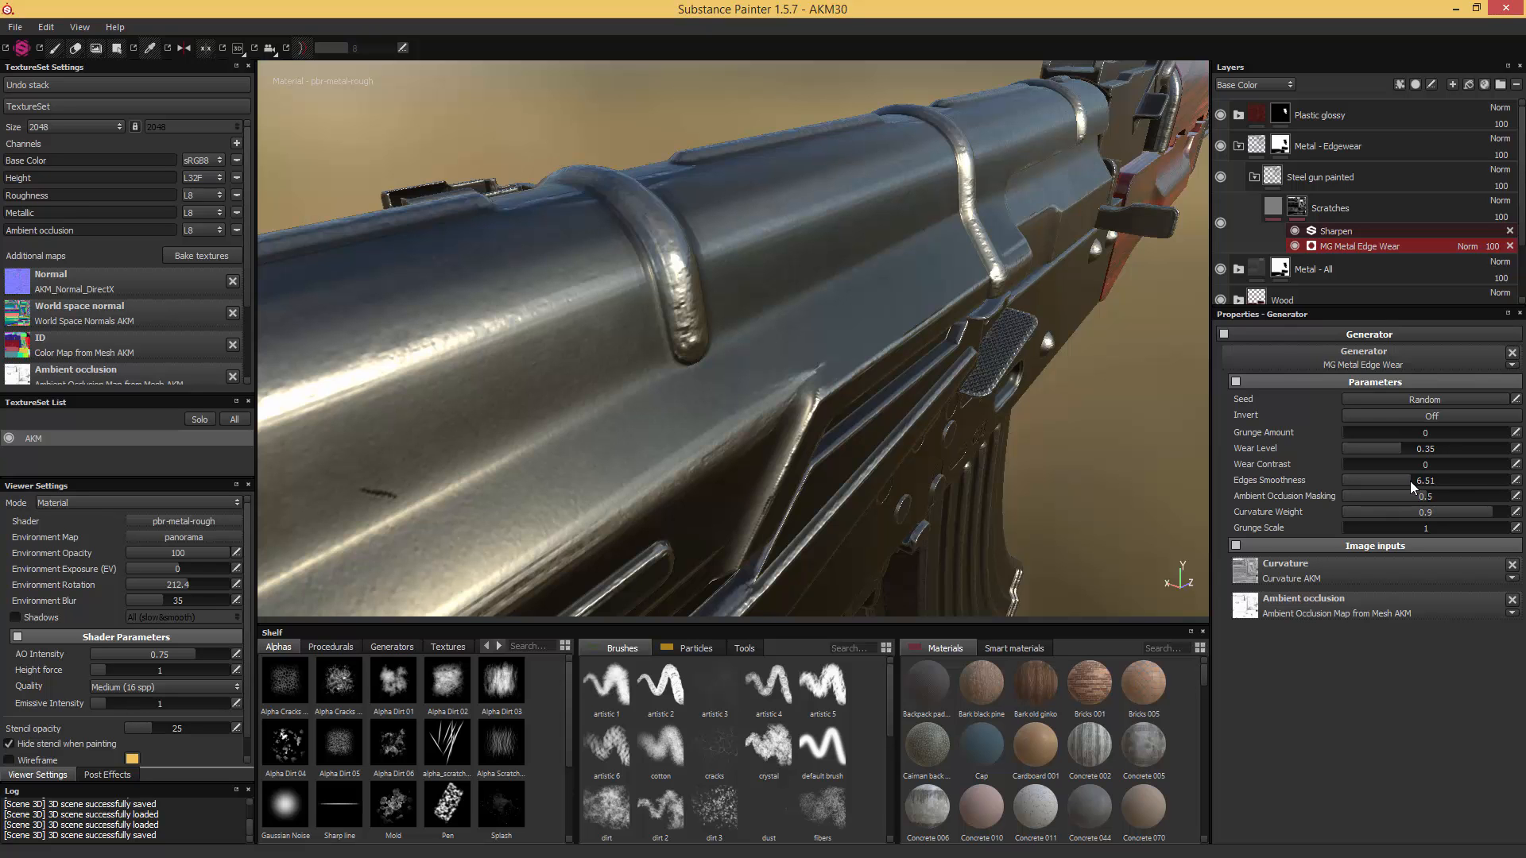
left_click_drag(1033, 322, 982, 342, "alt")
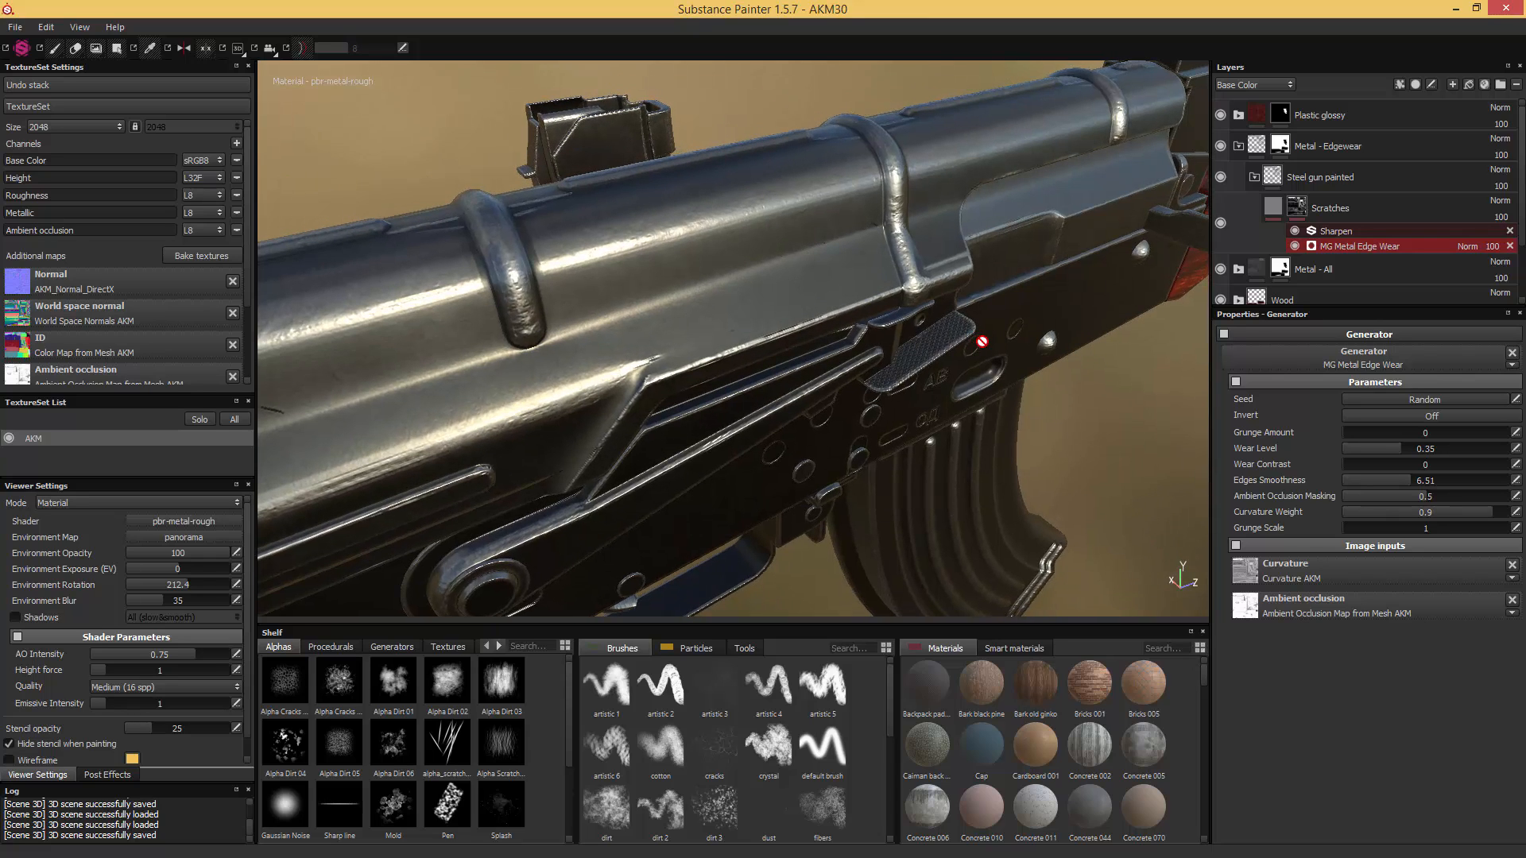
left_click(1431, 513)
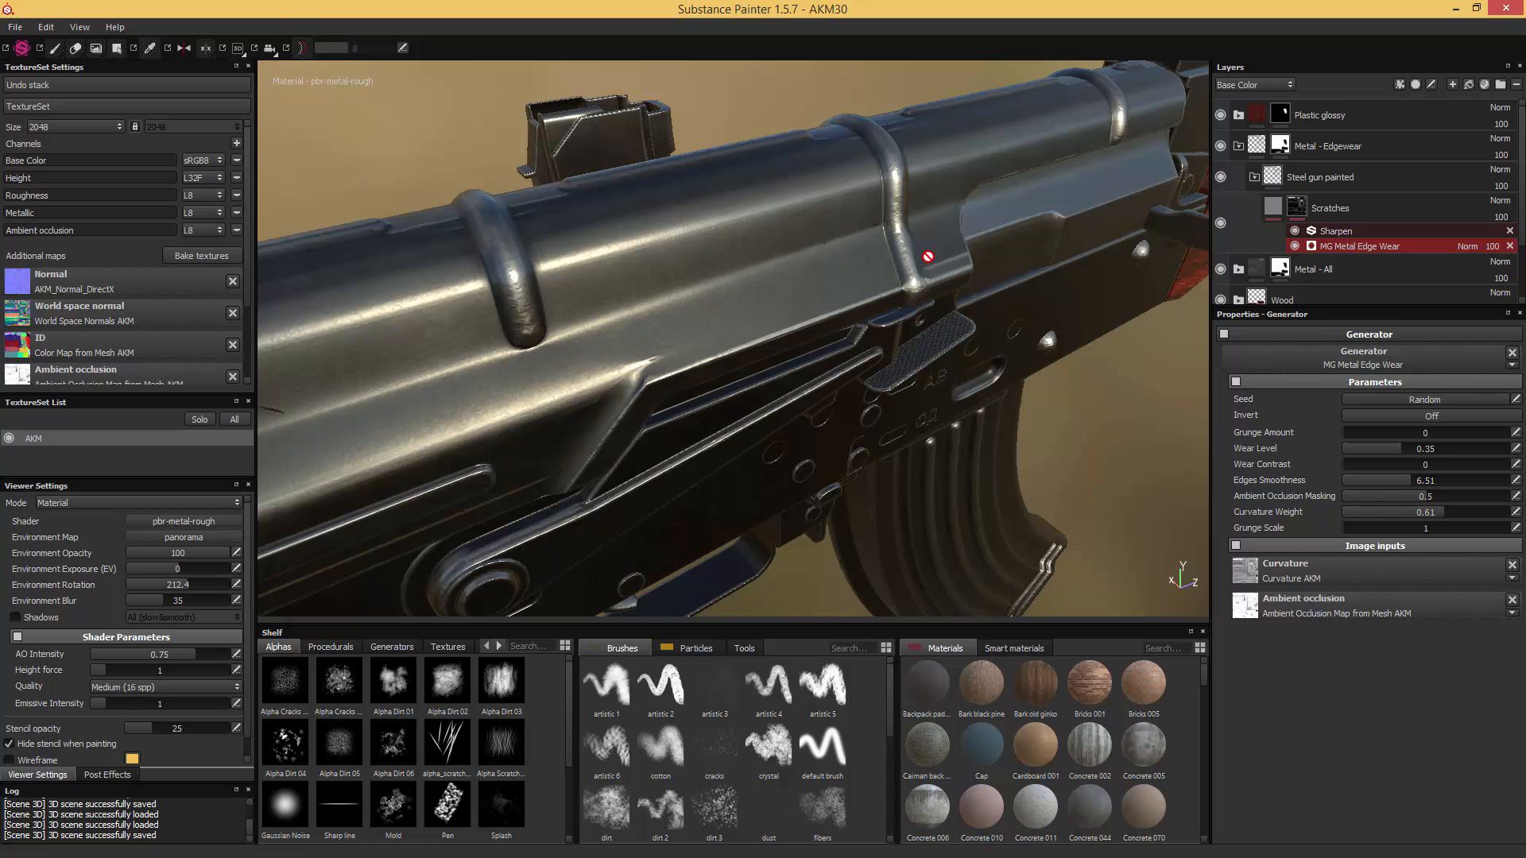
- Add an MG Edge Damages generator to the Scratches layer's mask
right_click(1296, 211)
left_click(1400, 527)
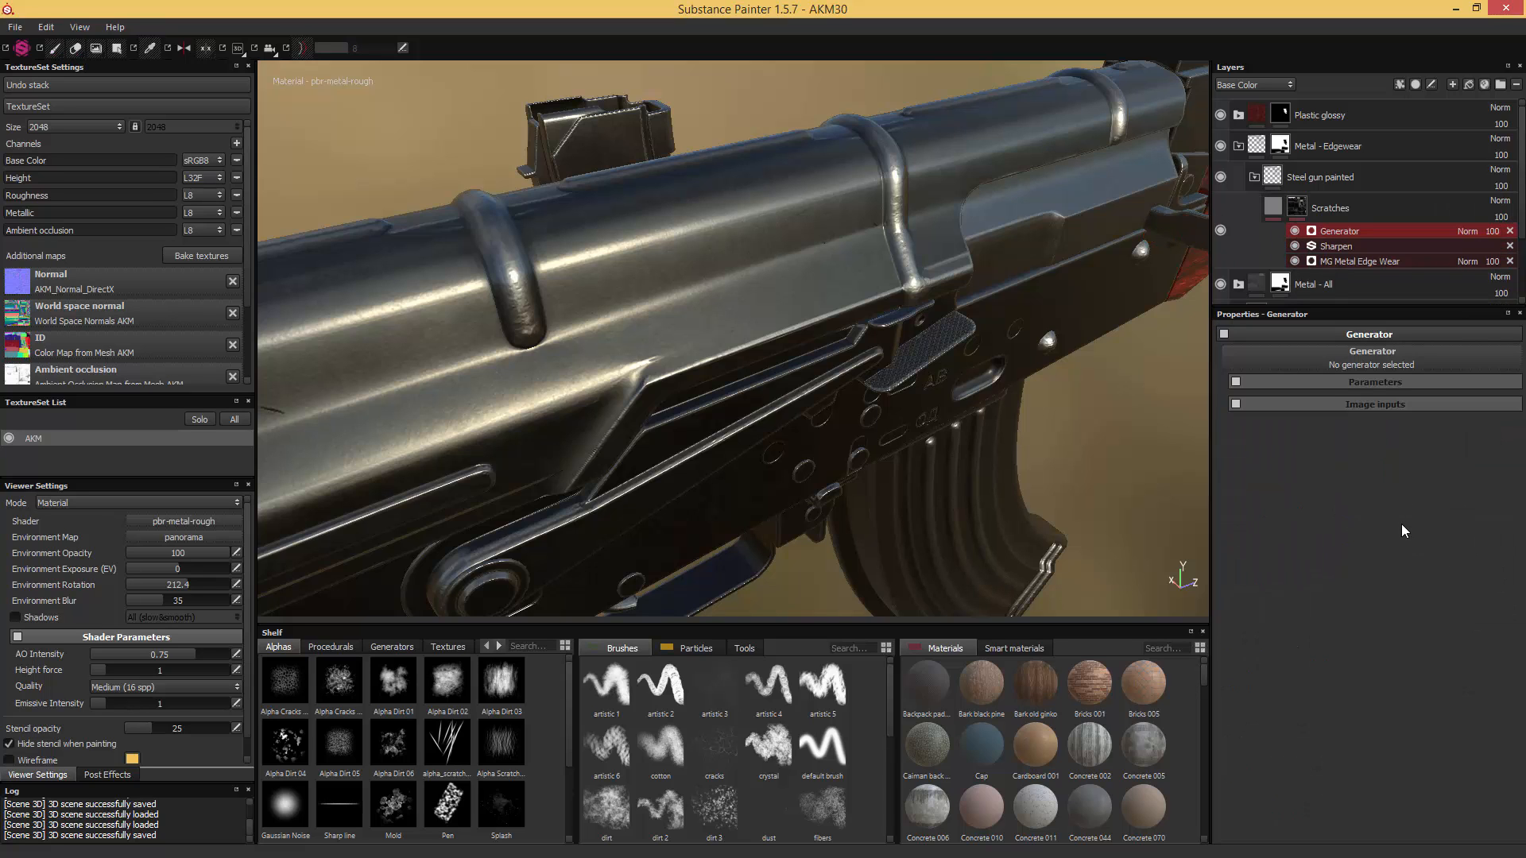
left_click(1387, 352)
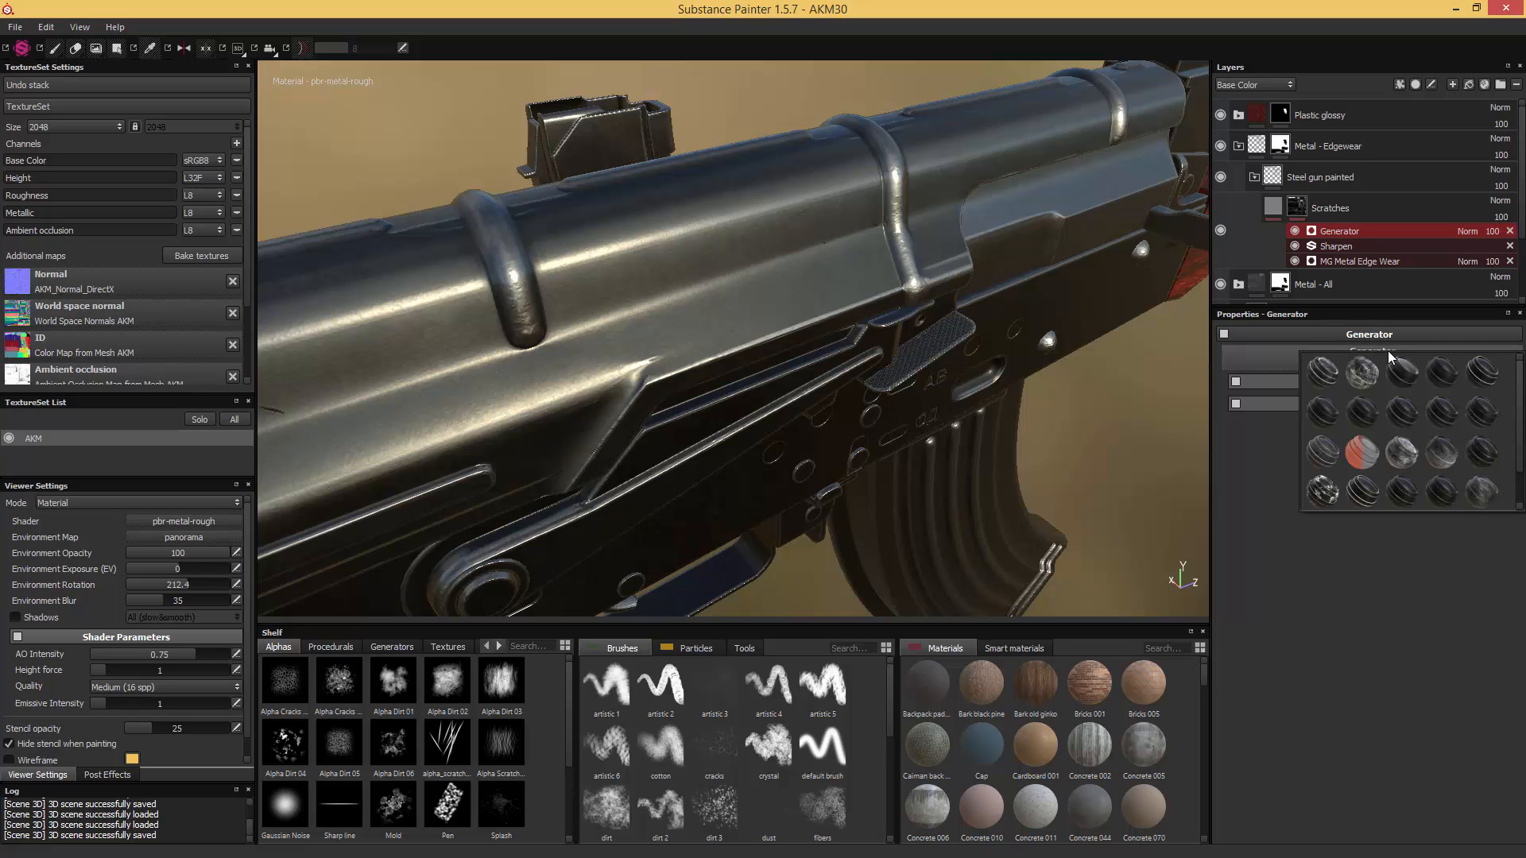
left_click(1474, 375)
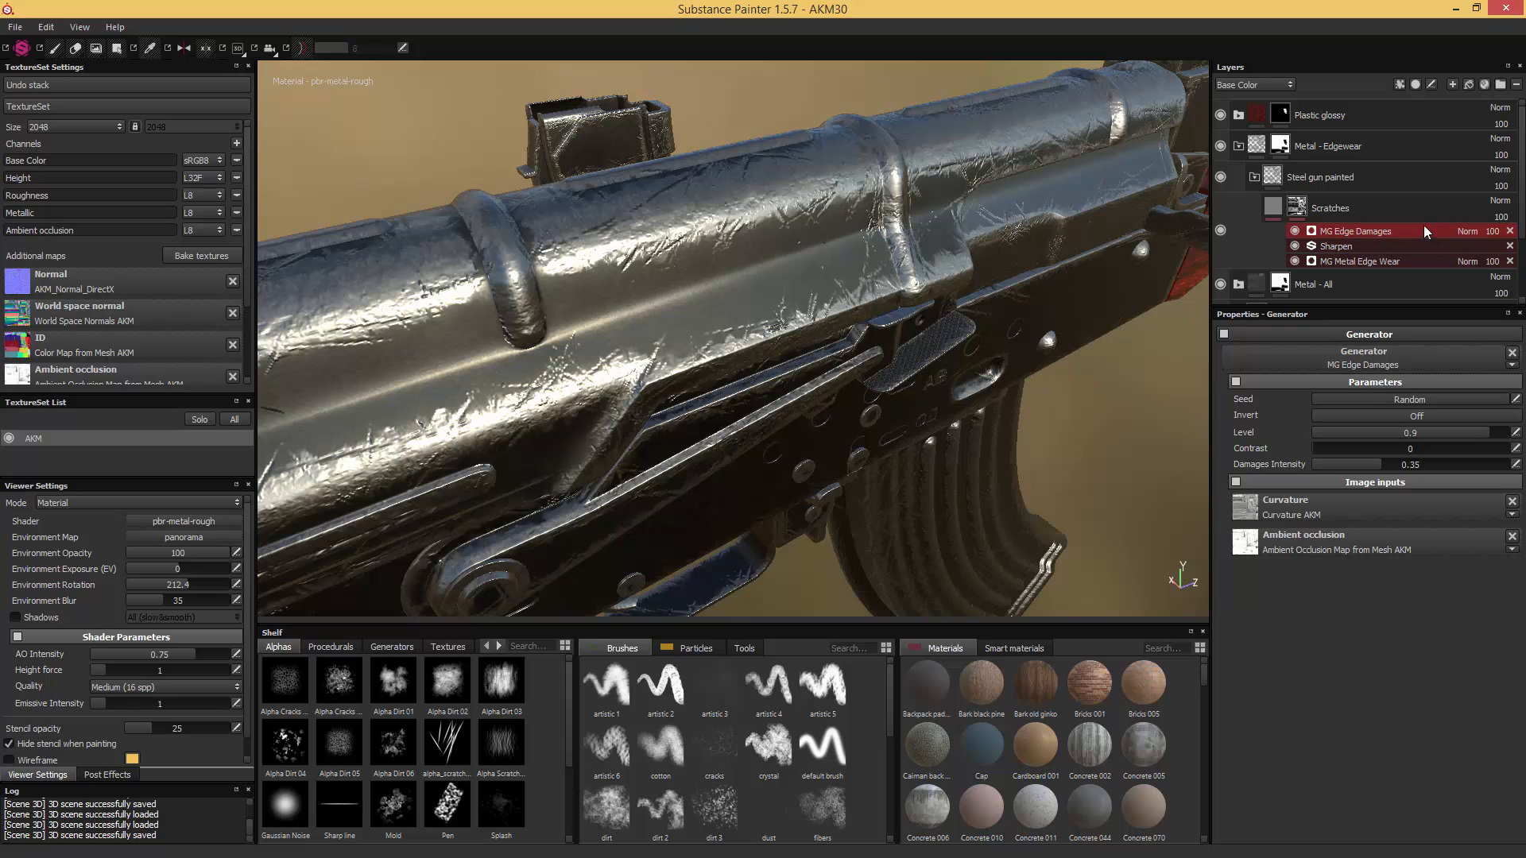
- Move the Sharpen filter to the top of the Scratches mask's effects and select the MG Edge Damages generator
left_click(1341, 248)
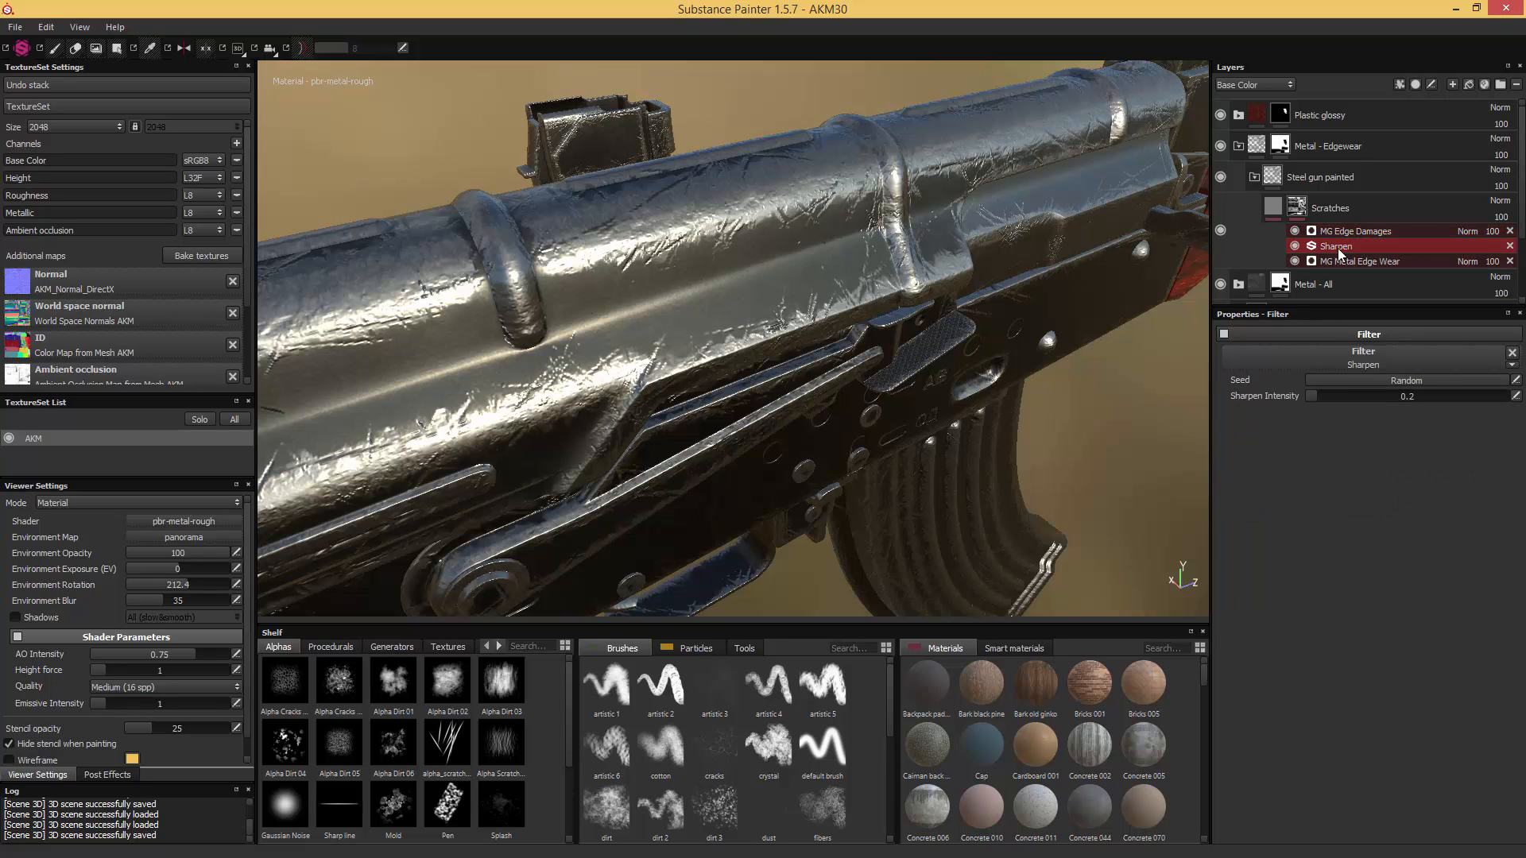
right_click(1338, 250)
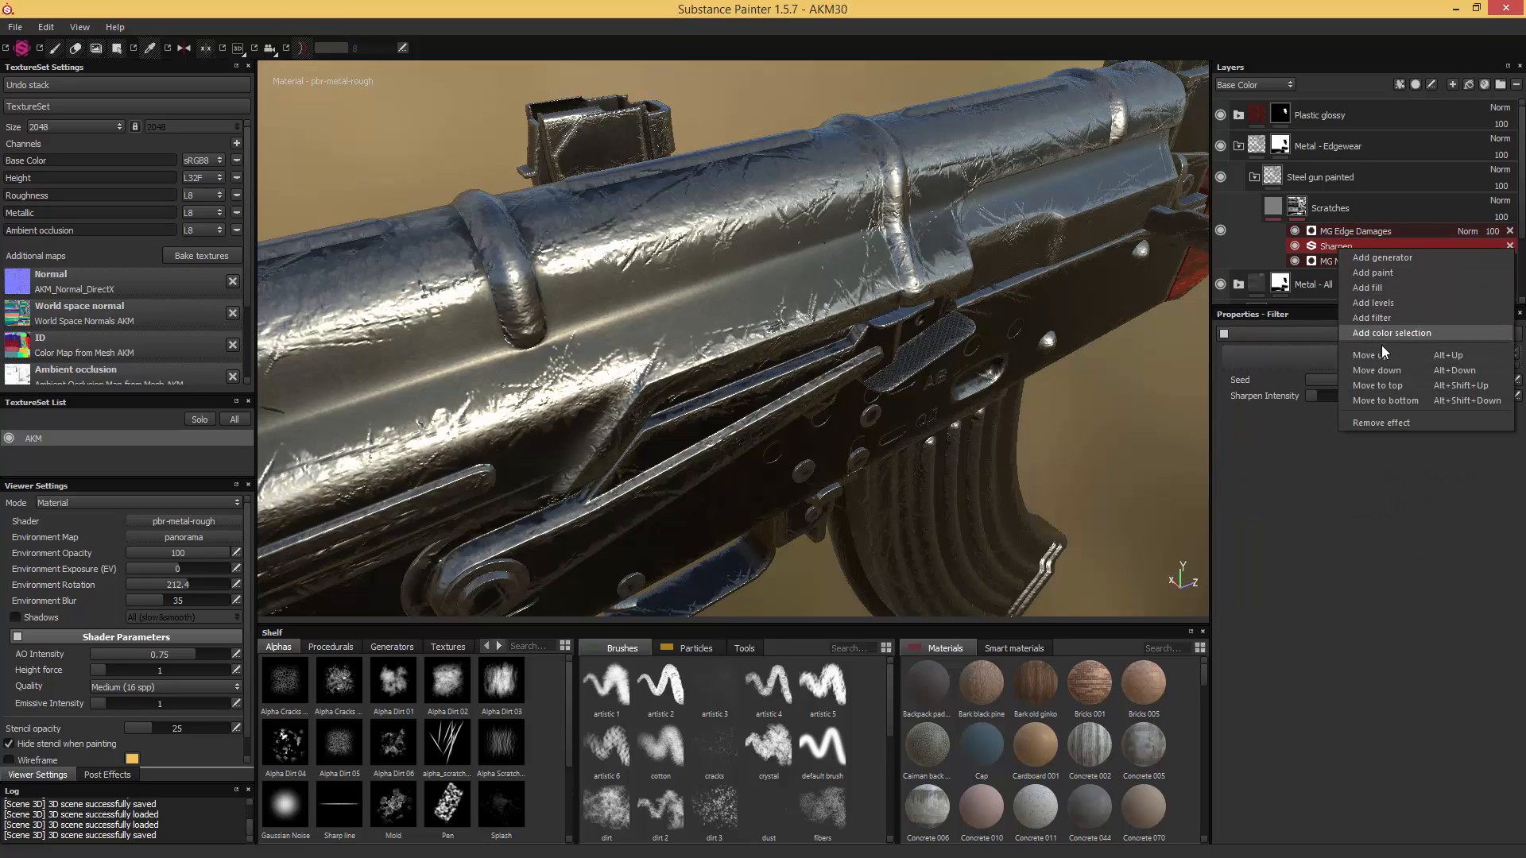
left_click(1385, 387)
left_click(1354, 246)
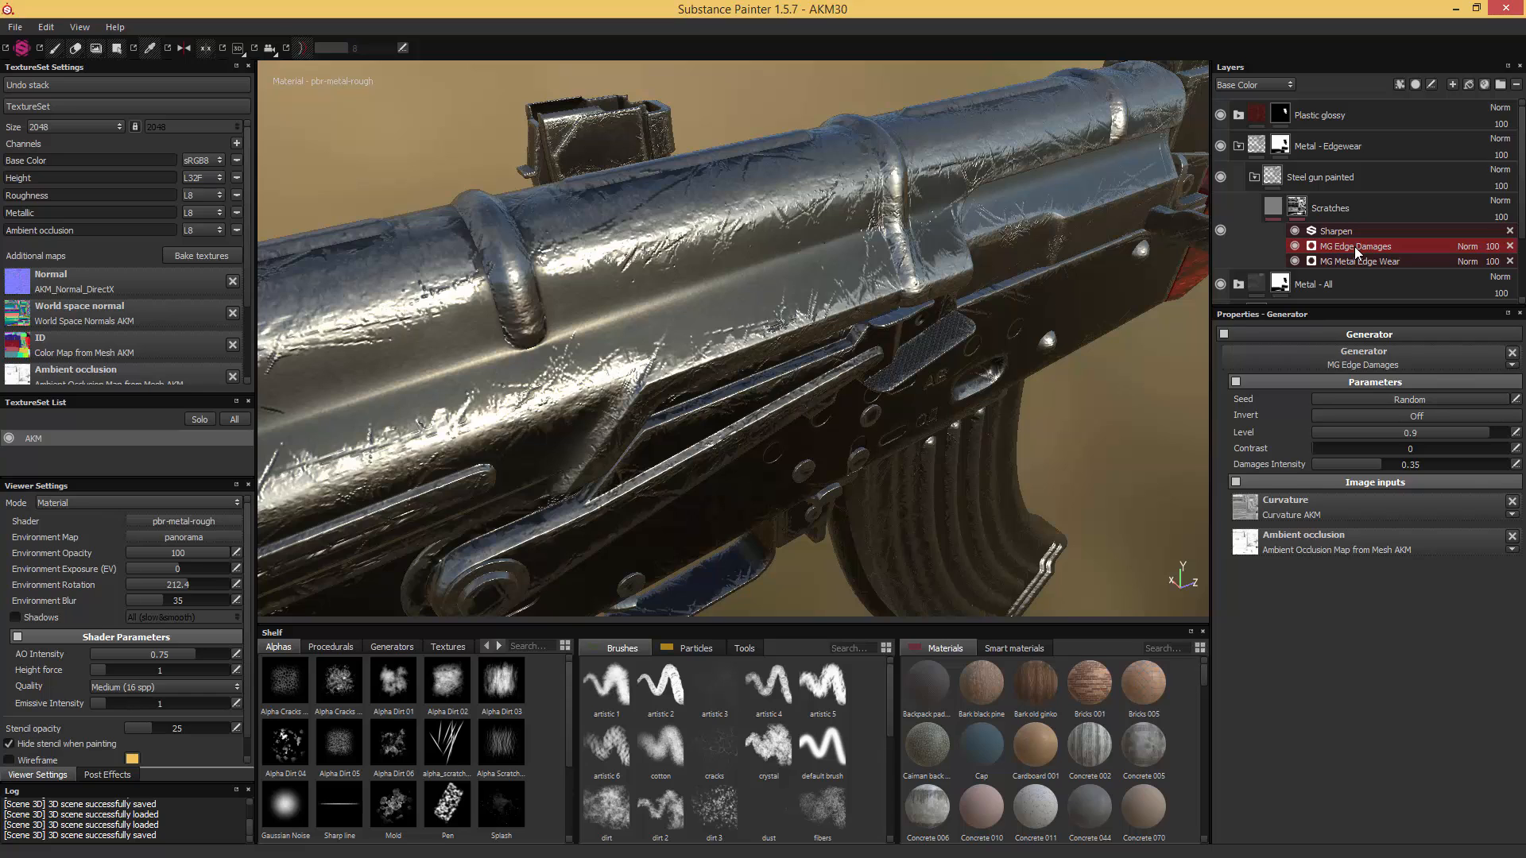
- Set the MG Edge Damages generator to Level 0.29, Contrast 0.14, Damages Intensity 0.39 and Screen blending
left_click(1380, 431)
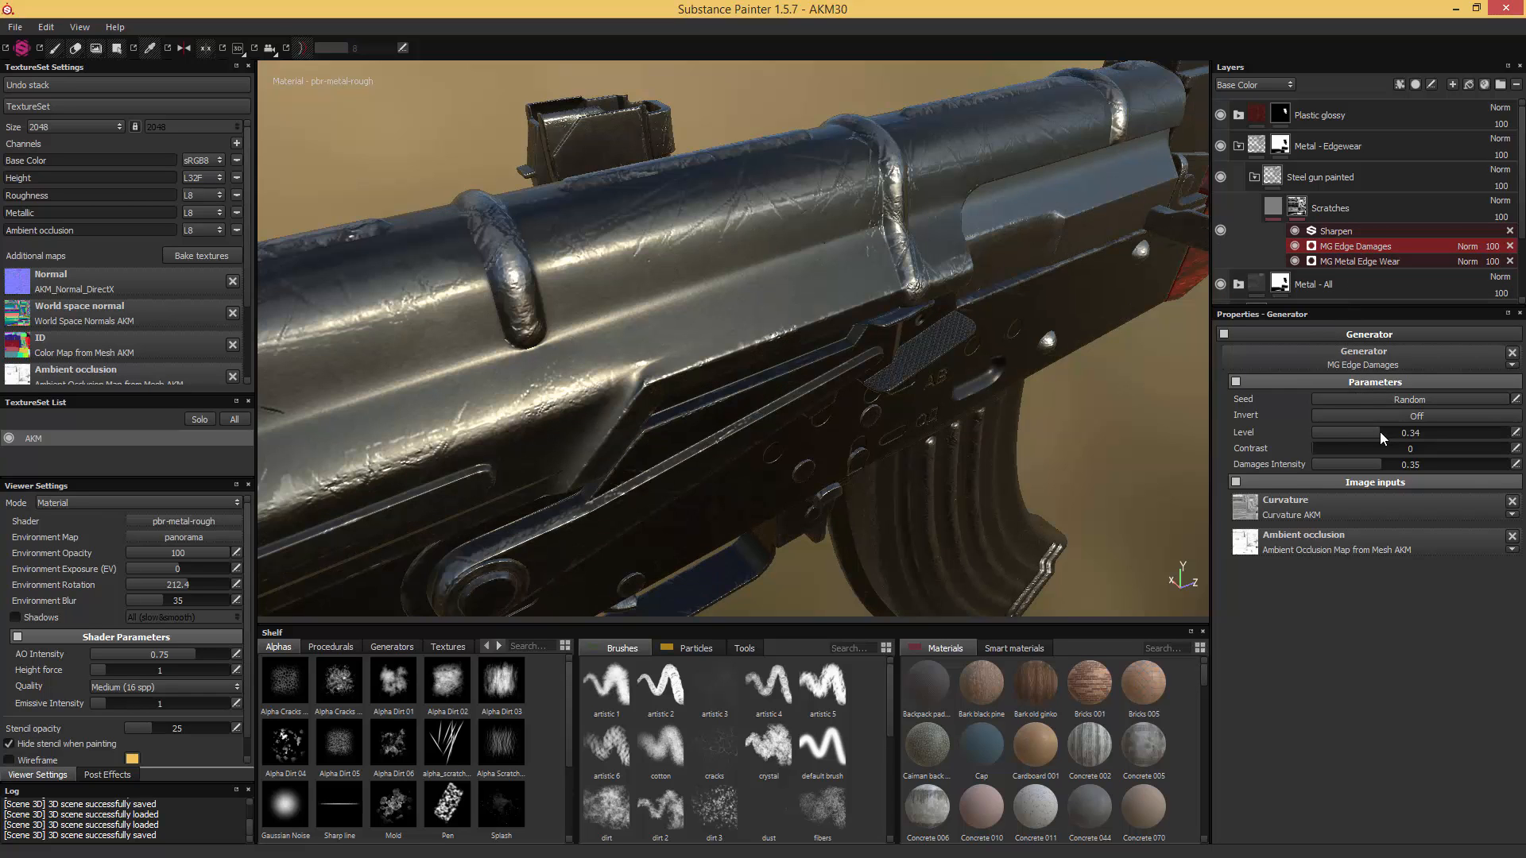
left_click_drag(1375, 433, 1370, 434)
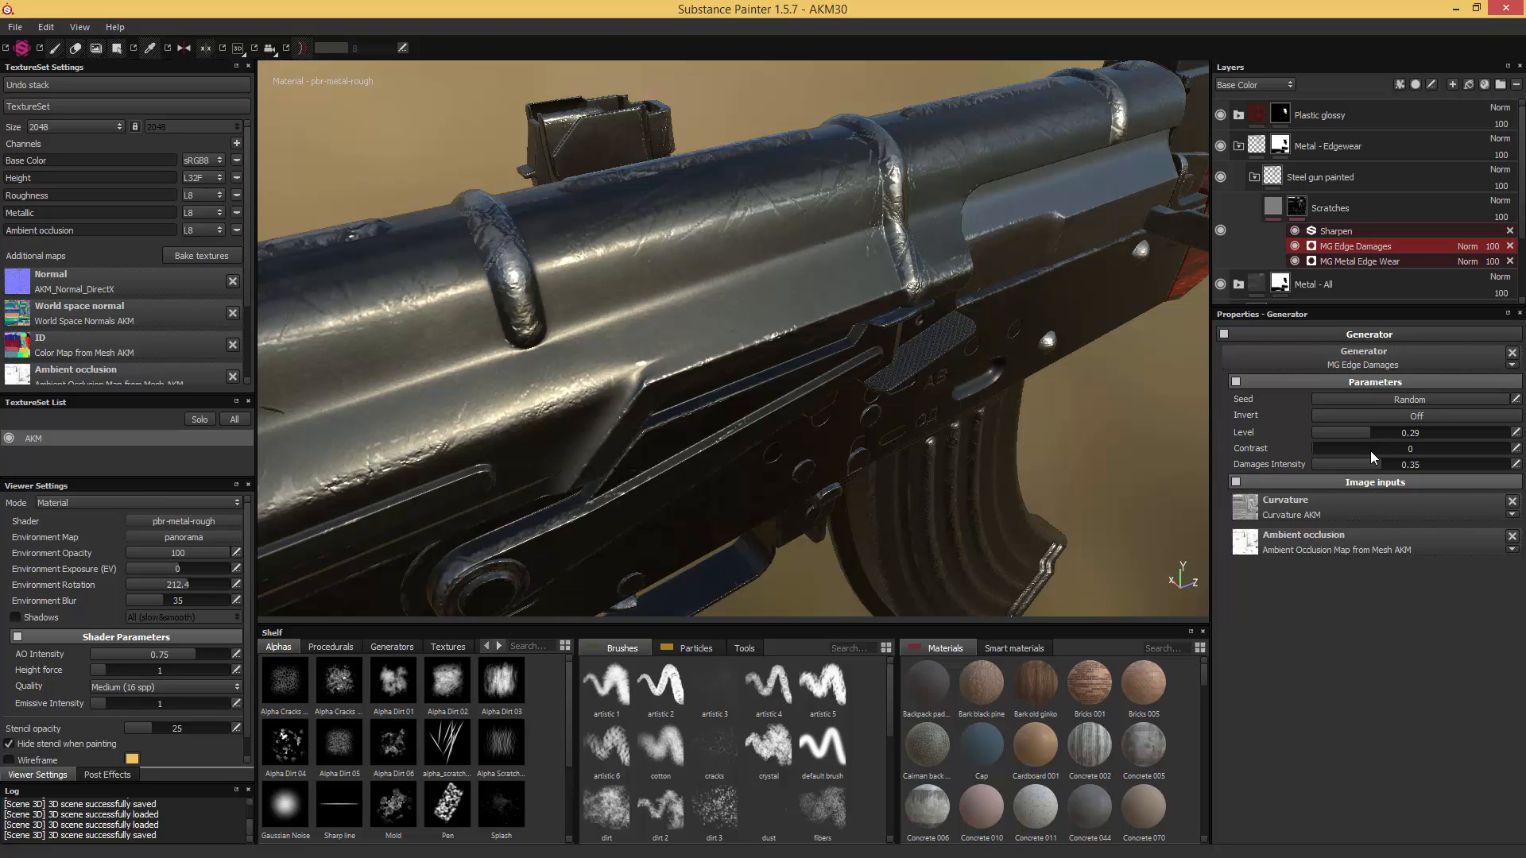
left_click(1325, 450)
left_click_drag(1328, 449, 1333, 448)
left_click(1466, 246)
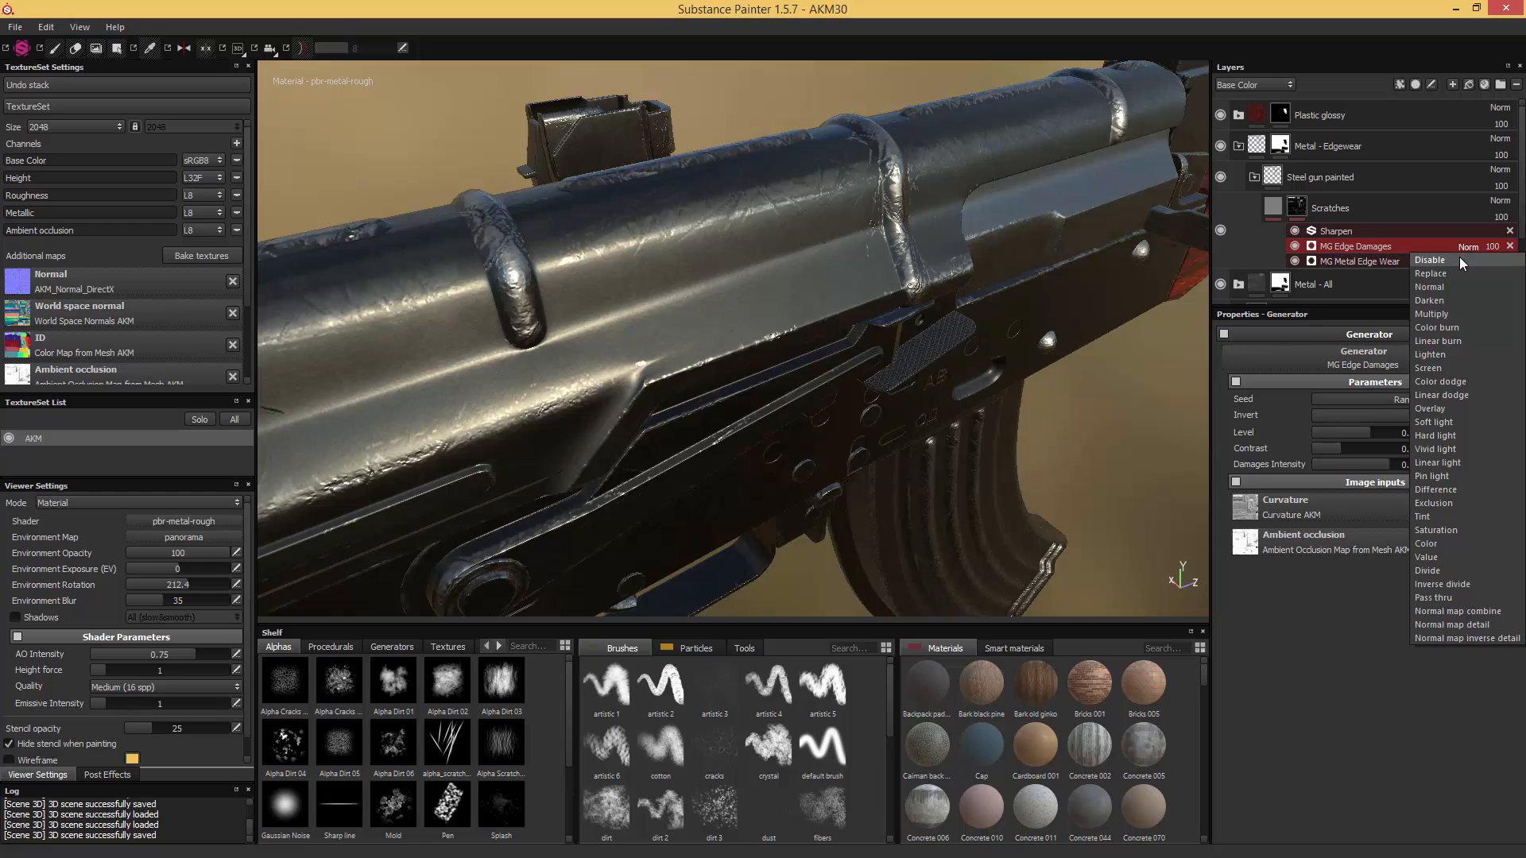
left_click(1430, 367)
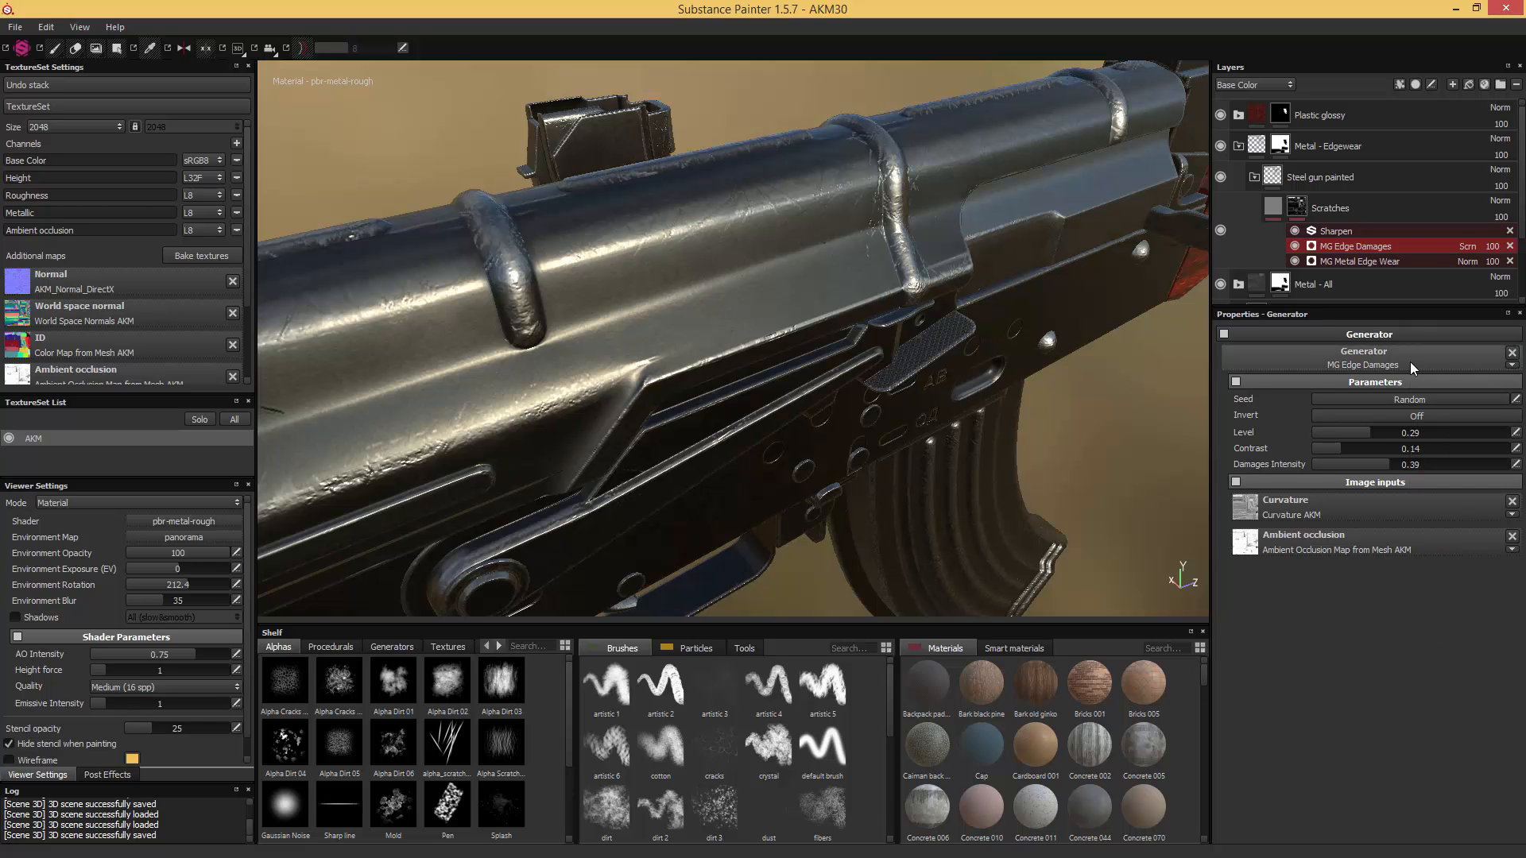
- Add an MG Mask Builder generator to the Scratches mask, placed directly beneath the Sharpen filter
mouse_move(879, 188)
left_mouse_down("alt")
mouse_move(821, 150)
mouse_move(756, 160)
mouse_move(1015, 191)
mouse_move(708, 191)
mouse_move(808, 177)
mouse_move(724, 210)
mouse_move(844, 212)
left_mouse_up("alt")
right_click(1295, 211)
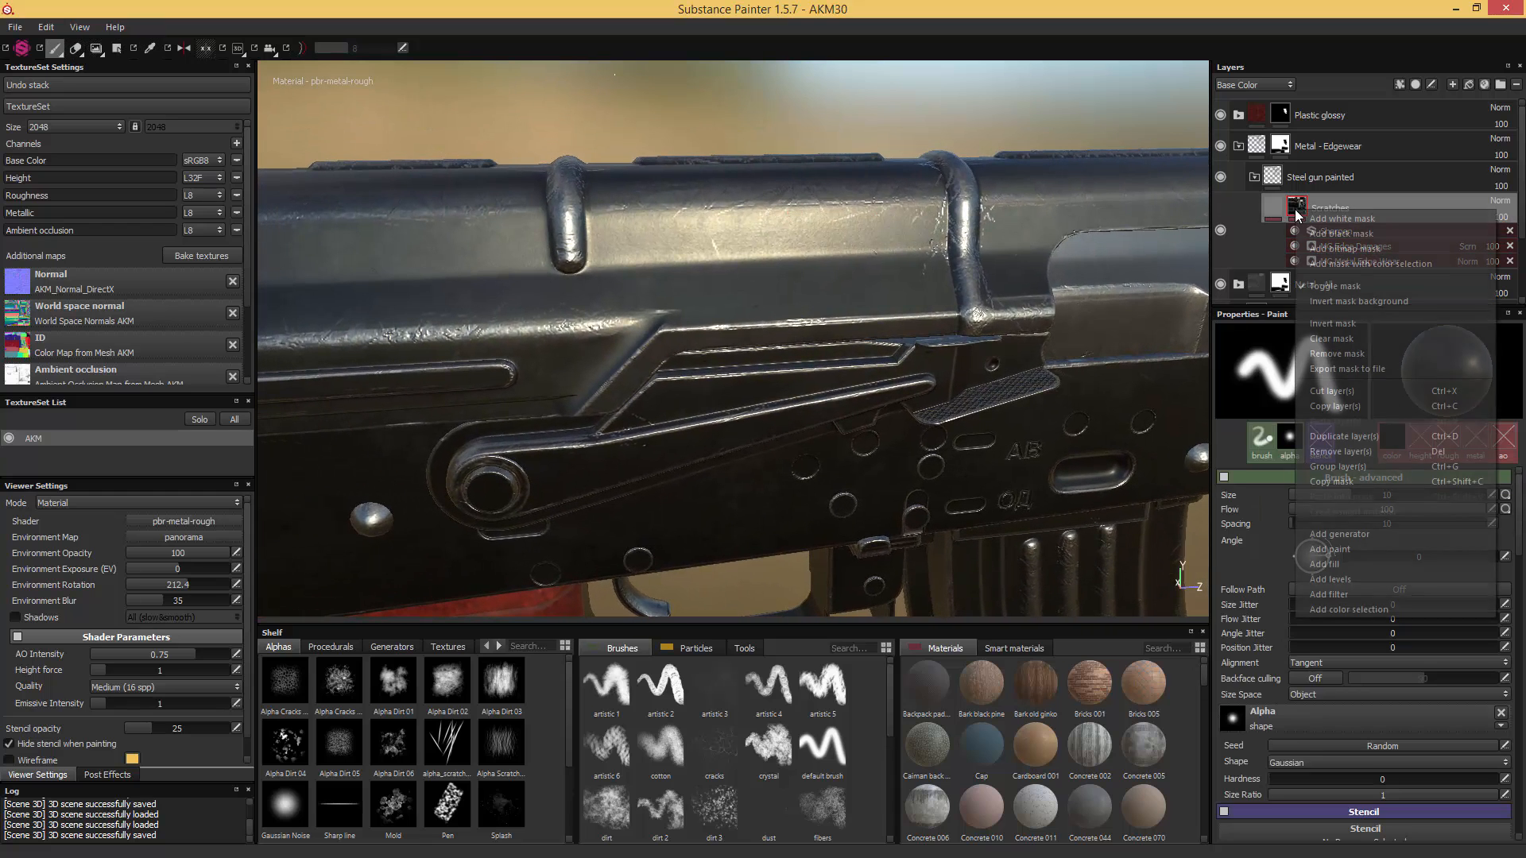
left_click(1389, 534)
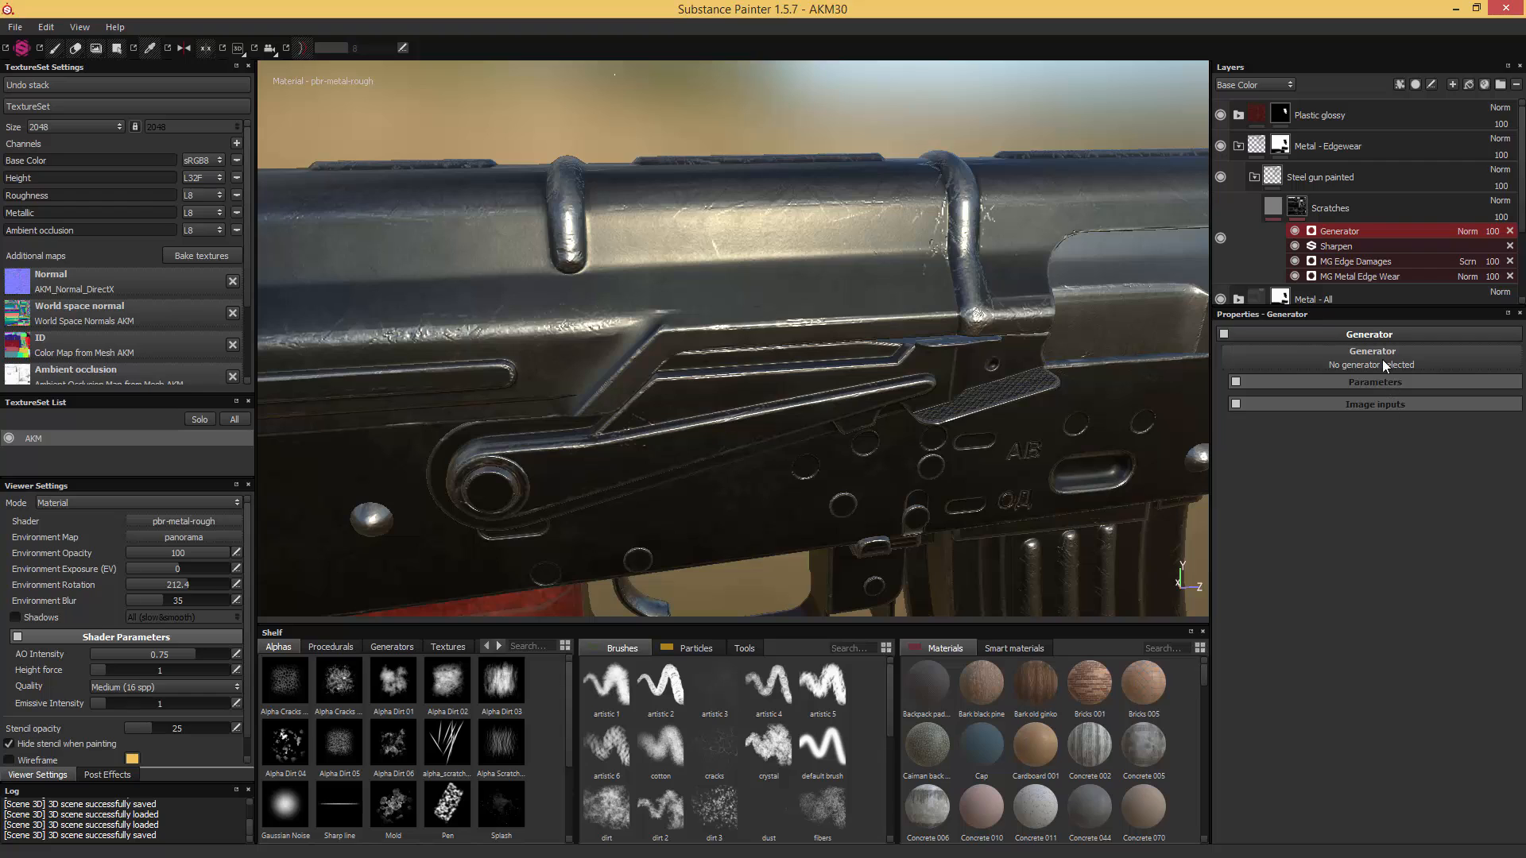
right_click(1340, 246)
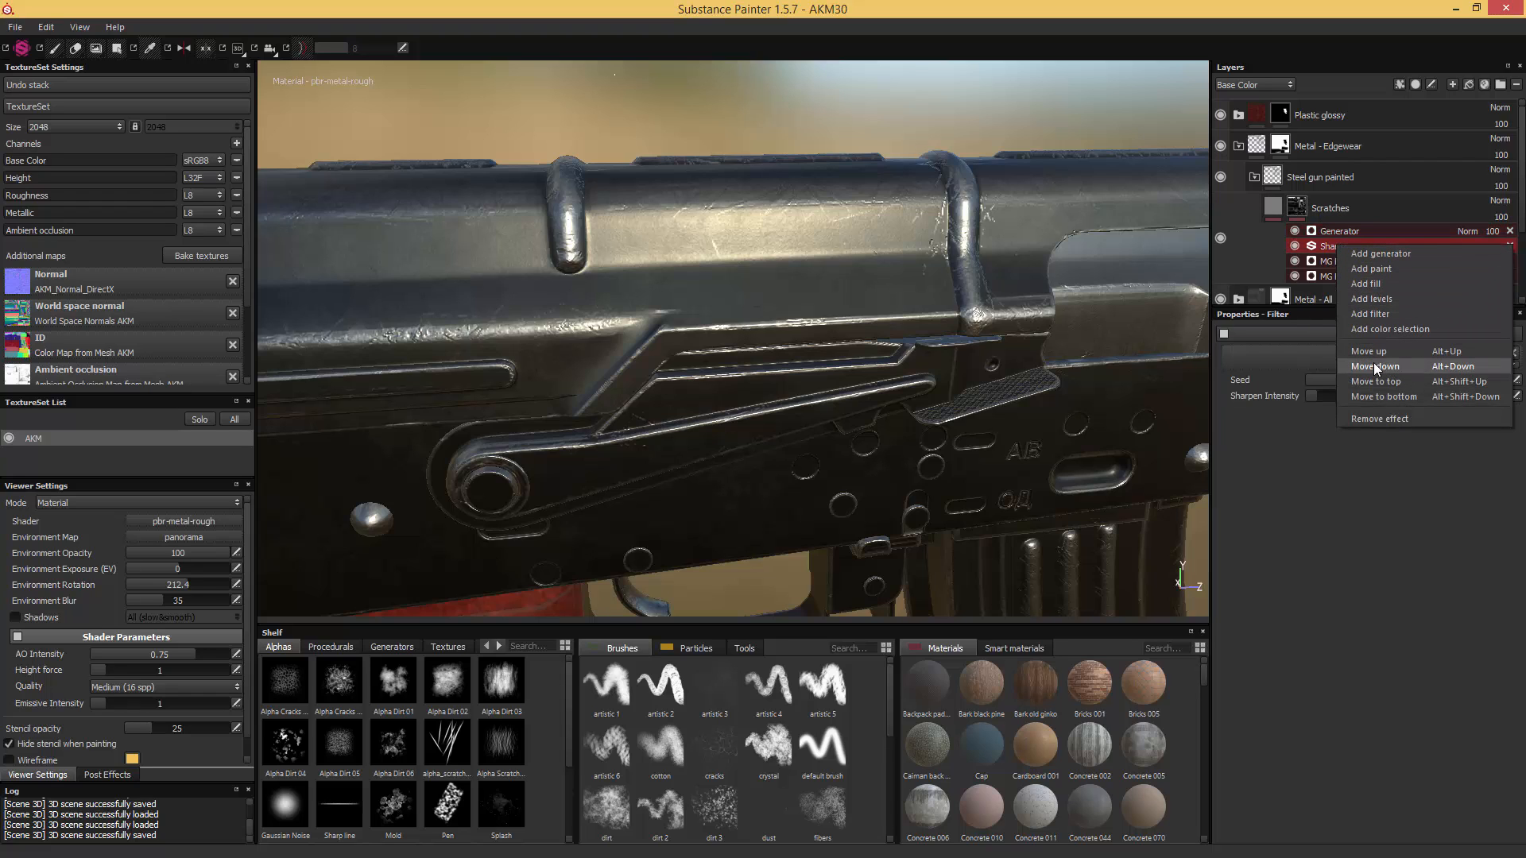
left_click(1380, 383)
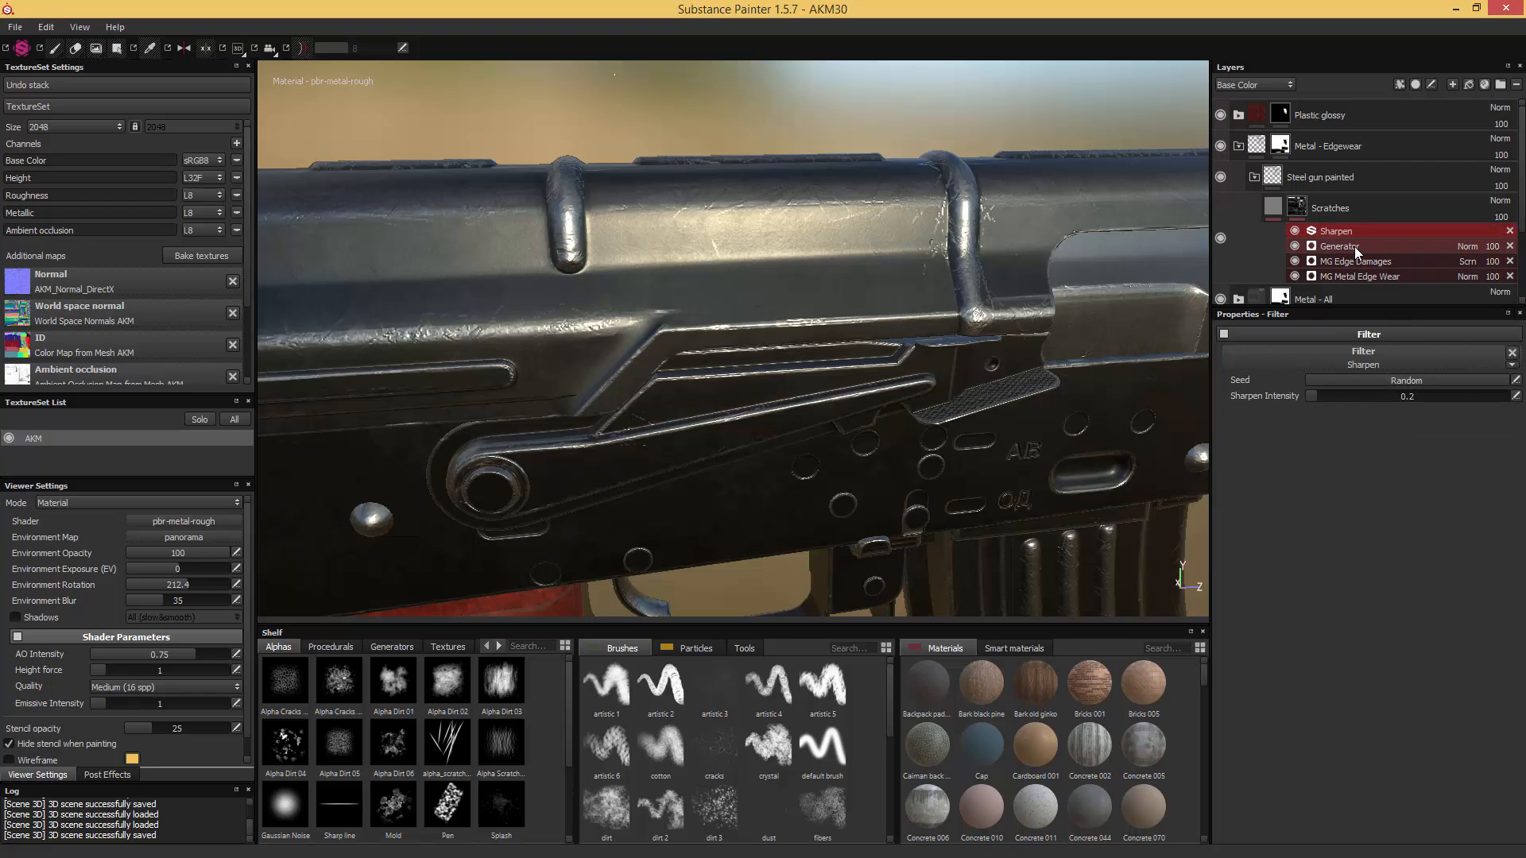
left_click(1354, 246)
left_click(1369, 361)
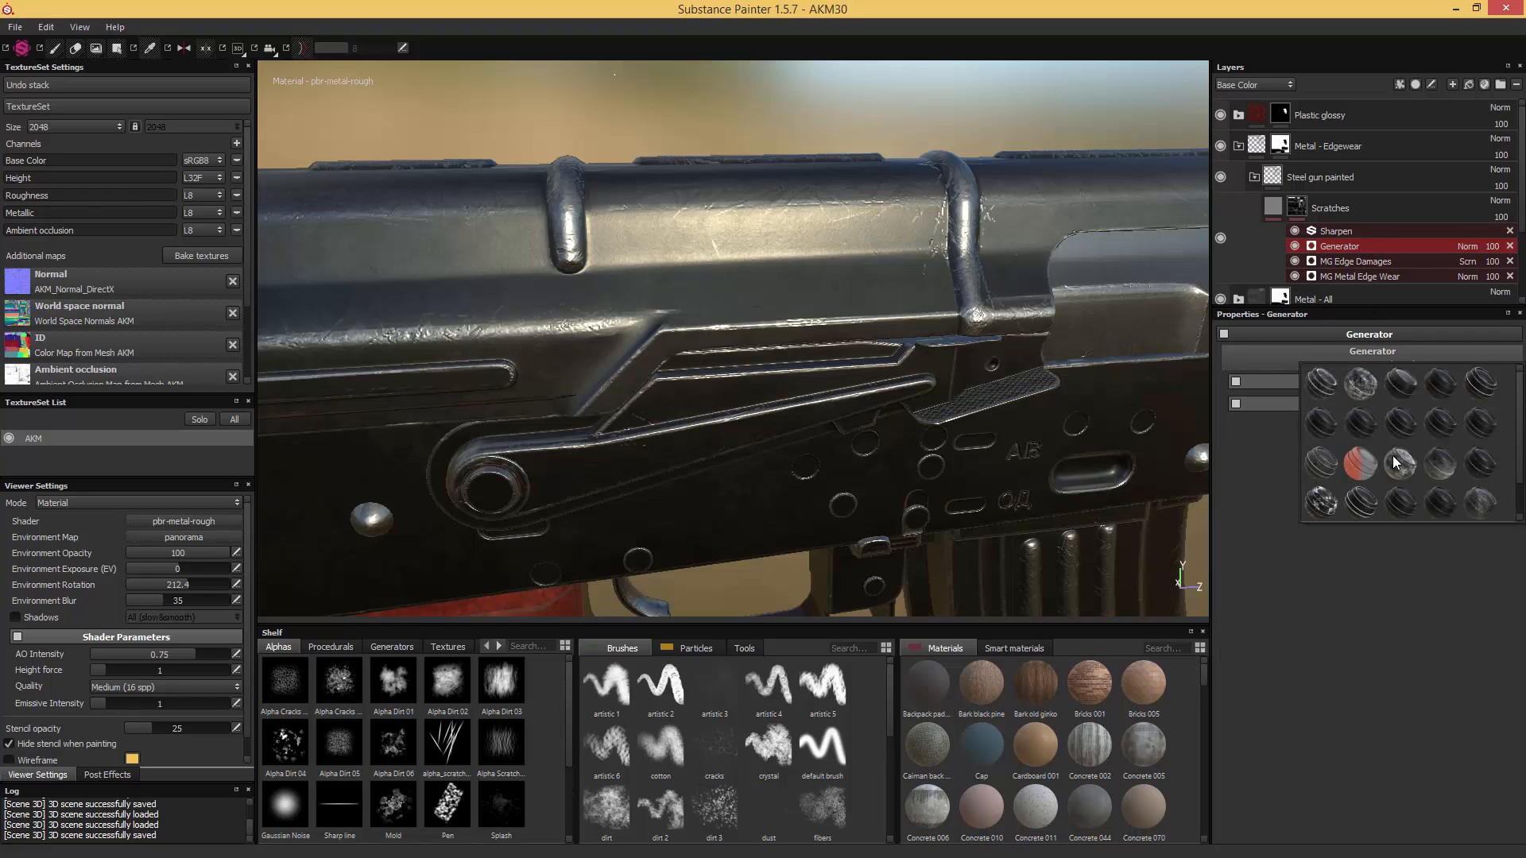
left_click(1317, 503)
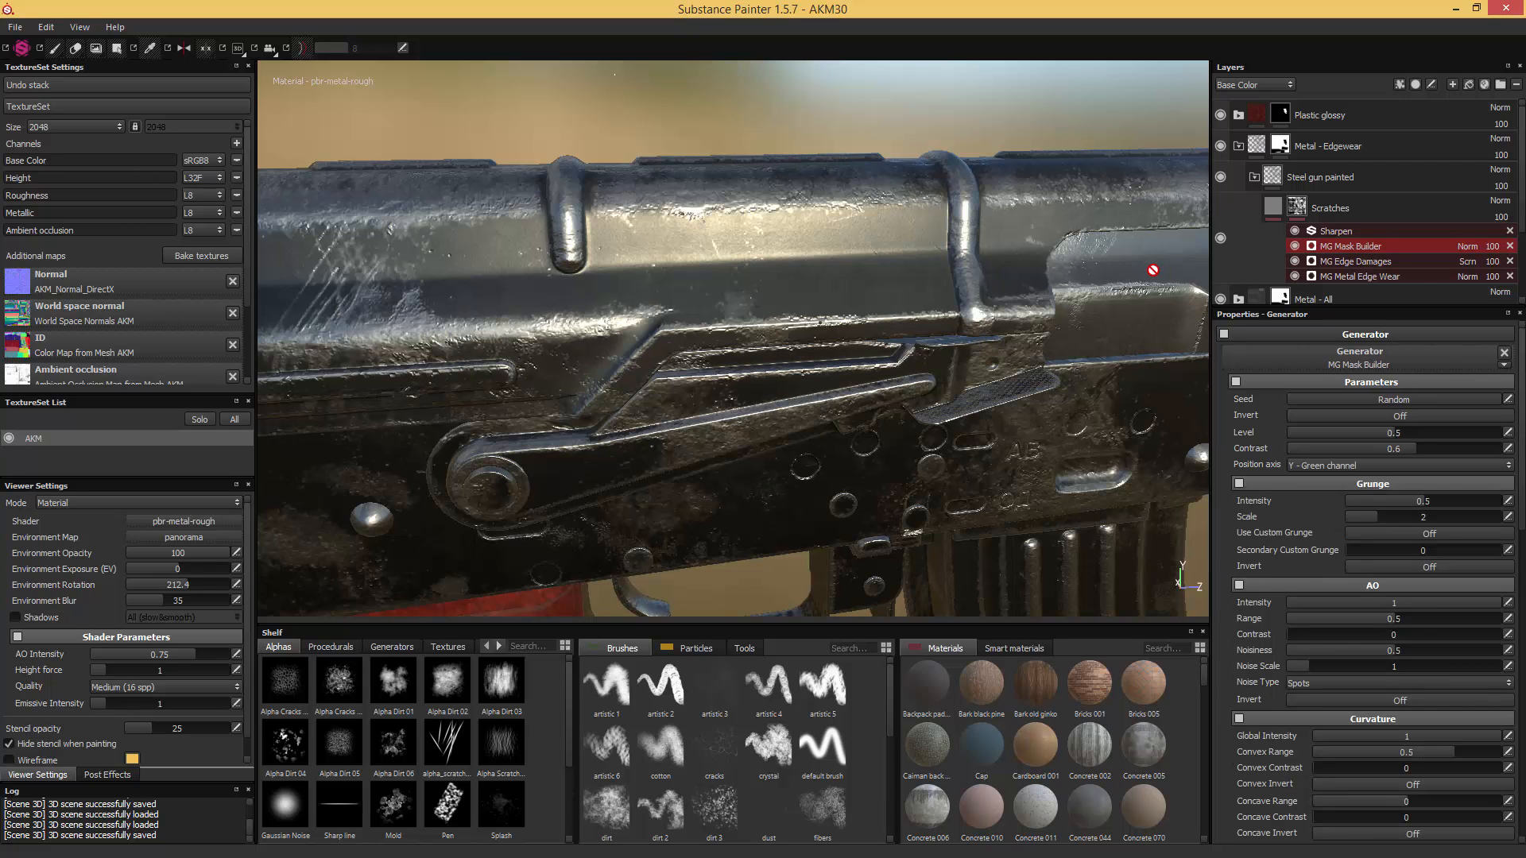
- Set the MG Mask Builder's Level to 0.05, Grunge Intensity to 0 and Curvature Smoothness to 5
left_click(1296, 434)
left_click_drag(1295, 432, 1298, 433)
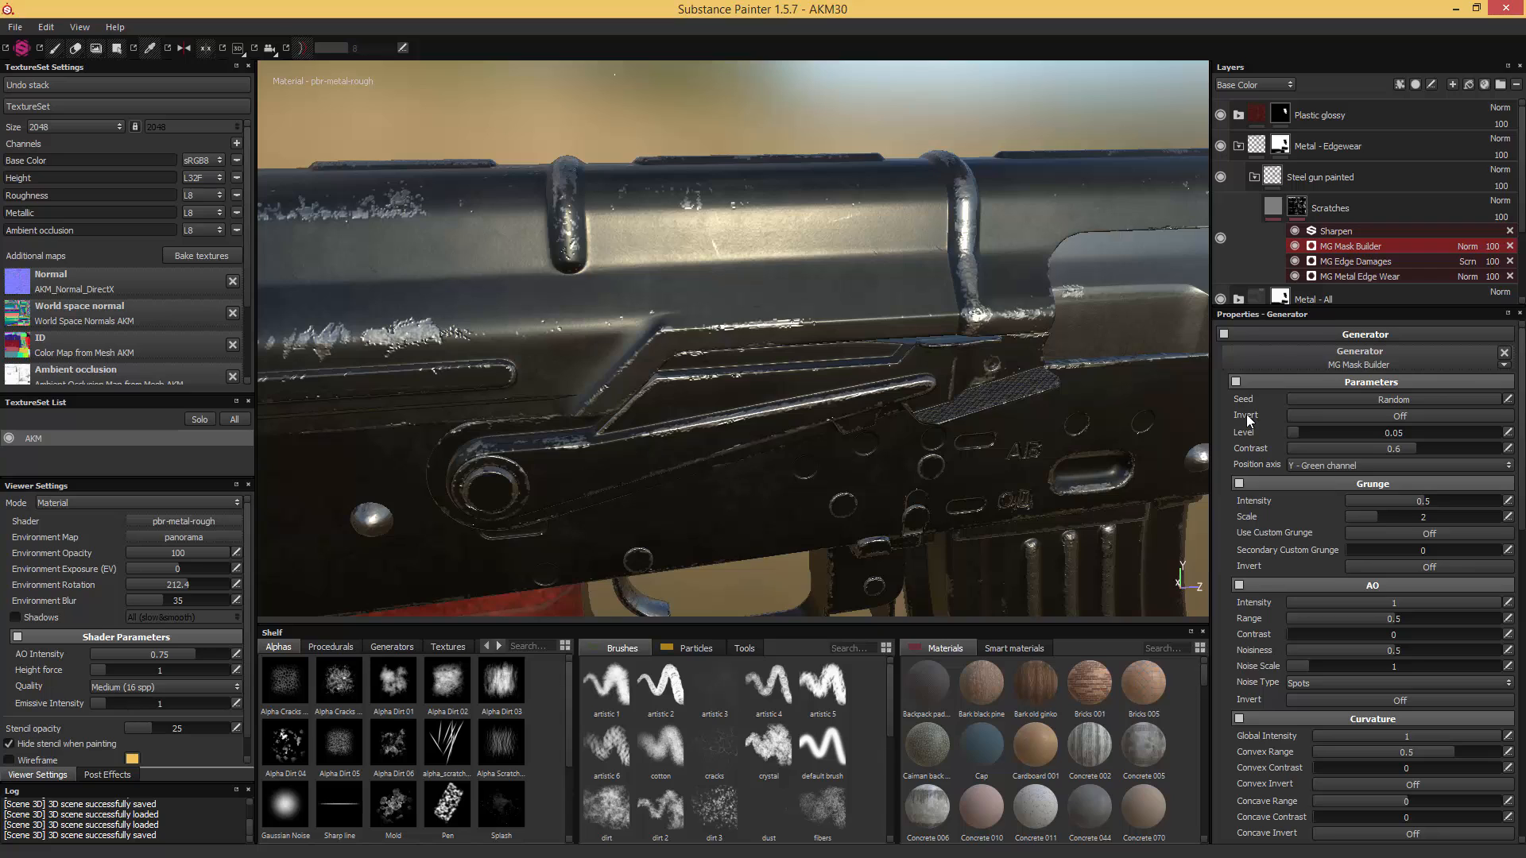
left_click_drag(1370, 502, 1347, 501)
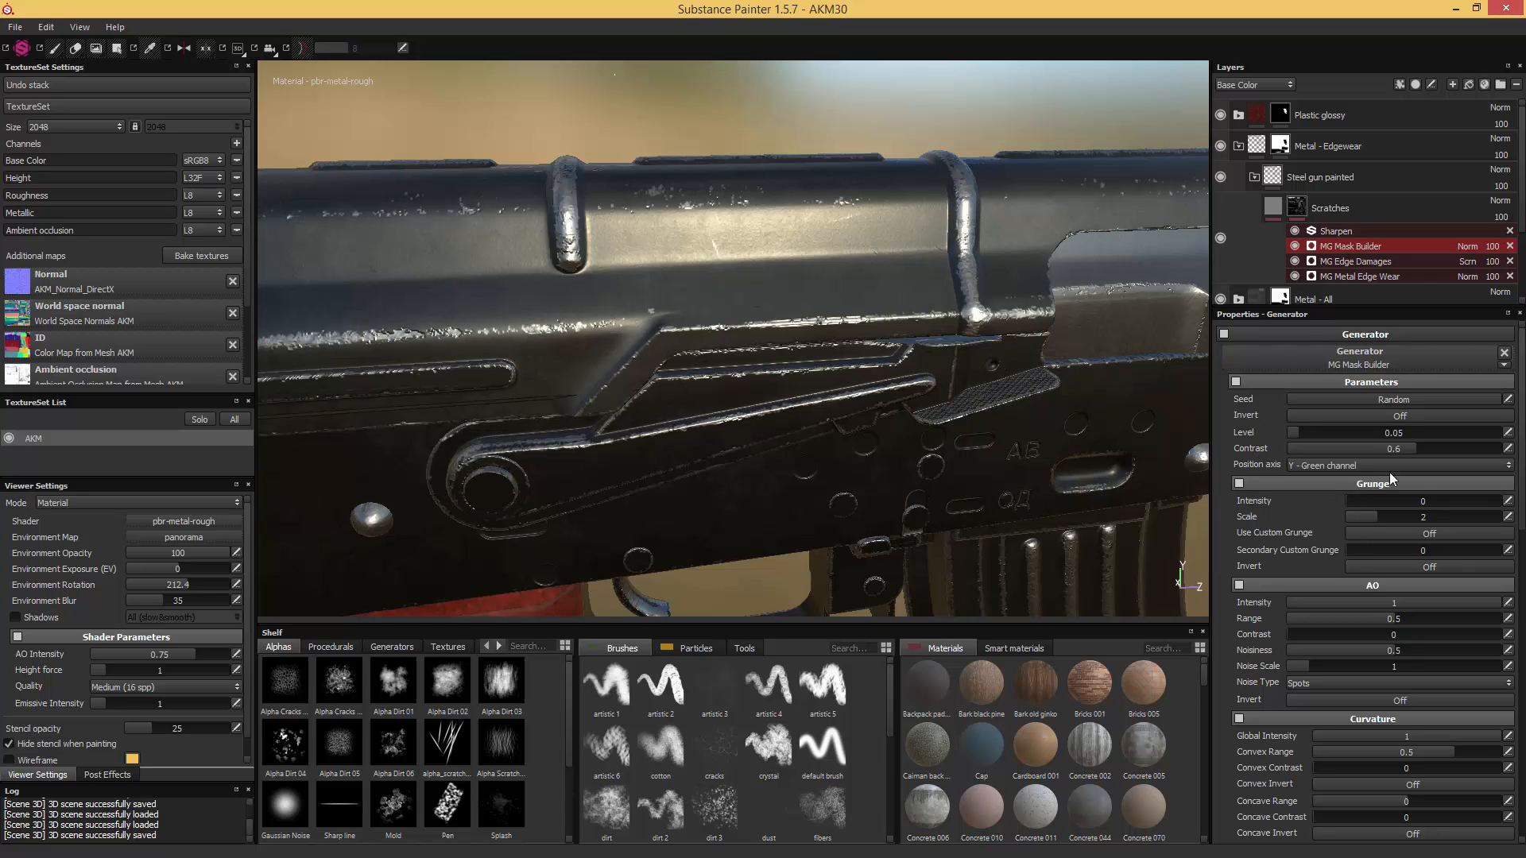
scroll(1362, 475, "down", 8)
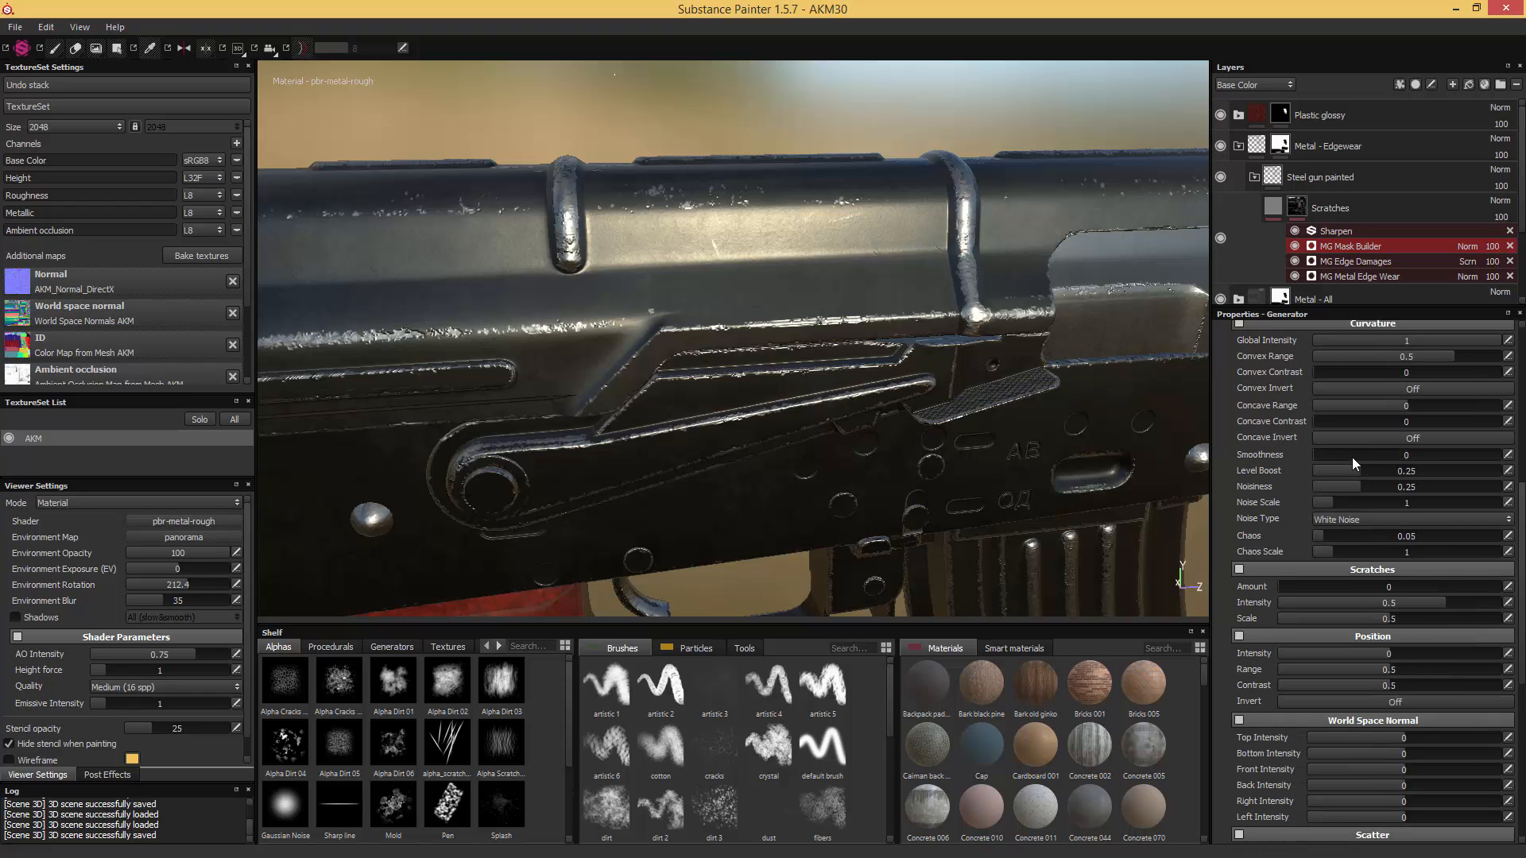
mouse_move(1352, 456)
left_mouse_down()
mouse_move(1389, 459)
mouse_move(1377, 460)
left_mouse_up()
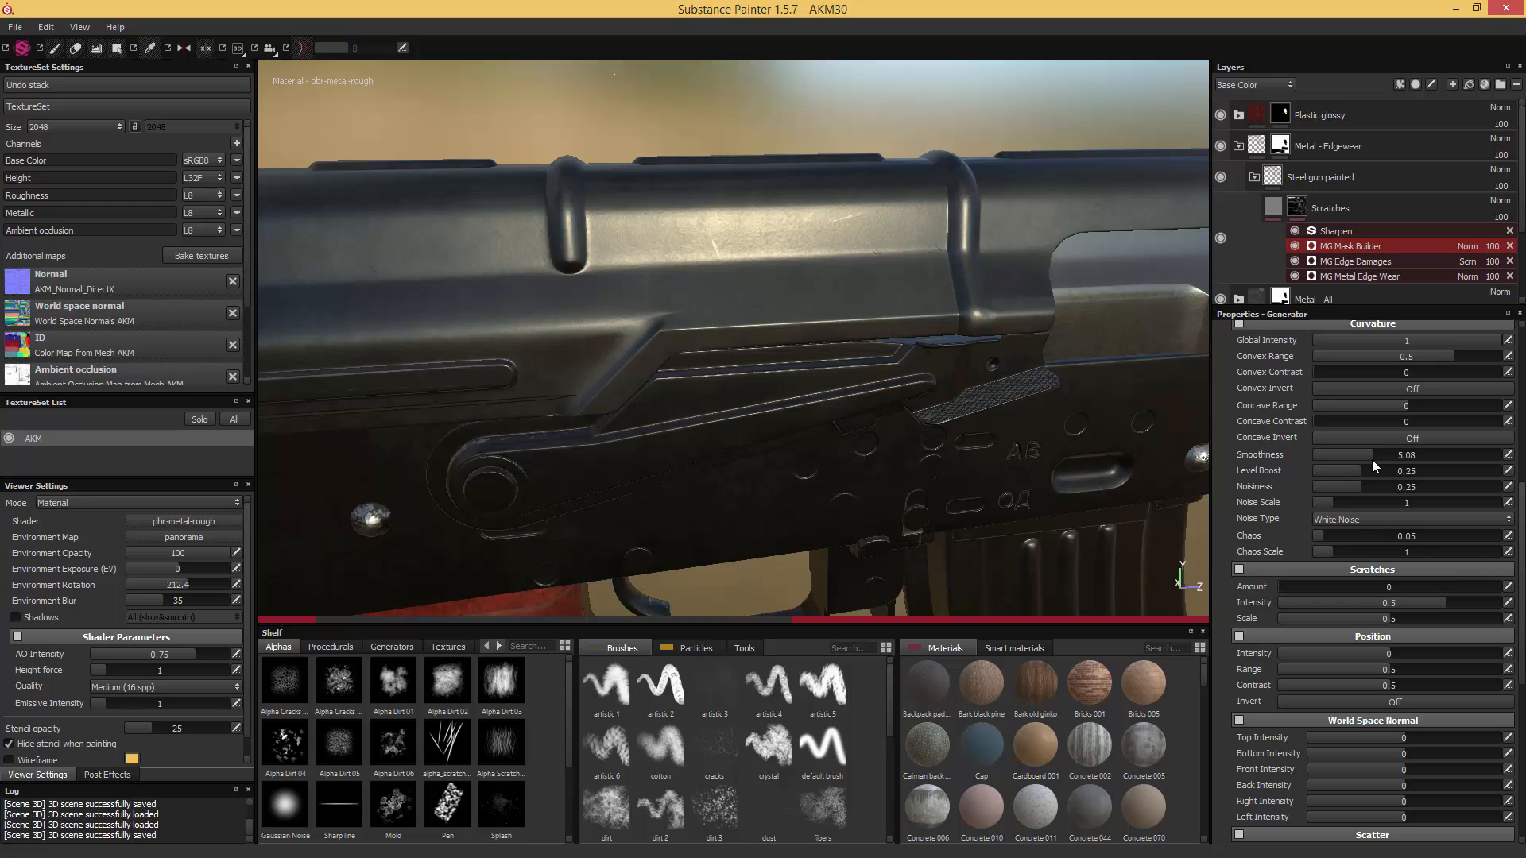
left_click(1507, 455)
left_click(1496, 455)
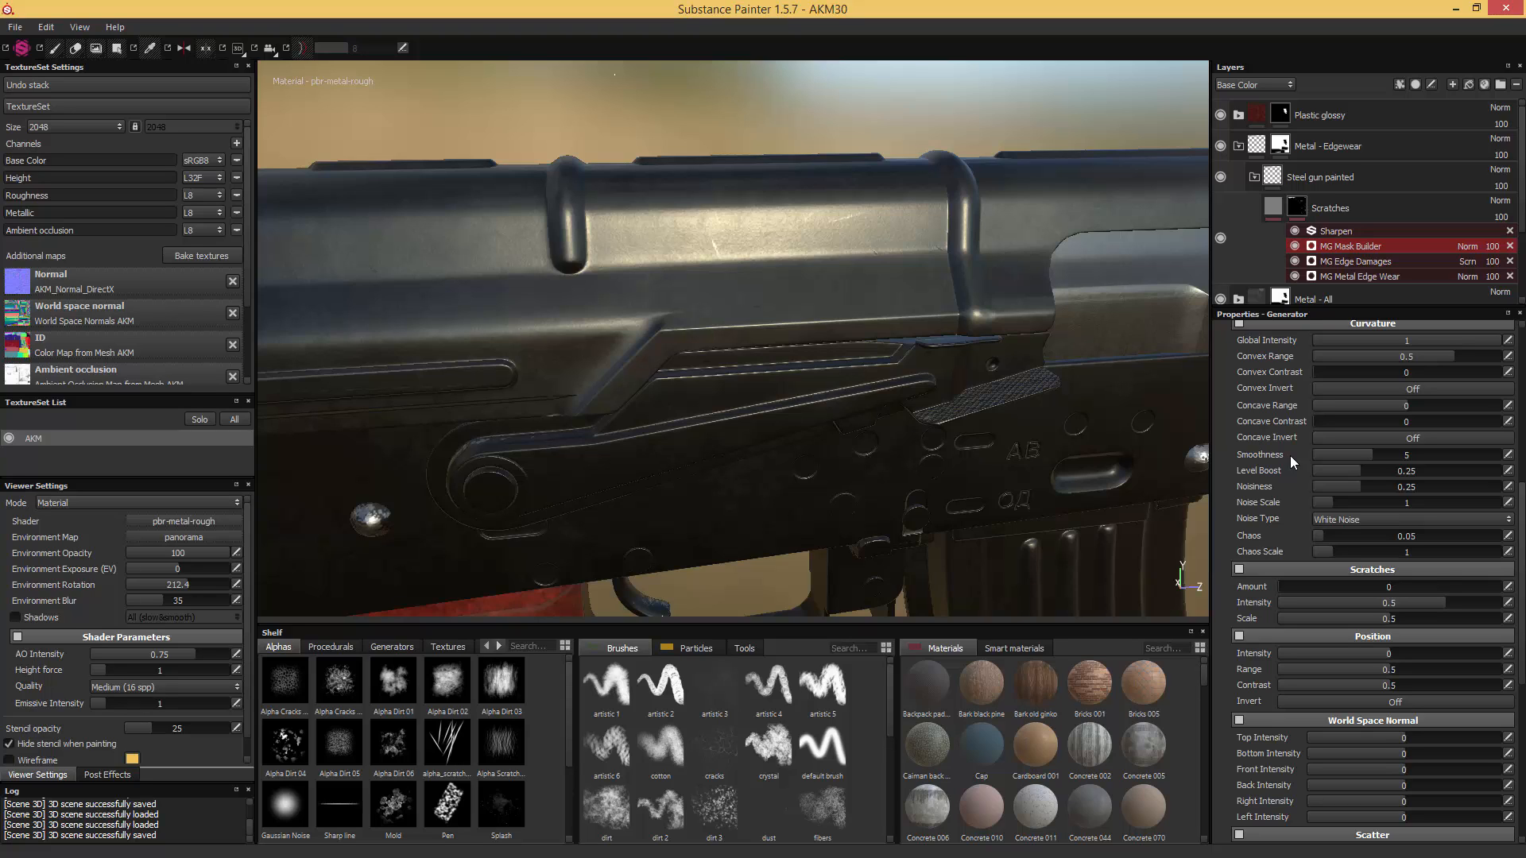
- Set the MG Mask Builder's Scratches parameters to Amount 1814, Intensity 0.96 and Scale 0.8
left_click(1356, 590)
left_click_drag(1451, 602, 1497, 604)
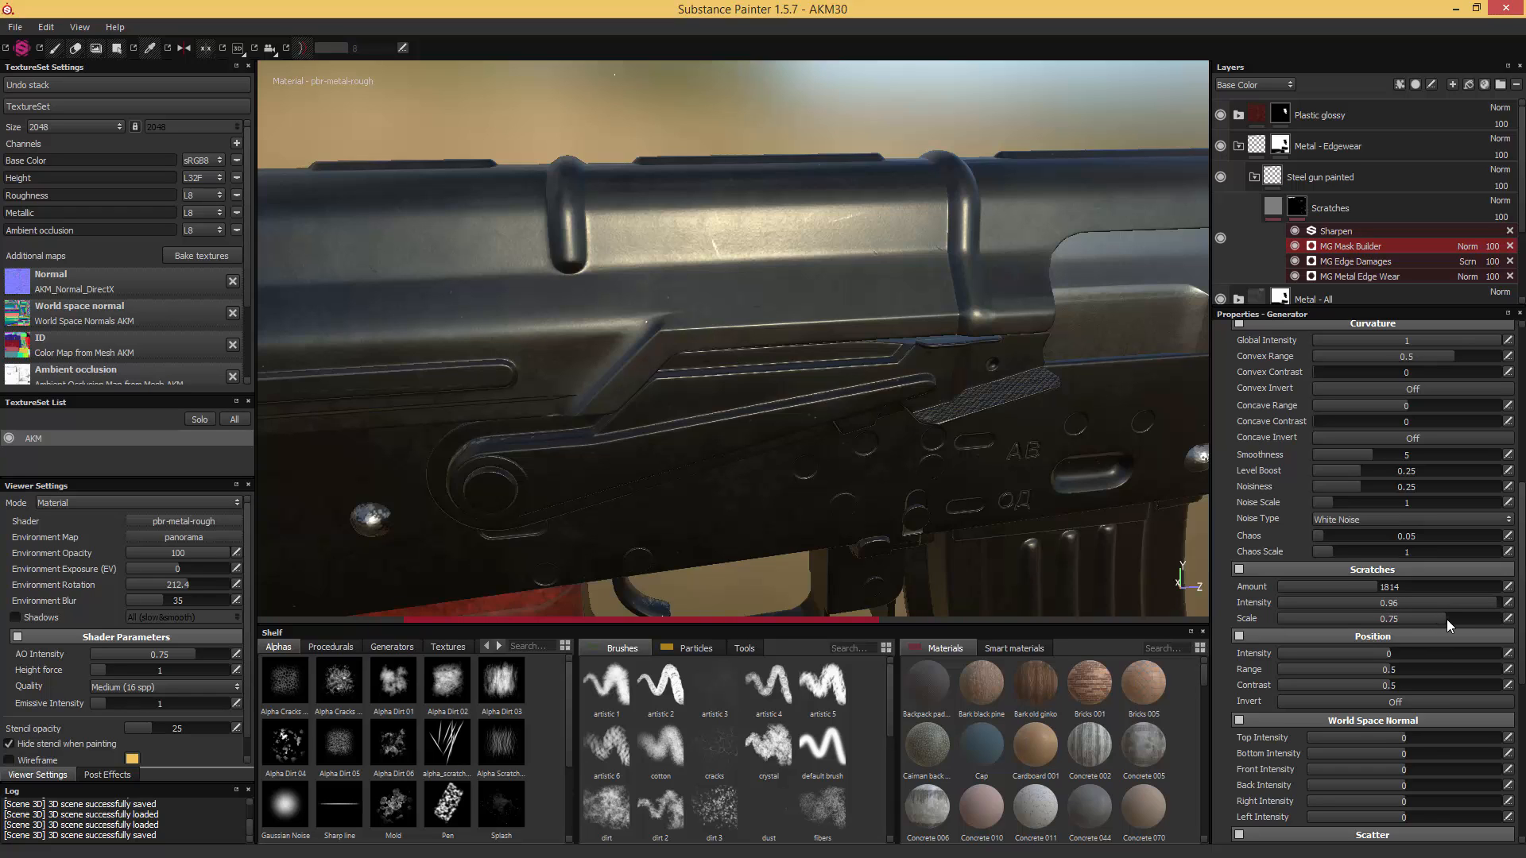
left_click_drag(1453, 618, 1456, 618)
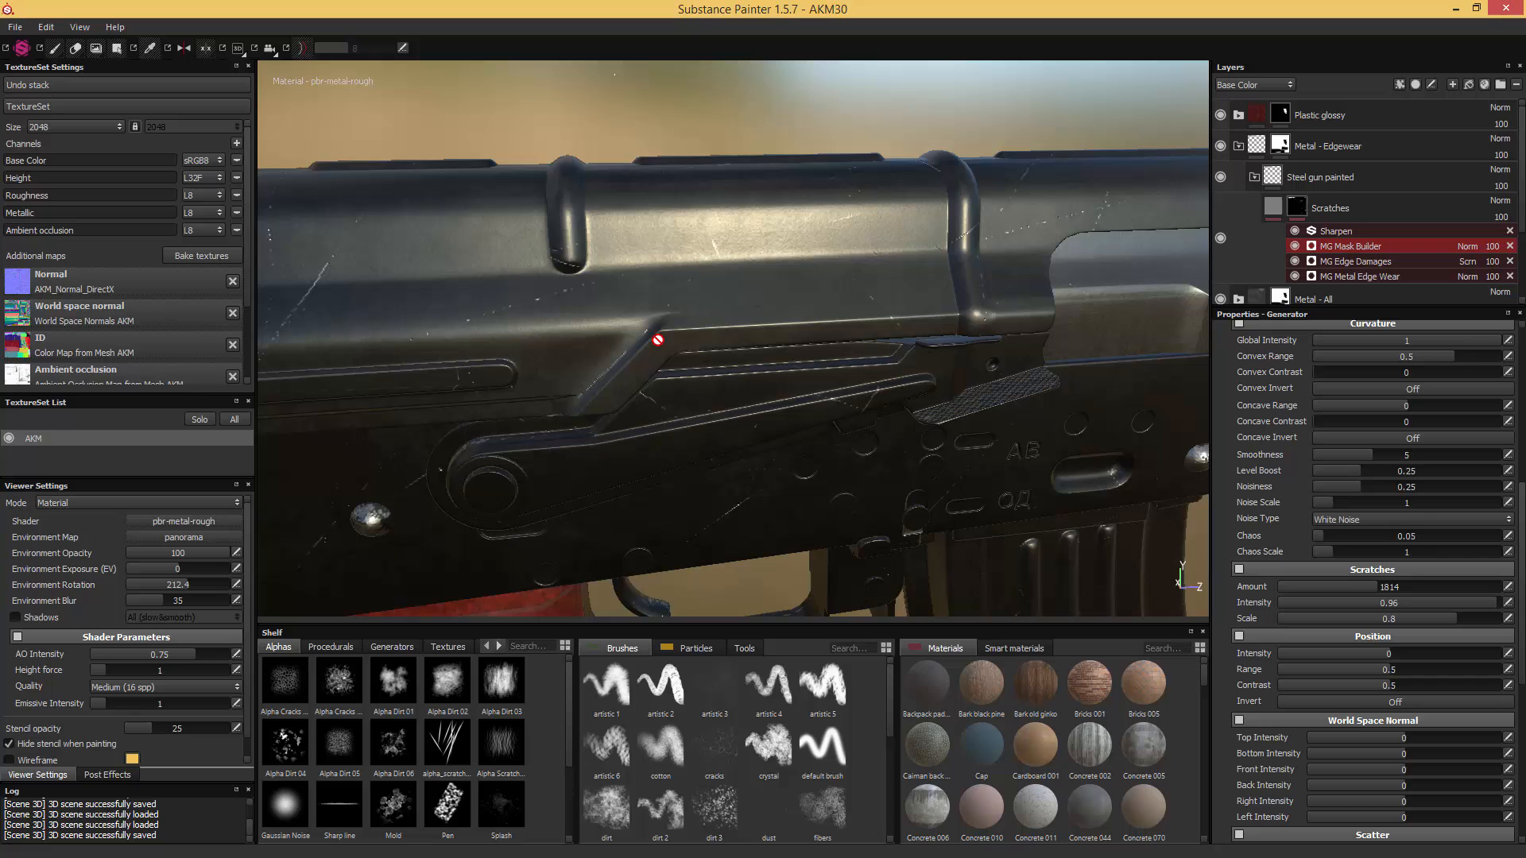
- Check the scratches on the receiver and set the MG Mask Builder generator's blend mode to Screen
middle_click_drag(464, 356, 779, 340, "alt")
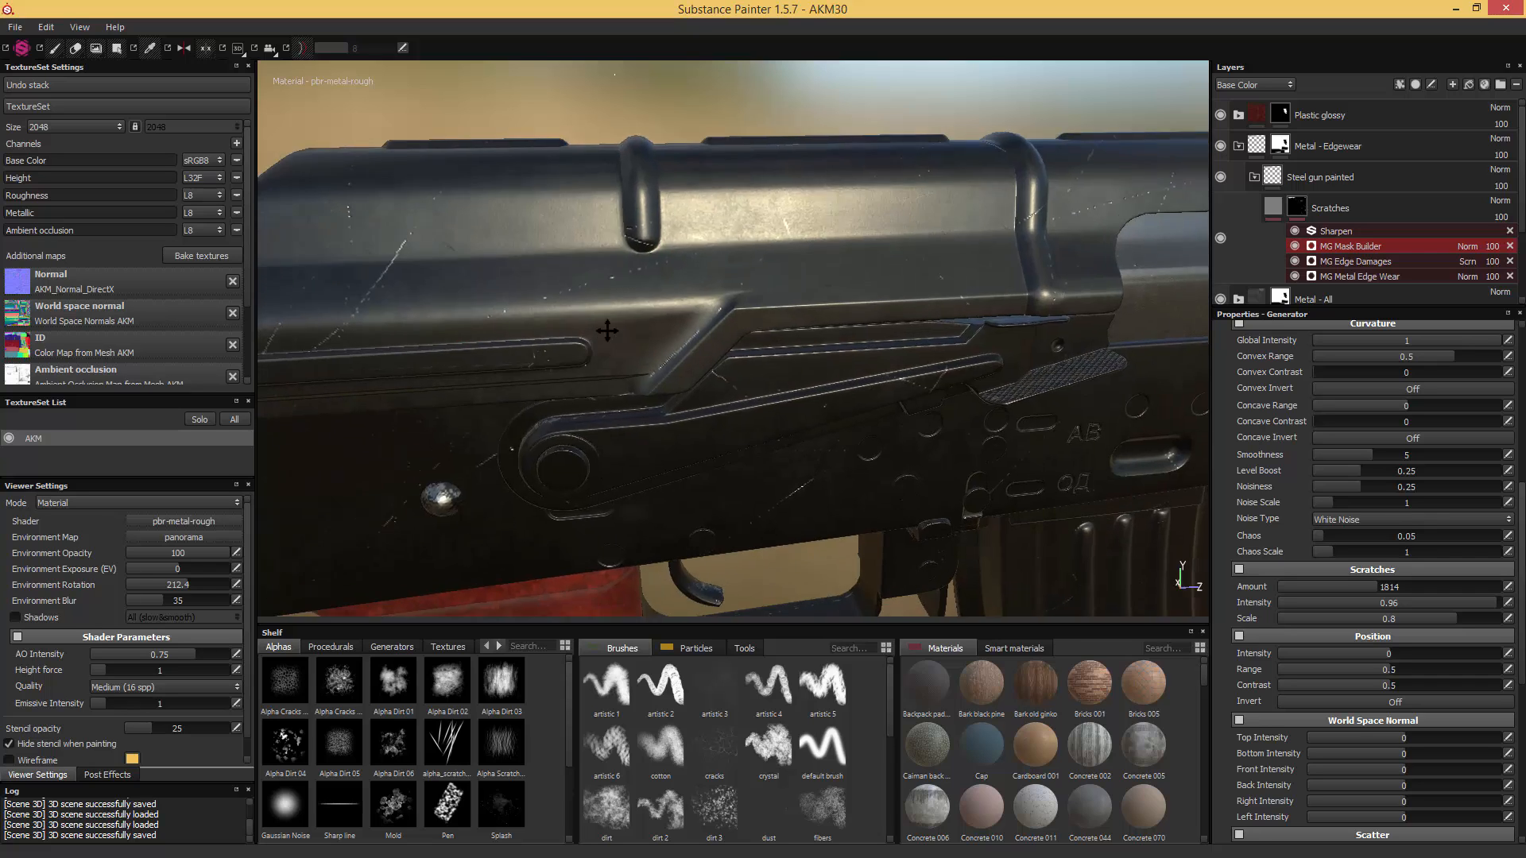
scroll(780, 340, "down", 3)
middle_click_drag(921, 290, 538, 340, "alt")
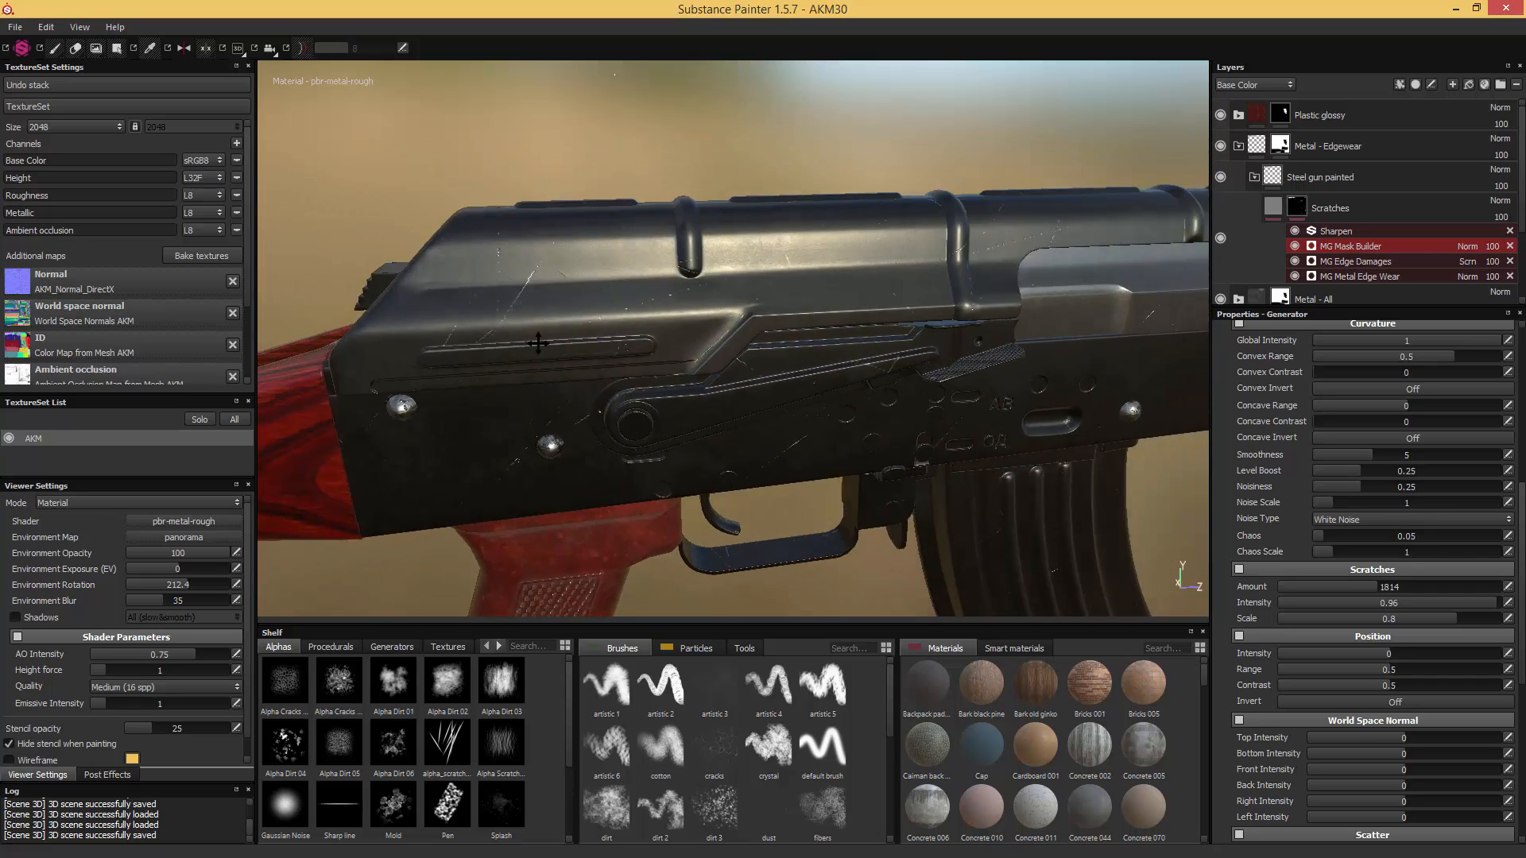
left_click_drag(538, 341, 582, 370, "alt")
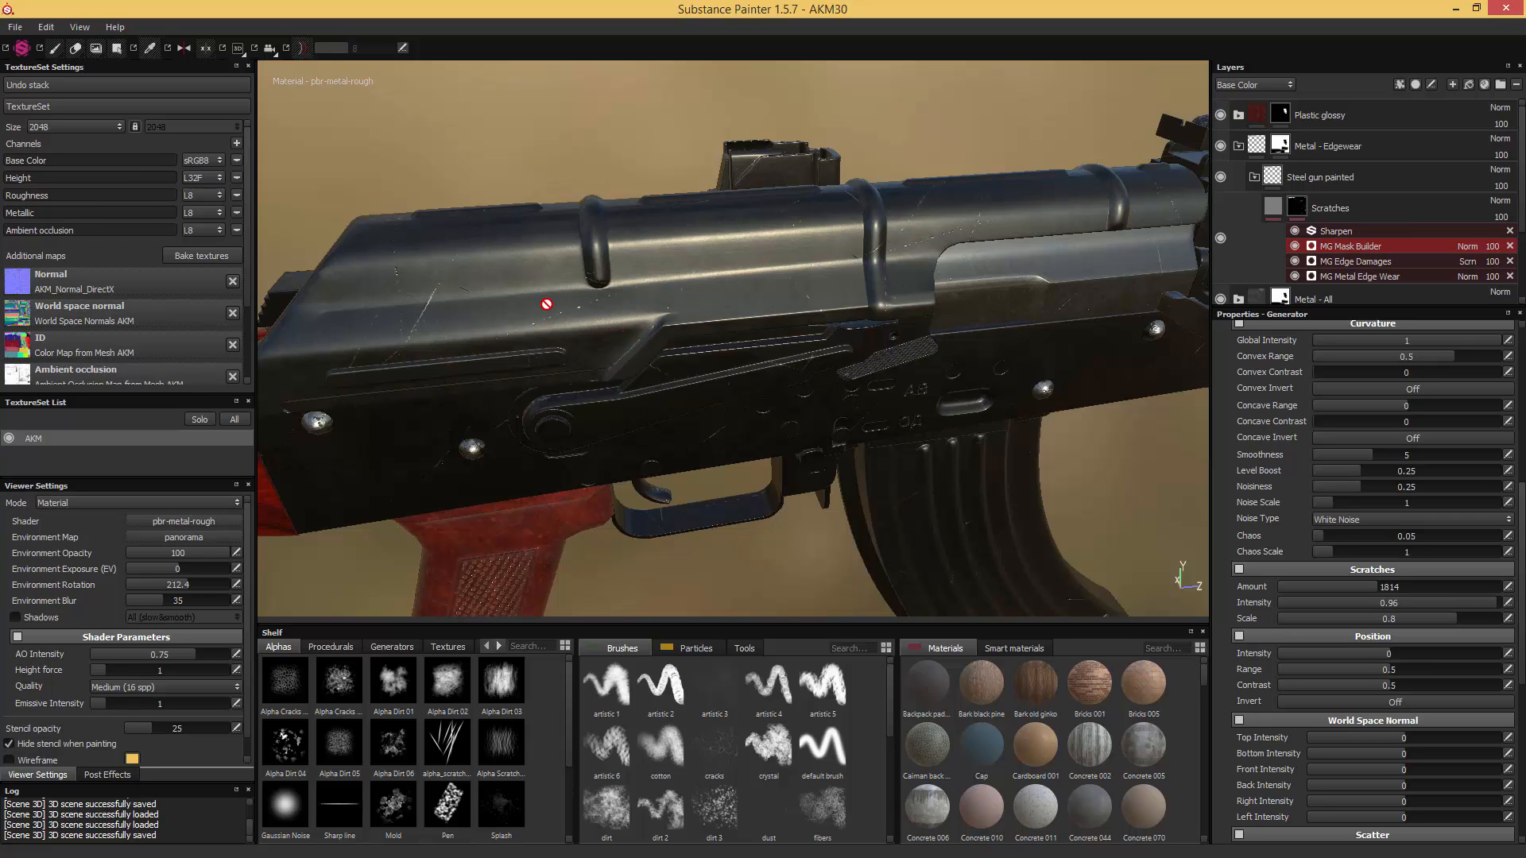
left_click_drag(586, 327, 562, 263, "alt")
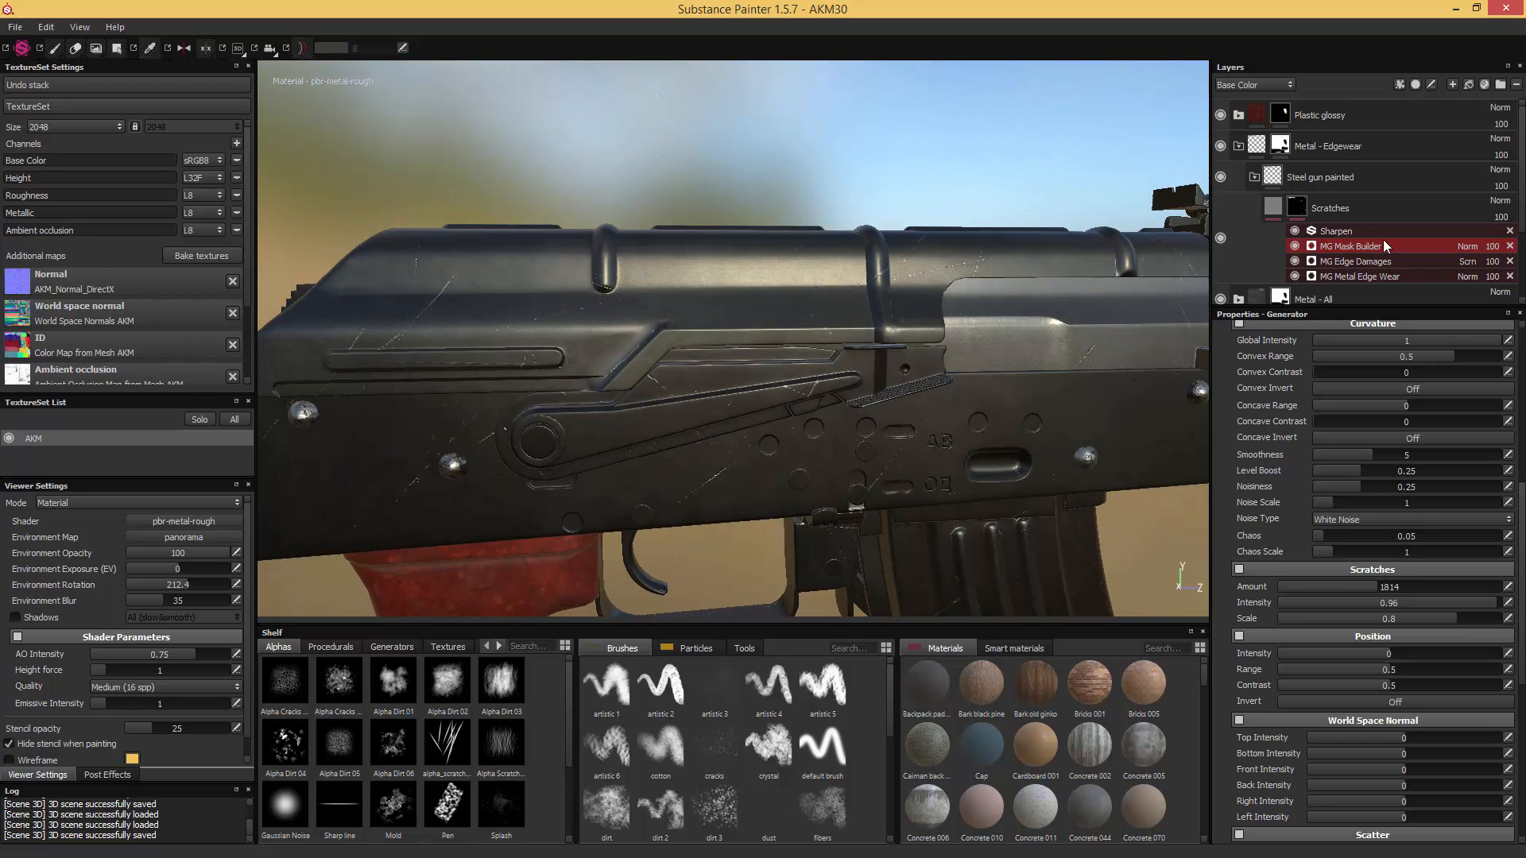
left_click(1466, 247)
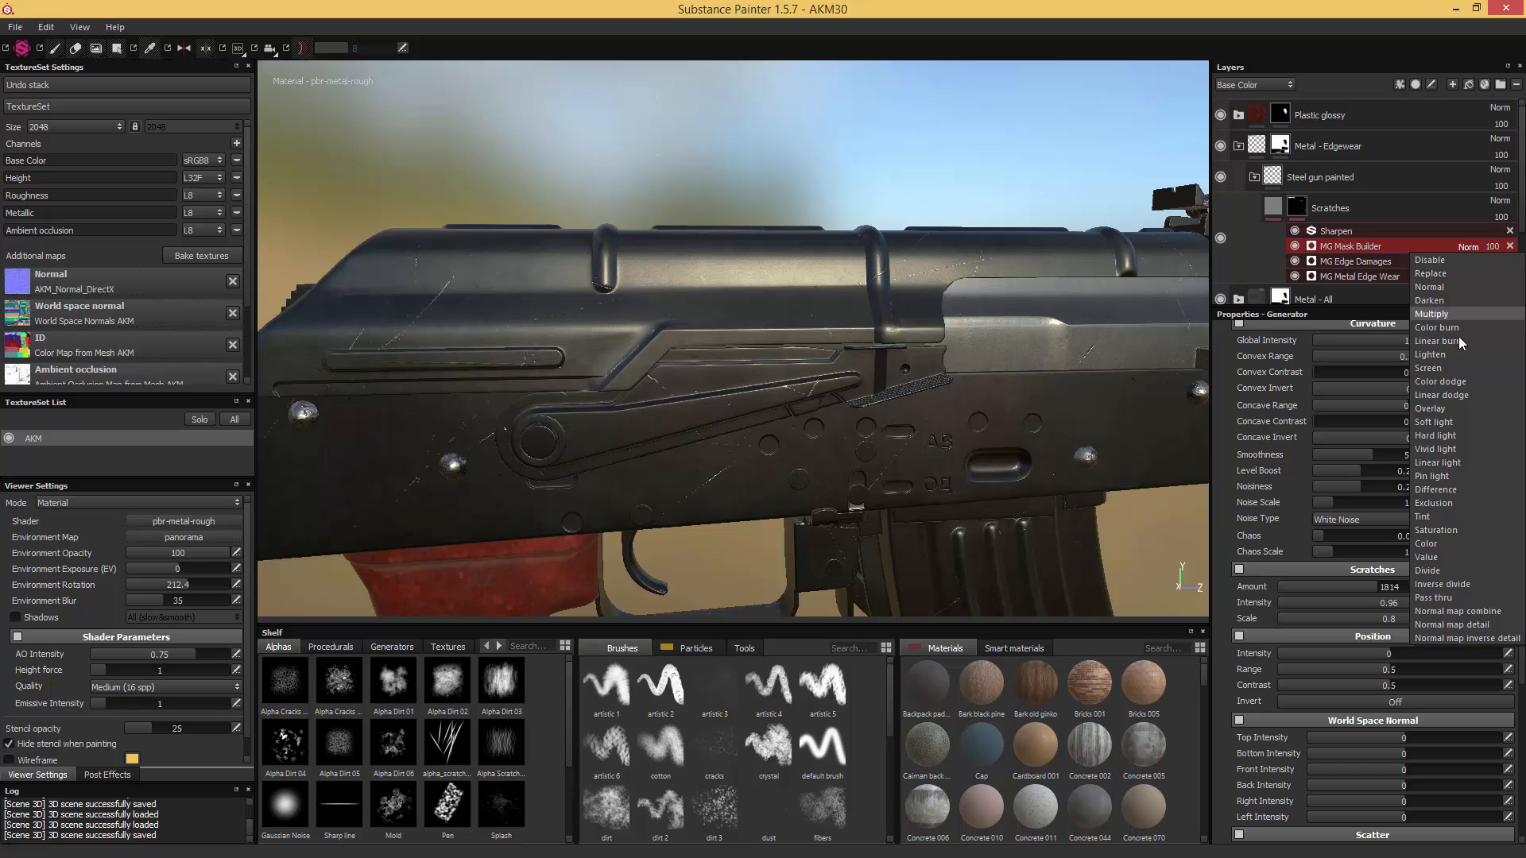
left_click(1439, 370)
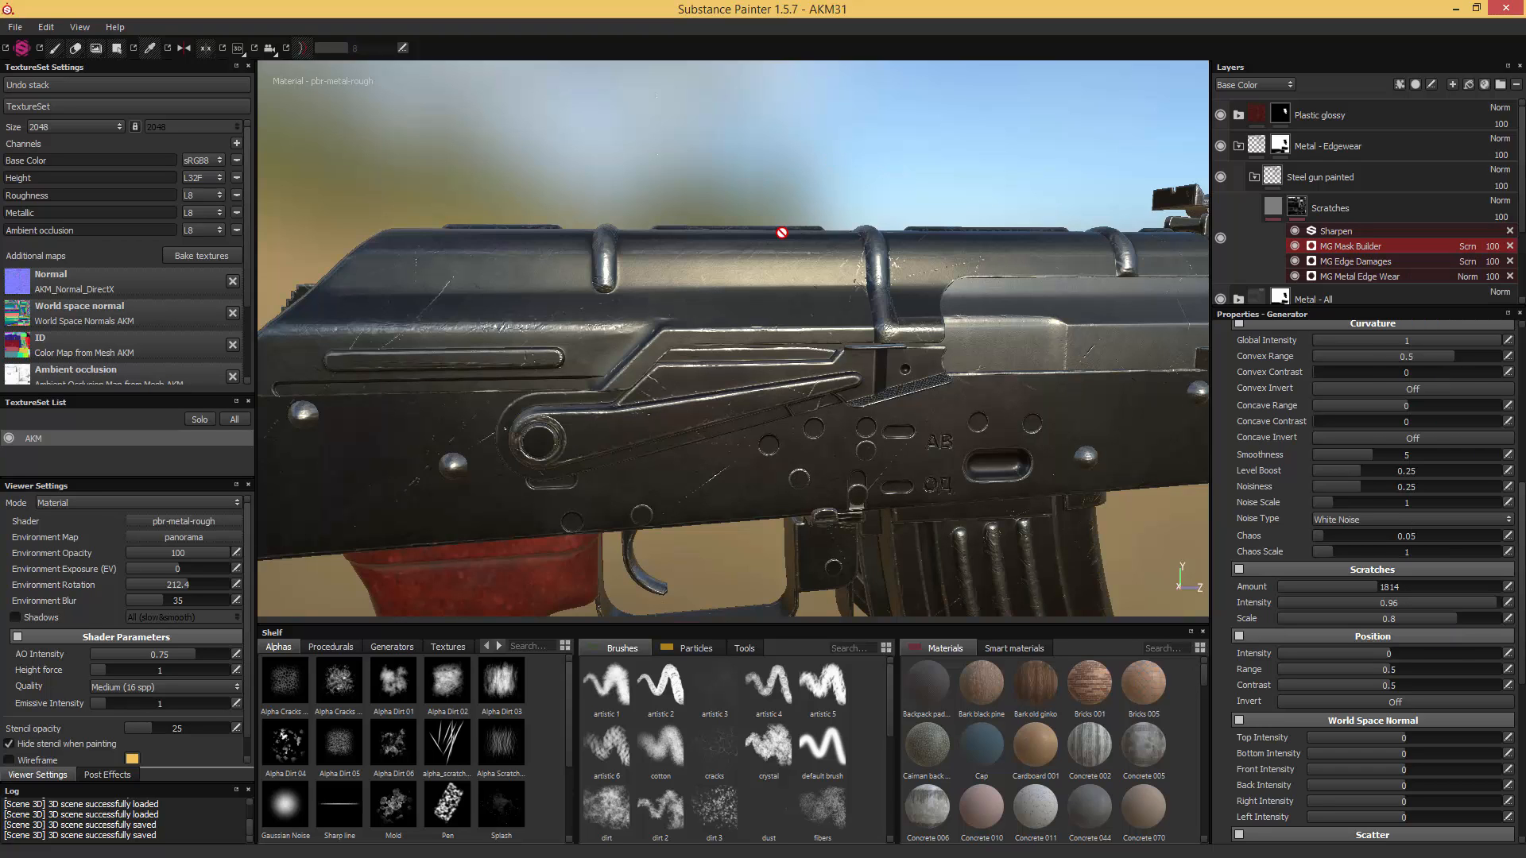
- Rename the Steel gun painted folder as "Steel gun painted - Upper Receiver"
left_click_drag(772, 180, 1077, 229, "alt")
double_click(1340, 208)
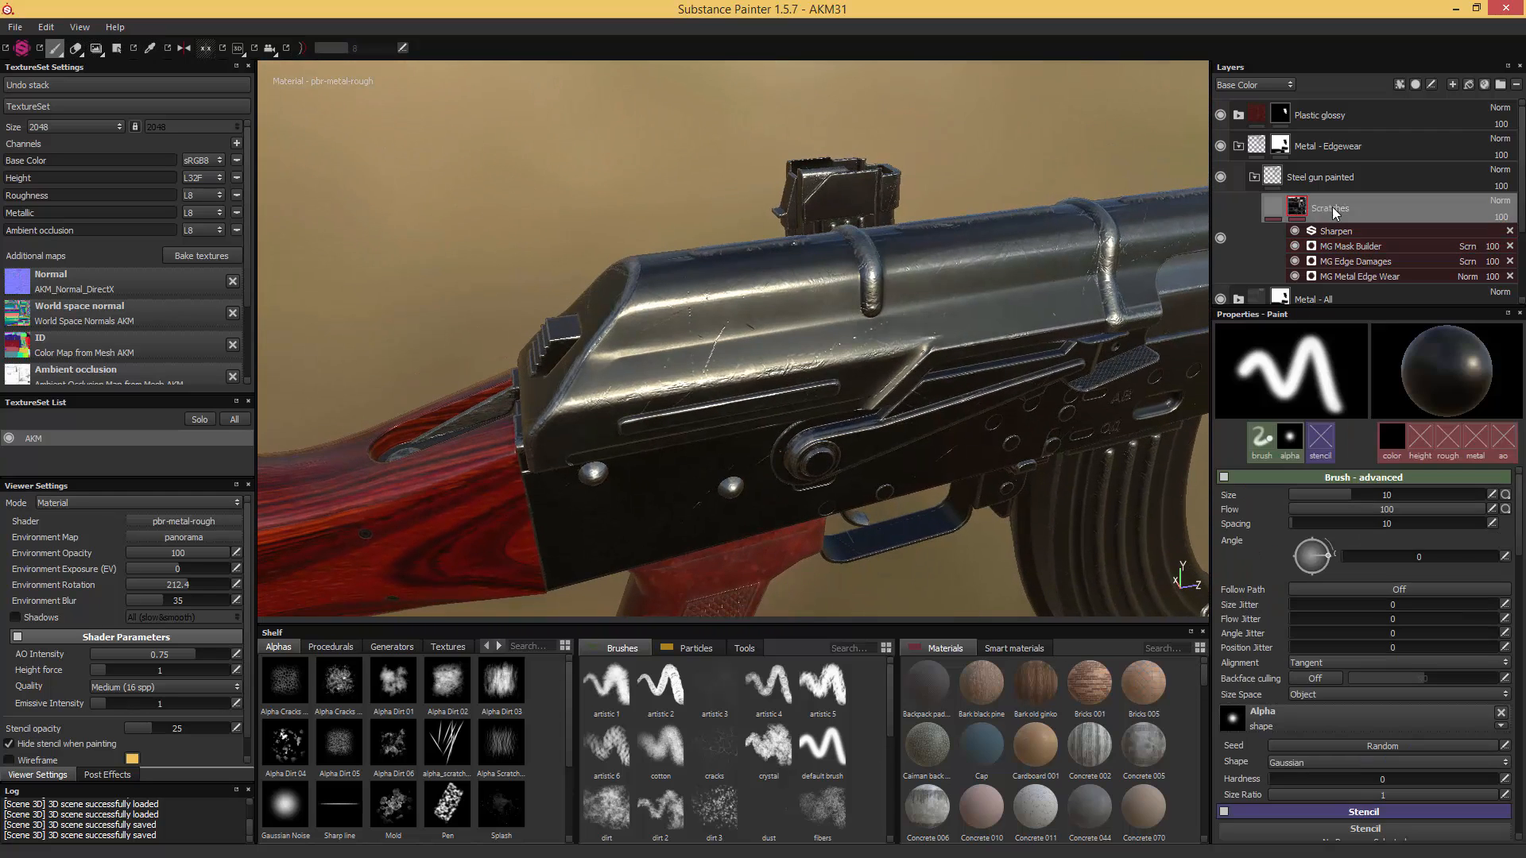
double_click(1374, 178)
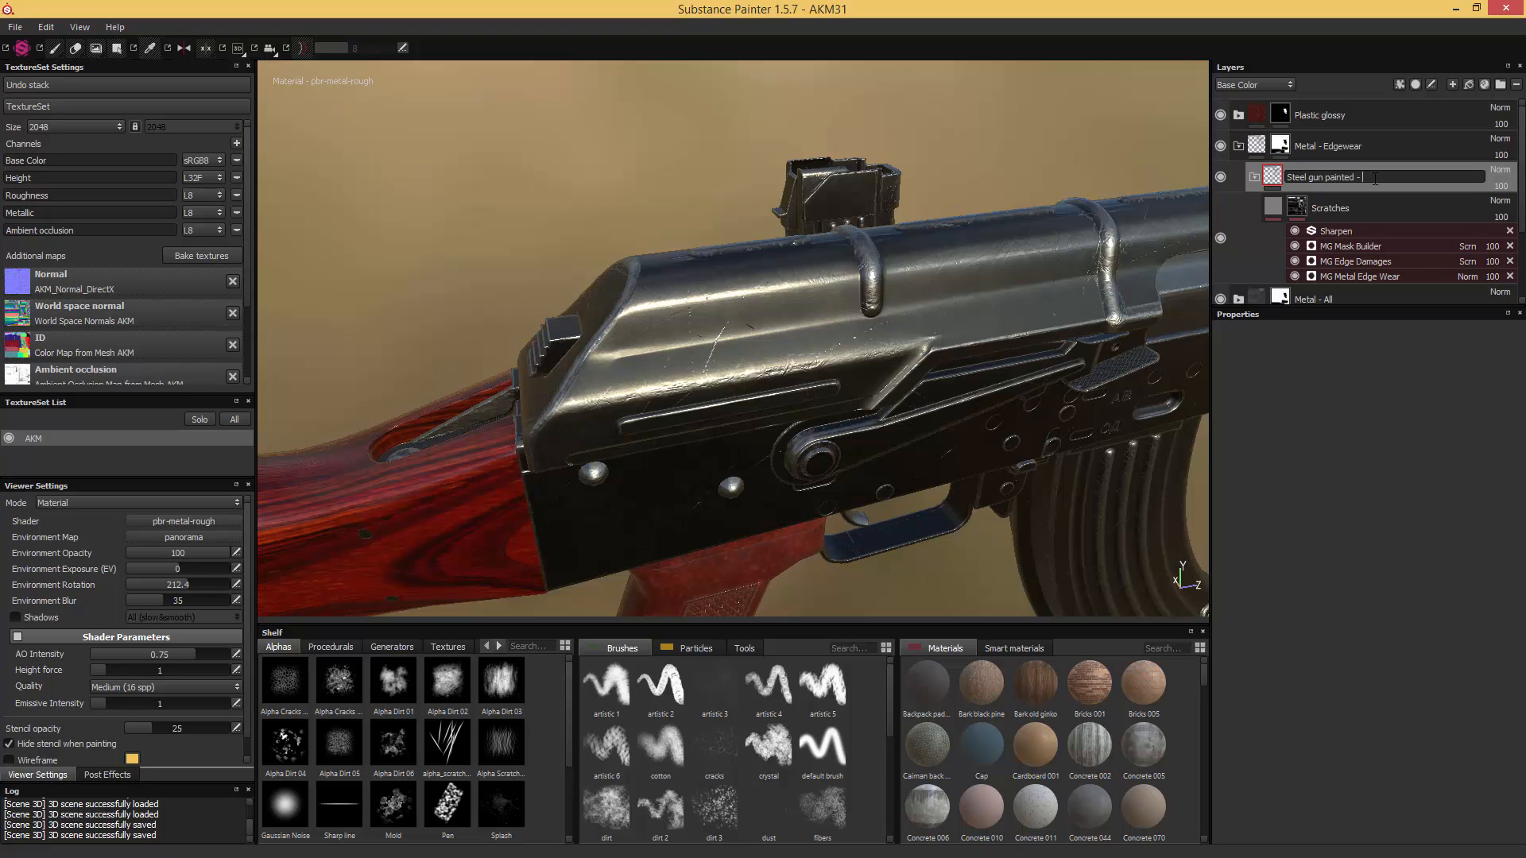
type("- Upper Receiver")
key("Return")
- Add a black mask to the Upper Receiver folder and fill the rifle's top receiver cover white in it
right_click(1275, 178)
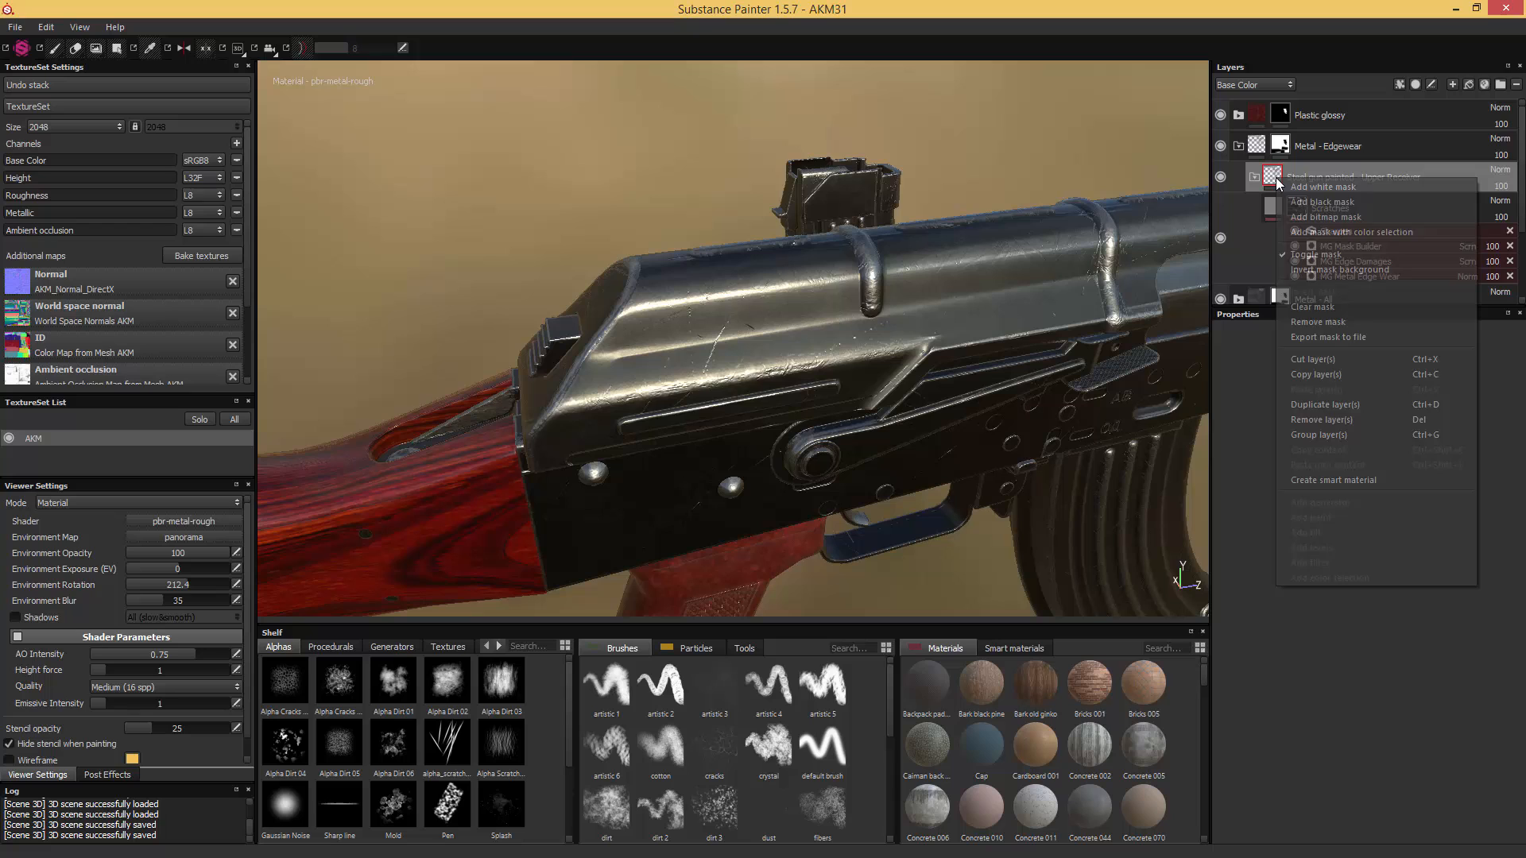
left_click(1337, 202)
key("4")
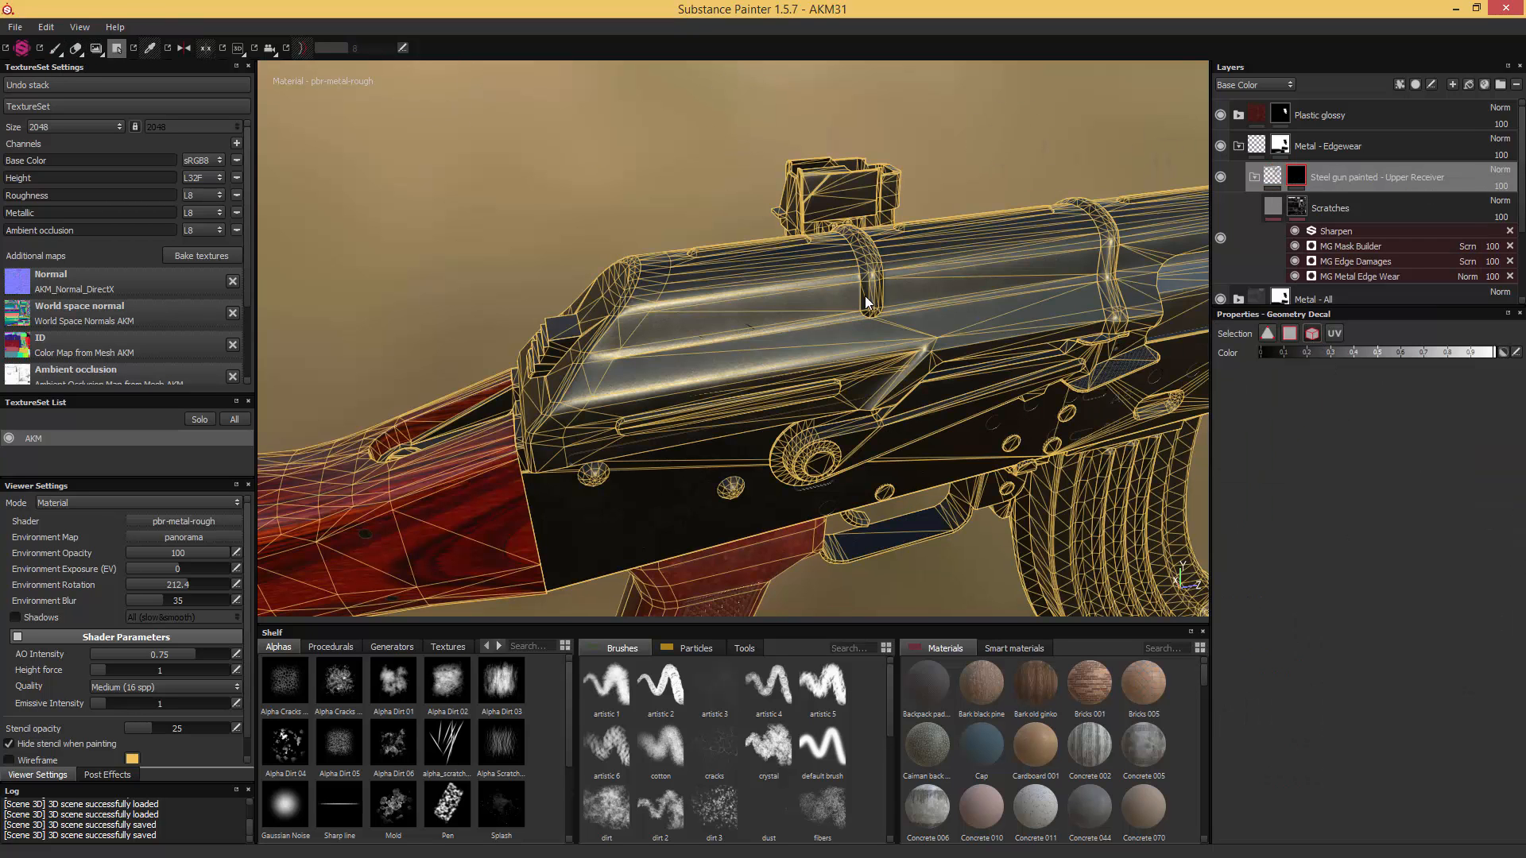
left_click(916, 292)
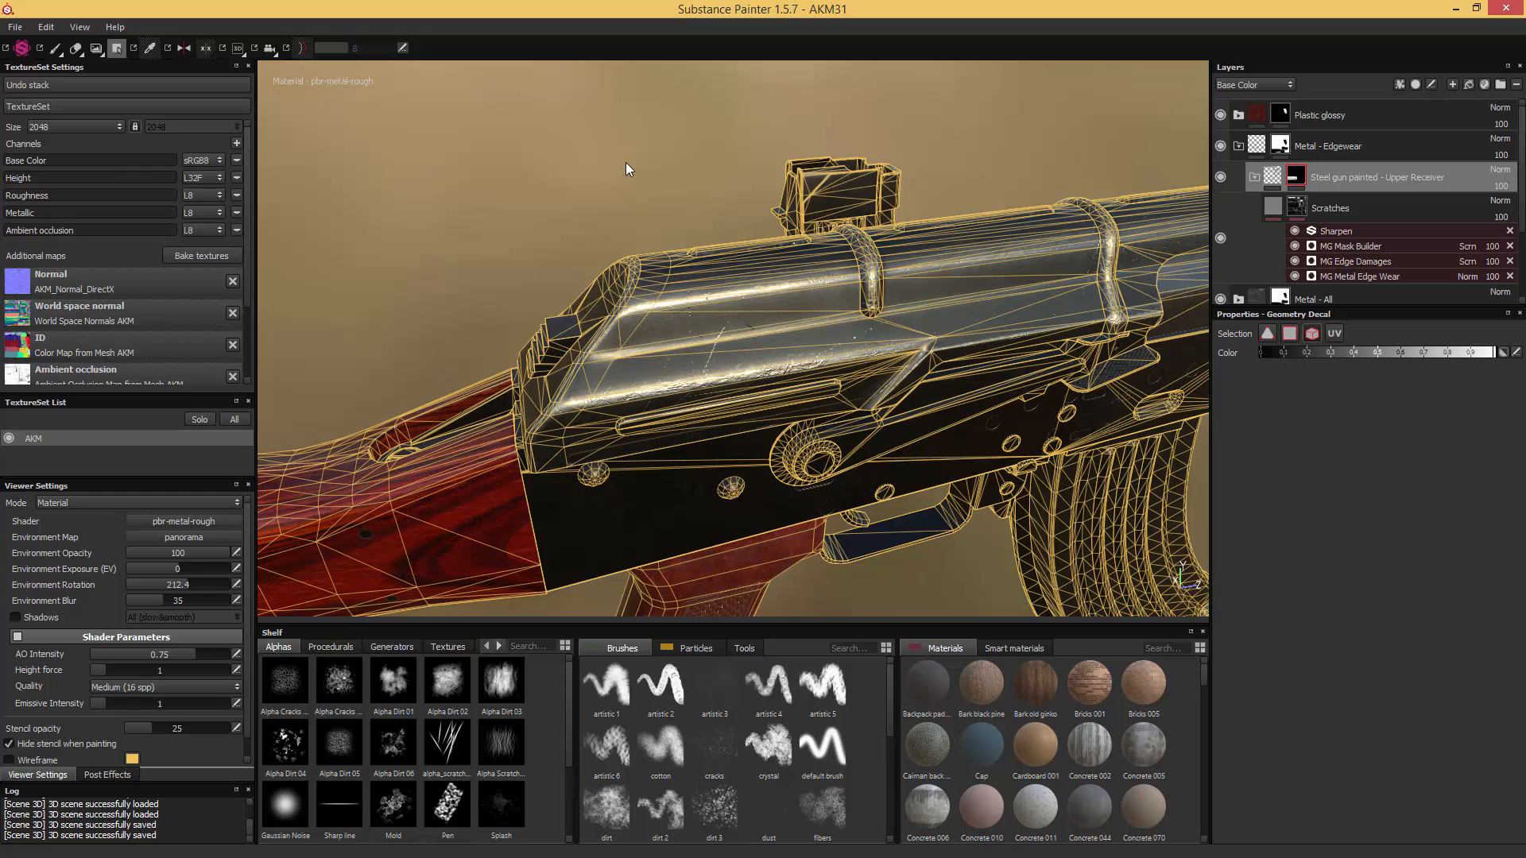
left_click(55, 47)
- Add the butt plate at the end of the wooden stock to the Upper Receiver folder's mask with geometry fill
left_click_drag(527, 193, 490, 180, "alt")
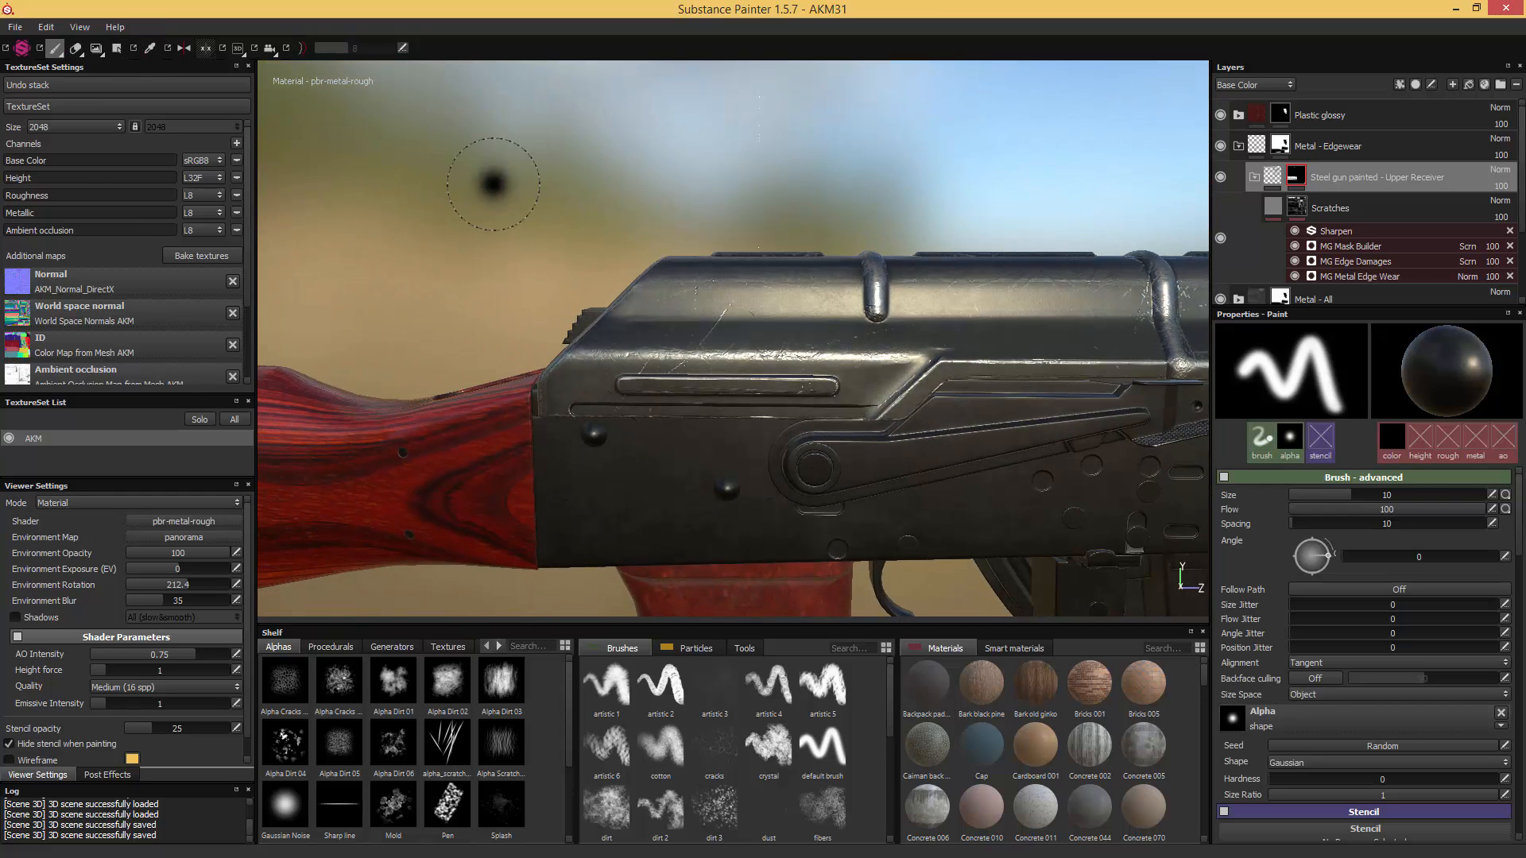
middle_click_drag(490, 181, 835, 211, "alt")
scroll(831, 212, "down", 6)
left_click_drag(831, 193, 858, 158, "alt")
scroll(845, 156, "up", 5)
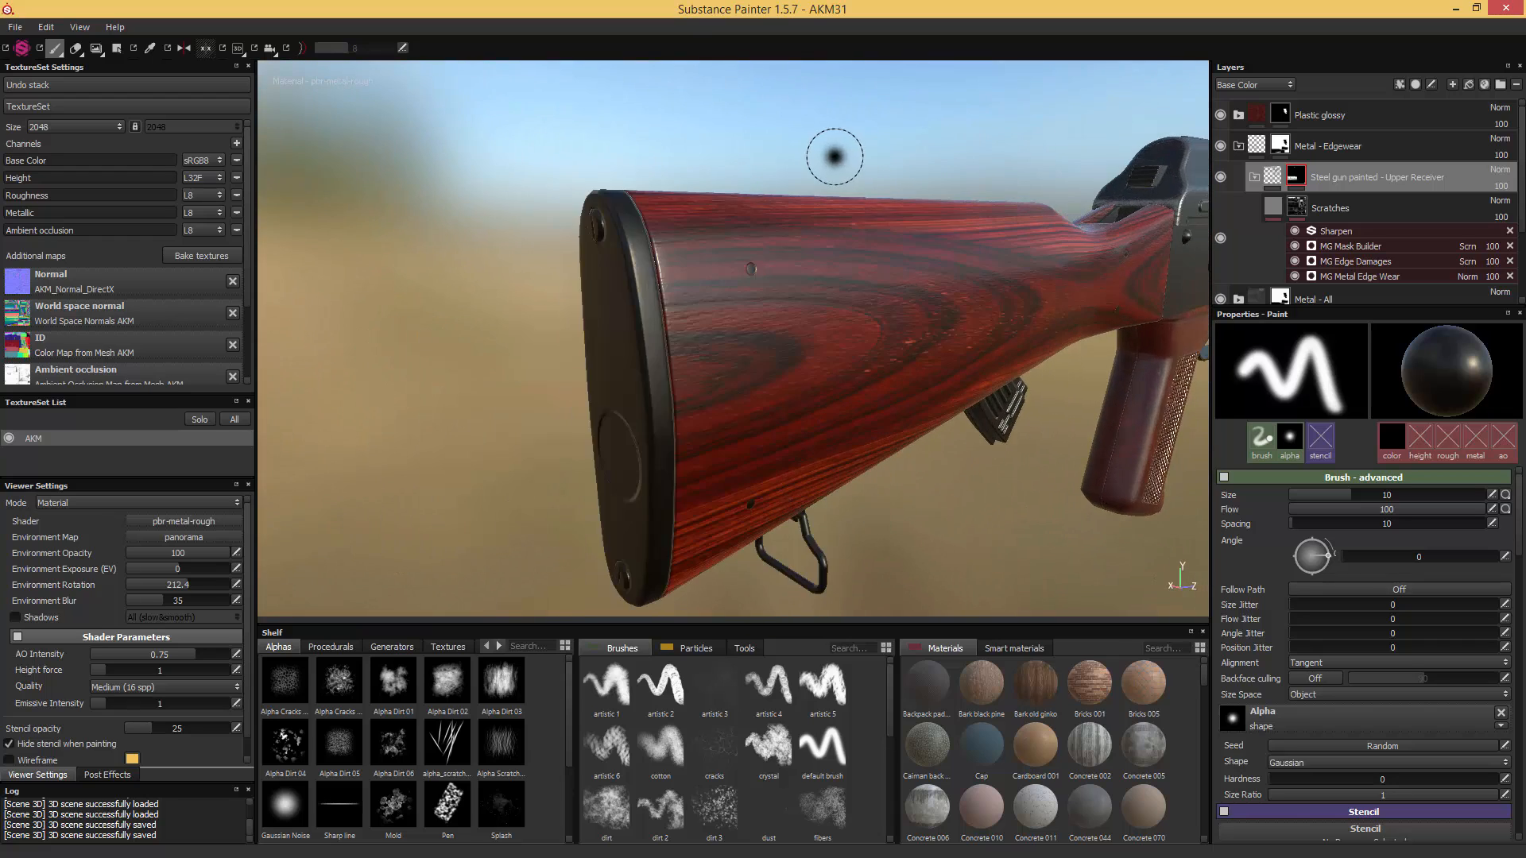
mouse_move(765, 173)
left_mouse_down("alt")
mouse_move(808, 170)
mouse_move(750, 172)
left_mouse_up("alt")
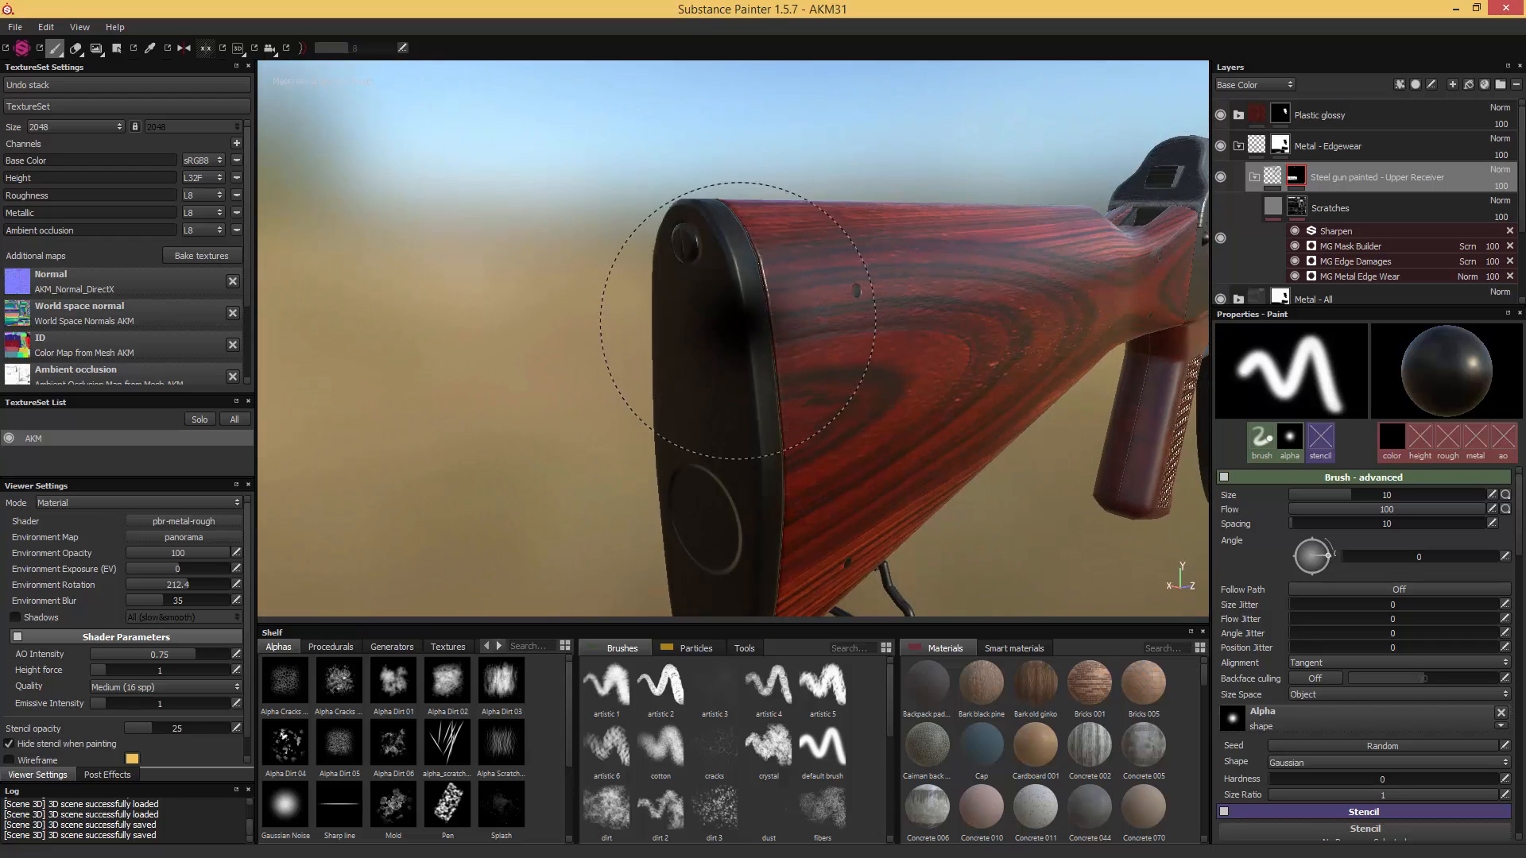
middle_click_drag(743, 322, 730, 248, "alt")
left_click_drag(729, 248, 624, 270, "alt")
mouse_move(624, 271)
middle_mouse_down("alt")
mouse_move(584, 324)
mouse_move(501, 386)
middle_mouse_up("alt")
scroll(615, 329, "down", 1)
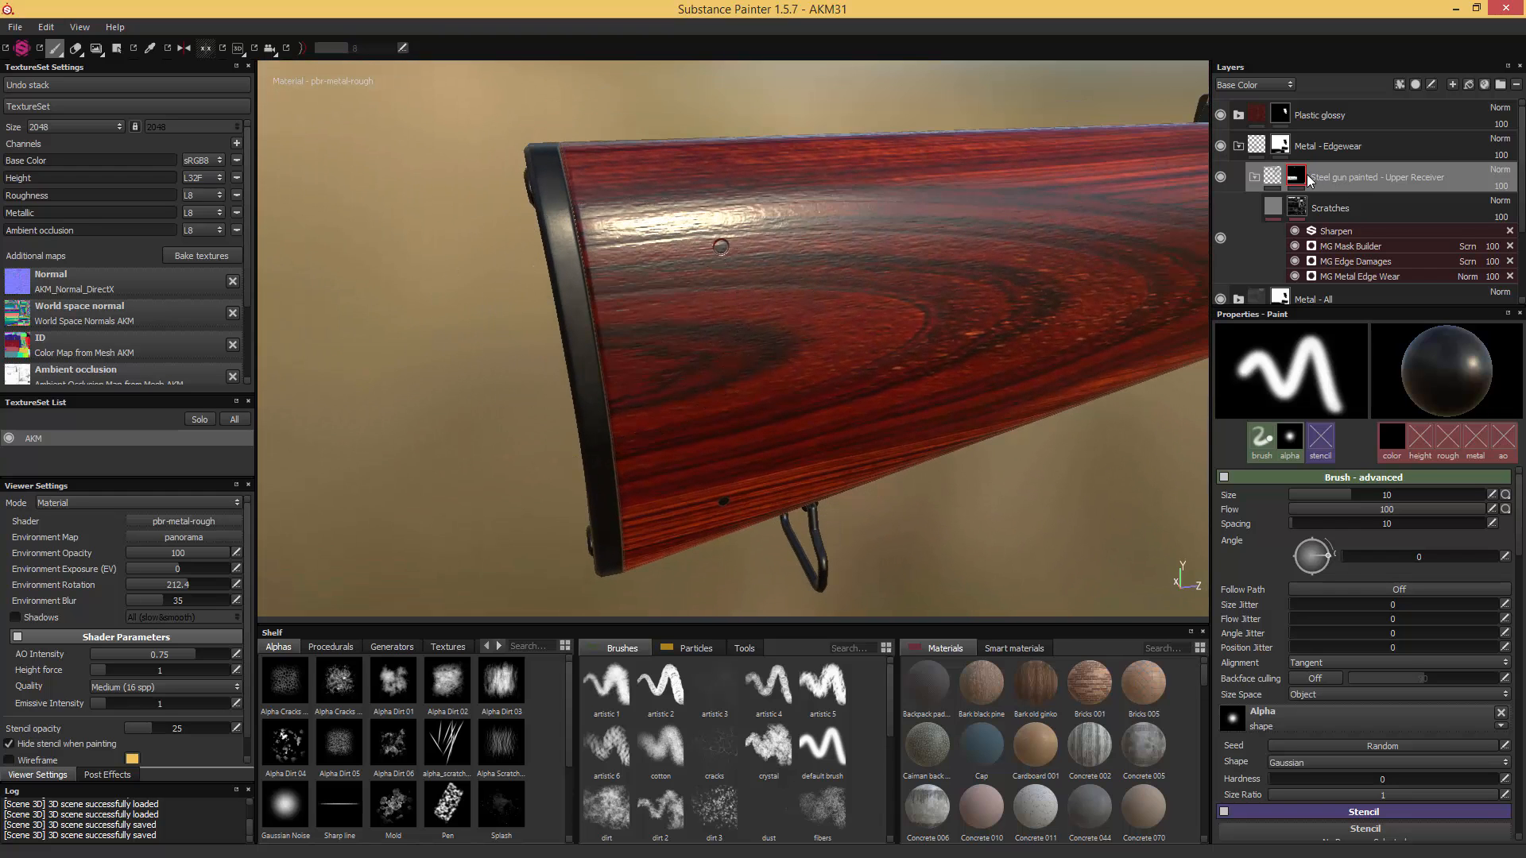
left_click(119, 50)
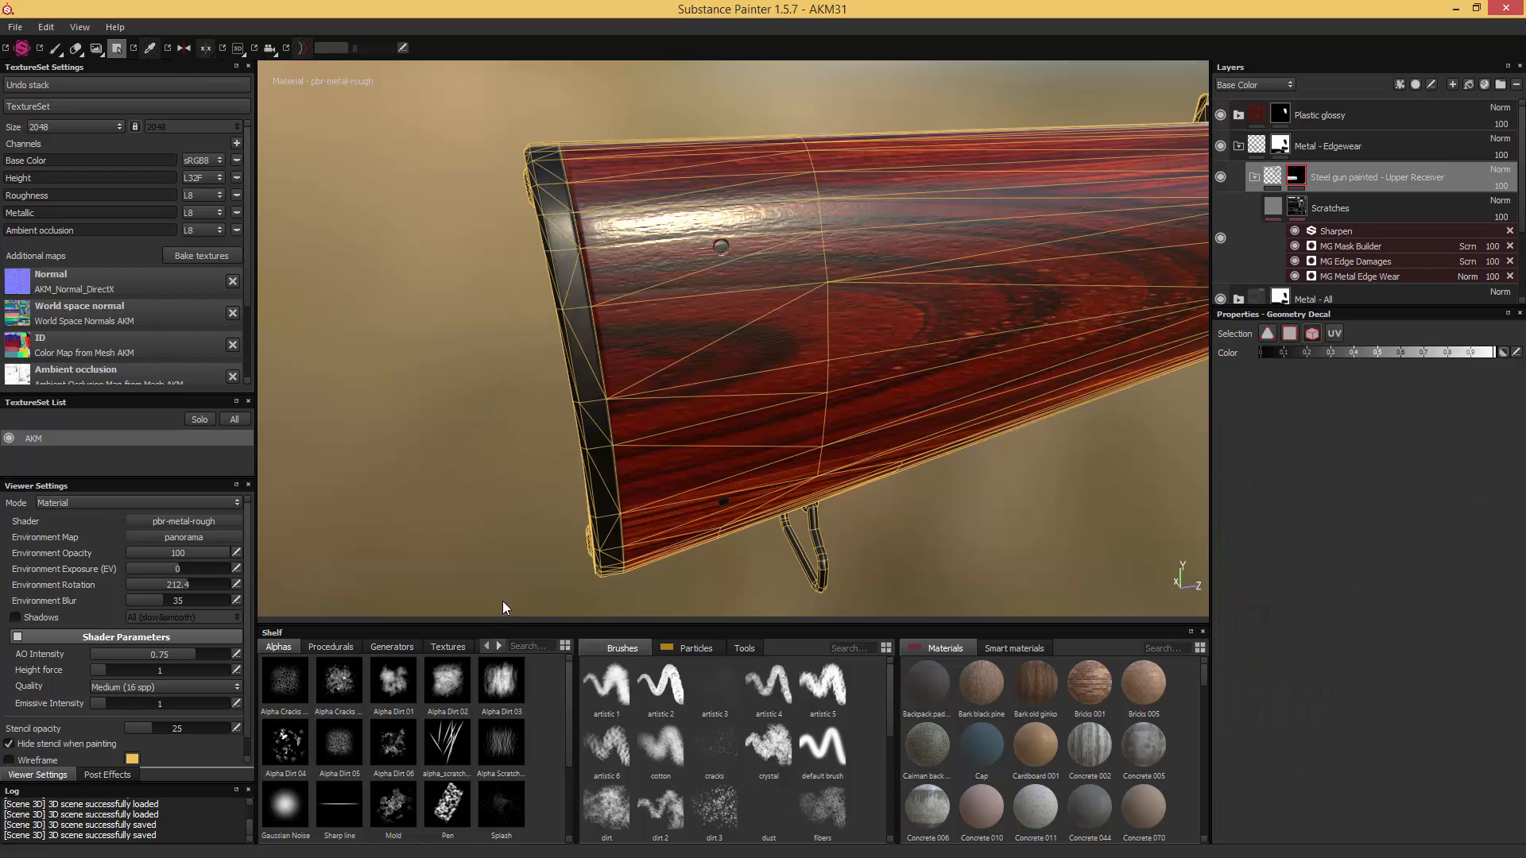
left_click_drag(503, 601, 683, 110)
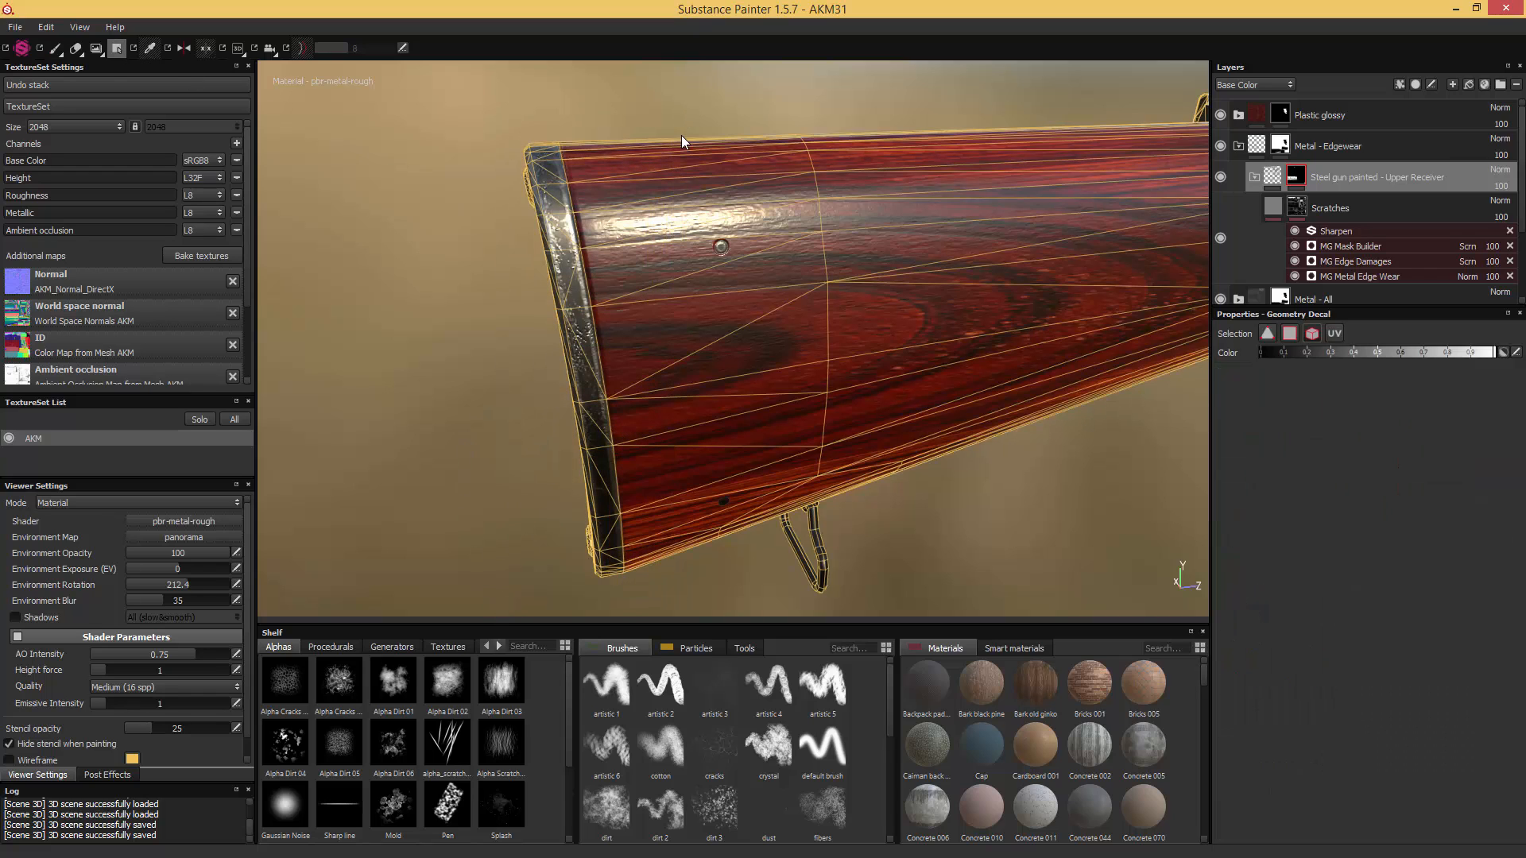
left_click(55, 49)
- Review the masked edge wear along the rifle and collapse the Steel gun painted - Upper Receiver folder
mouse_move(453, 202)
left_mouse_down("alt")
mouse_move(728, 196)
mouse_move(824, 175)
mouse_move(858, 218)
mouse_move(715, 255)
mouse_move(772, 278)
left_mouse_up("alt")
middle_click_drag(773, 279, 357, 316, "alt")
middle_click_drag(823, 240, 586, 280, "alt")
middle_click_drag(728, 280, 521, 334, "alt")
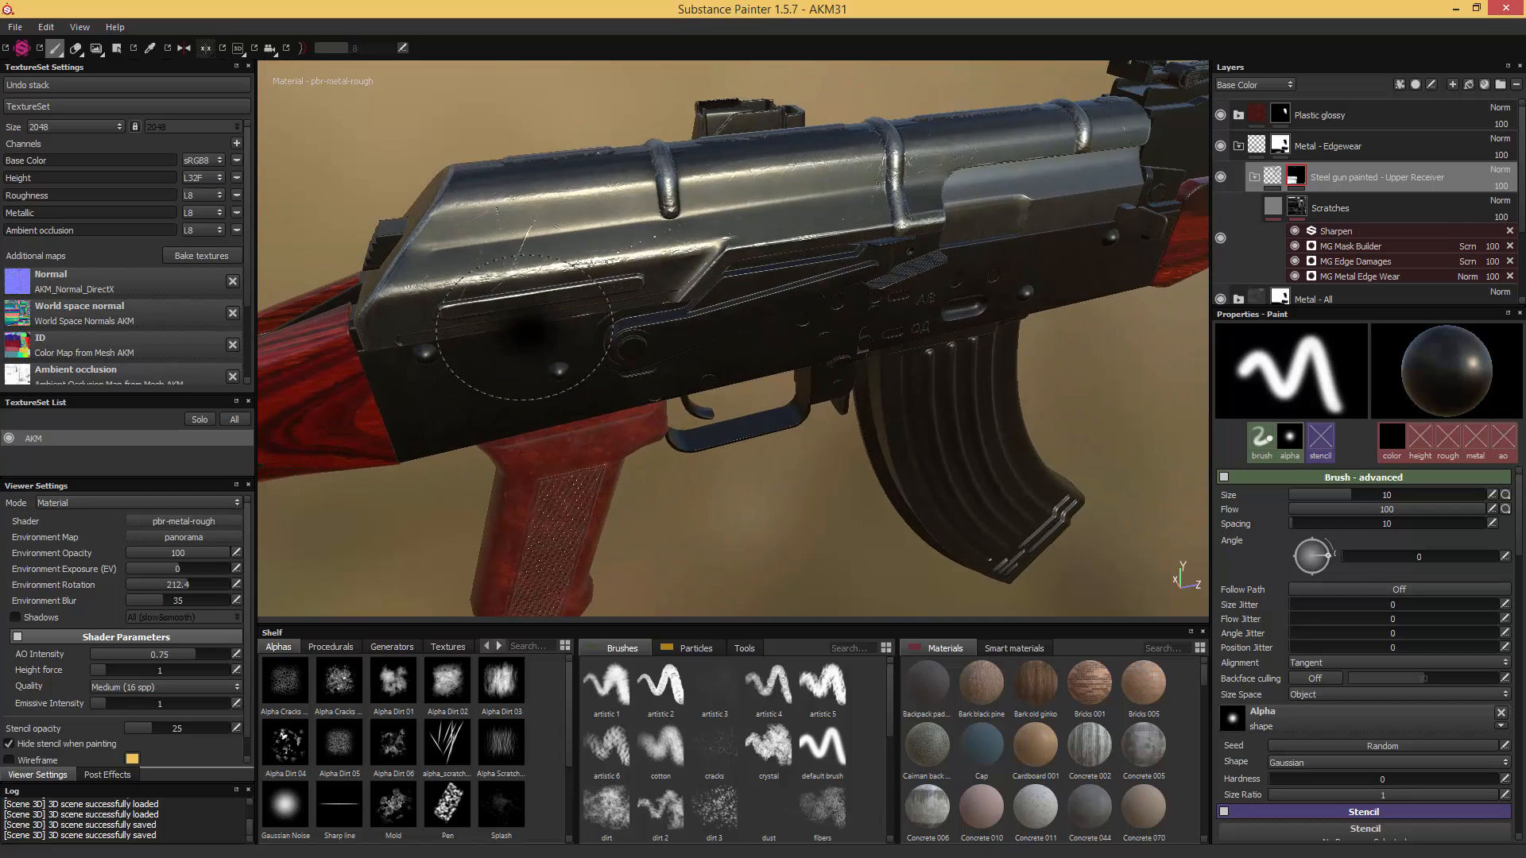
left_click_drag(521, 333, 537, 245, "alt")
left_click(1254, 177)
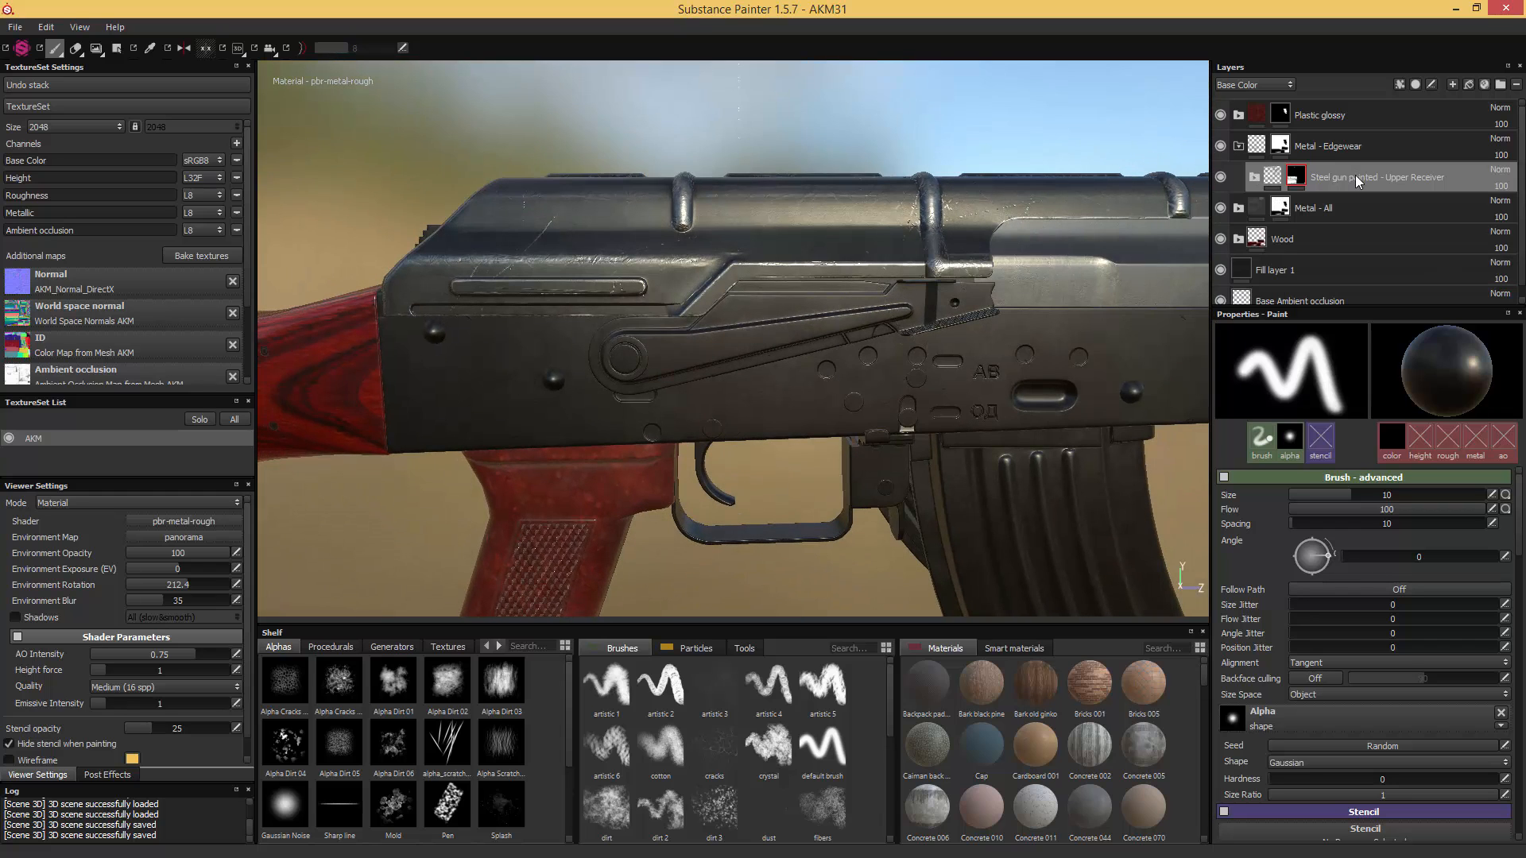
- Duplicate the Upper Receiver folder and rename the original as "Steel gun painted - Upper Receiver & Stockend"
key("ctrl+d")
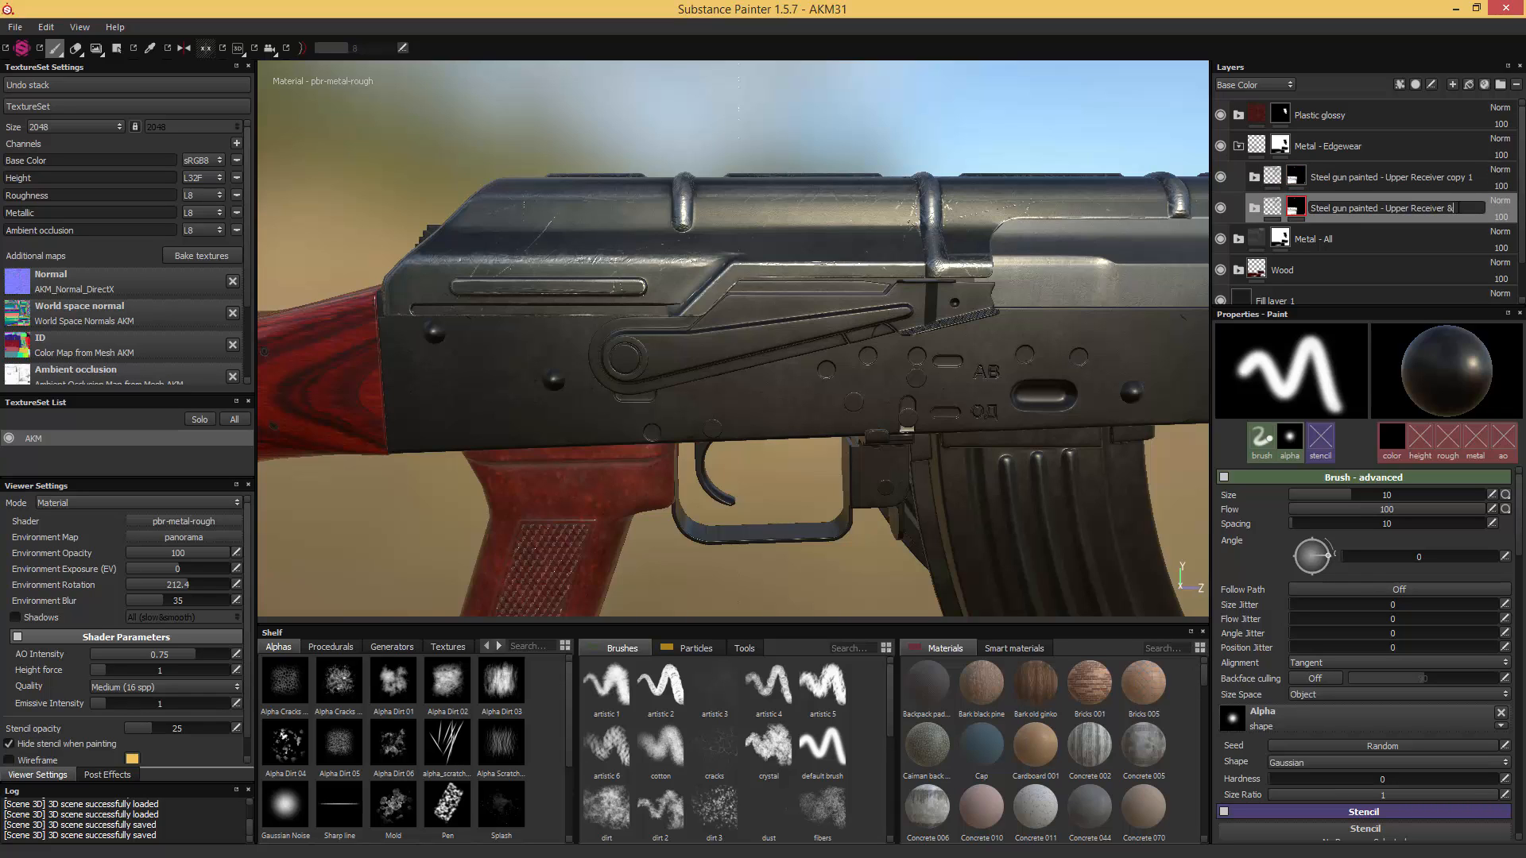
type("Stockend")
key("Return")
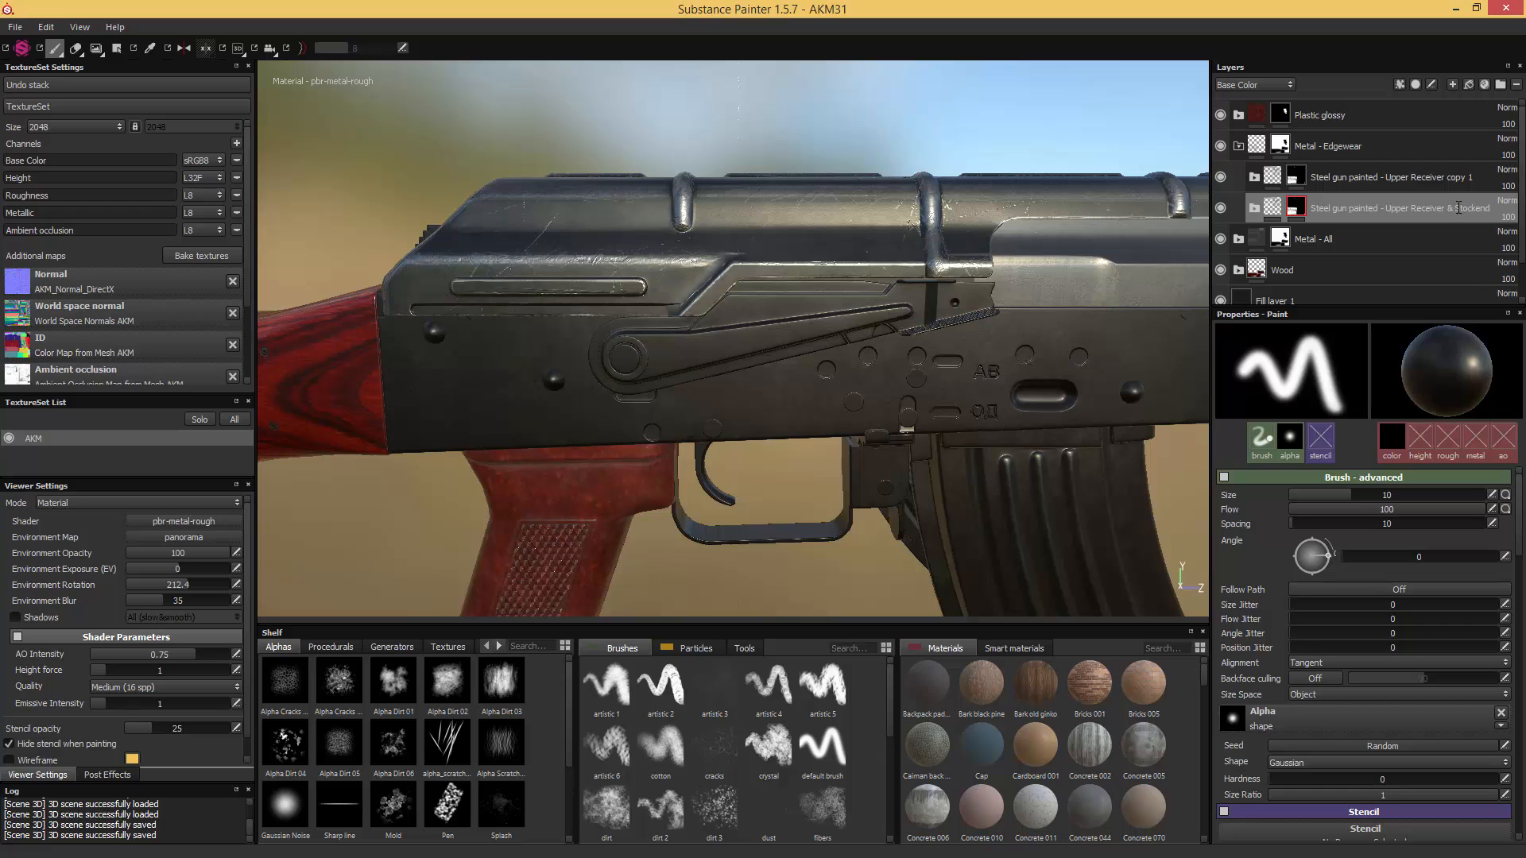
- Rename the duplicated Upper Receiver folder as "Steel gun painted - Receiver"
double_click(1430, 179)
left_click_drag(1384, 177, 1491, 176)
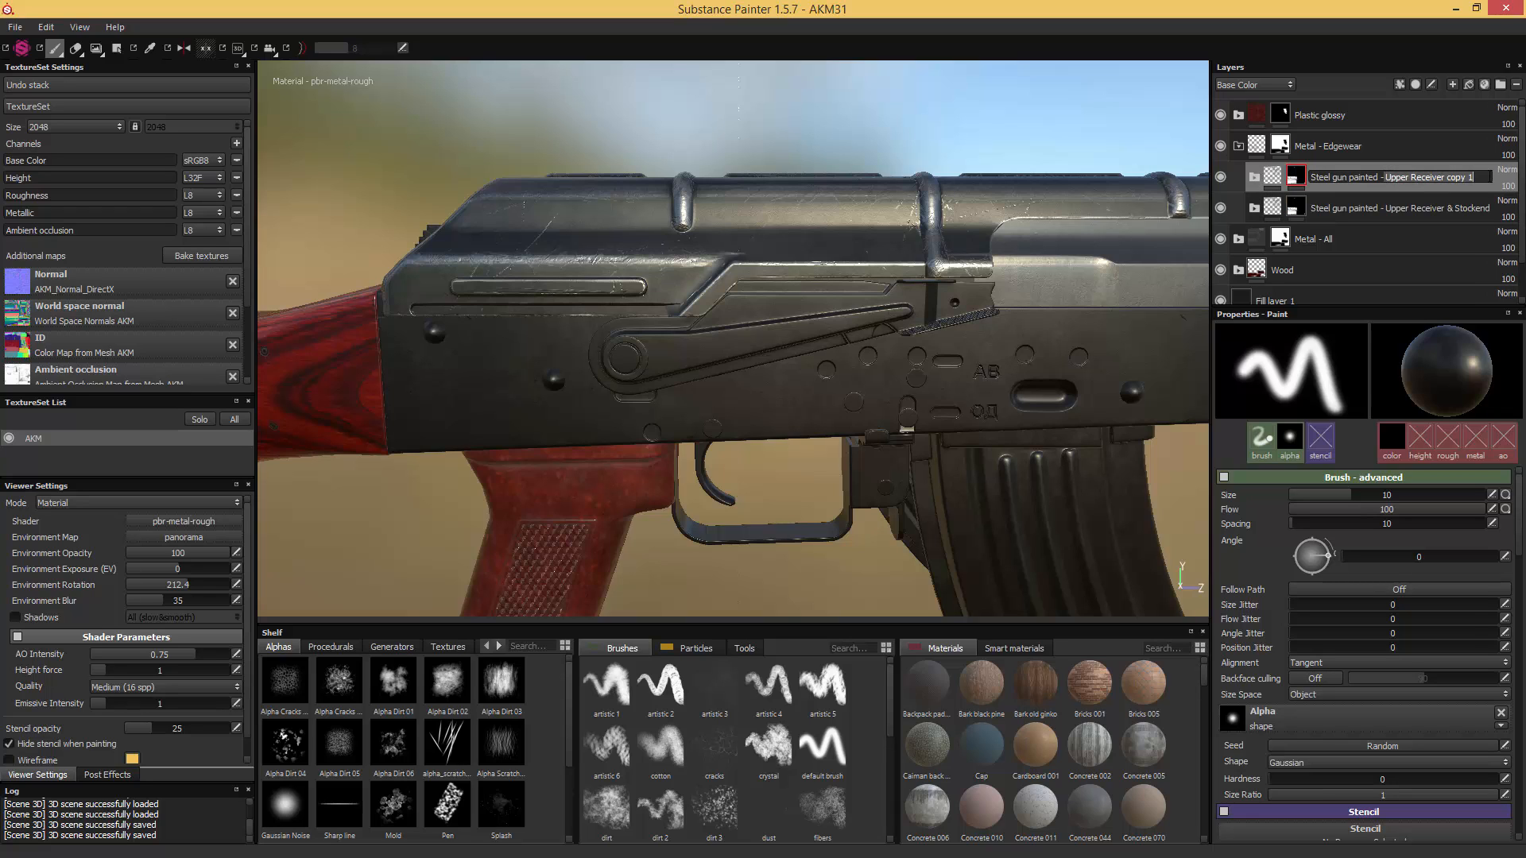
key("BackSpace")
type("Receiver")
key("Return")
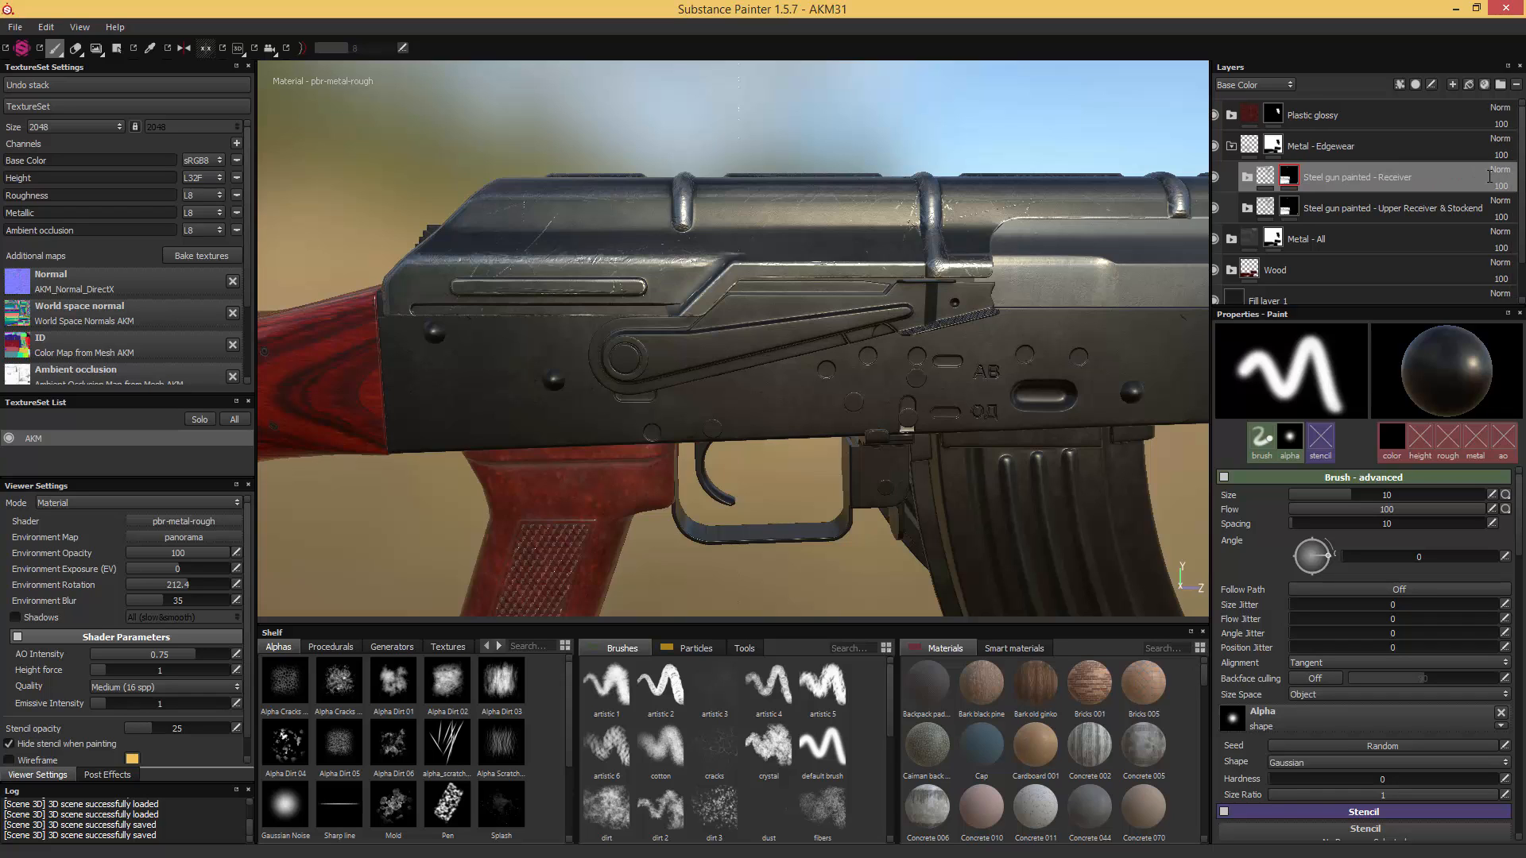
- Replace the Receiver folder's mask with a black one and fill the rifle's lower receiver body white in it
right_click(1287, 174)
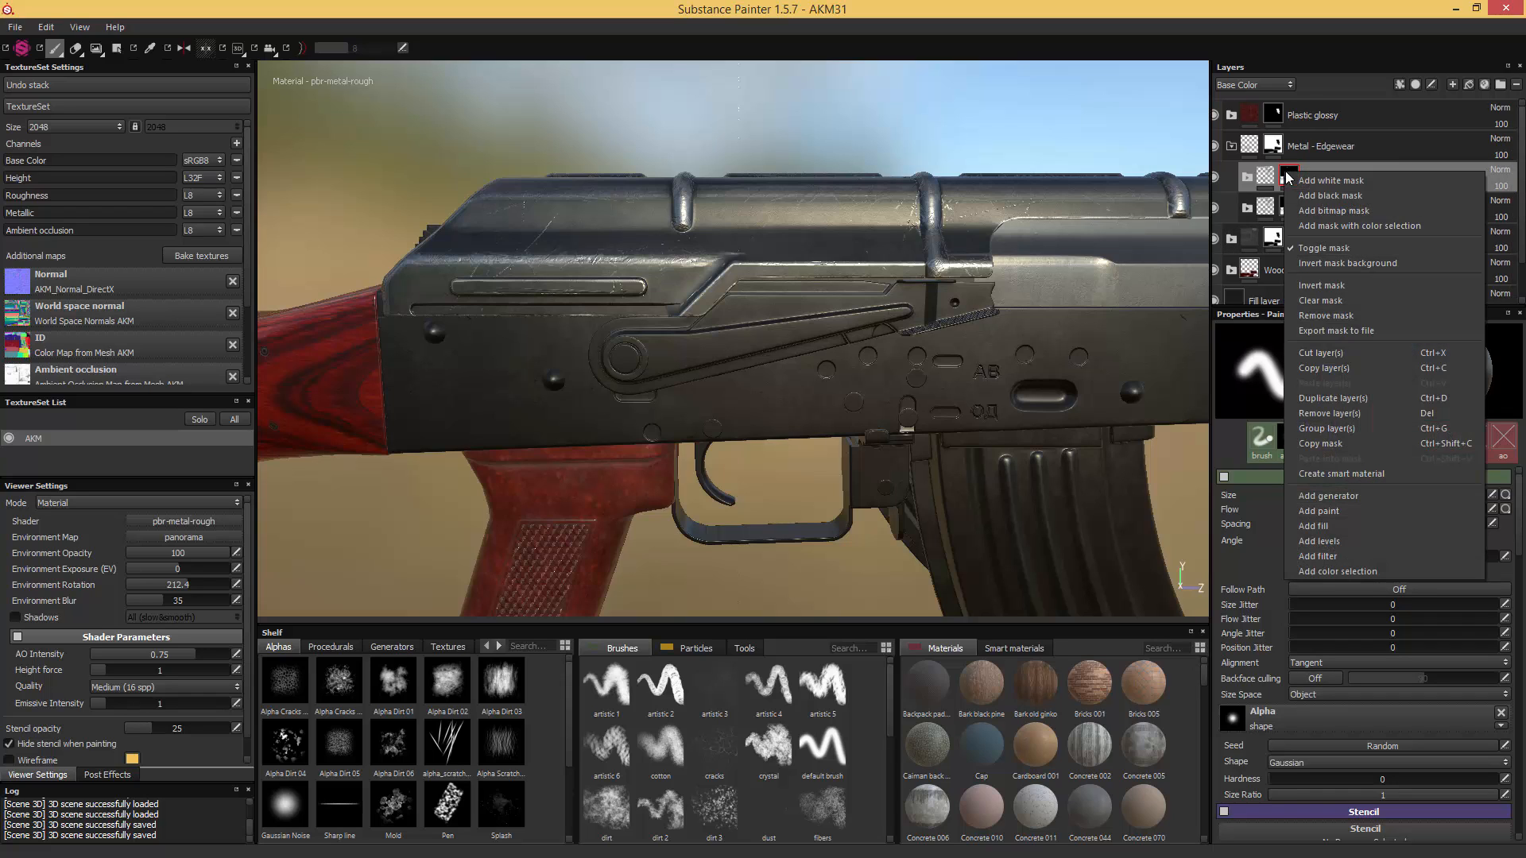
left_click(1327, 196)
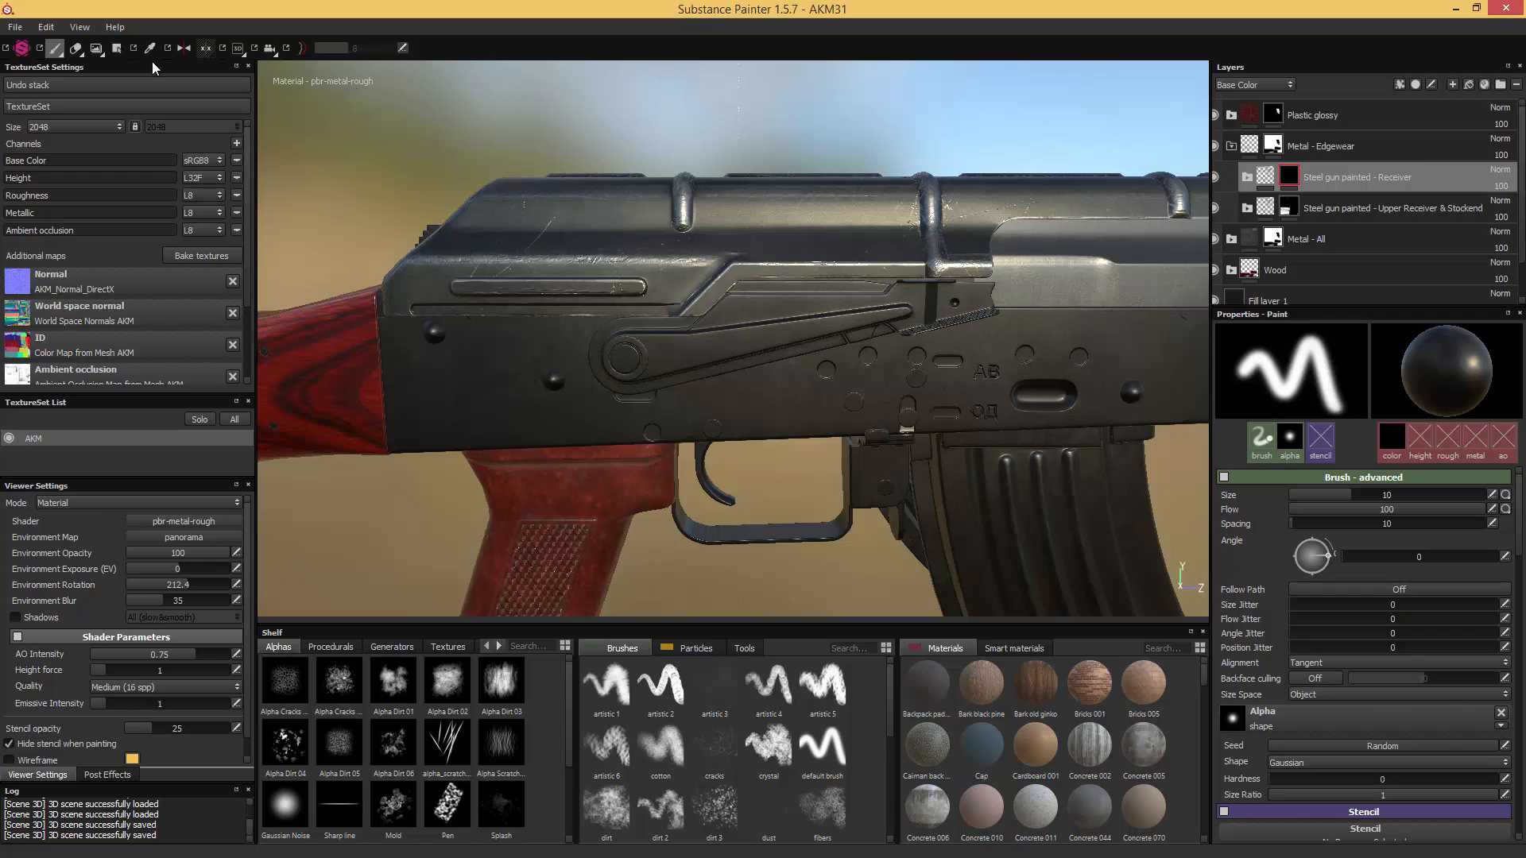
left_click(116, 49)
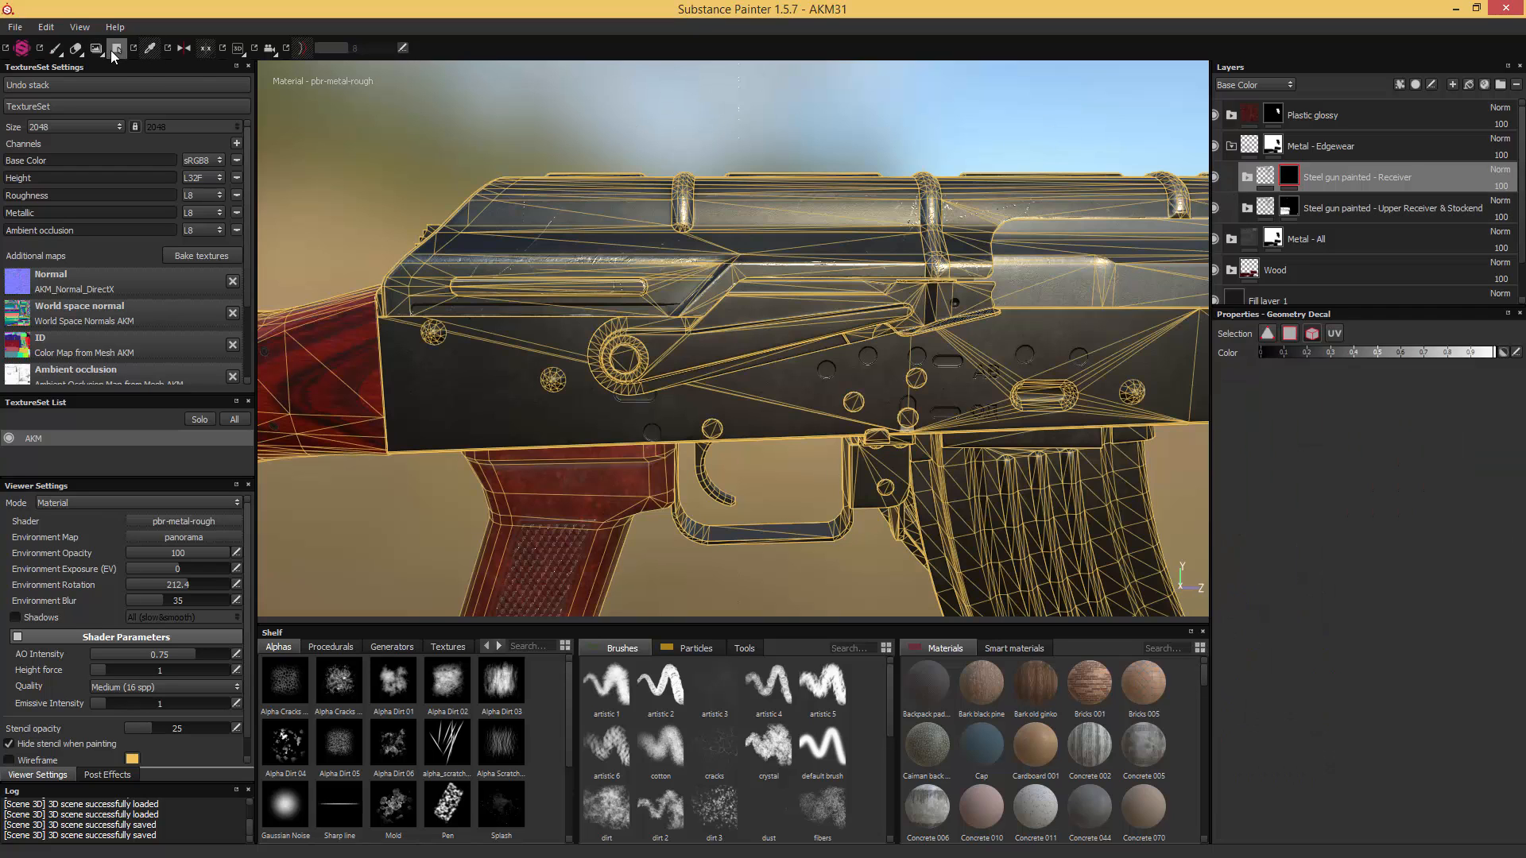
left_click(760, 391)
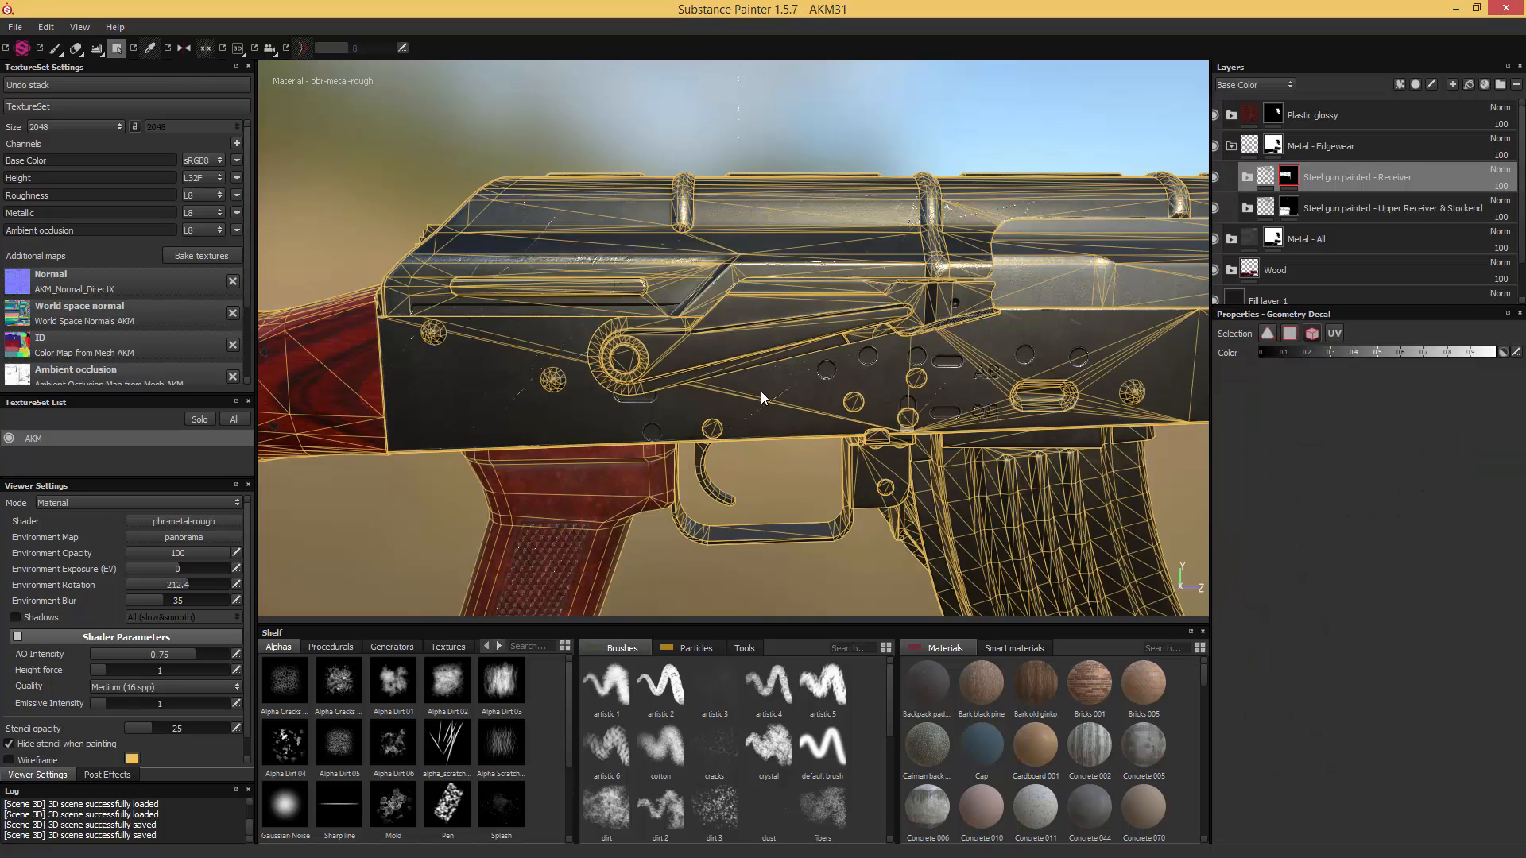
left_click(55, 48)
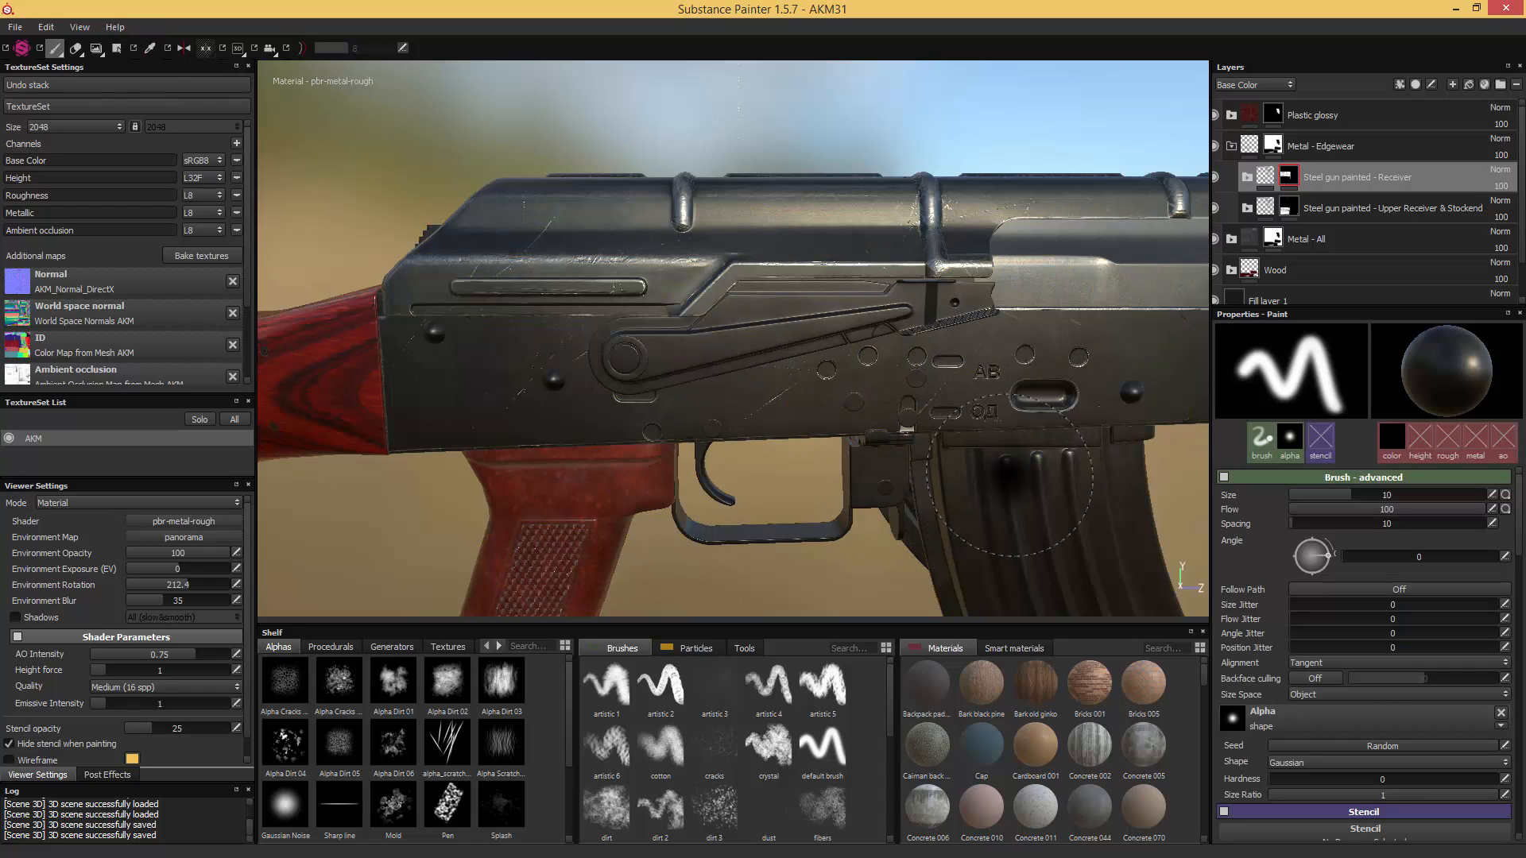
- Set the MG Edge Damages level to 0.66 on the Scratches layer's mask in the Receiver folder
left_click(1246, 178)
left_click(1289, 210)
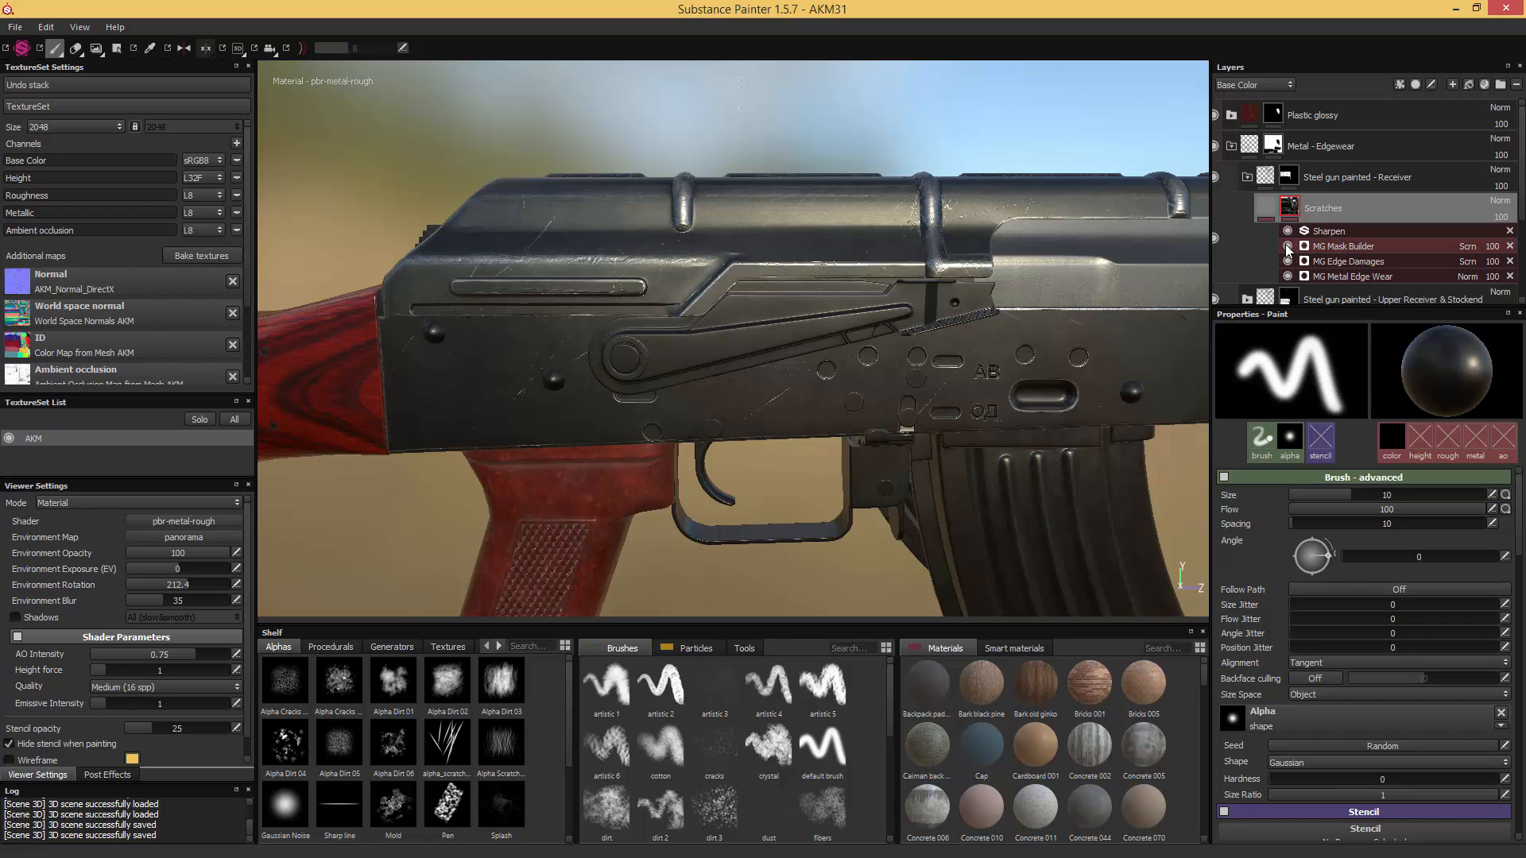
left_click(1340, 261)
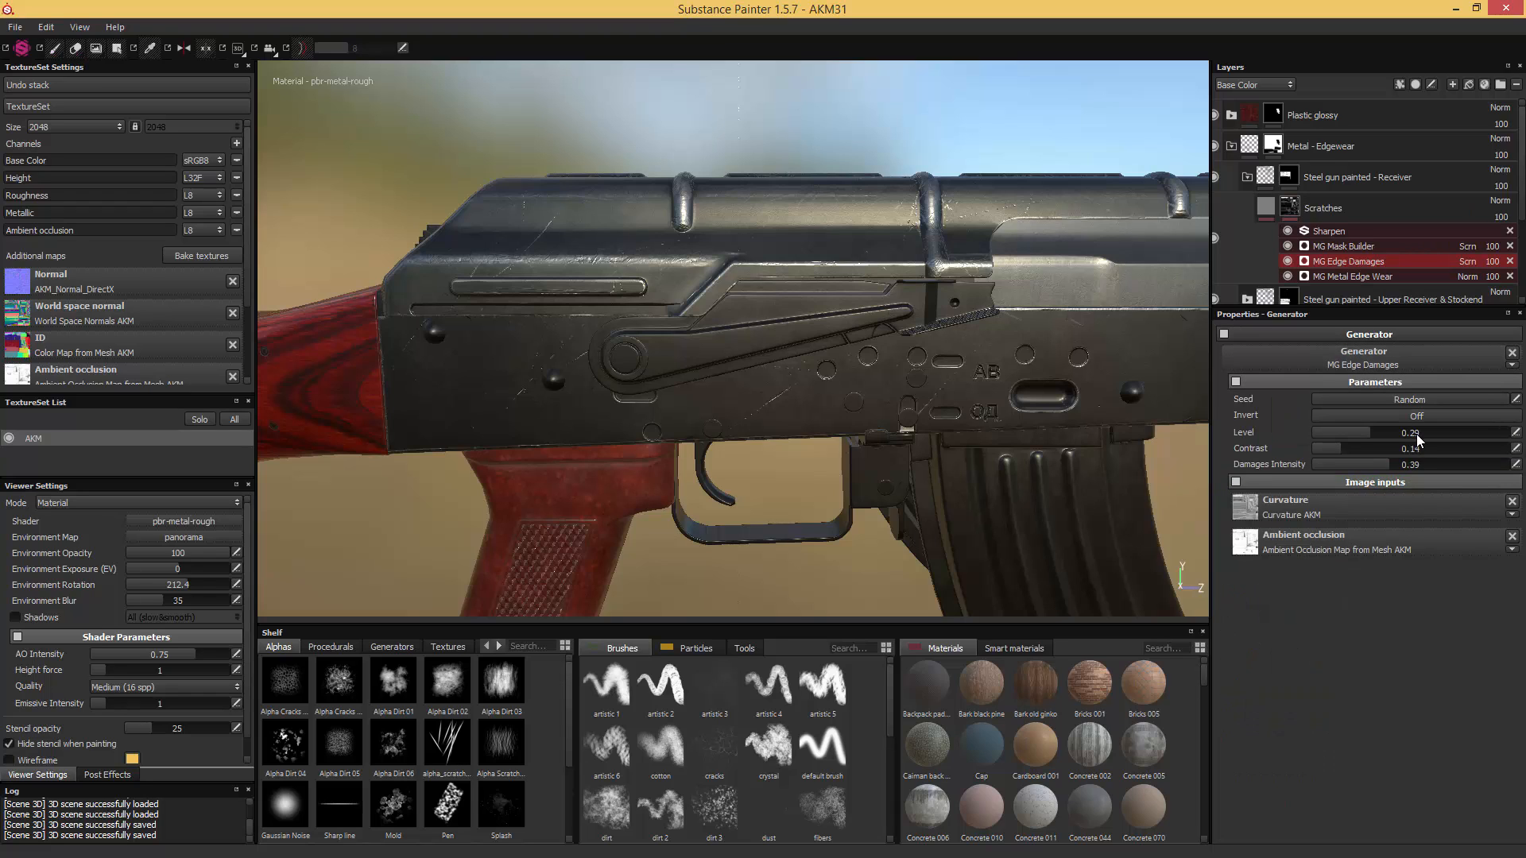
left_click_drag(1416, 434, 1427, 437)
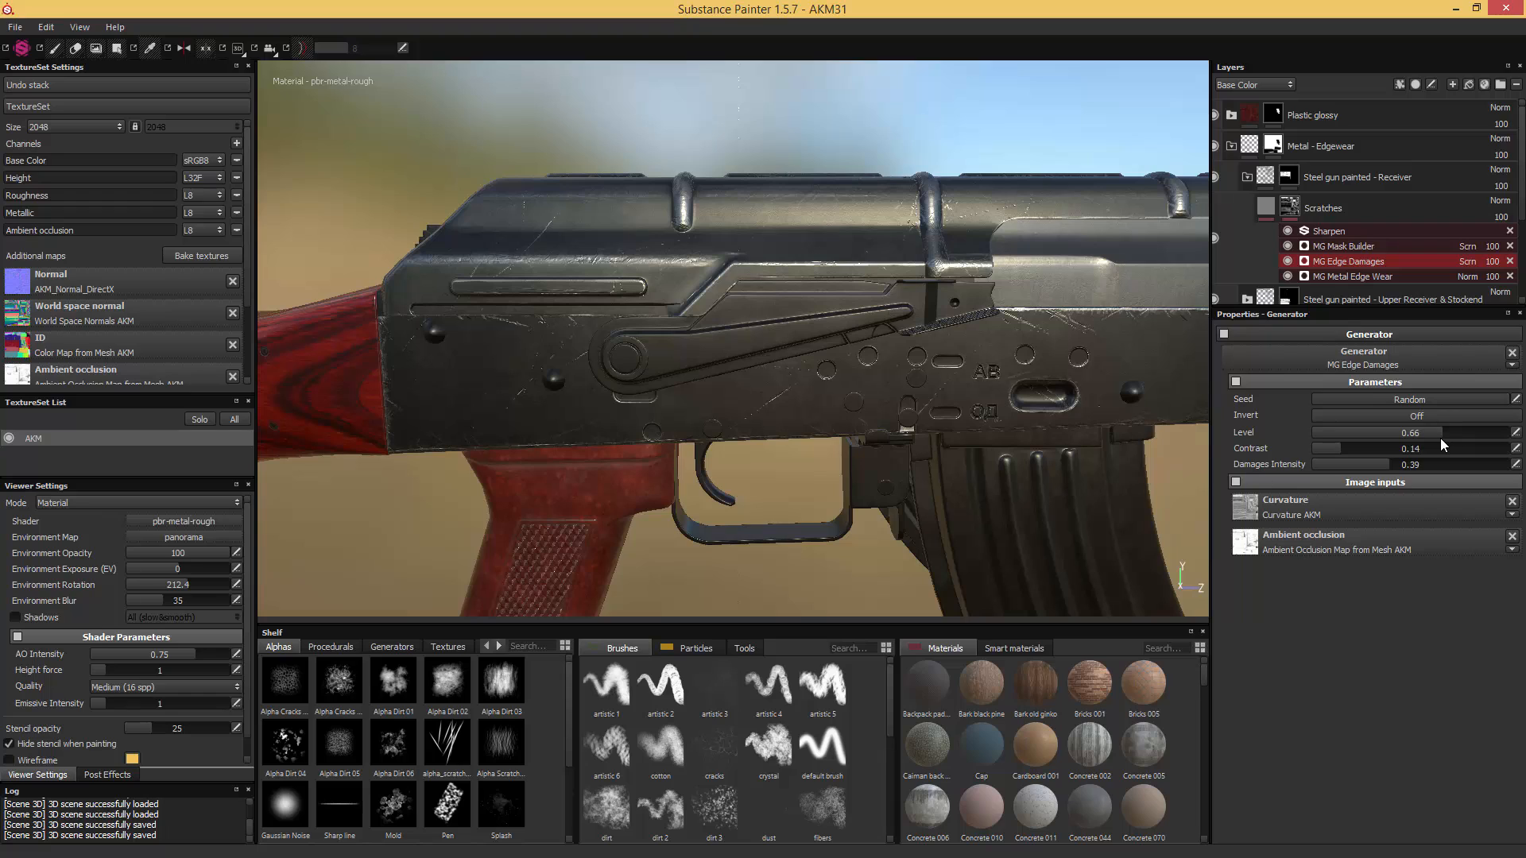
- Set the Receiver's MG Metal Edge Wear generator to a Grunge Amount of 0.05 and a Wear Level of 0.9
left_click(1362, 276)
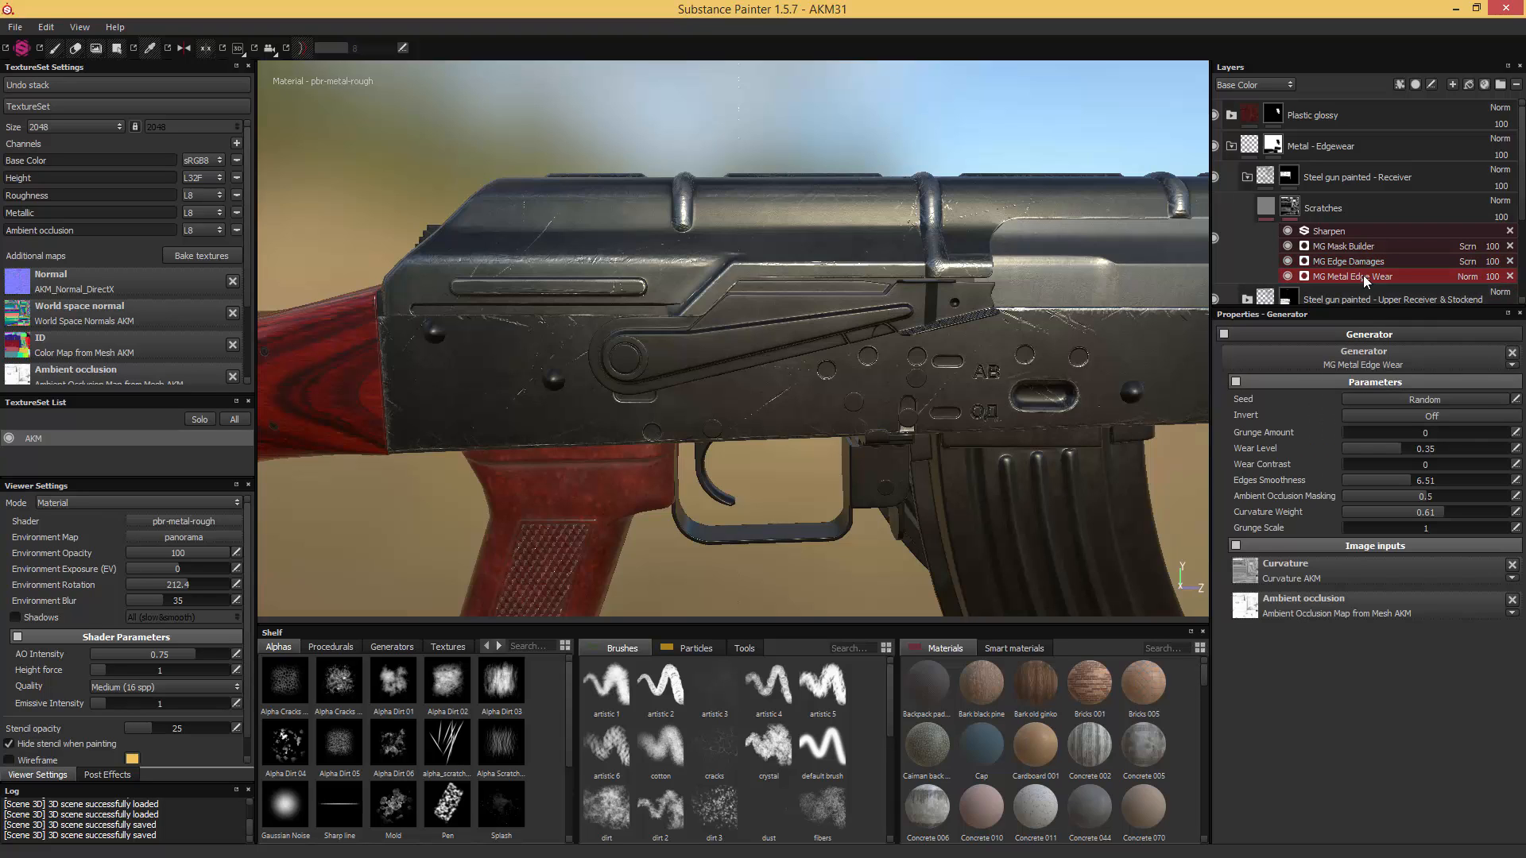
left_click(1347, 430)
left_click_drag(1437, 449, 1493, 455)
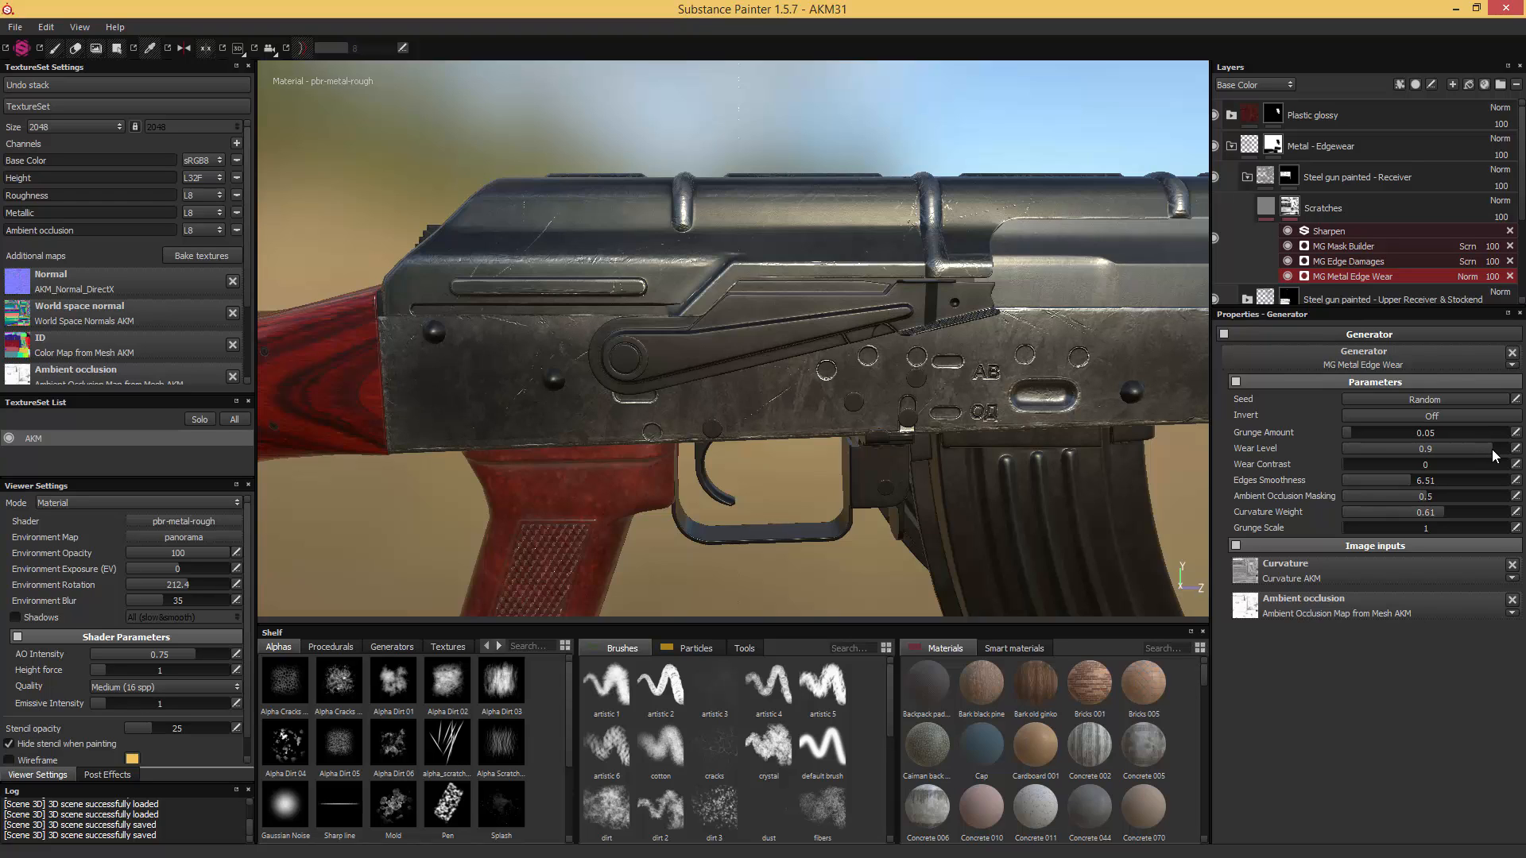
- Set the Receiver's MG Metal Edge Wear to Wear Contrast 0.19, Edges Smoothness 2.53, Grunge Scale 16 and Curvature Weight 0.28
left_click(1353, 464)
mouse_move(1356, 464)
left_mouse_down()
mouse_move(1378, 464)
mouse_move(1369, 480)
left_mouse_up()
left_click(1370, 480)
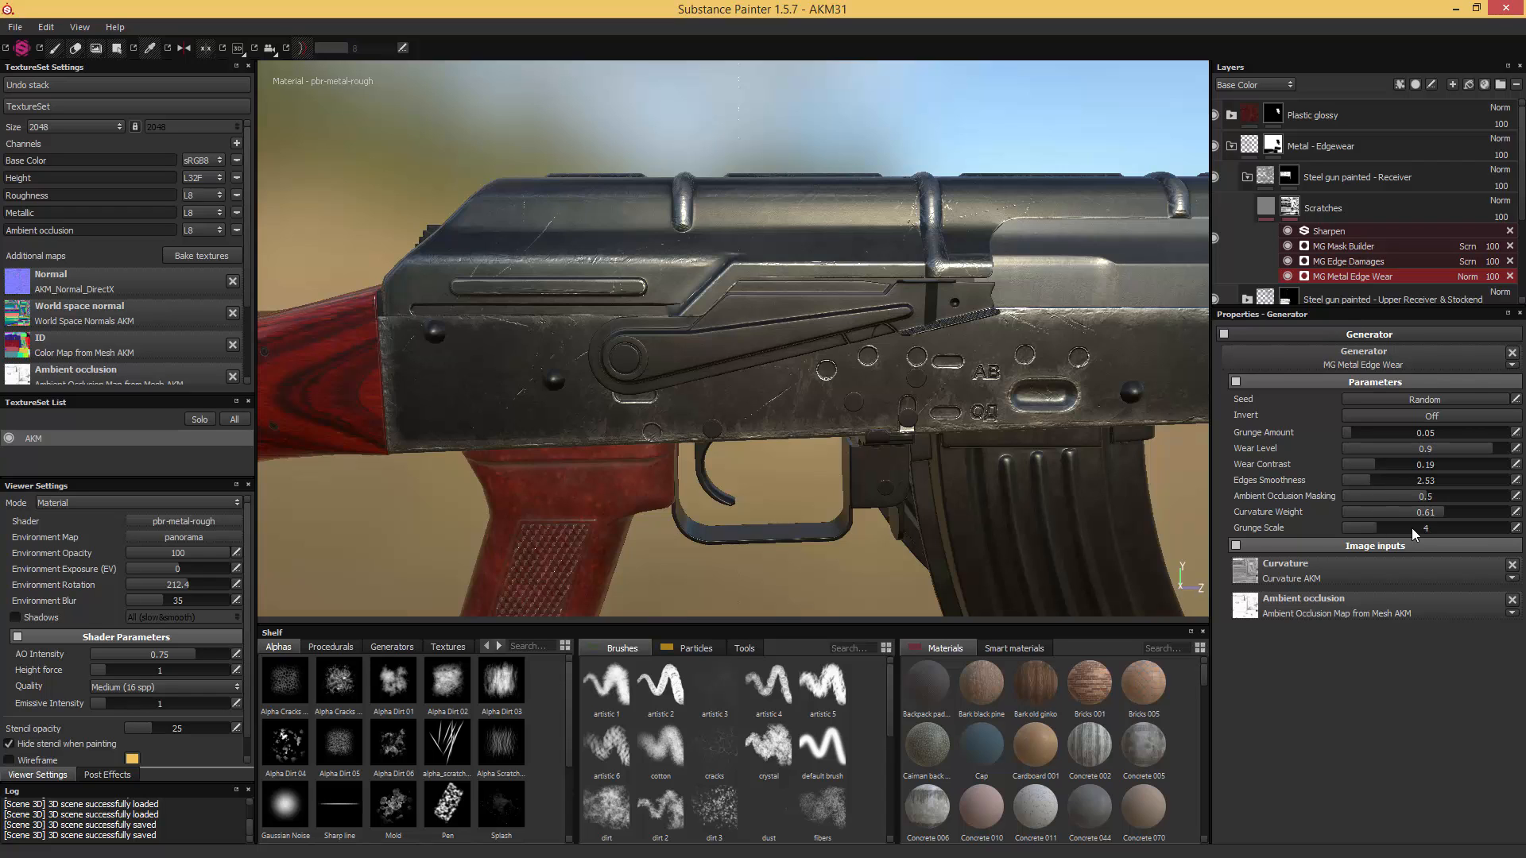
left_click_drag(1412, 529, 1518, 534)
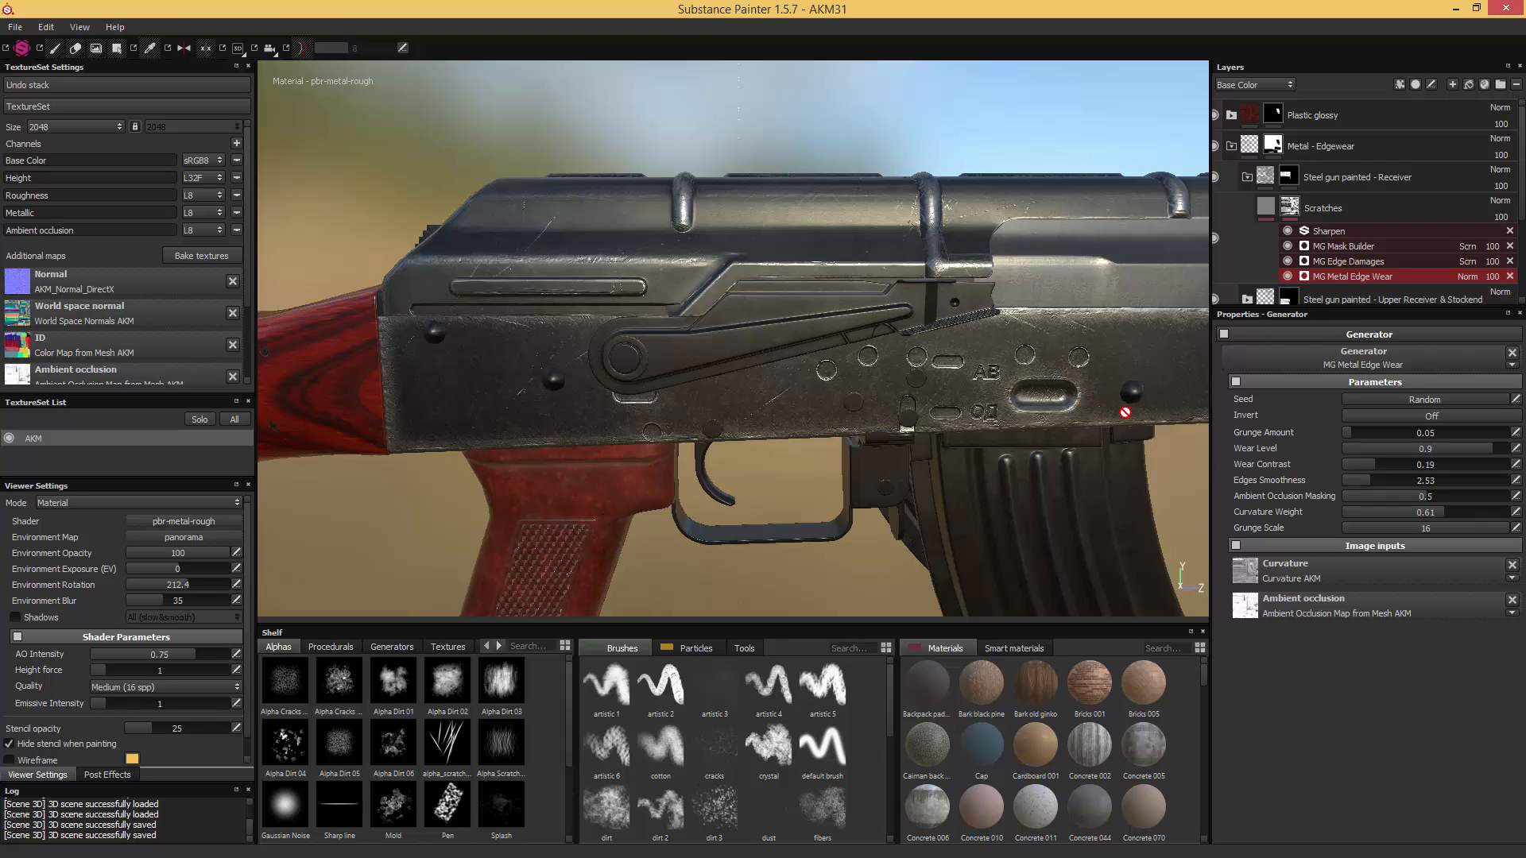
left_click(1383, 512)
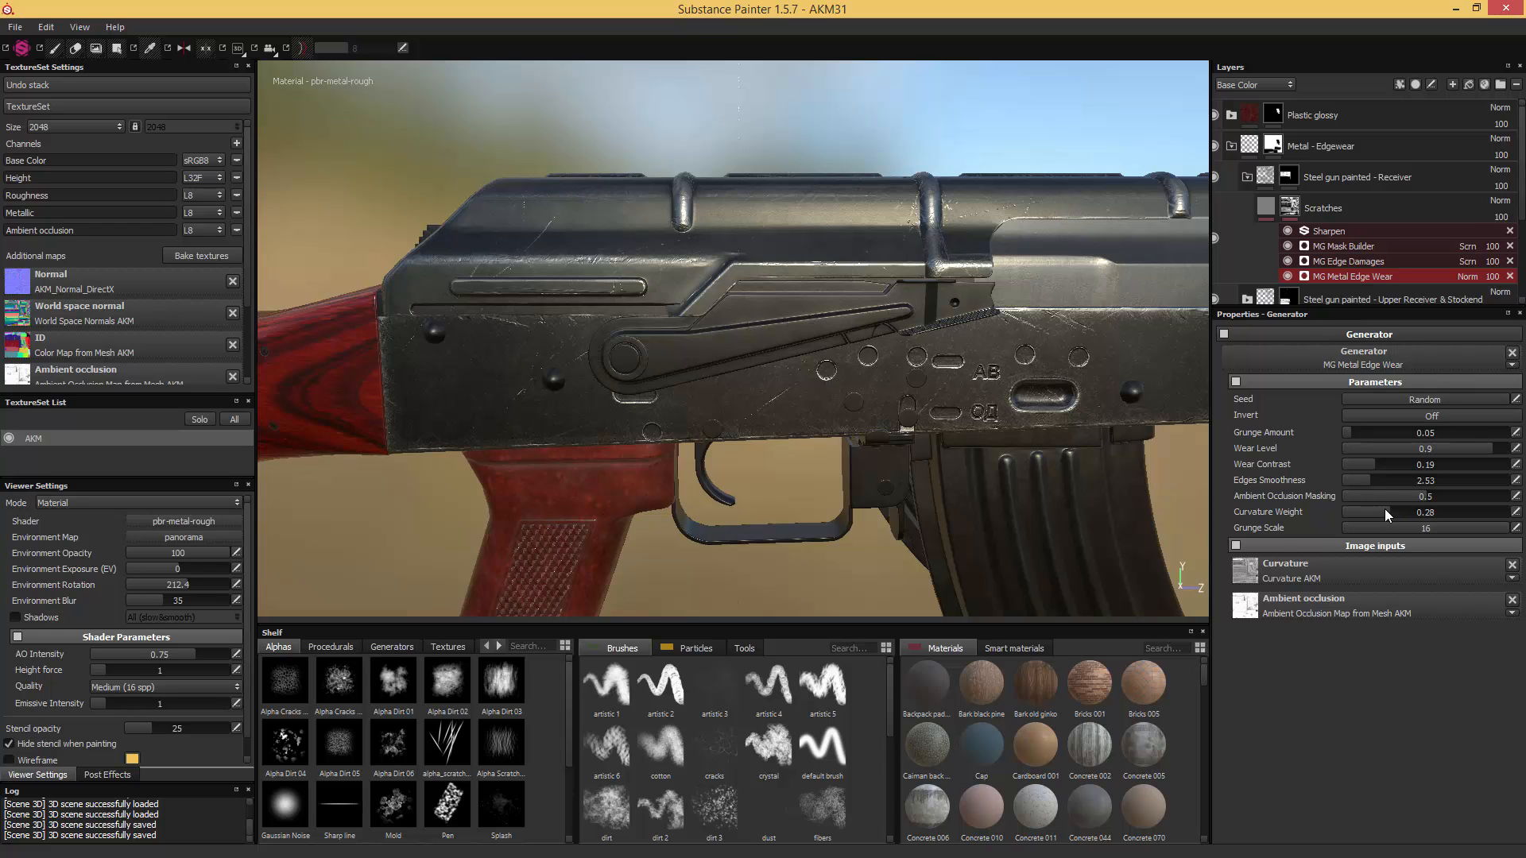
- Turn off the Sharpen filter on the Receiver's Scratches mask and save the project as AKM32
left_click_drag(1078, 479, 1164, 472, "alt")
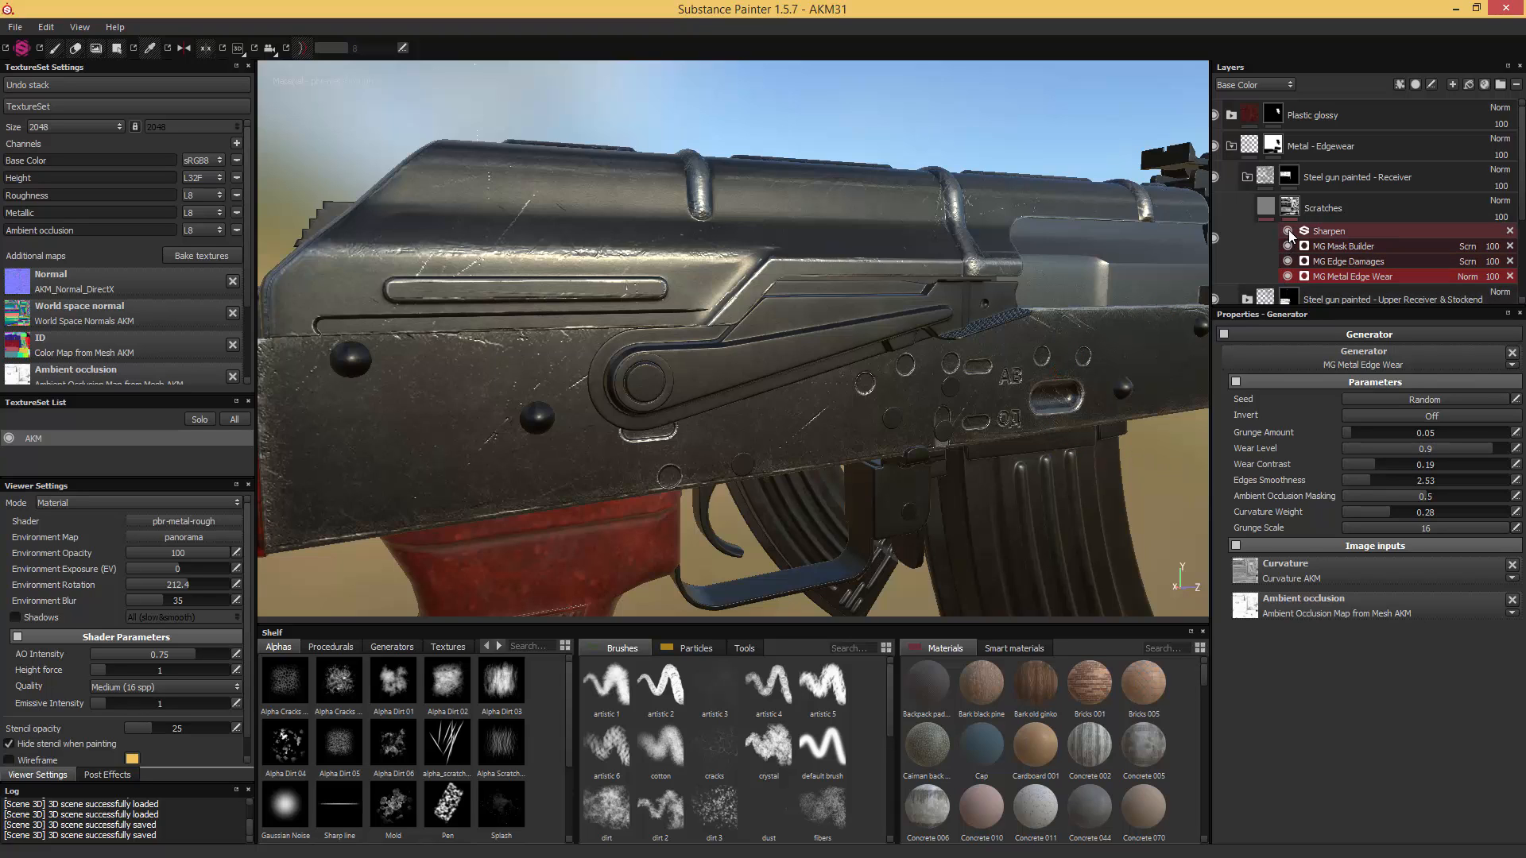
key("ctrl+s")
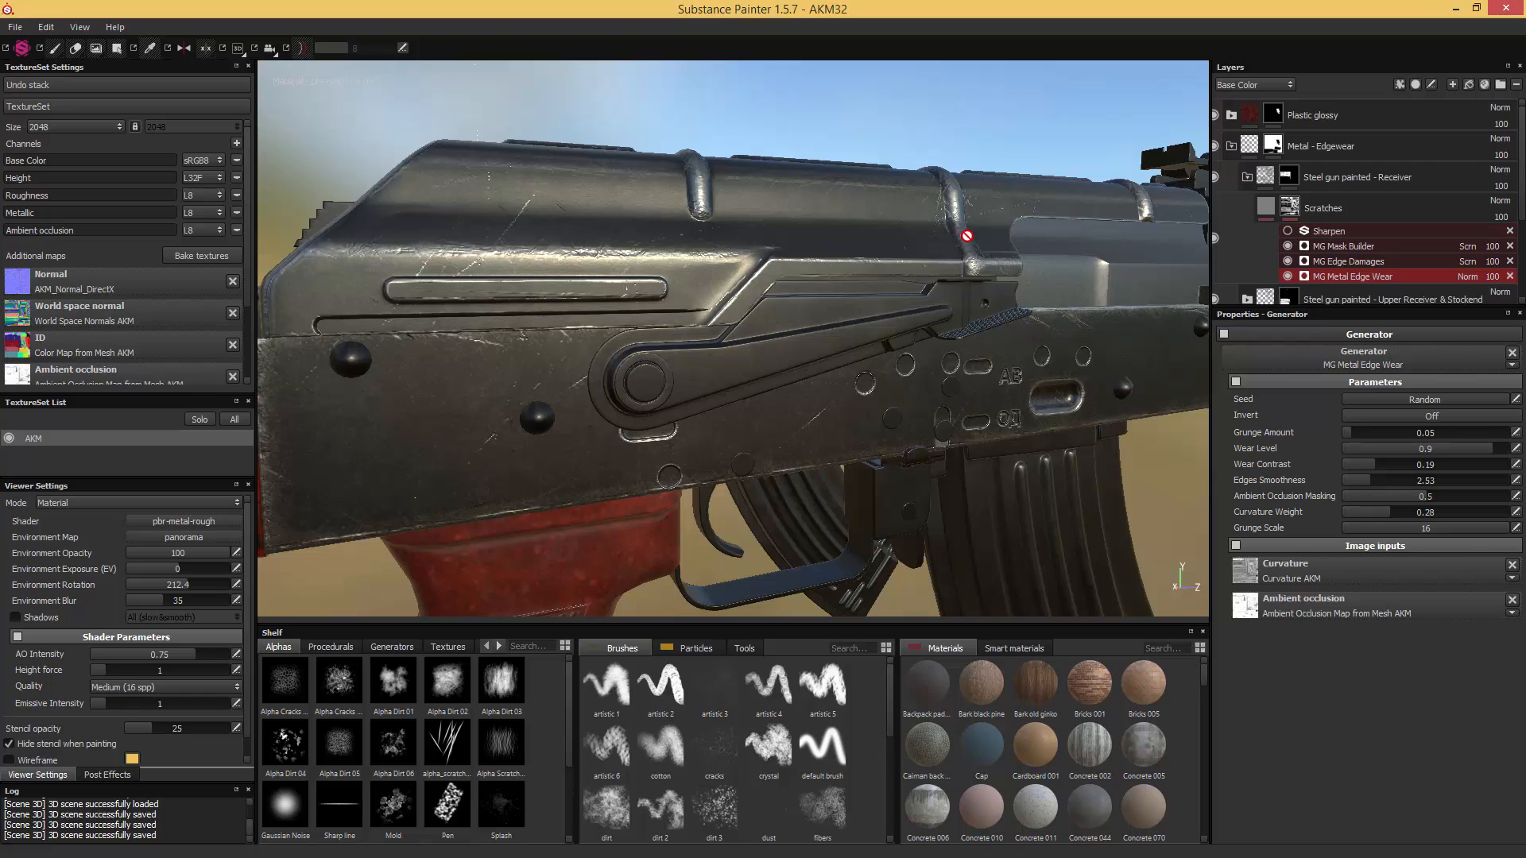
left_click(1247, 178)
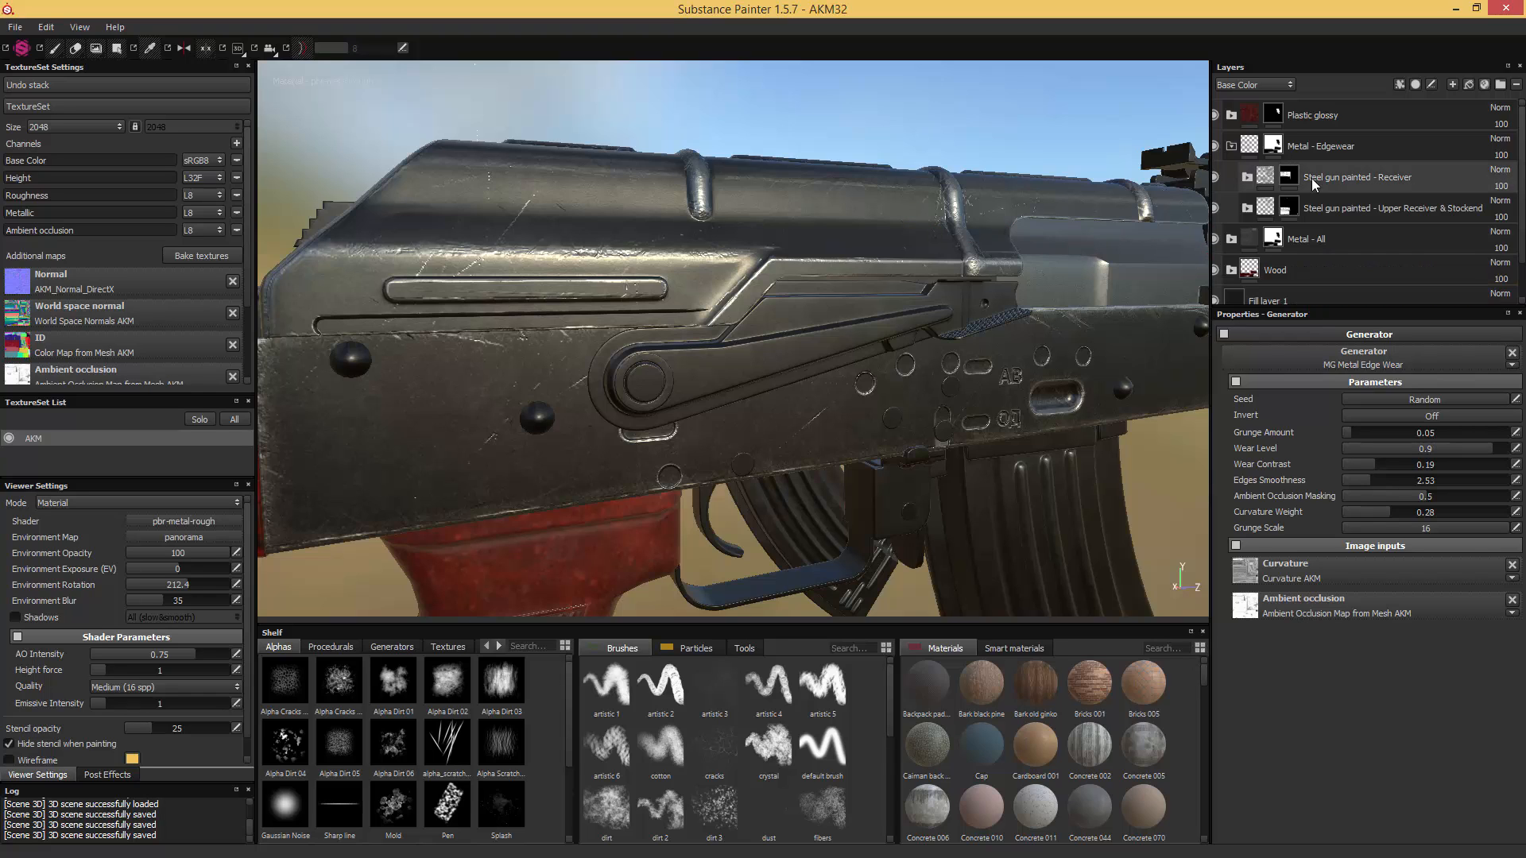
- Duplicate the Receiver folder and rename the copy as "Steel gun painted - Safetyswitch"
left_click(1345, 180)
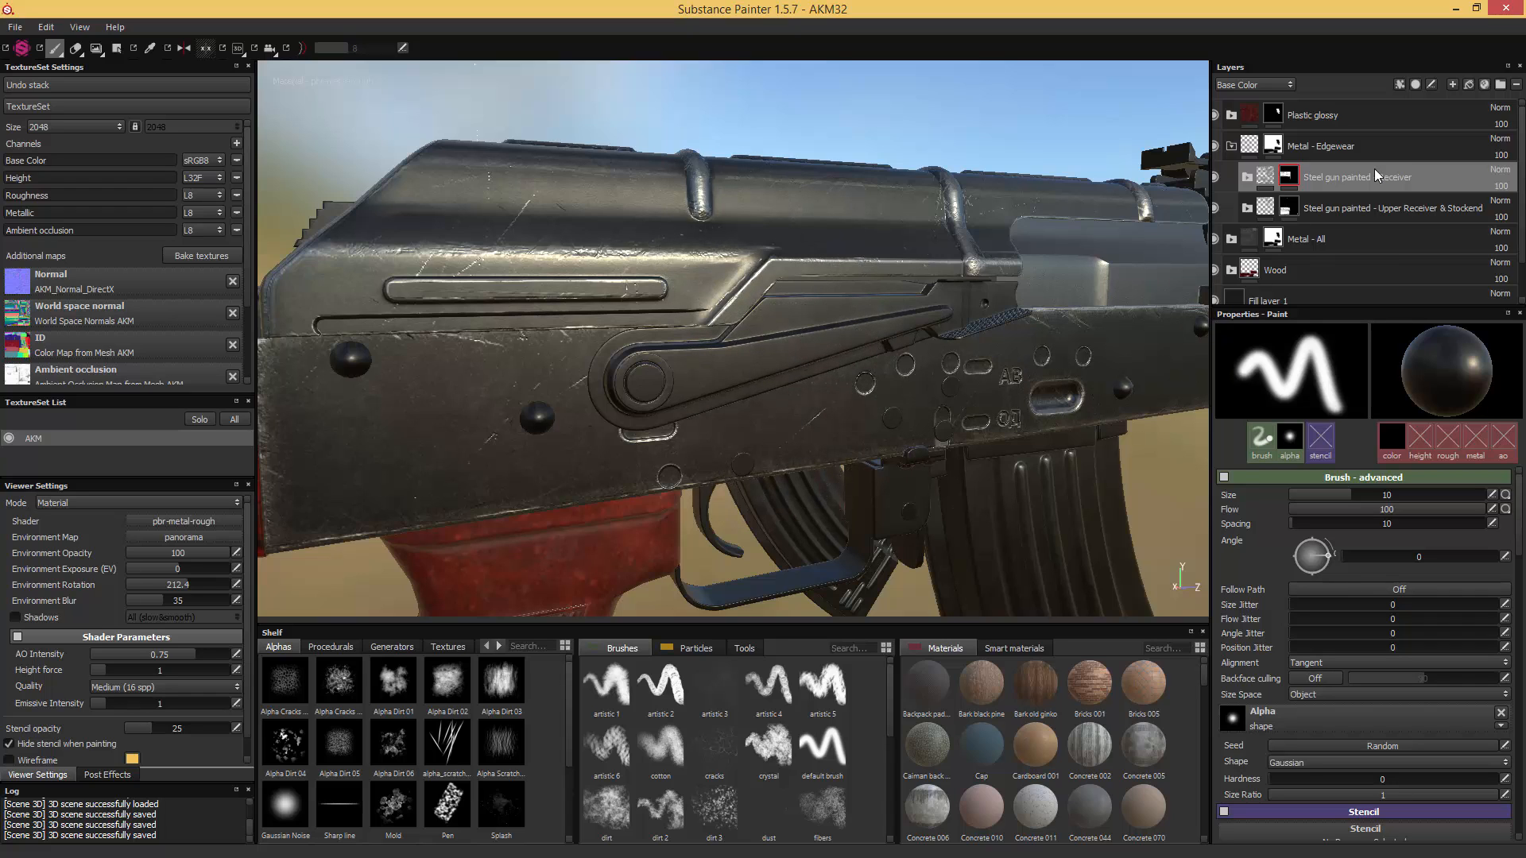
key("ctrl+d")
double_click(1322, 180)
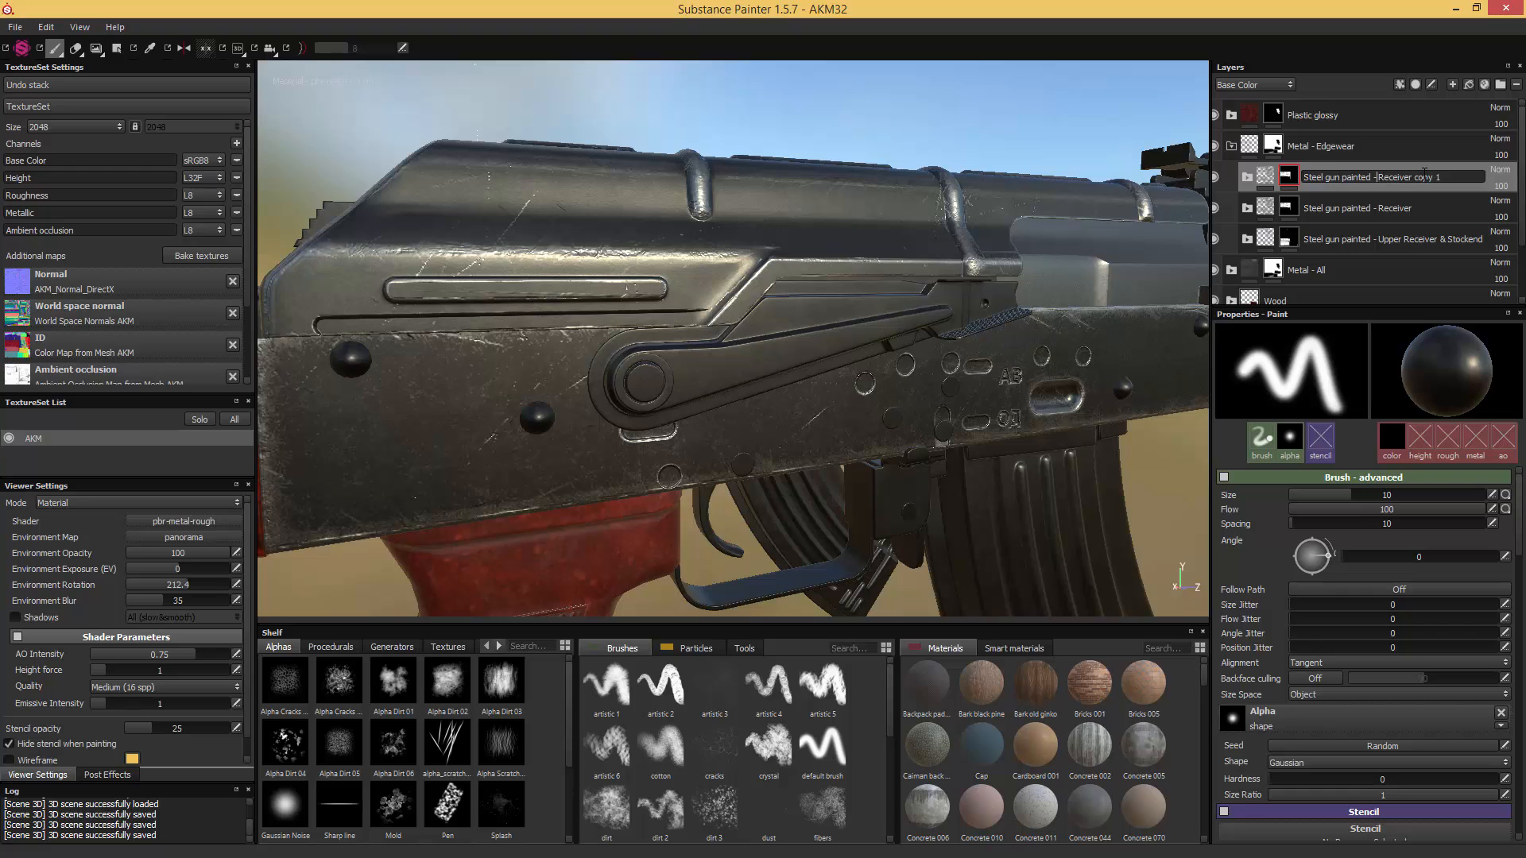
left_click_drag(1379, 173, 1517, 179)
type("Safetyswitch")
key("Return")
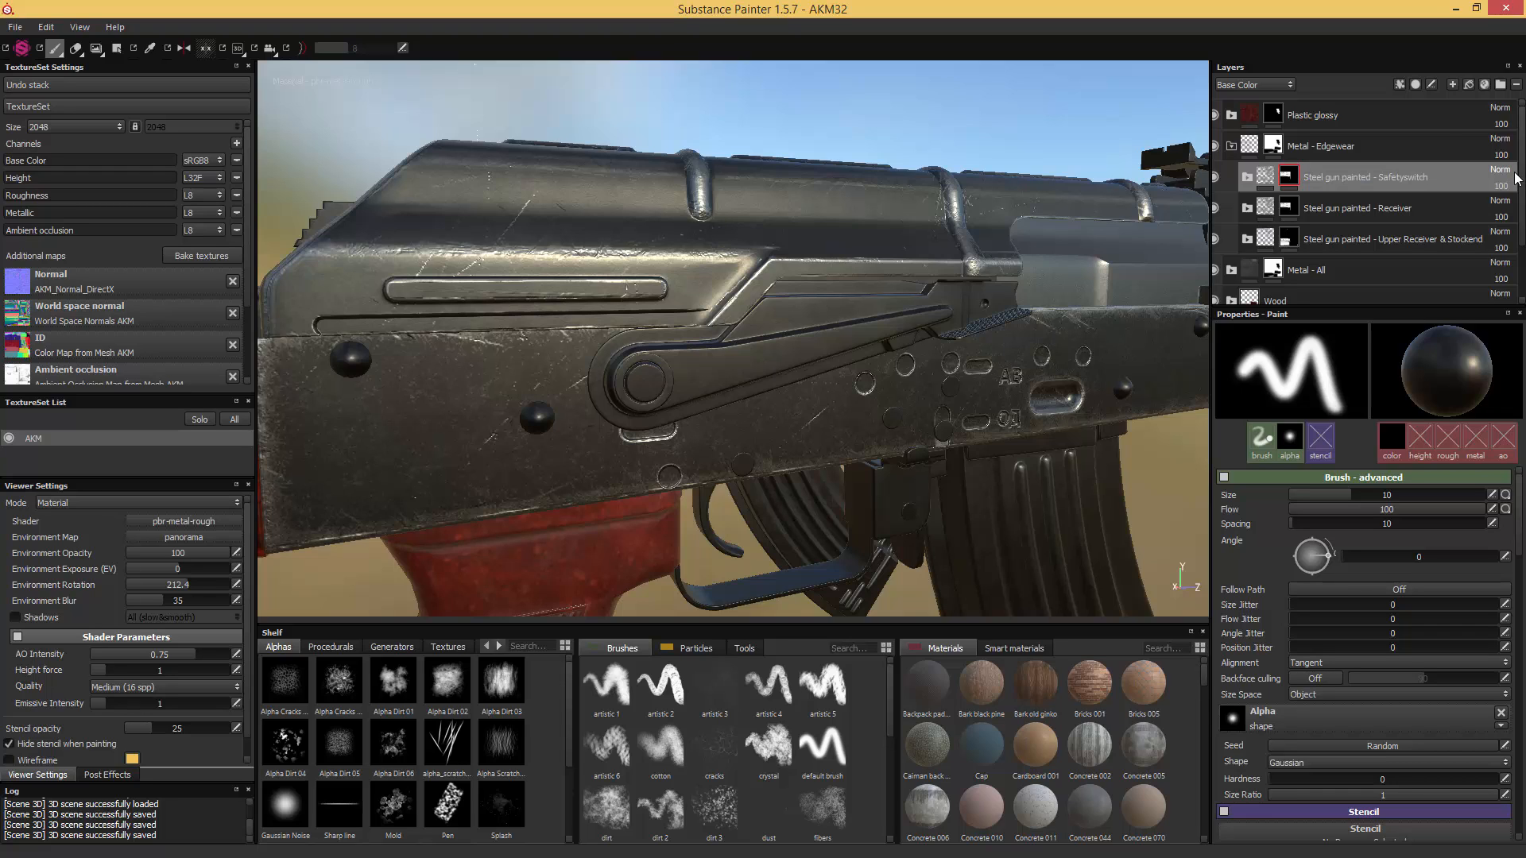
- Replace the Safetyswitch folder's mask with a black one and fill the safety lever and its pivot white in it
right_click(1289, 176)
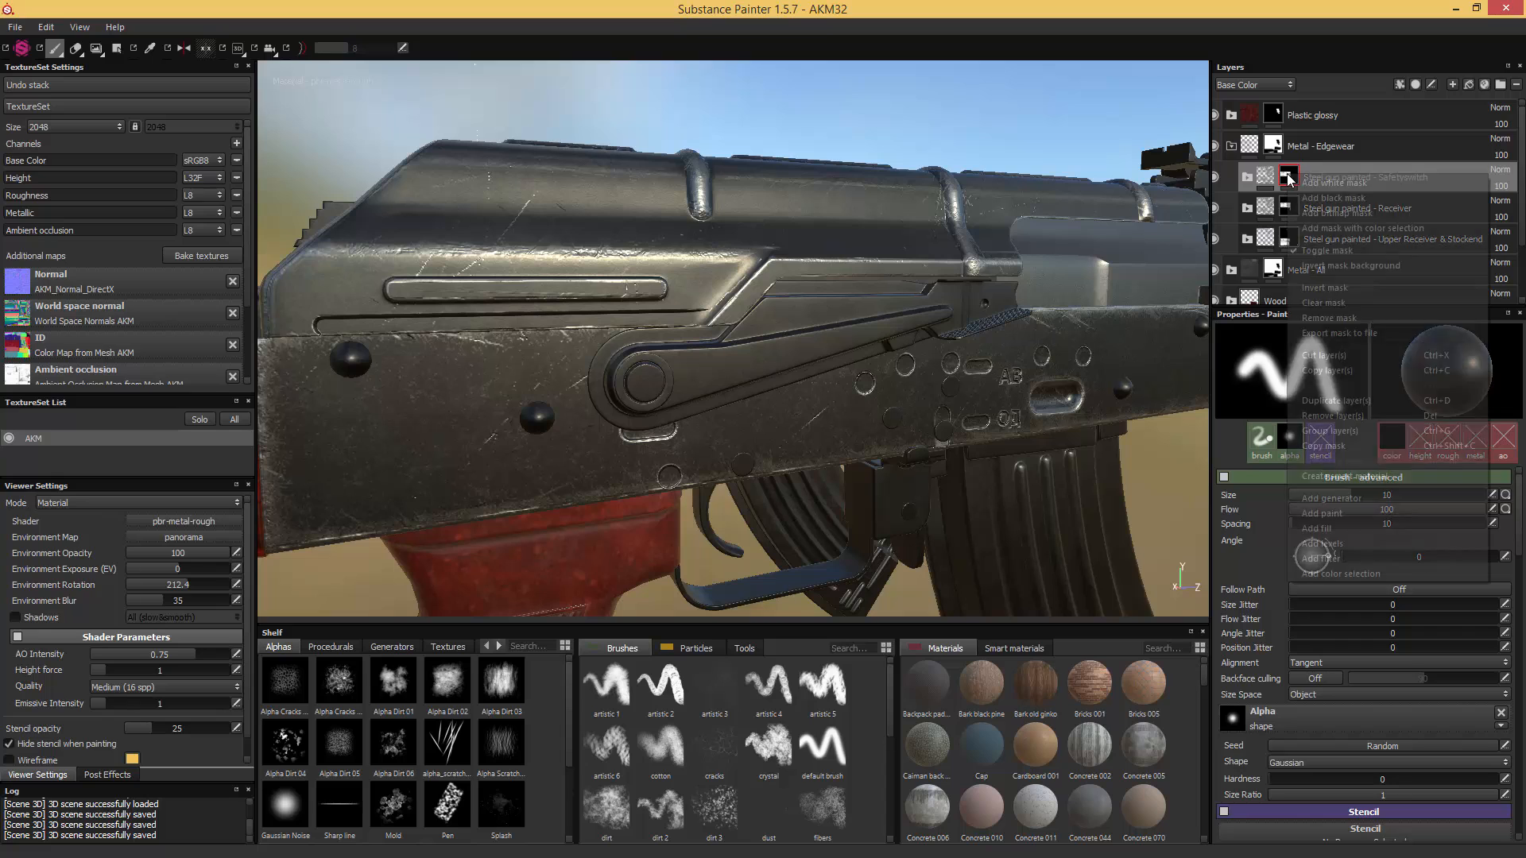
left_click(1334, 199)
left_click(117, 48)
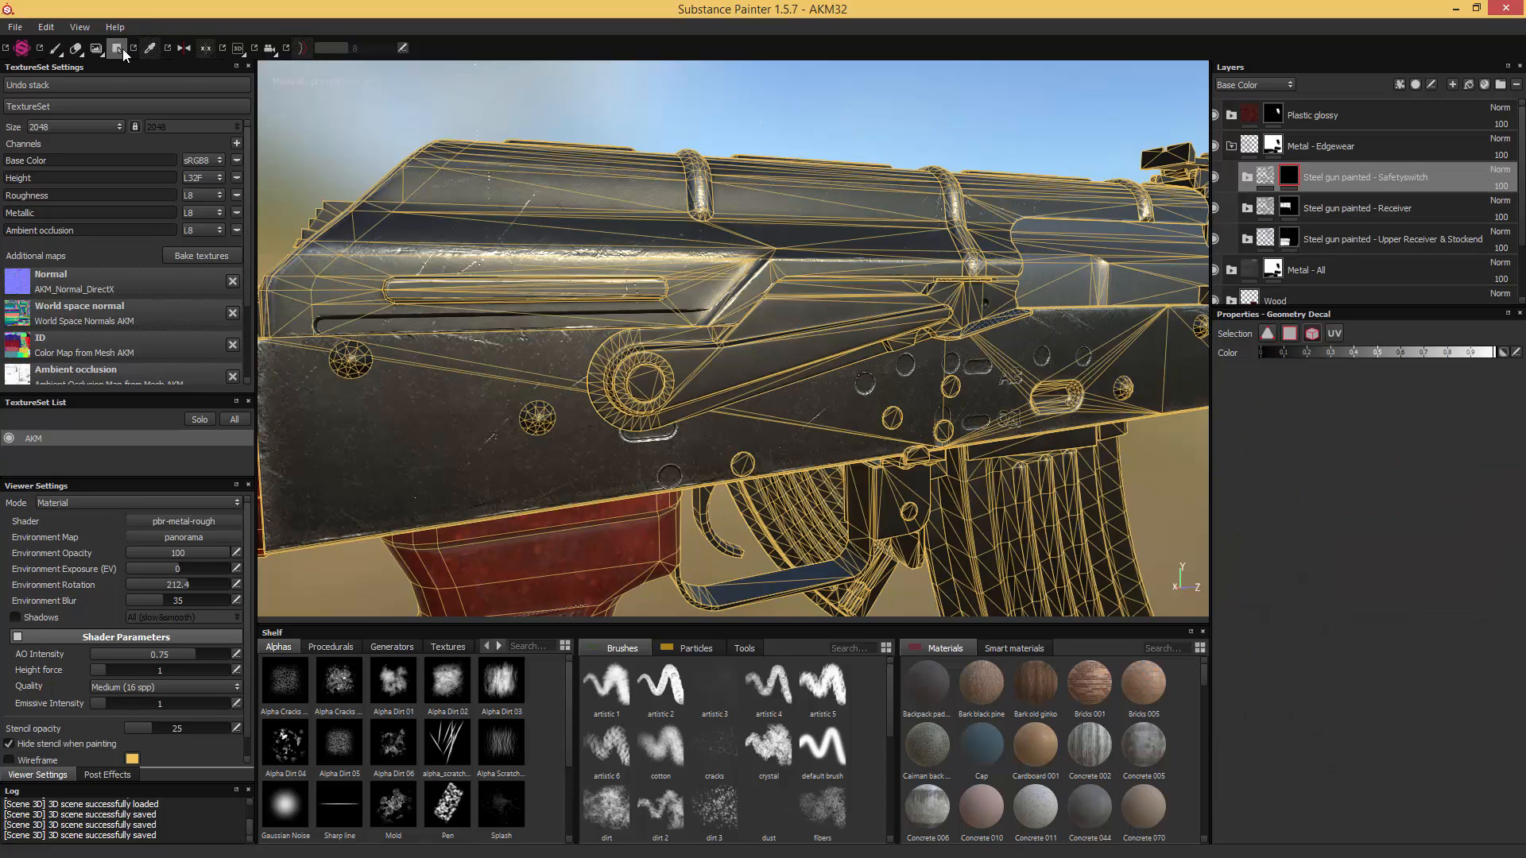
left_click(1289, 334)
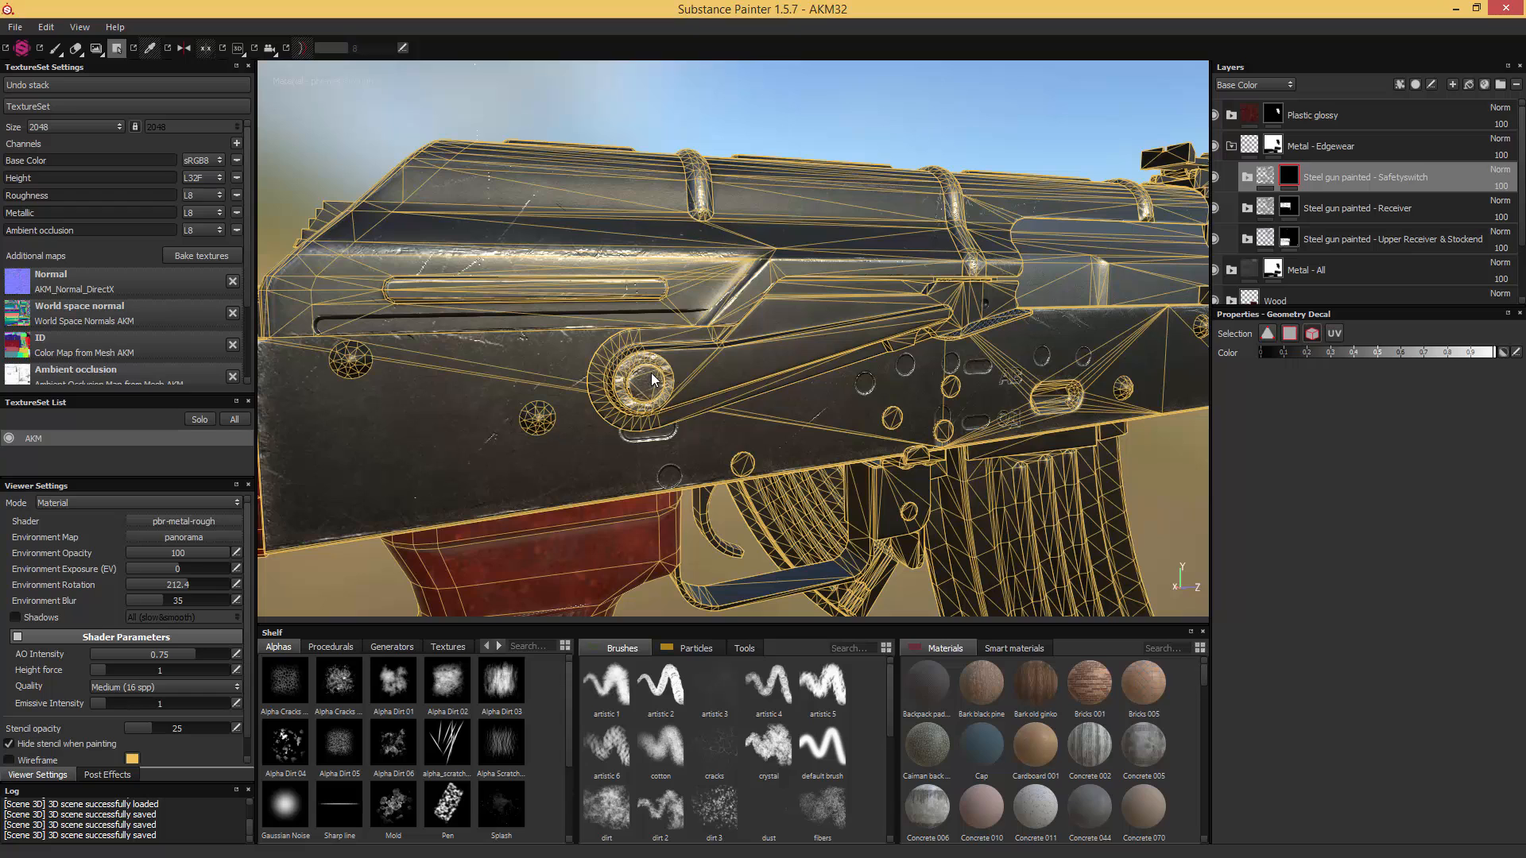
left_click(731, 357)
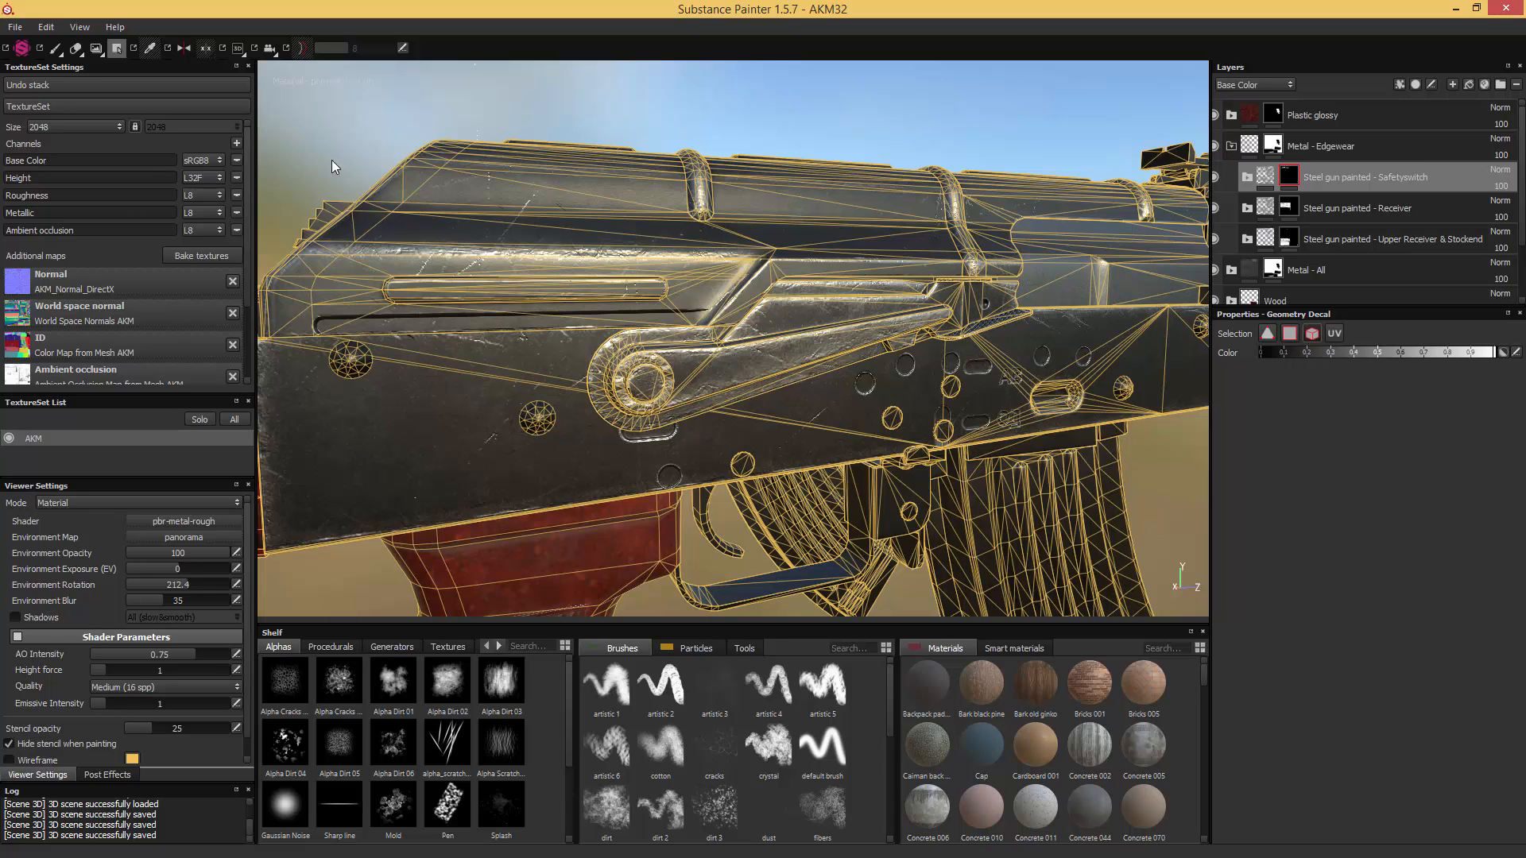
left_click(55, 48)
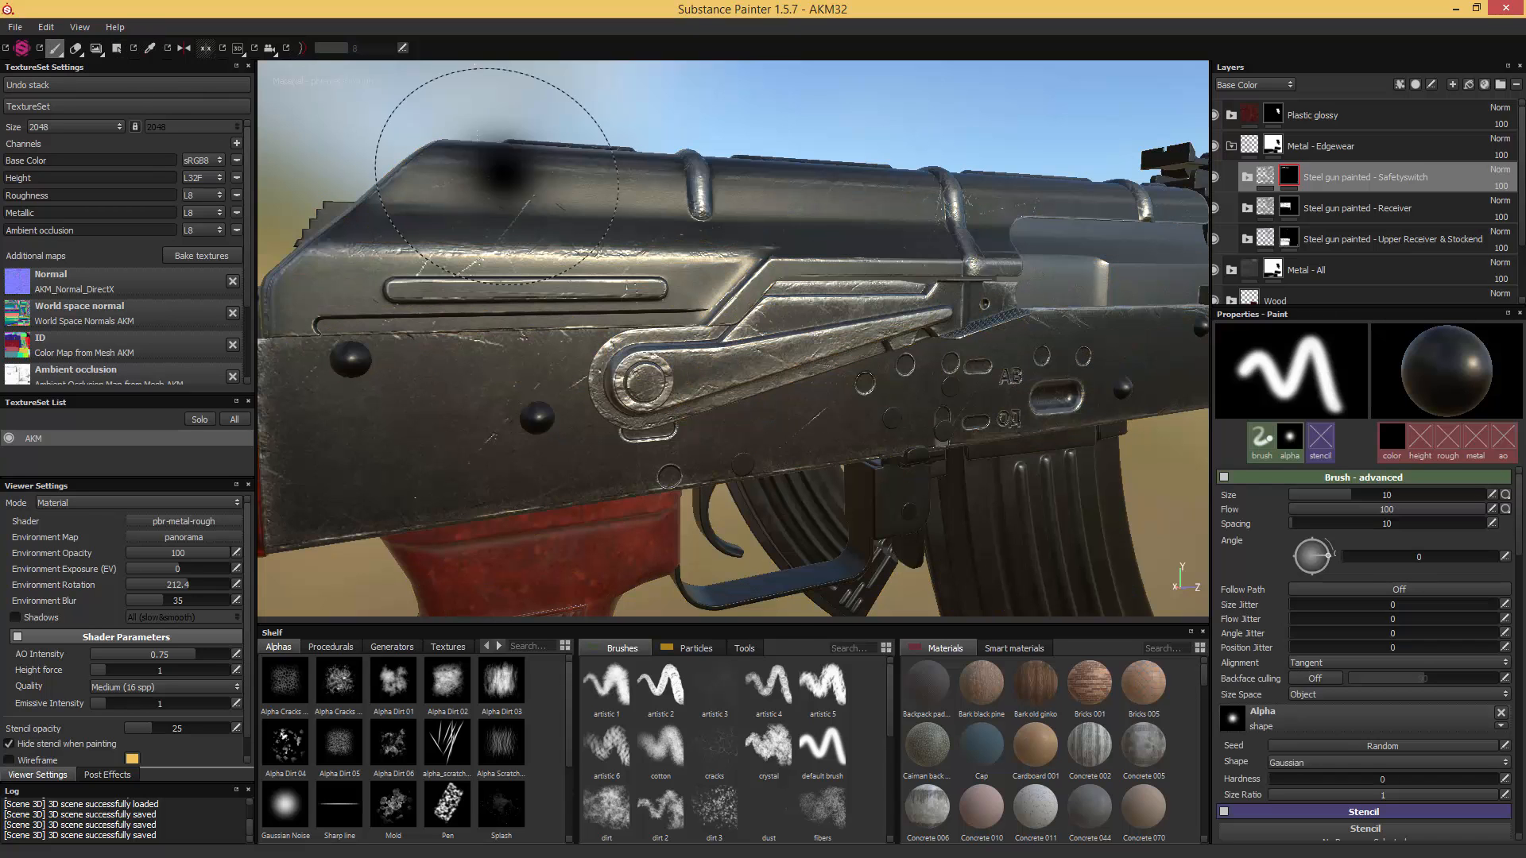
- Set the MG Metal Edge Wear generator's Wear Level to 0.75 on the Safetyswitch folder's Scratches mask
left_click(1247, 177)
left_click(1290, 210)
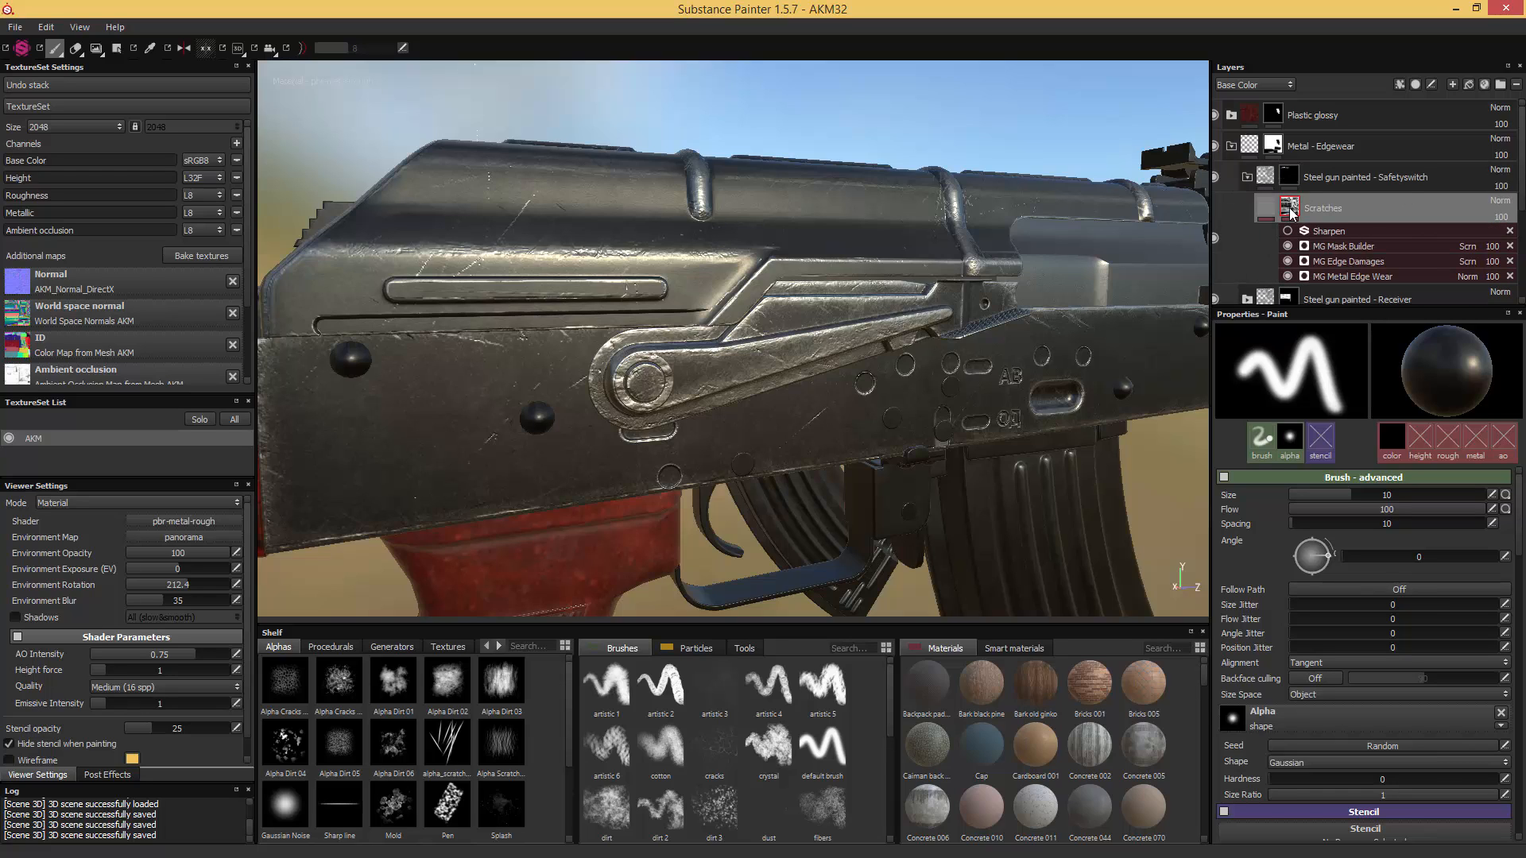
left_click(1343, 278)
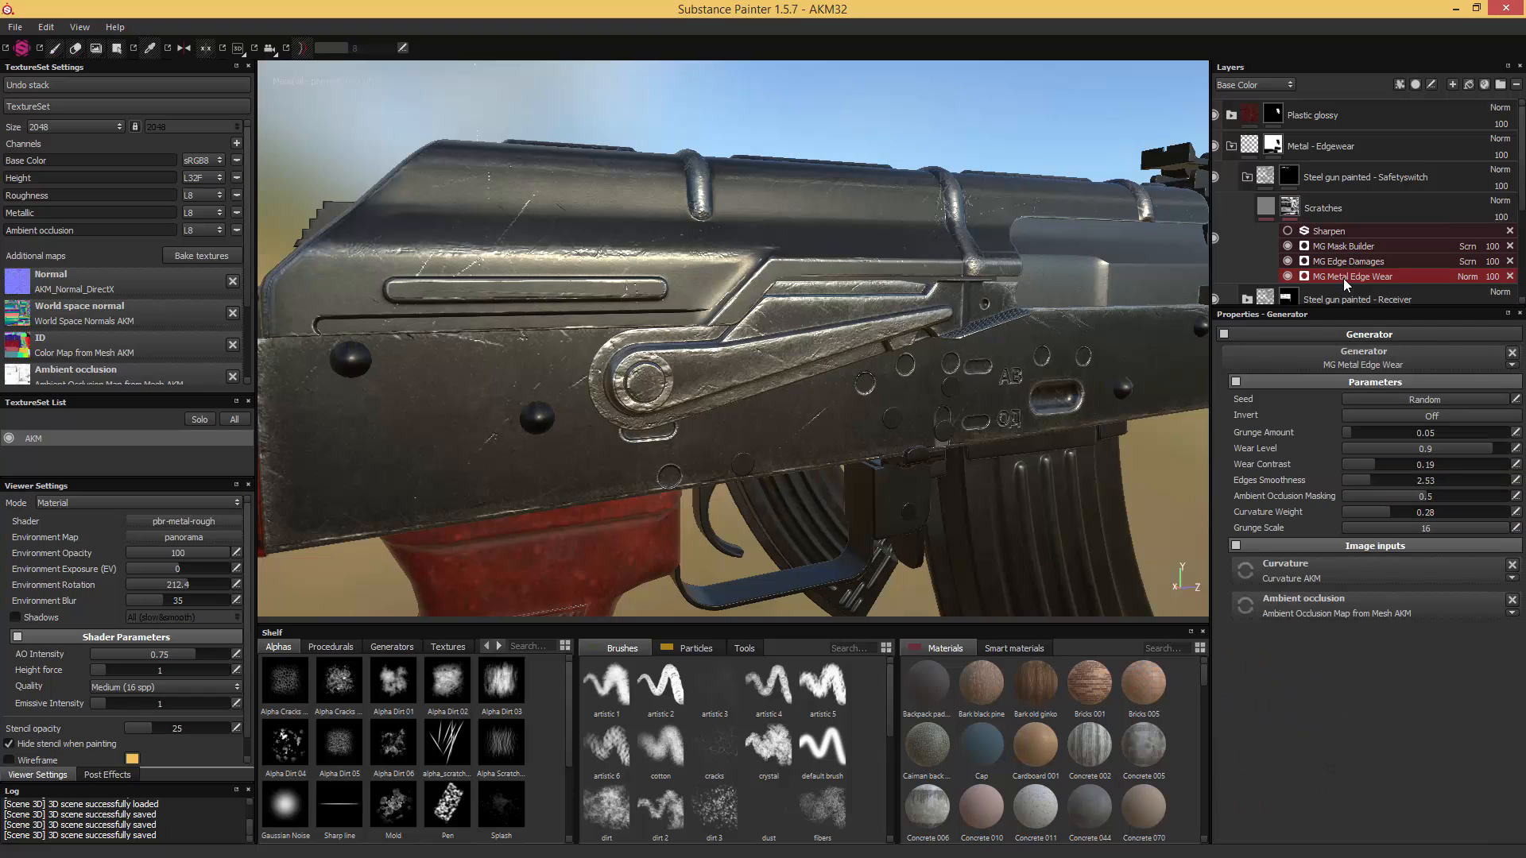
left_click_drag(1470, 447, 1398, 448)
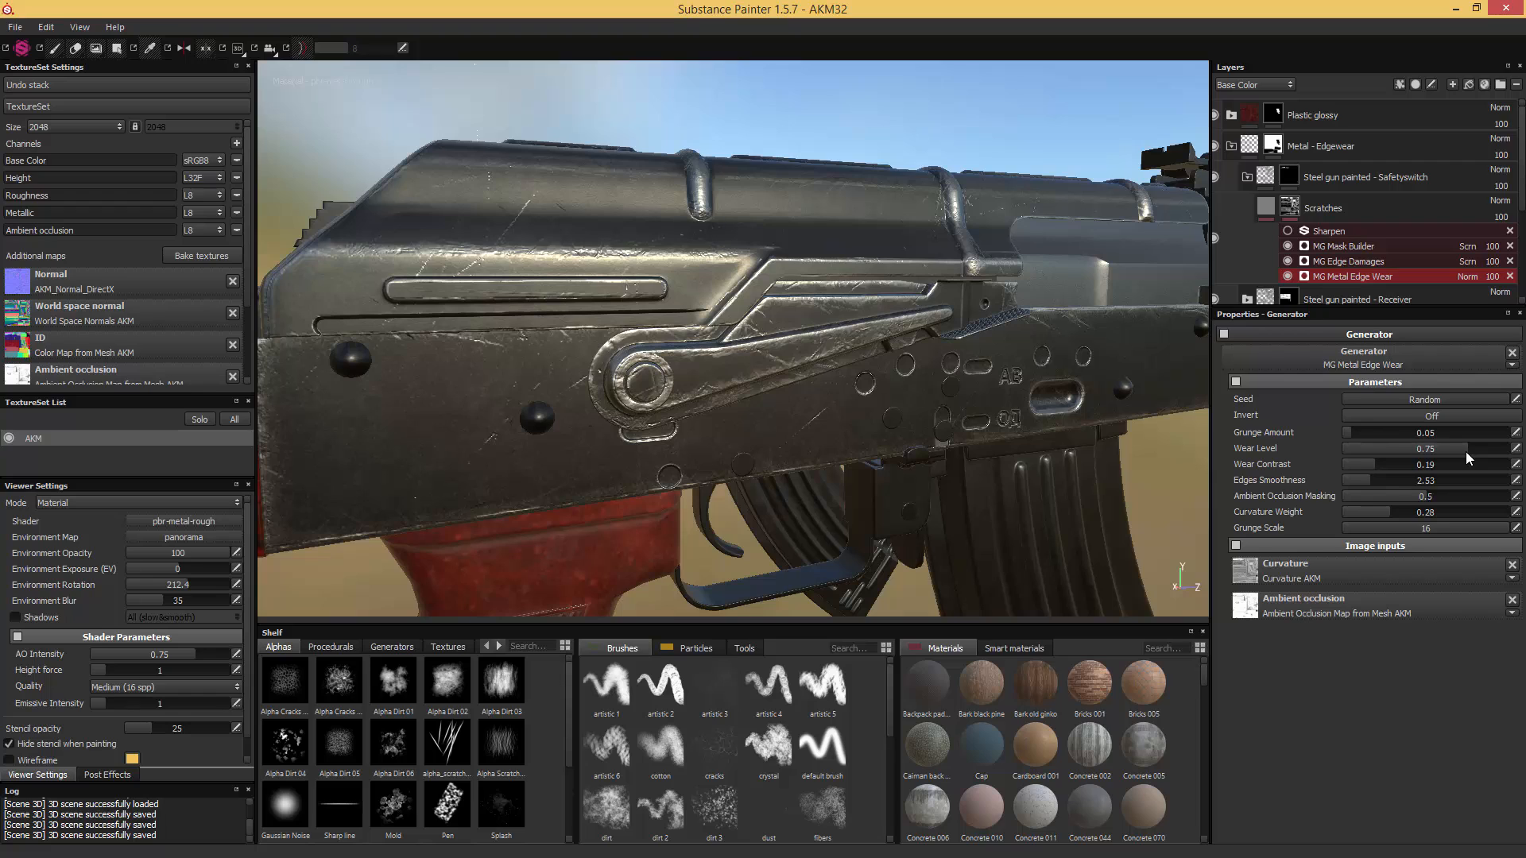
- Check the effect of MG Edge Damages on the safety lever and set its Level to 0.13
left_click(1345, 261)
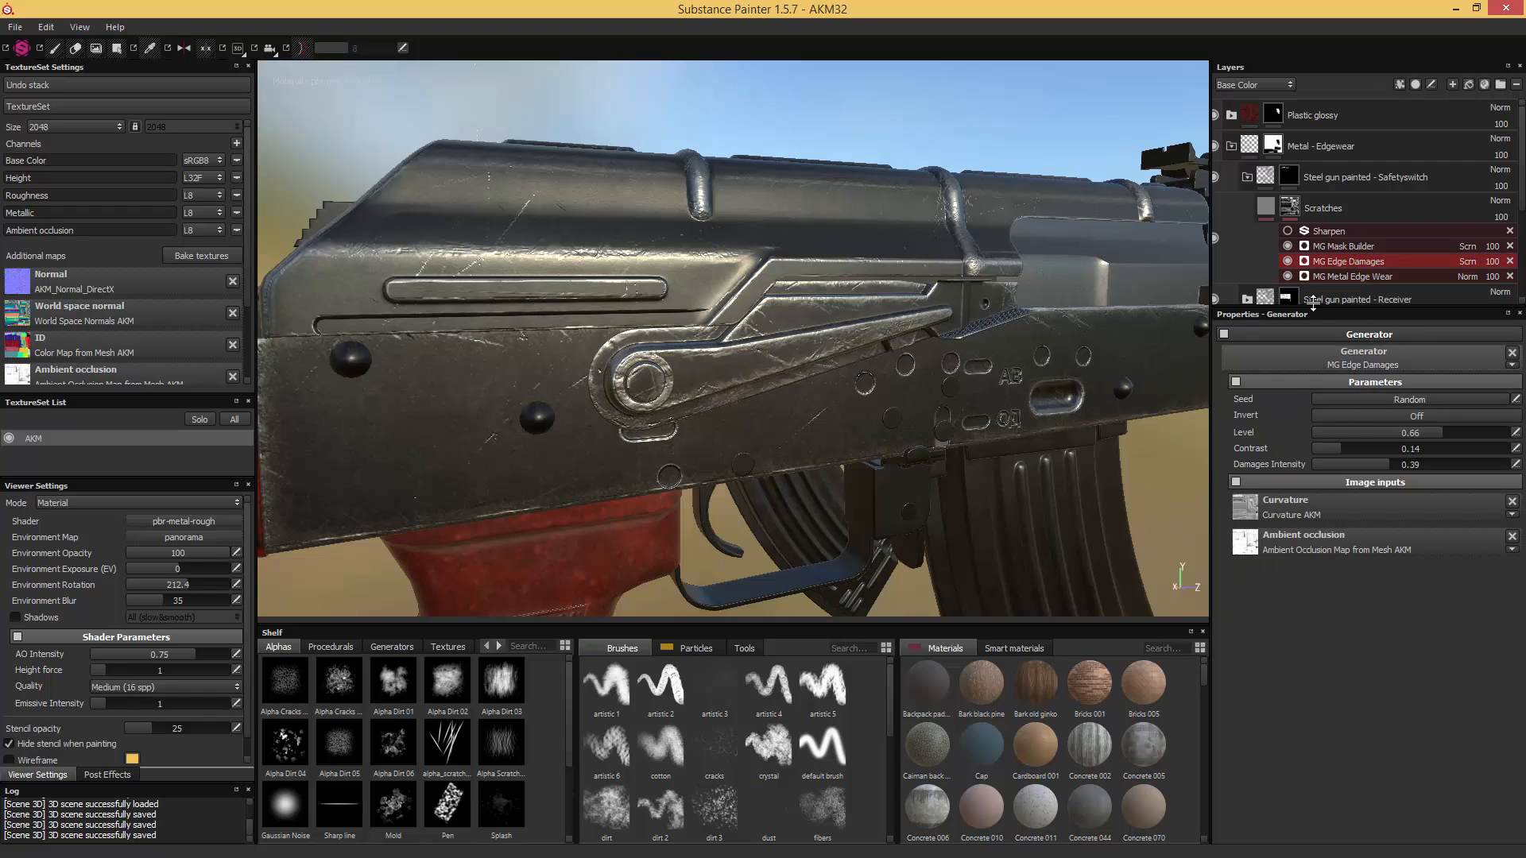
left_click(1287, 262)
left_click(1288, 262)
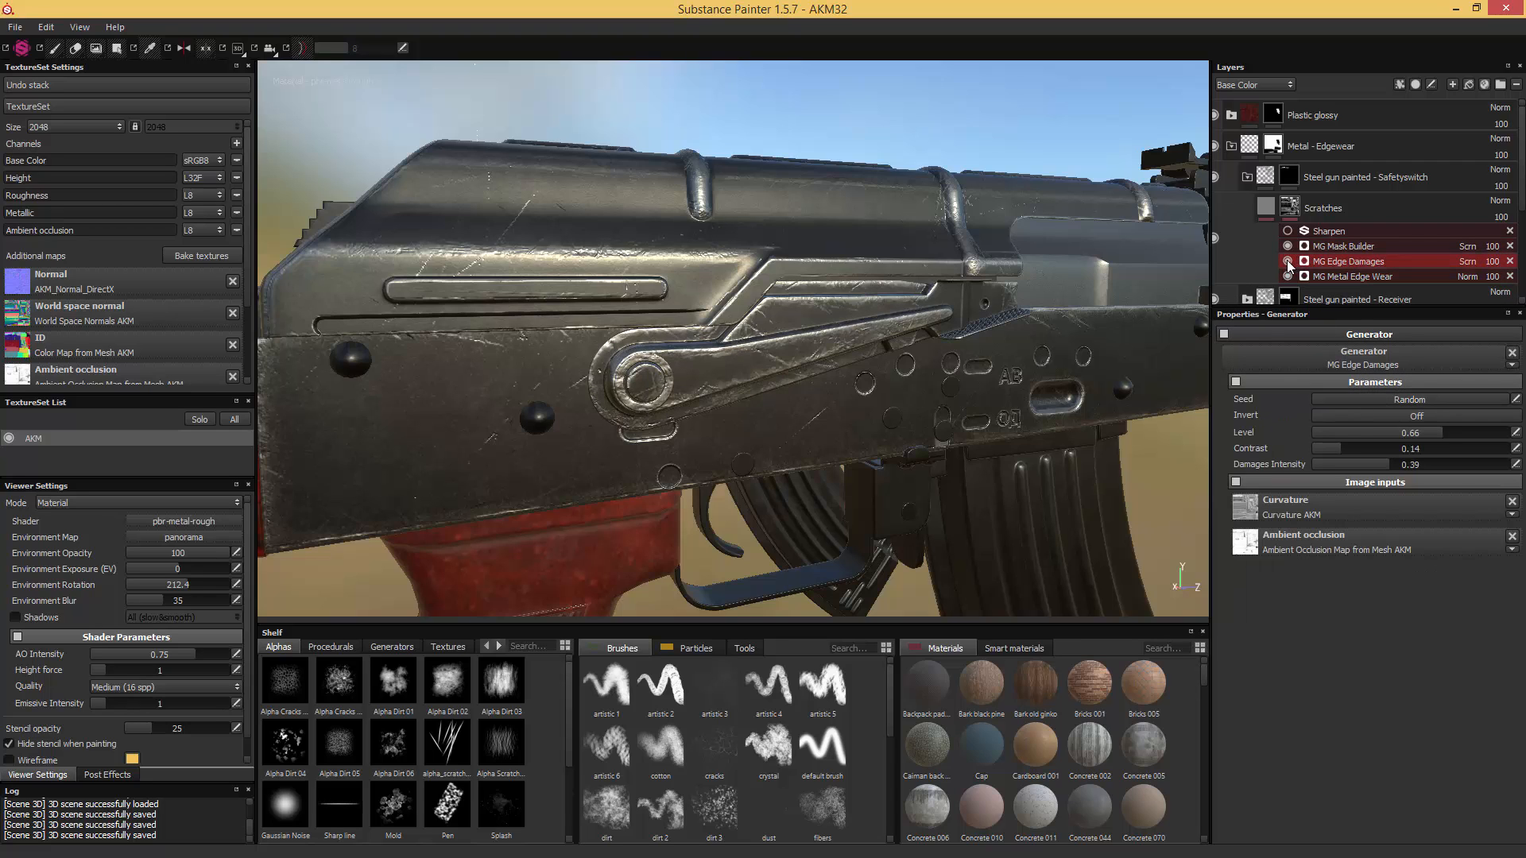
left_click(1347, 431)
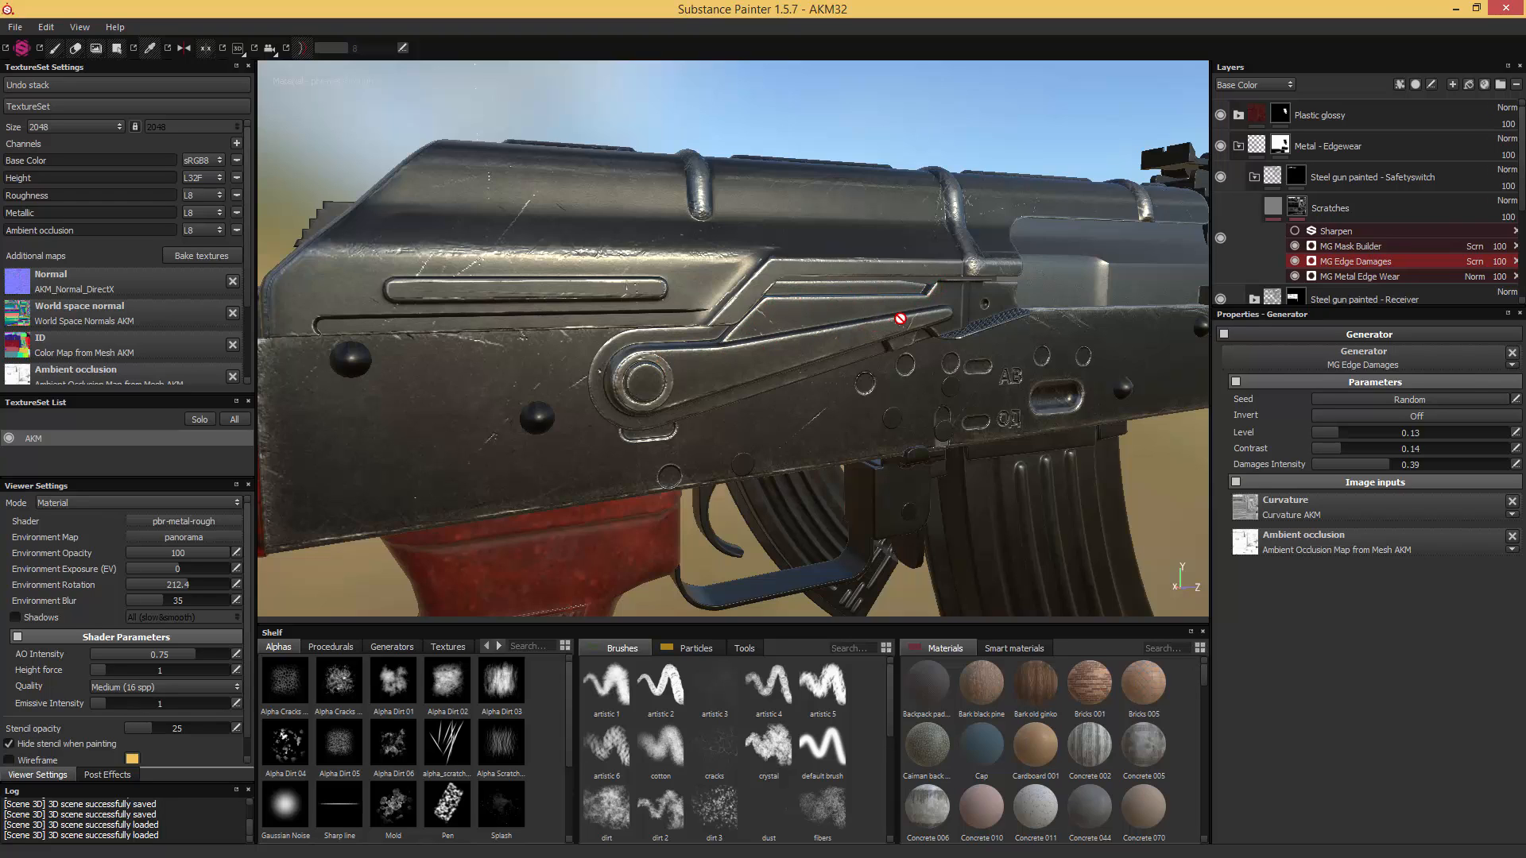
middle_click_drag(807, 483, 772, 381, "alt")
left_click_drag(756, 378, 667, 377, "alt")
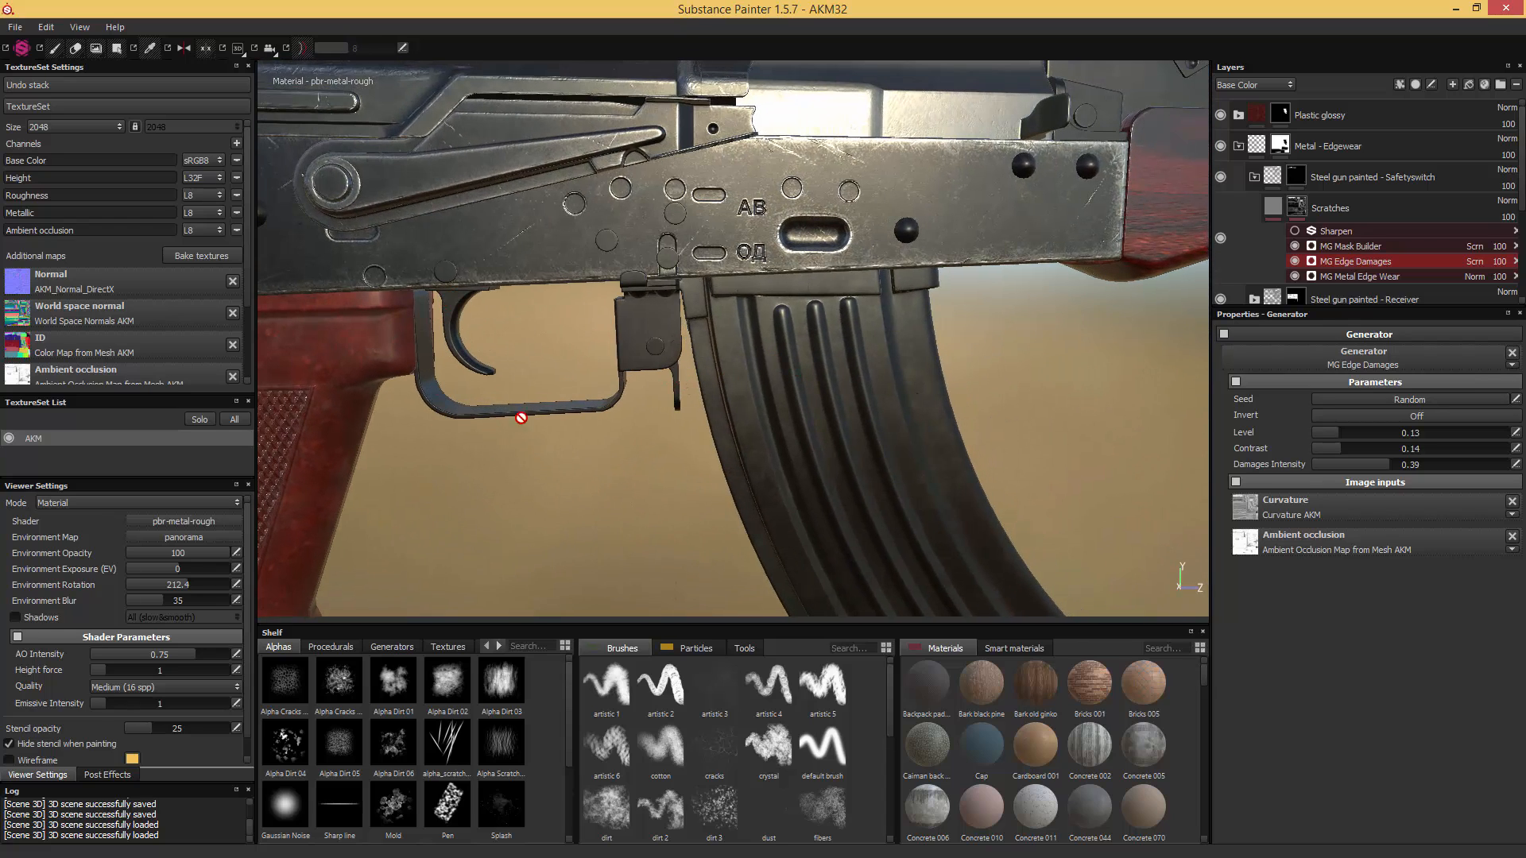
- Fill the trigger and the trigger guard white in the Safetyswitch folder's mask with the Polygon Fill tool
left_click(1303, 181)
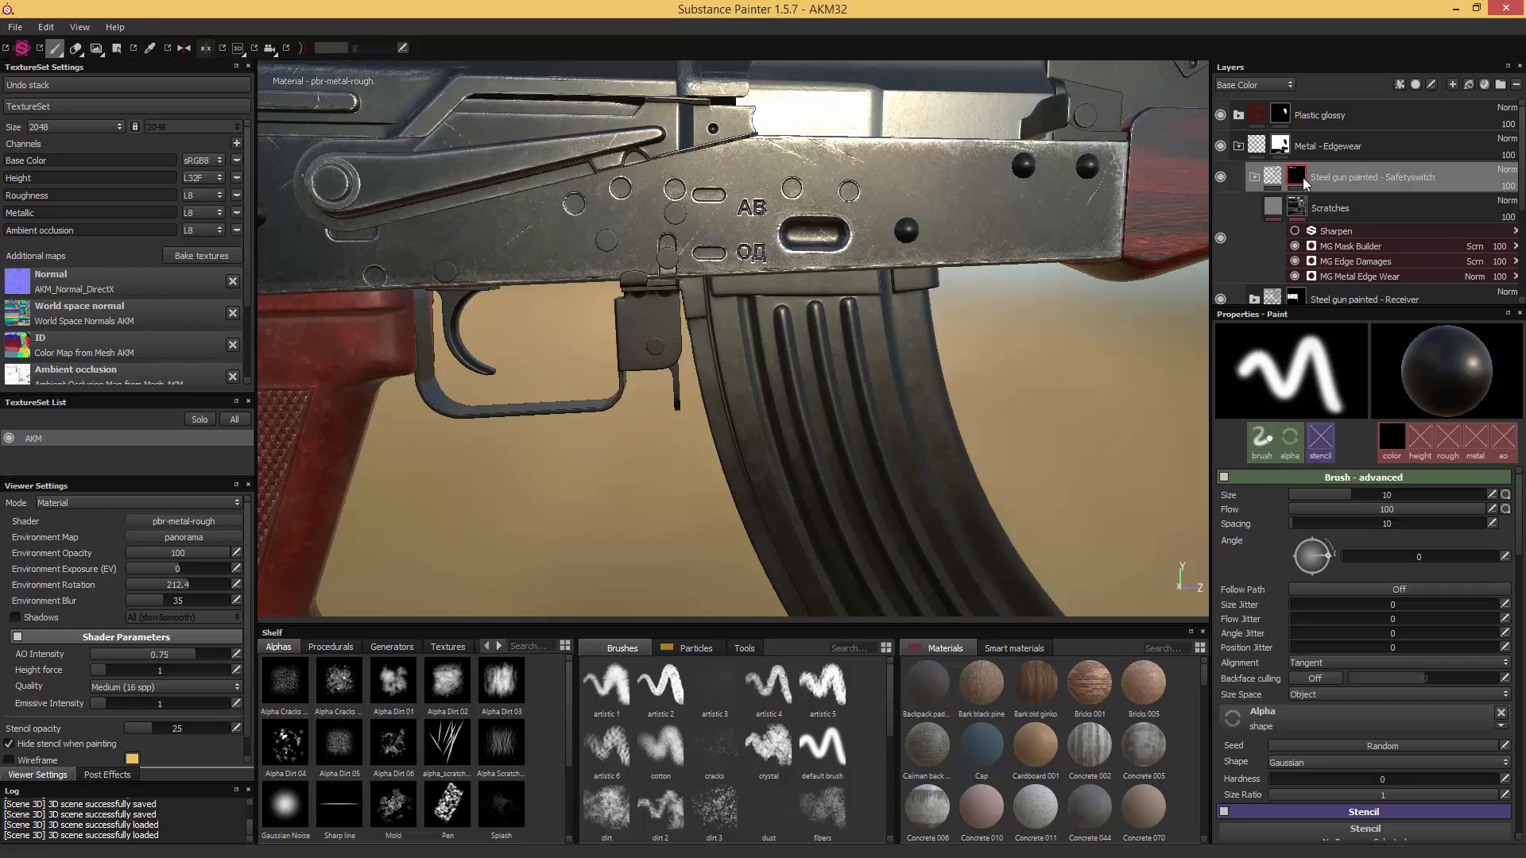
left_click(117, 49)
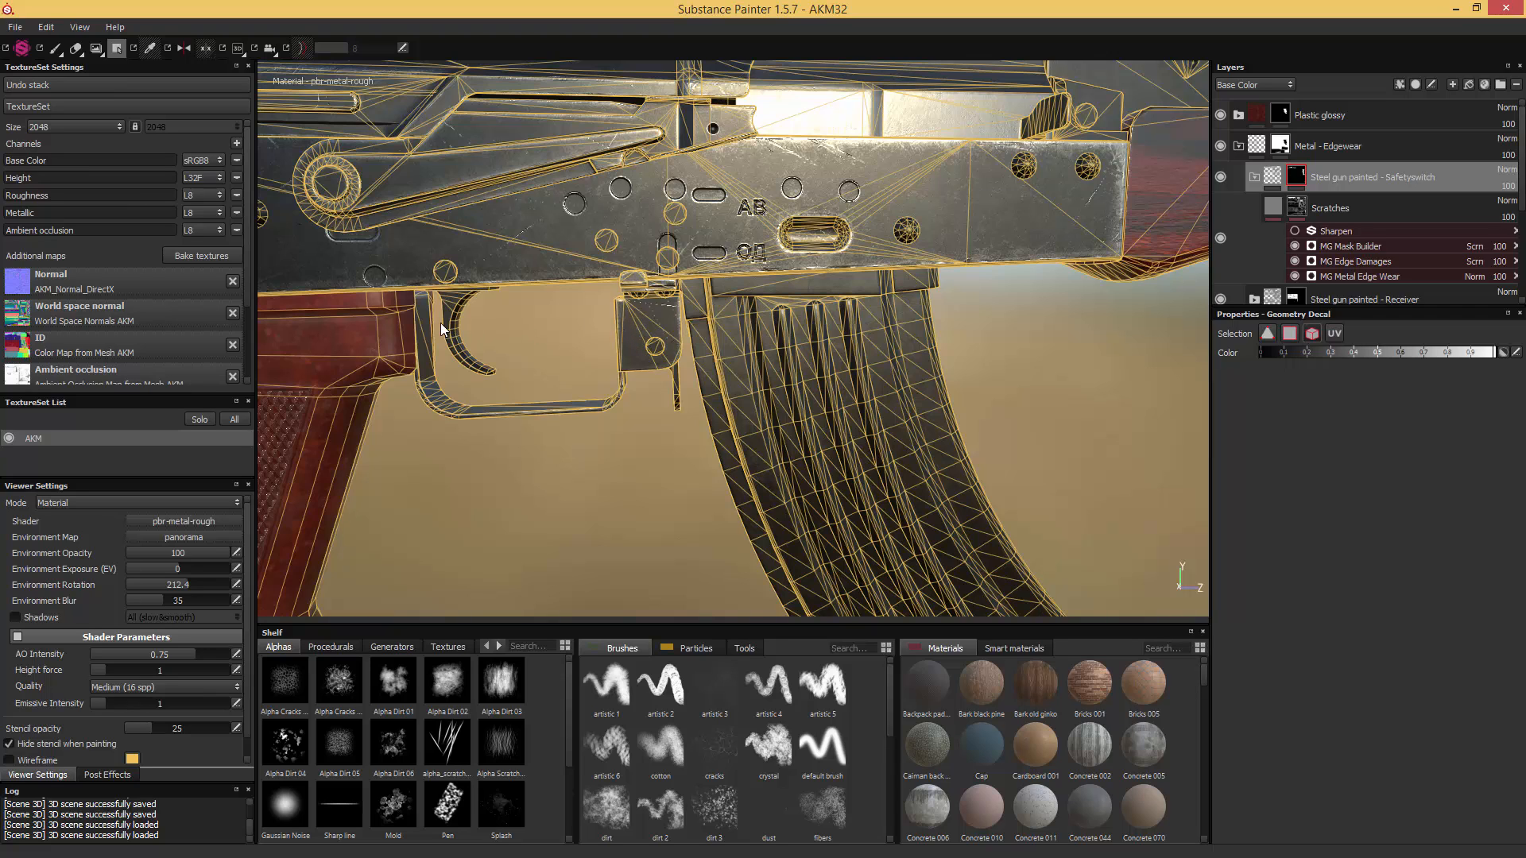
left_click(55, 48)
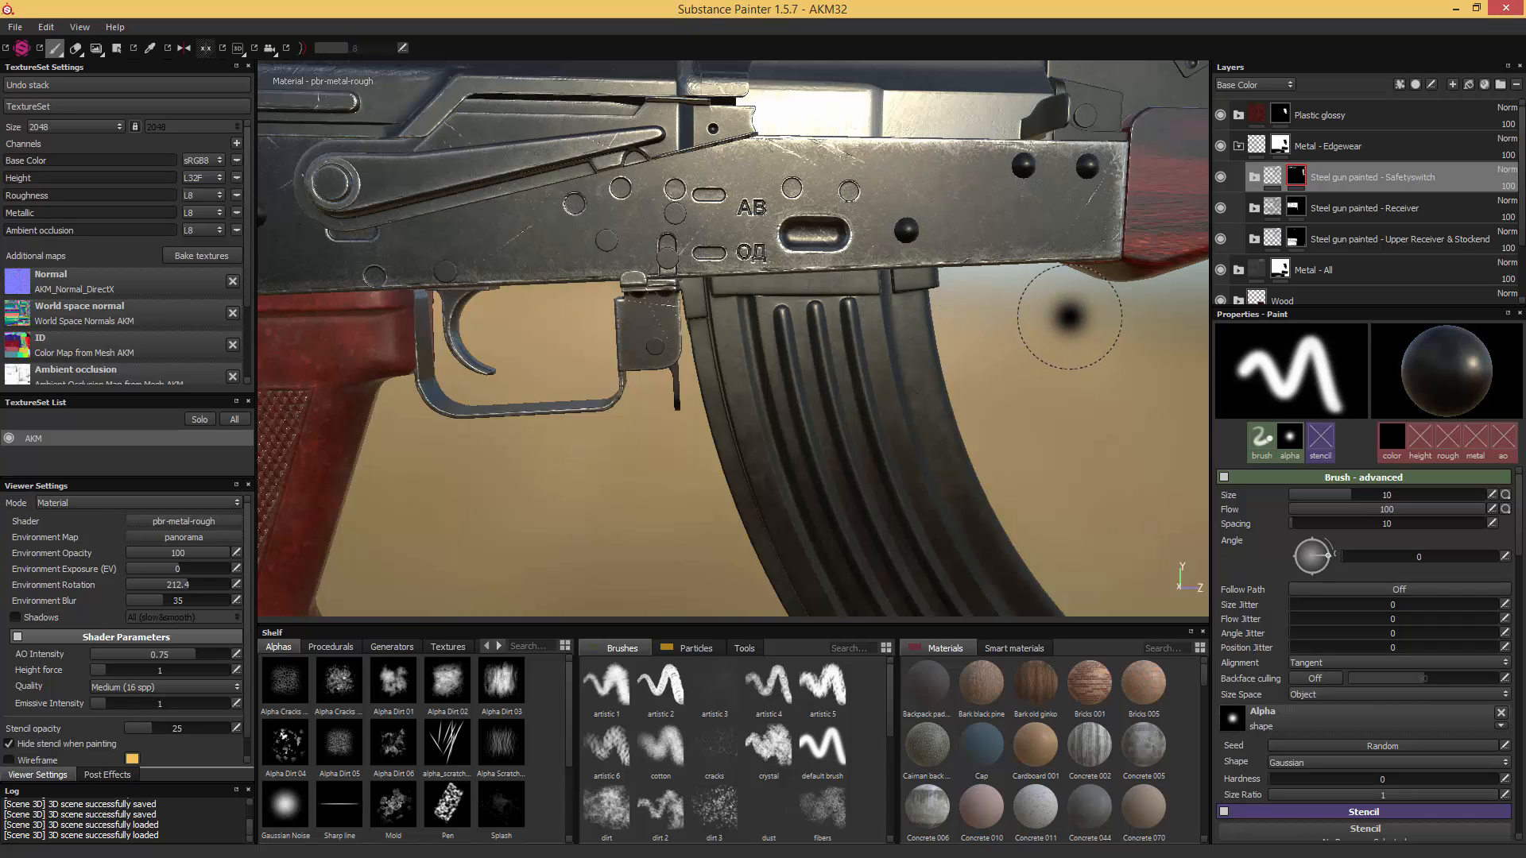
- Duplicate the Receiver folder and rename the copy as "Steel gun painted - Screws"
left_click(1360, 210)
key("ctrl+d")
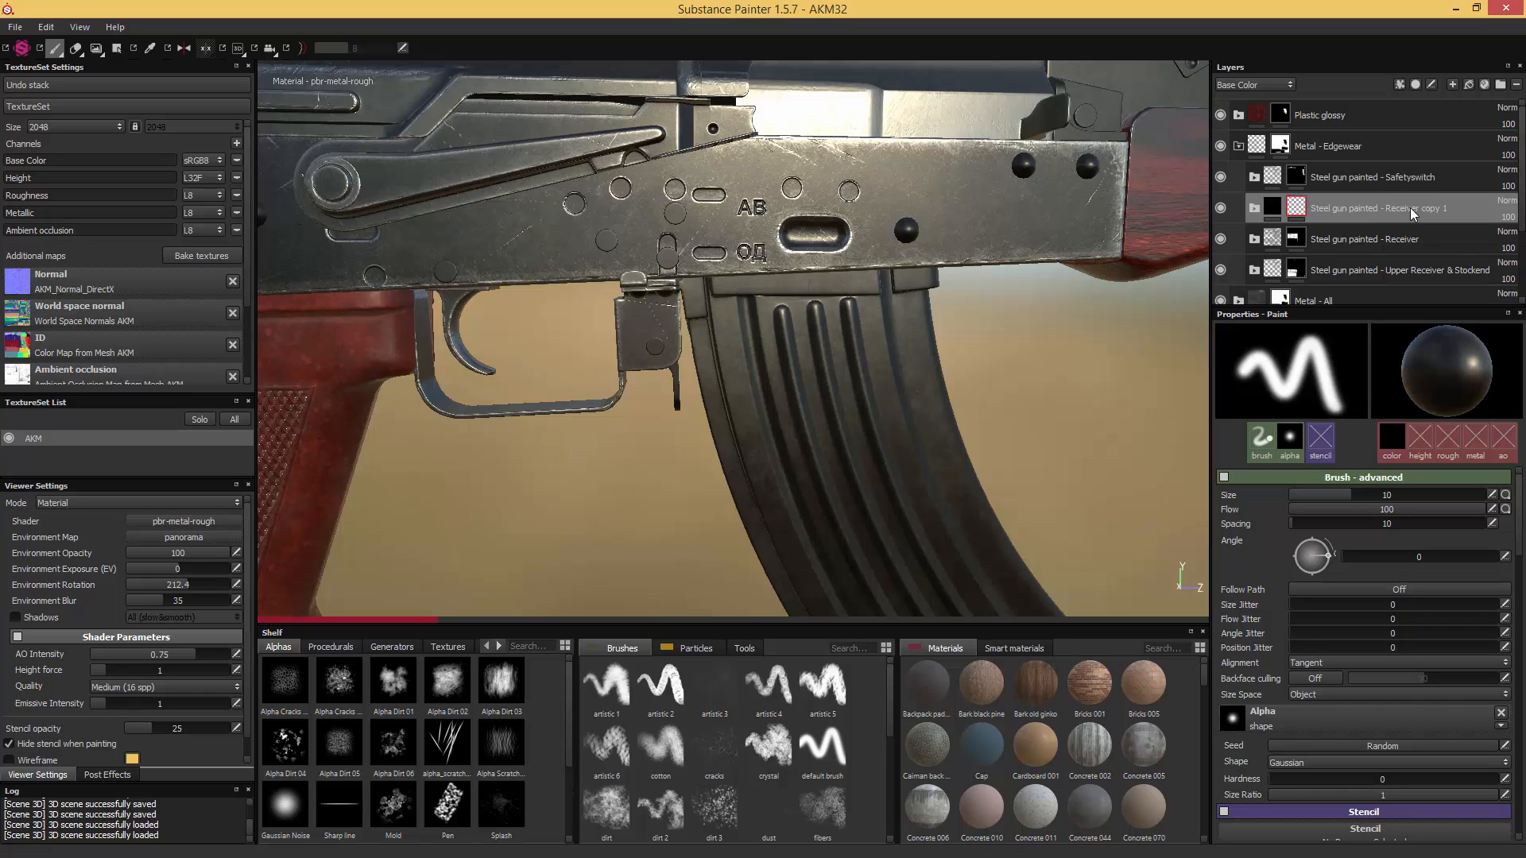
double_click(1387, 208)
left_click_drag(1386, 205, 1506, 213)
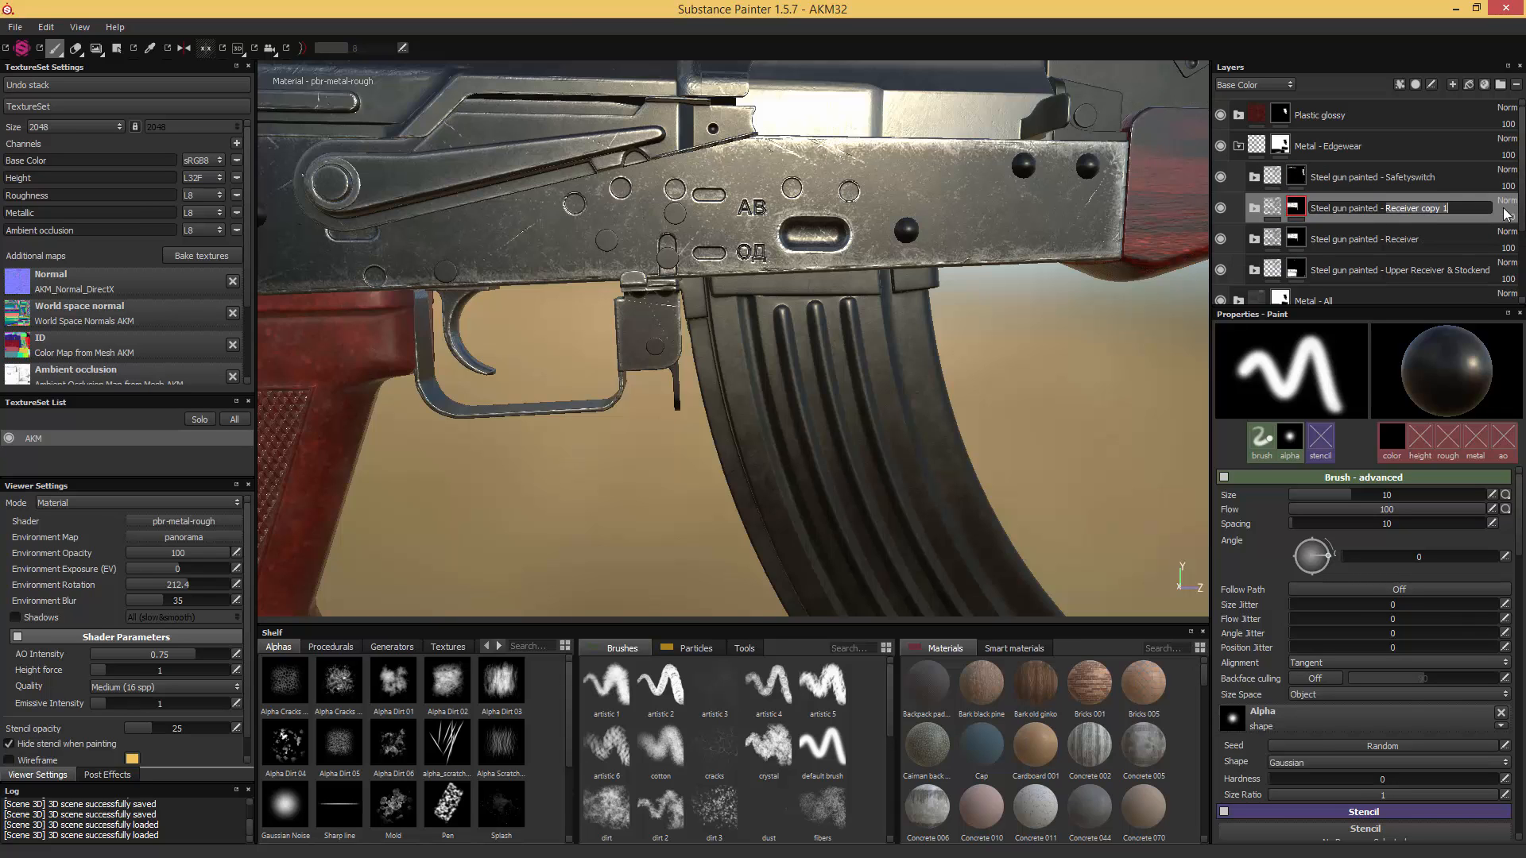
type("Screws")
key("Return")
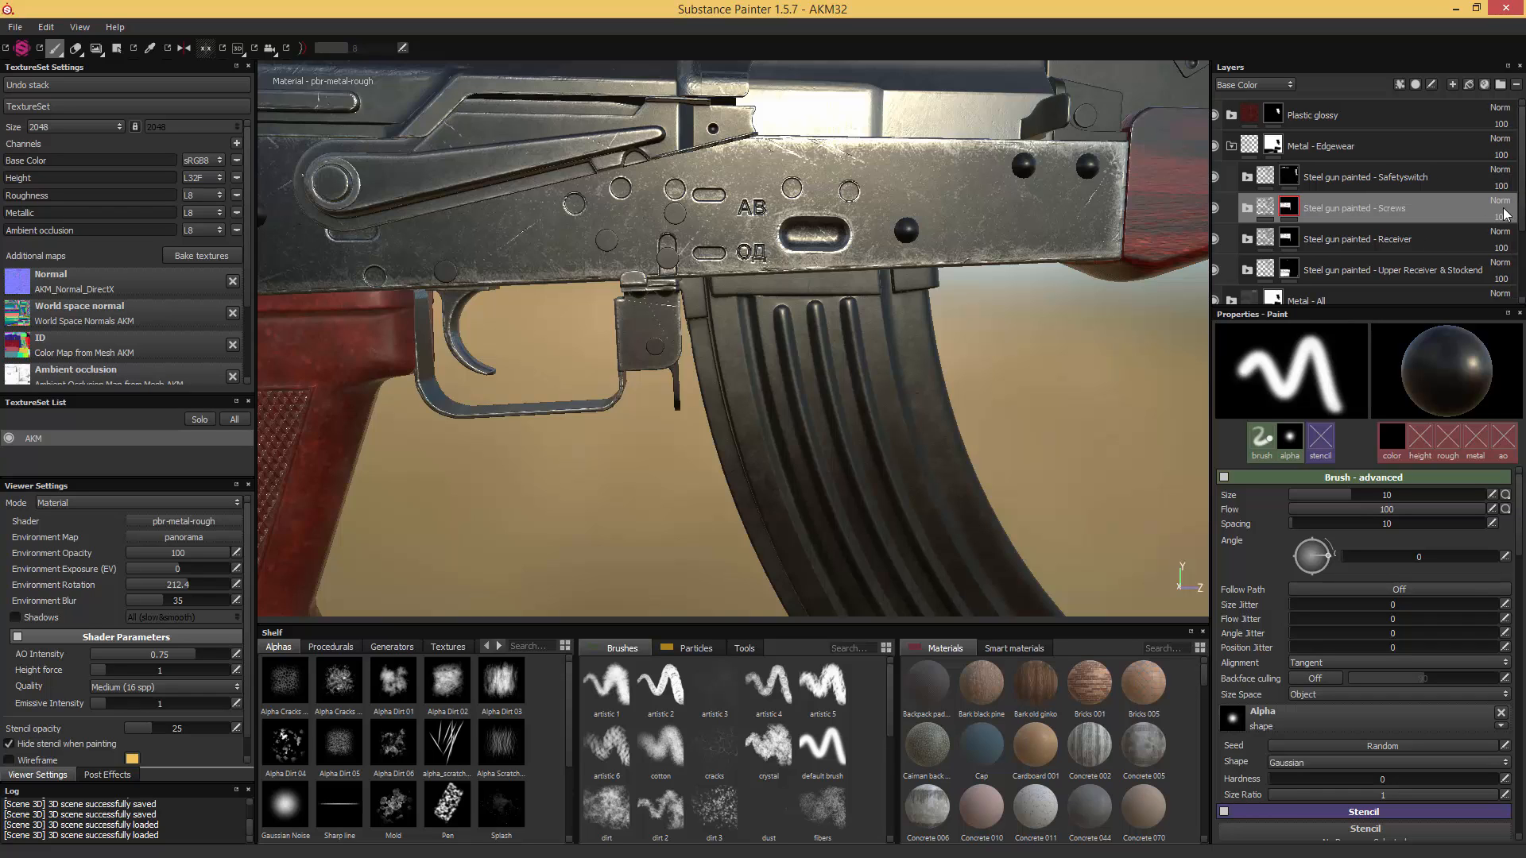
- Replace the Screws folder's mask with a black one and rename the Safetyswitch folder as "Steel gun painted - Safetyswitch & Trigger"
right_click(1287, 208)
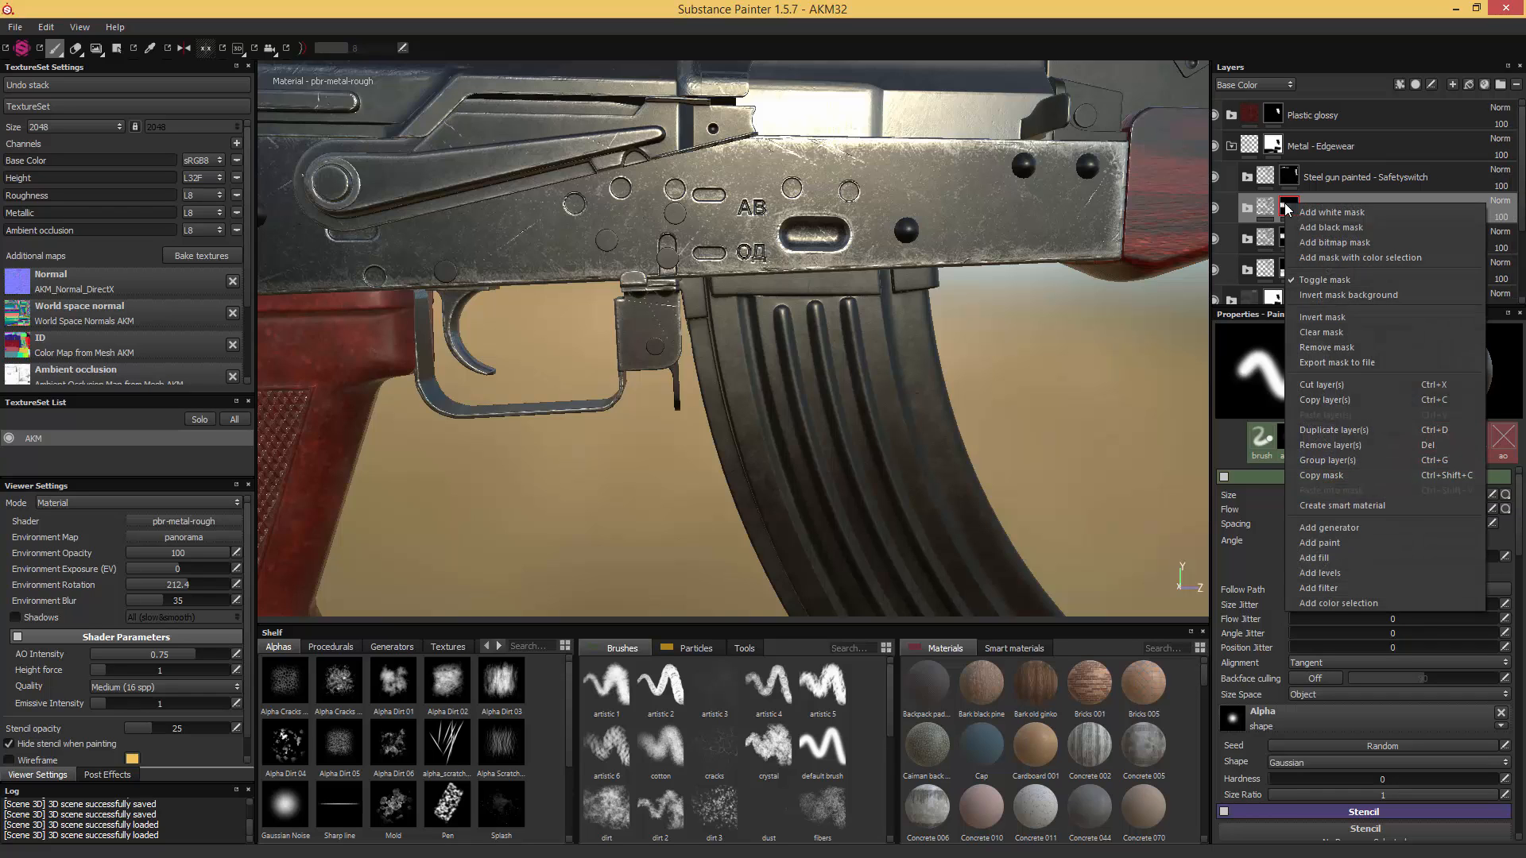
left_click(1324, 228)
double_click(1367, 176)
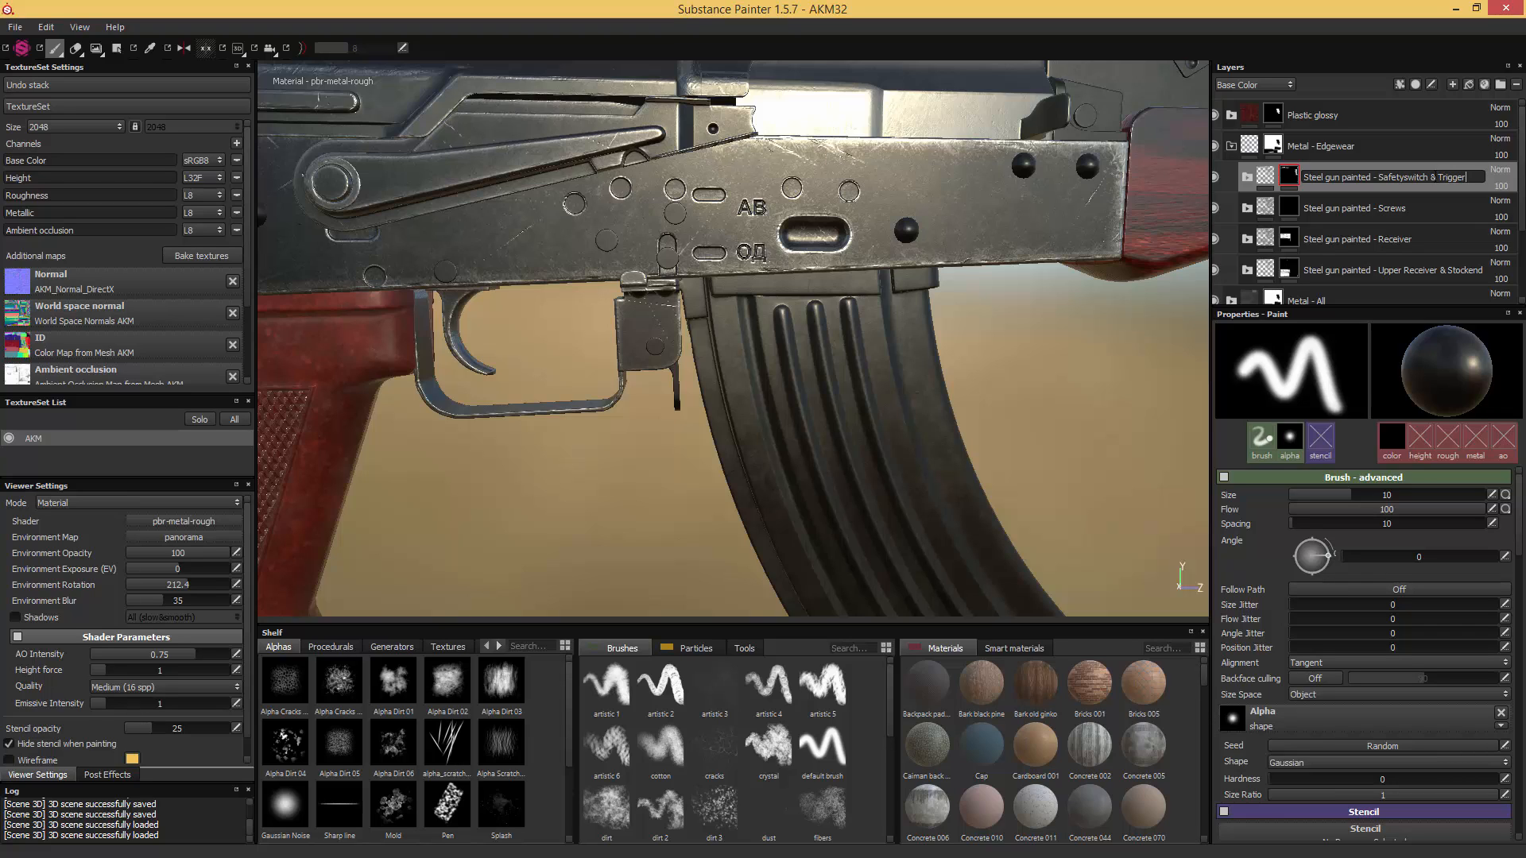
key("Return")
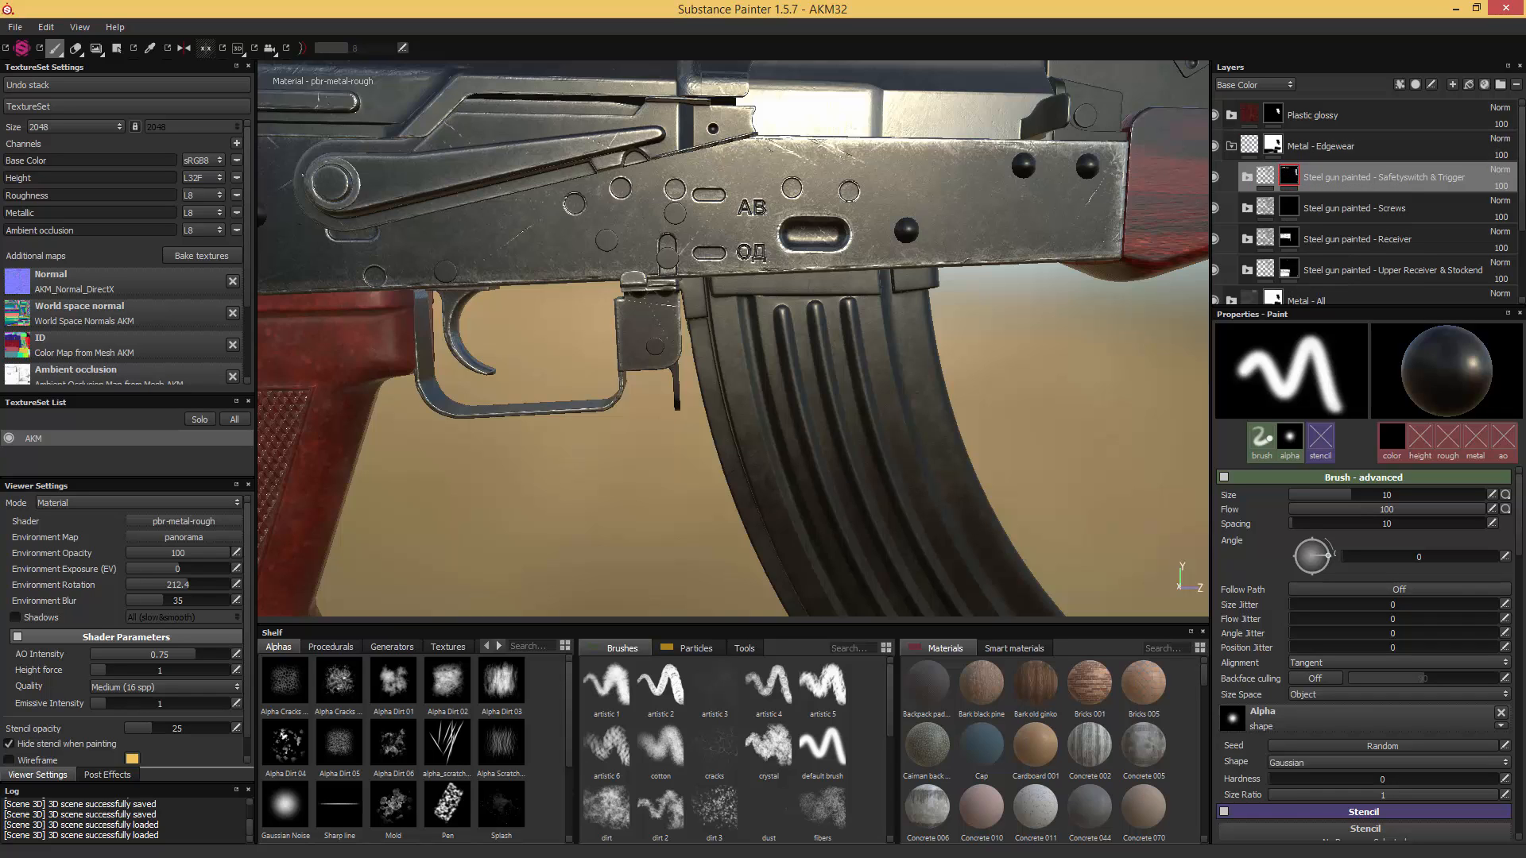
- Fill the front rivets and the pins above the trigger guard white in the Screws mask on the safety-lever side
left_click(1284, 210)
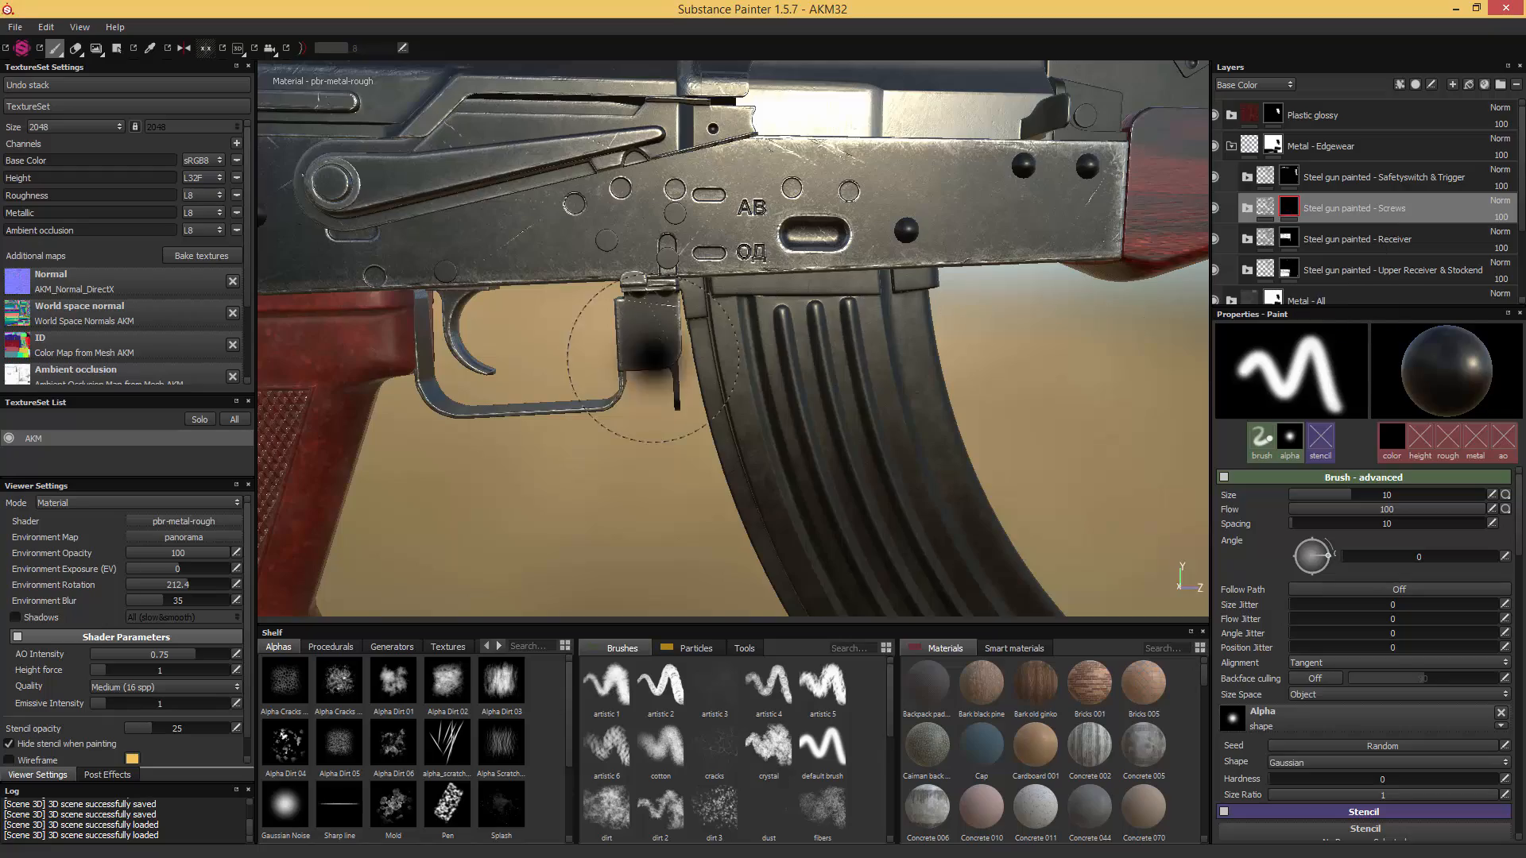
middle_click_drag(446, 413, 588, 415, "alt")
key("4")
right_click_drag(588, 415, 707, 303, "alt")
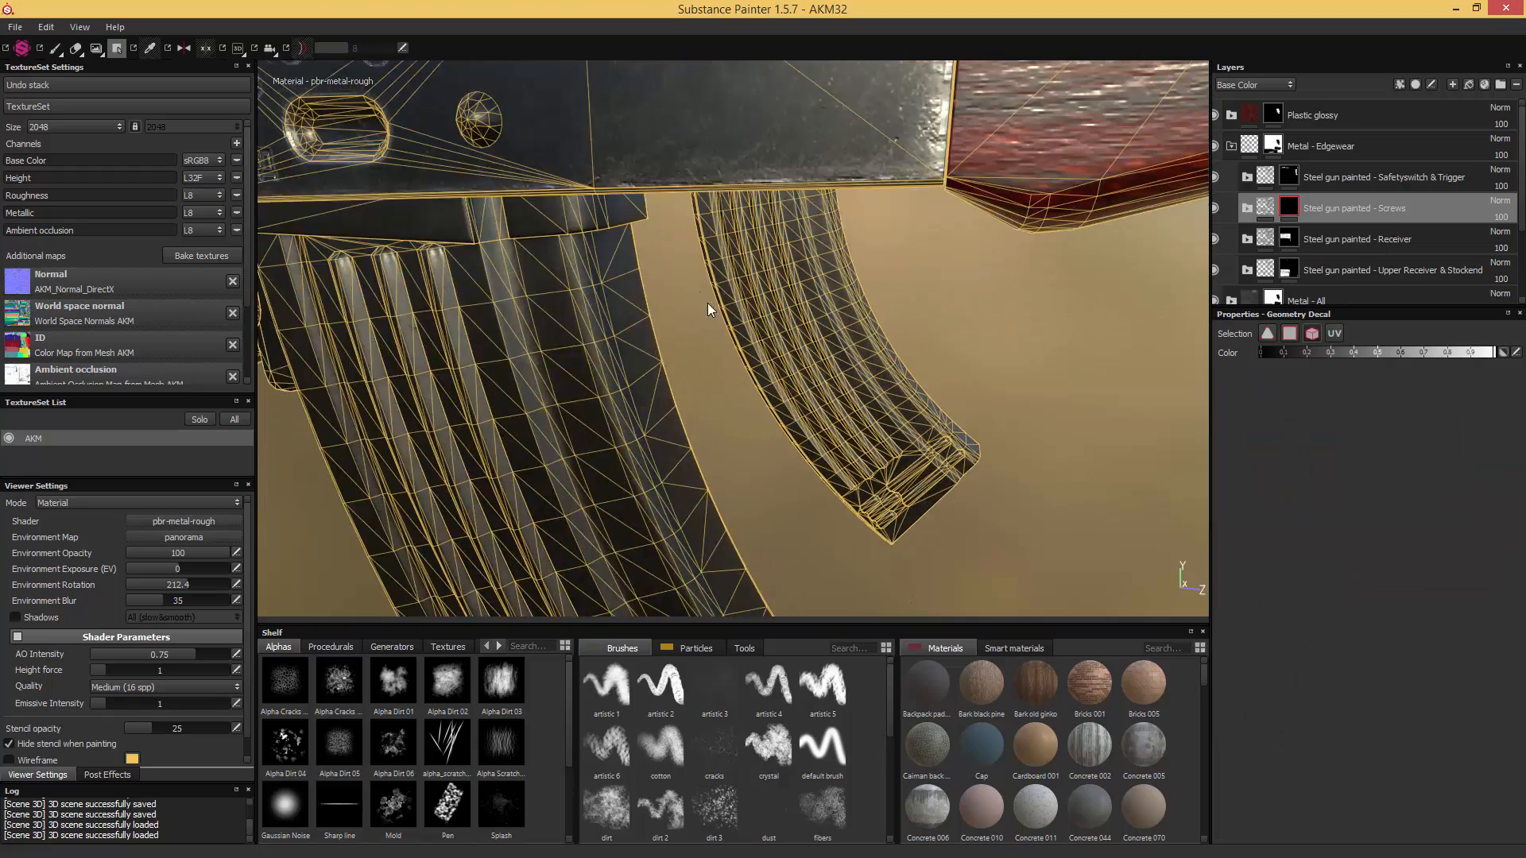
middle_click_drag(691, 254, 889, 384, "alt")
left_click_drag(888, 383, 814, 405, "alt")
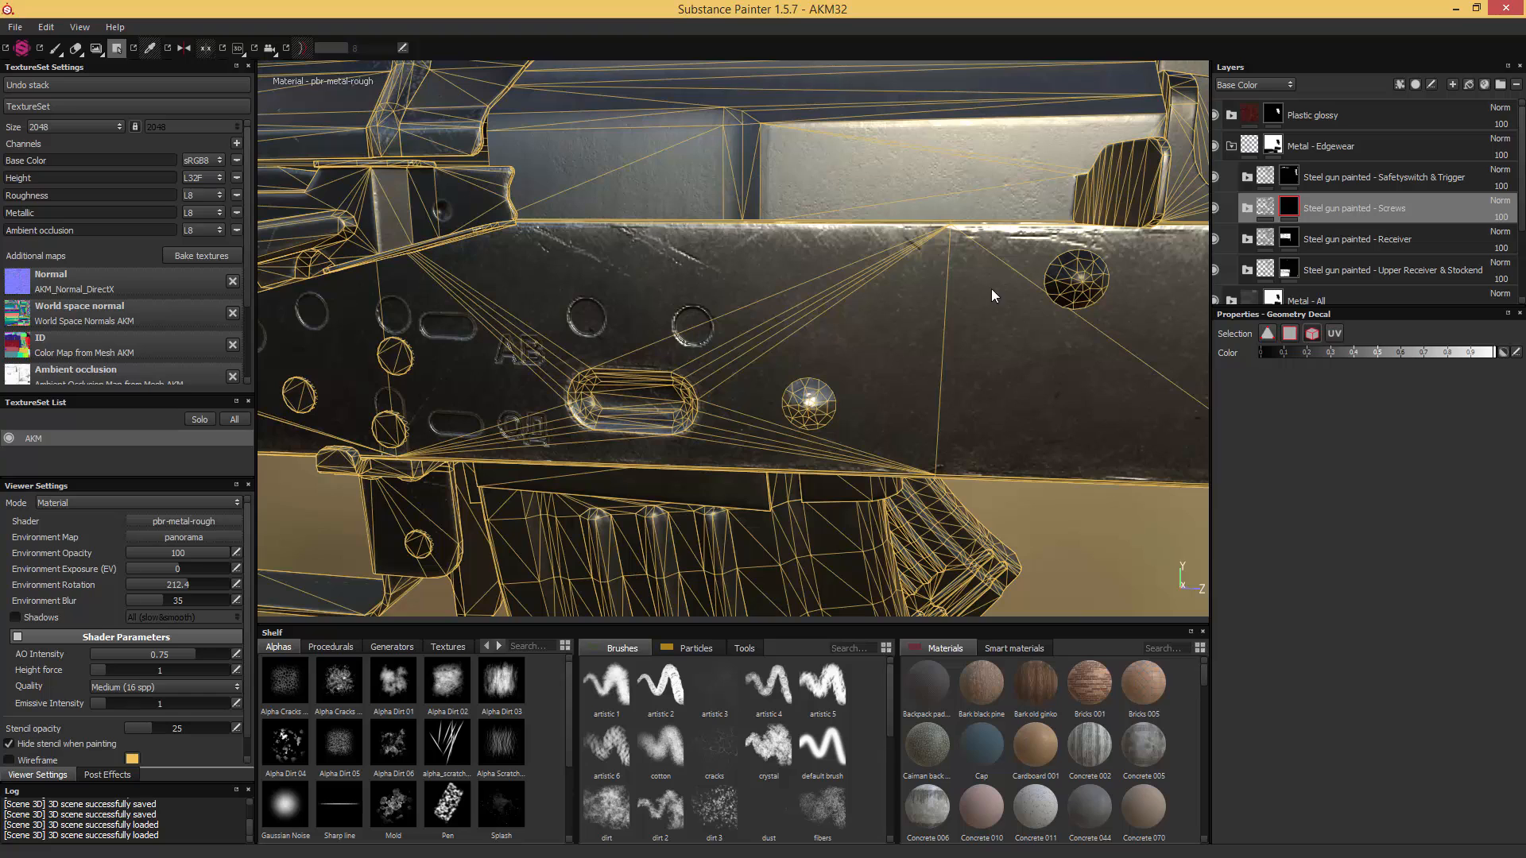
left_click_drag(1081, 288, 943, 297, "alt")
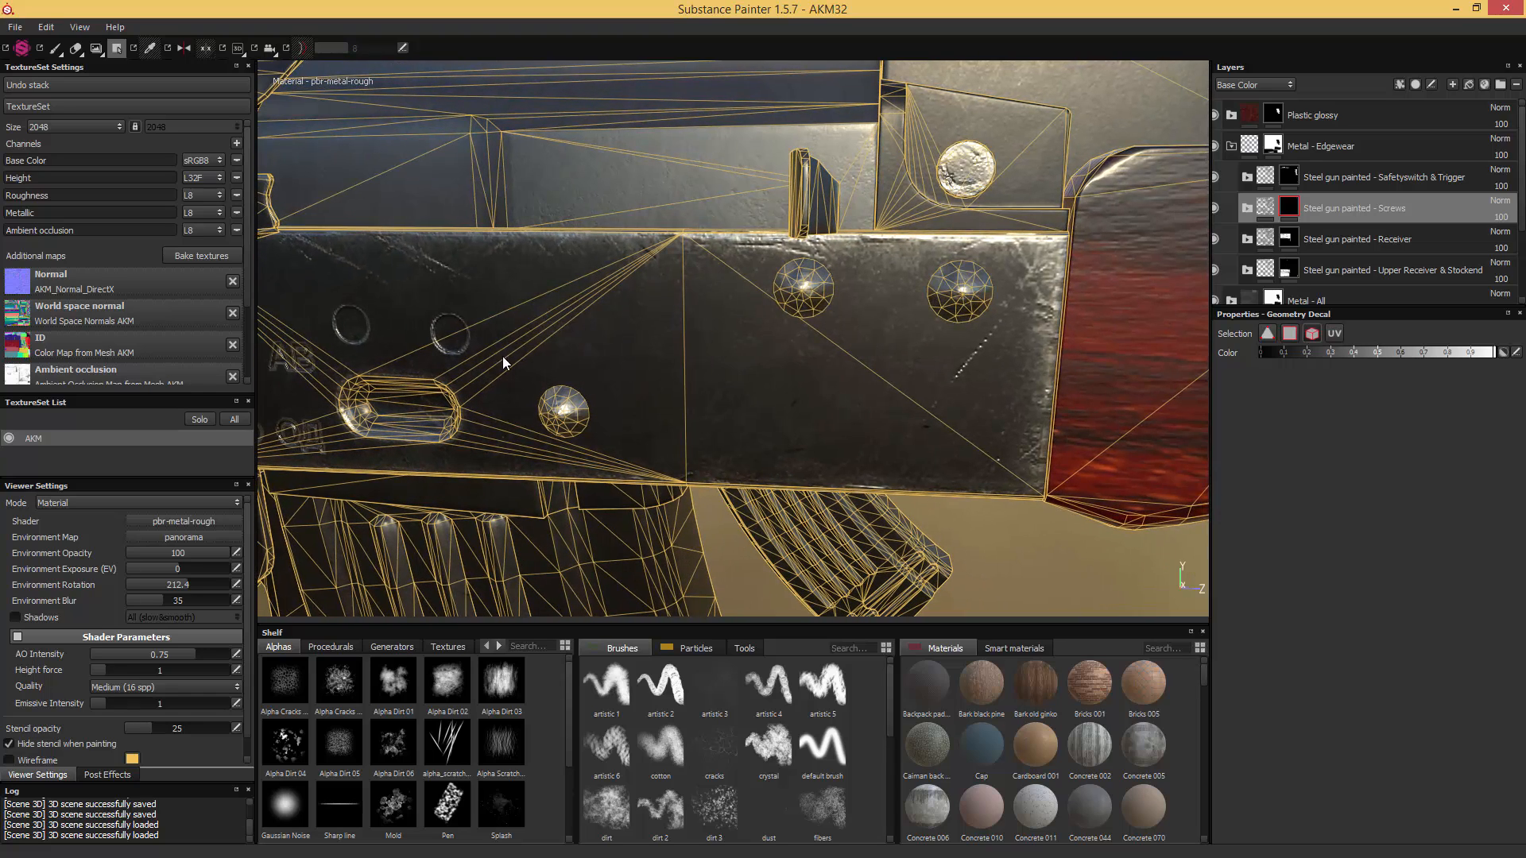
left_click_drag(502, 356, 804, 335, "alt")
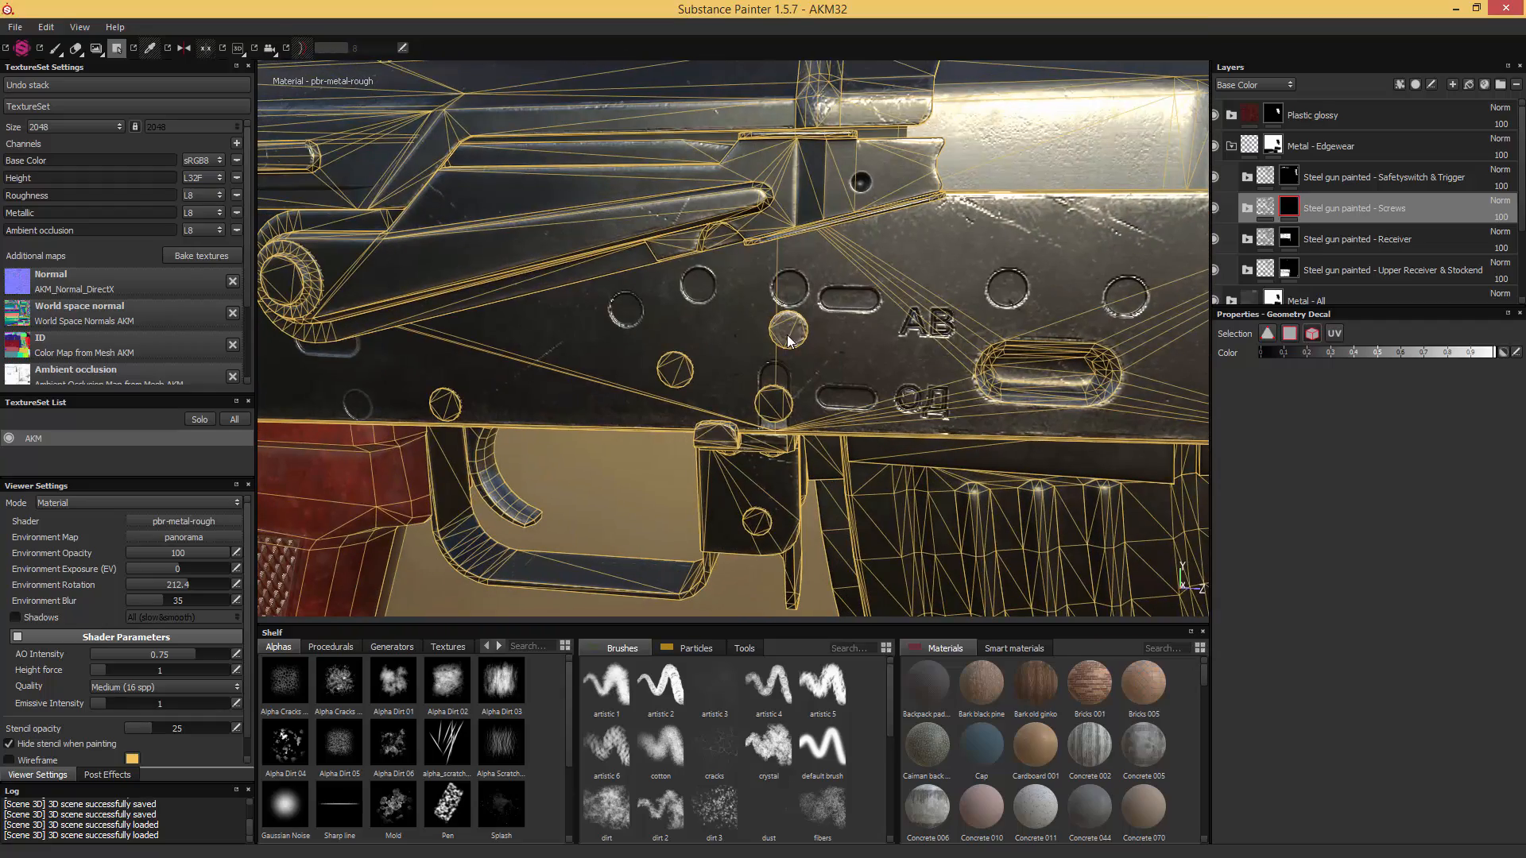
left_click_drag(774, 402, 868, 355, "alt")
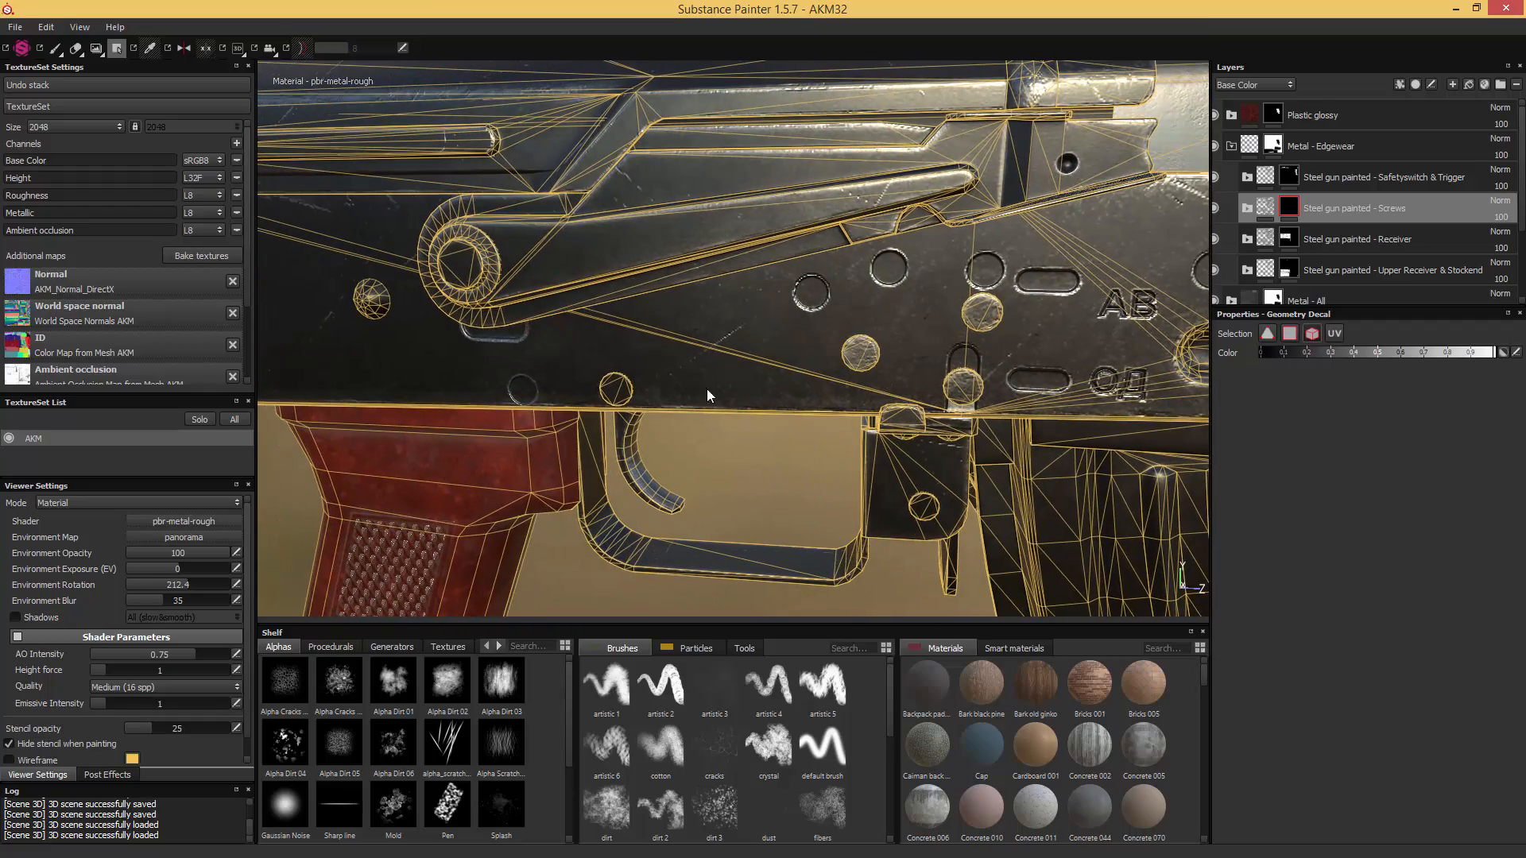
- Fill the two rear receiver rivets, the pin above the trigger and the magazine catch rivets white in the Screws mask
left_click_drag(709, 395, 877, 379, "alt")
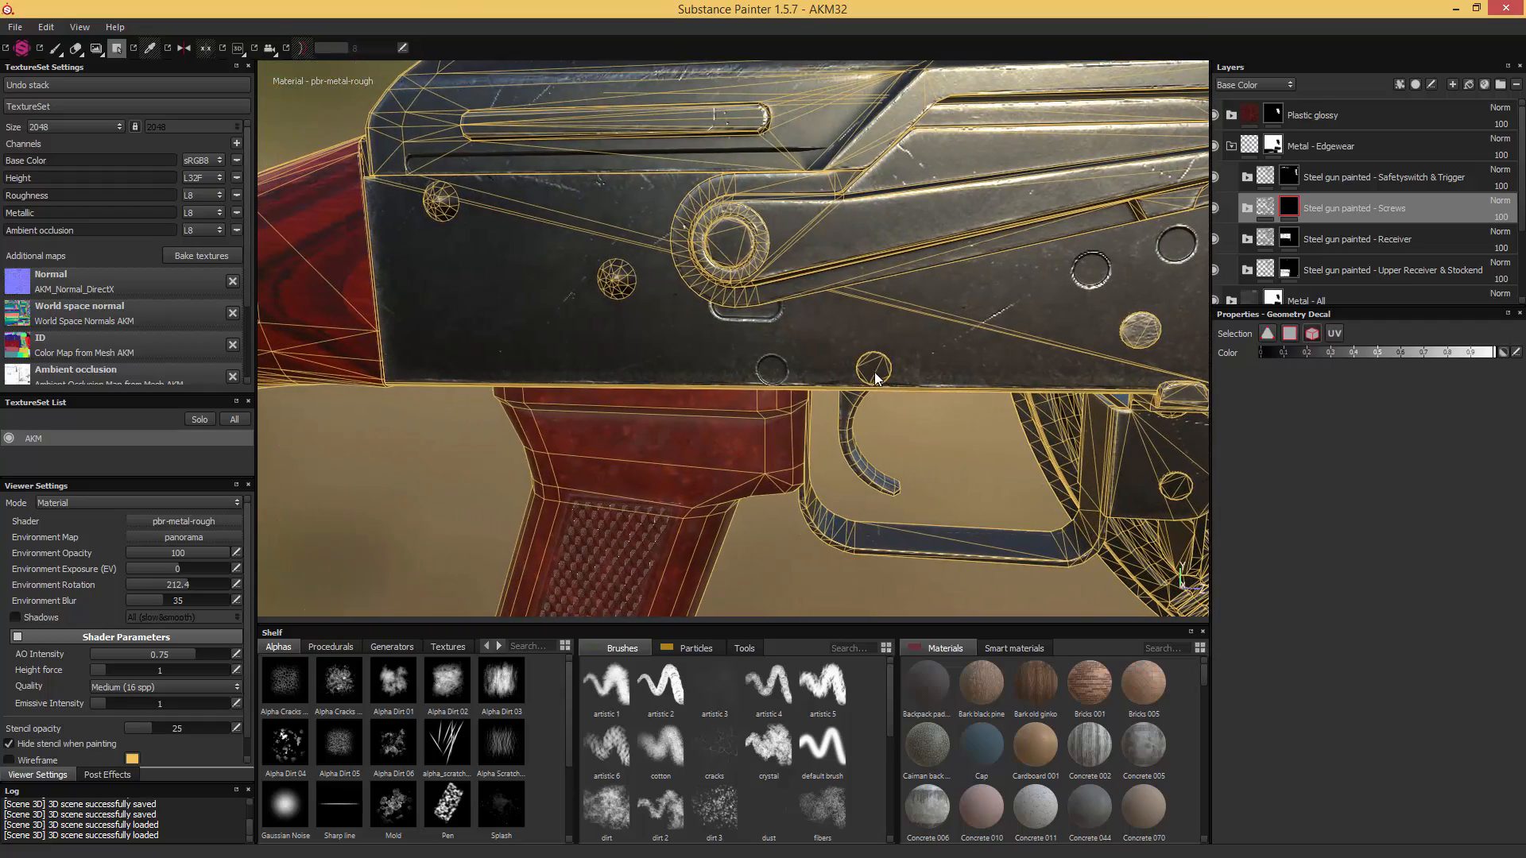
left_click(621, 286)
left_click(439, 200)
left_click_drag(512, 228, 924, 343, "alt")
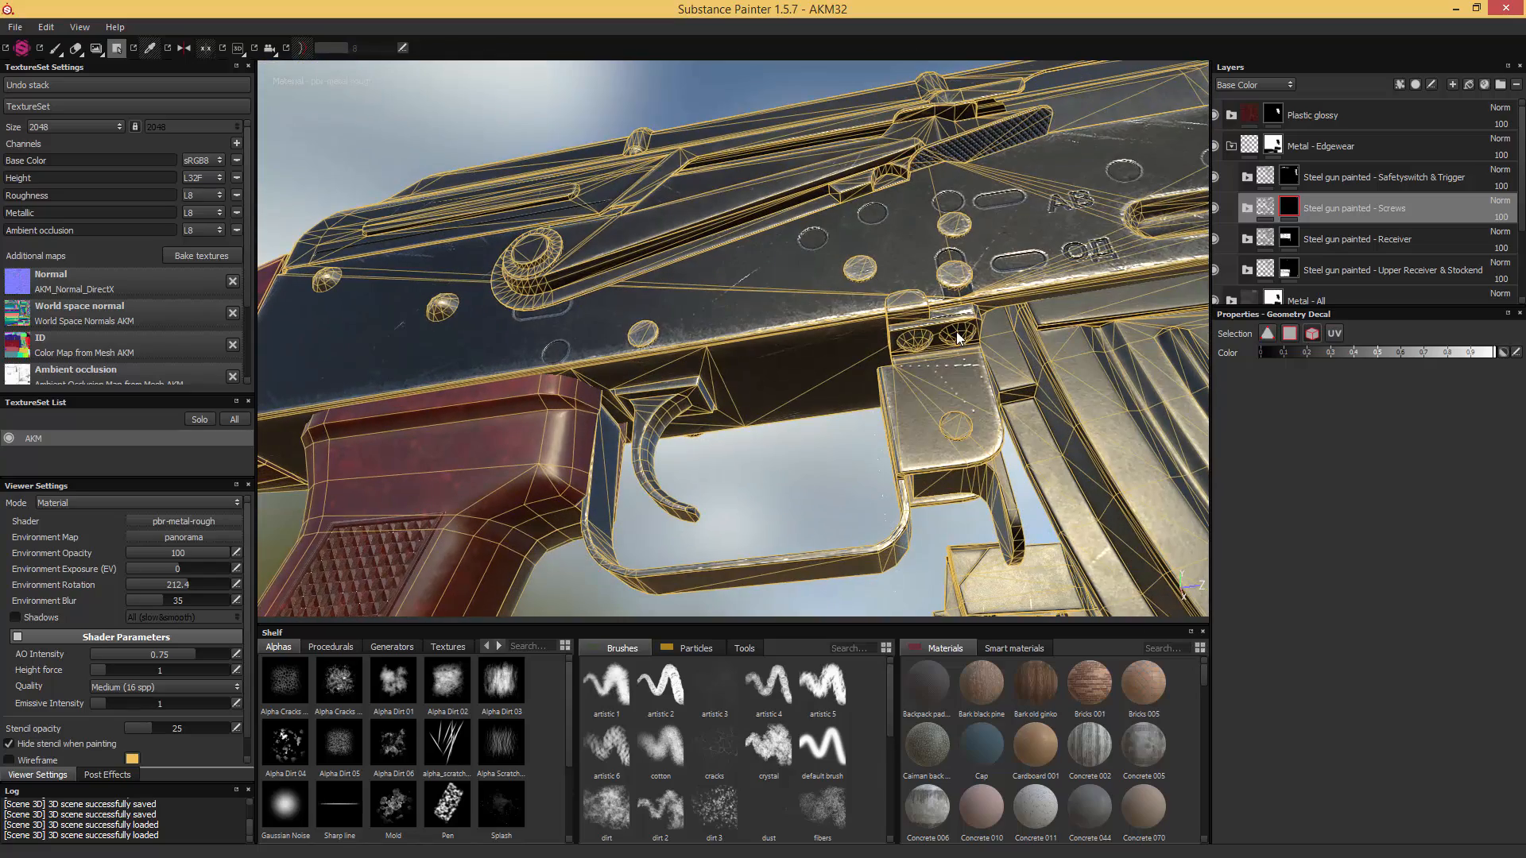
left_click(956, 428)
- Fill the rivets and pins on the opposite side of the receiver white in the Screws mask, from rear to front
left_click_drag(956, 427, 710, 423, "alt")
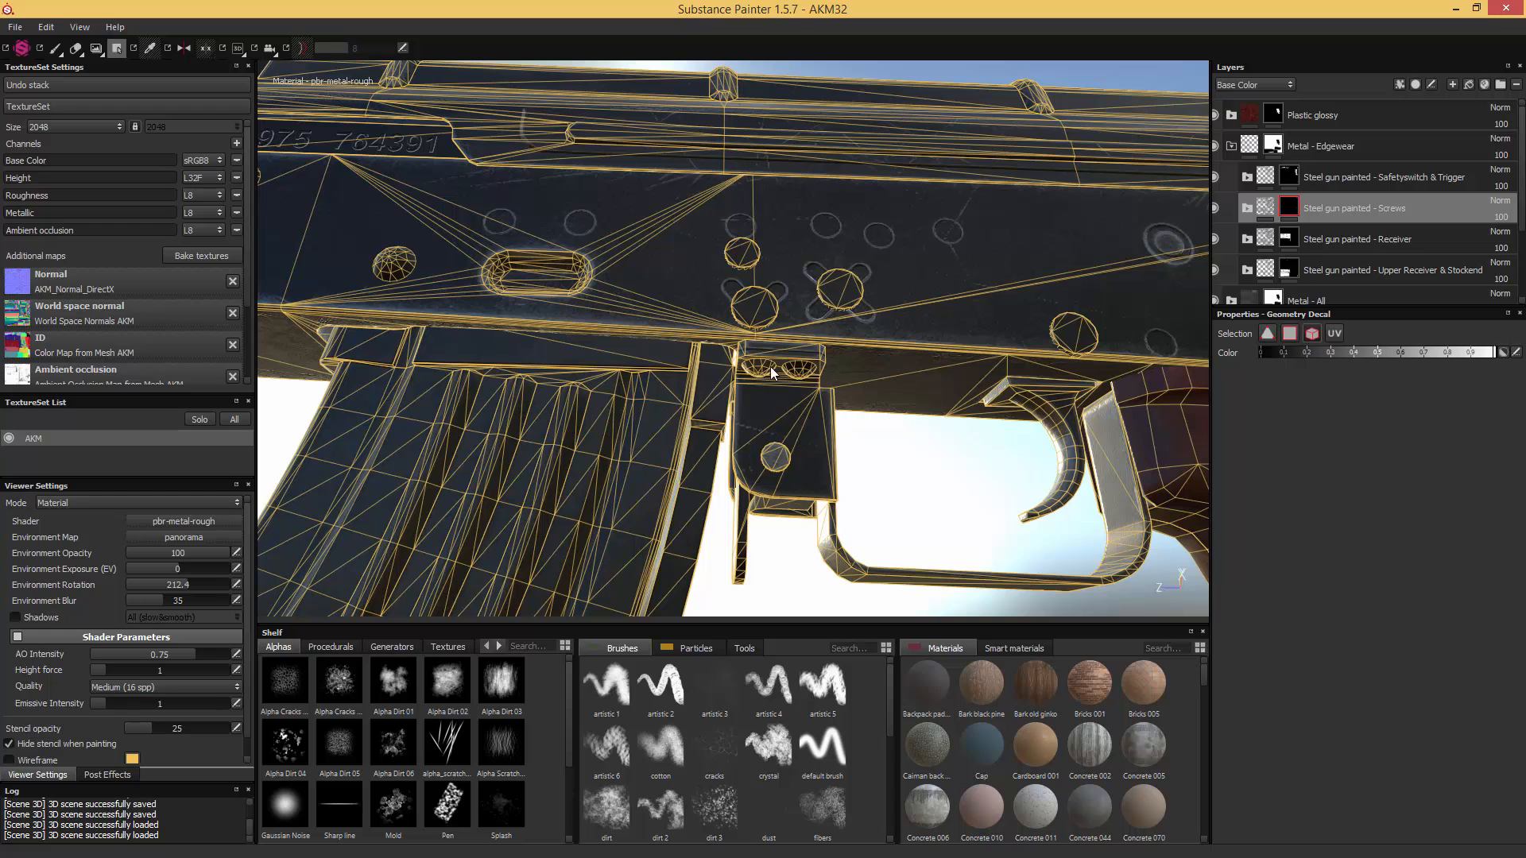
left_click_drag(799, 369, 723, 389, "alt")
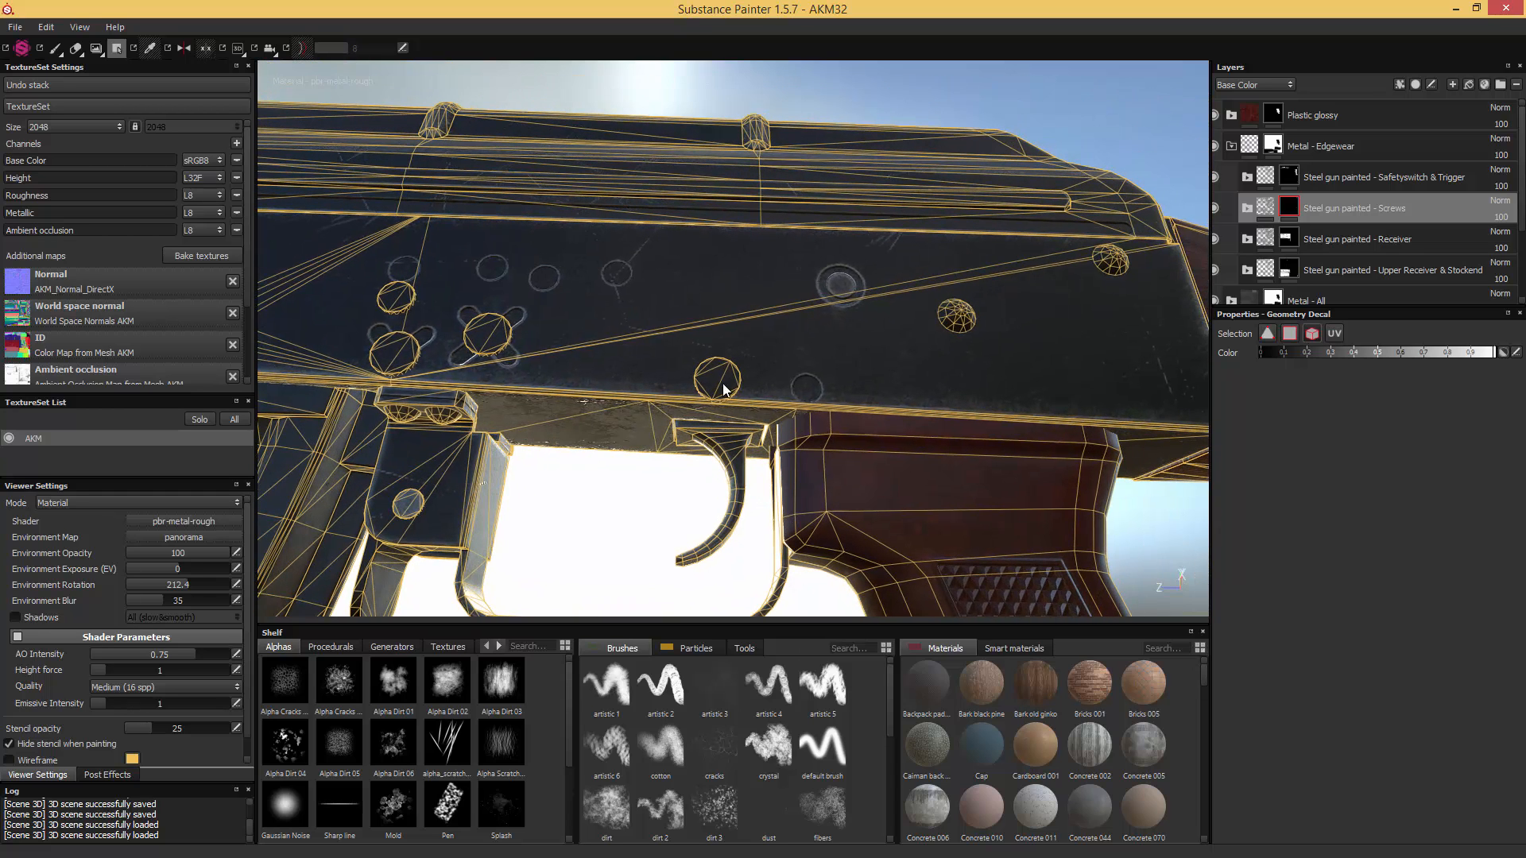
left_click(1114, 262)
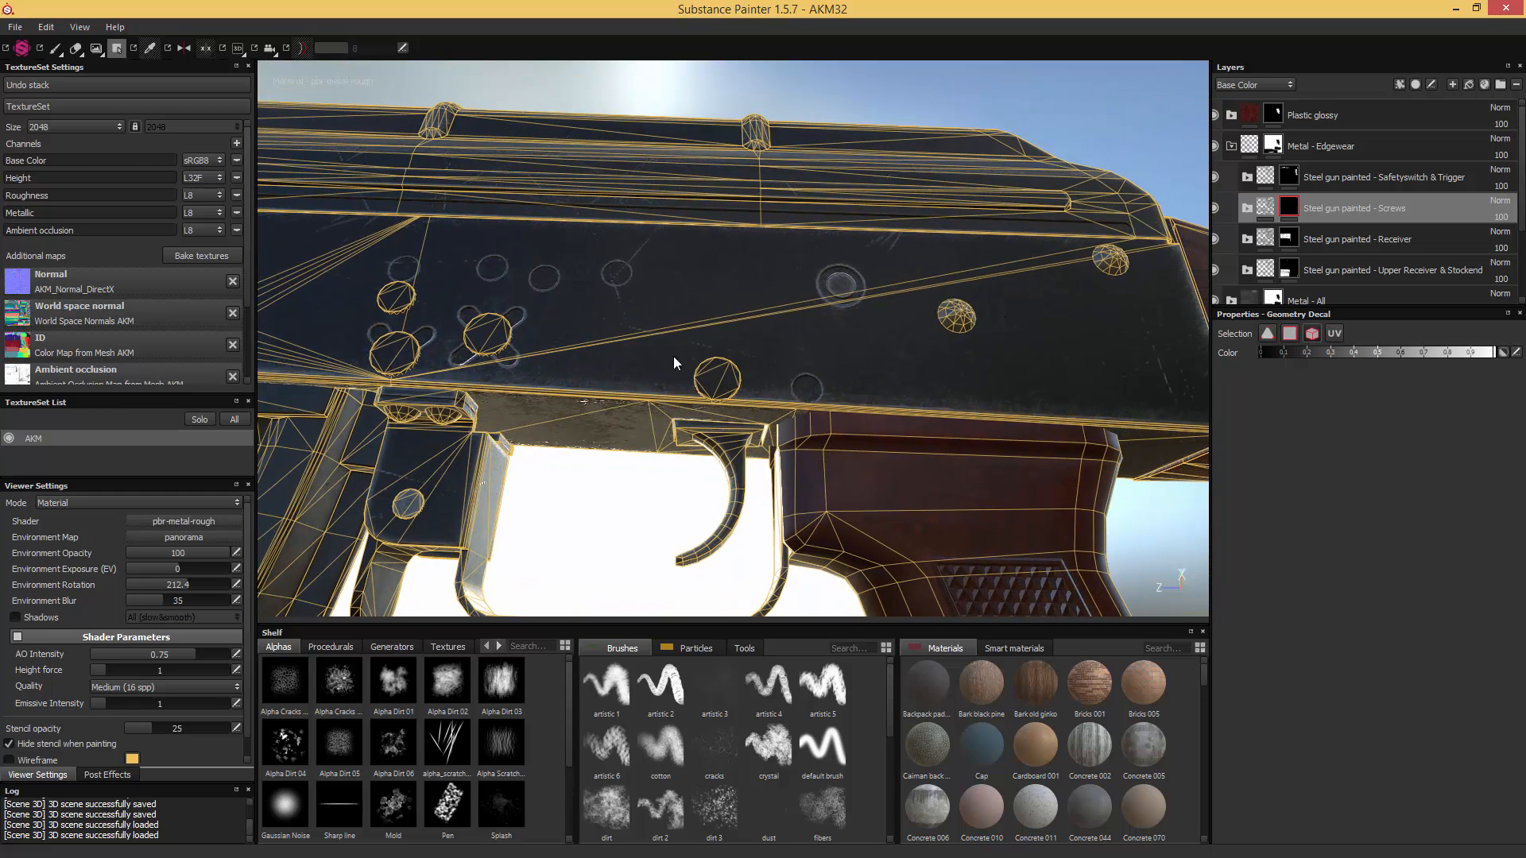
left_click_drag(674, 359, 956, 386, "alt")
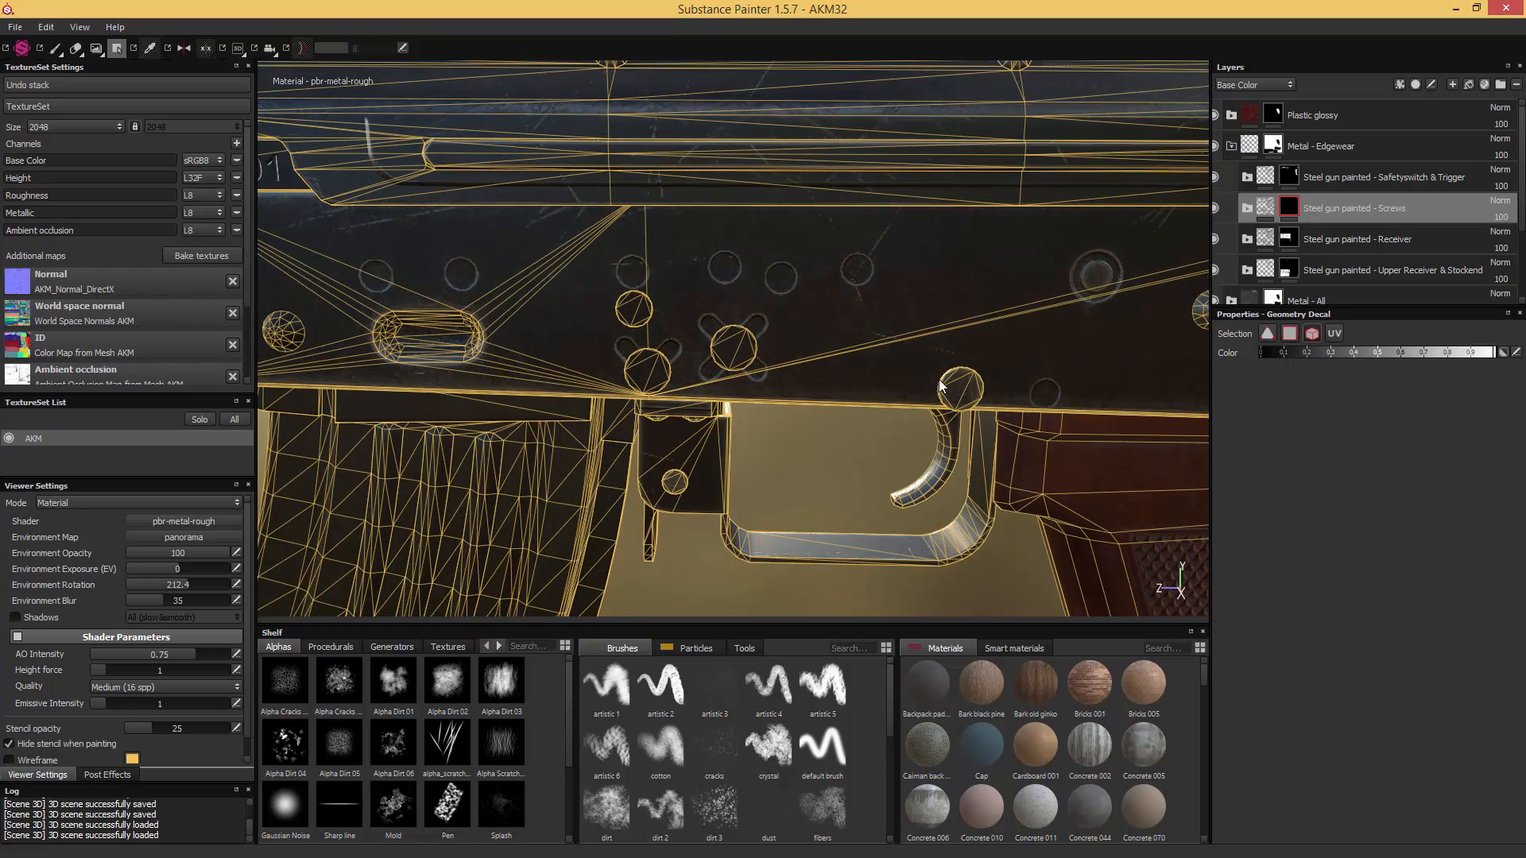
left_click(638, 311)
left_click_drag(638, 312, 846, 335, "alt")
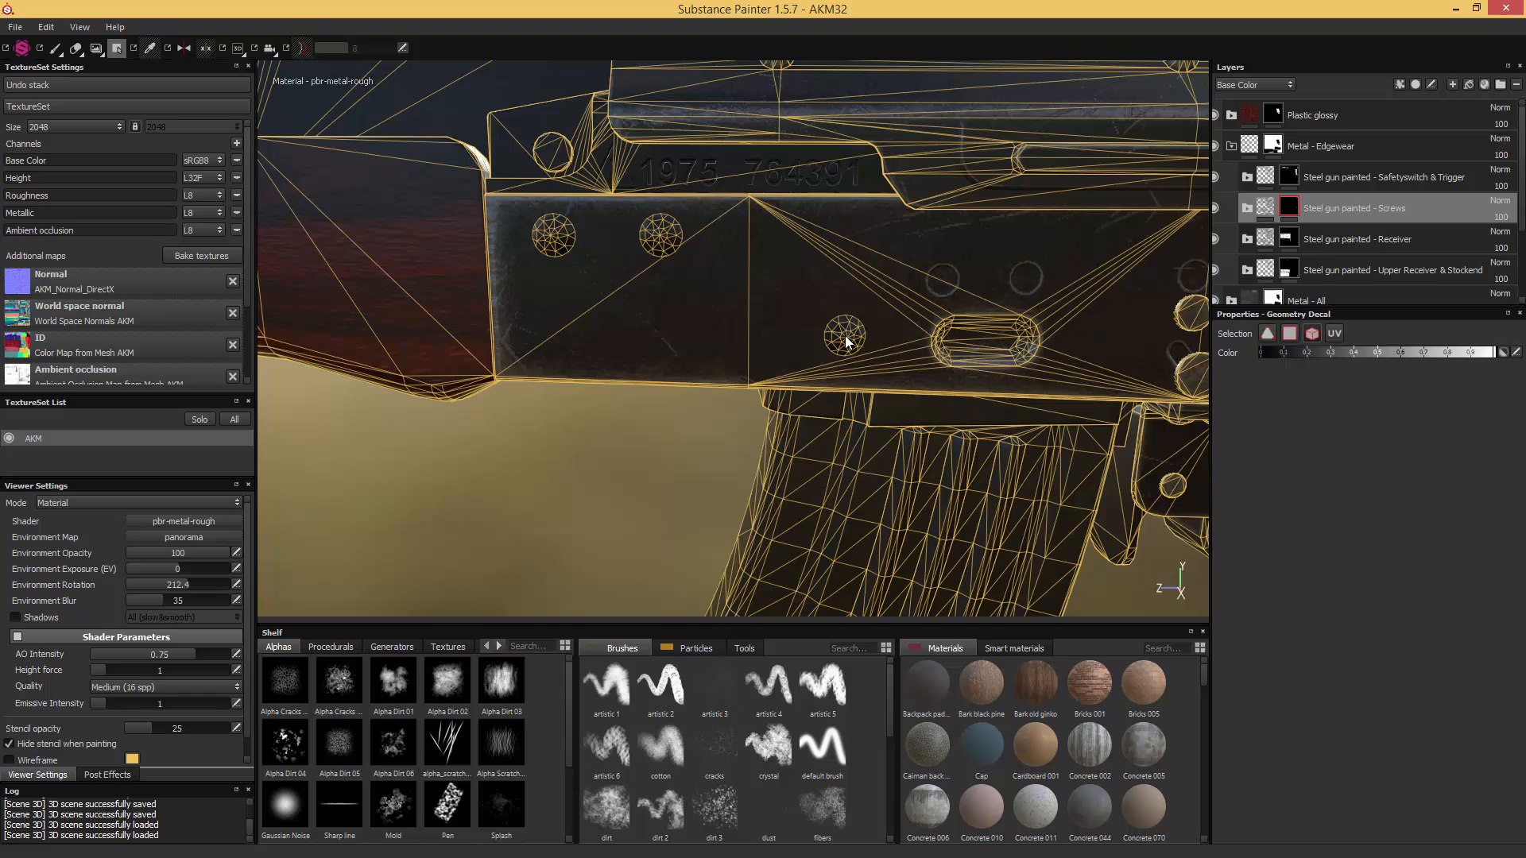
left_click(675, 238)
middle_click_drag(607, 259, 821, 387, "alt")
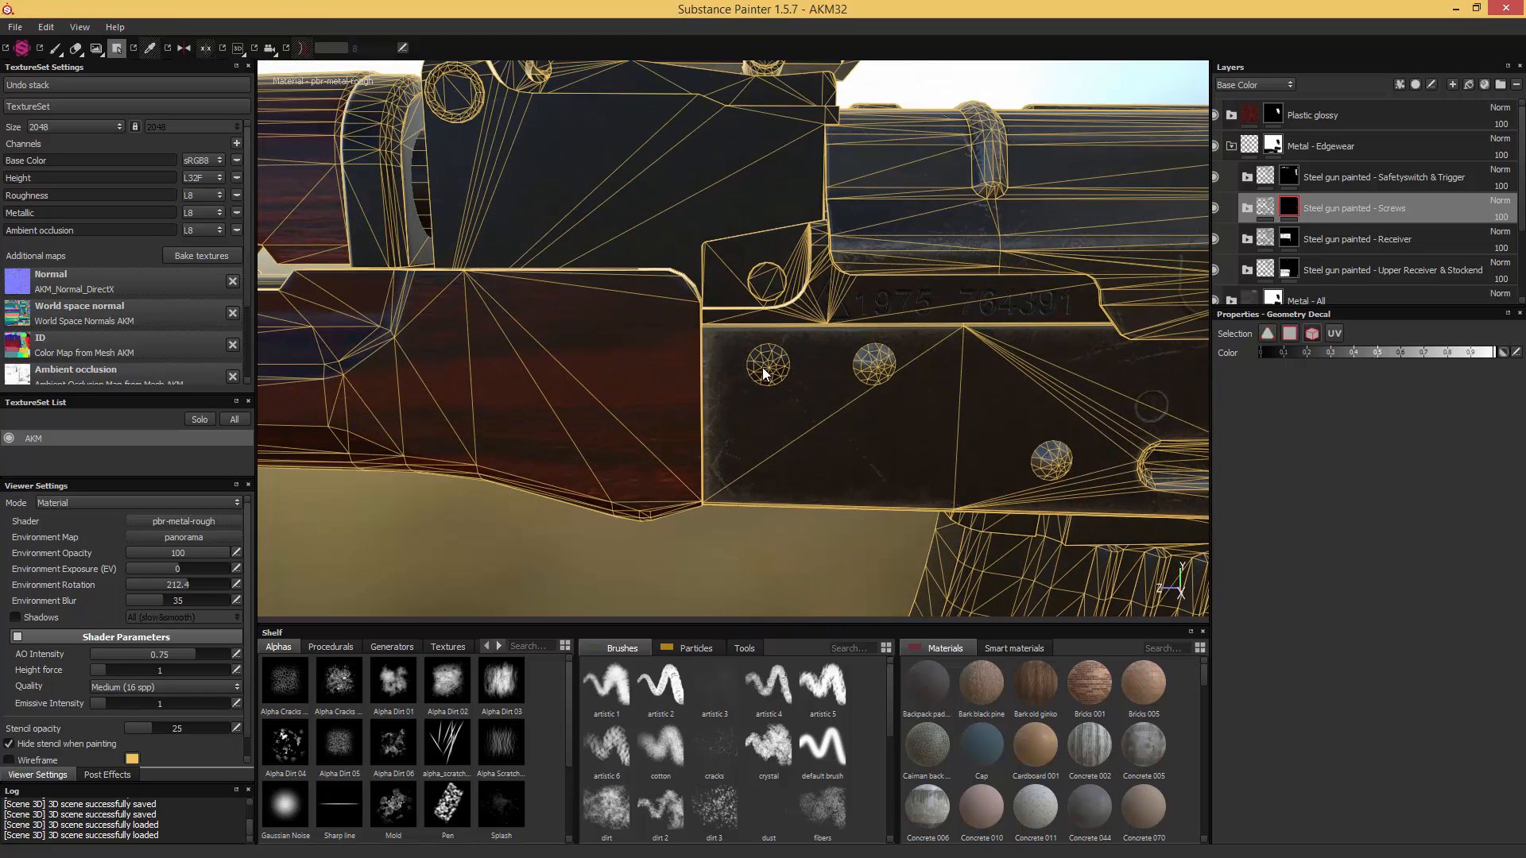
left_click(761, 364)
- Check the full rifle for screws missing from the Screws mask and save the project as AKM33
left_click_drag(635, 260, 611, 422, "alt")
middle_click_drag(612, 423, 978, 365, "alt")
right_click_drag(977, 365, 686, 412, "alt")
left_click_drag(686, 413, 1028, 369, "alt")
key("f")
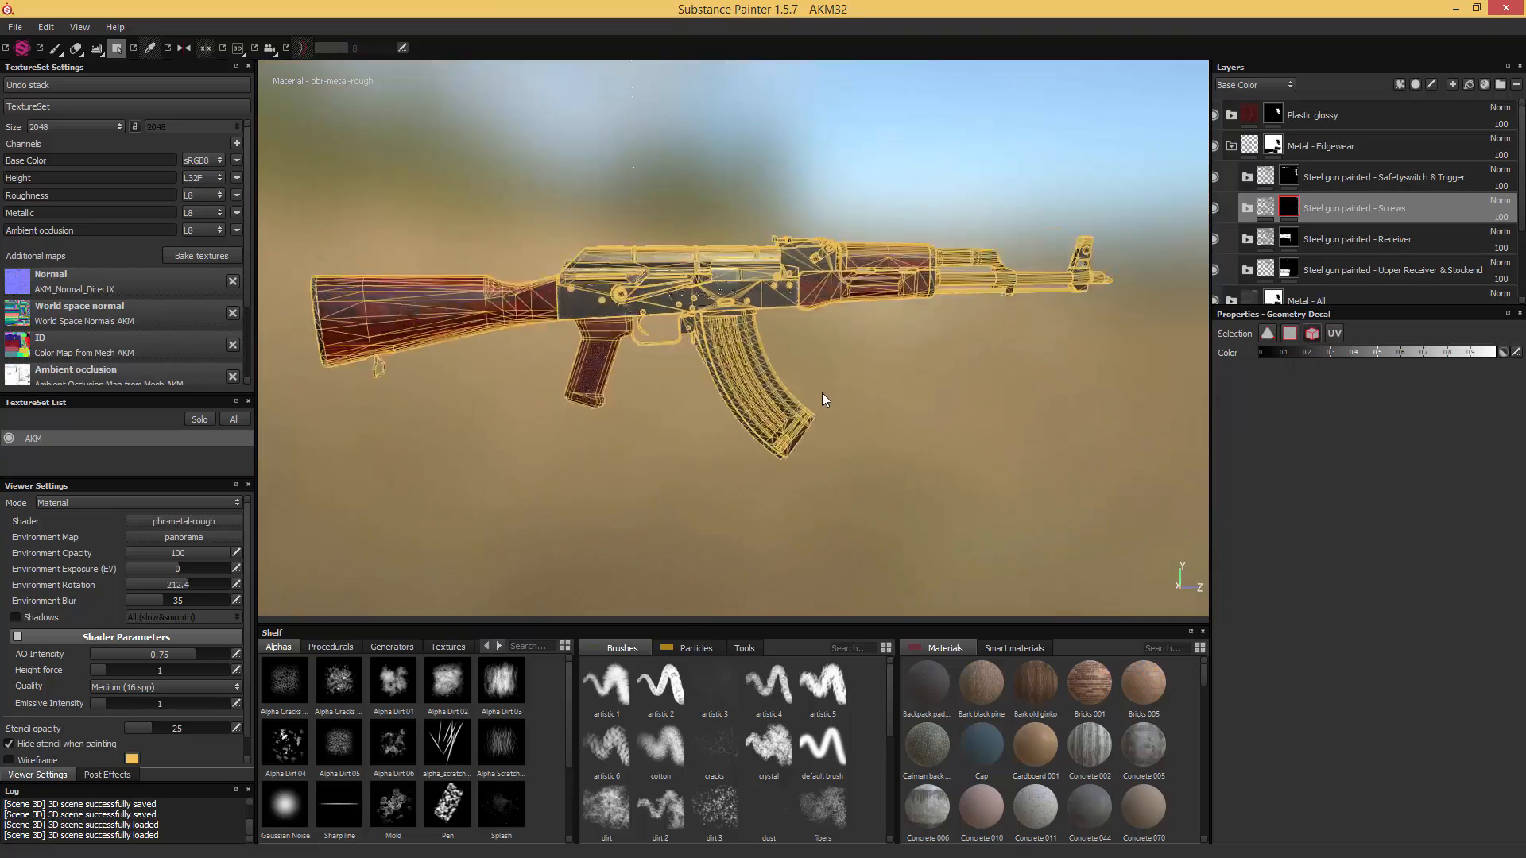
scroll(824, 393, "up", 5)
middle_click_drag(903, 331, 817, 464, "alt")
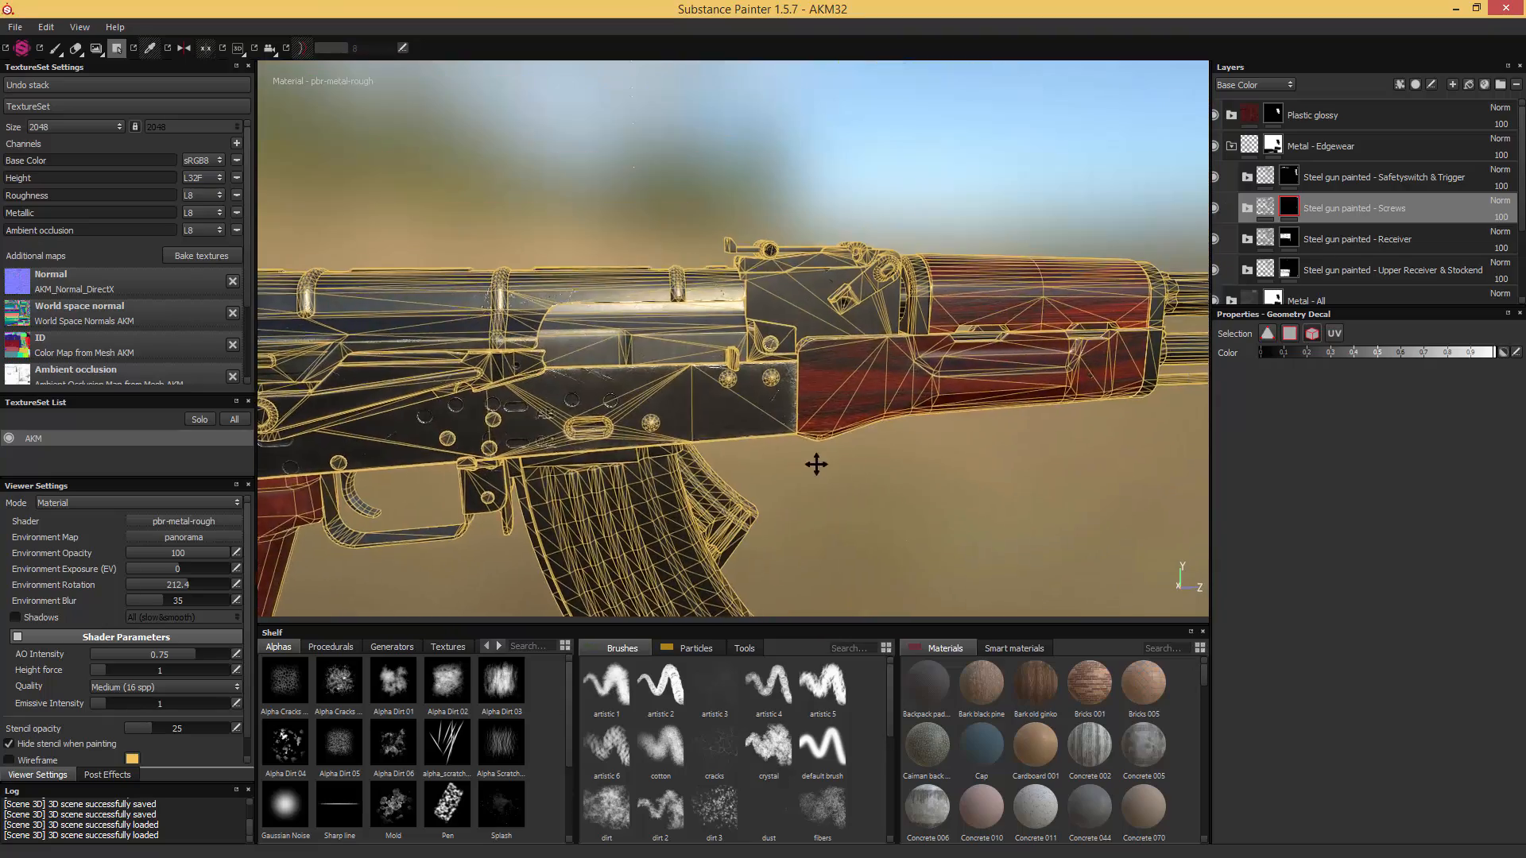
left_click_drag(883, 197, 821, 207, "alt")
scroll(797, 328, "up", 4)
left_click_drag(796, 328, 784, 394, "alt")
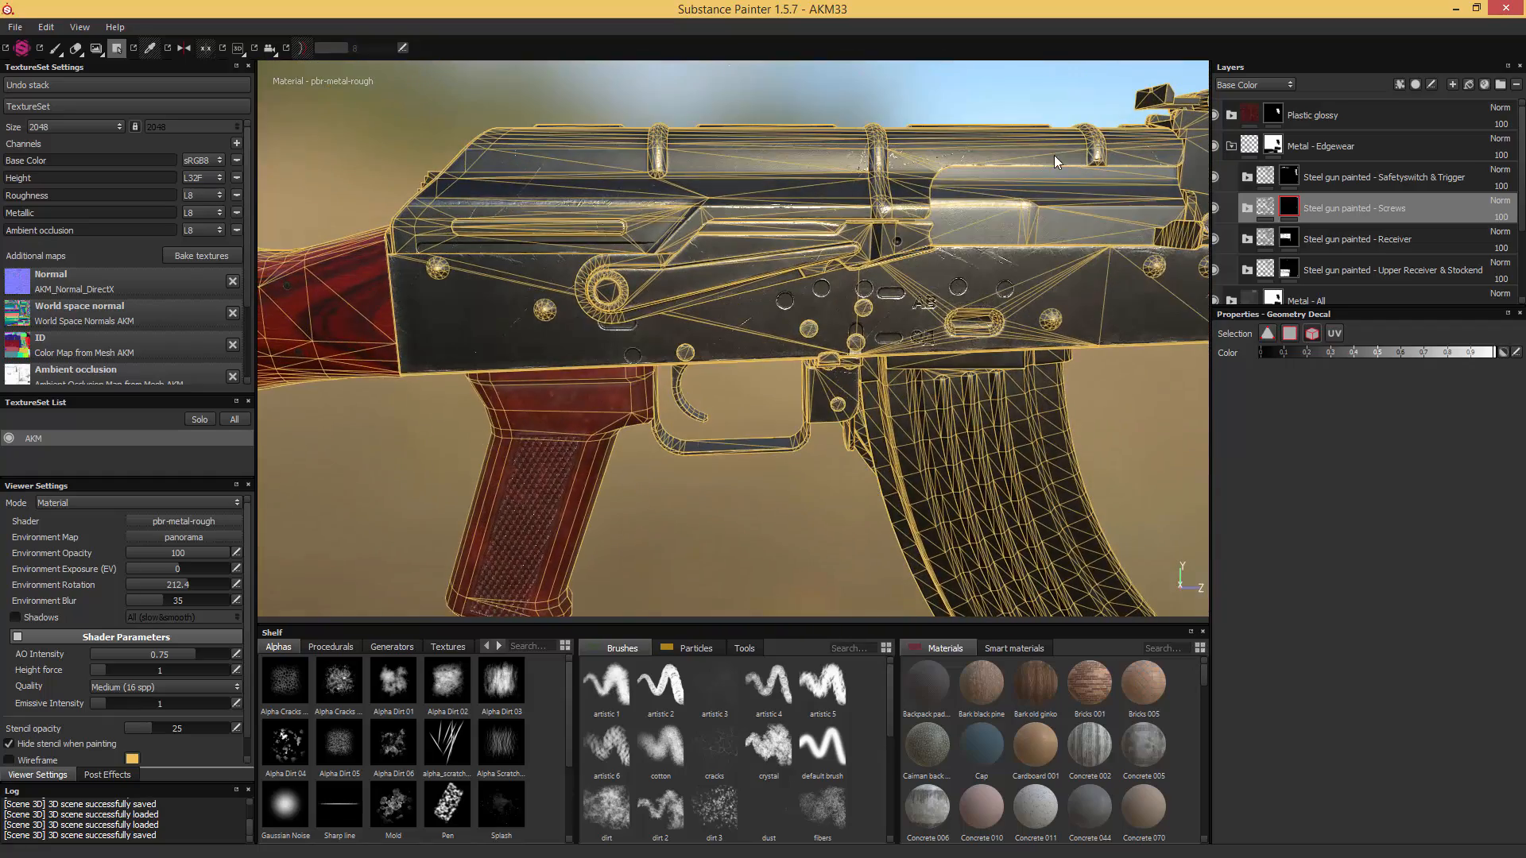
- Examine the front sight, barrel and handguard for further screws, then leave polygon filling
middle_click_drag(961, 193, 573, 173, "alt")
left_click_drag(834, 177, 782, 182, "alt")
scroll(781, 184, "up", 3)
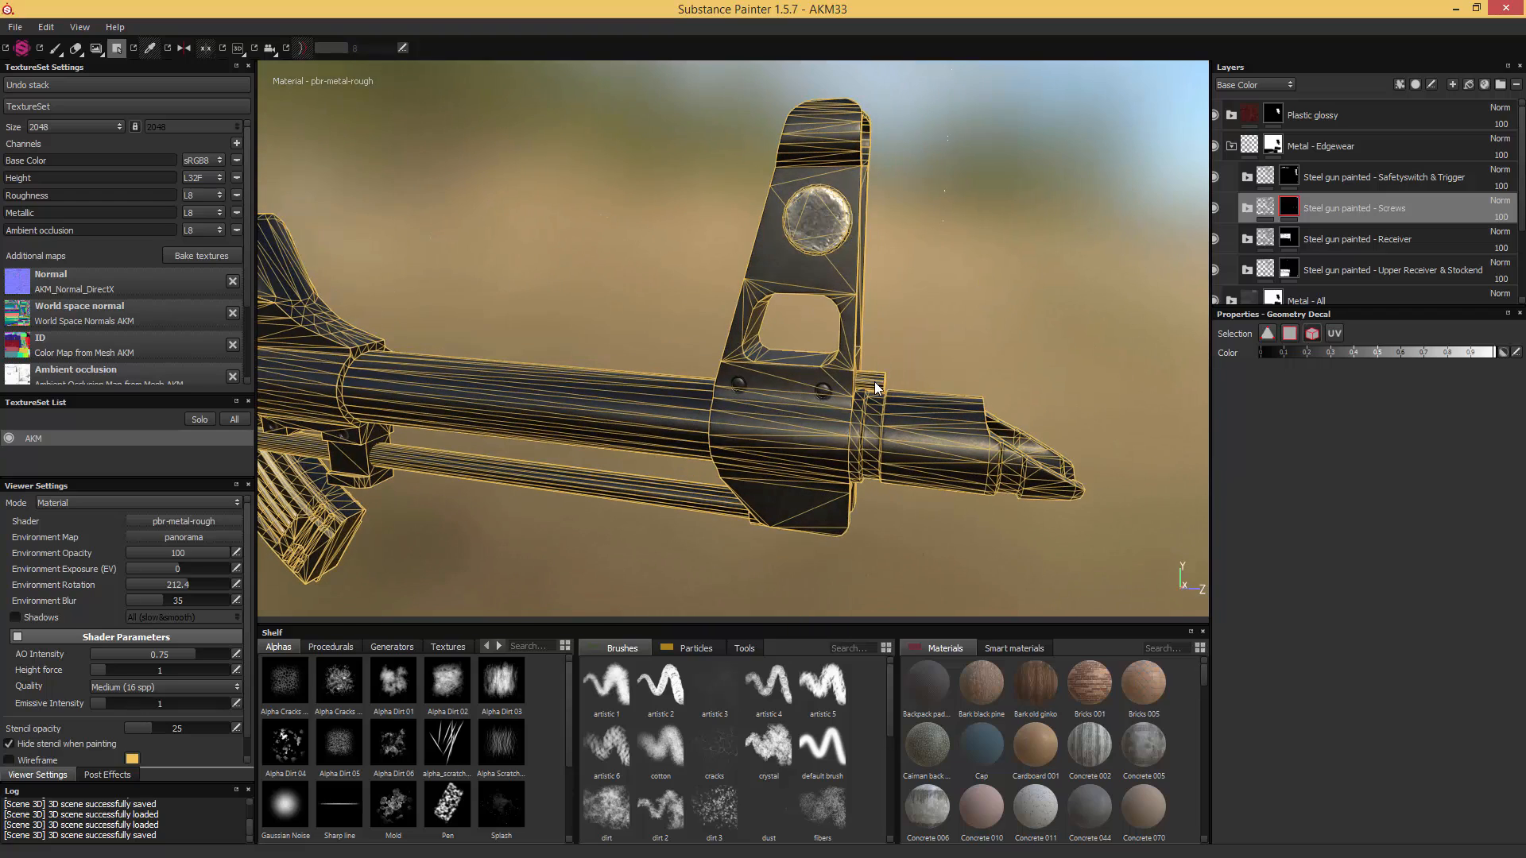
middle_click_drag(514, 273, 834, 240, "alt")
left_click_drag(834, 240, 737, 329, "alt")
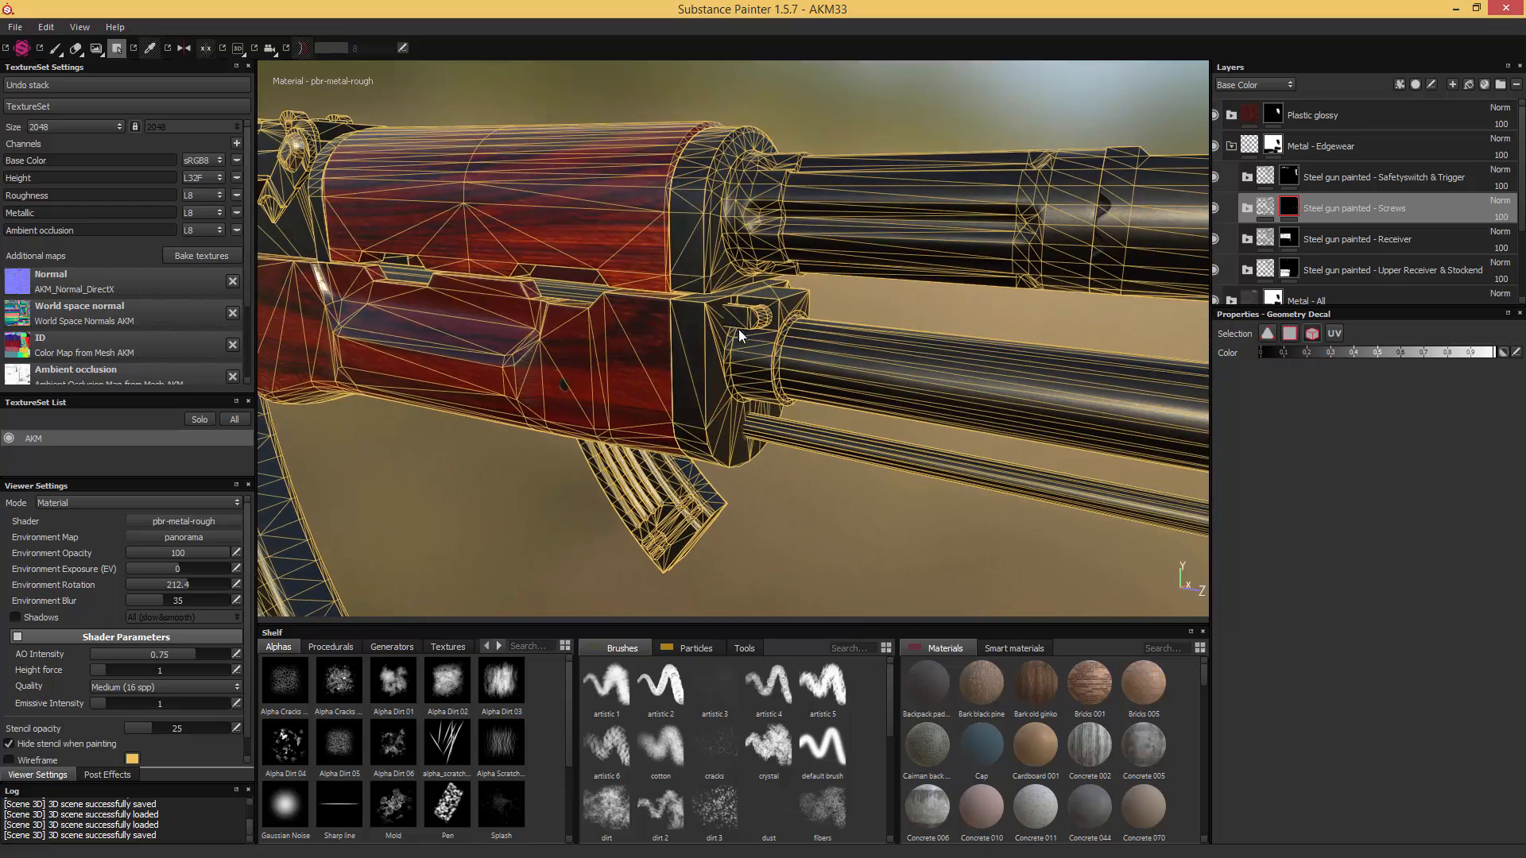
middle_click_drag(584, 215, 877, 209, "alt")
left_click_drag(877, 210, 553, 236, "alt")
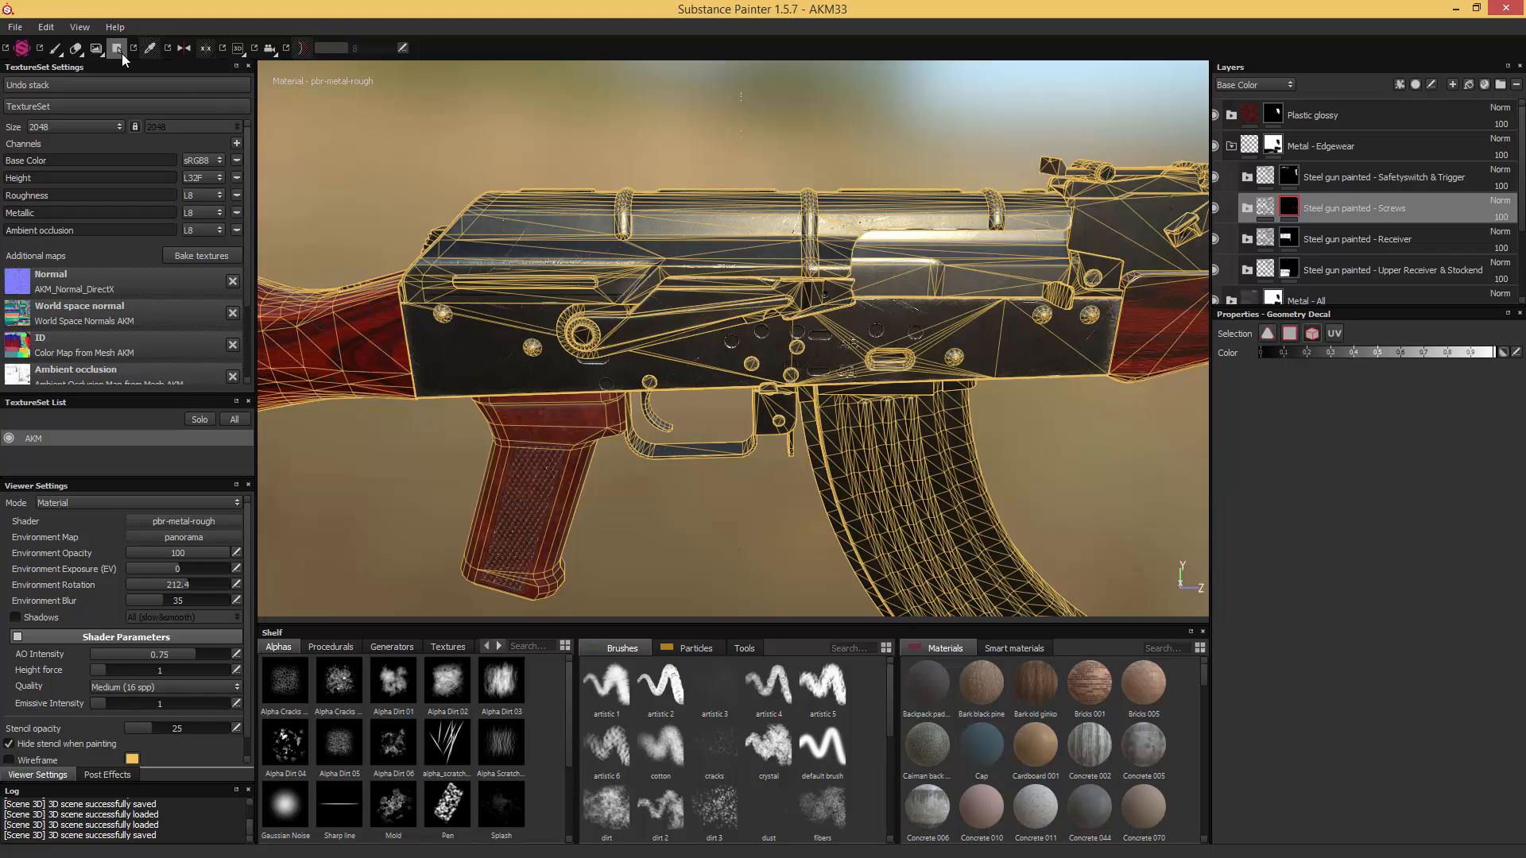
left_click(54, 49)
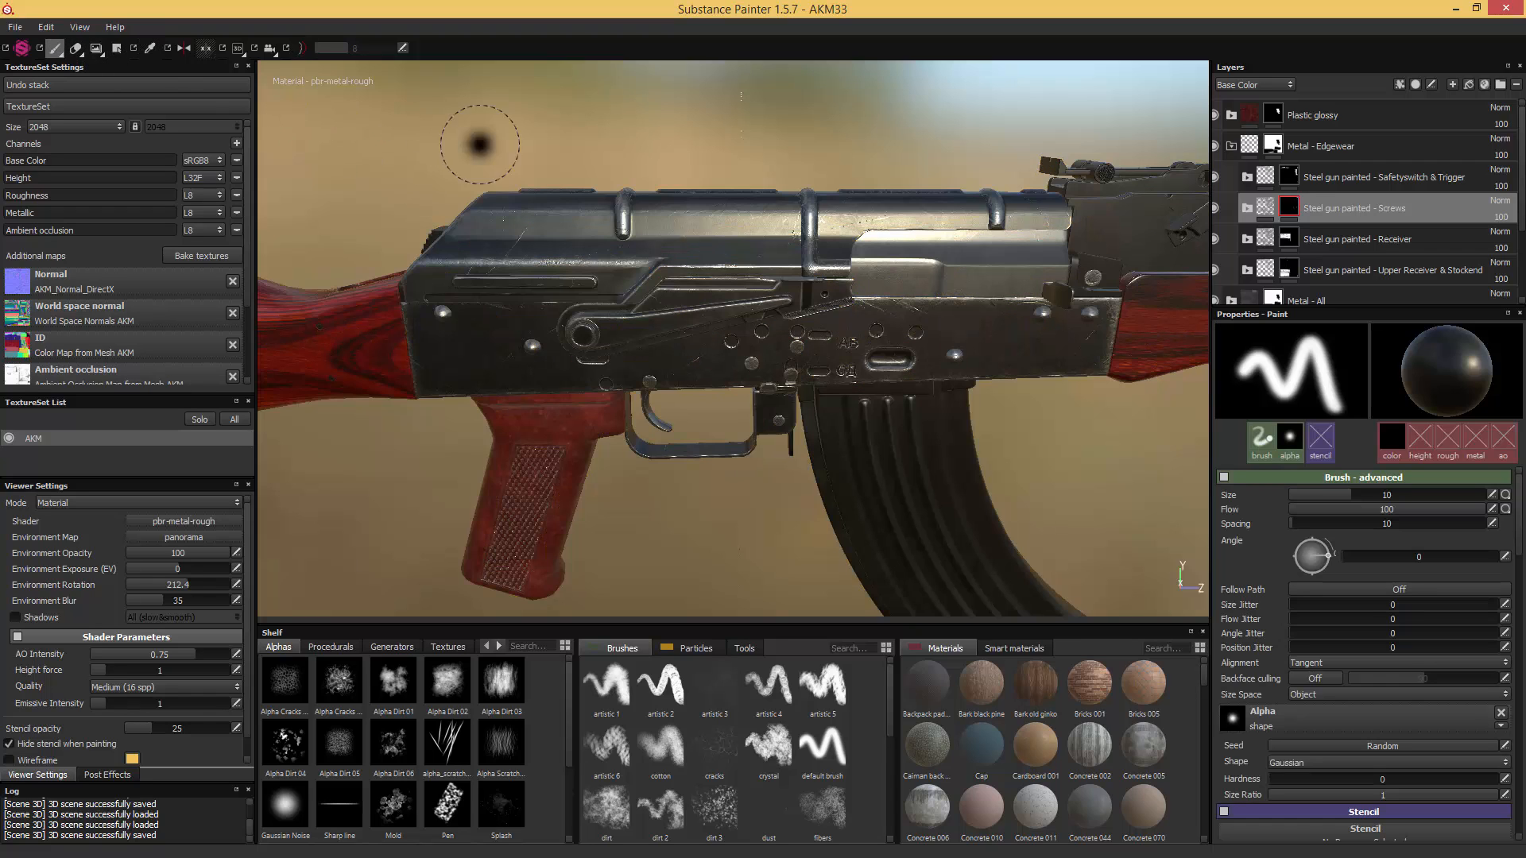
- Turn off the MG Mask Builder generator on the Scratches mask inside the Screws folder
mouse_move(723, 127)
left_mouse_down("alt")
mouse_move(672, 85)
mouse_move(683, 91)
left_mouse_up("alt")
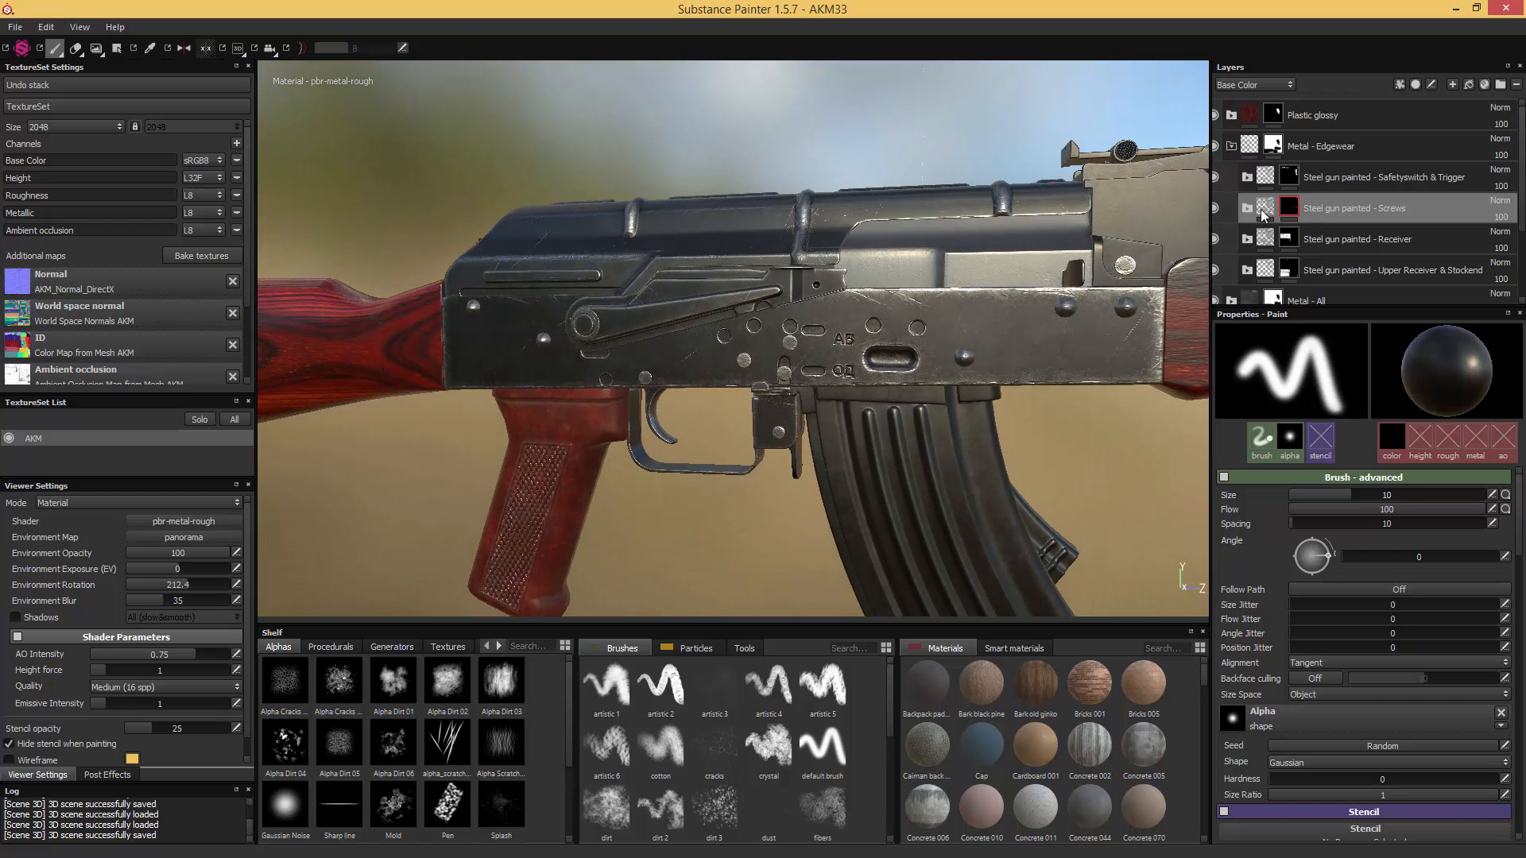
left_click(1246, 209)
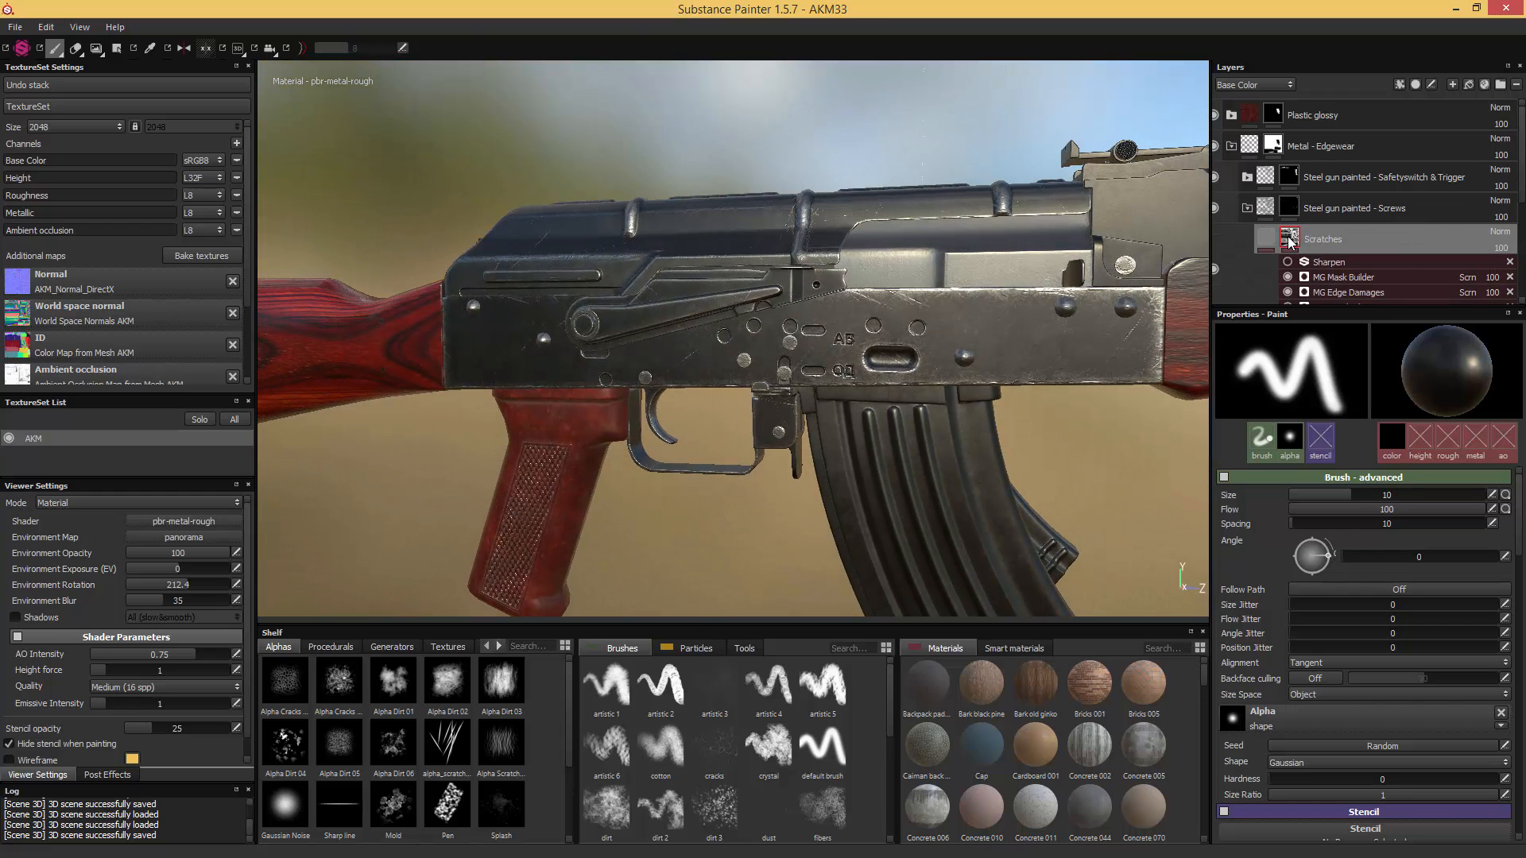
left_click(1356, 277)
scroll(1365, 278, "down", 1)
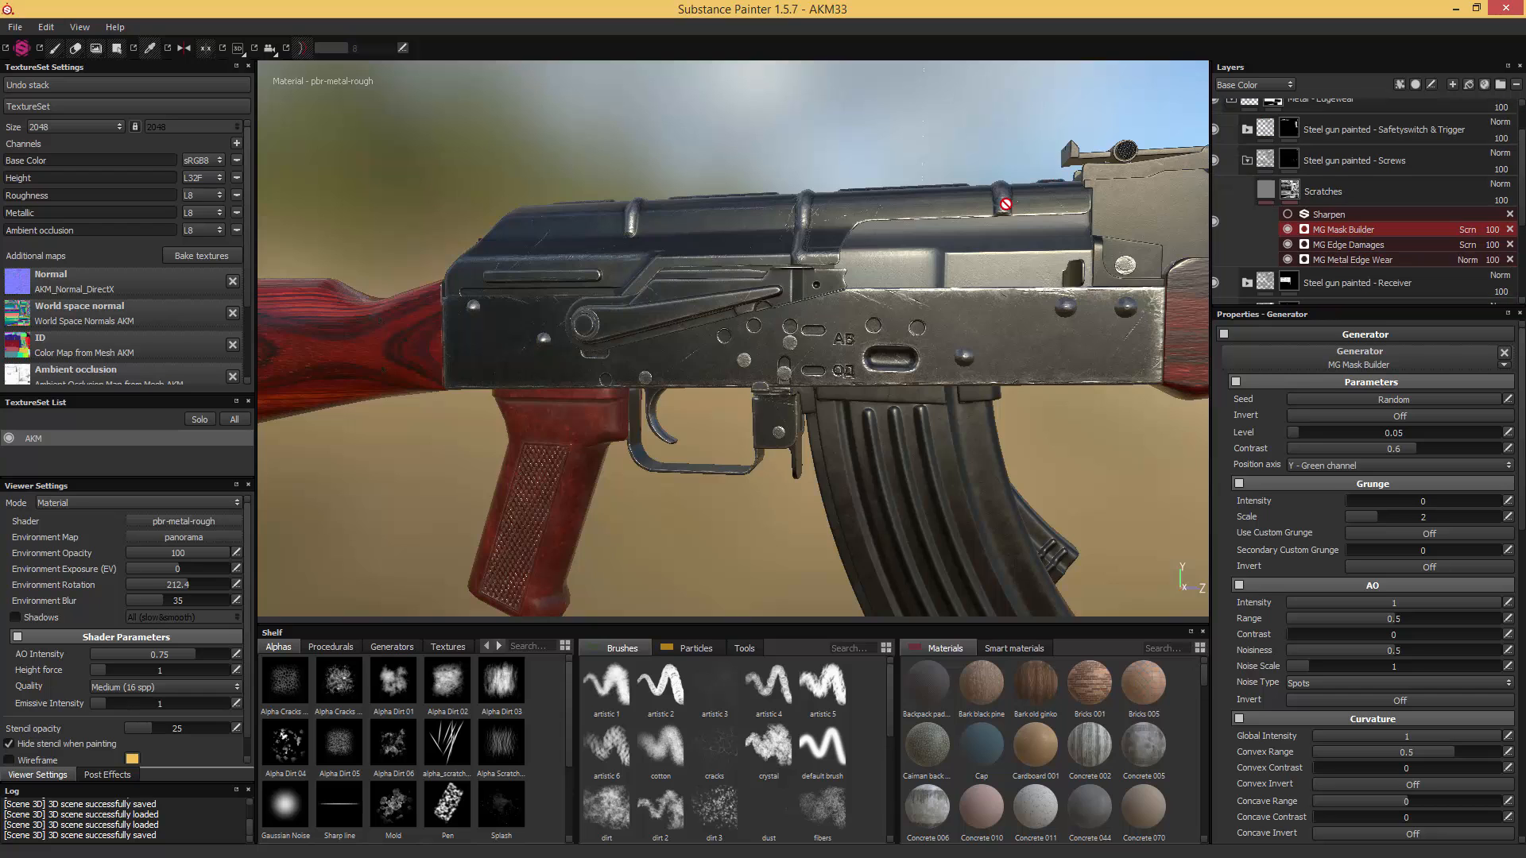
scroll(978, 216, "up", 2)
scroll(978, 216, "up", 3)
left_click_drag(991, 236, 1113, 208, "alt")
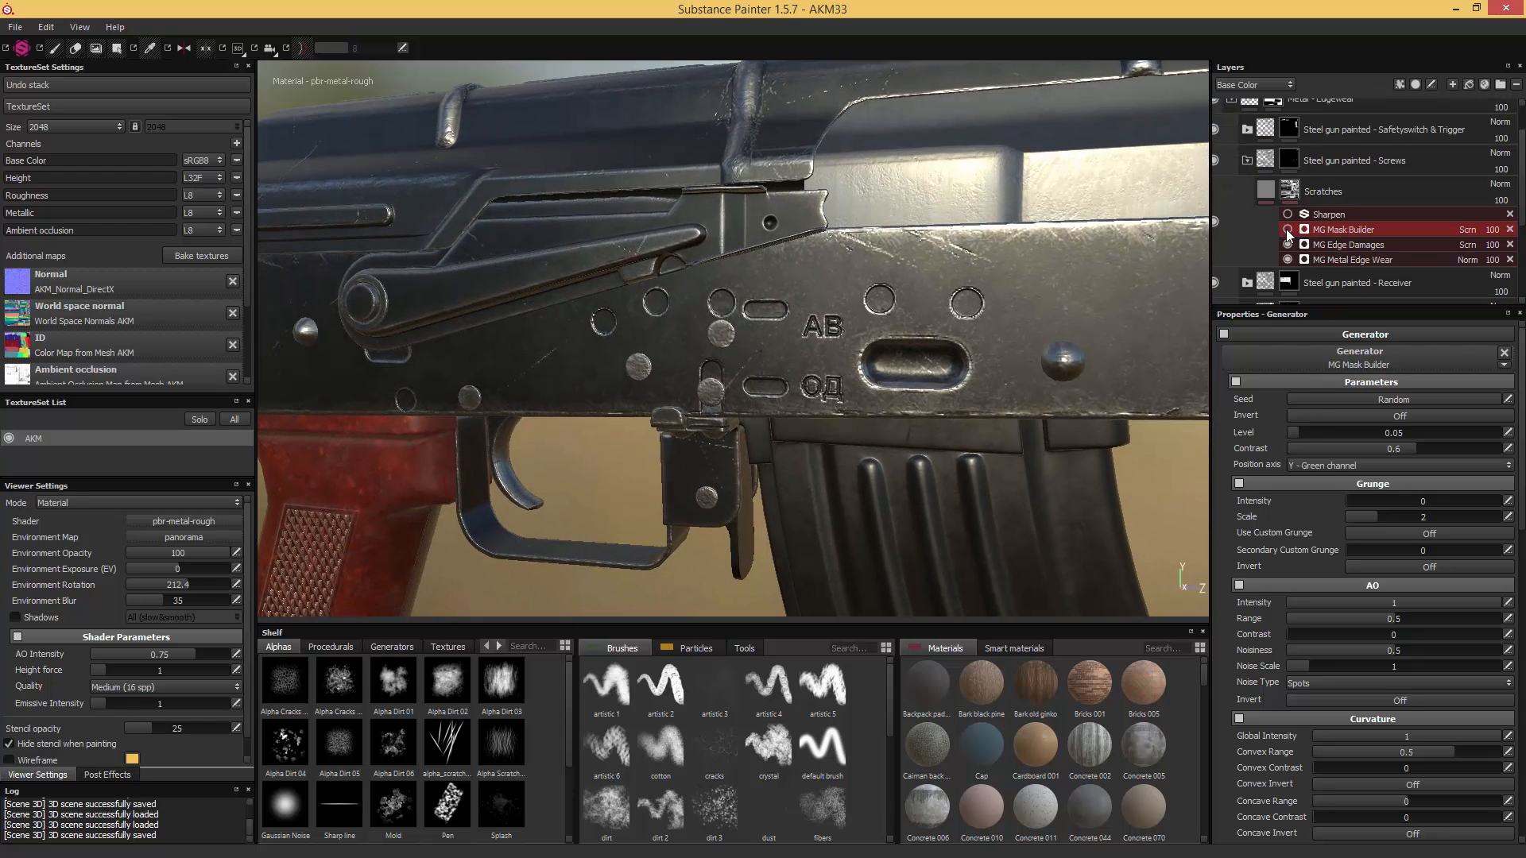
- Set the MG Edge Damages Level to 0.41 and Contrast to 0.59 on the Screws folder's Scratches mask
left_click(1340, 245)
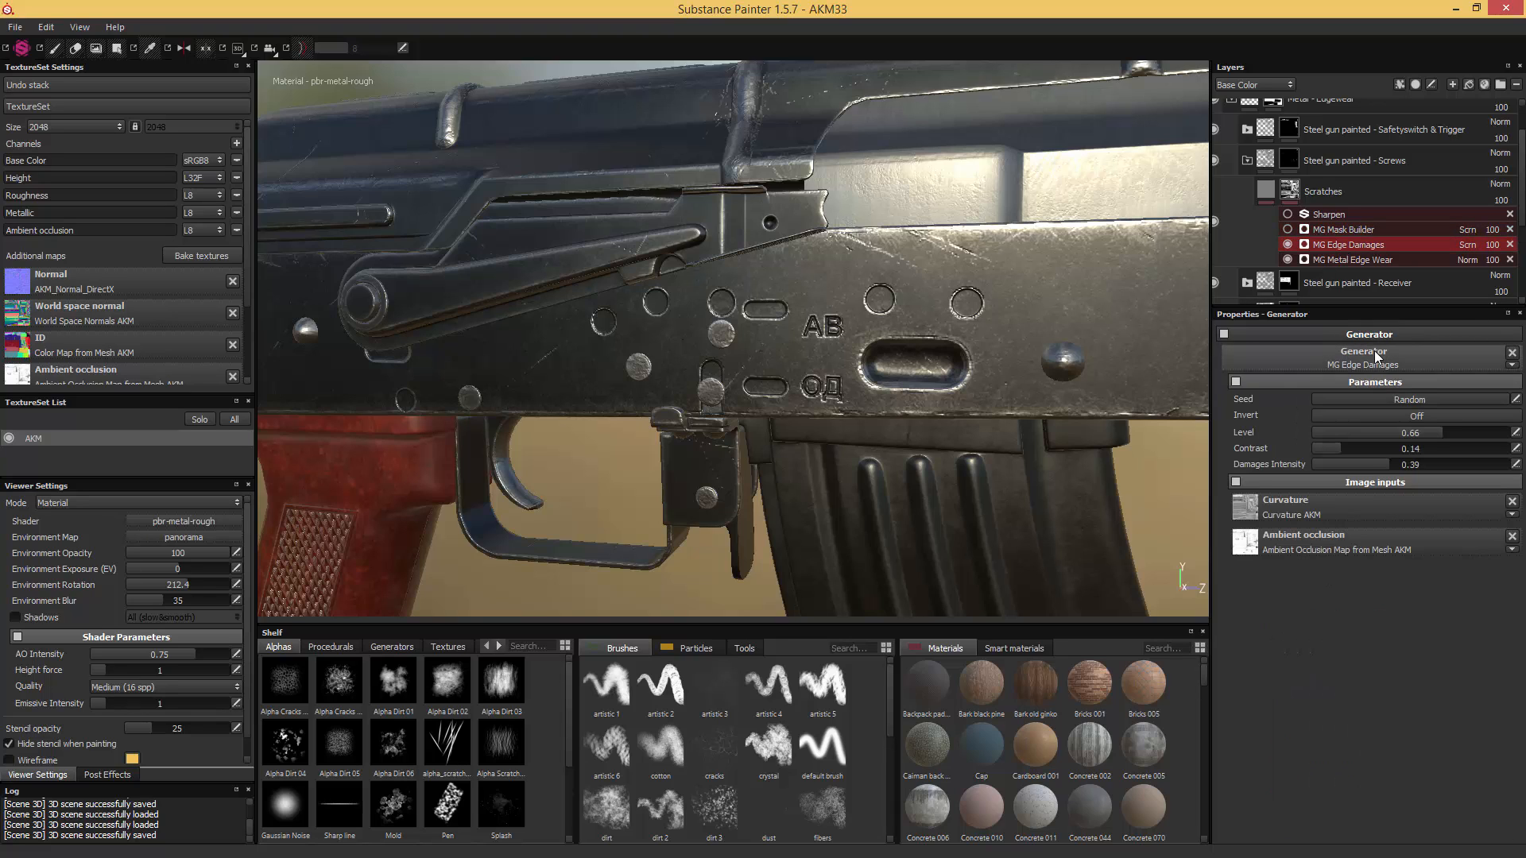
left_click_drag(1399, 436, 1392, 442)
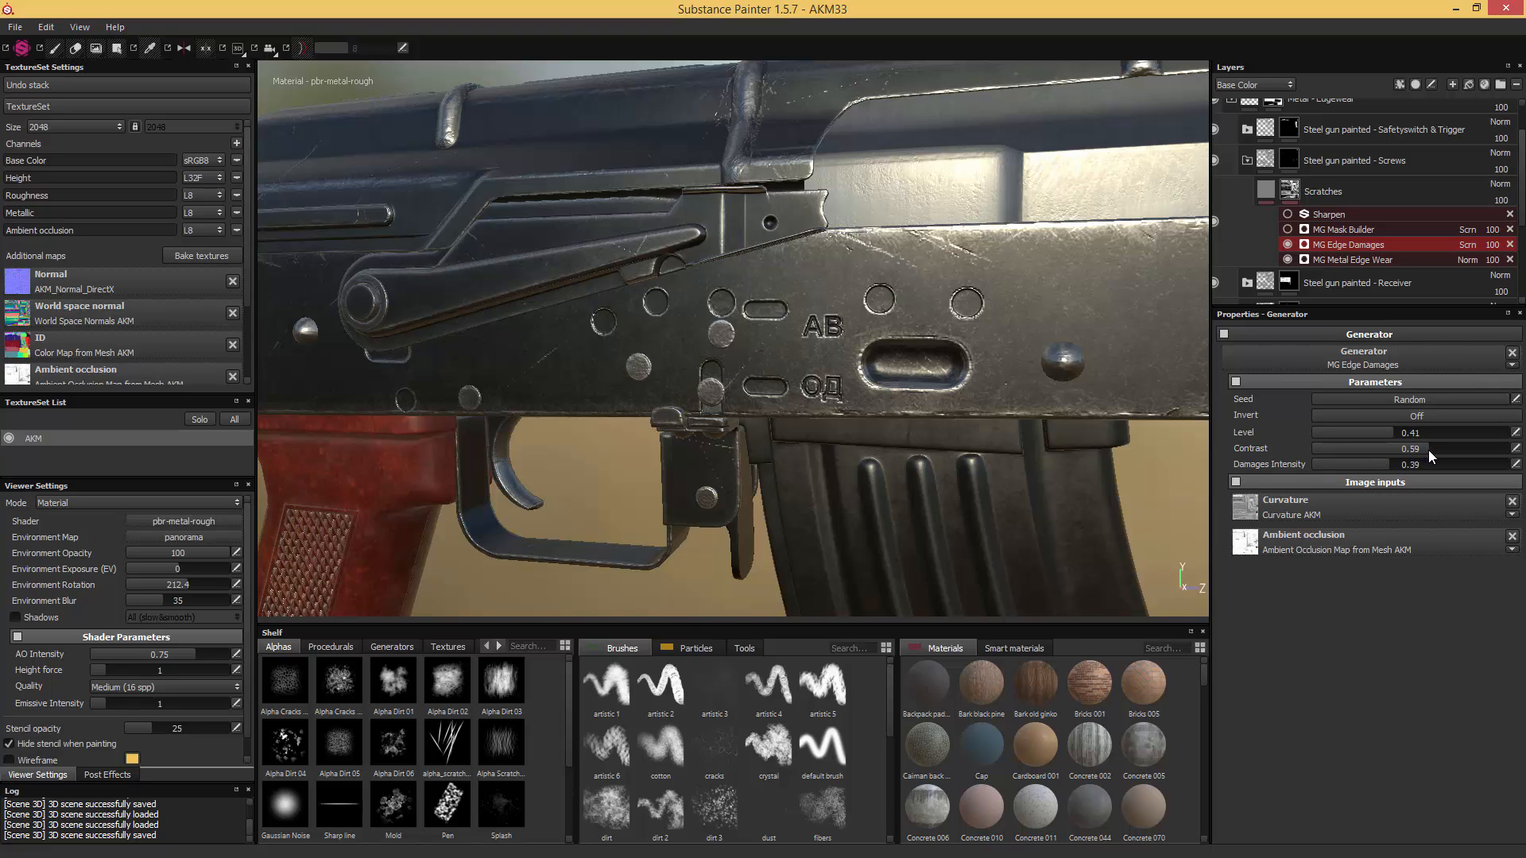
- Lower the MG Metal Edge Wear generator's Wear Level on the Screws folder's Scratches mask
left_click(1338, 259)
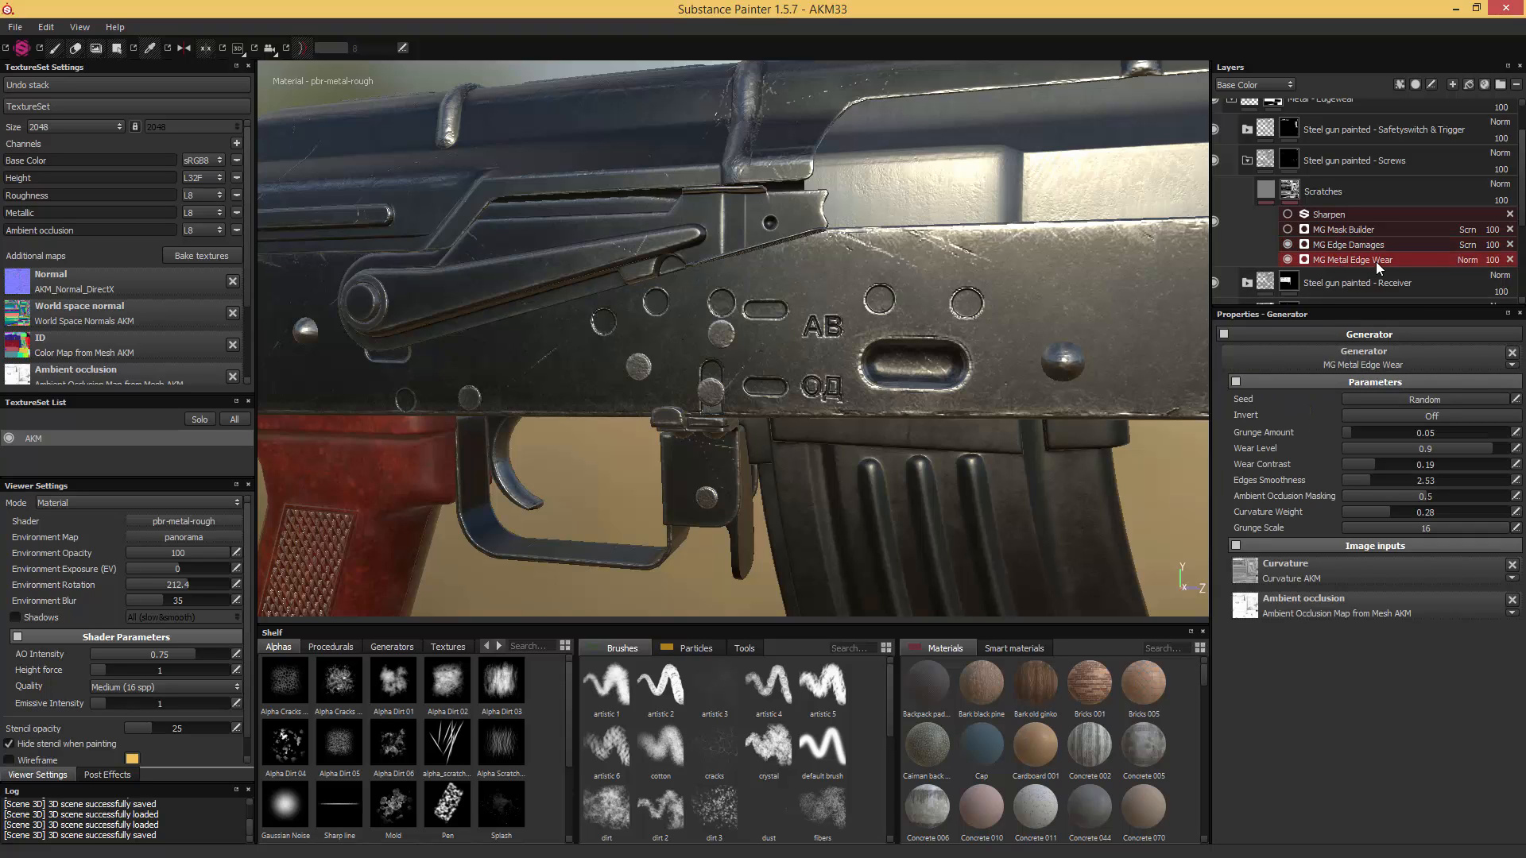
left_click(1432, 450)
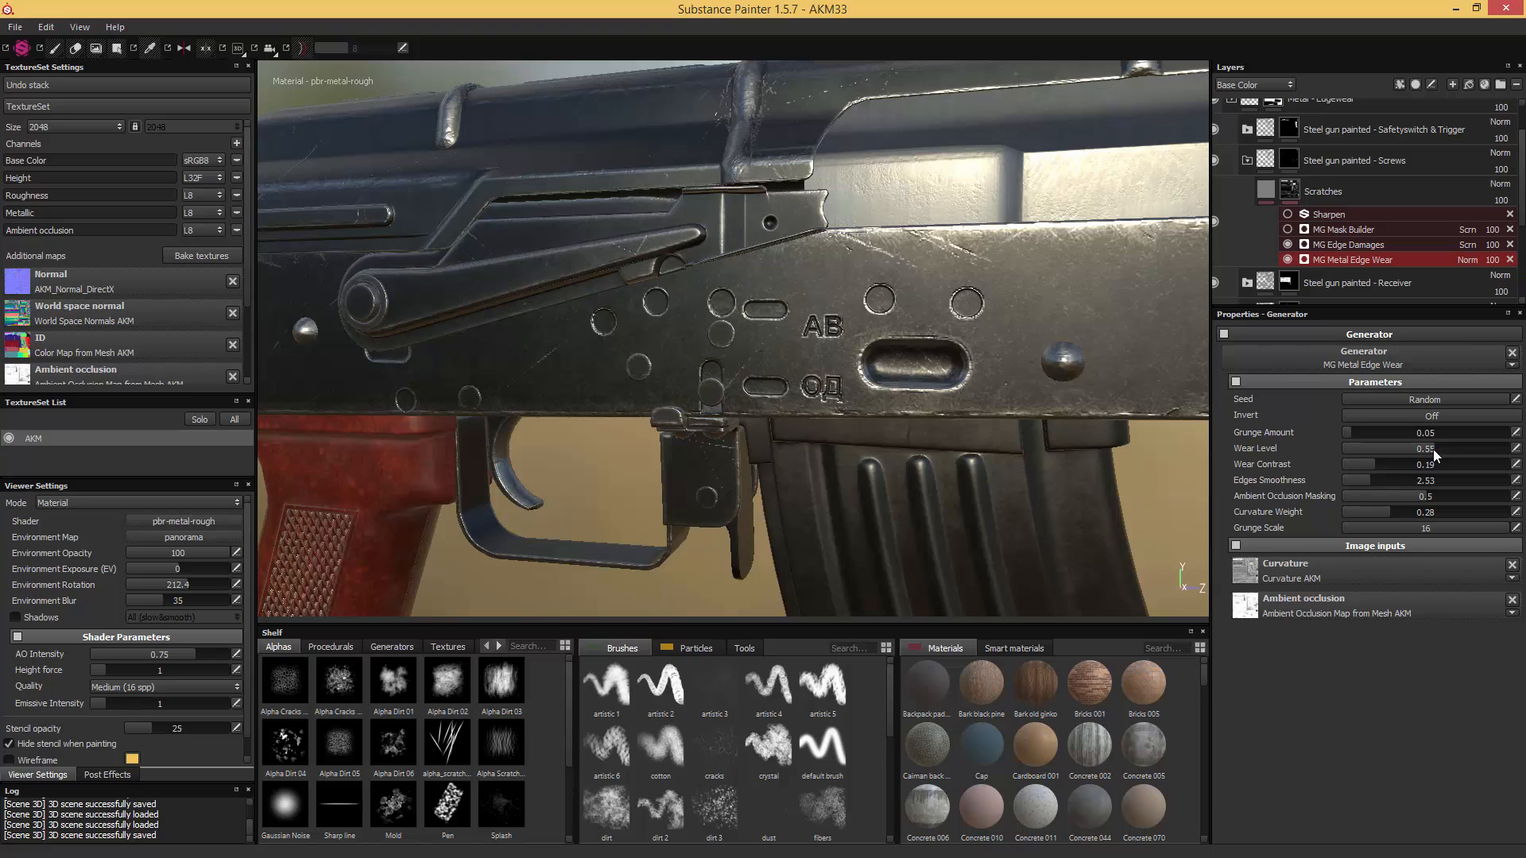
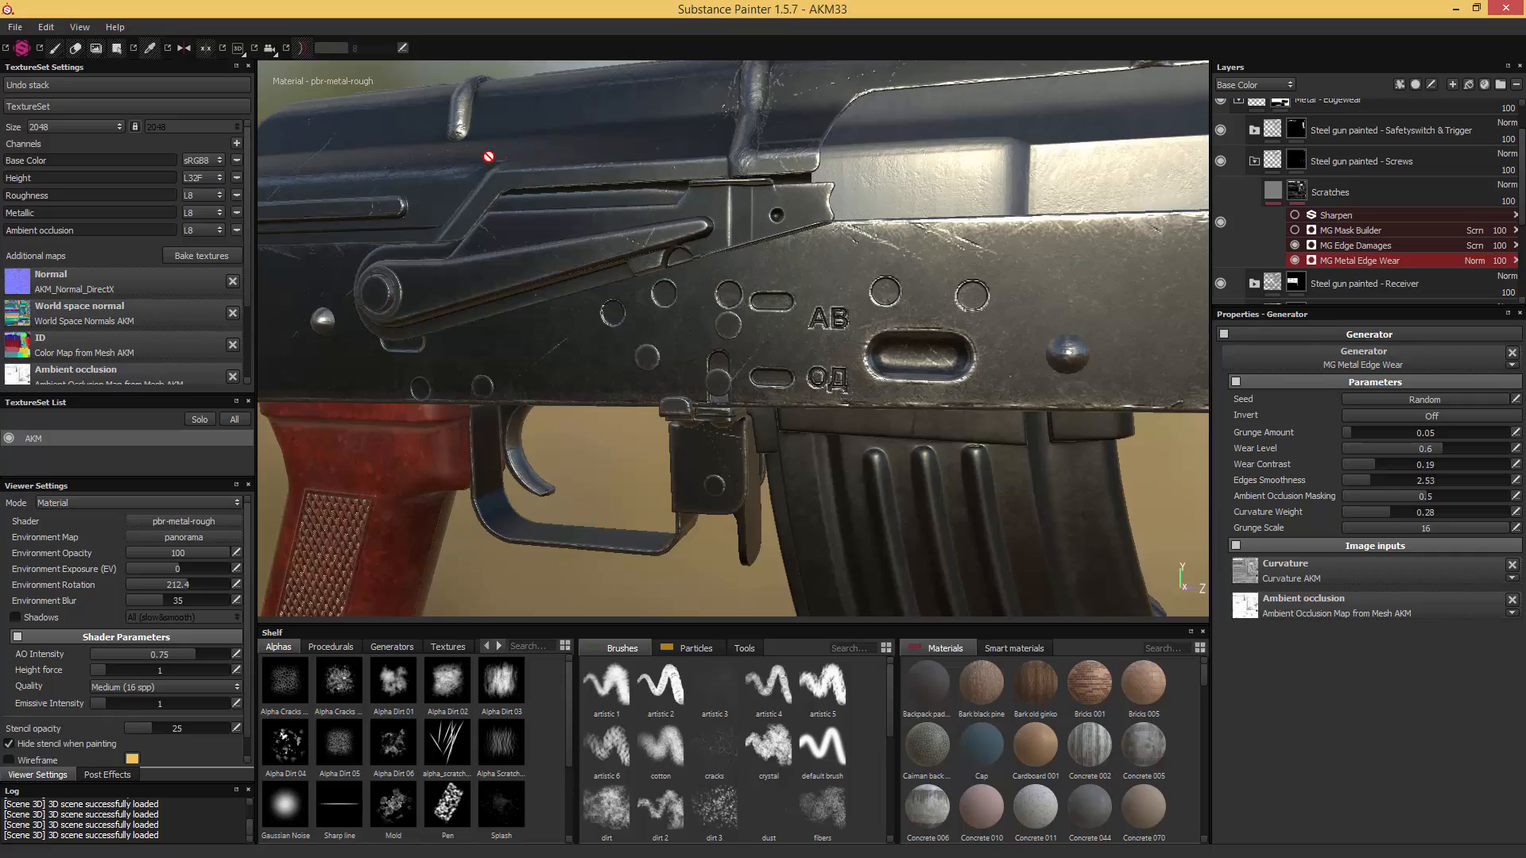
- Select the Screws folder's mask and set the Geometry Decal tool to fill whole mesh parts
left_click_drag(489, 157, 894, 229, "alt")
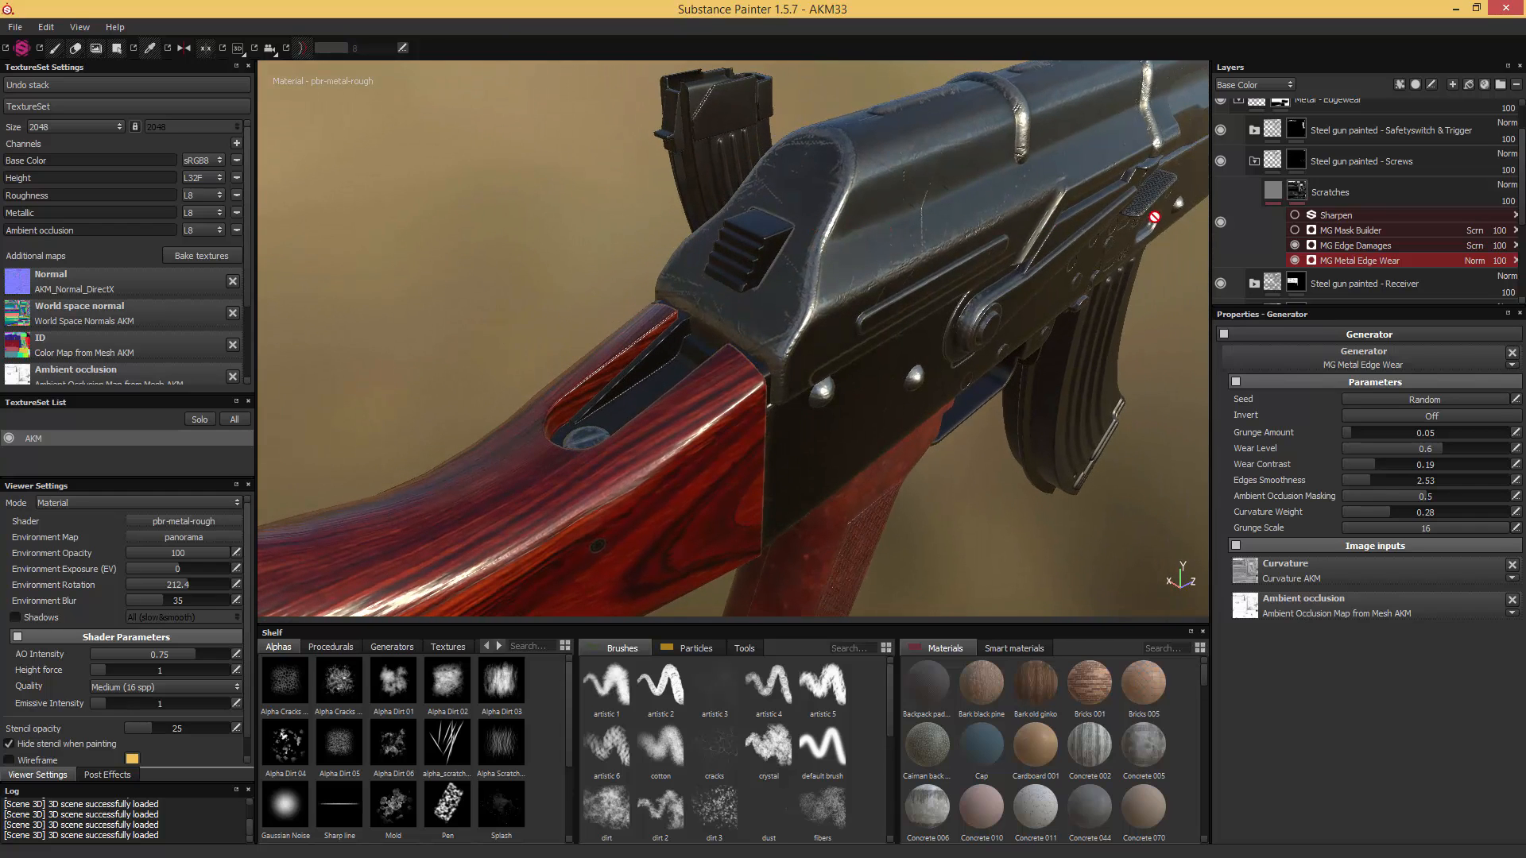
left_click(1298, 163)
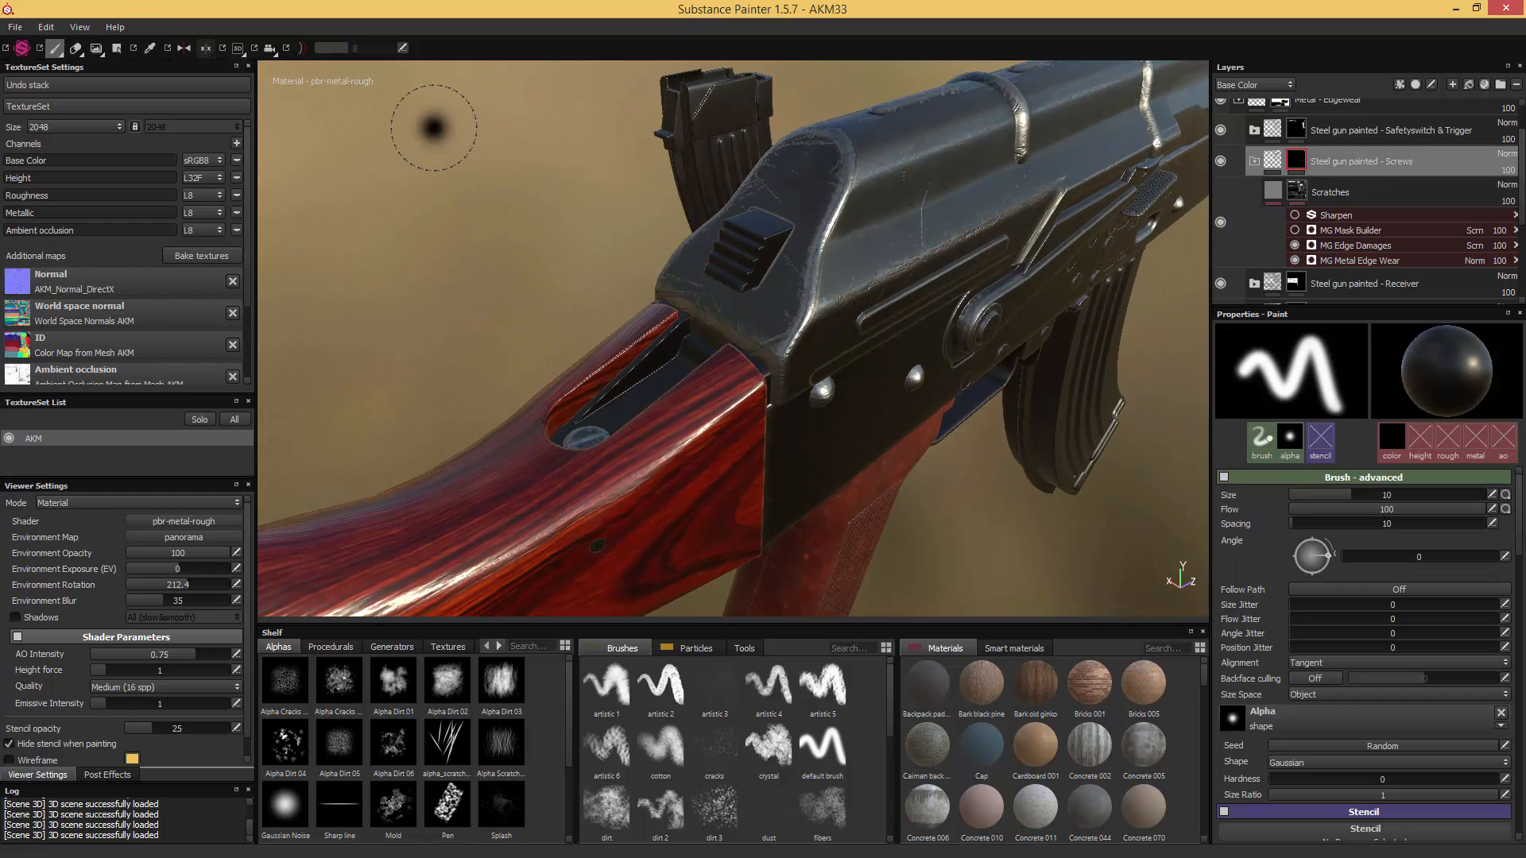
left_click(116, 49)
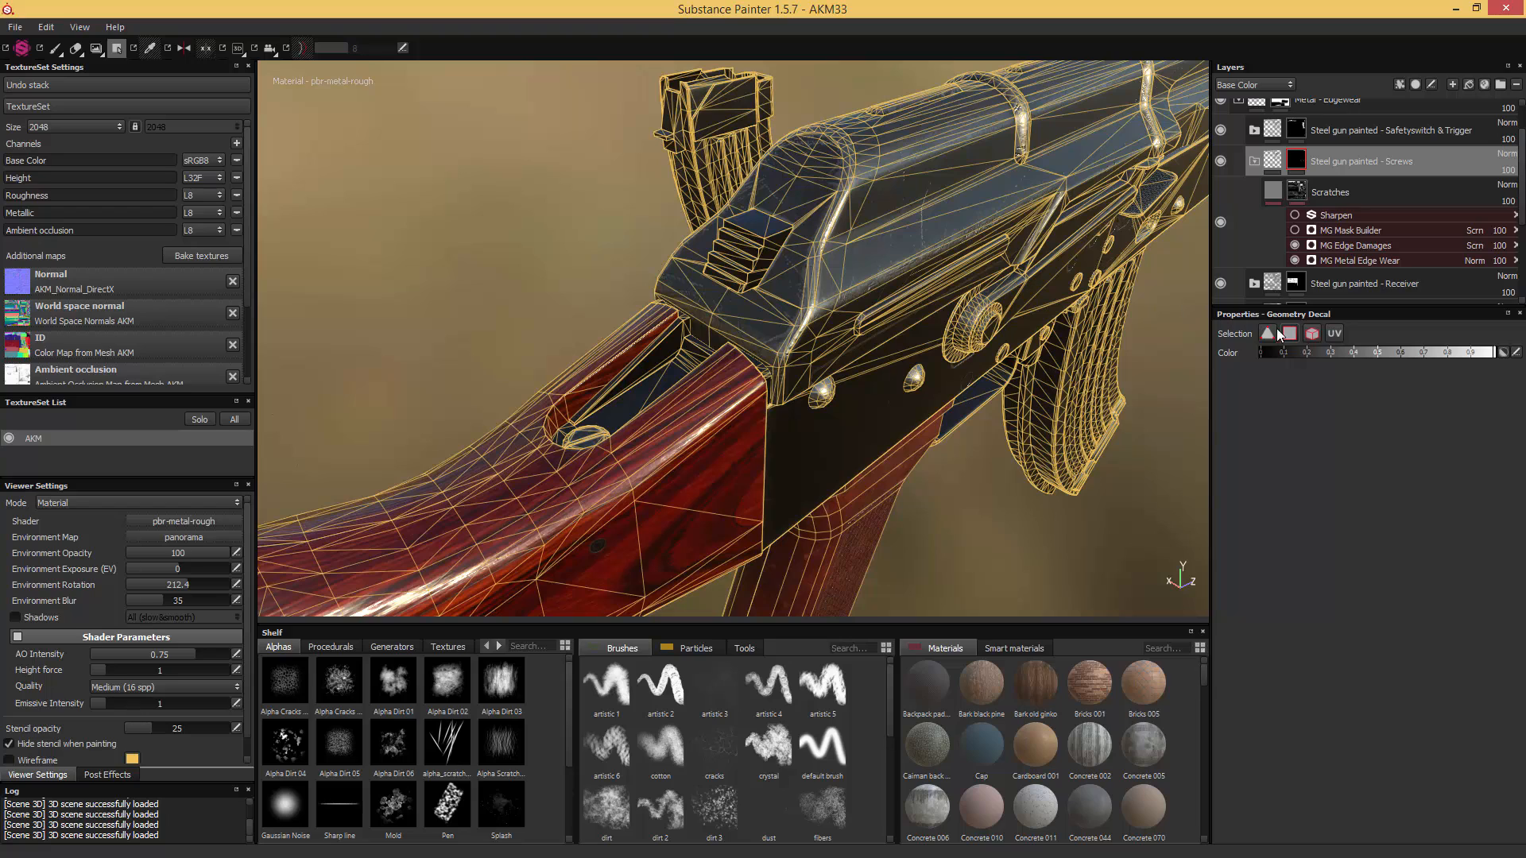
left_click(1312, 334)
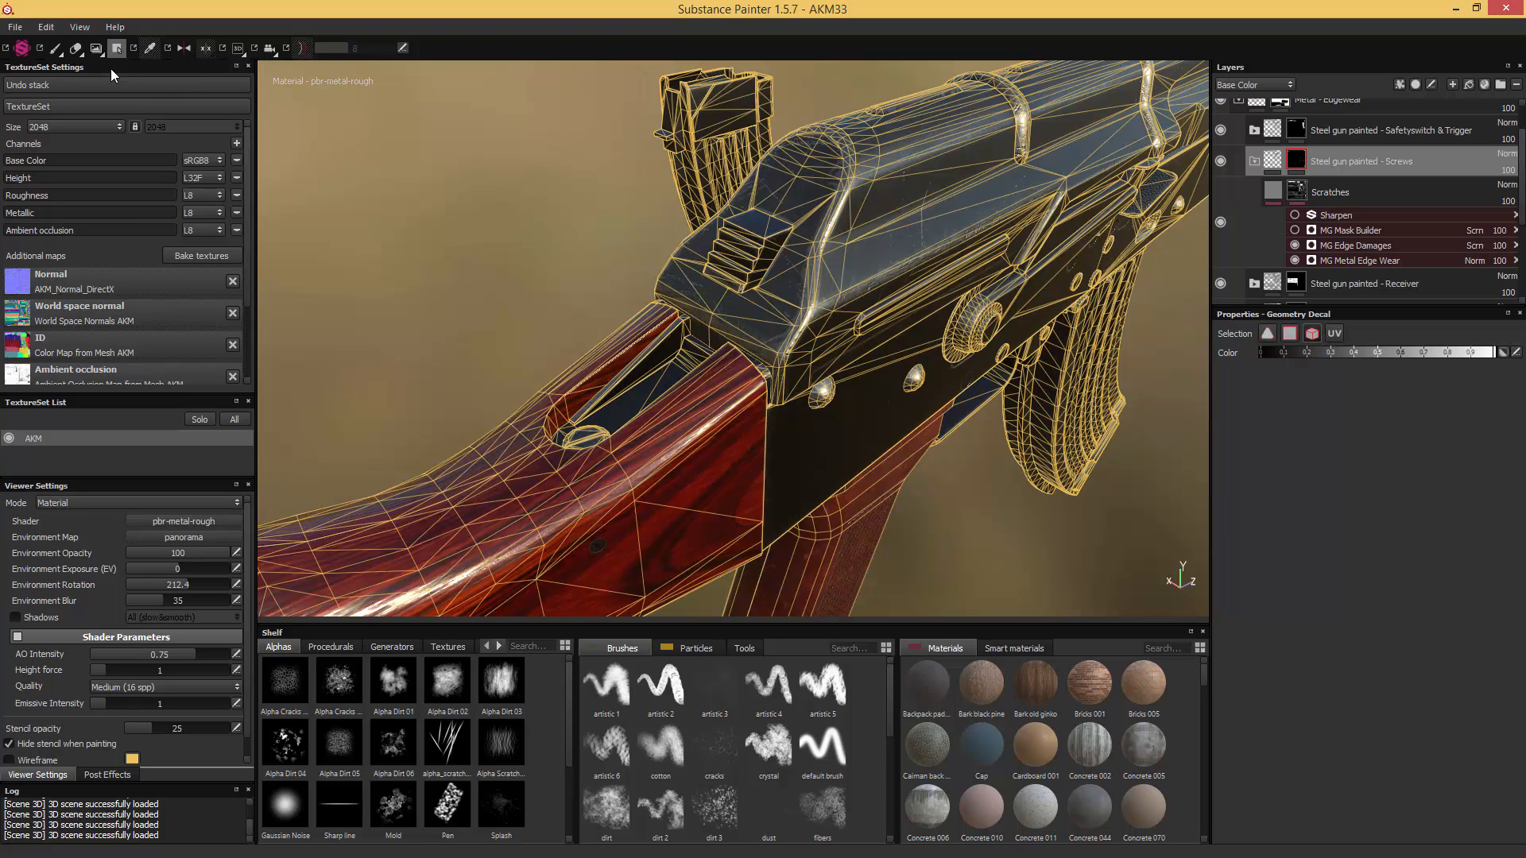
left_click(54, 48)
- Duplicate the "Steel gun painted - Upper Receiver & Stockend" folder and give the copy a black mask
left_click_drag(751, 209, 665, 257, "alt")
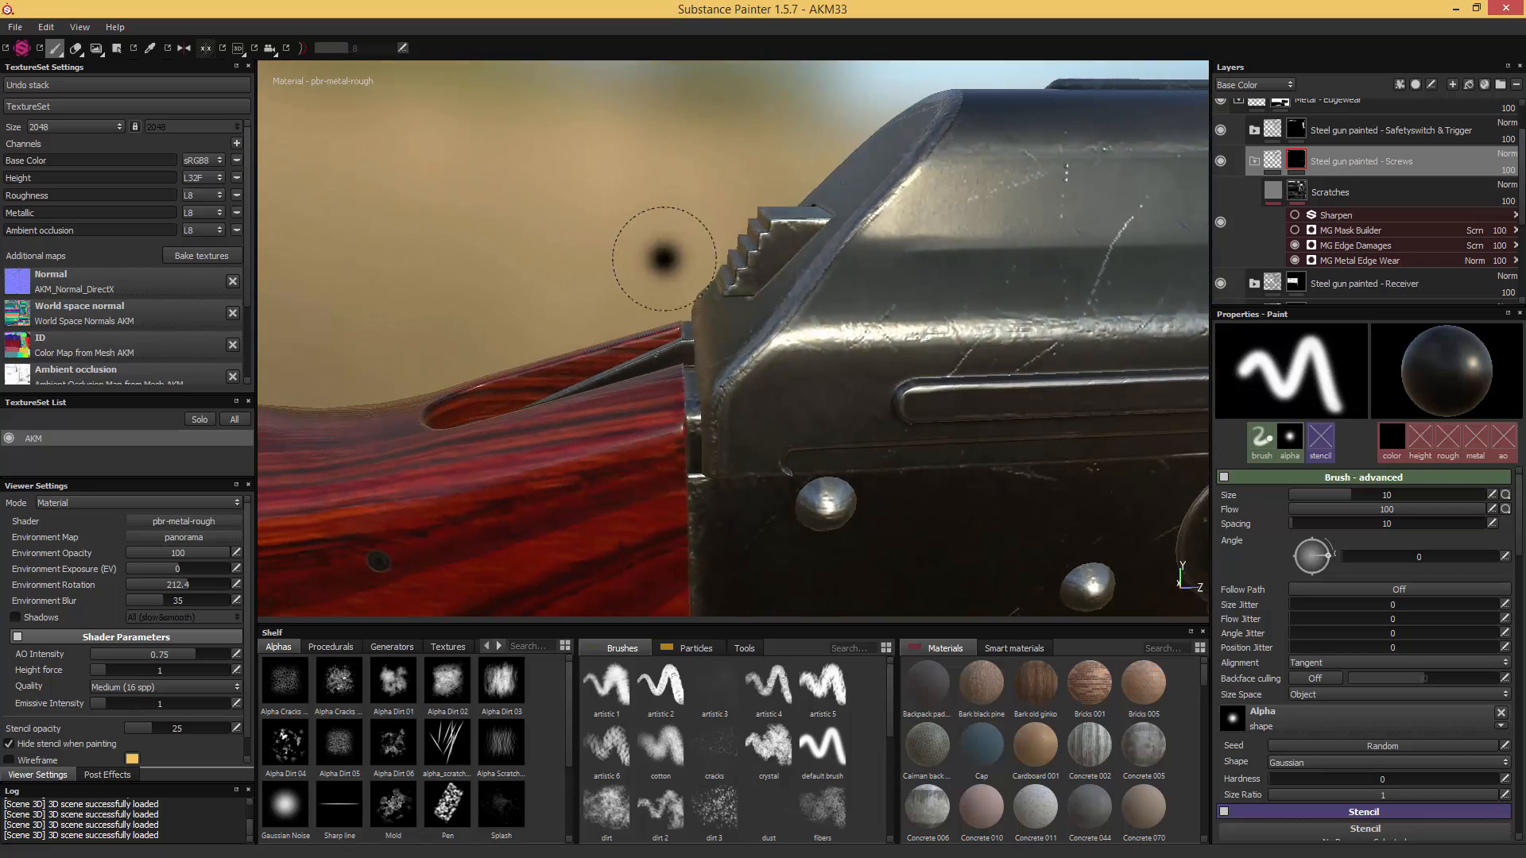
middle_click_drag(922, 277, 429, 248, "alt")
middle_click_drag(862, 281, 713, 268, "alt")
right_click_drag(827, 255, 691, 266, "alt")
middle_click_drag(893, 307, 723, 290, "alt")
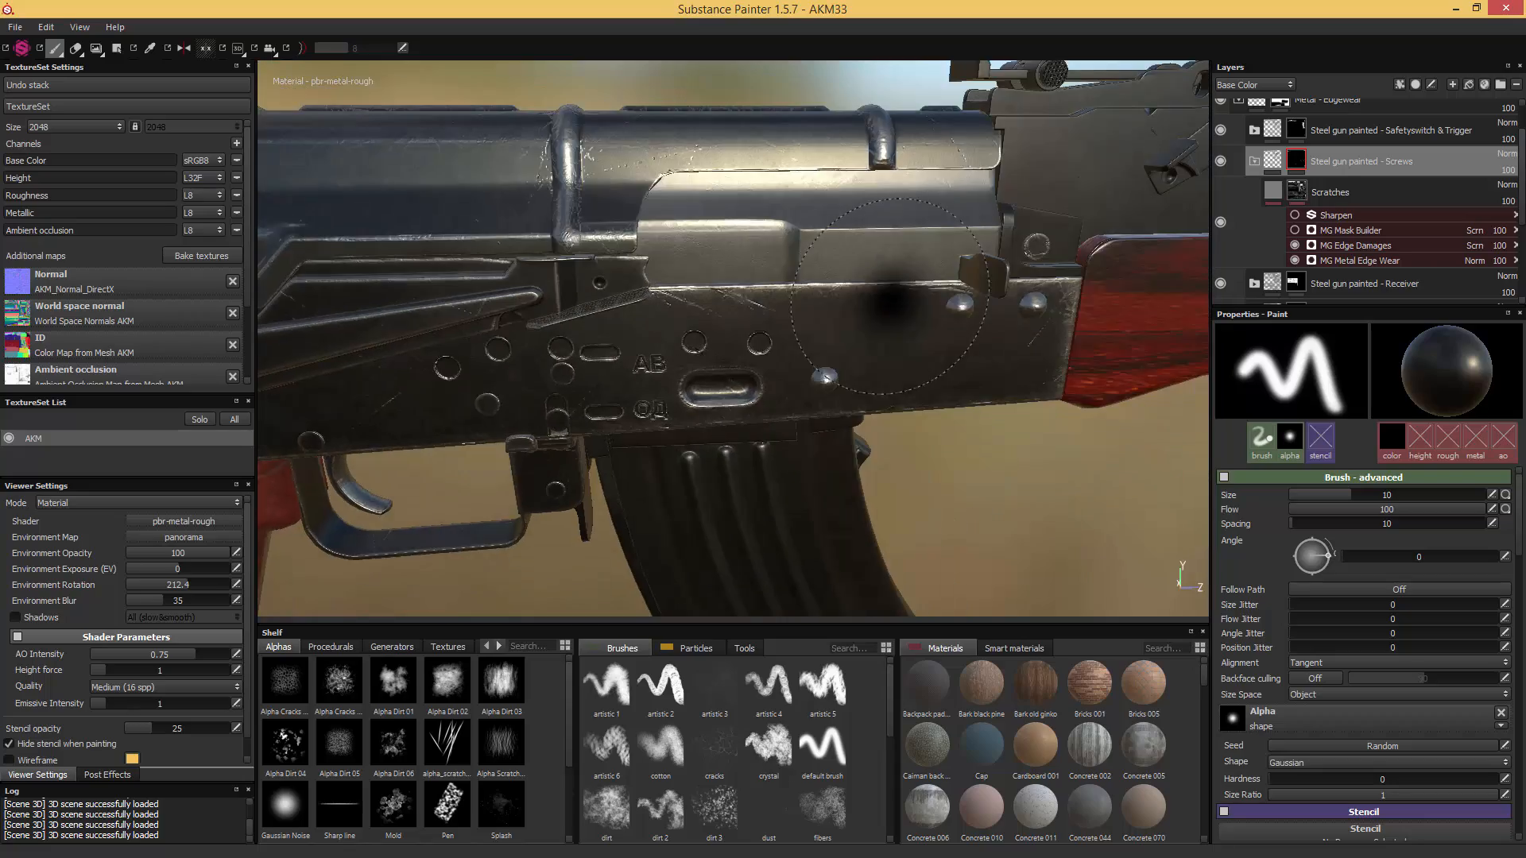
mouse_move(882, 296)
left_mouse_down("alt")
mouse_move(810, 290)
mouse_move(782, 307)
mouse_move(803, 318)
mouse_move(793, 326)
left_mouse_up("alt")
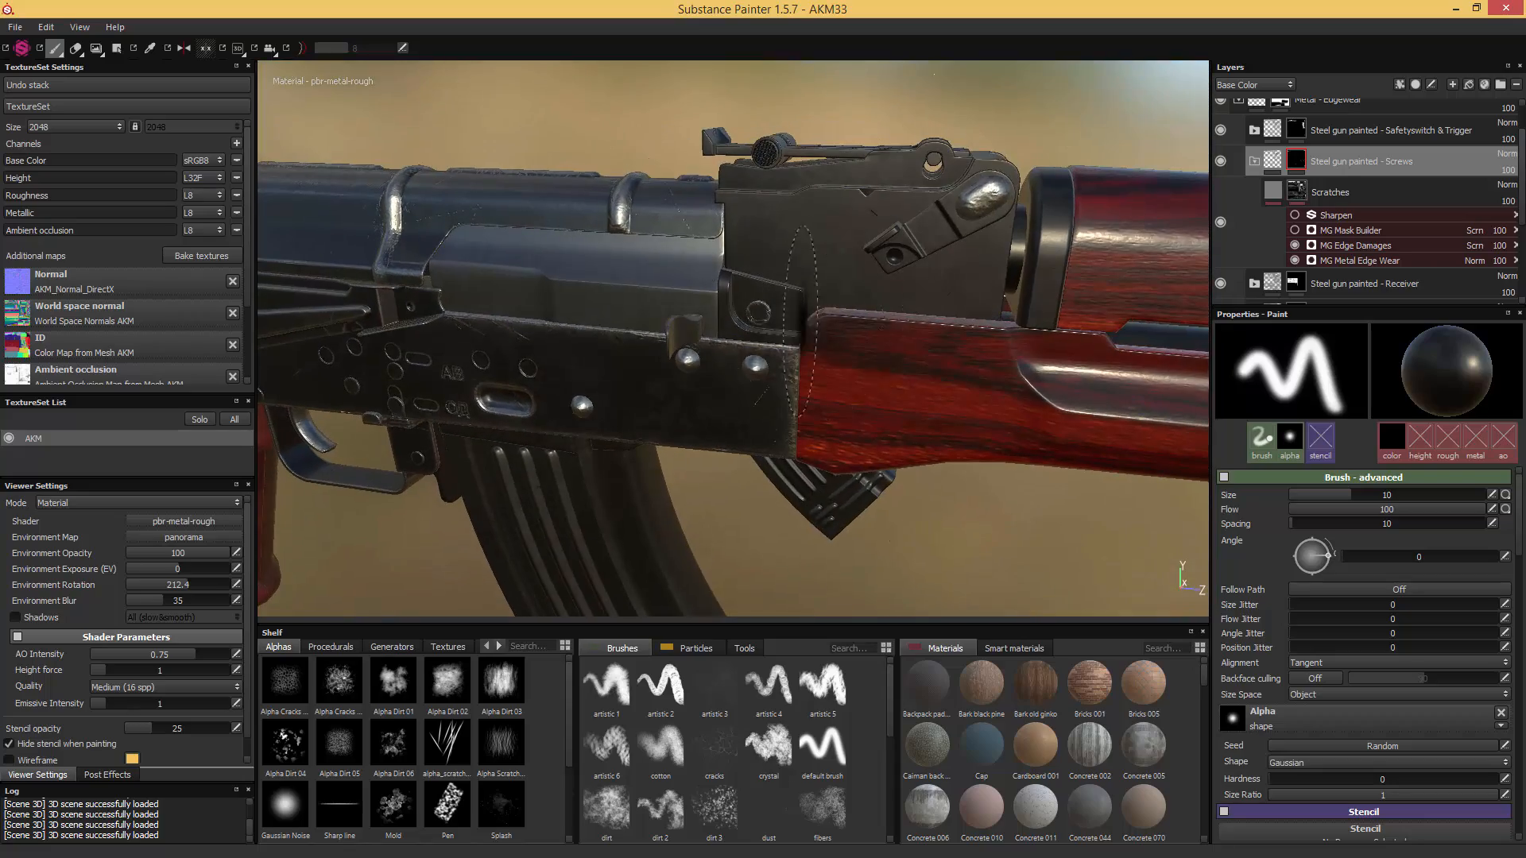
left_click(1254, 162)
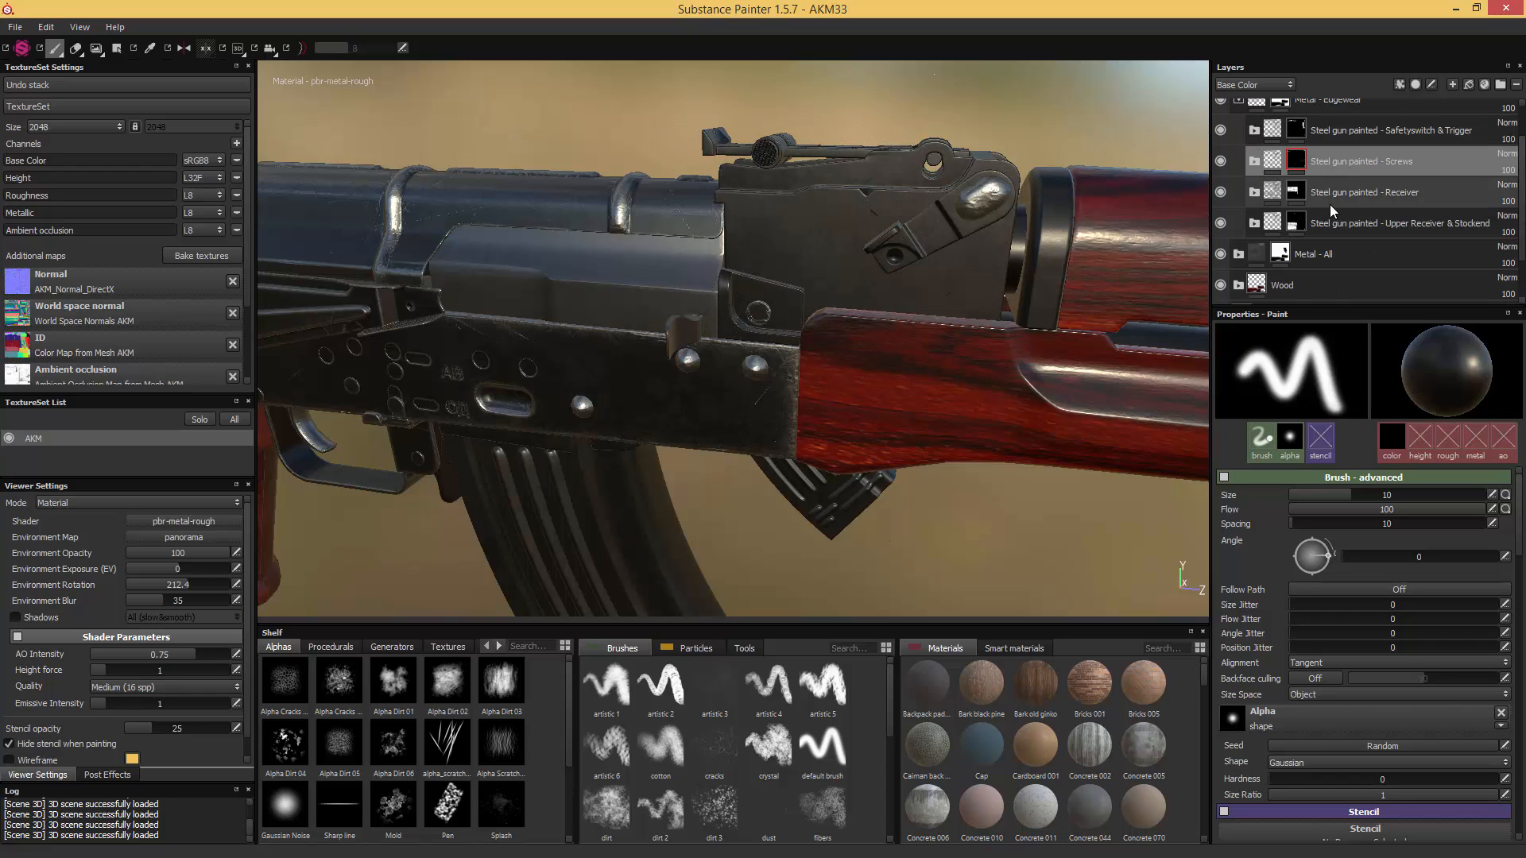
left_click(1316, 225)
key("ctrl+d")
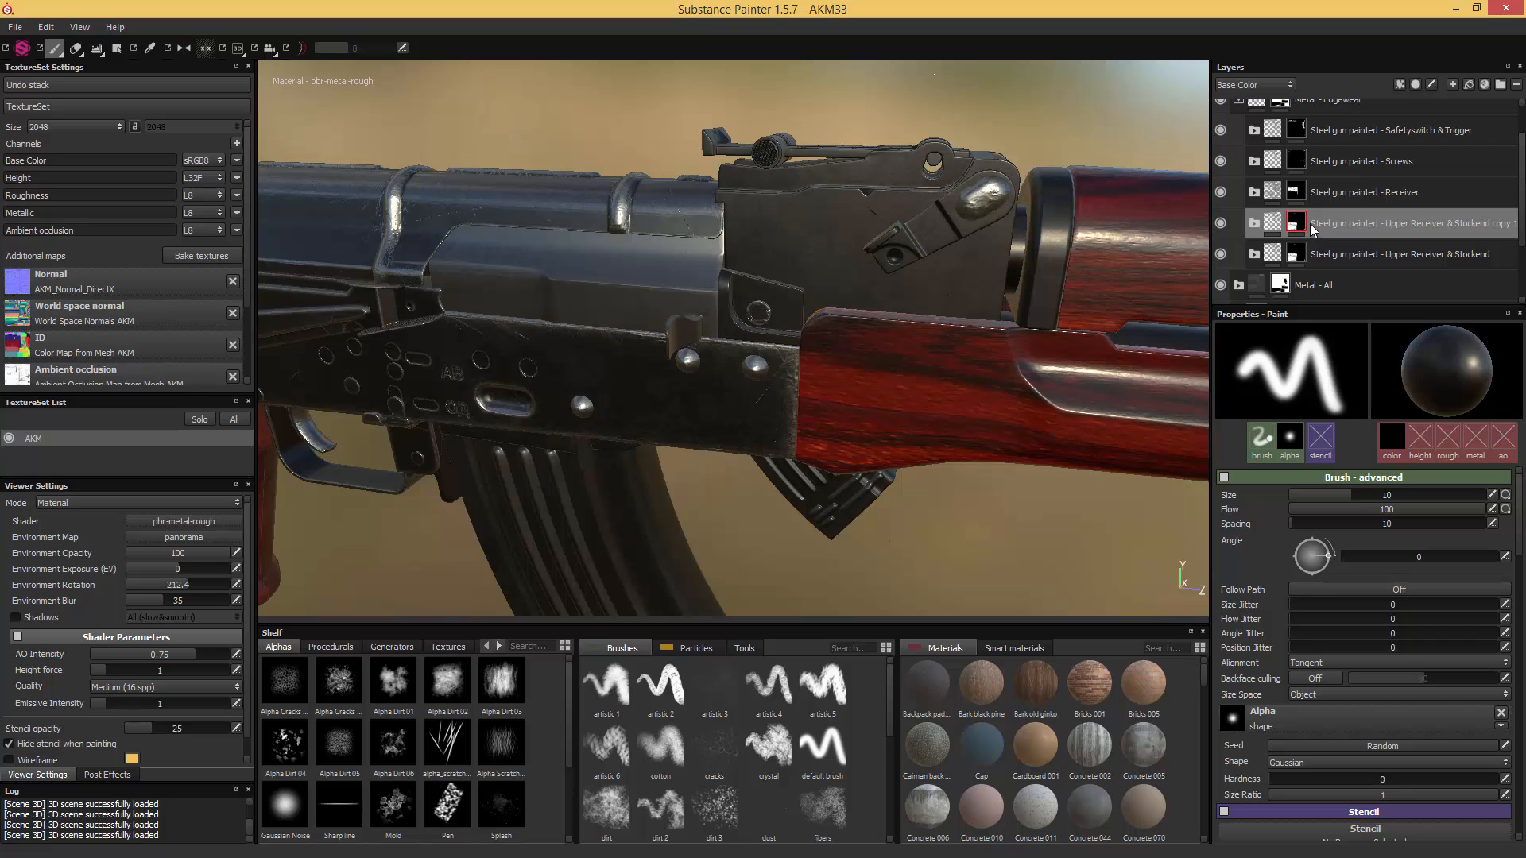
right_click(1309, 222)
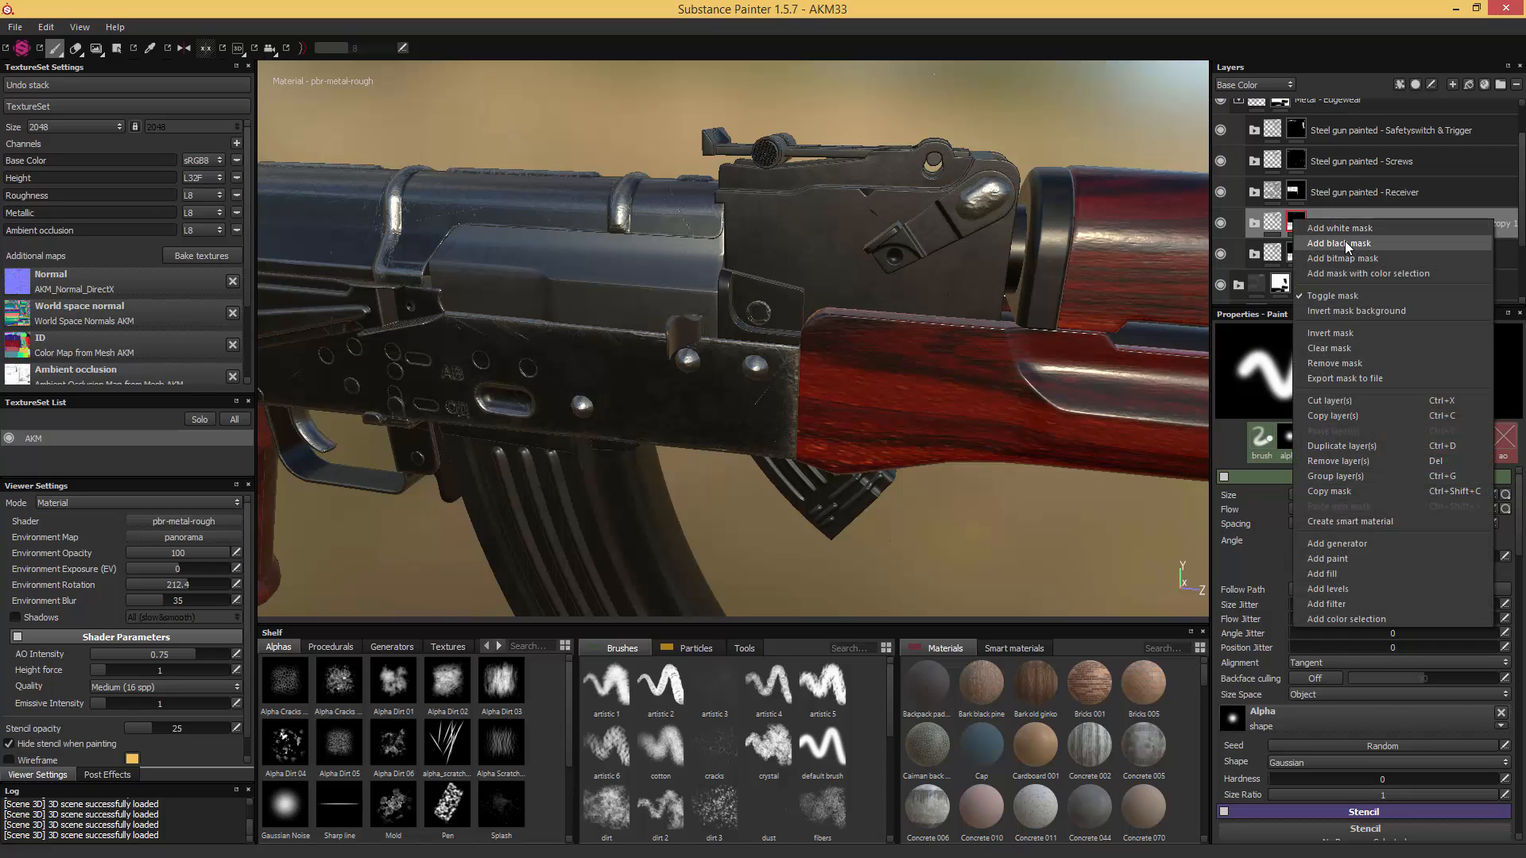
left_click(1344, 241)
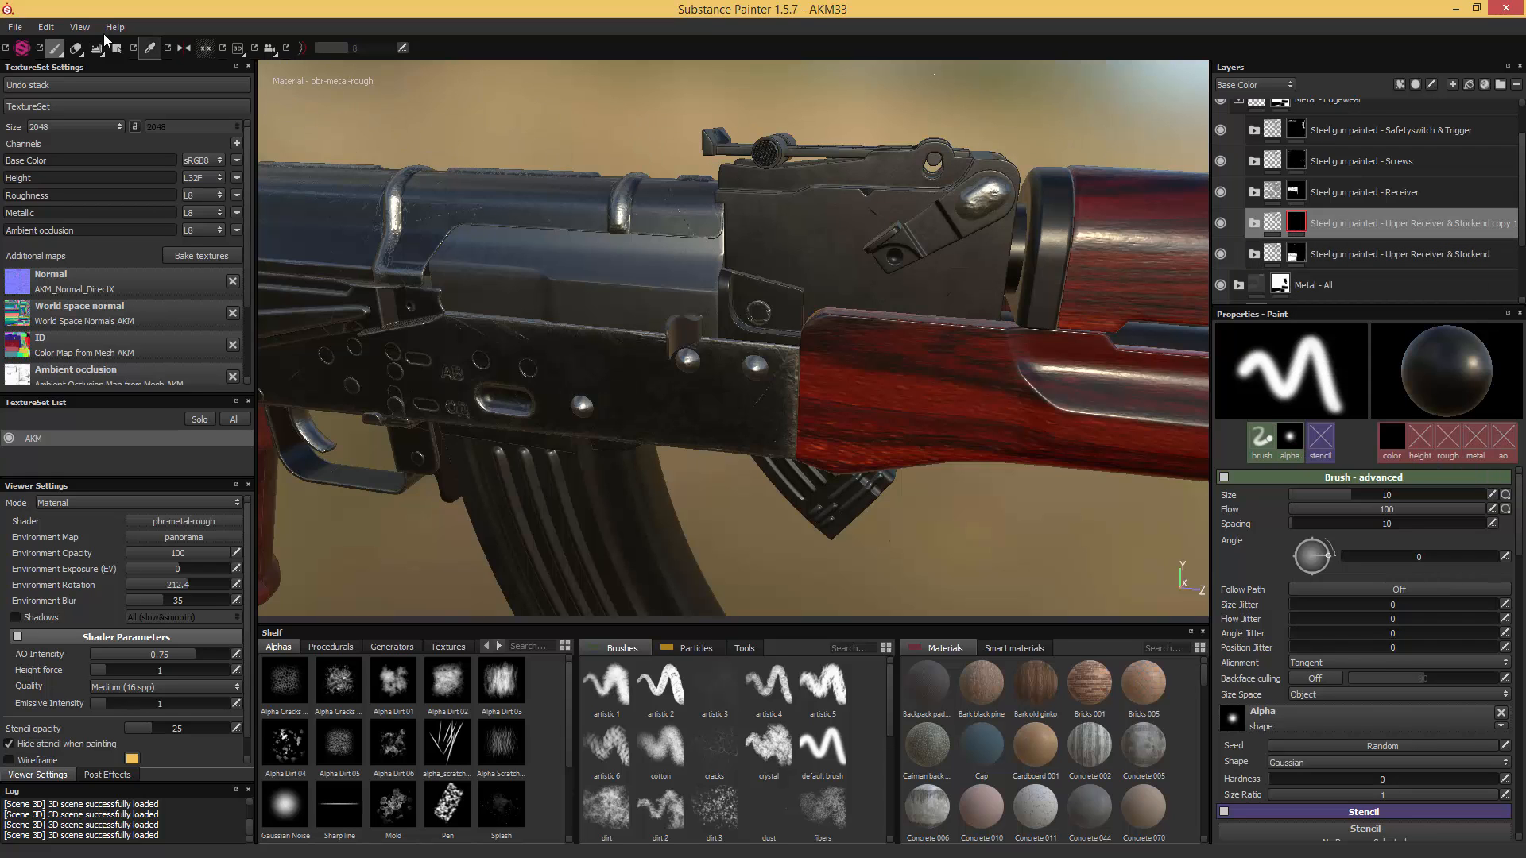
- Reveal the copied steel material on the rear sight block and sight leaf by filling those mesh parts in its mask
key("4")
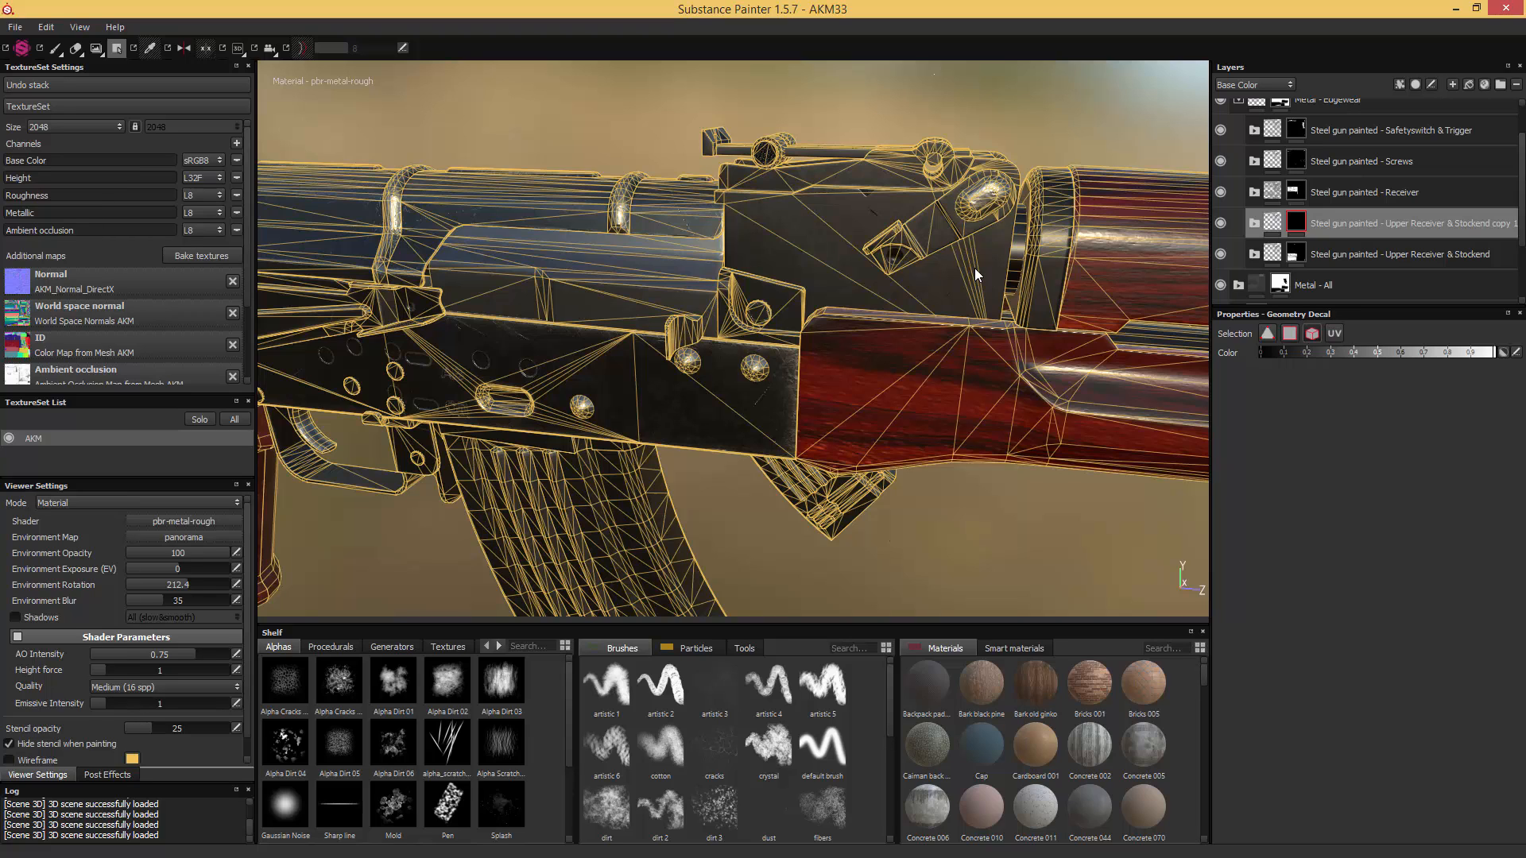
left_click(943, 221)
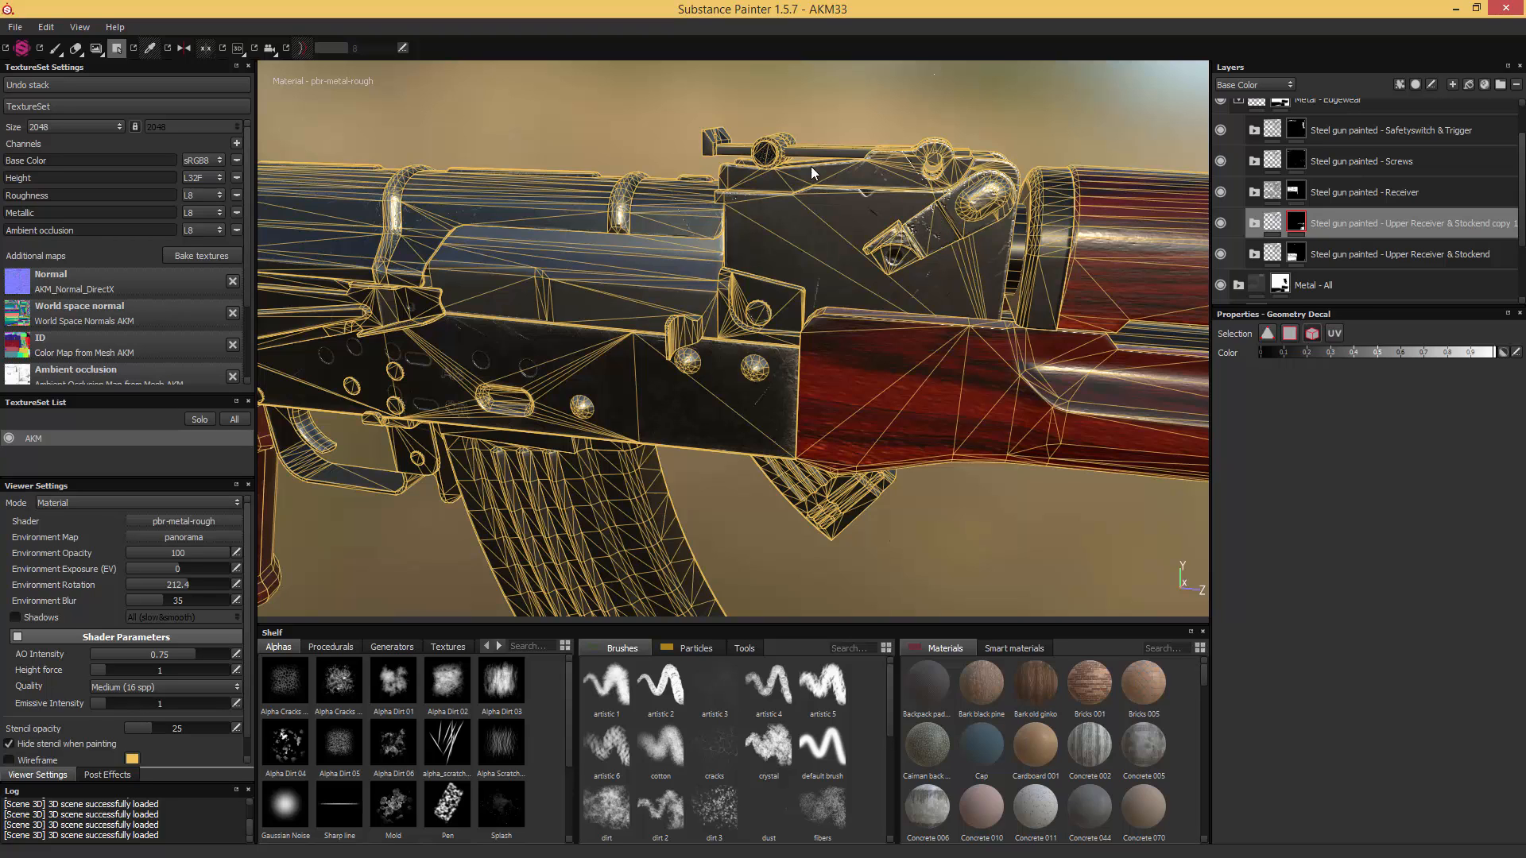
left_click(731, 148)
left_click(55, 48)
mouse_move(286, 94)
left_mouse_down("alt")
mouse_move(555, 198)
mouse_move(490, 293)
mouse_move(550, 190)
mouse_move(512, 266)
left_mouse_up("alt")
scroll(803, 179, "up", 3)
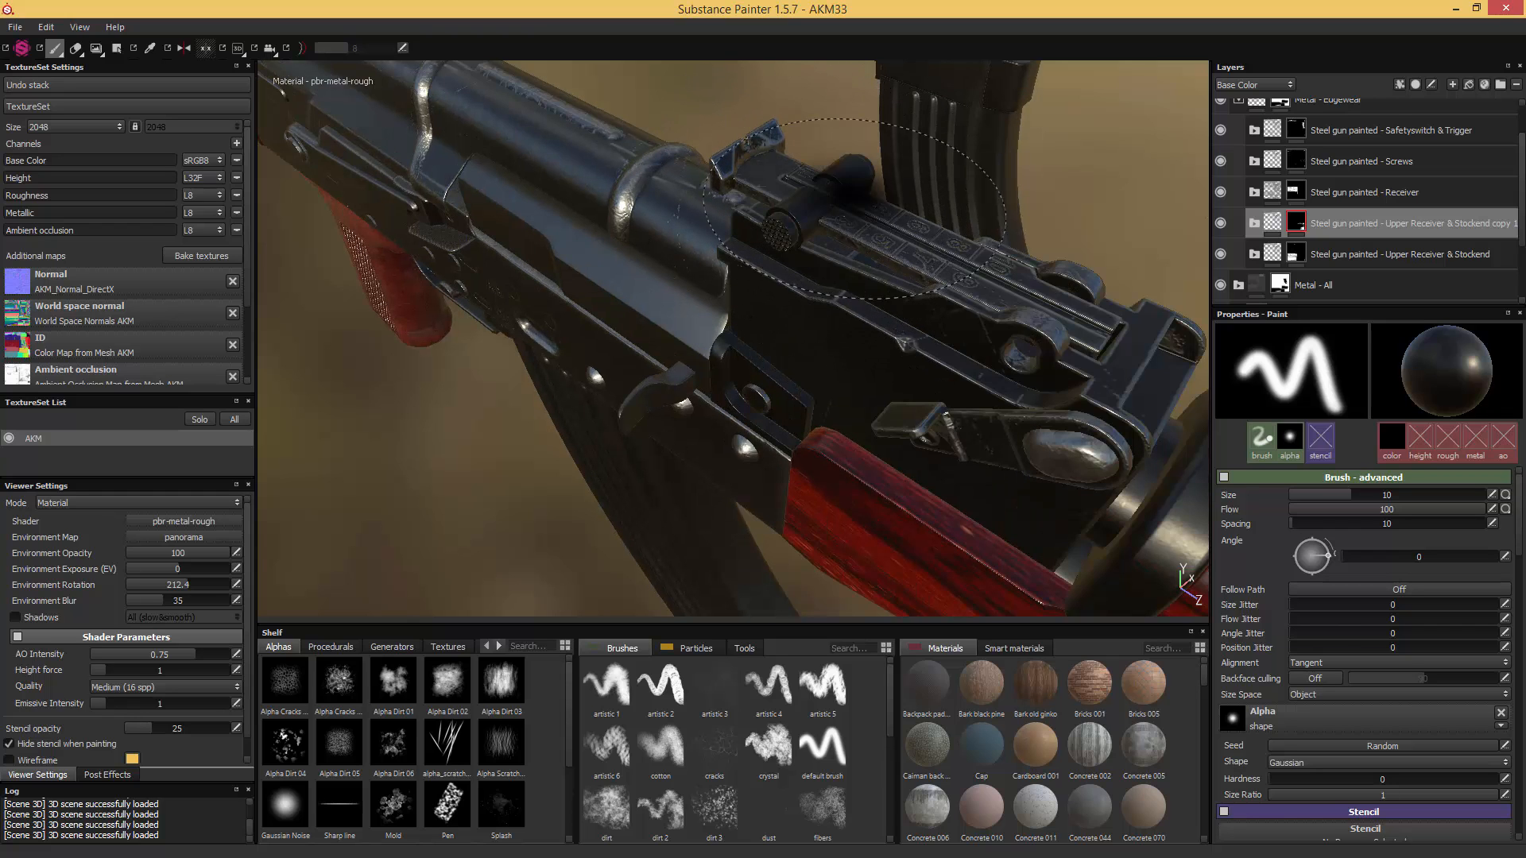
- Add the rear sight's slider to the copied folder's mask with a mesh fill
right_click_drag(926, 163, 993, 191, "shift")
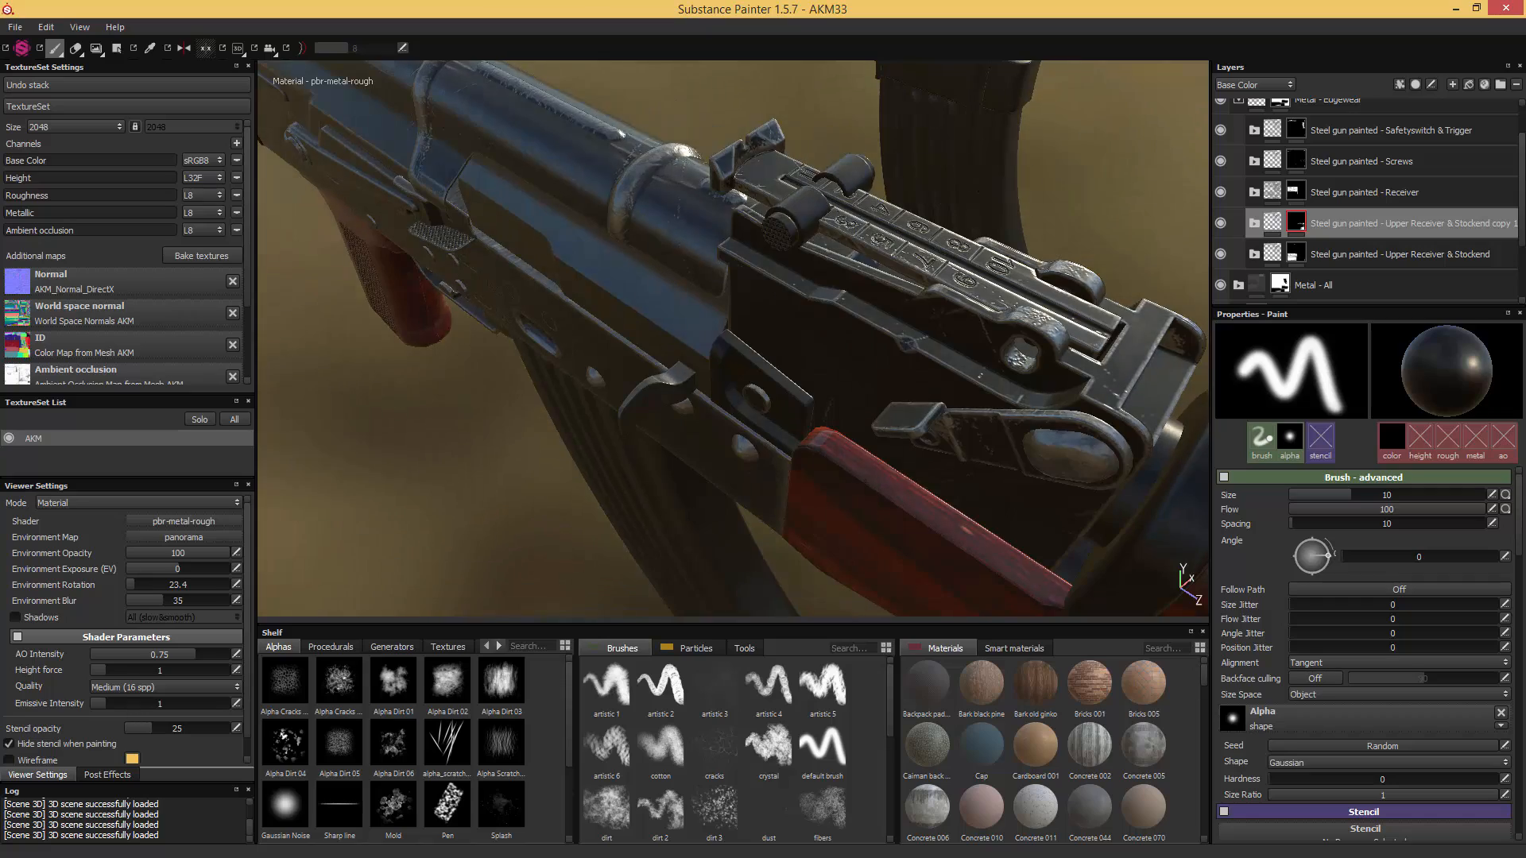
mouse_move(989, 239)
left_mouse_down("alt")
mouse_move(996, 170)
mouse_move(947, 261)
mouse_move(823, 189)
left_mouse_up("alt")
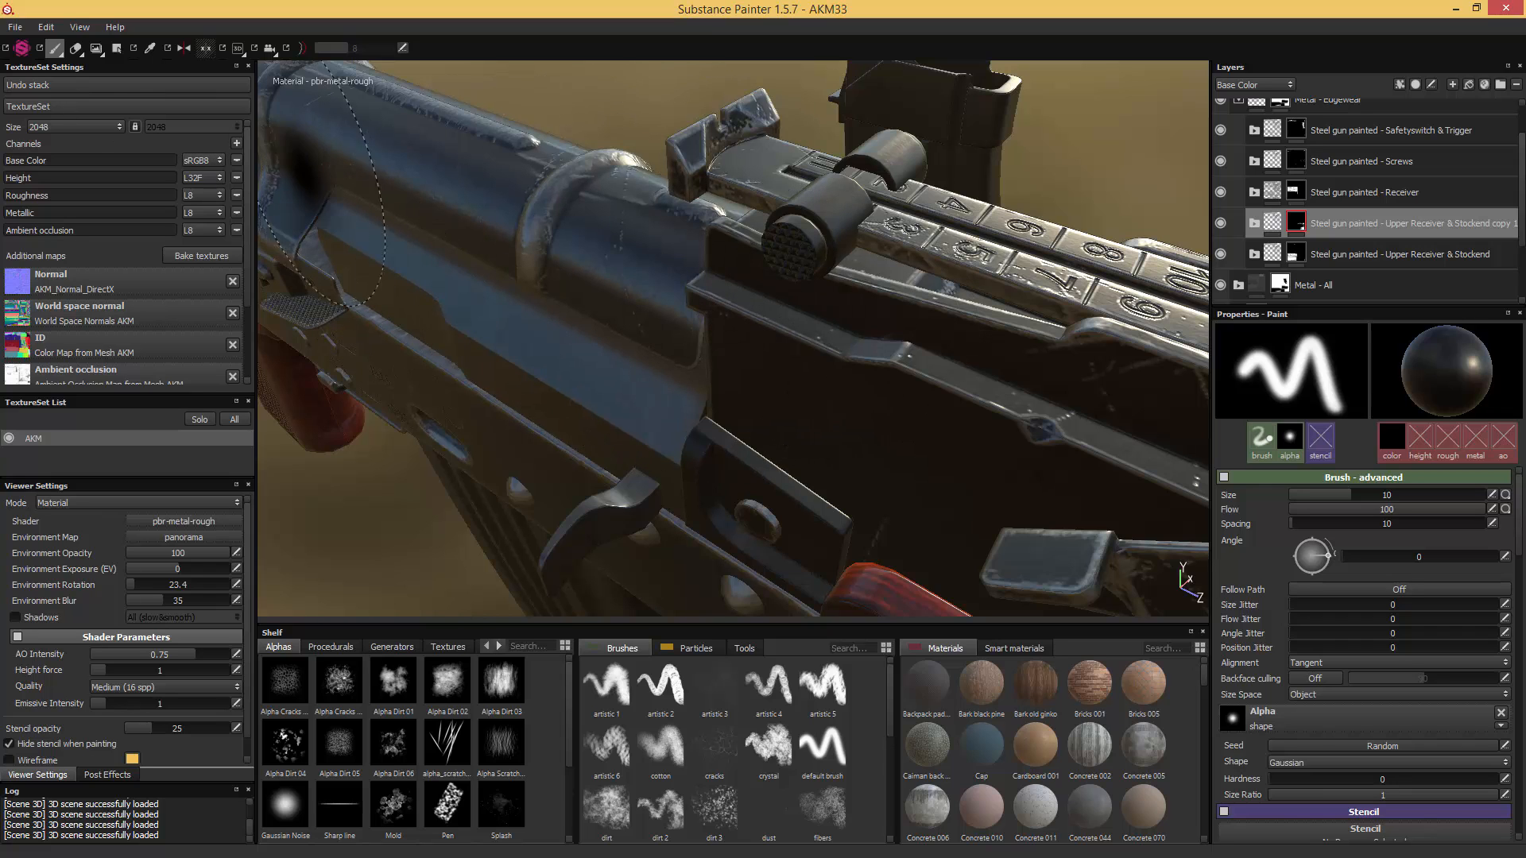
left_click(116, 50)
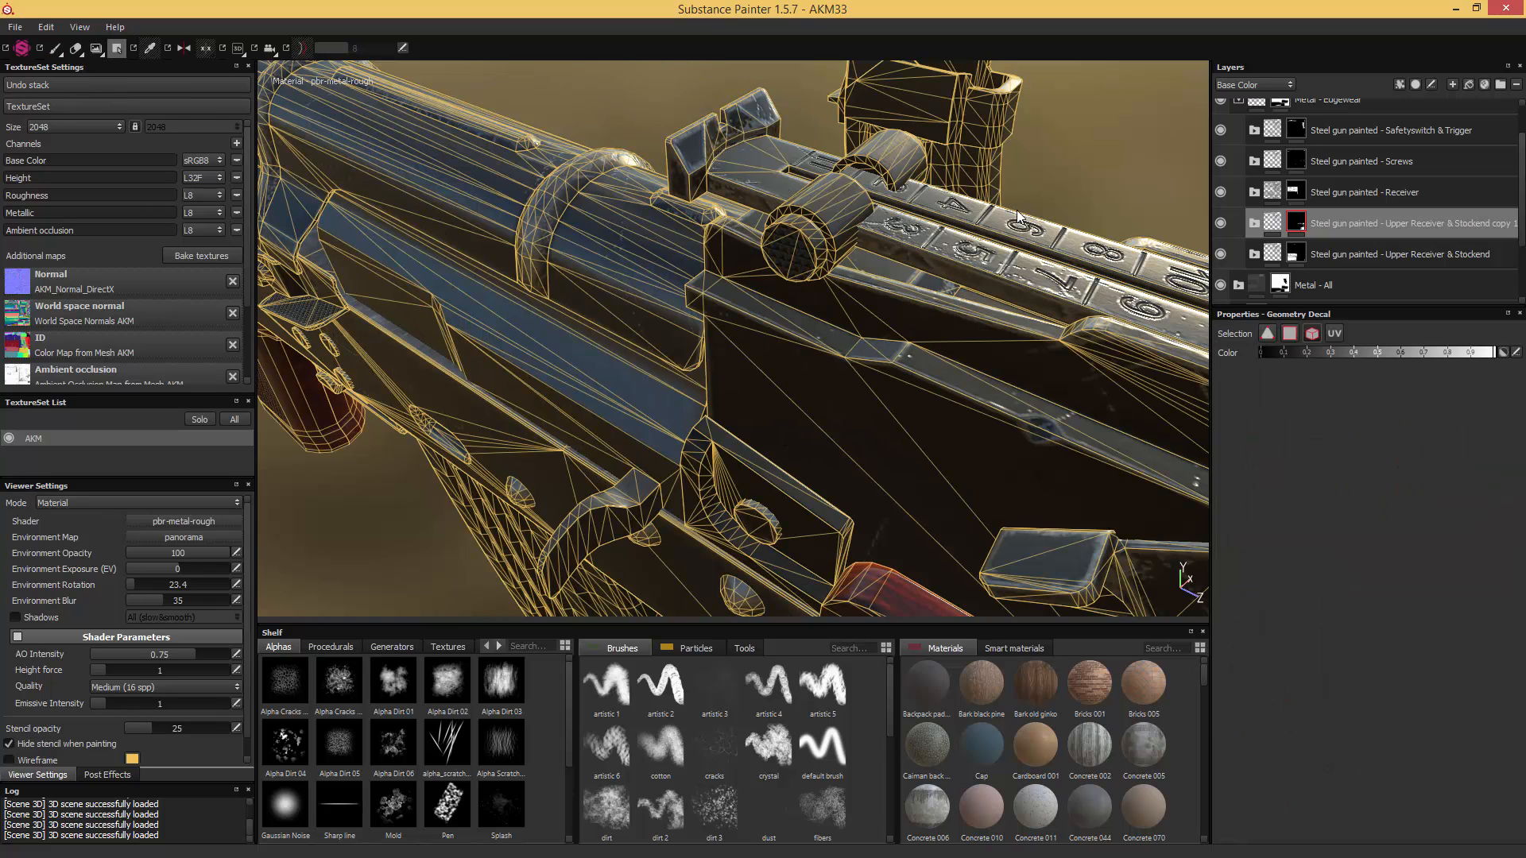
left_click(826, 212)
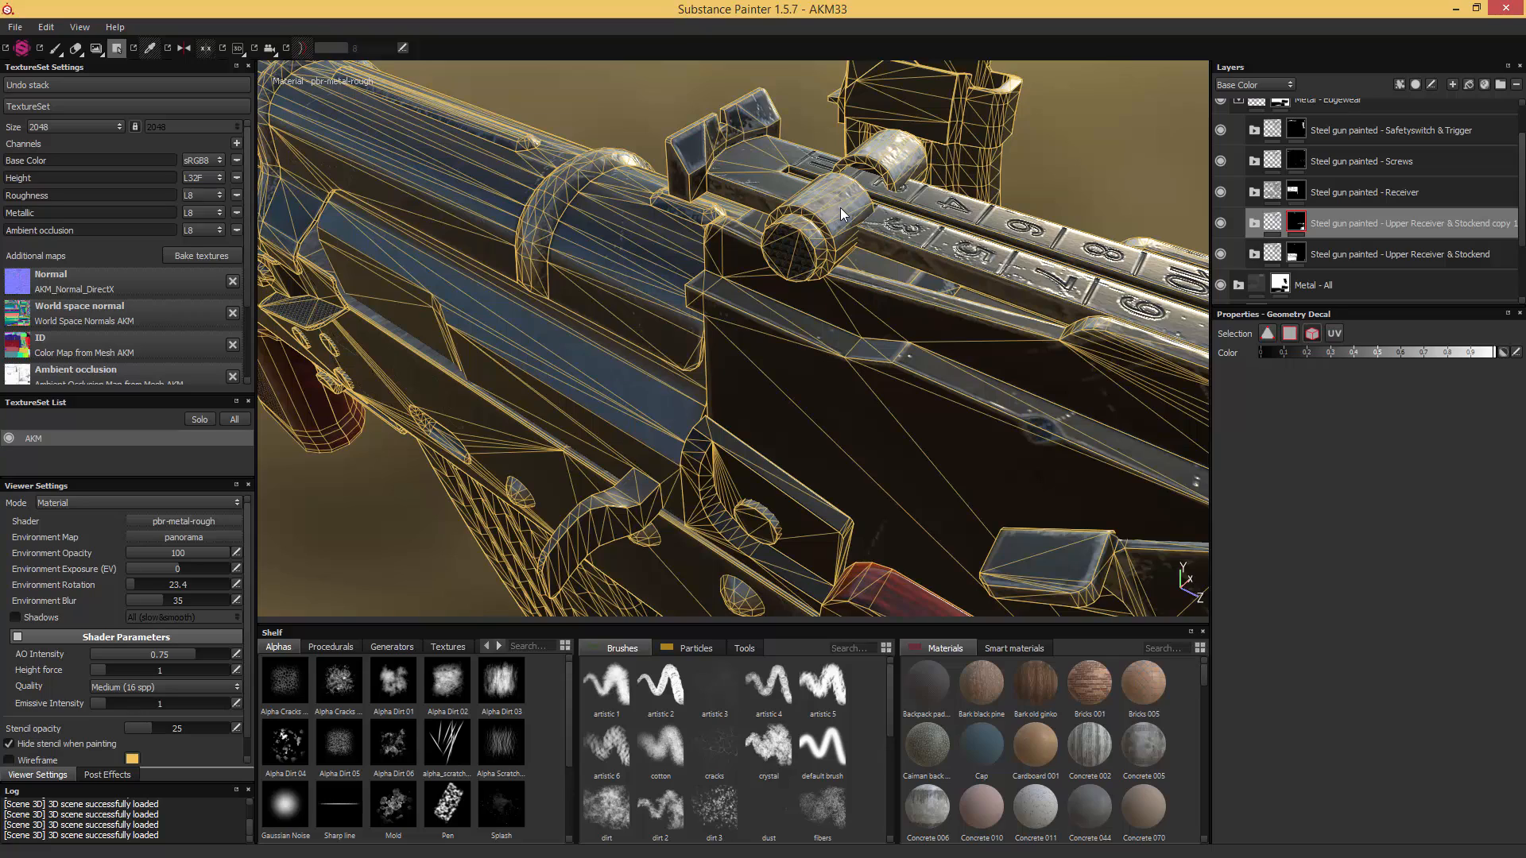
left_click(55, 50)
- Examine the metal wear on the rear sight, receiver and trigger guard from several angles and under different lighting
mouse_move(509, 153)
left_mouse_down("alt")
mouse_move(362, 144)
mouse_move(446, 163)
mouse_move(407, 149)
left_mouse_up("alt")
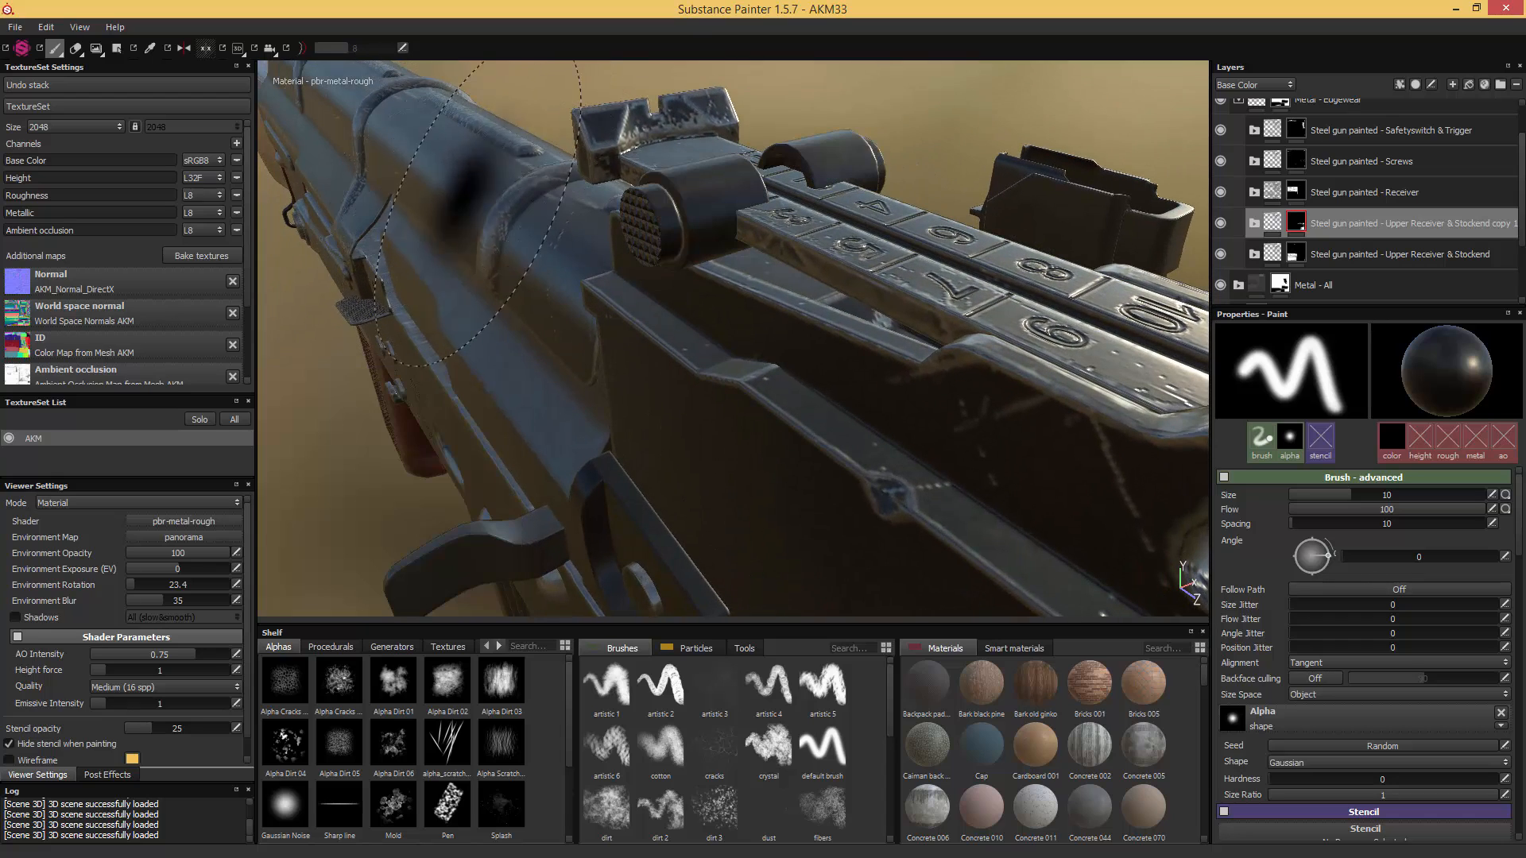
left_click_drag(472, 210, 642, 275, "alt")
left_click_drag(627, 272, 771, 220, "alt")
middle_click_drag(770, 220, 756, 232, "alt")
right_click_drag(755, 231, 789, 234, "shift")
middle_click_drag(746, 299, 786, 243, "alt")
right_click_drag(786, 243, 732, 272, "alt")
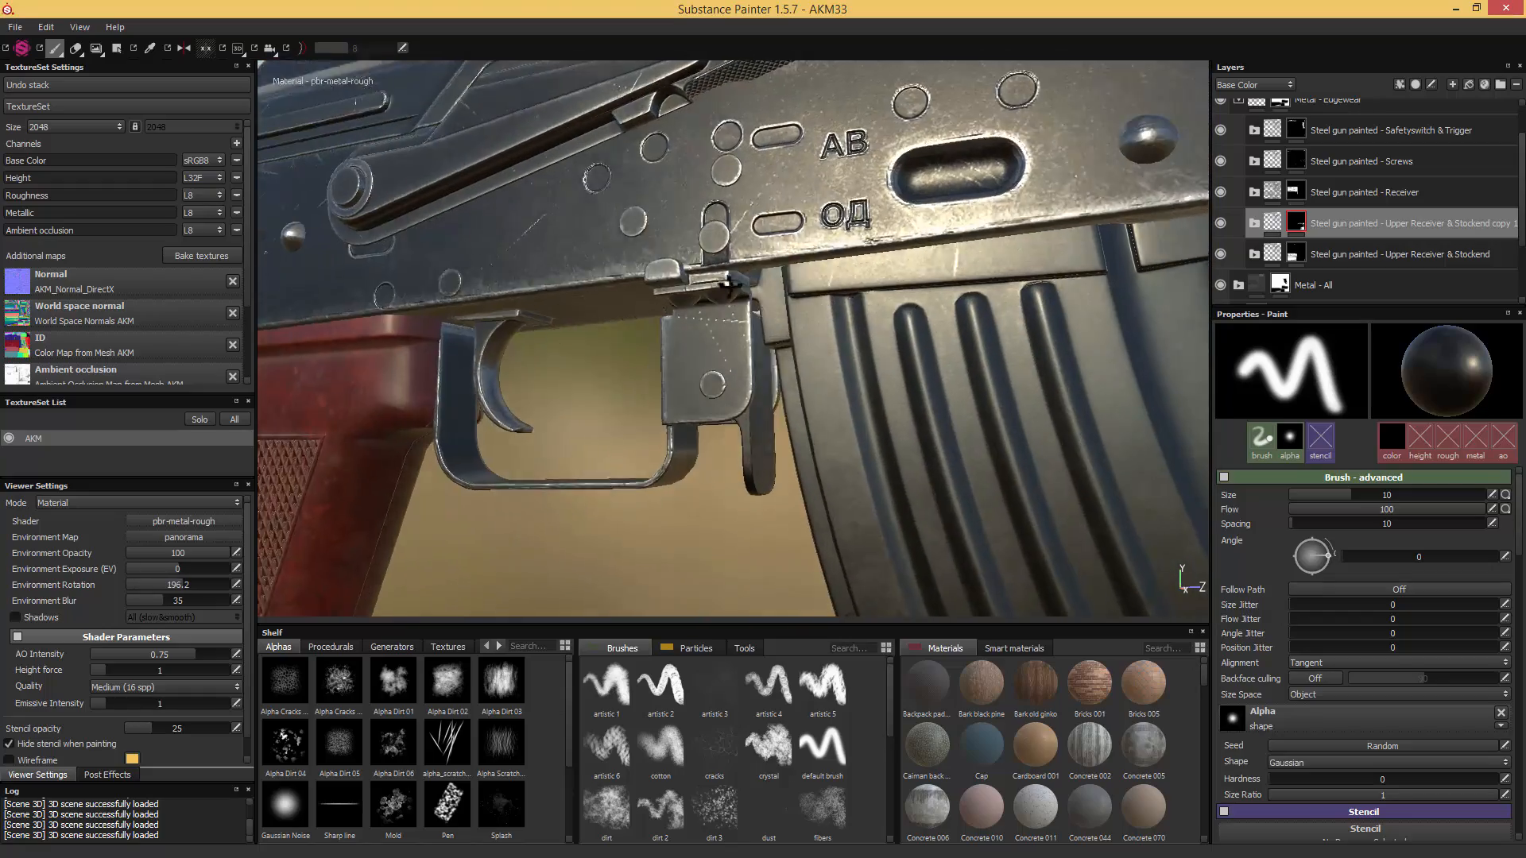
left_click_drag(731, 273, 736, 231, "alt")
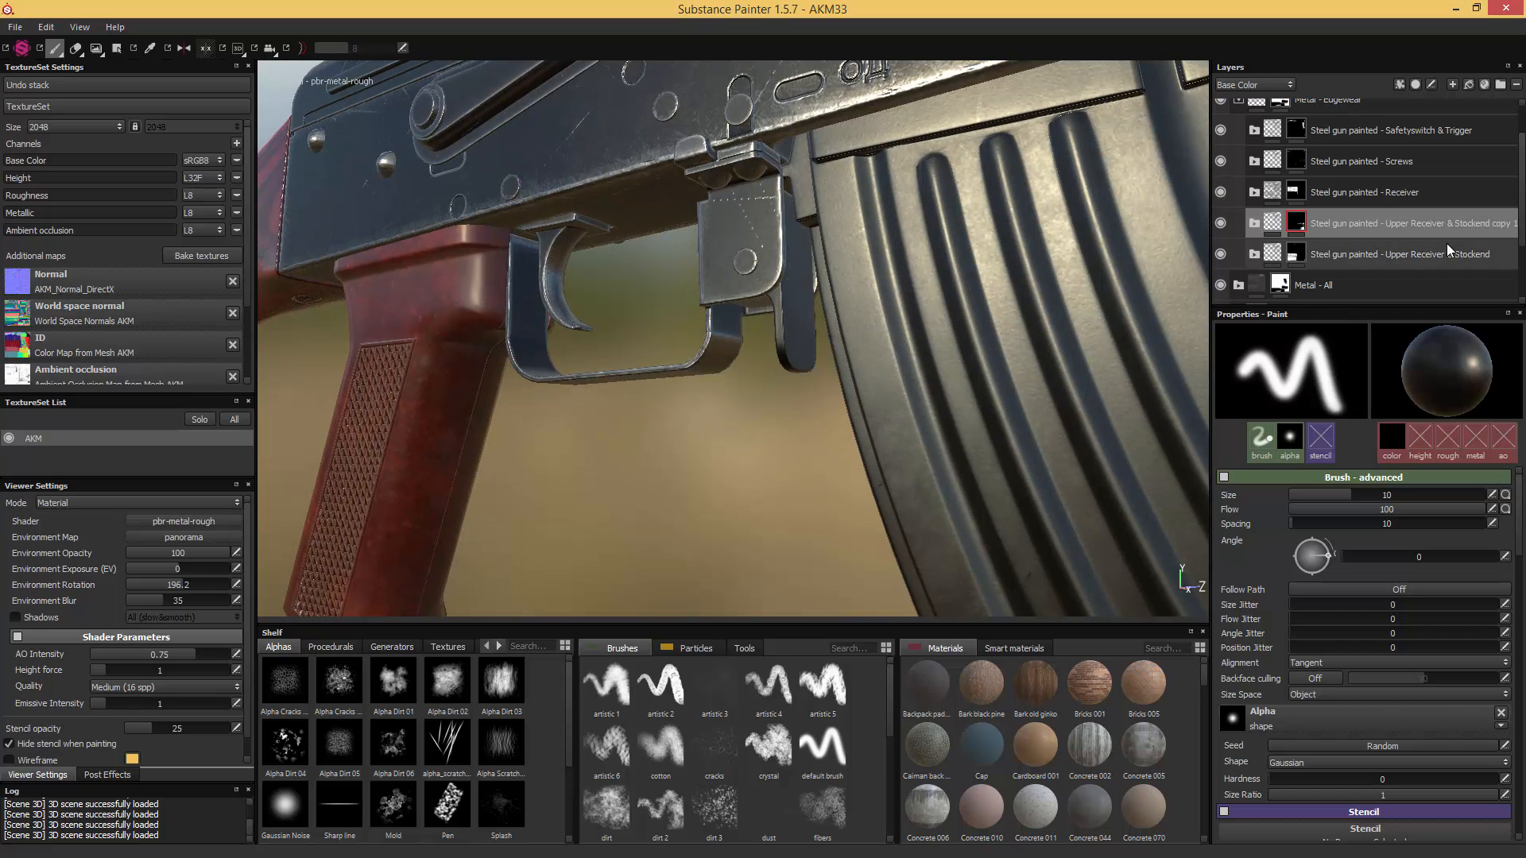
- Rename the copied folder "Steel gun painted -Rear Sight"
double_click(1382, 223)
left_click_drag(1356, 223, 1488, 223)
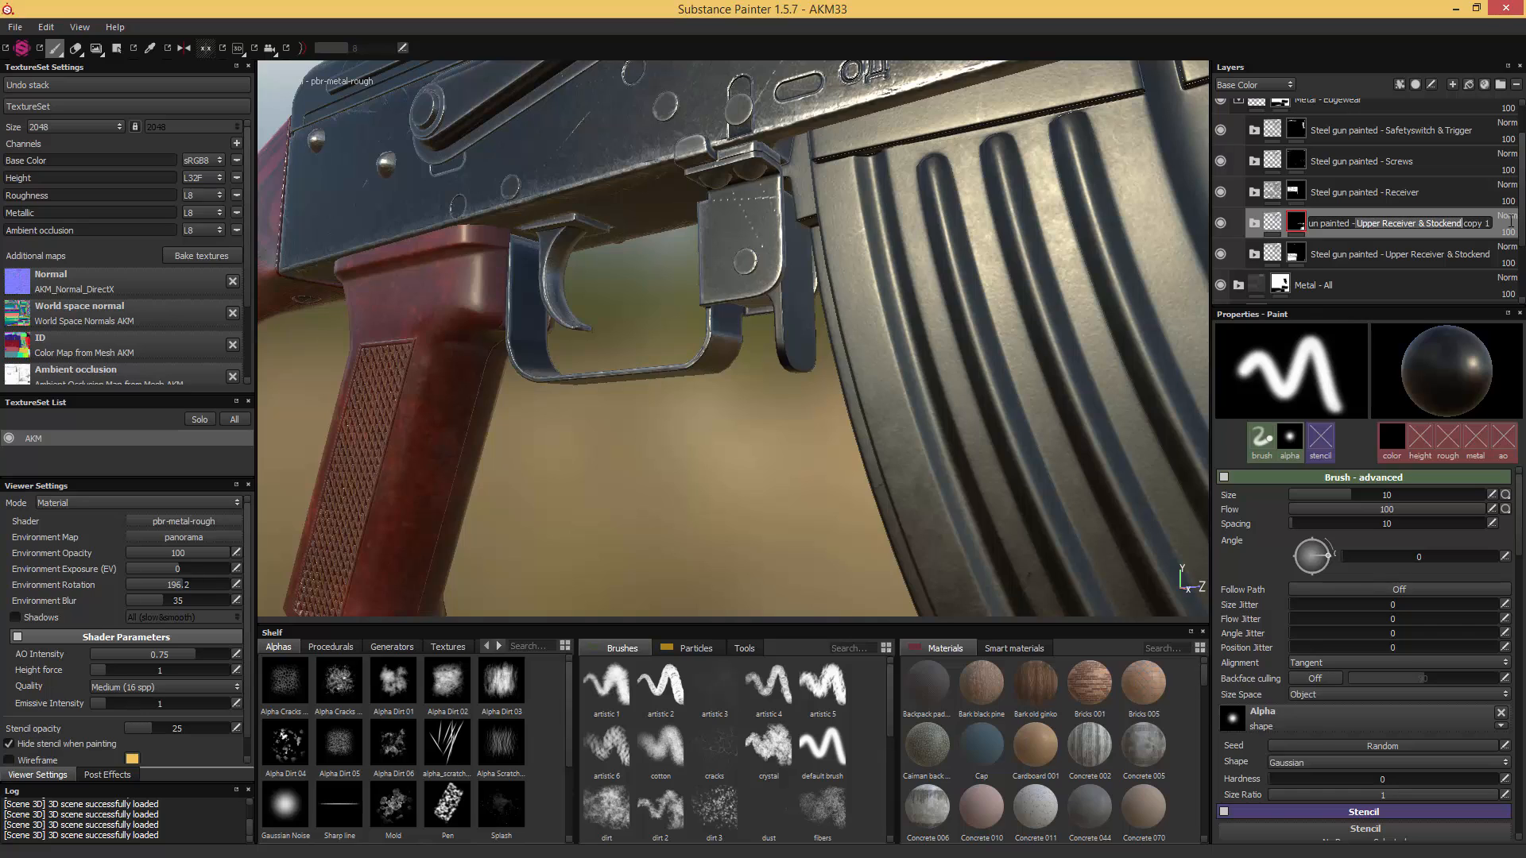
type("Rear ")
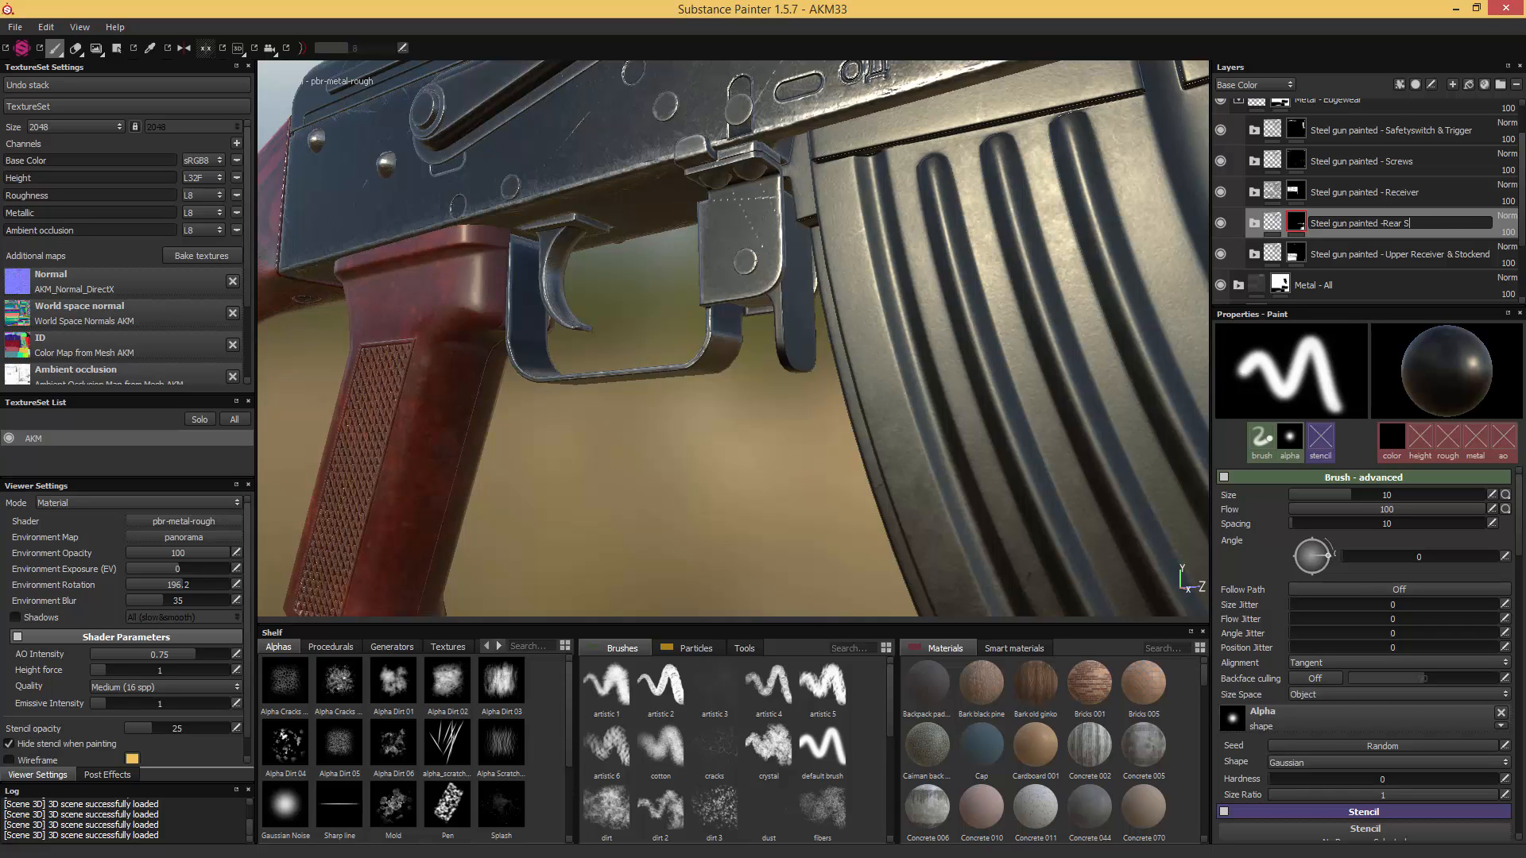
type("Sight")
key("Return")
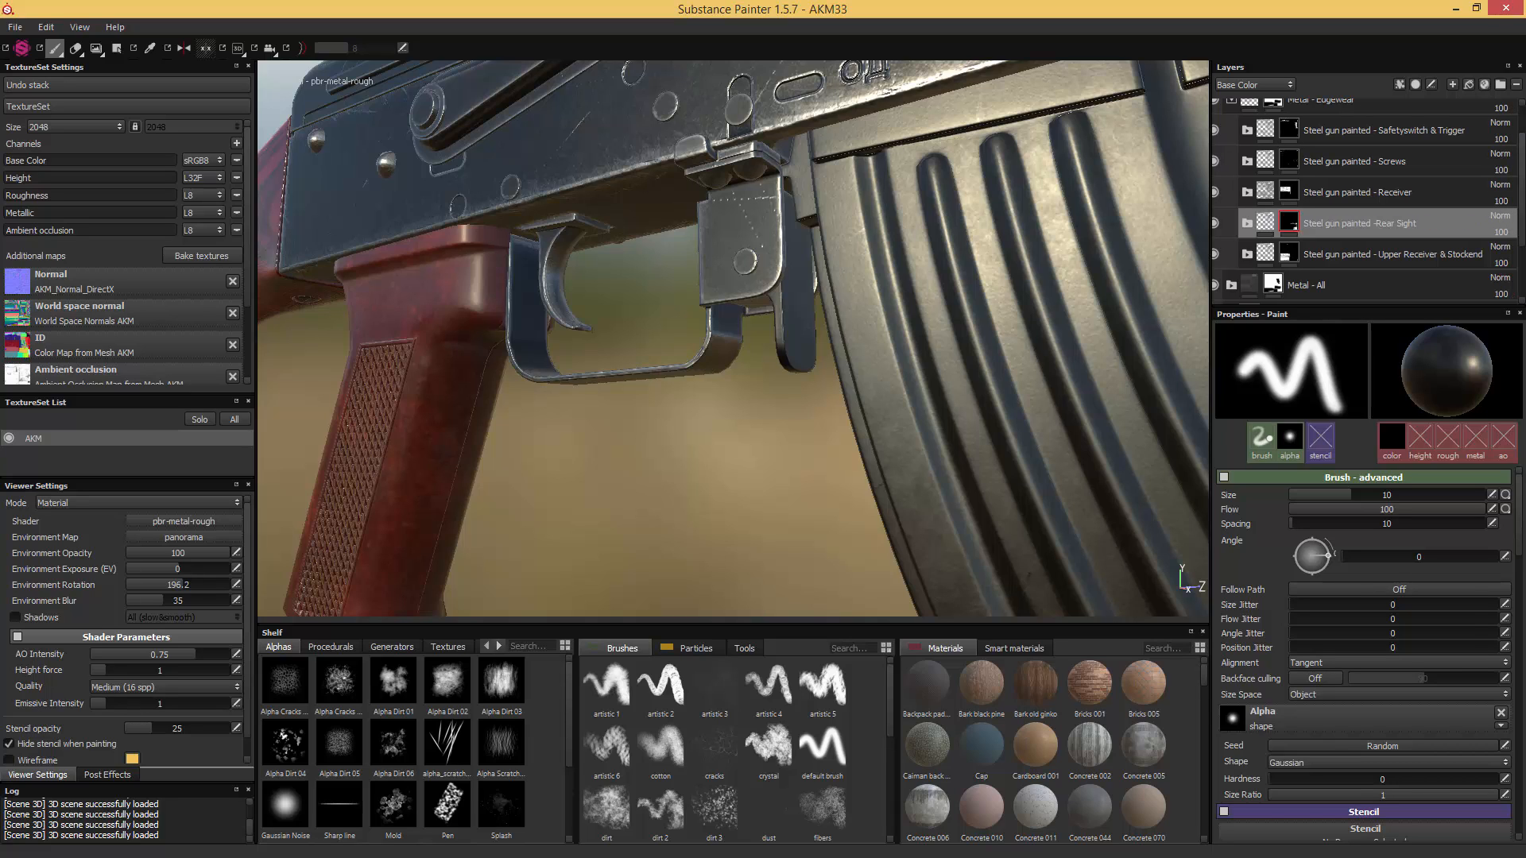
- Examine the trigger guard and magazine catch in wireframe and check which folder masks cover them, including Safetyswitch & Trigger
left_click_drag(1105, 278, 985, 330, "alt")
right_click_drag(985, 330, 984, 293, "alt")
middle_click_drag(985, 293, 1017, 298, "alt")
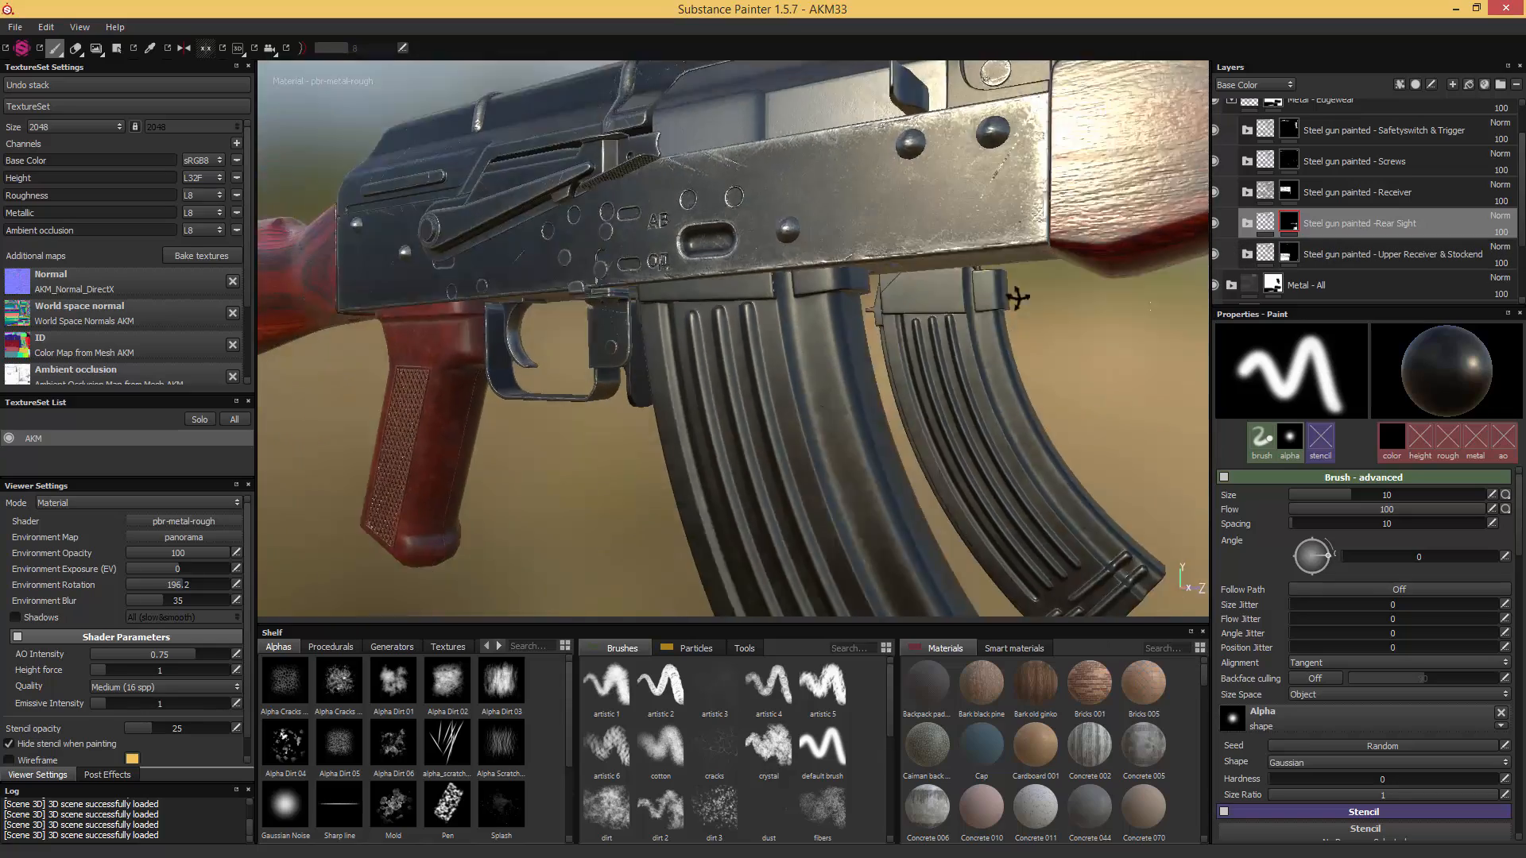
left_click_drag(1017, 298, 941, 408, "alt")
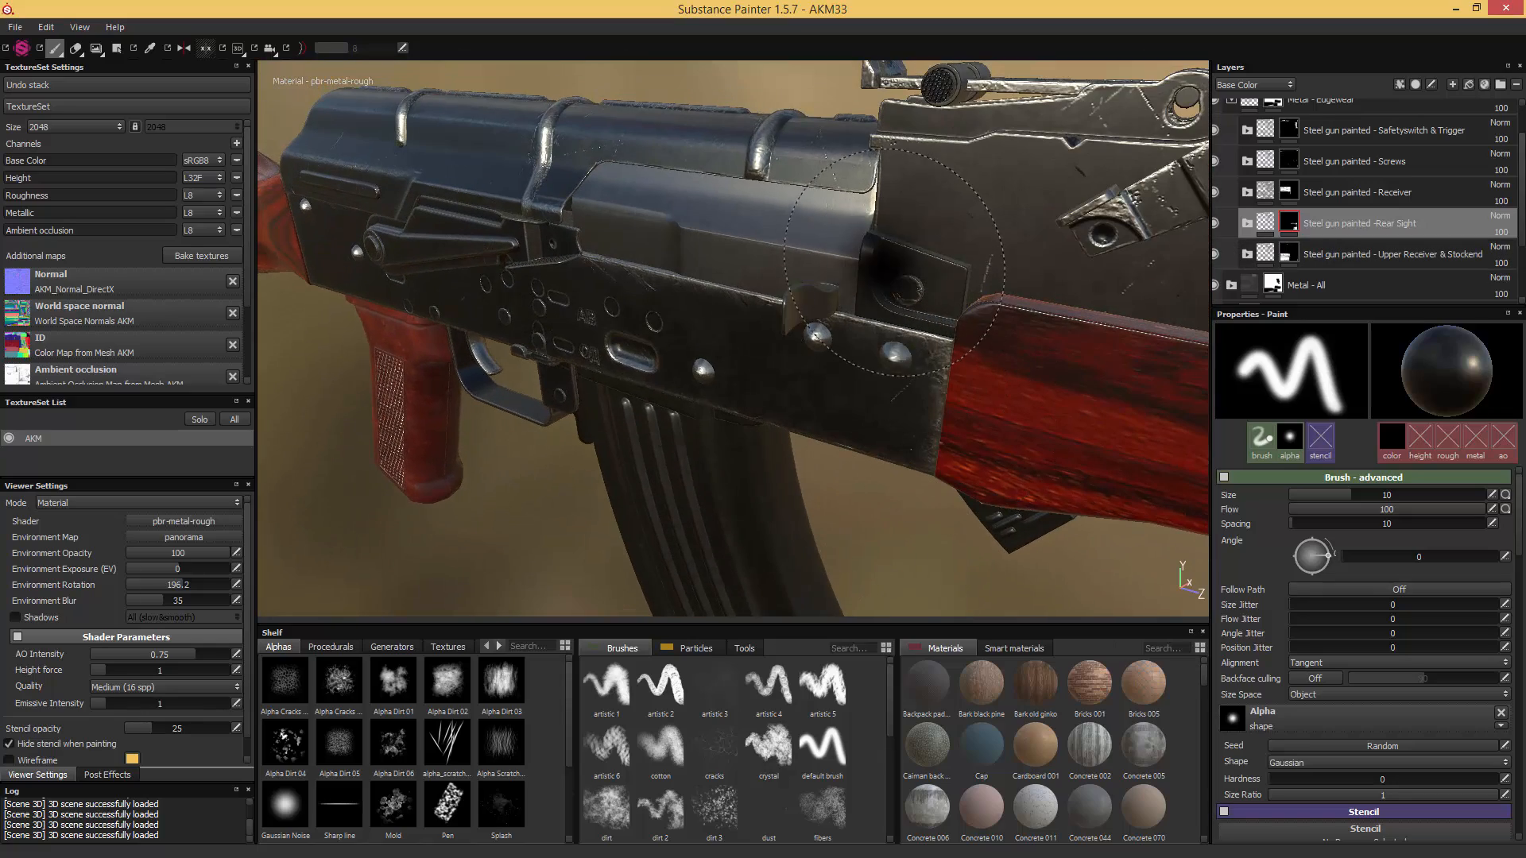
left_click(117, 48)
left_click_drag(945, 249, 914, 284, "alt")
left_click_drag(345, 128, 485, 308, "alt")
scroll(629, 281, "up", 3)
mouse_move(1285, 260)
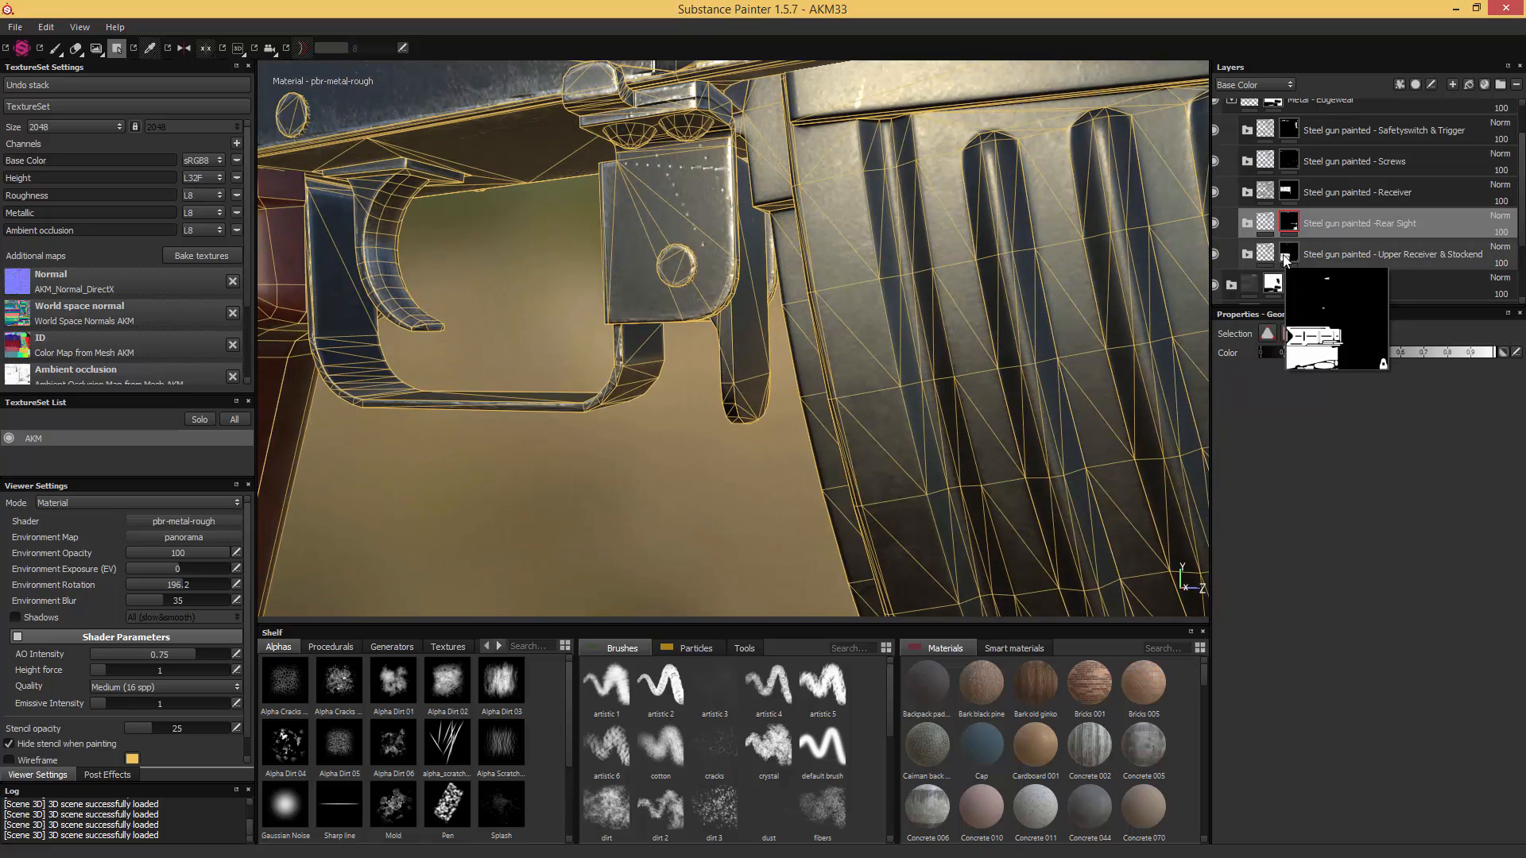
left_click(1289, 130)
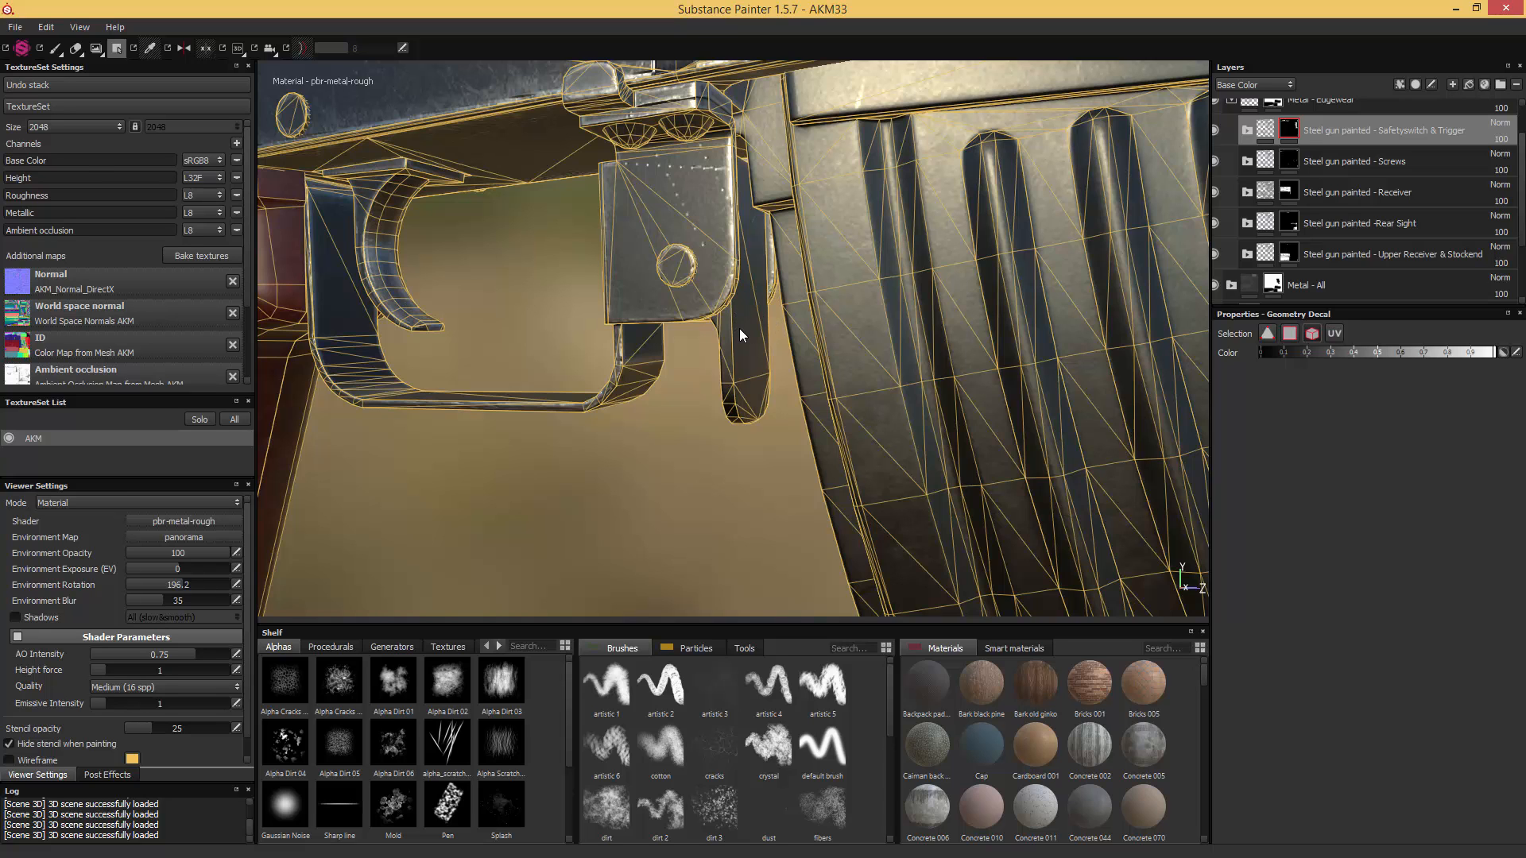
left_click(58, 49)
scroll(460, 200, "down", 5)
middle_click_drag(547, 225, 523, 218, "alt")
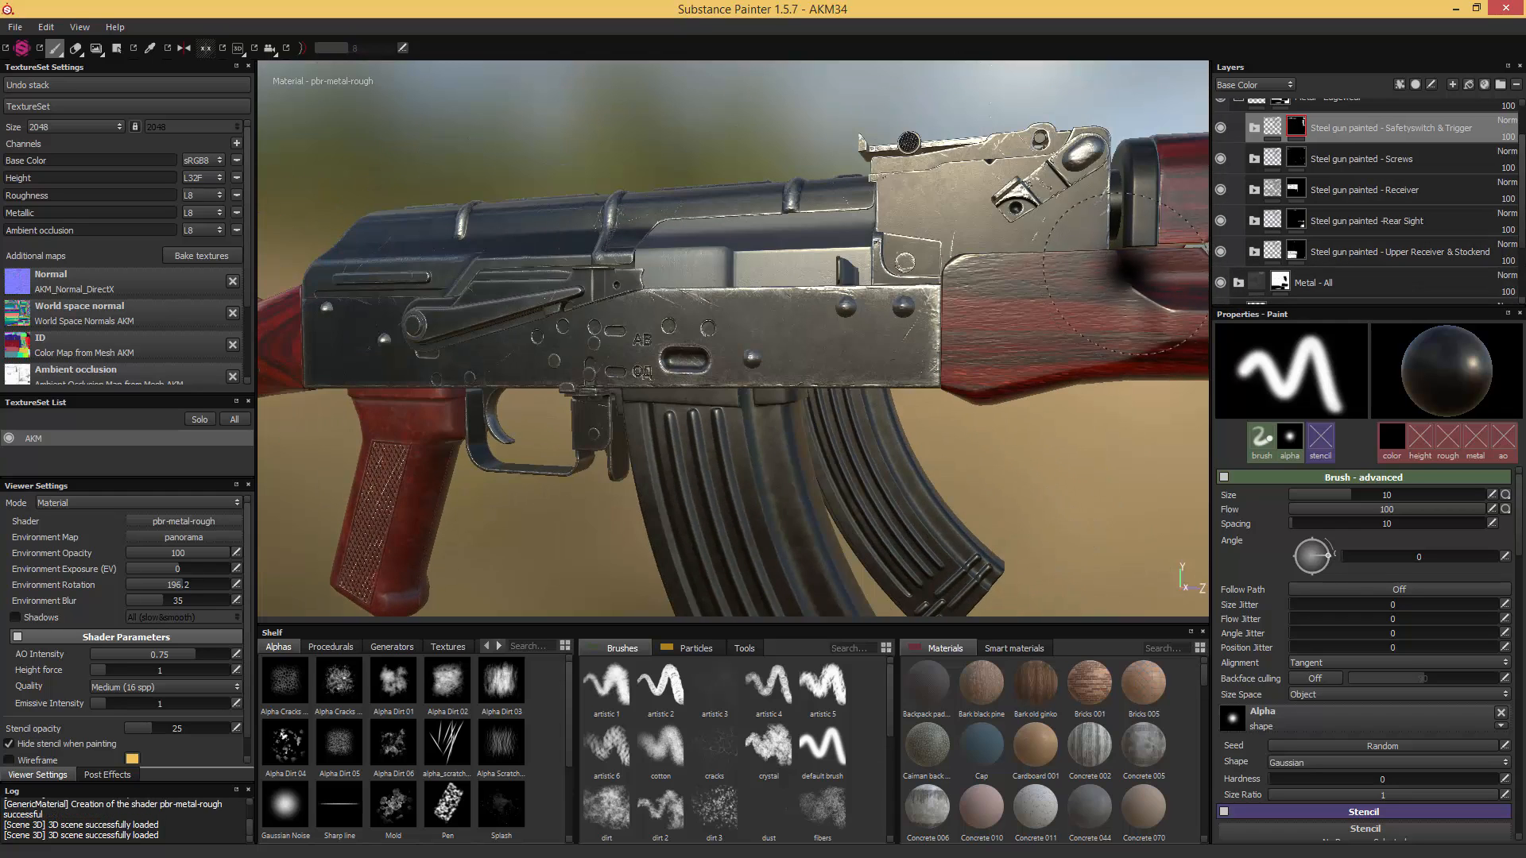
- Duplicate the "Steel gun painted - Receiver" folder and rename the copy "Steel gun painted - Magazine"
left_click(1347, 194)
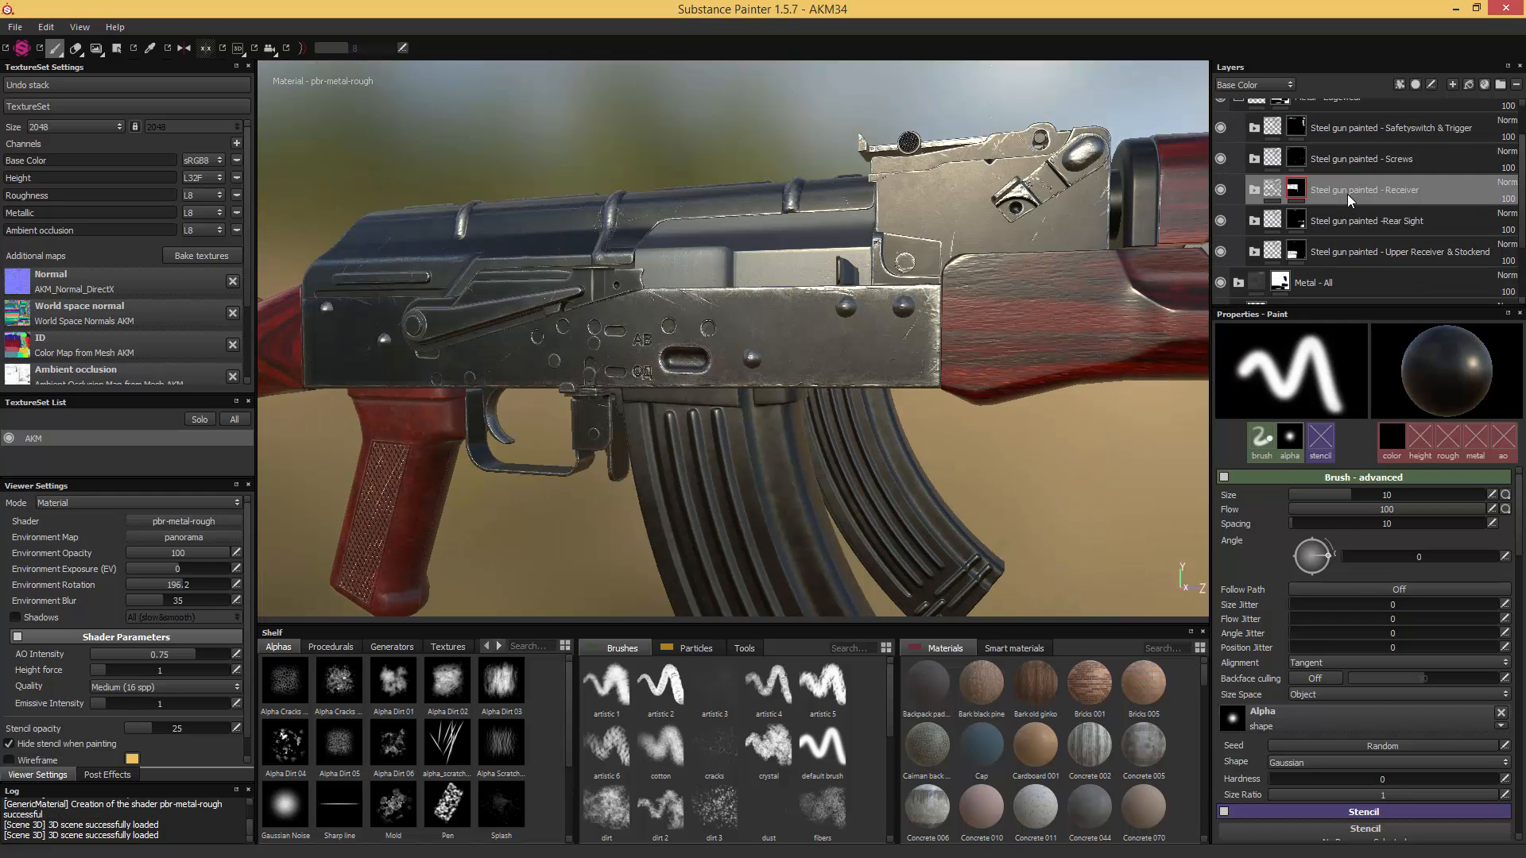
key("ctrl+d")
double_click(1397, 190)
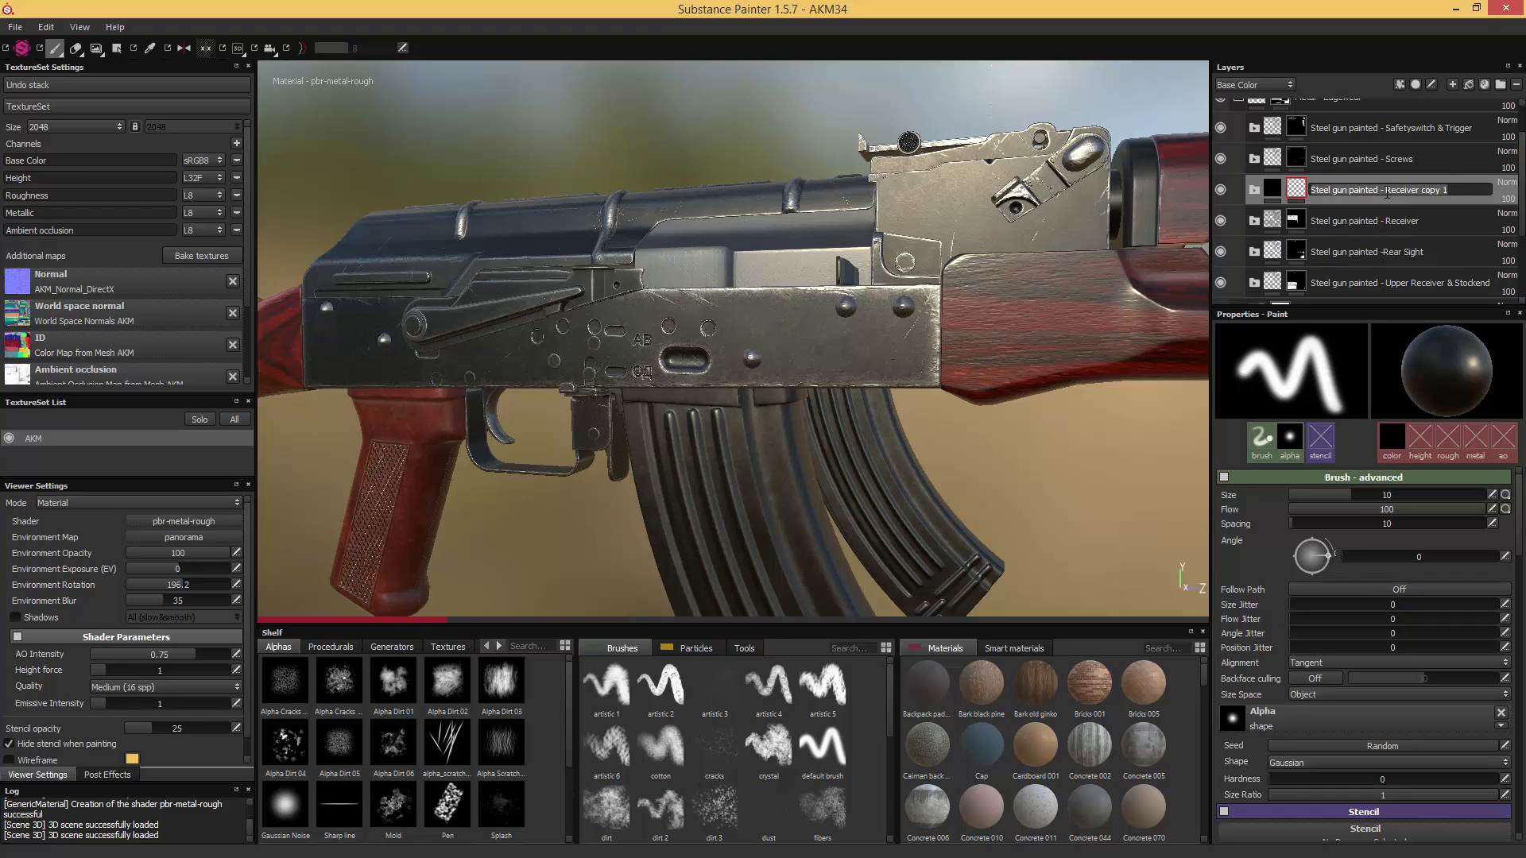
left_click_drag(1386, 192, 1494, 191)
type("Magzine")
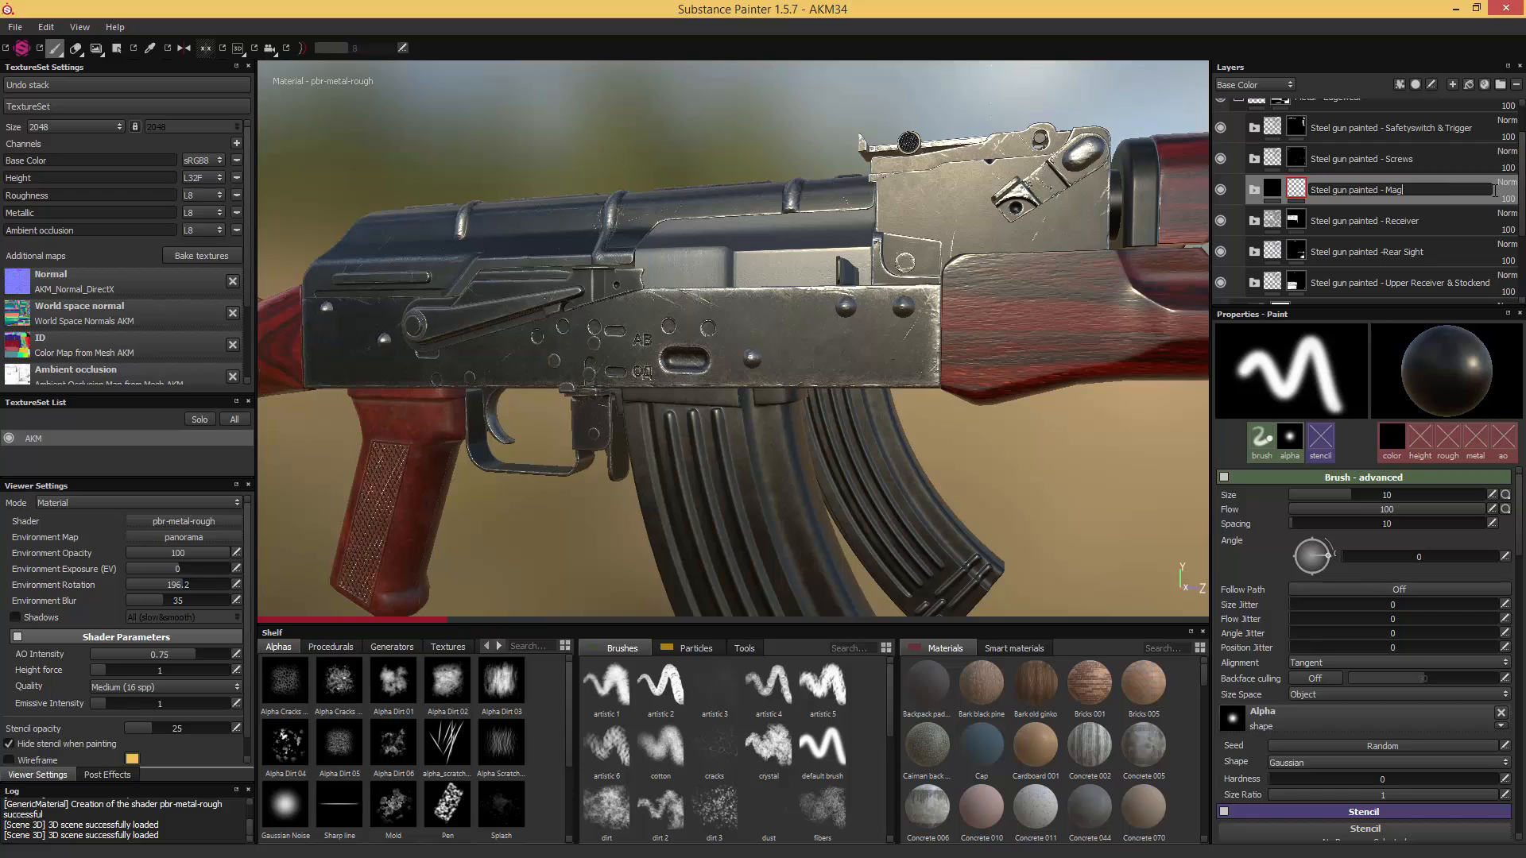
key("BackSpace")
key("BackSpace")
key("BackSpace")
type("azine")
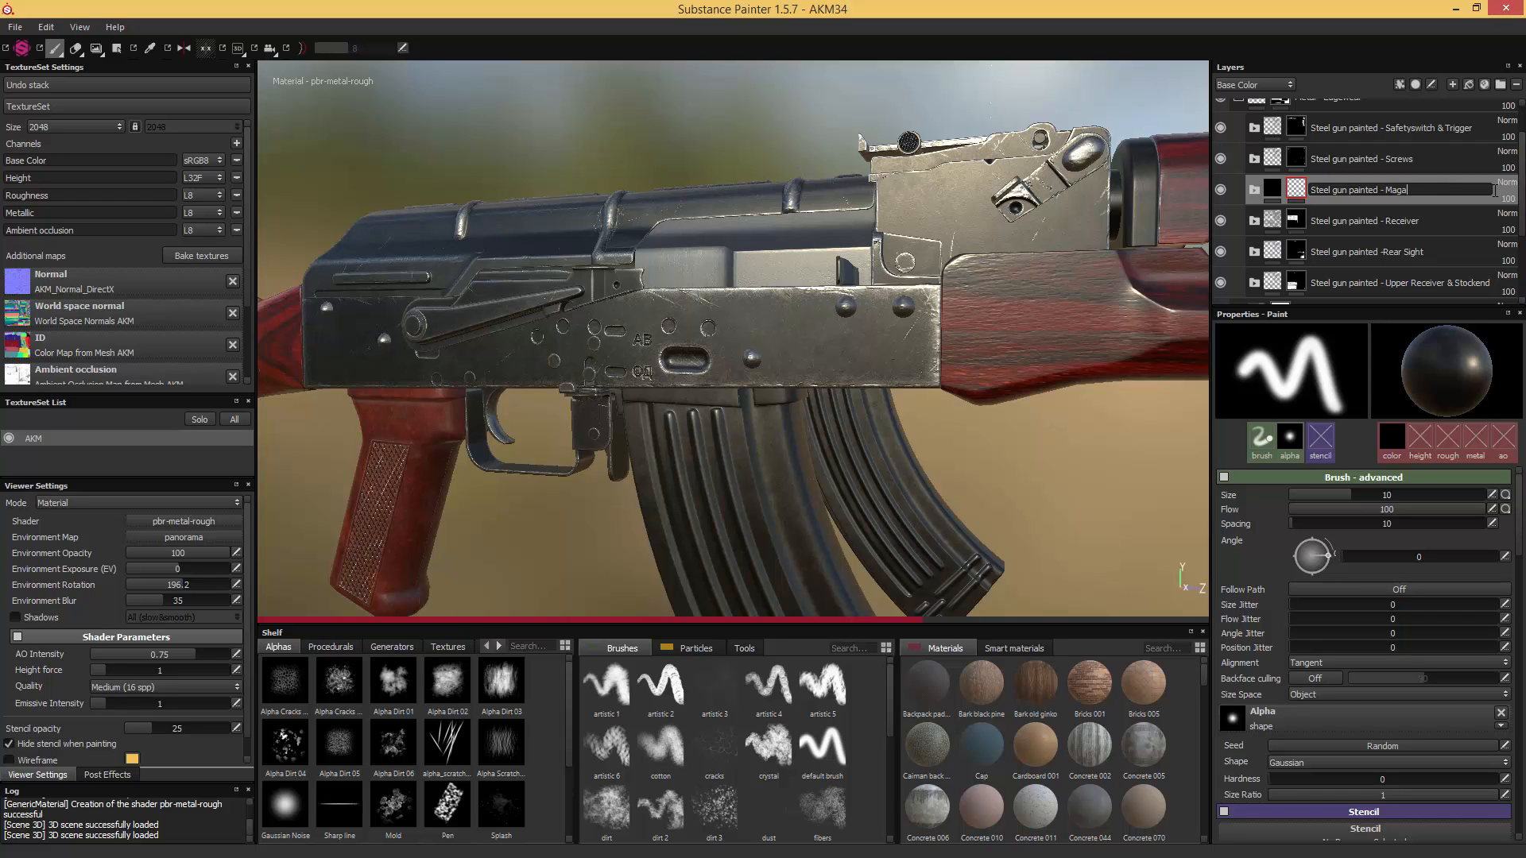
key("Return")
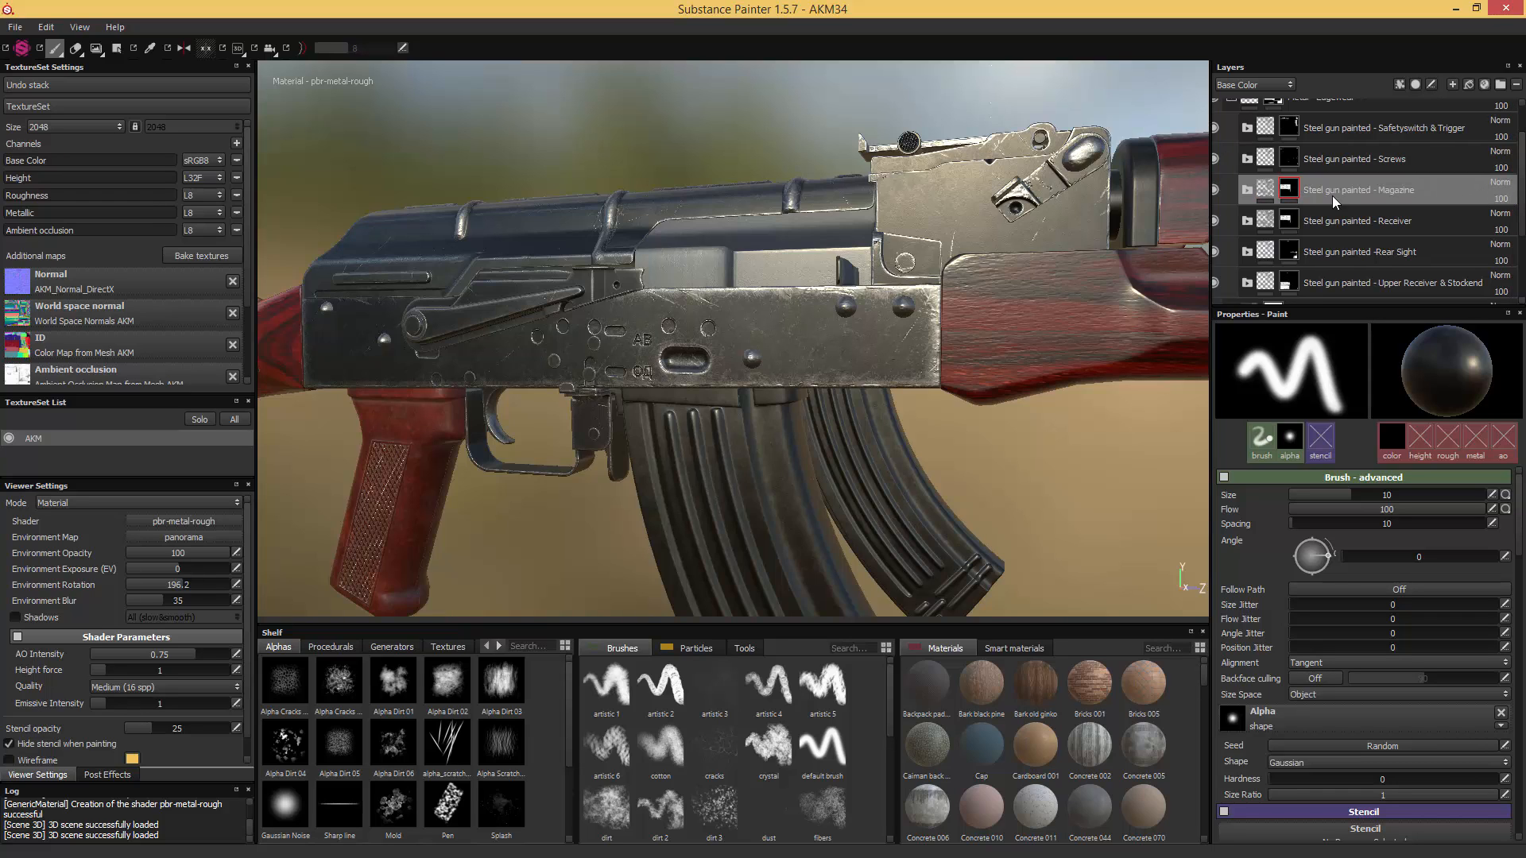
- Replace the mask on the "Steel gun painted - Magazine" folder with a black one and fill in only the magazine's geometry
right_click(1285, 190)
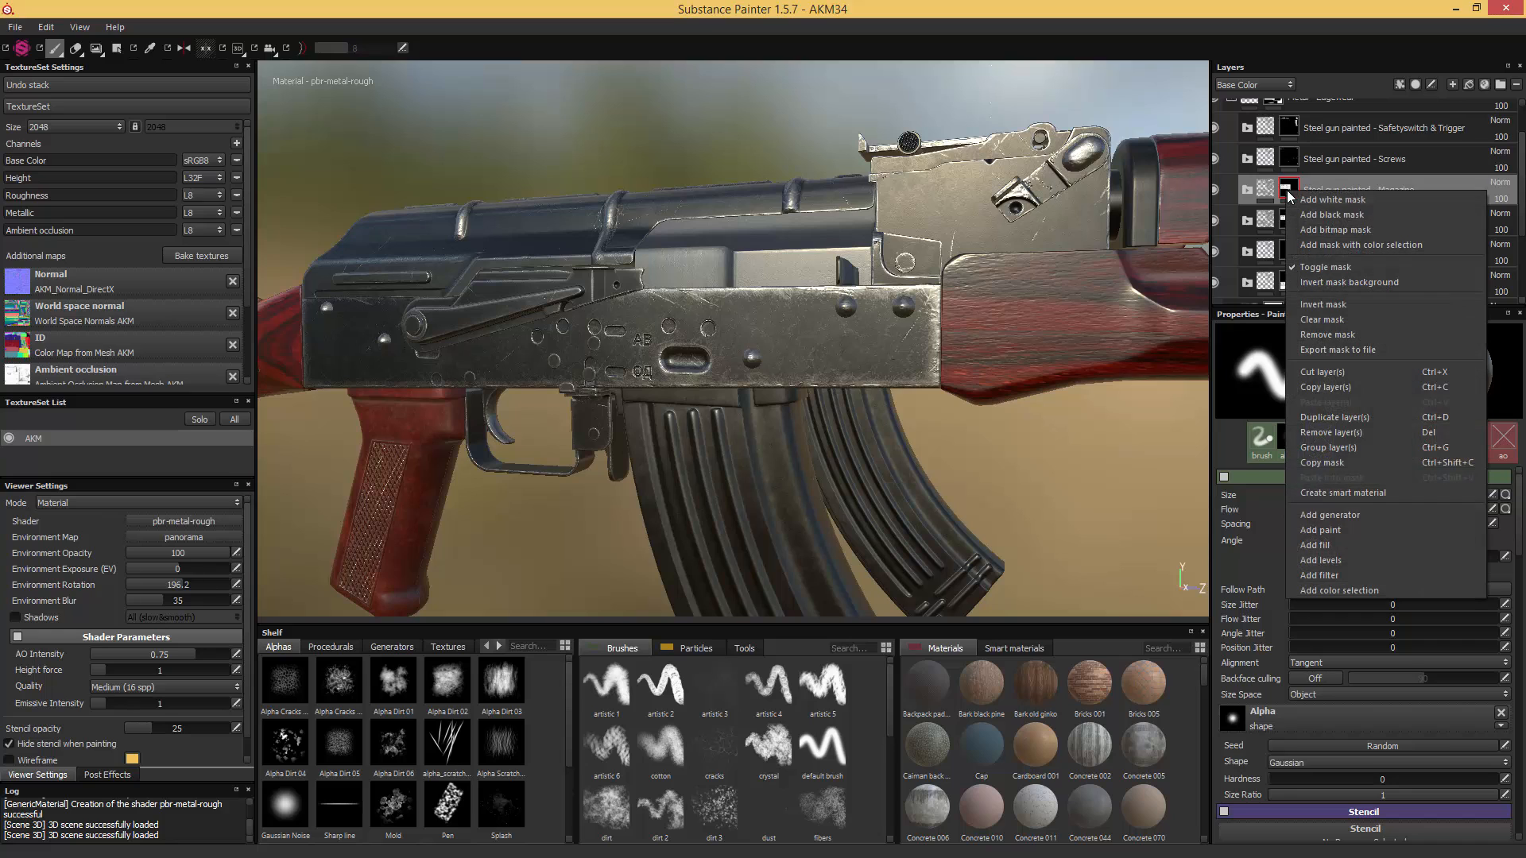
left_click(1330, 216)
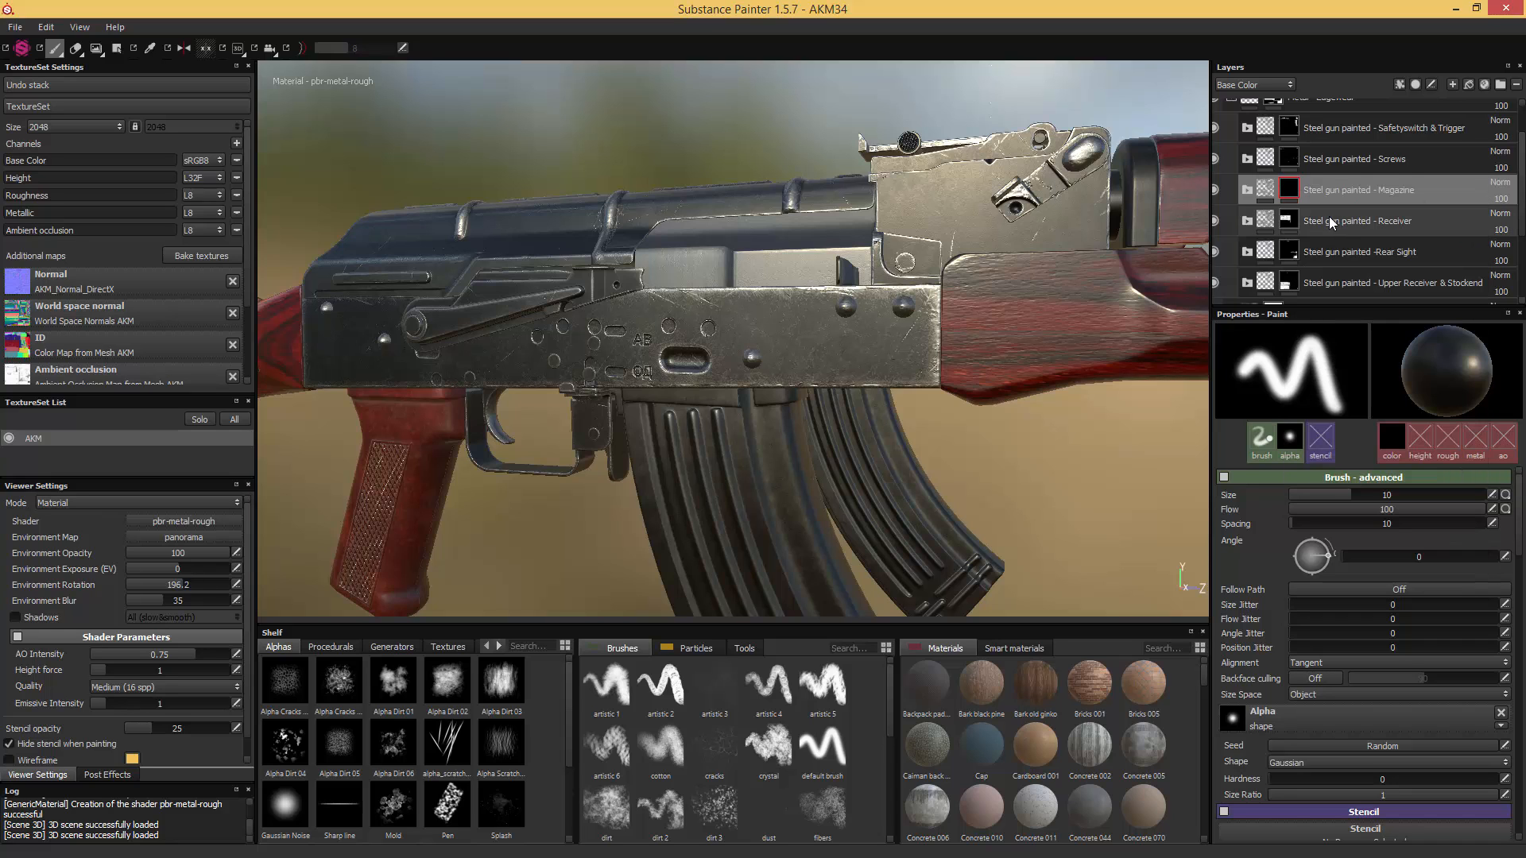
left_click(117, 48)
left_click(1310, 338)
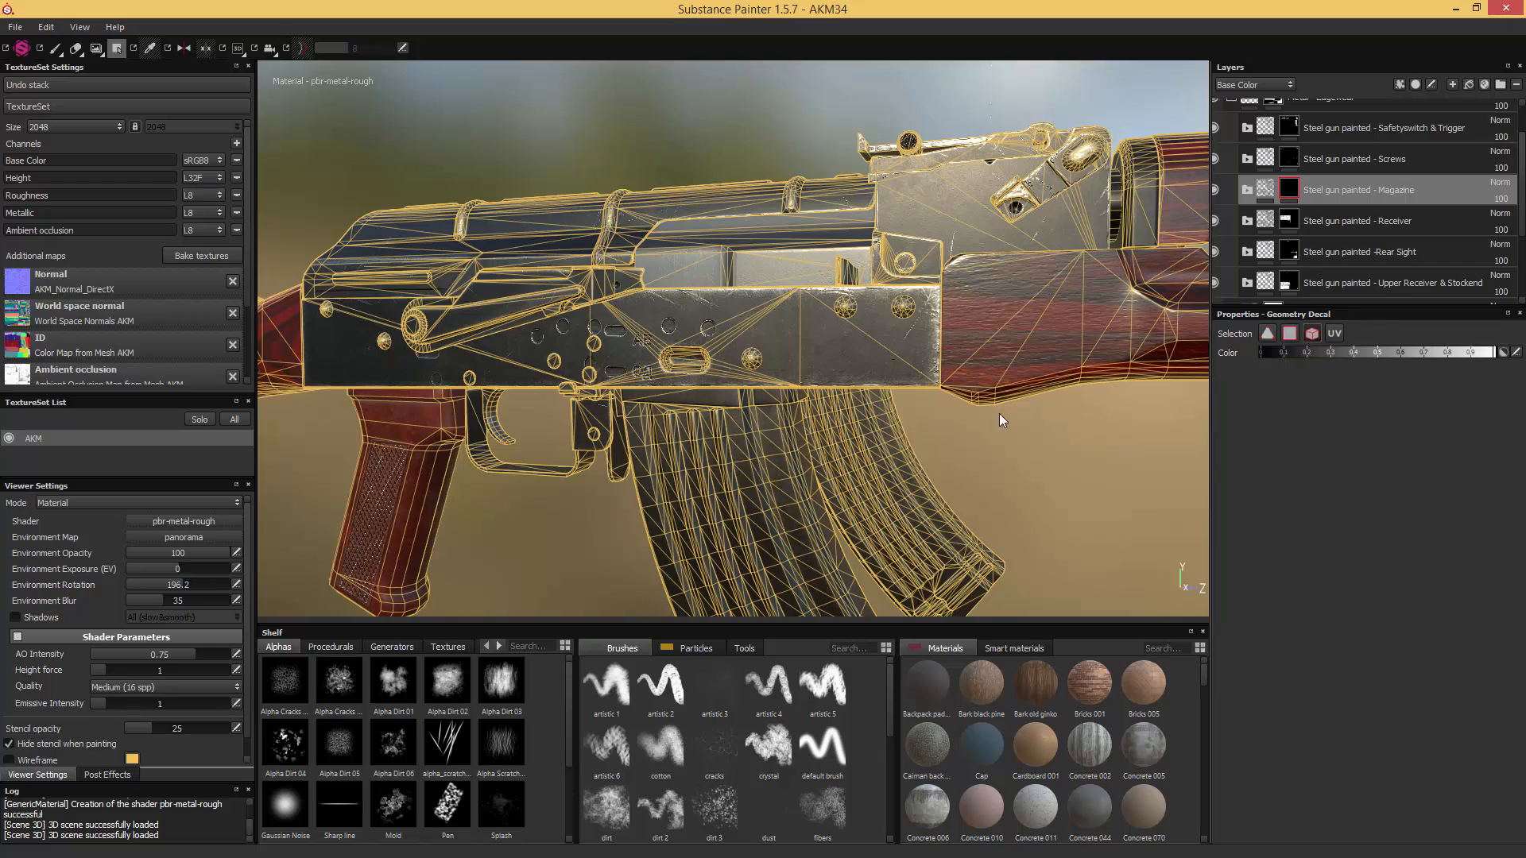
left_click(732, 458)
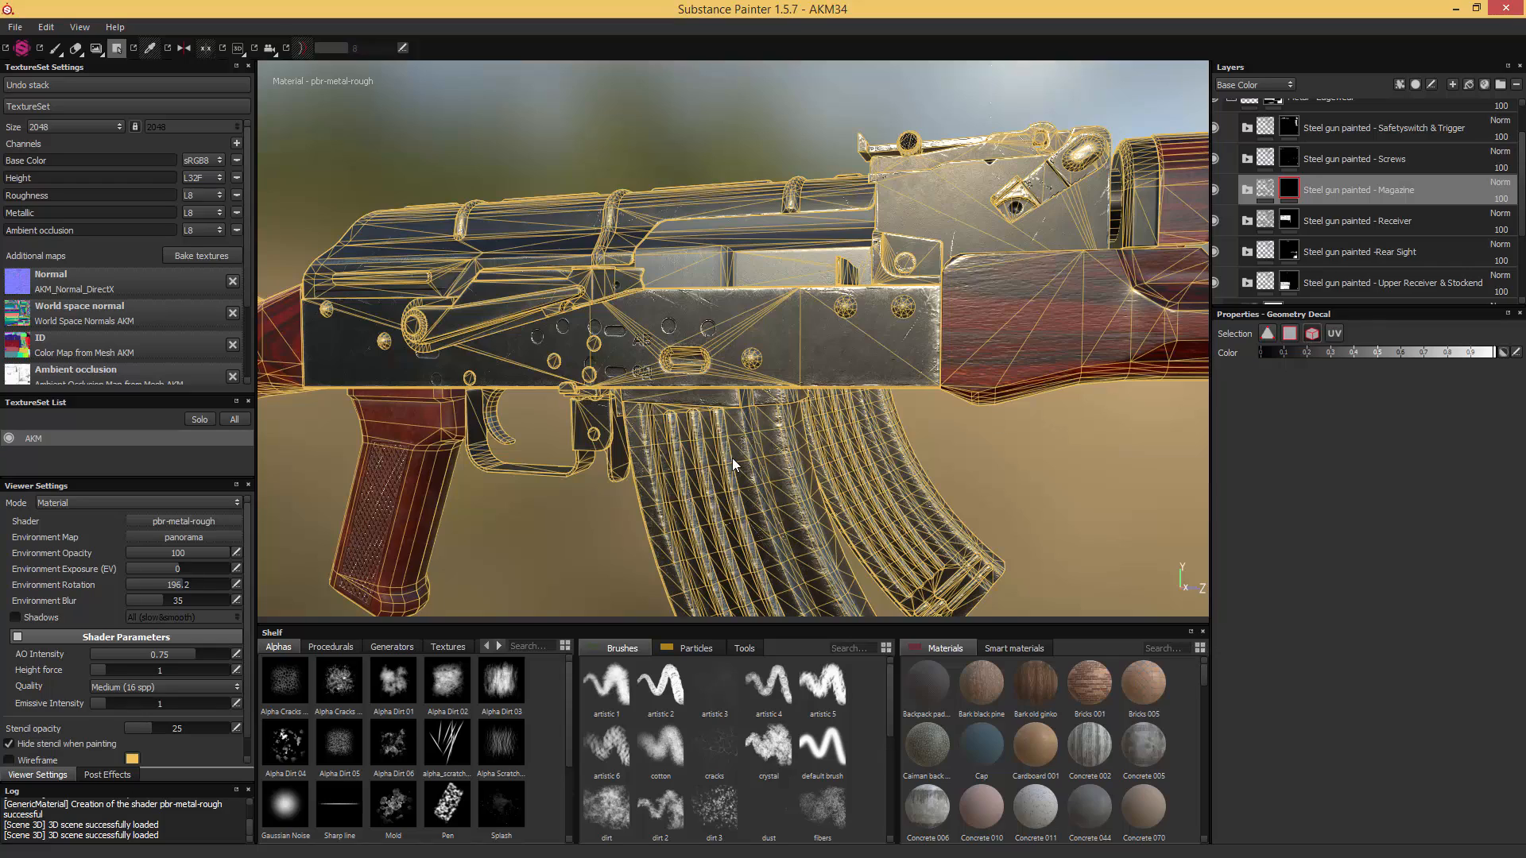
left_click(55, 54)
- In the magazine's Scratches mask, hide MG Edge Damages and MG Metal Edge Wear, and set MG Mask Builder's grunge intensity to 0.24 and scale to 3
middle_click_drag(707, 429, 684, 159, "alt")
left_click_drag(698, 222, 653, 276, "alt")
scroll(1014, 340, "up", 1)
left_click_drag(1014, 340, 998, 374, "alt")
left_click(1246, 190)
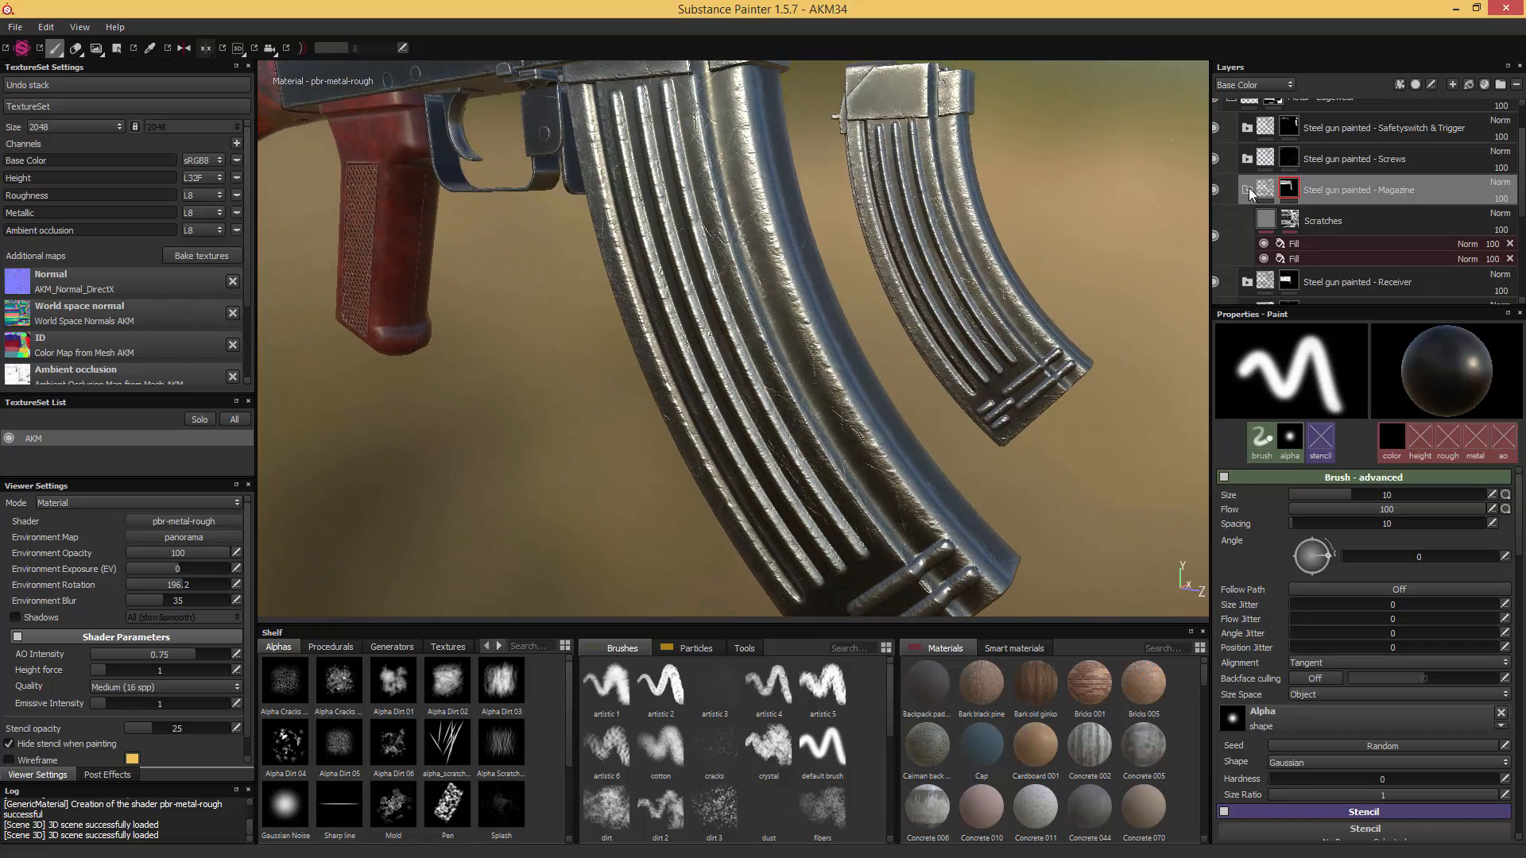
left_click(1295, 221)
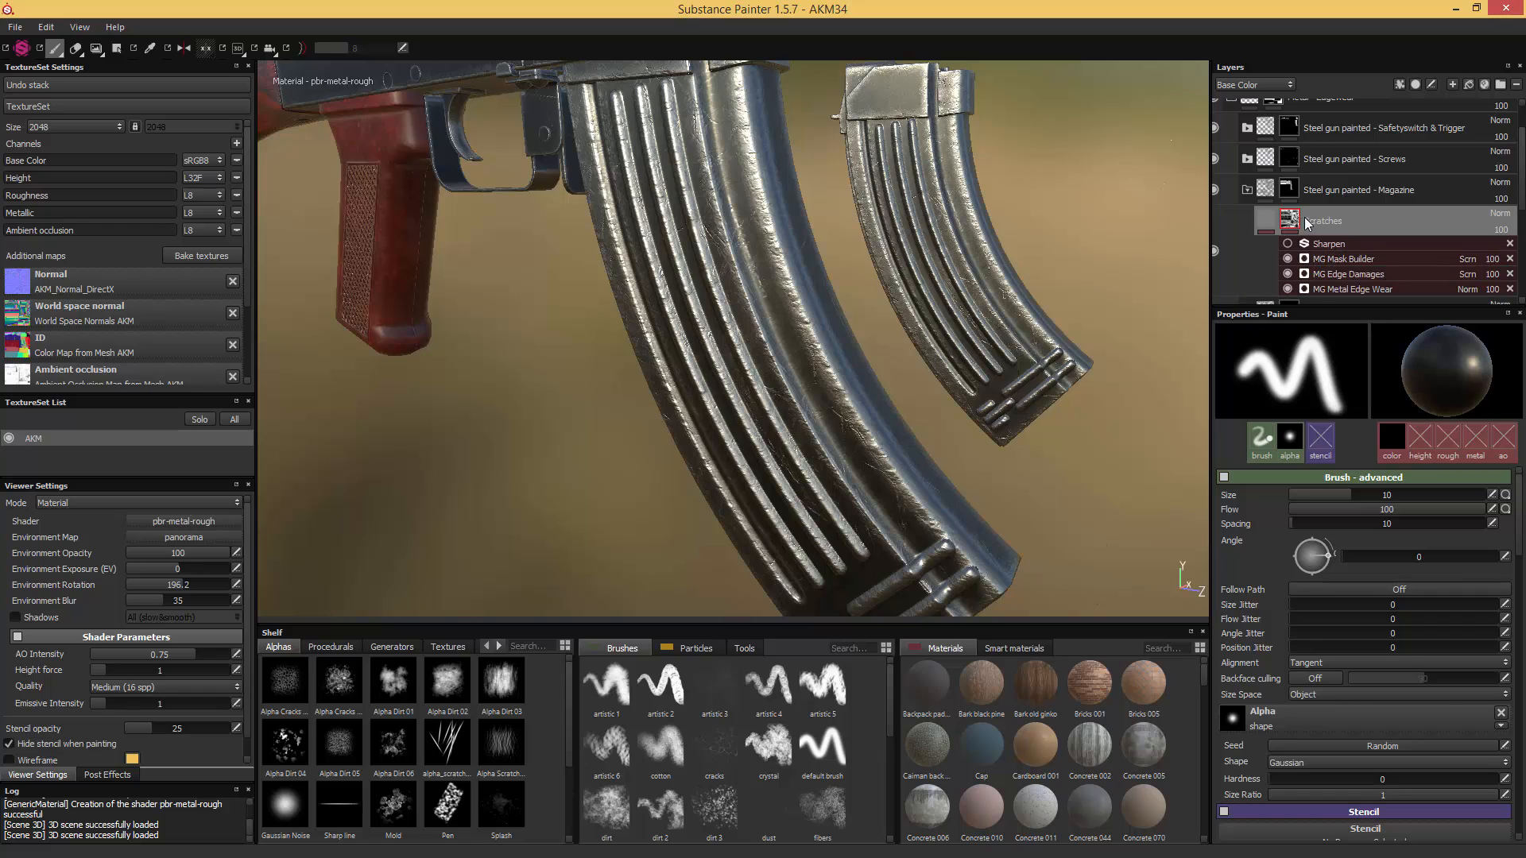
scroll(1355, 252, "down", 1)
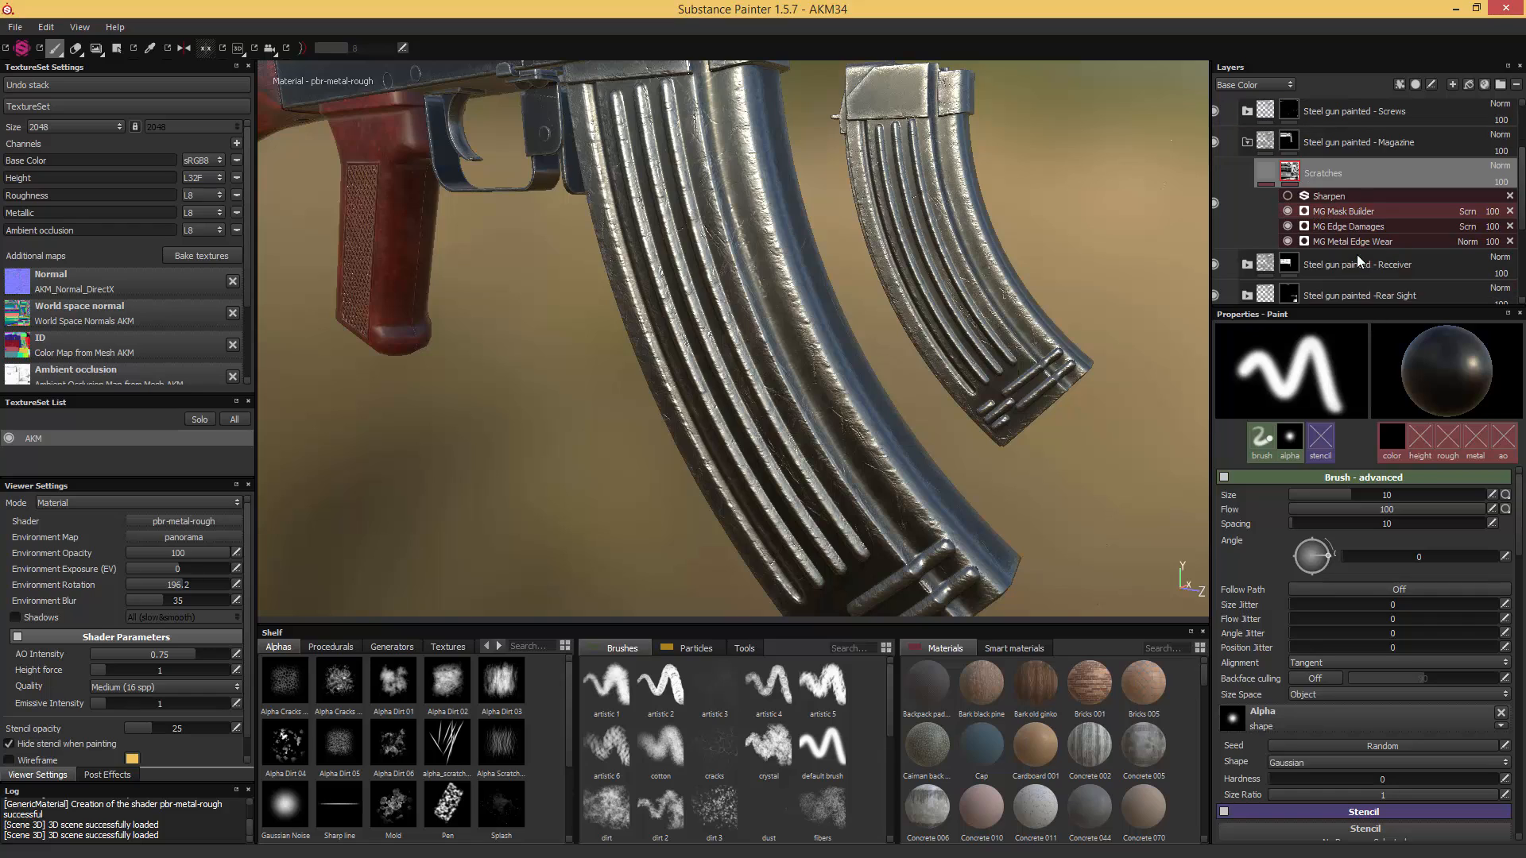
left_click(1355, 213)
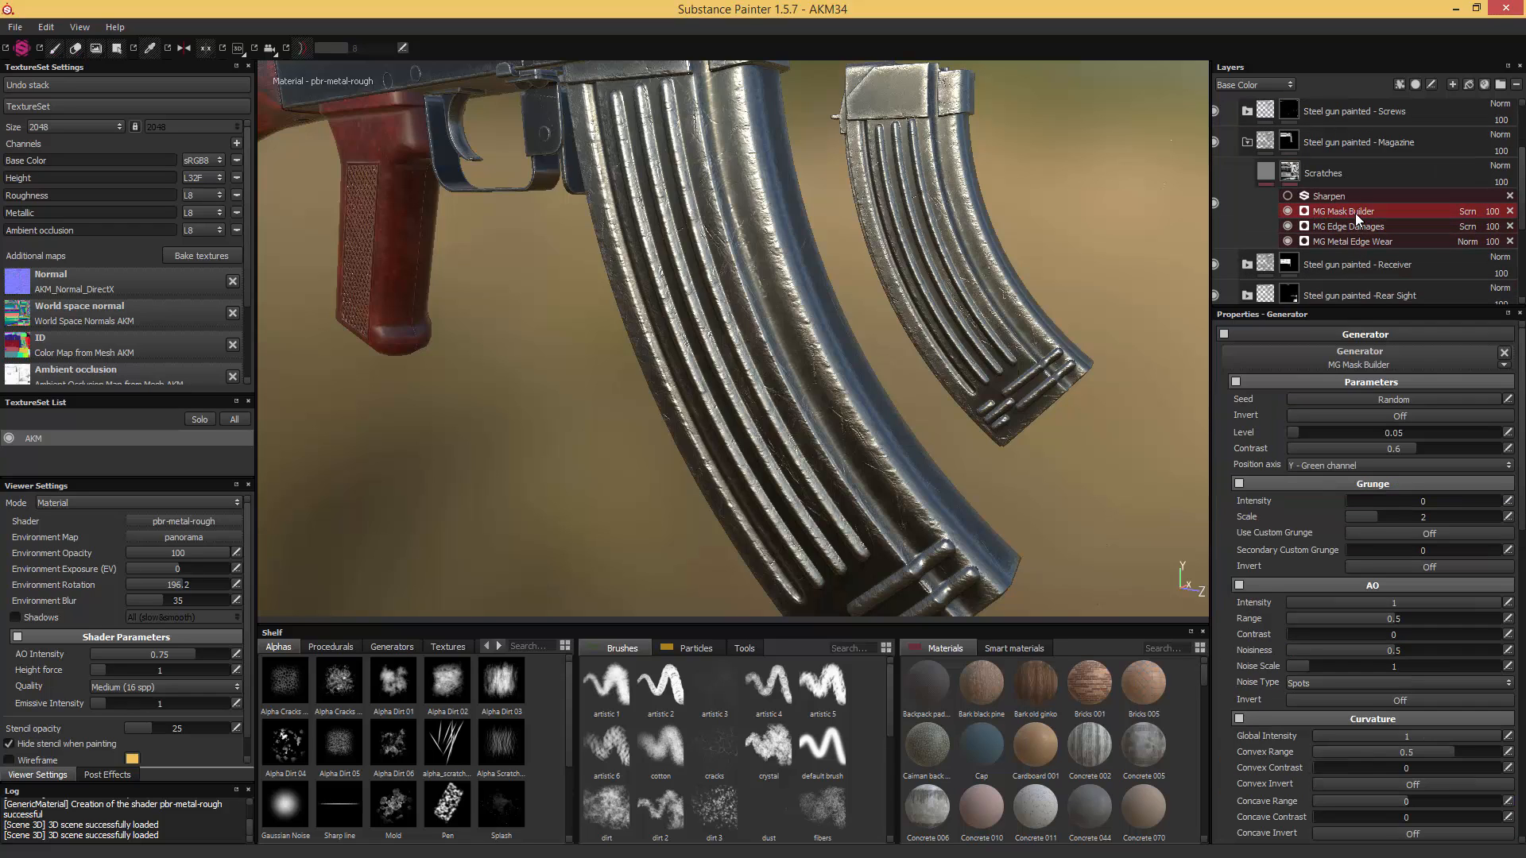
left_click(1286, 226)
left_click(1287, 240)
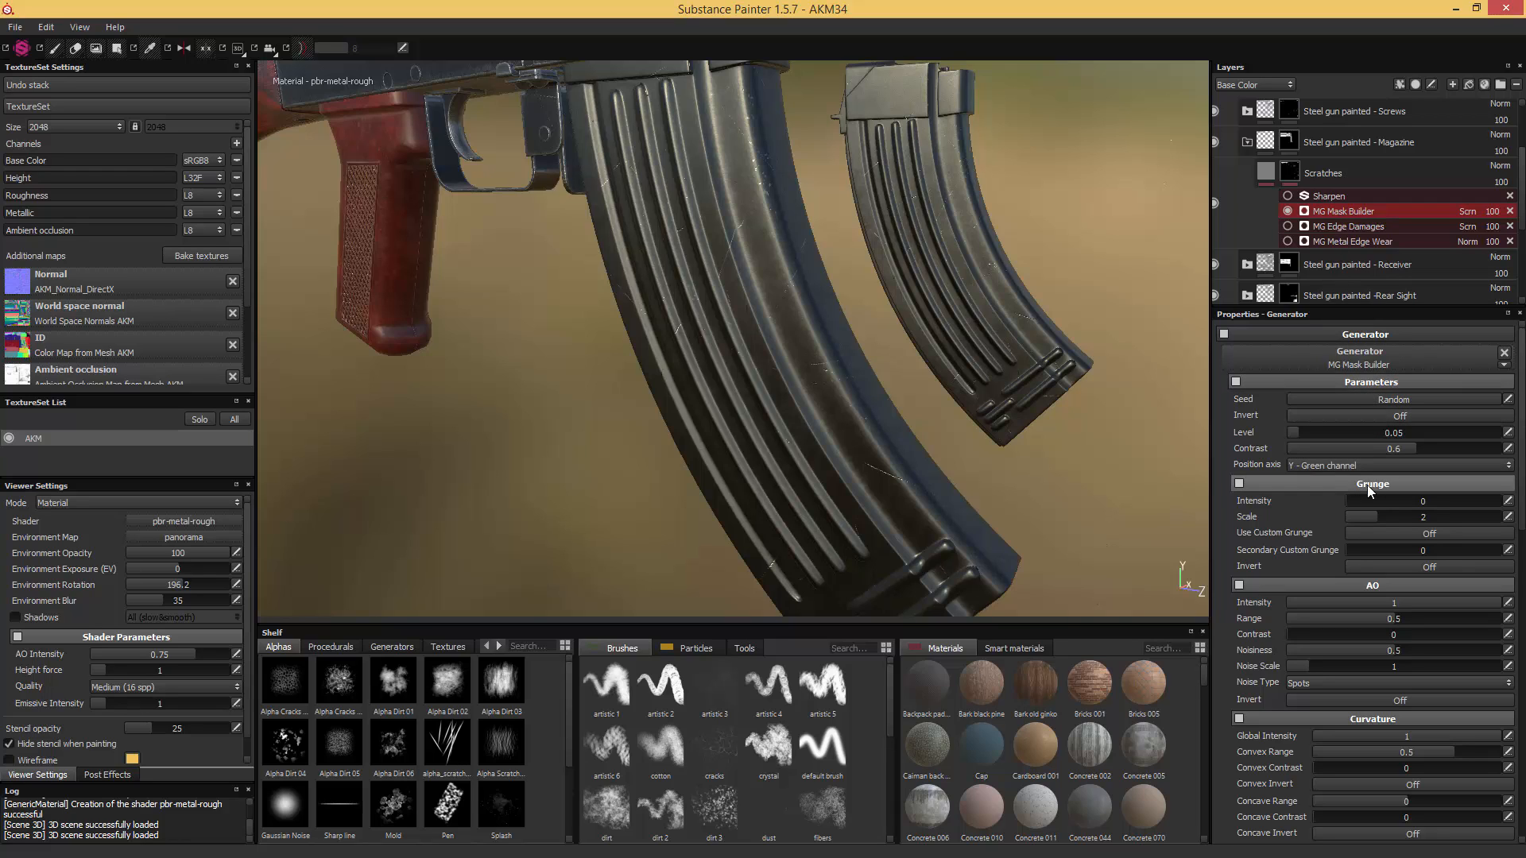
left_click(1354, 500)
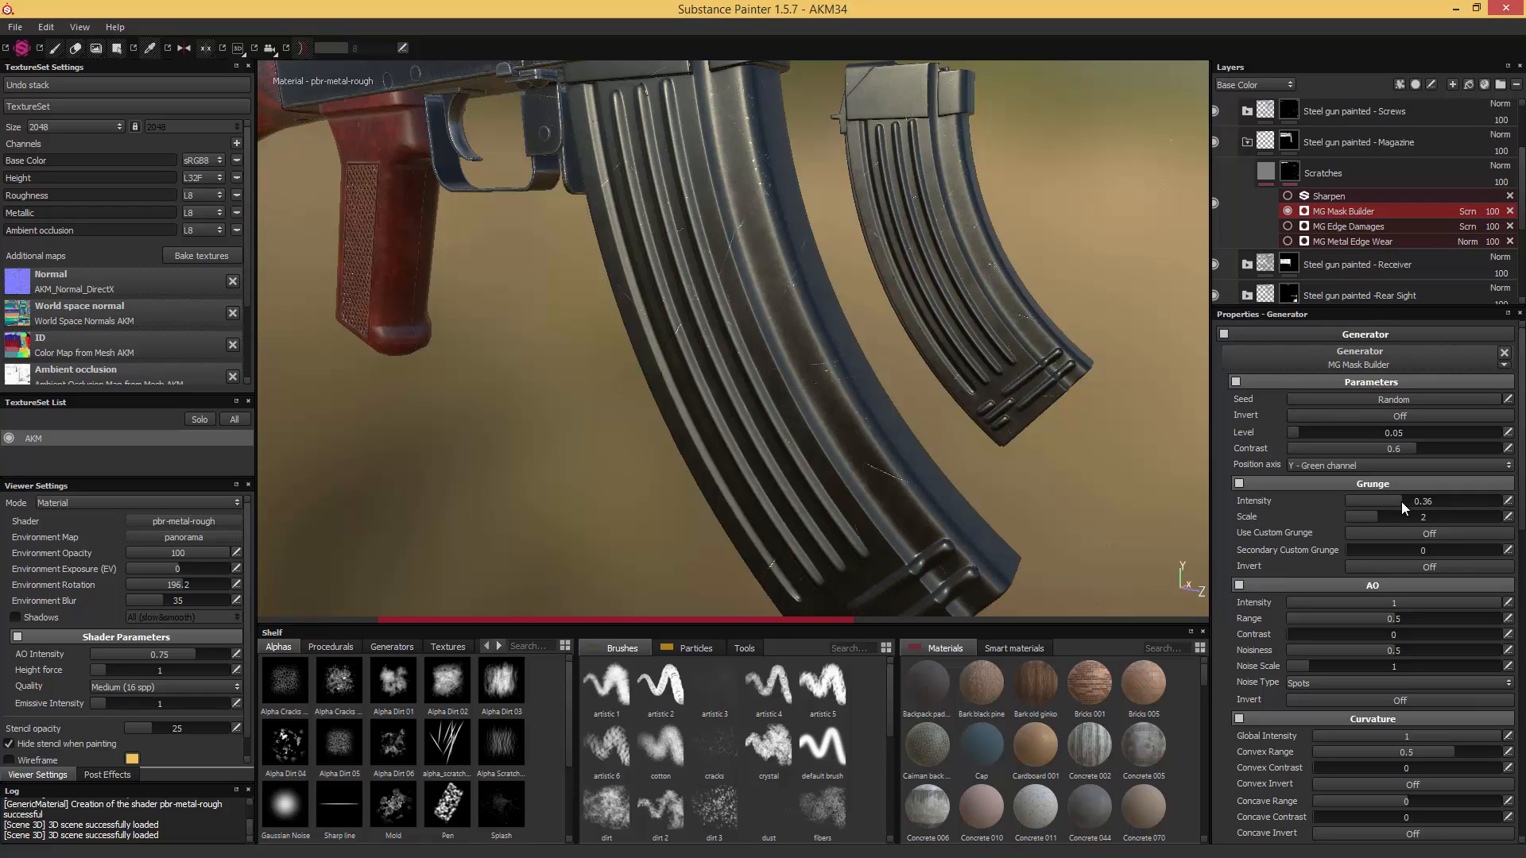
left_click_drag(1400, 502, 1395, 503)
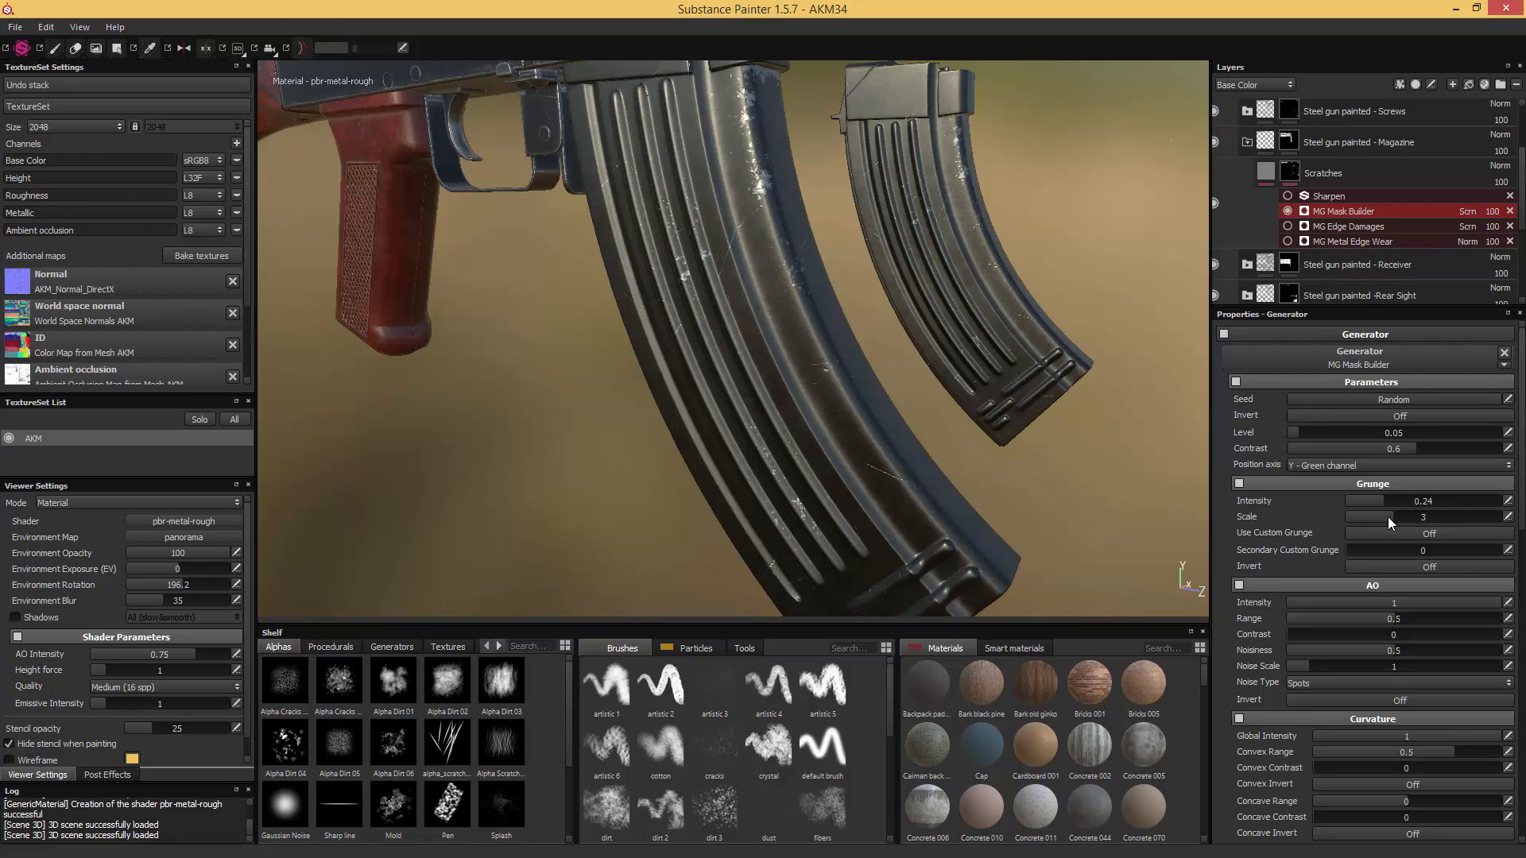
- Show MG Edge Damages again and set its level to 0.4 and damages intensity to 0.13
left_click(1287, 226)
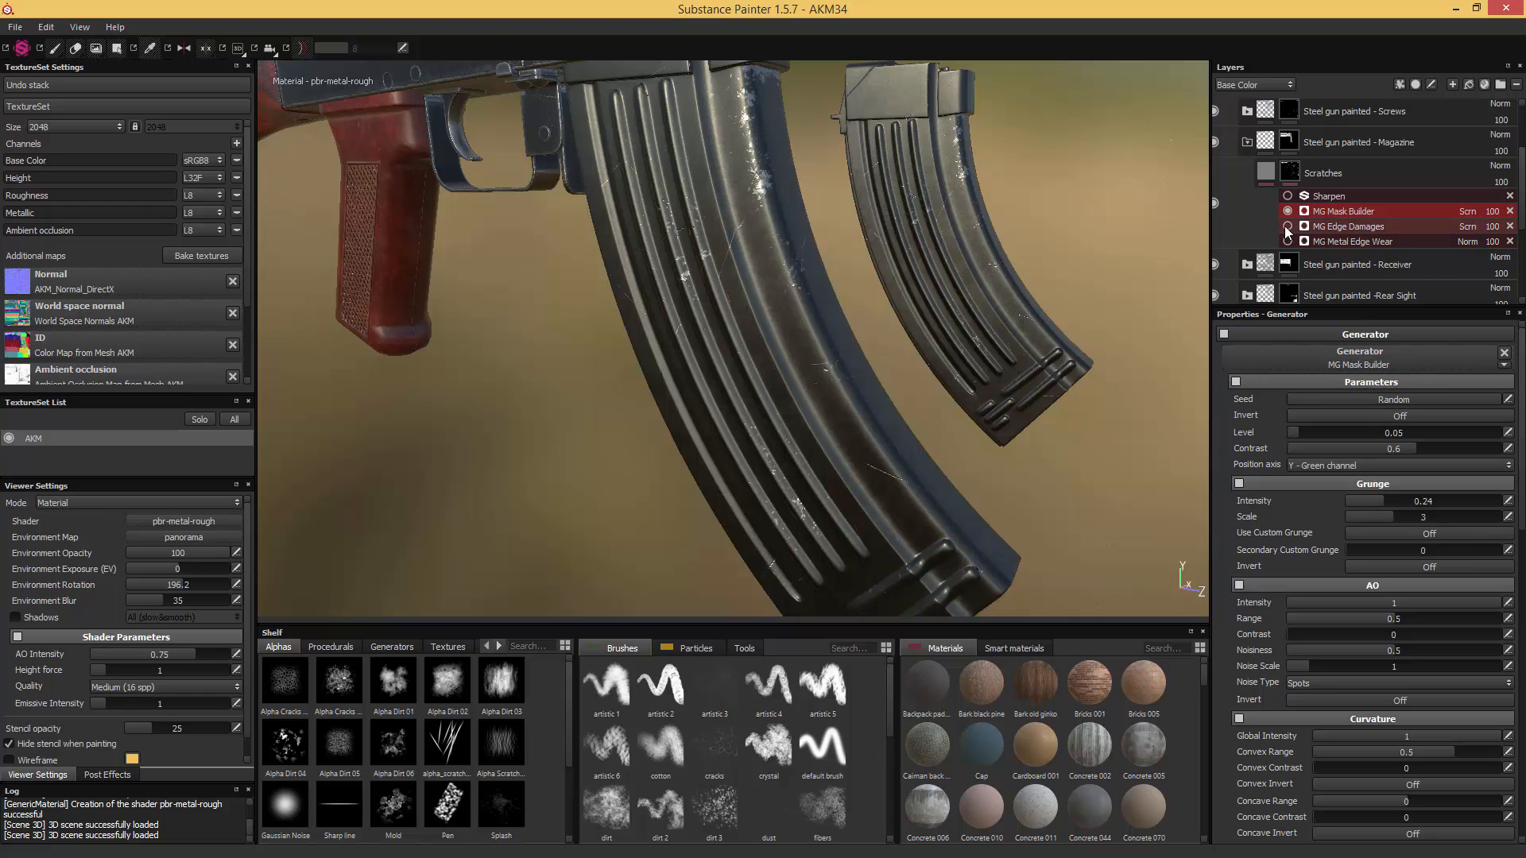
left_click(1337, 227)
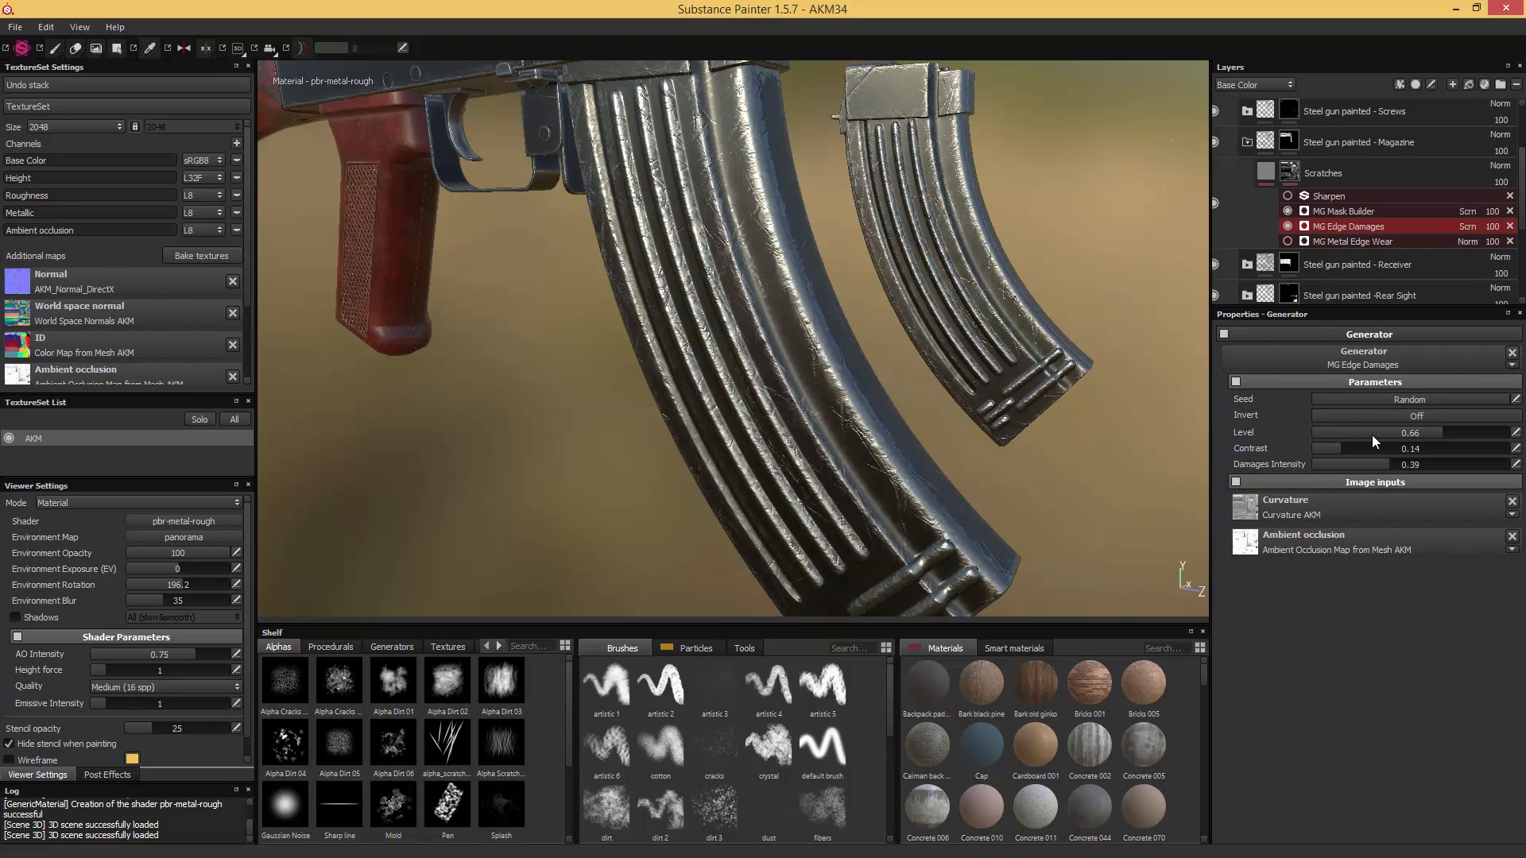
left_click_drag(1409, 435, 1392, 440)
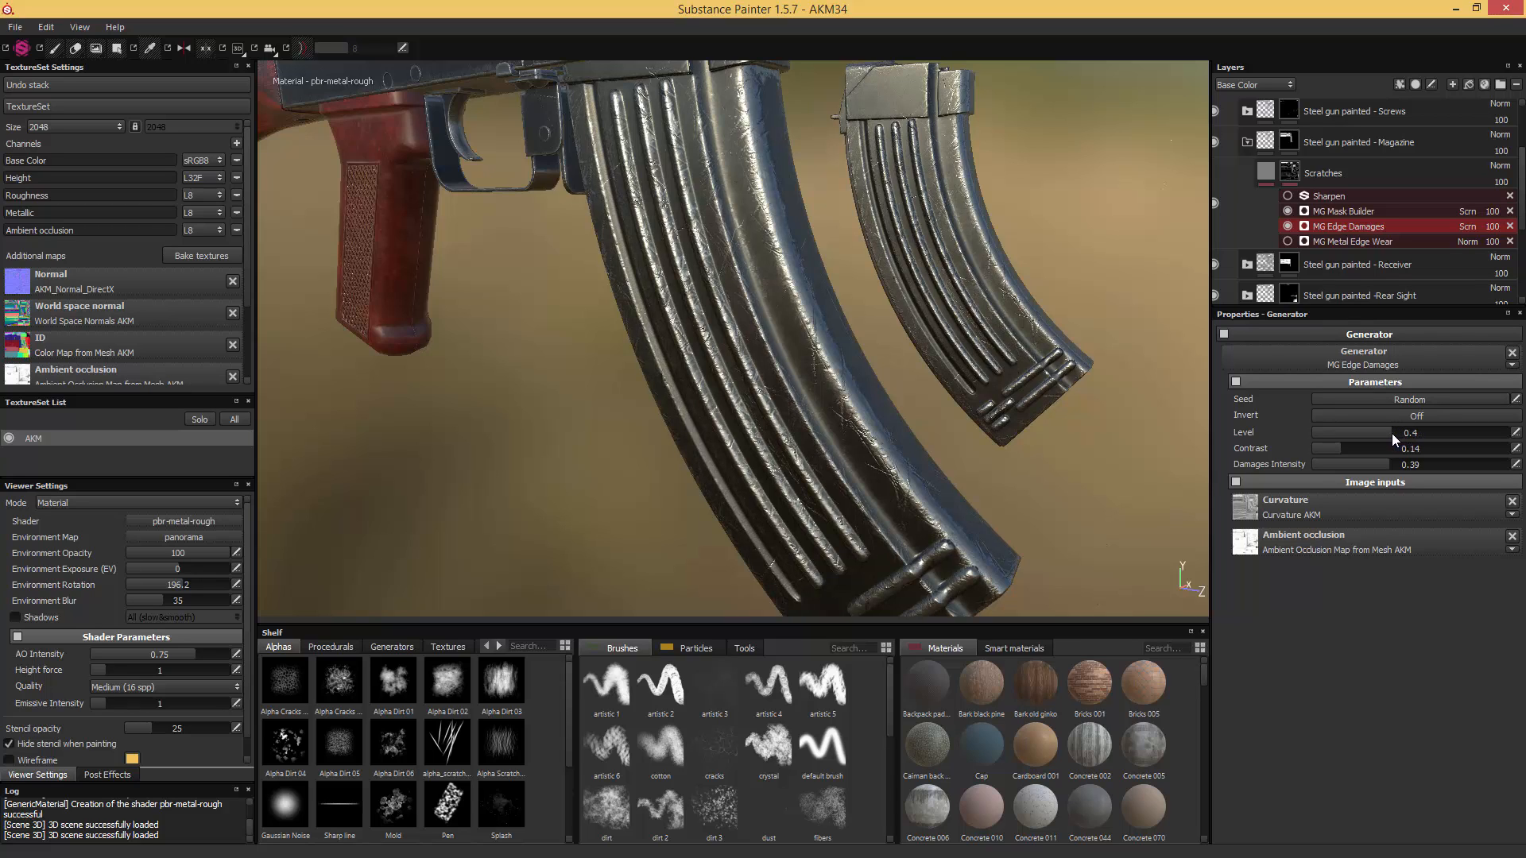
left_click(1384, 468)
left_click_drag(1362, 466, 1338, 466)
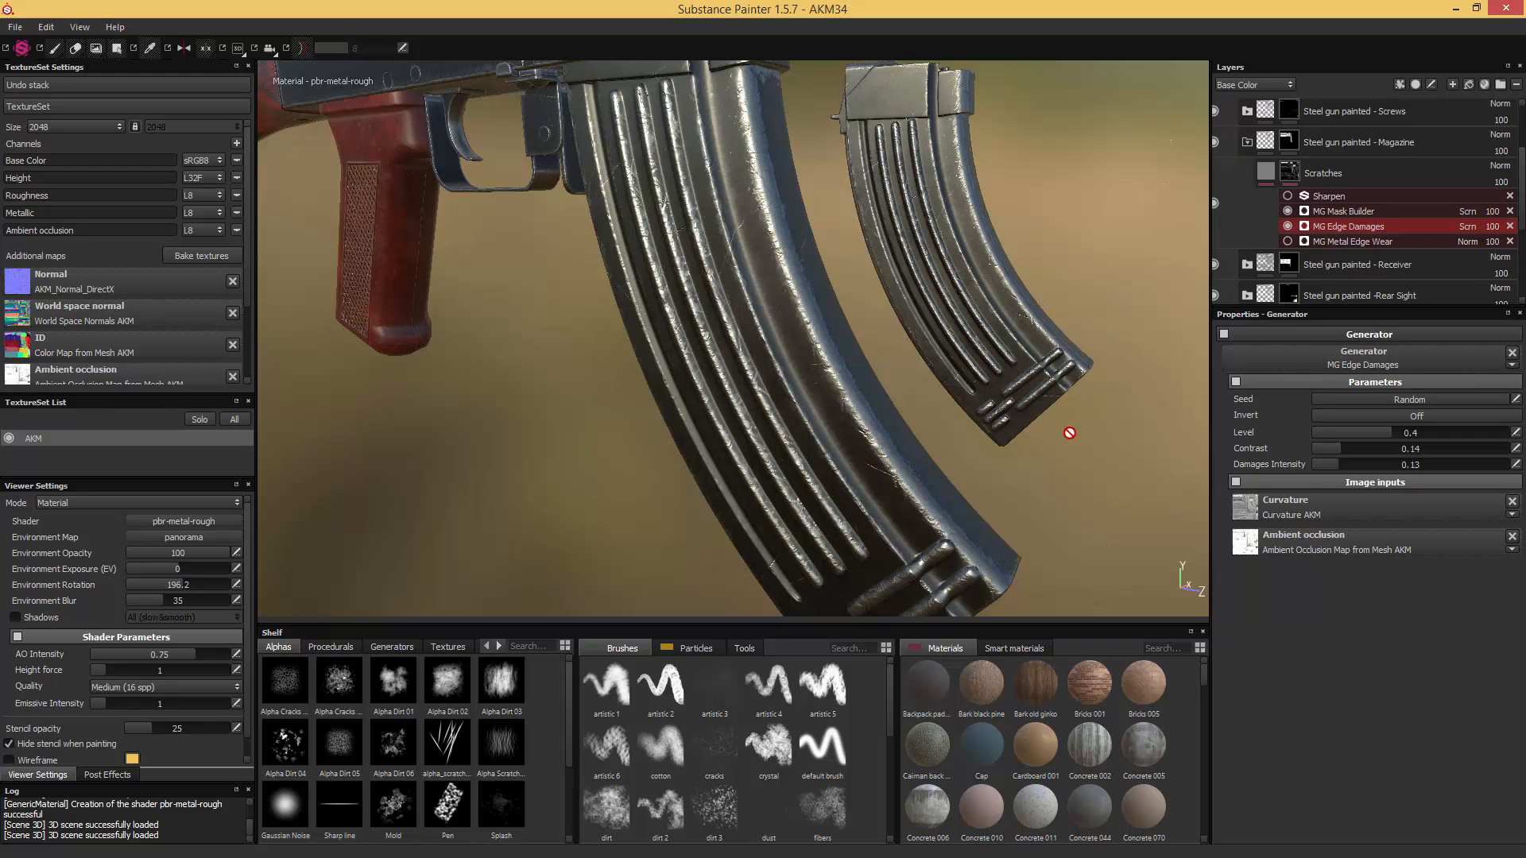
- Switch the layer stack to the Metallic channel and set the opacity of MG Edge Damages to 60
left_click(1257, 84)
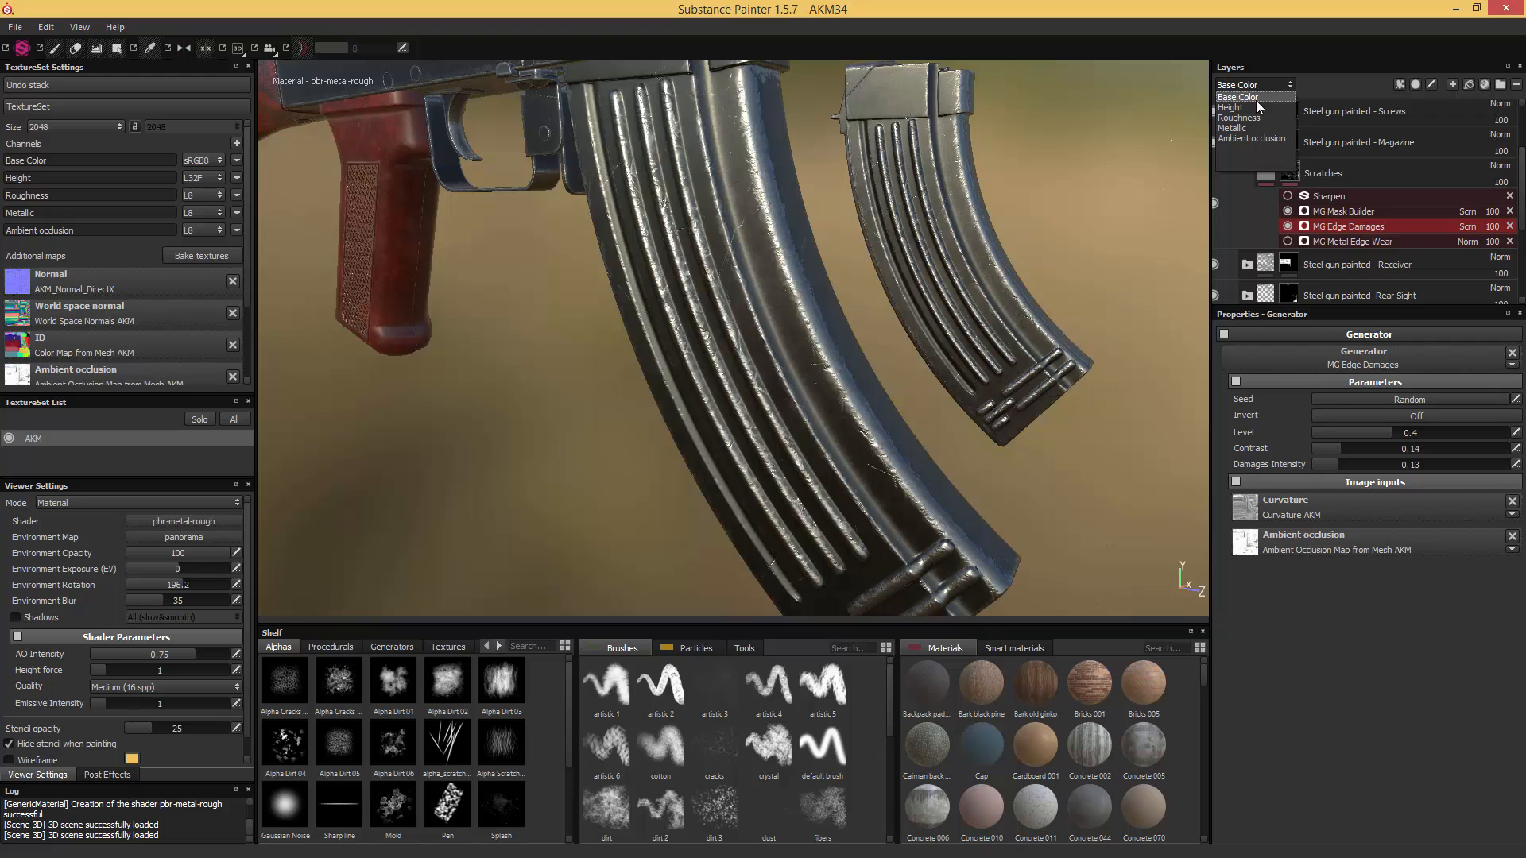
left_click(1238, 127)
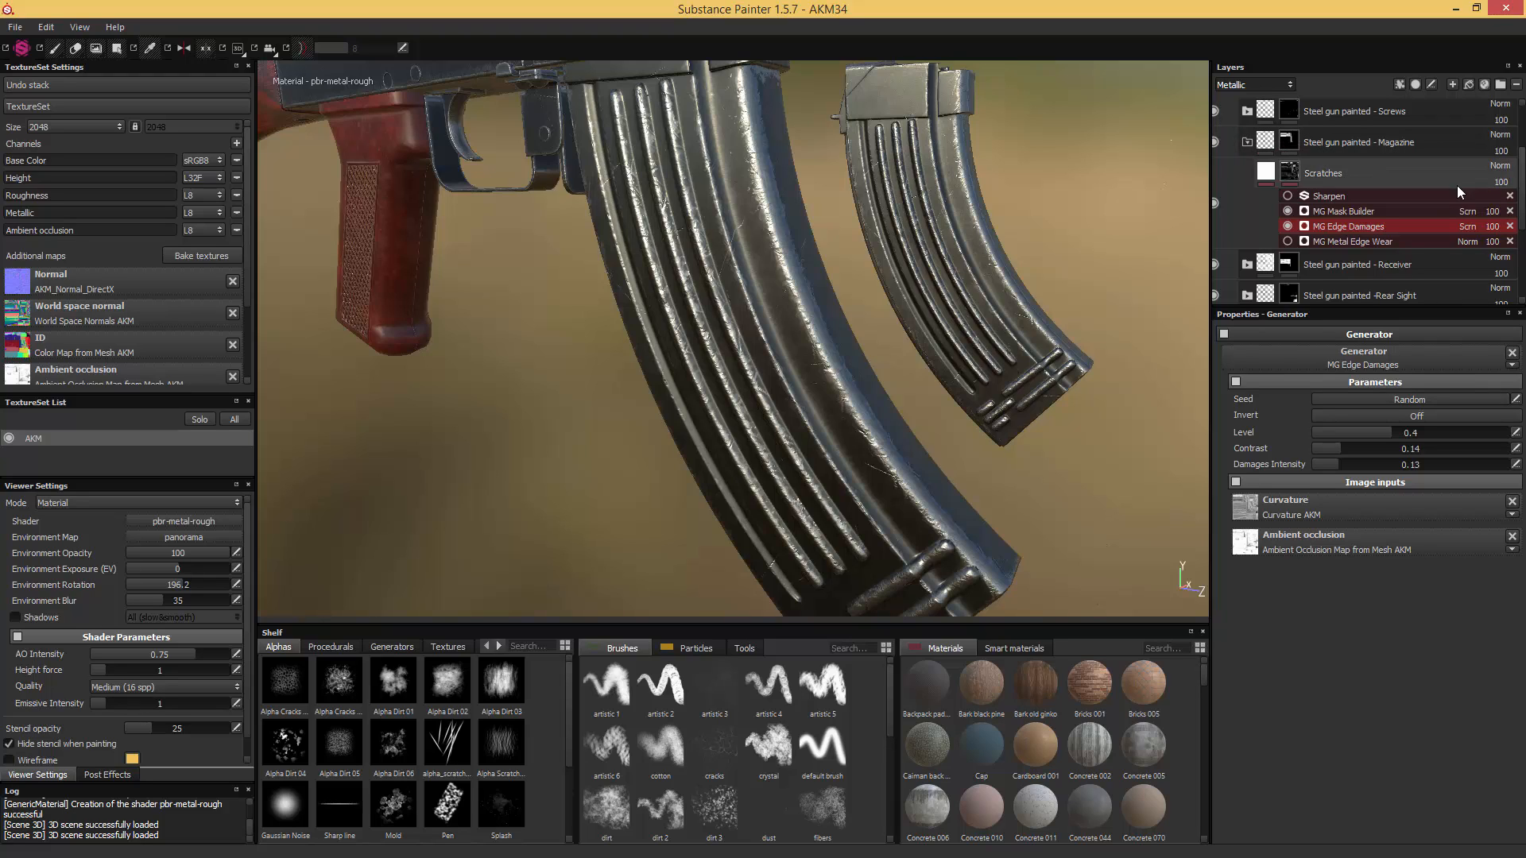
left_click(1492, 227)
mouse_move(1497, 240)
left_mouse_down()
mouse_move(1480, 241)
mouse_move(1491, 247)
left_mouse_up()
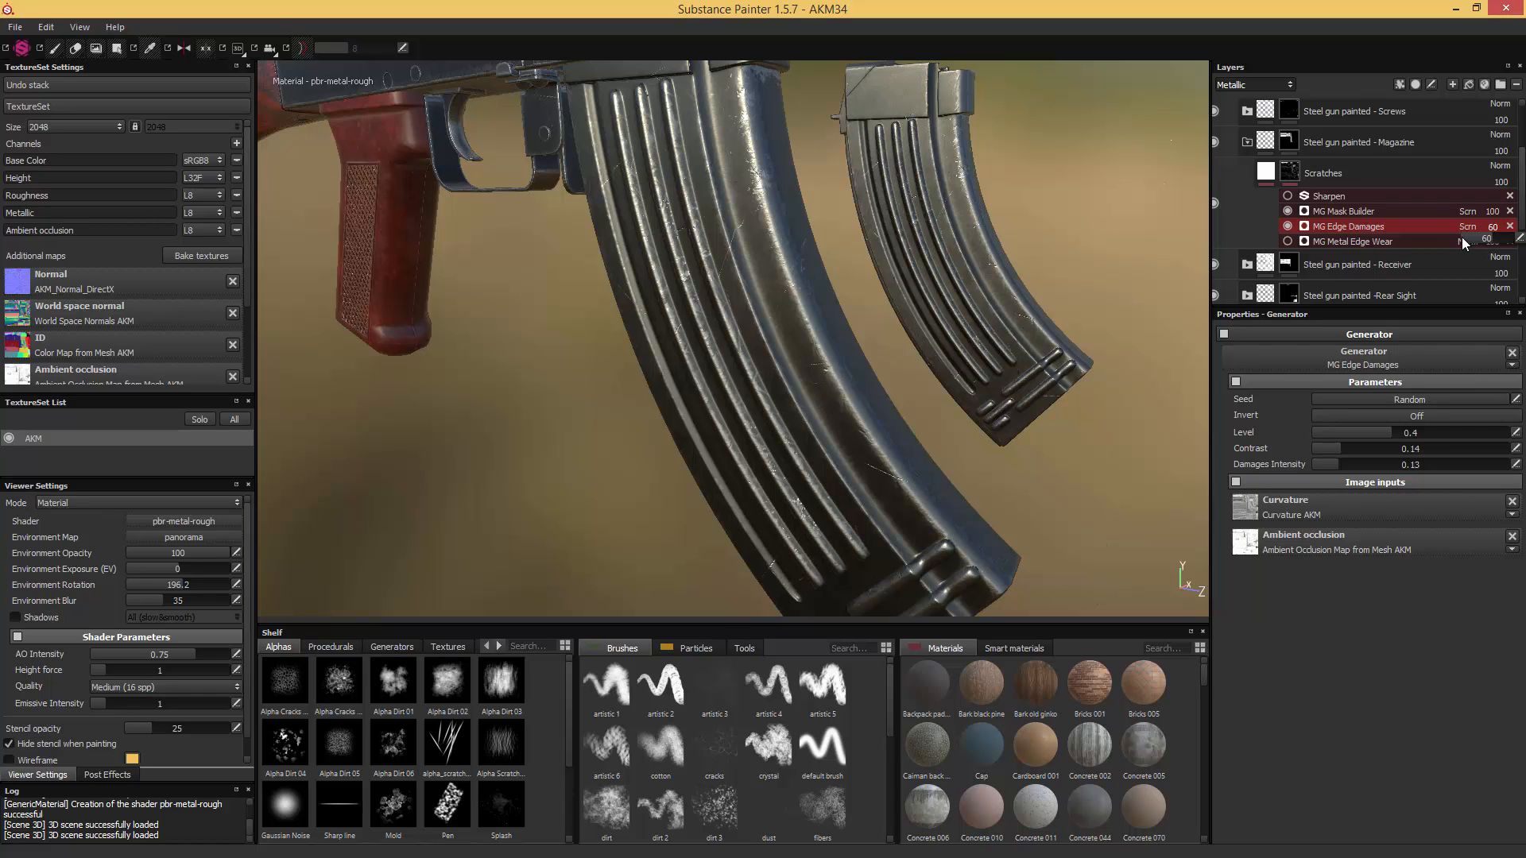
- Show MG Metal Edge Wear again and use the mesh thickness map as its ambient occlusion input
left_click(1319, 241)
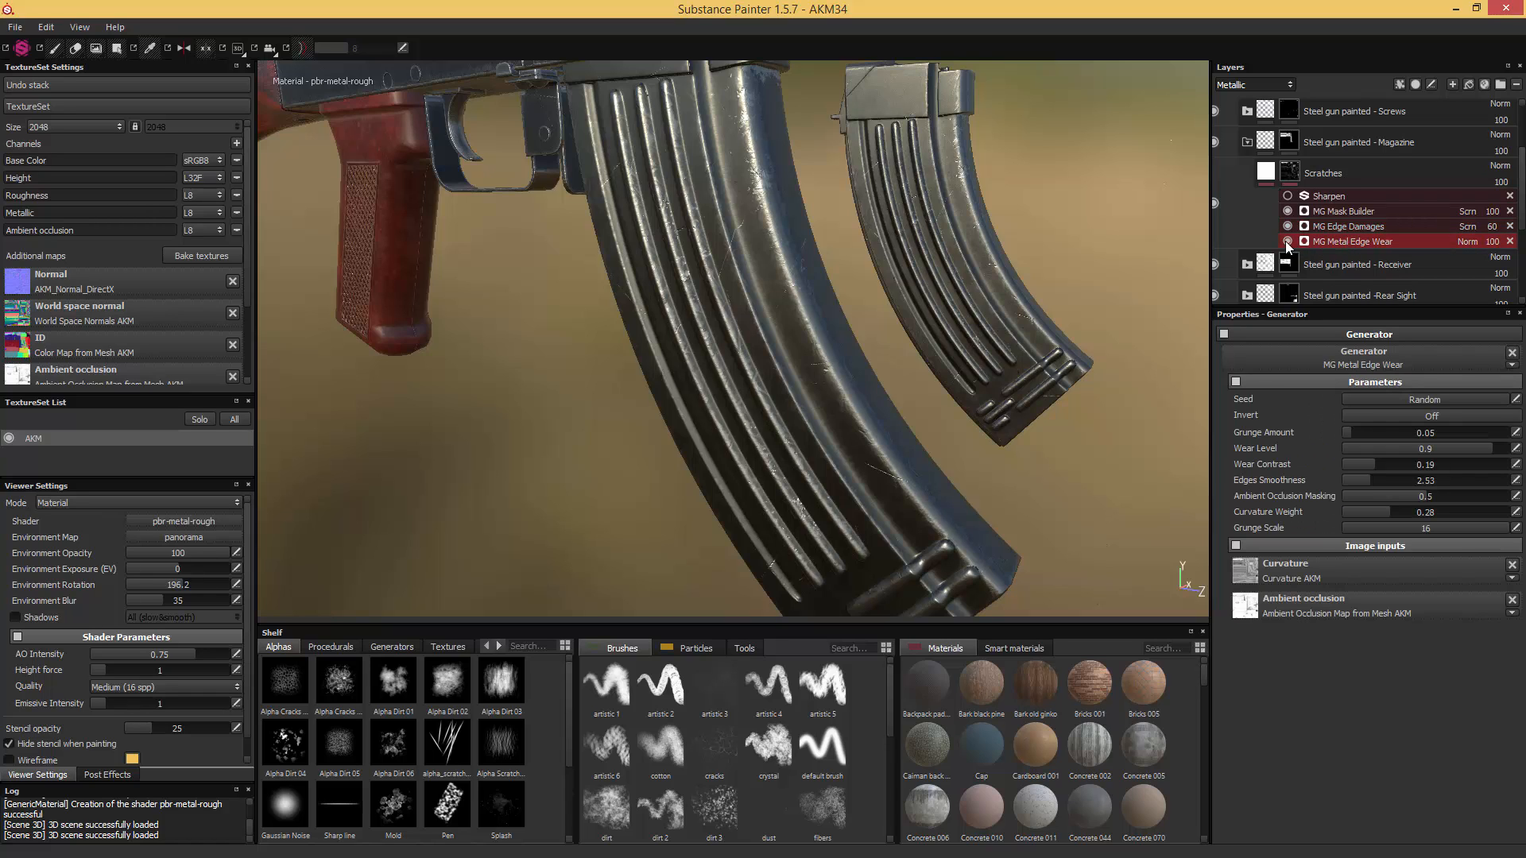
left_click(1287, 241)
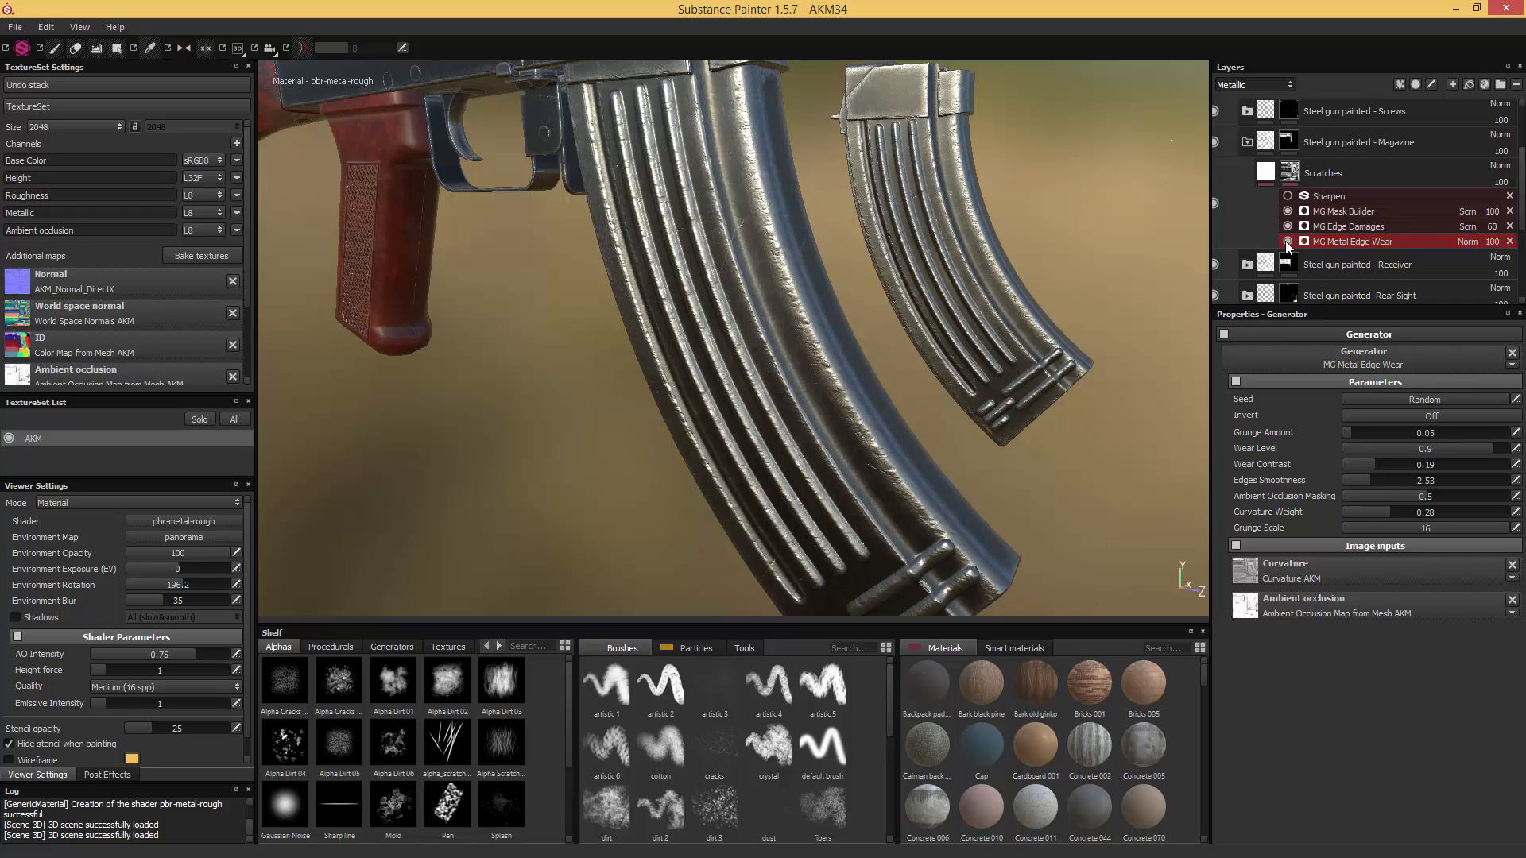
left_click(1287, 242)
left_click(1288, 242)
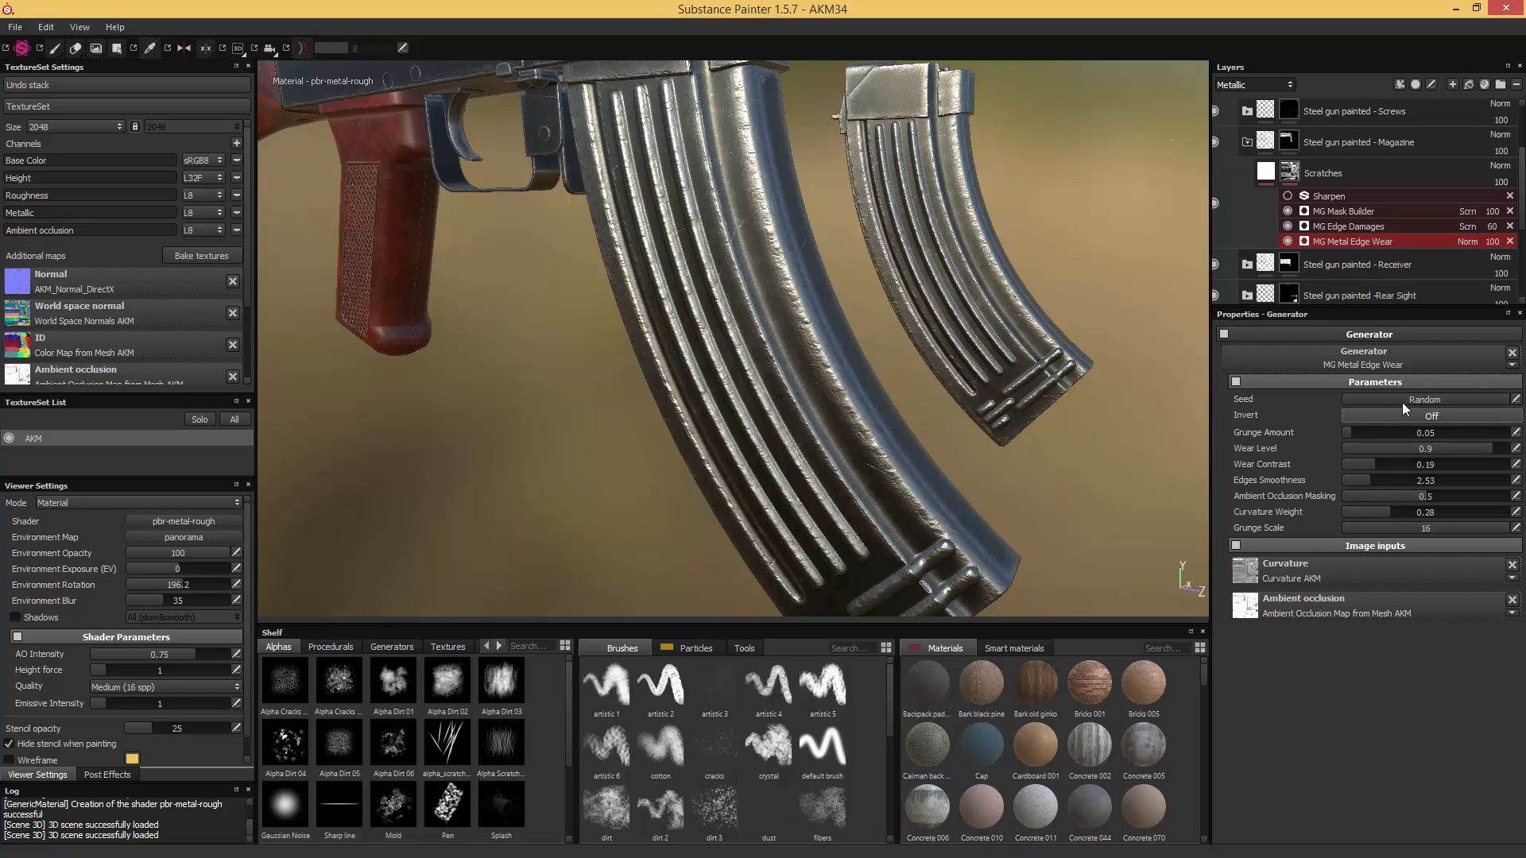
left_click(448, 647)
mouse_move(279, 754)
left_mouse_down()
mouse_move(624, 698)
mouse_move(1128, 677)
mouse_move(1338, 608)
left_mouse_up()
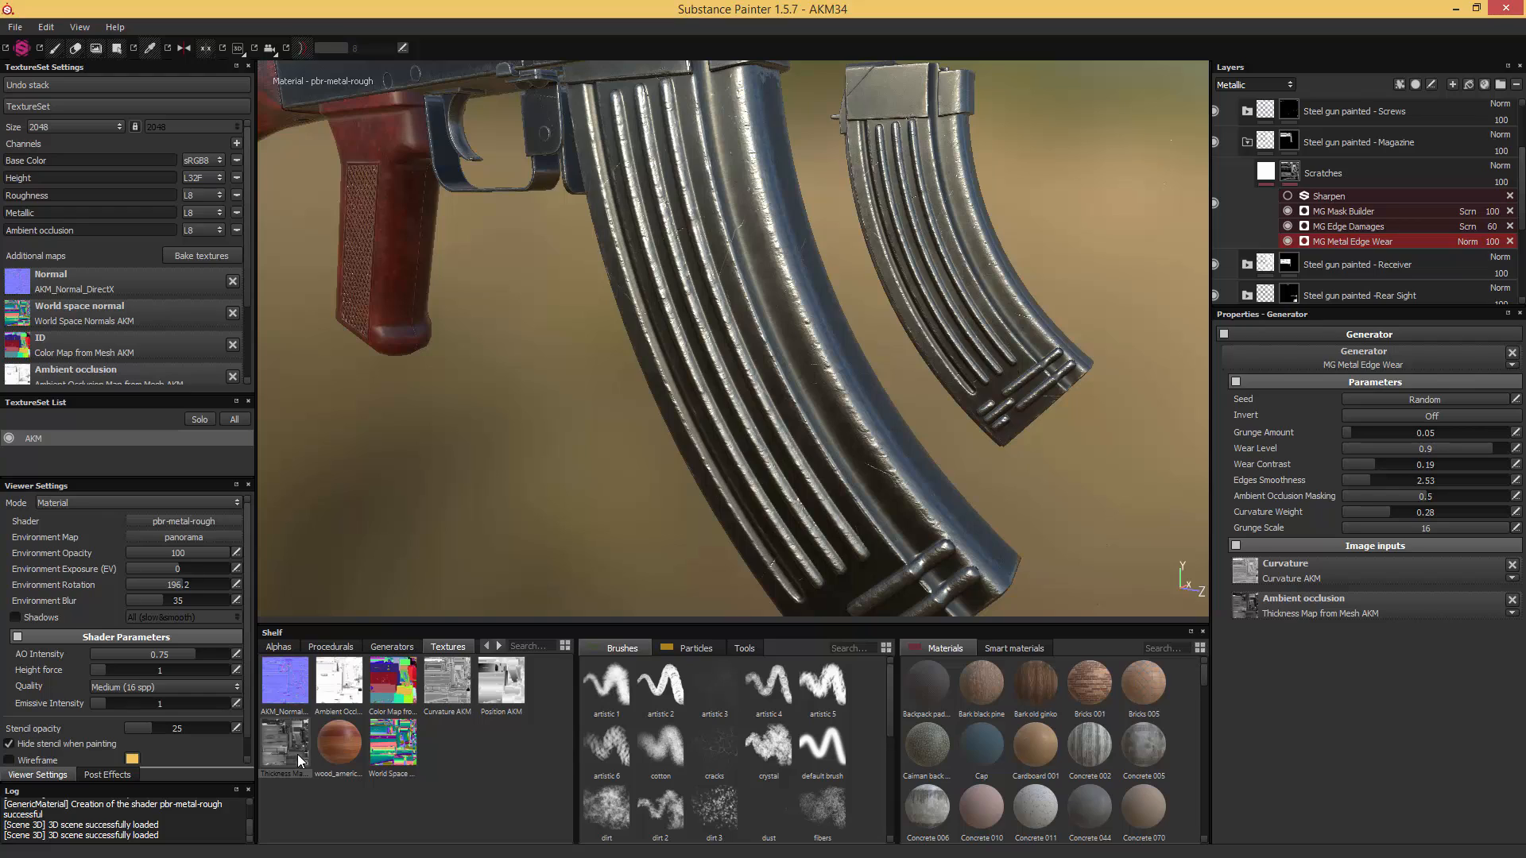
mouse_move(298, 759)
- Set MG Metal Edge Wear's grunge scale to 4, curvature weight to 0.16, wear level to 0.6 and grunge amount to 0.44
left_click(1390, 529)
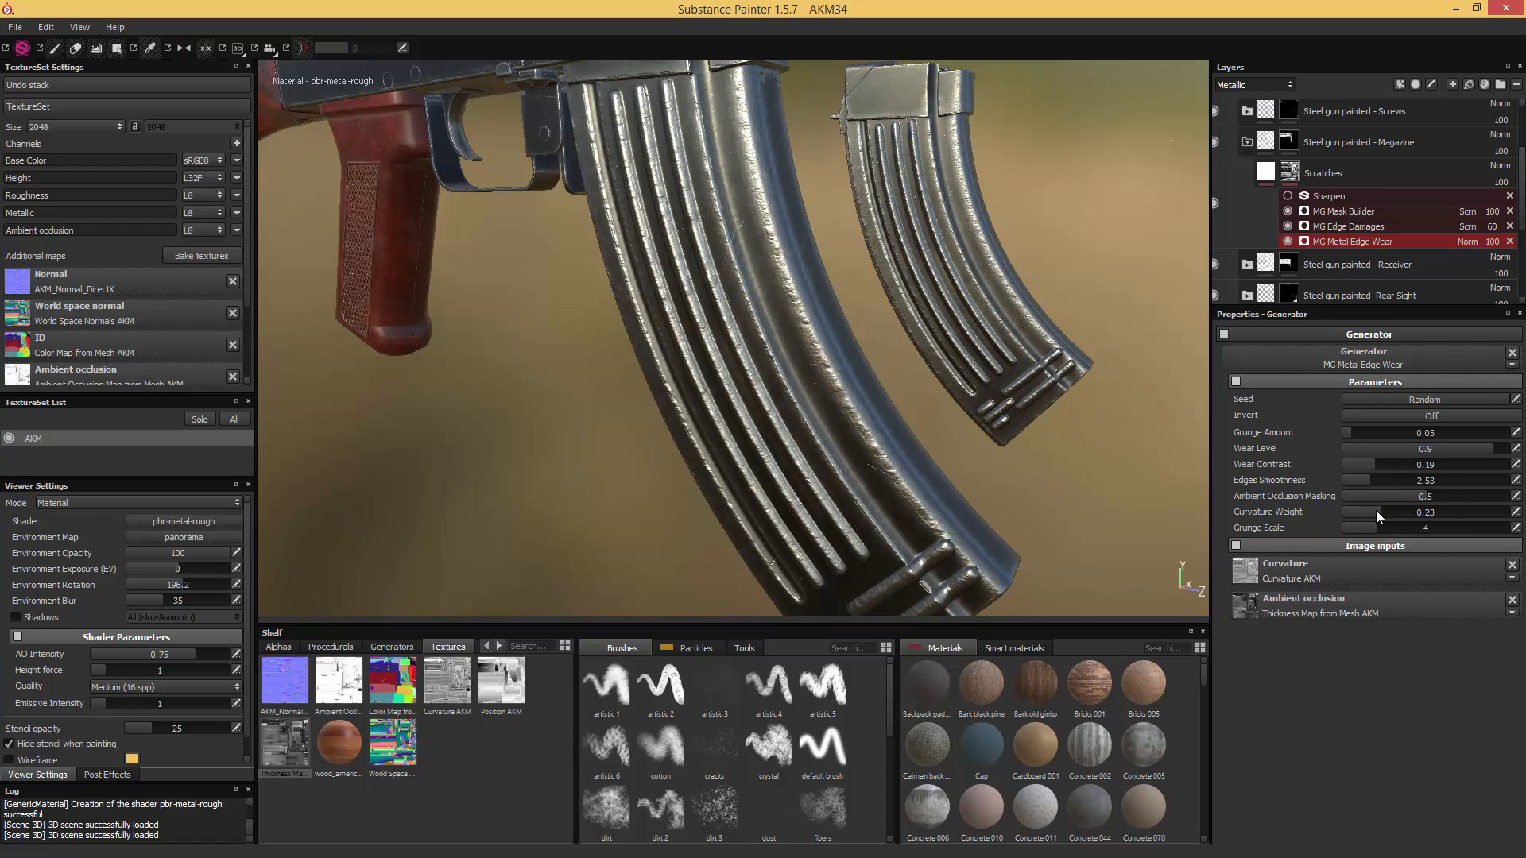
left_click(1371, 510)
left_click_drag(1371, 510, 1367, 510)
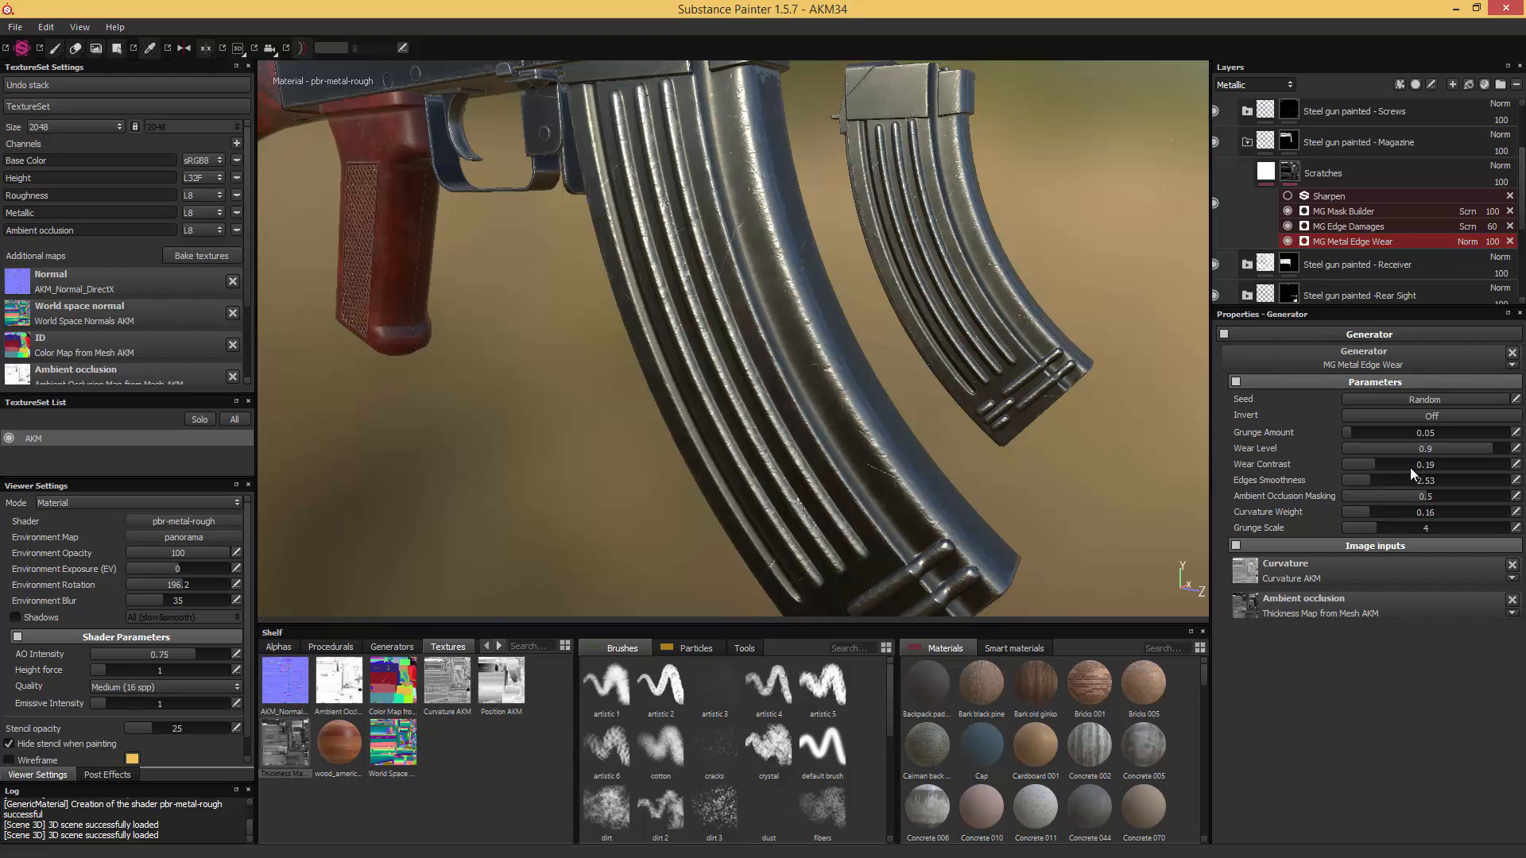
left_click_drag(1420, 450, 1434, 449)
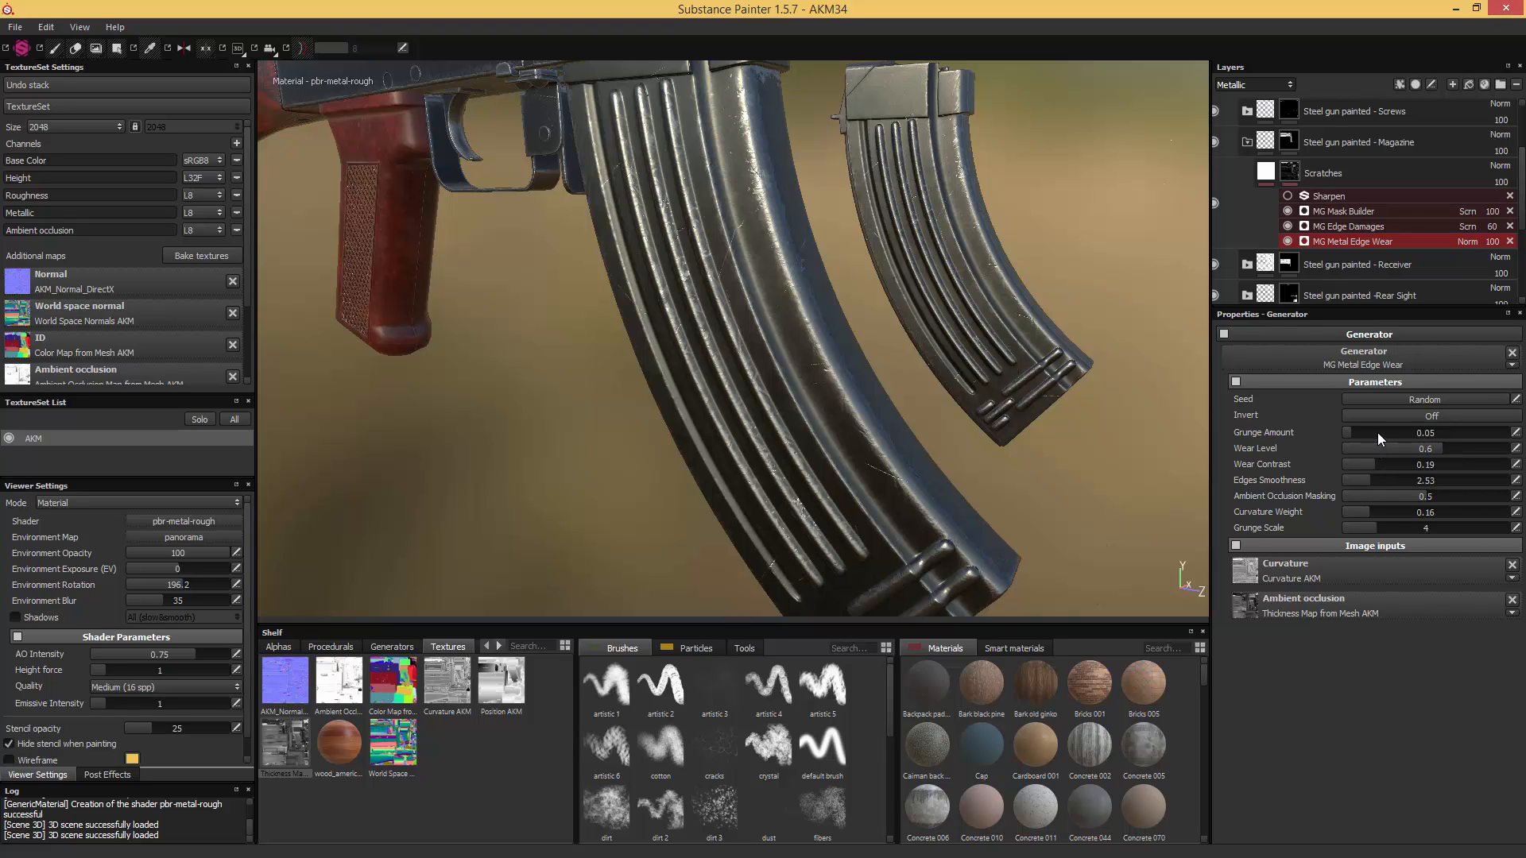
left_click_drag(1378, 439, 1400, 438)
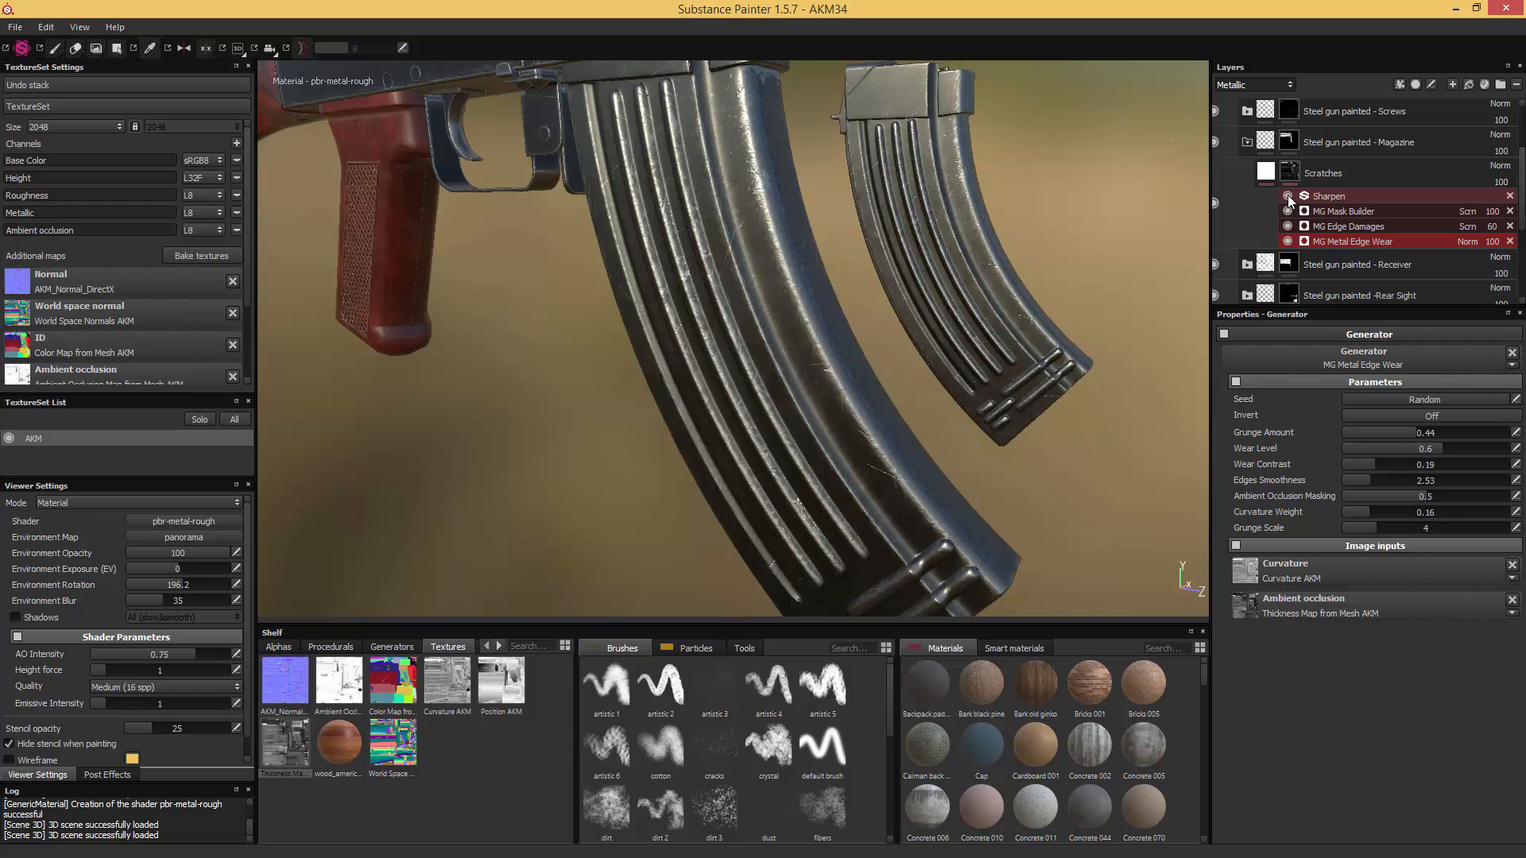
- Enable the Sharpen filter on the magazine's Scratches mask at intensity 0.2 and save the project as AKM35
left_click(1315, 197)
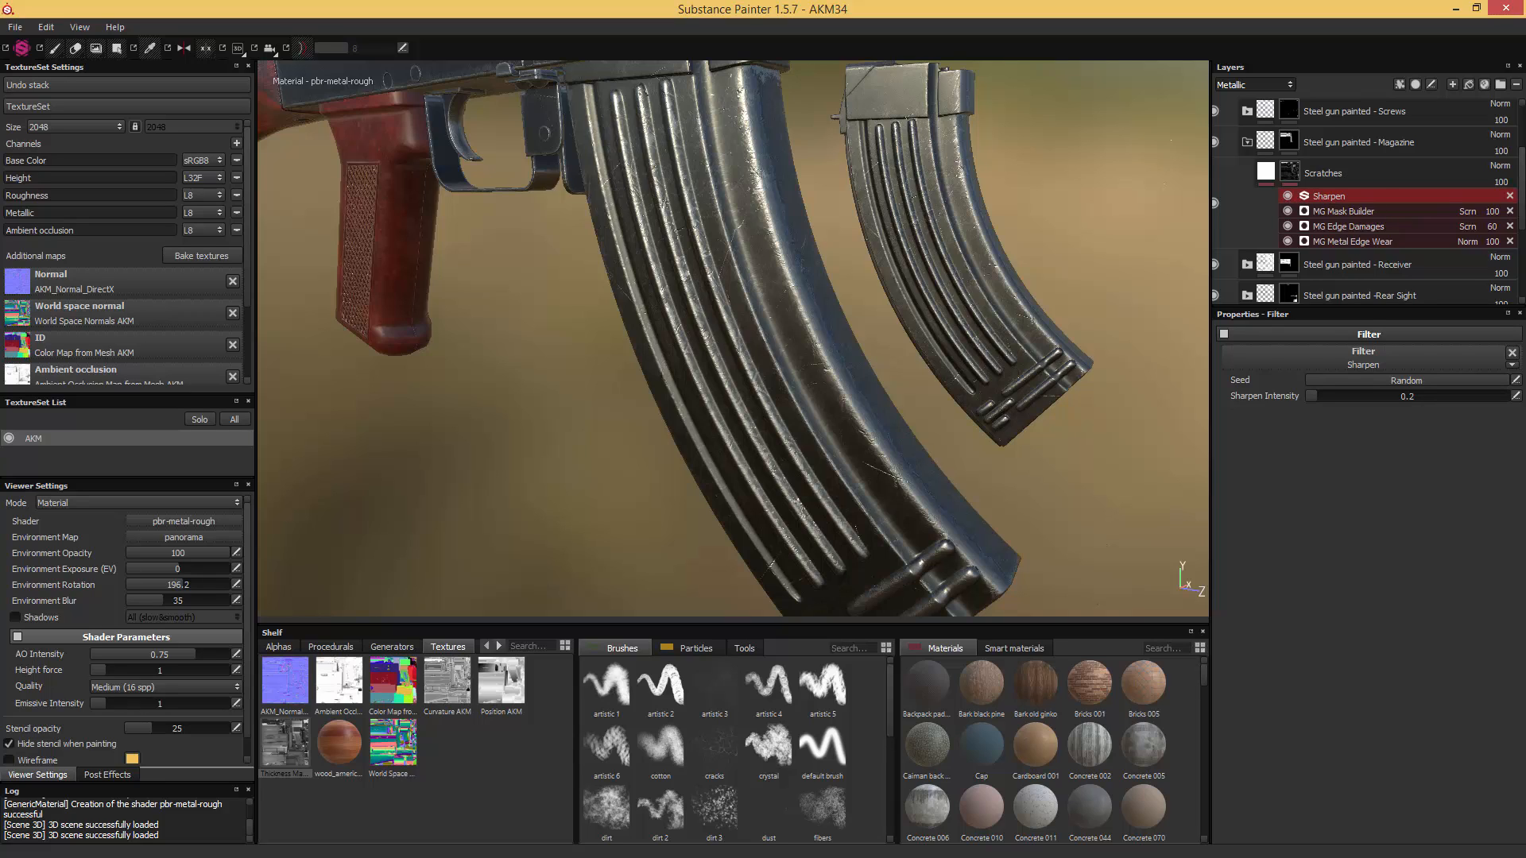
key("ctrl+s")
- Return the layer stack to the Base Color channel and examine the metal of the magazine, barrel, gas tube and front sight
left_click(1237, 86)
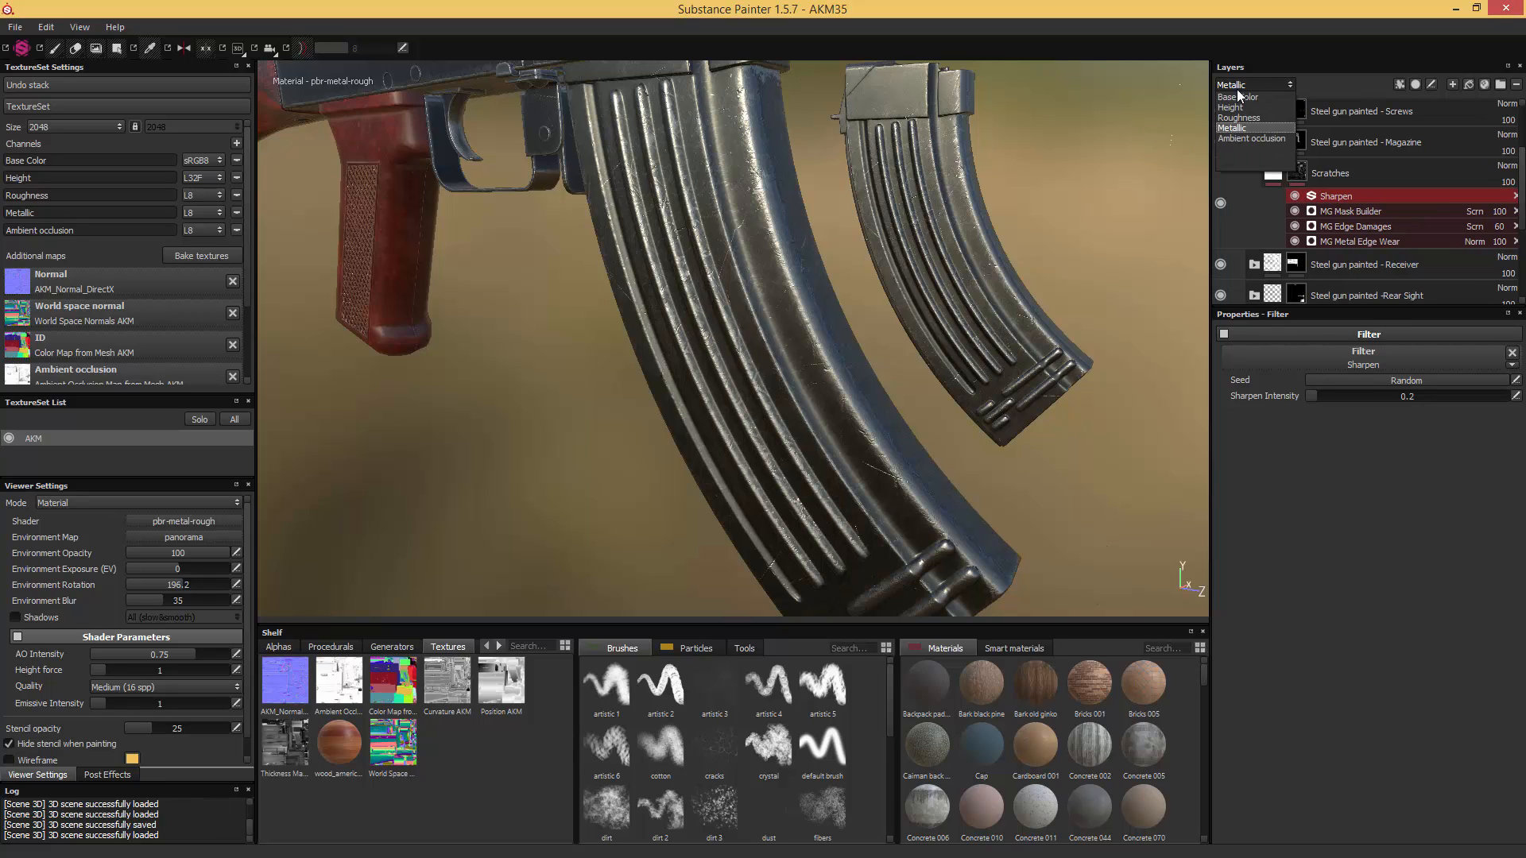
left_click(1244, 95)
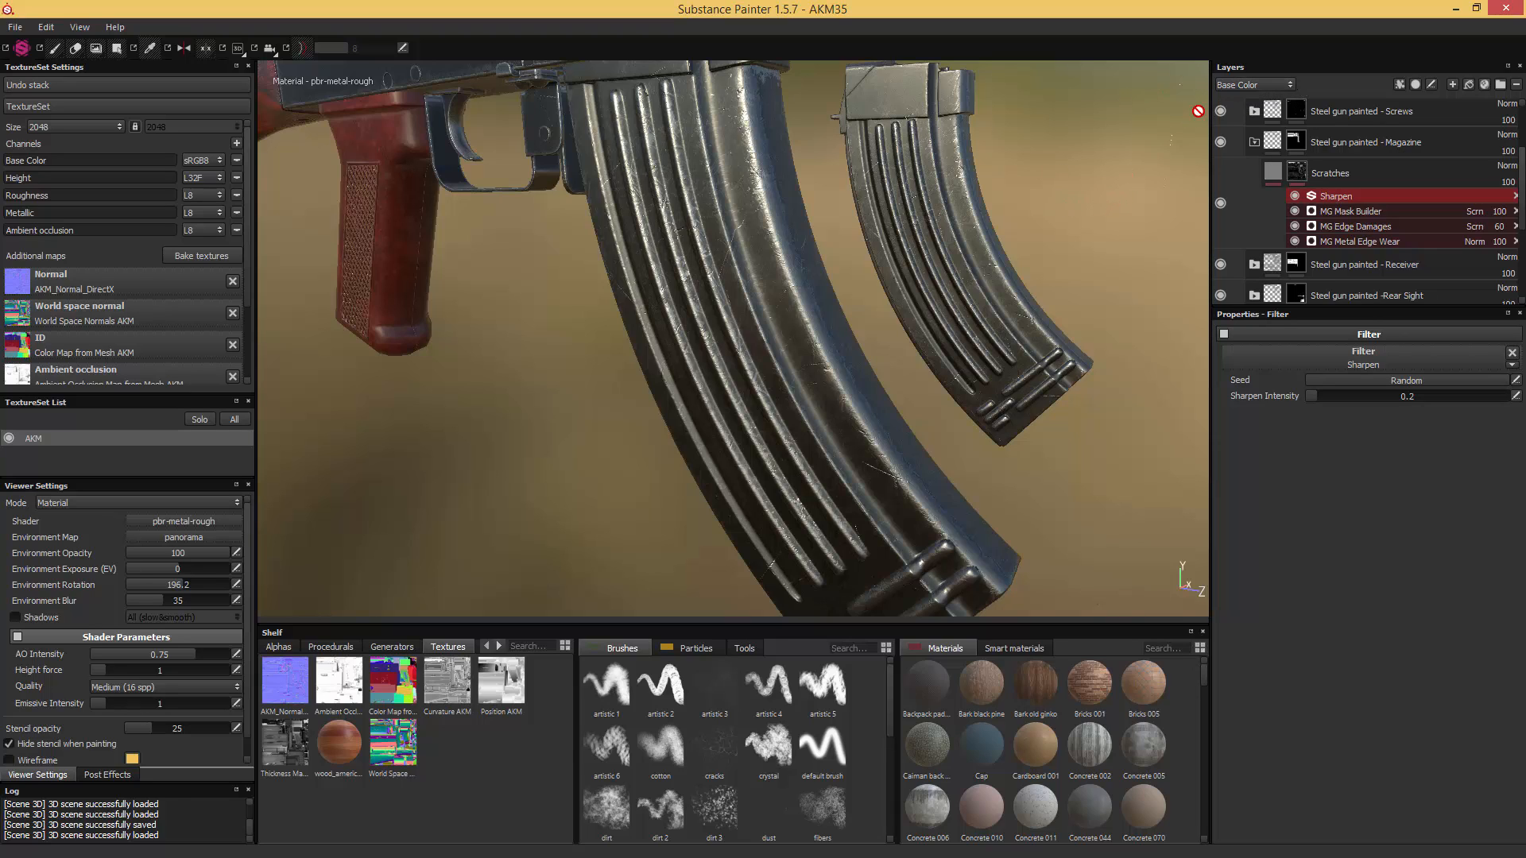
middle_click_drag(1101, 131, 955, 256, "alt")
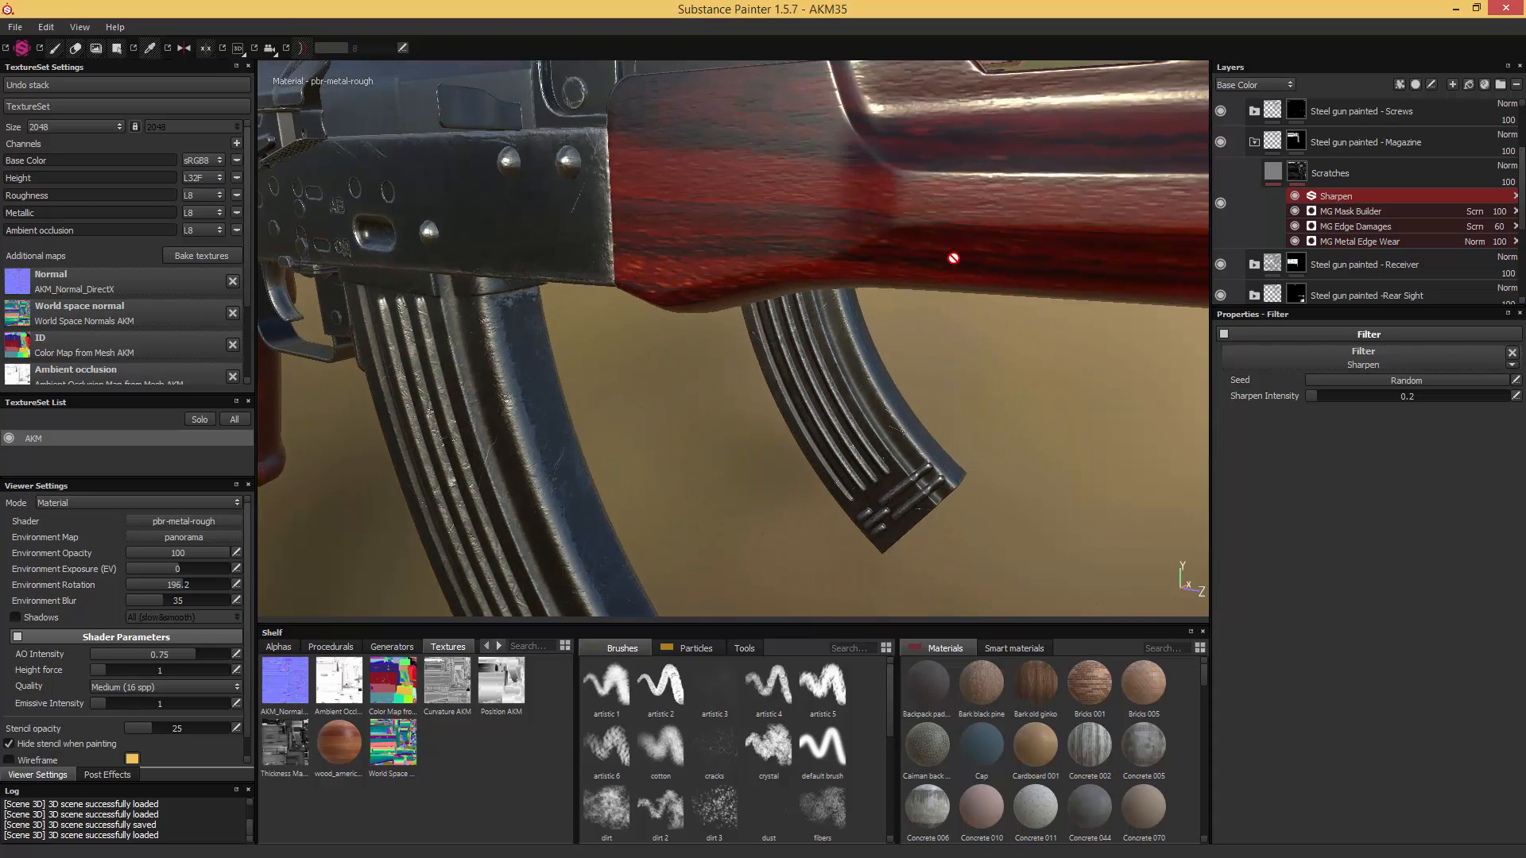
scroll(956, 250, "down", 5)
middle_click_drag(1025, 217, 798, 175, "alt")
left_click_drag(804, 172, 838, 174, "alt")
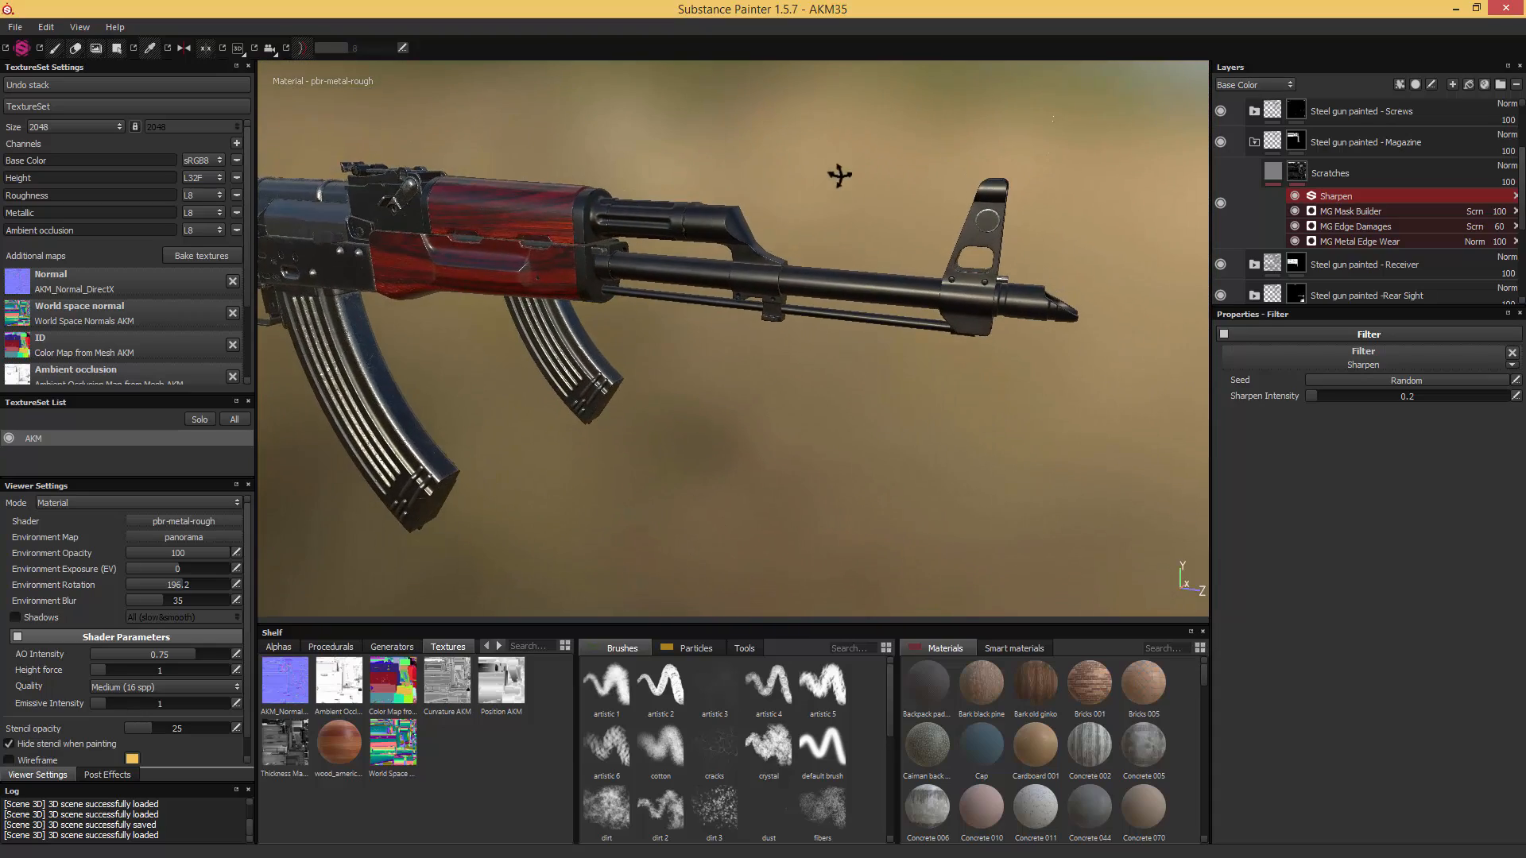
scroll(845, 183, "up", 4)
middle_click_drag(883, 176, 793, 189, "alt")
left_click_drag(793, 189, 837, 191, "alt")
scroll(838, 194, "up", 3)
middle_click_drag(861, 178, 781, 222, "alt")
scroll(760, 234, "down", 2)
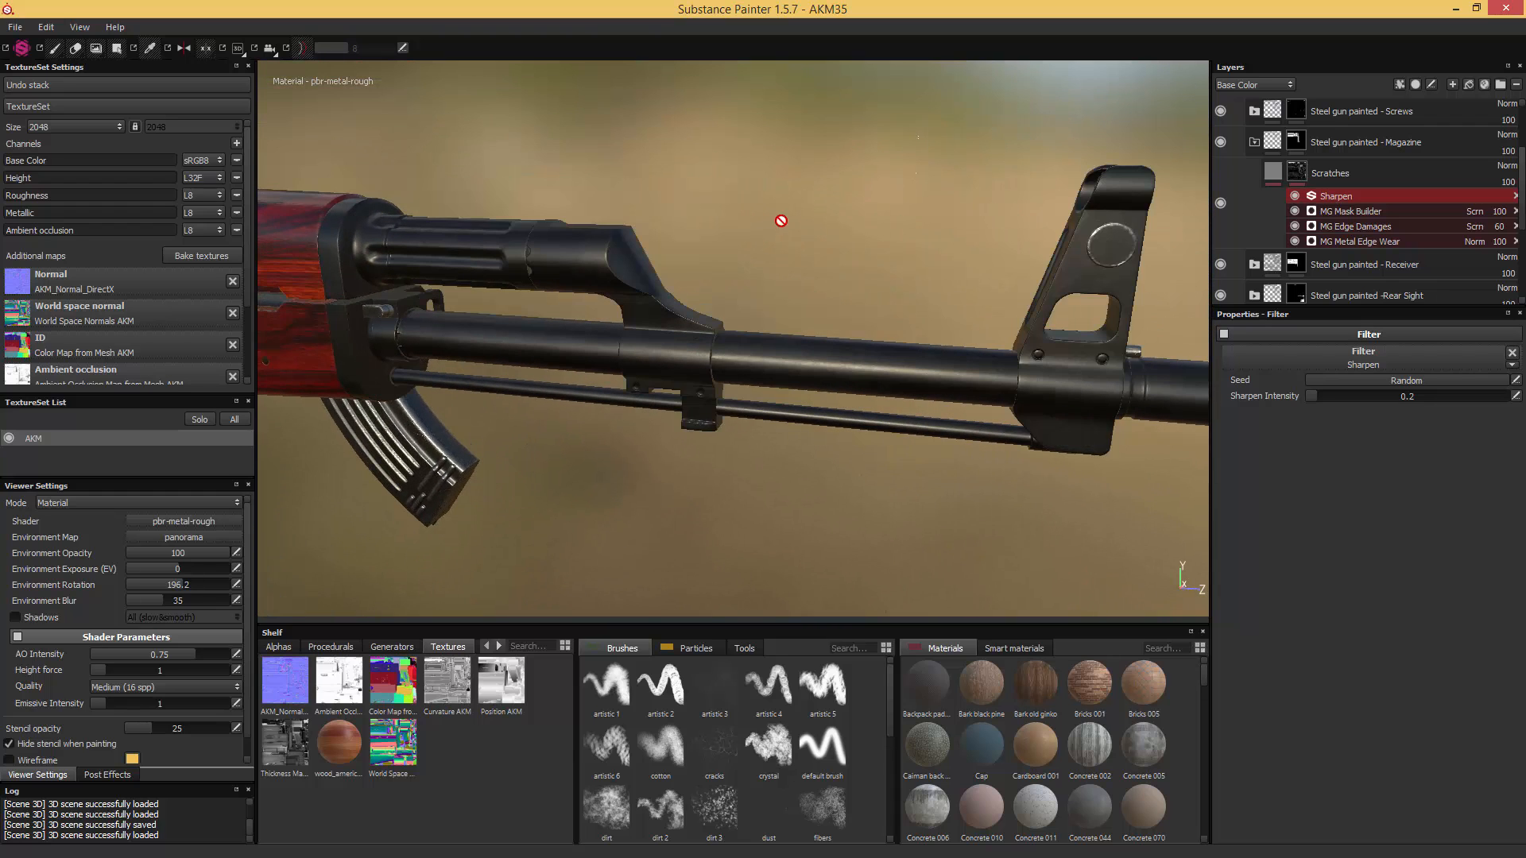
- Duplicate the Steel gun painted - Upper Receiver & Stockend folder
left_click(1254, 142)
left_click(1369, 176)
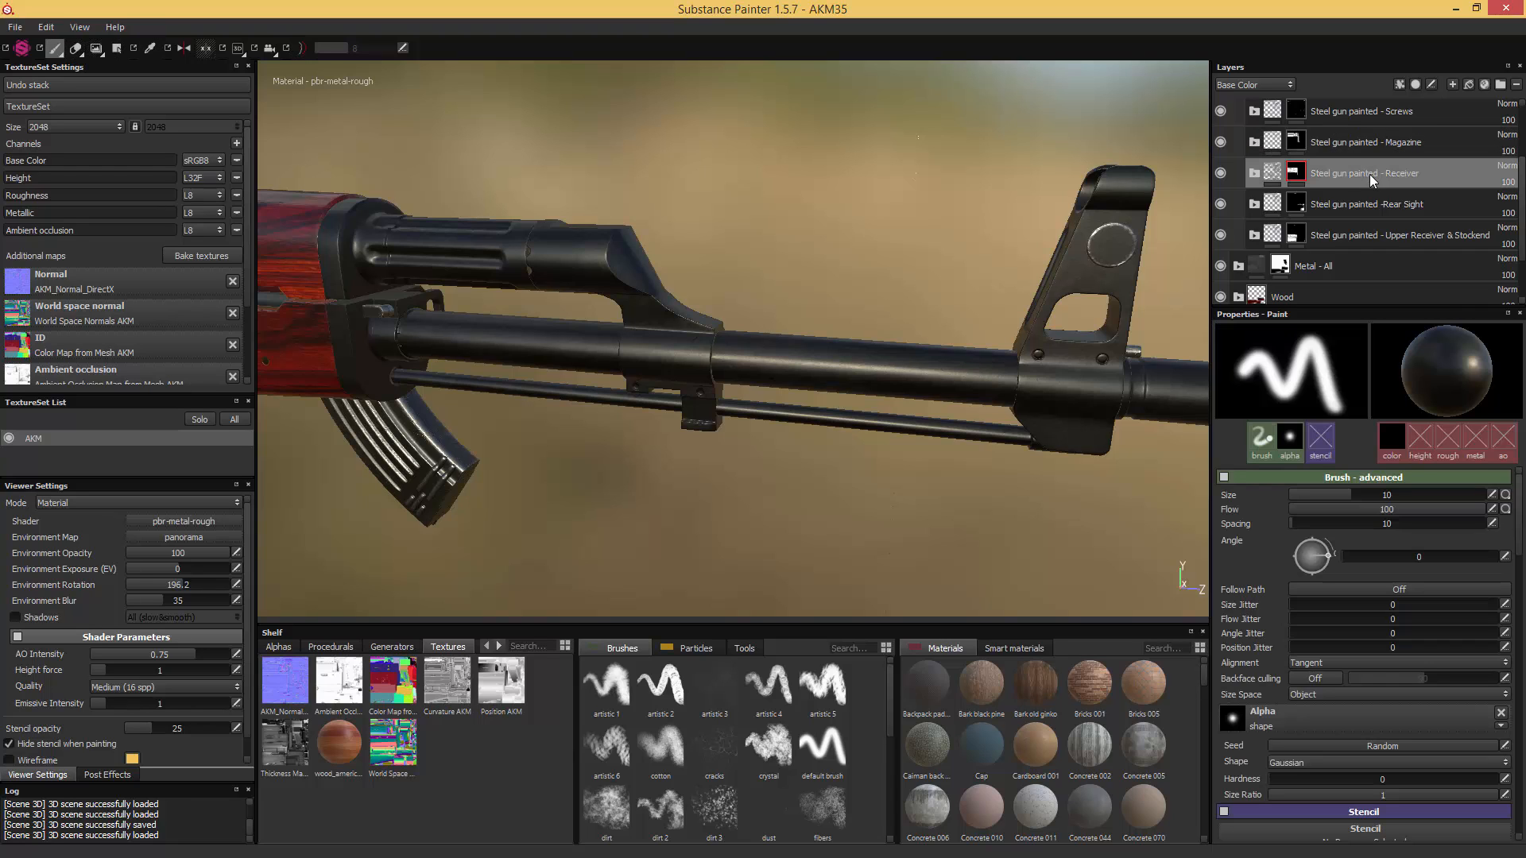
left_click(1402, 234)
middle_click_drag(651, 246, 1303, 315, "alt")
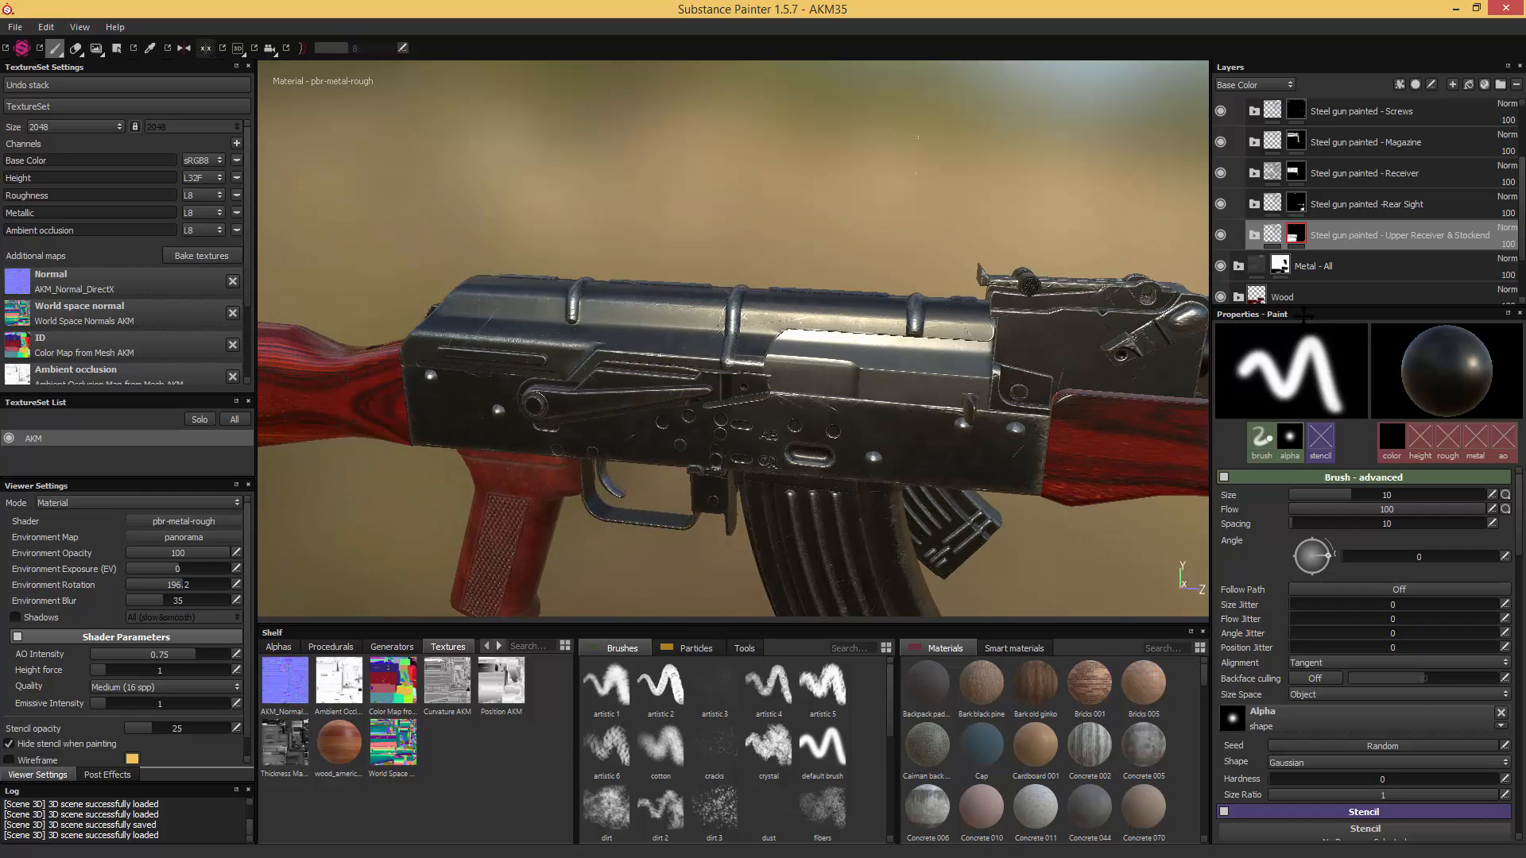
middle_click_drag(1168, 300, 603, 258, "alt")
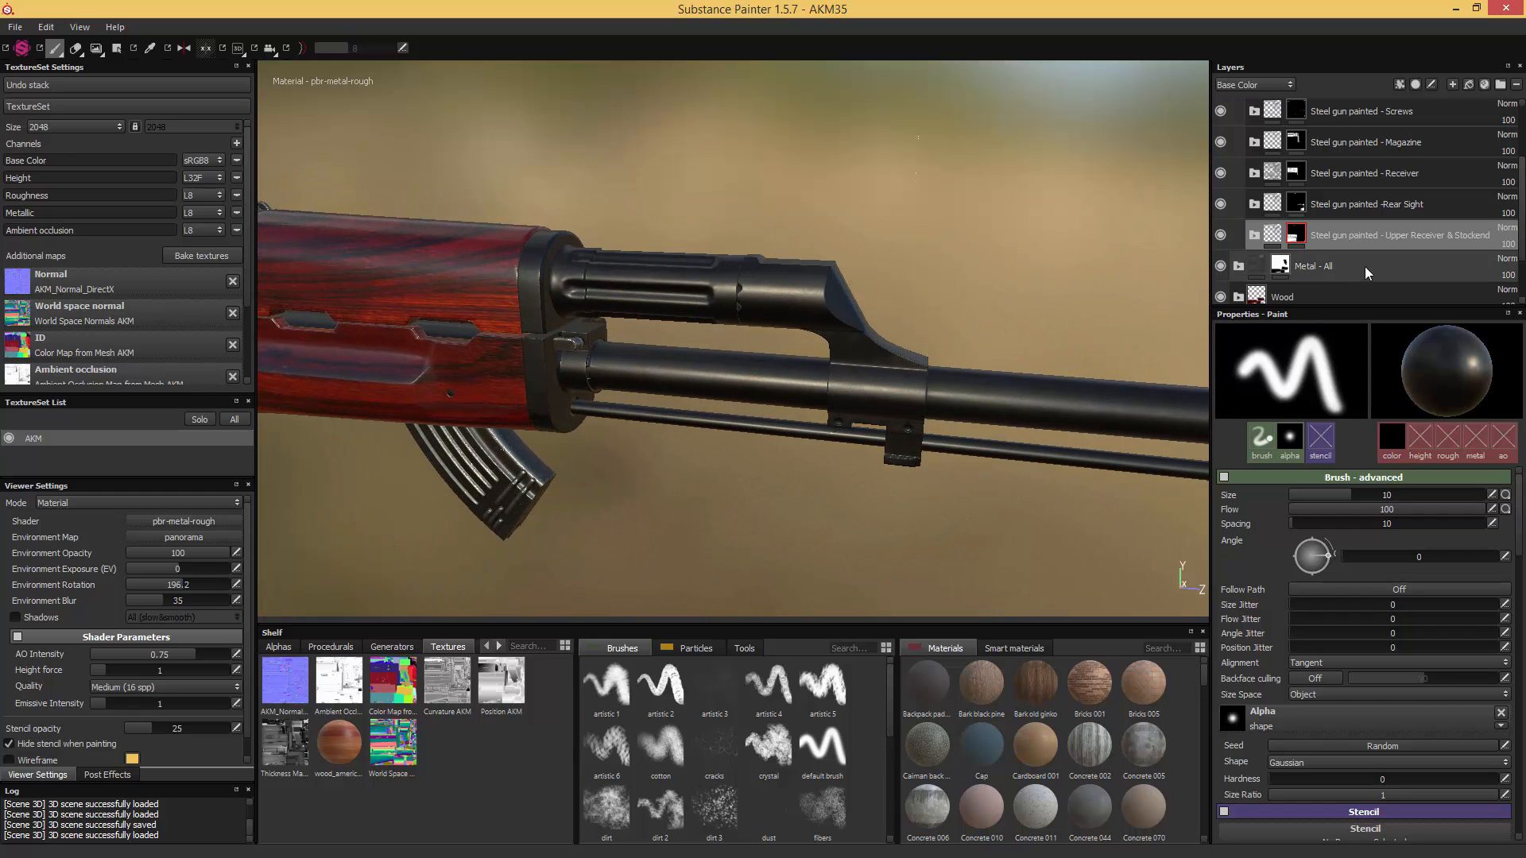
key("ctrl+d")
- Replace the duplicated folder's mask with a black mask and polygon-fill the gas tube and barrel into it
right_click(1296, 235)
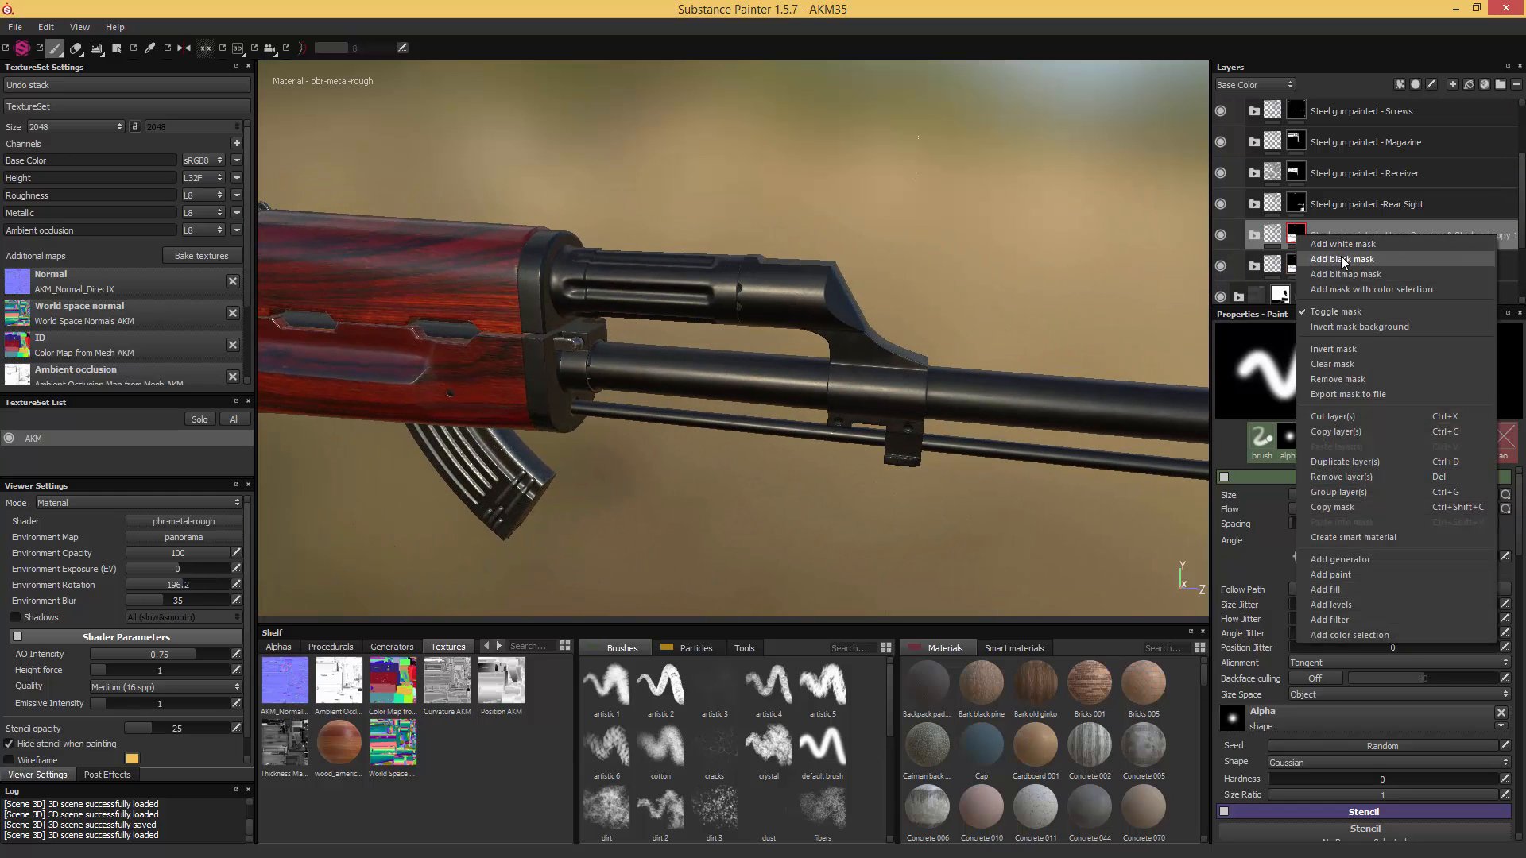
left_click(1342, 260)
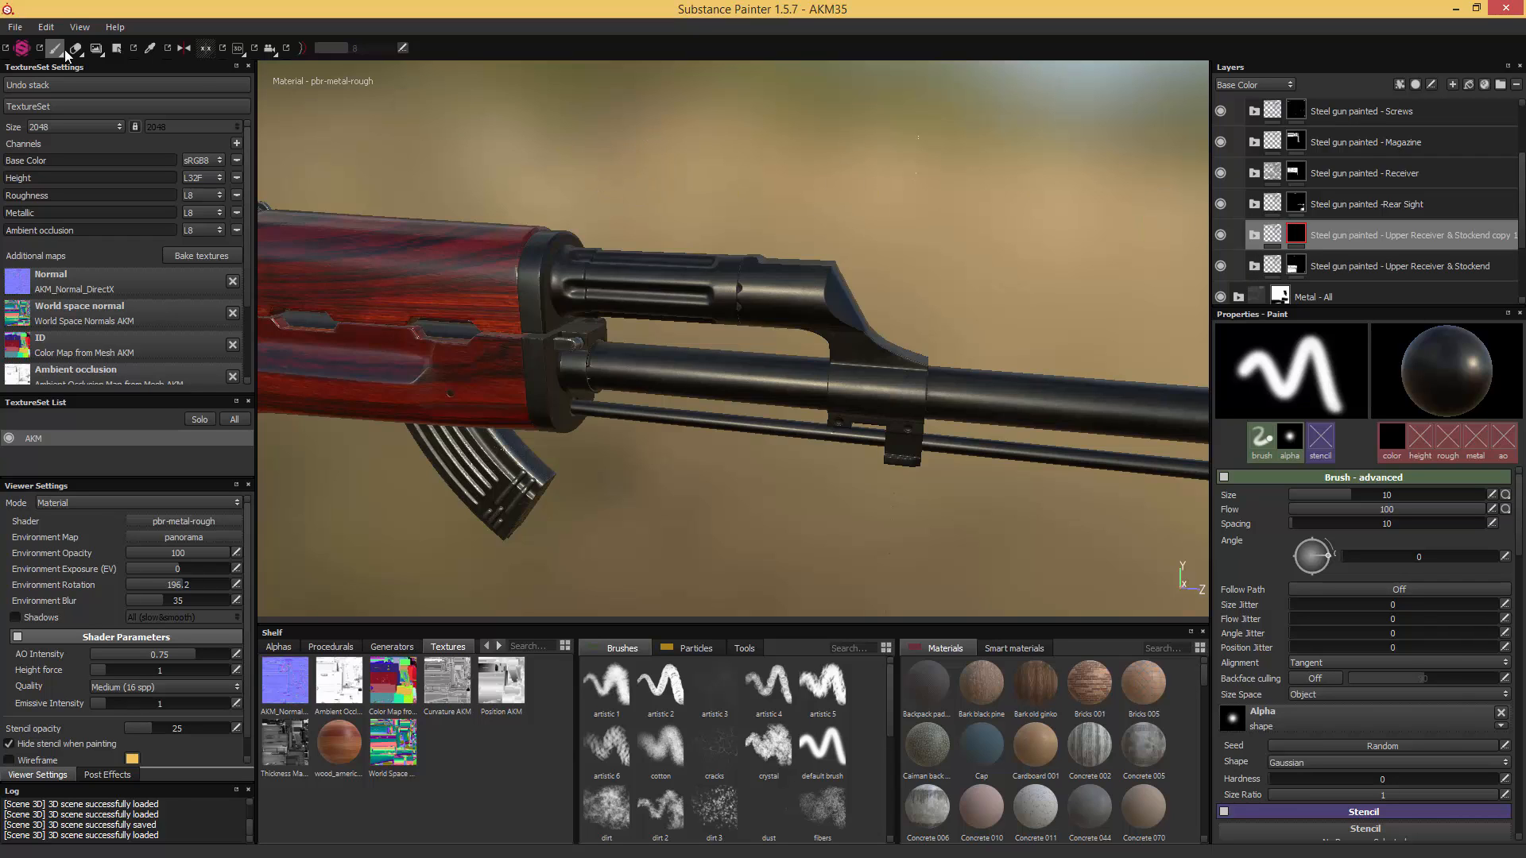
left_click(119, 50)
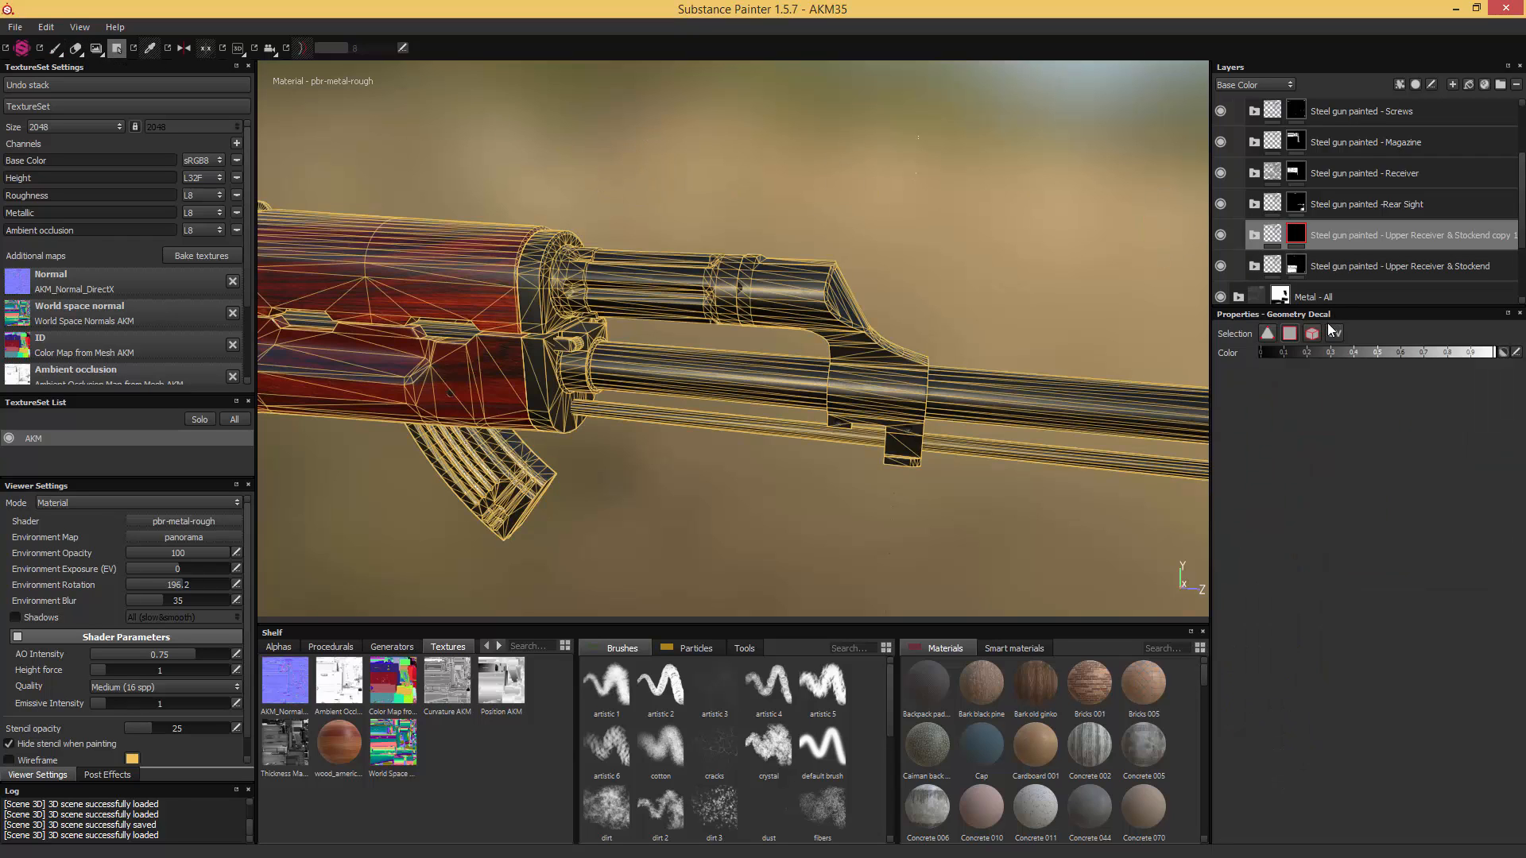
left_click(772, 379)
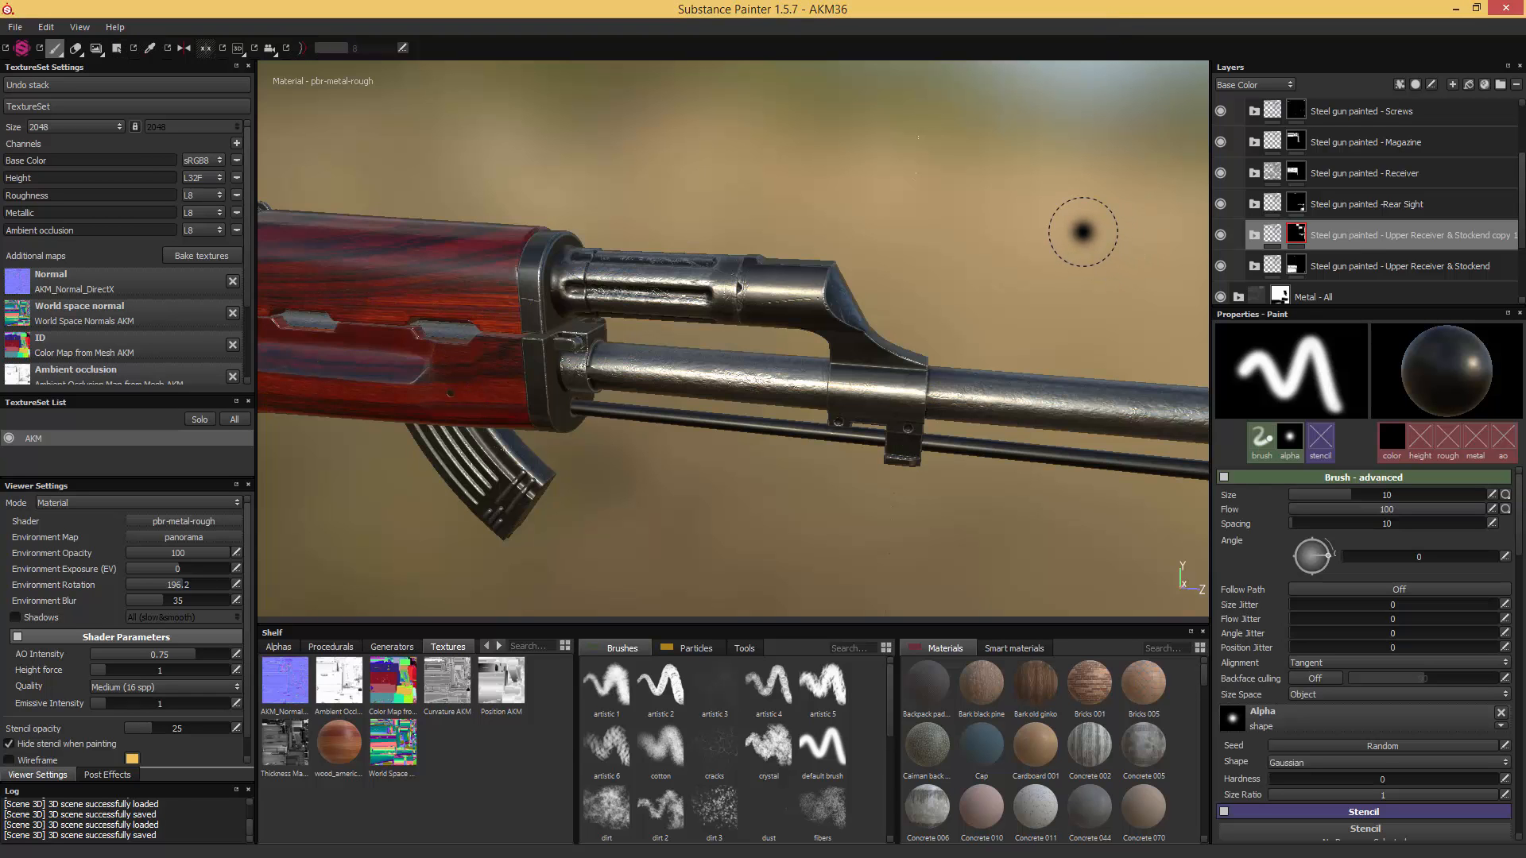
- Open the copied folder's Scratches mask effects and hide MG Edge Damages and MG Metal Edge Wear
left_click(1253, 235)
scroll(1287, 262, "down", 1)
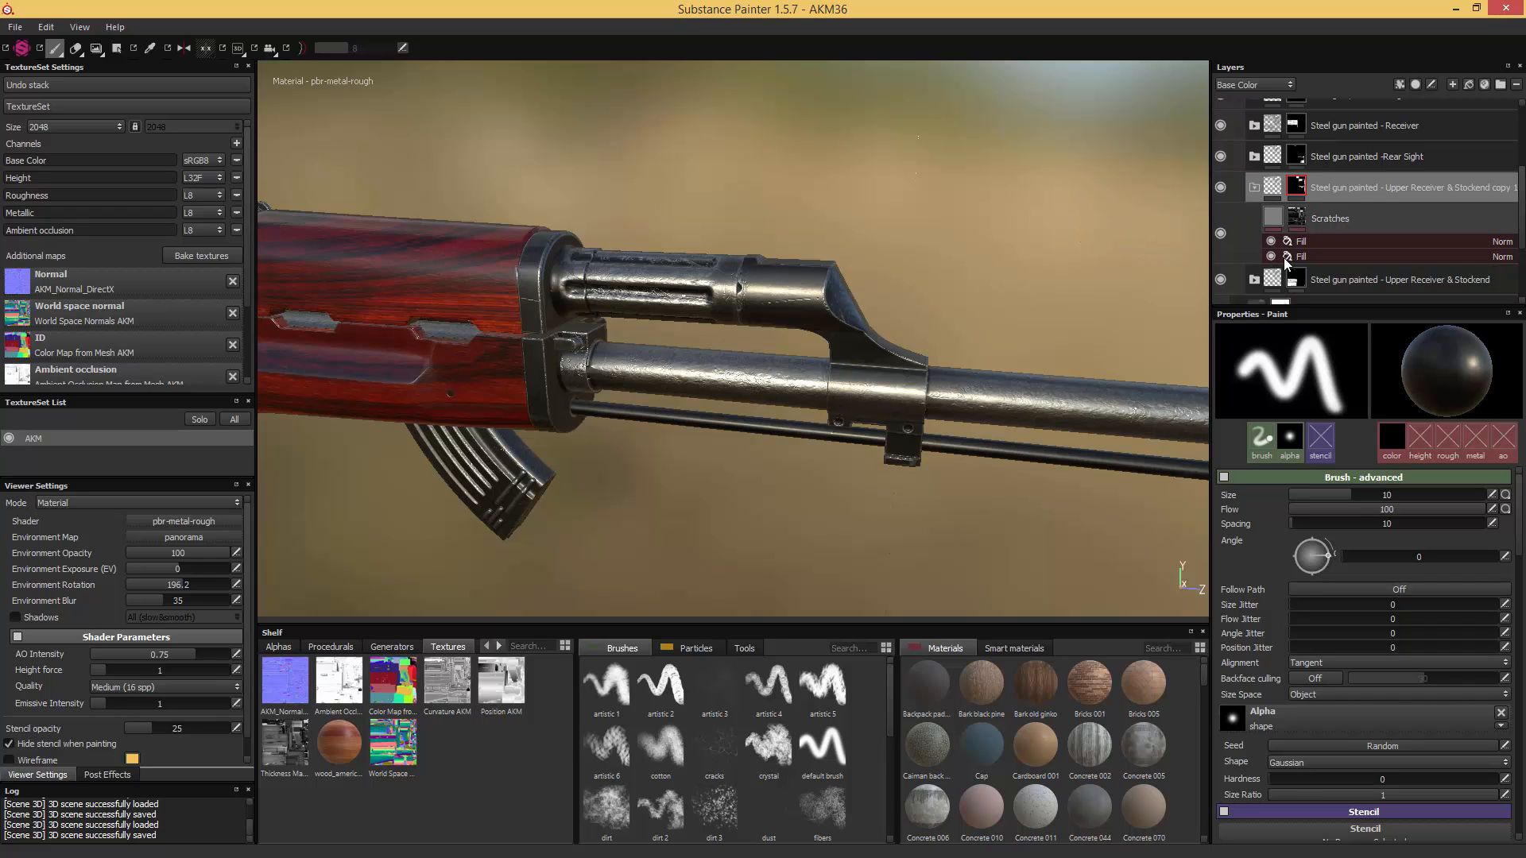
left_click(1296, 218)
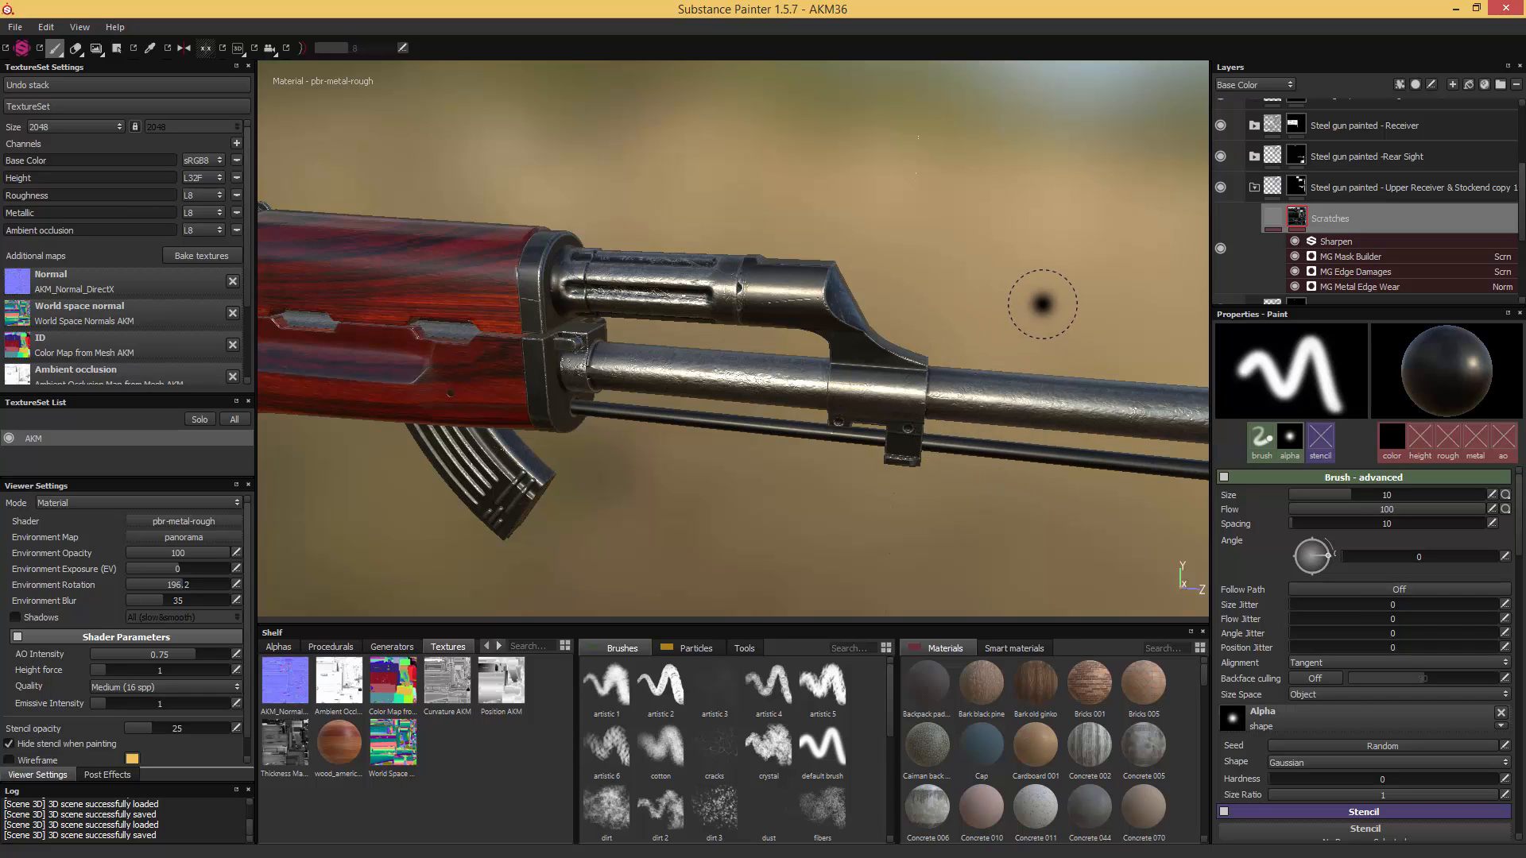
left_click(1295, 272)
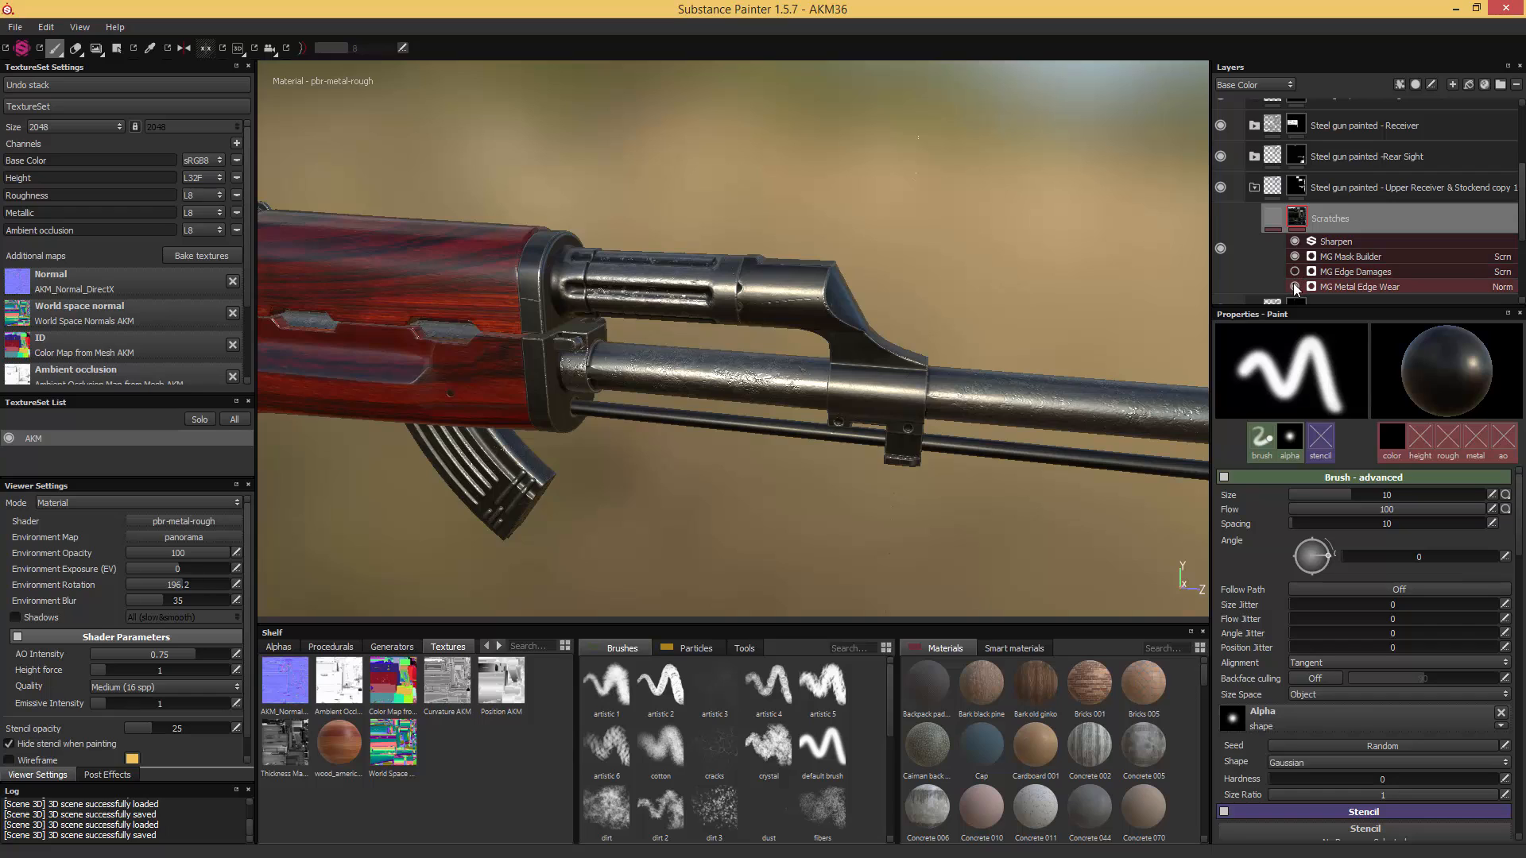
left_click(1293, 286)
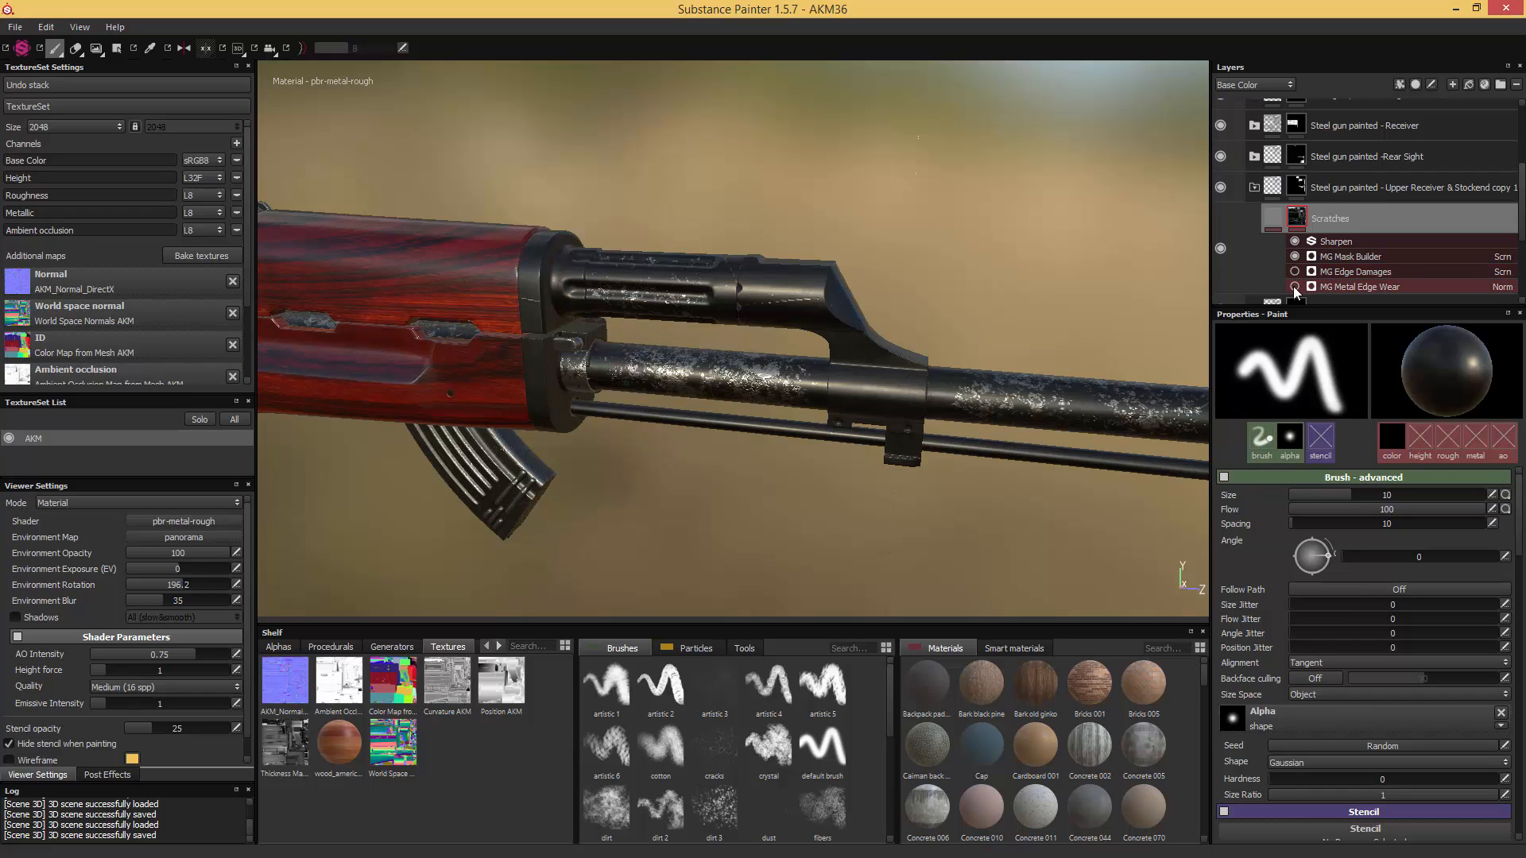
- Set the global curvature intensity of the copied folder's MG Mask Builder to 0.9
left_click(1333, 256)
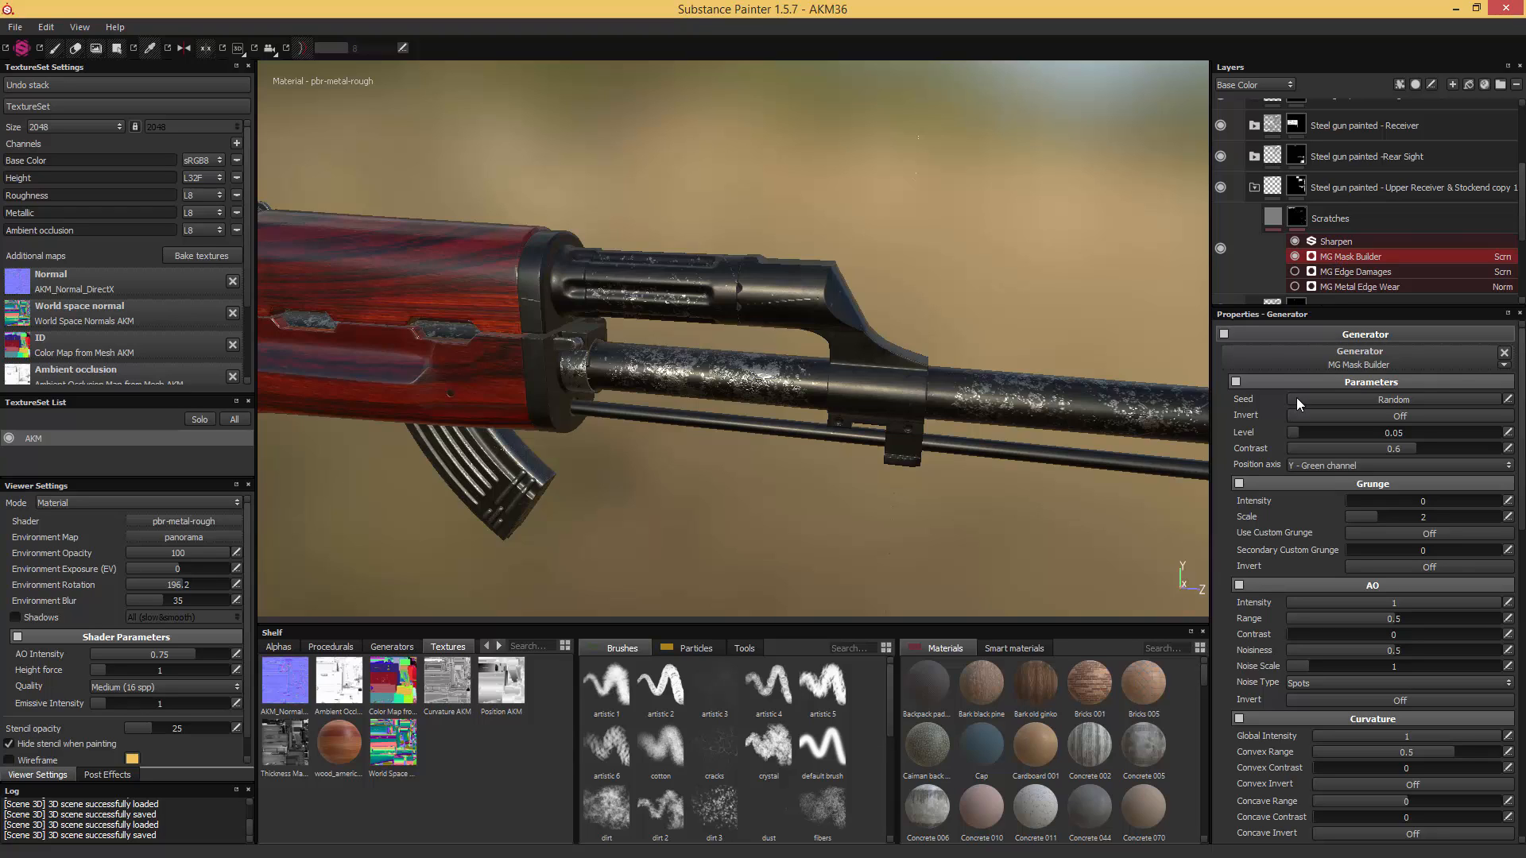
left_click(1480, 734)
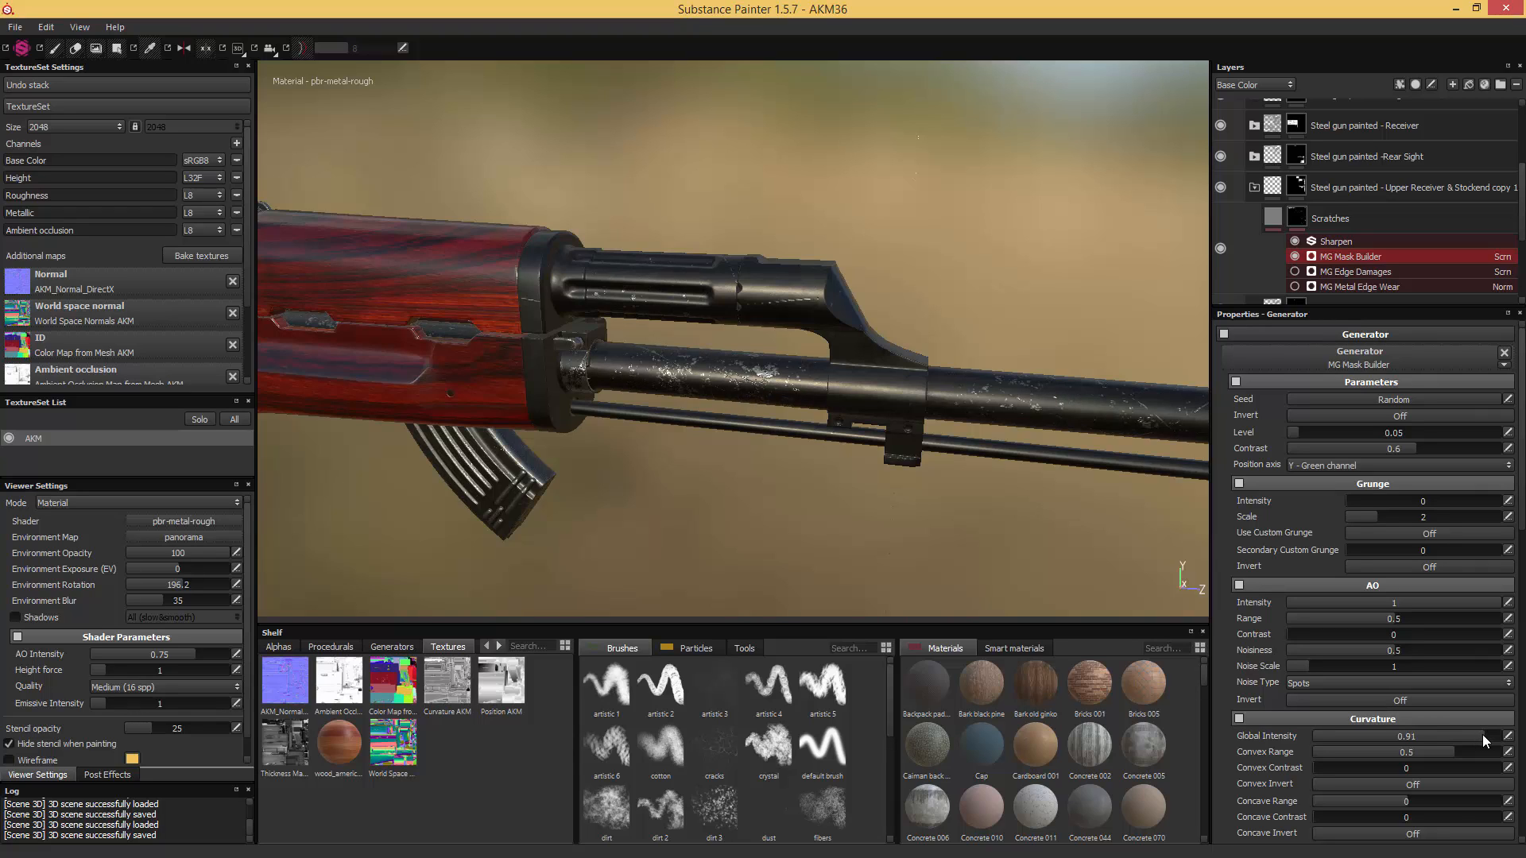
left_click(1481, 734)
left_click(1481, 735)
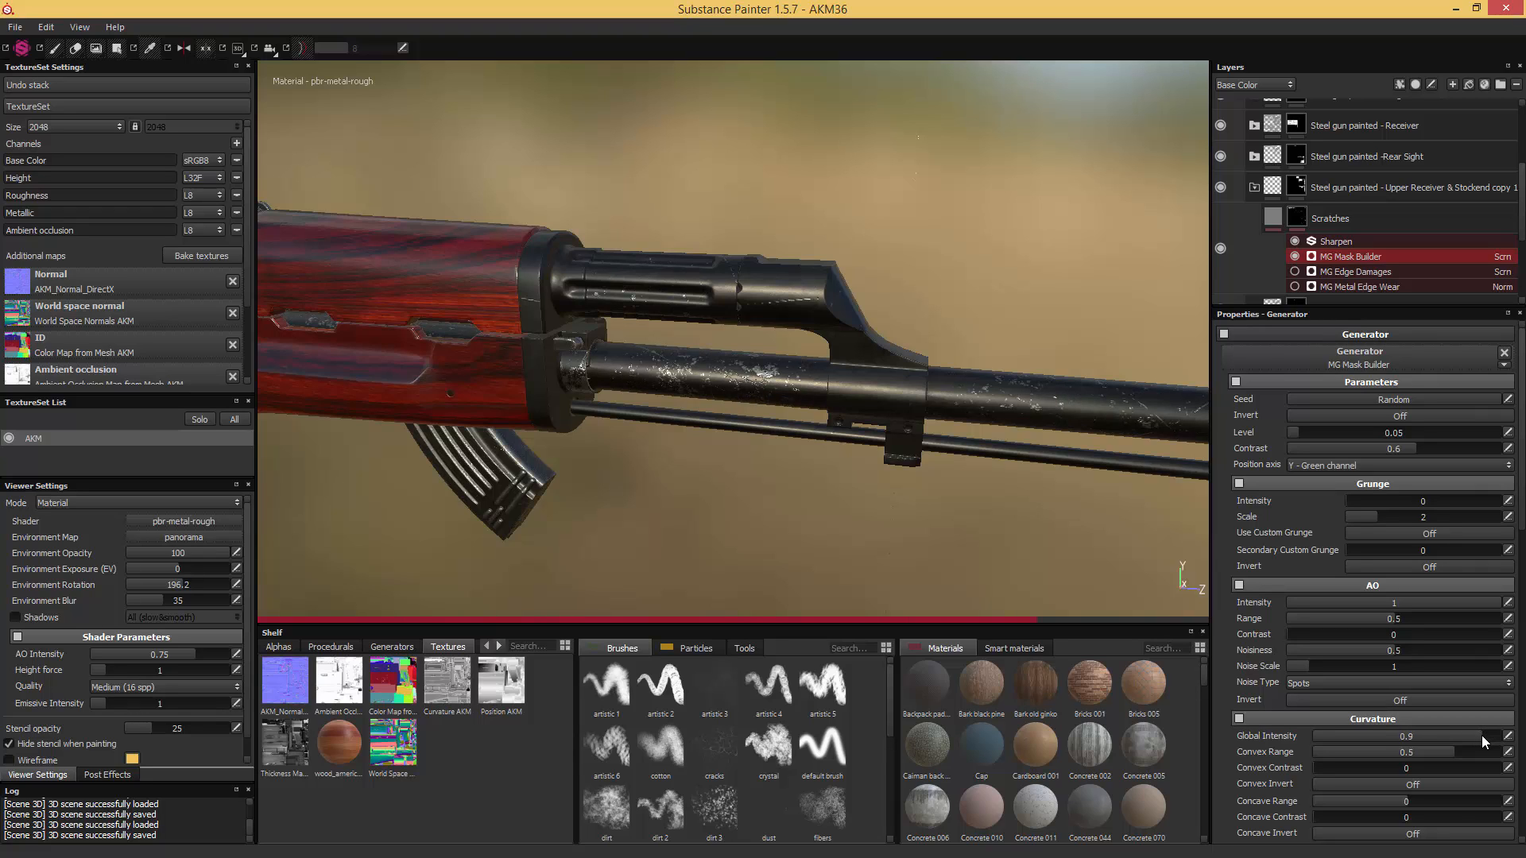
- Show MG Metal Edge Wear again and set curvature weight 0.4, wear level 0.4, wear contrast 0.6 and edges smoothness 5.05
left_click(1294, 287)
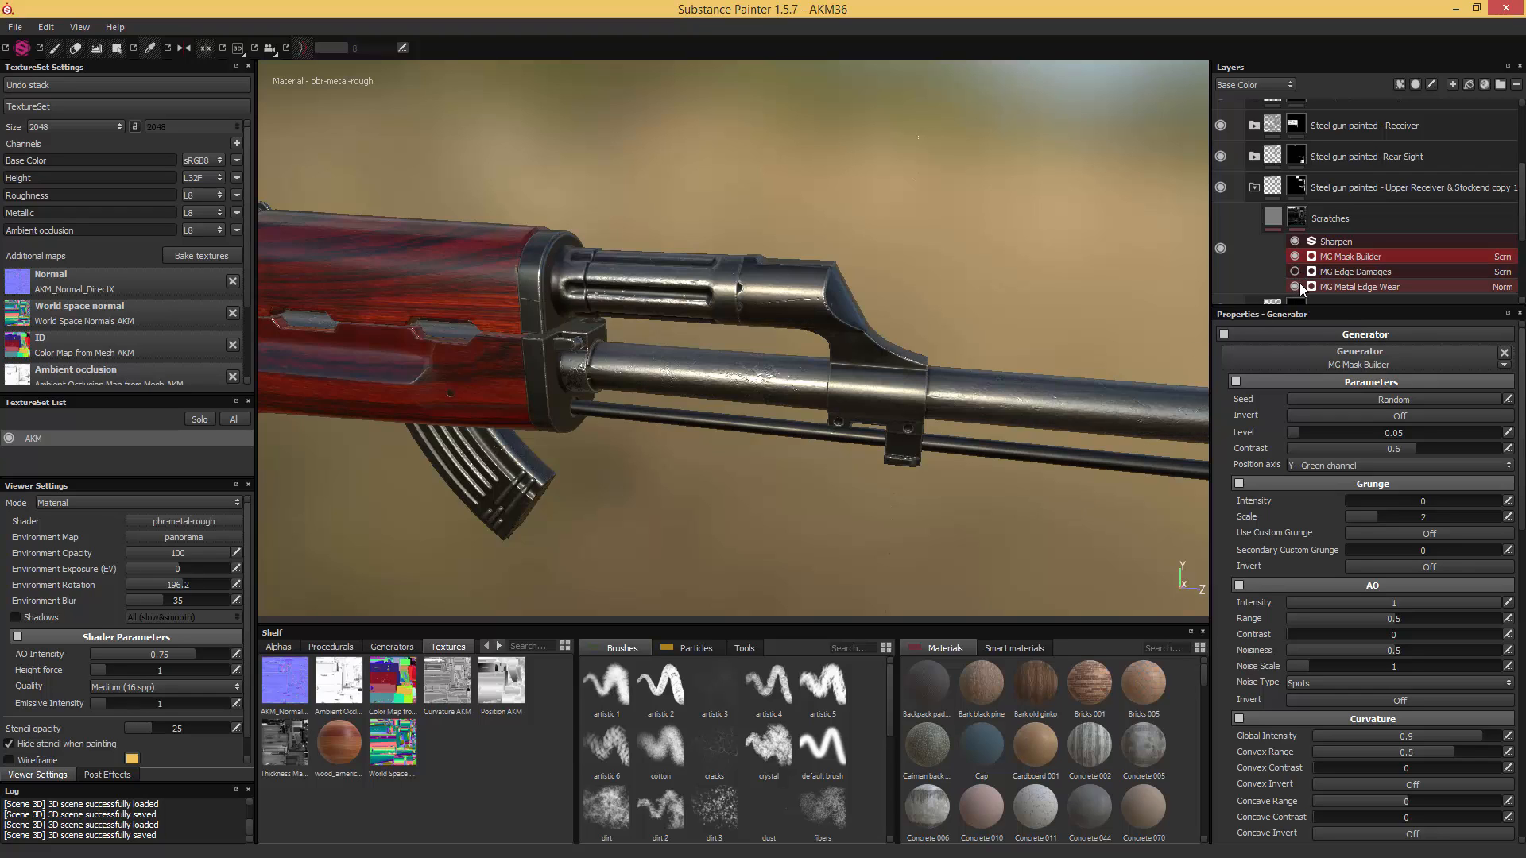
left_click(1335, 287)
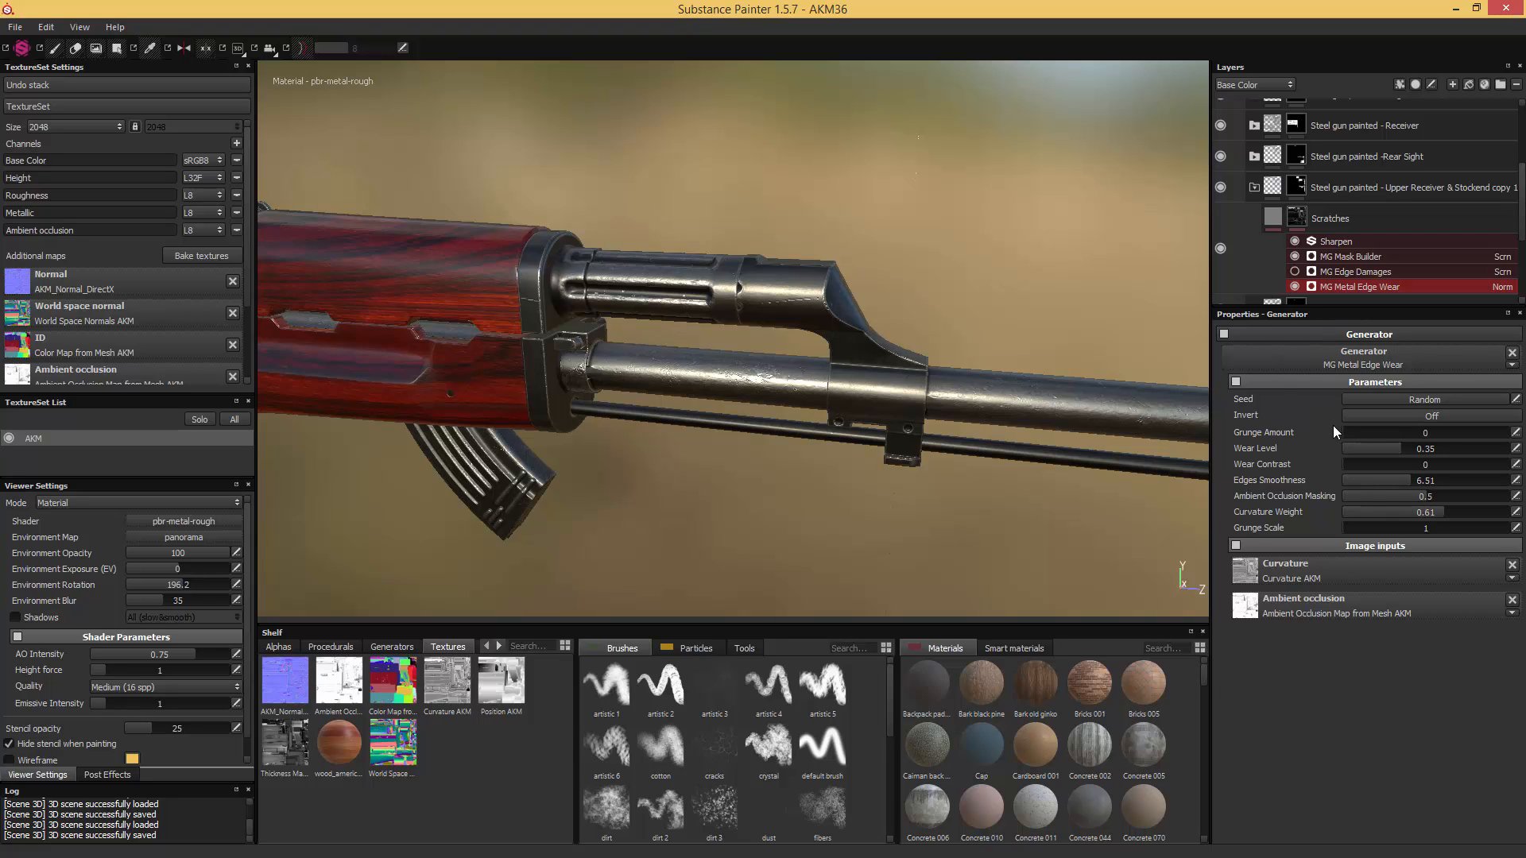
left_click_drag(1433, 513, 1404, 515)
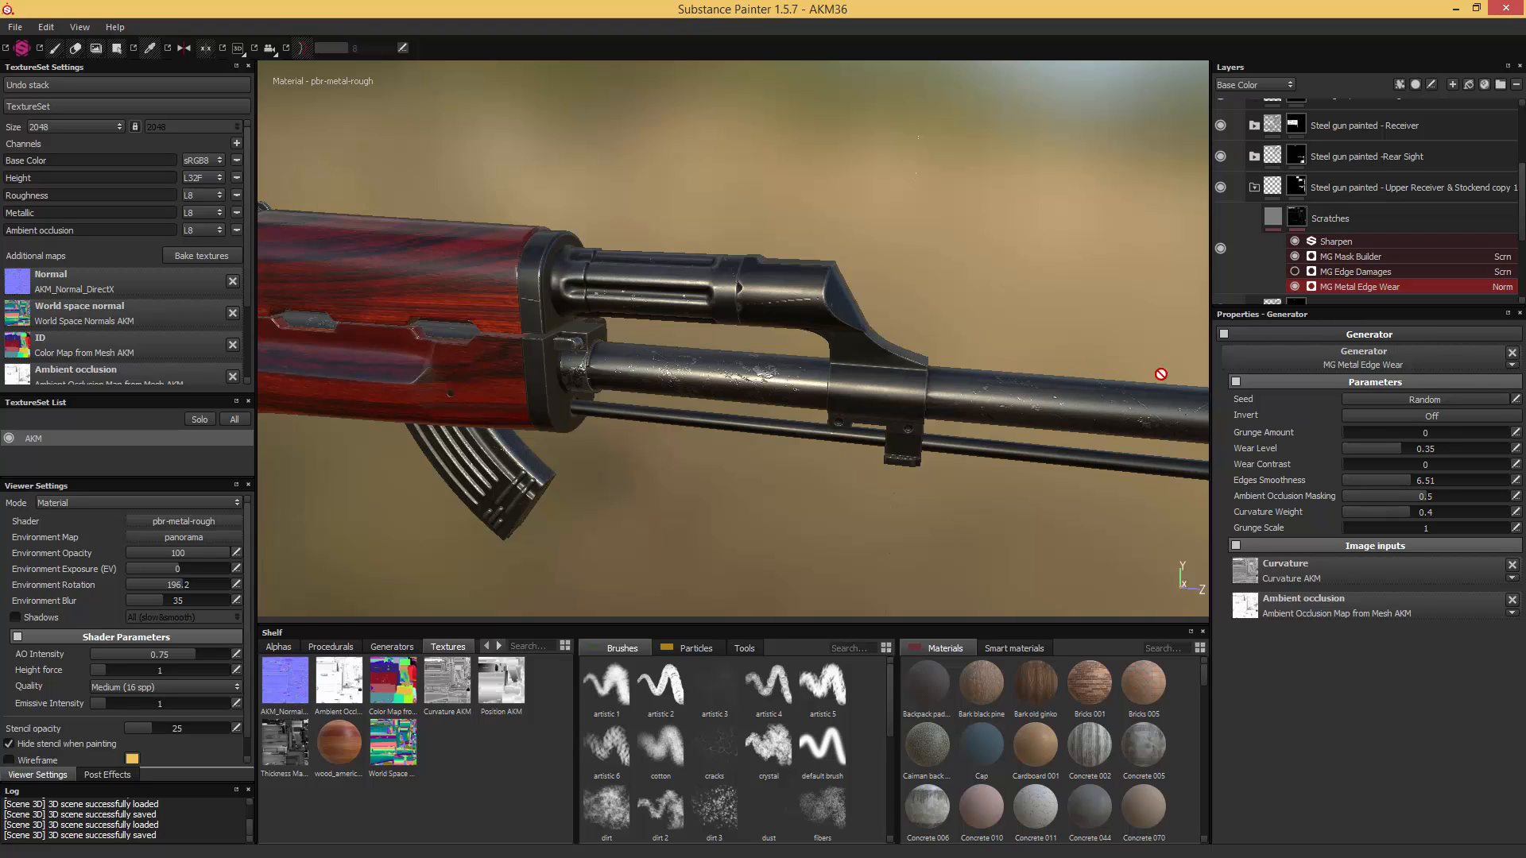
left_click_drag(1404, 450, 1408, 450)
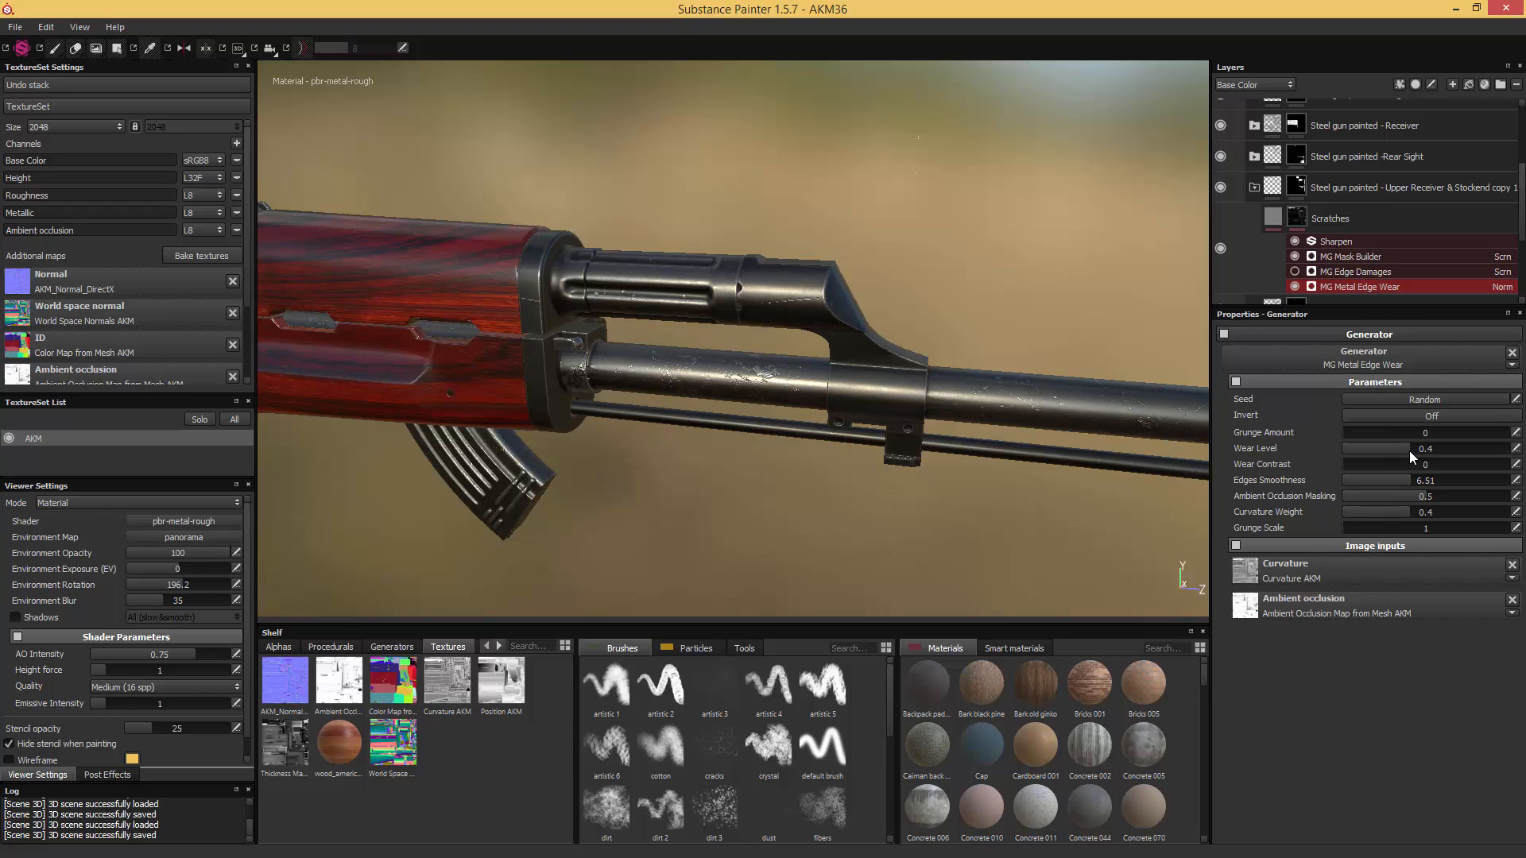
left_click_drag(1409, 467, 1419, 468)
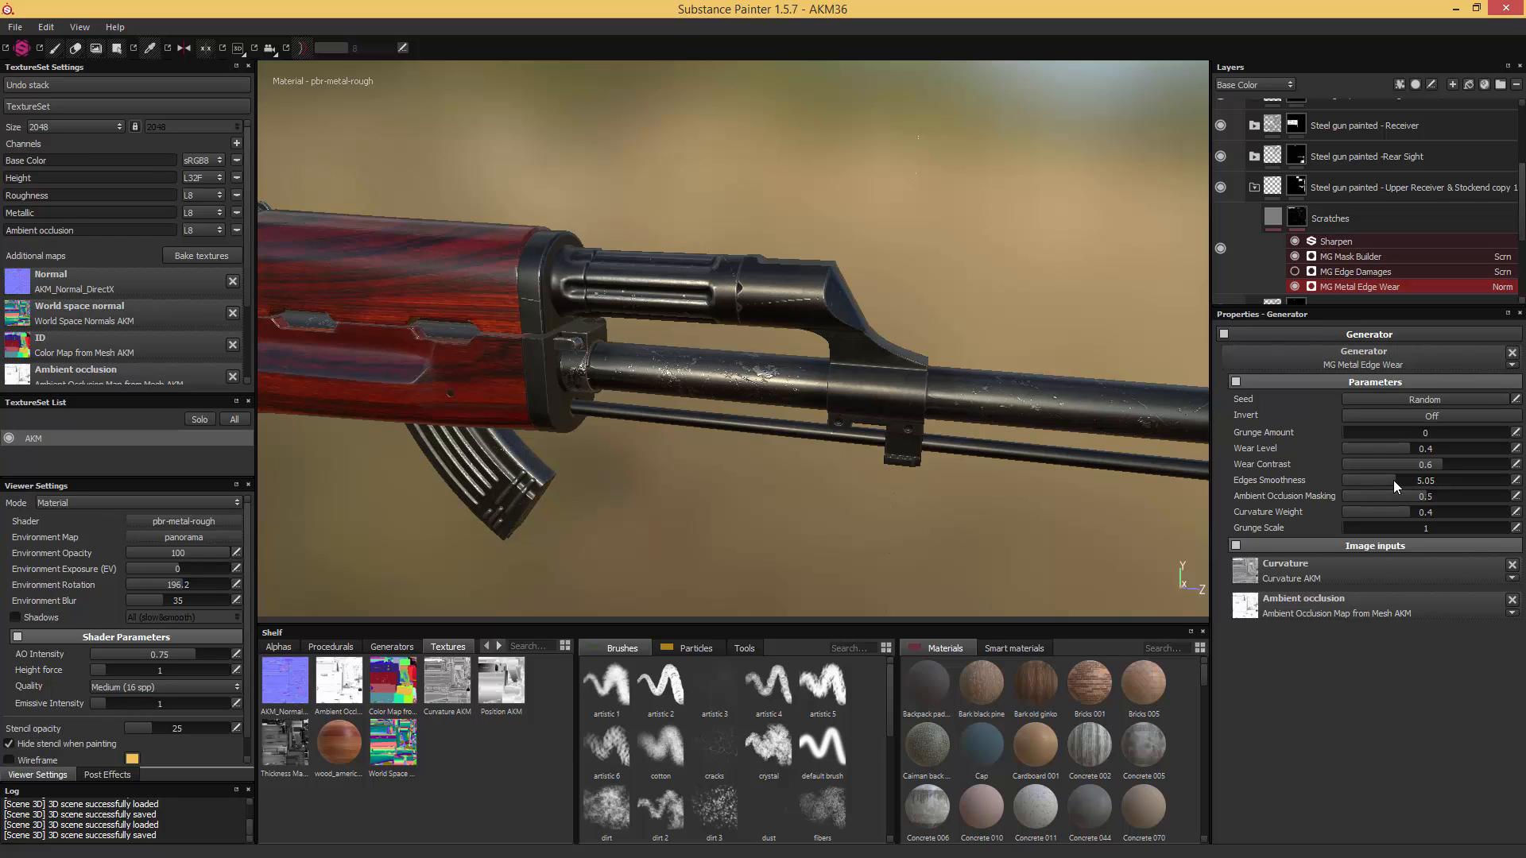
- Examine the copied folder's mask coverage and wear around the rear sight block, handguard, gas tube and barrel
middle_click_drag(1076, 313, 855, 293, "alt")
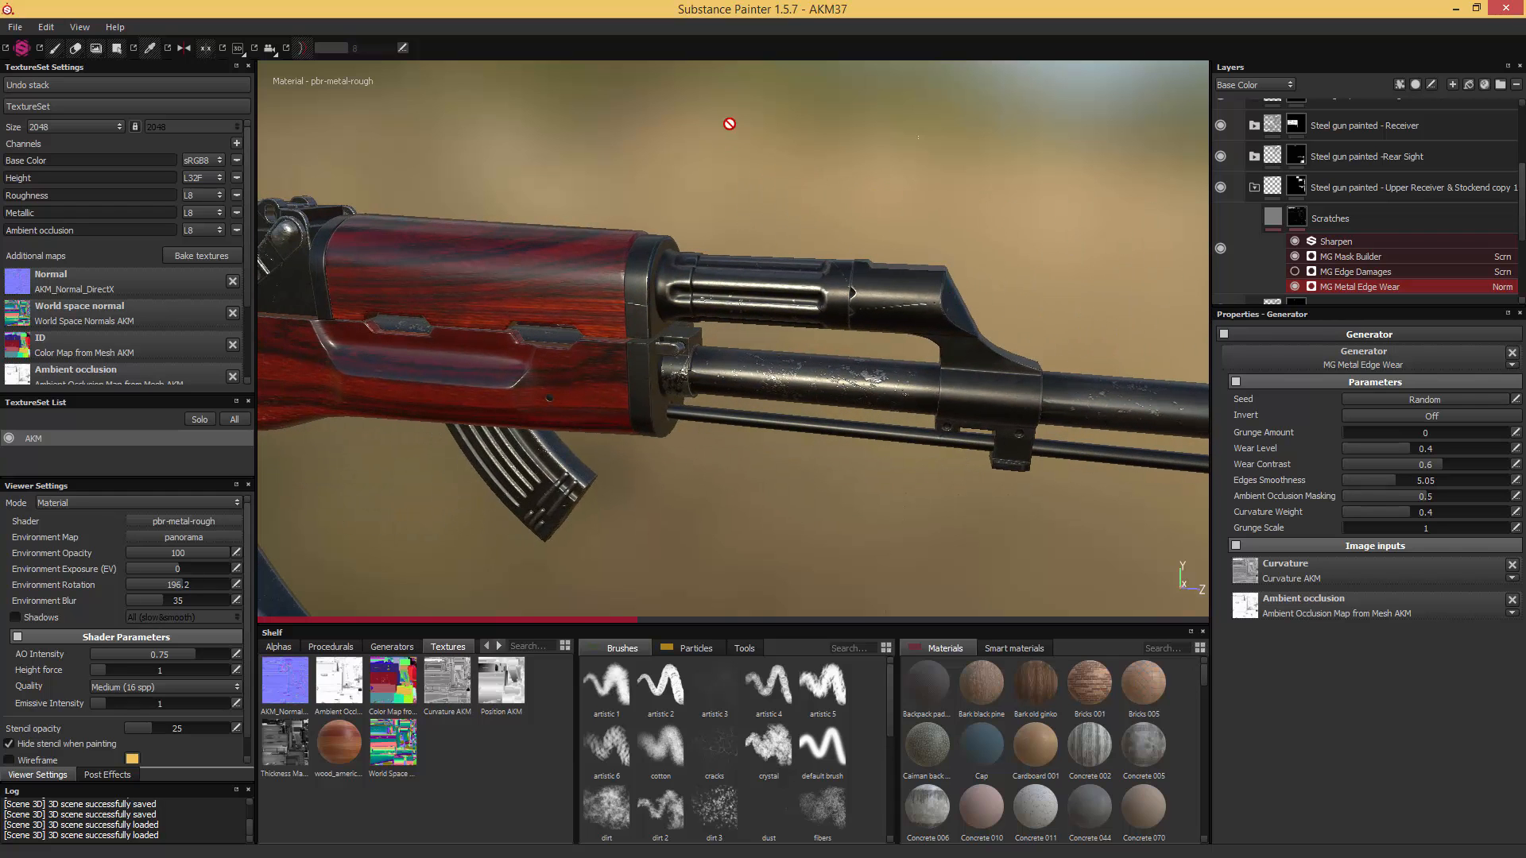
middle_click_drag(700, 138, 863, 220, "alt")
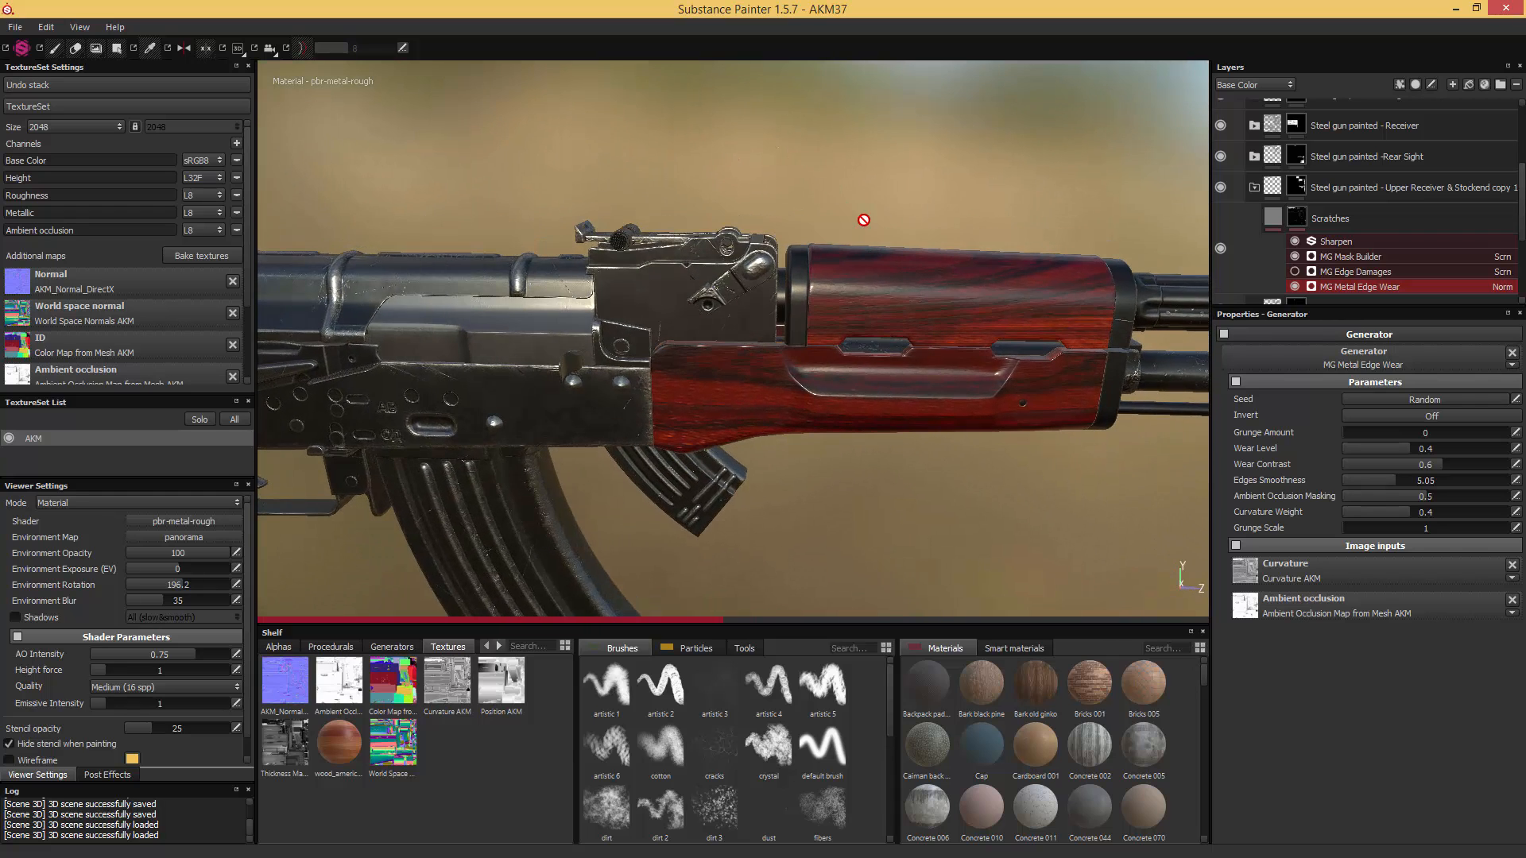
scroll(864, 220, "up", 3)
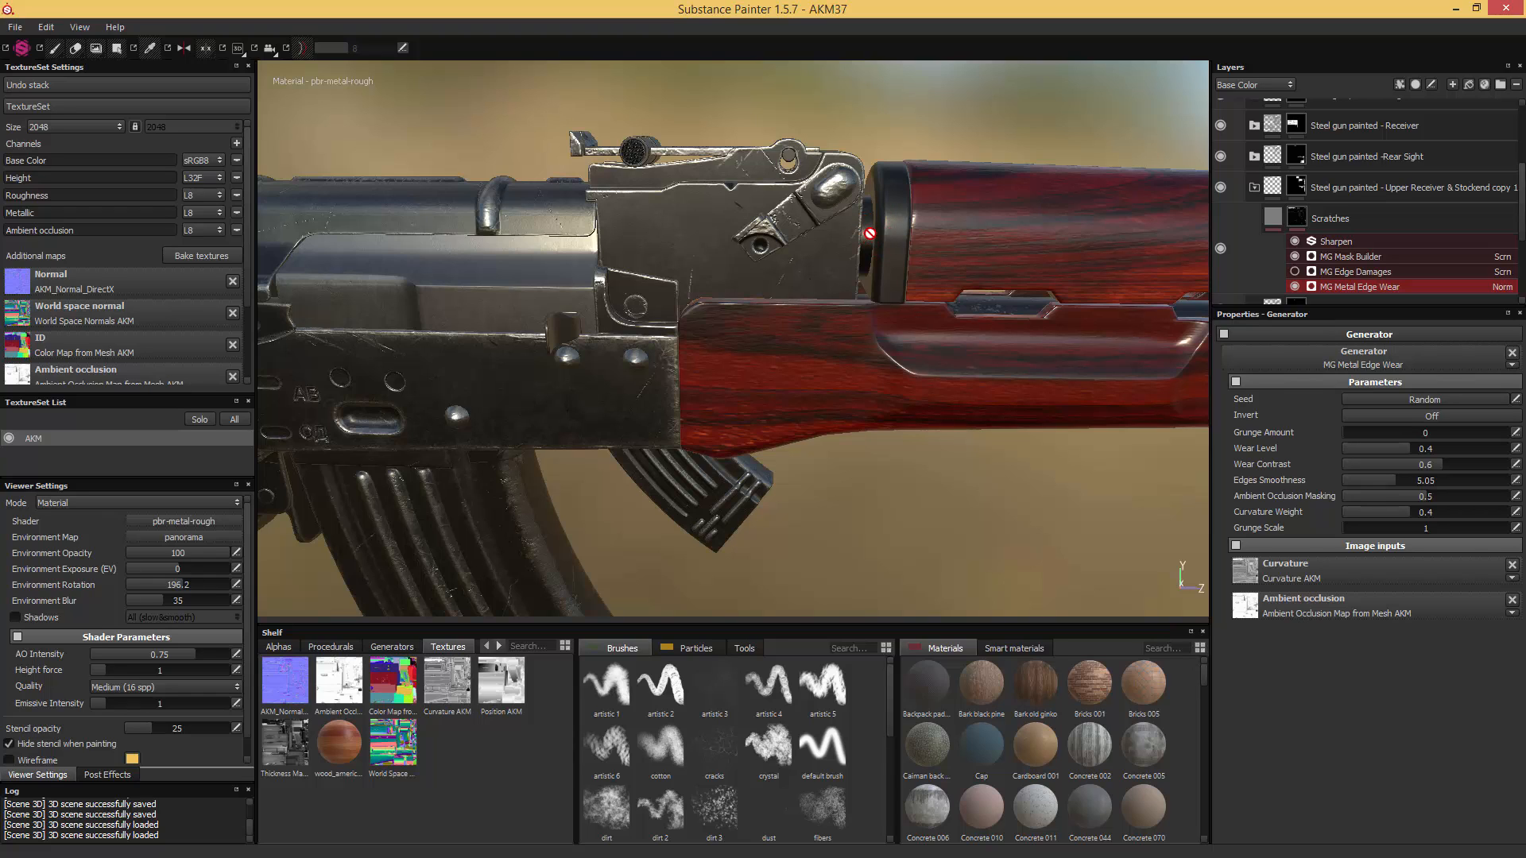
left_click(1295, 195)
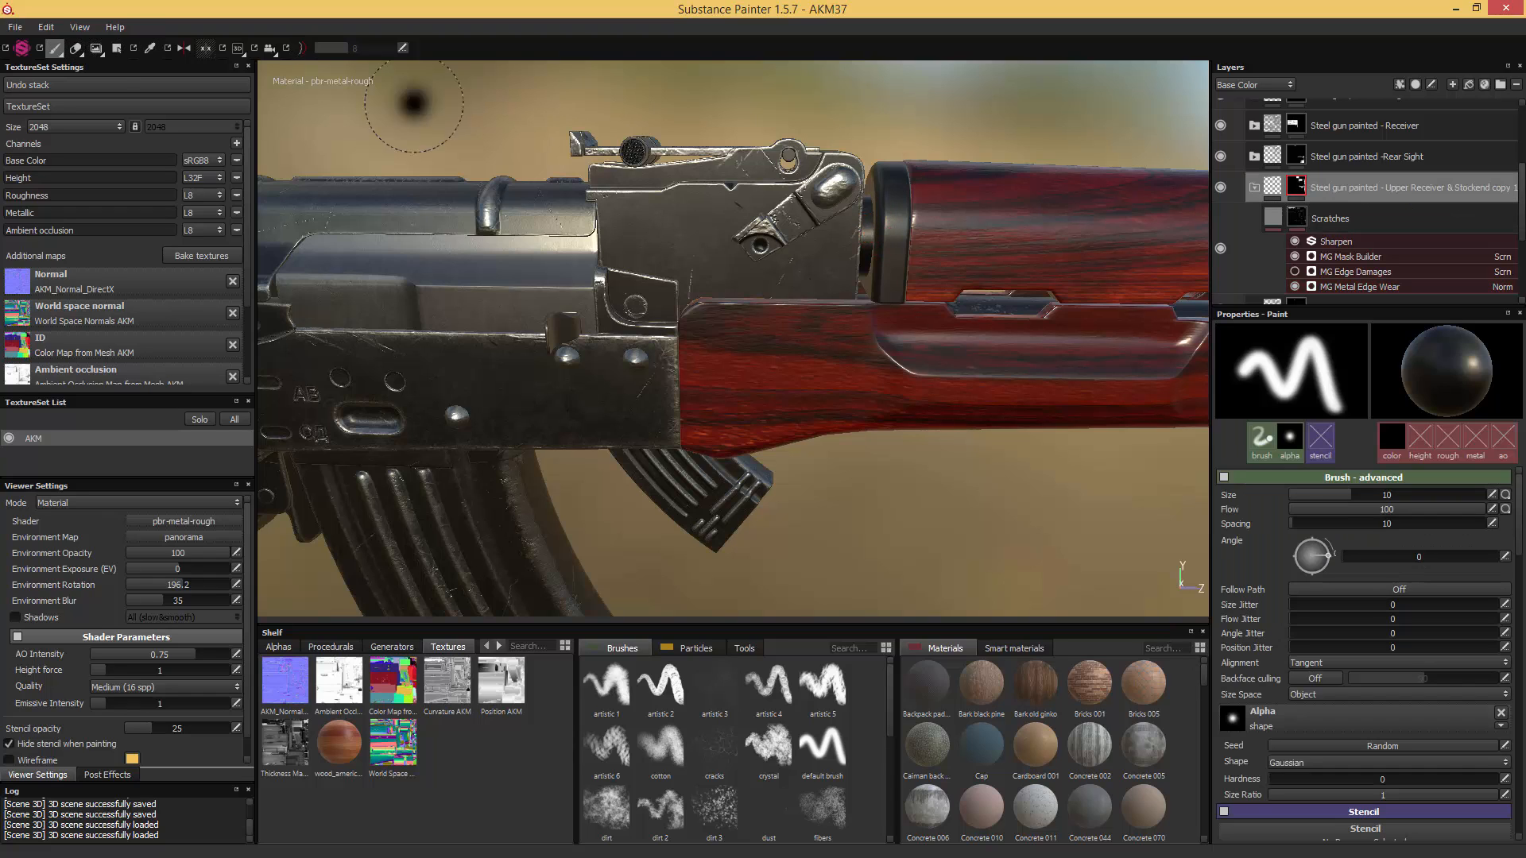
left_click(116, 48)
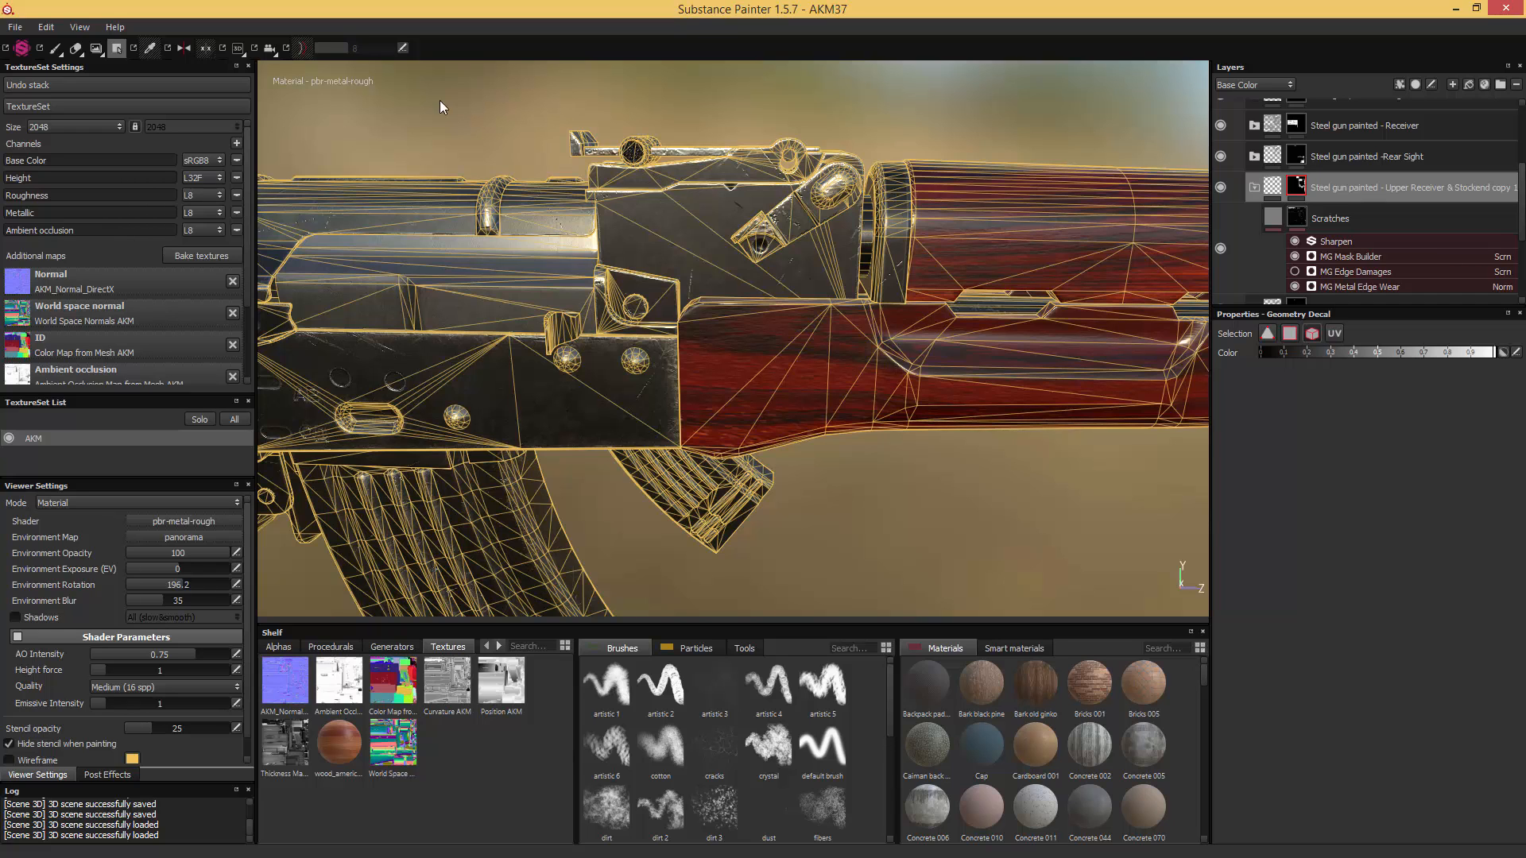
left_click(55, 48)
mouse_move(997, 317)
middle_mouse_down("alt")
mouse_move(809, 326)
mouse_move(509, 296)
mouse_move(352, 314)
middle_mouse_up("alt")
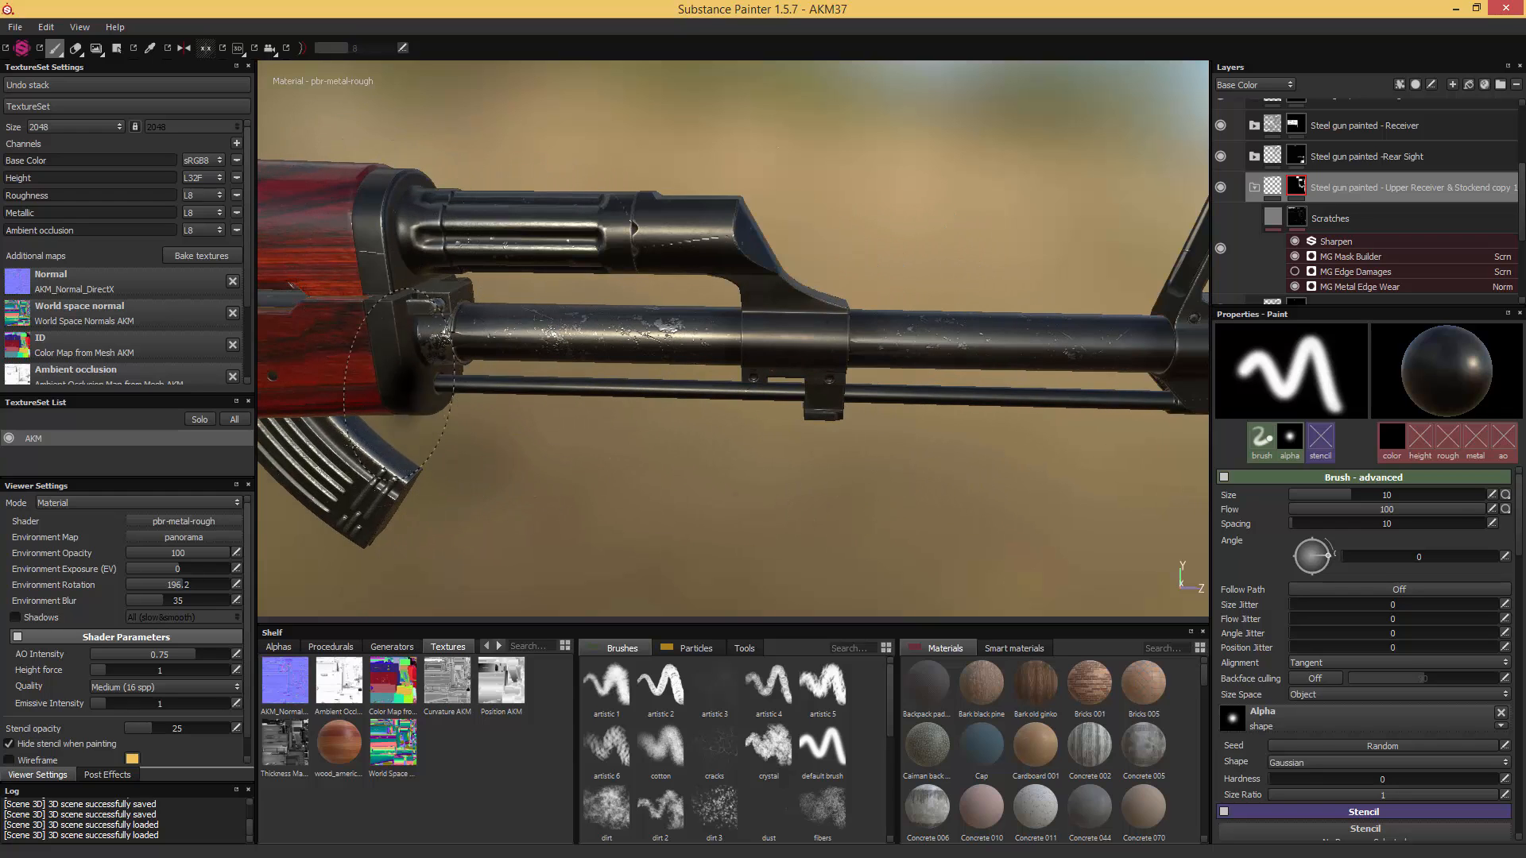
middle_click_drag(445, 324, 737, 380, "alt")
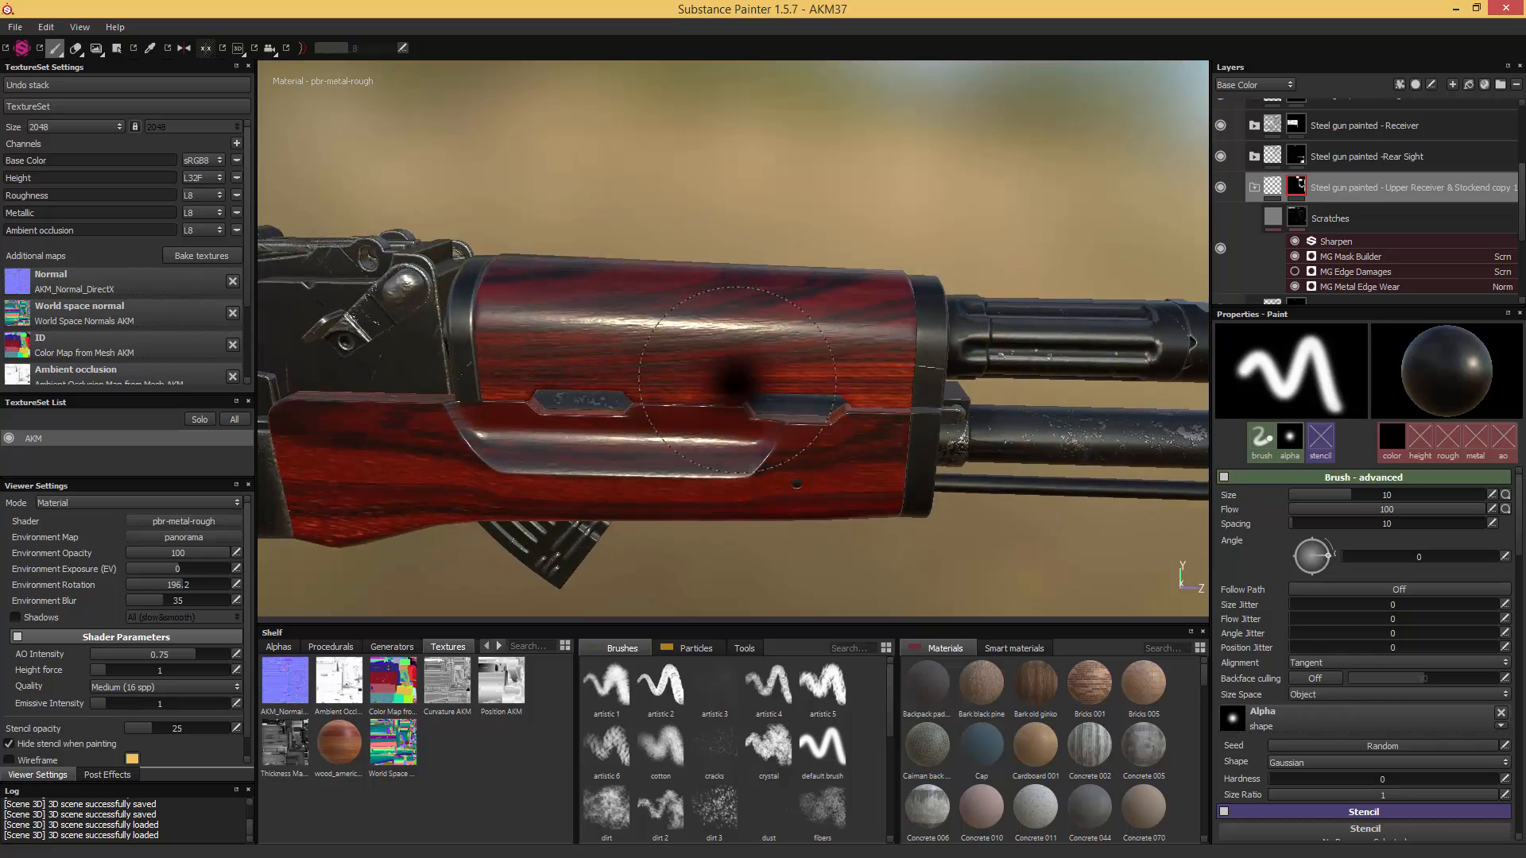
mouse_move(737, 380)
left_mouse_down("alt")
mouse_move(617, 368)
mouse_move(892, 153)
mouse_move(869, 170)
mouse_move(874, 157)
mouse_move(906, 139)
mouse_move(937, 165)
left_mouse_up("alt")
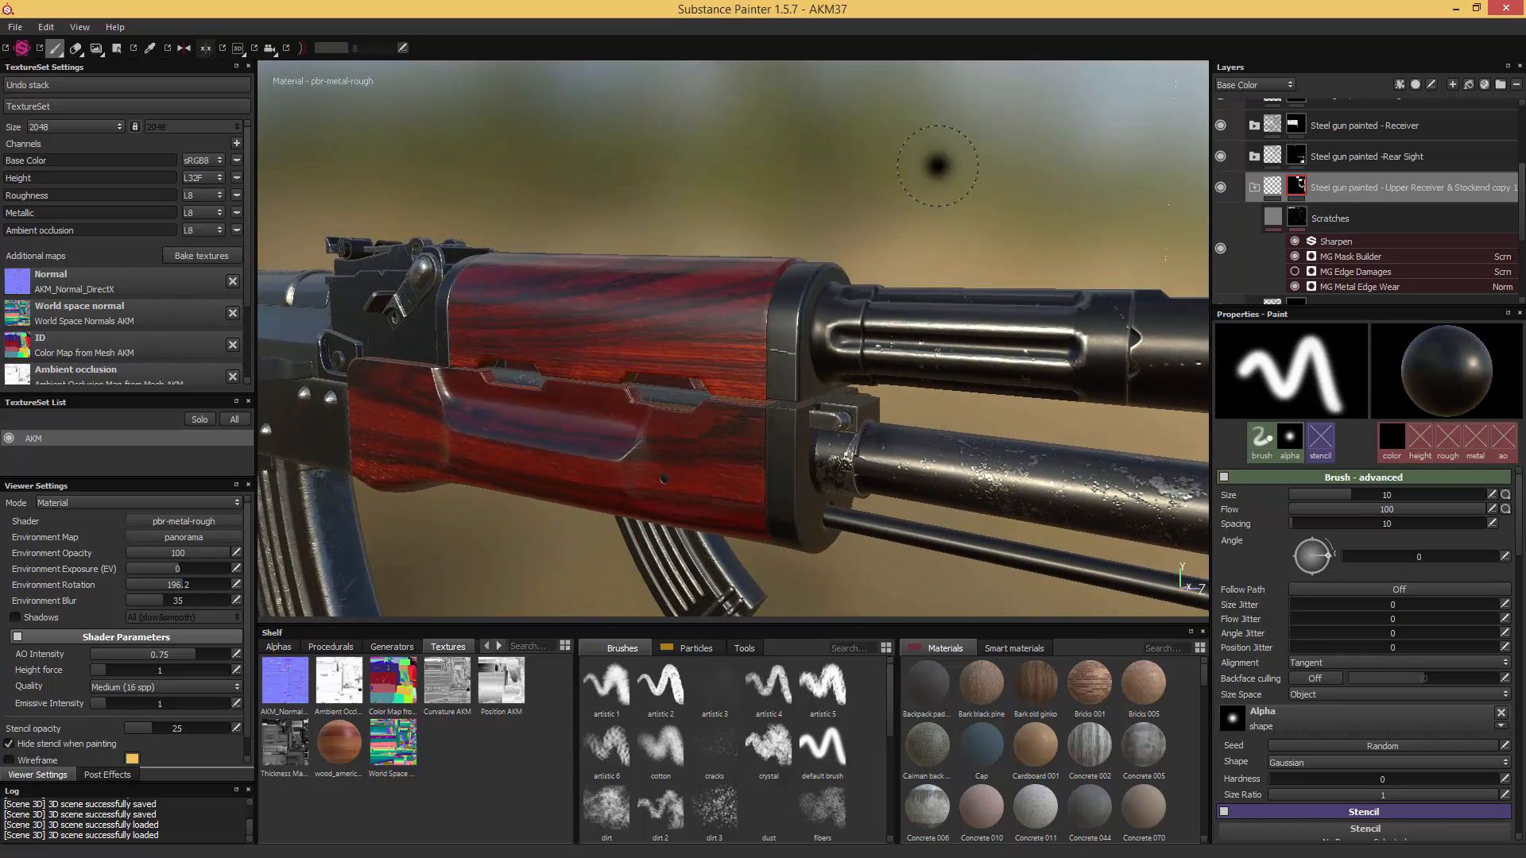
- Duplicate the original Upper Receiver & Stockend folder again and replace the new copy's mask with a black mask
left_click(1254, 188)
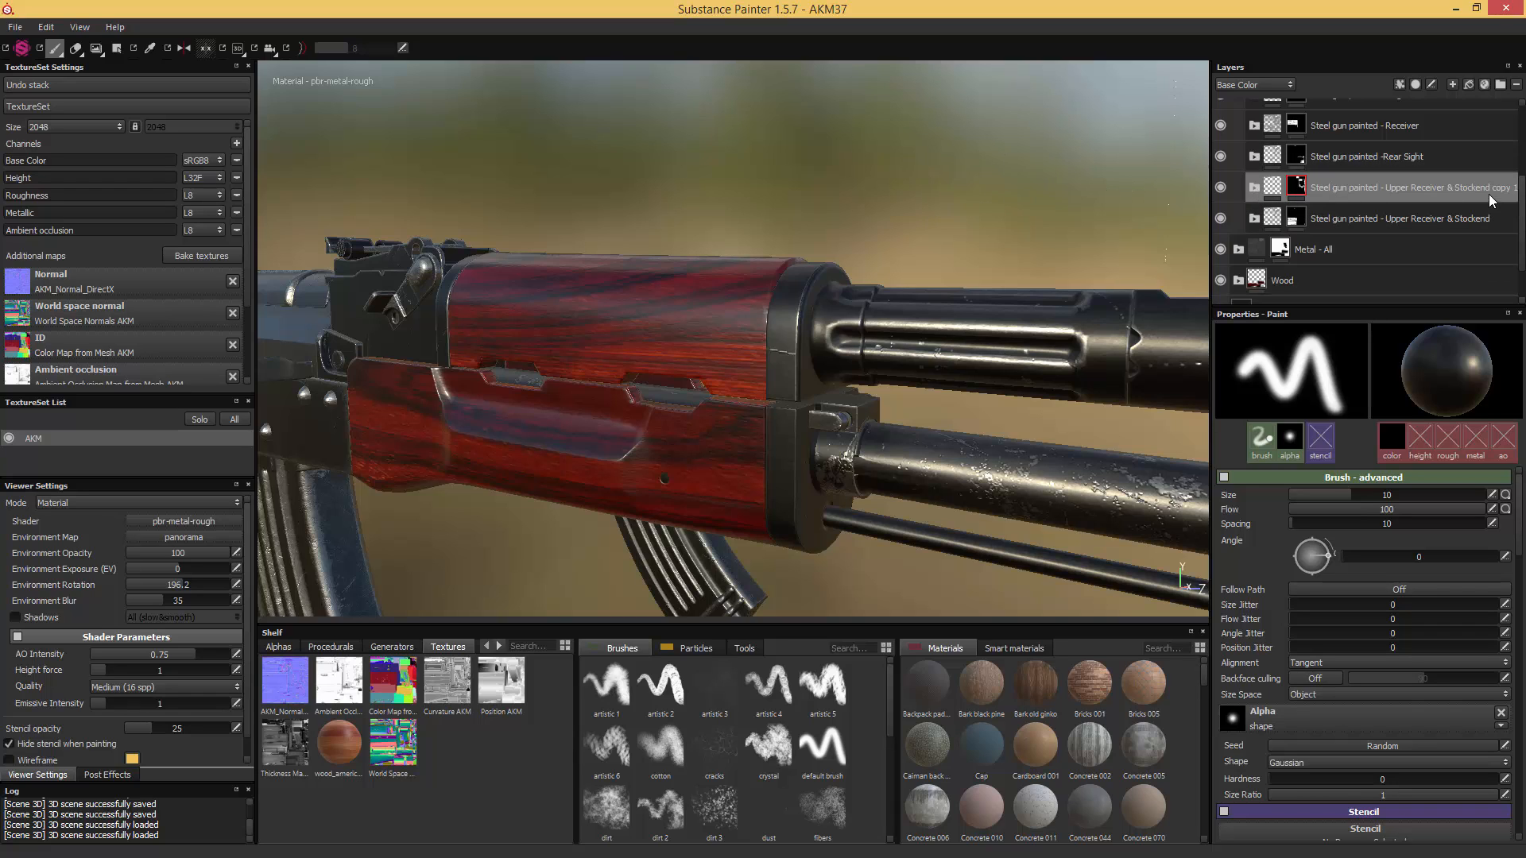
left_click(1462, 215)
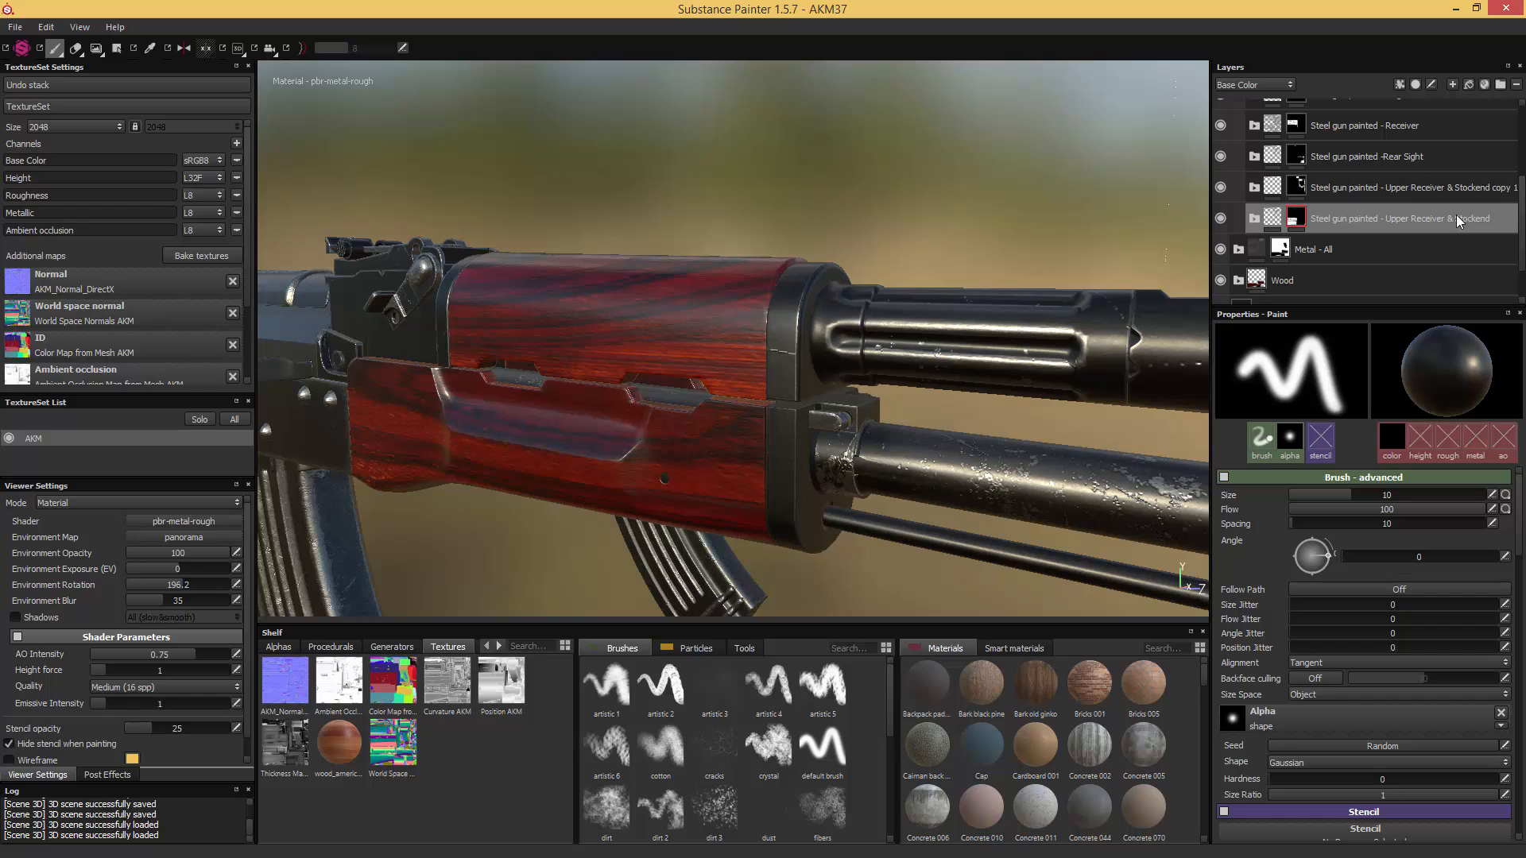
key("ctrl+d")
right_click(1297, 217)
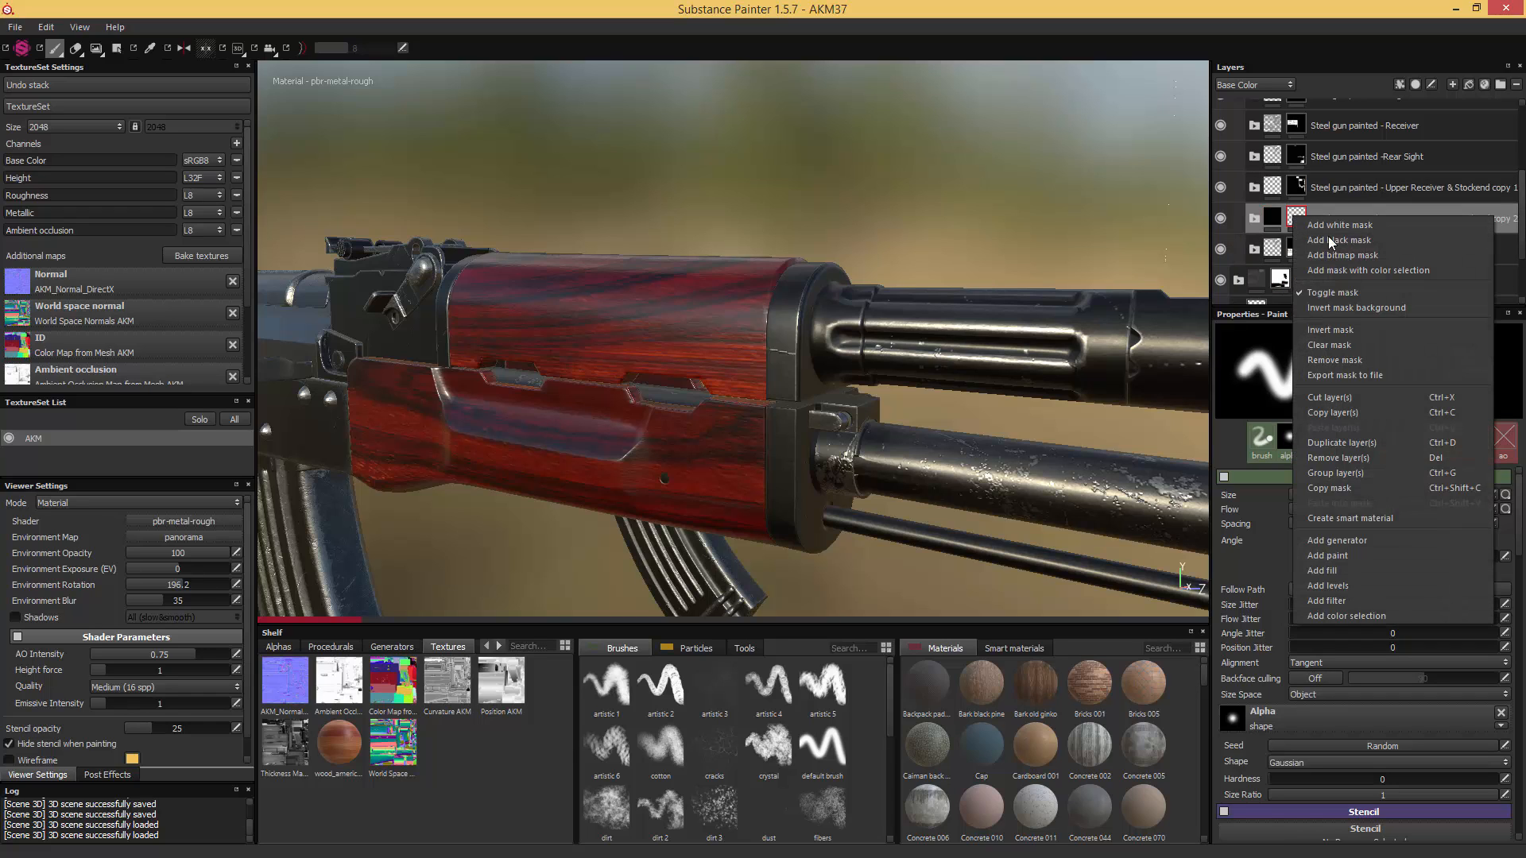
left_click(1337, 242)
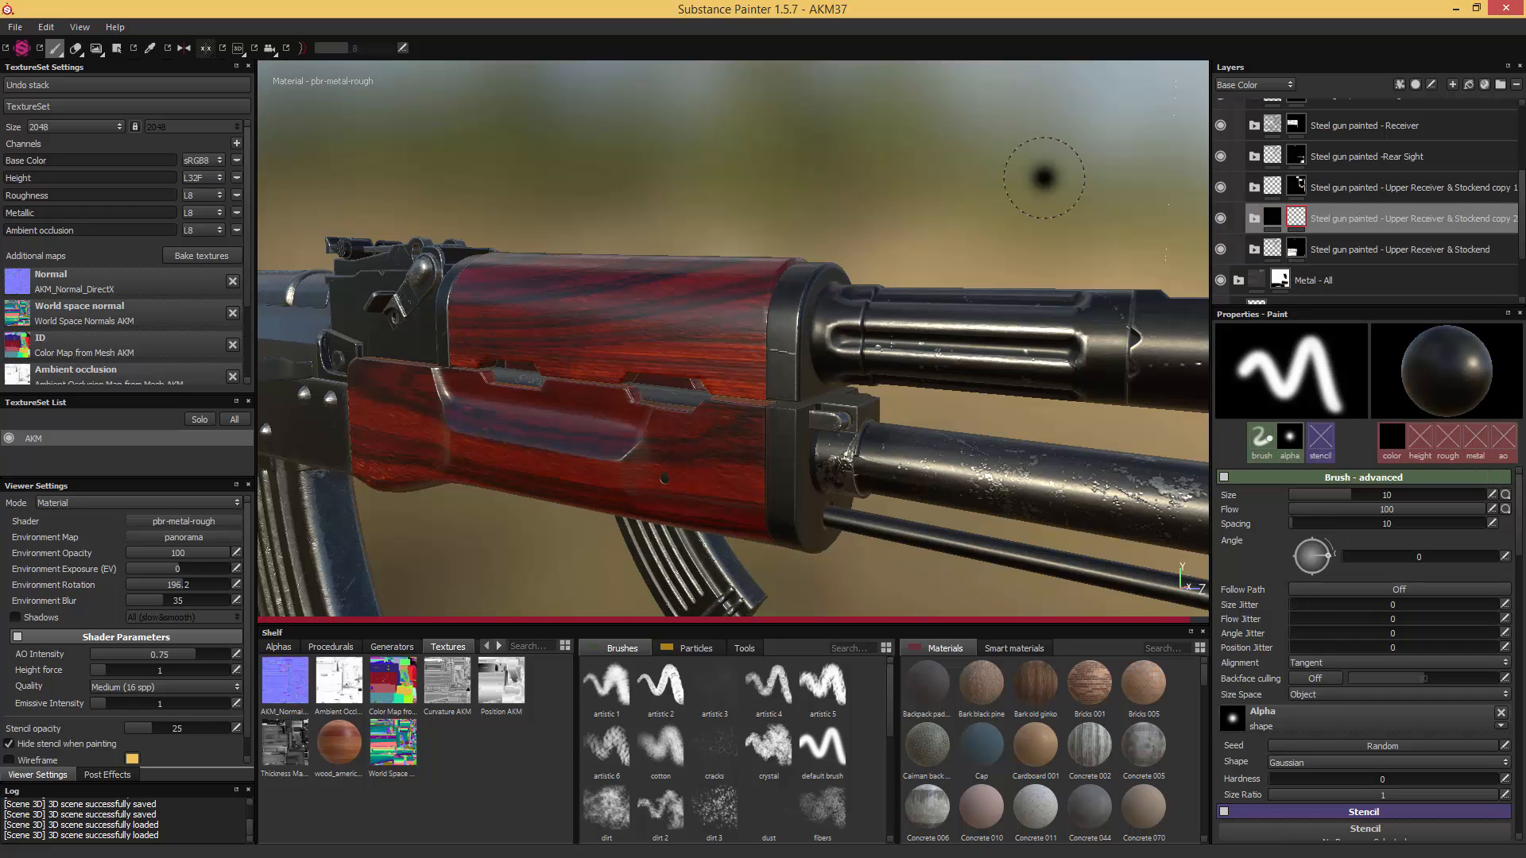
- Polygon-fill the metal retainer parts at the handguard's front end into the second copy's mask
left_click(116, 47)
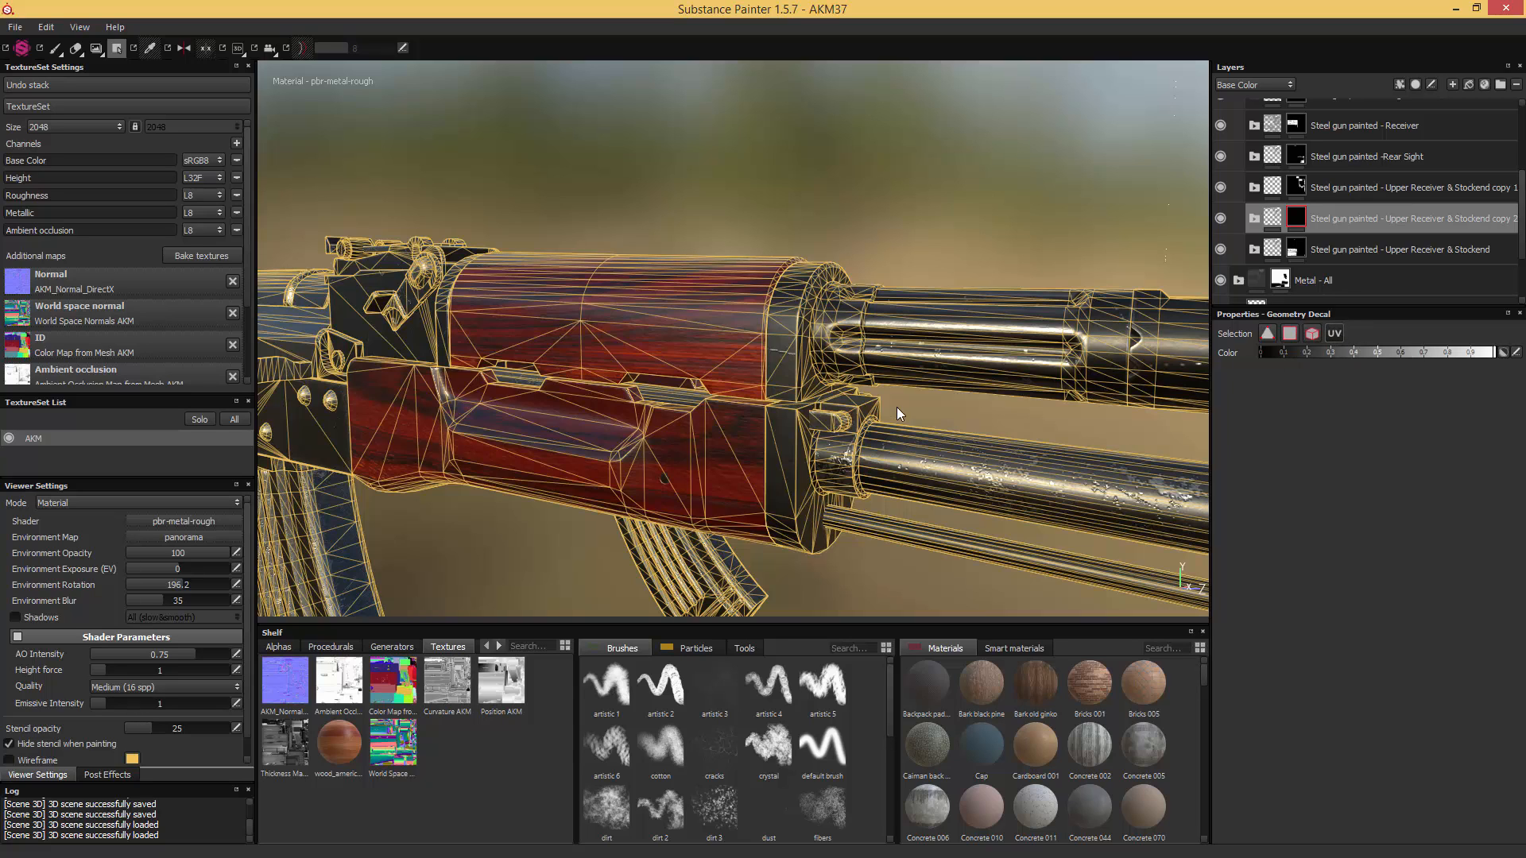
middle_click_drag(887, 393, 909, 405, "alt")
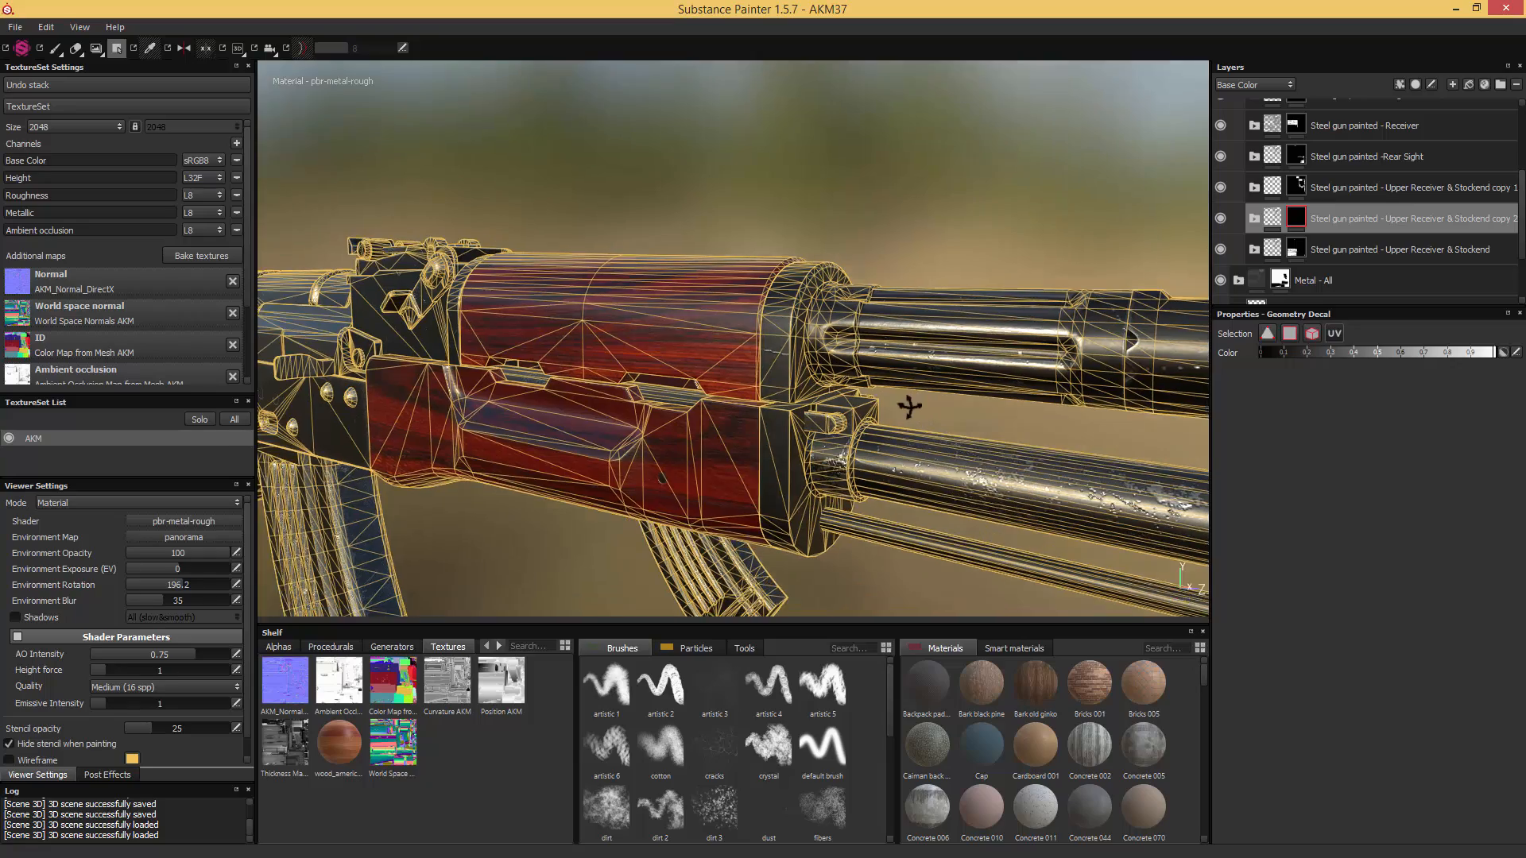
left_click_drag(909, 406, 789, 440, "alt")
right_click_drag(784, 442, 851, 478, "alt")
middle_click_drag(850, 479, 800, 423, "alt")
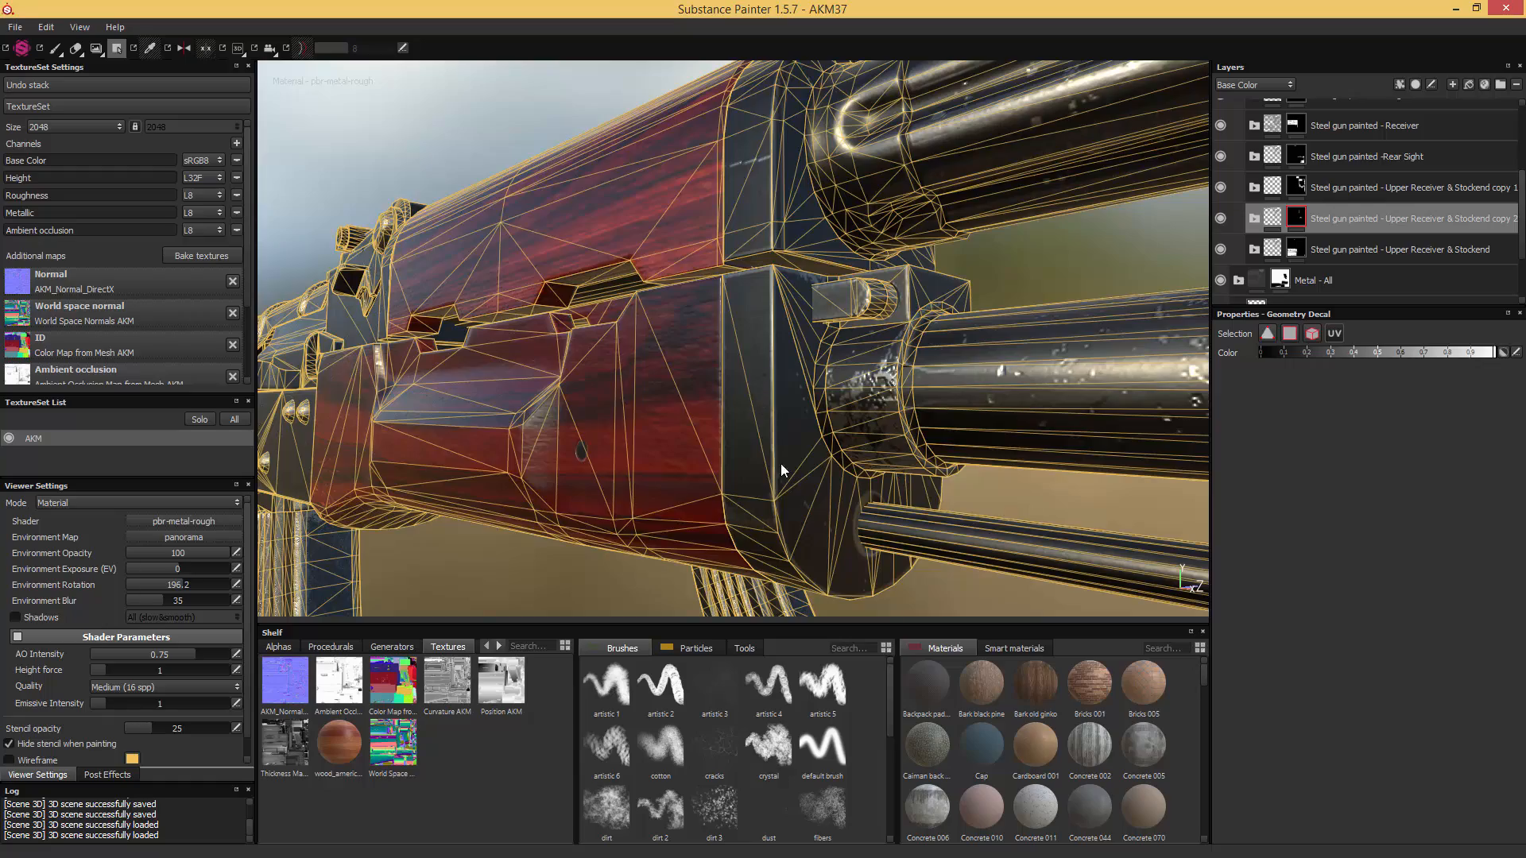
left_click_drag(780, 464, 872, 324, "alt")
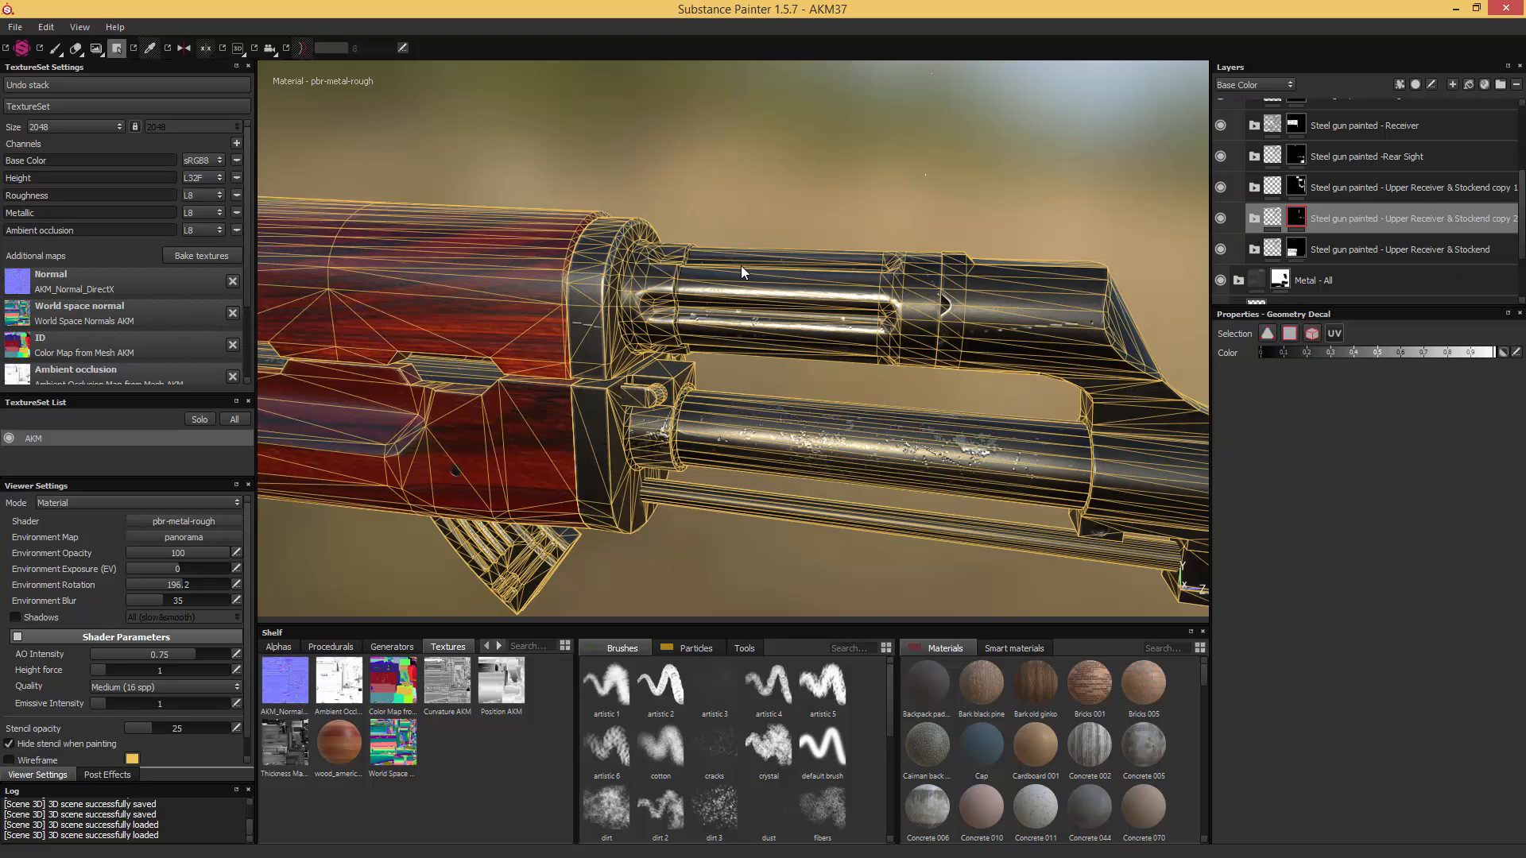
middle_click_drag(956, 392, 551, 332, "alt")
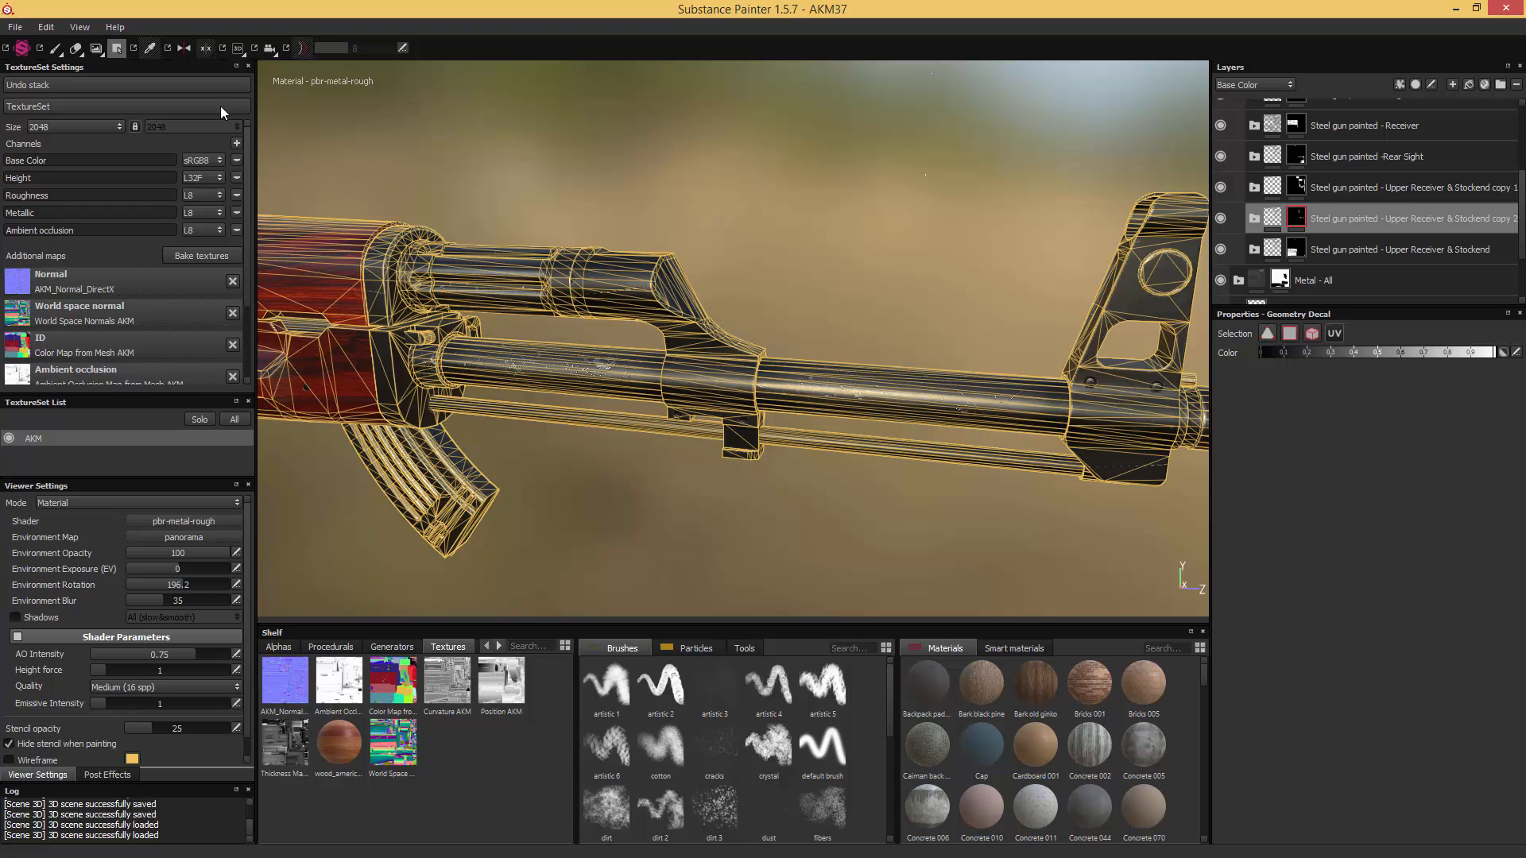
- Rename the second copied folder, masked to the handguard's metal retainer, as "Steel gun painted - Metal Caps"
left_click(55, 48)
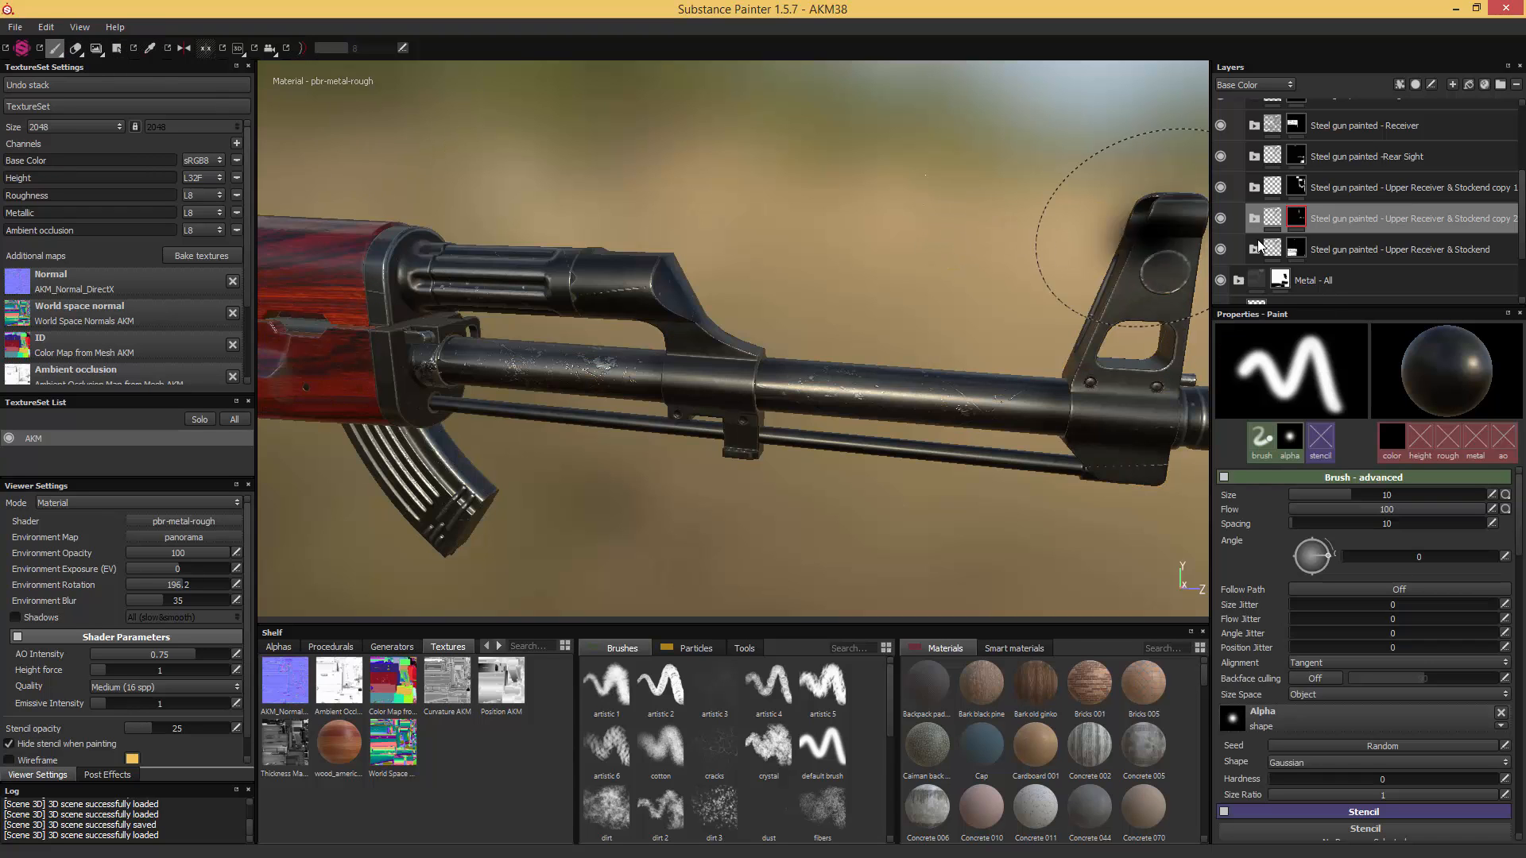
double_click(1392, 218)
left_click_drag(1386, 218, 1515, 219)
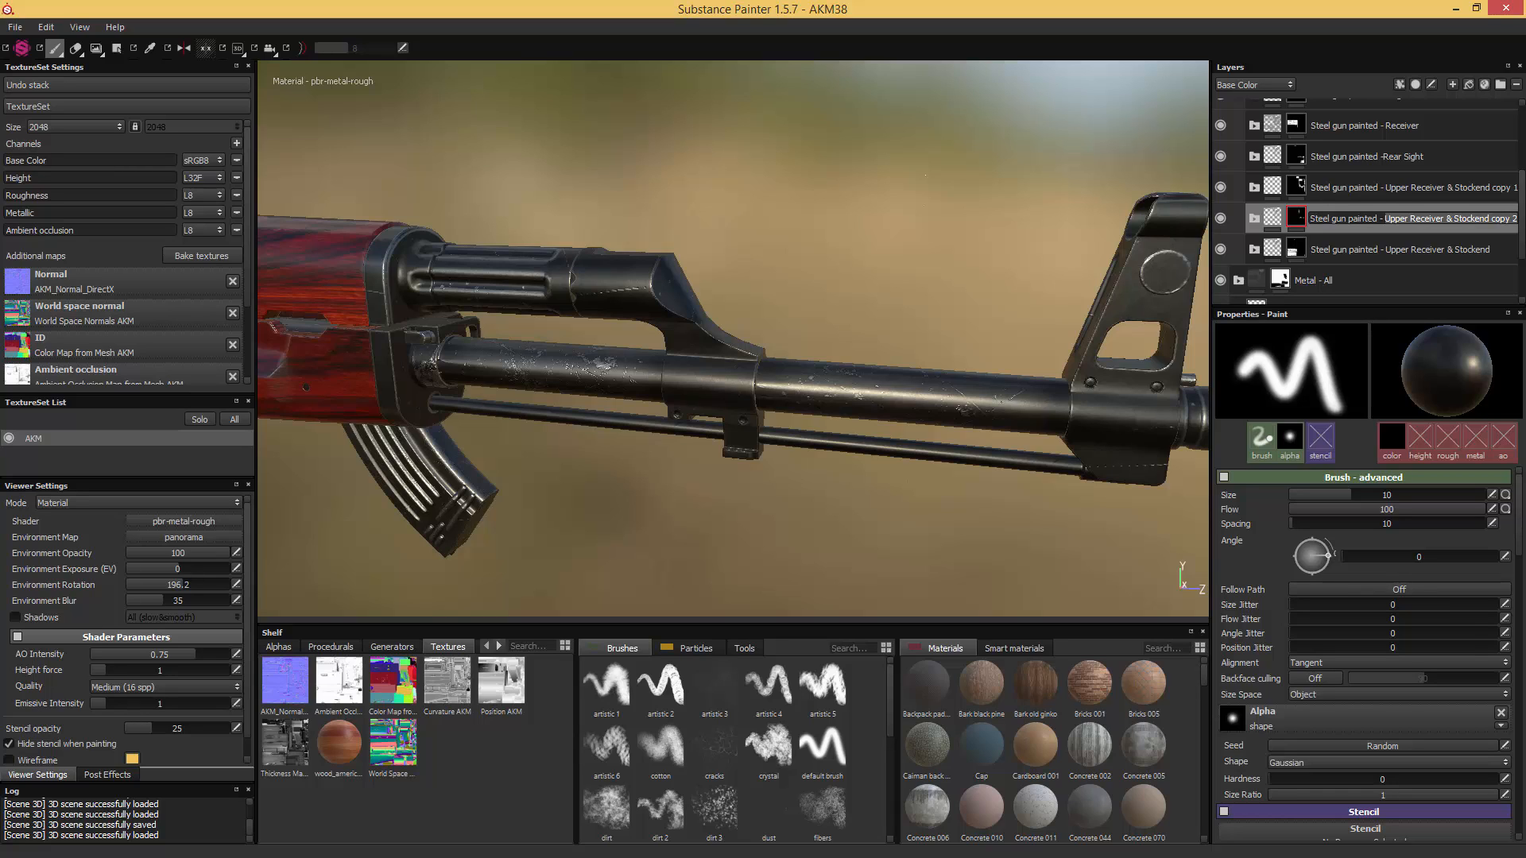
type("Metal Cap")
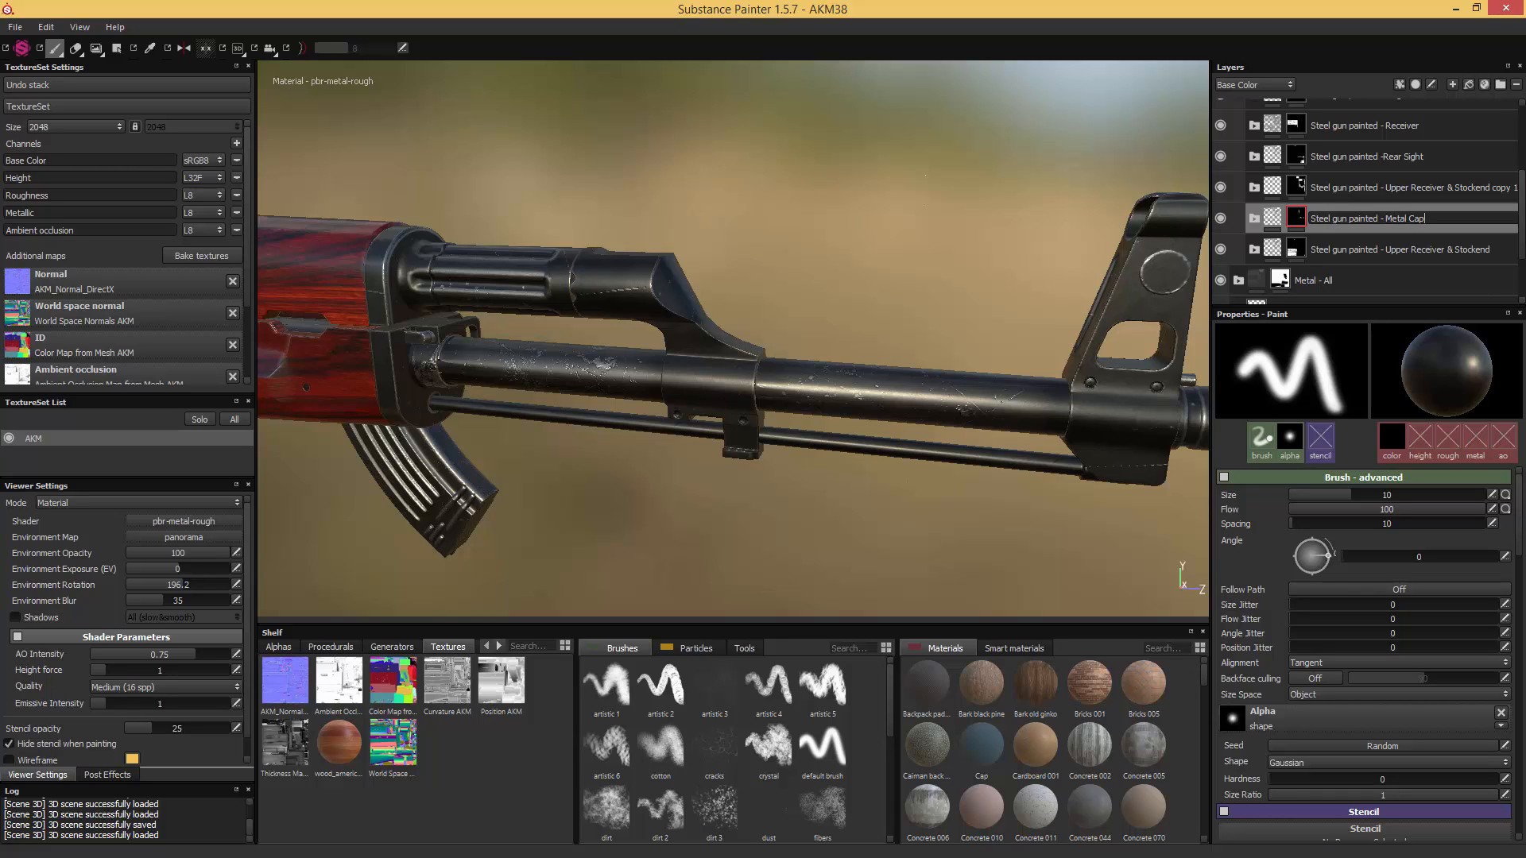
type("s")
key("Return")
- Rename the first copied Upper Receiver & Stockend folder as "Steel gun painted - Barrel Elements"
double_click(1351, 187)
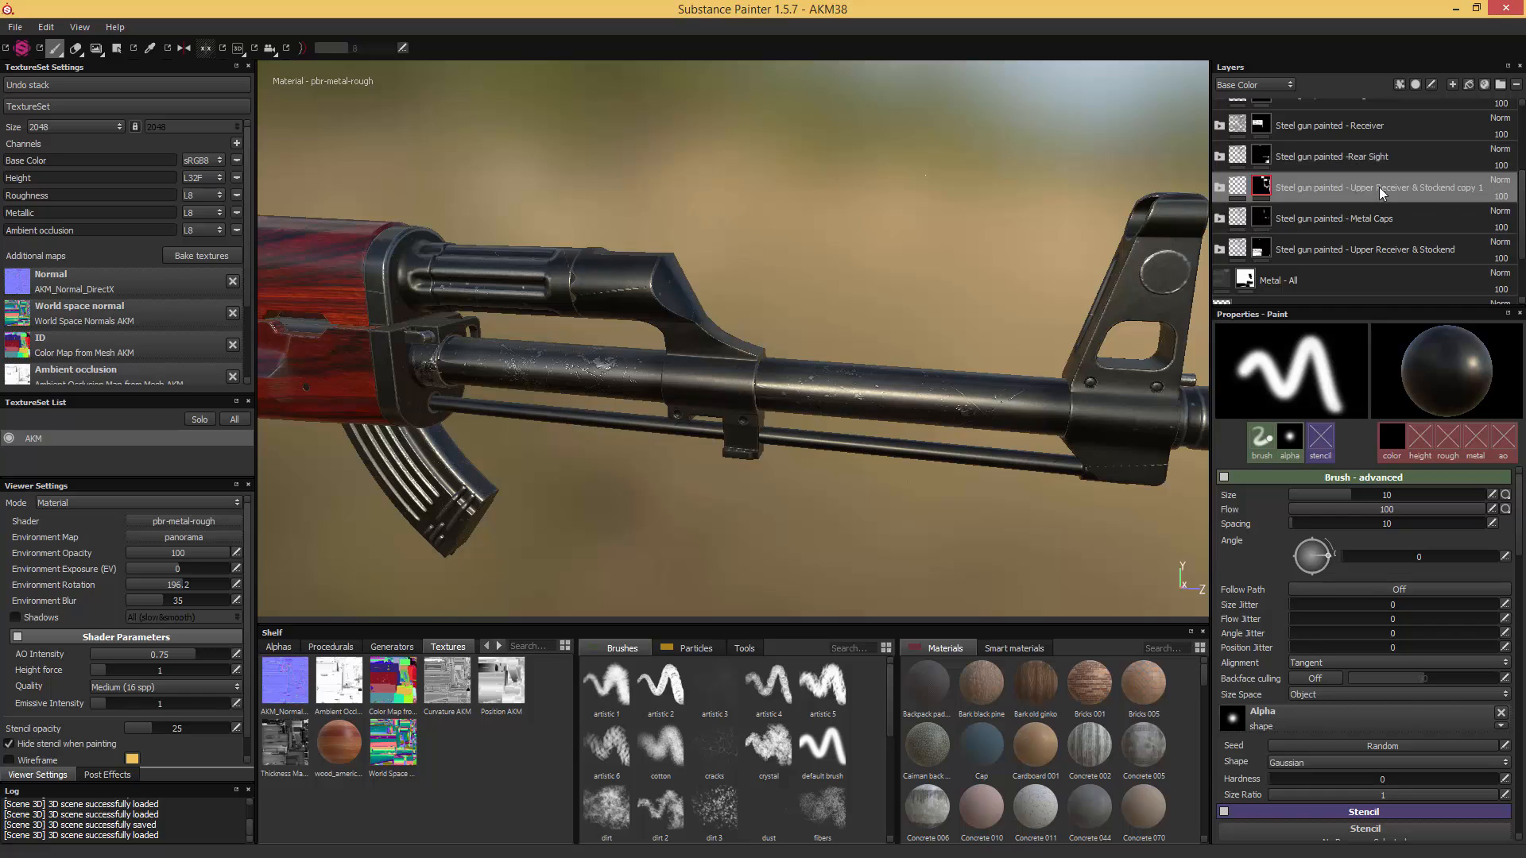
left_click_drag(1350, 187, 1481, 188)
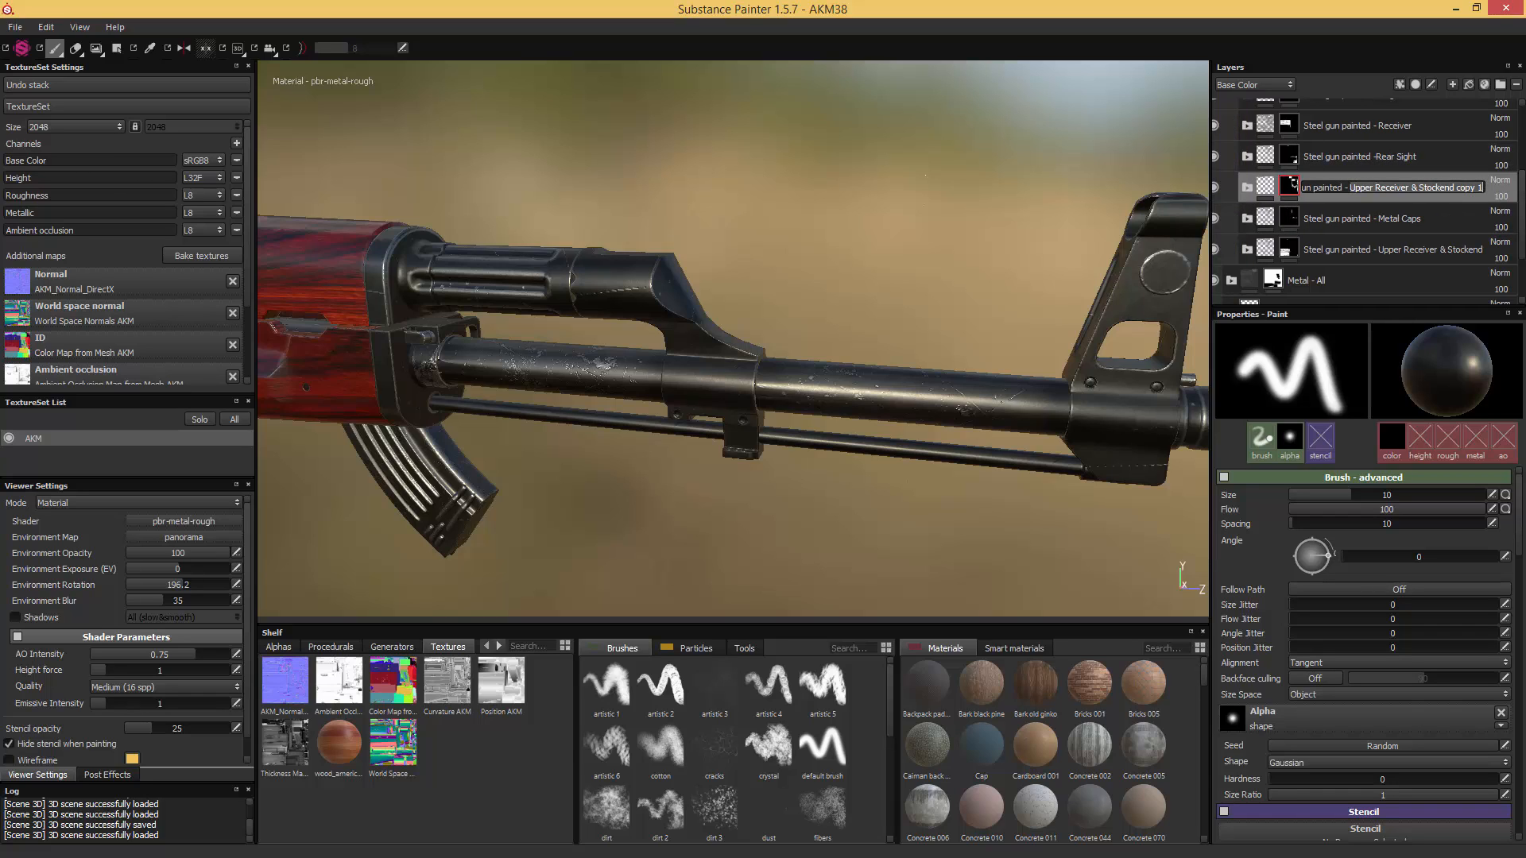
type("Barrel E")
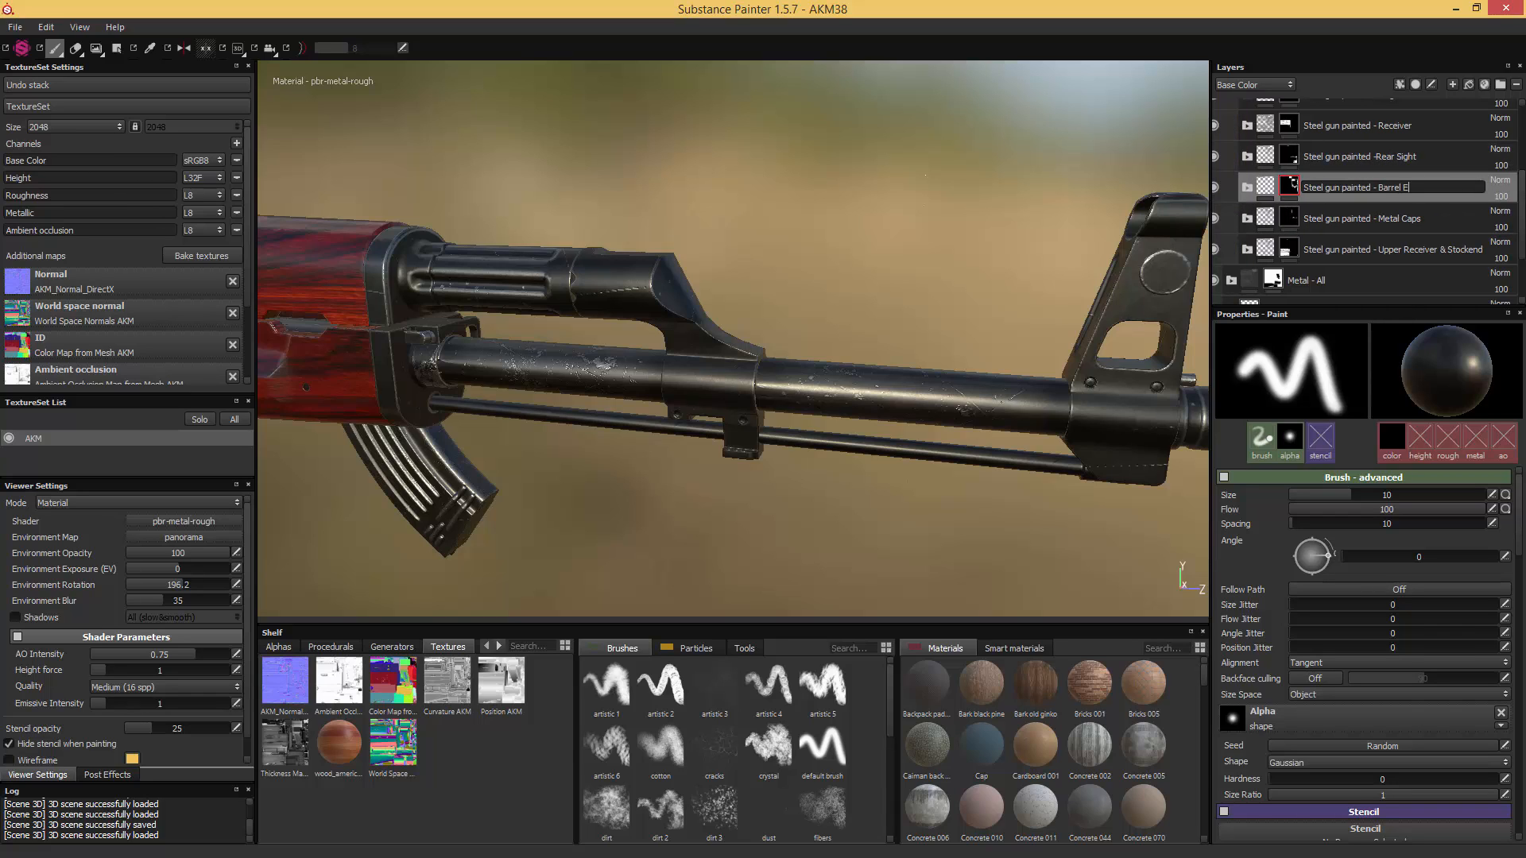
type("leements")
key("Return")
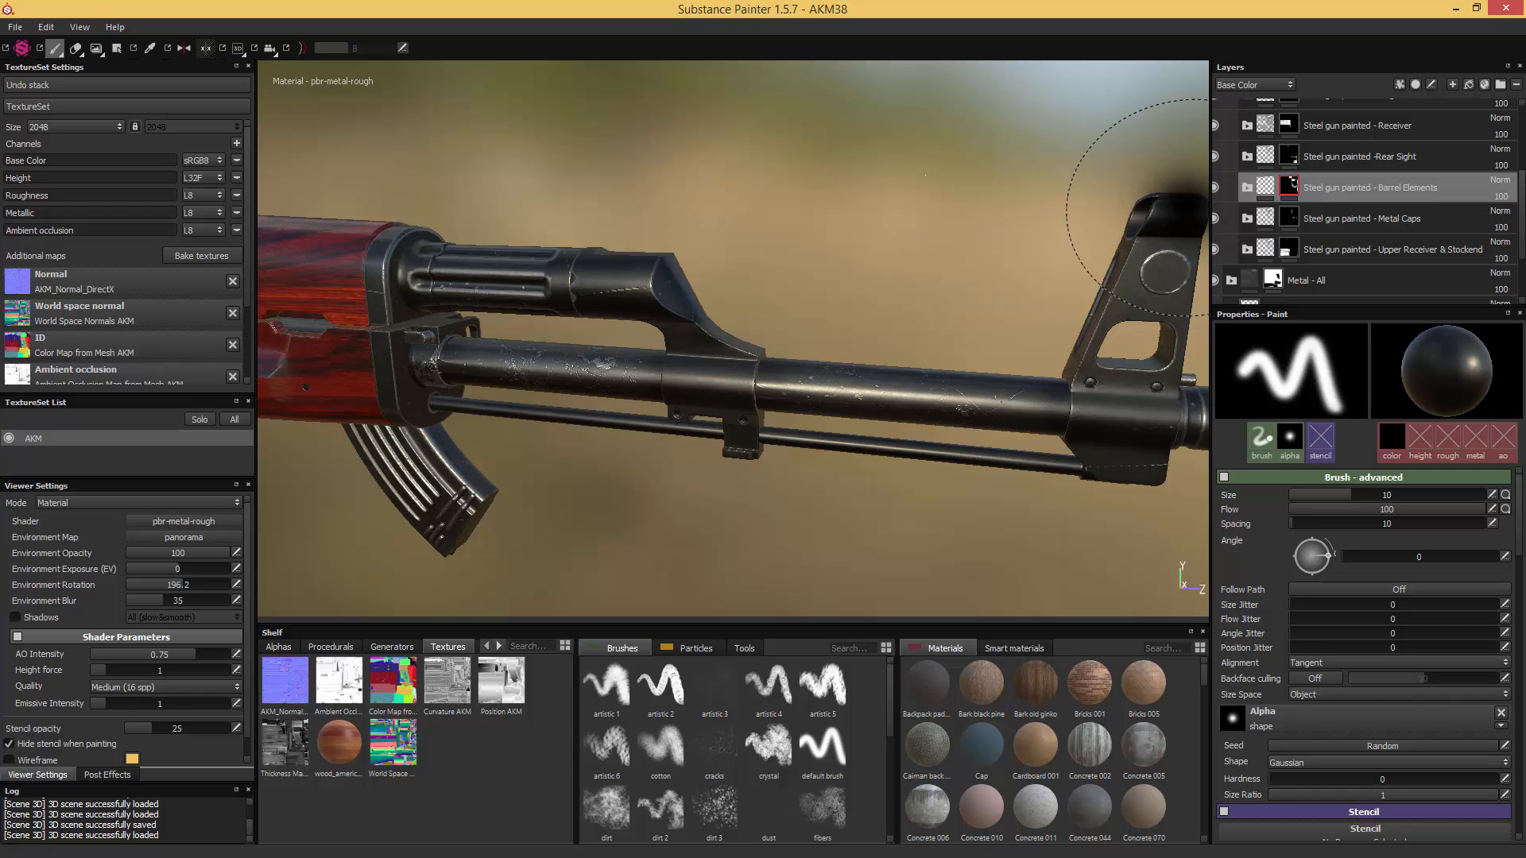
- Duplicate the Metal Caps folder and rename the copy as "Steel gun painted - Front Sight & Gas Block"
left_click(1352, 219)
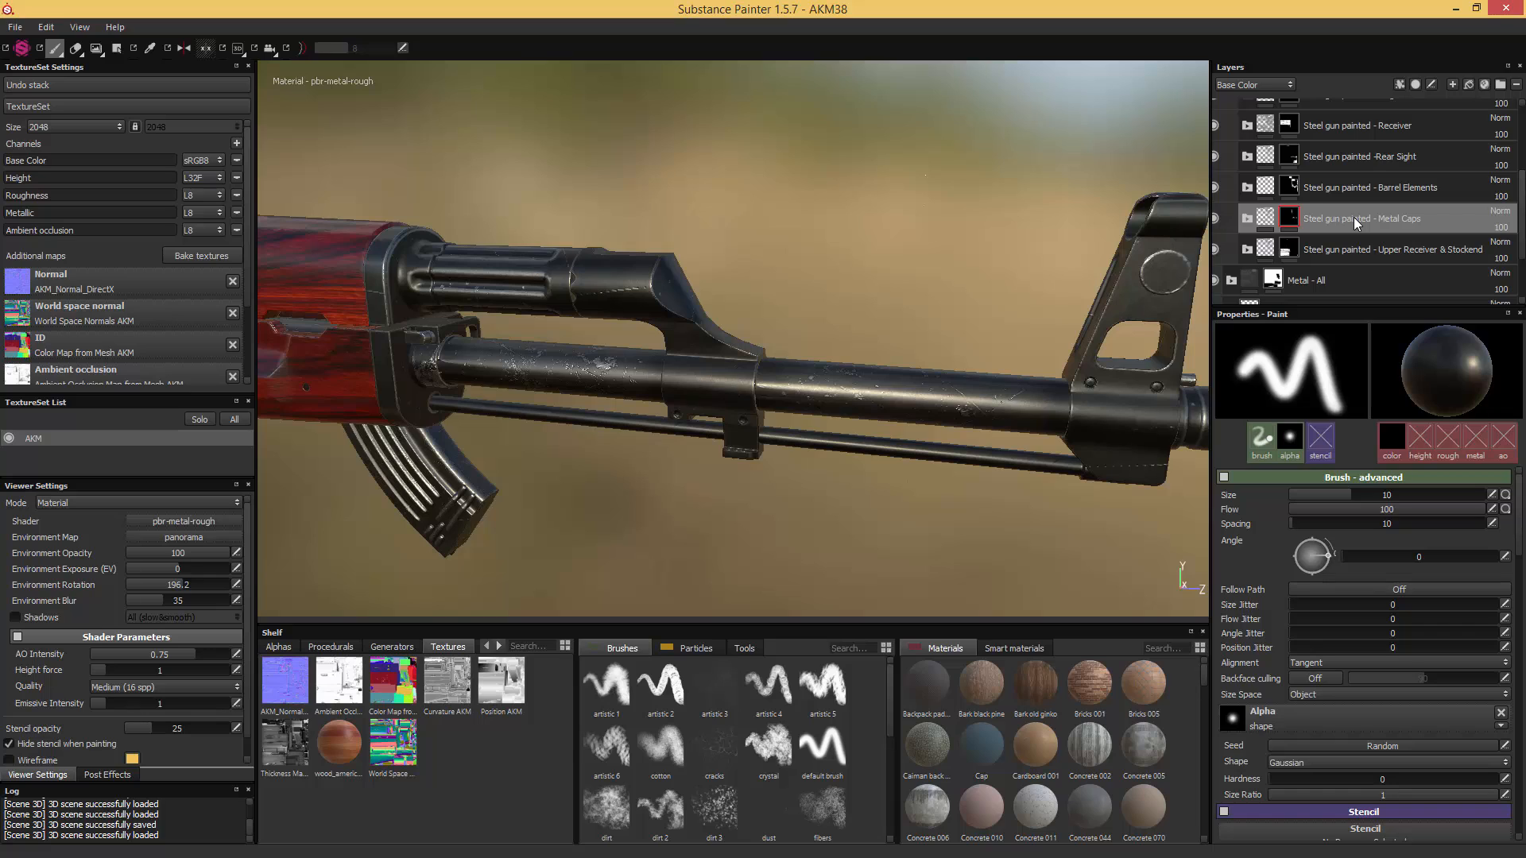
key("ctrl+d")
double_click(1353, 219)
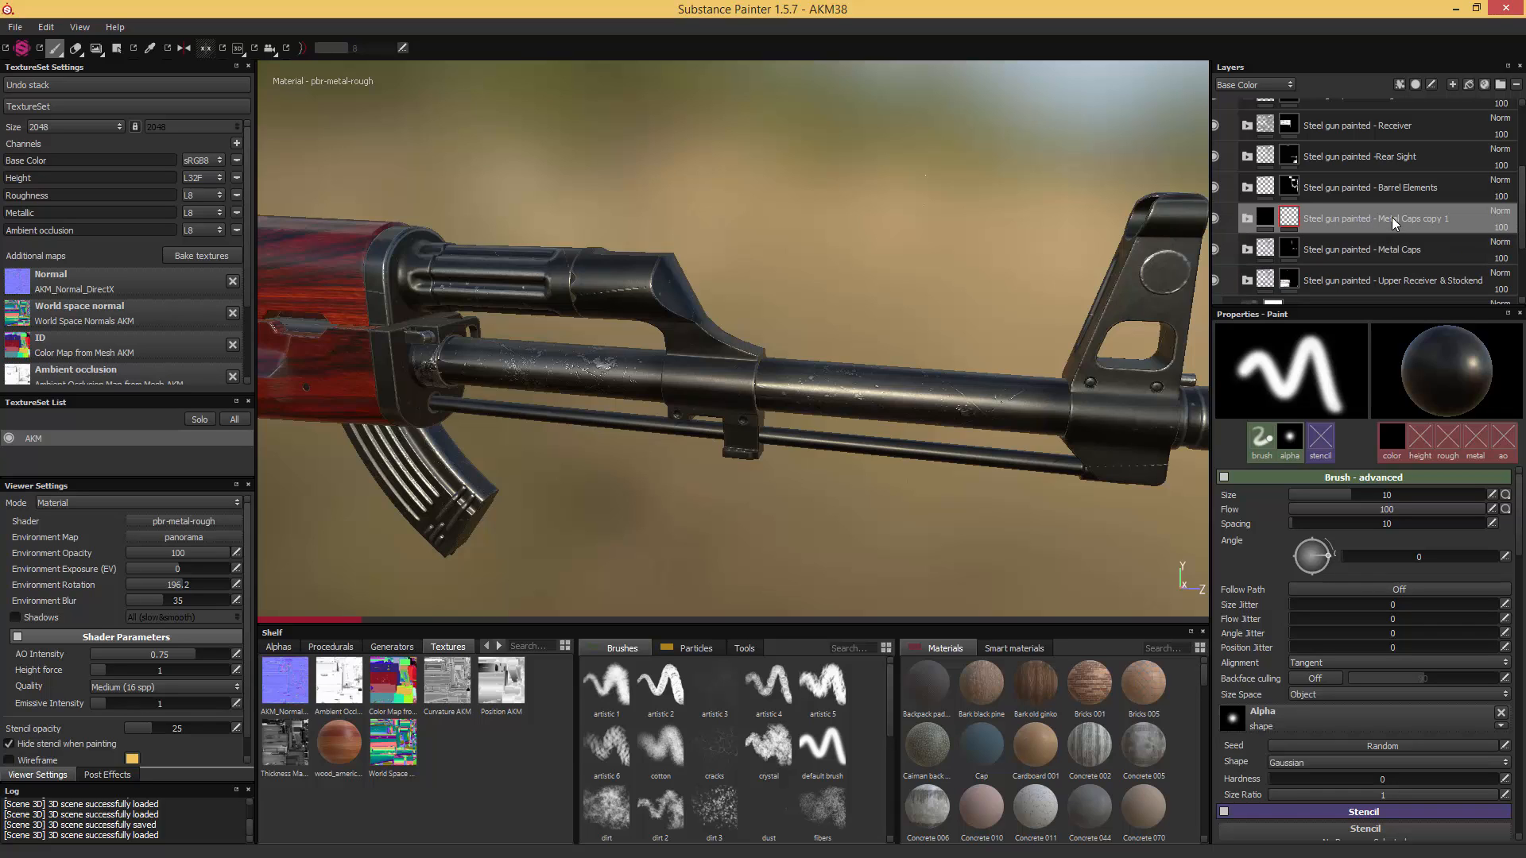
left_click(1449, 218)
left_click_drag(1449, 218, 1378, 219)
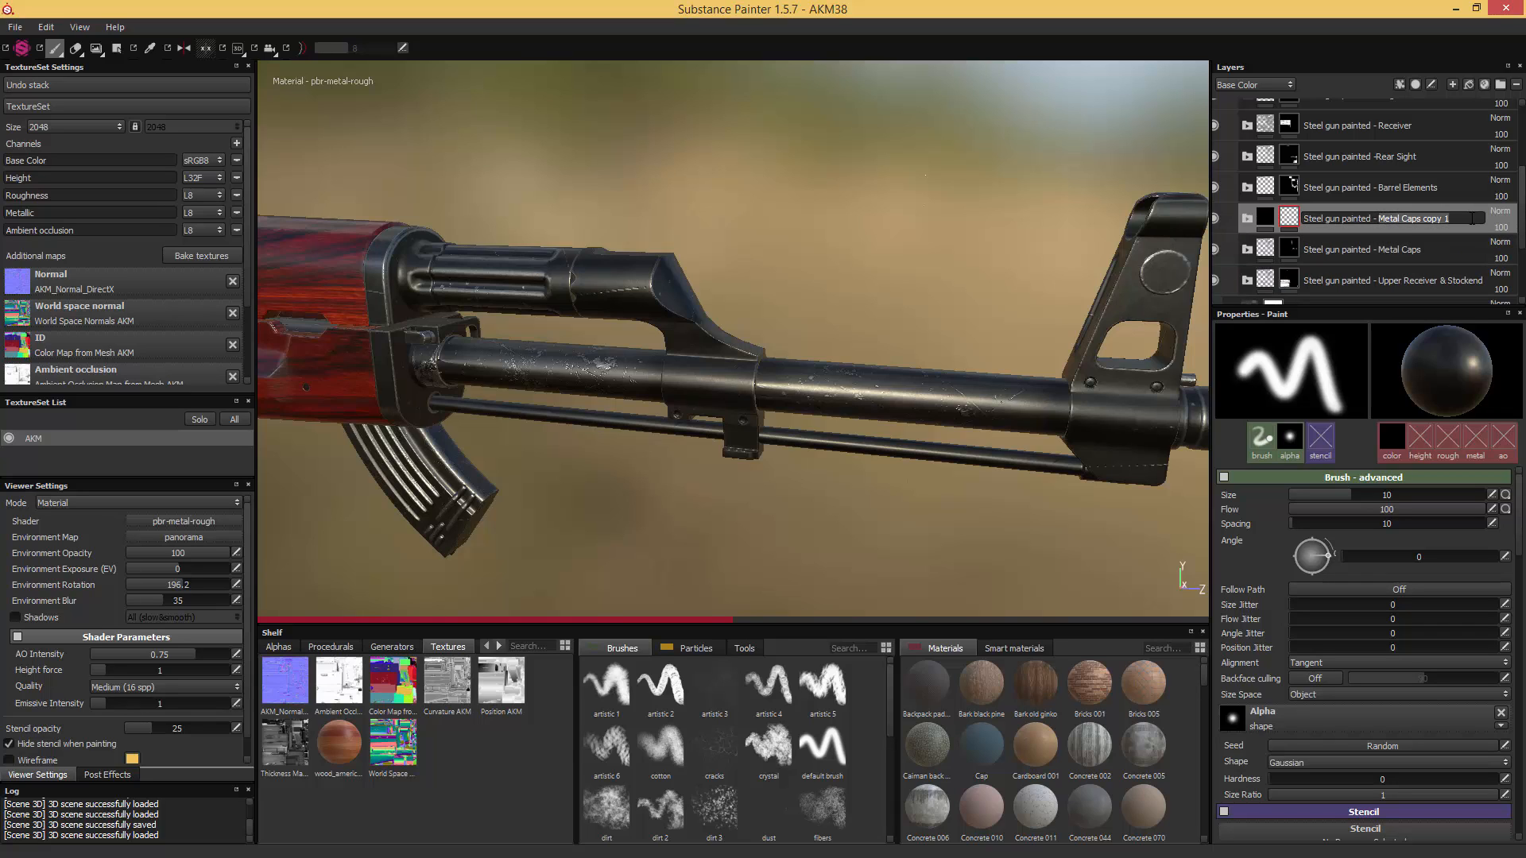
type("Front Sight ")
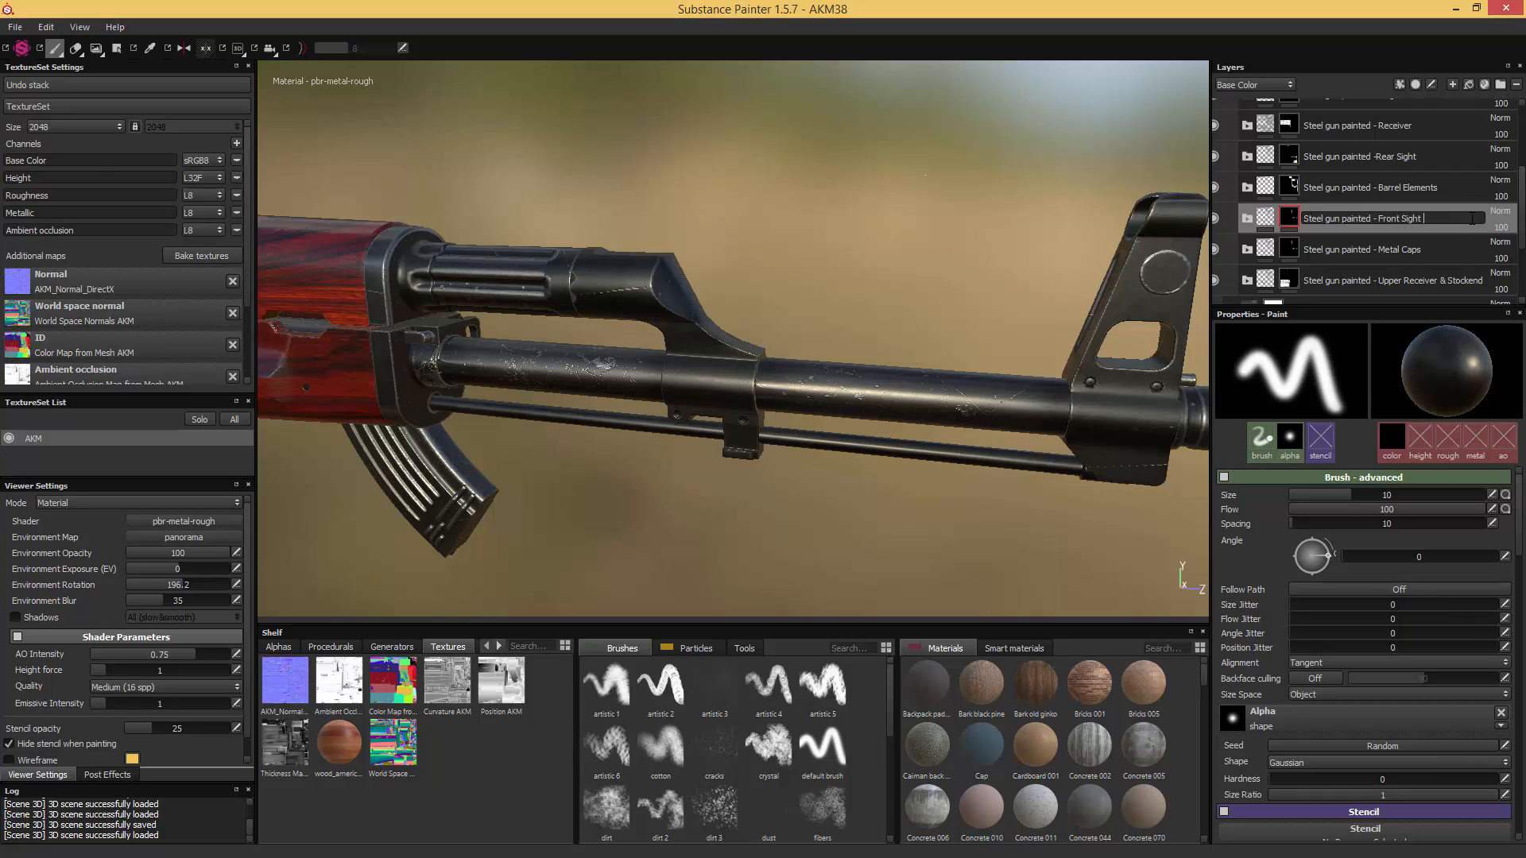
type("& Gas Block")
key("Return")
- Replace the Front Sight & Gas Block folder's mask with a black mask and polygon-fill the front sight assembly into it
right_click(1290, 218)
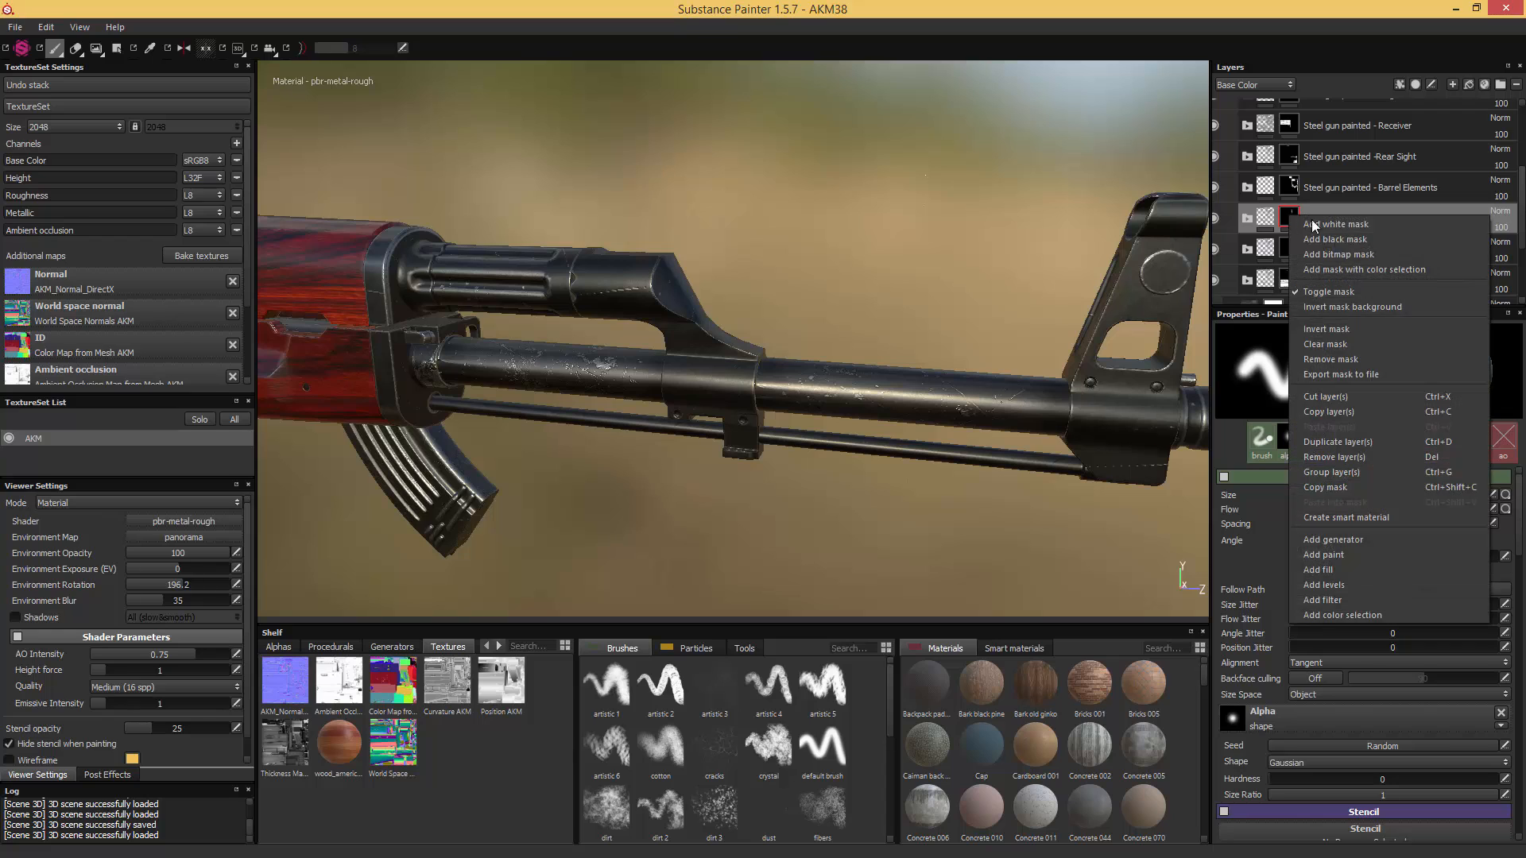
left_click(1337, 236)
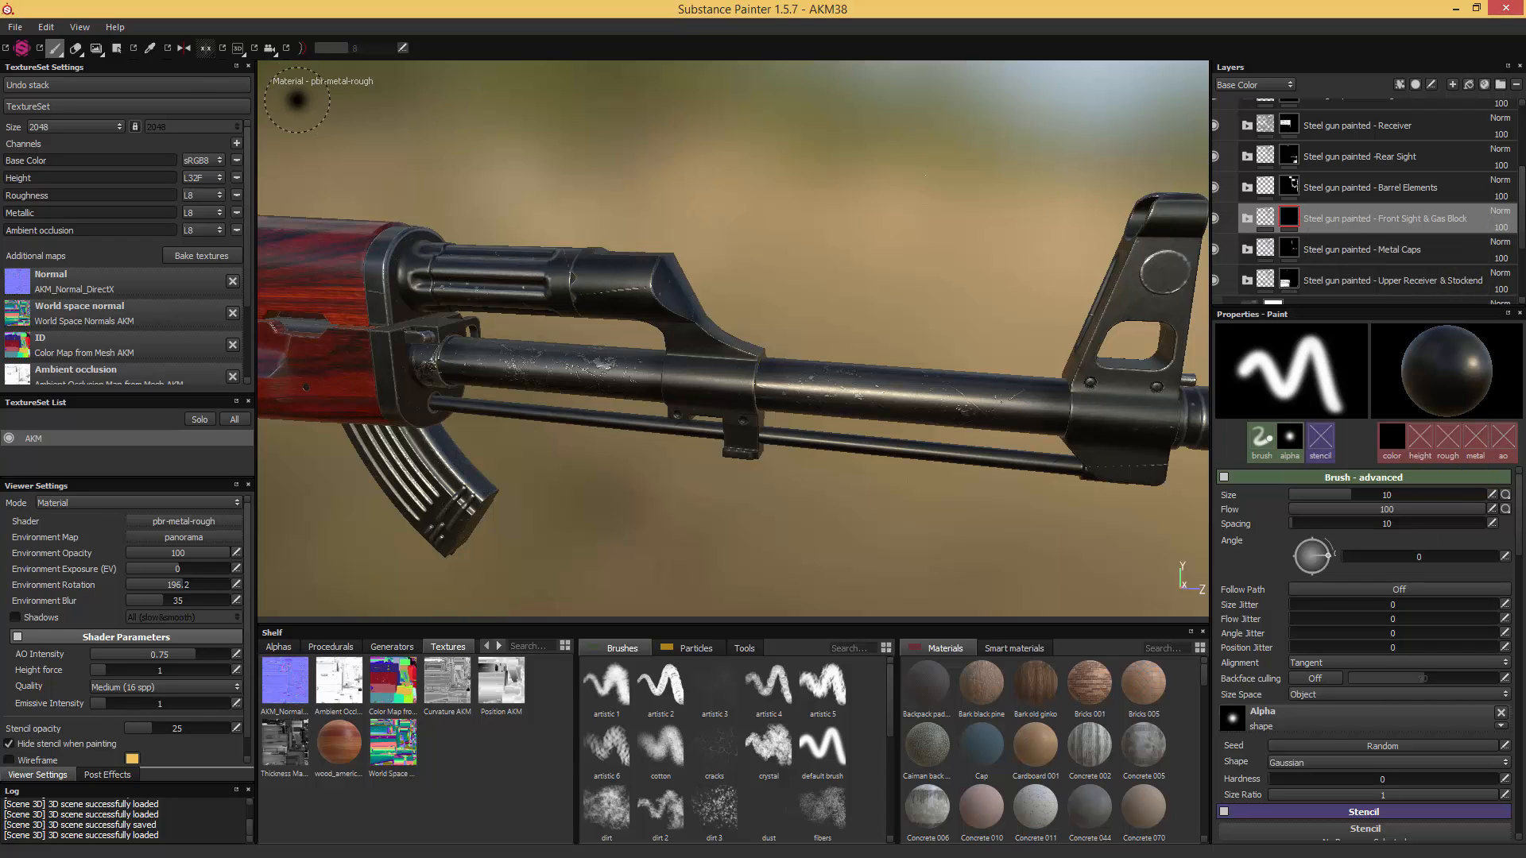
left_click(116, 48)
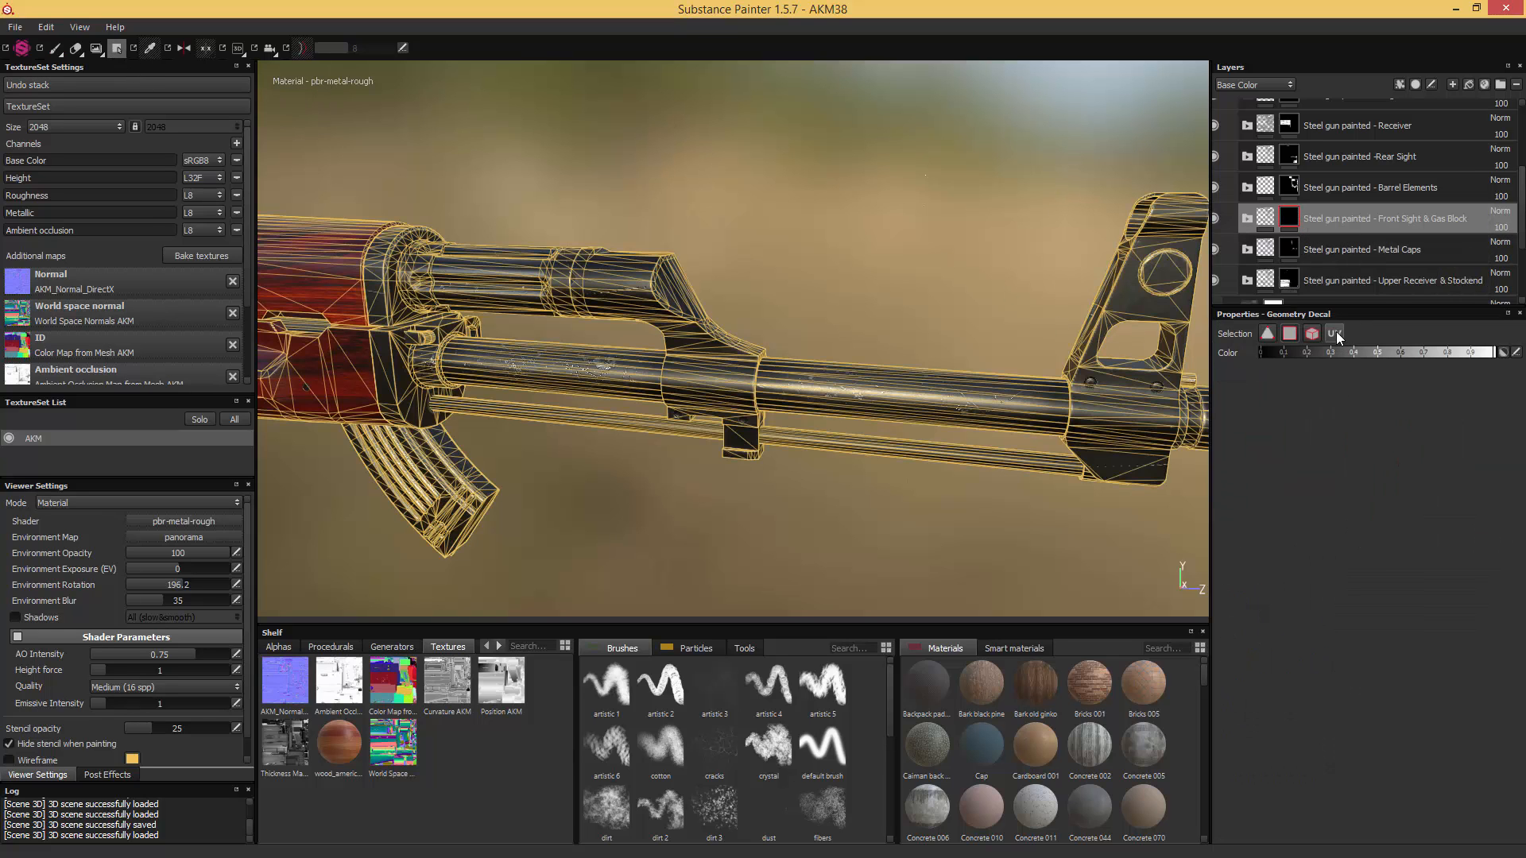
scroll(919, 310, "down", 5)
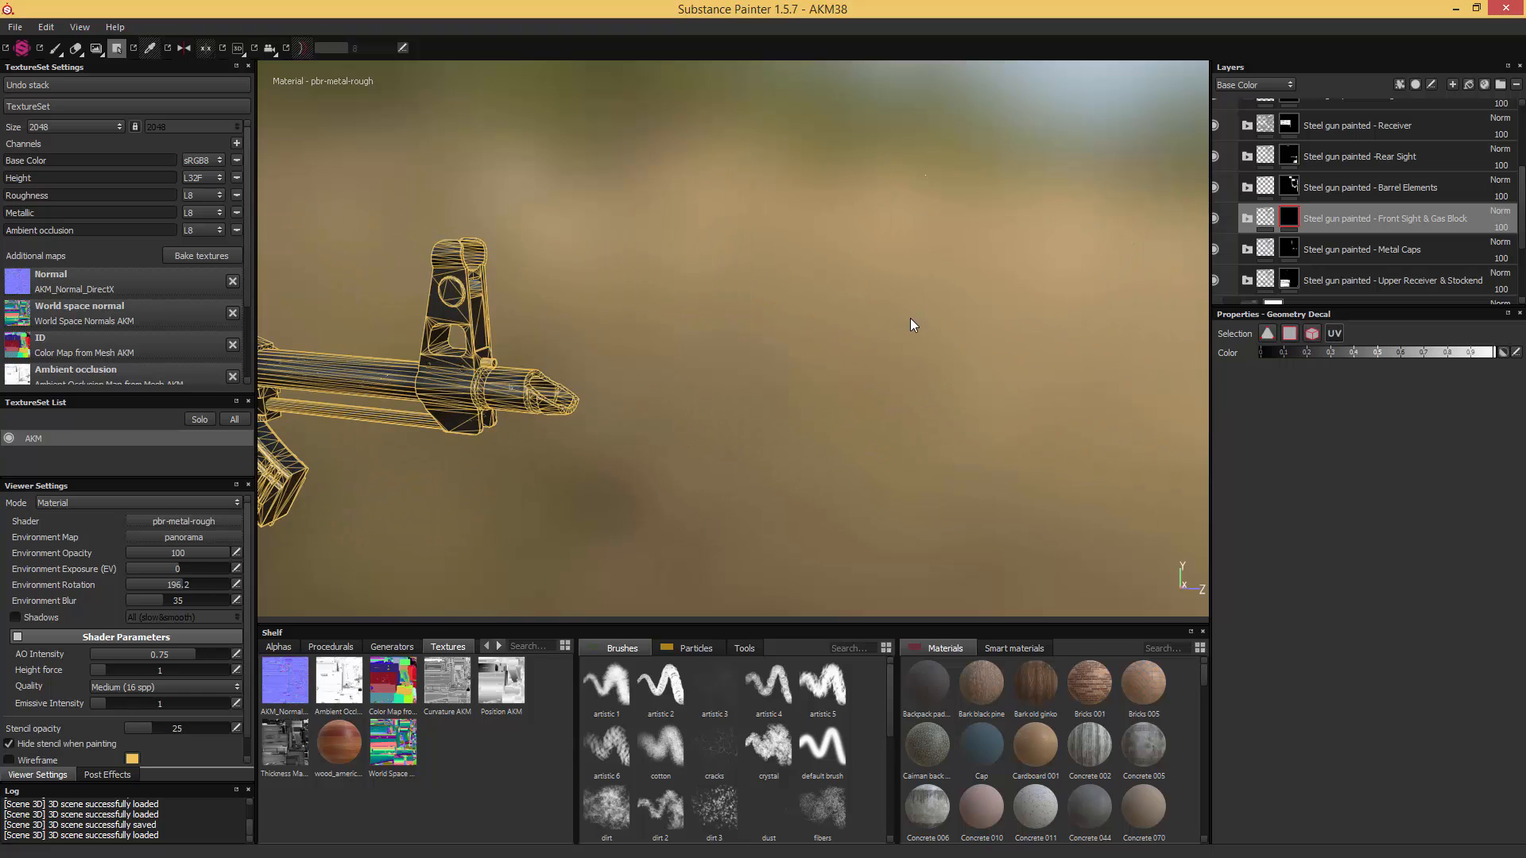
scroll(913, 320, "up", 7)
middle_click_drag(952, 308, 717, 338, "alt")
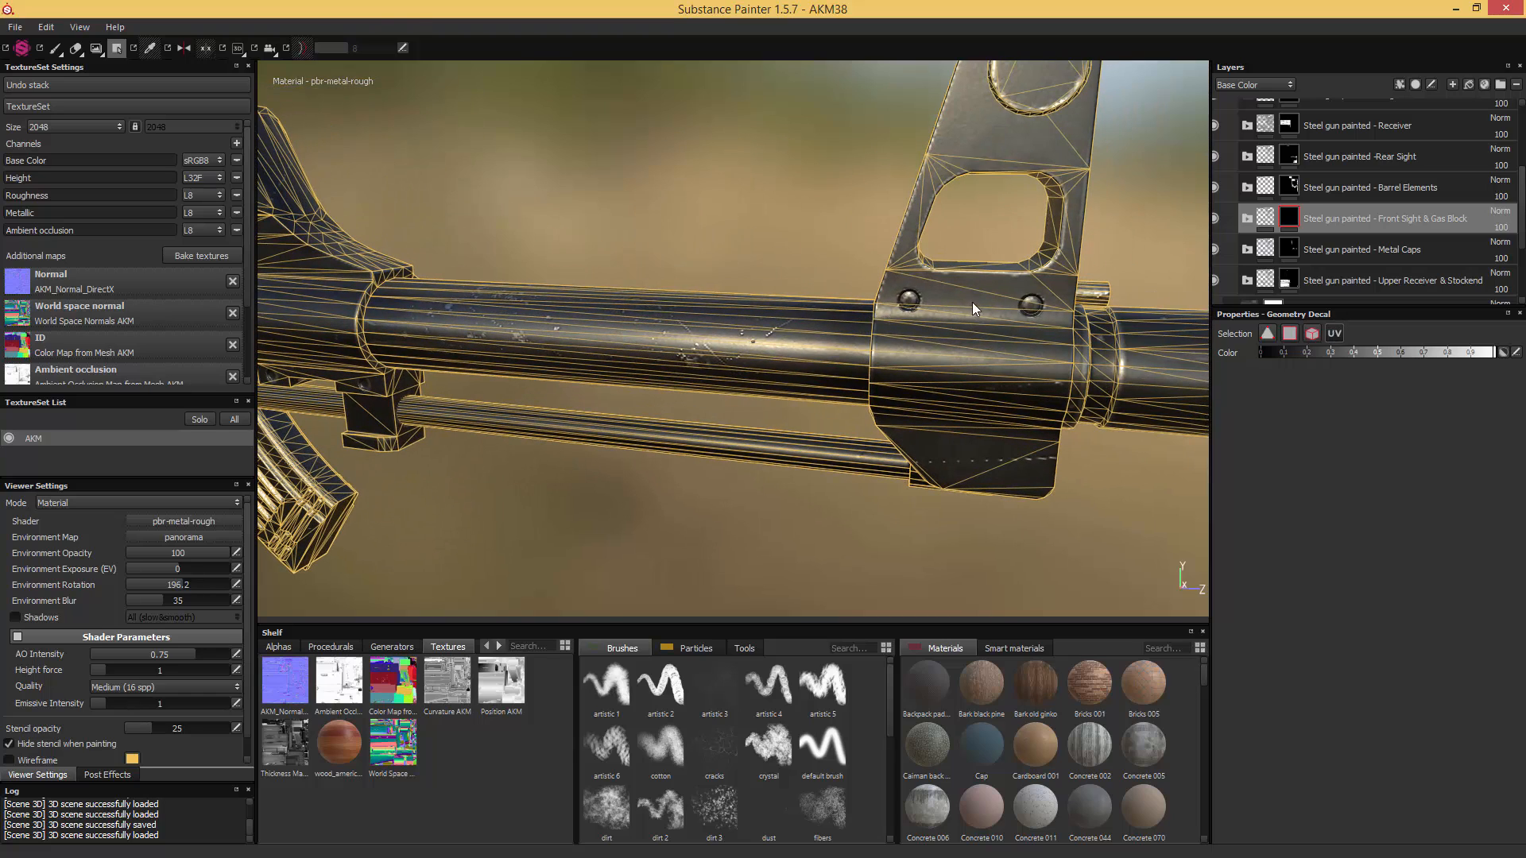
left_click(974, 292)
left_click_drag(975, 292, 823, 281, "alt")
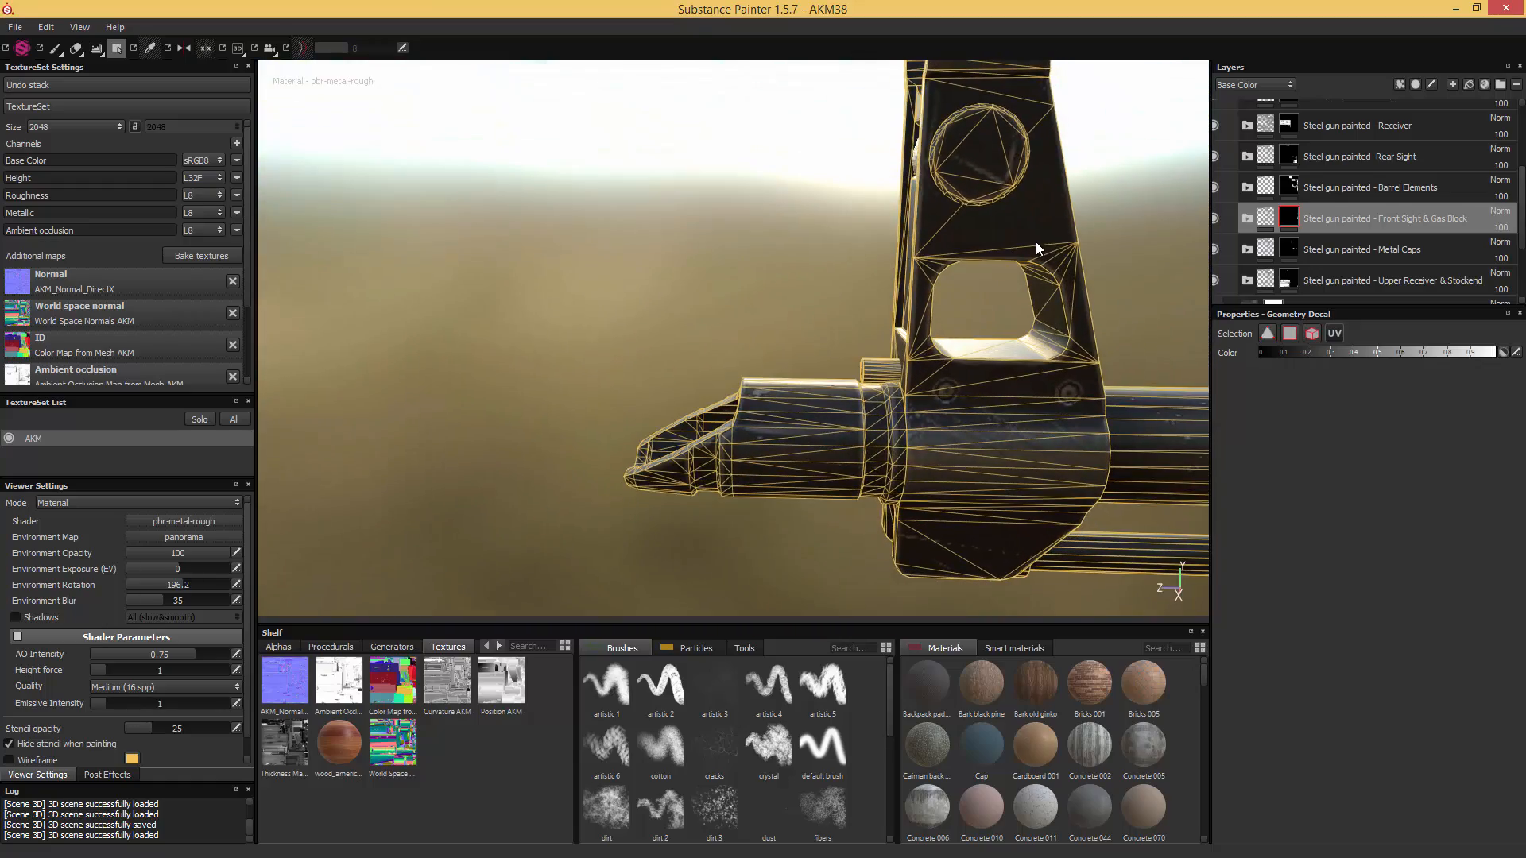
middle_click_drag(1155, 207, 1012, 257, "alt")
left_click_drag(1012, 257, 947, 236, "alt")
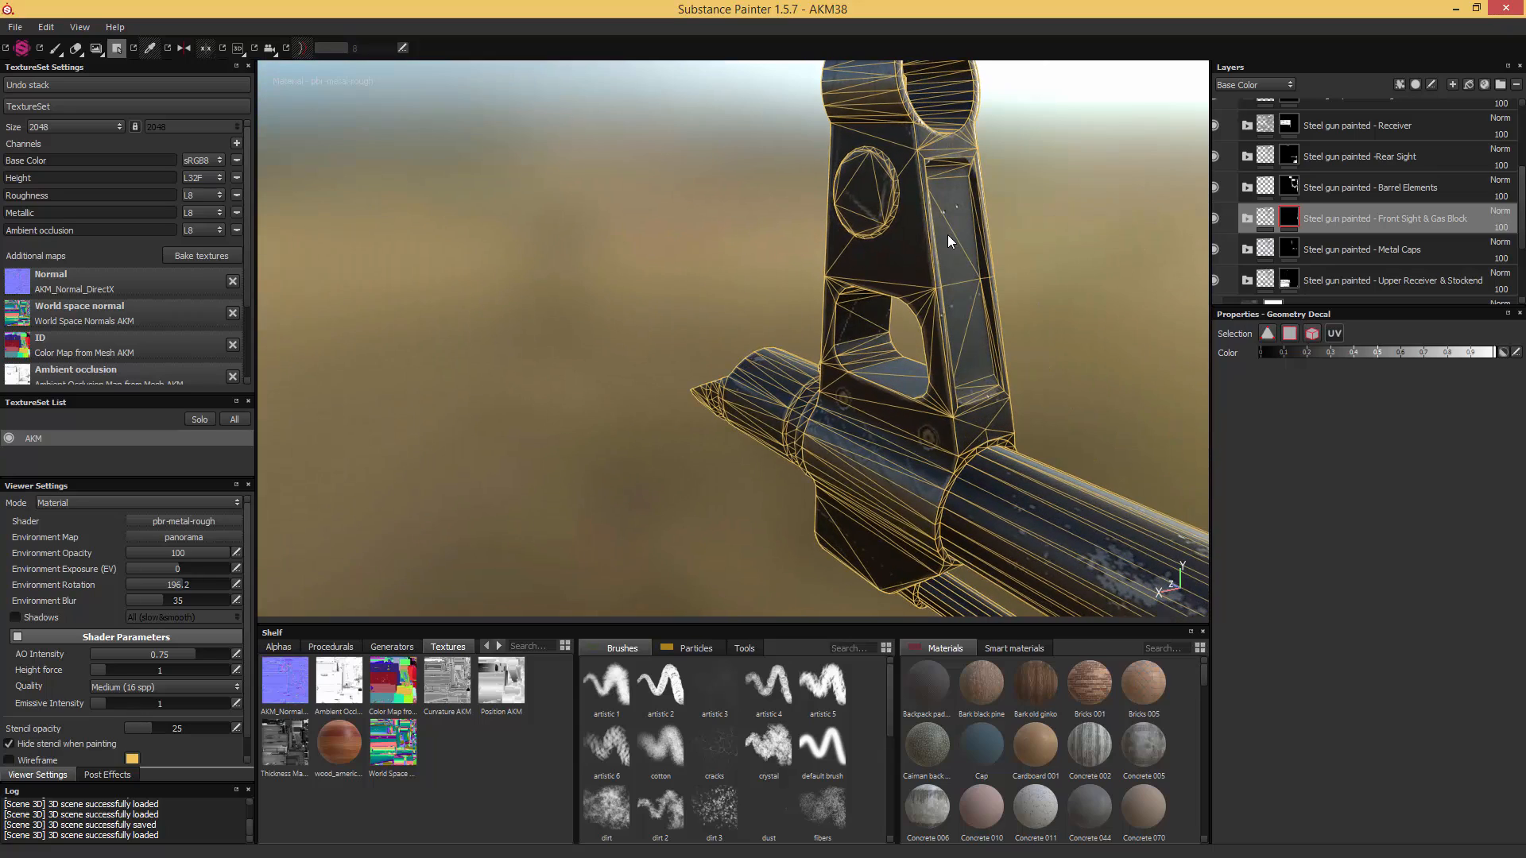
left_click_drag(1044, 230, 974, 243, "alt")
left_click(957, 226)
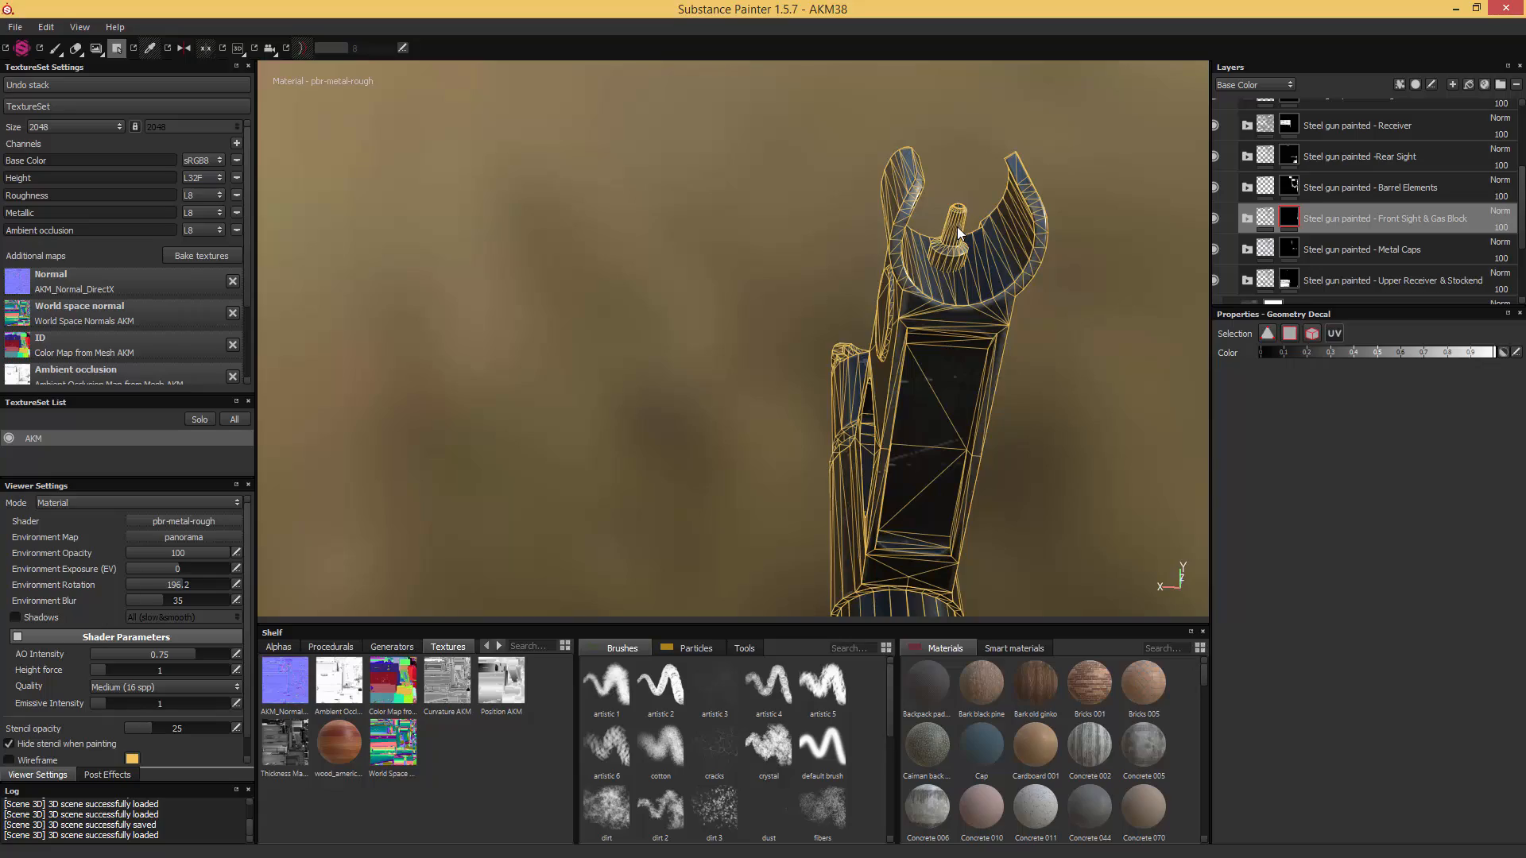
- Polygon-fill the gas block and the lug beneath it, from both sides, into the Front Sight & Gas Block mask
scroll(820, 321, "down", 3)
left_click_drag(849, 320, 1023, 401, "alt")
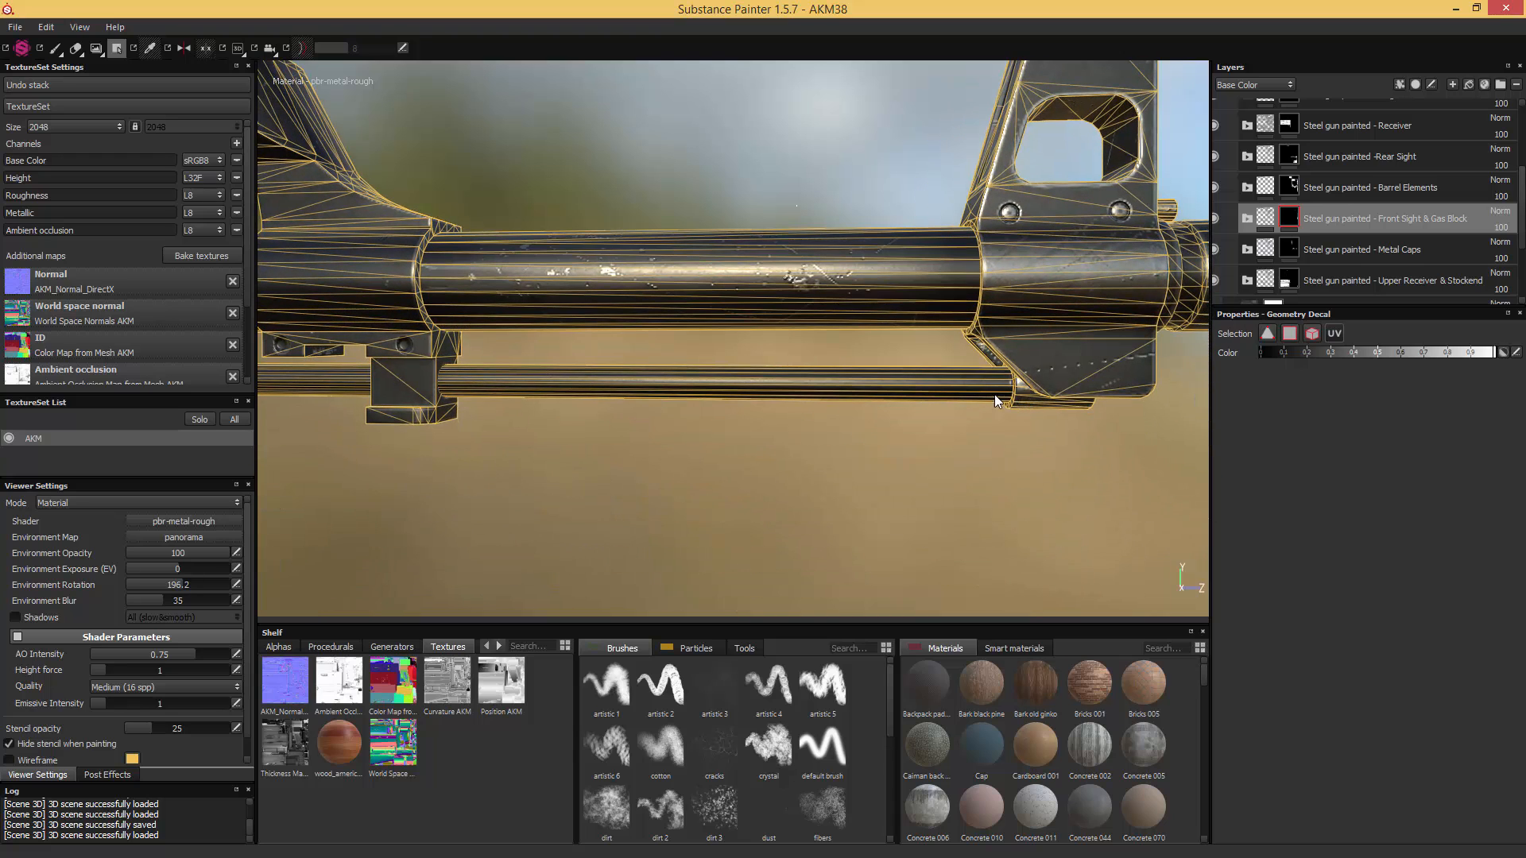
middle_click_drag(722, 413, 930, 395, "alt")
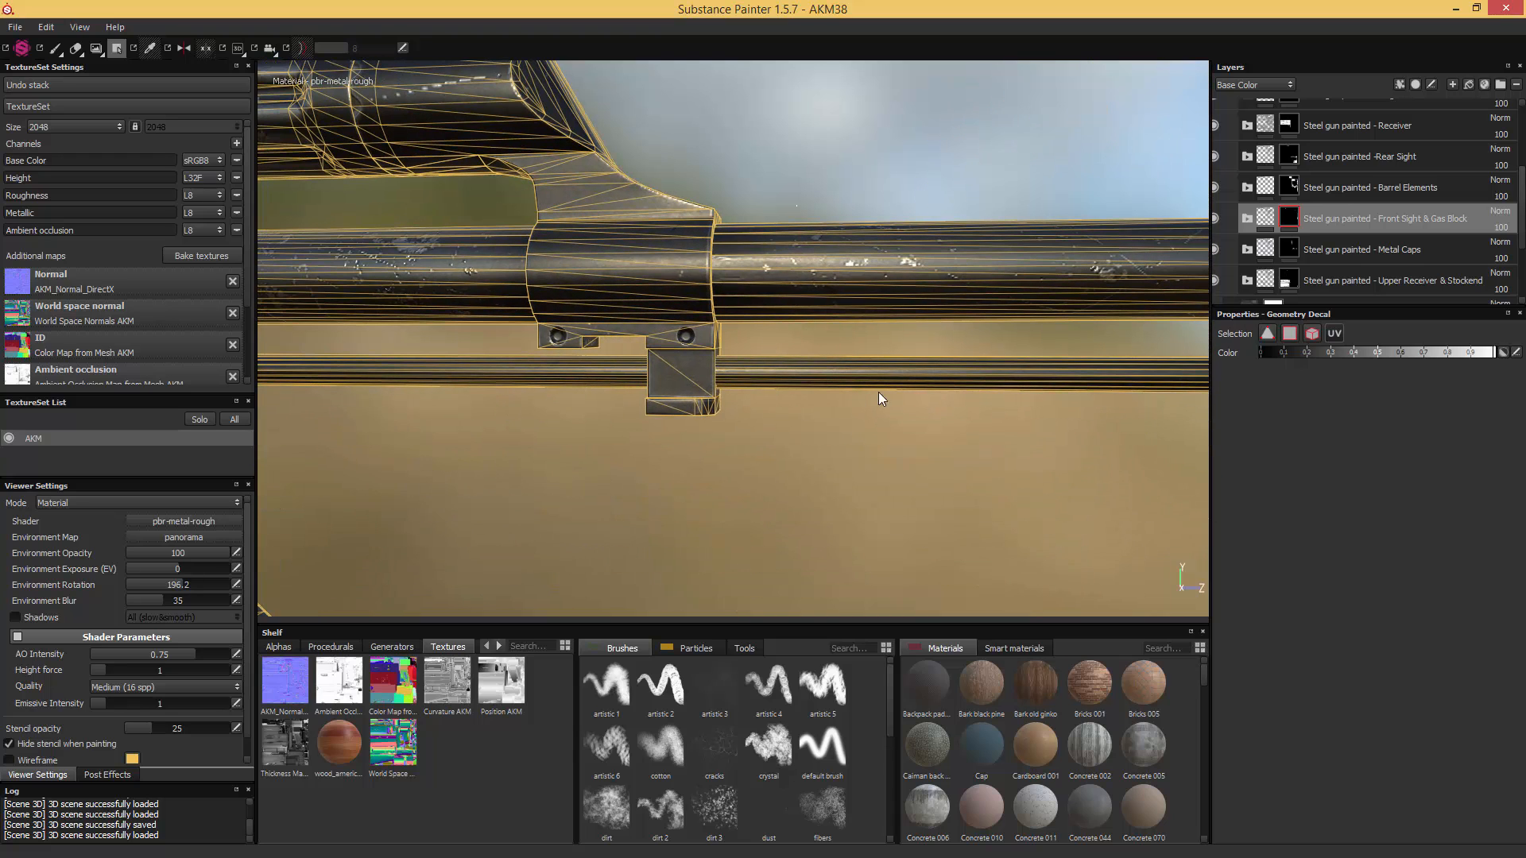
middle_click_drag(763, 373, 888, 422, "alt")
left_click_drag(888, 421, 831, 392, "alt")
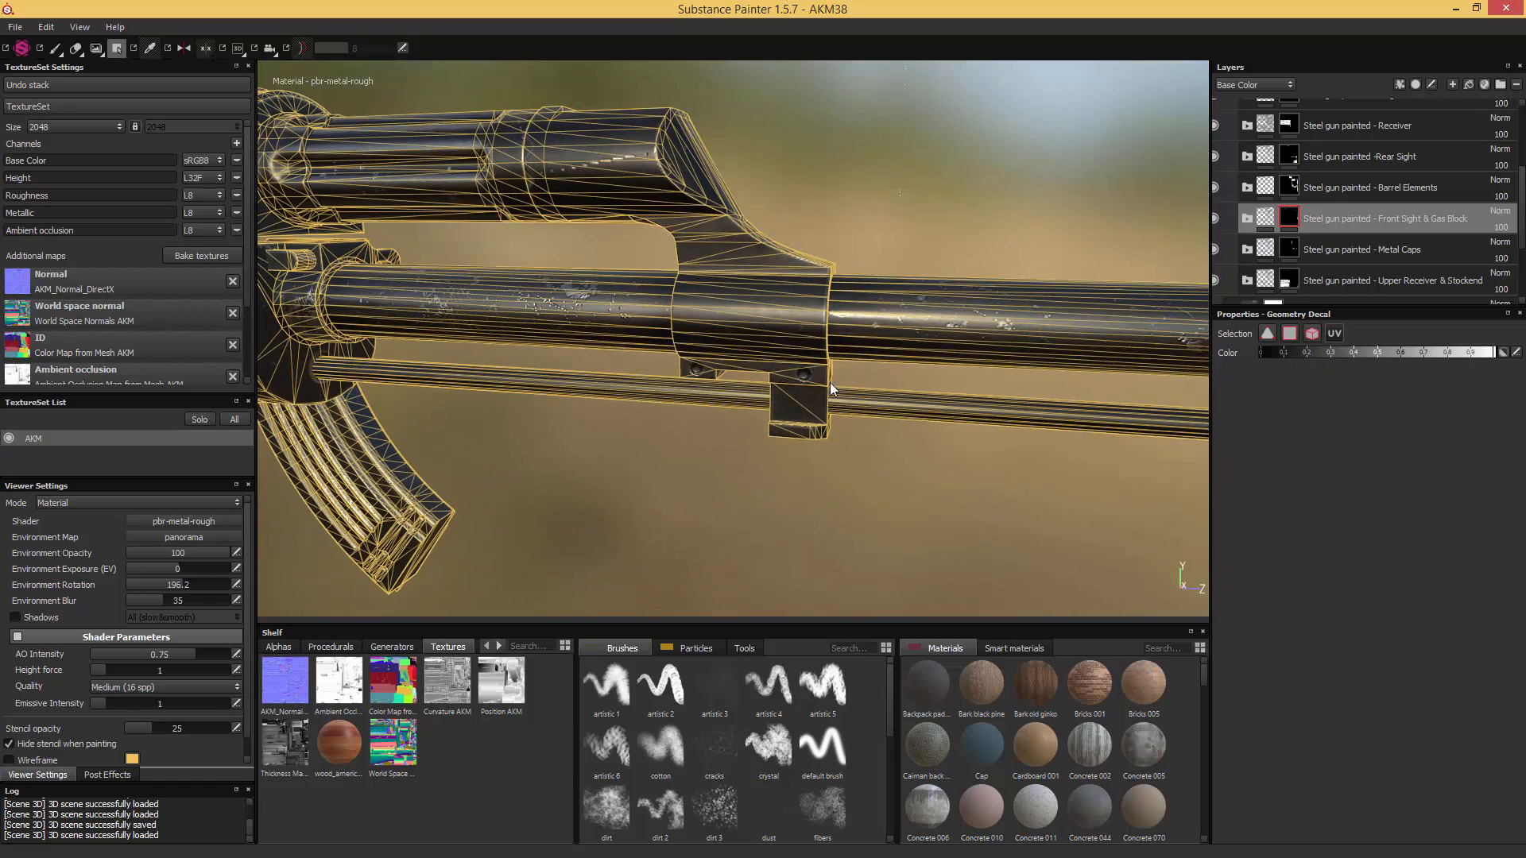
middle_click_drag(831, 392, 914, 501, "alt")
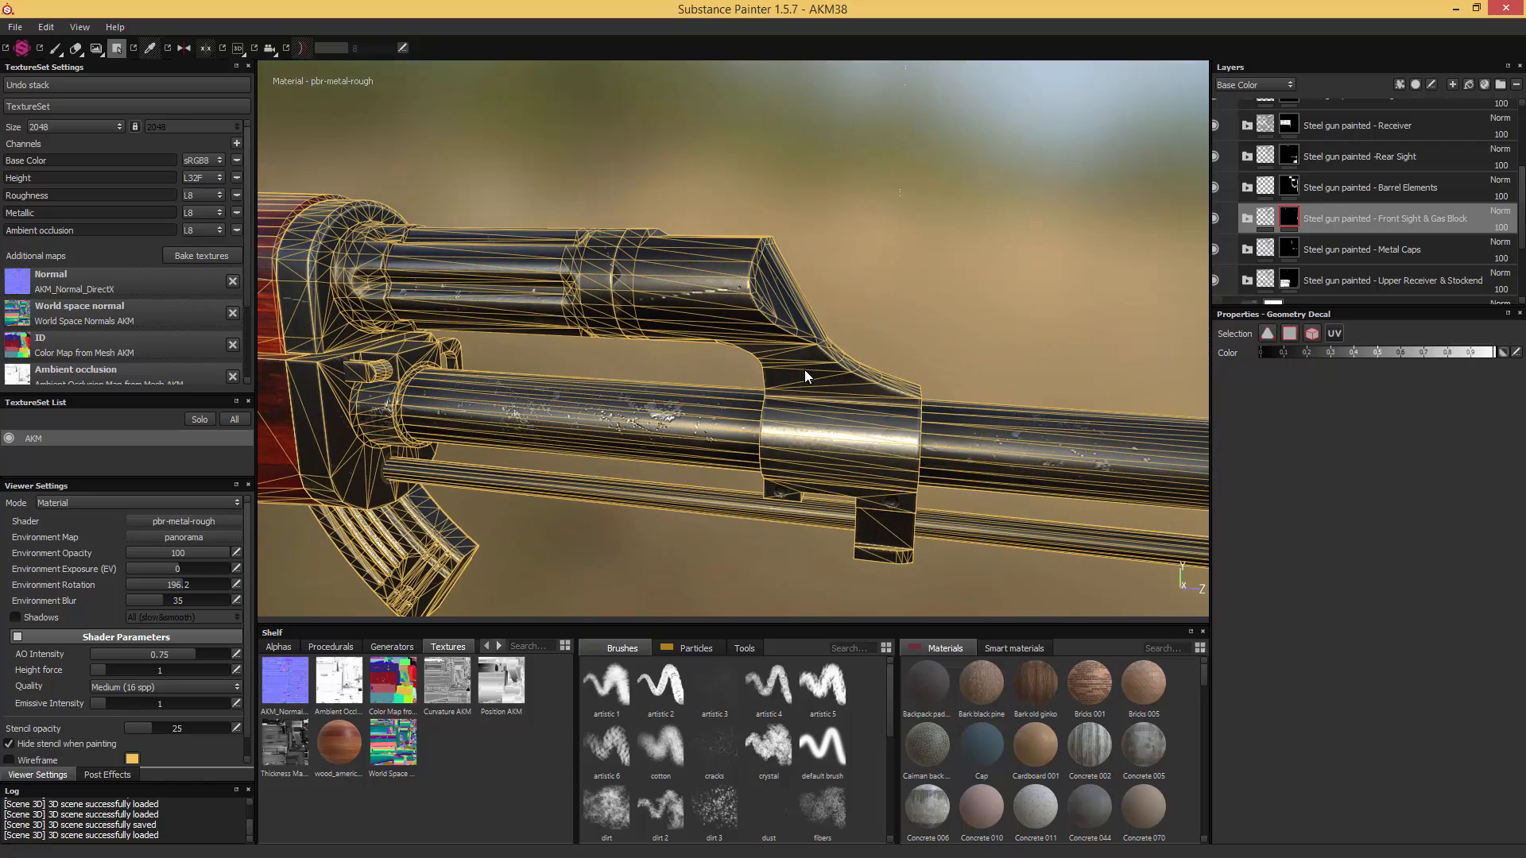
left_click_drag(805, 370, 888, 480, "alt")
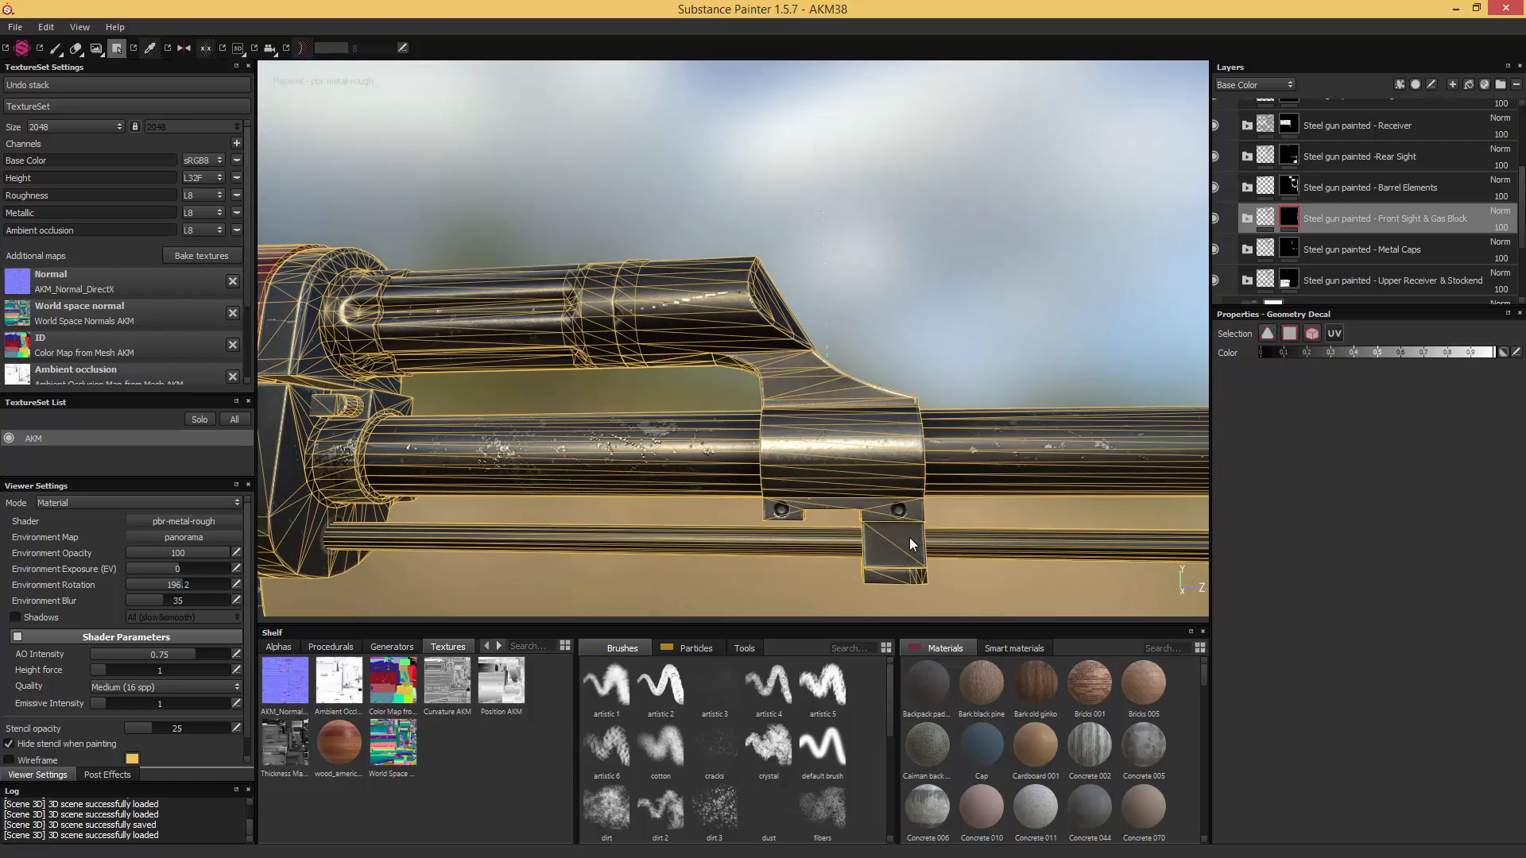
left_click_drag(909, 538, 986, 509, "alt")
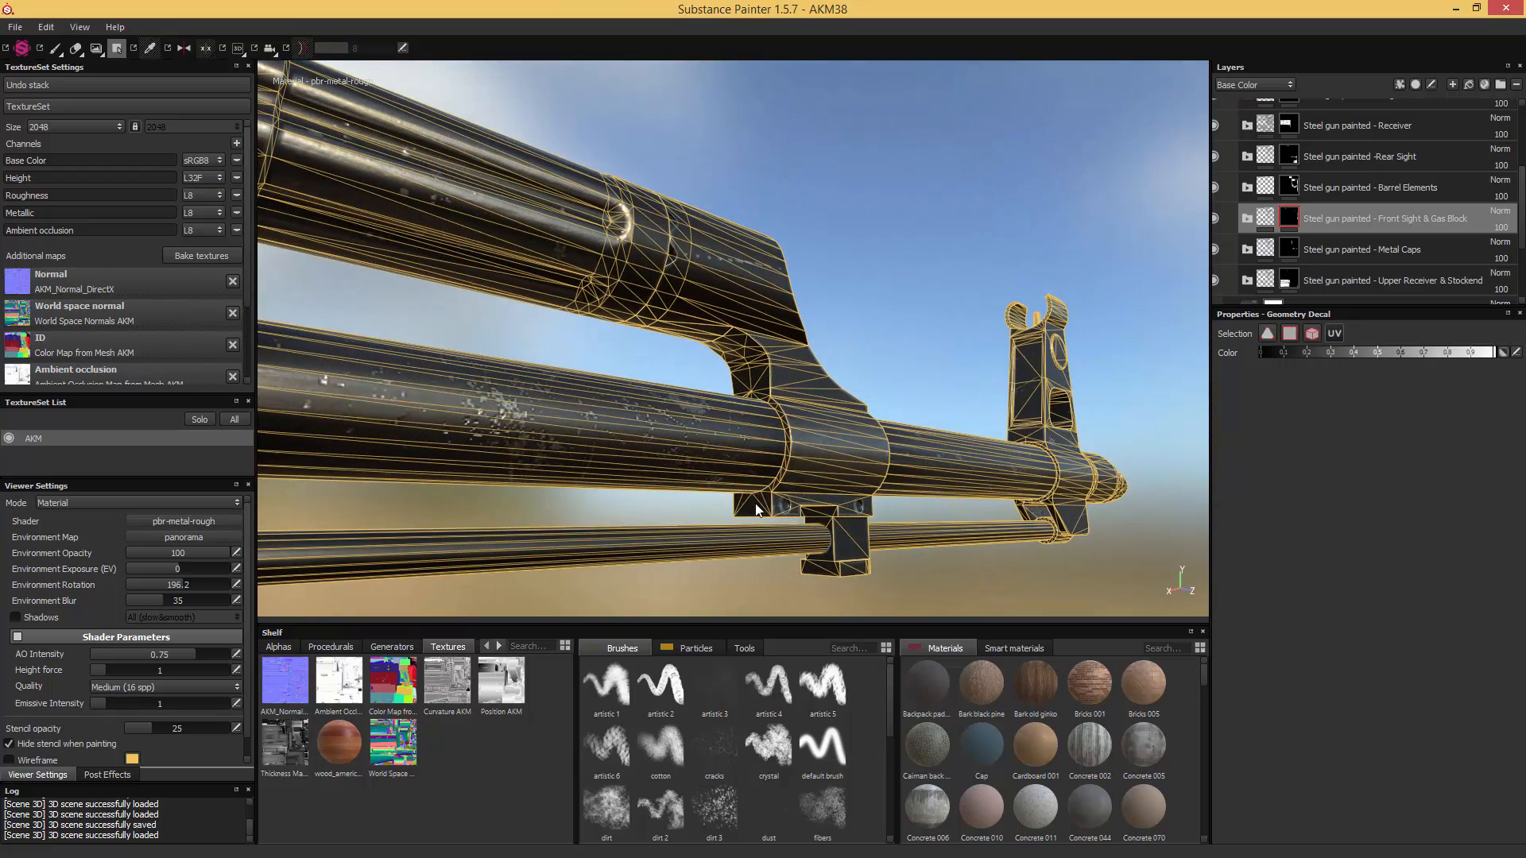
left_click_drag(831, 423, 799, 371, "alt")
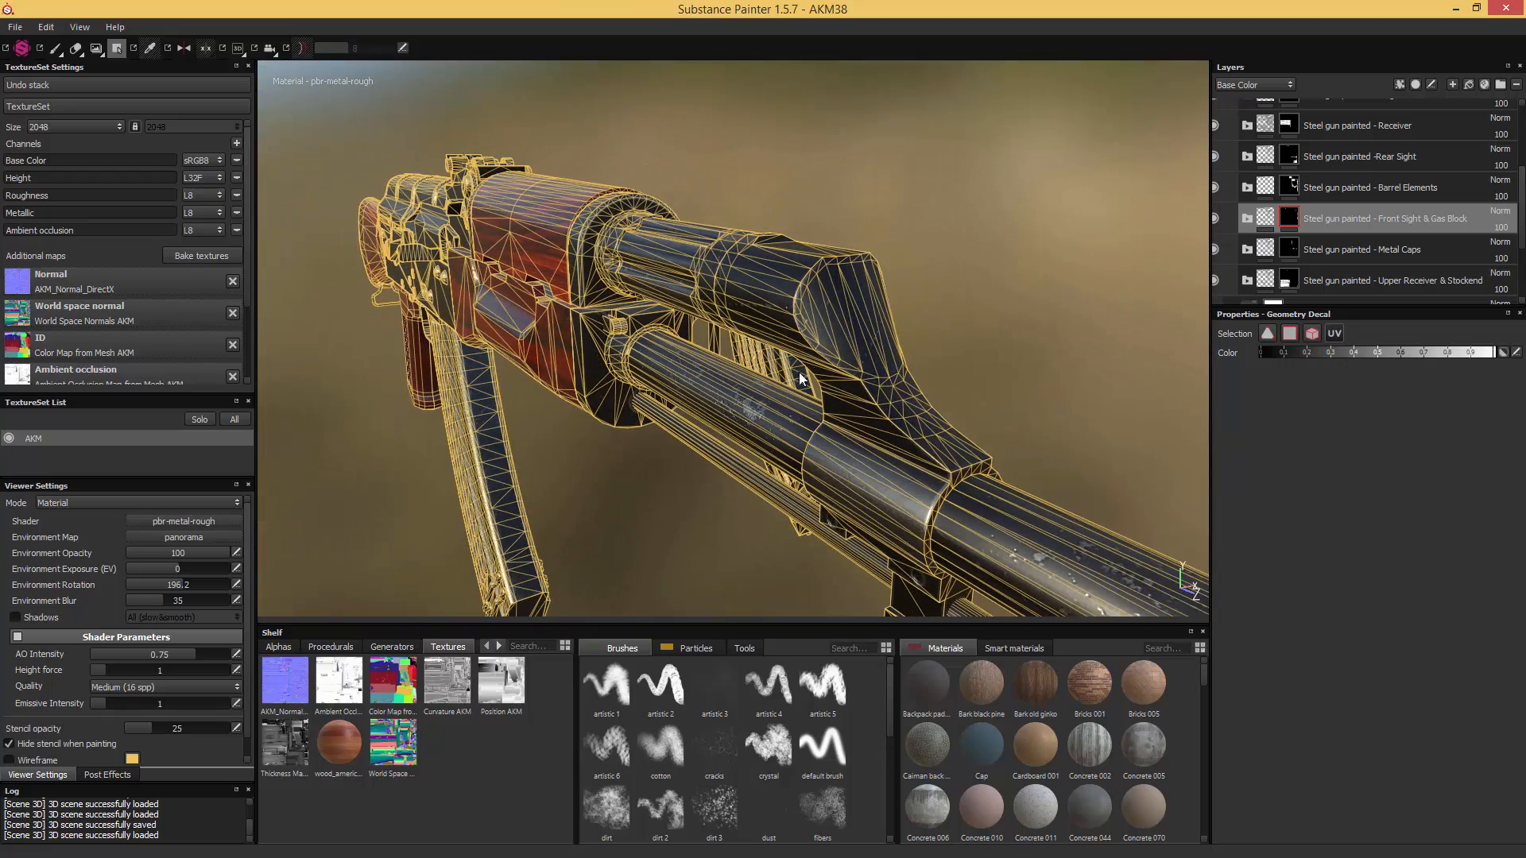
left_click_drag(998, 300, 841, 392, "alt")
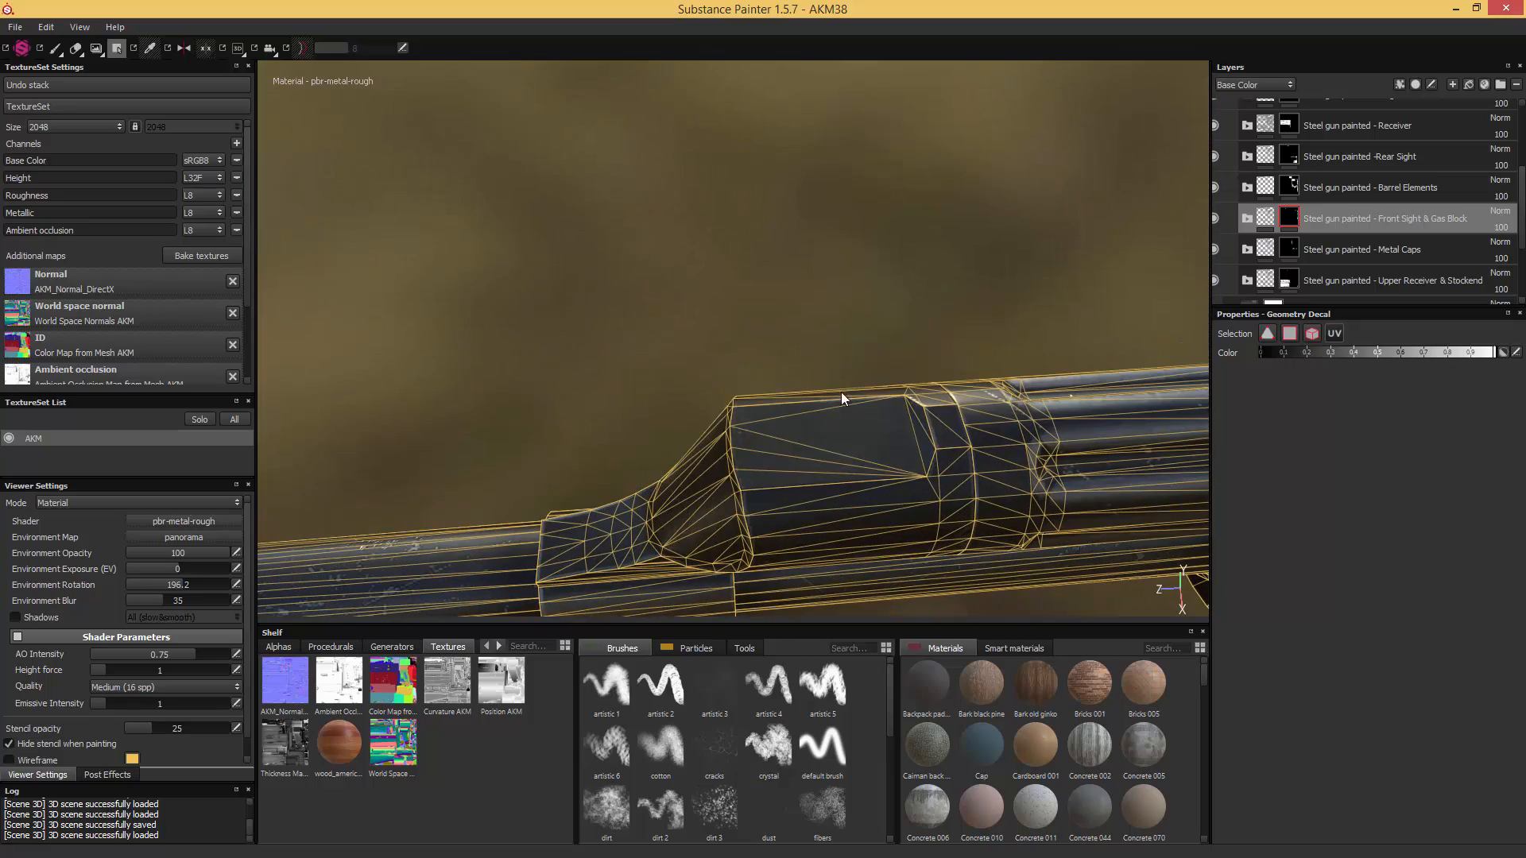
mouse_move(827, 461)
left_mouse_down("alt")
mouse_move(875, 385)
mouse_move(828, 499)
mouse_move(821, 252)
mouse_move(779, 484)
mouse_move(727, 480)
mouse_move(911, 434)
mouse_move(836, 480)
left_mouse_up("alt")
left_click_drag(734, 495, 791, 512, "alt")
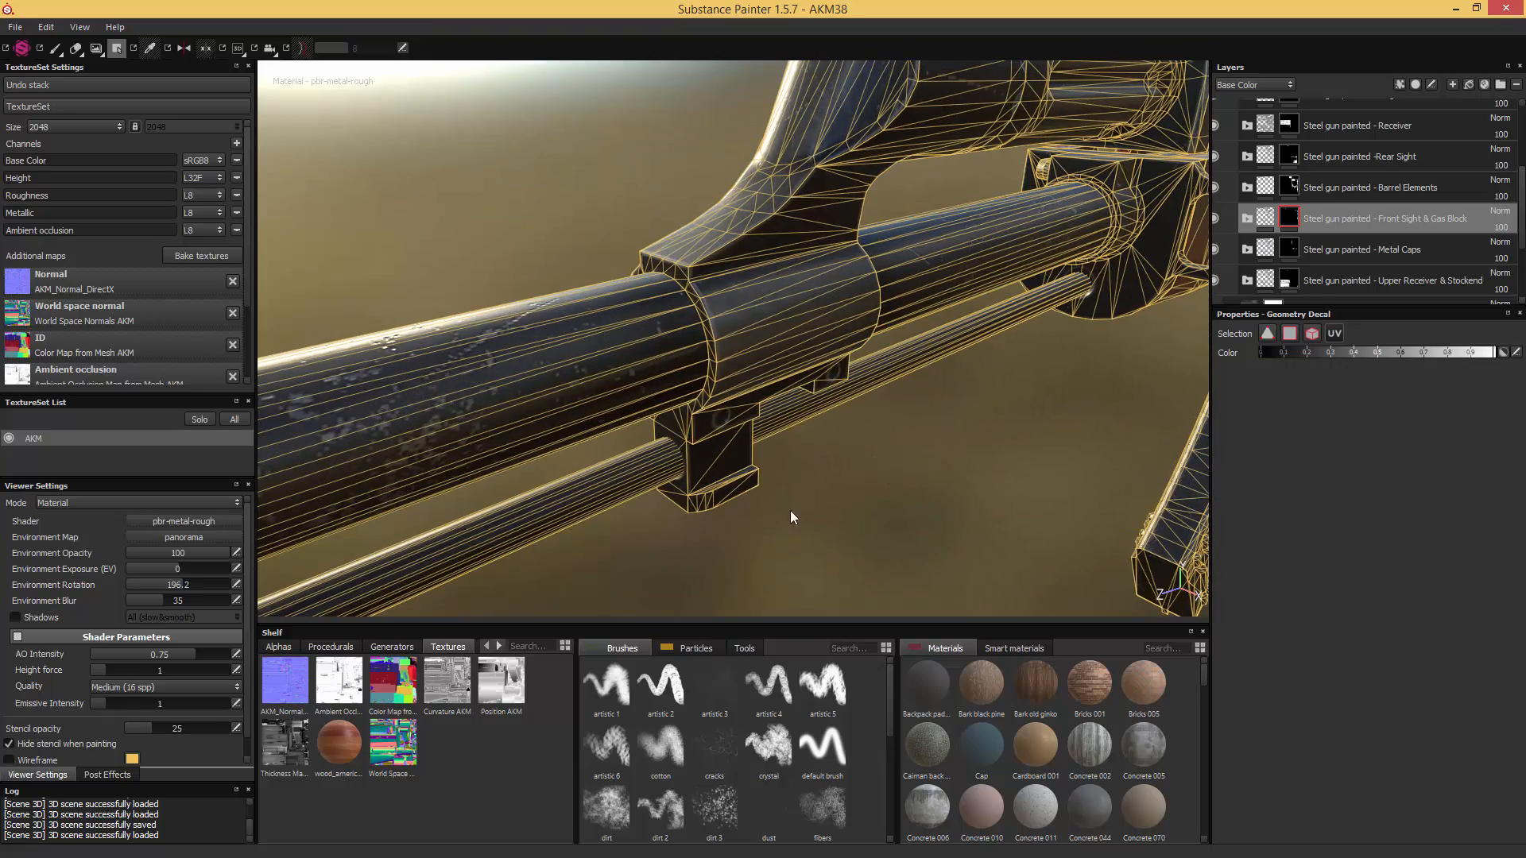
left_click_drag(691, 500, 808, 509, "alt")
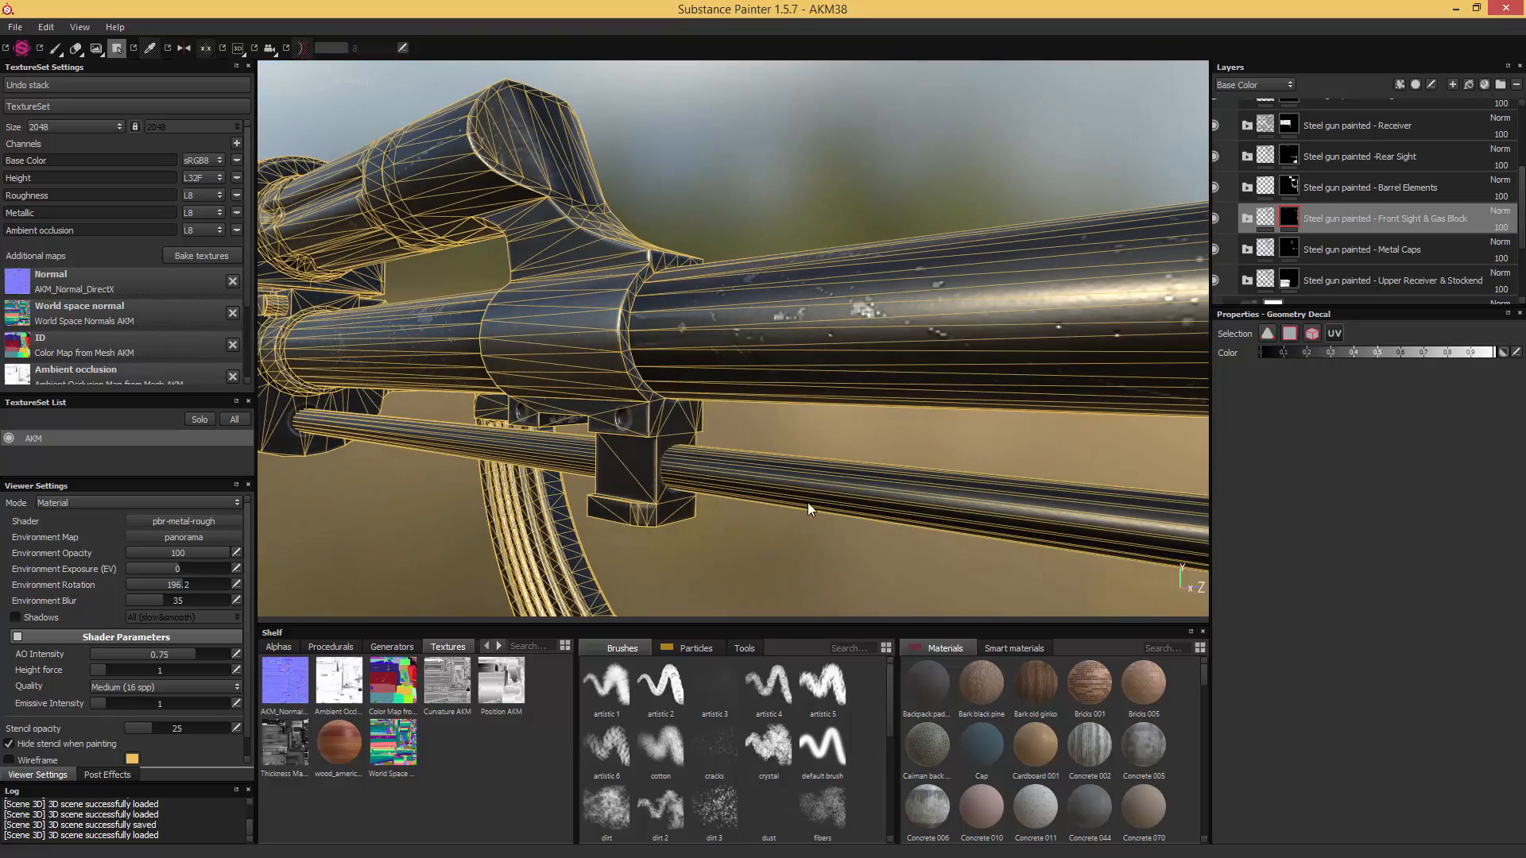
left_click_drag(672, 503, 698, 275, "alt")
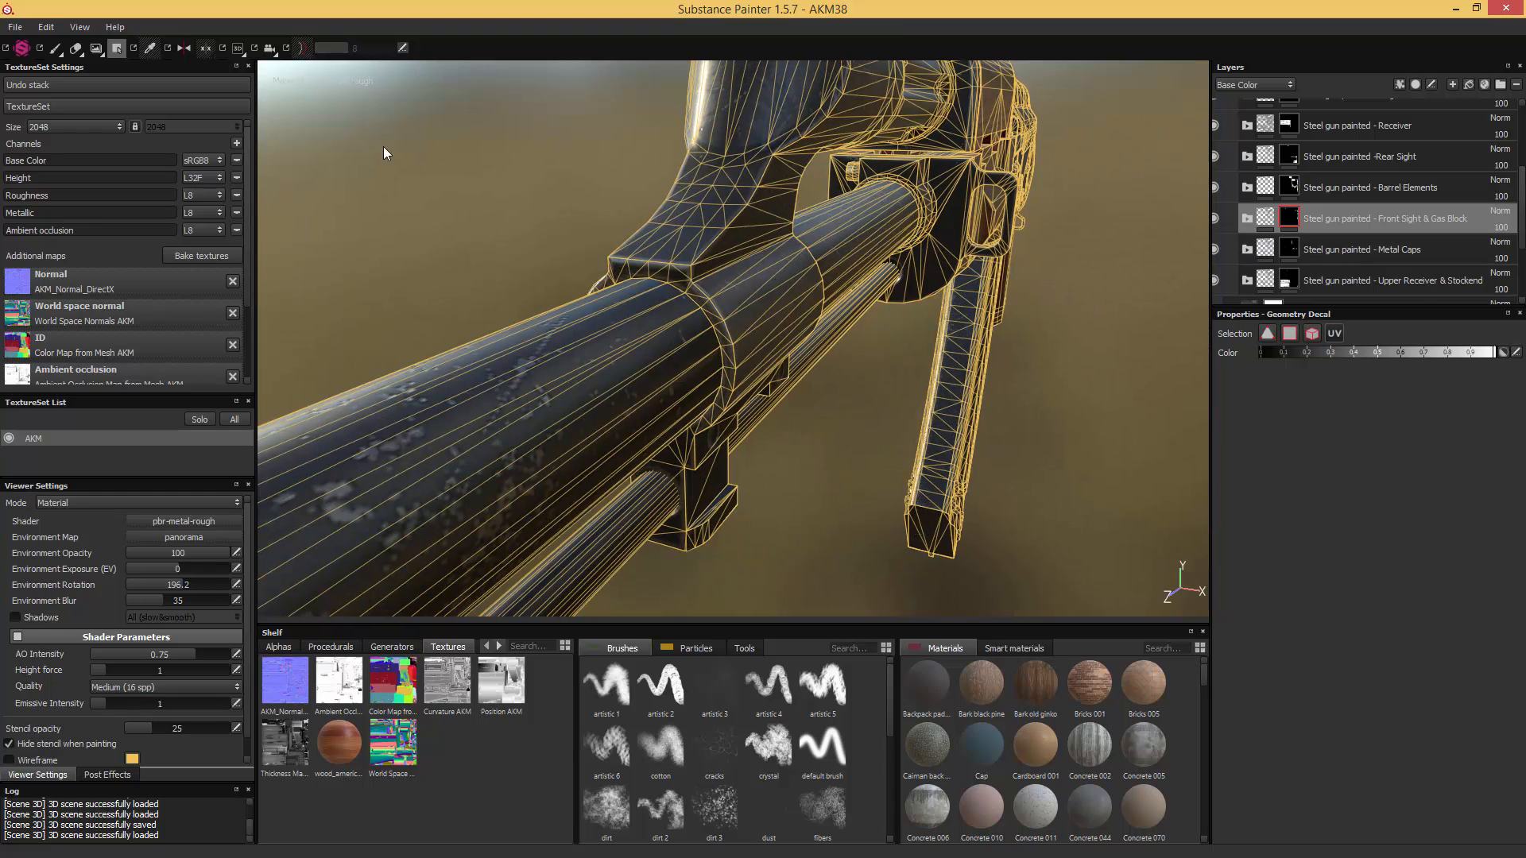
- Return to the paint brush and set the environment rotation to 84.6 around the gas block
left_click(56, 50)
mouse_move(500, 223)
left_mouse_down("alt")
mouse_move(504, 245)
mouse_move(460, 307)
mouse_move(361, 302)
left_mouse_up("alt")
right_click_drag(361, 302, 494, 293, "shift")
scroll(495, 296, "down", 4)
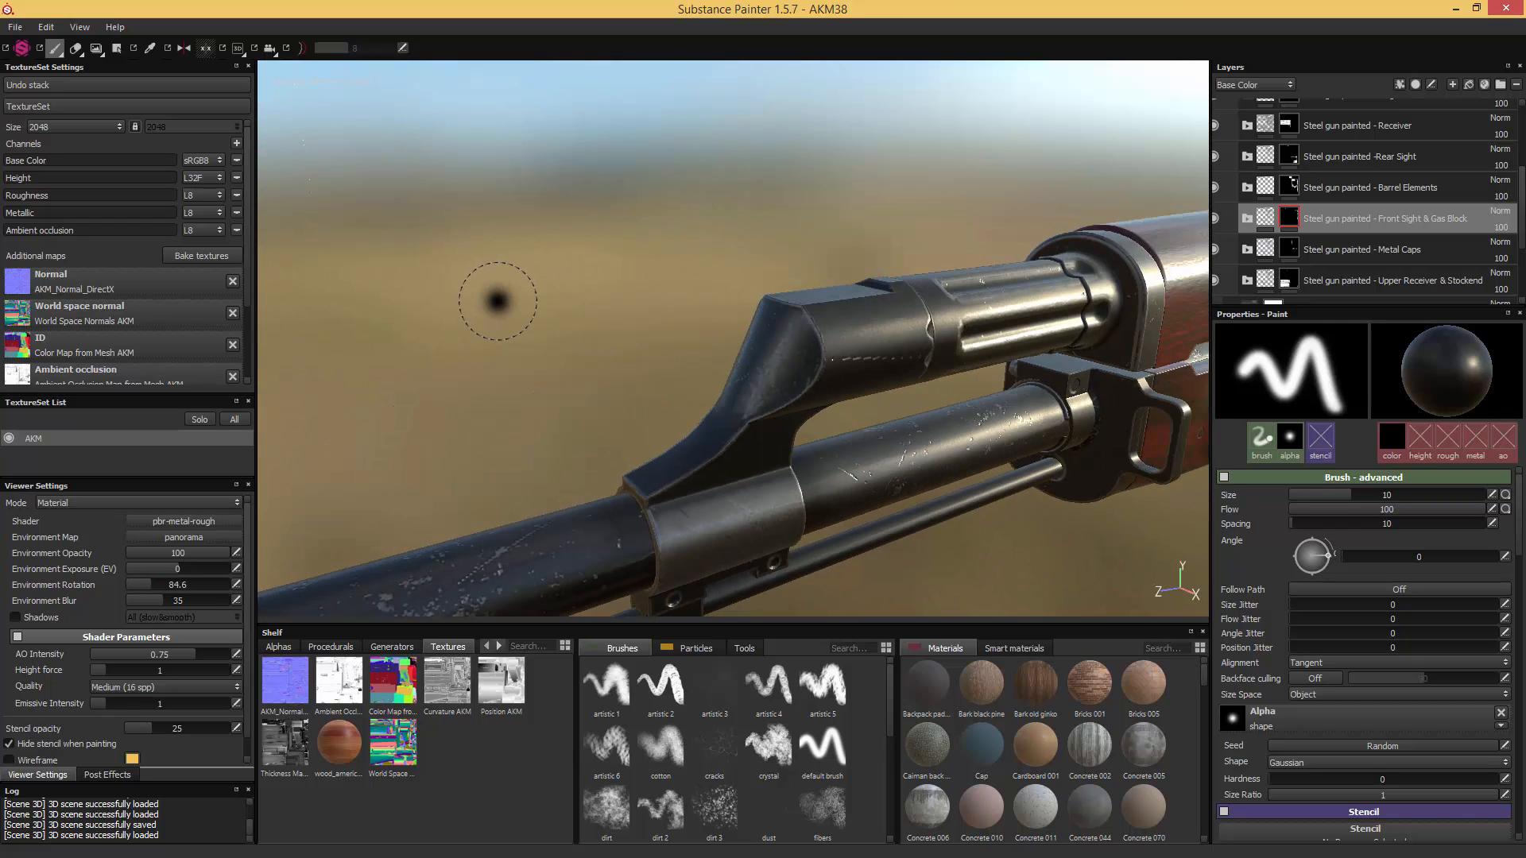
middle_click_drag(495, 296, 517, 160, "alt")
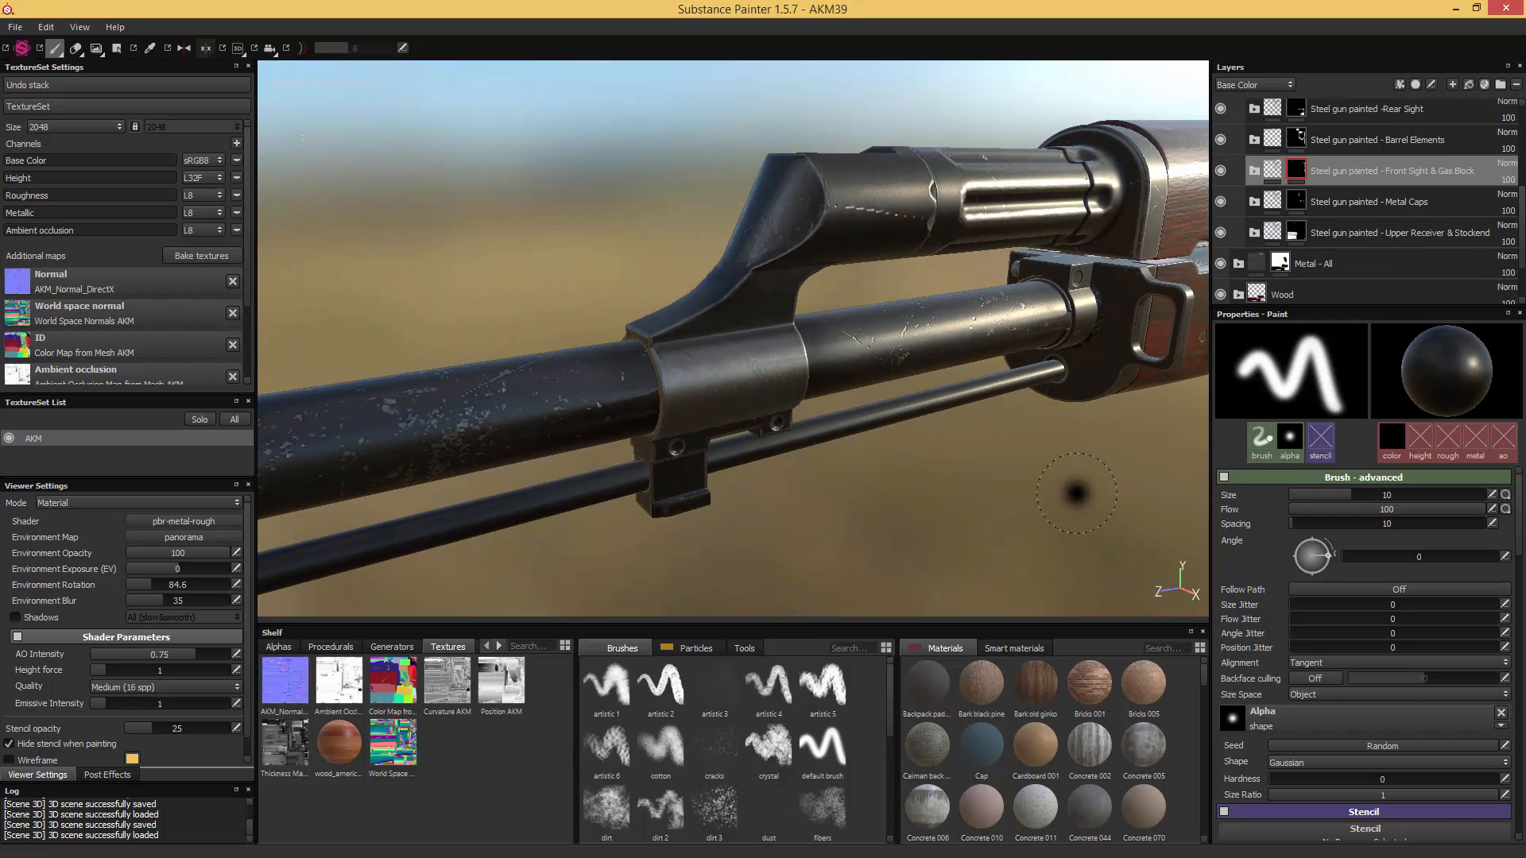
- In the Front Sight & Gas Block folder's Scratches mask, set MG Edge Damages to level 0.37, contrast 0.9 and damages intensity 0.65
left_click(1252, 173)
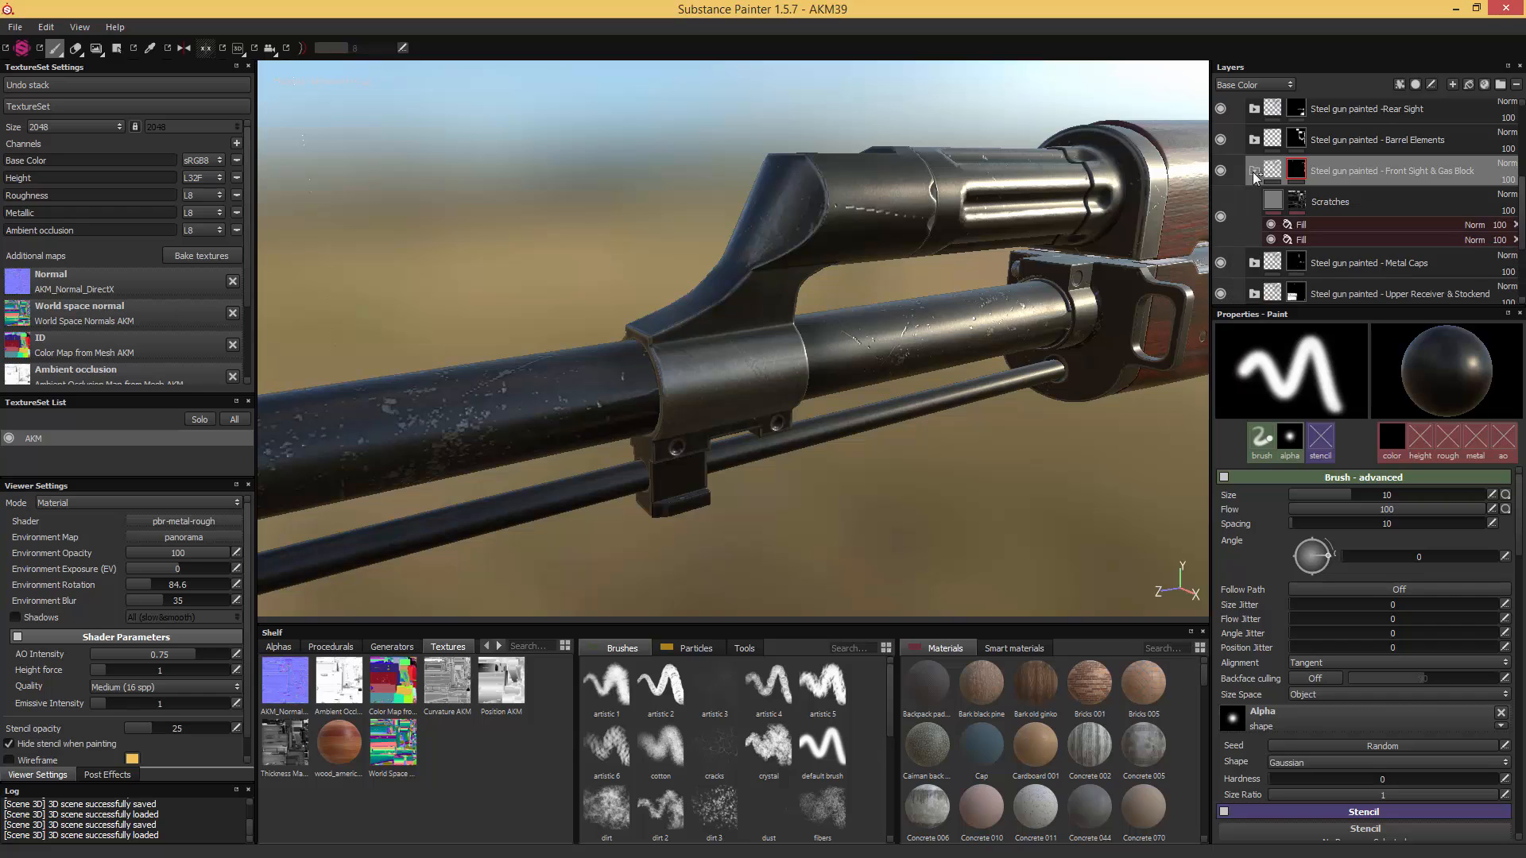
left_click(1303, 202)
left_click(1355, 255)
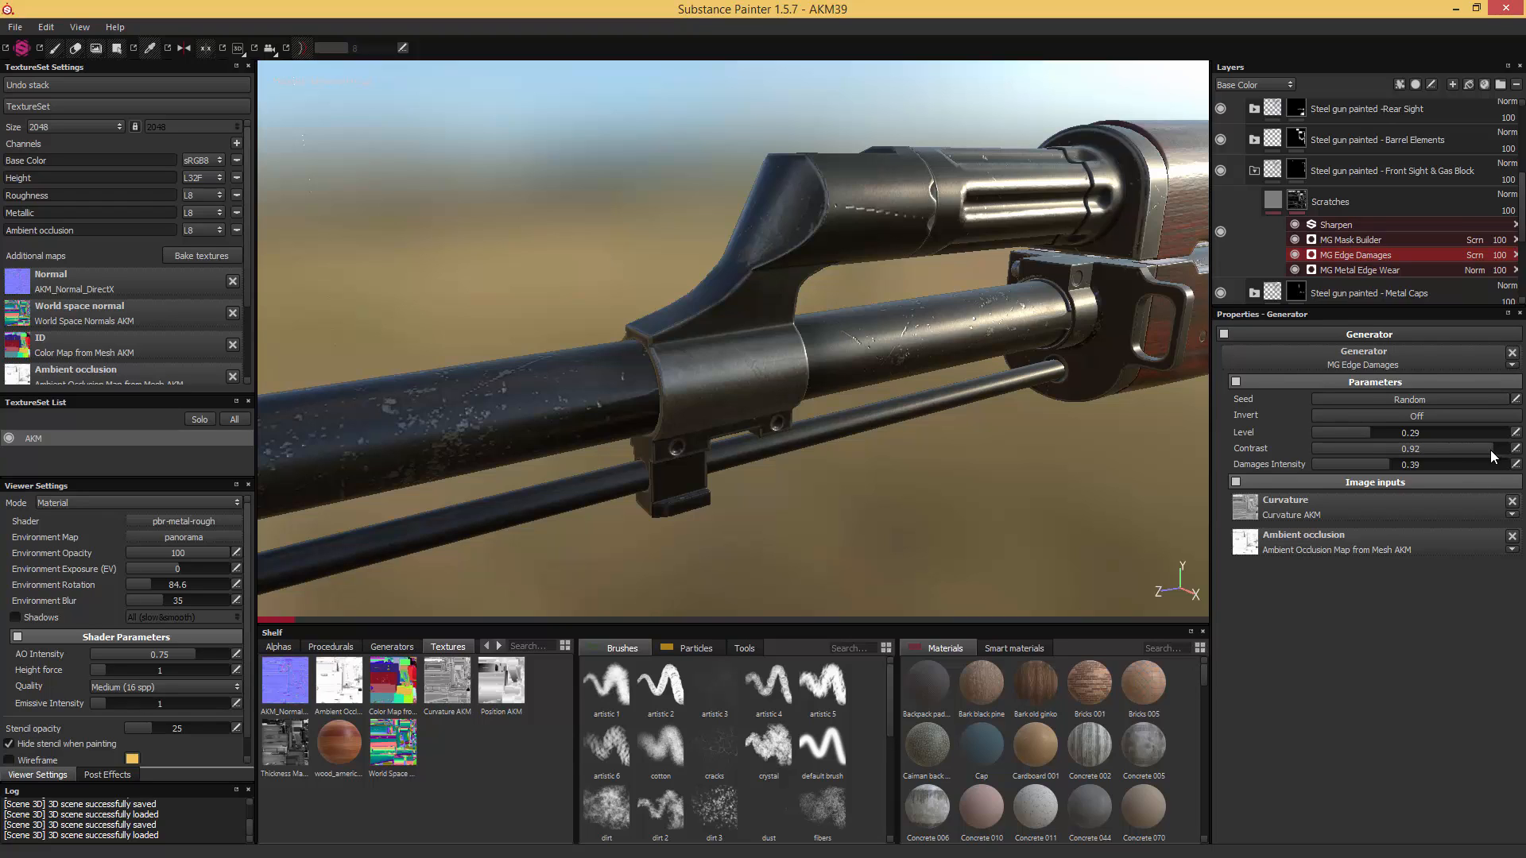
left_click_drag(1490, 450, 1489, 450)
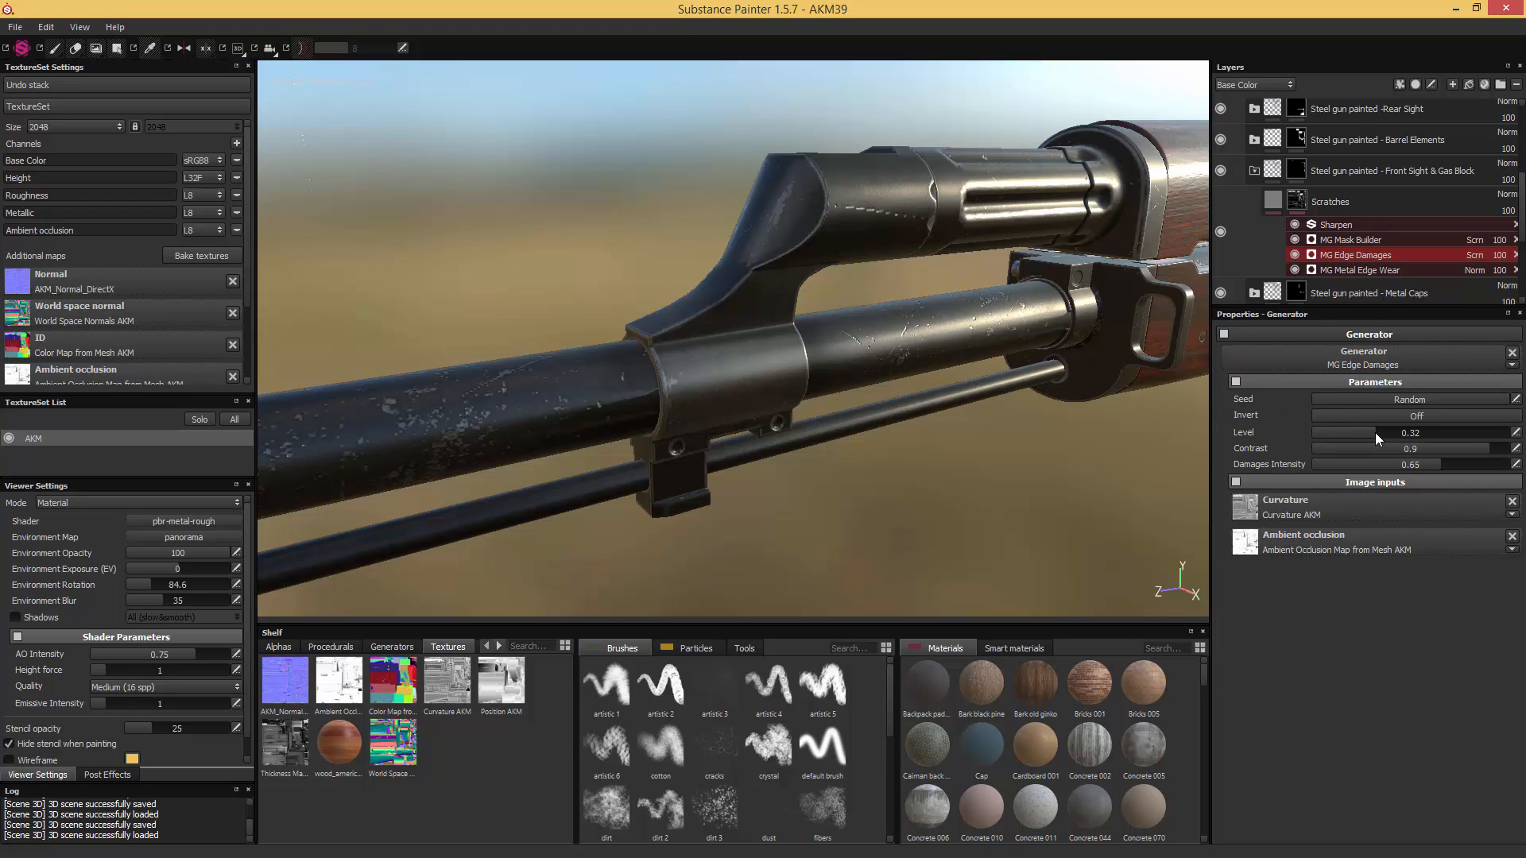
left_click_drag(1374, 432, 1377, 432)
- Inspect the front sight's wear and open the MG Metal Edge Wear settings of the same Scratches mask
left_click_drag(374, 446, 538, 355, "alt")
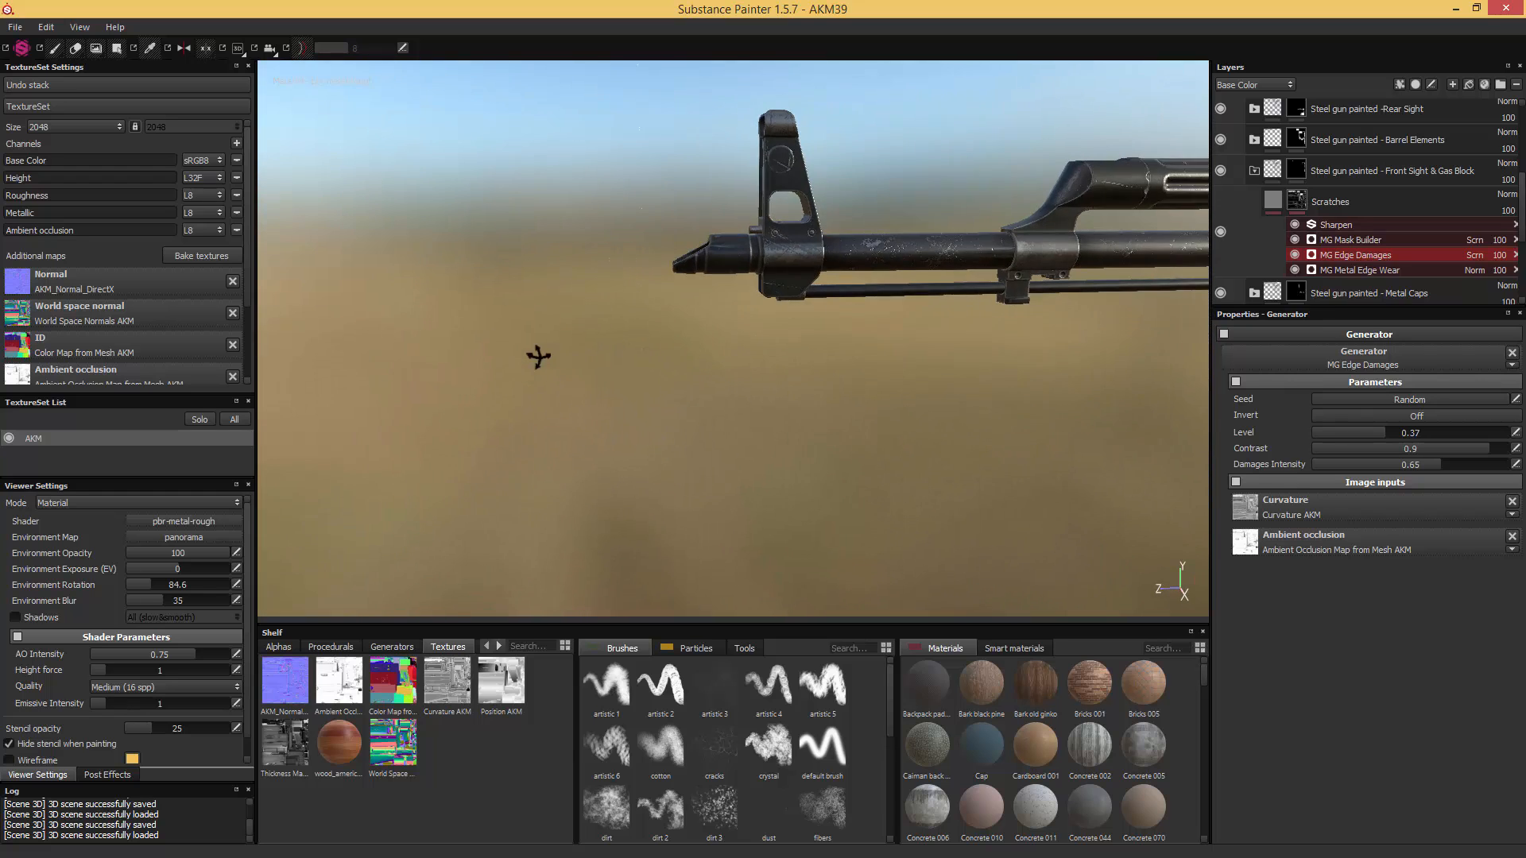
middle_click_drag(538, 354, 690, 448, "alt")
right_click_drag(726, 392, 963, 424, "alt")
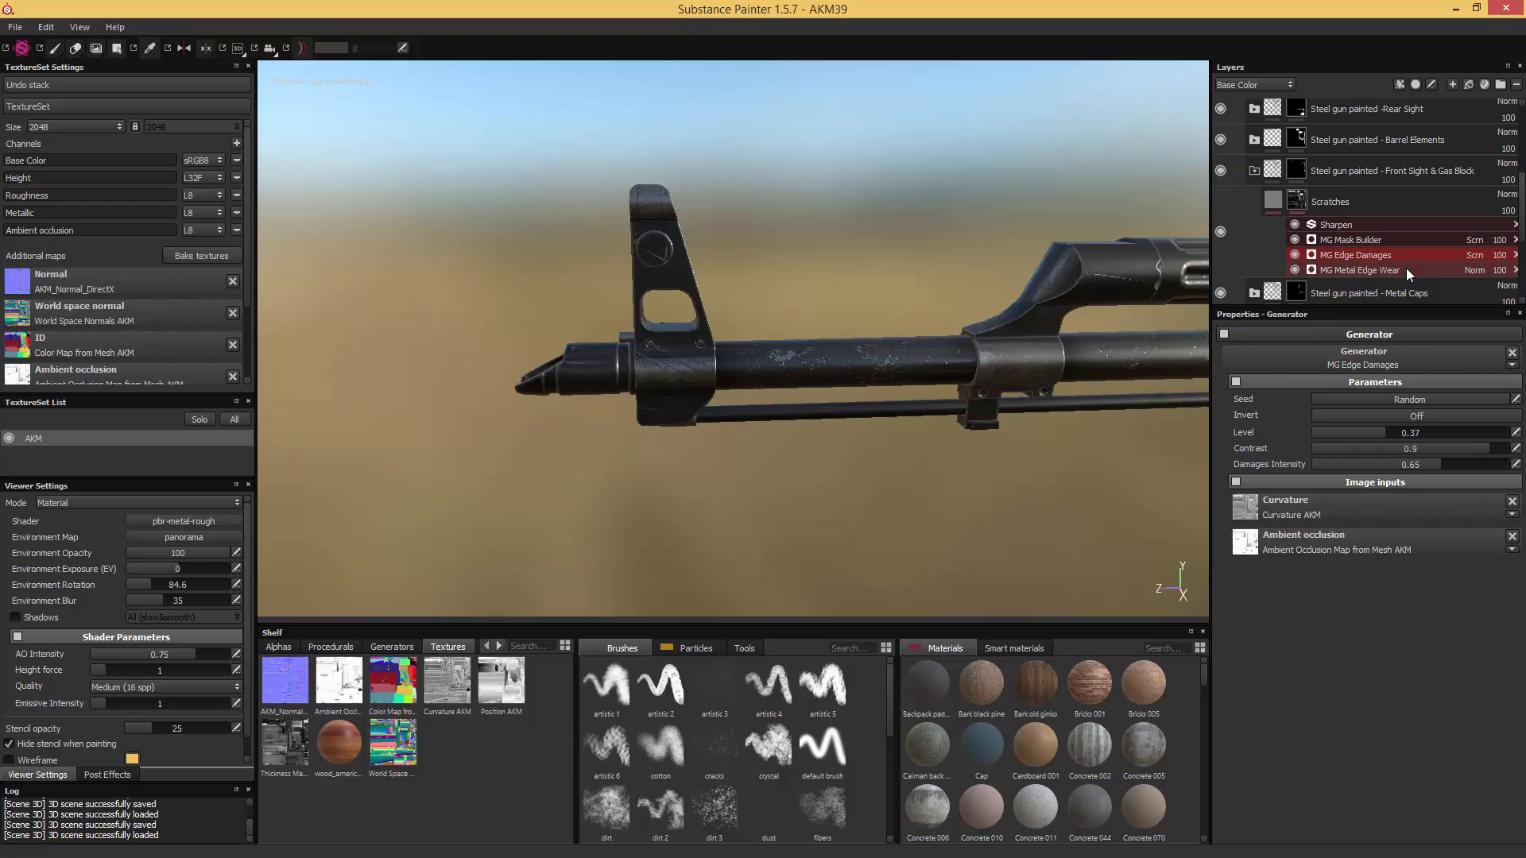
left_click(1405, 270)
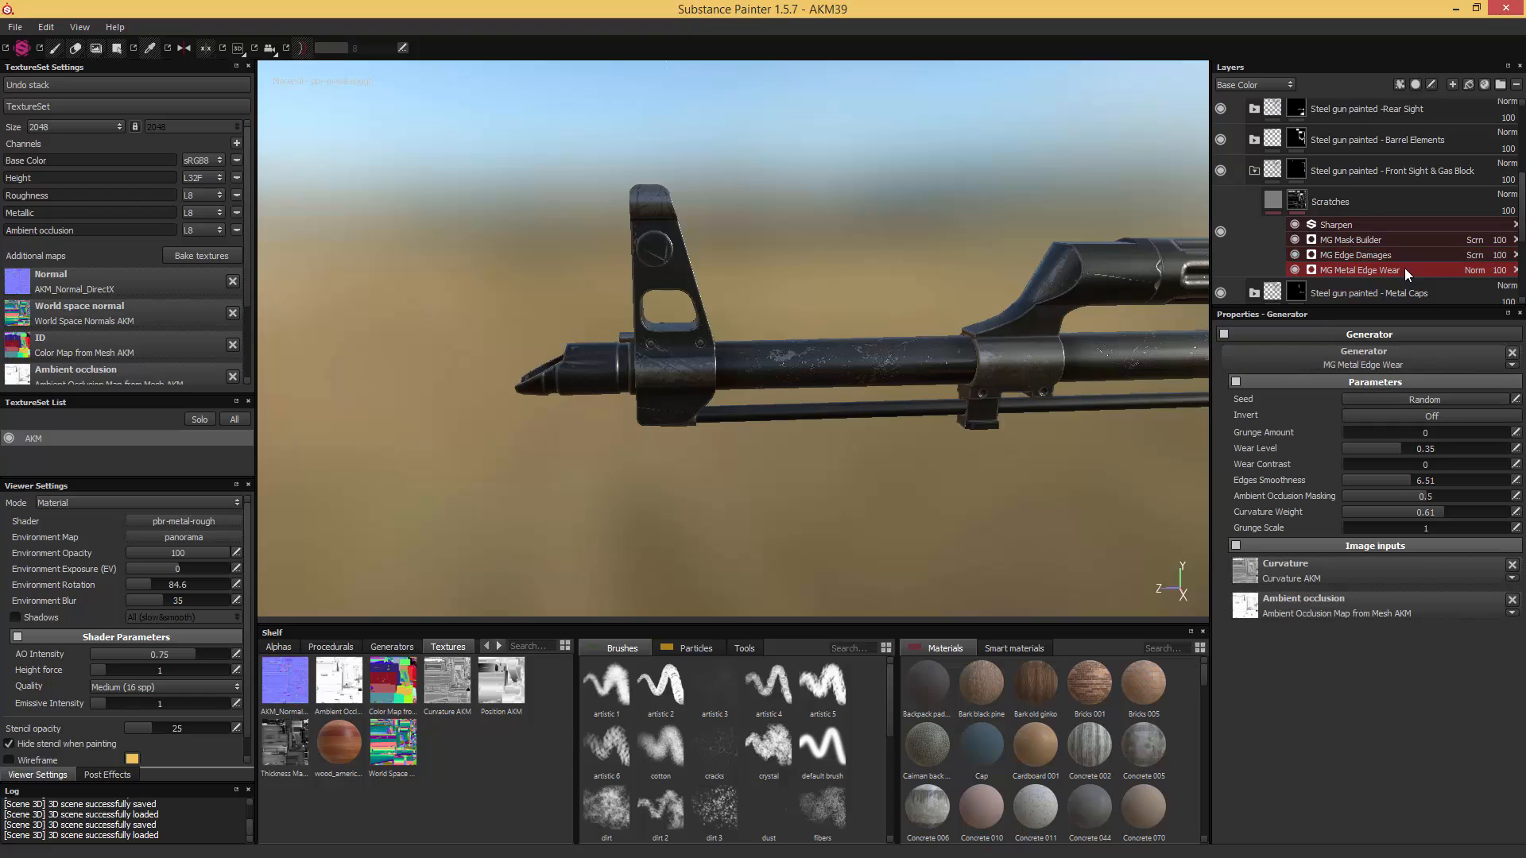